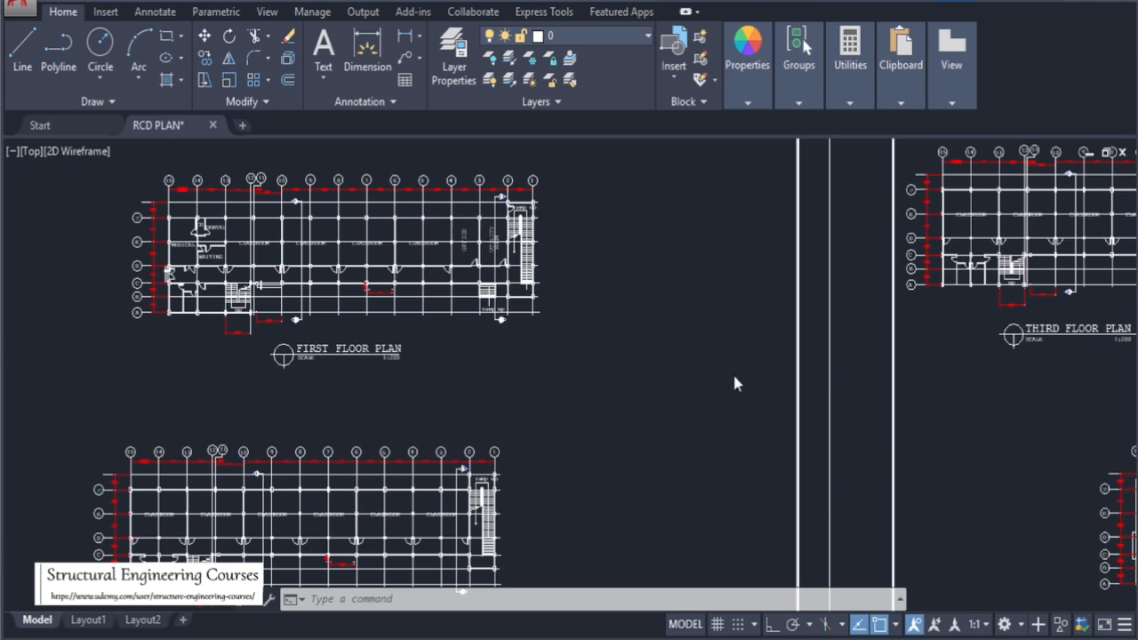
Zoom around the drawing sheets to examine the perspective rendering of the building on the first sheet
{"action": "scroll", "coordinate": [734, 383], "scroll_direction": "down", "scroll_amount": 6}
{"action": "scroll", "coordinate": [364, 356], "scroll_direction": "up", "scroll_amount": 4}
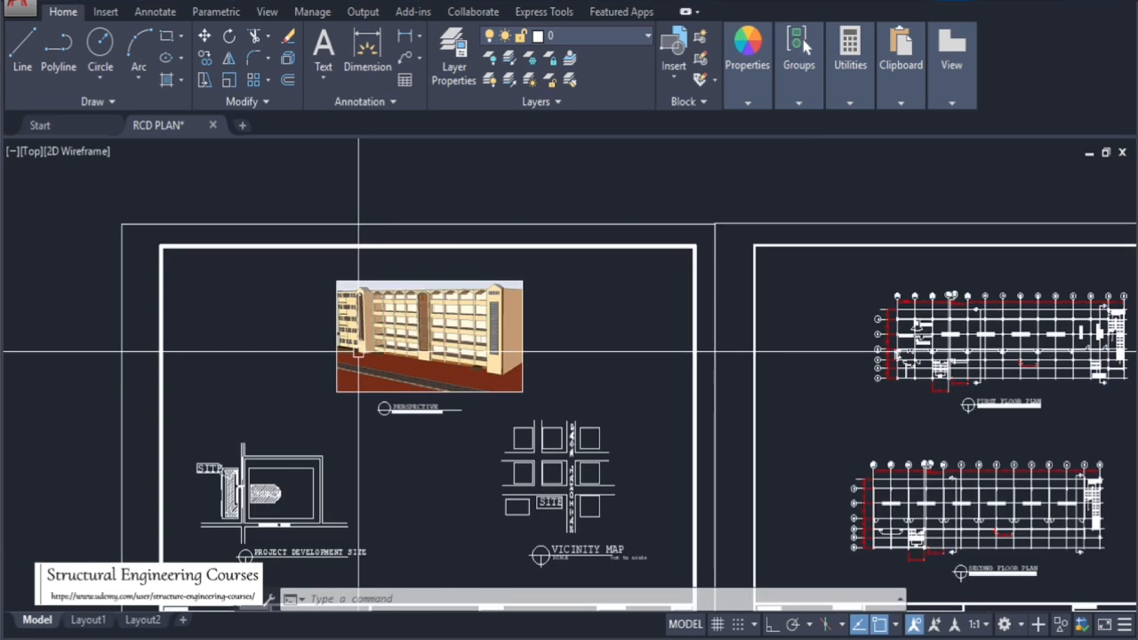
{"action": "scroll", "coordinate": [388, 322], "scroll_direction": "up", "scroll_amount": 5}
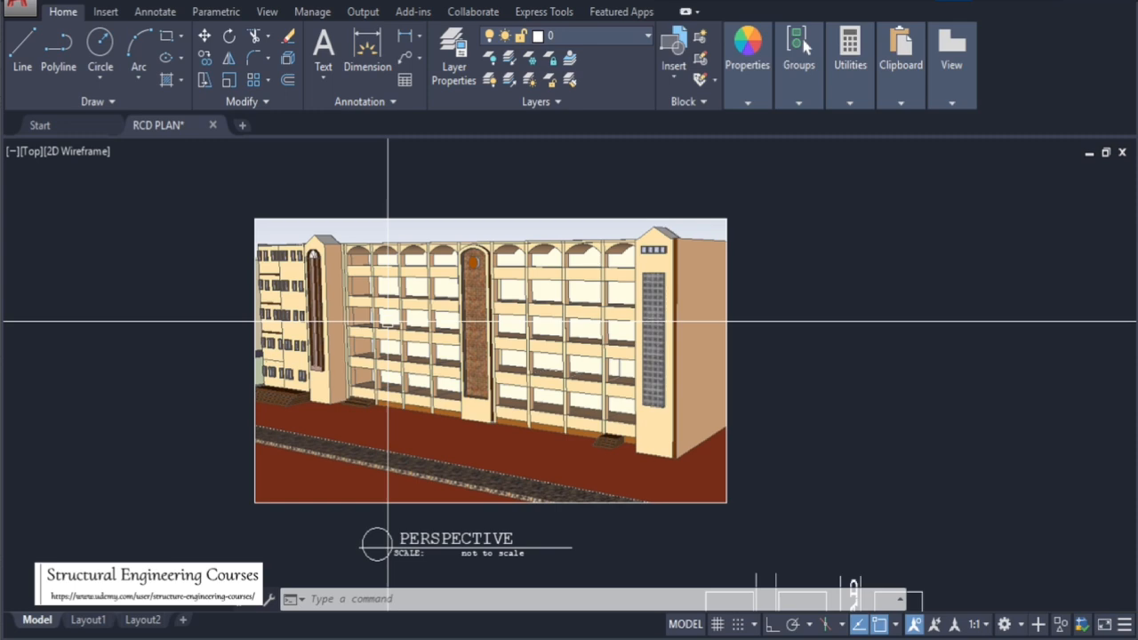
{"action": "scroll", "coordinate": [396, 298], "scroll_direction": "down", "scroll_amount": 2}
{"action": "scroll", "coordinate": [382, 306], "scroll_direction": "up", "scroll_amount": 4}
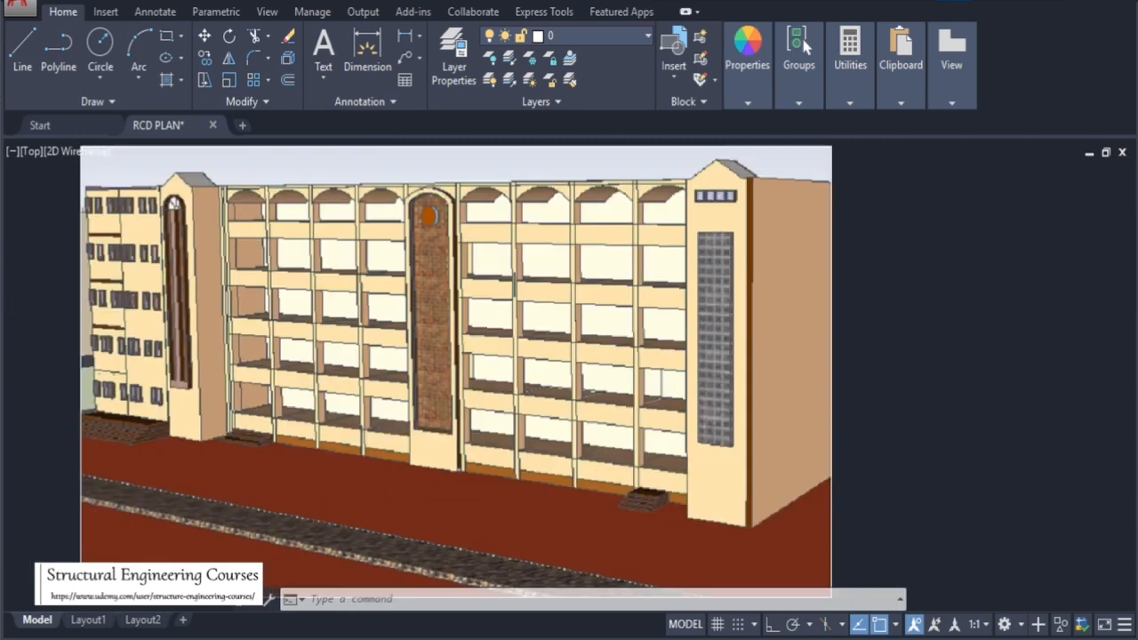
{"action": "scroll", "coordinate": [632, 322], "scroll_direction": "down", "scroll_amount": 4}
{"action": "scroll", "coordinate": [504, 298], "scroll_direction": "up", "scroll_amount": 4}
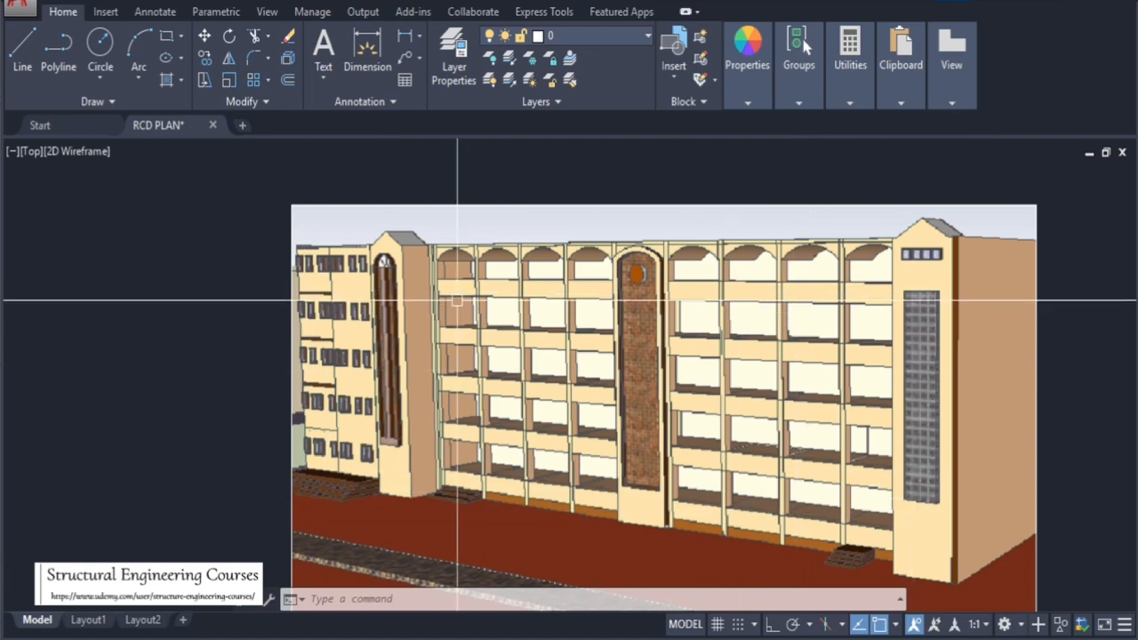
{"action": "scroll", "coordinate": [506, 256], "scroll_direction": "down", "scroll_amount": 4}
{"action": "scroll", "coordinate": [465, 231], "scroll_direction": "up", "scroll_amount": 4}
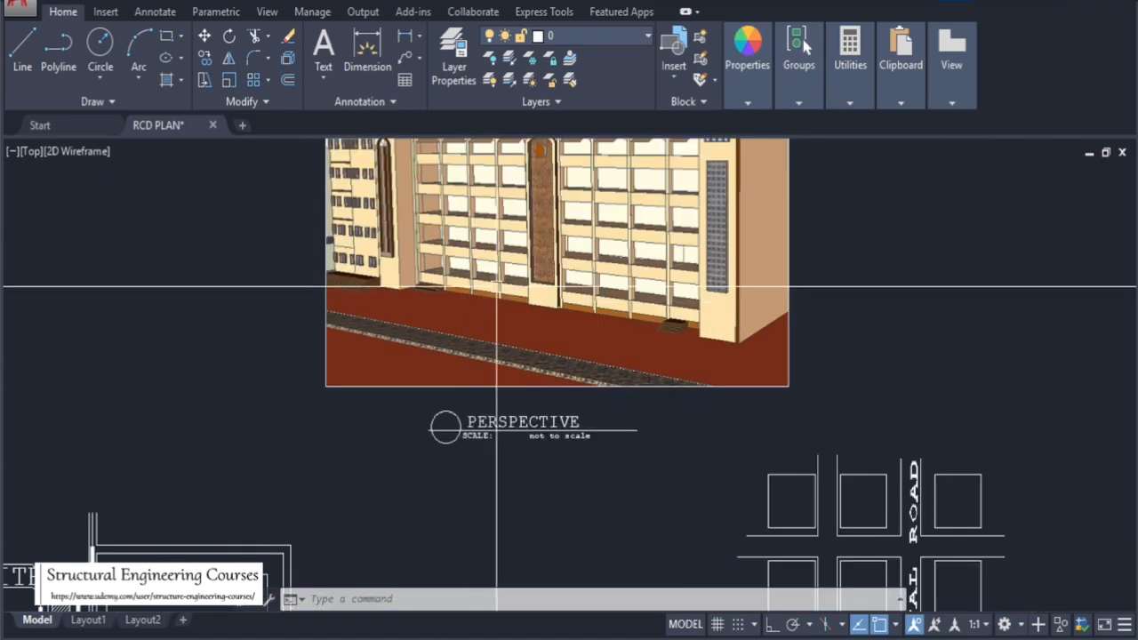
{"action": "scroll", "coordinate": [481, 238], "scroll_direction": "down", "scroll_amount": 4}
{"action": "scroll", "coordinate": [382, 328], "scroll_direction": "up", "scroll_amount": 8}
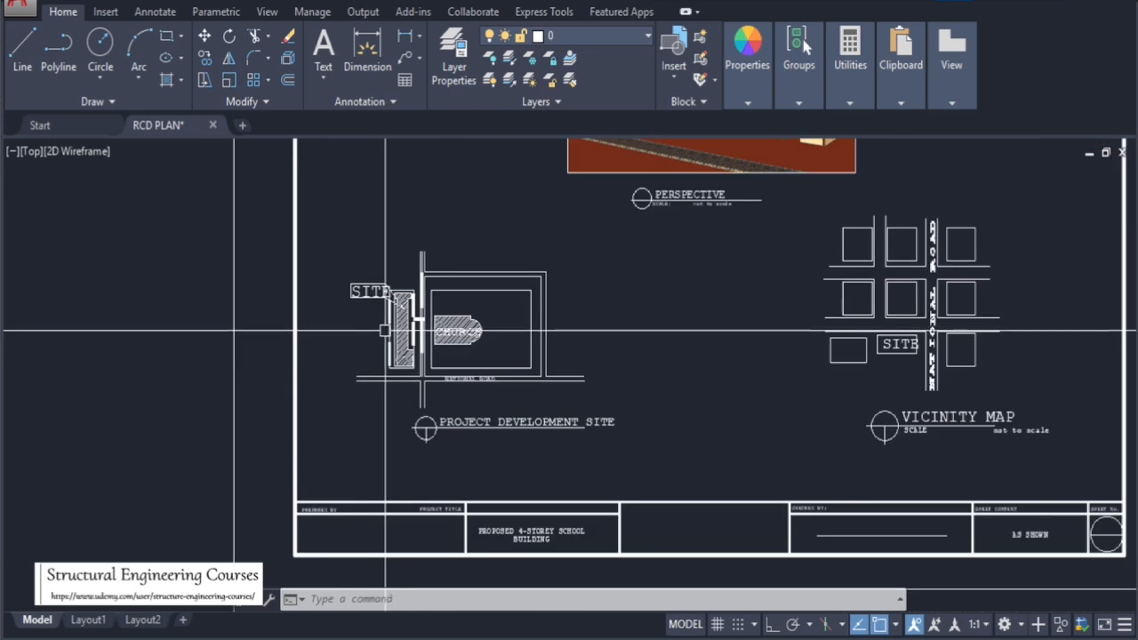
{"action": "scroll", "coordinate": [471, 360], "scroll_direction": "down", "scroll_amount": 6}
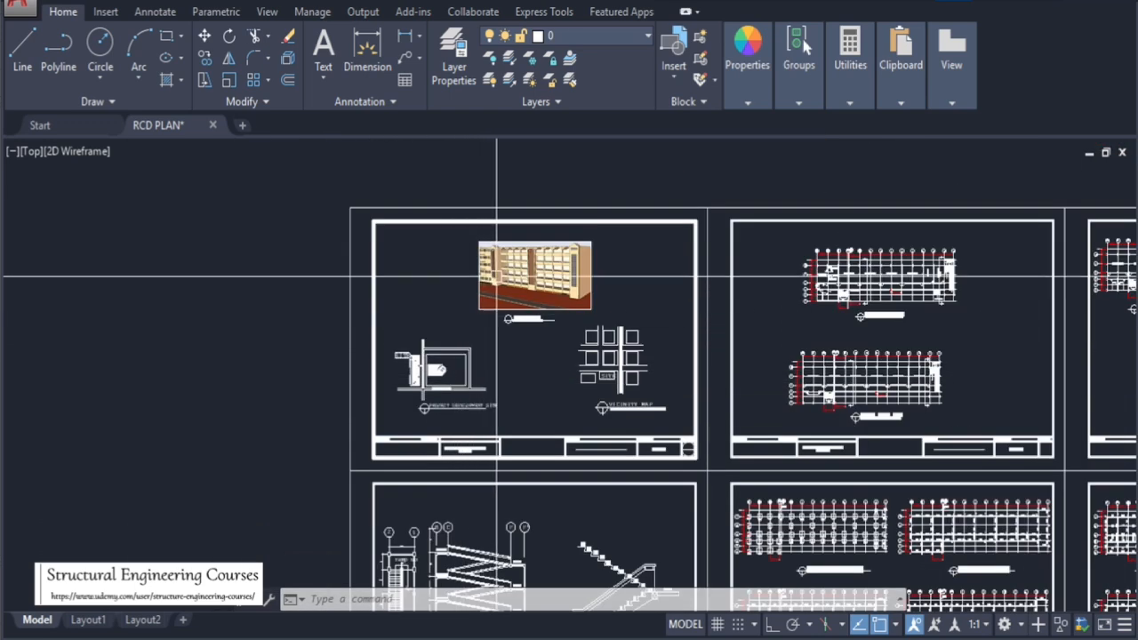
Zoom in to examine the project development site plan and the vicinity map on the first sheet
{"action": "scroll", "coordinate": [502, 267], "scroll_direction": "up", "scroll_amount": 4}
{"action": "scroll", "coordinate": [628, 288], "scroll_direction": "down", "scroll_amount": 4}
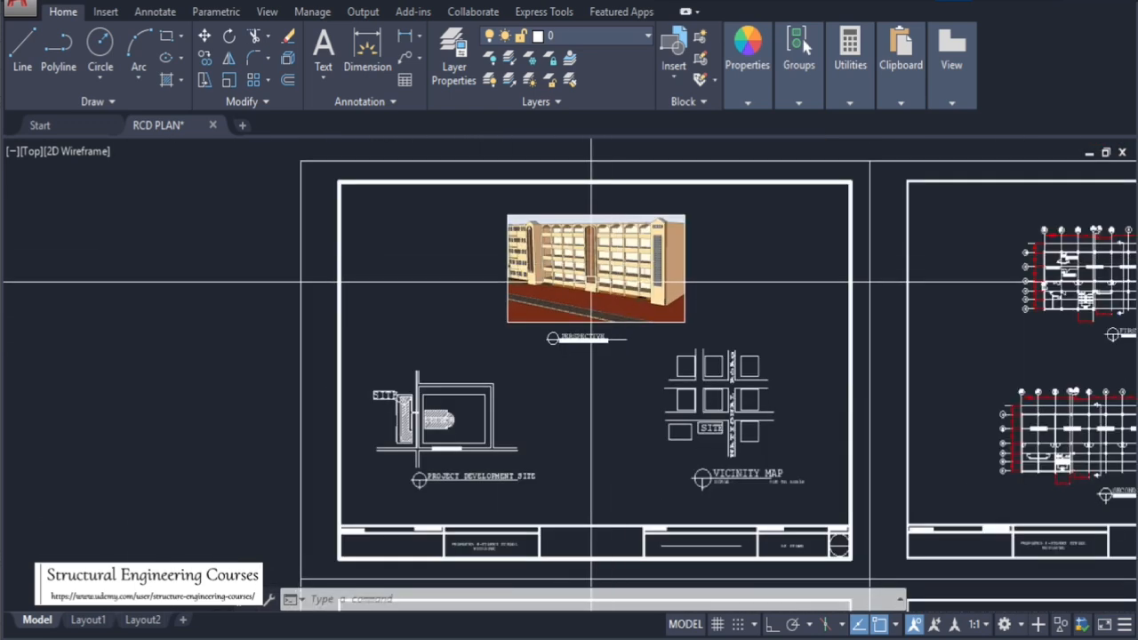
{"action": "scroll", "coordinate": [405, 459], "scroll_direction": "up", "scroll_amount": 8}
{"action": "scroll", "coordinate": [414, 458], "scroll_direction": "down", "scroll_amount": 3}
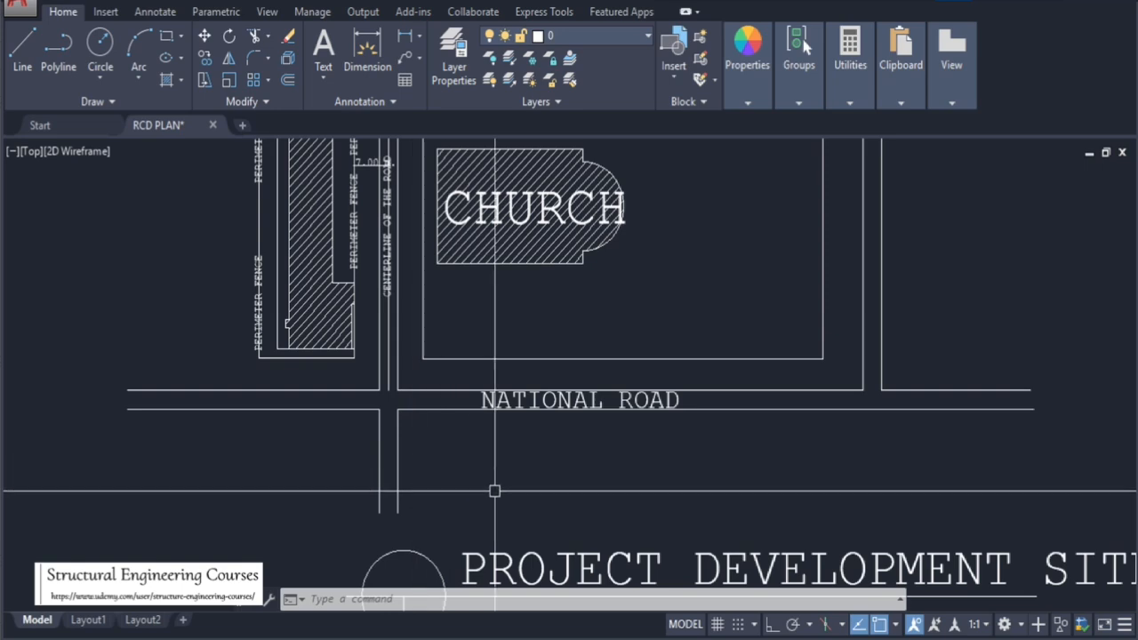
{"action": "scroll", "coordinate": [464, 316], "scroll_direction": "up", "scroll_amount": 3}
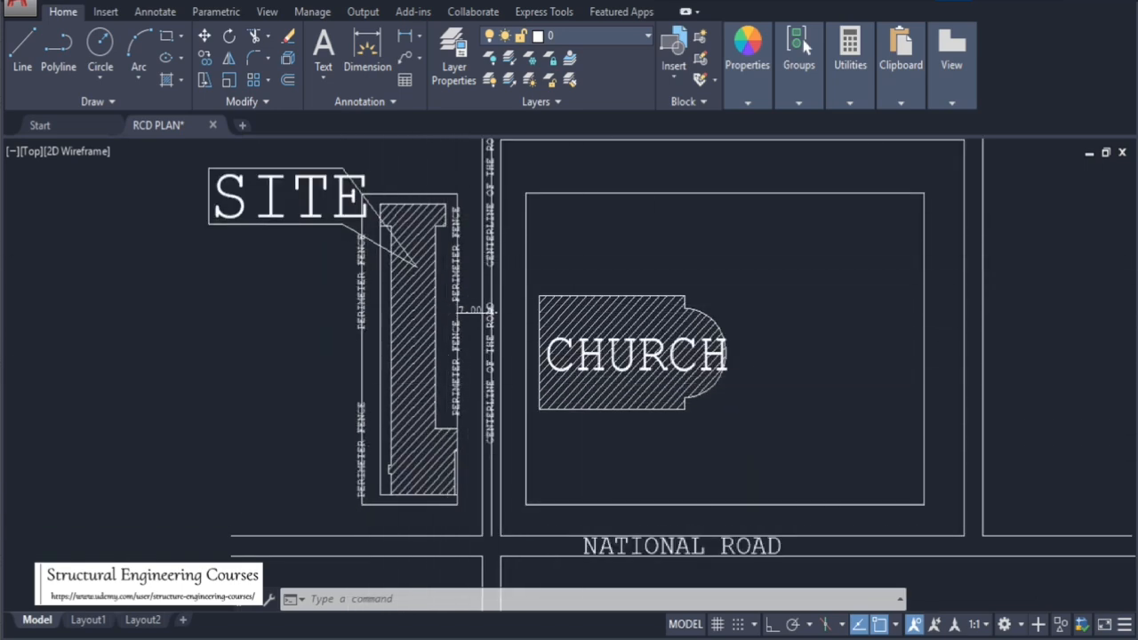
{"action": "scroll", "coordinate": [477, 374], "scroll_direction": "down", "scroll_amount": 3}
{"action": "scroll", "coordinate": [481, 587], "scroll_direction": "up", "scroll_amount": 2}
{"action": "scroll", "coordinate": [370, 492], "scroll_direction": "down", "scroll_amount": 2}
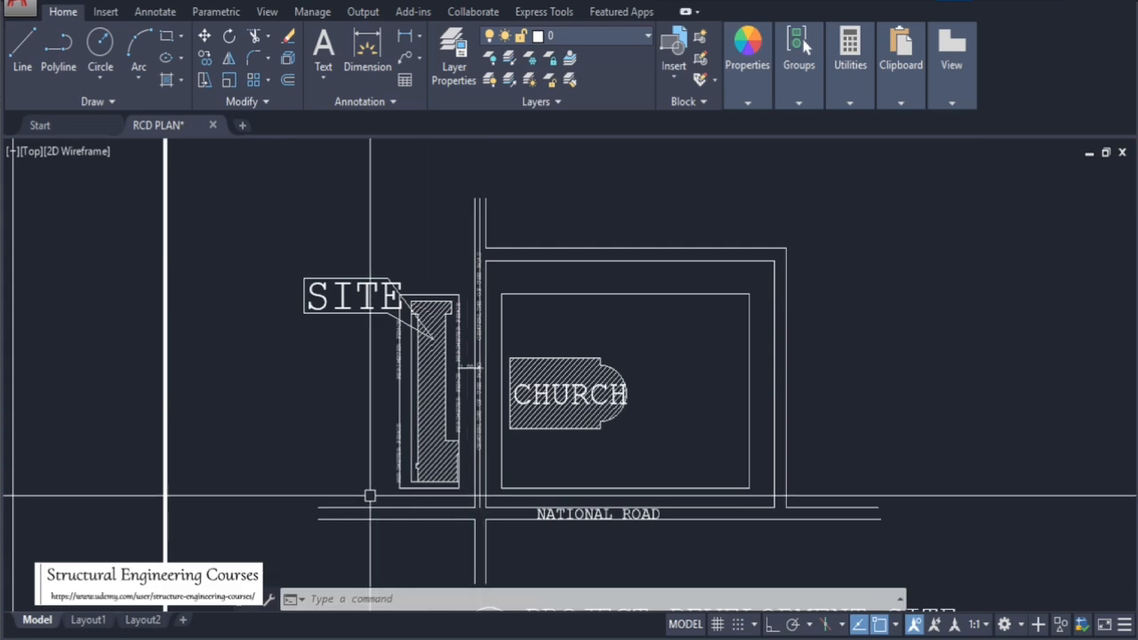
{"action": "scroll", "coordinate": [391, 427], "scroll_direction": "down", "scroll_amount": 3}
{"action": "scroll", "coordinate": [673, 391], "scroll_direction": "up", "scroll_amount": 2}
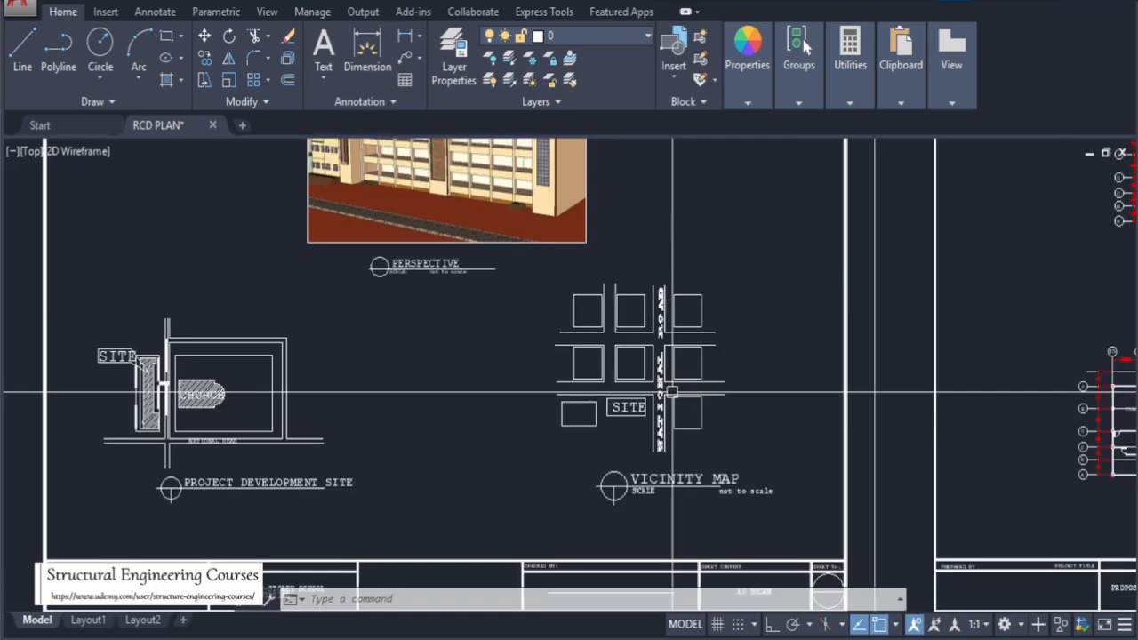
{"action": "scroll", "coordinate": [672, 391], "scroll_direction": "up", "scroll_amount": 4}
{"action": "scroll", "coordinate": [554, 350], "scroll_direction": "down", "scroll_amount": 3}
{"action": "scroll", "coordinate": [598, 400], "scroll_direction": "up", "scroll_amount": 1}
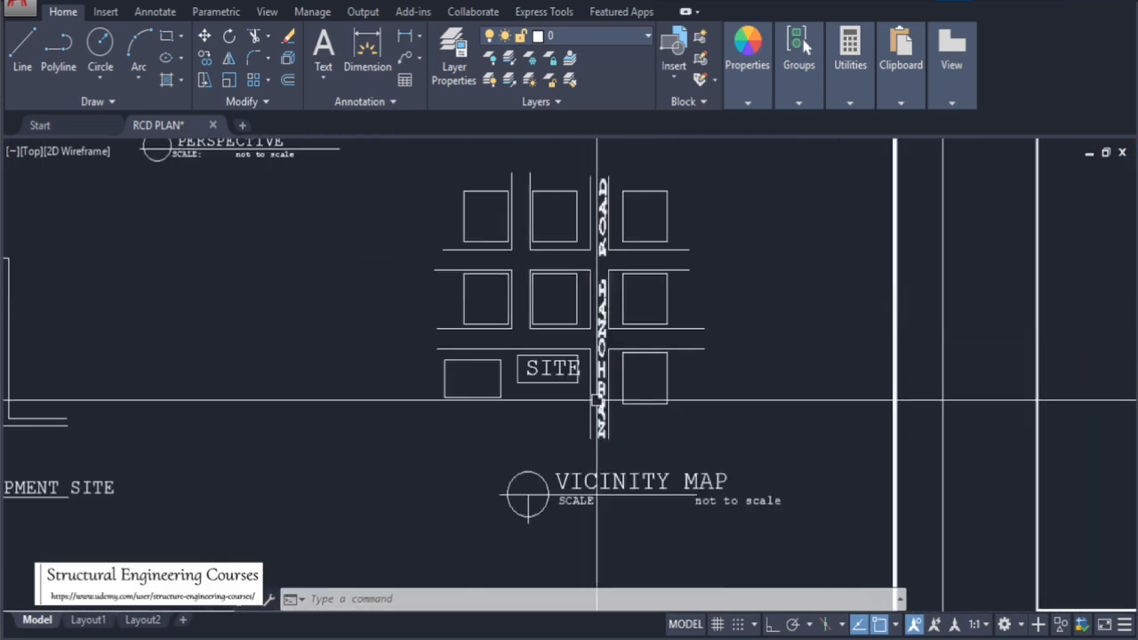
{"action": "scroll", "coordinate": [587, 377], "scroll_direction": "up", "scroll_amount": 4}
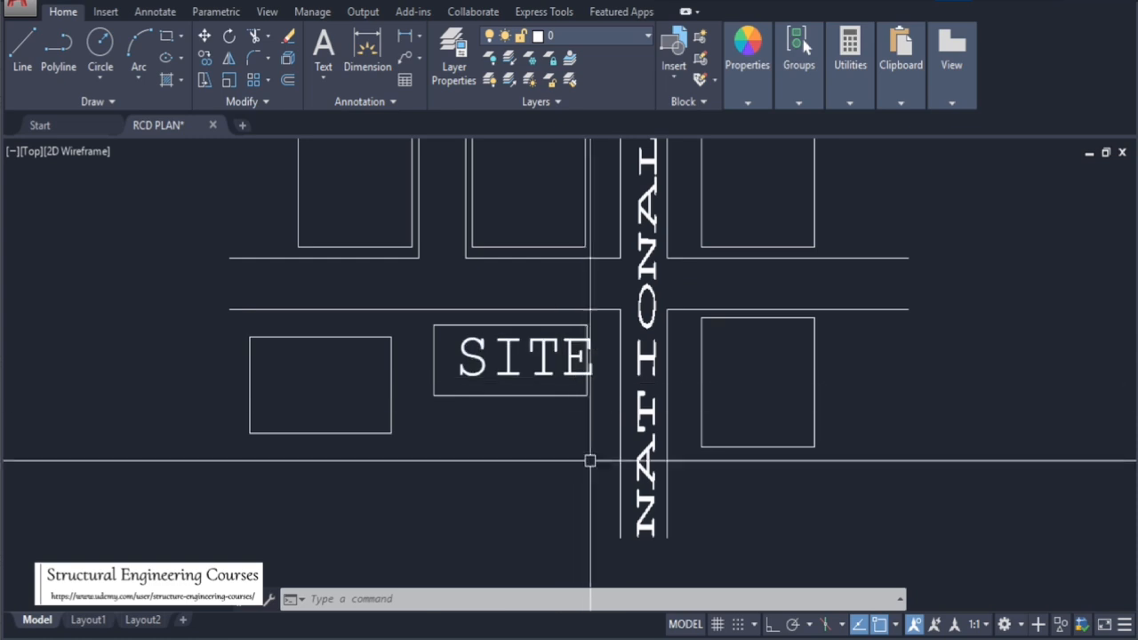
{"action": "scroll", "coordinate": [704, 494], "scroll_direction": "down", "scroll_amount": 4}
{"action": "scroll", "coordinate": [687, 491], "scroll_direction": "up", "scroll_amount": 4}
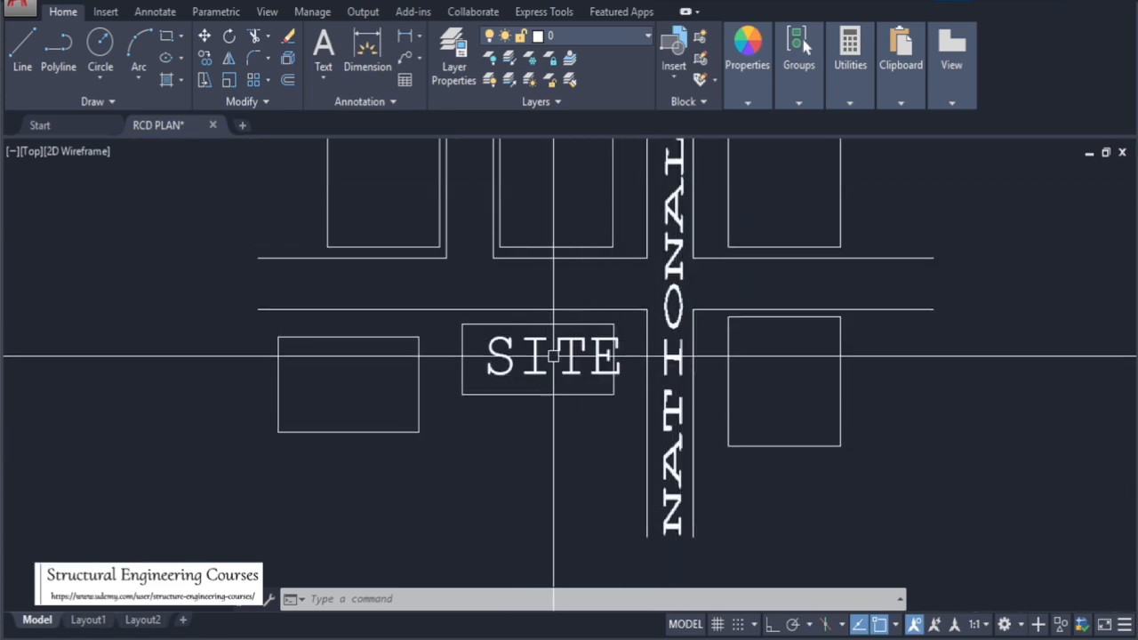
{"action": "scroll", "coordinate": [560, 369], "scroll_direction": "down", "scroll_amount": 8}
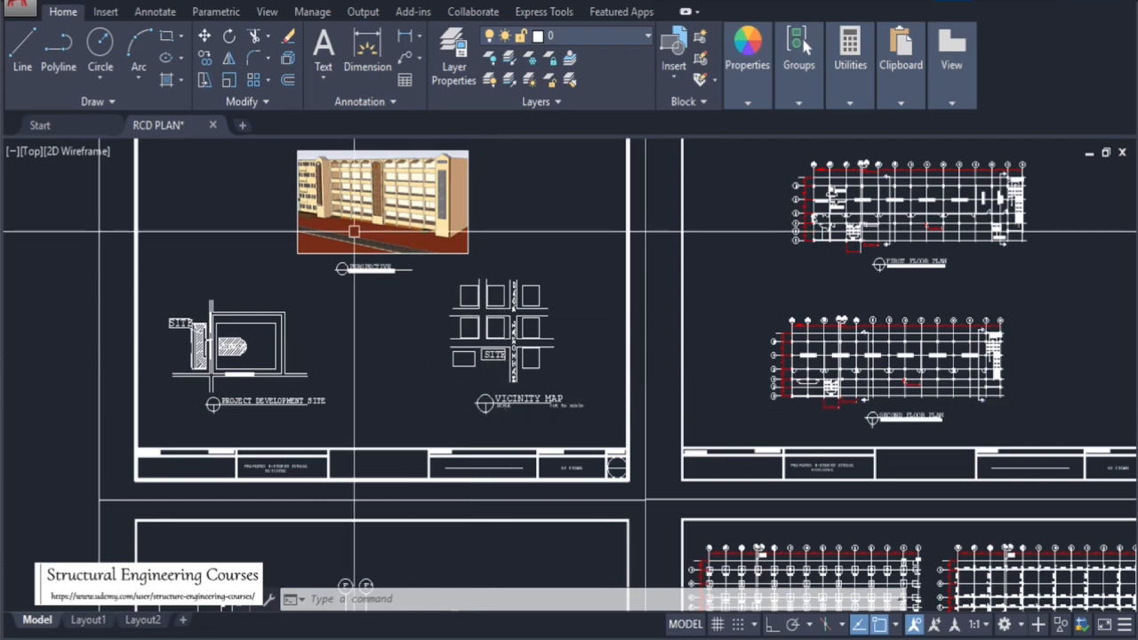
Zoom across the neighbouring sheets to examine the first to fourth floor plans and the roof deck plan
{"action": "scroll", "coordinate": [340, 173], "scroll_direction": "up", "scroll_amount": 6}
{"action": "scroll", "coordinate": [458, 291], "scroll_direction": "down", "scroll_amount": 5}
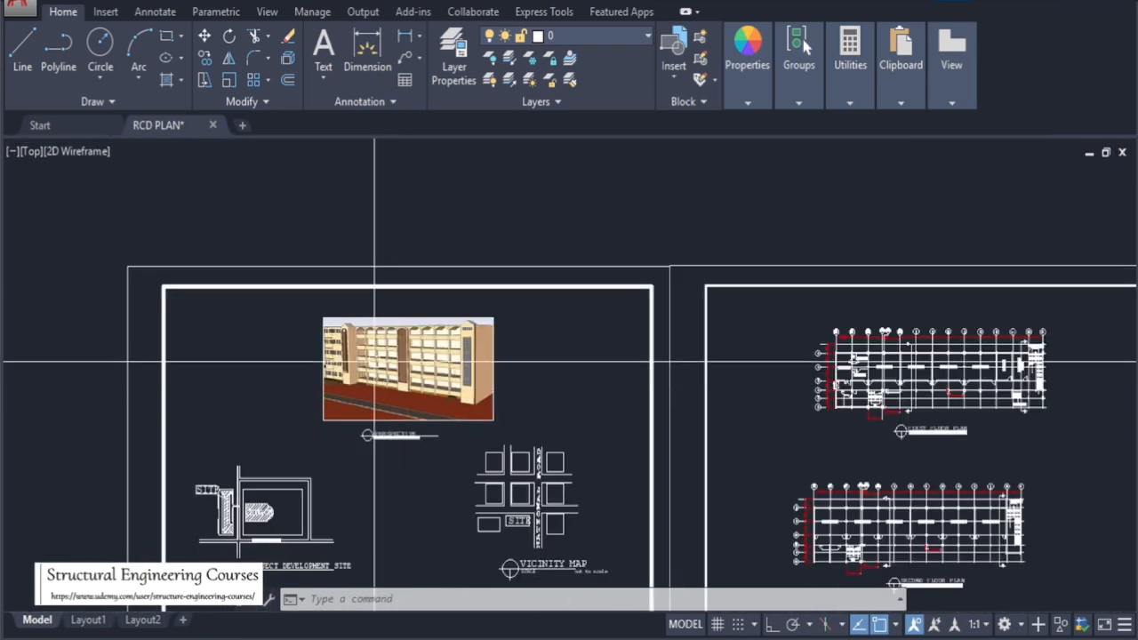
{"action": "scroll", "coordinate": [381, 344], "scroll_direction": "up", "scroll_amount": 4}
{"action": "scroll", "coordinate": [300, 316], "scroll_direction": "down", "scroll_amount": 5}
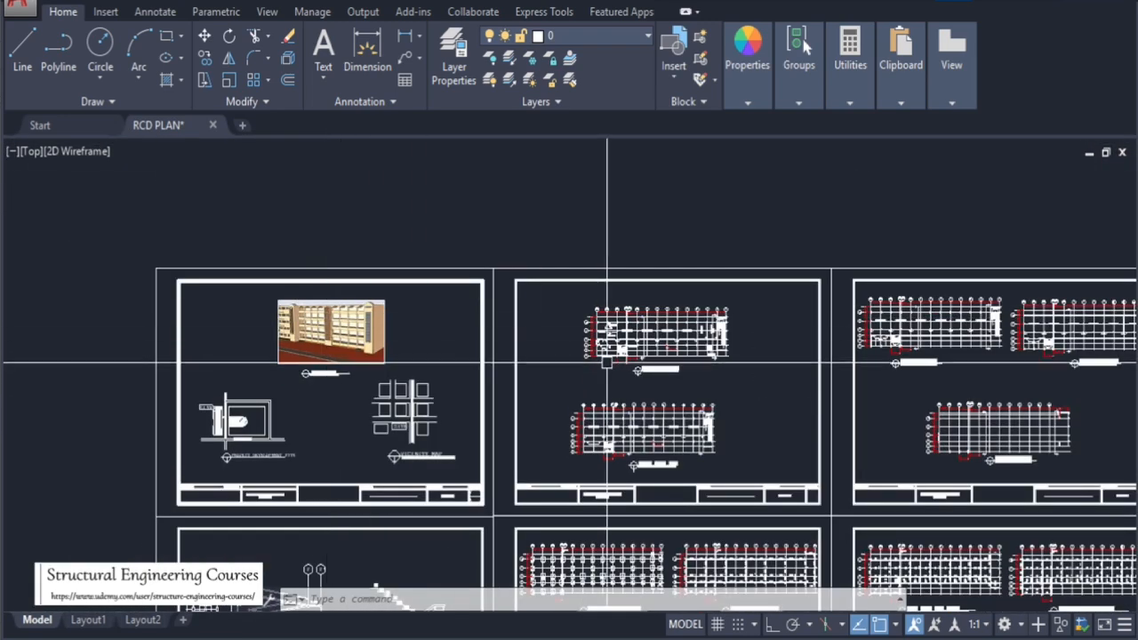
{"action": "scroll", "coordinate": [711, 348], "scroll_direction": "up", "scroll_amount": 6}
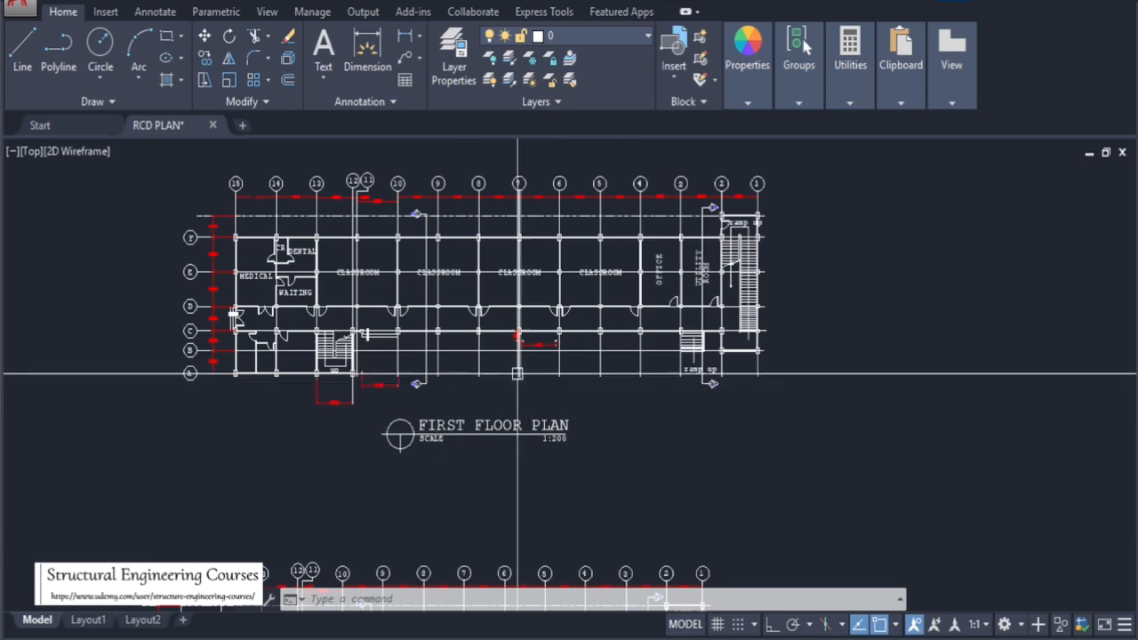
{"action": "scroll", "coordinate": [480, 391], "scroll_direction": "down", "scroll_amount": 4}
{"action": "scroll", "coordinate": [453, 408], "scroll_direction": "up", "scroll_amount": 3}
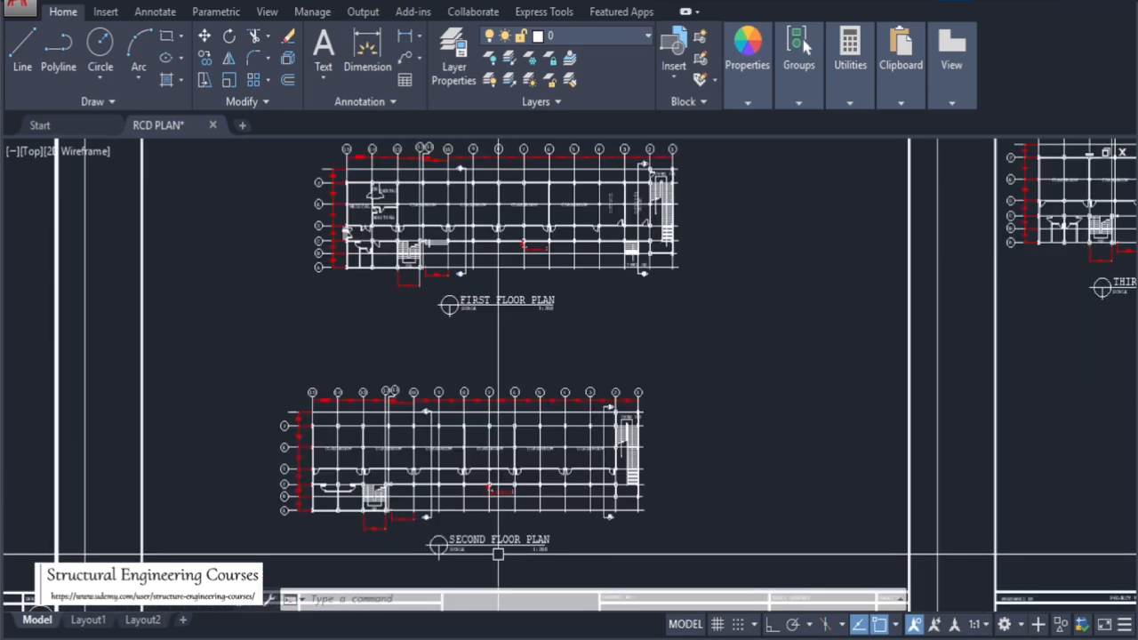
{"action": "scroll", "coordinate": [329, 343], "scroll_direction": "down", "scroll_amount": 3}
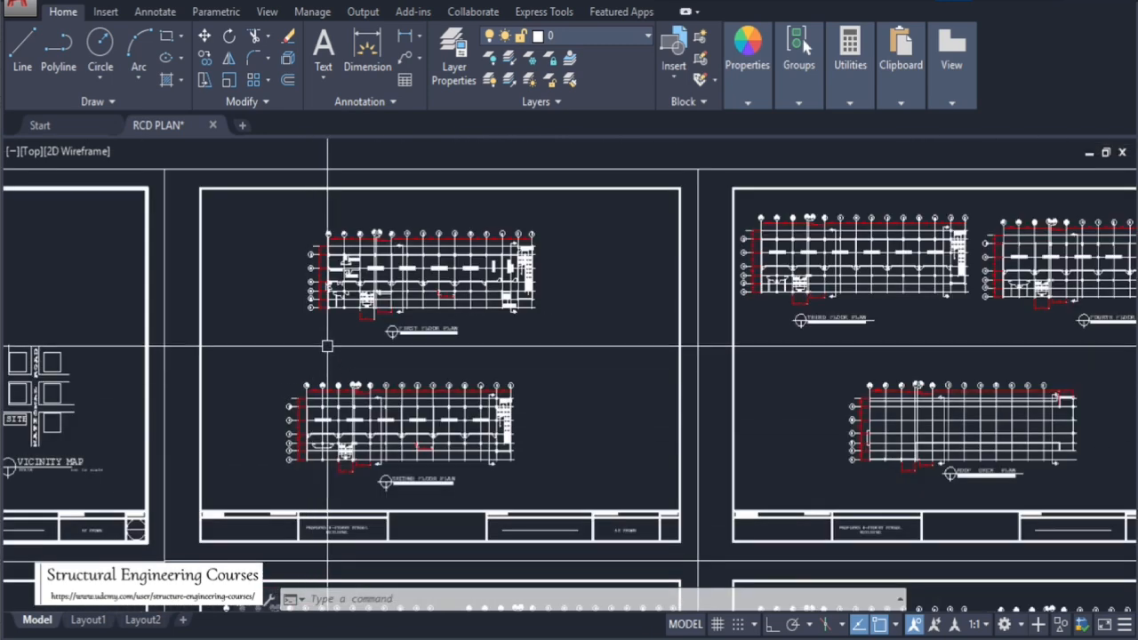
{"action": "scroll", "coordinate": [838, 303], "scroll_direction": "up", "scroll_amount": 3}
{"action": "scroll", "coordinate": [406, 315], "scroll_direction": "down", "scroll_amount": 3}
{"action": "scroll", "coordinate": [889, 340], "scroll_direction": "up", "scroll_amount": 3}
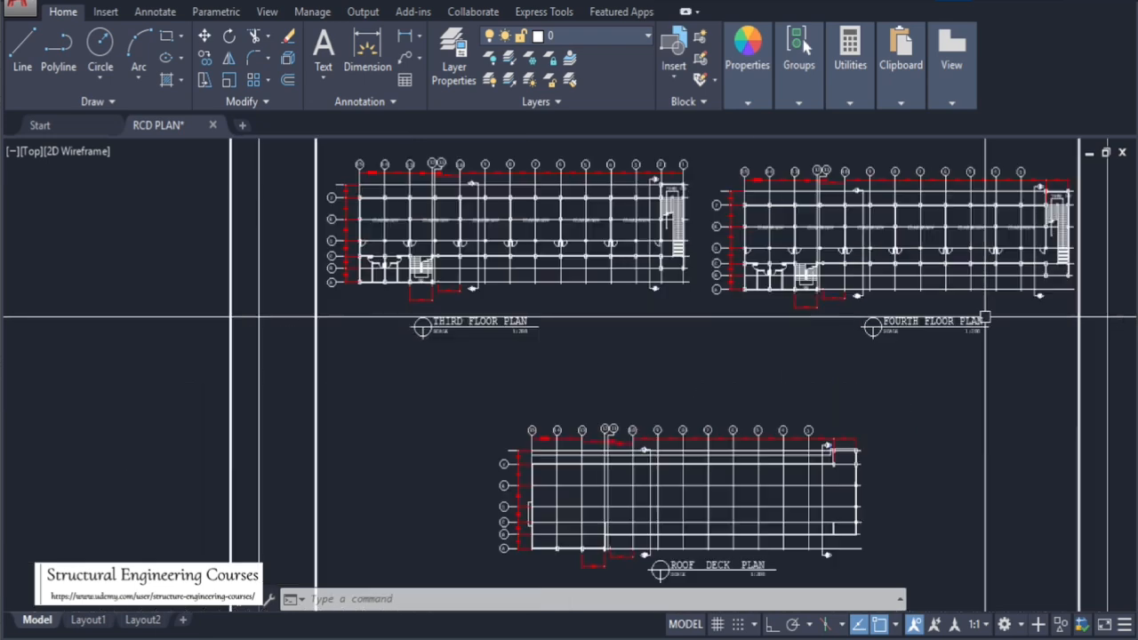
{"action": "scroll", "coordinate": [889, 340], "scroll_direction": "down", "scroll_amount": 3}
{"action": "scroll", "coordinate": [605, 463], "scroll_direction": "up", "scroll_amount": 5}
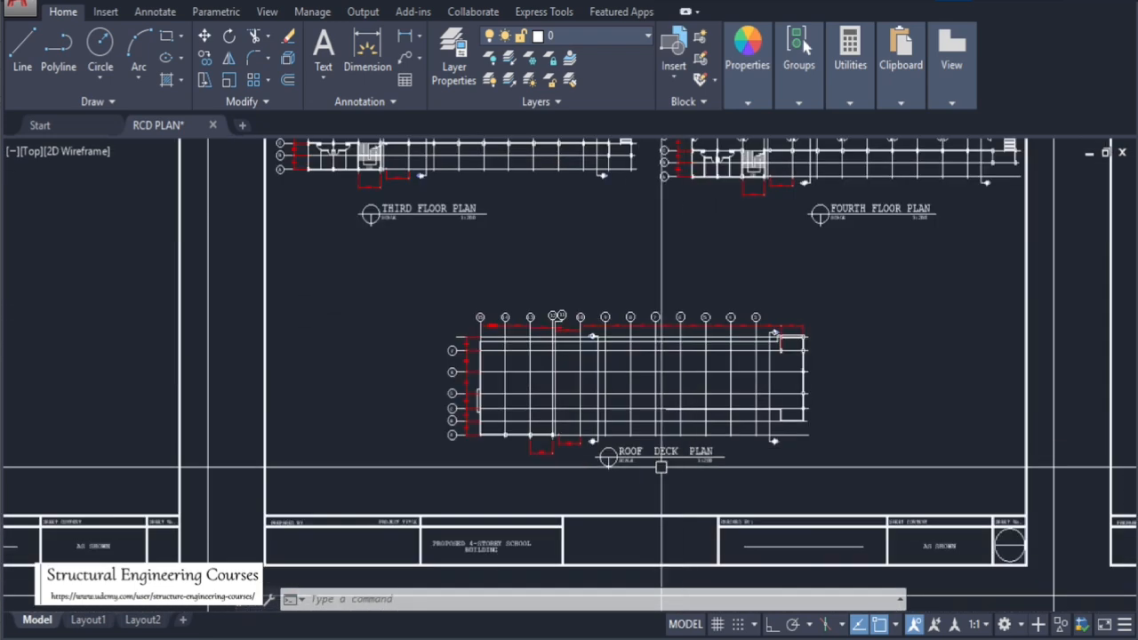
{"action": "scroll", "coordinate": [339, 384], "scroll_direction": "down", "scroll_amount": 4}
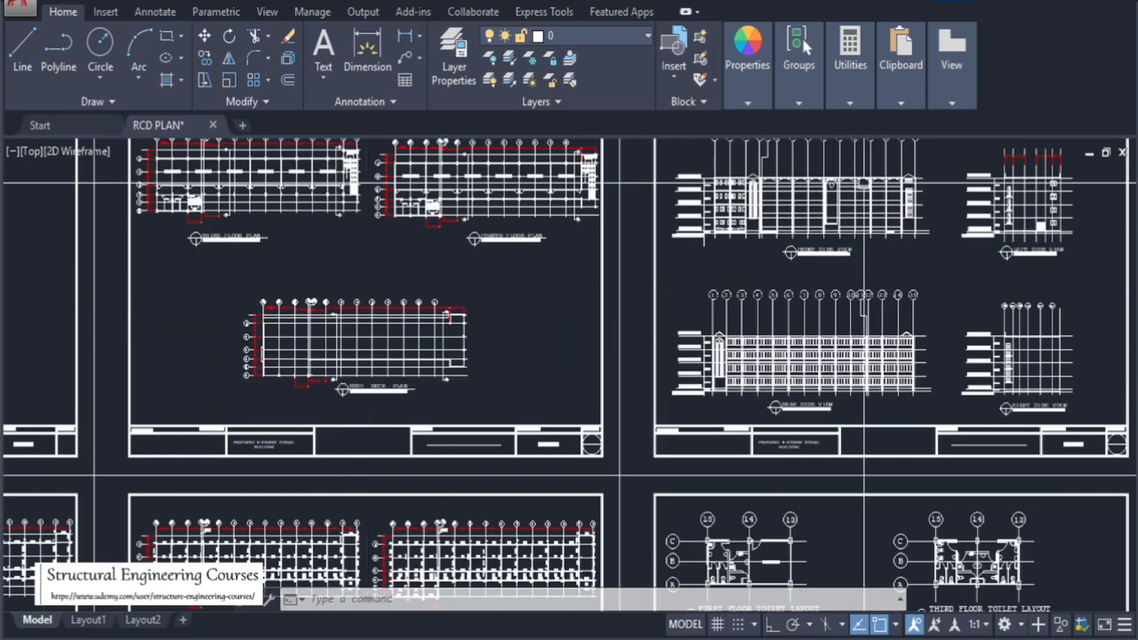
Zoom into the elevation sheet to examine the front side view floor levels and the left side view
{"action": "scroll", "coordinate": [811, 196], "scroll_direction": "up", "scroll_amount": 5}
{"action": "scroll", "coordinate": [651, 349], "scroll_direction": "down", "scroll_amount": 3}
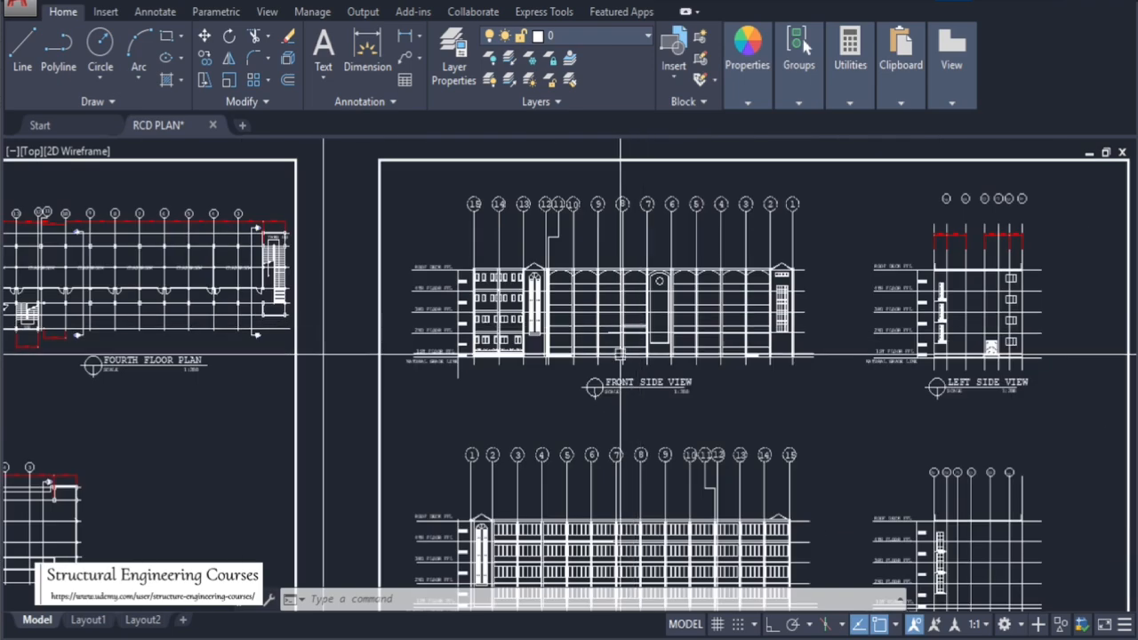
{"action": "scroll", "coordinate": [522, 264], "scroll_direction": "up", "scroll_amount": 3}
{"action": "scroll", "coordinate": [145, 301], "scroll_direction": "down", "scroll_amount": 3}
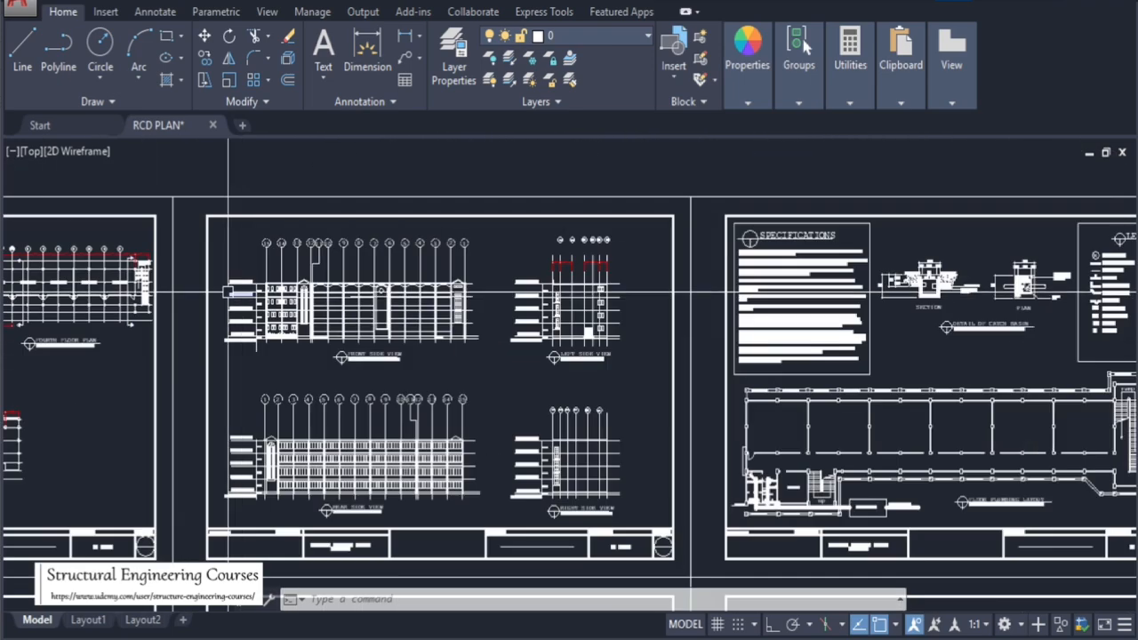
{"action": "scroll", "coordinate": [92, 339], "scroll_direction": "up", "scroll_amount": 3}
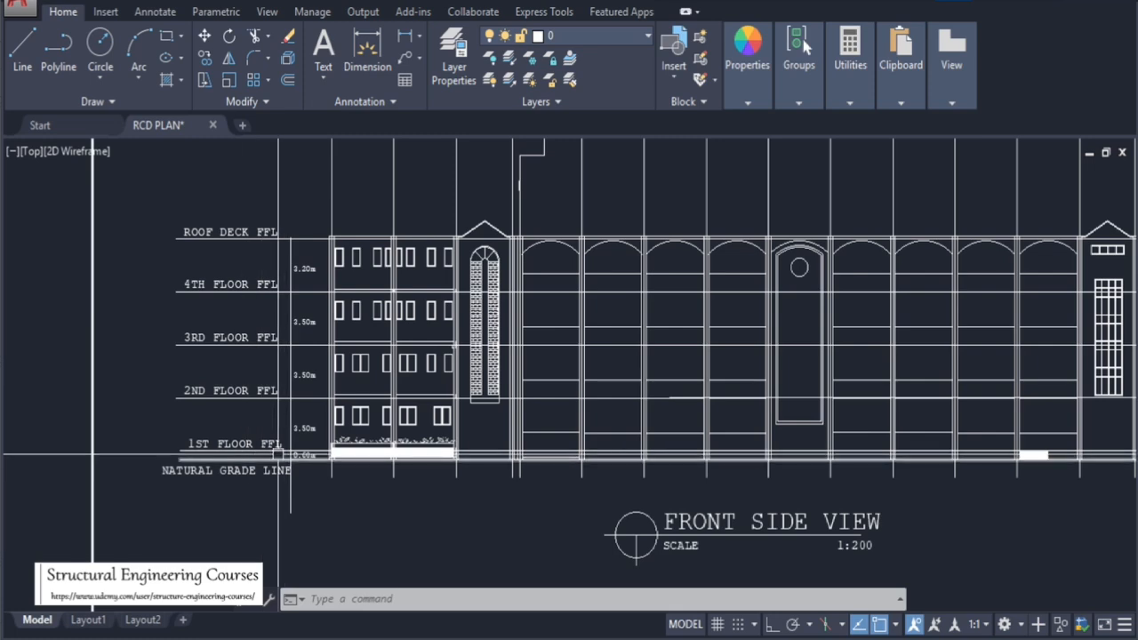
{"action": "scroll", "coordinate": [258, 456], "scroll_direction": "up", "scroll_amount": 4}
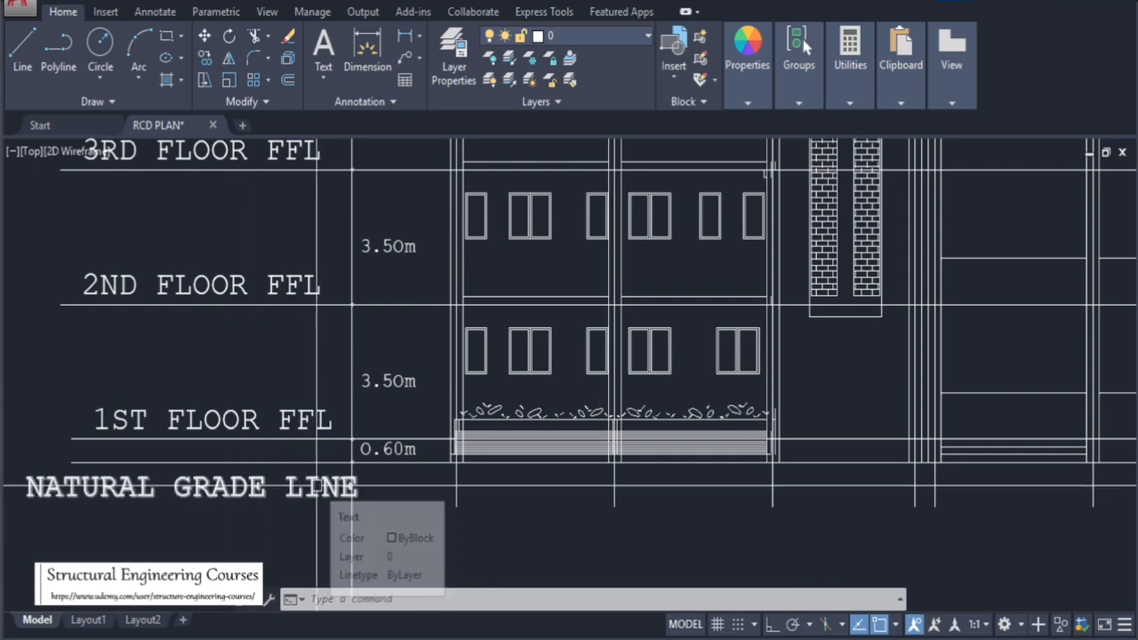
{"action": "scroll", "coordinate": [350, 482], "scroll_direction": "down", "scroll_amount": 2}
{"action": "scroll", "coordinate": [348, 480], "scroll_direction": "up", "scroll_amount": 2}
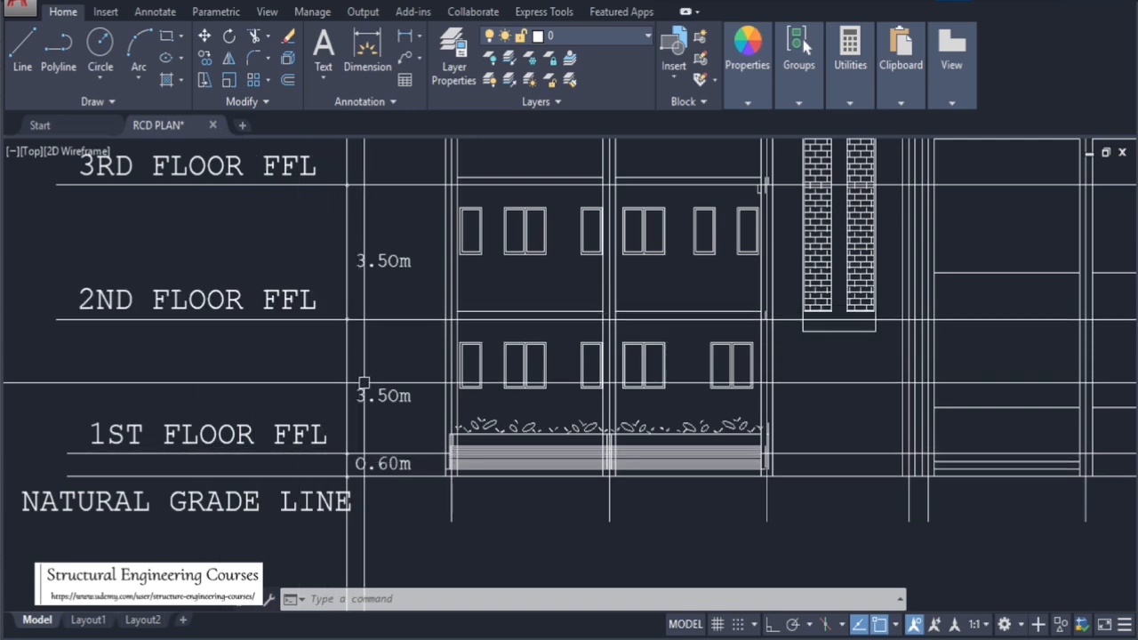
{"action": "scroll", "coordinate": [433, 511], "scroll_direction": "down", "scroll_amount": 2}
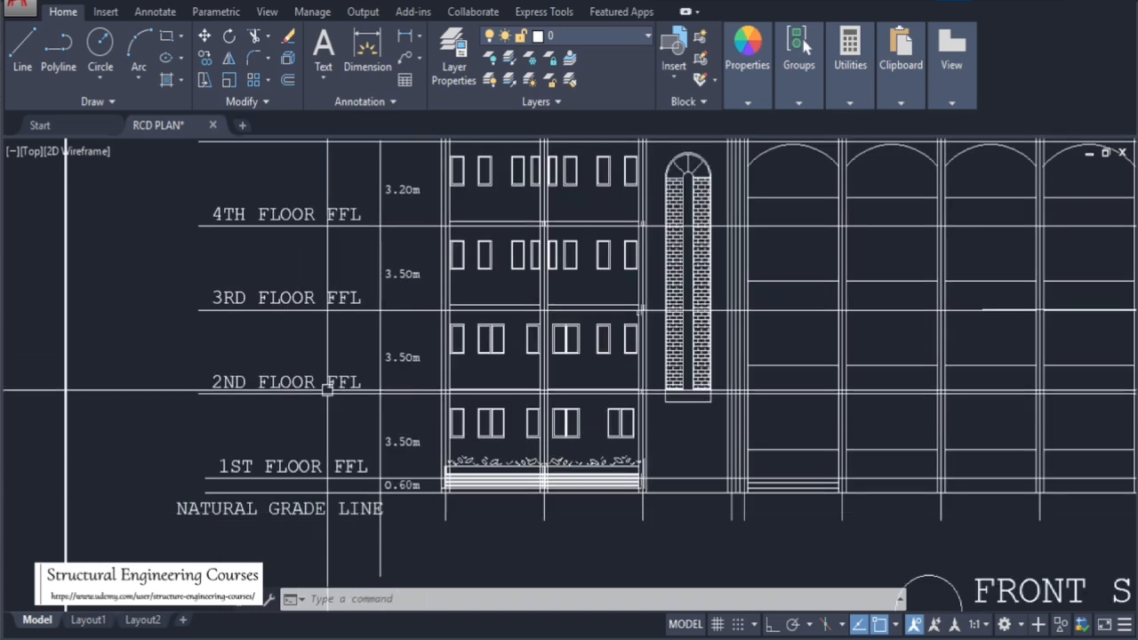
{"action": "scroll", "coordinate": [433, 426], "scroll_direction": "up", "scroll_amount": 2}
{"action": "scroll", "coordinate": [448, 444], "scroll_direction": "down", "scroll_amount": 2}
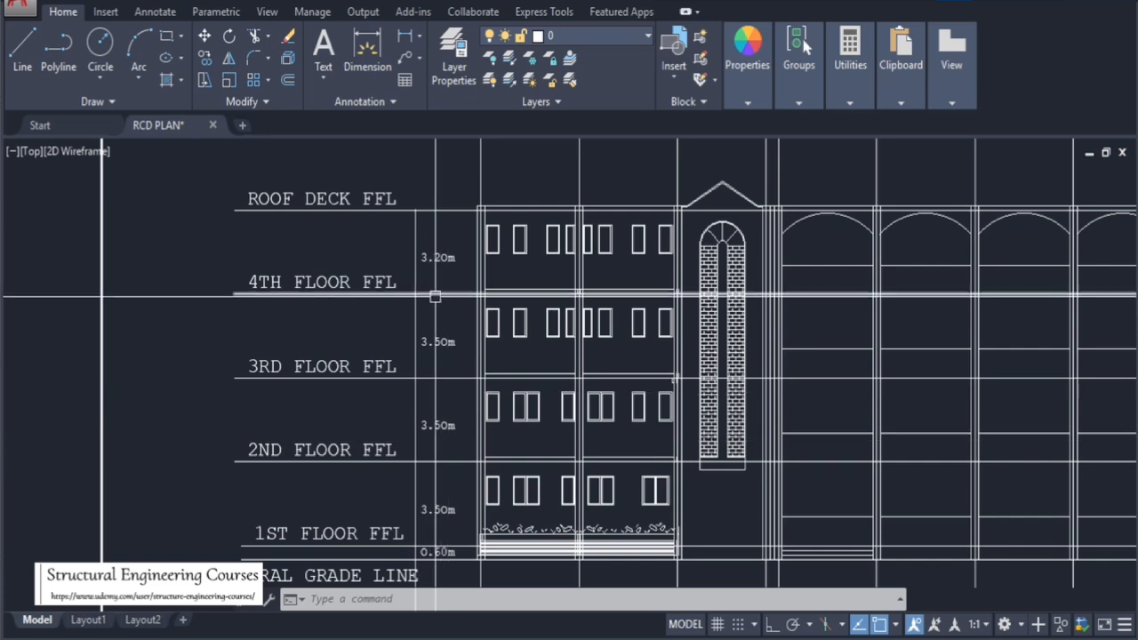
{"action": "scroll", "coordinate": [434, 311], "scroll_direction": "up", "scroll_amount": 2}
{"action": "scroll", "coordinate": [446, 340], "scroll_direction": "down", "scroll_amount": 2}
{"action": "scroll", "coordinate": [436, 302], "scroll_direction": "up", "scroll_amount": 2}
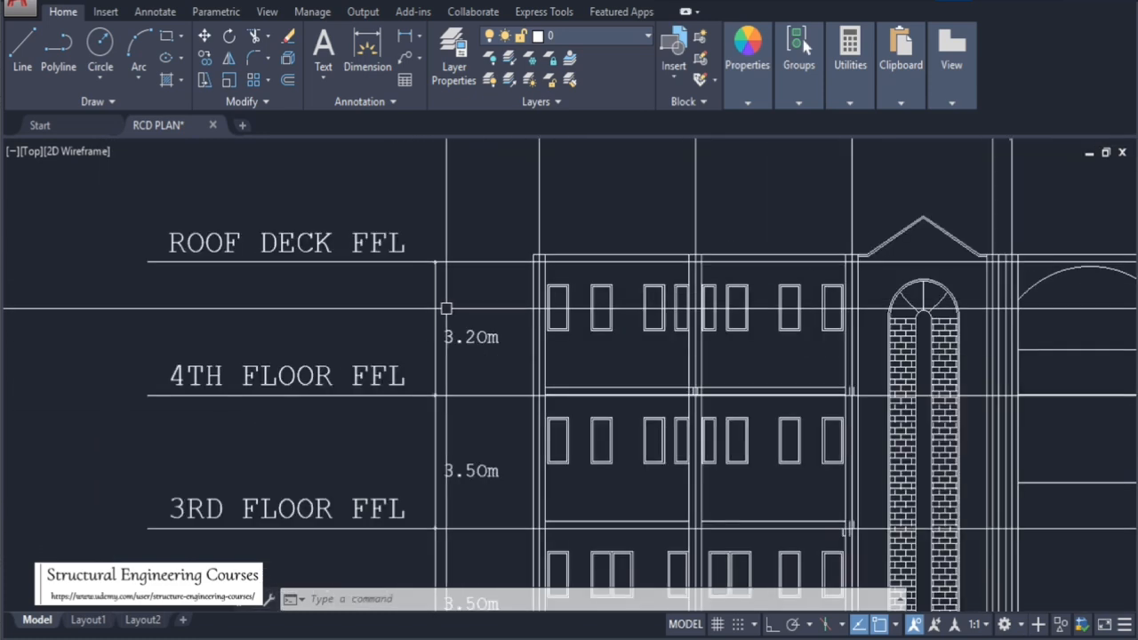
{"action": "scroll", "coordinate": [478, 337], "scroll_direction": "down", "scroll_amount": 2}
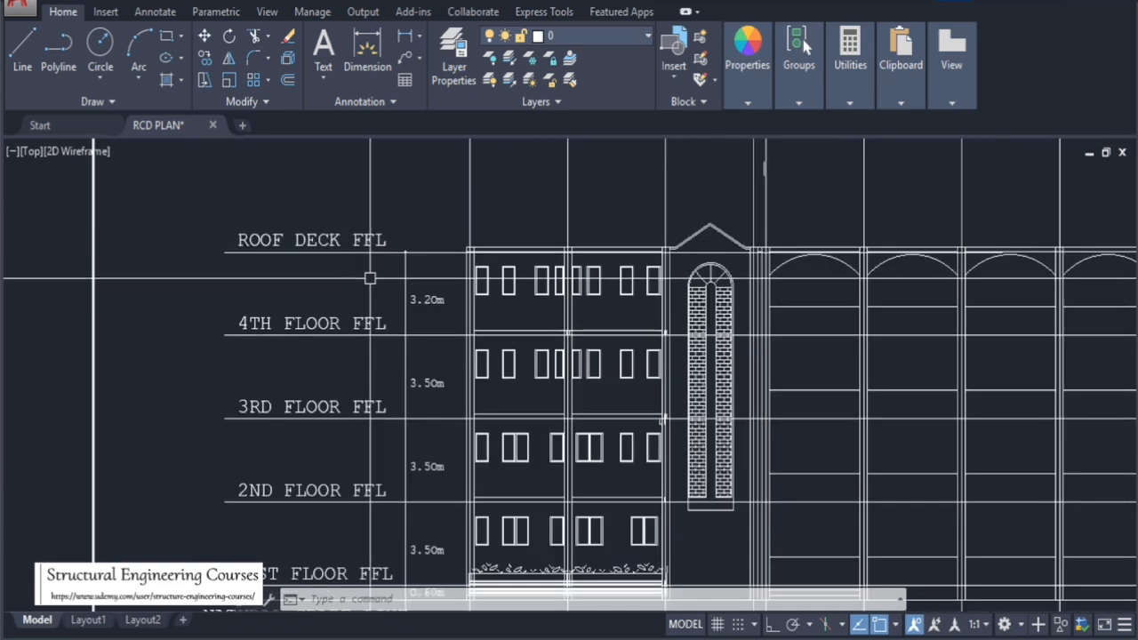
{"action": "scroll", "coordinate": [408, 255], "scroll_direction": "down", "scroll_amount": 5}
{"action": "scroll", "coordinate": [400, 293], "scroll_direction": "up", "scroll_amount": 5}
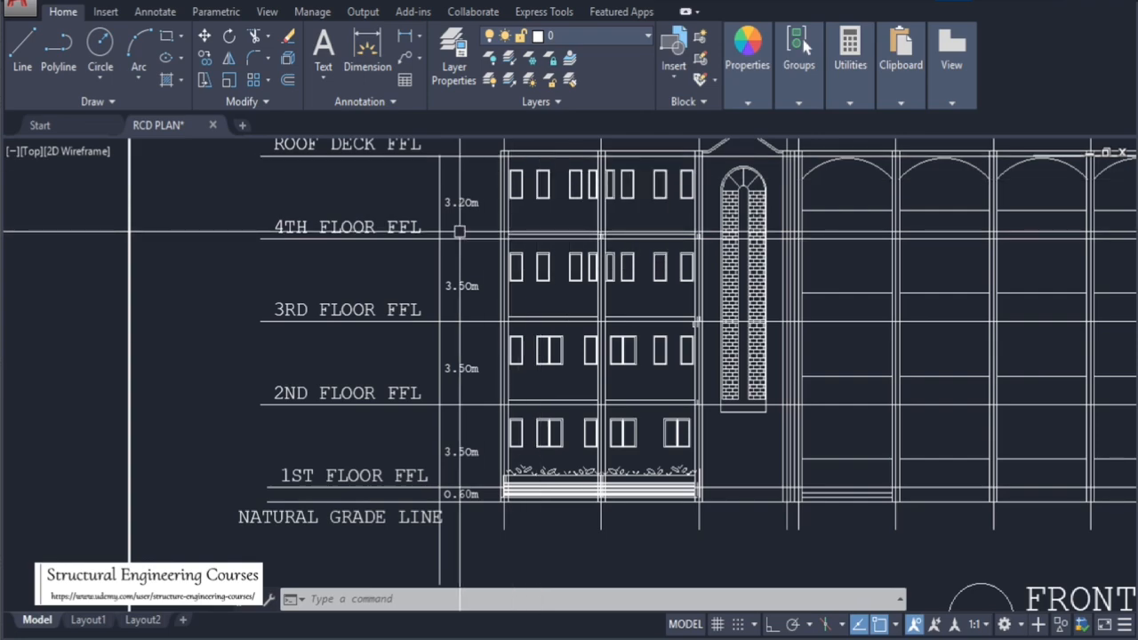
{"action": "scroll", "coordinate": [460, 234], "scroll_direction": "down", "scroll_amount": 5}
{"action": "scroll", "coordinate": [691, 316], "scroll_direction": "up", "scroll_amount": 5}
{"action": "scroll", "coordinate": [692, 315], "scroll_direction": "down", "scroll_amount": 6}
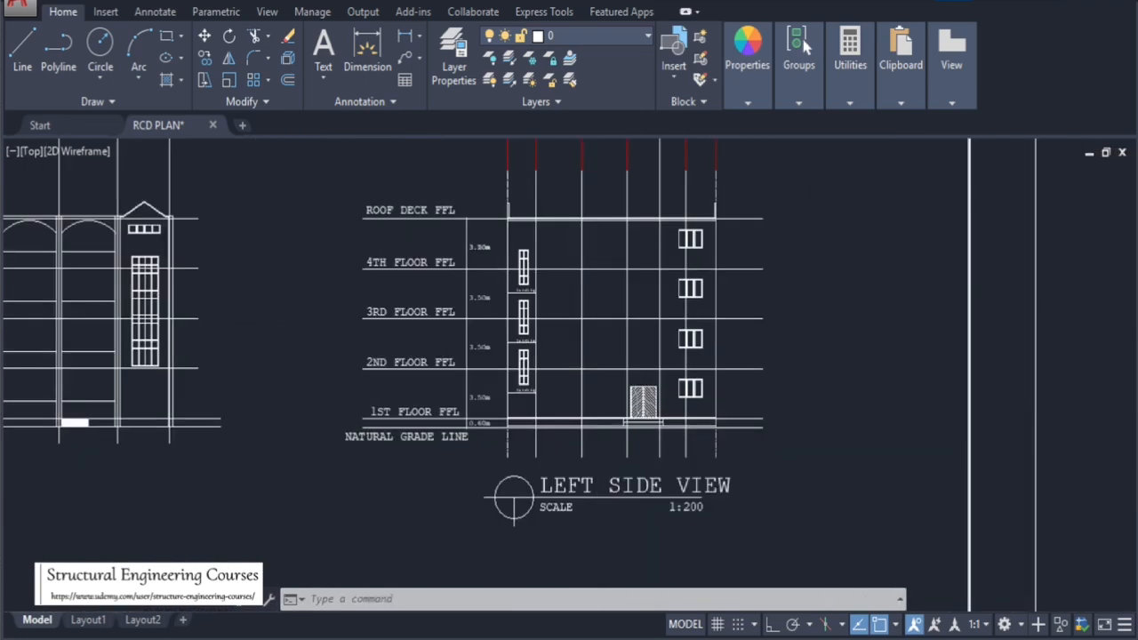
Zoom across the elevation sheet to examine the rear side view and the right side view
{"action": "scroll", "coordinate": [382, 485], "scroll_direction": "up", "scroll_amount": 6}
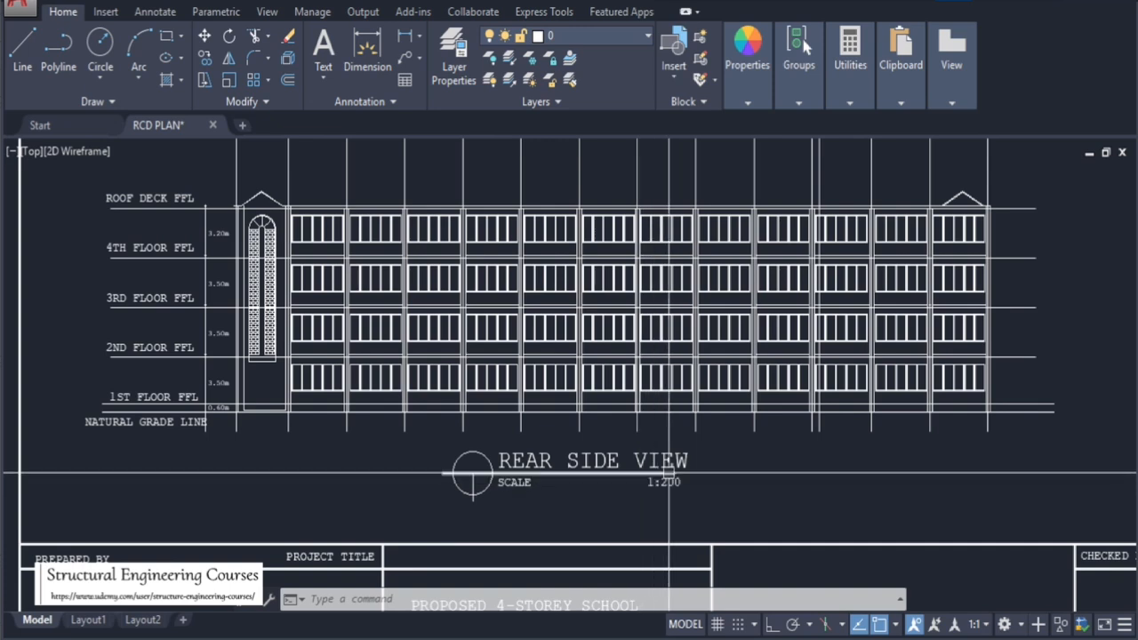
{"action": "mouse_move", "coordinate": [669, 472]}
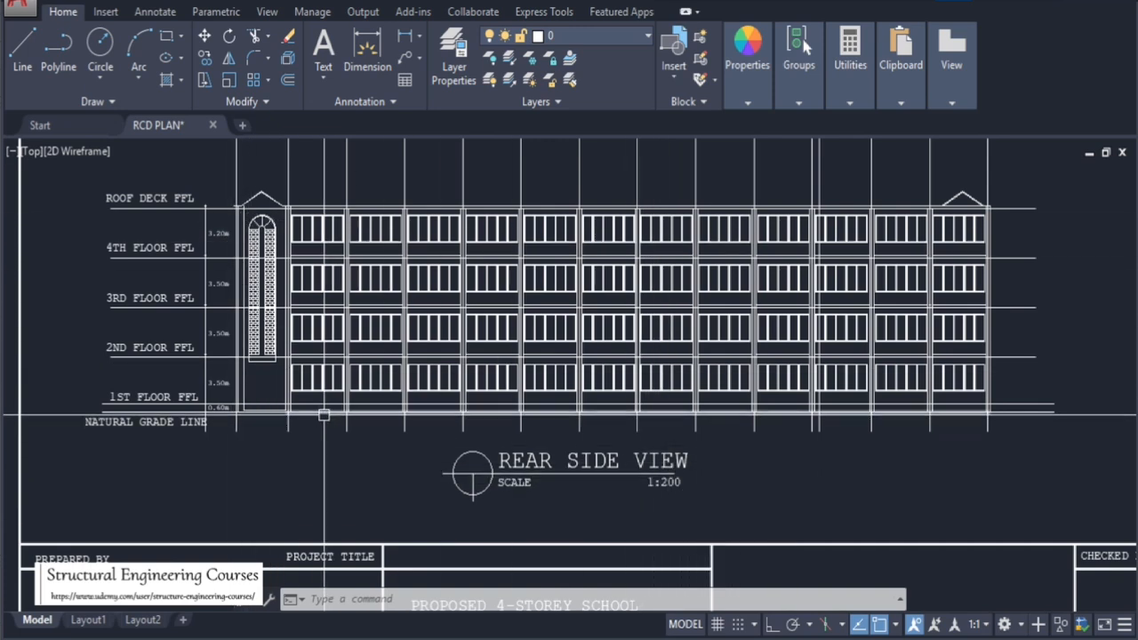
{"action": "scroll", "coordinate": [320, 409], "scroll_direction": "down", "scroll_amount": 5}
{"action": "scroll", "coordinate": [561, 398], "scroll_direction": "up", "scroll_amount": 6}
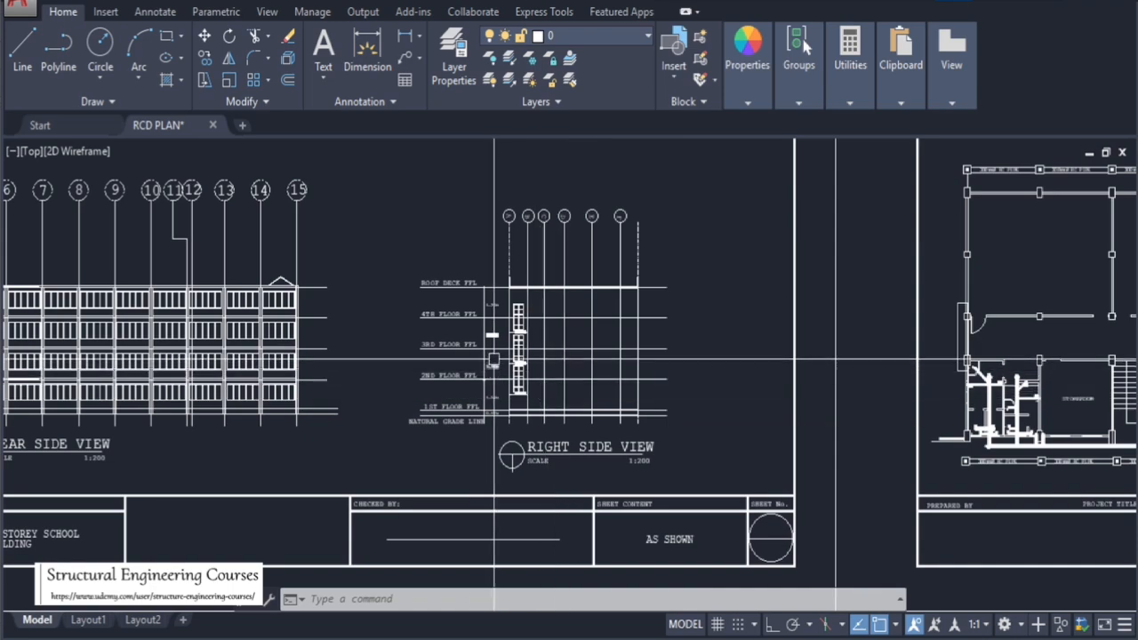
{"action": "scroll", "coordinate": [803, 394], "scroll_direction": "down", "scroll_amount": 5}
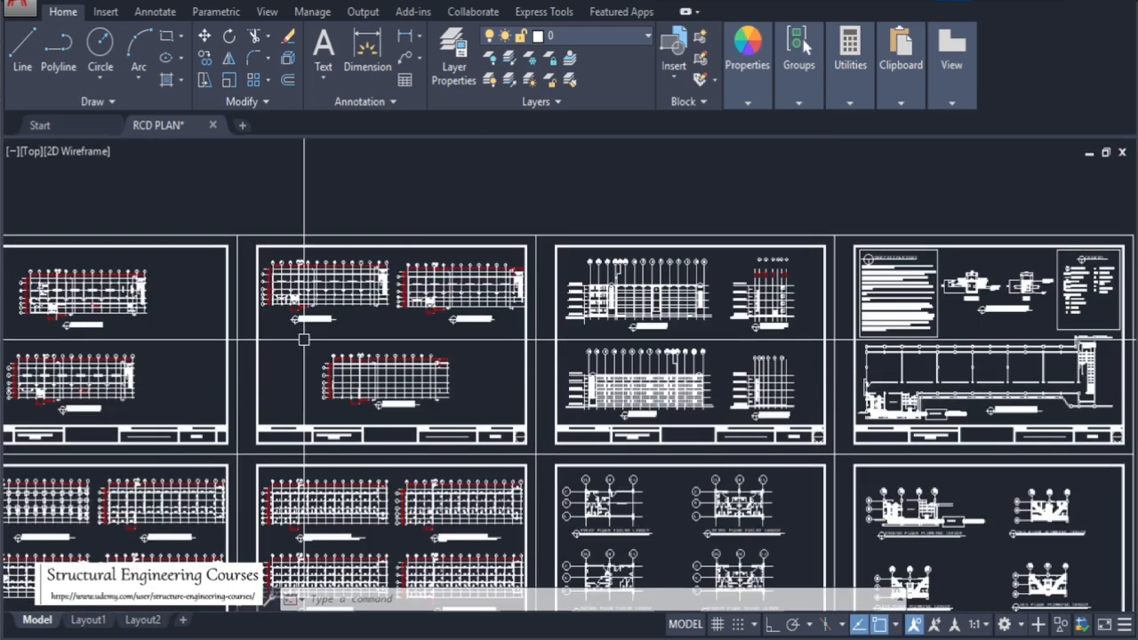
Zoom across the neighbouring sheets from the front side view and fourth floor plan to the first floor plan
{"action": "scroll", "coordinate": [439, 331], "scroll_direction": "up", "scroll_amount": 6}
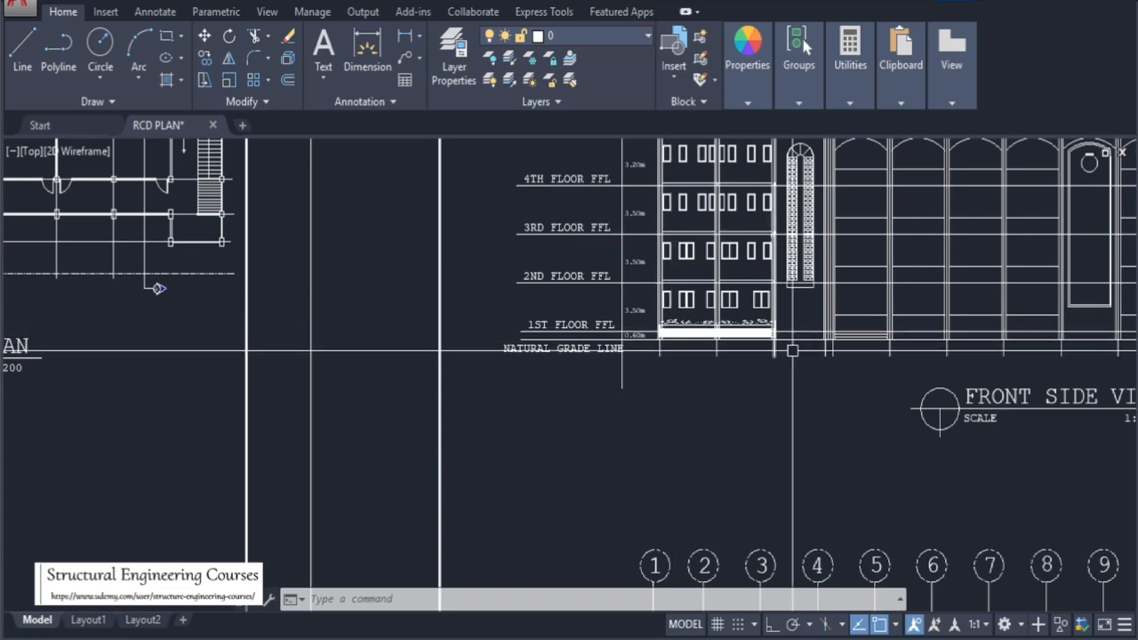
{"action": "scroll", "coordinate": [618, 336], "scroll_direction": "up", "scroll_amount": 6}
{"action": "scroll", "coordinate": [882, 339], "scroll_direction": "down", "scroll_amount": 6}
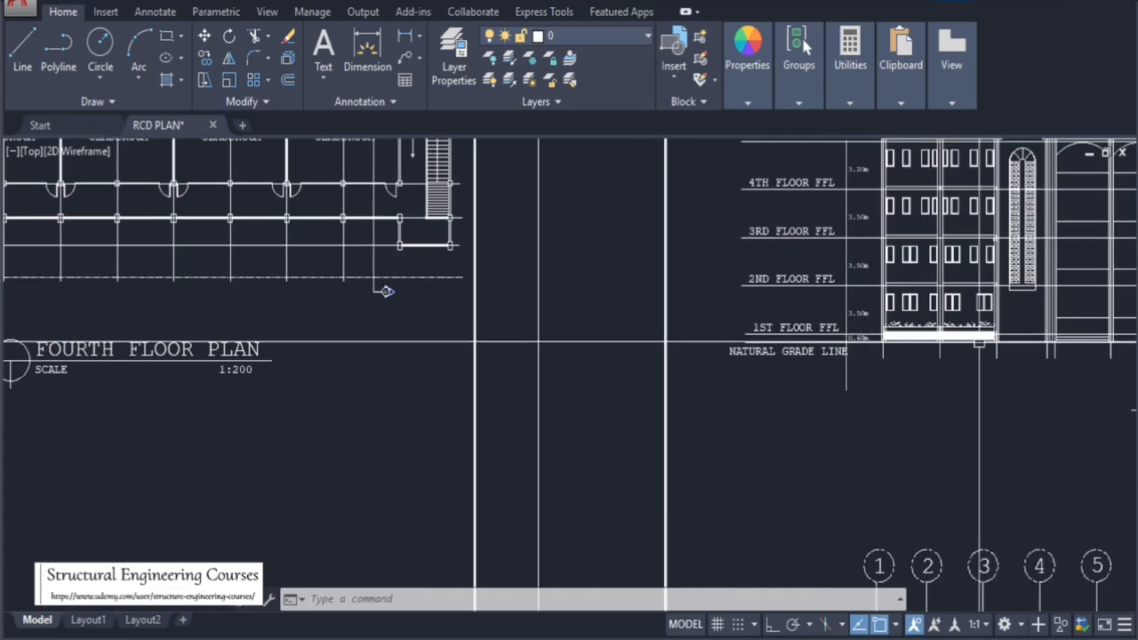
{"action": "scroll", "coordinate": [971, 335], "scroll_direction": "down", "scroll_amount": 8}
{"action": "scroll", "coordinate": [416, 334], "scroll_direction": "up", "scroll_amount": 10}
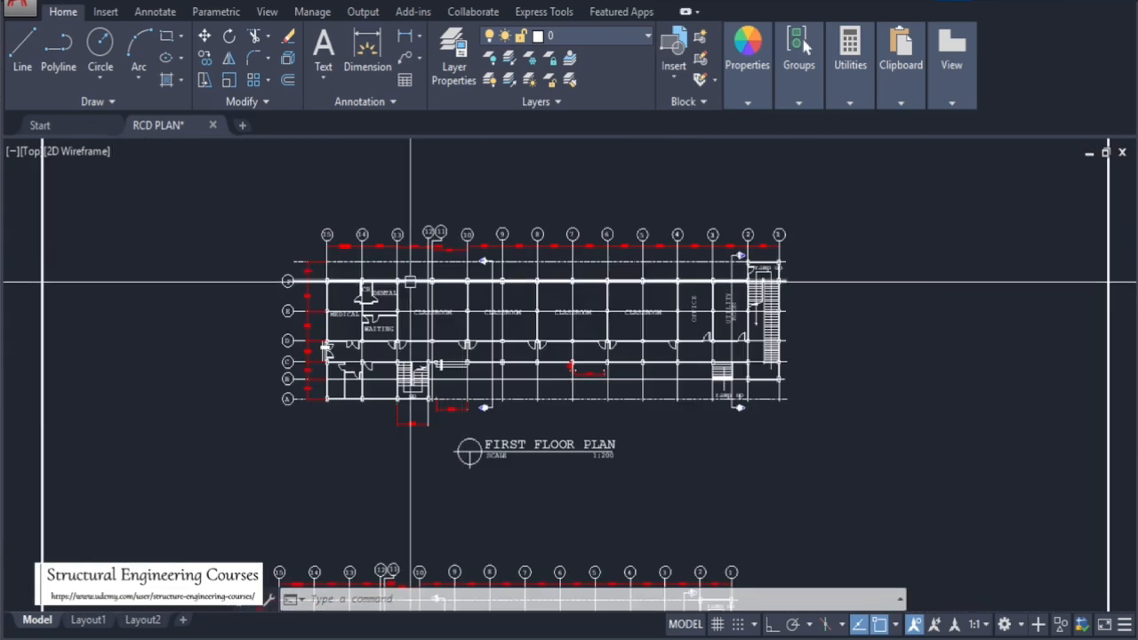
Zoom into the first floor plan to examine the medical, waiting and stair area between grid lines A and D
{"action": "scroll", "coordinate": [445, 335], "scroll_direction": "down", "scroll_amount": 2}
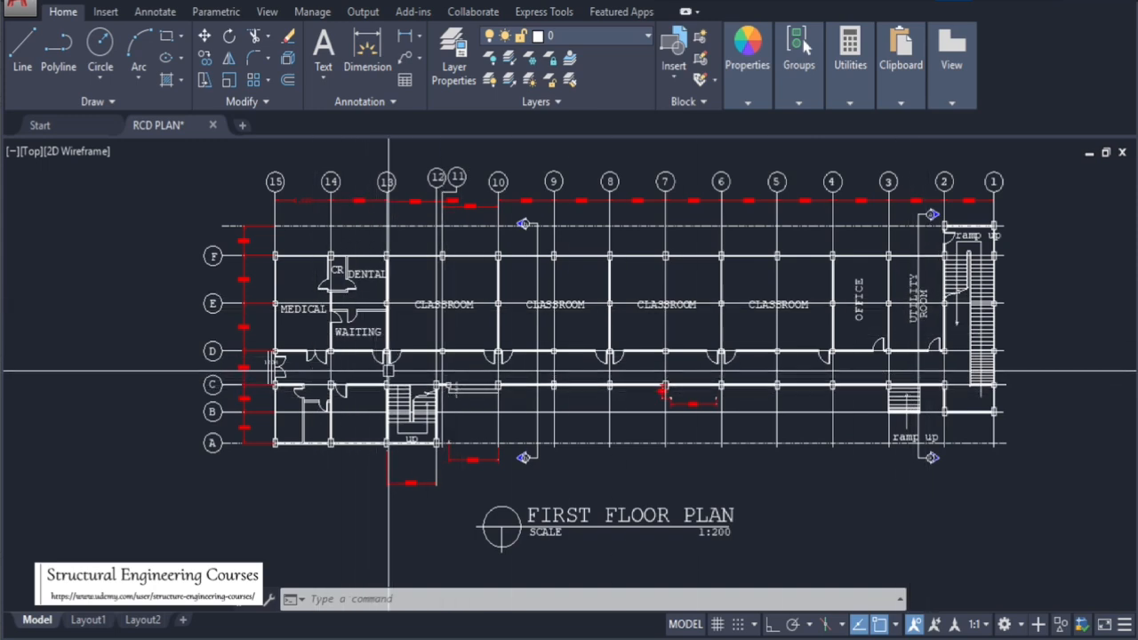
{"action": "scroll", "coordinate": [267, 373], "scroll_direction": "up", "scroll_amount": 5}
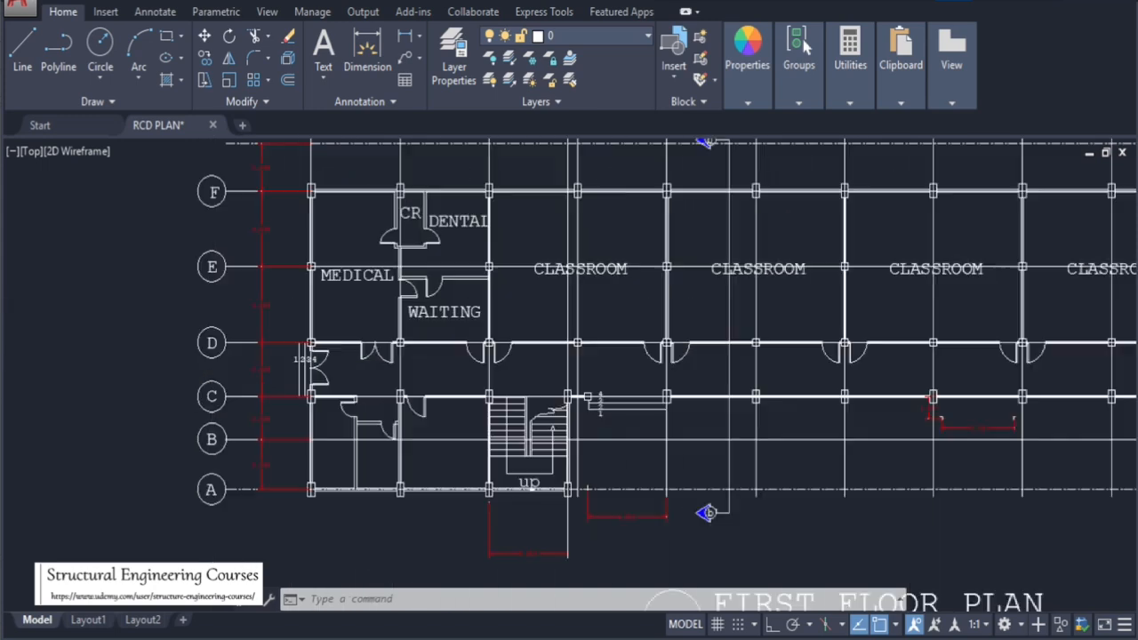
{"action": "scroll", "coordinate": [329, 394], "scroll_direction": "down", "scroll_amount": 6}
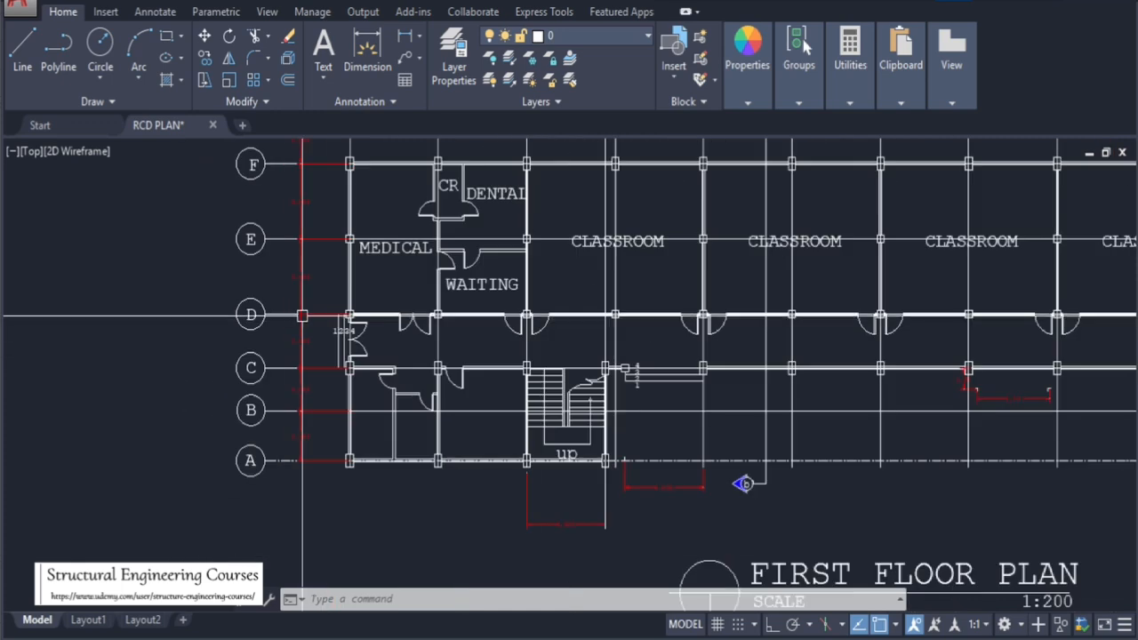
{"action": "scroll", "coordinate": [342, 289], "scroll_direction": "up", "scroll_amount": 5}
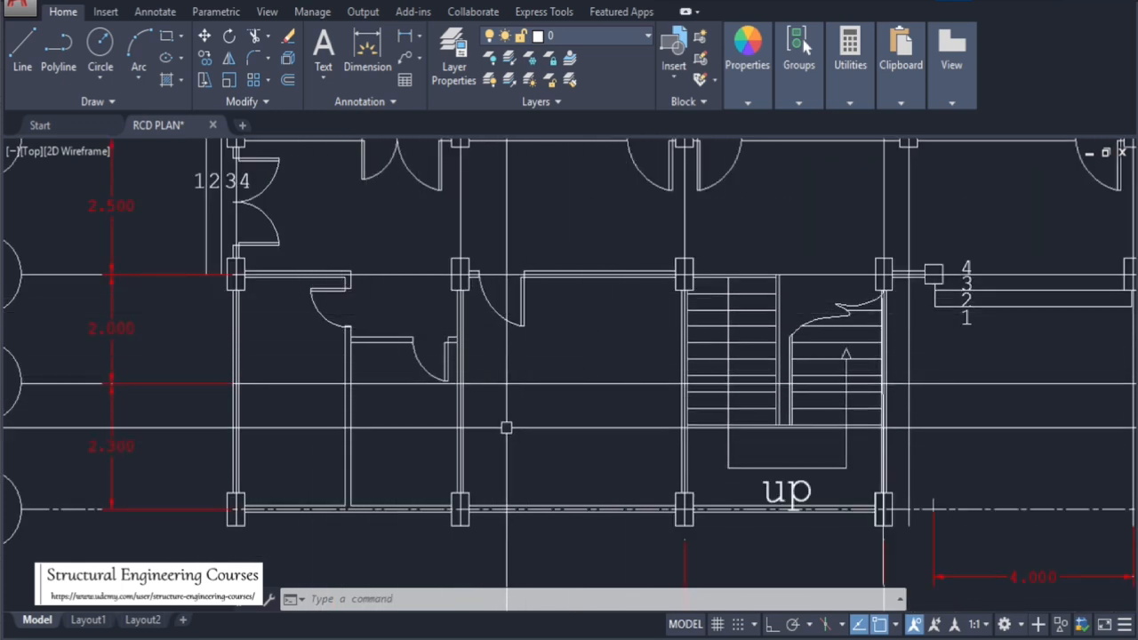
{"action": "scroll", "coordinate": [533, 378], "scroll_direction": "down", "scroll_amount": 5}
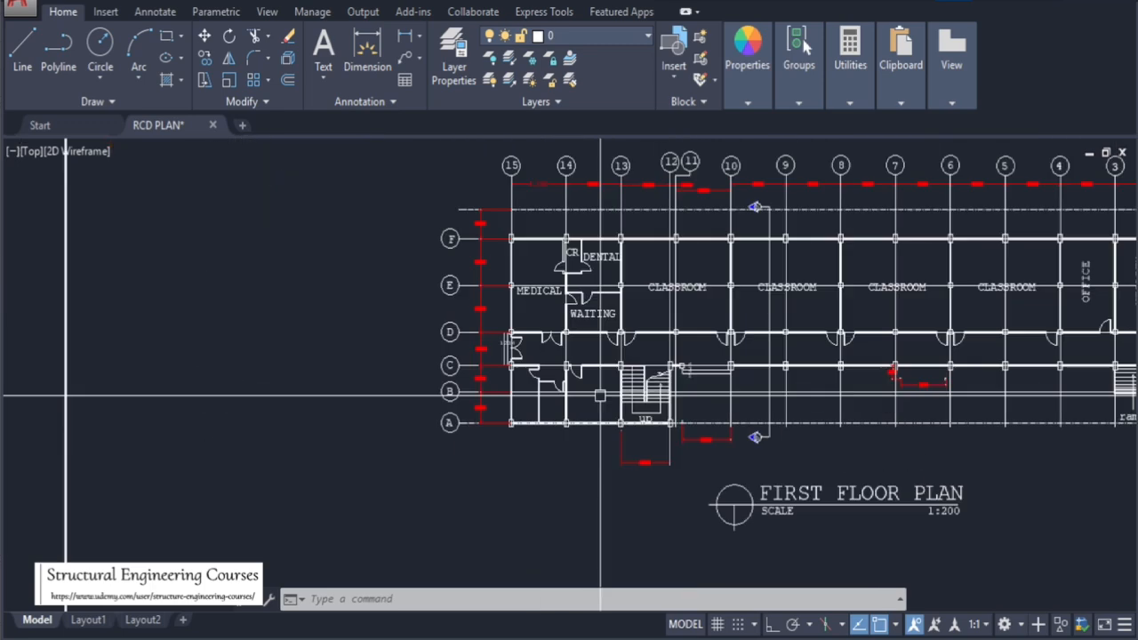
{"action": "scroll", "coordinate": [658, 323], "scroll_direction": "up", "scroll_amount": 6}
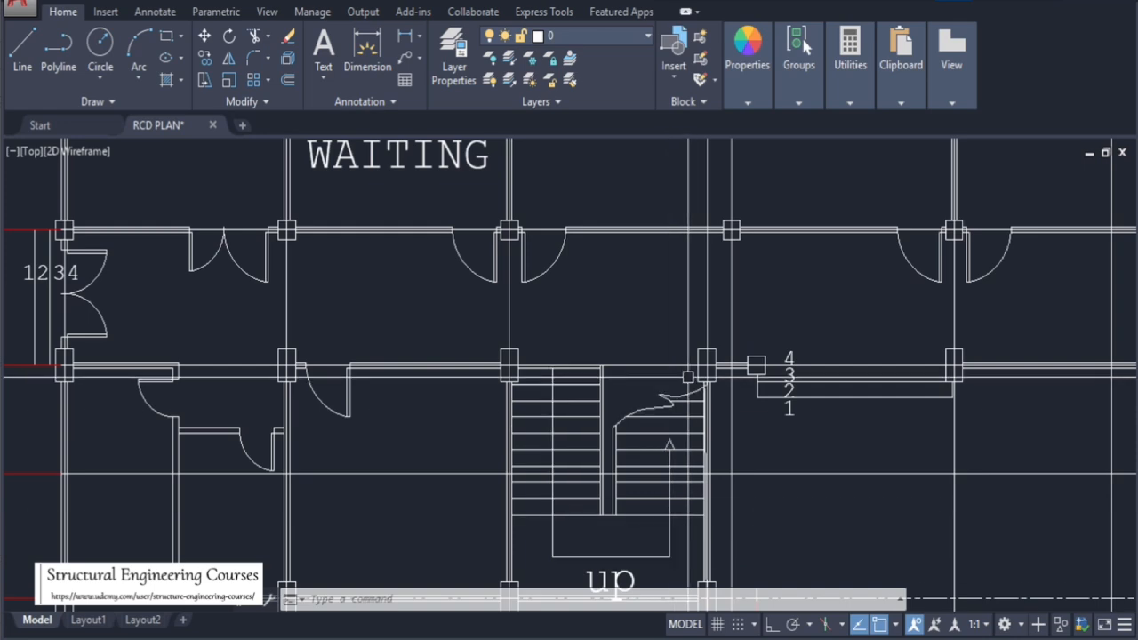
{"action": "scroll", "coordinate": [688, 377], "scroll_direction": "down", "scroll_amount": 6}
{"action": "scroll", "coordinate": [444, 367], "scroll_direction": "up", "scroll_amount": 4}
{"action": "scroll", "coordinate": [413, 367], "scroll_direction": "down", "scroll_amount": 4}
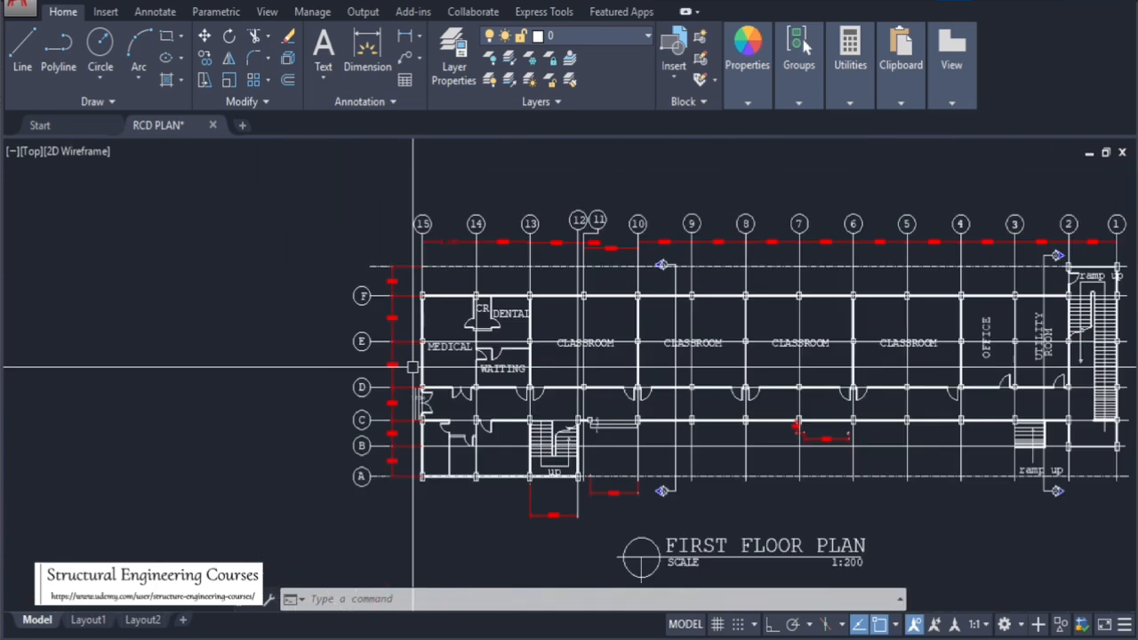
{"action": "scroll", "coordinate": [533, 316], "scroll_direction": "up", "scroll_amount": 4}
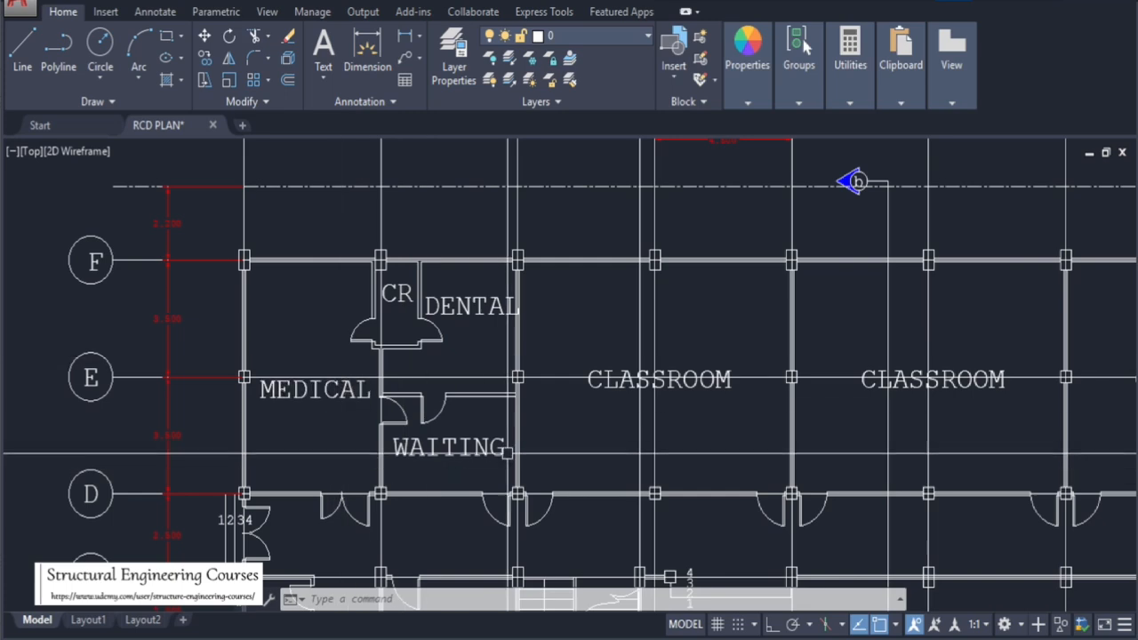
Zoom in again on the first floor plan's dental, medical and waiting rooms and the adjoining stairs
{"action": "scroll", "coordinate": [397, 455], "scroll_direction": "down", "scroll_amount": 4}
{"action": "scroll", "coordinate": [356, 577], "scroll_direction": "up", "scroll_amount": 4}
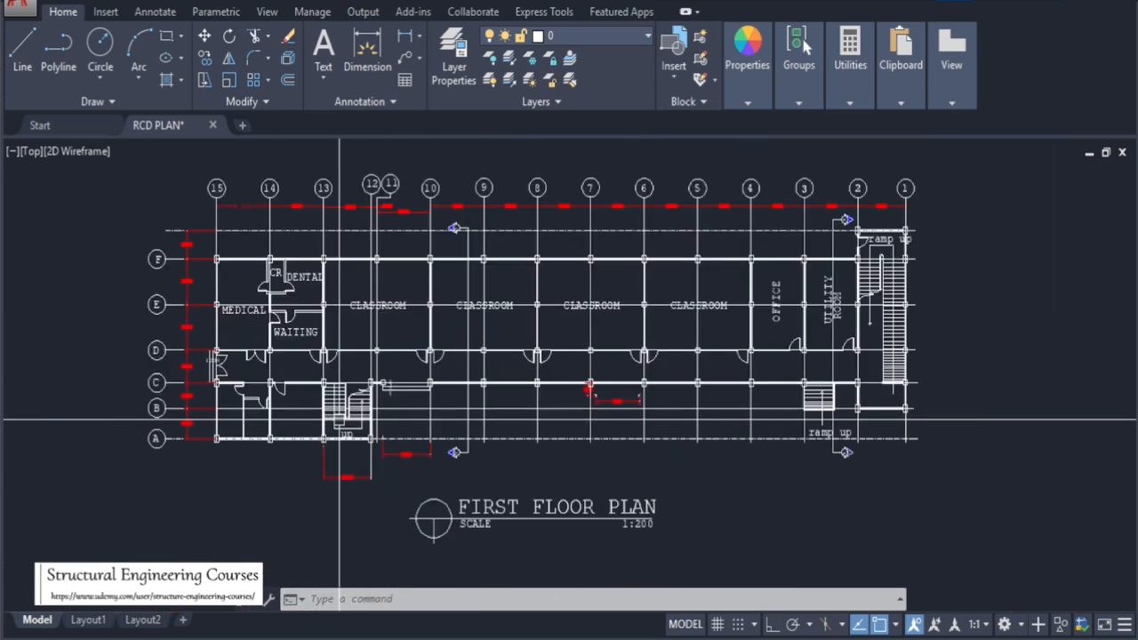
{"action": "scroll", "coordinate": [452, 353], "scroll_direction": "up", "scroll_amount": 4}
{"action": "scroll", "coordinate": [545, 393], "scroll_direction": "down", "scroll_amount": 3}
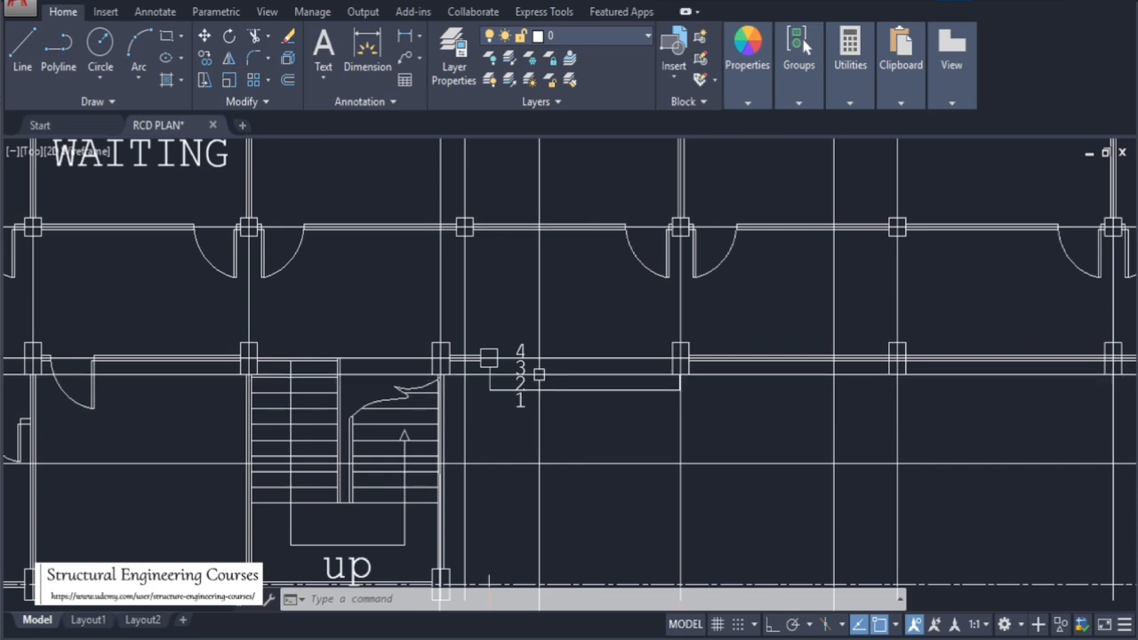
{"action": "scroll", "coordinate": [605, 418], "scroll_direction": "down", "scroll_amount": 5}
{"action": "scroll", "coordinate": [287, 360], "scroll_direction": "up", "scroll_amount": 5}
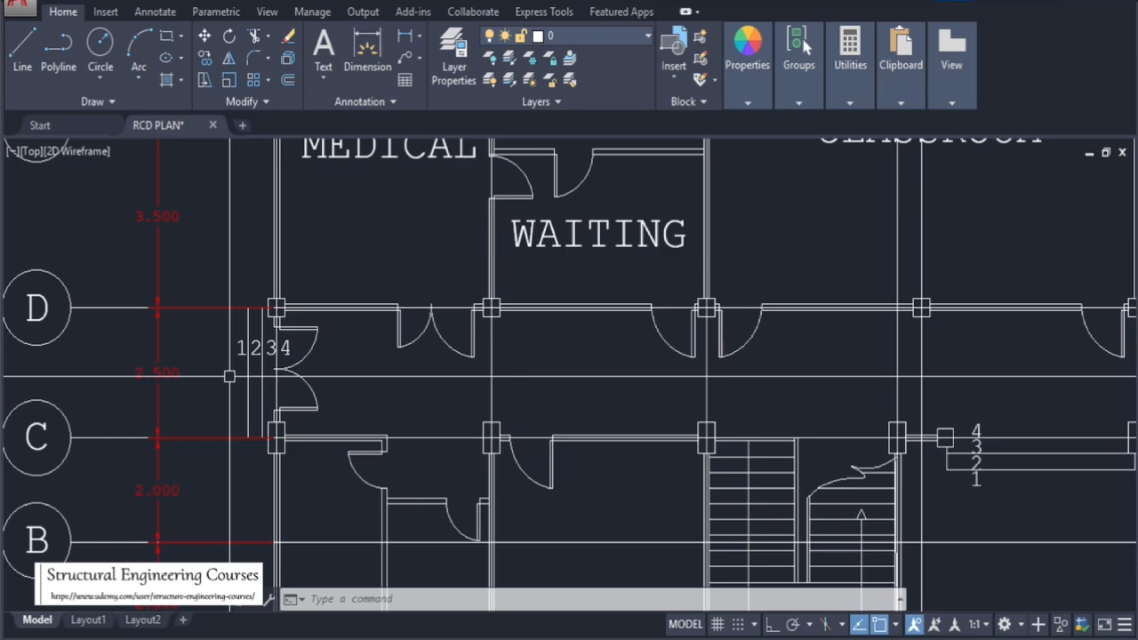
{"action": "scroll", "coordinate": [681, 556], "scroll_direction": "down", "scroll_amount": 8}
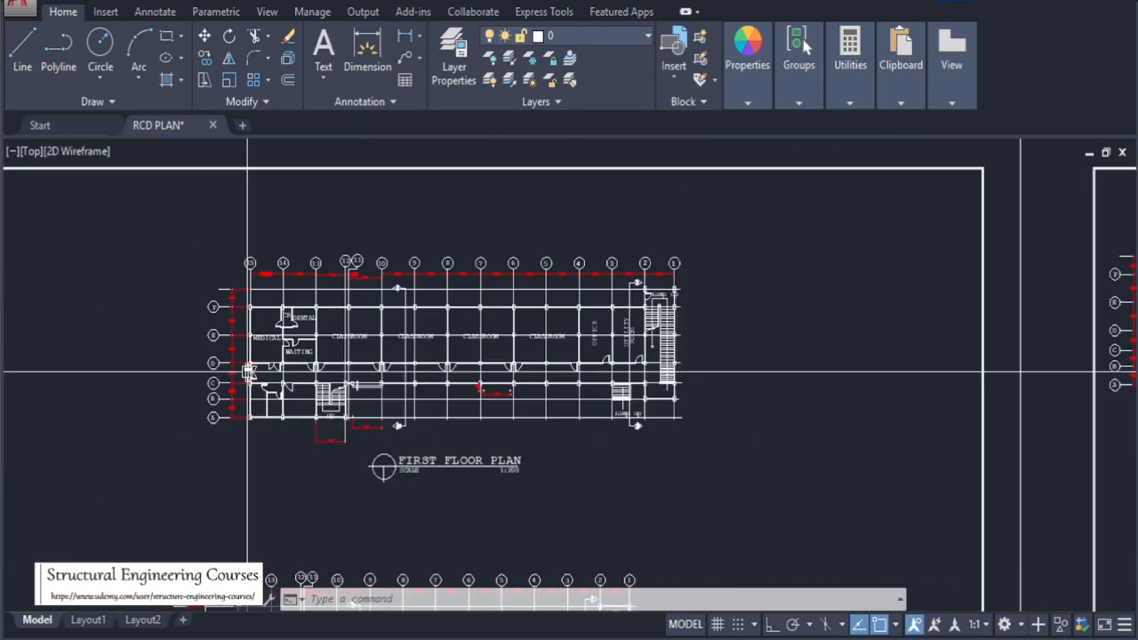
Zoom into the front side view to examine the first floor level and natural grade line dimensions
{"action": "scroll", "coordinate": [754, 392], "scroll_direction": "up", "scroll_amount": 2}
{"action": "scroll", "coordinate": [754, 391], "scroll_direction": "up", "scroll_amount": 8}
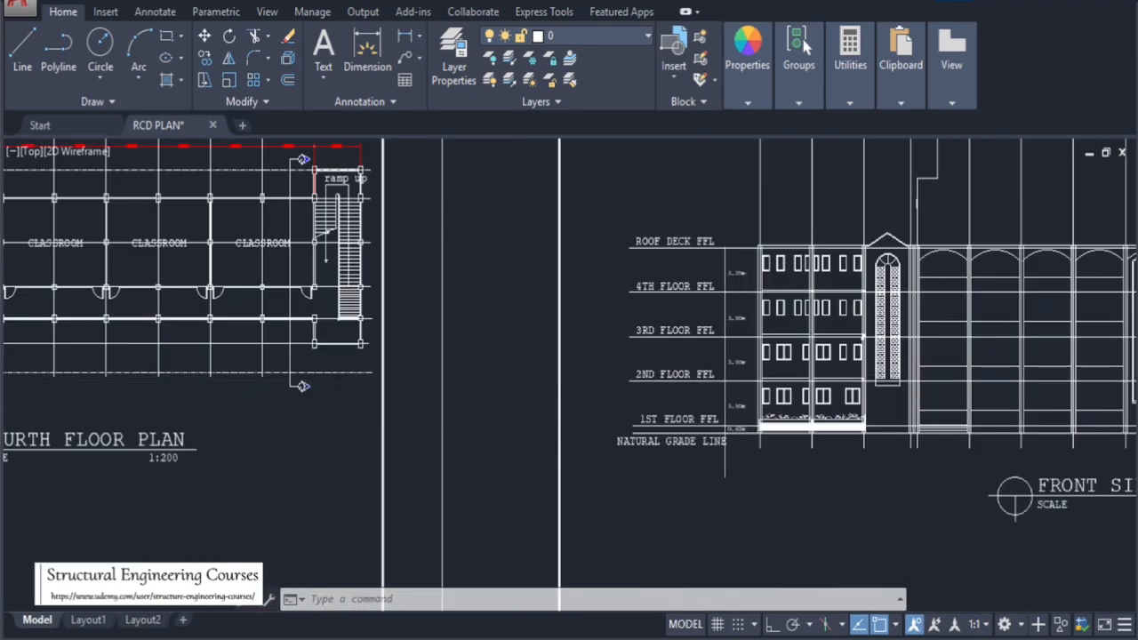
{"action": "scroll", "coordinate": [418, 364], "scroll_direction": "up", "scroll_amount": 4}
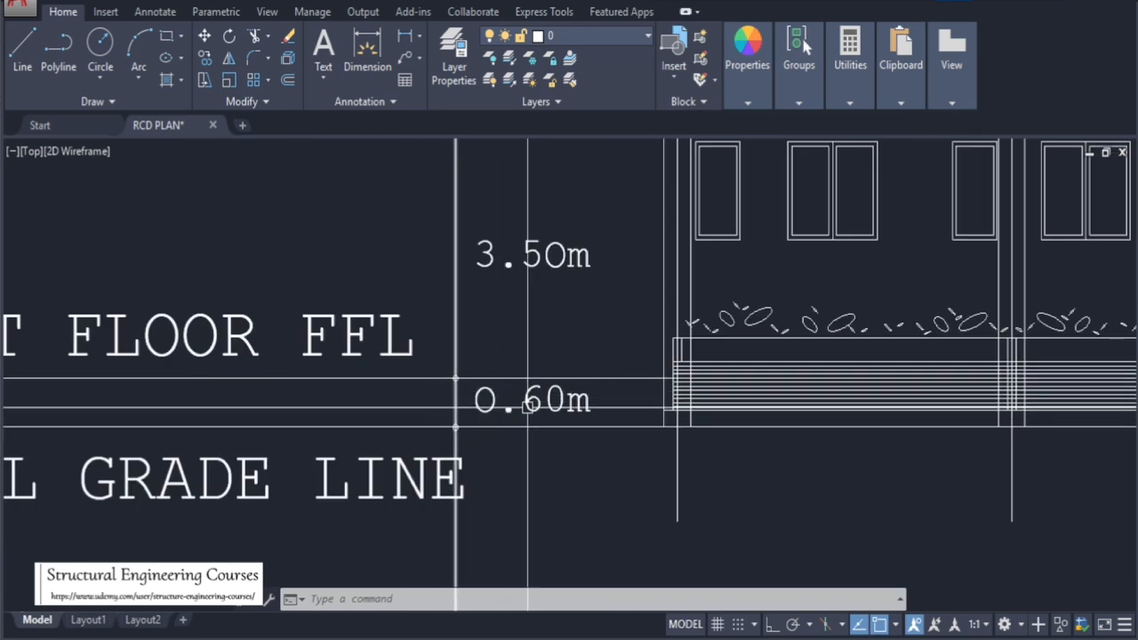
{"action": "scroll", "coordinate": [497, 418], "scroll_direction": "down", "scroll_amount": 2}
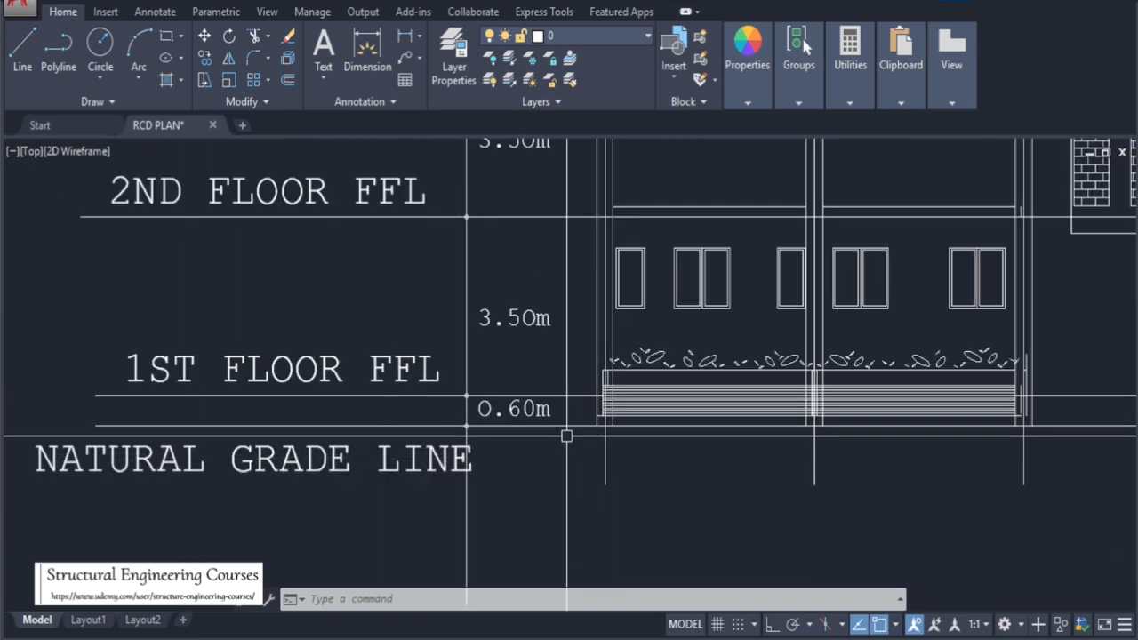
{"action": "scroll", "coordinate": [566, 436], "scroll_direction": "down", "scroll_amount": 10}
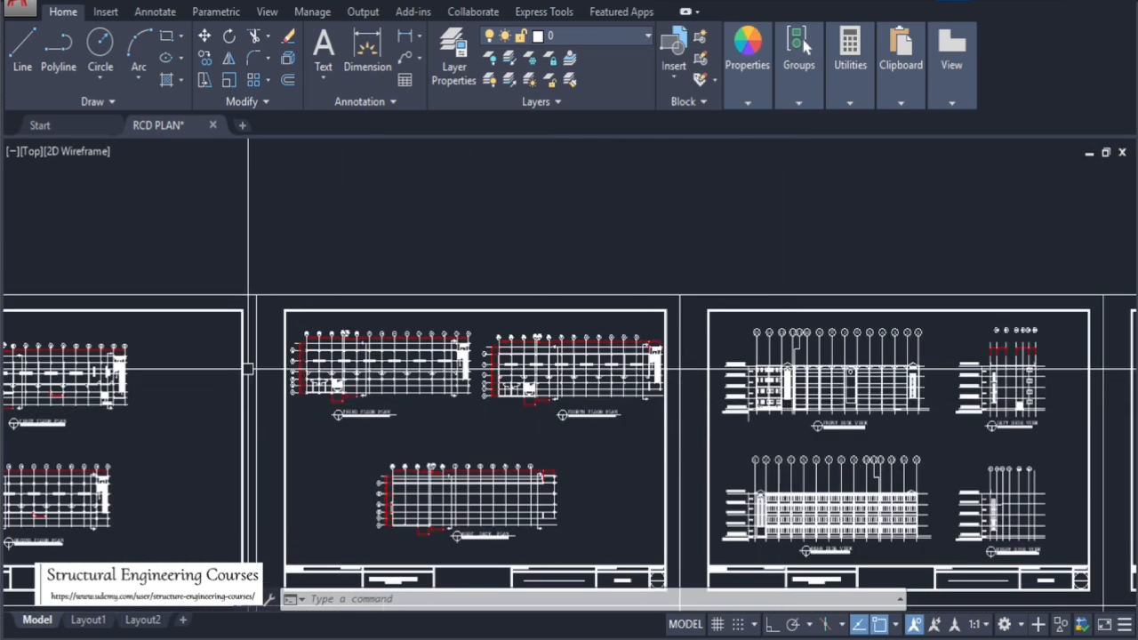
Zoom across the sheets back to the first floor plan to examine the main stair and door details
{"action": "scroll", "coordinate": [266, 378], "scroll_direction": "up", "scroll_amount": 6}
{"action": "scroll", "coordinate": [922, 389], "scroll_direction": "down", "scroll_amount": 3}
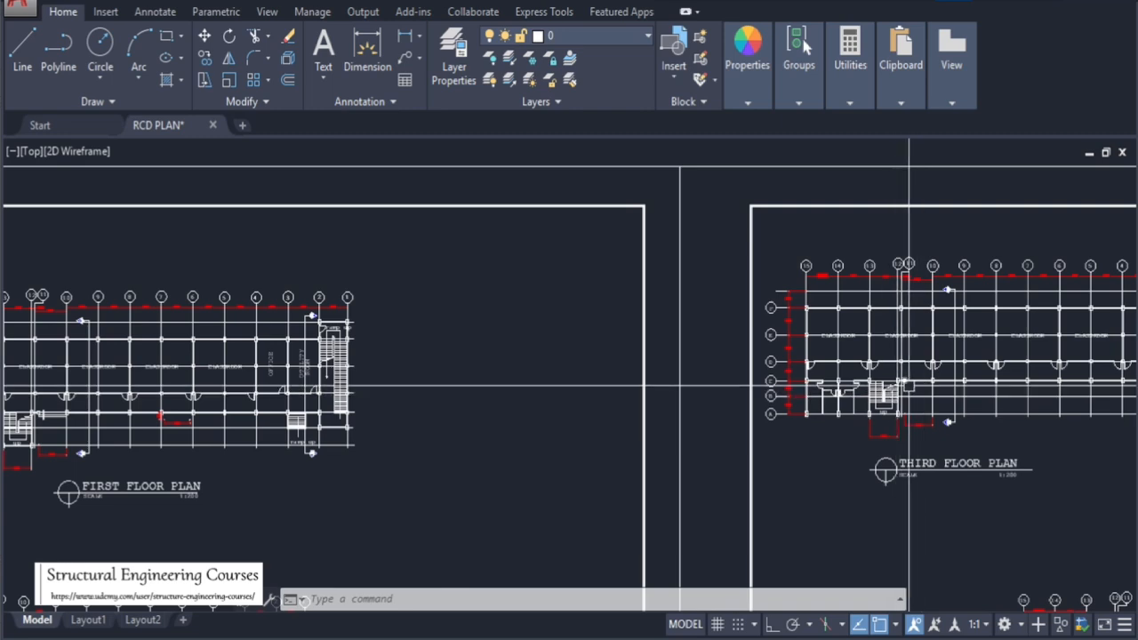
{"action": "scroll", "coordinate": [909, 387], "scroll_direction": "down", "scroll_amount": 5}
{"action": "scroll", "coordinate": [767, 411], "scroll_direction": "up", "scroll_amount": 10}
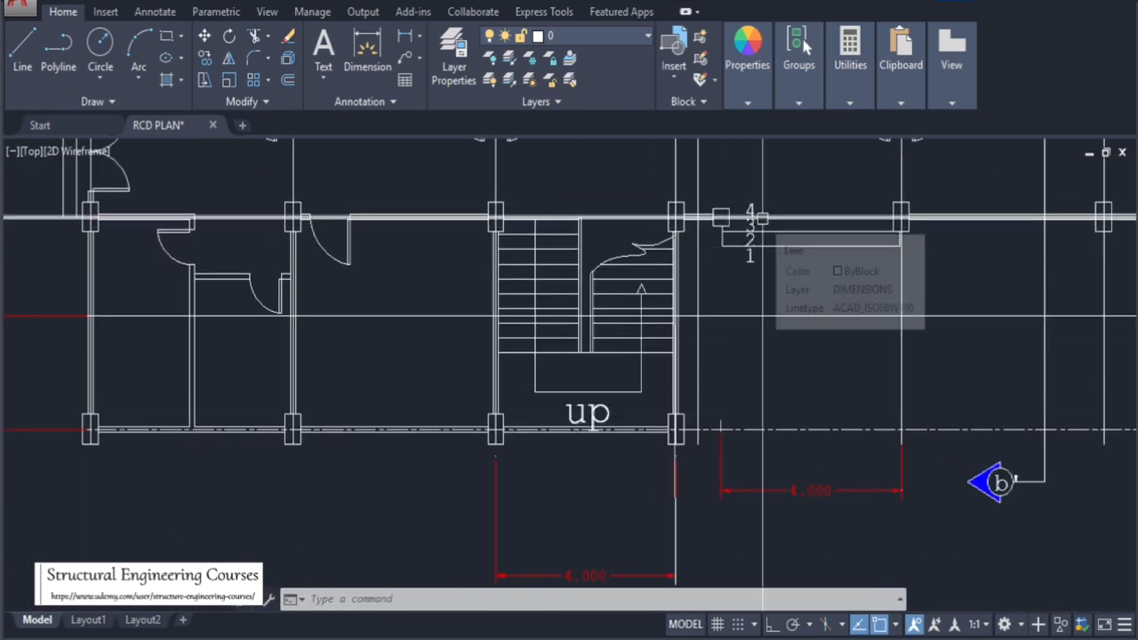
{"action": "scroll", "coordinate": [486, 383], "scroll_direction": "down", "scroll_amount": 2}
{"action": "scroll", "coordinate": [802, 445], "scroll_direction": "down", "scroll_amount": 4}
{"action": "scroll", "coordinate": [293, 231], "scroll_direction": "up", "scroll_amount": 8}
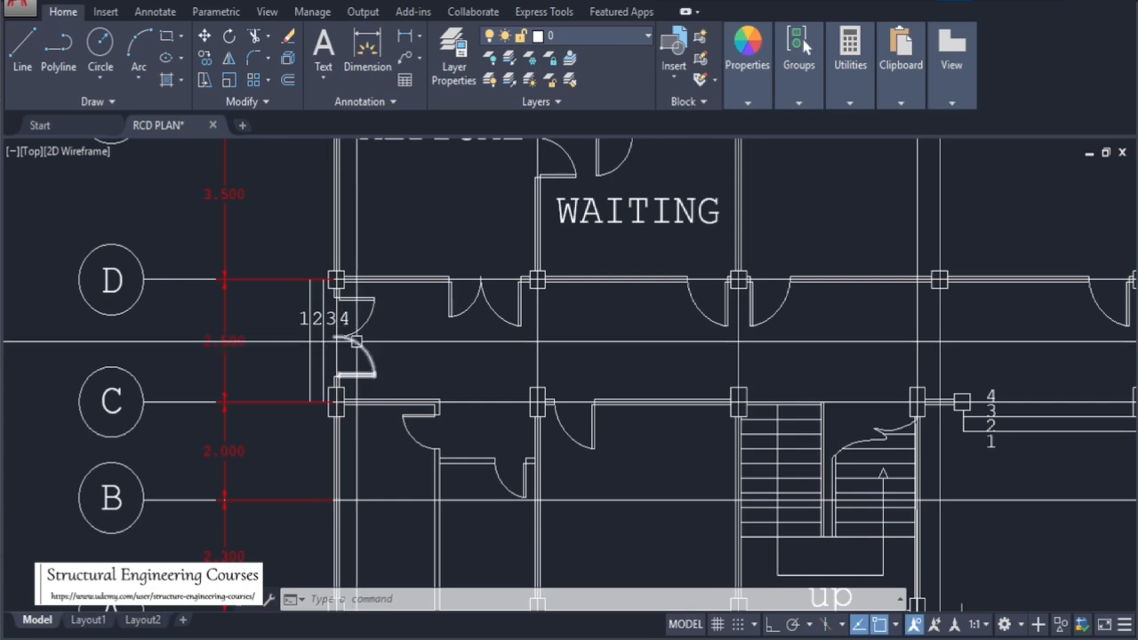
{"action": "scroll", "coordinate": [355, 341], "scroll_direction": "down", "scroll_amount": 5}
{"action": "scroll", "coordinate": [469, 377], "scroll_direction": "up", "scroll_amount": 5}
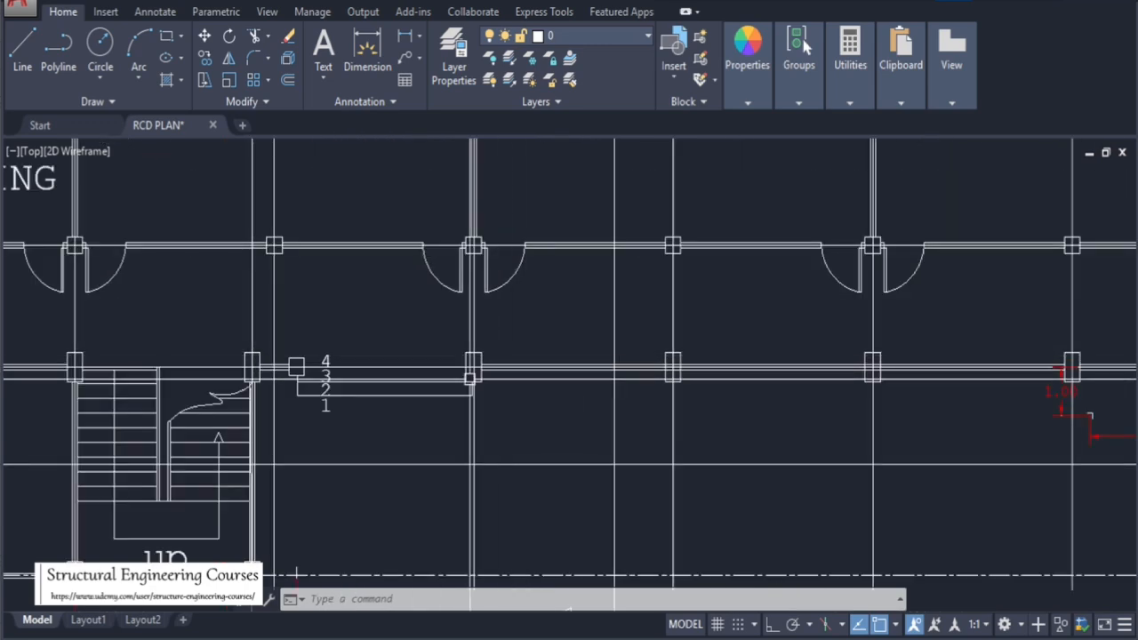
{"action": "scroll", "coordinate": [613, 464], "scroll_direction": "down", "scroll_amount": 5}
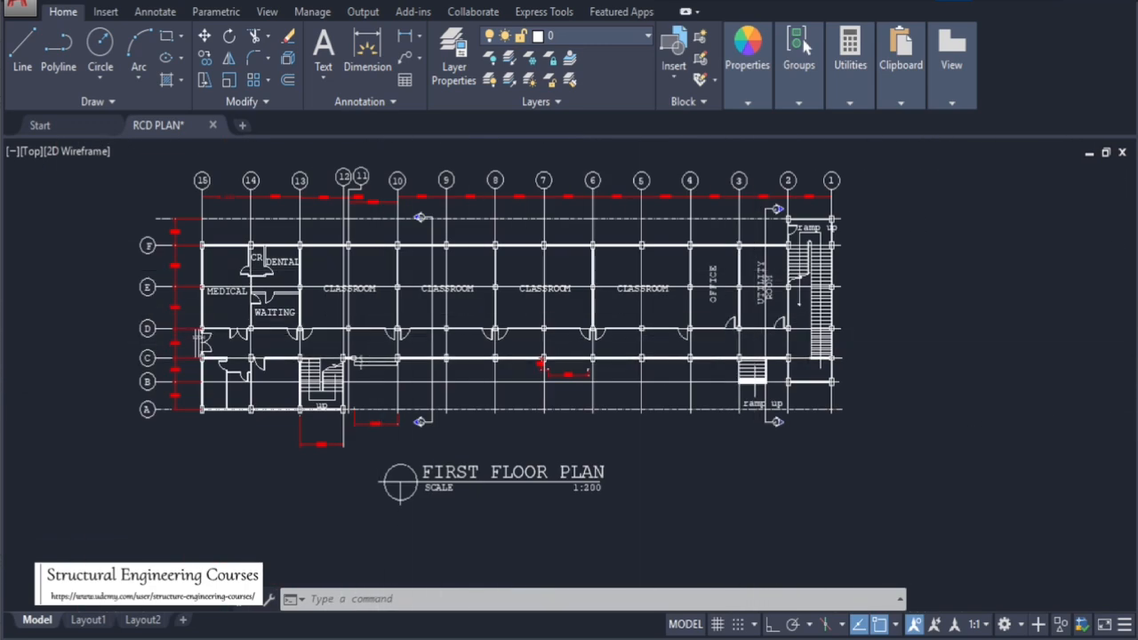
Zoom into the first floor plan's east end to examine the ramps, office, utility room and stair
{"action": "scroll", "coordinate": [600, 369], "scroll_direction": "up", "scroll_amount": 5}
{"action": "scroll", "coordinate": [600, 368], "scroll_direction": "down", "scroll_amount": 4}
{"action": "scroll", "coordinate": [600, 369], "scroll_direction": "up", "scroll_amount": 5}
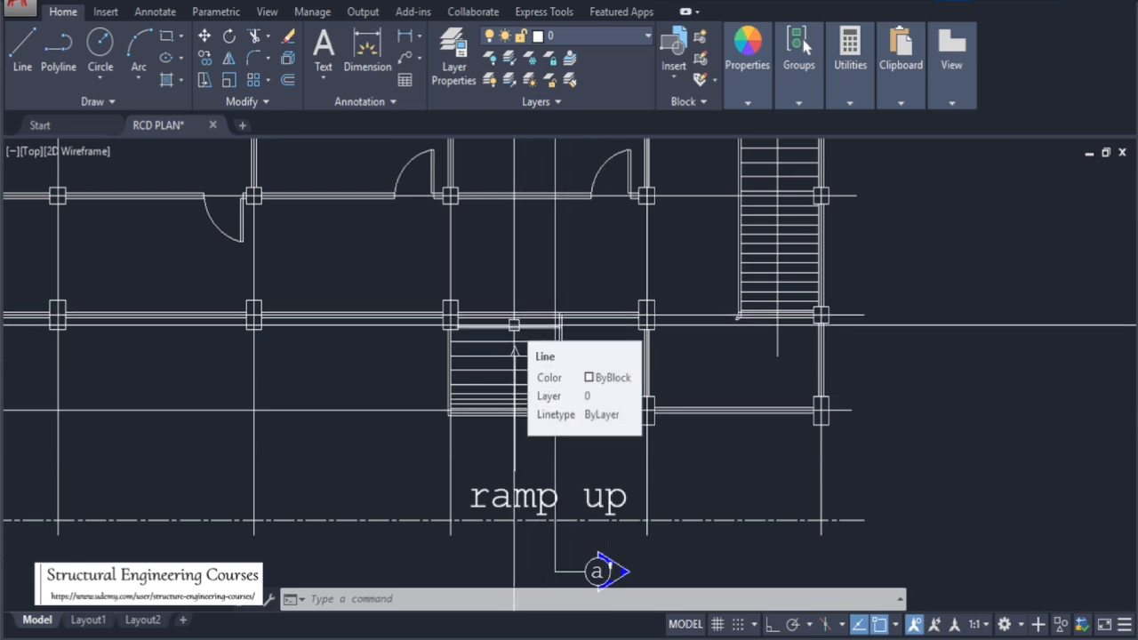
{"action": "scroll", "coordinate": [514, 324], "scroll_direction": "down", "scroll_amount": 5}
{"action": "scroll", "coordinate": [509, 324], "scroll_direction": "up", "scroll_amount": 5}
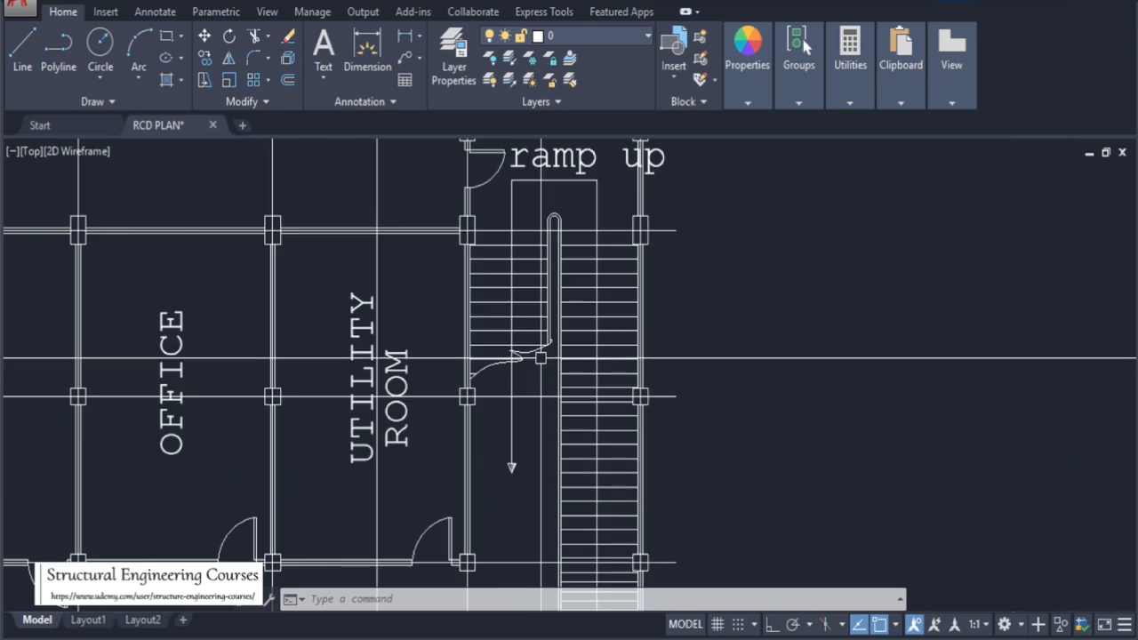
{"action": "scroll", "coordinate": [655, 266], "scroll_direction": "down", "scroll_amount": 4}
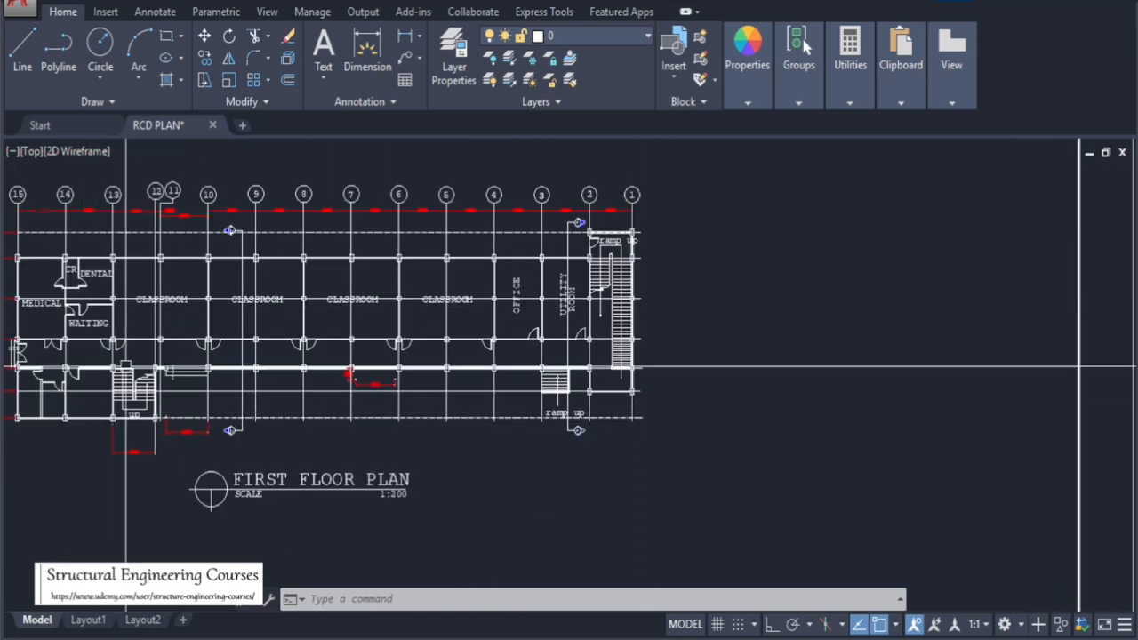
{"action": "scroll", "coordinate": [625, 240], "scroll_direction": "up", "scroll_amount": 2}
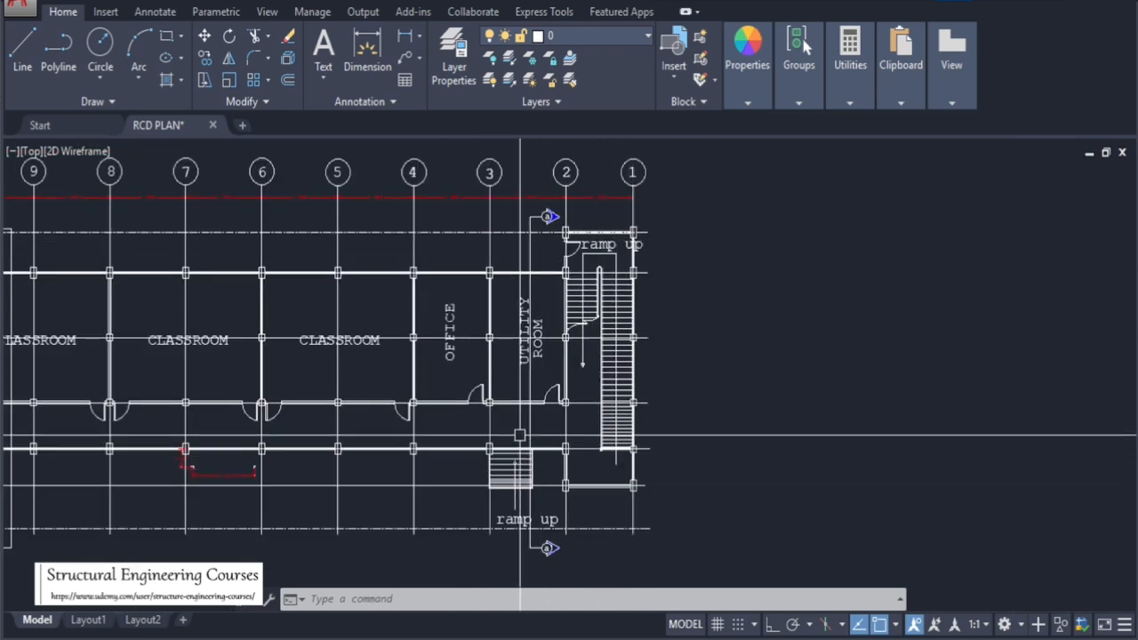
{"action": "scroll", "coordinate": [576, 437], "scroll_direction": "up", "scroll_amount": 4}
{"action": "scroll", "coordinate": [576, 427], "scroll_direction": "down", "scroll_amount": 4}
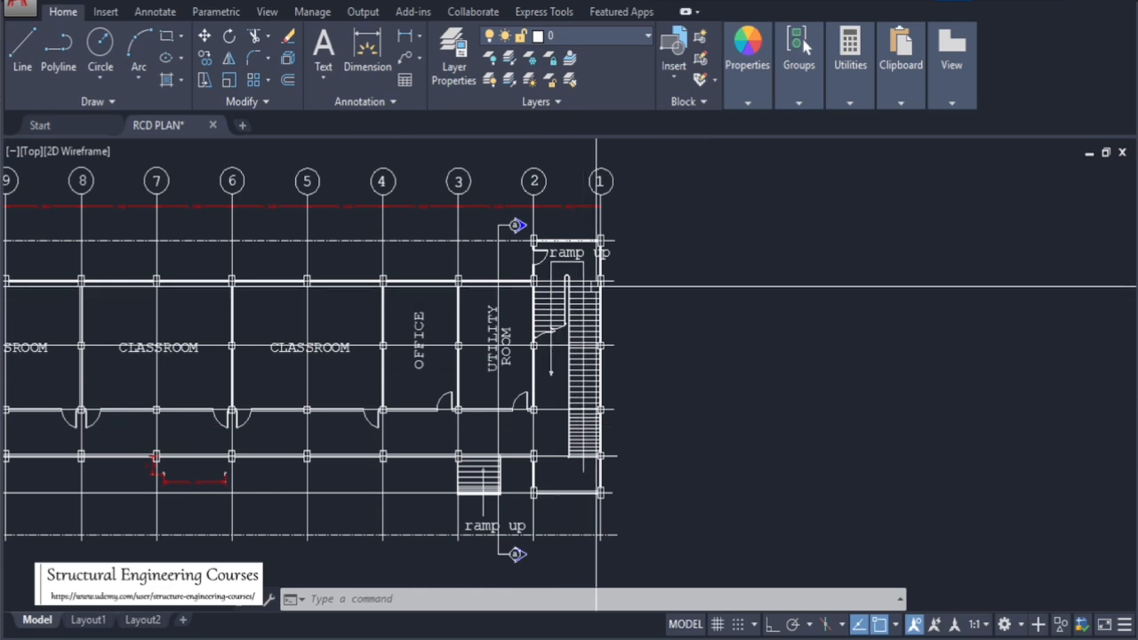
{"action": "scroll", "coordinate": [596, 286], "scroll_direction": "up", "scroll_amount": 2}
{"action": "scroll", "coordinate": [578, 267], "scroll_direction": "up", "scroll_amount": 4}
{"action": "scroll", "coordinate": [586, 249], "scroll_direction": "down", "scroll_amount": 4}
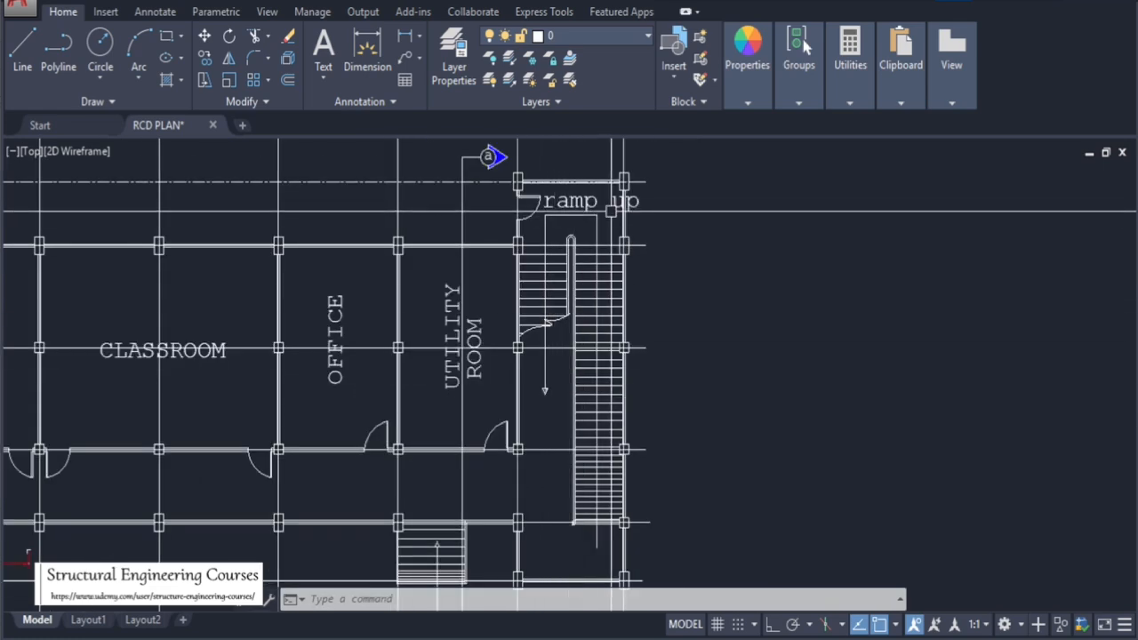
{"action": "scroll", "coordinate": [556, 358], "scroll_direction": "down", "scroll_amount": 4}
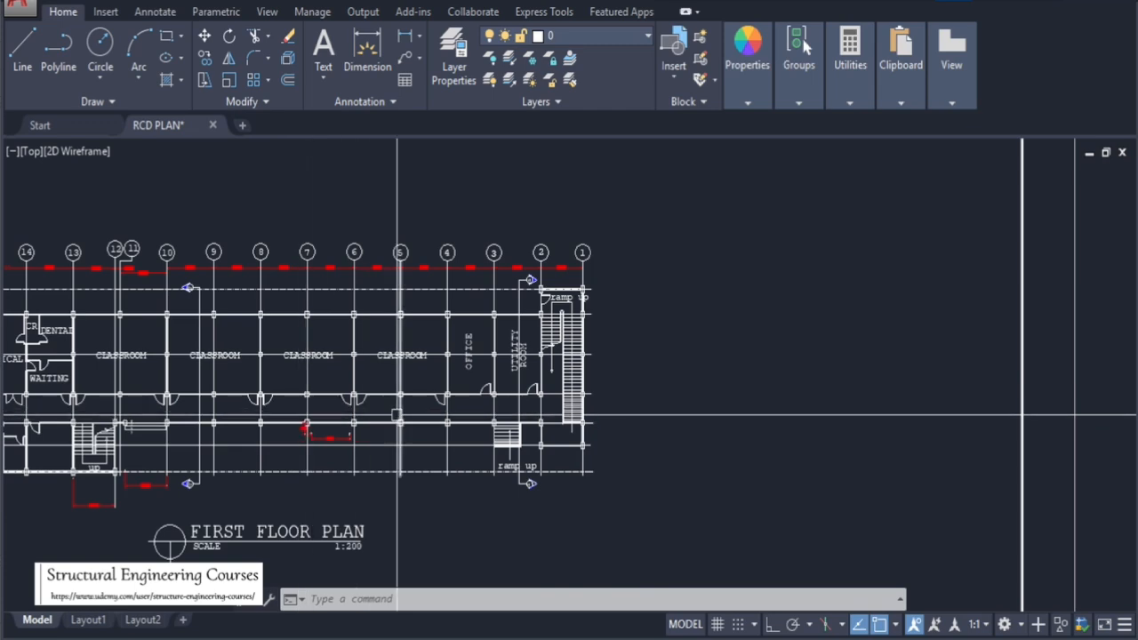
Zoom out from the first floor plan and back in on its east-end office, utility room and ramp stair
{"action": "scroll", "coordinate": [554, 381], "scroll_direction": "down", "scroll_amount": 4}
{"action": "scroll", "coordinate": [386, 342], "scroll_direction": "up", "scroll_amount": 3}
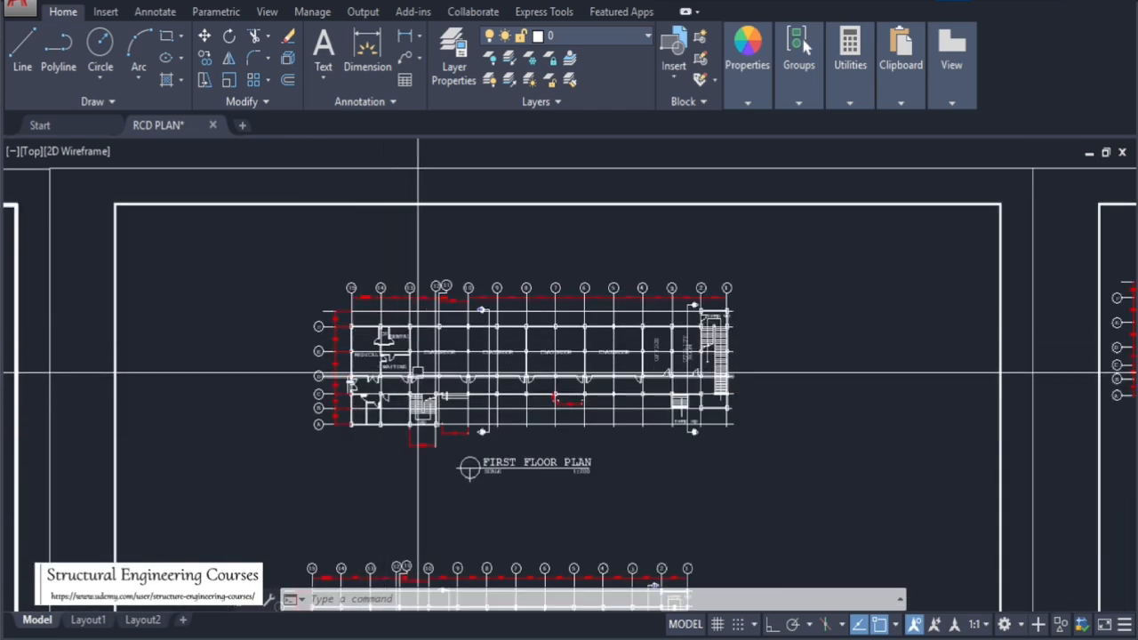
{"action": "scroll", "coordinate": [585, 376], "scroll_direction": "up", "scroll_amount": 2}
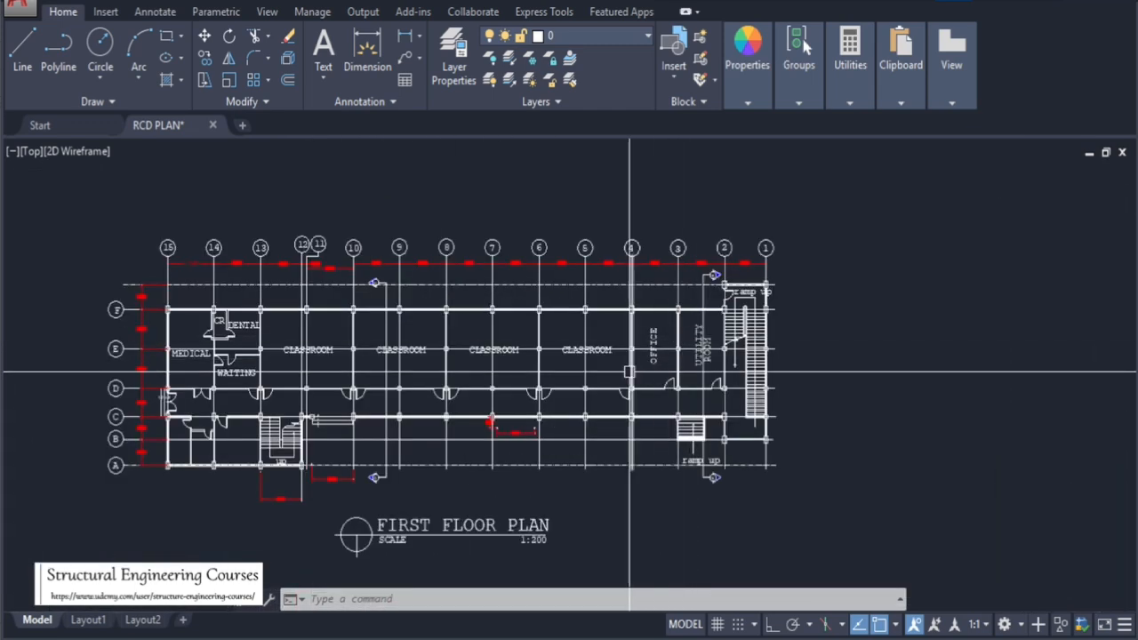
{"action": "scroll", "coordinate": [693, 362], "scroll_direction": "up", "scroll_amount": 3}
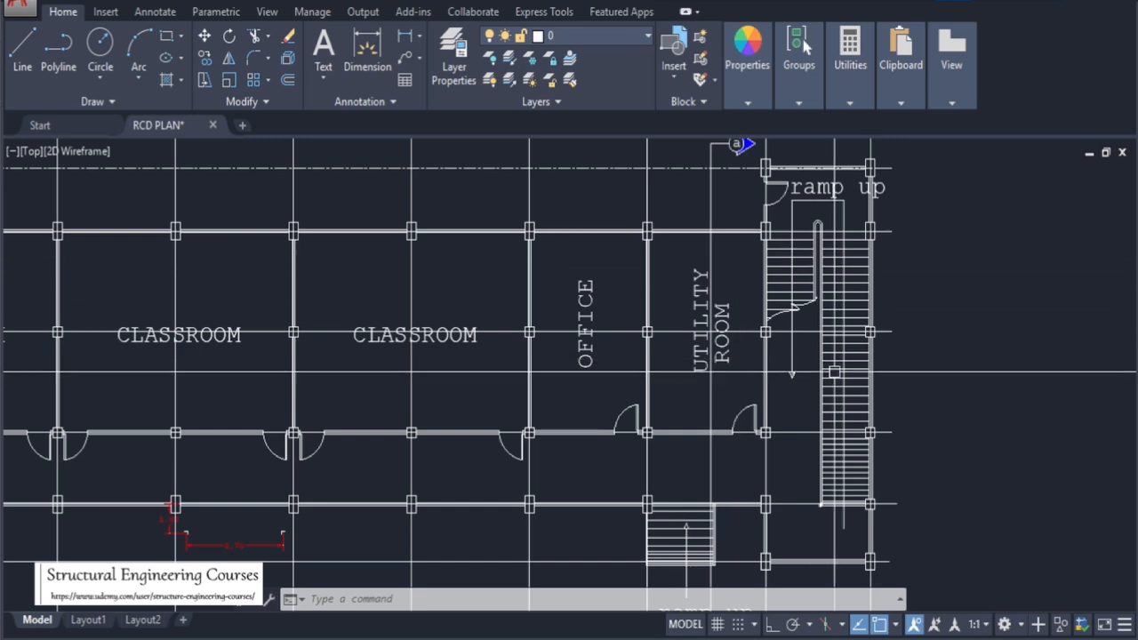
{"action": "scroll", "coordinate": [805, 288], "scroll_direction": "down", "scroll_amount": 3}
{"action": "scroll", "coordinate": [682, 281], "scroll_direction": "down", "scroll_amount": 4}
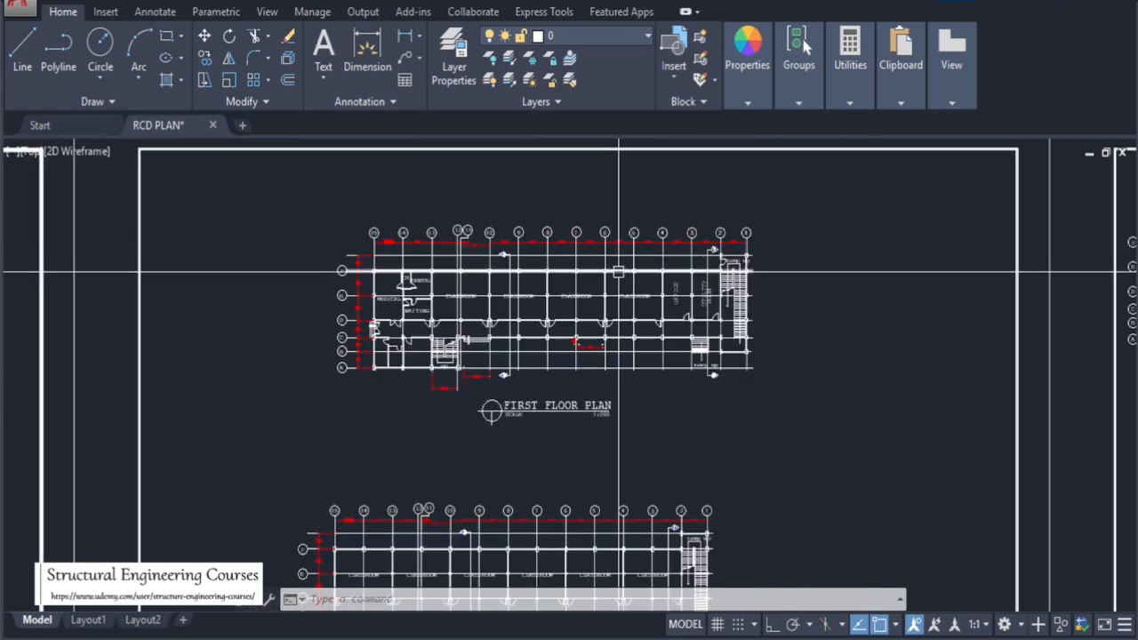
{"action": "scroll", "coordinate": [578, 267], "scroll_direction": "up", "scroll_amount": 4}
{"action": "scroll", "coordinate": [560, 310], "scroll_direction": "up", "scroll_amount": 2}
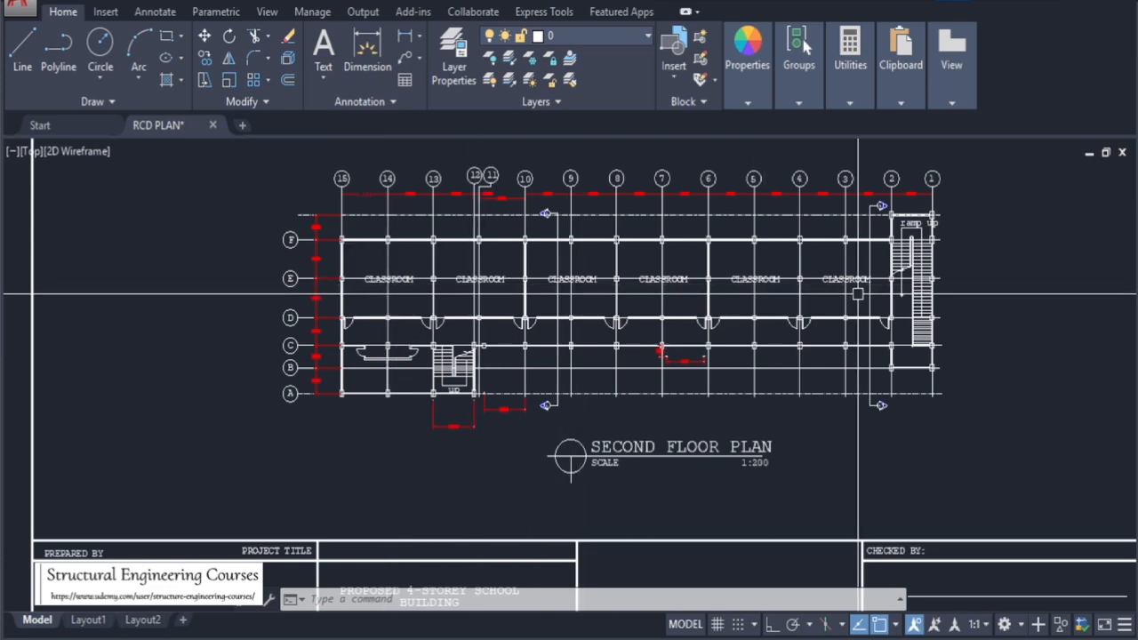
Zoom into the second floor plan to examine its classrooms, corridor and the stair near gridlines 11 to 13
{"action": "scroll", "coordinate": [379, 355], "scroll_direction": "up", "scroll_amount": 4}
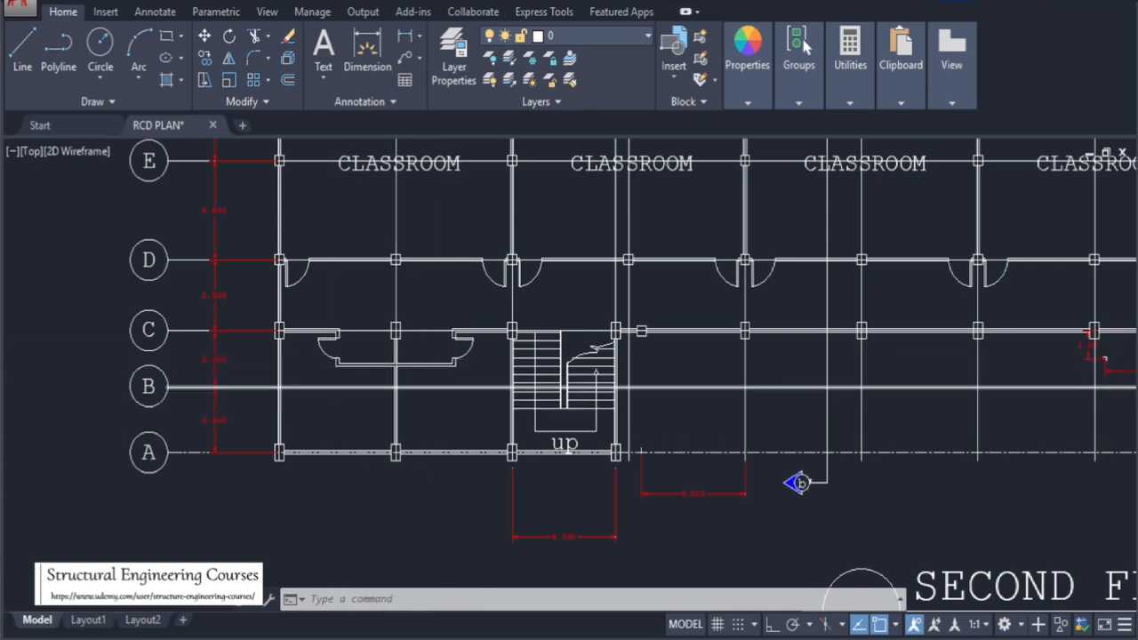
{"action": "scroll", "coordinate": [338, 395], "scroll_direction": "down", "scroll_amount": 5}
{"action": "scroll", "coordinate": [857, 349], "scroll_direction": "up", "scroll_amount": 5}
{"action": "scroll", "coordinate": [857, 349], "scroll_direction": "down", "scroll_amount": 3}
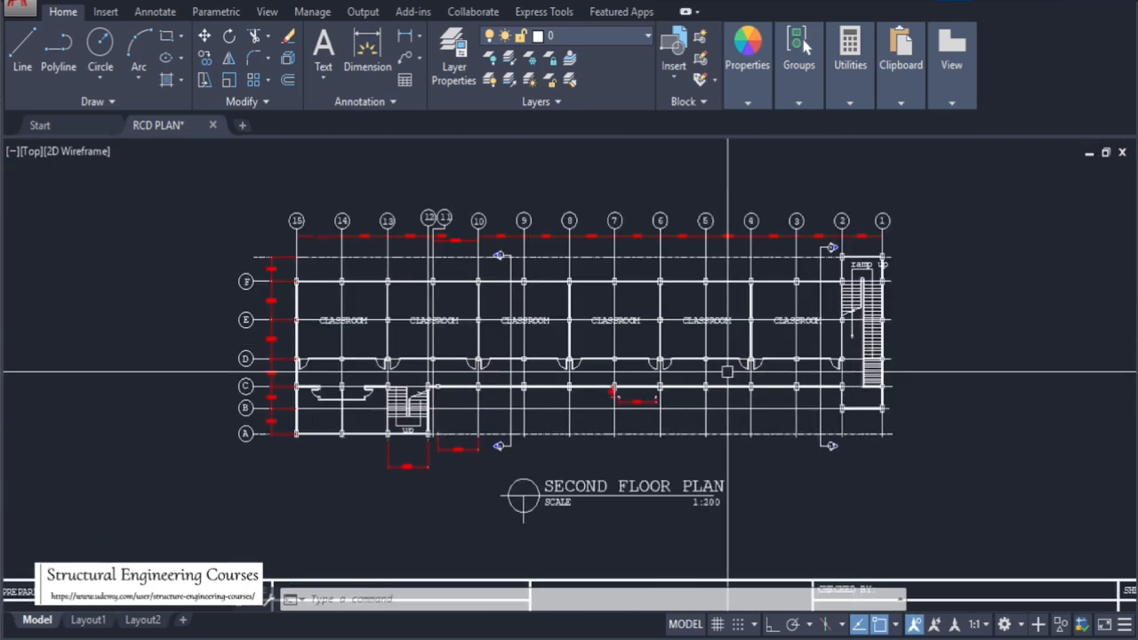
{"action": "scroll", "coordinate": [342, 312], "scroll_direction": "up", "scroll_amount": 3}
{"action": "scroll", "coordinate": [272, 359], "scroll_direction": "down", "scroll_amount": 3}
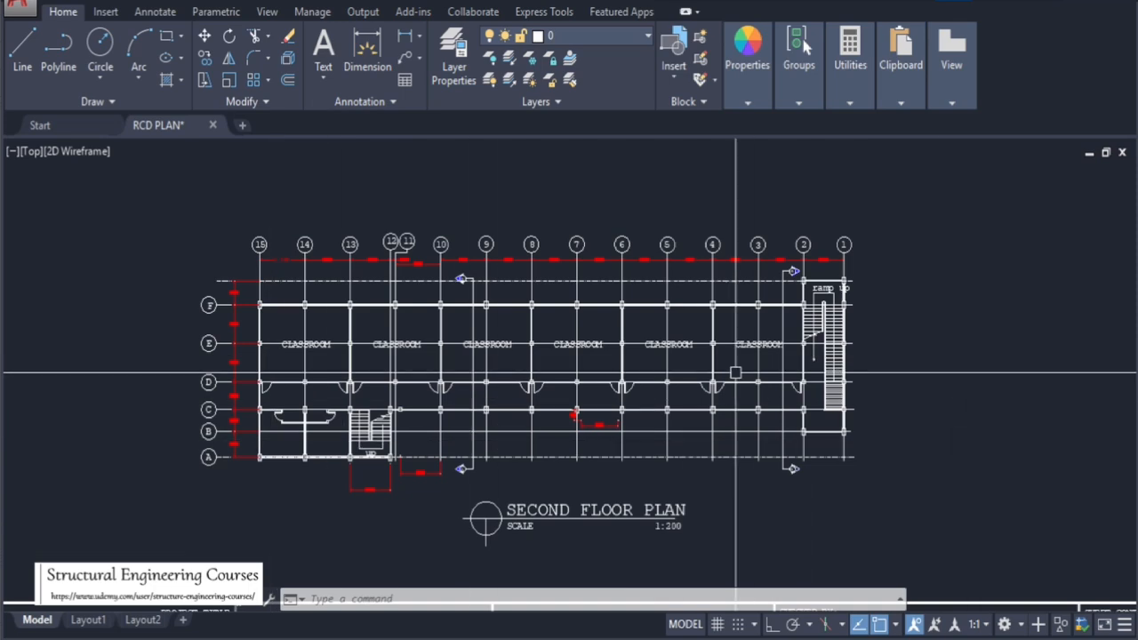
{"action": "scroll", "coordinate": [336, 362], "scroll_direction": "down", "scroll_amount": 5}
{"action": "scroll", "coordinate": [620, 304], "scroll_direction": "up", "scroll_amount": 5}
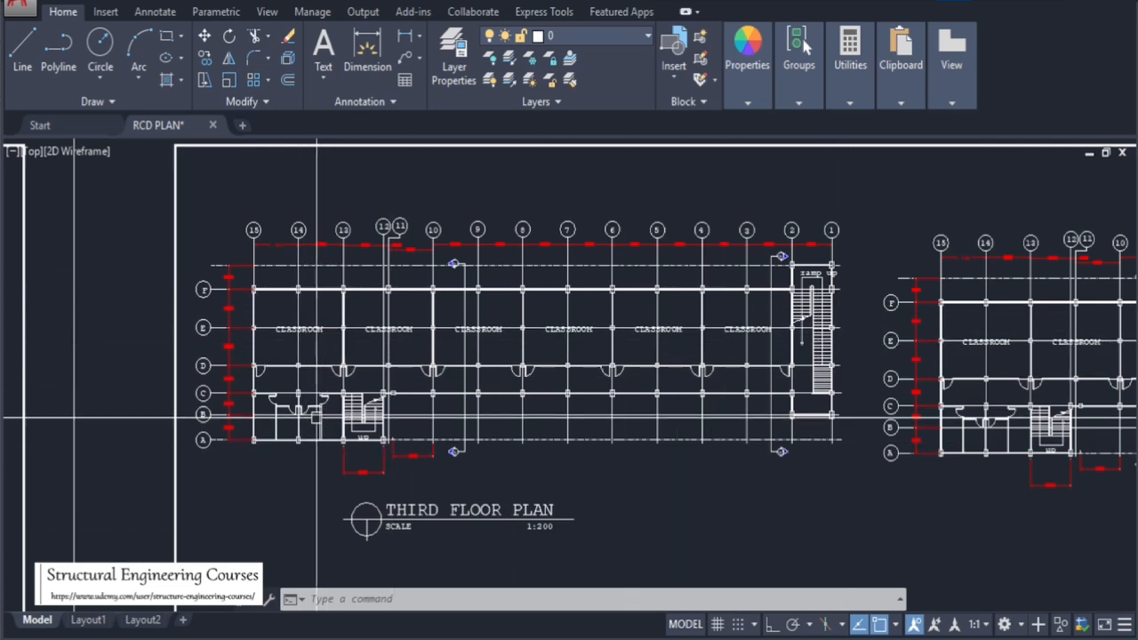
Zoom across the third floor, fourth floor and roof deck plans to the front side view's floor level heights
{"action": "scroll", "coordinate": [248, 387], "scroll_direction": "down", "scroll_amount": 3}
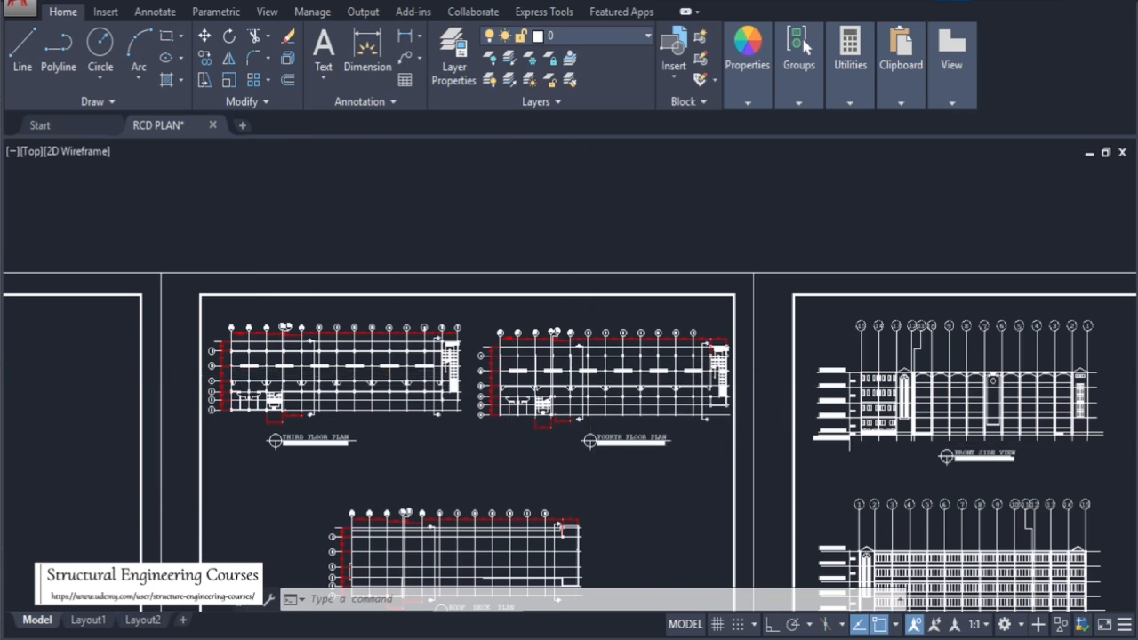
{"action": "scroll", "coordinate": [578, 369], "scroll_direction": "up", "scroll_amount": 3}
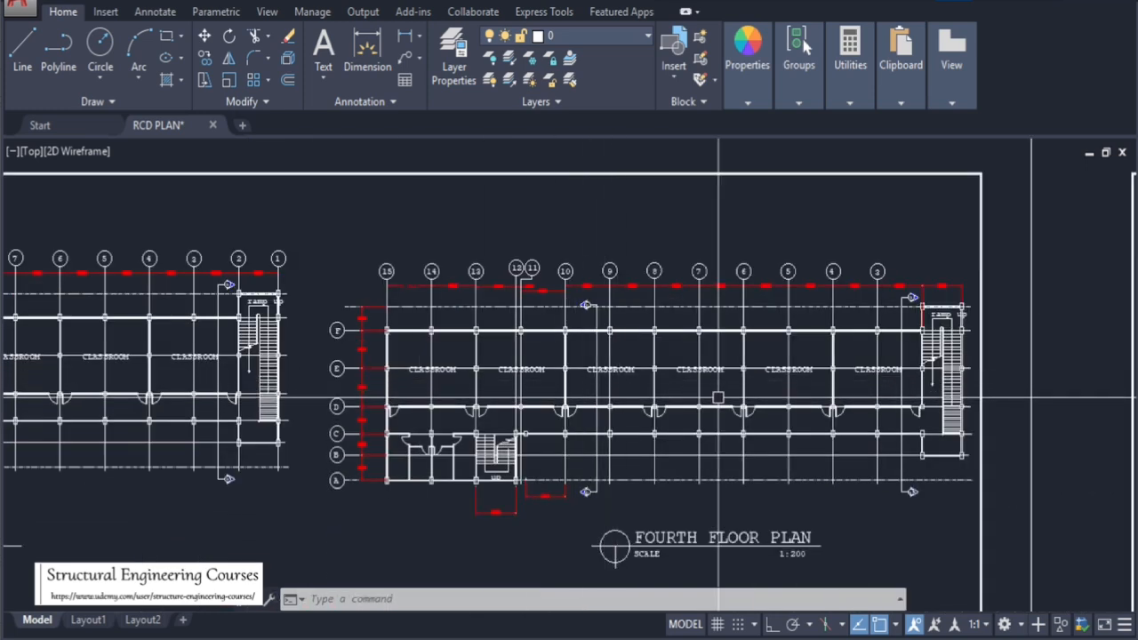
{"action": "scroll", "coordinate": [688, 329], "scroll_direction": "down", "scroll_amount": 4}
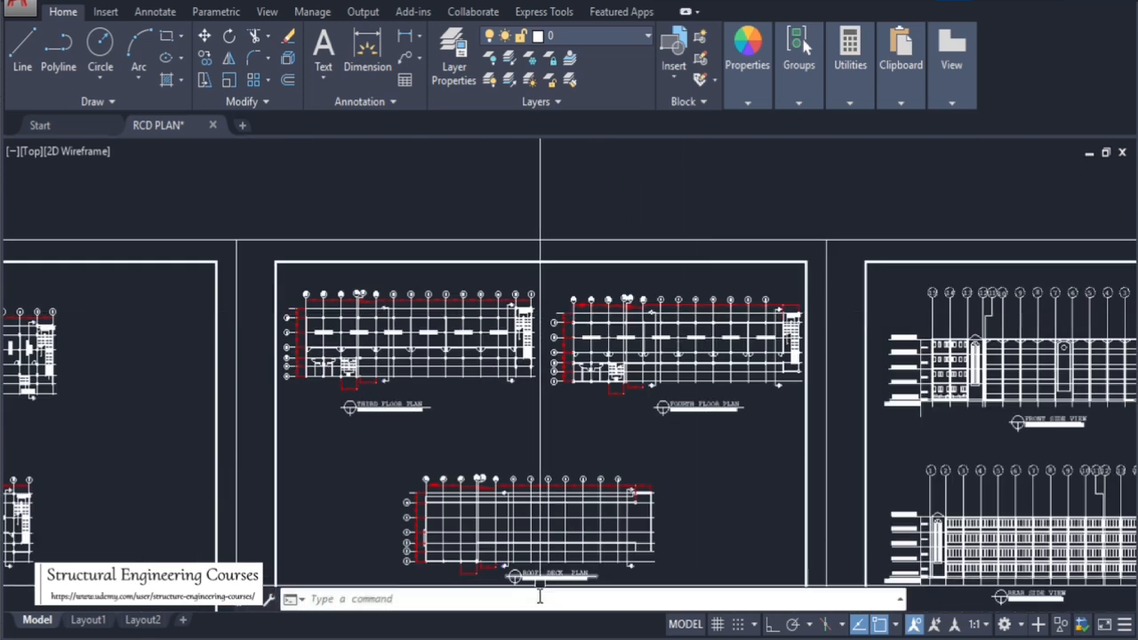
{"action": "scroll", "coordinate": [528, 587], "scroll_direction": "up", "scroll_amount": 3}
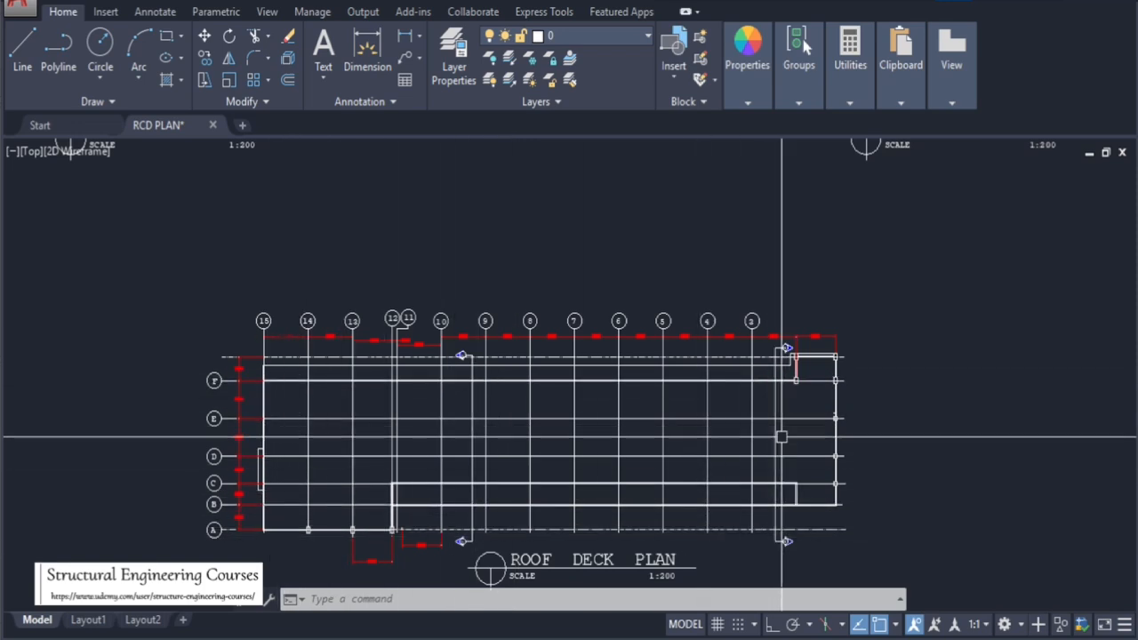
{"action": "scroll", "coordinate": [495, 398], "scroll_direction": "down", "scroll_amount": 5}
{"action": "scroll", "coordinate": [627, 302], "scroll_direction": "up", "scroll_amount": 5}
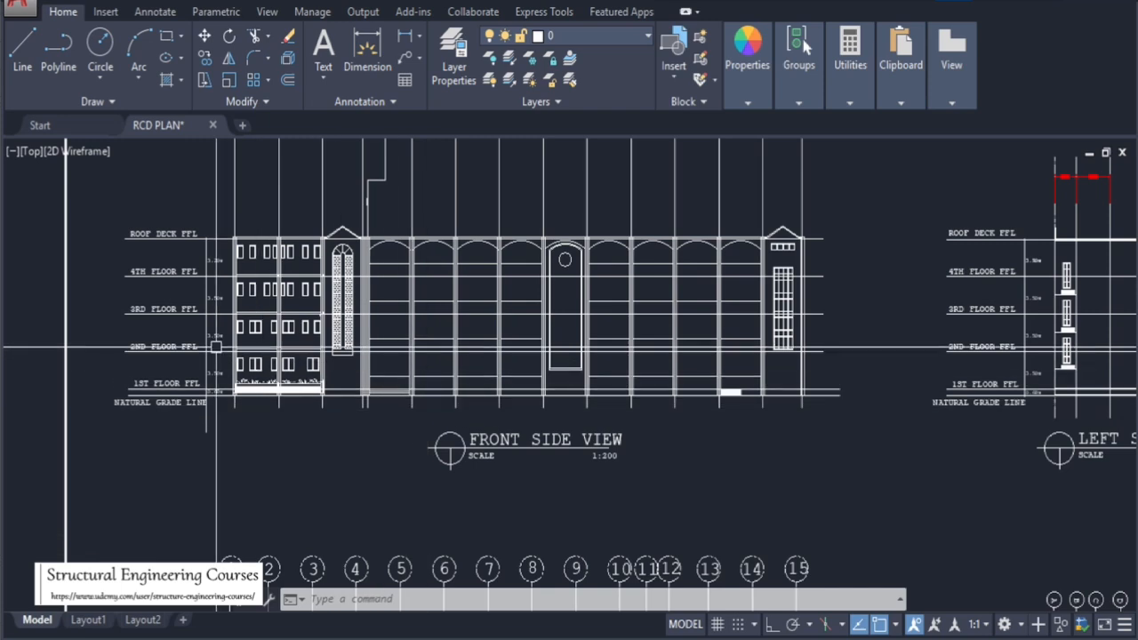
{"action": "scroll", "coordinate": [180, 391], "scroll_direction": "up", "scroll_amount": 4}
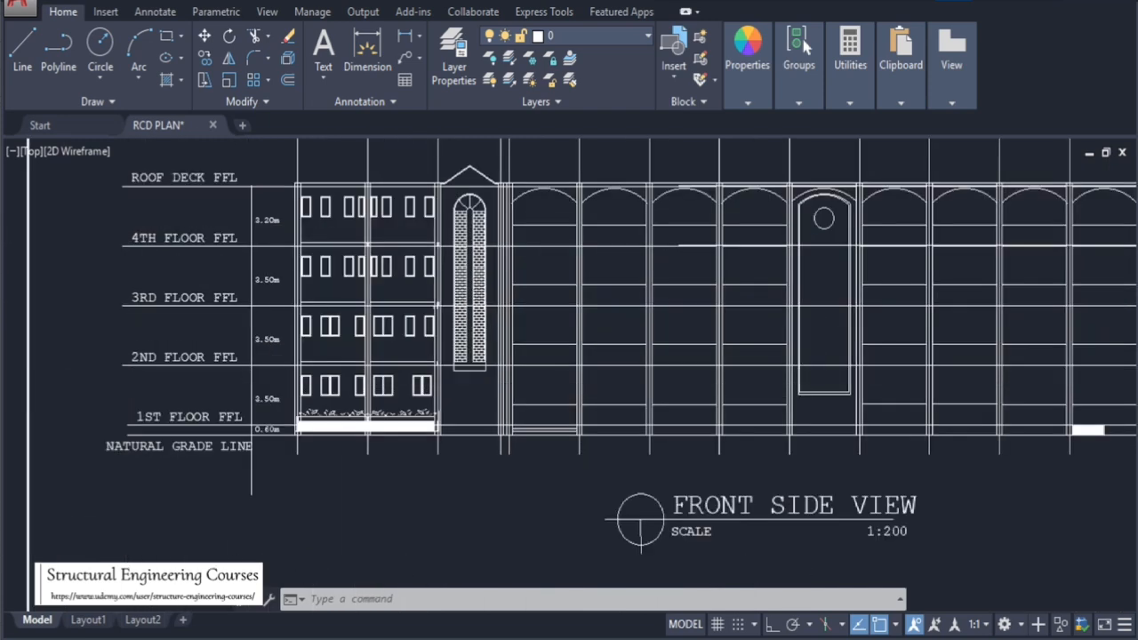
{"action": "scroll", "coordinate": [257, 461], "scroll_direction": "down", "scroll_amount": 2}
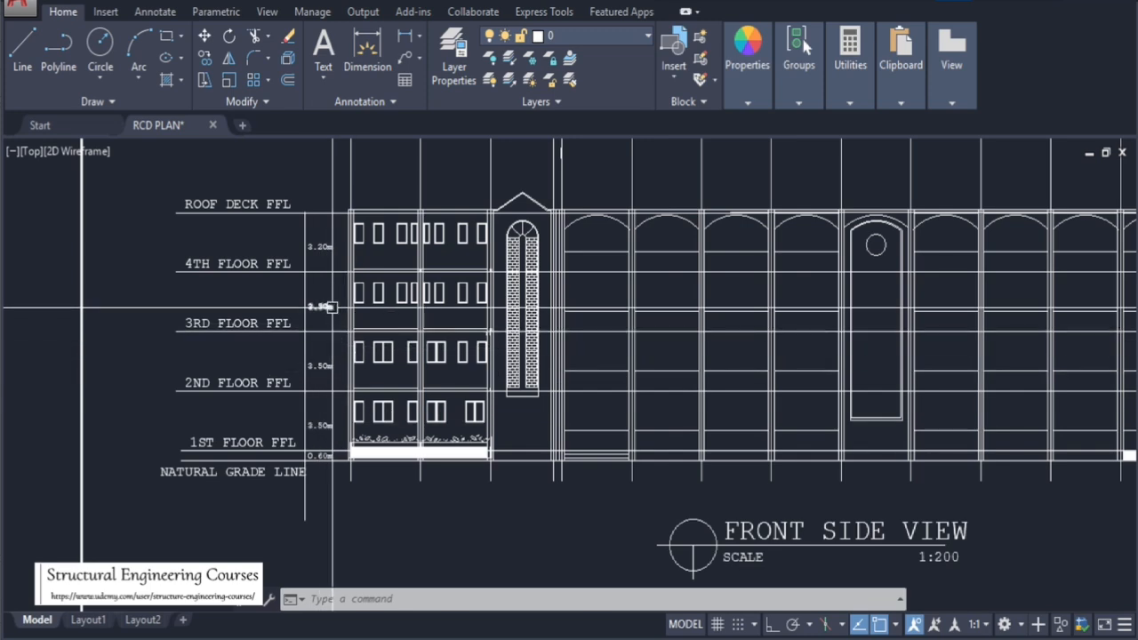
{"action": "scroll", "coordinate": [334, 271], "scroll_direction": "down", "scroll_amount": 10}
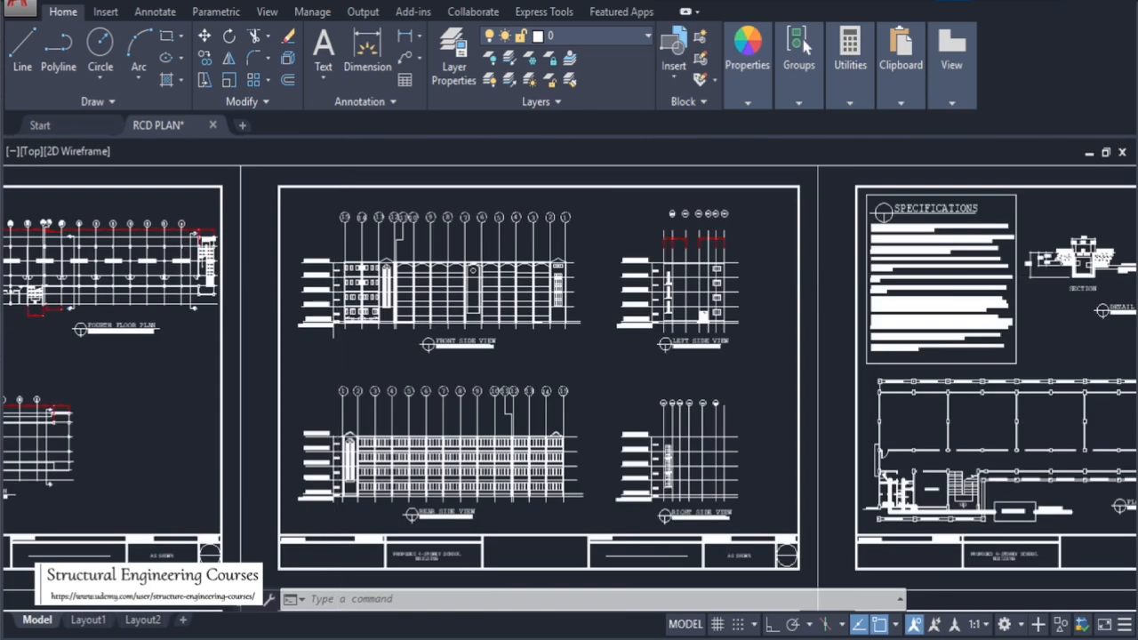
Zoom out over all drawing sheets and into the ramp detail sheet
{"action": "scroll", "coordinate": [480, 288], "scroll_direction": "up", "scroll_amount": 2}
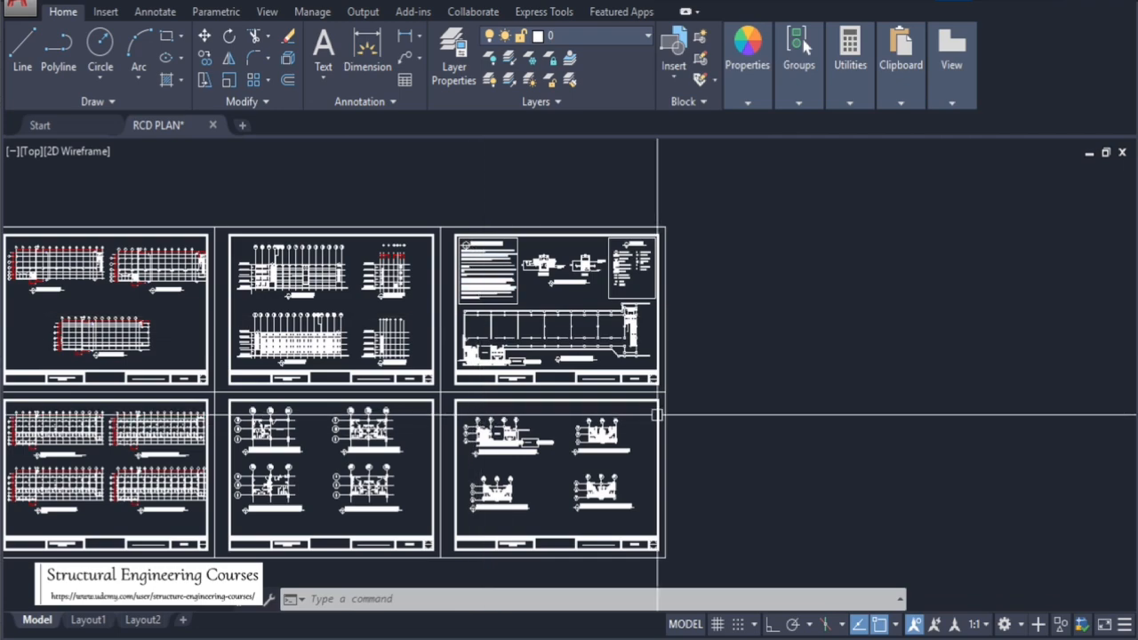
{"action": "scroll", "coordinate": [703, 343], "scroll_direction": "down", "scroll_amount": 2}
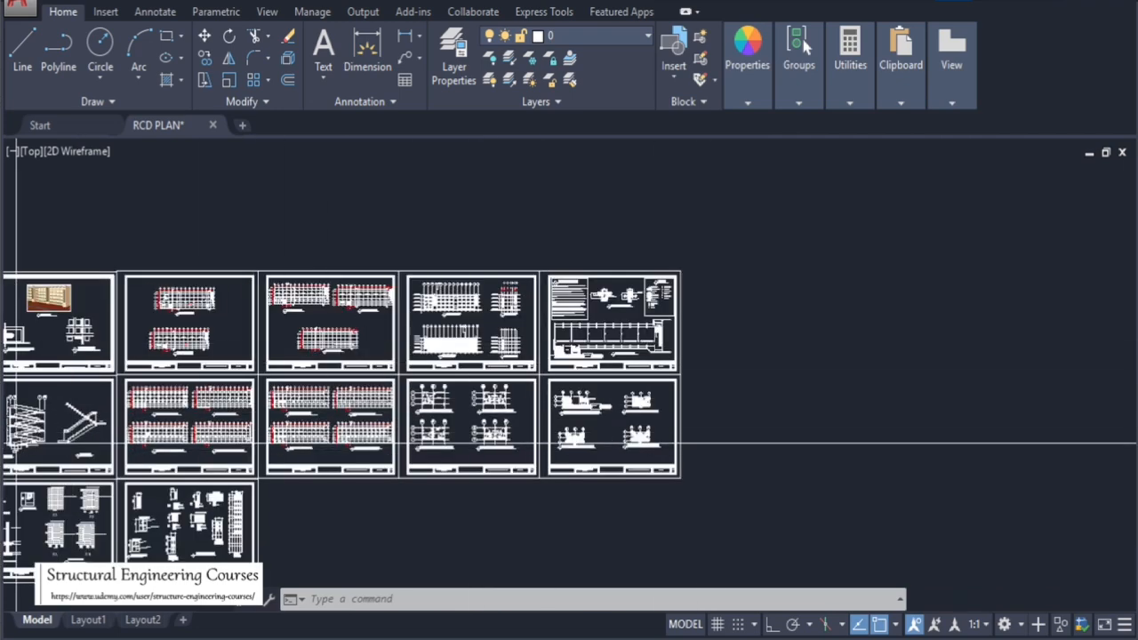
{"action": "scroll", "coordinate": [165, 436], "scroll_direction": "up", "scroll_amount": 10}
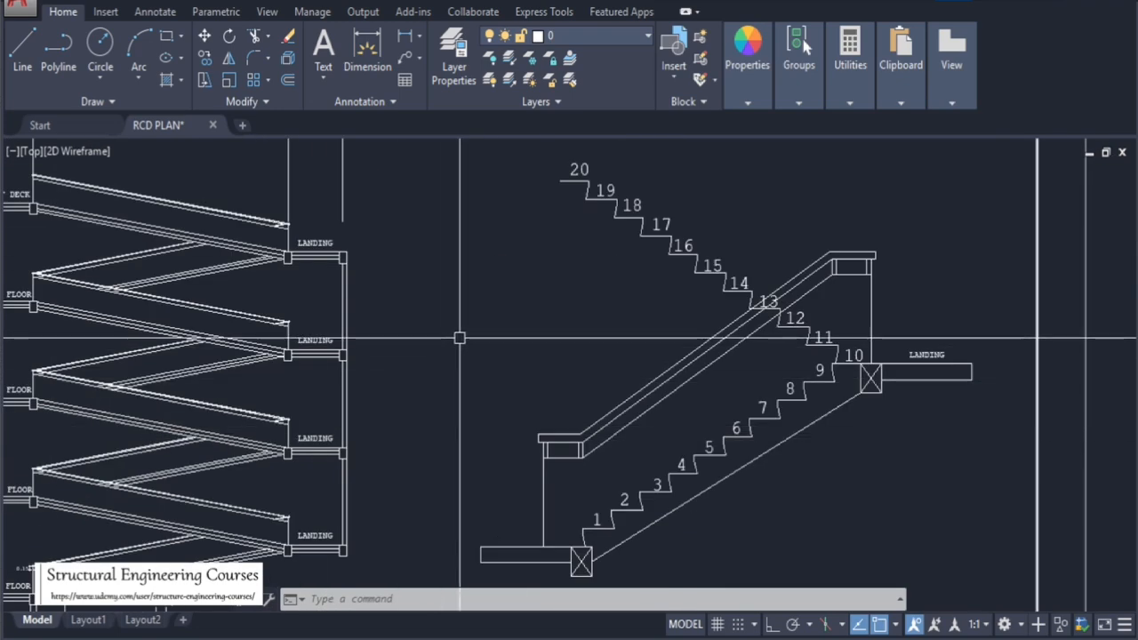
{"action": "scroll", "coordinate": [459, 338], "scroll_direction": "down", "scroll_amount": 4}
{"action": "scroll", "coordinate": [444, 373], "scroll_direction": "up", "scroll_amount": 5}
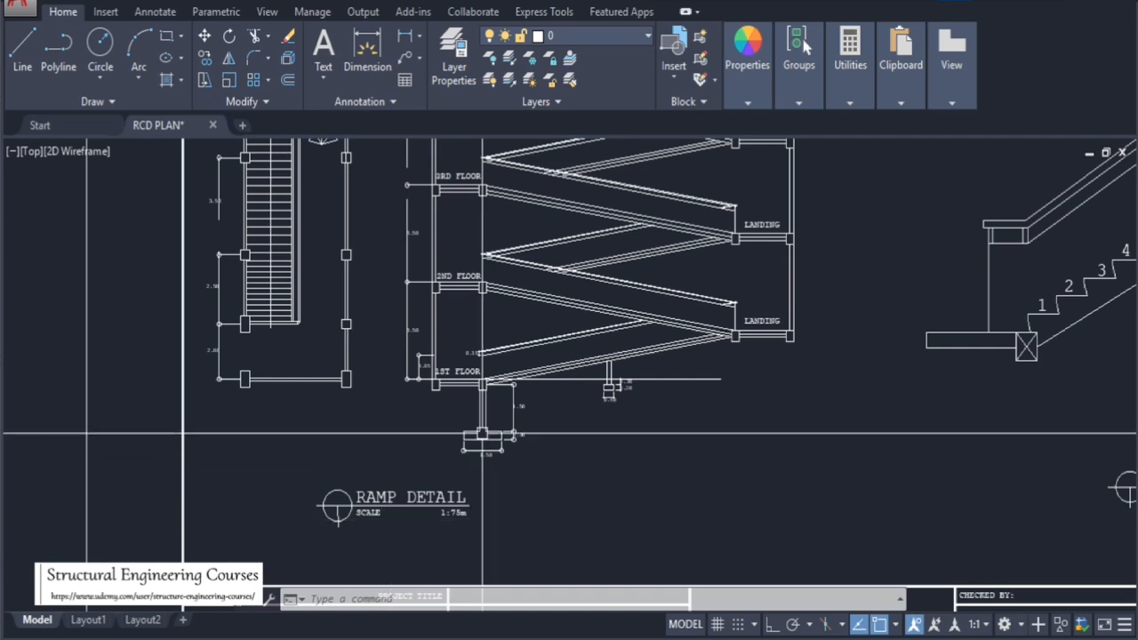
{"action": "scroll", "coordinate": [512, 253], "scroll_direction": "up", "scroll_amount": 2}
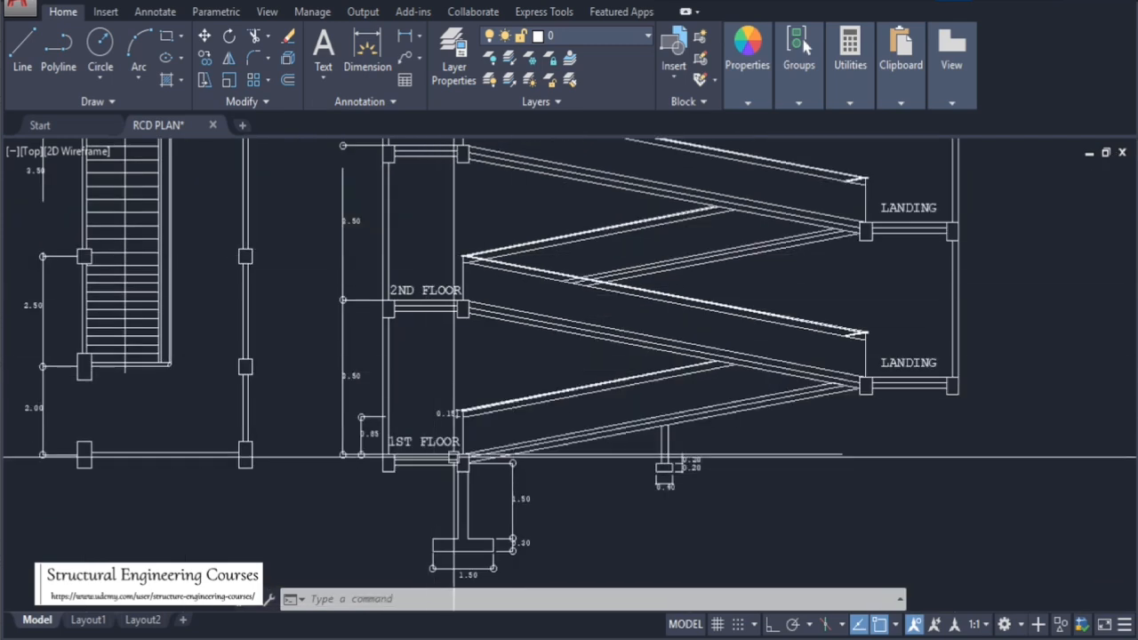
{"action": "scroll", "coordinate": [454, 401], "scroll_direction": "up", "scroll_amount": 5}
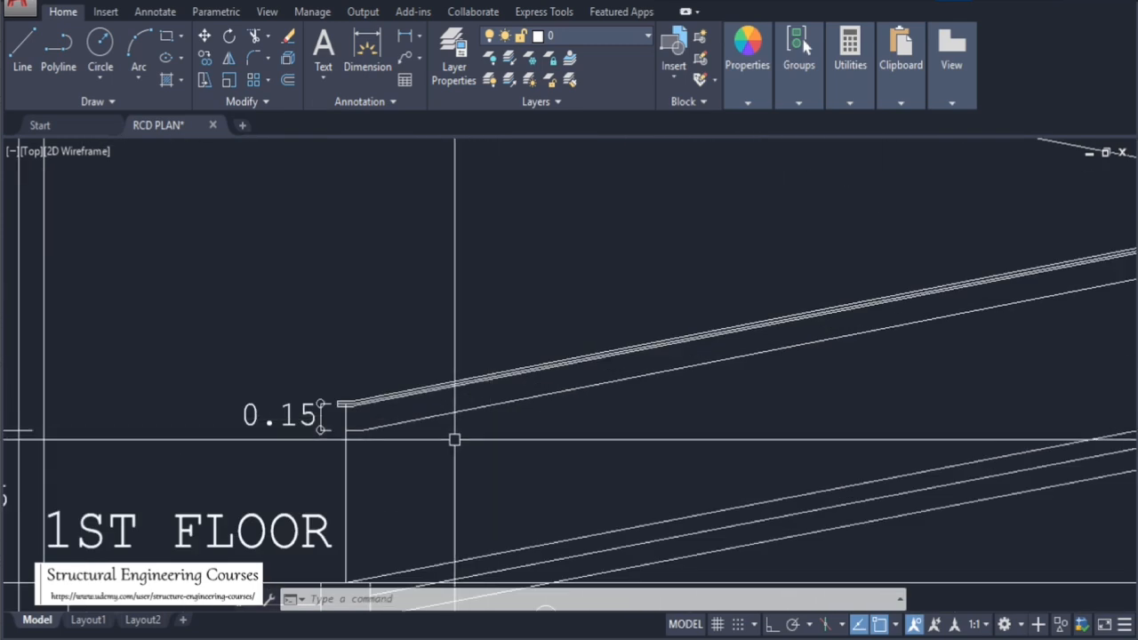
Examine the ramp detail's first and second floor slopes, landings and footing dimensions
{"action": "scroll", "coordinate": [455, 439], "scroll_direction": "down", "scroll_amount": 6}
{"action": "scroll", "coordinate": [445, 373], "scroll_direction": "up", "scroll_amount": 6}
{"action": "scroll", "coordinate": [463, 462], "scroll_direction": "down", "scroll_amount": 4}
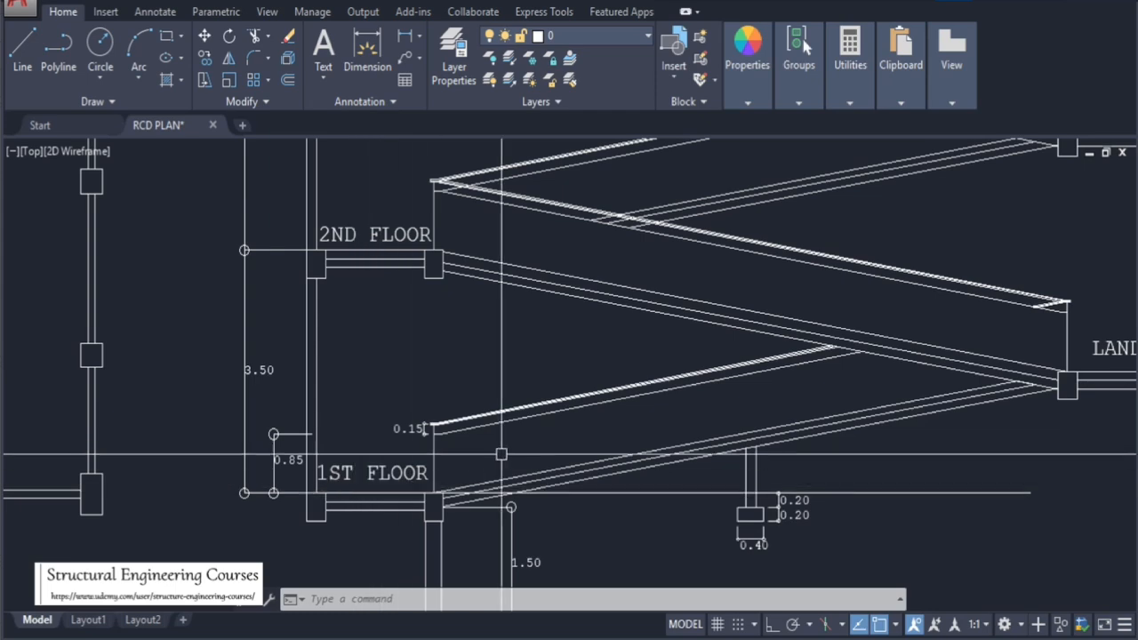
{"action": "scroll", "coordinate": [507, 444], "scroll_direction": "down", "scroll_amount": 5}
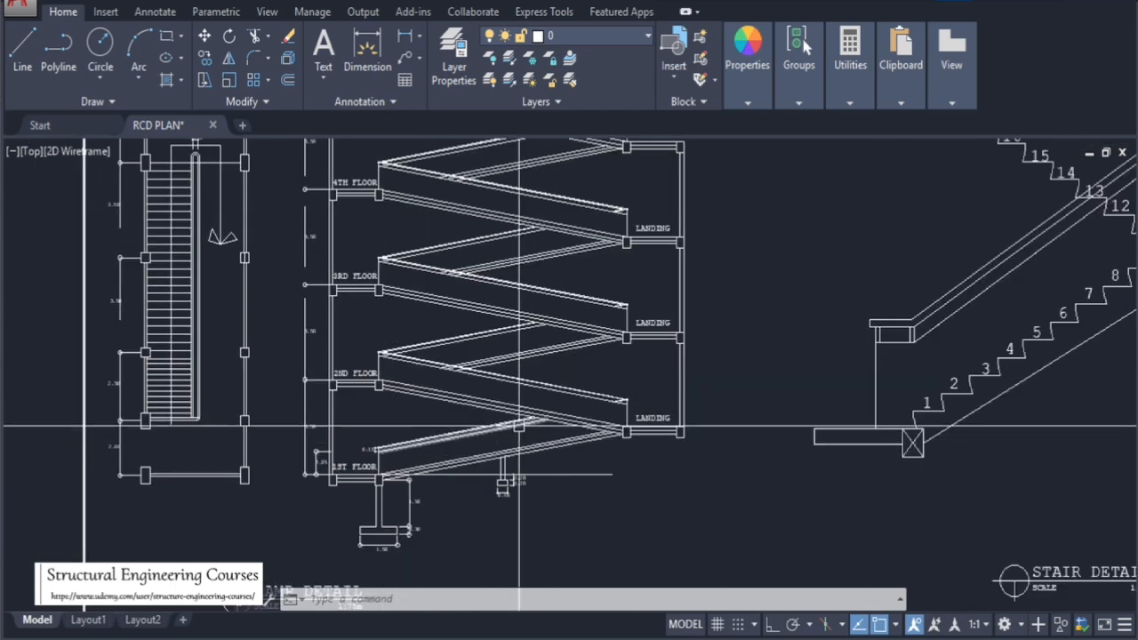
{"action": "scroll", "coordinate": [525, 396], "scroll_direction": "up", "scroll_amount": 2}
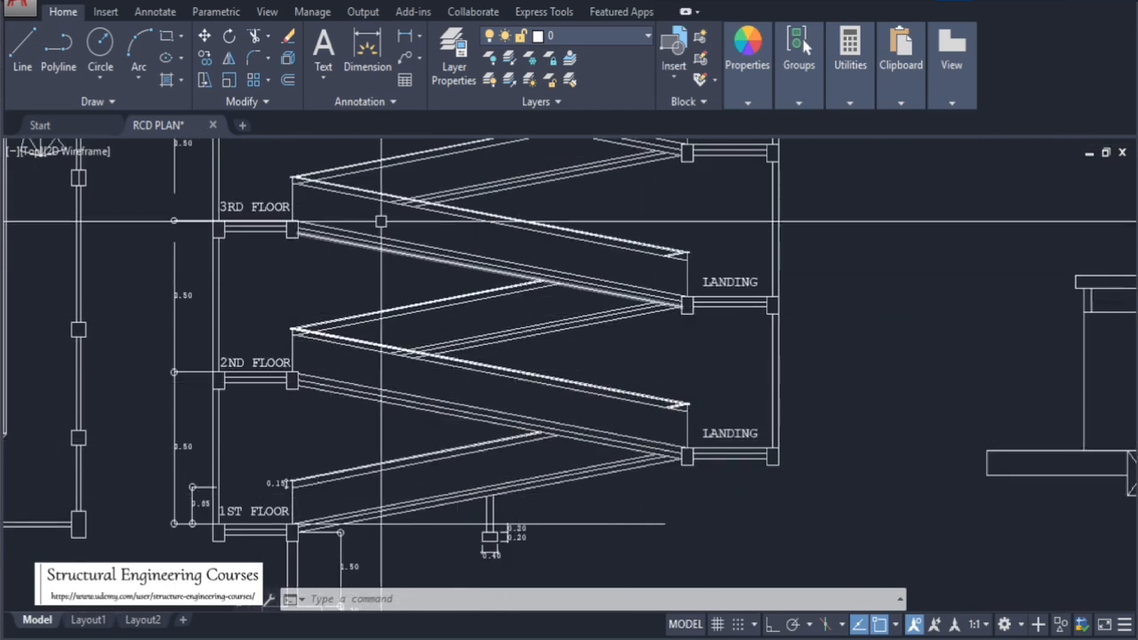
{"action": "scroll", "coordinate": [586, 406], "scroll_direction": "down", "scroll_amount": 3}
{"action": "scroll", "coordinate": [304, 333], "scroll_direction": "up", "scroll_amount": 3}
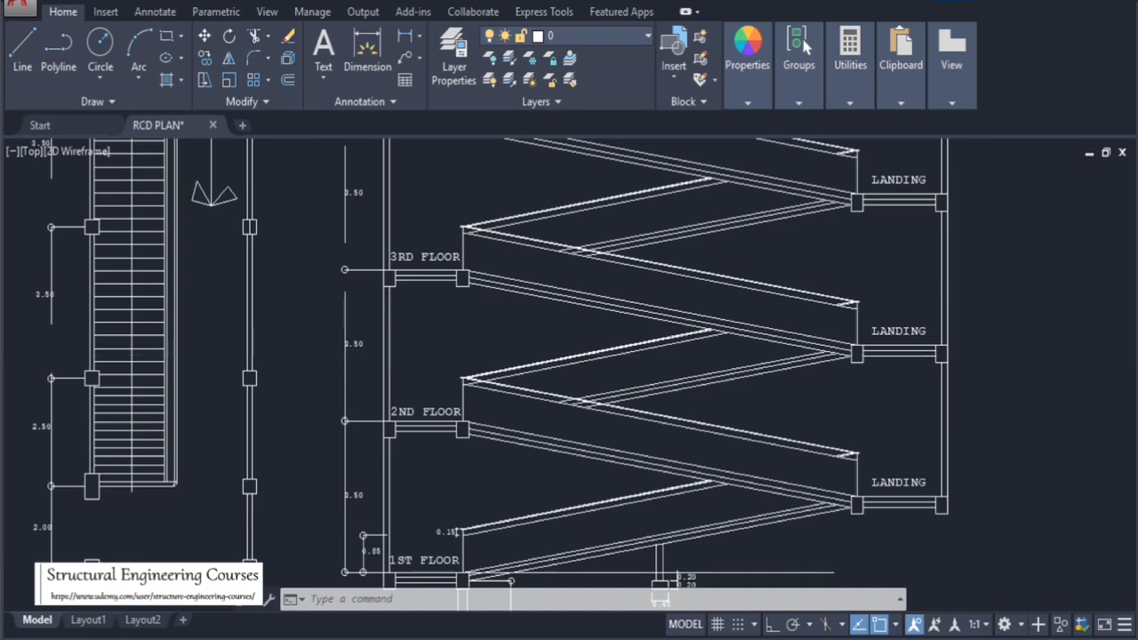
{"action": "scroll", "coordinate": [366, 367], "scroll_direction": "down", "scroll_amount": 2}
Examine the stair detail's numbered risers and landing, then zoom back to the front side view's first floor level
{"action": "scroll", "coordinate": [469, 275], "scroll_direction": "down", "scroll_amount": 4}
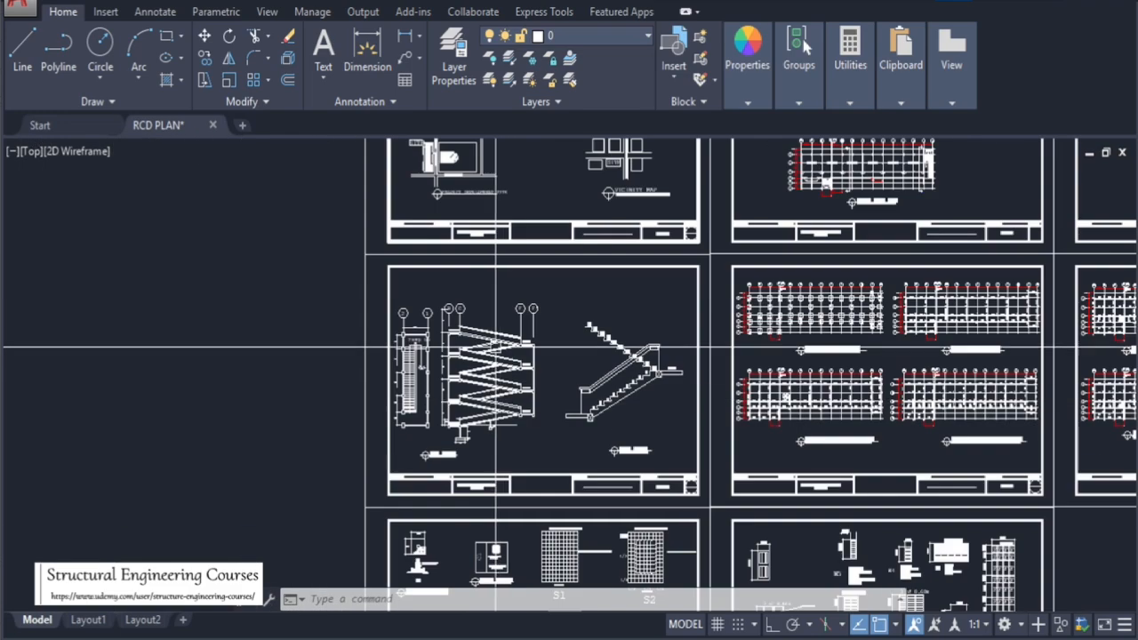
{"action": "scroll", "coordinate": [521, 347], "scroll_direction": "up", "scroll_amount": 3}
{"action": "scroll", "coordinate": [439, 292], "scroll_direction": "down", "scroll_amount": 2}
{"action": "scroll", "coordinate": [630, 349], "scroll_direction": "up", "scroll_amount": 4}
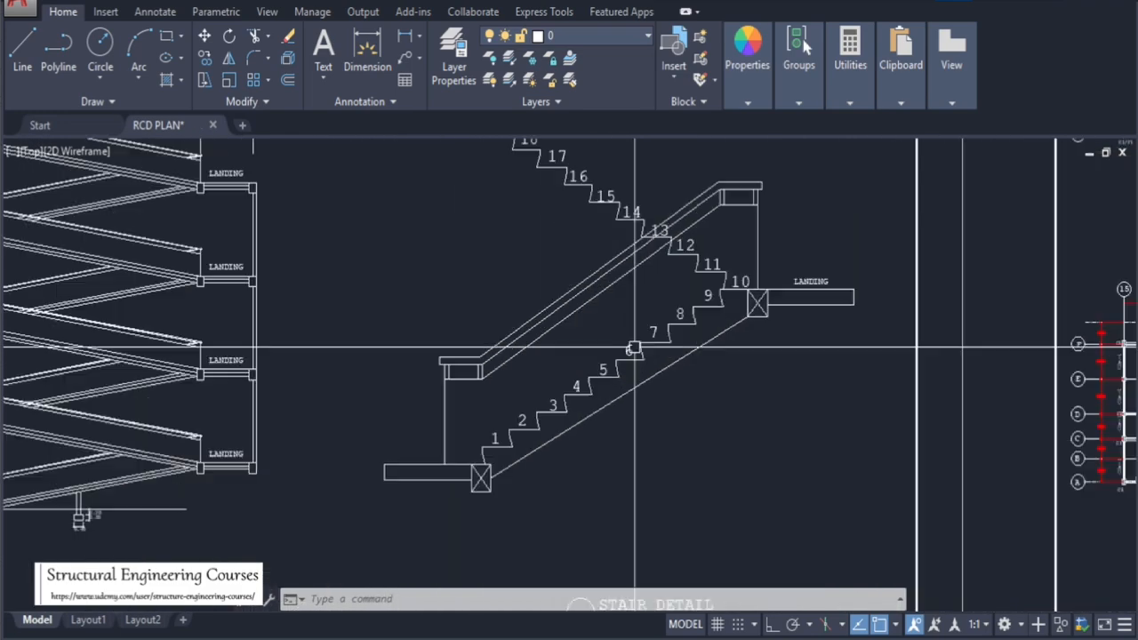
{"action": "scroll", "coordinate": [577, 377], "scroll_direction": "down", "scroll_amount": 4}
{"action": "scroll", "coordinate": [587, 460], "scroll_direction": "up", "scroll_amount": 4}
{"action": "scroll", "coordinate": [588, 486], "scroll_direction": "down", "scroll_amount": 2}
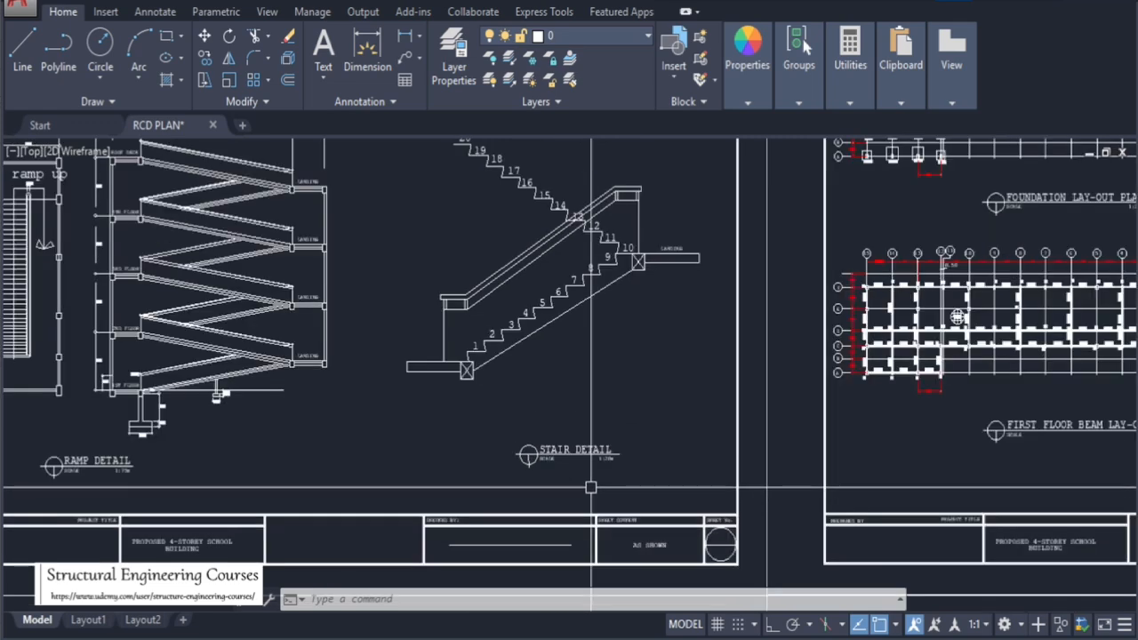
{"action": "scroll", "coordinate": [633, 197], "scroll_direction": "up", "scroll_amount": 2}
{"action": "scroll", "coordinate": [554, 506], "scroll_direction": "down", "scroll_amount": 2}
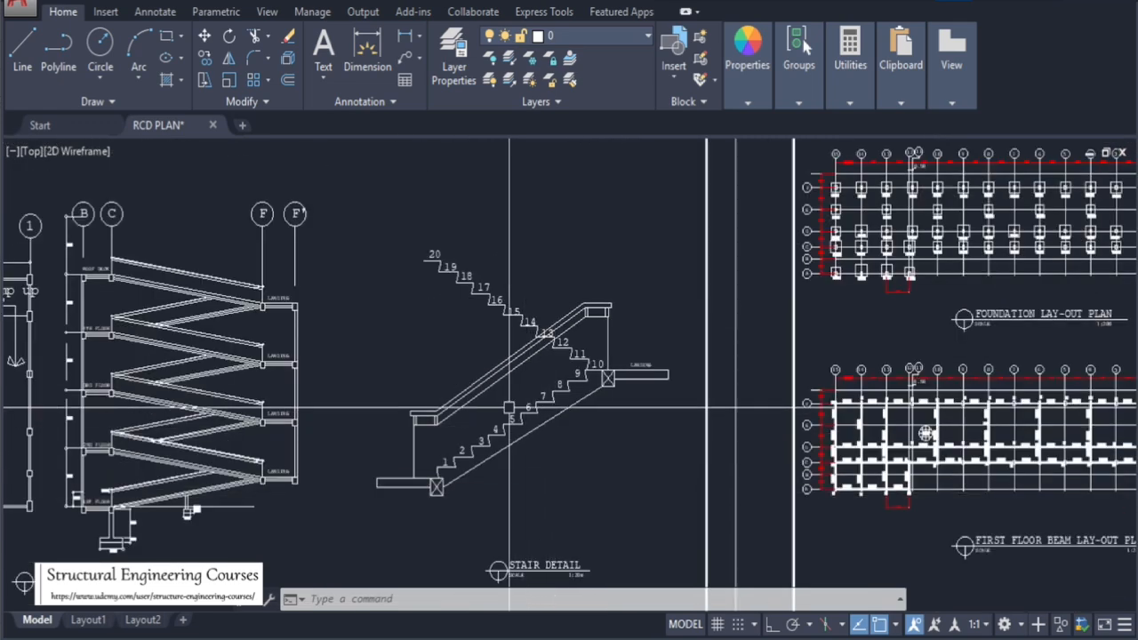
{"action": "scroll", "coordinate": [509, 408], "scroll_direction": "up", "scroll_amount": 2}
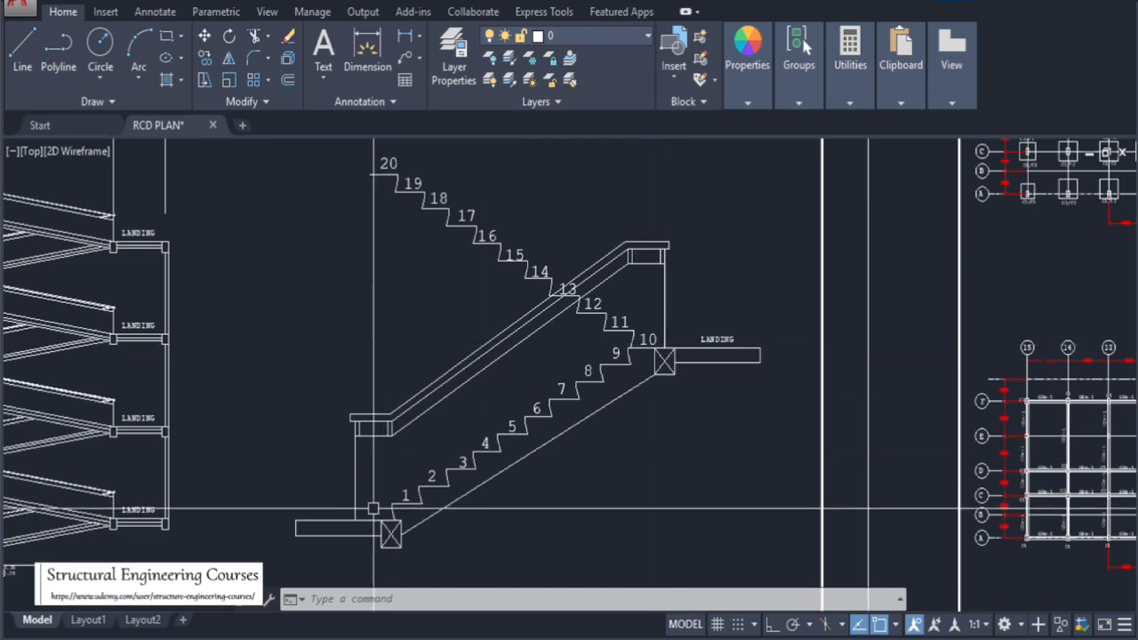
{"action": "scroll", "coordinate": [640, 345], "scroll_direction": "down", "scroll_amount": 10}
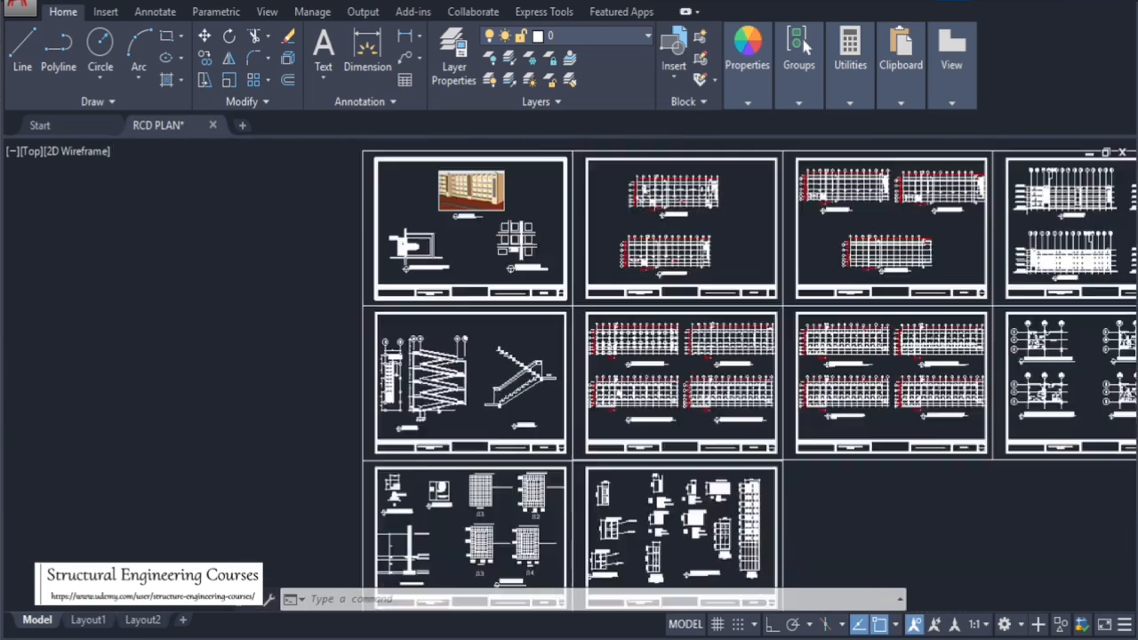
{"action": "scroll", "coordinate": [987, 289], "scroll_direction": "up", "scroll_amount": 4}
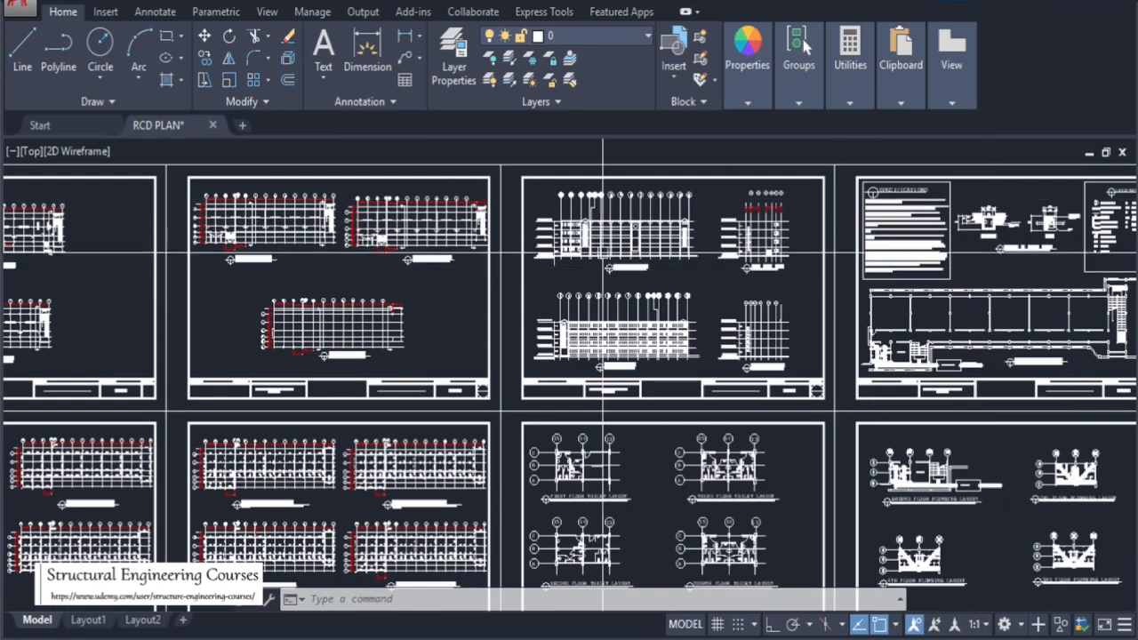
{"action": "scroll", "coordinate": [551, 249], "scroll_direction": "up", "scroll_amount": 8}
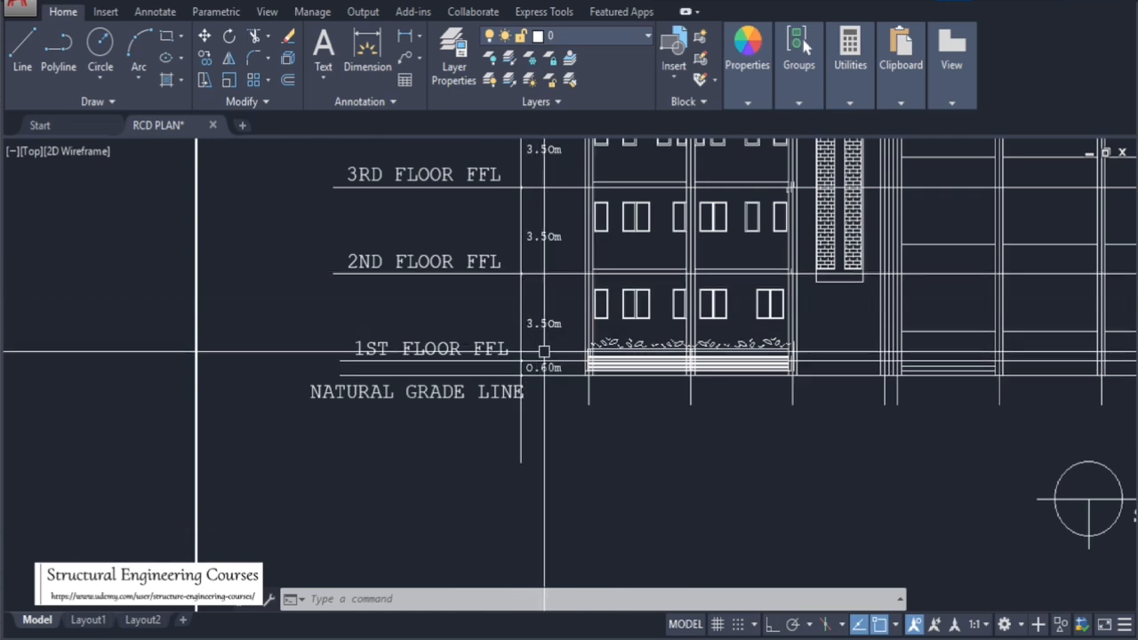
Zoom out over the drawing sheets and back into the stair detail's numbered risers
{"action": "scroll", "coordinate": [544, 293], "scroll_direction": "down", "scroll_amount": 6}
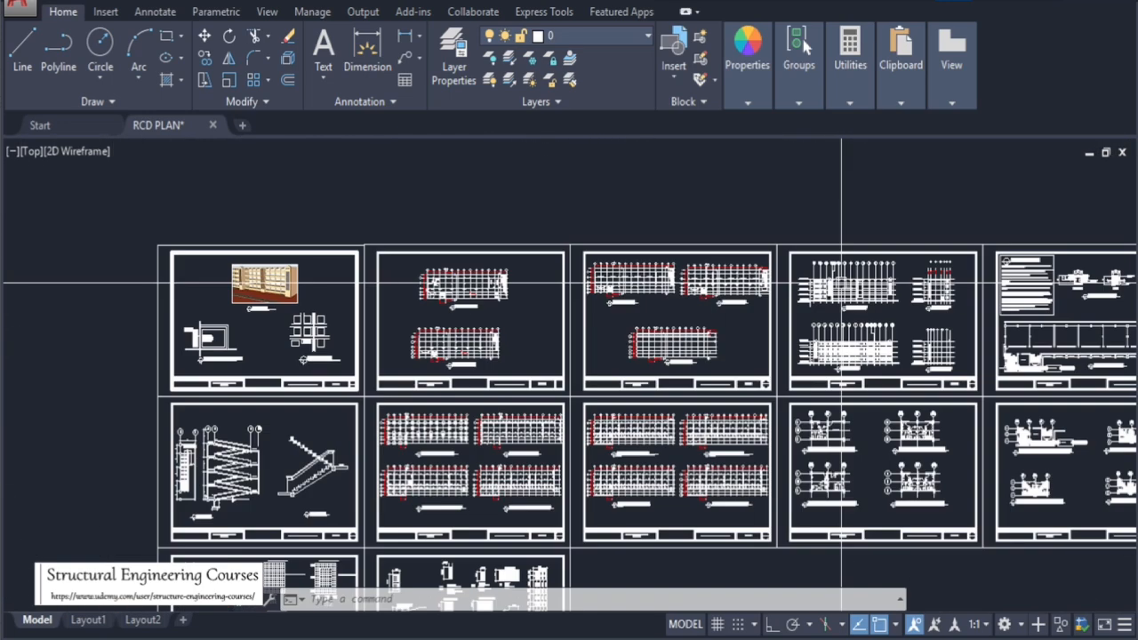
{"action": "scroll", "coordinate": [310, 471], "scroll_direction": "up", "scroll_amount": 7}
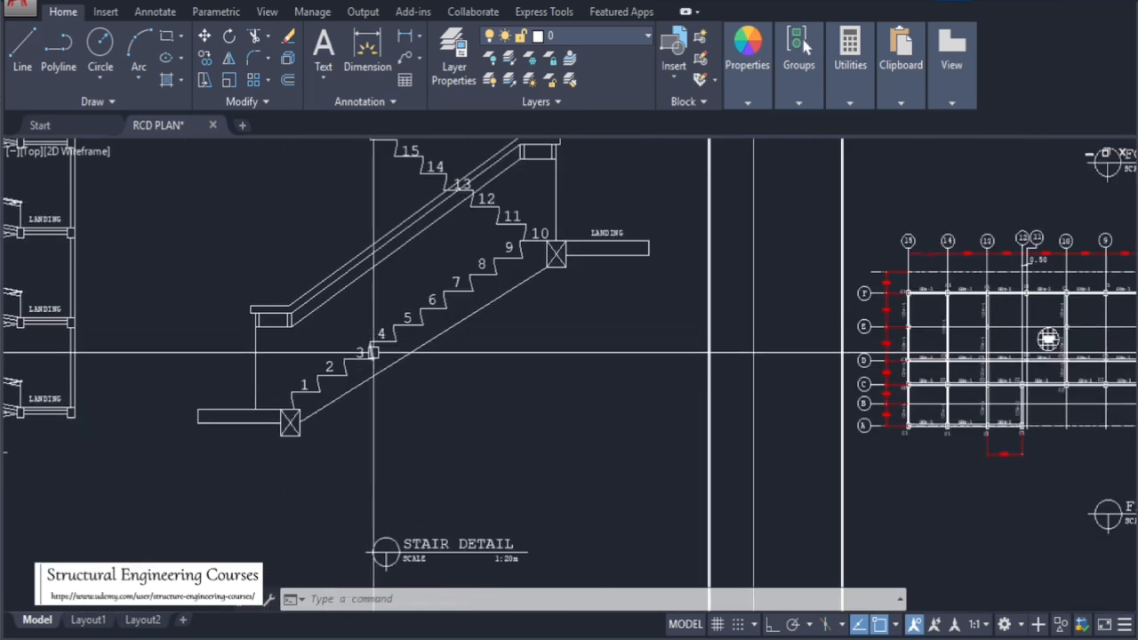
{"action": "mouse_move", "coordinate": [374, 353]}
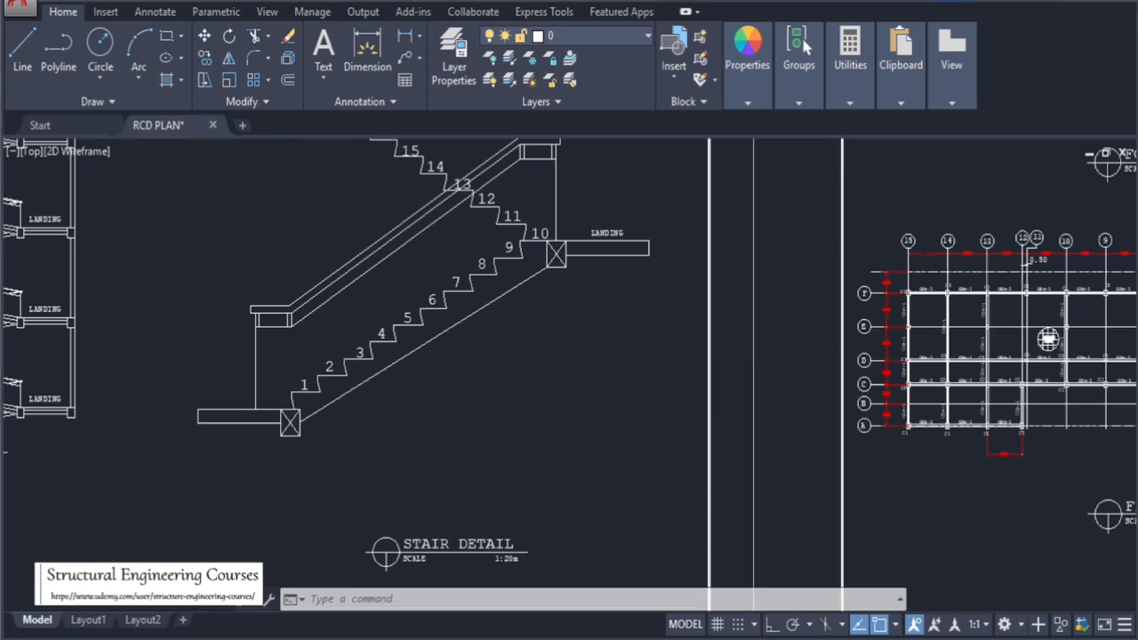
Switch to the Calculator app through the Windows search, then minimize it
{"action": "key", "text": "super+s"}
{"action": "type", "text": "CAL"}
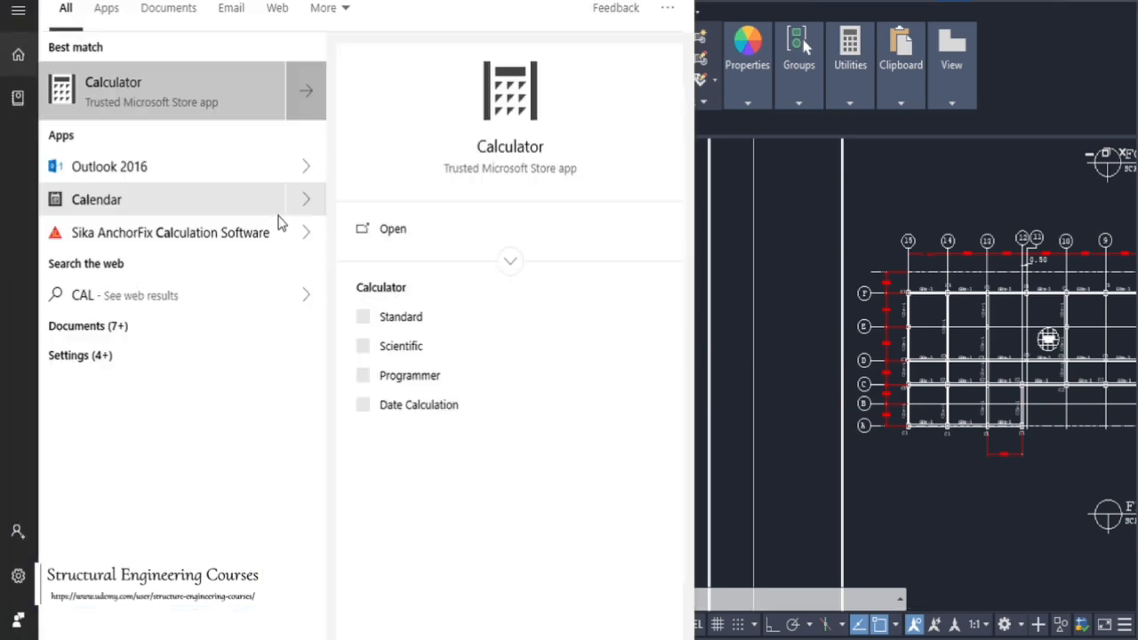
{"action": "left_click", "coordinate": [148, 109]}
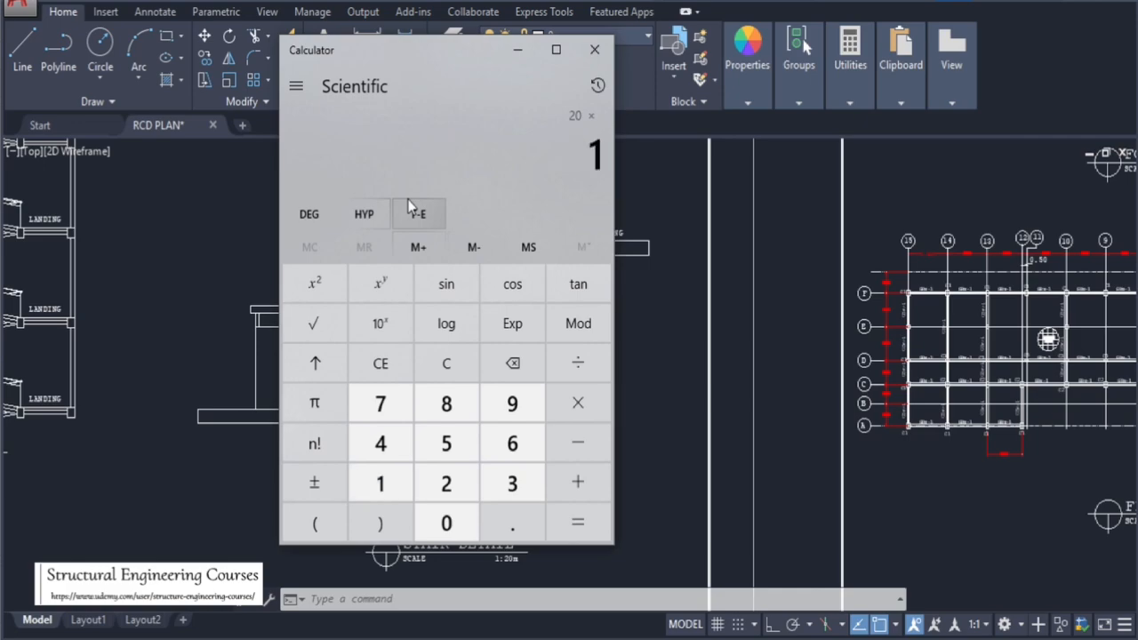
{"action": "left_click", "coordinate": [516, 50]}
Zoom across the sheets to the front side view's floor level heights and the first floor beam layout plan
{"action": "scroll", "coordinate": [787, 241], "scroll_direction": "down", "scroll_amount": 5}
{"action": "scroll", "coordinate": [545, 316], "scroll_direction": "up", "scroll_amount": 5}
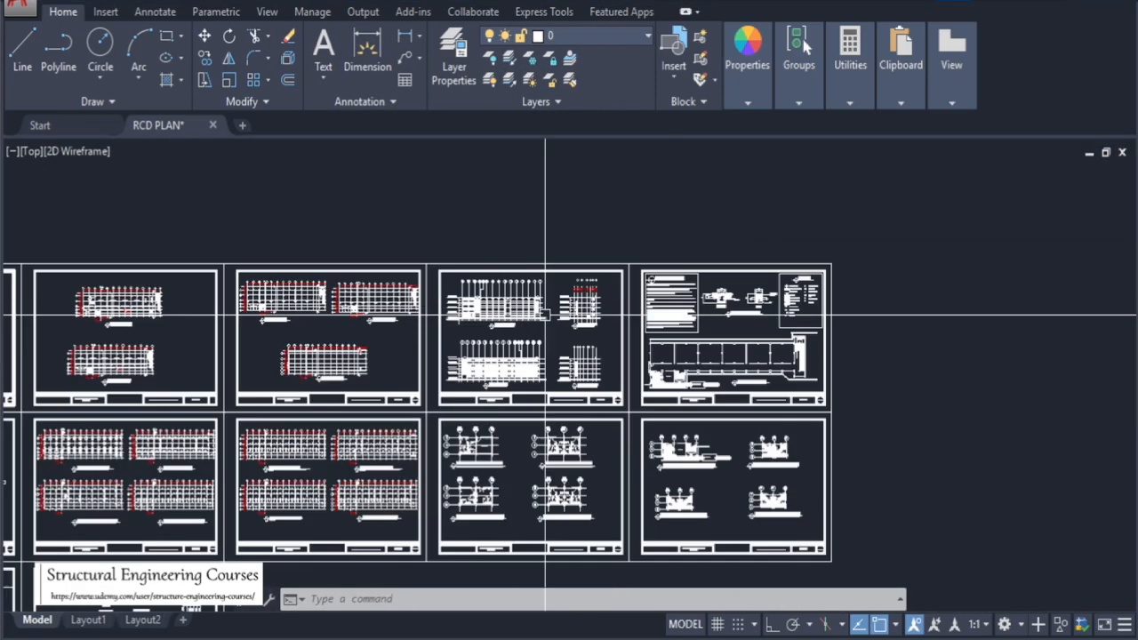
{"action": "scroll", "coordinate": [545, 316], "scroll_direction": "up", "scroll_amount": 10}
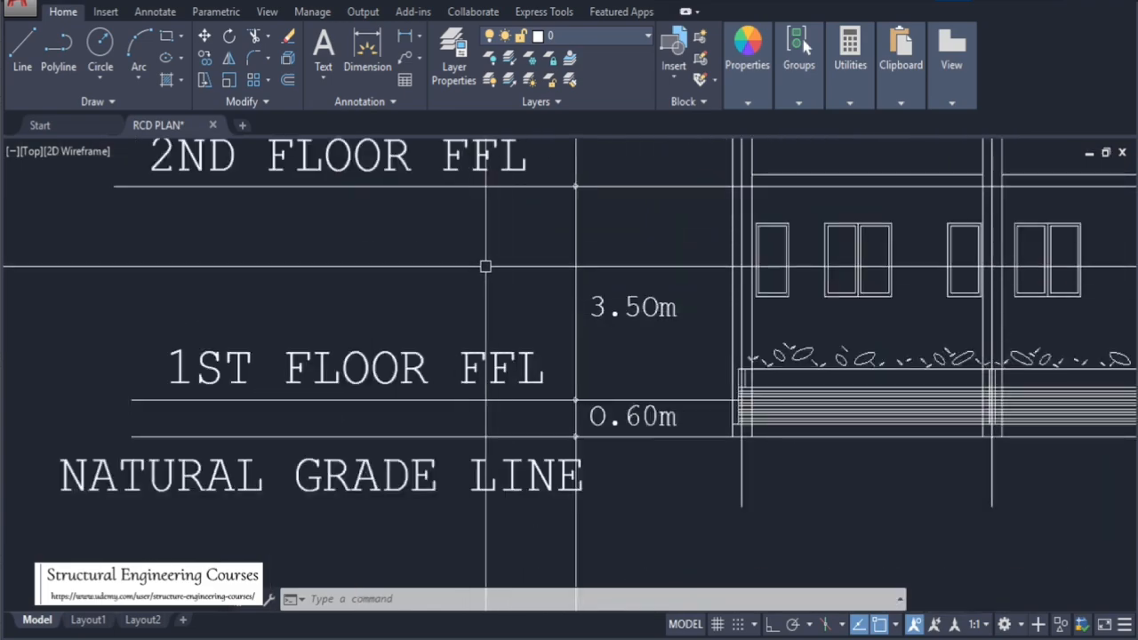
{"action": "scroll", "coordinate": [498, 374], "scroll_direction": "down", "scroll_amount": 6}
{"action": "scroll", "coordinate": [533, 355], "scroll_direction": "up", "scroll_amount": 6}
{"action": "scroll", "coordinate": [614, 333], "scroll_direction": "down", "scroll_amount": 8}
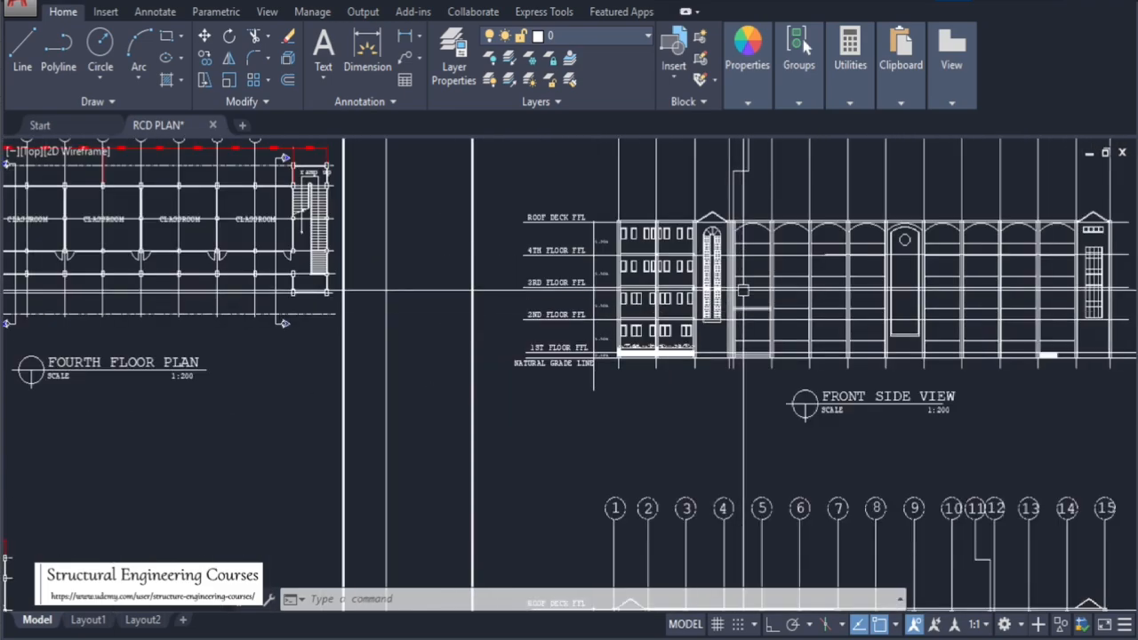
{"action": "scroll", "coordinate": [742, 291], "scroll_direction": "down", "scroll_amount": 8}
{"action": "scroll", "coordinate": [364, 471], "scroll_direction": "up", "scroll_amount": 6}
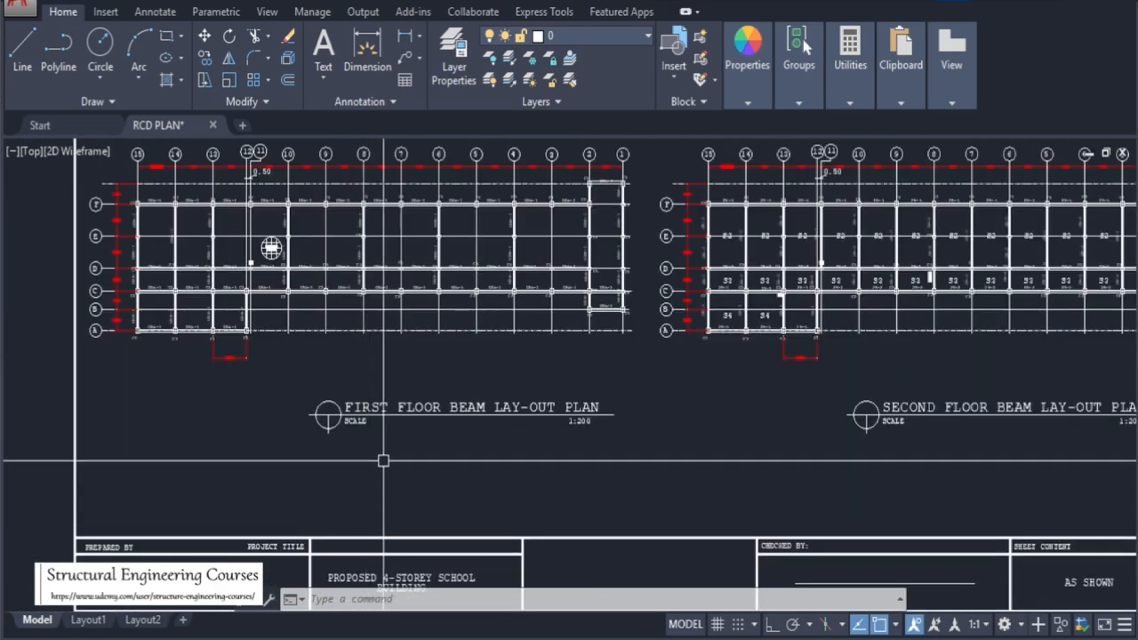
Zoom out over the drawing sheets and into the toilet layout sheet
{"action": "scroll", "coordinate": [409, 462], "scroll_direction": "down", "scroll_amount": 3}
{"action": "scroll", "coordinate": [395, 386], "scroll_direction": "down", "scroll_amount": 3}
{"action": "scroll", "coordinate": [364, 375], "scroll_direction": "up", "scroll_amount": 2}
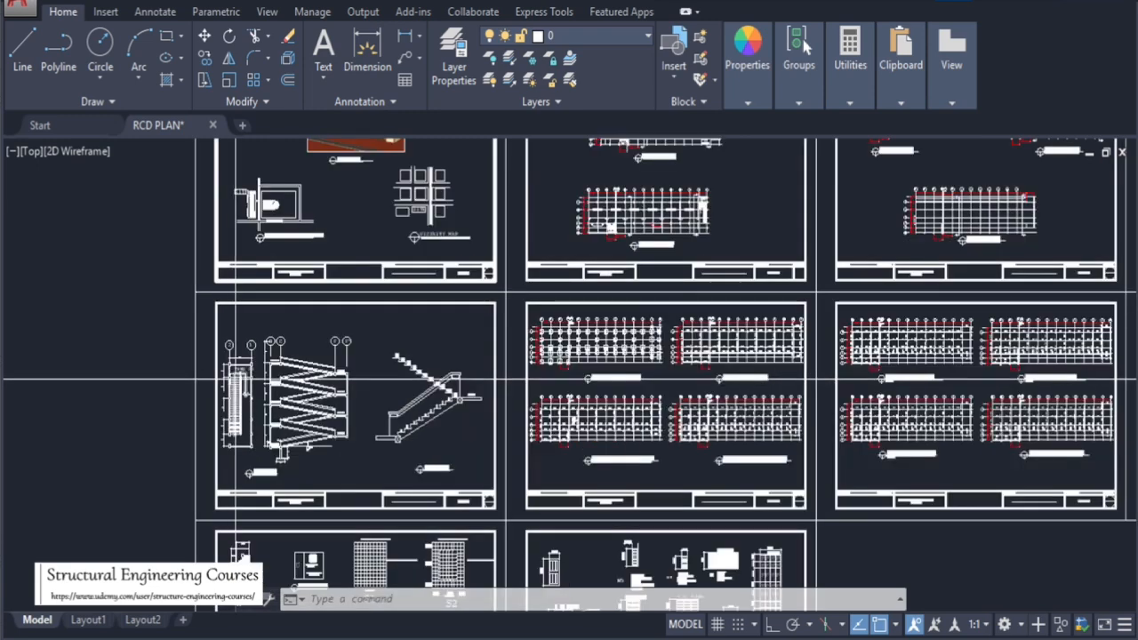
{"action": "scroll", "coordinate": [383, 364], "scroll_direction": "down", "scroll_amount": 2}
{"action": "scroll", "coordinate": [964, 418], "scroll_direction": "up", "scroll_amount": 4}
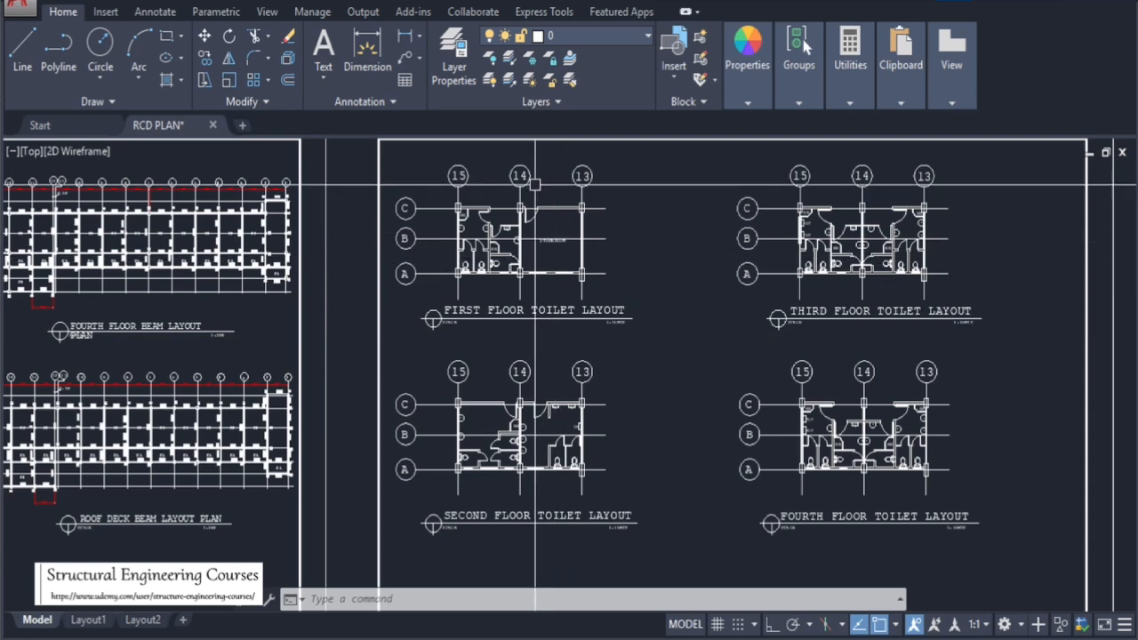
Examine the first floor toilet layout's fixtures and storeroom between grid lines 15 and 13
{"action": "scroll", "coordinate": [537, 182], "scroll_direction": "up", "scroll_amount": 4}
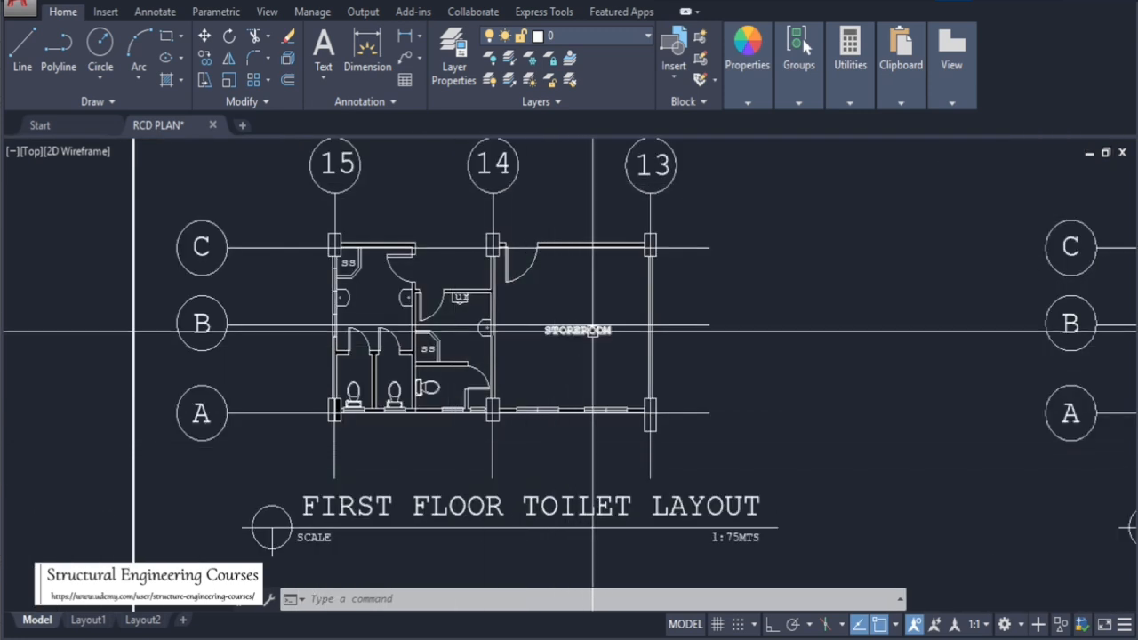
{"action": "scroll", "coordinate": [377, 325], "scroll_direction": "up", "scroll_amount": 3}
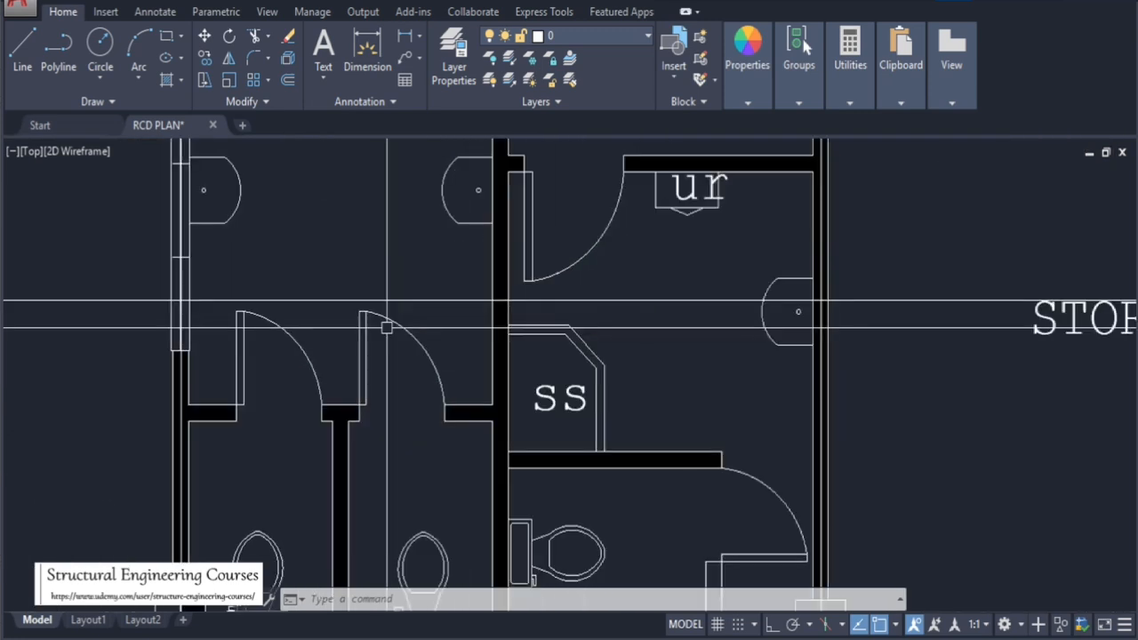
{"action": "scroll", "coordinate": [453, 367], "scroll_direction": "down", "scroll_amount": 3}
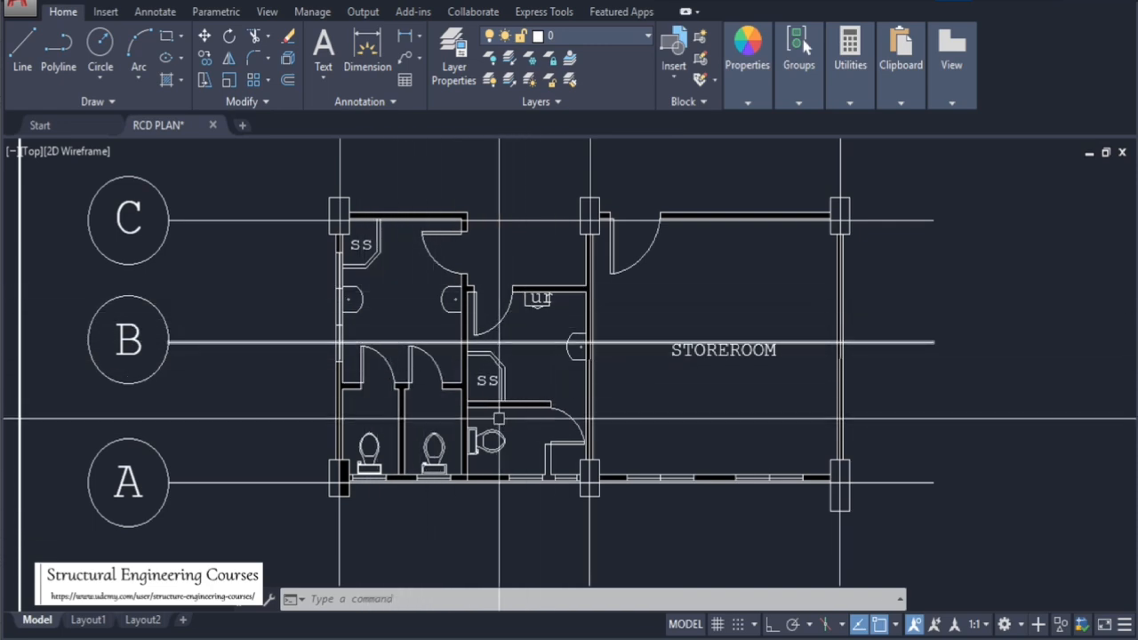
{"action": "scroll", "coordinate": [301, 376], "scroll_direction": "down", "scroll_amount": 4}
{"action": "scroll", "coordinate": [302, 376], "scroll_direction": "down", "scroll_amount": 5}
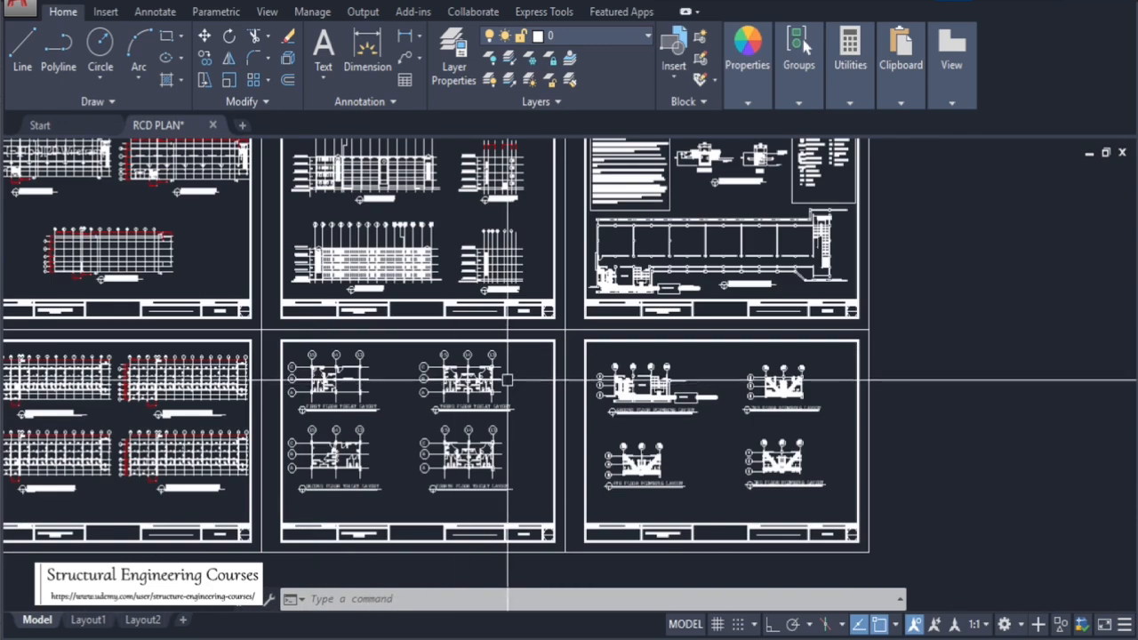
Zoom across the toilet and plumbing layout sheets and out over all drawing sheets
{"action": "scroll", "coordinate": [303, 419], "scroll_direction": "up", "scroll_amount": 5}
{"action": "scroll", "coordinate": [539, 308], "scroll_direction": "down", "scroll_amount": 5}
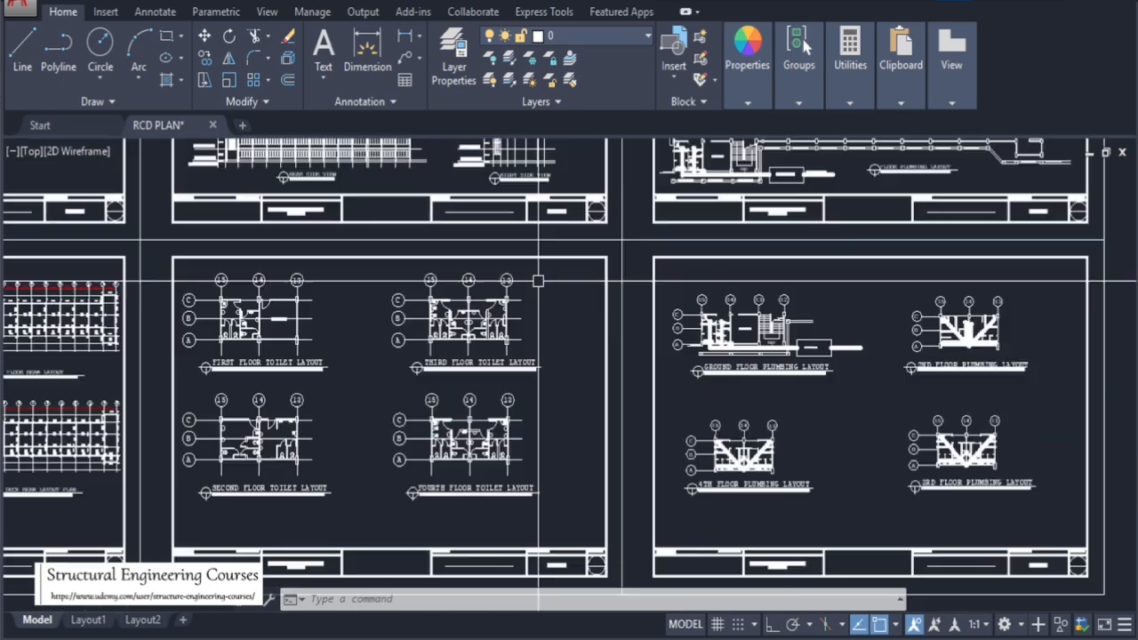
{"action": "scroll", "coordinate": [332, 465], "scroll_direction": "up", "scroll_amount": 5}
{"action": "scroll", "coordinate": [433, 445], "scroll_direction": "down", "scroll_amount": 2}
{"action": "scroll", "coordinate": [338, 560], "scroll_direction": "down", "scroll_amount": 2}
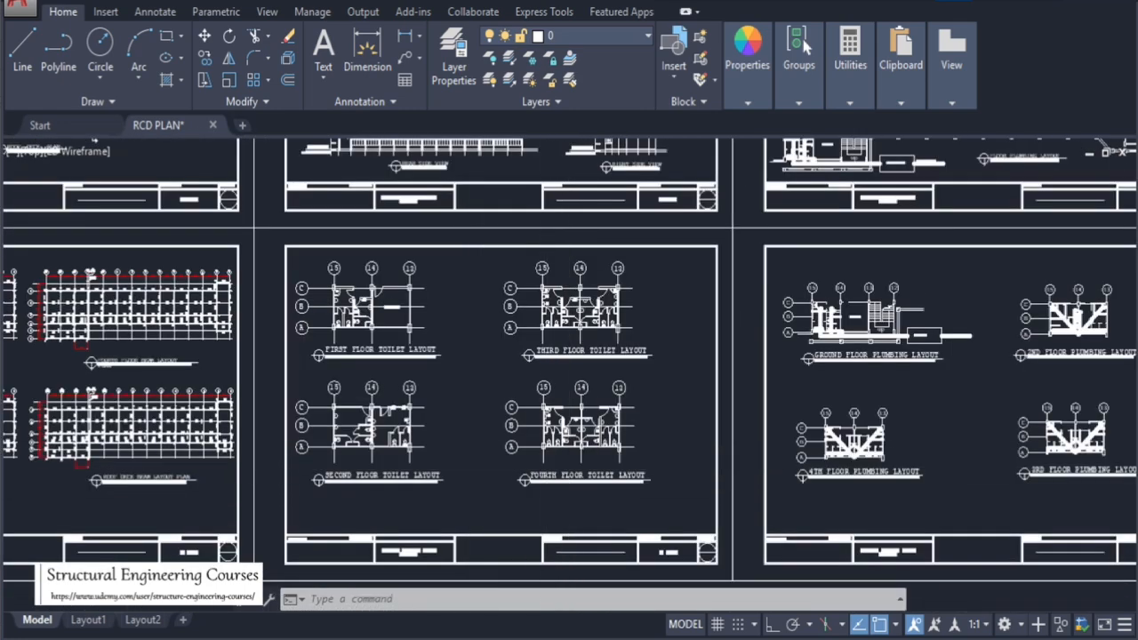
{"action": "scroll", "coordinate": [563, 457], "scroll_direction": "up", "scroll_amount": 6}
{"action": "scroll", "coordinate": [757, 455], "scroll_direction": "down", "scroll_amount": 6}
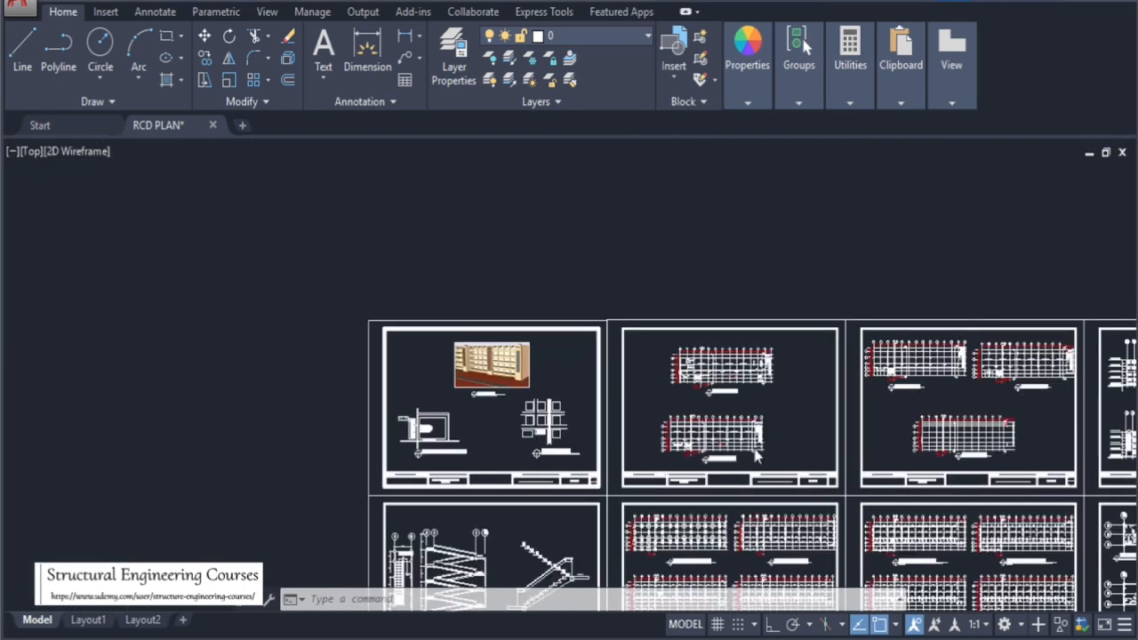
{"action": "scroll", "coordinate": [756, 455], "scroll_direction": "up", "scroll_amount": 4}
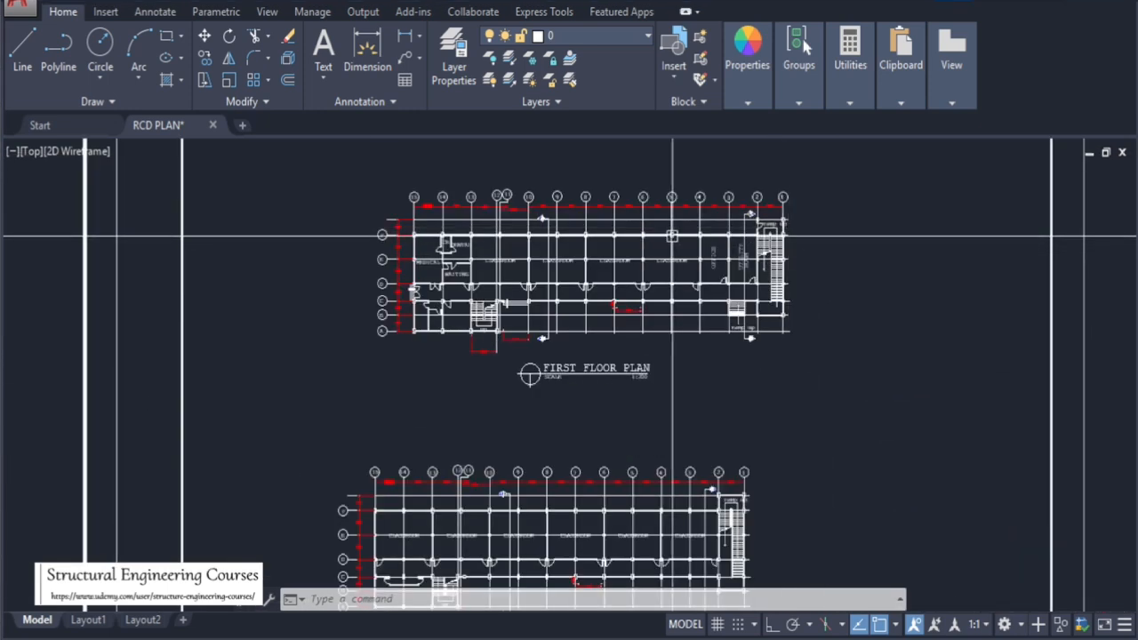
Zoom into the first floor plan to examine the classrooms, medical, dental and waiting rooms
{"action": "scroll", "coordinate": [788, 228], "scroll_direction": "up", "scroll_amount": 5}
{"action": "scroll", "coordinate": [711, 267], "scroll_direction": "down", "scroll_amount": 6}
{"action": "scroll", "coordinate": [642, 308], "scroll_direction": "up", "scroll_amount": 6}
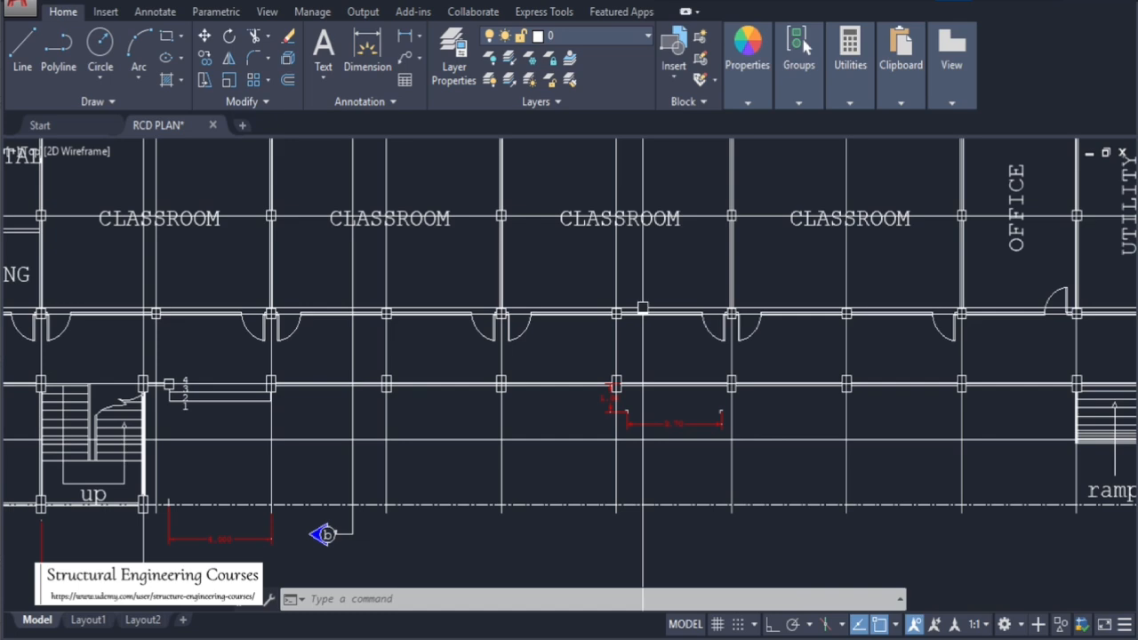
{"action": "scroll", "coordinate": [642, 308], "scroll_direction": "down", "scroll_amount": 6}
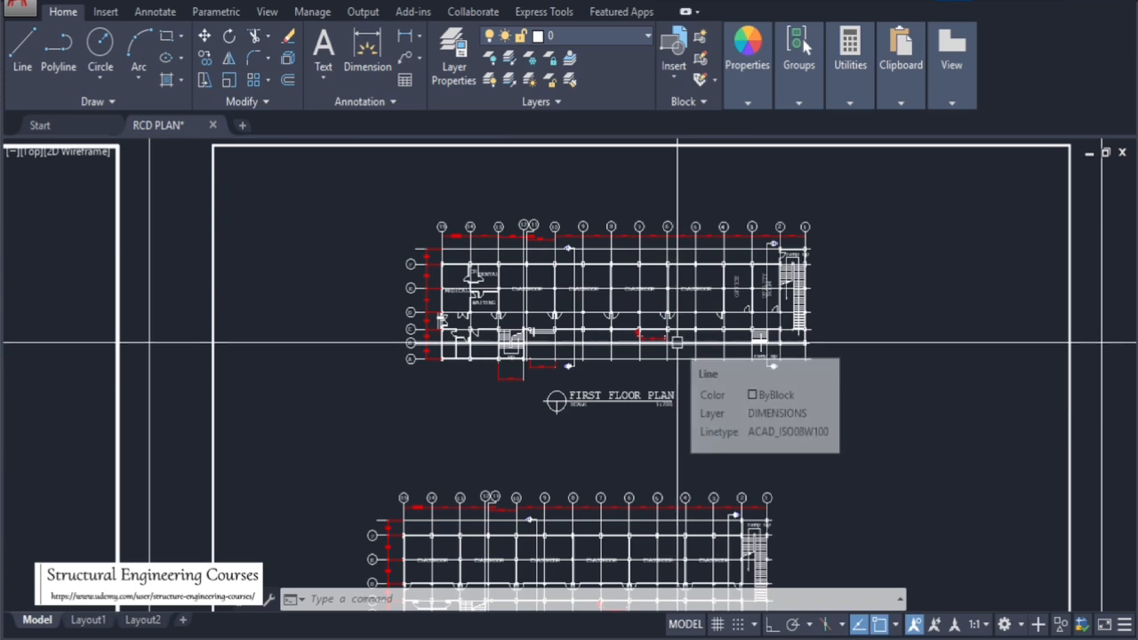
{"action": "scroll", "coordinate": [642, 306], "scroll_direction": "up", "scroll_amount": 4}
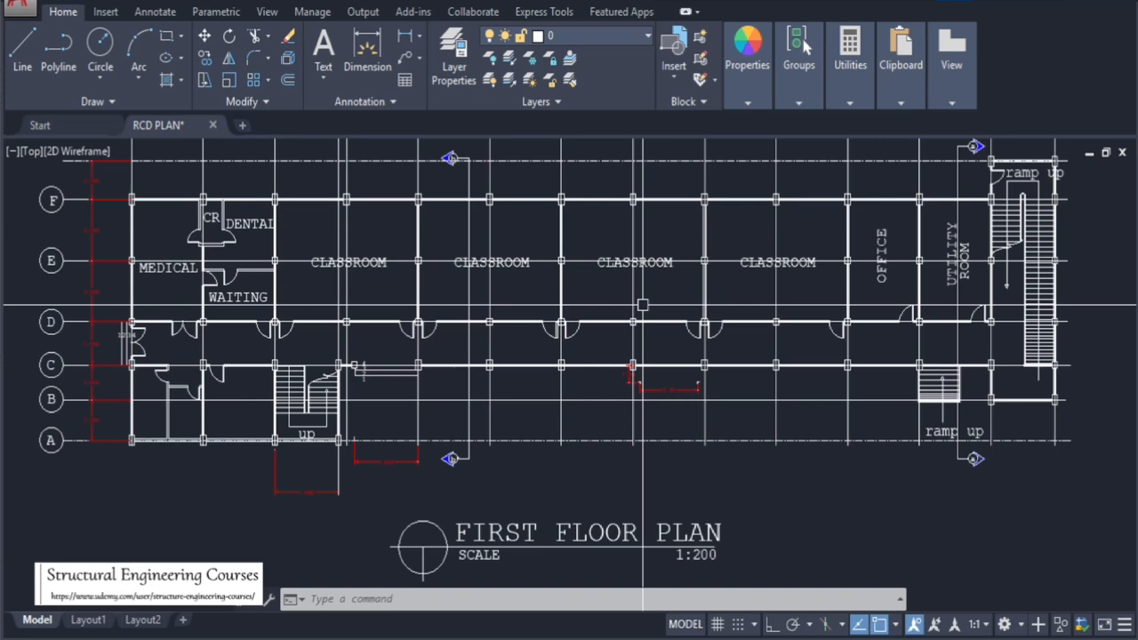
{"action": "scroll", "coordinate": [643, 306], "scroll_direction": "down", "scroll_amount": 5}
{"action": "scroll", "coordinate": [573, 310], "scroll_direction": "up", "scroll_amount": 3}
{"action": "key", "text": "Escape"}
{"action": "key", "text": "Escape"}
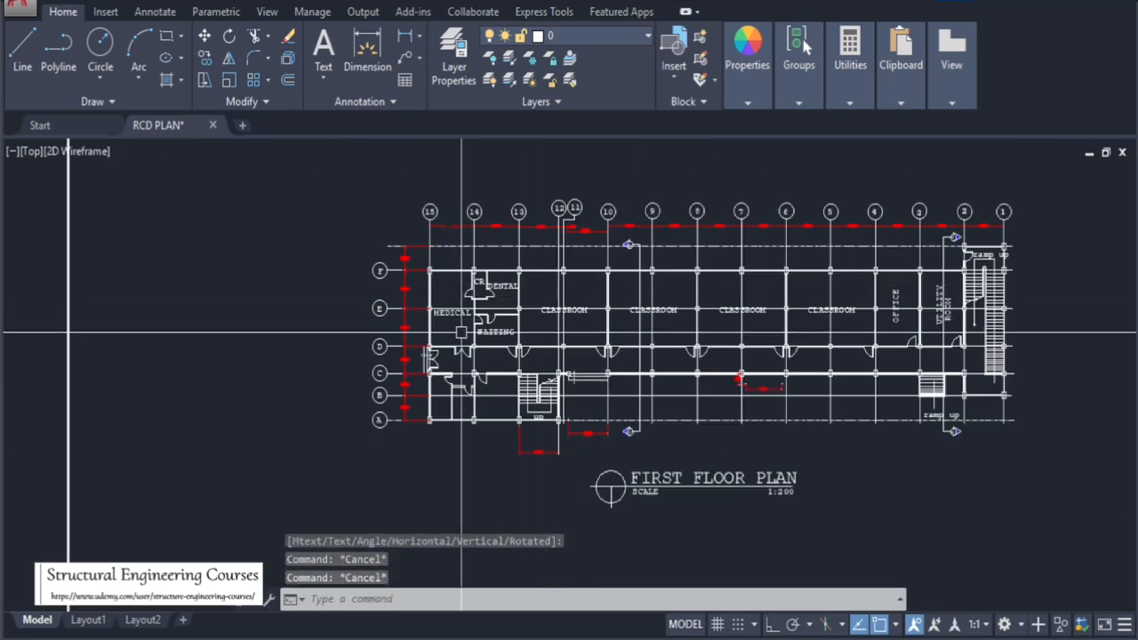
{"action": "scroll", "coordinate": [582, 333], "scroll_direction": "up", "scroll_amount": 2}
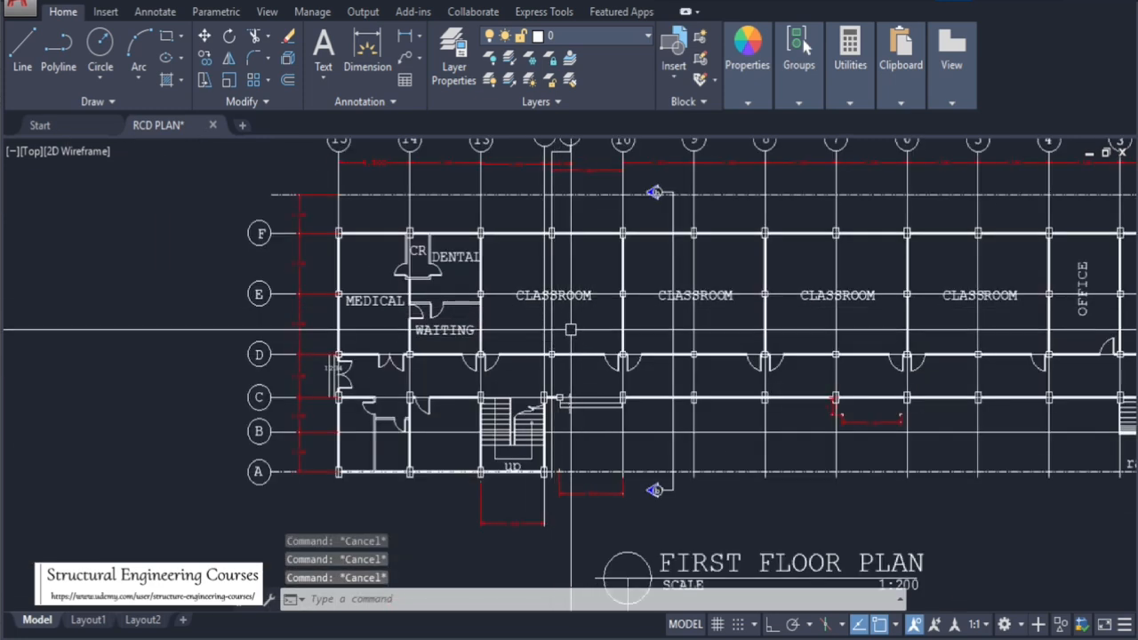
{"action": "scroll", "coordinate": [619, 293], "scroll_direction": "up", "scroll_amount": 4}
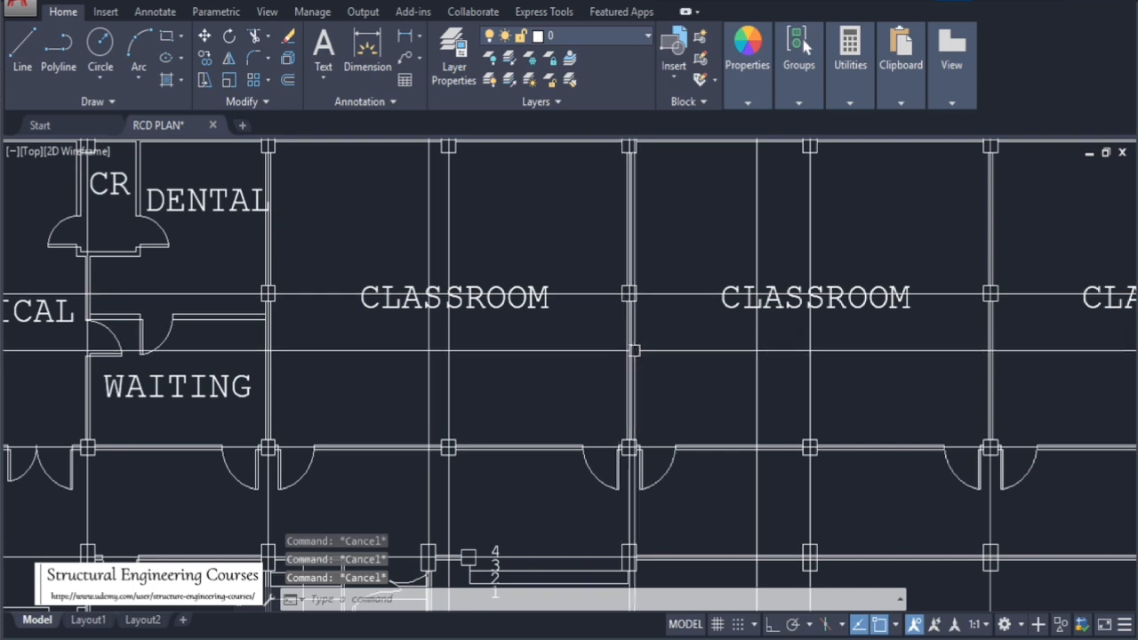
Drag a selection window around a classroom column, then examine the grid dimensions beside the medical room
{"action": "left_click", "coordinate": [607, 272]}
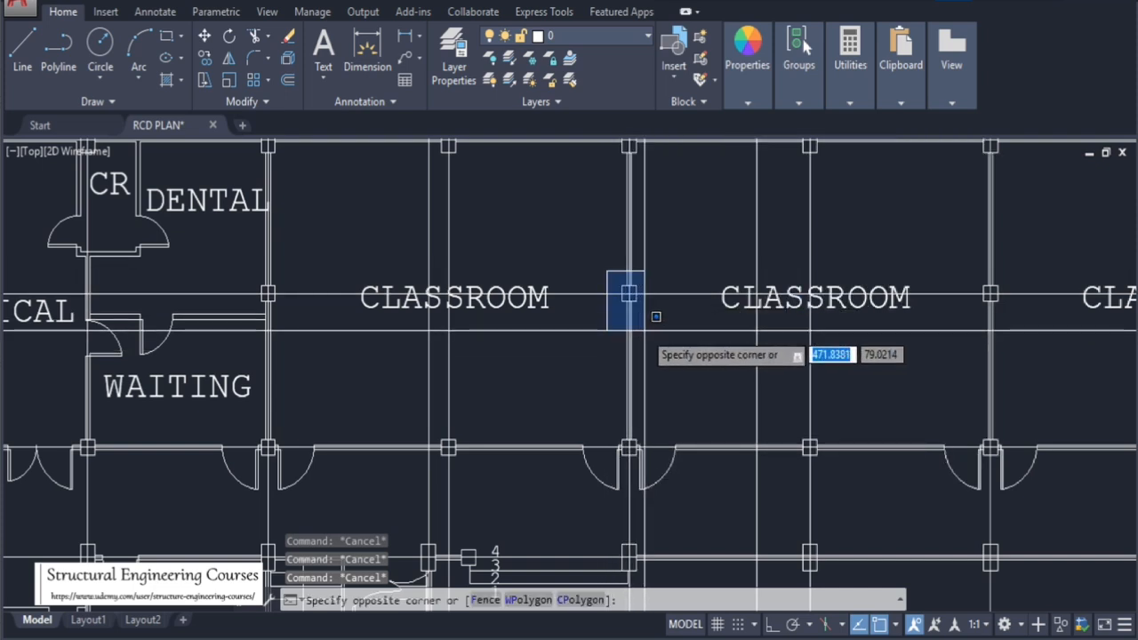
{"action": "left_click", "coordinate": [645, 331]}
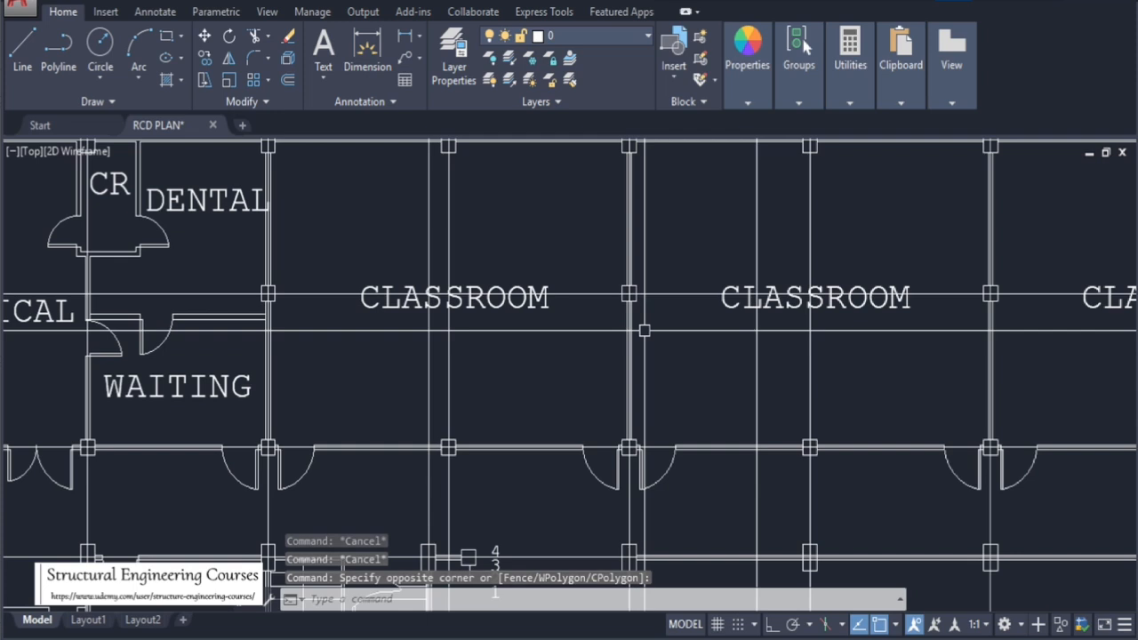
{"action": "scroll", "coordinate": [520, 294], "scroll_direction": "down", "scroll_amount": 2}
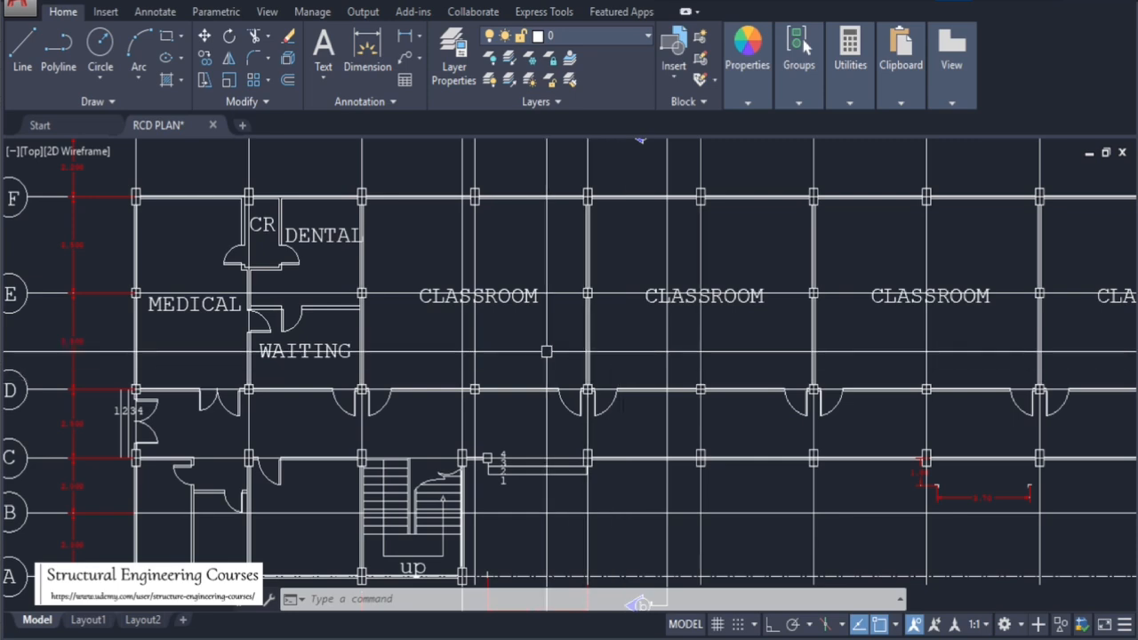
{"action": "scroll", "coordinate": [624, 380], "scroll_direction": "down", "scroll_amount": 8}
{"action": "scroll", "coordinate": [364, 342], "scroll_direction": "up", "scroll_amount": 10}
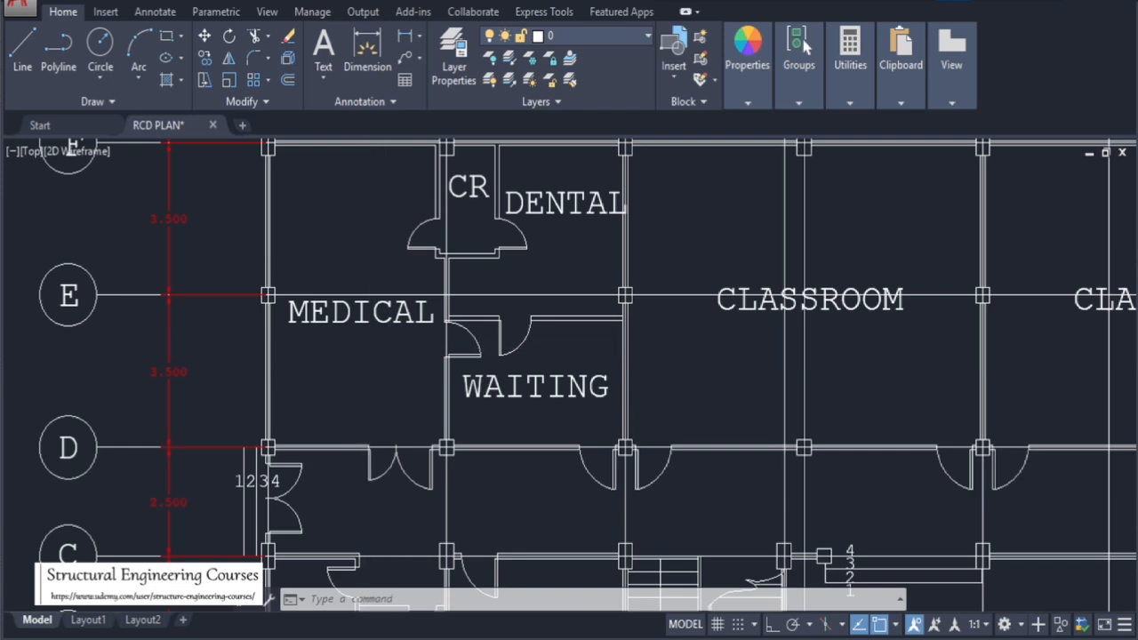
{"action": "scroll", "coordinate": [569, 355], "scroll_direction": "down", "scroll_amount": 6}
{"action": "scroll", "coordinate": [520, 382], "scroll_direction": "up", "scroll_amount": 7}
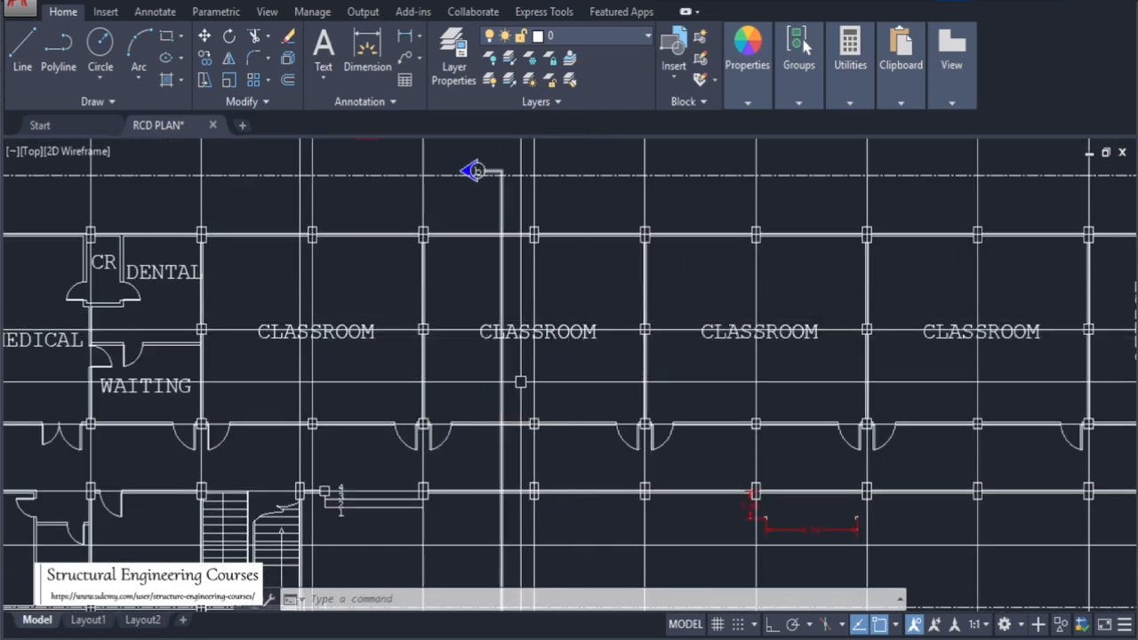
{"action": "scroll", "coordinate": [526, 341], "scroll_direction": "down", "scroll_amount": 5}
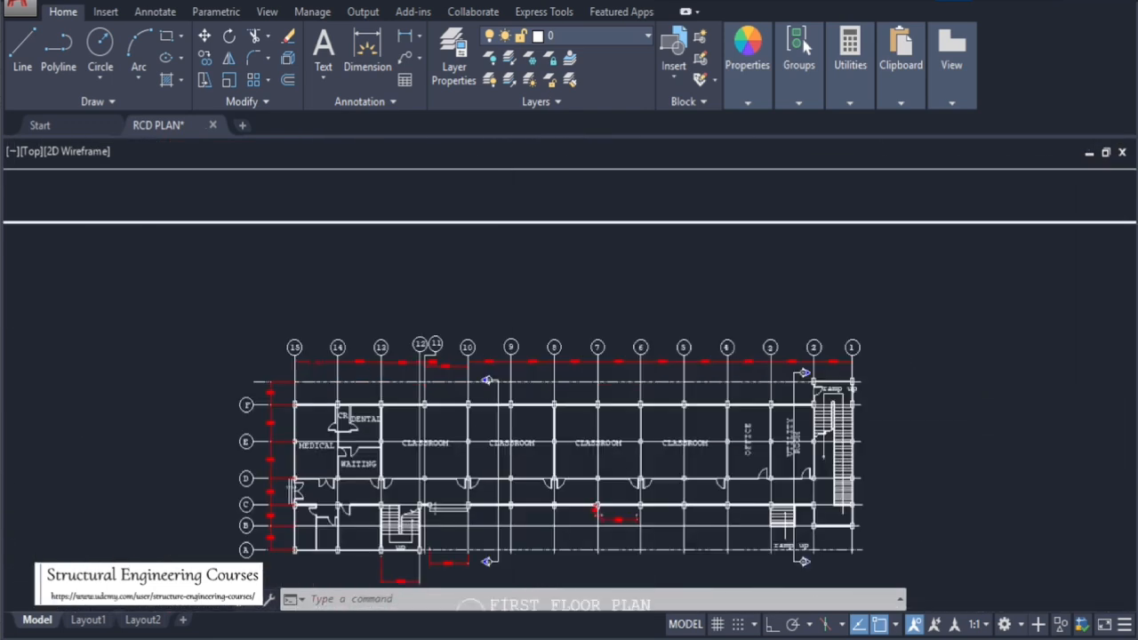
Examine the first floor plan's classroom bays and grid spacing dimensions along axes 13 to 6
{"action": "scroll", "coordinate": [507, 384], "scroll_direction": "up", "scroll_amount": 6}
{"action": "scroll", "coordinate": [480, 399], "scroll_direction": "down", "scroll_amount": 2}
{"action": "scroll", "coordinate": [482, 409], "scroll_direction": "up", "scroll_amount": 2}
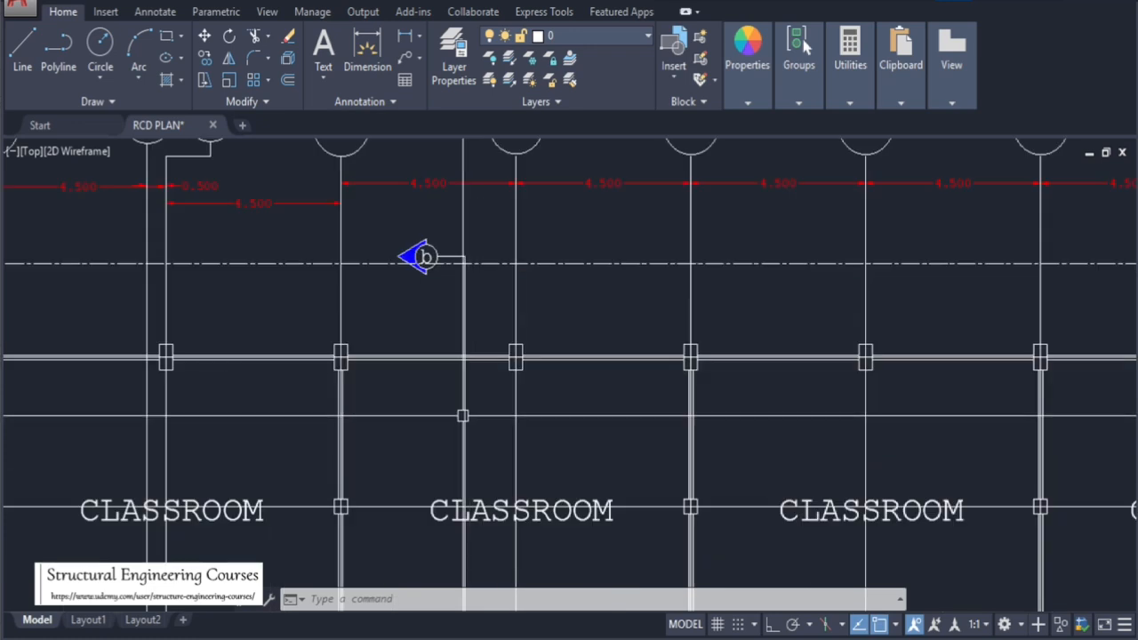
{"action": "scroll", "coordinate": [514, 316], "scroll_direction": "down", "scroll_amount": 2}
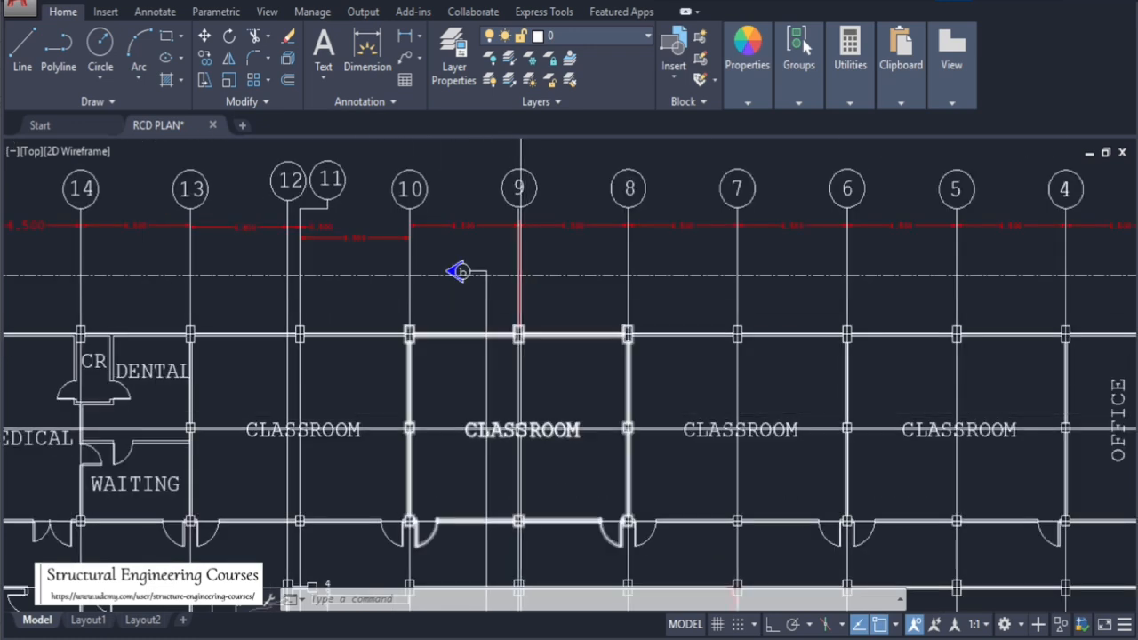
{"action": "scroll", "coordinate": [518, 431], "scroll_direction": "up", "scroll_amount": 2}
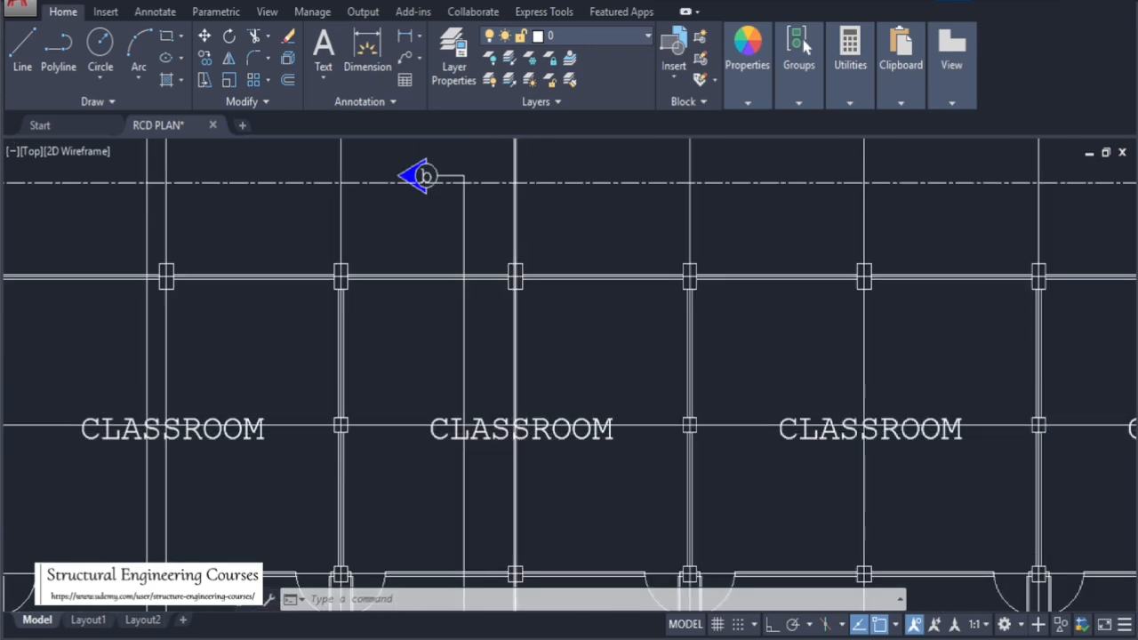
{"action": "scroll", "coordinate": [520, 435], "scroll_direction": "down", "scroll_amount": 4}
{"action": "scroll", "coordinate": [489, 342], "scroll_direction": "up", "scroll_amount": 2}
{"action": "scroll", "coordinate": [497, 295], "scroll_direction": "up", "scroll_amount": 2}
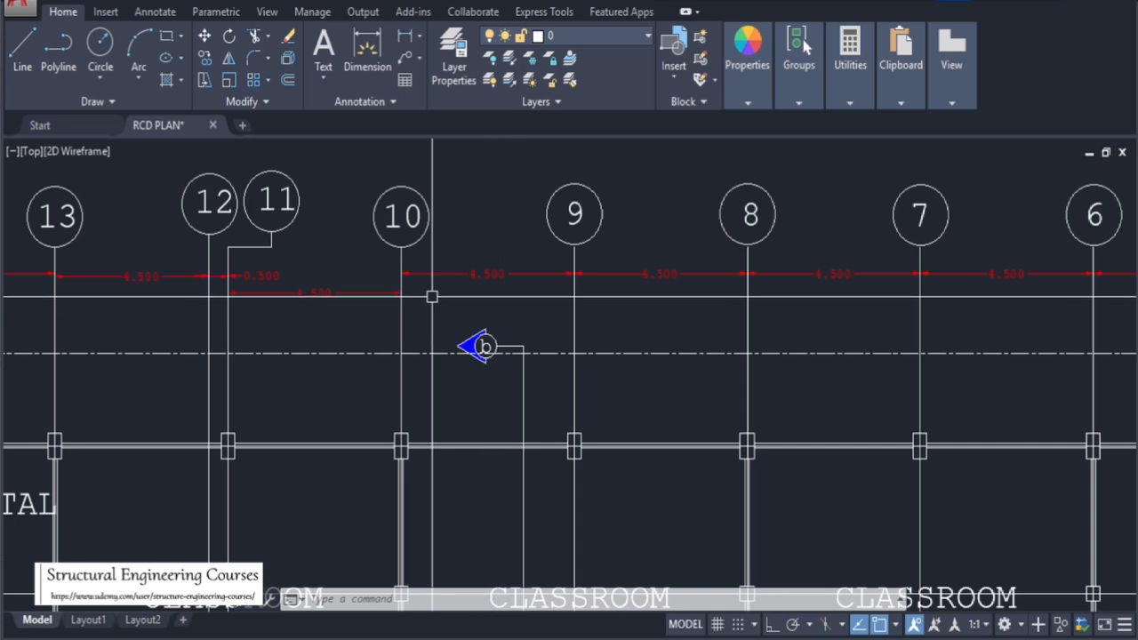
Select the beams and columns framing a classroom bay on the first floor plan and explode the block
{"action": "scroll", "coordinate": [437, 212], "scroll_direction": "down", "scroll_amount": 2}
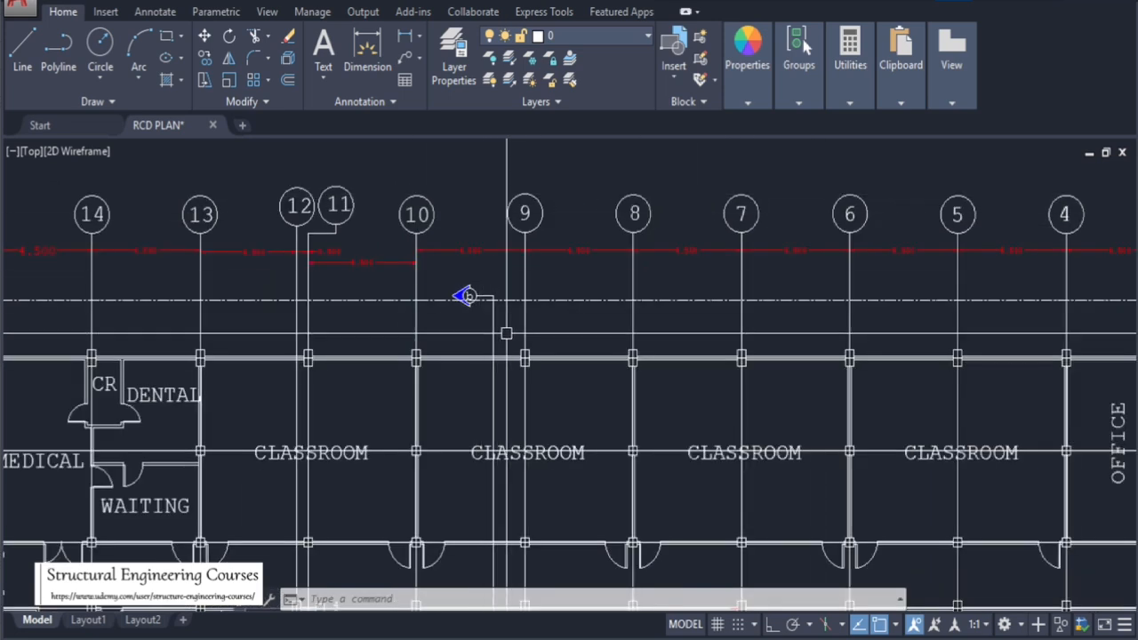
{"action": "scroll", "coordinate": [520, 412], "scroll_direction": "up", "scroll_amount": 2}
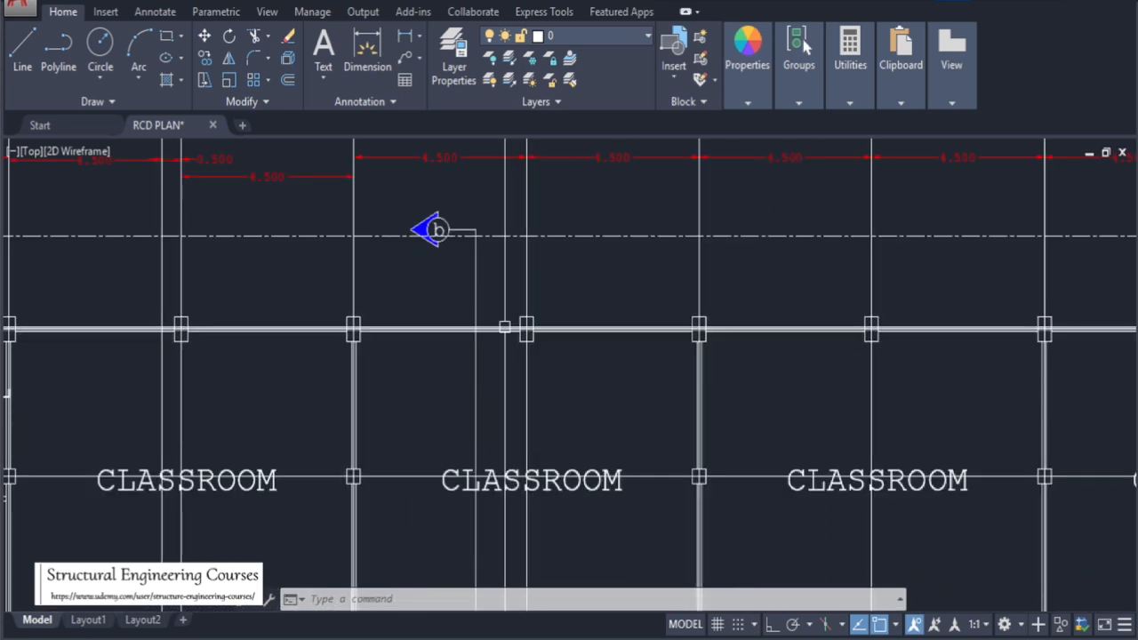
{"action": "left_click", "coordinate": [521, 291]}
{"action": "left_click", "coordinate": [548, 365]}
{"action": "left_click", "coordinate": [533, 342]}
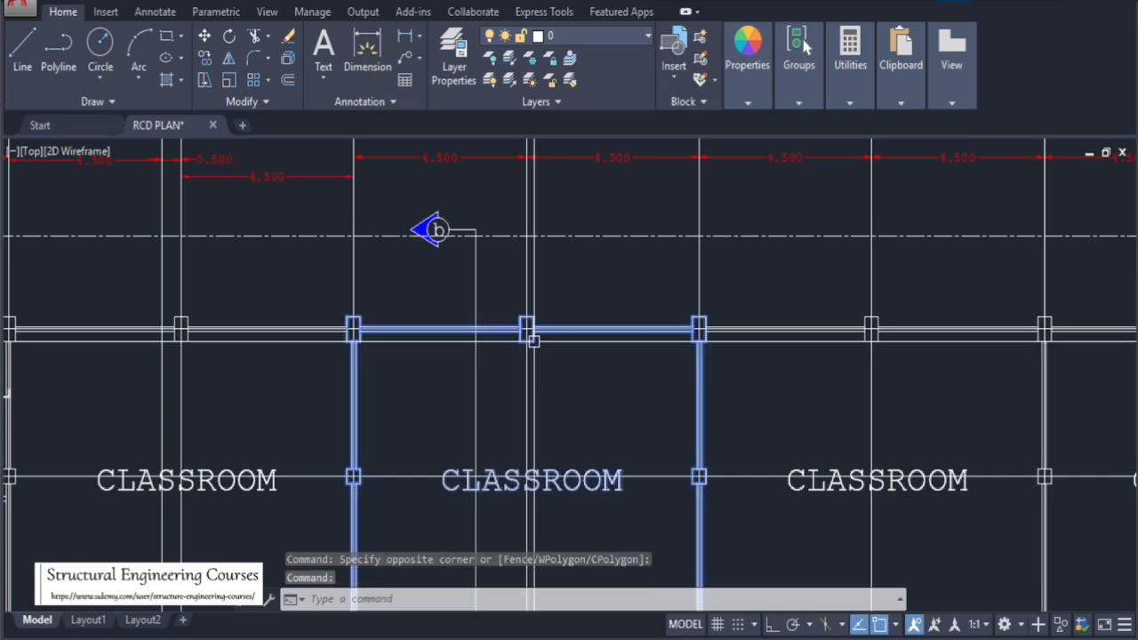
{"action": "key", "text": "Return"}
Erase the objects inside a small window crossing the beam line near axis 9
{"action": "left_click", "coordinate": [514, 311]}
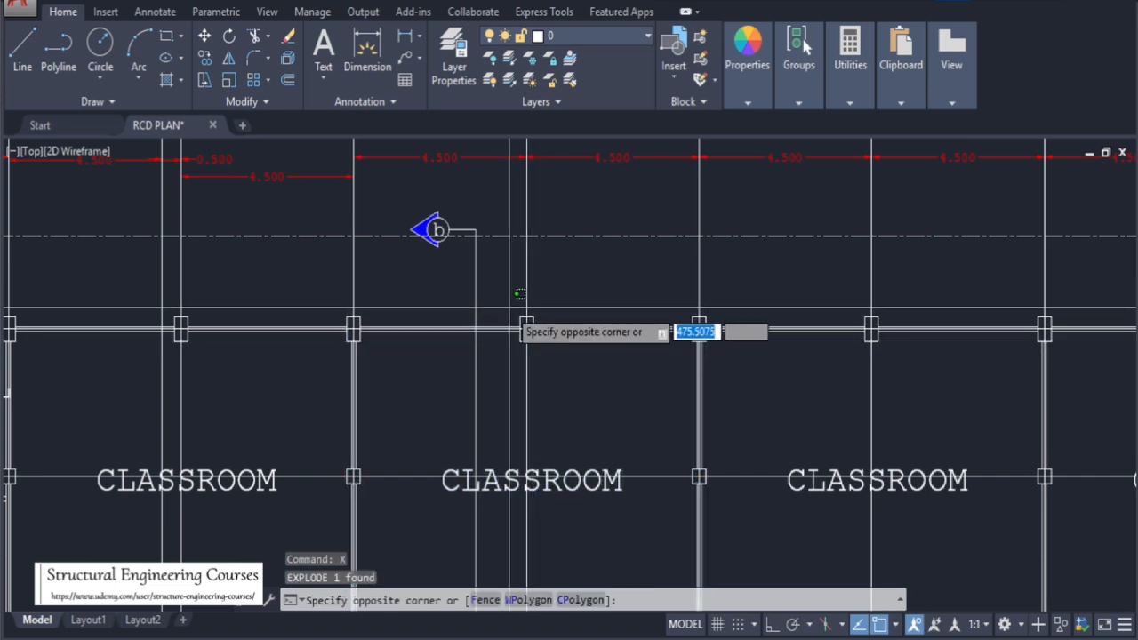
{"action": "left_click", "coordinate": [554, 371]}
{"action": "type", "text": "e"}
{"action": "key", "text": "Return"}
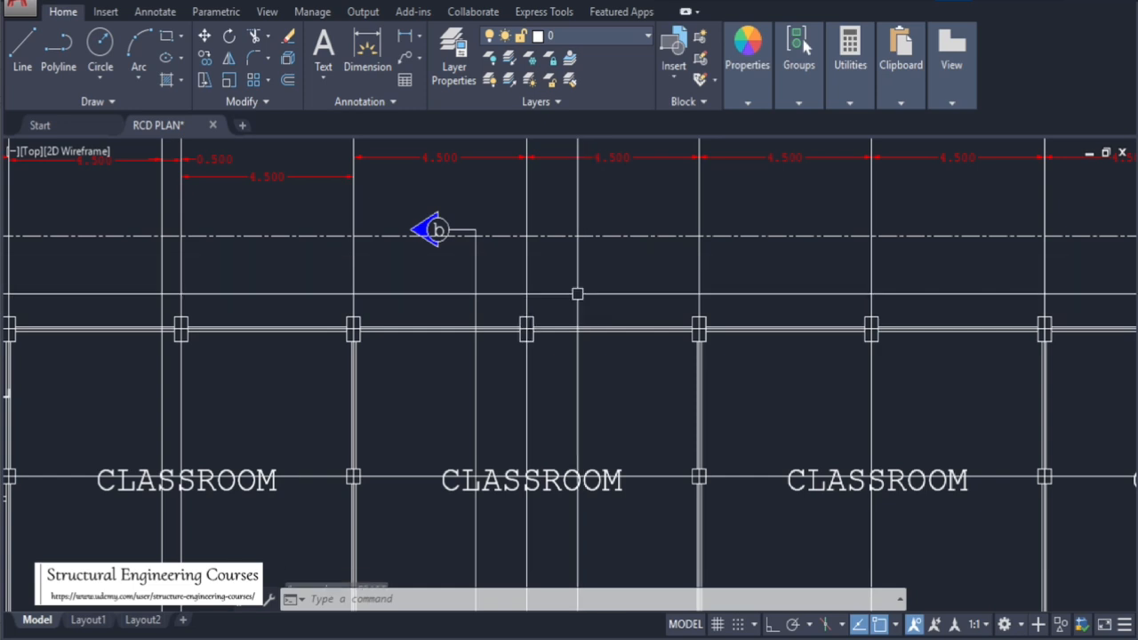
Zoom around the first floor plan to examine the classroom bays and the medical, dental and waiting rooms
{"action": "scroll", "coordinate": [560, 299], "scroll_direction": "up", "scroll_amount": 6}
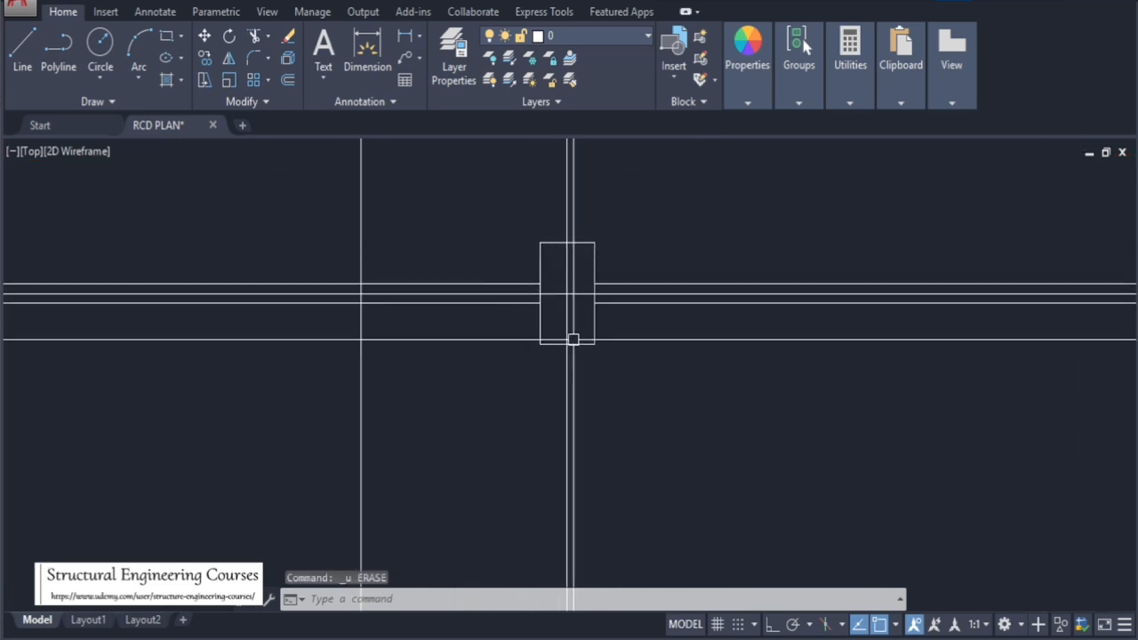
{"action": "scroll", "coordinate": [524, 350], "scroll_direction": "down", "scroll_amount": 6}
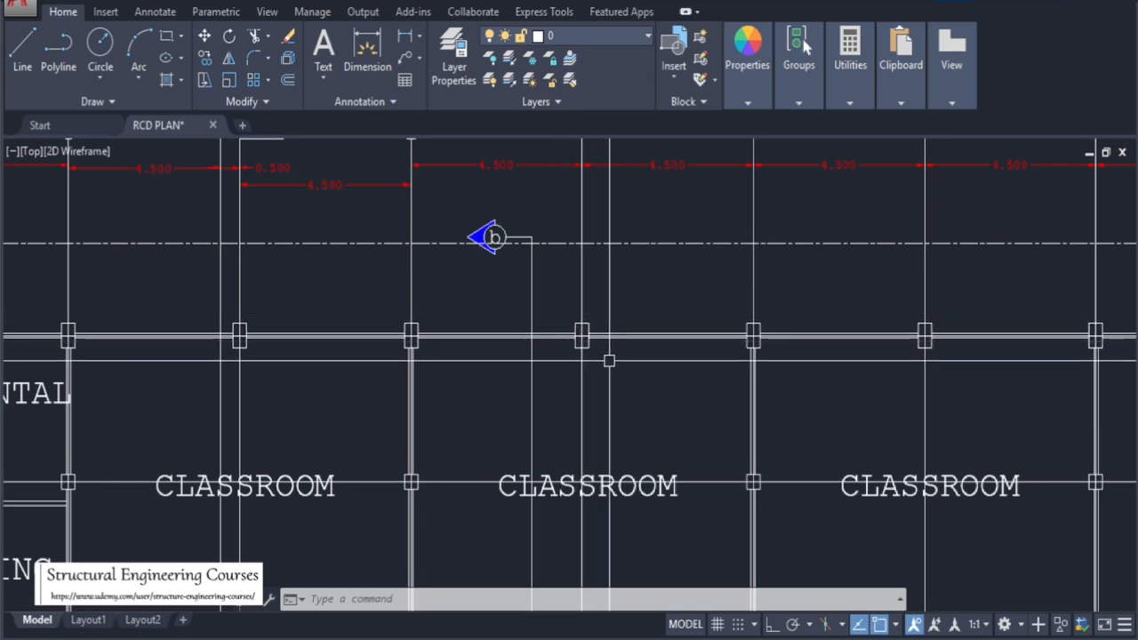
{"action": "scroll", "coordinate": [609, 360], "scroll_direction": "up", "scroll_amount": 4}
{"action": "scroll", "coordinate": [610, 347], "scroll_direction": "down", "scroll_amount": 8}
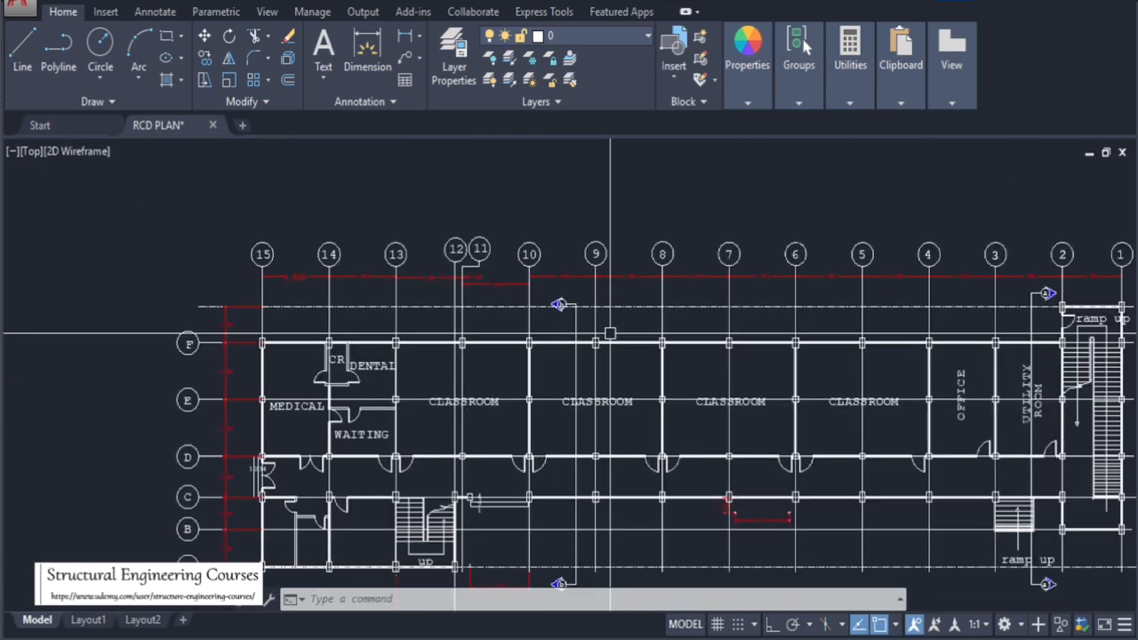
{"action": "scroll", "coordinate": [610, 335], "scroll_direction": "up", "scroll_amount": 8}
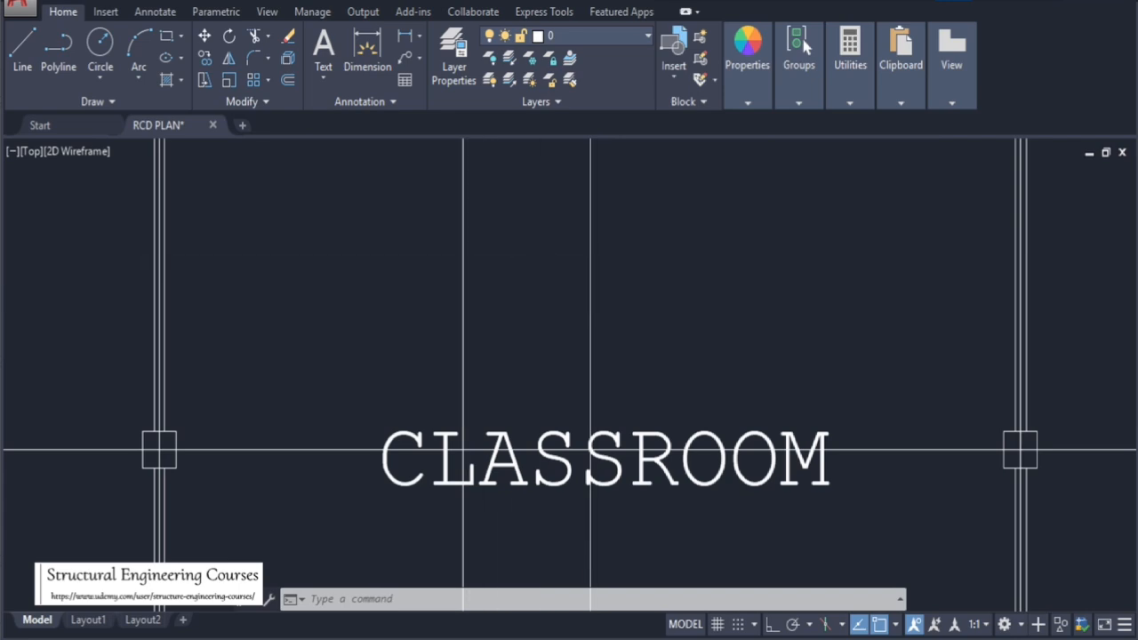
{"action": "scroll", "coordinate": [462, 450], "scroll_direction": "down", "scroll_amount": 8}
{"action": "scroll", "coordinate": [470, 213], "scroll_direction": "up", "scroll_amount": 6}
{"action": "scroll", "coordinate": [467, 257], "scroll_direction": "down", "scroll_amount": 2}
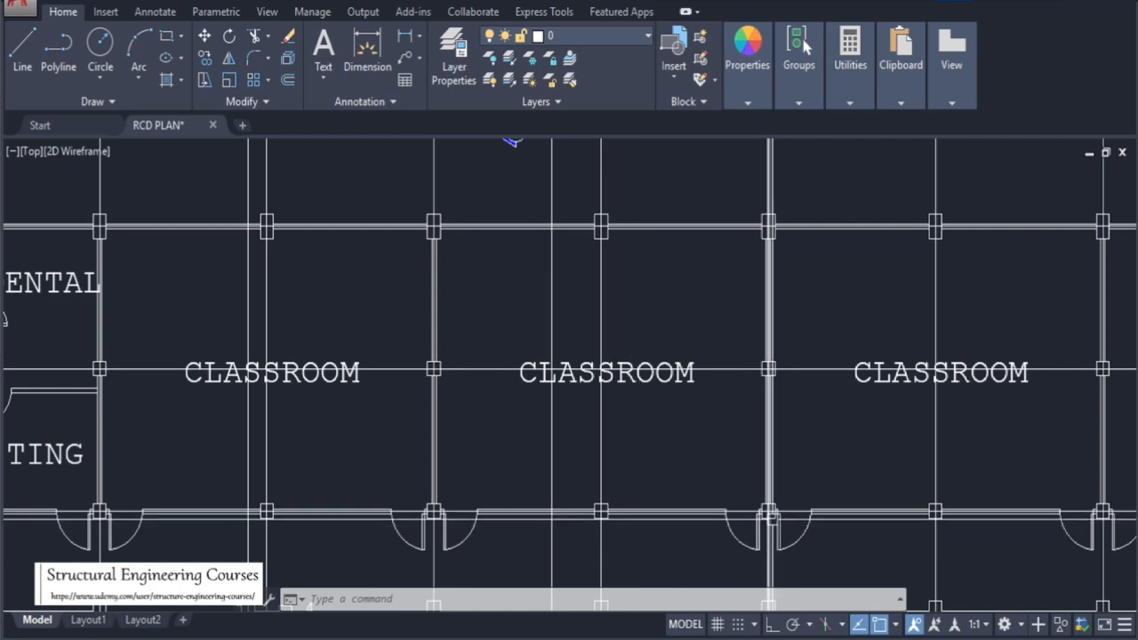
{"action": "scroll", "coordinate": [399, 236], "scroll_direction": "down", "scroll_amount": 5}
{"action": "scroll", "coordinate": [395, 382], "scroll_direction": "up", "scroll_amount": 7}
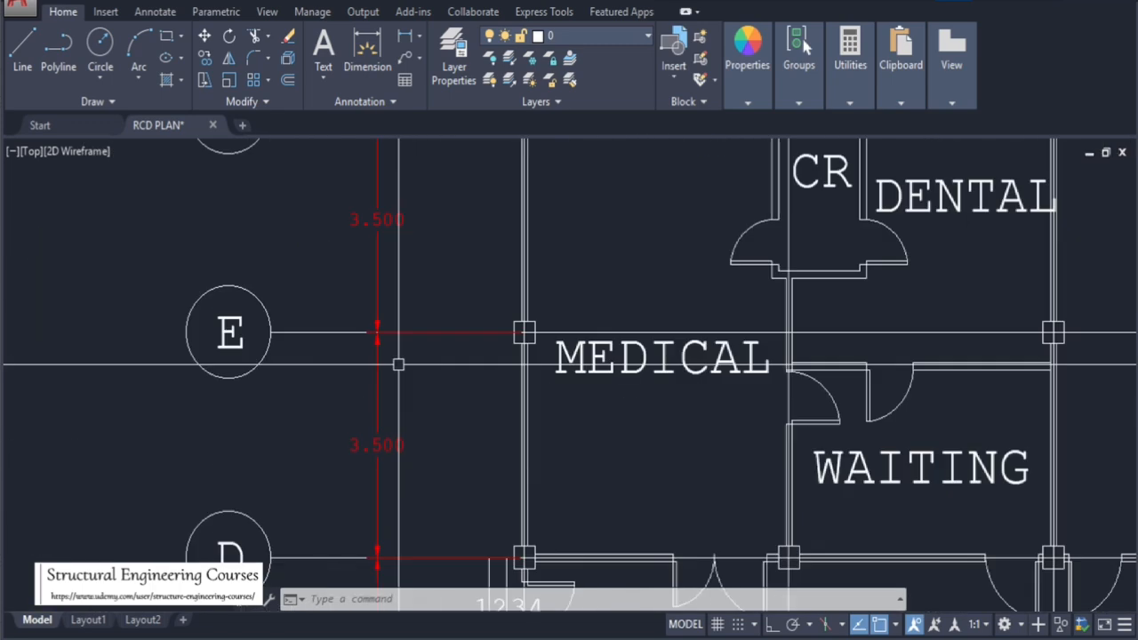
{"action": "scroll", "coordinate": [386, 360], "scroll_direction": "down", "scroll_amount": 2}
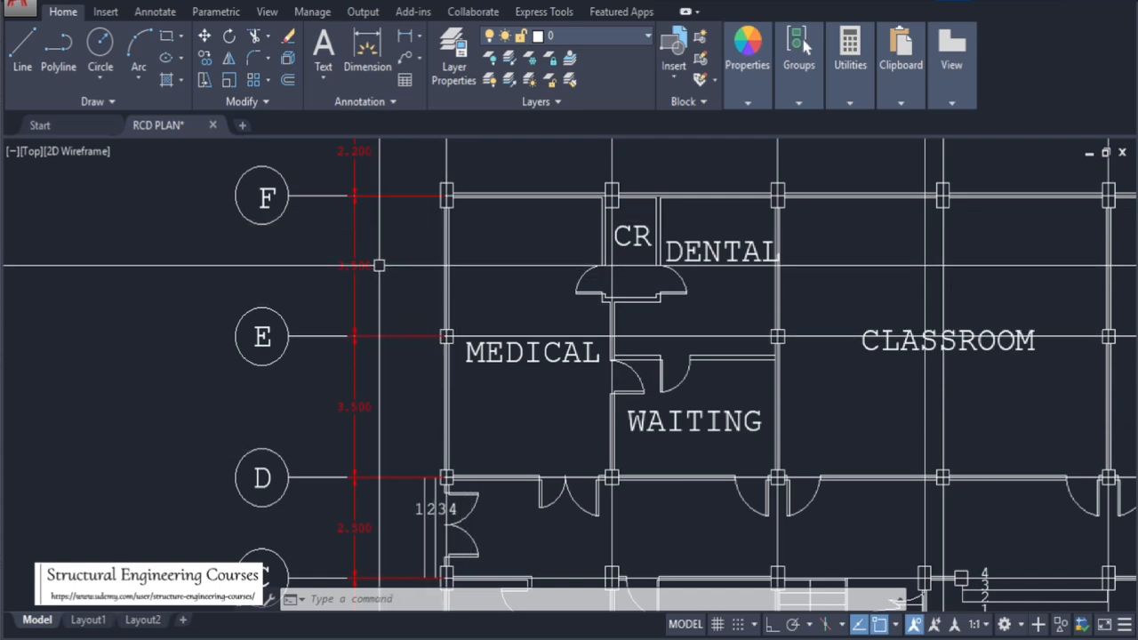
{"action": "scroll", "coordinate": [449, 481], "scroll_direction": "down", "scroll_amount": 5}
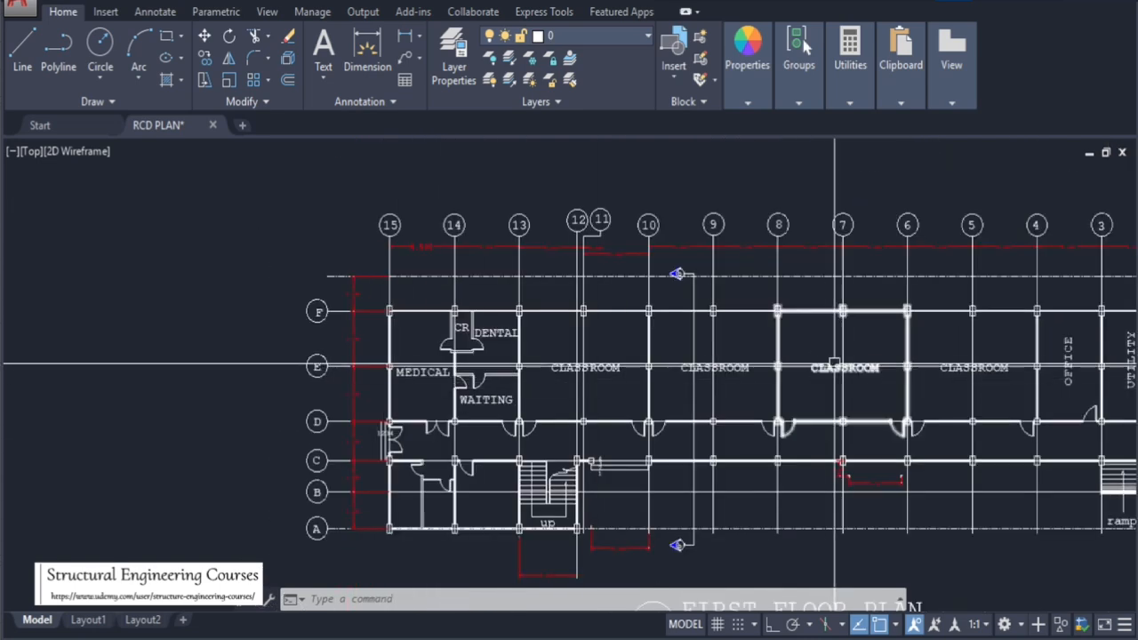
{"action": "scroll", "coordinate": [839, 361], "scroll_direction": "up", "scroll_amount": 3}
{"action": "scroll", "coordinate": [558, 257], "scroll_direction": "down", "scroll_amount": 2}
{"action": "scroll", "coordinate": [542, 338], "scroll_direction": "up", "scroll_amount": 4}
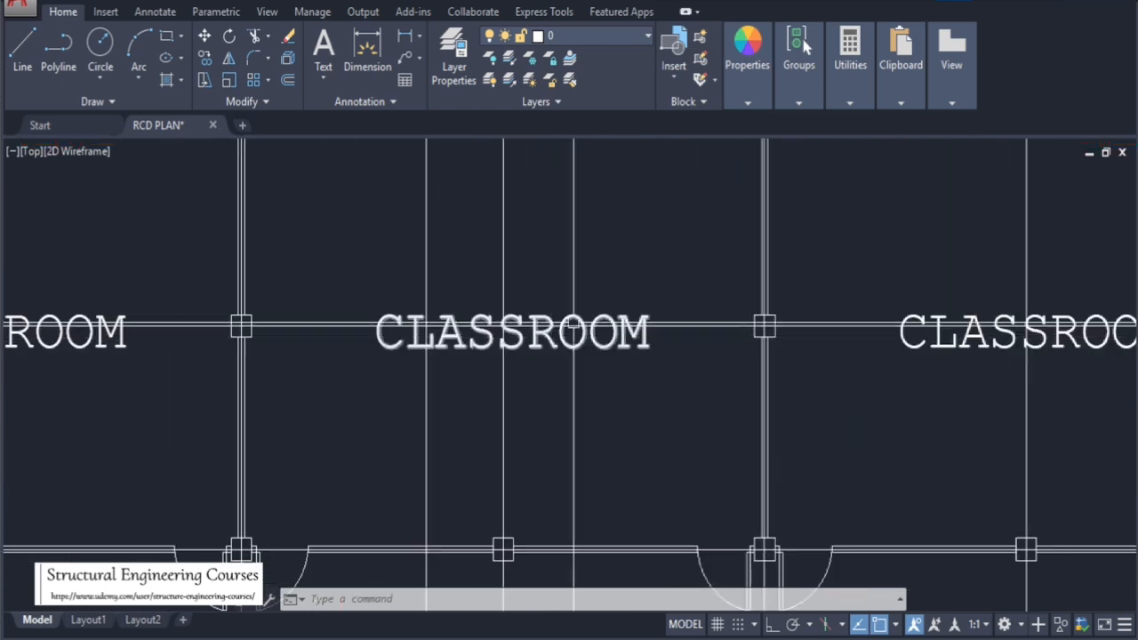
{"action": "scroll", "coordinate": [596, 342], "scroll_direction": "down", "scroll_amount": 4}
{"action": "scroll", "coordinate": [596, 342], "scroll_direction": "up", "scroll_amount": 4}
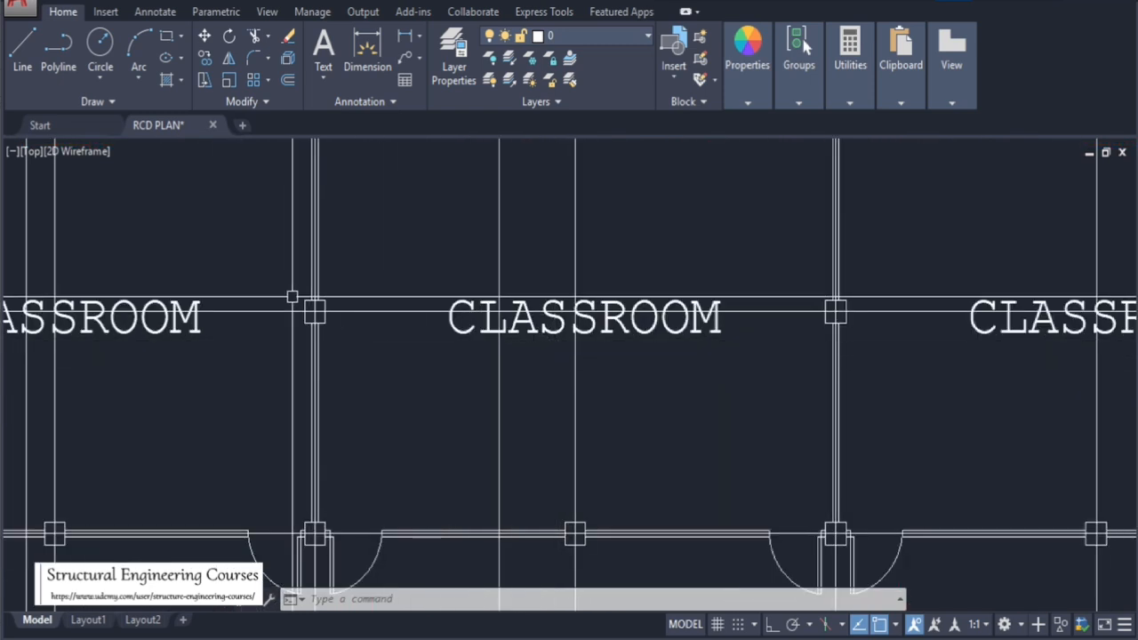
{"action": "left_click", "coordinate": [292, 296]}
{"action": "scroll", "coordinate": [436, 387], "scroll_direction": "down", "scroll_amount": 4}
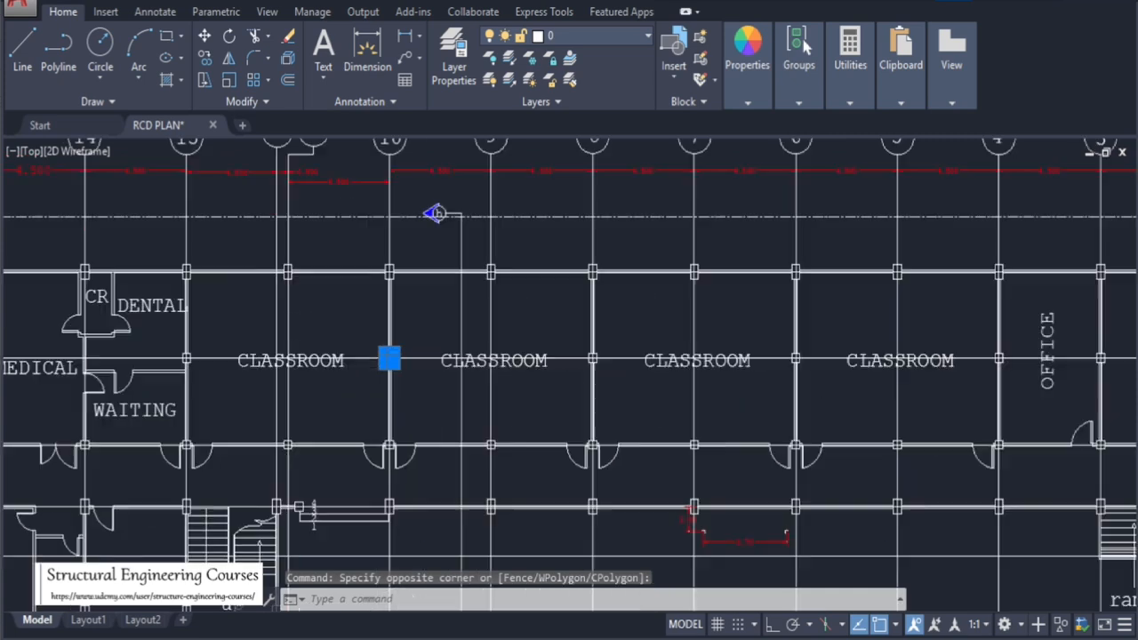
{"action": "scroll", "coordinate": [392, 360], "scroll_direction": "up", "scroll_amount": 2}
{"action": "key", "text": "Escape"}
{"action": "key", "text": "Escape"}
{"action": "key", "text": "Escape"}
{"action": "scroll", "coordinate": [505, 336], "scroll_direction": "down", "scroll_amount": 4}
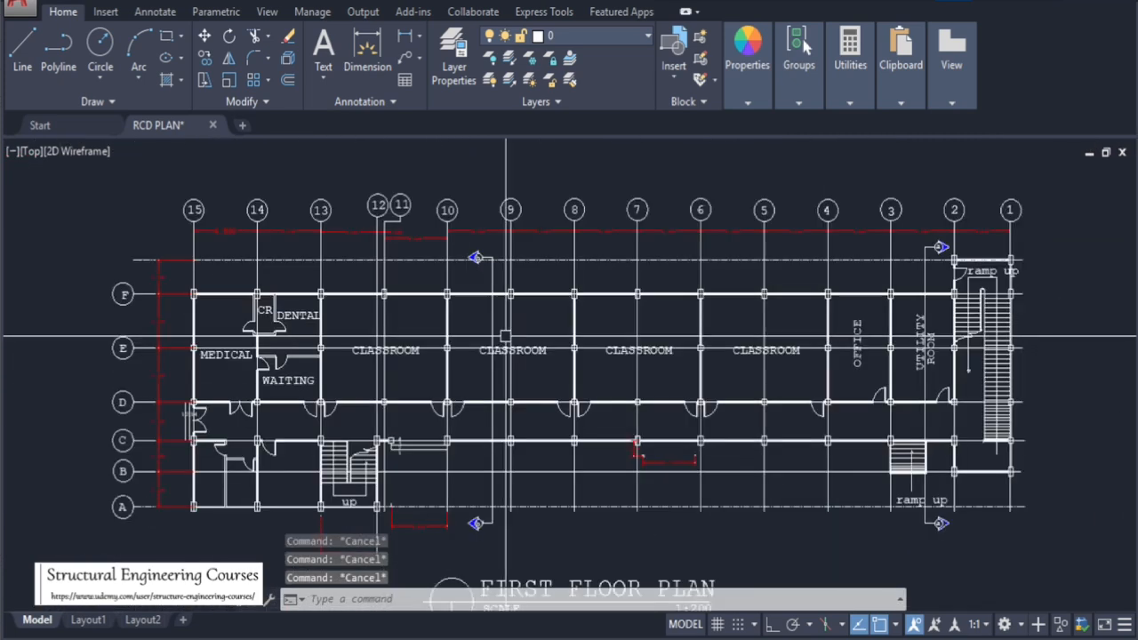
{"action": "scroll", "coordinate": [505, 336], "scroll_direction": "up", "scroll_amount": 4}
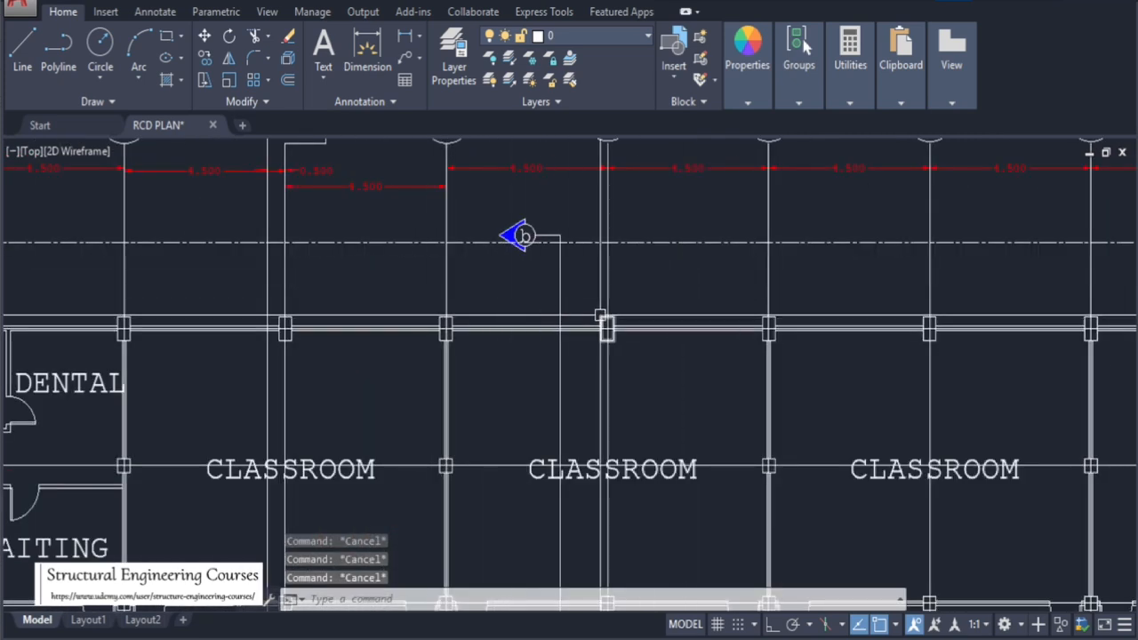
{"action": "left_click", "coordinate": [594, 309]}
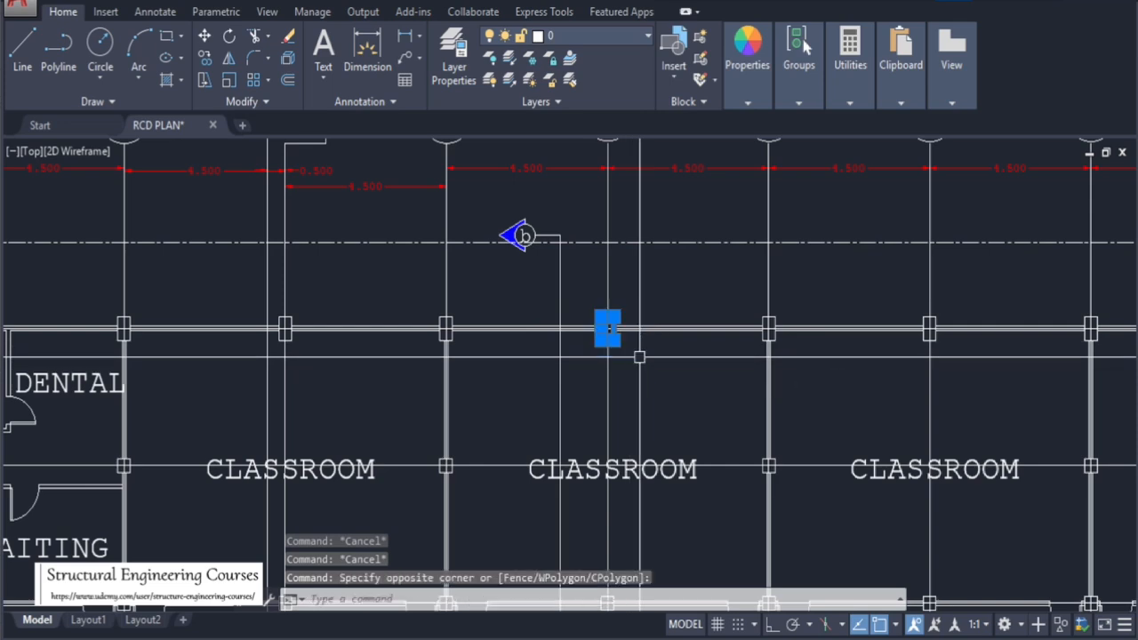
{"action": "key", "text": "Escape"}
{"action": "key", "text": "Escape"}
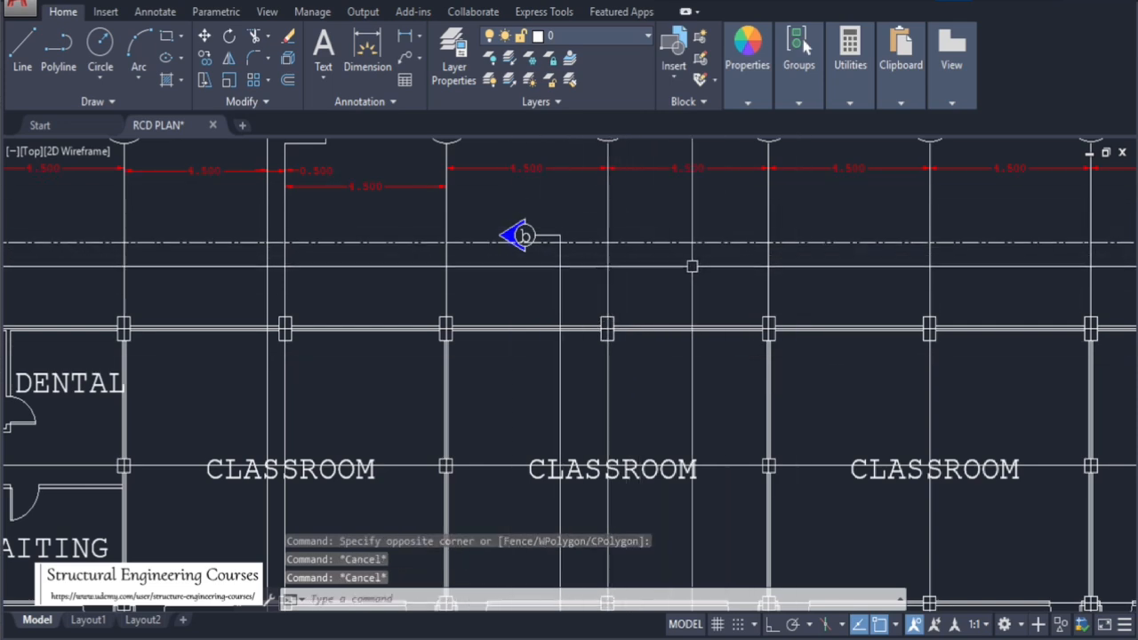
Zoom over the classroom bays next to the office and select a grid line to inspect its properties
{"action": "scroll", "coordinate": [691, 266], "scroll_direction": "down", "scroll_amount": 4}
{"action": "scroll", "coordinate": [579, 302], "scroll_direction": "up", "scroll_amount": 4}
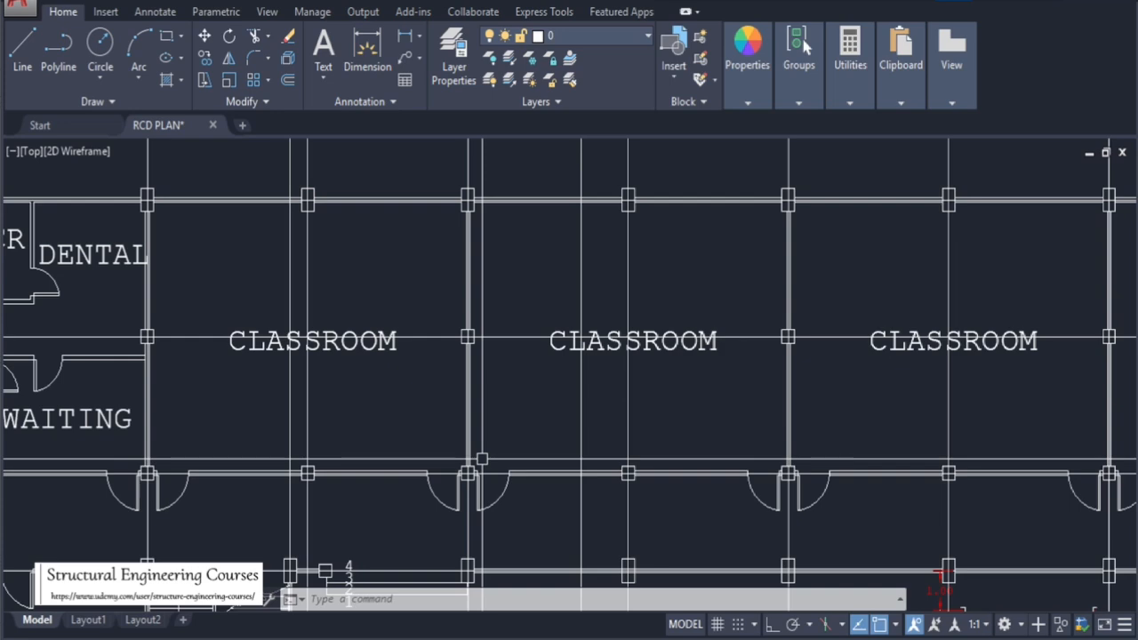
{"action": "scroll", "coordinate": [553, 239], "scroll_direction": "down", "scroll_amount": 5}
{"action": "scroll", "coordinate": [590, 389], "scroll_direction": "up", "scroll_amount": 5}
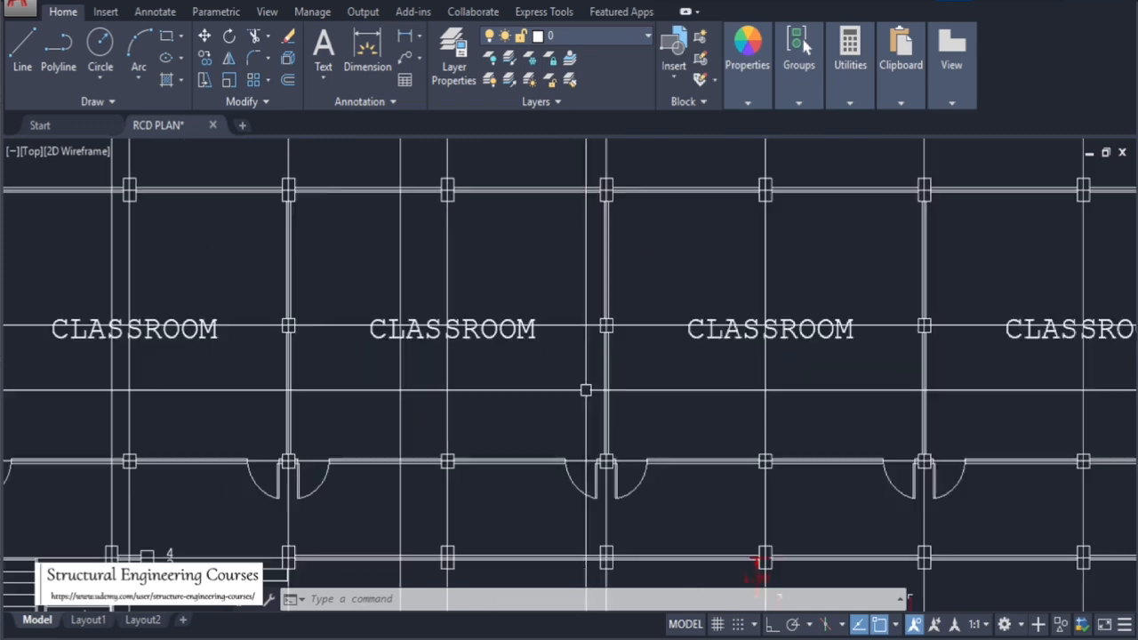
{"action": "scroll", "coordinate": [423, 300], "scroll_direction": "down", "scroll_amount": 4}
{"action": "scroll", "coordinate": [560, 316], "scroll_direction": "up", "scroll_amount": 4}
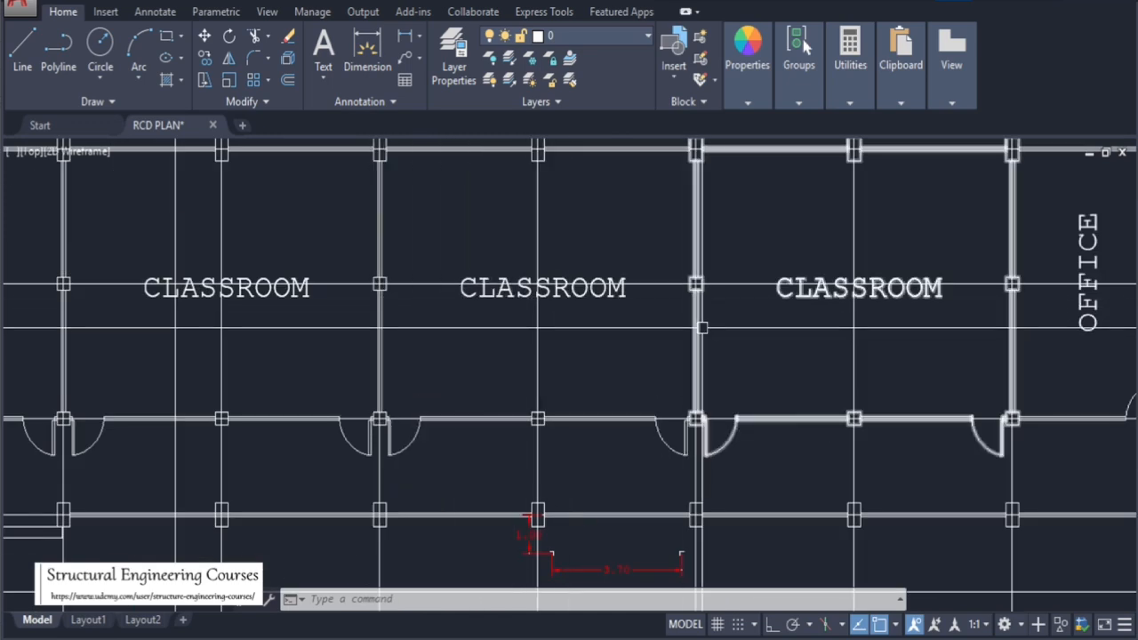
{"action": "mouse_move", "coordinate": [702, 328]}
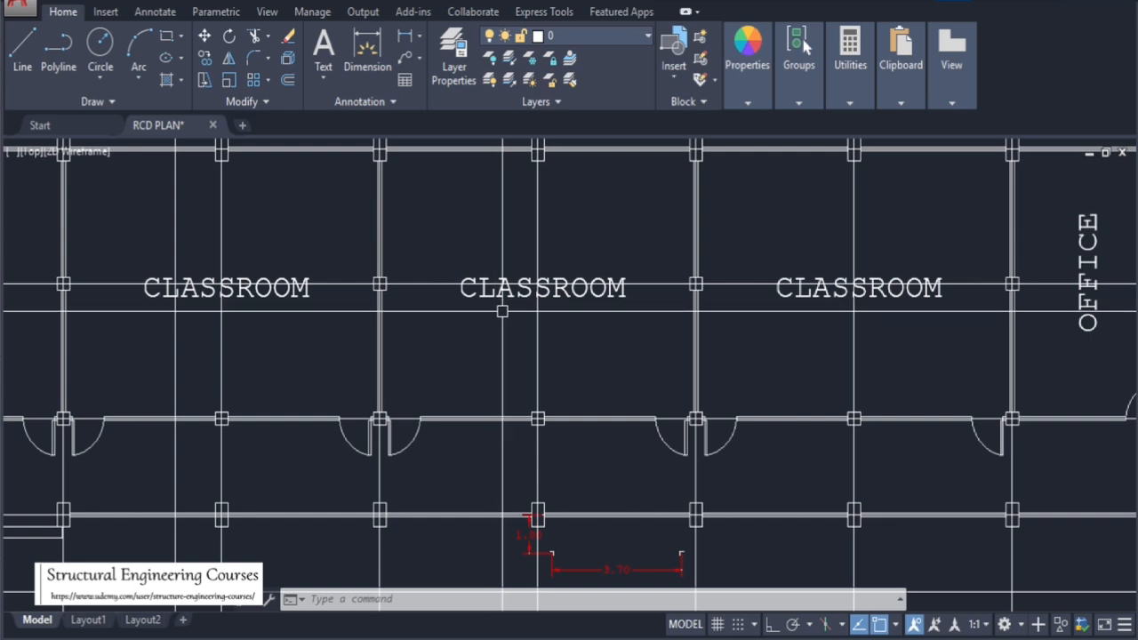
{"action": "left_click", "coordinate": [353, 267]}
{"action": "left_click", "coordinate": [410, 310]}
{"action": "left_click", "coordinate": [411, 310]}
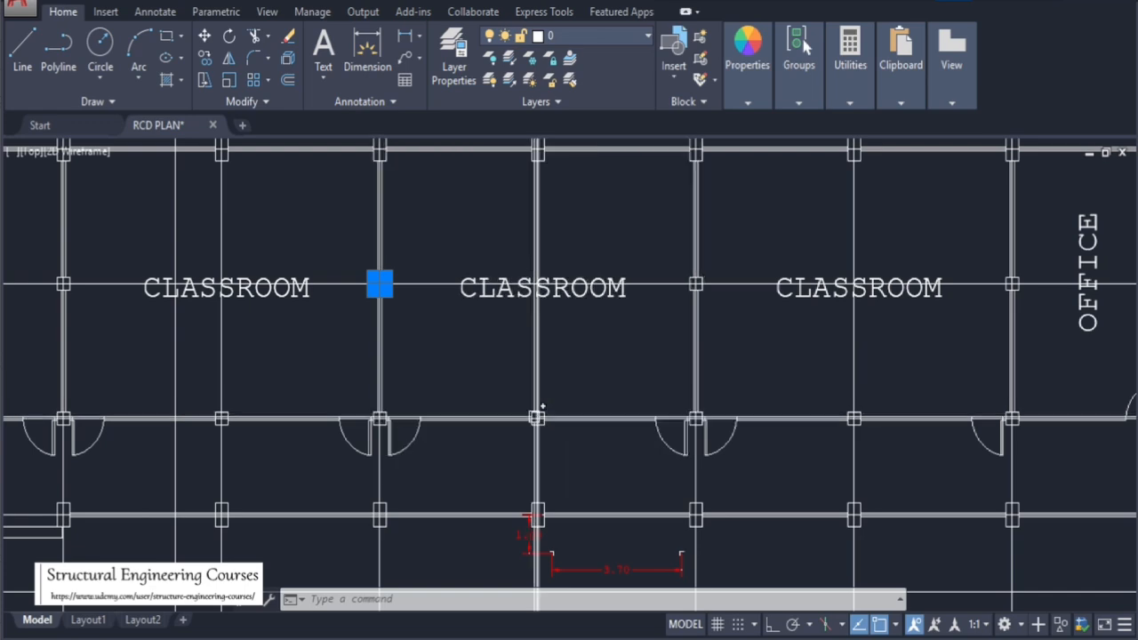
{"action": "mouse_move", "coordinate": [532, 178]}
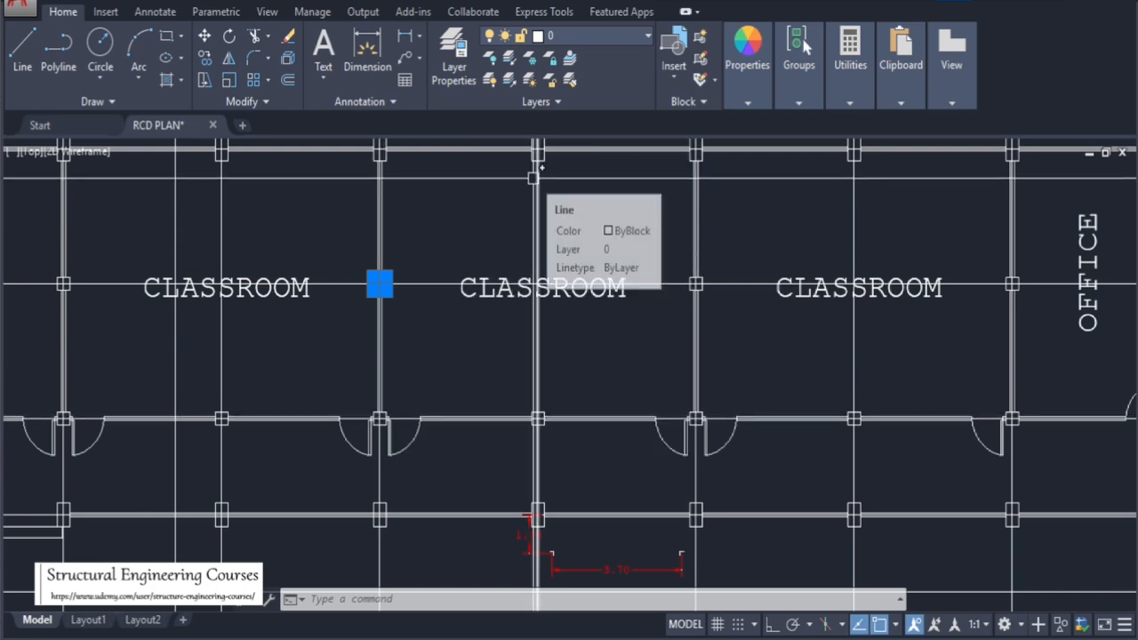
{"action": "scroll", "coordinate": [532, 178], "scroll_direction": "down", "scroll_amount": 5}
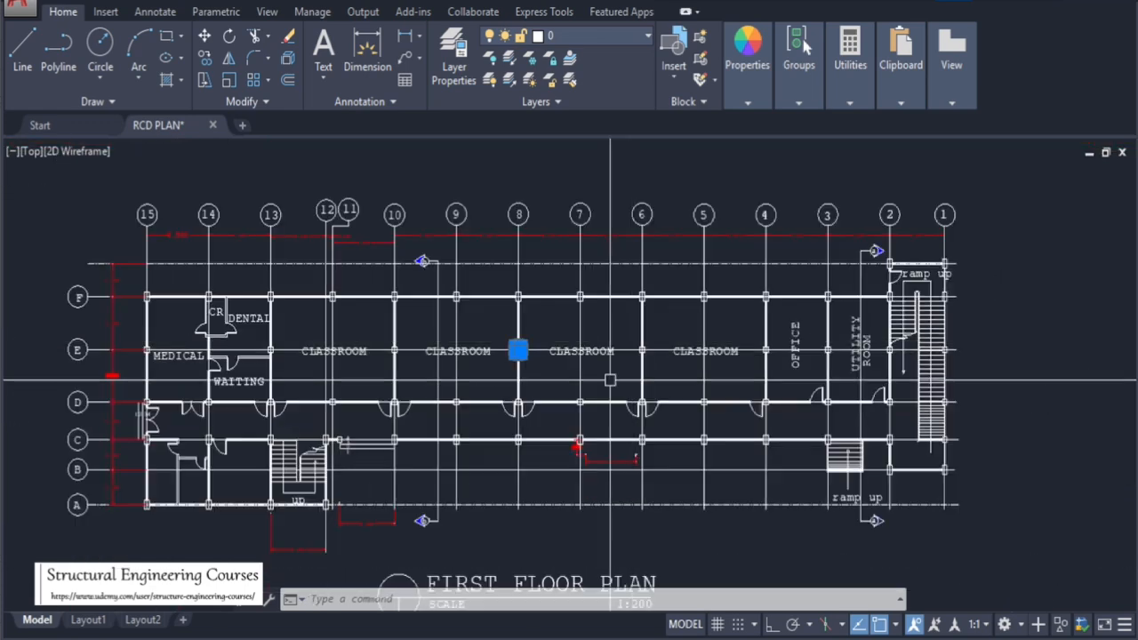
{"action": "scroll", "coordinate": [607, 305], "scroll_direction": "up", "scroll_amount": 7}
{"action": "scroll", "coordinate": [598, 257], "scroll_direction": "down", "scroll_amount": 7}
{"action": "scroll", "coordinate": [598, 257], "scroll_direction": "up", "scroll_amount": 6}
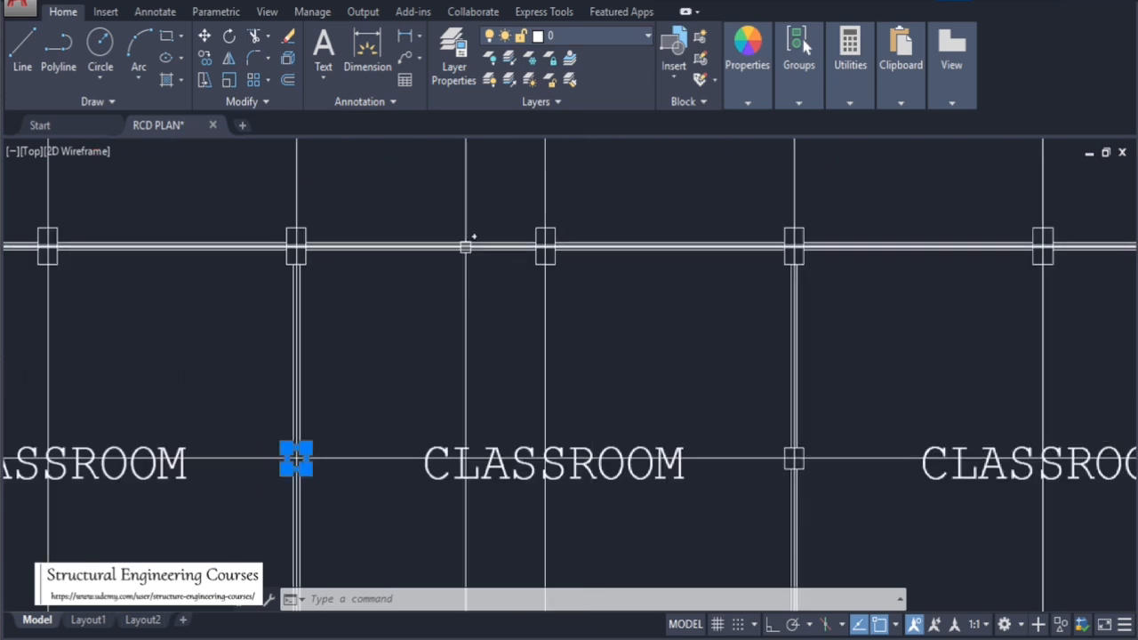
{"action": "scroll", "coordinate": [467, 243], "scroll_direction": "down", "scroll_amount": 5}
{"action": "scroll", "coordinate": [325, 204], "scroll_direction": "up", "scroll_amount": 5}
{"action": "key", "text": "Escape"}
{"action": "key", "text": "Escape"}
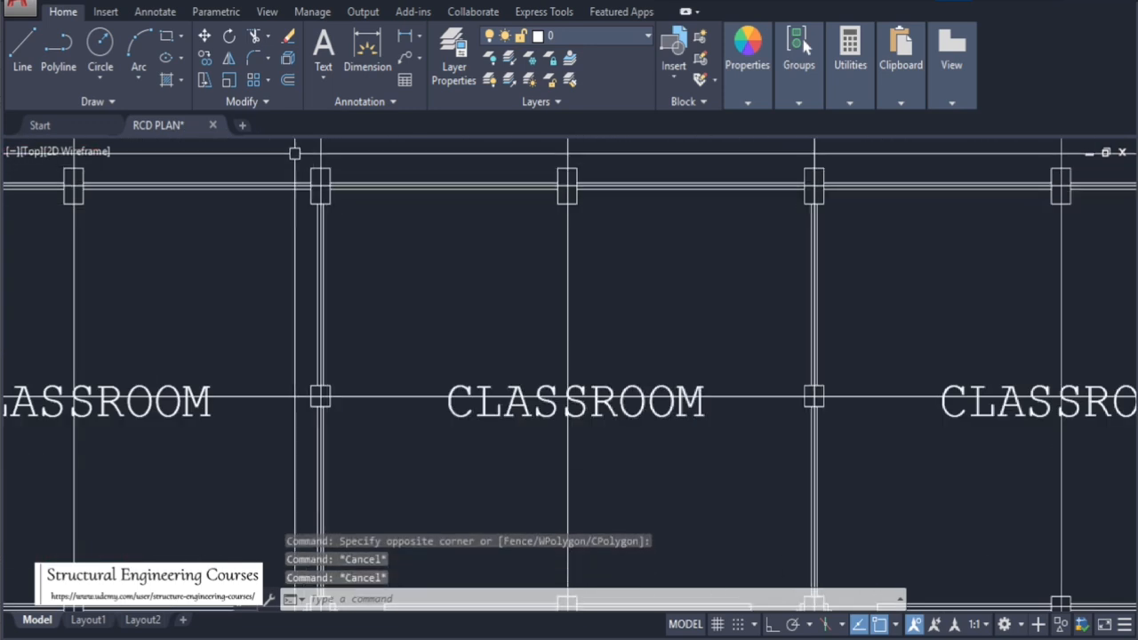
{"action": "left_click", "coordinate": [294, 152]}
{"action": "left_click", "coordinate": [364, 228]}
{"action": "key", "text": "Escape"}
{"action": "key", "text": "Escape"}
Start a hatch and pick the inside of the column on grid line F at axis 8
{"action": "type", "text": "H"}
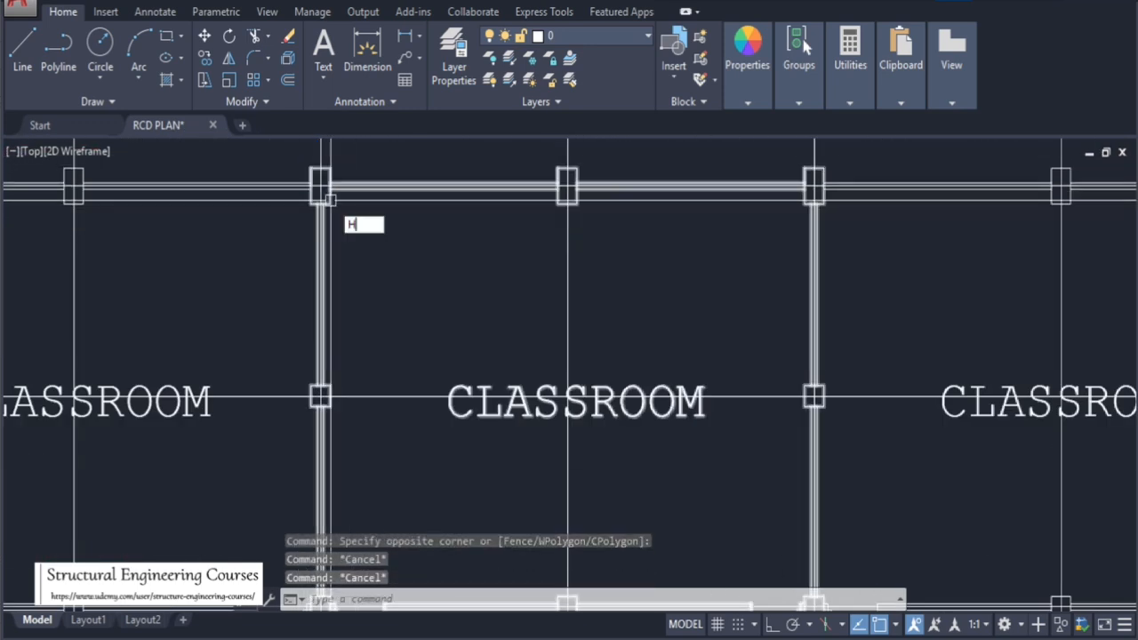
{"action": "type", "text": "A"}
{"action": "key", "text": "Return"}
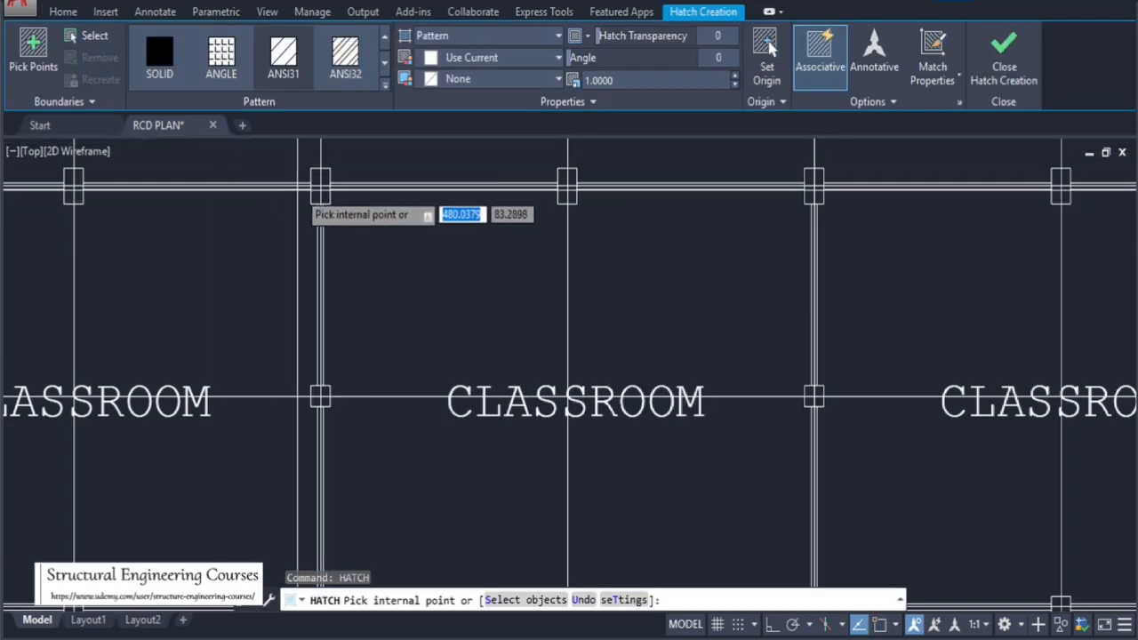
{"action": "scroll", "coordinate": [313, 178], "scroll_direction": "up", "scroll_amount": 2}
{"action": "left_click", "coordinate": [325, 182]}
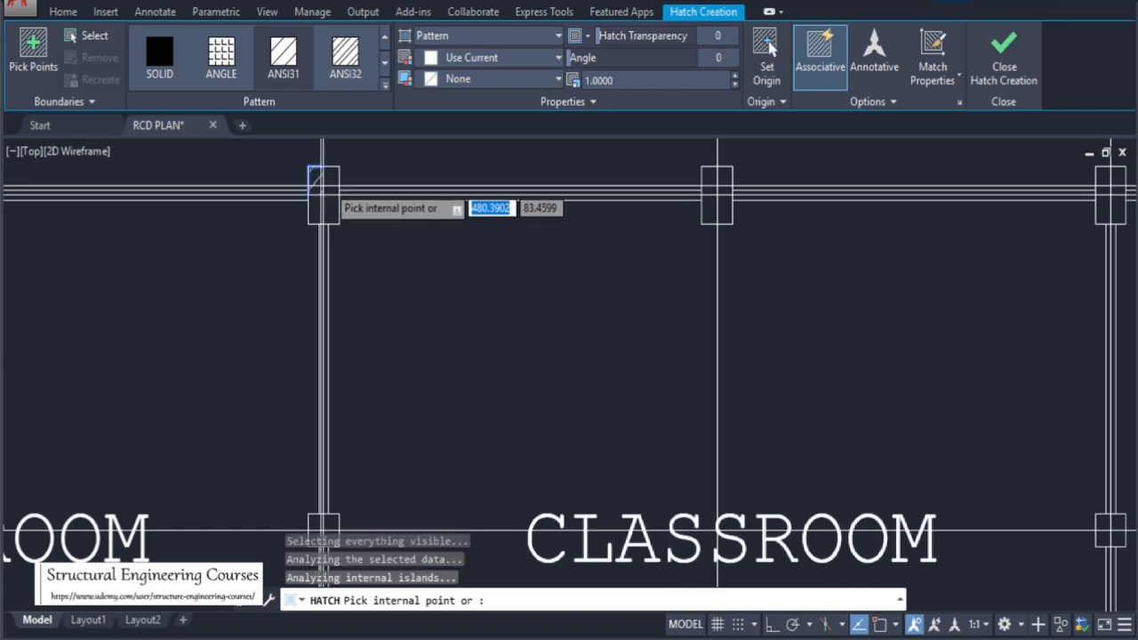
{"action": "left_click", "coordinate": [329, 196]}
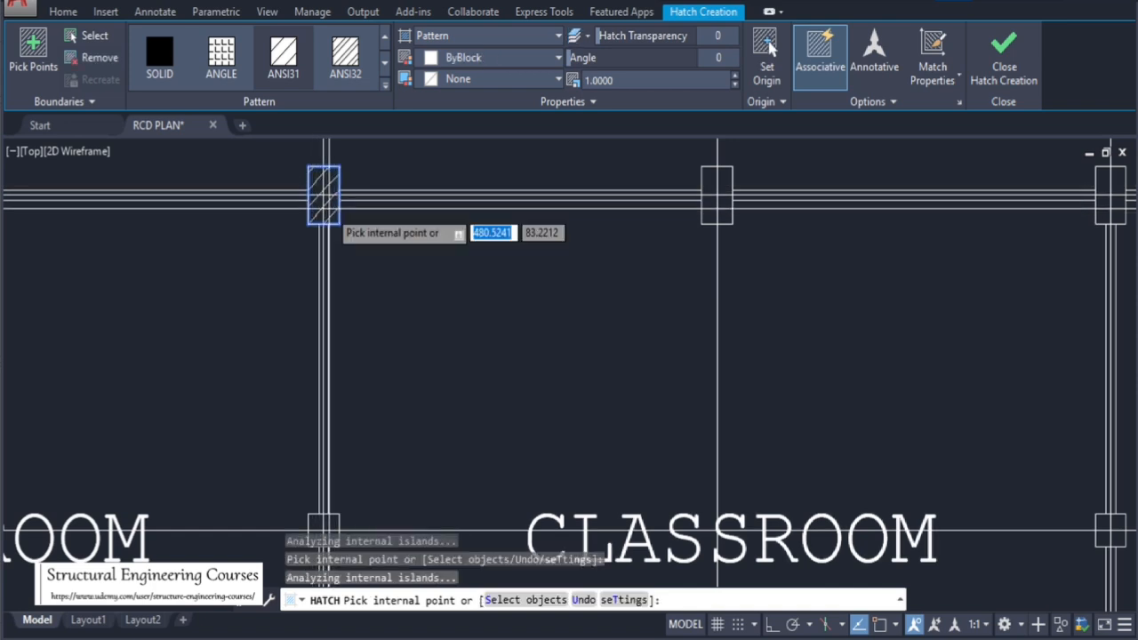
Switch the column hatch pattern to PLASTI
{"action": "left_click", "coordinate": [385, 90]}
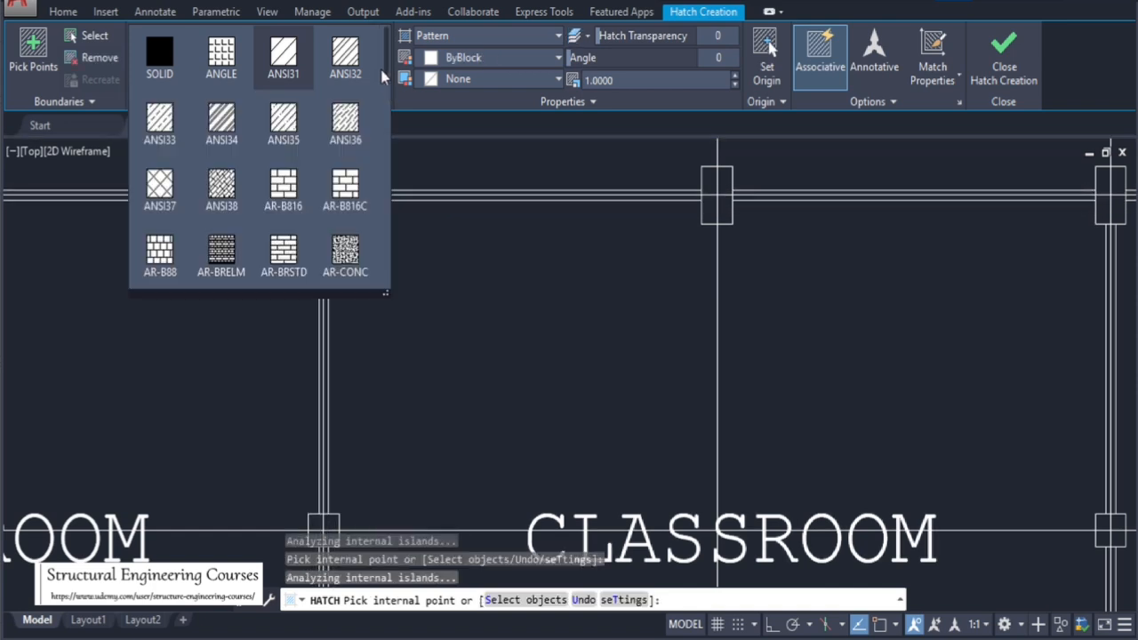
{"action": "left_click_drag", "start_coordinate": [385, 57], "coordinate": [395, 282]}
{"action": "left_click", "coordinate": [183, 151]}
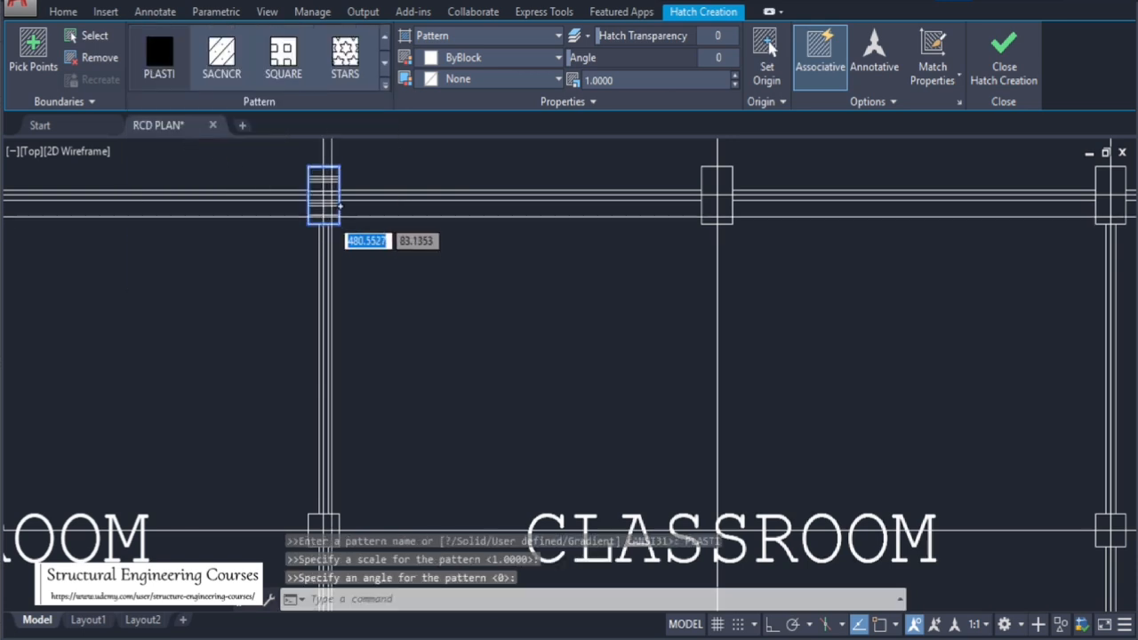
Change the column hatch pattern to SOLID and leave the hatch command
{"action": "scroll", "coordinate": [349, 206], "scroll_direction": "up", "scroll_amount": 5}
{"action": "left_click", "coordinate": [384, 84]}
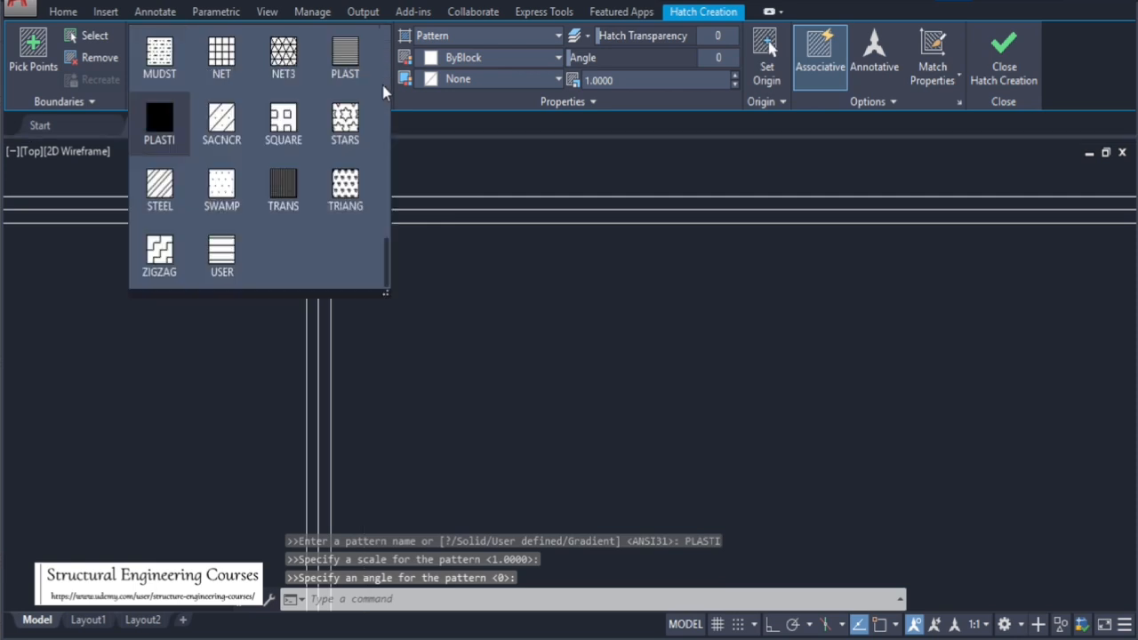
{"action": "left_click_drag", "start_coordinate": [384, 188], "coordinate": [382, 22]}
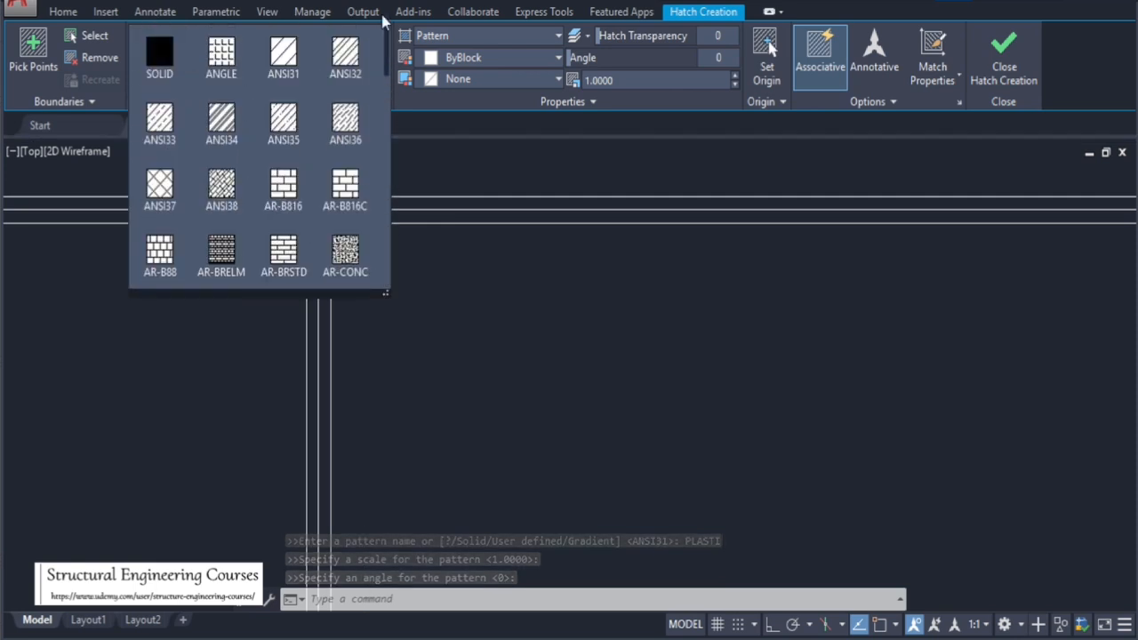
{"action": "left_click", "coordinate": [178, 56]}
{"action": "scroll", "coordinate": [355, 231], "scroll_direction": "down", "scroll_amount": 4}
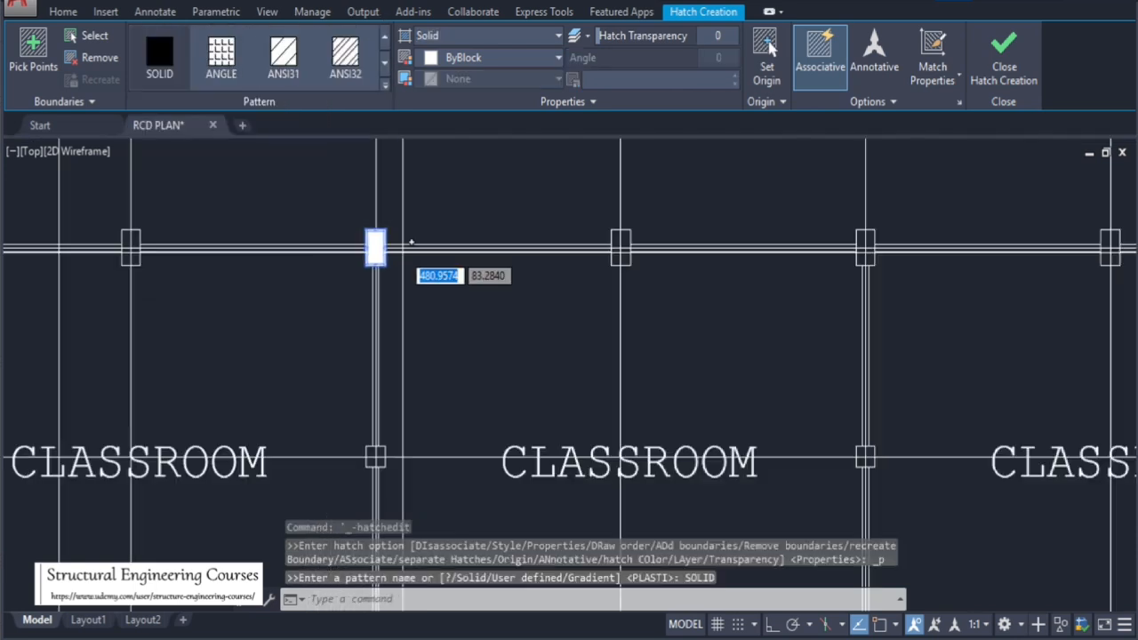
{"action": "scroll", "coordinate": [367, 252], "scroll_direction": "up", "scroll_amount": 2}
{"action": "key", "text": "Escape"}
Copy the solid-filled column onto the next column along grid line F
{"action": "left_click", "coordinate": [352, 182]}
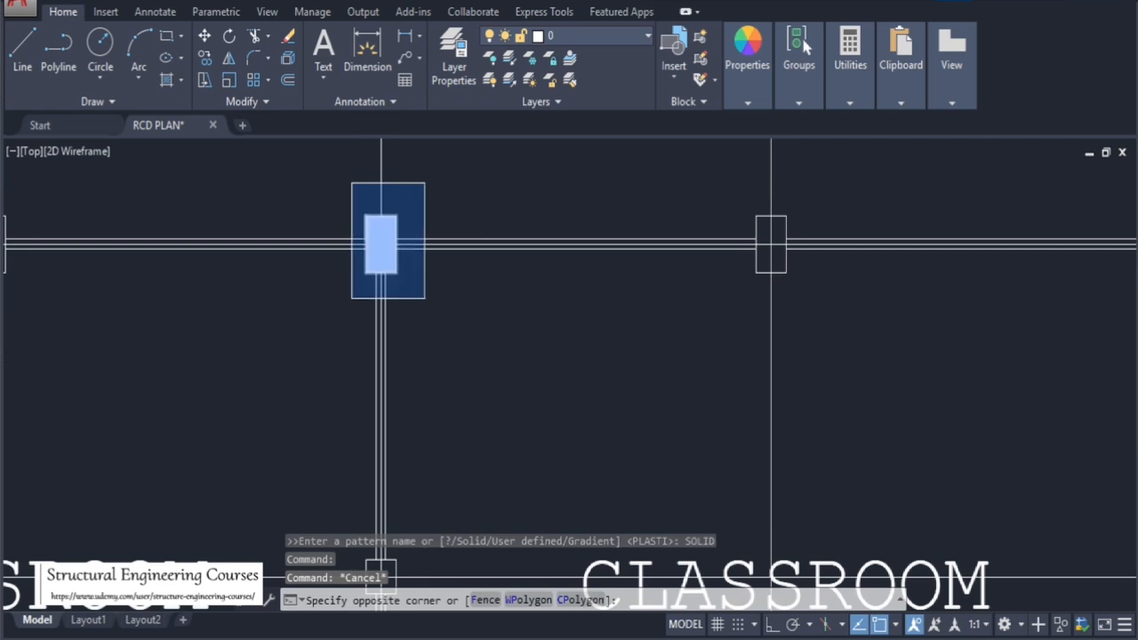
{"action": "left_click", "coordinate": [424, 298]}
{"action": "type", "text": "CO"}
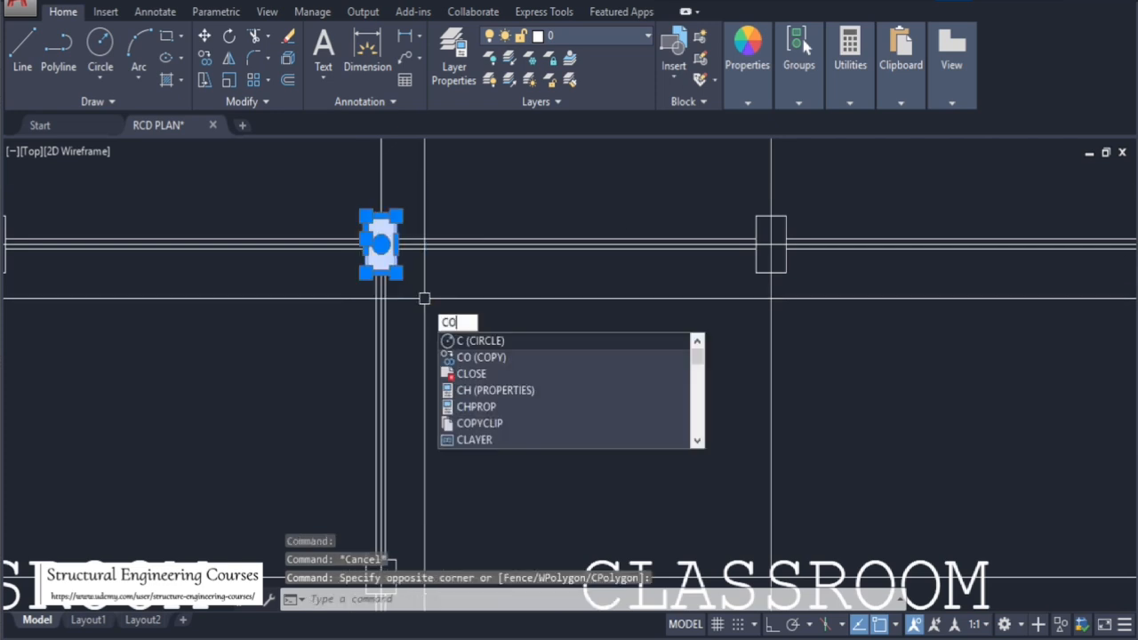
{"action": "key", "text": "Return"}
{"action": "left_click", "coordinate": [397, 216]}
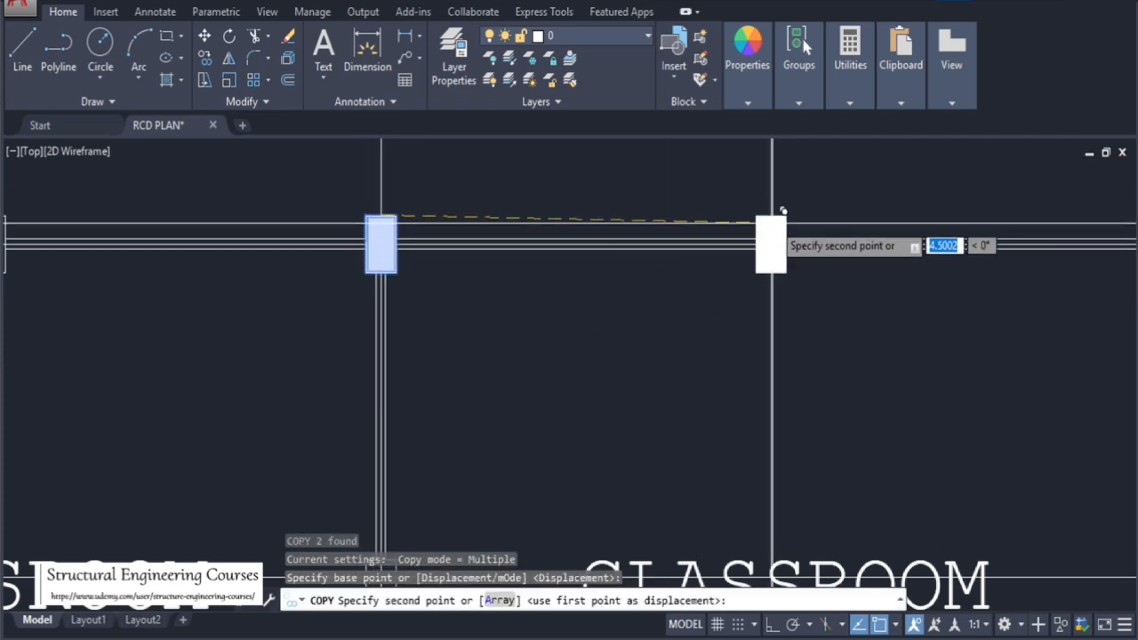
{"action": "left_click", "coordinate": [784, 216]}
Continue placing copies of the filled column on the remaining columns along grid line F, then end the copy
{"action": "scroll", "coordinate": [476, 192], "scroll_direction": "down", "scroll_amount": 4}
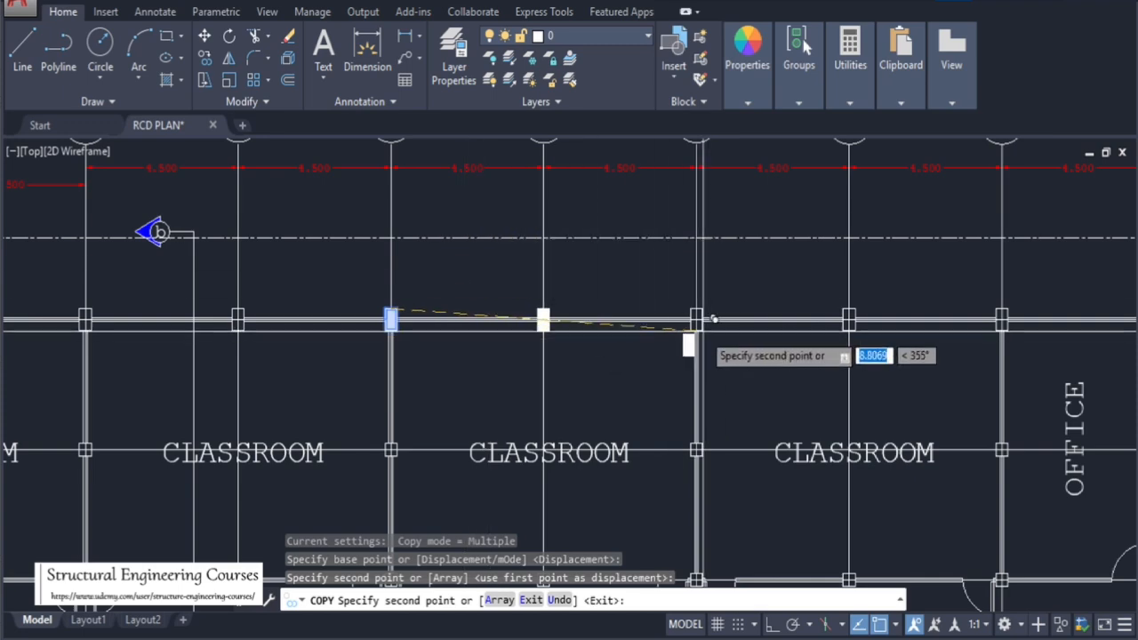
{"action": "scroll", "coordinate": [690, 333], "scroll_direction": "up", "scroll_amount": 4}
{"action": "left_click", "coordinate": [672, 293]}
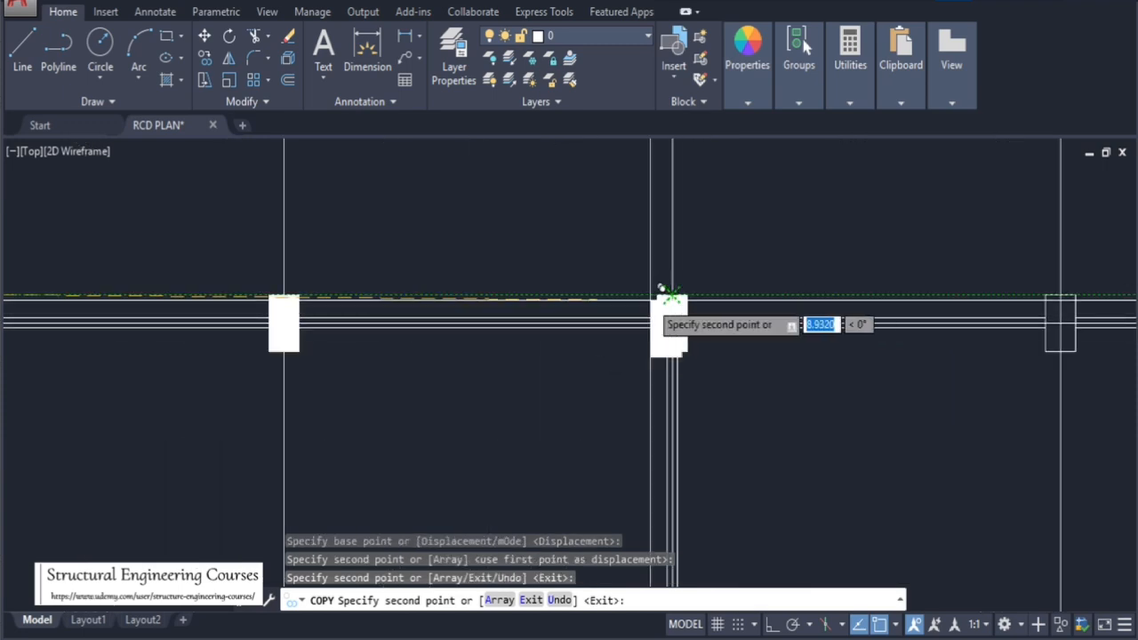
{"action": "scroll", "coordinate": [663, 295], "scroll_direction": "down", "scroll_amount": 4}
{"action": "scroll", "coordinate": [564, 305], "scroll_direction": "up", "scroll_amount": 4}
{"action": "left_click", "coordinate": [678, 259]}
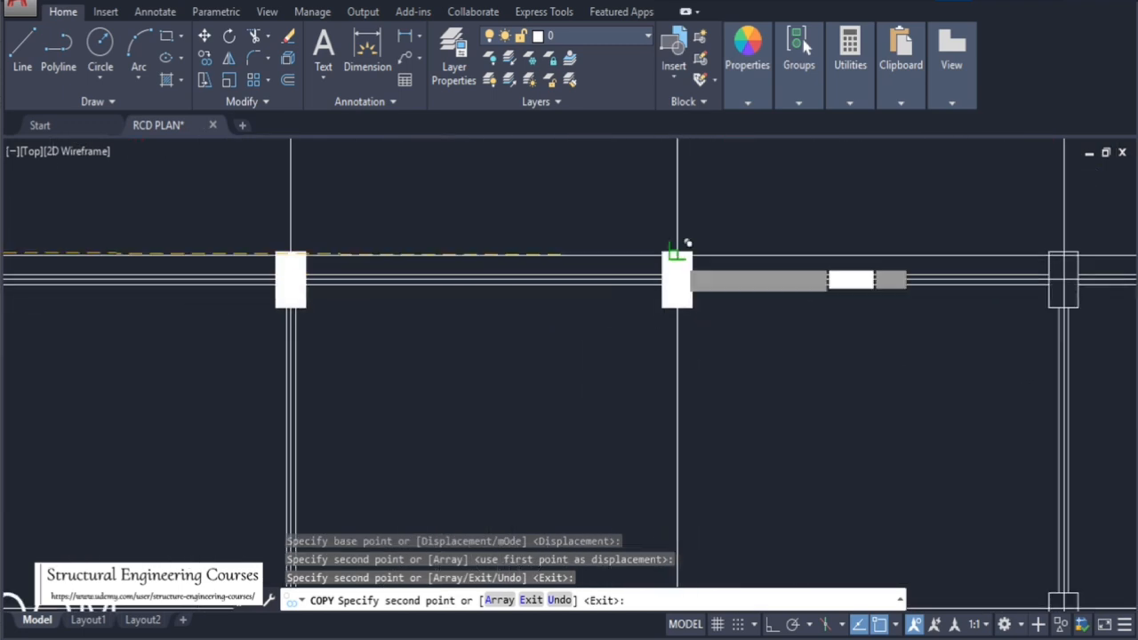
{"action": "scroll", "coordinate": [679, 258], "scroll_direction": "down", "scroll_amount": 4}
{"action": "scroll", "coordinate": [655, 285], "scroll_direction": "up", "scroll_amount": 4}
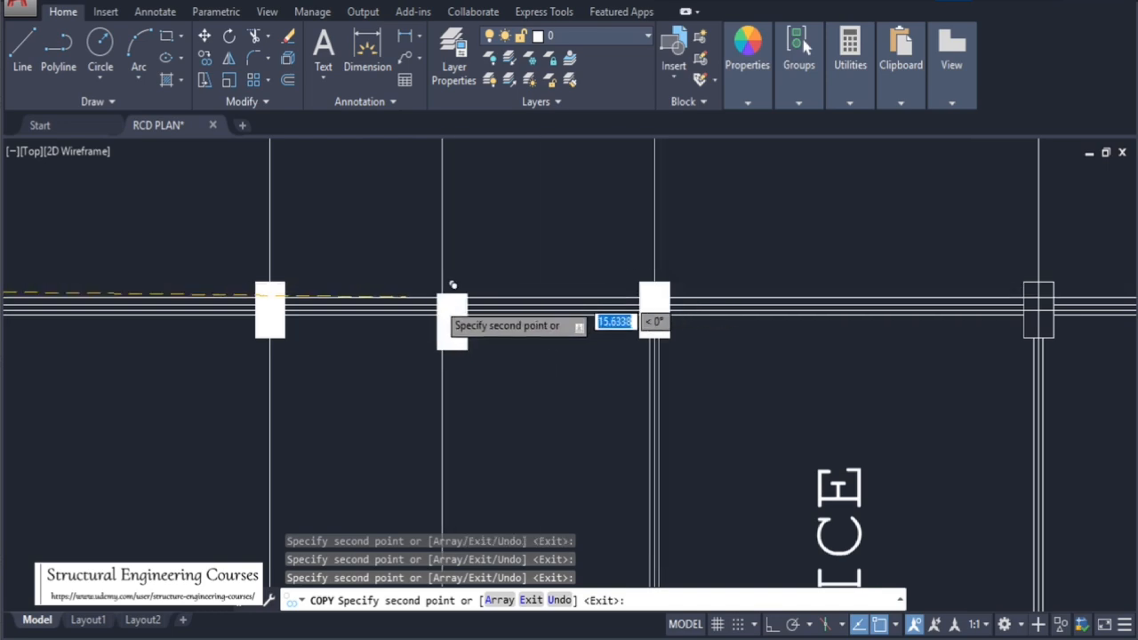
{"action": "scroll", "coordinate": [452, 284], "scroll_direction": "down", "scroll_amount": 4}
{"action": "scroll", "coordinate": [685, 286], "scroll_direction": "up", "scroll_amount": 4}
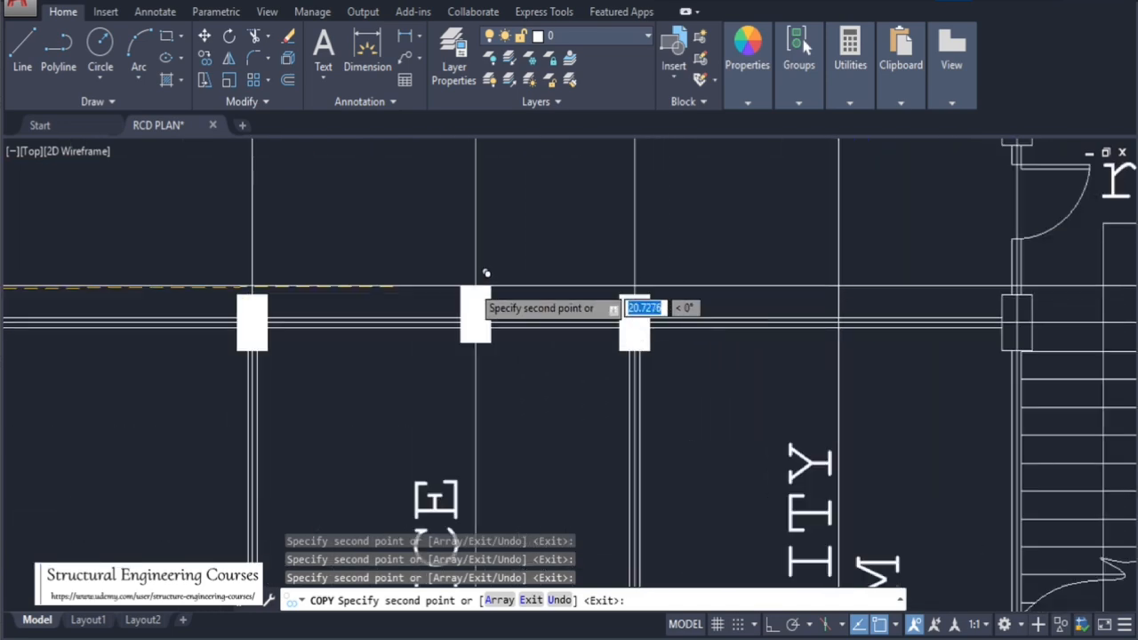
{"action": "scroll", "coordinate": [486, 273], "scroll_direction": "down", "scroll_amount": 4}
{"action": "scroll", "coordinate": [697, 276], "scroll_direction": "up", "scroll_amount": 4}
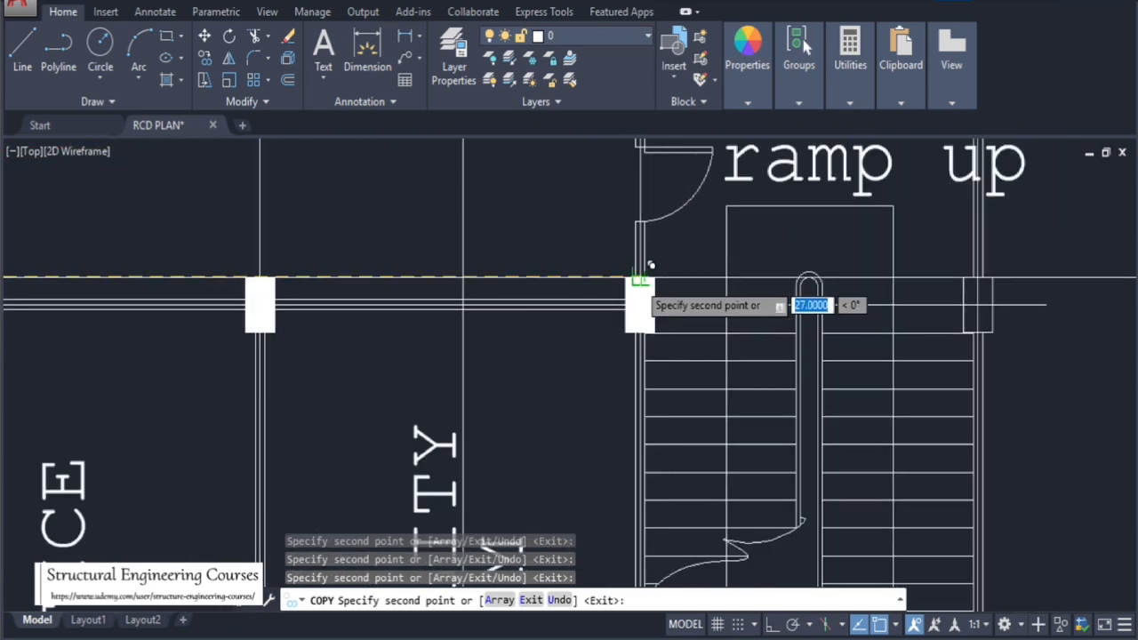
{"action": "scroll", "coordinate": [800, 268], "scroll_direction": "down", "scroll_amount": 4}
{"action": "scroll", "coordinate": [698, 283], "scroll_direction": "down", "scroll_amount": 4}
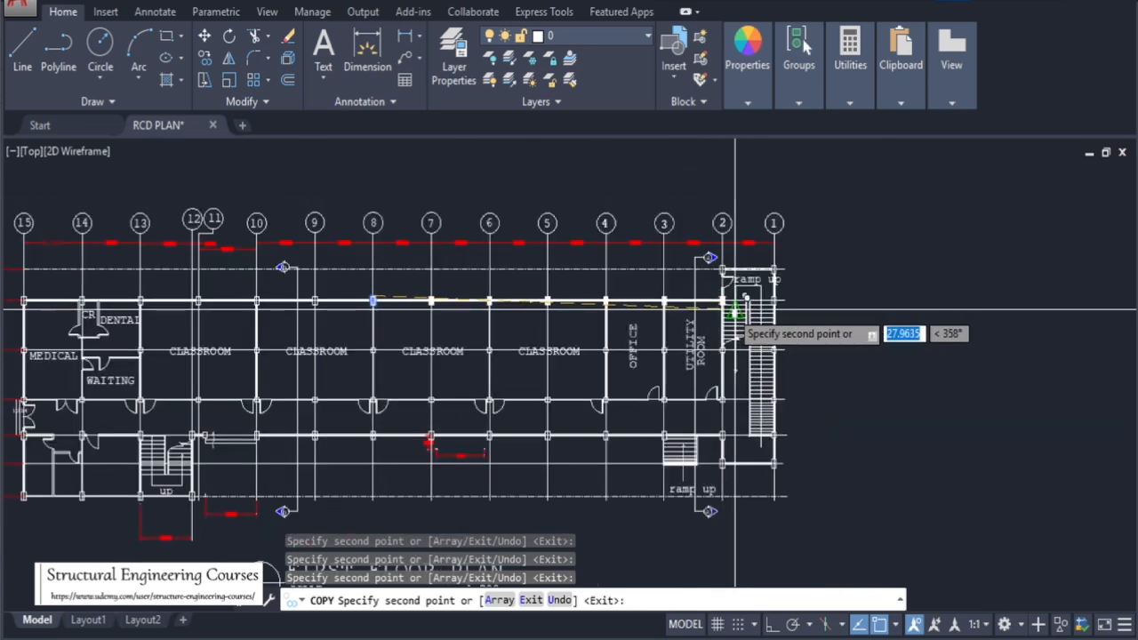
{"action": "scroll", "coordinate": [311, 298], "scroll_direction": "up", "scroll_amount": 4}
{"action": "scroll", "coordinate": [464, 303], "scroll_direction": "up", "scroll_amount": 4}
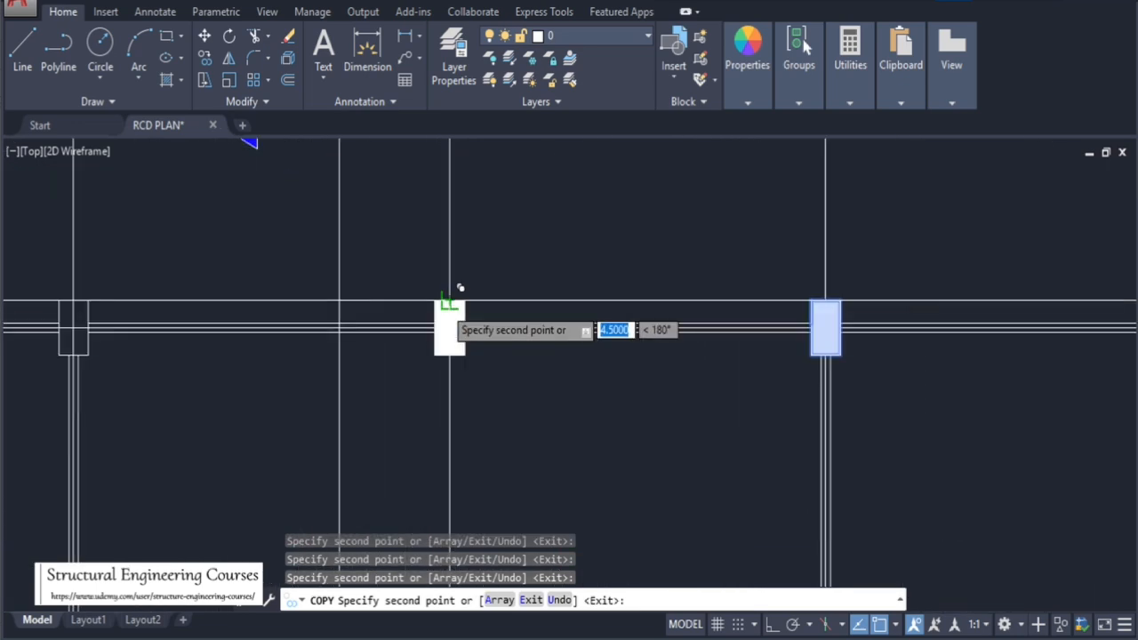
{"action": "scroll", "coordinate": [449, 327], "scroll_direction": "down", "scroll_amount": 4}
{"action": "scroll", "coordinate": [538, 286], "scroll_direction": "up", "scroll_amount": 5}
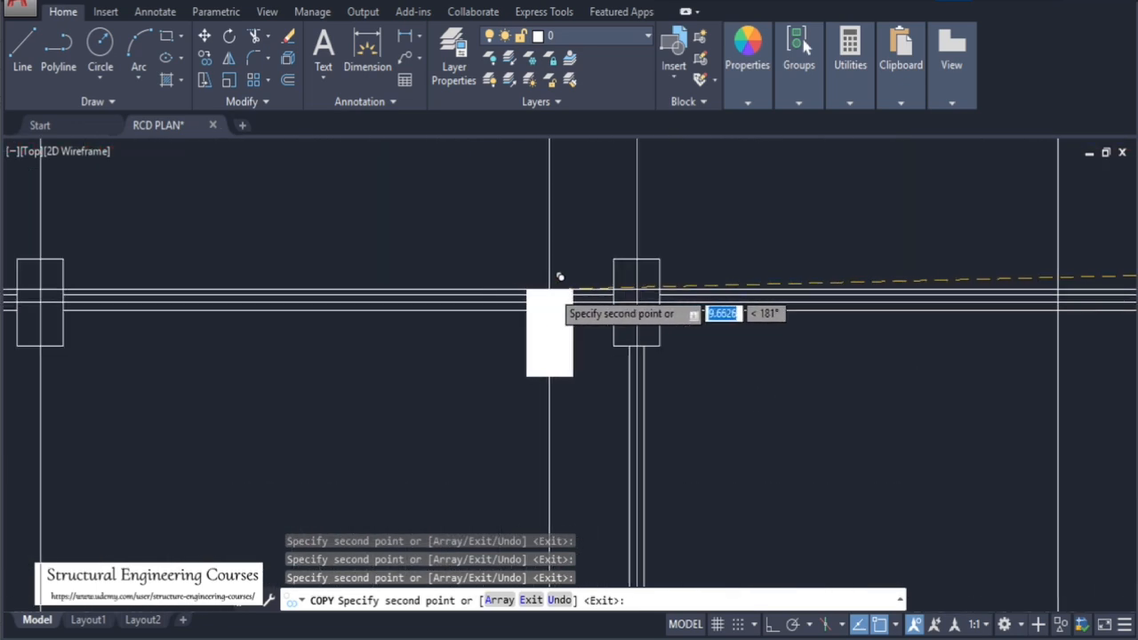
{"action": "scroll", "coordinate": [449, 251], "scroll_direction": "down", "scroll_amount": 4}
{"action": "scroll", "coordinate": [511, 241], "scroll_direction": "up", "scroll_amount": 4}
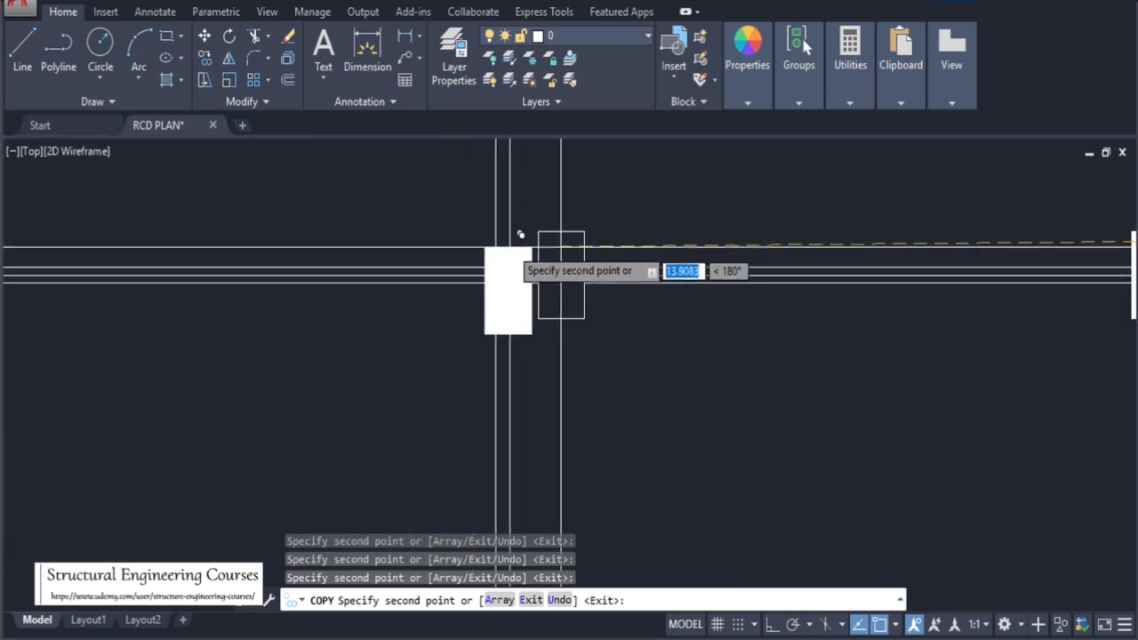
{"action": "scroll", "coordinate": [561, 233], "scroll_direction": "down", "scroll_amount": 4}
{"action": "scroll", "coordinate": [613, 303], "scroll_direction": "up", "scroll_amount": 4}
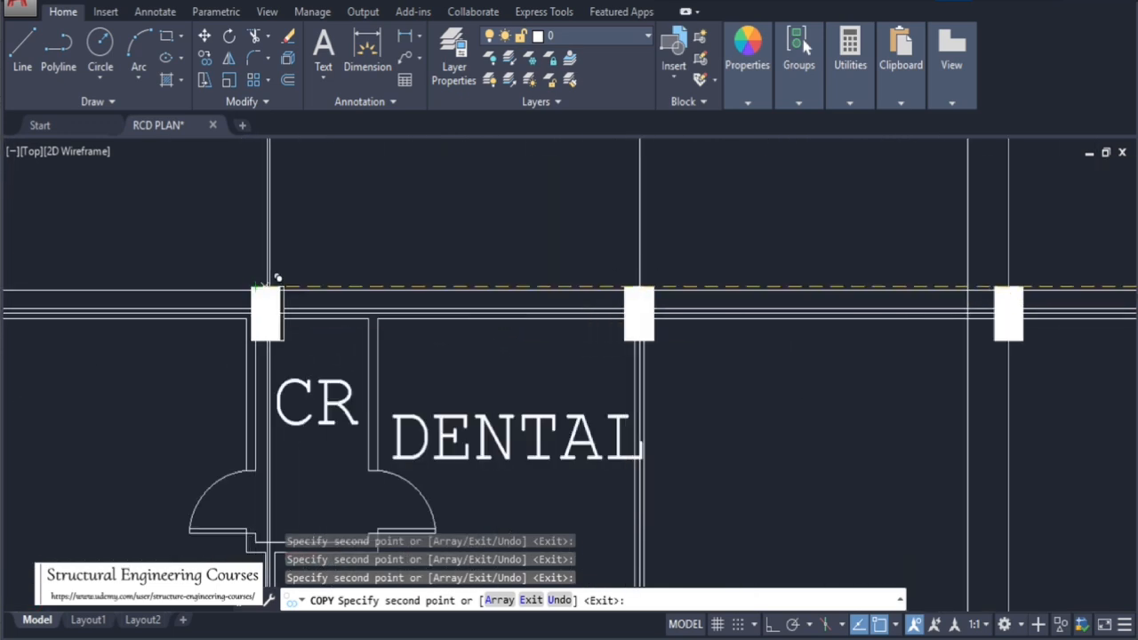
{"action": "scroll", "coordinate": [374, 271], "scroll_direction": "down", "scroll_amount": 4}
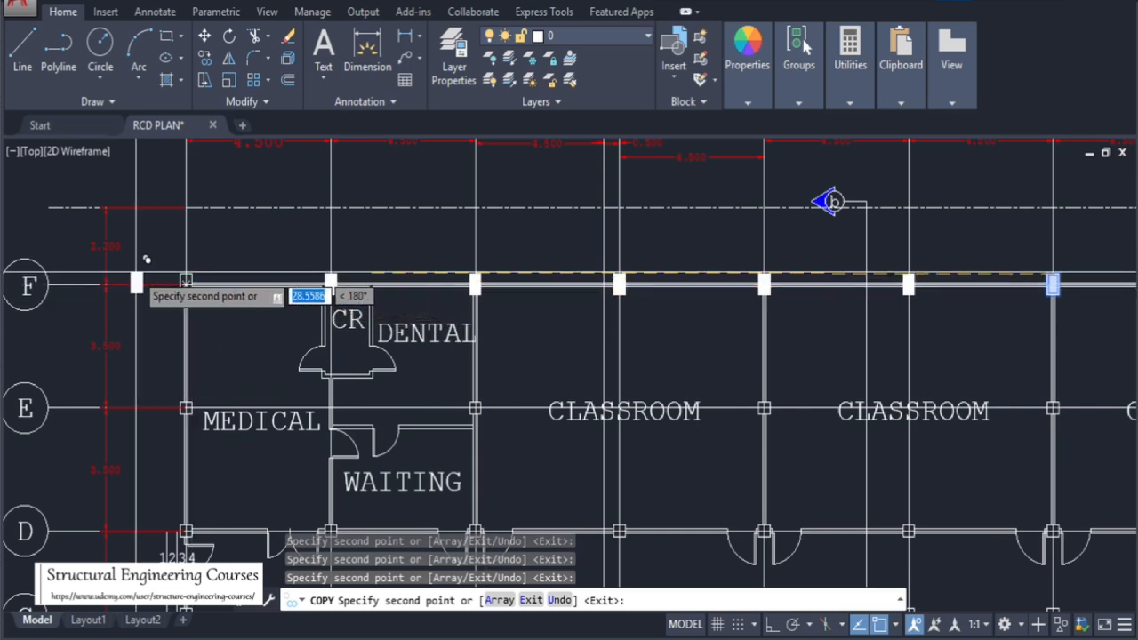
{"action": "scroll", "coordinate": [143, 263], "scroll_direction": "up", "scroll_amount": 4}
{"action": "scroll", "coordinate": [311, 267], "scroll_direction": "down", "scroll_amount": 5}
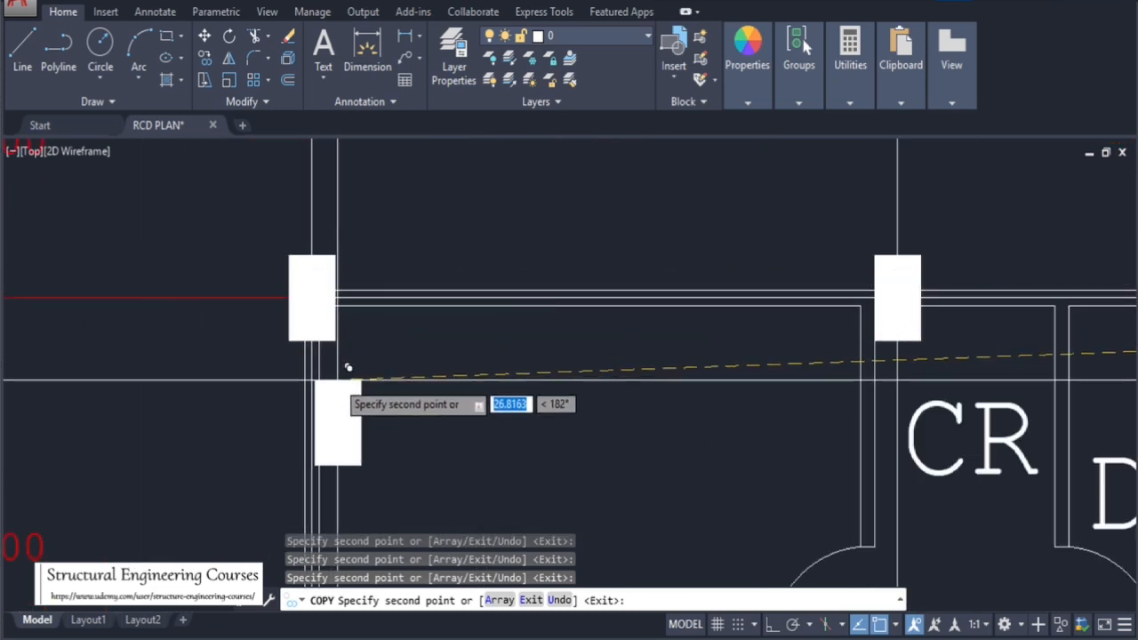
{"action": "key", "text": "Escape"}
Hatch the column at grid line E beside the Medical room with a solid fill
{"action": "scroll", "coordinate": [622, 357], "scroll_direction": "down", "scroll_amount": 3}
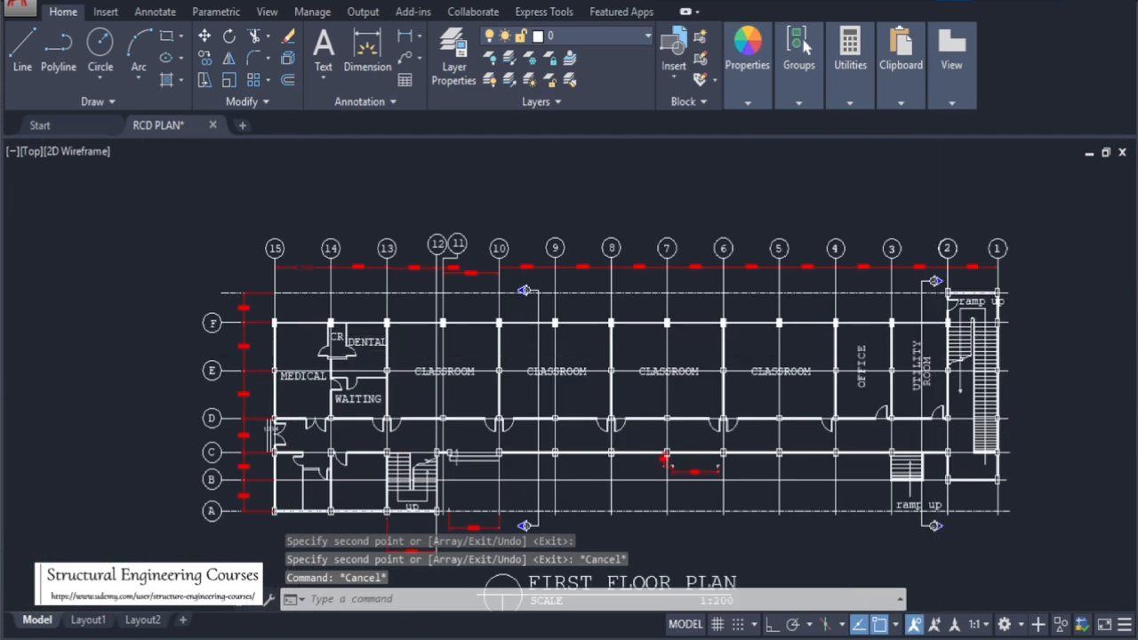
{"action": "scroll", "coordinate": [942, 335], "scroll_direction": "up", "scroll_amount": 5}
{"action": "scroll", "coordinate": [576, 300], "scroll_direction": "down", "scroll_amount": 5}
{"action": "scroll", "coordinate": [732, 325], "scroll_direction": "down", "scroll_amount": 2}
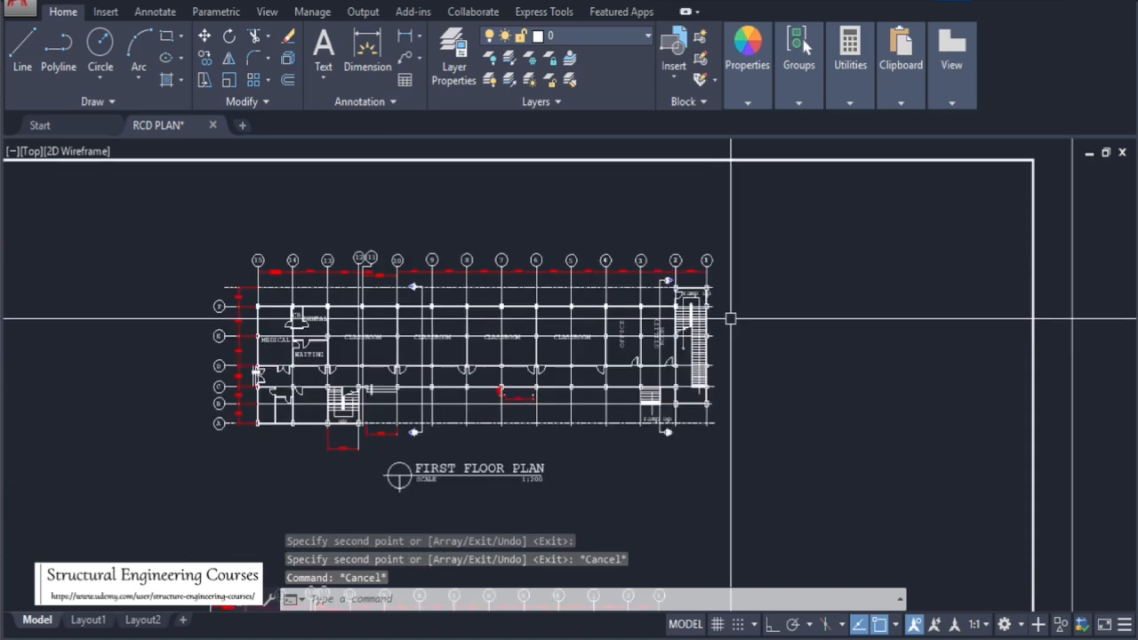
{"action": "scroll", "coordinate": [254, 338], "scroll_direction": "up", "scroll_amount": 6}
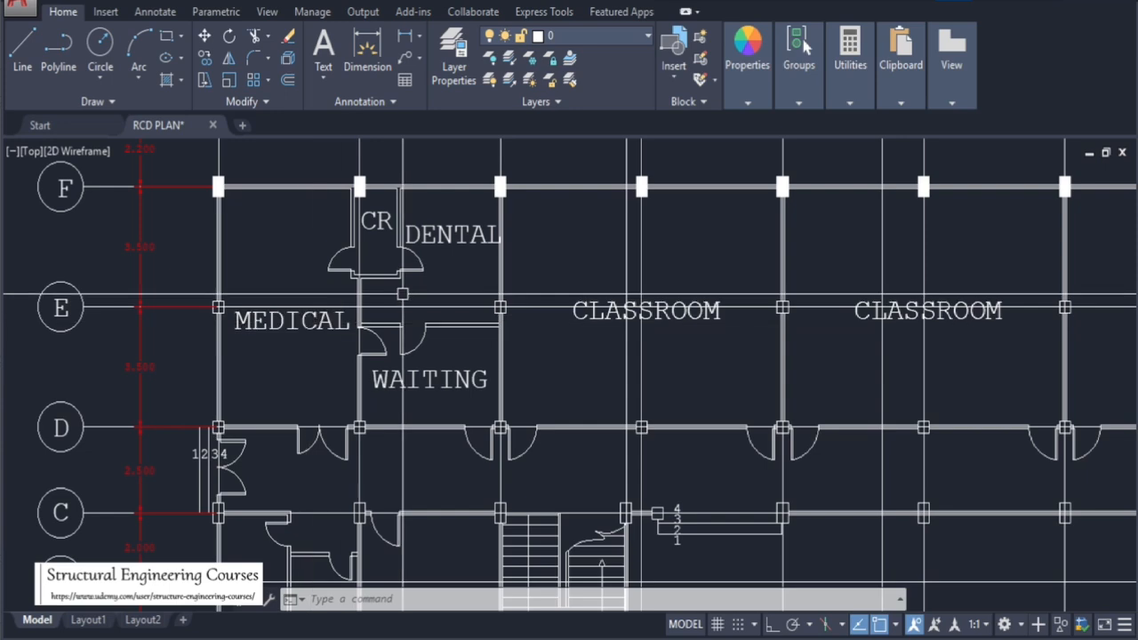
{"action": "scroll", "coordinate": [507, 311], "scroll_direction": "up", "scroll_amount": 2}
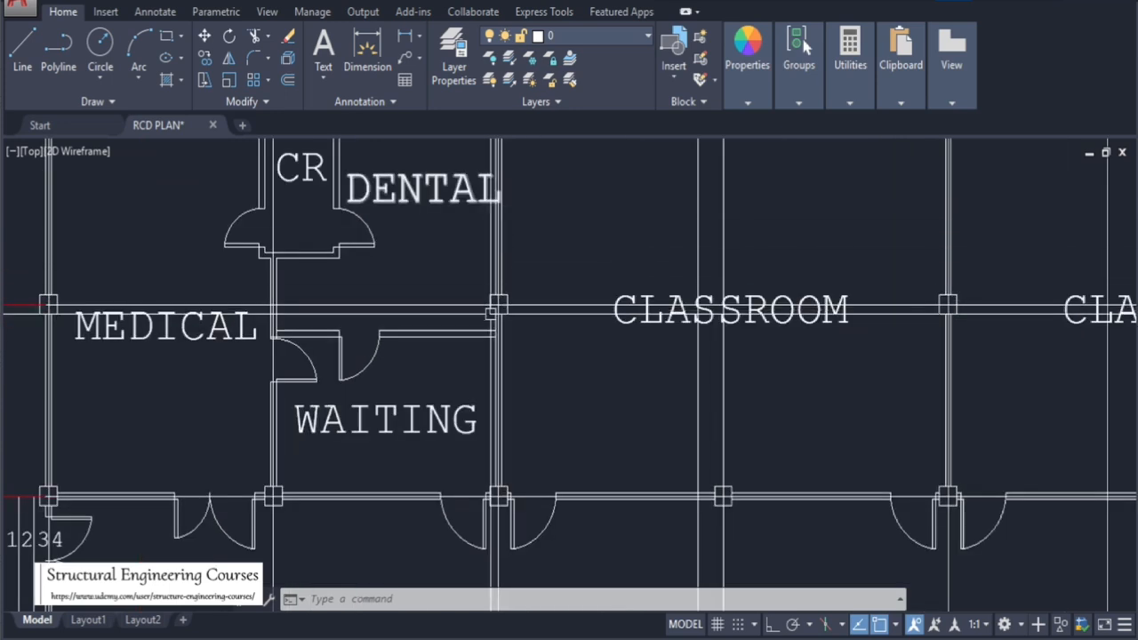
{"action": "scroll", "coordinate": [547, 335], "scroll_direction": "down", "scroll_amount": 2}
{"action": "scroll", "coordinate": [513, 250], "scroll_direction": "up", "scroll_amount": 1}
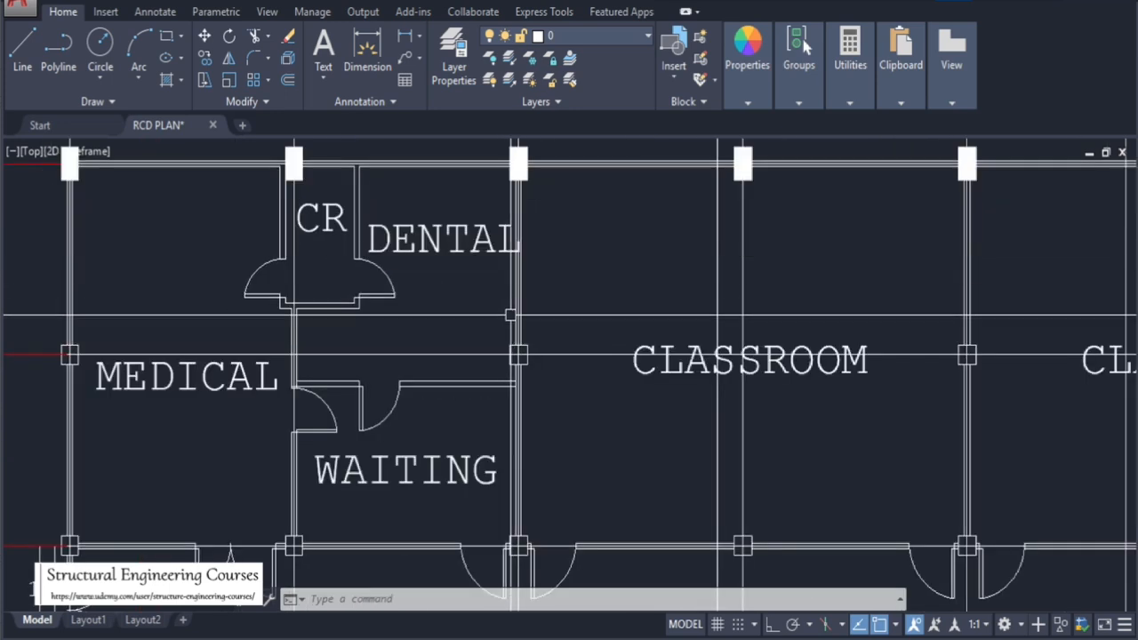
{"action": "scroll", "coordinate": [551, 316], "scroll_direction": "down", "scroll_amount": 1}
{"action": "scroll", "coordinate": [348, 327], "scroll_direction": "up", "scroll_amount": 1}
{"action": "scroll", "coordinate": [200, 357], "scroll_direction": "up", "scroll_amount": 2}
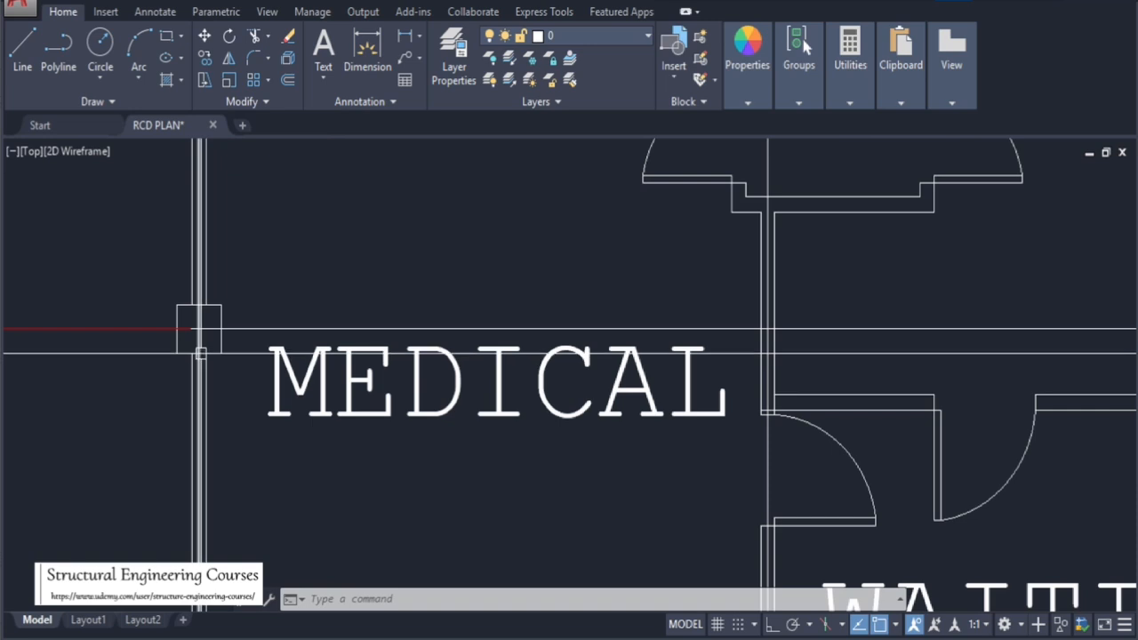
{"action": "type", "text": "h"}
{"action": "key", "text": "Return"}
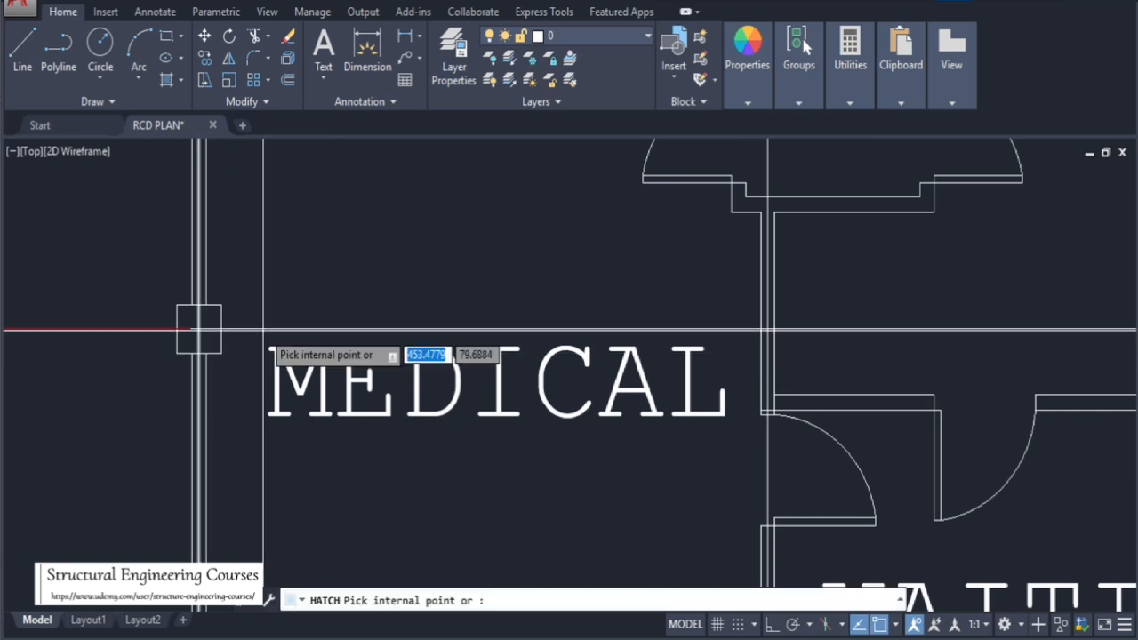
{"action": "left_click", "coordinate": [189, 319]}
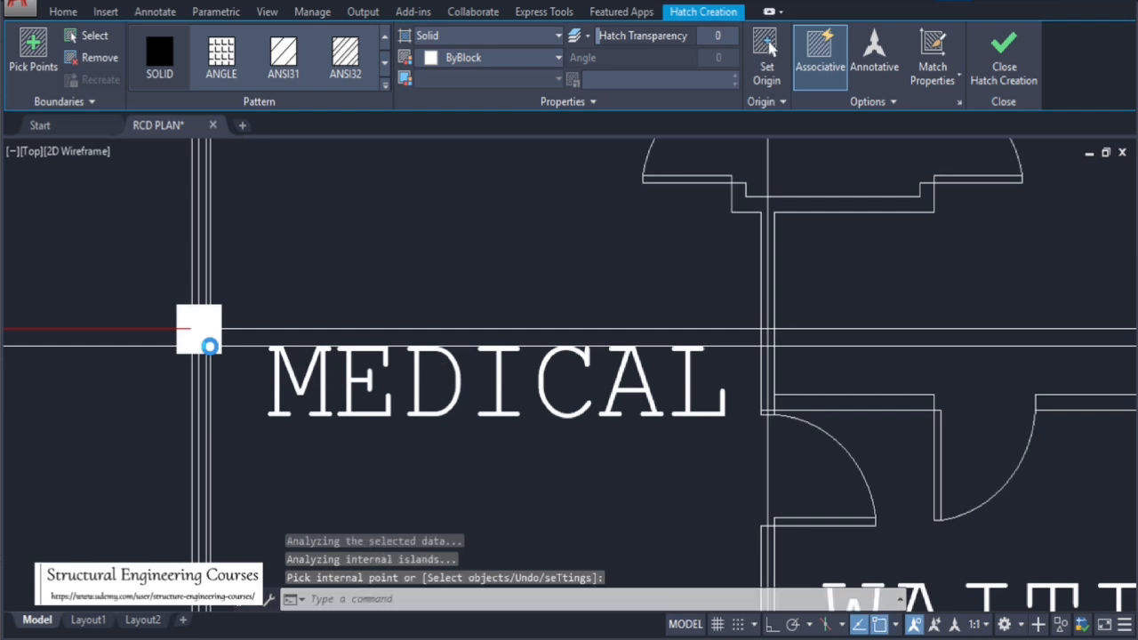
{"action": "key", "text": "Return"}
Select the solid-filled column beside the Medical room and copy it onto the next column along grid line E
{"action": "scroll", "coordinate": [182, 329], "scroll_direction": "up", "scroll_amount": 1}
{"action": "left_click_drag", "start_coordinate": [145, 262], "coordinate": [280, 395]}
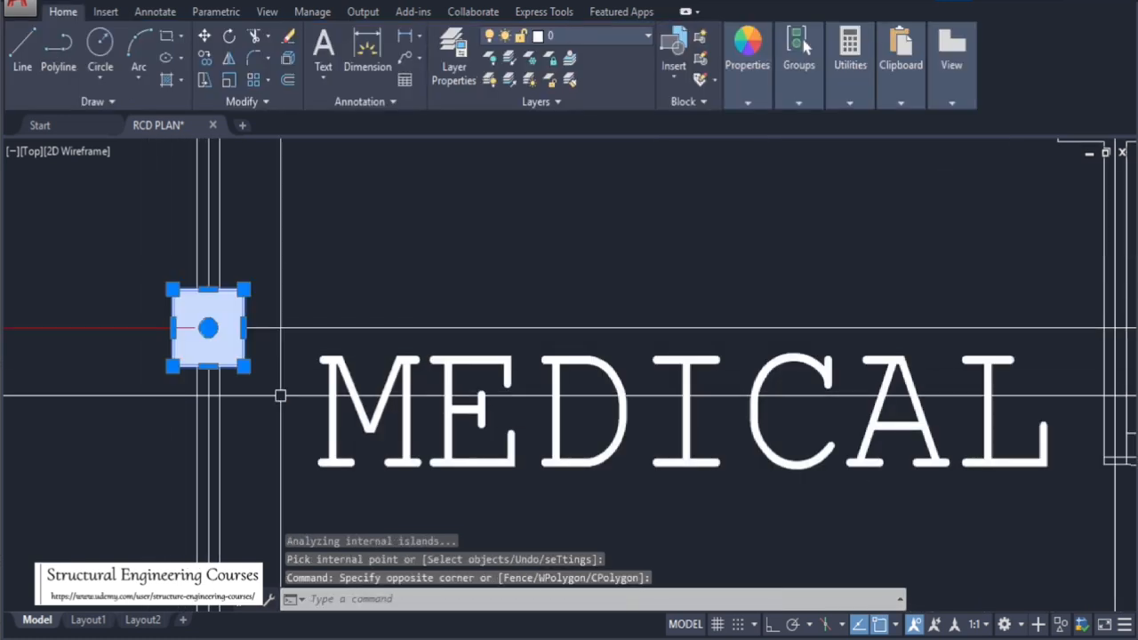
{"action": "type", "text": "co"}
{"action": "key", "text": "Return"}
{"action": "left_click", "coordinate": [207, 327]}
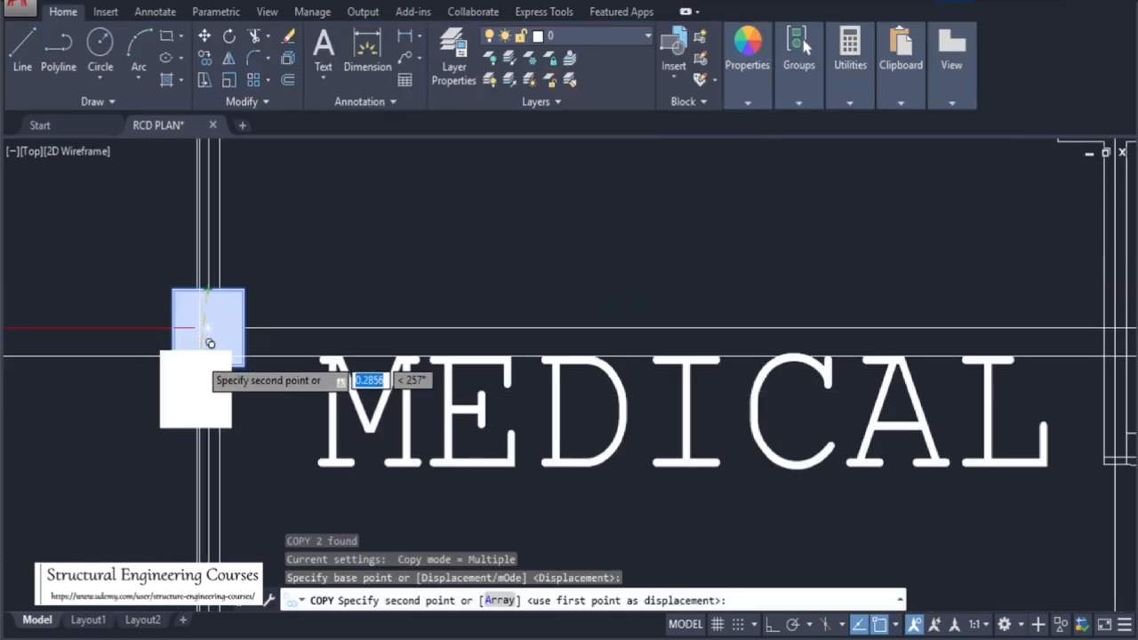
{"action": "scroll", "coordinate": [196, 374], "scroll_direction": "down", "scroll_amount": 2}
{"action": "scroll", "coordinate": [152, 301], "scroll_direction": "down", "scroll_amount": 3}
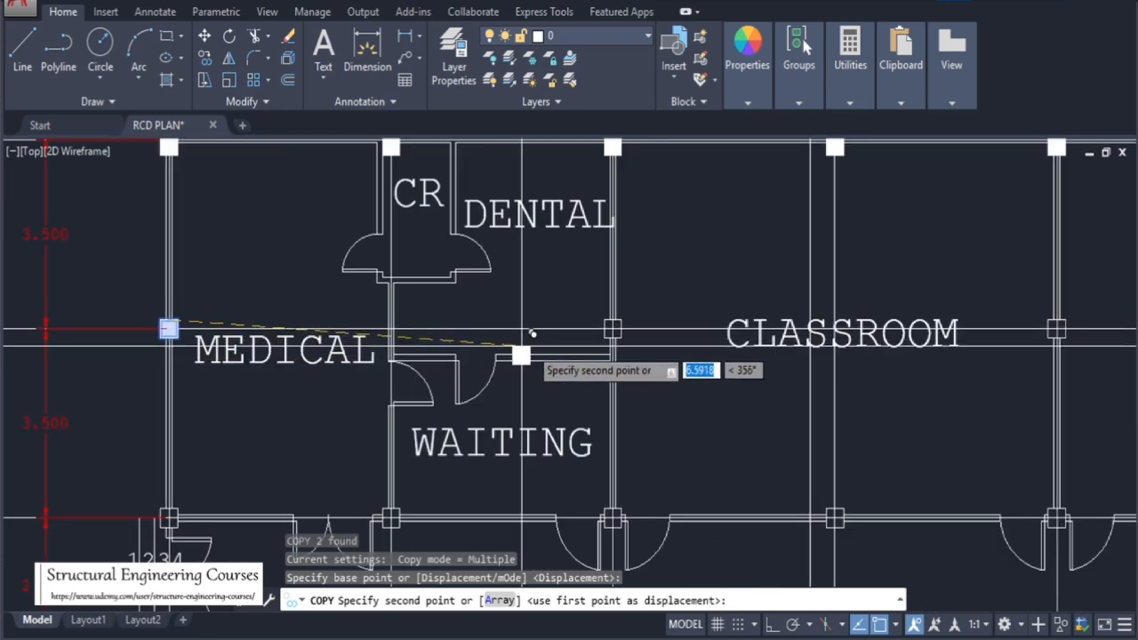
{"action": "scroll", "coordinate": [656, 317], "scroll_direction": "up", "scroll_amount": 3}
{"action": "left_click", "coordinate": [569, 290]}
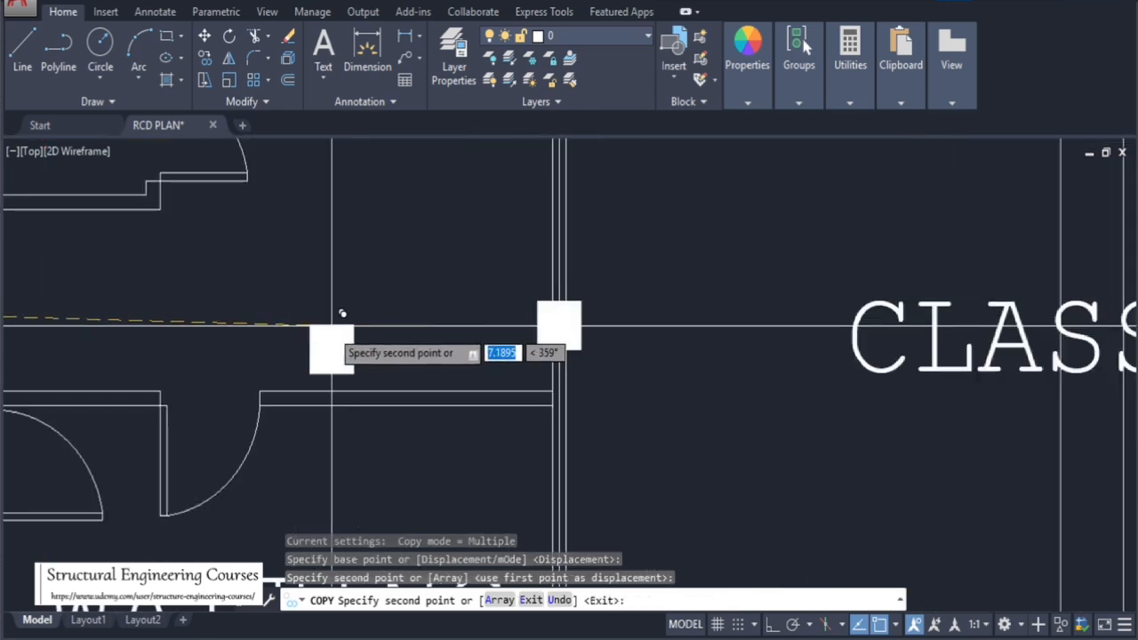
Continue placing copies of the filled column on the remaining columns along grid line E, then end the copy
{"action": "scroll", "coordinate": [414, 316], "scroll_direction": "down", "scroll_amount": 5}
{"action": "scroll", "coordinate": [716, 325], "scroll_direction": "up", "scroll_amount": 6}
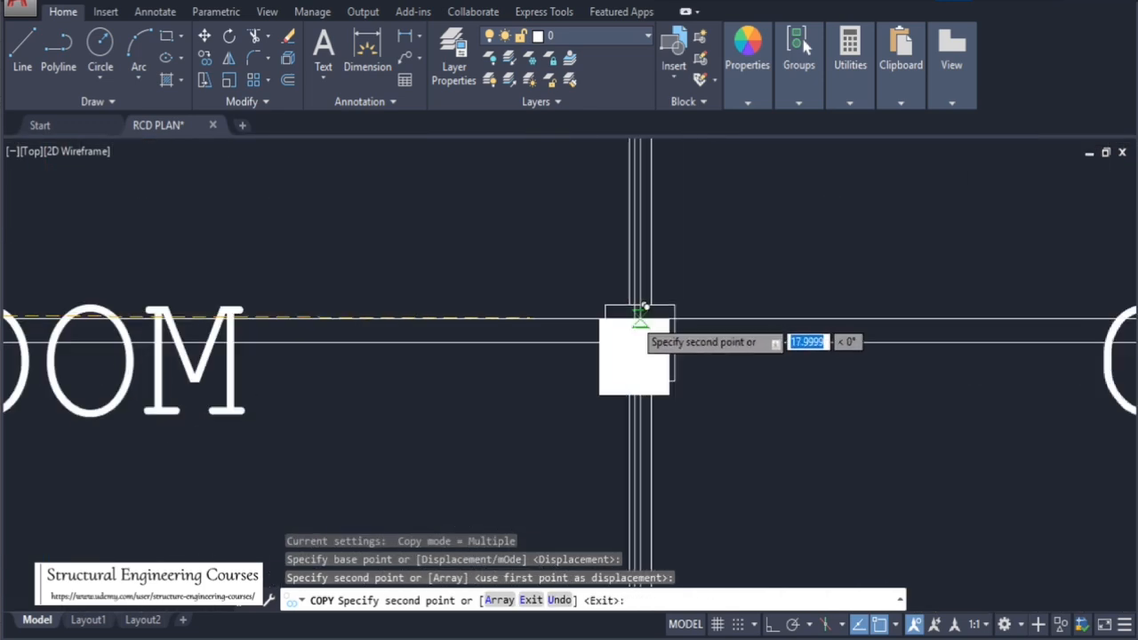
{"action": "left_click", "coordinate": [640, 305]}
{"action": "scroll", "coordinate": [300, 329], "scroll_direction": "down", "scroll_amount": 7}
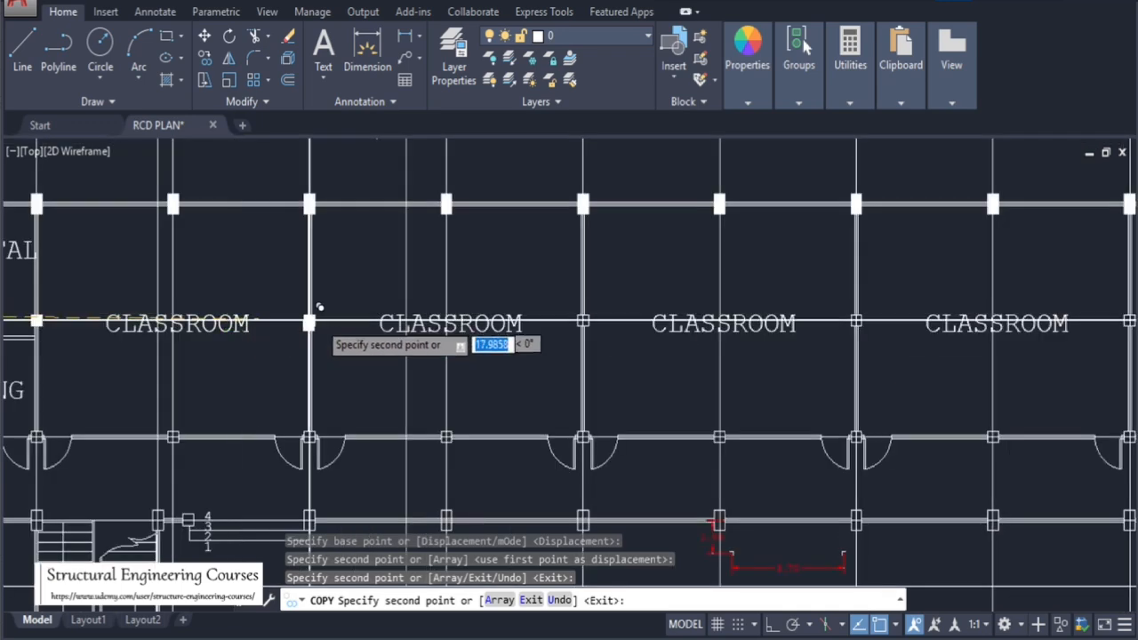
{"action": "scroll", "coordinate": [603, 319], "scroll_direction": "up", "scroll_amount": 2}
{"action": "scroll", "coordinate": [603, 320], "scroll_direction": "up", "scroll_amount": 4}
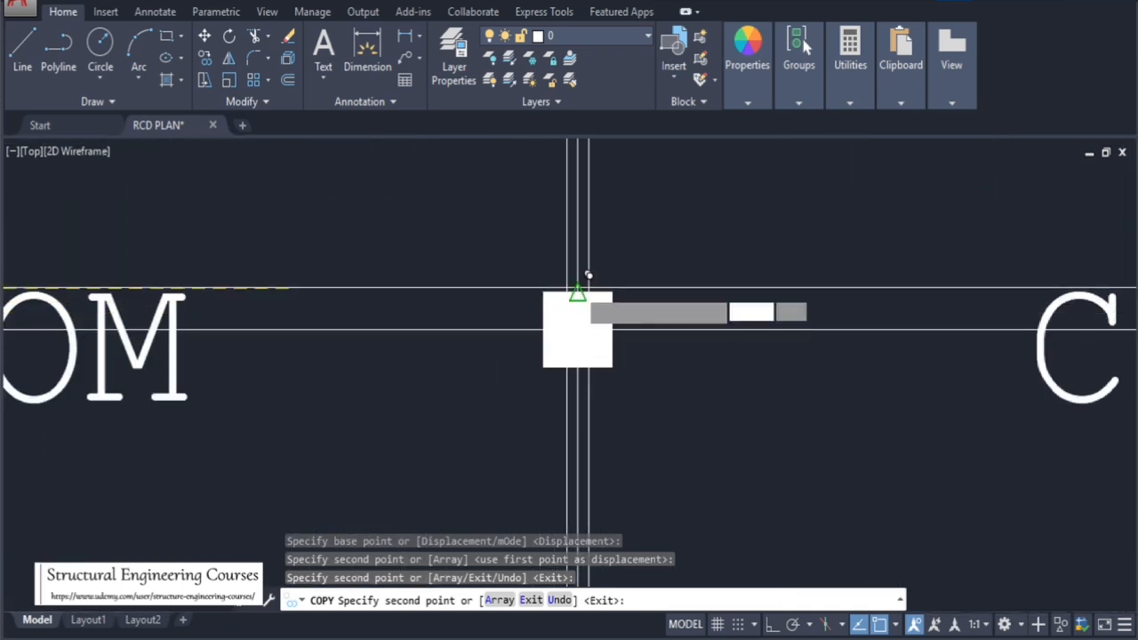
{"action": "left_click", "coordinate": [588, 275]}
{"action": "scroll", "coordinate": [470, 299], "scroll_direction": "down", "scroll_amount": 6}
{"action": "scroll", "coordinate": [808, 285], "scroll_direction": "up", "scroll_amount": 5}
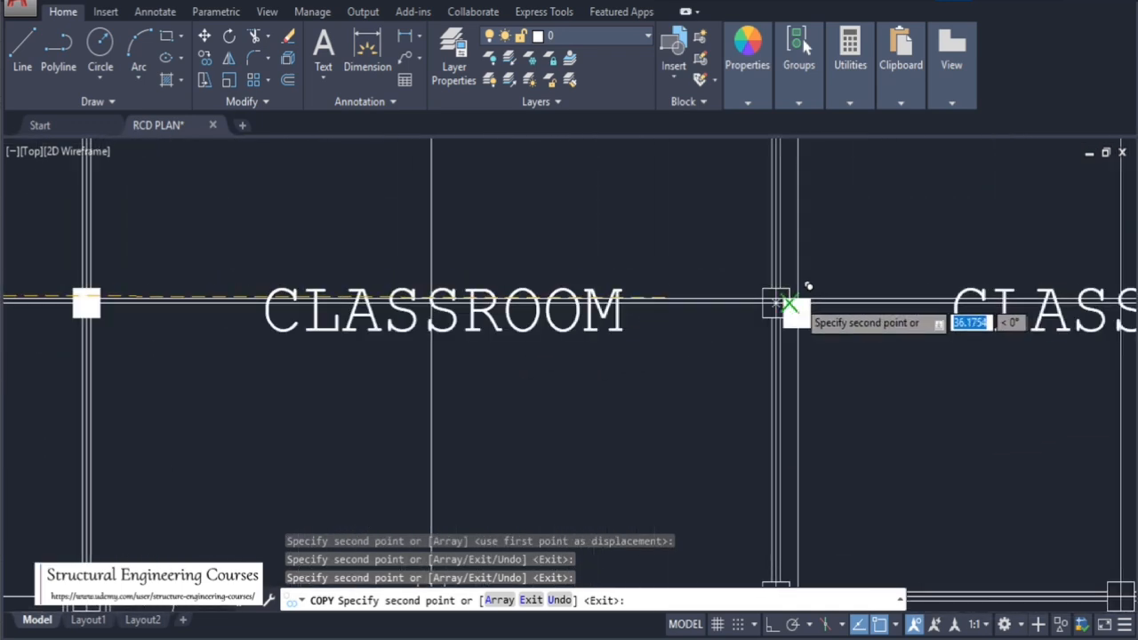
{"action": "scroll", "coordinate": [808, 285], "scroll_direction": "up", "scroll_amount": 5}
{"action": "scroll", "coordinate": [500, 267], "scroll_direction": "down", "scroll_amount": 5}
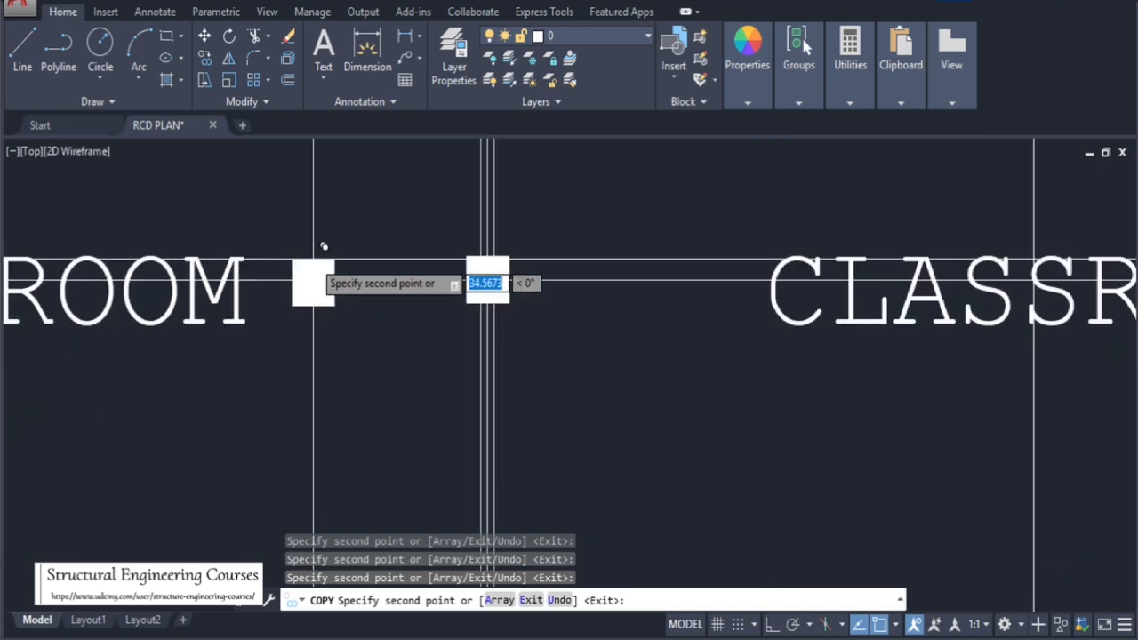
{"action": "scroll", "coordinate": [680, 293], "scroll_direction": "down", "scroll_amount": 5}
{"action": "scroll", "coordinate": [533, 297], "scroll_direction": "up", "scroll_amount": 8}
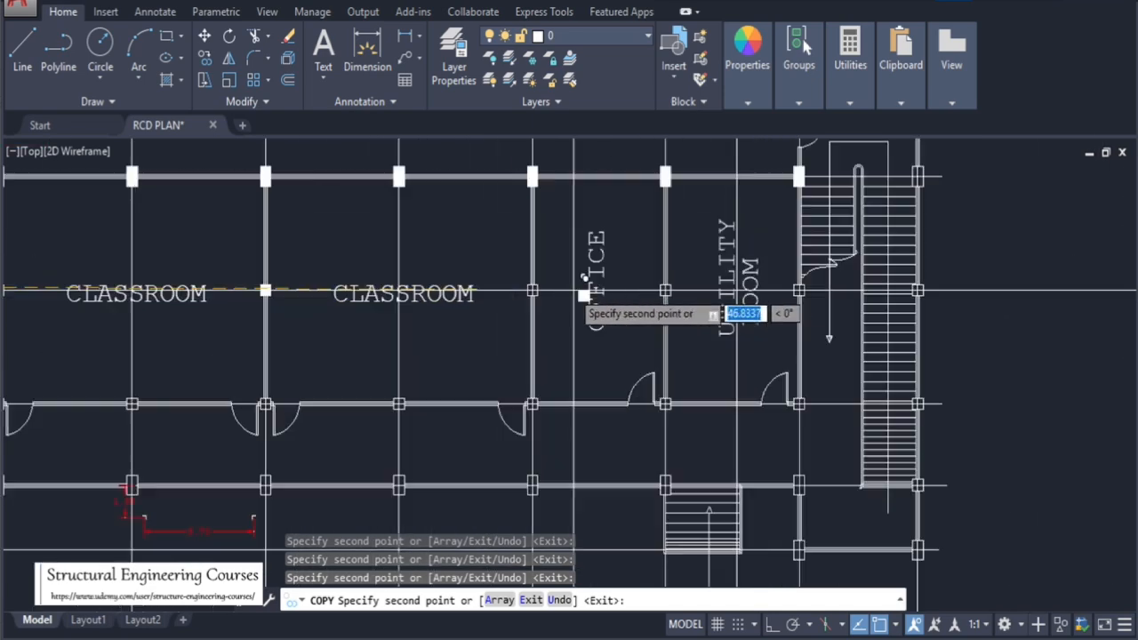
{"action": "scroll", "coordinate": [524, 267], "scroll_direction": "up", "scroll_amount": 3}
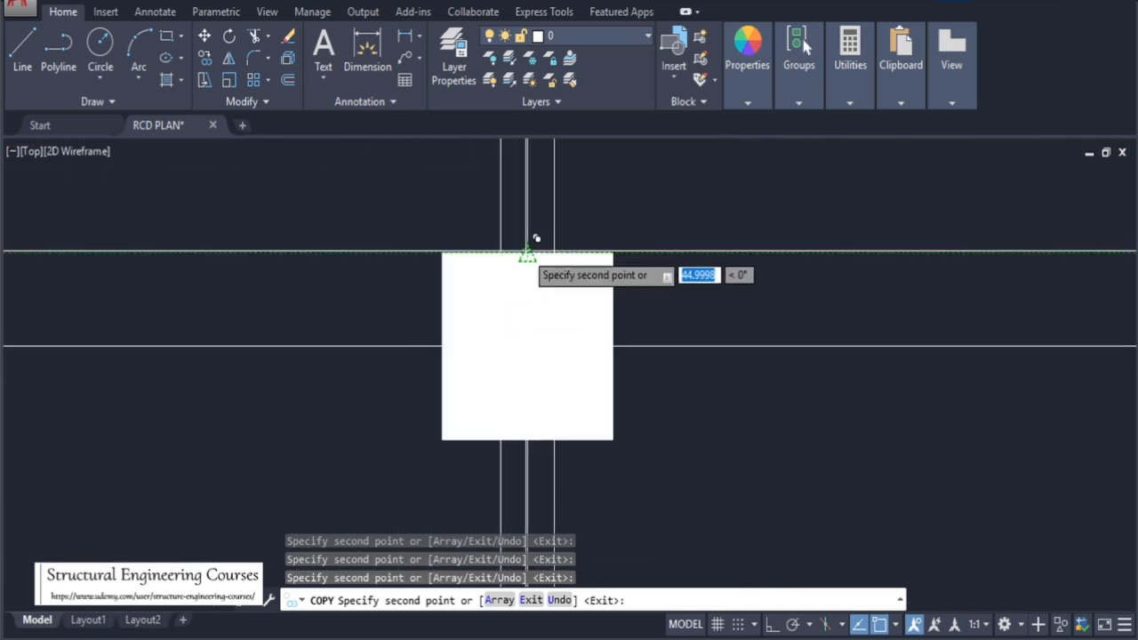
{"action": "scroll", "coordinate": [376, 290], "scroll_direction": "down", "scroll_amount": 5}
{"action": "scroll", "coordinate": [404, 290], "scroll_direction": "down", "scroll_amount": 3}
{"action": "scroll", "coordinate": [587, 320], "scroll_direction": "up", "scroll_amount": 6}
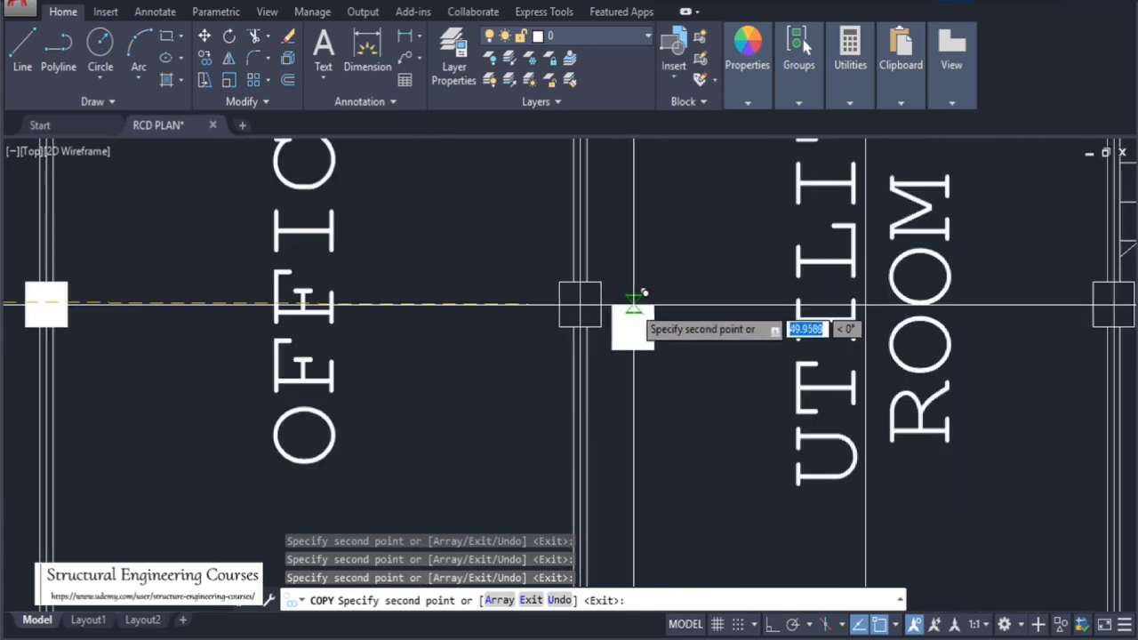
{"action": "scroll", "coordinate": [494, 286], "scroll_direction": "down", "scroll_amount": 6}
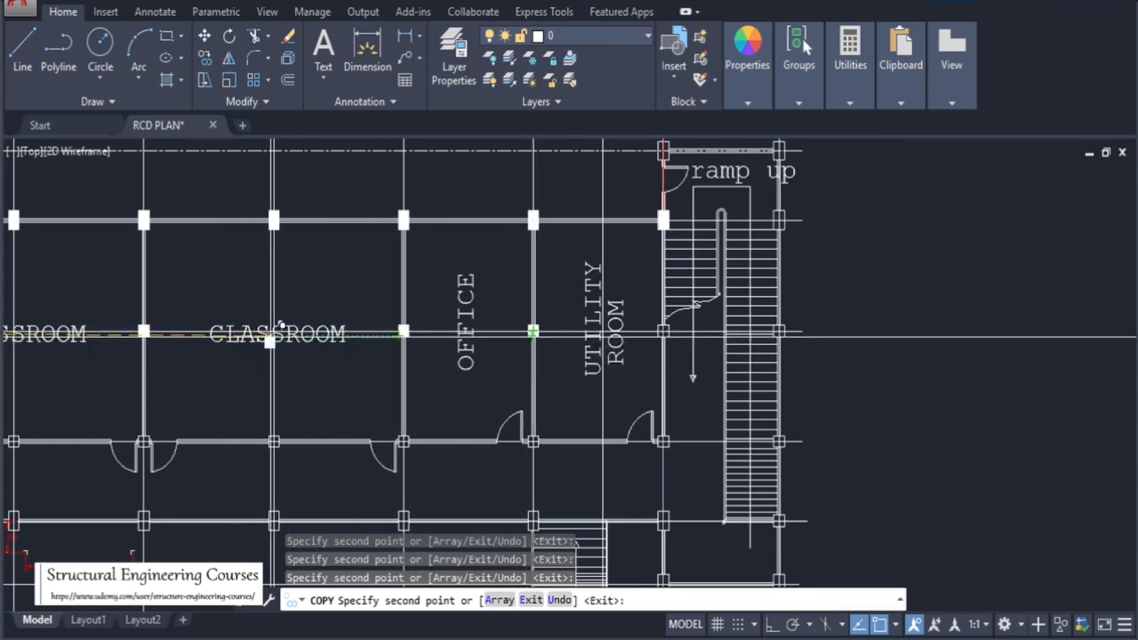
{"action": "scroll", "coordinate": [731, 354], "scroll_direction": "up", "scroll_amount": 5}
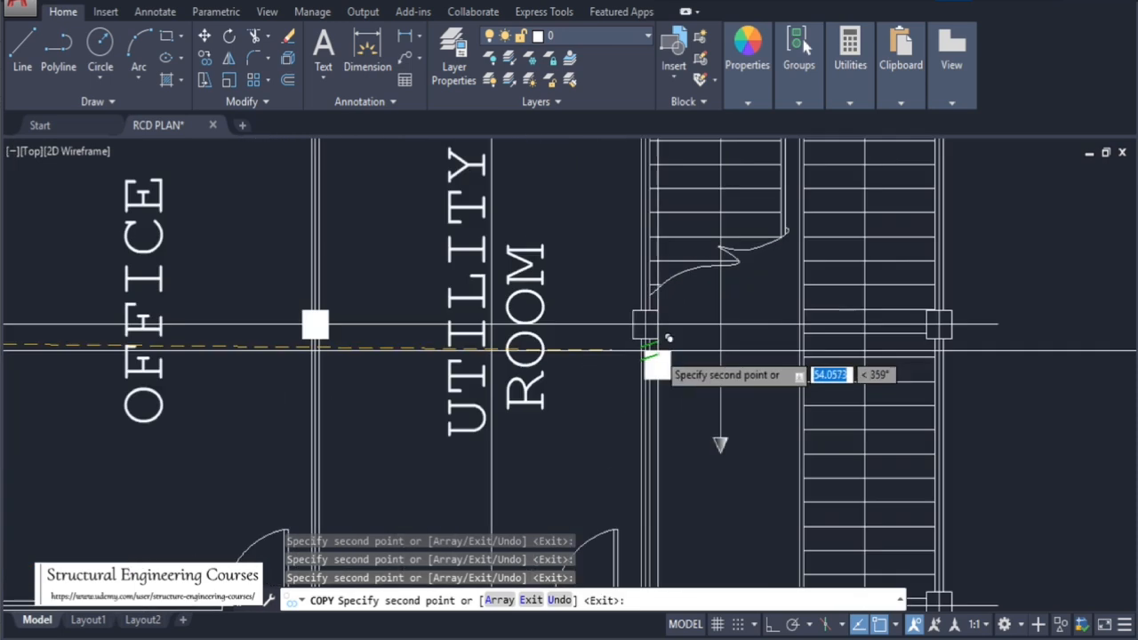
{"action": "scroll", "coordinate": [843, 287], "scroll_direction": "down", "scroll_amount": 8}
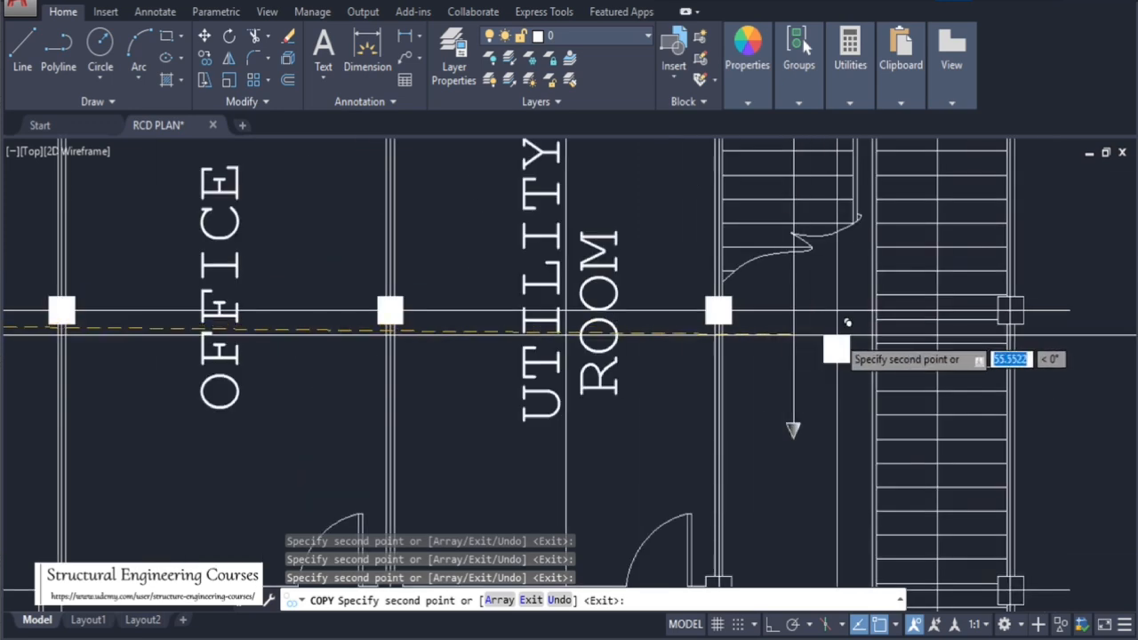
{"action": "scroll", "coordinate": [750, 360], "scroll_direction": "up", "scroll_amount": 6}
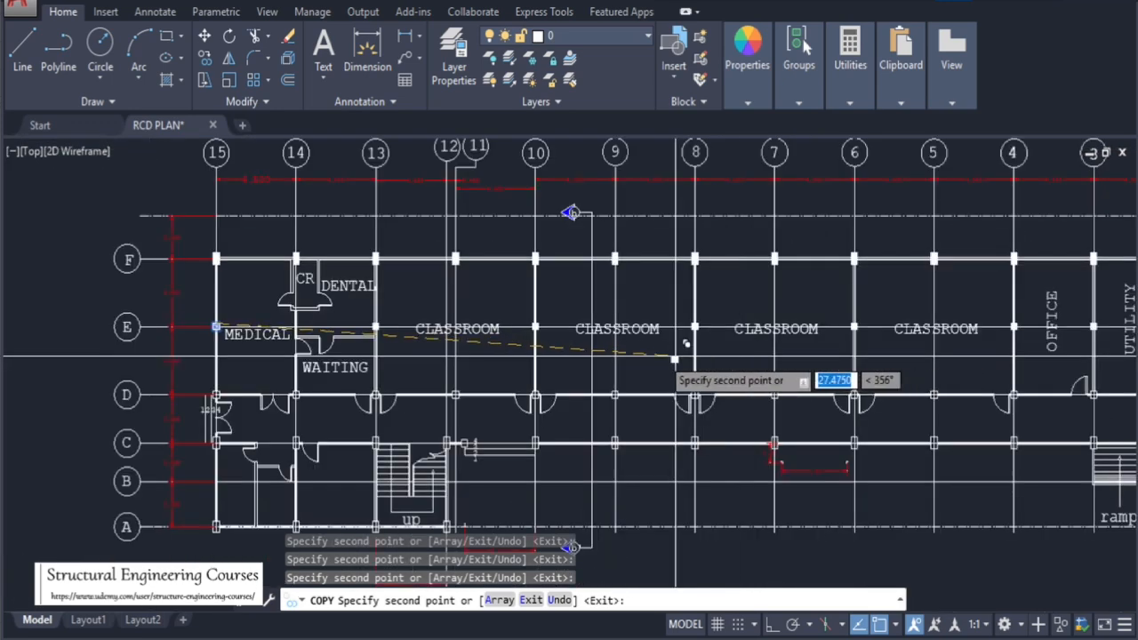
{"action": "key", "text": "Escape"}
{"action": "scroll", "coordinate": [213, 406], "scroll_direction": "up", "scroll_amount": 5}
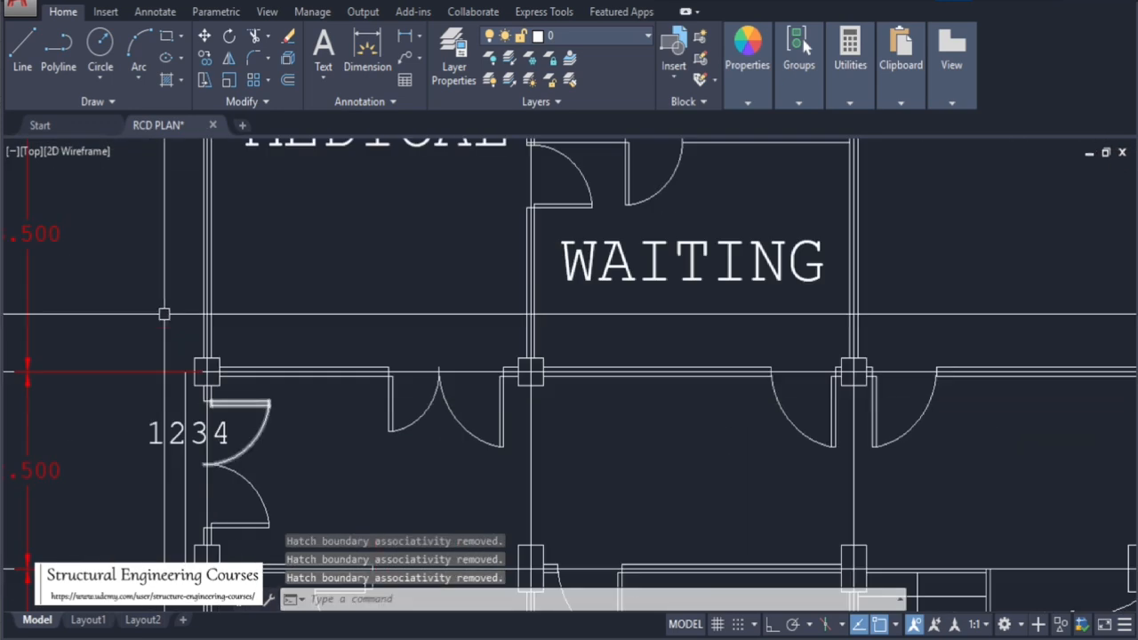
{"action": "scroll", "coordinate": [165, 315], "scroll_direction": "down", "scroll_amount": 5}
{"action": "key", "text": "Escape"}
{"action": "key", "text": "Escape"}
{"action": "left_click", "coordinate": [130, 238]}
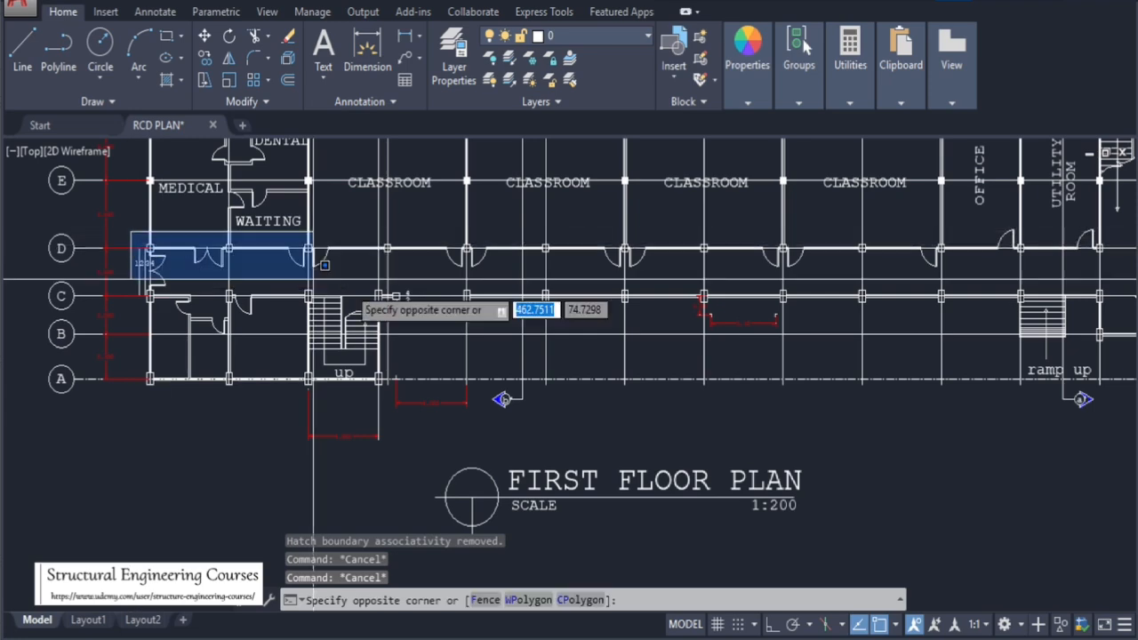
{"action": "left_click", "coordinate": [1113, 305]}
{"action": "key", "text": "Escape"}
{"action": "key", "text": "Escape"}
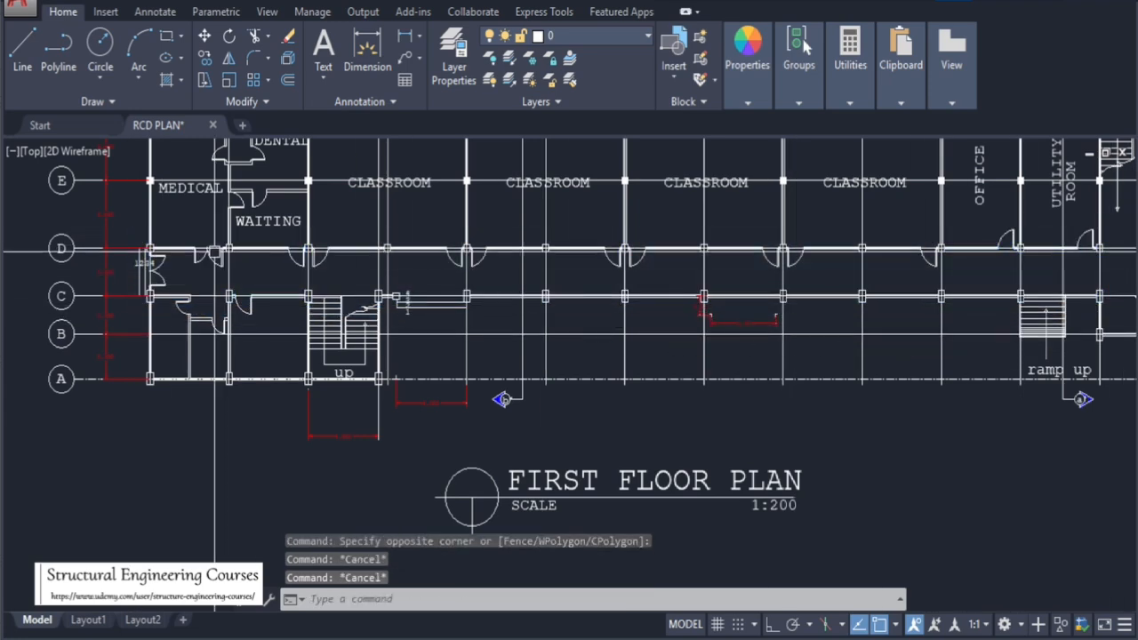
Hatch the end column at grid line D beside the 1234 door with a solid fill
{"action": "scroll", "coordinate": [242, 296], "scroll_direction": "up", "scroll_amount": 6}
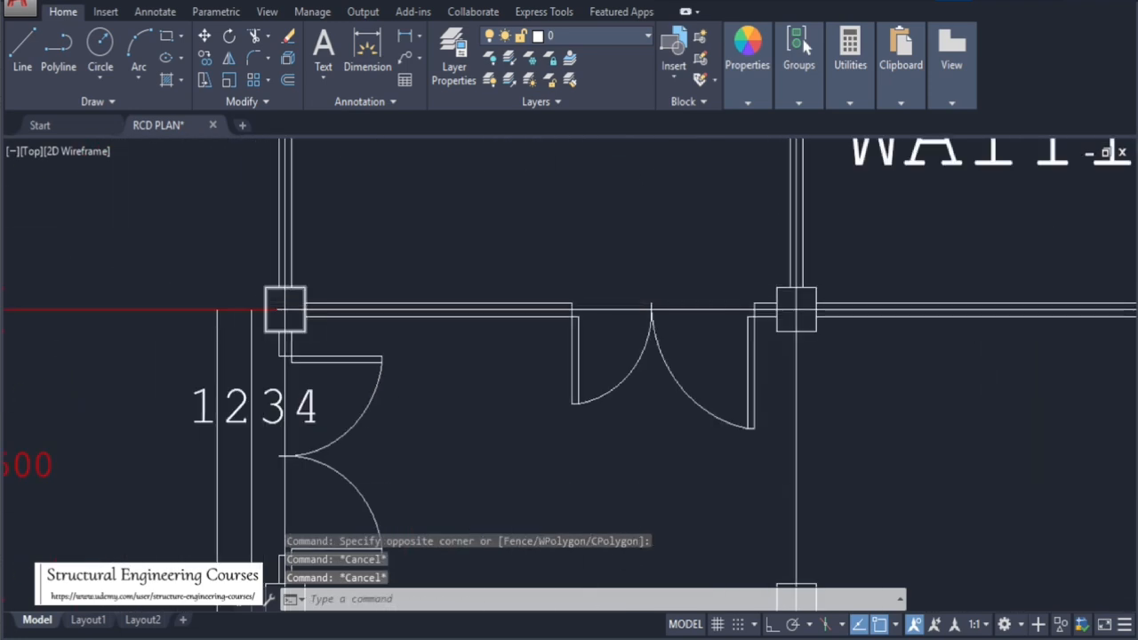
{"action": "type", "text": "h"}
{"action": "key", "text": "Return"}
{"action": "left_click", "coordinate": [275, 300]}
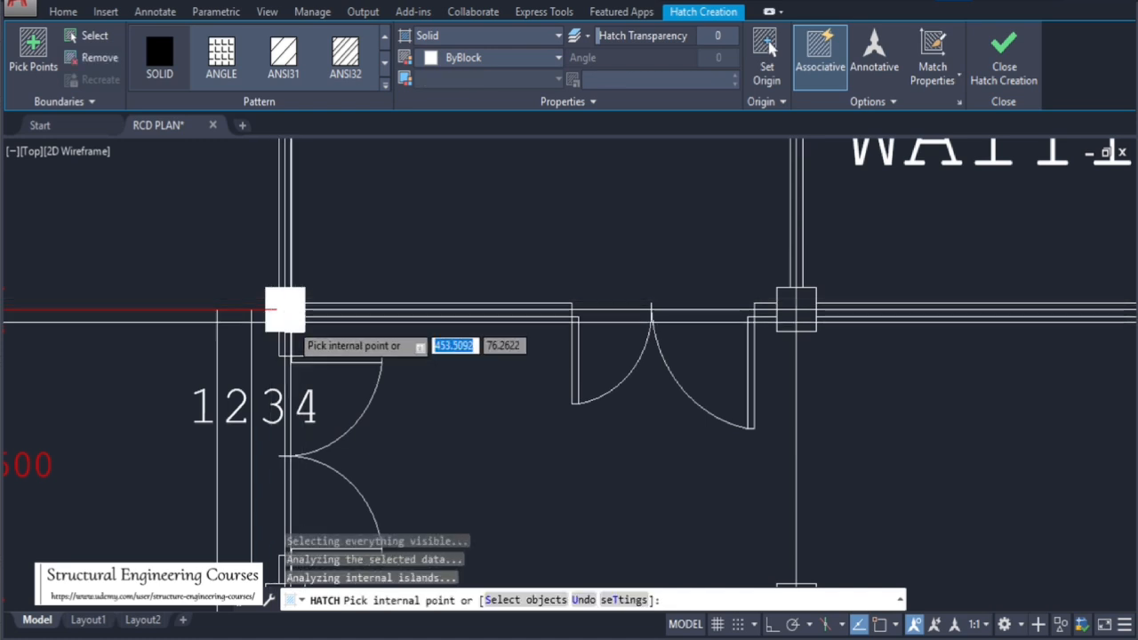
{"action": "key", "text": "Return"}
Select the newly filled column and copy it onto the next column along grid line D
{"action": "left_click", "coordinate": [264, 289]}
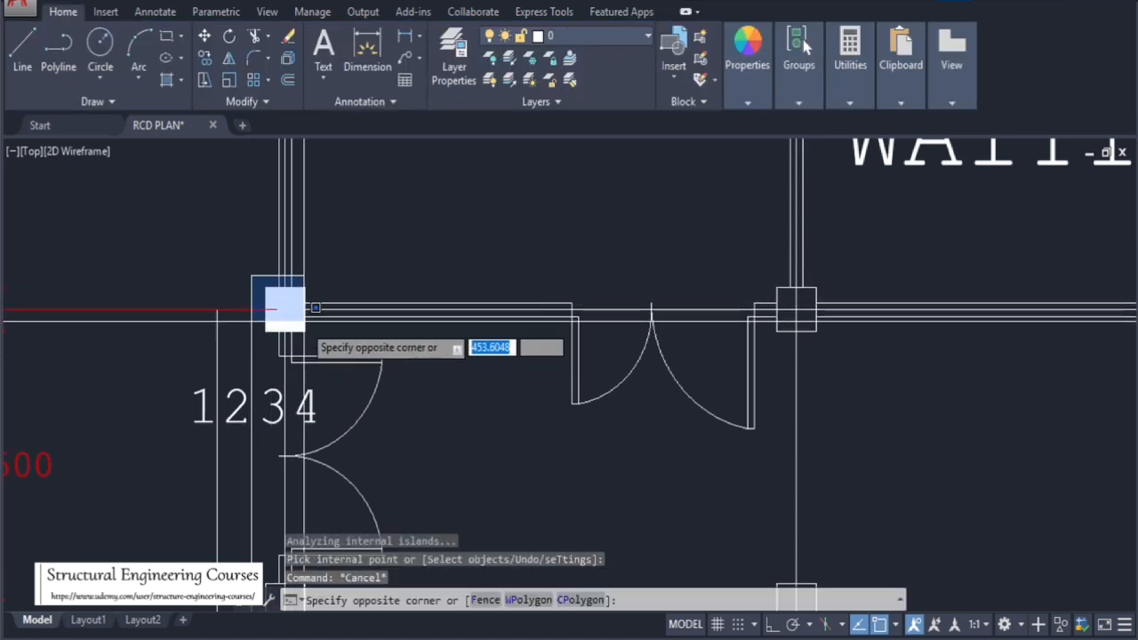
{"action": "left_click", "coordinate": [305, 331]}
{"action": "mouse_move", "coordinate": [305, 331]}
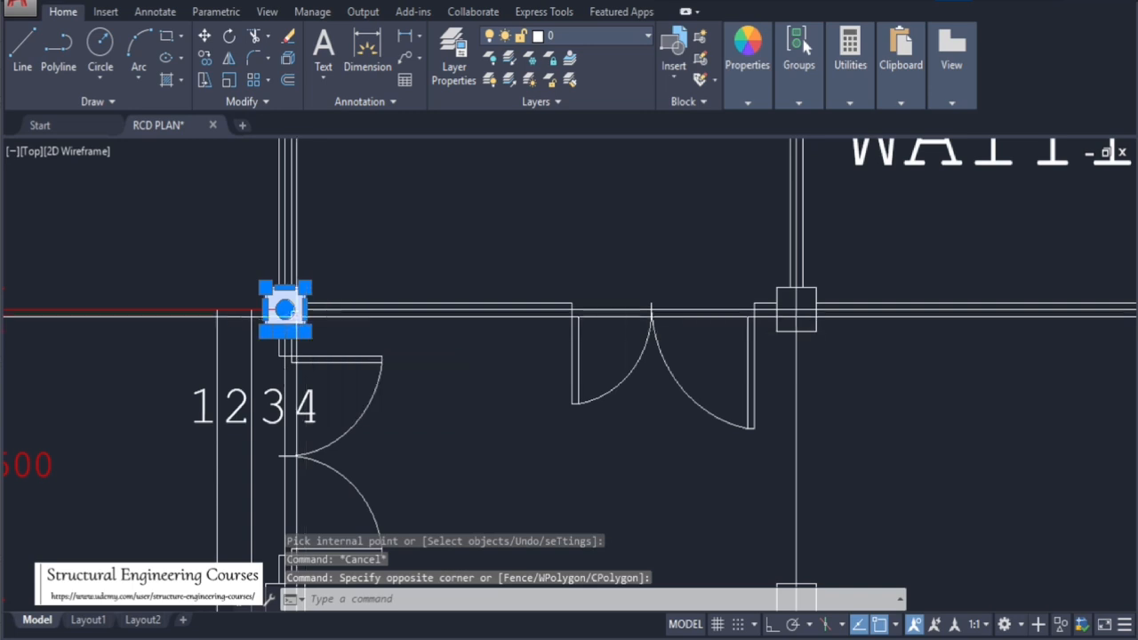
{"action": "key", "text": "Escape"}
{"action": "key", "text": "Escape"}
{"action": "left_click", "coordinate": [262, 291]}
{"action": "left_click", "coordinate": [314, 337]}
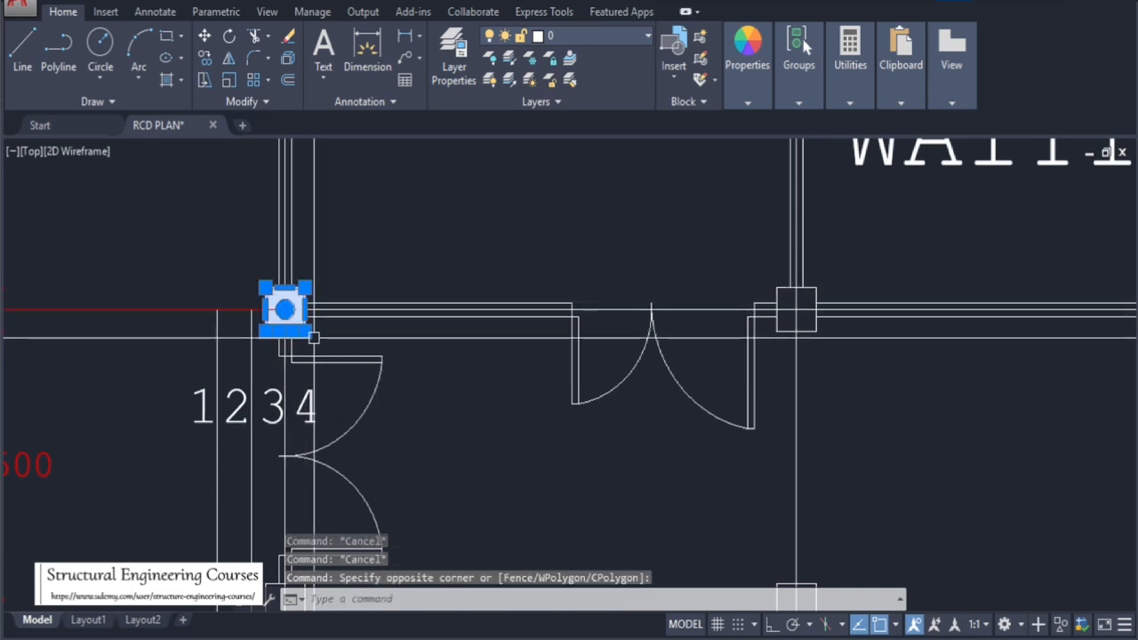
{"action": "type", "text": "co"}
{"action": "key", "text": "Return"}
{"action": "left_click", "coordinate": [282, 293]}
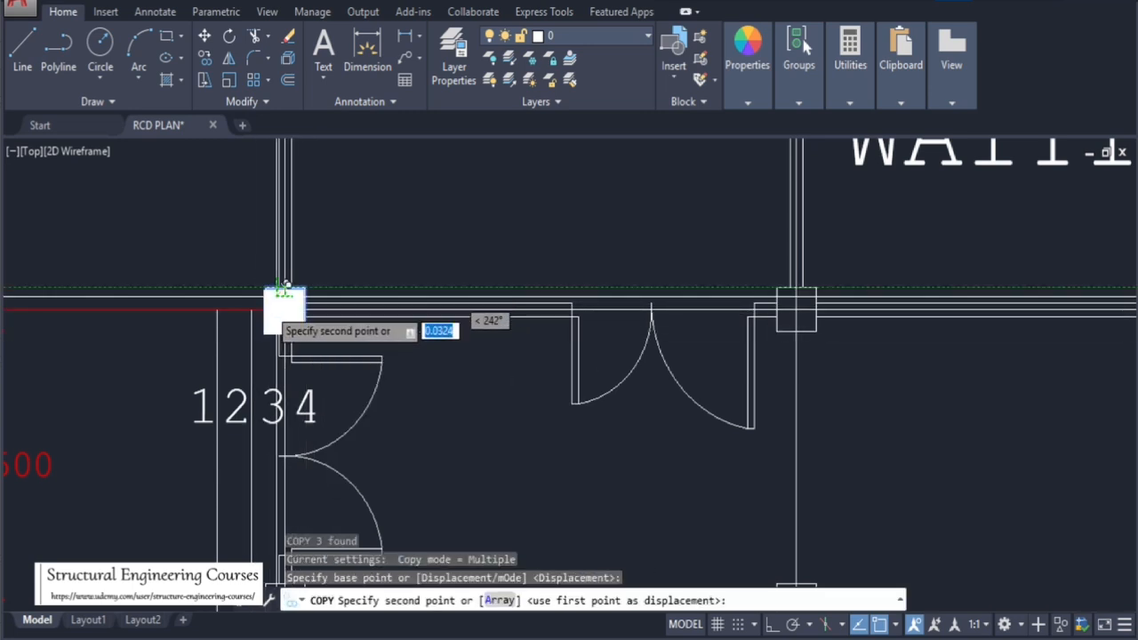
{"action": "scroll", "coordinate": [281, 363], "scroll_direction": "down", "scroll_amount": 5}
{"action": "scroll", "coordinate": [391, 356], "scroll_direction": "up", "scroll_amount": 4}
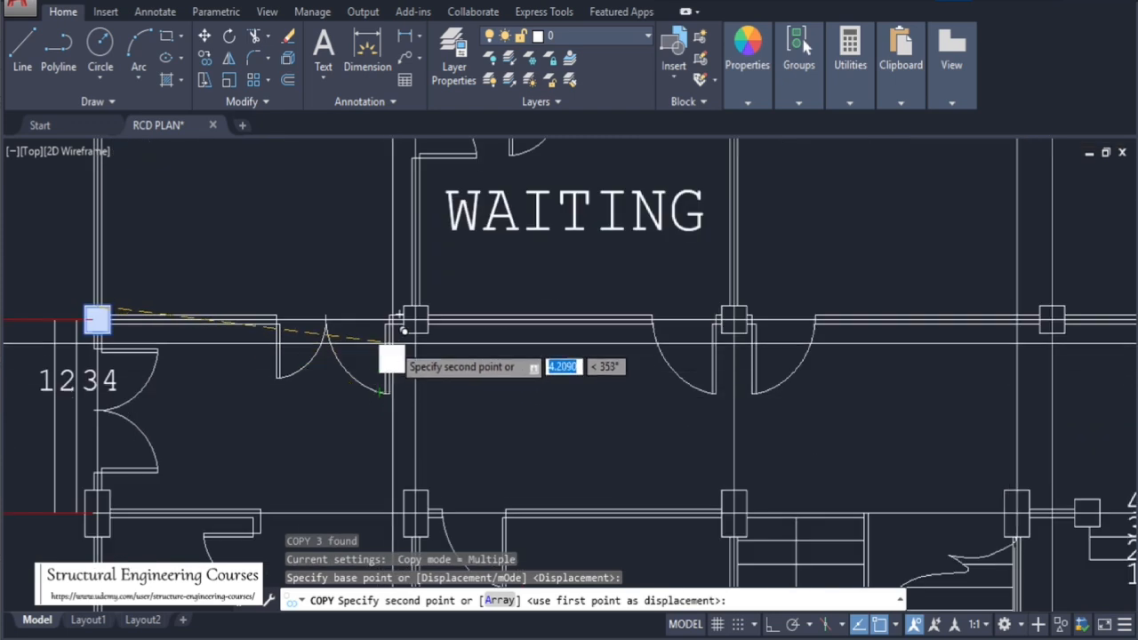
{"action": "scroll", "coordinate": [414, 318], "scroll_direction": "up", "scroll_amount": 2}
{"action": "left_click", "coordinate": [414, 302]}
Place copies of the filled column on each remaining column along grid line D, then end the copy
{"action": "scroll", "coordinate": [462, 356], "scroll_direction": "down", "scroll_amount": 3}
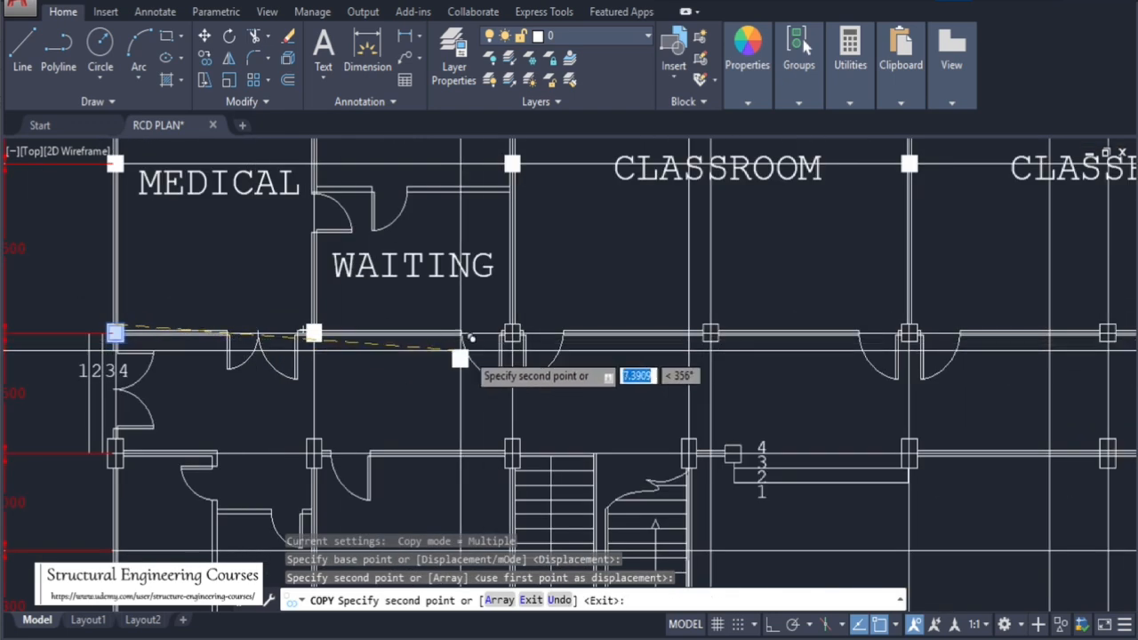
{"action": "scroll", "coordinate": [528, 332], "scroll_direction": "up", "scroll_amount": 5}
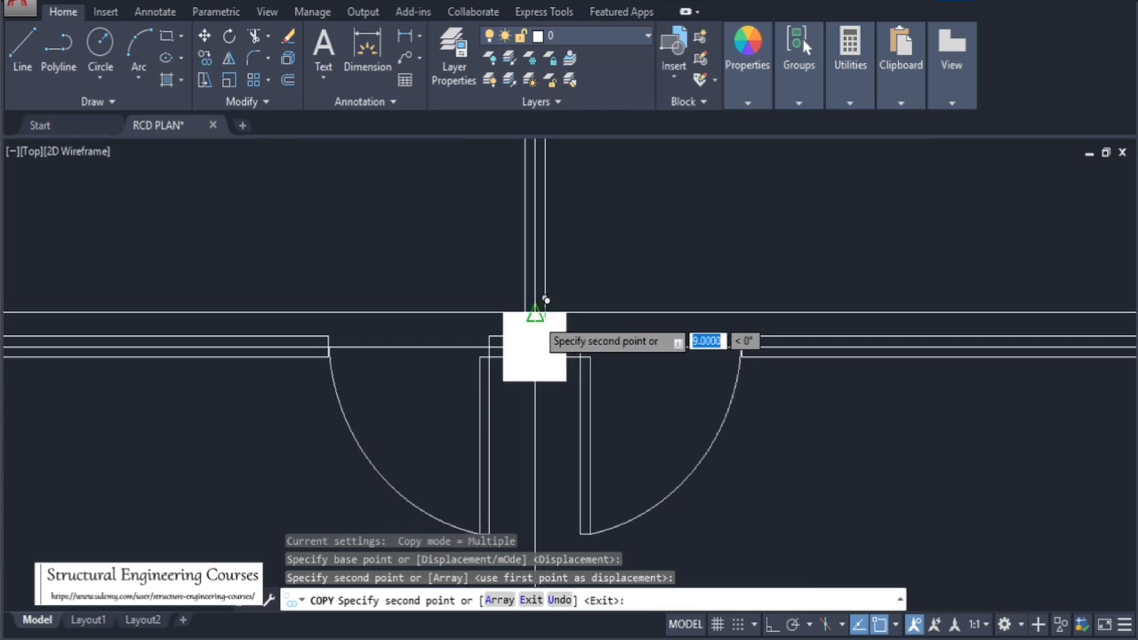
{"action": "scroll", "coordinate": [357, 362], "scroll_direction": "down", "scroll_amount": 6}
{"action": "scroll", "coordinate": [316, 369], "scroll_direction": "up", "scroll_amount": 6}
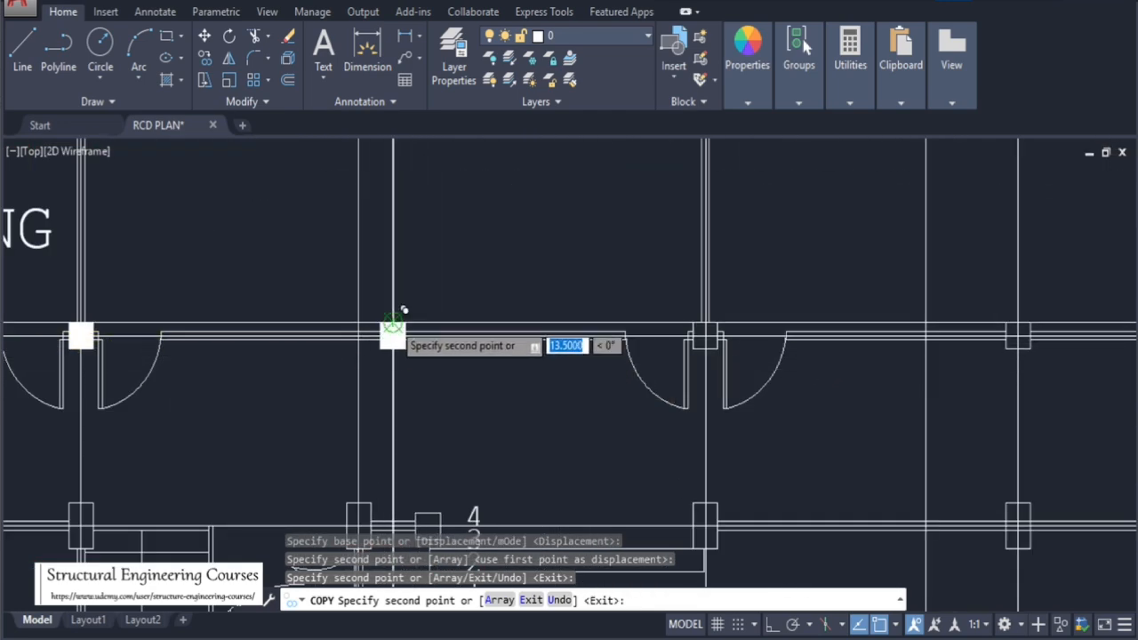
{"action": "scroll", "coordinate": [401, 351], "scroll_direction": "down", "scroll_amount": 6}
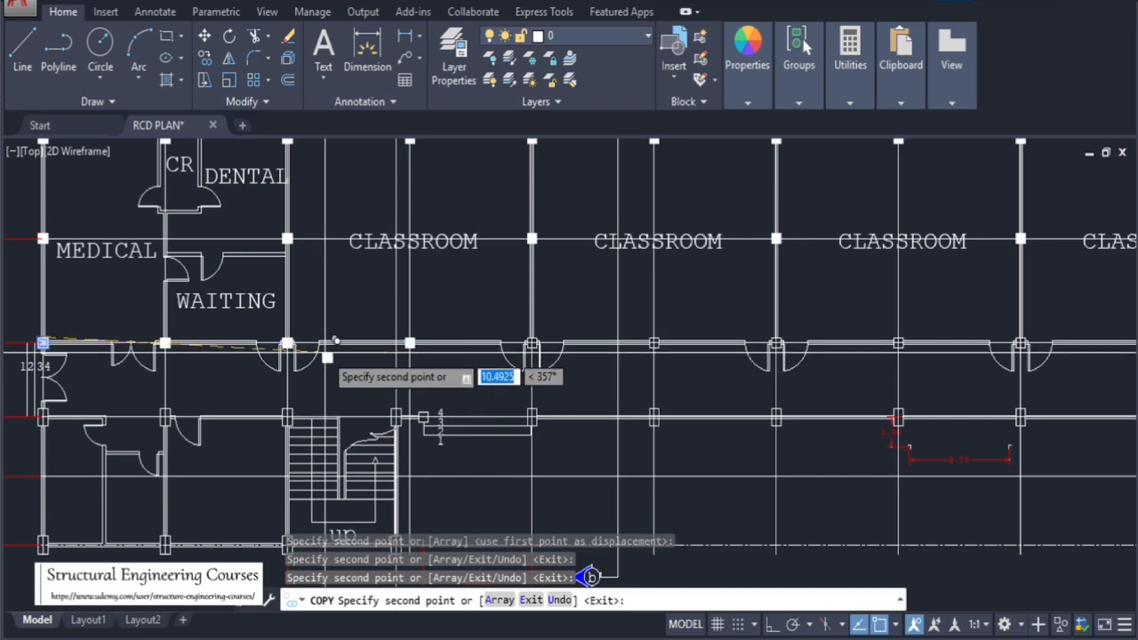
{"action": "scroll", "coordinate": [530, 347], "scroll_direction": "up", "scroll_amount": 8}
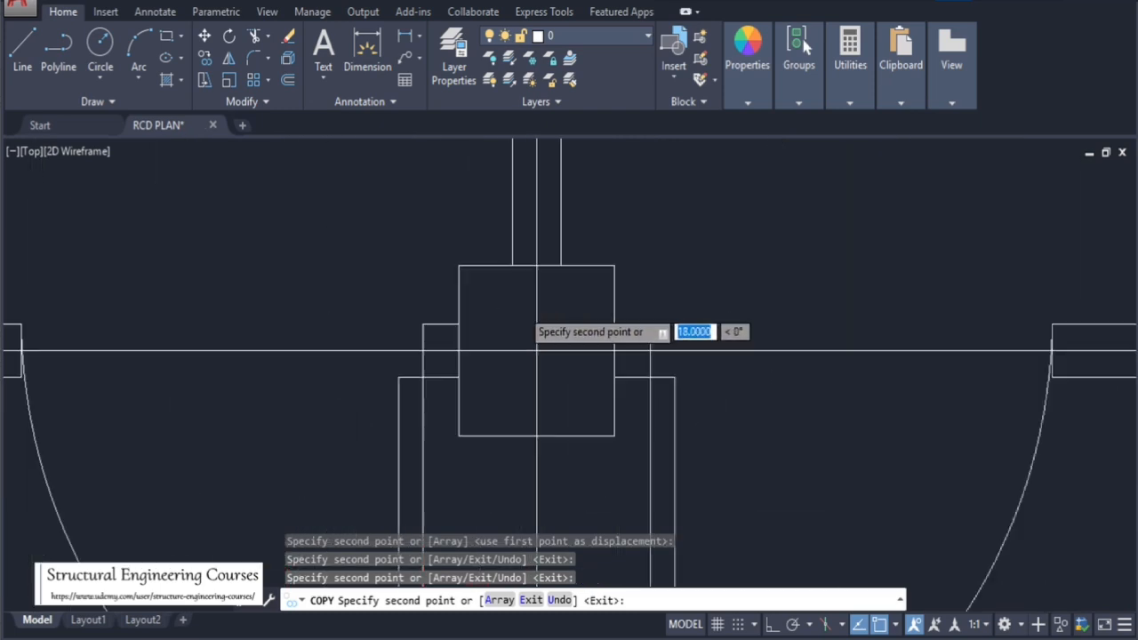
{"action": "scroll", "coordinate": [480, 244], "scroll_direction": "down", "scroll_amount": 8}
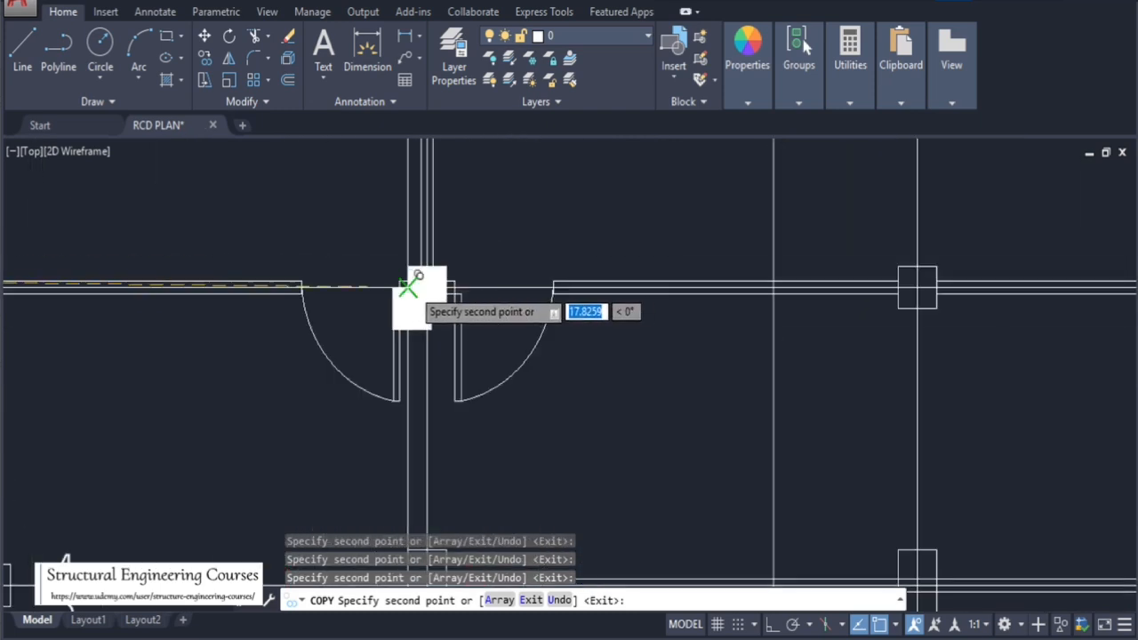
{"action": "scroll", "coordinate": [912, 252], "scroll_direction": "up", "scroll_amount": 4}
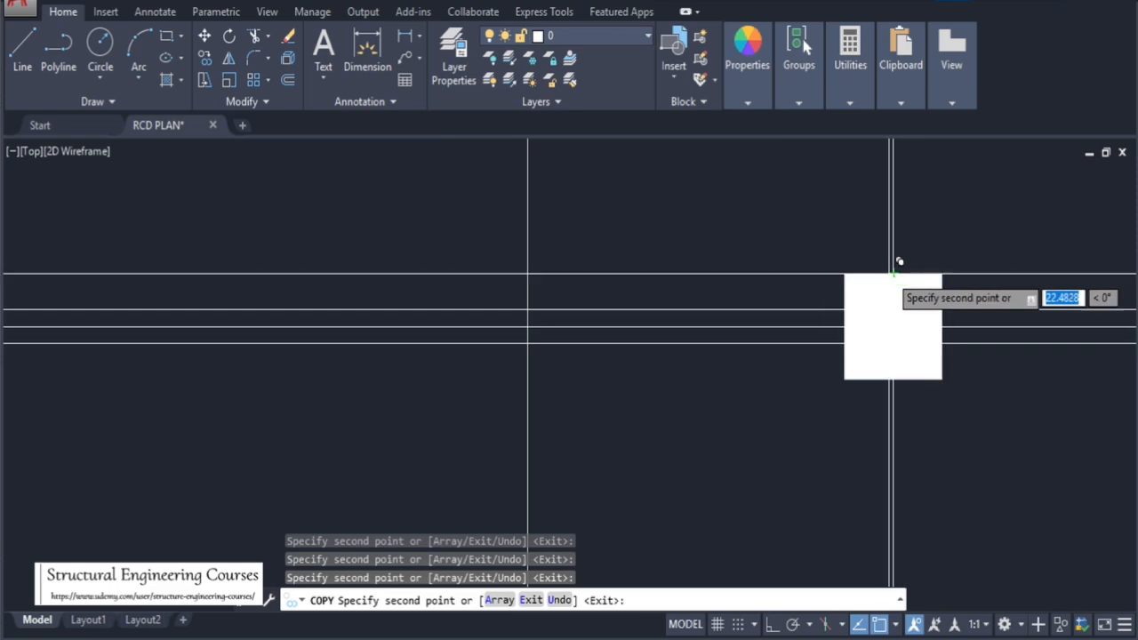
{"action": "scroll", "coordinate": [473, 277], "scroll_direction": "down", "scroll_amount": 10}
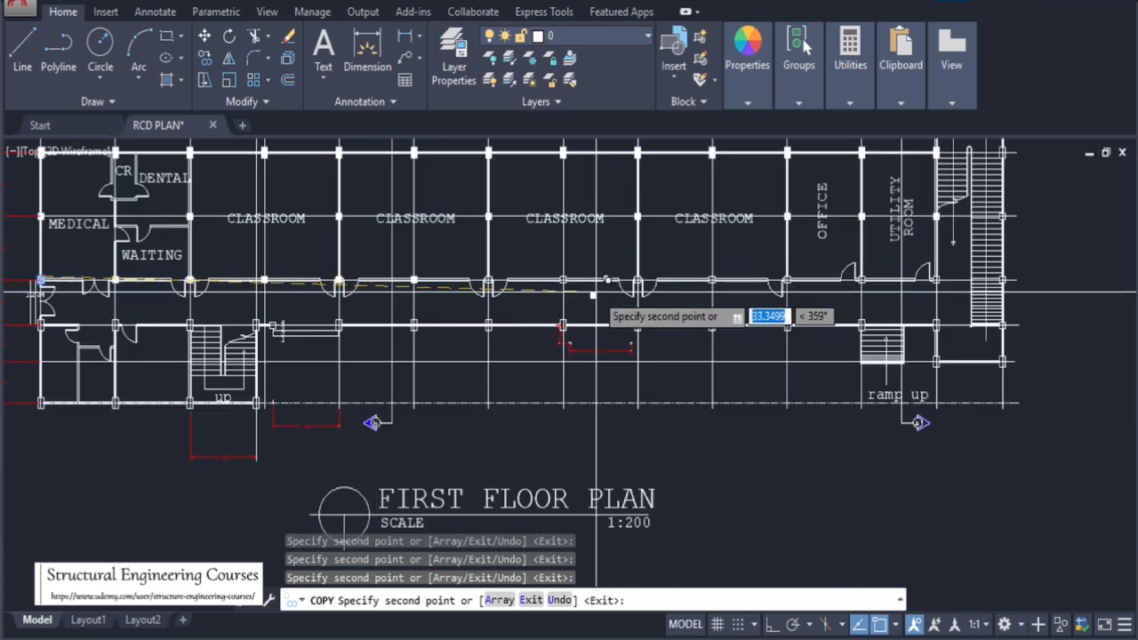
{"action": "scroll", "coordinate": [480, 282], "scroll_direction": "up", "scroll_amount": 10}
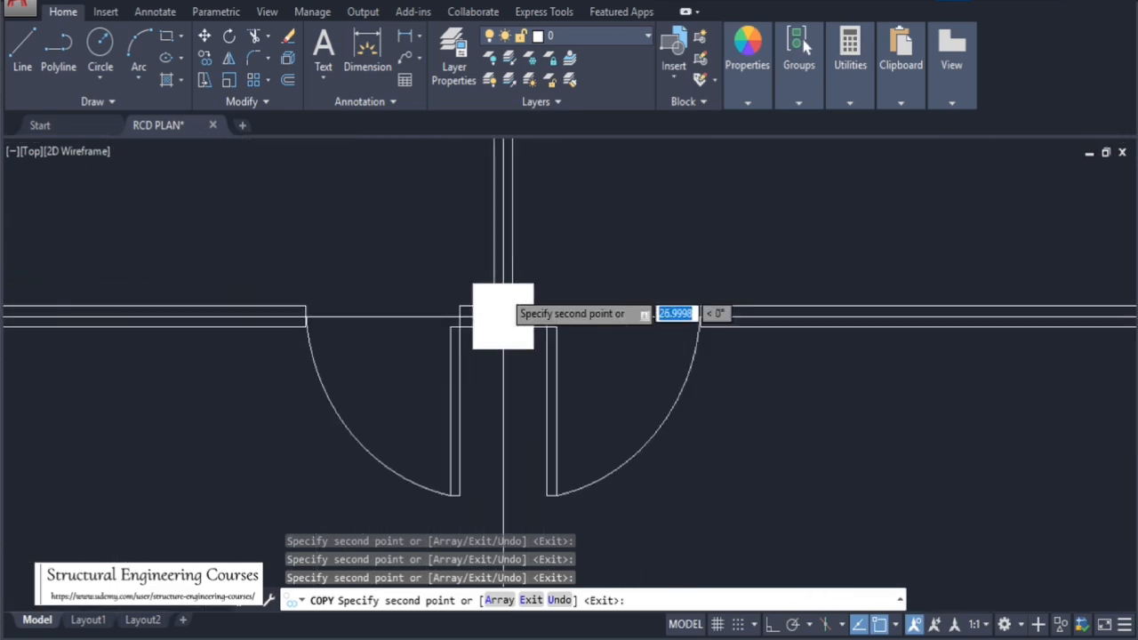
{"action": "scroll", "coordinate": [360, 291], "scroll_direction": "down", "scroll_amount": 6}
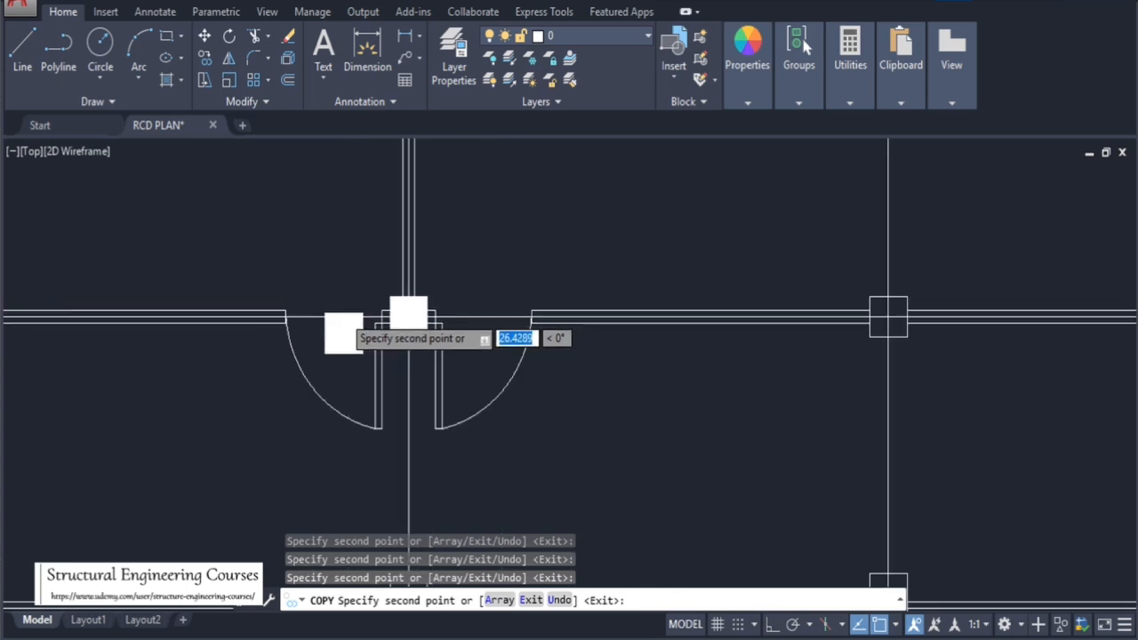
{"action": "scroll", "coordinate": [693, 297], "scroll_direction": "up", "scroll_amount": 6}
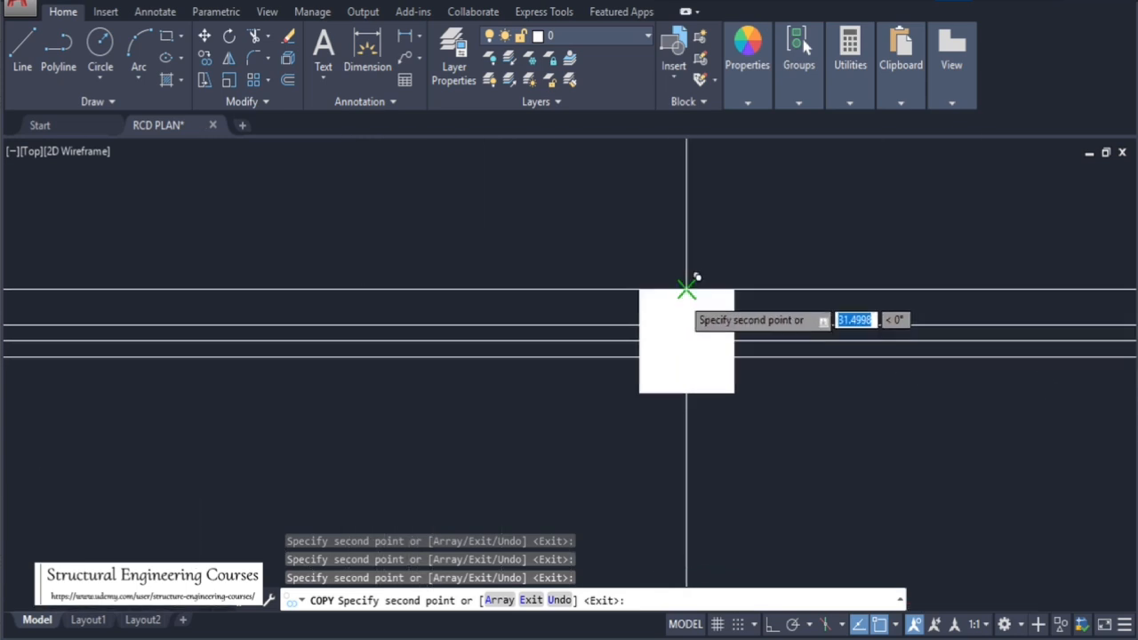
{"action": "scroll", "coordinate": [405, 278], "scroll_direction": "down", "scroll_amount": 4}
{"action": "scroll", "coordinate": [563, 297], "scroll_direction": "up", "scroll_amount": 8}
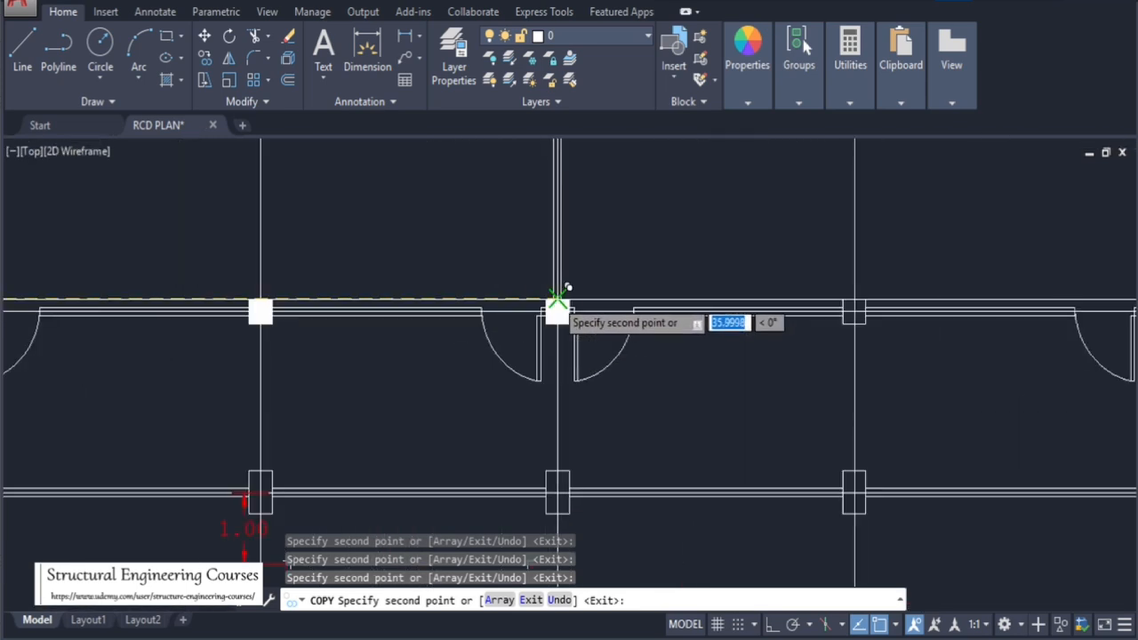
{"action": "scroll", "coordinate": [558, 297], "scroll_direction": "up", "scroll_amount": 8}
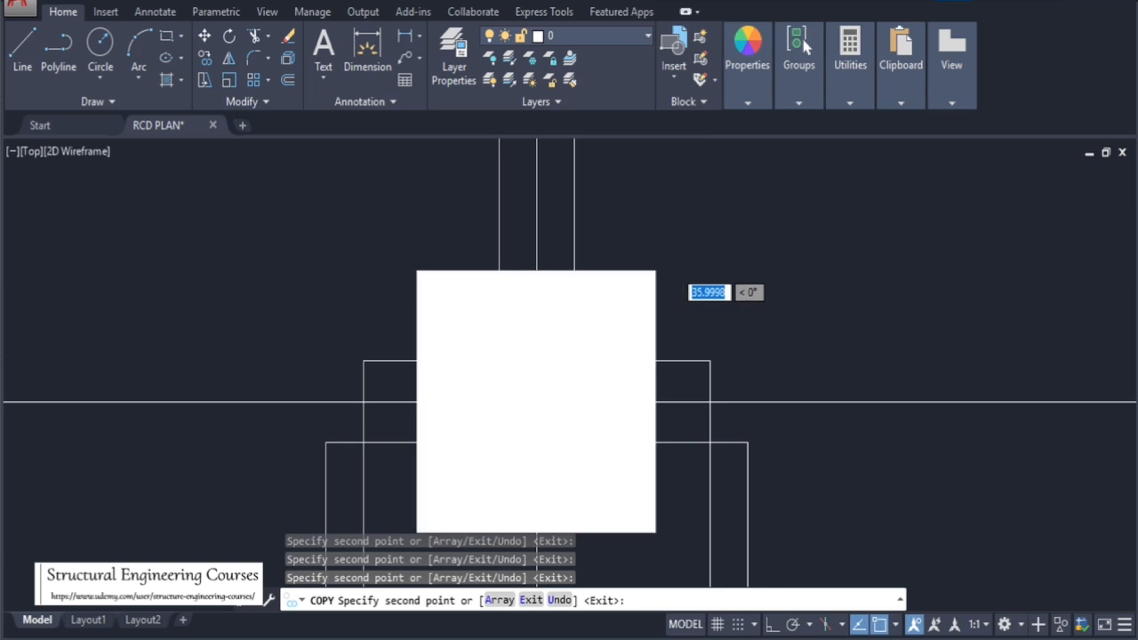
{"action": "scroll", "coordinate": [391, 284], "scroll_direction": "down", "scroll_amount": 8}
{"action": "scroll", "coordinate": [423, 309], "scroll_direction": "down", "scroll_amount": 5}
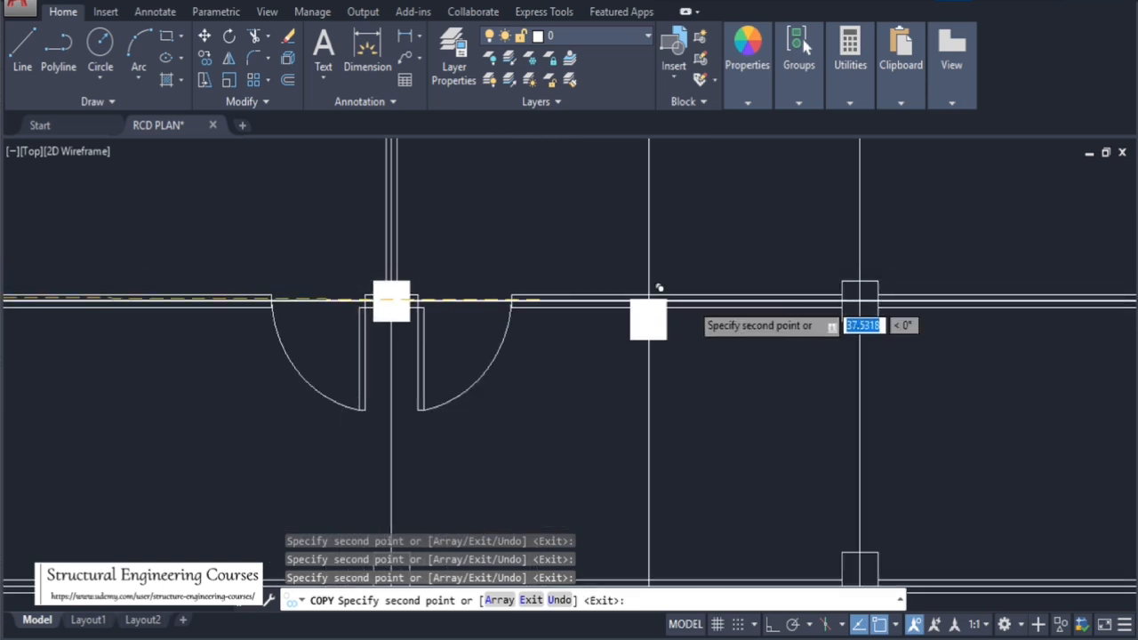
{"action": "scroll", "coordinate": [894, 272], "scroll_direction": "up", "scroll_amount": 8}
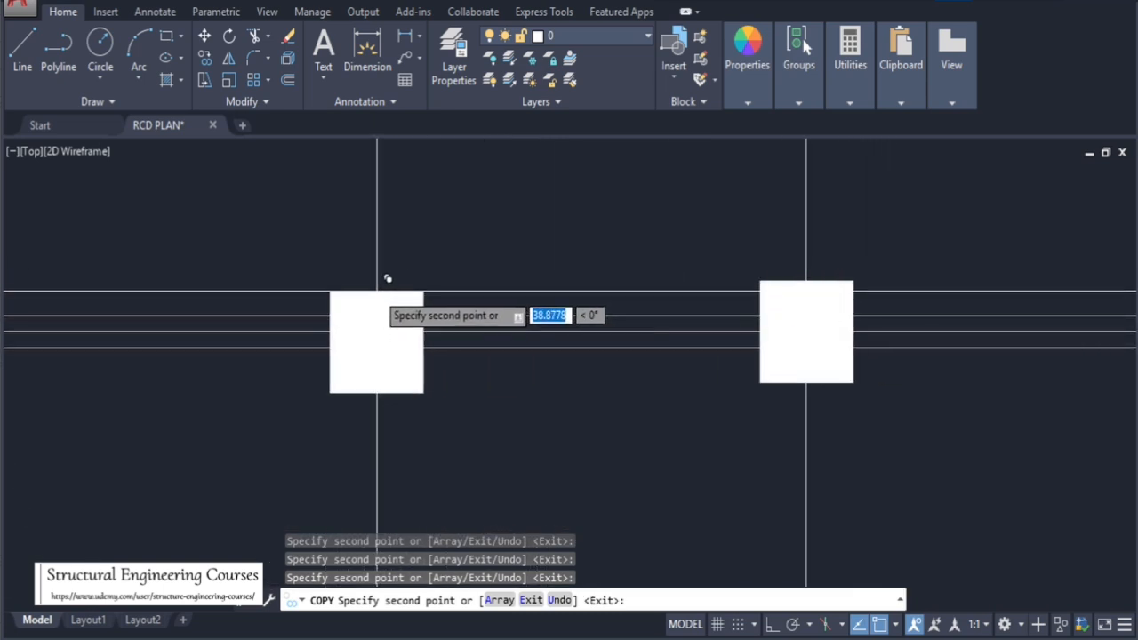
{"action": "scroll", "coordinate": [388, 279], "scroll_direction": "down", "scroll_amount": 5}
{"action": "scroll", "coordinate": [625, 305], "scroll_direction": "up", "scroll_amount": 6}
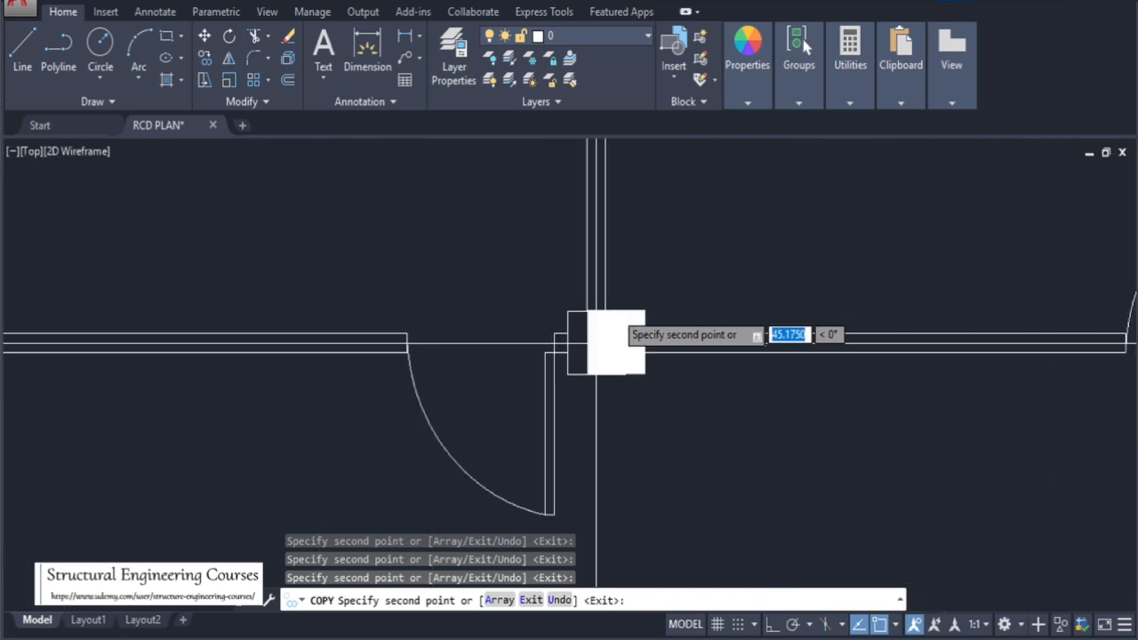
{"action": "scroll", "coordinate": [453, 311], "scroll_direction": "down", "scroll_amount": 5}
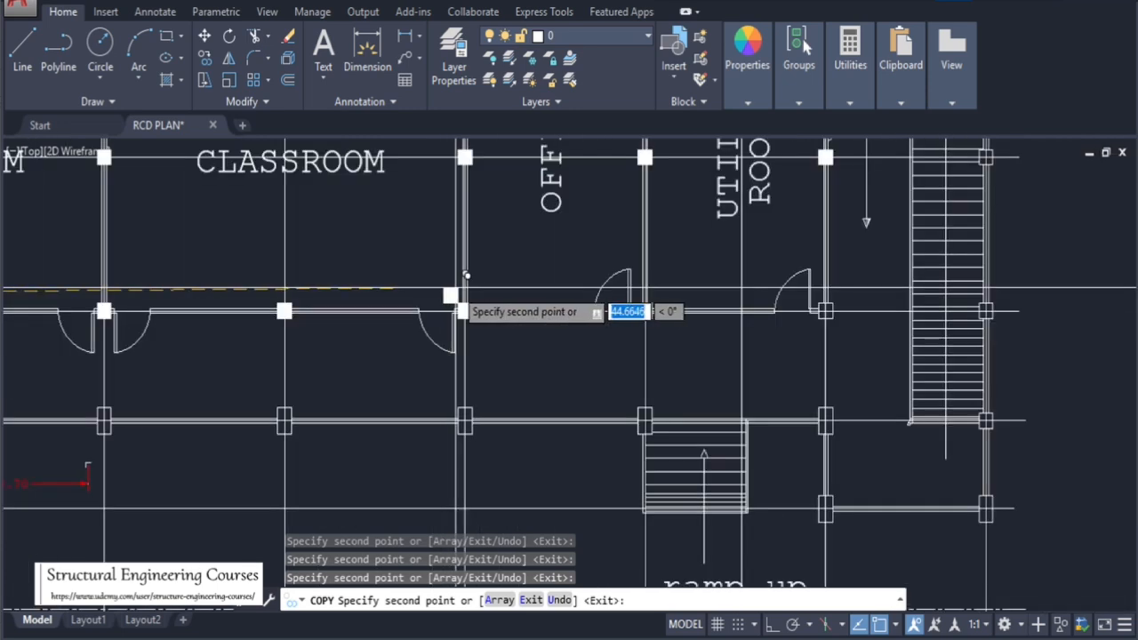
{"action": "scroll", "coordinate": [637, 303], "scroll_direction": "up", "scroll_amount": 5}
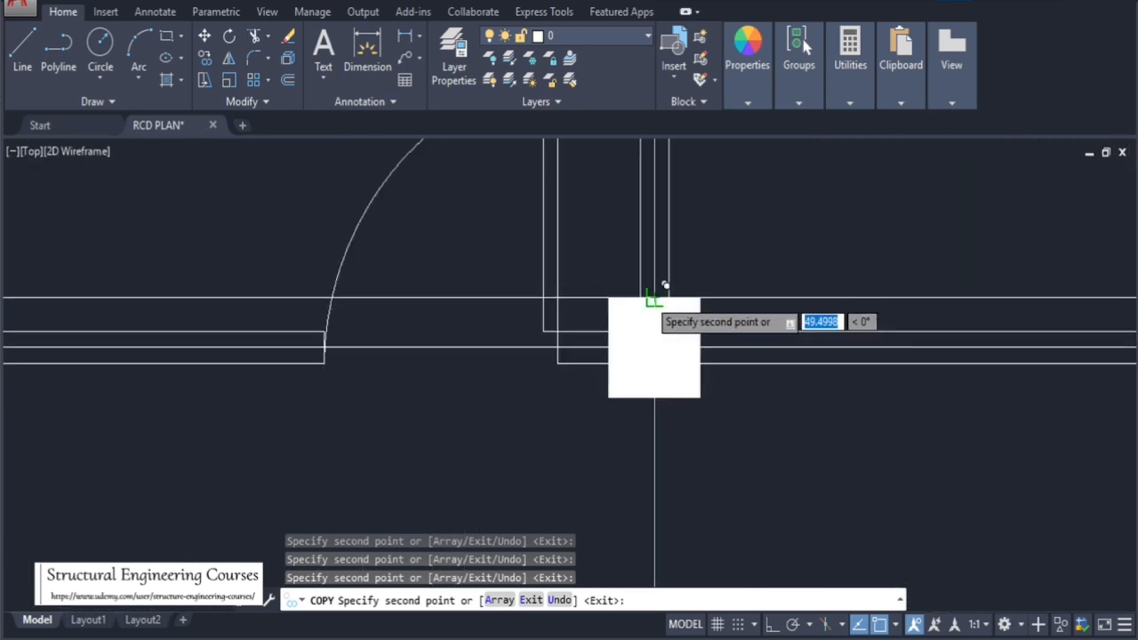
{"action": "scroll", "coordinate": [732, 336], "scroll_direction": "down", "scroll_amount": 5}
{"action": "scroll", "coordinate": [754, 307], "scroll_direction": "up", "scroll_amount": 5}
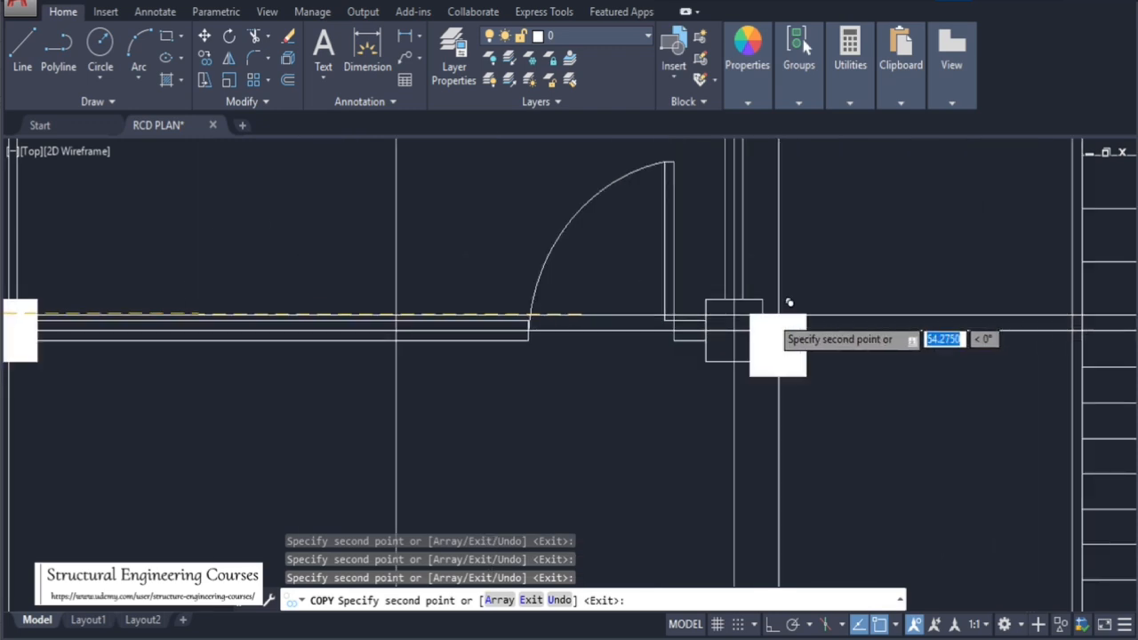
{"action": "scroll", "coordinate": [604, 322], "scroll_direction": "down", "scroll_amount": 5}
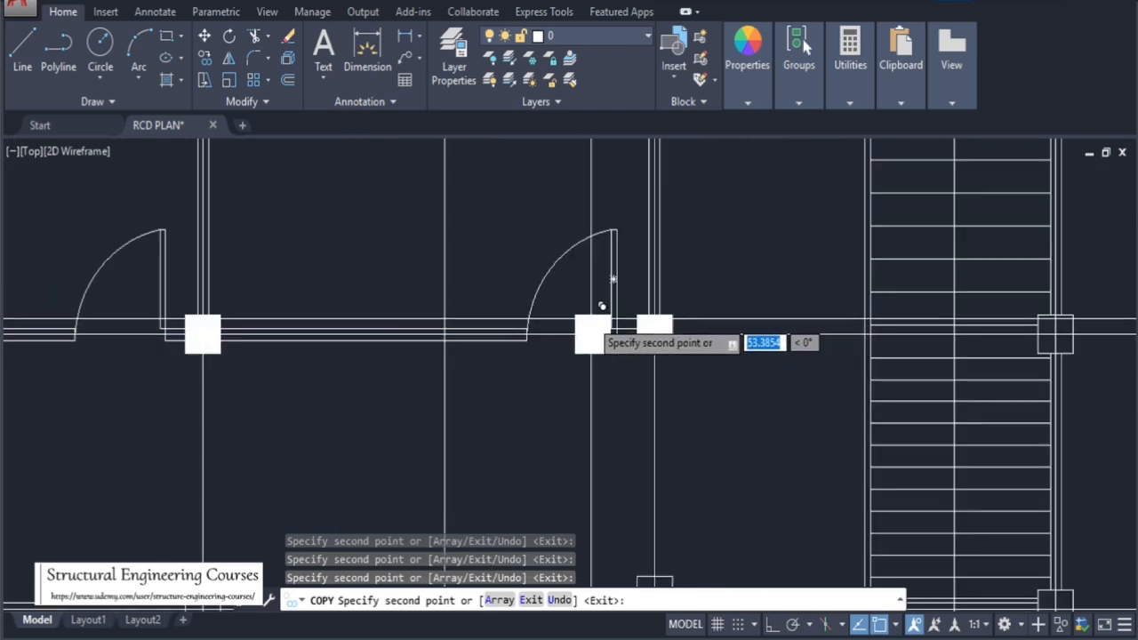
{"action": "scroll", "coordinate": [776, 336], "scroll_direction": "up", "scroll_amount": 5}
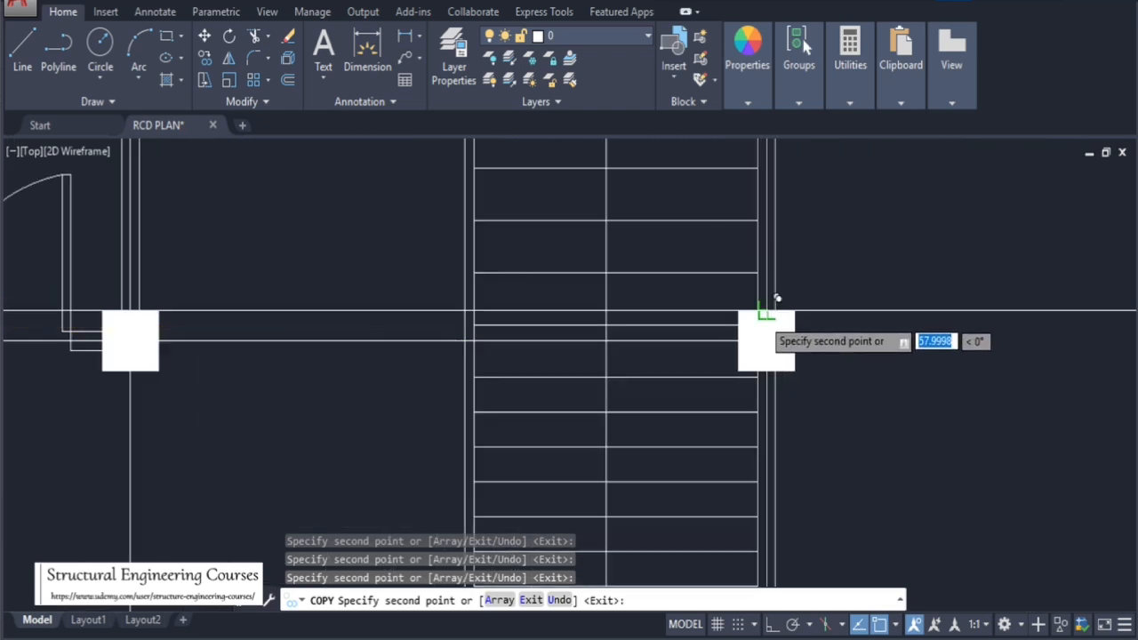
{"action": "scroll", "coordinate": [834, 327], "scroll_direction": "down", "scroll_amount": 6}
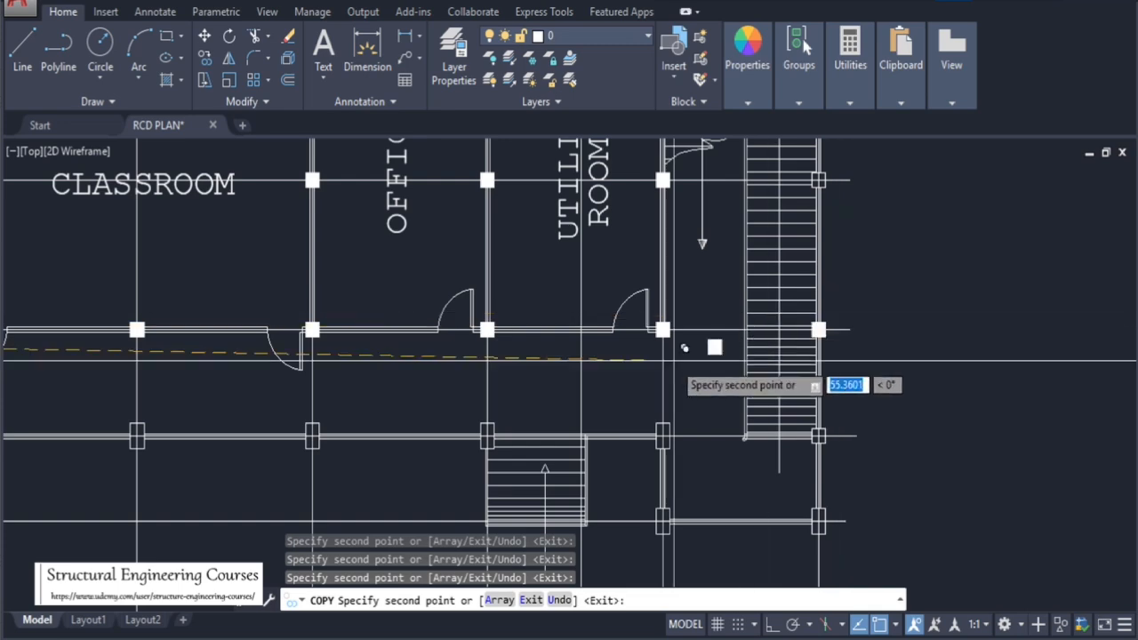
{"action": "scroll", "coordinate": [668, 359], "scroll_direction": "down", "scroll_amount": 6}
{"action": "key", "text": "Escape"}
{"action": "key", "text": "Escape"}
{"action": "key", "text": "Escape"}
Inspect the filled columns along grid lines D and E across the first floor plan
{"action": "scroll", "coordinate": [383, 373], "scroll_direction": "up", "scroll_amount": 2}
{"action": "scroll", "coordinate": [382, 374], "scroll_direction": "up", "scroll_amount": 2}
{"action": "scroll", "coordinate": [365, 351], "scroll_direction": "down", "scroll_amount": 4}
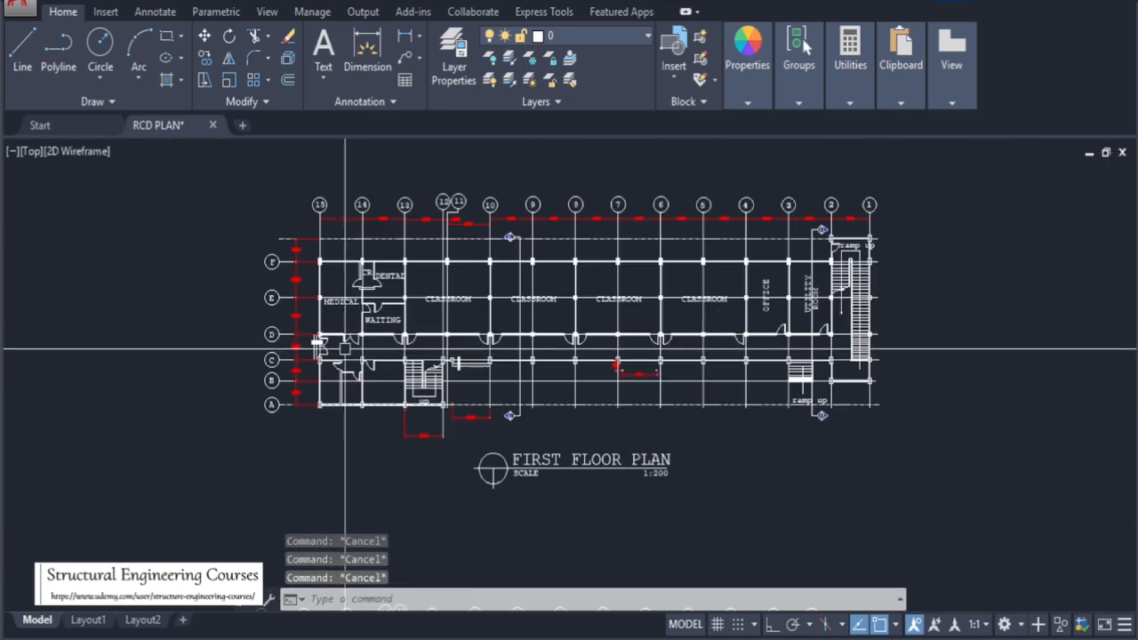
{"action": "scroll", "coordinate": [303, 331], "scroll_direction": "up", "scroll_amount": 4}
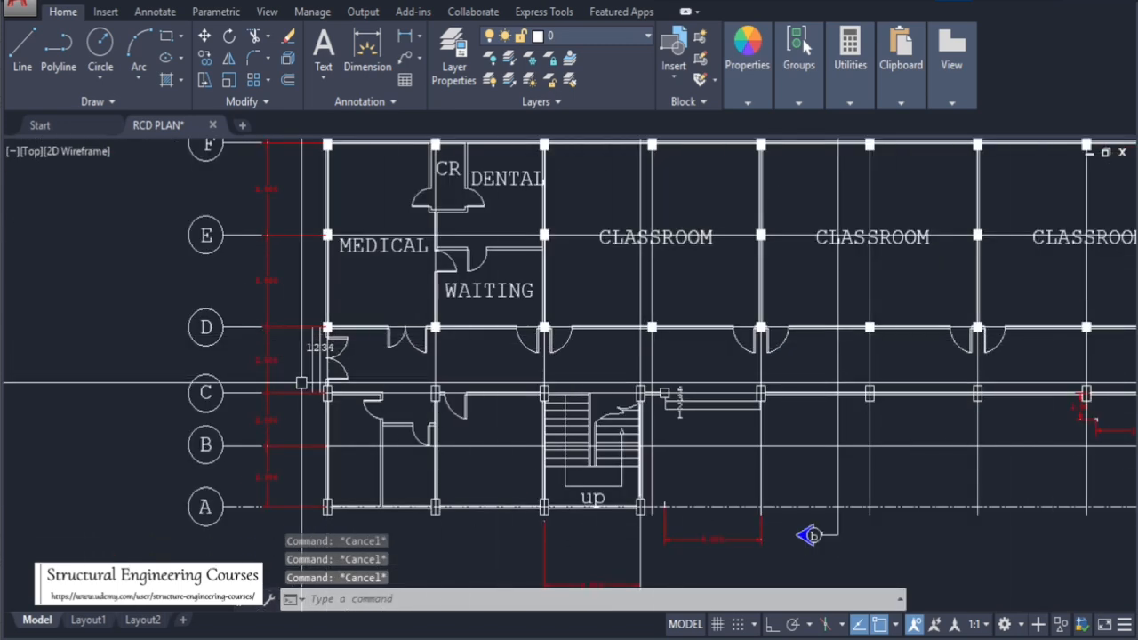
{"action": "scroll", "coordinate": [325, 384], "scroll_direction": "up", "scroll_amount": 2}
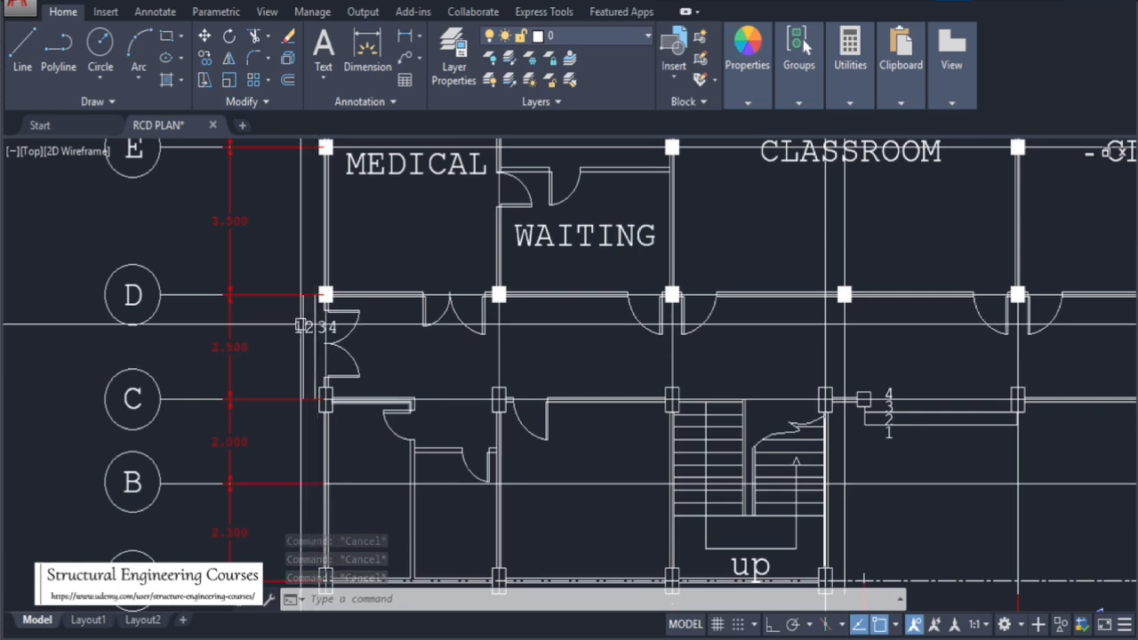
{"action": "scroll", "coordinate": [862, 578], "scroll_direction": "down", "scroll_amount": 4}
{"action": "scroll", "coordinate": [745, 488], "scroll_direction": "up", "scroll_amount": 3}
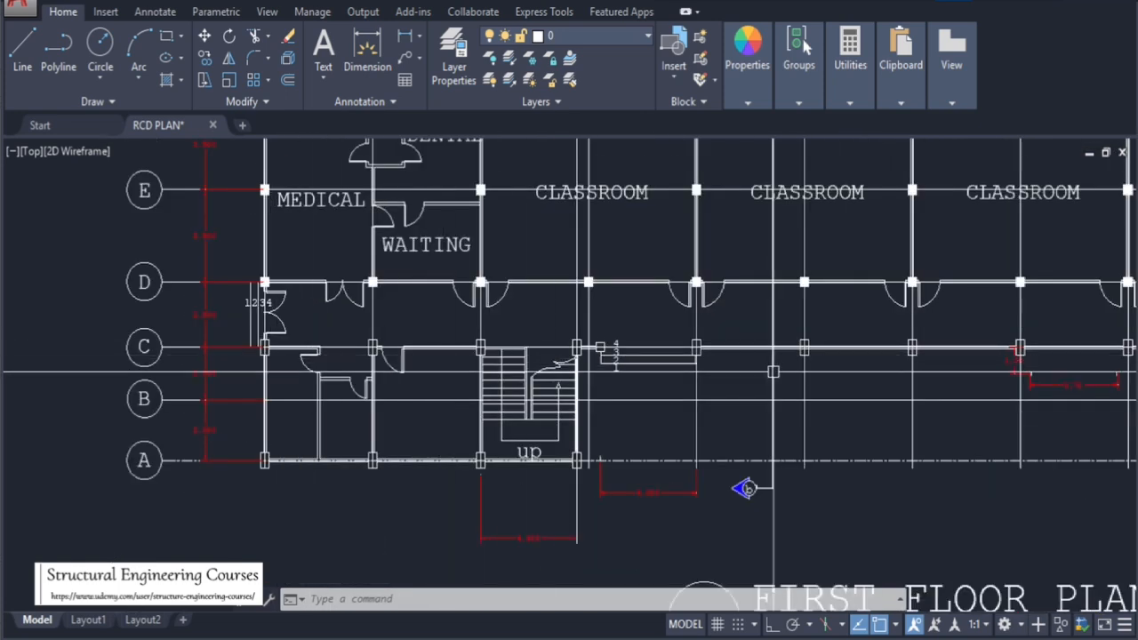
{"action": "key", "text": "Escape"}
{"action": "key", "text": "Escape"}
{"action": "key", "text": "Escape"}
{"action": "scroll", "coordinate": [587, 356], "scroll_direction": "down", "scroll_amount": 3}
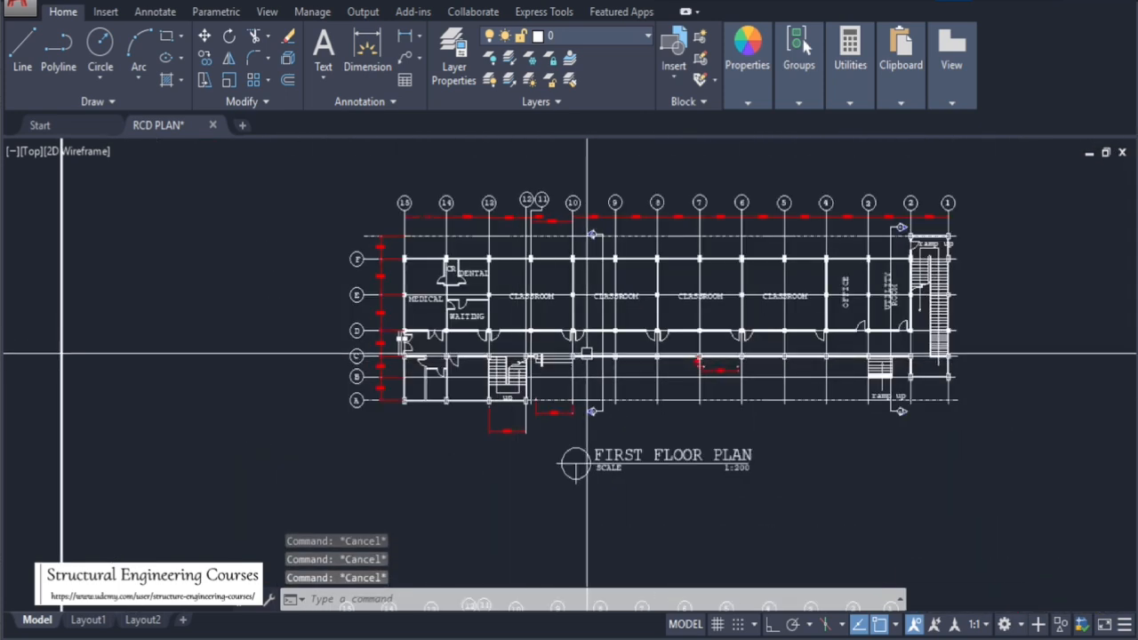
{"action": "scroll", "coordinate": [603, 361], "scroll_direction": "up", "scroll_amount": 4}
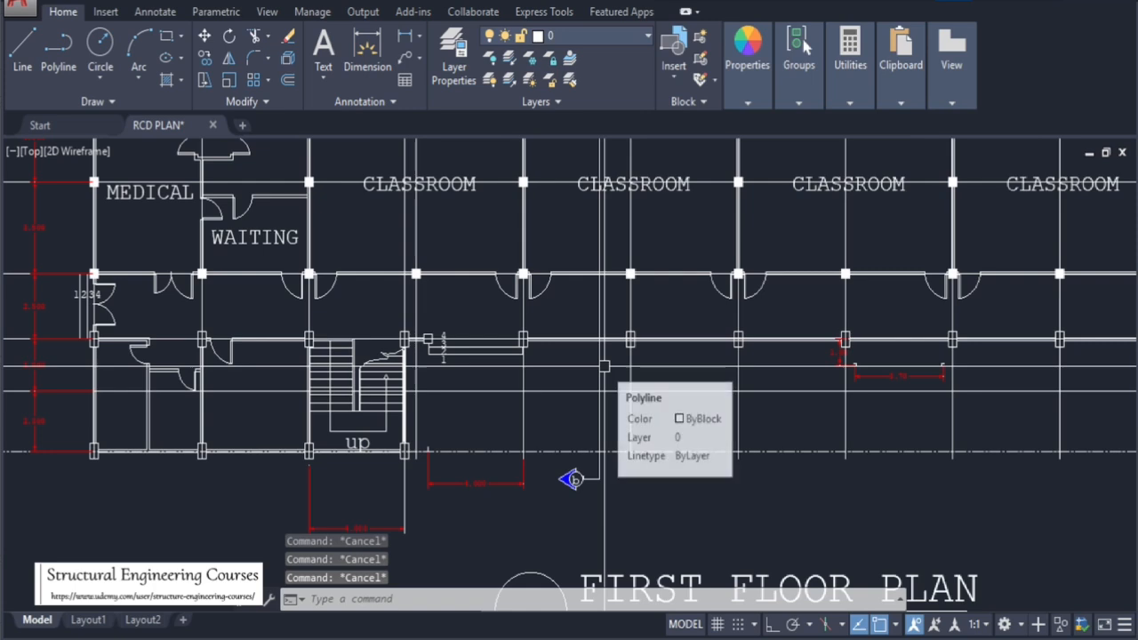
{"action": "scroll", "coordinate": [605, 367], "scroll_direction": "down", "scroll_amount": 3}
{"action": "scroll", "coordinate": [604, 310], "scroll_direction": "up", "scroll_amount": 3}
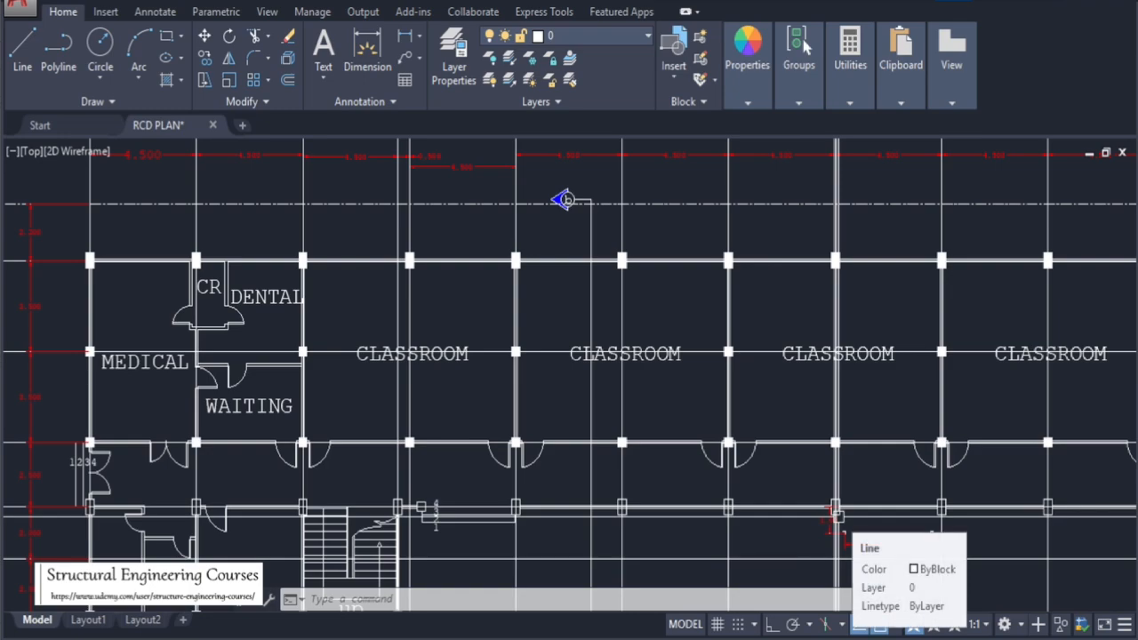
Zoom out to look over the other drawing sheets and the building perspective image
{"action": "scroll", "coordinate": [605, 242], "scroll_direction": "down", "scroll_amount": 3}
{"action": "scroll", "coordinate": [627, 338], "scroll_direction": "up", "scroll_amount": 4}
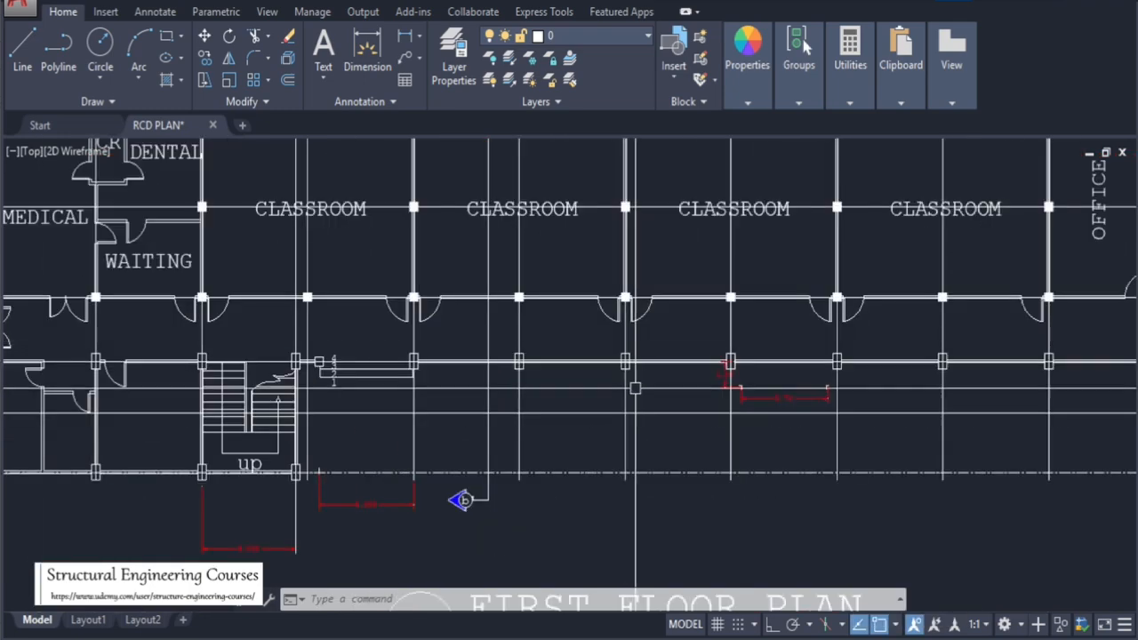
{"action": "scroll", "coordinate": [898, 384], "scroll_direction": "down", "scroll_amount": 10}
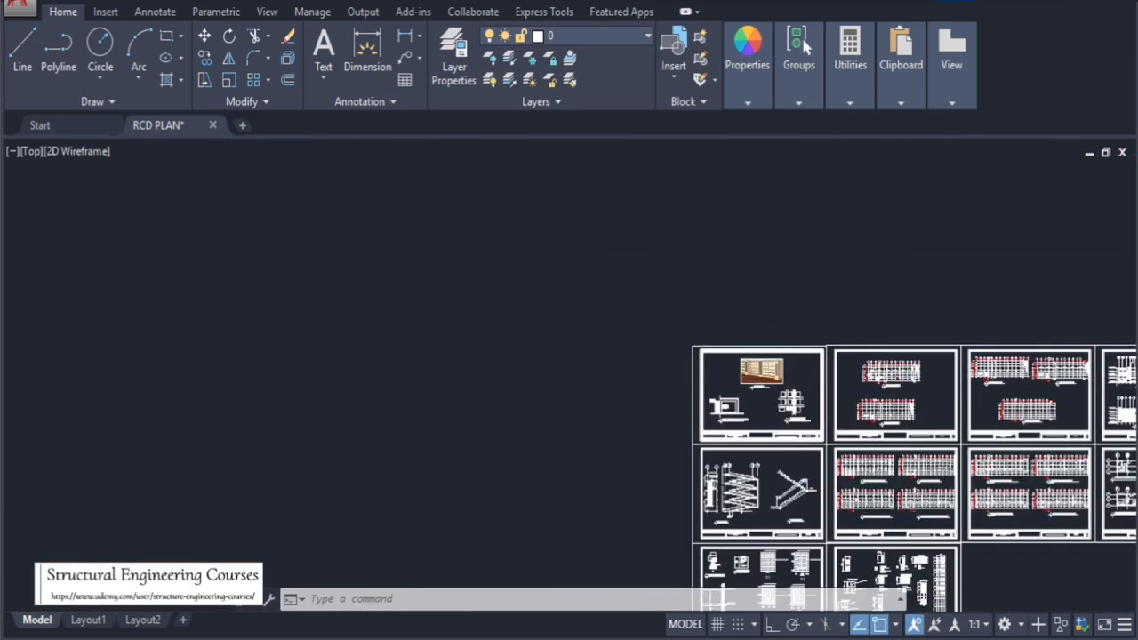
{"action": "scroll", "coordinate": [891, 338], "scroll_direction": "up", "scroll_amount": 4}
{"action": "scroll", "coordinate": [890, 338], "scroll_direction": "up", "scroll_amount": 7}
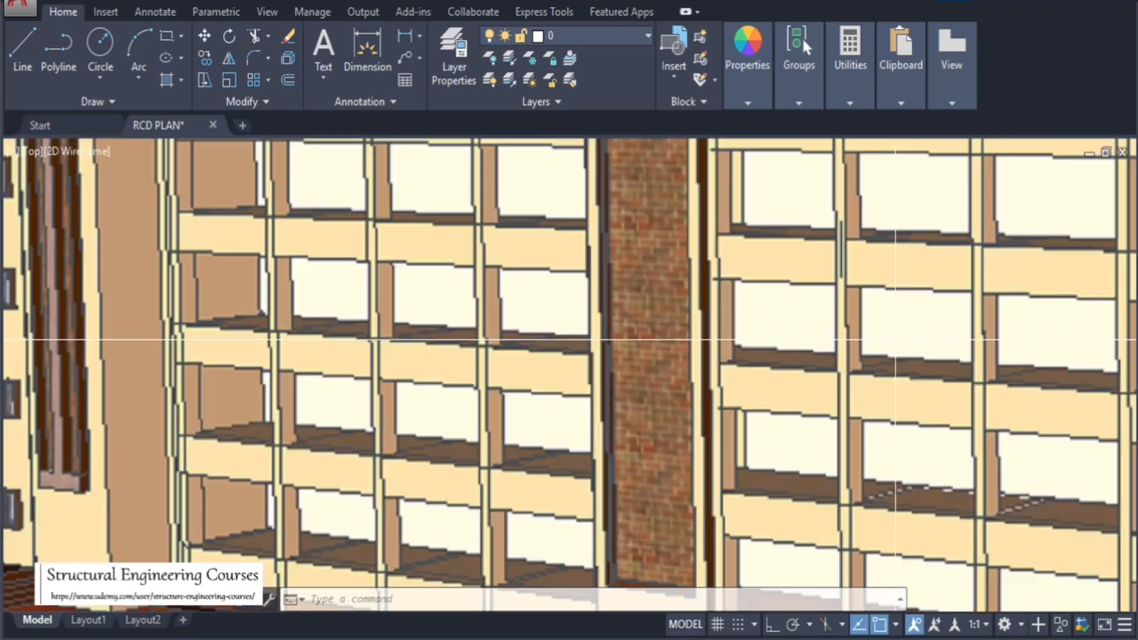
{"action": "scroll", "coordinate": [427, 320], "scroll_direction": "down", "scroll_amount": 2}
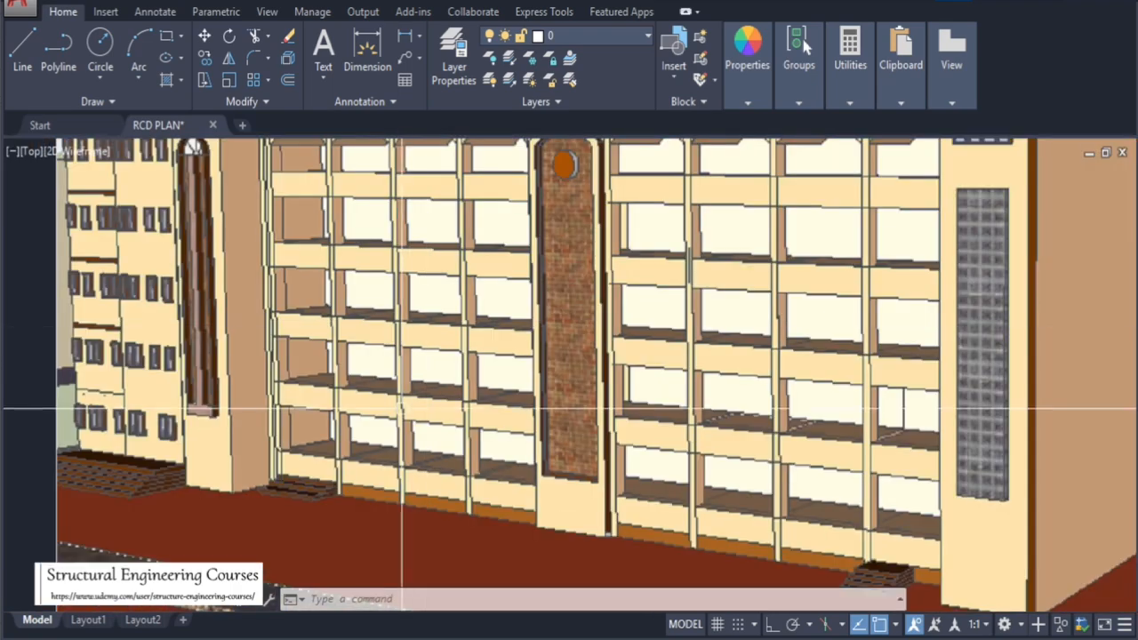
{"action": "scroll", "coordinate": [381, 337], "scroll_direction": "down", "scroll_amount": 6}
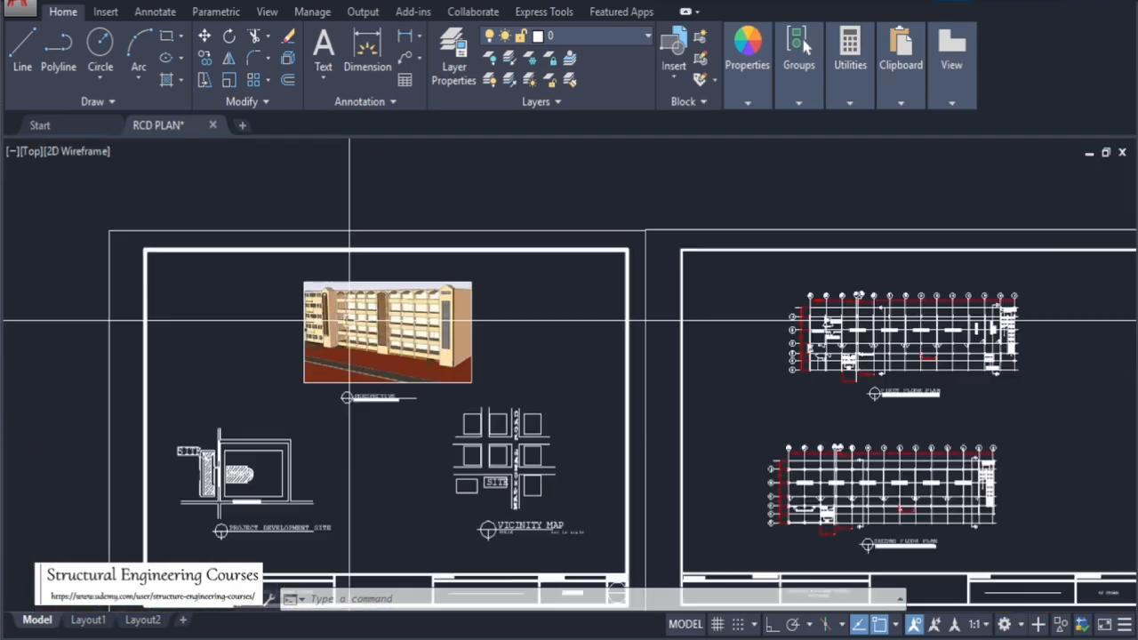
{"action": "scroll", "coordinate": [591, 347], "scroll_direction": "up", "scroll_amount": 6}
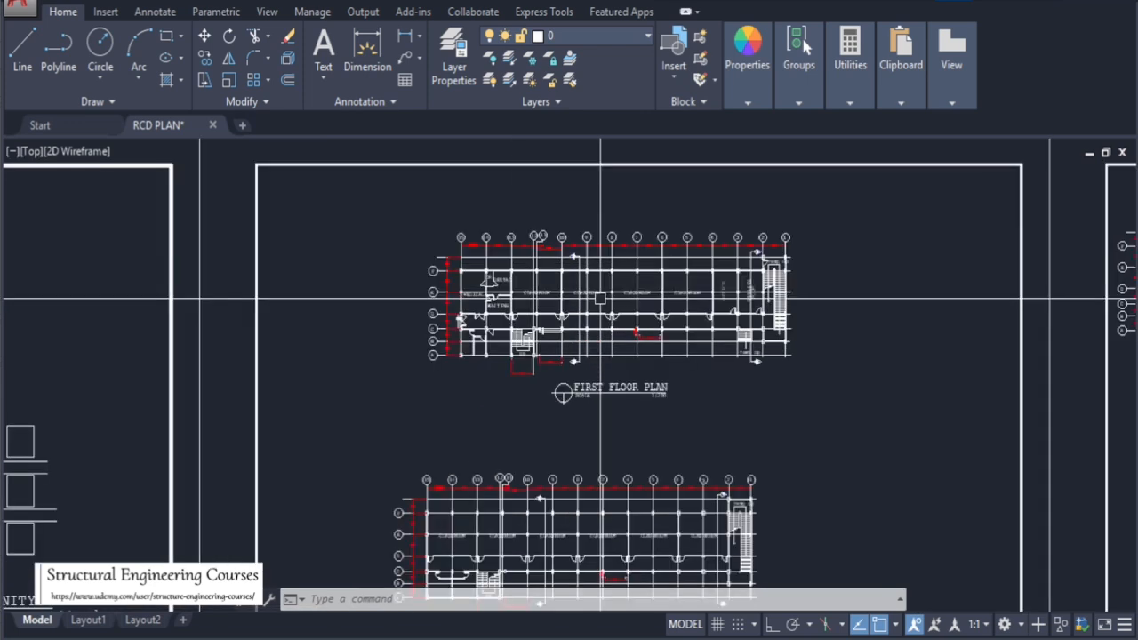
Fill the first column on grid line C with a solid hatch
{"action": "scroll", "coordinate": [534, 306], "scroll_direction": "up", "scroll_amount": 4}
{"action": "scroll", "coordinate": [402, 347], "scroll_direction": "up", "scroll_amount": 7}
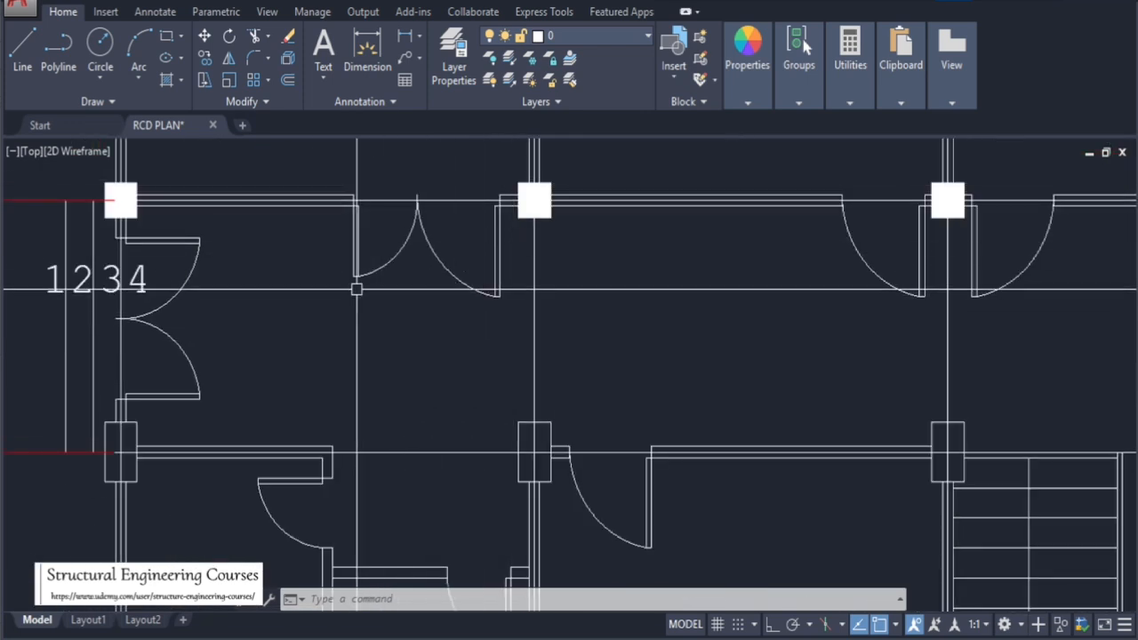
{"action": "scroll", "coordinate": [356, 287], "scroll_direction": "down", "scroll_amount": 7}
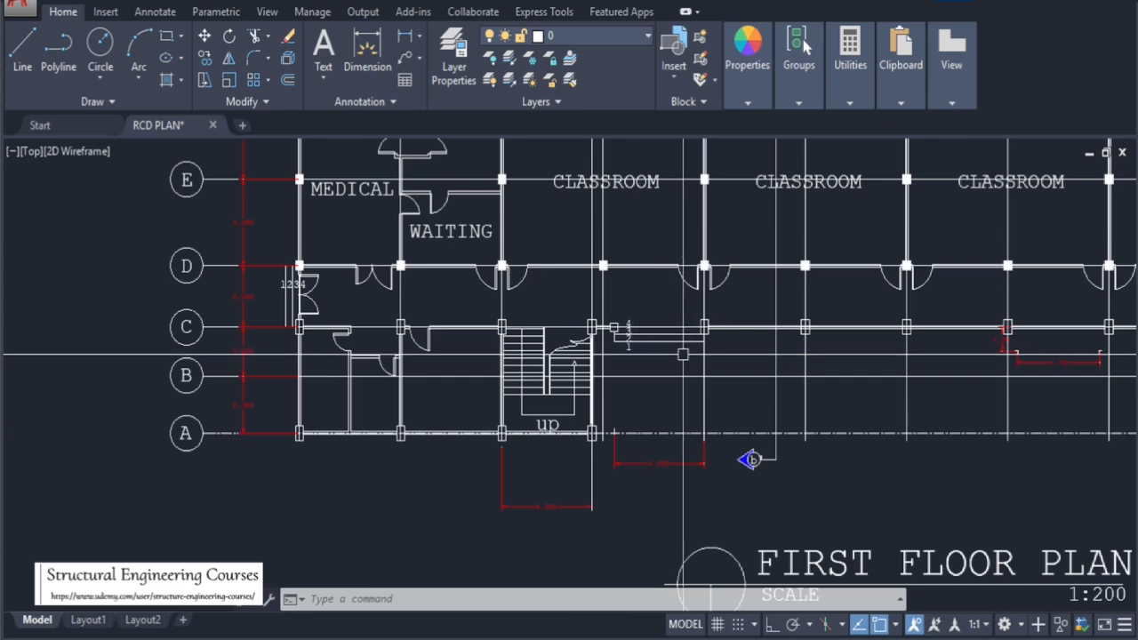
{"action": "scroll", "coordinate": [289, 273], "scroll_direction": "up", "scroll_amount": 6}
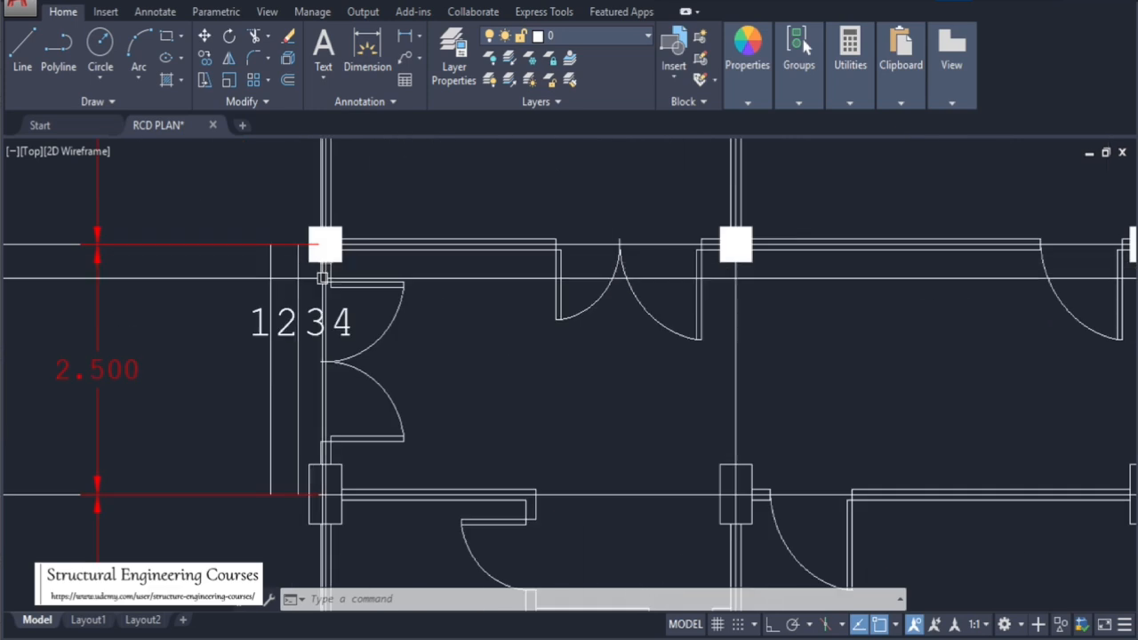
{"action": "scroll", "coordinate": [323, 483], "scroll_direction": "up", "scroll_amount": 2}
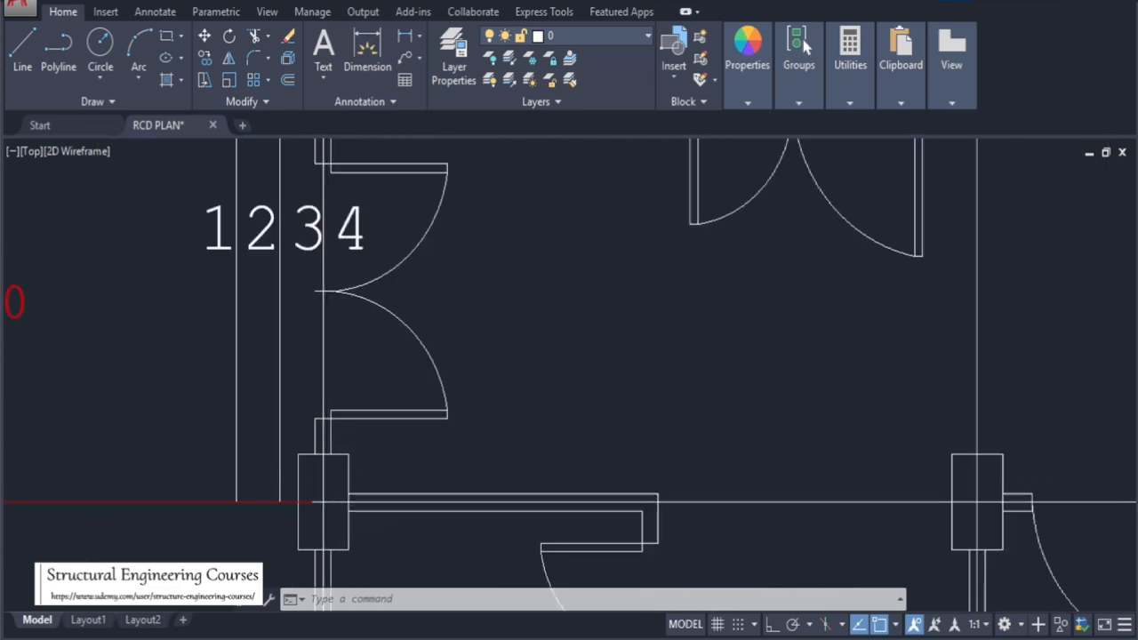
{"action": "type", "text": "h"}
{"action": "key", "text": "Return"}
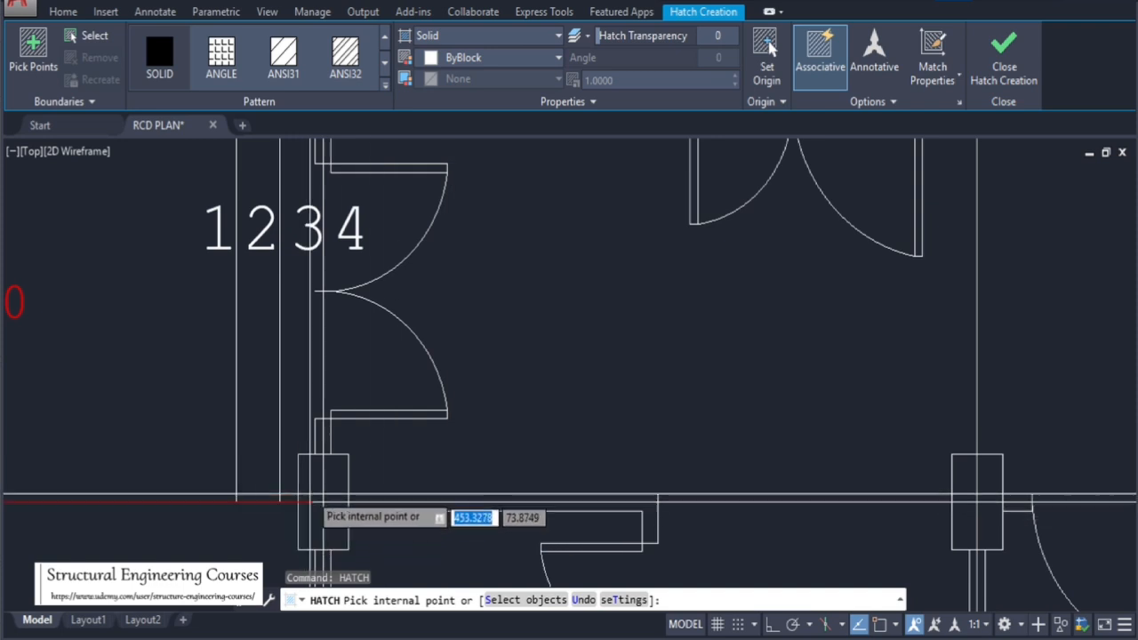
{"action": "left_click", "coordinate": [320, 511]}
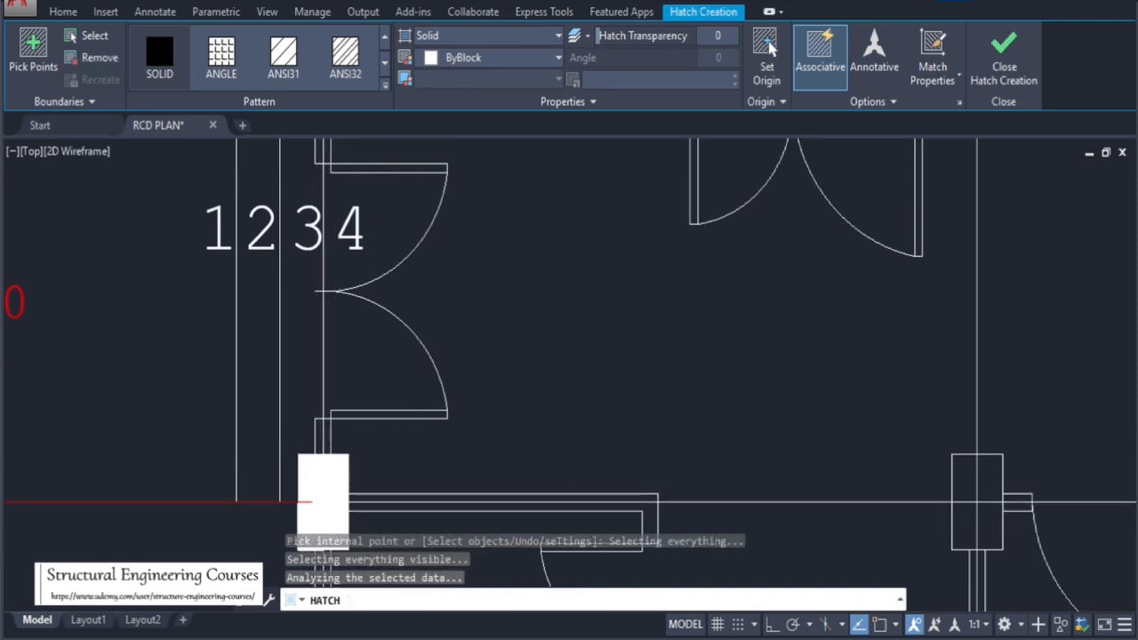
{"action": "key", "text": "Return"}
Select the newly filled column and copy it onto the next column along grid line C
{"action": "scroll", "coordinate": [290, 233], "scroll_direction": "down", "scroll_amount": 2}
{"action": "scroll", "coordinate": [297, 383], "scroll_direction": "up", "scroll_amount": 4}
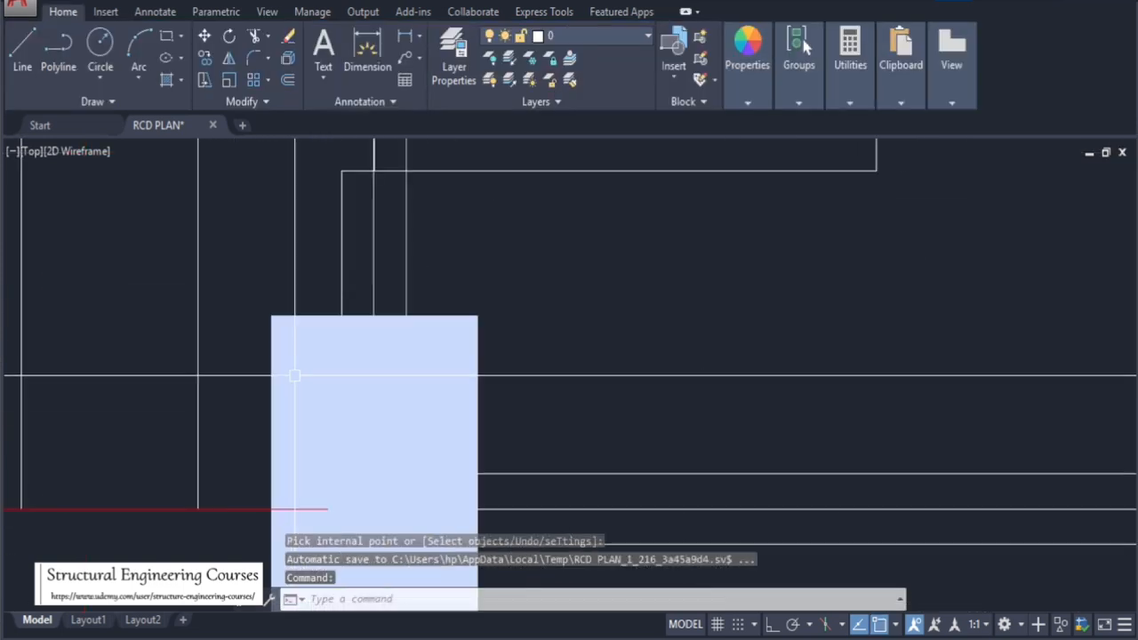
{"action": "key", "text": "Escape"}
{"action": "left_click", "coordinate": [249, 279]}
{"action": "scroll", "coordinate": [368, 316], "scroll_direction": "down", "scroll_amount": 2}
{"action": "left_click", "coordinate": [444, 491]}
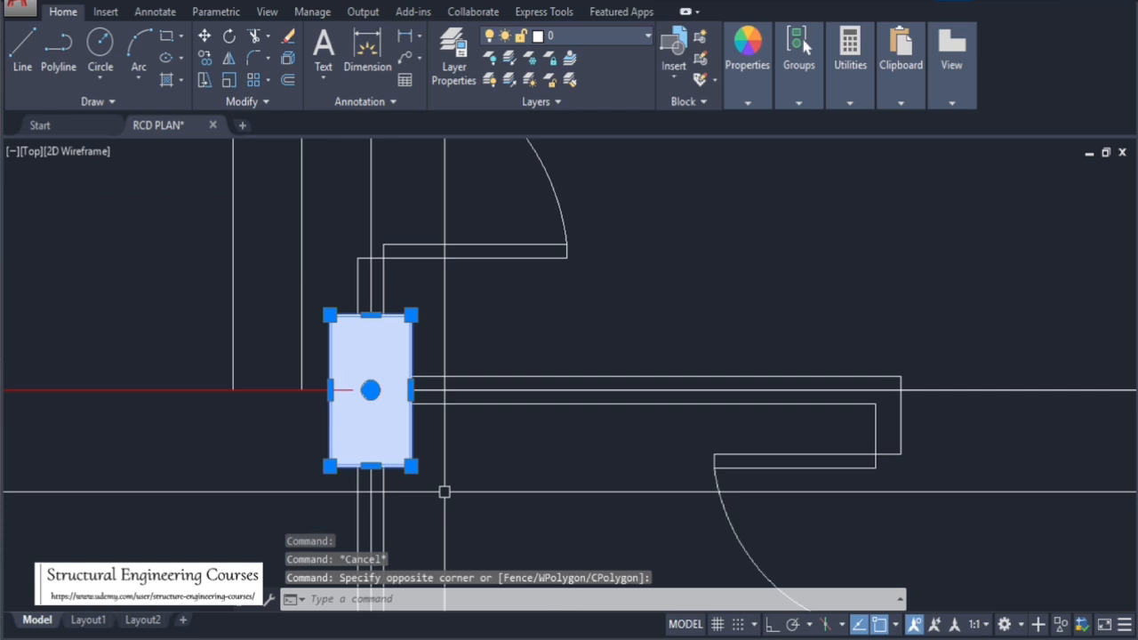
{"action": "key", "text": "Return"}
{"action": "left_click", "coordinate": [370, 314]}
{"action": "scroll", "coordinate": [371, 338], "scroll_direction": "down", "scroll_amount": 4}
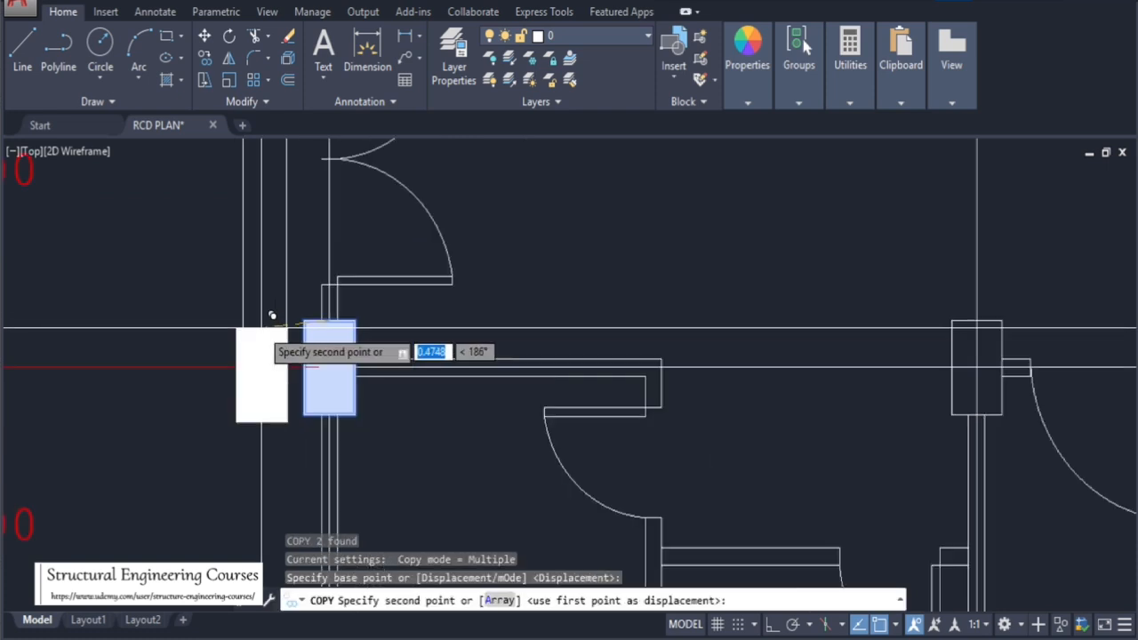
{"action": "scroll", "coordinate": [443, 355], "scroll_direction": "up", "scroll_amount": 4}
{"action": "left_click", "coordinate": [426, 320]}
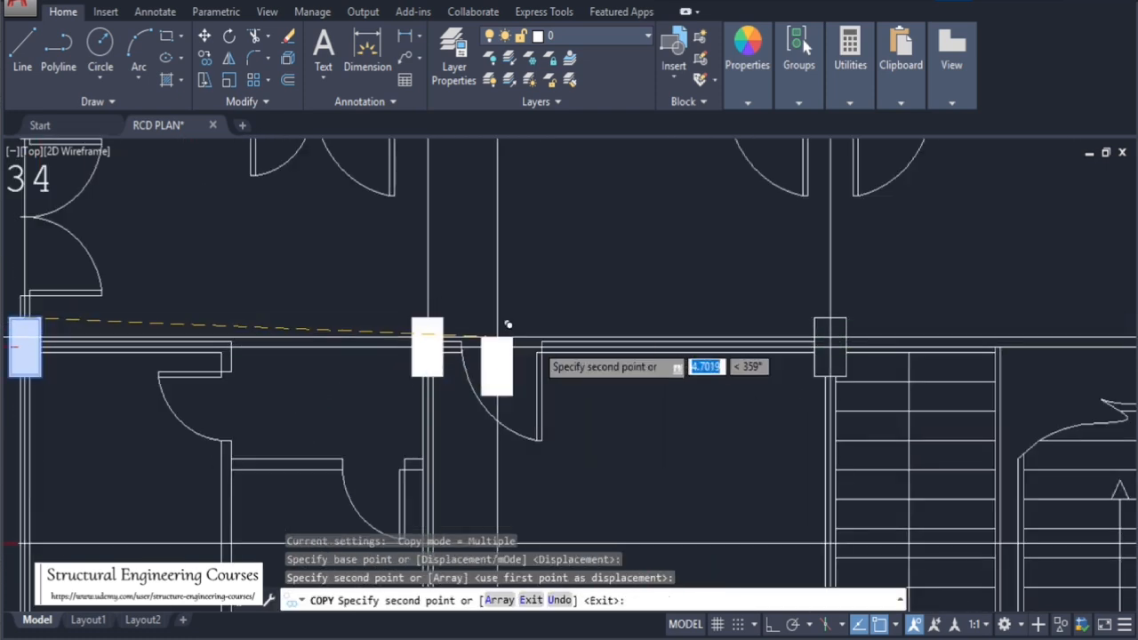
Place copies of the filled column on each remaining column along grid line C, then end the copy
{"action": "scroll", "coordinate": [155, 333], "scroll_direction": "down", "scroll_amount": 2}
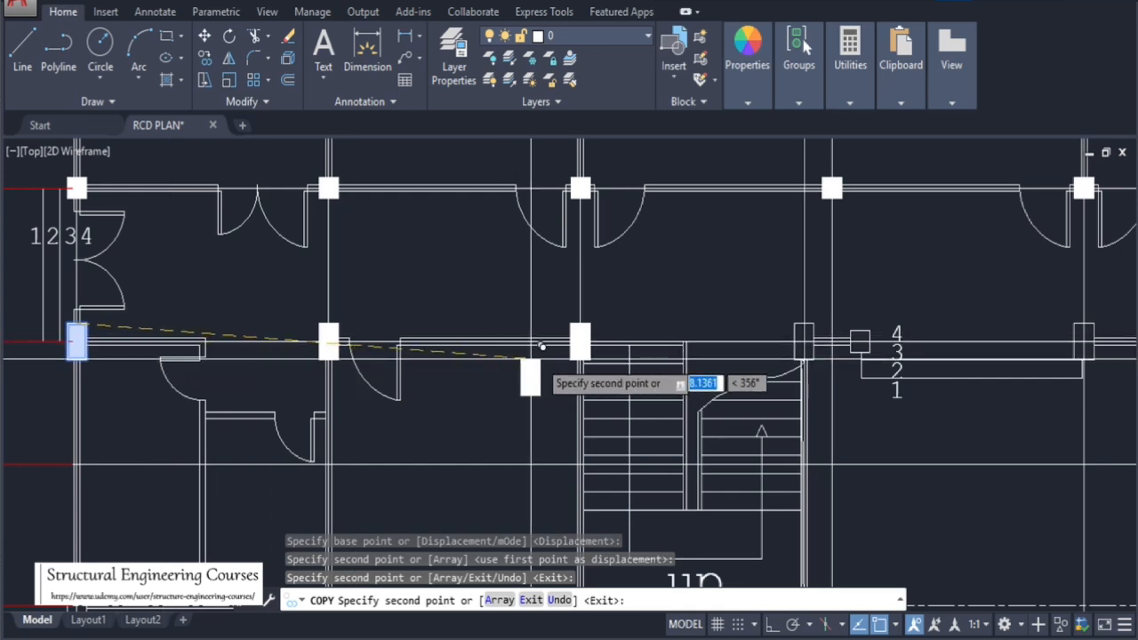
{"action": "scroll", "coordinate": [804, 342], "scroll_direction": "up", "scroll_amount": 4}
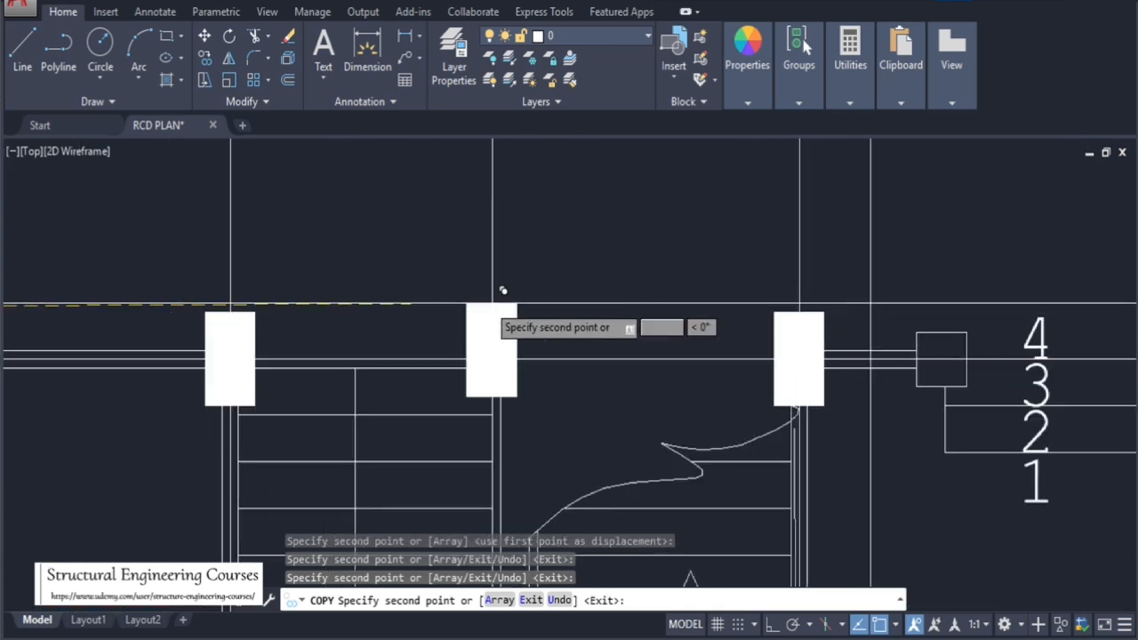
{"action": "scroll", "coordinate": [407, 312], "scroll_direction": "down", "scroll_amount": 3}
{"action": "scroll", "coordinate": [808, 362], "scroll_direction": "up", "scroll_amount": 4}
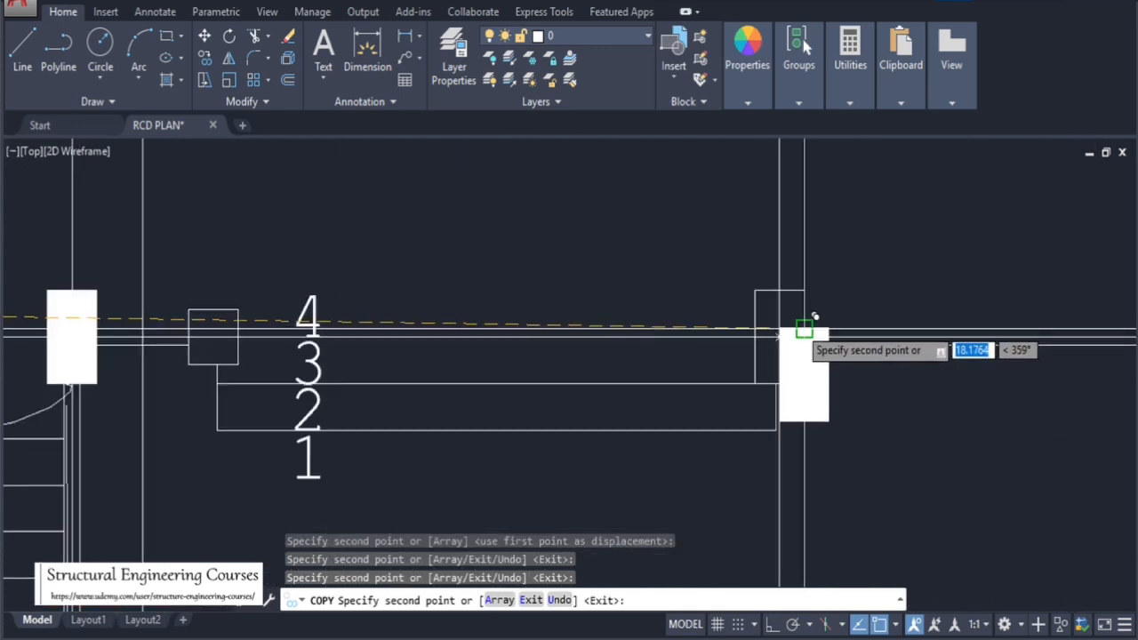
{"action": "scroll", "coordinate": [356, 263], "scroll_direction": "down", "scroll_amount": 4}
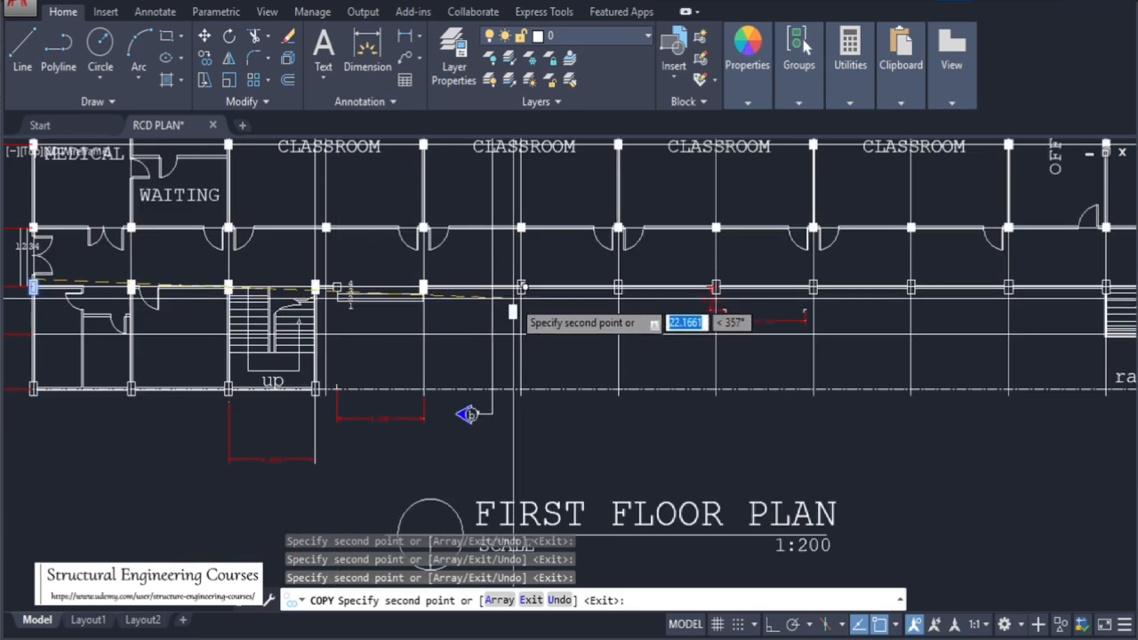
{"action": "scroll", "coordinate": [524, 286], "scroll_direction": "up", "scroll_amount": 4}
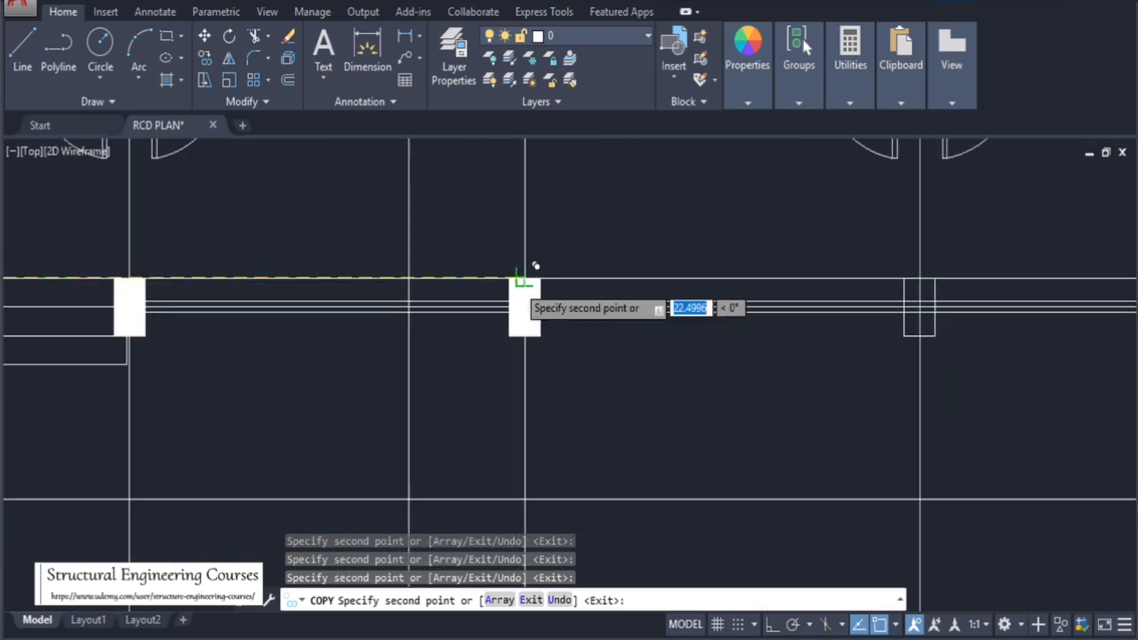
{"action": "scroll", "coordinate": [938, 278], "scroll_direction": "up", "scroll_amount": 2}
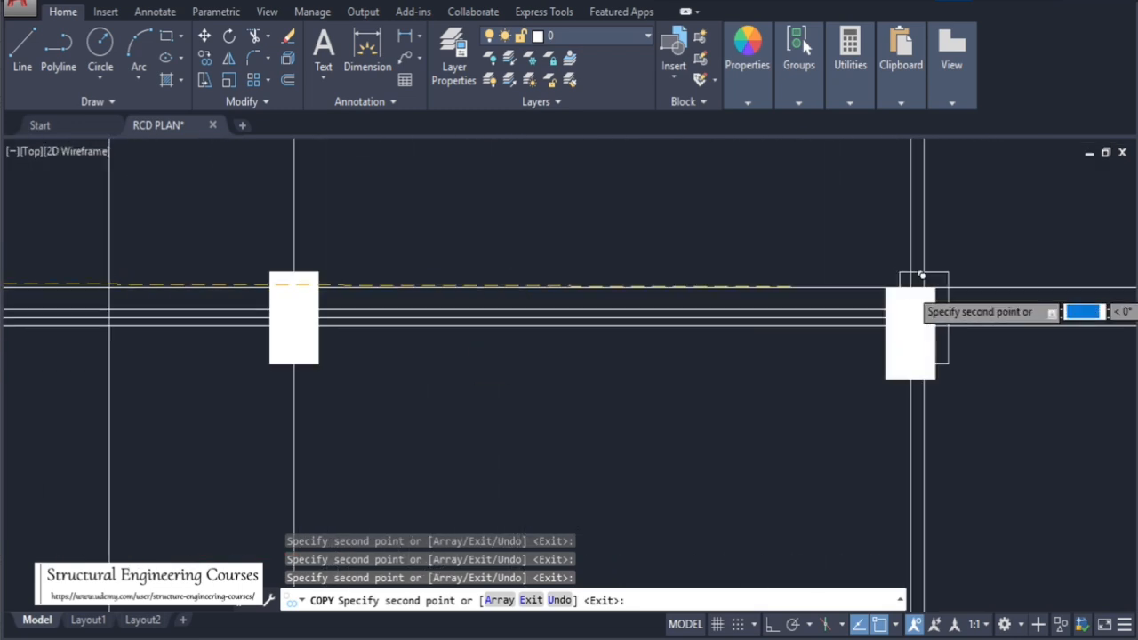
{"action": "scroll", "coordinate": [302, 310], "scroll_direction": "down", "scroll_amount": 5}
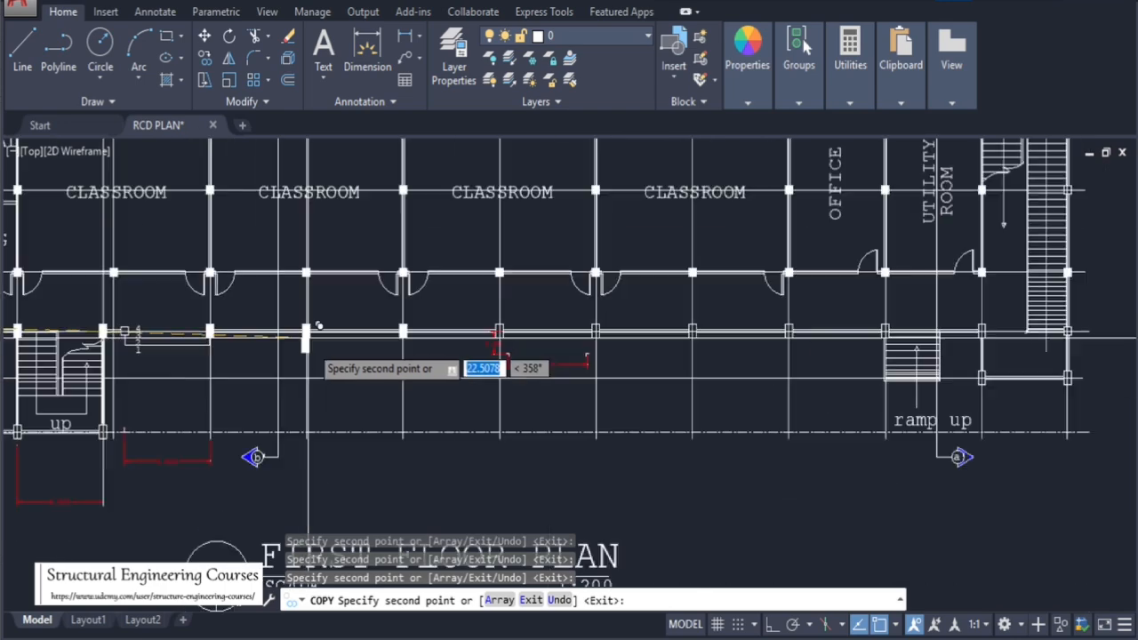
{"action": "scroll", "coordinate": [361, 326], "scroll_direction": "up", "scroll_amount": 3}
{"action": "scroll", "coordinate": [362, 326], "scroll_direction": "up", "scroll_amount": 5}
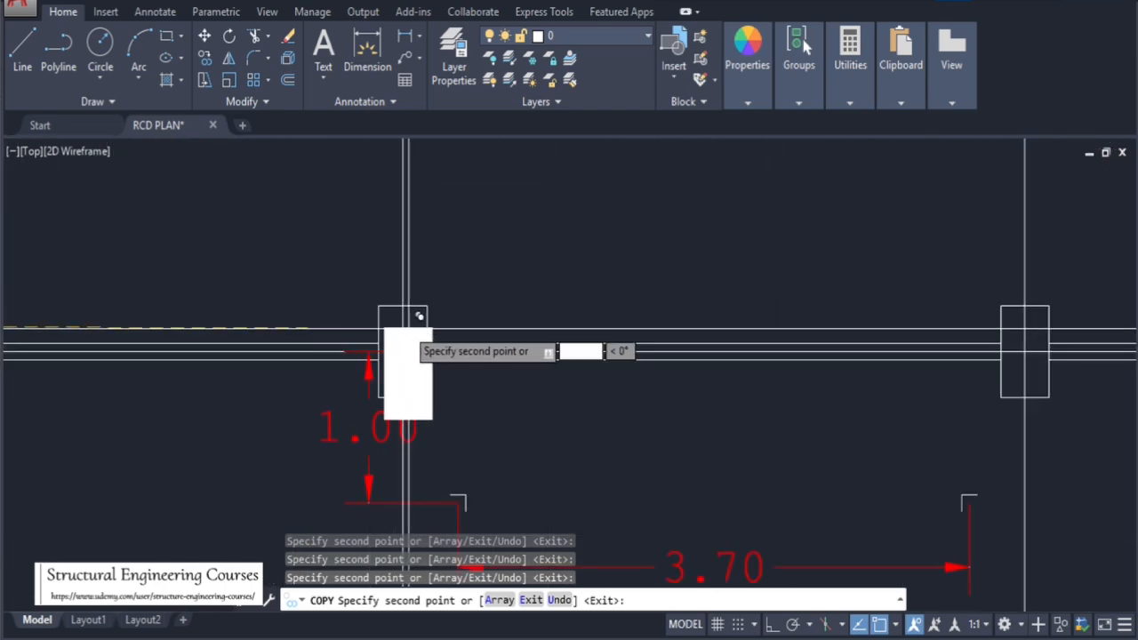
{"action": "scroll", "coordinate": [345, 318], "scroll_direction": "down", "scroll_amount": 3}
{"action": "scroll", "coordinate": [765, 314], "scroll_direction": "up", "scroll_amount": 2}
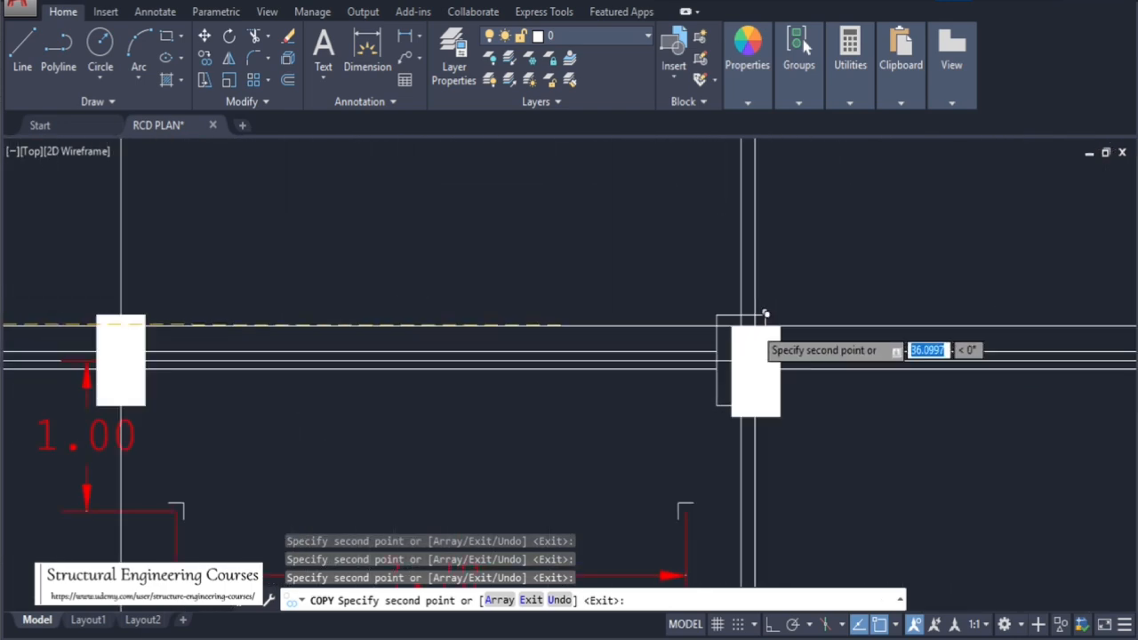
{"action": "scroll", "coordinate": [356, 321], "scroll_direction": "down", "scroll_amount": 5}
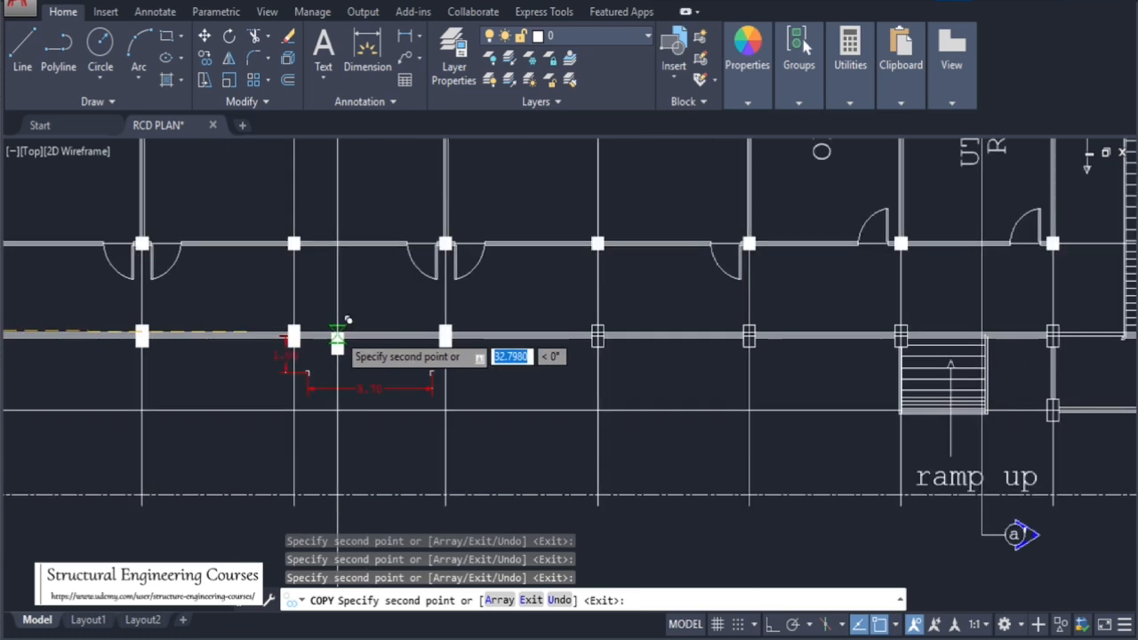
{"action": "scroll", "coordinate": [599, 343], "scroll_direction": "up", "scroll_amount": 5}
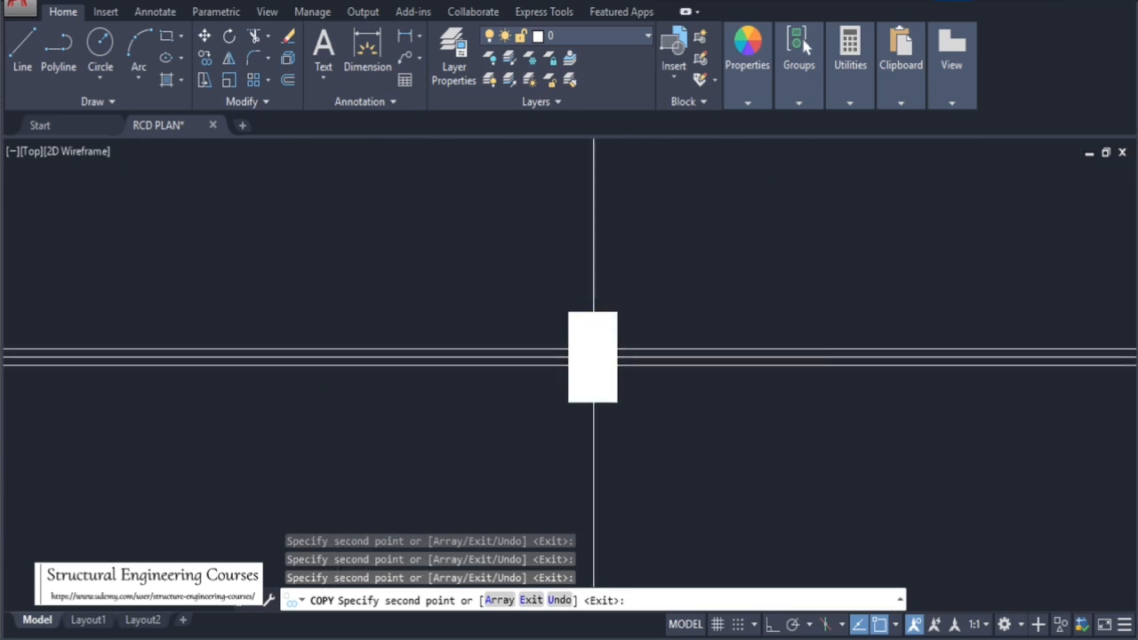
{"action": "scroll", "coordinate": [410, 307], "scroll_direction": "down", "scroll_amount": 2}
{"action": "scroll", "coordinate": [395, 325], "scroll_direction": "down", "scroll_amount": 3}
{"action": "scroll", "coordinate": [570, 325], "scroll_direction": "up", "scroll_amount": 4}
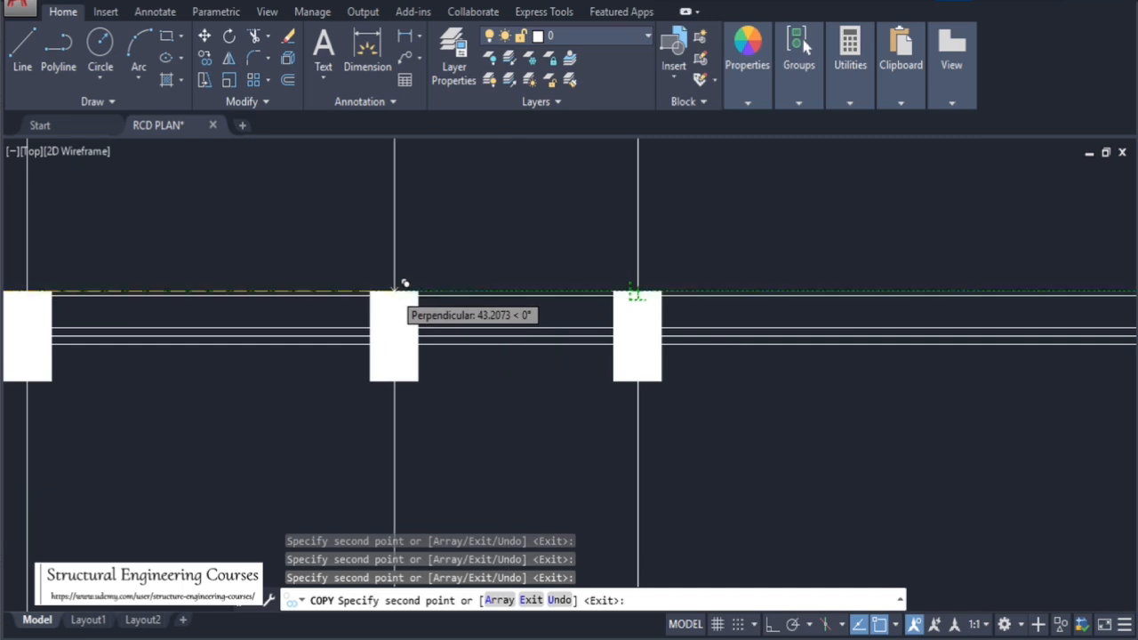
{"action": "scroll", "coordinate": [404, 283], "scroll_direction": "down", "scroll_amount": 5}
{"action": "scroll", "coordinate": [601, 293], "scroll_direction": "up", "scroll_amount": 3}
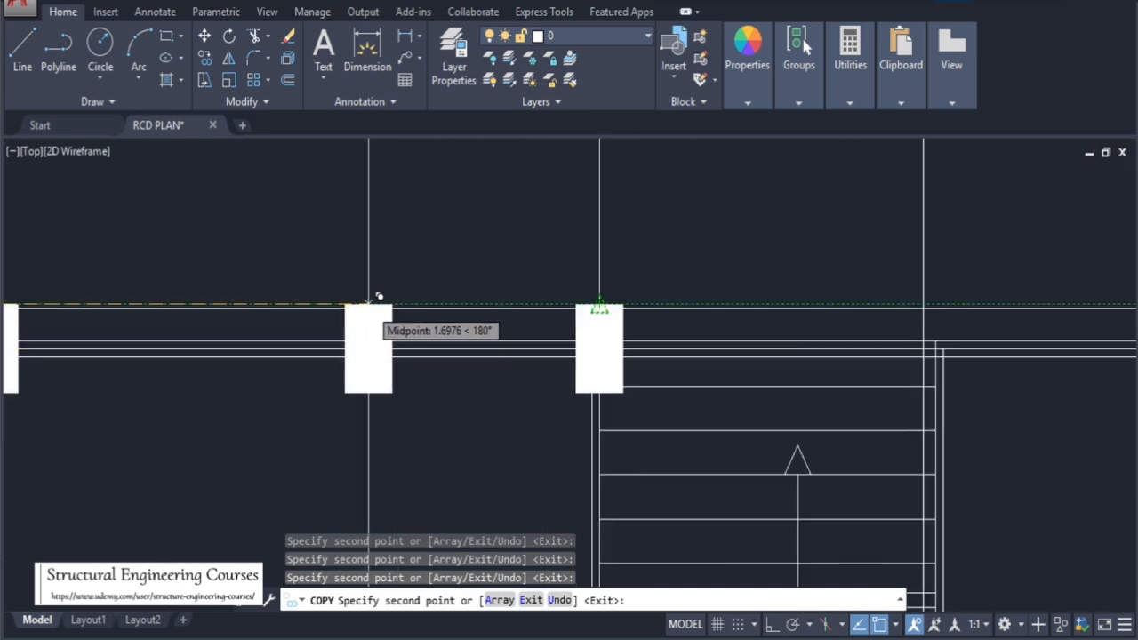
{"action": "scroll", "coordinate": [378, 296], "scroll_direction": "down", "scroll_amount": 4}
{"action": "scroll", "coordinate": [568, 311], "scroll_direction": "up", "scroll_amount": 4}
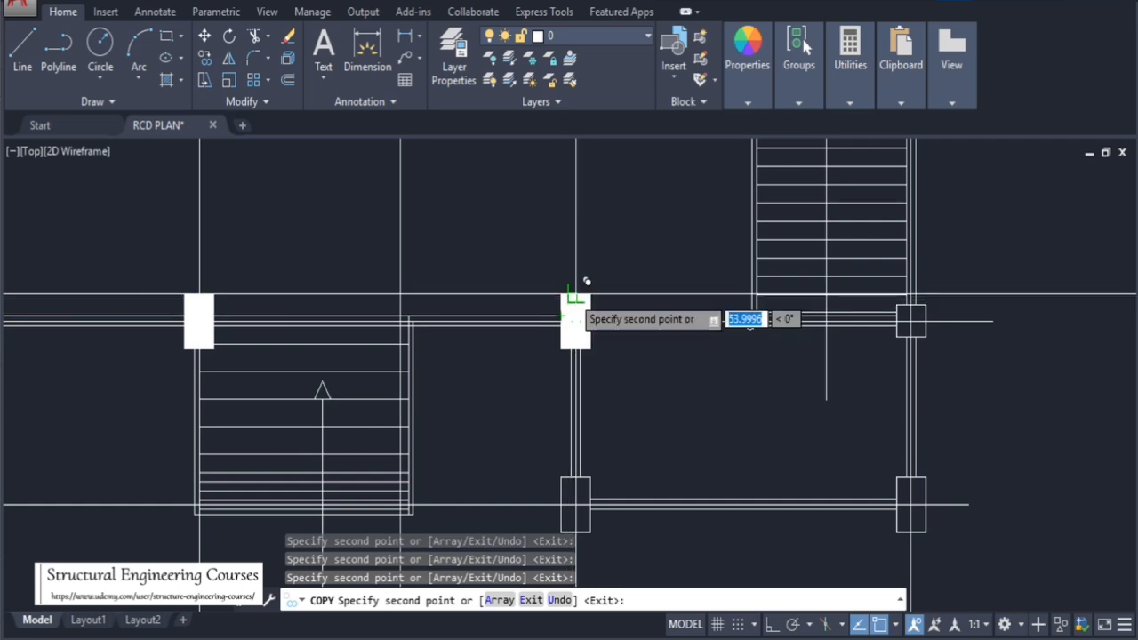
{"action": "scroll", "coordinate": [840, 312], "scroll_direction": "down", "scroll_amount": 4}
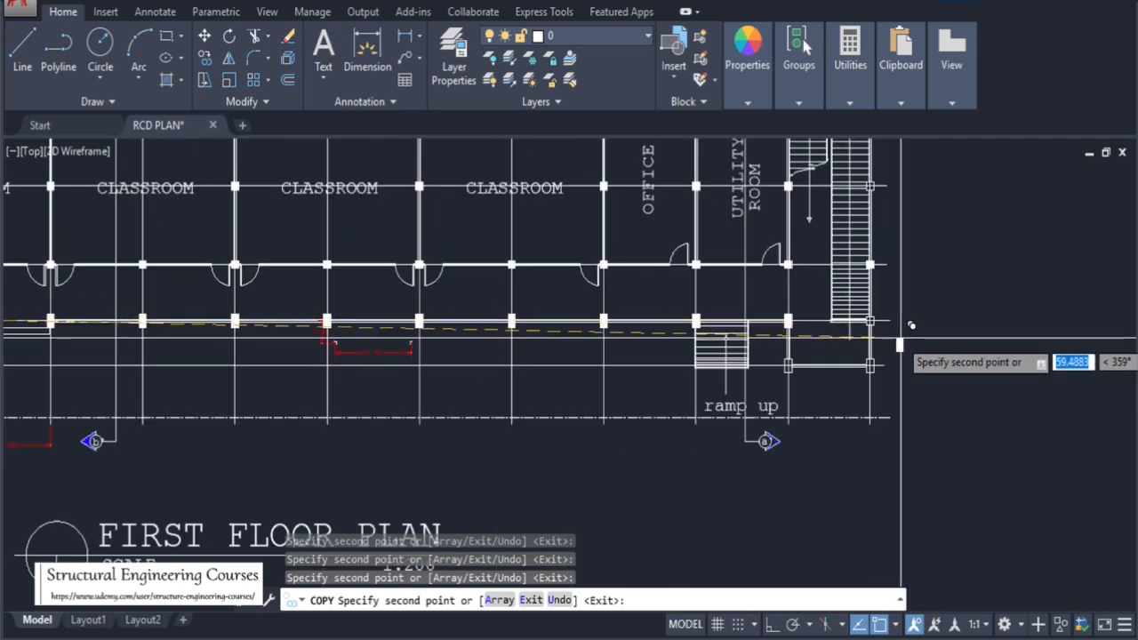
{"action": "scroll", "coordinate": [900, 337], "scroll_direction": "down", "scroll_amount": 4}
{"action": "scroll", "coordinate": [557, 365], "scroll_direction": "up", "scroll_amount": 10}
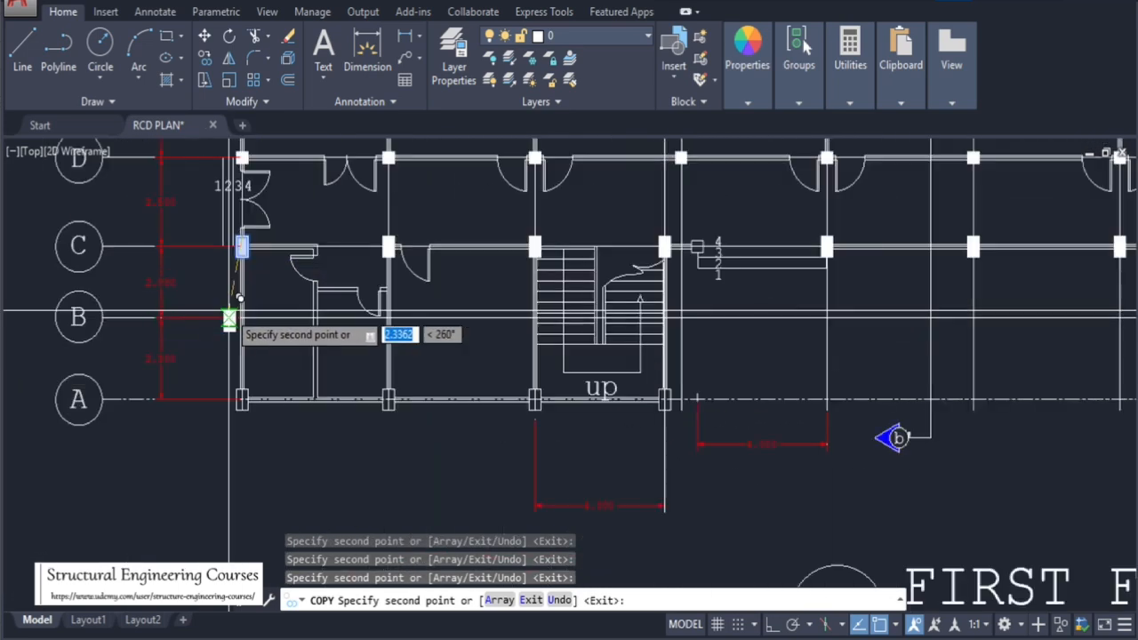
{"action": "key", "text": "Escape"}
{"action": "key", "text": "Escape"}
Inspect the filled columns along grid line C and the columns along grid line A
{"action": "scroll", "coordinate": [371, 248], "scroll_direction": "down", "scroll_amount": 6}
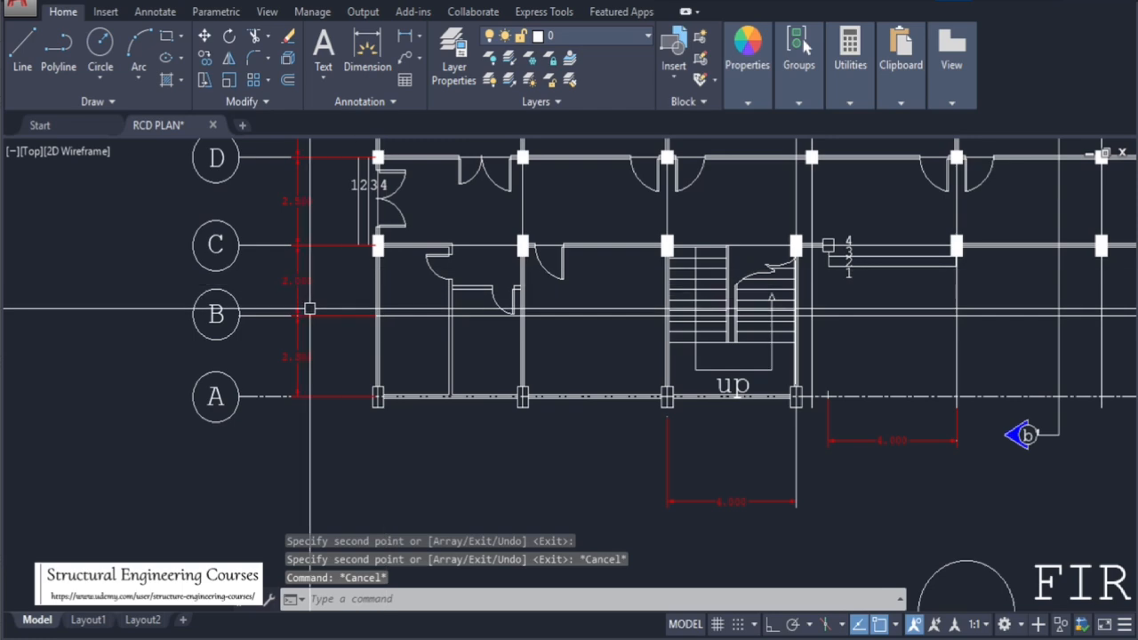
{"action": "scroll", "coordinate": [386, 291], "scroll_direction": "down", "scroll_amount": 4}
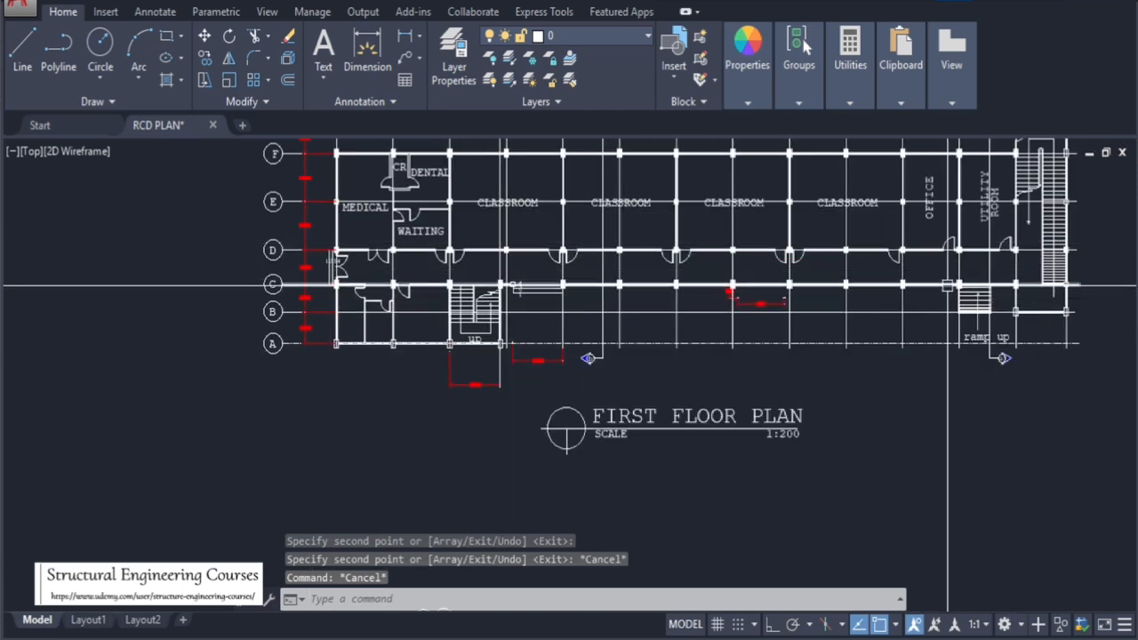
{"action": "scroll", "coordinate": [390, 364], "scroll_direction": "up", "scroll_amount": 6}
{"action": "key", "text": "Escape"}
{"action": "key", "text": "Escape"}
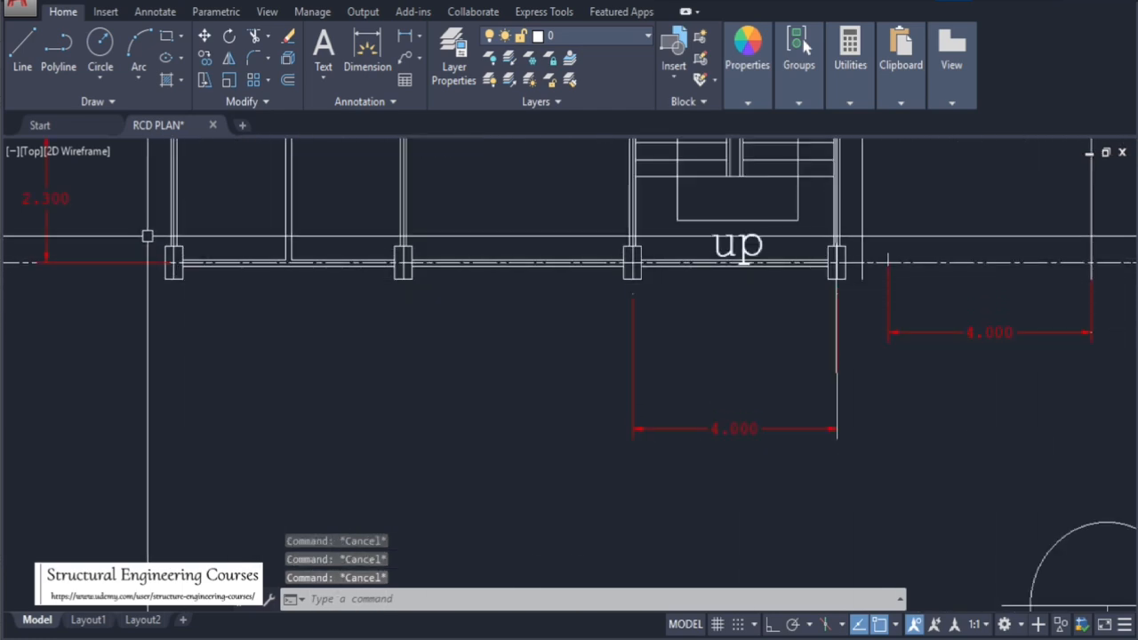
{"action": "scroll", "coordinate": [490, 355], "scroll_direction": "down", "scroll_amount": 2}
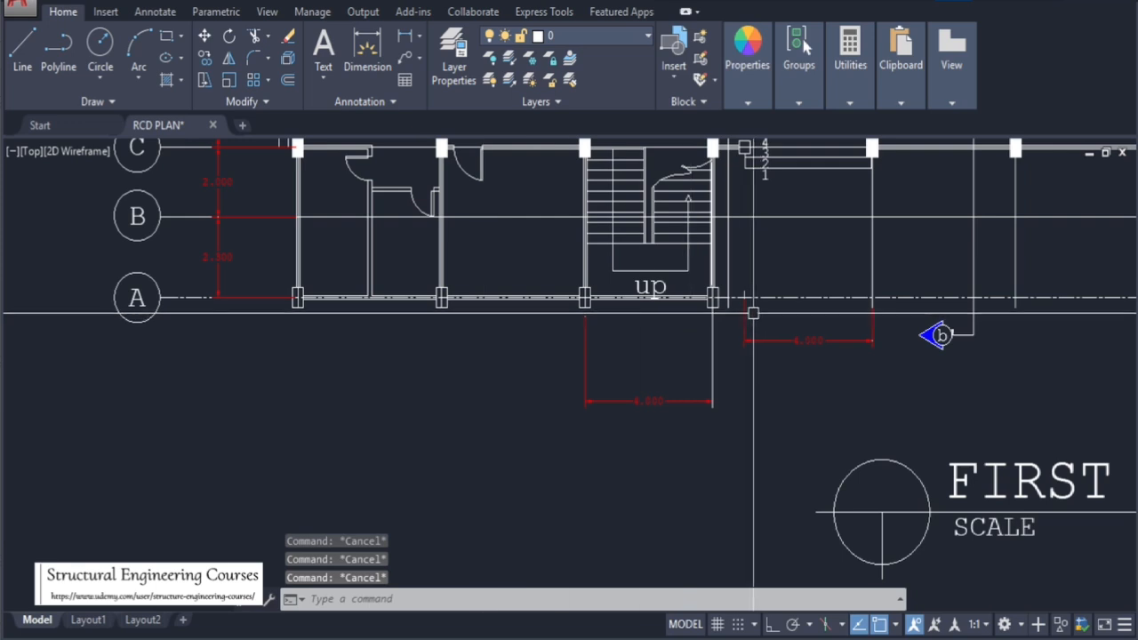
{"action": "scroll", "coordinate": [692, 159], "scroll_direction": "up", "scroll_amount": 2}
{"action": "scroll", "coordinate": [637, 379], "scroll_direction": "down", "scroll_amount": 2}
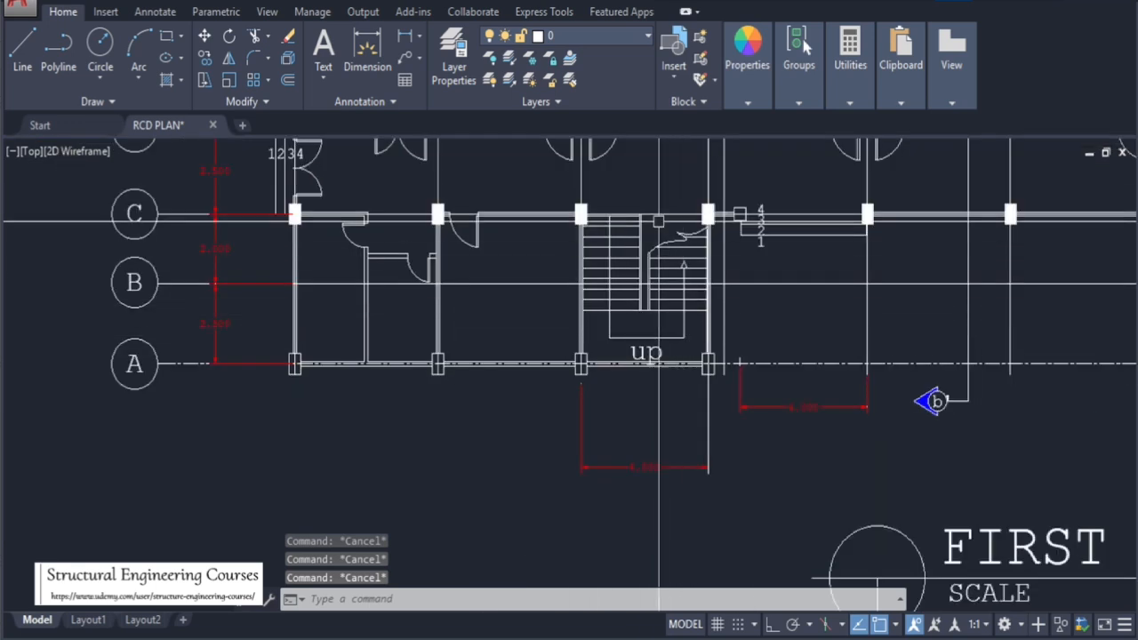
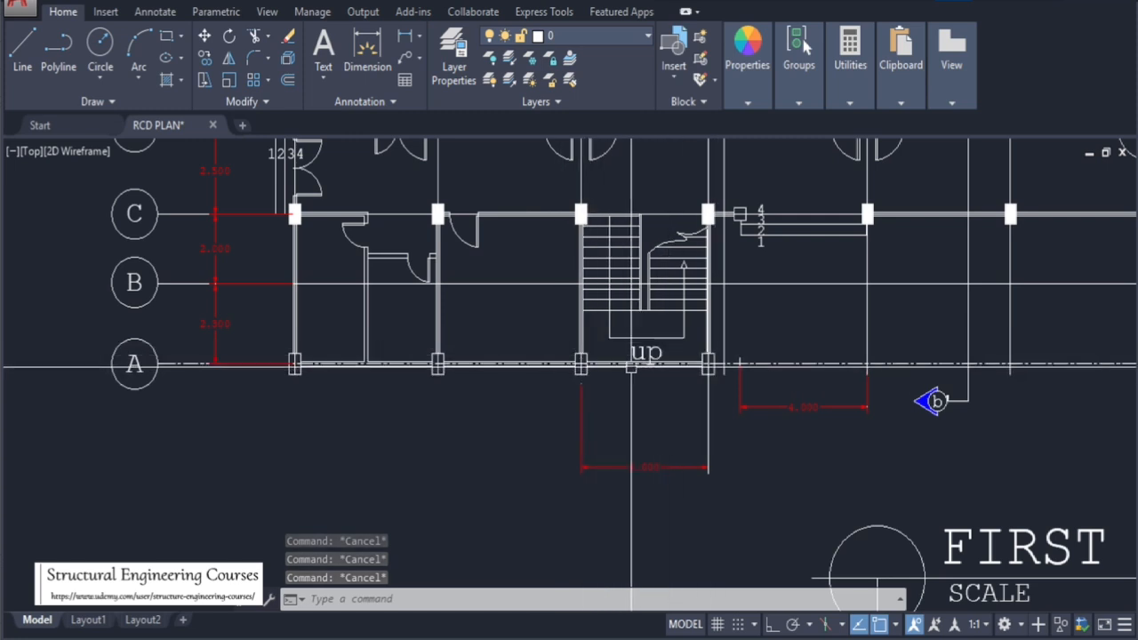
Select the filled column beside the stair on grid line C and copy it onto the column below on grid line A
{"action": "scroll", "coordinate": [564, 197], "scroll_direction": "up", "scroll_amount": 2}
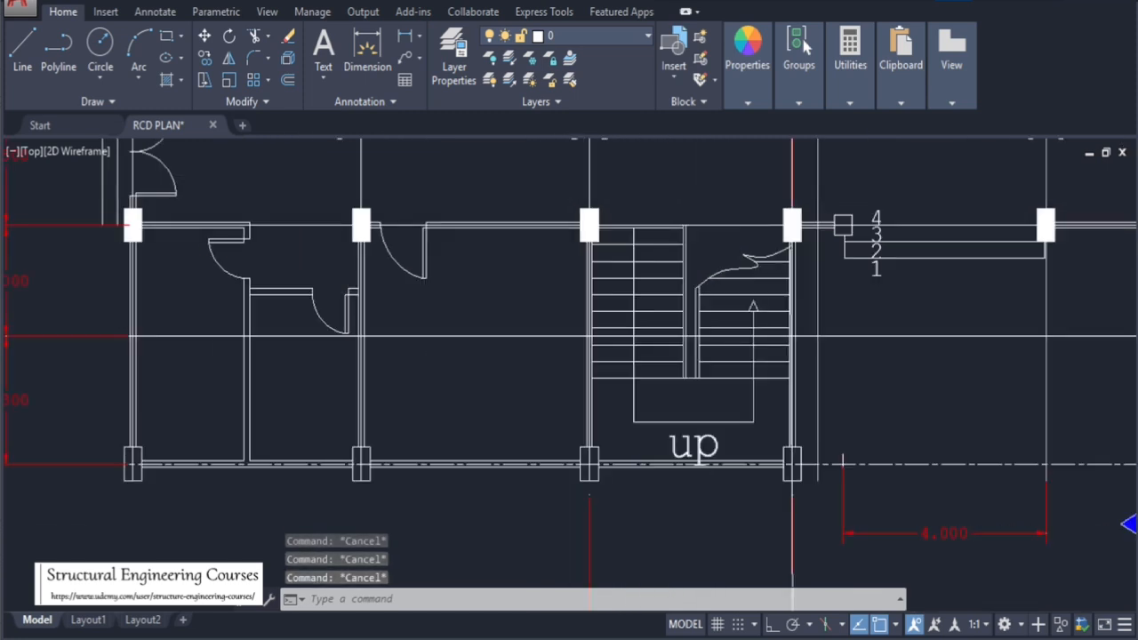
{"action": "left_click", "coordinate": [571, 204]}
{"action": "left_click", "coordinate": [601, 249]}
{"action": "mouse_move", "coordinate": [598, 241]}
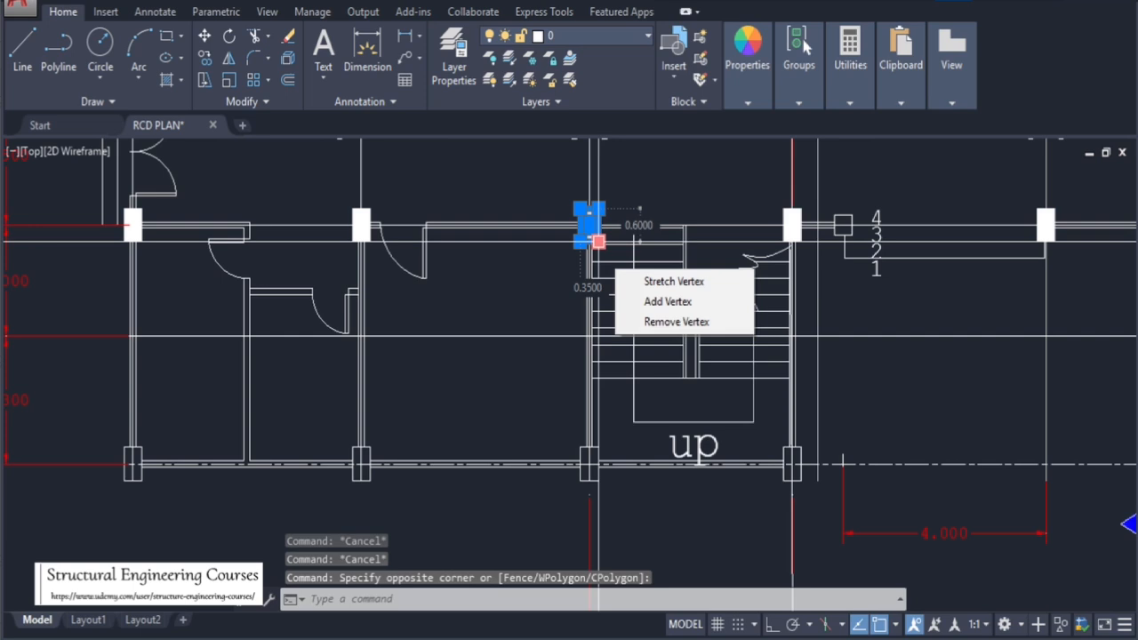
{"action": "scroll", "coordinate": [599, 241], "scroll_direction": "up", "scroll_amount": 3}
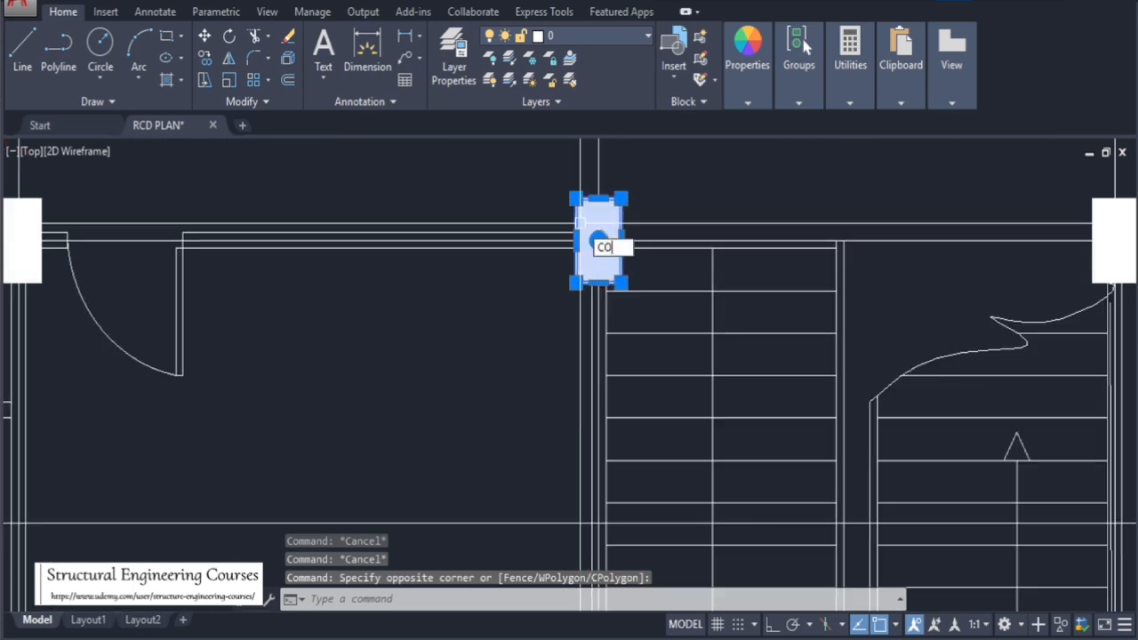
{"action": "key", "text": "Return"}
{"action": "left_click", "coordinate": [599, 201]}
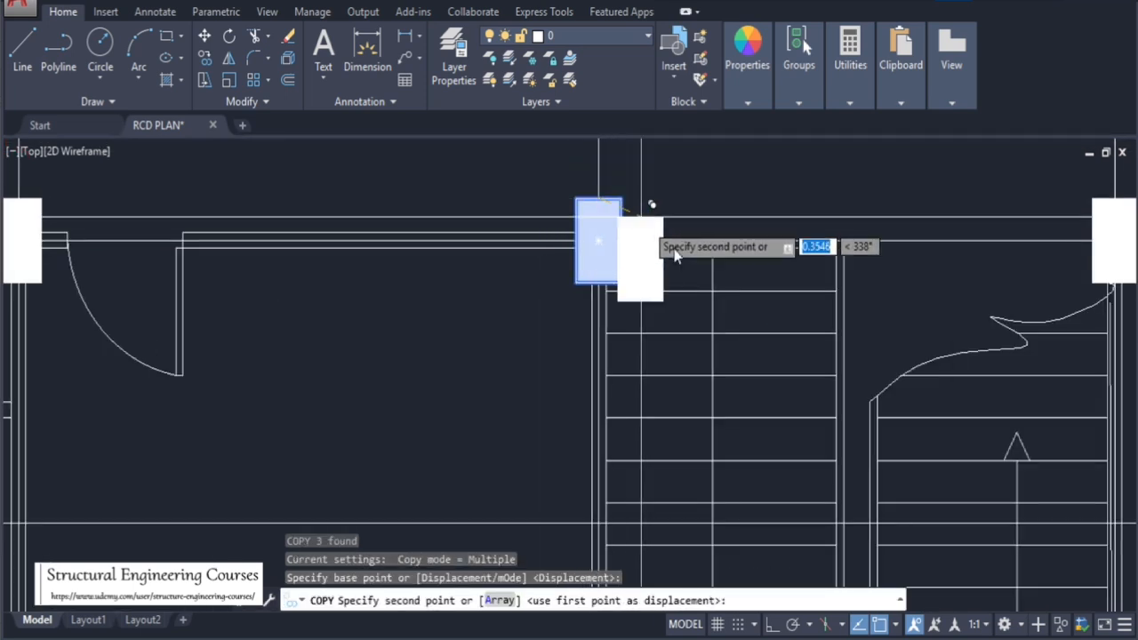
{"action": "scroll", "coordinate": [622, 218], "scroll_direction": "down", "scroll_amount": 3}
{"action": "scroll", "coordinate": [596, 419], "scroll_direction": "up", "scroll_amount": 4}
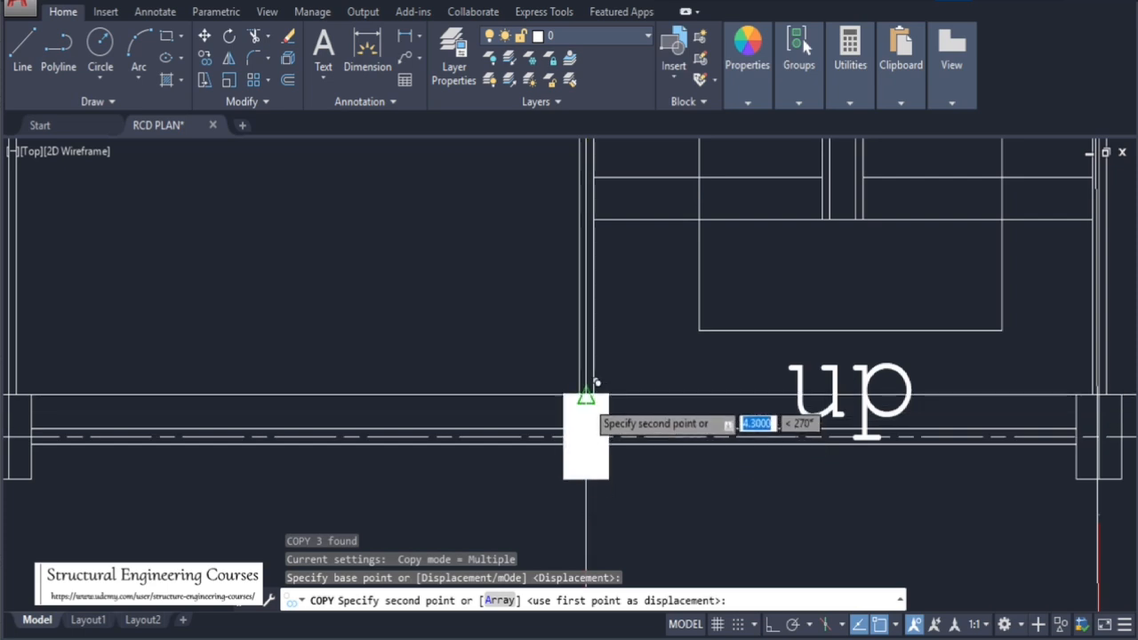
{"action": "left_click", "coordinate": [597, 382]}
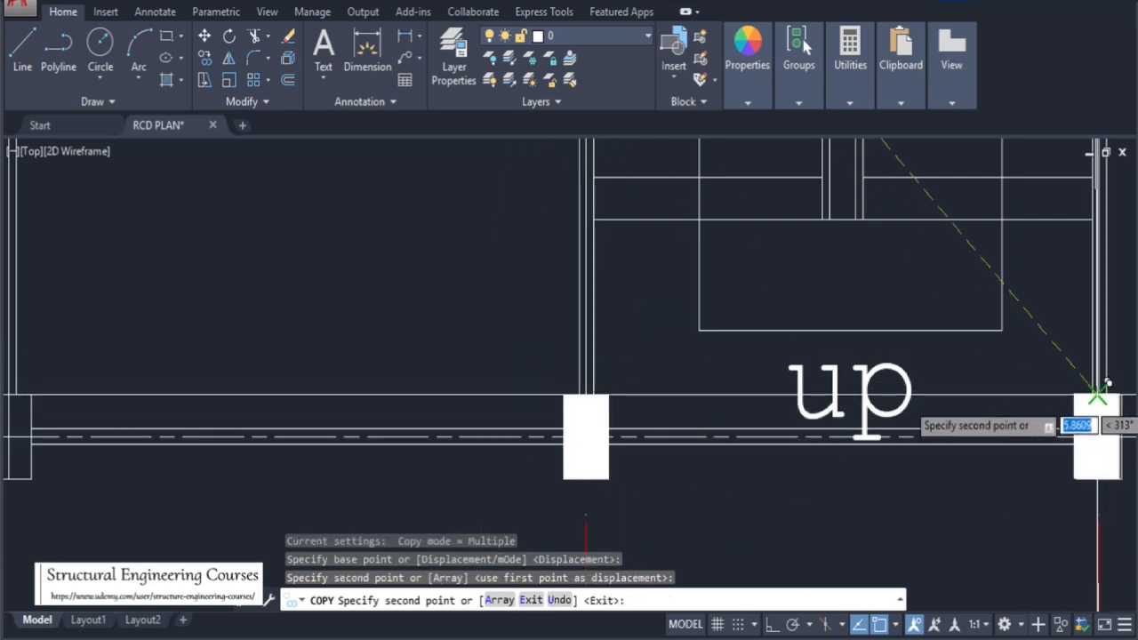
Place copies of the filled column on the remaining columns along grid line A, then end the copy
{"action": "scroll", "coordinate": [1102, 404], "scroll_direction": "up", "scroll_amount": 3}
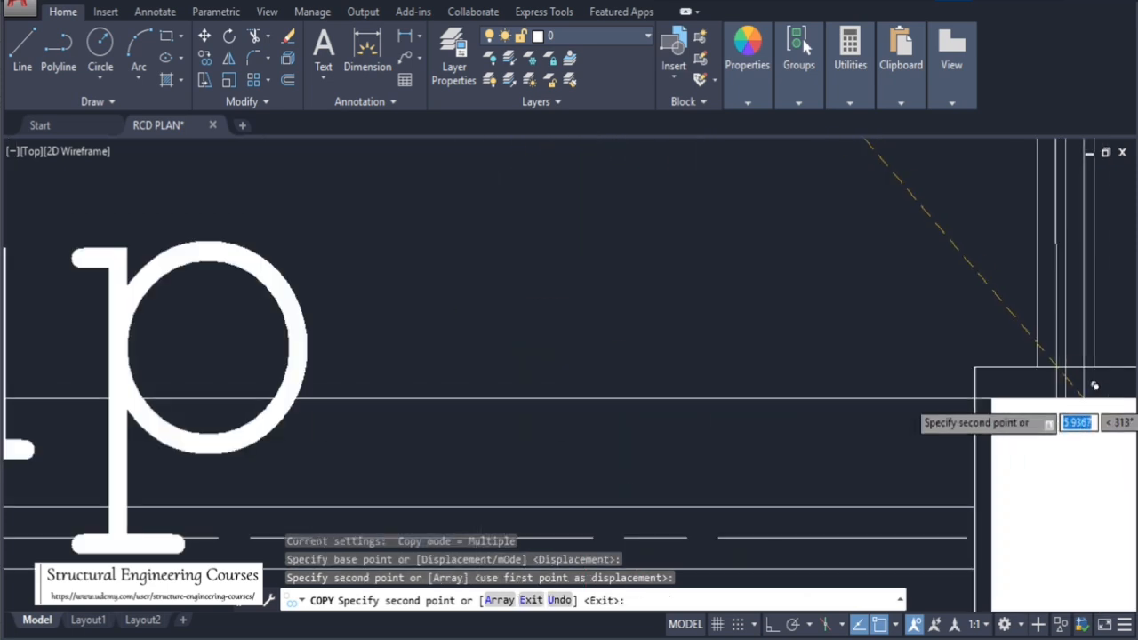
{"action": "left_click", "coordinate": [1051, 356]}
{"action": "scroll", "coordinate": [1050, 356], "scroll_direction": "down", "scroll_amount": 6}
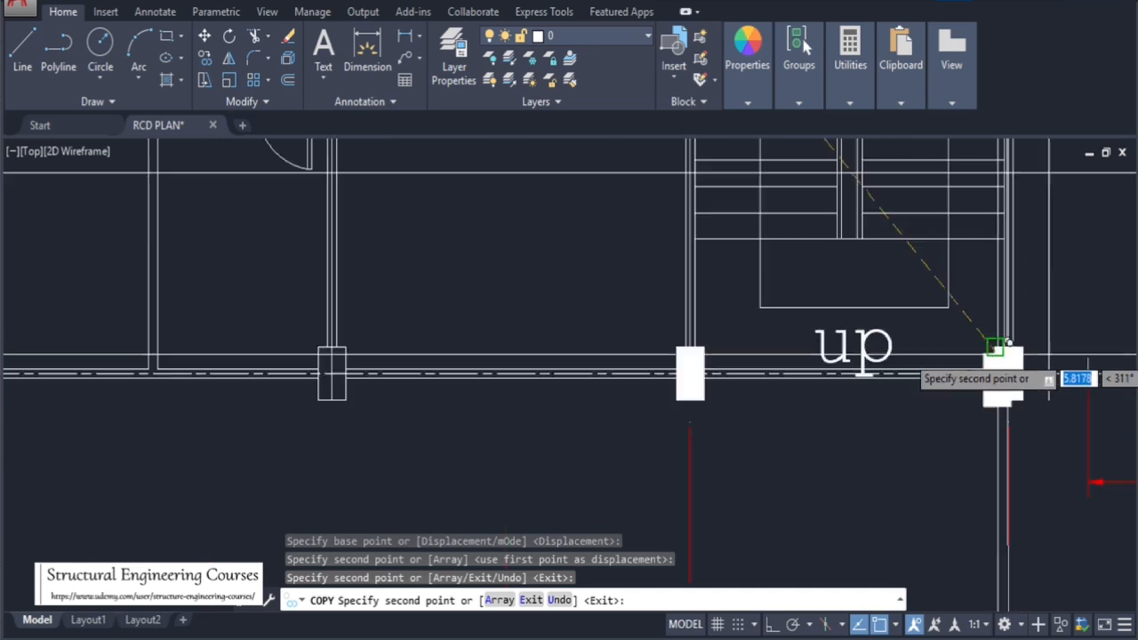
{"action": "scroll", "coordinate": [853, 356], "scroll_direction": "up", "scroll_amount": 3}
{"action": "scroll", "coordinate": [850, 354], "scroll_direction": "up", "scroll_amount": 5}
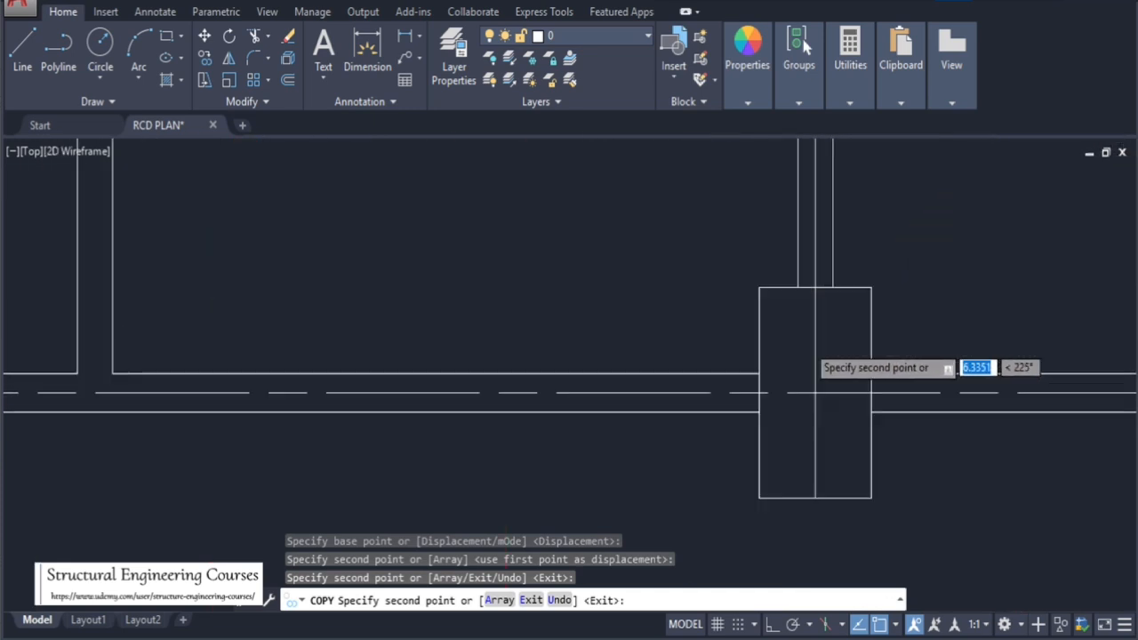
{"action": "left_click", "coordinate": [824, 203]}
{"action": "scroll", "coordinate": [909, 312], "scroll_direction": "down", "scroll_amount": 5}
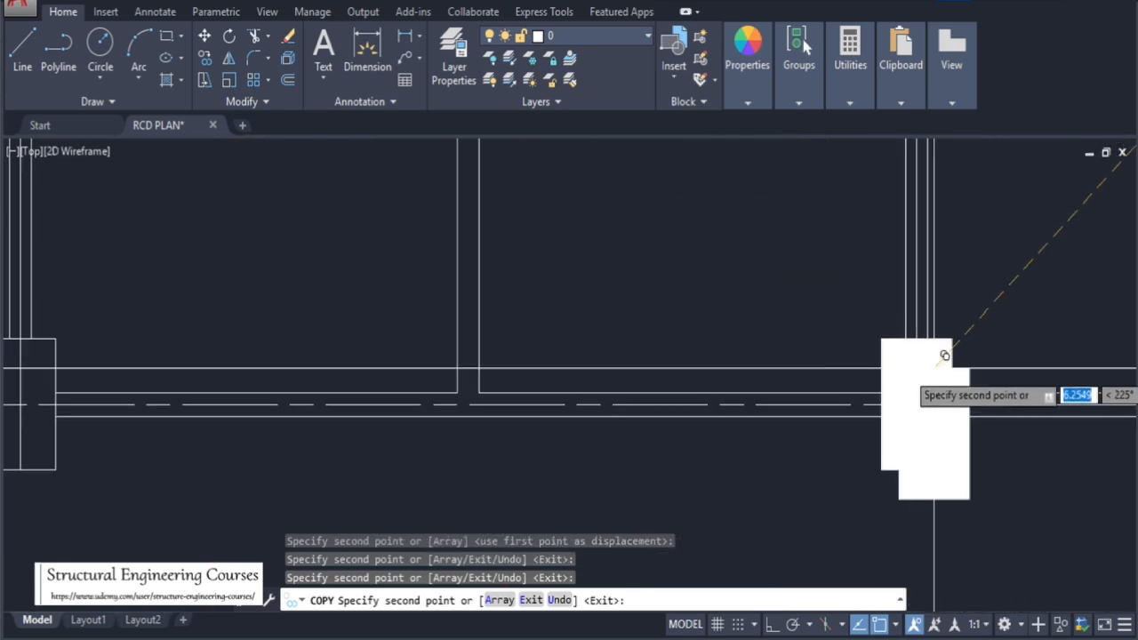
{"action": "scroll", "coordinate": [698, 384], "scroll_direction": "up", "scroll_amount": 3}
{"action": "scroll", "coordinate": [689, 369], "scroll_direction": "up", "scroll_amount": 5}
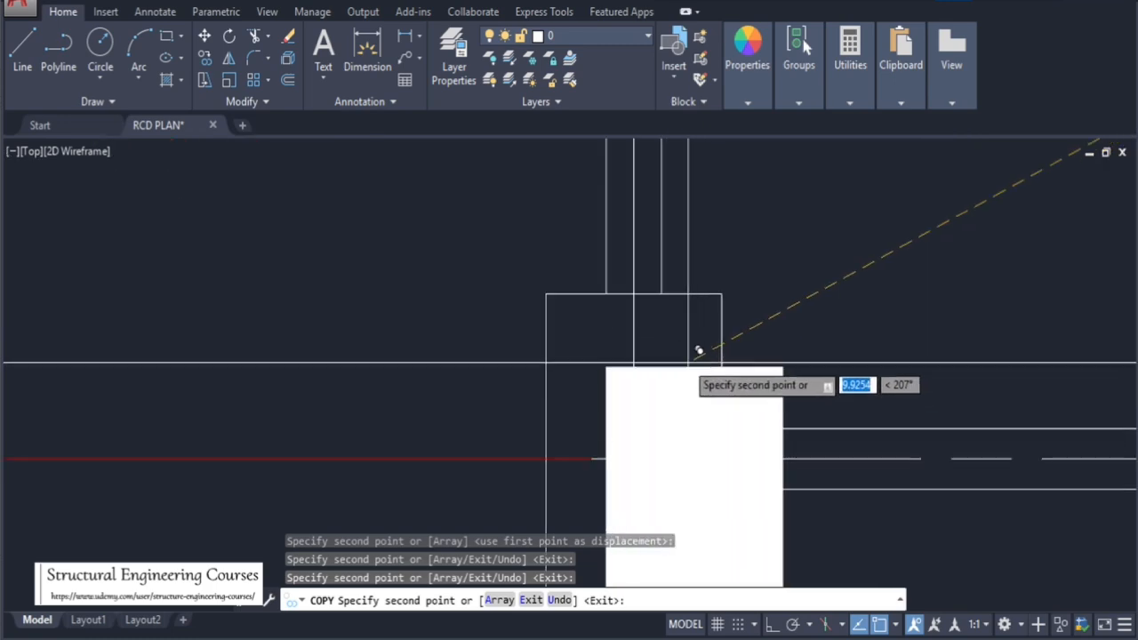
{"action": "scroll", "coordinate": [472, 364], "scroll_direction": "down", "scroll_amount": 6}
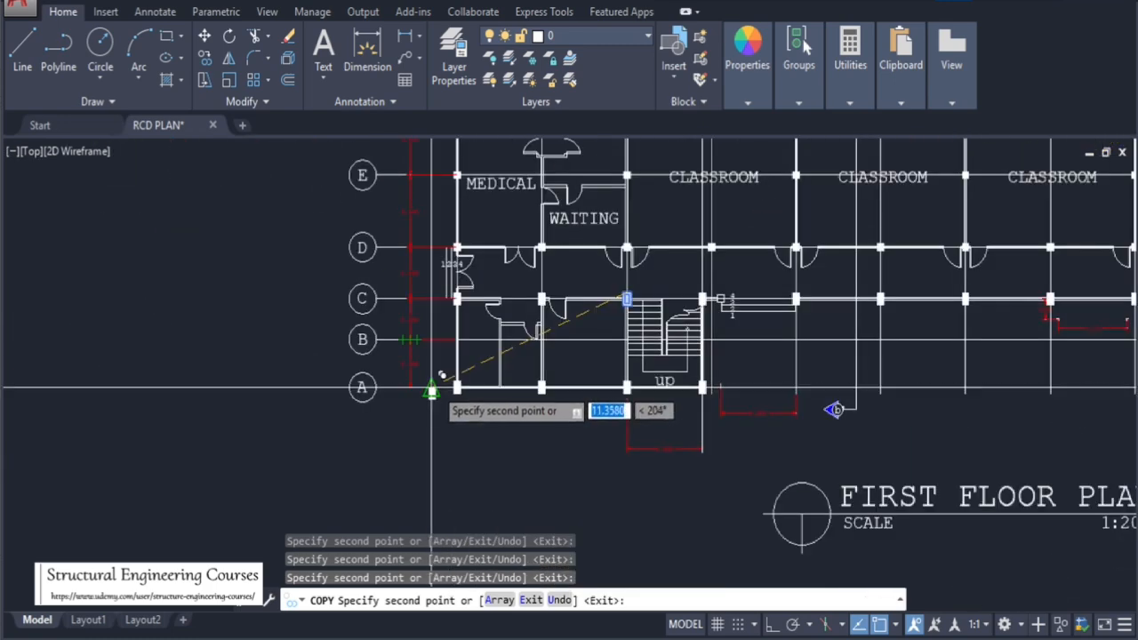
{"action": "scroll", "coordinate": [1058, 391], "scroll_direction": "up", "scroll_amount": 5}
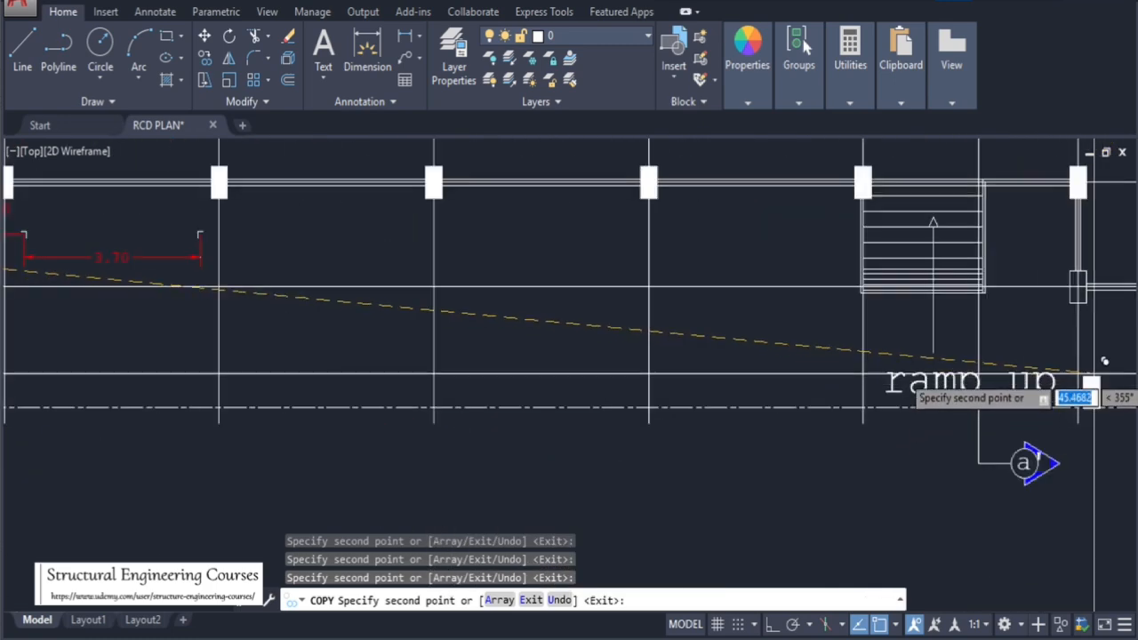
{"action": "scroll", "coordinate": [1080, 291], "scroll_direction": "up", "scroll_amount": 3}
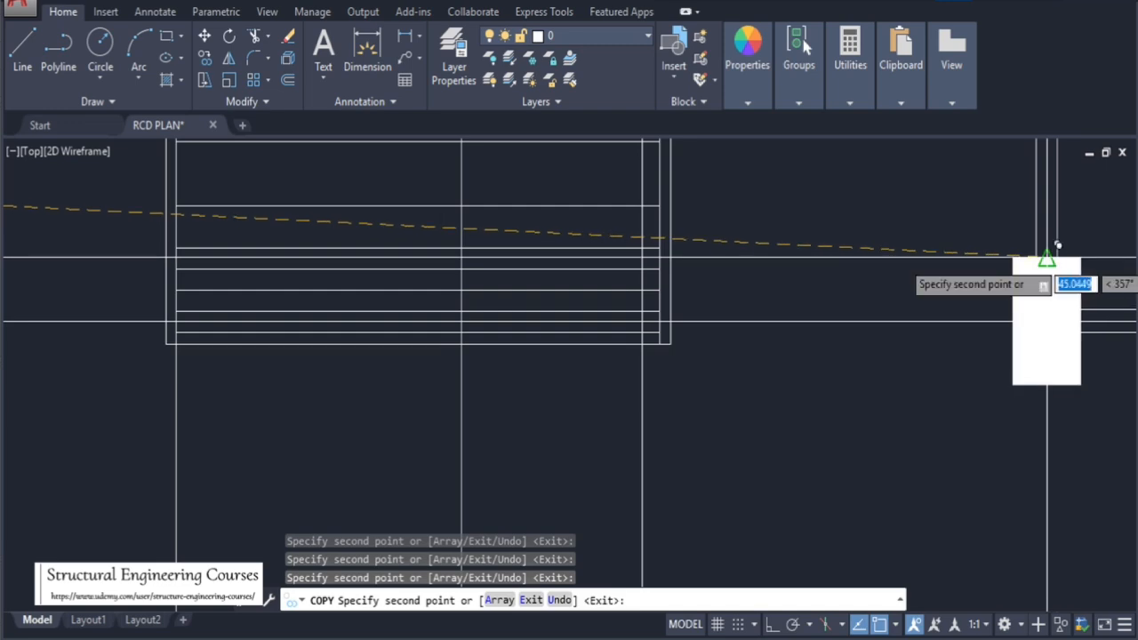
{"action": "left_click", "coordinate": [1046, 257]}
{"action": "scroll", "coordinate": [311, 392], "scroll_direction": "down", "scroll_amount": 6}
{"action": "scroll", "coordinate": [660, 376], "scroll_direction": "up", "scroll_amount": 6}
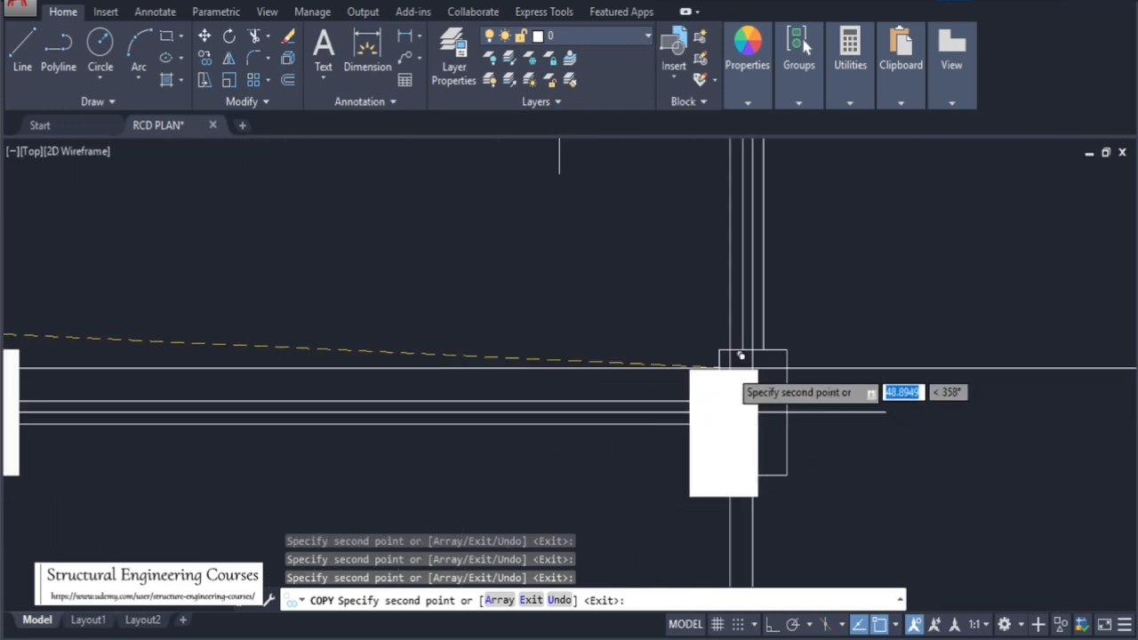
{"action": "scroll", "coordinate": [770, 467], "scroll_direction": "down", "scroll_amount": 8}
{"action": "scroll", "coordinate": [699, 320], "scroll_direction": "up", "scroll_amount": 1}
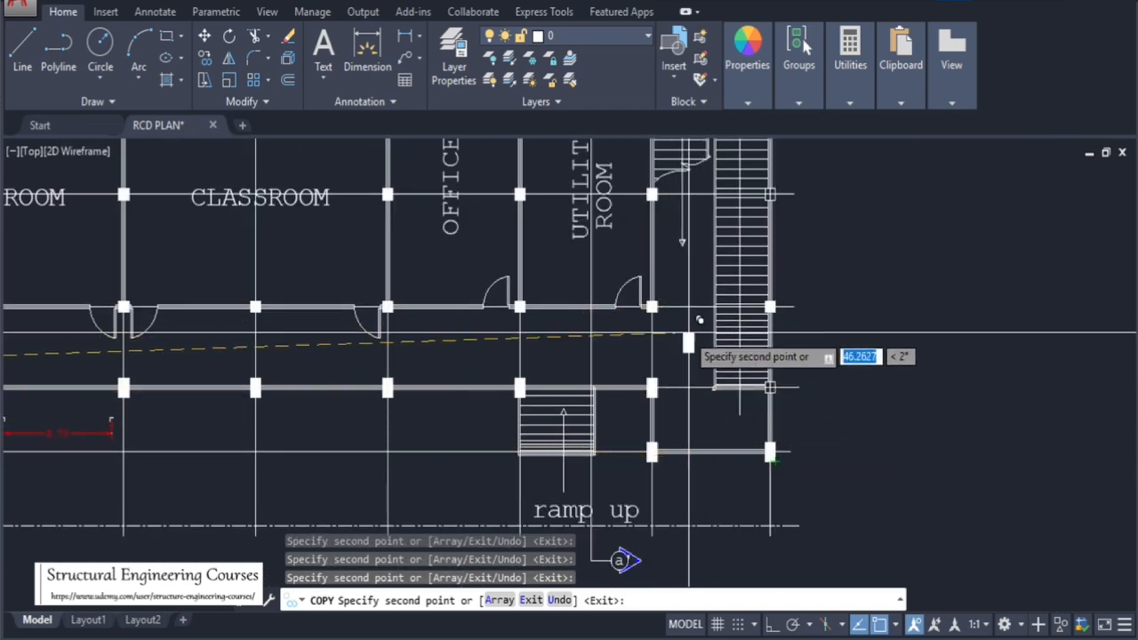
{"action": "scroll", "coordinate": [688, 338], "scroll_direction": "down", "scroll_amount": 6}
{"action": "scroll", "coordinate": [658, 266], "scroll_direction": "up", "scroll_amount": 6}
{"action": "key", "text": "Escape"}
Measure the horizontal distance from the end stair column to the stair's edge with a linear dimension, then cancel it
{"action": "scroll", "coordinate": [616, 268], "scroll_direction": "down", "scroll_amount": 2}
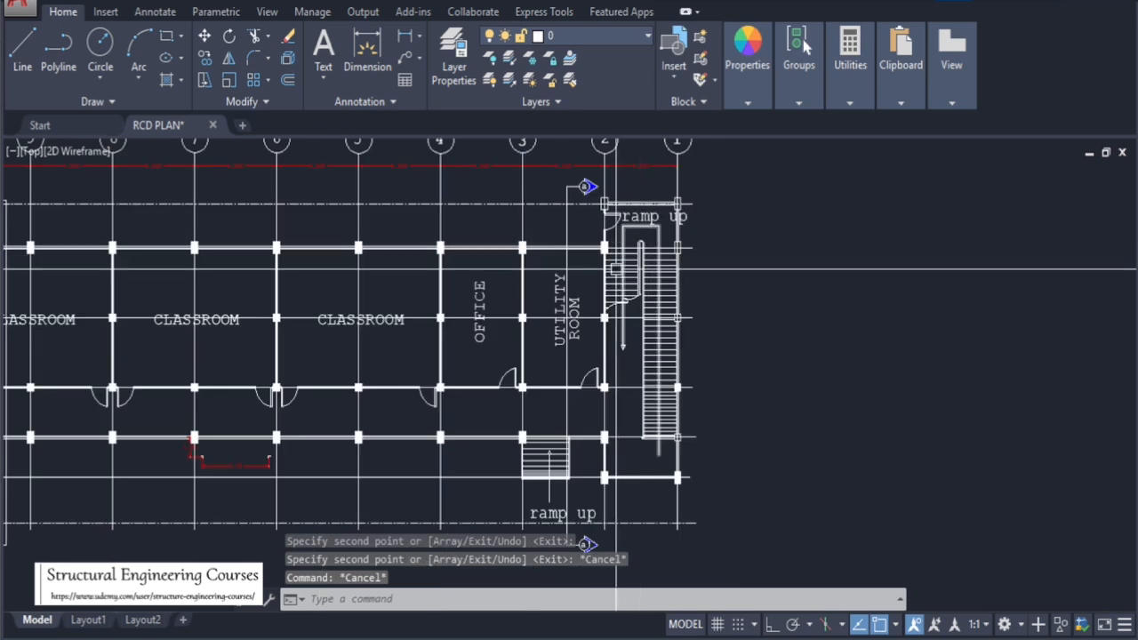
{"action": "scroll", "coordinate": [662, 426], "scroll_direction": "up", "scroll_amount": 3}
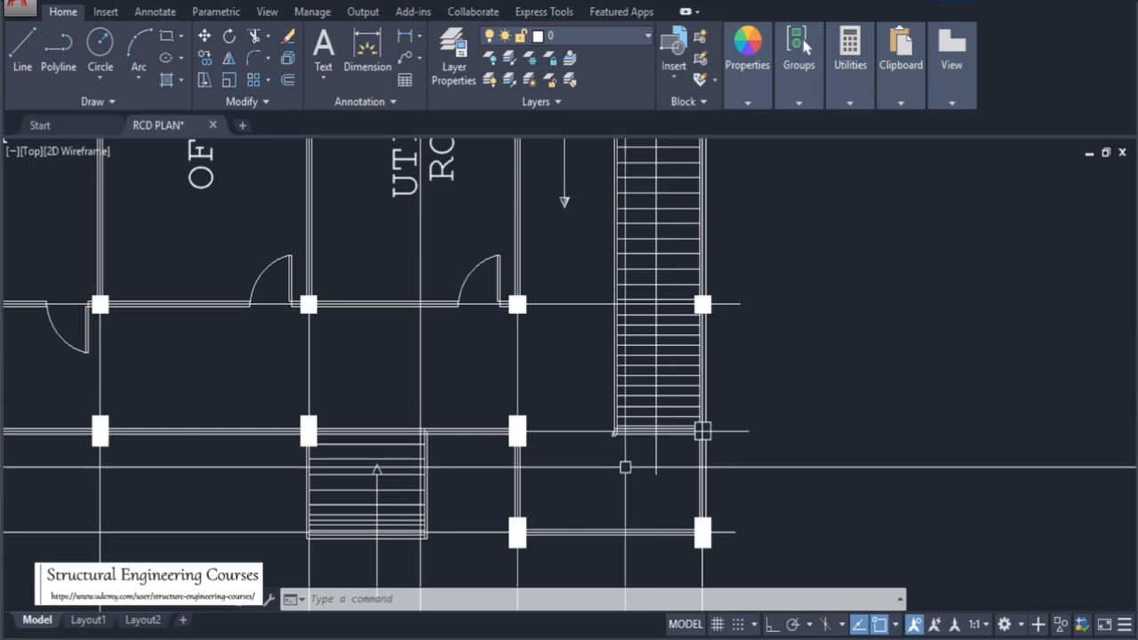
{"action": "scroll", "coordinate": [625, 467], "scroll_direction": "down", "scroll_amount": 2}
{"action": "scroll", "coordinate": [647, 481], "scroll_direction": "down", "scroll_amount": 4}
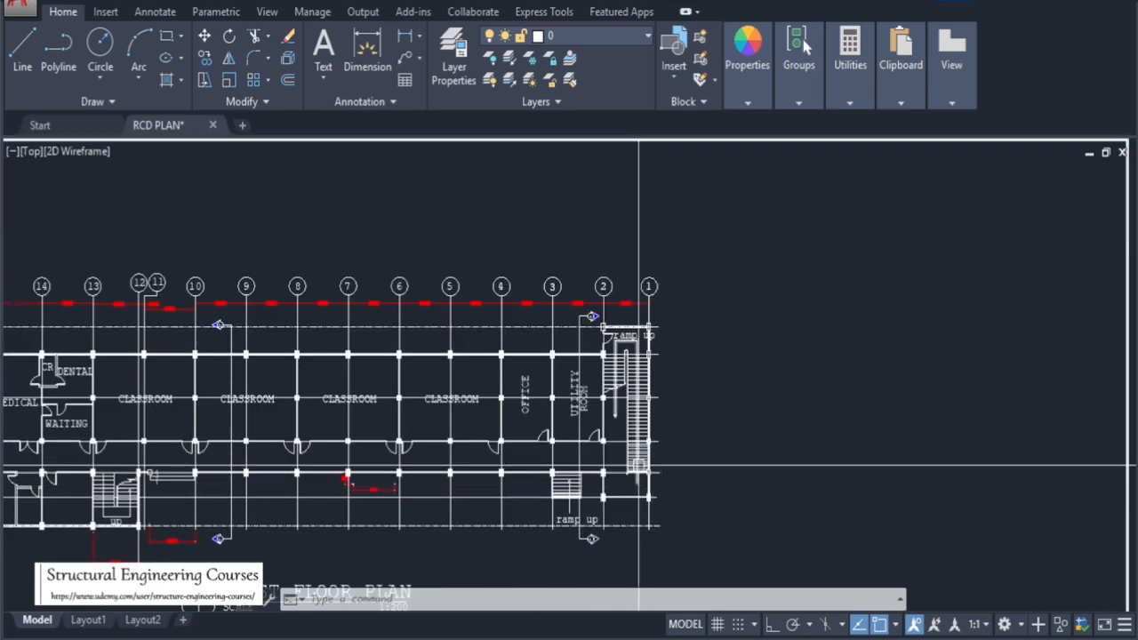
{"action": "scroll", "coordinate": [640, 465], "scroll_direction": "up", "scroll_amount": 4}
{"action": "scroll", "coordinate": [641, 458], "scroll_direction": "up", "scroll_amount": 2}
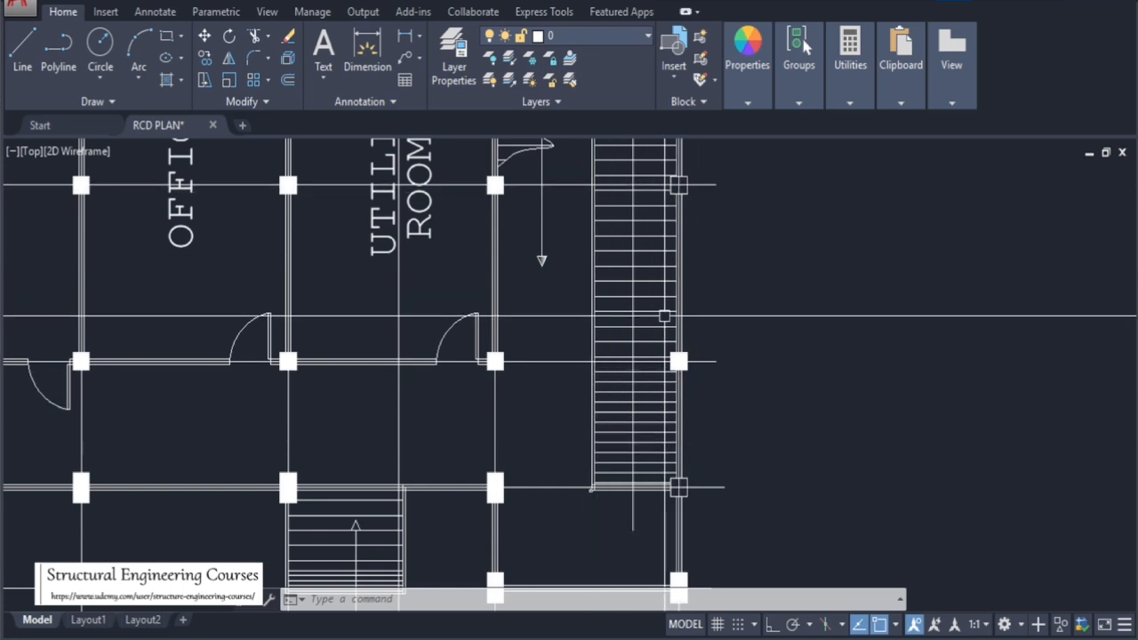
{"action": "scroll", "coordinate": [677, 351], "scroll_direction": "up", "scroll_amount": 2}
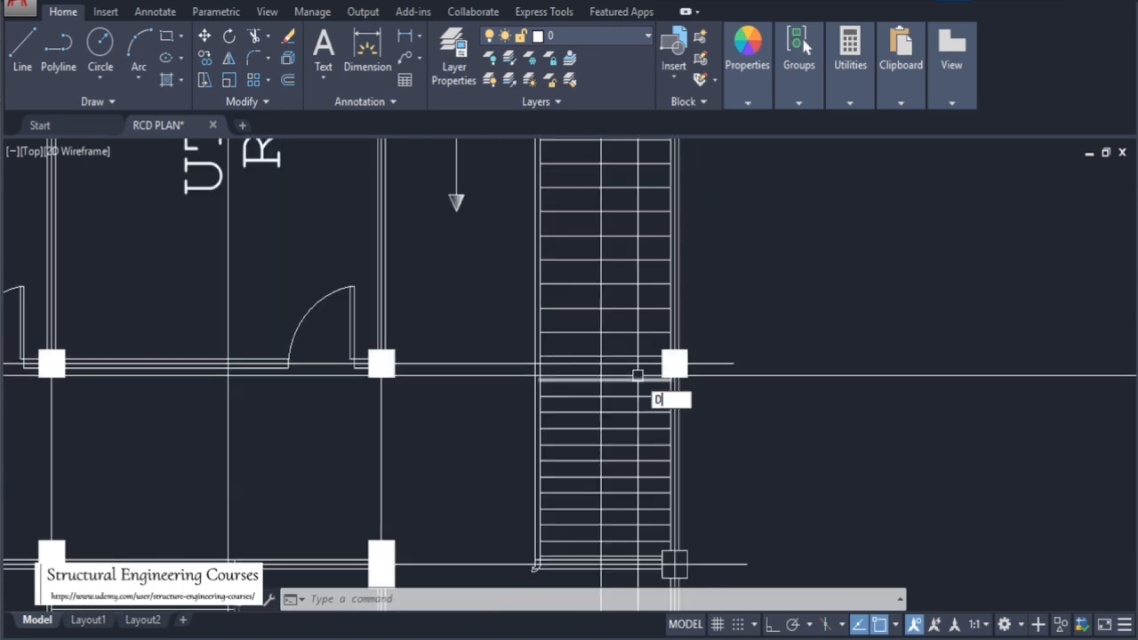
{"action": "key", "text": "Return"}
{"action": "scroll", "coordinate": [638, 374], "scroll_direction": "up", "scroll_amount": 2}
{"action": "left_click", "coordinate": [698, 344]}
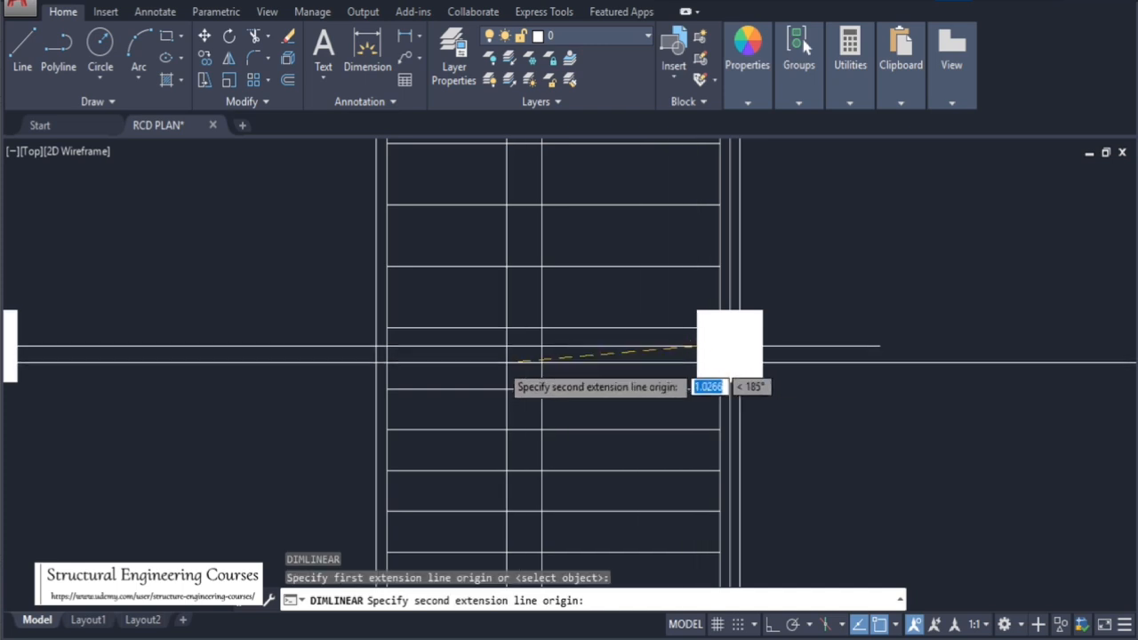
{"action": "left_click", "coordinate": [375, 346]}
{"action": "scroll", "coordinate": [513, 315], "scroll_direction": "down", "scroll_amount": 2}
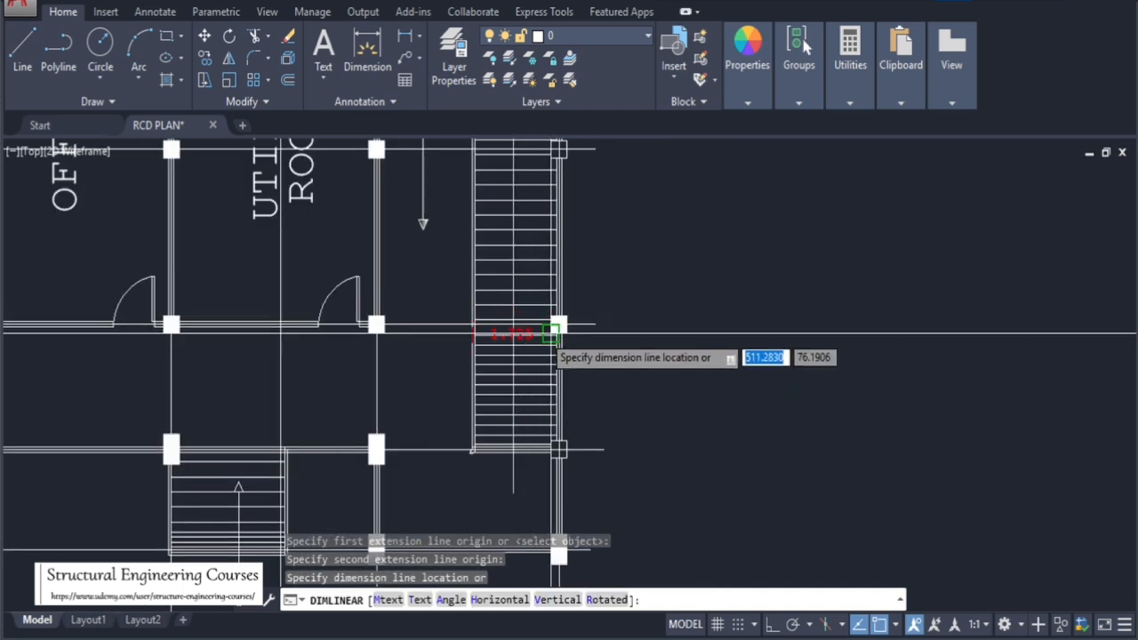
{"action": "scroll", "coordinate": [533, 330], "scroll_direction": "up", "scroll_amount": 2}
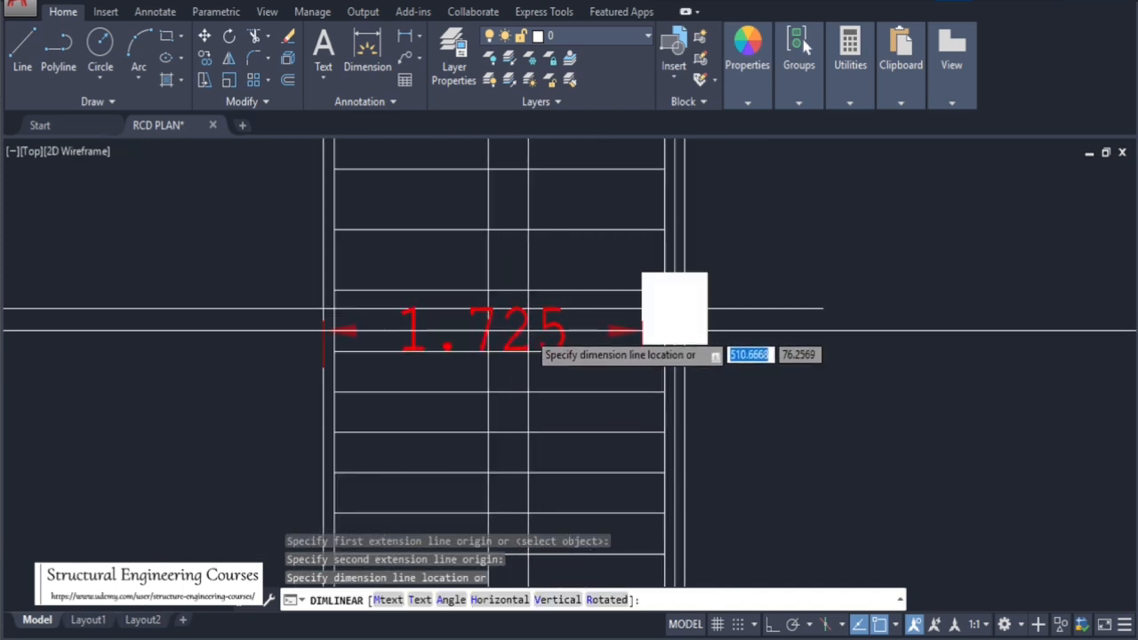
{"action": "key", "text": "Escape"}
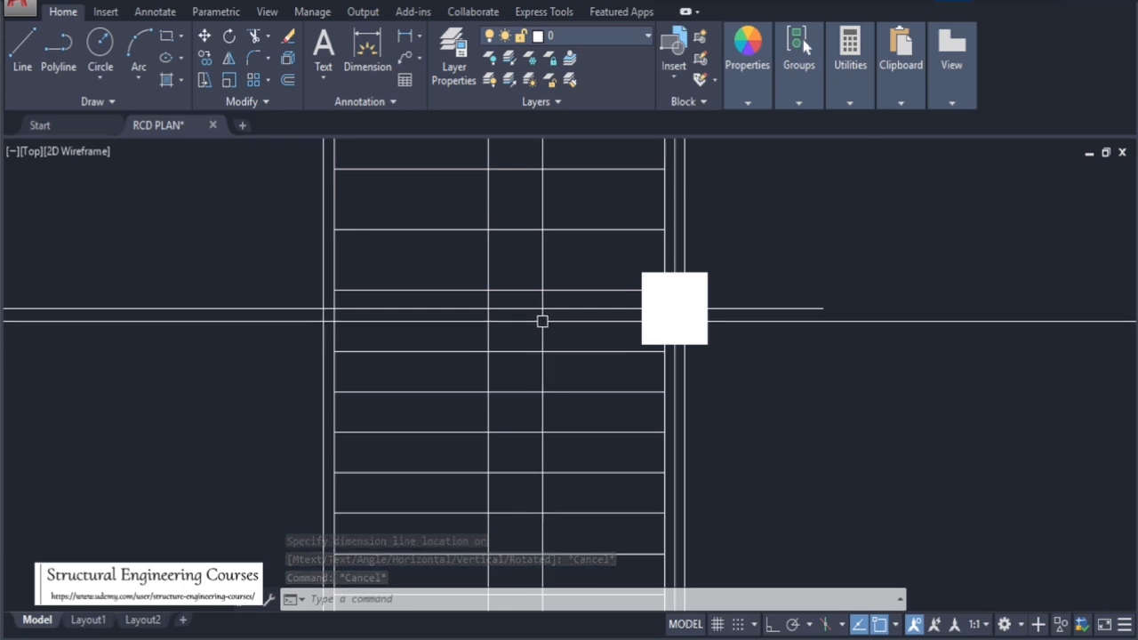
Inspect the columns around the office, utility room and ramp stairs at the end of the plan
{"action": "scroll", "coordinate": [543, 323], "scroll_direction": "down", "scroll_amount": 8}
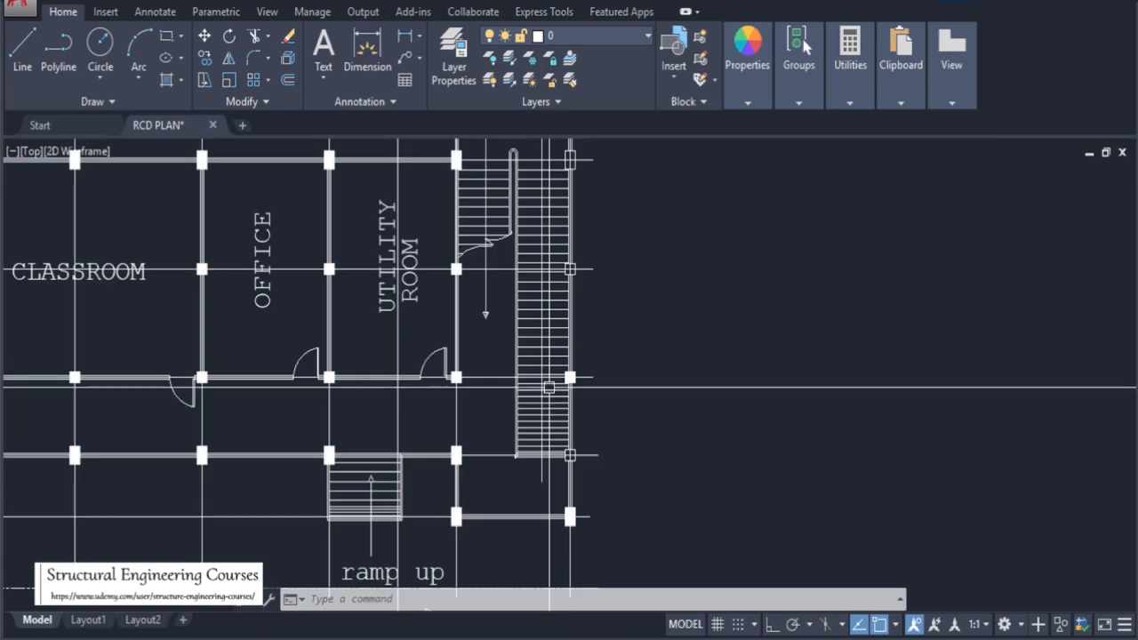
{"action": "scroll", "coordinate": [547, 283], "scroll_direction": "up", "scroll_amount": 2}
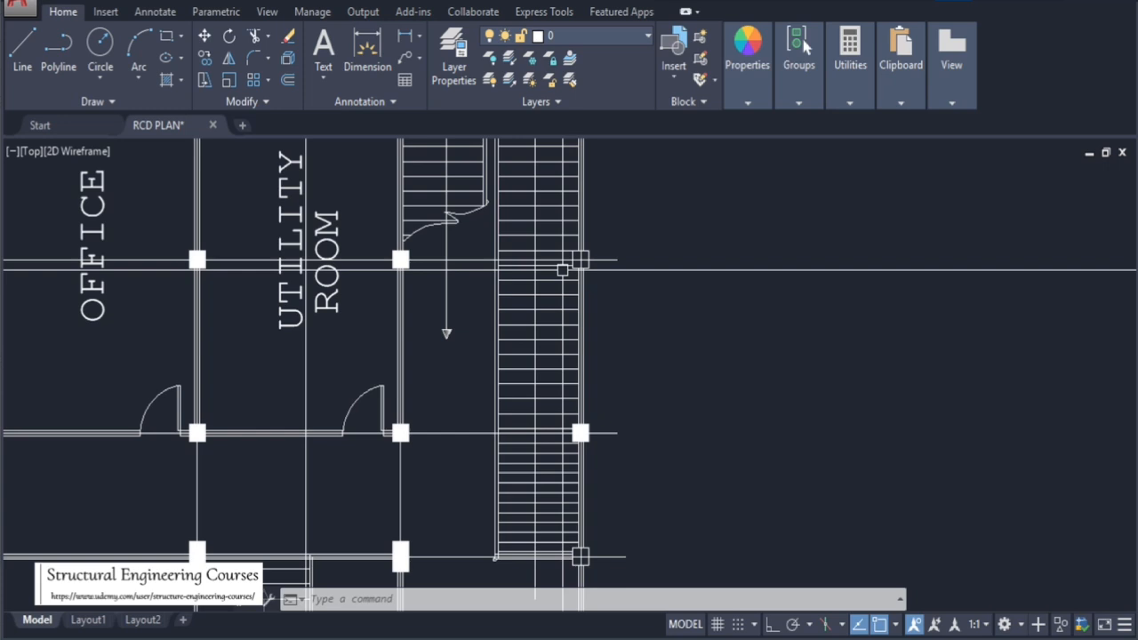
{"action": "scroll", "coordinate": [576, 250], "scroll_direction": "up", "scroll_amount": 4}
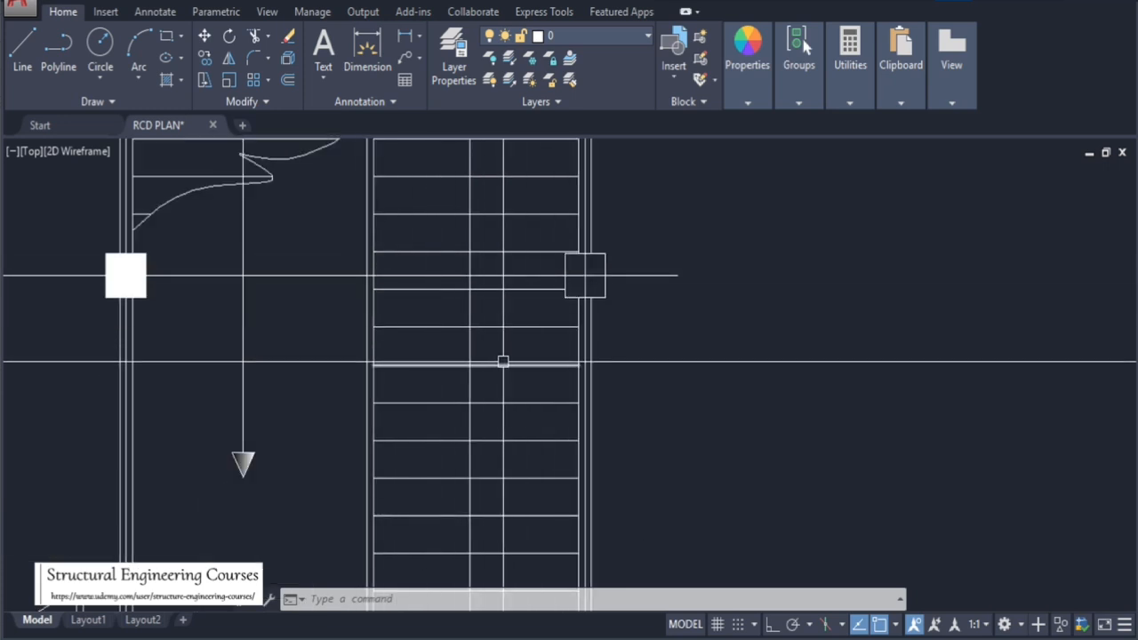
{"action": "scroll", "coordinate": [494, 361], "scroll_direction": "down", "scroll_amount": 5}
{"action": "scroll", "coordinate": [479, 359], "scroll_direction": "up", "scroll_amount": 5}
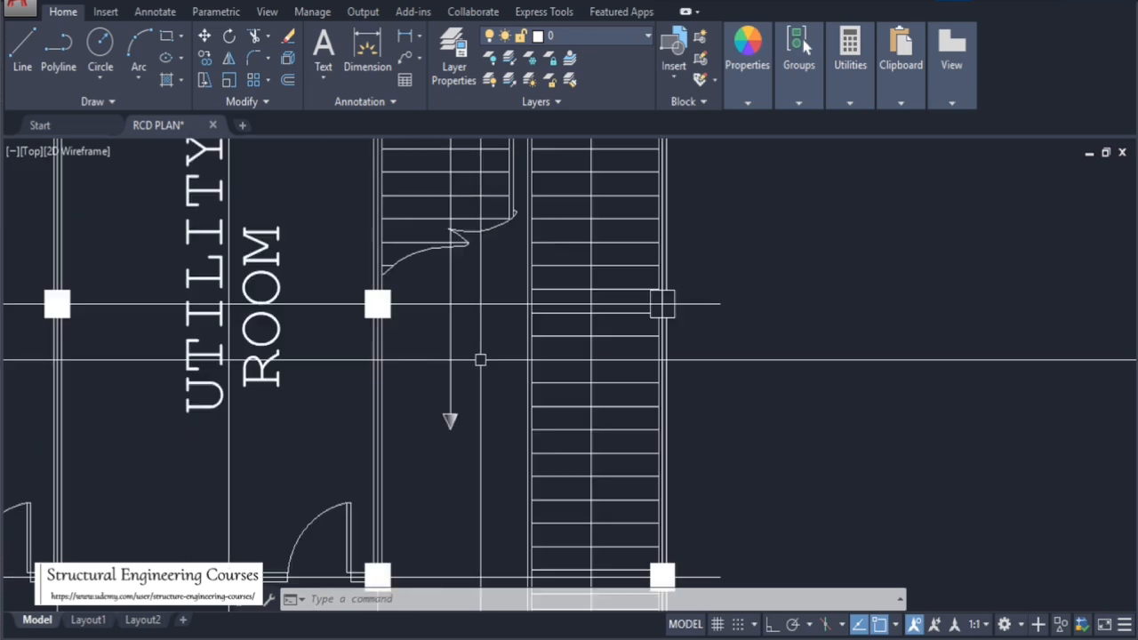
{"action": "scroll", "coordinate": [661, 303], "scroll_direction": "down", "scroll_amount": 5}
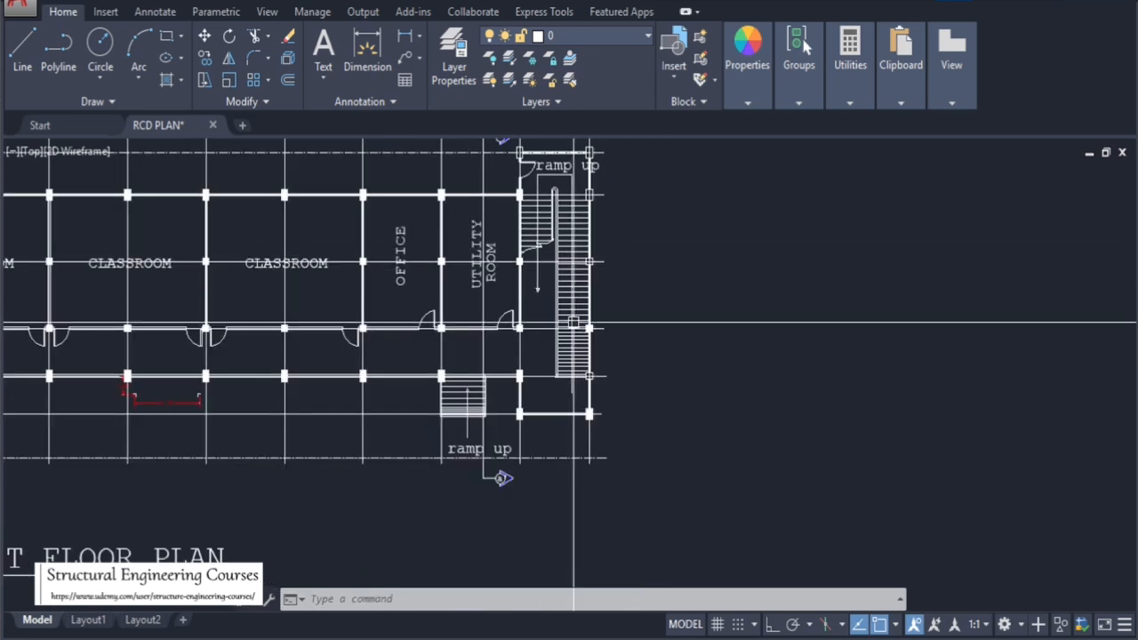
{"action": "scroll", "coordinate": [586, 324], "scroll_direction": "up", "scroll_amount": 2}
{"action": "scroll", "coordinate": [578, 409], "scroll_direction": "down", "scroll_amount": 2}
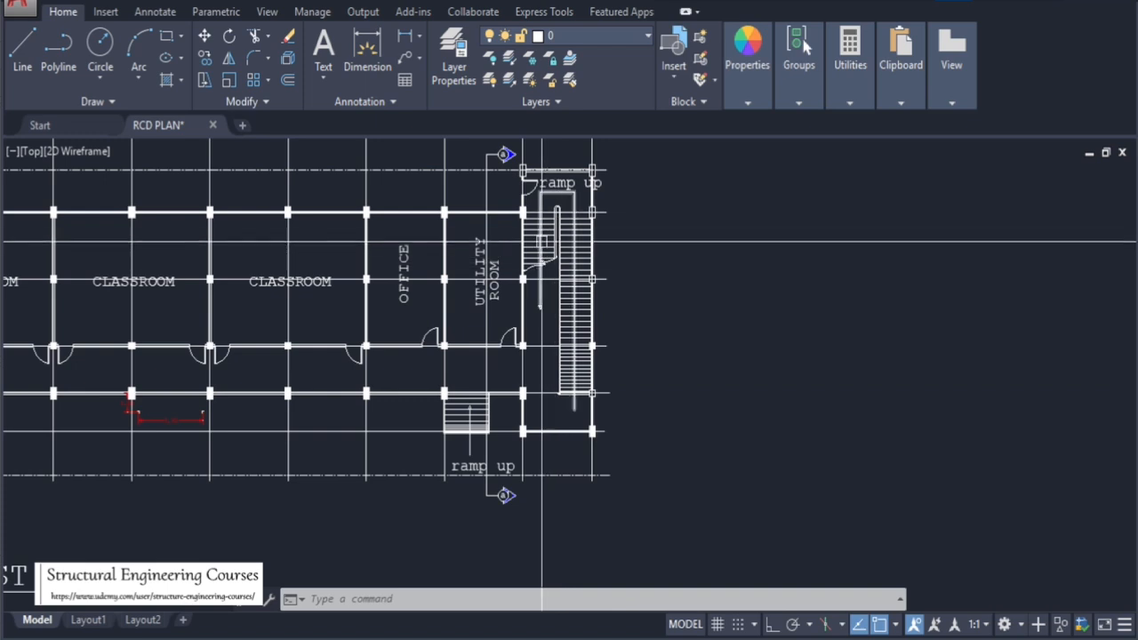
{"action": "scroll", "coordinate": [546, 216], "scroll_direction": "up", "scroll_amount": 2}
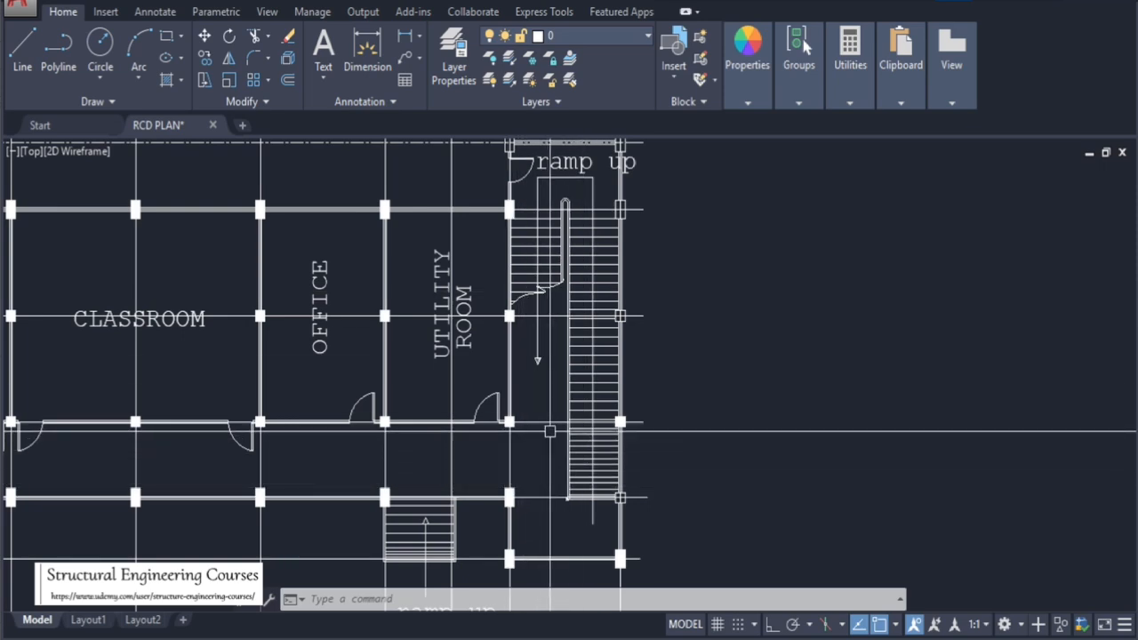
{"action": "scroll", "coordinate": [536, 311], "scroll_direction": "down", "scroll_amount": 2}
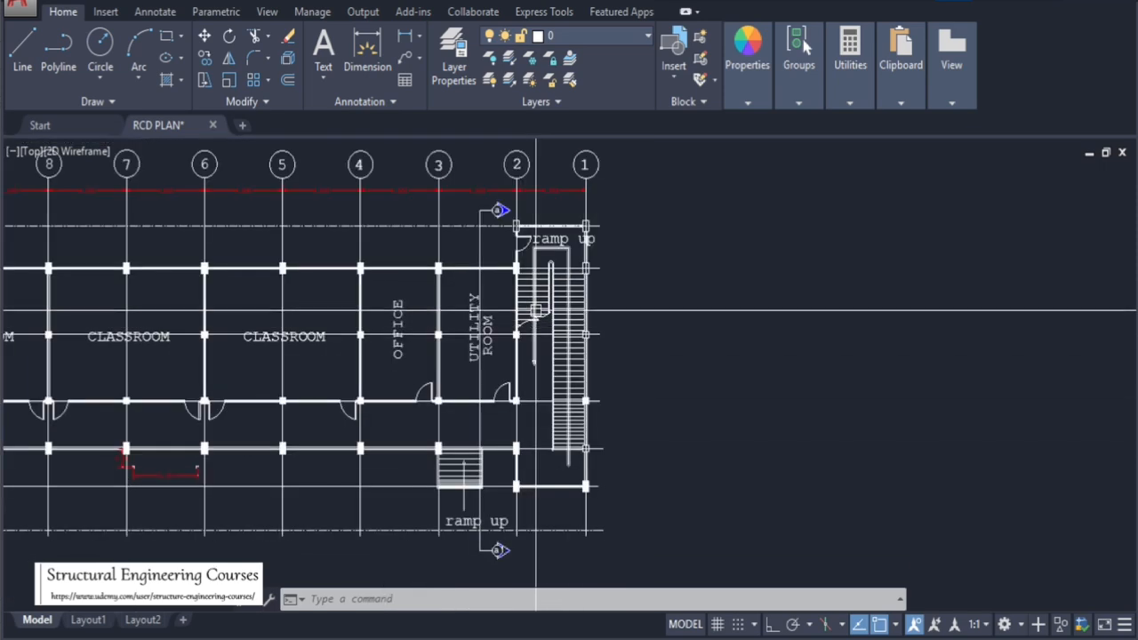
Select the filled column beside the stair on grid line 2 and copy it onto the column above near the ramp
{"action": "scroll", "coordinate": [551, 222], "scroll_direction": "down", "scroll_amount": 4}
{"action": "scroll", "coordinate": [551, 222], "scroll_direction": "up", "scroll_amount": 8}
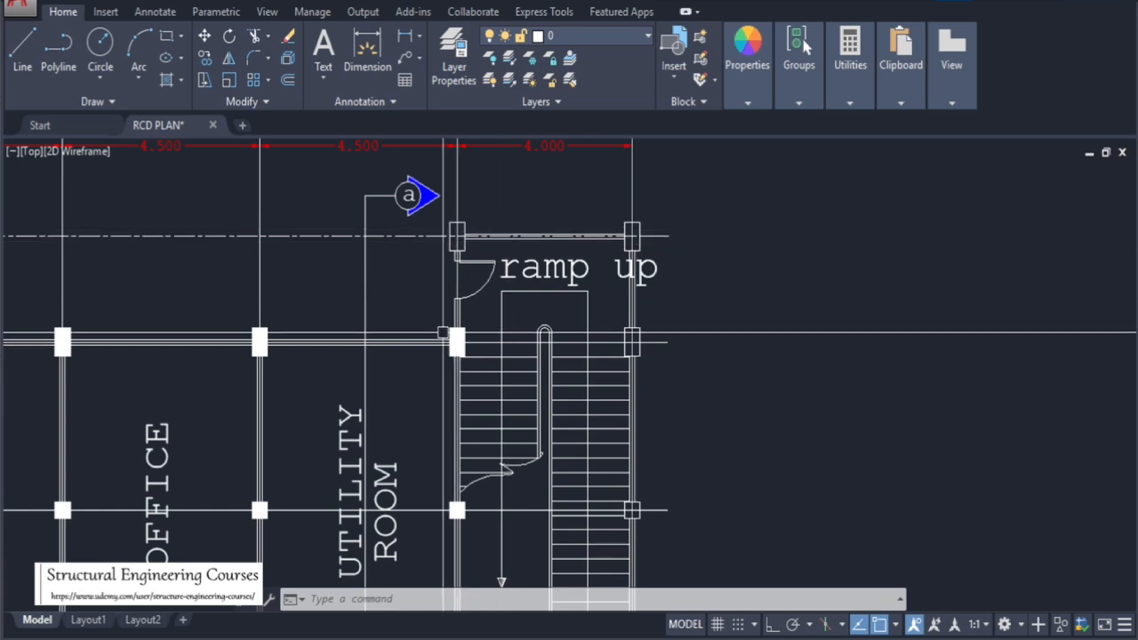
{"action": "scroll", "coordinate": [443, 333], "scroll_direction": "up", "scroll_amount": 5}
{"action": "left_click", "coordinate": [444, 283]}
{"action": "left_click", "coordinate": [507, 384]}
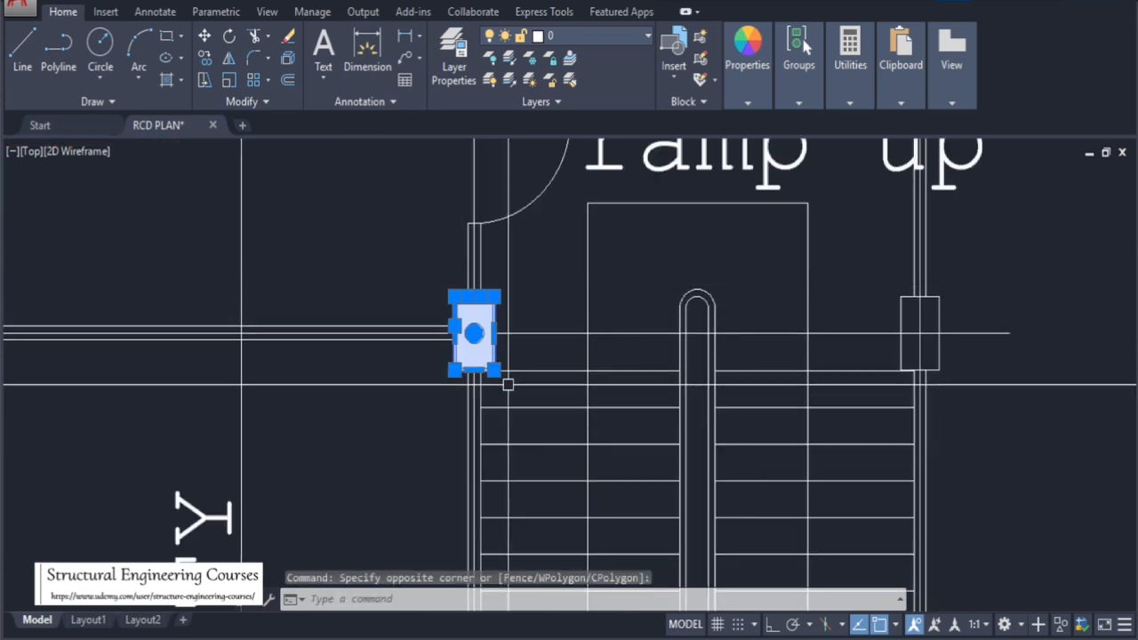
{"action": "type", "text": "co"}
{"action": "key", "text": "Return"}
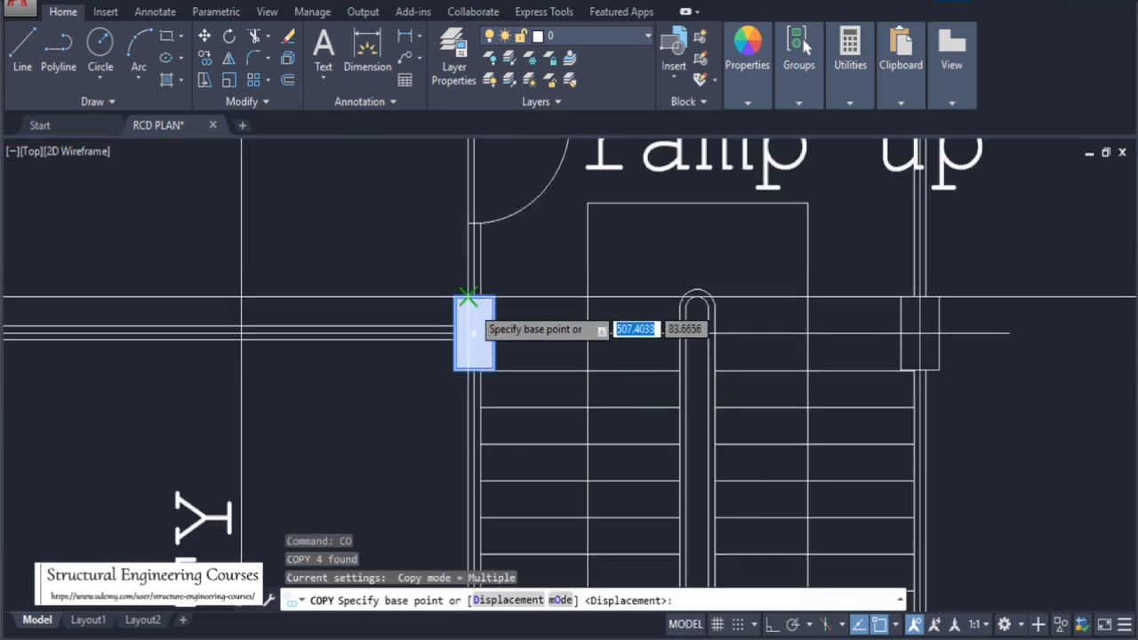
{"action": "left_click", "coordinate": [473, 302]}
{"action": "scroll", "coordinate": [520, 419], "scroll_direction": "down", "scroll_amount": 4}
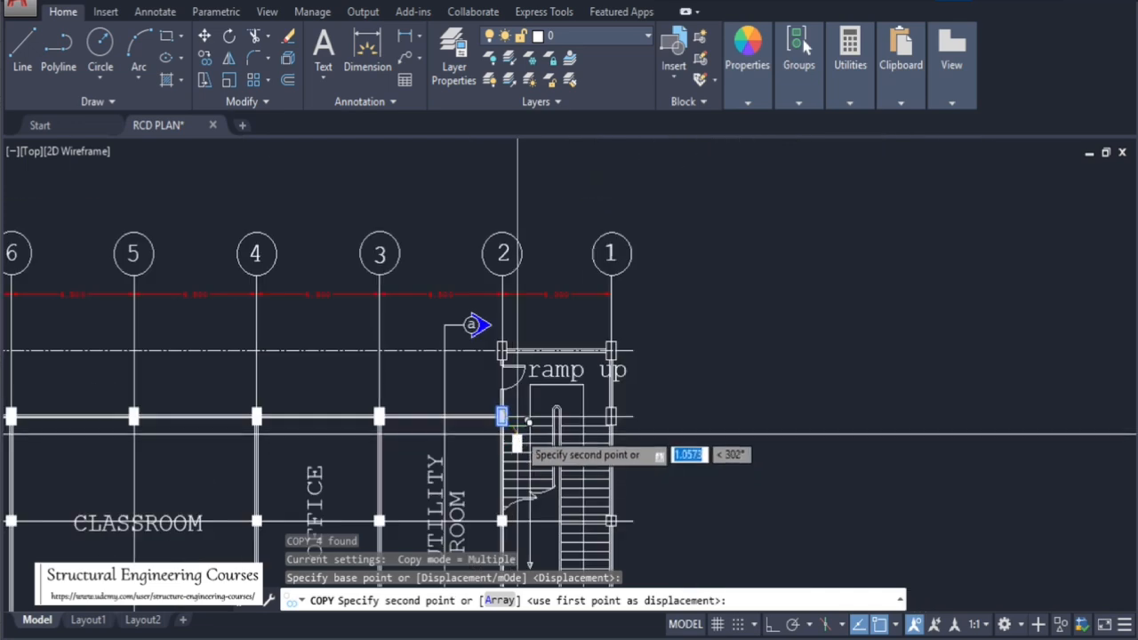
{"action": "scroll", "coordinate": [503, 354], "scroll_direction": "up", "scroll_amount": 3}
{"action": "scroll", "coordinate": [513, 334], "scroll_direction": "up", "scroll_amount": 2}
{"action": "left_click", "coordinate": [513, 334]}
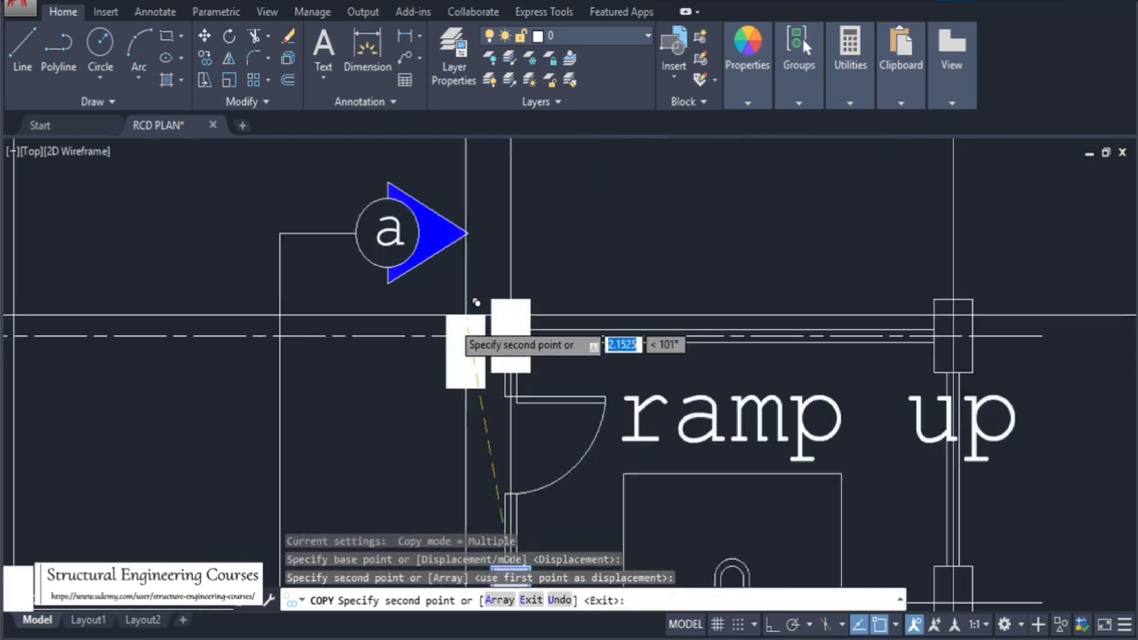
Place further copies on the corner column at the ramp and the column on grid line 1 beside the stair, then end the copy
{"action": "scroll", "coordinate": [463, 333], "scroll_direction": "down", "scroll_amount": 2}
{"action": "scroll", "coordinate": [764, 319], "scroll_direction": "up", "scroll_amount": 2}
{"action": "scroll", "coordinate": [731, 317], "scroll_direction": "up", "scroll_amount": 2}
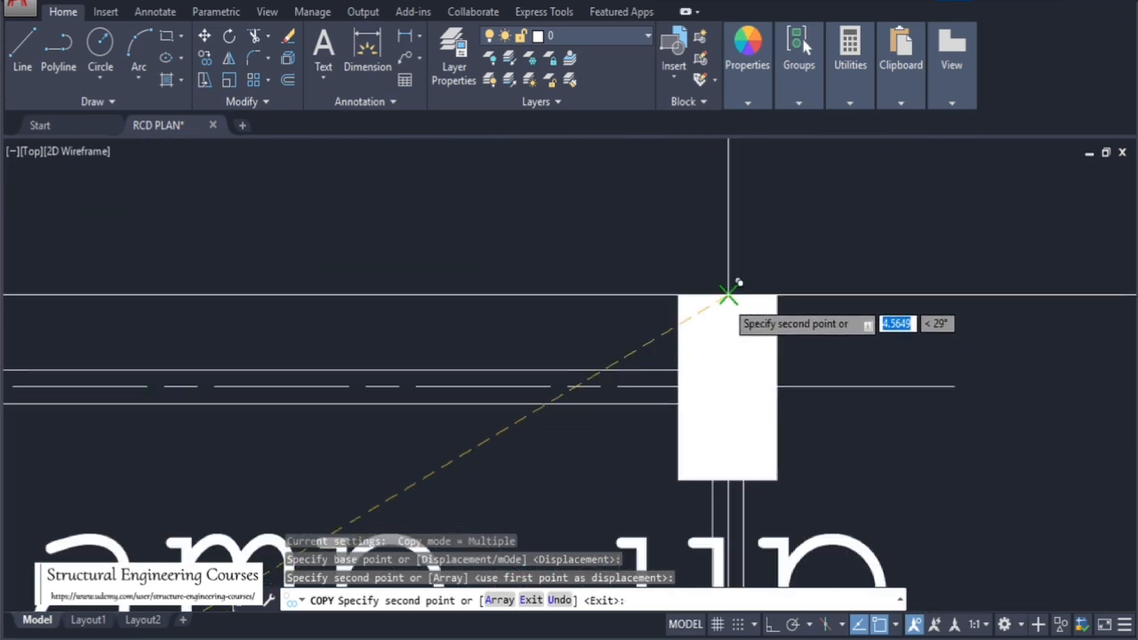
{"action": "left_click", "coordinate": [729, 294]}
{"action": "scroll", "coordinate": [617, 255], "scroll_direction": "down", "scroll_amount": 6}
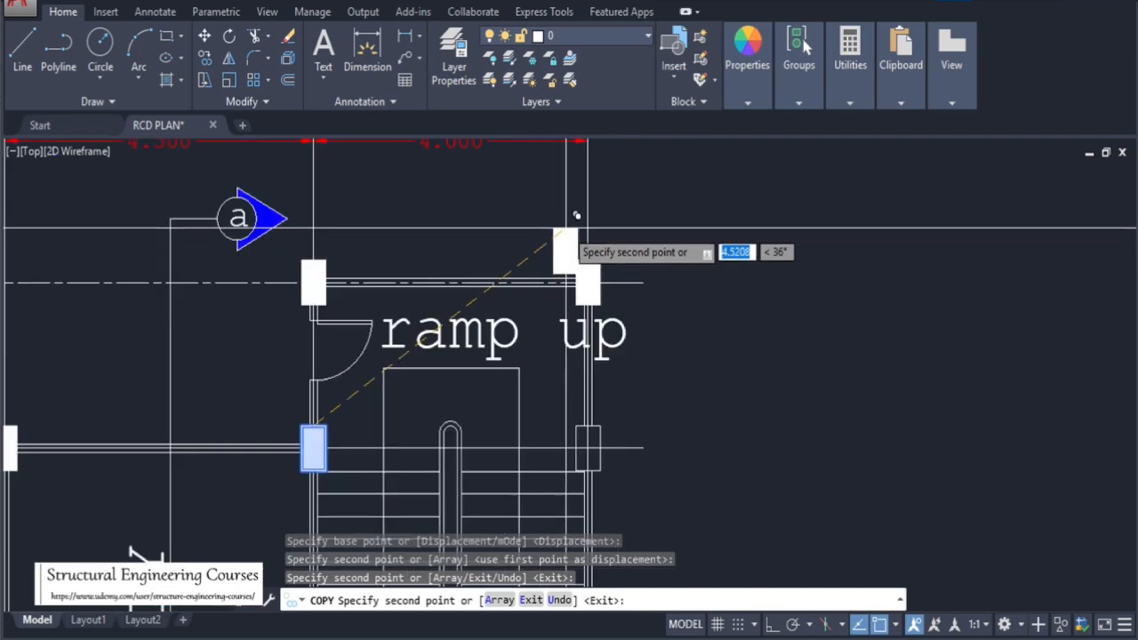
{"action": "scroll", "coordinate": [617, 236], "scroll_direction": "up", "scroll_amount": 7}
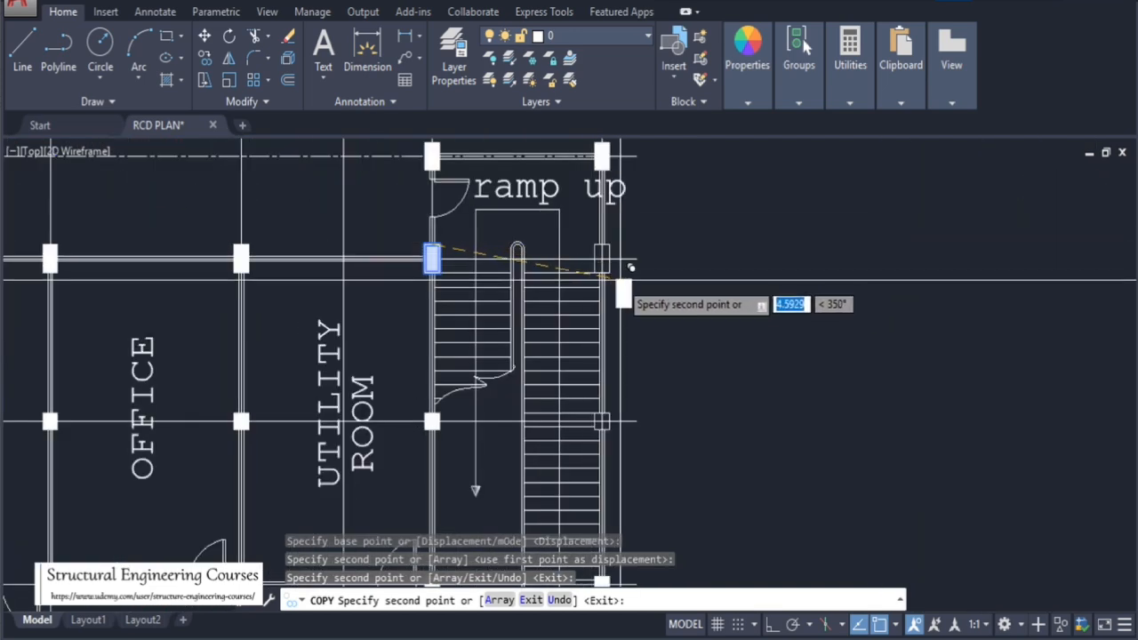
{"action": "left_click", "coordinate": [634, 248]}
{"action": "scroll", "coordinate": [634, 253], "scroll_direction": "down", "scroll_amount": 4}
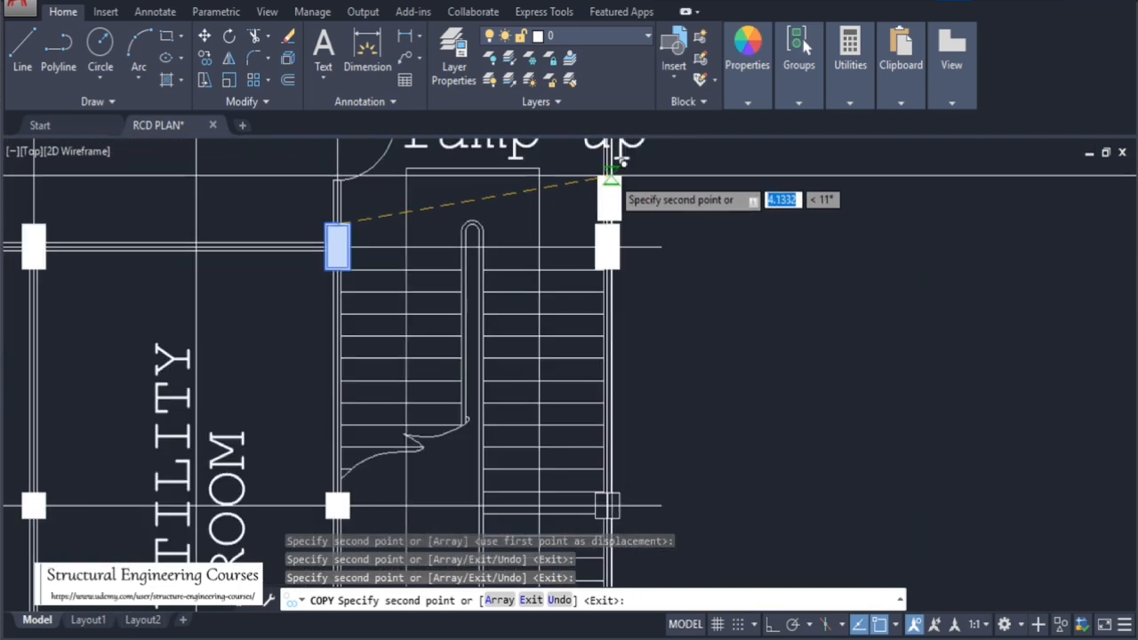
{"action": "key", "text": "Escape"}
Copy the filled column beside the utility room stair onto the opposite stair column on grid line 1, then end the copy
{"action": "scroll", "coordinate": [419, 391], "scroll_direction": "up", "scroll_amount": 4}
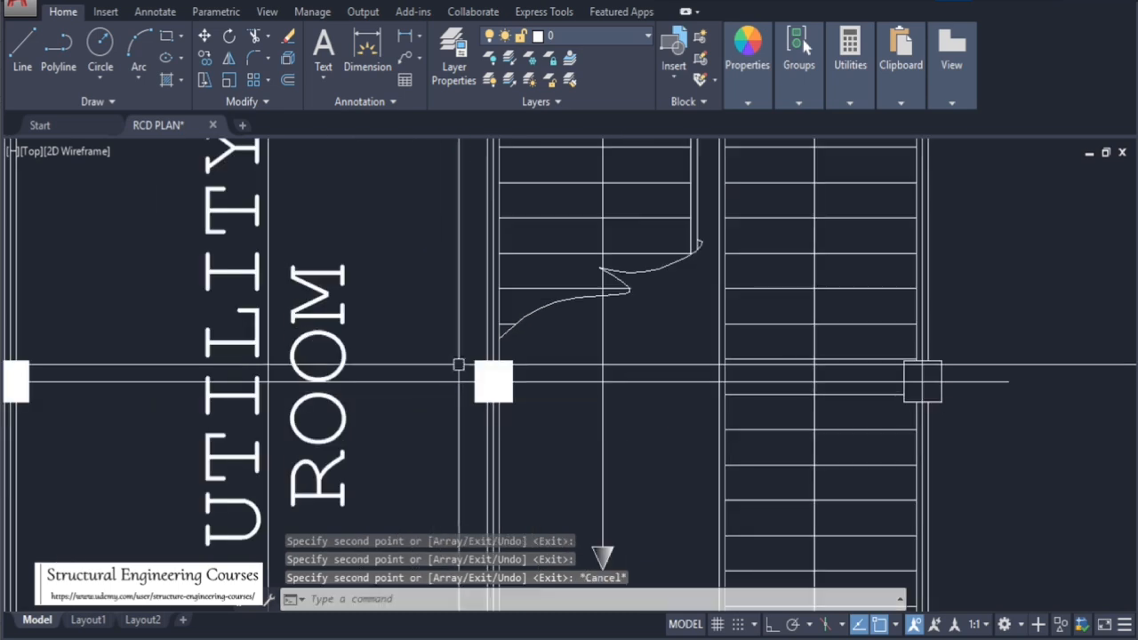
{"action": "left_click", "coordinate": [456, 358]}
{"action": "left_click", "coordinate": [544, 434]}
{"action": "type", "text": "co"}
{"action": "key", "text": "Return"}
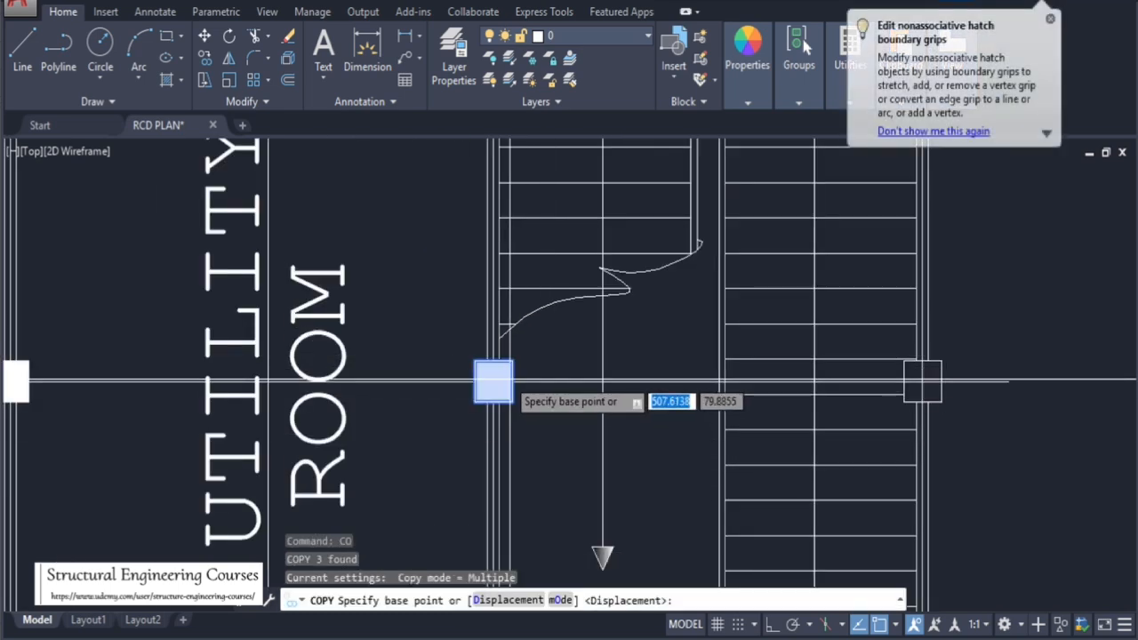
{"action": "scroll", "coordinate": [515, 373], "scroll_direction": "up", "scroll_amount": 3}
{"action": "left_click", "coordinate": [481, 326]}
{"action": "scroll", "coordinate": [460, 325], "scroll_direction": "up", "scroll_amount": 4}
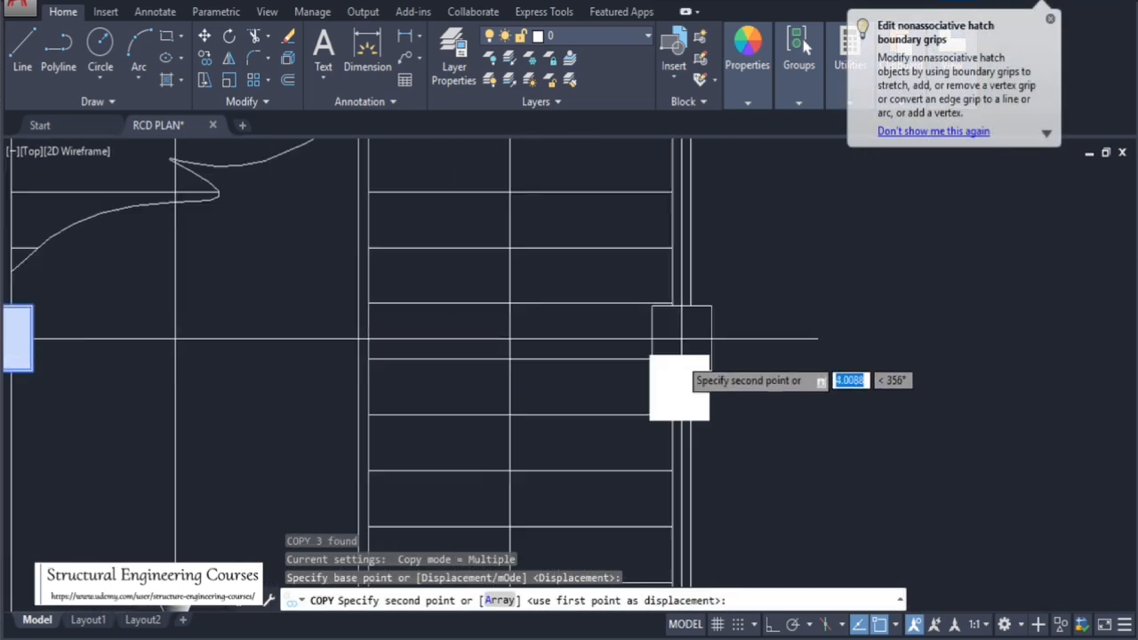
{"action": "left_click", "coordinate": [690, 269]}
{"action": "scroll", "coordinate": [681, 275], "scroll_direction": "down", "scroll_amount": 8}
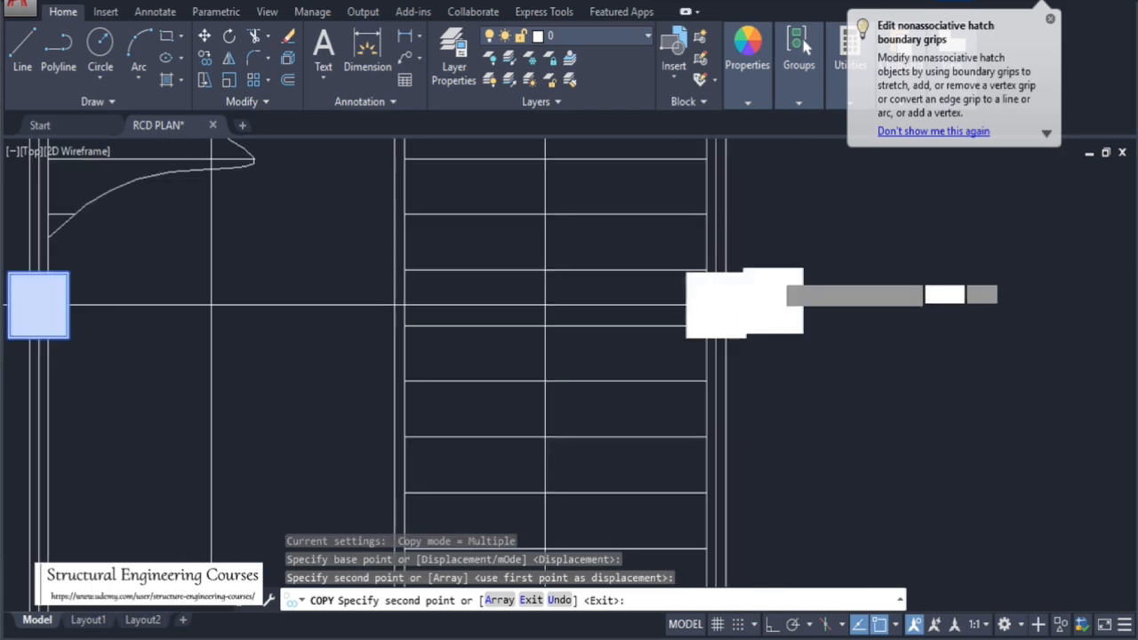
{"action": "key", "text": "Escape"}
{"action": "key", "text": "Escape"}
{"action": "key", "text": "Escape"}
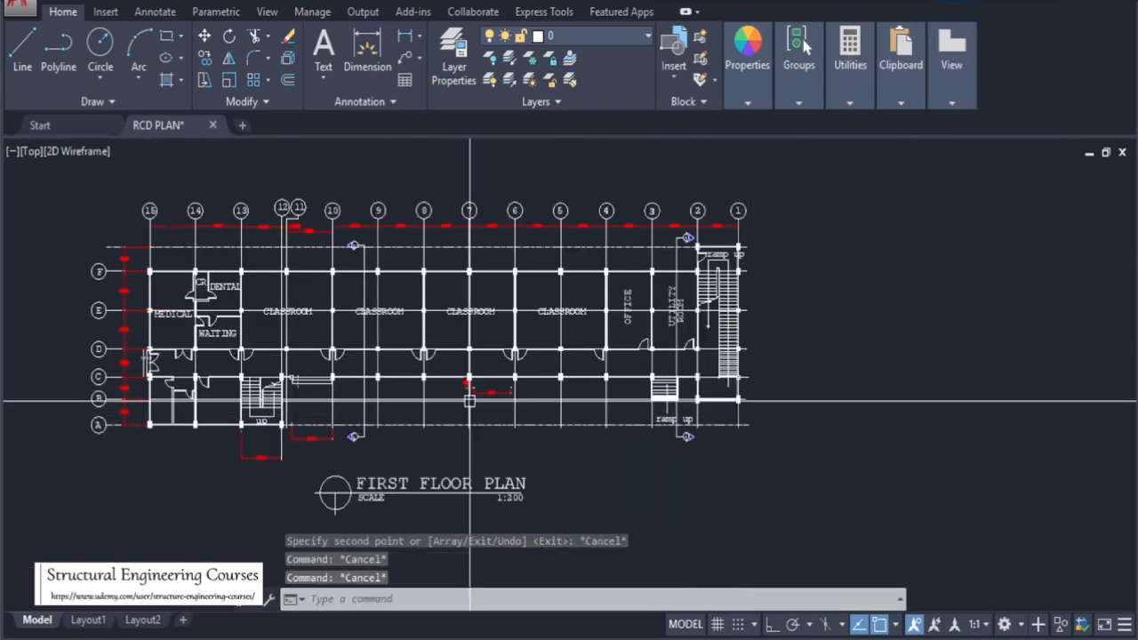
Review the filled columns across the whole first floor plan
{"action": "scroll", "coordinate": [348, 336], "scroll_direction": "up", "scroll_amount": 2}
{"action": "scroll", "coordinate": [558, 338], "scroll_direction": "down", "scroll_amount": 3}
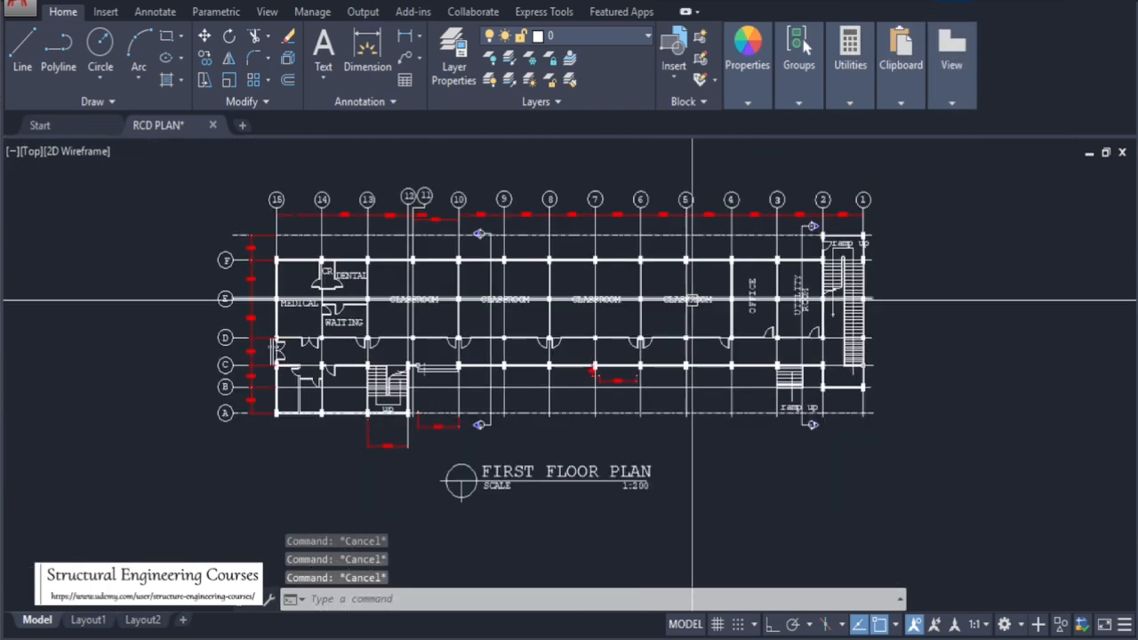
{"action": "scroll", "coordinate": [405, 306], "scroll_direction": "up", "scroll_amount": 3}
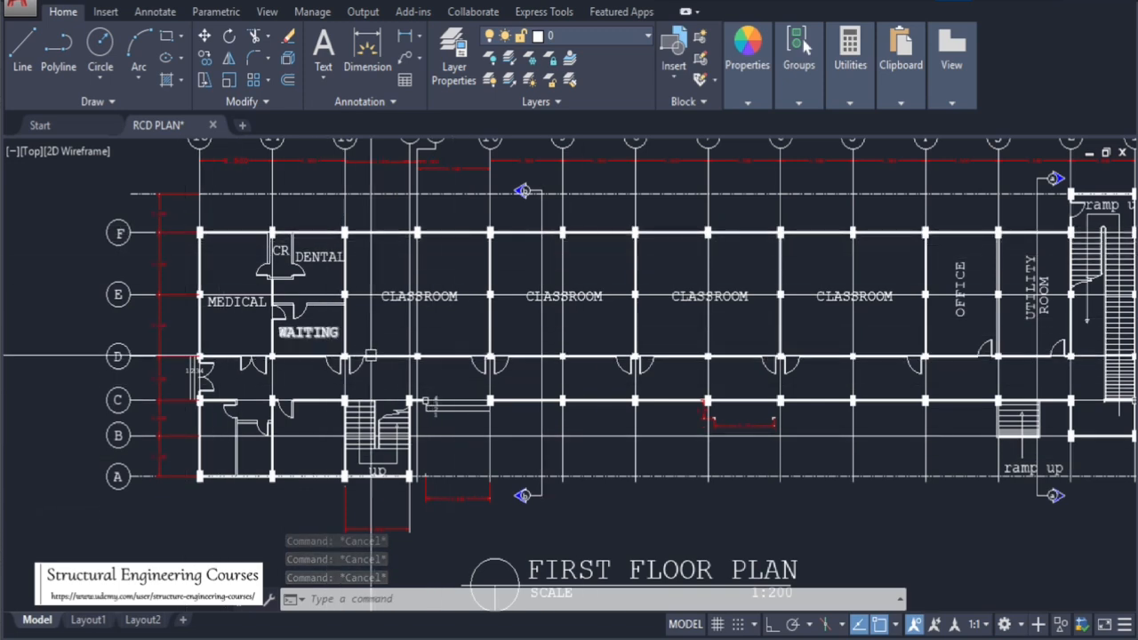
{"action": "scroll", "coordinate": [197, 239], "scroll_direction": "up", "scroll_amount": 4}
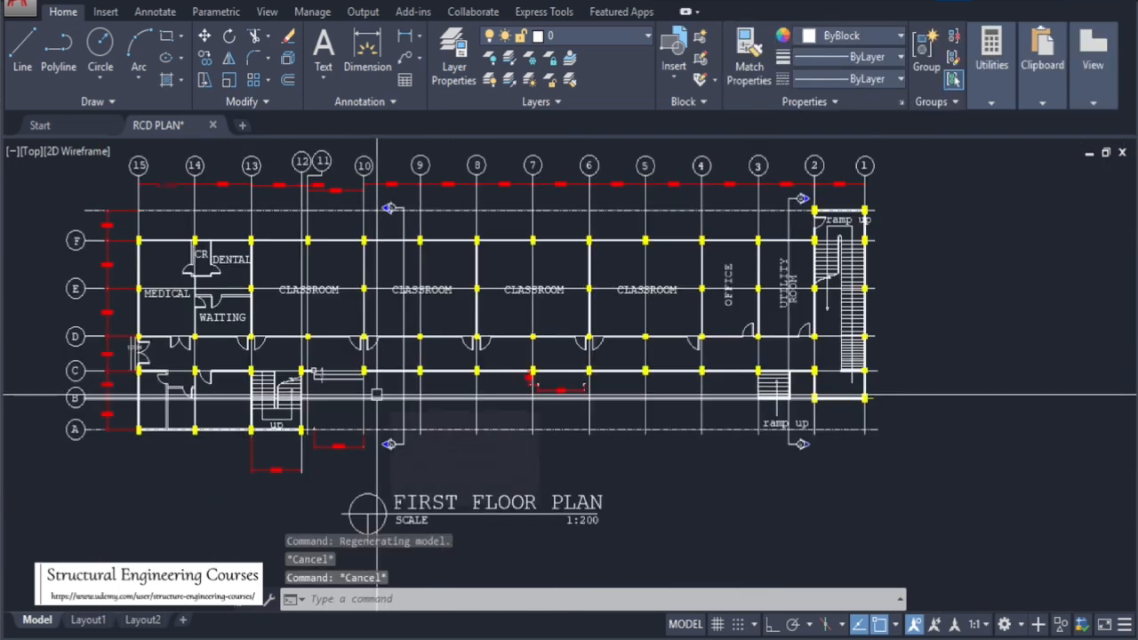
{"action": "scroll", "coordinate": [169, 233], "scroll_direction": "up", "scroll_amount": 5}
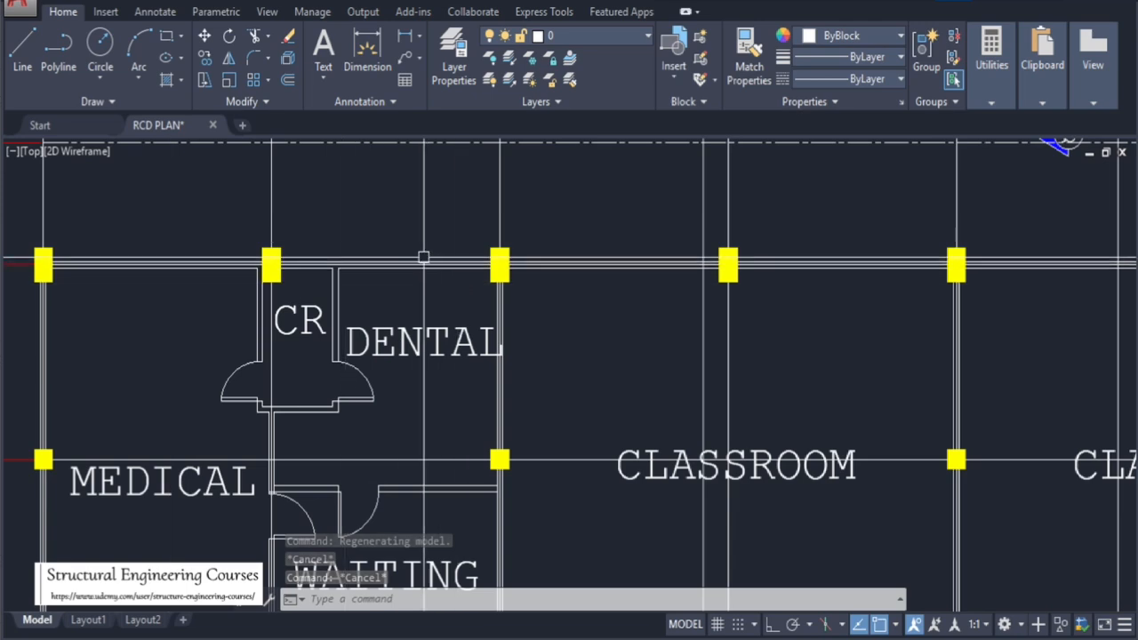
{"action": "scroll", "coordinate": [445, 244], "scroll_direction": "down", "scroll_amount": 5}
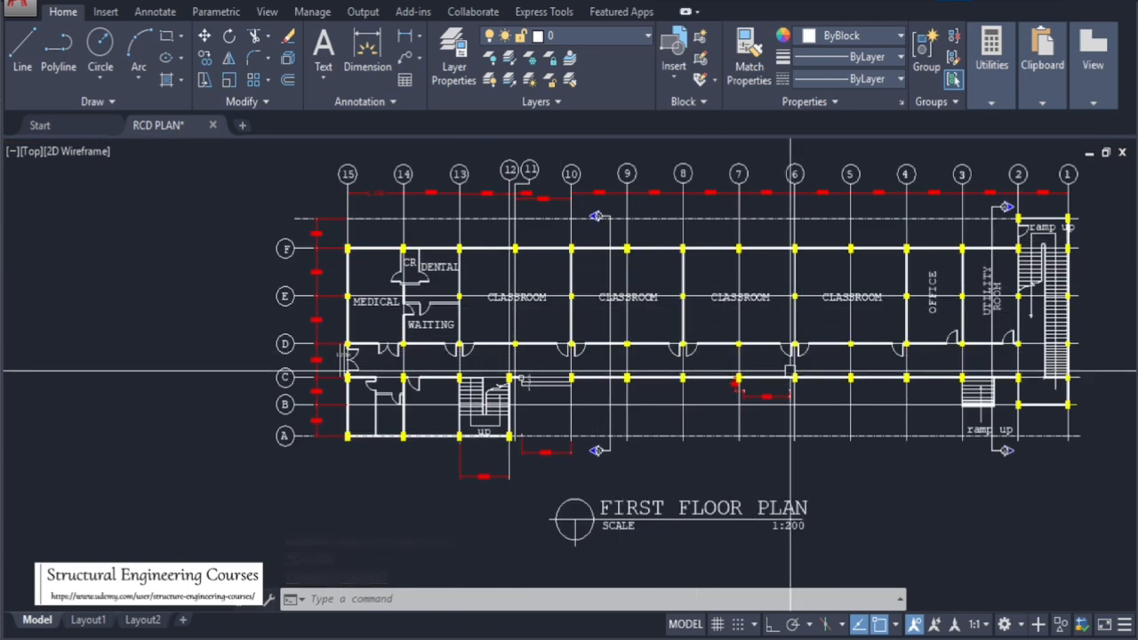
{"action": "scroll", "coordinate": [727, 368], "scroll_direction": "up", "scroll_amount": 4}
{"action": "scroll", "coordinate": [584, 400], "scroll_direction": "up", "scroll_amount": 7}
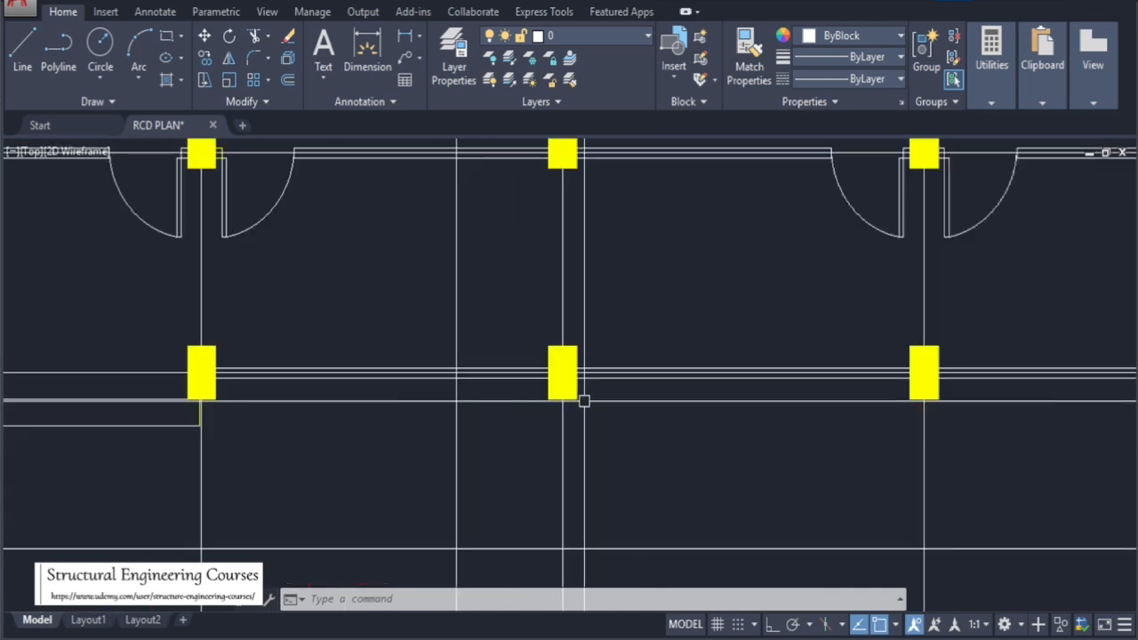
{"action": "left_click", "coordinate": [576, 406]}
{"action": "left_click", "coordinate": [564, 376]}
{"action": "scroll", "coordinate": [560, 381], "scroll_direction": "down", "scroll_amount": 10}
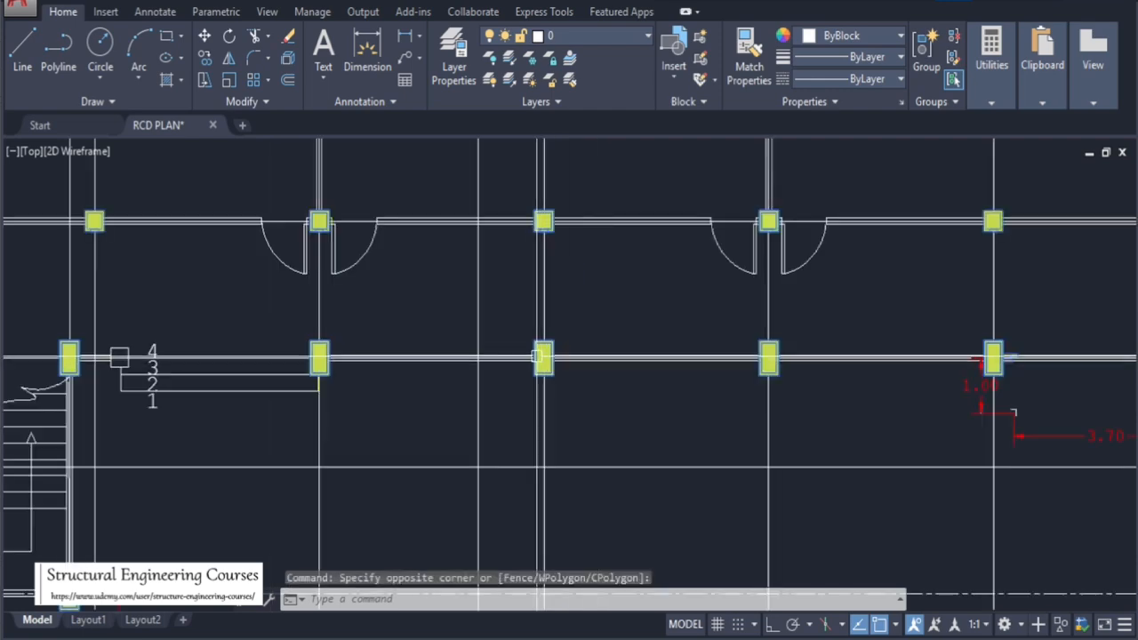
{"action": "scroll", "coordinate": [437, 304], "scroll_direction": "down", "scroll_amount": 7}
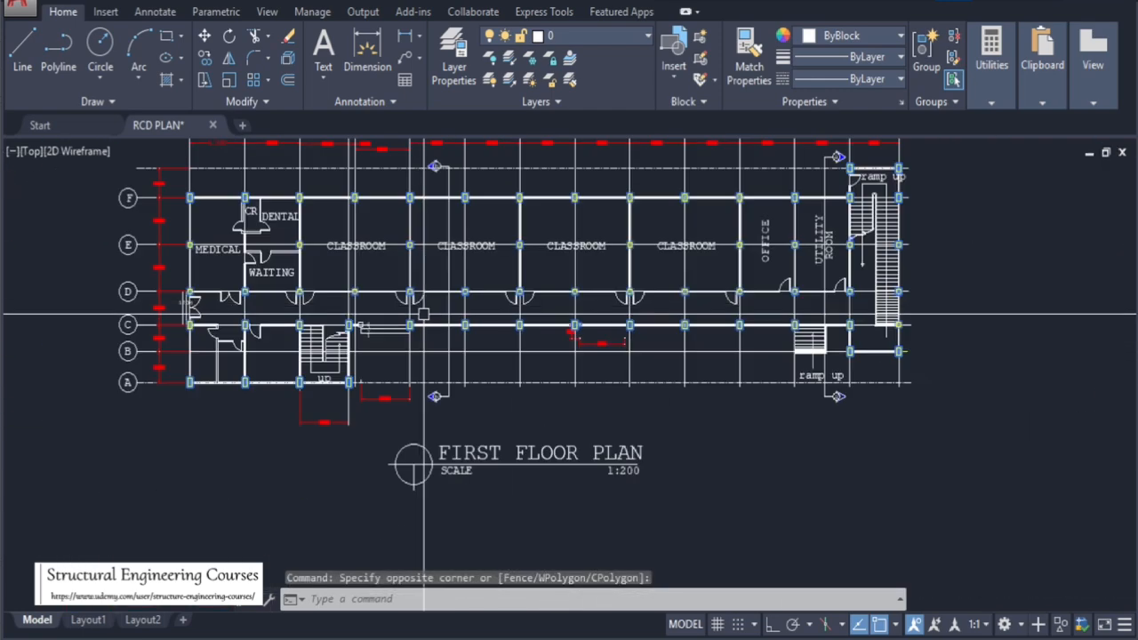
{"action": "scroll", "coordinate": [424, 315], "scroll_direction": "down", "scroll_amount": 5}
{"action": "scroll", "coordinate": [407, 277], "scroll_direction": "up", "scroll_amount": 3}
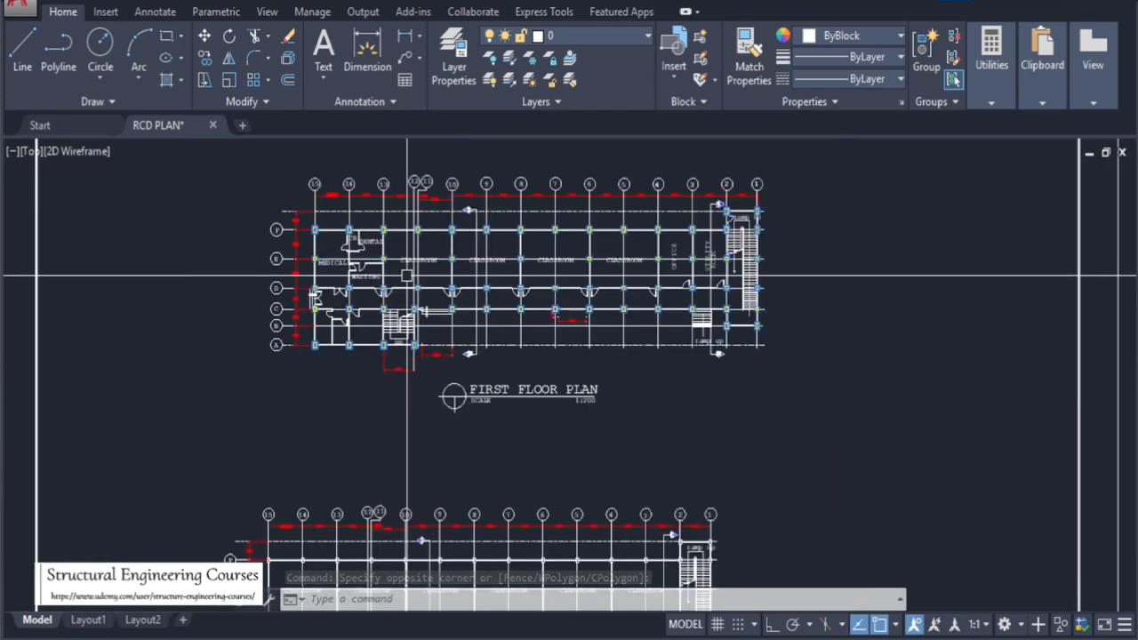
{"action": "scroll", "coordinate": [431, 224], "scroll_direction": "up", "scroll_amount": 6}
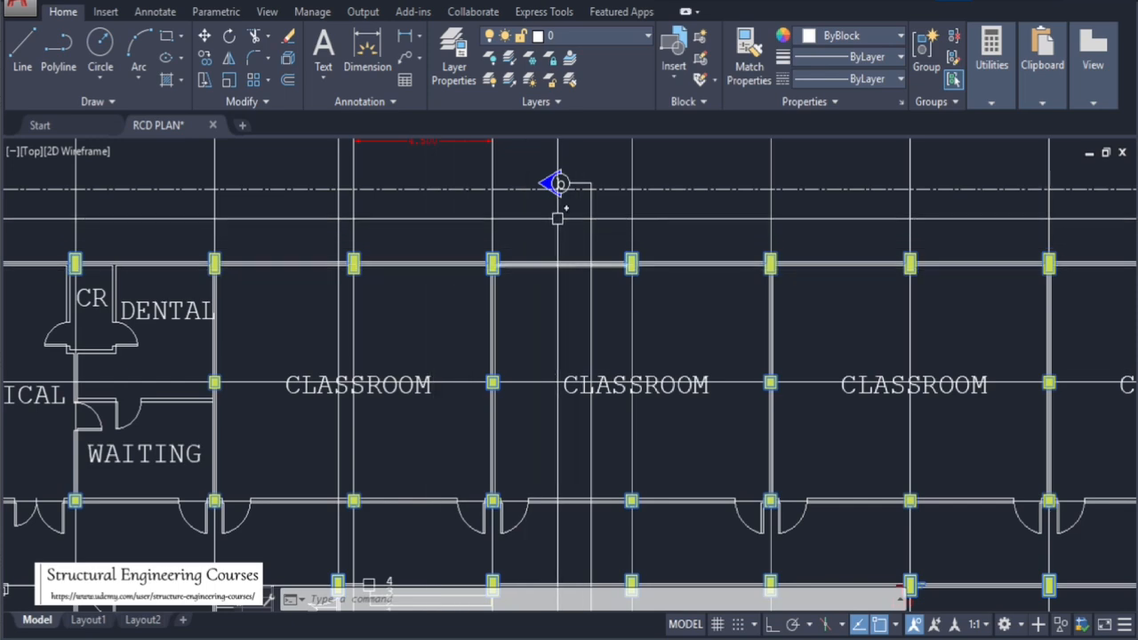
{"action": "scroll", "coordinate": [554, 219], "scroll_direction": "down", "scroll_amount": 6}
{"action": "scroll", "coordinate": [583, 233], "scroll_direction": "down", "scroll_amount": 4}
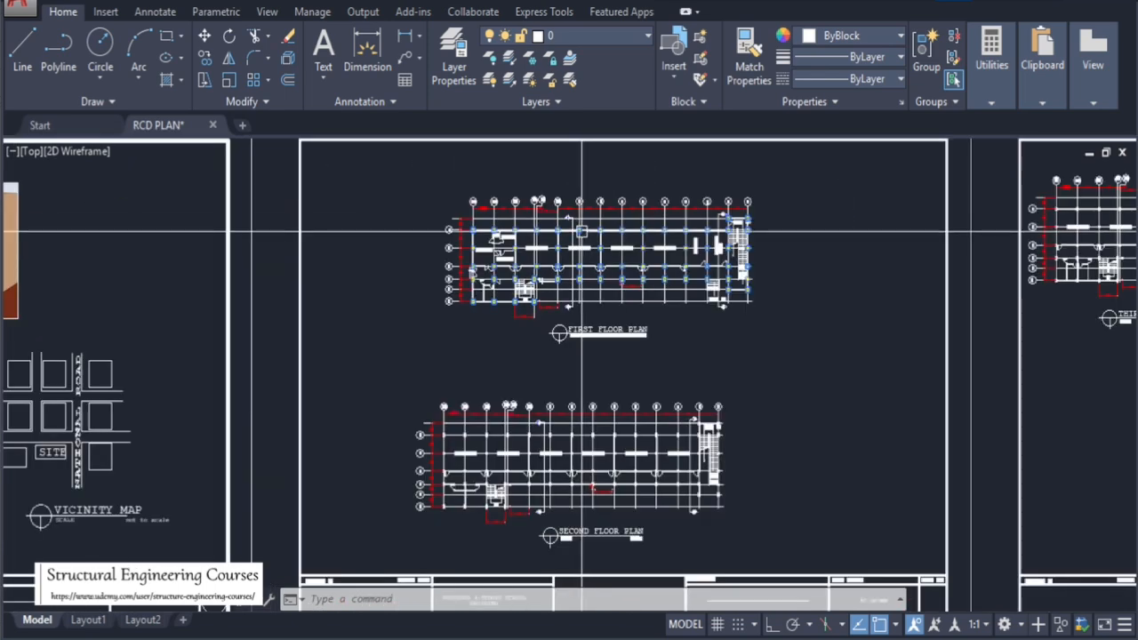
{"action": "scroll", "coordinate": [584, 234], "scroll_direction": "up", "scroll_amount": 4}
{"action": "left_click", "coordinate": [584, 233]}
{"action": "type", "text": "co"}
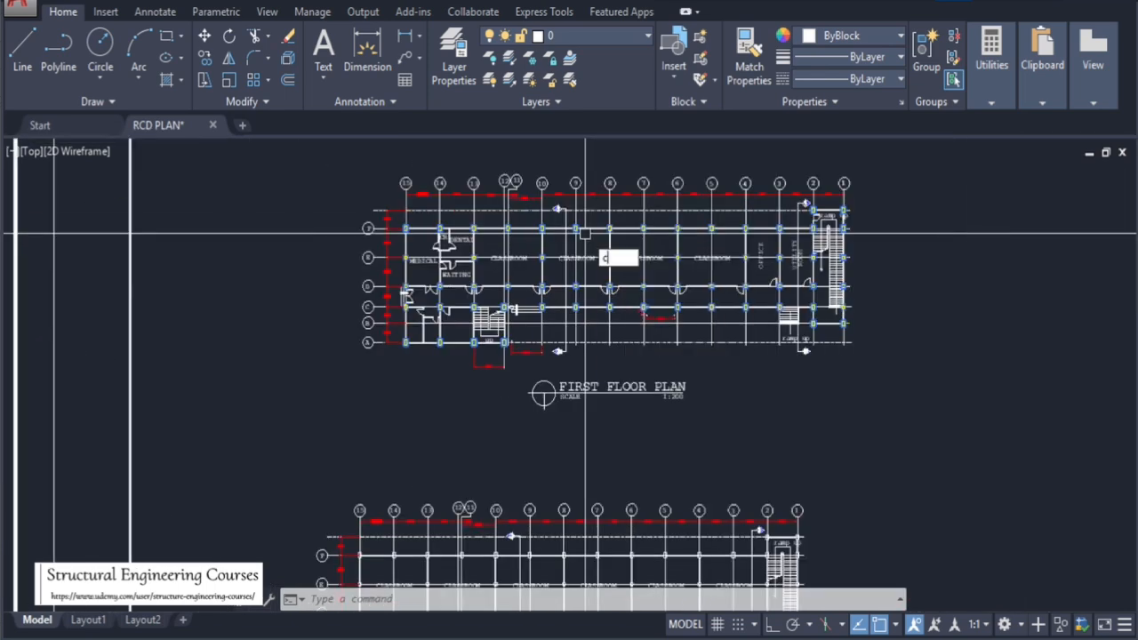
{"action": "key", "text": "Return"}
{"action": "scroll", "coordinate": [405, 229], "scroll_direction": "up", "scroll_amount": 10}
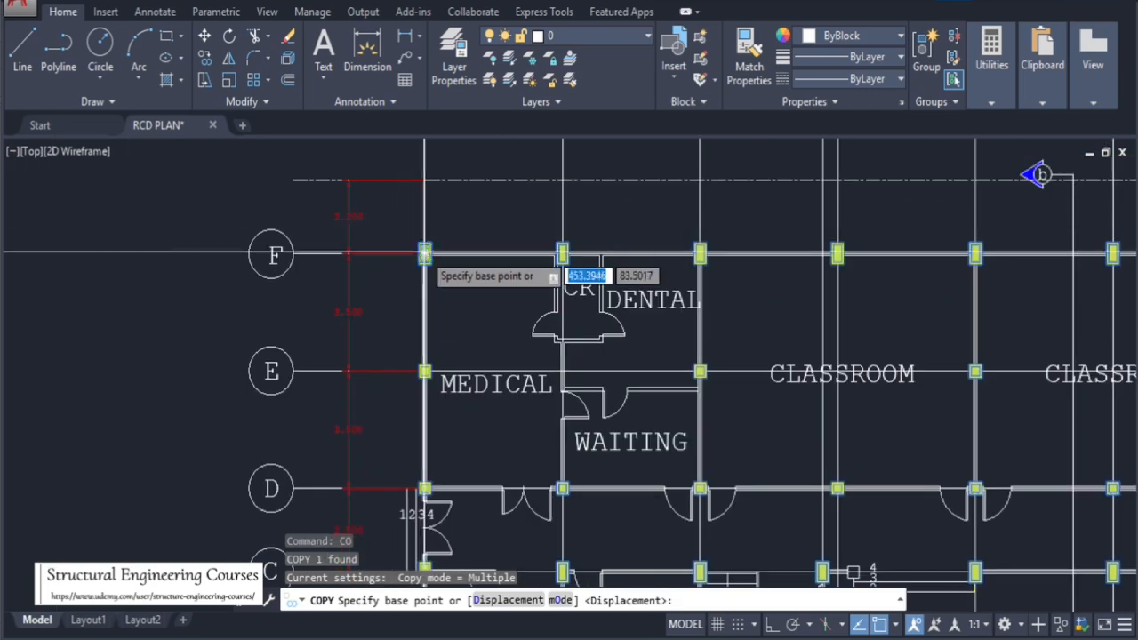
{"action": "left_click", "coordinate": [396, 172]}
{"action": "scroll", "coordinate": [445, 204], "scroll_direction": "down", "scroll_amount": 10}
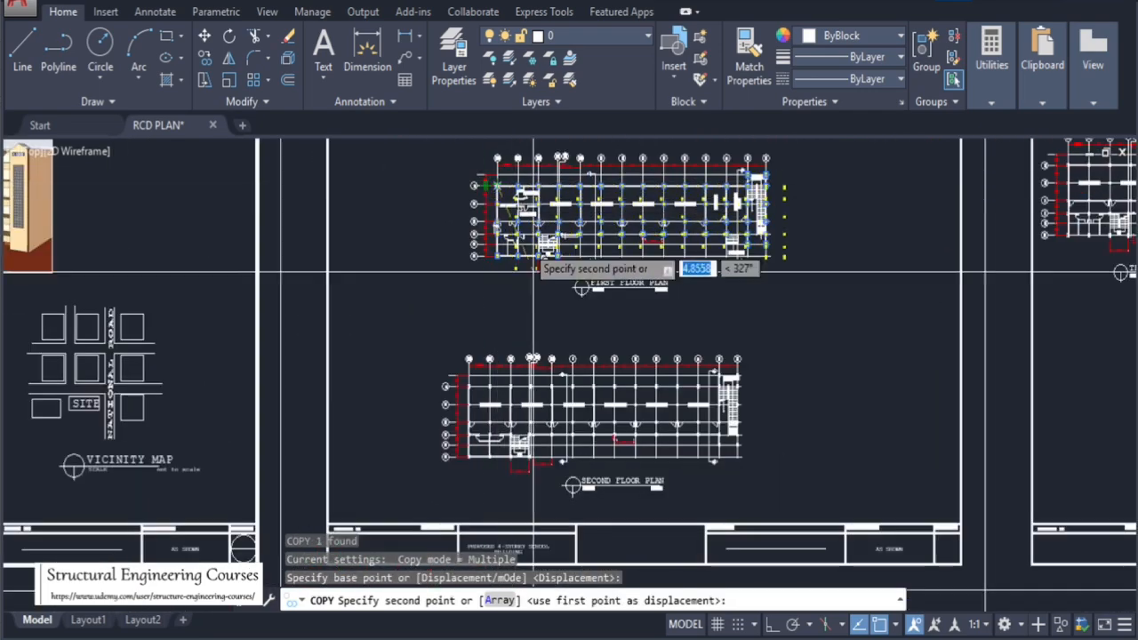
{"action": "scroll", "coordinate": [475, 391], "scroll_direction": "up", "scroll_amount": 8}
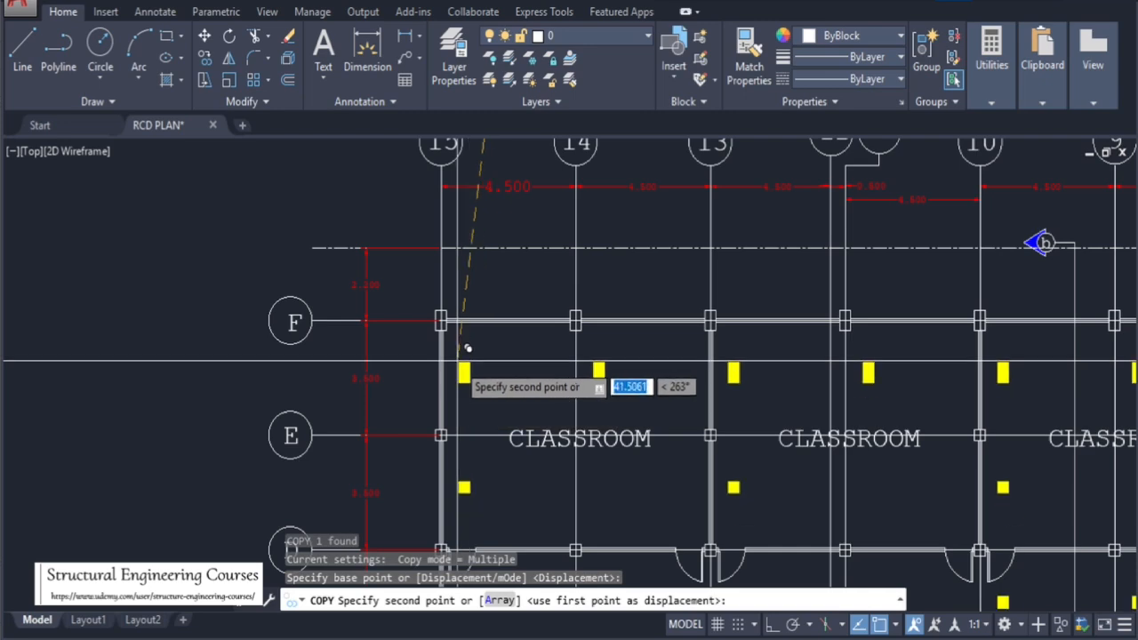
{"action": "scroll", "coordinate": [438, 320], "scroll_direction": "up", "scroll_amount": 8}
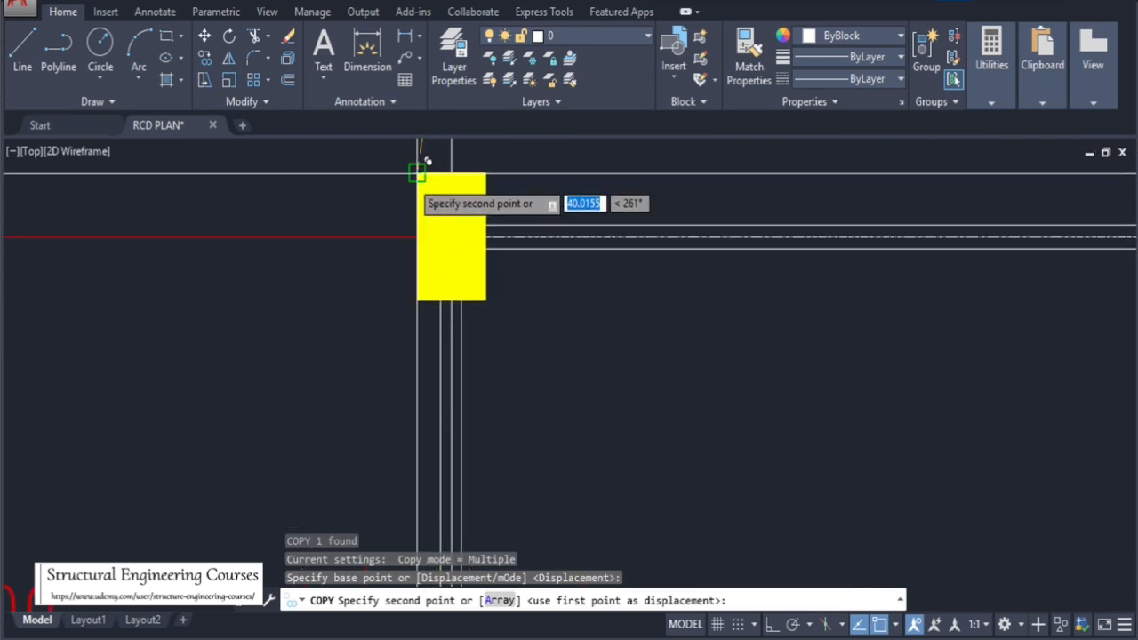
{"action": "scroll", "coordinate": [372, 219], "scroll_direction": "down", "scroll_amount": 6}
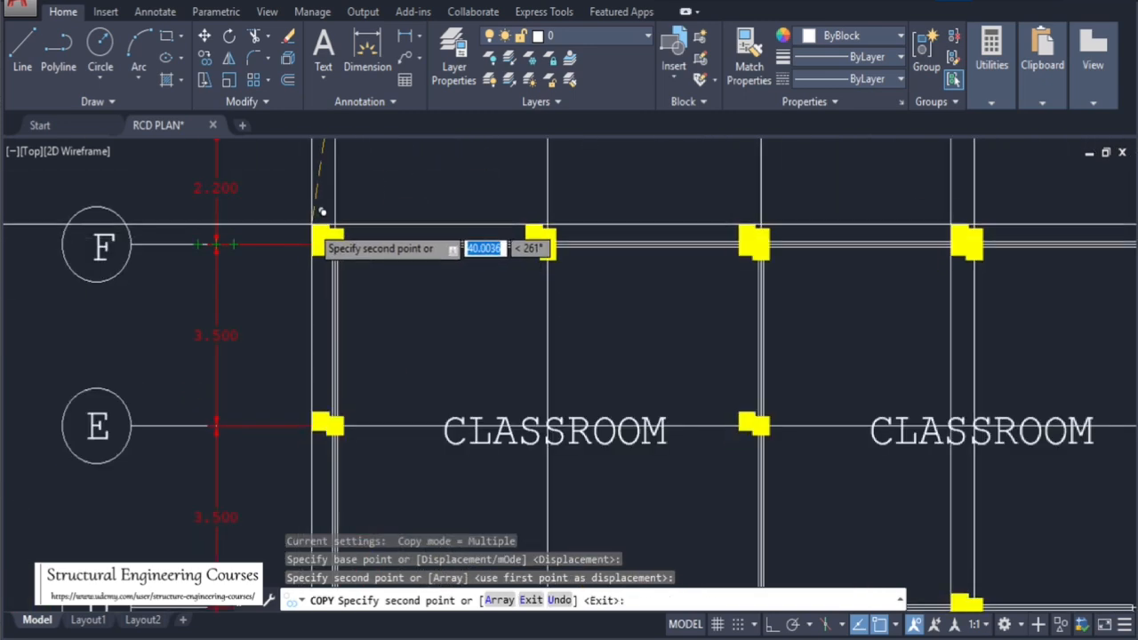
{"action": "key", "text": "Escape"}
Inspect the columns of the second floor plan
{"action": "scroll", "coordinate": [413, 288], "scroll_direction": "down", "scroll_amount": 3}
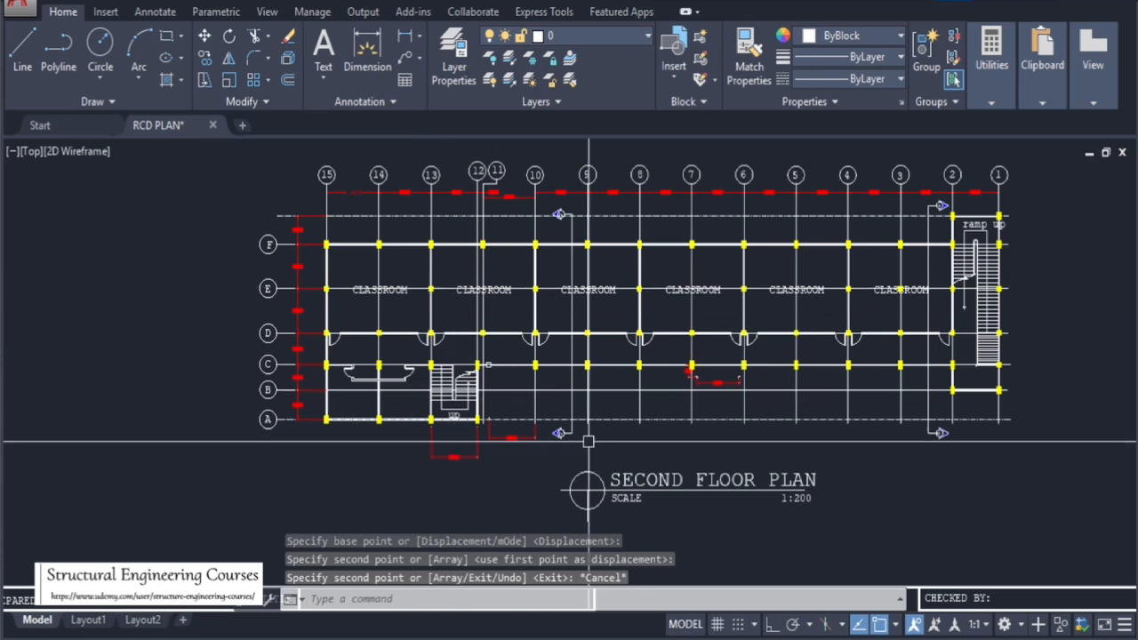
{"action": "scroll", "coordinate": [366, 427], "scroll_direction": "up", "scroll_amount": 2}
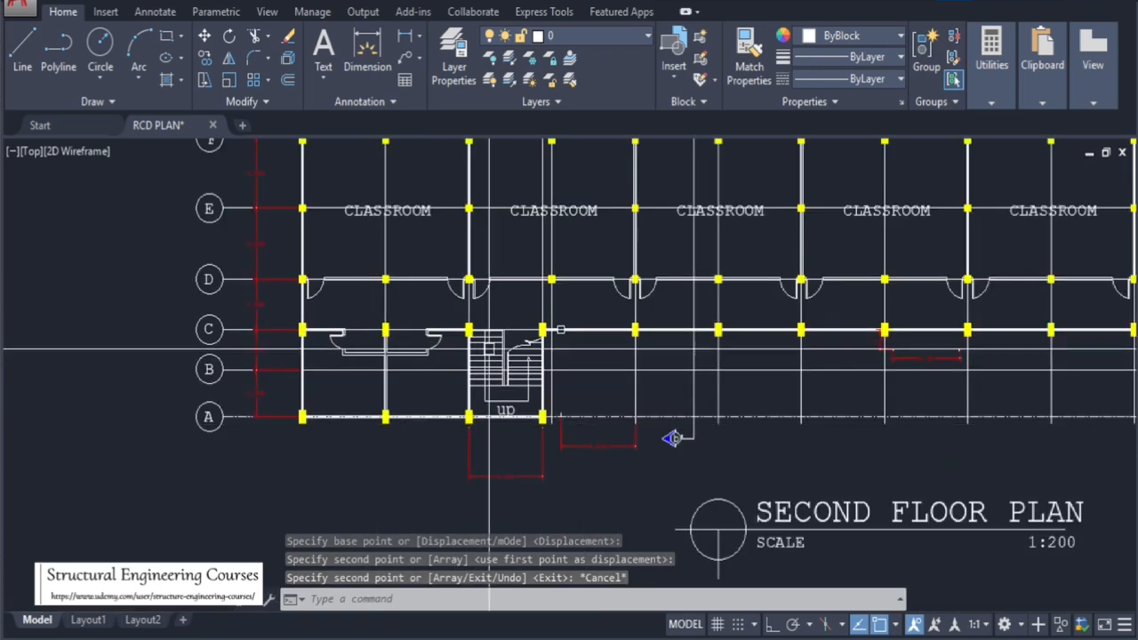
{"action": "scroll", "coordinate": [335, 343], "scroll_direction": "up", "scroll_amount": 4}
{"action": "scroll", "coordinate": [335, 356], "scroll_direction": "down", "scroll_amount": 5}
{"action": "scroll", "coordinate": [464, 365], "scroll_direction": "up", "scroll_amount": 6}
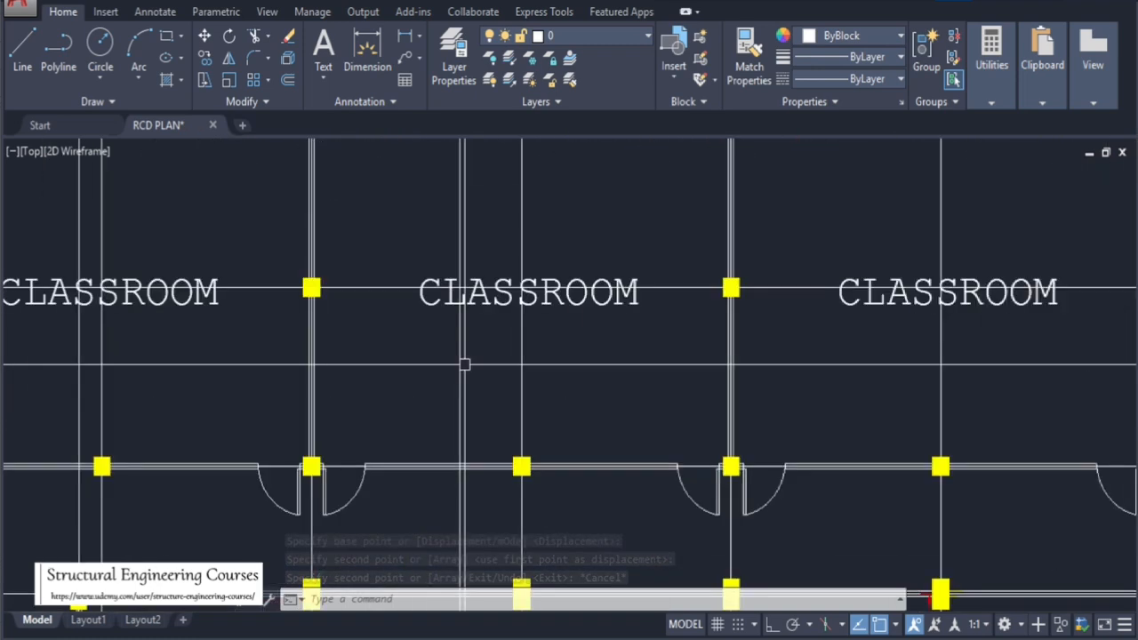
{"action": "scroll", "coordinate": [376, 249], "scroll_direction": "down", "scroll_amount": 5}
{"action": "scroll", "coordinate": [475, 249], "scroll_direction": "up", "scroll_amount": 5}
{"action": "scroll", "coordinate": [428, 260], "scroll_direction": "down", "scroll_amount": 5}
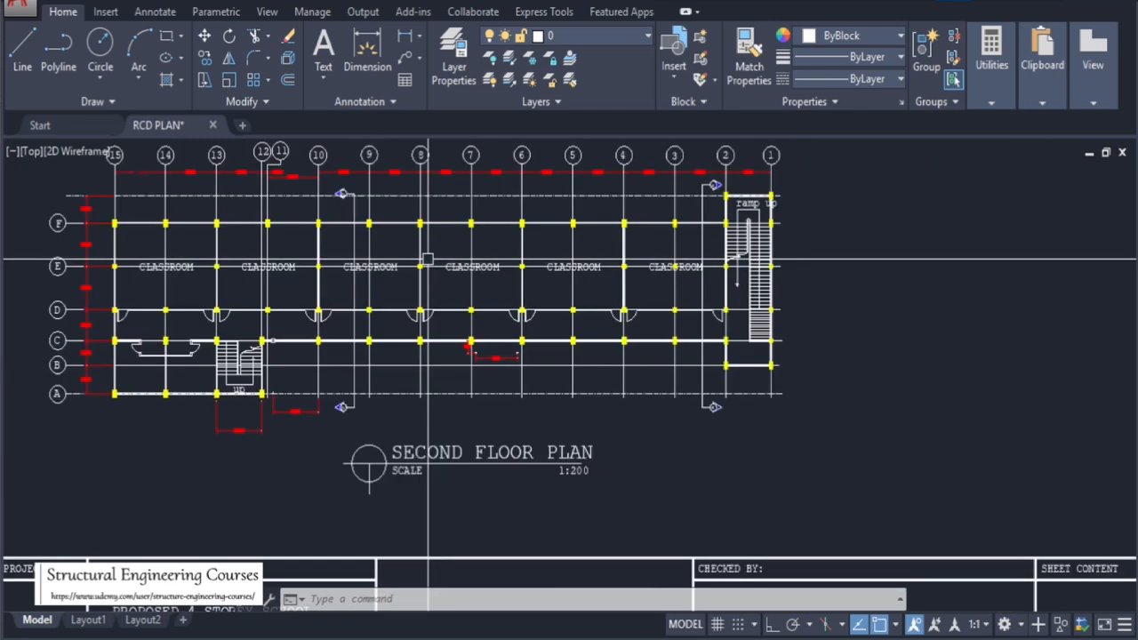
Pan and zoom across the drawing sheets to compare the columns of the second and third floor plans
{"action": "scroll", "coordinate": [584, 284], "scroll_direction": "up", "scroll_amount": 5}
{"action": "scroll", "coordinate": [582, 302], "scroll_direction": "down", "scroll_amount": 5}
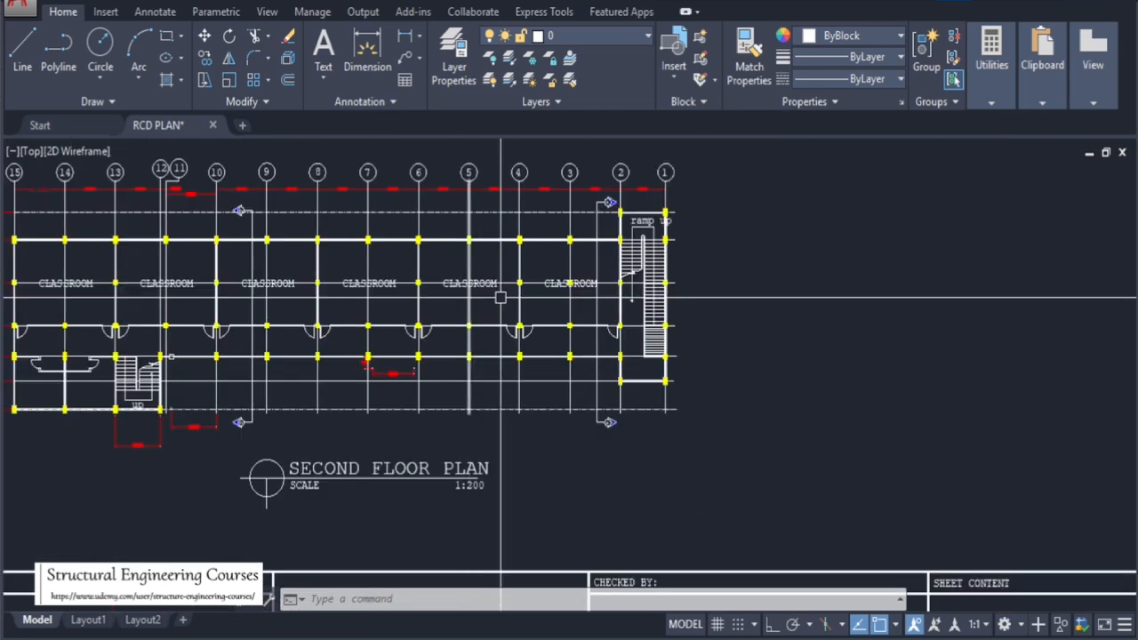
{"action": "scroll", "coordinate": [595, 330], "scroll_direction": "up", "scroll_amount": 6}
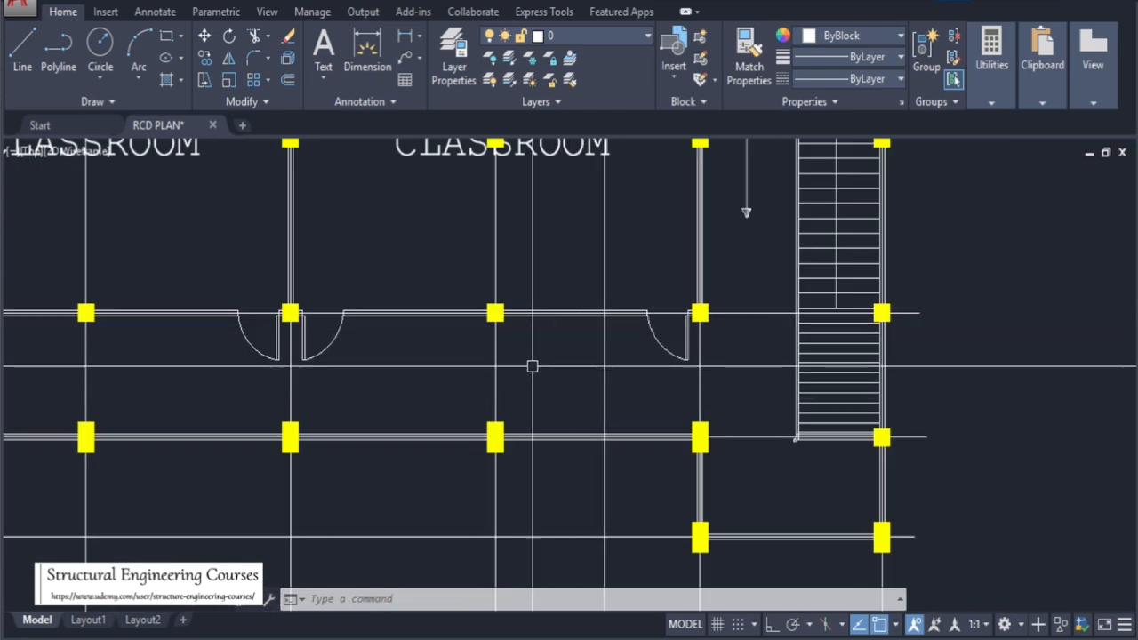
{"action": "scroll", "coordinate": [532, 366], "scroll_direction": "down", "scroll_amount": 5}
{"action": "scroll", "coordinate": [542, 374], "scroll_direction": "up", "scroll_amount": 2}
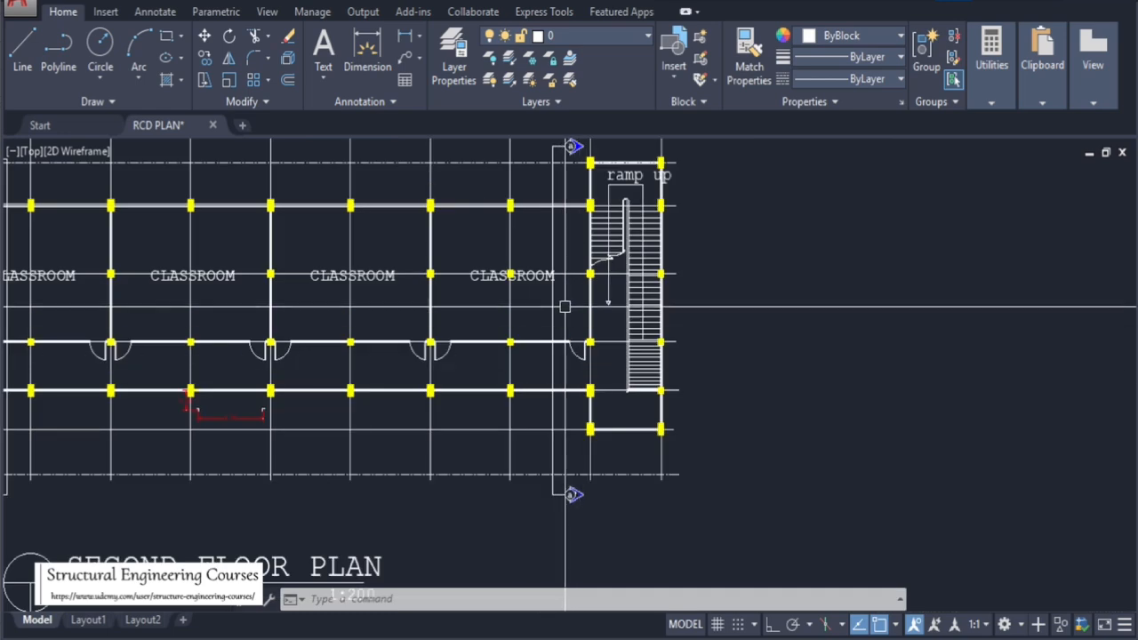
{"action": "scroll", "coordinate": [525, 347], "scroll_direction": "down", "scroll_amount": 10}
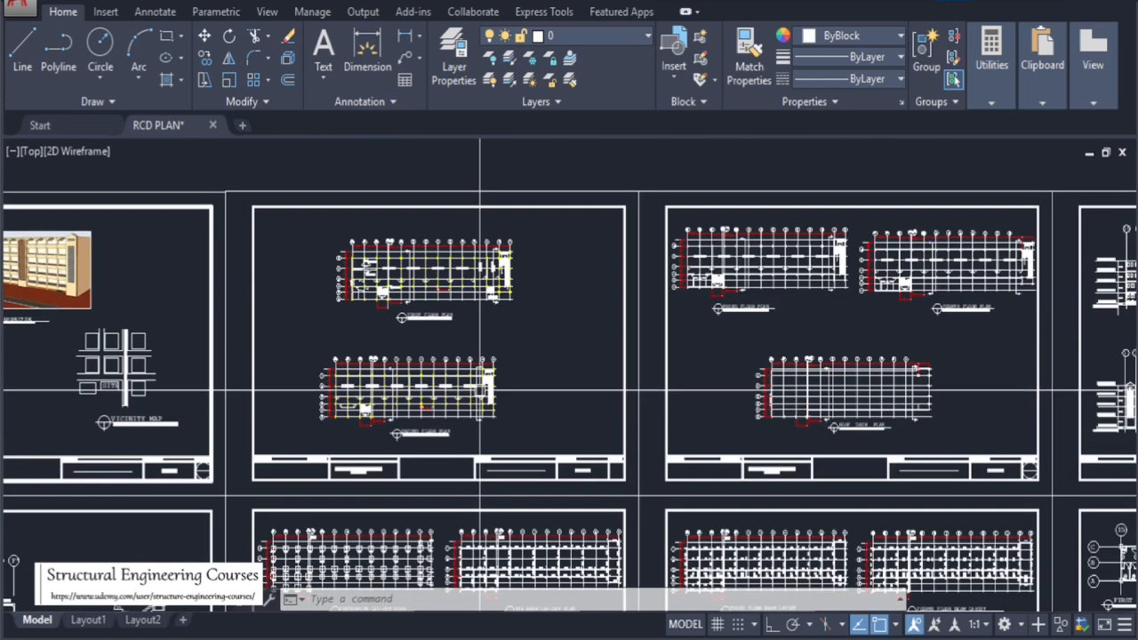
{"action": "scroll", "coordinate": [463, 222], "scroll_direction": "up", "scroll_amount": 5}
{"action": "scroll", "coordinate": [458, 319], "scroll_direction": "up", "scroll_amount": 5}
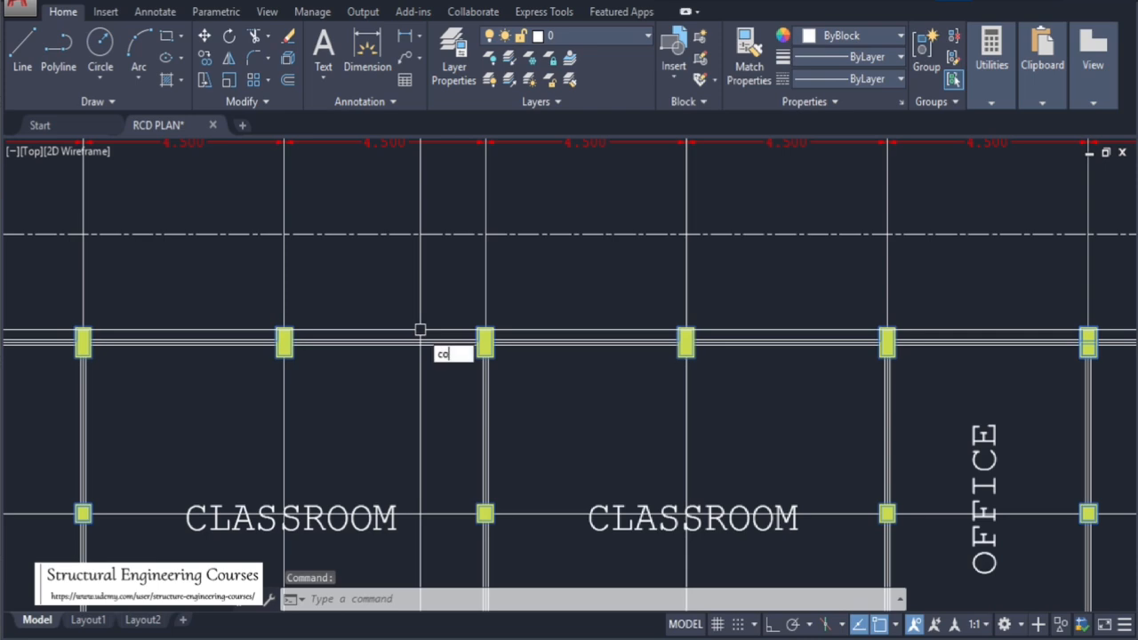
{"action": "key", "text": "Return"}
{"action": "scroll", "coordinate": [397, 266], "scroll_direction": "down", "scroll_amount": 3}
{"action": "scroll", "coordinate": [46, 307], "scroll_direction": "up", "scroll_amount": 5}
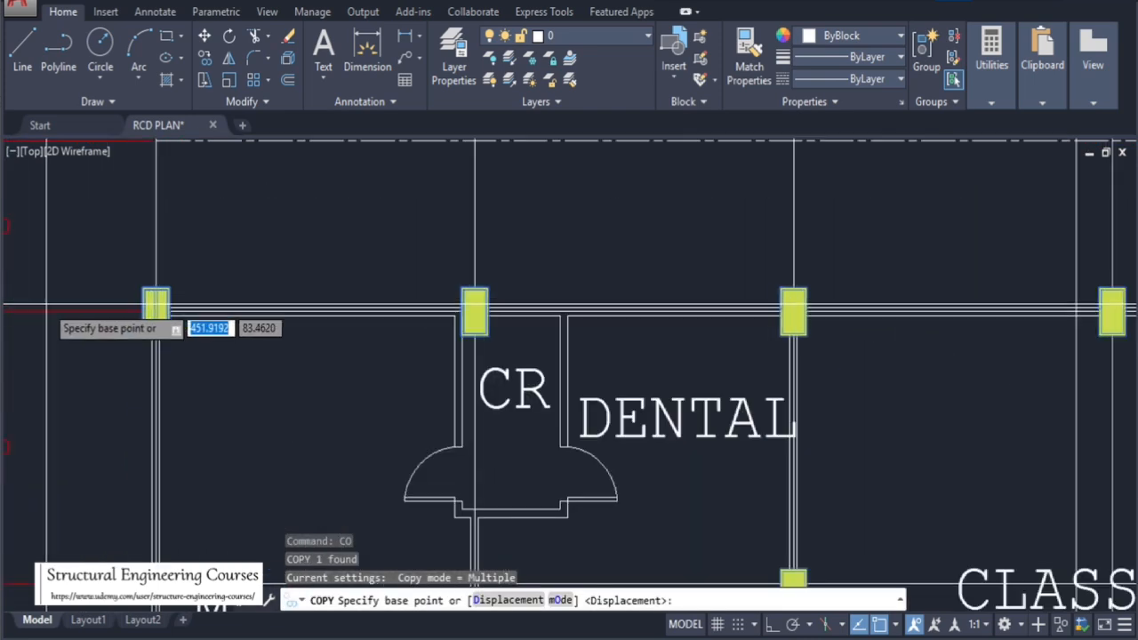
{"action": "left_click", "coordinate": [145, 289]}
{"action": "scroll", "coordinate": [102, 285], "scroll_direction": "down", "scroll_amount": 10}
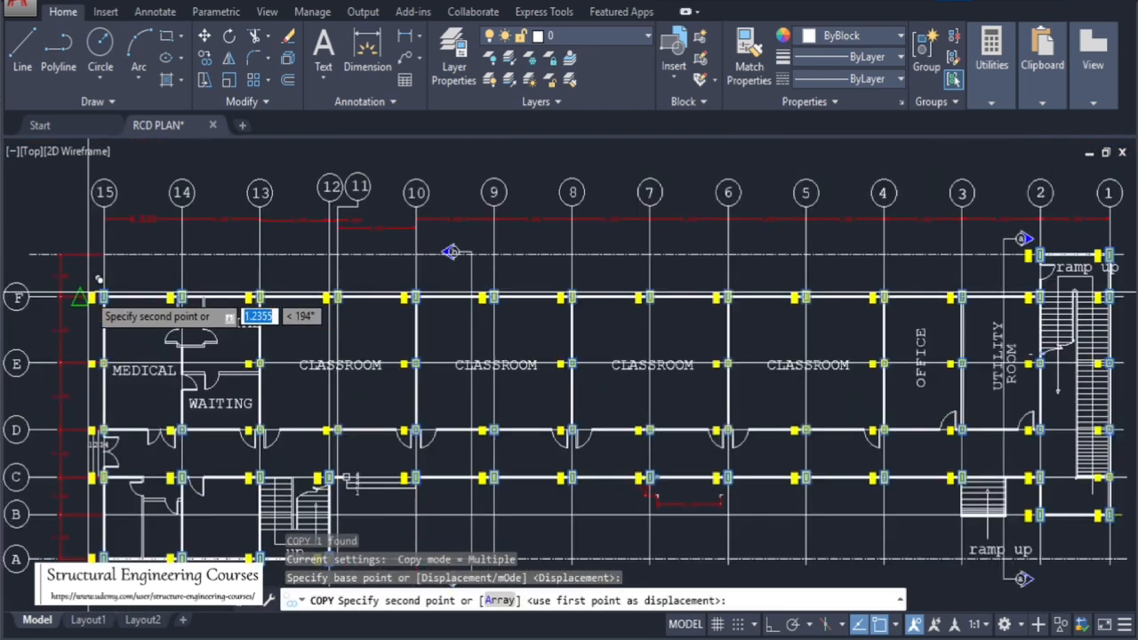
{"action": "scroll", "coordinate": [660, 307], "scroll_direction": "up", "scroll_amount": 10}
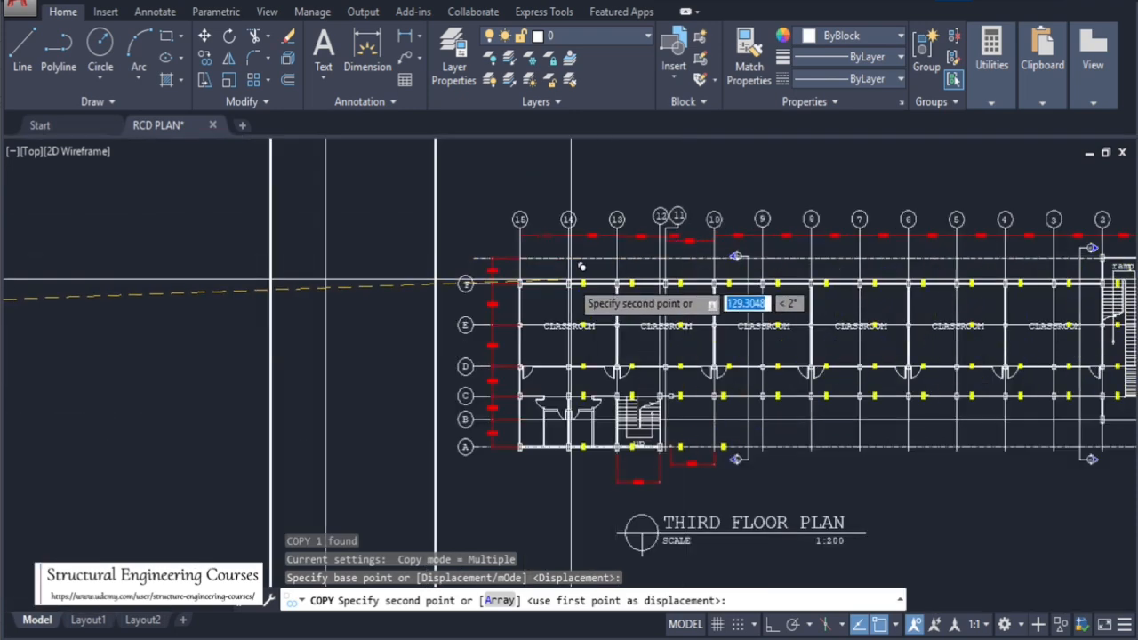
{"action": "scroll", "coordinate": [347, 271], "scroll_direction": "down", "scroll_amount": 8}
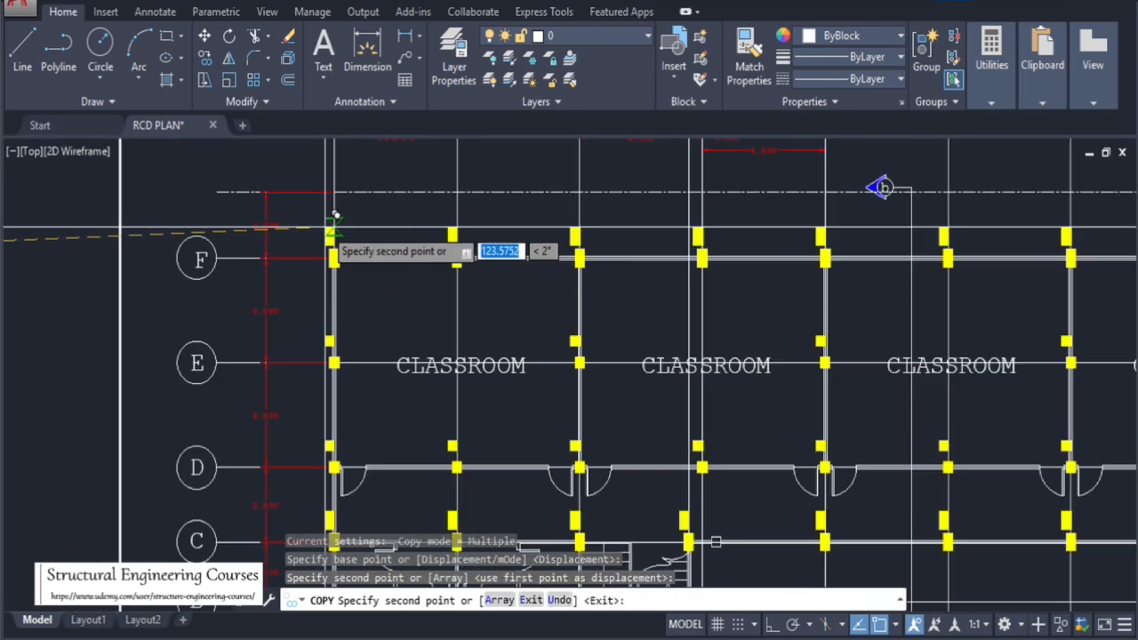
{"action": "scroll", "coordinate": [356, 336], "scroll_direction": "up", "scroll_amount": 6}
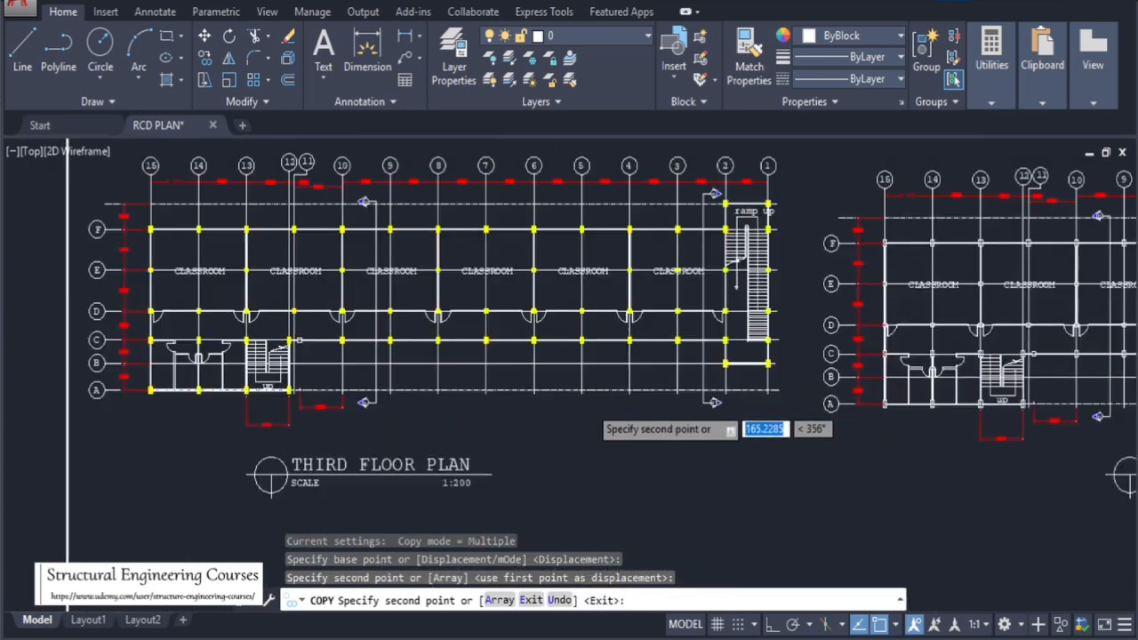
{"action": "scroll", "coordinate": [556, 315], "scroll_direction": "down", "scroll_amount": 3}
{"action": "scroll", "coordinate": [556, 316], "scroll_direction": "up", "scroll_amount": 2}
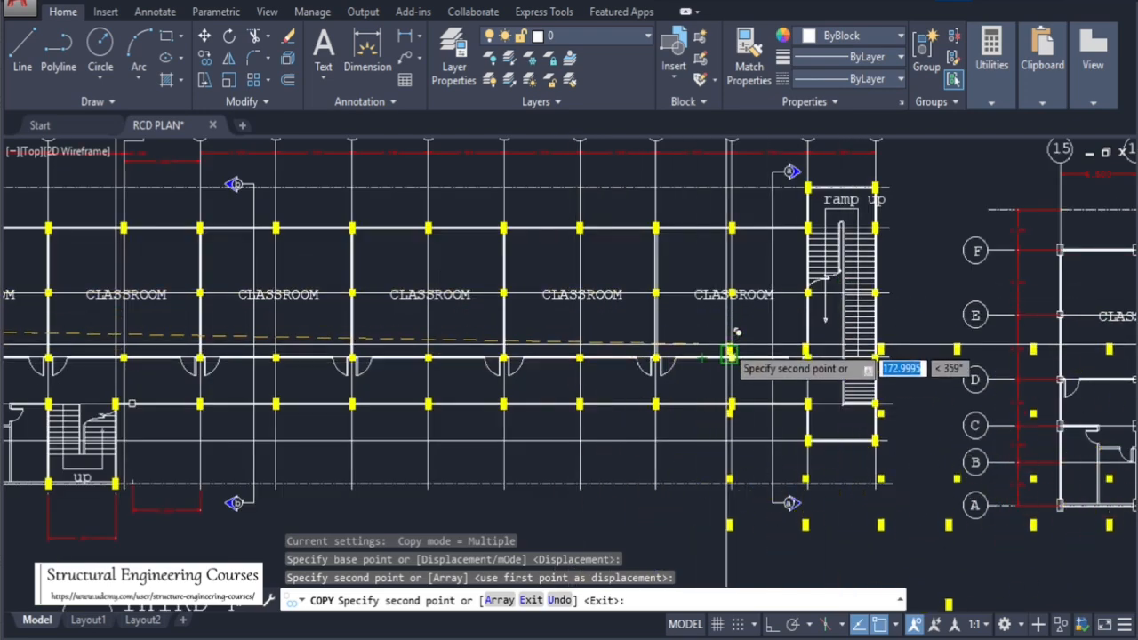
{"action": "scroll", "coordinate": [756, 285], "scroll_direction": "up", "scroll_amount": 2}
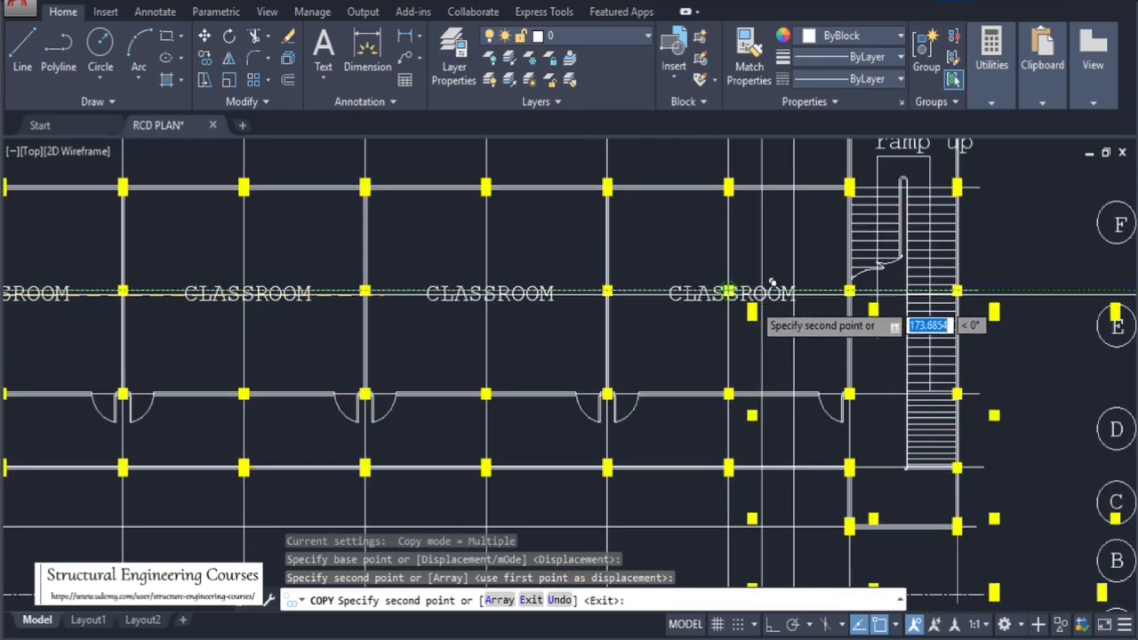
{"action": "scroll", "coordinate": [738, 313], "scroll_direction": "down", "scroll_amount": 8}
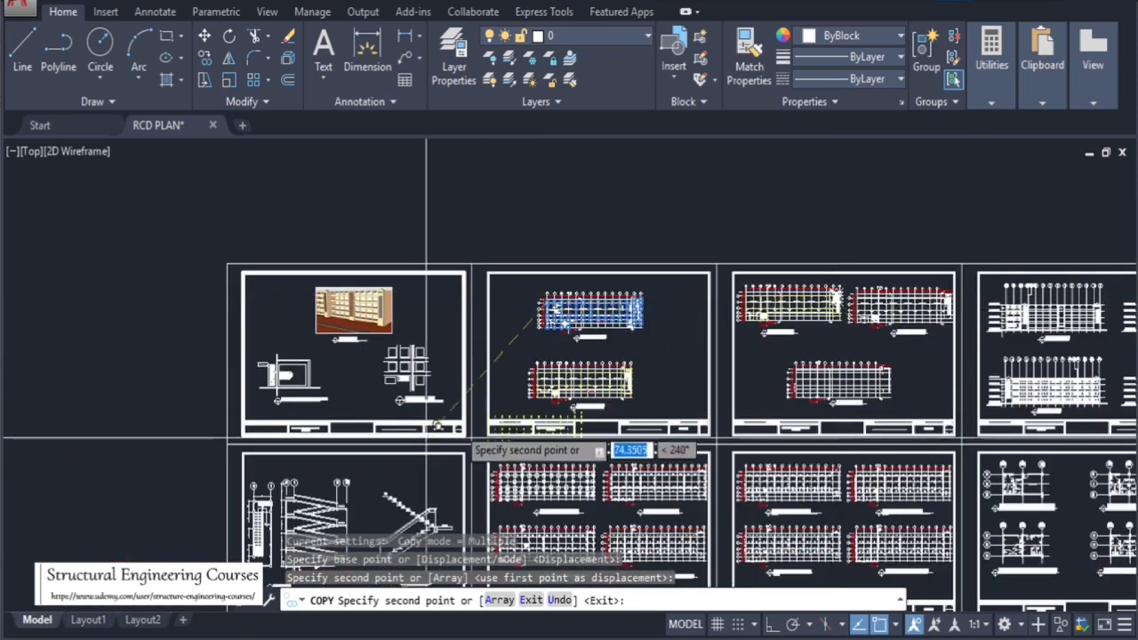
{"action": "scroll", "coordinate": [618, 386], "scroll_direction": "up", "scroll_amount": 7}
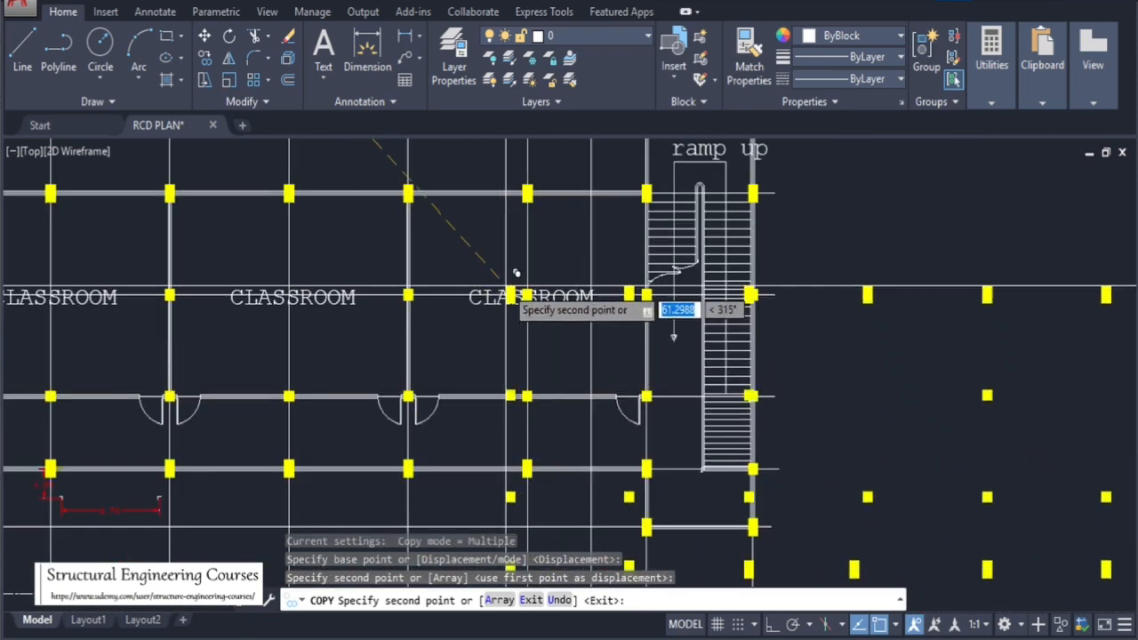
{"action": "scroll", "coordinate": [597, 374], "scroll_direction": "down", "scroll_amount": 5}
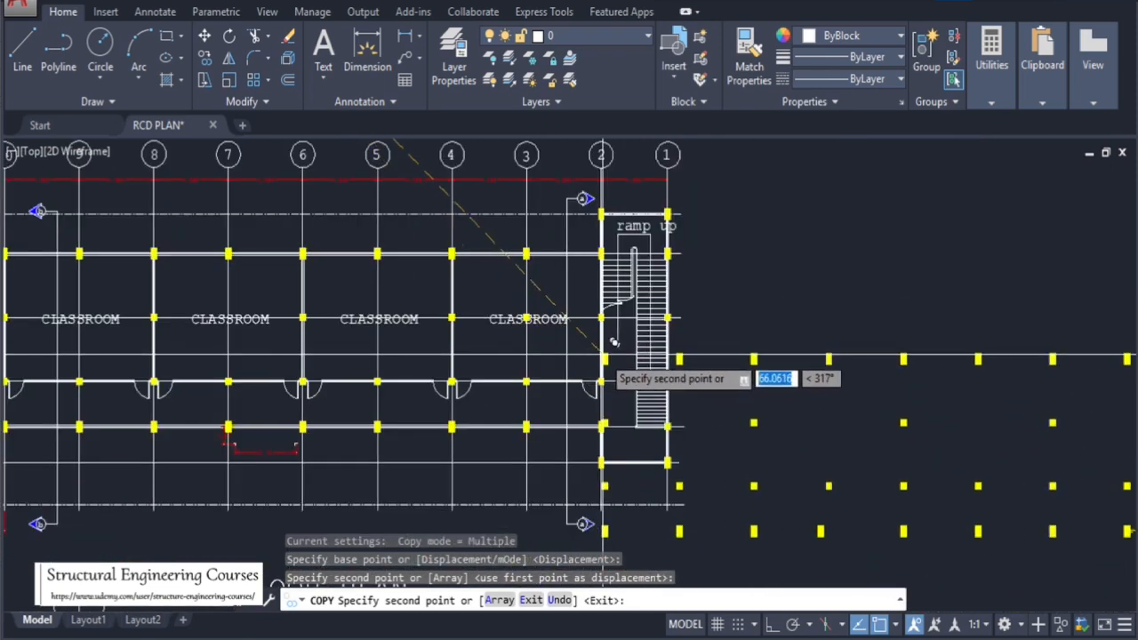
{"action": "scroll", "coordinate": [598, 400], "scroll_direction": "down", "scroll_amount": 2}
{"action": "key", "text": "Escape"}
Try opening the column layout block definition for editing near the office
{"action": "scroll", "coordinate": [623, 391], "scroll_direction": "up", "scroll_amount": 8}
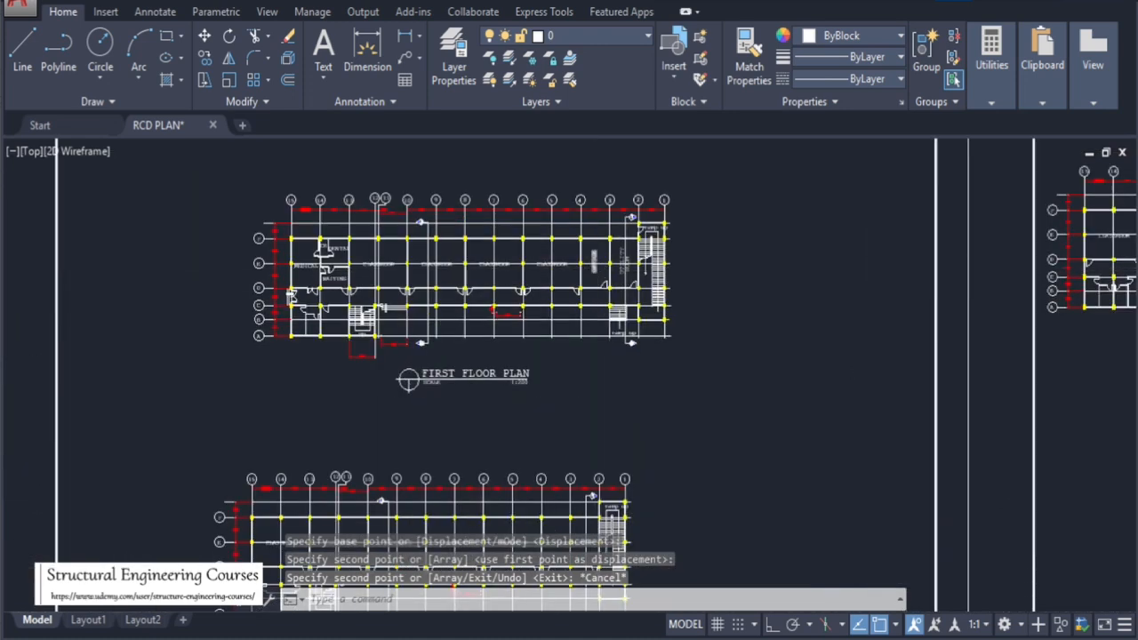
{"action": "scroll", "coordinate": [578, 256], "scroll_direction": "up", "scroll_amount": 6}
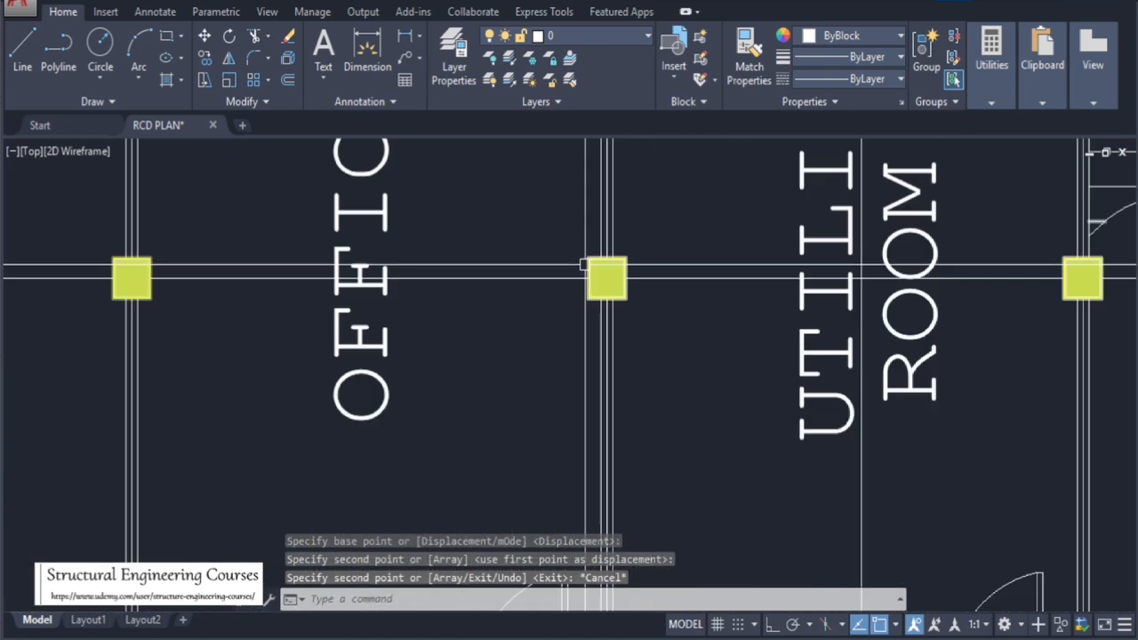
{"action": "key", "text": "Escape"}
{"action": "left_click", "coordinate": [643, 326]}
{"action": "key", "text": "Escape"}
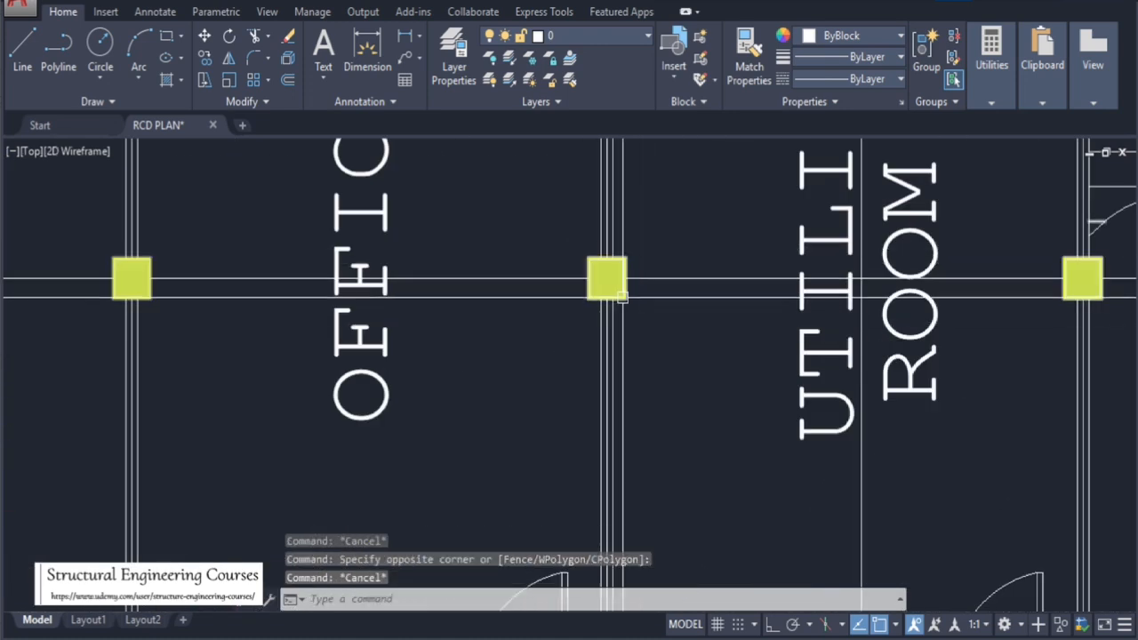
{"action": "double_click", "coordinate": [622, 297]}
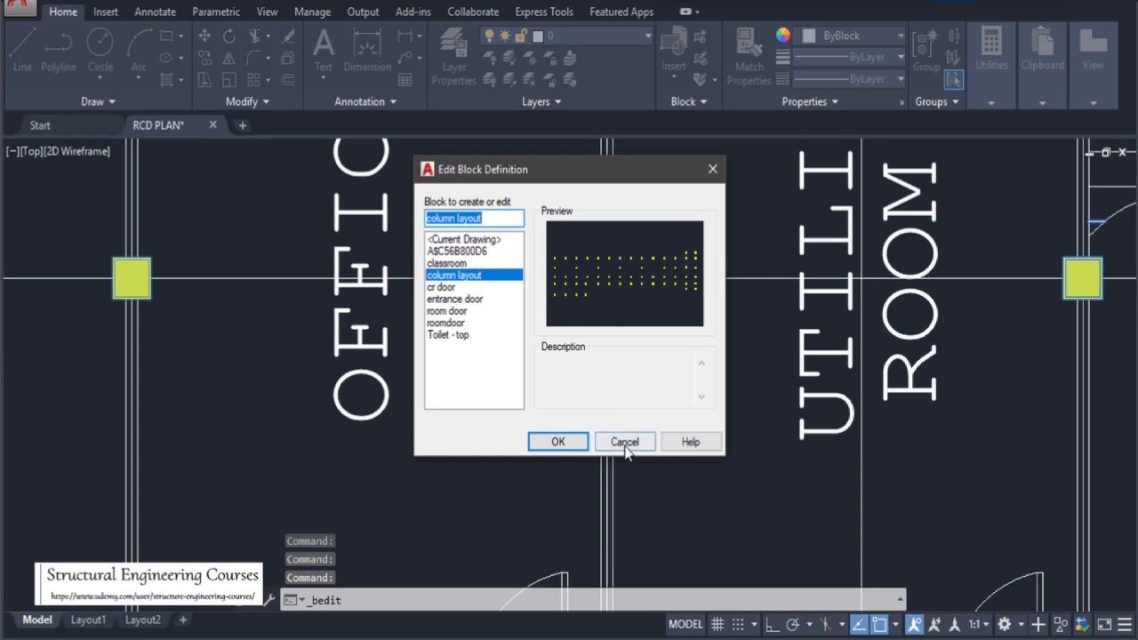
{"action": "left_click", "coordinate": [624, 441]}
{"action": "scroll", "coordinate": [514, 325], "scroll_direction": "down", "scroll_amount": 8}
{"action": "scroll", "coordinate": [526, 316], "scroll_direction": "up", "scroll_amount": 8}
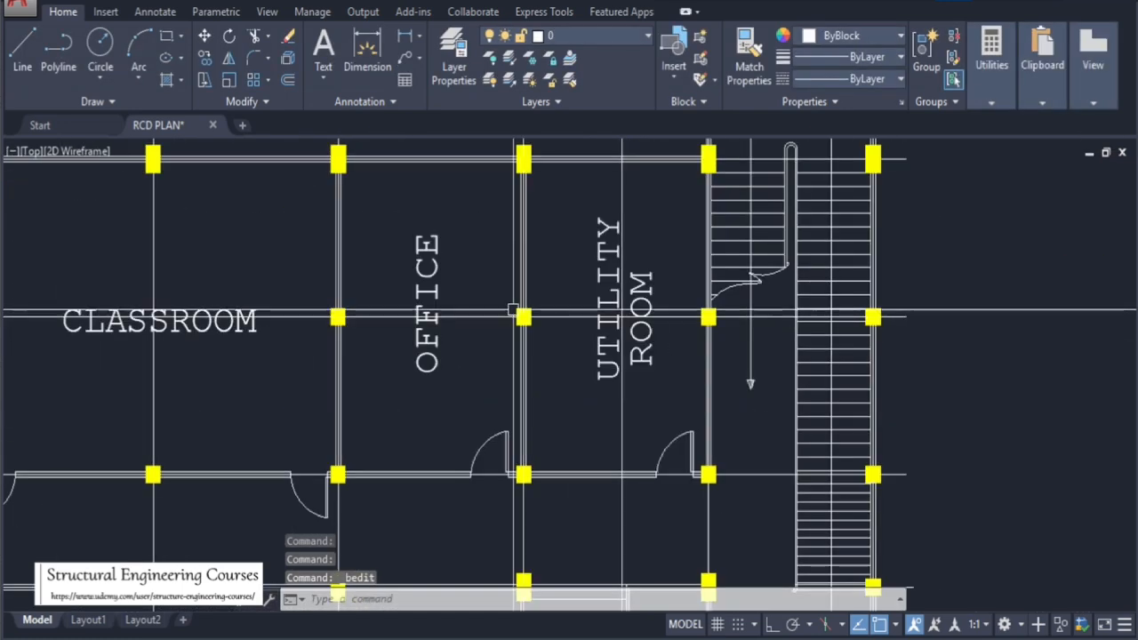
{"action": "key", "text": "Escape"}
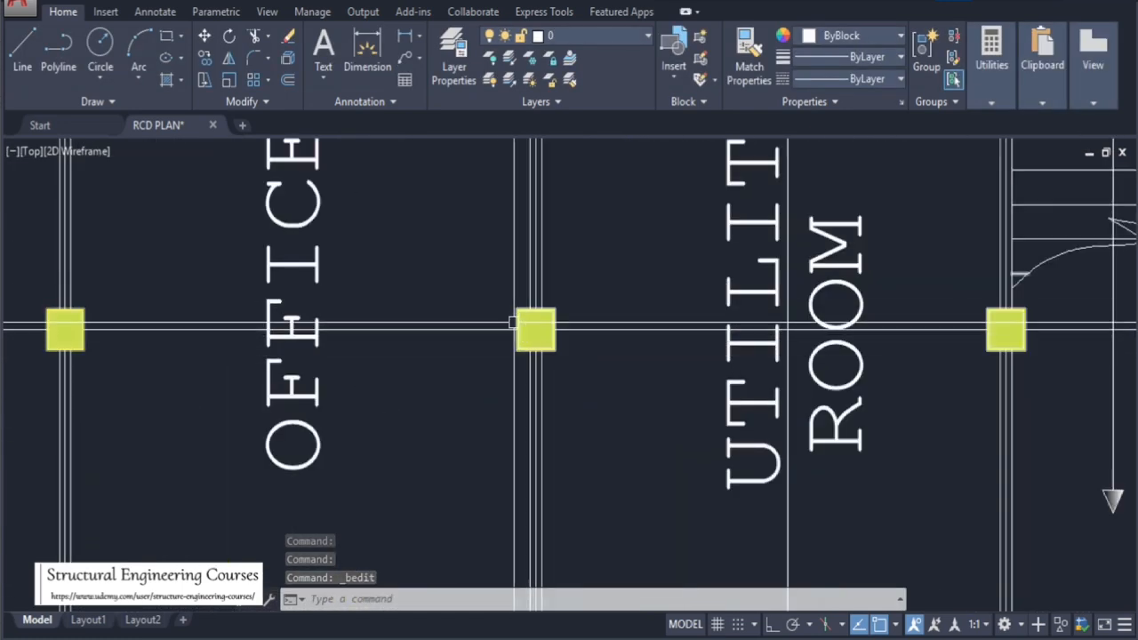
{"action": "scroll", "coordinate": [531, 322], "scroll_direction": "down", "scroll_amount": 8}
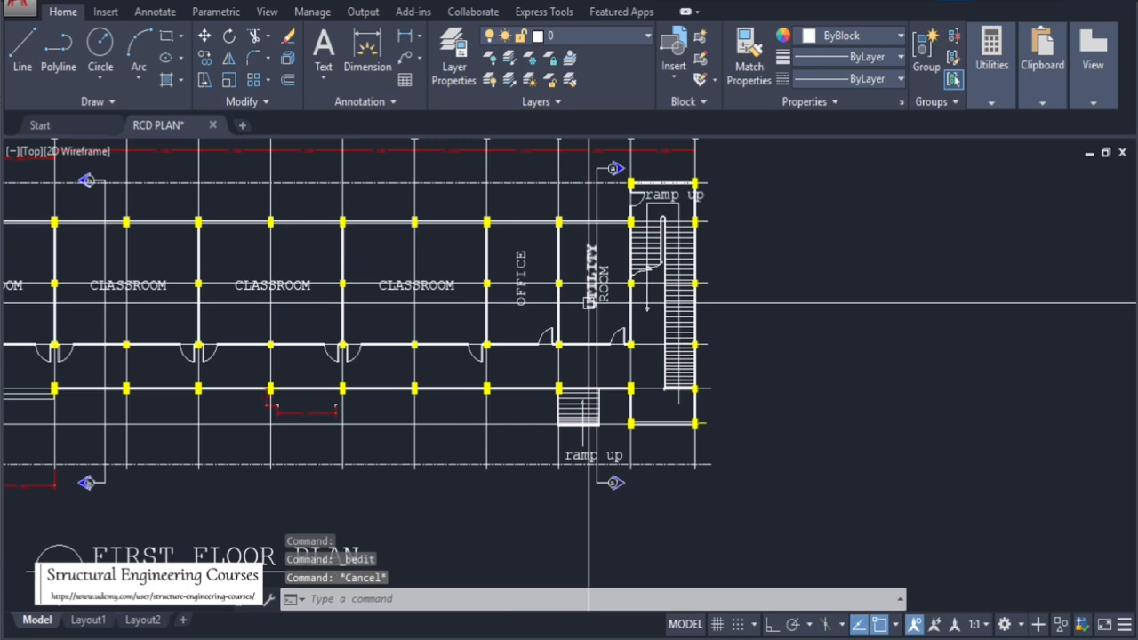
{"action": "scroll", "coordinate": [676, 218], "scroll_direction": "up", "scroll_amount": 2}
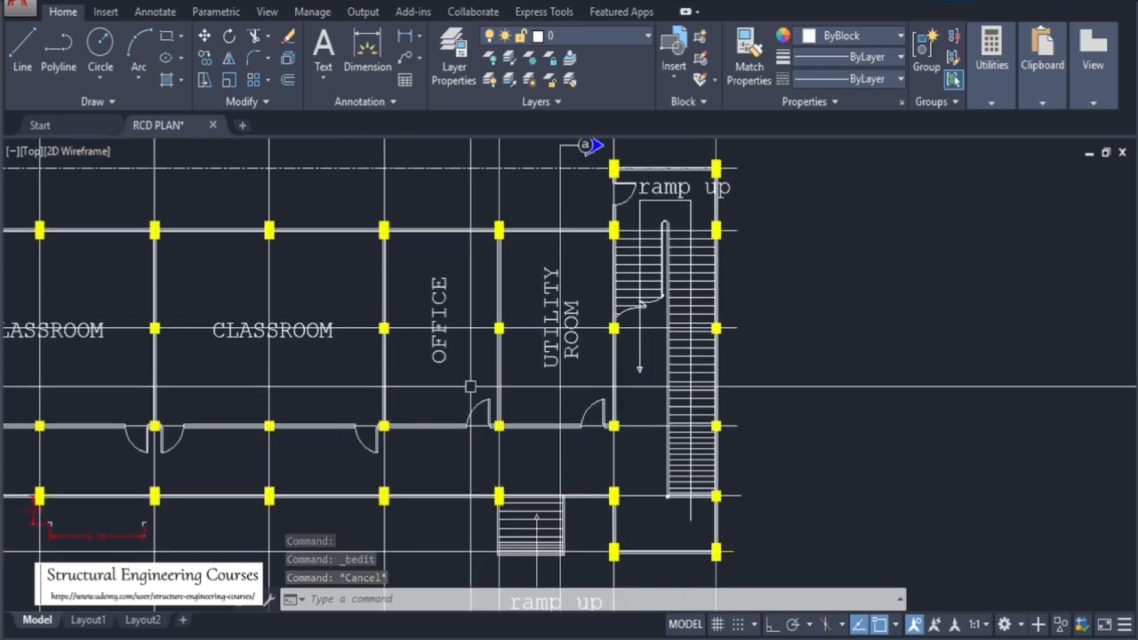
{"action": "scroll", "coordinate": [527, 340], "scroll_direction": "up", "scroll_amount": 4}
{"action": "scroll", "coordinate": [648, 345], "scroll_direction": "down", "scroll_amount": 4}
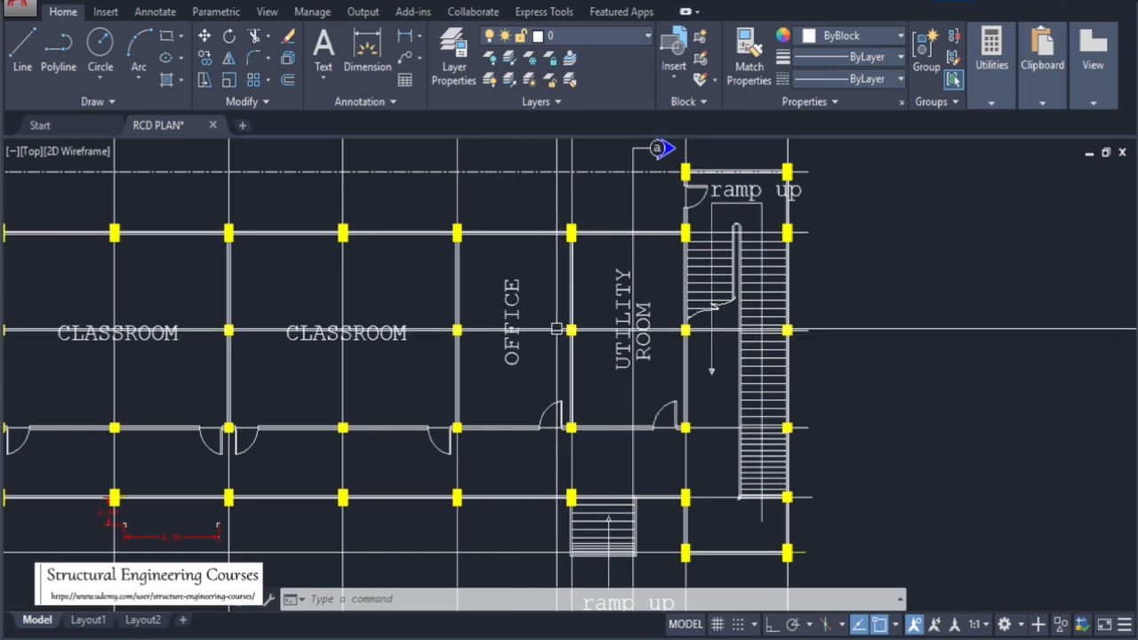
{"action": "scroll", "coordinate": [575, 241], "scroll_direction": "up", "scroll_amount": 4}
Edit the column layout block, erase the column between the office and the utility room, and close the block editor
{"action": "double_click", "coordinate": [575, 247]}
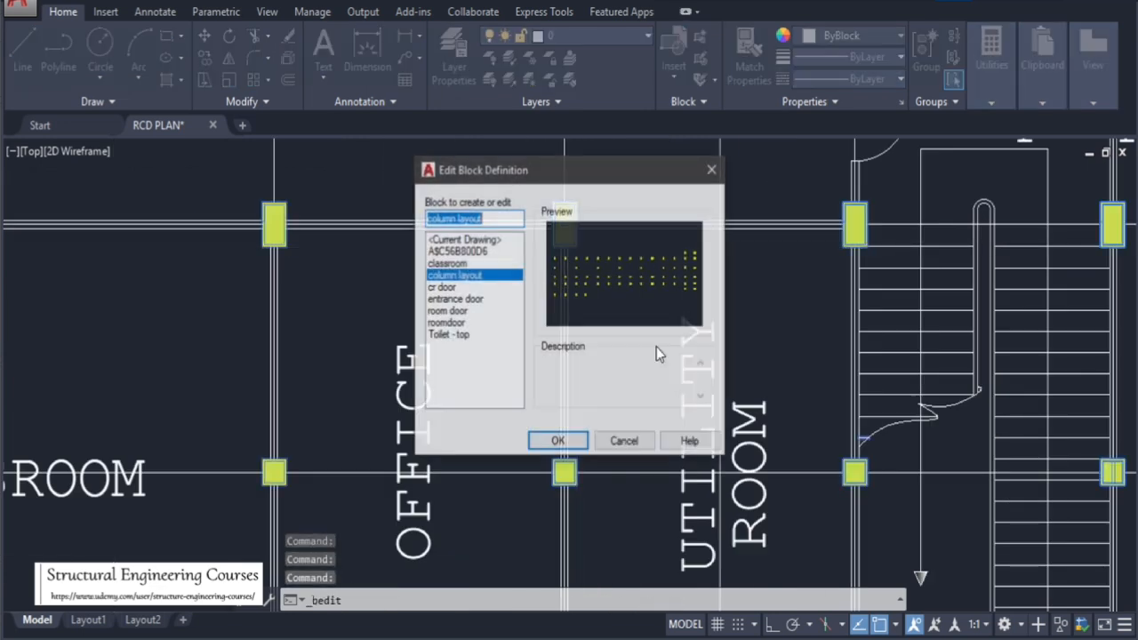
{"action": "left_click", "coordinate": [556, 439]}
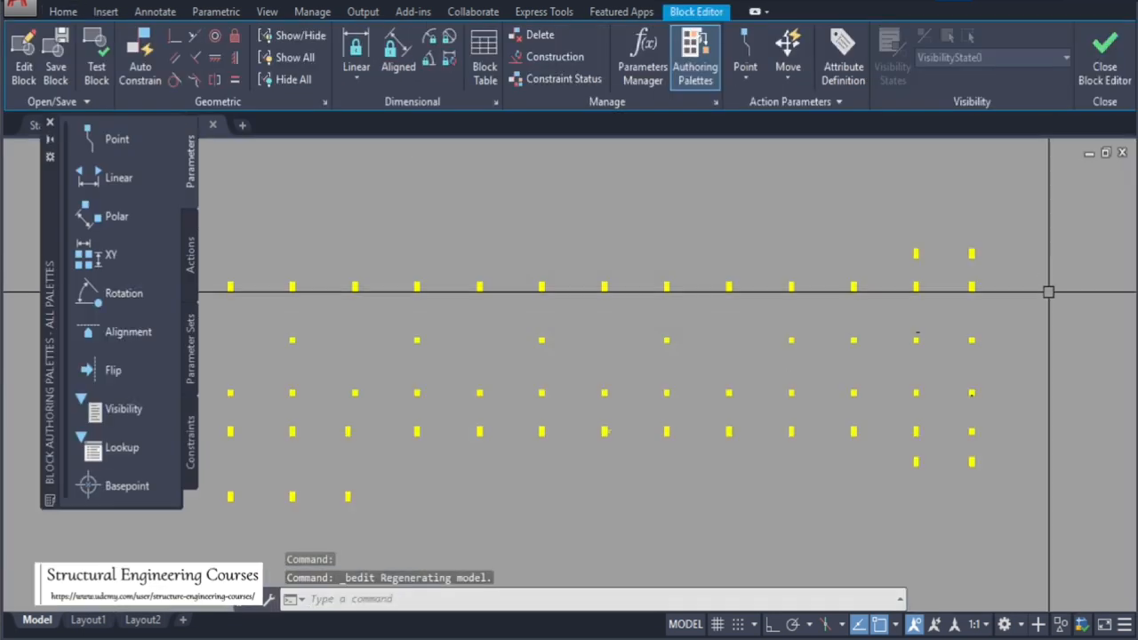
{"action": "left_click", "coordinate": [836, 329]}
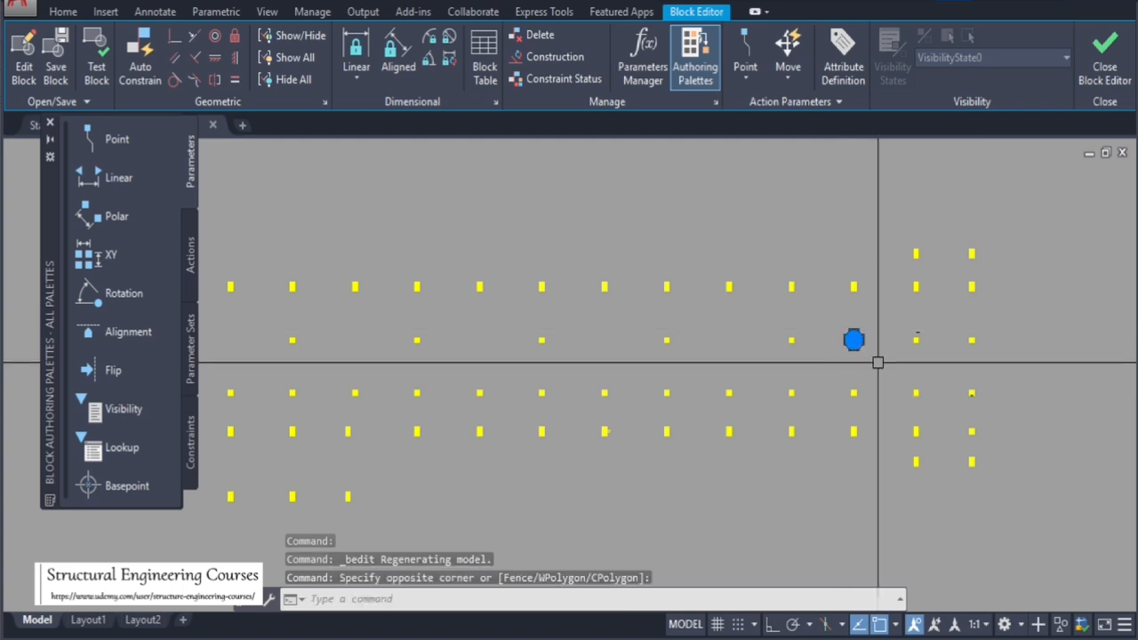
{"action": "left_click", "coordinate": [876, 360]}
{"action": "type", "text": "E"}
{"action": "key", "text": "Return"}
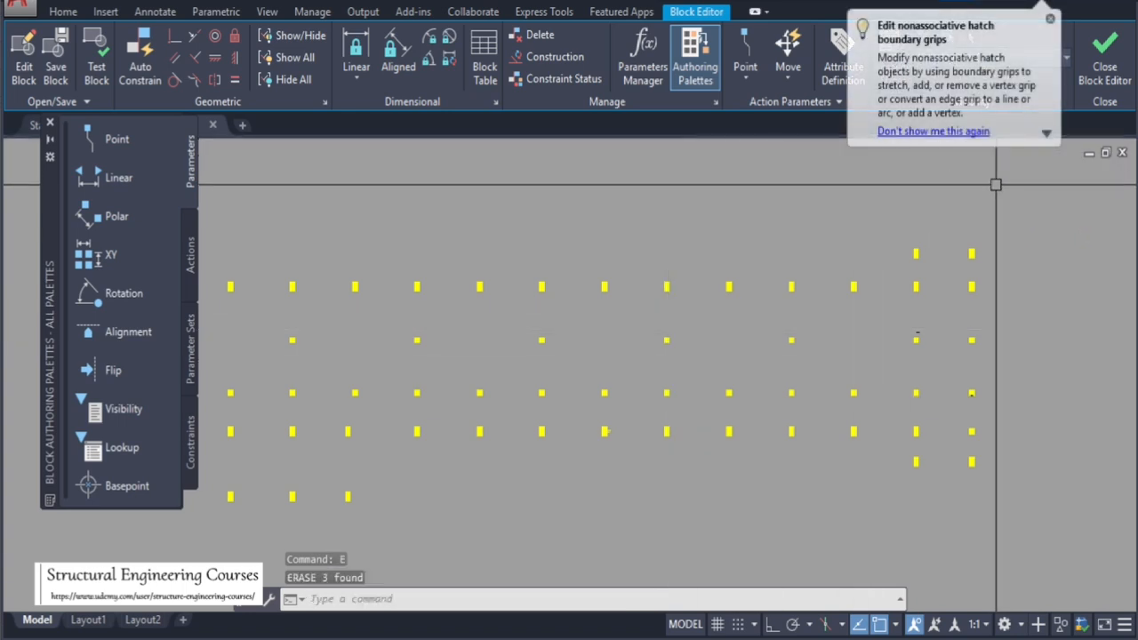
{"action": "left_click", "coordinate": [1105, 70]}
{"action": "left_click", "coordinate": [566, 286]}
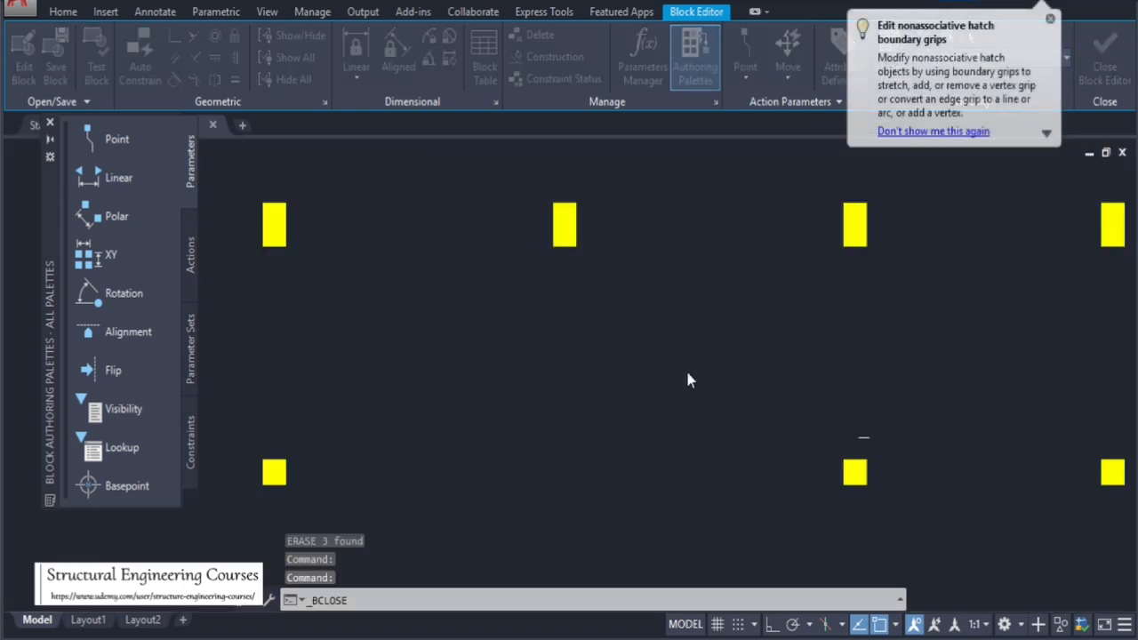
Review the columns around the office and stair on the first and second floor plans
{"action": "scroll", "coordinate": [563, 494], "scroll_direction": "up", "scroll_amount": 2}
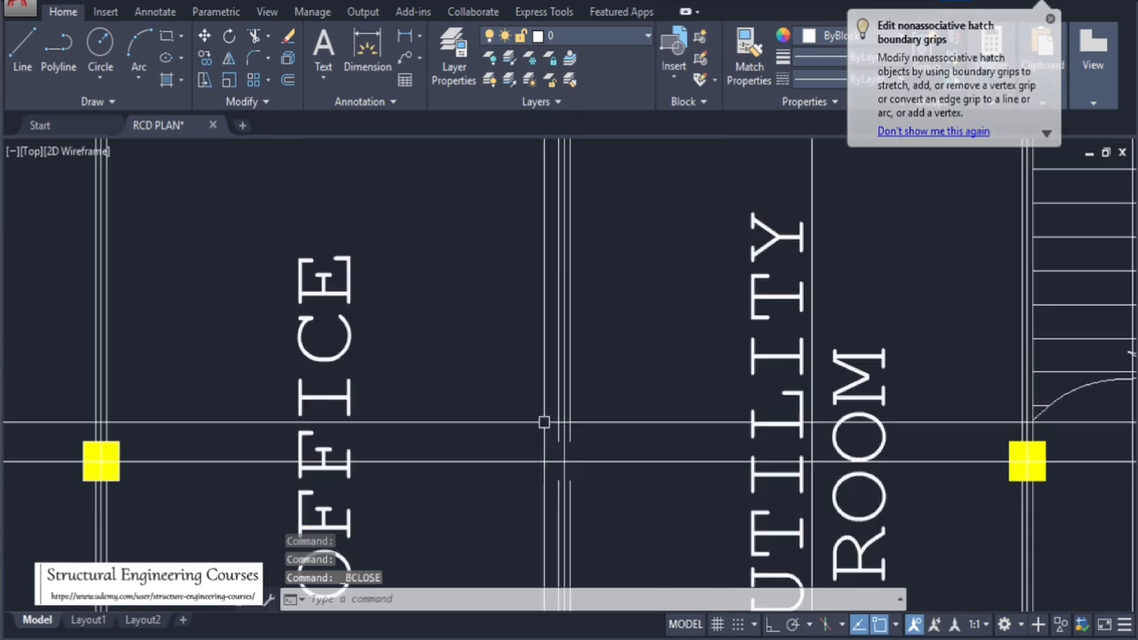
{"action": "scroll", "coordinate": [530, 269], "scroll_direction": "down", "scroll_amount": 2}
{"action": "scroll", "coordinate": [542, 284], "scroll_direction": "down", "scroll_amount": 8}
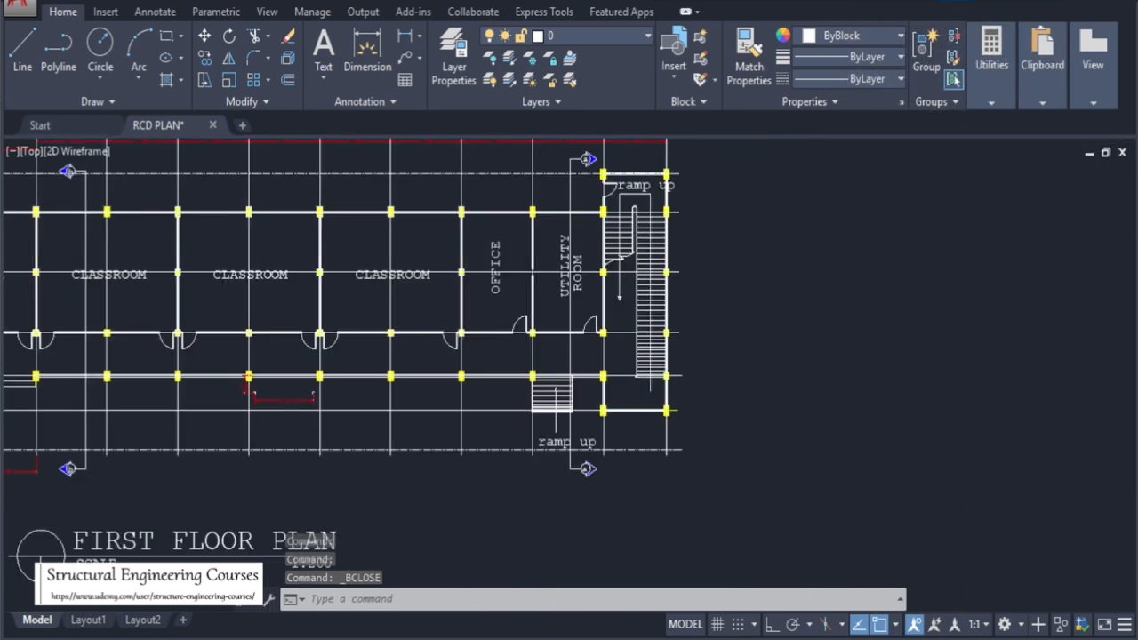
{"action": "scroll", "coordinate": [508, 511], "scroll_direction": "up", "scroll_amount": 4}
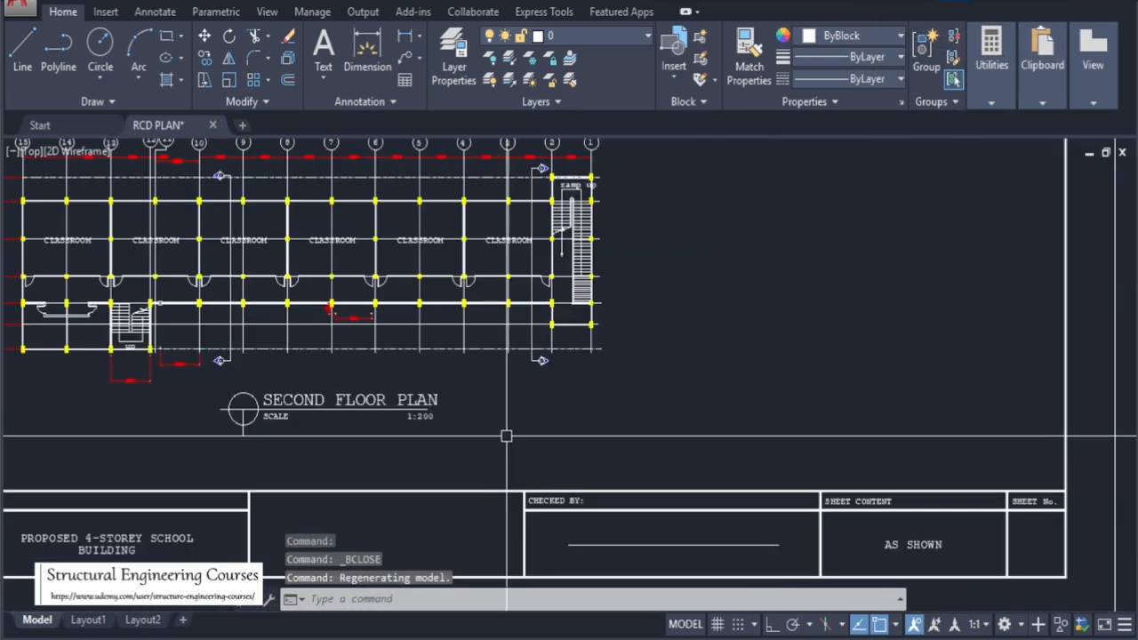
{"action": "scroll", "coordinate": [501, 223], "scroll_direction": "up", "scroll_amount": 4}
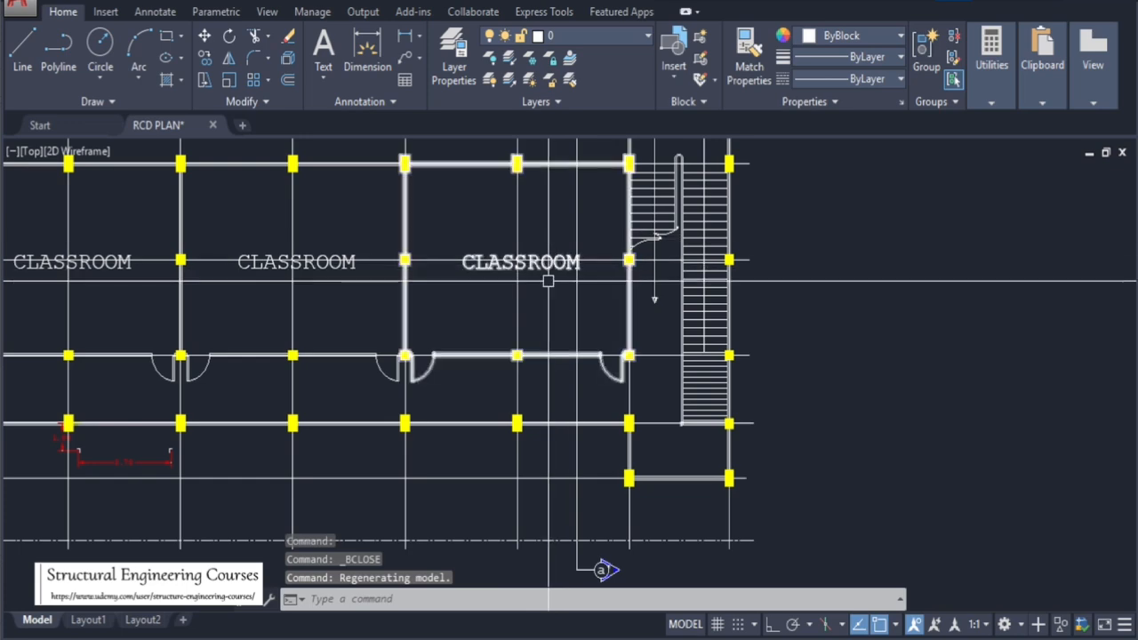
{"action": "scroll", "coordinate": [541, 356], "scroll_direction": "down", "scroll_amount": 2}
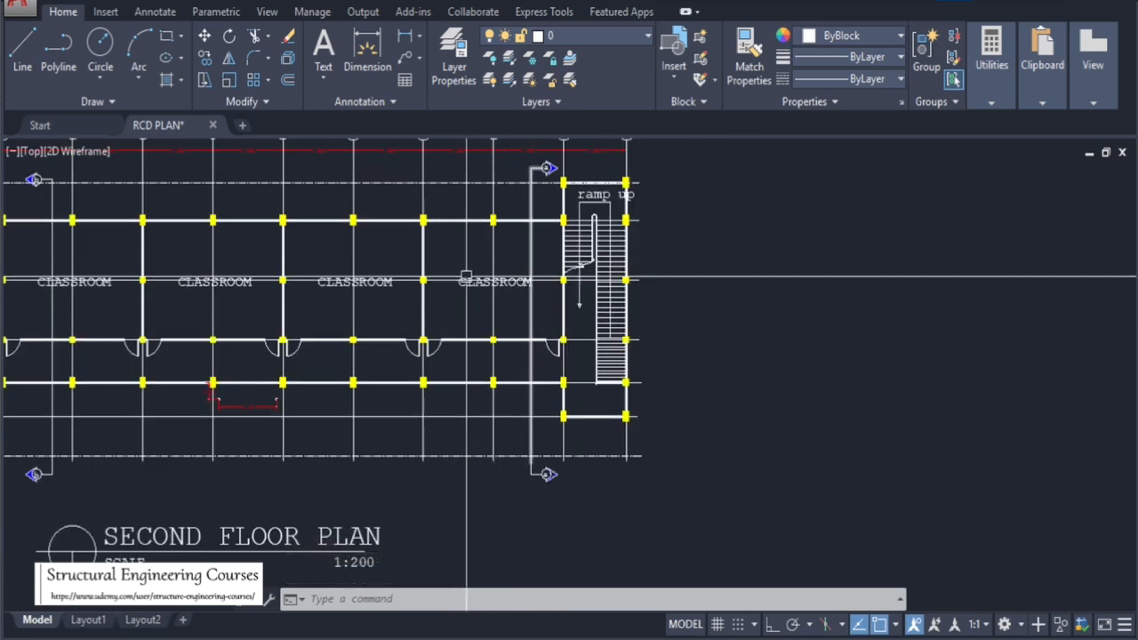
{"action": "scroll", "coordinate": [446, 249], "scroll_direction": "up", "scroll_amount": 4}
{"action": "scroll", "coordinate": [593, 399], "scroll_direction": "down", "scroll_amount": 4}
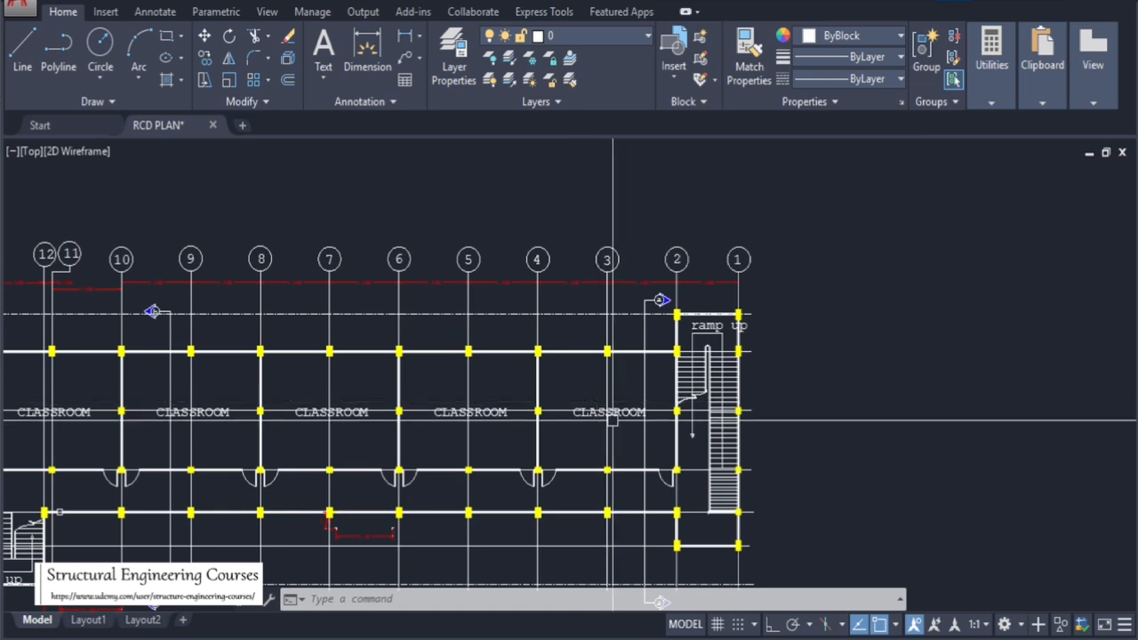
Review the column layouts of the first, third and fourth floor plans across the sheets
{"action": "scroll", "coordinate": [541, 443], "scroll_direction": "down", "scroll_amount": 5}
{"action": "scroll", "coordinate": [699, 351], "scroll_direction": "up", "scroll_amount": 5}
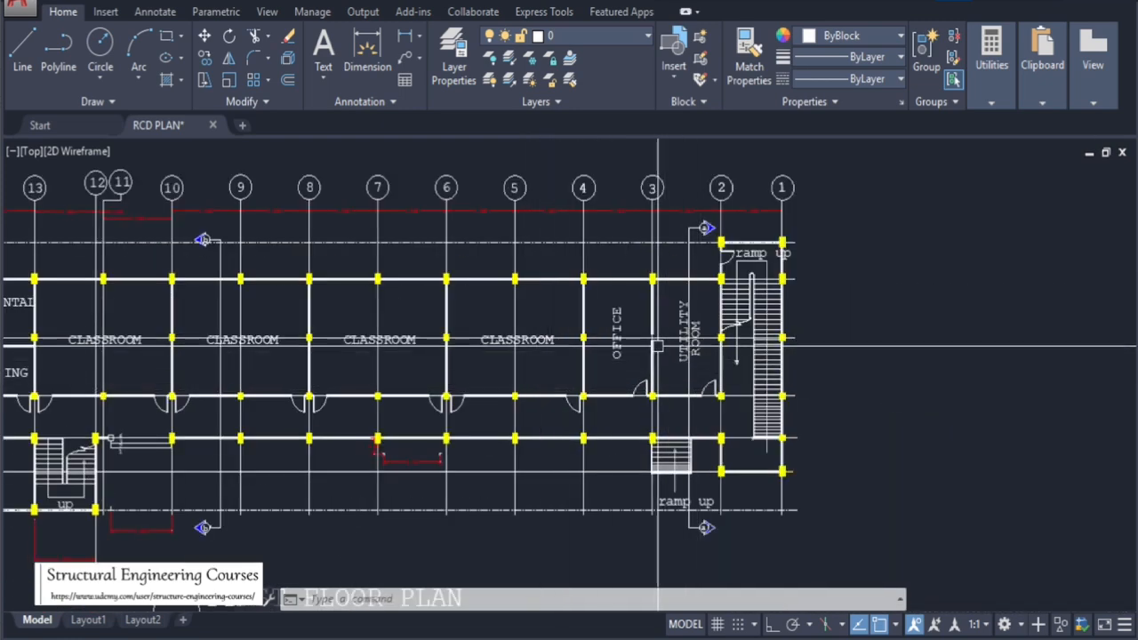
{"action": "scroll", "coordinate": [657, 346], "scroll_direction": "up", "scroll_amount": 4}
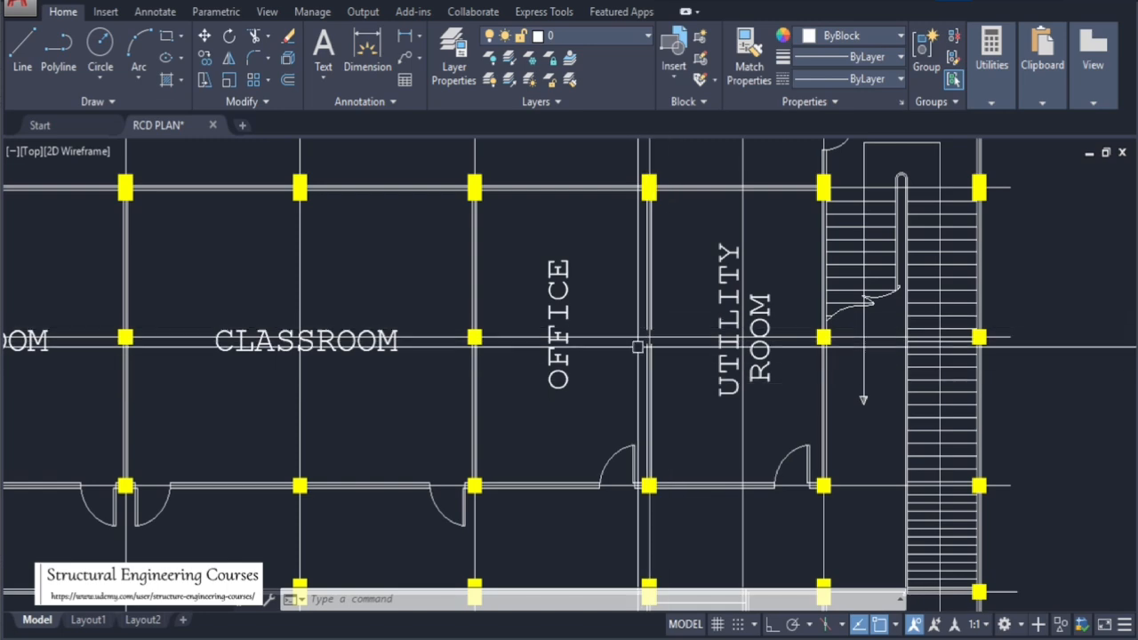
{"action": "scroll", "coordinate": [742, 337], "scroll_direction": "down", "scroll_amount": 5}
{"action": "scroll", "coordinate": [553, 463], "scroll_direction": "up", "scroll_amount": 5}
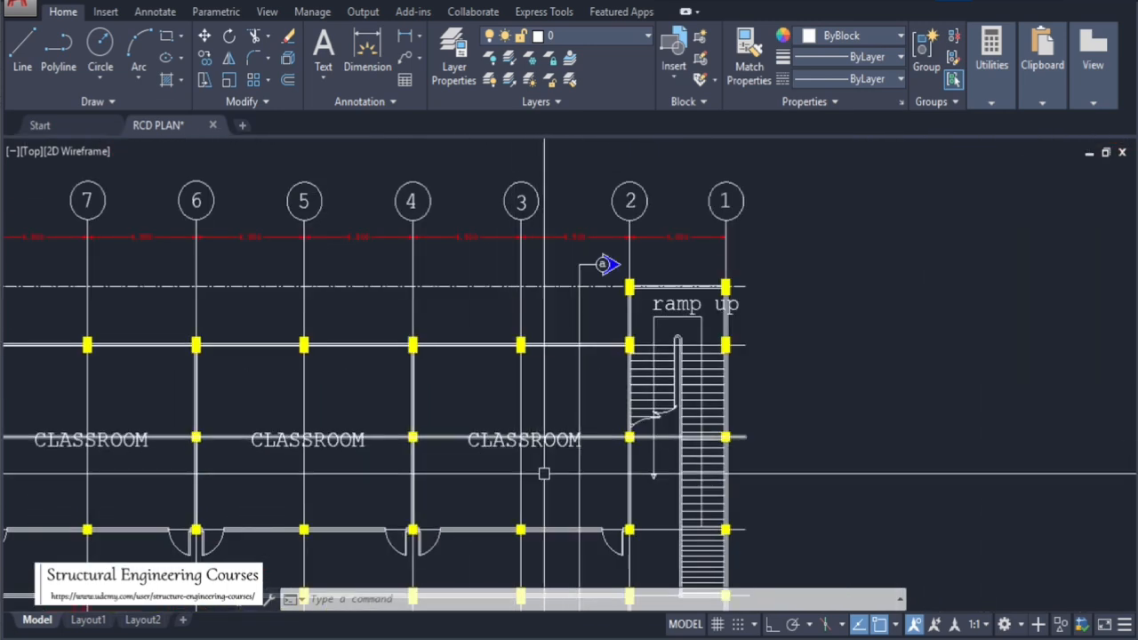
{"action": "scroll", "coordinate": [452, 476], "scroll_direction": "down", "scroll_amount": 5}
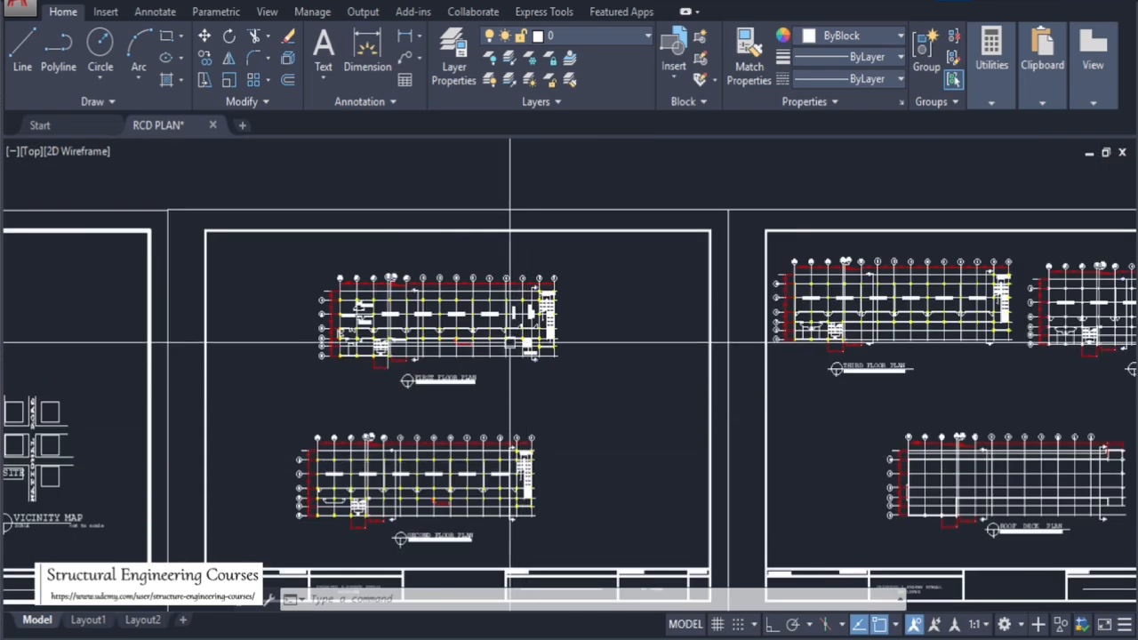
{"action": "scroll", "coordinate": [532, 295], "scroll_direction": "up", "scroll_amount": 5}
{"action": "scroll", "coordinate": [532, 295], "scroll_direction": "down", "scroll_amount": 5}
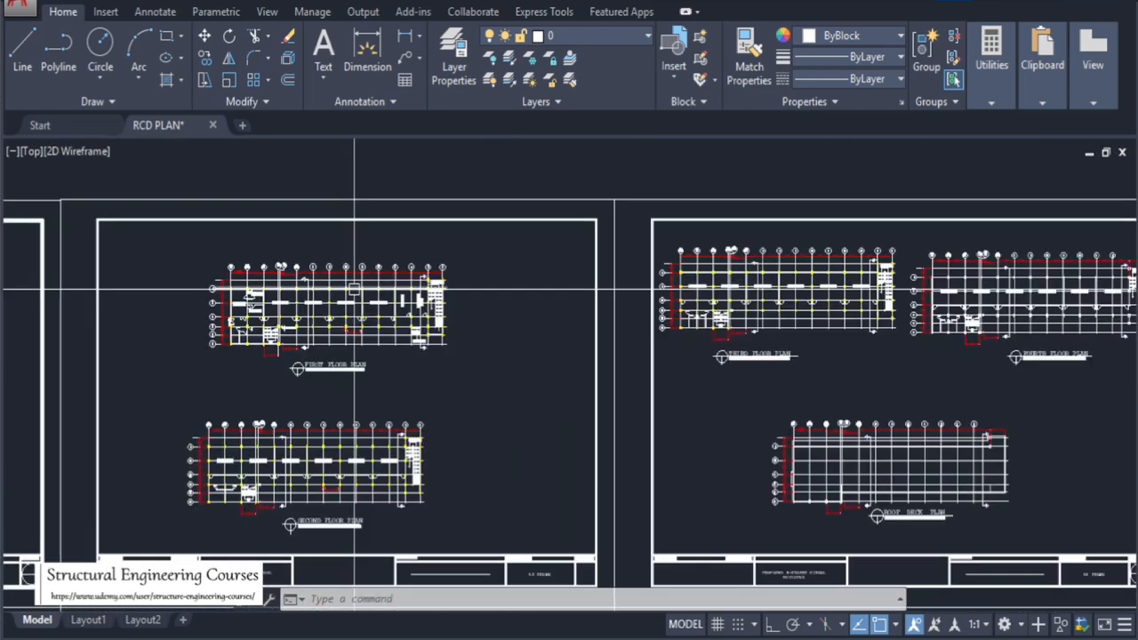
{"action": "scroll", "coordinate": [886, 276], "scroll_direction": "up", "scroll_amount": 10}
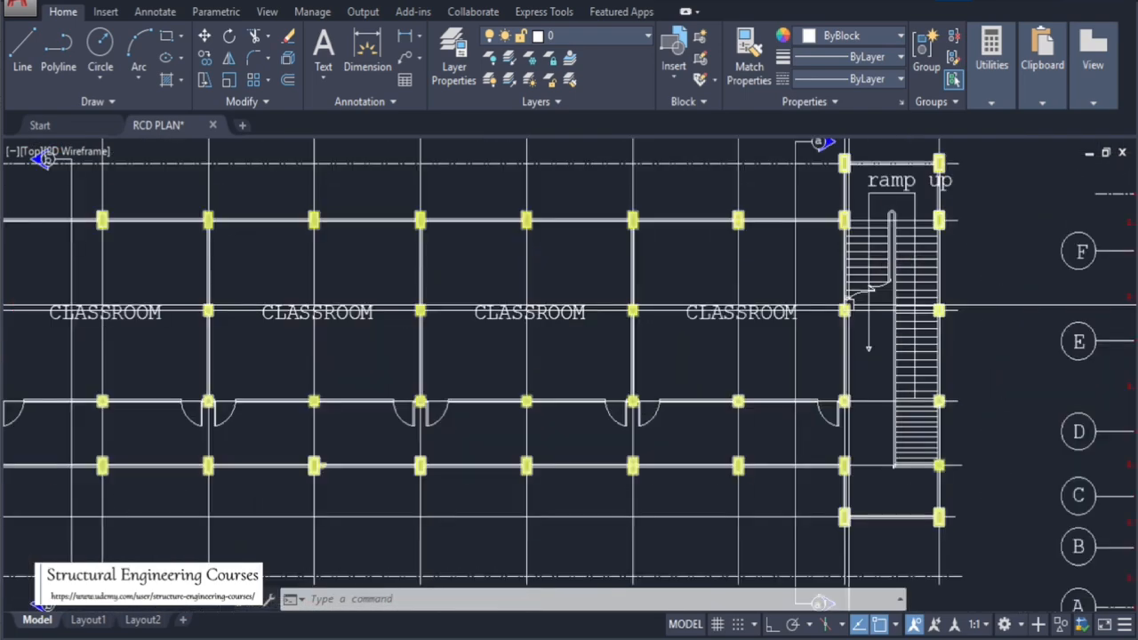
{"action": "scroll", "coordinate": [574, 278], "scroll_direction": "down", "scroll_amount": 6}
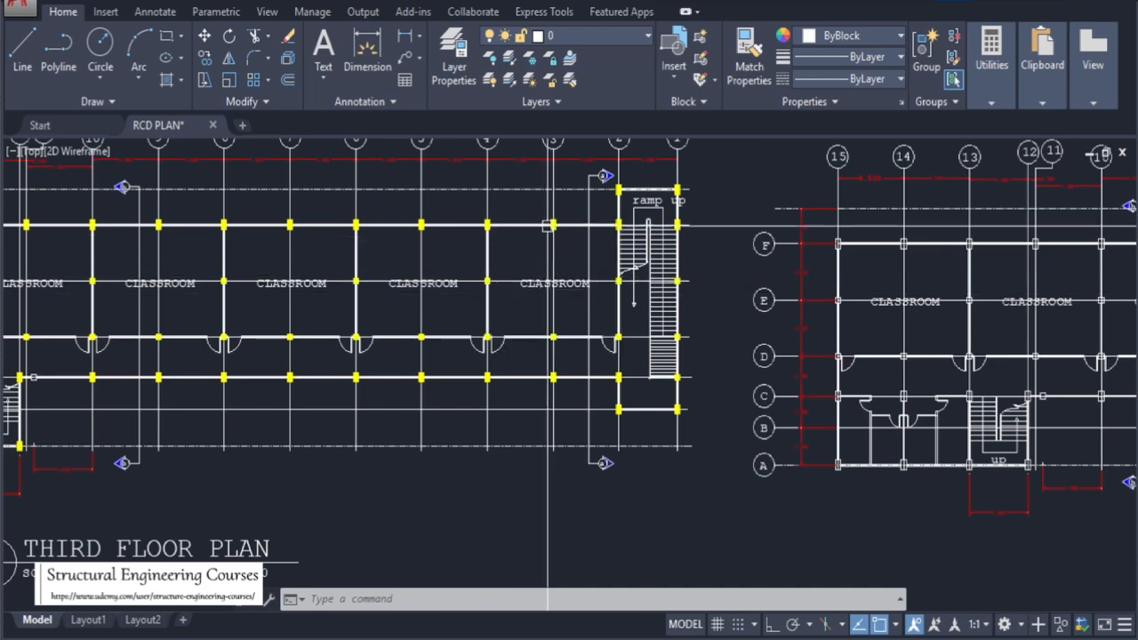
{"action": "scroll", "coordinate": [548, 224], "scroll_direction": "up", "scroll_amount": 6}
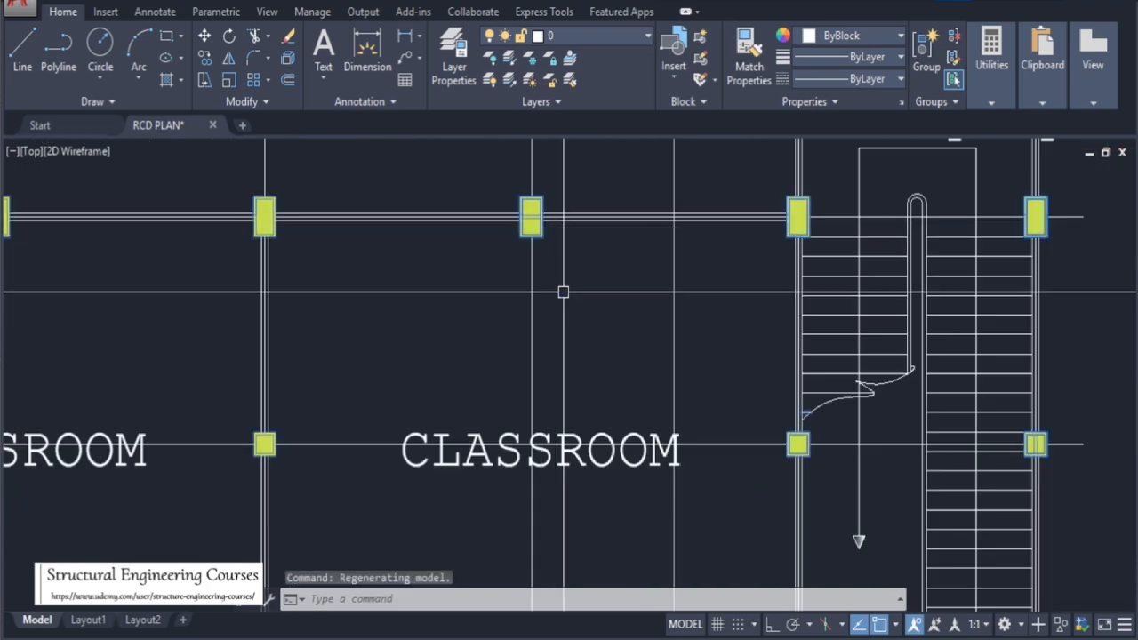
Copy the third floor column layout block onto the fourth floor plan, aligning it at the top-left corner column
{"action": "type", "text": "o"}
{"action": "key", "text": "Return"}
{"action": "scroll", "coordinate": [677, 316], "scroll_direction": "down", "scroll_amount": 8}
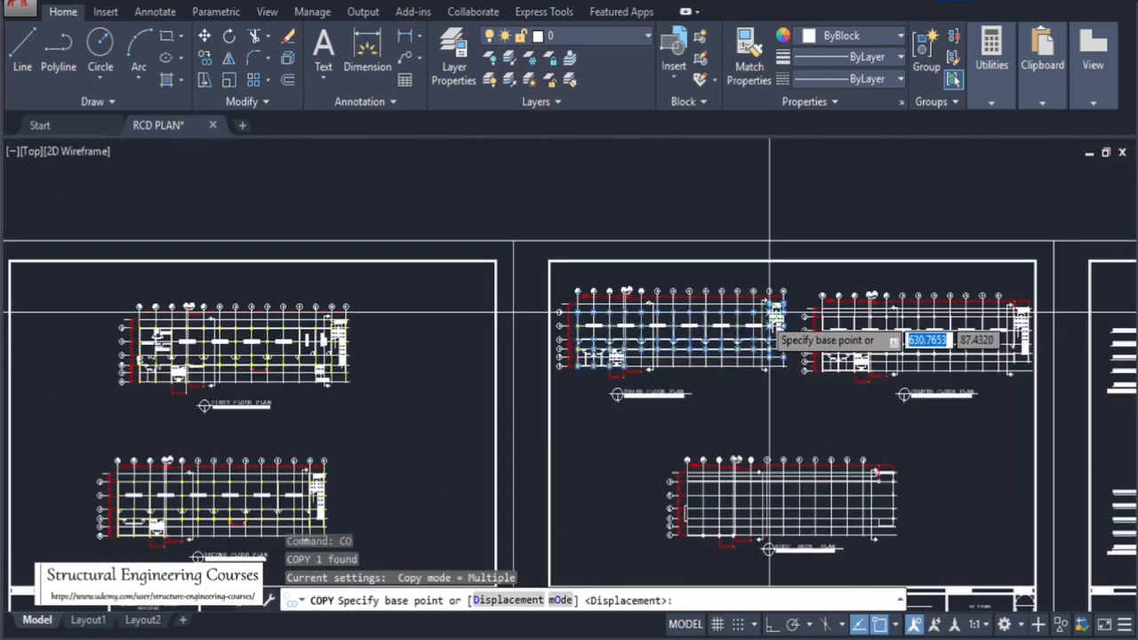
{"action": "scroll", "coordinate": [582, 314], "scroll_direction": "up", "scroll_amount": 5}
{"action": "scroll", "coordinate": [564, 297], "scroll_direction": "up", "scroll_amount": 6}
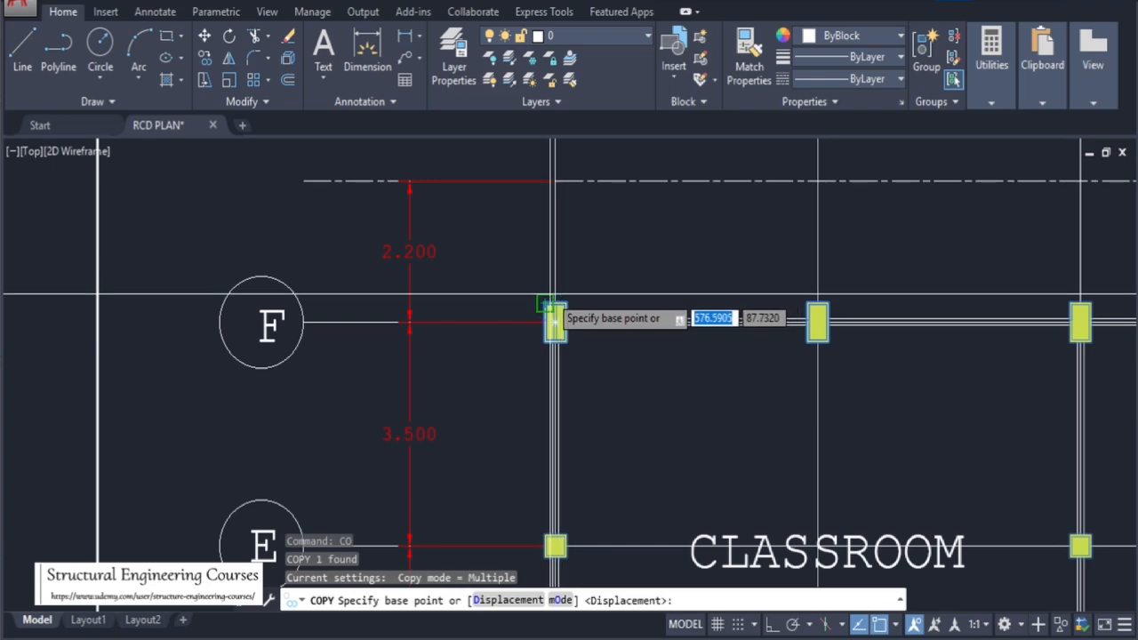
{"action": "left_click", "coordinate": [549, 307]}
{"action": "scroll", "coordinate": [271, 316], "scroll_direction": "down", "scroll_amount": 10}
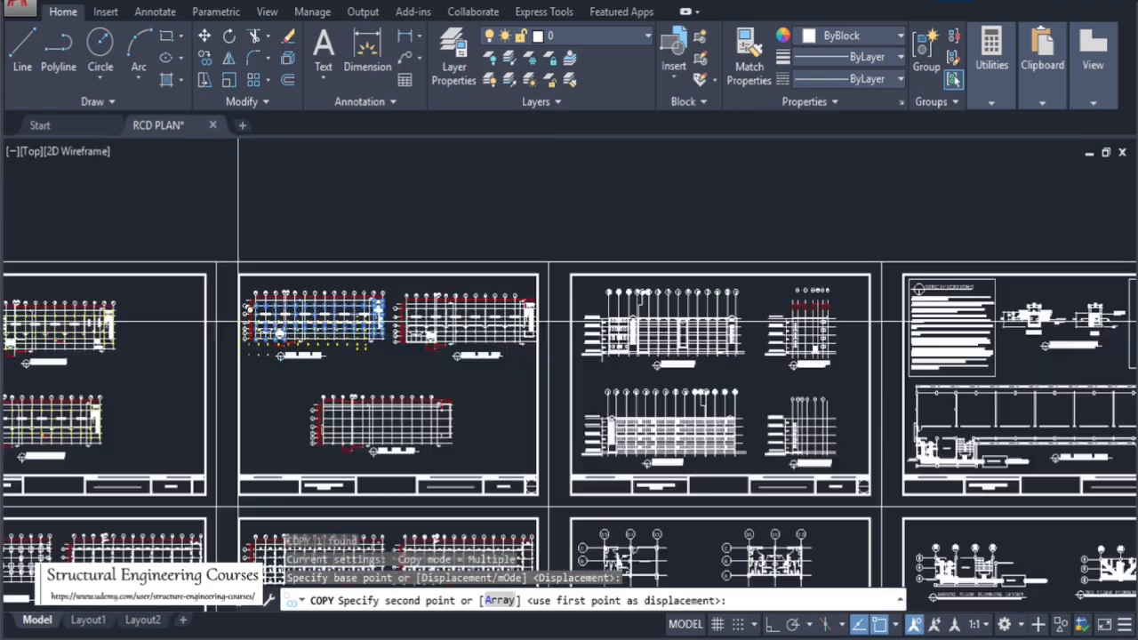
{"action": "scroll", "coordinate": [428, 315], "scroll_direction": "up", "scroll_amount": 6}
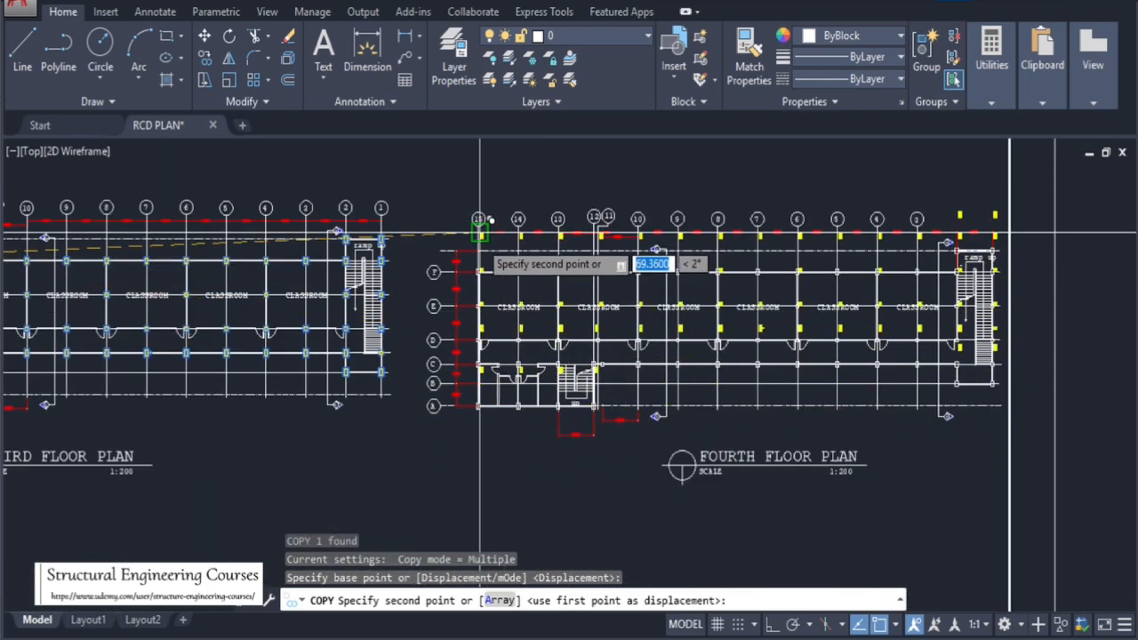
{"action": "scroll", "coordinate": [480, 235], "scroll_direction": "up", "scroll_amount": 8}
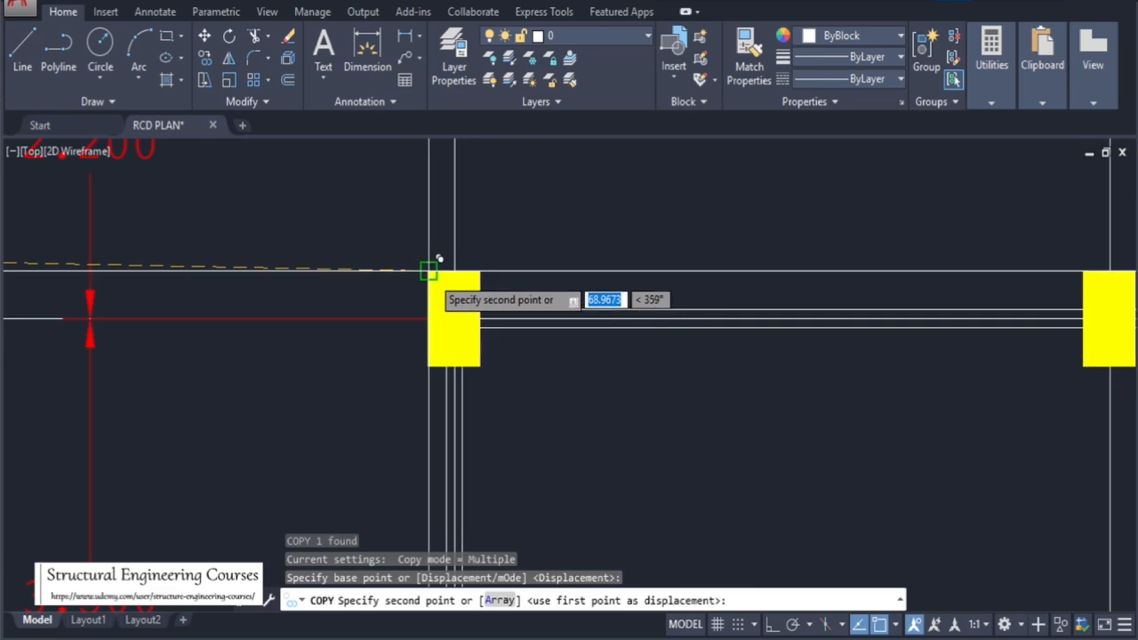
{"action": "left_click", "coordinate": [430, 268]}
{"action": "scroll", "coordinate": [538, 367], "scroll_direction": "down", "scroll_amount": 8}
{"action": "key", "text": "Escape"}
{"action": "key", "text": "Escape"}
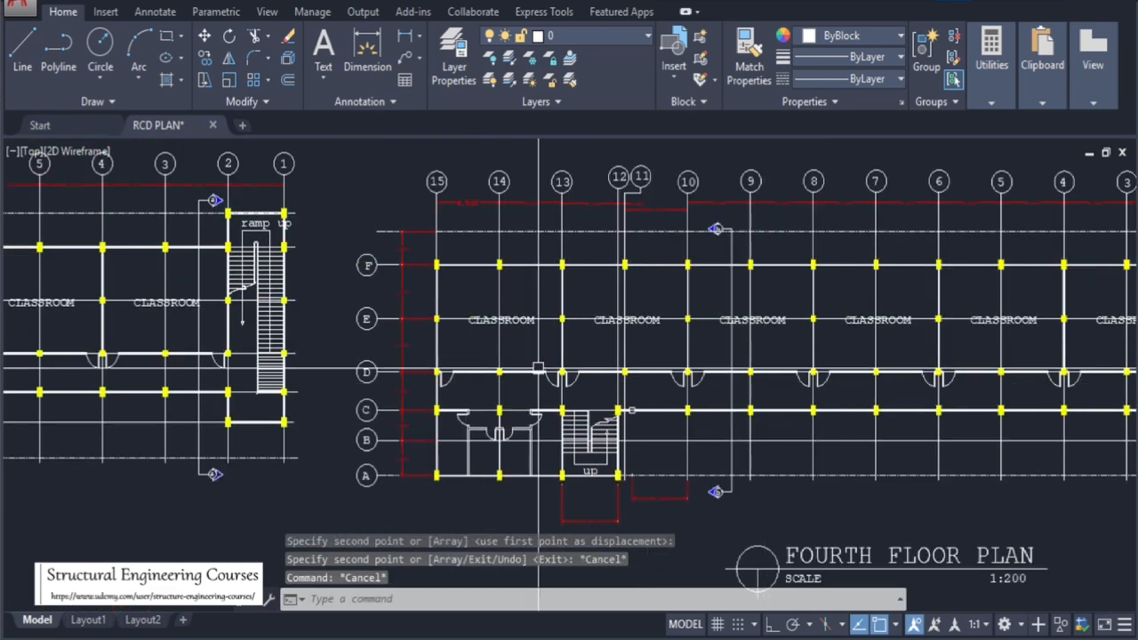
Examine the fourth floor, roof deck and first floor plans to check their columns
{"action": "scroll", "coordinate": [425, 311], "scroll_direction": "down", "scroll_amount": 2}
{"action": "scroll", "coordinate": [871, 343], "scroll_direction": "up", "scroll_amount": 2}
{"action": "scroll", "coordinate": [1004, 256], "scroll_direction": "up", "scroll_amount": 2}
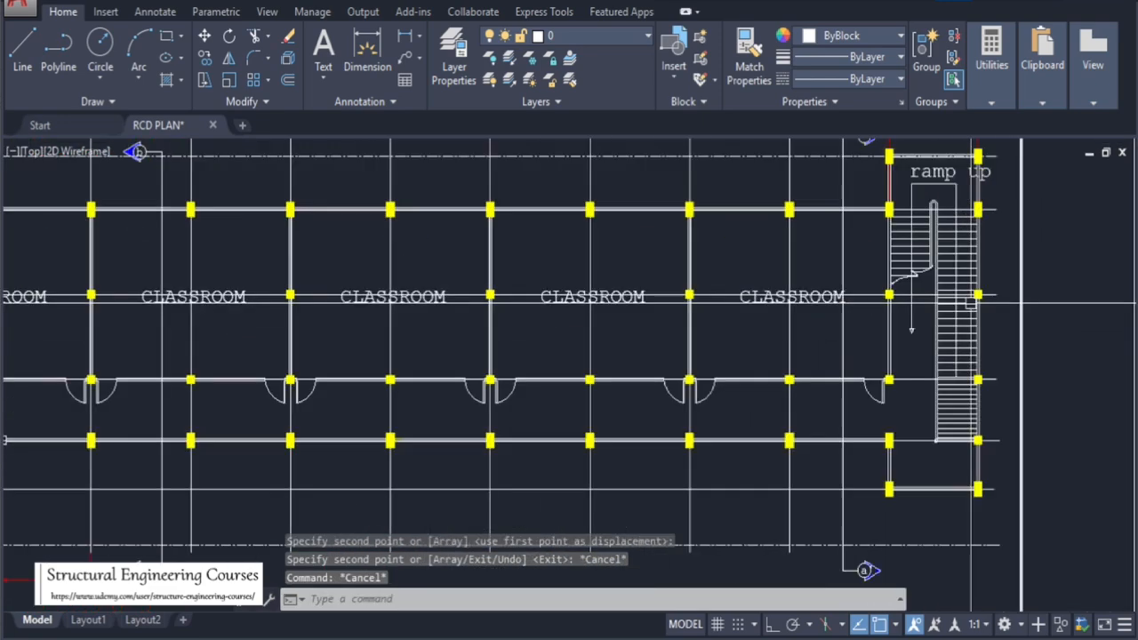
{"action": "scroll", "coordinate": [920, 265], "scroll_direction": "down", "scroll_amount": 5}
{"action": "scroll", "coordinate": [641, 438], "scroll_direction": "up", "scroll_amount": 5}
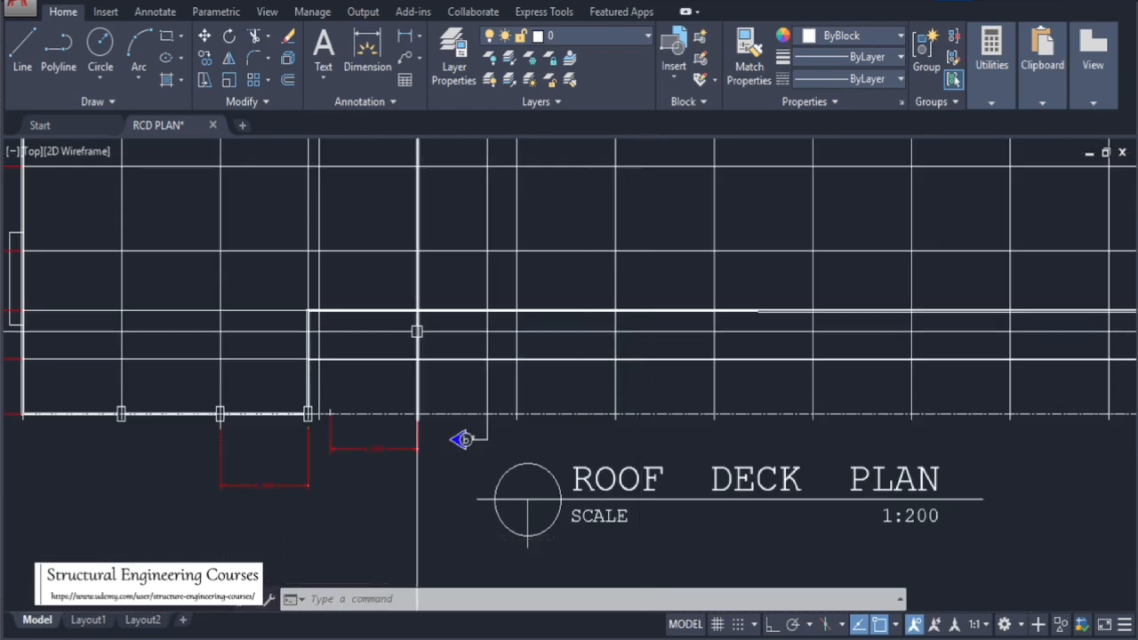
{"action": "scroll", "coordinate": [416, 346], "scroll_direction": "down", "scroll_amount": 4}
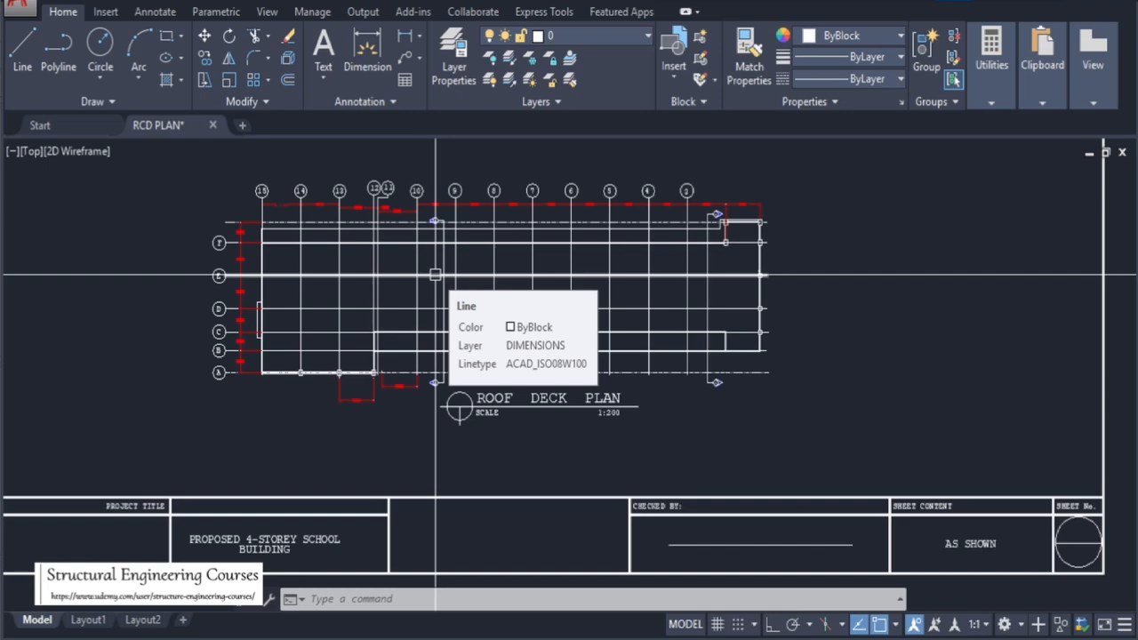
{"action": "scroll", "coordinate": [401, 296], "scroll_direction": "down", "scroll_amount": 4}
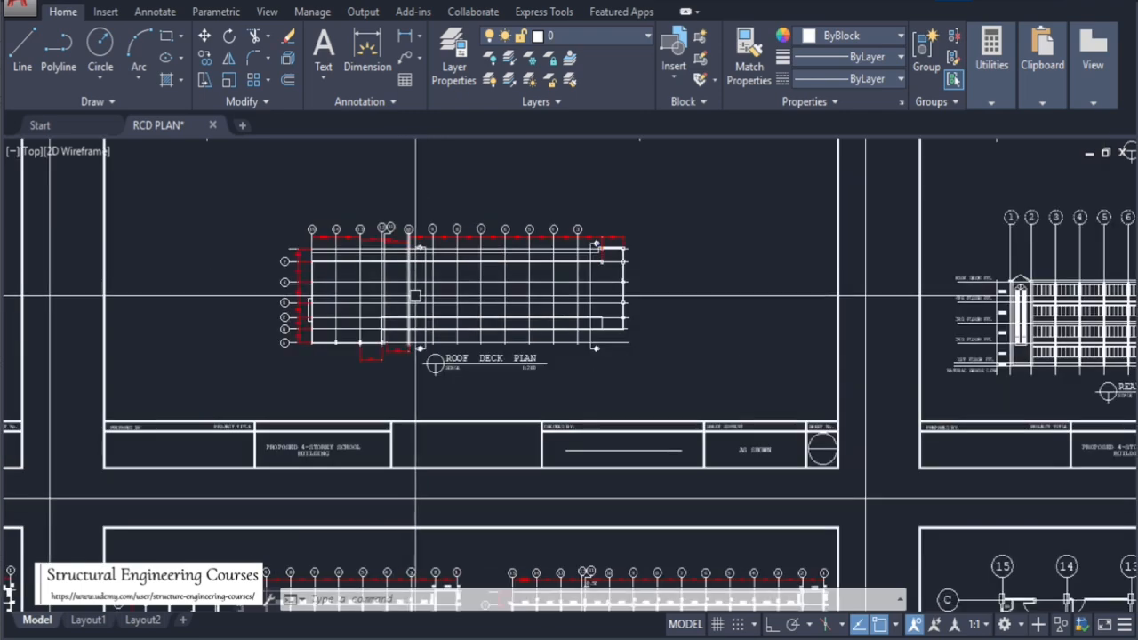
{"action": "scroll", "coordinate": [384, 285], "scroll_direction": "up", "scroll_amount": 2}
{"action": "scroll", "coordinate": [384, 284], "scroll_direction": "up", "scroll_amount": 2}
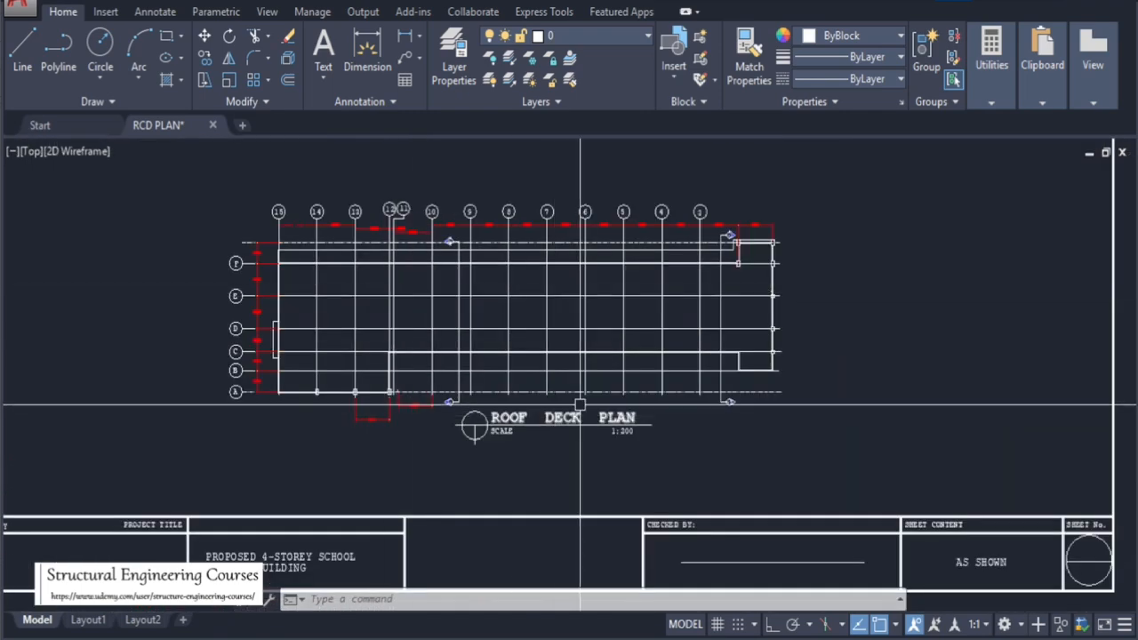
{"action": "scroll", "coordinate": [775, 345], "scroll_direction": "down", "scroll_amount": 7}
{"action": "scroll", "coordinate": [406, 318], "scroll_direction": "up", "scroll_amount": 6}
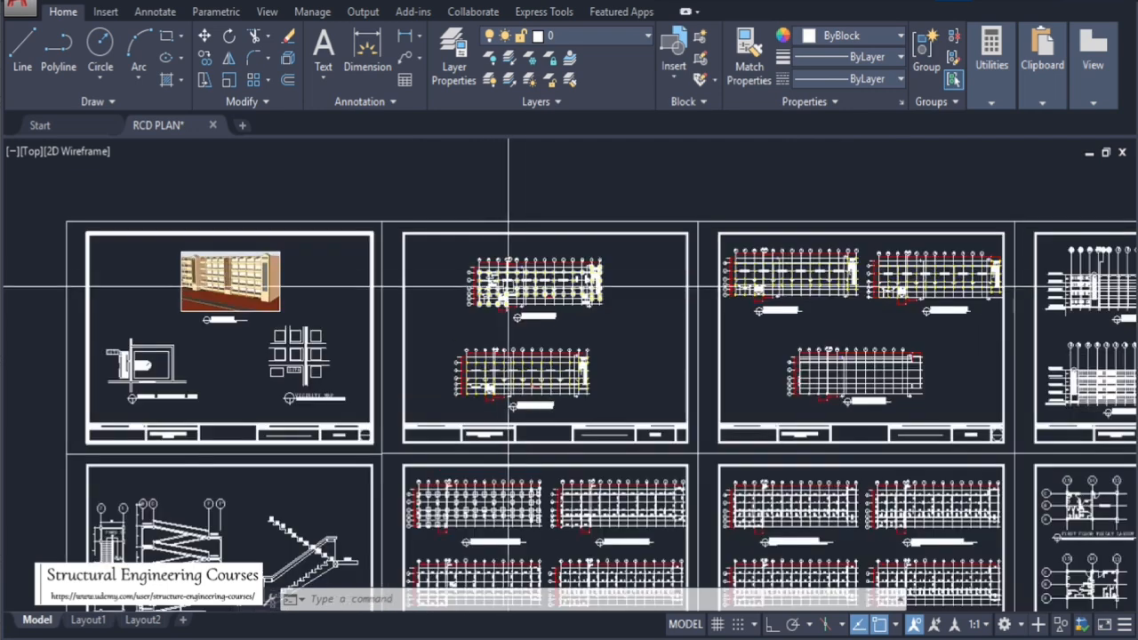
{"action": "scroll", "coordinate": [530, 302], "scroll_direction": "up", "scroll_amount": 4}
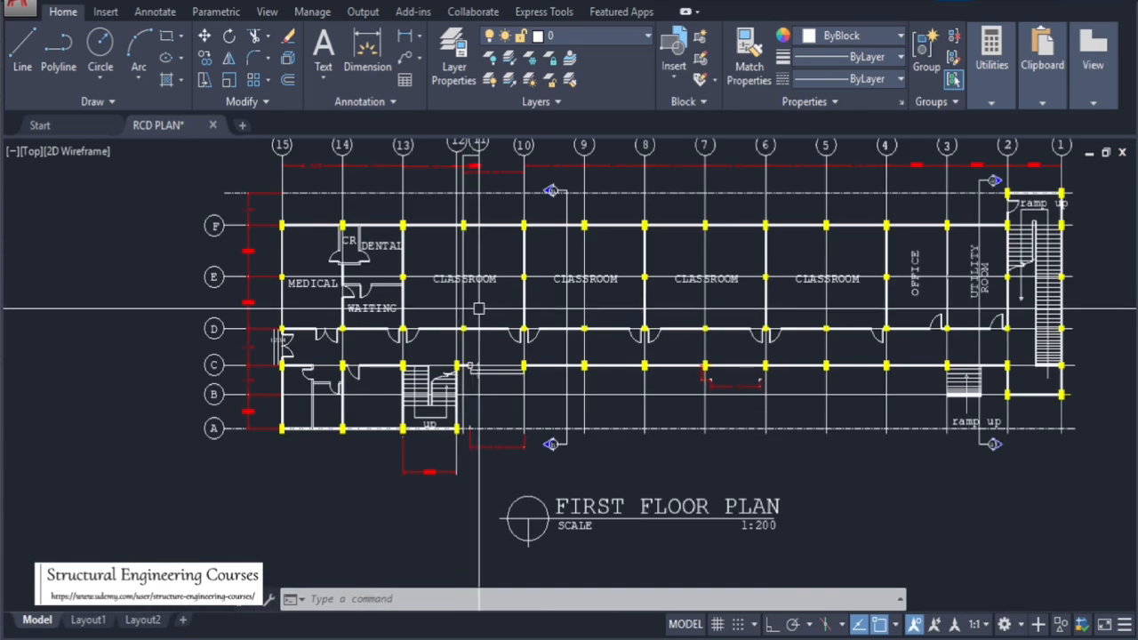
{"action": "scroll", "coordinate": [346, 254], "scroll_direction": "up", "scroll_amount": 5}
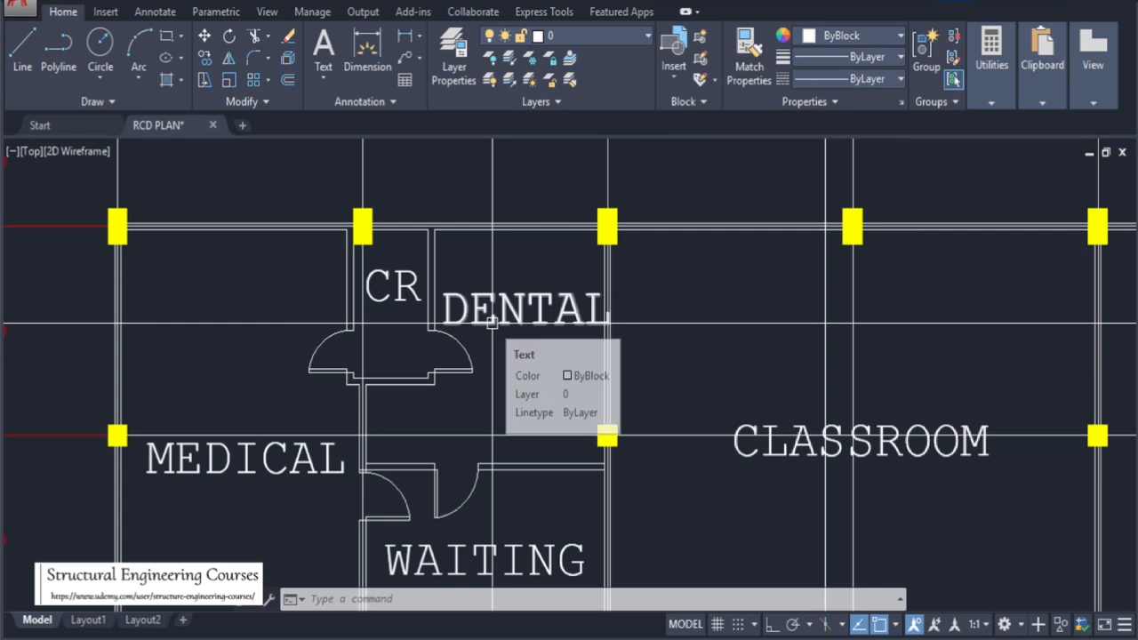
Dimension the width of the column at grid F/13 beside the dental room on the first floor plan
{"action": "type", "text": "dil"}
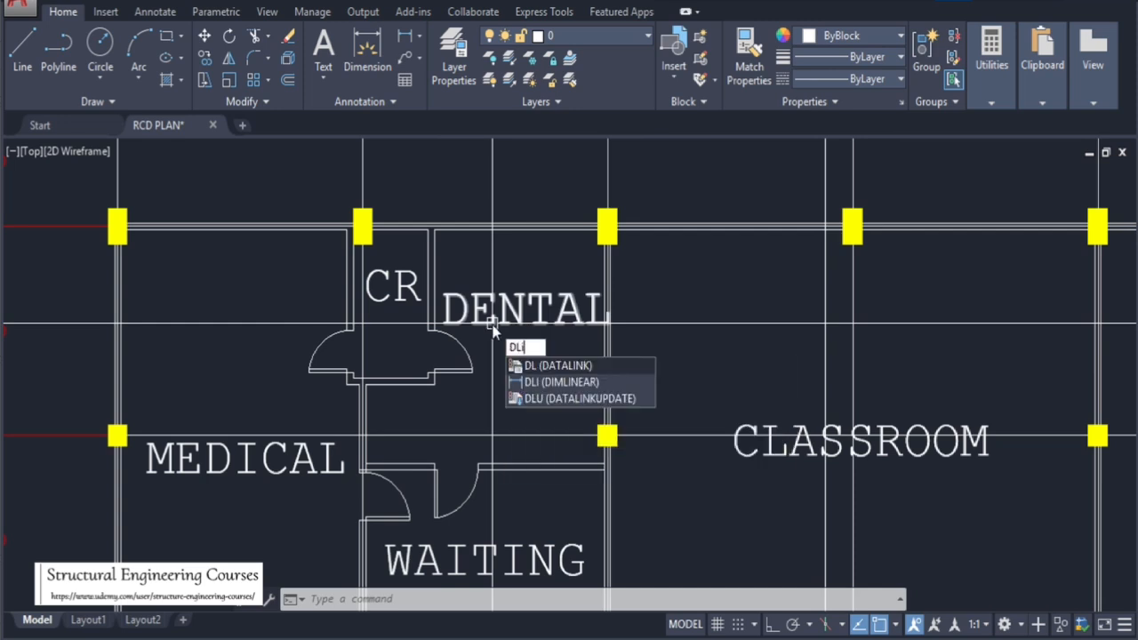
{"action": "key", "text": "Return"}
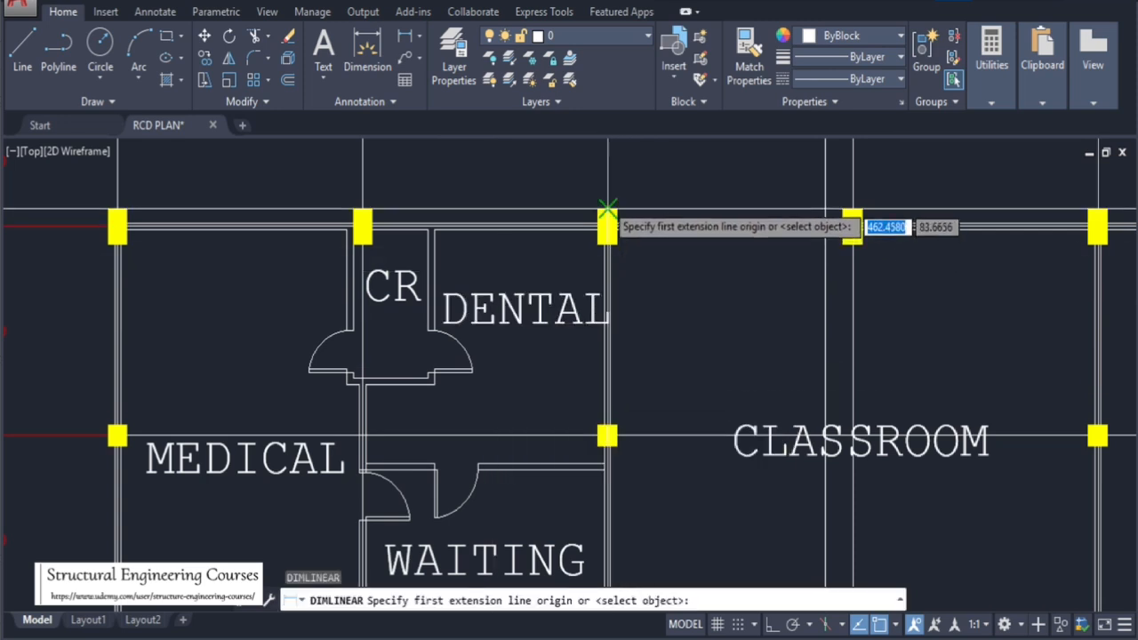
{"action": "scroll", "coordinate": [617, 207], "scroll_direction": "up", "scroll_amount": 5}
{"action": "key", "text": "Return"}
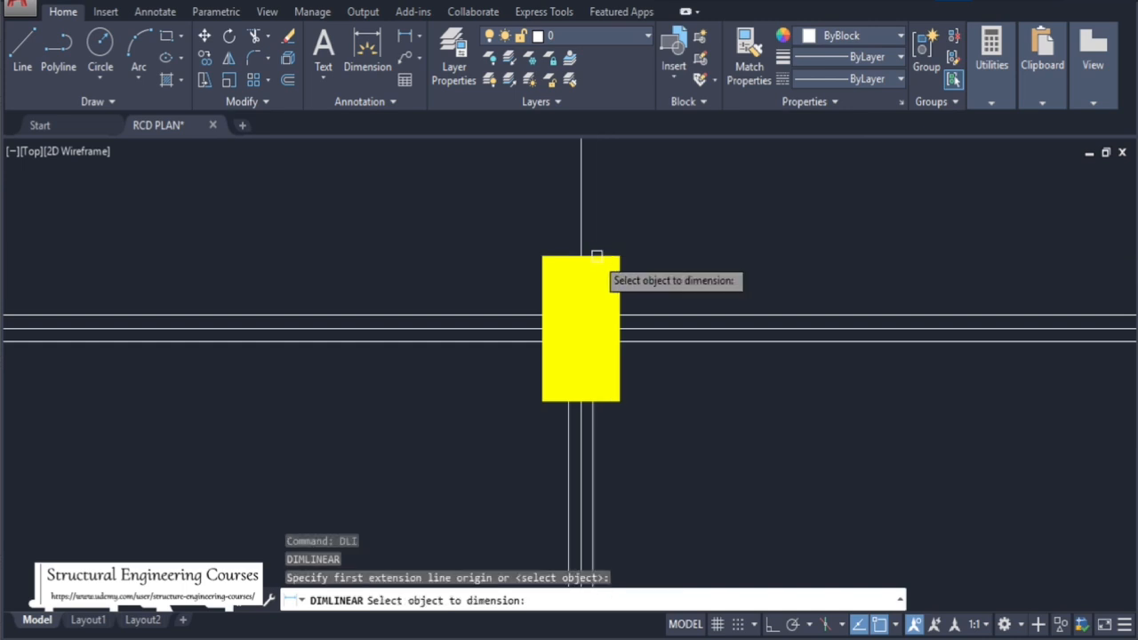
{"action": "left_click", "coordinate": [592, 256]}
{"action": "left_click", "coordinate": [593, 231]}
Dimension the depth of the same column at grid F/13
{"action": "key", "text": "Return"}
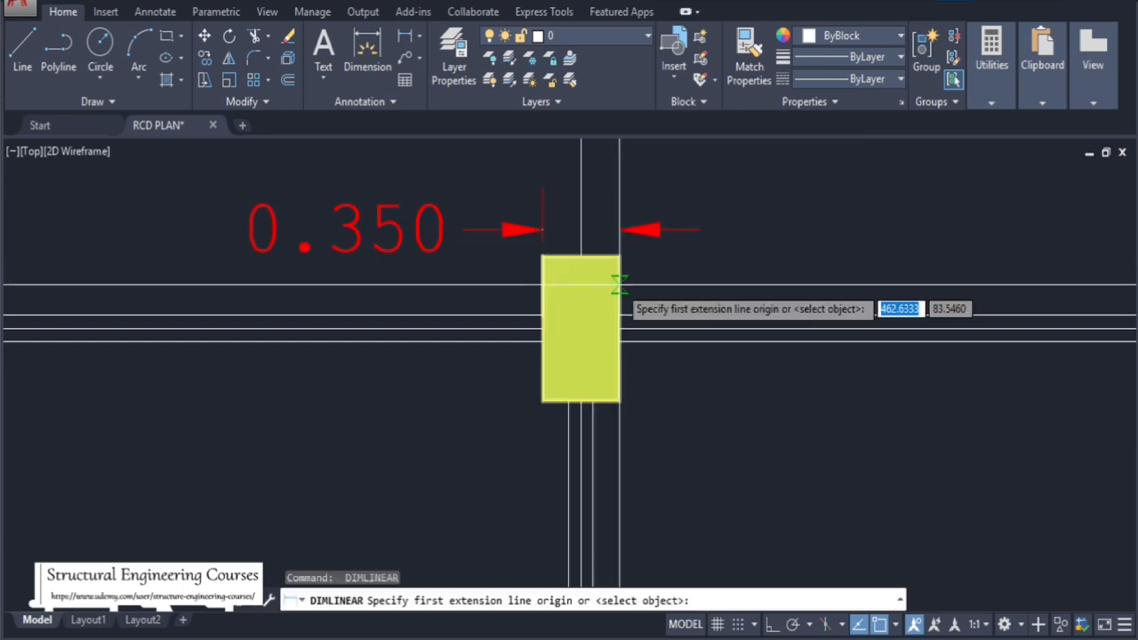
{"action": "key", "text": "Return"}
{"action": "left_click", "coordinate": [621, 283]}
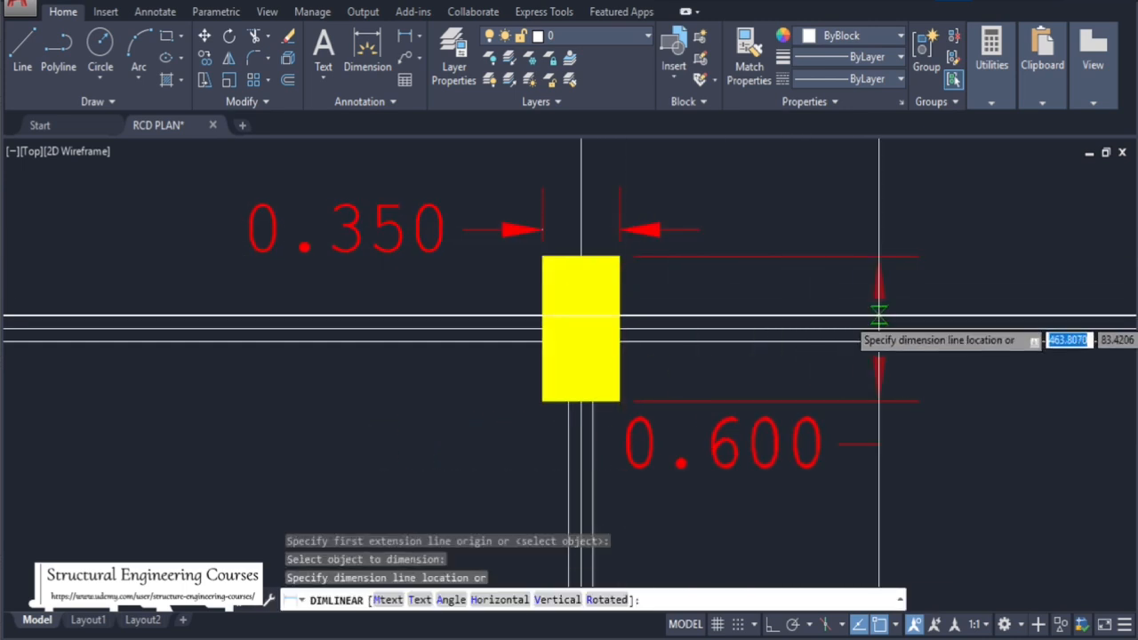
{"action": "left_click", "coordinate": [841, 311]}
Dimension the depth of a square column between two classrooms on the first floor plan
{"action": "scroll", "coordinate": [538, 286], "scroll_direction": "down", "scroll_amount": 4}
{"action": "scroll", "coordinate": [538, 285], "scroll_direction": "down", "scroll_amount": 6}
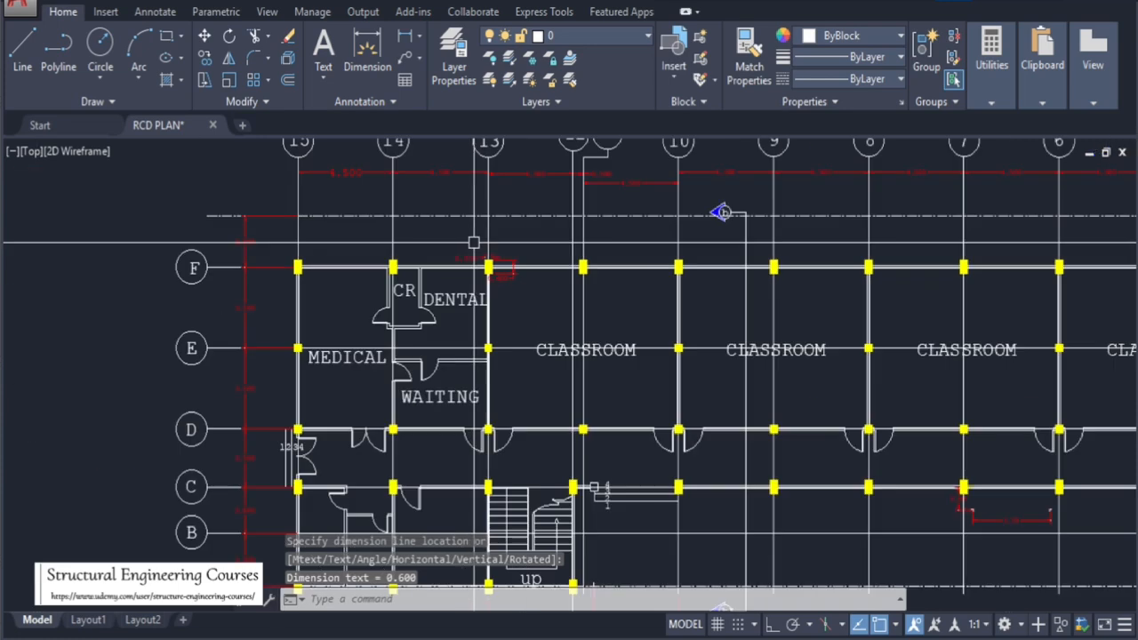
{"action": "scroll", "coordinate": [541, 247], "scroll_direction": "up", "scroll_amount": 5}
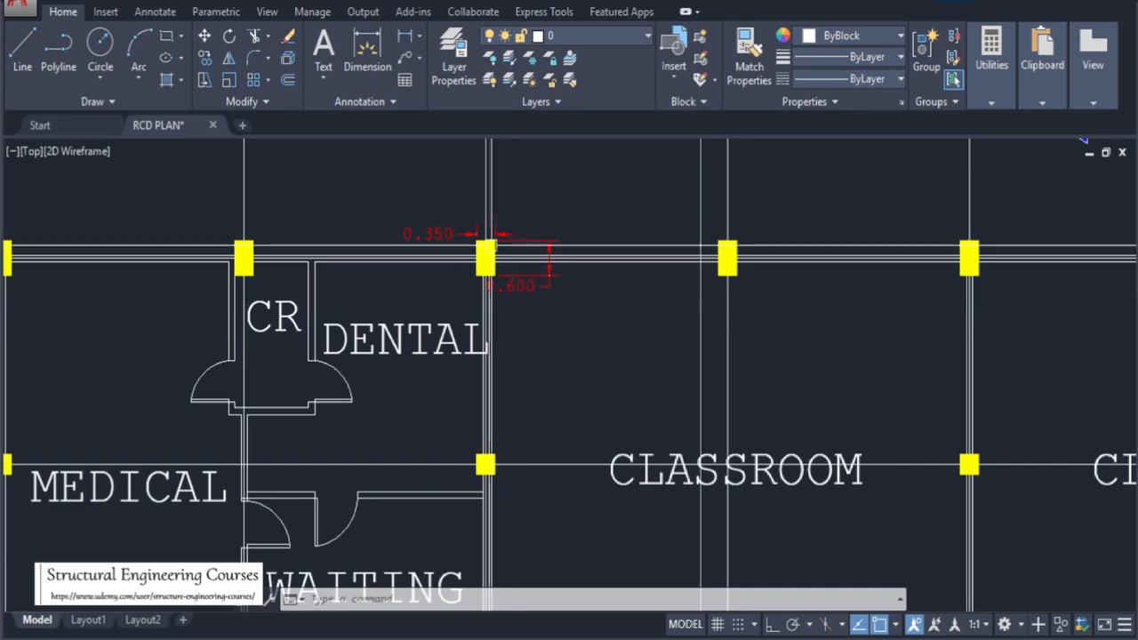
{"action": "scroll", "coordinate": [512, 300], "scroll_direction": "down", "scroll_amount": 5}
{"action": "scroll", "coordinate": [510, 233], "scroll_direction": "up", "scroll_amount": 5}
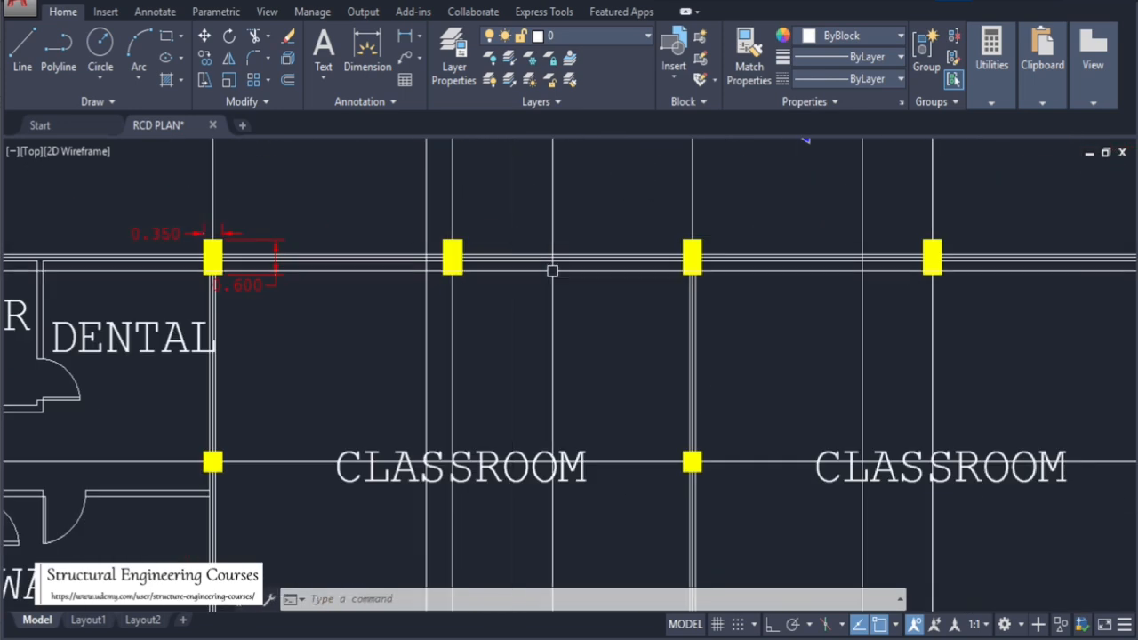
{"action": "scroll", "coordinate": [524, 257], "scroll_direction": "down", "scroll_amount": 5}
{"action": "scroll", "coordinate": [516, 263], "scroll_direction": "up", "scroll_amount": 5}
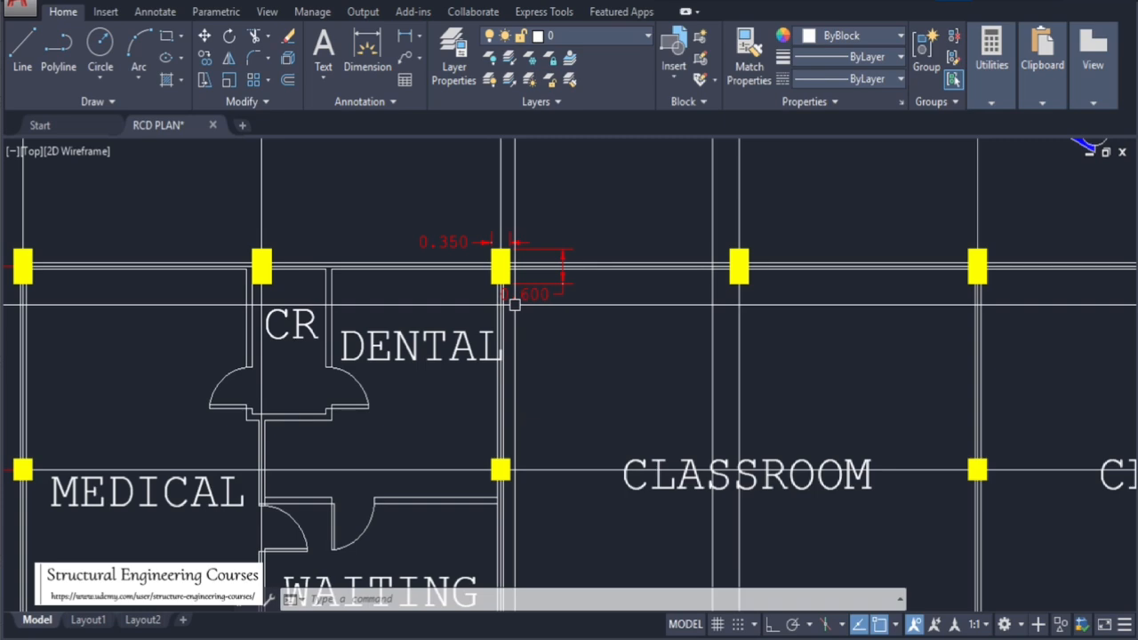
{"action": "scroll", "coordinate": [485, 252], "scroll_direction": "down", "scroll_amount": 5}
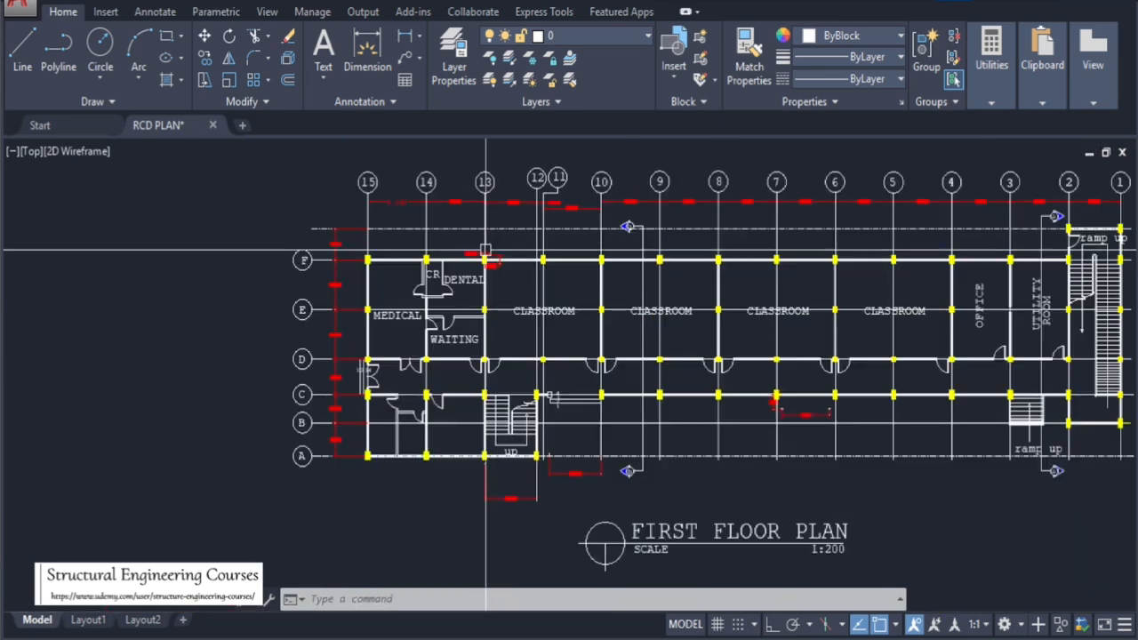
{"action": "scroll", "coordinate": [617, 294], "scroll_direction": "up", "scroll_amount": 5}
{"action": "scroll", "coordinate": [610, 195], "scroll_direction": "up", "scroll_amount": 5}
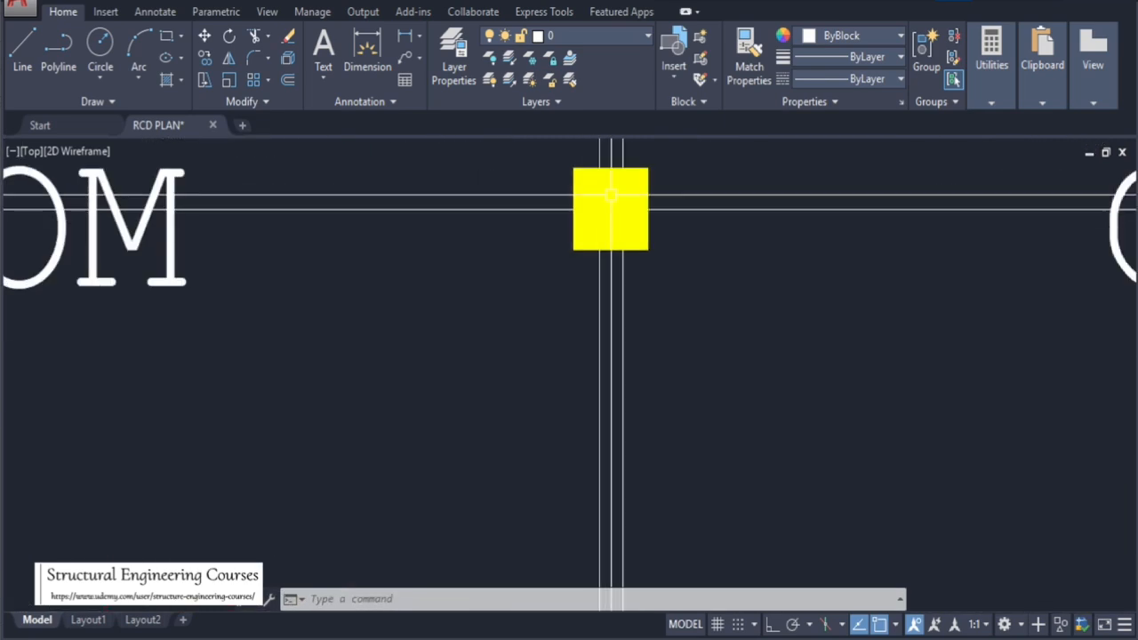
{"action": "key", "text": "Return"}
{"action": "key", "text": "Return"}
{"action": "left_click", "coordinate": [650, 187]}
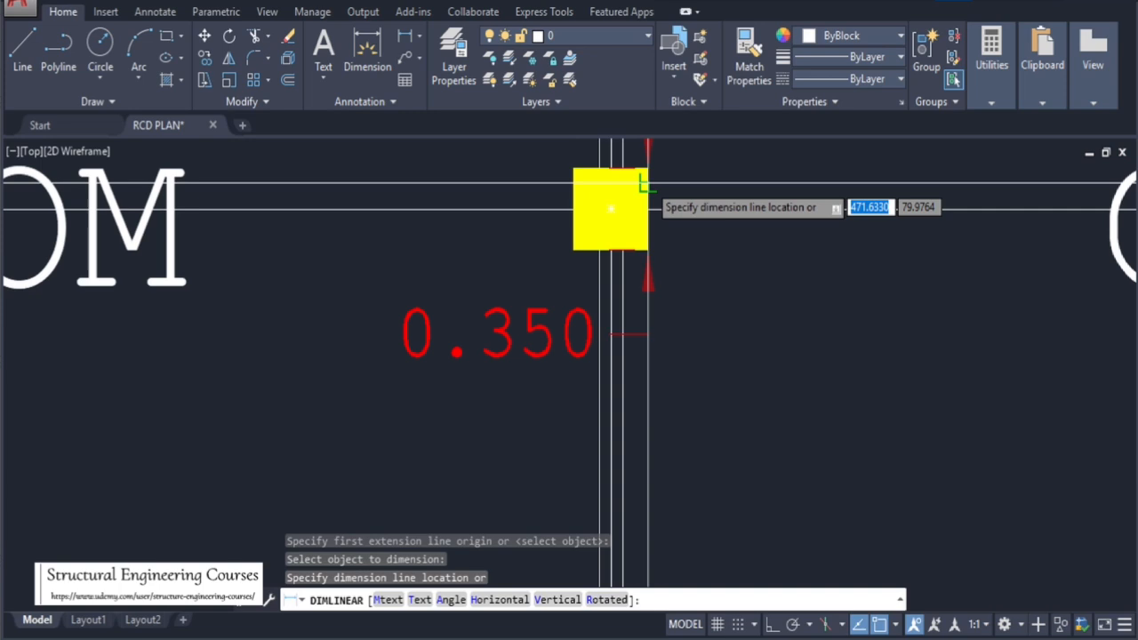
{"action": "left_click", "coordinate": [702, 191]}
Dimension the width of the same square column between the two classrooms
{"action": "key", "text": "Return"}
{"action": "key", "text": "Return"}
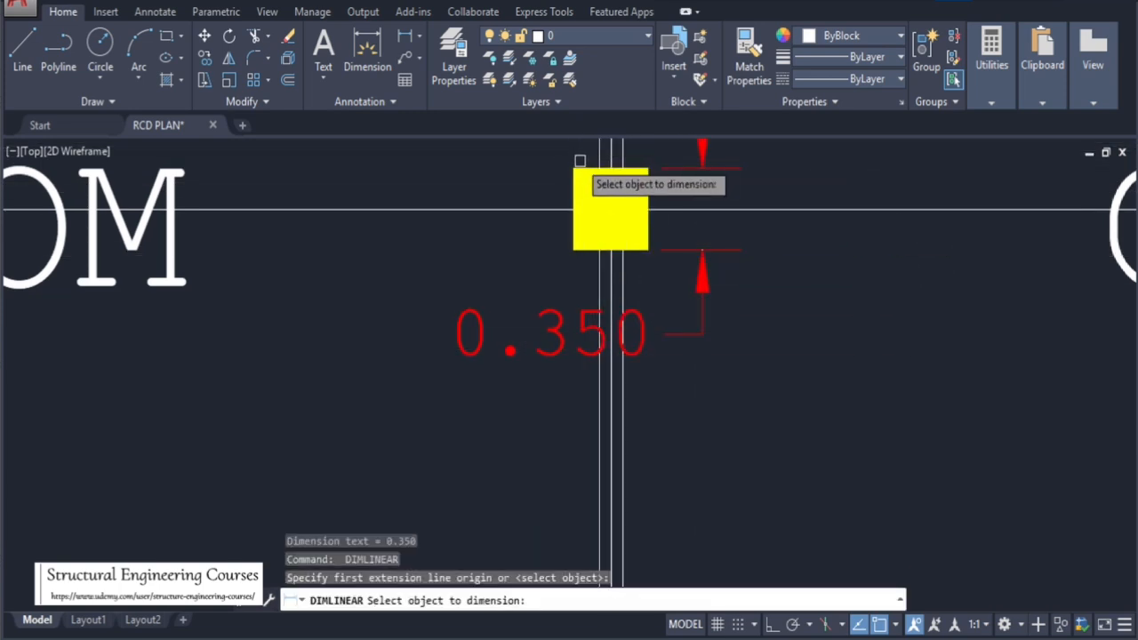
{"action": "left_click", "coordinate": [579, 163]}
{"action": "scroll", "coordinate": [589, 302], "scroll_direction": "down", "scroll_amount": 4}
{"action": "scroll", "coordinate": [602, 260], "scroll_direction": "up", "scroll_amount": 6}
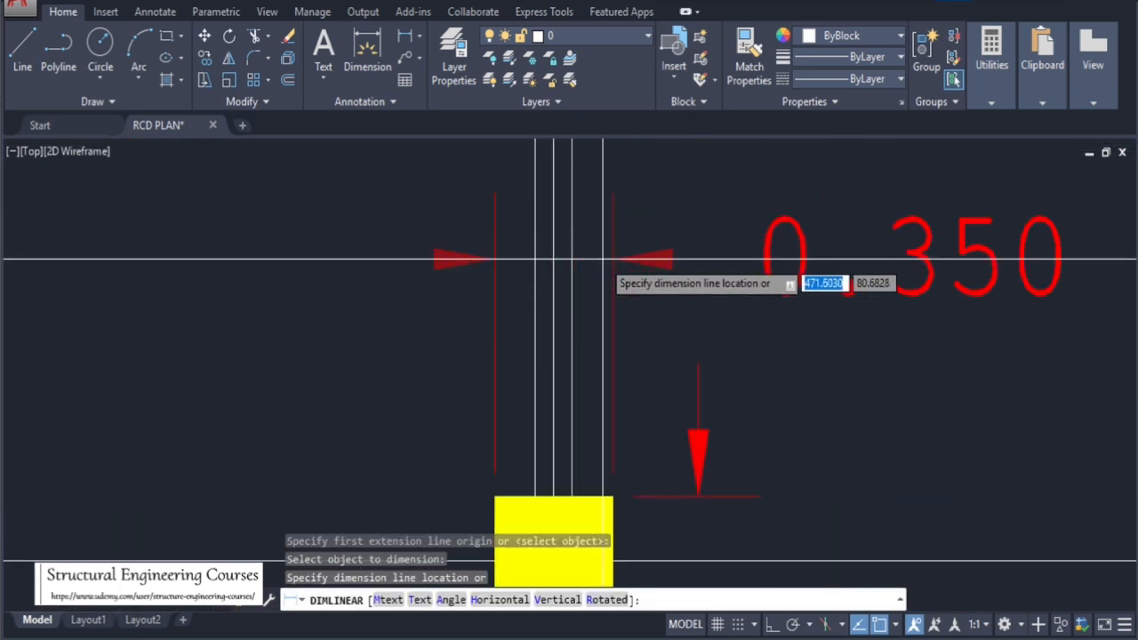
{"action": "left_click", "coordinate": [577, 272]}
Dimension the width of the rectangular column on grid C between two classrooms
{"action": "scroll", "coordinate": [569, 271], "scroll_direction": "down", "scroll_amount": 8}
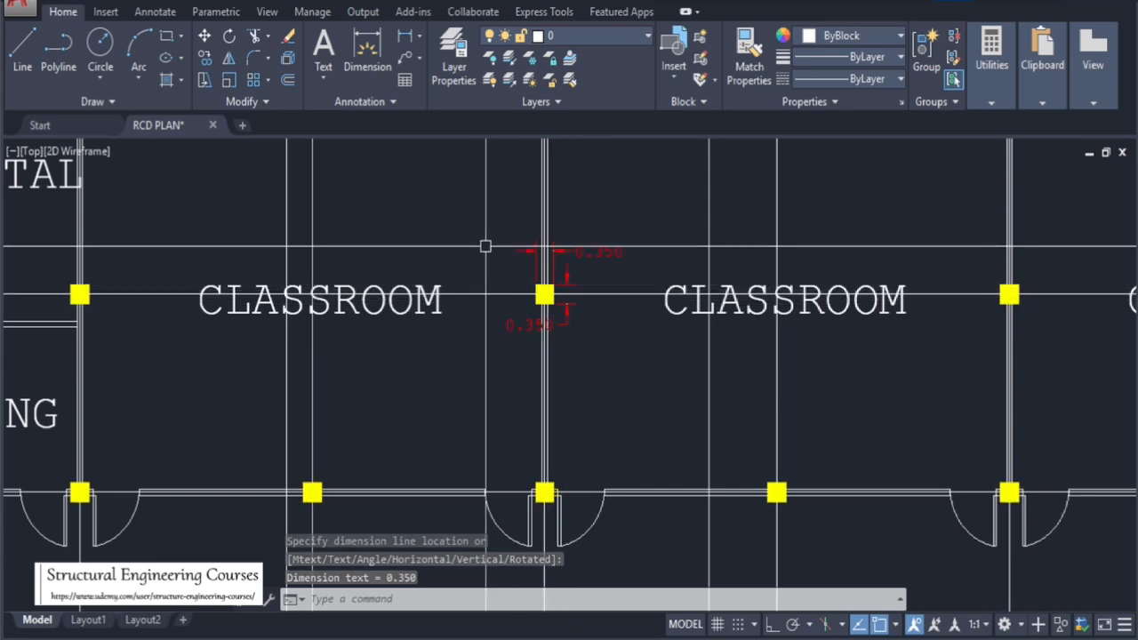
{"action": "scroll", "coordinate": [498, 253], "scroll_direction": "down", "scroll_amount": 8}
{"action": "scroll", "coordinate": [567, 306], "scroll_direction": "up", "scroll_amount": 8}
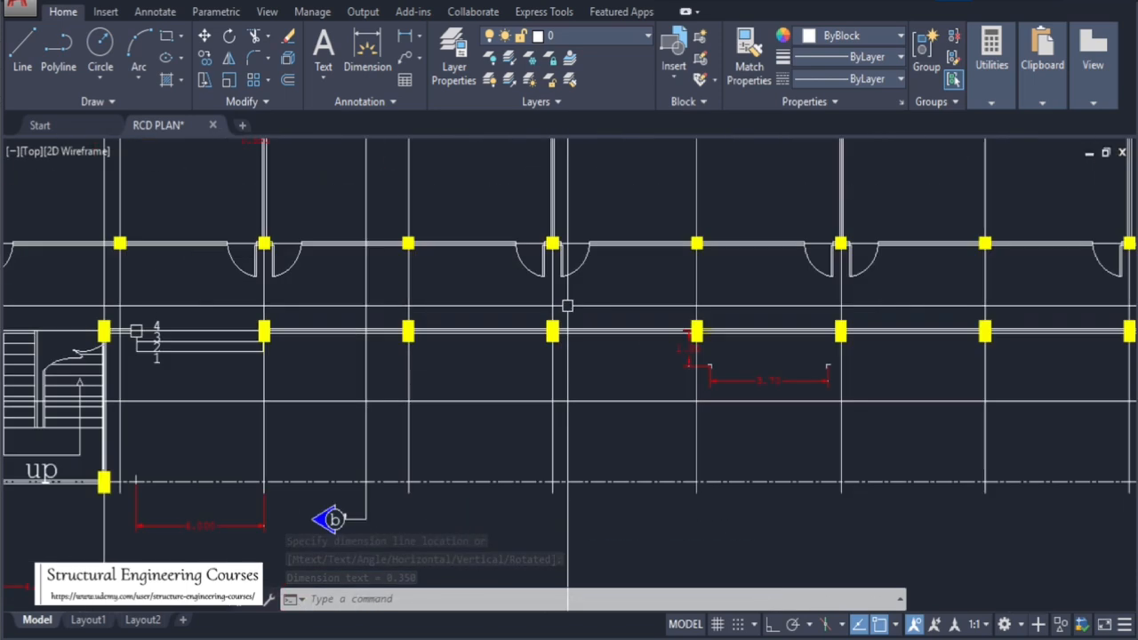
{"action": "scroll", "coordinate": [567, 306], "scroll_direction": "up", "scroll_amount": 6}
{"action": "key", "text": "Return"}
{"action": "key", "text": "Return"}
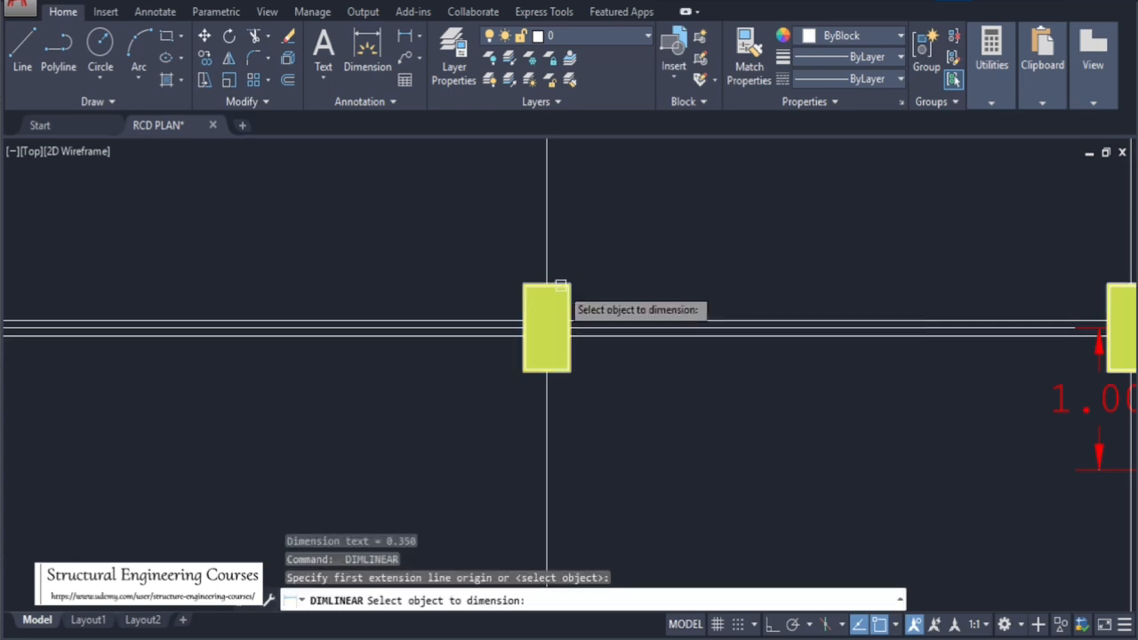
{"action": "left_click", "coordinate": [561, 284]}
{"action": "left_click", "coordinate": [551, 264]}
Dimension the depth of the same rectangular column on grid C
{"action": "key", "text": "Return"}
{"action": "left_click", "coordinate": [523, 325]}
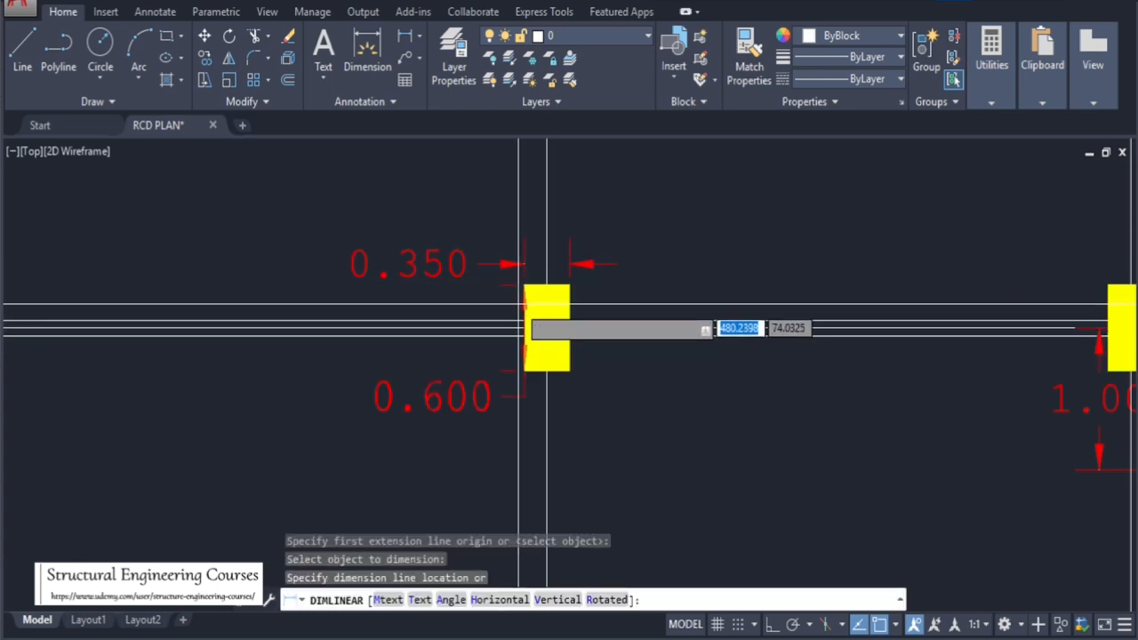
{"action": "left_click", "coordinate": [440, 315]}
{"action": "scroll", "coordinate": [534, 347], "scroll_direction": "down", "scroll_amount": 5}
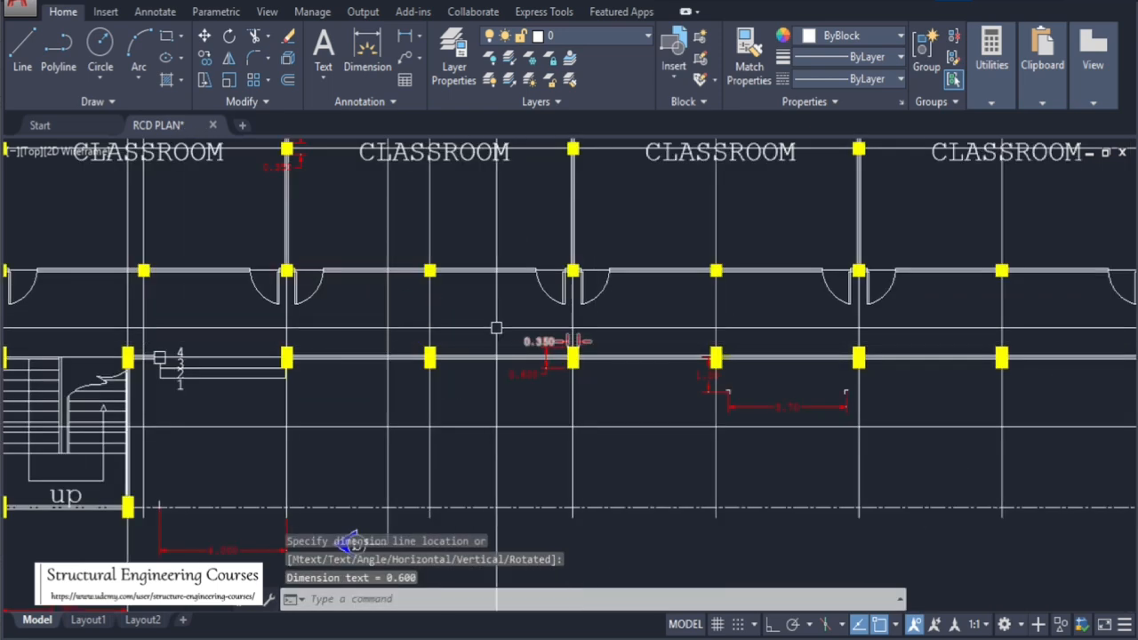
{"action": "scroll", "coordinate": [589, 353], "scroll_direction": "up", "scroll_amount": 2}
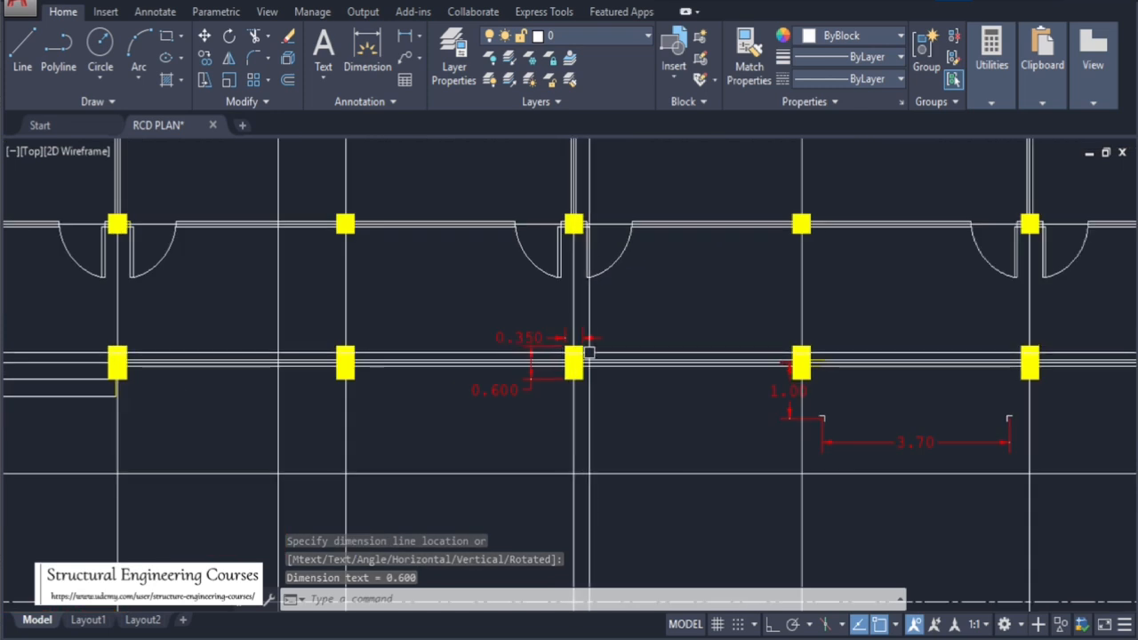
Dimension the width of the square column at the classroom doors on grid D with DLI (DIMLINEAR)
{"action": "type", "text": "DLI"}
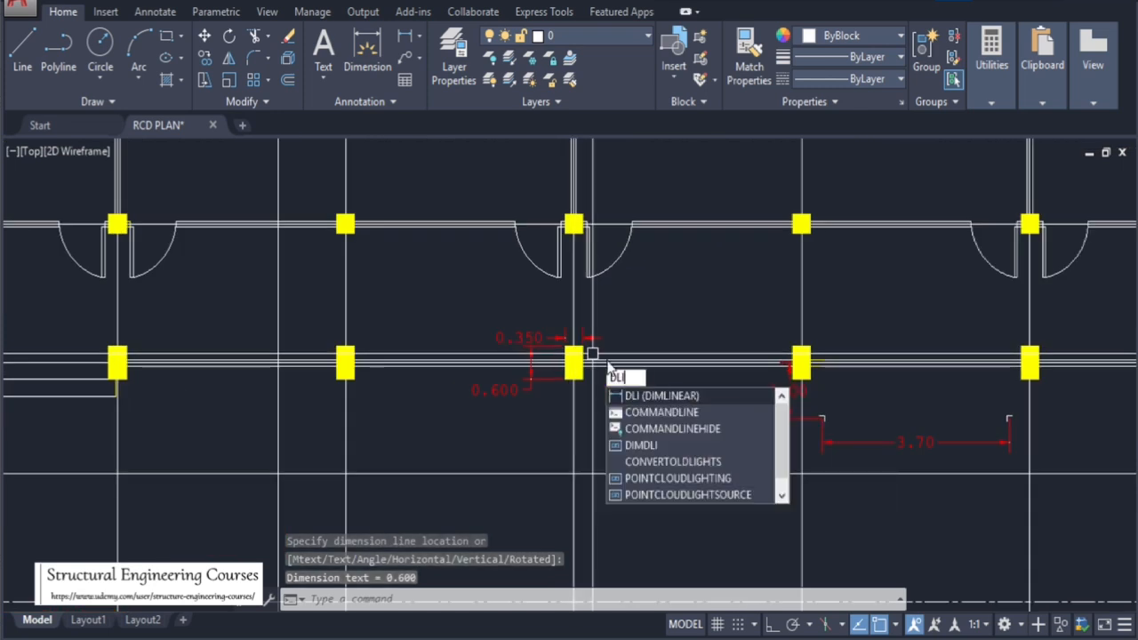
{"action": "left_click", "coordinate": [662, 396]}
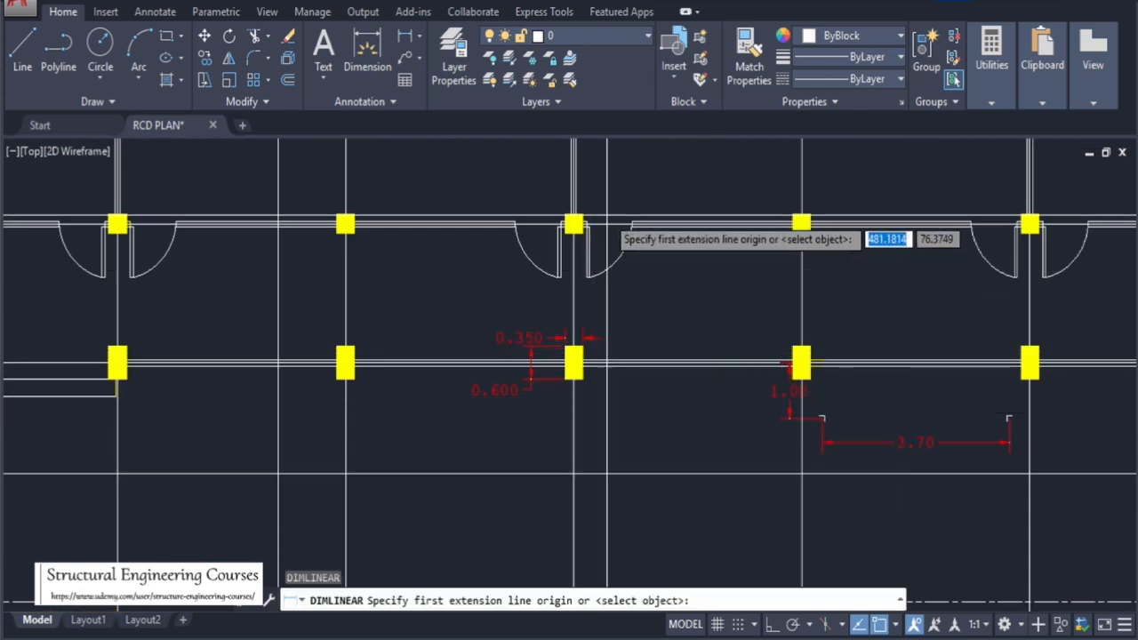
{"action": "scroll", "coordinate": [574, 226], "scroll_direction": "up", "scroll_amount": 3}
{"action": "scroll", "coordinate": [549, 283], "scroll_direction": "up", "scroll_amount": 2}
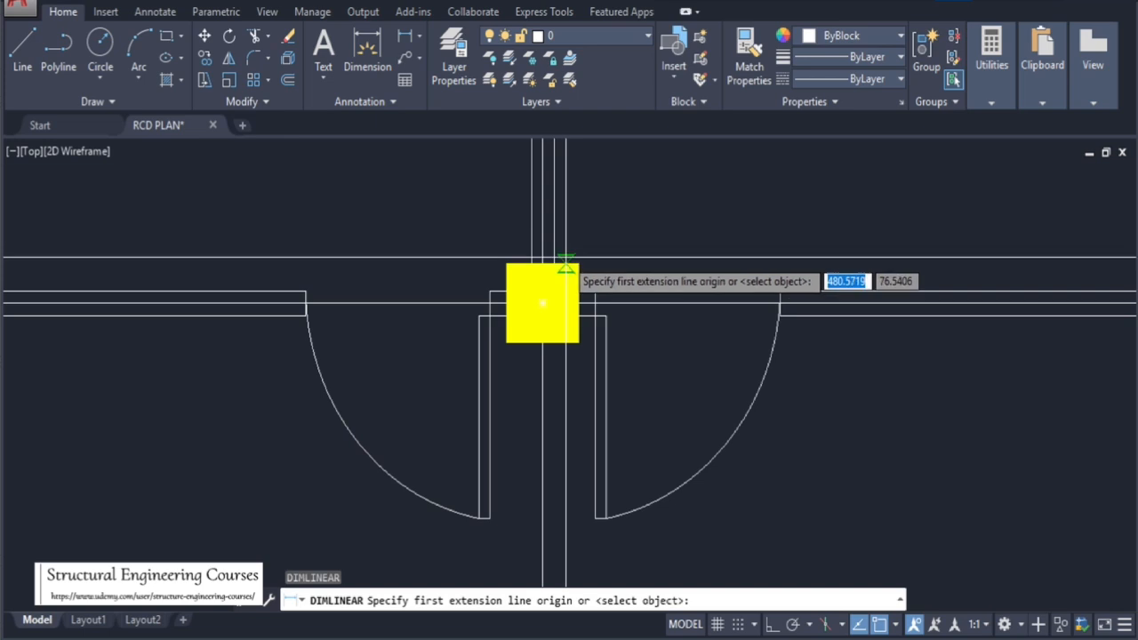
{"action": "key", "text": "Return"}
{"action": "left_click", "coordinate": [566, 262]}
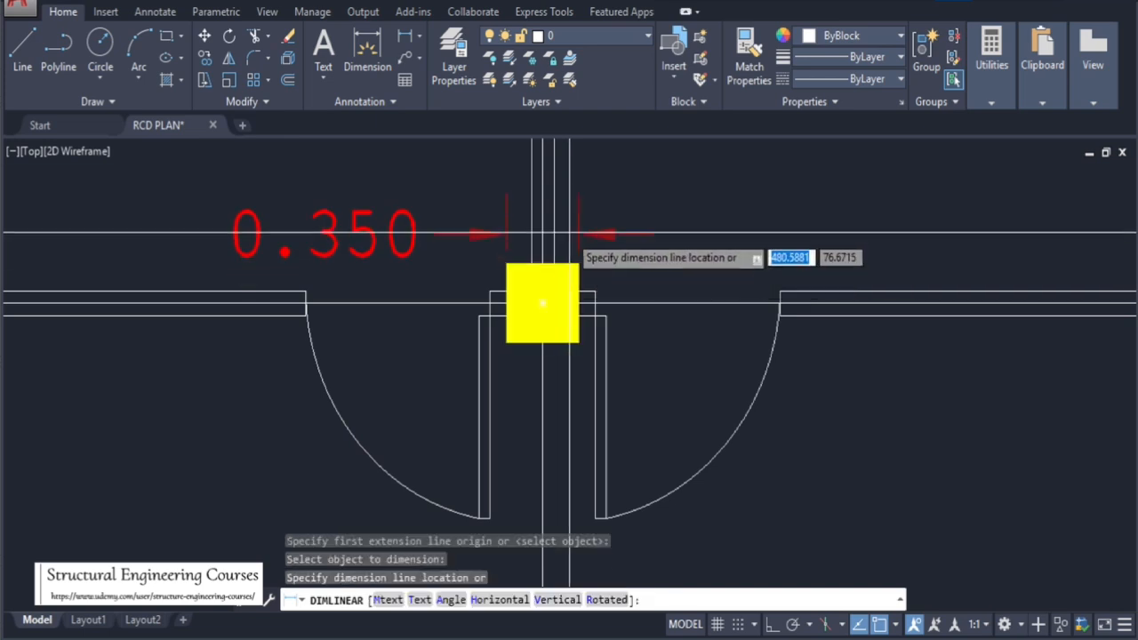
{"action": "left_click", "coordinate": [569, 231]}
Dimension the depth of the same square column on its right side
{"action": "key", "text": "Return"}
{"action": "left_click", "coordinate": [578, 276]}
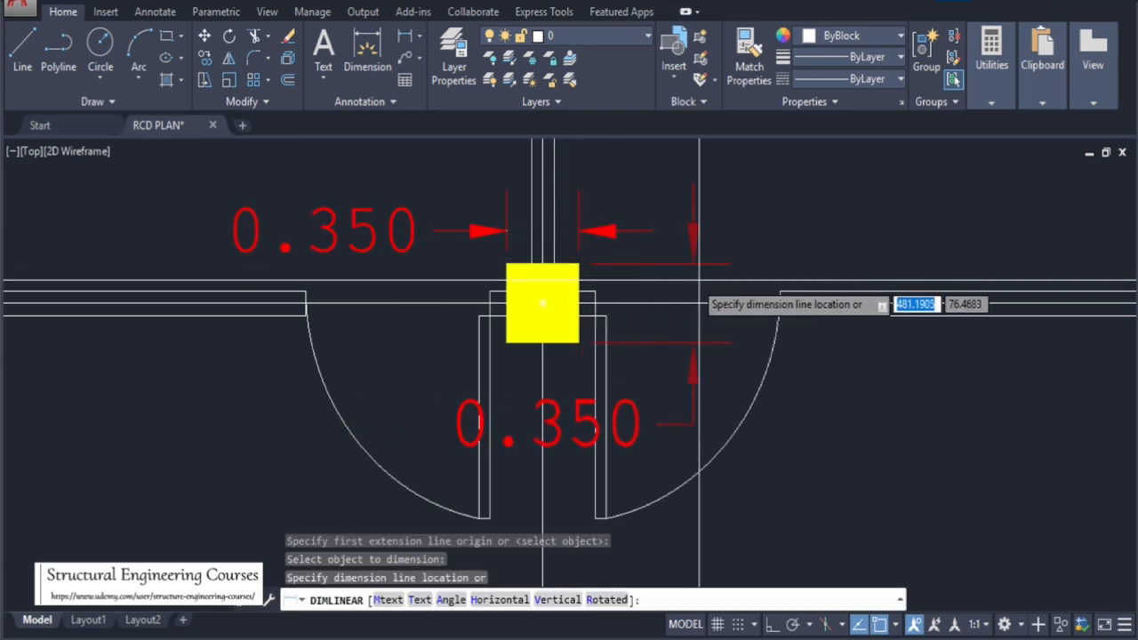
{"action": "left_click", "coordinate": [700, 300]}
Dimension the depth of the same column again along its left side
{"action": "key", "text": "Return"}
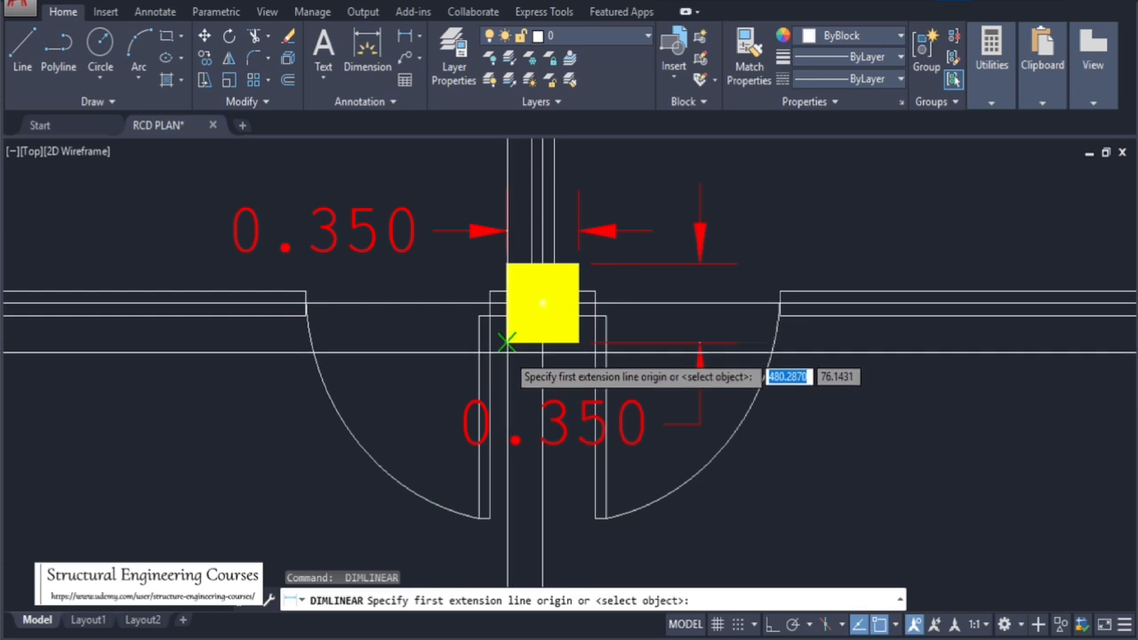
{"action": "left_click", "coordinate": [509, 340]}
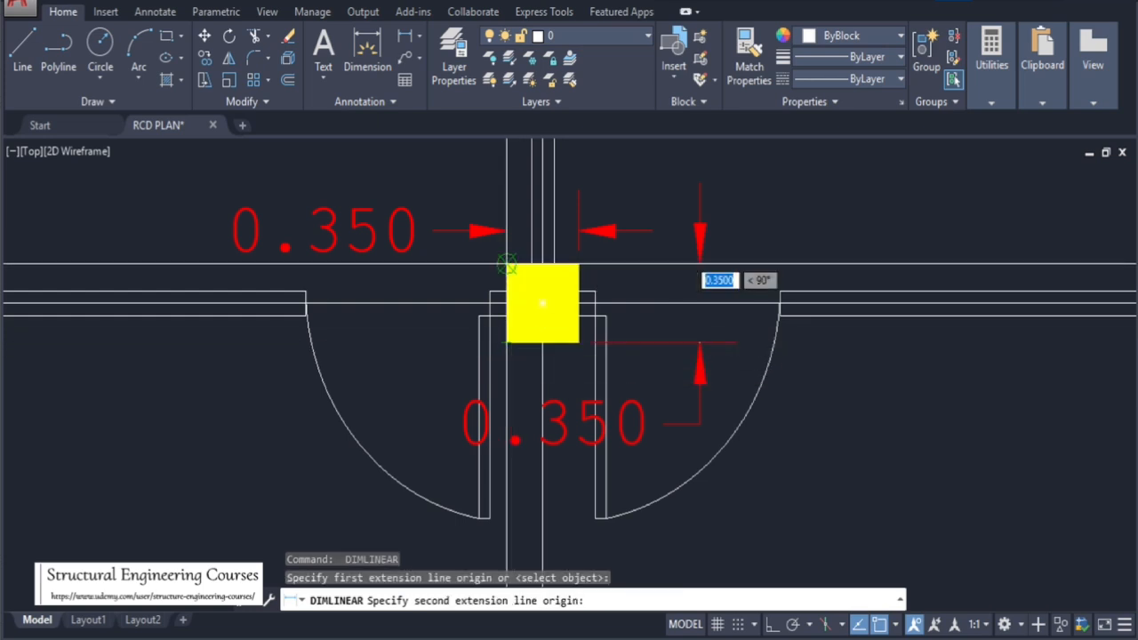
{"action": "left_click", "coordinate": [507, 264]}
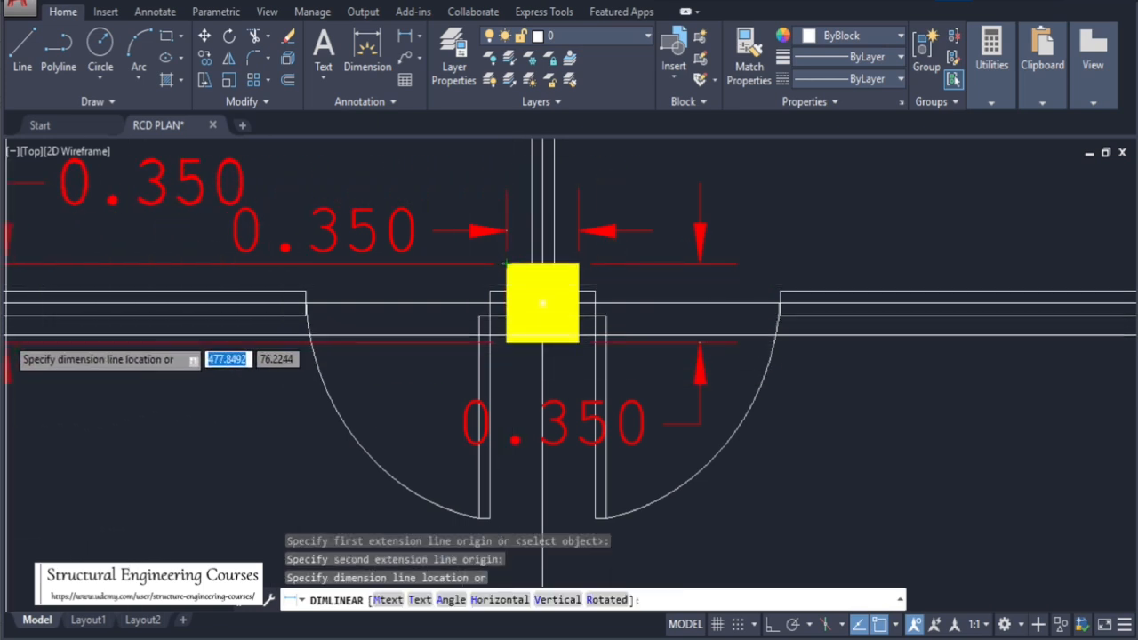
{"action": "left_click", "coordinate": [62, 329]}
Dimension the width of the column beside the stair next to the utility room
{"action": "scroll", "coordinate": [216, 303], "scroll_direction": "down", "scroll_amount": 8}
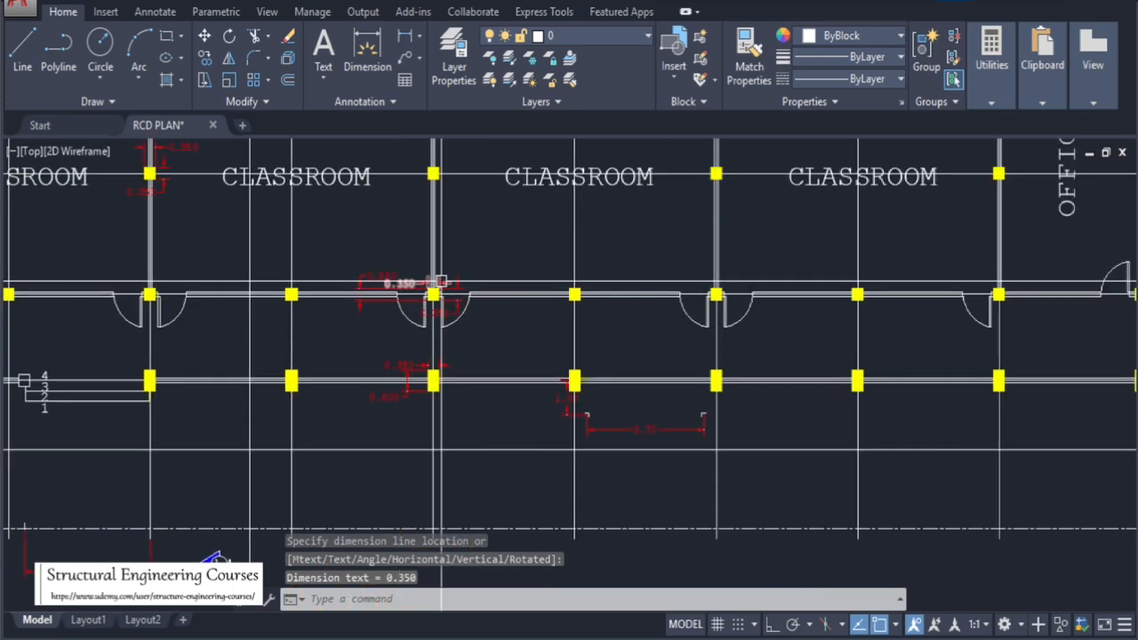
{"action": "scroll", "coordinate": [703, 347], "scroll_direction": "up", "scroll_amount": 5}
{"action": "scroll", "coordinate": [889, 302], "scroll_direction": "up", "scroll_amount": 4}
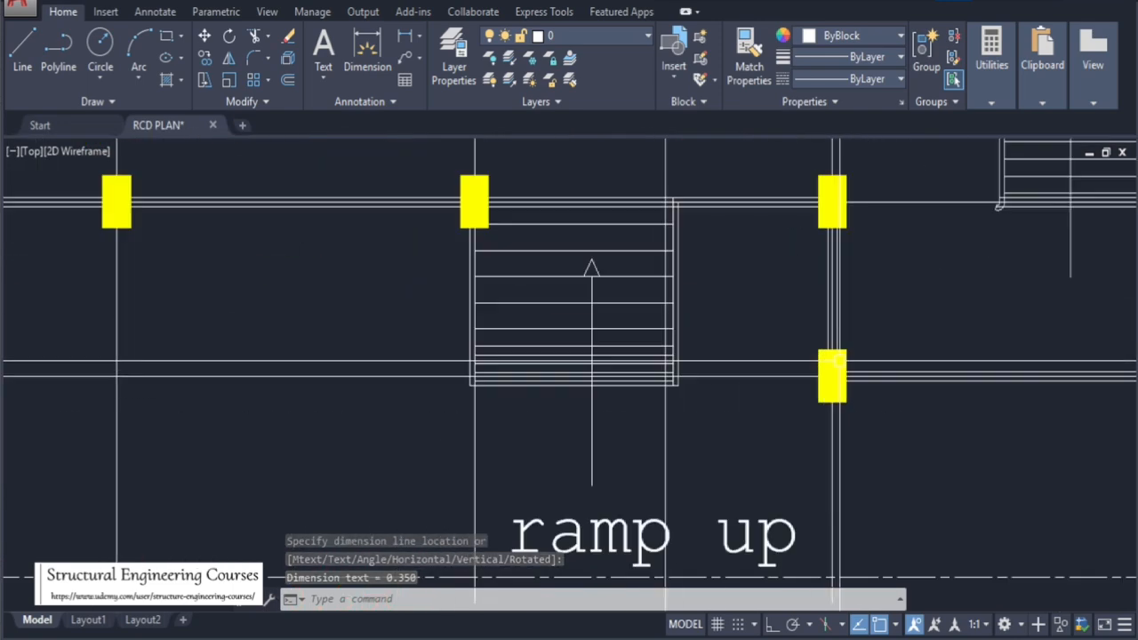
{"action": "scroll", "coordinate": [586, 334], "scroll_direction": "down", "scroll_amount": 8}
{"action": "scroll", "coordinate": [604, 294], "scroll_direction": "up", "scroll_amount": 6}
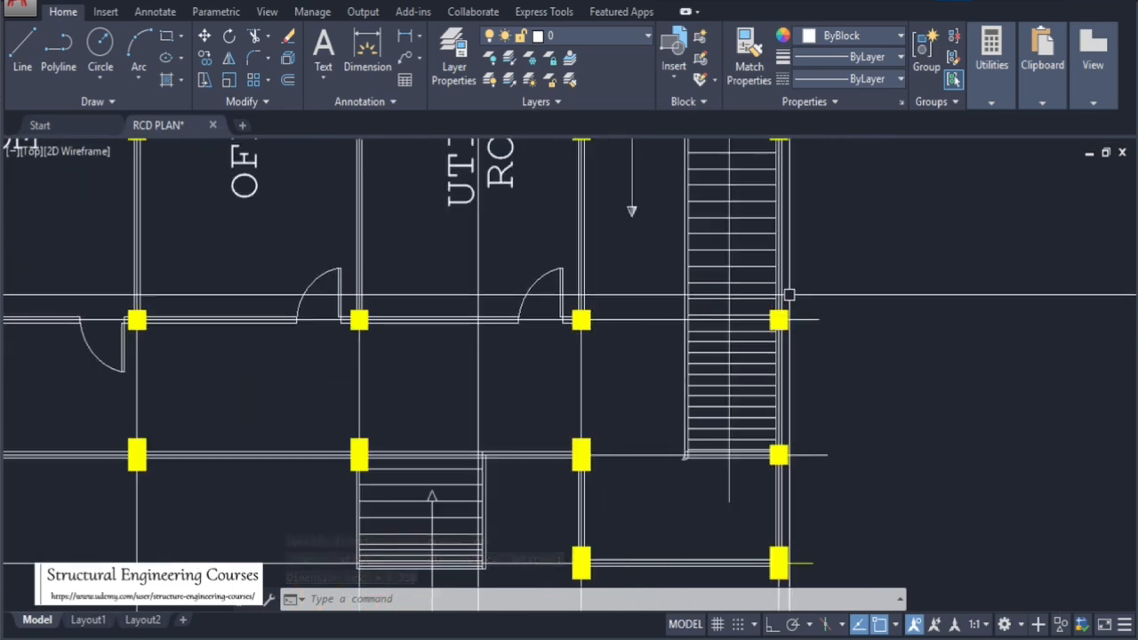
{"action": "scroll", "coordinate": [791, 303], "scroll_direction": "up", "scroll_amount": 2}
{"action": "scroll", "coordinate": [790, 307], "scroll_direction": "up", "scroll_amount": 3}
{"action": "key", "text": "Return"}
{"action": "key", "text": "Return"}
{"action": "left_click", "coordinate": [769, 290]}
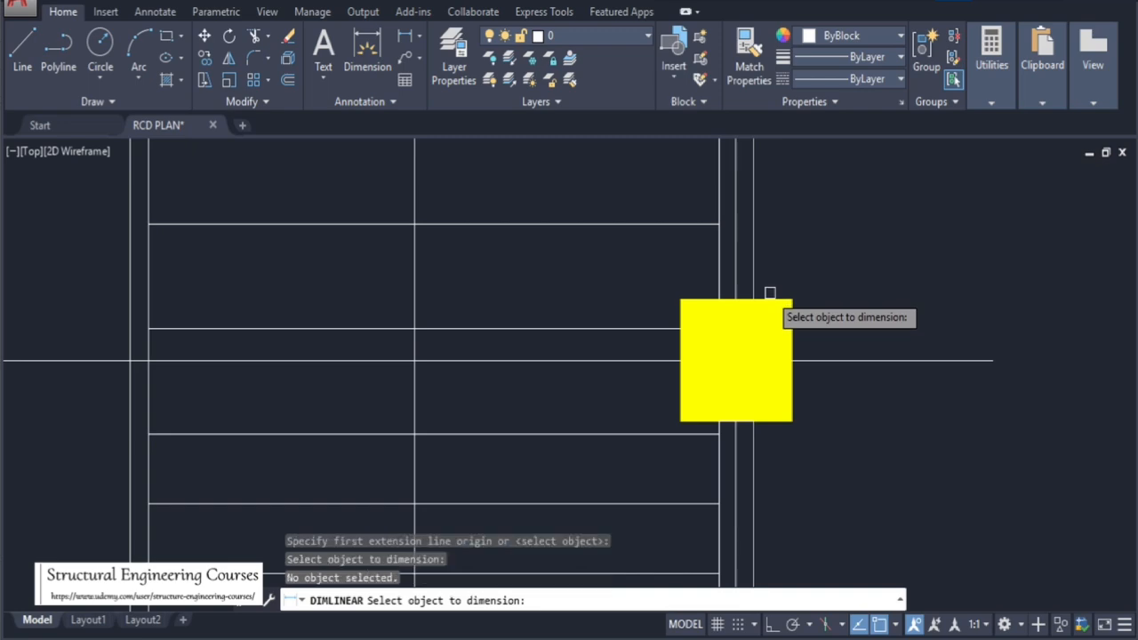
{"action": "left_click", "coordinate": [764, 302]}
{"action": "left_click", "coordinate": [764, 263]}
Dimension the depth of the same column beside the stair
{"action": "key", "text": "Return"}
{"action": "key", "text": "Return"}
{"action": "left_click", "coordinate": [791, 330]}
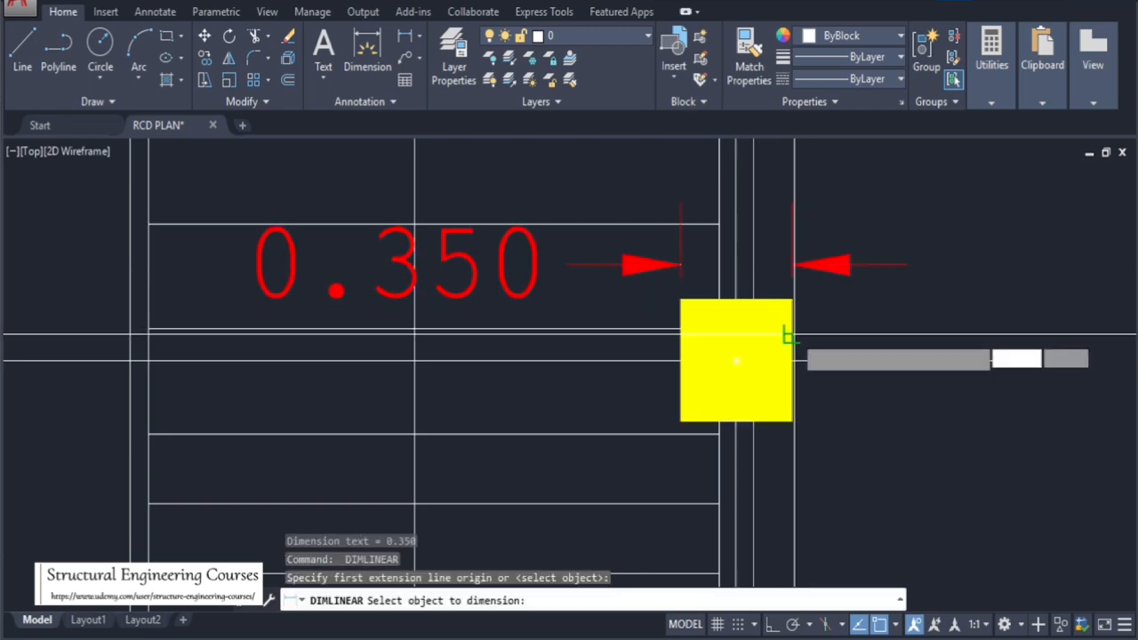
{"action": "left_click", "coordinate": [954, 351]}
Review the column dimensions placed across the first floor plan
{"action": "scroll", "coordinate": [804, 391], "scroll_direction": "down", "scroll_amount": 8}
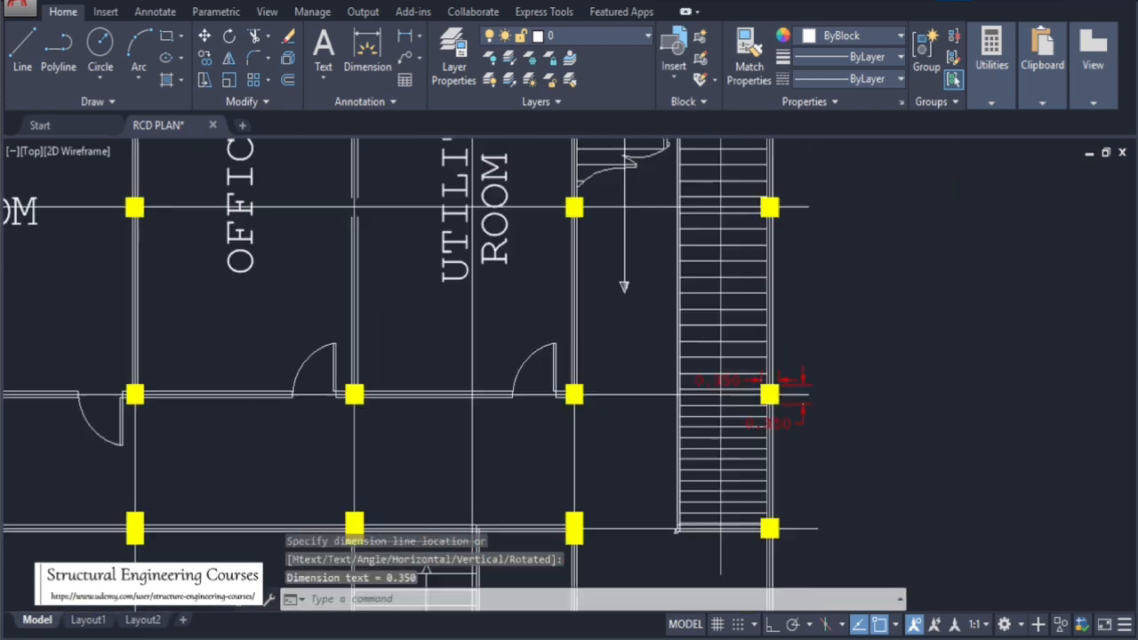
{"action": "scroll", "coordinate": [795, 397], "scroll_direction": "up", "scroll_amount": 8}
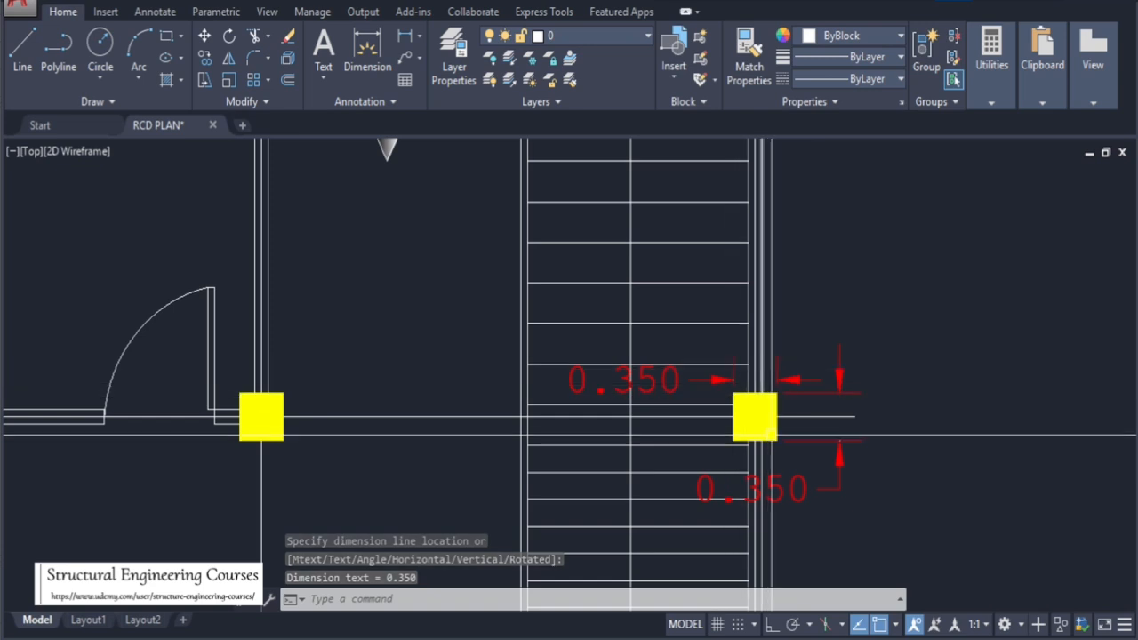
{"action": "scroll", "coordinate": [760, 414], "scroll_direction": "down", "scroll_amount": 3}
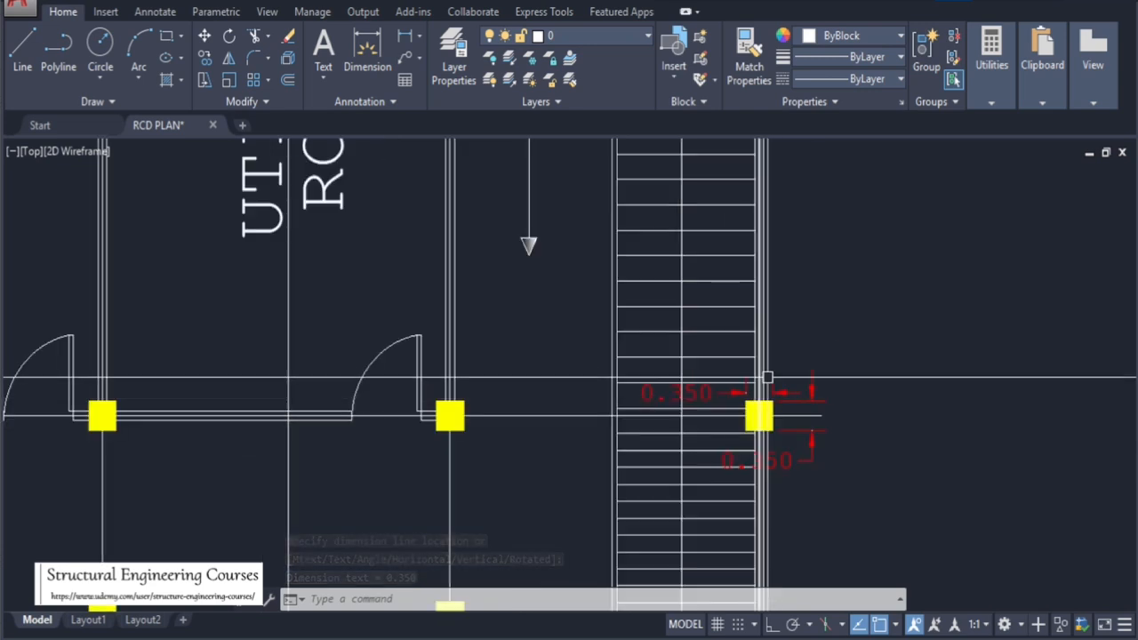
{"action": "scroll", "coordinate": [762, 392], "scroll_direction": "down", "scroll_amount": 3}
{"action": "scroll", "coordinate": [298, 278], "scroll_direction": "up", "scroll_amount": 5}
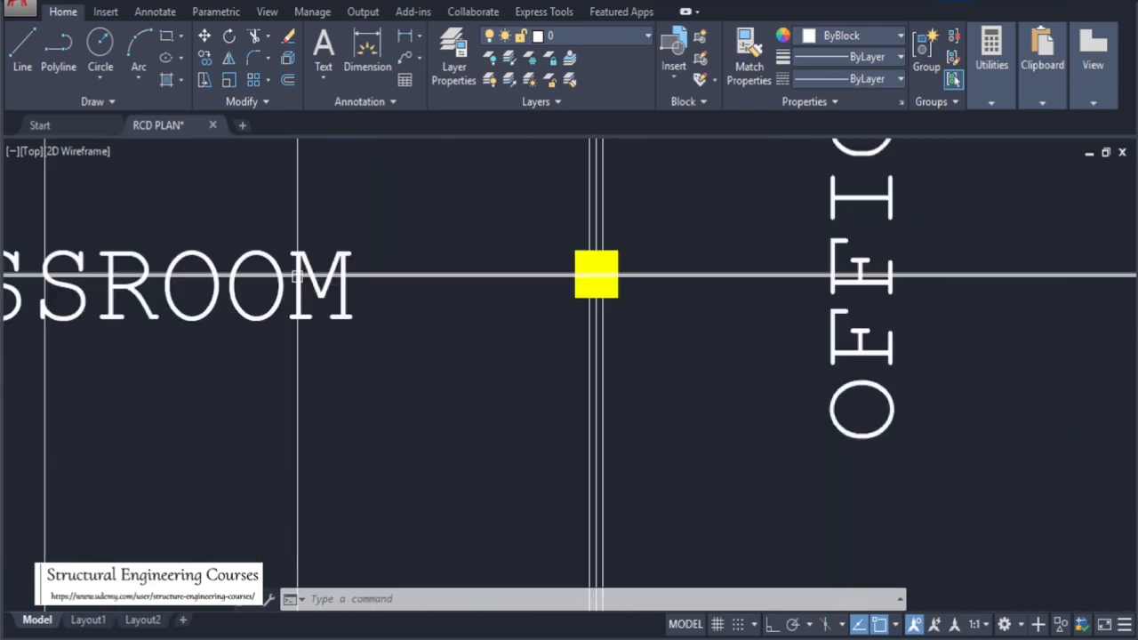
{"action": "scroll", "coordinate": [706, 347], "scroll_direction": "down", "scroll_amount": 5}
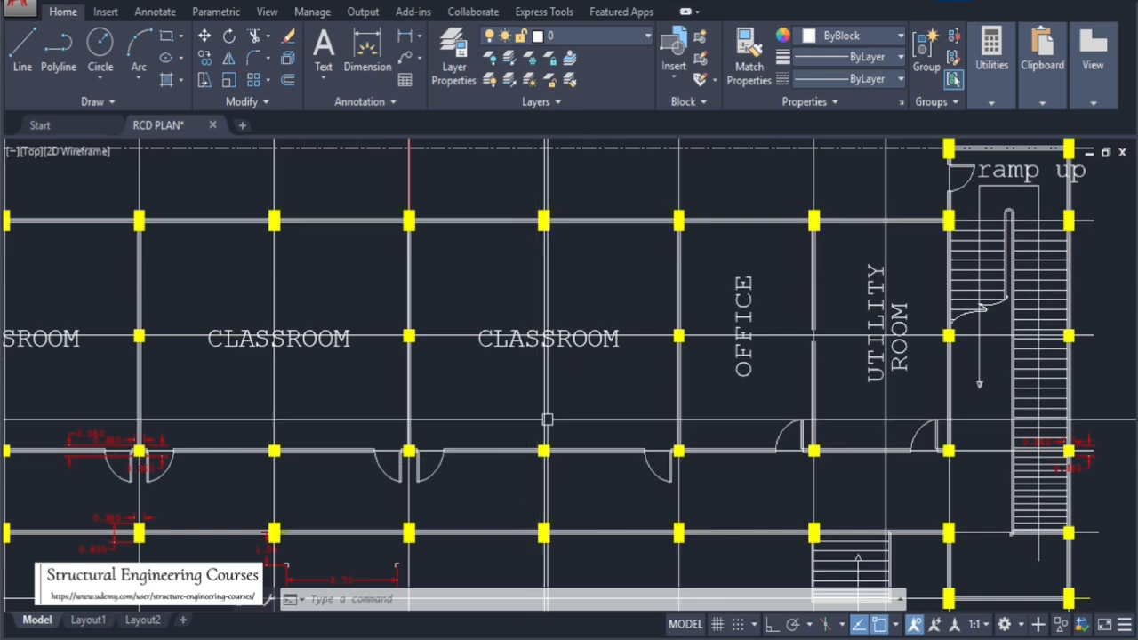
{"action": "scroll", "coordinate": [812, 298], "scroll_direction": "down", "scroll_amount": 2}
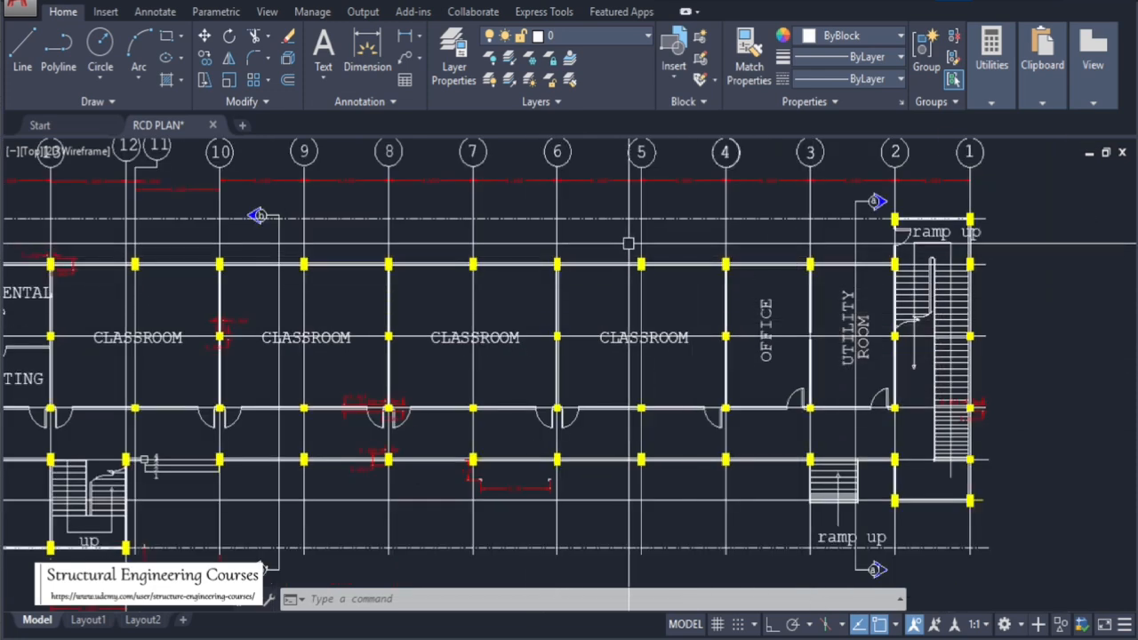
{"action": "scroll", "coordinate": [626, 243], "scroll_direction": "down", "scroll_amount": 6}
{"action": "scroll", "coordinate": [605, 260], "scroll_direction": "up", "scroll_amount": 6}
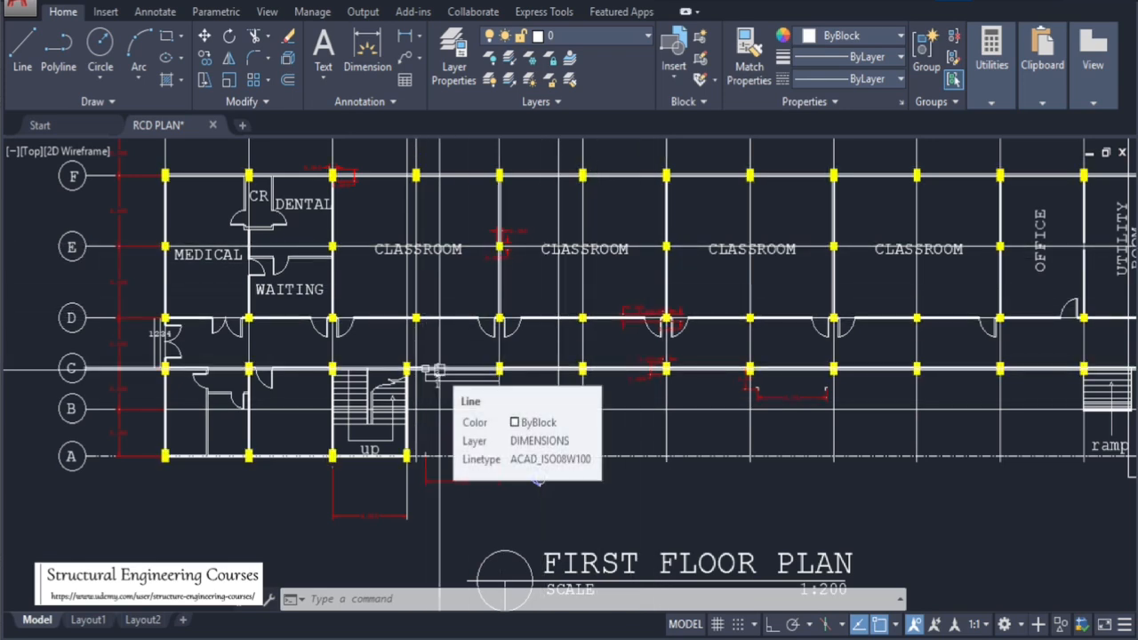
{"action": "scroll", "coordinate": [438, 369], "scroll_direction": "down", "scroll_amount": 6}
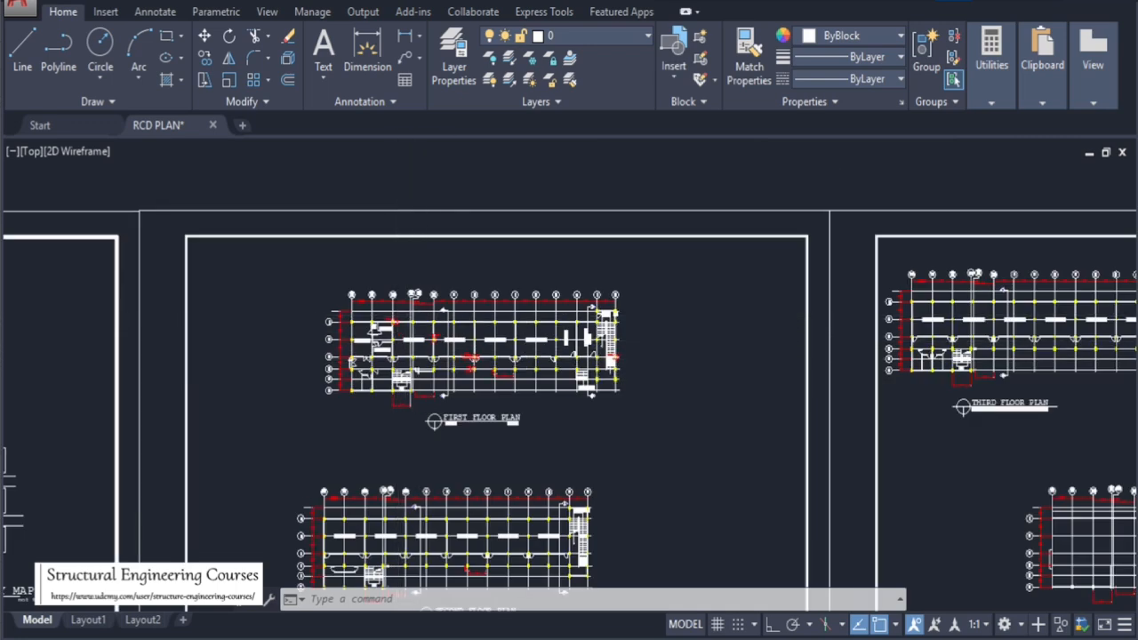
{"action": "scroll", "coordinate": [606, 231], "scroll_direction": "up", "scroll_amount": 6}
{"action": "scroll", "coordinate": [605, 231], "scroll_direction": "down", "scroll_amount": 1}
{"action": "scroll", "coordinate": [266, 405], "scroll_direction": "up", "scroll_amount": 2}
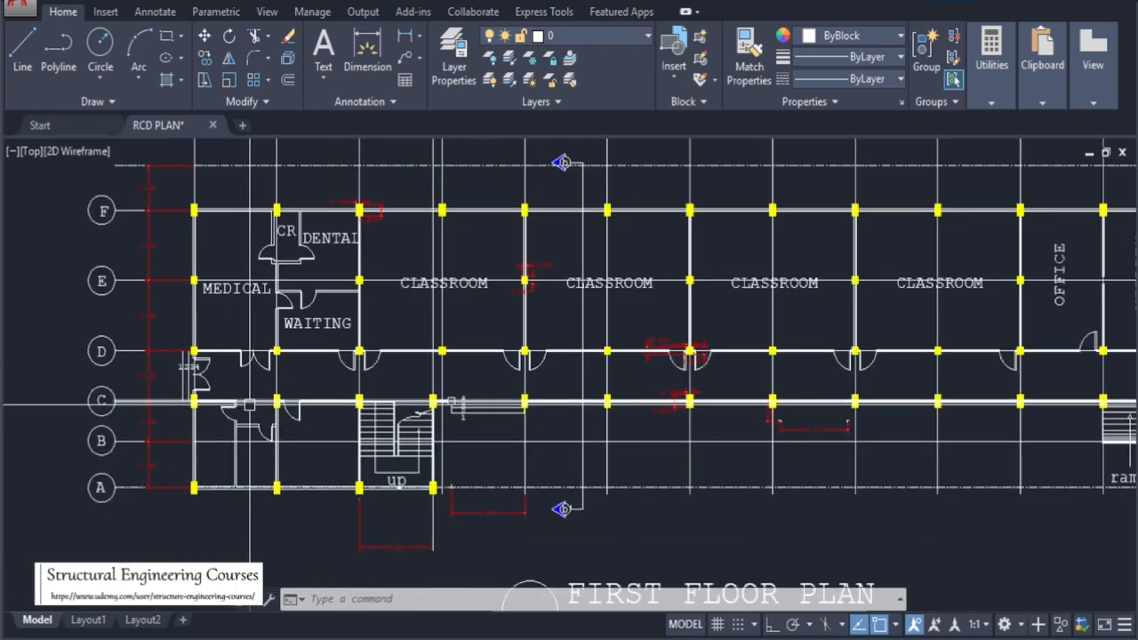
{"action": "scroll", "coordinate": [301, 430], "scroll_direction": "down", "scroll_amount": 2}
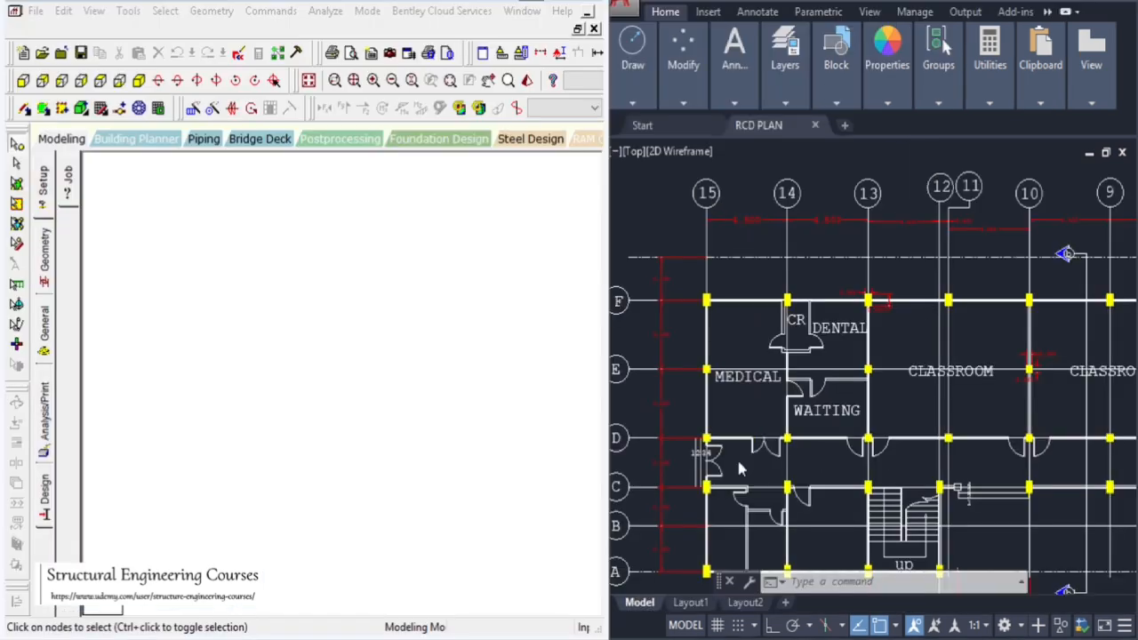
Open the READING ARCHITECTURAL model in STAAD.Pro beside the first floor plan
{"action": "scroll", "coordinate": [782, 291], "scroll_direction": "down", "scroll_amount": 3}
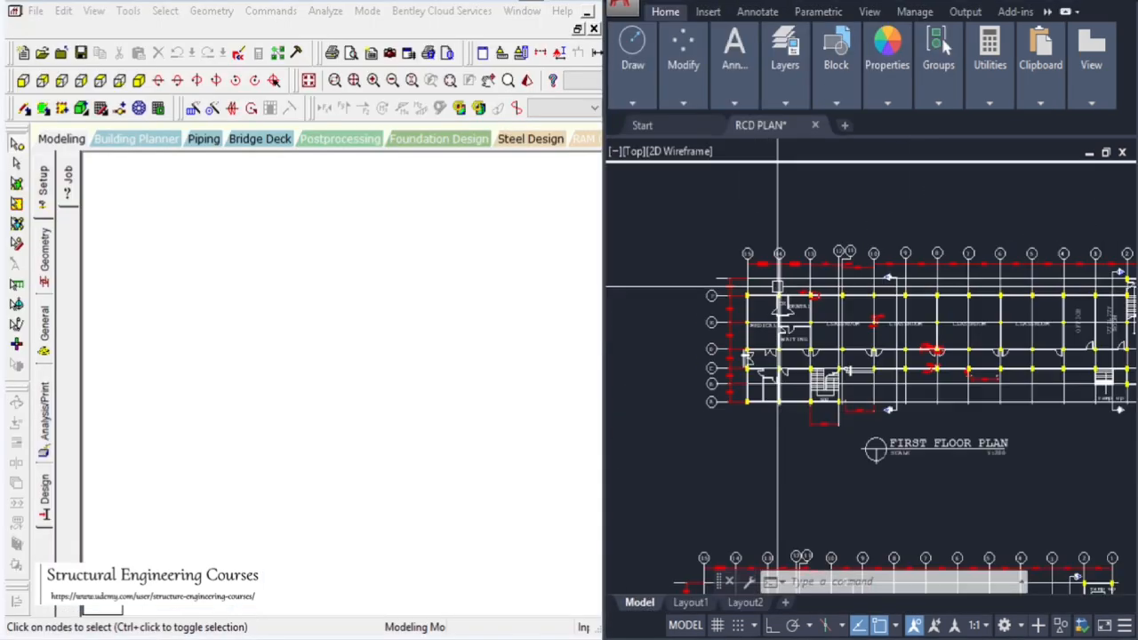
{"action": "scroll", "coordinate": [810, 292], "scroll_direction": "up", "scroll_amount": 5}
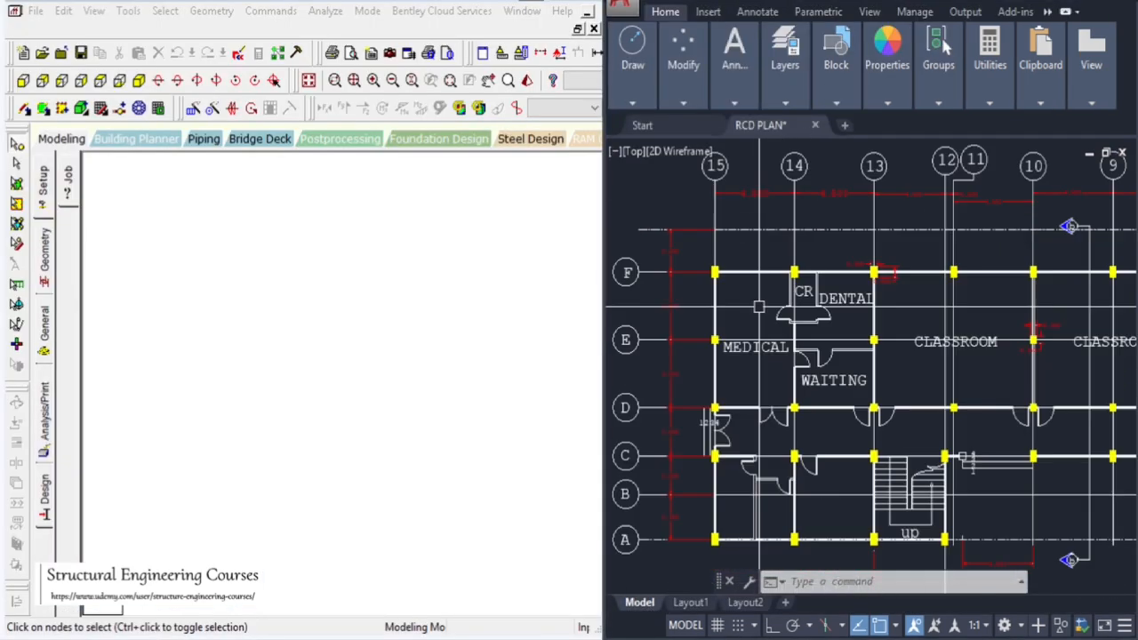
{"action": "scroll", "coordinate": [758, 307], "scroll_direction": "down", "scroll_amount": 3}
{"action": "scroll", "coordinate": [751, 308], "scroll_direction": "up", "scroll_amount": 3}
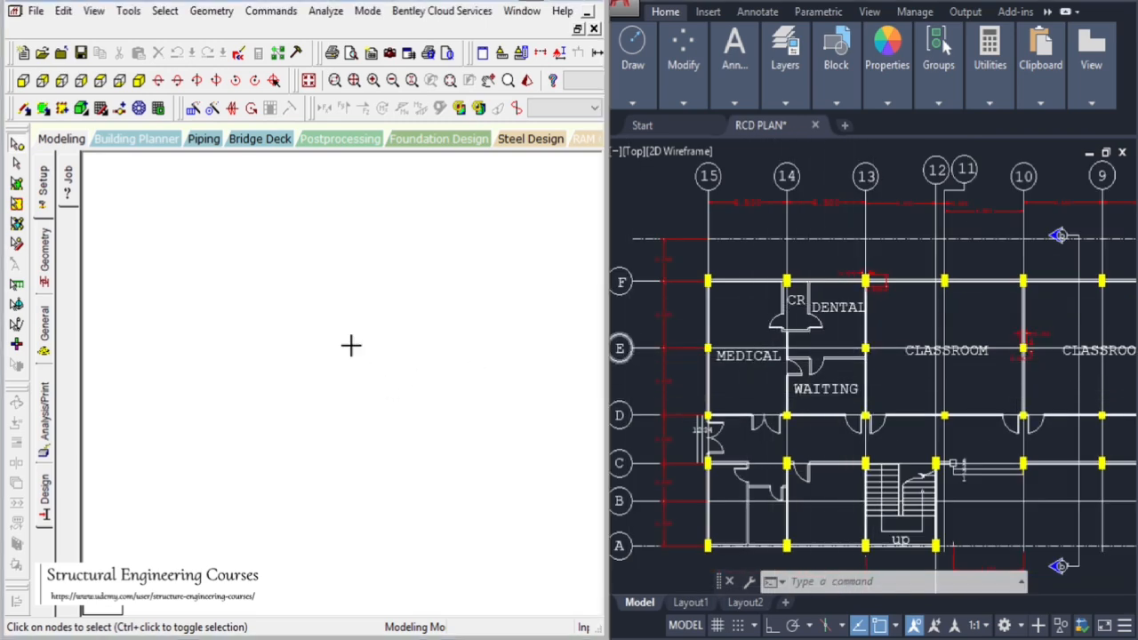
{"action": "left_click", "coordinate": [237, 56]}
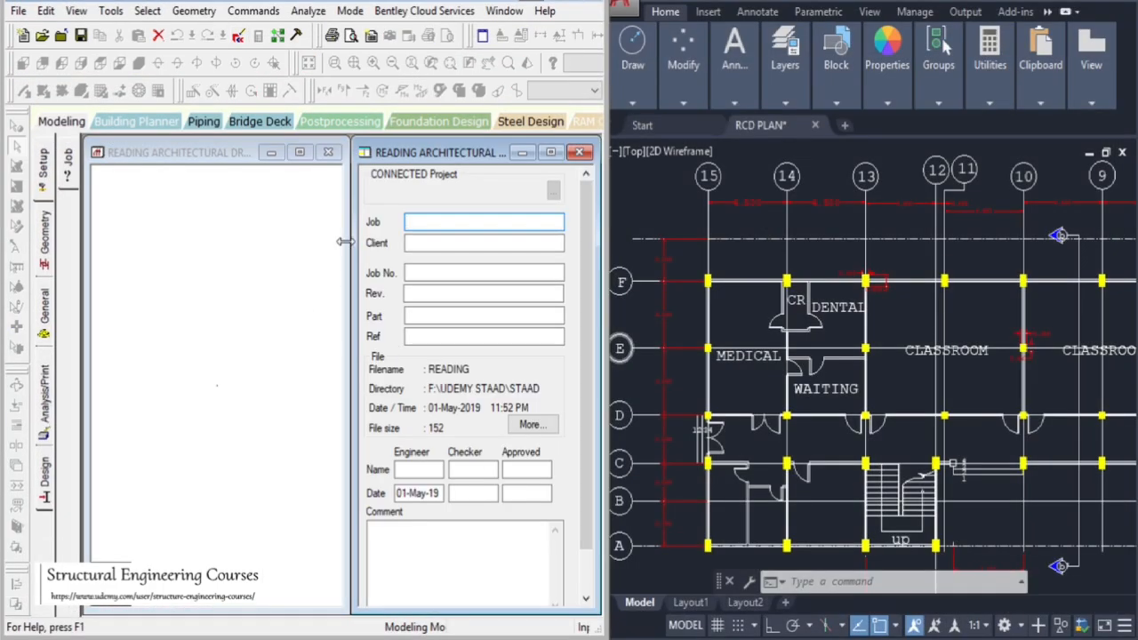
Close the job information window and paste a copy of the existing node offset along X
{"action": "left_click", "coordinate": [301, 153]}
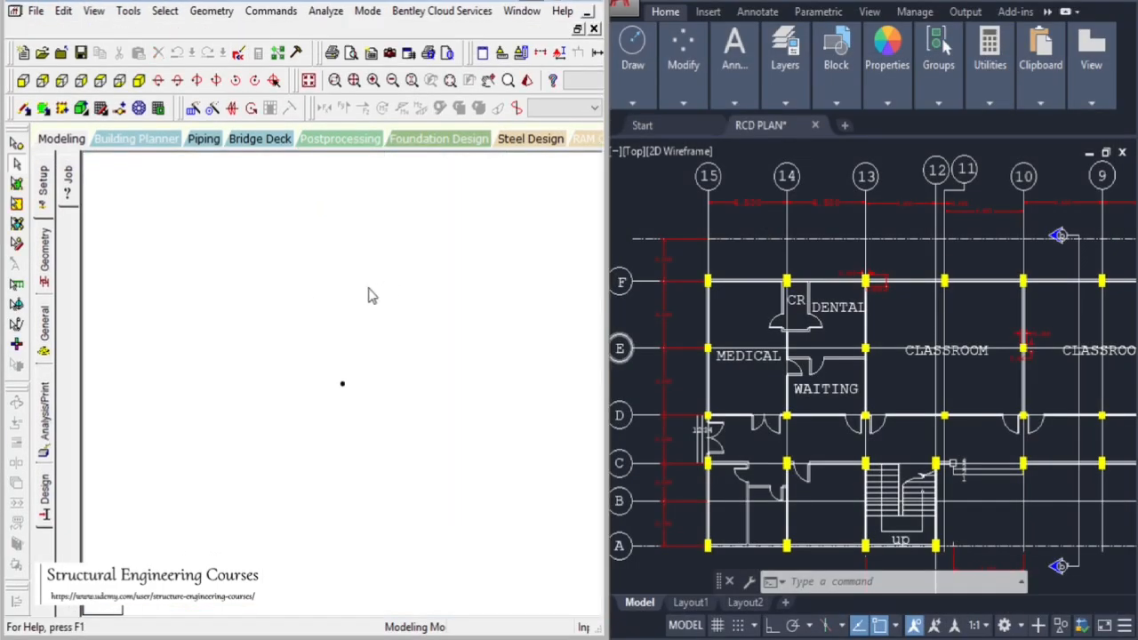
{"action": "left_click", "coordinate": [16, 145]}
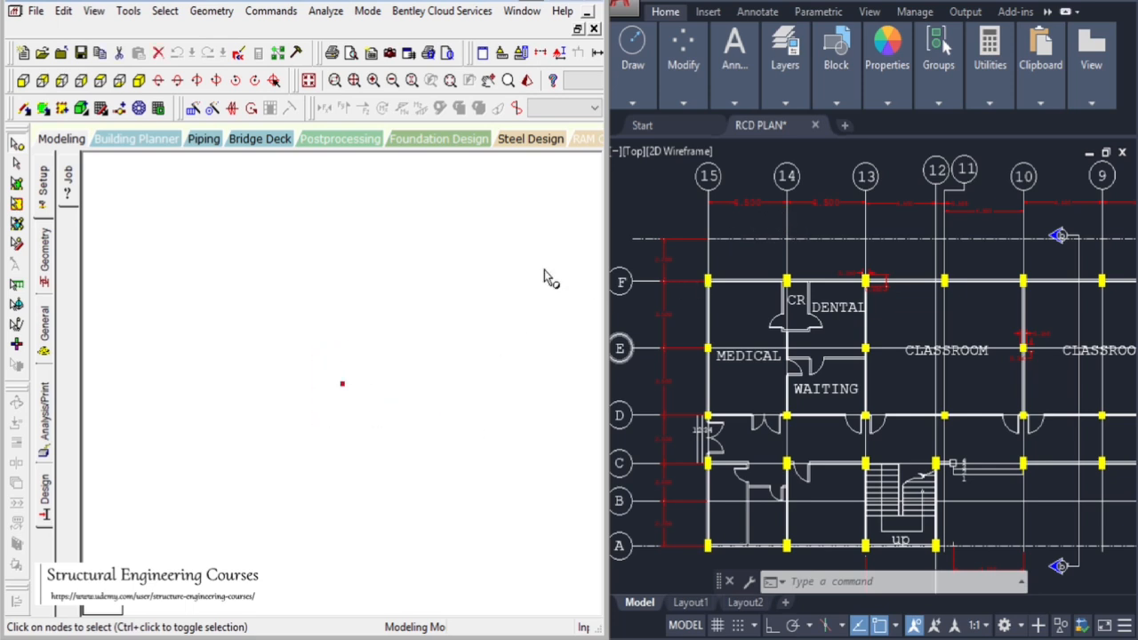
{"action": "key", "text": "ctrl+v"}
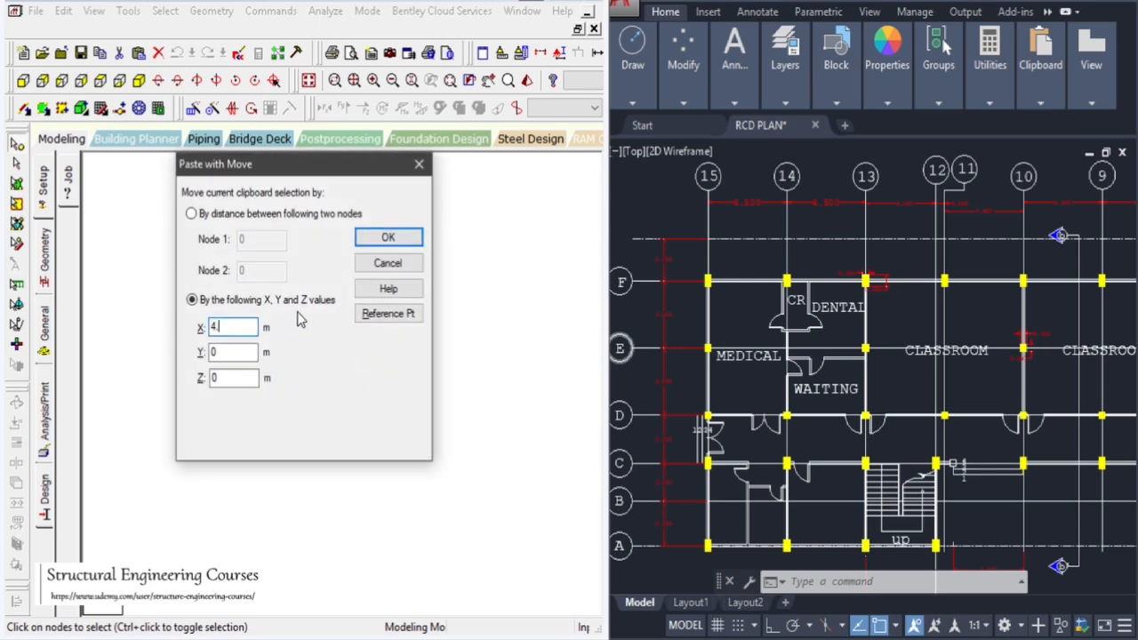
{"action": "left_click", "coordinate": [387, 237]}
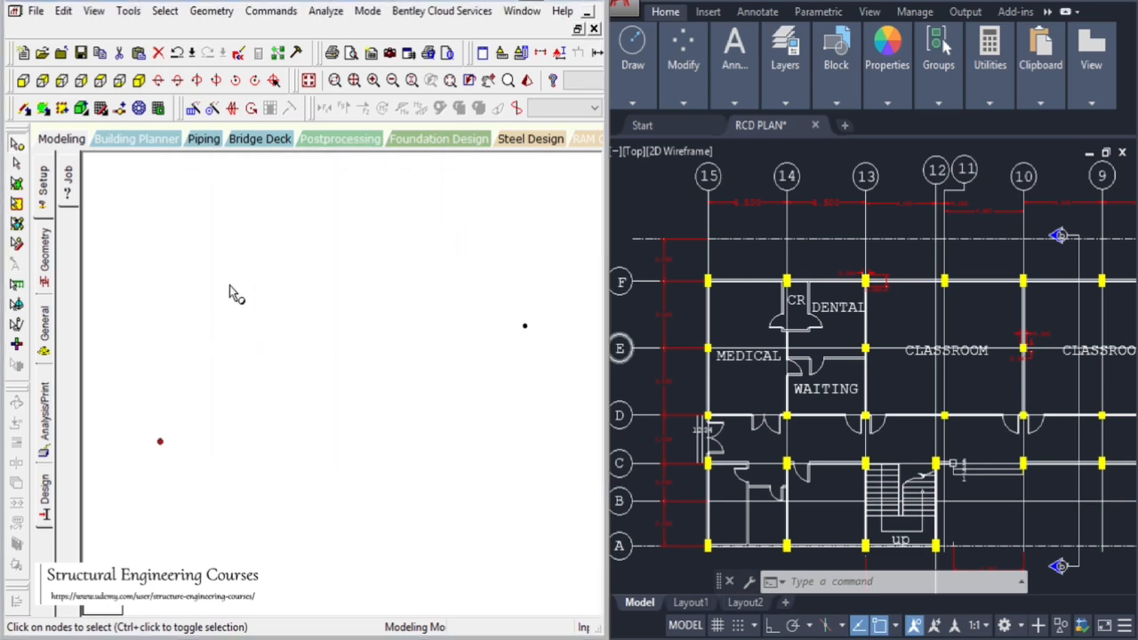
Select the node and paste a copy offset 4.5 m along X, forming a row of three nodes
{"action": "left_click", "coordinate": [101, 80]}
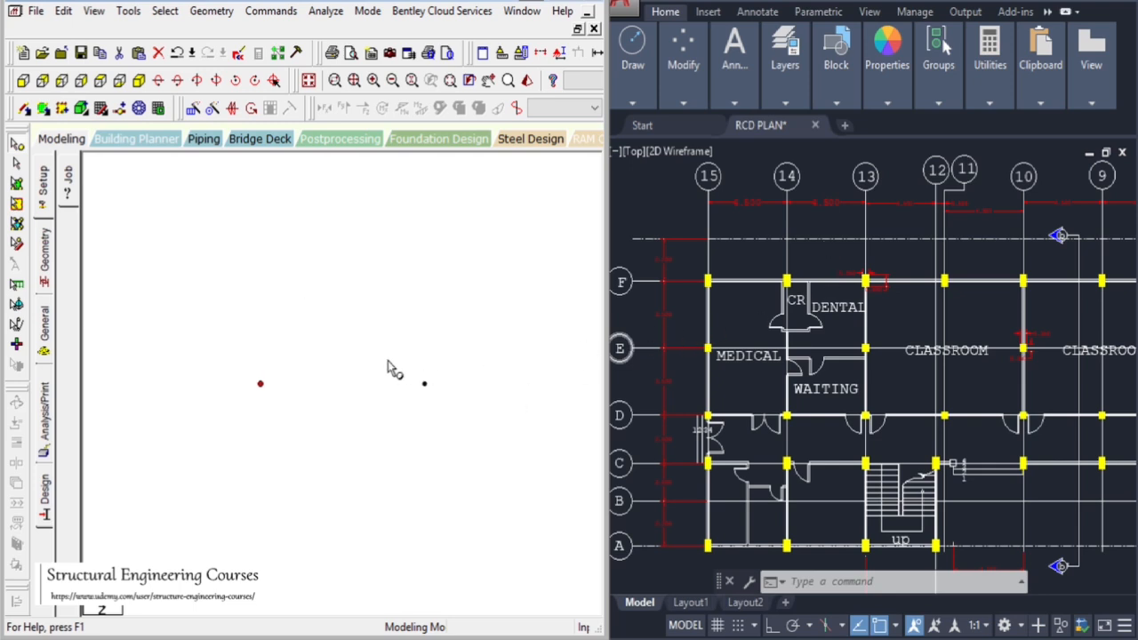
{"action": "left_click_drag", "start_coordinate": [387, 361], "coordinate": [456, 415]}
{"action": "key", "text": "ctrl+v"}
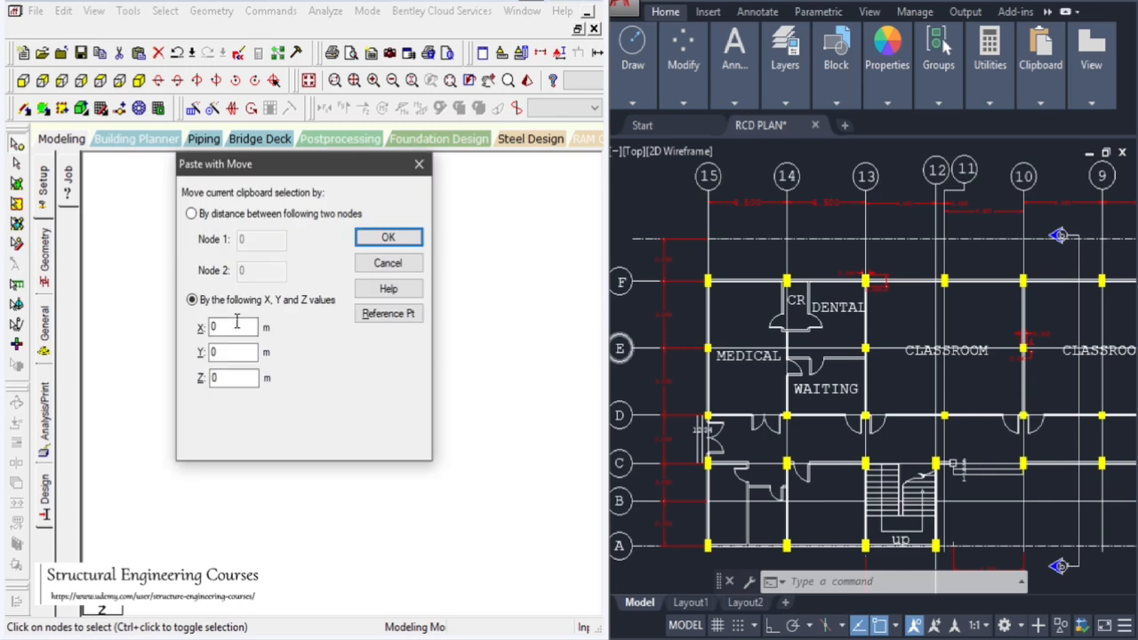
{"action": "left_click", "coordinate": [374, 244]}
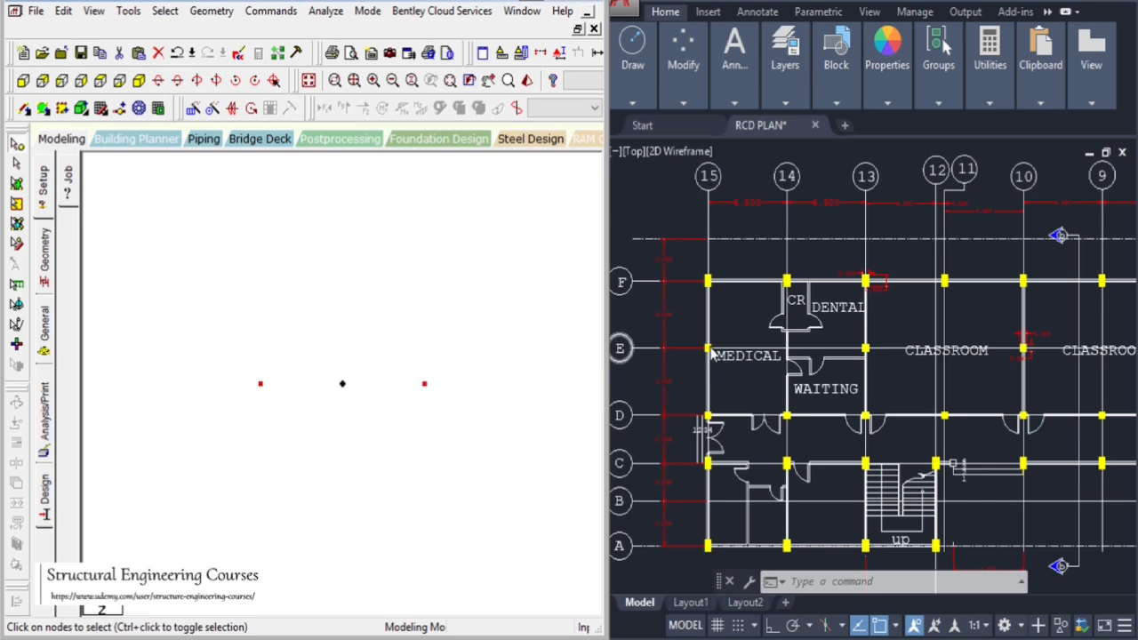
Paste copies of the selected nodes offset along Z to start a second row of nodes
{"action": "scroll", "coordinate": [676, 336], "scroll_direction": "up", "scroll_amount": 4}
{"action": "scroll", "coordinate": [710, 310], "scroll_direction": "down", "scroll_amount": 4}
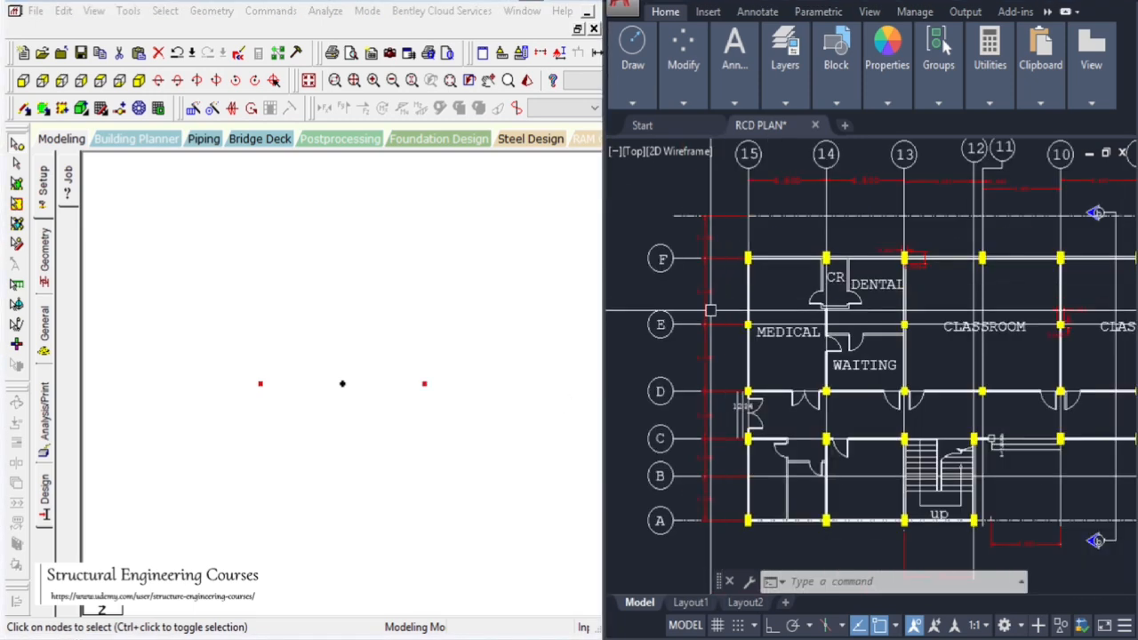
{"action": "scroll", "coordinate": [711, 295], "scroll_direction": "up", "scroll_amount": 4}
{"action": "scroll", "coordinate": [689, 301], "scroll_direction": "down", "scroll_amount": 2}
{"action": "left_click", "coordinate": [418, 419]}
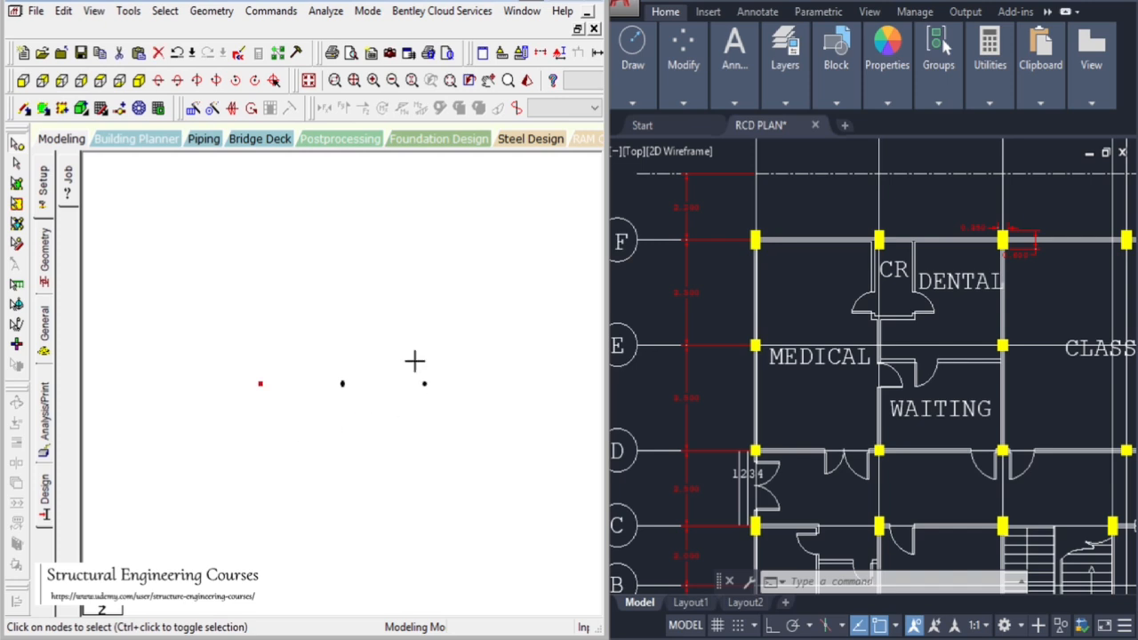
{"action": "key", "text": "ctrl+v"}
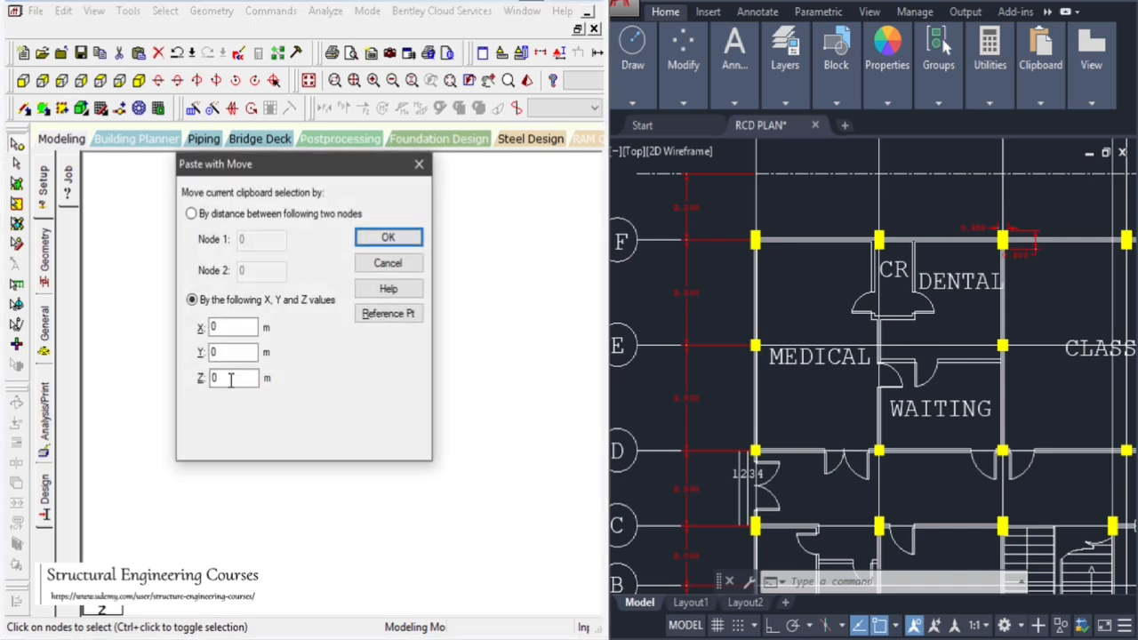
{"action": "key", "text": "Return"}
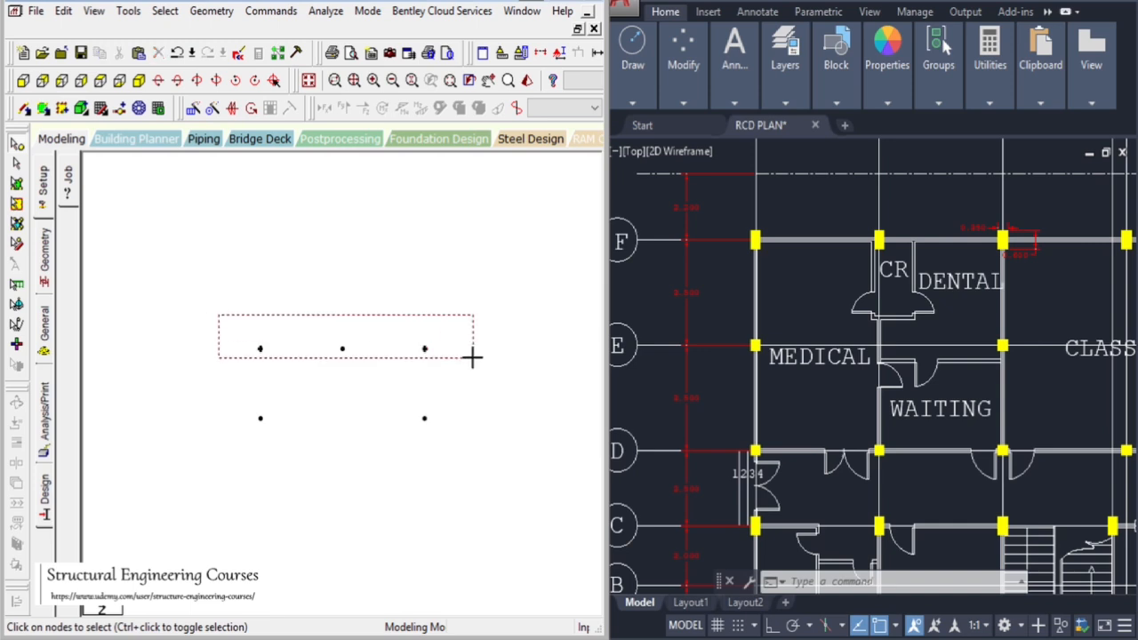
Paste another copy of the nodes to complete the rectangular grid of eight nodes
{"action": "key", "text": "ctrl+v"}
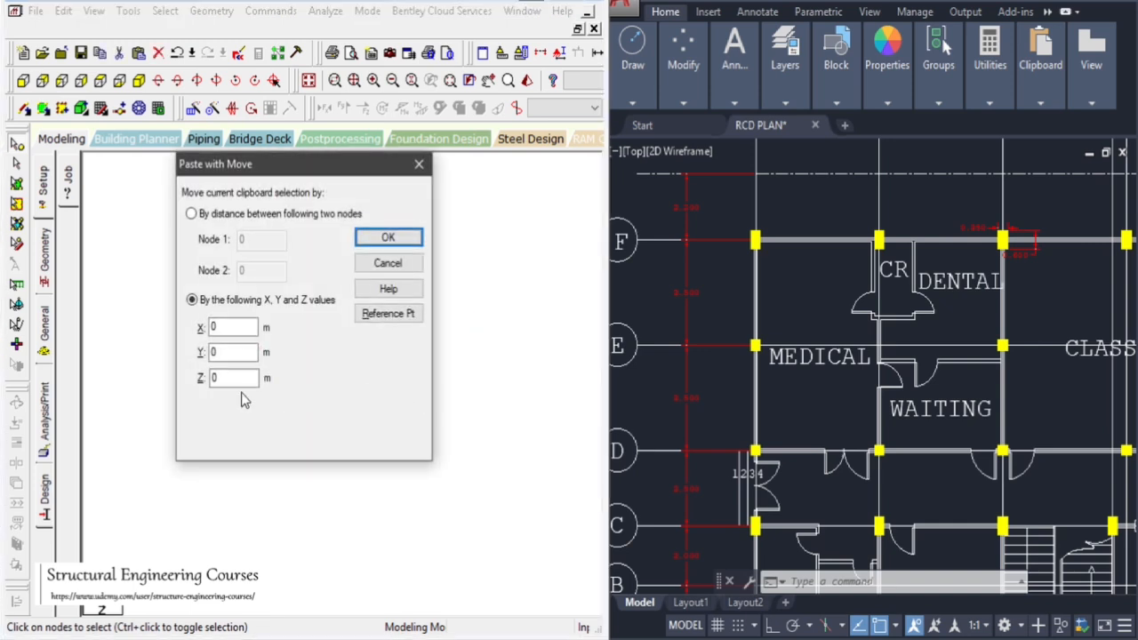
{"action": "left_click", "coordinate": [373, 244]}
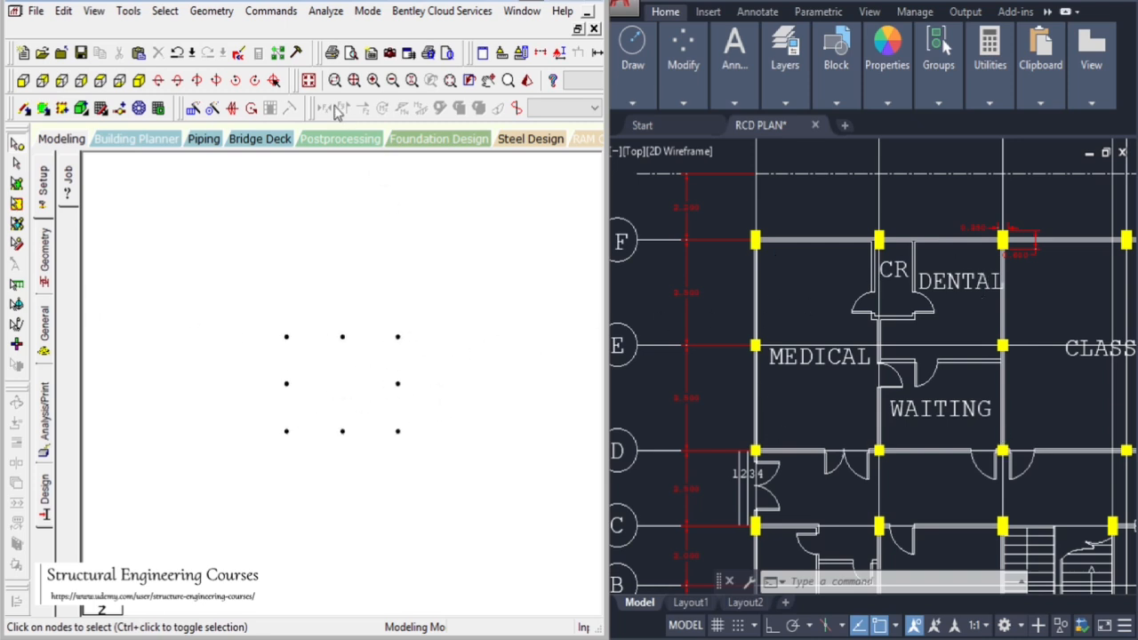
Add beams linking the perimeter nodes into a closed rectangular bay
{"action": "left_click", "coordinate": [488, 80]}
{"action": "left_click_drag", "start_coordinate": [474, 349], "coordinate": [398, 316]}
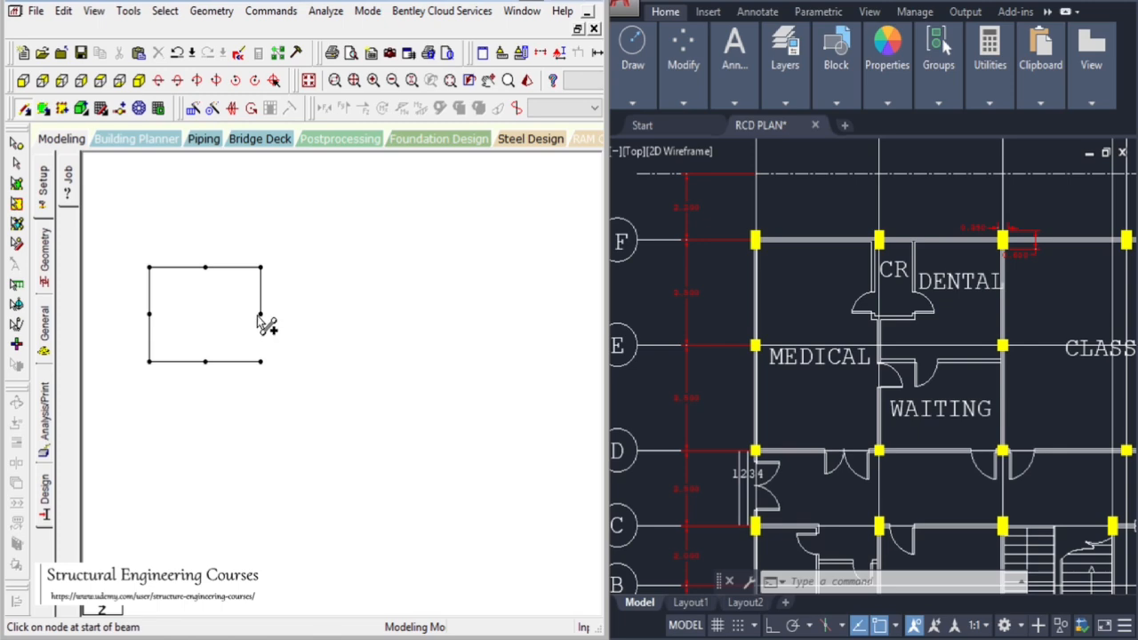
Examine the column grid spacings around the medical and classroom areas of the first floor plan
{"action": "scroll", "coordinate": [851, 407], "scroll_direction": "down", "scroll_amount": 5}
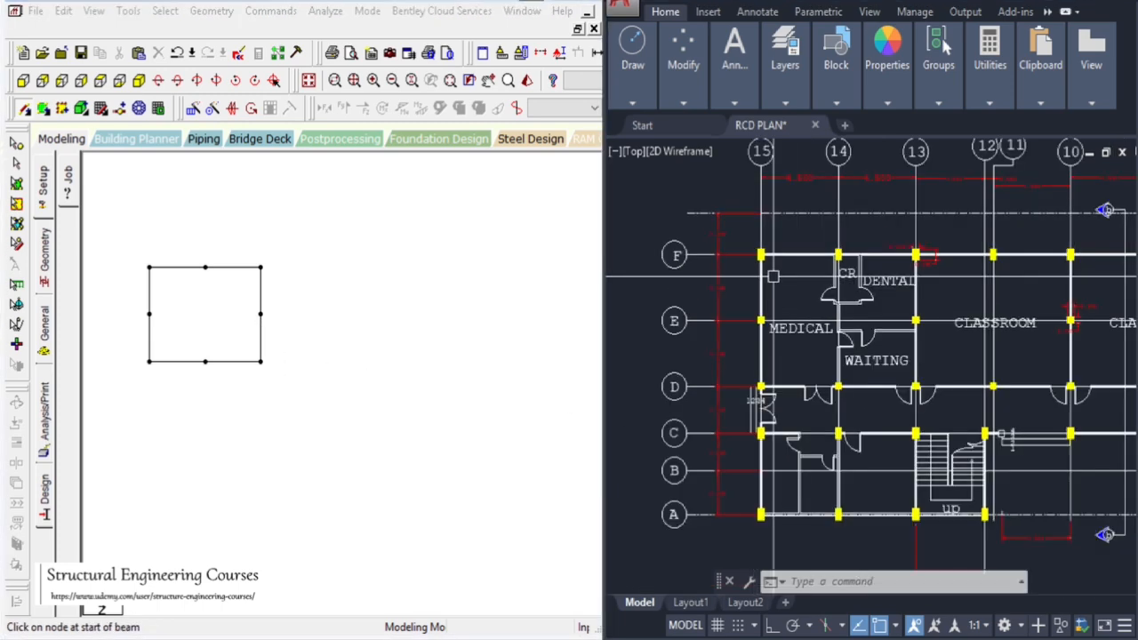
{"action": "scroll", "coordinate": [896, 364], "scroll_direction": "up", "scroll_amount": 6}
{"action": "scroll", "coordinate": [896, 364], "scroll_direction": "down", "scroll_amount": 5}
{"action": "scroll", "coordinate": [818, 382], "scroll_direction": "up", "scroll_amount": 6}
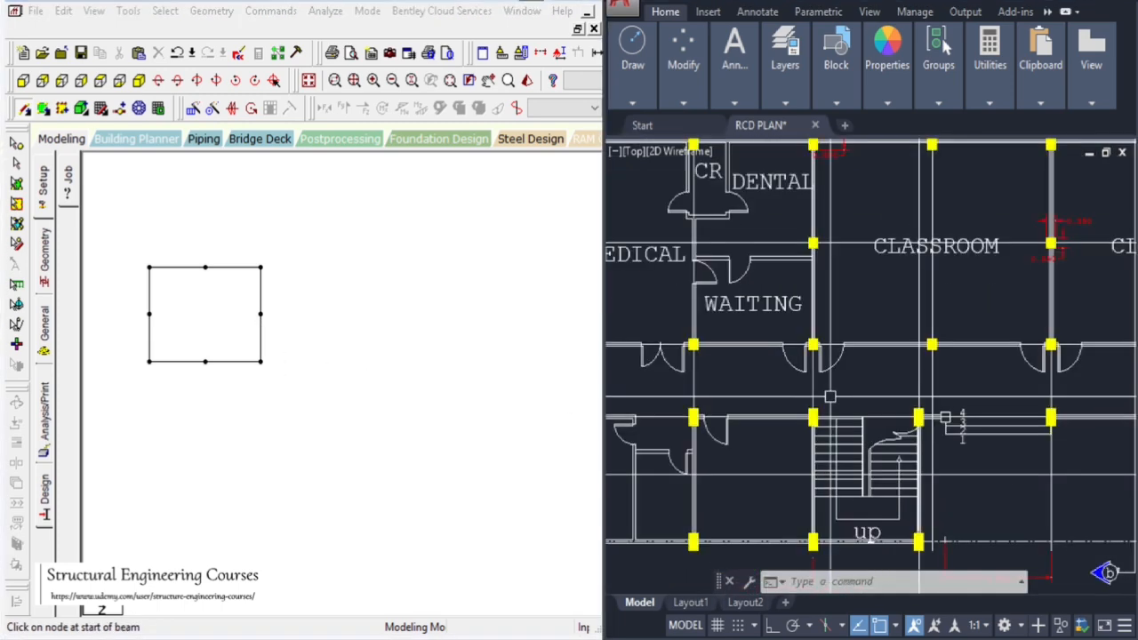
{"action": "scroll", "coordinate": [812, 375], "scroll_direction": "down", "scroll_amount": 5}
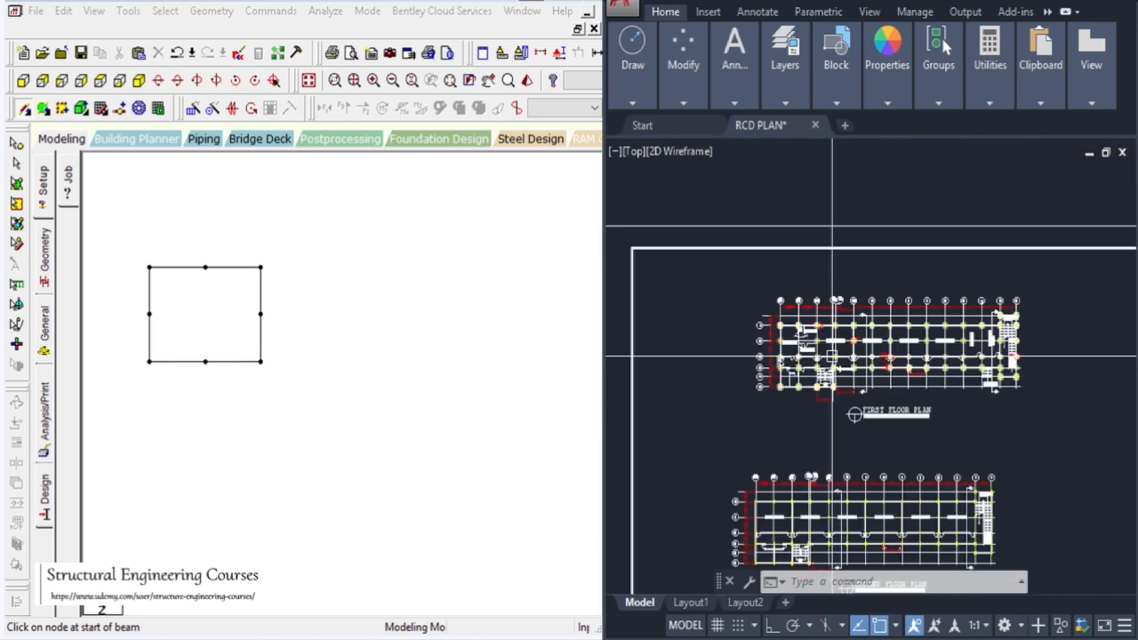
{"action": "scroll", "coordinate": [823, 348], "scroll_direction": "up", "scroll_amount": 6}
{"action": "scroll", "coordinate": [823, 348], "scroll_direction": "down", "scroll_amount": 5}
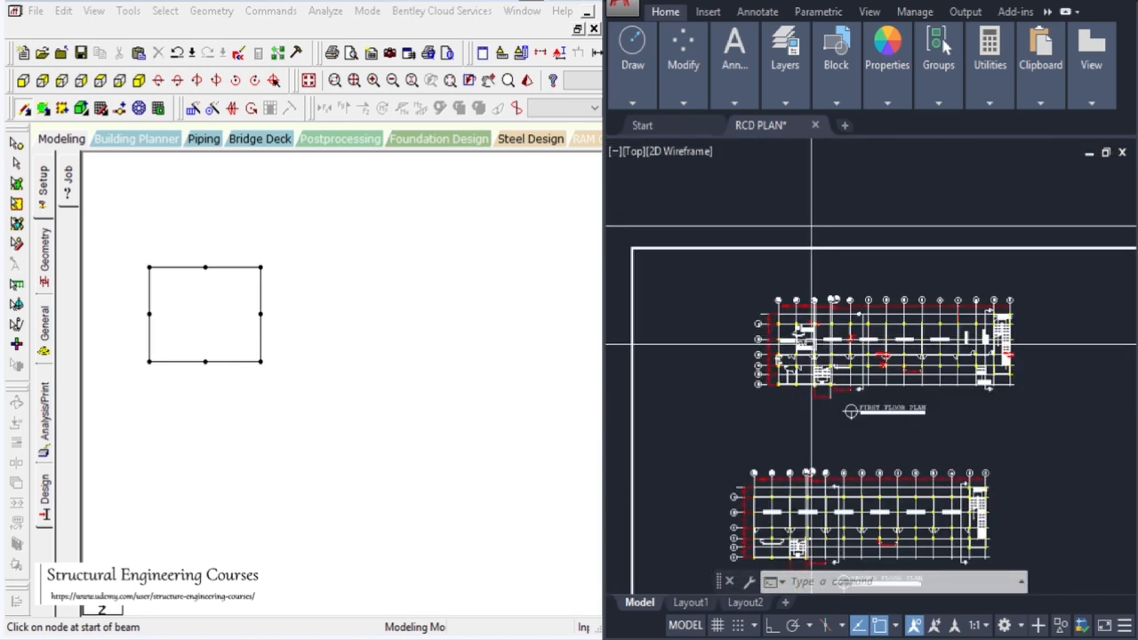
{"action": "scroll", "coordinate": [933, 347], "scroll_direction": "up", "scroll_amount": 4}
{"action": "scroll", "coordinate": [933, 349], "scroll_direction": "up", "scroll_amount": 2}
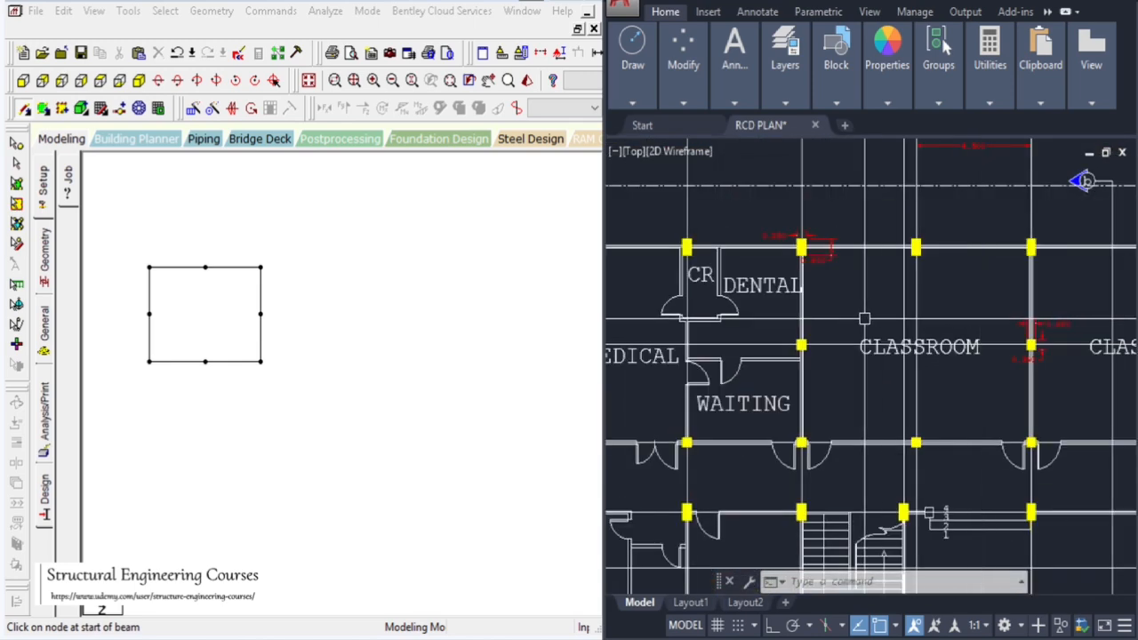
{"action": "scroll", "coordinate": [878, 325], "scroll_direction": "down", "scroll_amount": 2}
{"action": "scroll", "coordinate": [928, 202], "scroll_direction": "up", "scroll_amount": 2}
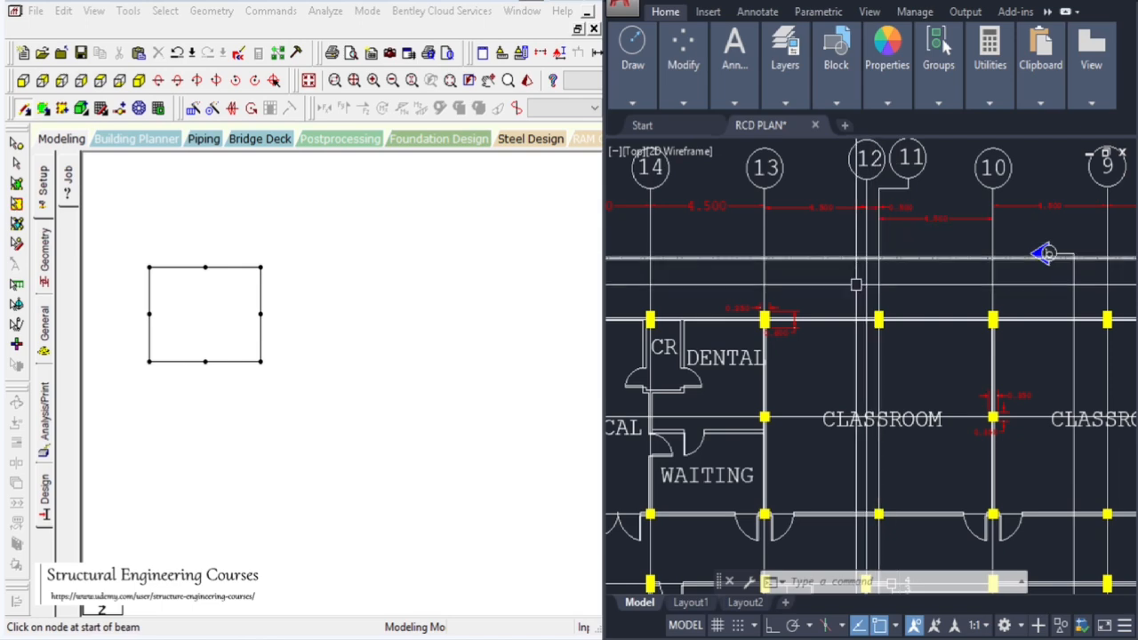
{"action": "scroll", "coordinate": [890, 330], "scroll_direction": "down", "scroll_amount": 2}
{"action": "scroll", "coordinate": [721, 342], "scroll_direction": "up", "scroll_amount": 2}
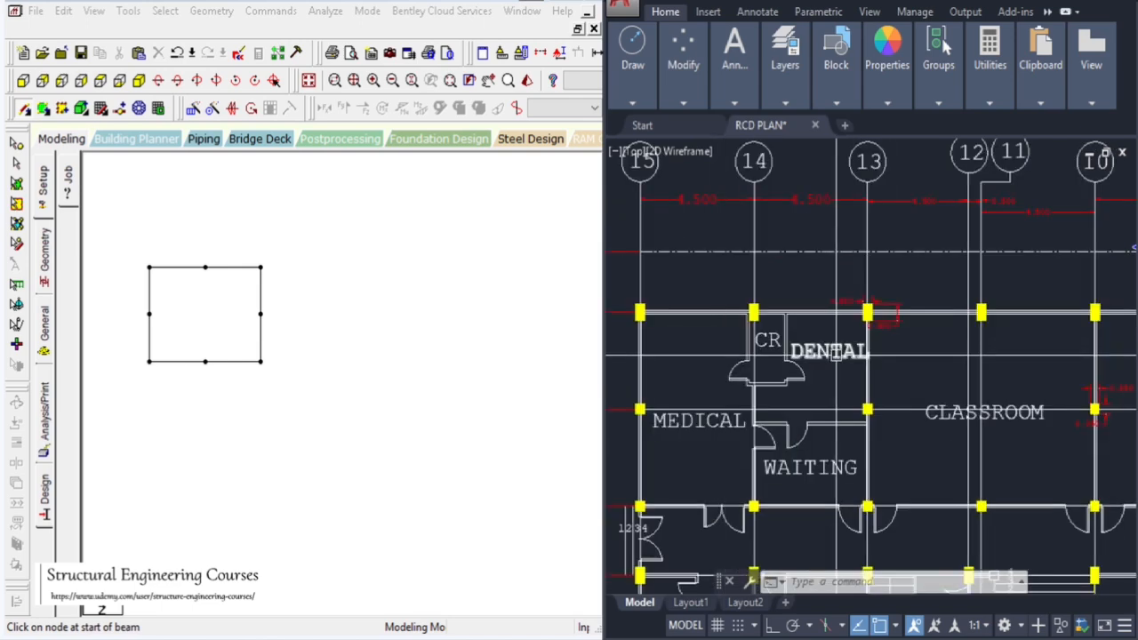
Select the bay's beams and paste a copy 9 m along X
{"action": "left_click", "coordinate": [16, 140]}
{"action": "left_click_drag", "start_coordinate": [166, 247], "coordinate": [330, 453]}
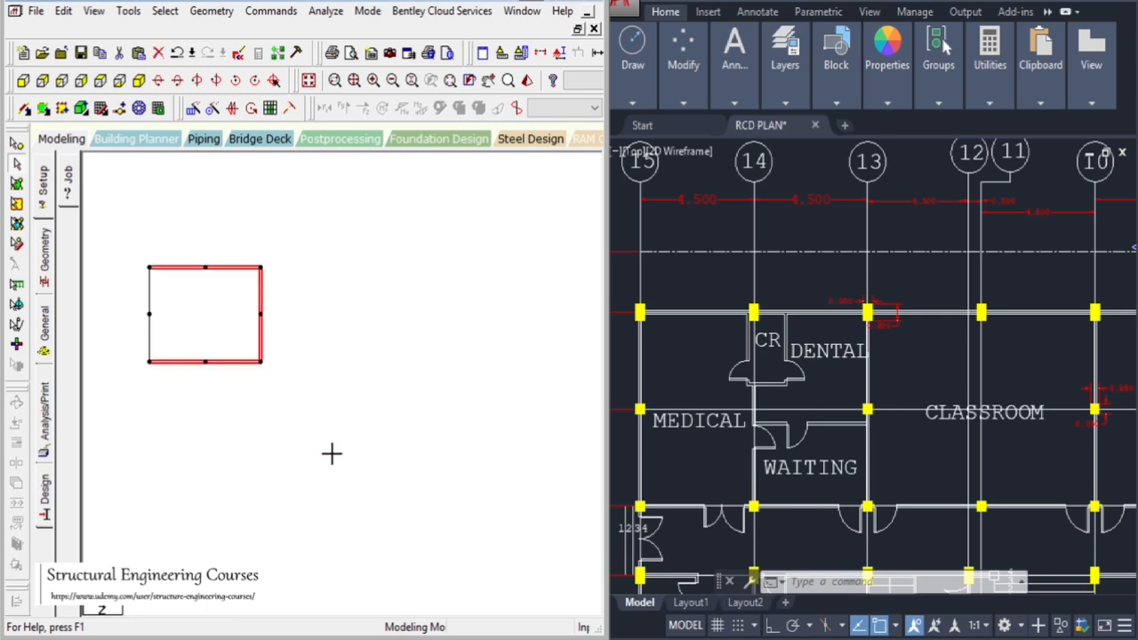
{"action": "key", "text": "ctrl+v"}
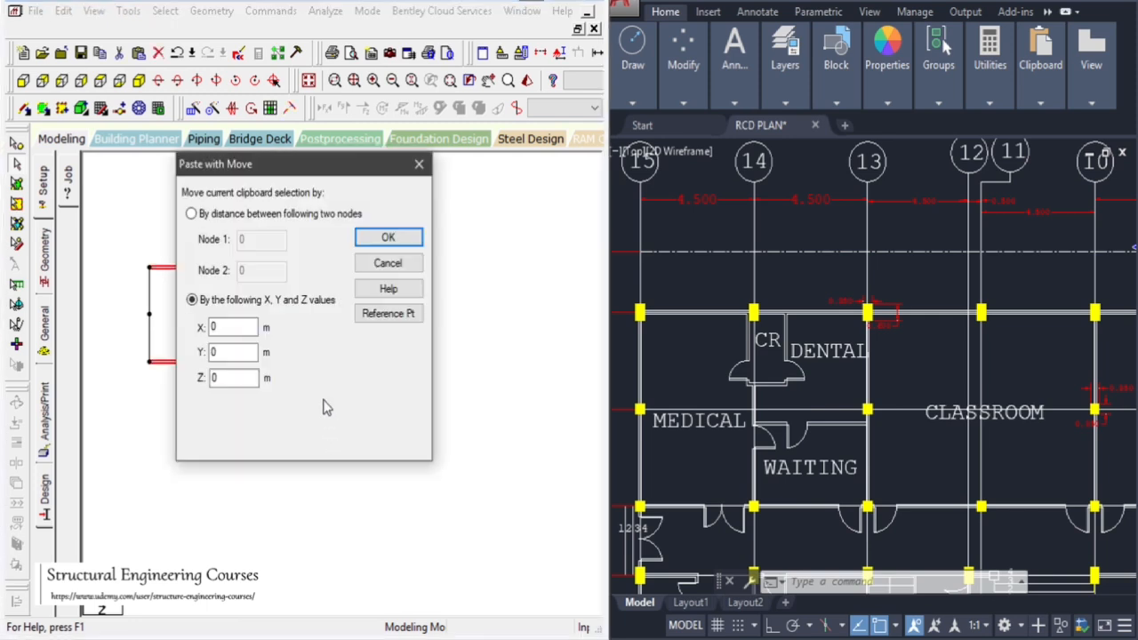
{"action": "left_click", "coordinate": [389, 240]}
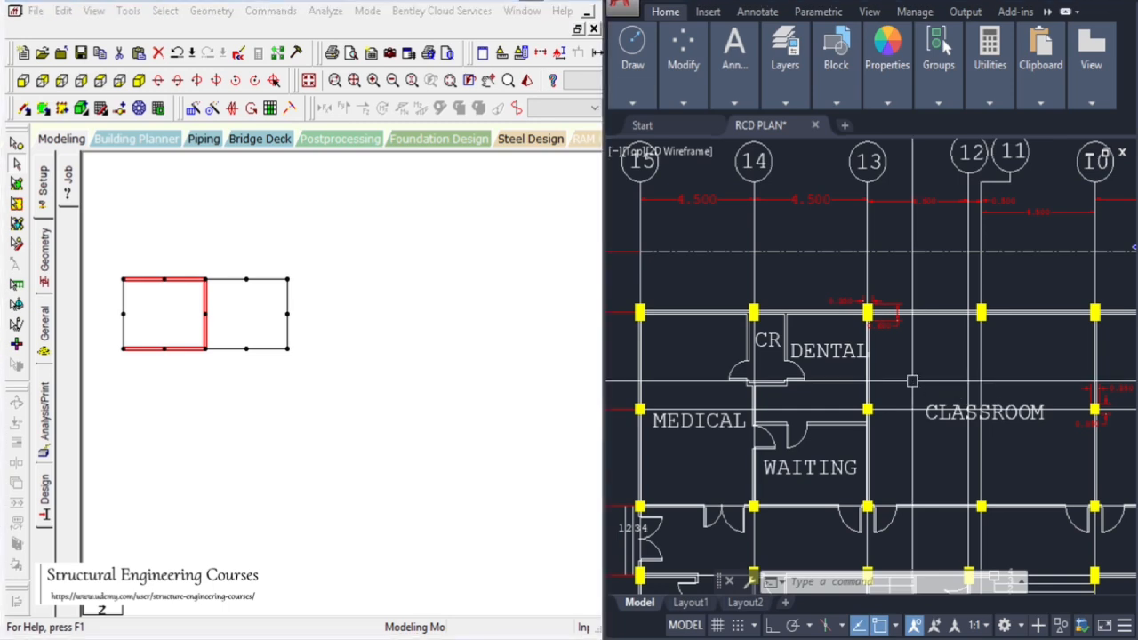
Review the column grid along the whole length of the first floor plan
{"action": "scroll", "coordinate": [956, 391], "scroll_direction": "down", "scroll_amount": 5}
{"action": "scroll", "coordinate": [956, 391], "scroll_direction": "up", "scroll_amount": 5}
{"action": "scroll", "coordinate": [814, 342], "scroll_direction": "down", "scroll_amount": 3}
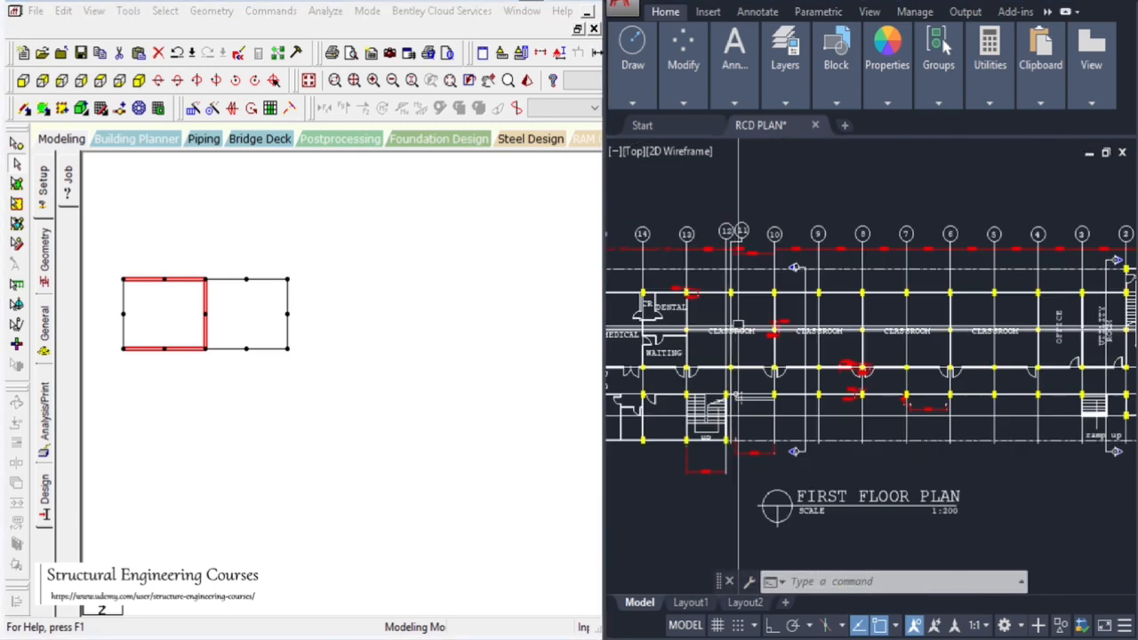
{"action": "scroll", "coordinate": [858, 329], "scroll_direction": "up", "scroll_amount": 1}
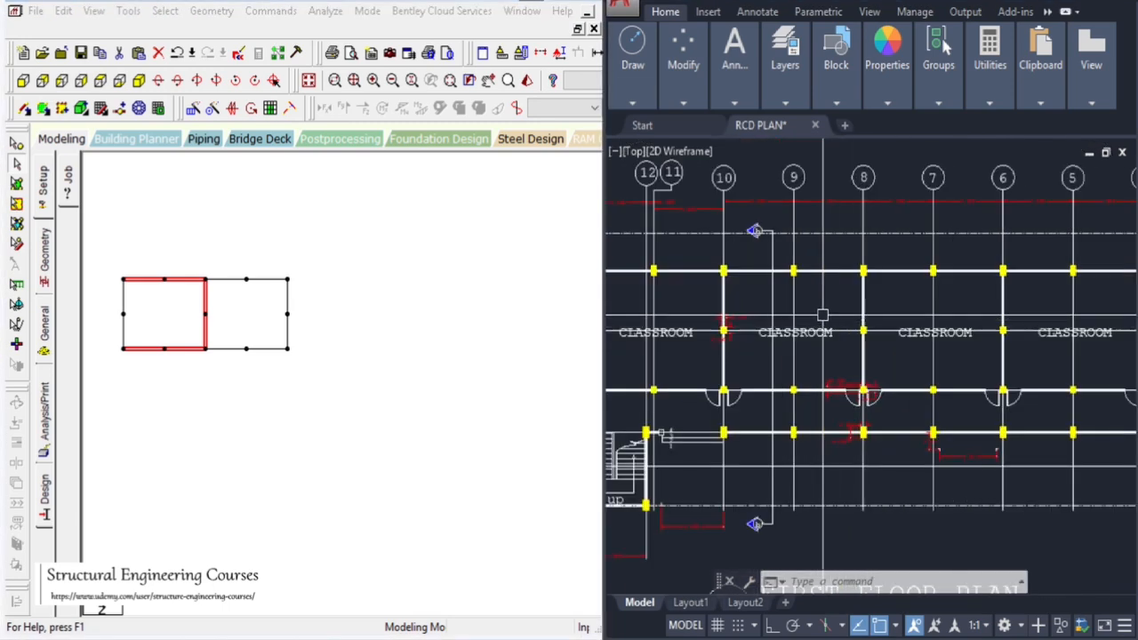
{"action": "scroll", "coordinate": [798, 326], "scroll_direction": "down", "scroll_amount": 2}
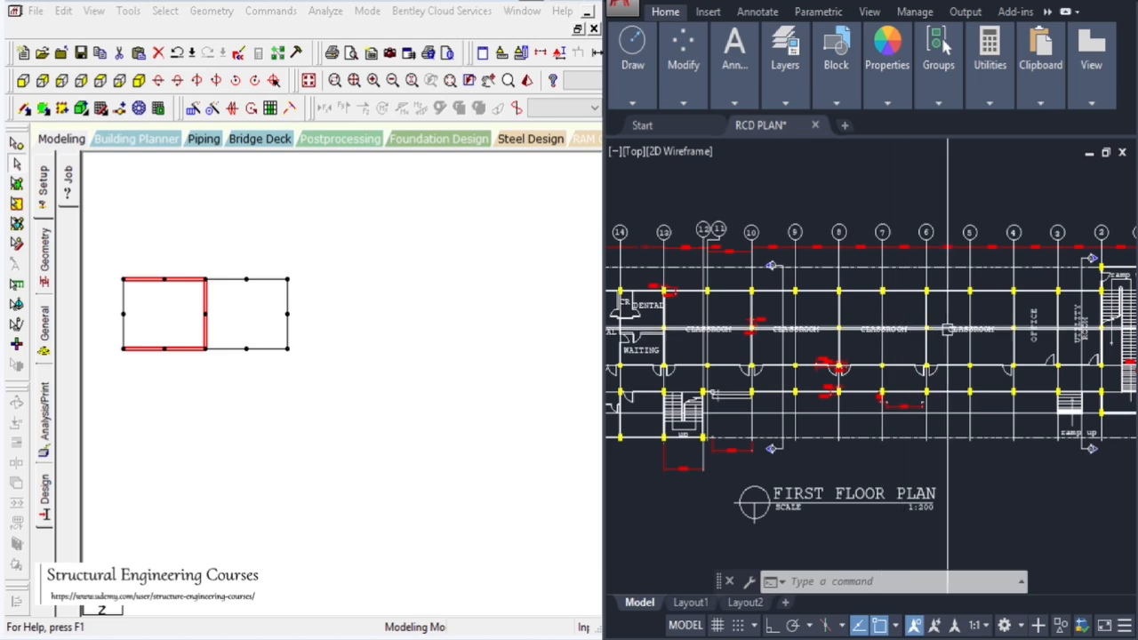
{"action": "scroll", "coordinate": [925, 316], "scroll_direction": "up", "scroll_amount": 4}
{"action": "scroll", "coordinate": [925, 315], "scroll_direction": "down", "scroll_amount": 3}
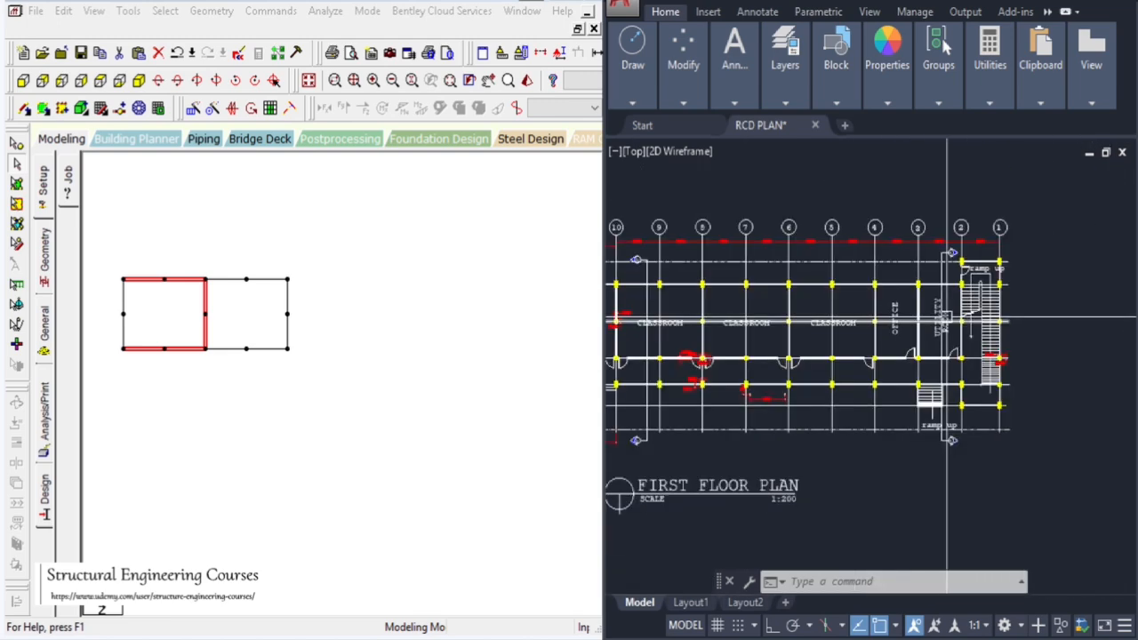
{"action": "scroll", "coordinate": [925, 316], "scroll_direction": "up", "scroll_amount": 2}
Select the end bay and repeat it 4 times along X at 9 m spacing with Translational Repeat
{"action": "left_click_drag", "start_coordinate": [226, 238], "coordinate": [383, 462]}
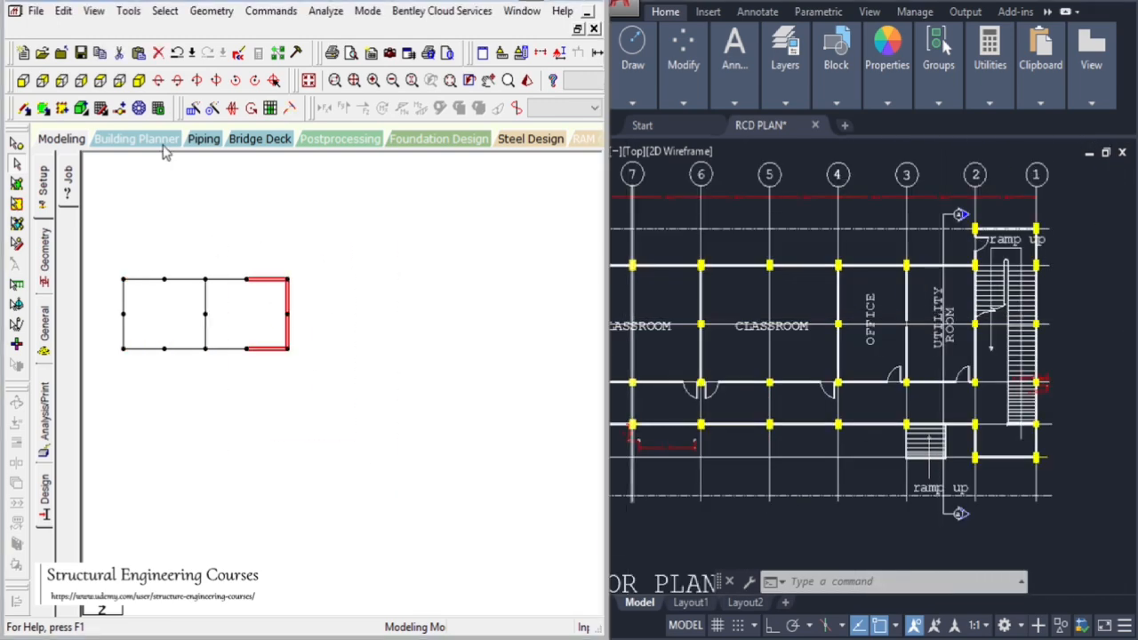
{"action": "left_click_drag", "start_coordinate": [218, 264], "coordinate": [370, 462]}
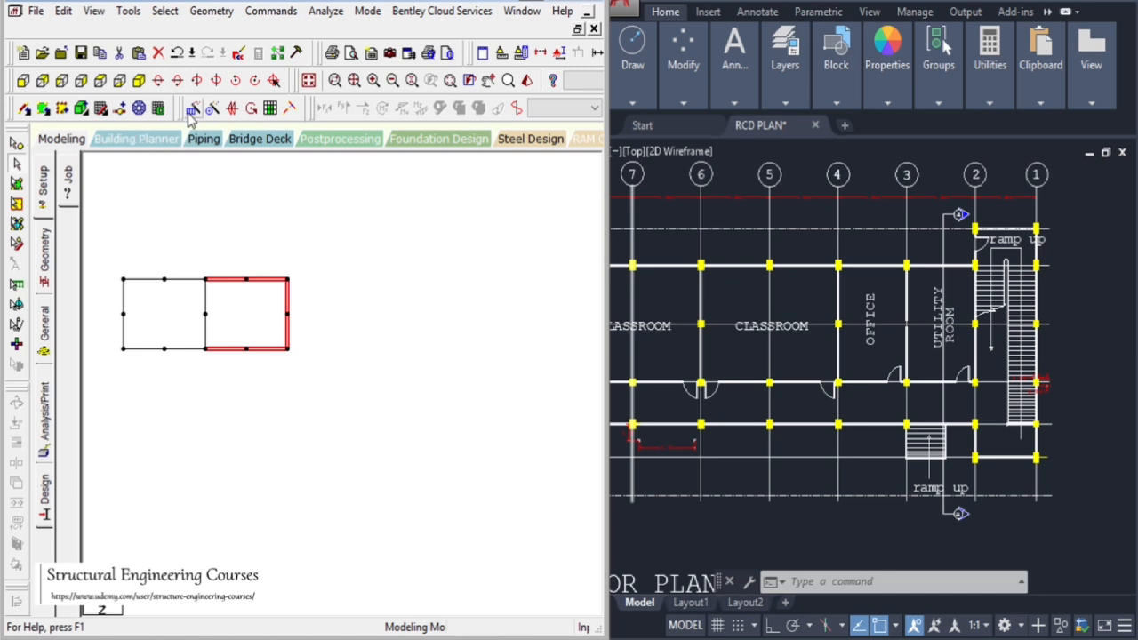
{"action": "left_click", "coordinate": [190, 110]}
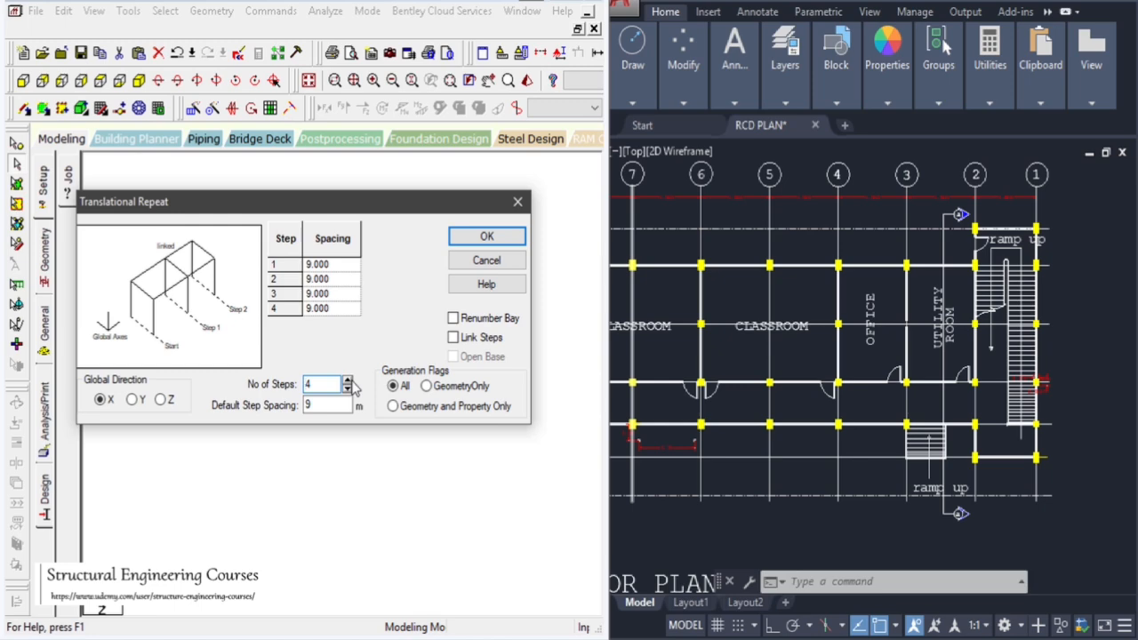
{"action": "left_click", "coordinate": [469, 236]}
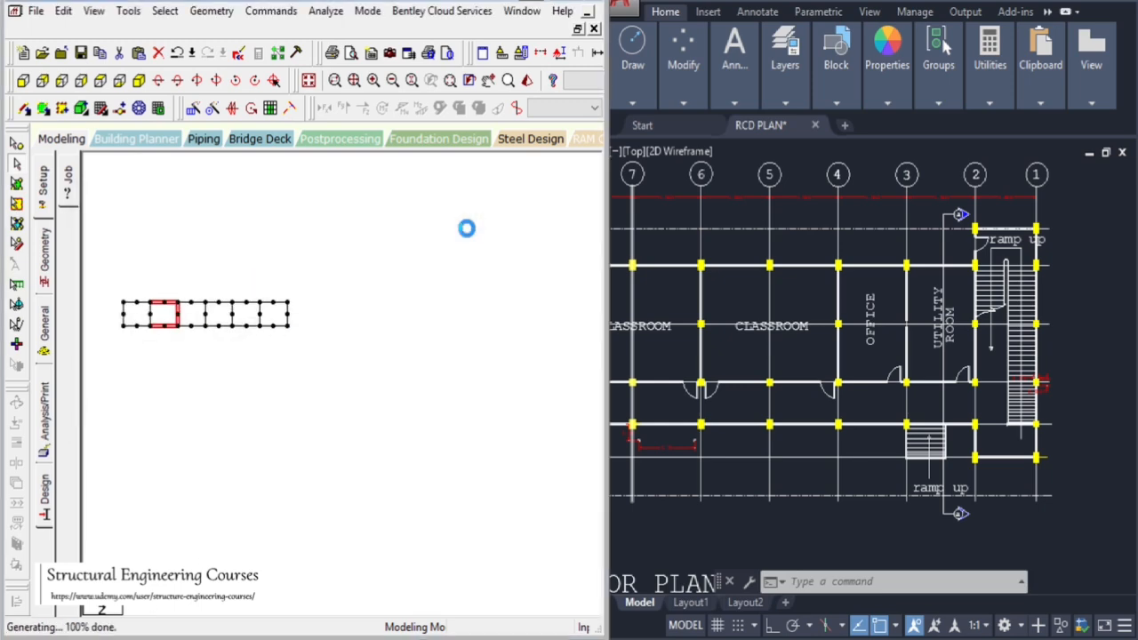
Compare the generated frame with the first floor plan's column grid
{"action": "scroll", "coordinate": [203, 313], "scroll_direction": "up", "scroll_amount": 2}
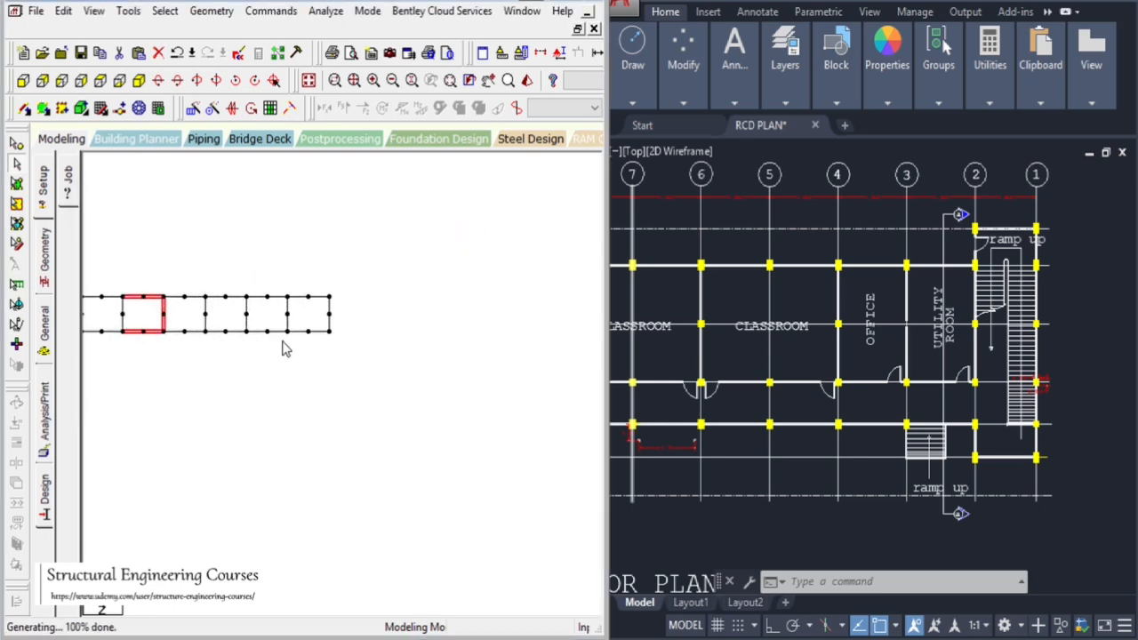
{"action": "left_click", "coordinate": [490, 82]}
{"action": "left_click_drag", "start_coordinate": [304, 428], "coordinate": [448, 438]}
{"action": "scroll", "coordinate": [284, 382], "scroll_direction": "up", "scroll_amount": 2}
{"action": "scroll", "coordinate": [325, 377], "scroll_direction": "up", "scroll_amount": 1}
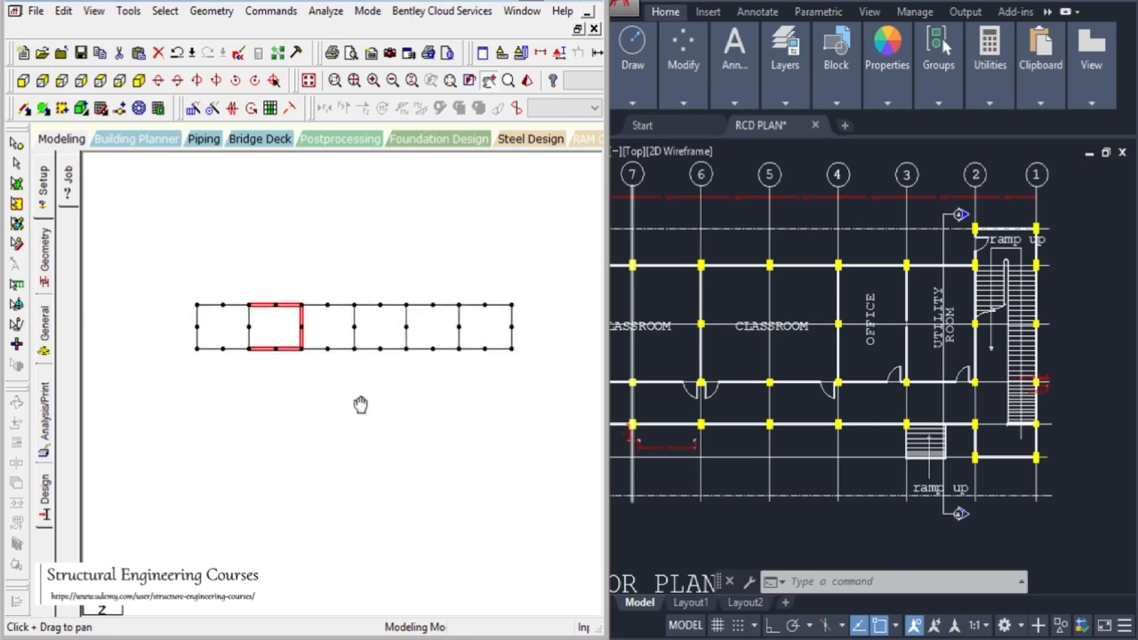
{"action": "left_click", "coordinate": [804, 495]}
{"action": "scroll", "coordinate": [935, 379], "scroll_direction": "down", "scroll_amount": 7}
{"action": "scroll", "coordinate": [762, 382], "scroll_direction": "up", "scroll_amount": 5}
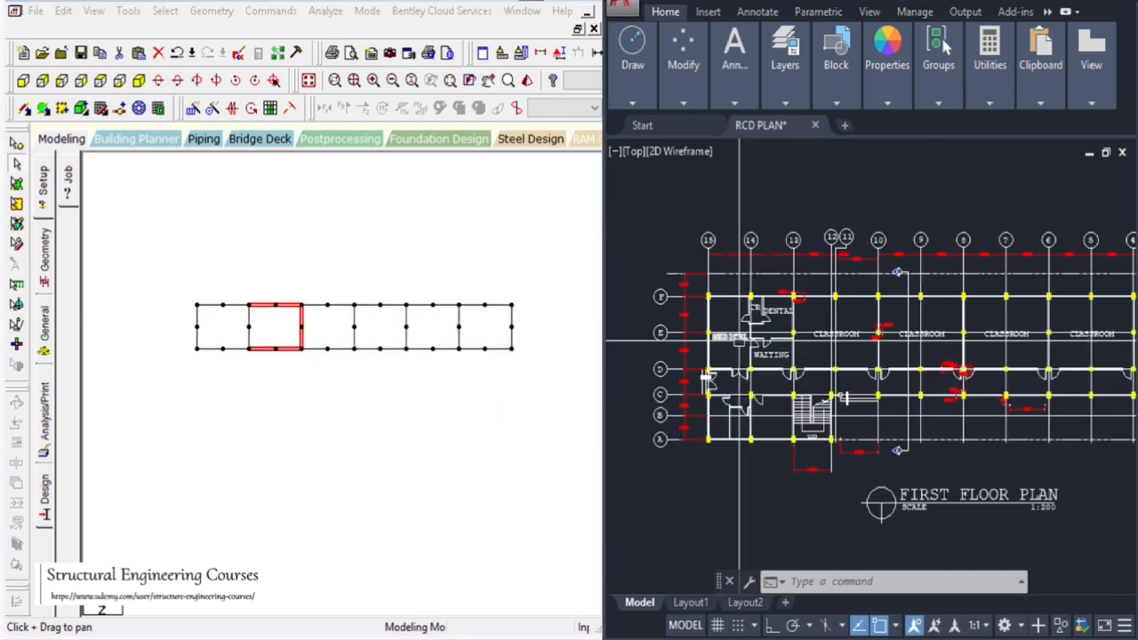
Zoom around the first floor plan to review the column grid, and clear the frame selection
{"action": "scroll", "coordinate": [754, 330], "scroll_direction": "up", "scroll_amount": 2}
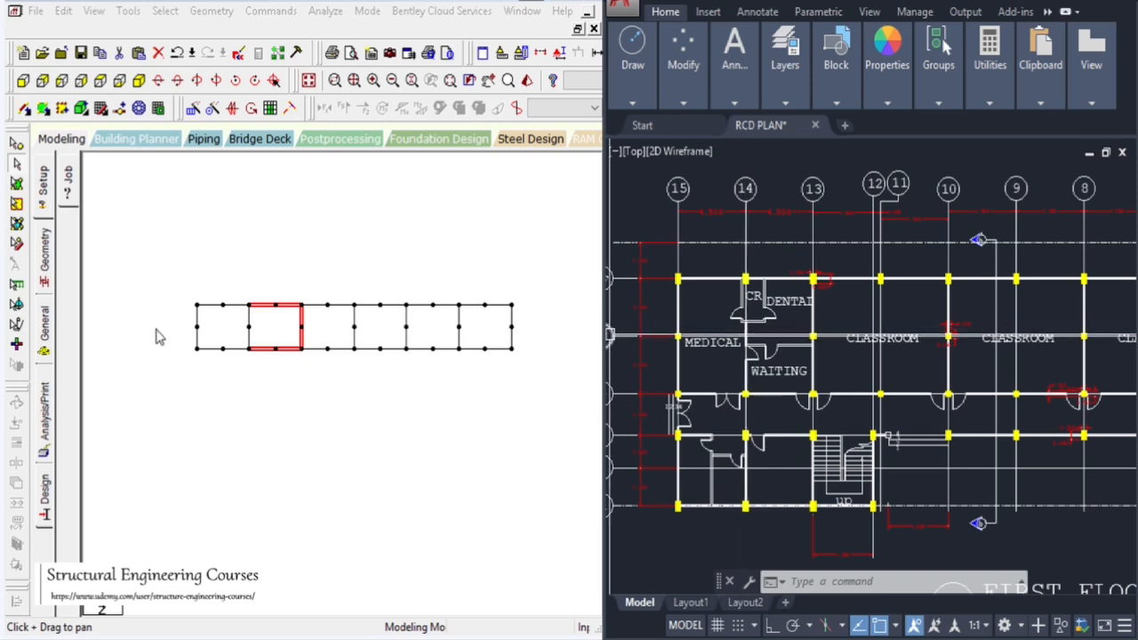
{"action": "scroll", "coordinate": [213, 336], "scroll_direction": "down", "scroll_amount": 1}
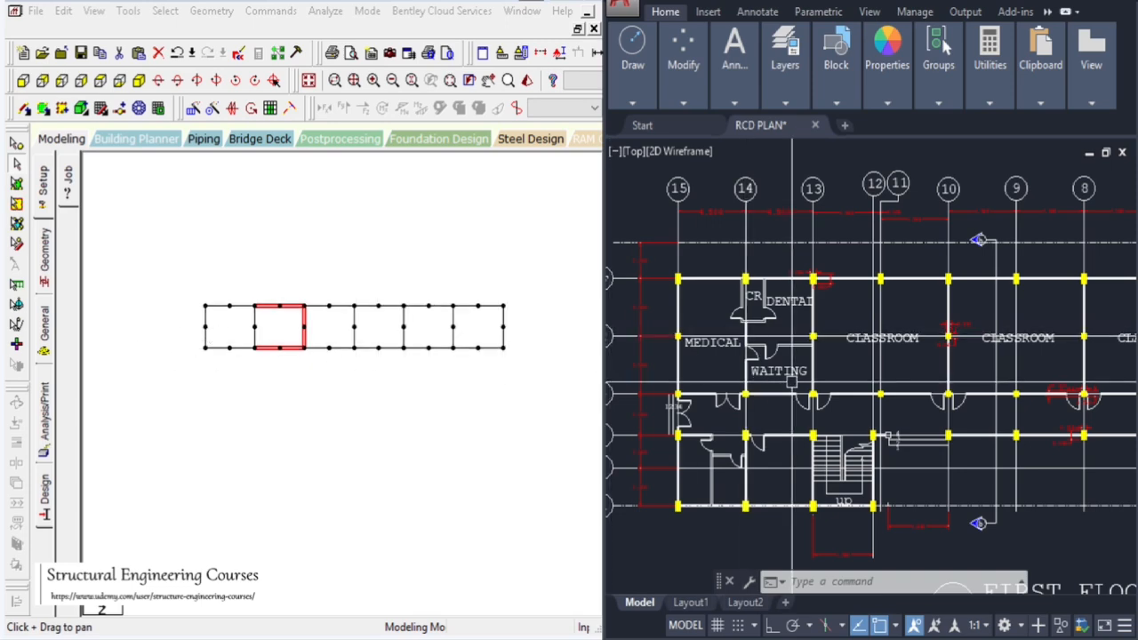
{"action": "left_click", "coordinate": [873, 364]}
{"action": "scroll", "coordinate": [761, 342], "scroll_direction": "down", "scroll_amount": 4}
{"action": "scroll", "coordinate": [761, 342], "scroll_direction": "up", "scroll_amount": 2}
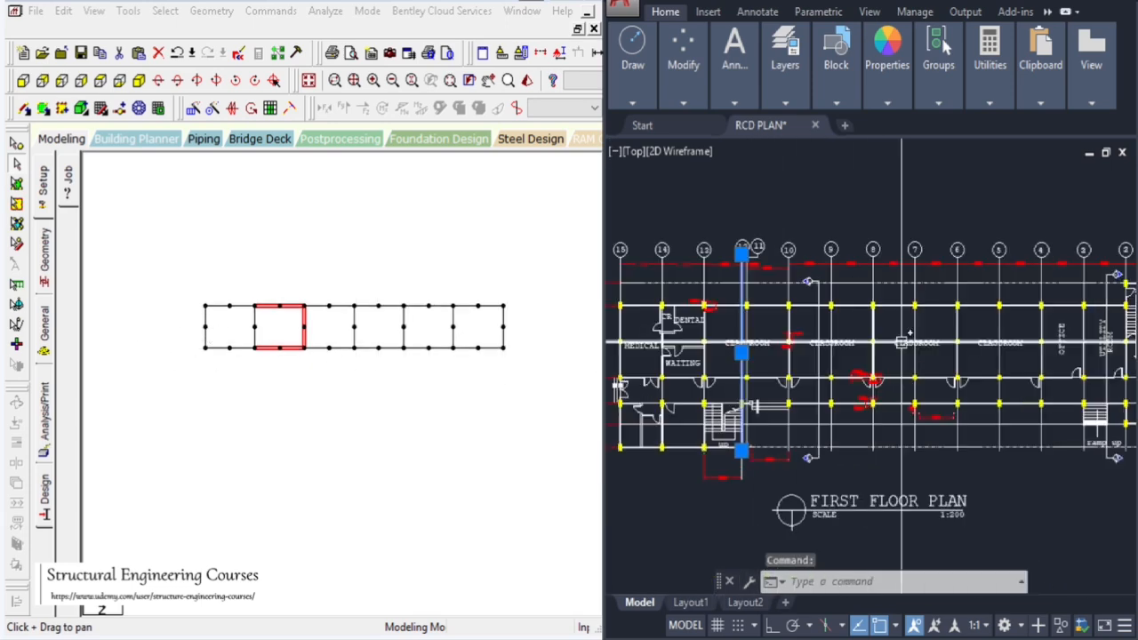
{"action": "key", "text": "Escape"}
{"action": "key", "text": "Escape"}
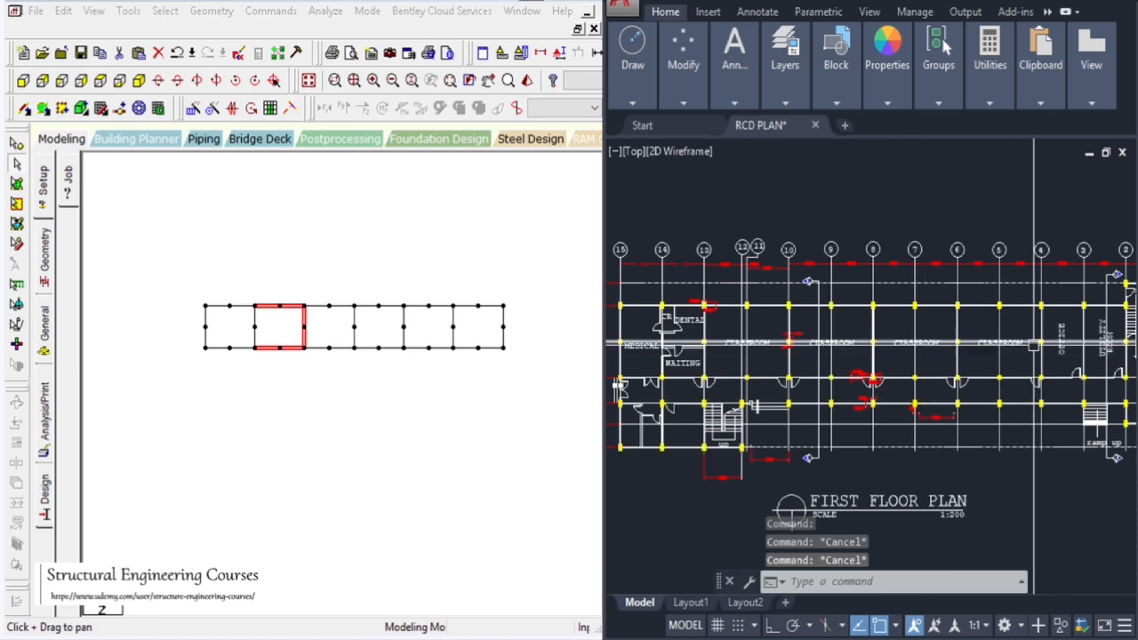
{"action": "left_click", "coordinate": [274, 327]}
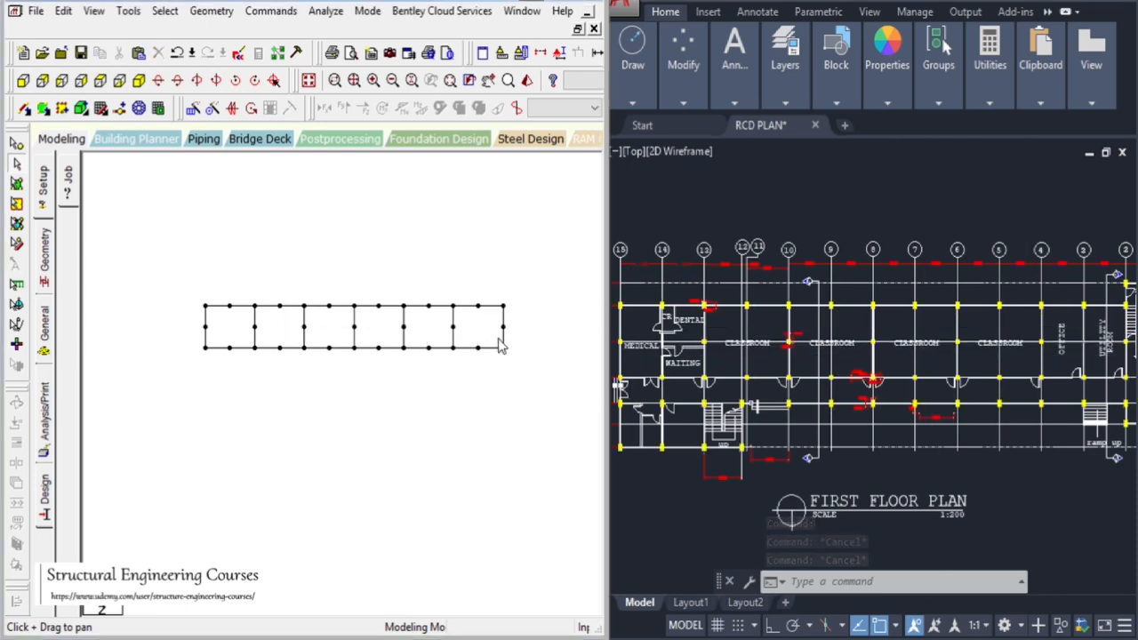
Zoom into the plan's grid lines 15 to 10 to examine the column spacing dimensions
{"action": "left_click", "coordinate": [1074, 369]}
{"action": "scroll", "coordinate": [1074, 369], "scroll_direction": "up", "scroll_amount": 4}
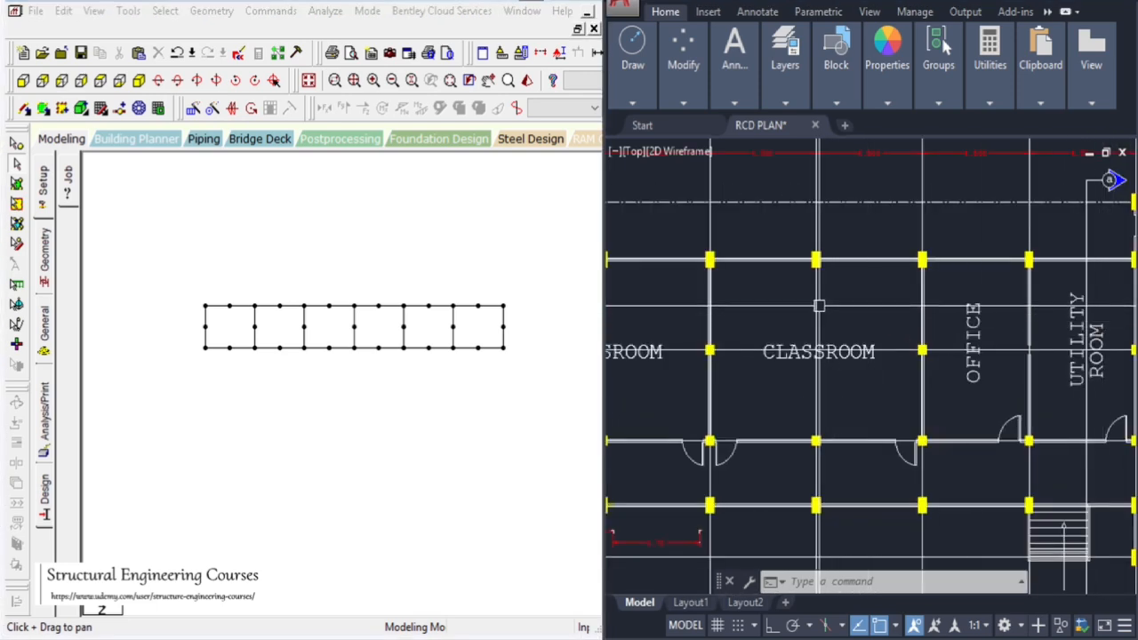
{"action": "scroll", "coordinate": [819, 306], "scroll_direction": "down", "scroll_amount": 5}
{"action": "scroll", "coordinate": [927, 261], "scroll_direction": "up", "scroll_amount": 5}
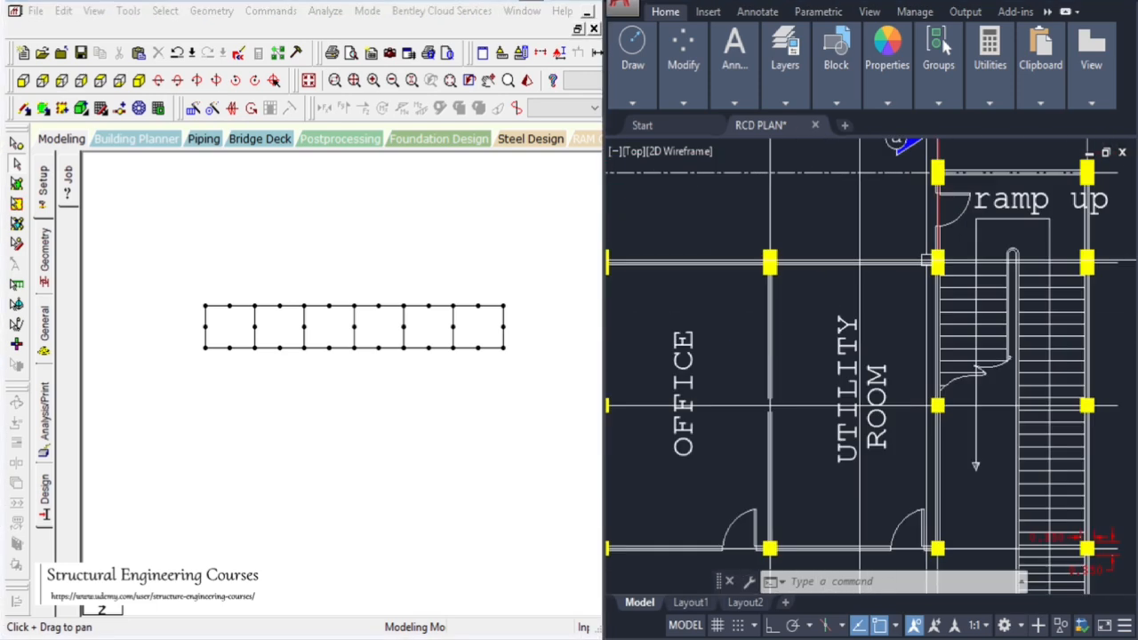
{"action": "scroll", "coordinate": [927, 261], "scroll_direction": "down", "scroll_amount": 4}
{"action": "scroll", "coordinate": [728, 303], "scroll_direction": "up", "scroll_amount": 3}
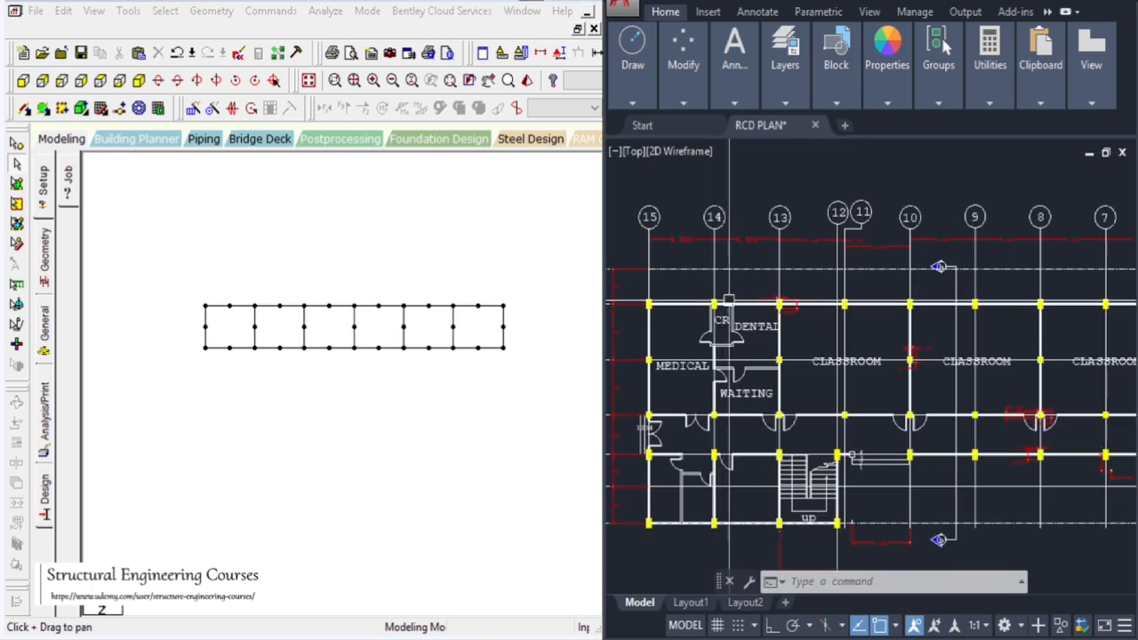
{"action": "scroll", "coordinate": [876, 409], "scroll_direction": "up", "scroll_amount": 8}
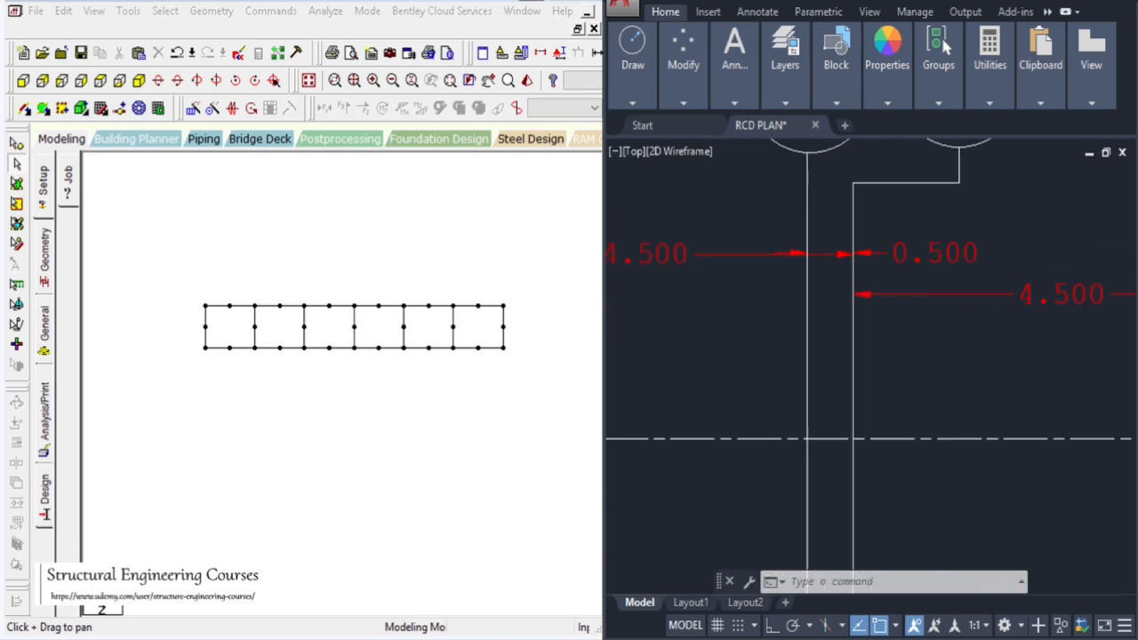
{"action": "scroll", "coordinate": [821, 175], "scroll_direction": "down", "scroll_amount": 4}
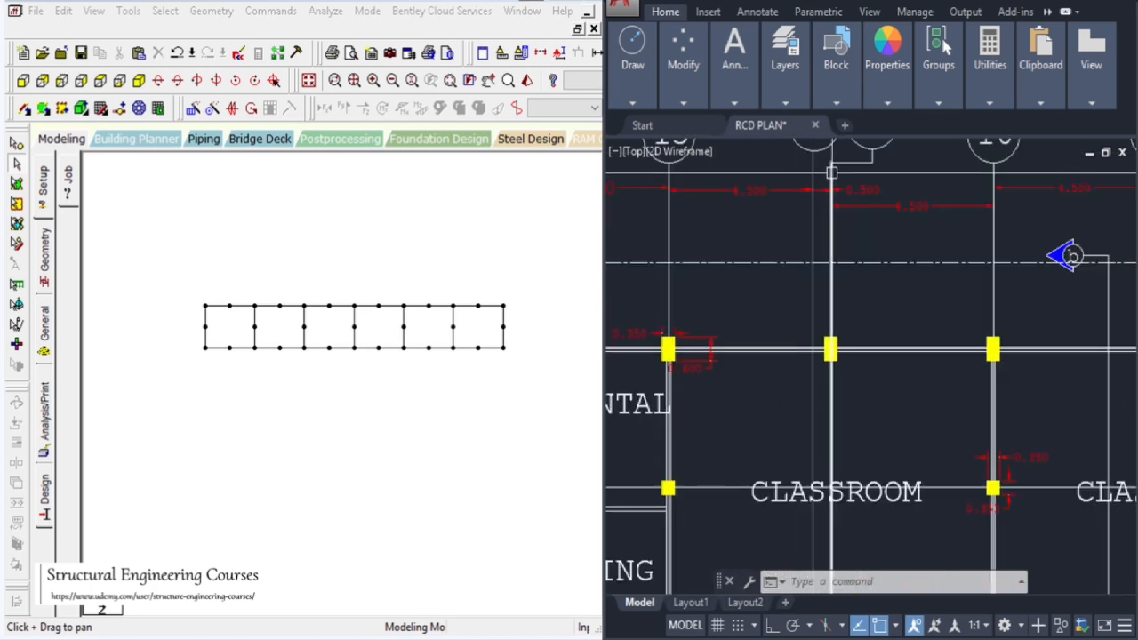
{"action": "scroll", "coordinate": [833, 191], "scroll_direction": "down", "scroll_amount": 2}
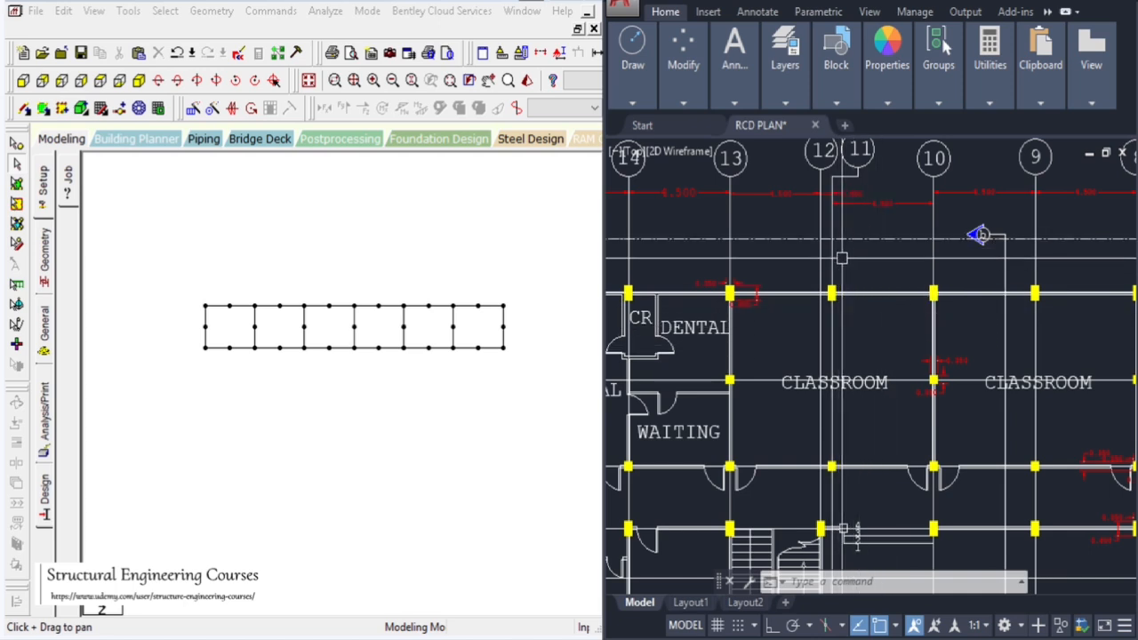
{"action": "left_click", "coordinate": [1094, 211]}
{"action": "key", "text": "Escape"}
{"action": "key", "text": "Escape"}
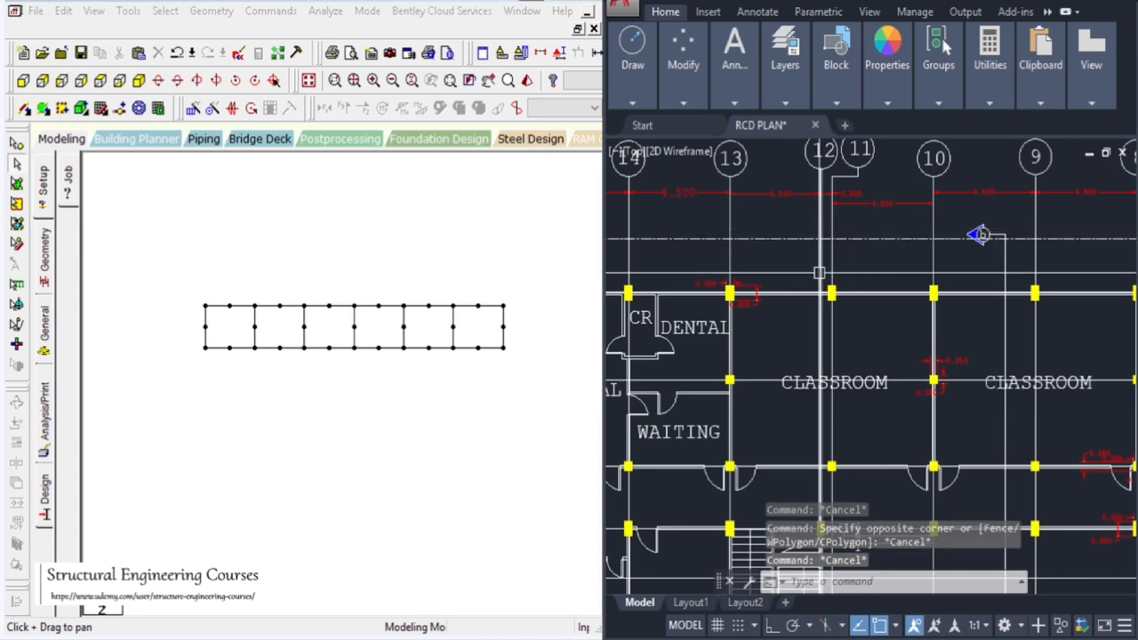
{"action": "scroll", "coordinate": [767, 192], "scroll_direction": "up", "scroll_amount": 2}
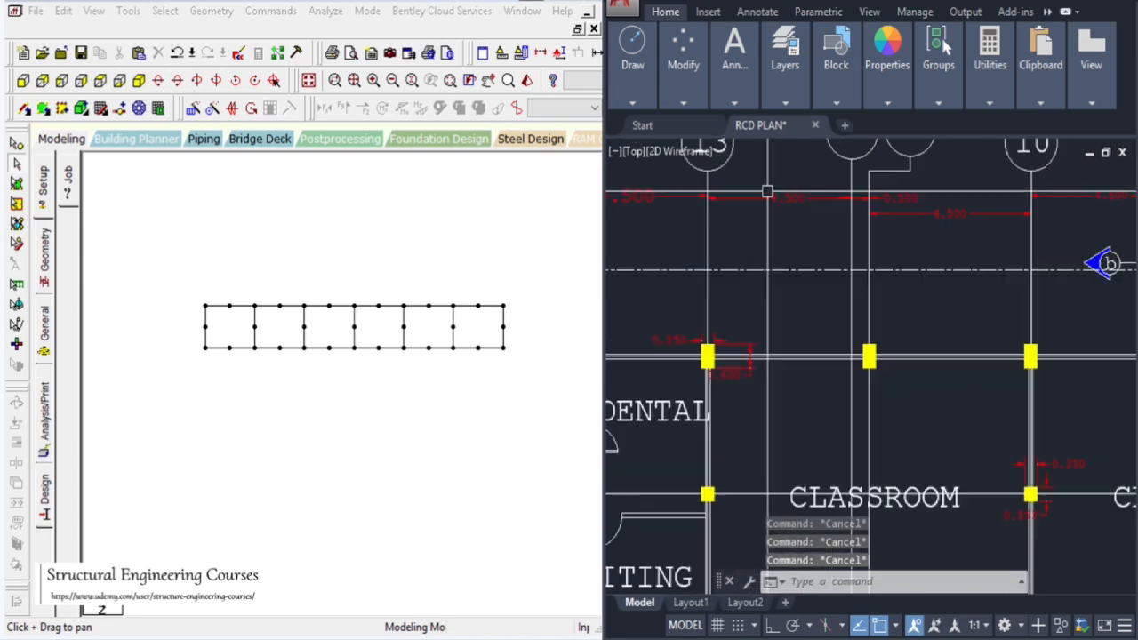
Dimension the distance between grid lines 13 and 10 on the plan
{"action": "key", "text": "Return"}
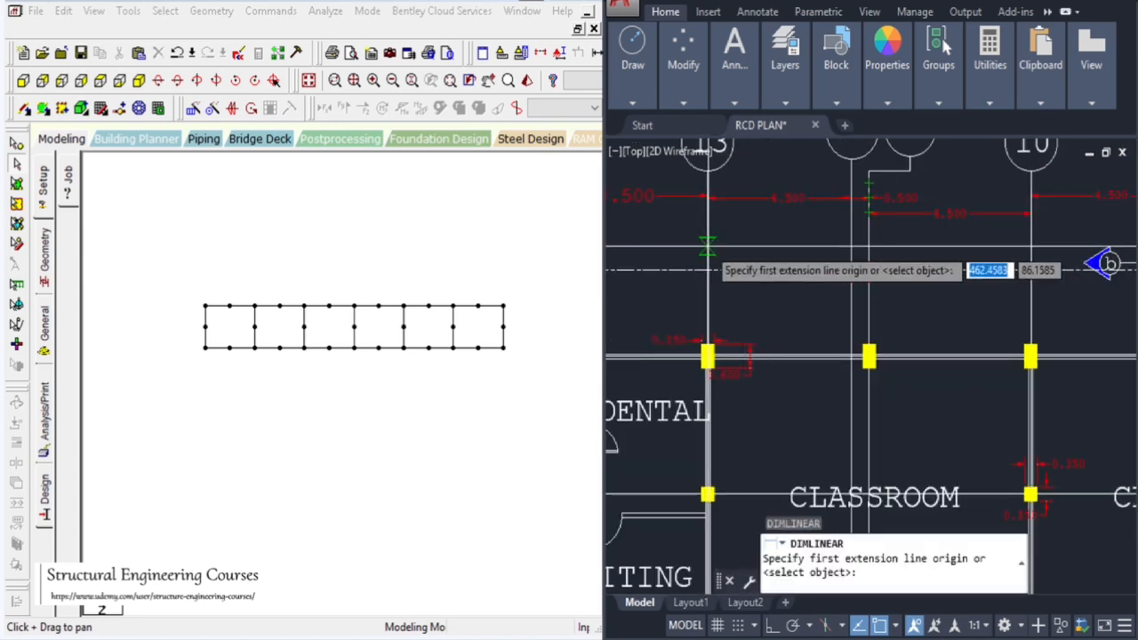
{"action": "left_click", "coordinate": [706, 247]}
{"action": "left_click", "coordinate": [1031, 246]}
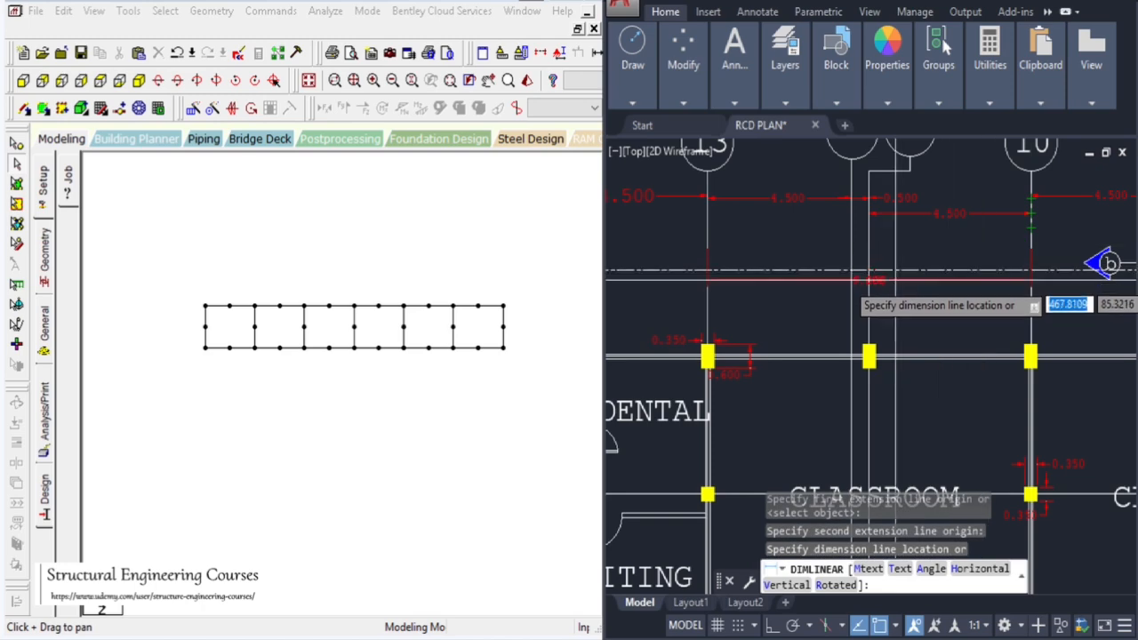
{"action": "scroll", "coordinate": [884, 287], "scroll_direction": "up", "scroll_amount": 6}
{"action": "left_click", "coordinate": [884, 289]}
{"action": "scroll", "coordinate": [871, 274], "scroll_direction": "down", "scroll_amount": 8}
{"action": "key", "text": "Escape"}
{"action": "key", "text": "Escape"}
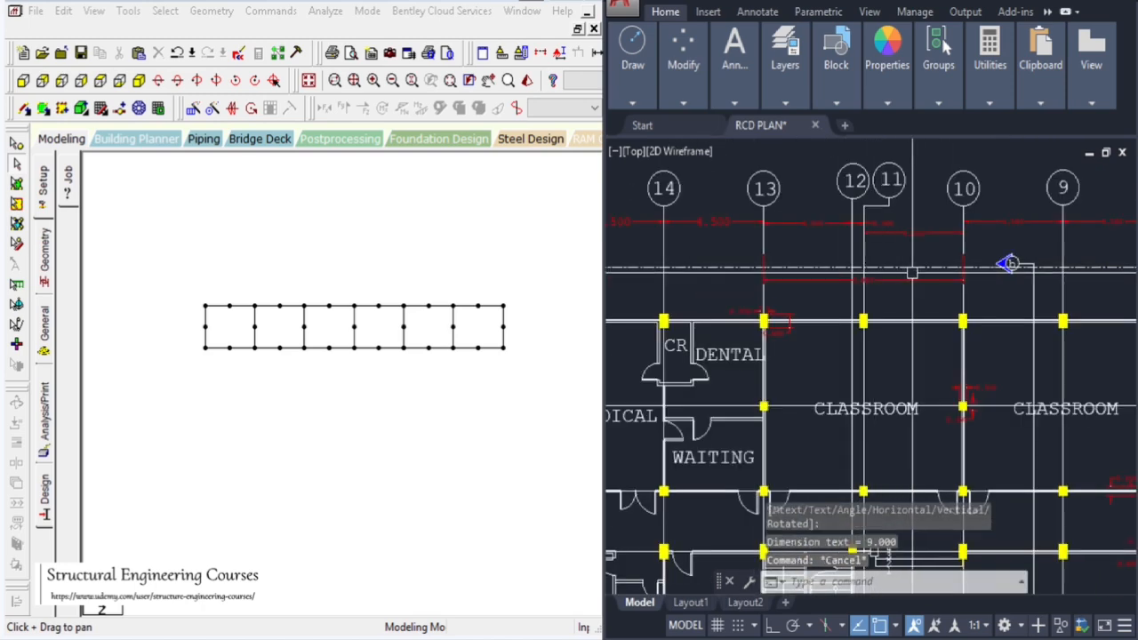
Examine the intermediate columns around the staircase and grid line C on the plan
{"action": "scroll", "coordinate": [914, 236], "scroll_direction": "up", "scroll_amount": 7}
{"action": "scroll", "coordinate": [849, 194], "scroll_direction": "down", "scroll_amount": 7}
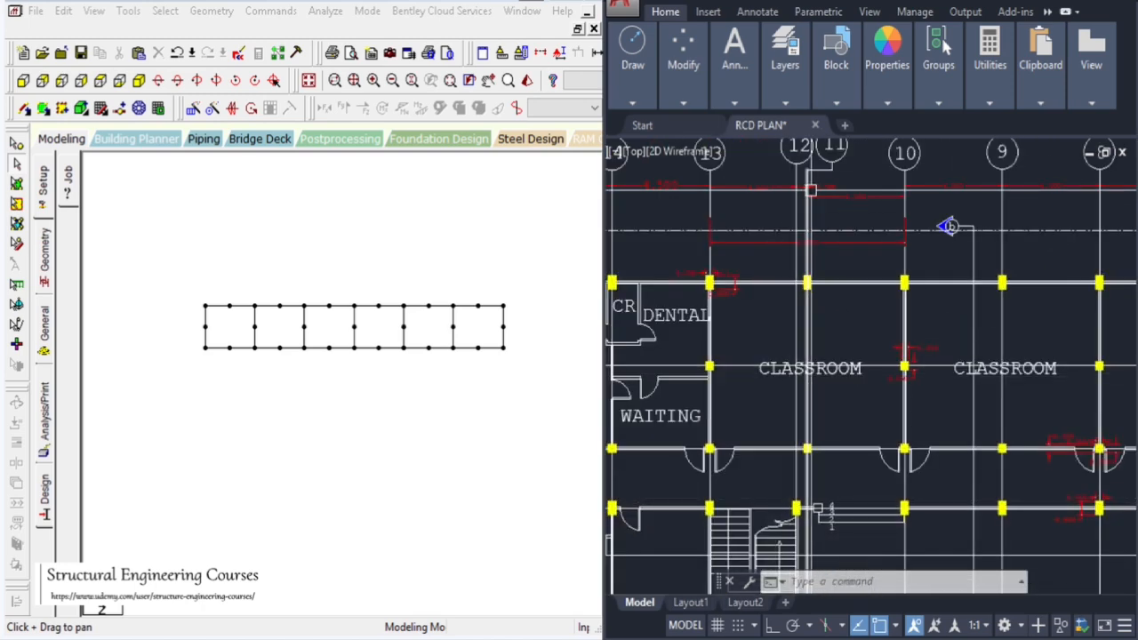
{"action": "scroll", "coordinate": [948, 225], "scroll_direction": "down", "scroll_amount": 6}
{"action": "scroll", "coordinate": [967, 495], "scroll_direction": "up", "scroll_amount": 6}
{"action": "scroll", "coordinate": [818, 383], "scroll_direction": "up", "scroll_amount": 8}
{"action": "key", "text": "Escape"}
{"action": "key", "text": "Escape"}
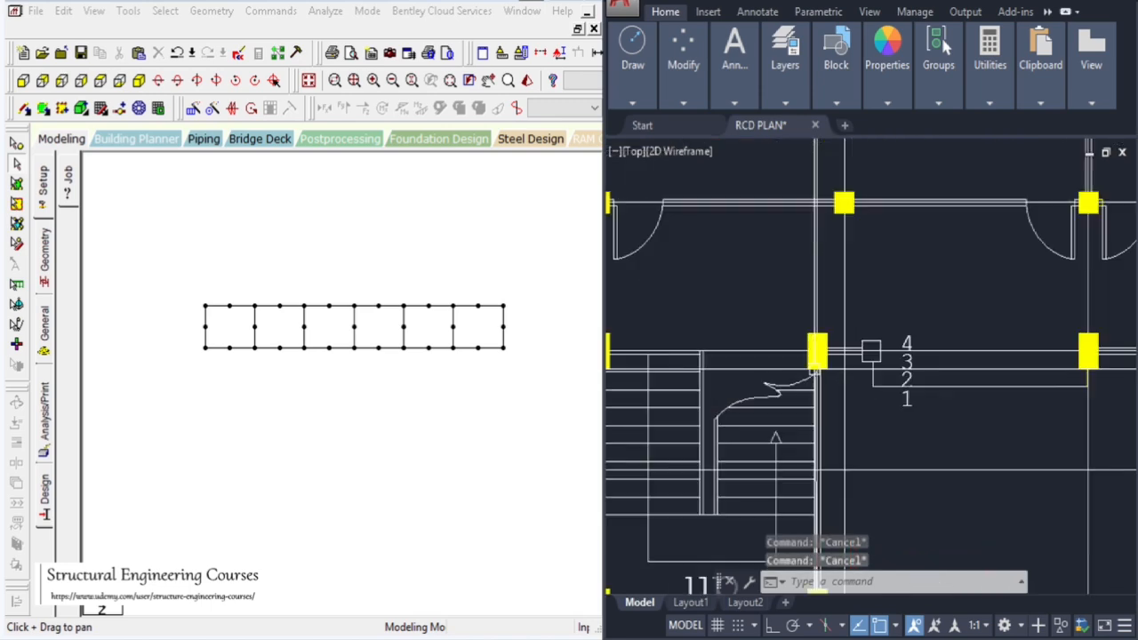
{"action": "left_click", "coordinate": [788, 260]}
{"action": "left_click", "coordinate": [866, 376]}
{"action": "key", "text": "Escape"}
{"action": "scroll", "coordinate": [793, 458], "scroll_direction": "down", "scroll_amount": 8}
{"action": "key", "text": "Escape"}
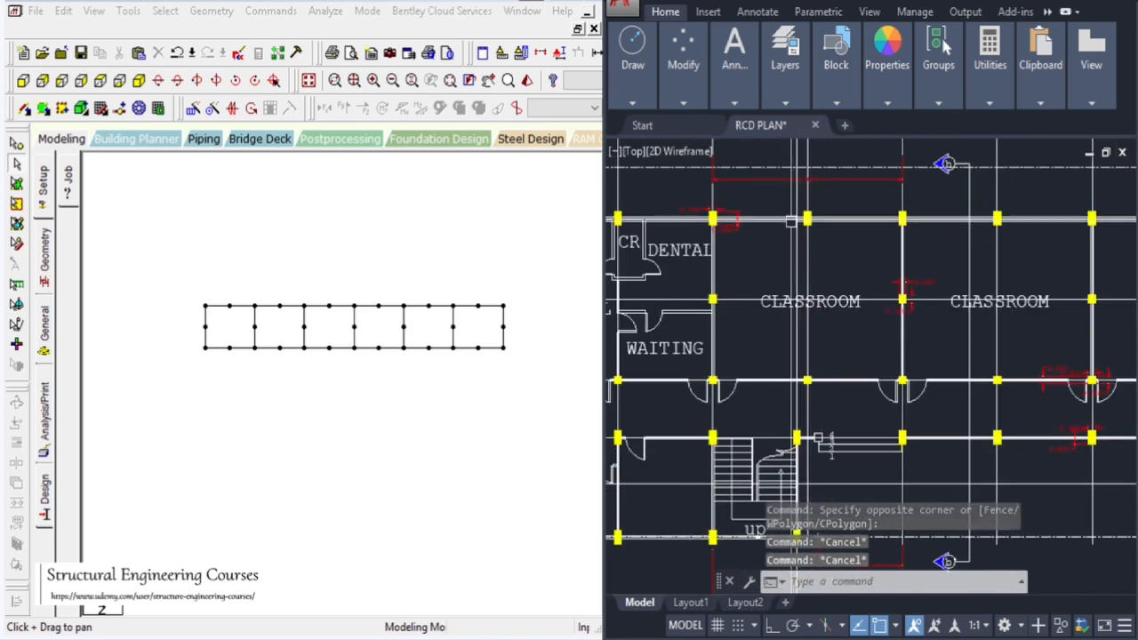
{"action": "scroll", "coordinate": [791, 201], "scroll_direction": "up", "scroll_amount": 3}
{"action": "scroll", "coordinate": [804, 202], "scroll_direction": "down", "scroll_amount": 3}
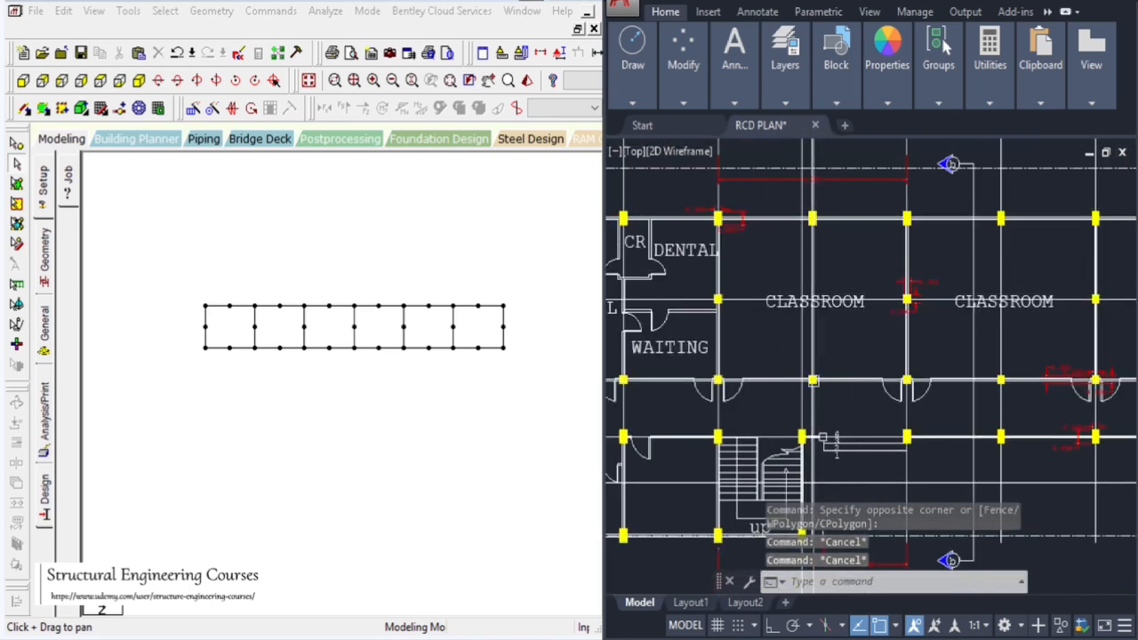
{"action": "left_click", "coordinate": [362, 407]}
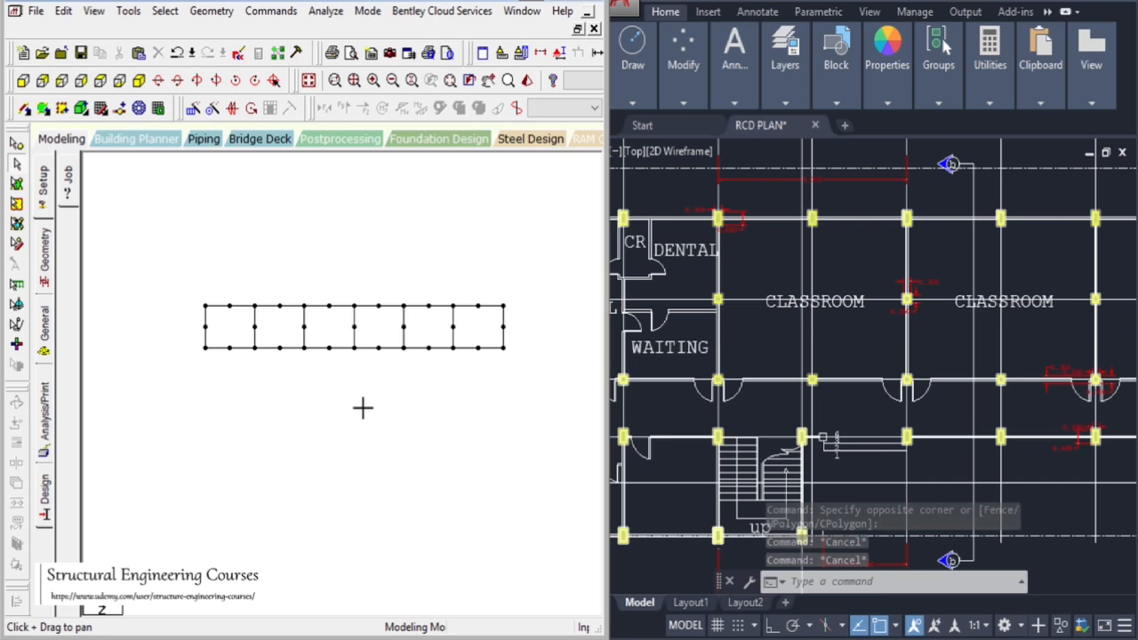
{"action": "left_click", "coordinate": [810, 369]}
{"action": "scroll", "coordinate": [871, 260], "scroll_direction": "down", "scroll_amount": 5}
{"action": "scroll", "coordinate": [755, 325], "scroll_direction": "up", "scroll_amount": 5}
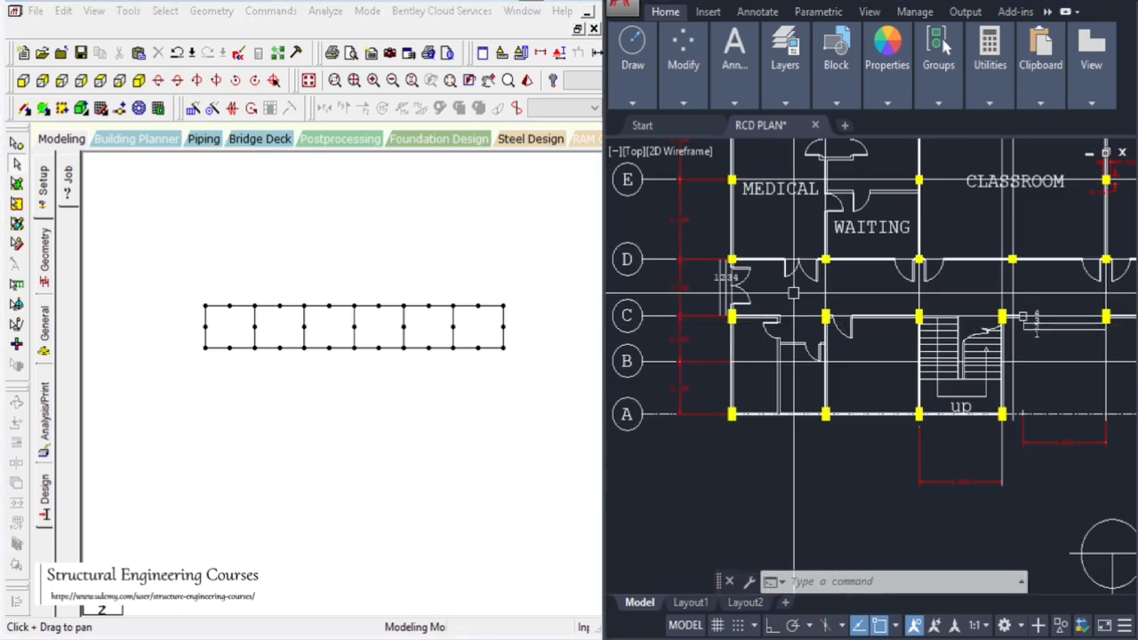
{"action": "scroll", "coordinate": [769, 323], "scroll_direction": "down", "scroll_amount": 2}
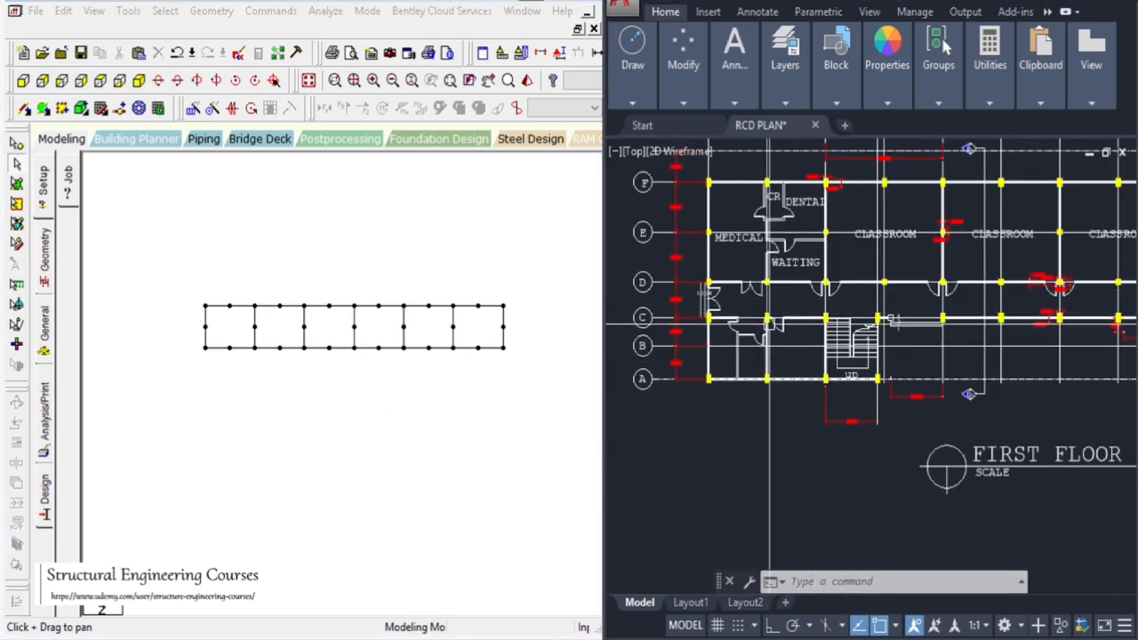
Add beams joining the intermediate top and bottom nodes across each bay of the frame
{"action": "left_click", "coordinate": [233, 319]}
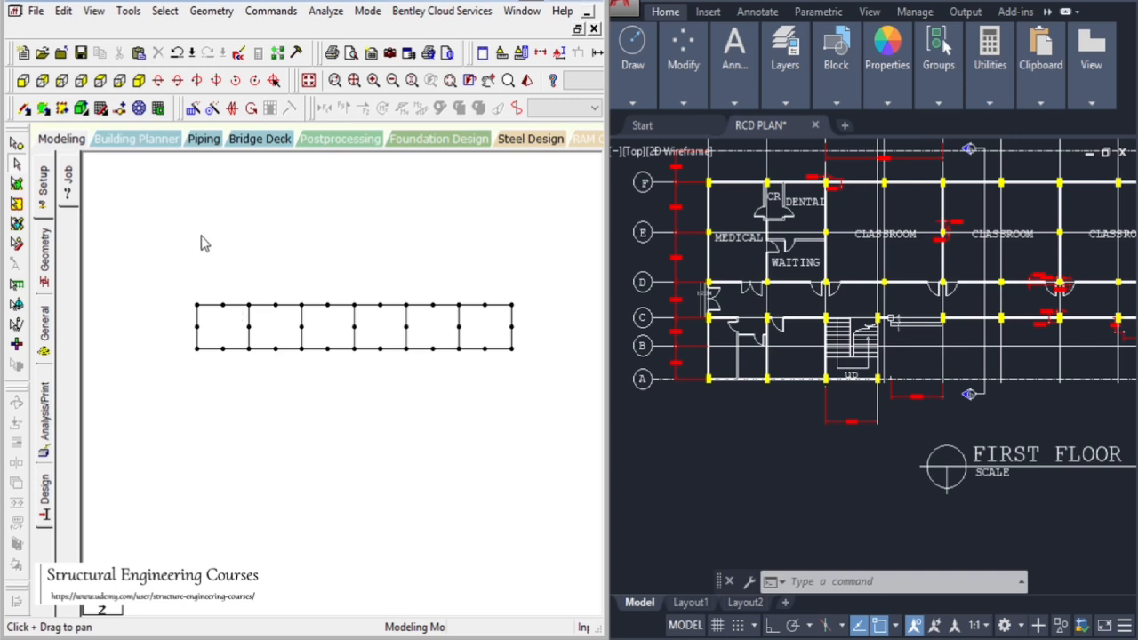
{"action": "left_click", "coordinate": [25, 111]}
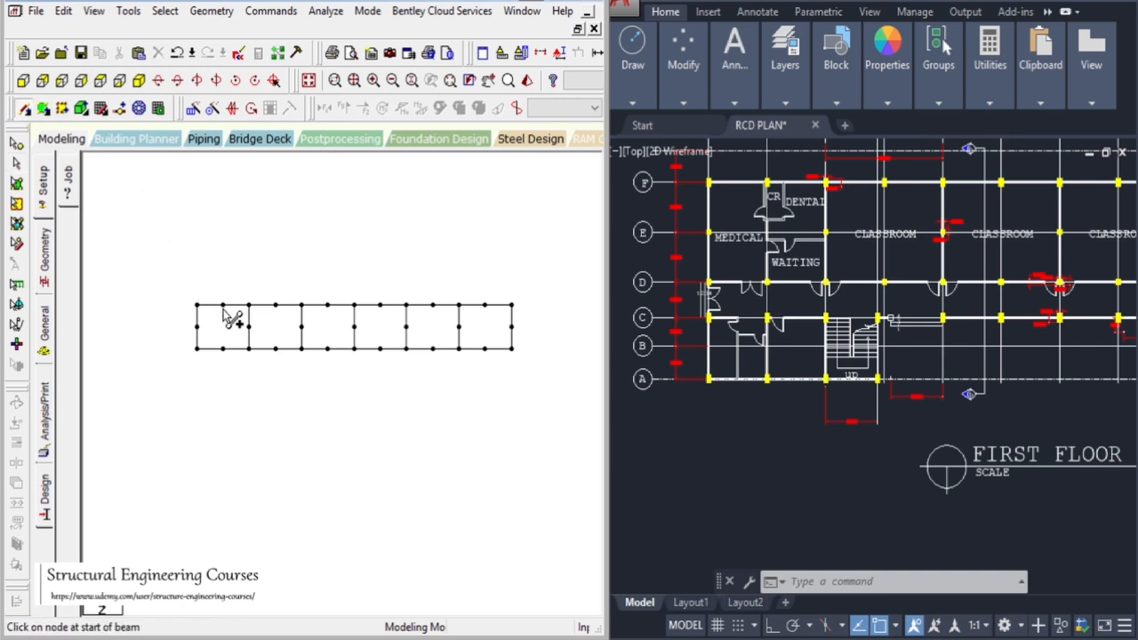
{"action": "left_click_drag", "start_coordinate": [223, 307], "coordinate": [274, 348]}
{"action": "mouse_move", "coordinate": [327, 307]}
{"action": "left_mouse_down"}
{"action": "mouse_move", "coordinate": [327, 350]}
{"action": "mouse_move", "coordinate": [380, 349]}
{"action": "left_mouse_up"}
{"action": "left_click_drag", "start_coordinate": [433, 307], "coordinate": [433, 348]}
{"action": "left_click_drag", "start_coordinate": [485, 307], "coordinate": [488, 352]}
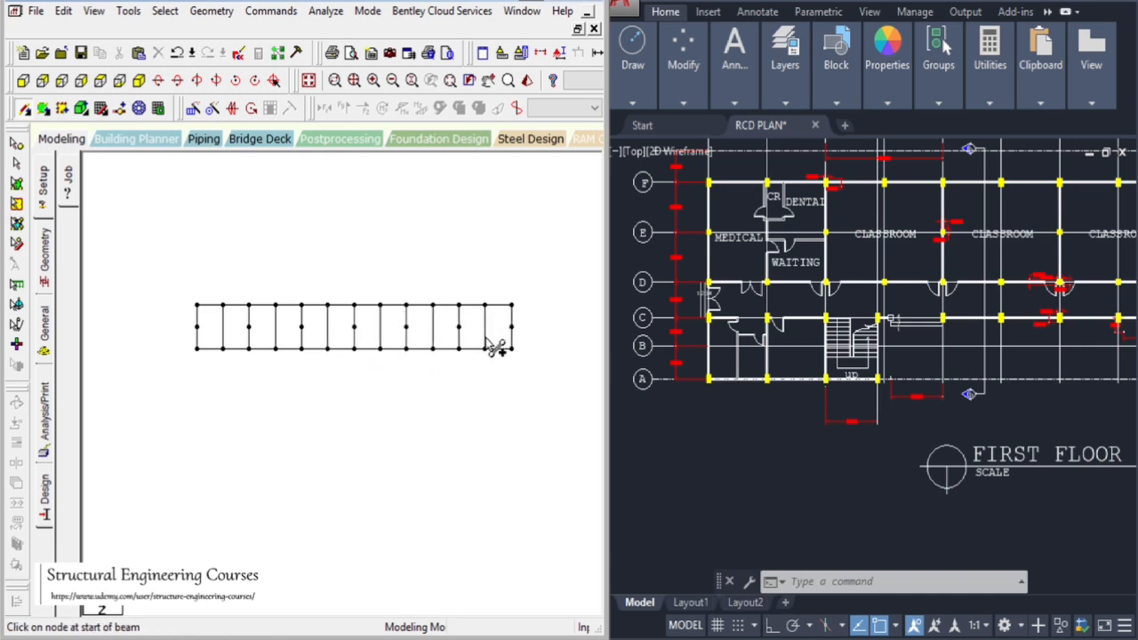
{"action": "scroll", "coordinate": [487, 339], "scroll_direction": "up", "scroll_amount": 2}
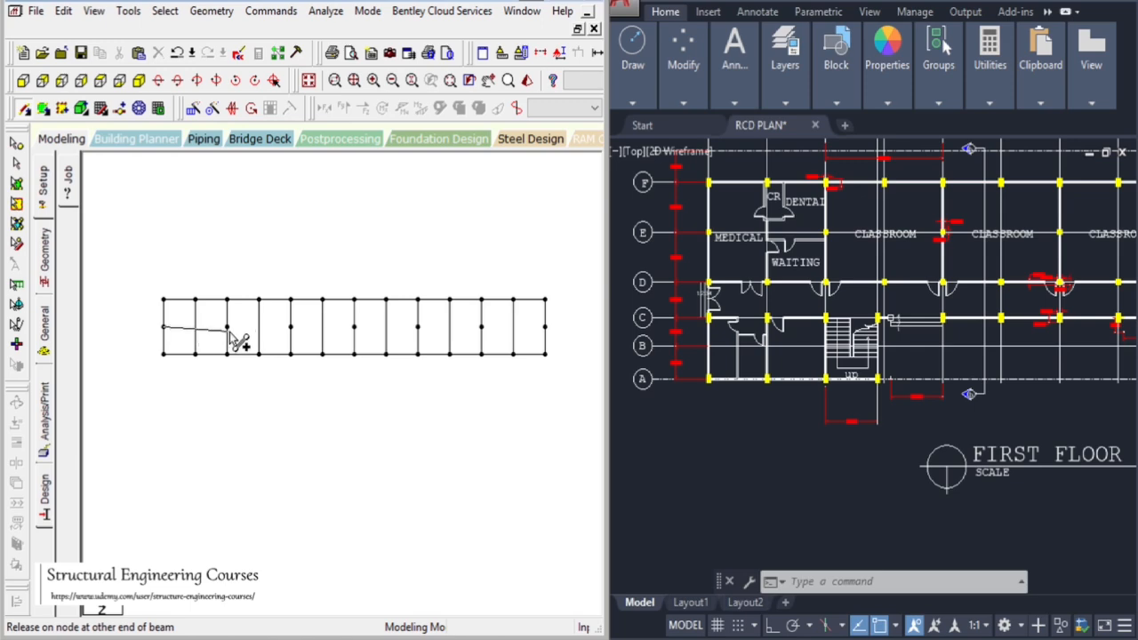
{"action": "left_click_drag", "start_coordinate": [238, 338], "coordinate": [4, 184]}
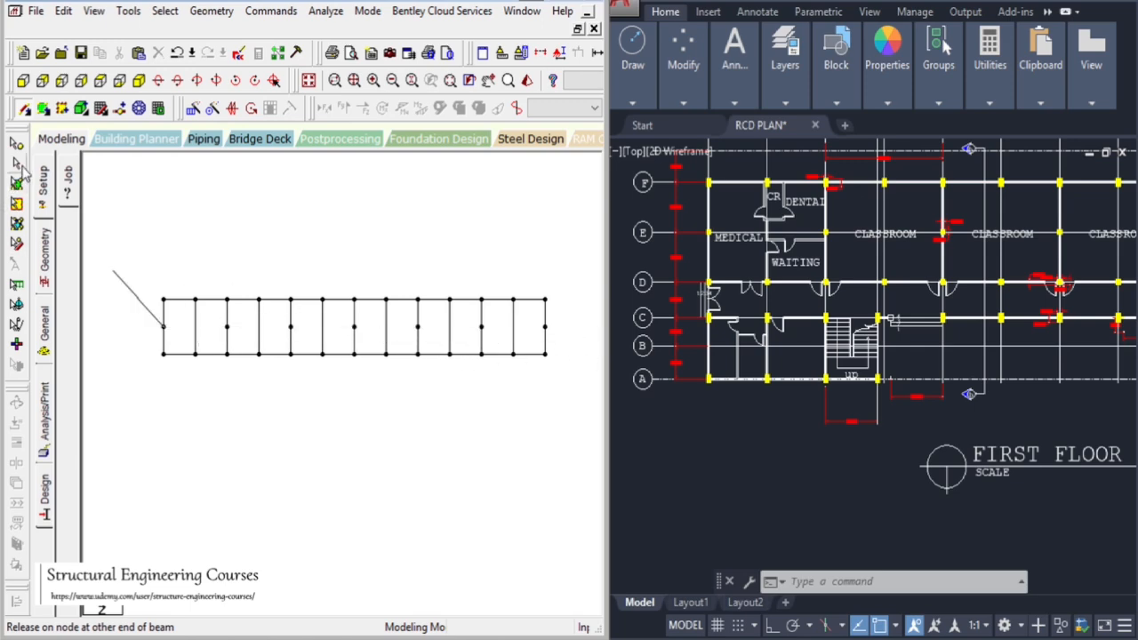
{"action": "left_click", "coordinate": [21, 166]}
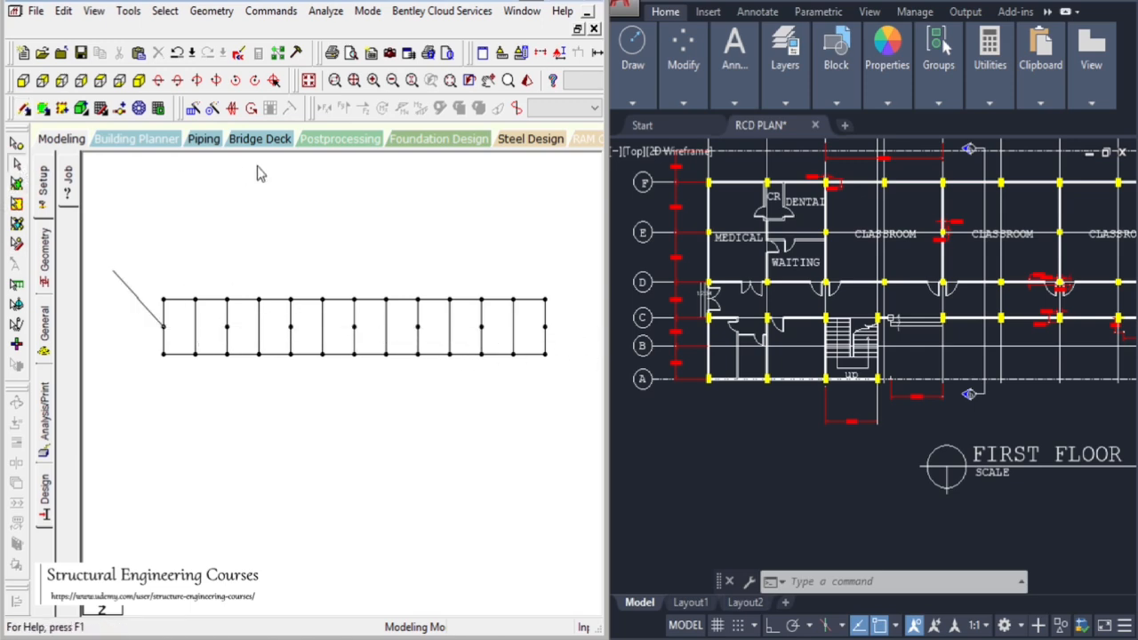
Add beams along the middle row of nodes across the full length of the frame
{"action": "left_click", "coordinate": [214, 15]}
{"action": "mouse_move", "coordinate": [305, 95]}
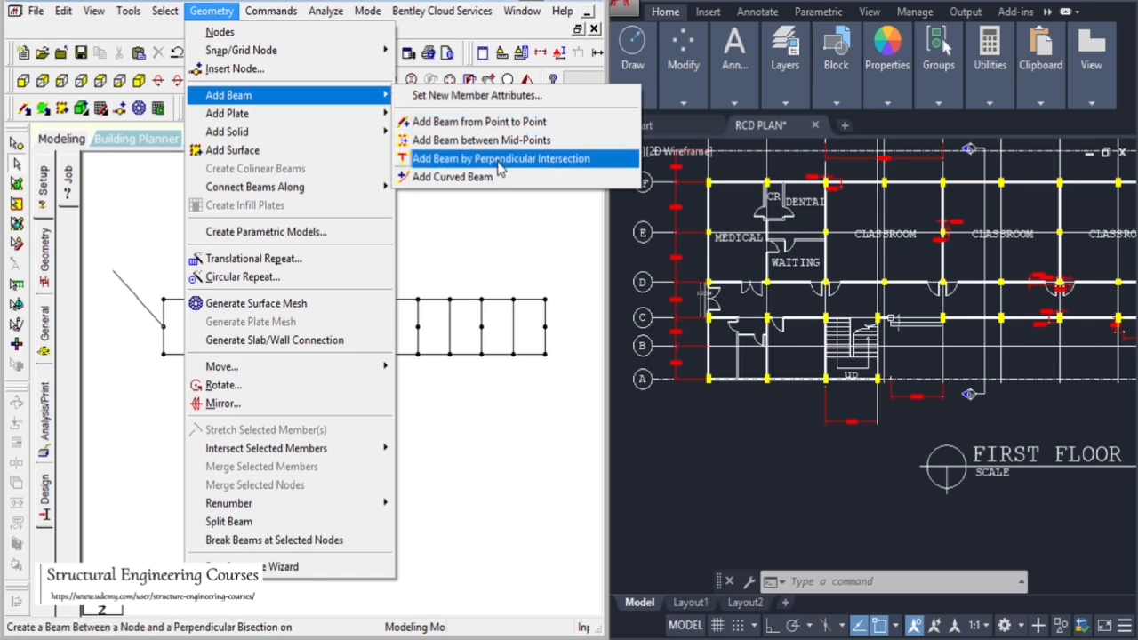
{"action": "left_click", "coordinate": [499, 160]}
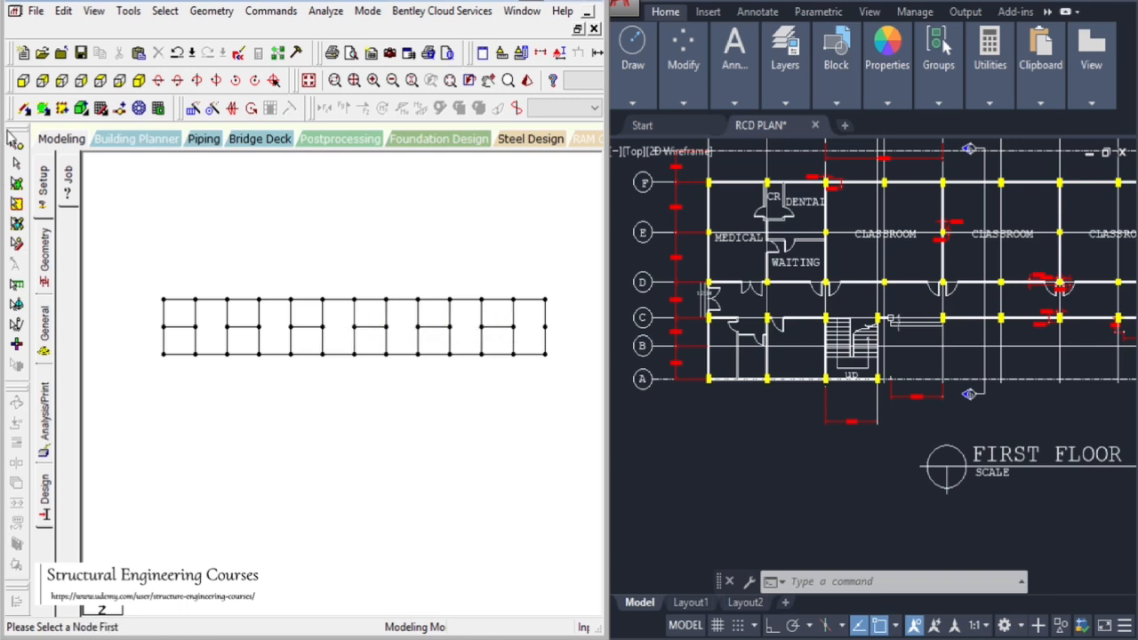
{"action": "left_click", "coordinate": [26, 107]}
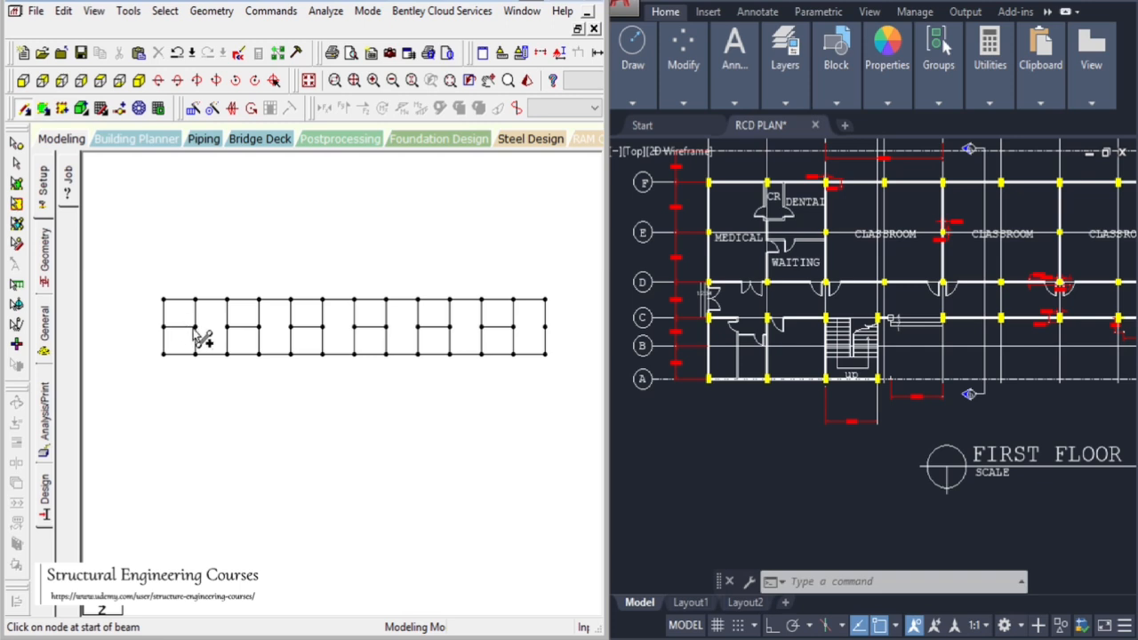
{"action": "left_click_drag", "start_coordinate": [195, 327], "coordinate": [354, 327]}
{"action": "left_click_drag", "start_coordinate": [354, 327], "coordinate": [539, 327]}
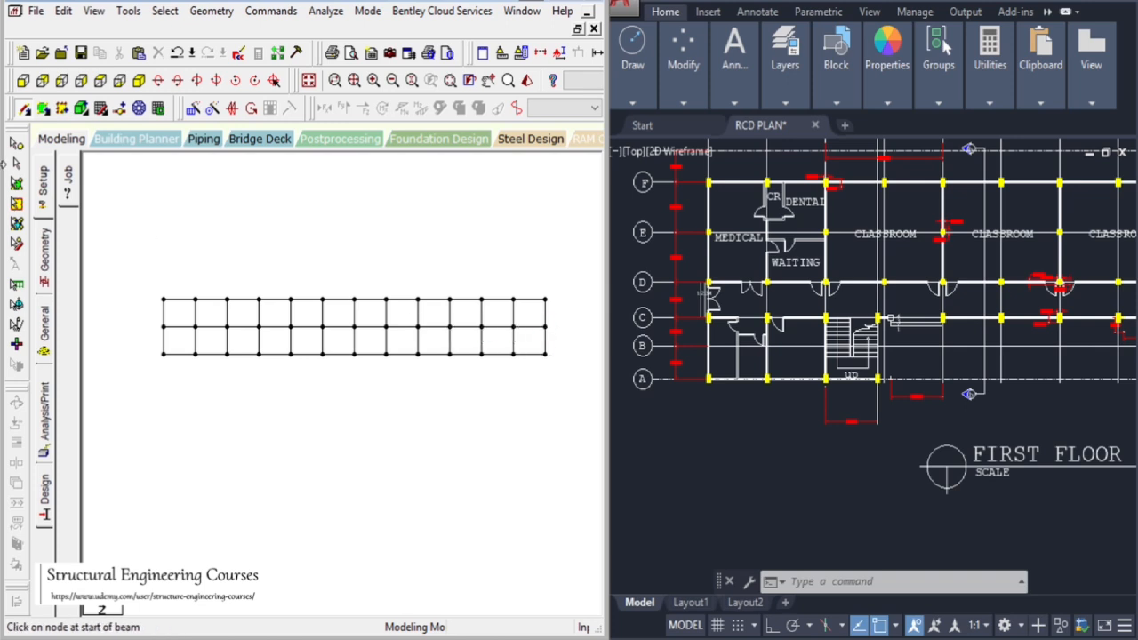
Select the beams along the bottom row of the frame
{"action": "left_click", "coordinate": [16, 163]}
{"action": "left_click_drag", "start_coordinate": [198, 215], "coordinate": [238, 266]}
{"action": "left_click_drag", "start_coordinate": [114, 244], "coordinate": [624, 499]}
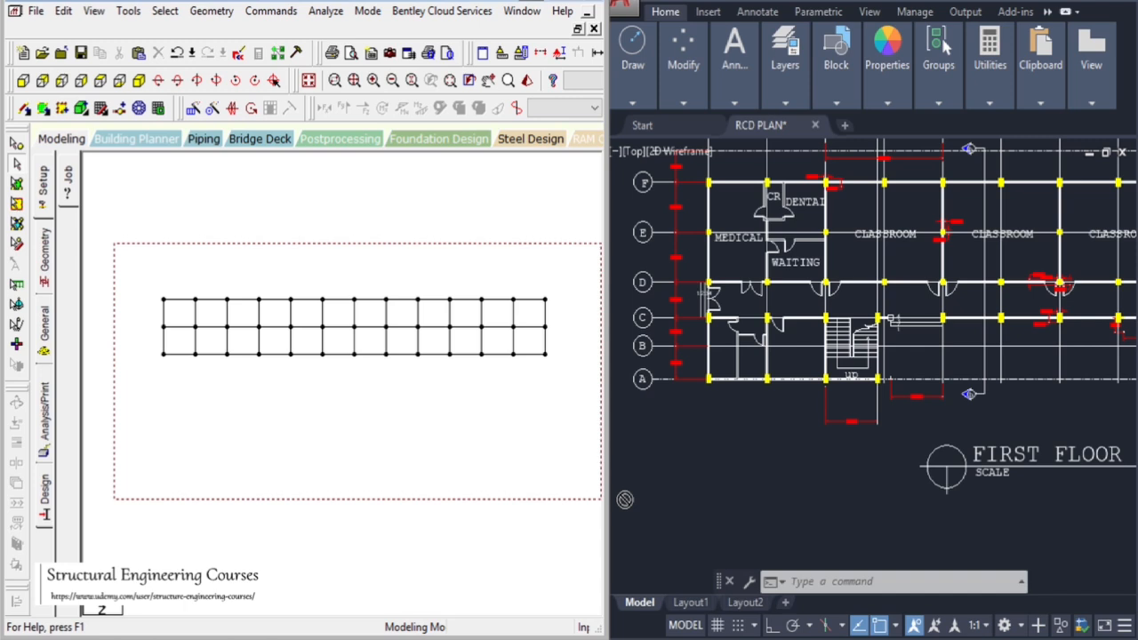
{"action": "left_click_drag", "start_coordinate": [625, 499], "coordinate": [560, 484]}
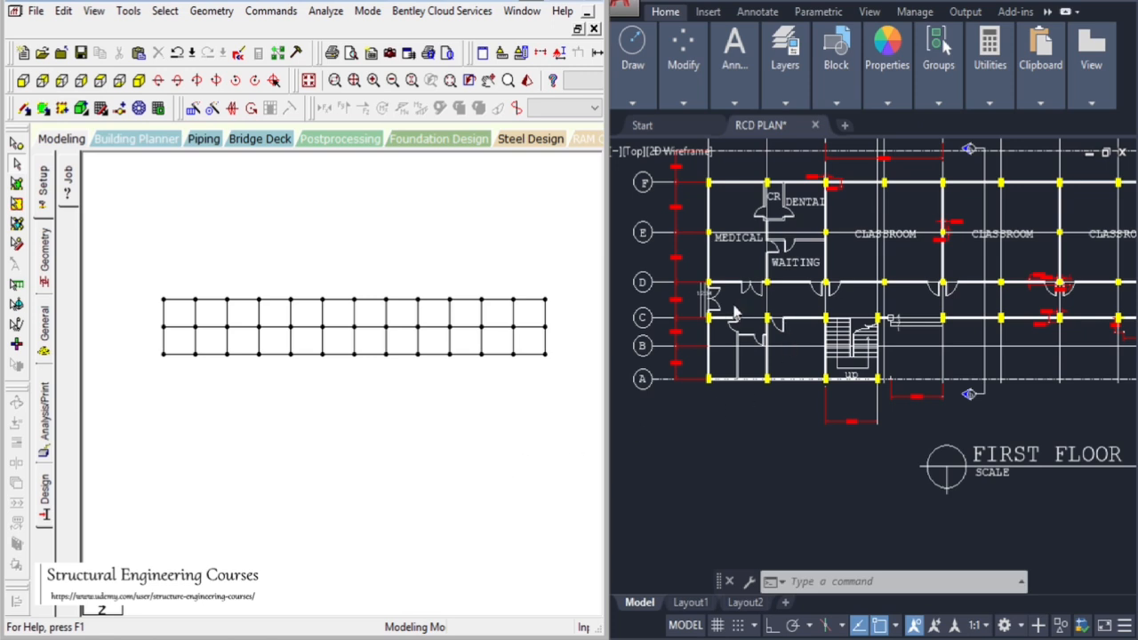
{"action": "left_click", "coordinate": [735, 446]}
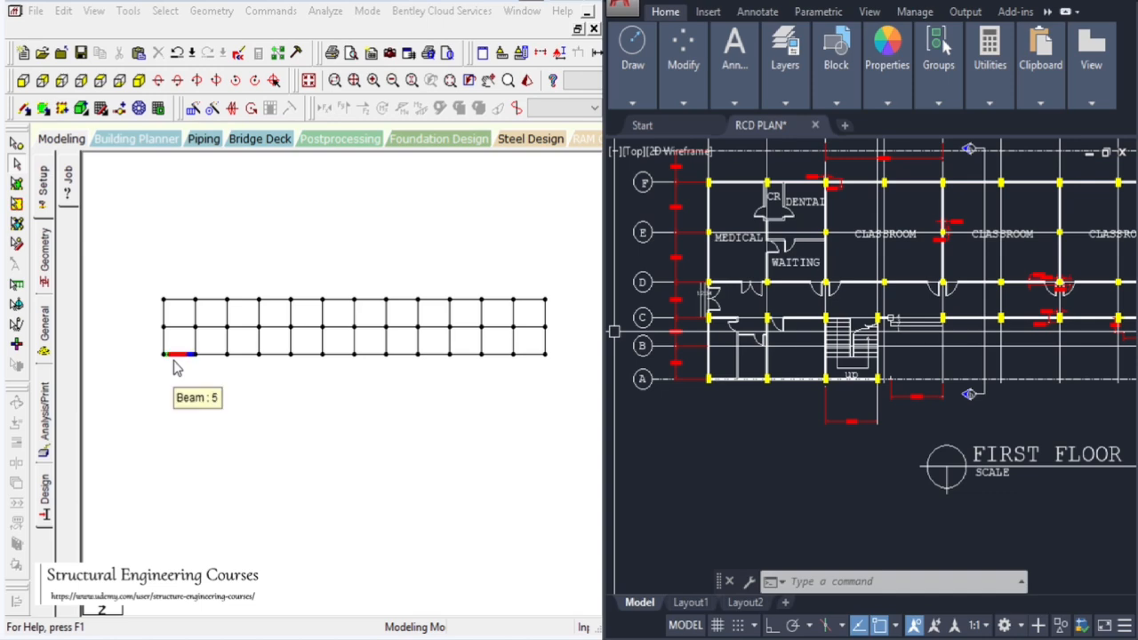
{"action": "left_click", "coordinate": [175, 249]}
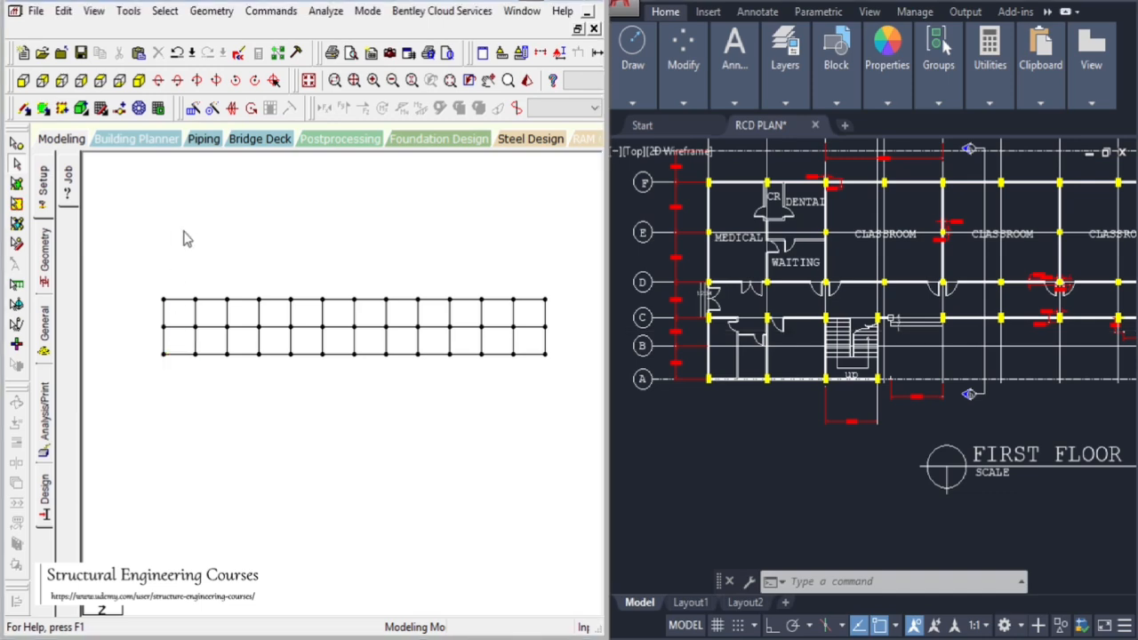
{"action": "left_click", "coordinate": [686, 314]}
{"action": "scroll", "coordinate": [686, 314], "scroll_direction": "up", "scroll_amount": 5}
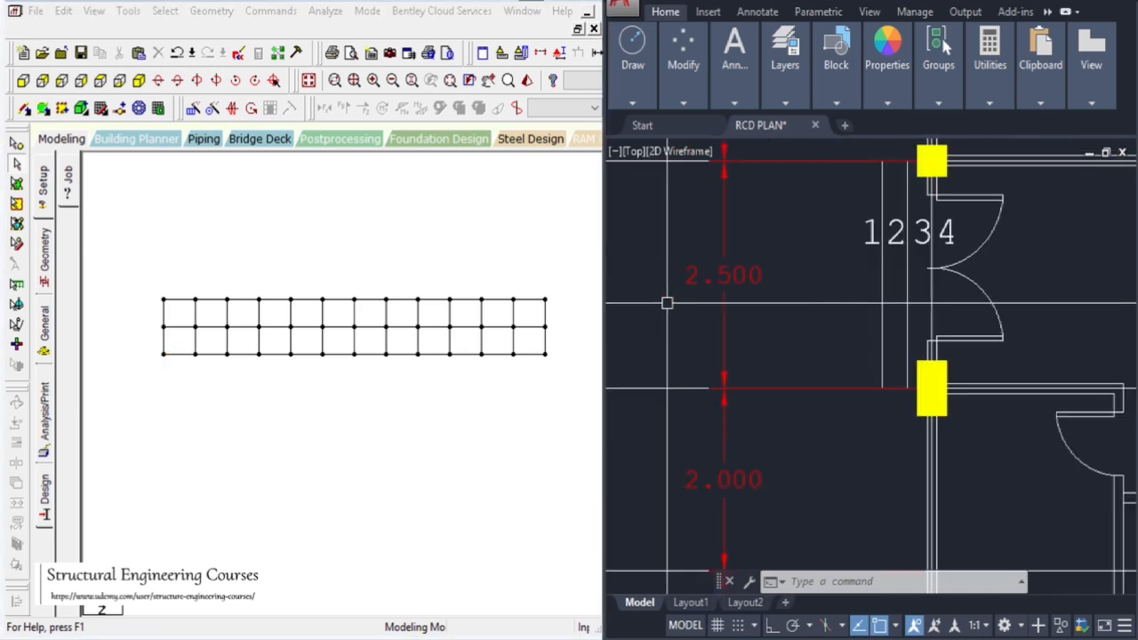
{"action": "scroll", "coordinate": [913, 365], "scroll_direction": "down", "scroll_amount": 5}
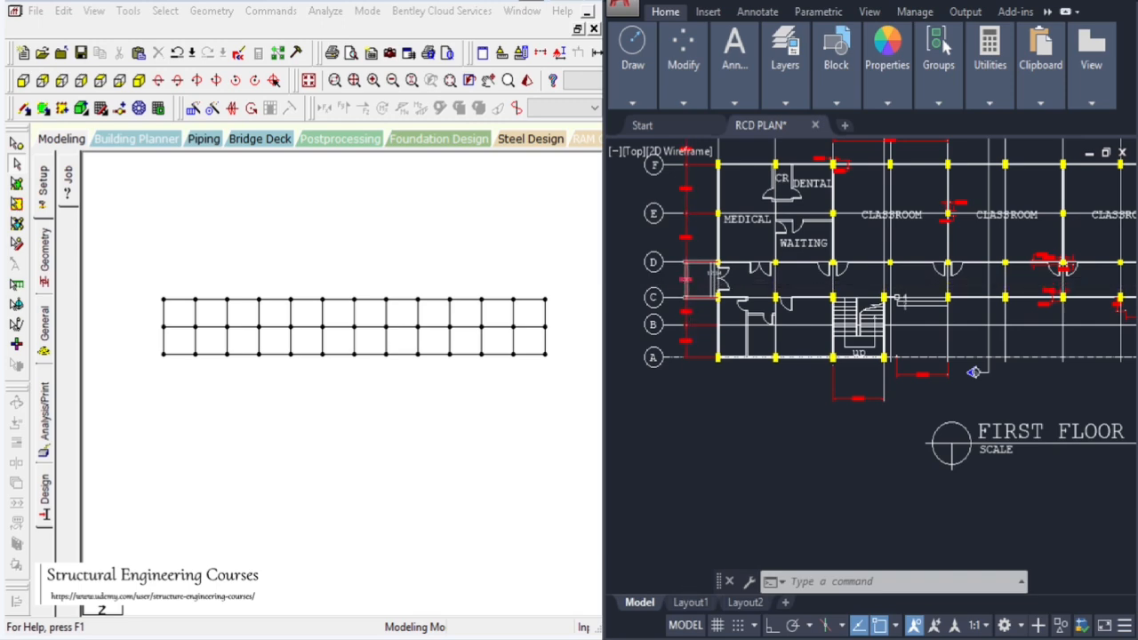
{"action": "scroll", "coordinate": [913, 366], "scroll_direction": "down", "scroll_amount": 3}
{"action": "scroll", "coordinate": [913, 366], "scroll_direction": "up", "scroll_amount": 3}
{"action": "scroll", "coordinate": [718, 292], "scroll_direction": "up", "scroll_amount": 2}
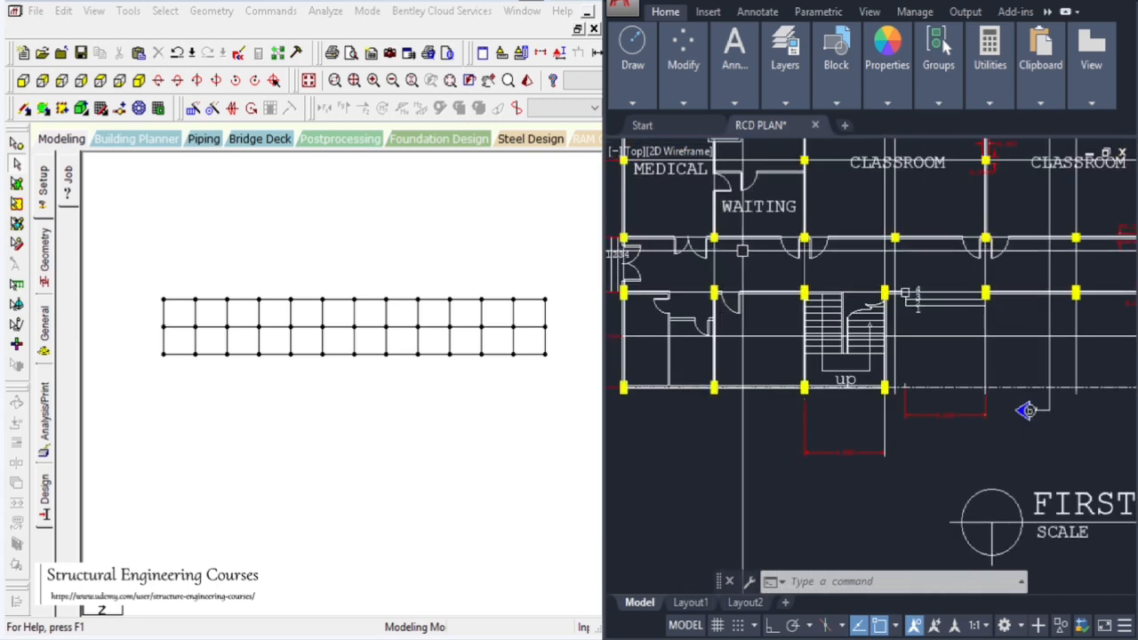
{"action": "left_click_drag", "start_coordinate": [146, 350], "coordinate": [720, 443]}
{"action": "left_click", "coordinate": [150, 207]}
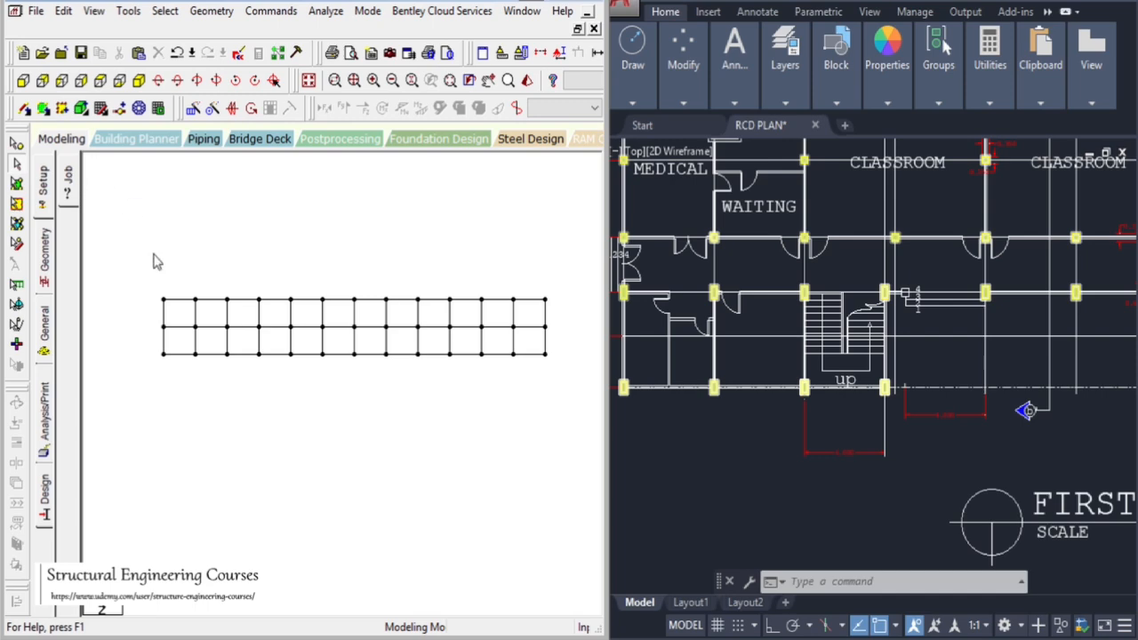
{"action": "left_click_drag", "start_coordinate": [633, 425], "coordinate": [693, 430]}
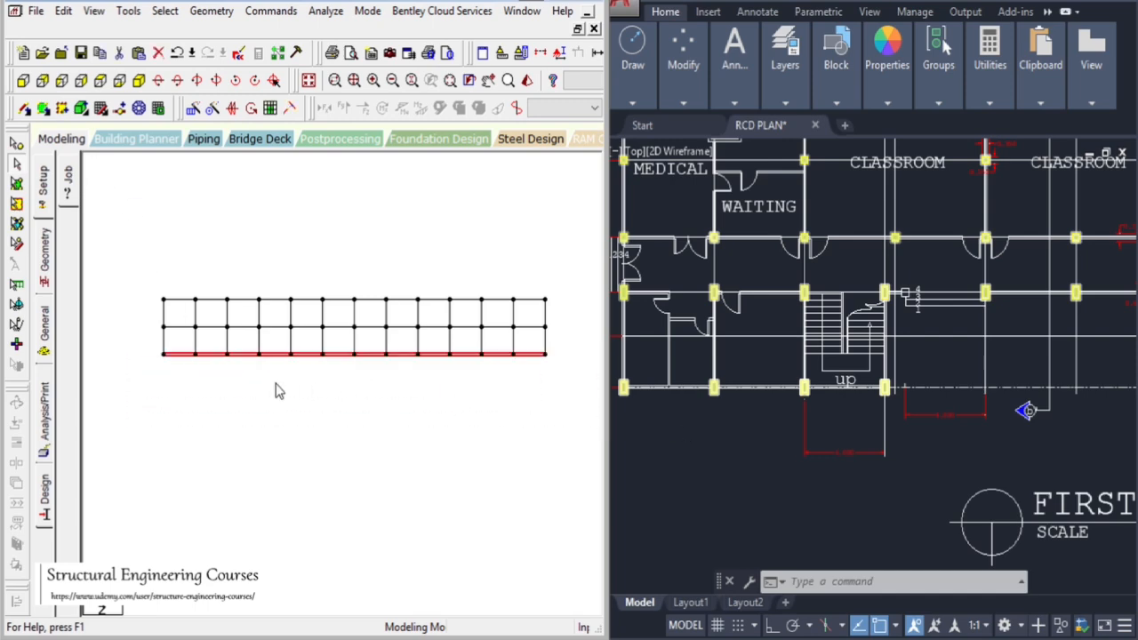
Examine the staircase bays between grid lines A and D on the plan
{"action": "scroll", "coordinate": [336, 383], "scroll_direction": "down", "scroll_amount": 1}
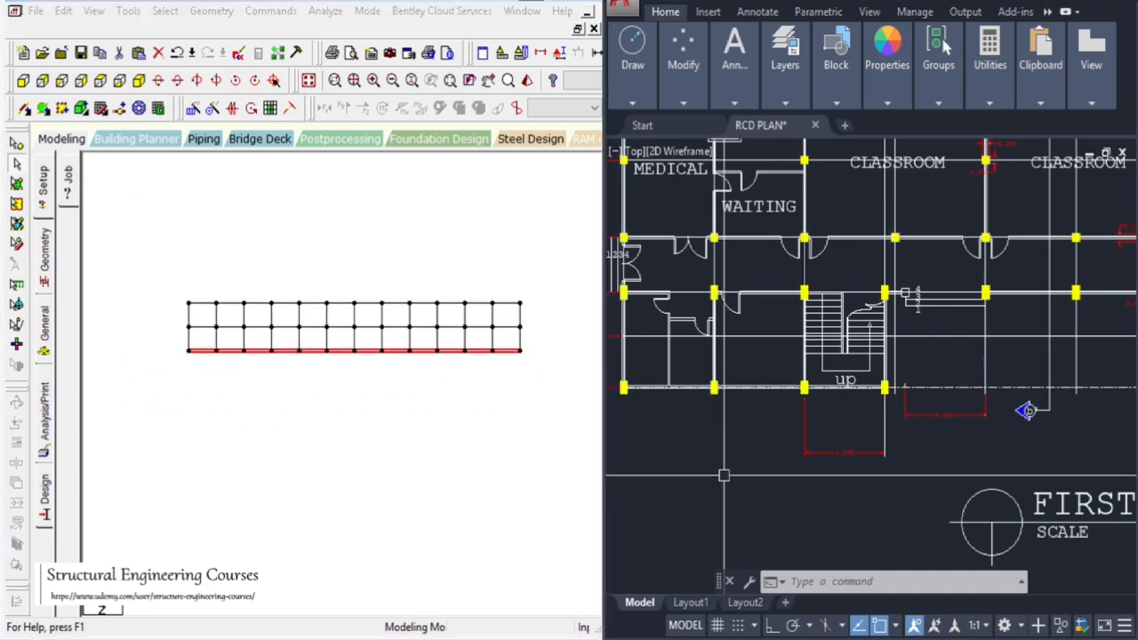
{"action": "scroll", "coordinate": [697, 372], "scroll_direction": "down", "scroll_amount": 2}
{"action": "scroll", "coordinate": [683, 269], "scroll_direction": "down", "scroll_amount": 2}
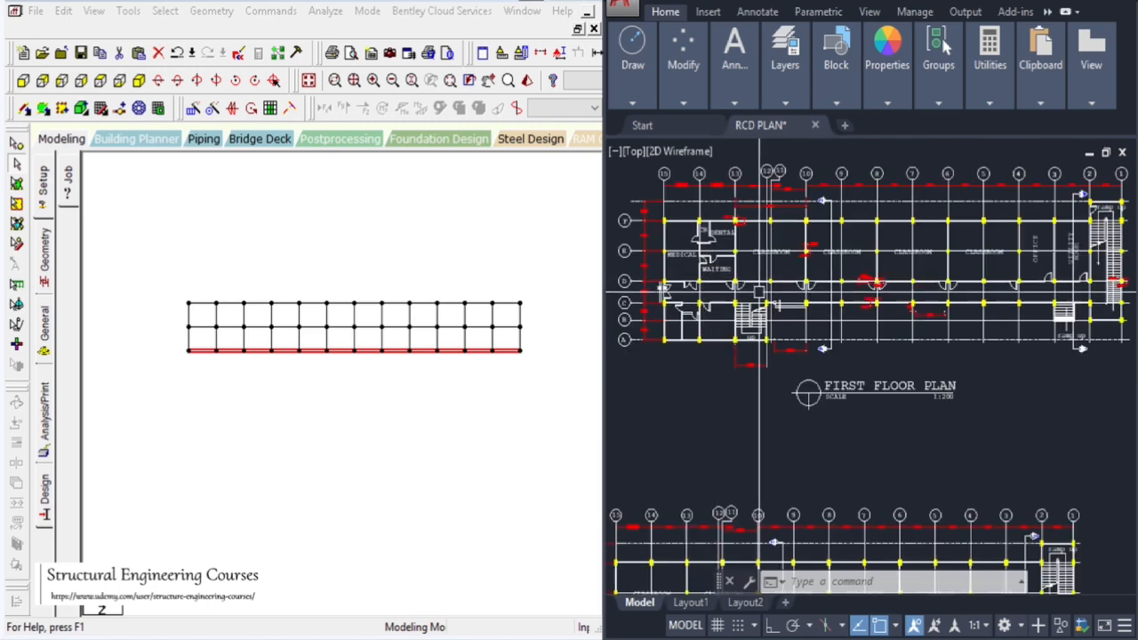
{"action": "scroll", "coordinate": [1110, 294], "scroll_direction": "up", "scroll_amount": 4}
{"action": "scroll", "coordinate": [1027, 432], "scroll_direction": "down", "scroll_amount": 3}
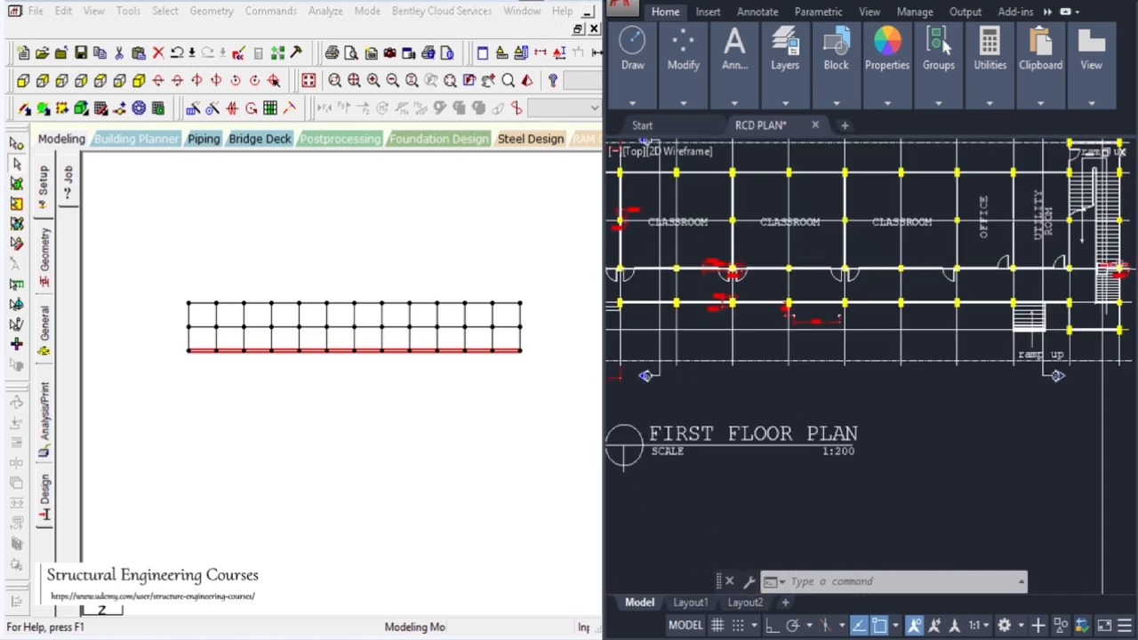
{"action": "scroll", "coordinate": [882, 375], "scroll_direction": "up", "scroll_amount": 3}
{"action": "scroll", "coordinate": [797, 276], "scroll_direction": "up", "scroll_amount": 4}
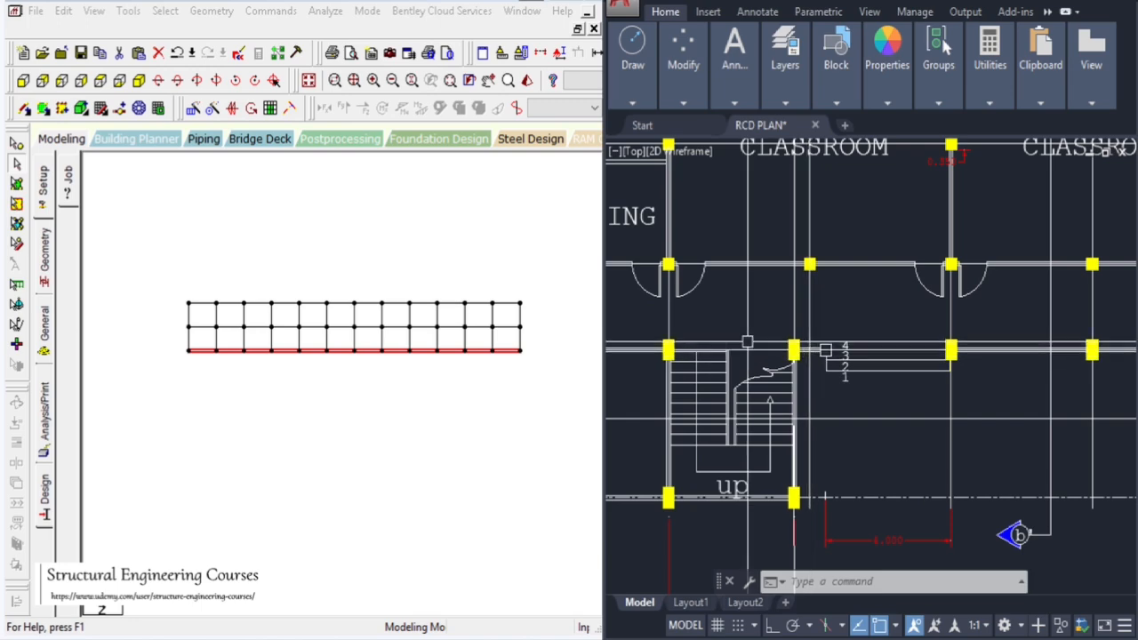
{"action": "scroll", "coordinate": [811, 355], "scroll_direction": "up", "scroll_amount": 3}
{"action": "scroll", "coordinate": [812, 274], "scroll_direction": "down", "scroll_amount": 5}
{"action": "scroll", "coordinate": [812, 273], "scroll_direction": "up", "scroll_amount": 2}
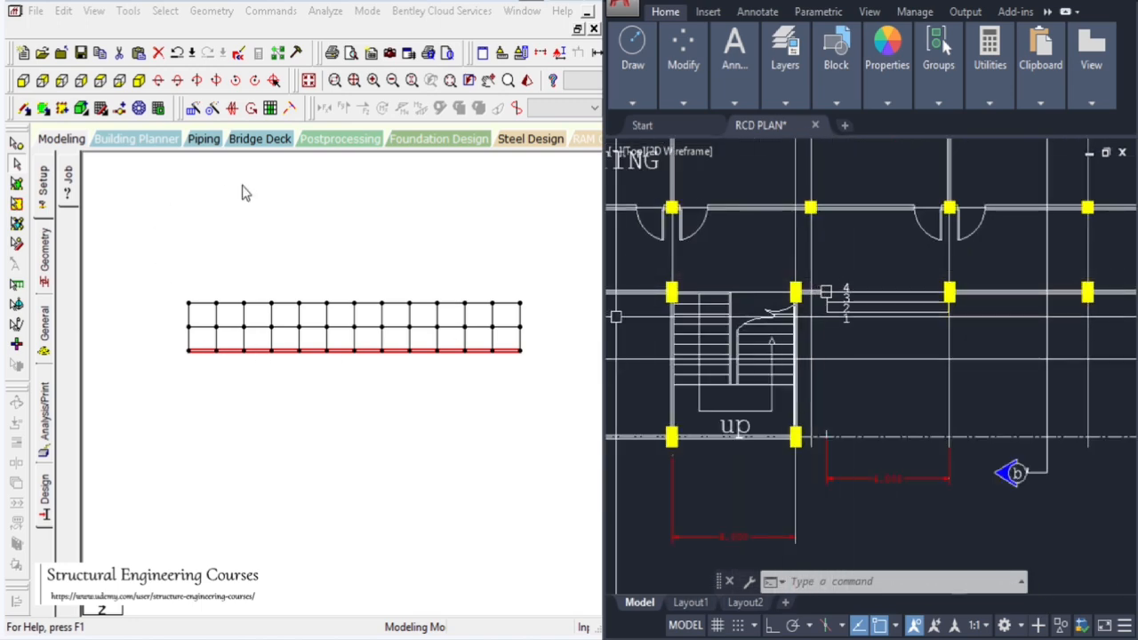
{"action": "left_click", "coordinate": [731, 266]}
{"action": "scroll", "coordinate": [900, 276], "scroll_direction": "down", "scroll_amount": 2}
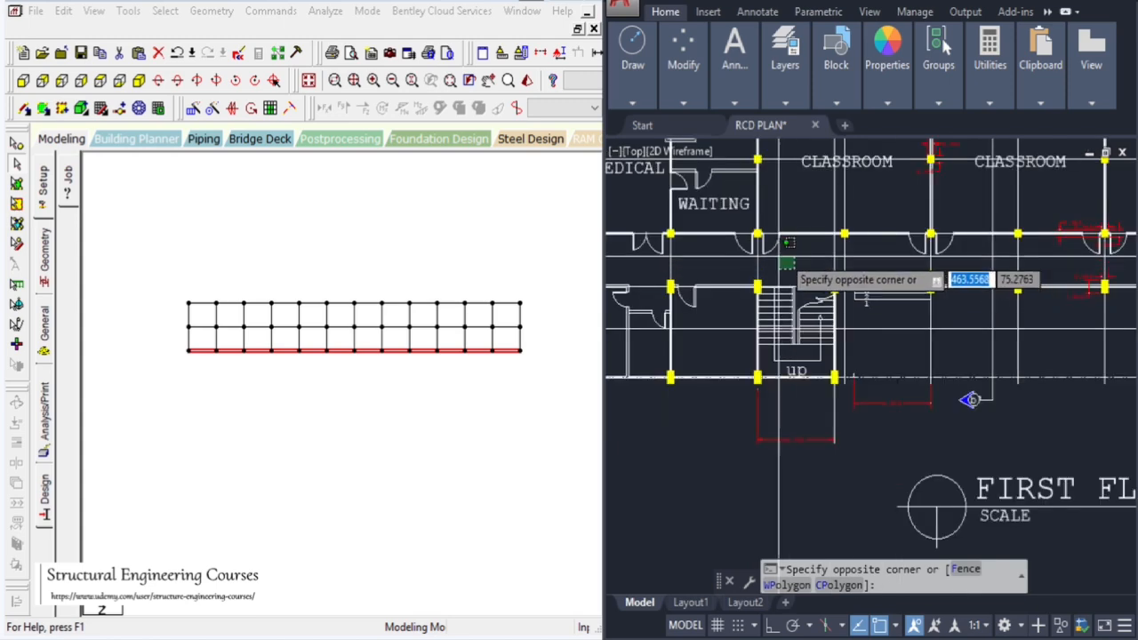
{"action": "left_click", "coordinate": [782, 245]}
{"action": "scroll", "coordinate": [853, 289], "scroll_direction": "down", "scroll_amount": 2}
{"action": "scroll", "coordinate": [830, 282], "scroll_direction": "up", "scroll_amount": 4}
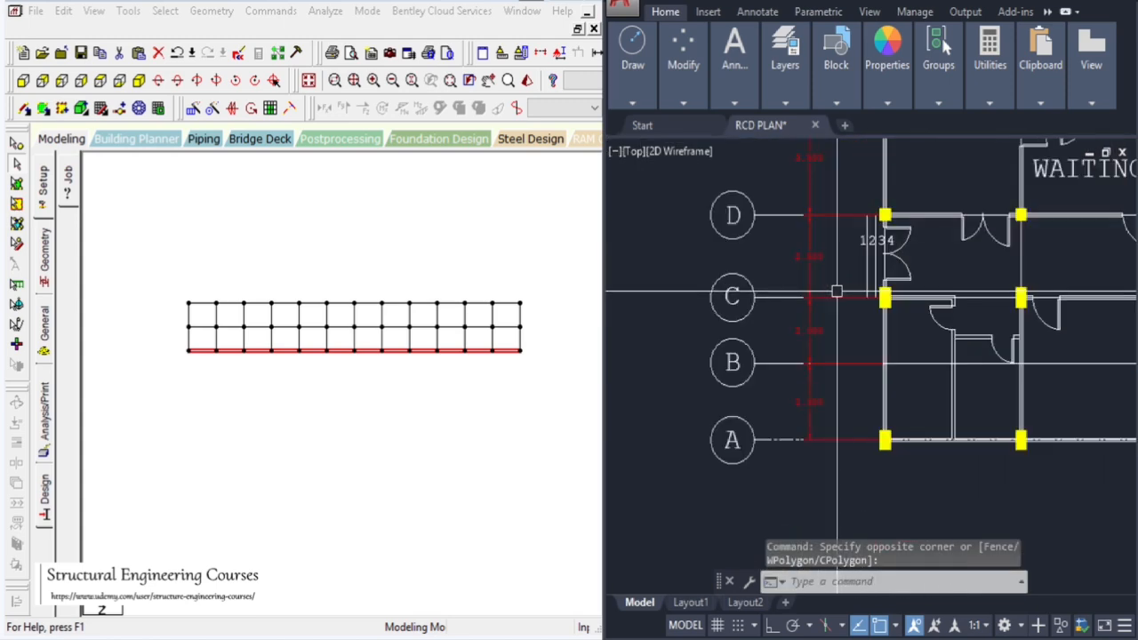
Translationally repeat the selected beams once in Z at 2.5 m spacing with linked steps
{"action": "left_click", "coordinate": [189, 108]}
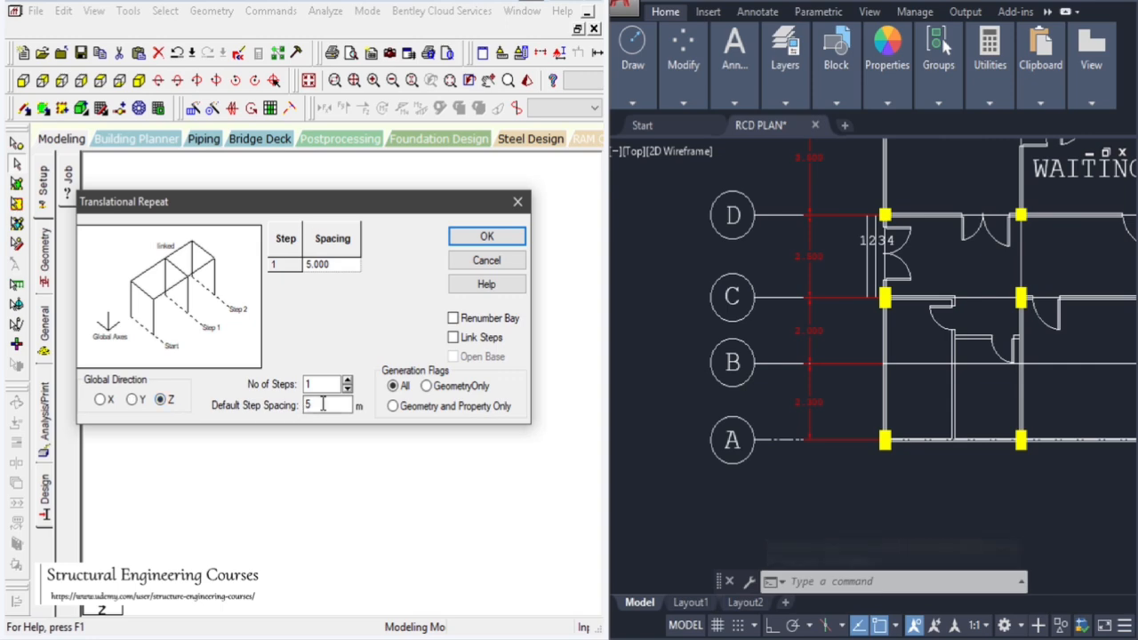
{"action": "left_click", "coordinate": [471, 340]}
{"action": "left_click", "coordinate": [486, 237]}
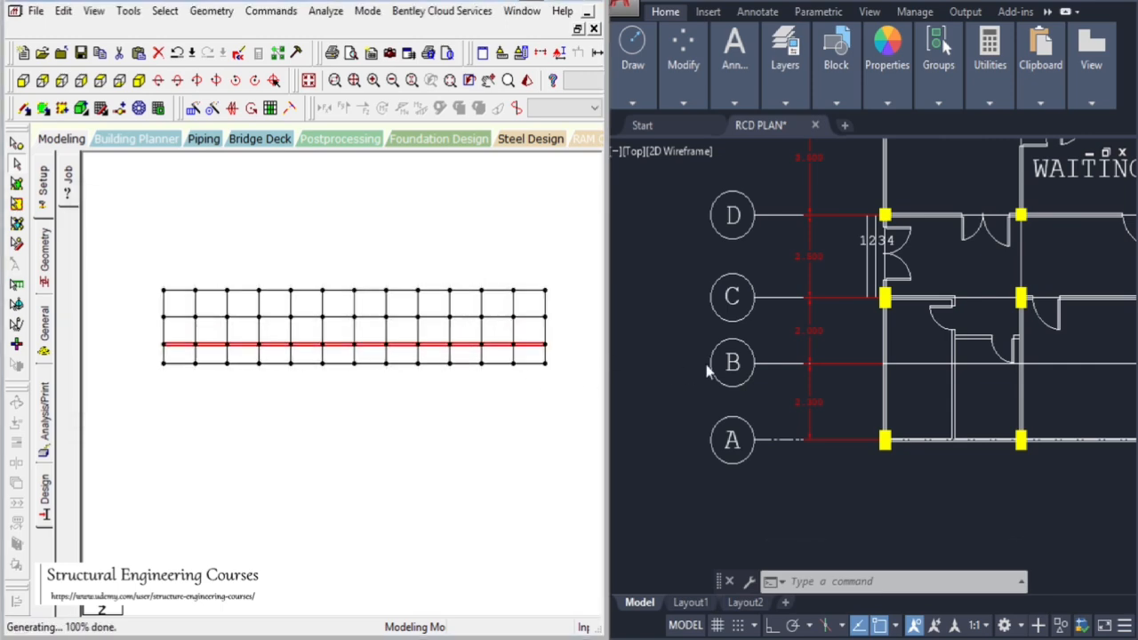
{"action": "scroll", "coordinate": [707, 374], "scroll_direction": "down", "scroll_amount": 3}
{"action": "scroll", "coordinate": [685, 376], "scroll_direction": "up", "scroll_amount": 3}
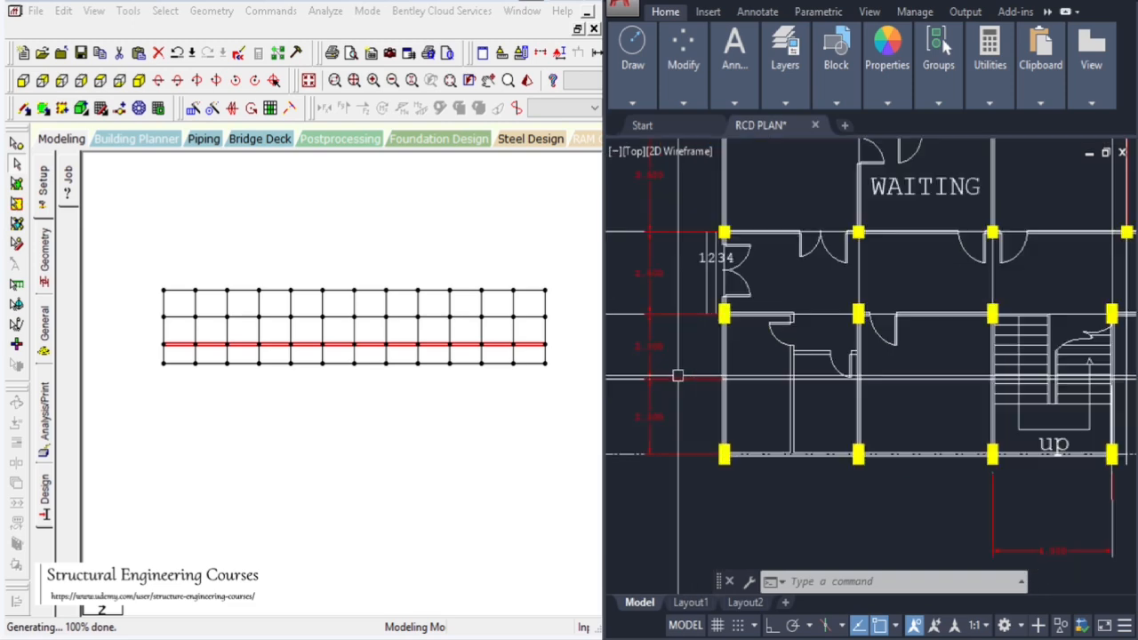
{"action": "scroll", "coordinate": [708, 258], "scroll_direction": "down", "scroll_amount": 2}
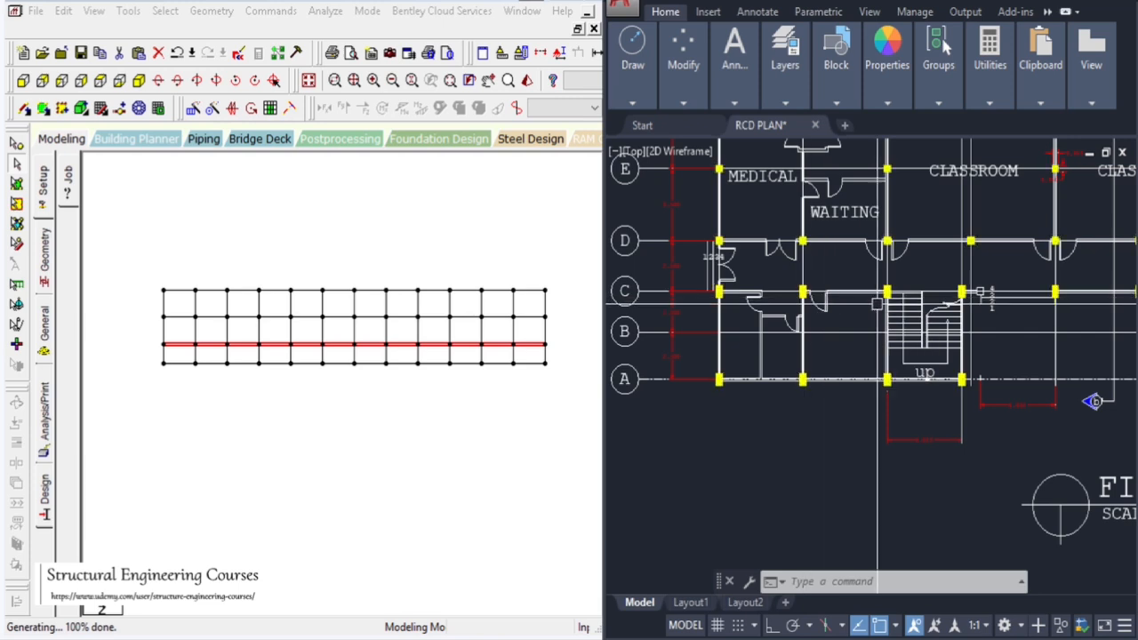
{"action": "left_click", "coordinate": [758, 487]}
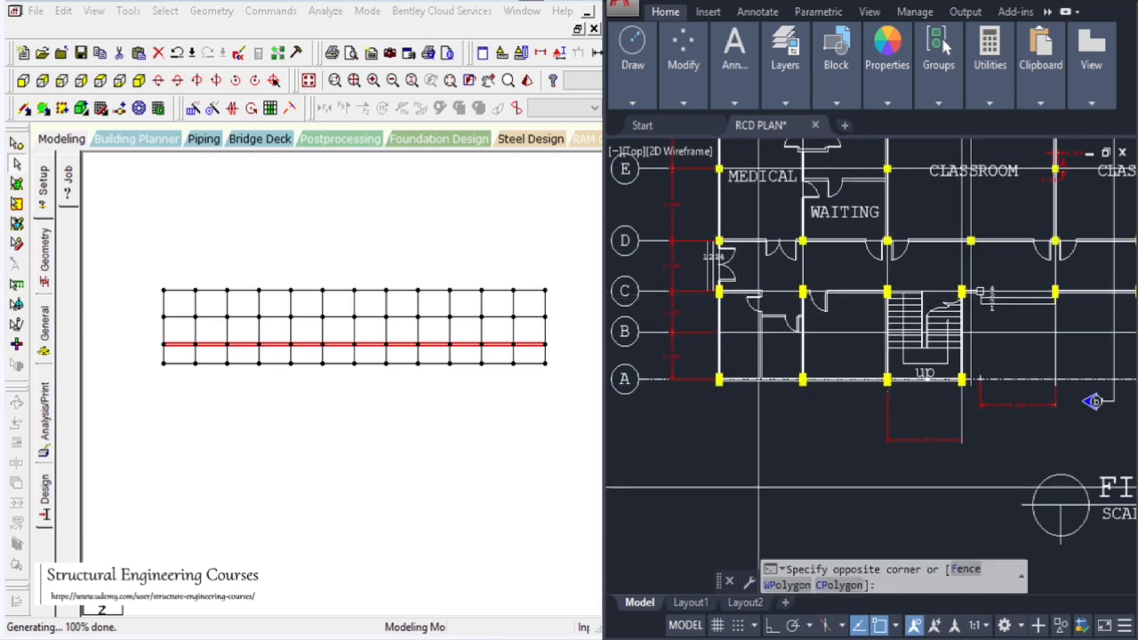
{"action": "key", "text": "Escape"}
Undo the translational repeat of the bottom beams
{"action": "left_click", "coordinate": [402, 473]}
{"action": "scroll", "coordinate": [374, 407], "scroll_direction": "down", "scroll_amount": 1}
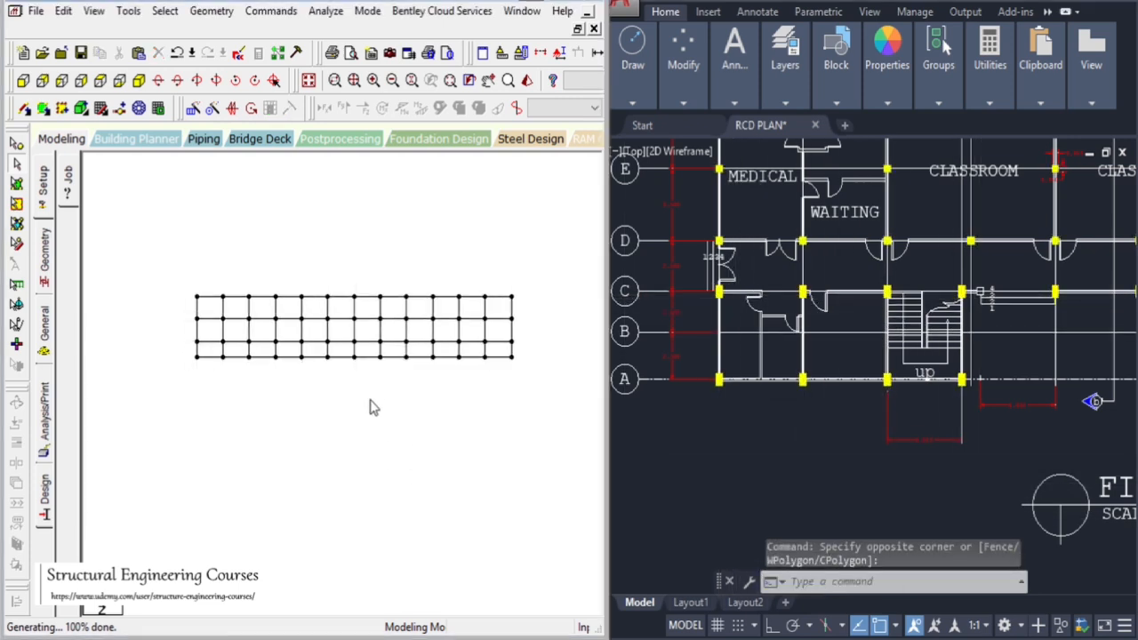
{"action": "key", "text": "ctrl+z"}
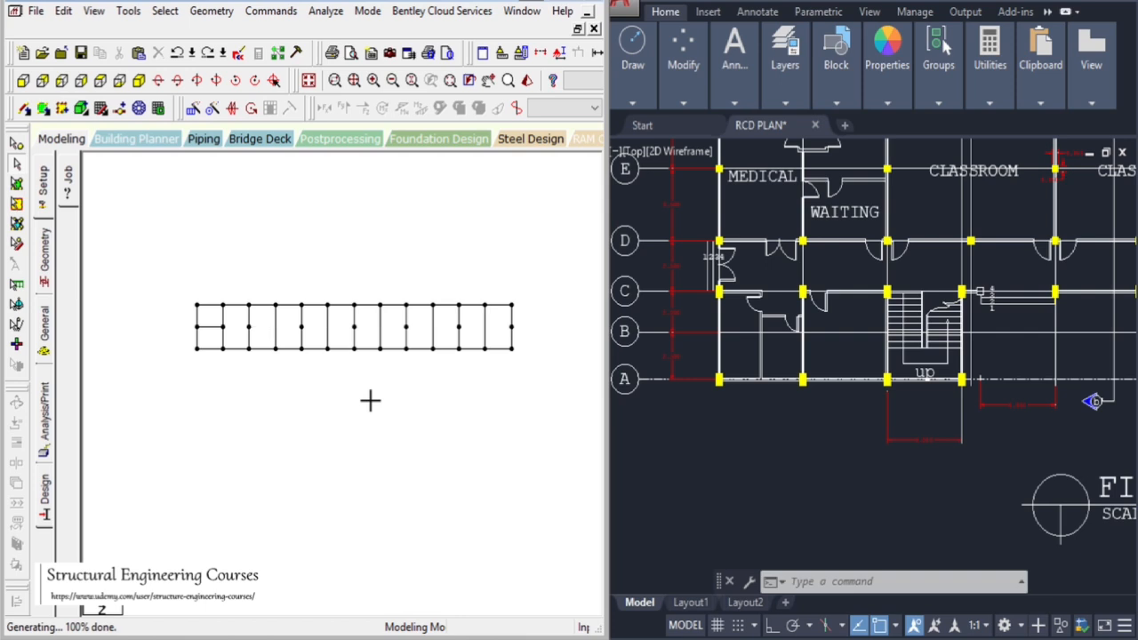
{"action": "left_click", "coordinate": [369, 356]}
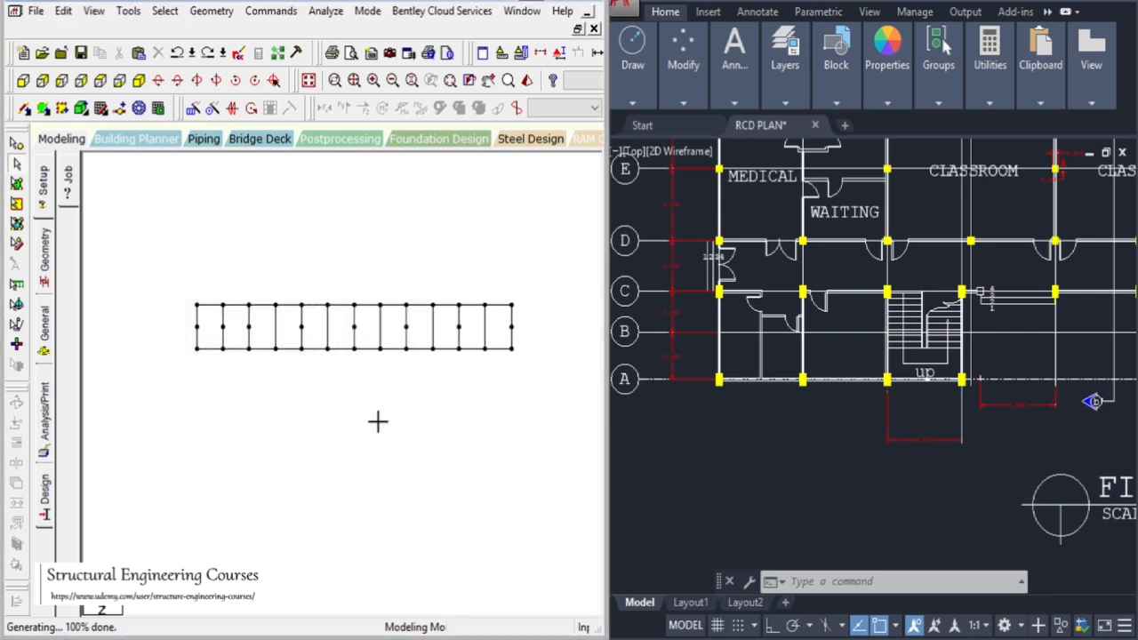
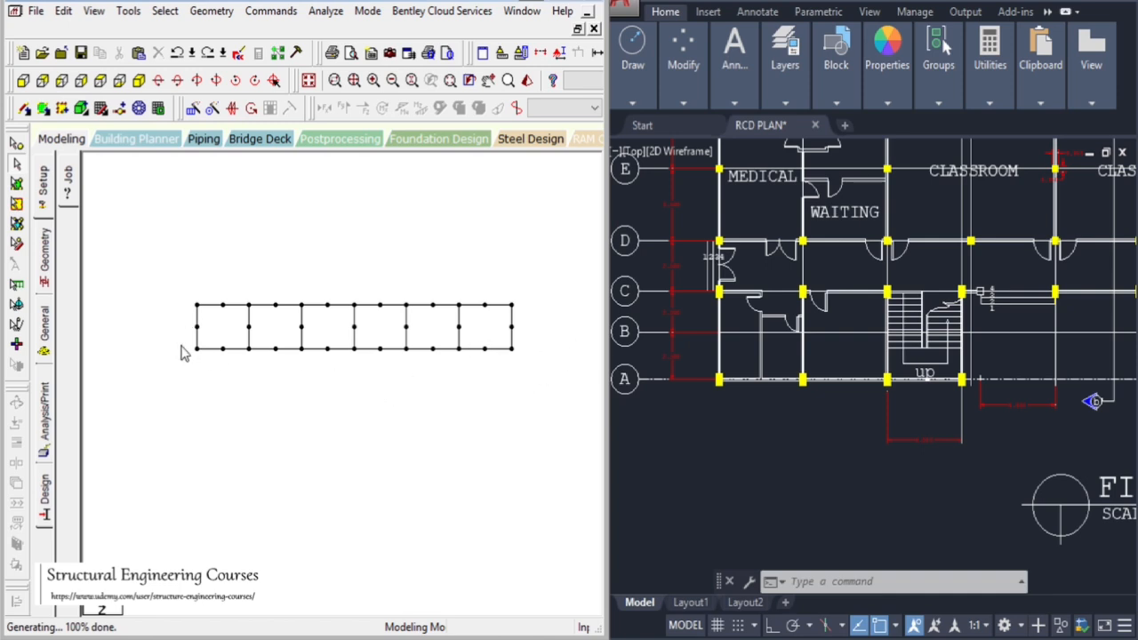
Repeat the bottom-row beams again once in Z at 2.5 m spacing with linked steps
{"action": "left_click_drag", "start_coordinate": [180, 352], "coordinate": [613, 444]}
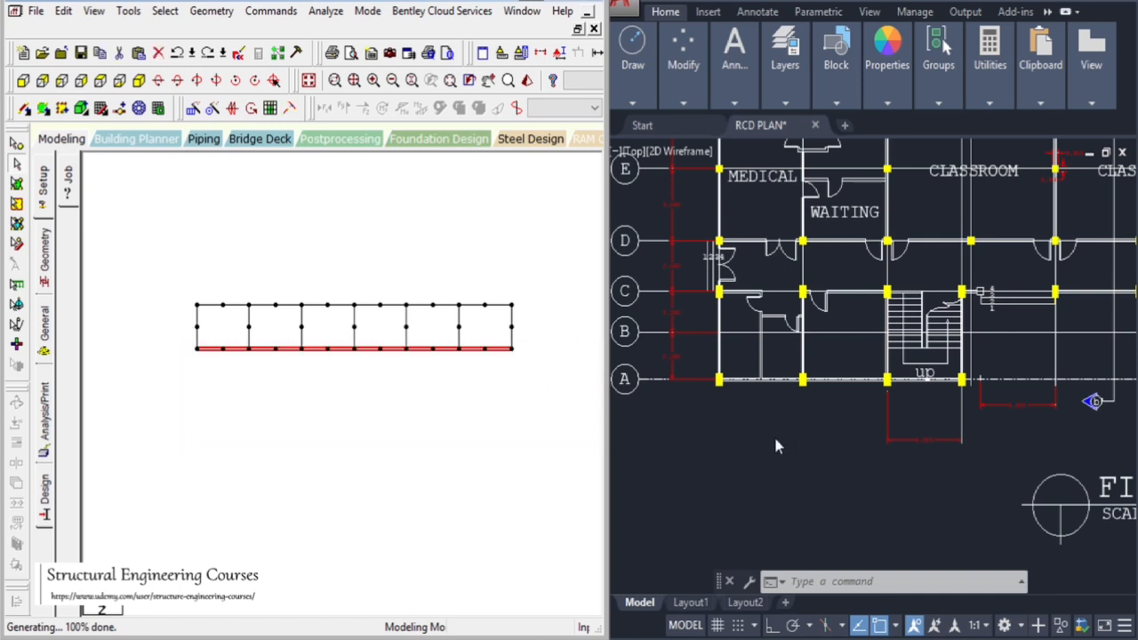
{"action": "left_click", "coordinate": [194, 108]}
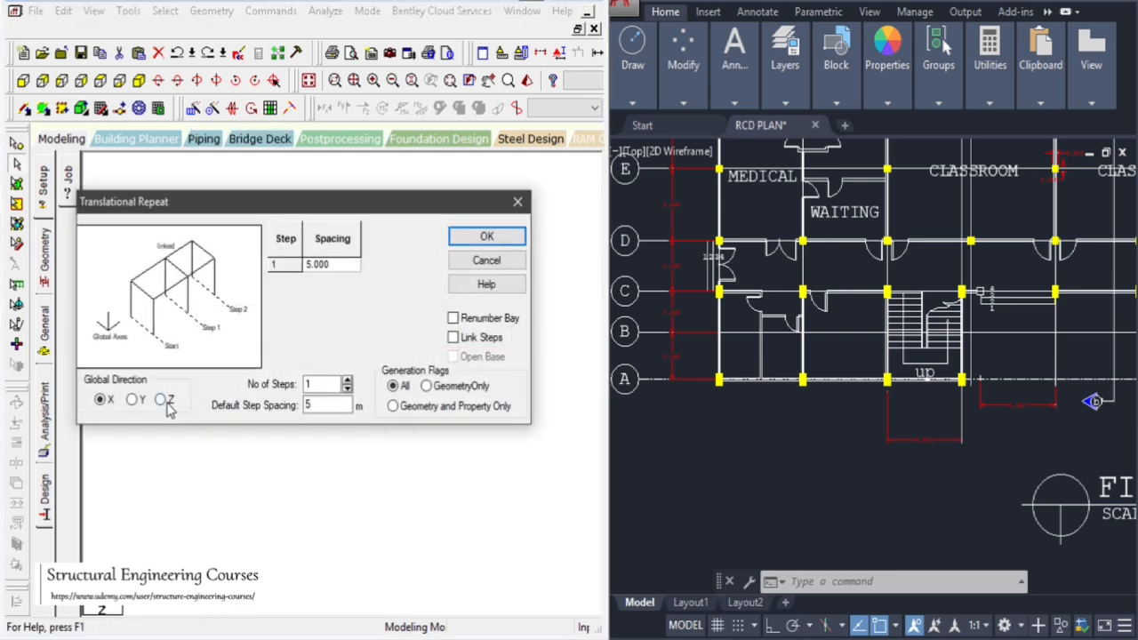
{"action": "left_click", "coordinate": [322, 404]}
{"action": "left_click", "coordinate": [480, 236]}
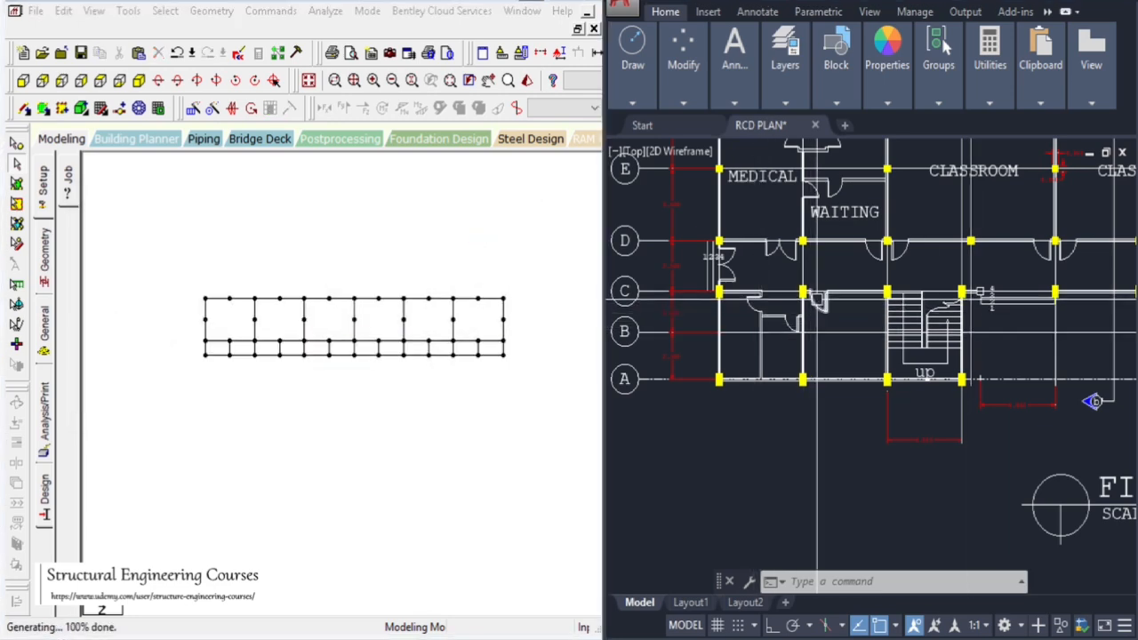
Delete the mid-span node on the new beam row between the second and third column lines
{"action": "scroll", "coordinate": [205, 371], "scroll_direction": "up", "scroll_amount": 1}
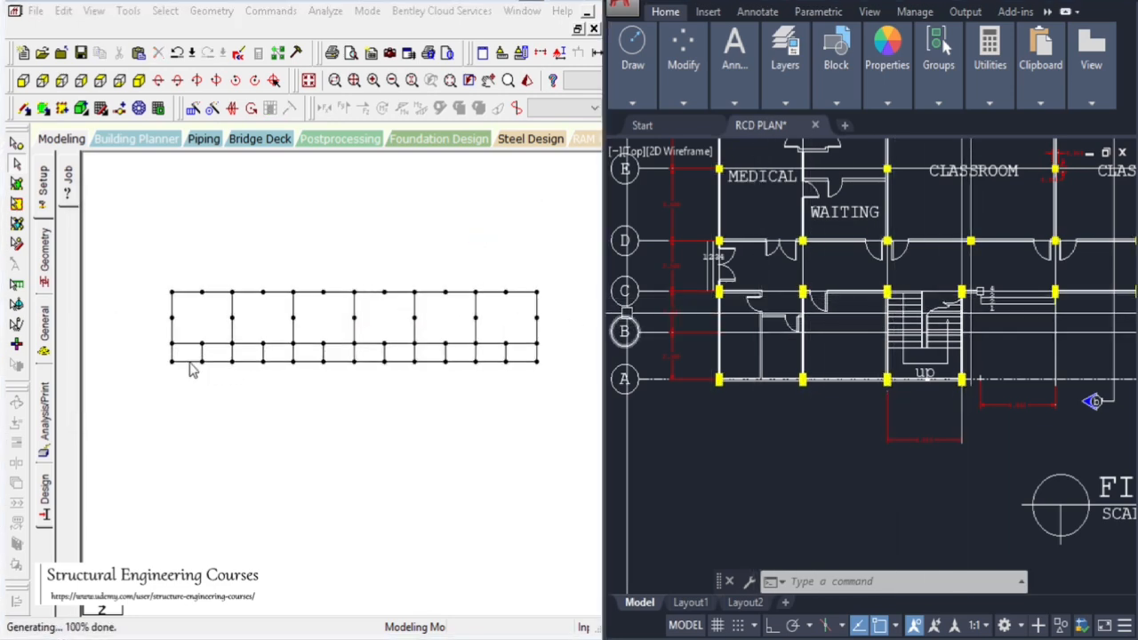
{"action": "left_click", "coordinate": [17, 162]}
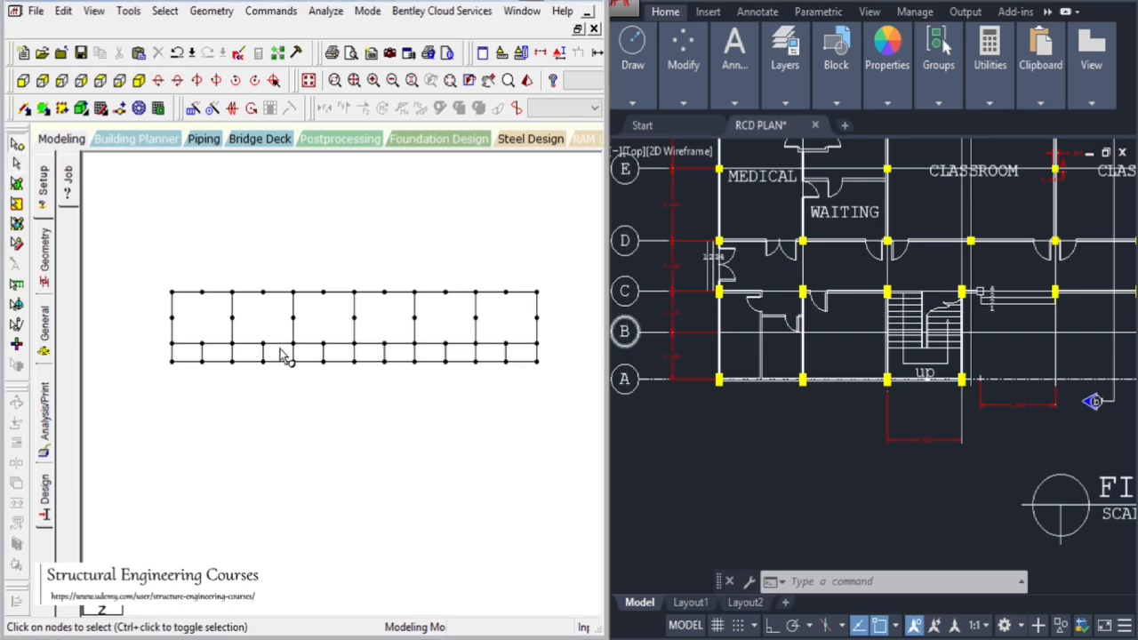
{"action": "left_click", "coordinate": [262, 362]}
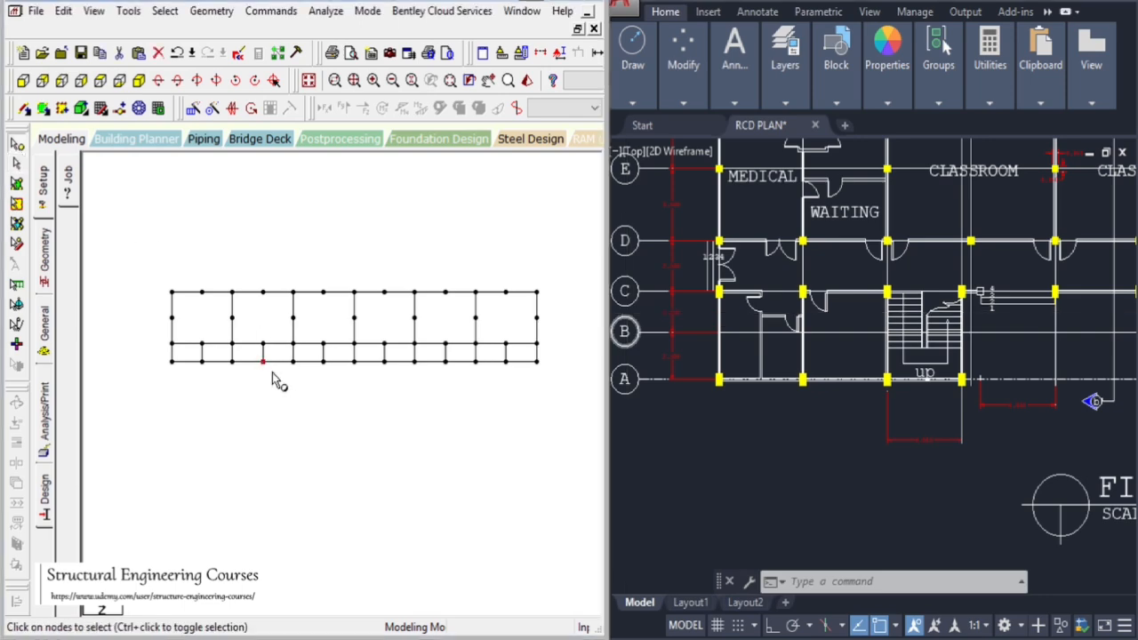
{"action": "left_click", "coordinate": [774, 505]}
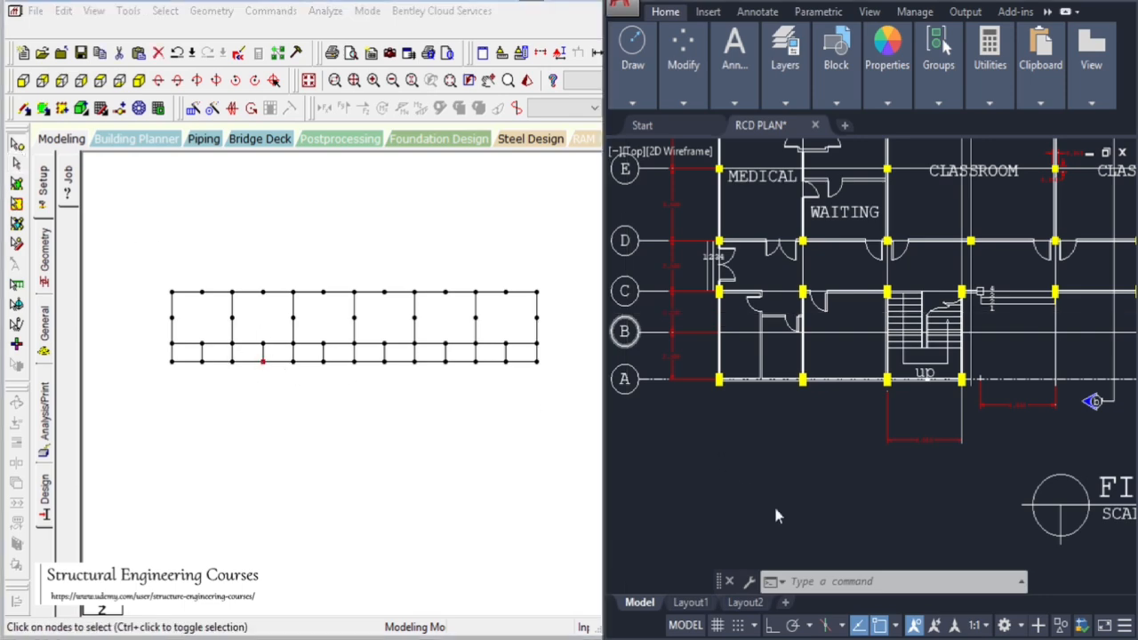
{"action": "scroll", "coordinate": [935, 449], "scroll_direction": "down", "scroll_amount": 6}
{"action": "scroll", "coordinate": [965, 427], "scroll_direction": "up", "scroll_amount": 4}
{"action": "scroll", "coordinate": [965, 426], "scroll_direction": "up", "scroll_amount": 2}
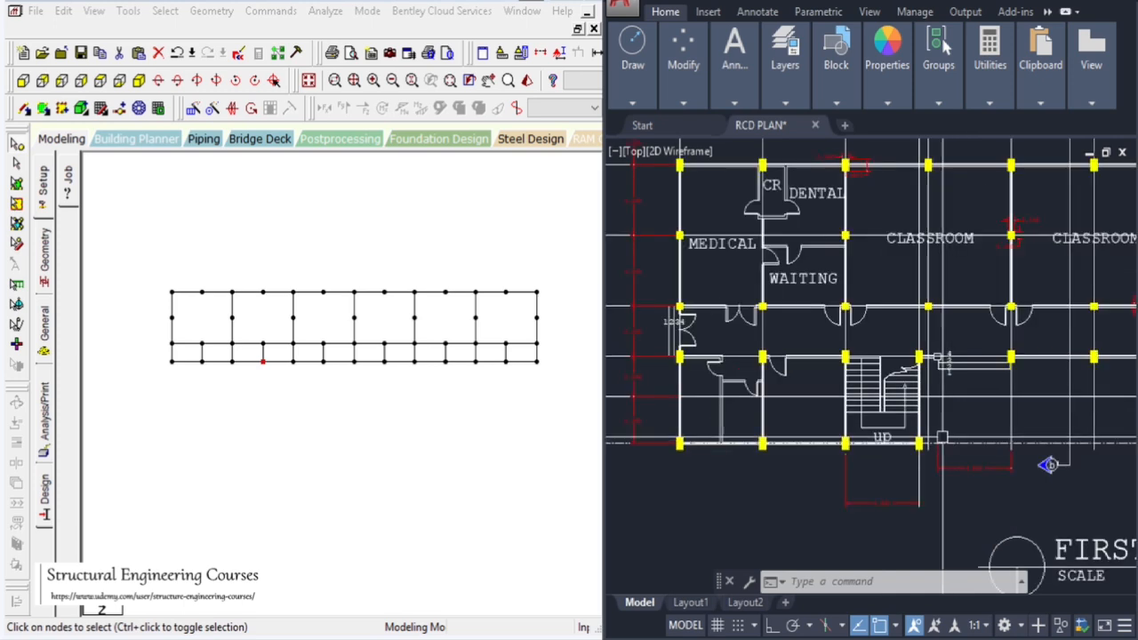
{"action": "left_click", "coordinate": [265, 355]}
{"action": "left_click", "coordinate": [263, 353]}
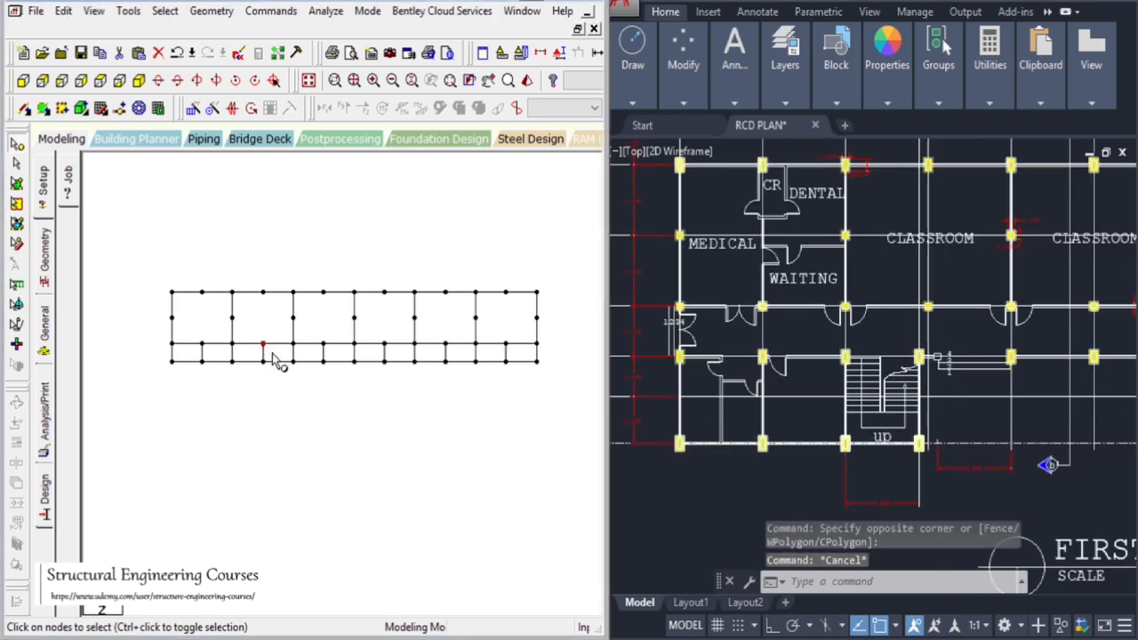
{"action": "key", "text": "Delete"}
{"action": "key", "text": "Return"}
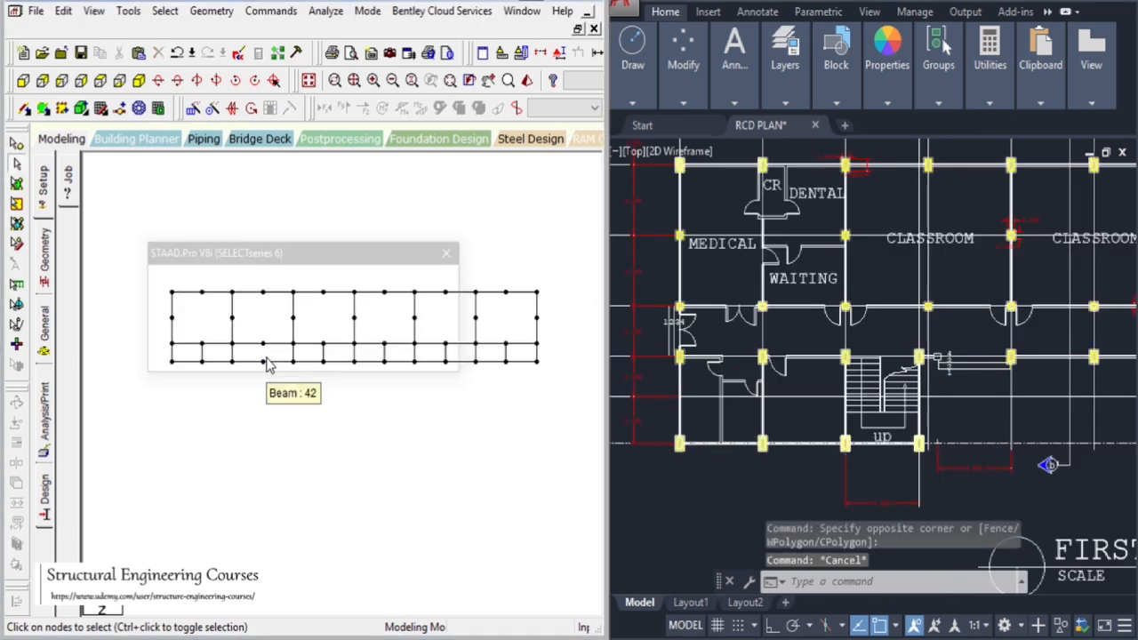
Move the bottom mid-span node below it by -0.5 m in X, retaining connections
{"action": "left_click", "coordinate": [16, 149]}
{"action": "left_click", "coordinate": [263, 361]}
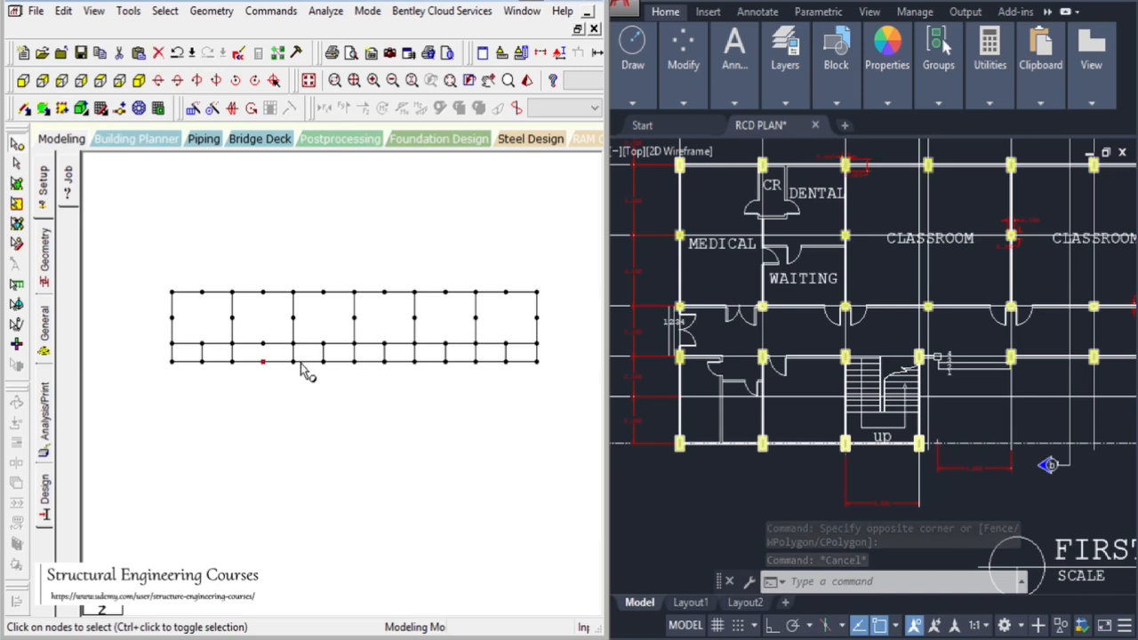
{"action": "left_click", "coordinate": [211, 10]}
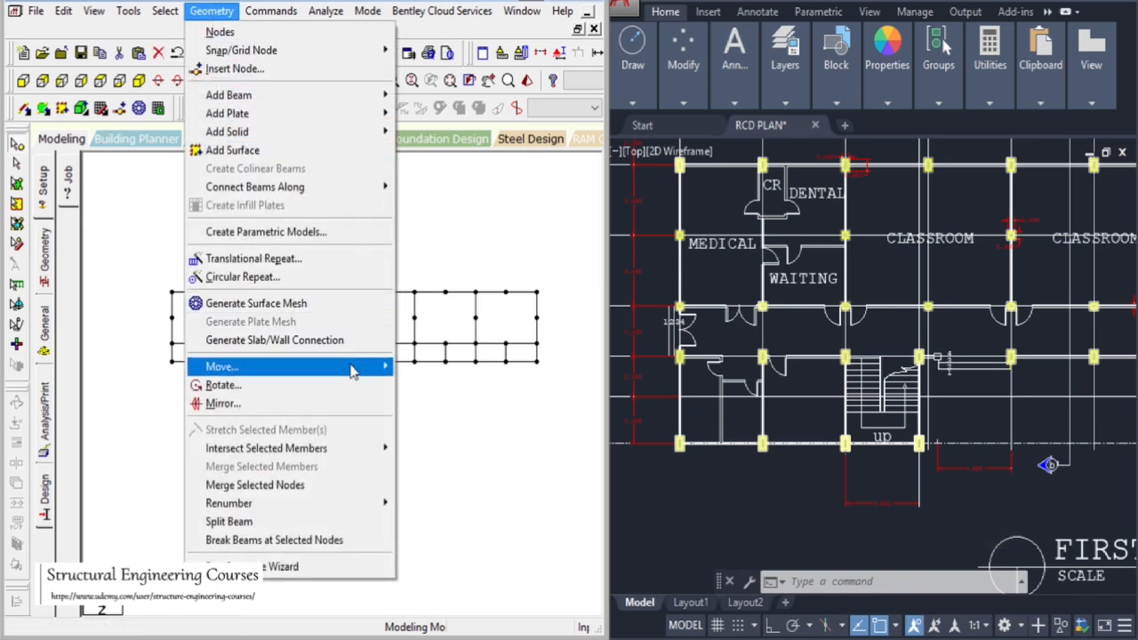
{"action": "mouse_move", "coordinate": [351, 366]}
{"action": "left_click", "coordinate": [466, 366]}
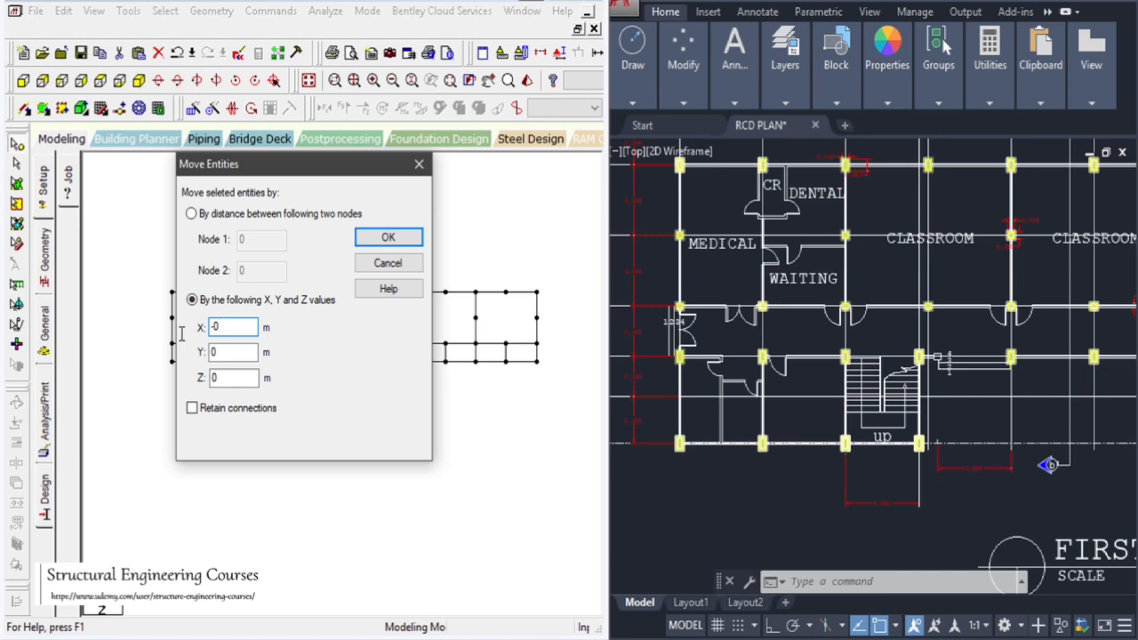
{"action": "left_click", "coordinate": [200, 412]}
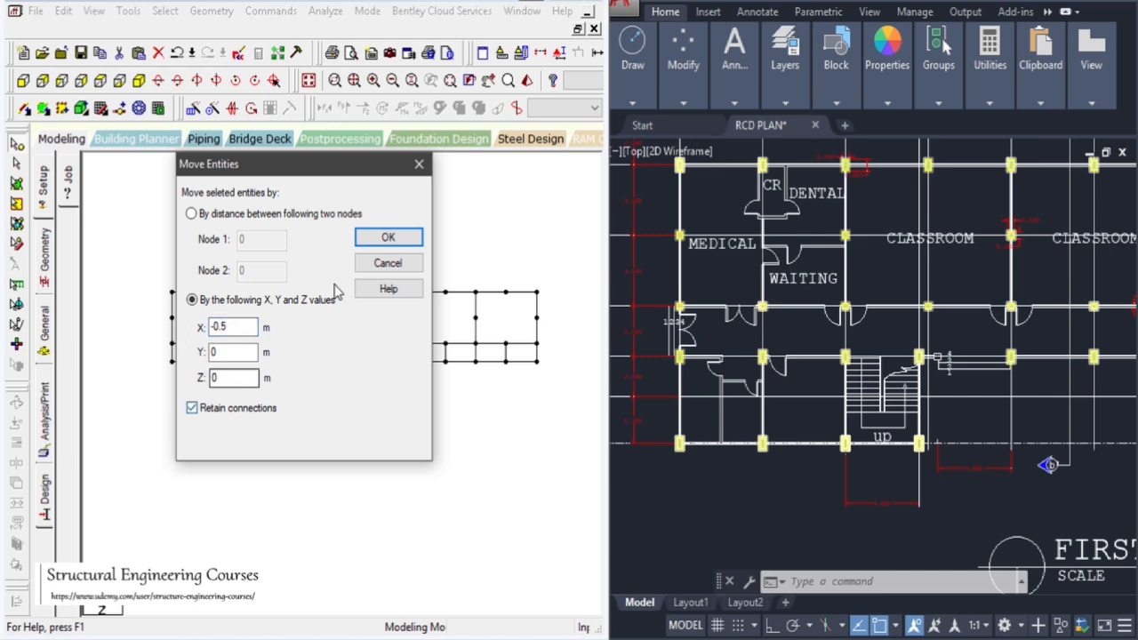
{"action": "left_click", "coordinate": [387, 237]}
{"action": "left_click", "coordinate": [349, 358]}
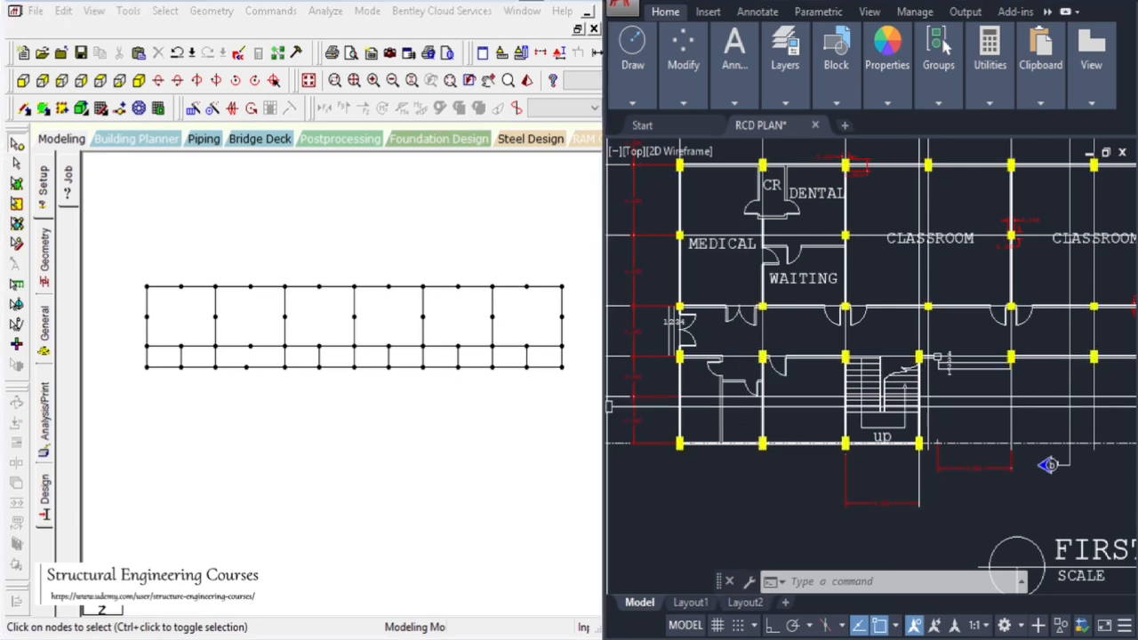
Repeat the four bottom-left nodes once in Z at 4.3 m spacing with linked steps
{"action": "scroll", "coordinate": [630, 427], "scroll_direction": "up", "scroll_amount": 5}
{"action": "scroll", "coordinate": [774, 343], "scroll_direction": "down", "scroll_amount": 3}
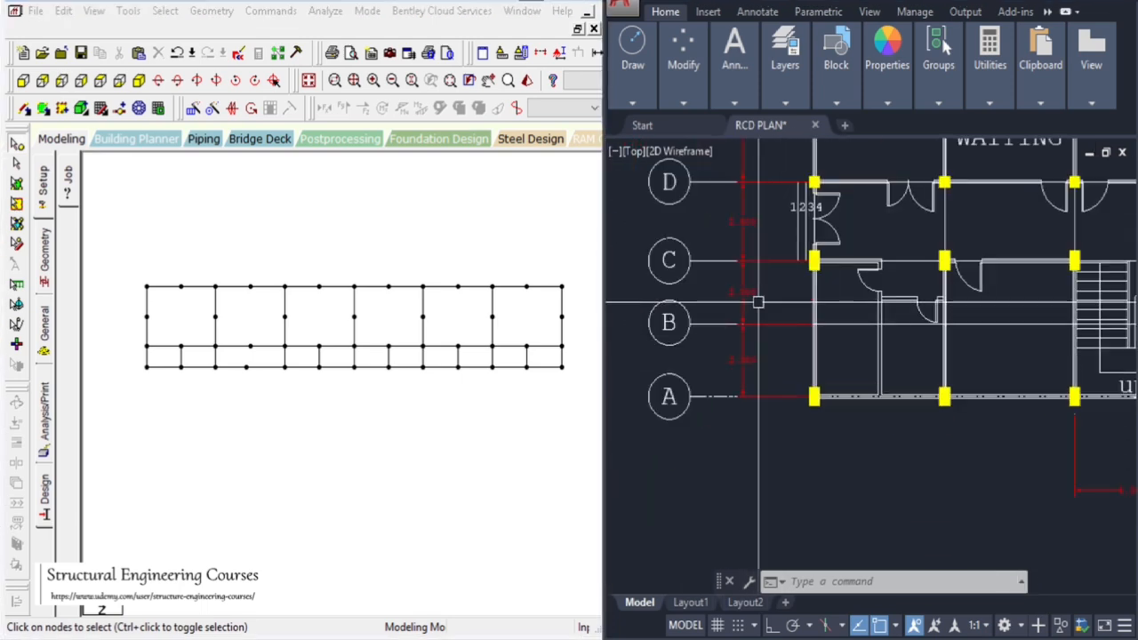
{"action": "scroll", "coordinate": [756, 300], "scroll_direction": "up", "scroll_amount": 5}
{"action": "scroll", "coordinate": [679, 279], "scroll_direction": "down", "scroll_amount": 5}
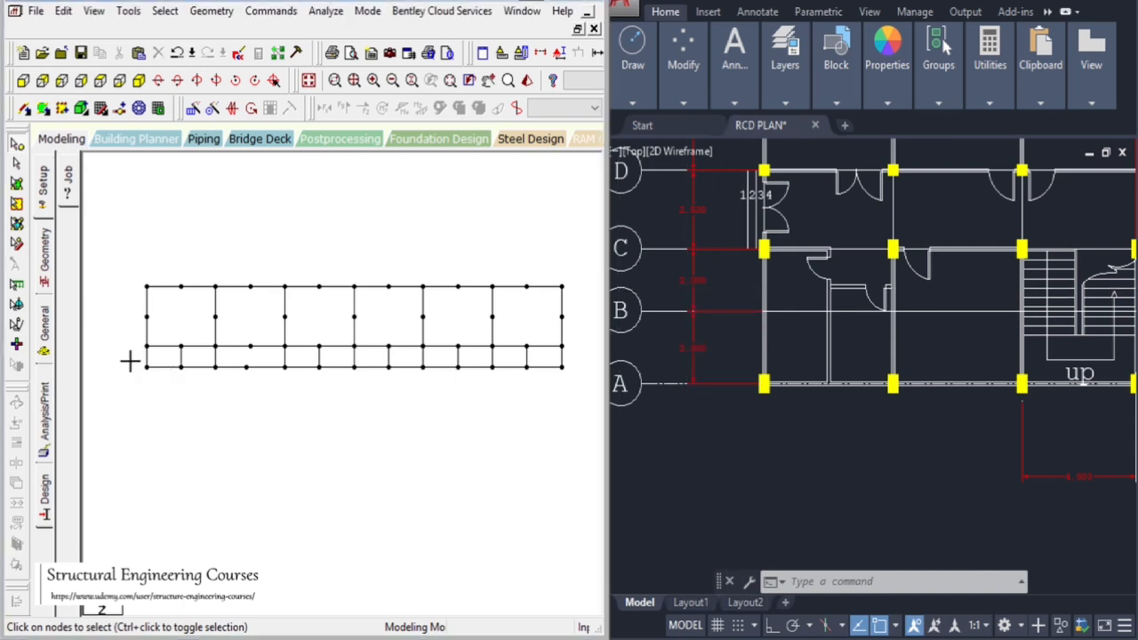
{"action": "left_click_drag", "start_coordinate": [130, 358], "coordinate": [259, 407]}
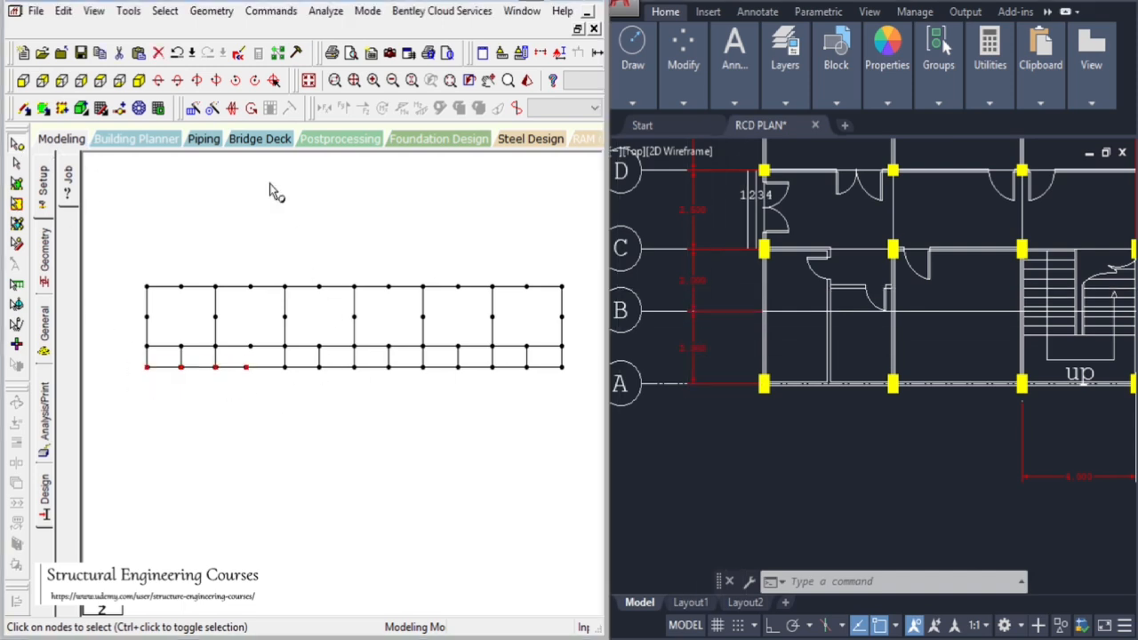
{"action": "left_click", "coordinate": [194, 109]}
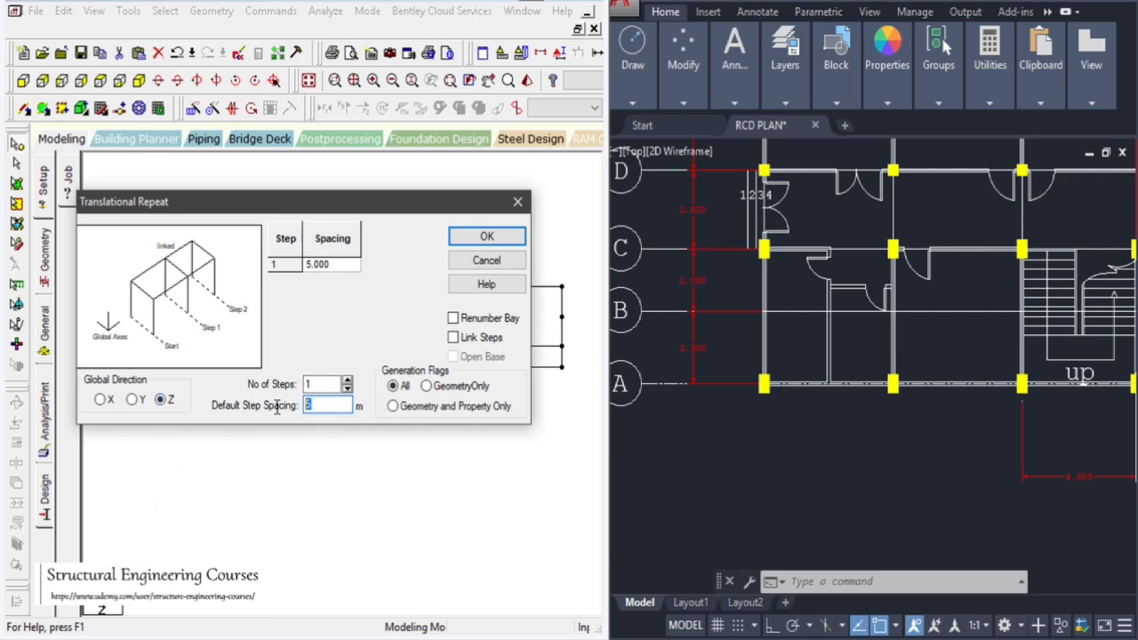
{"action": "left_click", "coordinate": [455, 338]}
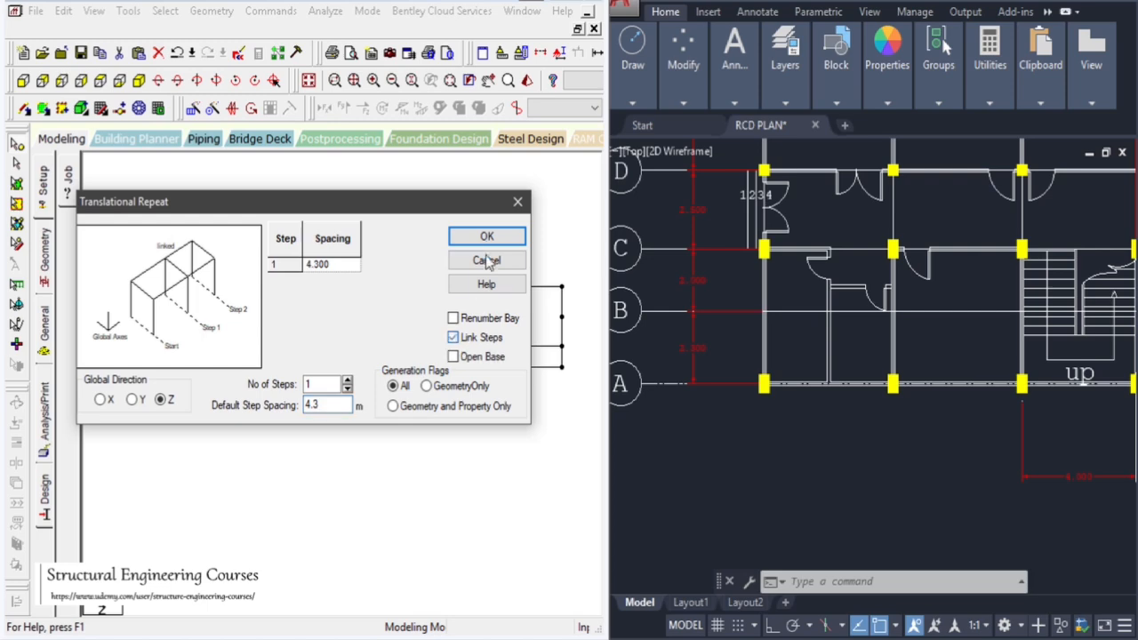
{"action": "left_click", "coordinate": [486, 236]}
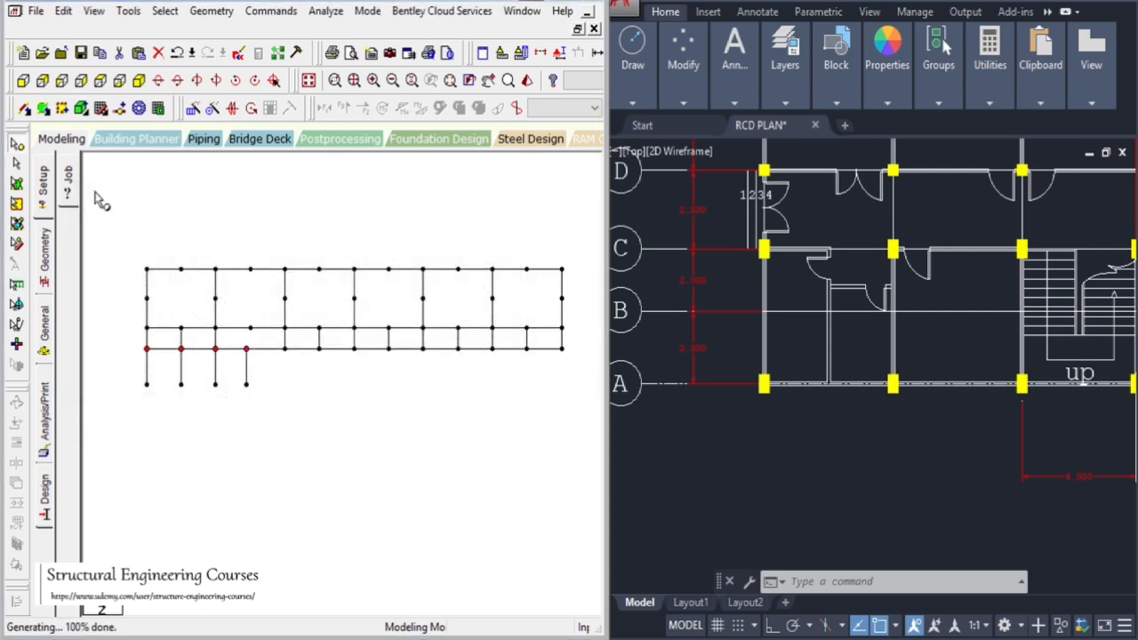
Connect the four new nodes with beams along the new bottom row
{"action": "left_click", "coordinate": [25, 110]}
{"action": "left_click_drag", "start_coordinate": [150, 384], "coordinate": [248, 385]}
{"action": "left_click", "coordinate": [16, 163]}
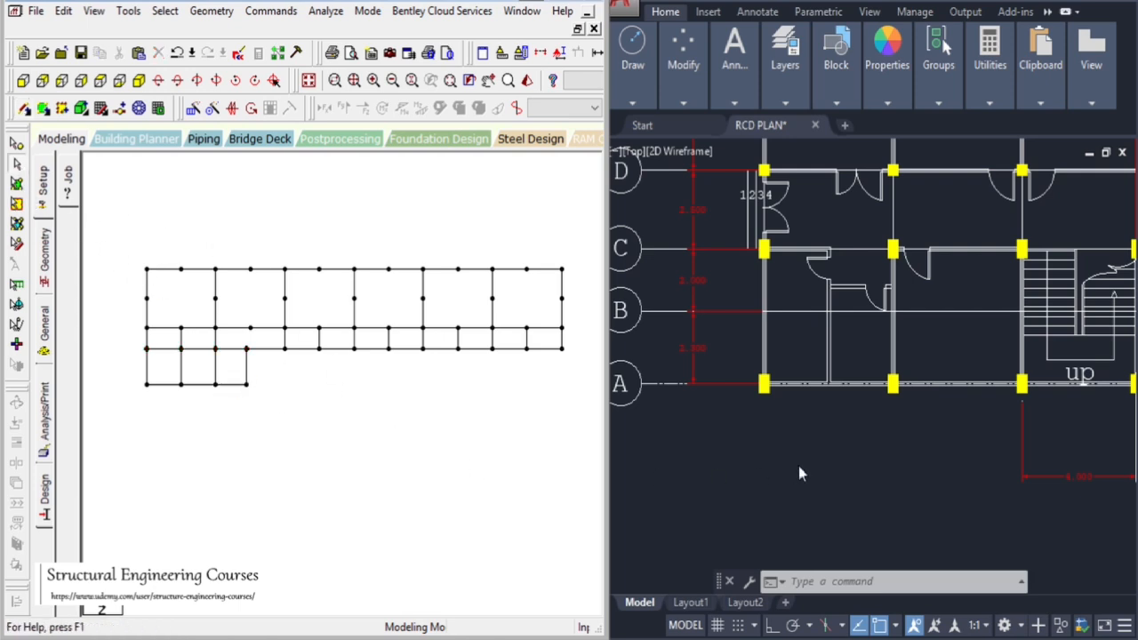
Examine the ramp and staircase at the right end of the first floor plan
{"action": "scroll", "coordinate": [800, 474], "scroll_direction": "down", "scroll_amount": 4}
{"action": "scroll", "coordinate": [832, 382], "scroll_direction": "up", "scroll_amount": 4}
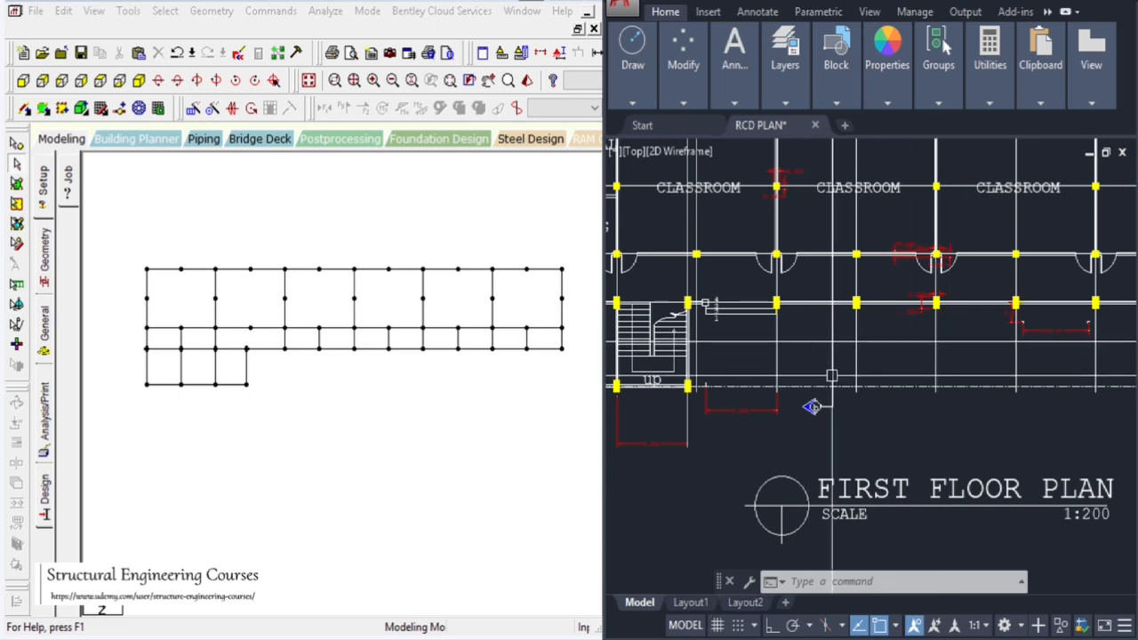
{"action": "scroll", "coordinate": [812, 406], "scroll_direction": "down", "scroll_amount": 5}
{"action": "scroll", "coordinate": [966, 399], "scroll_direction": "up", "scroll_amount": 6}
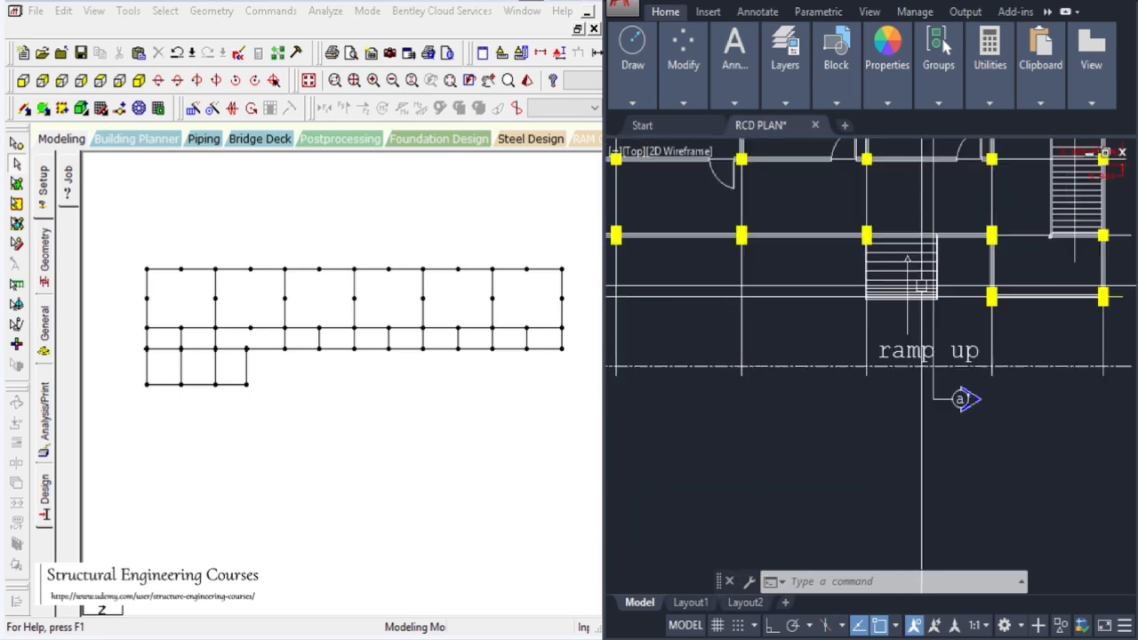
{"action": "scroll", "coordinate": [922, 286], "scroll_direction": "down", "scroll_amount": 5}
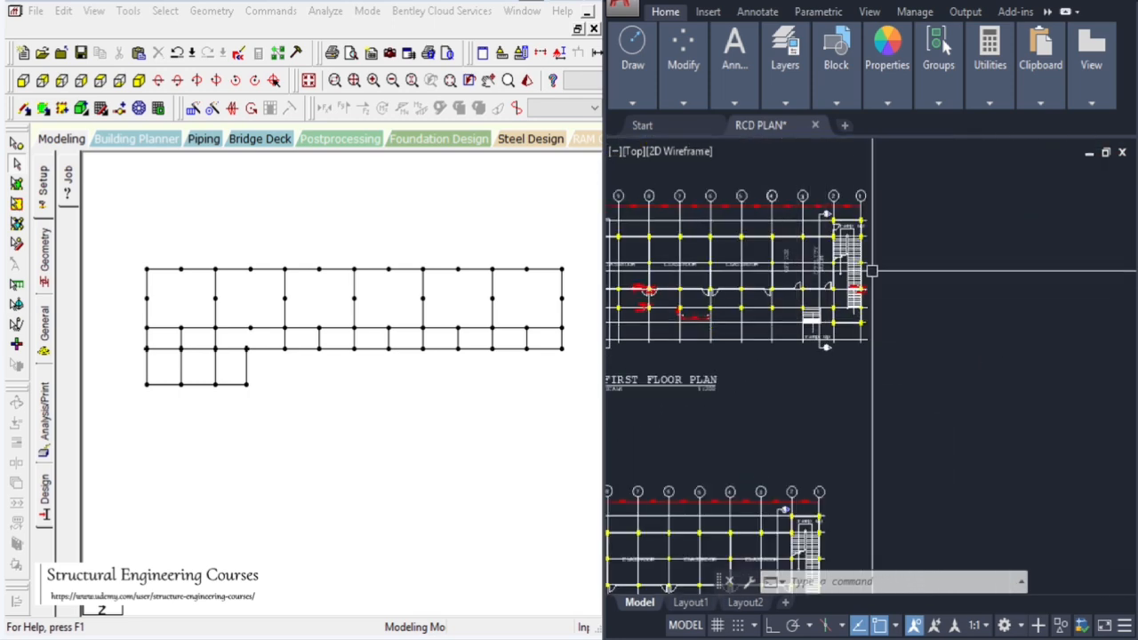
{"action": "scroll", "coordinate": [873, 271], "scroll_direction": "up", "scroll_amount": 5}
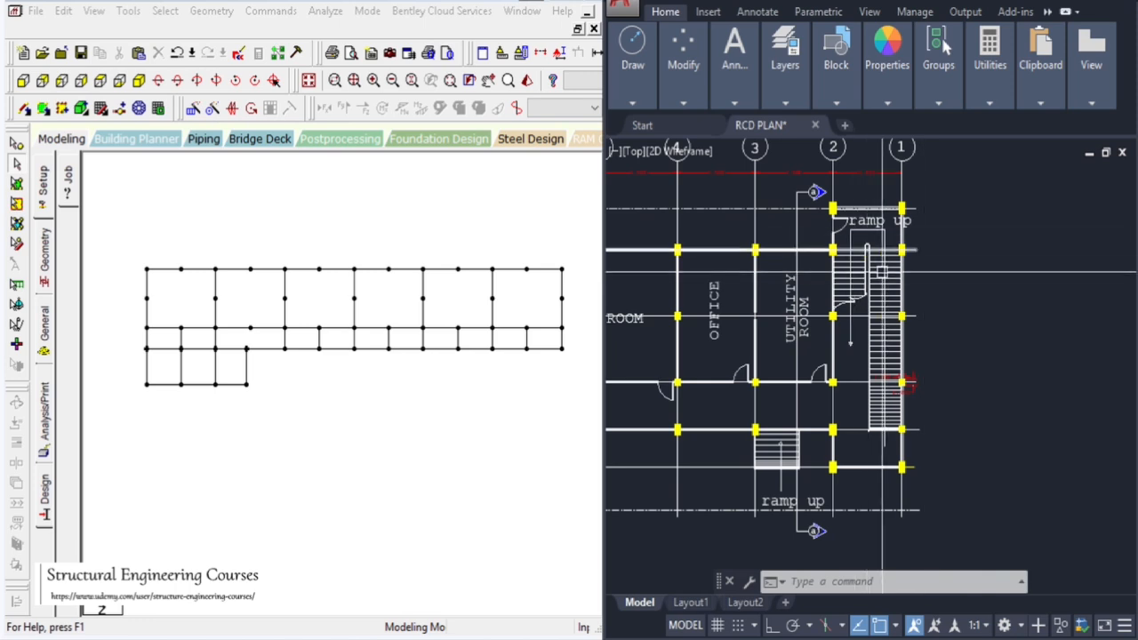
{"action": "left_click", "coordinate": [488, 80]}
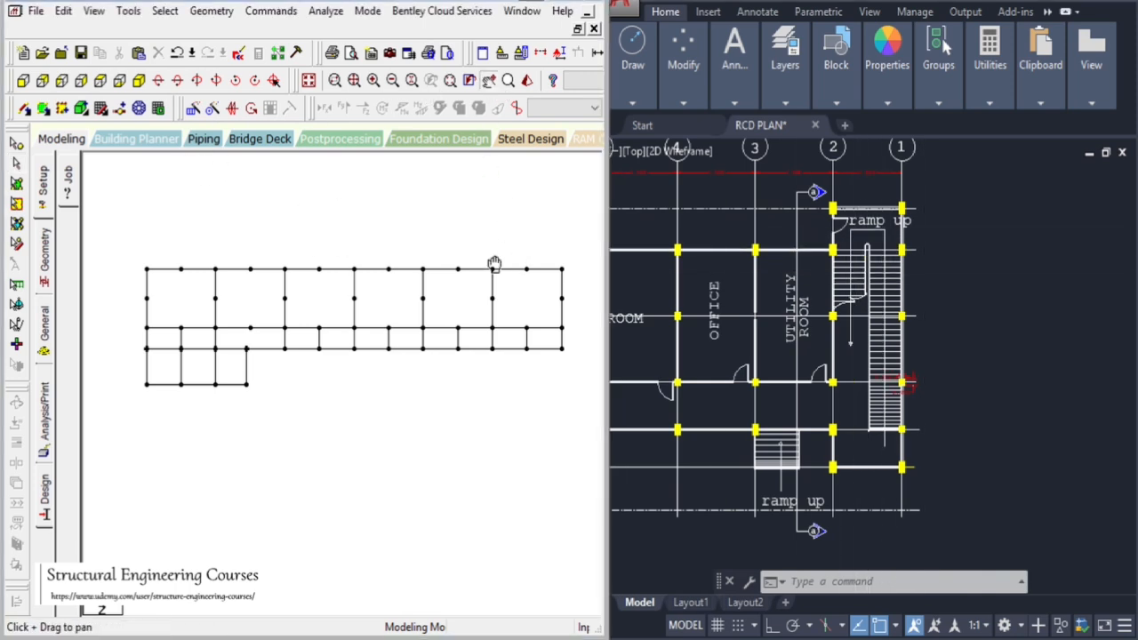
{"action": "left_click_drag", "start_coordinate": [495, 261], "coordinate": [344, 259]}
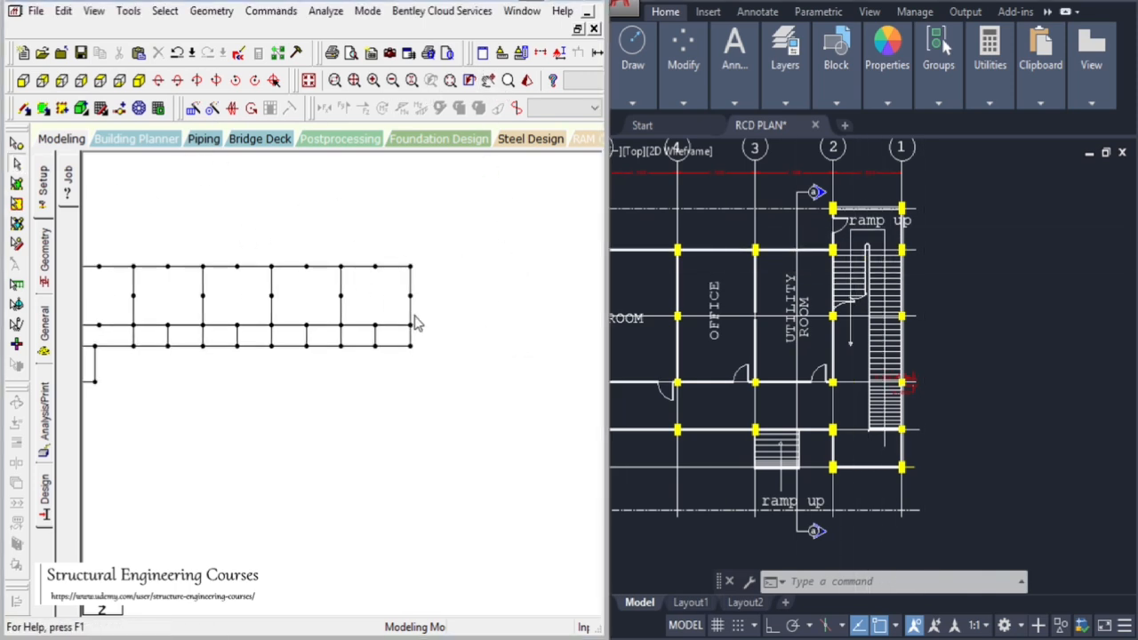
Copy the top-right corner node and paste it 4 m further along X
{"action": "left_click", "coordinate": [17, 144]}
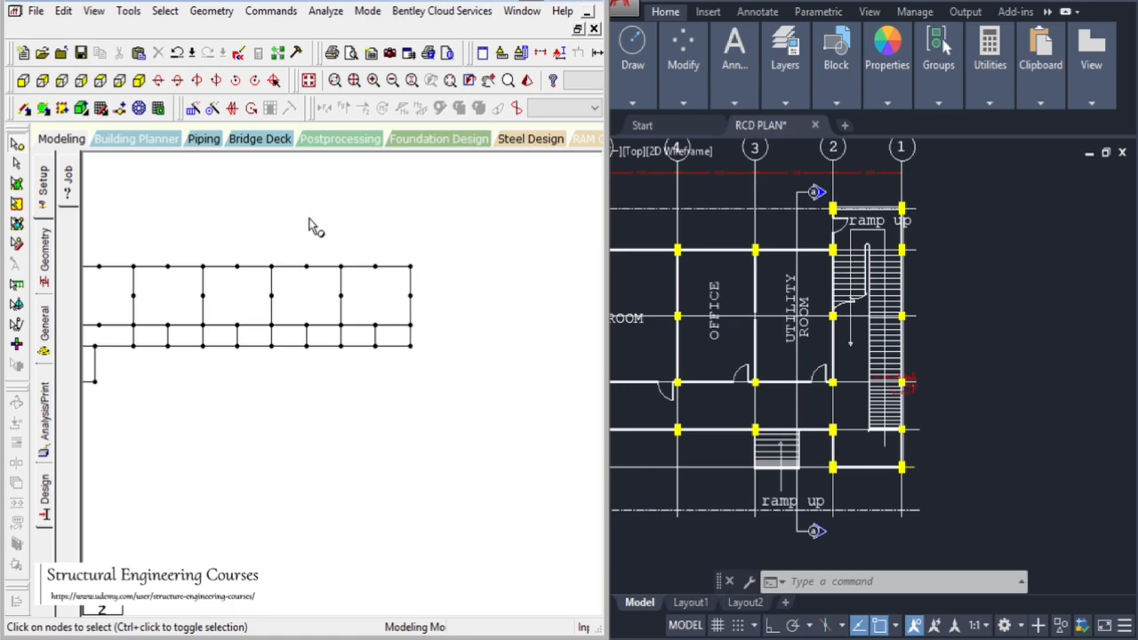
{"action": "left_click", "coordinate": [410, 265]}
{"action": "left_click", "coordinate": [961, 255]}
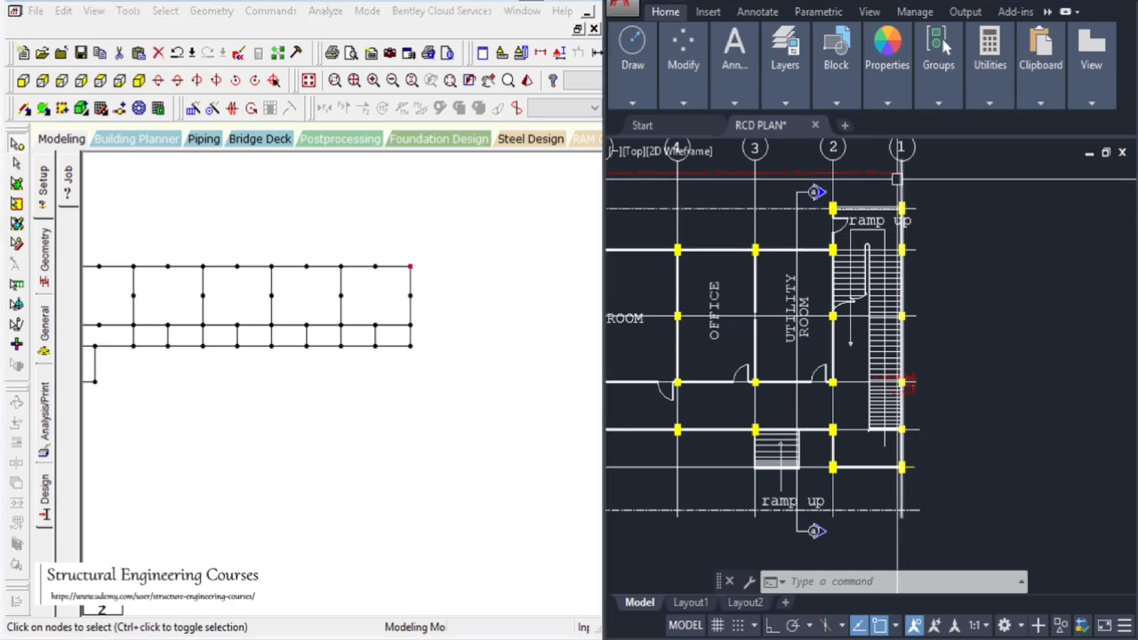
{"action": "scroll", "coordinate": [942, 244], "scroll_direction": "up", "scroll_amount": 5}
{"action": "scroll", "coordinate": [937, 240], "scroll_direction": "down", "scroll_amount": 4}
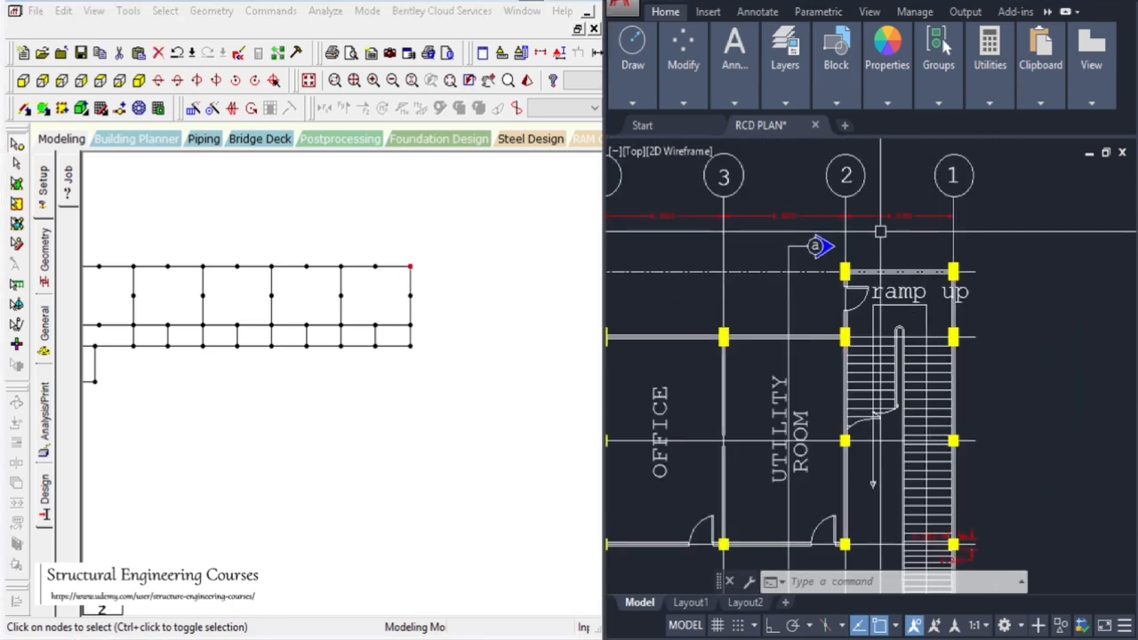
{"action": "scroll", "coordinate": [937, 240], "scroll_direction": "up", "scroll_amount": 6}
{"action": "scroll", "coordinate": [888, 284], "scroll_direction": "down", "scroll_amount": 4}
{"action": "scroll", "coordinate": [873, 311], "scroll_direction": "up", "scroll_amount": 1}
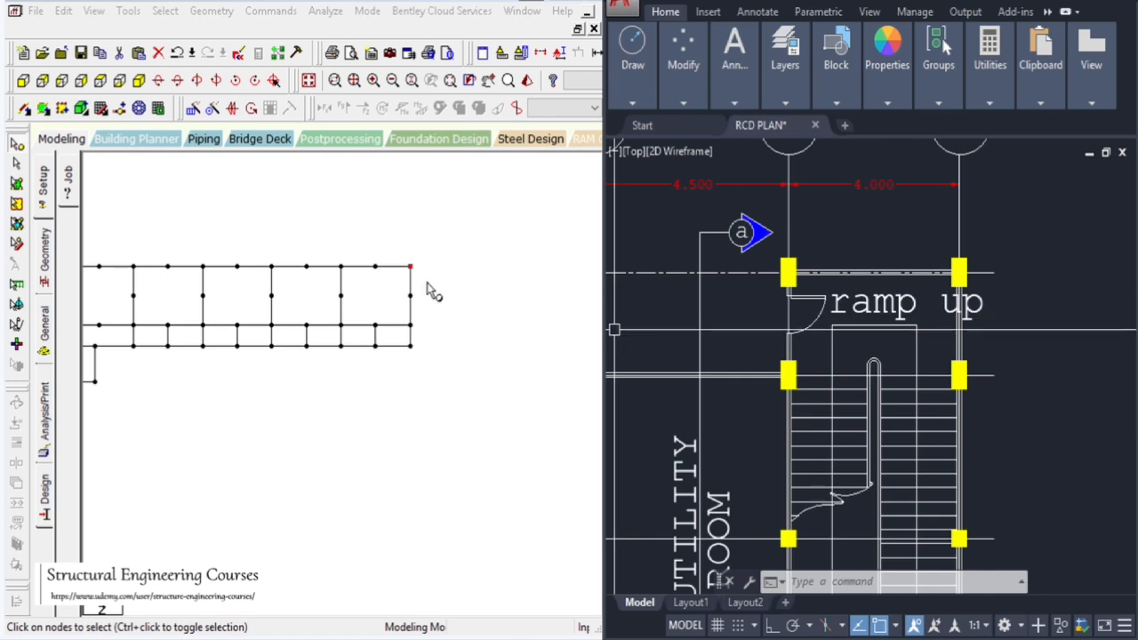
{"action": "left_click_drag", "start_coordinate": [398, 256], "coordinate": [426, 286]}
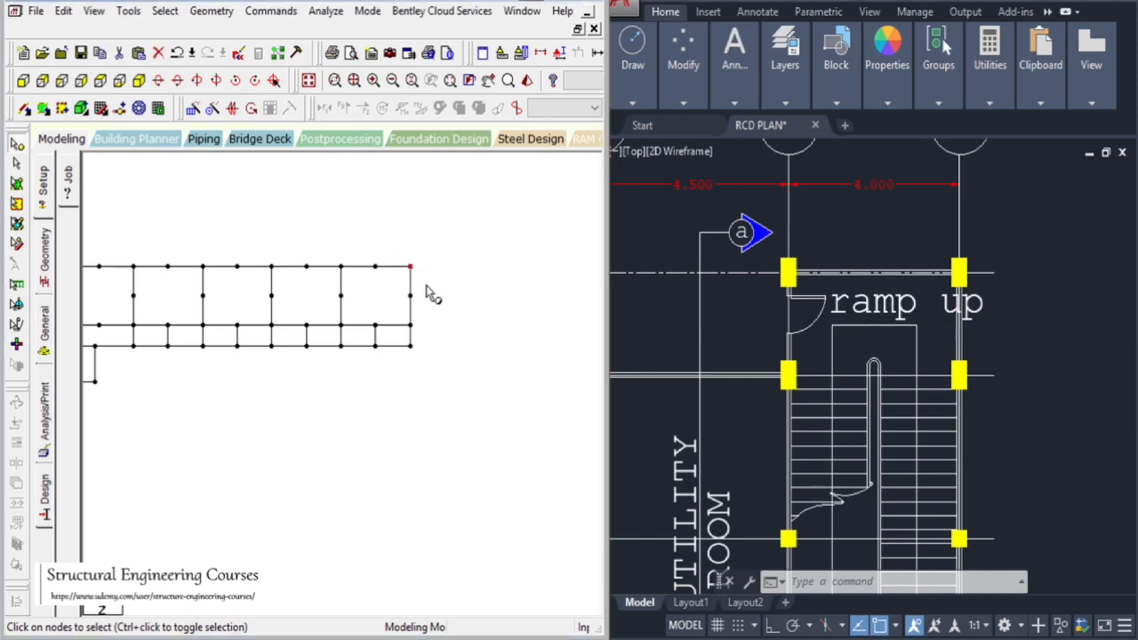
{"action": "key", "text": "ctrl+v"}
{"action": "double_click", "coordinate": [232, 327]}
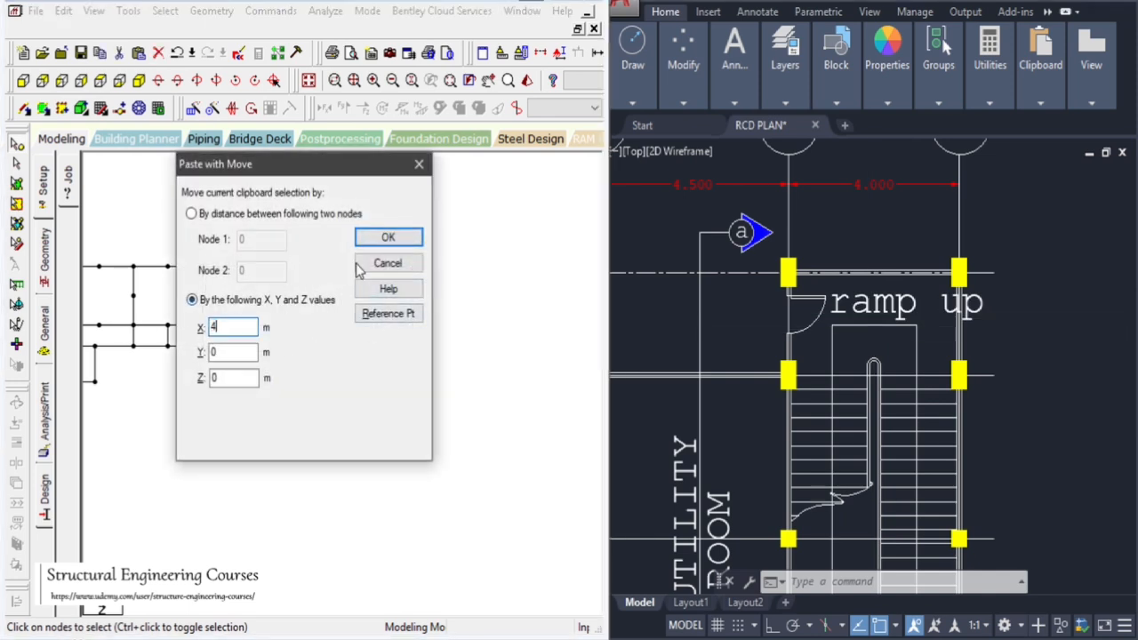
{"action": "type", "text": "4"}
{"action": "left_click", "coordinate": [387, 237]}
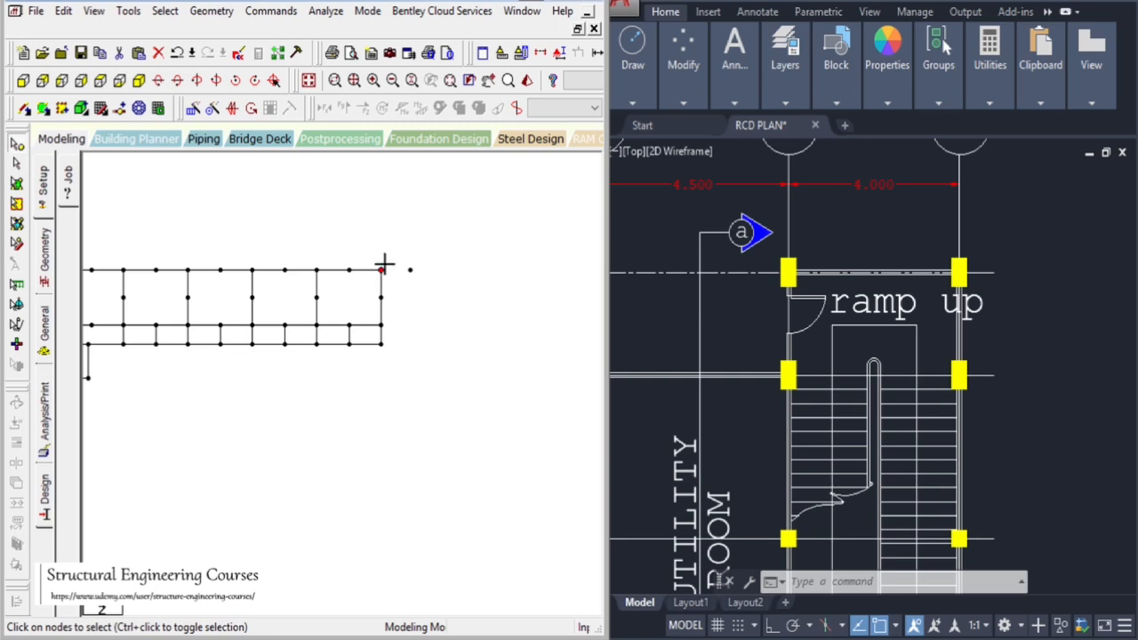
Copy the corner node and the new node beside it and paste both -2 m along Z
{"action": "scroll", "coordinate": [1056, 317], "scroll_direction": "down", "scroll_amount": 3}
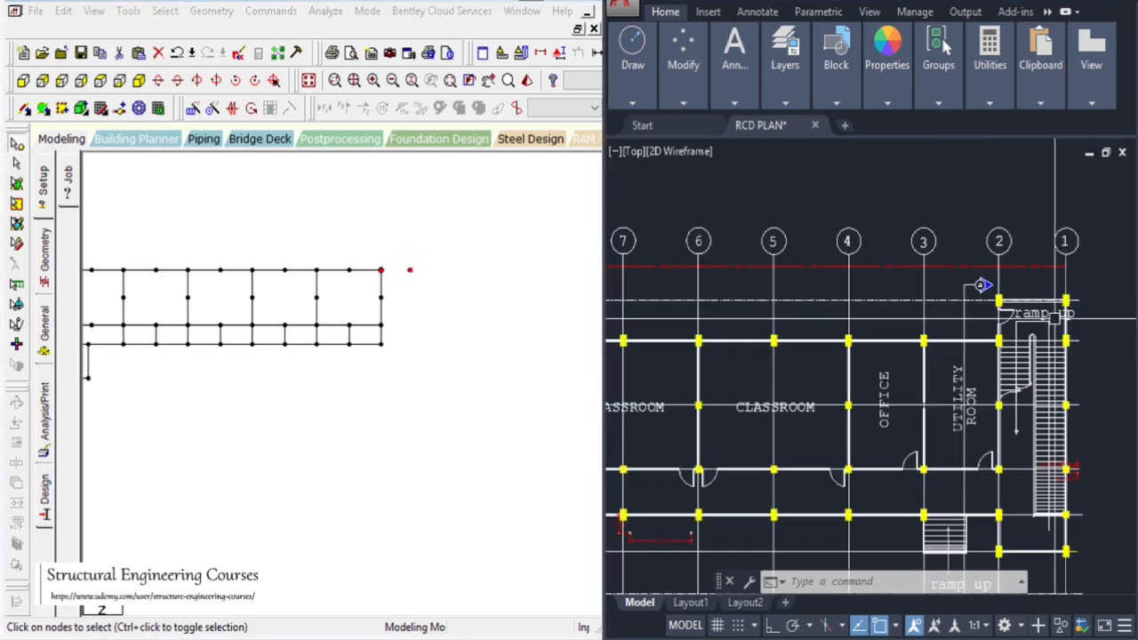
{"action": "scroll", "coordinate": [1055, 318], "scroll_direction": "up", "scroll_amount": 2}
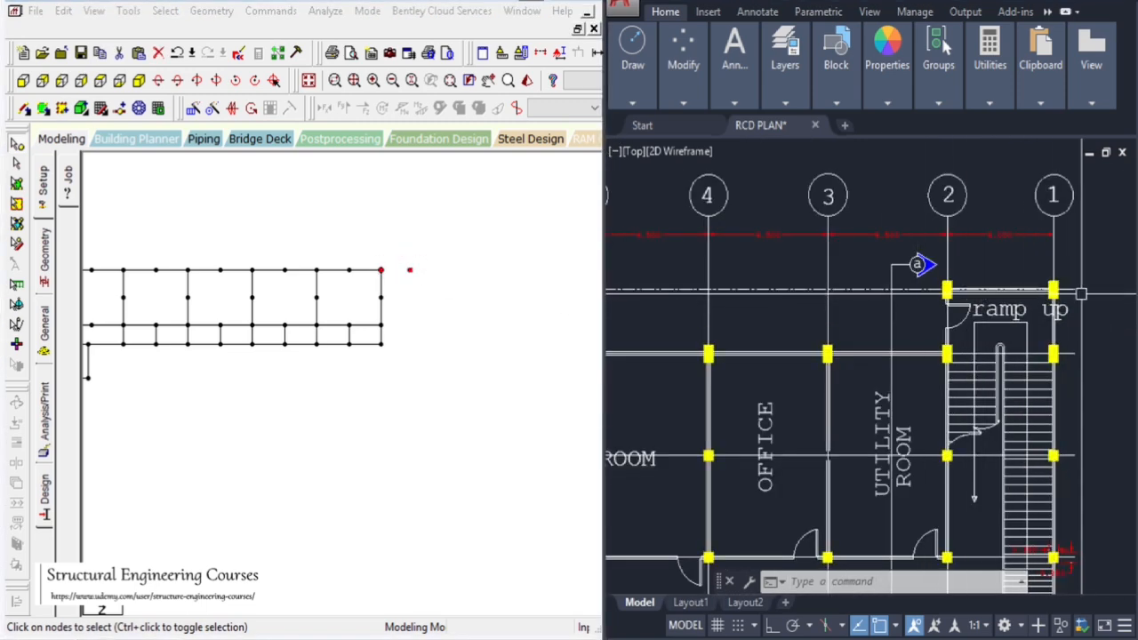
{"action": "scroll", "coordinate": [1081, 294], "scroll_direction": "down", "scroll_amount": 3}
{"action": "scroll", "coordinate": [649, 299], "scroll_direction": "up", "scroll_amount": 3}
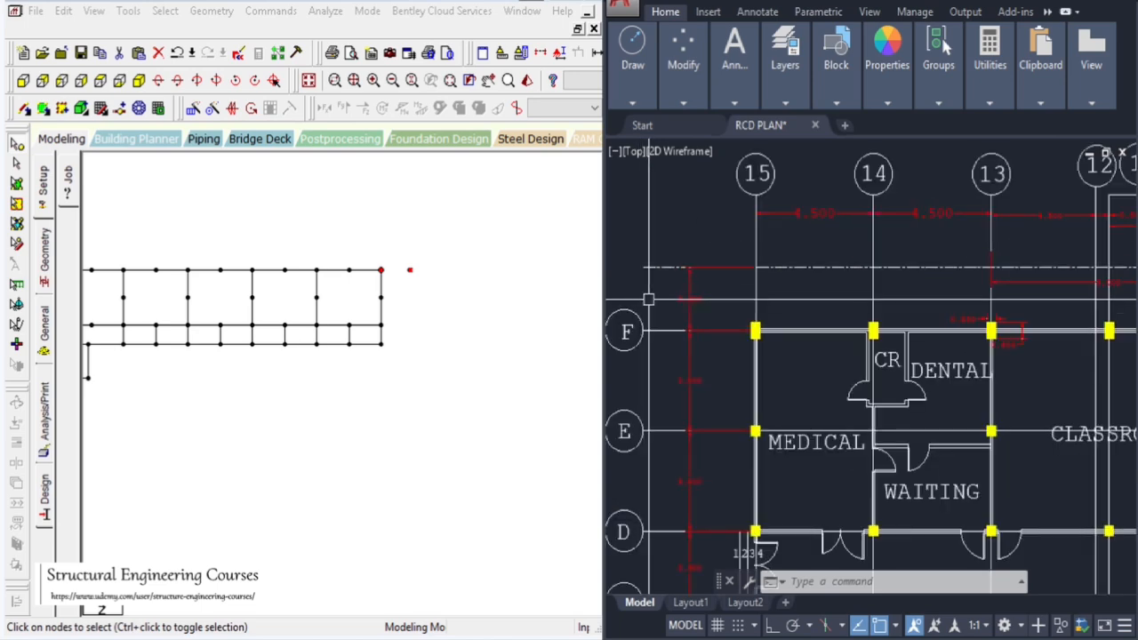
{"action": "scroll", "coordinate": [649, 299], "scroll_direction": "up", "scroll_amount": 2}
{"action": "scroll", "coordinate": [649, 299], "scroll_direction": "down", "scroll_amount": 5}
{"action": "scroll", "coordinate": [1043, 317], "scroll_direction": "up", "scroll_amount": 3}
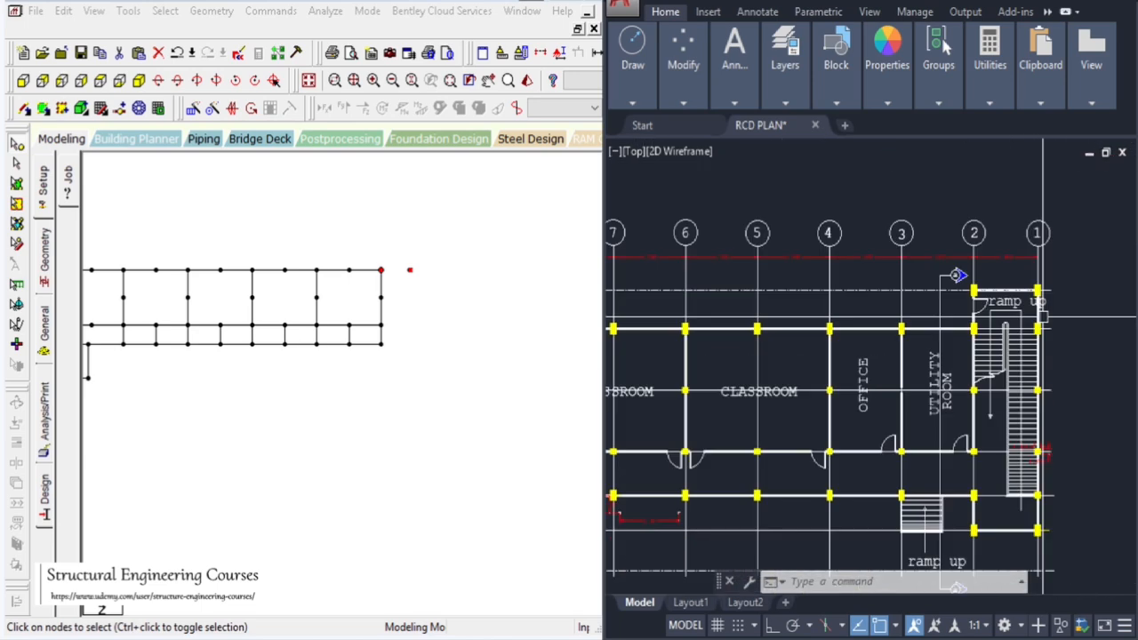
{"action": "scroll", "coordinate": [1046, 315], "scroll_direction": "up", "scroll_amount": 5}
{"action": "left_click_drag", "start_coordinate": [365, 251], "coordinate": [416, 284]}
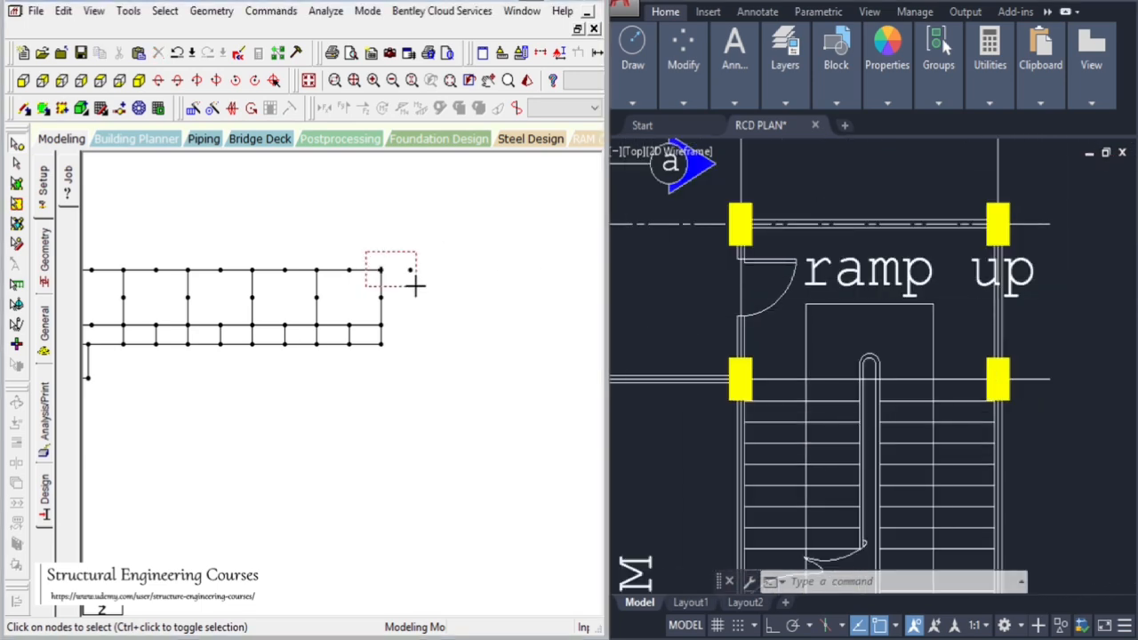
{"action": "key", "text": "ctrl+c"}
{"action": "key", "text": "ctrl+v"}
{"action": "double_click", "coordinate": [233, 378]}
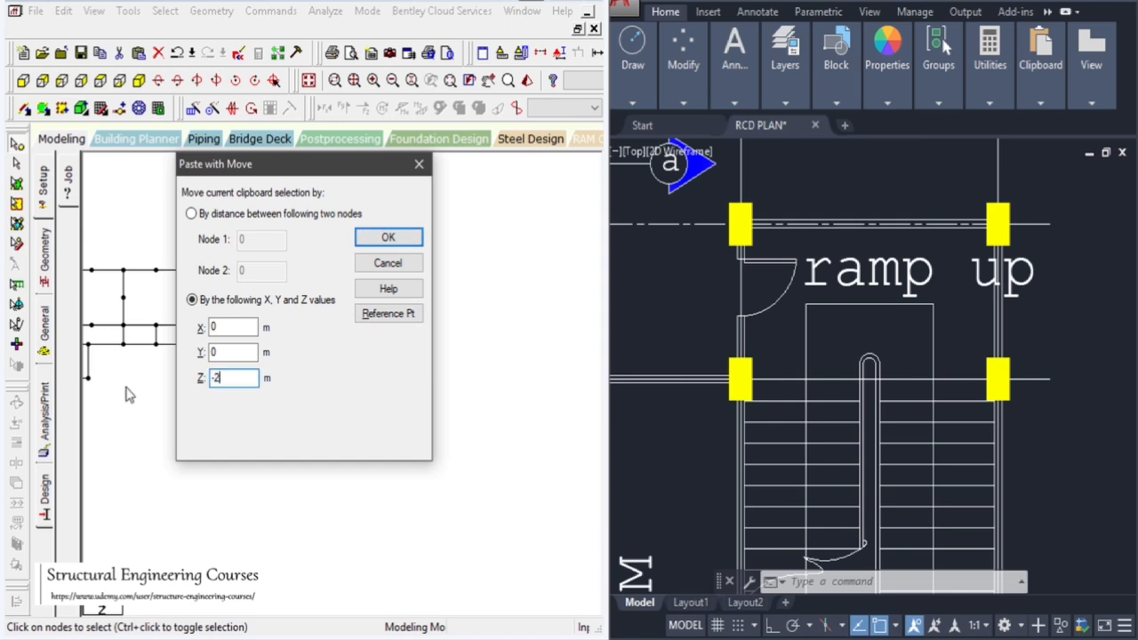
{"action": "key", "text": "Return"}
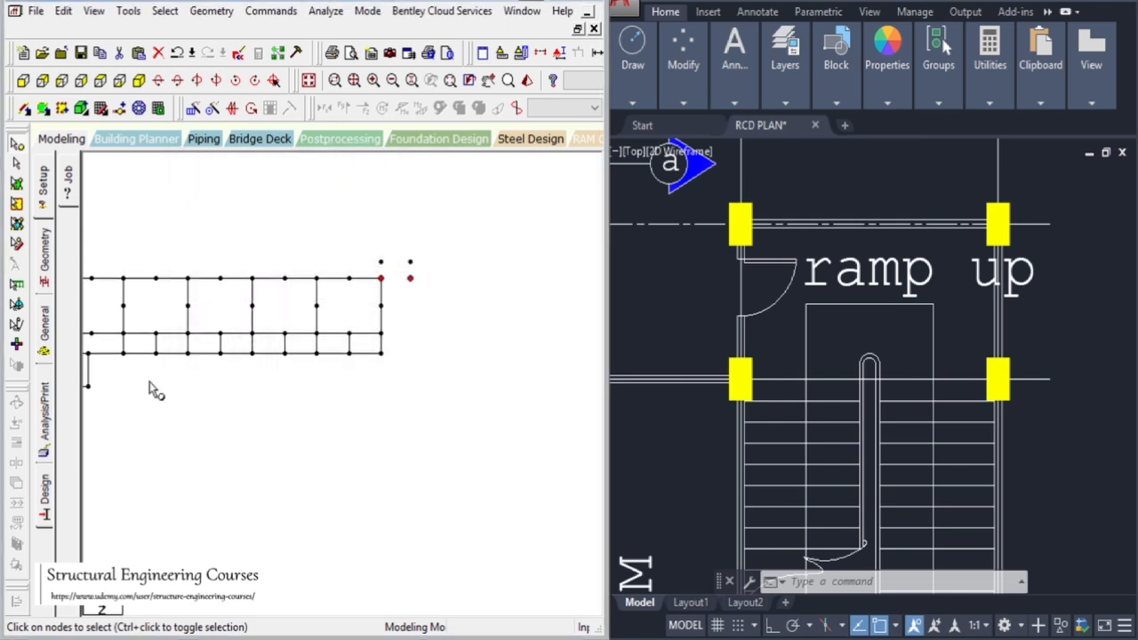
Copy the right-end node of the middle row and paste it 4 m along X
{"action": "left_click", "coordinate": [467, 350]}
{"action": "left_click", "coordinate": [732, 252]}
{"action": "scroll", "coordinate": [812, 196], "scroll_direction": "down", "scroll_amount": 4}
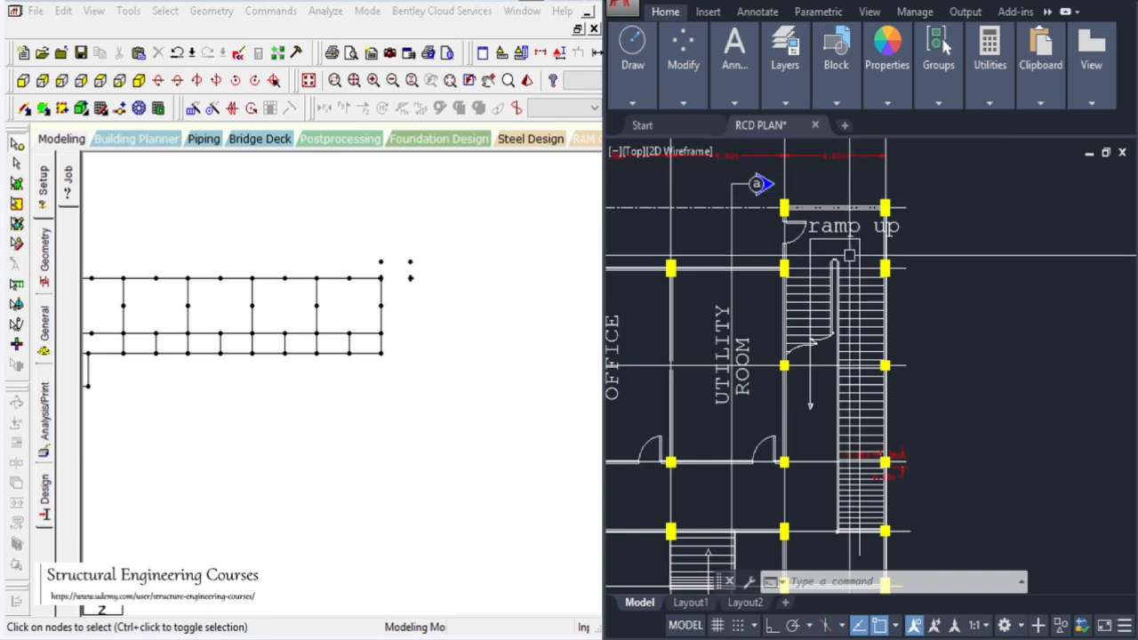
{"action": "left_click", "coordinate": [375, 305]}
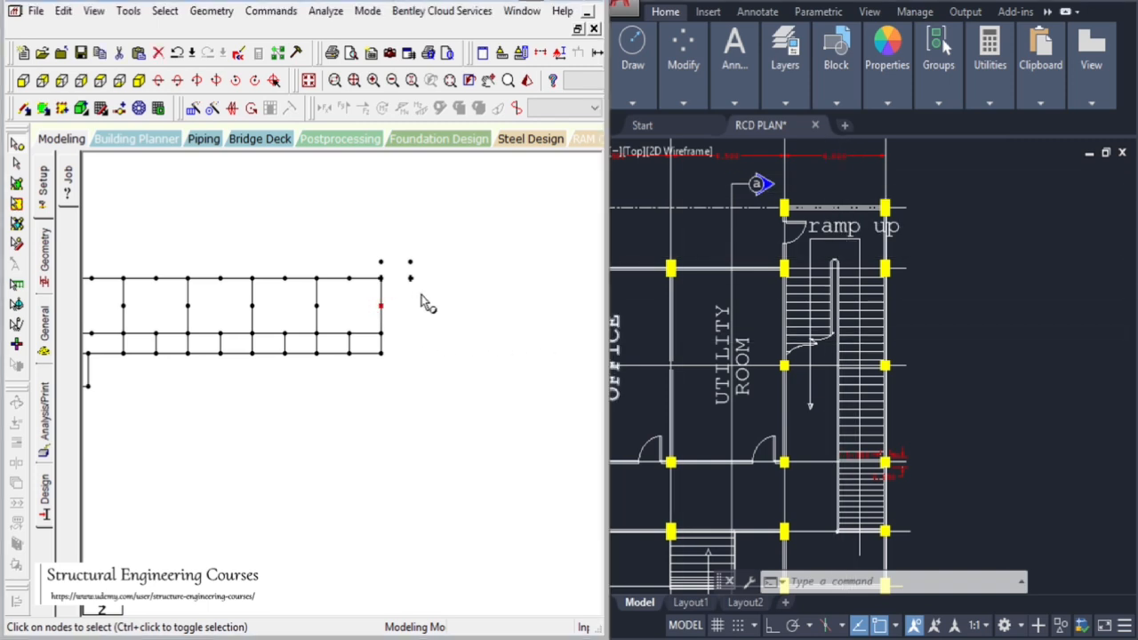
{"action": "key", "text": "ctrl+v"}
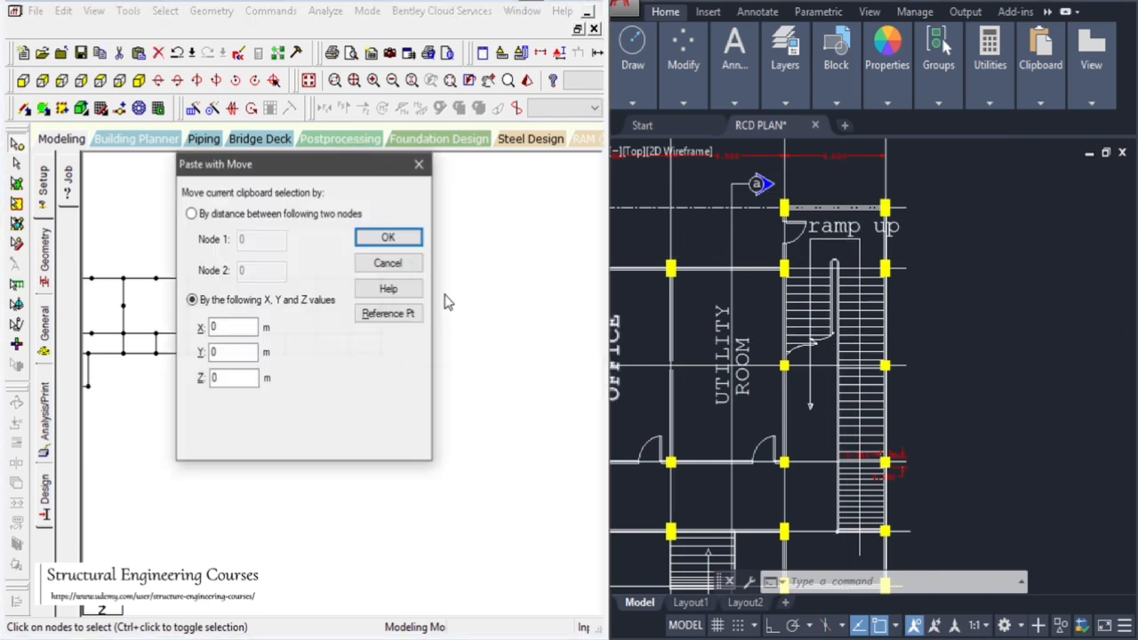
{"action": "double_click", "coordinate": [232, 326]}
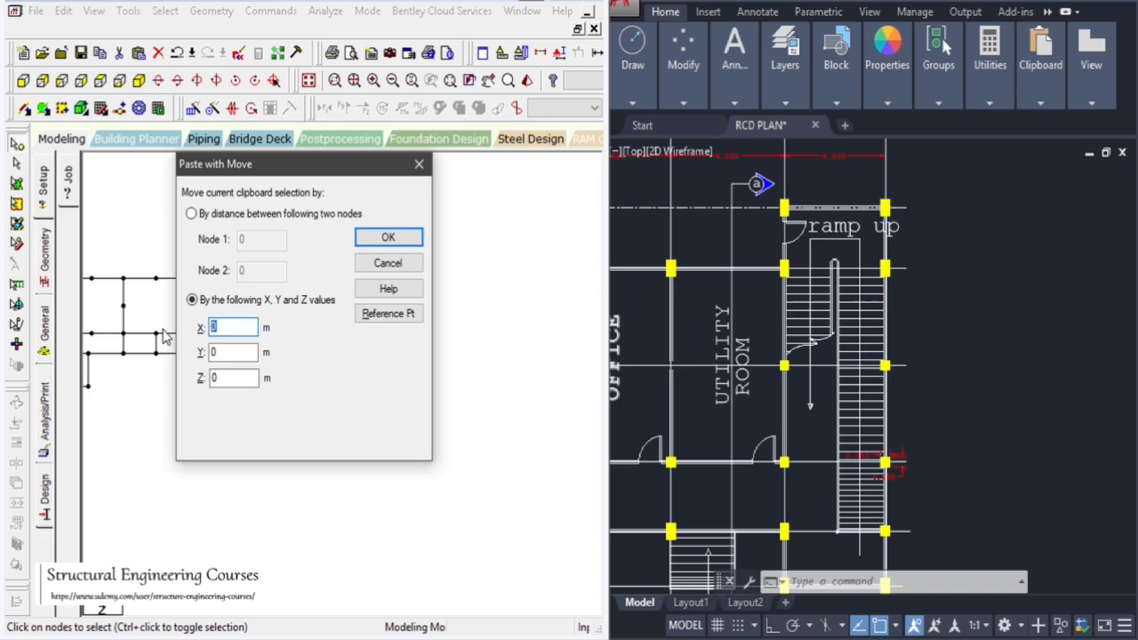
{"action": "type", "text": "4"}
{"action": "left_click", "coordinate": [418, 238]}
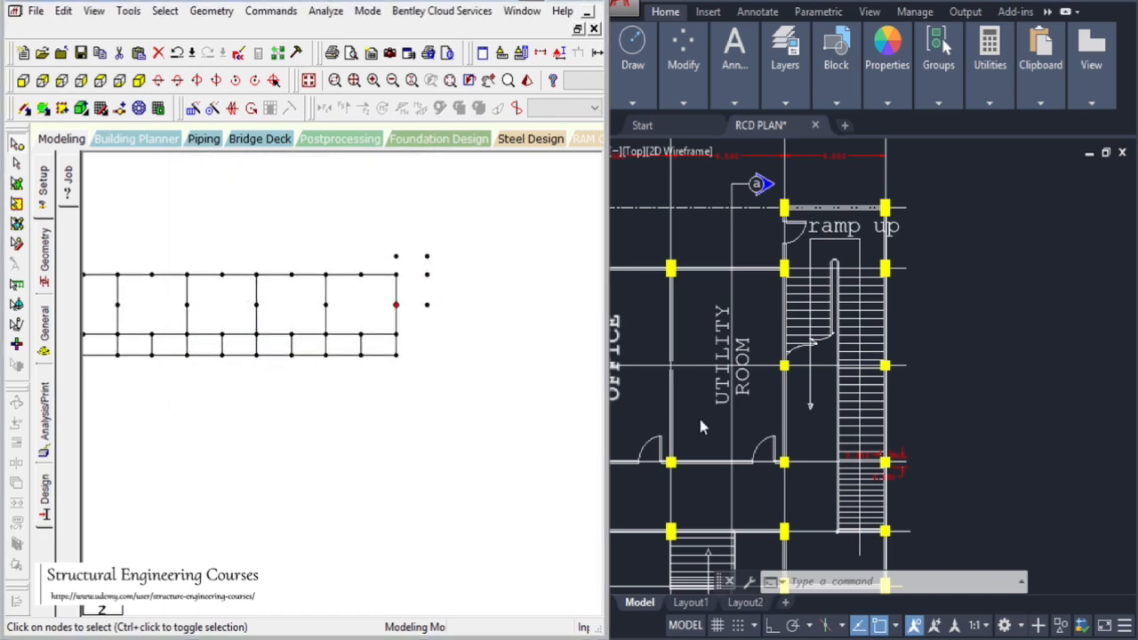
Copy the two bottom right-end nodes and paste them 4 m along X
{"action": "left_click", "coordinate": [701, 416]}
{"action": "scroll", "coordinate": [800, 263], "scroll_direction": "down", "scroll_amount": 4}
{"action": "scroll", "coordinate": [828, 361], "scroll_direction": "up", "scroll_amount": 4}
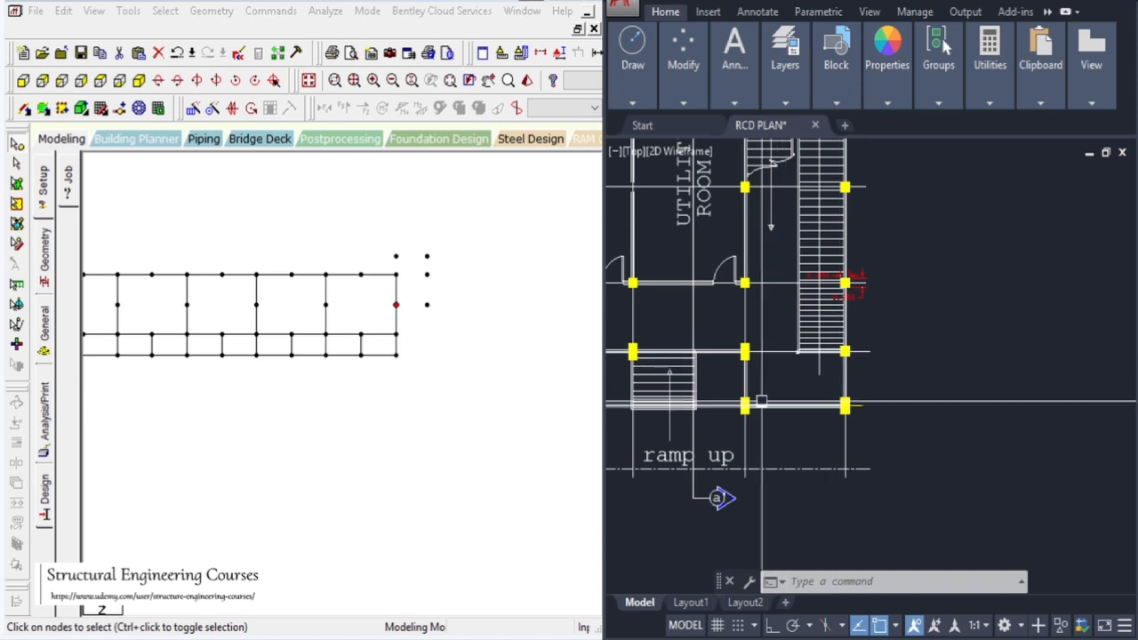
{"action": "left_click_drag", "start_coordinate": [389, 323], "coordinate": [417, 382]}
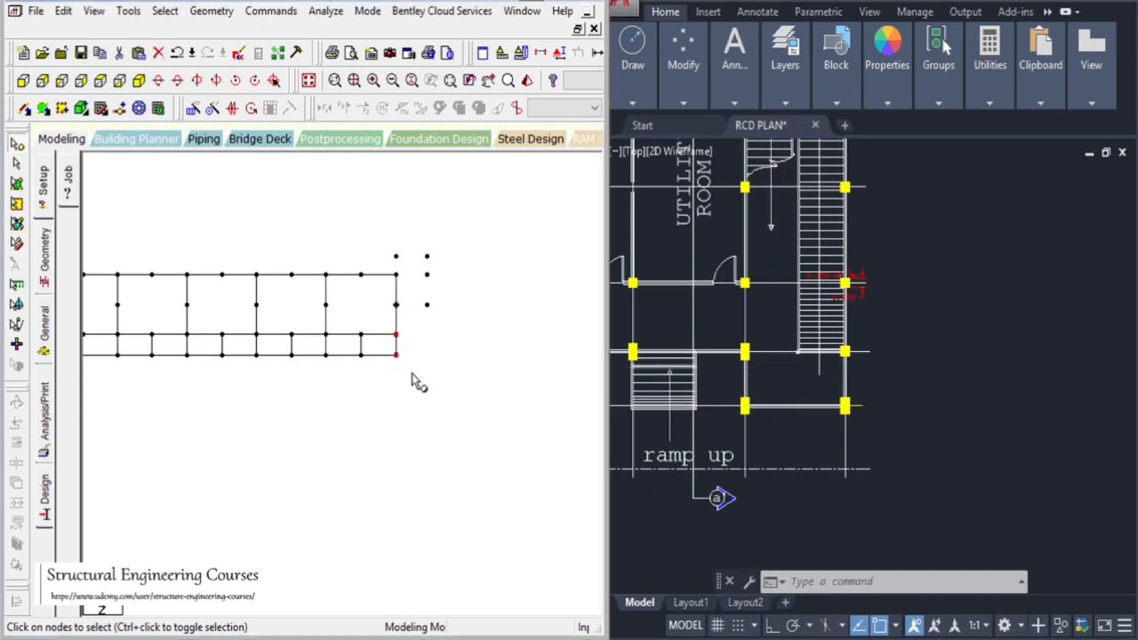
{"action": "key", "text": "ctrl+c"}
{"action": "key", "text": "ctrl+v"}
{"action": "double_click", "coordinate": [214, 327]}
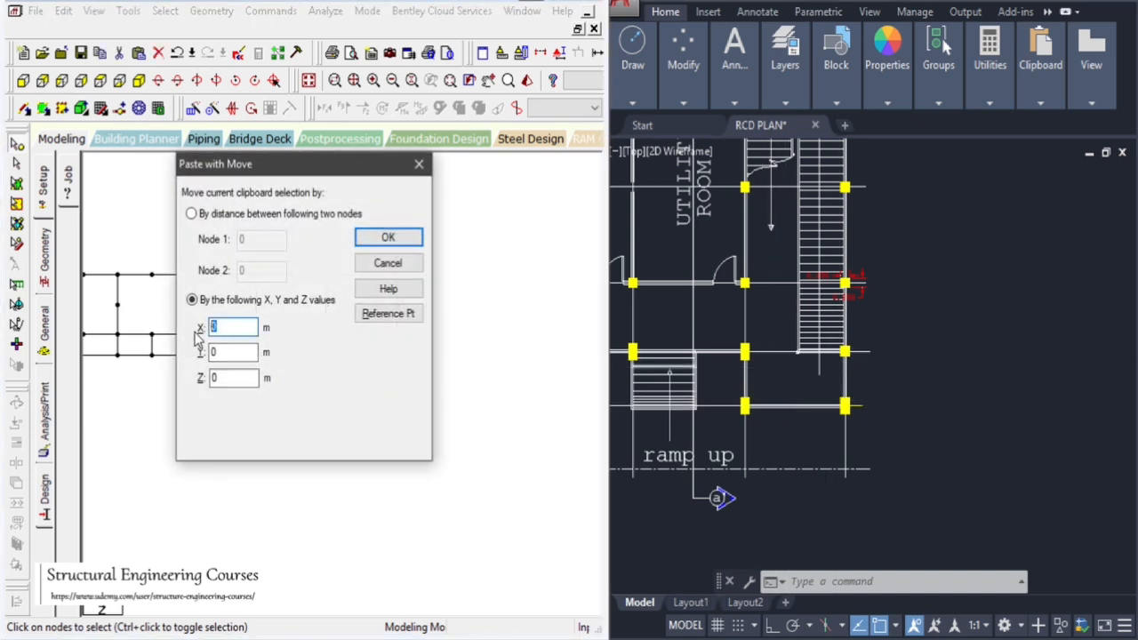
{"action": "type", "text": "4"}
{"action": "left_click", "coordinate": [388, 237]}
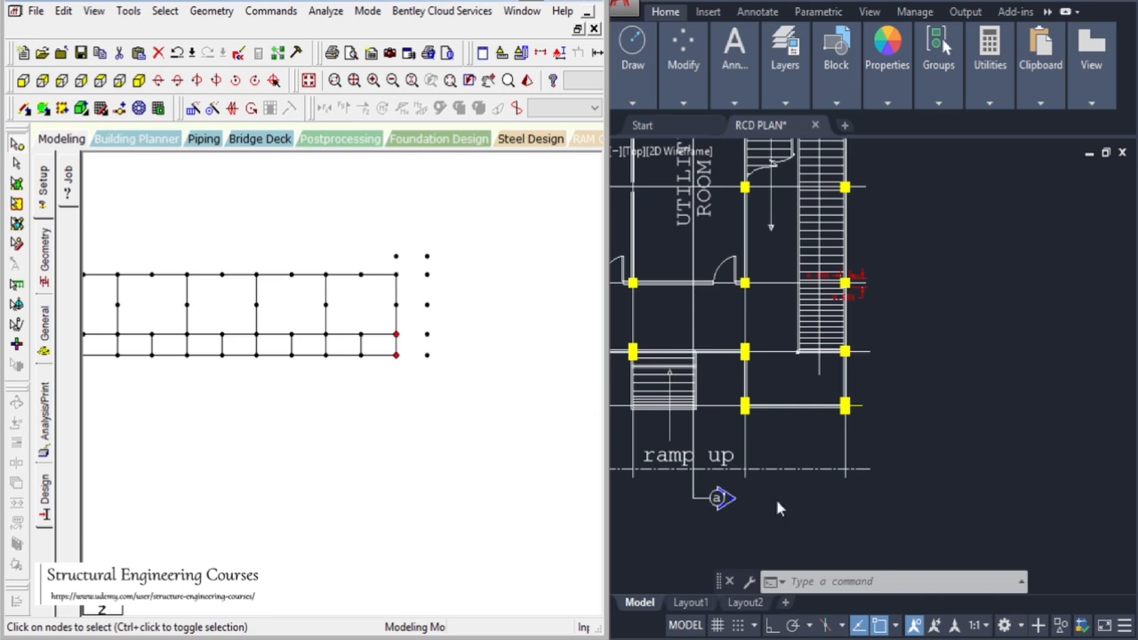
Add a linear dimension between the two right-hand columns beside the lower ramp in the CAD plan
{"action": "scroll", "coordinate": [960, 332], "scroll_direction": "down", "scroll_amount": 5}
{"action": "scroll", "coordinate": [933, 348], "scroll_direction": "up", "scroll_amount": 6}
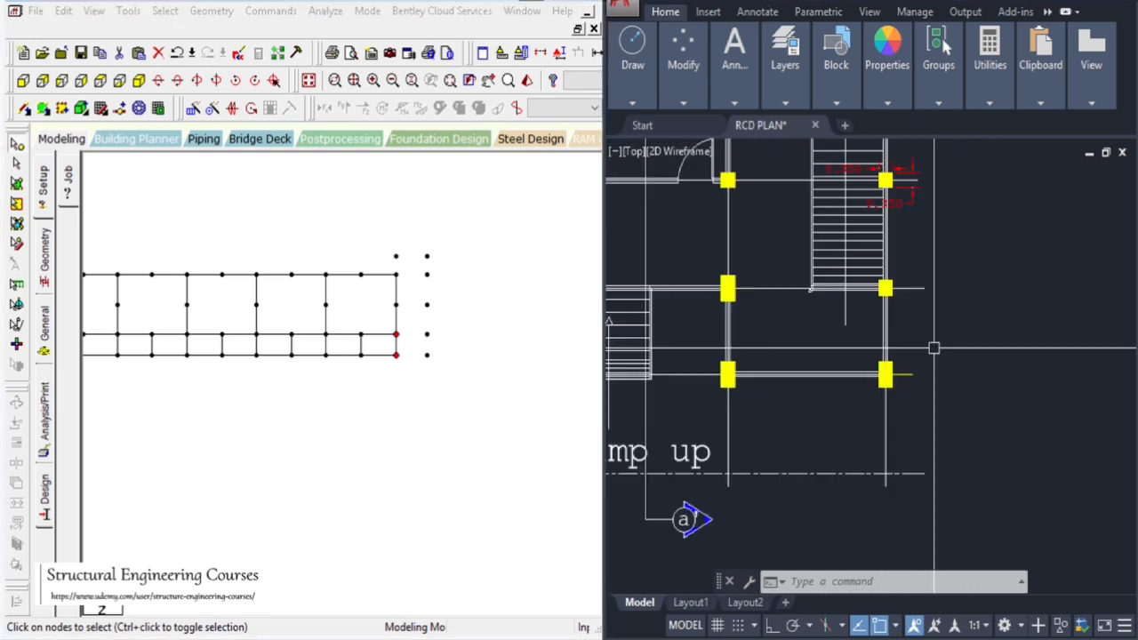
{"action": "scroll", "coordinate": [933, 348], "scroll_direction": "up", "scroll_amount": 2}
{"action": "key", "text": "Escape"}
{"action": "key", "text": "Escape"}
{"action": "type", "text": "D"}
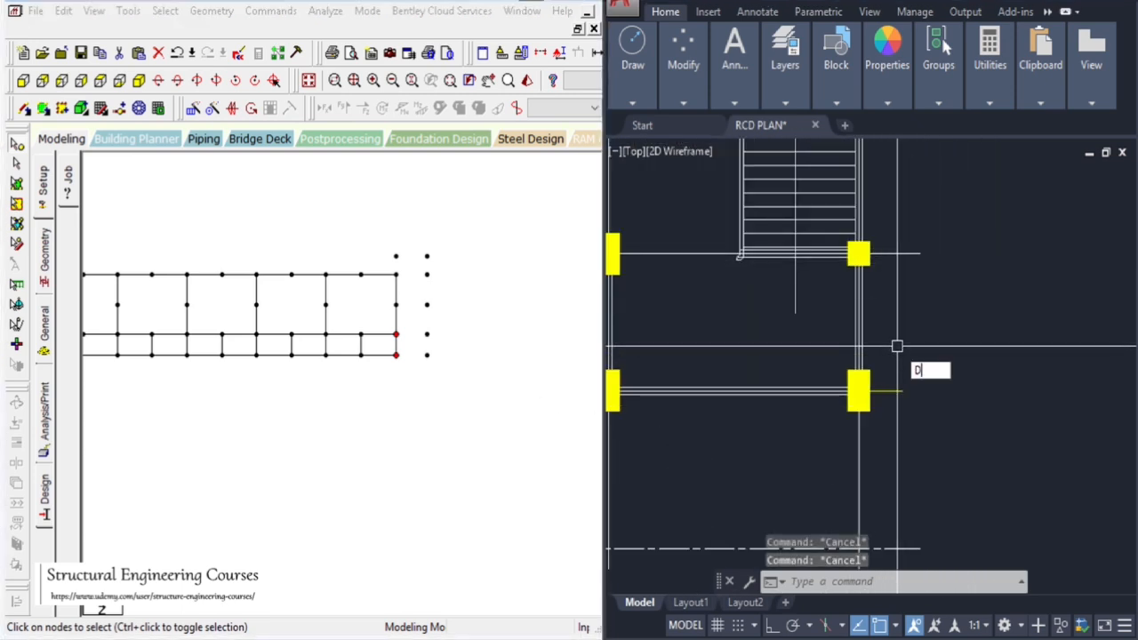
{"action": "type", "text": "IMLI"}
{"action": "key", "text": "Return"}
{"action": "left_click", "coordinate": [895, 391]}
{"action": "left_click", "coordinate": [895, 255]}
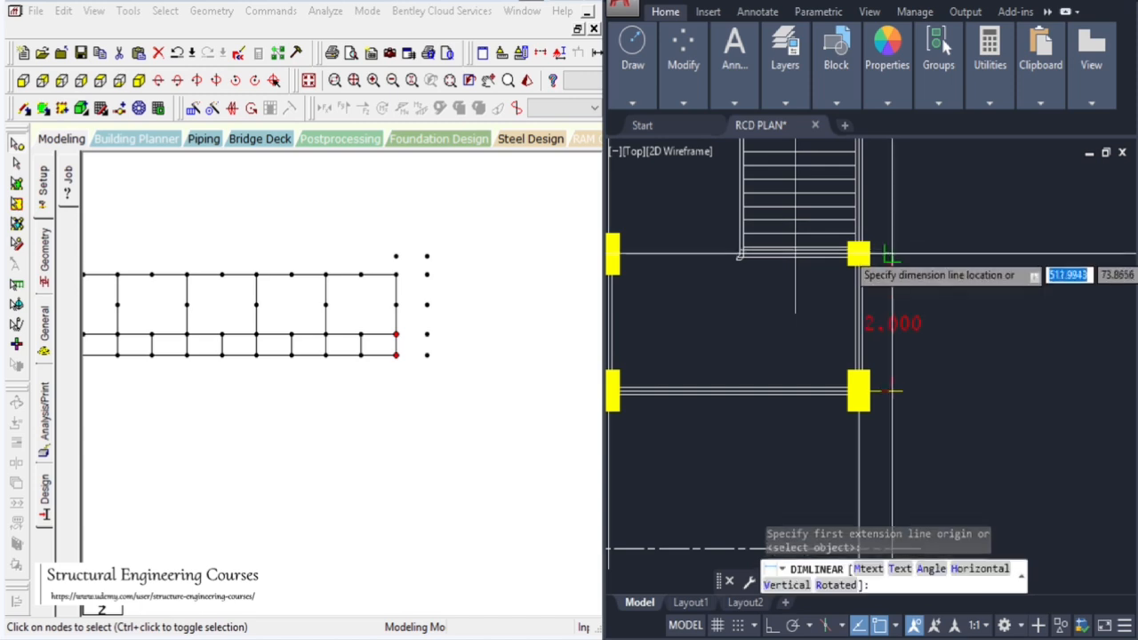
{"action": "left_click", "coordinate": [936, 318]}
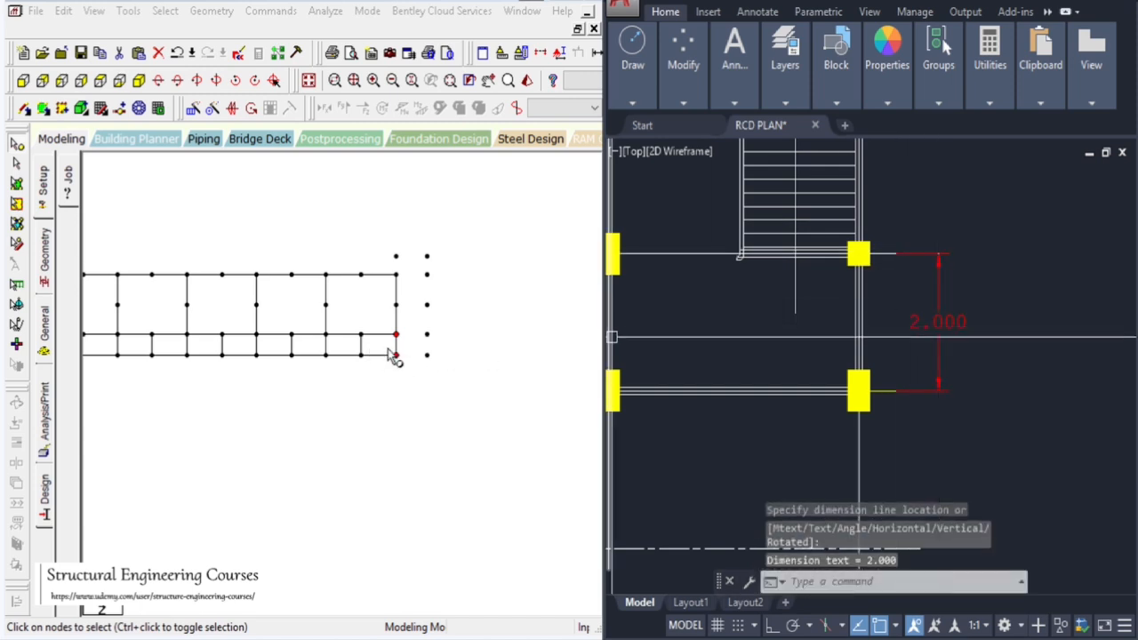
Copy the two bottom-row right-end nodes and paste them 2 m along Z
{"action": "left_click_drag", "start_coordinate": [392, 356], "coordinate": [455, 384]}
{"action": "key", "text": "ctrl+v"}
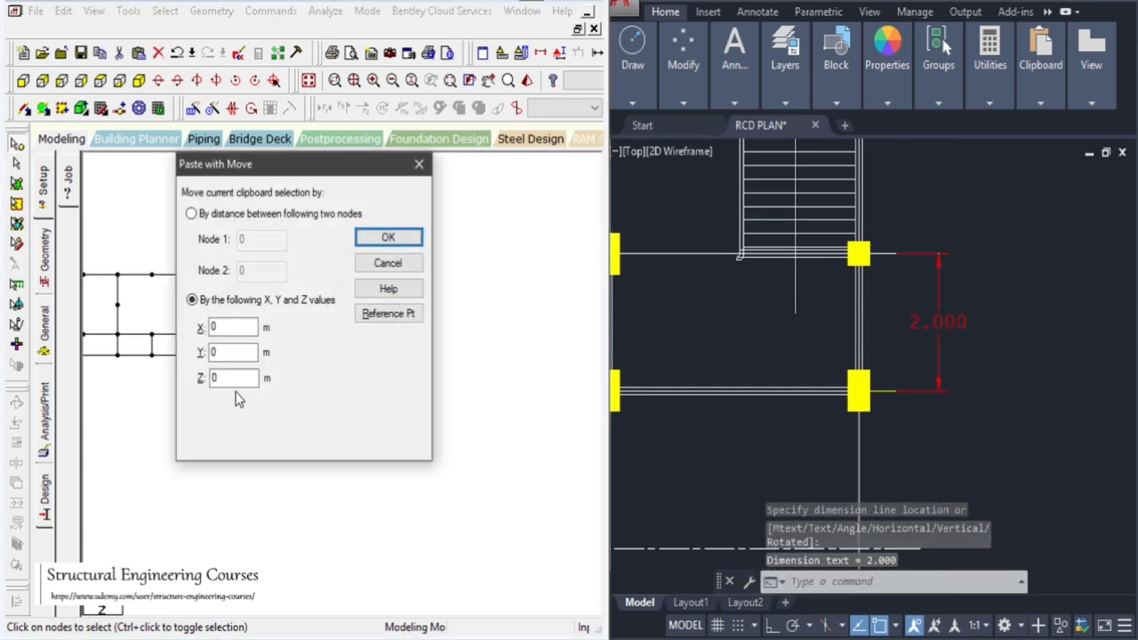
{"action": "left_click_drag", "start_coordinate": [233, 379], "coordinate": [115, 389]}
{"action": "type", "text": "2"}
{"action": "left_click", "coordinate": [376, 243]}
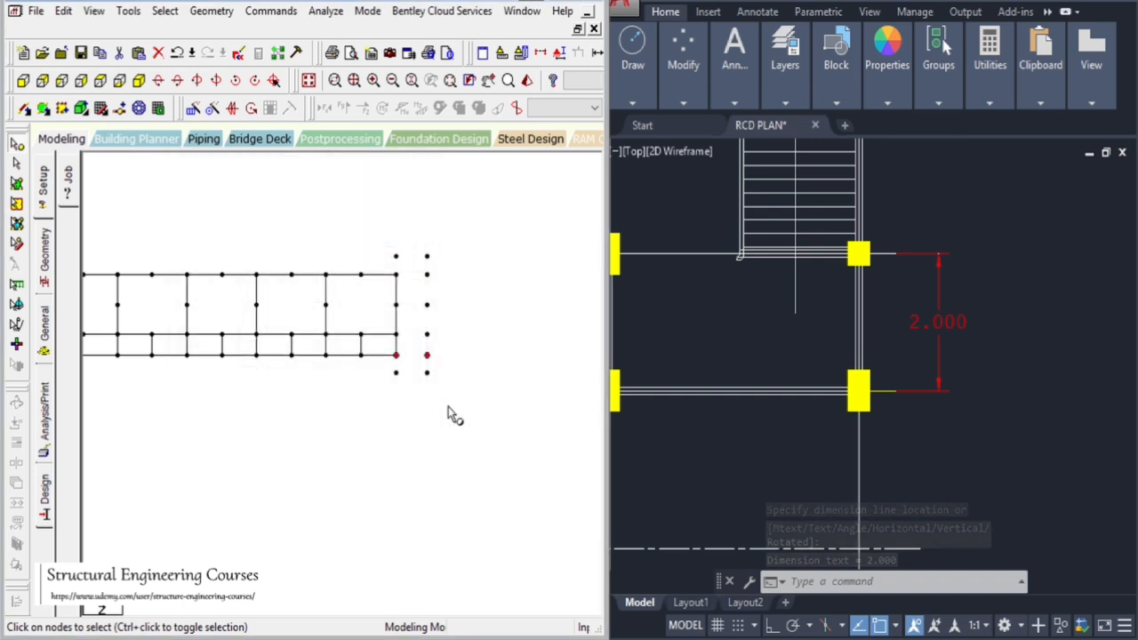
Connect the new right-end nodes with beams to form the staircase and ramp bays
{"action": "left_click", "coordinate": [450, 407]}
{"action": "scroll", "coordinate": [495, 357], "scroll_direction": "down", "scroll_amount": 5}
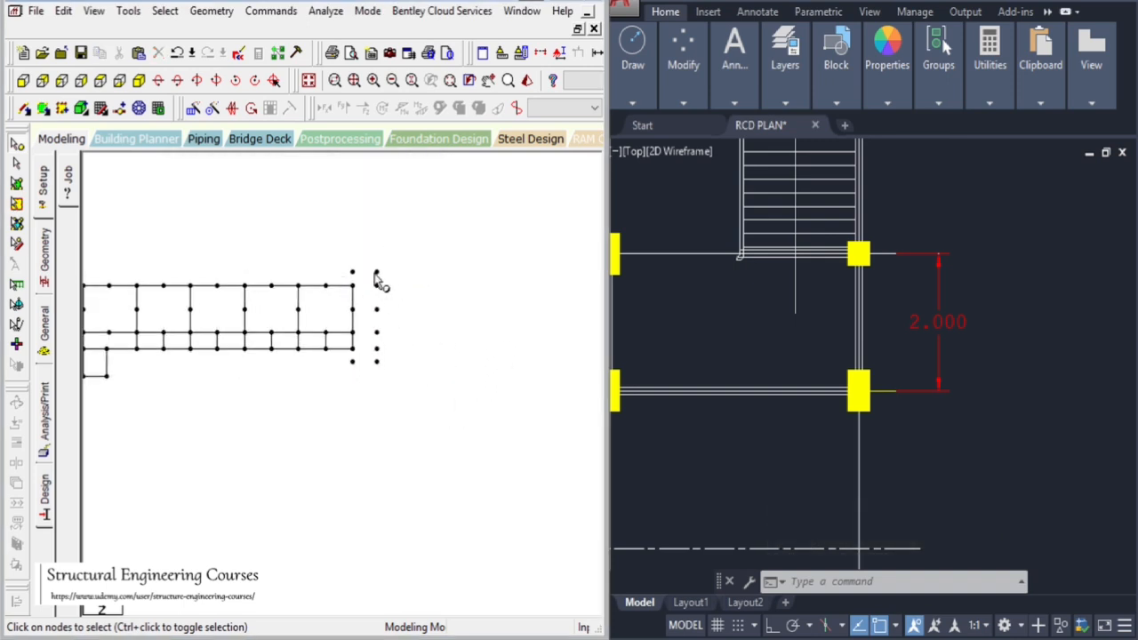
{"action": "scroll", "coordinate": [377, 281], "scroll_direction": "up", "scroll_amount": 1}
{"action": "left_click", "coordinate": [24, 107]}
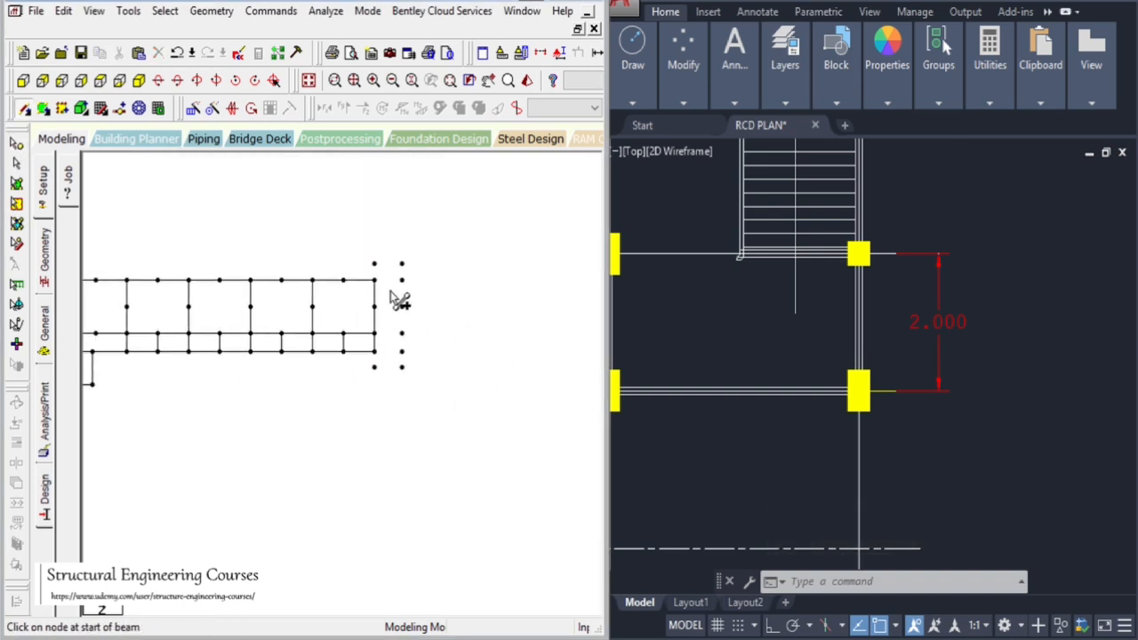
{"action": "mouse_move", "coordinate": [377, 280]}
{"action": "left_mouse_down"}
{"action": "mouse_move", "coordinate": [377, 266]}
{"action": "mouse_move", "coordinate": [402, 265]}
{"action": "mouse_move", "coordinate": [409, 364]}
{"action": "mouse_move", "coordinate": [375, 367]}
{"action": "left_mouse_up"}
{"action": "scroll", "coordinate": [507, 338], "scroll_direction": "down", "scroll_amount": 5}
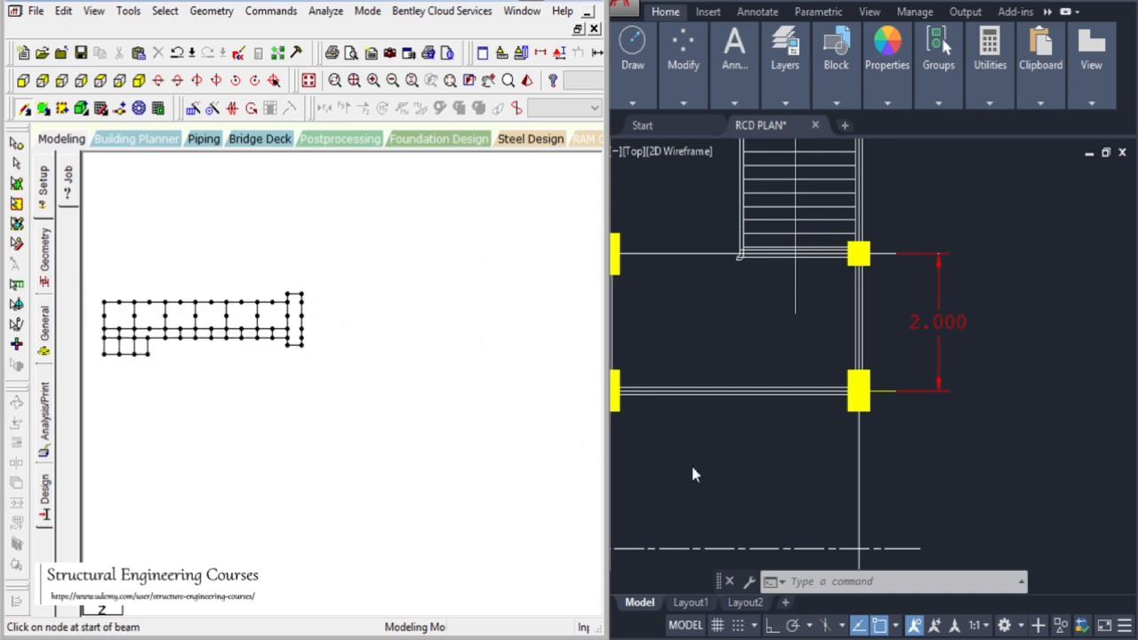
Examine the whole first floor plan in the CAD drawing against the modelled grid
{"action": "left_click", "coordinate": [785, 440]}
{"action": "scroll", "coordinate": [954, 314], "scroll_direction": "down", "scroll_amount": 5}
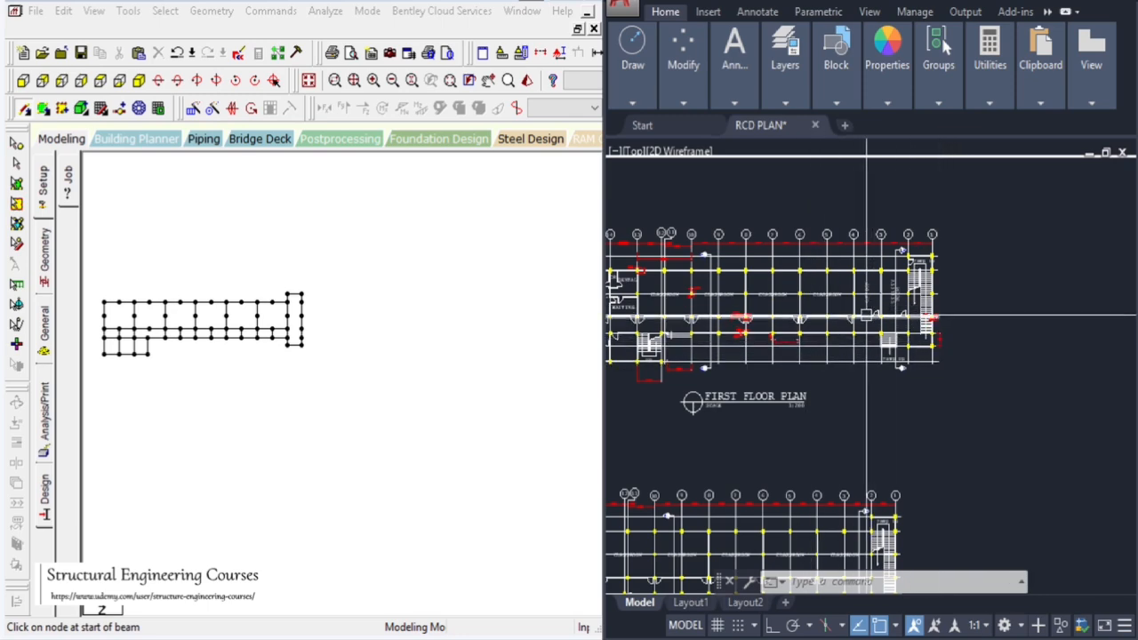
{"action": "scroll", "coordinate": [747, 310], "scroll_direction": "up", "scroll_amount": 5}
{"action": "scroll", "coordinate": [789, 300], "scroll_direction": "down", "scroll_amount": 7}
{"action": "scroll", "coordinate": [887, 295], "scroll_direction": "up", "scroll_amount": 5}
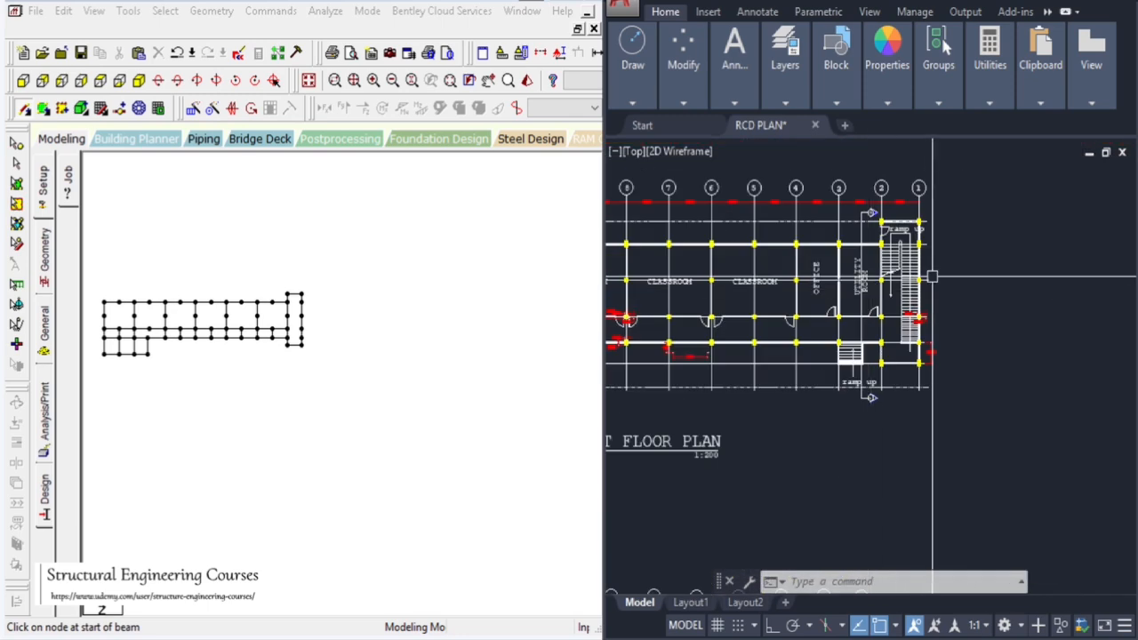
{"action": "scroll", "coordinate": [935, 267], "scroll_direction": "up", "scroll_amount": 3}
{"action": "scroll", "coordinate": [929, 253], "scroll_direction": "down", "scroll_amount": 3}
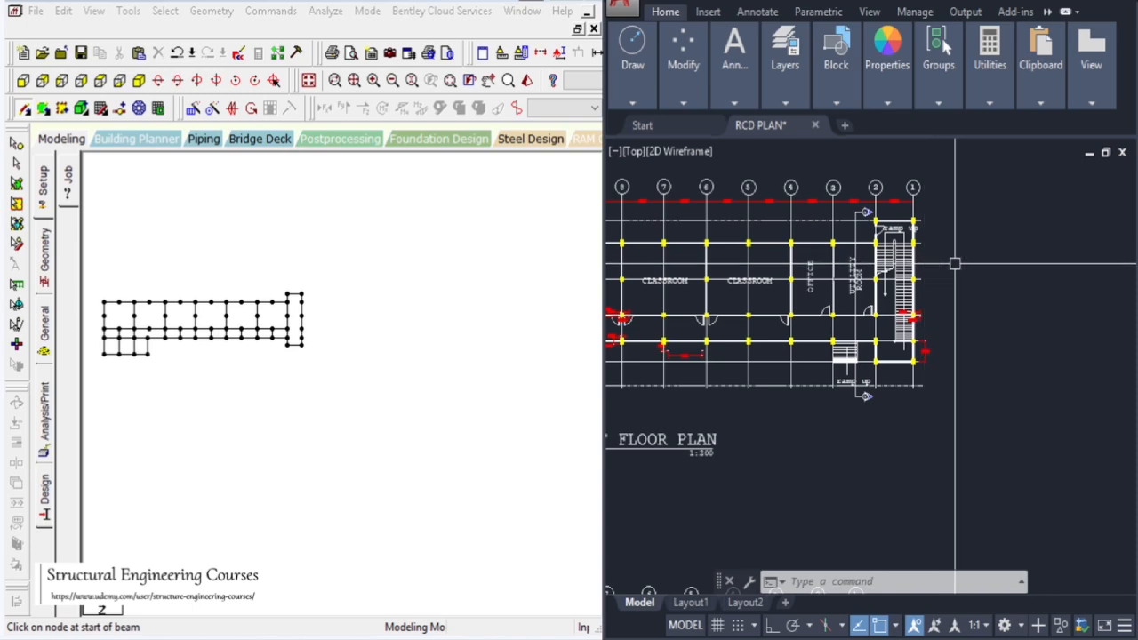
Select all nodes of the floor grid and generate columns with a linked translational repeat of -2.1 m along Y
{"action": "scroll", "coordinate": [990, 271], "scroll_direction": "down", "scroll_amount": 4}
{"action": "scroll", "coordinate": [1016, 261], "scroll_direction": "up", "scroll_amount": 6}
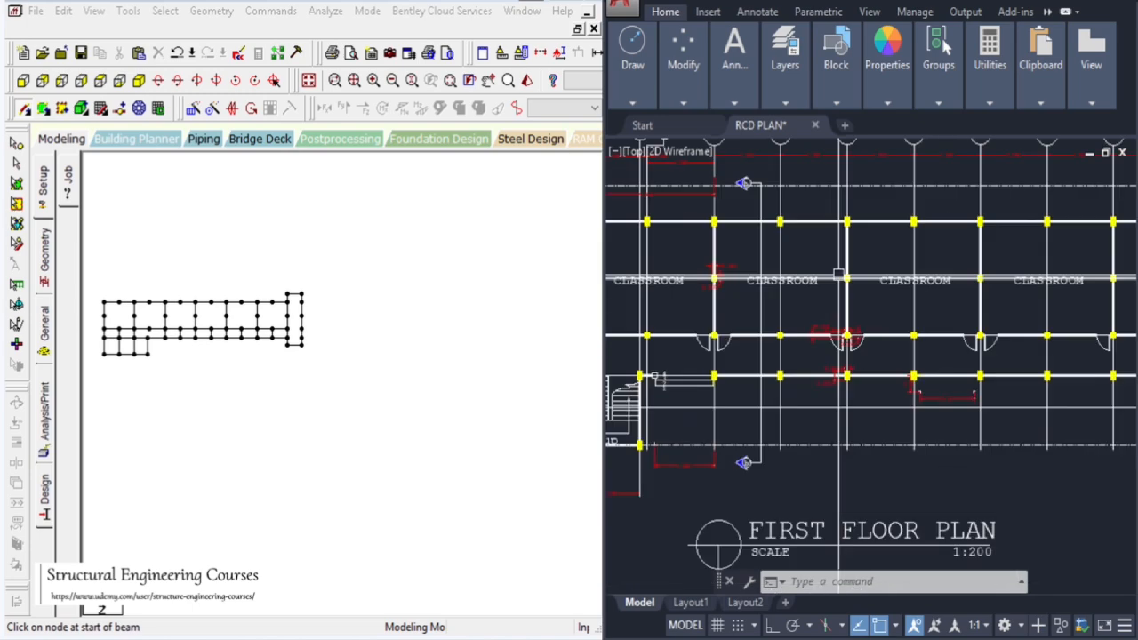
{"action": "scroll", "coordinate": [952, 287], "scroll_direction": "down", "scroll_amount": 5}
{"action": "scroll", "coordinate": [952, 287], "scroll_direction": "up", "scroll_amount": 5}
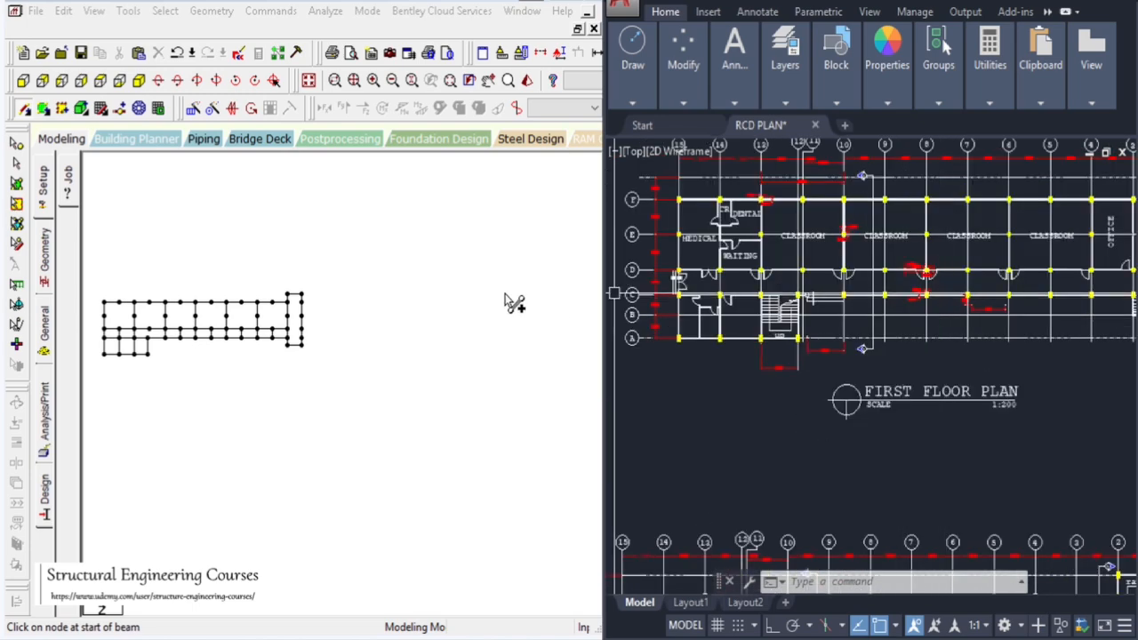
{"action": "left_click", "coordinate": [16, 144]}
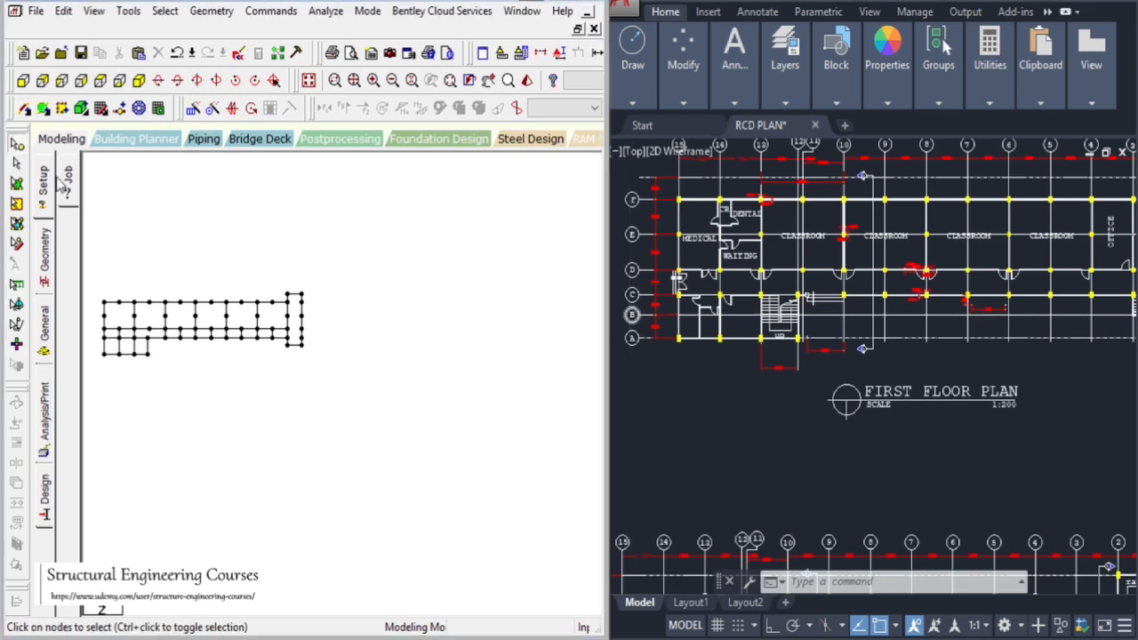
{"action": "left_click_drag", "start_coordinate": [153, 313], "coordinate": [523, 518]}
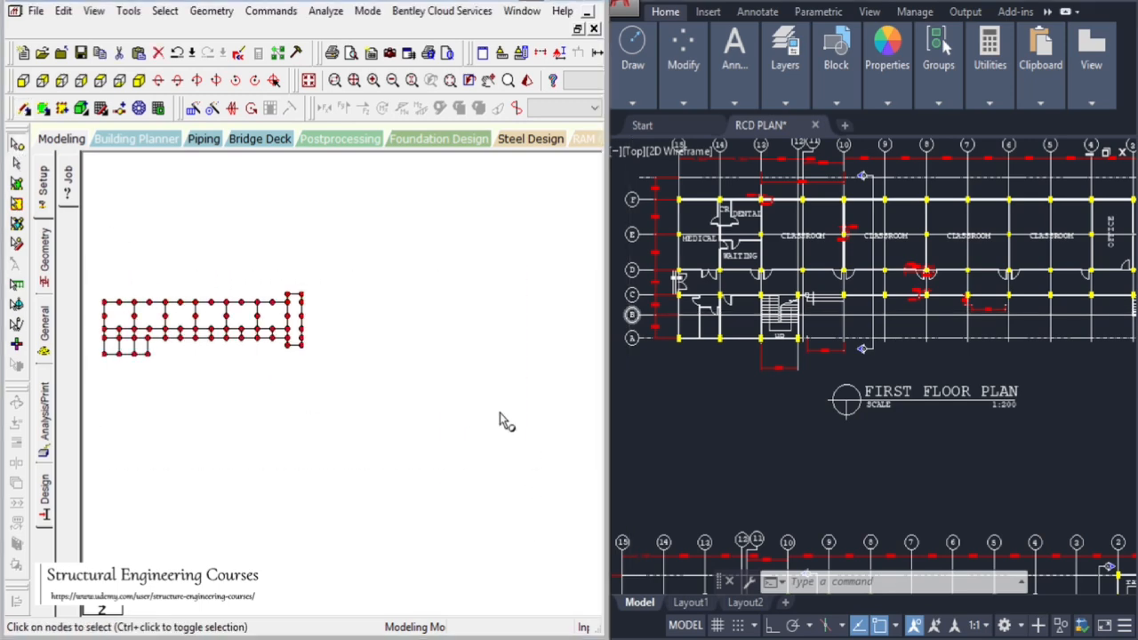
{"action": "scroll", "coordinate": [669, 318], "scroll_direction": "down", "scroll_amount": 4}
{"action": "scroll", "coordinate": [707, 313], "scroll_direction": "down", "scroll_amount": 3}
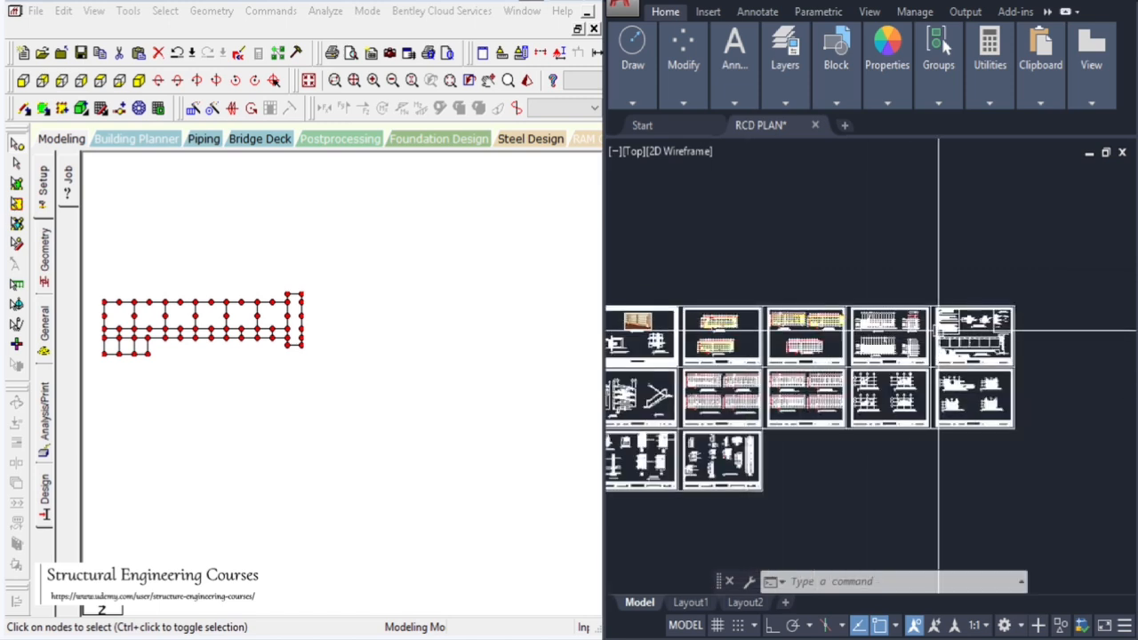
{"action": "scroll", "coordinate": [858, 331], "scroll_direction": "up", "scroll_amount": 3}
{"action": "scroll", "coordinate": [685, 316], "scroll_direction": "up", "scroll_amount": 8}
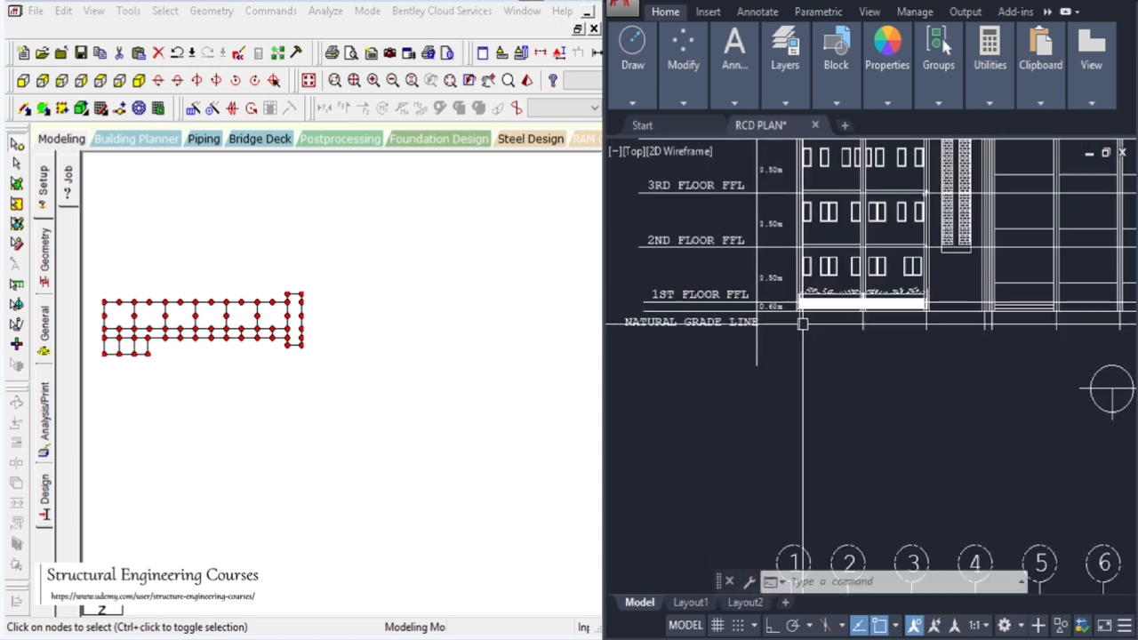
{"action": "scroll", "coordinate": [803, 318], "scroll_direction": "up", "scroll_amount": 4}
{"action": "scroll", "coordinate": [799, 285], "scroll_direction": "down", "scroll_amount": 3}
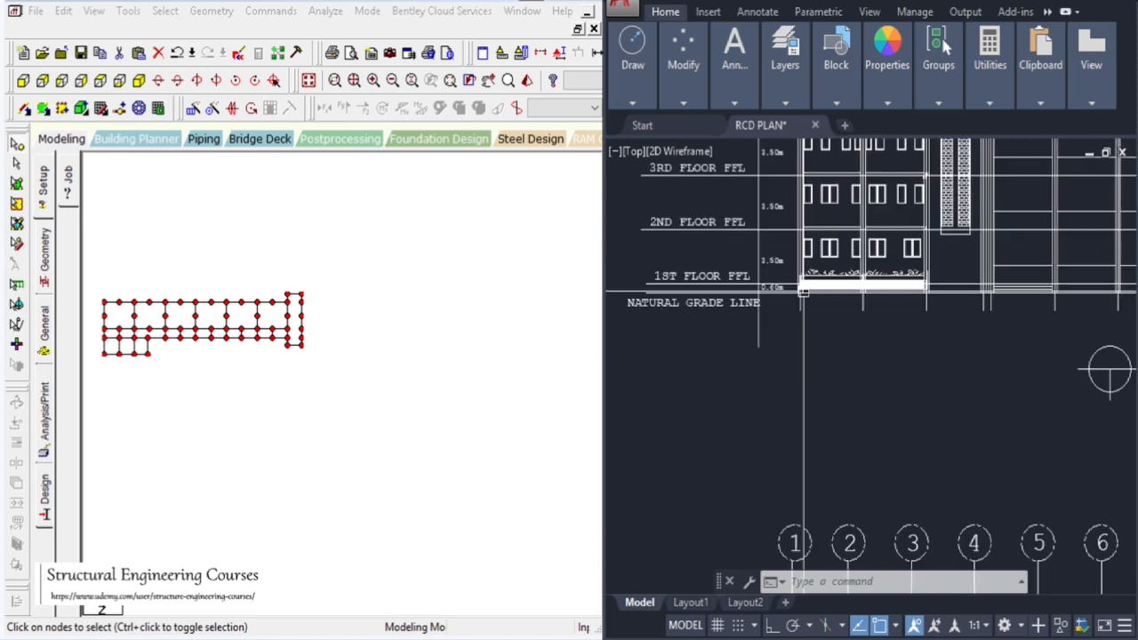
{"action": "scroll", "coordinate": [787, 317], "scroll_direction": "up", "scroll_amount": 4}
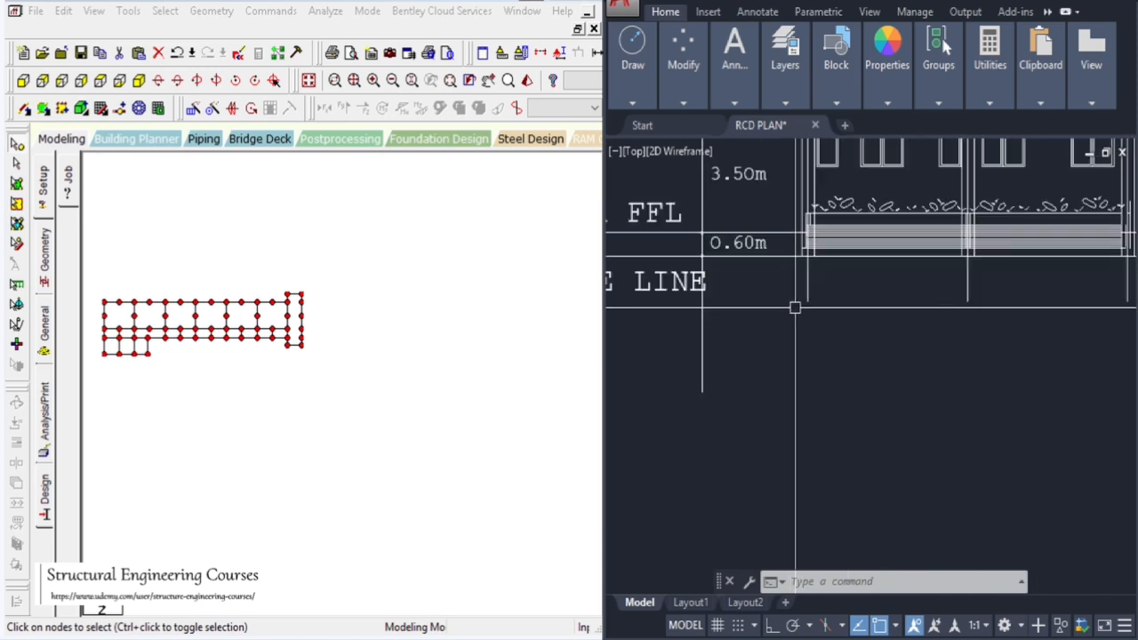
{"action": "scroll", "coordinate": [788, 317], "scroll_direction": "down", "scroll_amount": 3}
{"action": "scroll", "coordinate": [872, 287], "scroll_direction": "up", "scroll_amount": 4}
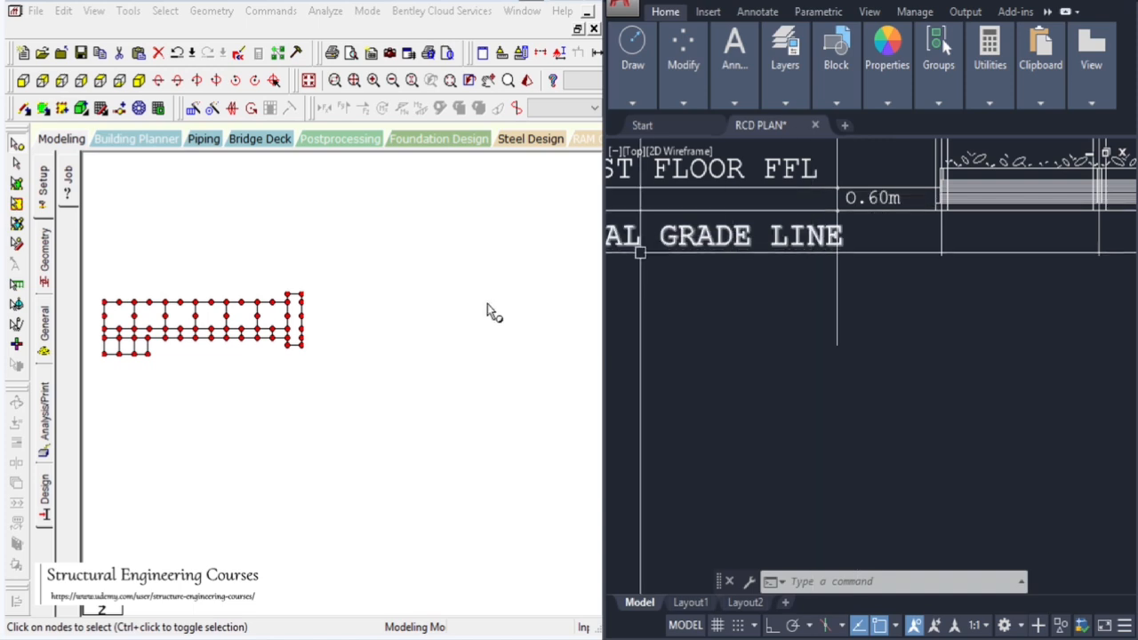
{"action": "left_click", "coordinate": [193, 108]}
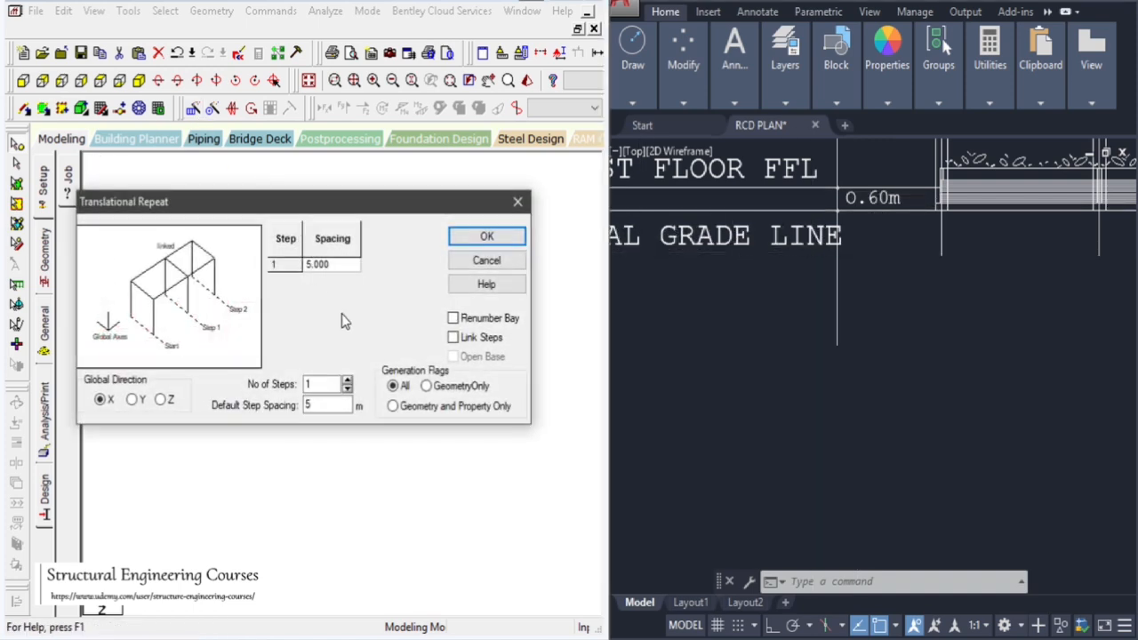
{"action": "left_click", "coordinate": [135, 400]}
{"action": "left_click_drag", "start_coordinate": [325, 403], "coordinate": [267, 410]}
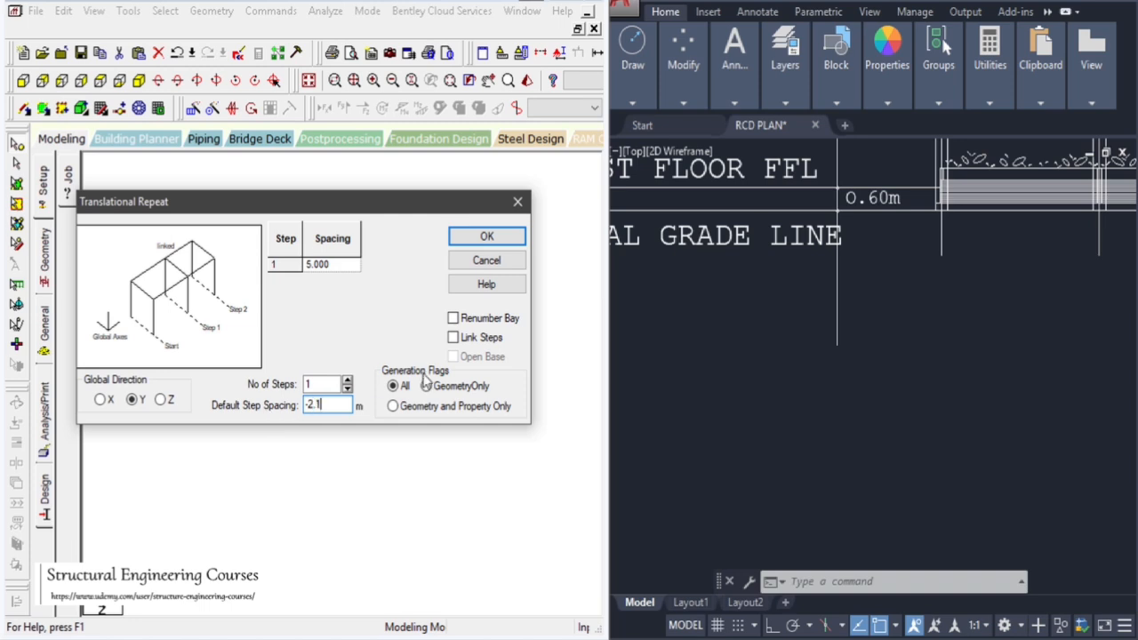
{"action": "left_click", "coordinate": [463, 341]}
{"action": "left_click", "coordinate": [485, 237]}
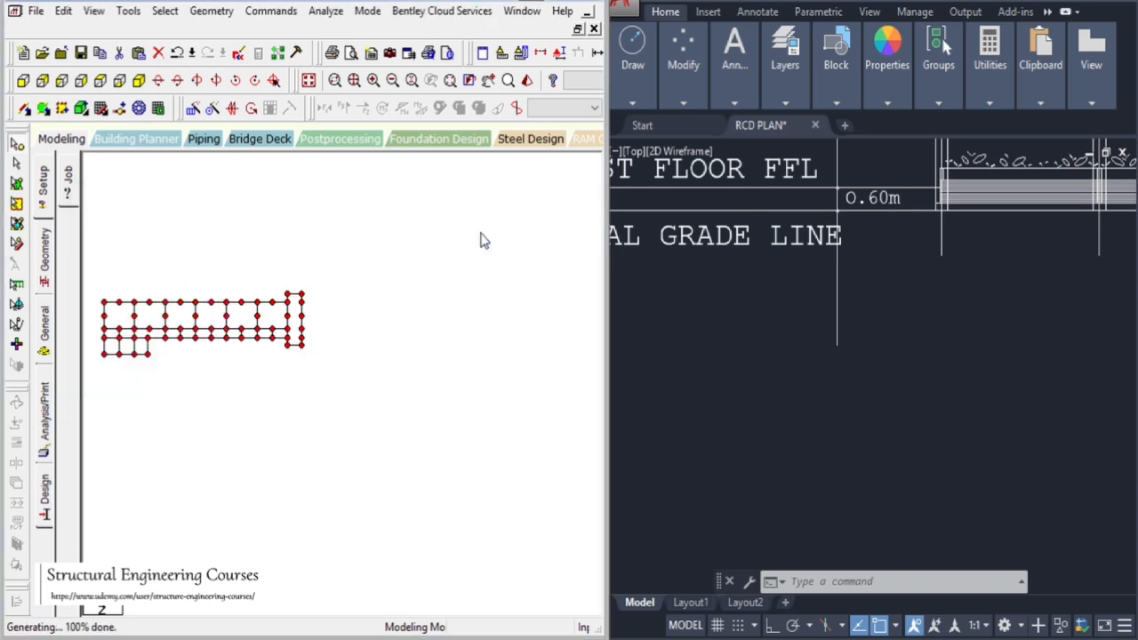
Inspect the generated columns and beams in an isometric 3D view of the model
{"action": "left_click", "coordinate": [157, 105]}
{"action": "scroll", "coordinate": [146, 380], "scroll_direction": "up", "scroll_amount": 2}
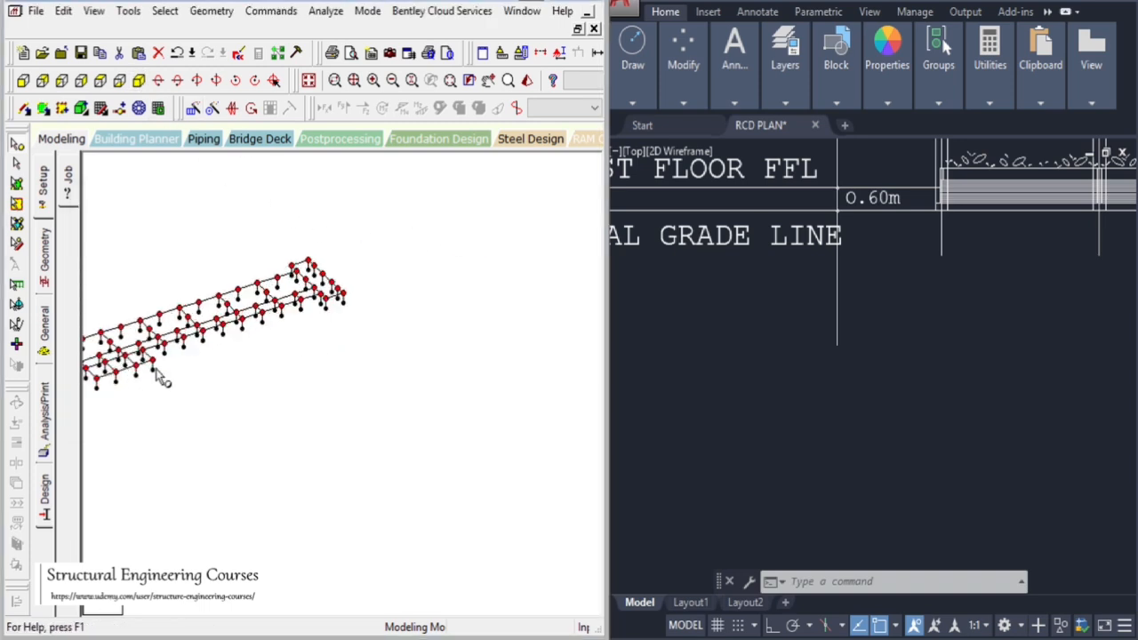
{"action": "scroll", "coordinate": [352, 368], "scroll_direction": "up", "scroll_amount": 4}
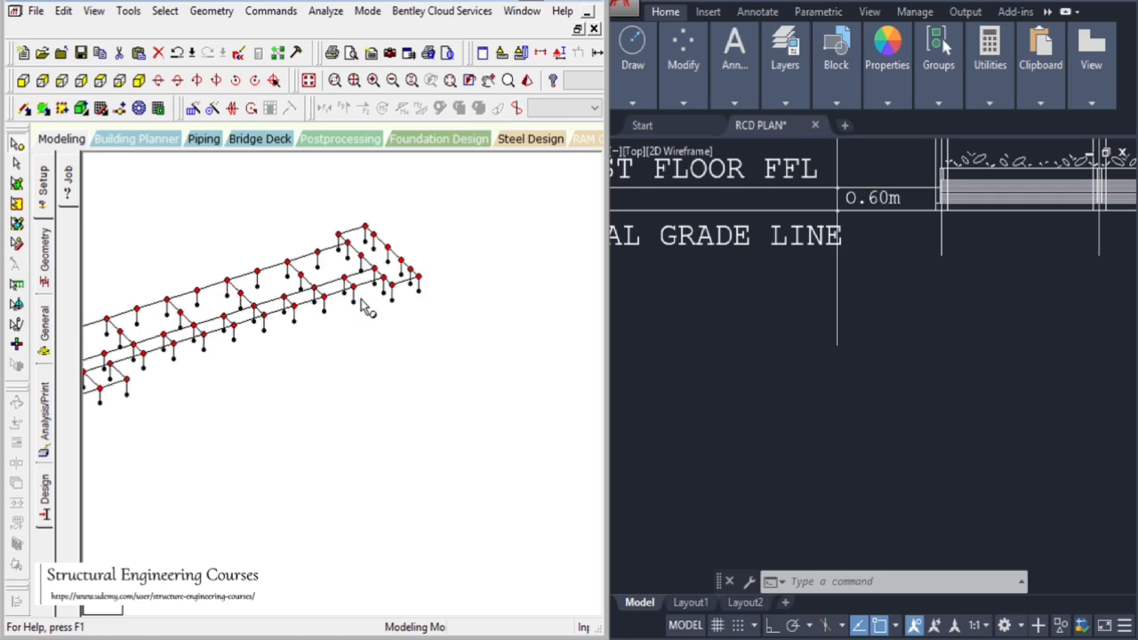
{"action": "scroll", "coordinate": [365, 306], "scroll_direction": "up", "scroll_amount": 3}
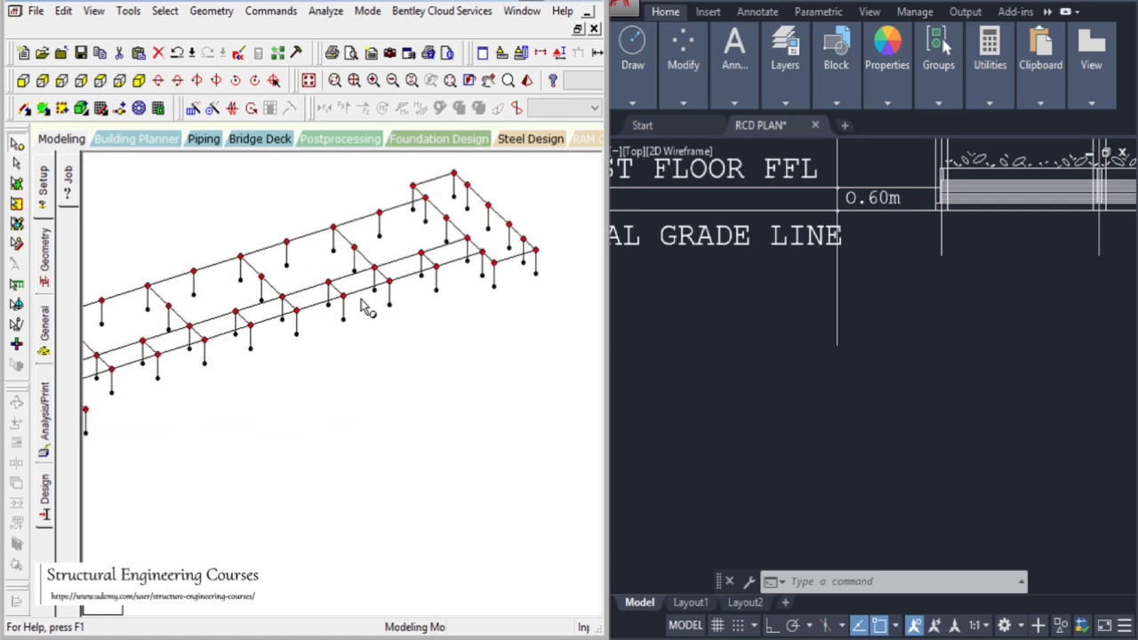
{"action": "scroll", "coordinate": [522, 230], "scroll_direction": "down", "scroll_amount": 2}
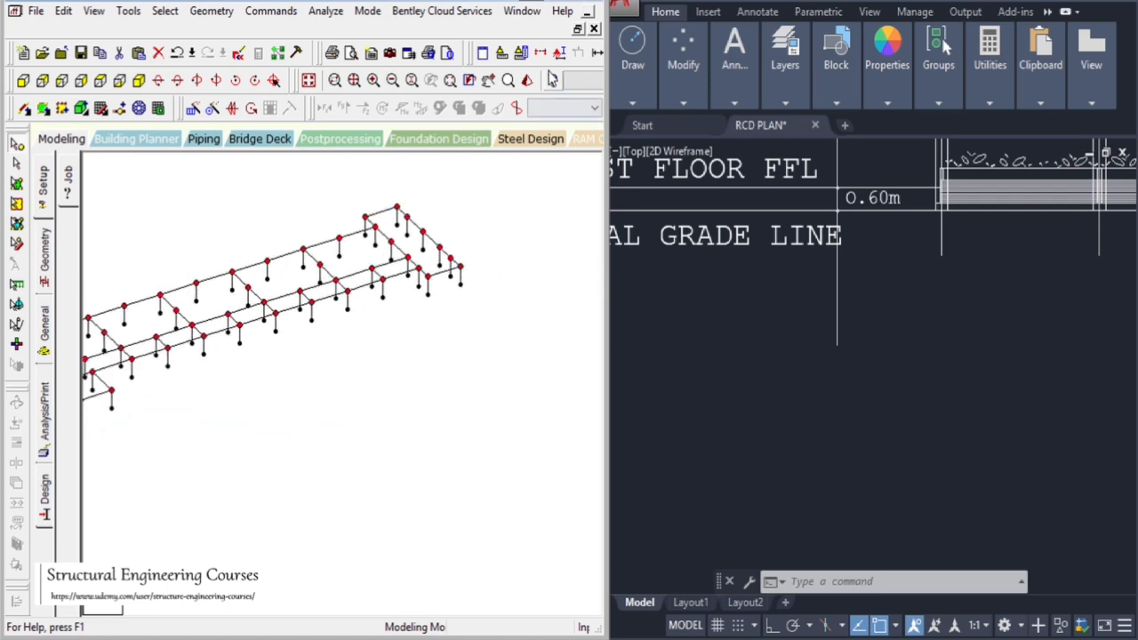
{"action": "left_click", "coordinate": [680, 358]}
{"action": "left_click", "coordinate": [514, 337]}
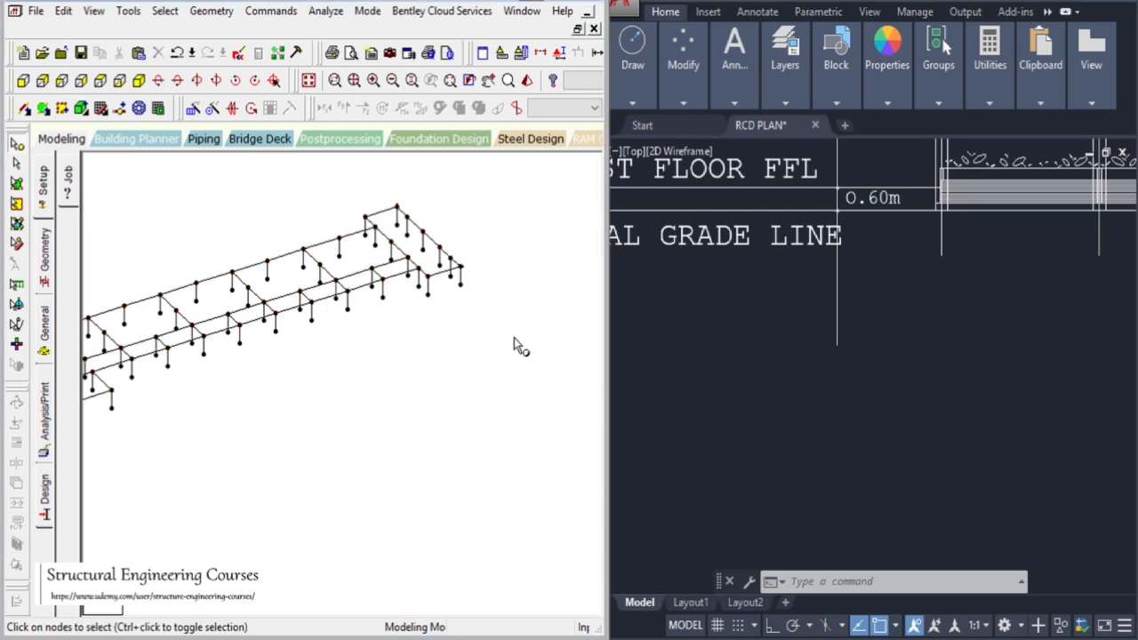
{"action": "scroll", "coordinate": [487, 298], "scroll_direction": "down", "scroll_amount": 1}
{"action": "scroll", "coordinate": [487, 297], "scroll_direction": "down", "scroll_amount": 1}
{"action": "left_click", "coordinate": [488, 80]}
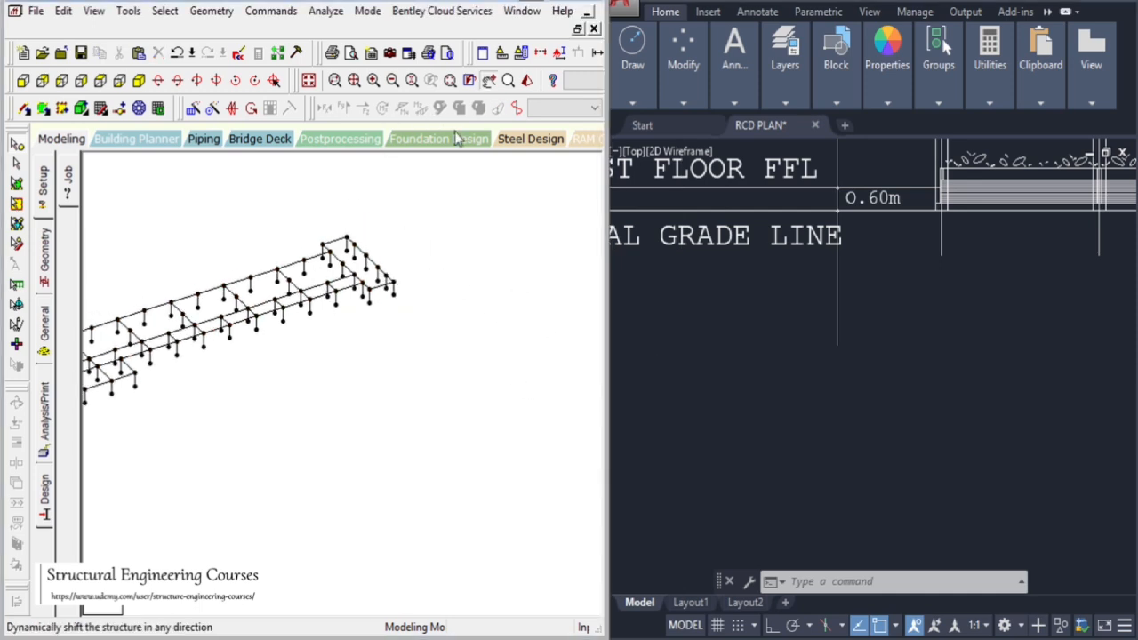
{"action": "left_click_drag", "start_coordinate": [298, 395], "coordinate": [418, 414]}
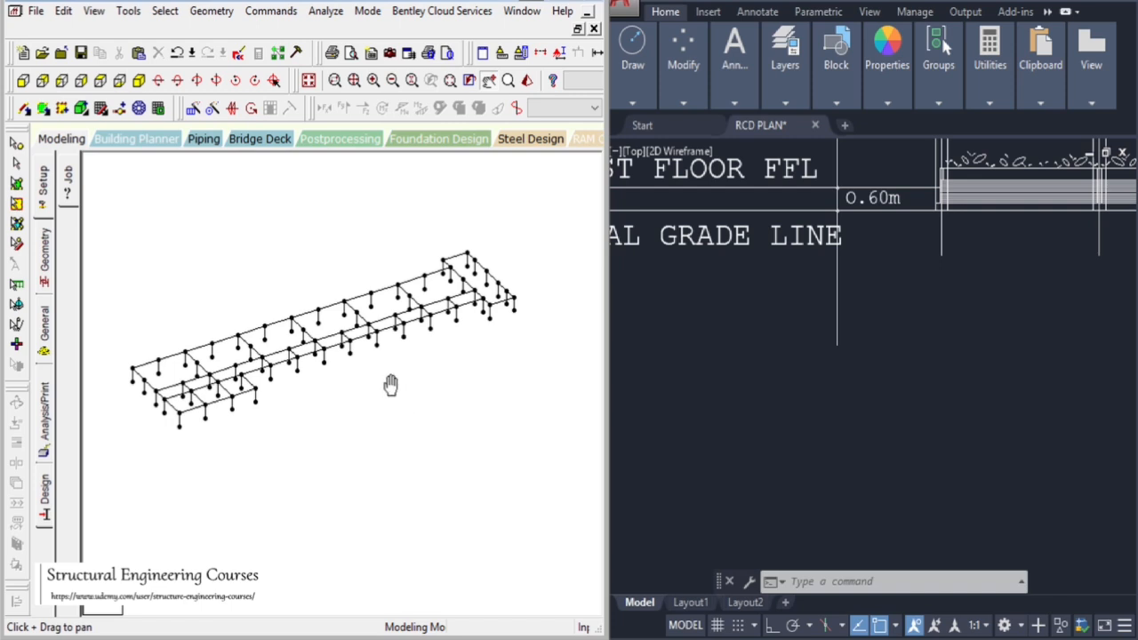
{"action": "left_click", "coordinate": [16, 143]}
{"action": "left_click_drag", "start_coordinate": [187, 236], "coordinate": [231, 278]}
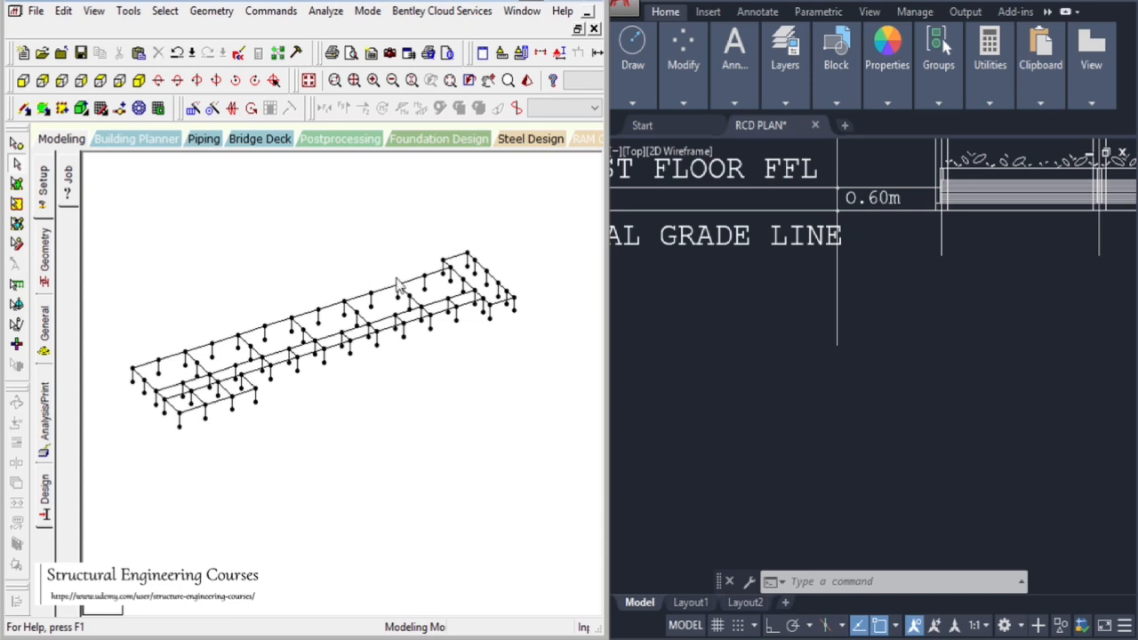
{"action": "scroll", "coordinate": [397, 319], "scroll_direction": "up", "scroll_amount": 1}
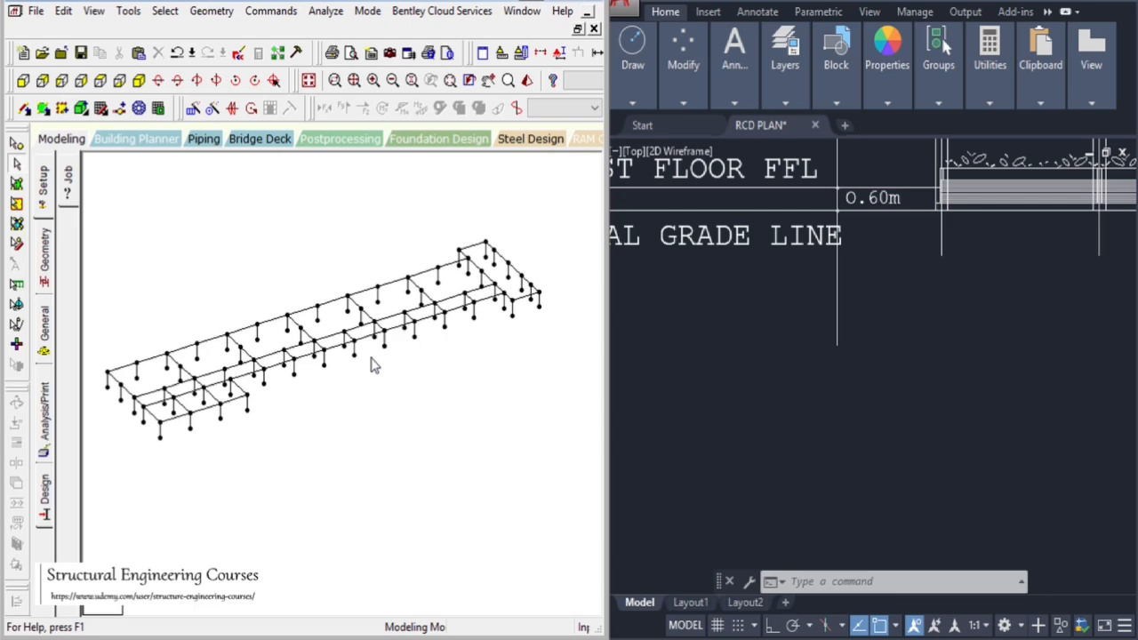
Browse the CAD drawing sheets to compare the first and second floor plans
{"action": "left_click", "coordinate": [788, 424]}
{"action": "scroll", "coordinate": [860, 317], "scroll_direction": "down", "scroll_amount": 10}
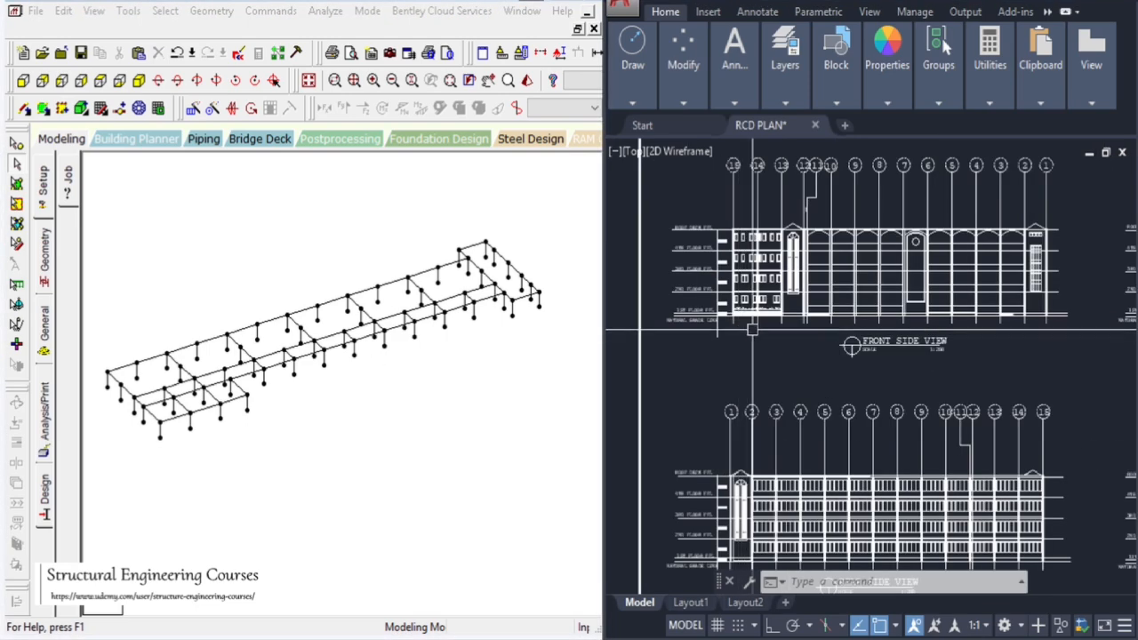
{"action": "scroll", "coordinate": [711, 302], "scroll_direction": "up", "scroll_amount": 5}
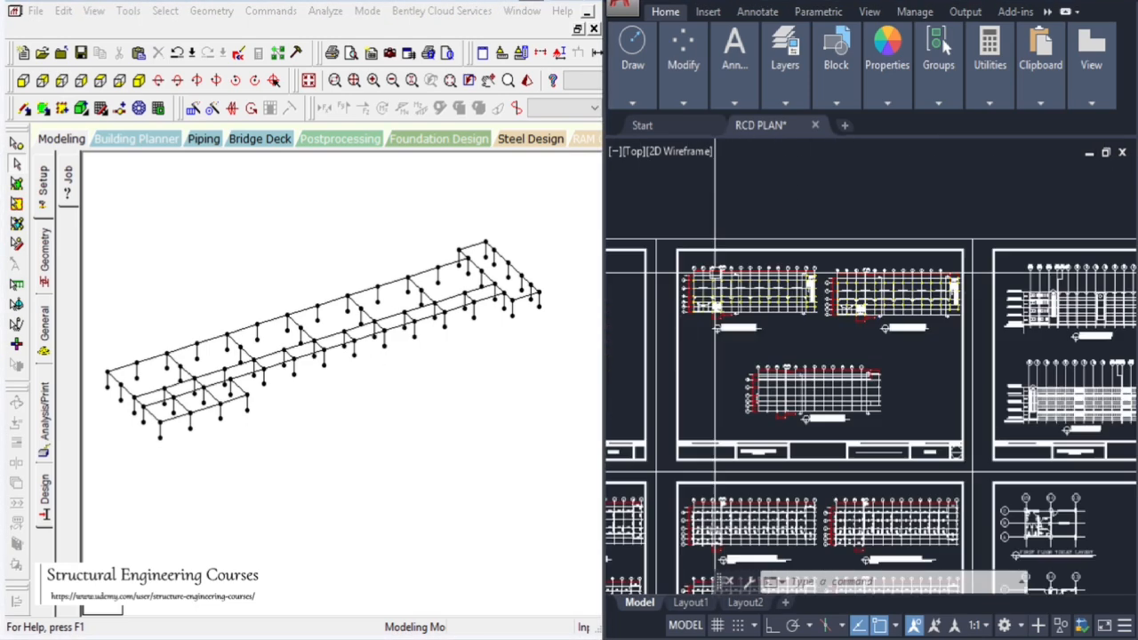
{"action": "scroll", "coordinate": [709, 291], "scroll_direction": "up", "scroll_amount": 2}
{"action": "scroll", "coordinate": [708, 290], "scroll_direction": "down", "scroll_amount": 8}
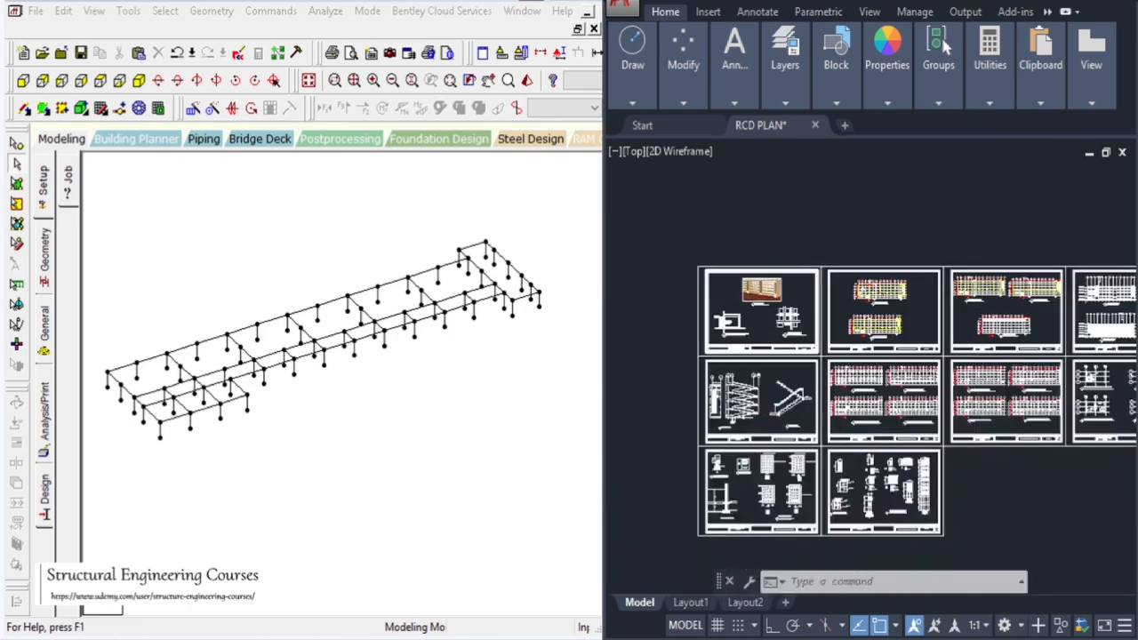
{"action": "scroll", "coordinate": [847, 240], "scroll_direction": "up", "scroll_amount": 8}
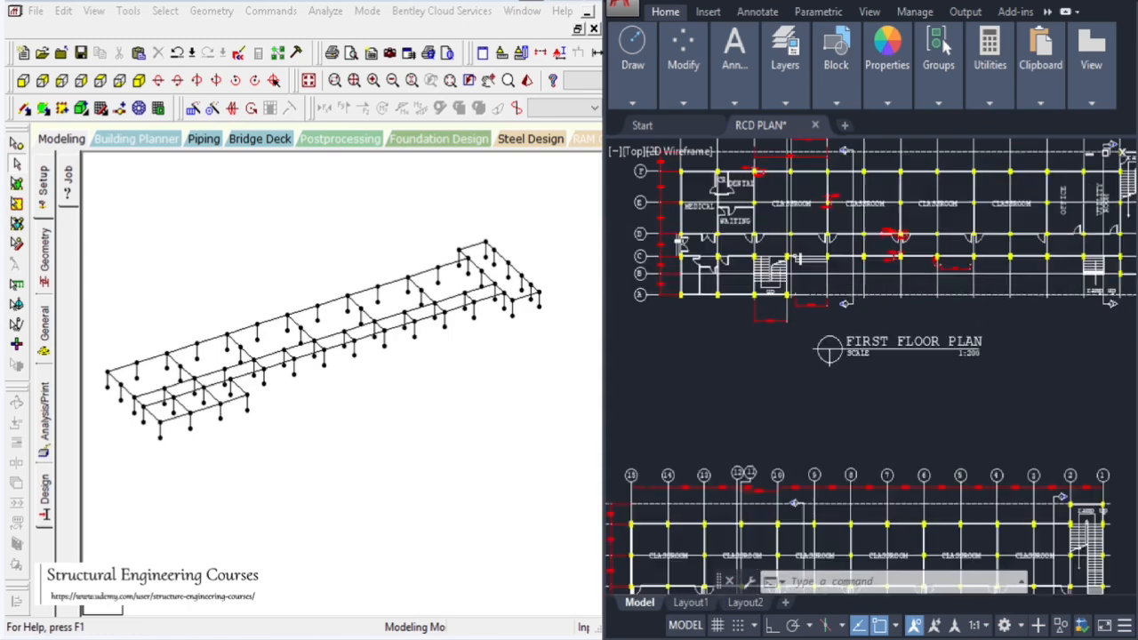
{"action": "scroll", "coordinate": [864, 239], "scroll_direction": "down", "scroll_amount": 2}
{"action": "scroll", "coordinate": [743, 504], "scroll_direction": "up", "scroll_amount": 2}
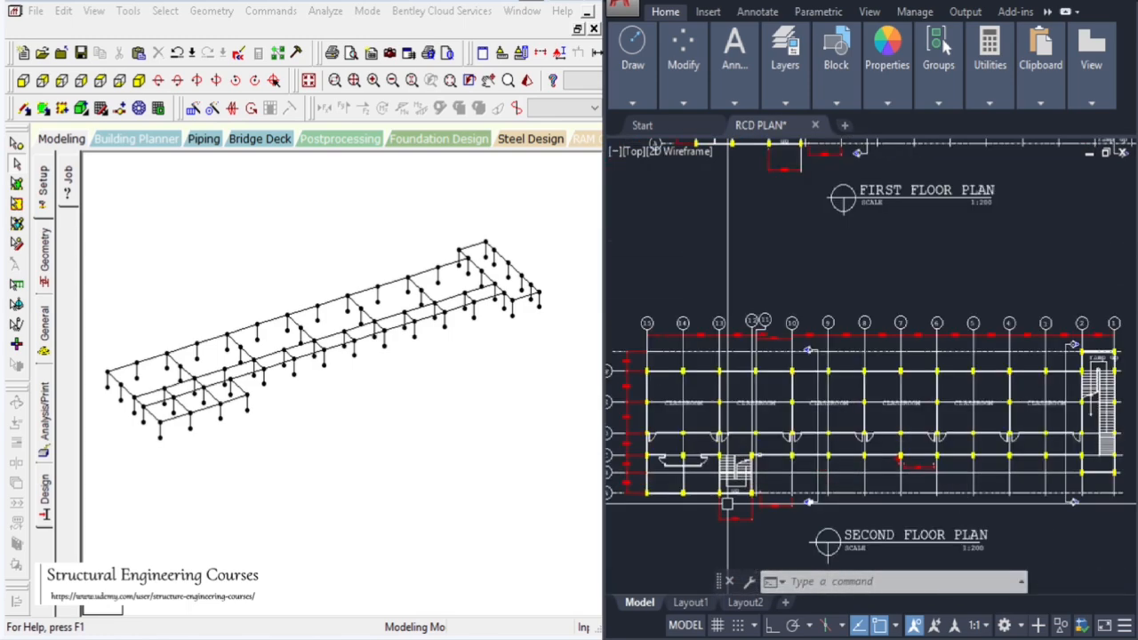
{"action": "scroll", "coordinate": [868, 251], "scroll_direction": "down", "scroll_amount": 2}
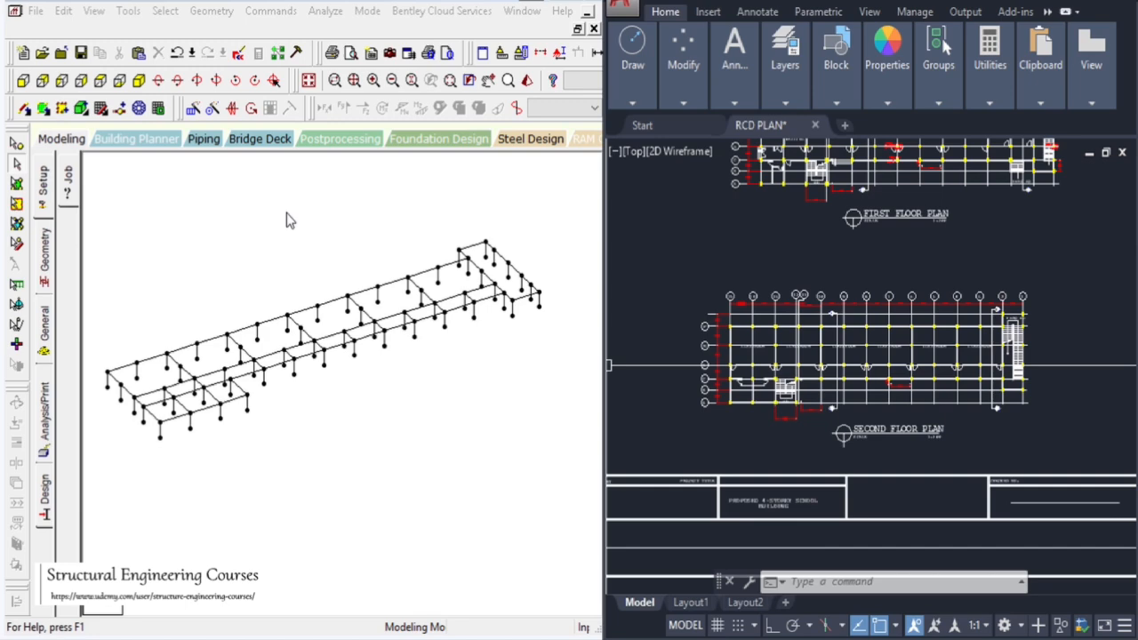
Accept the auto save of the STAAD model file
{"action": "left_click", "coordinate": [634, 241]}
{"action": "left_click", "coordinate": [676, 276]}
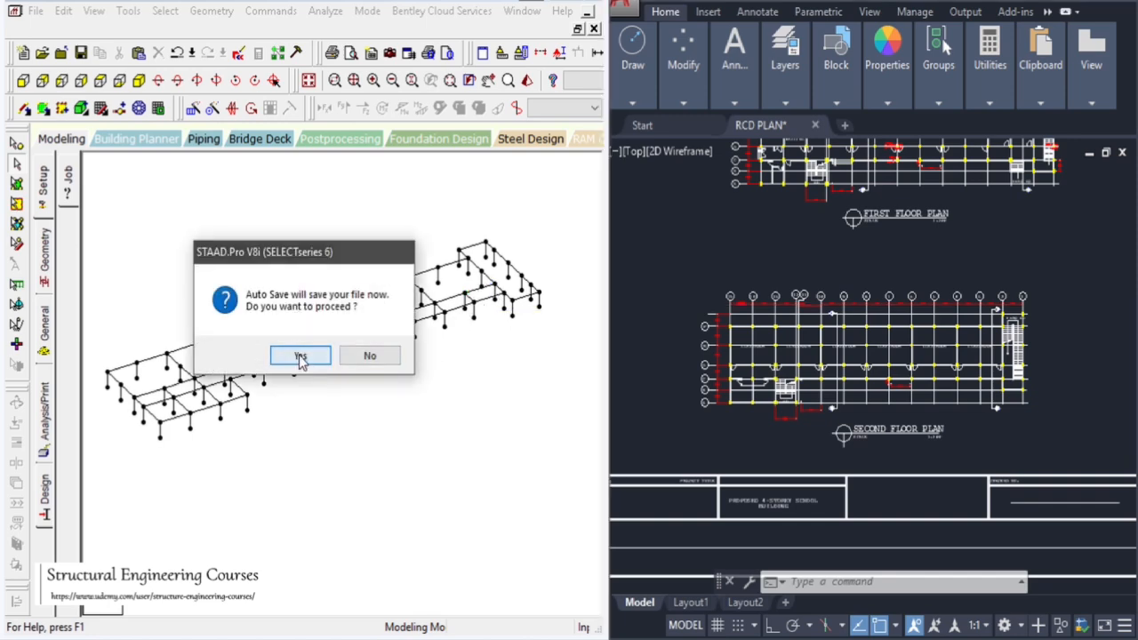
{"action": "left_click", "coordinate": [302, 356]}
{"action": "left_click", "coordinate": [214, 343]}
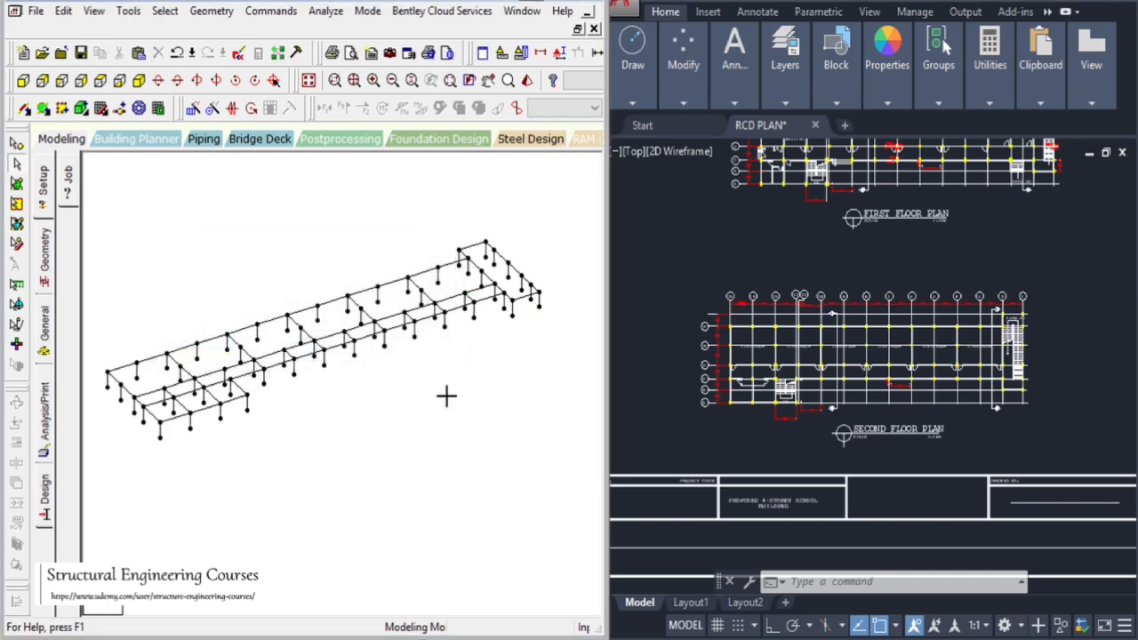
{"action": "left_click_drag", "start_coordinate": [433, 385], "coordinate": [513, 454]}
{"action": "left_click", "coordinate": [650, 317]}
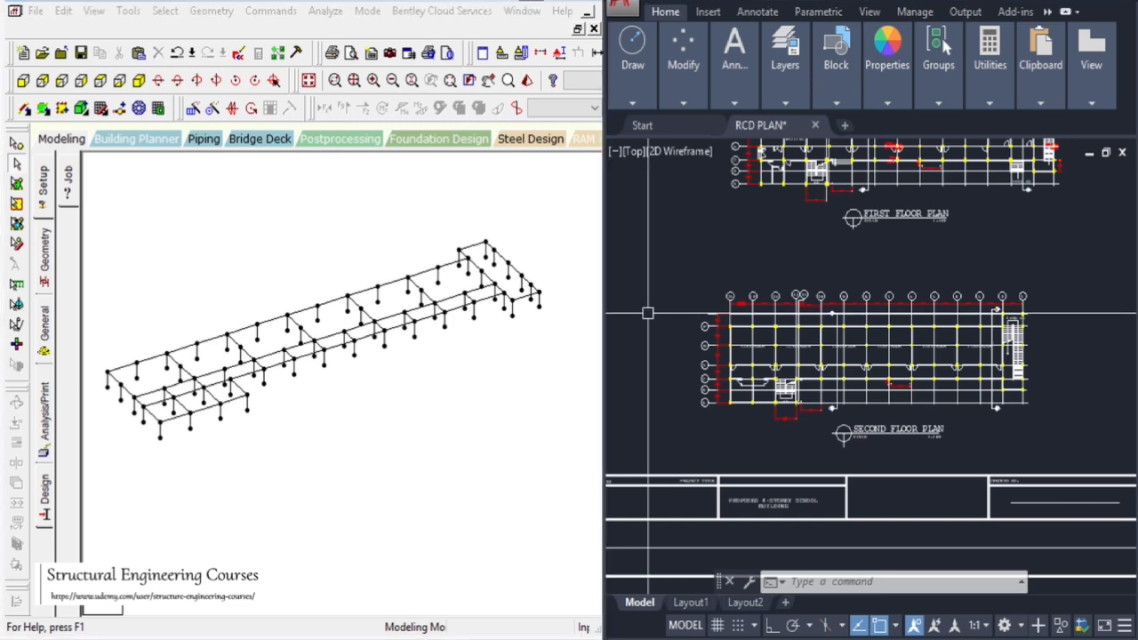
Examine the left end of the first floor plan with its staircase bay in the CAD drawing
{"action": "scroll", "coordinate": [724, 249], "scroll_direction": "down", "scroll_amount": 4}
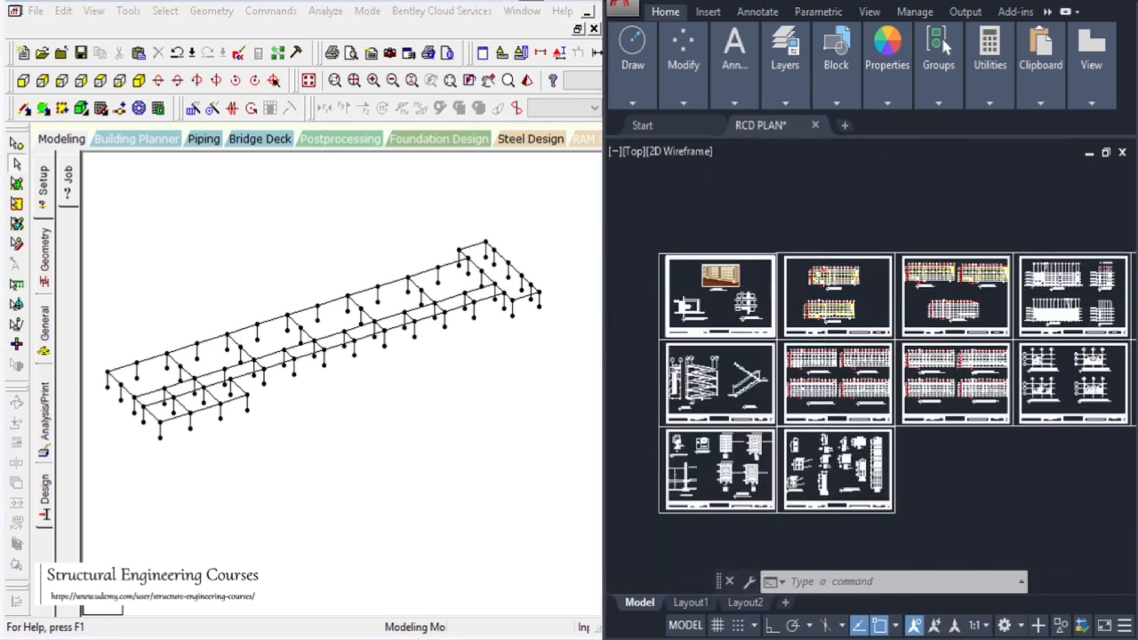
{"action": "scroll", "coordinate": [808, 226], "scroll_direction": "up", "scroll_amount": 2}
{"action": "scroll", "coordinate": [807, 227], "scroll_direction": "up", "scroll_amount": 2}
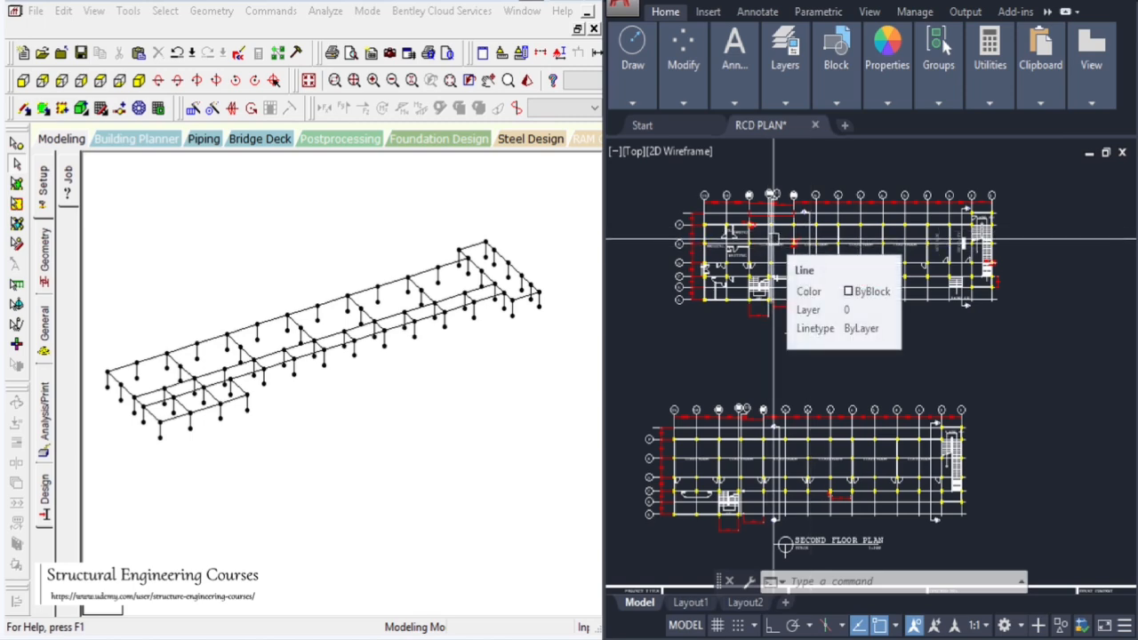
{"action": "scroll", "coordinate": [773, 238], "scroll_direction": "up", "scroll_amount": 3}
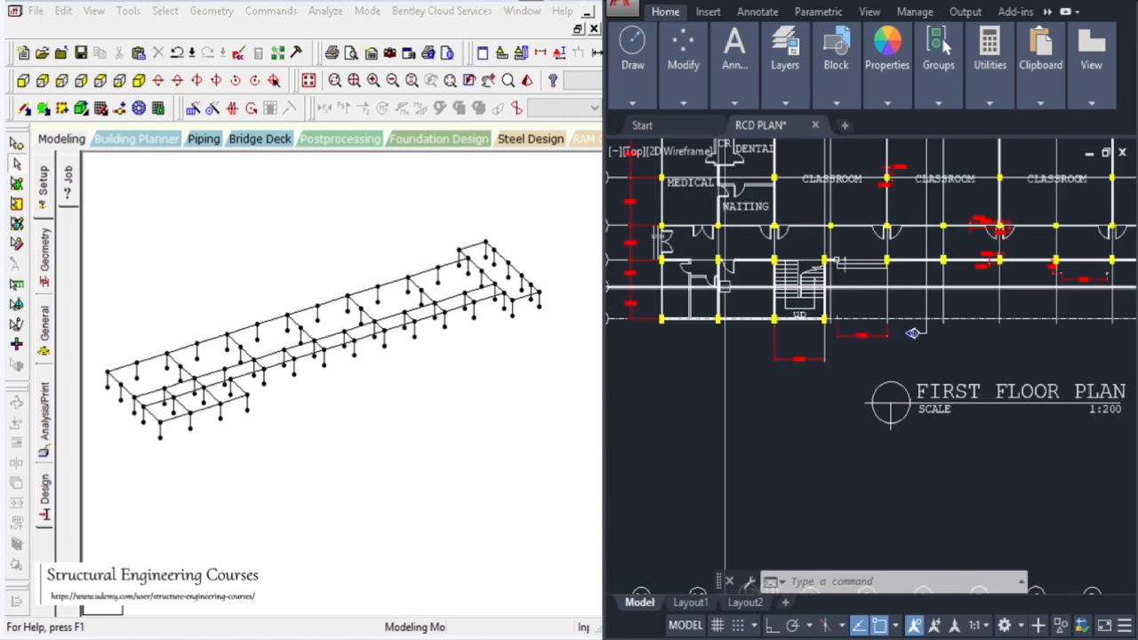
{"action": "scroll", "coordinate": [773, 314], "scroll_direction": "down", "scroll_amount": 4}
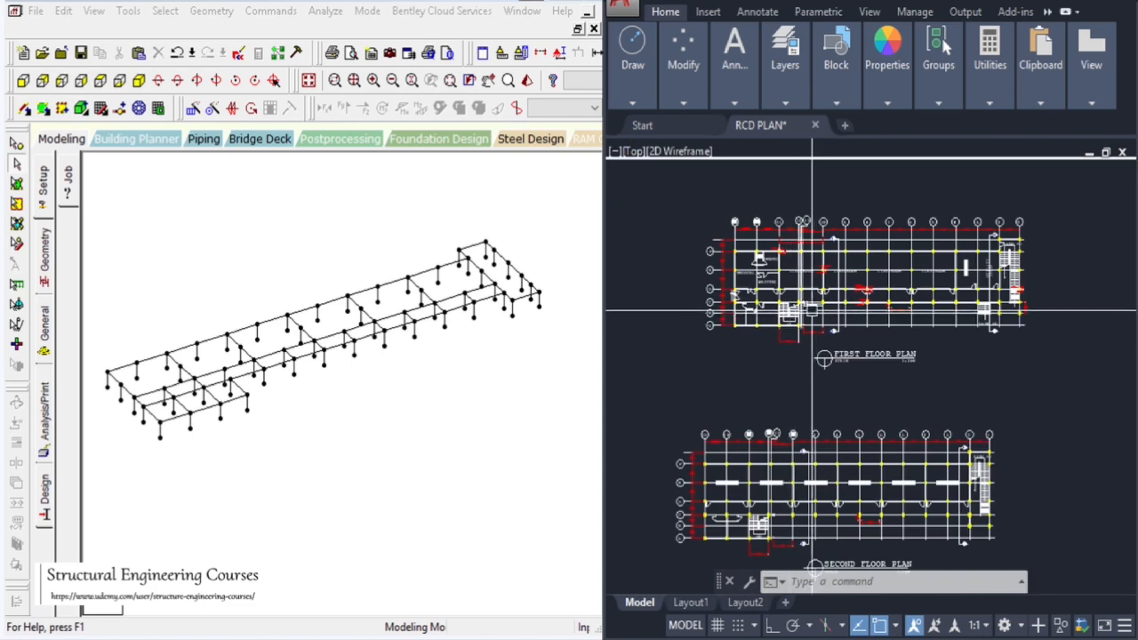
{"action": "scroll", "coordinate": [743, 252], "scroll_direction": "up", "scroll_amount": 6}
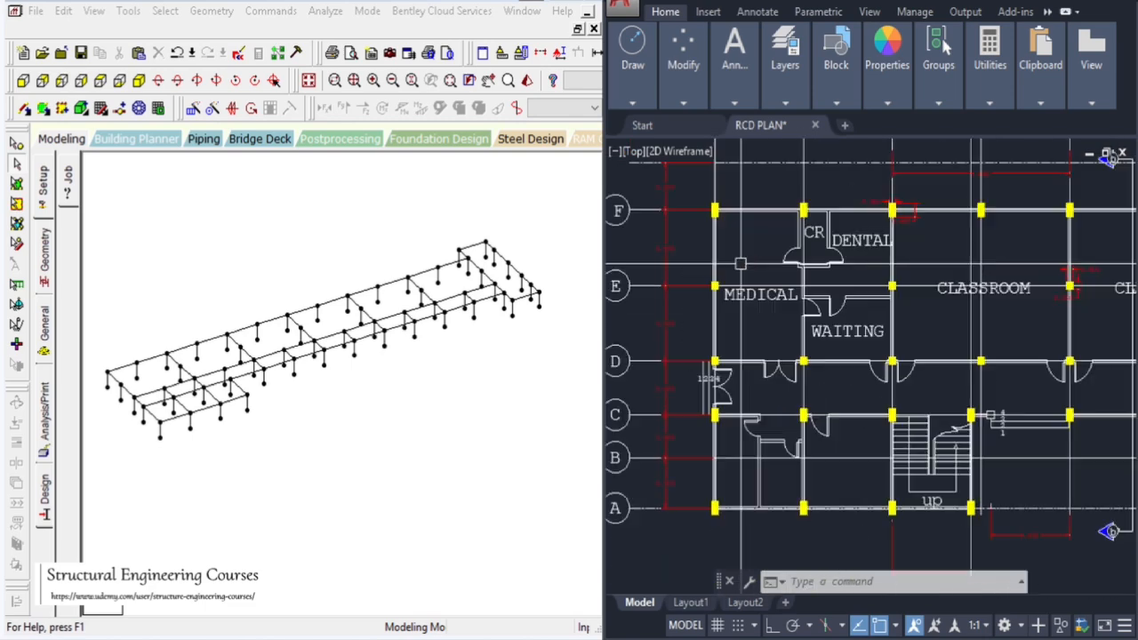
Examine the right end of the first floor plan with its ramps and staircase in the CAD drawing
{"action": "left_click", "coordinate": [302, 448]}
{"action": "scroll", "coordinate": [743, 352], "scroll_direction": "down", "scroll_amount": 4}
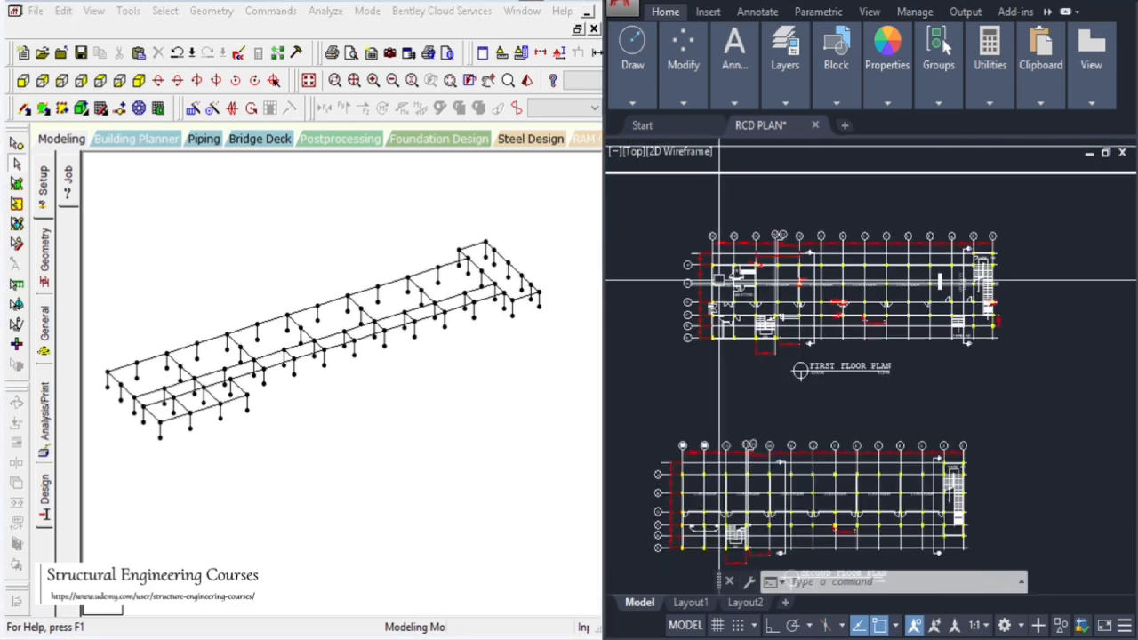
{"action": "scroll", "coordinate": [760, 320], "scroll_direction": "up", "scroll_amount": 5}
{"action": "scroll", "coordinate": [760, 320], "scroll_direction": "down", "scroll_amount": 4}
{"action": "scroll", "coordinate": [828, 249], "scroll_direction": "up", "scroll_amount": 5}
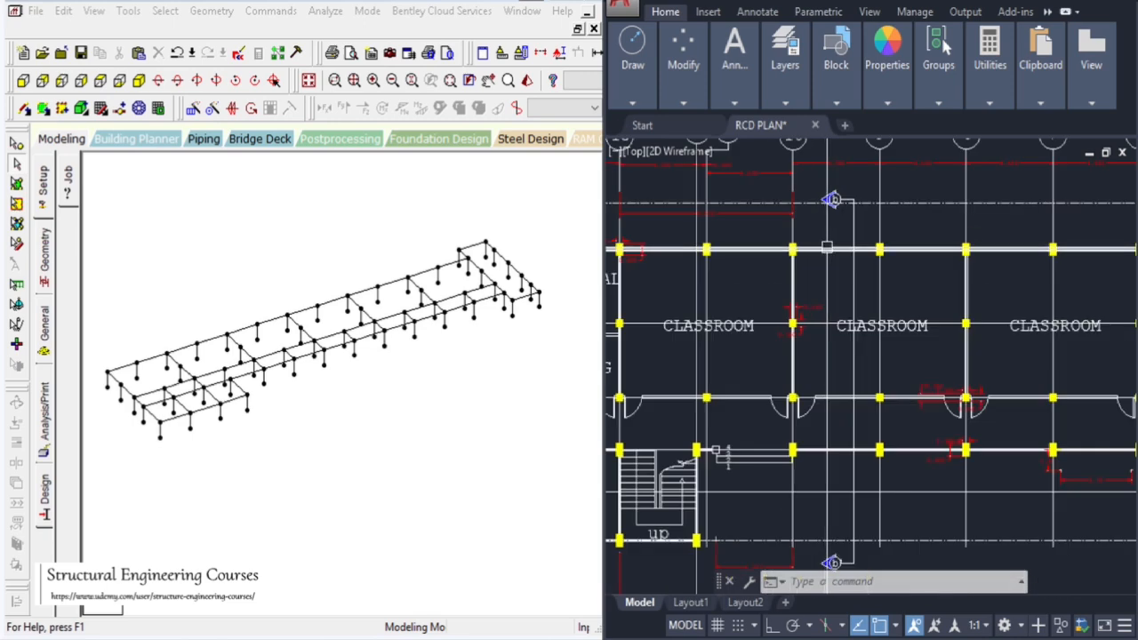
{"action": "scroll", "coordinate": [828, 250], "scroll_direction": "down", "scroll_amount": 3}
{"action": "scroll", "coordinate": [871, 325], "scroll_direction": "up", "scroll_amount": 3}
{"action": "scroll", "coordinate": [871, 325], "scroll_direction": "down", "scroll_amount": 4}
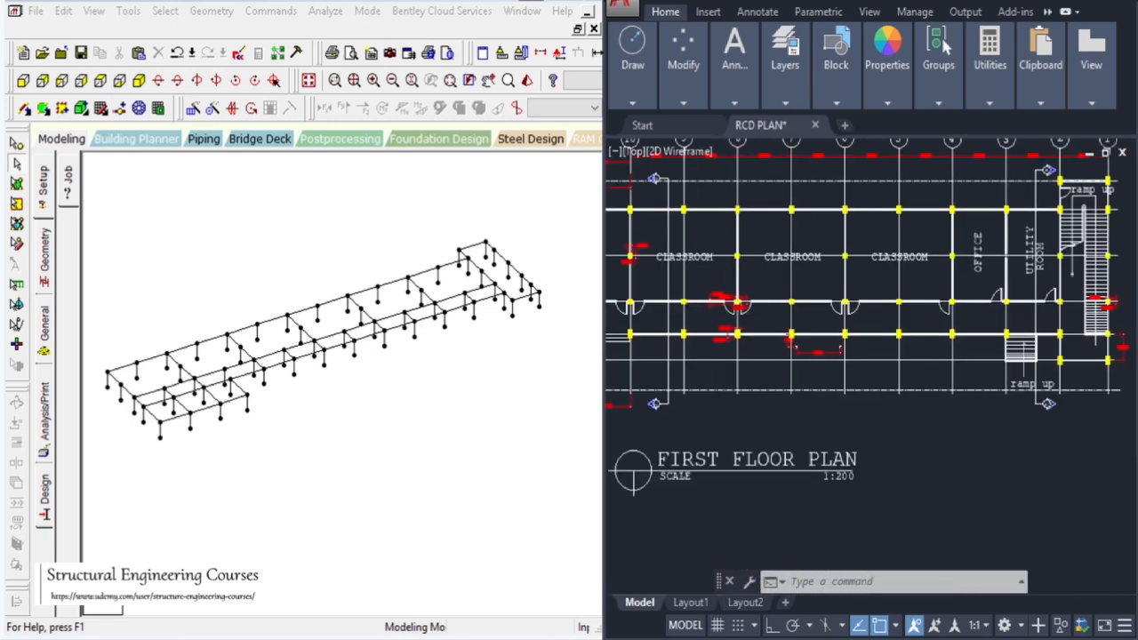
{"action": "scroll", "coordinate": [907, 304], "scroll_direction": "up", "scroll_amount": 5}
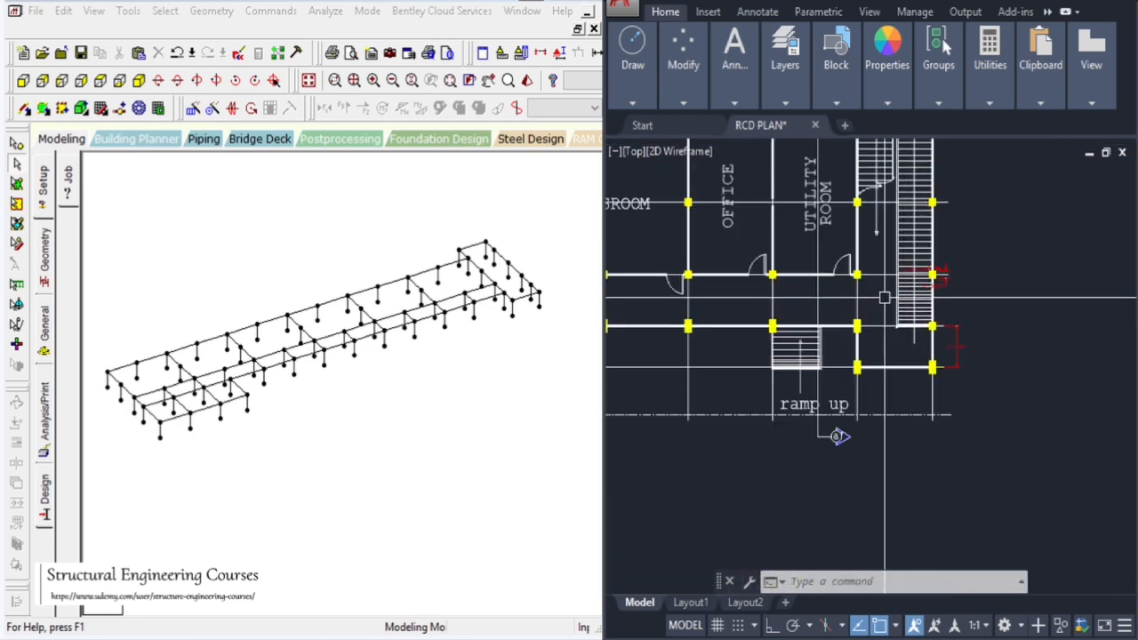
{"action": "scroll", "coordinate": [894, 349], "scroll_direction": "down", "scroll_amount": 5}
{"action": "scroll", "coordinate": [894, 349], "scroll_direction": "up", "scroll_amount": 5}
{"action": "scroll", "coordinate": [952, 236], "scroll_direction": "down", "scroll_amount": 5}
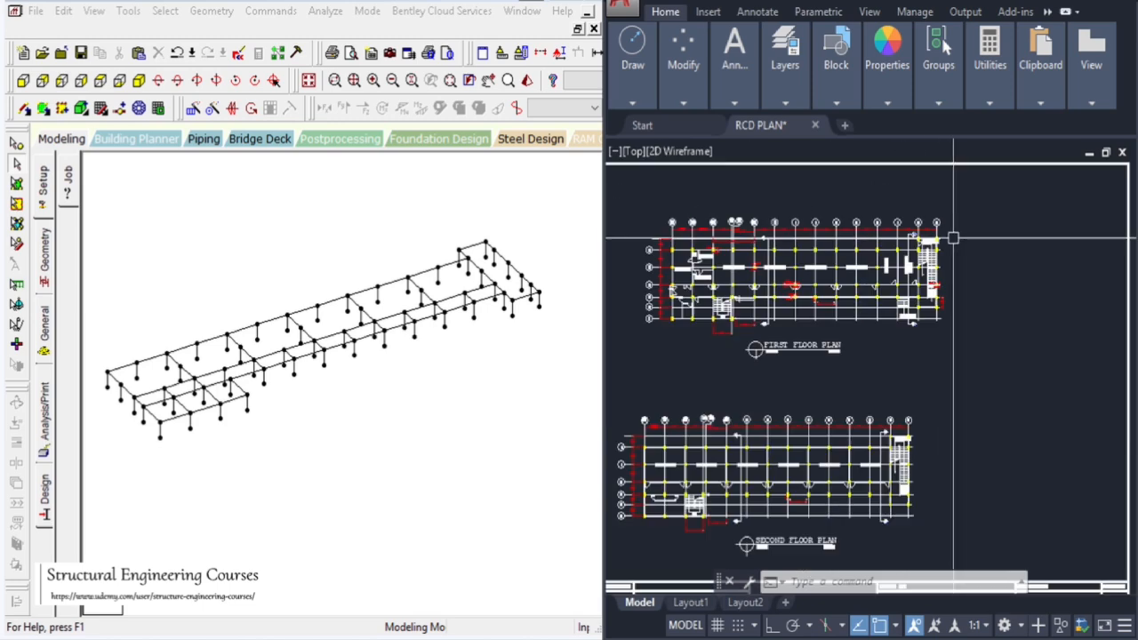
{"action": "scroll", "coordinate": [669, 262], "scroll_direction": "up", "scroll_amount": 4}
{"action": "scroll", "coordinate": [668, 261], "scroll_direction": "down", "scroll_amount": 5}
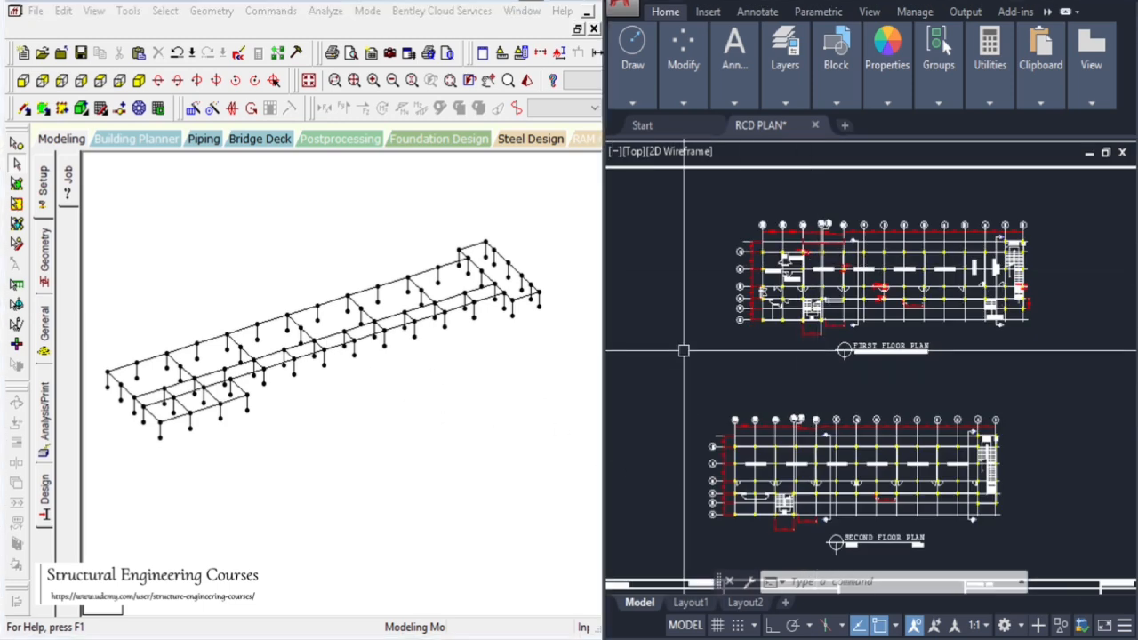
Examine the floor levels and storey heights on the front side elevation in the CAD drawing
{"action": "scroll", "coordinate": [677, 327], "scroll_direction": "down", "scroll_amount": 5}
{"action": "scroll", "coordinate": [1051, 342], "scroll_direction": "up", "scroll_amount": 4}
{"action": "scroll", "coordinate": [1050, 343], "scroll_direction": "up", "scroll_amount": 6}
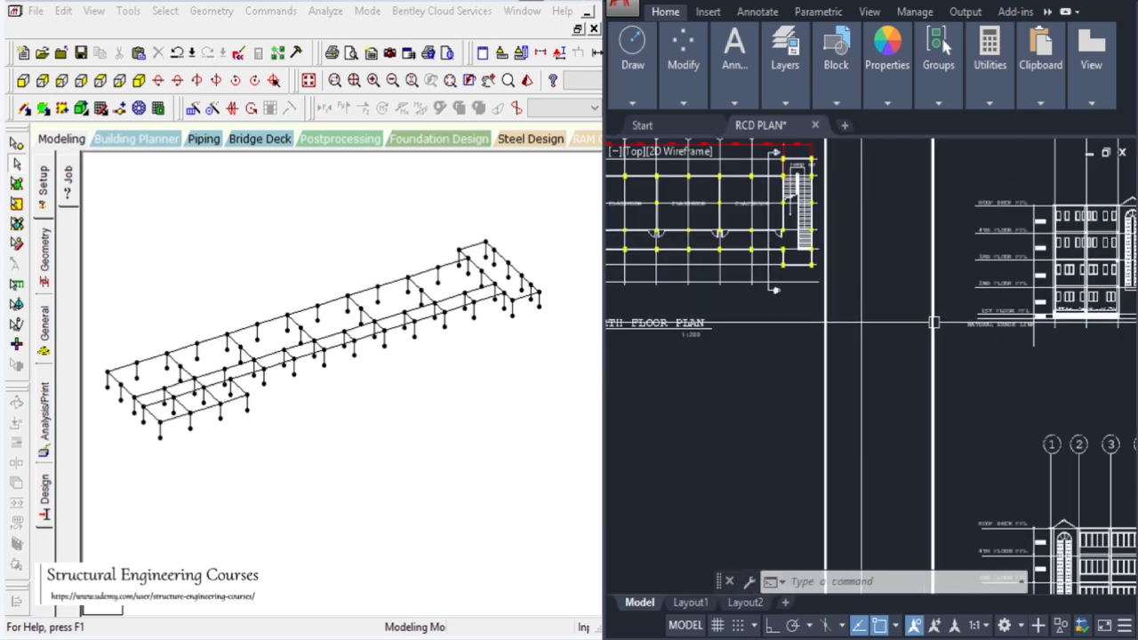
{"action": "scroll", "coordinate": [867, 334], "scroll_direction": "down", "scroll_amount": 4}
{"action": "scroll", "coordinate": [868, 334], "scroll_direction": "up", "scroll_amount": 3}
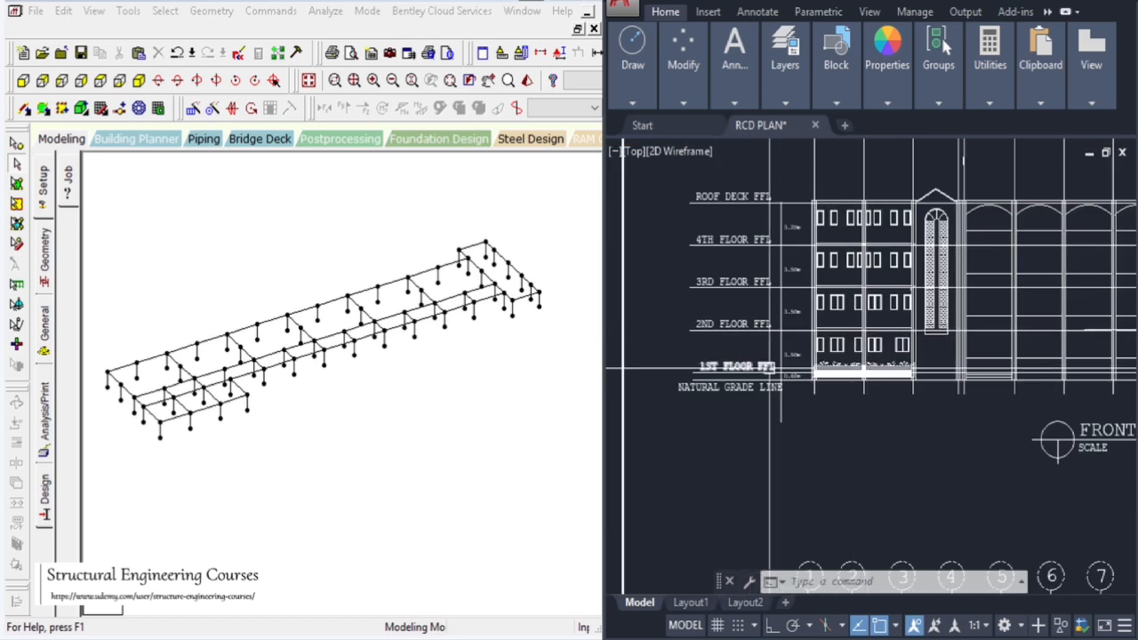
{"action": "scroll", "coordinate": [789, 365], "scroll_direction": "up", "scroll_amount": 2}
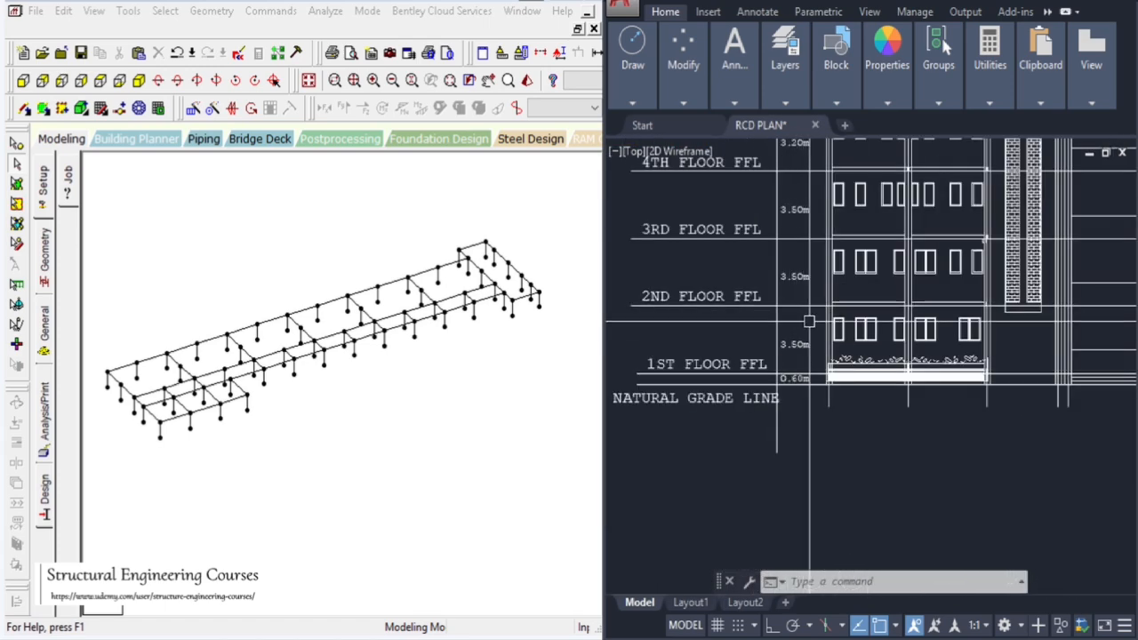
{"action": "scroll", "coordinate": [889, 311], "scroll_direction": "down", "scroll_amount": 4}
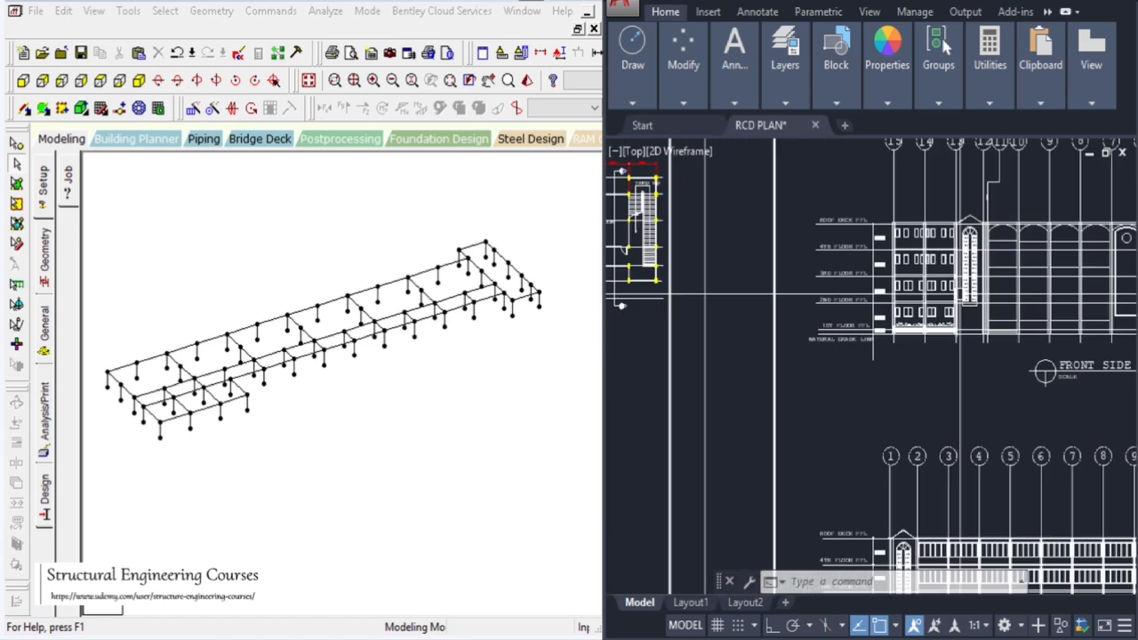
Add beams from point to point linking the outer and middle beam lines at each column line of the model
{"action": "left_click", "coordinate": [578, 4]}
{"action": "left_click", "coordinate": [587, 14]}
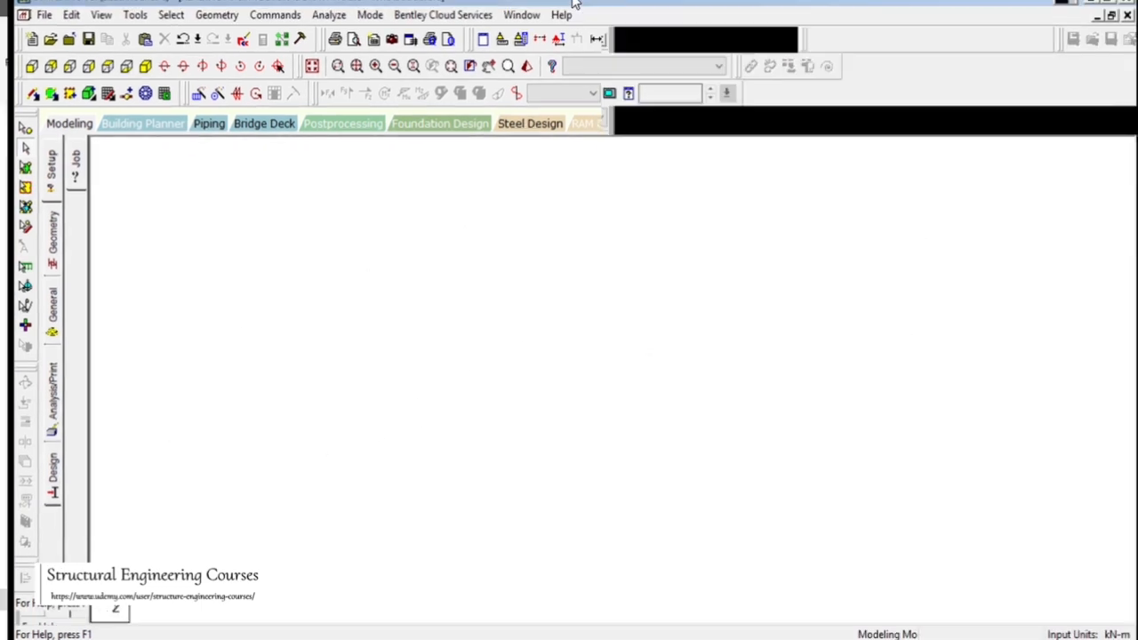
{"action": "left_click_drag", "start_coordinate": [338, 254], "coordinate": [406, 318]}
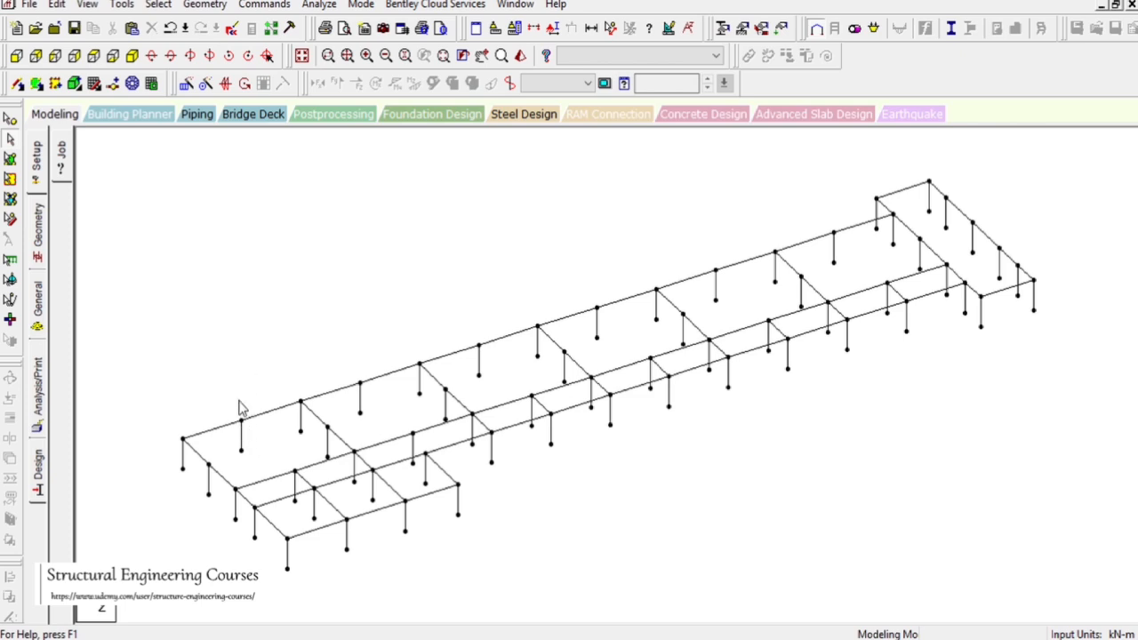
{"action": "left_click", "coordinate": [15, 85]}
{"action": "left_click_drag", "start_coordinate": [241, 420], "coordinate": [295, 471]}
{"action": "left_click_drag", "start_coordinate": [360, 384], "coordinate": [413, 433]}
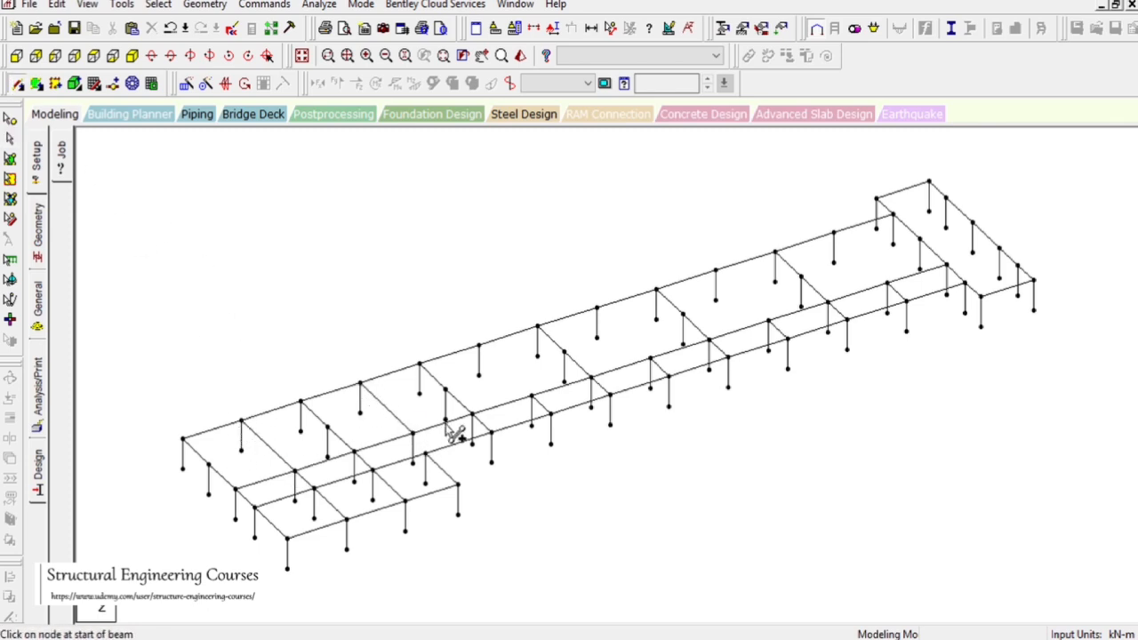
{"action": "left_click_drag", "start_coordinate": [480, 349], "coordinate": [531, 397]}
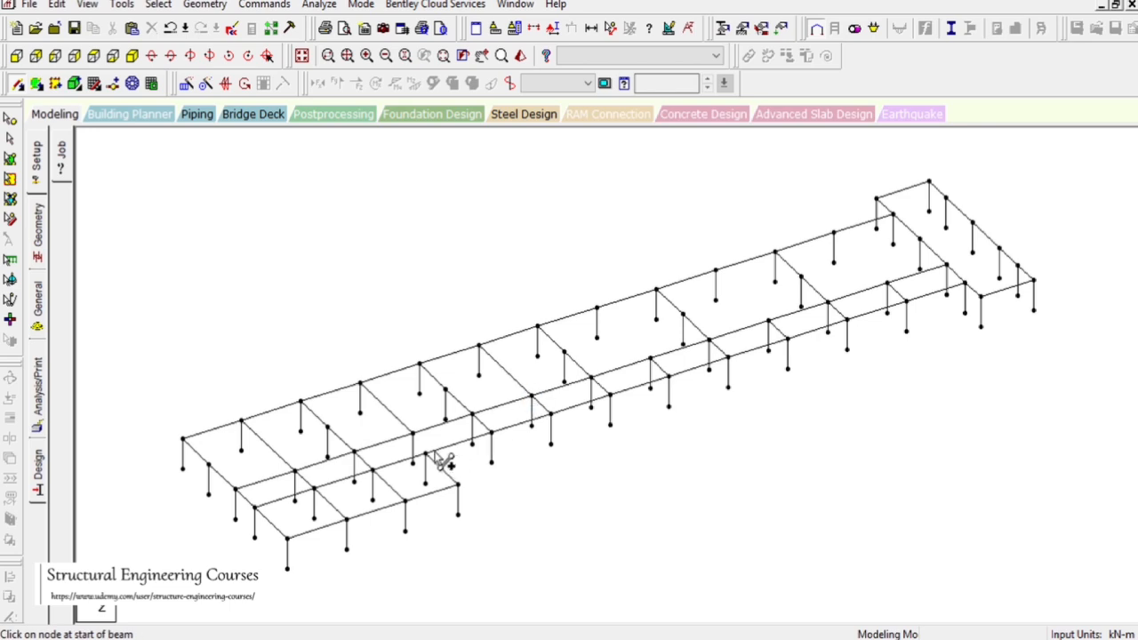
{"action": "left_click_drag", "start_coordinate": [598, 311], "coordinate": [652, 359]}
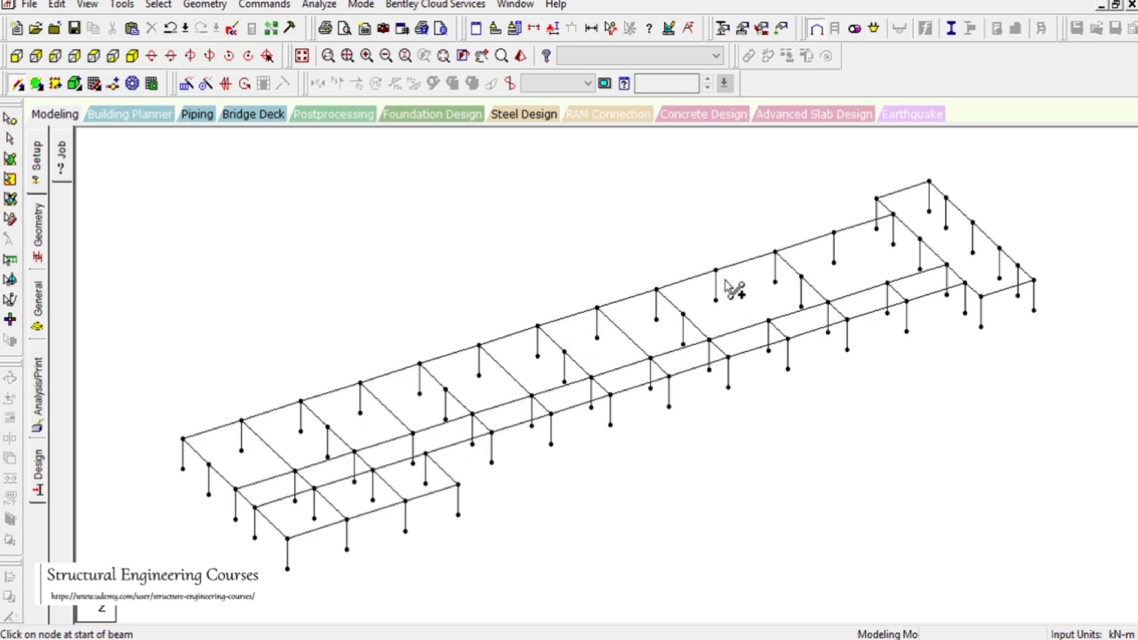
{"action": "left_click_drag", "start_coordinate": [718, 272], "coordinate": [772, 320]}
{"action": "left_click_drag", "start_coordinate": [835, 236], "coordinate": [894, 294]}
{"action": "left_click_drag", "start_coordinate": [894, 218], "coordinate": [946, 199]}
{"action": "mouse_move", "coordinate": [921, 241]}
{"action": "left_mouse_down"}
{"action": "mouse_move", "coordinate": [990, 235]}
{"action": "mouse_move", "coordinate": [972, 226]}
{"action": "left_mouse_up"}
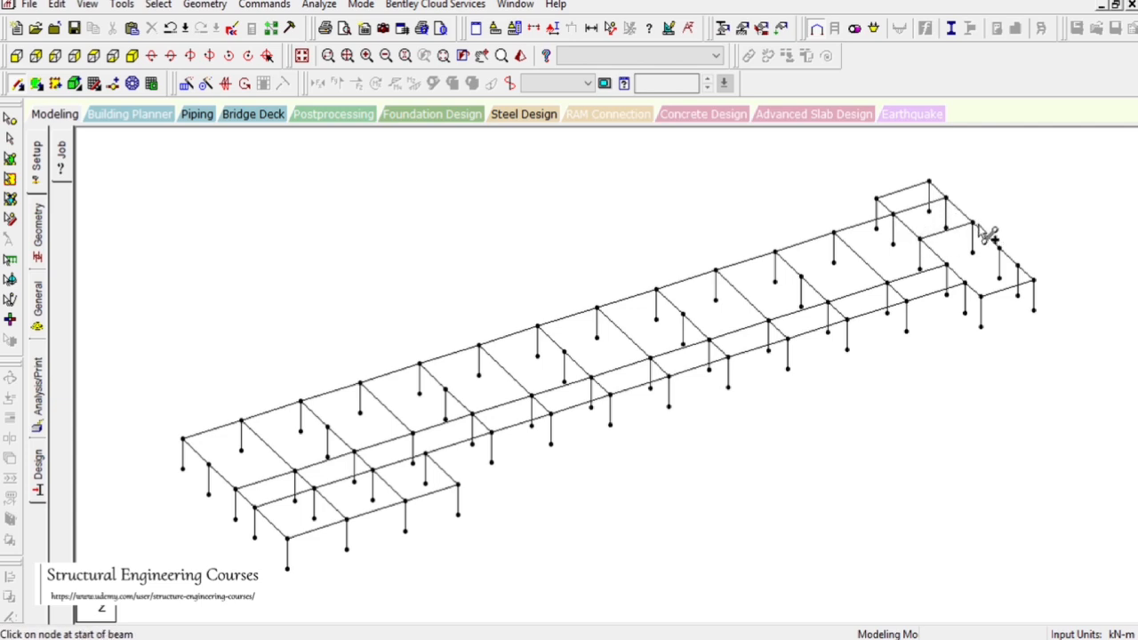
{"action": "mouse_move", "coordinate": [948, 267]}
{"action": "left_mouse_down"}
{"action": "mouse_move", "coordinate": [960, 276]}
{"action": "mouse_move", "coordinate": [1001, 252]}
{"action": "left_mouse_up"}
{"action": "left_click_drag", "start_coordinate": [965, 284], "coordinate": [1019, 267]}
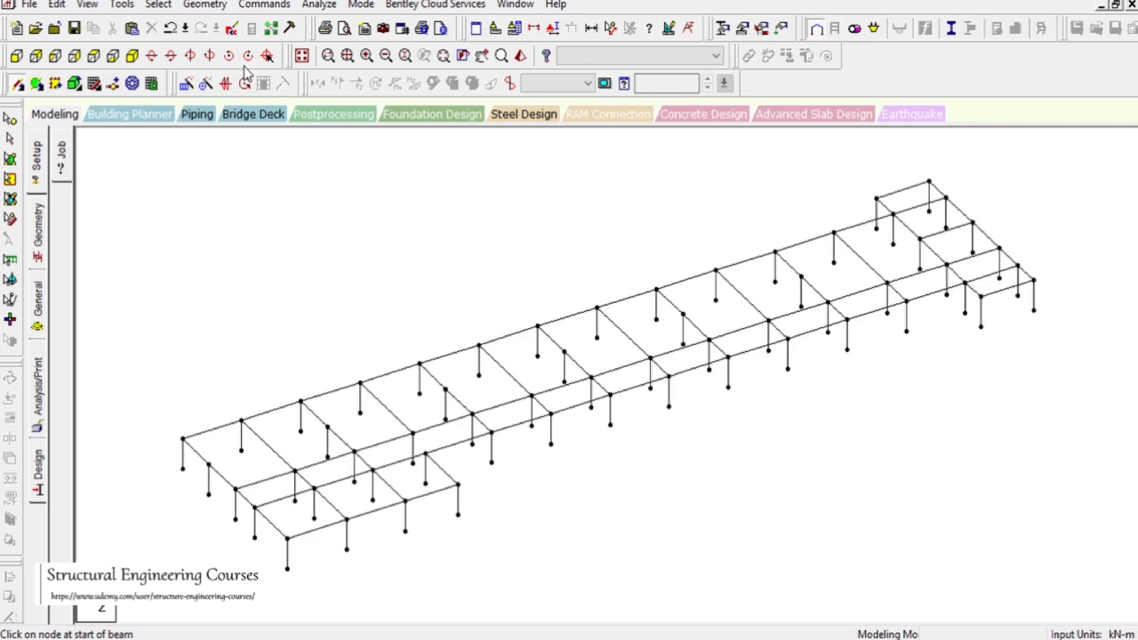
Try to add a beam by perpendicular intersection in the model
{"action": "left_click", "coordinate": [211, 9]}
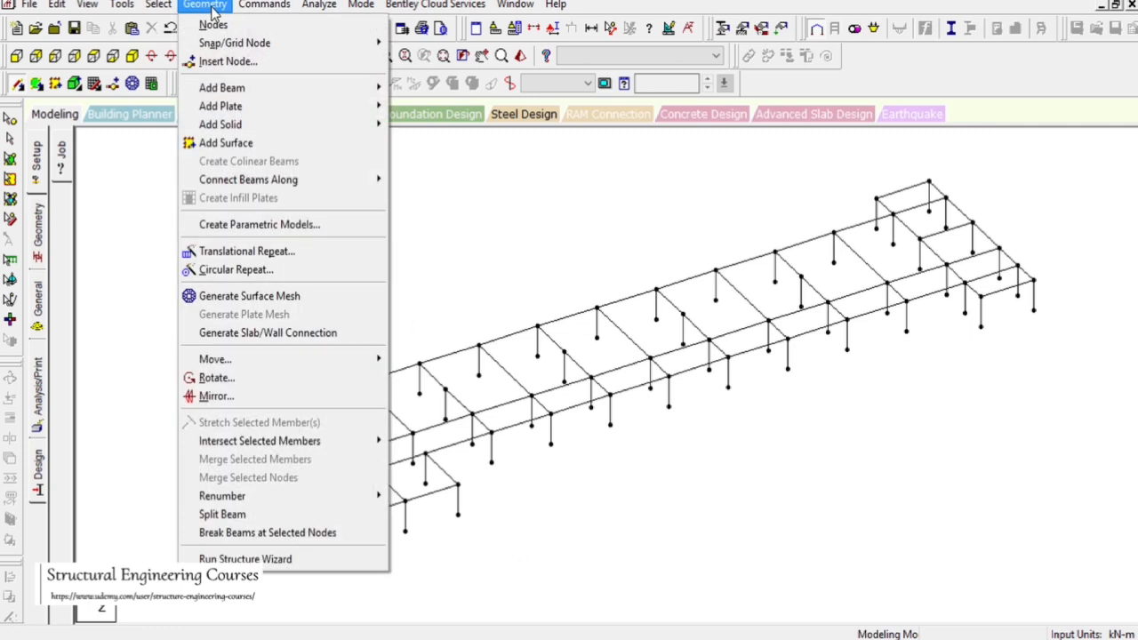
{"action": "mouse_move", "coordinate": [271, 89]}
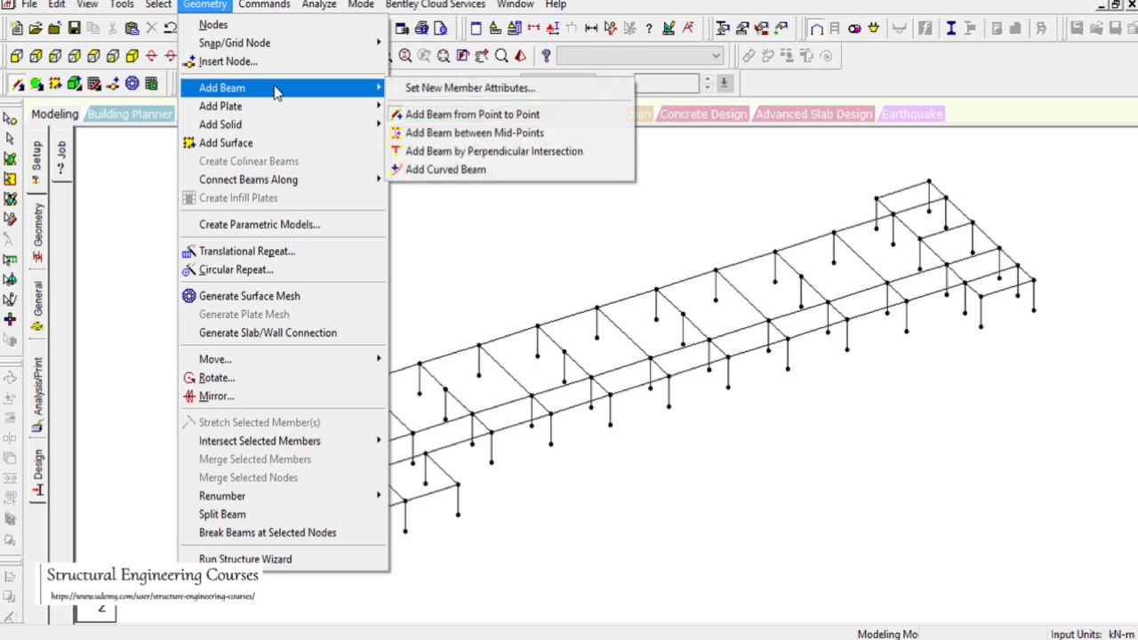
{"action": "left_click", "coordinate": [504, 152]}
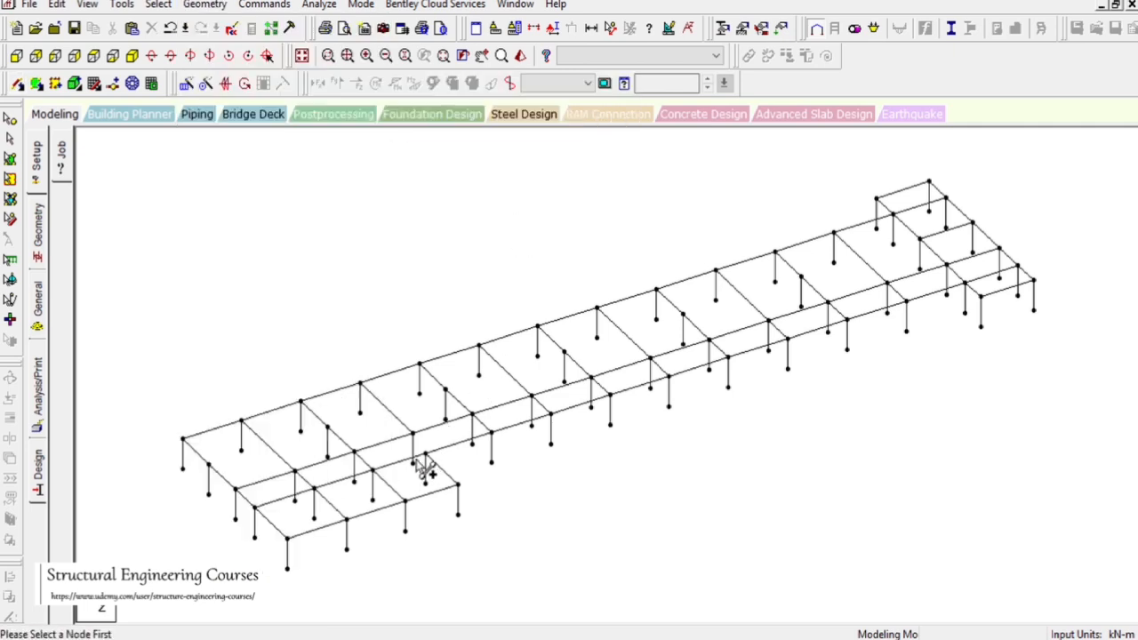
{"action": "left_click", "coordinate": [402, 439]}
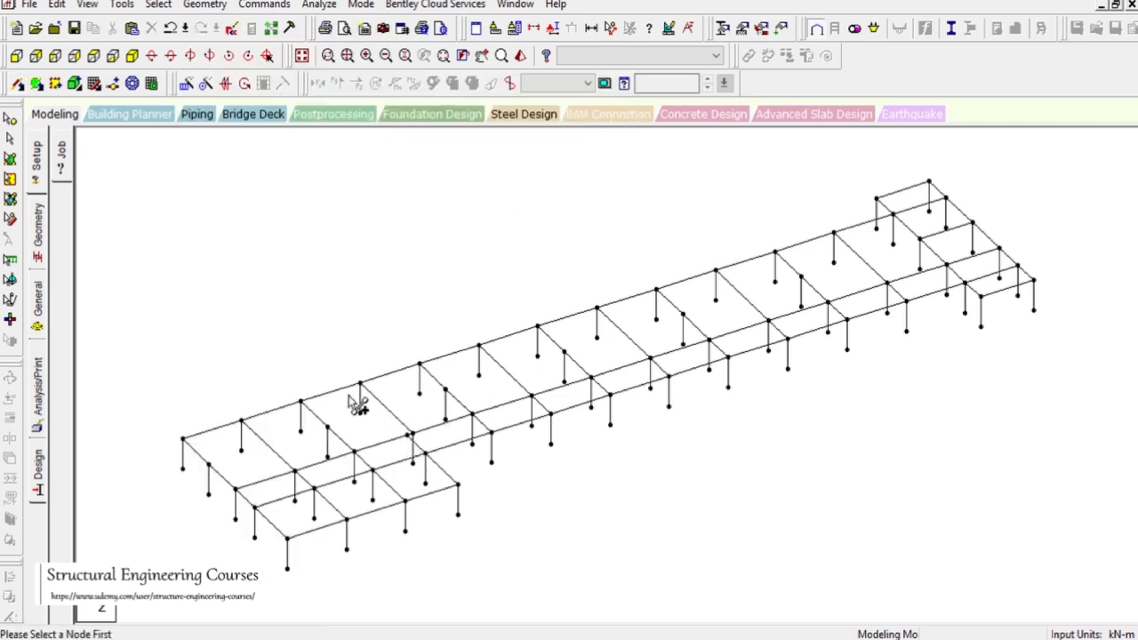
{"action": "left_click_drag", "start_coordinate": [234, 234], "coordinate": [280, 291]}
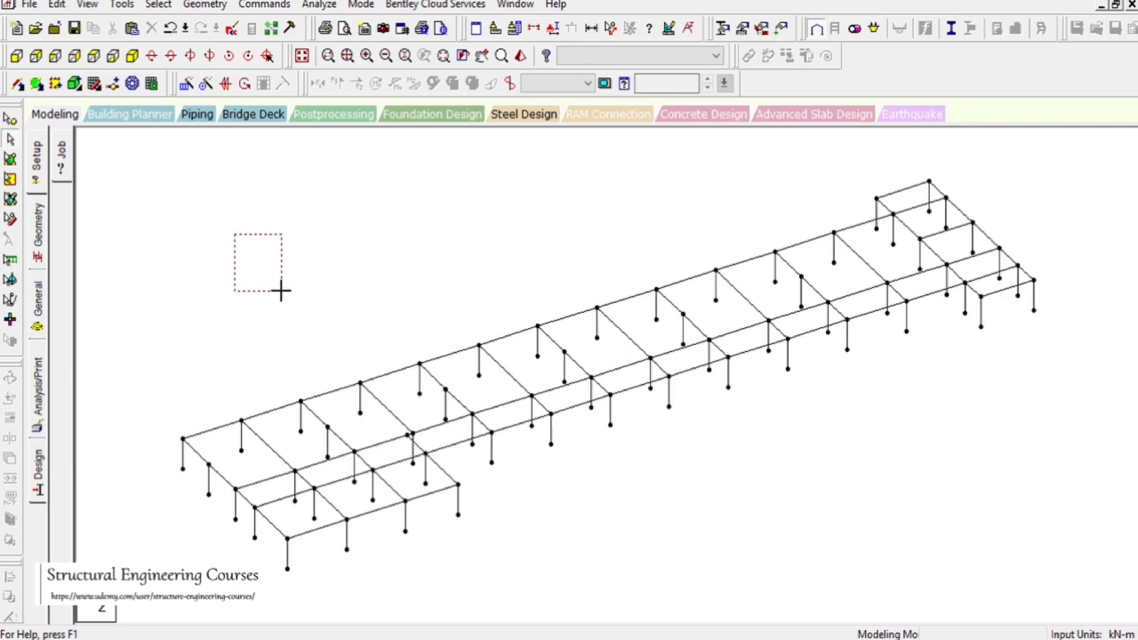
{"action": "left_click_drag", "start_coordinate": [281, 290], "coordinate": [281, 291]}
Select all first floor beams and columns of the model from the front view
{"action": "left_click", "coordinate": [35, 57]}
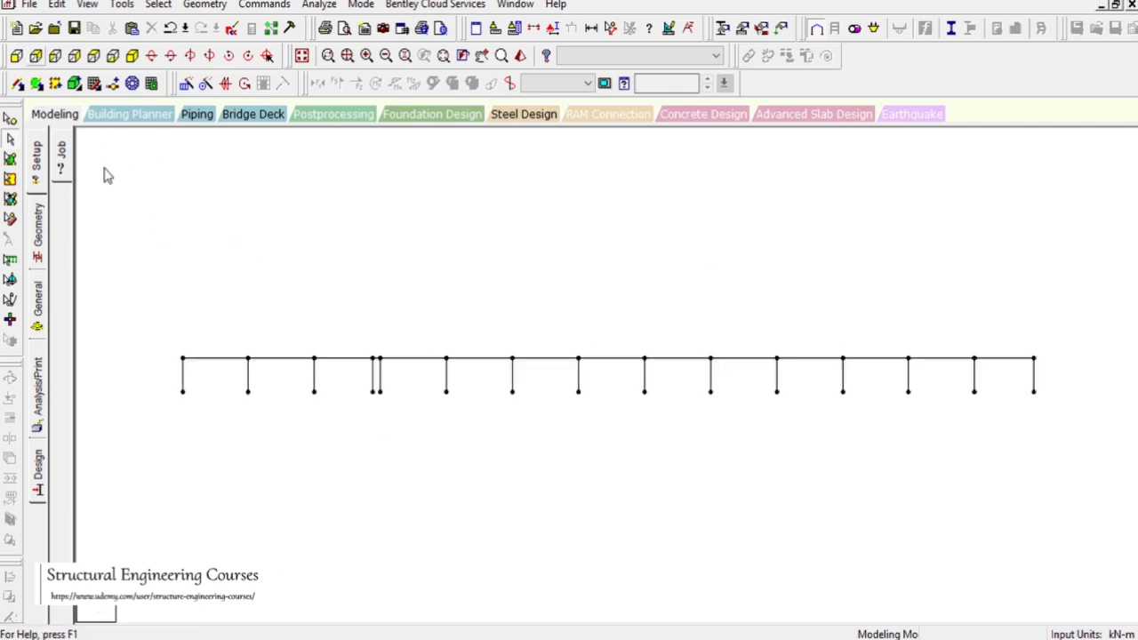
{"action": "left_click_drag", "start_coordinate": [137, 332], "coordinate": [1131, 364]}
{"action": "left_click", "coordinate": [131, 56]}
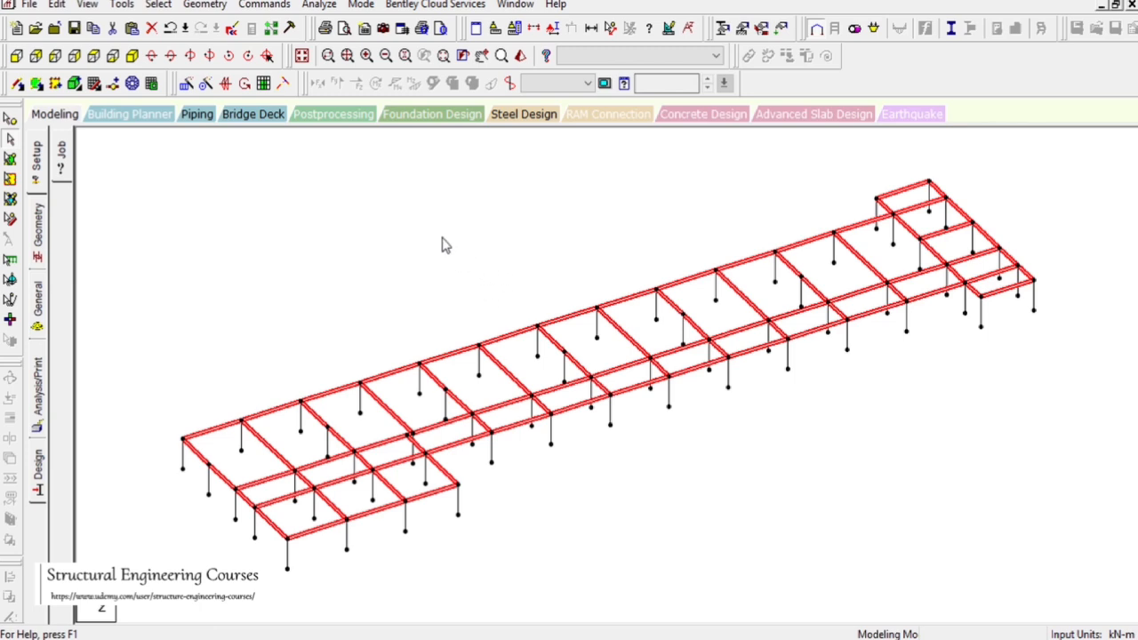
Translationally repeat the selection one step of 3.5 m in the Y direction with linked steps
{"action": "left_click", "coordinate": [186, 84]}
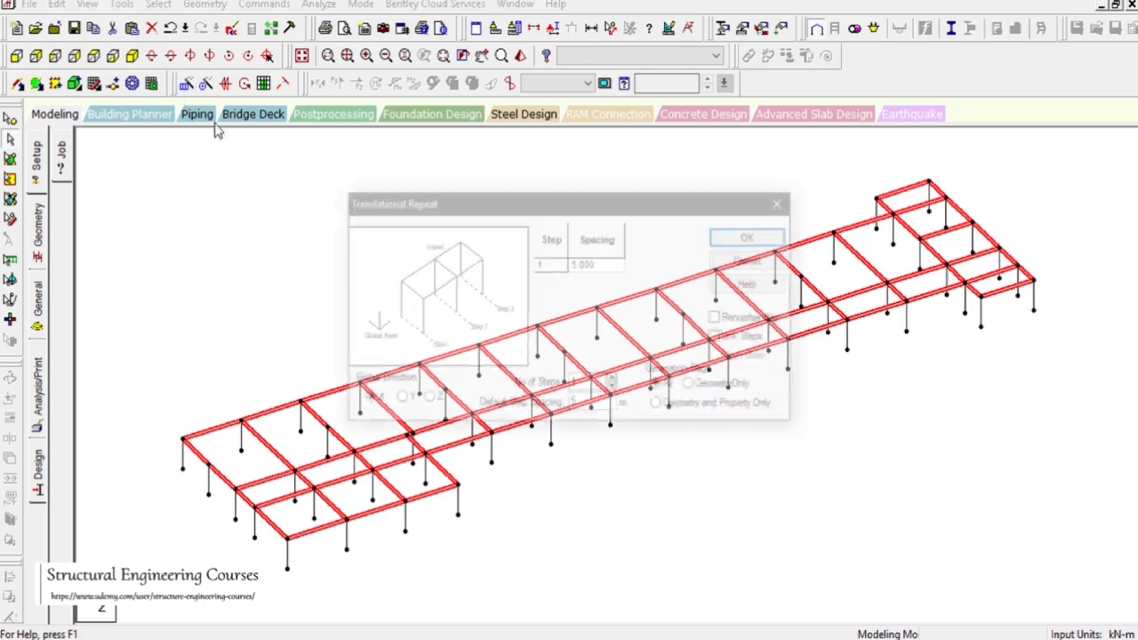
{"action": "left_click", "coordinate": [400, 400]}
{"action": "double_click", "coordinate": [588, 405]}
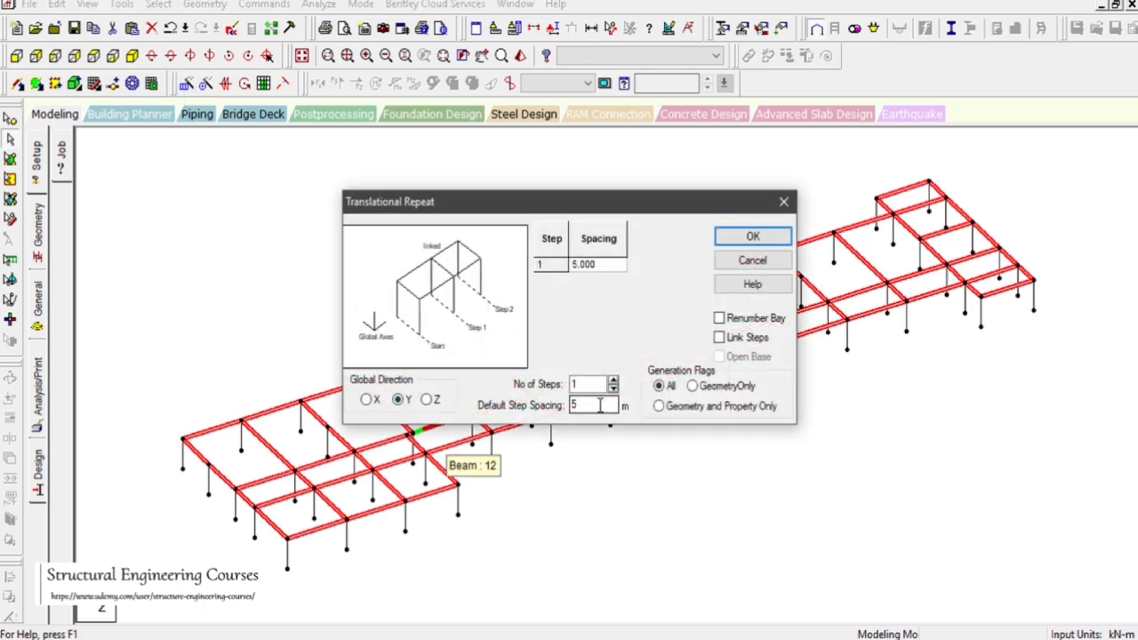
{"action": "left_click", "coordinate": [782, 639]}
{"action": "scroll", "coordinate": [815, 334], "scroll_direction": "down", "scroll_amount": 5}
{"action": "scroll", "coordinate": [708, 379], "scroll_direction": "up", "scroll_amount": 5}
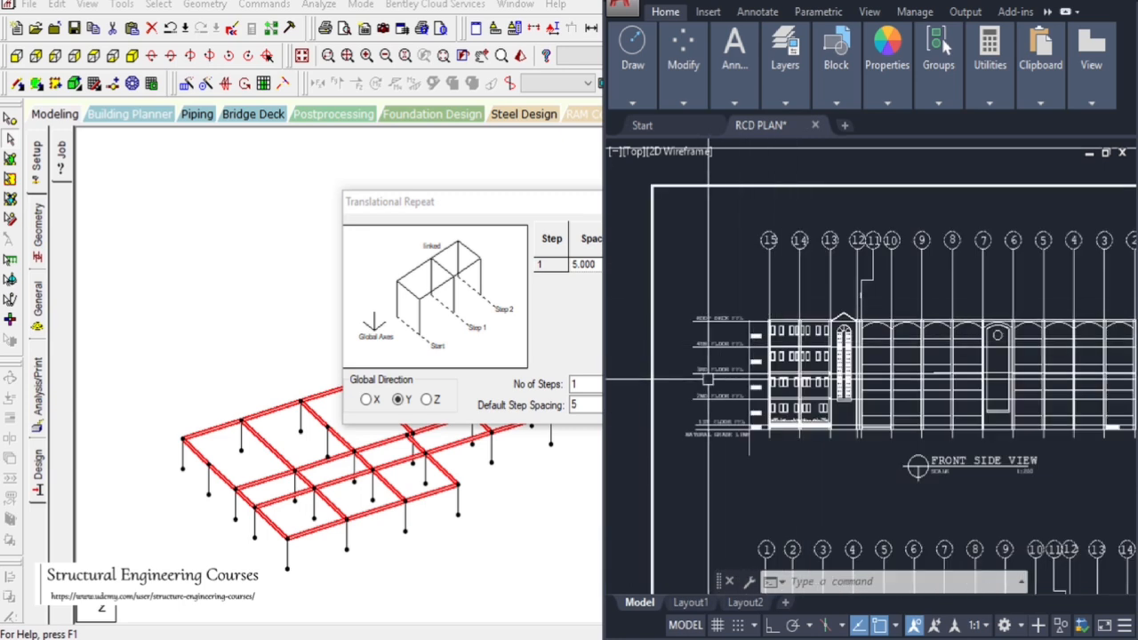
{"action": "scroll", "coordinate": [708, 380], "scroll_direction": "up", "scroll_amount": 6}
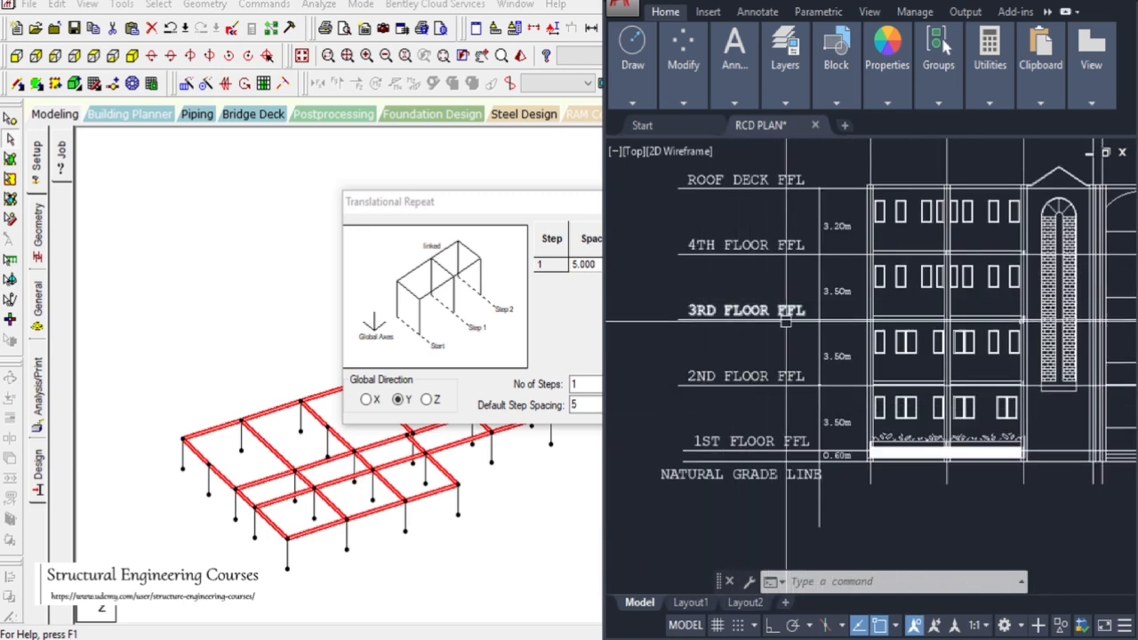
{"action": "left_click", "coordinate": [518, 205]}
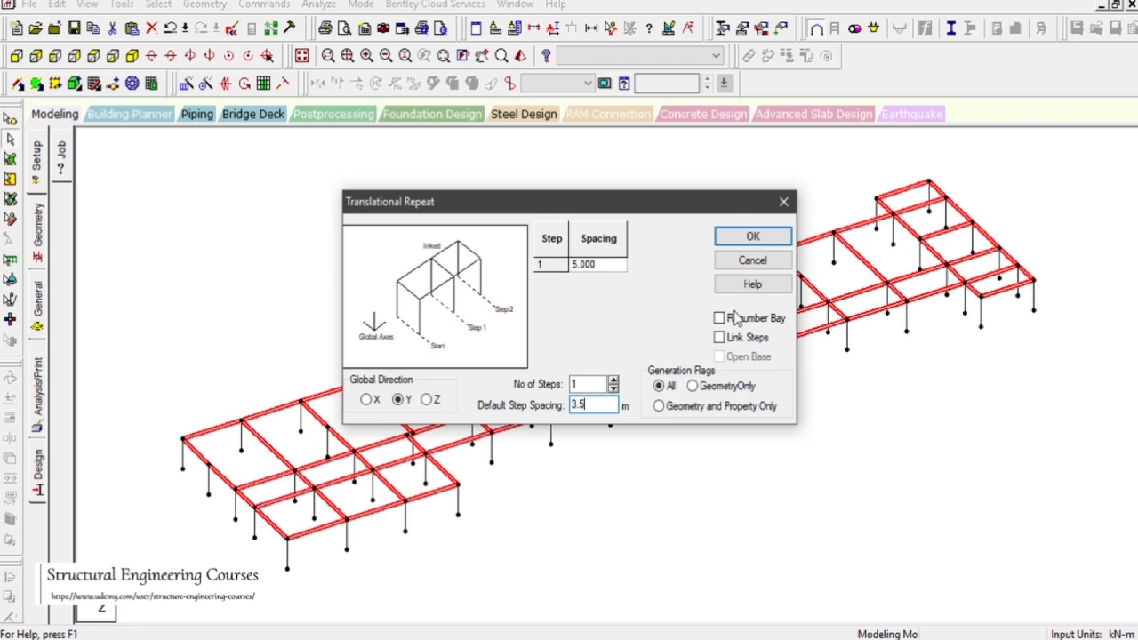
{"action": "left_click", "coordinate": [720, 338]}
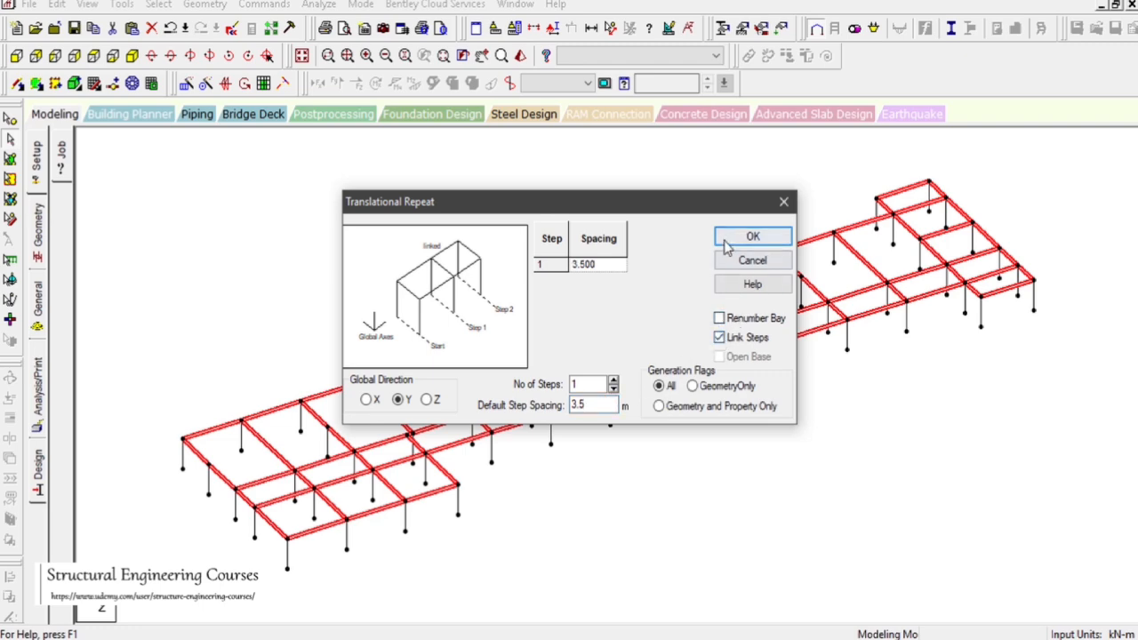
{"action": "left_click", "coordinate": [749, 238]}
Inspect the repeated storey of the frame in the whole structure, front and side views
{"action": "scroll", "coordinate": [420, 513], "scroll_direction": "up", "scroll_amount": 5}
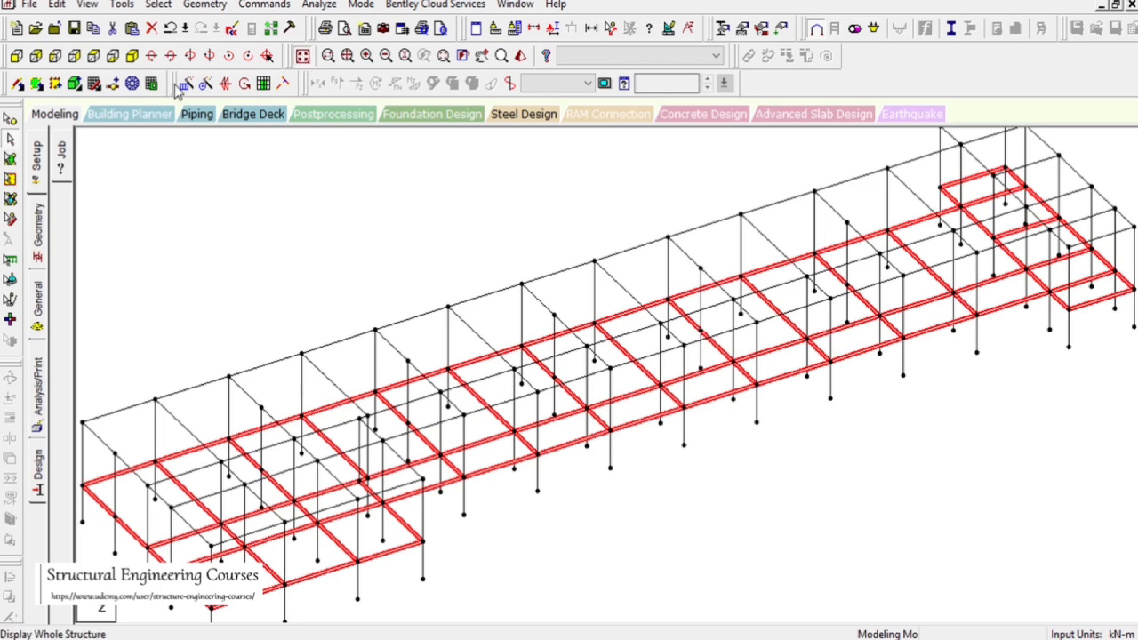
{"action": "left_click", "coordinate": [301, 55]}
{"action": "left_click", "coordinate": [16, 55]}
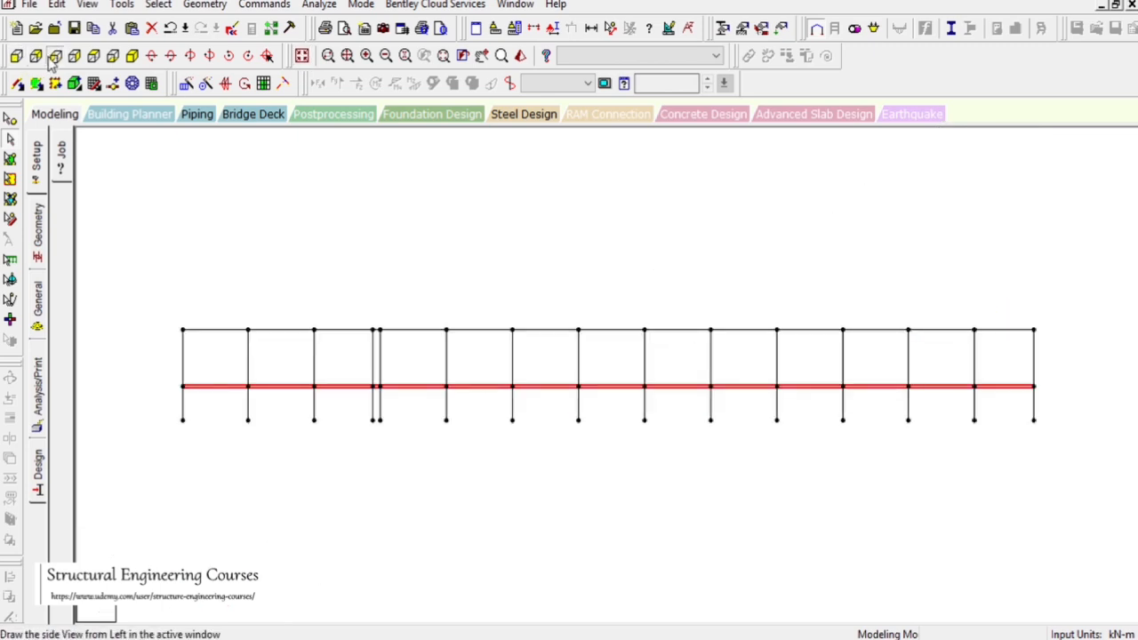
{"action": "left_click", "coordinate": [36, 56]}
{"action": "left_click", "coordinate": [365, 314]}
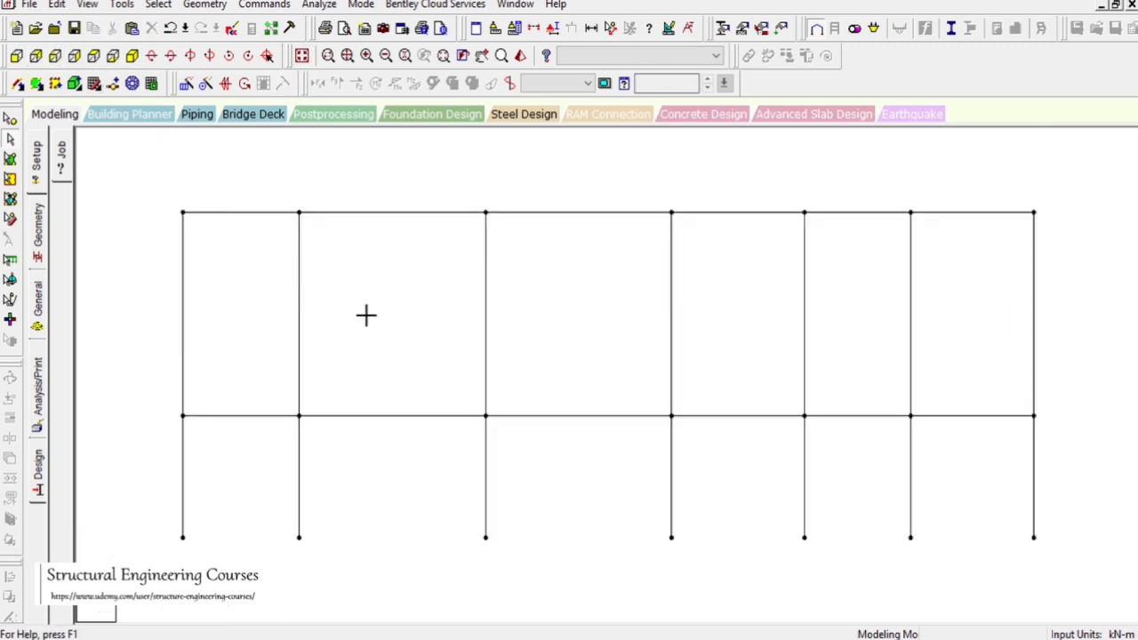
{"action": "key", "text": "Right"}
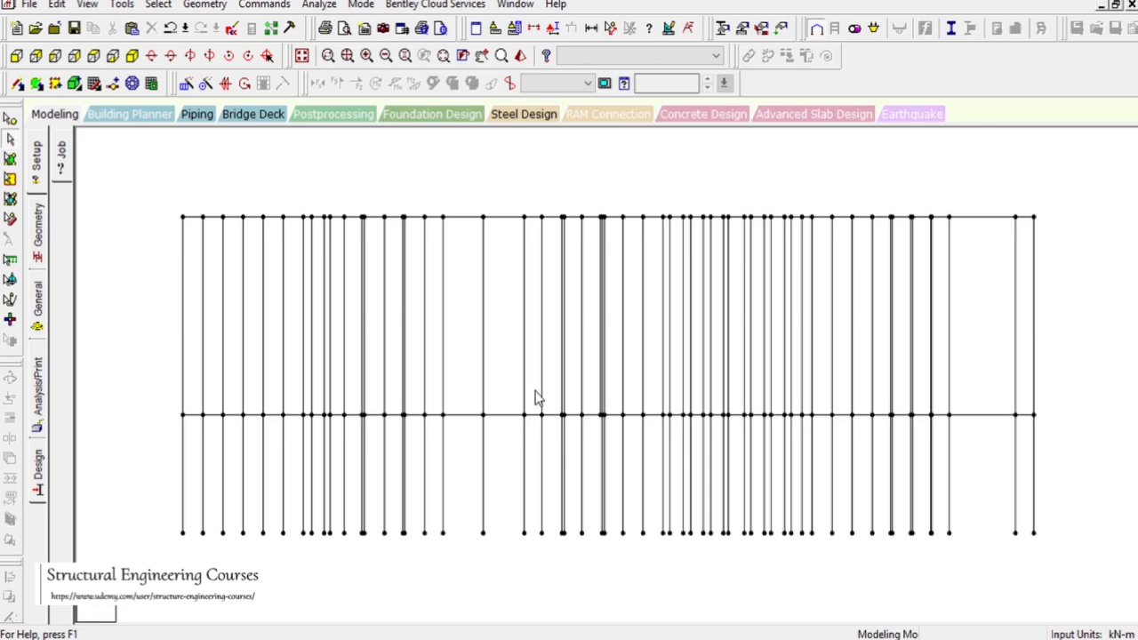
{"action": "key", "text": "Right"}
{"action": "key", "text": "Right"}
{"action": "key", "text": "Right"}
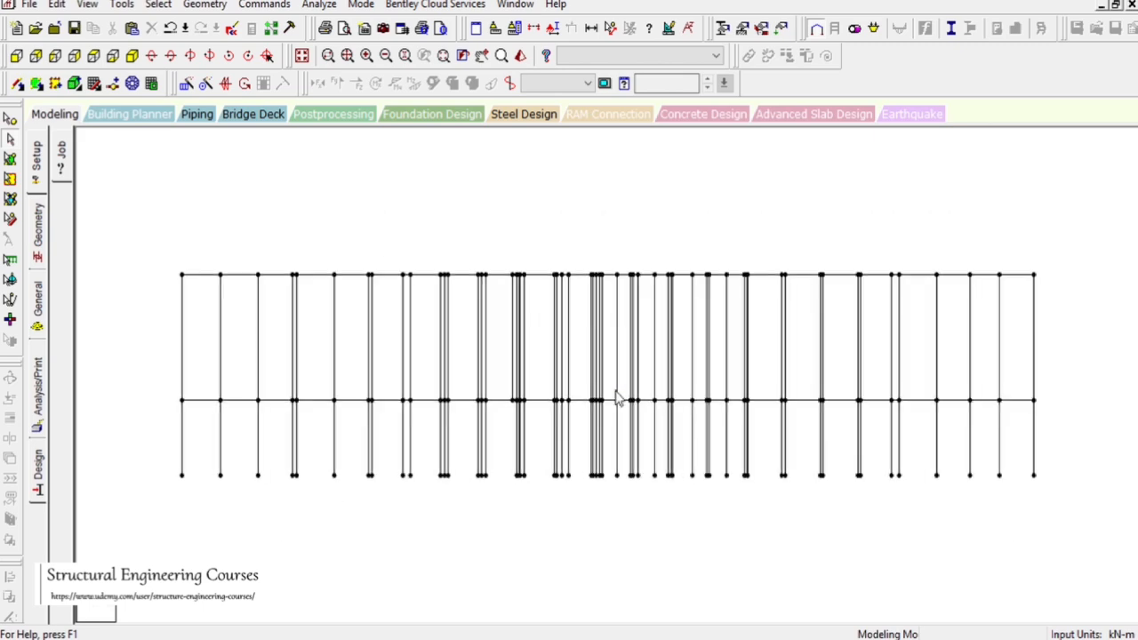
Isolate the members at the left end of the plan and delete the duplicate column in that portion
{"action": "left_click", "coordinate": [131, 57]}
{"action": "left_click", "coordinate": [94, 59]}
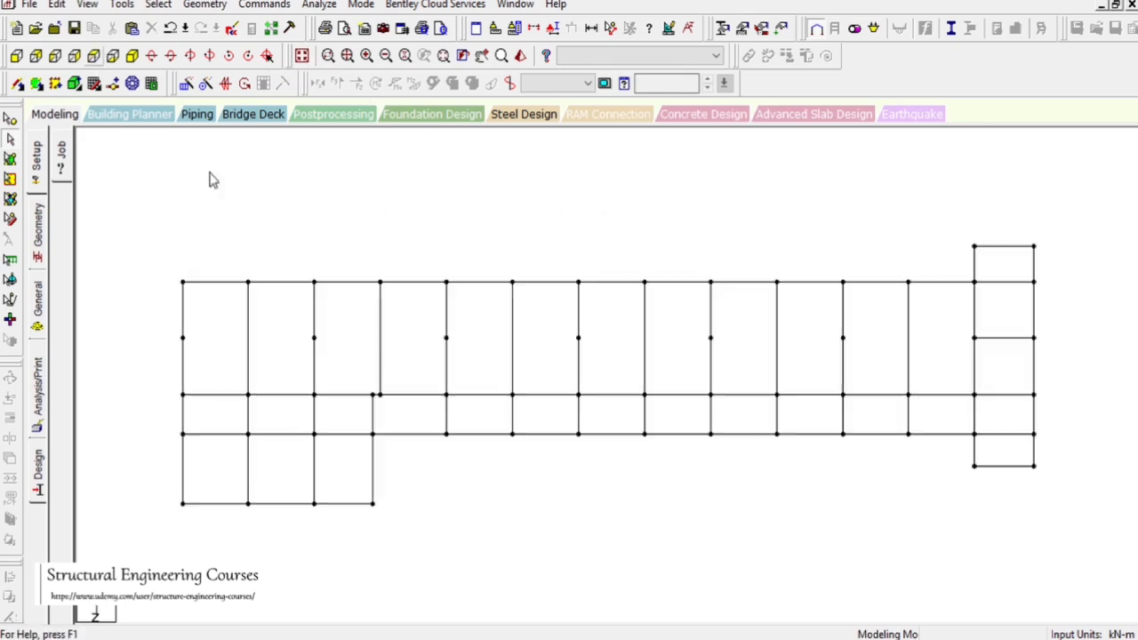
{"action": "left_click_drag", "start_coordinate": [334, 367], "coordinate": [429, 537]}
{"action": "left_click", "coordinate": [58, 4]}
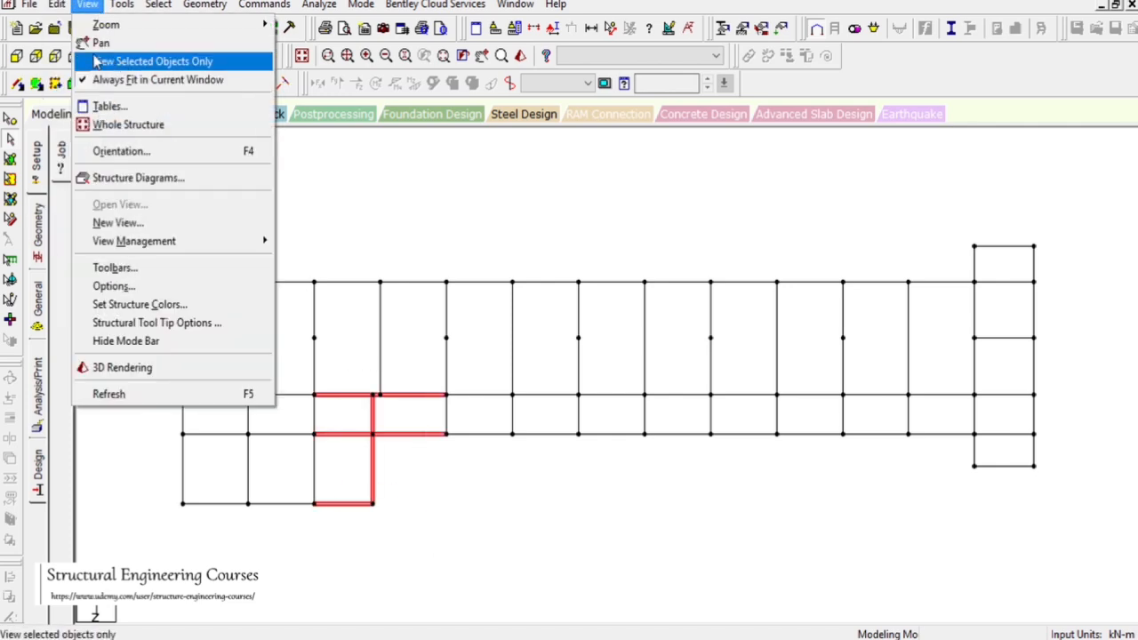
{"action": "left_click", "coordinate": [114, 66]}
{"action": "left_click", "coordinate": [55, 56]}
{"action": "left_click", "coordinate": [56, 59]}
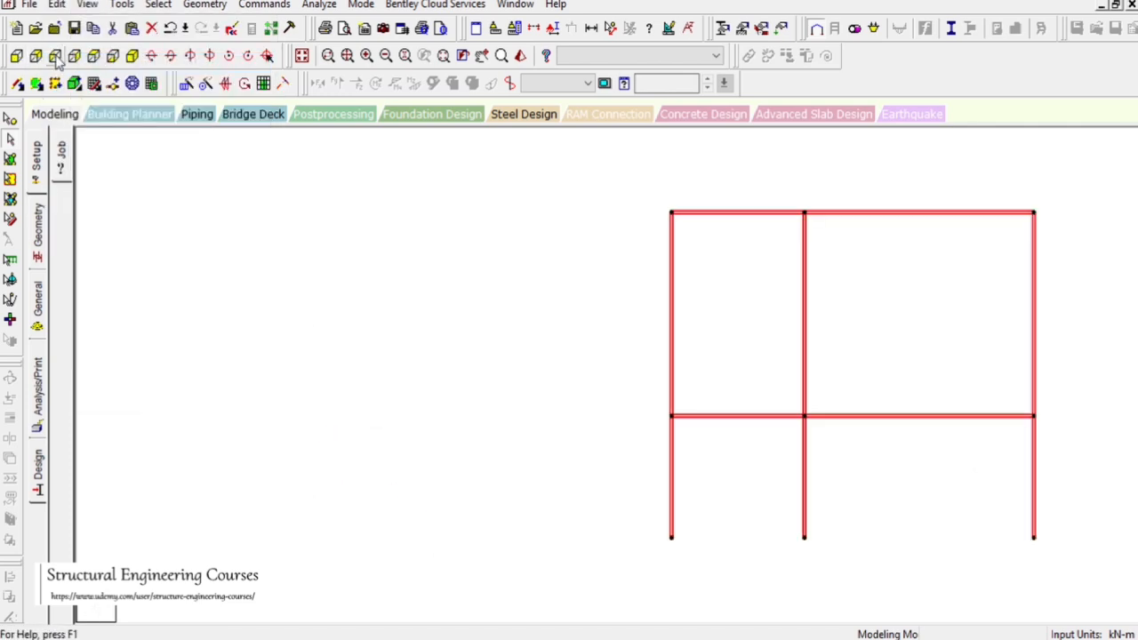
{"action": "left_click", "coordinate": [412, 307]}
{"action": "scroll", "coordinate": [414, 308], "scroll_direction": "down", "scroll_amount": 3}
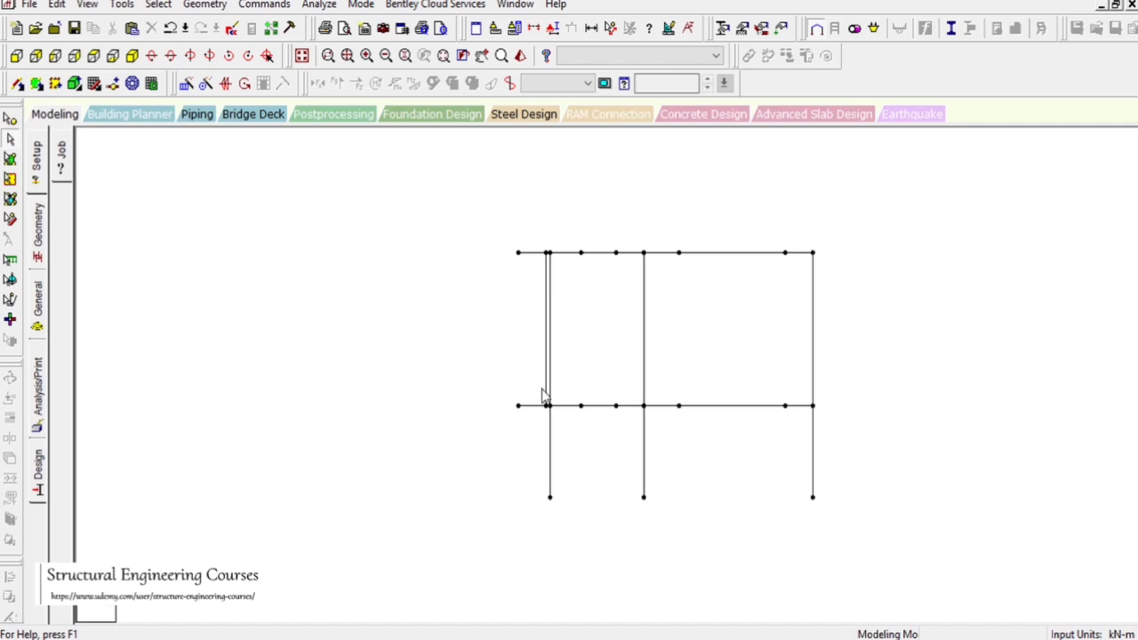
{"action": "left_click", "coordinate": [545, 394]}
{"action": "key", "text": "Delete"}
{"action": "key", "text": "Return"}
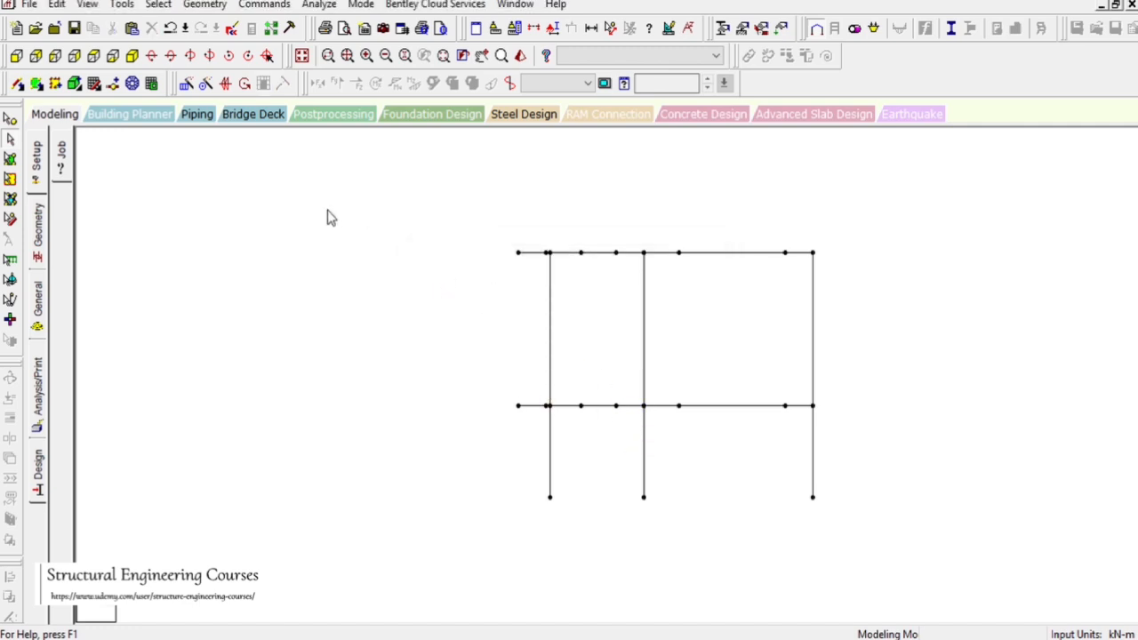
Isolate the first-floor beams and columns and add cross beams by perpendicular intersection across each bay
{"action": "left_click", "coordinate": [302, 59]}
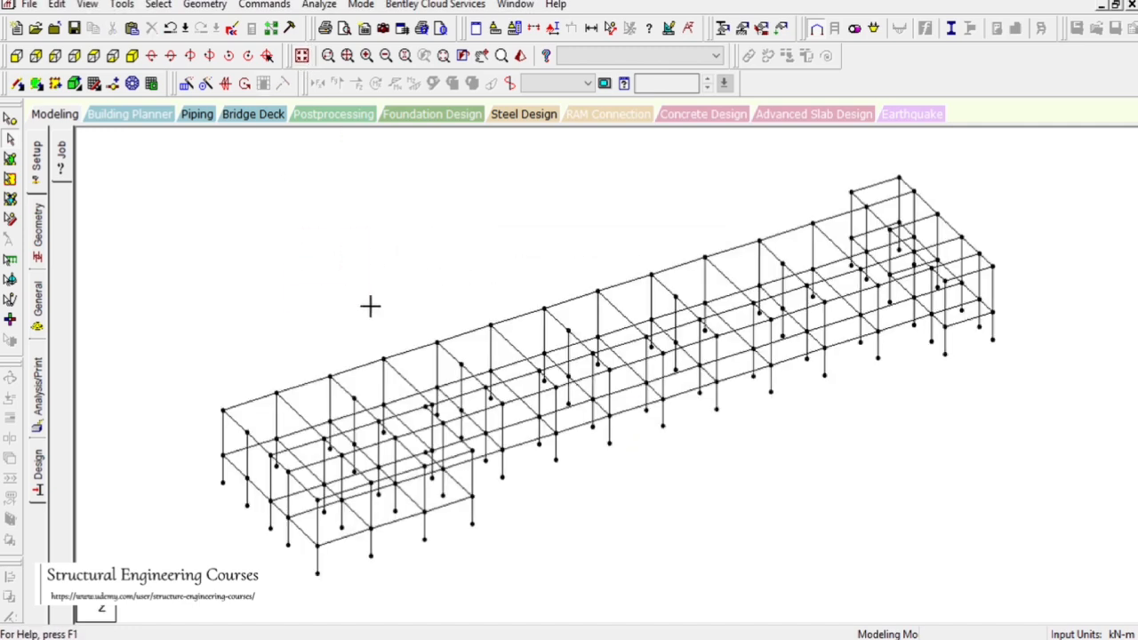
{"action": "left_click", "coordinate": [16, 57]}
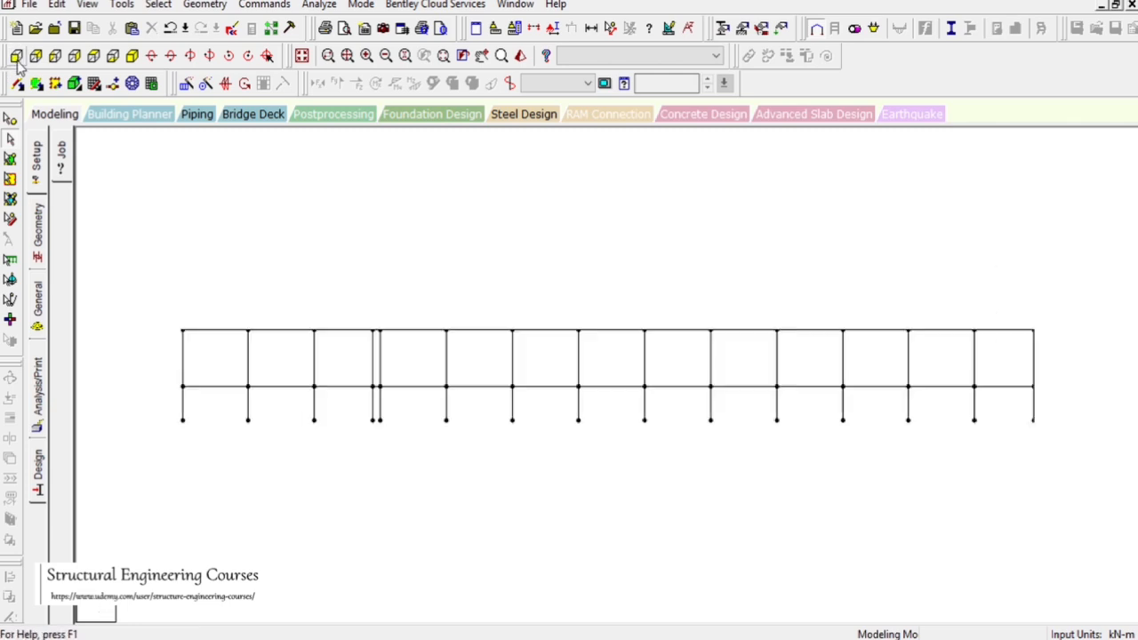
{"action": "left_click_drag", "start_coordinate": [140, 293], "coordinate": [189, 327]}
{"action": "left_click_drag", "start_coordinate": [137, 382], "coordinate": [1129, 613]}
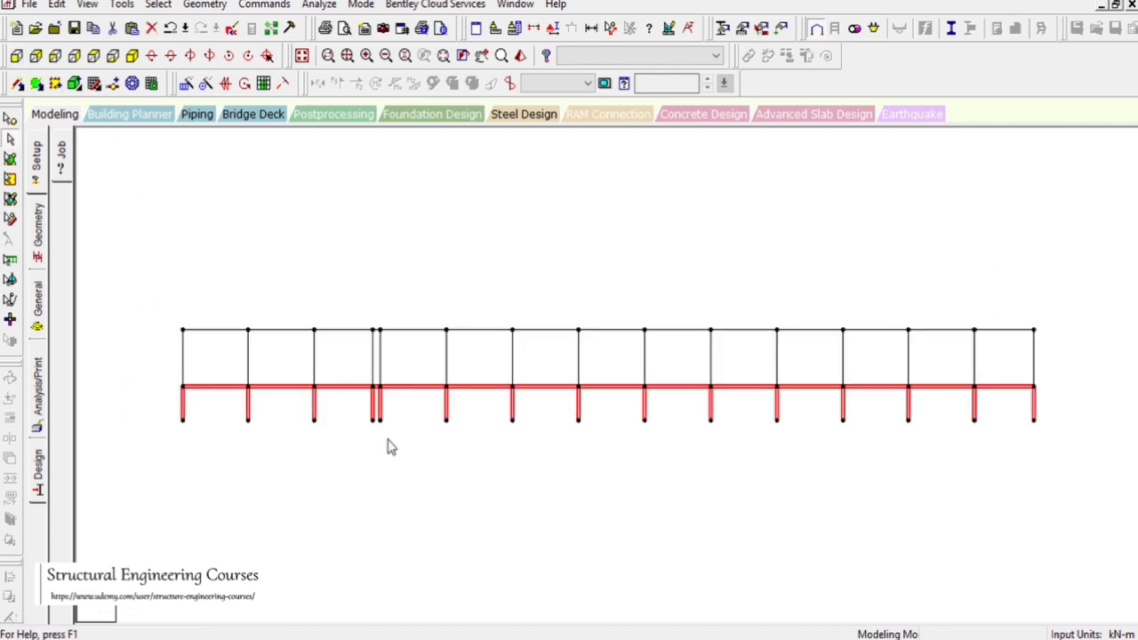
{"action": "left_click", "coordinate": [87, 4]}
{"action": "left_click", "coordinate": [114, 61]}
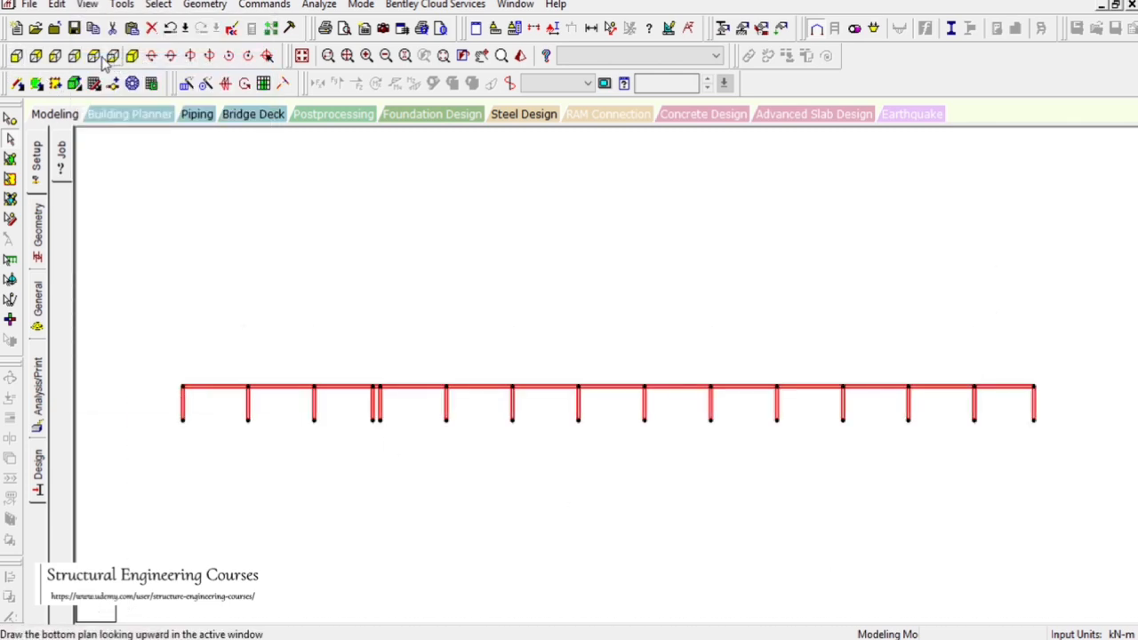
{"action": "left_click", "coordinate": [112, 55]}
{"action": "left_click_drag", "start_coordinate": [236, 181], "coordinate": [276, 229]}
{"action": "left_click", "coordinate": [132, 56]}
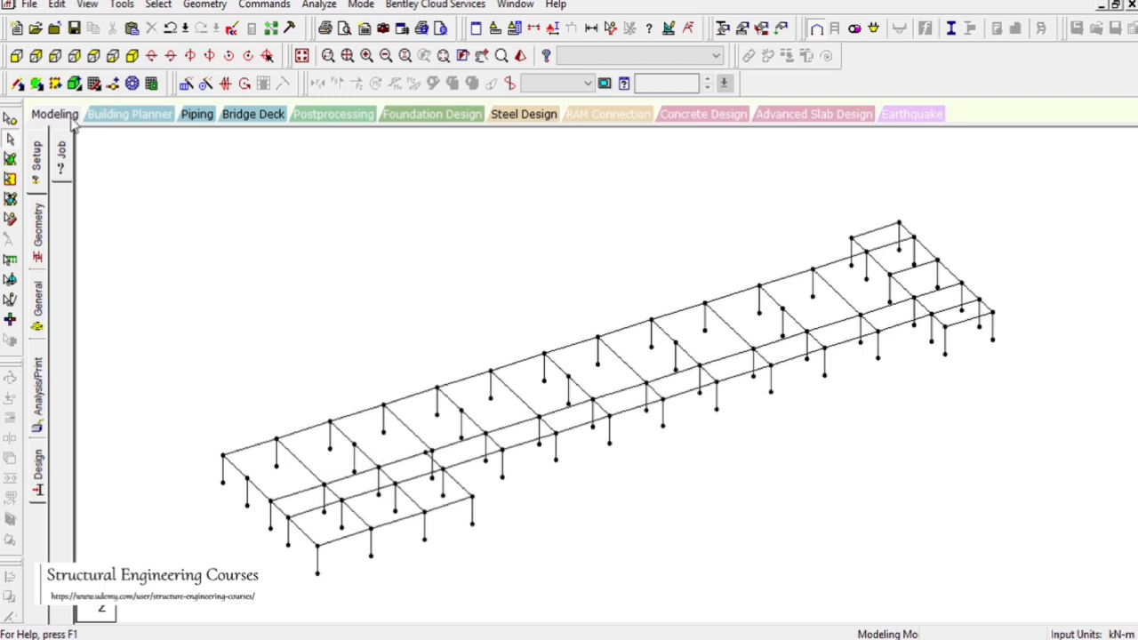
{"action": "left_click", "coordinate": [206, 5]}
{"action": "mouse_move", "coordinate": [378, 87]}
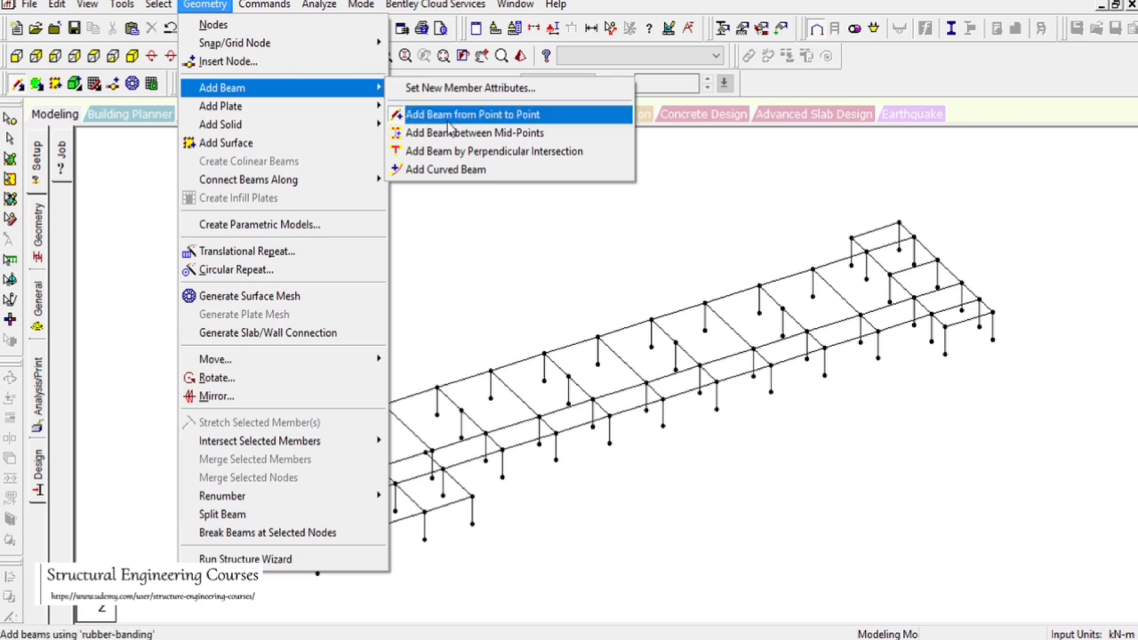
{"action": "left_click", "coordinate": [458, 151]}
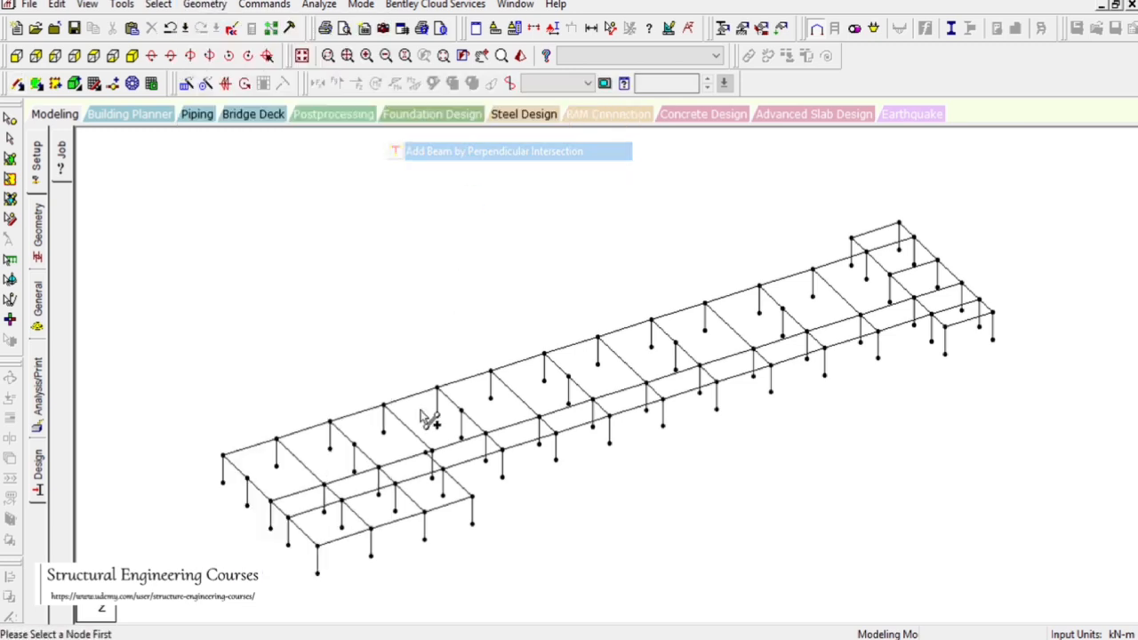
{"action": "left_click", "coordinate": [248, 480]}
{"action": "left_click", "coordinate": [307, 469]}
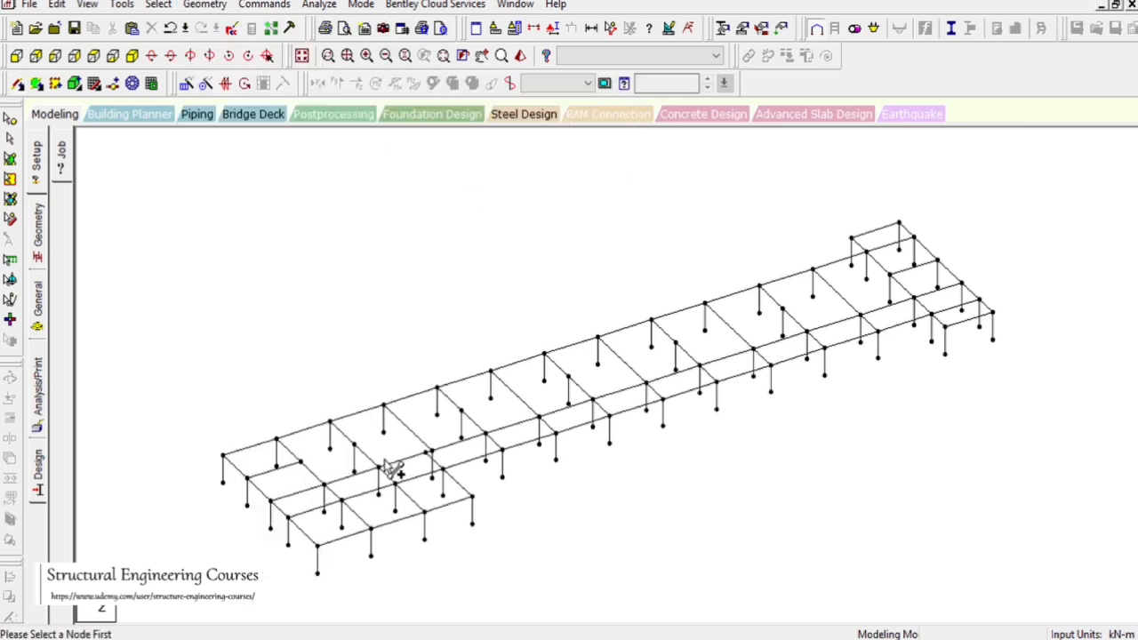
{"action": "left_click", "coordinate": [355, 445]}
{"action": "left_click", "coordinate": [418, 437]}
{"action": "left_click", "coordinate": [461, 410]}
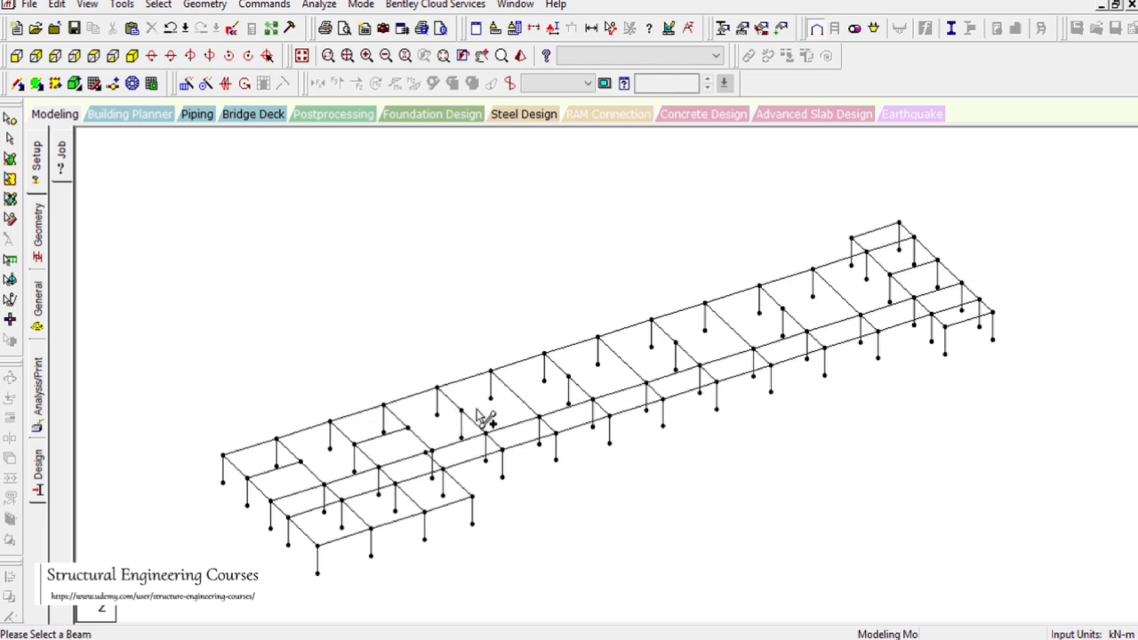
{"action": "left_click", "coordinate": [525, 406]}
{"action": "left_click", "coordinate": [569, 380]}
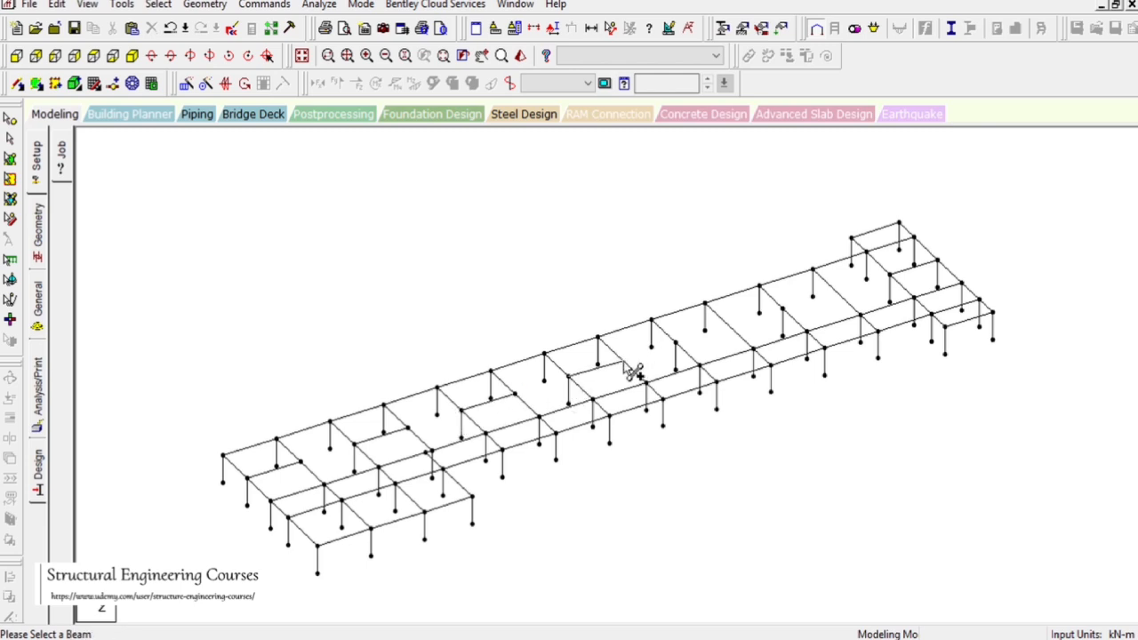
{"action": "left_click", "coordinate": [630, 367]}
{"action": "left_click", "coordinate": [680, 345]}
{"action": "left_click", "coordinate": [735, 327]}
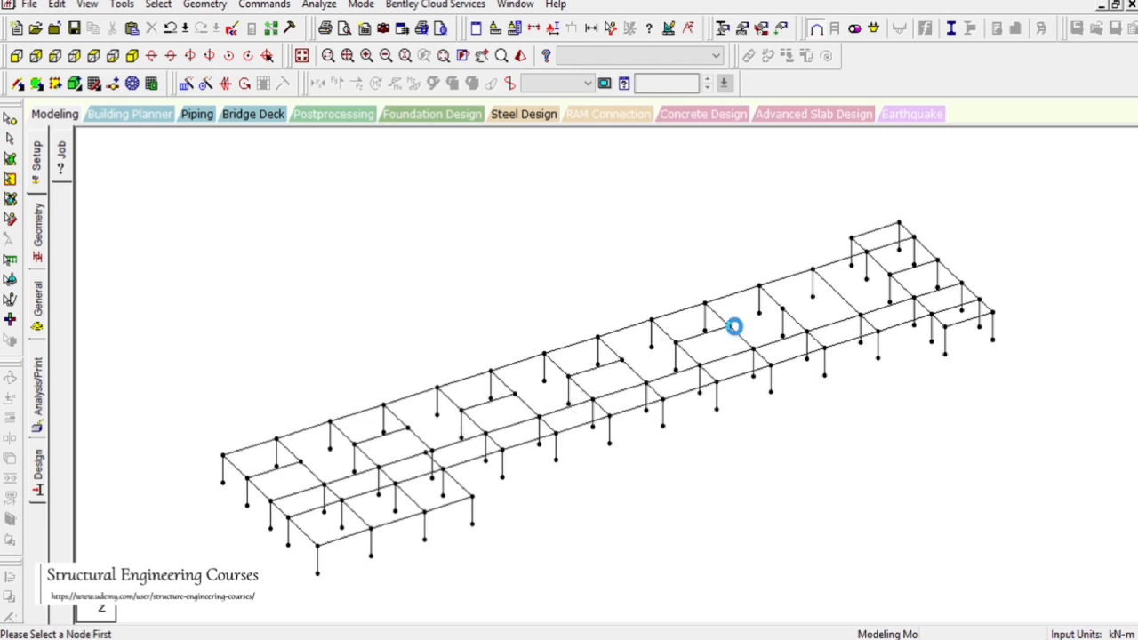
{"action": "left_click", "coordinate": [783, 309]}
{"action": "left_click", "coordinate": [835, 293]}
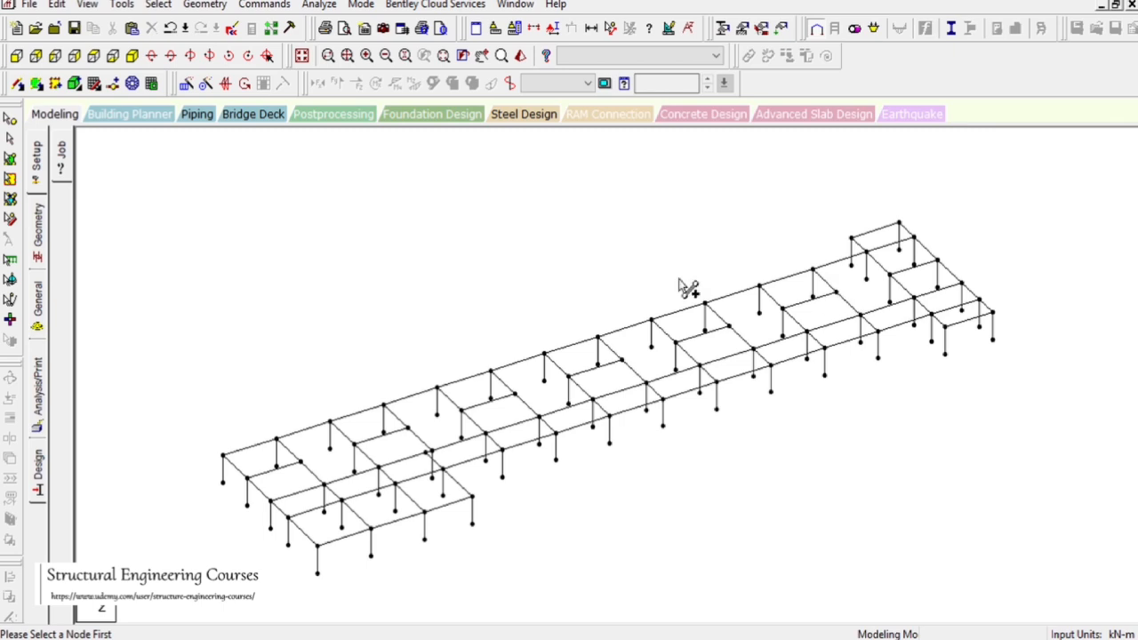
Select the new cross beams and assign them an end release of MY and MZ
{"action": "left_click", "coordinate": [261, 481]}
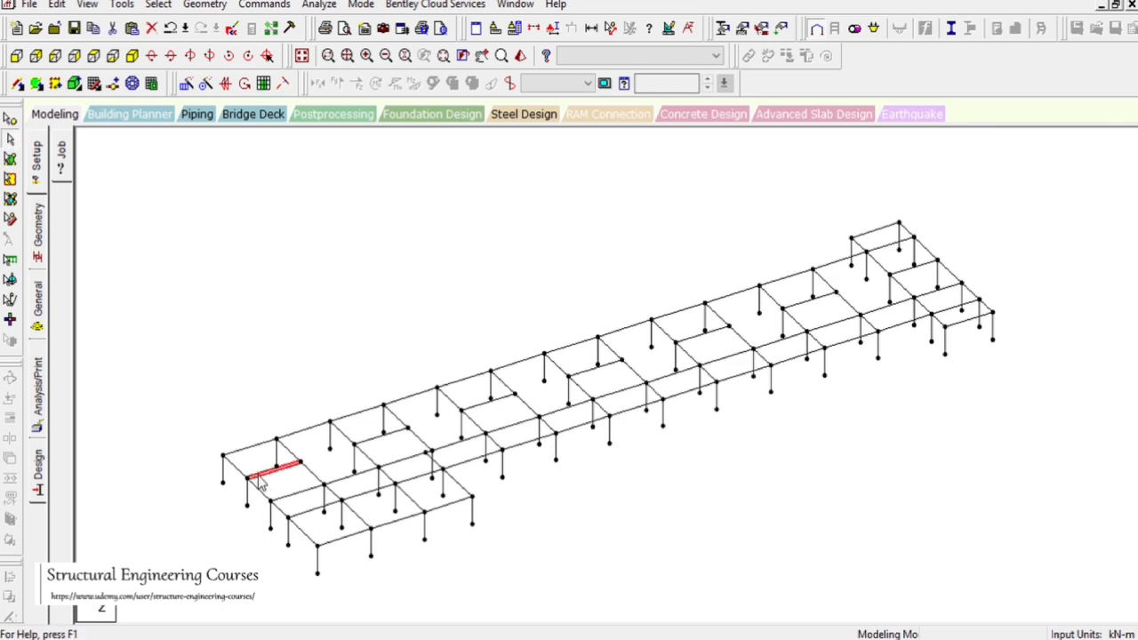
{"action": "left_click", "coordinate": [371, 442]}
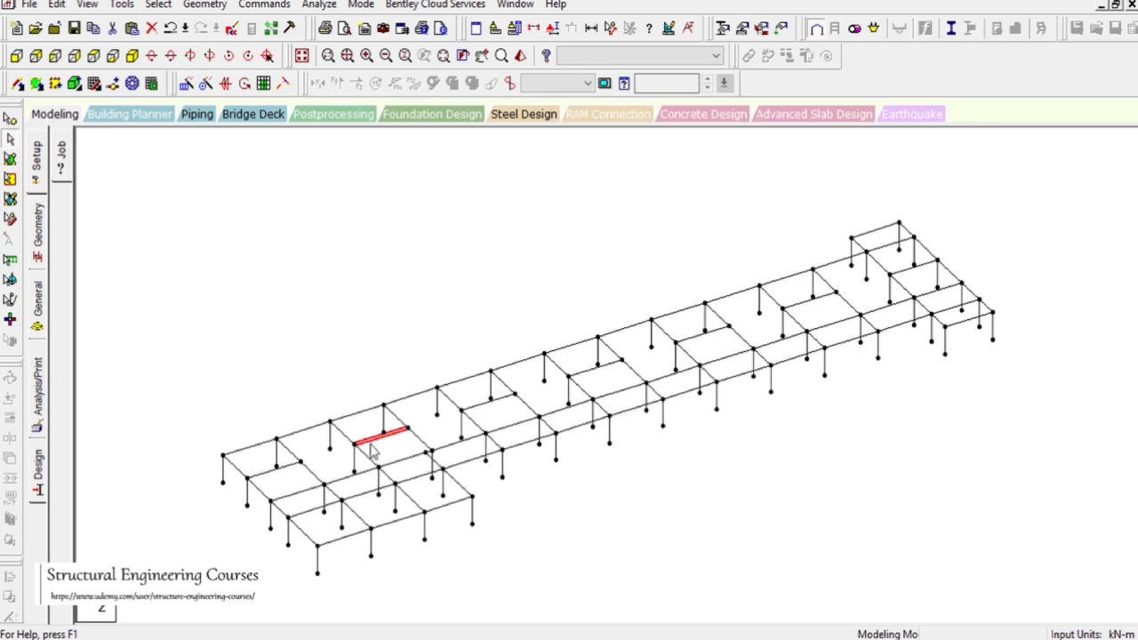
{"action": "left_click", "coordinate": [270, 472]}
{"action": "left_click", "coordinate": [509, 400], "text": "ctrl"}
{"action": "left_click", "coordinate": [593, 369], "text": "ctrl"}
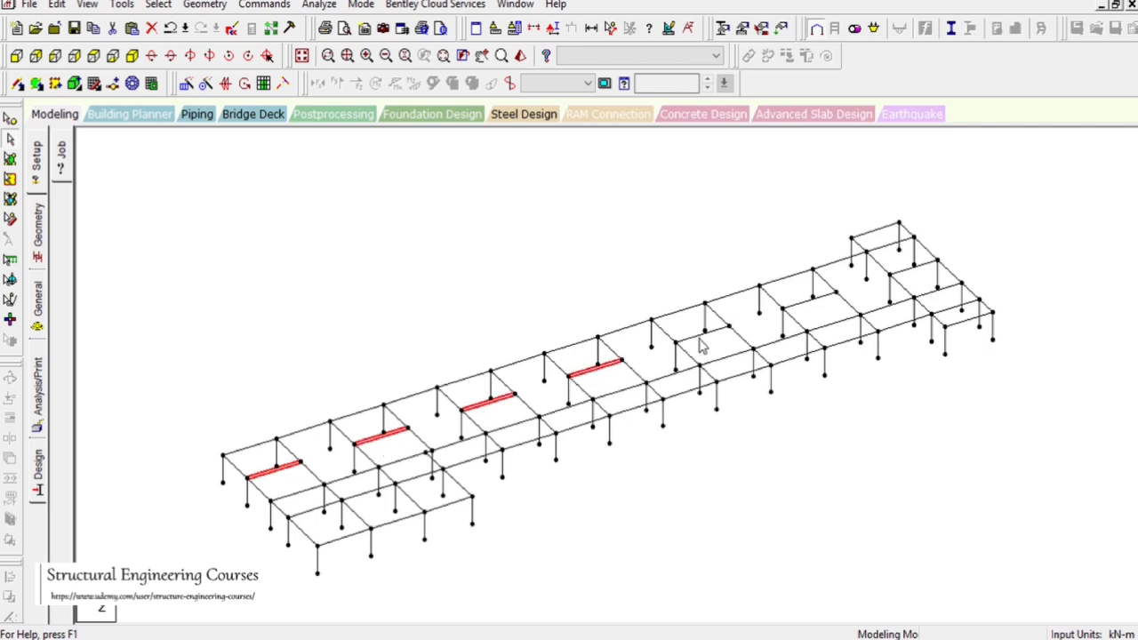
{"action": "left_click", "coordinate": [704, 336], "text": "ctrl"}
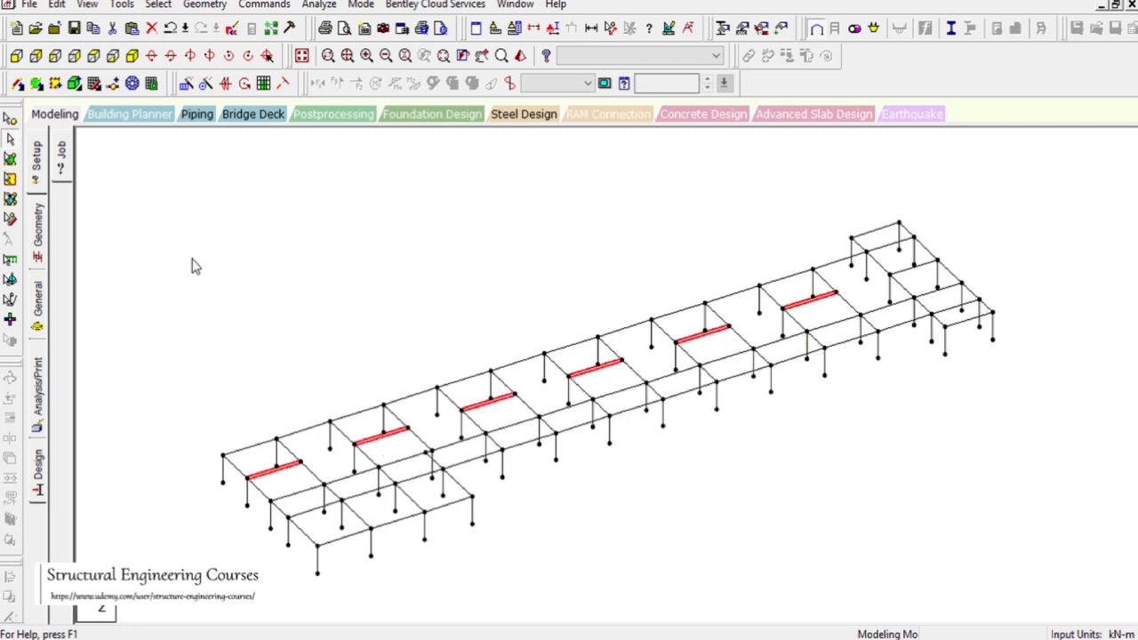
{"action": "left_click", "coordinate": [37, 298]}
{"action": "left_click", "coordinate": [62, 227]}
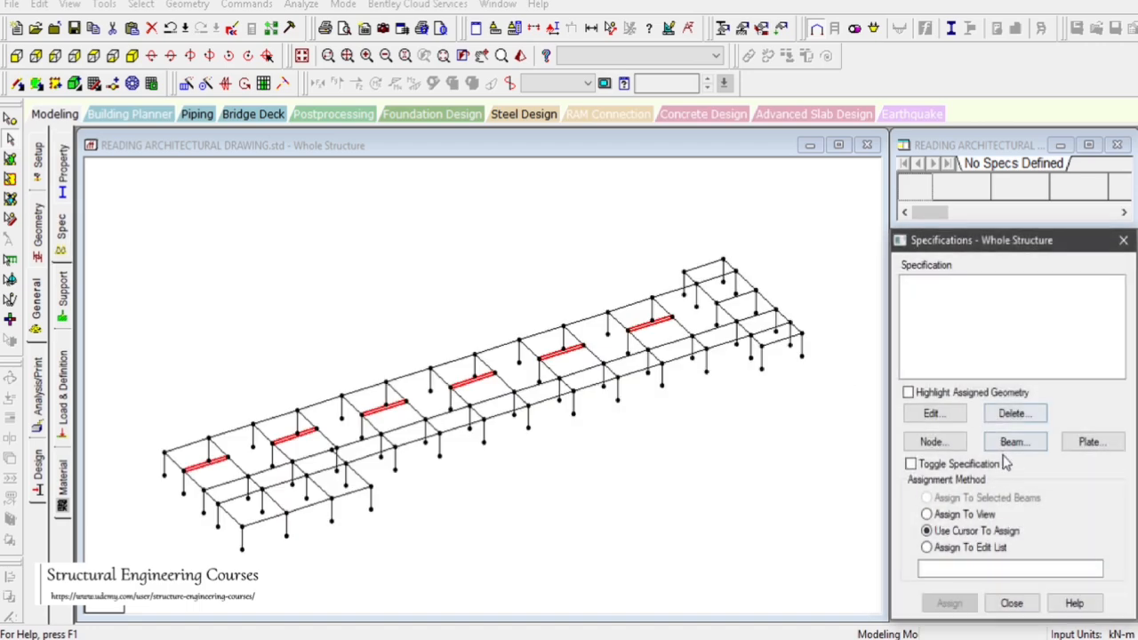
{"action": "left_click", "coordinate": [1012, 442]}
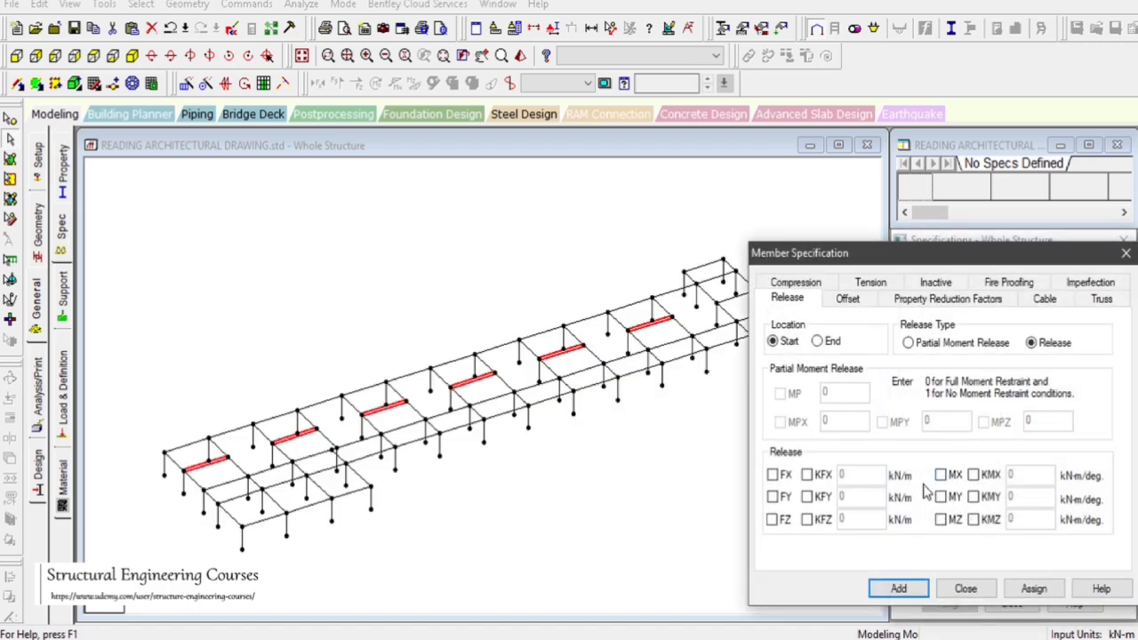
{"action": "left_click", "coordinate": [940, 498]}
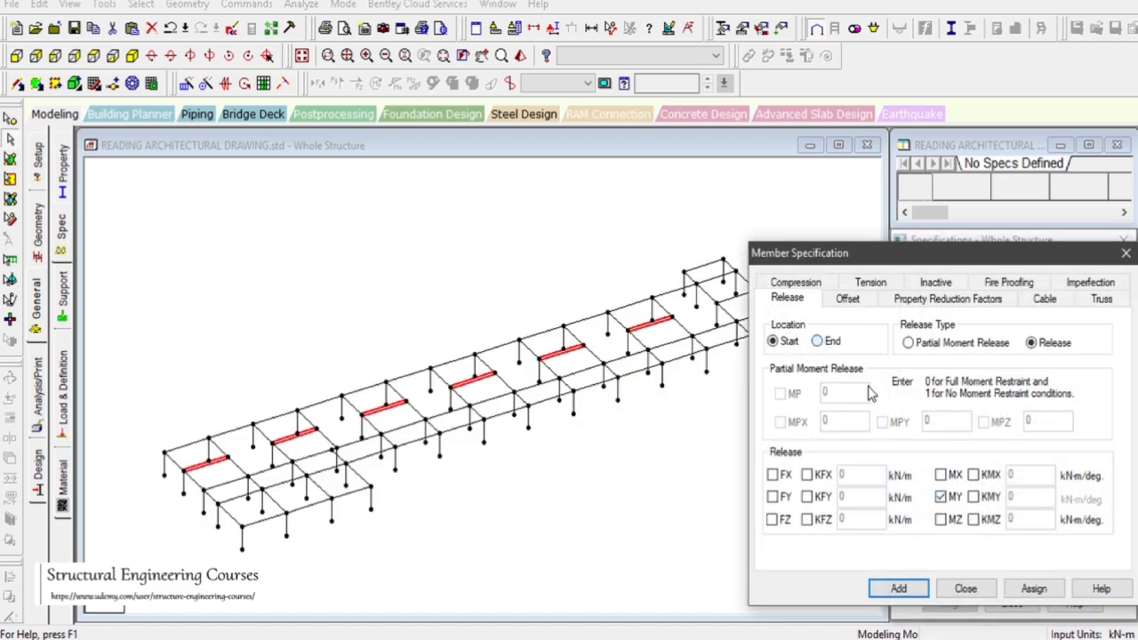
{"action": "left_click", "coordinate": [817, 341]}
{"action": "left_click", "coordinate": [941, 519]}
{"action": "left_click", "coordinate": [899, 588]}
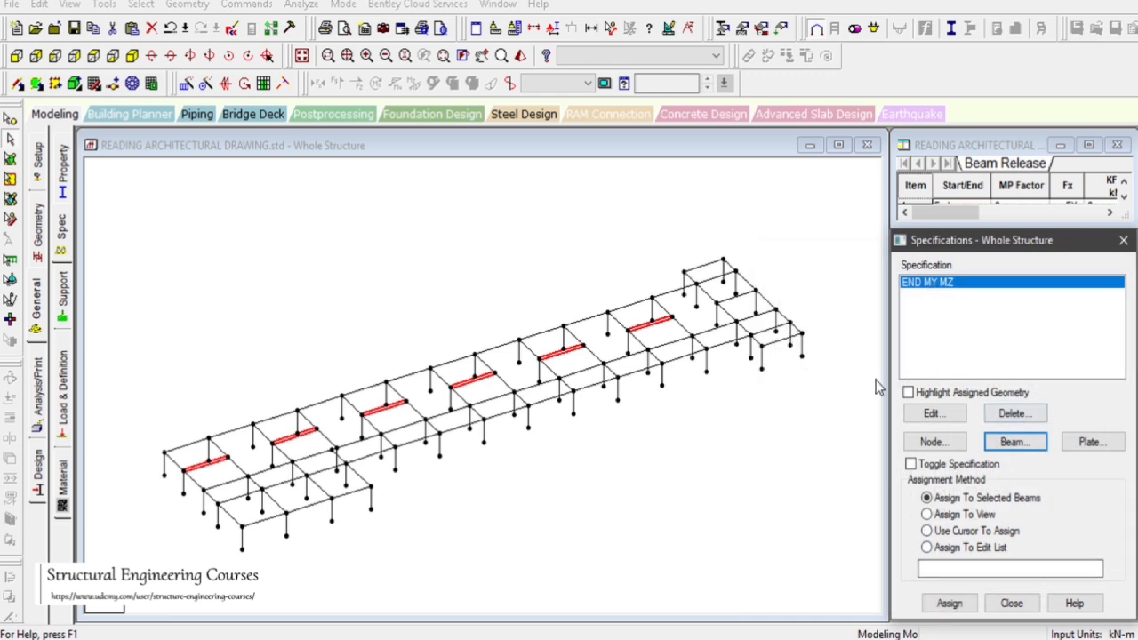
{"action": "left_click", "coordinate": [948, 602]}
Assign the same end MY MZ release to one more cross beam in the left wing
{"action": "left_click", "coordinate": [940, 471]}
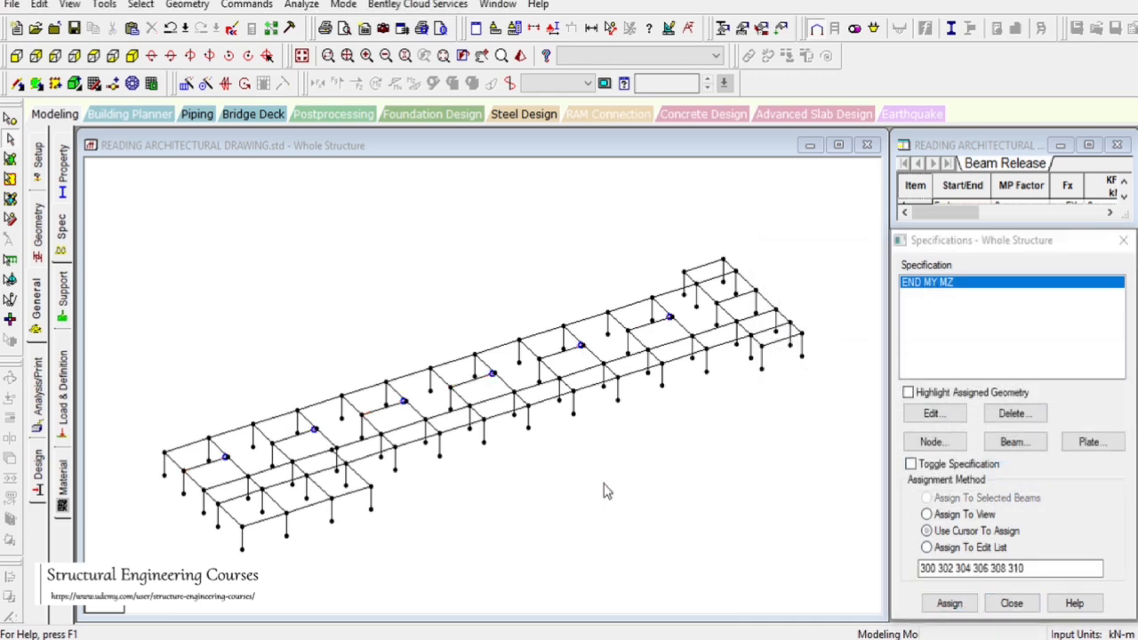
{"action": "scroll", "coordinate": [435, 435], "scroll_direction": "up", "scroll_amount": 5}
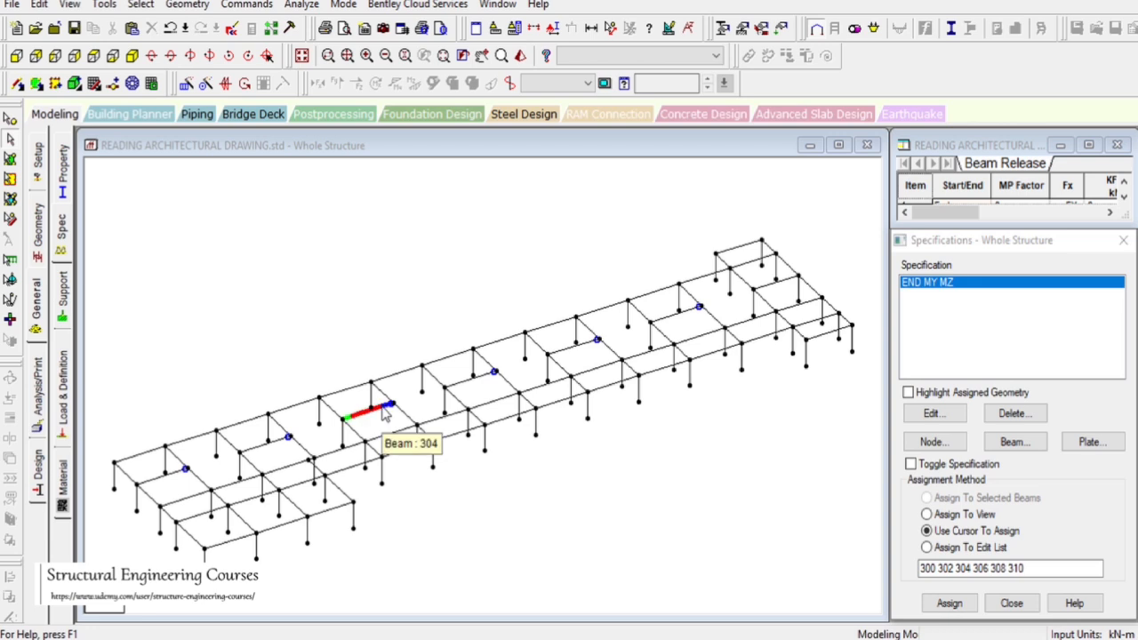
{"action": "scroll", "coordinate": [374, 423], "scroll_direction": "up", "scroll_amount": 1}
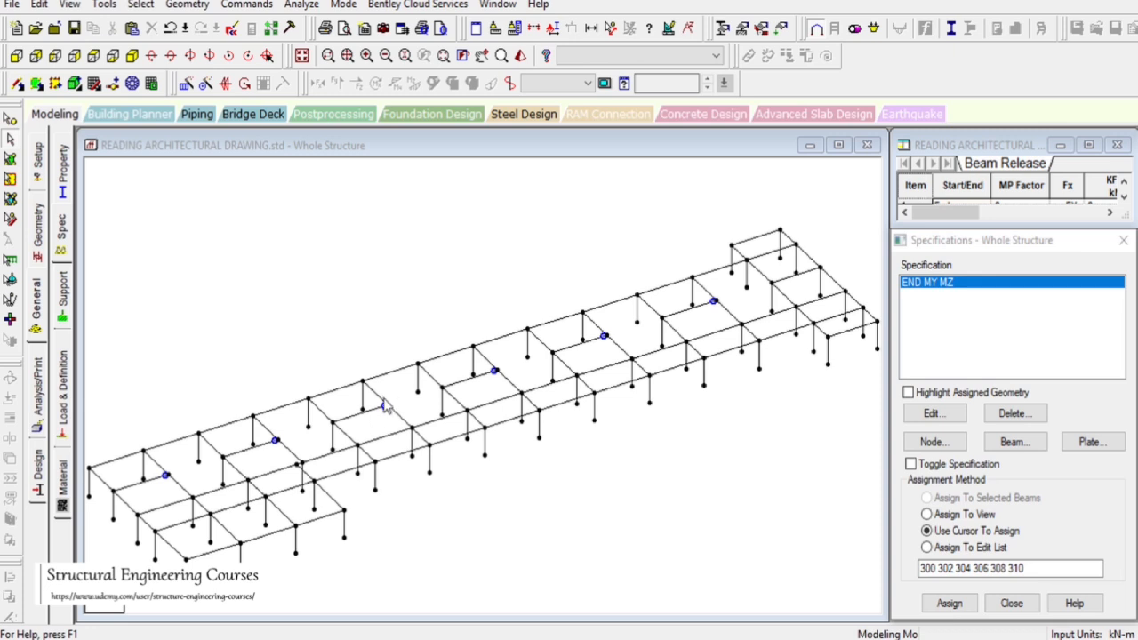
{"action": "scroll", "coordinate": [586, 347], "scroll_direction": "down", "scroll_amount": 2}
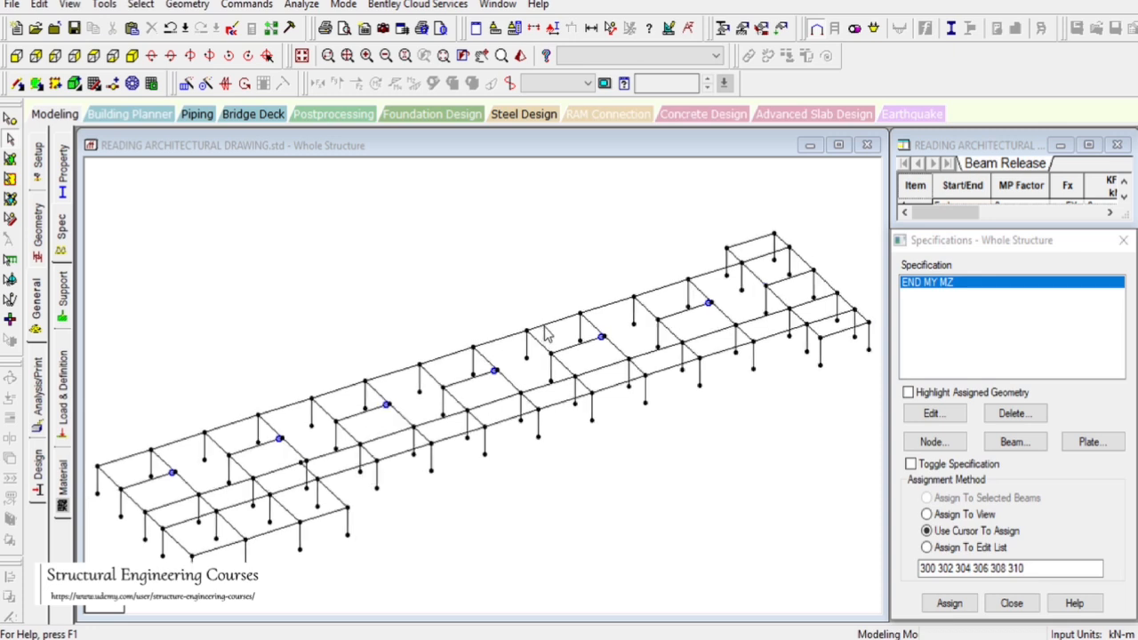
{"action": "left_click", "coordinate": [326, 473]}
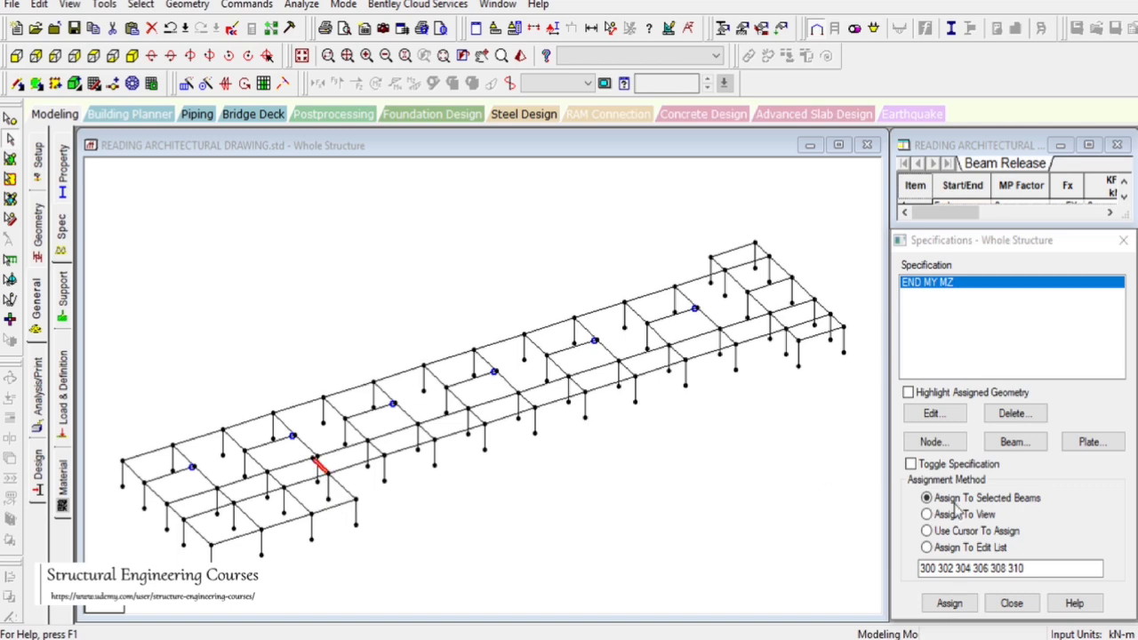
{"action": "left_click", "coordinate": [948, 602]}
{"action": "left_click", "coordinate": [1023, 474]}
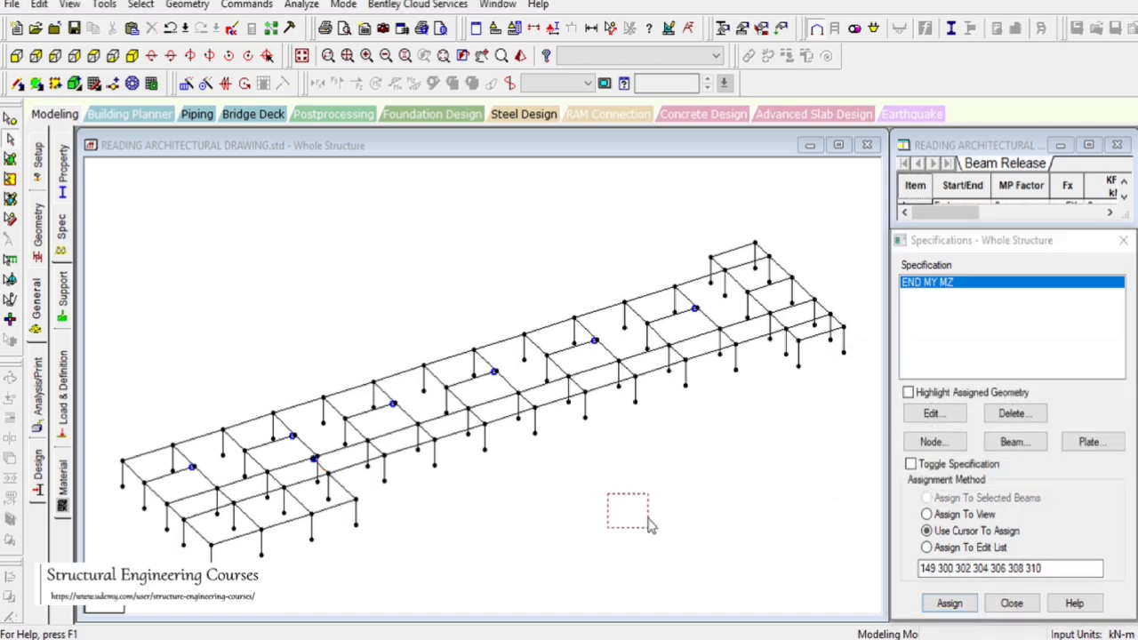
Isolate the first-floor beams and columns from a front-view selection and zoom into the left end of the frame
{"action": "scroll", "coordinate": [702, 278], "scroll_direction": "down", "scroll_amount": 2}
{"action": "left_click_drag", "start_coordinate": [368, 212], "coordinate": [471, 296]}
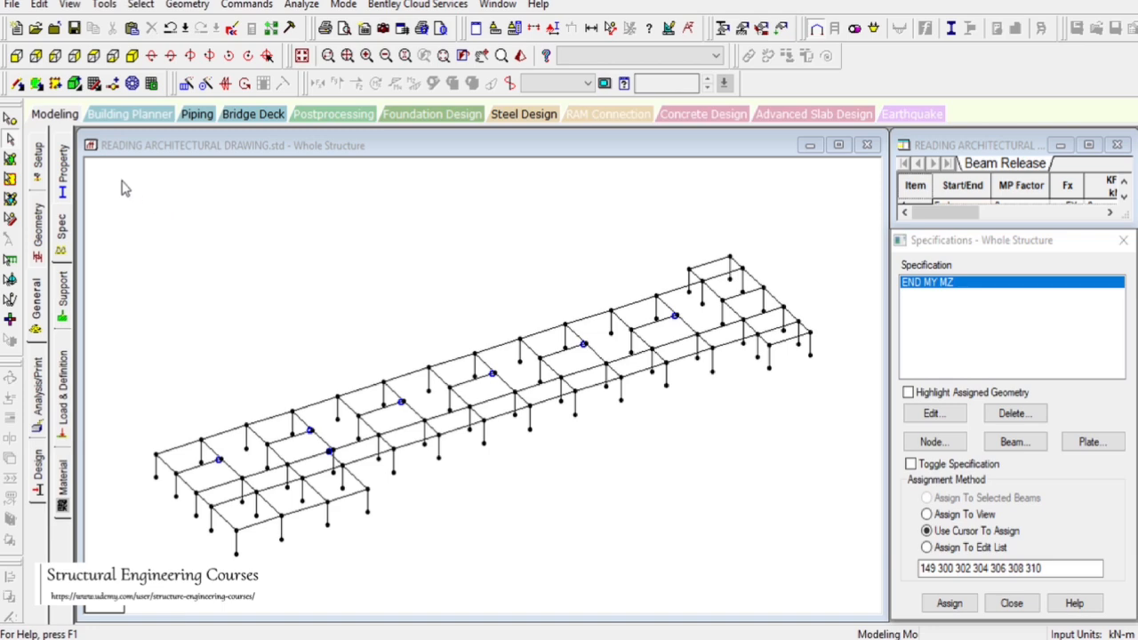
{"action": "left_click_drag", "start_coordinate": [121, 180], "coordinate": [1005, 630]}
{"action": "left_click", "coordinate": [302, 55]}
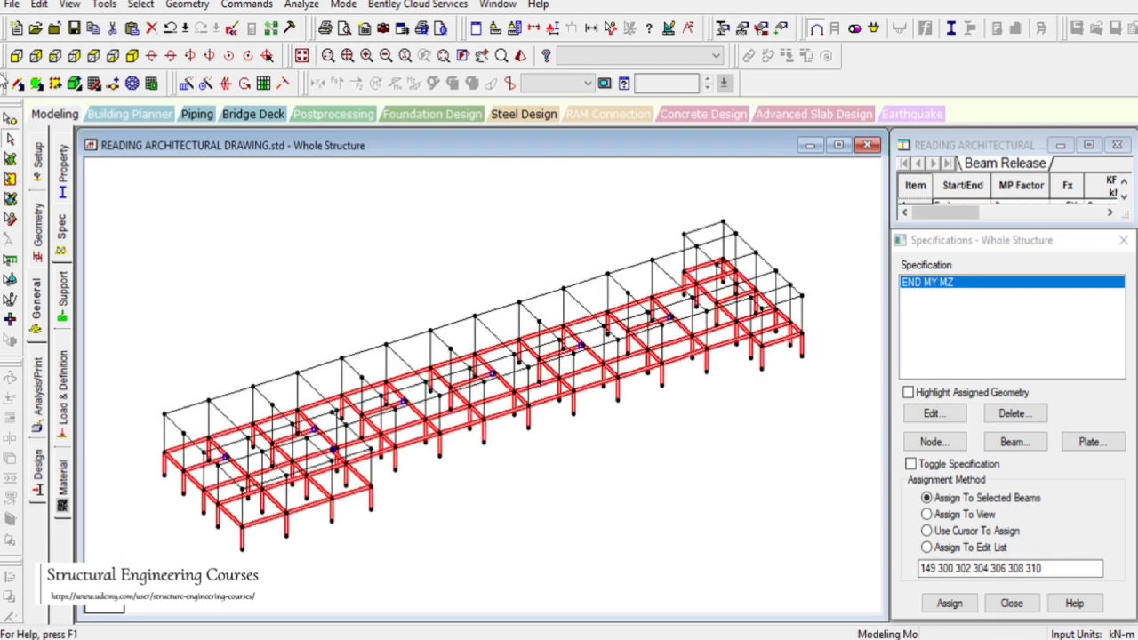
{"action": "left_click", "coordinate": [16, 55]}
{"action": "left_click_drag", "start_coordinate": [136, 331], "coordinate": [873, 377]}
{"action": "left_click", "coordinate": [69, 4]}
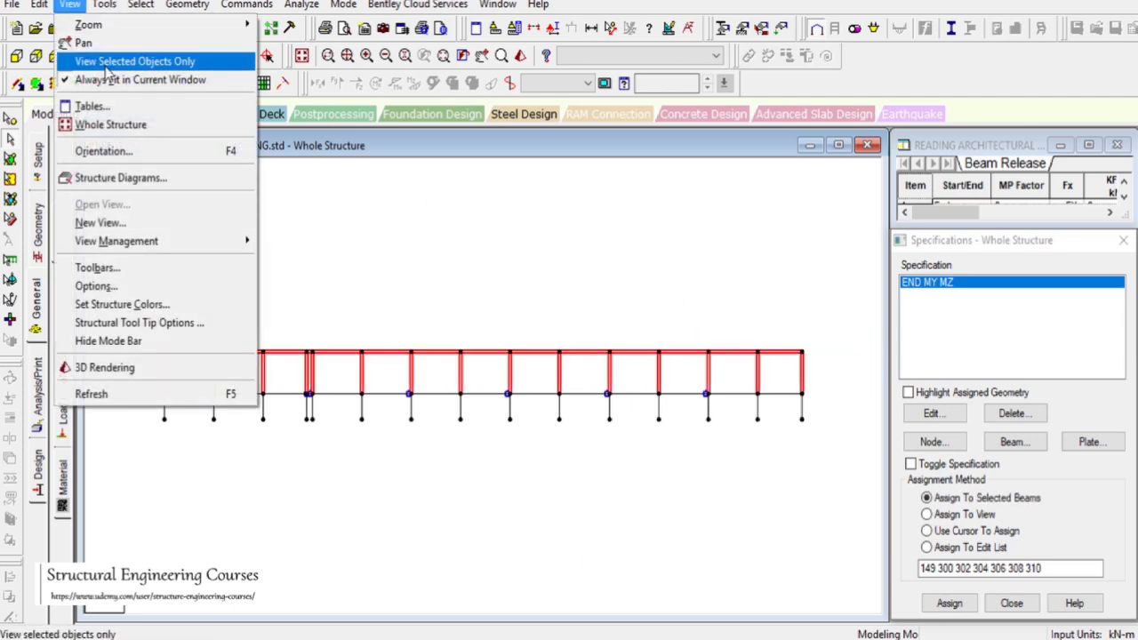
{"action": "left_click", "coordinate": [133, 62]}
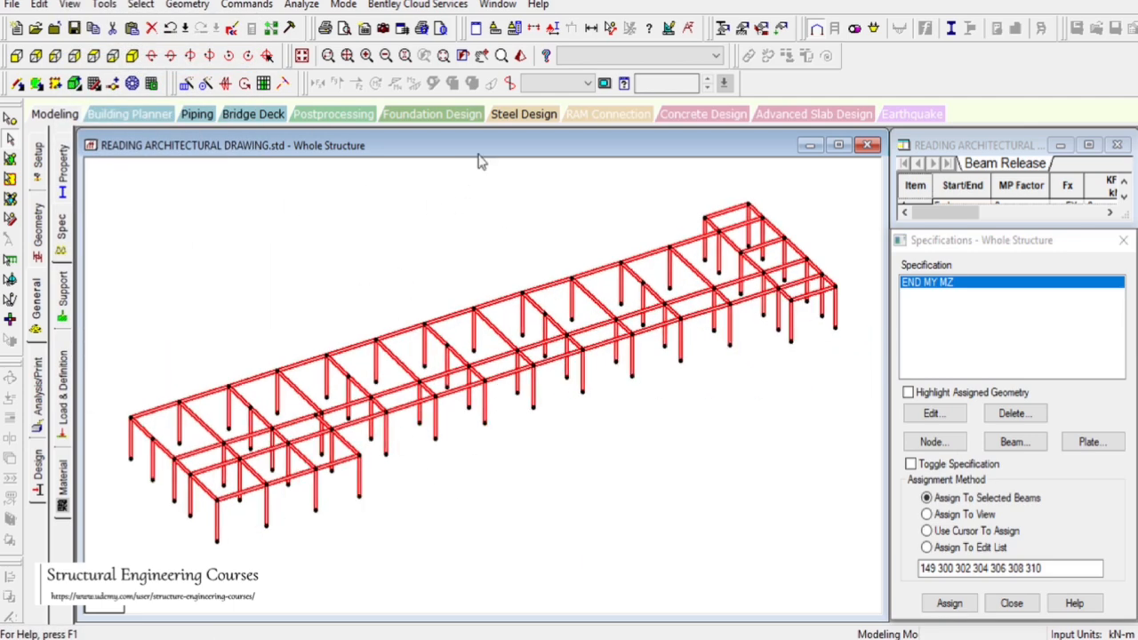
{"action": "left_click", "coordinate": [484, 61]}
{"action": "left_click_drag", "start_coordinate": [444, 491], "coordinate": [556, 456]}
{"action": "scroll", "coordinate": [550, 440], "scroll_direction": "up", "scroll_amount": 7}
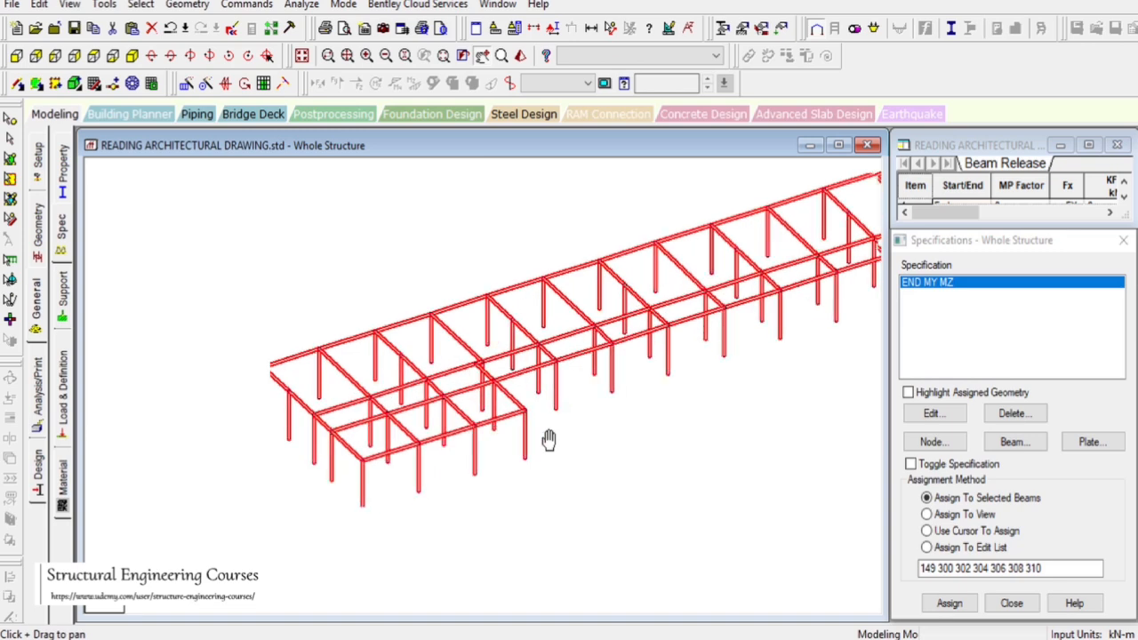
{"action": "left_click_drag", "start_coordinate": [630, 540], "coordinate": [605, 514]}
{"action": "left_click_drag", "start_coordinate": [183, 284], "coordinate": [165, 256]}
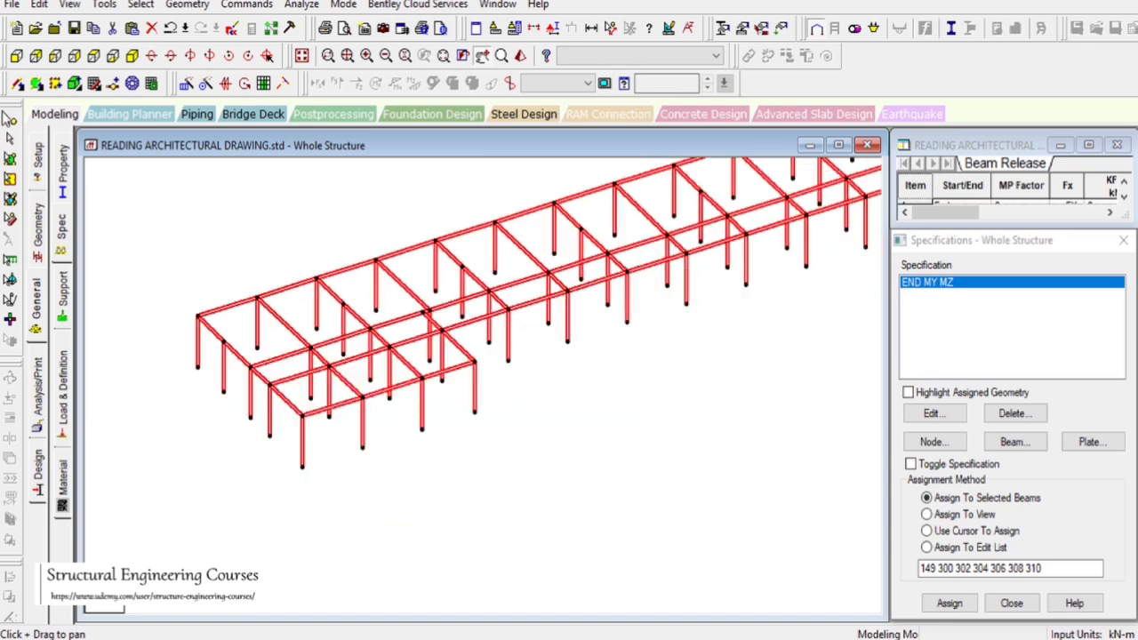
{"action": "left_click", "coordinate": [10, 140]}
{"action": "left_click", "coordinate": [473, 366]}
{"action": "left_click", "coordinate": [555, 463]}
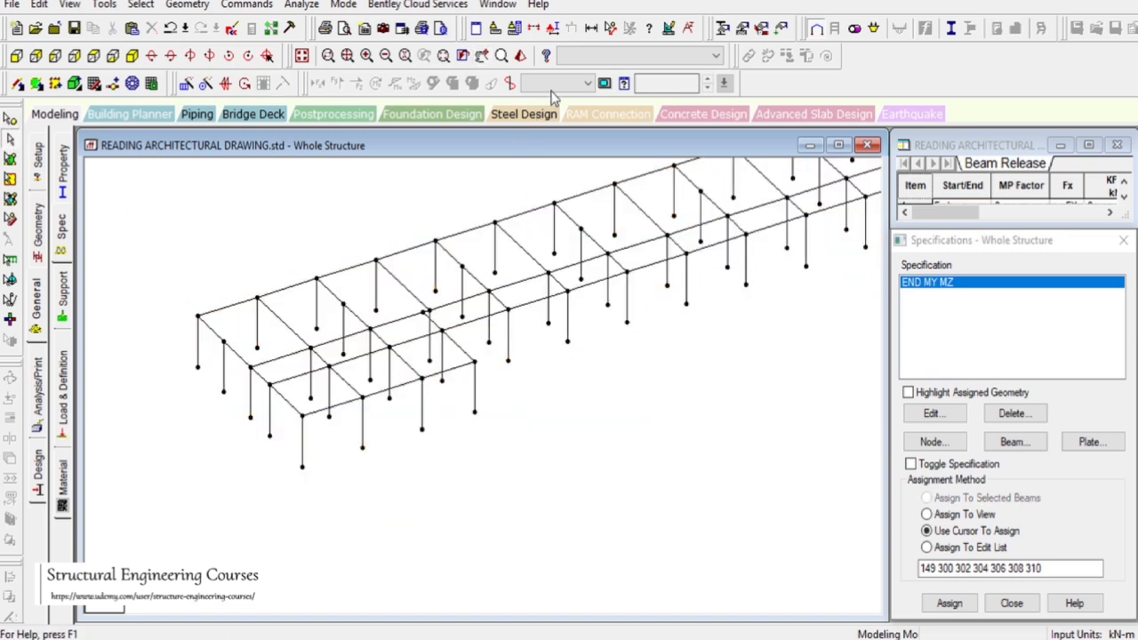
Measure the node spacings along the rear beam line near the left wing
{"action": "left_click", "coordinate": [611, 27]}
{"action": "left_click", "coordinate": [316, 278]}
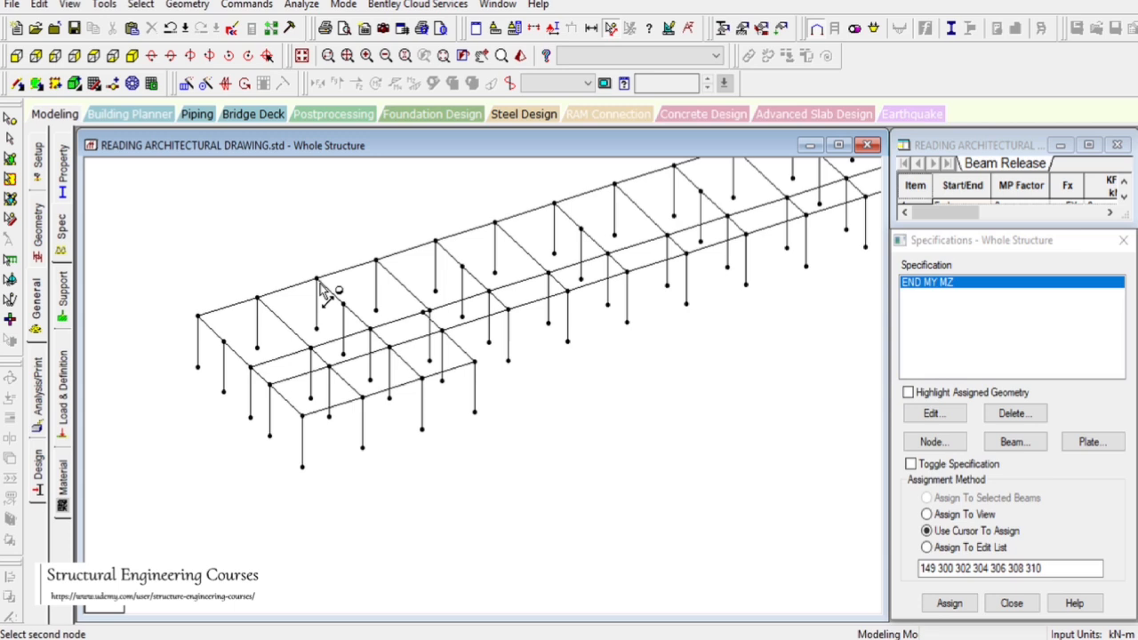
{"action": "left_click", "coordinate": [376, 262]}
{"action": "left_click", "coordinate": [376, 263]}
{"action": "left_click", "coordinate": [429, 312]}
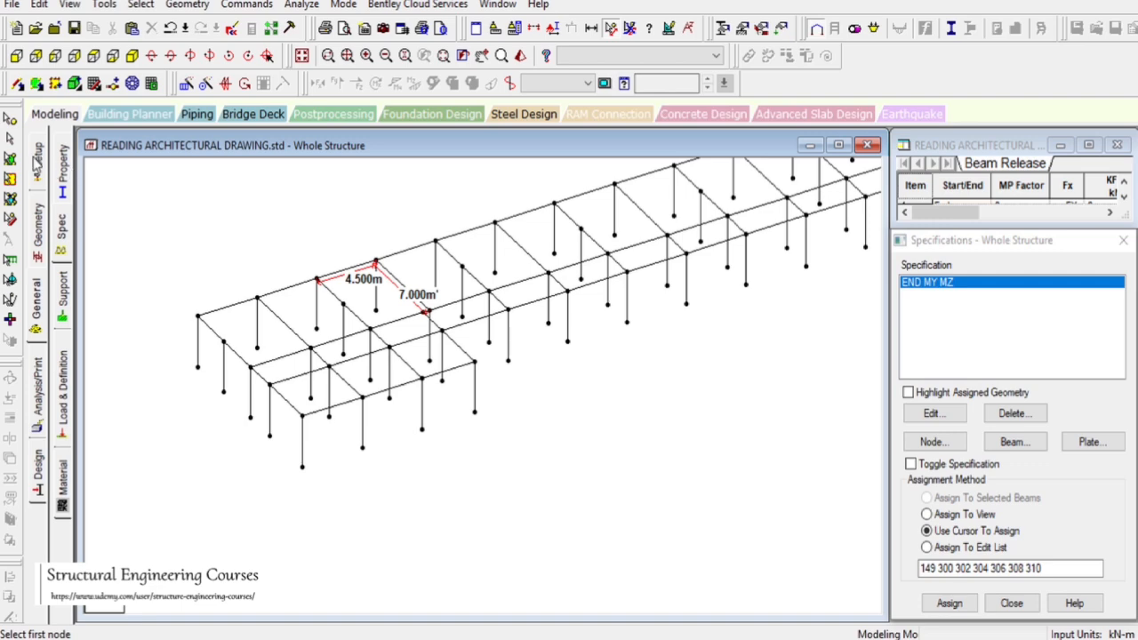
{"action": "left_click", "coordinate": [9, 142]}
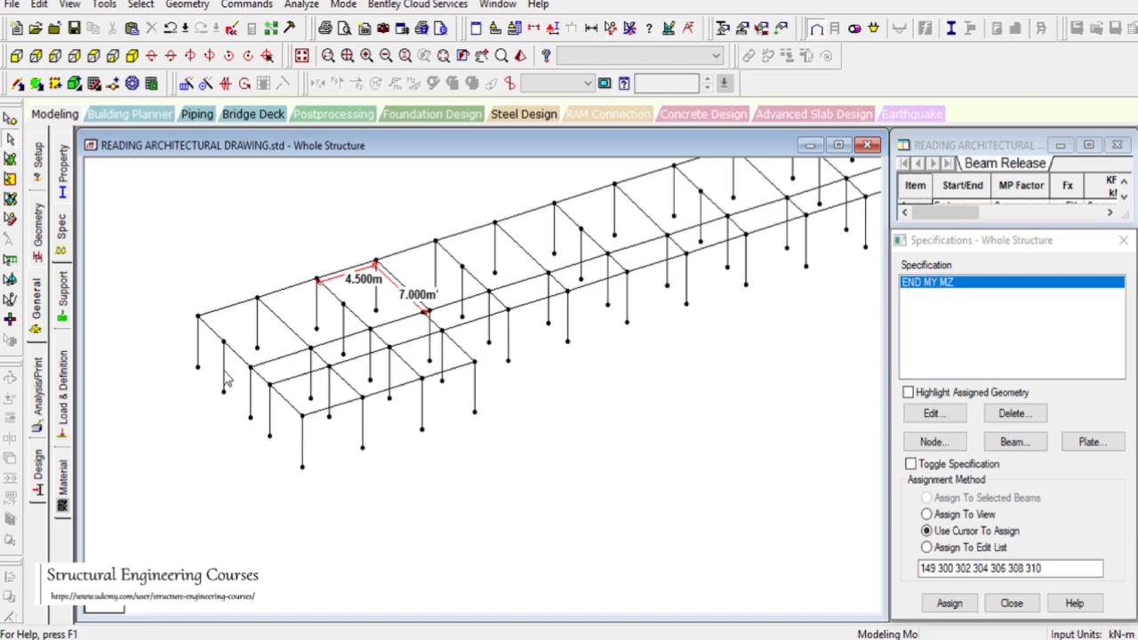
Try to add a beam by perpendicular intersection without a node selected
{"action": "left_click", "coordinate": [187, 5]}
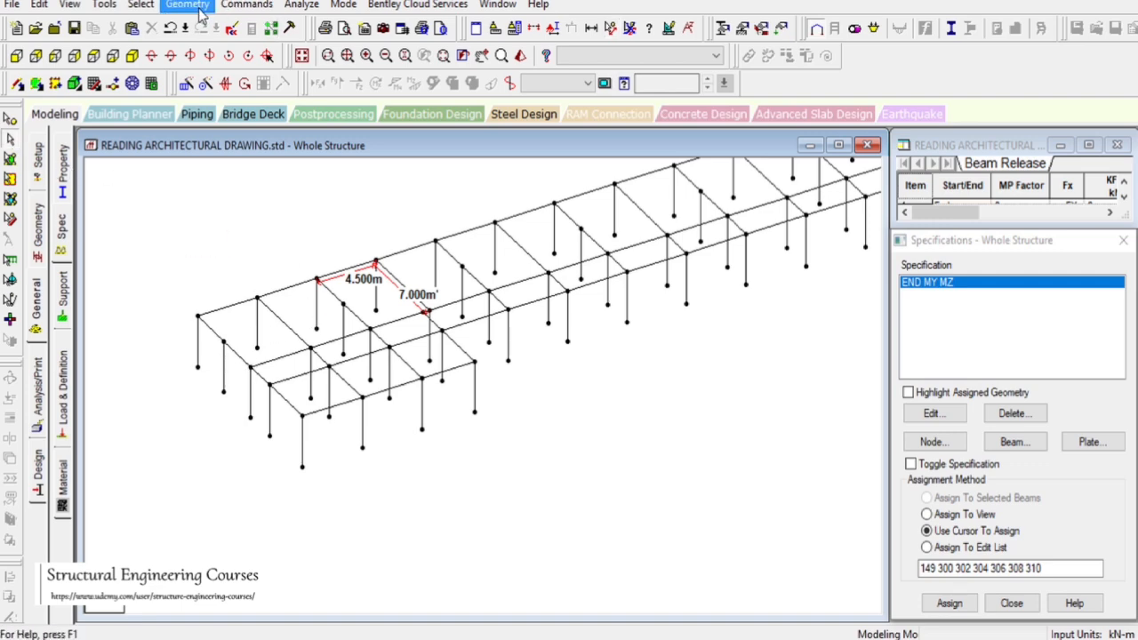
{"action": "mouse_move", "coordinate": [264, 95]}
{"action": "left_click", "coordinate": [457, 132]}
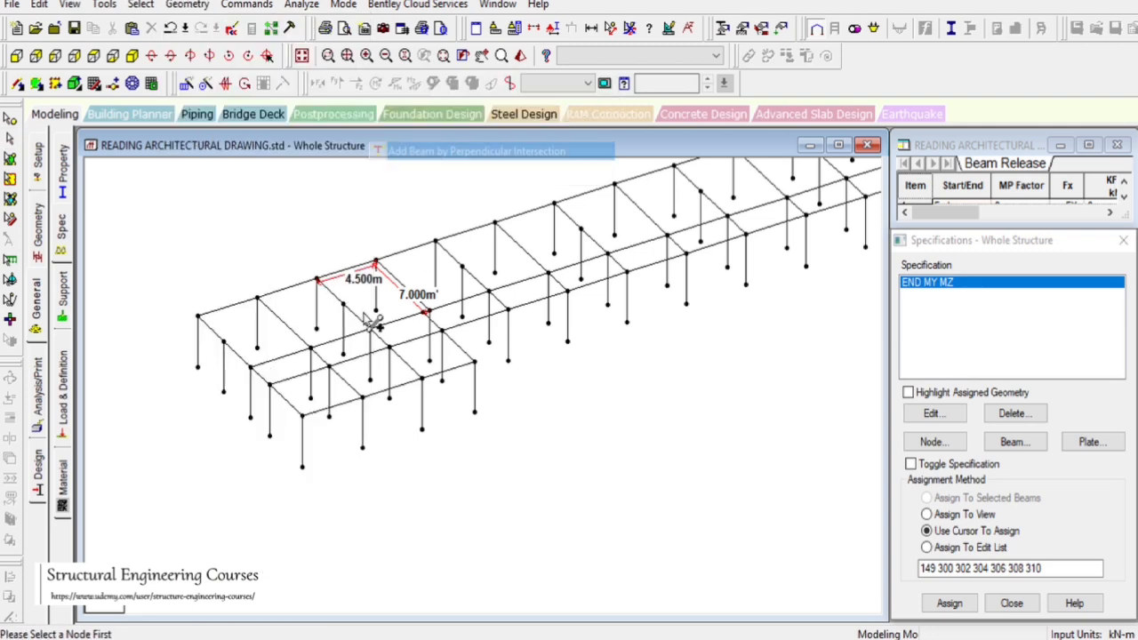
{"action": "left_click", "coordinate": [300, 341]}
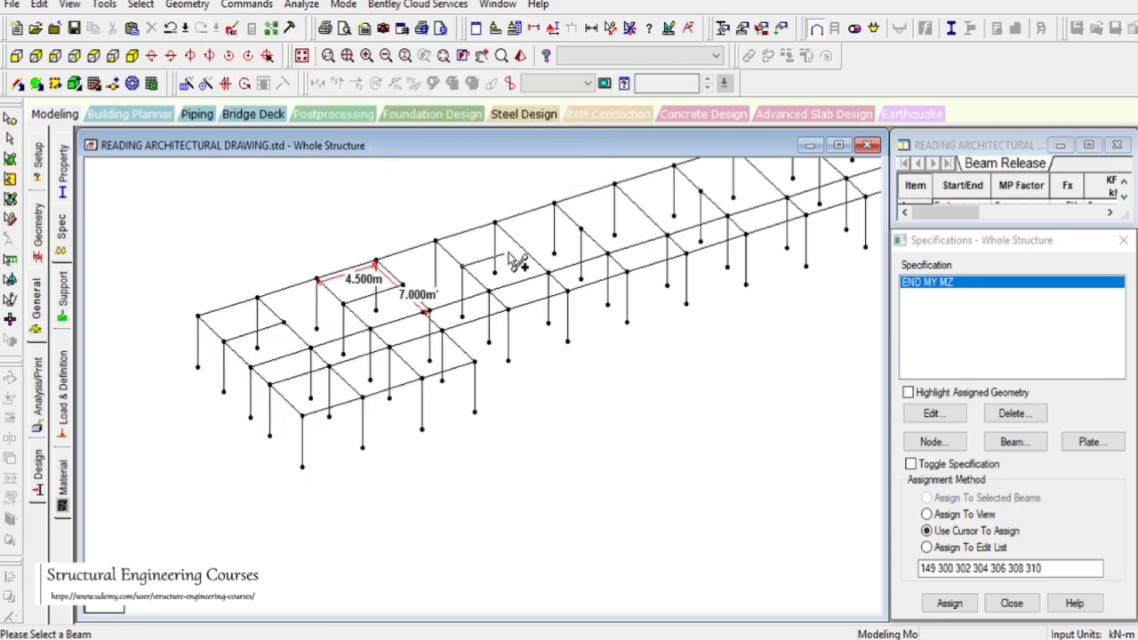
{"action": "left_click", "coordinate": [510, 83]}
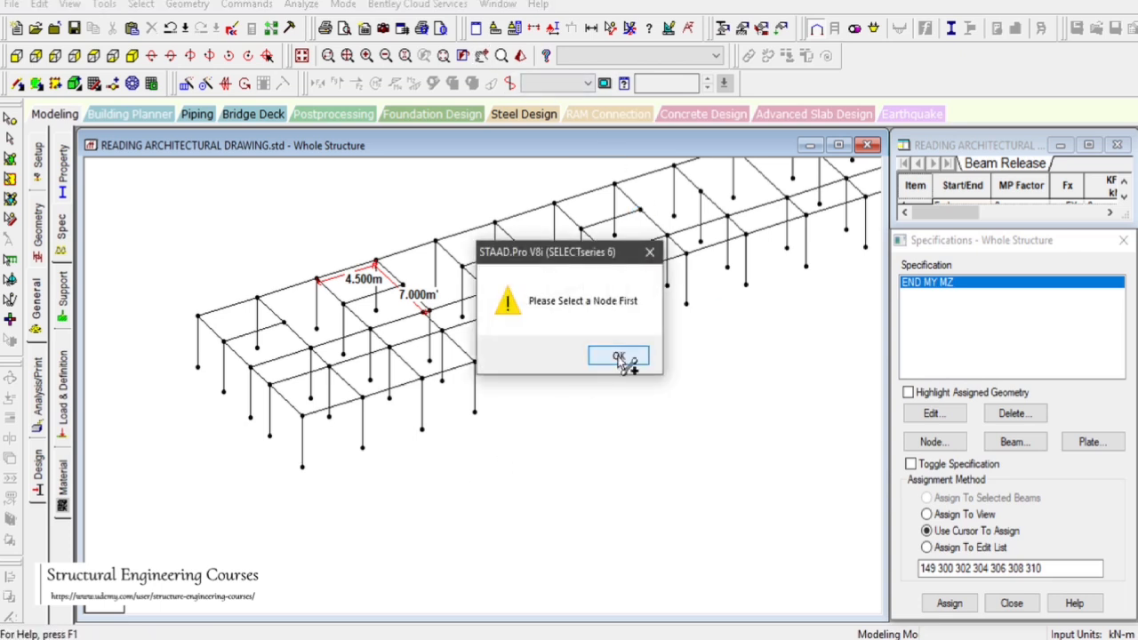
{"action": "left_click", "coordinate": [619, 357]}
Add a cross beam by perpendicular intersection from the rear node to the opposite beam in the middle bay
{"action": "left_click", "coordinate": [480, 55]}
{"action": "left_click_drag", "start_coordinate": [574, 419], "coordinate": [536, 496]}
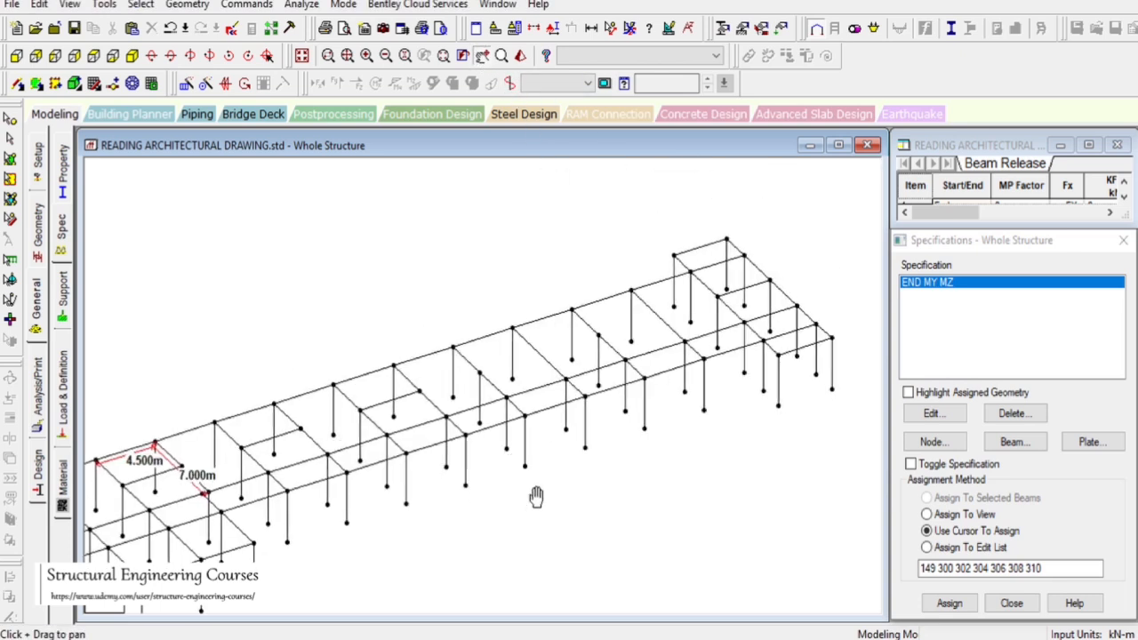
{"action": "left_click", "coordinate": [17, 83]}
{"action": "left_click", "coordinate": [186, 4]}
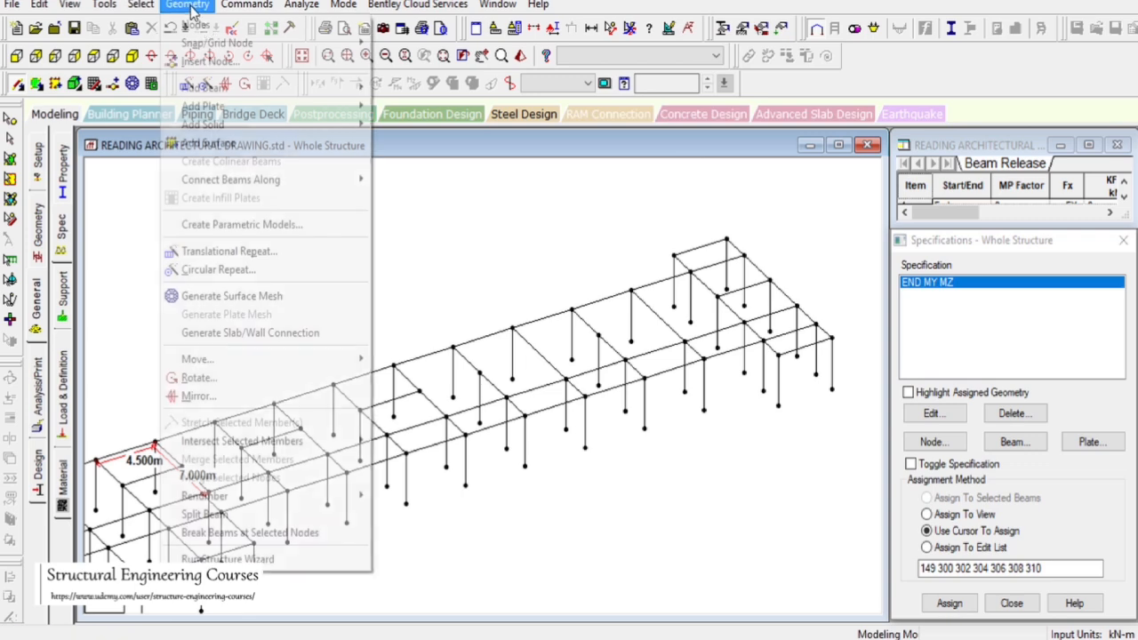
{"action": "mouse_move", "coordinate": [265, 98]}
{"action": "left_click", "coordinate": [480, 151]}
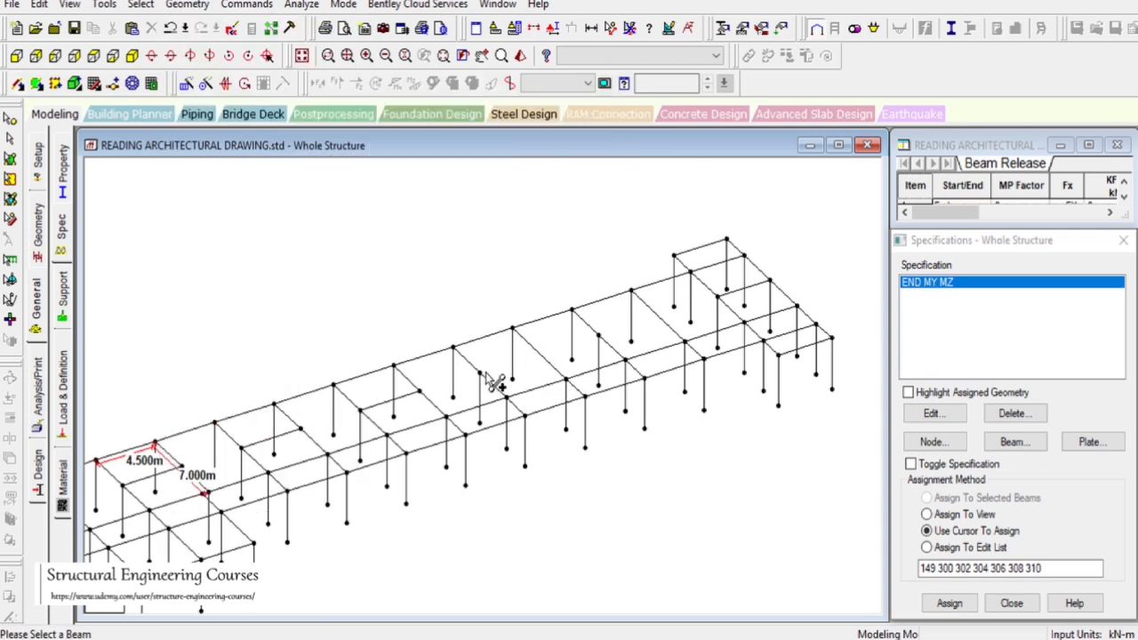
{"action": "left_click", "coordinate": [533, 357]}
{"action": "left_click", "coordinate": [596, 338]}
{"action": "left_click", "coordinate": [668, 320]}
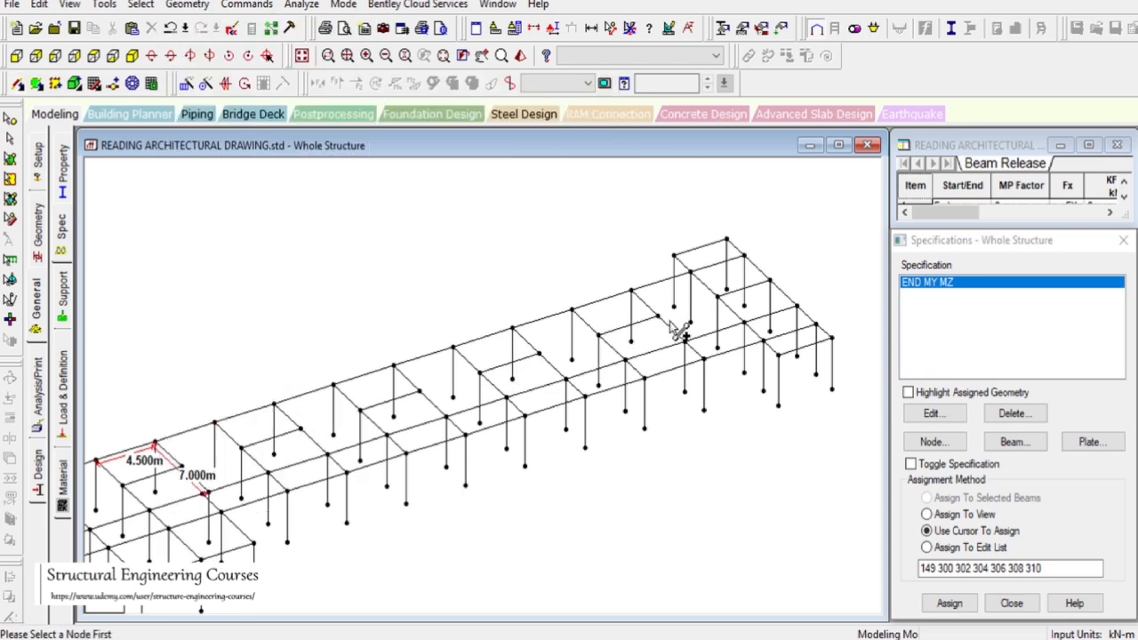
Maximize the model window and close the Specifications dialog
{"action": "left_click", "coordinate": [481, 55]}
{"action": "left_click_drag", "start_coordinate": [544, 384], "coordinate": [641, 355]}
{"action": "left_click", "coordinate": [837, 145]}
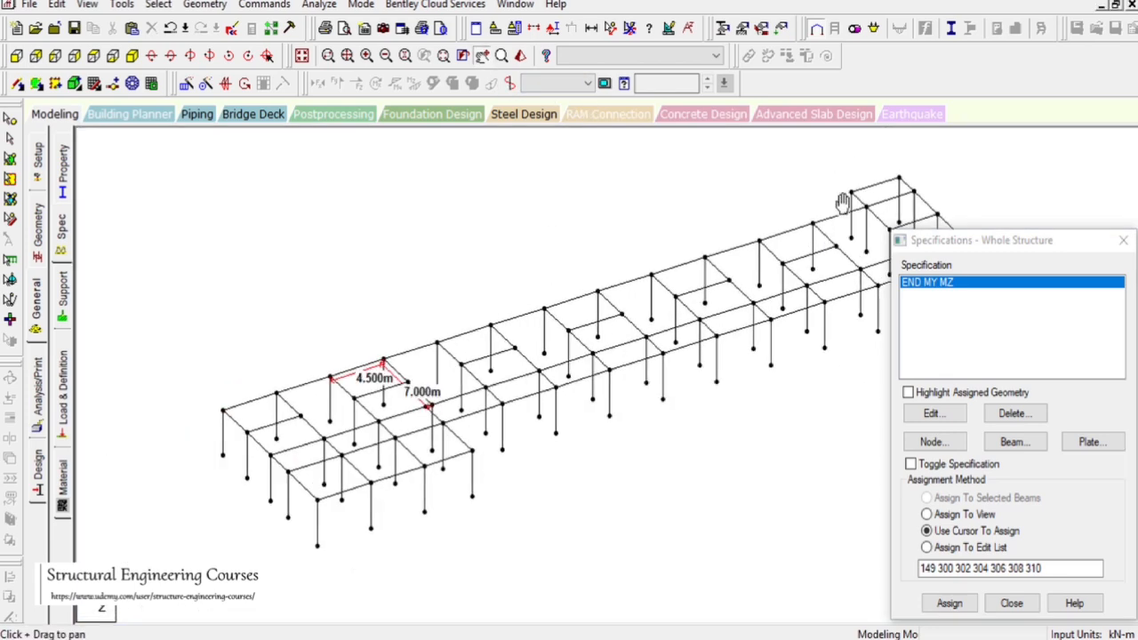
{"action": "left_click", "coordinate": [1123, 240]}
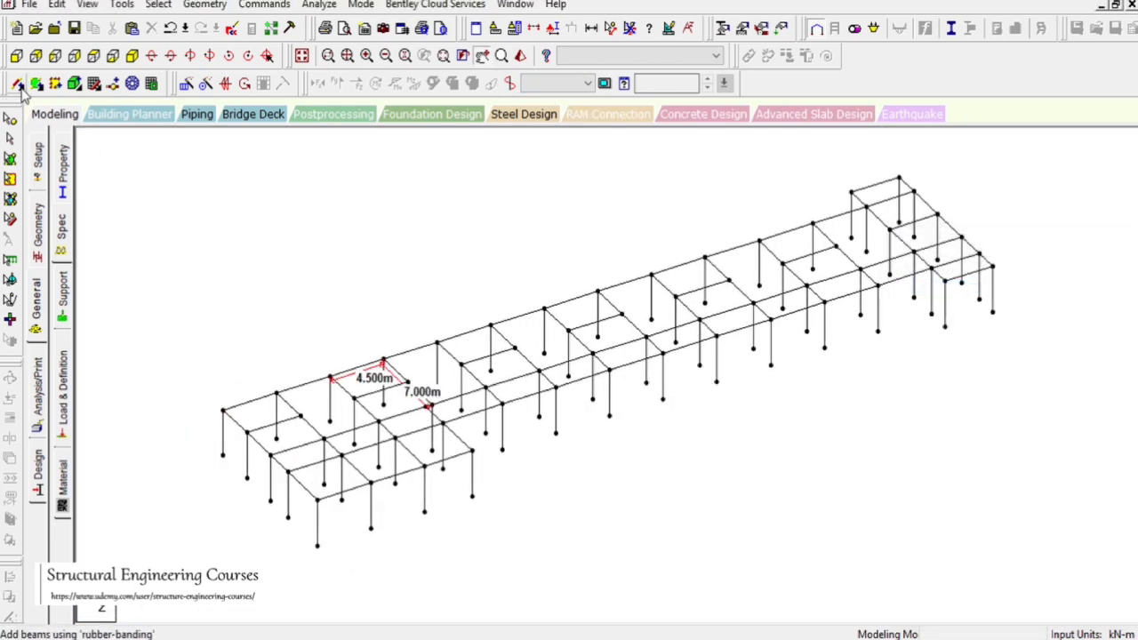
{"action": "left_click", "coordinate": [18, 82]}
{"action": "mouse_move", "coordinate": [300, 416]}
{"action": "left_mouse_down"}
{"action": "mouse_move", "coordinate": [782, 264]}
{"action": "mouse_move", "coordinate": [894, 241]}
{"action": "mouse_move", "coordinate": [890, 230]}
{"action": "left_mouse_up"}
{"action": "scroll", "coordinate": [521, 234], "scroll_direction": "down", "scroll_amount": 2}
{"action": "scroll", "coordinate": [449, 380], "scroll_direction": "up", "scroll_amount": 3}
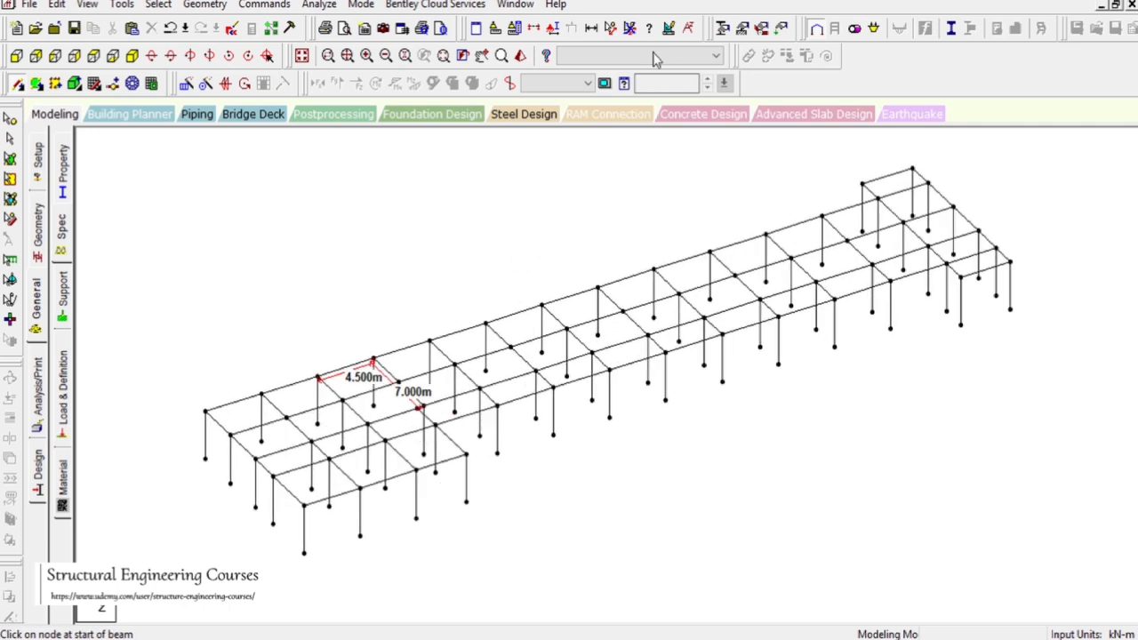
Clear the distance labels, switch to plan view and accept the auto-save, then return to isometric view
{"action": "left_click", "coordinate": [627, 30]}
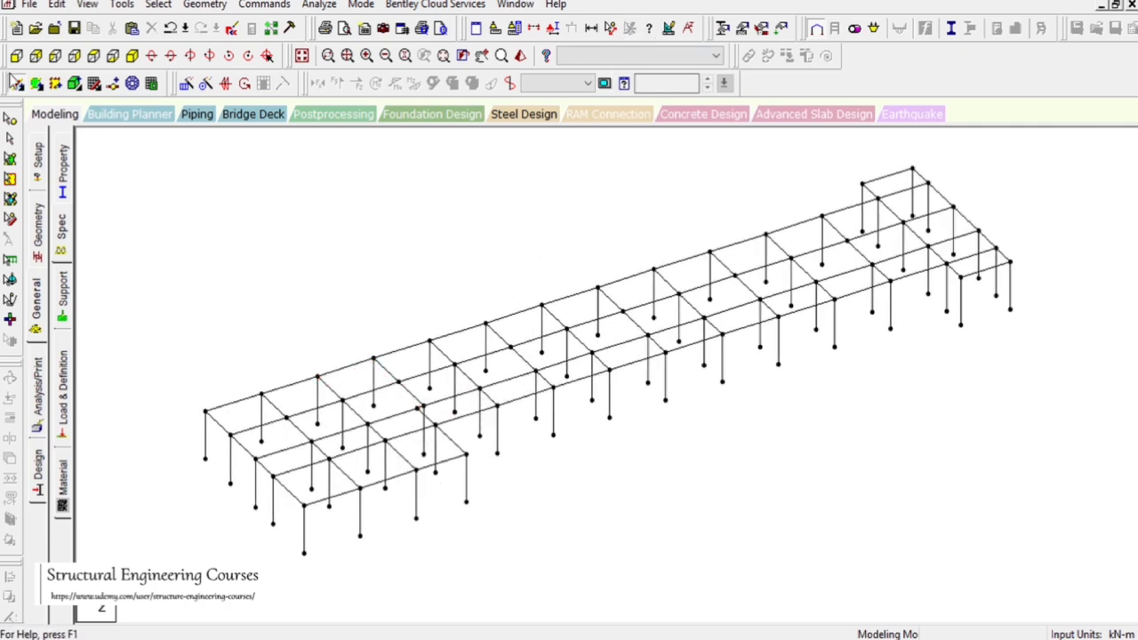
{"action": "left_click", "coordinate": [112, 55]}
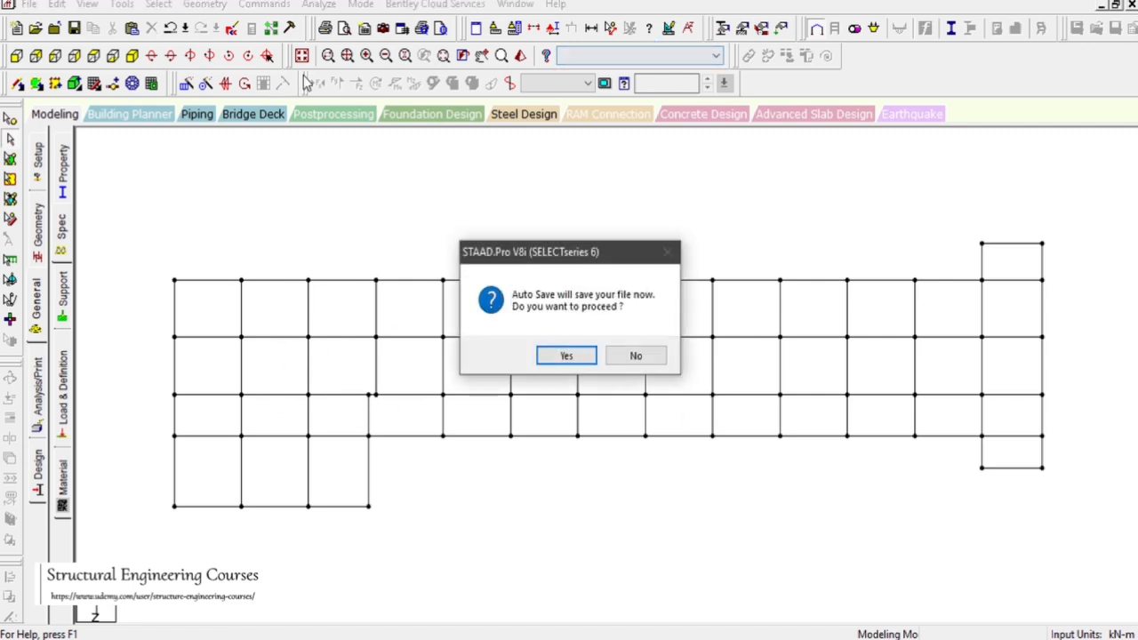
{"action": "left_click", "coordinate": [561, 354]}
{"action": "left_click", "coordinate": [151, 55]}
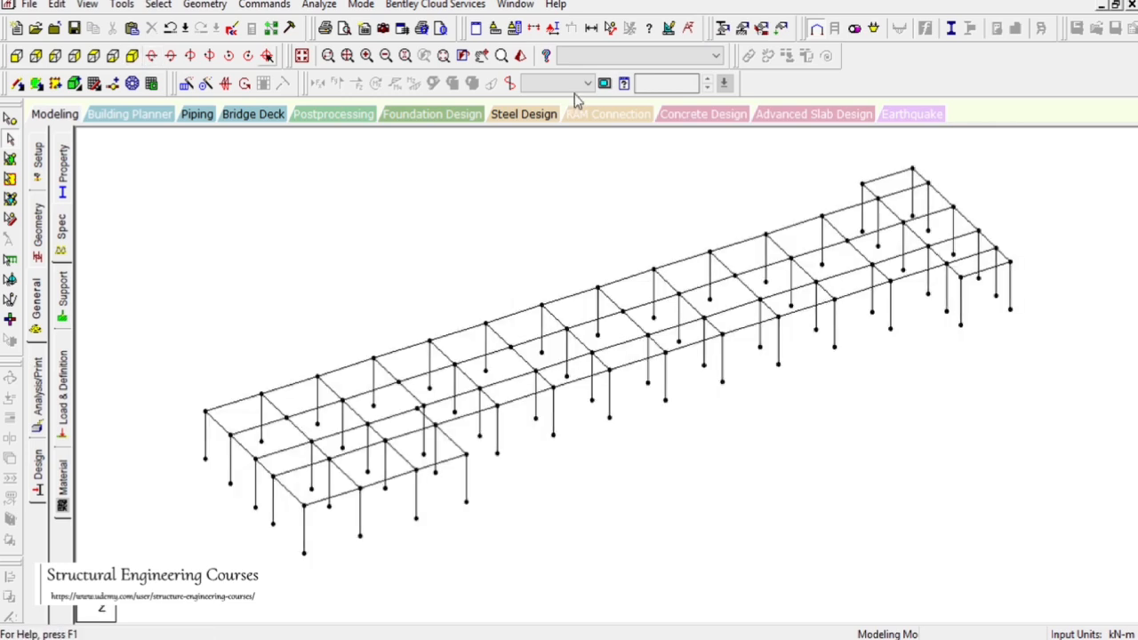
Measure the node spacings along the rear beam line at mid-length, then clear the labels
{"action": "left_click", "coordinate": [610, 28]}
{"action": "left_click", "coordinate": [512, 320]}
{"action": "left_click", "coordinate": [541, 306]}
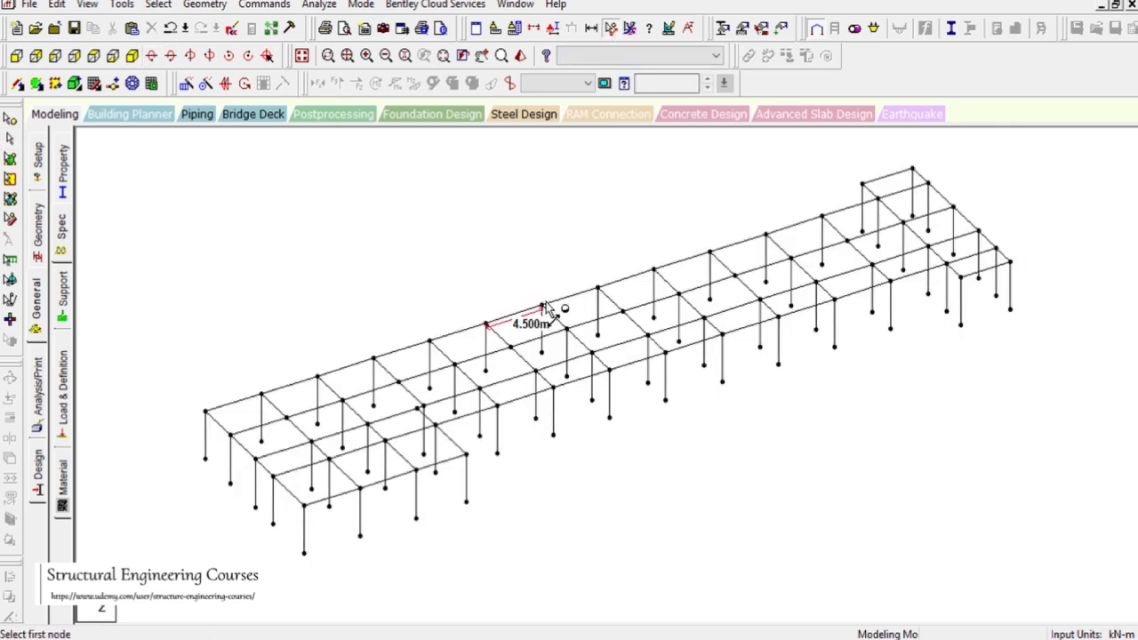
{"action": "left_click", "coordinate": [542, 306]}
{"action": "left_click", "coordinate": [567, 329]}
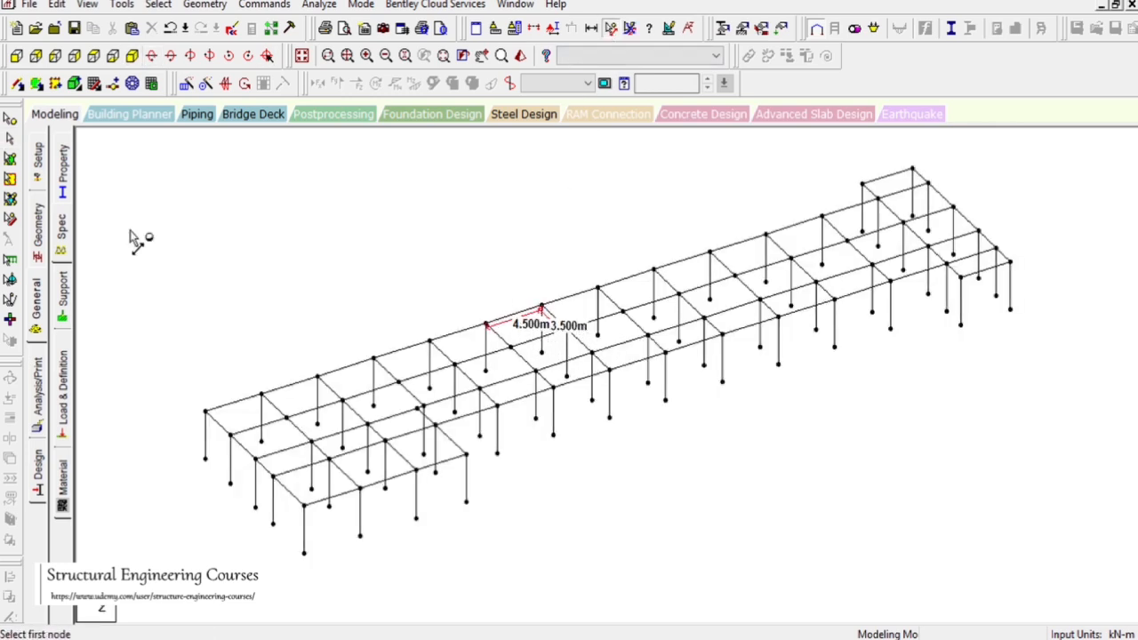
{"action": "left_click", "coordinate": [10, 139]}
{"action": "left_click", "coordinate": [628, 28]}
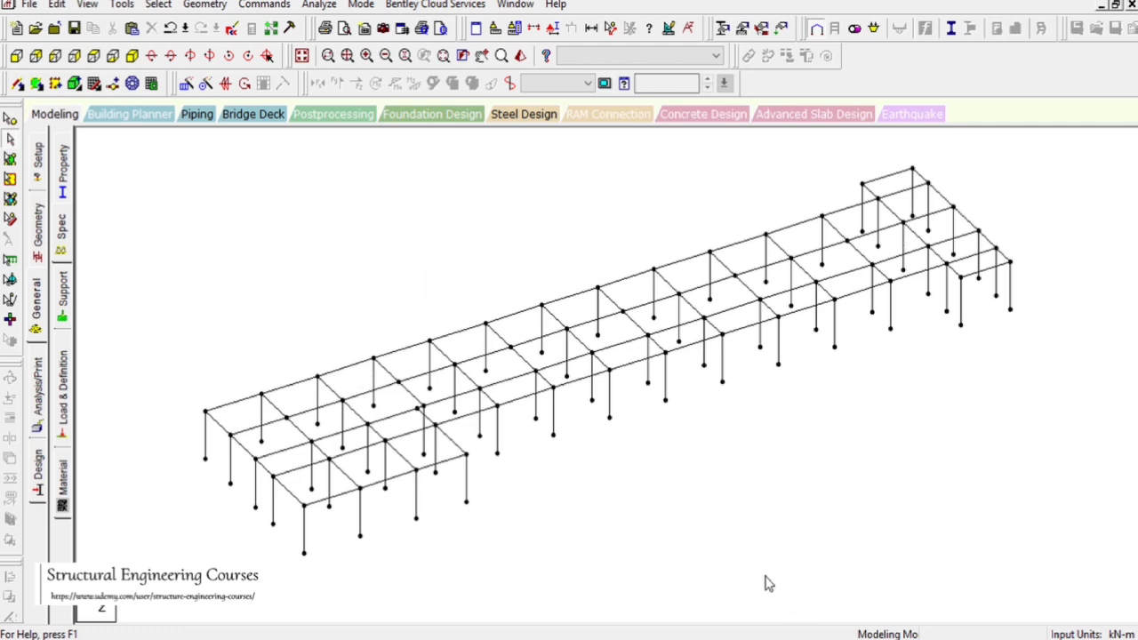
Switch to AutoCAD and examine the floor-to-floor heights on the building elevation
{"action": "left_click", "coordinate": [773, 638]}
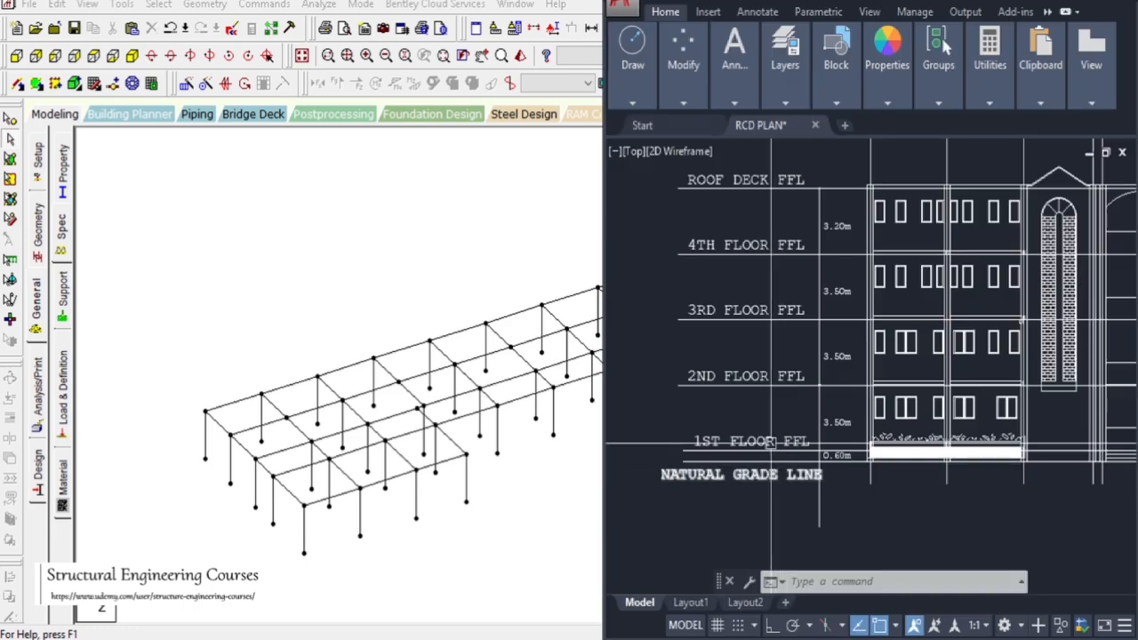
{"action": "scroll", "coordinate": [771, 442], "scroll_direction": "down", "scroll_amount": 6}
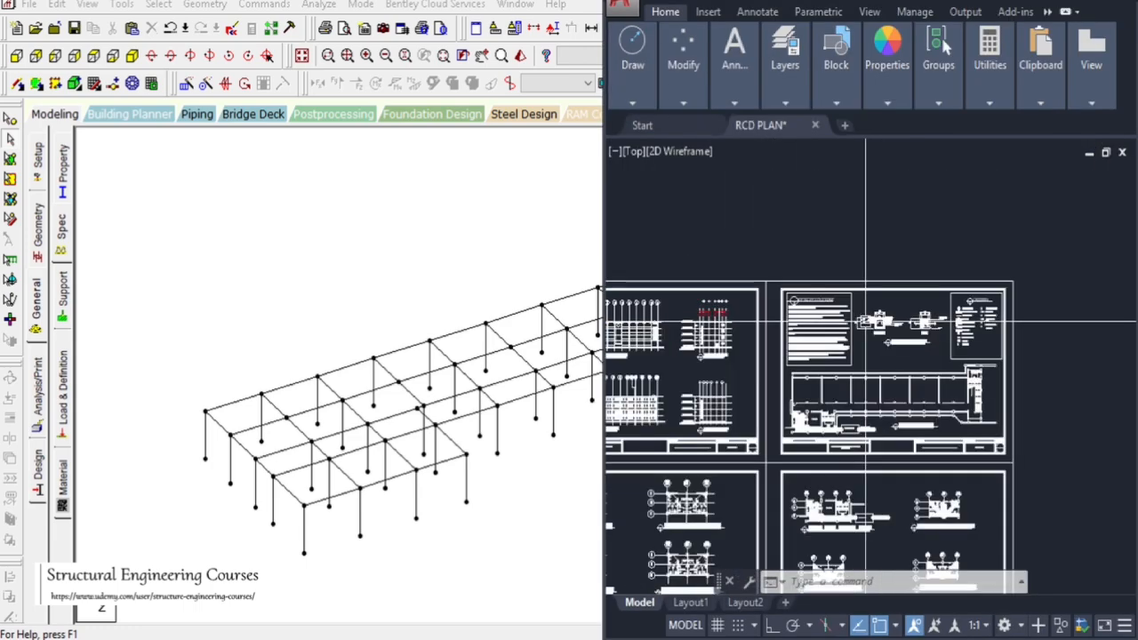
{"action": "scroll", "coordinate": [833, 302], "scroll_direction": "down", "scroll_amount": 6}
{"action": "scroll", "coordinate": [665, 300], "scroll_direction": "up", "scroll_amount": 7}
{"action": "scroll", "coordinate": [948, 277], "scroll_direction": "down", "scroll_amount": 2}
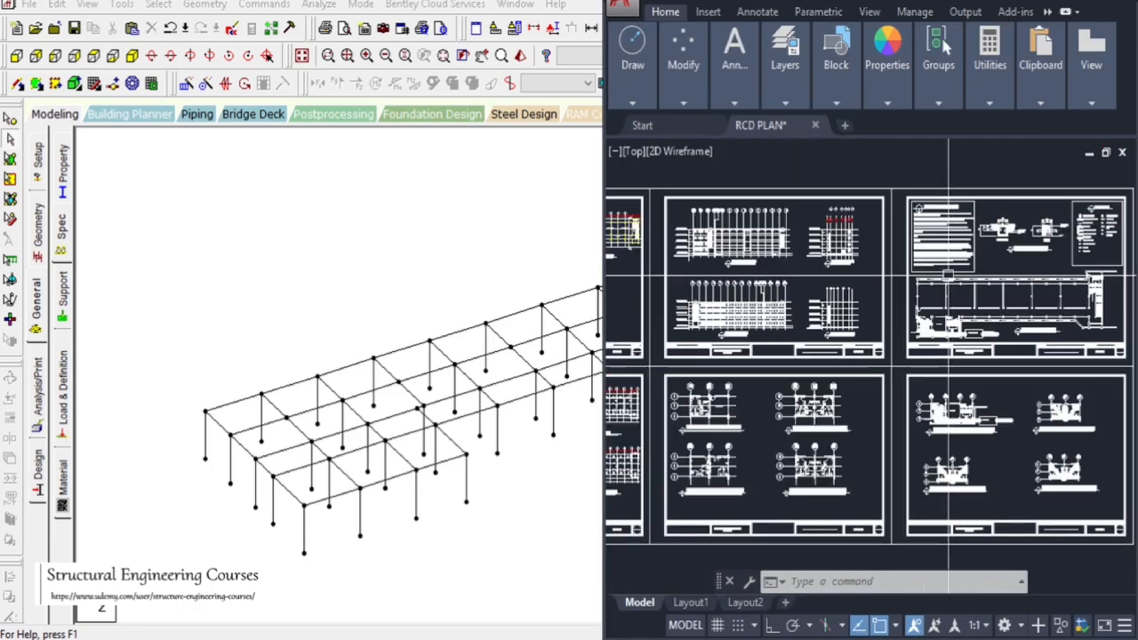
{"action": "scroll", "coordinate": [714, 317], "scroll_direction": "up", "scroll_amount": 5}
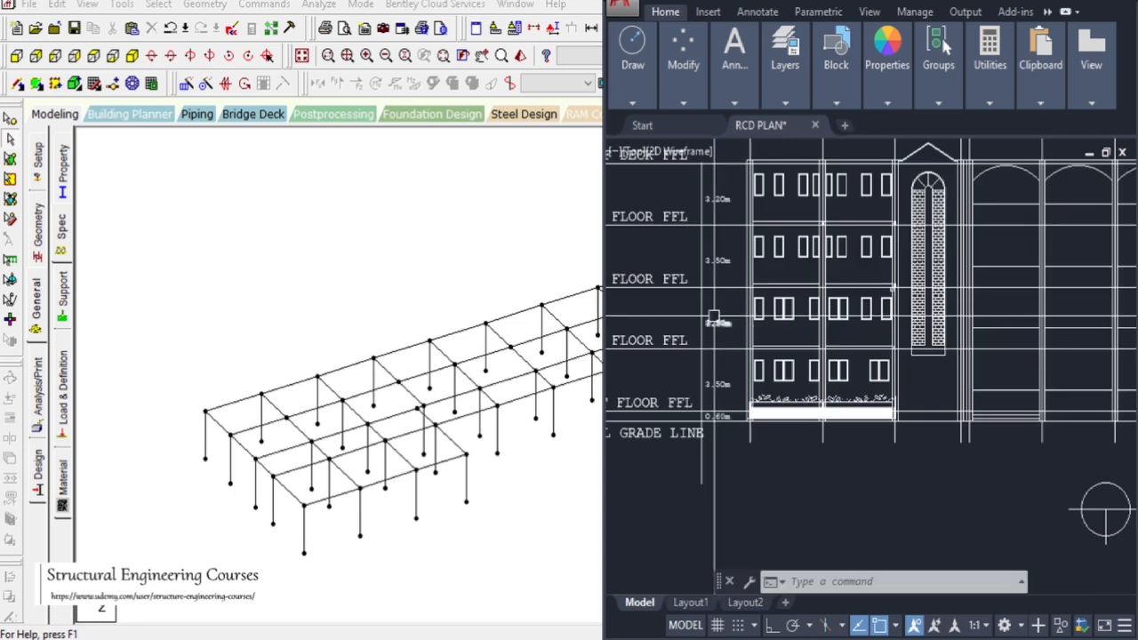
{"action": "scroll", "coordinate": [714, 318], "scroll_direction": "down", "scroll_amount": 2}
{"action": "scroll", "coordinate": [714, 311], "scroll_direction": "up", "scroll_amount": 3}
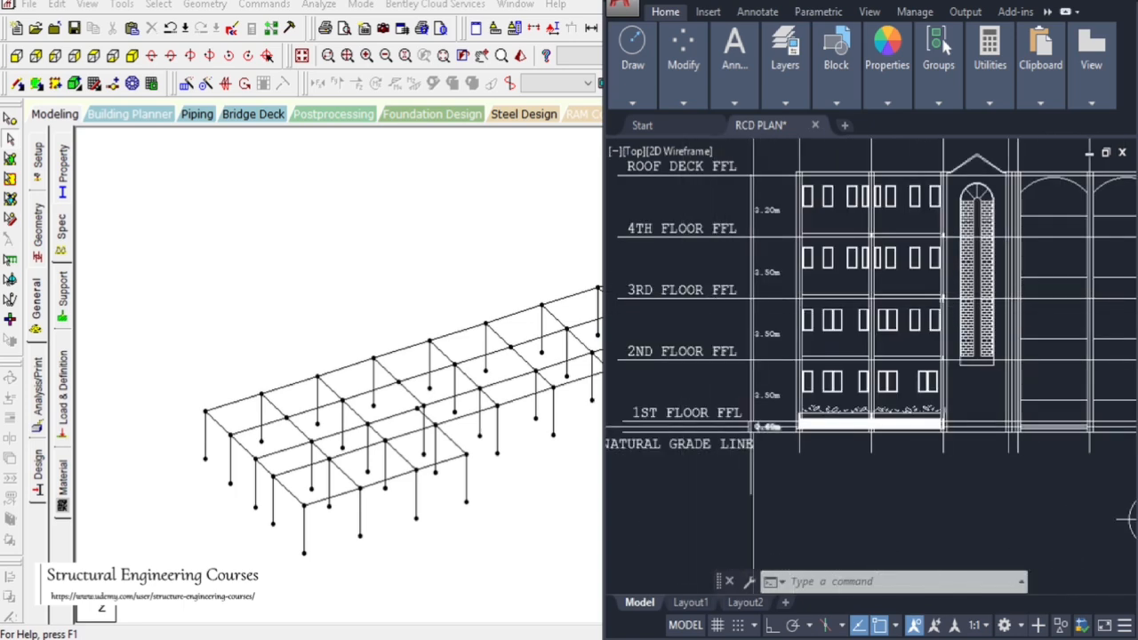
Review the multi-storey frame in isometric and front views
{"action": "left_click", "coordinate": [301, 60]}
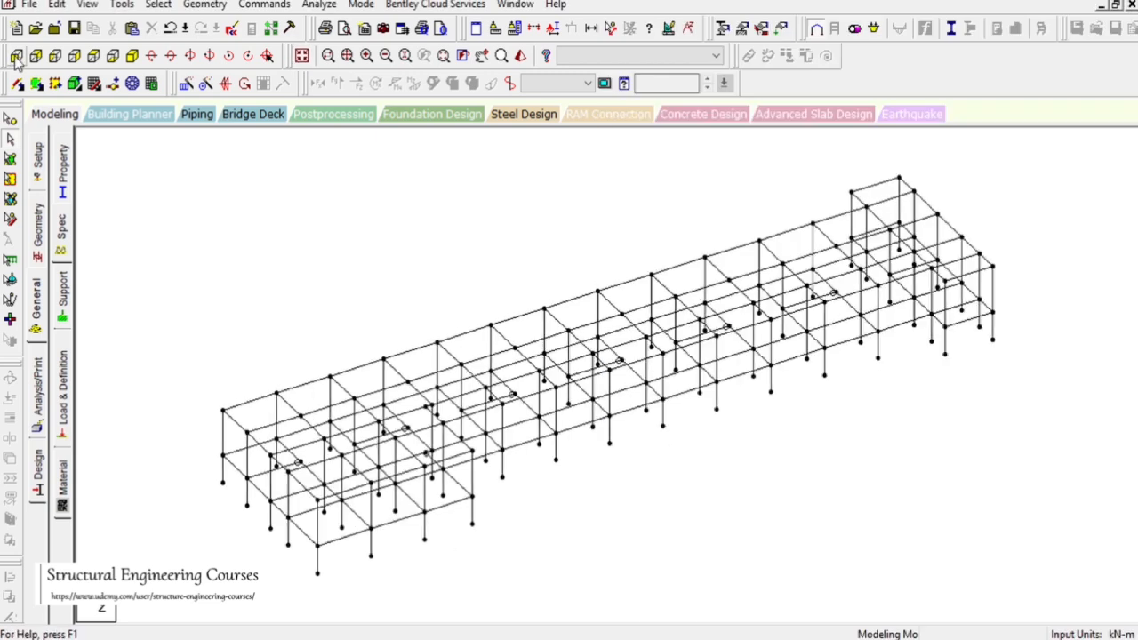
{"action": "left_click", "coordinate": [16, 56]}
{"action": "left_click", "coordinate": [301, 56]}
{"action": "left_click", "coordinate": [16, 56]}
Switch back to AutoCAD and zoom out over the drawing sheets
{"action": "key", "text": "alt+Tab"}
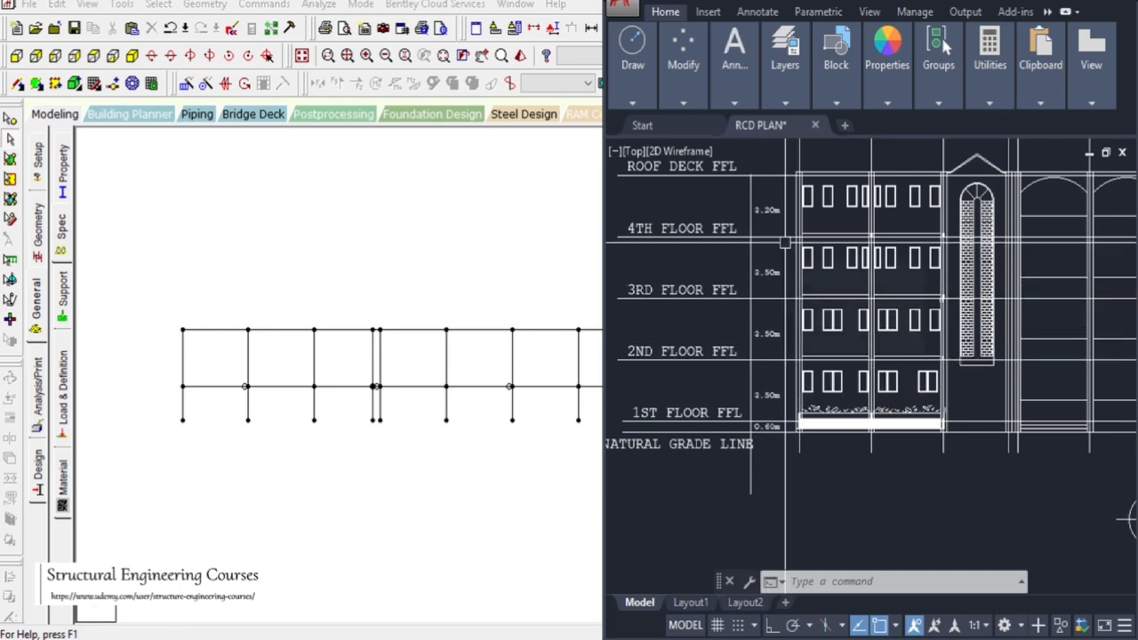
{"action": "scroll", "coordinate": [856, 355], "scroll_direction": "down", "scroll_amount": 6}
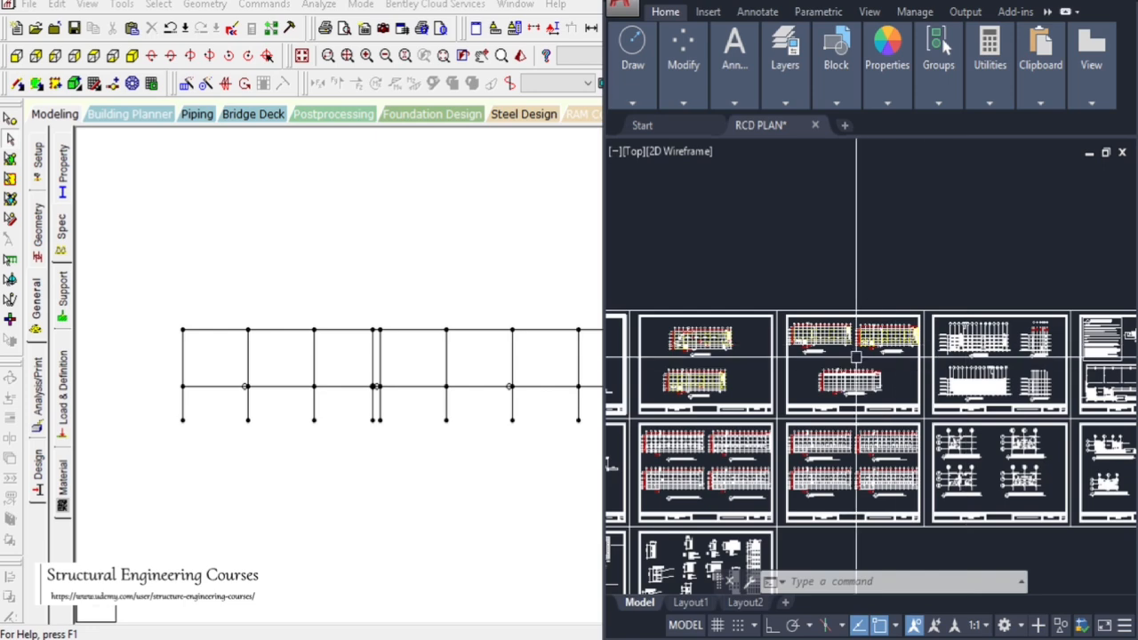
Select the top storey's beams and columns and repeat them twice upward along Y at 3.5 m spacing
{"action": "scroll", "coordinate": [856, 355], "scroll_direction": "up", "scroll_amount": 8}
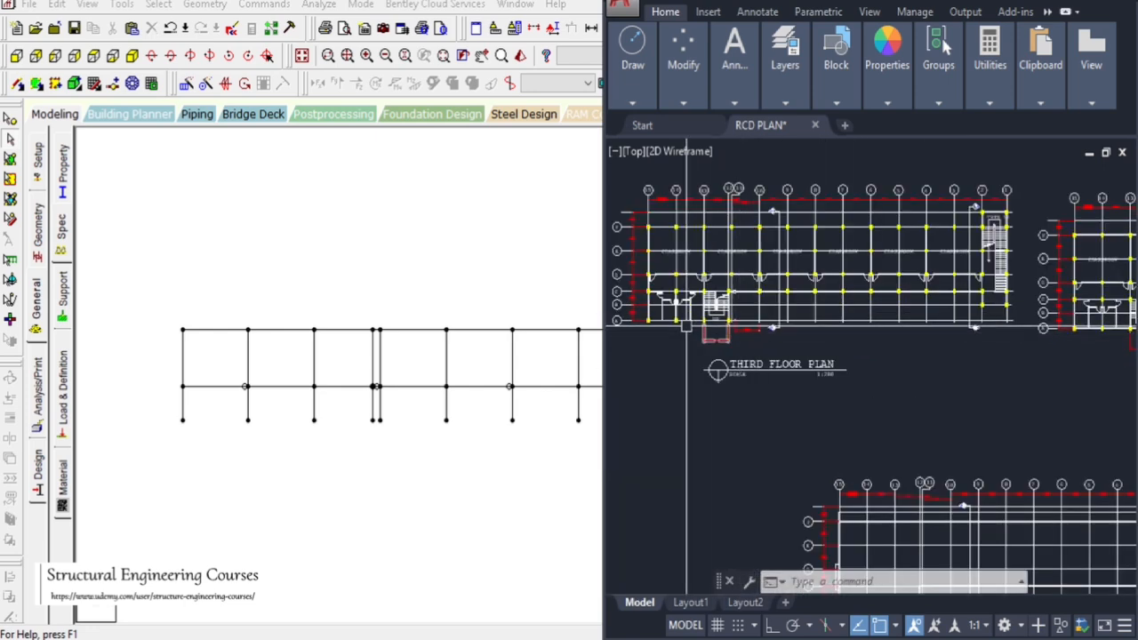
{"action": "scroll", "coordinate": [686, 326], "scroll_direction": "down", "scroll_amount": 2}
{"action": "scroll", "coordinate": [1058, 277], "scroll_direction": "up", "scroll_amount": 2}
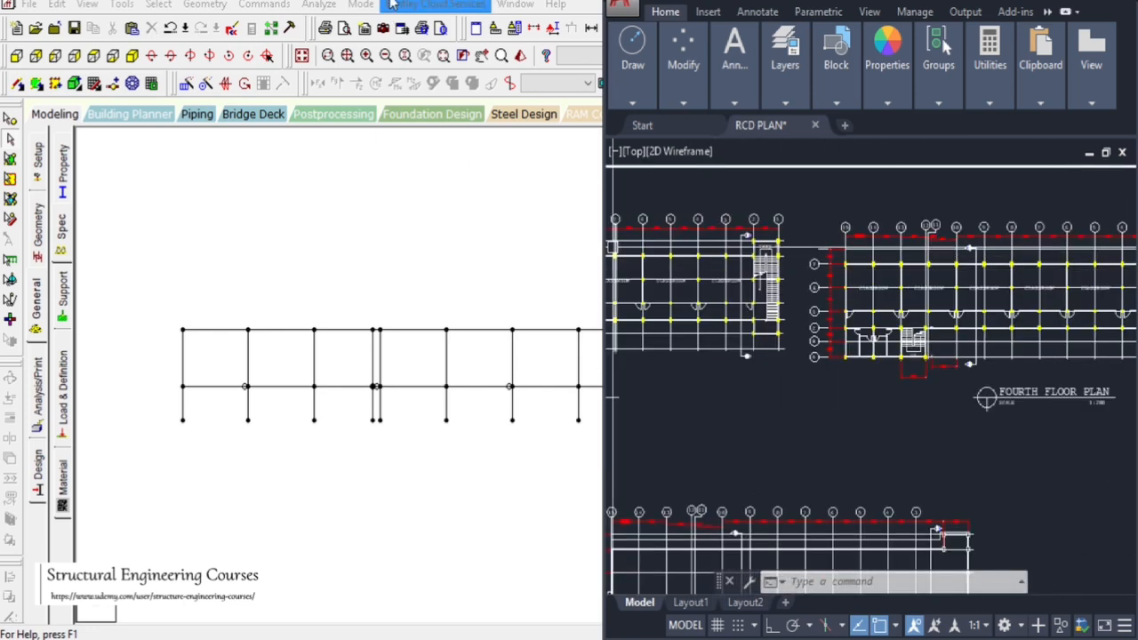
{"action": "left_click", "coordinate": [391, 4]}
{"action": "left_click_drag", "start_coordinate": [131, 291], "coordinate": [1098, 374]}
{"action": "left_click", "coordinate": [179, 87]}
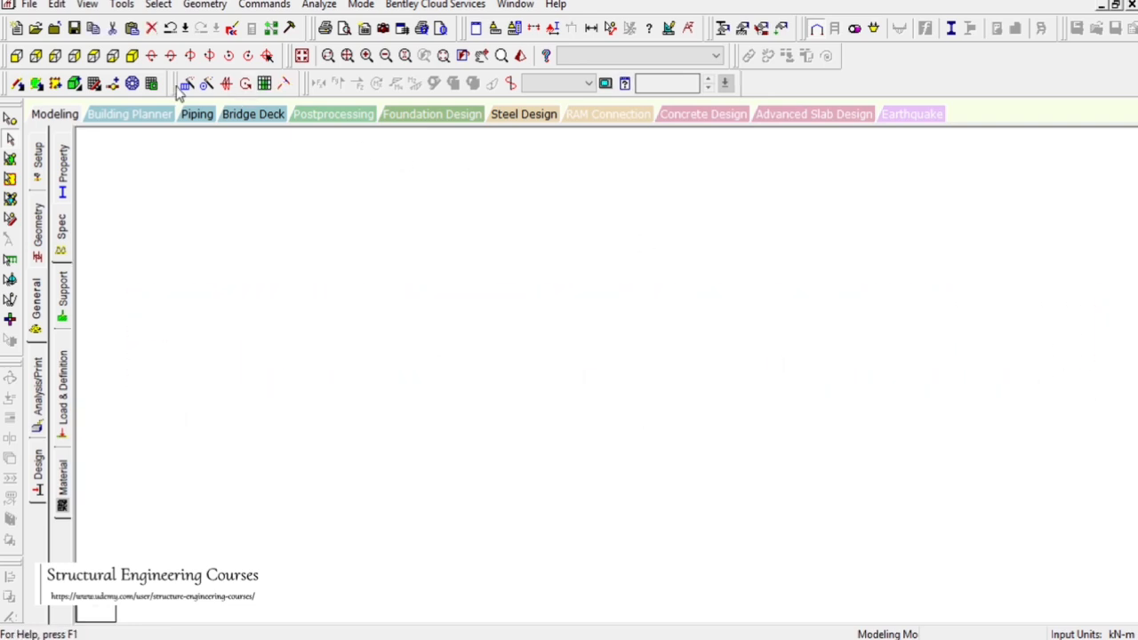
{"action": "left_click", "coordinate": [186, 84]}
{"action": "left_click", "coordinate": [399, 399]}
{"action": "left_click", "coordinate": [575, 404]}
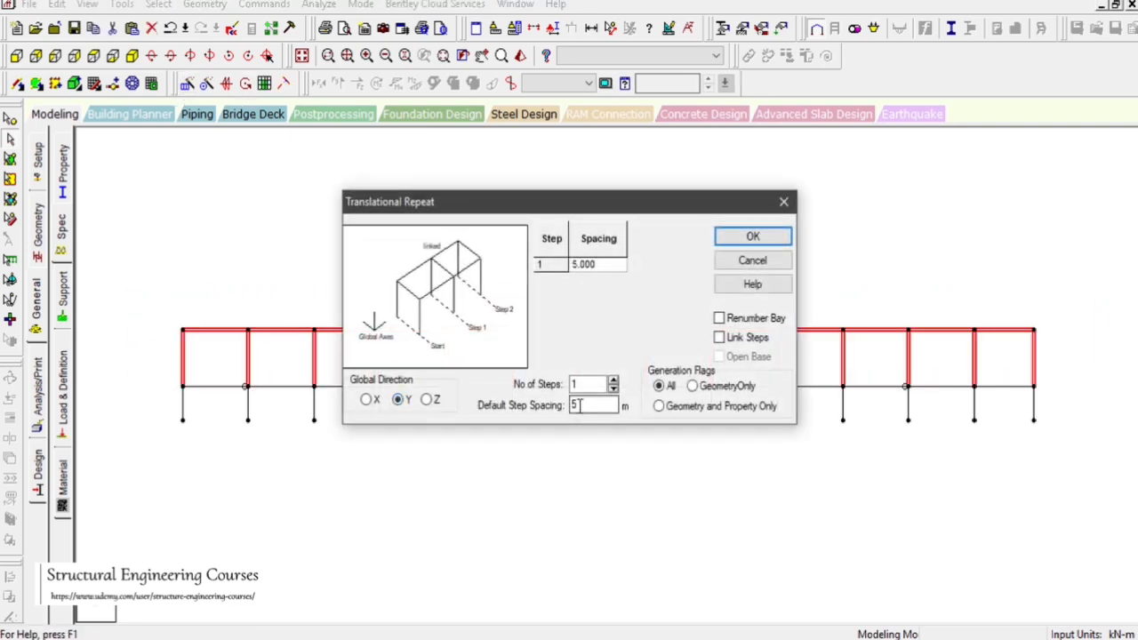
{"action": "double_click", "coordinate": [575, 405]}
{"action": "left_click", "coordinate": [612, 379]}
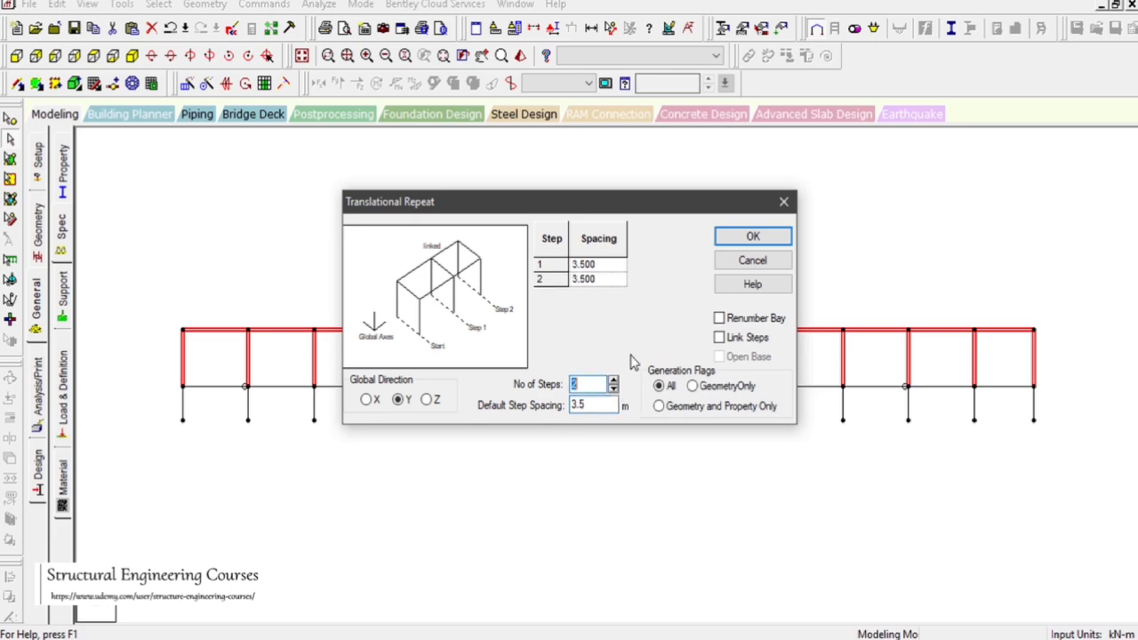
{"action": "left_click", "coordinate": [751, 235]}
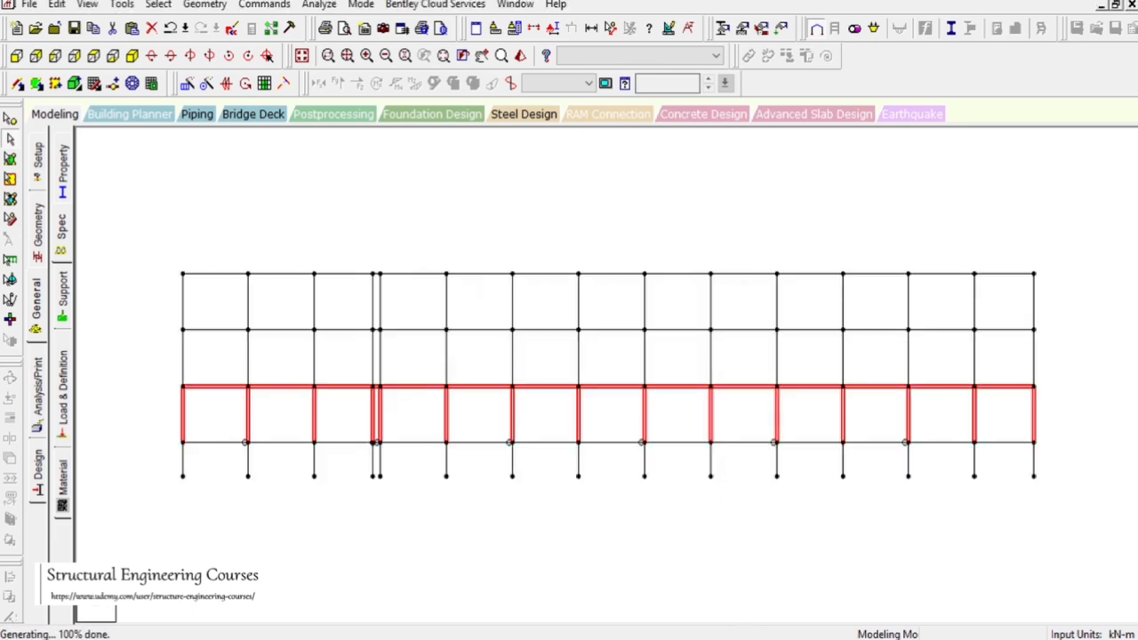
Switch to AutoCAD and check the floor heights on the front elevation
{"action": "key", "text": "alt+Tab"}
{"action": "scroll", "coordinate": [869, 308], "scroll_direction": "down", "scroll_amount": 8}
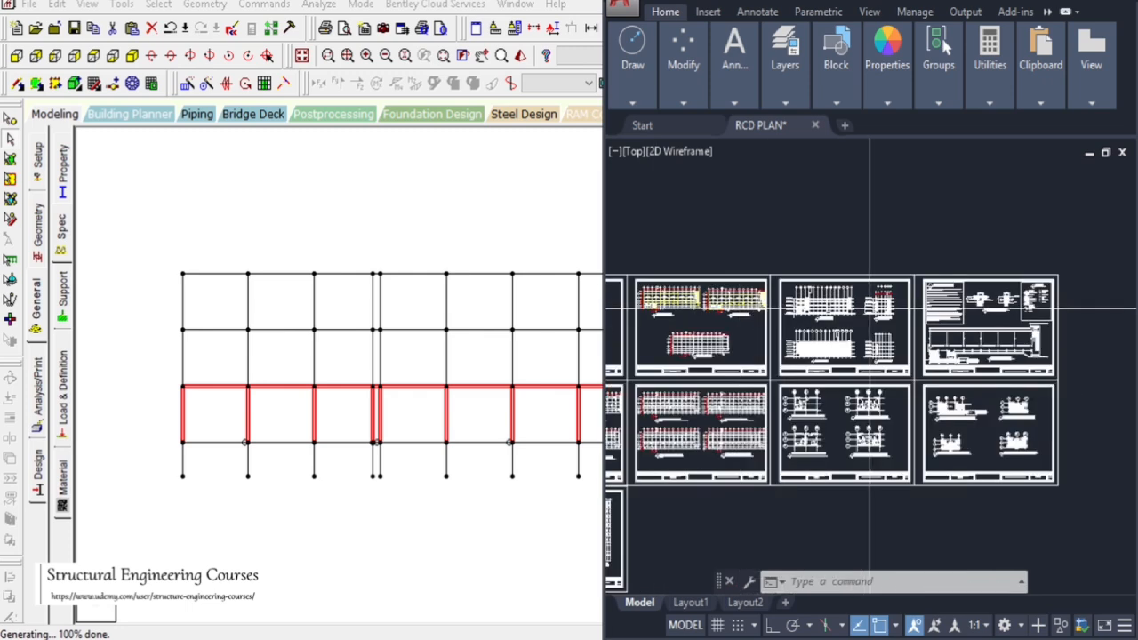
{"action": "scroll", "coordinate": [772, 432], "scroll_direction": "up", "scroll_amount": 8}
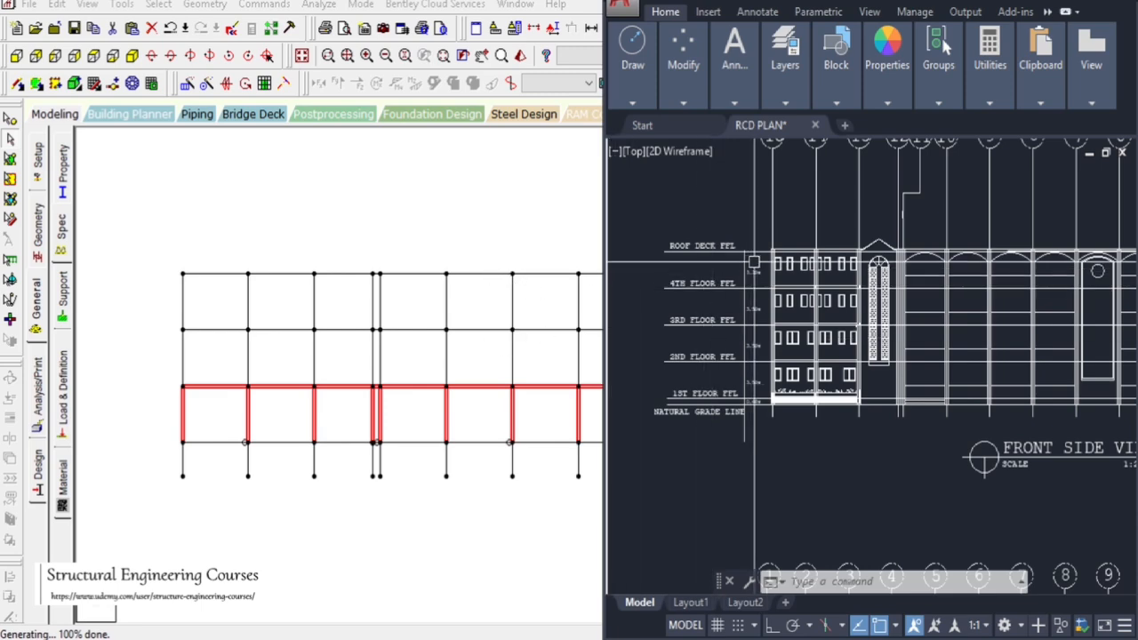
{"action": "scroll", "coordinate": [753, 263], "scroll_direction": "up", "scroll_amount": 3}
{"action": "scroll", "coordinate": [751, 263], "scroll_direction": "down", "scroll_amount": 2}
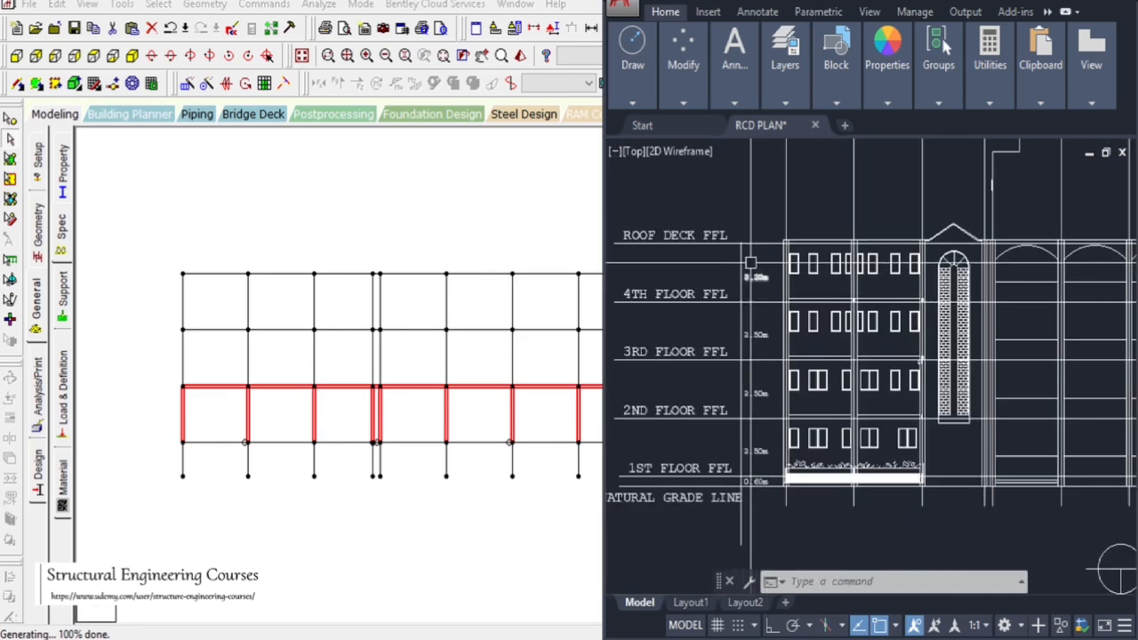
{"action": "scroll", "coordinate": [752, 263], "scroll_direction": "up", "scroll_amount": 2}
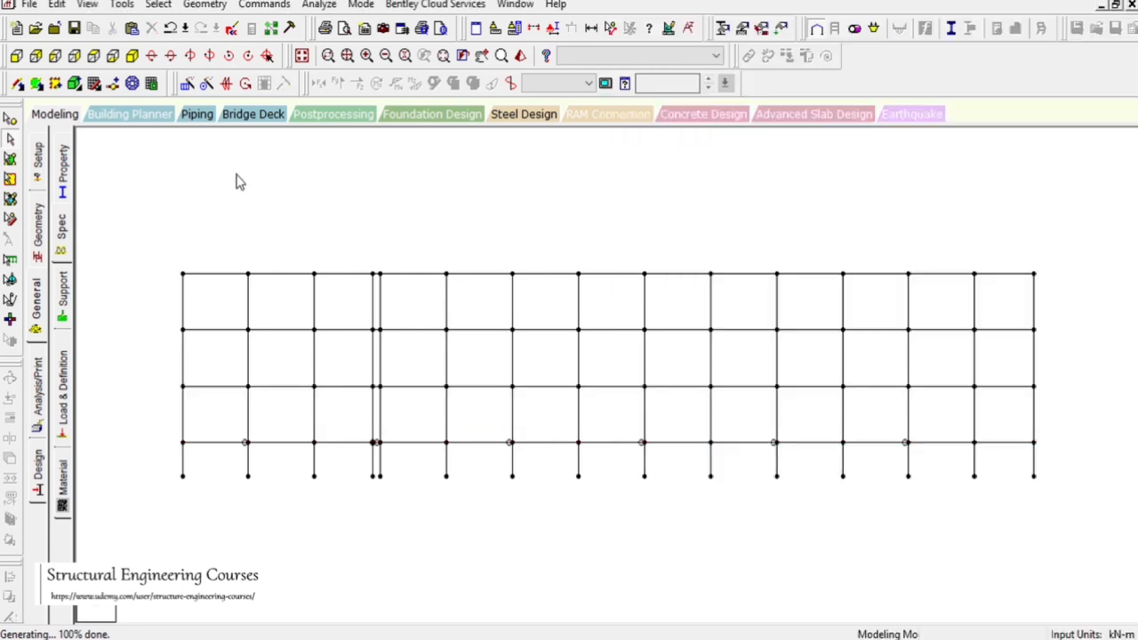
Select the new top storey and repeat it once more upward along Y at 3.5 m
{"action": "left_click", "coordinate": [15, 145]}
{"action": "left_click_drag", "start_coordinate": [133, 247], "coordinate": [1085, 319]}
{"action": "left_click", "coordinate": [188, 83]}
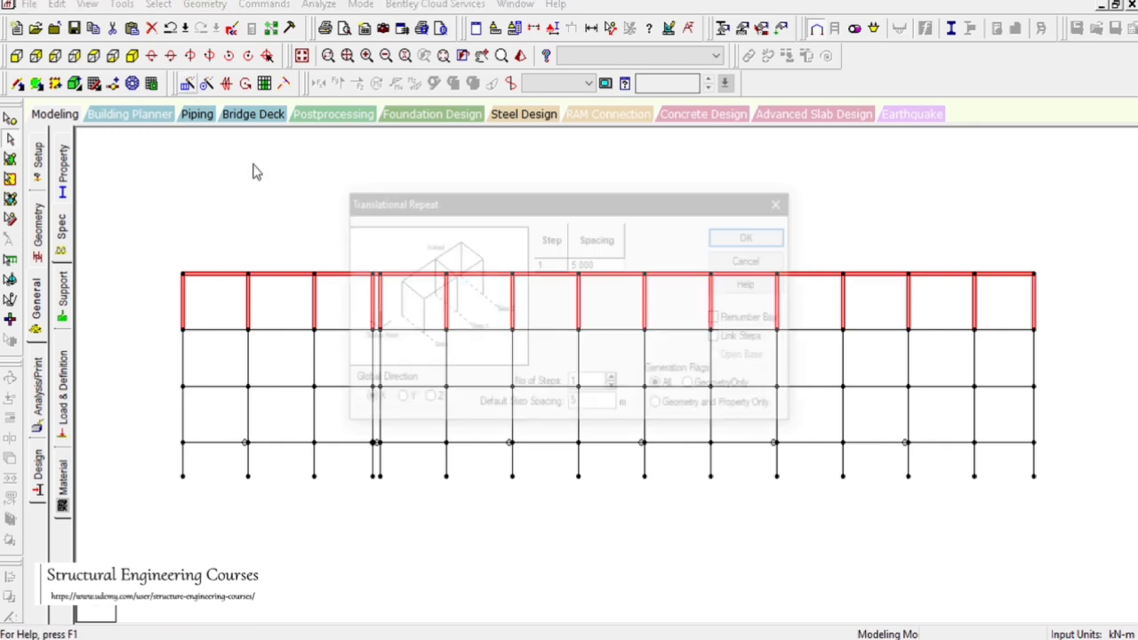
{"action": "left_click", "coordinate": [397, 399]}
{"action": "double_click", "coordinate": [591, 404]}
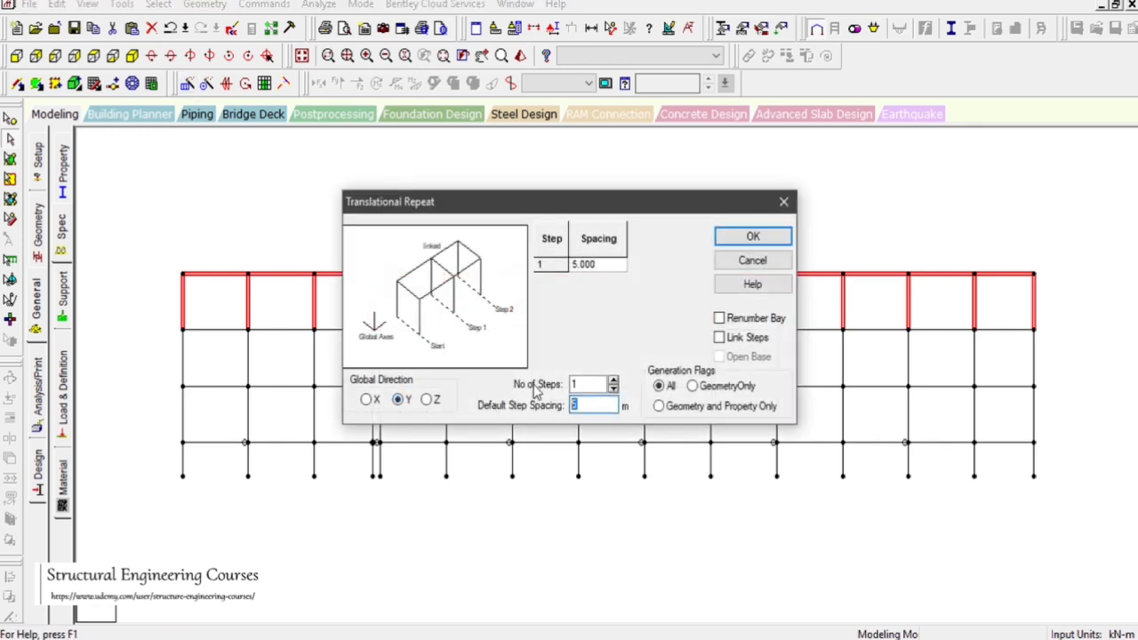
{"action": "left_click", "coordinate": [719, 338]}
{"action": "left_click", "coordinate": [747, 237]}
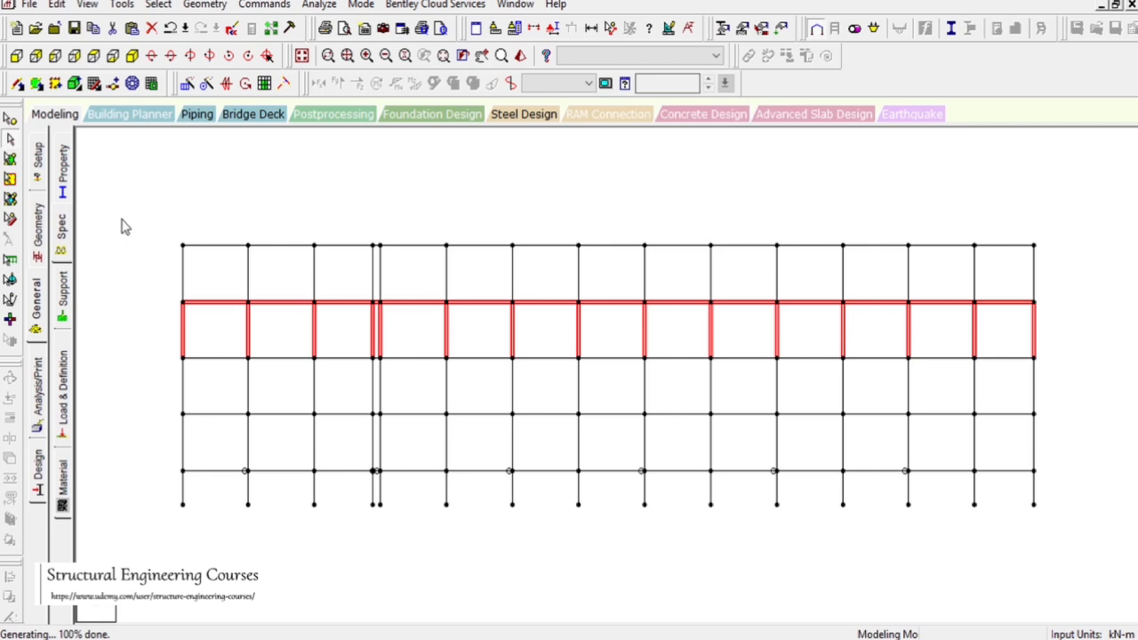
Move the roof-level beams 0.3 m down in Y, splitting members at the moved nodes
{"action": "left_click_drag", "start_coordinate": [122, 223], "coordinate": [1117, 254]}
{"action": "left_click", "coordinate": [196, 9]}
{"action": "left_click", "coordinate": [315, 197]}
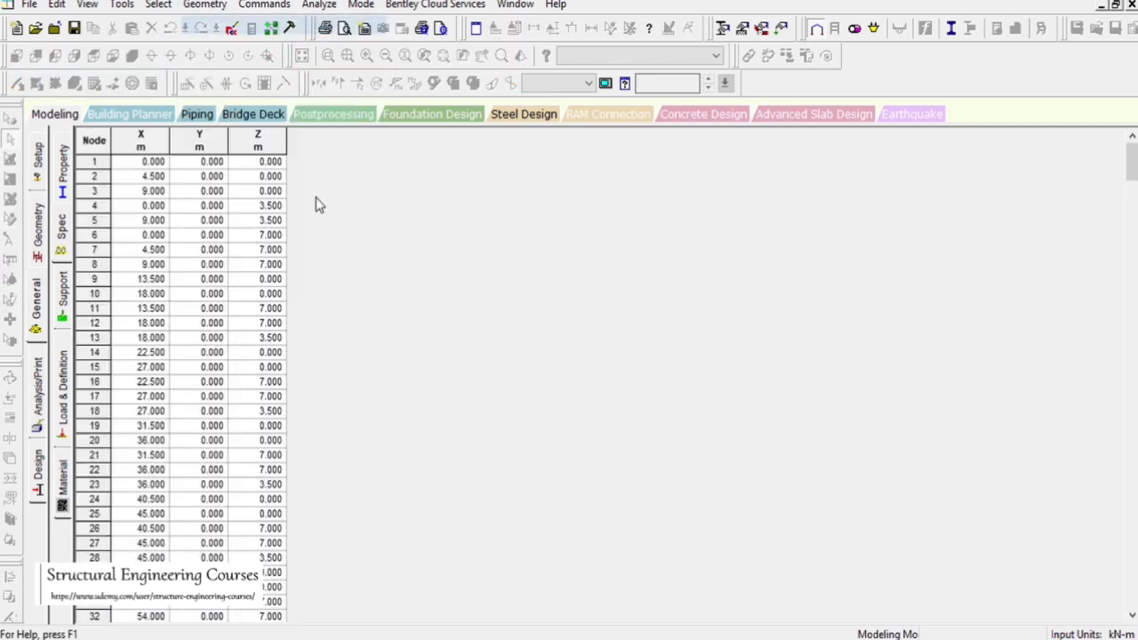
{"action": "left_click", "coordinate": [52, 119]}
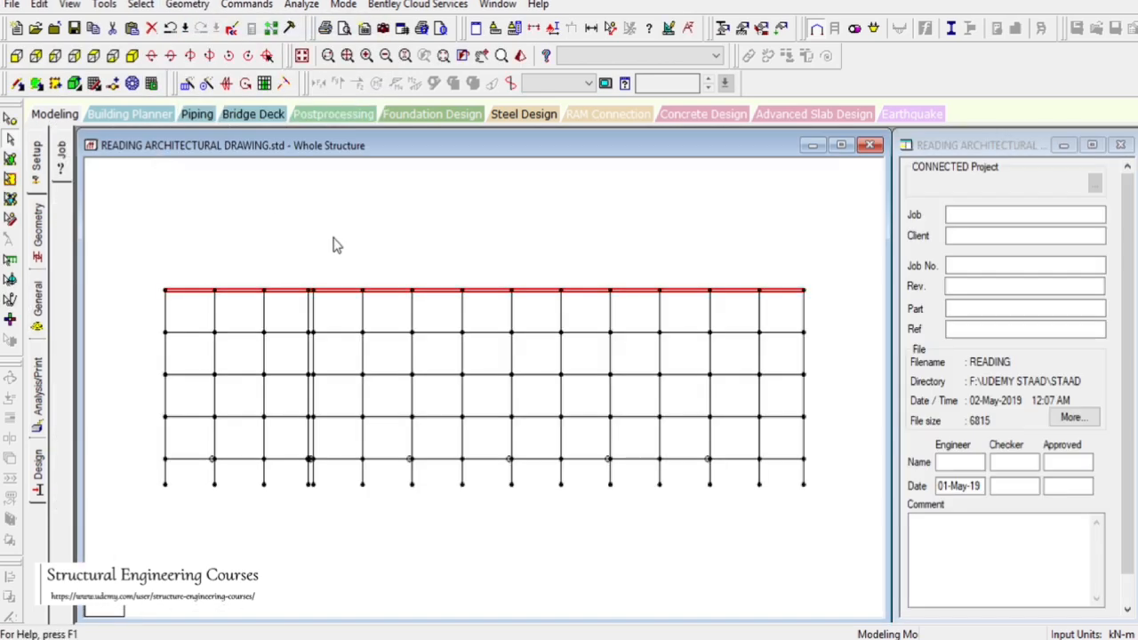
{"action": "left_click", "coordinate": [841, 144]}
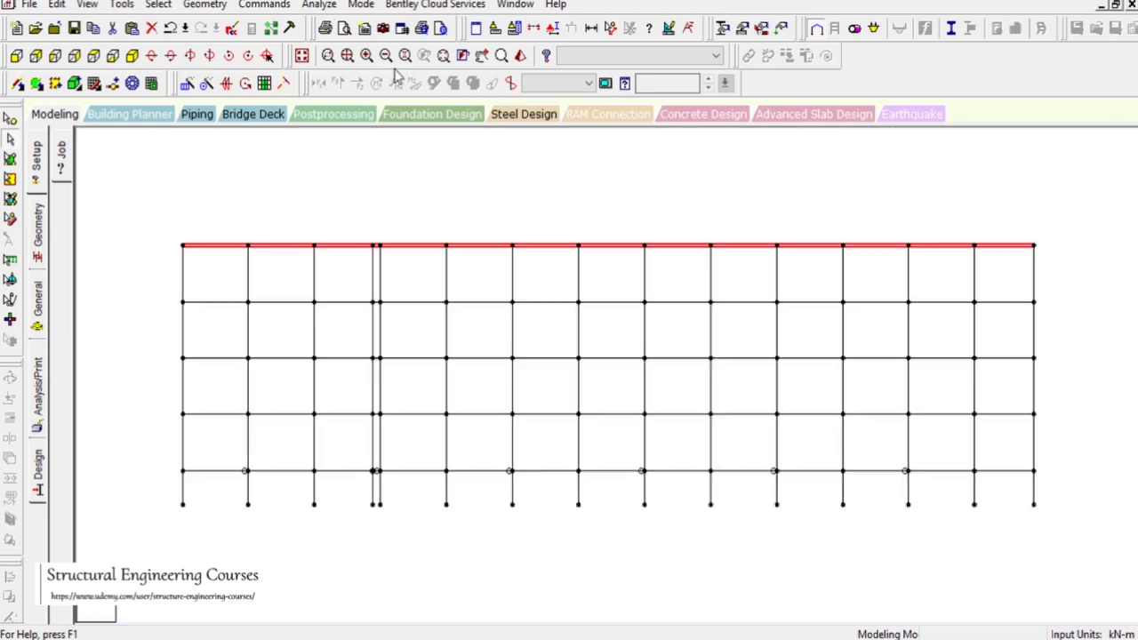
{"action": "left_click", "coordinate": [206, 6]}
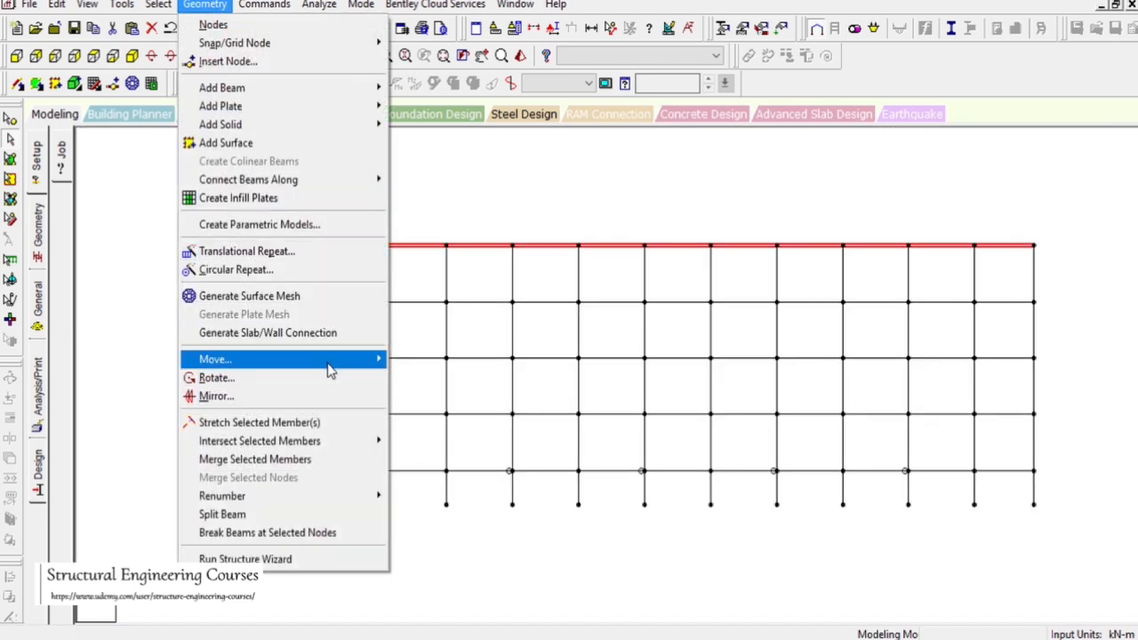
{"action": "mouse_move", "coordinate": [356, 359]}
{"action": "left_click", "coordinate": [418, 359]}
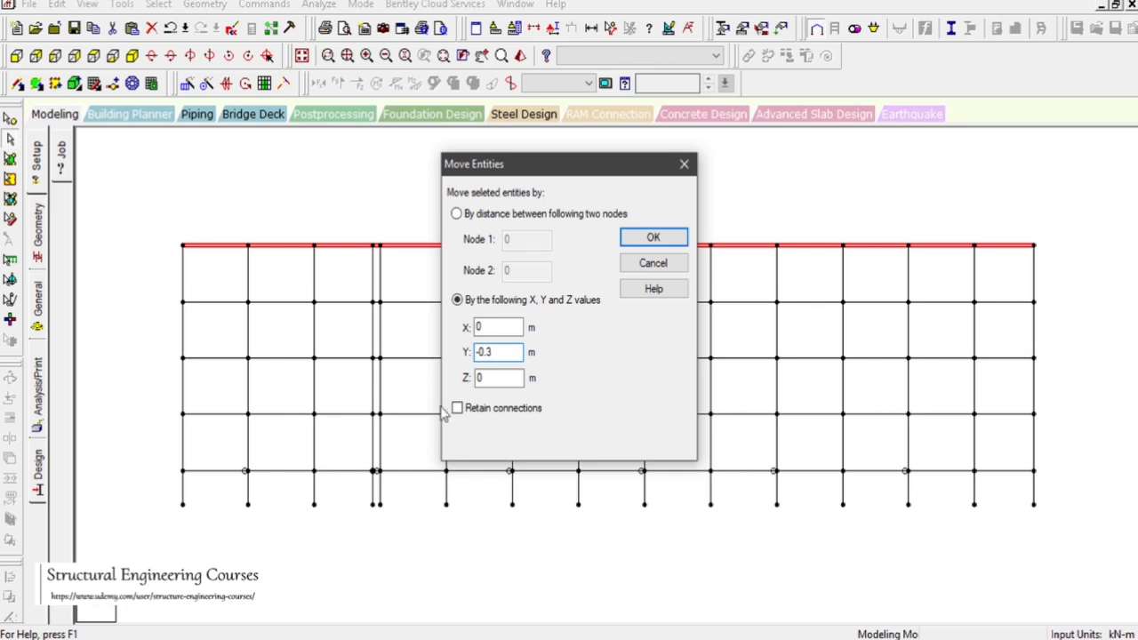
{"action": "left_click", "coordinate": [484, 414]}
{"action": "left_click", "coordinate": [638, 248]}
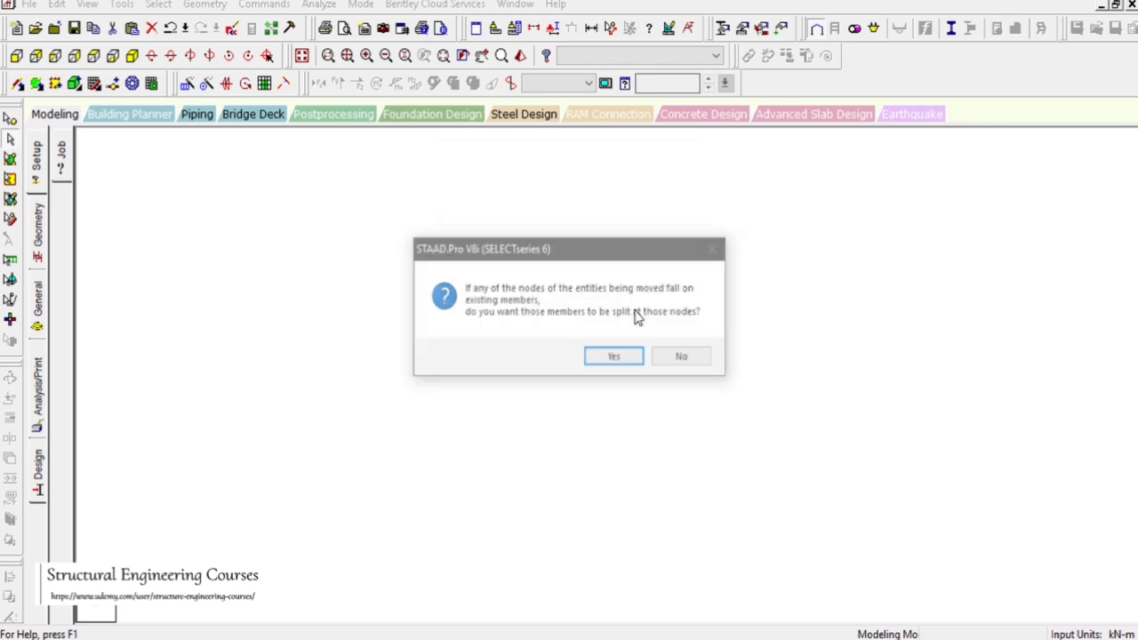
{"action": "left_click", "coordinate": [612, 358]}
Inspect a top-storey column's geometry and review the whole frame in isometric view
{"action": "double_click", "coordinate": [647, 282]}
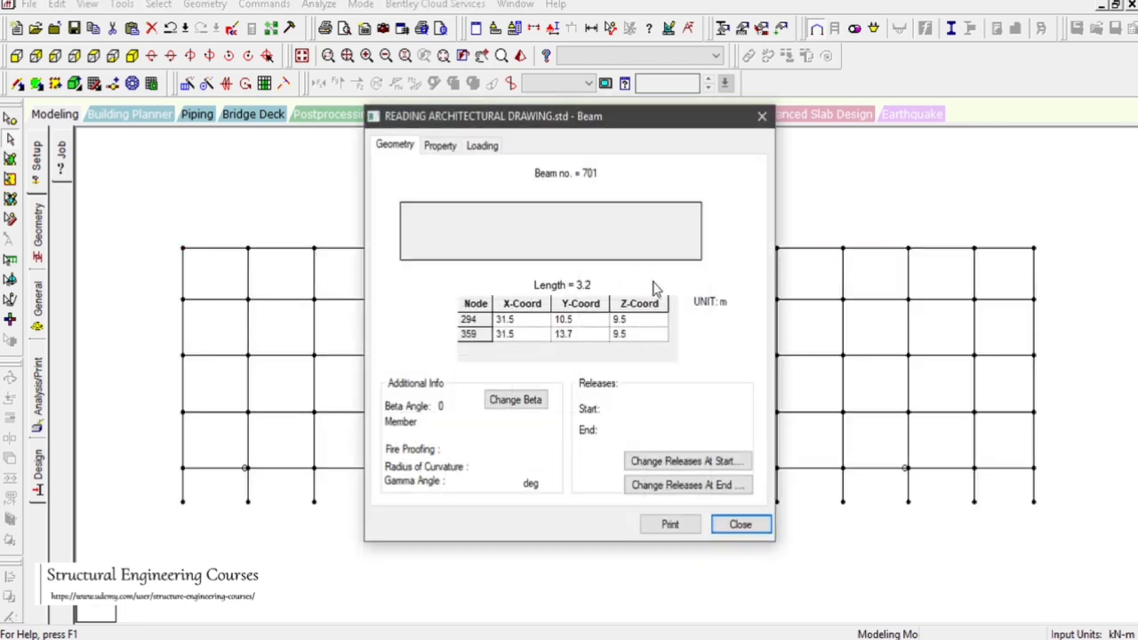
{"action": "left_click", "coordinate": [740, 526]}
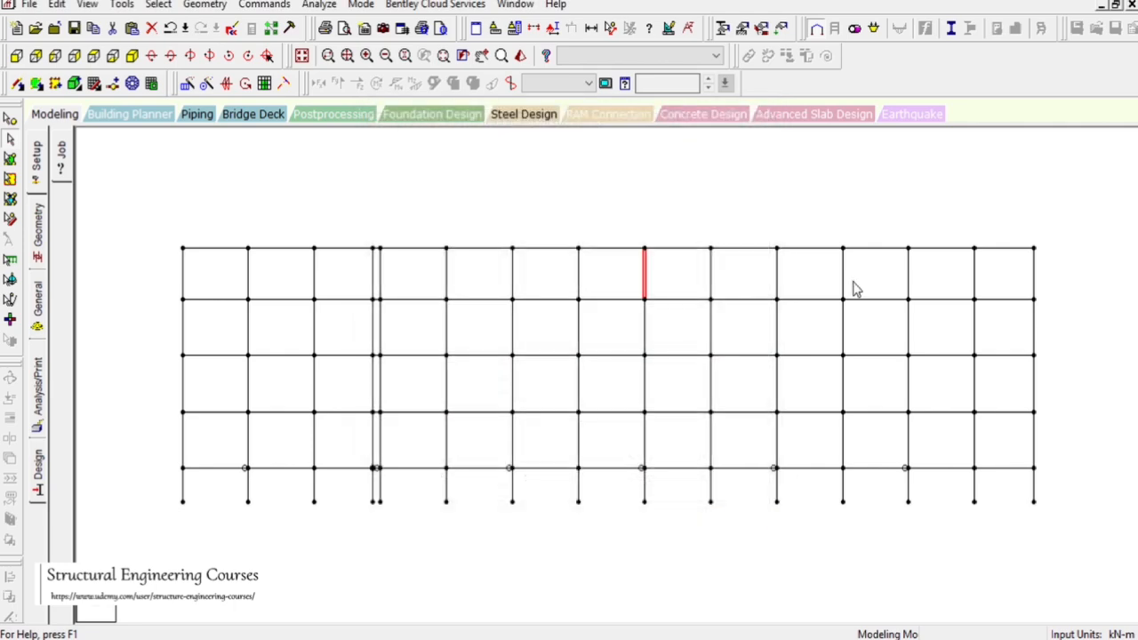
{"action": "left_click_drag", "start_coordinate": [442, 176], "coordinate": [485, 228]}
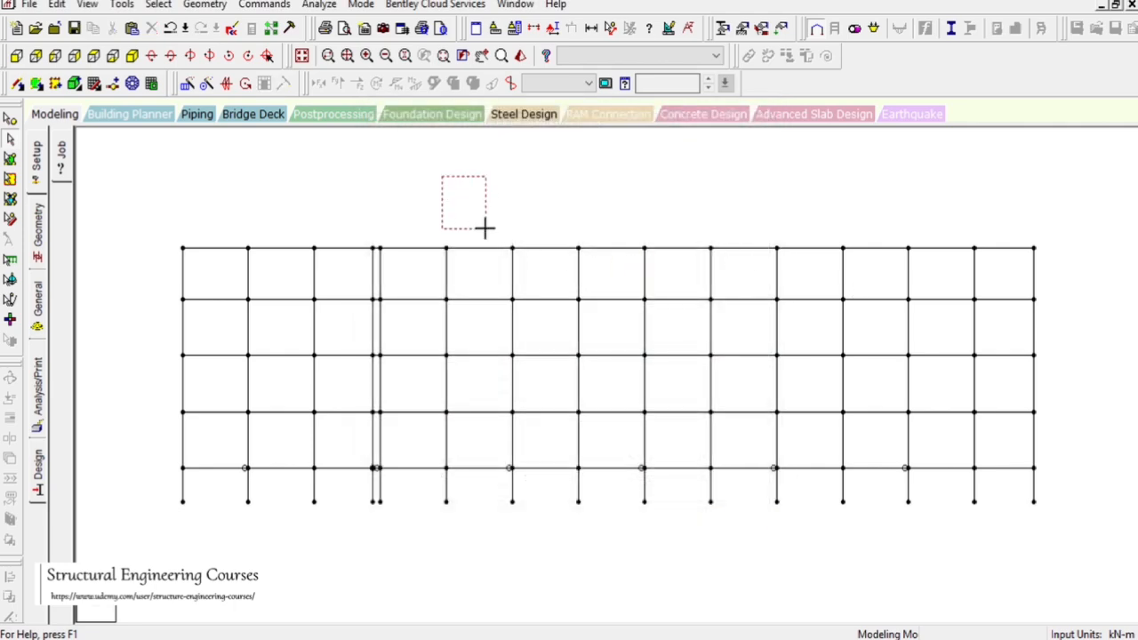
{"action": "left_click", "coordinate": [302, 55]}
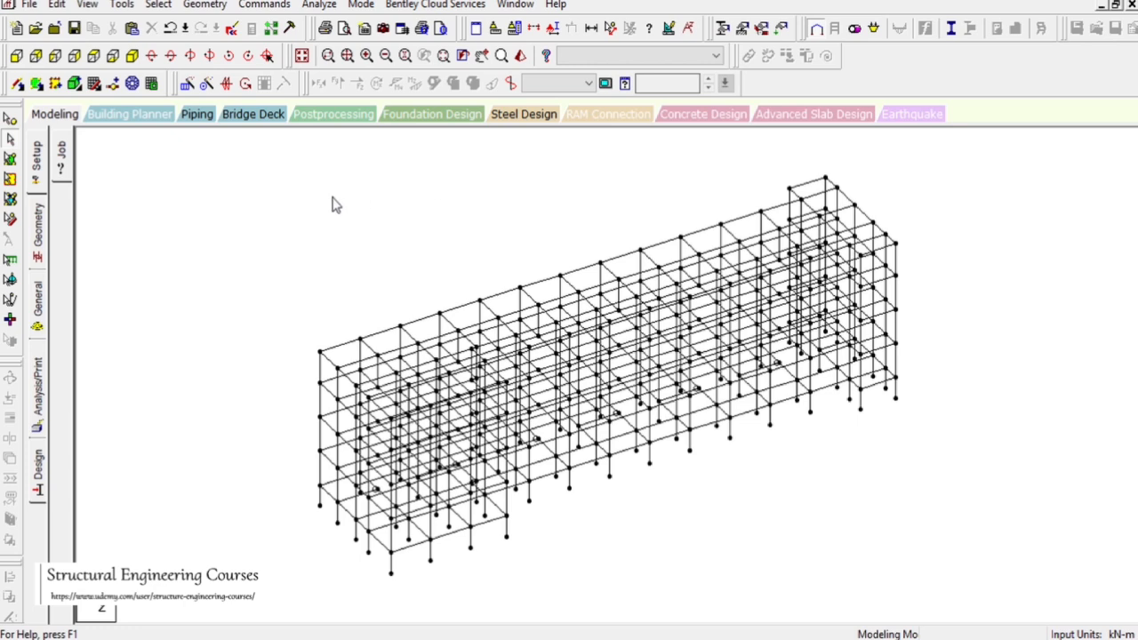
{"action": "left_click_drag", "start_coordinate": [305, 196], "coordinate": [401, 257]}
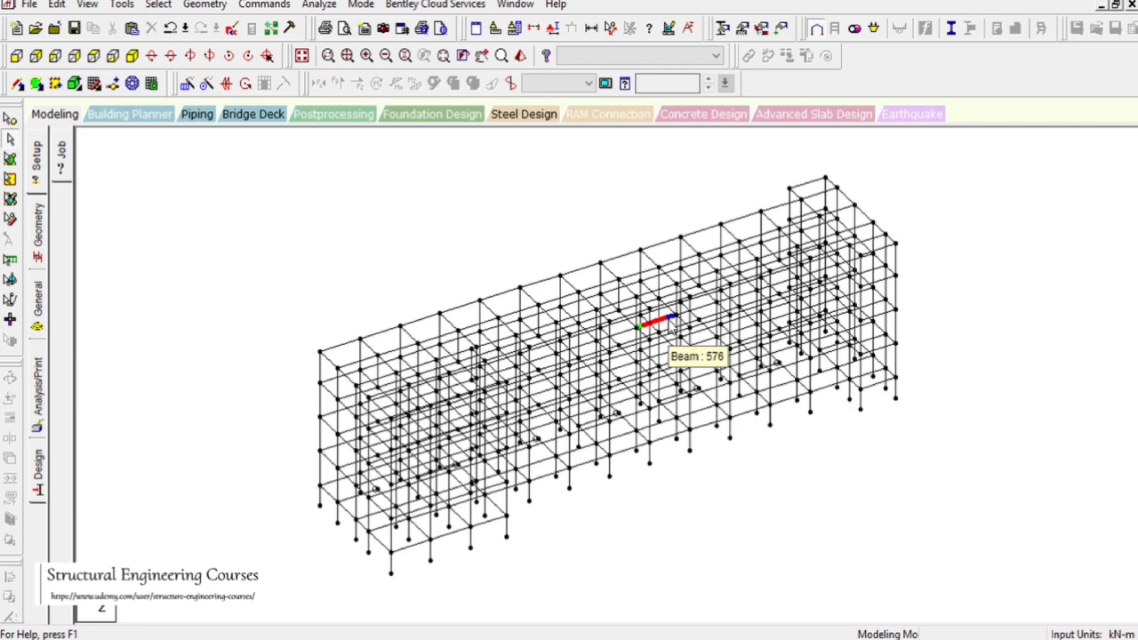
Switch to the National Building Code PDF and read the dead and imposed load clauses for building occupancies
{"action": "key", "text": "alt+Tab"}
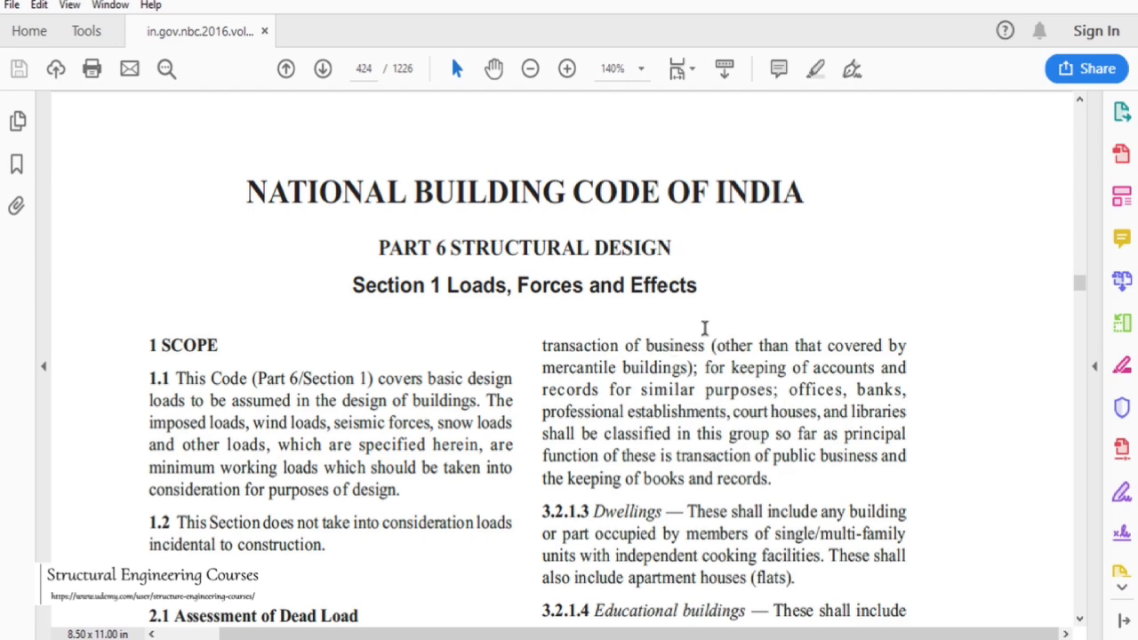
{"action": "scroll", "coordinate": [656, 347], "scroll_direction": "down", "scroll_amount": 5}
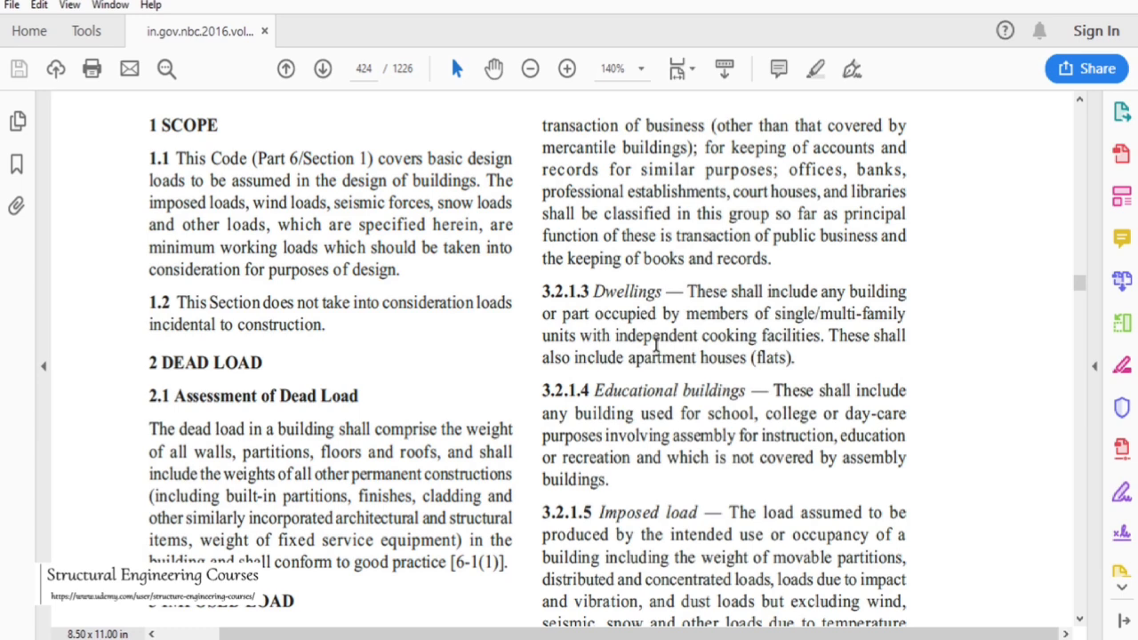
{"action": "scroll", "coordinate": [700, 327], "scroll_direction": "down", "scroll_amount": 4}
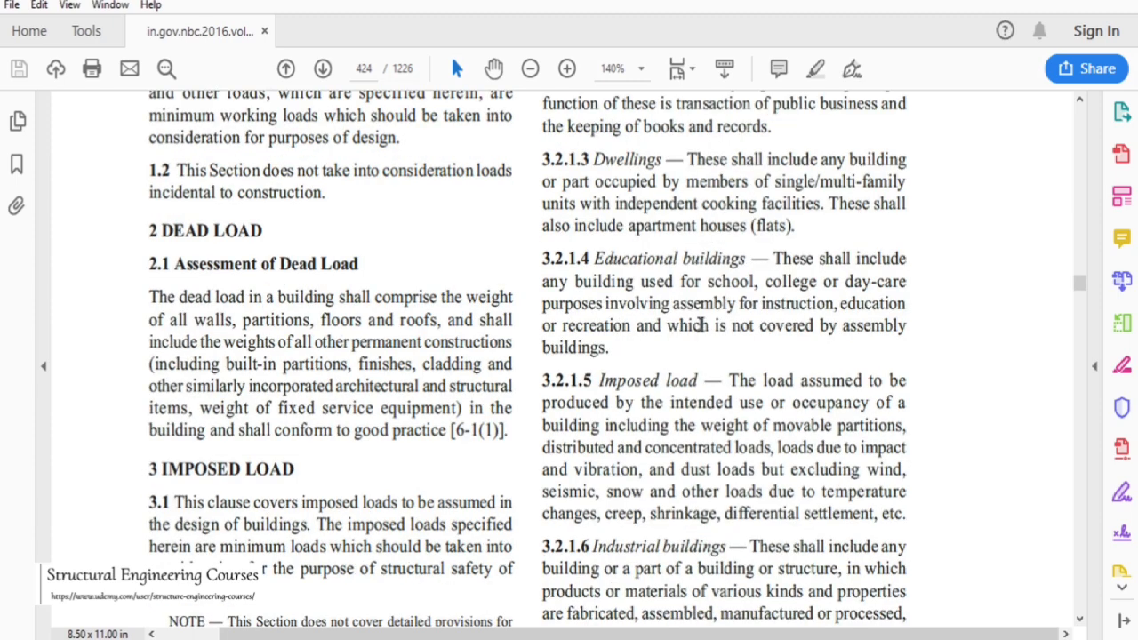
{"action": "scroll", "coordinate": [701, 327], "scroll_direction": "down", "scroll_amount": 3}
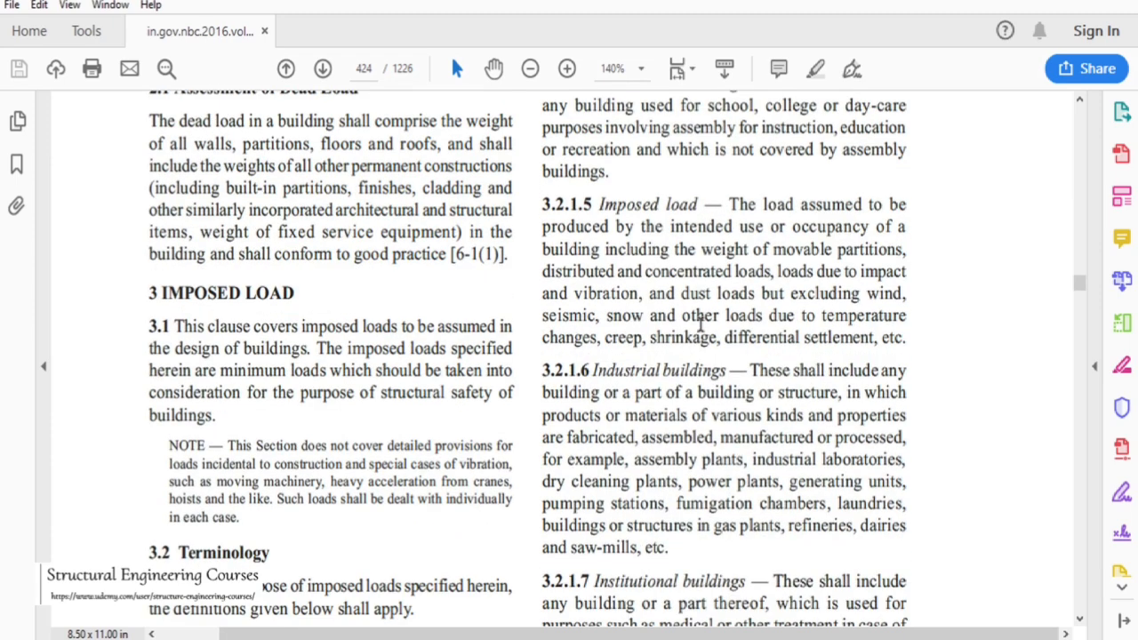
{"action": "scroll", "coordinate": [701, 327], "scroll_direction": "down", "scroll_amount": 1}
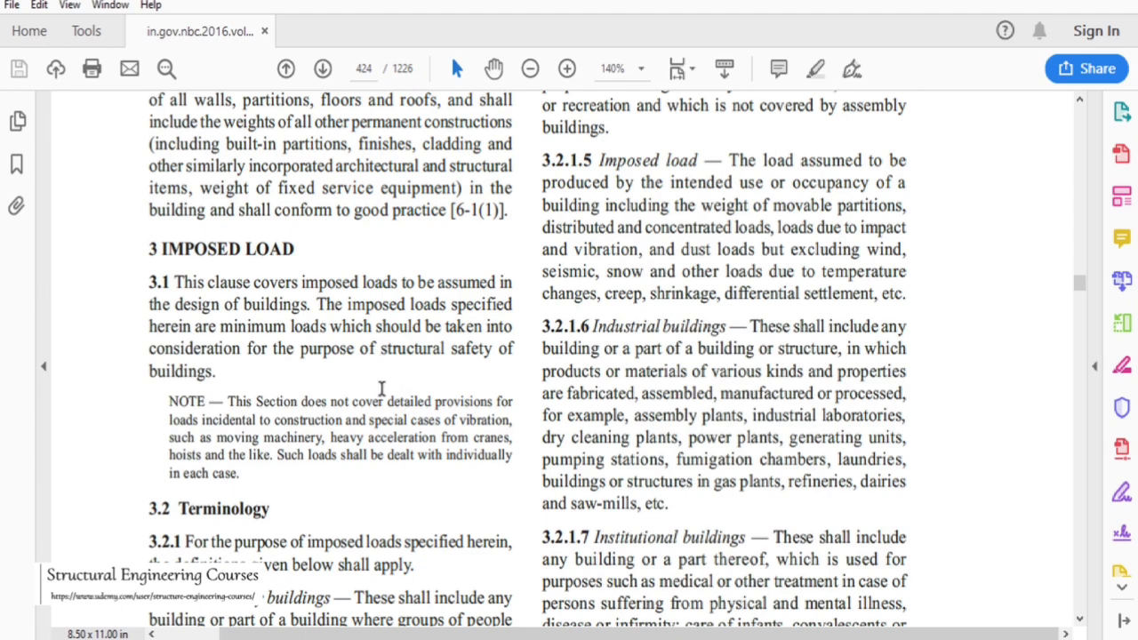
{"action": "scroll", "coordinate": [242, 396], "scroll_direction": "down", "scroll_amount": 3}
{"action": "scroll", "coordinate": [256, 402], "scroll_direction": "down", "scroll_amount": 3}
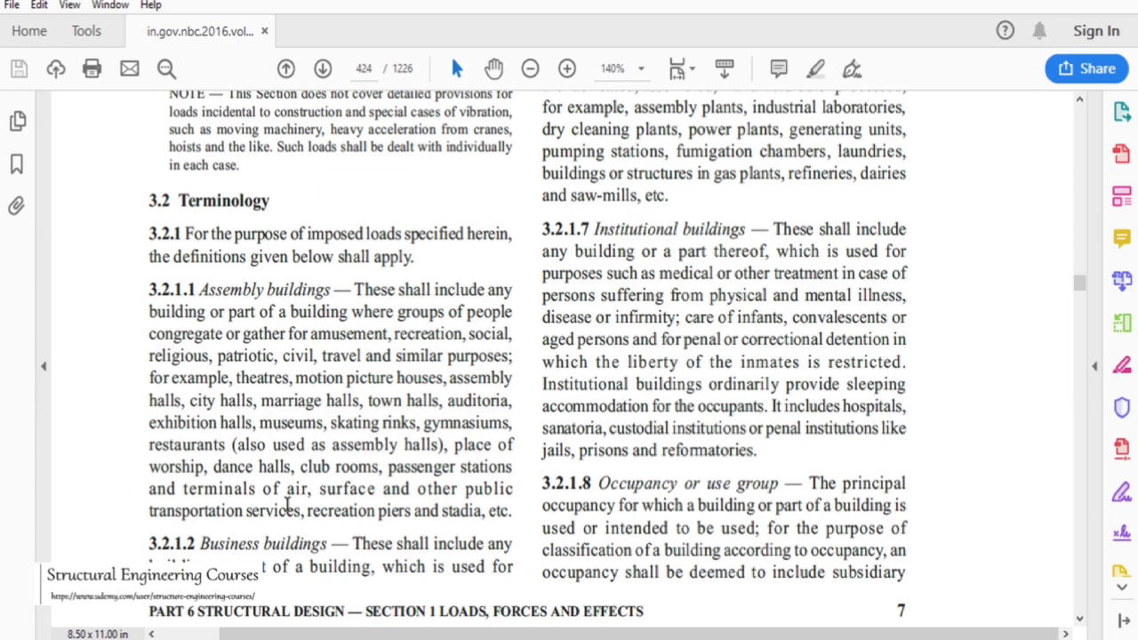
{"action": "scroll", "coordinate": [290, 551], "scroll_direction": "up", "scroll_amount": 10}
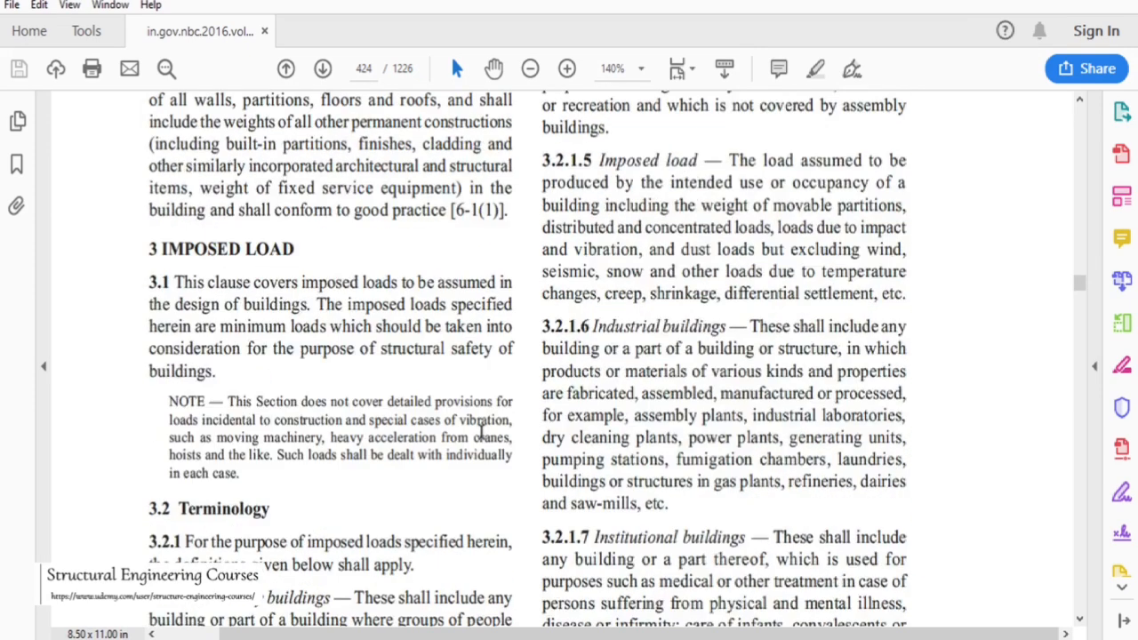
{"action": "scroll", "coordinate": [480, 431], "scroll_direction": "up", "scroll_amount": 5}
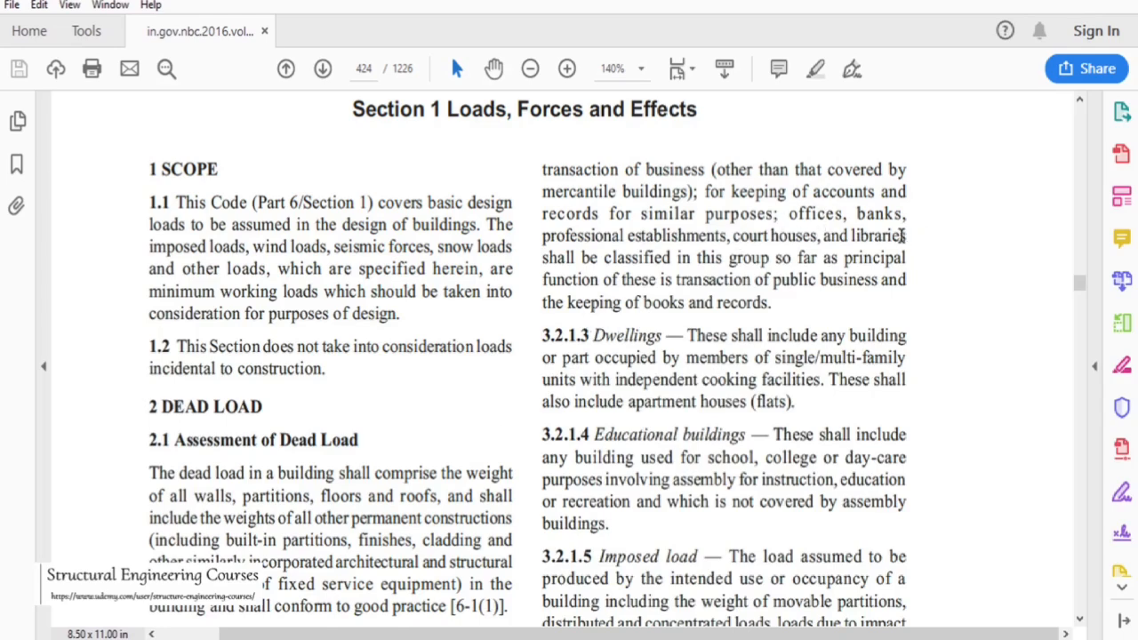
{"action": "scroll", "coordinate": [718, 243], "scroll_direction": "down", "scroll_amount": 4}
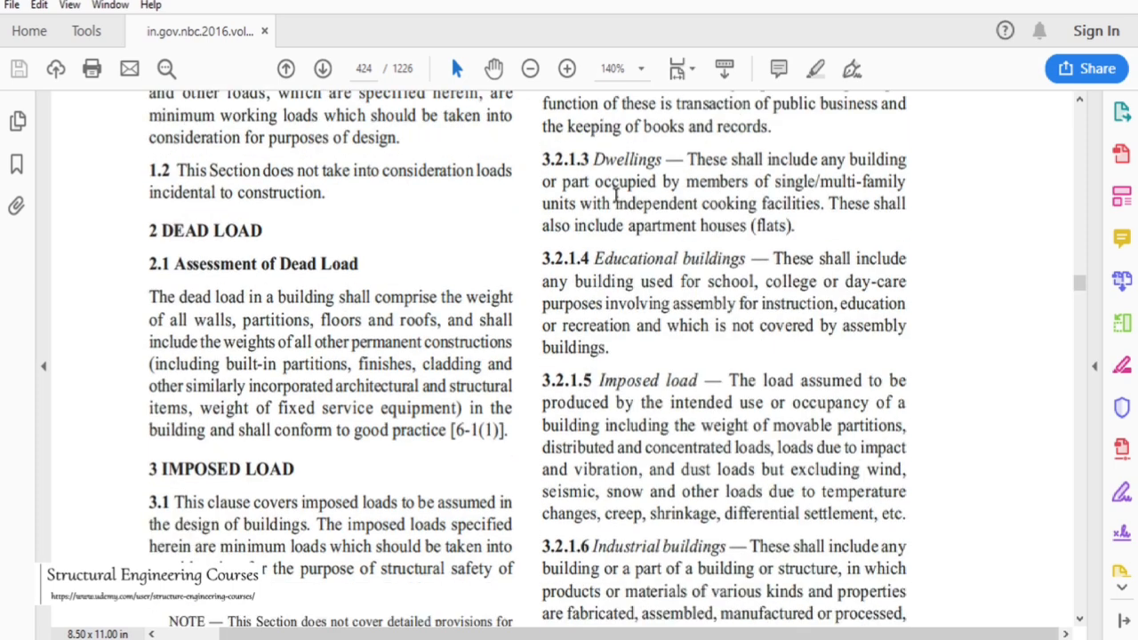
{"action": "left_click_drag", "start_coordinate": [627, 226], "coordinate": [760, 226]}
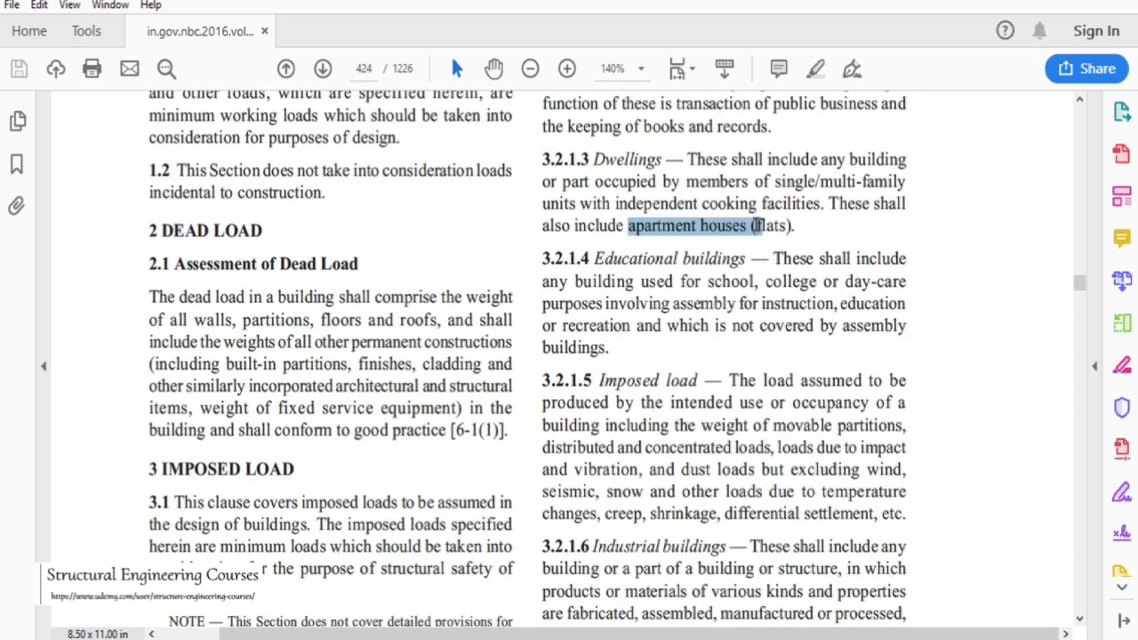
{"action": "mouse_move", "coordinate": [600, 258]}
{"action": "left_mouse_down"}
{"action": "mouse_move", "coordinate": [709, 258]}
{"action": "mouse_move", "coordinate": [587, 259]}
{"action": "mouse_move", "coordinate": [609, 271]}
{"action": "left_mouse_up"}
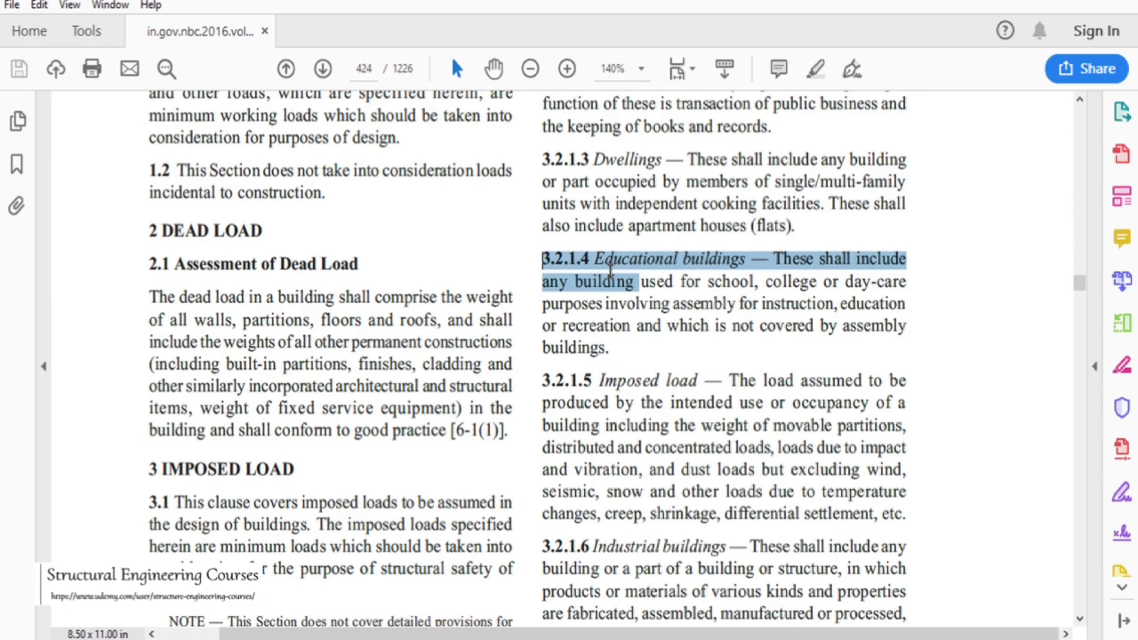
Scroll through the imposed load terminology clauses and occupancy definitions in the building code
{"action": "scroll", "coordinate": [667, 253], "scroll_direction": "down", "scroll_amount": 5}
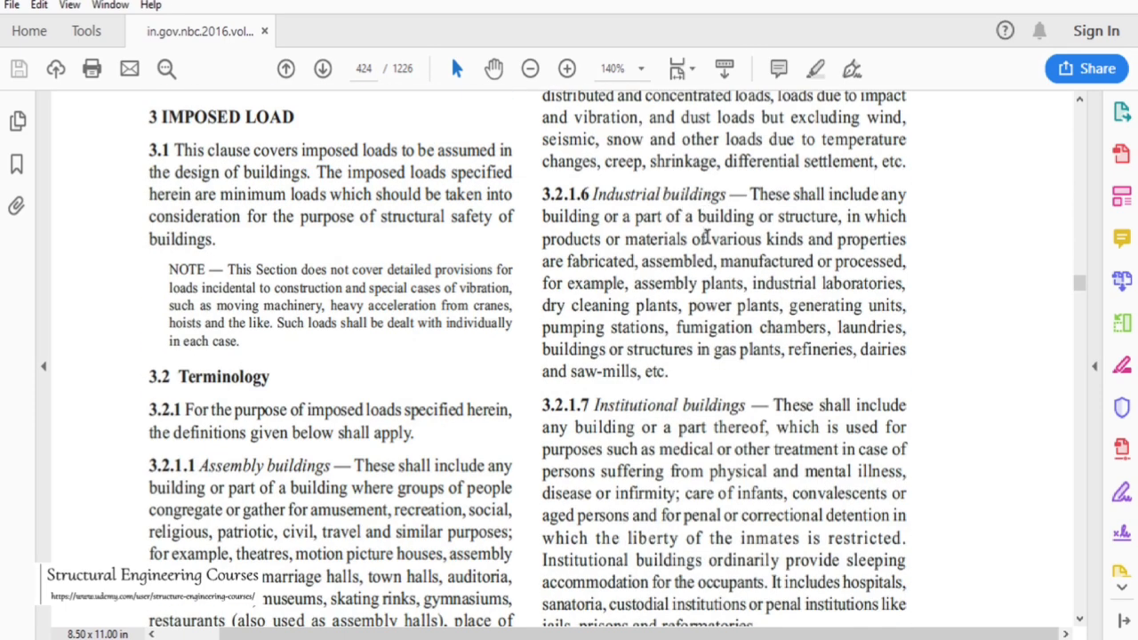
{"action": "scroll", "coordinate": [708, 237], "scroll_direction": "down", "scroll_amount": 1}
{"action": "scroll", "coordinate": [711, 225], "scroll_direction": "down", "scroll_amount": 3}
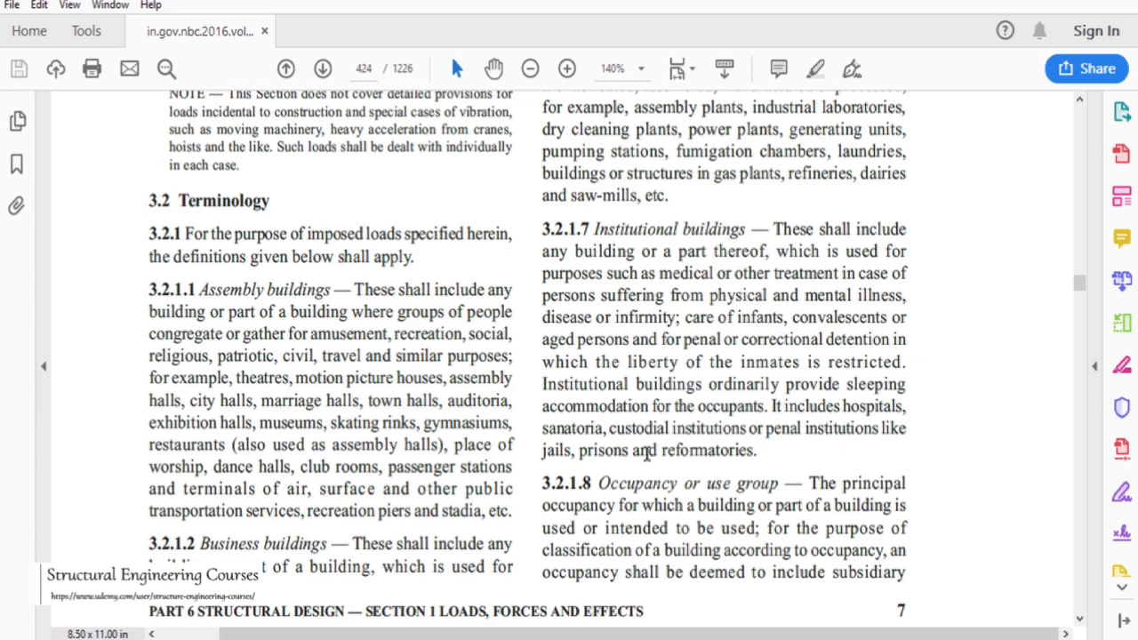
{"action": "scroll", "coordinate": [727, 368], "scroll_direction": "down", "scroll_amount": 8}
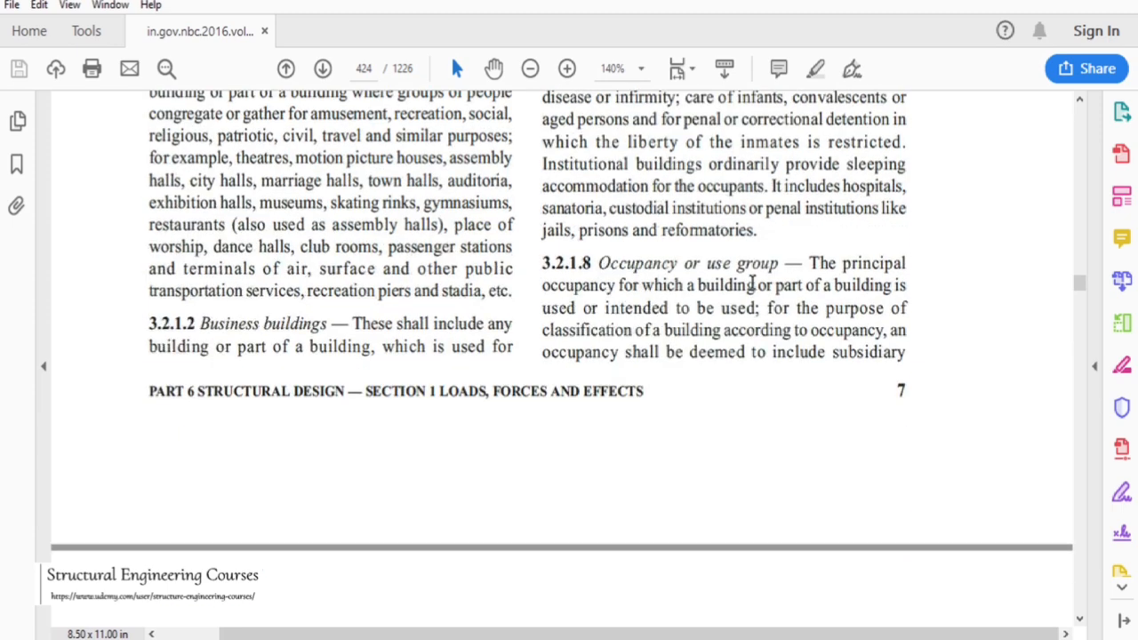
{"action": "scroll", "coordinate": [794, 279], "scroll_direction": "down", "scroll_amount": 9}
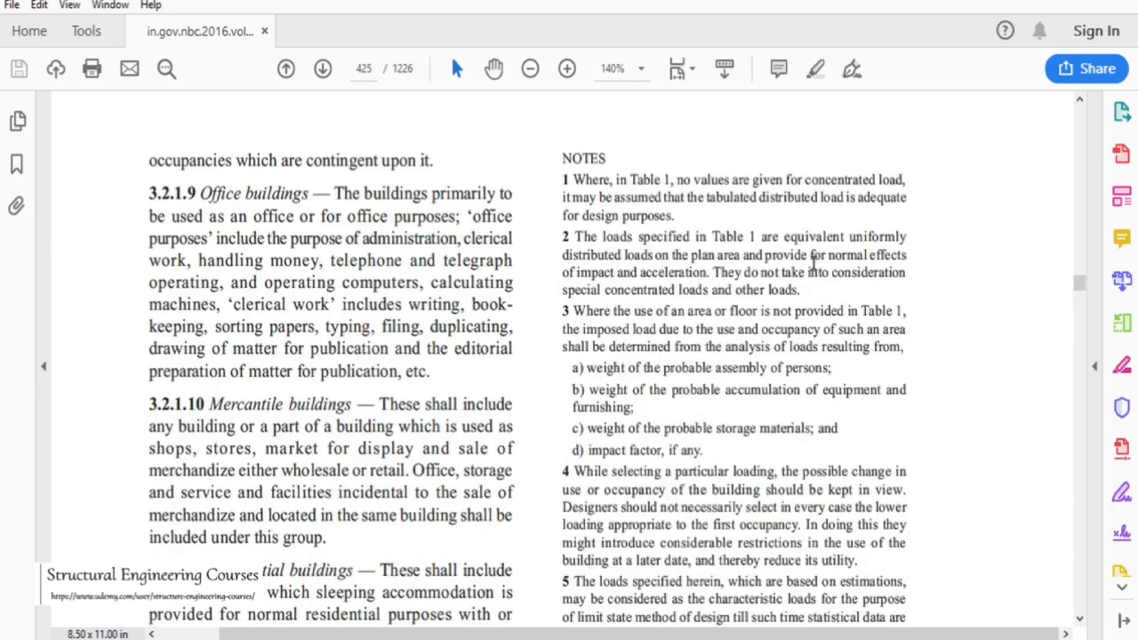
{"action": "scroll", "coordinate": [820, 274], "scroll_direction": "down", "scroll_amount": 2}
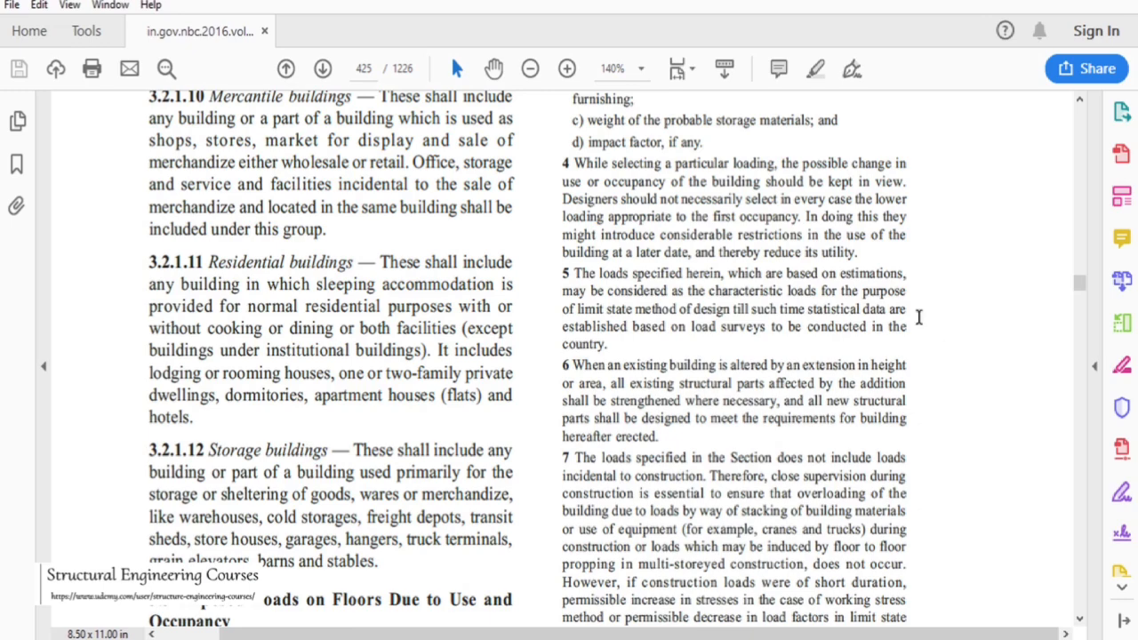
{"action": "scroll", "coordinate": [338, 296], "scroll_direction": "up", "scroll_amount": 3}
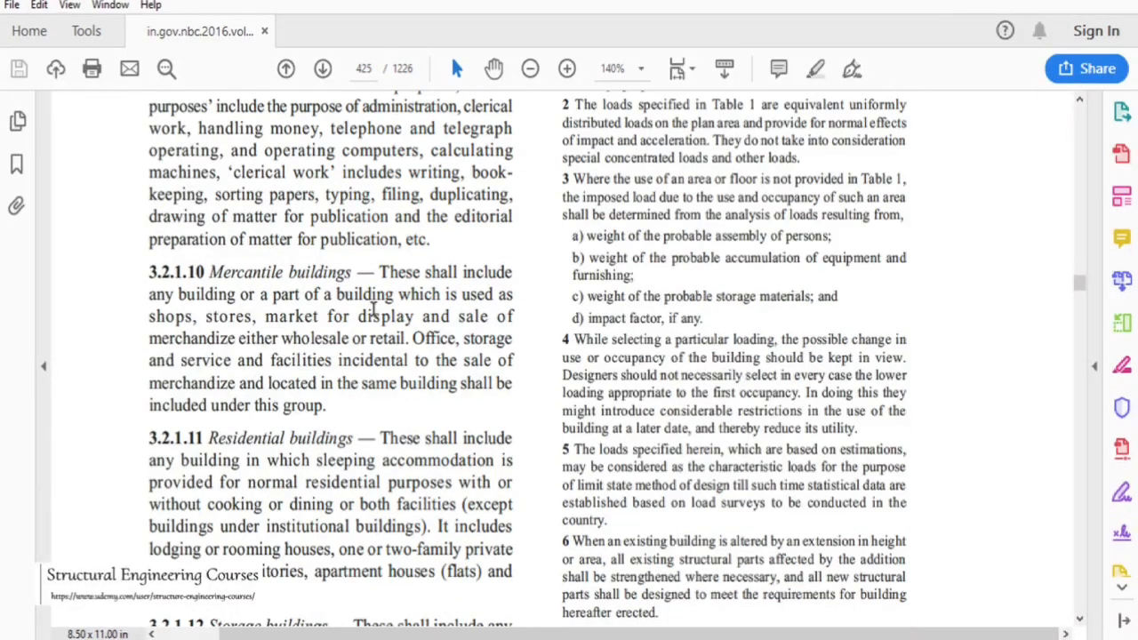
{"action": "scroll", "coordinate": [338, 297], "scroll_direction": "up", "scroll_amount": 2}
{"action": "scroll", "coordinate": [321, 253], "scroll_direction": "down", "scroll_amount": 1}
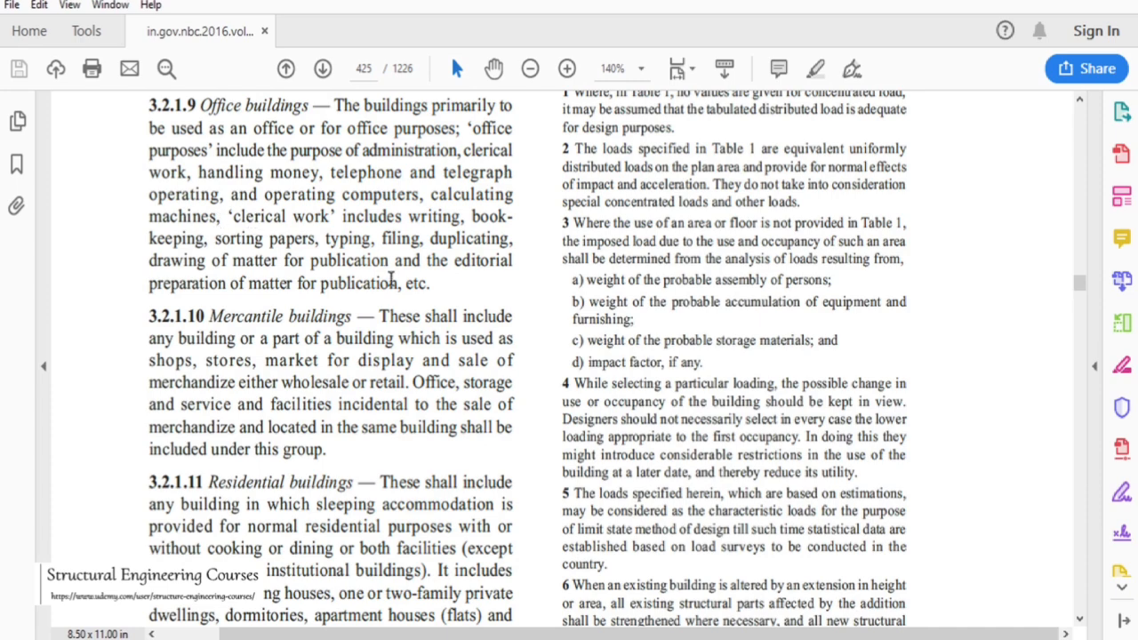
{"action": "scroll", "coordinate": [392, 266], "scroll_direction": "down", "scroll_amount": 4}
{"action": "scroll", "coordinate": [358, 290], "scroll_direction": "down", "scroll_amount": 2}
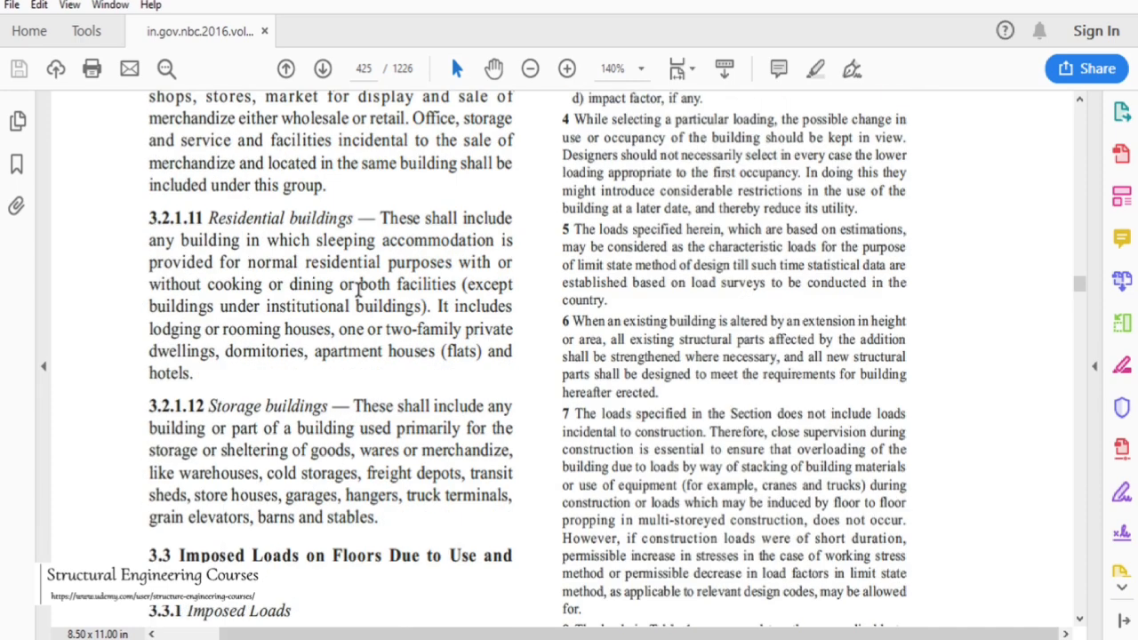
{"action": "scroll", "coordinate": [342, 297], "scroll_direction": "down", "scroll_amount": 2}
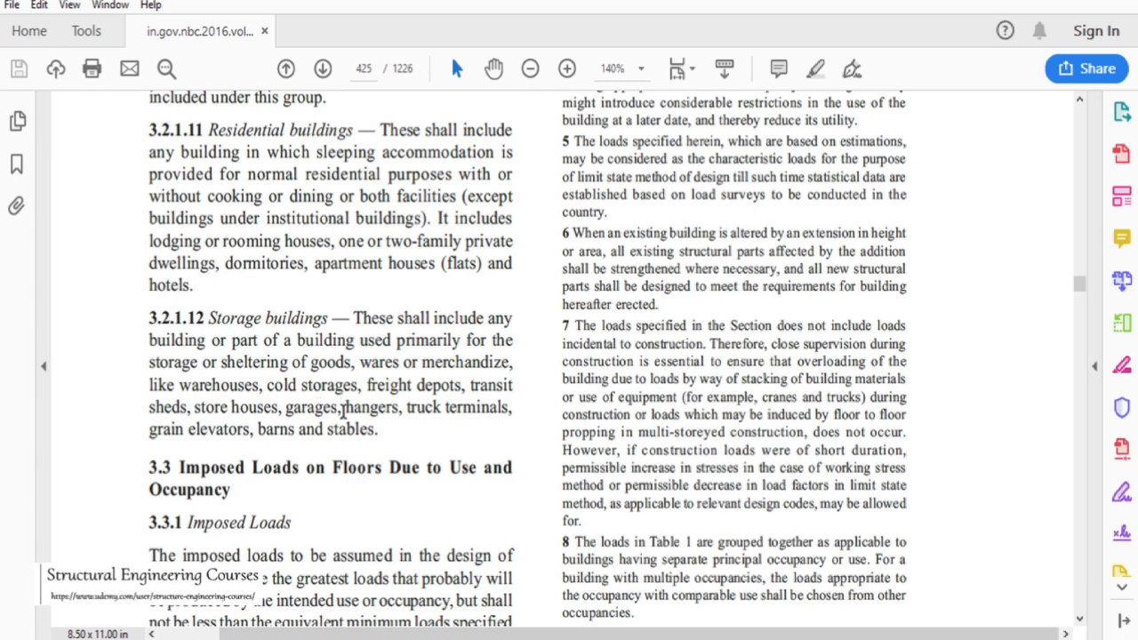
{"action": "scroll", "coordinate": [433, 329], "scroll_direction": "down", "scroll_amount": 8}
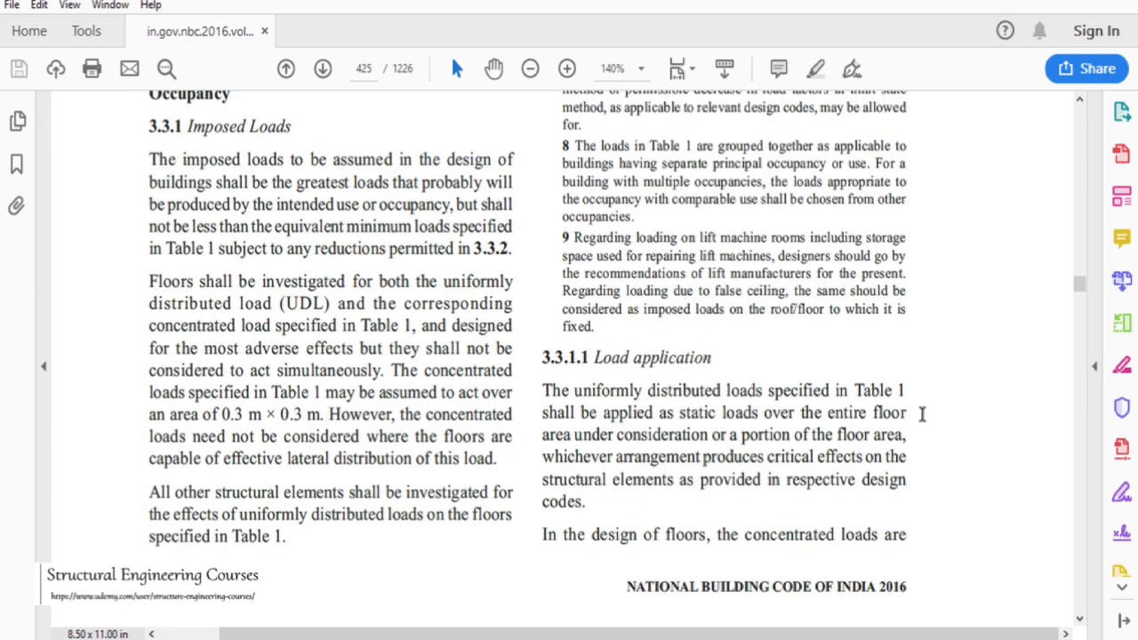
Scroll down to Table 1 of imposed floor loads and read the entries for educational buildings
{"action": "scroll", "coordinate": [1069, 533], "scroll_direction": "down", "scroll_amount": 8}
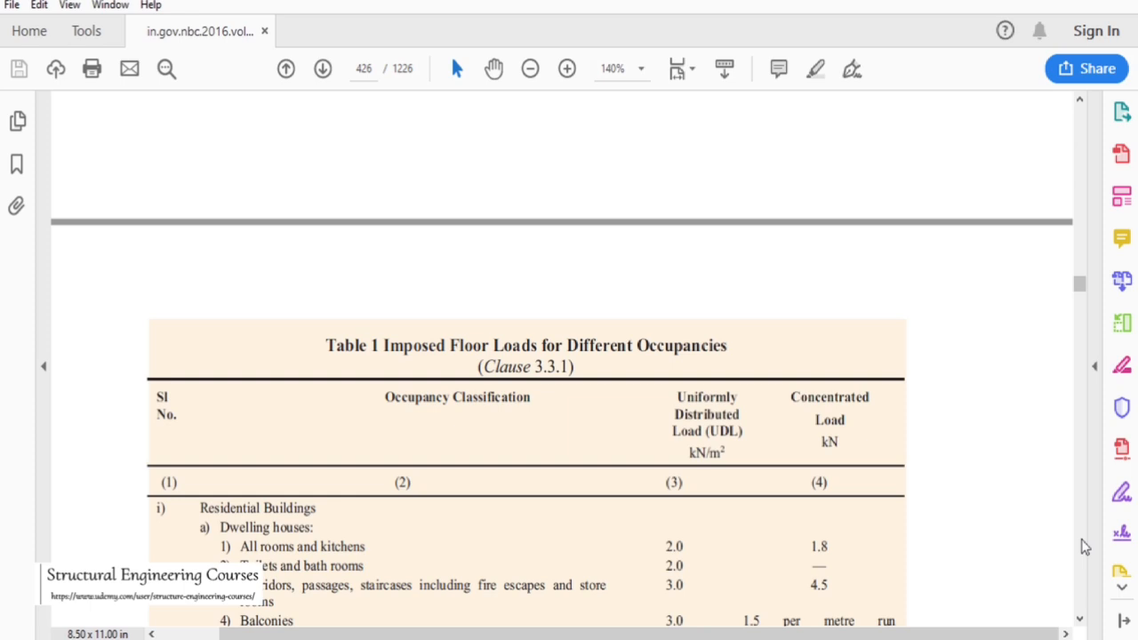
{"action": "scroll", "coordinate": [484, 411], "scroll_direction": "down", "scroll_amount": 4}
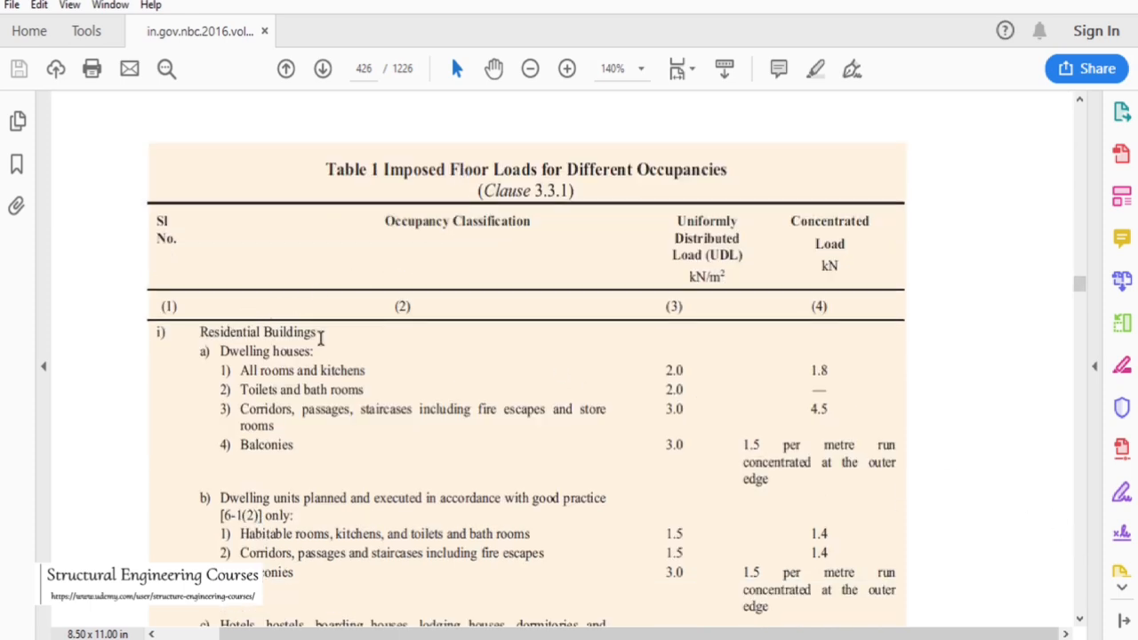
{"action": "scroll", "coordinate": [320, 333], "scroll_direction": "down", "scroll_amount": 4}
{"action": "scroll", "coordinate": [336, 351], "scroll_direction": "down", "scroll_amount": 5}
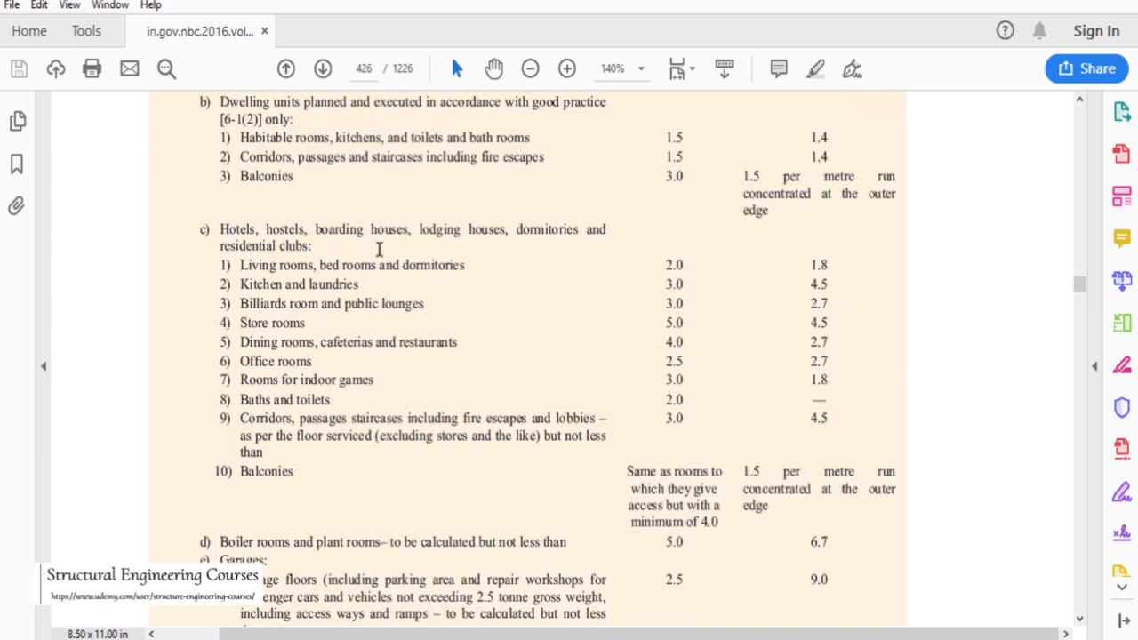
{"action": "scroll", "coordinate": [320, 285], "scroll_direction": "down", "scroll_amount": 8}
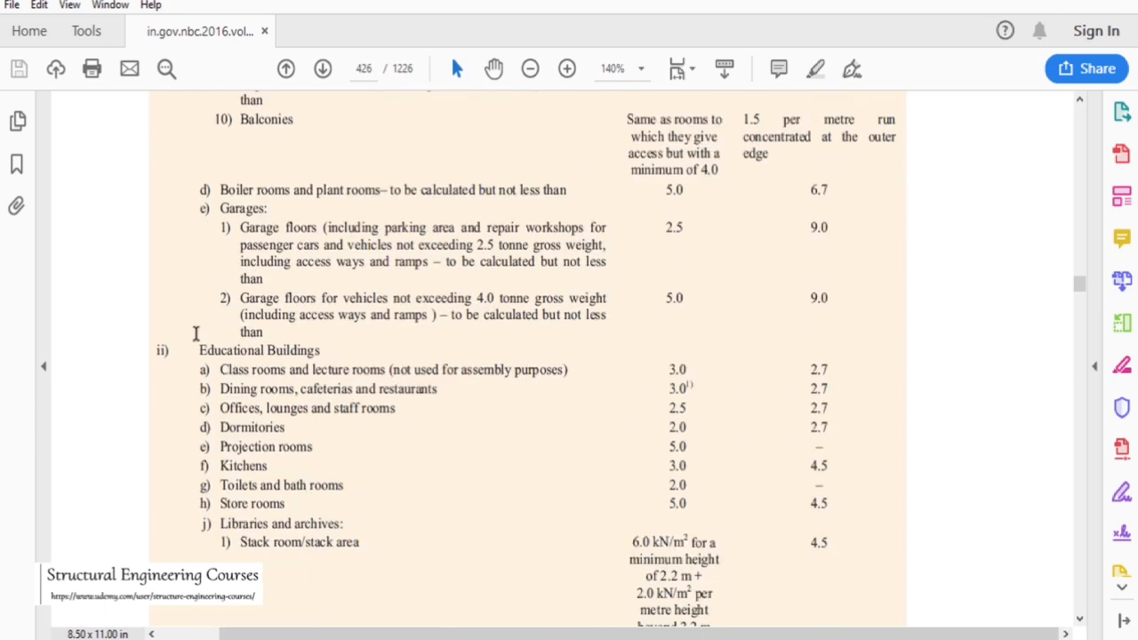
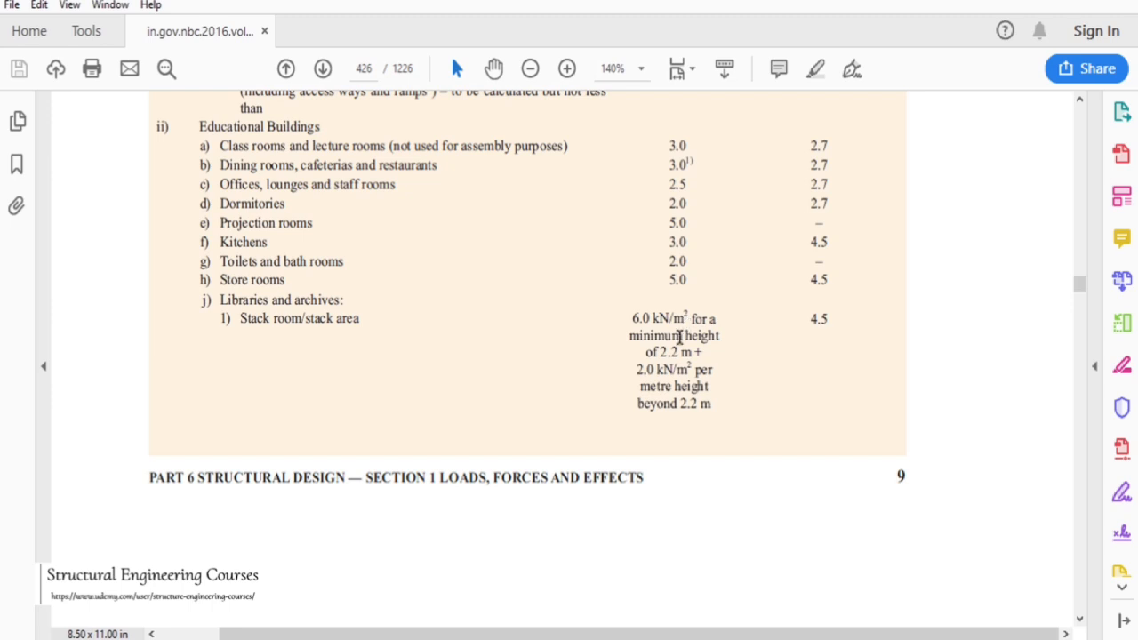
Scroll through the code's imposed-load table for educational buildings and the rows that follow
{"action": "scroll", "coordinate": [690, 354], "scroll_direction": "down", "scroll_amount": 3}
{"action": "scroll", "coordinate": [691, 359], "scroll_direction": "down", "scroll_amount": 6}
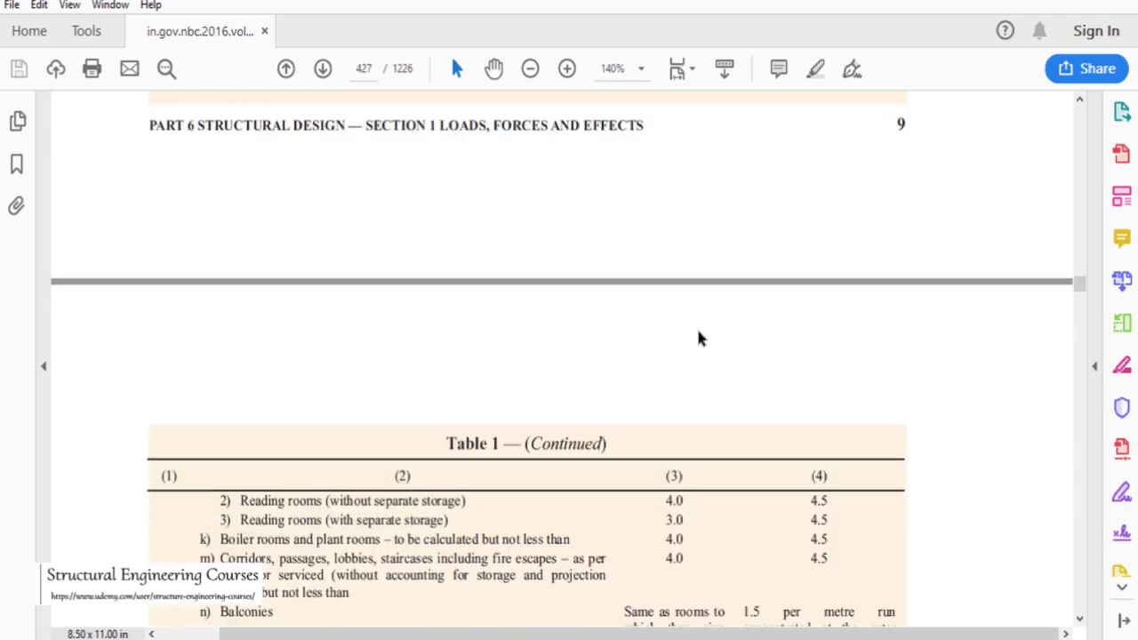
{"action": "scroll", "coordinate": [501, 341], "scroll_direction": "down", "scroll_amount": 1}
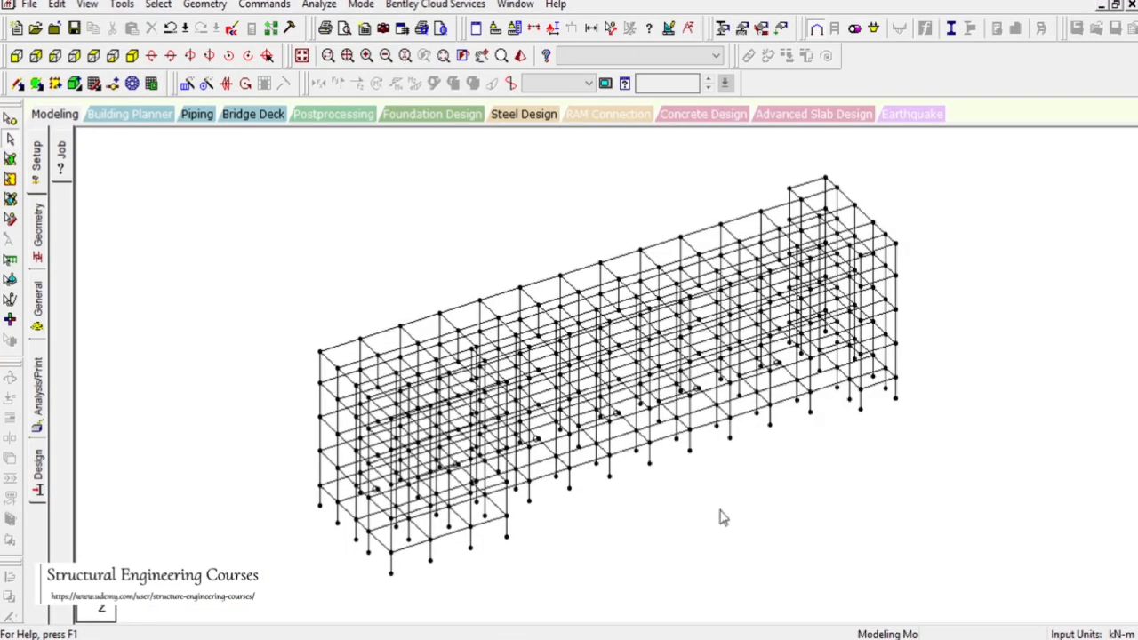
Switch to AutoCAD and zoom around the floor-plan sheets to examine the first floor plan's room layout
{"action": "left_click", "coordinate": [765, 633]}
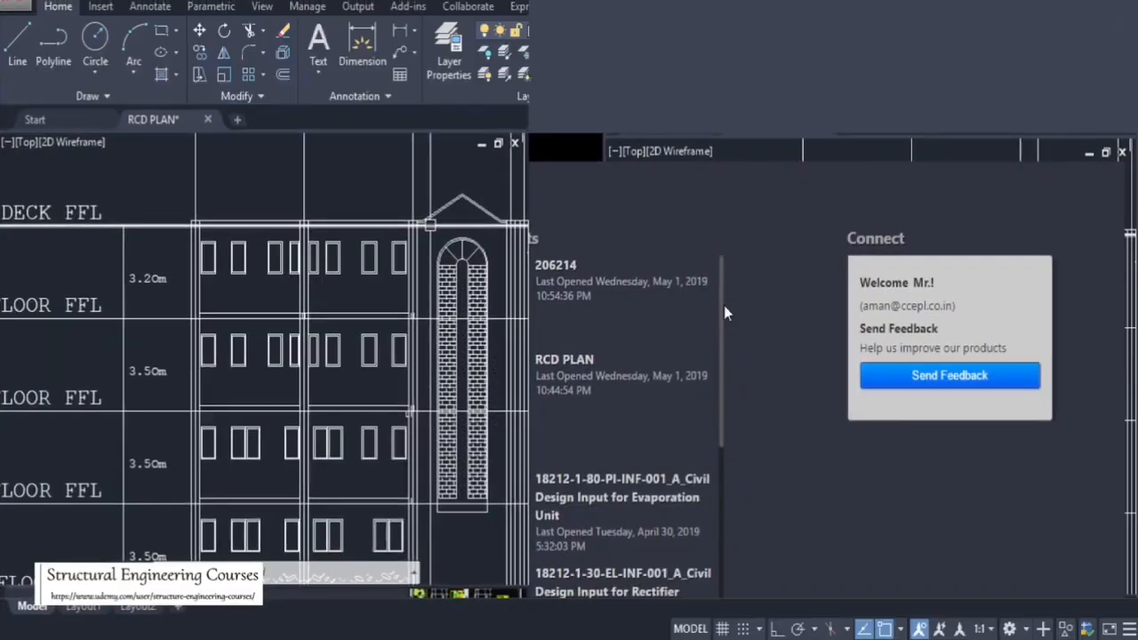
{"action": "scroll", "coordinate": [445, 353], "scroll_direction": "down", "scroll_amount": 5}
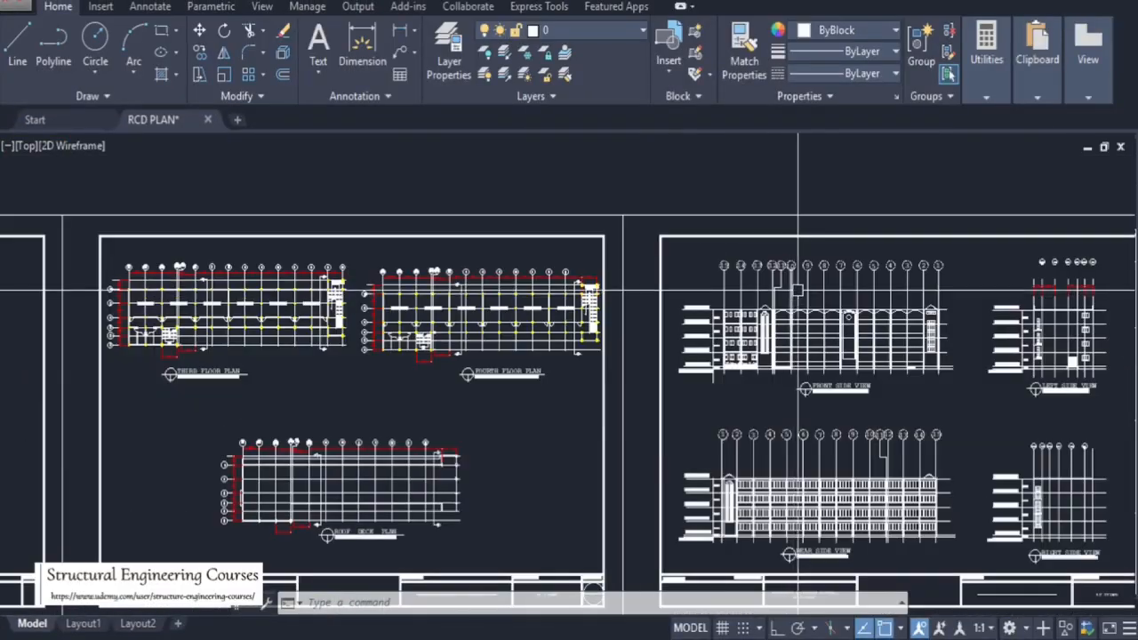
{"action": "scroll", "coordinate": [310, 332], "scroll_direction": "up", "scroll_amount": 1}
{"action": "scroll", "coordinate": [437, 333], "scroll_direction": "down", "scroll_amount": 3}
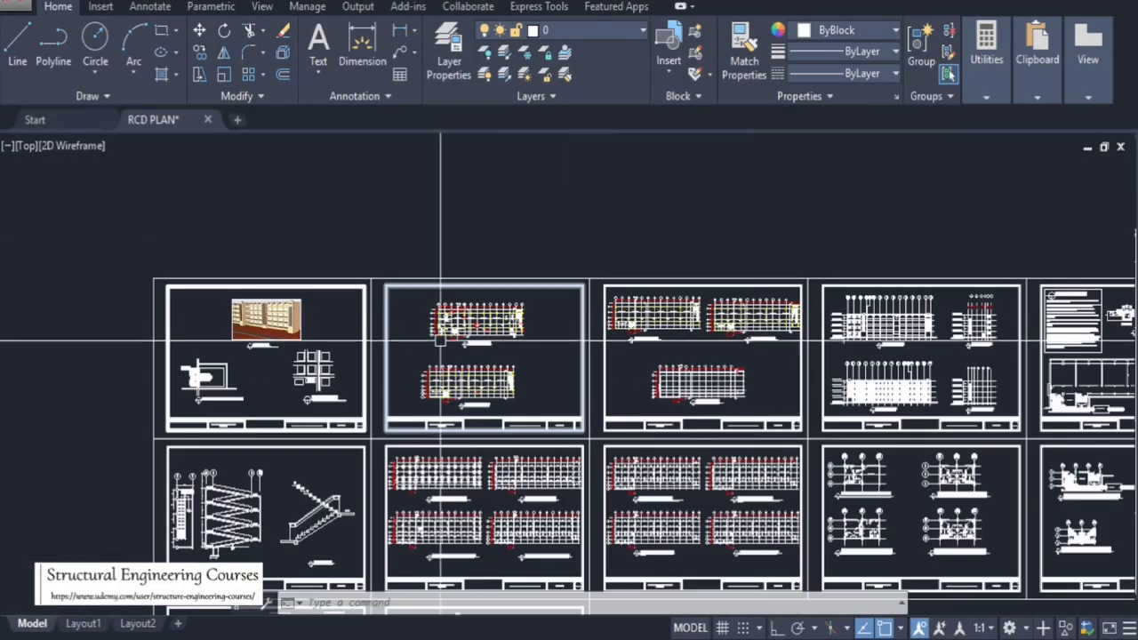
{"action": "scroll", "coordinate": [436, 332], "scroll_direction": "up", "scroll_amount": 2}
{"action": "scroll", "coordinate": [485, 319], "scroll_direction": "up", "scroll_amount": 3}
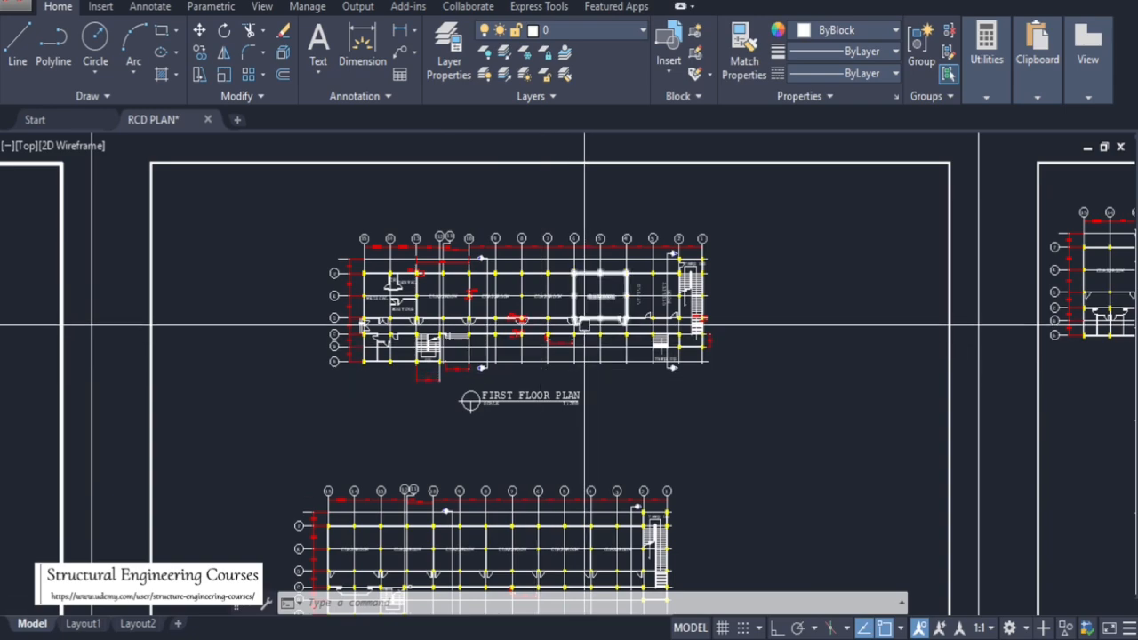
{"action": "scroll", "coordinate": [634, 293], "scroll_direction": "up", "scroll_amount": 2}
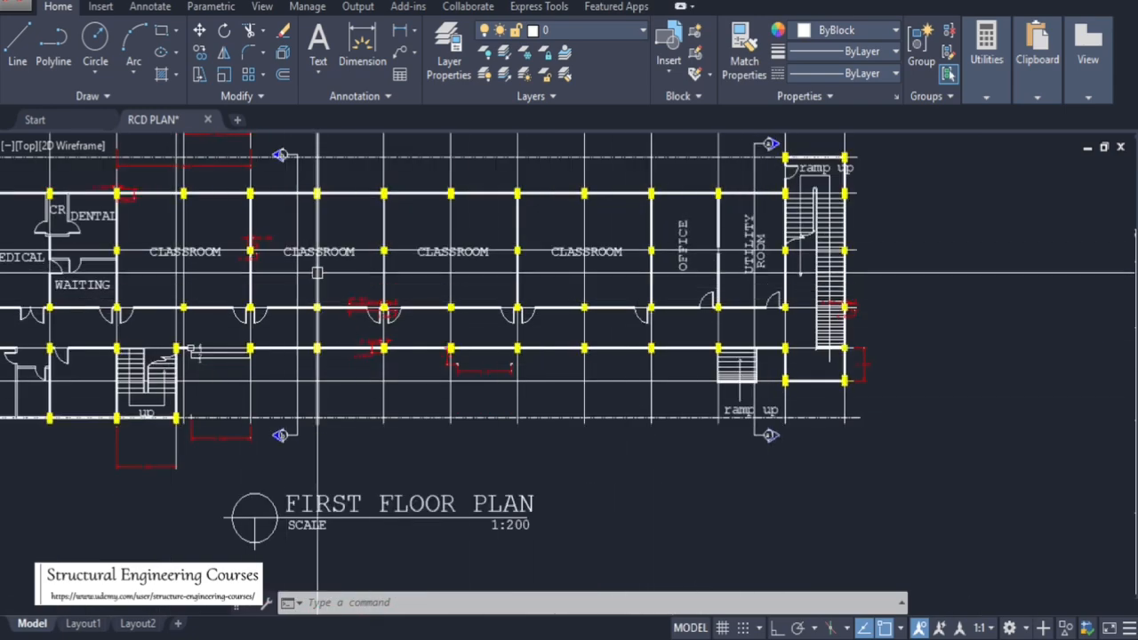
{"action": "scroll", "coordinate": [413, 258], "scroll_direction": "down", "scroll_amount": 3}
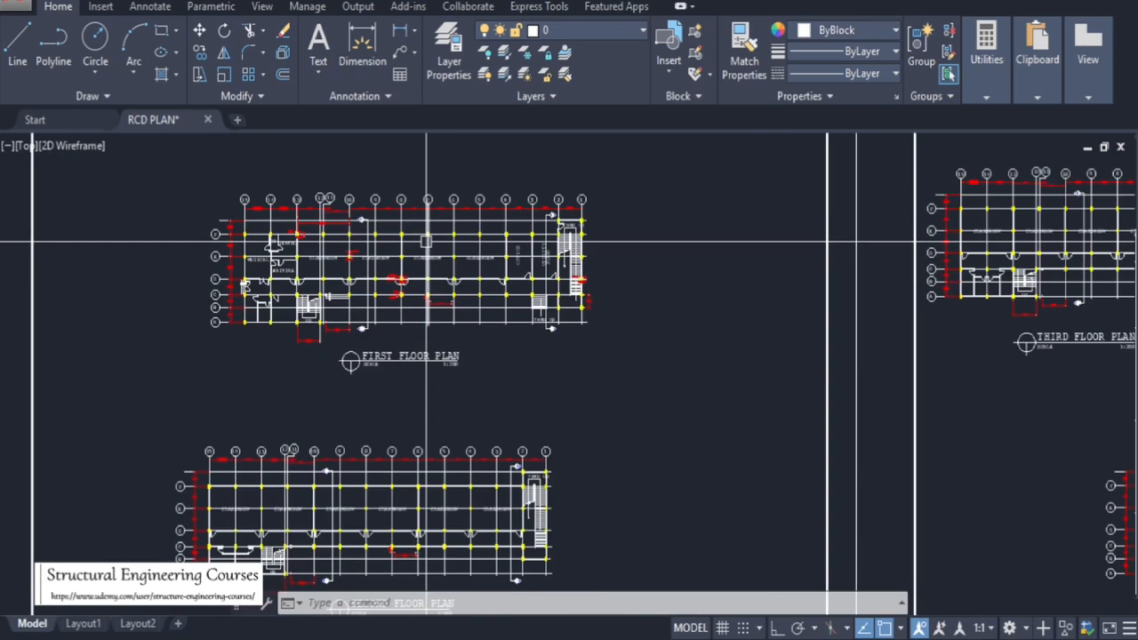
{"action": "scroll", "coordinate": [433, 241], "scroll_direction": "down", "scroll_amount": 3}
{"action": "scroll", "coordinate": [386, 380], "scroll_direction": "up", "scroll_amount": 3}
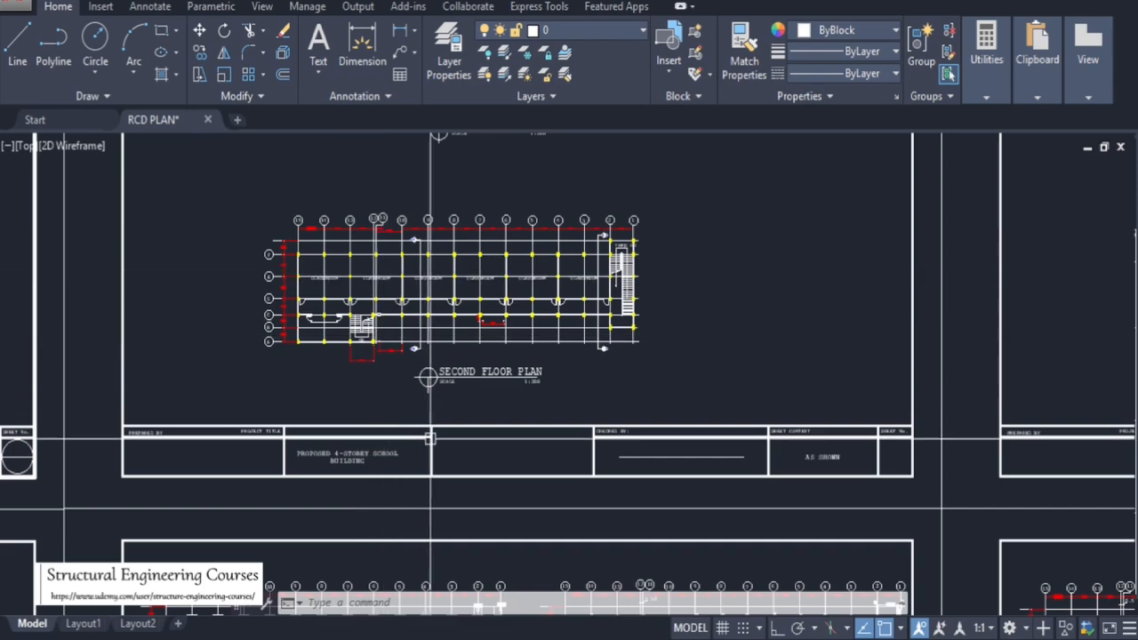
{"action": "scroll", "coordinate": [418, 364], "scroll_direction": "down", "scroll_amount": 3}
{"action": "scroll", "coordinate": [444, 302], "scroll_direction": "up", "scroll_amount": 4}
{"action": "scroll", "coordinate": [445, 287], "scroll_direction": "up", "scroll_amount": 2}
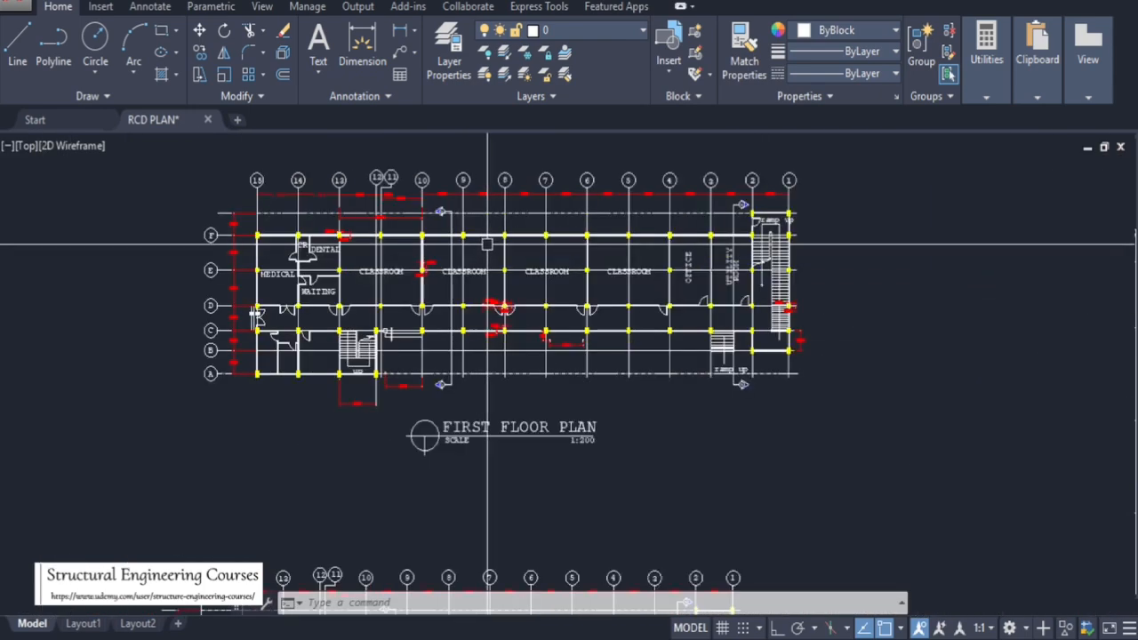
Zoom into the second floor plan to examine its classrooms, corridor and staircase
{"action": "scroll", "coordinate": [508, 322], "scroll_direction": "down", "scroll_amount": 2}
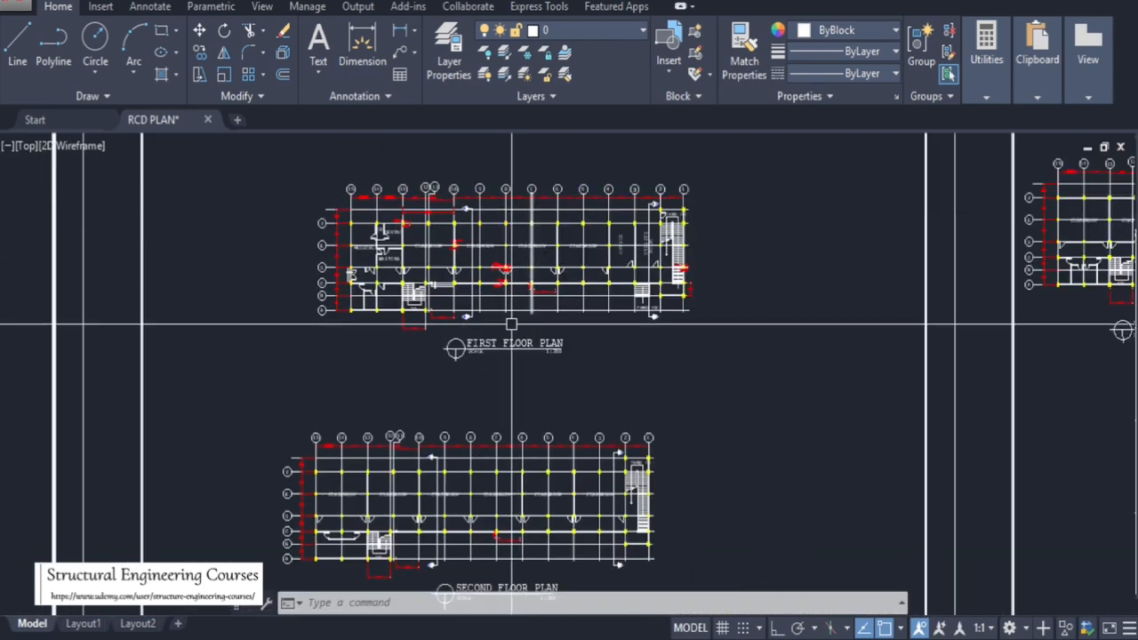
{"action": "scroll", "coordinate": [372, 560], "scroll_direction": "up", "scroll_amount": 2}
{"action": "scroll", "coordinate": [384, 473], "scroll_direction": "up", "scroll_amount": 3}
{"action": "scroll", "coordinate": [502, 180], "scroll_direction": "down", "scroll_amount": 3}
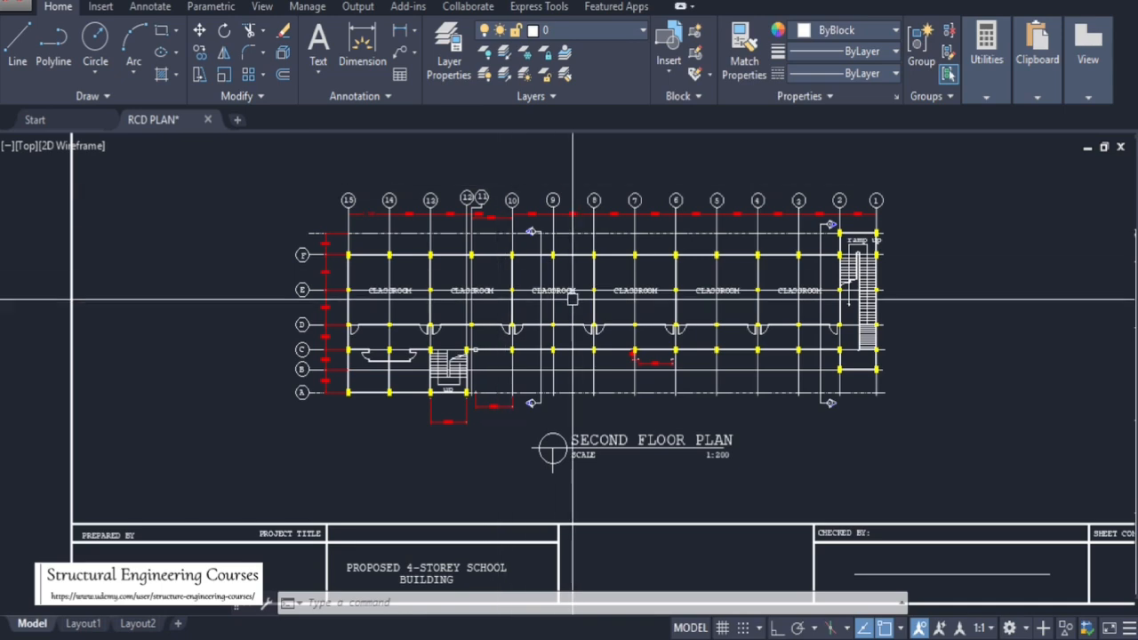
{"action": "scroll", "coordinate": [588, 259], "scroll_direction": "up", "scroll_amount": 4}
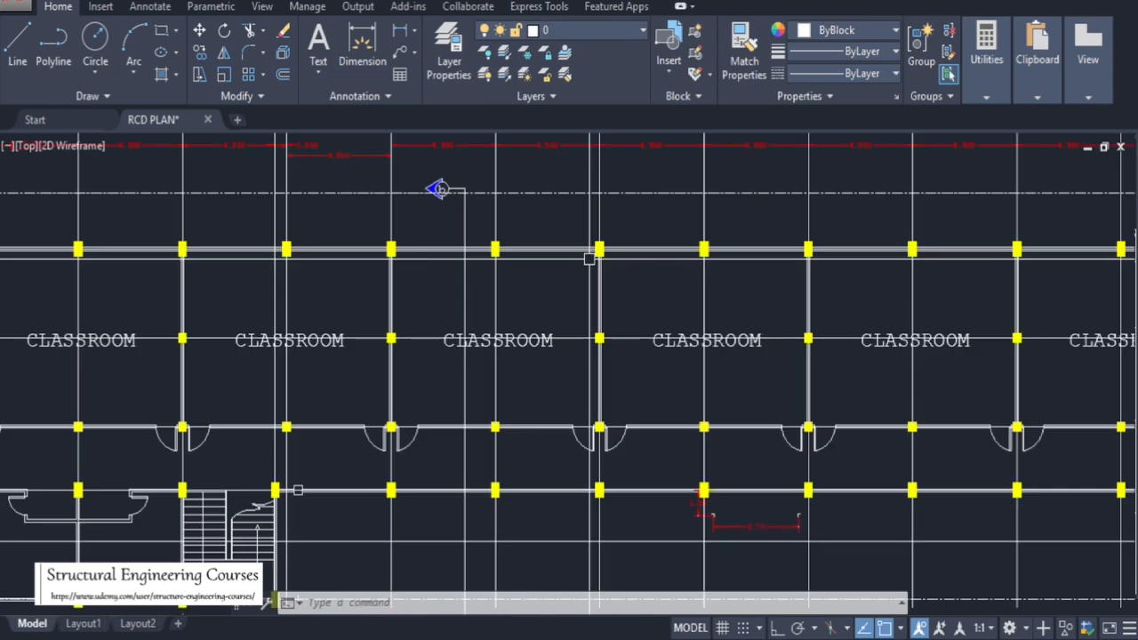
{"action": "scroll", "coordinate": [437, 188], "scroll_direction": "down", "scroll_amount": 4}
{"action": "scroll", "coordinate": [381, 532], "scroll_direction": "up", "scroll_amount": 4}
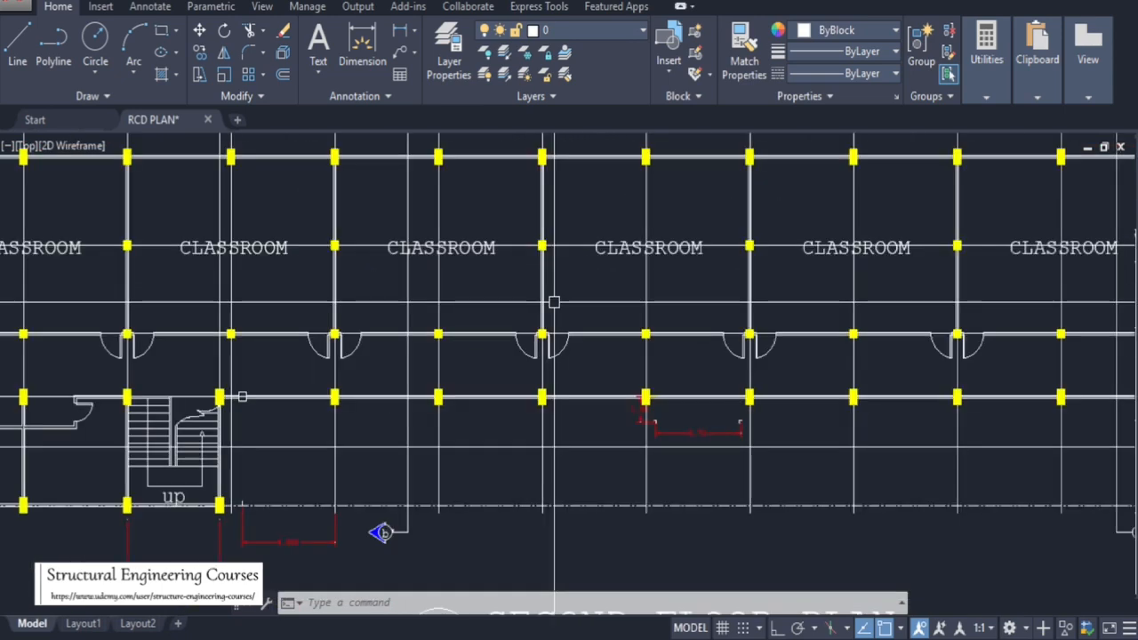
{"action": "scroll", "coordinate": [554, 302], "scroll_direction": "down", "scroll_amount": 4}
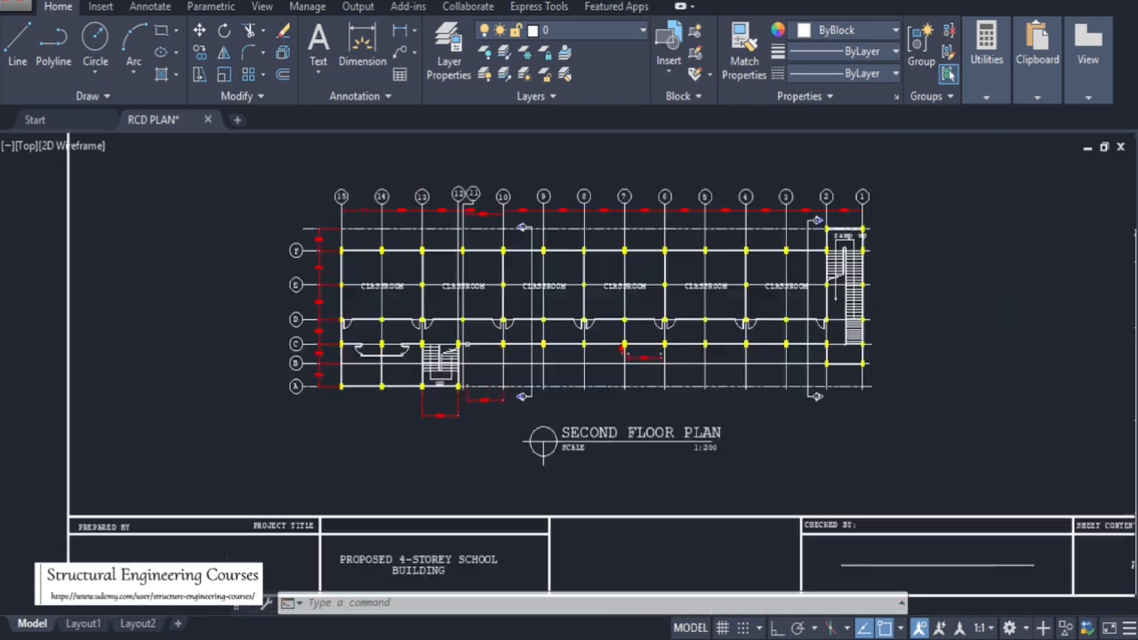
{"action": "scroll", "coordinate": [437, 285], "scroll_direction": "up", "scroll_amount": 4}
{"action": "scroll", "coordinate": [602, 284], "scroll_direction": "down", "scroll_amount": 4}
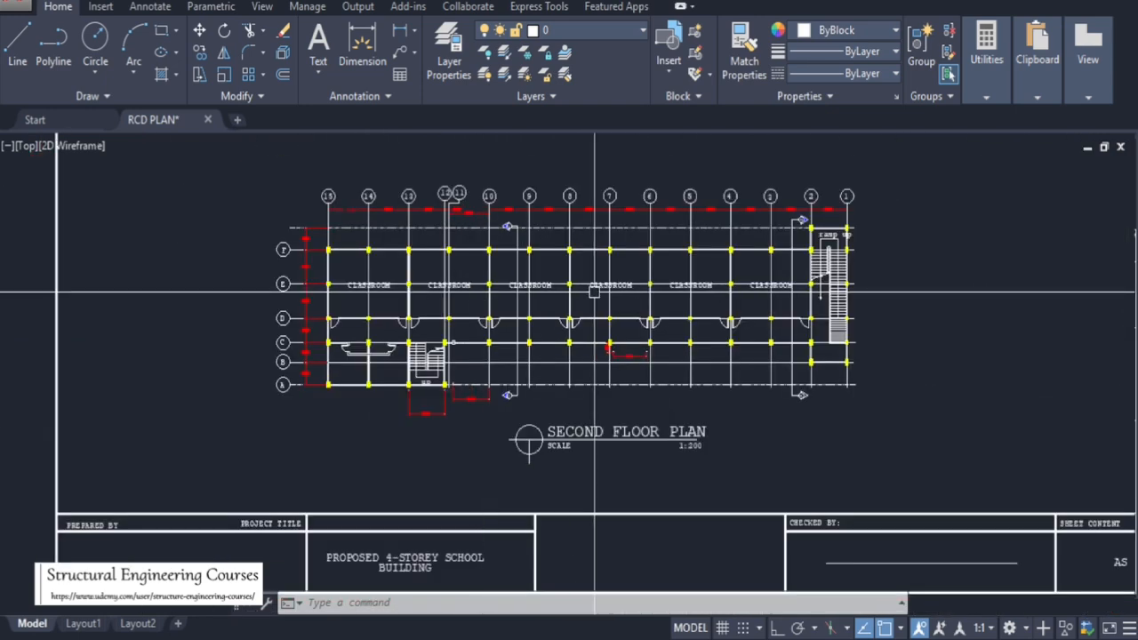
{"action": "scroll", "coordinate": [749, 287], "scroll_direction": "up", "scroll_amount": 4}
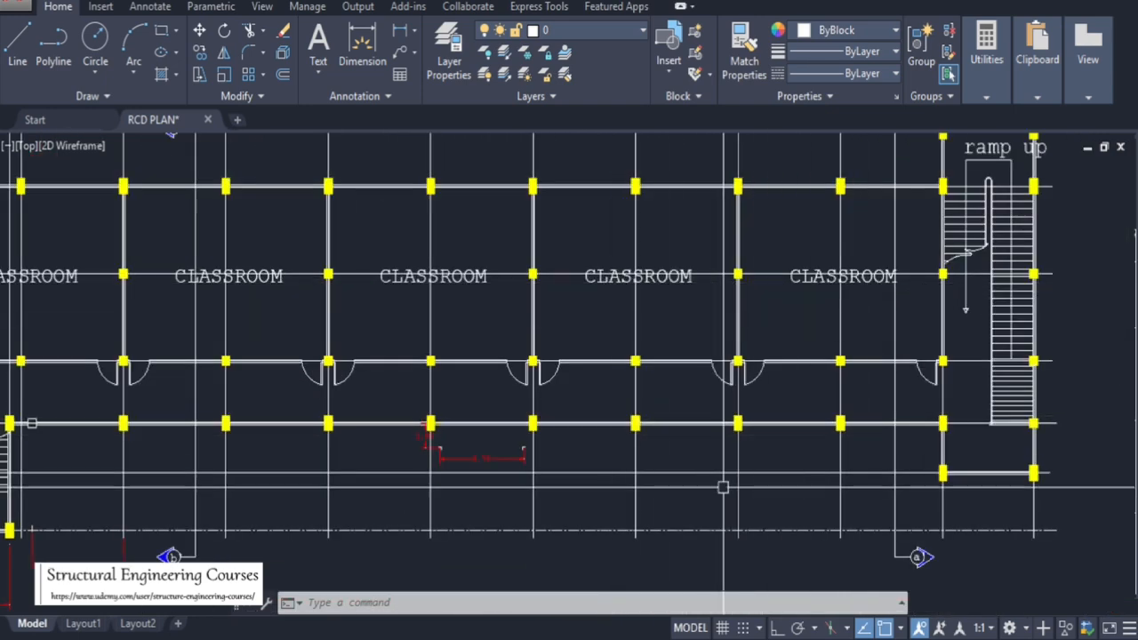
Switch to the code PDF and scroll back to the educational buildings loads for classrooms
{"action": "left_click", "coordinate": [756, 638]}
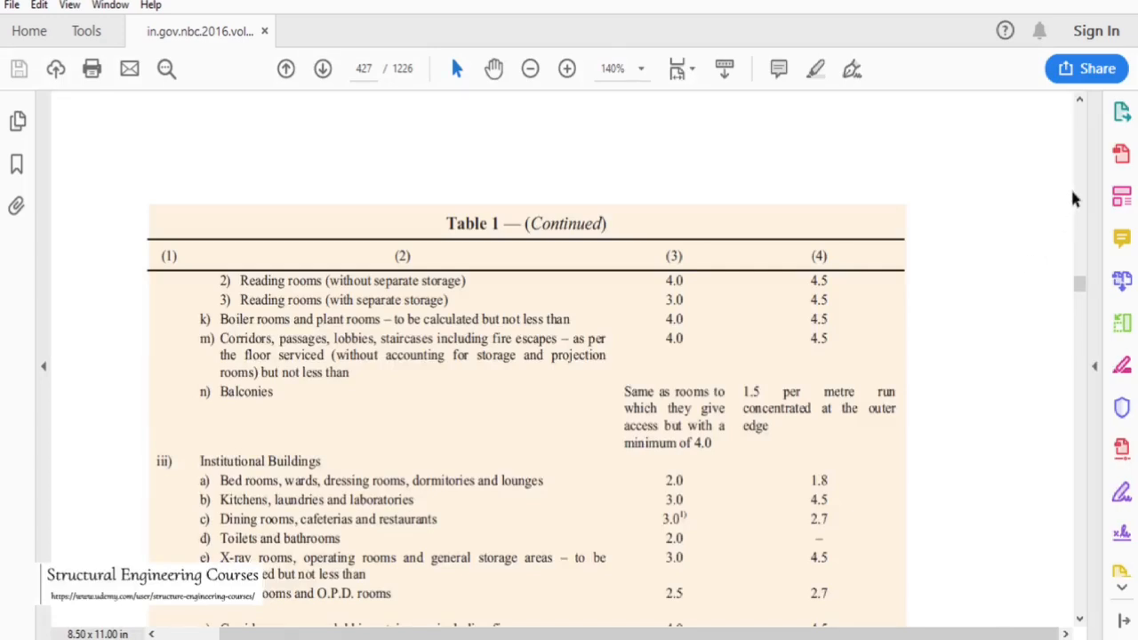
{"action": "scroll", "coordinate": [1086, 195], "scroll_direction": "up", "scroll_amount": 5}
{"action": "scroll", "coordinate": [634, 157], "scroll_direction": "up", "scroll_amount": 3}
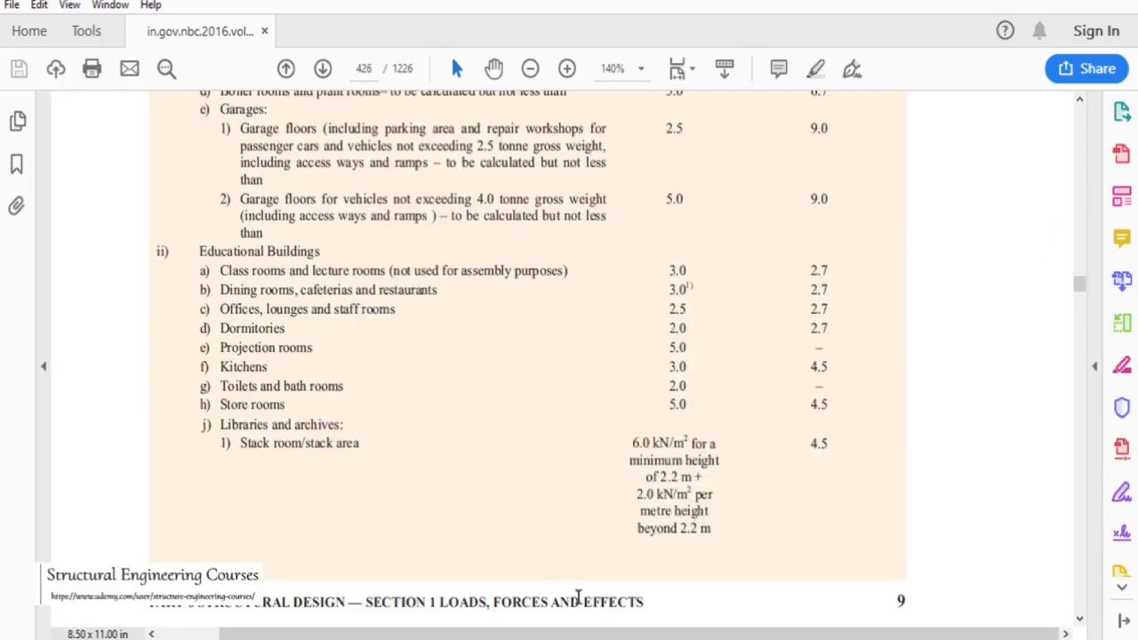
Return to AutoCAD and zoom across the second, third, fourth floor and roof deck plans
{"action": "left_click", "coordinate": [578, 639]}
{"action": "scroll", "coordinate": [509, 327], "scroll_direction": "down", "scroll_amount": 6}
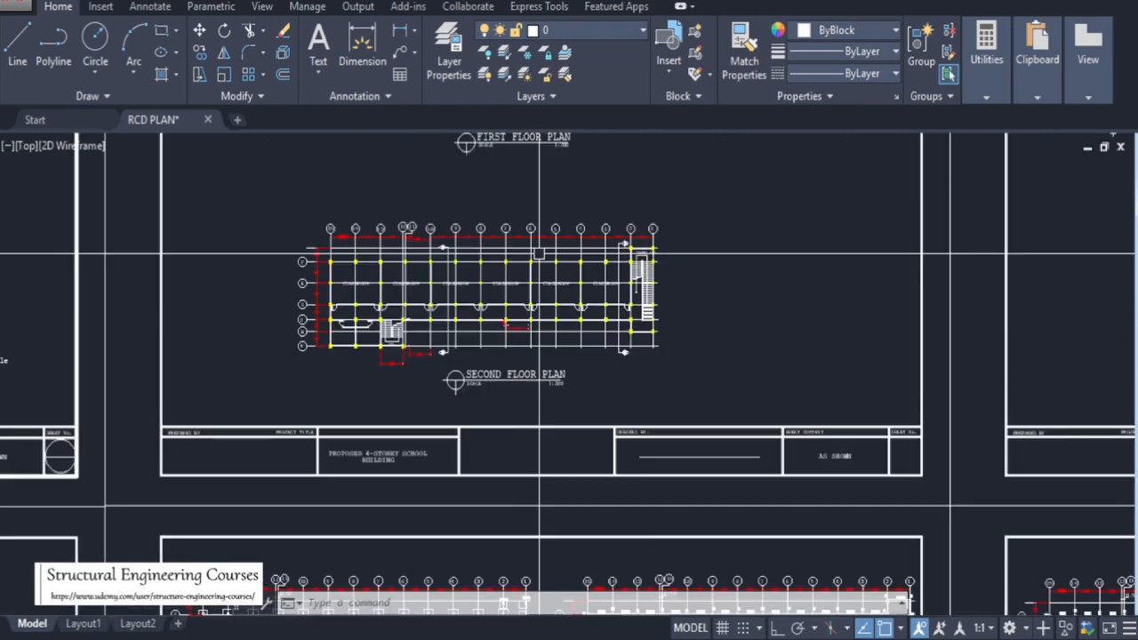
{"action": "scroll", "coordinate": [539, 255], "scroll_direction": "down", "scroll_amount": 5}
{"action": "scroll", "coordinate": [1027, 169], "scroll_direction": "up", "scroll_amount": 5}
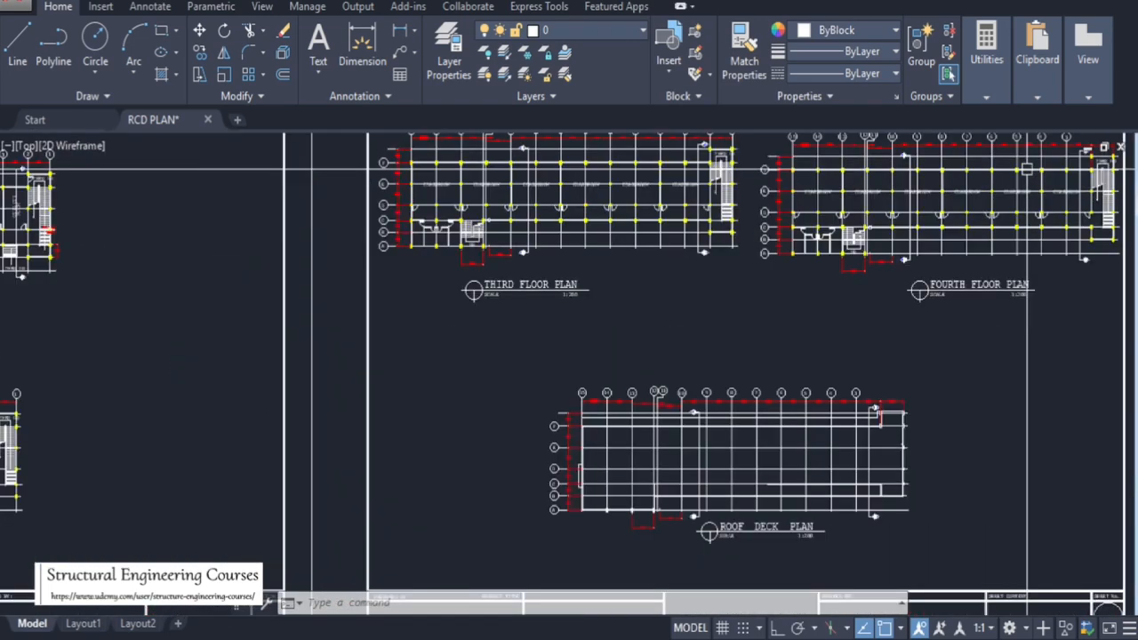
{"action": "scroll", "coordinate": [531, 180], "scroll_direction": "up", "scroll_amount": 5}
{"action": "scroll", "coordinate": [738, 213], "scroll_direction": "down", "scroll_amount": 6}
{"action": "scroll", "coordinate": [772, 247], "scroll_direction": "up", "scroll_amount": 1}
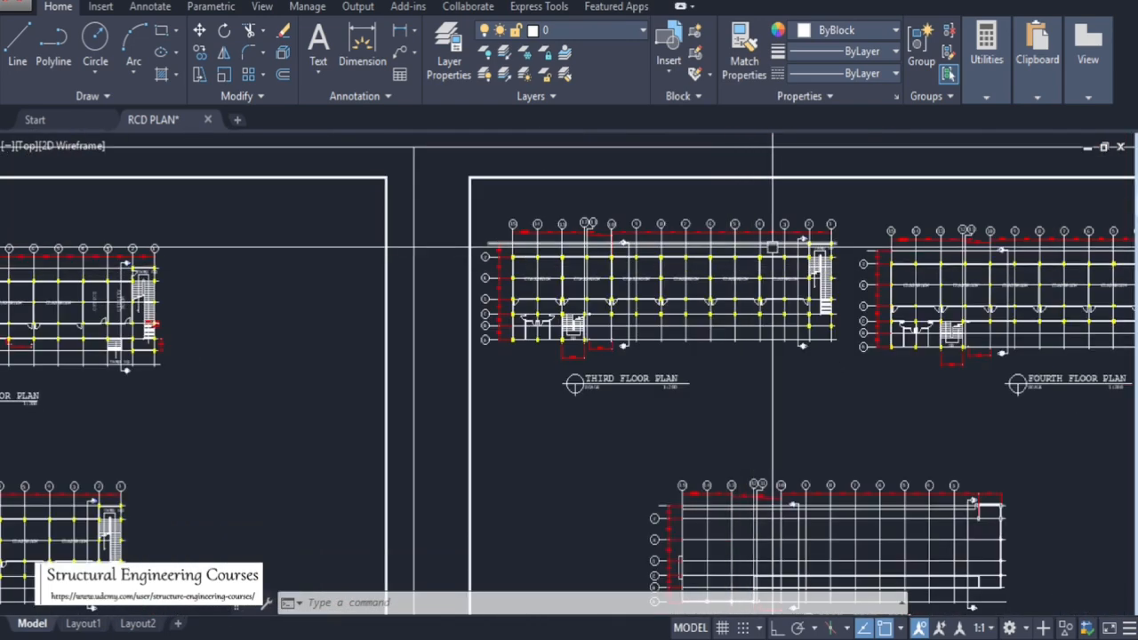
{"action": "scroll", "coordinate": [399, 229], "scroll_direction": "down", "scroll_amount": 4}
{"action": "scroll", "coordinate": [399, 380], "scroll_direction": "up", "scroll_amount": 9}
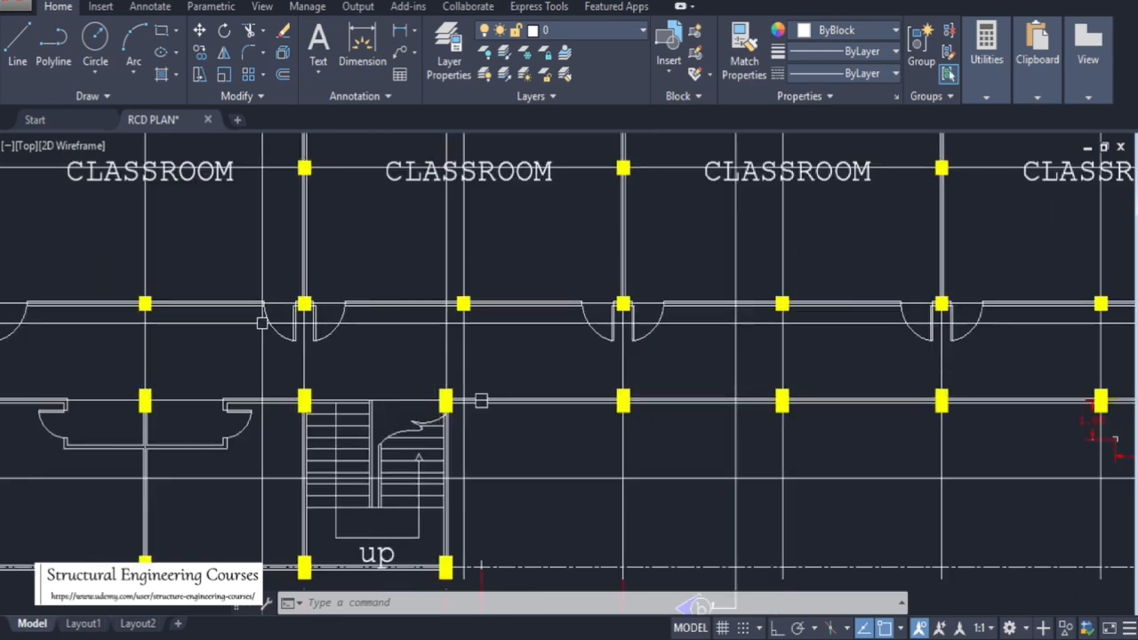
{"action": "scroll", "coordinate": [481, 401], "scroll_direction": "down", "scroll_amount": 4}
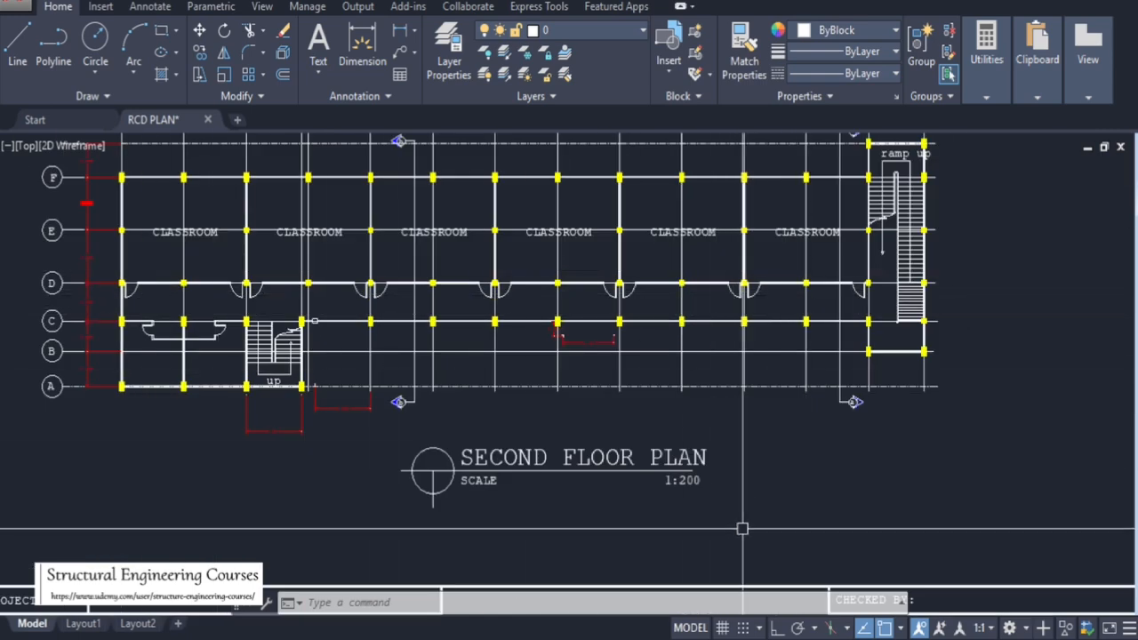
Switch to the code PDF and review the loads for corridors, passages and staircases
{"action": "left_click", "coordinate": [793, 638]}
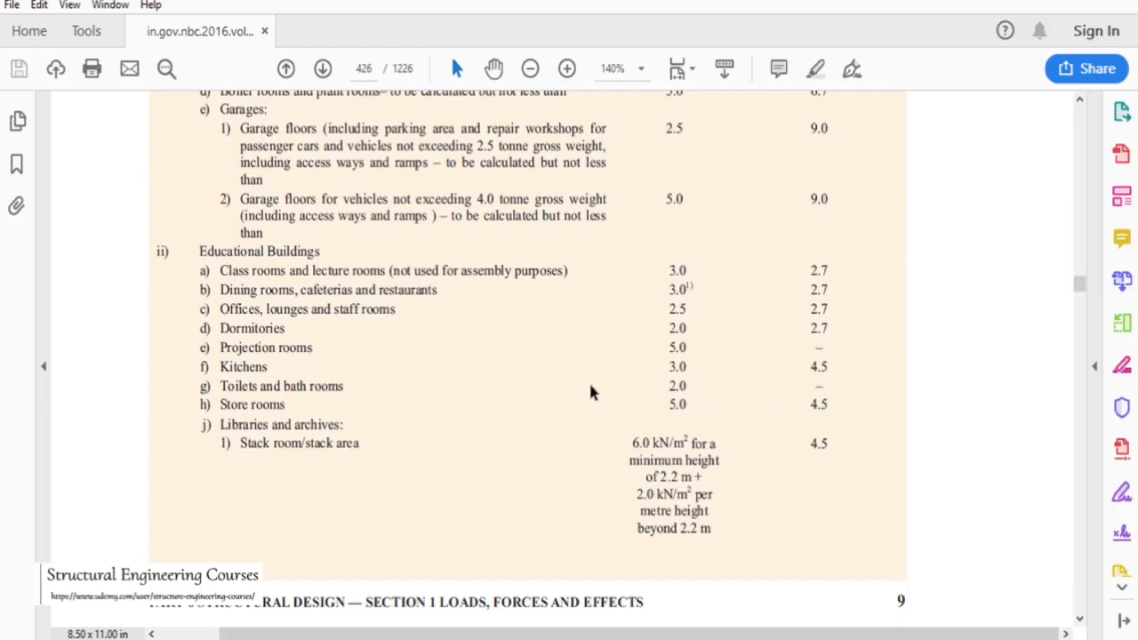
{"action": "scroll", "coordinate": [593, 392], "scroll_direction": "down", "scroll_amount": 10}
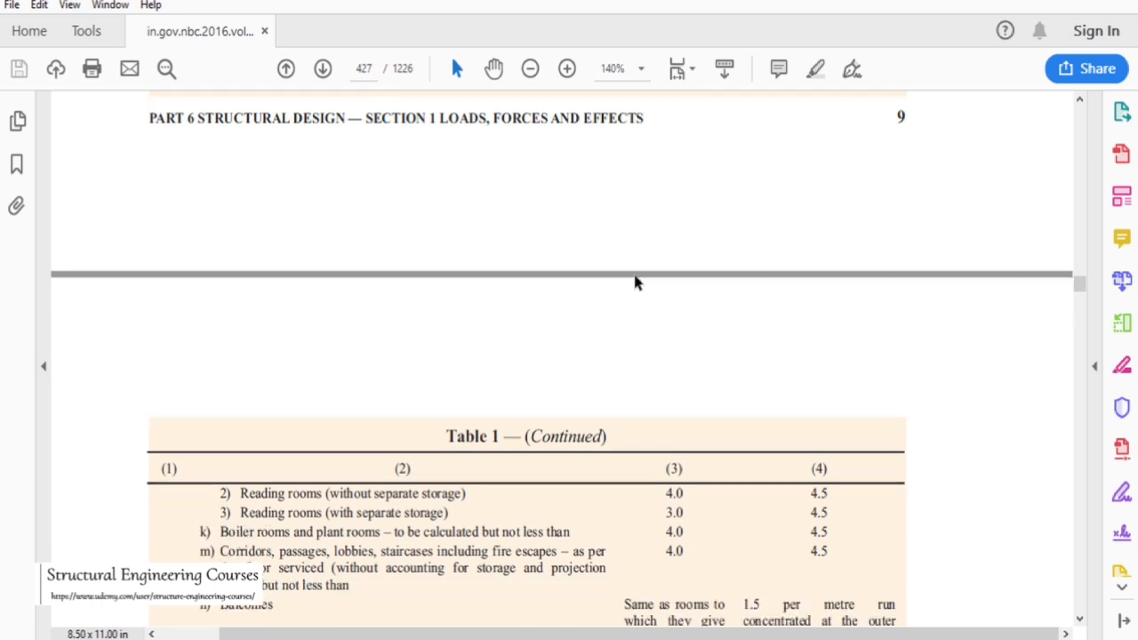
{"action": "scroll", "coordinate": [569, 329], "scroll_direction": "down", "scroll_amount": 2}
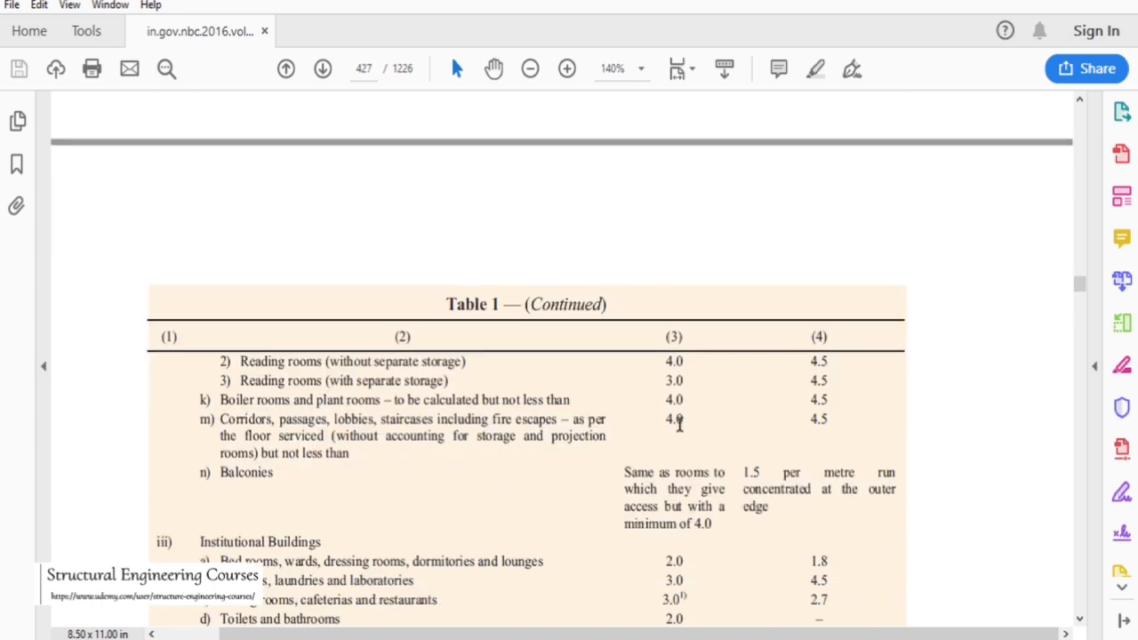
{"action": "scroll", "coordinate": [678, 427], "scroll_direction": "up", "scroll_amount": 6}
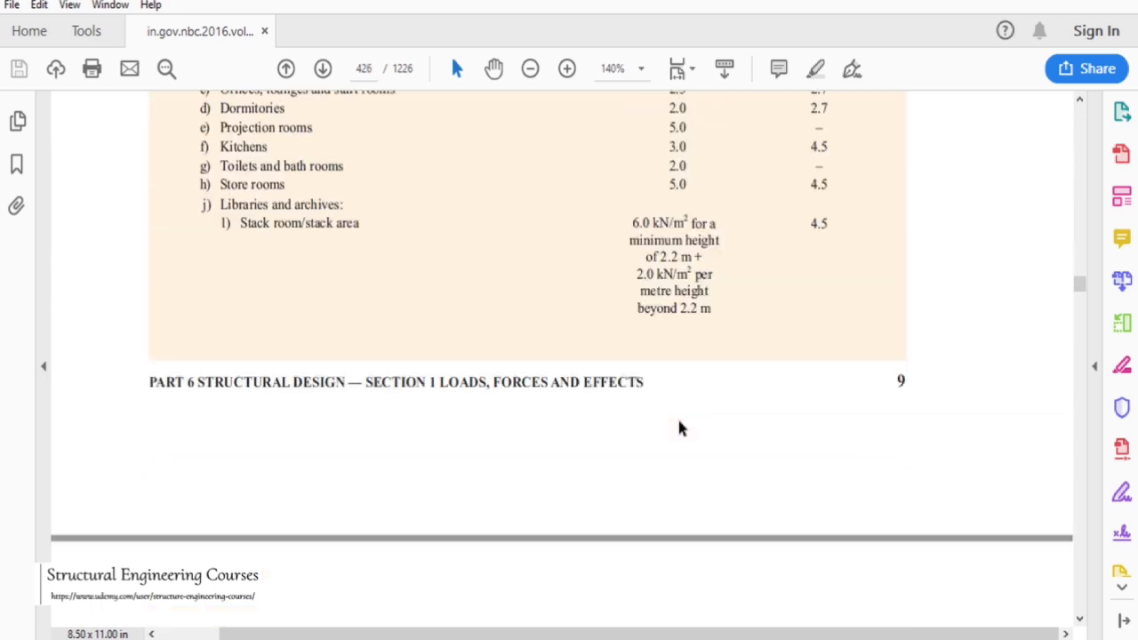
{"action": "scroll", "coordinate": [678, 429], "scroll_direction": "up", "scroll_amount": 2}
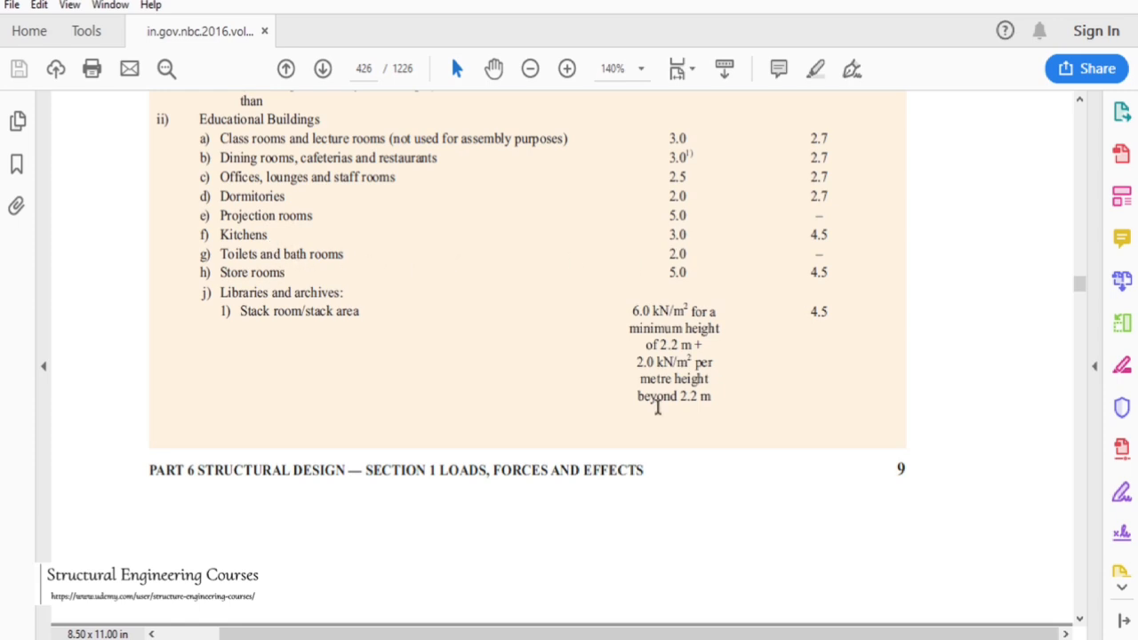
Return to AutoCAD and zoom over the corridor and staircase areas of the first and second floor plans
{"action": "left_click", "coordinate": [782, 638]}
{"action": "scroll", "coordinate": [36, 303], "scroll_direction": "up", "scroll_amount": 5}
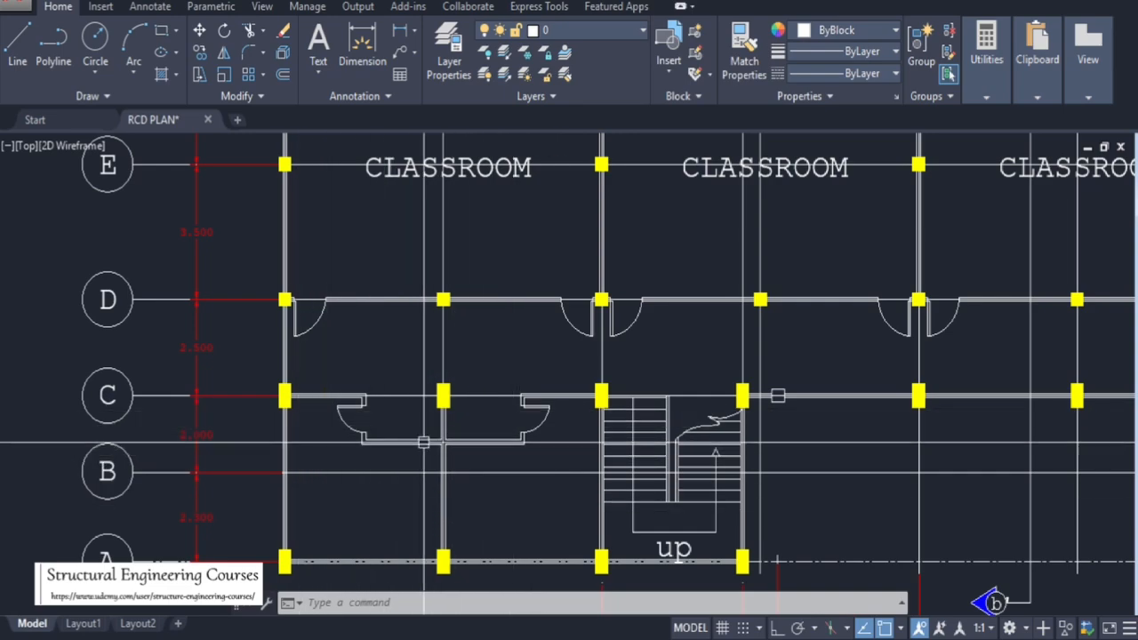
{"action": "scroll", "coordinate": [481, 358], "scroll_direction": "down", "scroll_amount": 6}
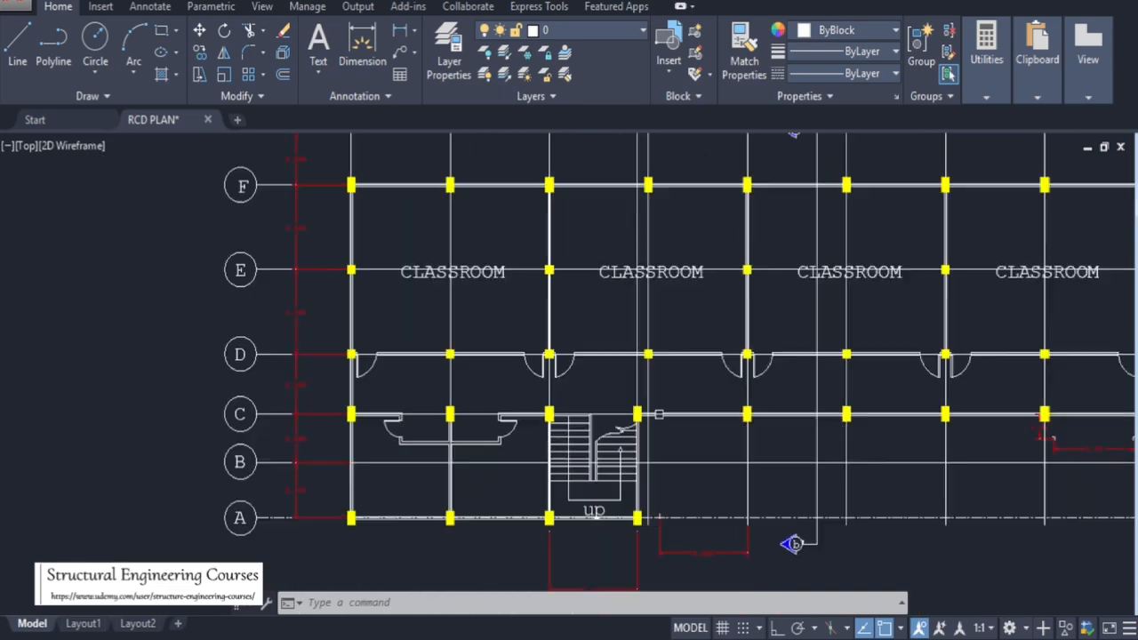
{"action": "scroll", "coordinate": [481, 358], "scroll_direction": "down", "scroll_amount": 8}
{"action": "scroll", "coordinate": [756, 287], "scroll_direction": "up", "scroll_amount": 6}
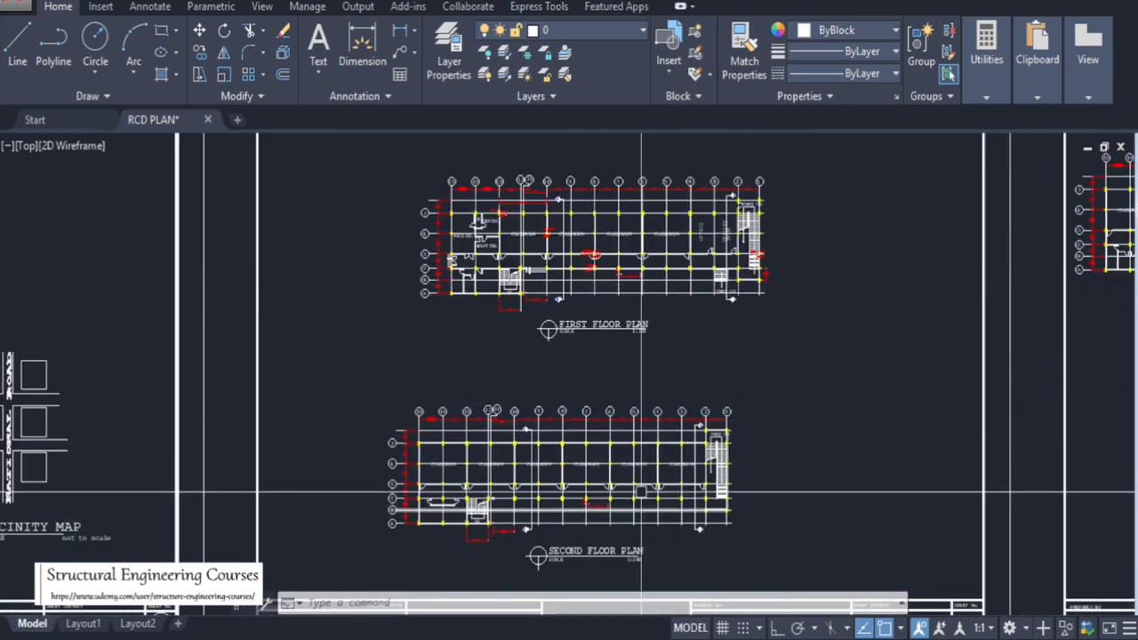
{"action": "scroll", "coordinate": [612, 500], "scroll_direction": "up", "scroll_amount": 3}
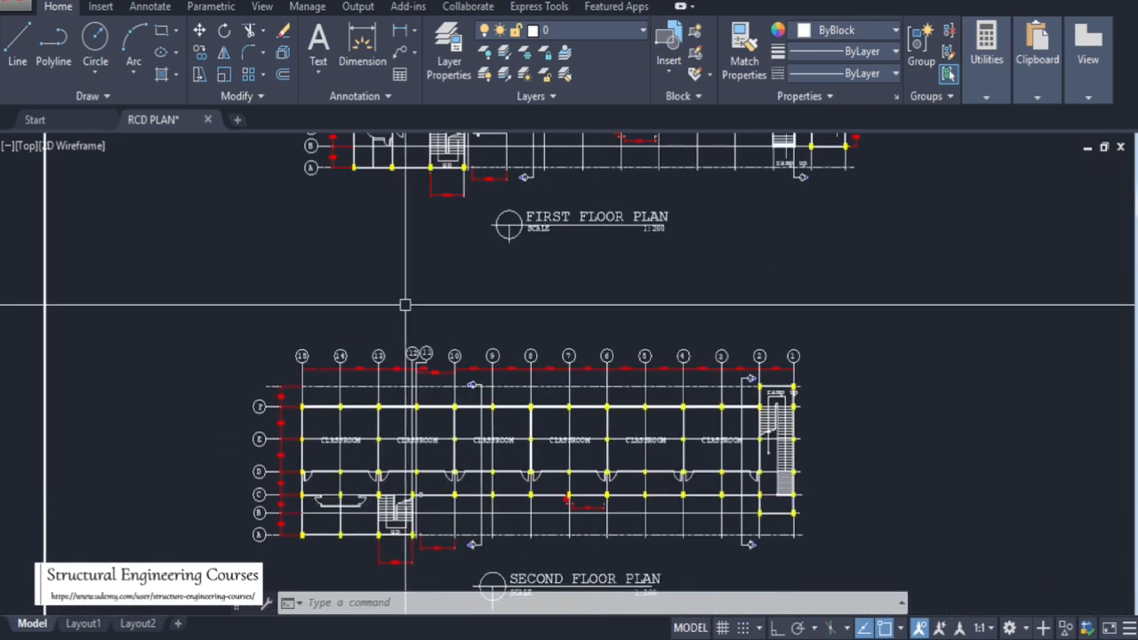
{"action": "scroll", "coordinate": [457, 391], "scroll_direction": "down", "scroll_amount": 3}
{"action": "scroll", "coordinate": [459, 416], "scroll_direction": "up", "scroll_amount": 3}
{"action": "mouse_move", "coordinate": [458, 416]}
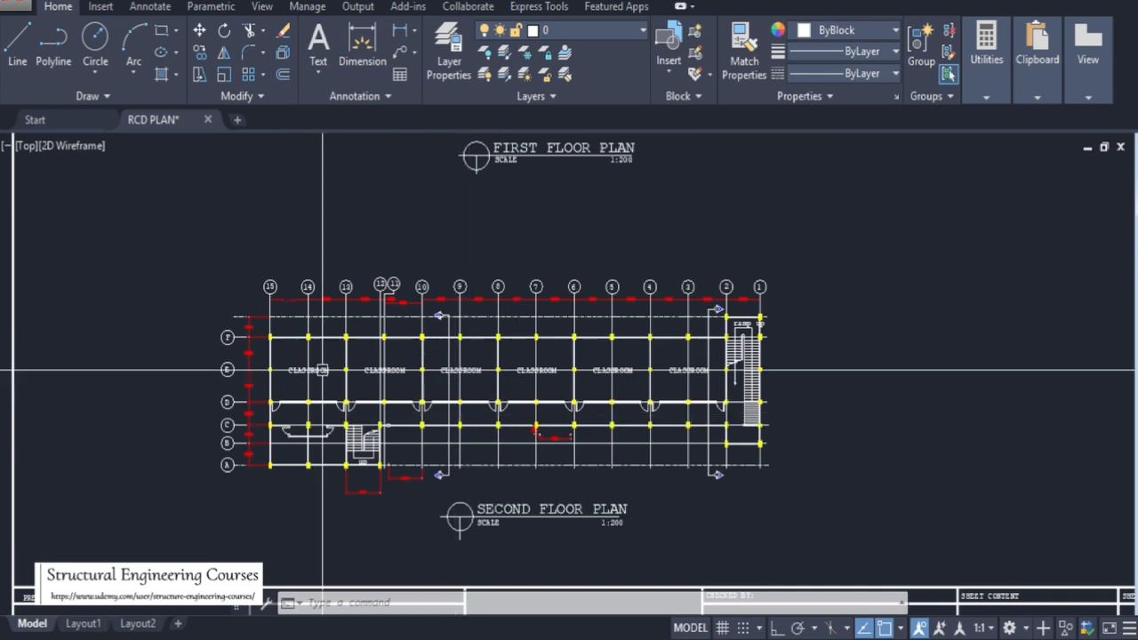
{"action": "scroll", "coordinate": [429, 468], "scroll_direction": "down", "scroll_amount": 2}
{"action": "scroll", "coordinate": [544, 196], "scroll_direction": "up", "scroll_amount": 8}
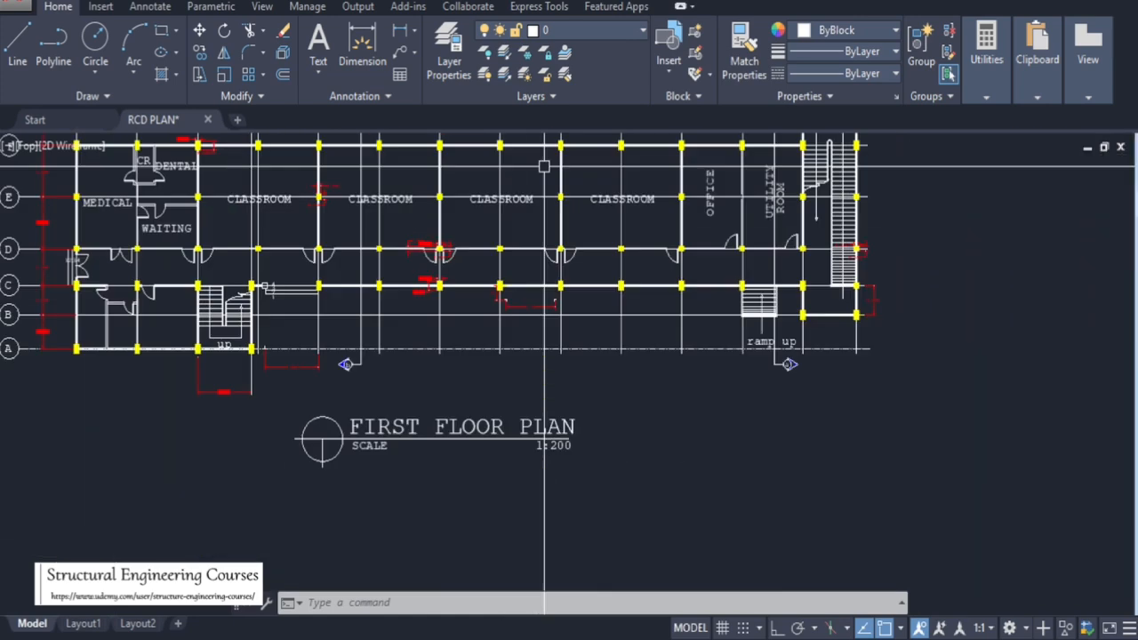
Zoom in and out over the first floor plan to examine its rooms and stair areas
{"action": "scroll", "coordinate": [590, 281], "scroll_direction": "down", "scroll_amount": 5}
{"action": "scroll", "coordinate": [590, 281], "scroll_direction": "down", "scroll_amount": 2}
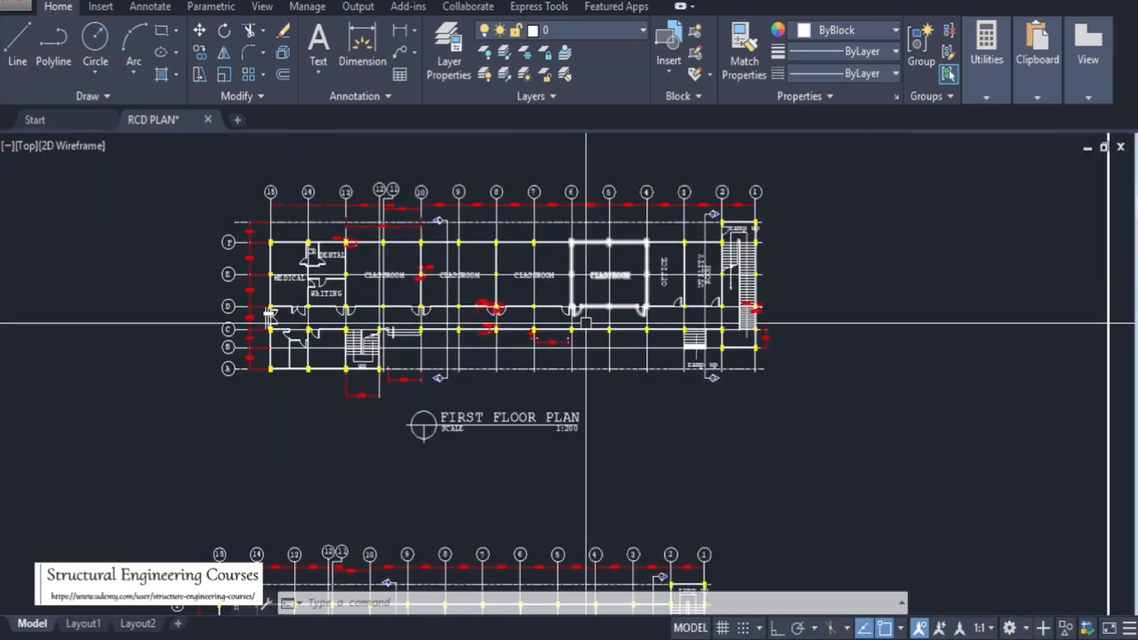
{"action": "scroll", "coordinate": [391, 256], "scroll_direction": "up", "scroll_amount": 2}
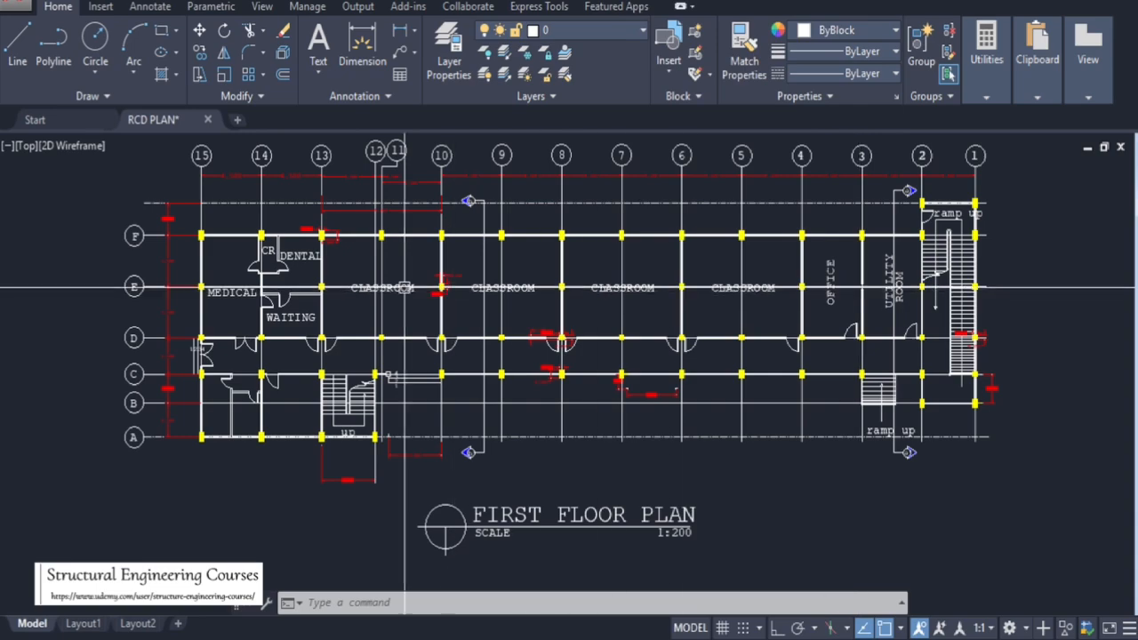
{"action": "scroll", "coordinate": [603, 347], "scroll_direction": "down", "scroll_amount": 5}
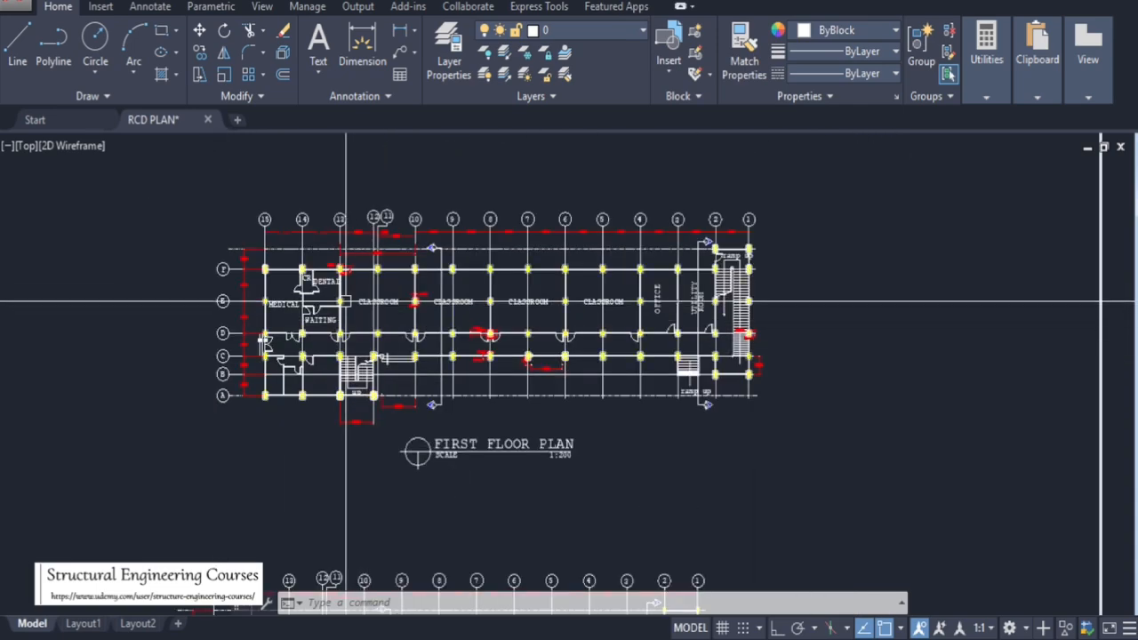
{"action": "scroll", "coordinate": [608, 314], "scroll_direction": "up", "scroll_amount": 2}
{"action": "scroll", "coordinate": [503, 311], "scroll_direction": "up", "scroll_amount": 6}
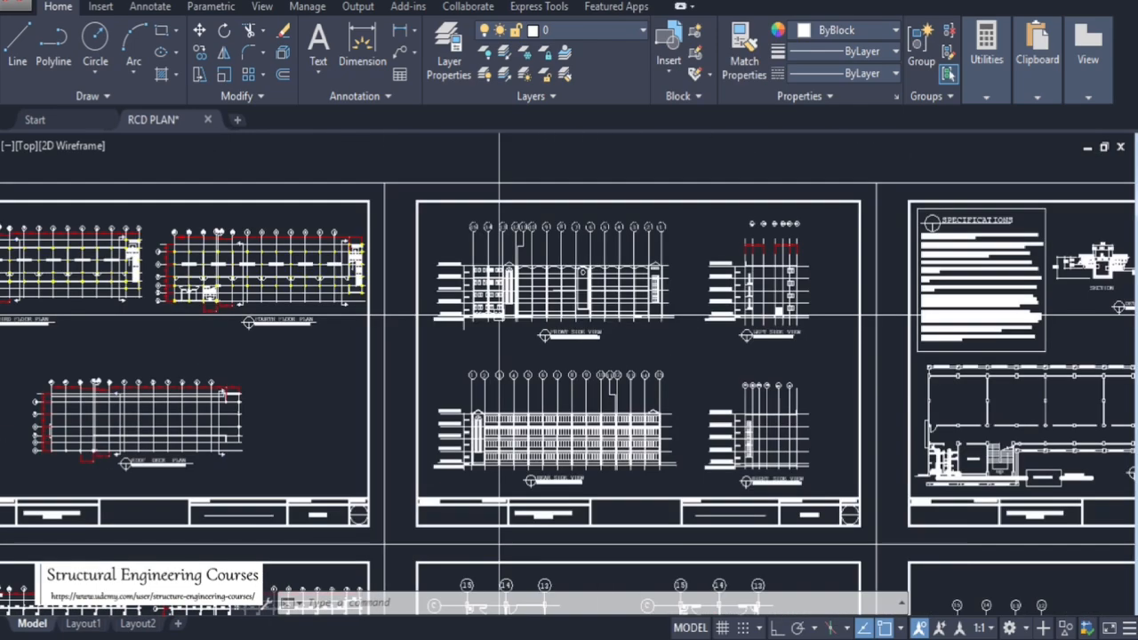
Examine the front side view elevation and its floor levels from the first floor to the roof deck
{"action": "scroll", "coordinate": [673, 310], "scroll_direction": "down", "scroll_amount": 5}
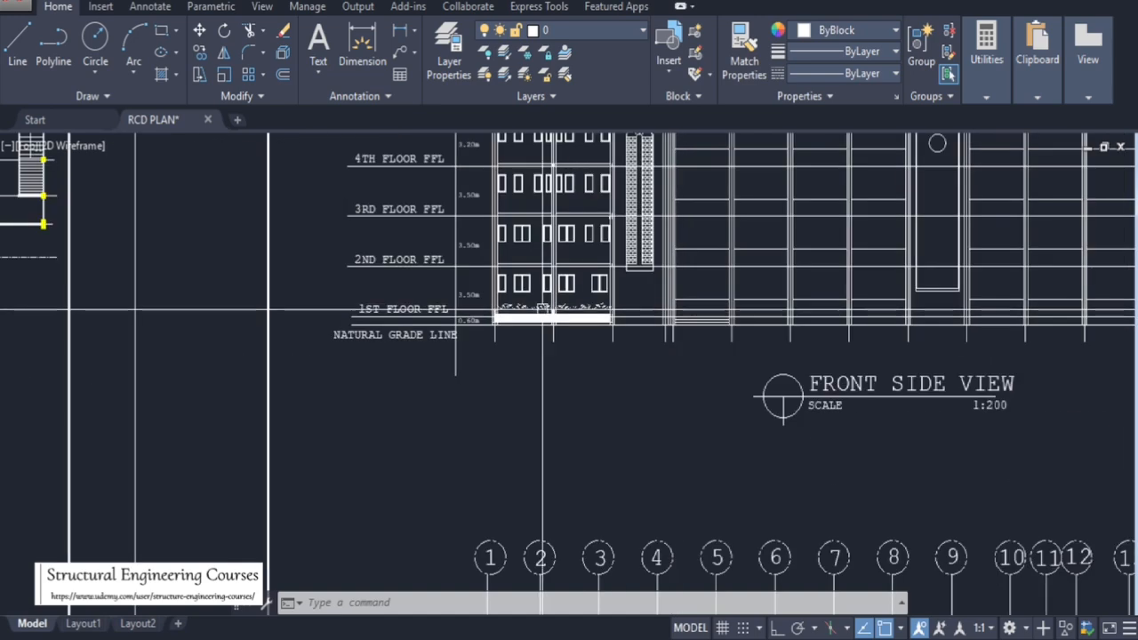
{"action": "scroll", "coordinate": [434, 326], "scroll_direction": "up", "scroll_amount": 5}
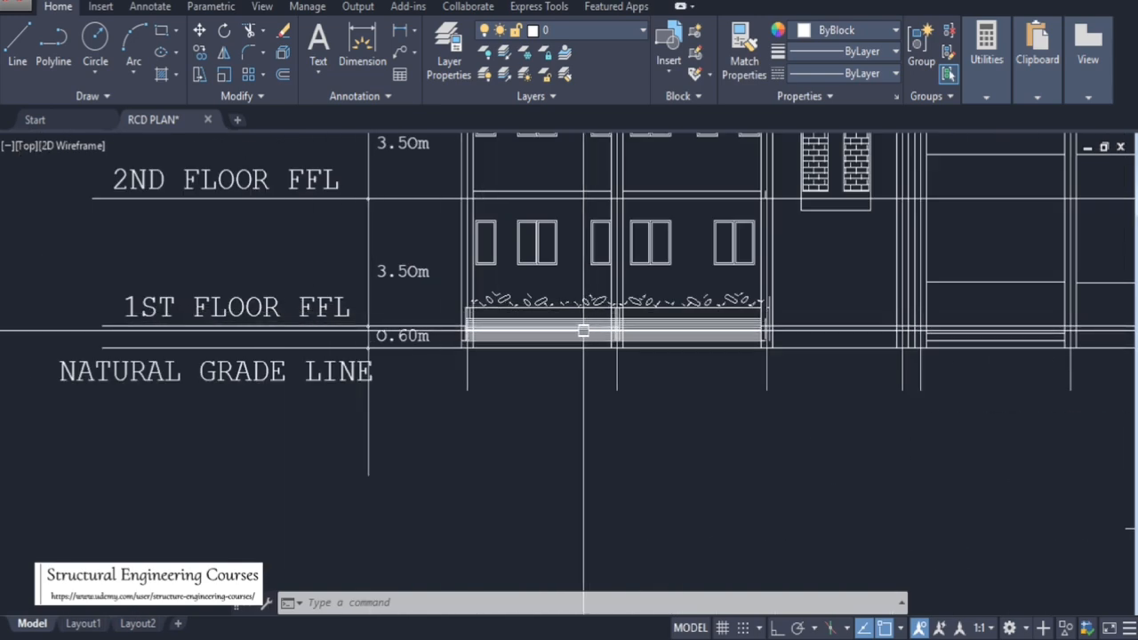
{"action": "scroll", "coordinate": [401, 335], "scroll_direction": "down", "scroll_amount": 5}
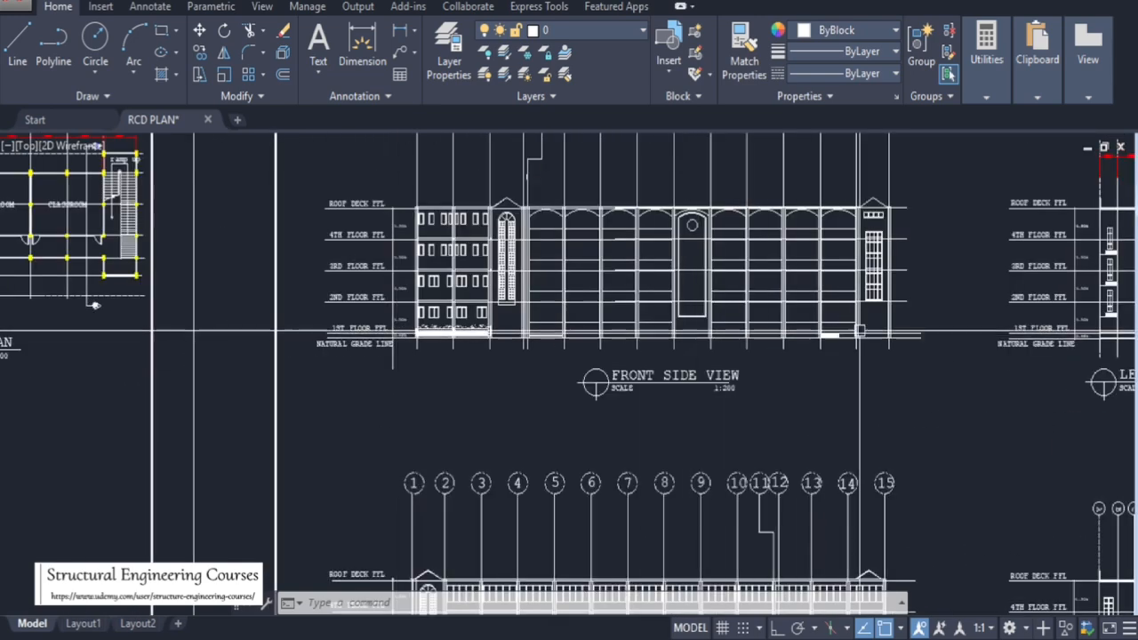
{"action": "scroll", "coordinate": [859, 330], "scroll_direction": "up", "scroll_amount": 5}
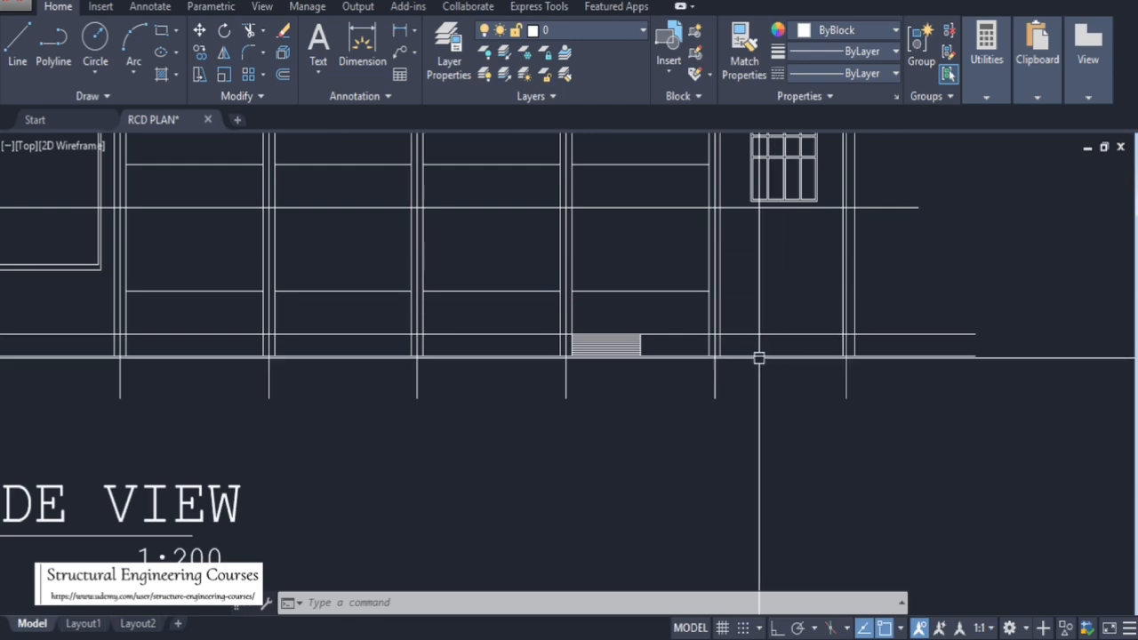
{"action": "scroll", "coordinate": [866, 311], "scroll_direction": "down", "scroll_amount": 5}
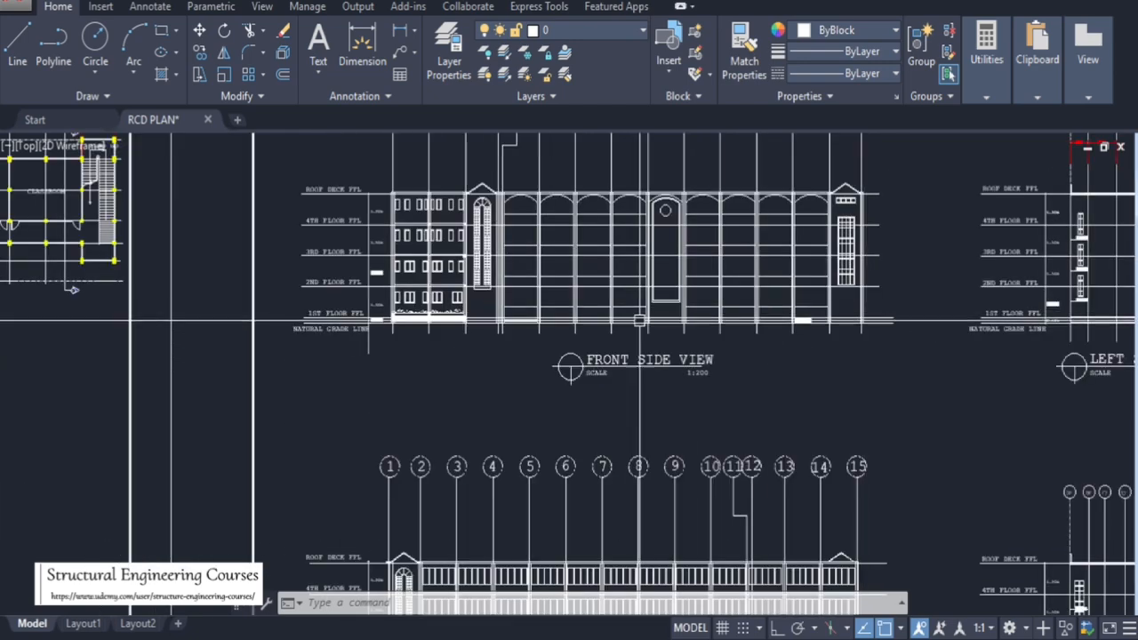
{"action": "scroll", "coordinate": [557, 241], "scroll_direction": "up", "scroll_amount": 5}
{"action": "scroll", "coordinate": [573, 315], "scroll_direction": "down", "scroll_amount": 5}
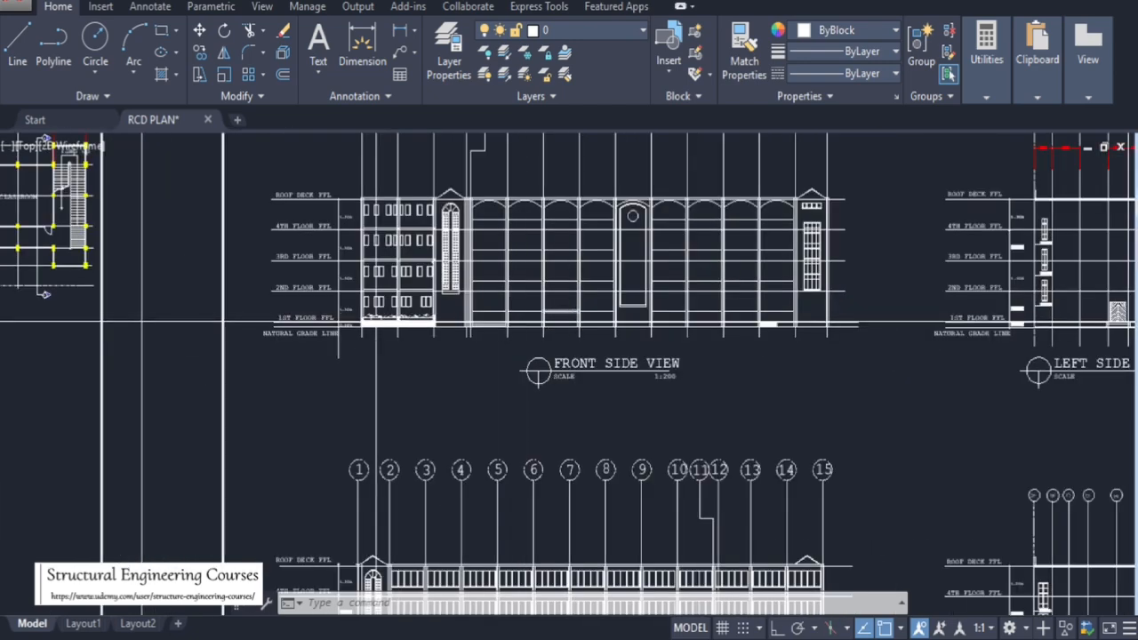
{"action": "scroll", "coordinate": [355, 322], "scroll_direction": "up", "scroll_amount": 5}
{"action": "scroll", "coordinate": [673, 322], "scroll_direction": "down", "scroll_amount": 2}
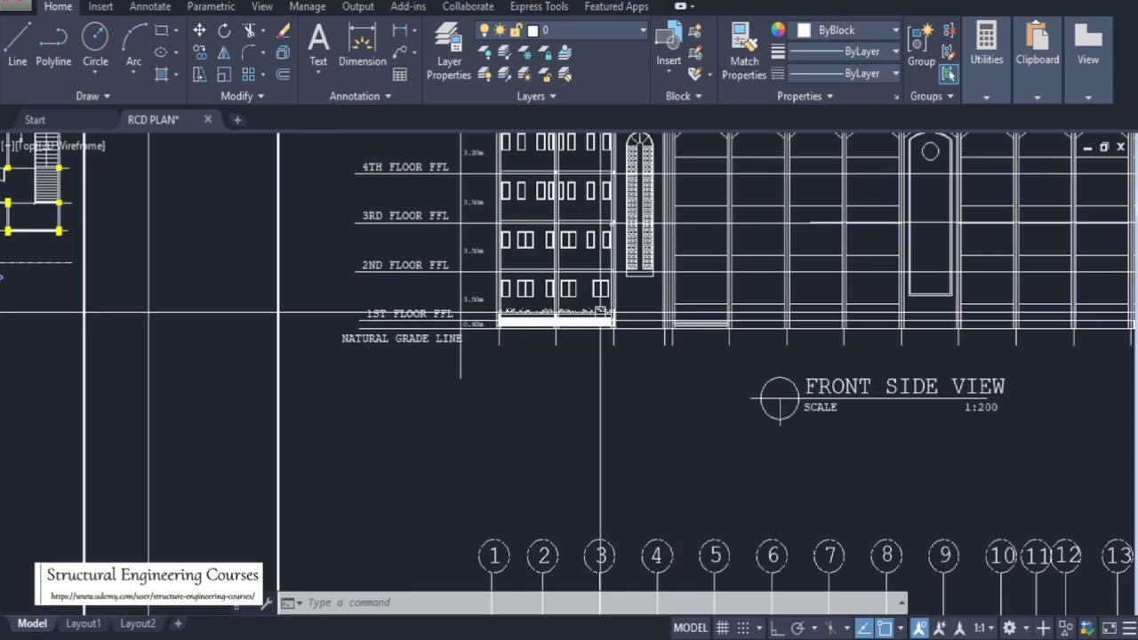
{"action": "scroll", "coordinate": [480, 320], "scroll_direction": "up", "scroll_amount": 4}
{"action": "scroll", "coordinate": [668, 320], "scroll_direction": "down", "scroll_amount": 6}
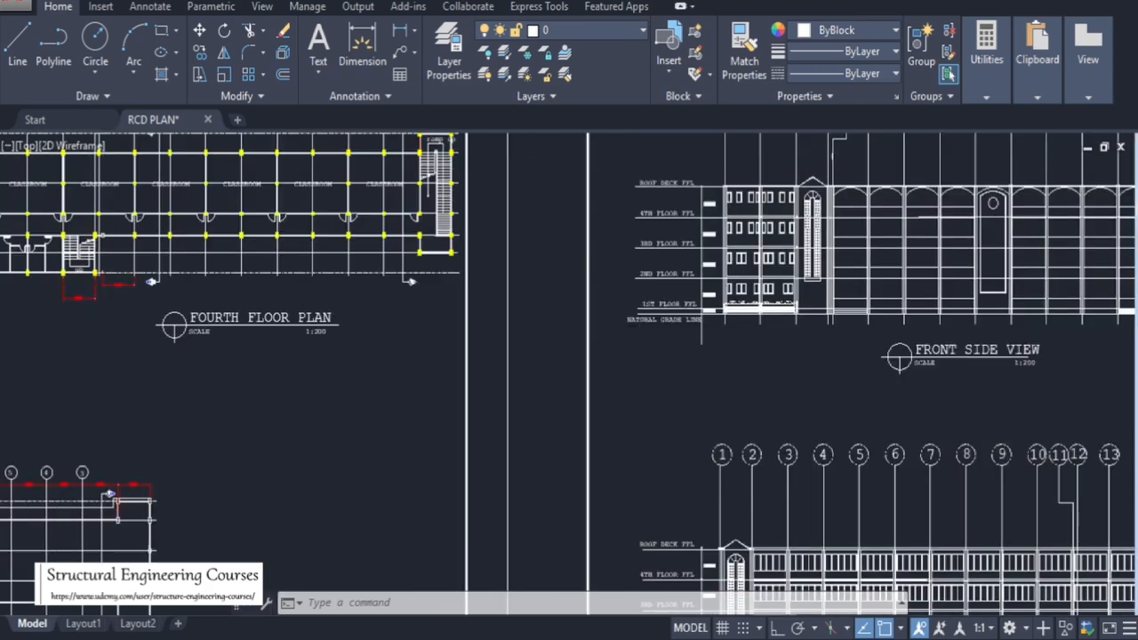
Zoom over the second floor plan to examine its classrooms, corridor and ramp stair area
{"action": "scroll", "coordinate": [586, 302], "scroll_direction": "down", "scroll_amount": 5}
{"action": "scroll", "coordinate": [262, 380], "scroll_direction": "up", "scroll_amount": 4}
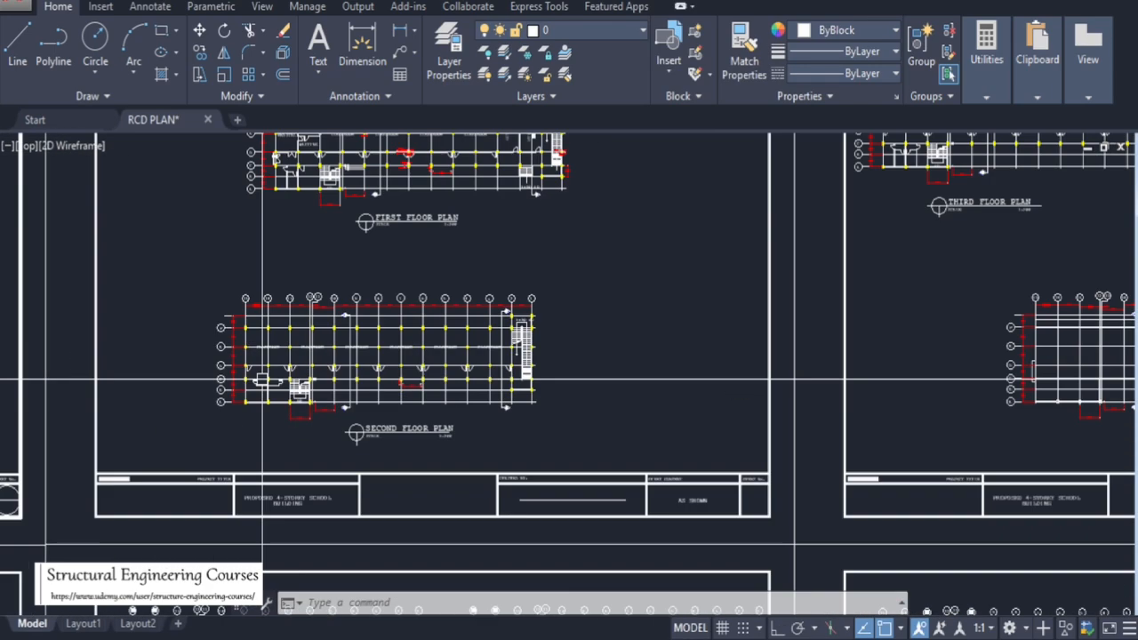
{"action": "scroll", "coordinate": [263, 380], "scroll_direction": "up", "scroll_amount": 6}
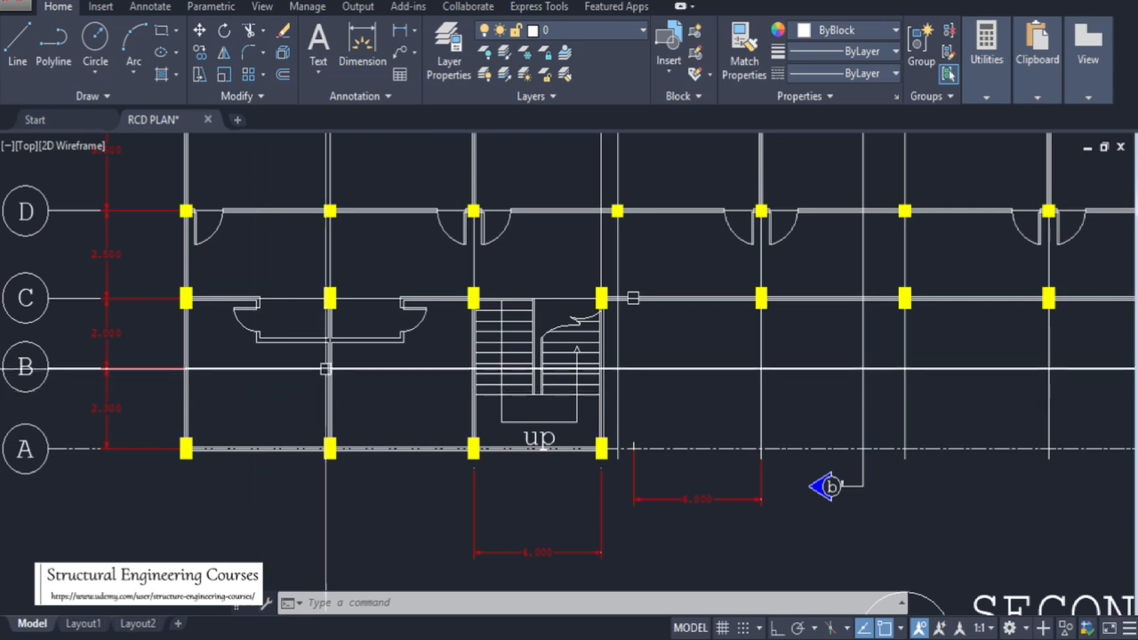
{"action": "scroll", "coordinate": [326, 368], "scroll_direction": "down", "scroll_amount": 4}
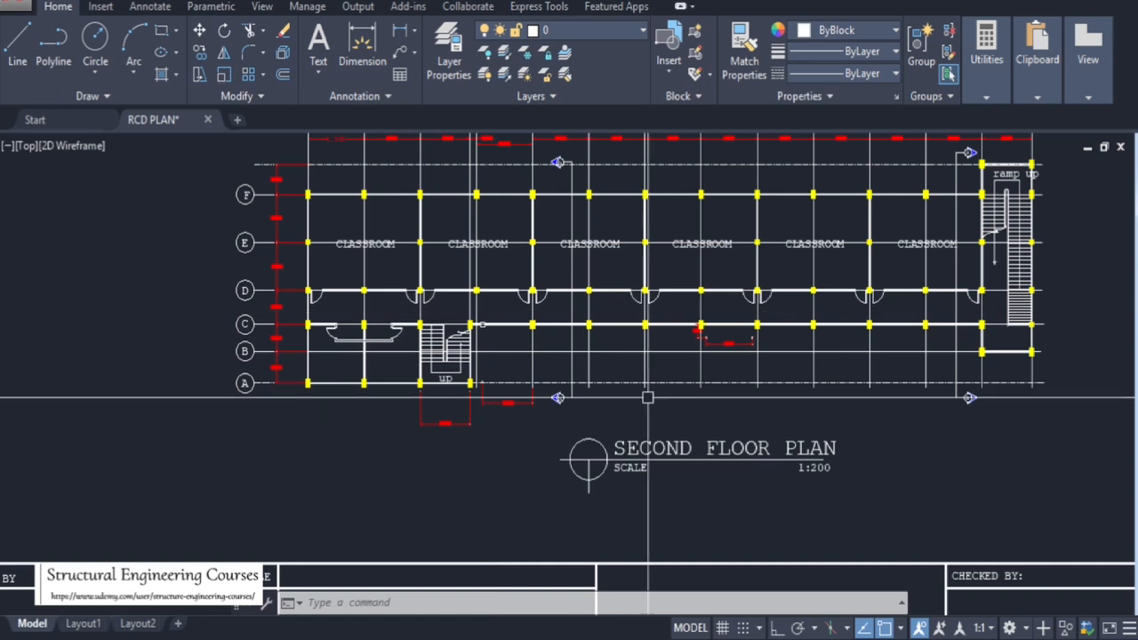
{"action": "scroll", "coordinate": [934, 223], "scroll_direction": "up", "scroll_amount": 5}
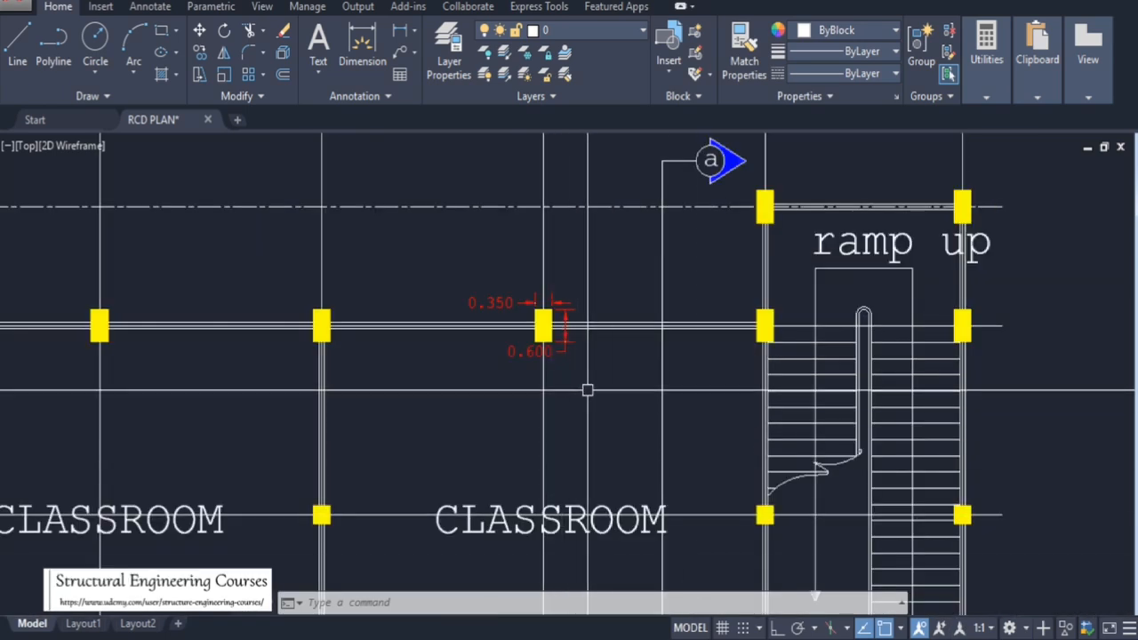
{"action": "scroll", "coordinate": [620, 382], "scroll_direction": "down", "scroll_amount": 6}
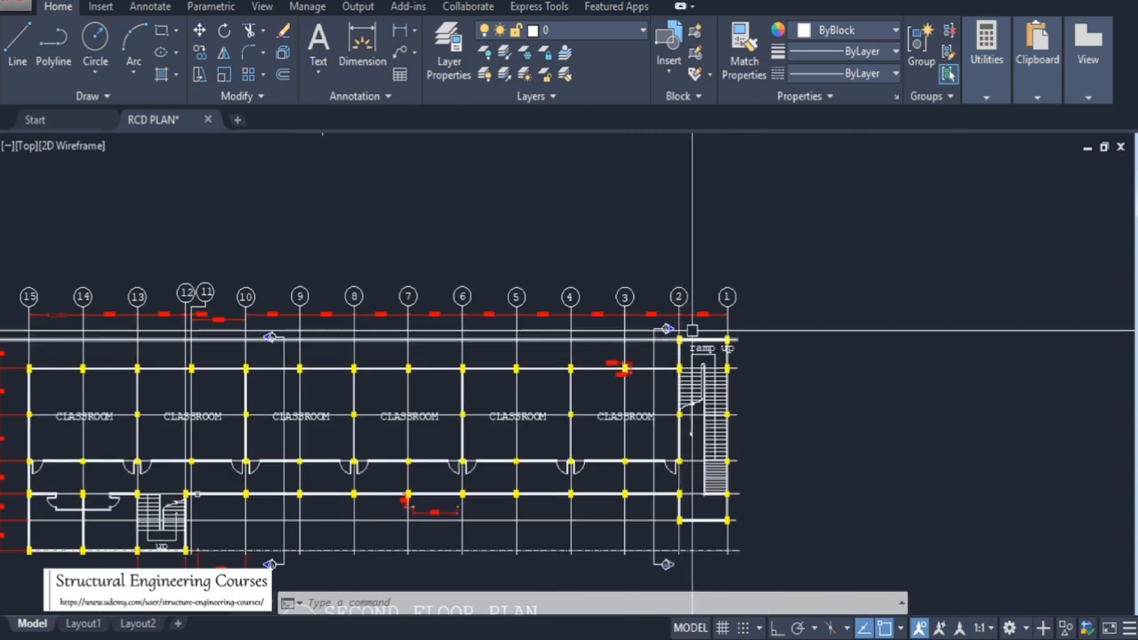
{"action": "scroll", "coordinate": [333, 394], "scroll_direction": "up", "scroll_amount": 2}
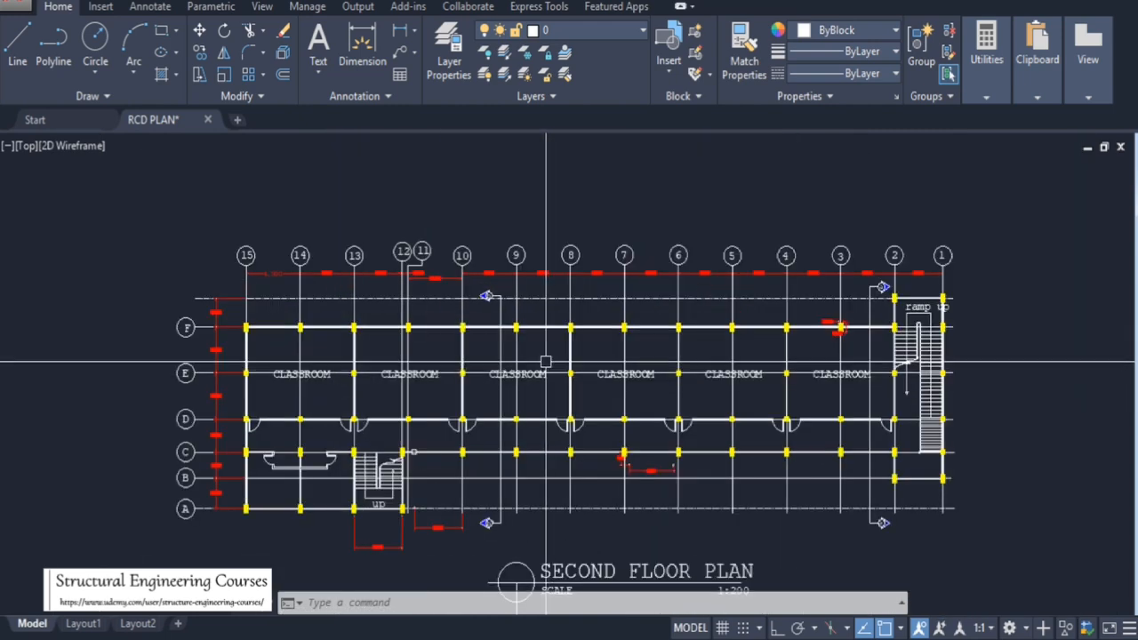
{"action": "scroll", "coordinate": [546, 382], "scroll_direction": "up", "scroll_amount": 4}
{"action": "scroll", "coordinate": [589, 276], "scroll_direction": "down", "scroll_amount": 2}
{"action": "scroll", "coordinate": [588, 276], "scroll_direction": "down", "scroll_amount": 2}
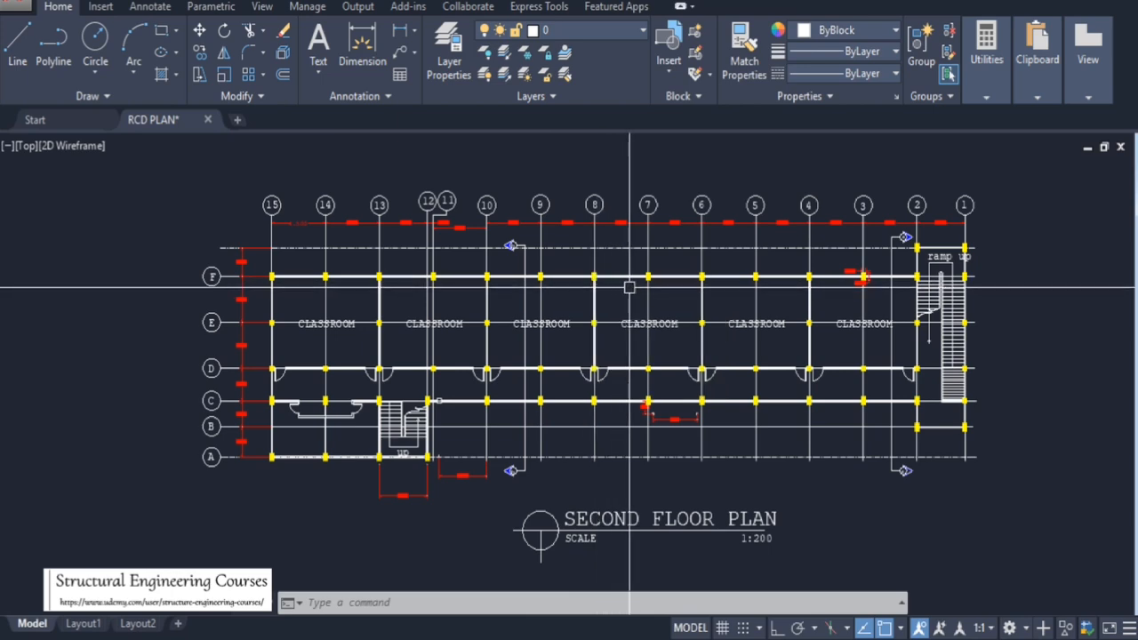
{"action": "scroll", "coordinate": [445, 287], "scroll_direction": "up", "scroll_amount": 3}
{"action": "scroll", "coordinate": [439, 305], "scroll_direction": "down", "scroll_amount": 3}
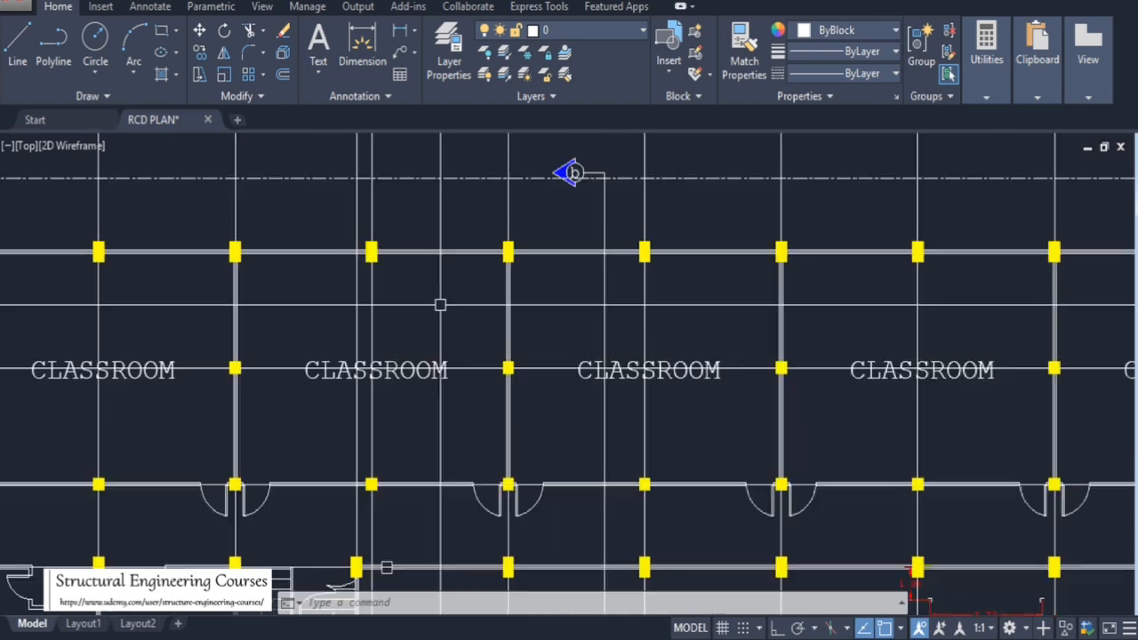
{"action": "scroll", "coordinate": [884, 294], "scroll_direction": "up", "scroll_amount": 5}
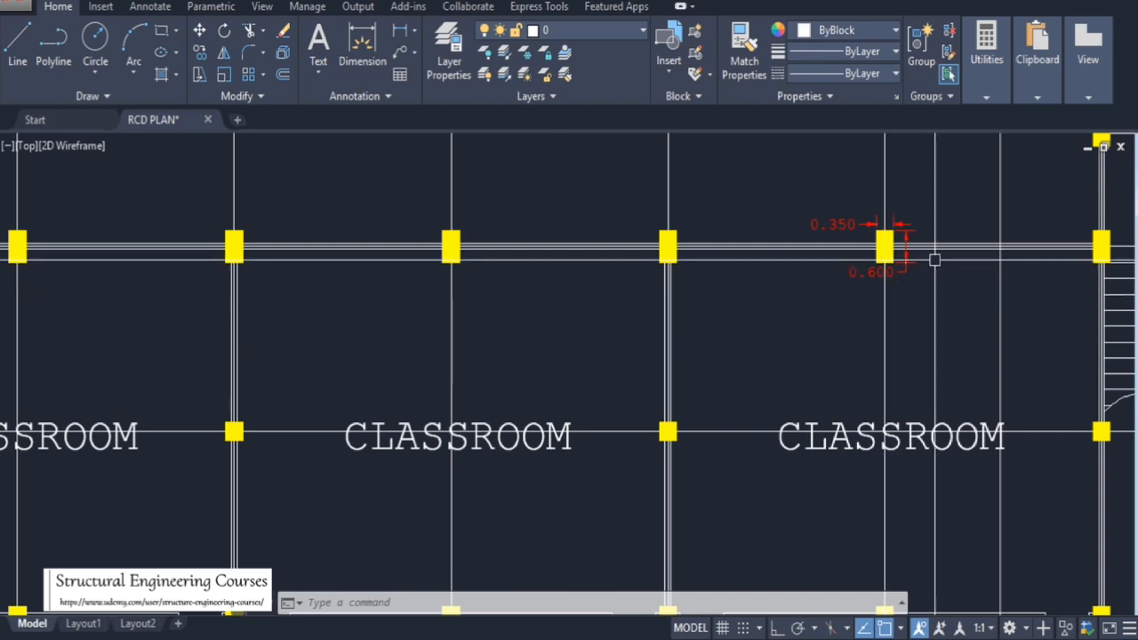
{"action": "scroll", "coordinate": [672, 297], "scroll_direction": "down", "scroll_amount": 5}
{"action": "scroll", "coordinate": [753, 322], "scroll_direction": "up", "scroll_amount": 5}
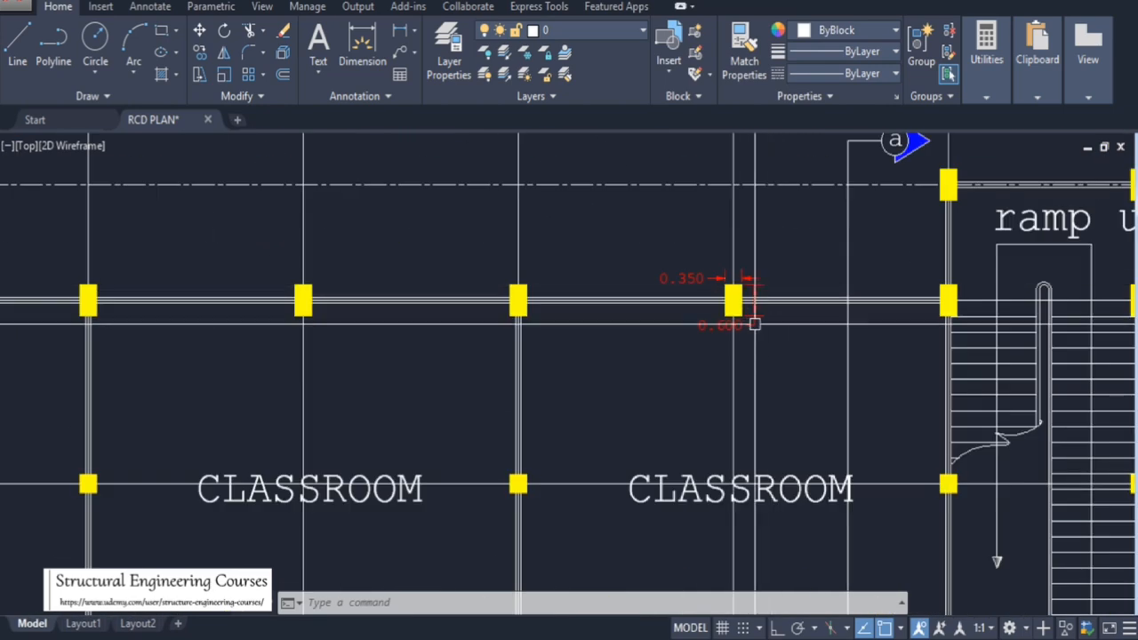
{"action": "scroll", "coordinate": [812, 302], "scroll_direction": "down", "scroll_amount": 5}
{"action": "scroll", "coordinate": [174, 307], "scroll_direction": "up", "scroll_amount": 6}
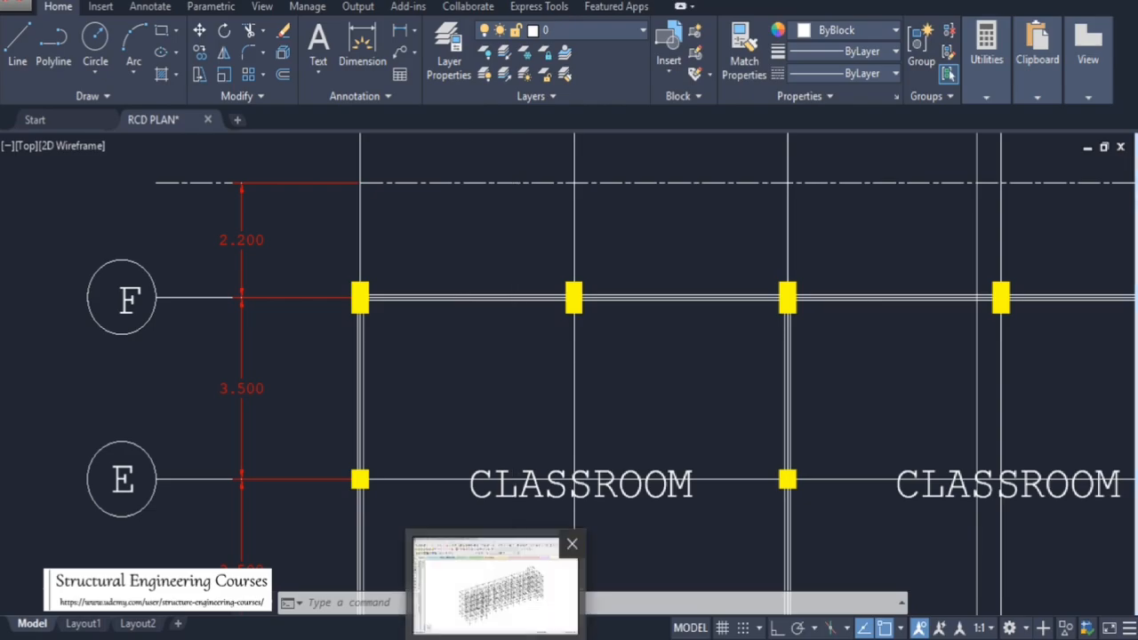
Switch to STAAD.Pro and isolate the beams along one interior longitudinal grid line from the plan view
{"action": "left_click", "coordinate": [494, 635]}
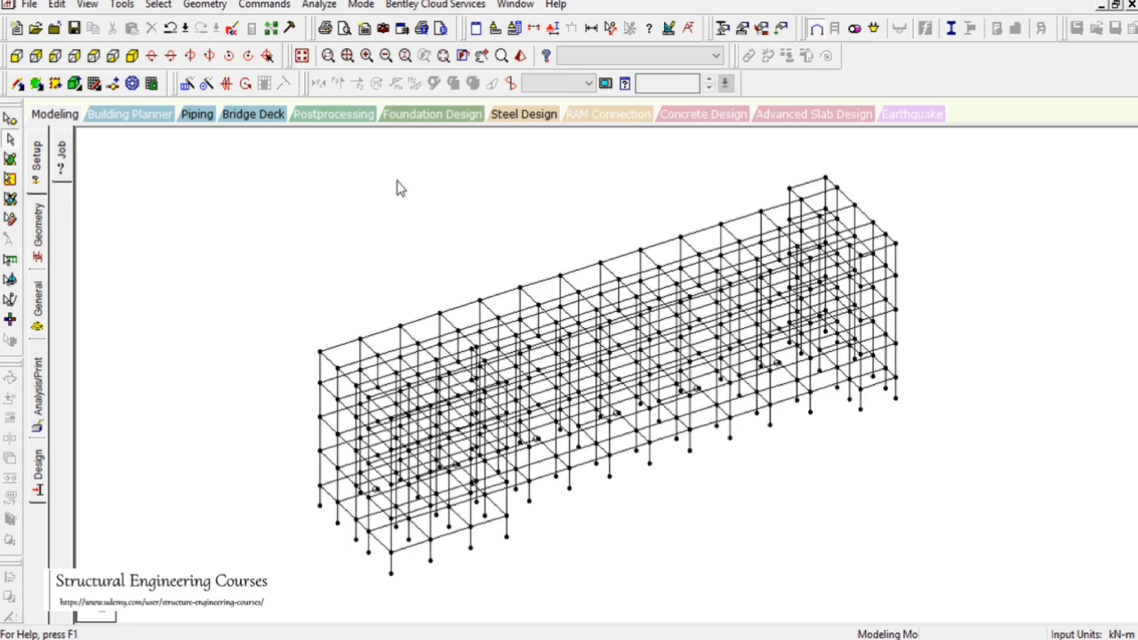
{"action": "scroll", "coordinate": [540, 271], "scroll_direction": "up", "scroll_amount": 4}
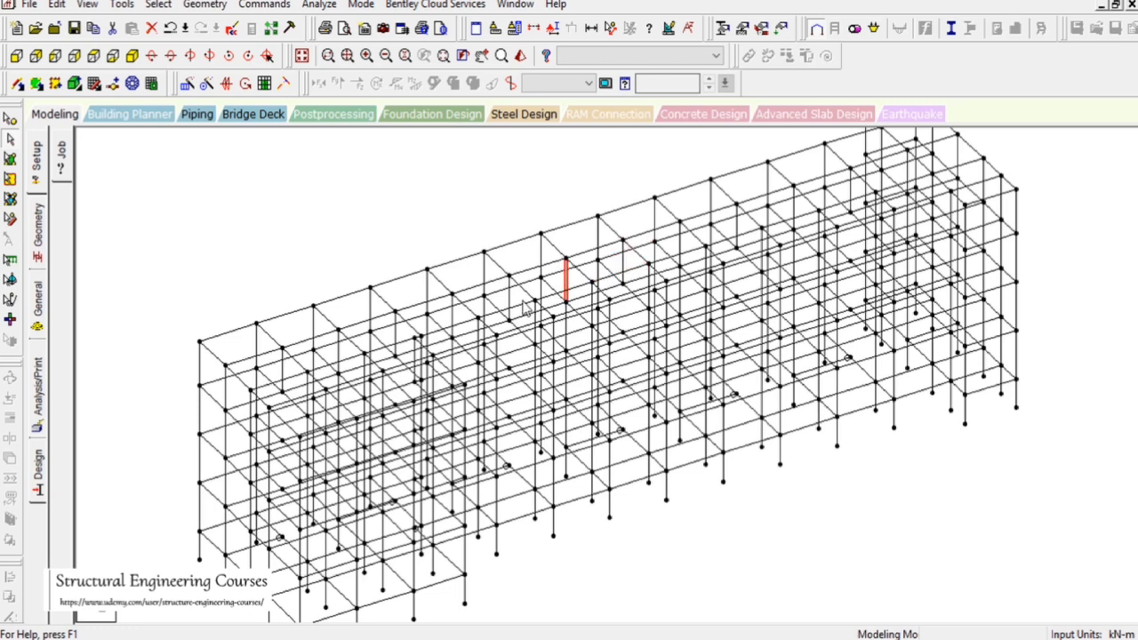
{"action": "left_click", "coordinate": [302, 56]}
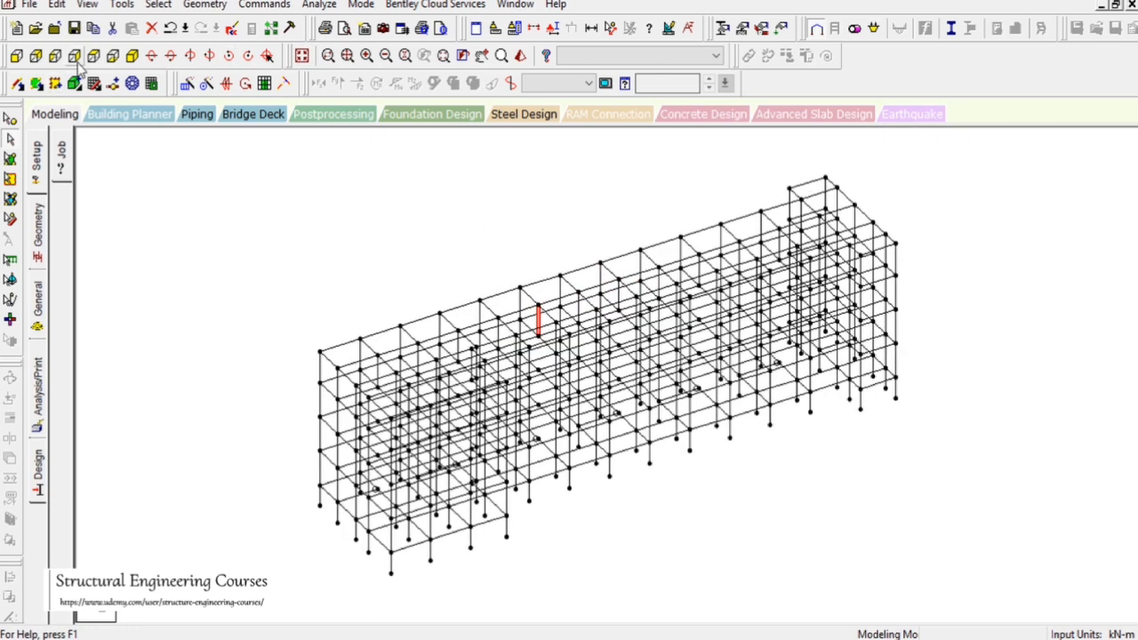
{"action": "left_click", "coordinate": [113, 78]}
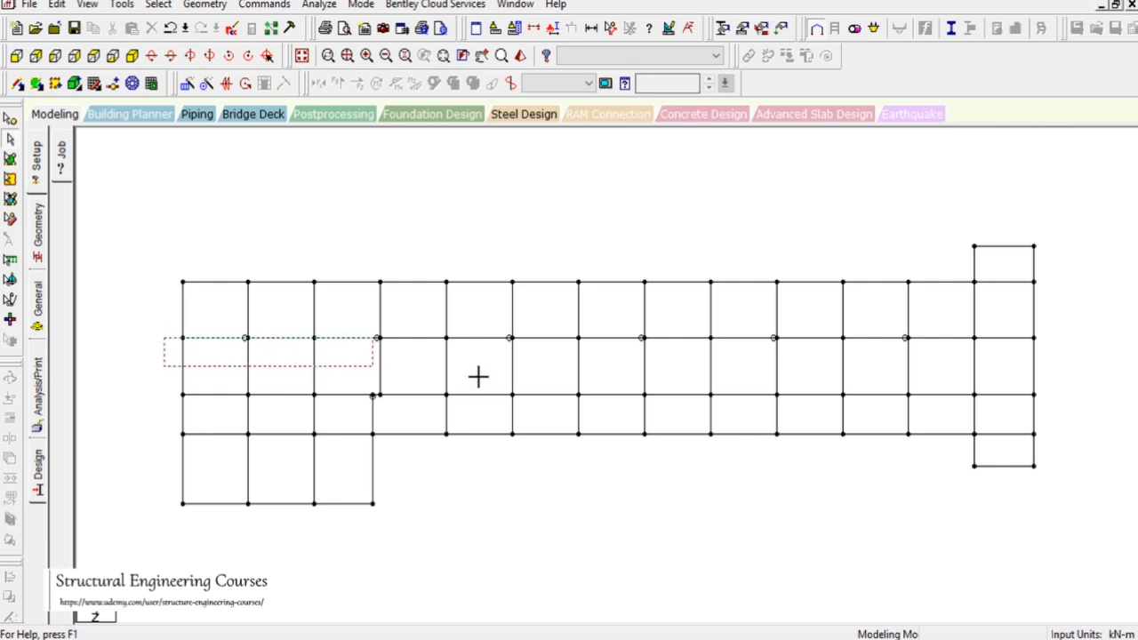
{"action": "left_click_drag", "start_coordinate": [478, 377], "coordinate": [1132, 344]}
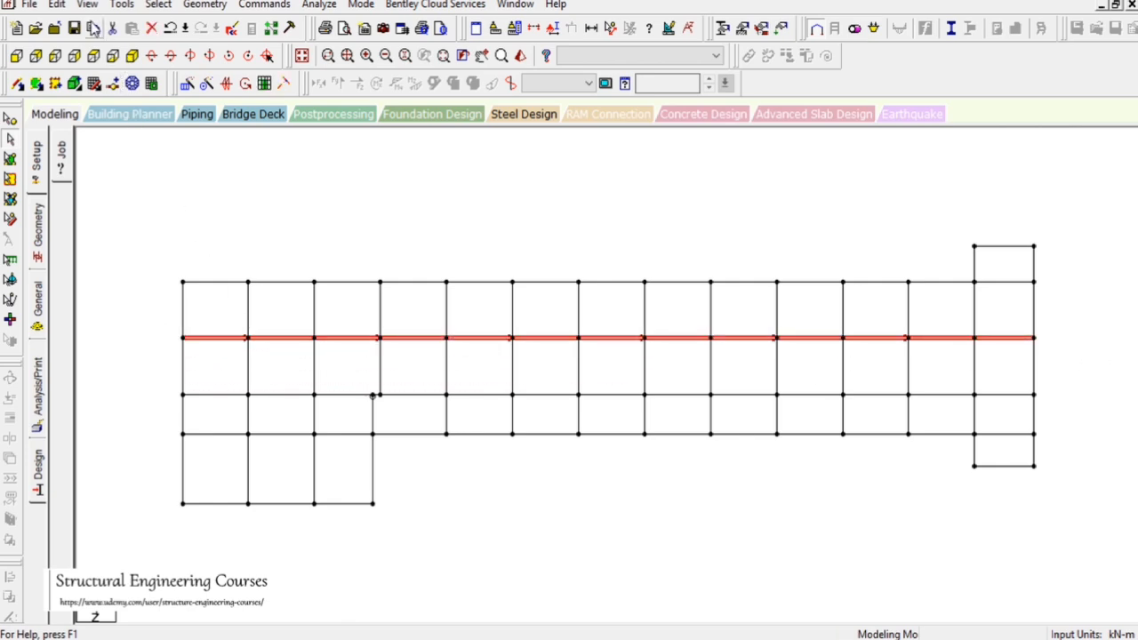
{"action": "left_click", "coordinate": [87, 4]}
{"action": "left_click", "coordinate": [107, 64]}
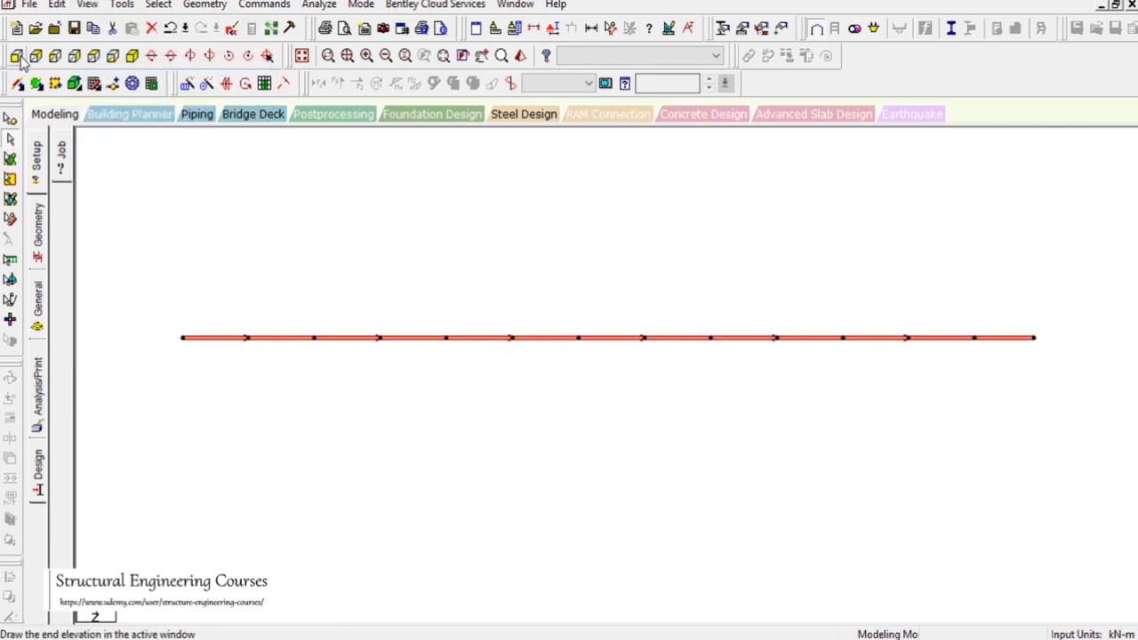
In that frame's elevation, select and delete the six short vertical members in the top storey
{"action": "left_click", "coordinate": [19, 56]}
{"action": "left_click", "coordinate": [238, 311]}
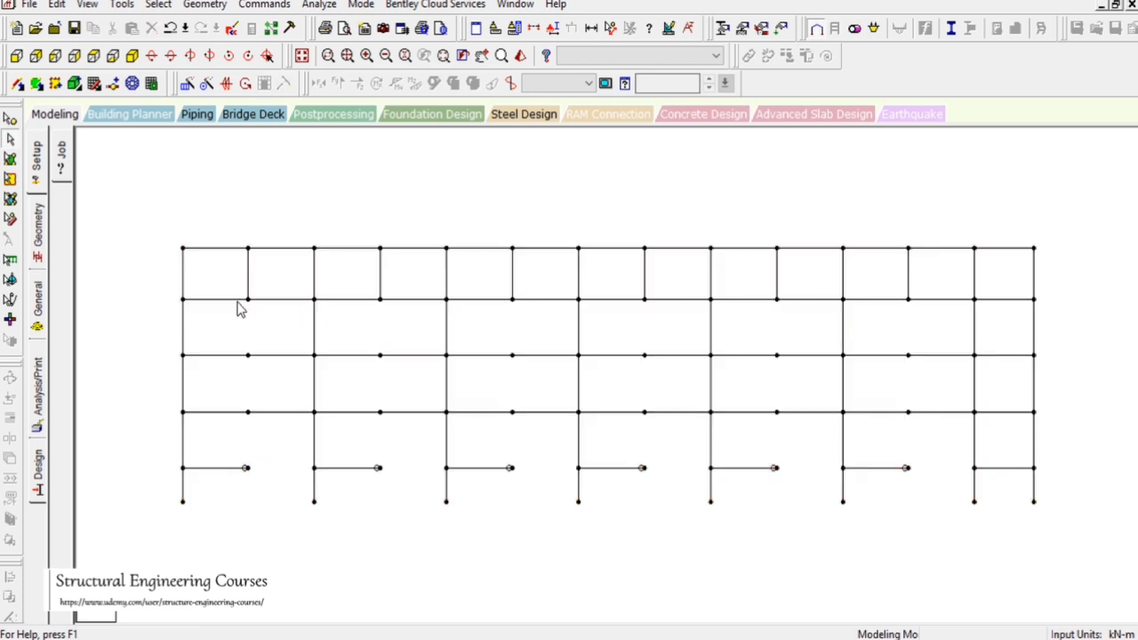
{"action": "left_click", "coordinate": [248, 282]}
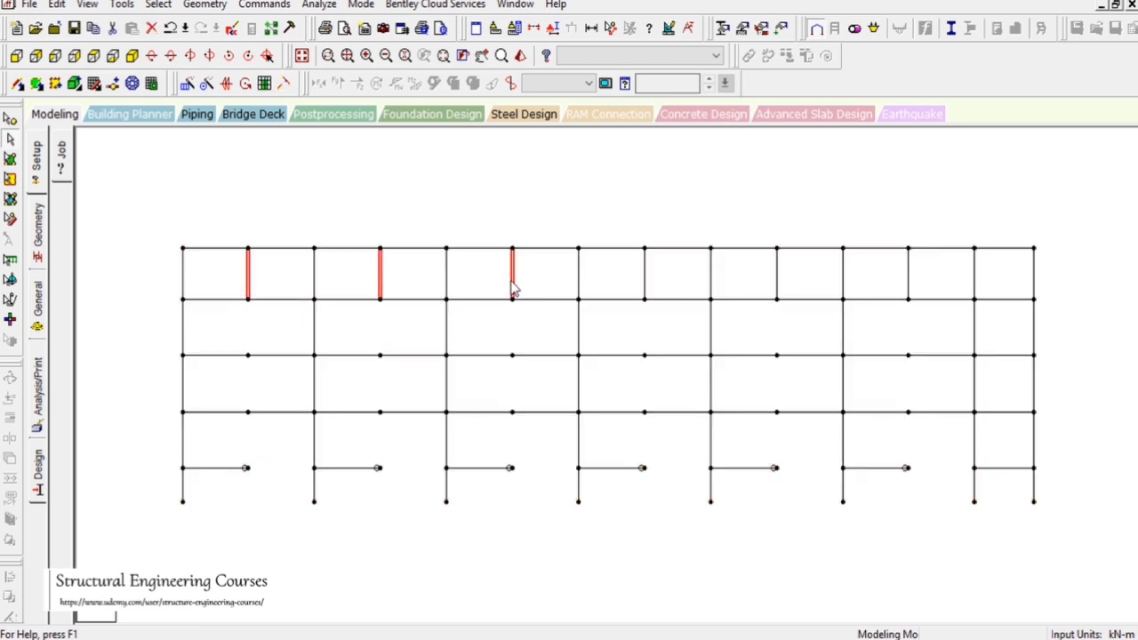
{"action": "left_click", "coordinate": [906, 289], "text": "ctrl"}
{"action": "key", "text": "Delete"}
{"action": "key", "text": "Return"}
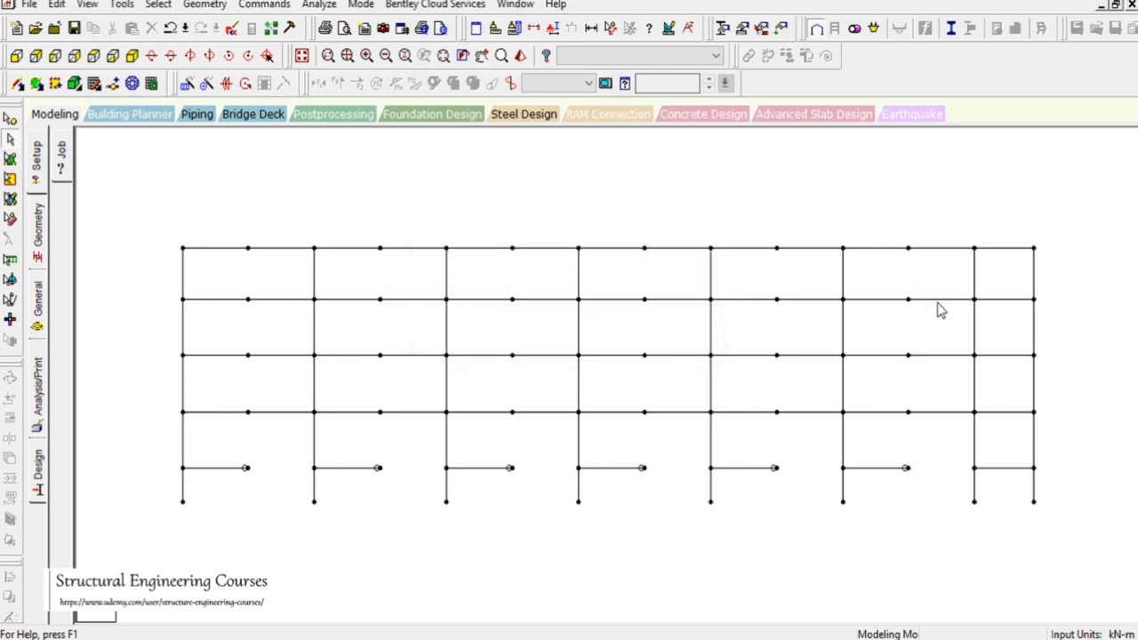
Isolate the beams along the outer longitudinal grid line, including the stair bay edge, and show the frame's front elevation
{"action": "left_click", "coordinate": [94, 56]}
{"action": "left_click_drag", "start_coordinate": [116, 227], "coordinate": [400, 282]}
{"action": "left_click_drag", "start_coordinate": [162, 273], "coordinate": [1124, 293]}
{"action": "left_click", "coordinate": [1031, 247], "text": "ctrl"}
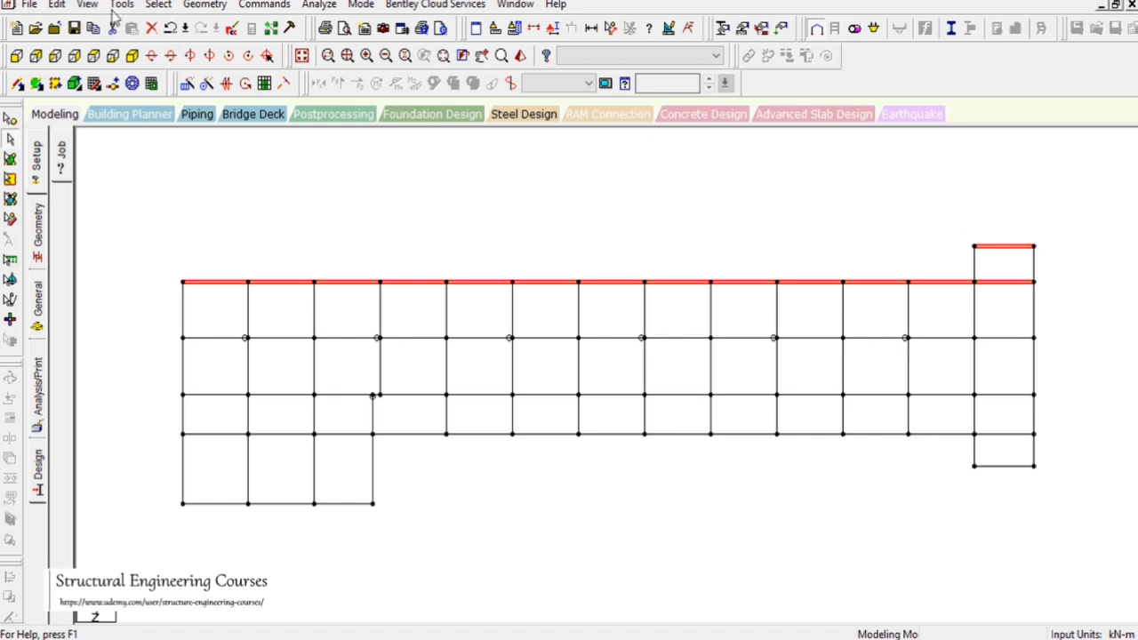
{"action": "left_click", "coordinate": [89, 6]}
{"action": "left_click", "coordinate": [105, 61]}
{"action": "left_click", "coordinate": [17, 57]}
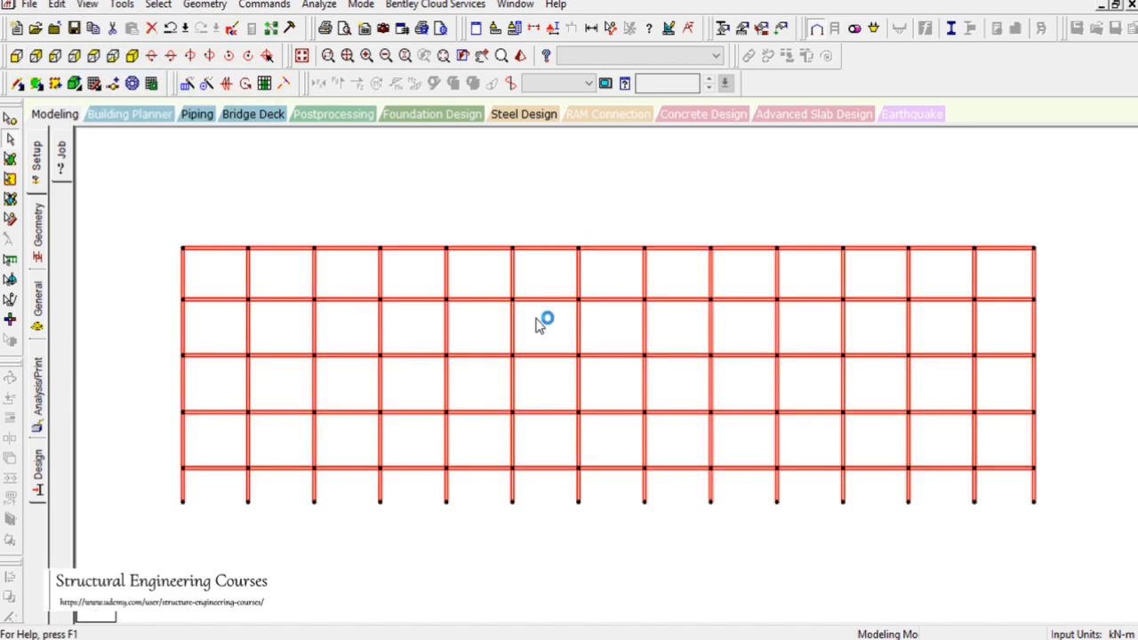
{"action": "key", "text": "ctrl+shift+Escape"}
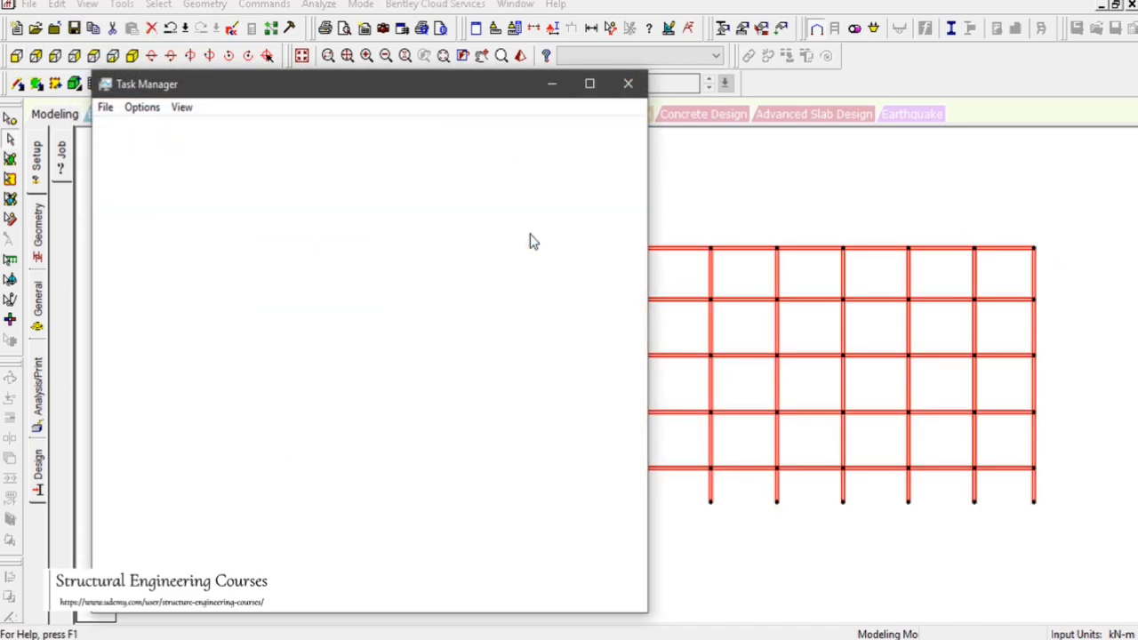
Define a rectangular concrete section with YD 0.35 m and ZD 0.6 m
{"action": "left_click_drag", "start_coordinate": [407, 164], "coordinate": [471, 220]}
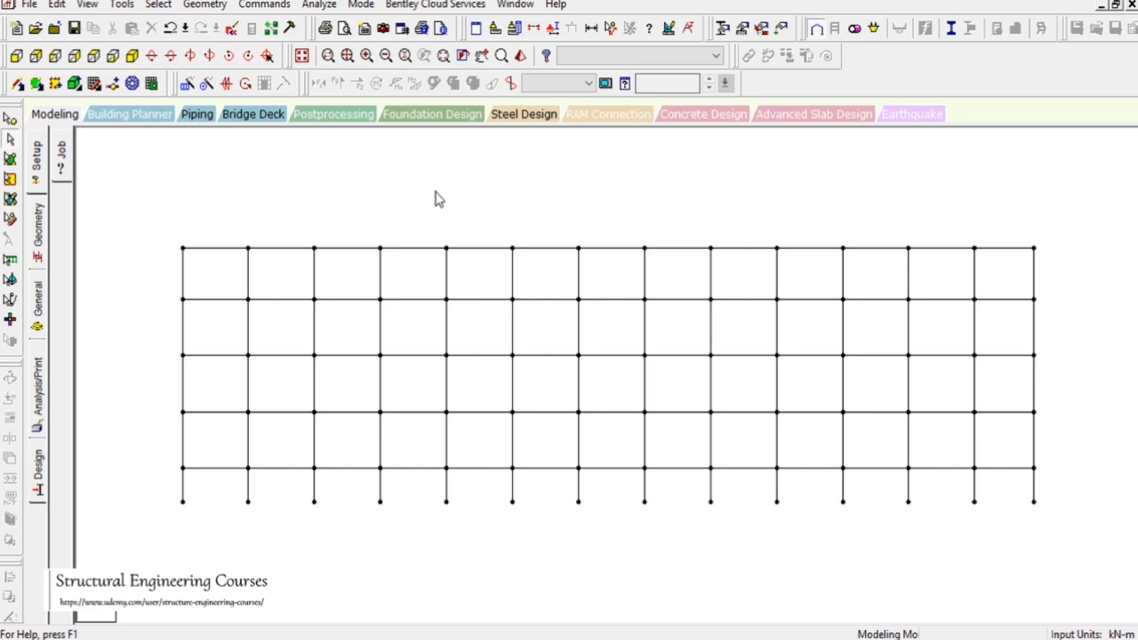
{"action": "left_click", "coordinate": [38, 315]}
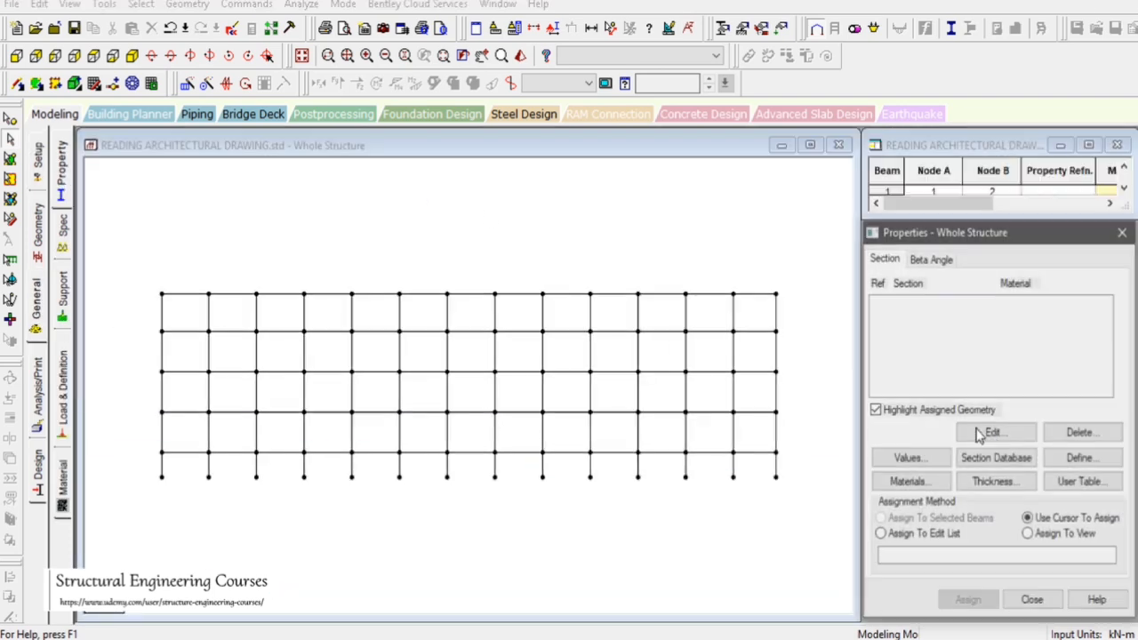
{"action": "left_click", "coordinate": [330, 172]}
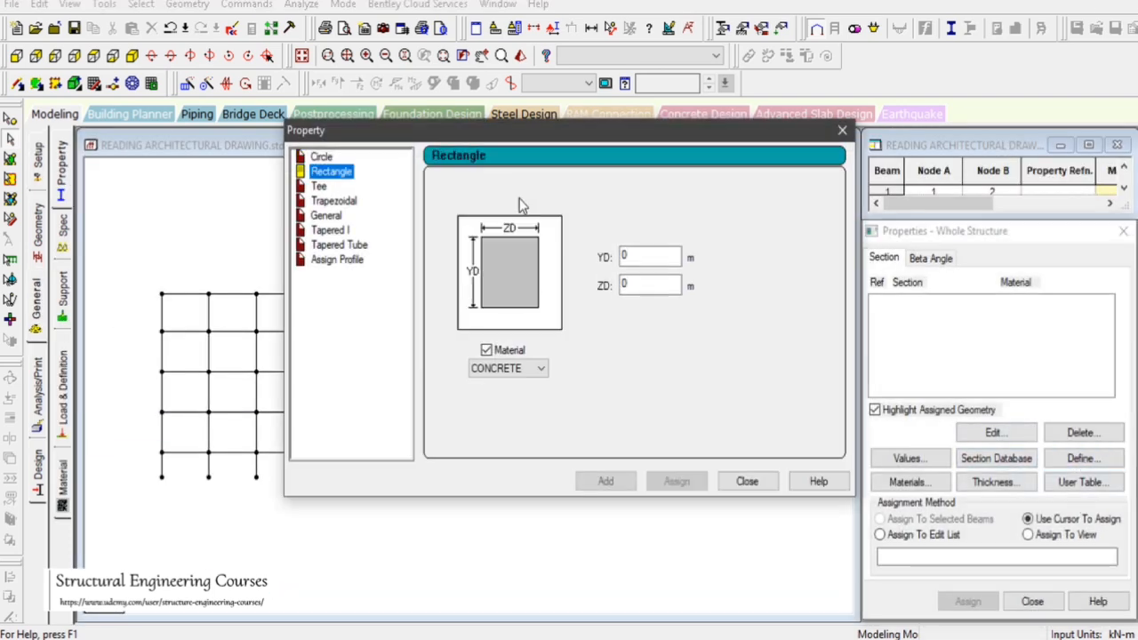
{"action": "left_click", "coordinate": [657, 284]}
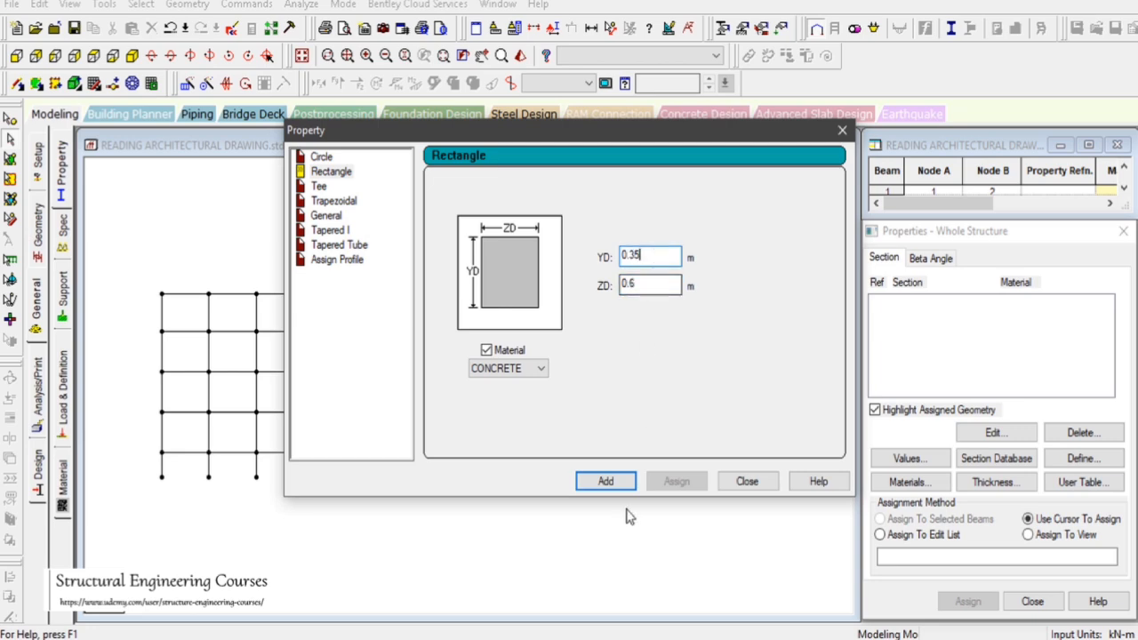
{"action": "left_click", "coordinate": [606, 481]}
{"action": "left_click", "coordinate": [747, 480]}
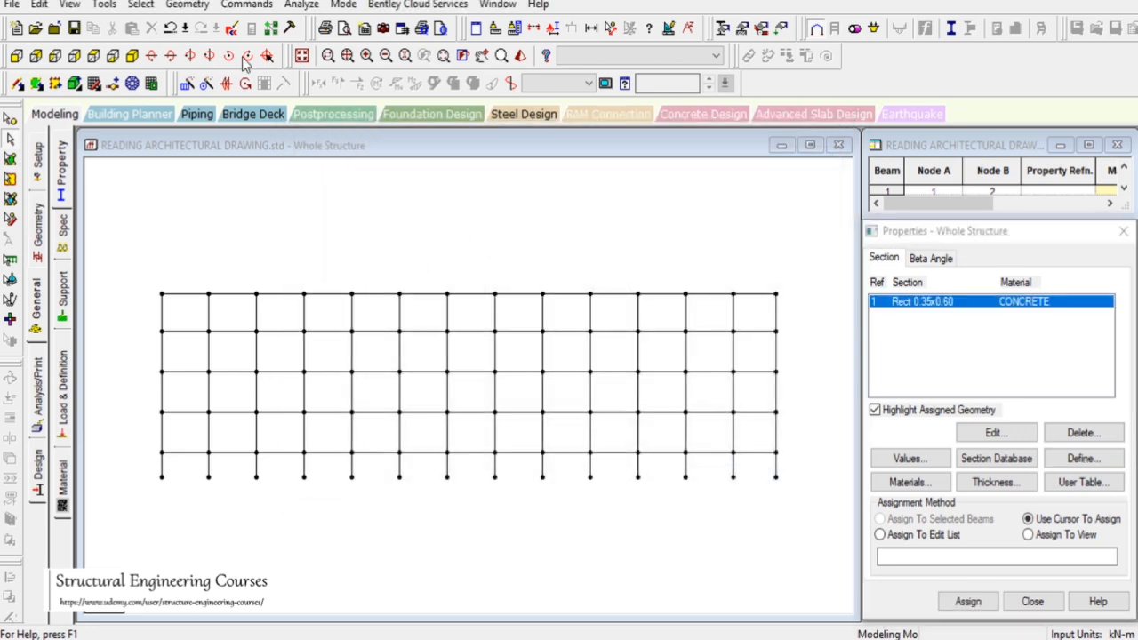
Select all vertical columns of the isolated frame and assign the 0.35 x 0.60 m section to them
{"action": "left_click", "coordinate": [140, 4]}
{"action": "mouse_move", "coordinate": [310, 331]}
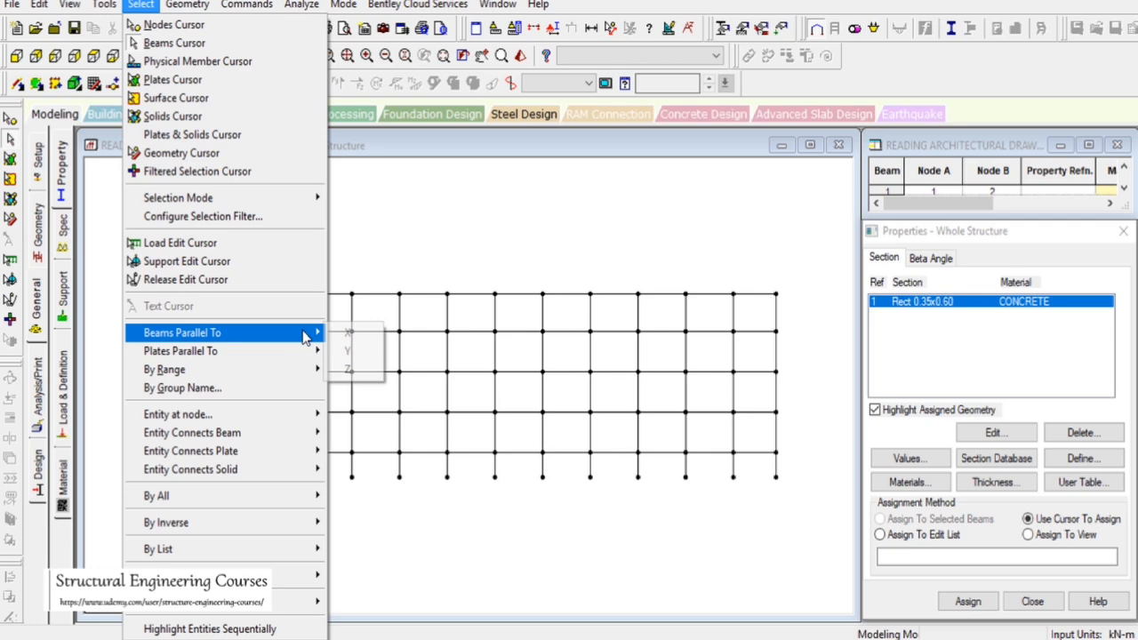
{"action": "left_click", "coordinate": [354, 354]}
{"action": "left_click", "coordinate": [132, 55]}
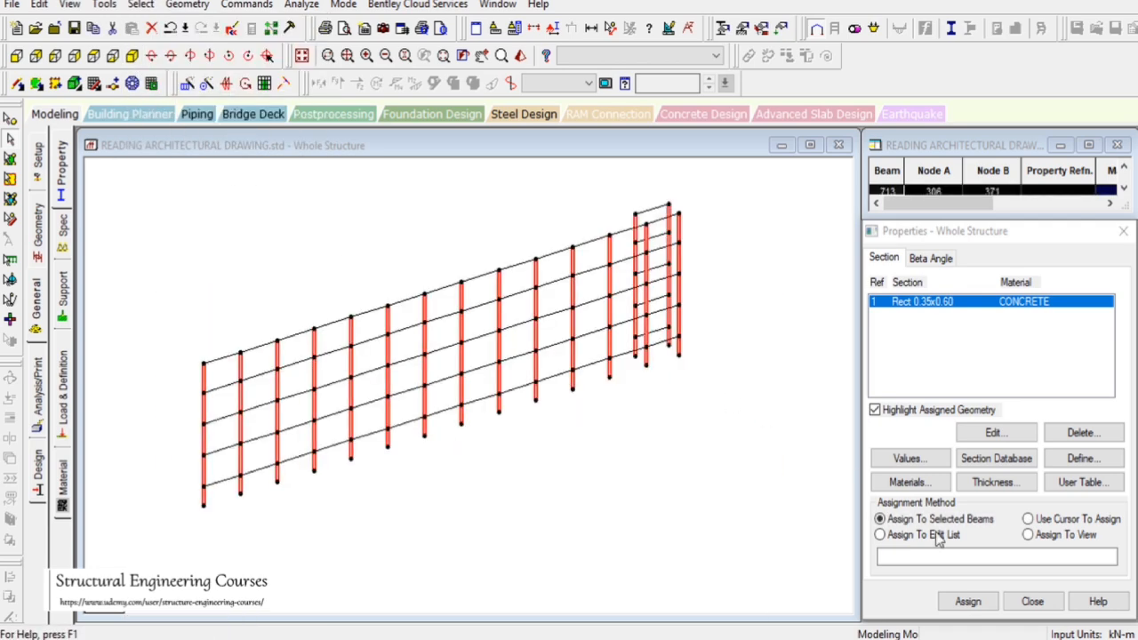
{"action": "left_click", "coordinate": [967, 603]}
{"action": "left_click", "coordinate": [1018, 467]}
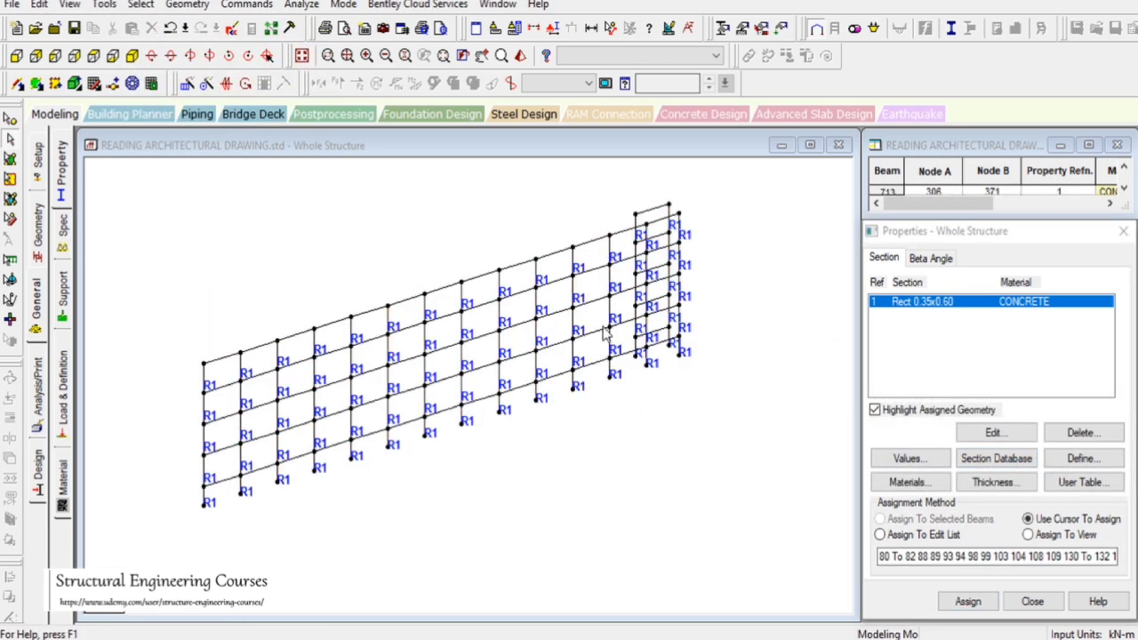
Inspect an assigned column in the rendered view and compare the frame against the second floor plan
{"action": "left_click", "coordinate": [611, 284]}
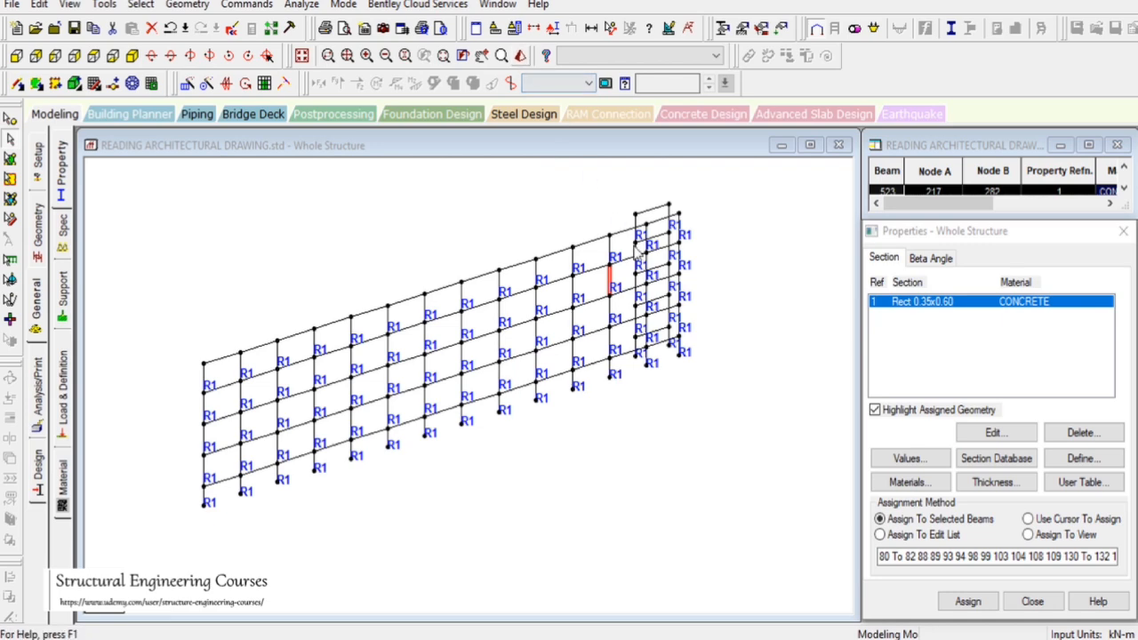
{"action": "left_click_drag", "start_coordinate": [577, 267], "coordinate": [554, 240]}
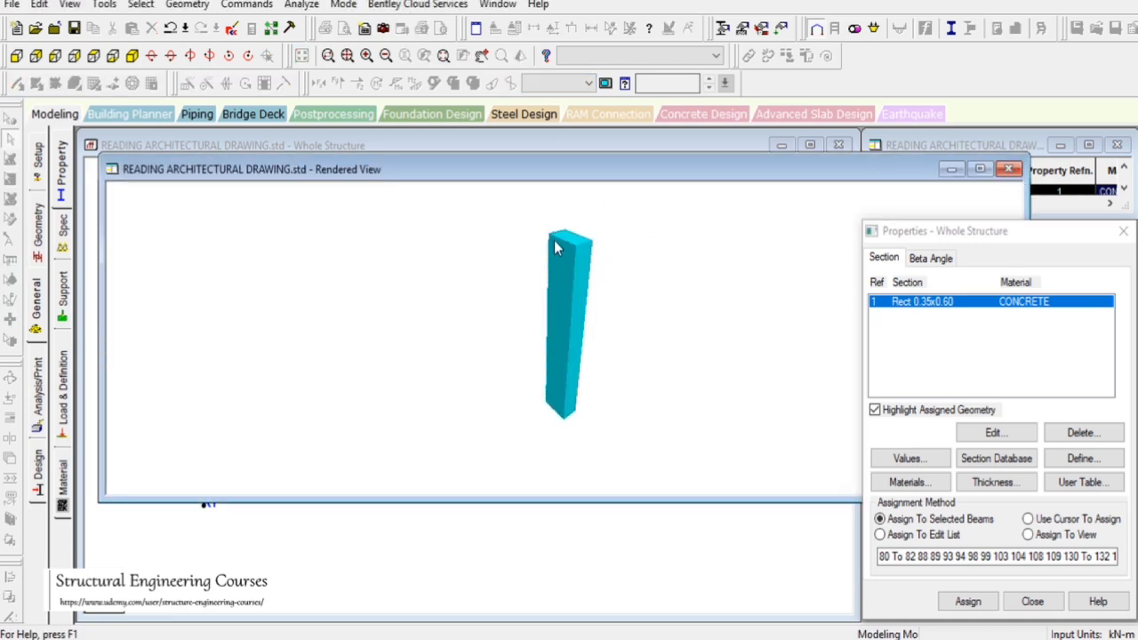
{"action": "left_click", "coordinate": [1009, 170]}
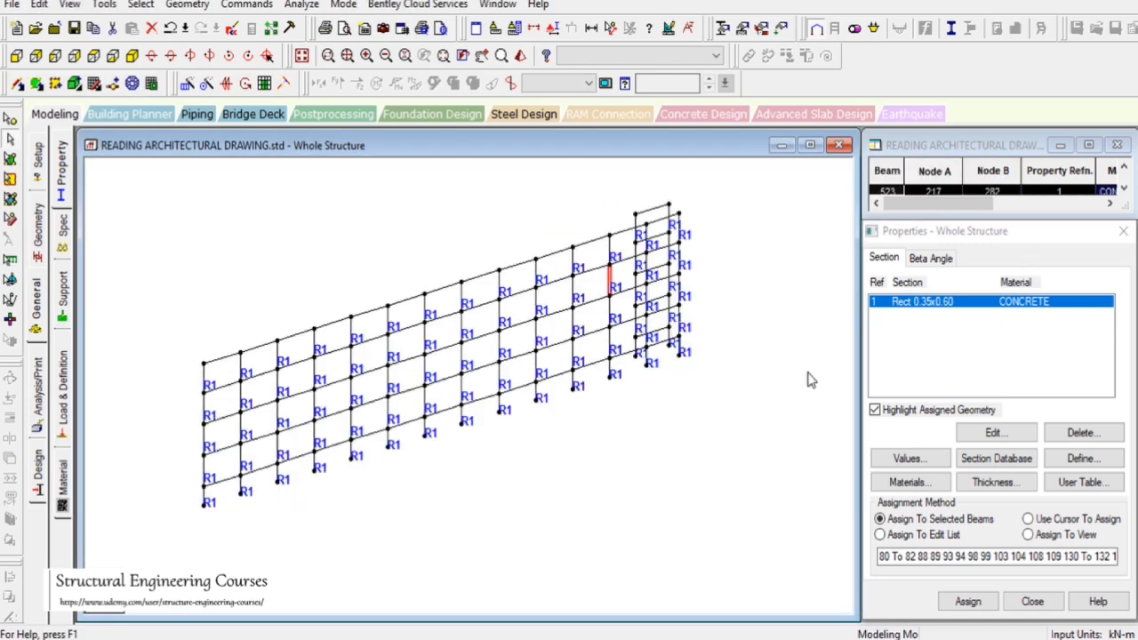
{"action": "left_click_drag", "start_coordinate": [187, 212], "coordinate": [713, 587]}
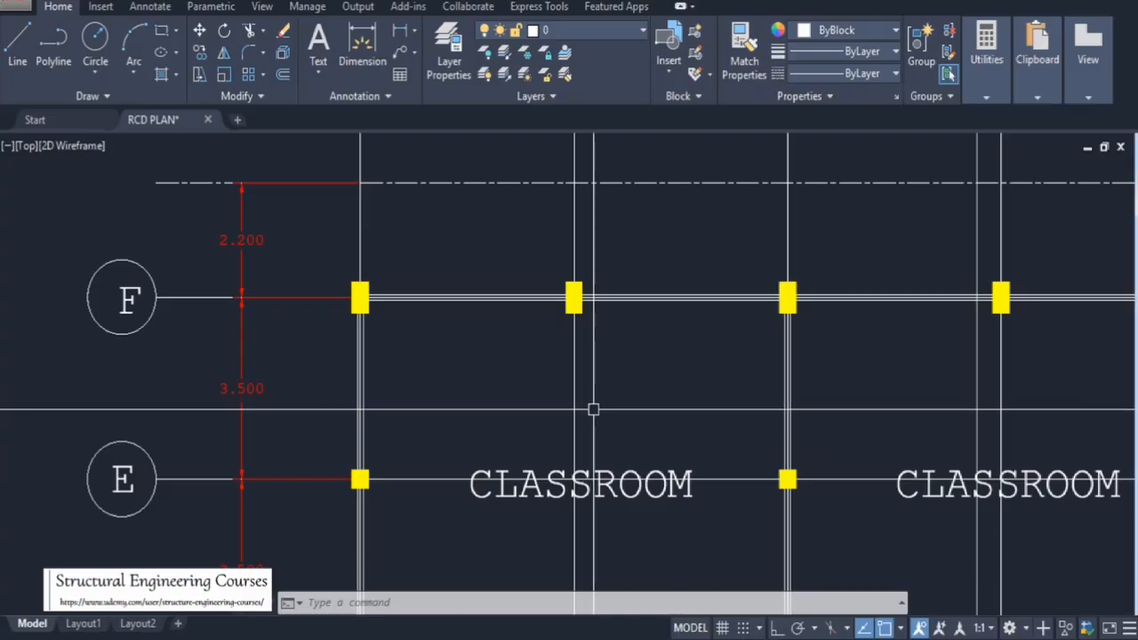
{"action": "scroll", "coordinate": [927, 190], "scroll_direction": "down", "scroll_amount": 5}
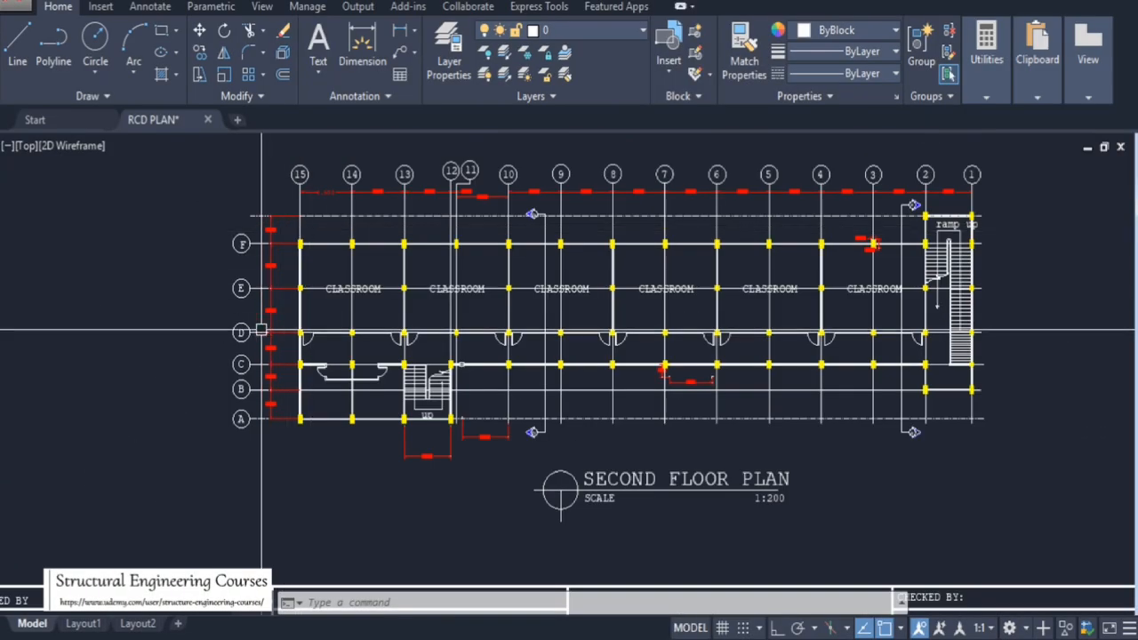
{"action": "scroll", "coordinate": [785, 432], "scroll_direction": "up", "scroll_amount": 5}
{"action": "scroll", "coordinate": [343, 275], "scroll_direction": "down", "scroll_amount": 4}
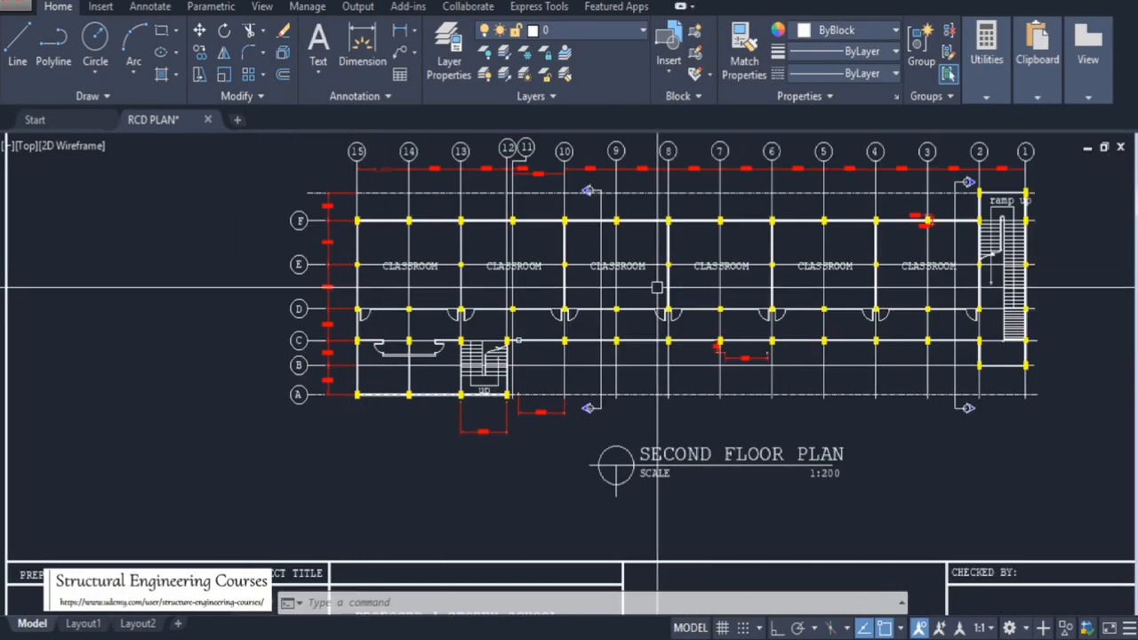
{"action": "scroll", "coordinate": [992, 257], "scroll_direction": "up", "scroll_amount": 4}
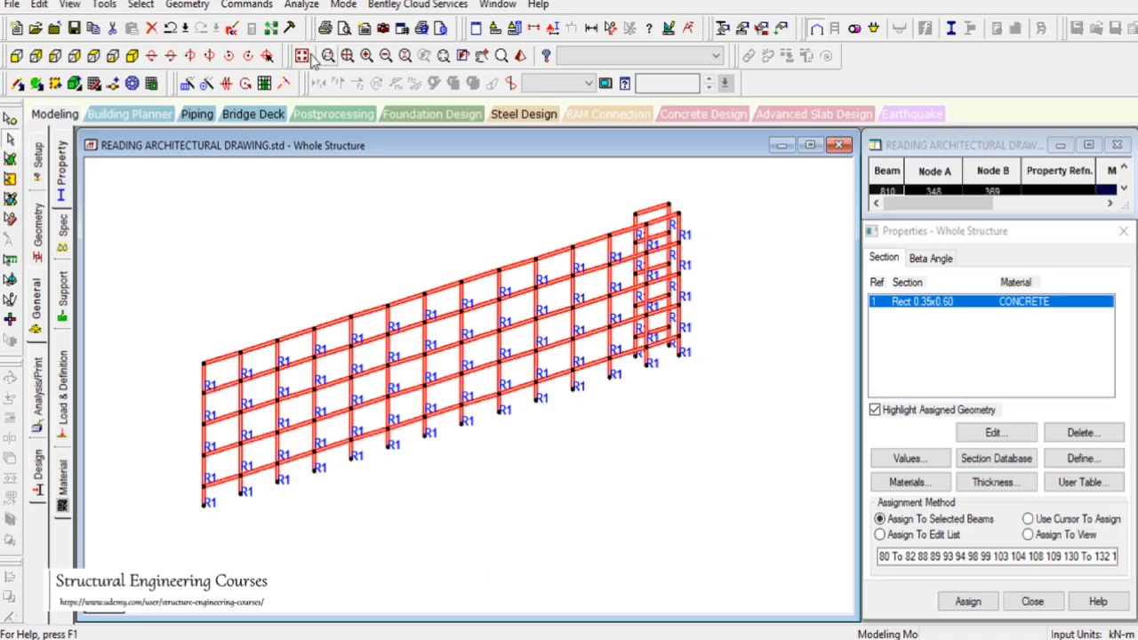
Isolate the beams along the next longitudinal grid line from the plan view and show that frame's front elevation
{"action": "left_click", "coordinate": [303, 56]}
{"action": "left_click", "coordinate": [94, 57]}
{"action": "left_click_drag", "start_coordinate": [141, 351], "coordinate": [833, 358]}
{"action": "left_click", "coordinate": [71, 4]}
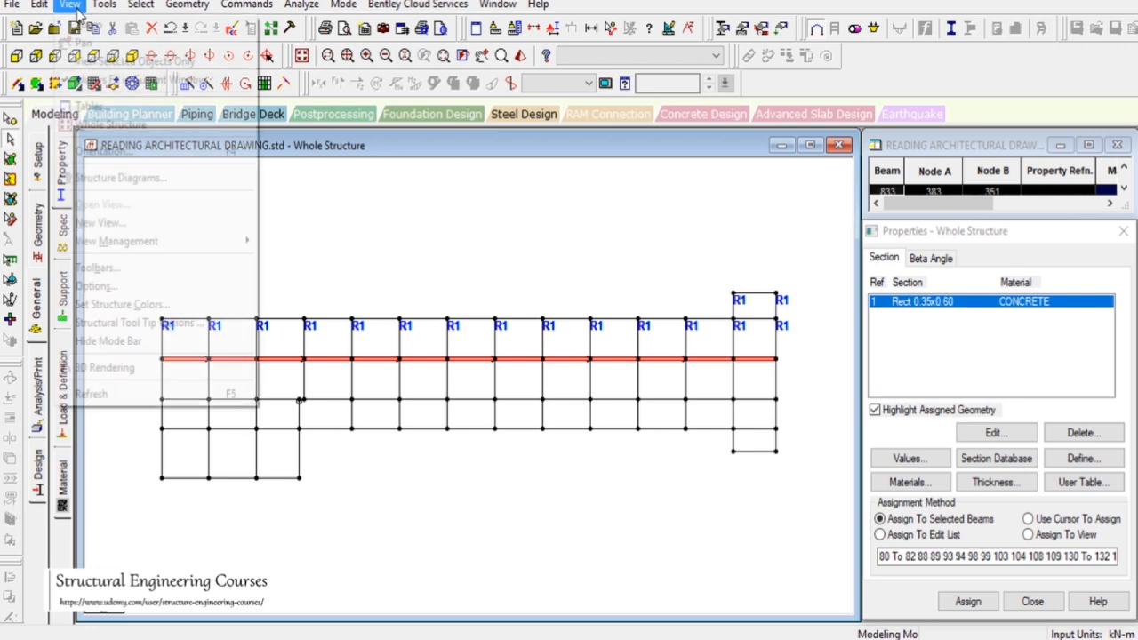
{"action": "left_click", "coordinate": [103, 60]}
{"action": "left_click", "coordinate": [16, 56]}
{"action": "left_click", "coordinate": [306, 245]}
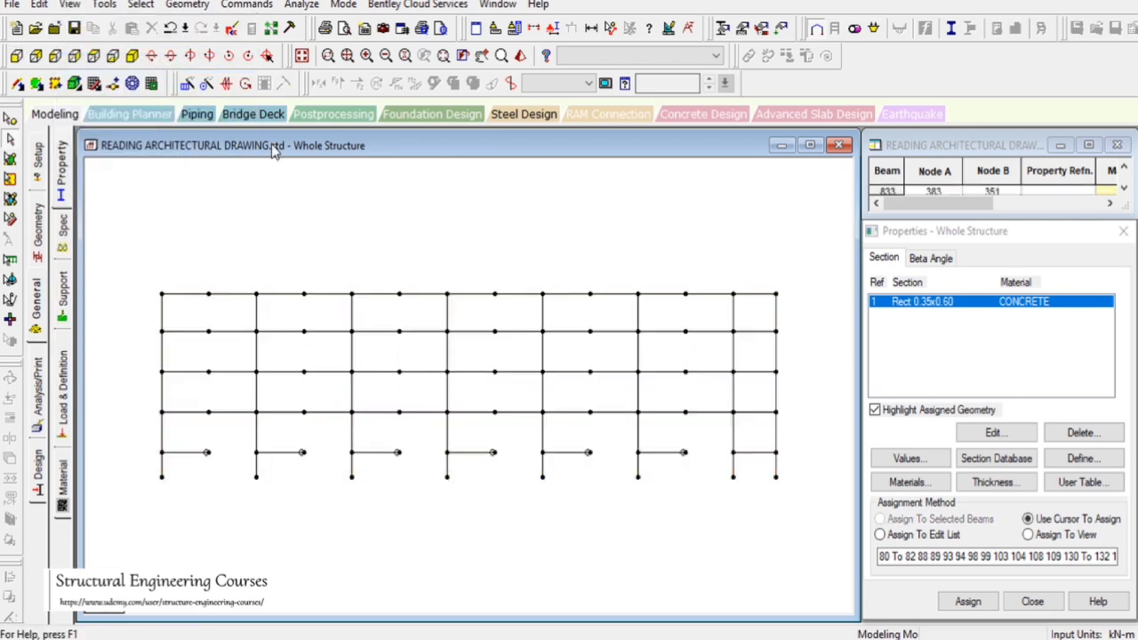
Select this frame's columns, define a 0.35 x 0.35 m concrete rectangular section and assign it to them
{"action": "left_click", "coordinate": [141, 5]}
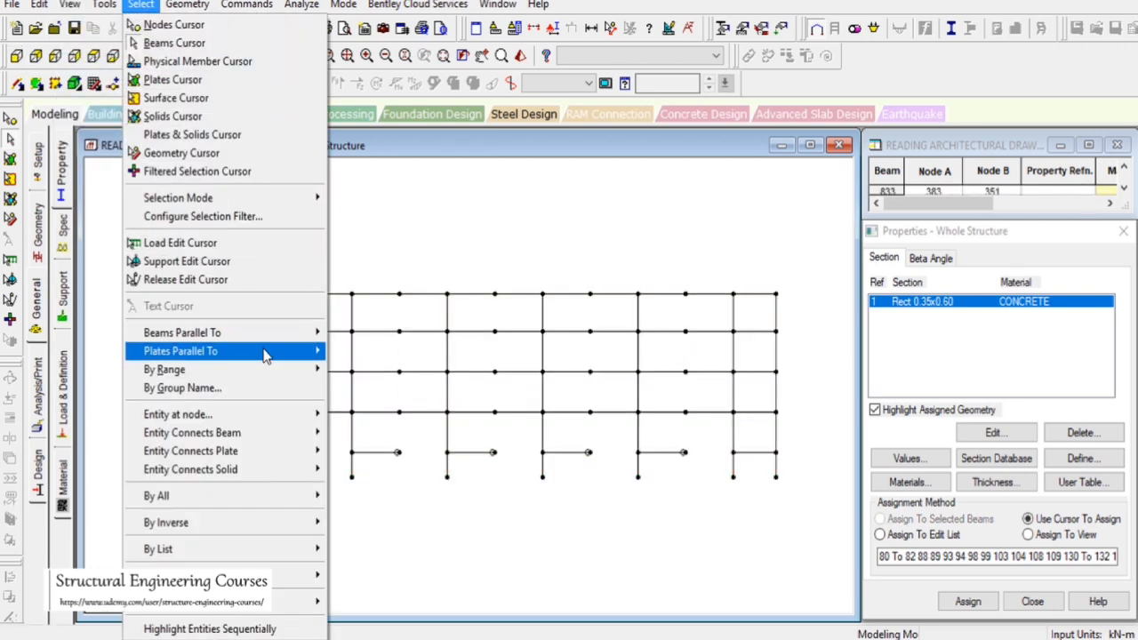
{"action": "mouse_move", "coordinate": [293, 333]}
{"action": "left_click", "coordinate": [347, 351]}
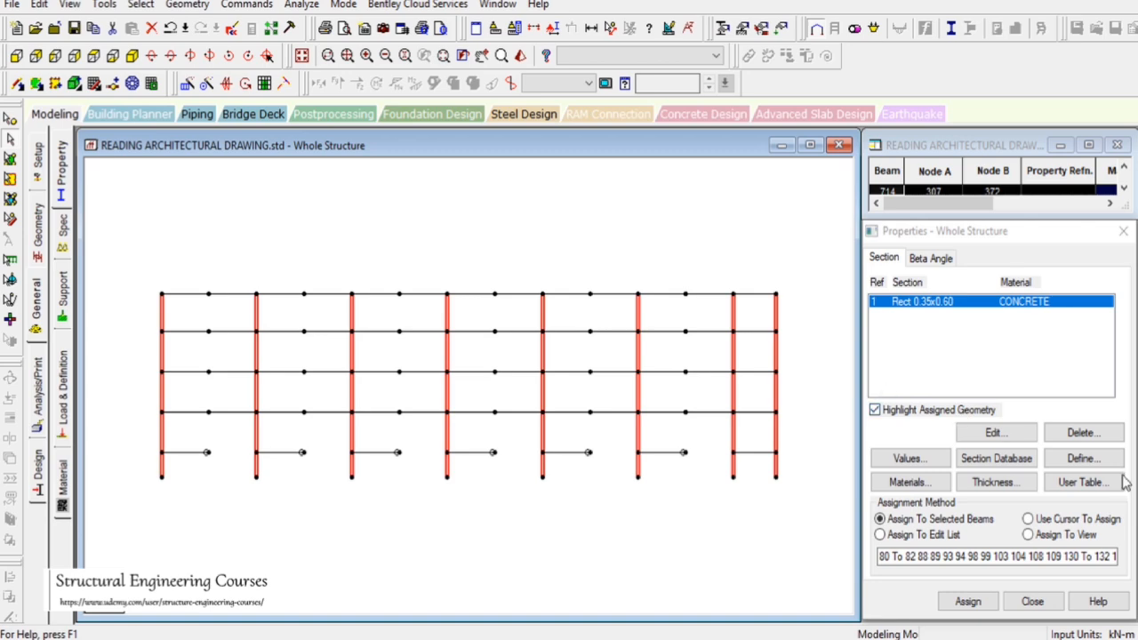
{"action": "left_click", "coordinate": [1081, 458]}
{"action": "left_click", "coordinate": [331, 173]}
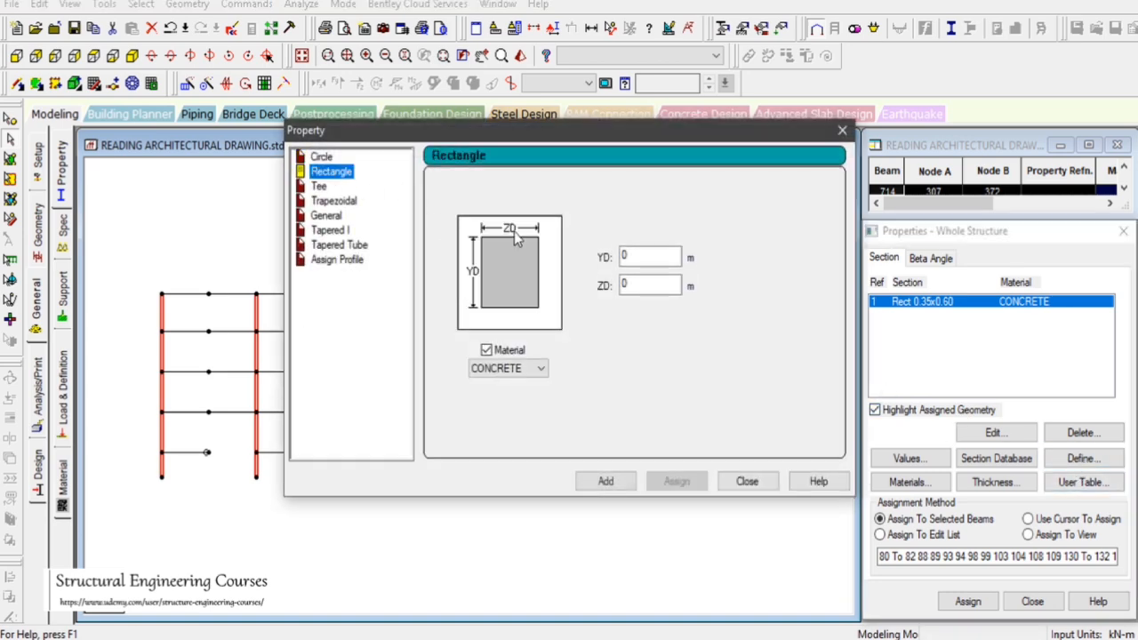
{"action": "left_click", "coordinate": [646, 258]}
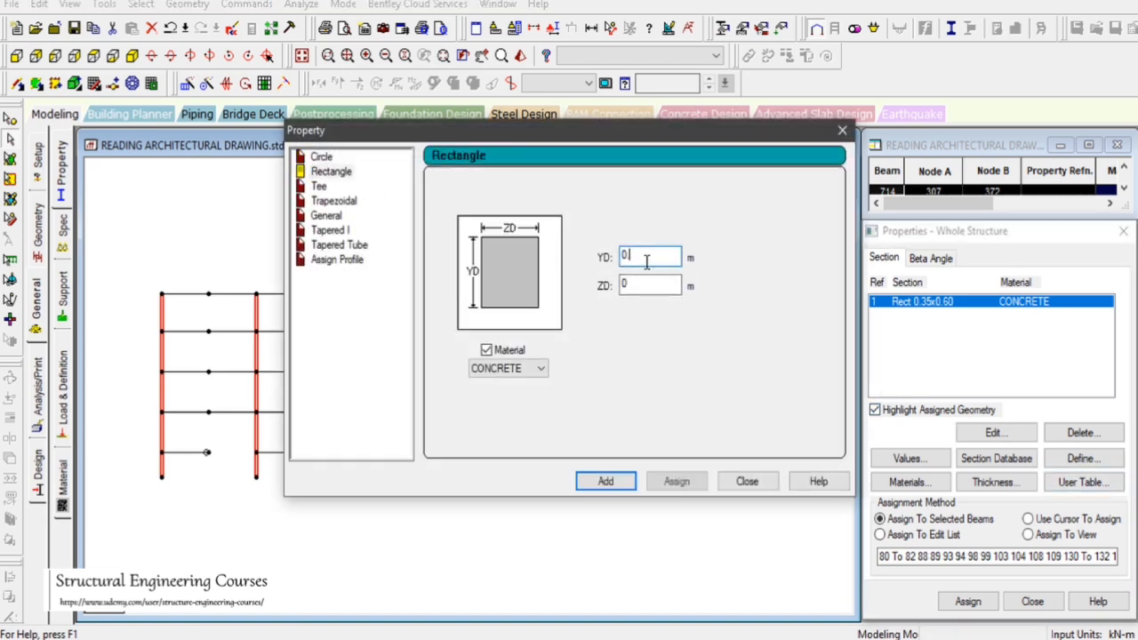
{"action": "type", "text": ".35"}
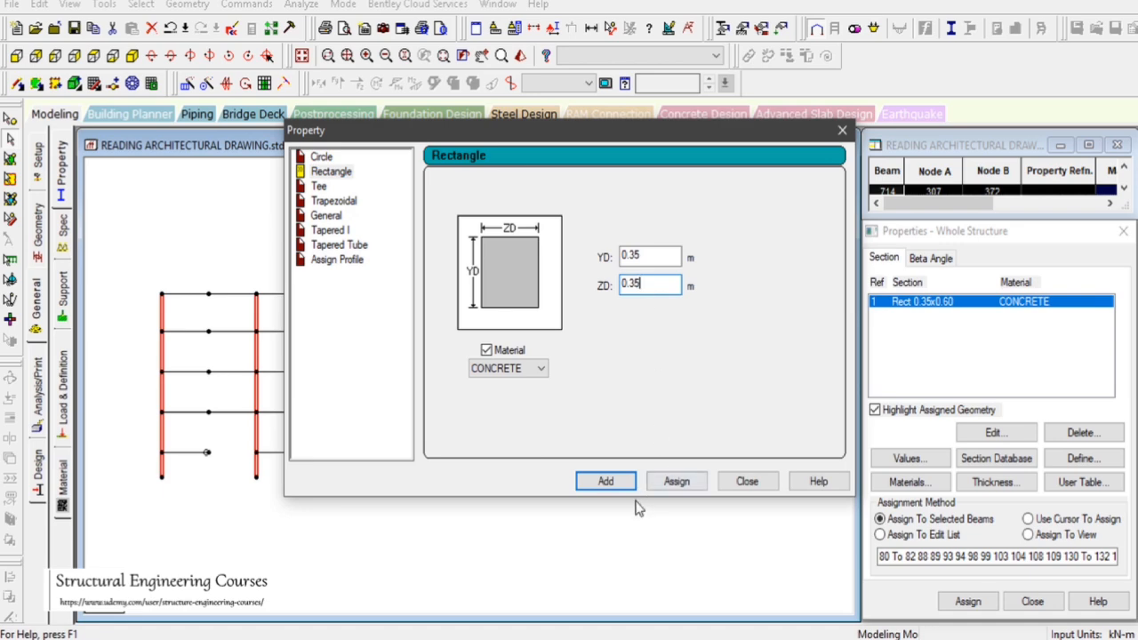
{"action": "type", "text": "x0.35"}
{"action": "left_click", "coordinate": [605, 481]}
{"action": "left_click", "coordinate": [747, 481]}
{"action": "left_click", "coordinate": [968, 602]}
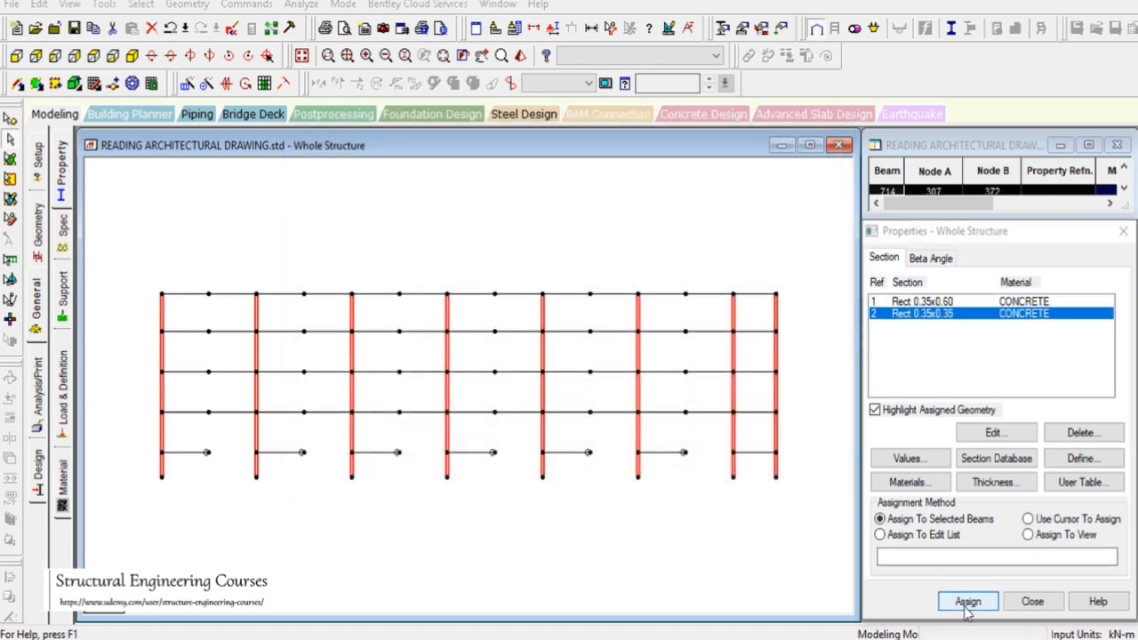
{"action": "left_click", "coordinate": [1018, 472]}
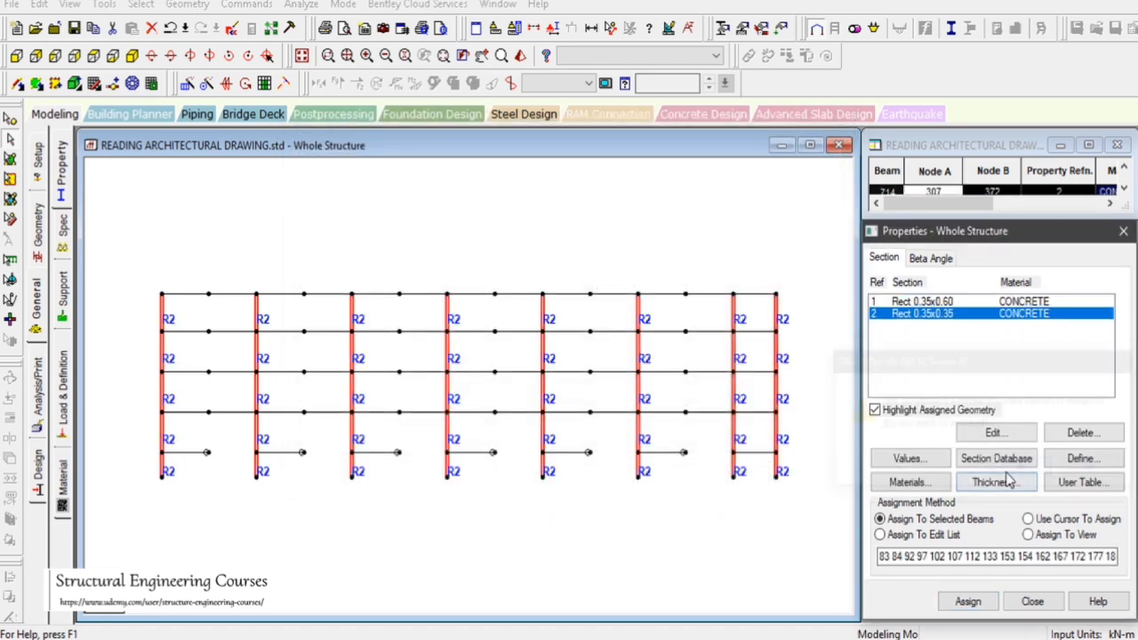
Check one of the newly assigned columns in the rendered view
{"action": "left_click", "coordinate": [549, 324]}
{"action": "left_click", "coordinate": [522, 55]}
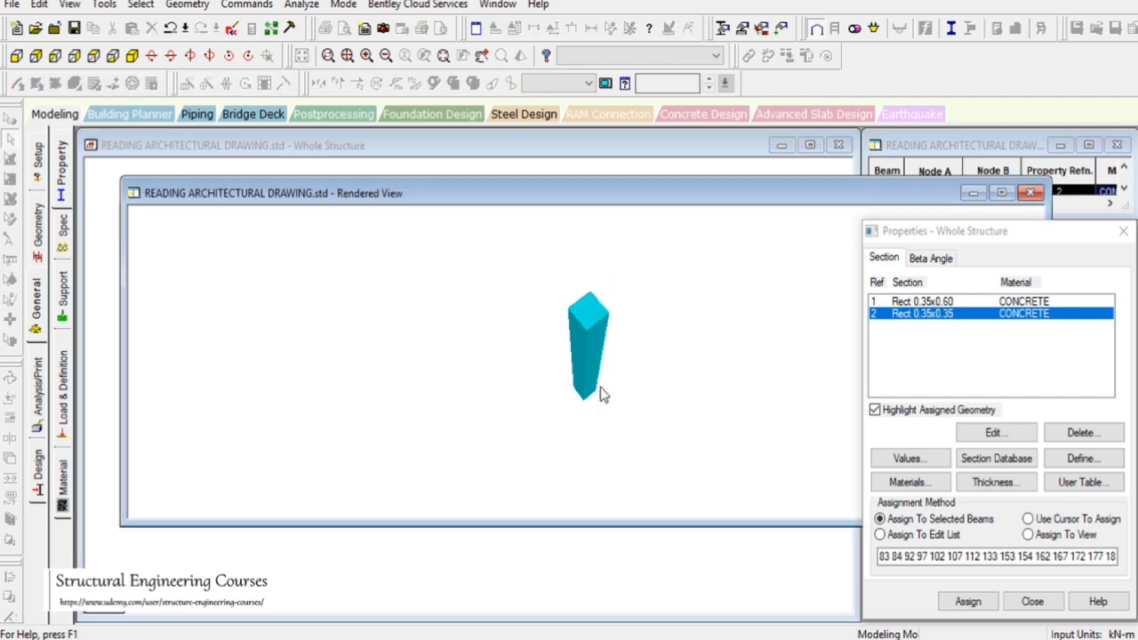
{"action": "left_click", "coordinate": [1029, 193]}
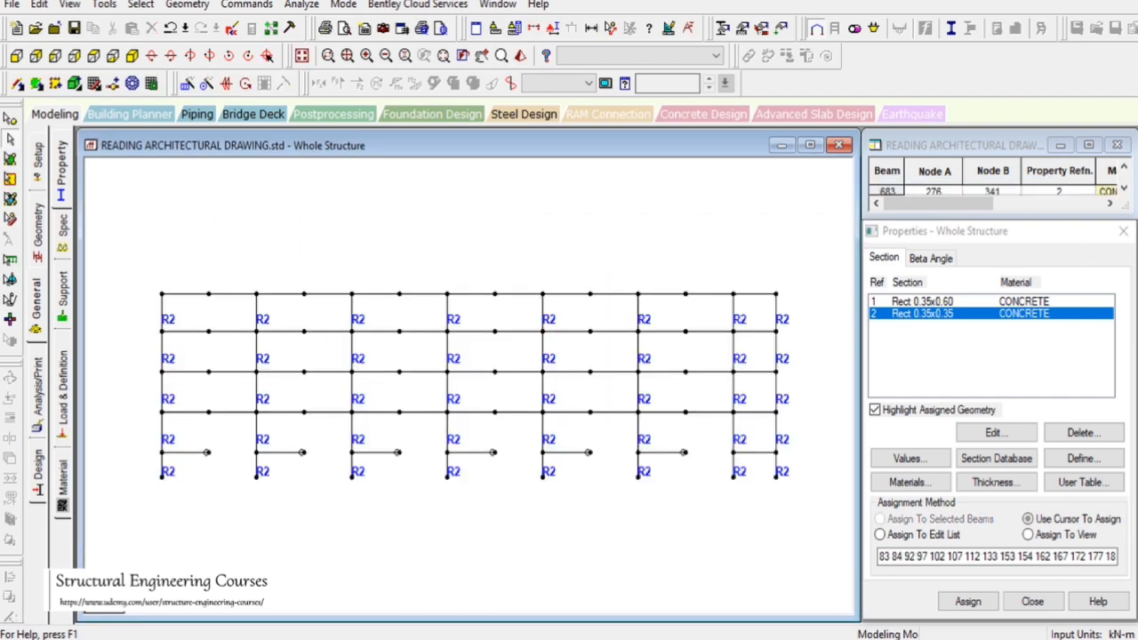
Isolate the beams along the following longitudinal grid line from the plan view and show its front elevation
{"action": "left_click", "coordinate": [302, 58]}
{"action": "left_click", "coordinate": [96, 57]}
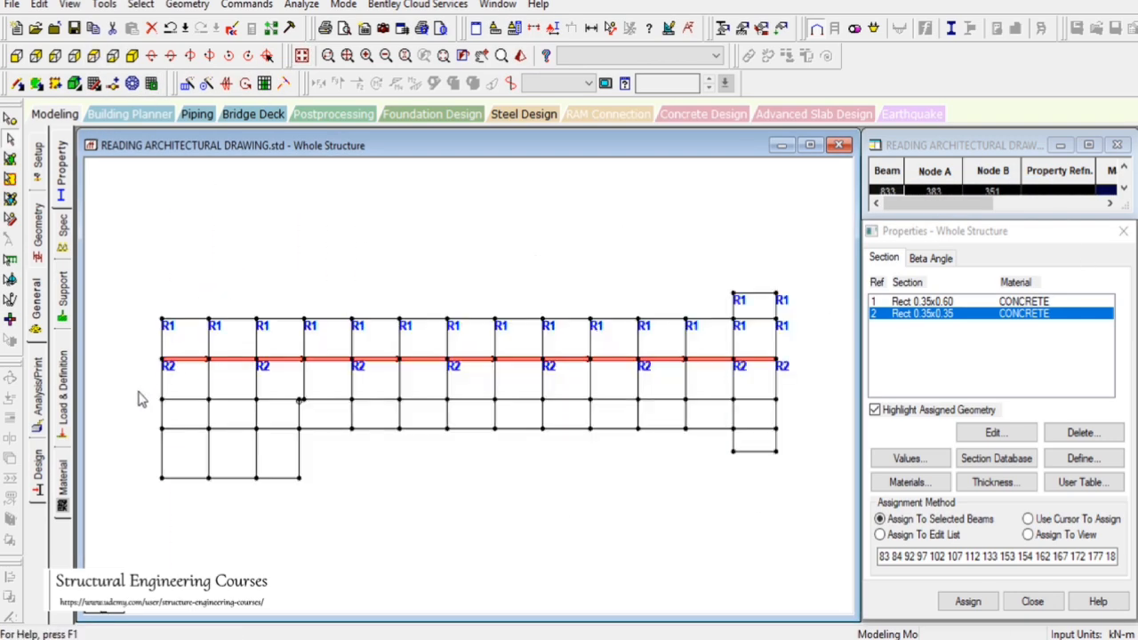
{"action": "left_click_drag", "start_coordinate": [146, 395], "coordinate": [813, 401]}
{"action": "left_click", "coordinate": [71, 6]}
{"action": "left_click", "coordinate": [94, 59]}
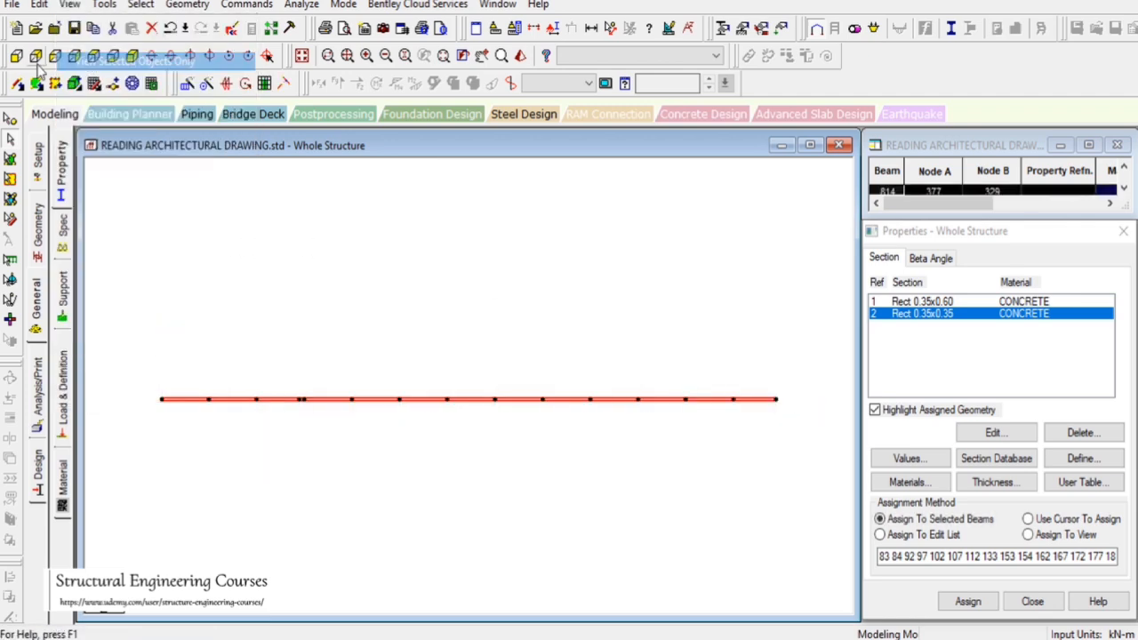
{"action": "left_click", "coordinate": [17, 56]}
Select and delete the short vertical member in the top storey of this frame
{"action": "left_click", "coordinate": [300, 313]}
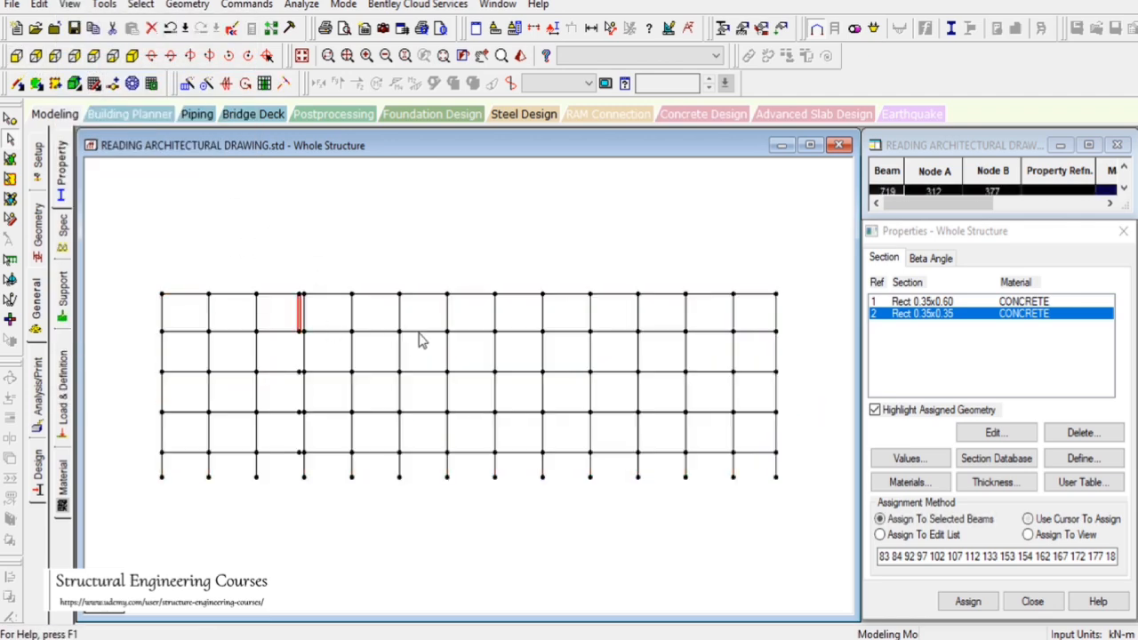
{"action": "key", "text": "Delete"}
{"action": "key", "text": "Return"}
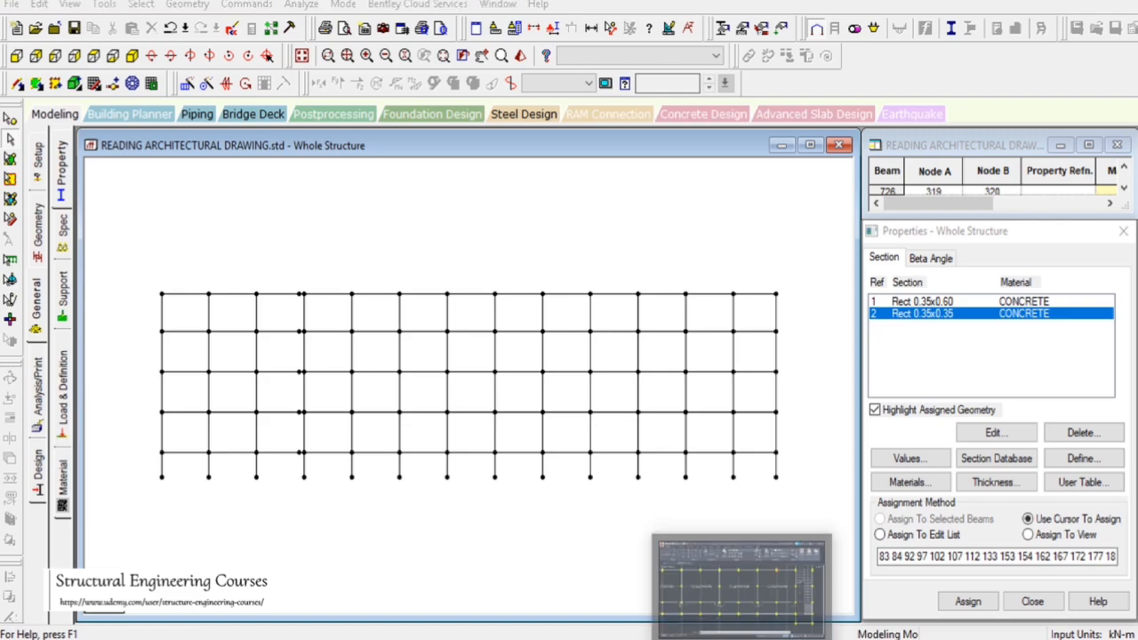
Zoom over the second floor plan's corridor and stair area to compare it with the frame
{"action": "left_click", "coordinate": [728, 636]}
{"action": "scroll", "coordinate": [682, 349], "scroll_direction": "down", "scroll_amount": 5}
{"action": "scroll", "coordinate": [152, 371], "scroll_direction": "up", "scroll_amount": 6}
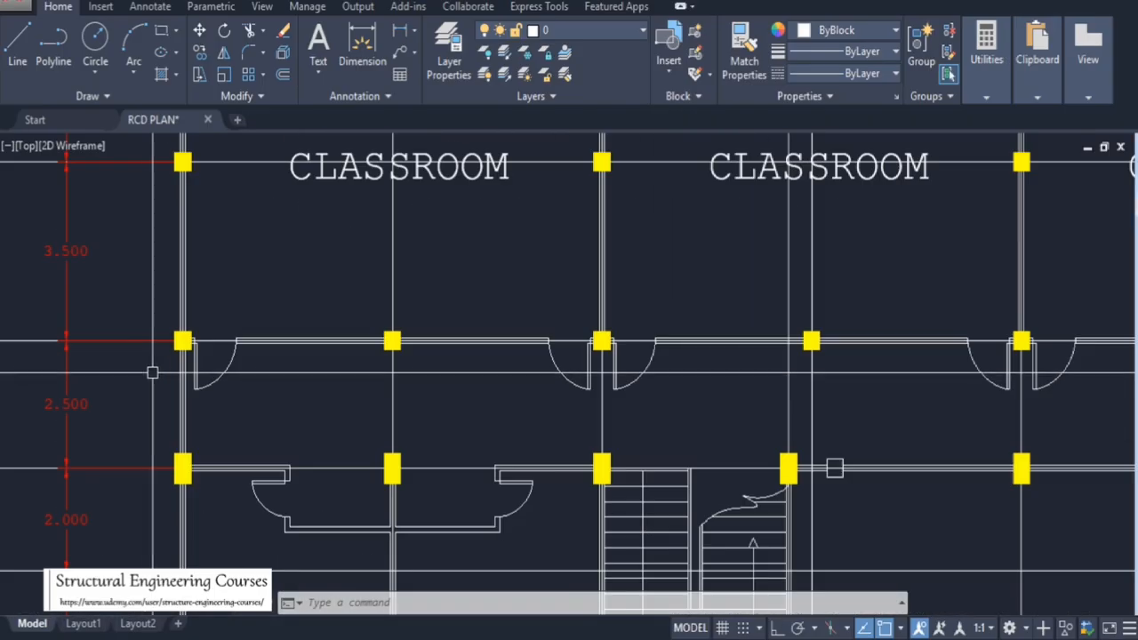
{"action": "scroll", "coordinate": [383, 396], "scroll_direction": "down", "scroll_amount": 5}
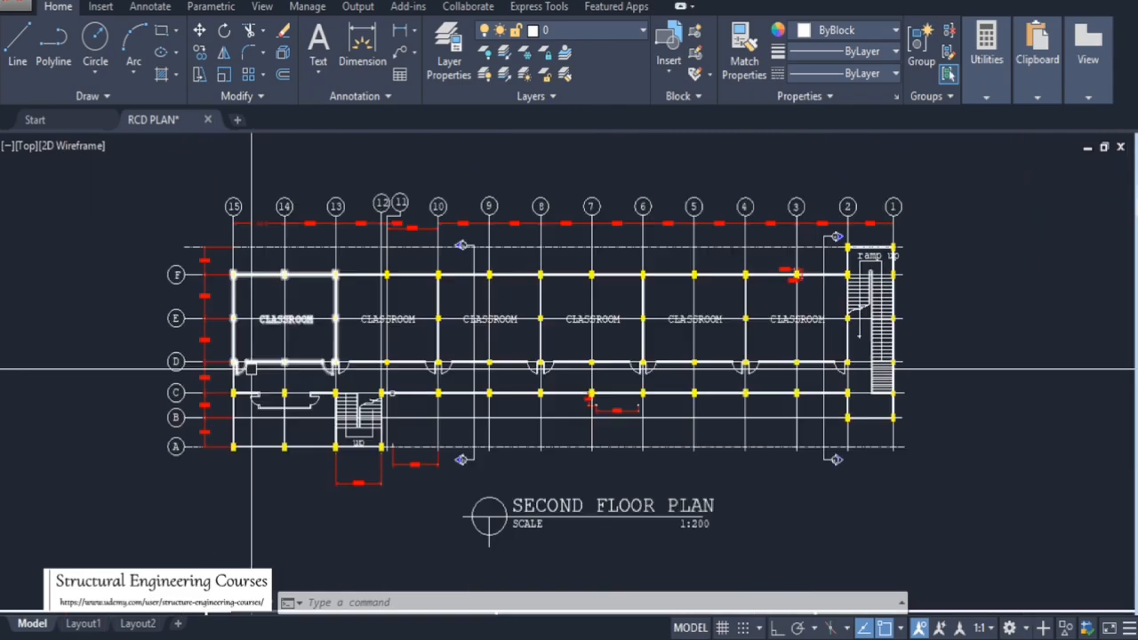
{"action": "scroll", "coordinate": [673, 498], "scroll_direction": "up", "scroll_amount": 5}
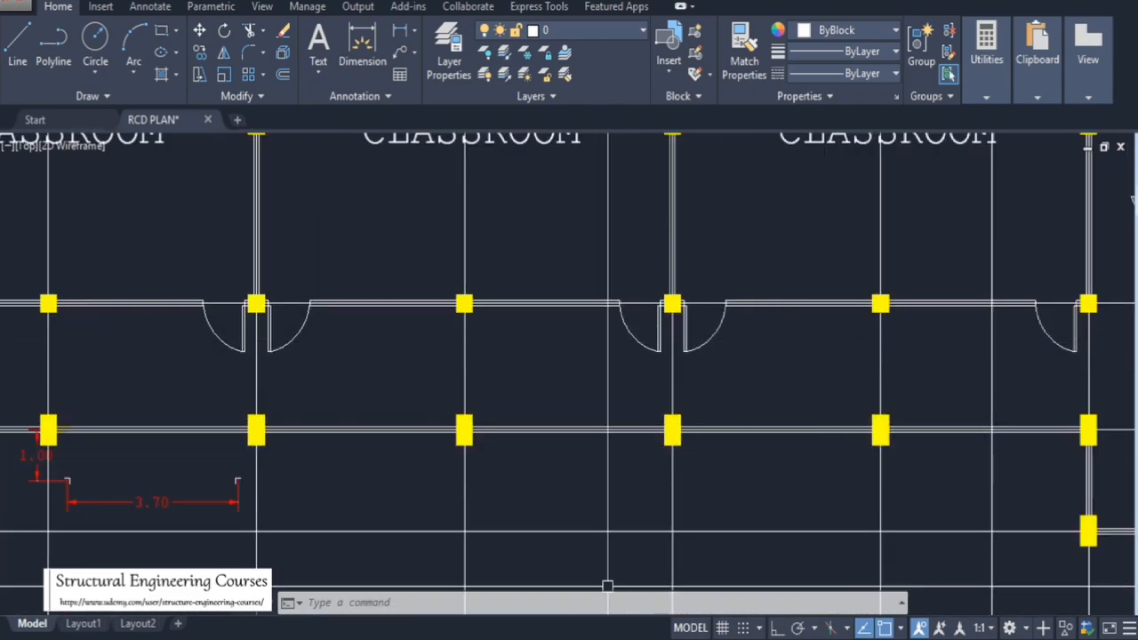
{"action": "left_click", "coordinate": [547, 636]}
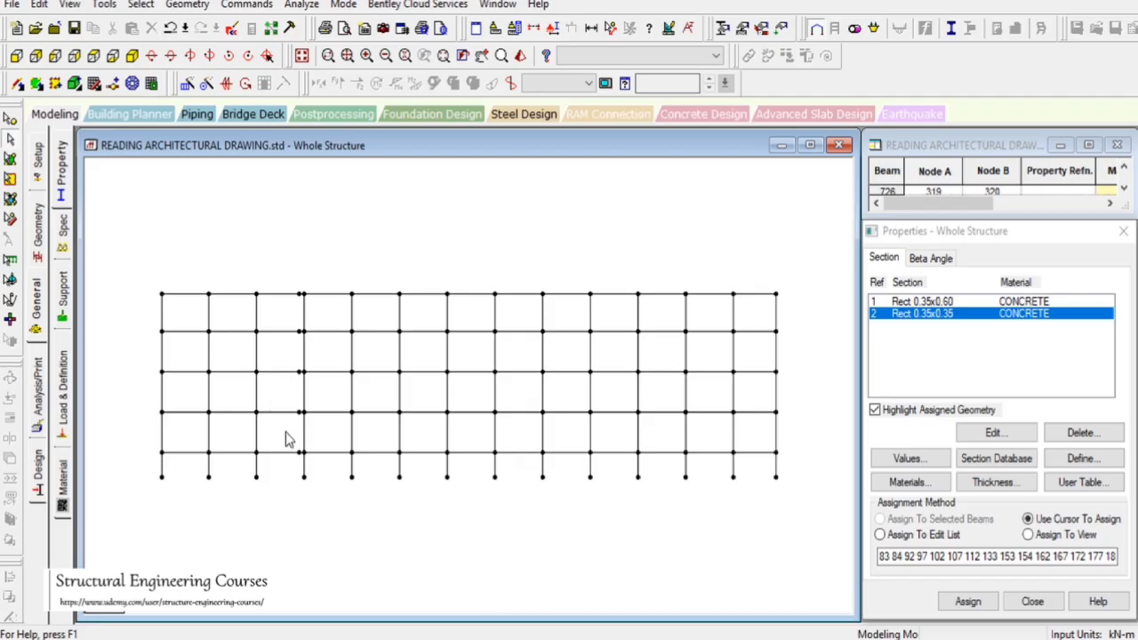
{"action": "scroll", "coordinate": [285, 436], "scroll_direction": "up", "scroll_amount": 2}
{"action": "scroll", "coordinate": [307, 438], "scroll_direction": "down", "scroll_amount": 3}
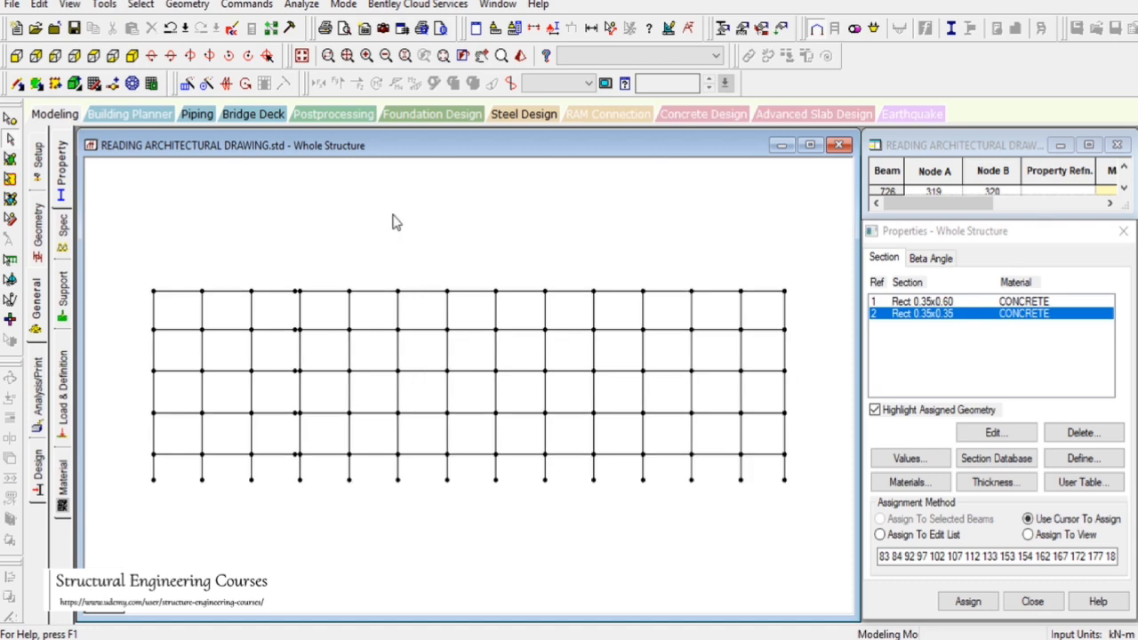
Assign the Rect 0.35x0.35 section to all vertical members of this isolated frame
{"action": "left_click", "coordinate": [141, 4]}
{"action": "mouse_move", "coordinate": [222, 330]}
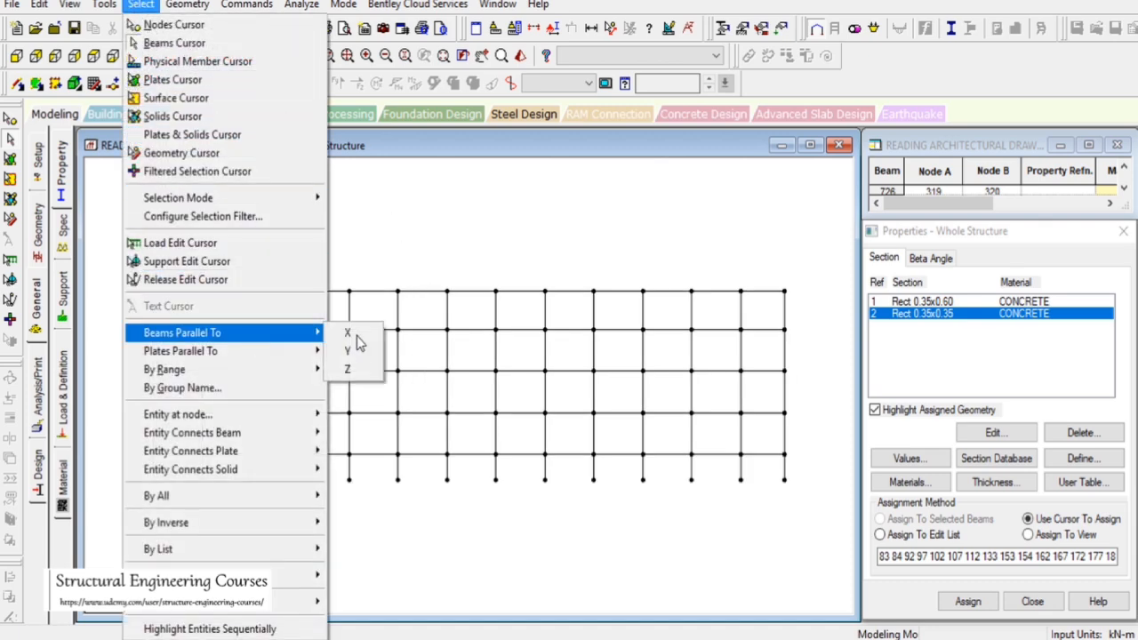
{"action": "left_click", "coordinate": [354, 352]}
{"action": "left_click", "coordinate": [968, 601]}
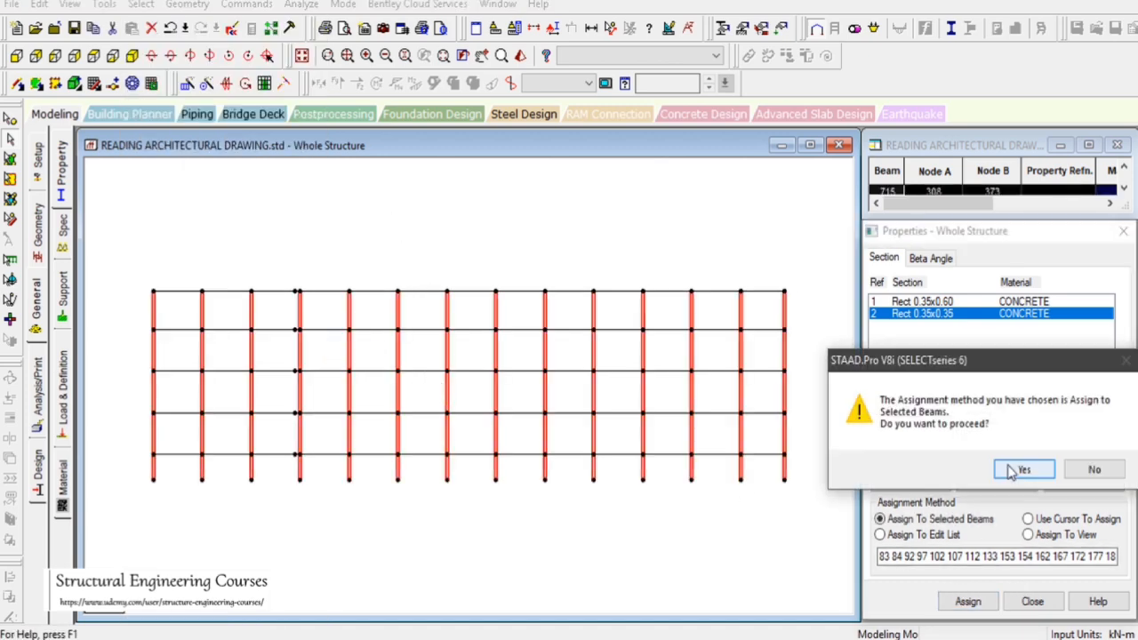
{"action": "left_click", "coordinate": [1016, 471]}
Isolate the beams along the next longitudinal grid line from the plan view and show them in isometric view
{"action": "left_click_drag", "start_coordinate": [504, 206], "coordinate": [553, 251]}
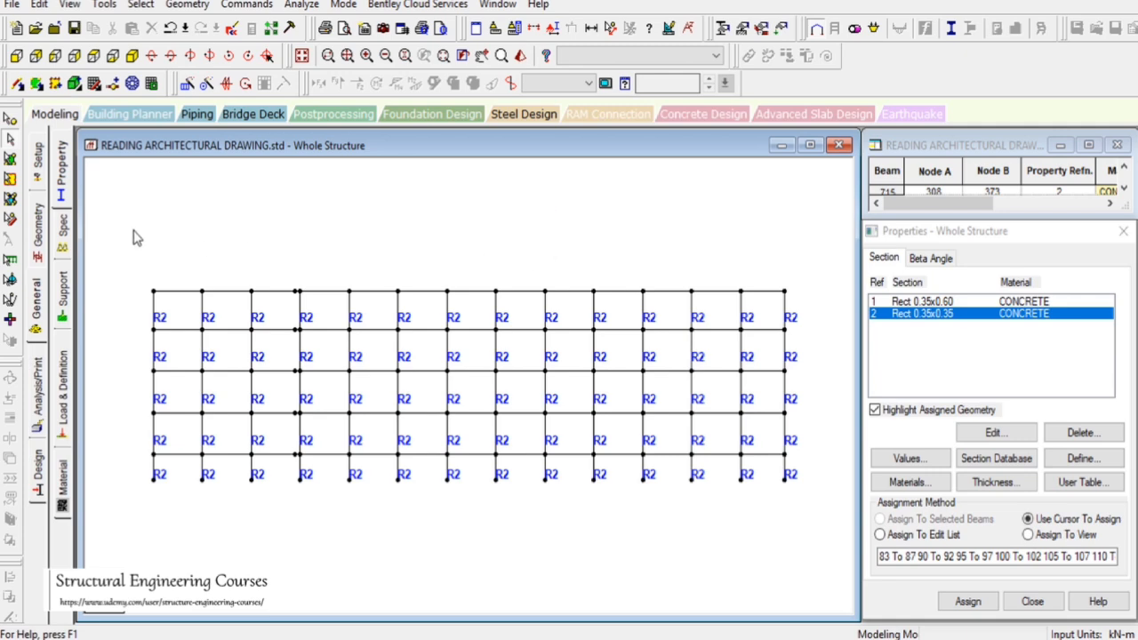
{"action": "left_click_drag", "start_coordinate": [132, 230], "coordinate": [823, 518]}
{"action": "left_click", "coordinate": [302, 57]}
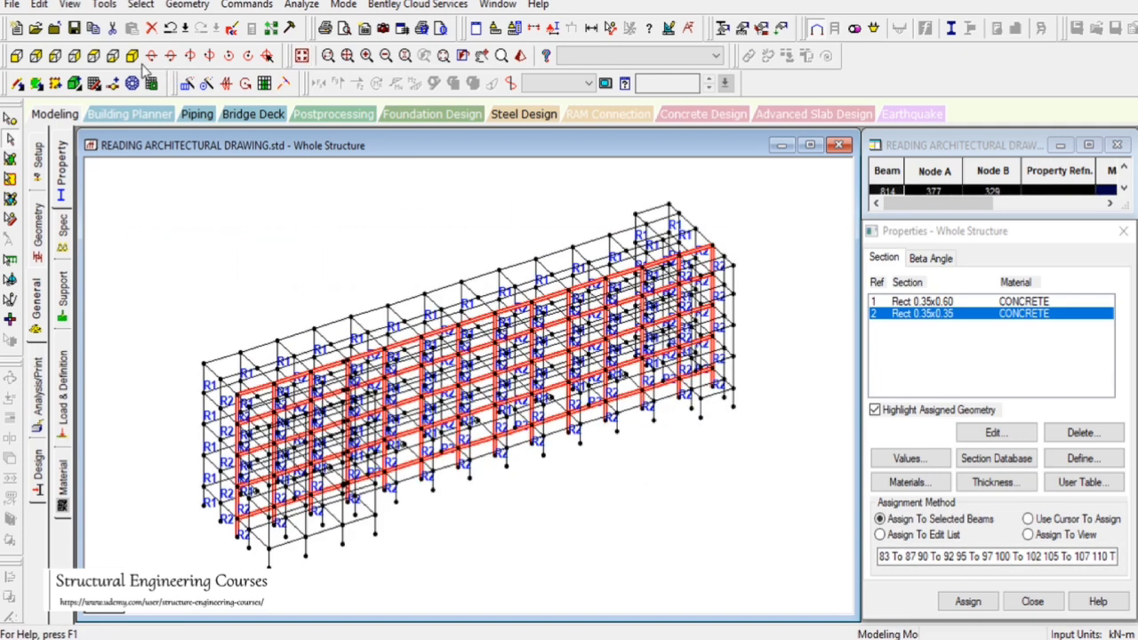
{"action": "left_click", "coordinate": [93, 55]}
{"action": "left_click_drag", "start_coordinate": [142, 433], "coordinate": [817, 428]}
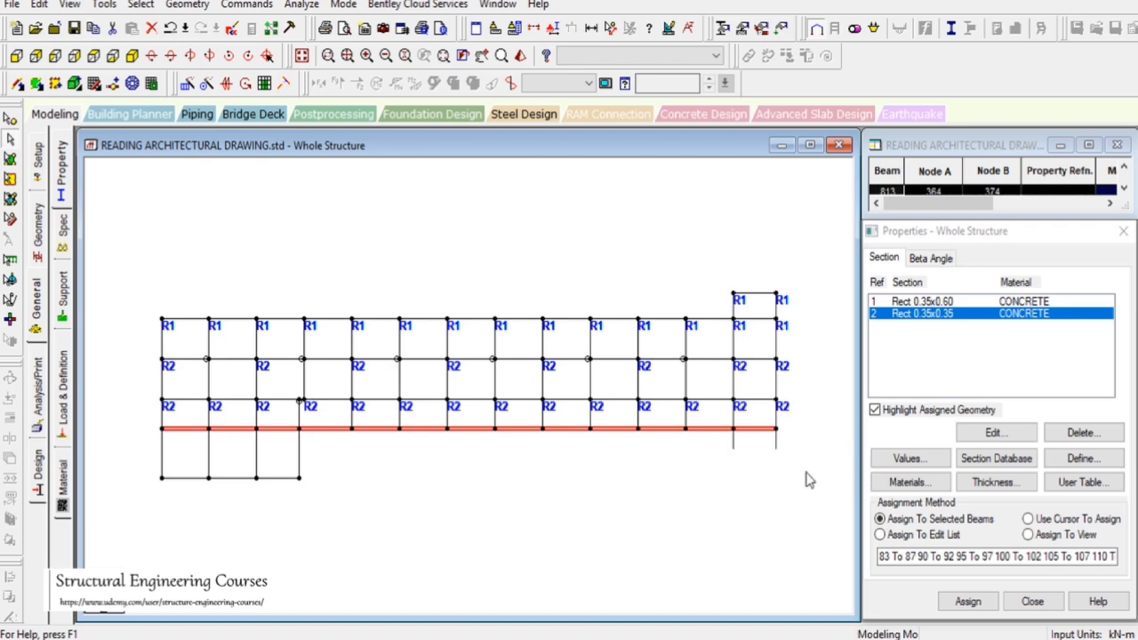
{"action": "left_click", "coordinate": [70, 5]}
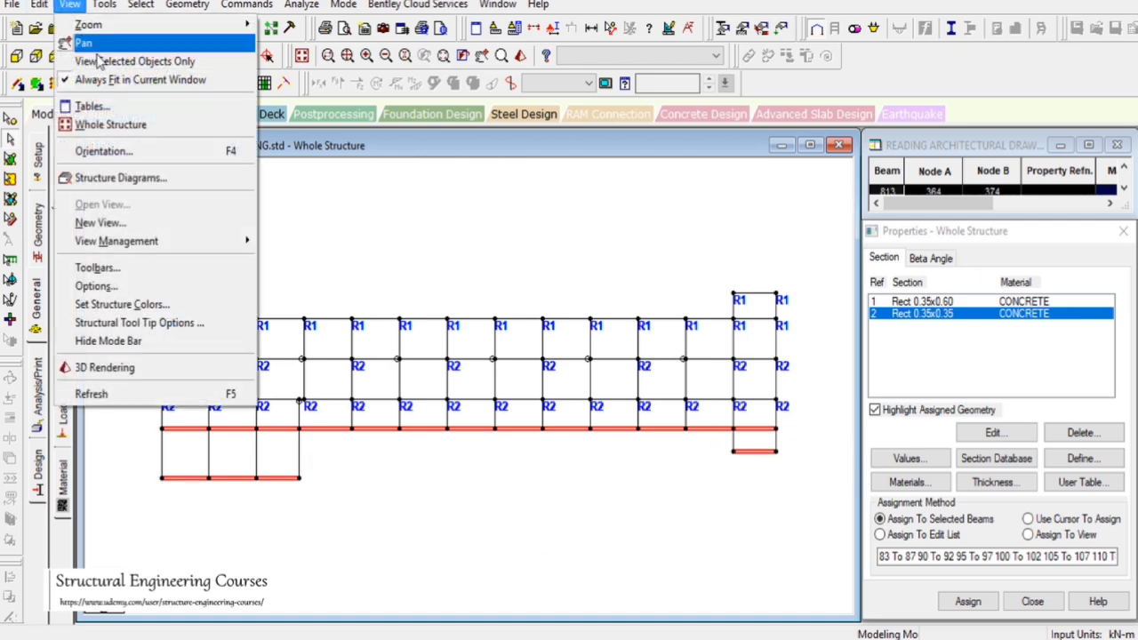
{"action": "left_click", "coordinate": [75, 62]}
{"action": "left_click", "coordinate": [132, 57]}
{"action": "left_click", "coordinate": [510, 290]}
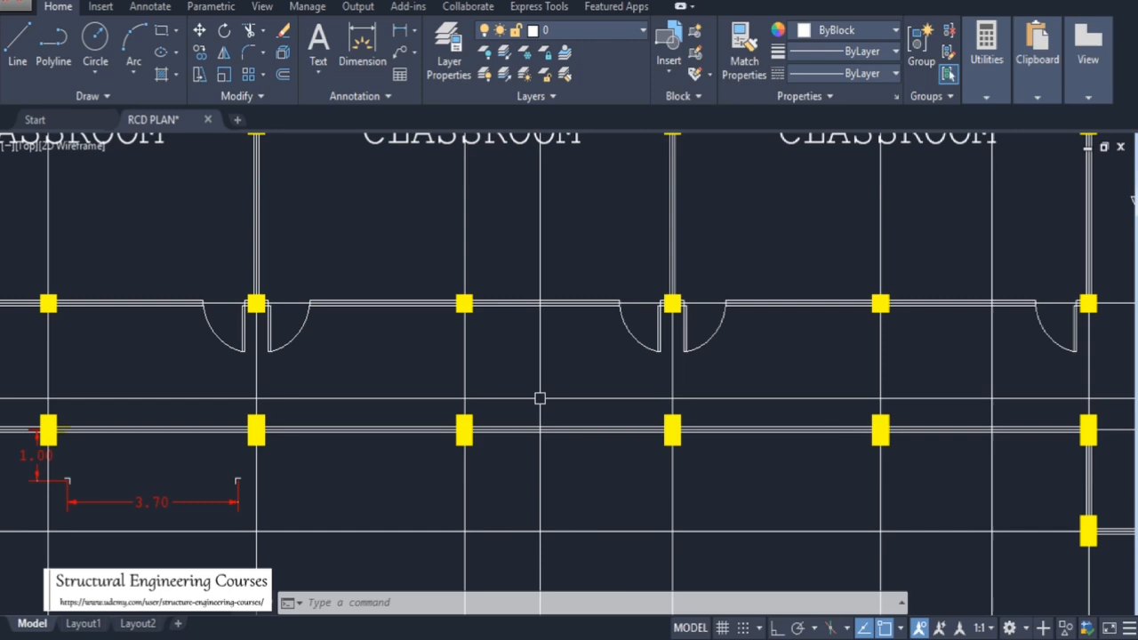
Examine the stair bay at the right end of the second floor plan drawing before returning to the frame model
{"action": "scroll", "coordinate": [569, 374], "scroll_direction": "down", "scroll_amount": 5}
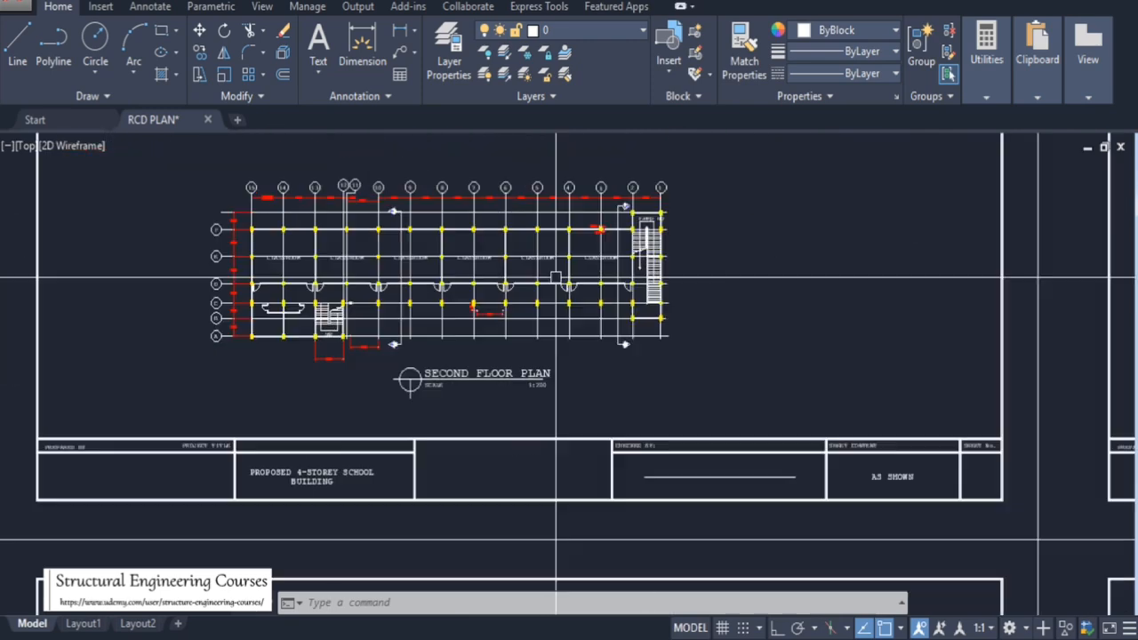
{"action": "scroll", "coordinate": [569, 356], "scroll_direction": "up", "scroll_amount": 3}
{"action": "scroll", "coordinate": [375, 288], "scroll_direction": "up", "scroll_amount": 4}
{"action": "scroll", "coordinate": [610, 223], "scroll_direction": "down", "scroll_amount": 4}
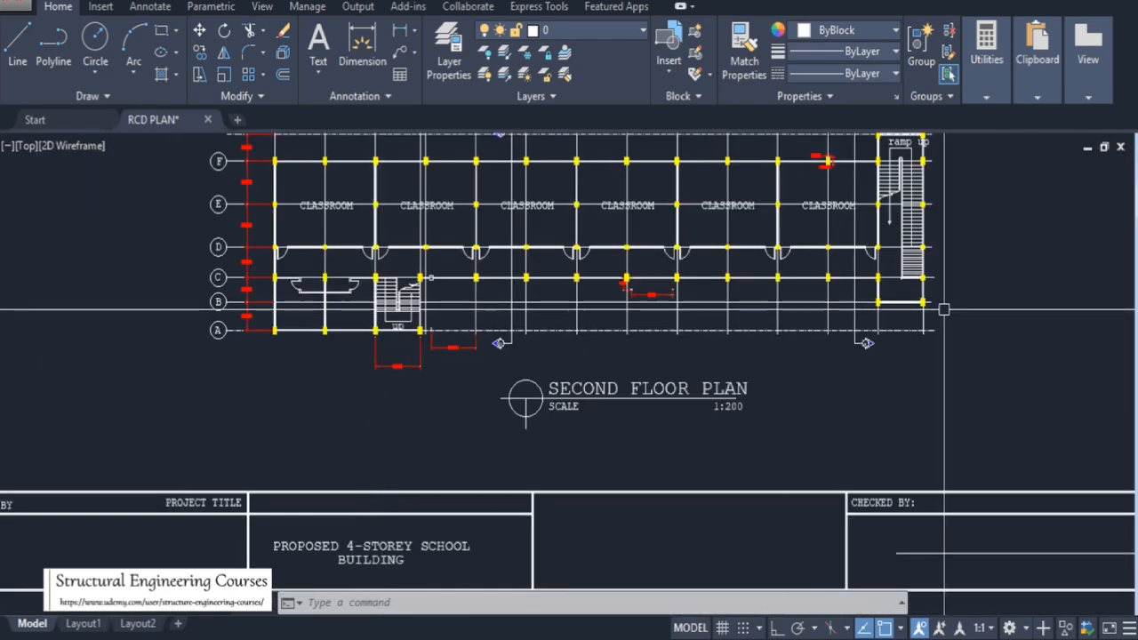
{"action": "scroll", "coordinate": [940, 310], "scroll_direction": "up", "scroll_amount": 4}
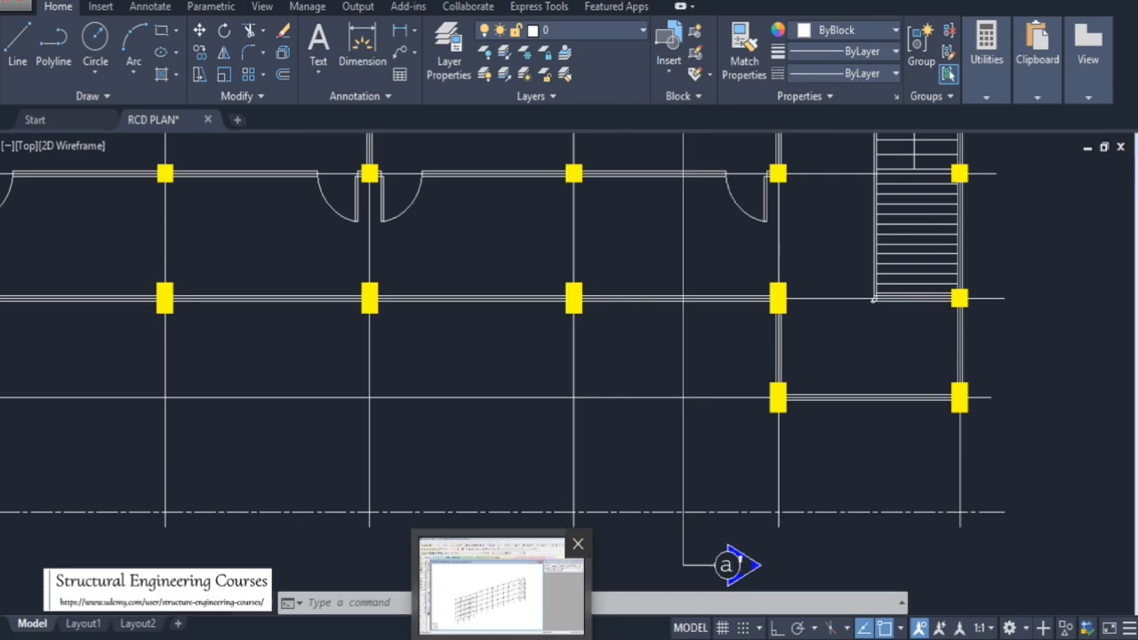
{"action": "left_click", "coordinate": [533, 582]}
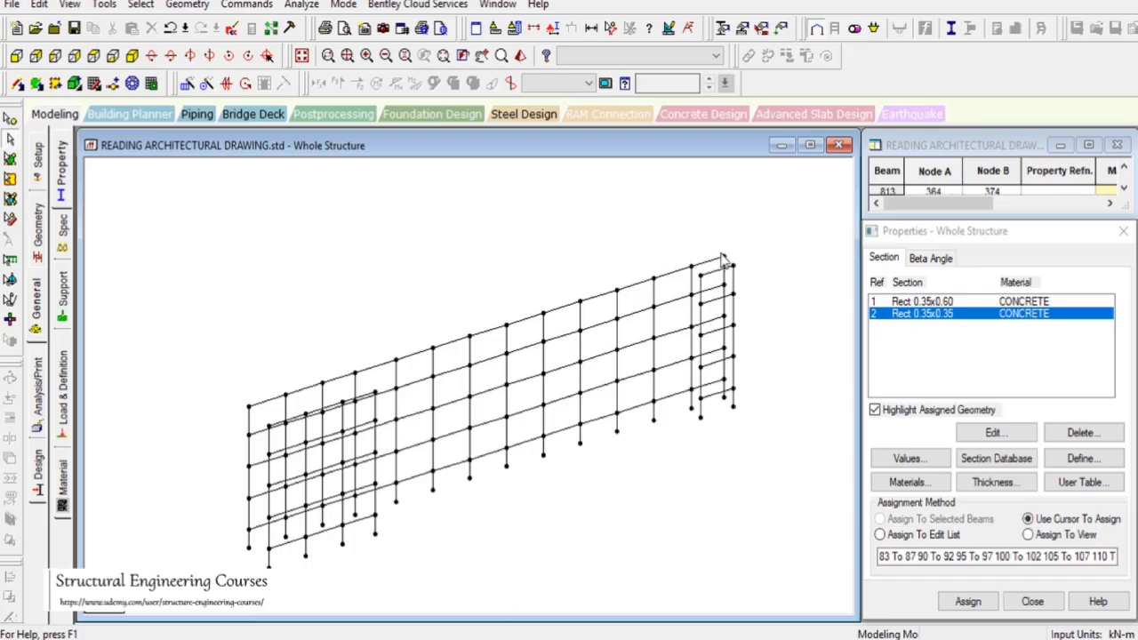
Assign the Rect 0.35x0.35 section to the column stack at the frame's right end
{"action": "left_click_drag", "start_coordinate": [722, 258], "coordinate": [725, 430]}
{"action": "left_click", "coordinate": [967, 601]}
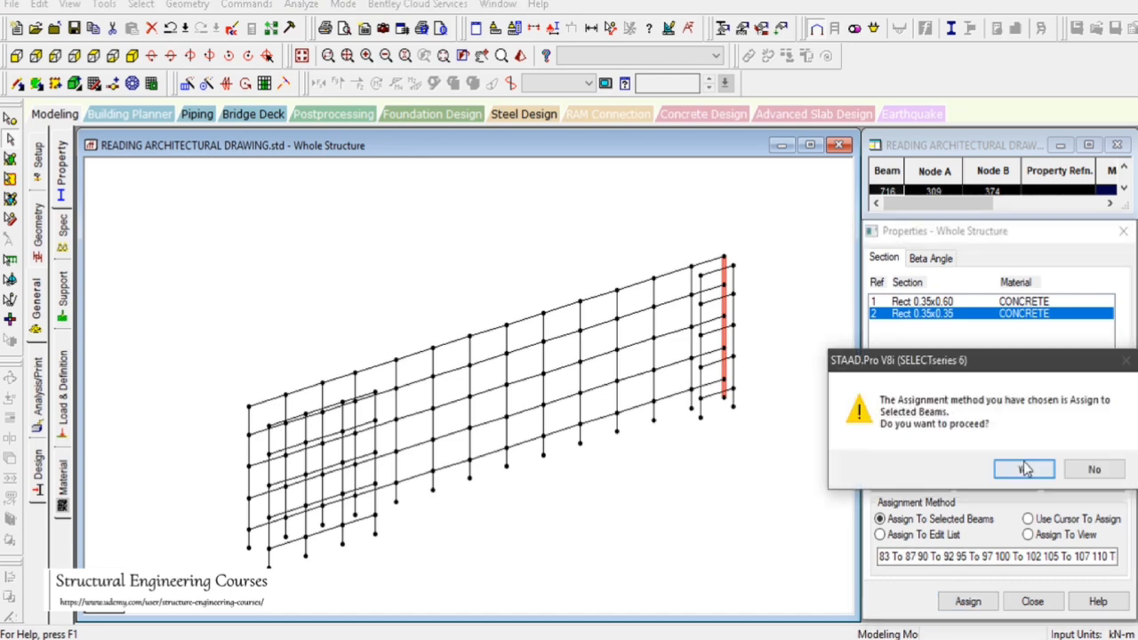
{"action": "left_click", "coordinate": [1024, 477]}
Save the modified structure
{"action": "left_click", "coordinate": [528, 226]}
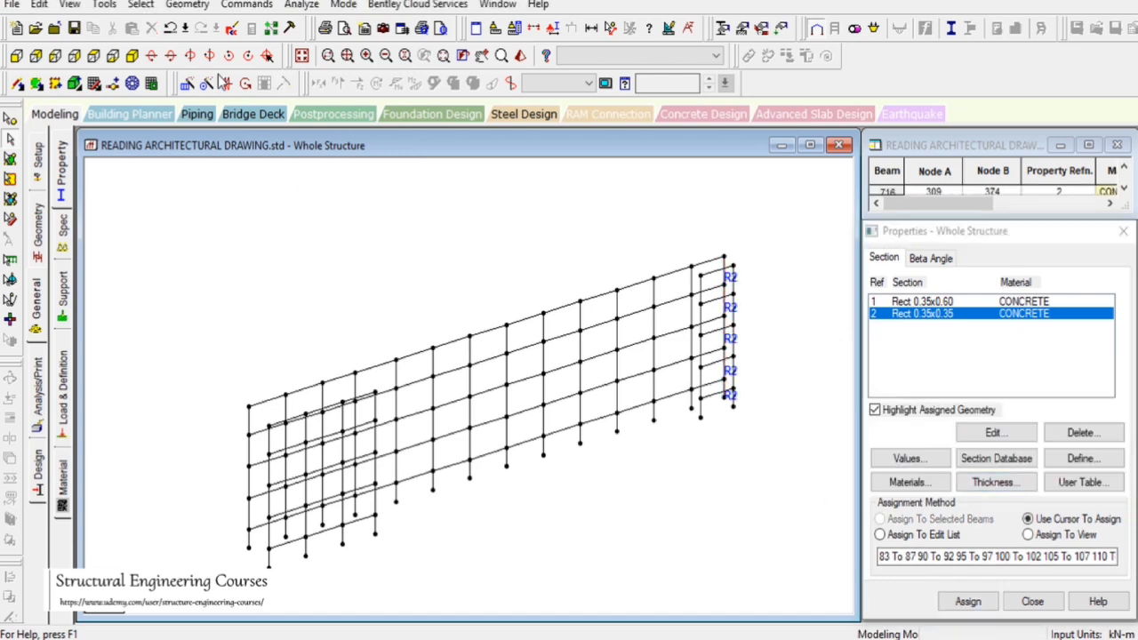
{"action": "left_click", "coordinate": [564, 355]}
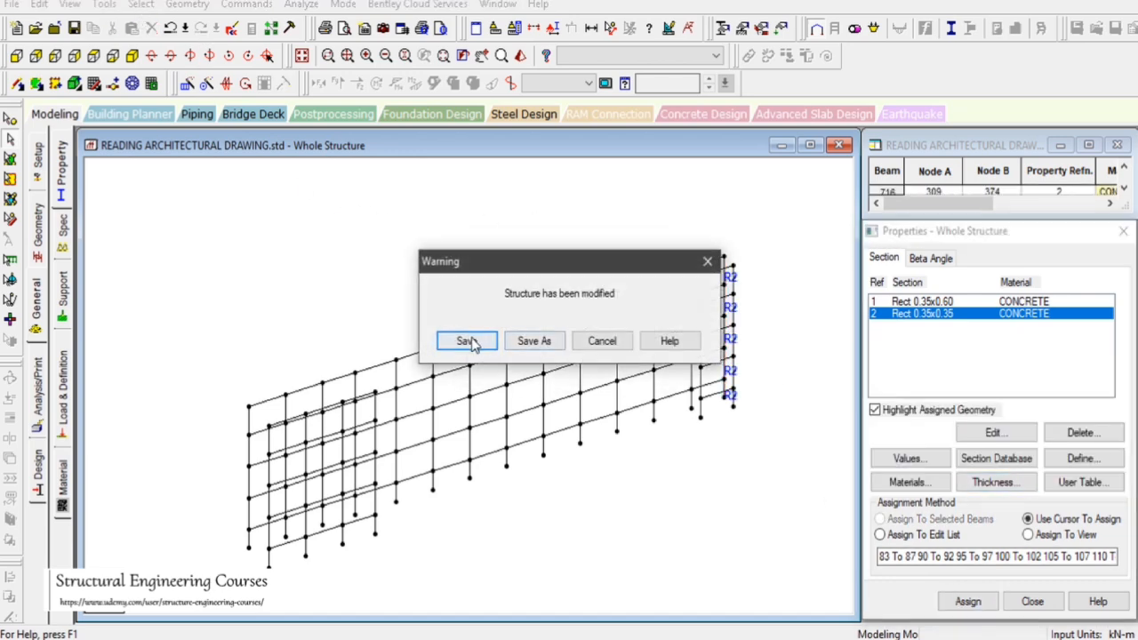
{"action": "left_click", "coordinate": [434, 339]}
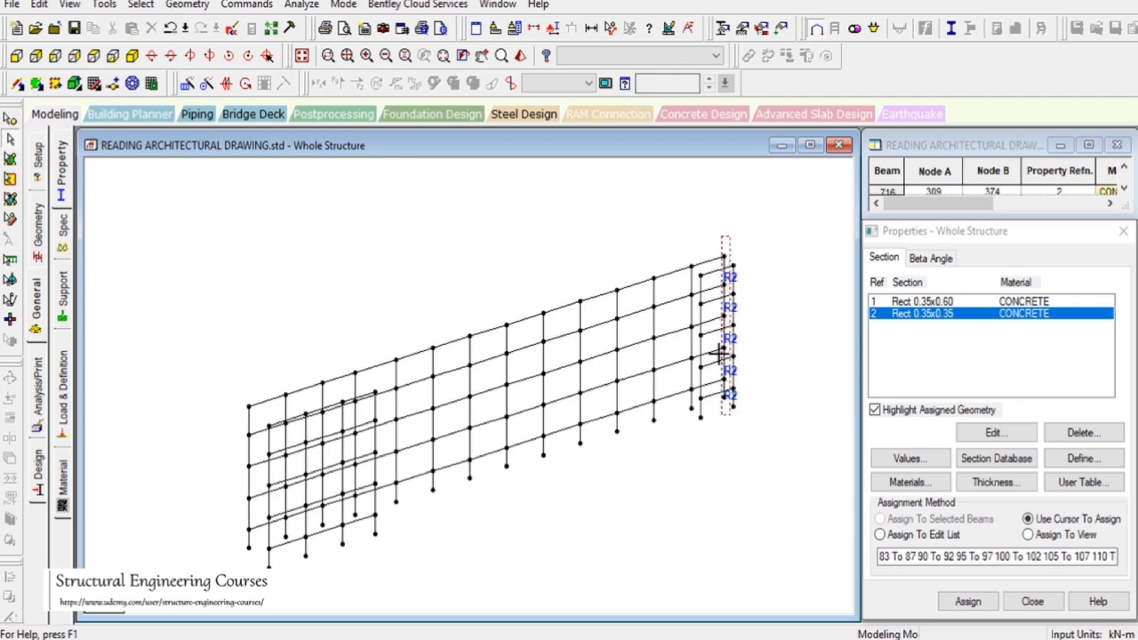
Select all vertical members of this frame and assign them the Rect 0.35x0.60 section
{"action": "left_click", "coordinate": [141, 4]}
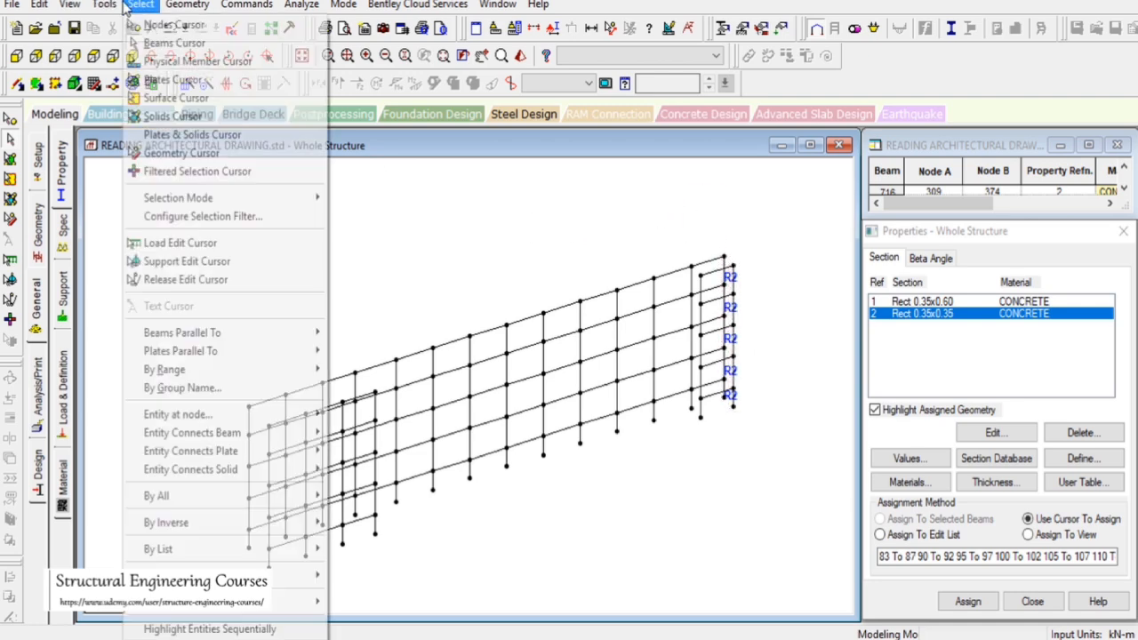
{"action": "mouse_move", "coordinate": [311, 334]}
{"action": "left_click", "coordinate": [356, 352]}
{"action": "left_click", "coordinate": [361, 353]}
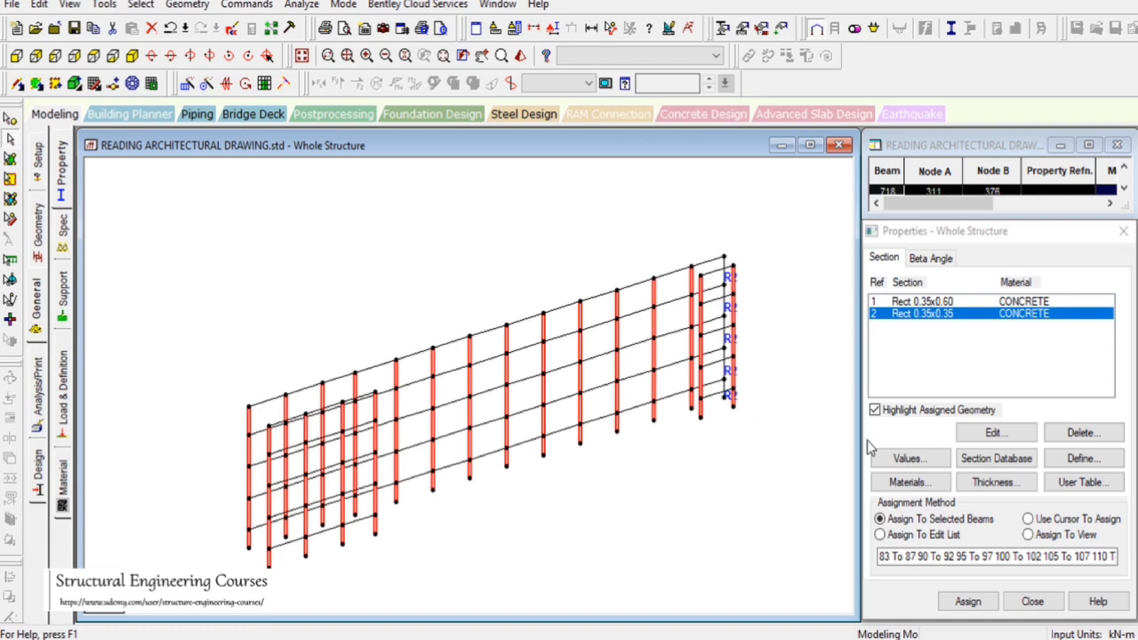
{"action": "left_click", "coordinate": [878, 413]}
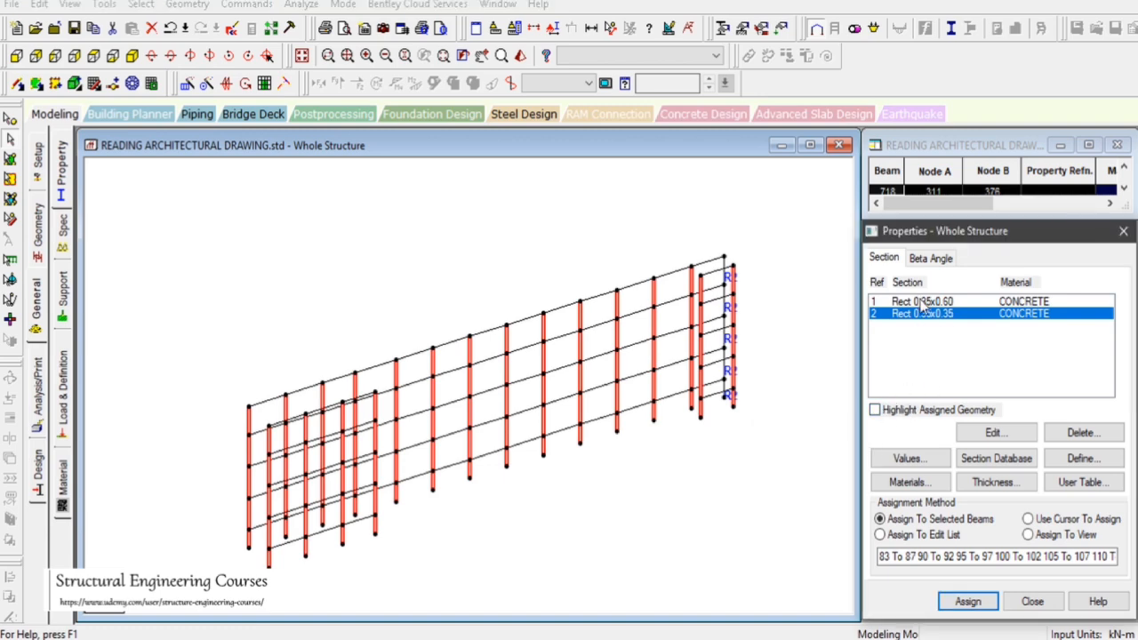
{"action": "left_click", "coordinate": [924, 302]}
{"action": "left_click", "coordinate": [968, 601]}
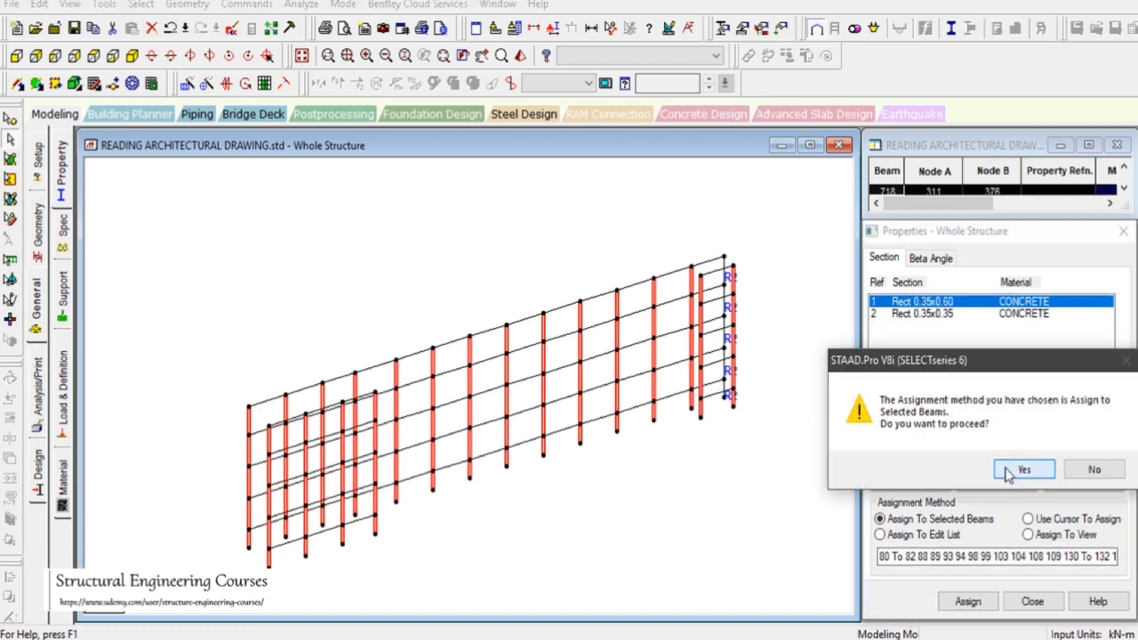
{"action": "left_click", "coordinate": [1022, 470]}
Inspect one of the newly assigned columns in the rendered view
{"action": "left_click", "coordinate": [655, 360]}
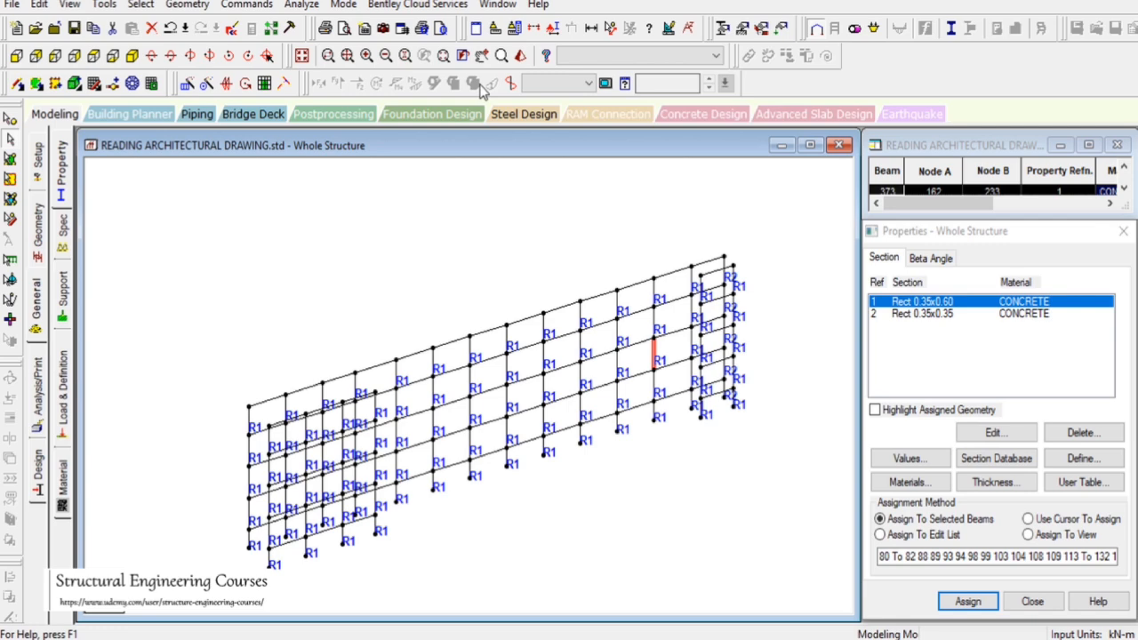
{"action": "left_click", "coordinate": [521, 56]}
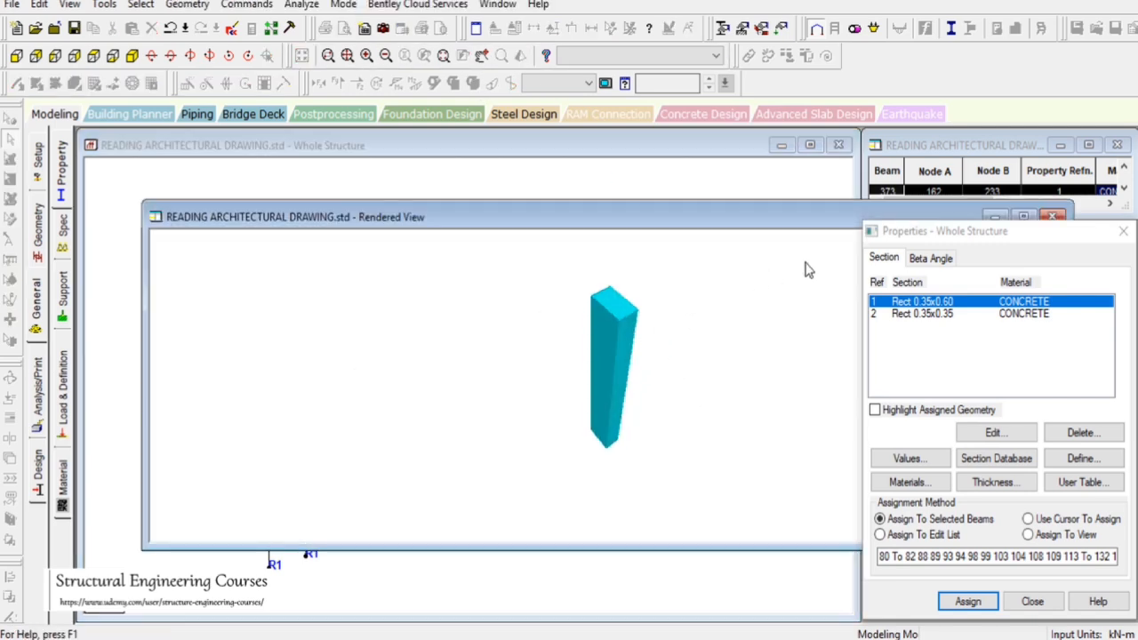
{"action": "left_click_drag", "start_coordinate": [814, 219], "coordinate": [347, 288]}
{"action": "left_click", "coordinate": [588, 287]}
{"action": "left_click", "coordinate": [412, 228]}
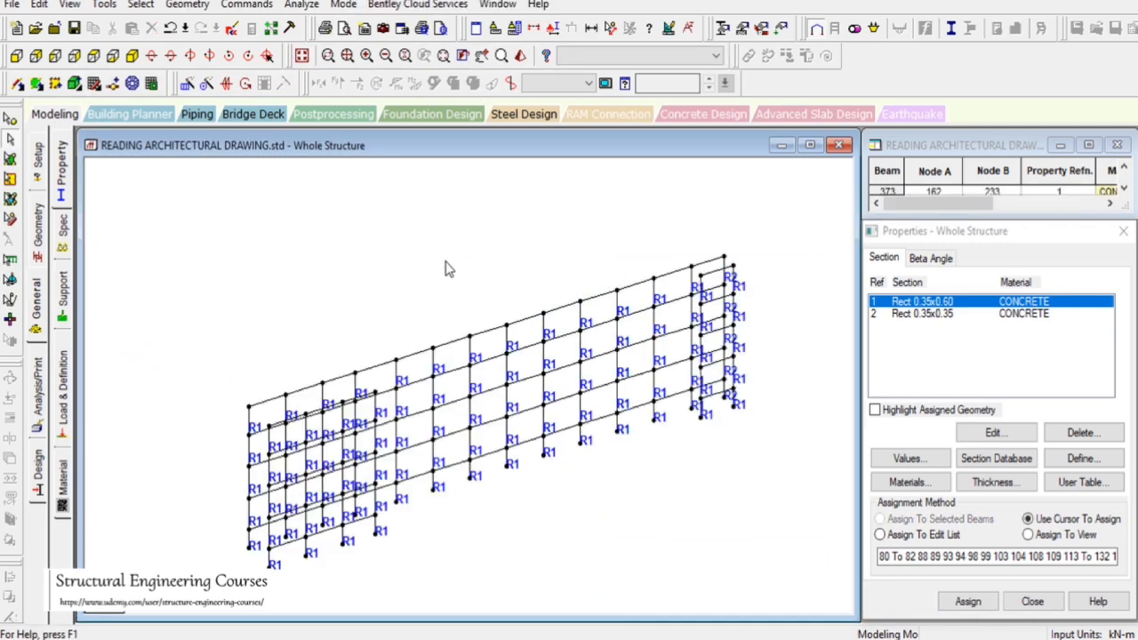
Create a fixed support and assign it to all base nodes of the whole structure
{"action": "left_click", "coordinate": [292, 57]}
{"action": "left_click", "coordinate": [302, 56]}
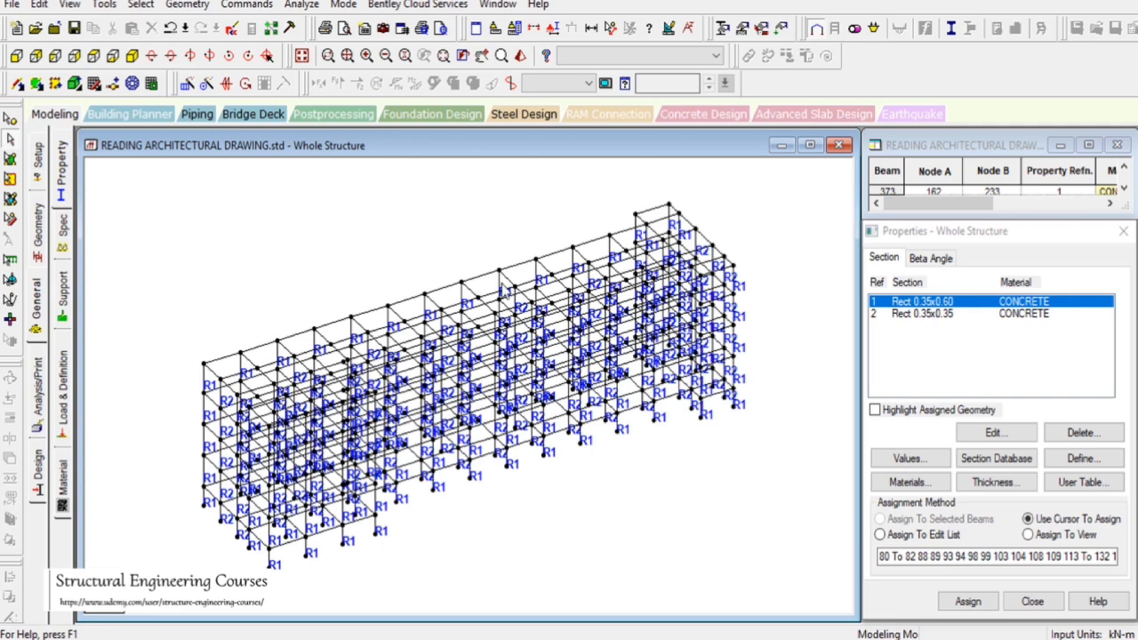
{"action": "left_click", "coordinate": [93, 56]}
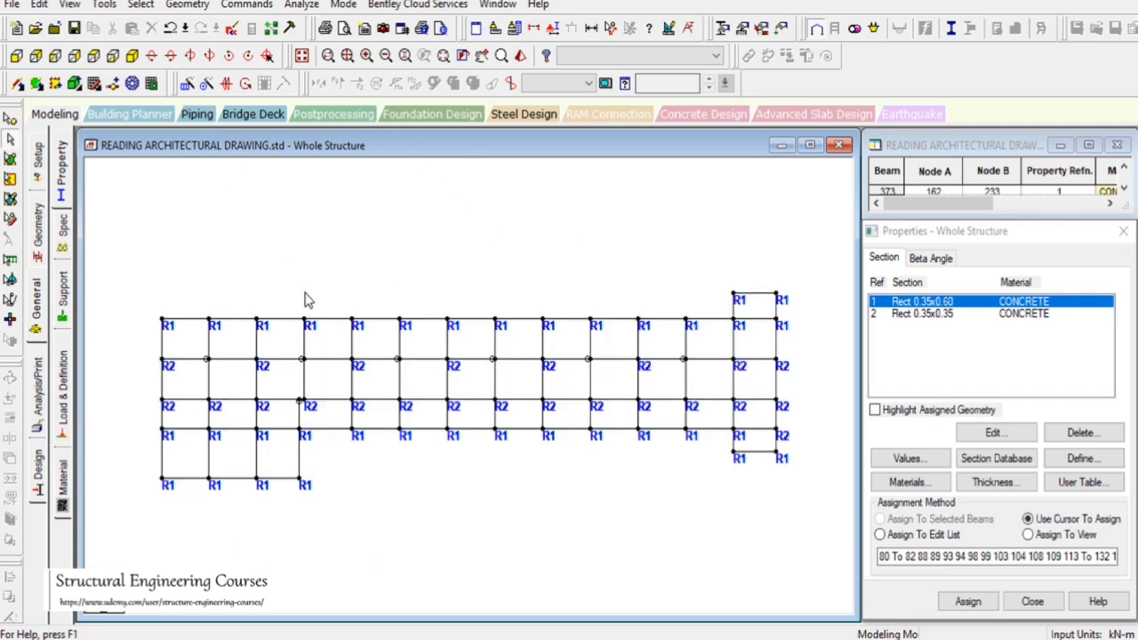
{"action": "scroll", "coordinate": [552, 250], "scroll_direction": "down", "scroll_amount": 6}
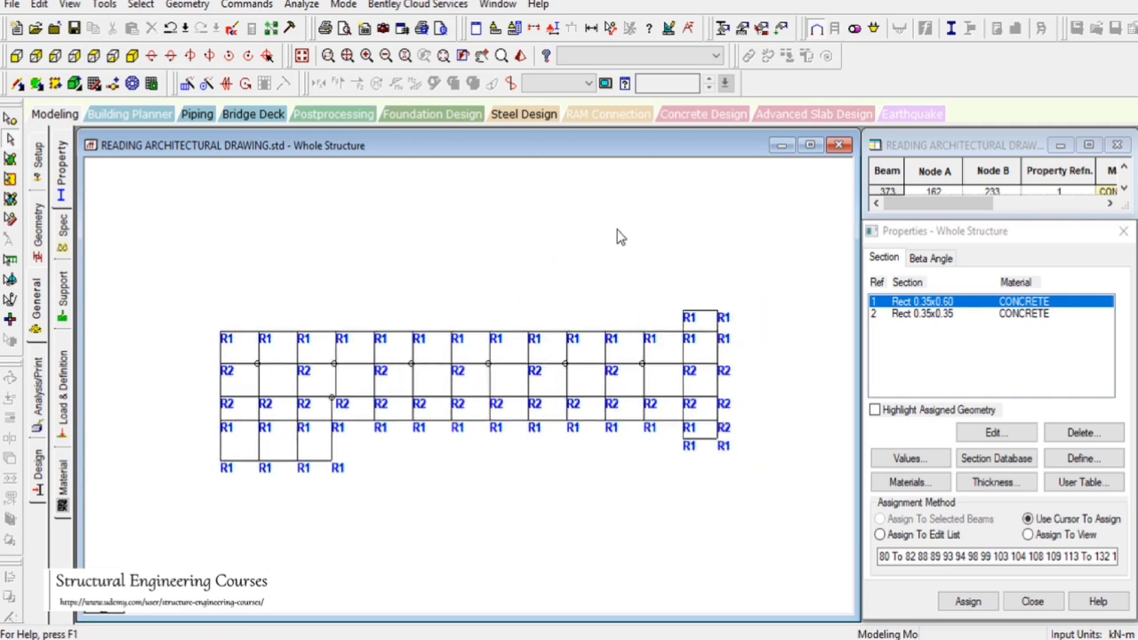
{"action": "left_click", "coordinate": [62, 302]}
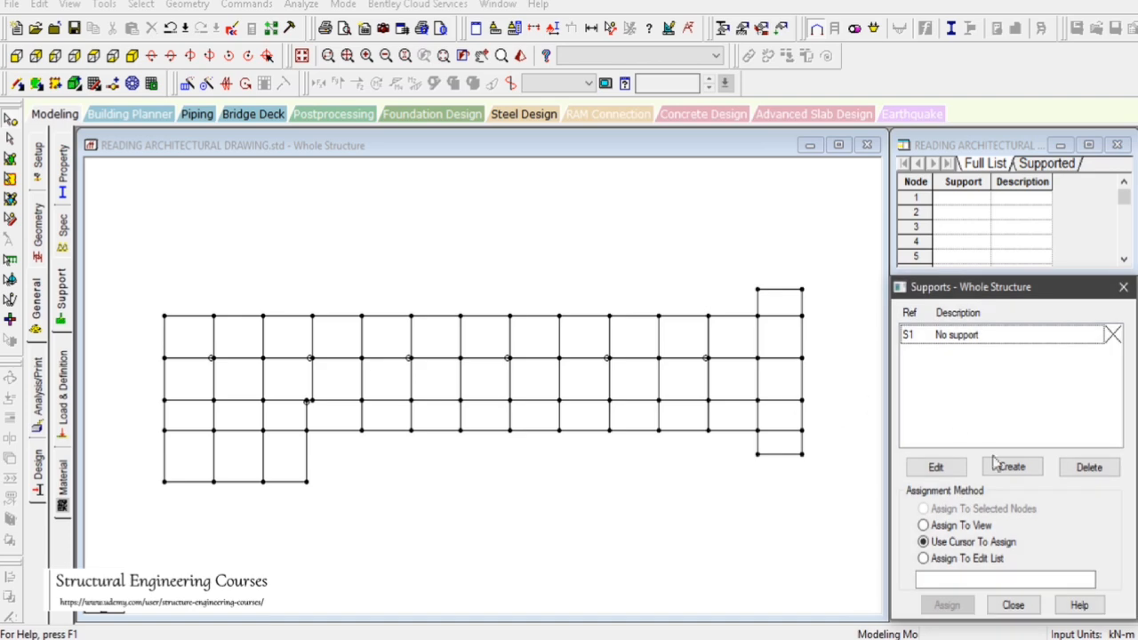
{"action": "left_click", "coordinate": [1030, 471]}
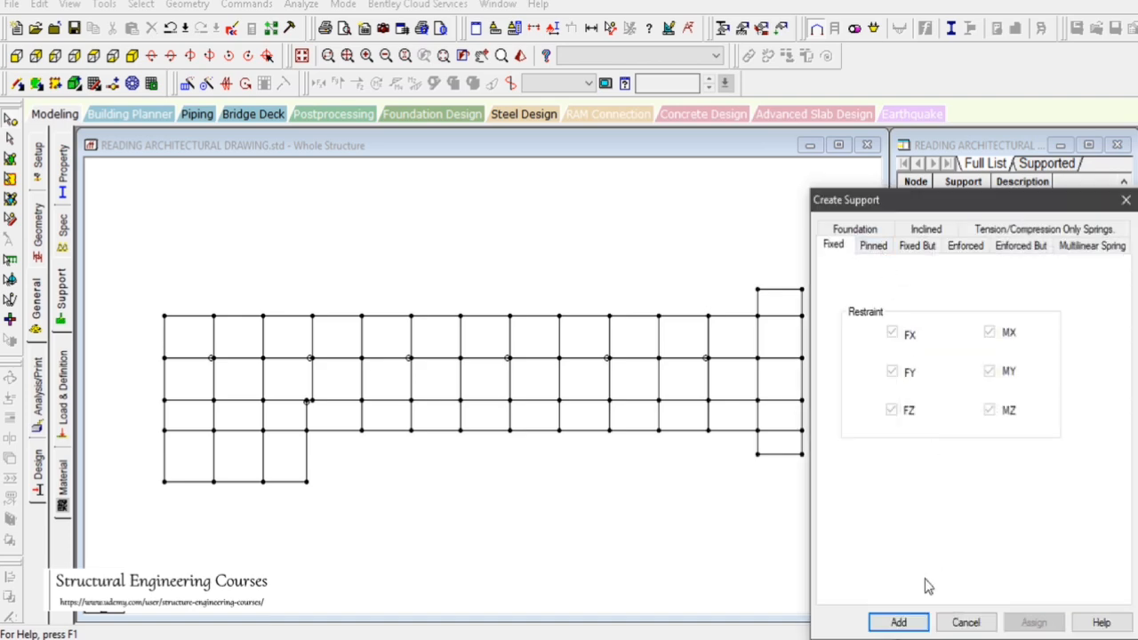
{"action": "left_click", "coordinate": [898, 622]}
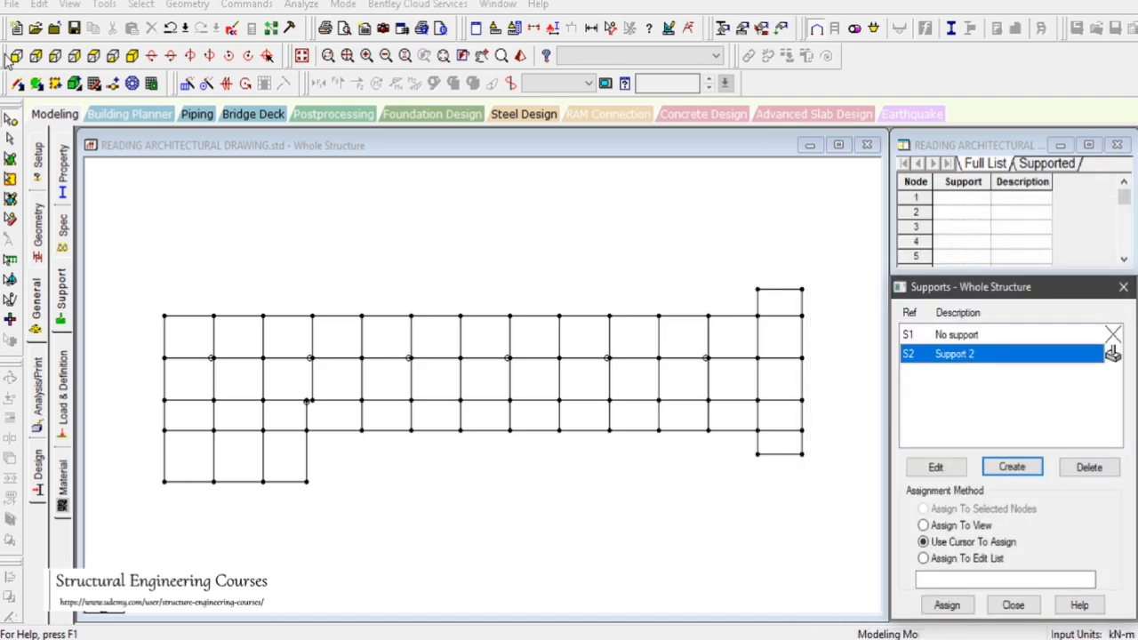
{"action": "left_click_drag", "start_coordinate": [143, 470], "coordinate": [860, 587]}
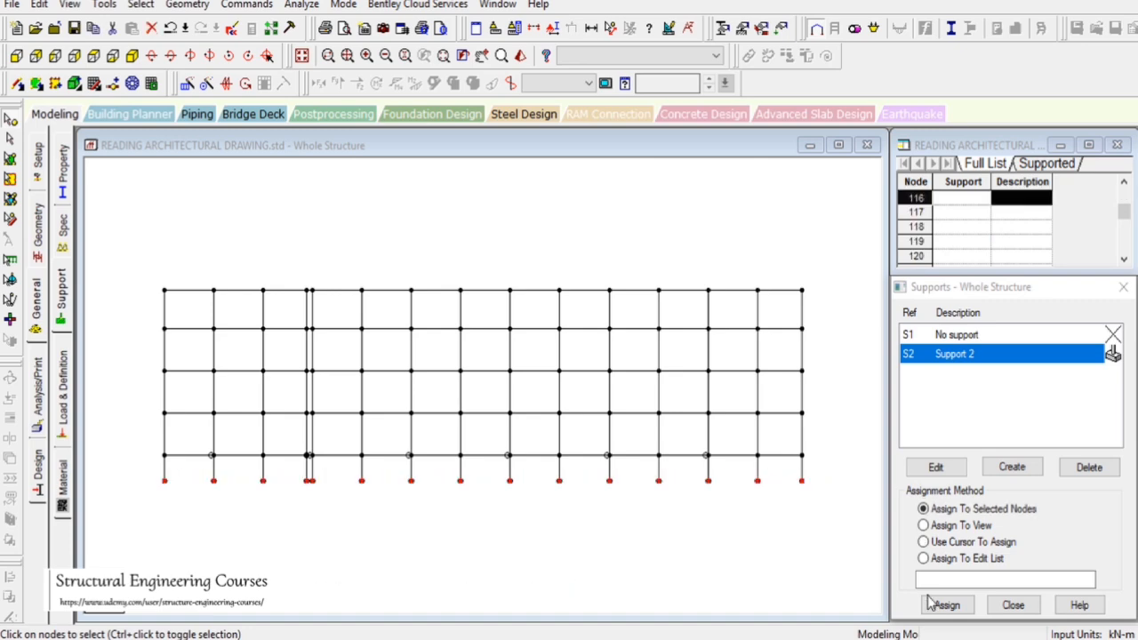
{"action": "left_click", "coordinate": [945, 605]}
{"action": "left_click", "coordinate": [1022, 500]}
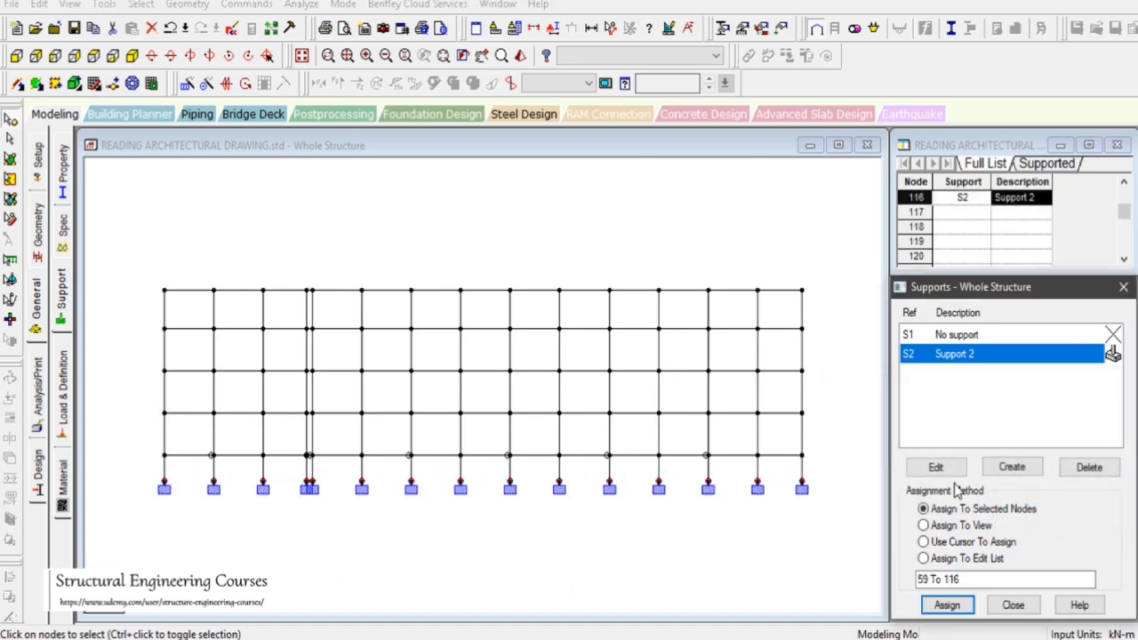
Review the assigned supports in isometric view
{"action": "left_click", "coordinate": [132, 56]}
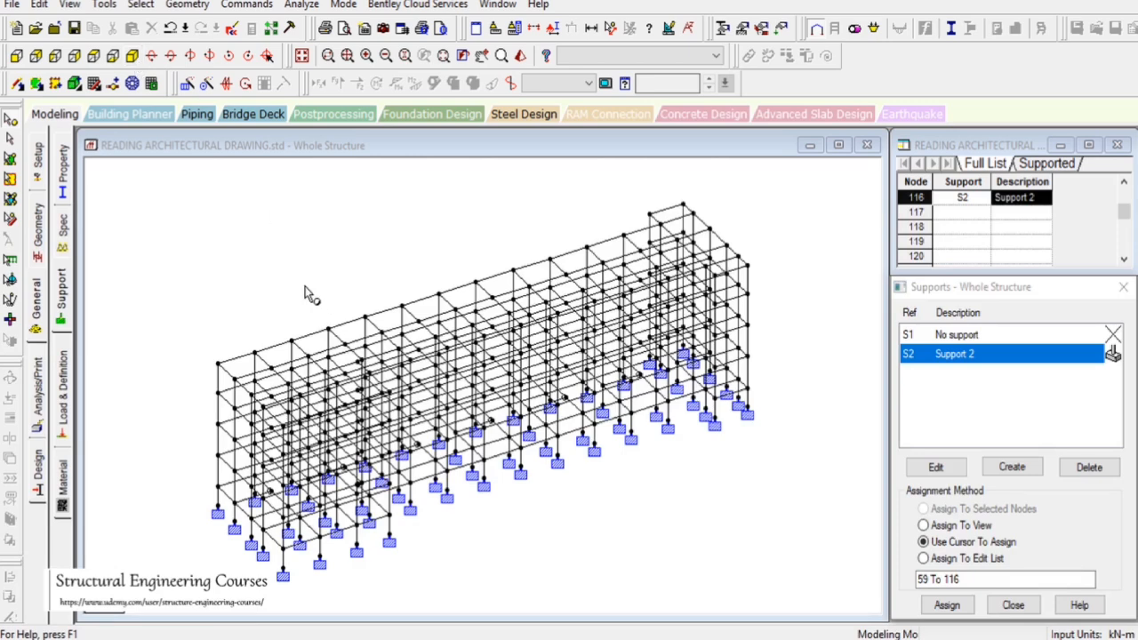
{"action": "left_click_drag", "start_coordinate": [239, 242], "coordinate": [294, 277]}
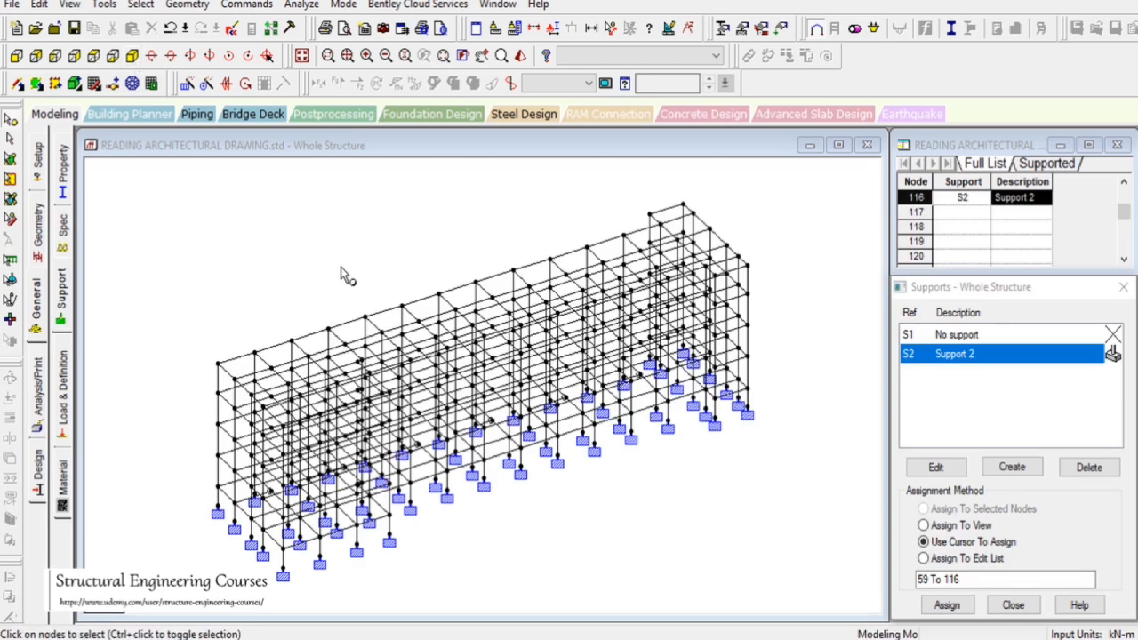
{"action": "left_click", "coordinate": [62, 178]}
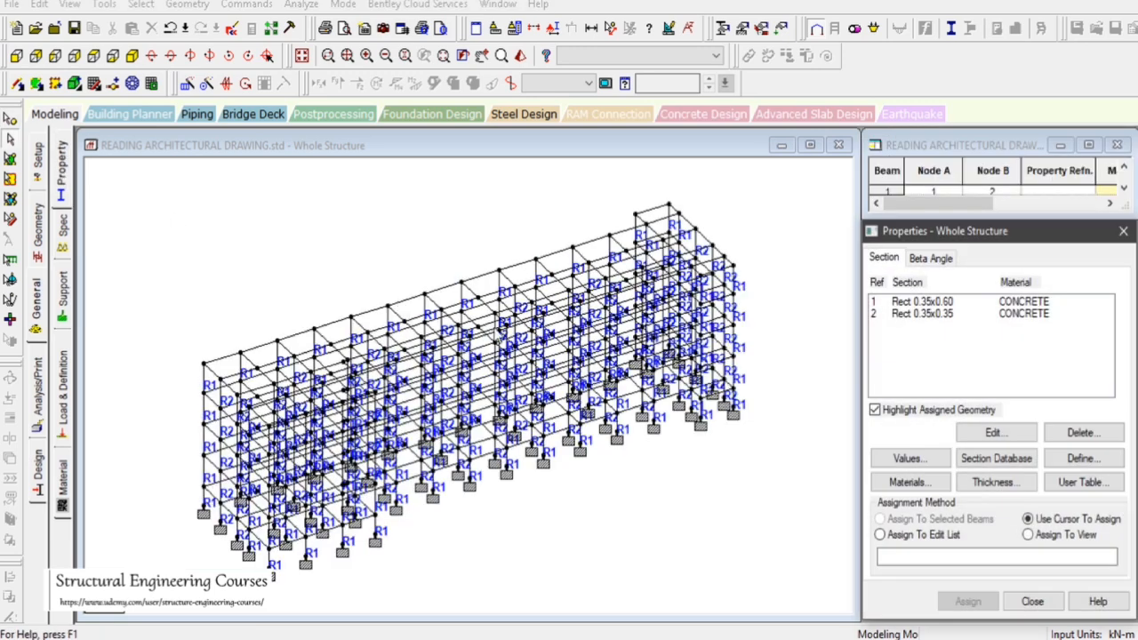
{"action": "left_click", "coordinate": [1058, 458]}
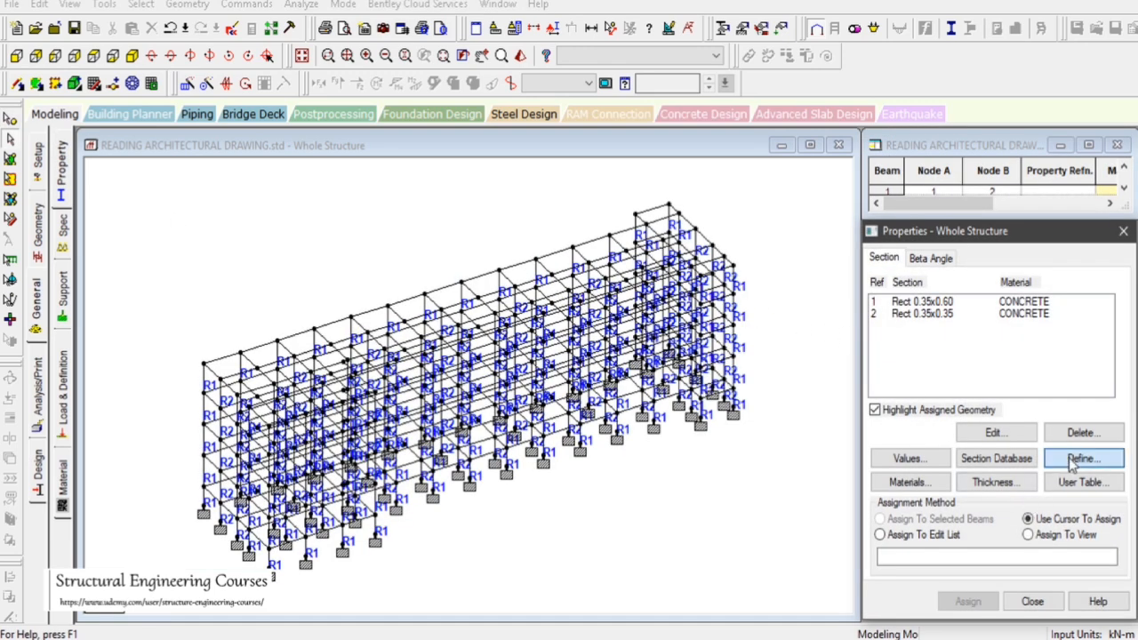
{"action": "left_click", "coordinate": [327, 172]}
{"action": "left_click", "coordinate": [654, 257]}
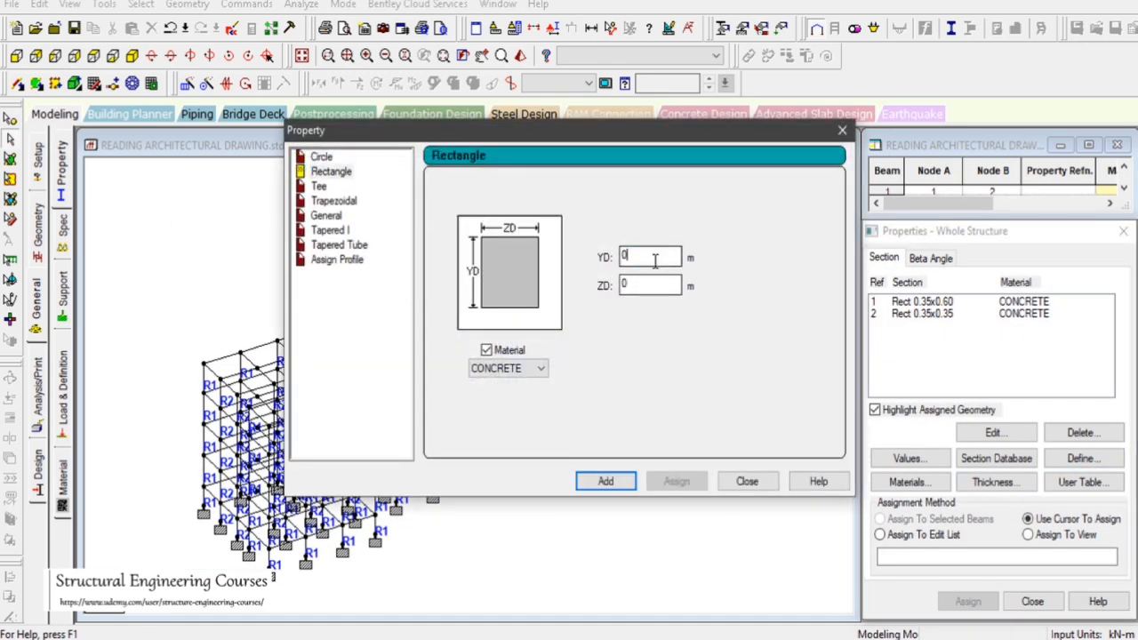
{"action": "left_click", "coordinate": [841, 132]}
Define a new rectangular concrete section with YD 0.6 m and ZD 0.35 m
{"action": "left_click", "coordinate": [92, 55]}
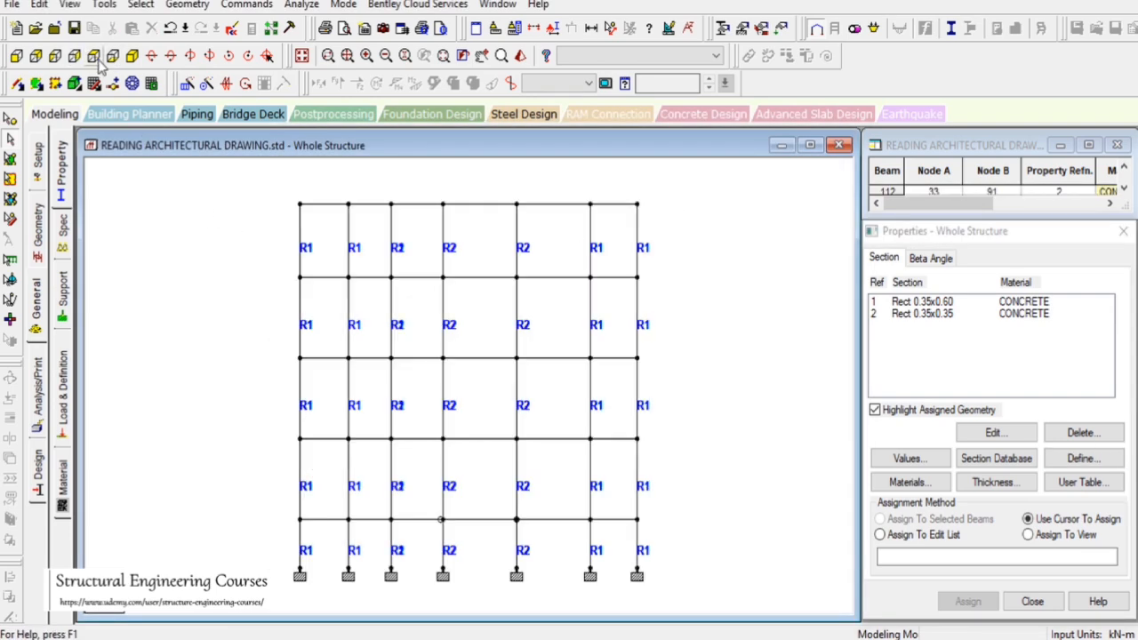
{"action": "left_click", "coordinate": [402, 378]}
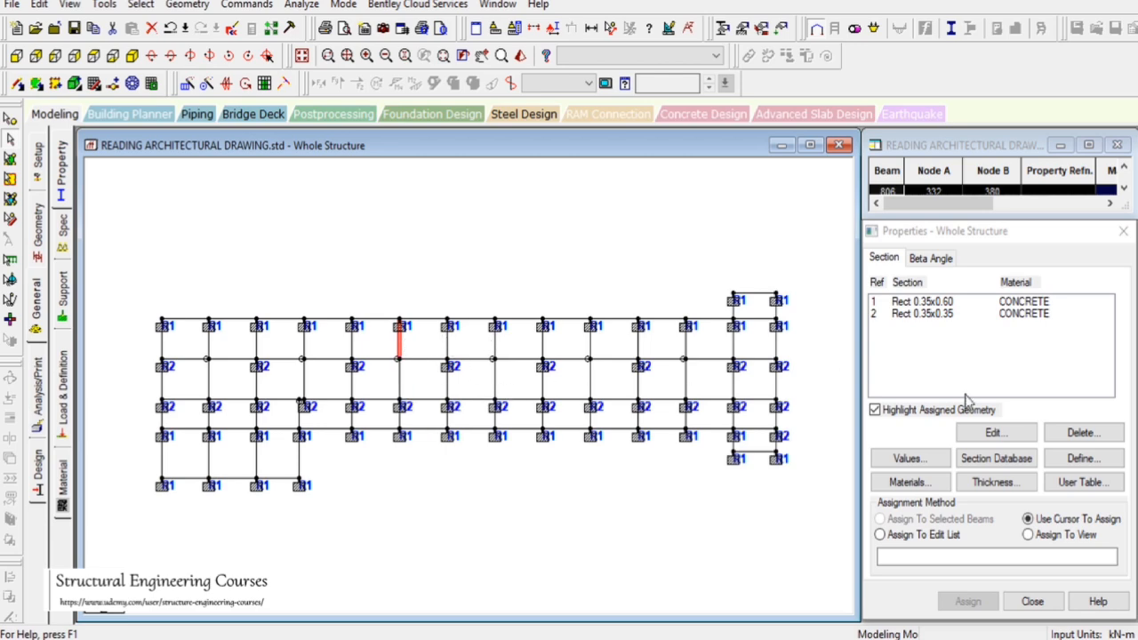
{"action": "left_click", "coordinate": [1082, 459]}
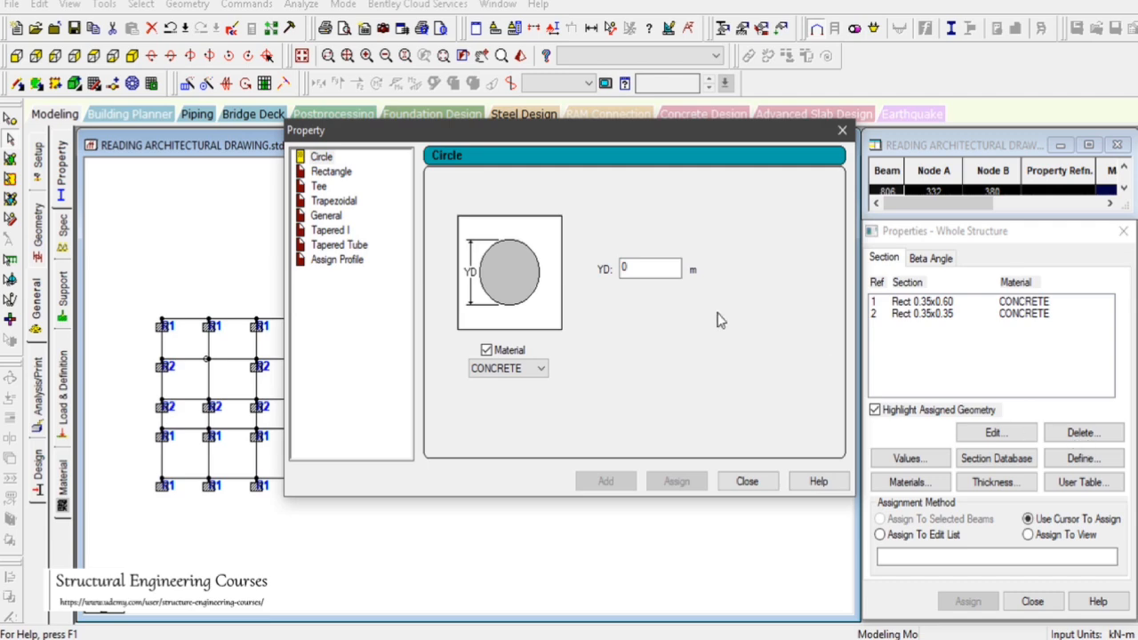
{"action": "left_click", "coordinate": [327, 172]}
{"action": "left_click", "coordinate": [646, 258]}
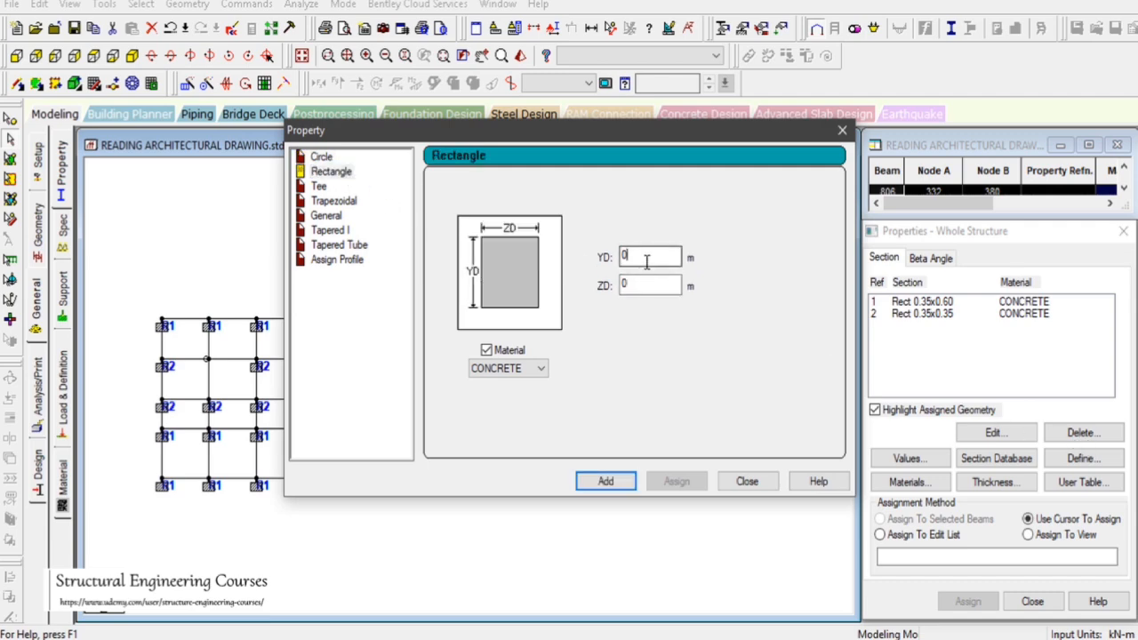
{"action": "type", "text": ".6"}
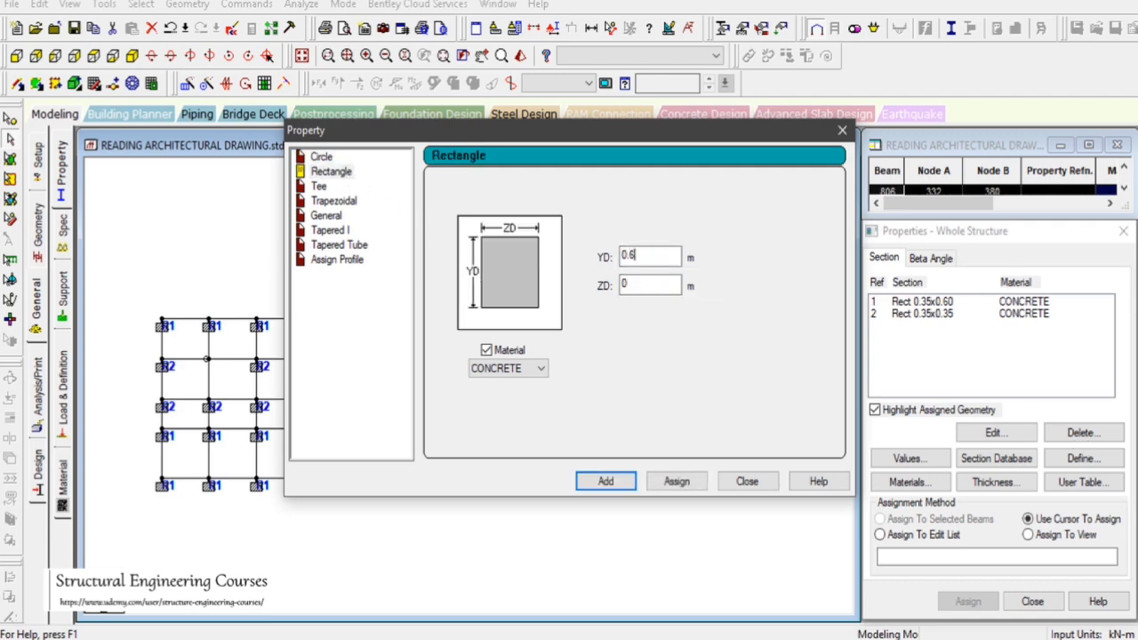
{"action": "left_click", "coordinate": [643, 284]}
{"action": "type", "text": ".35"}
{"action": "left_click", "coordinate": [604, 480]}
{"action": "left_click", "coordinate": [745, 481]}
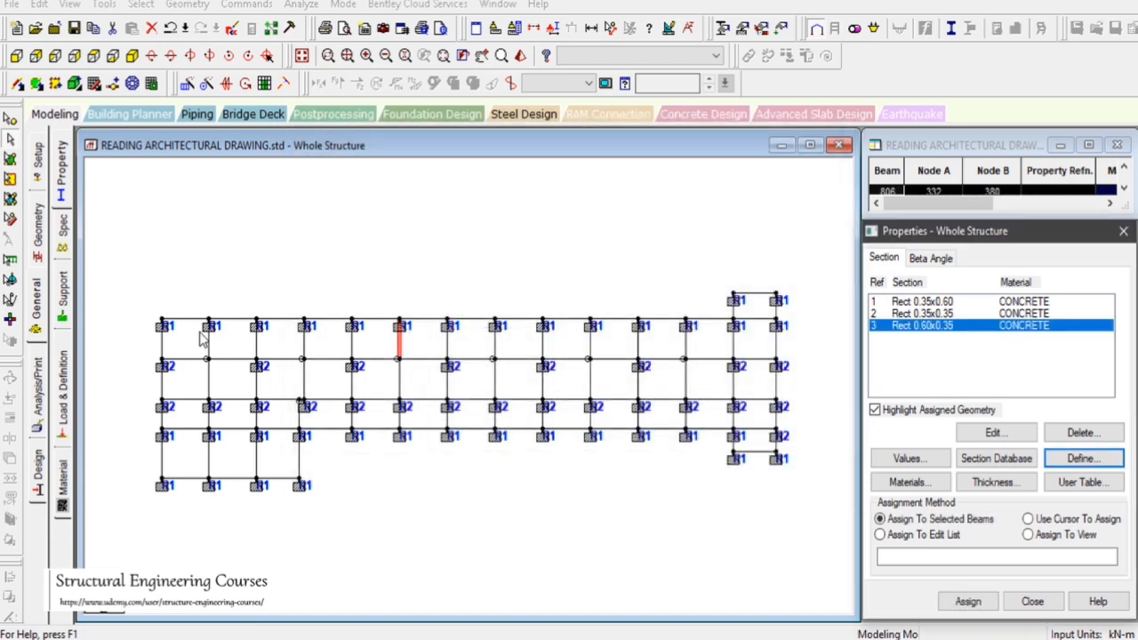
Assign the Rect 0.60x0.35 section to the short interior beams between the two middle grid rows in plan
{"action": "left_click", "coordinate": [211, 386]}
{"action": "left_click", "coordinate": [307, 345], "text": "ctrl"}
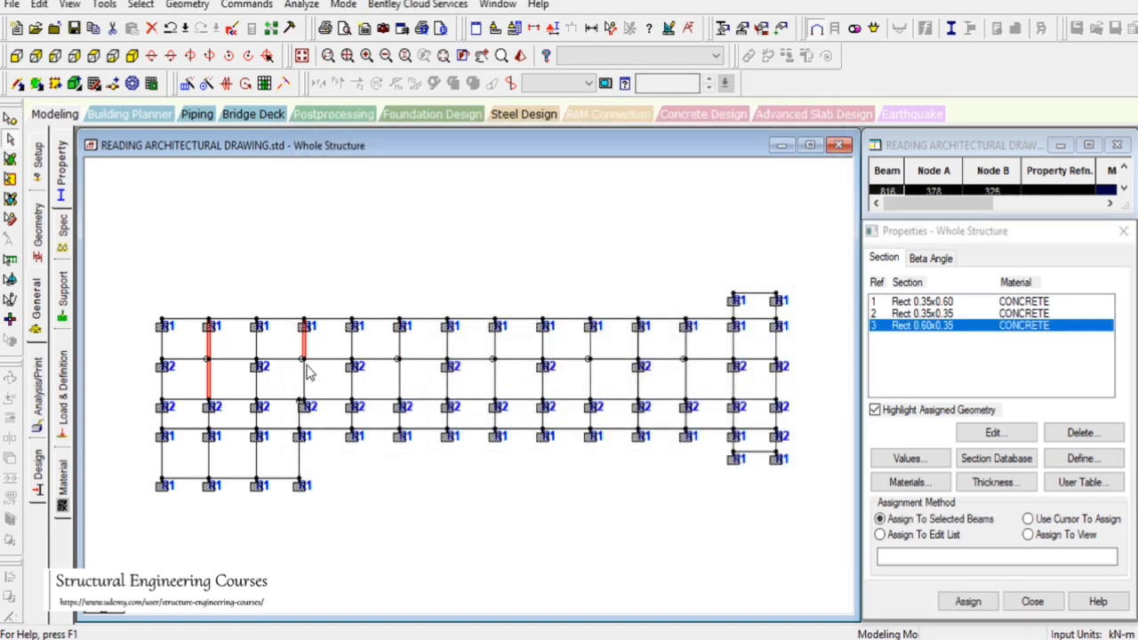
{"action": "left_click", "coordinate": [308, 391], "text": "ctrl"}
{"action": "left_click", "coordinate": [398, 352], "text": "ctrl"}
{"action": "left_click", "coordinate": [401, 391], "text": "ctrl"}
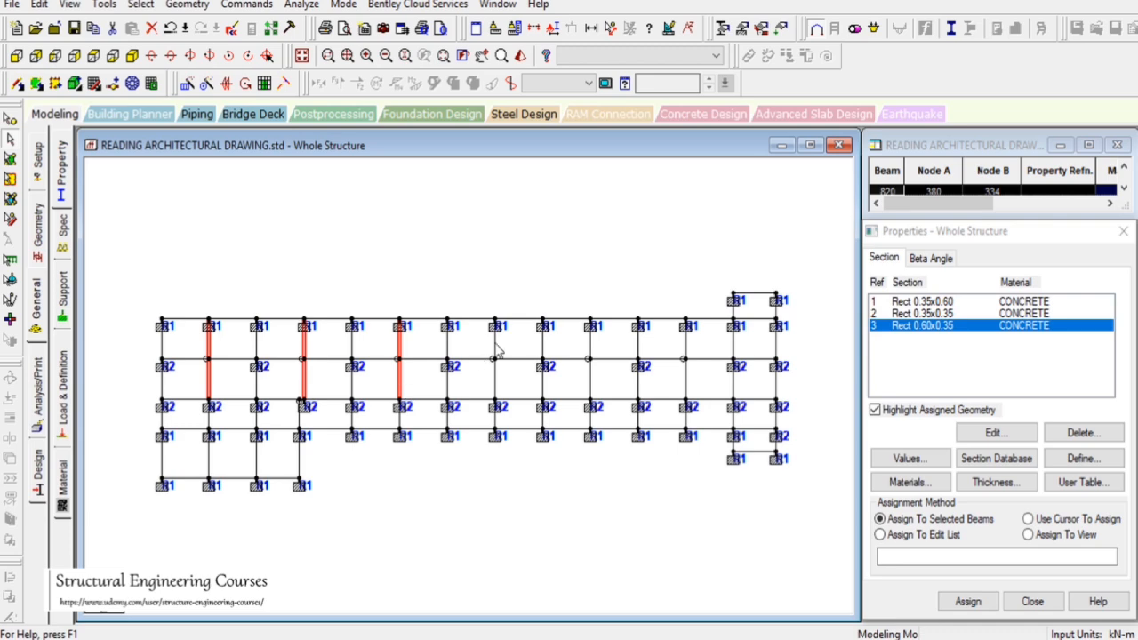
{"action": "left_click", "coordinate": [498, 389], "text": "ctrl"}
{"action": "left_click", "coordinate": [589, 348], "text": "ctrl"}
{"action": "left_click", "coordinate": [592, 390], "text": "ctrl"}
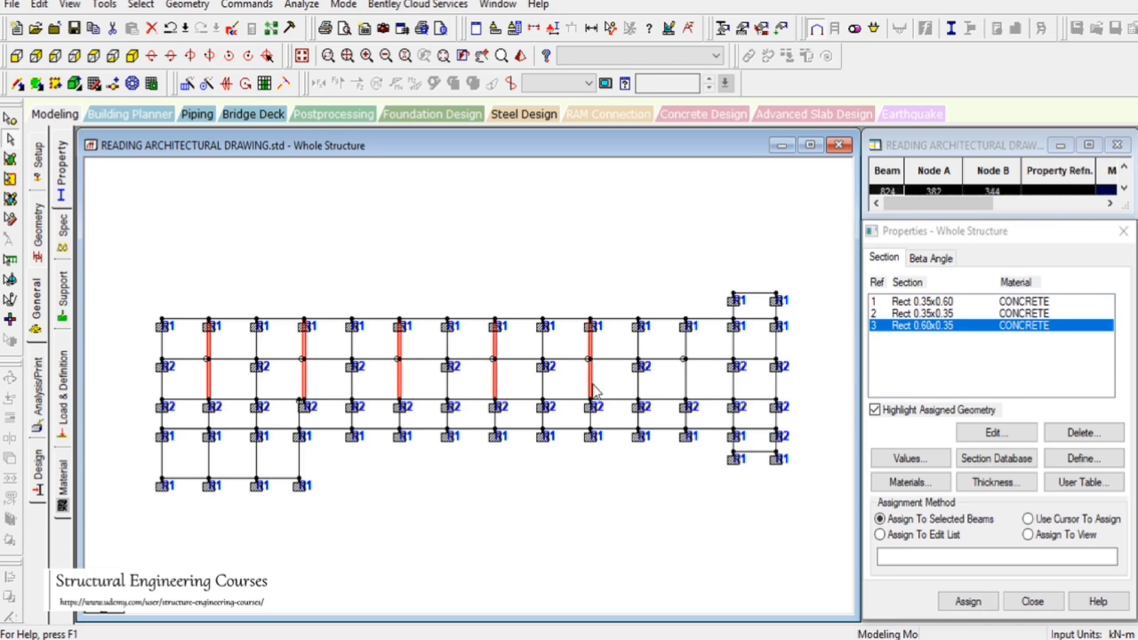
{"action": "left_click", "coordinate": [685, 345], "text": "ctrl"}
{"action": "left_click", "coordinate": [686, 384], "text": "ctrl"}
{"action": "left_click", "coordinate": [968, 601]}
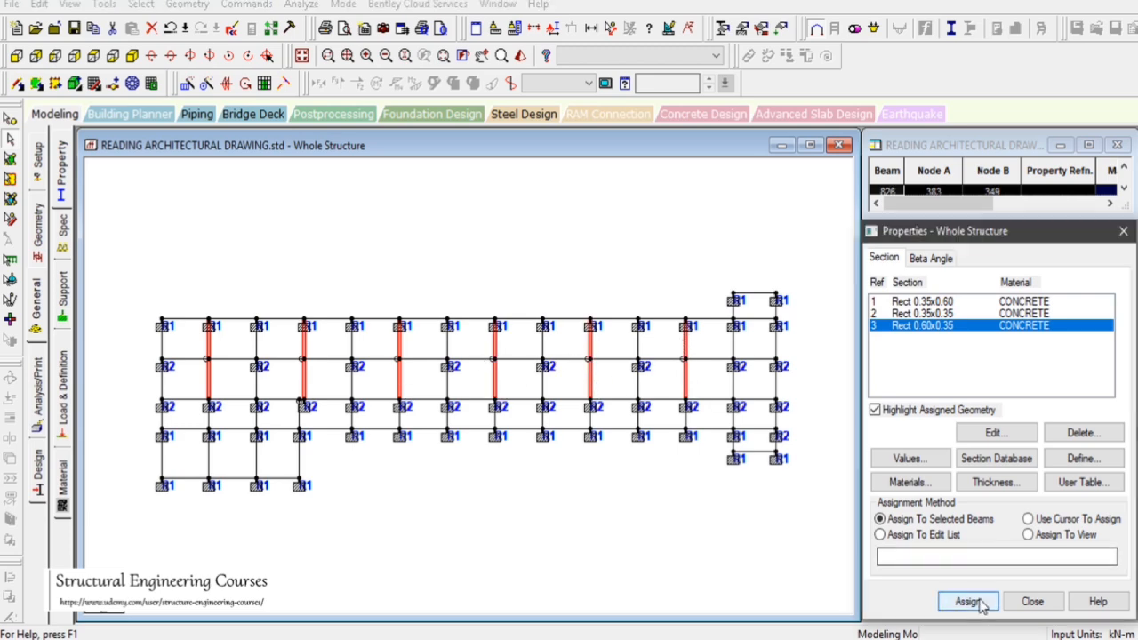
Define another rectangular concrete section with YD 0.5 m and ZD 0.23 m
{"action": "left_click", "coordinate": [1024, 468]}
{"action": "left_click", "coordinate": [1081, 458]}
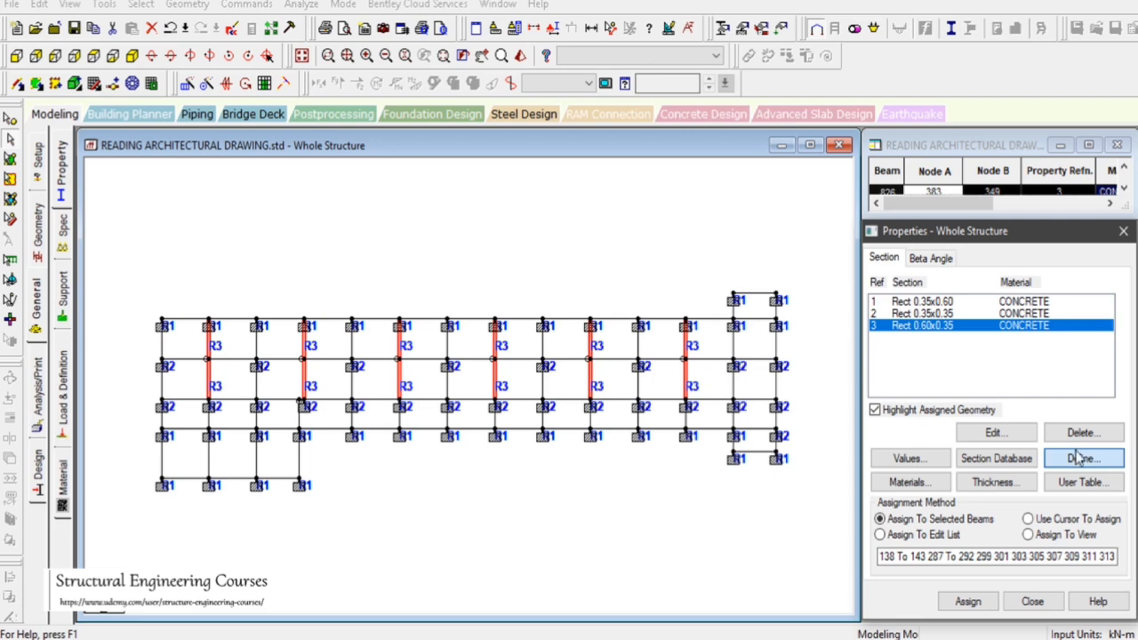
{"action": "left_click", "coordinate": [346, 174]}
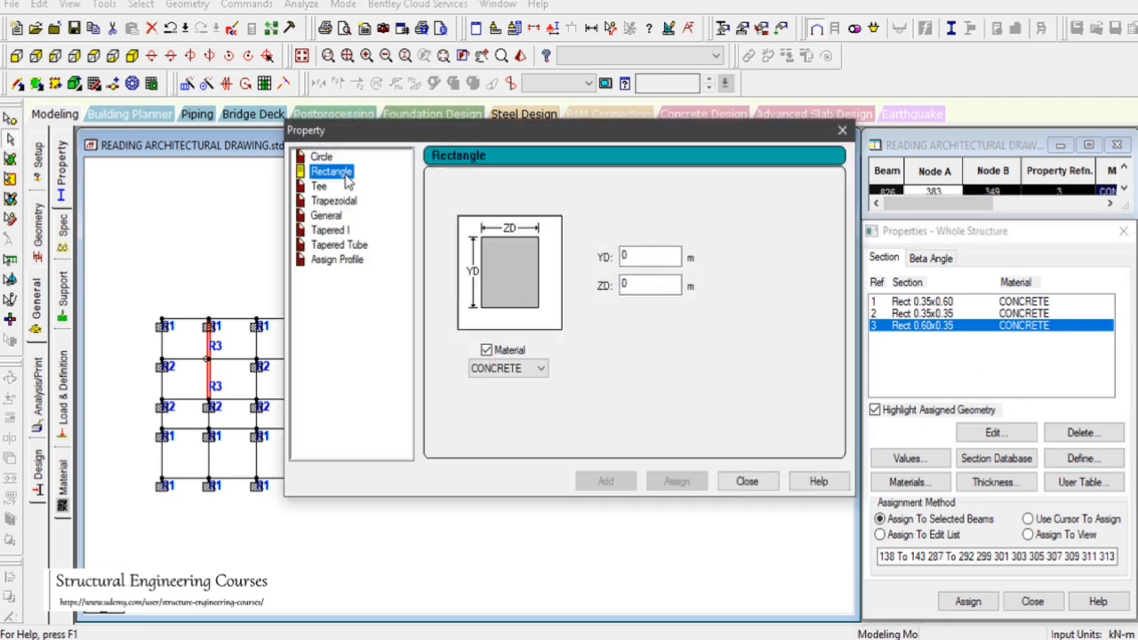
{"action": "left_click", "coordinate": [628, 256]}
{"action": "type", "text": ".5"}
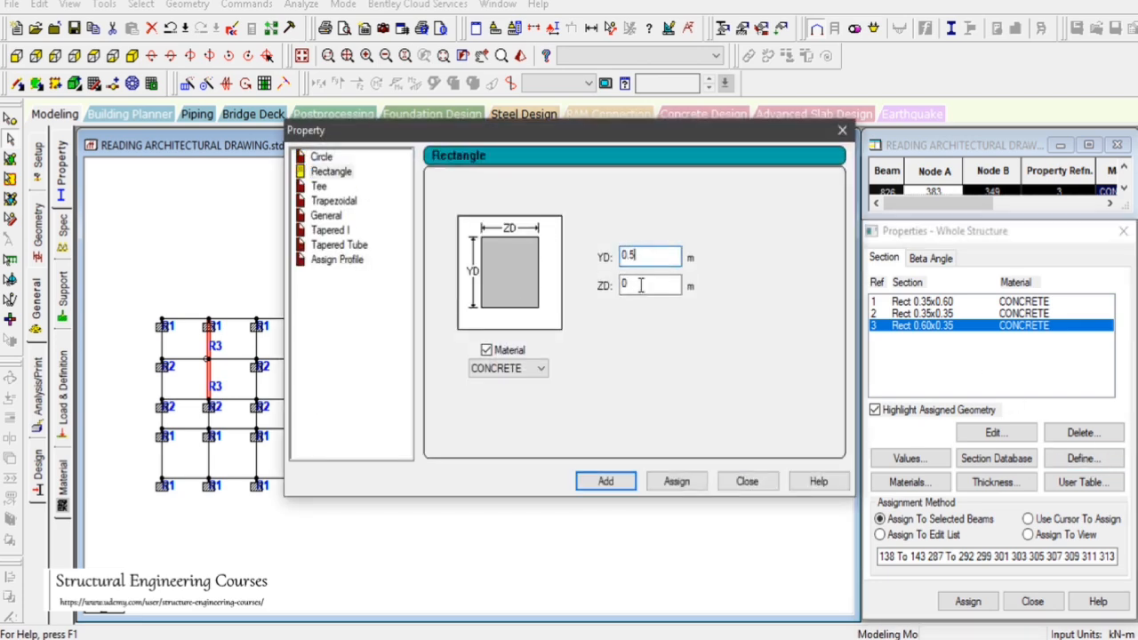
{"action": "left_click", "coordinate": [640, 285]}
{"action": "type", "text": ".3"}
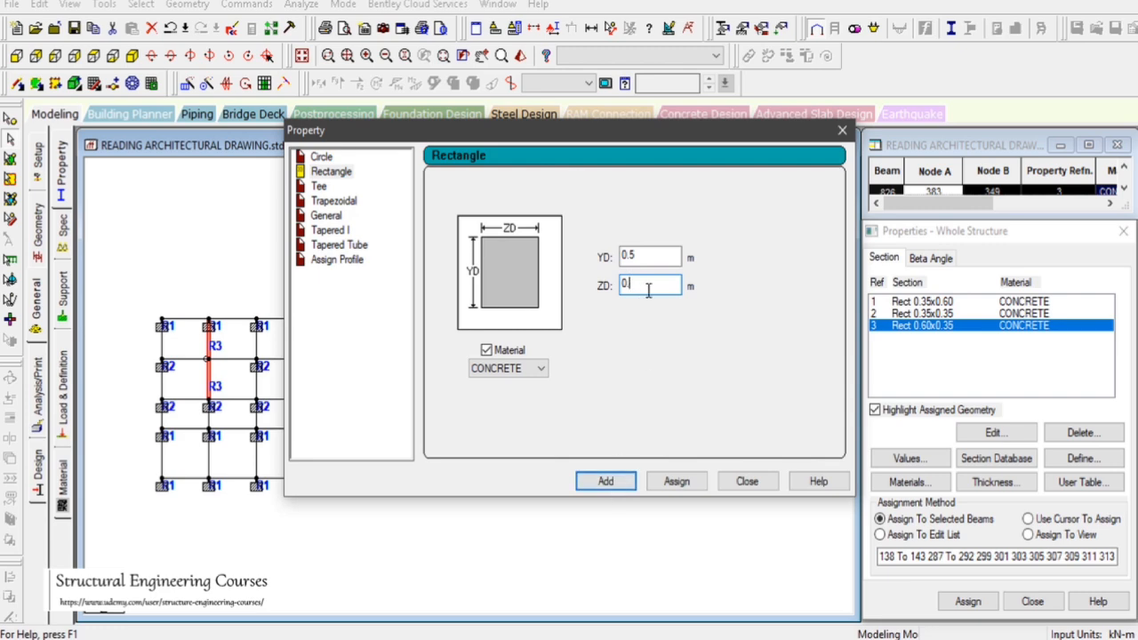
{"action": "left_click", "coordinate": [616, 481]}
{"action": "left_click", "coordinate": [746, 482]}
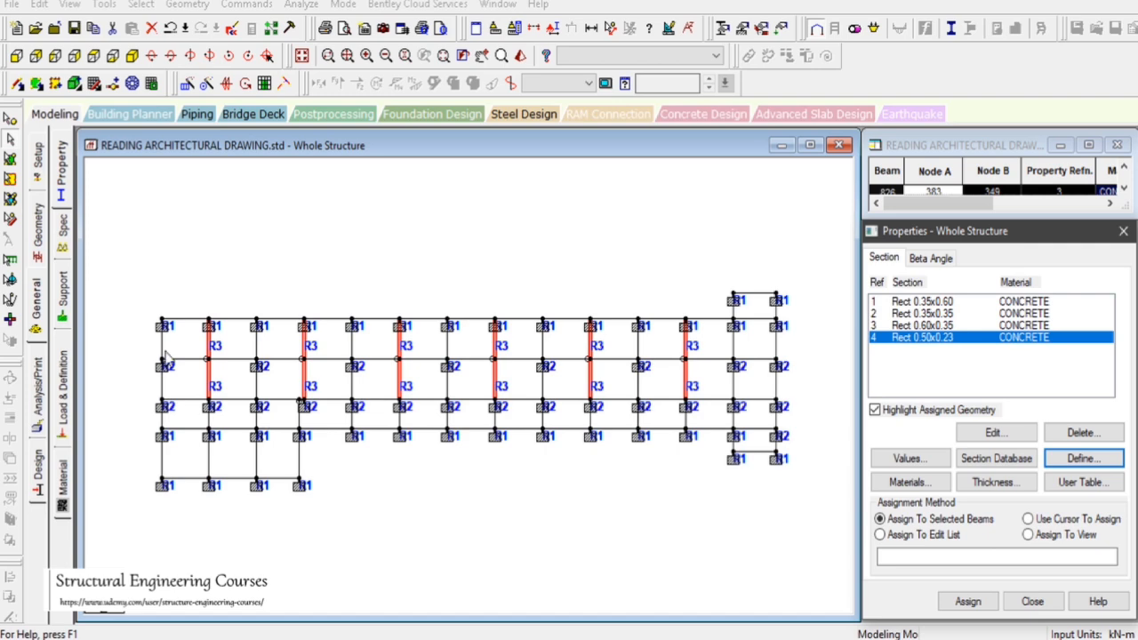
{"action": "left_click", "coordinate": [162, 344]}
{"action": "left_click", "coordinate": [179, 319], "text": "ctrl"}
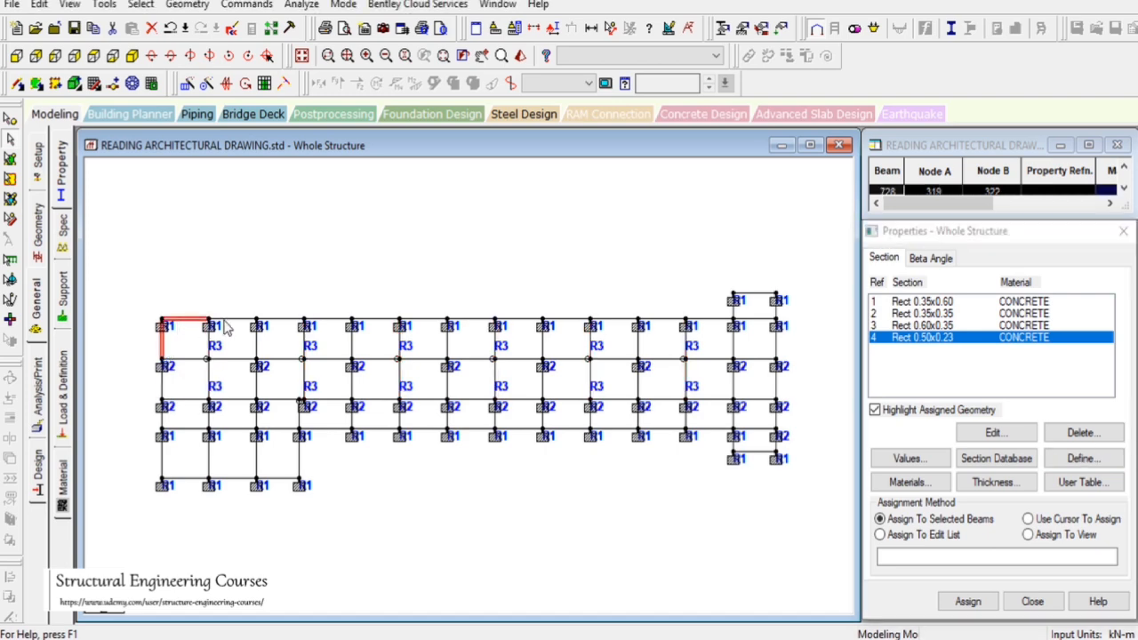
{"action": "left_click", "coordinate": [224, 319], "text": "ctrl"}
{"action": "left_click", "coordinate": [281, 320], "text": "ctrl"}
{"action": "left_click", "coordinate": [328, 320], "text": "ctrl"}
{"action": "left_click", "coordinate": [376, 320], "text": "ctrl"}
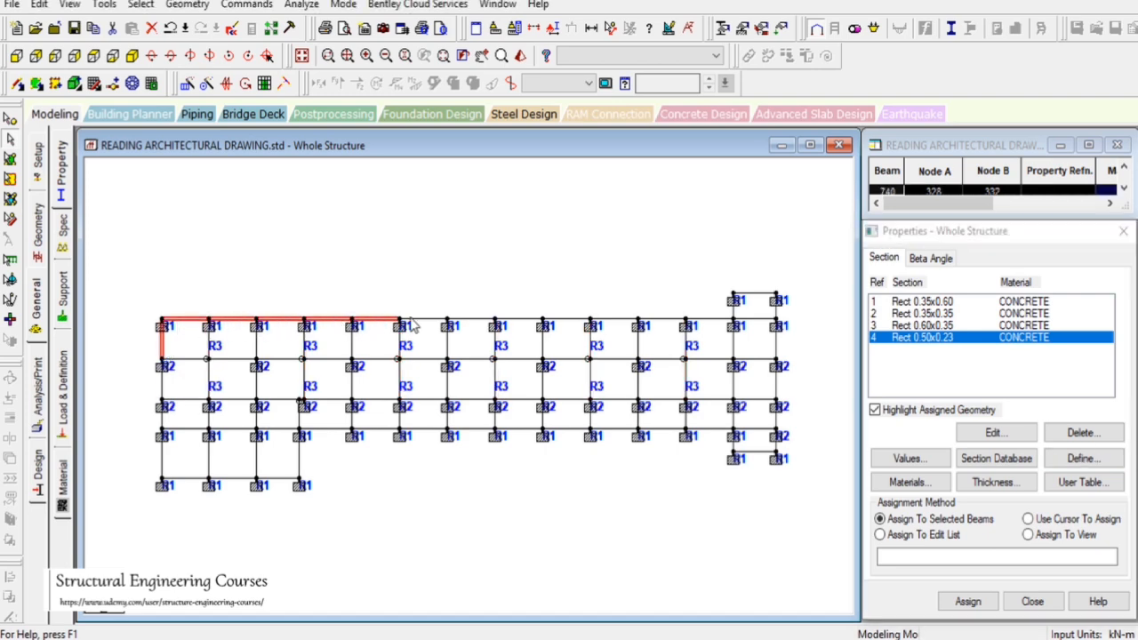
{"action": "left_click", "coordinate": [421, 322], "text": "ctrl"}
{"action": "left_click", "coordinate": [478, 320], "text": "ctrl"}
{"action": "left_click", "coordinate": [535, 320], "text": "ctrl"}
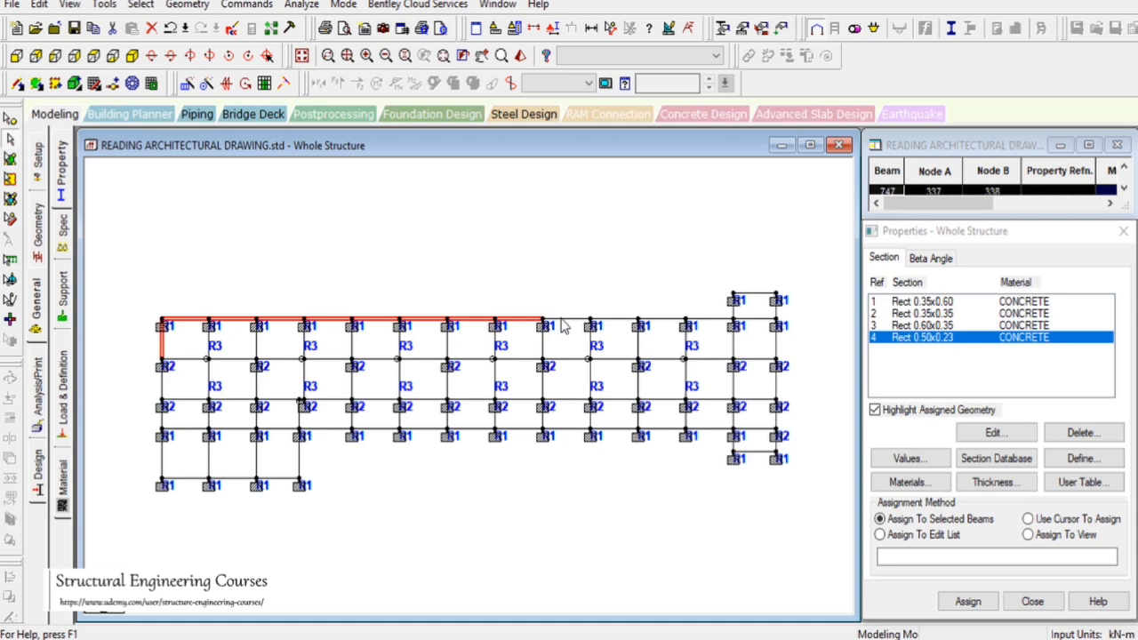
{"action": "left_click", "coordinate": [578, 320], "text": "ctrl"}
{"action": "left_click", "coordinate": [613, 321], "text": "ctrl"}
{"action": "left_click", "coordinate": [527, 255]}
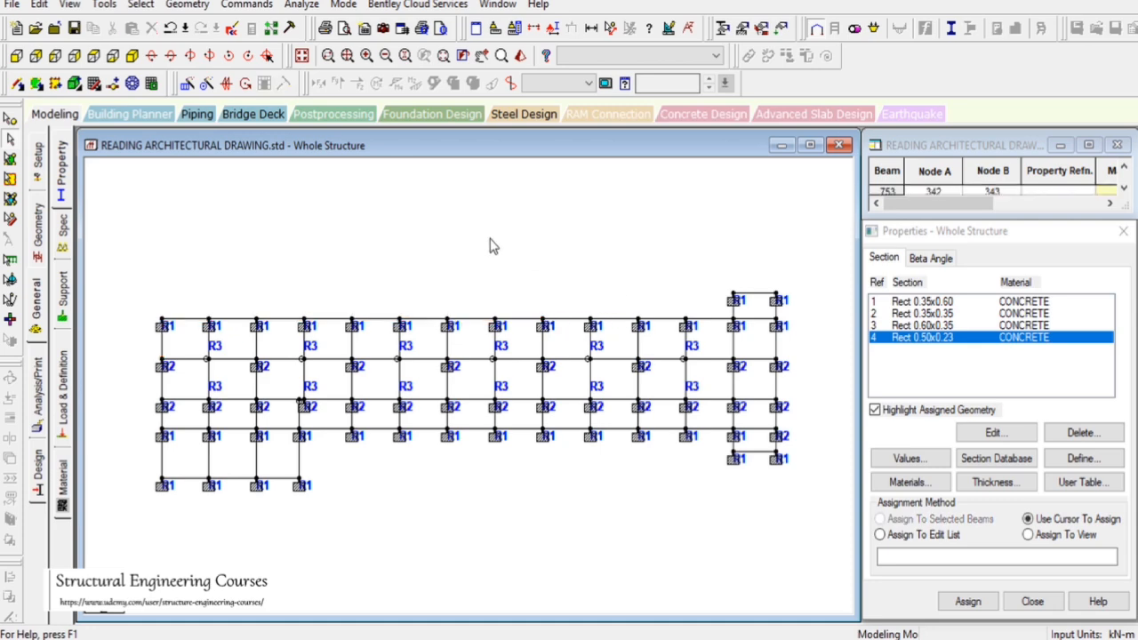
Review which members carry the Rect 0.60x0.35 section in isometric view
{"action": "left_click", "coordinate": [302, 55]}
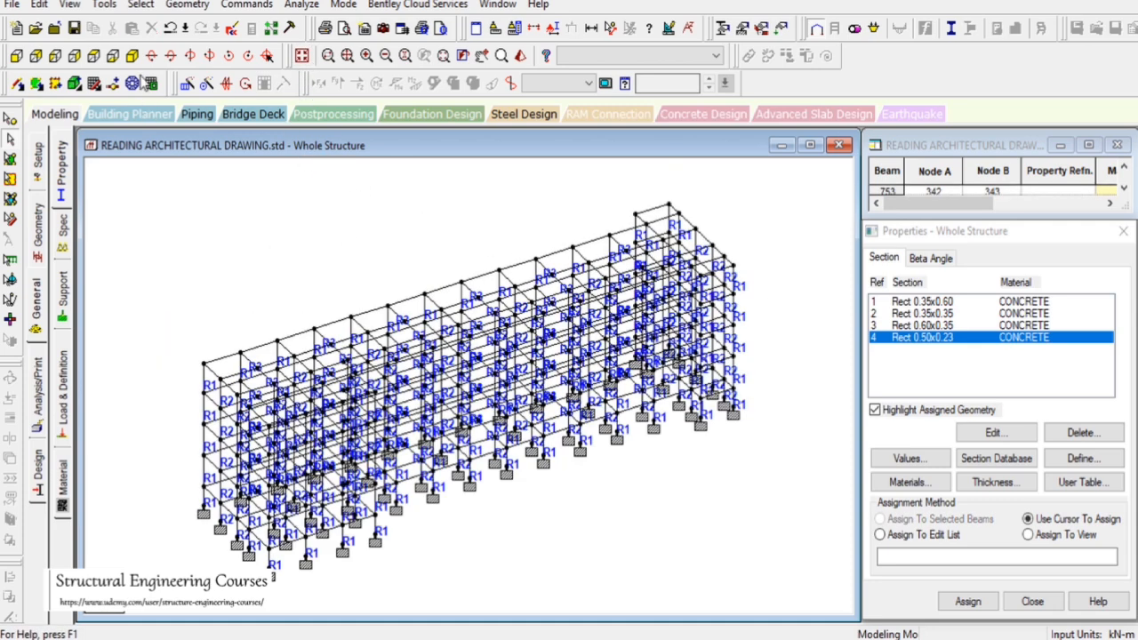
{"action": "left_click", "coordinate": [931, 327]}
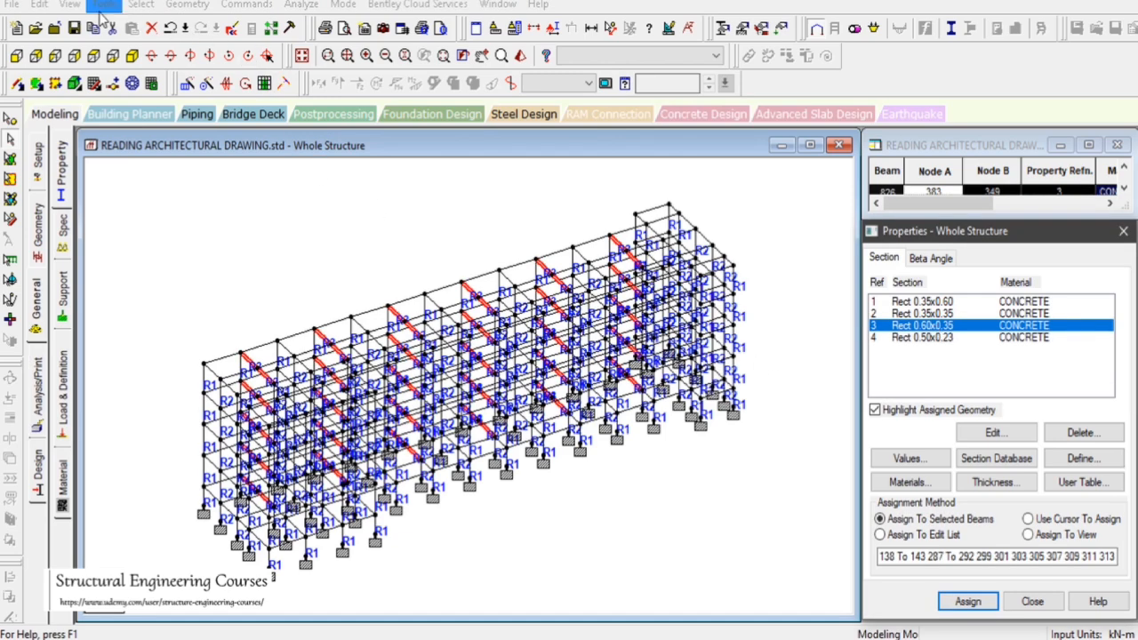
{"action": "left_click", "coordinate": [360, 215]}
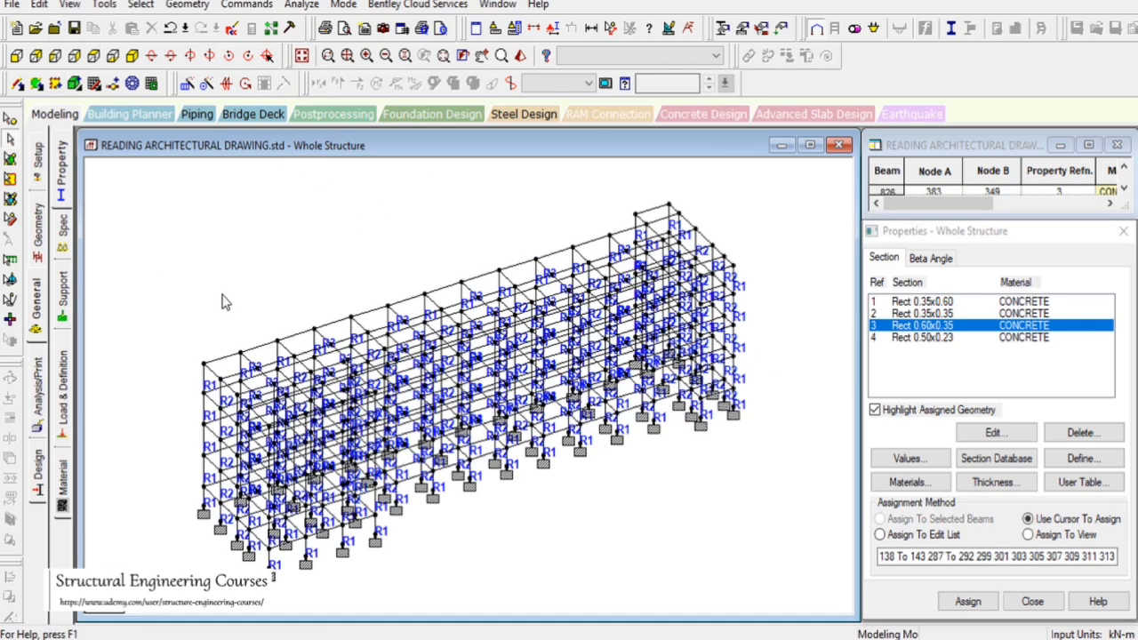
Select all beams parallel to the two horizontal axes and display only the selected beams
{"action": "left_click", "coordinate": [139, 5]}
{"action": "mouse_move", "coordinate": [293, 332]}
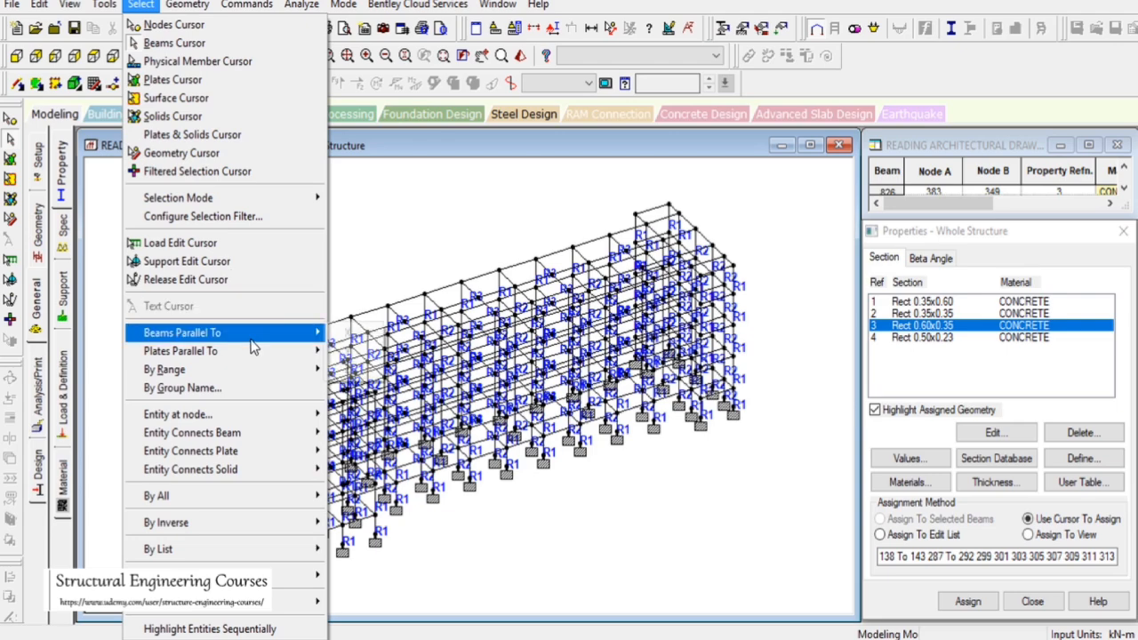
{"action": "left_click", "coordinate": [350, 331]}
{"action": "left_click", "coordinate": [141, 5]}
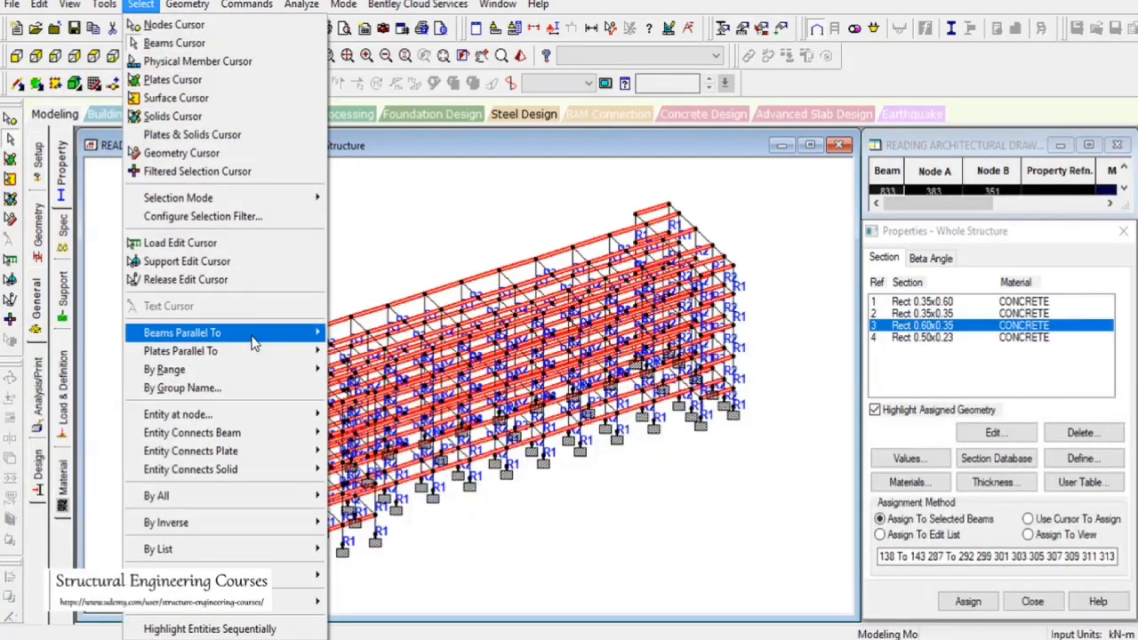
{"action": "left_click", "coordinate": [350, 366]}
{"action": "left_click", "coordinate": [69, 5]}
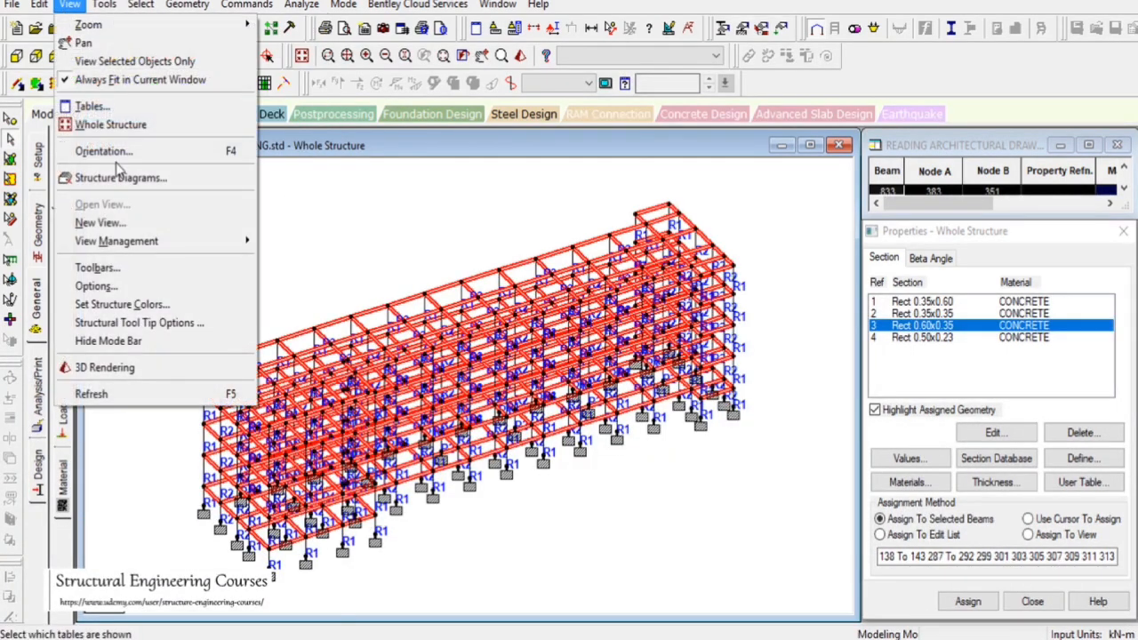
{"action": "left_click", "coordinate": [116, 61]}
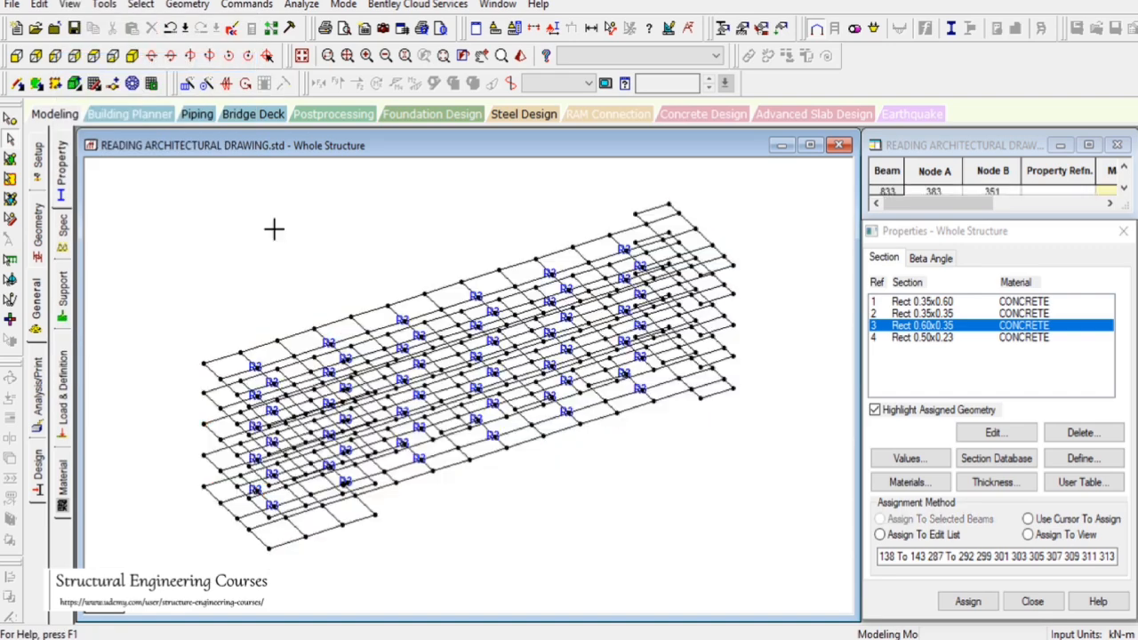
Isolate the floor beams not using the Rect 0.60x0.35 section by inverting the selection and showing only those in plan
{"action": "left_click", "coordinate": [933, 327]}
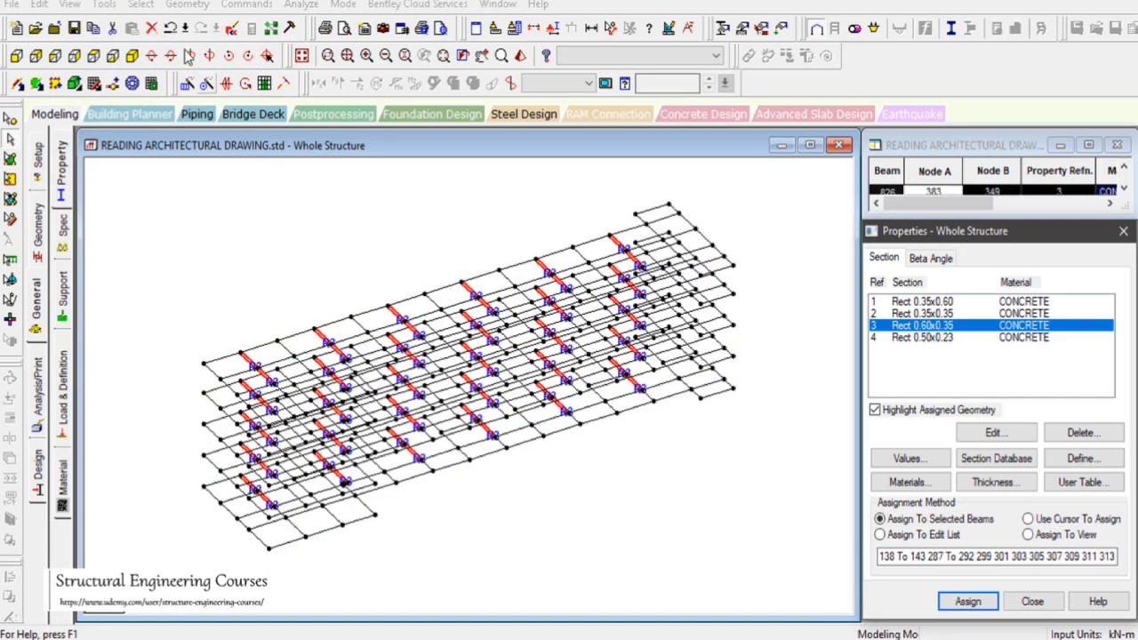
{"action": "left_click", "coordinate": [70, 5]}
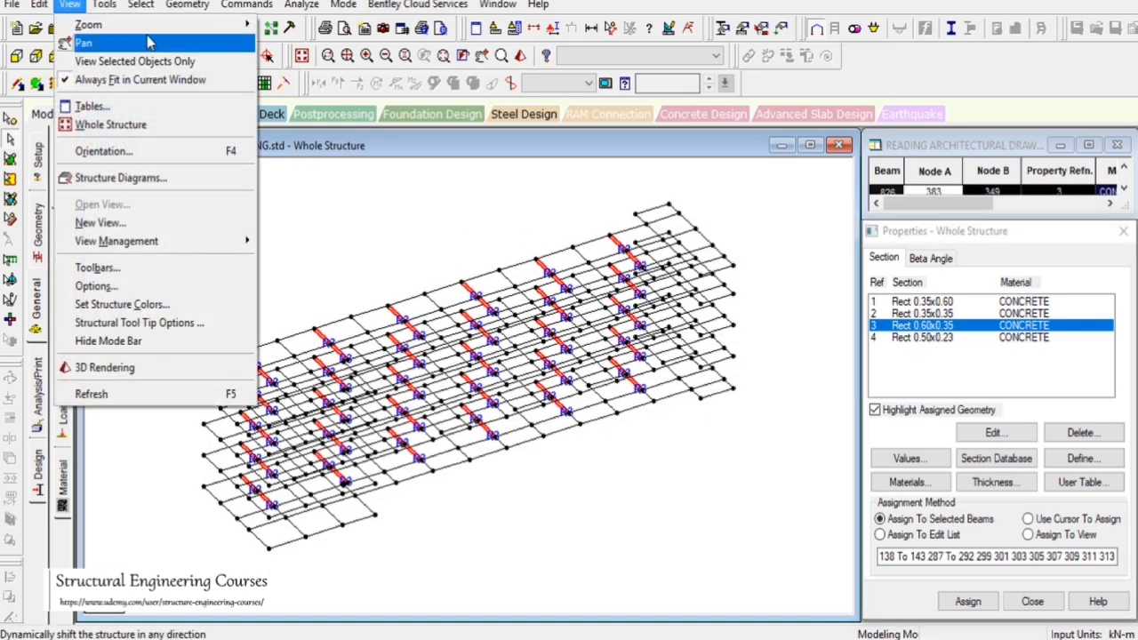
{"action": "mouse_move", "coordinate": [141, 4]}
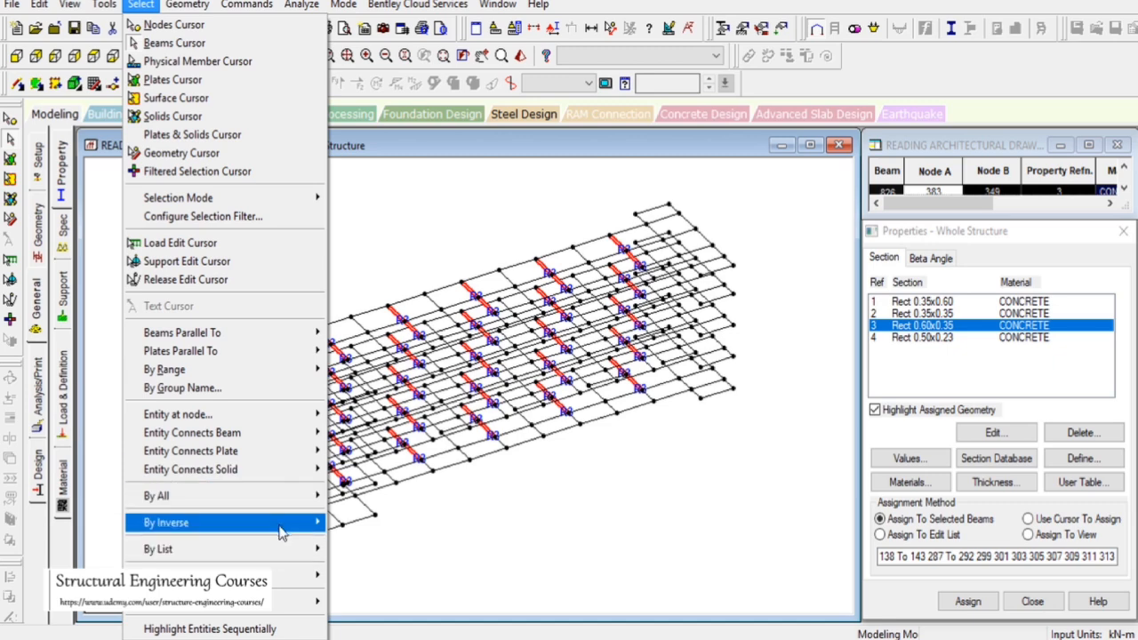
{"action": "mouse_move", "coordinate": [279, 524]}
{"action": "left_click", "coordinate": [388, 544]}
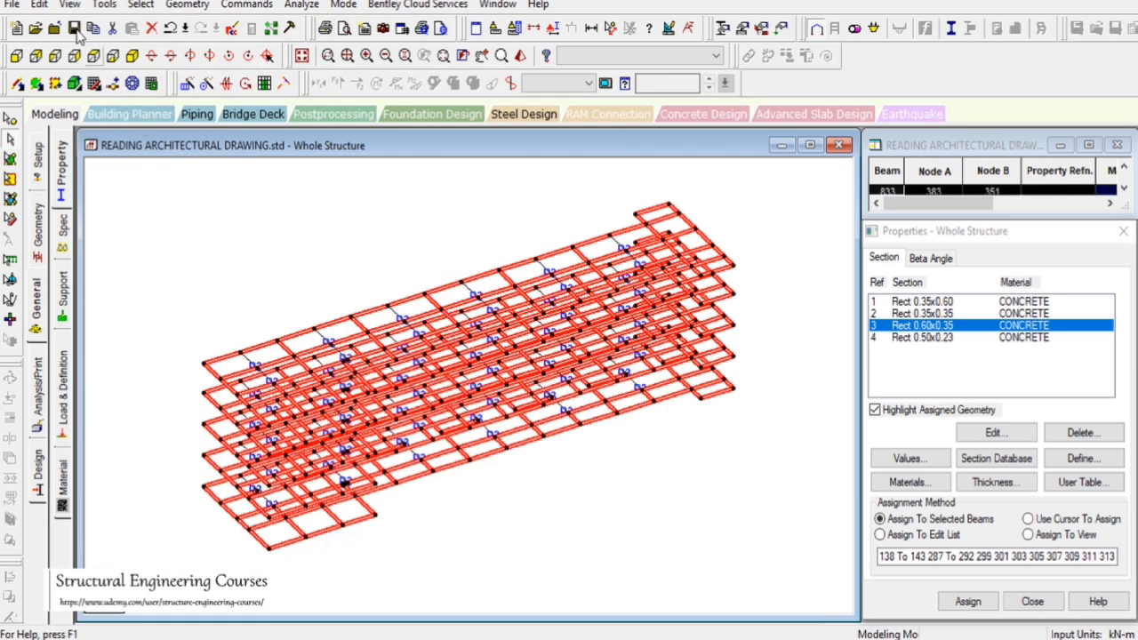
{"action": "left_click", "coordinate": [69, 4]}
{"action": "left_click", "coordinate": [124, 61]}
{"action": "left_click", "coordinate": [93, 56]}
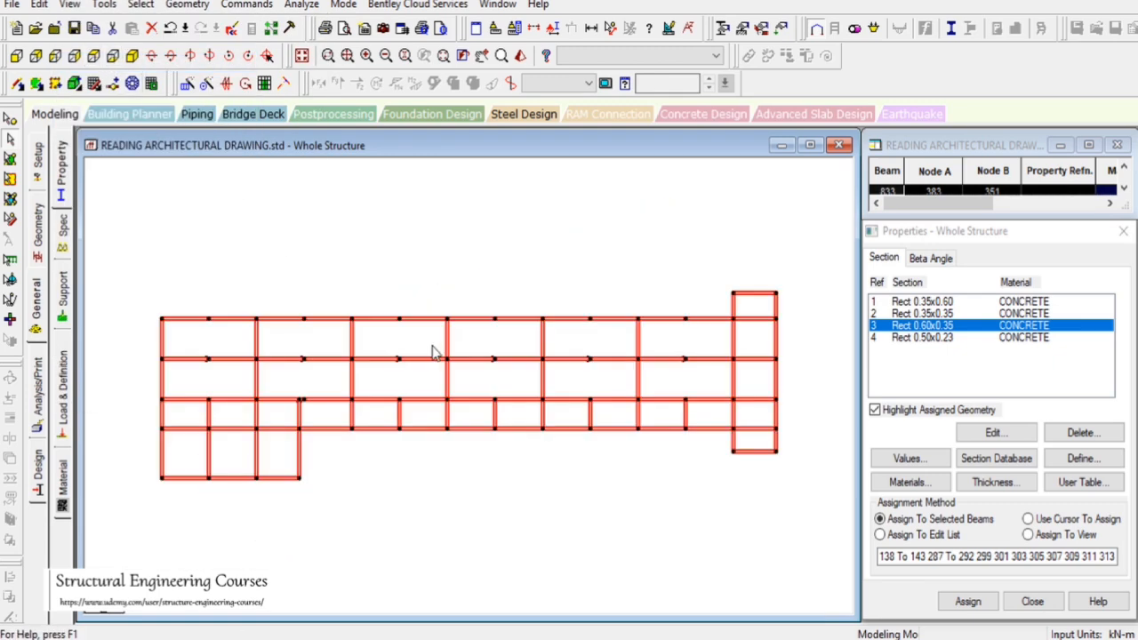
{"action": "left_click", "coordinate": [362, 250]}
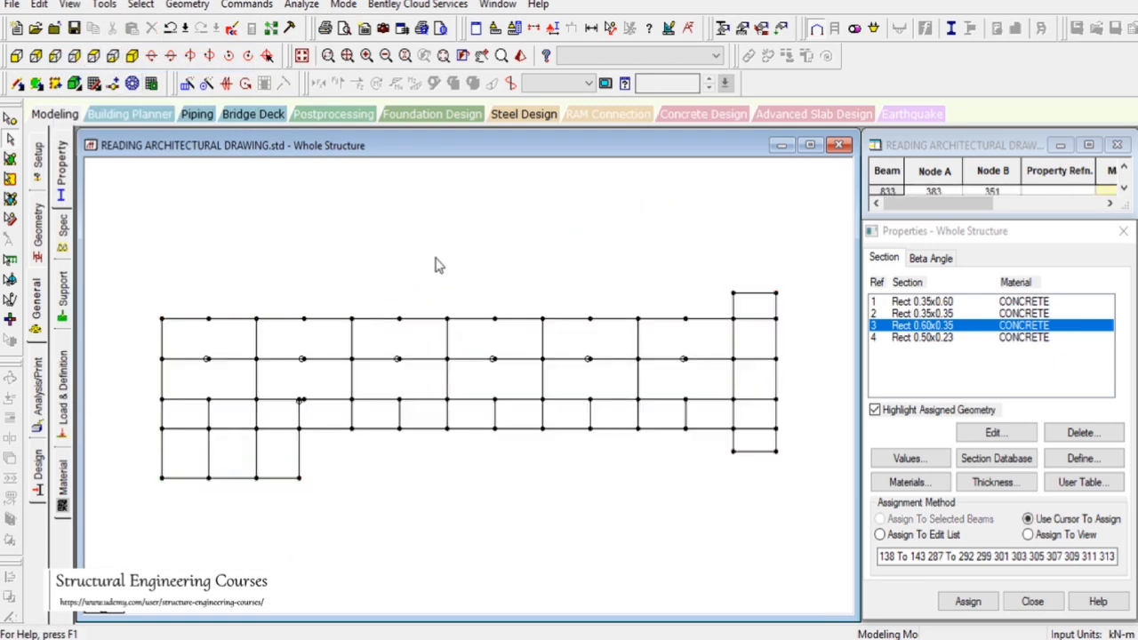
Assign the Rect 0.50x0.23 section to all the displayed floor beams in plan
{"action": "left_click", "coordinate": [924, 340]}
{"action": "left_click_drag", "start_coordinate": [153, 224], "coordinate": [788, 533]}
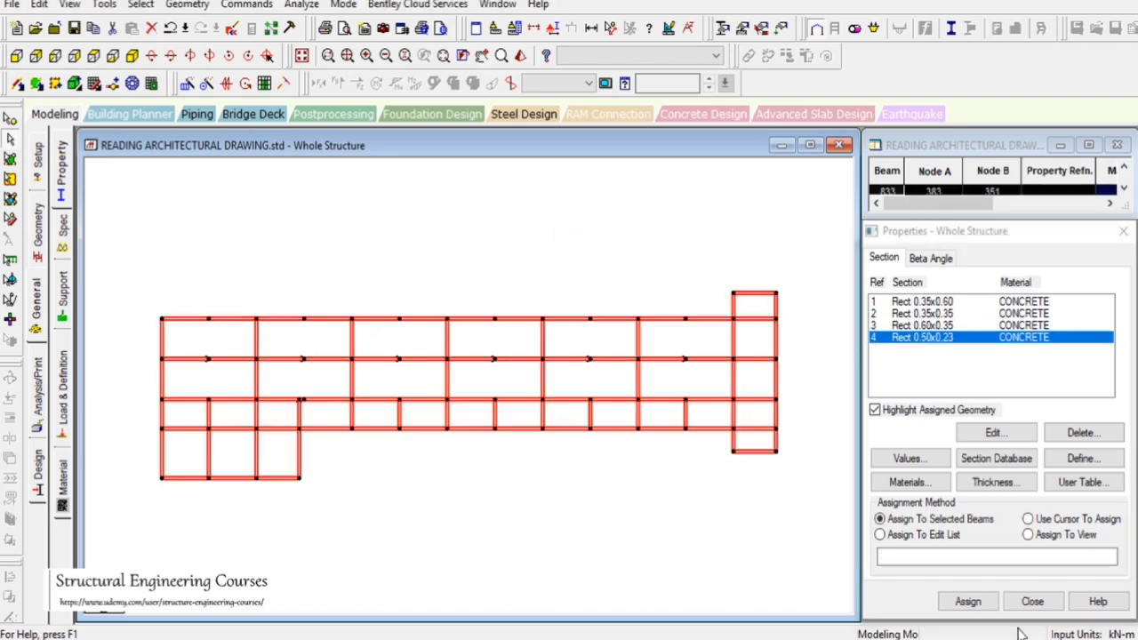
{"action": "left_click", "coordinate": [967, 601]}
{"action": "left_click", "coordinate": [1016, 467]}
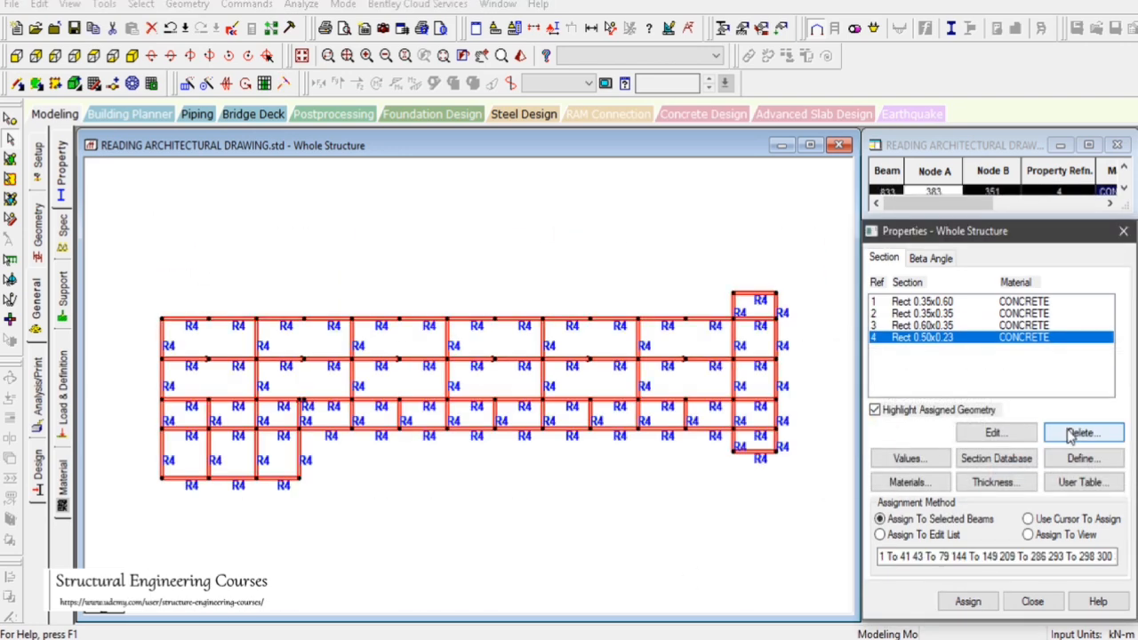
Edit section 4 to set its YD depth to 0.6 m, making it Rect 0.60x0.23
{"action": "double_click", "coordinate": [956, 337]}
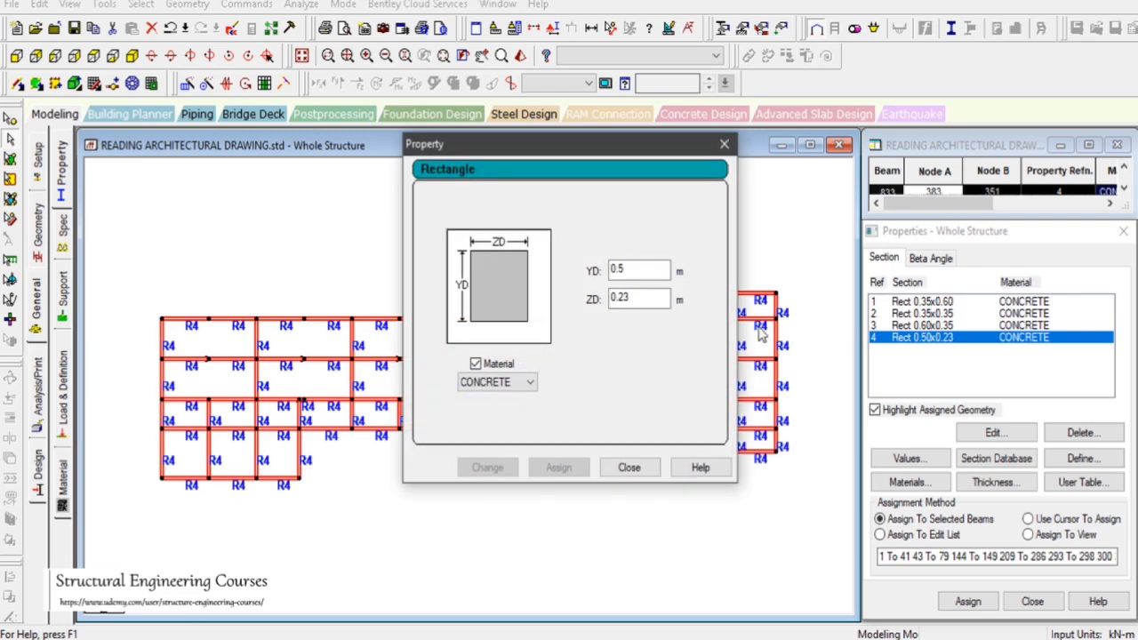
{"action": "left_click", "coordinate": [633, 268]}
{"action": "key", "text": "BackSpace"}
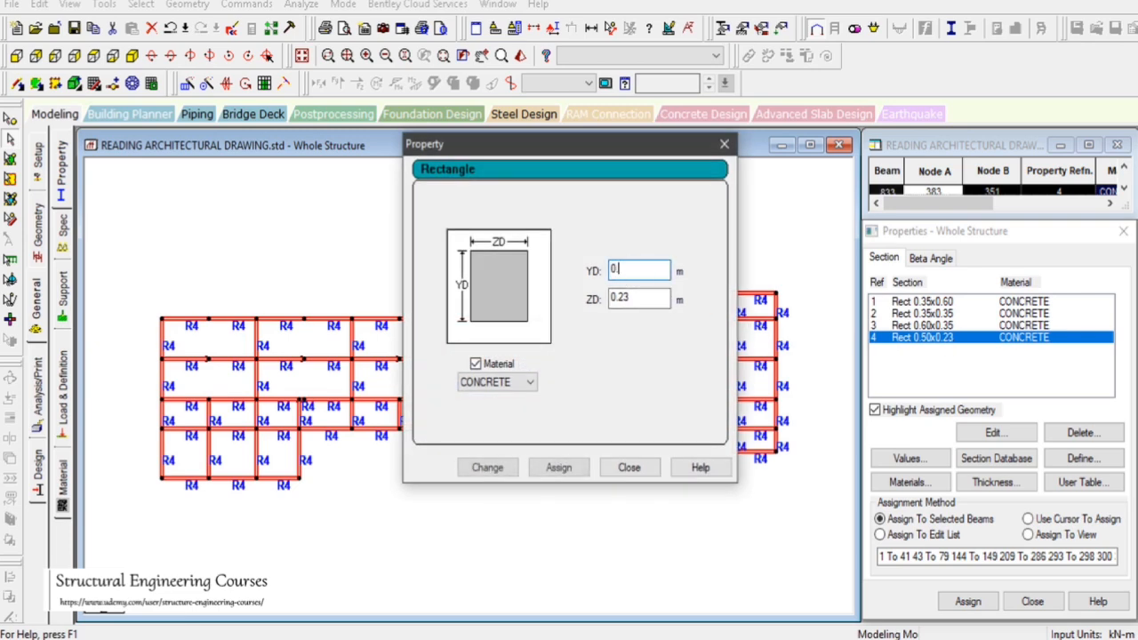
{"action": "type", "text": "6"}
{"action": "left_click", "coordinate": [488, 467]}
{"action": "left_click", "coordinate": [628, 467]}
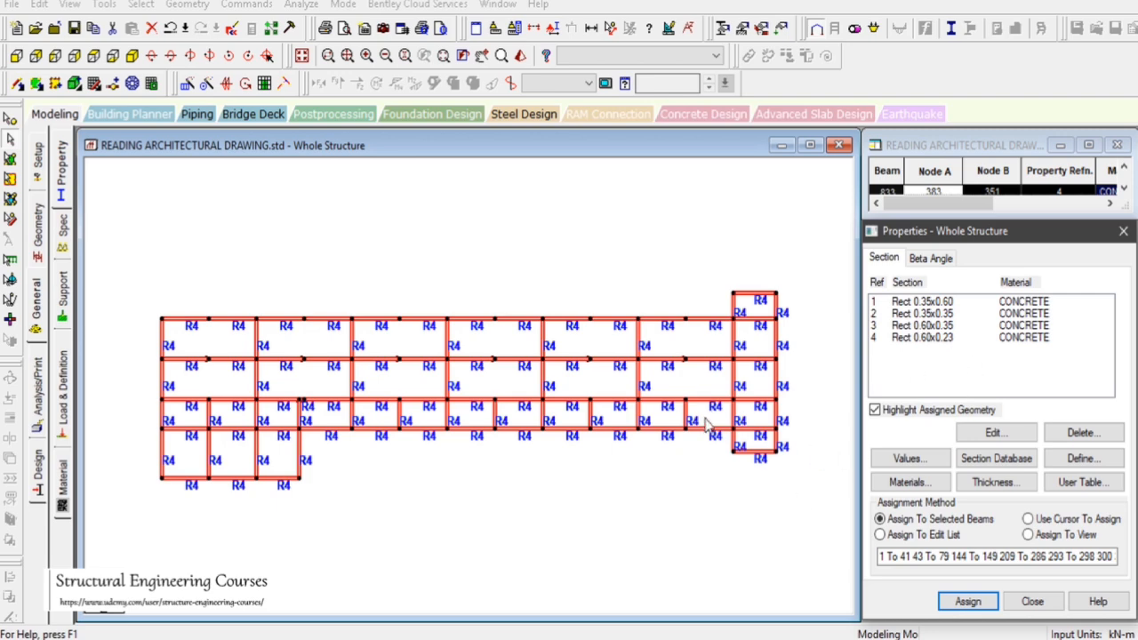
Check the whole structure in isometric view for members missing a section property
{"action": "left_click", "coordinate": [452, 250]}
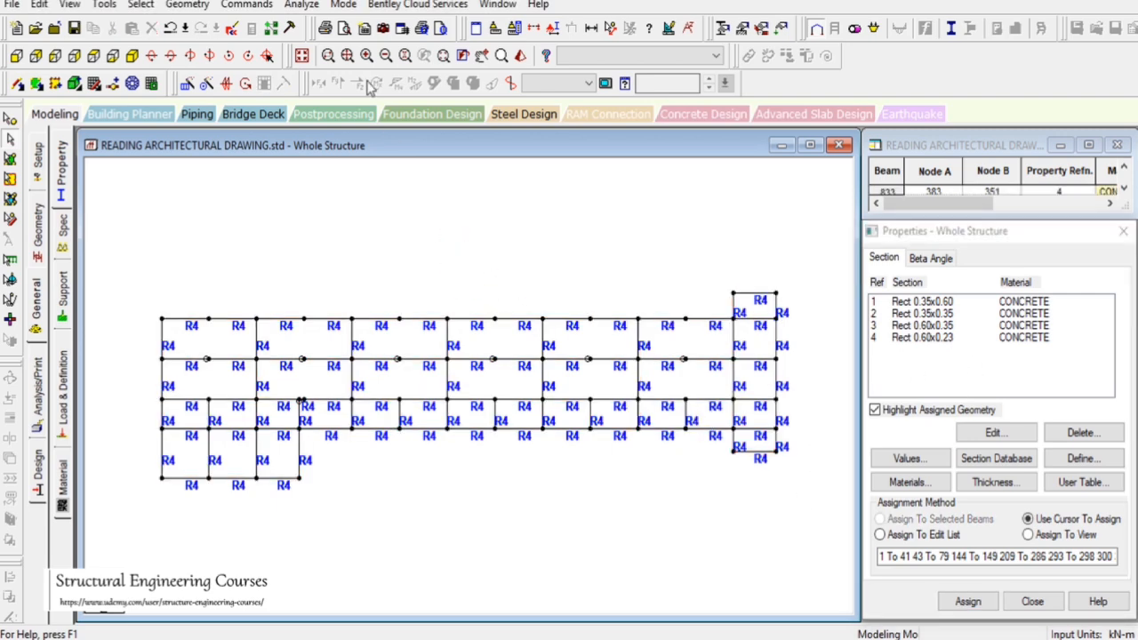
{"action": "left_click", "coordinate": [301, 55]}
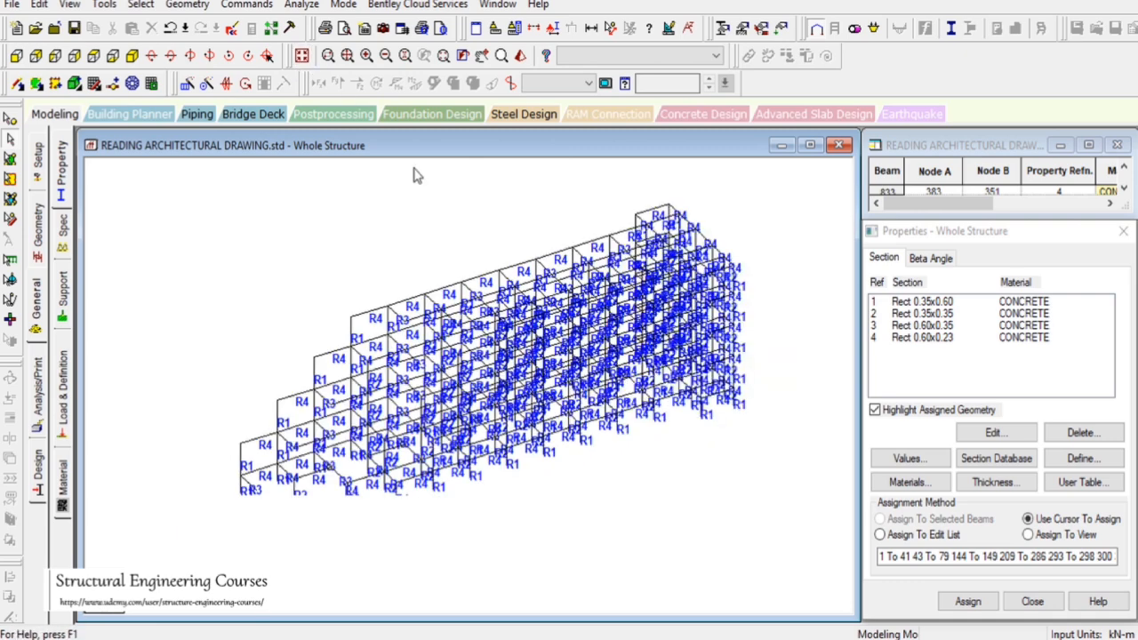
{"action": "left_click", "coordinate": [141, 4]}
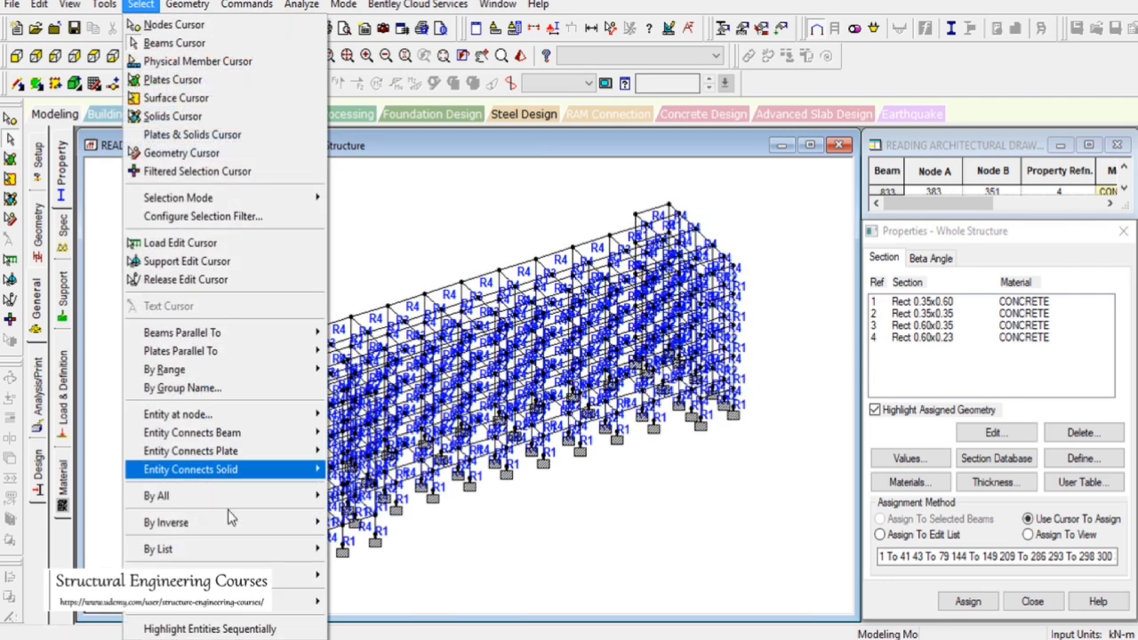
{"action": "mouse_move", "coordinate": [294, 602]}
{"action": "left_click", "coordinate": [444, 531]}
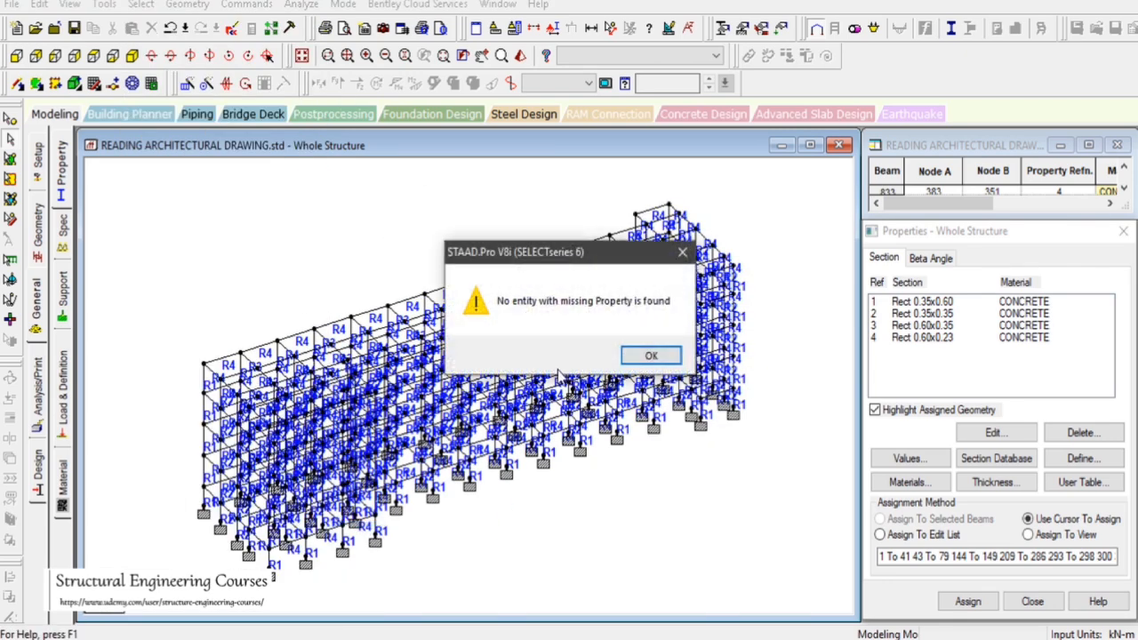
{"action": "left_click", "coordinate": [647, 354]}
Assign the existing END MY MZ beam release to the selected short beam in plan, including those already listed
{"action": "left_click_drag", "start_coordinate": [270, 213], "coordinate": [322, 287]}
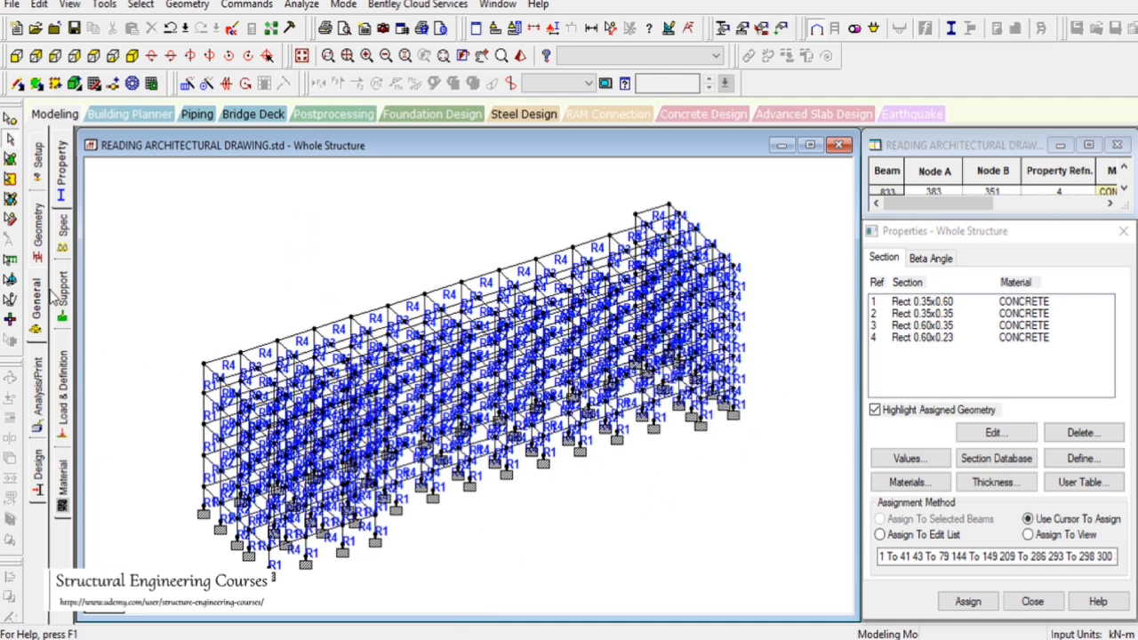
{"action": "left_click", "coordinate": [94, 55]}
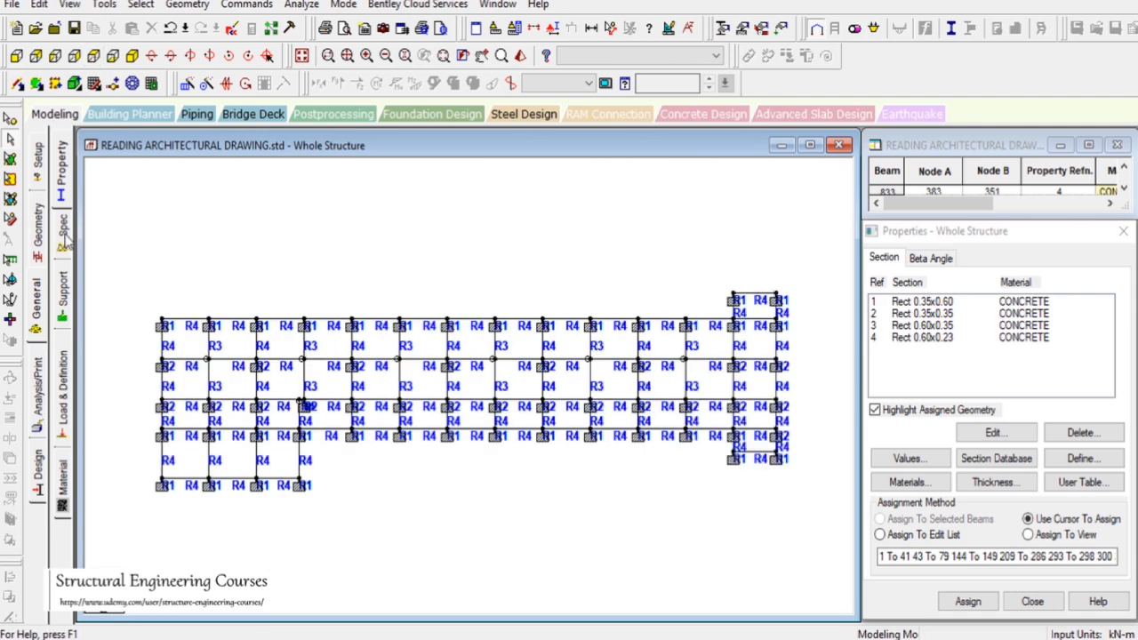
{"action": "left_click", "coordinate": [63, 231]}
{"action": "left_click", "coordinate": [305, 421]}
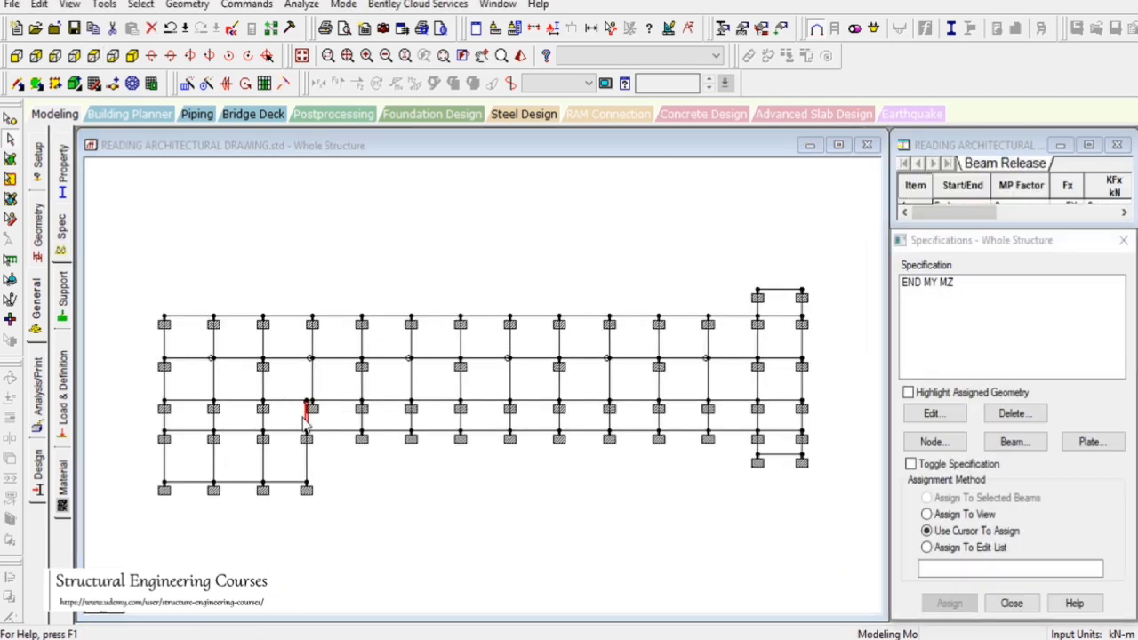
{"action": "left_click", "coordinate": [945, 290]}
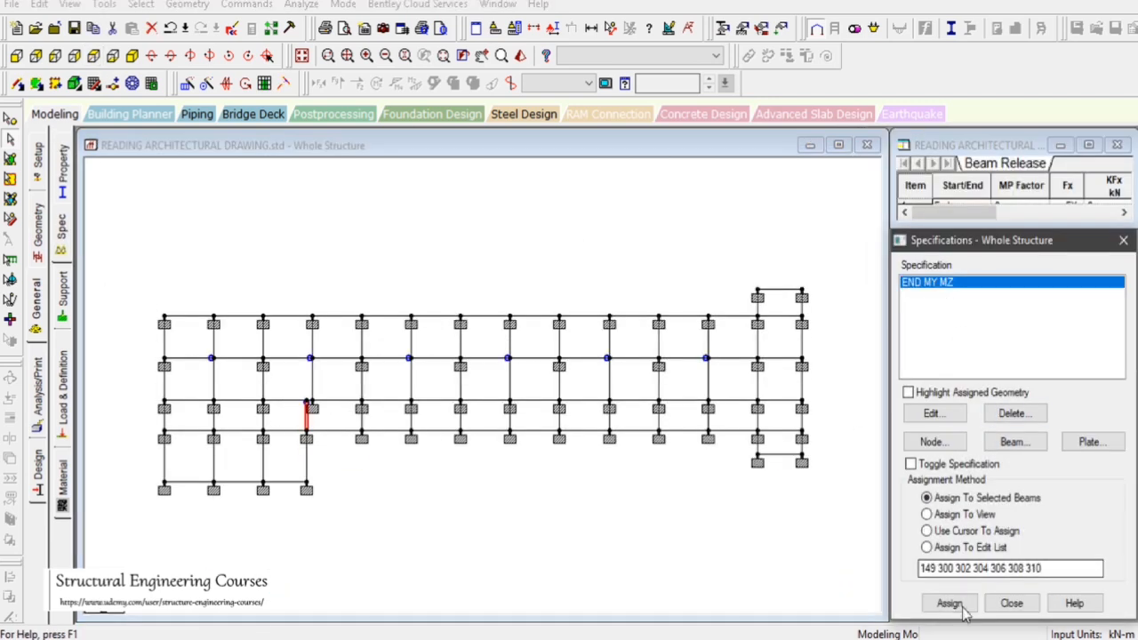
{"action": "left_click", "coordinate": [949, 603]}
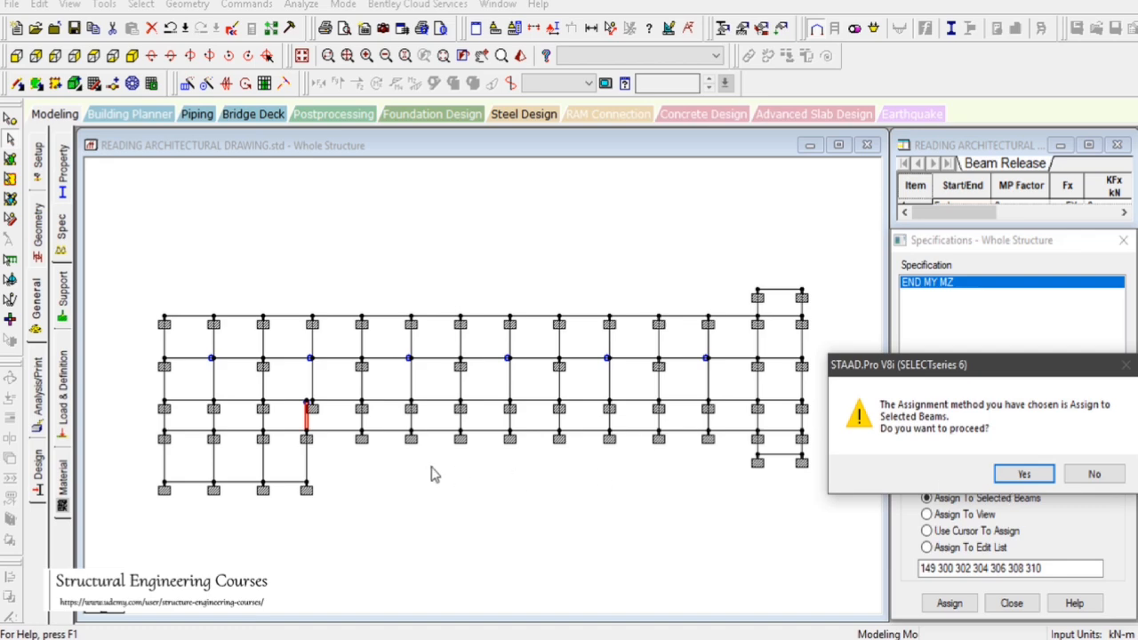
{"action": "left_click", "coordinate": [1024, 476]}
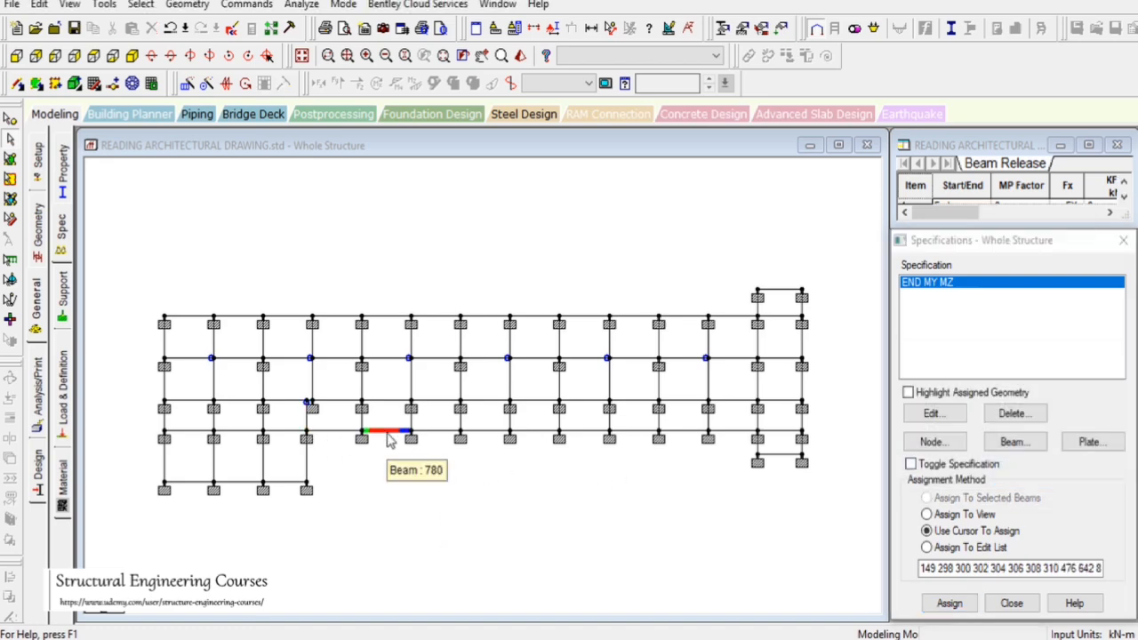
Select one floor's beams in elevation and inspect them in plan and isometric views
{"action": "left_click", "coordinate": [16, 55]}
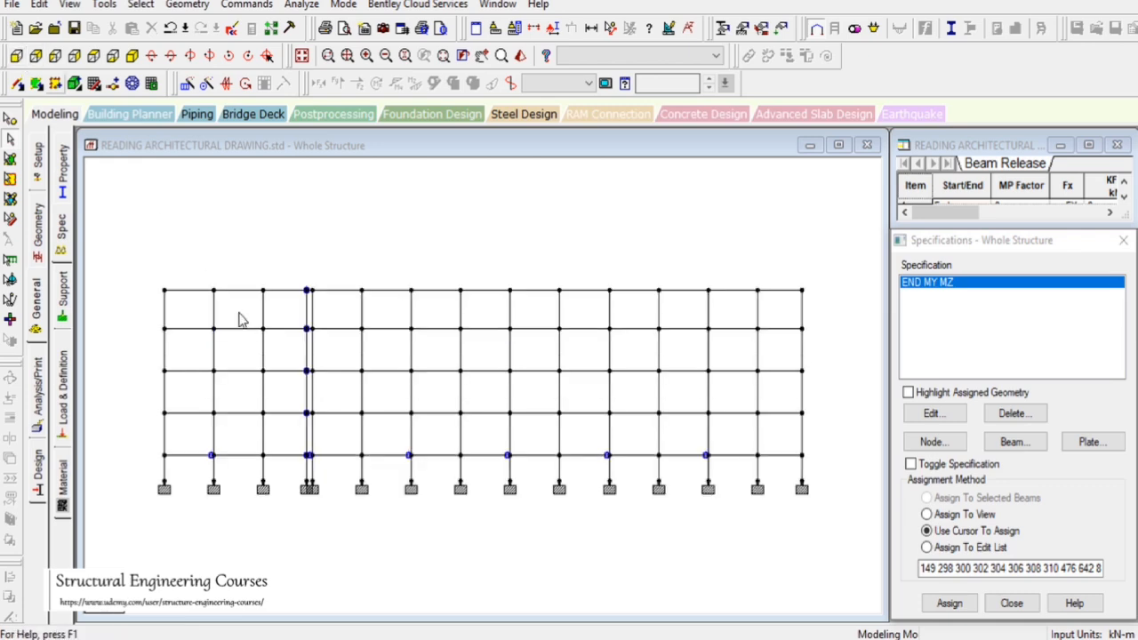
{"action": "left_click_drag", "start_coordinate": [134, 318], "coordinate": [882, 372]}
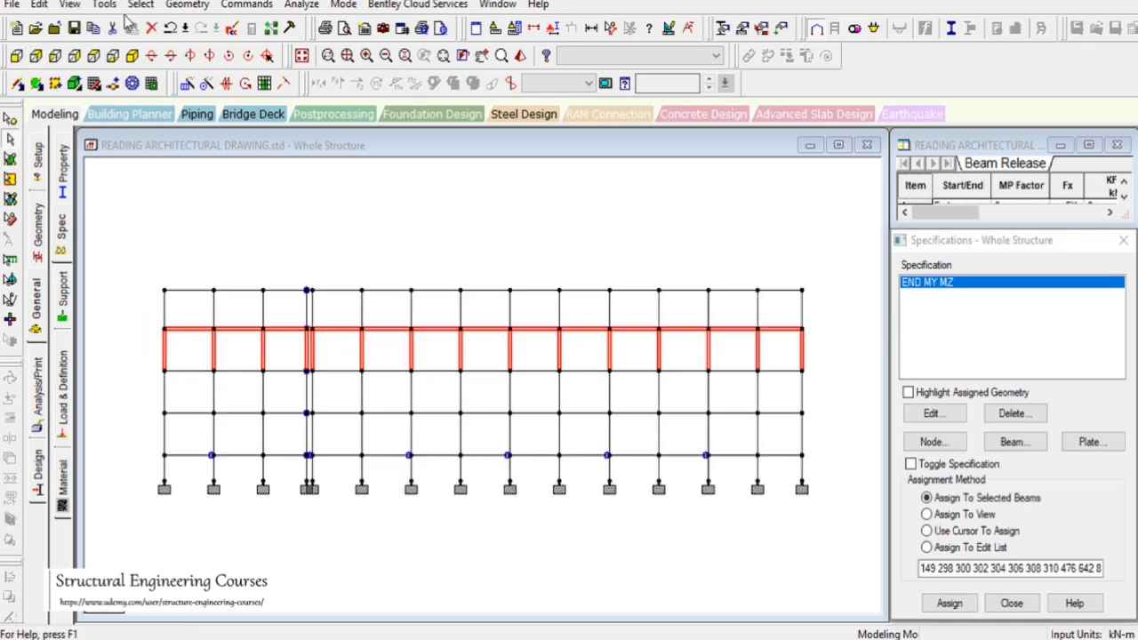
{"action": "left_click", "coordinate": [70, 6]}
{"action": "left_click", "coordinate": [96, 62]}
{"action": "left_click", "coordinate": [94, 57]}
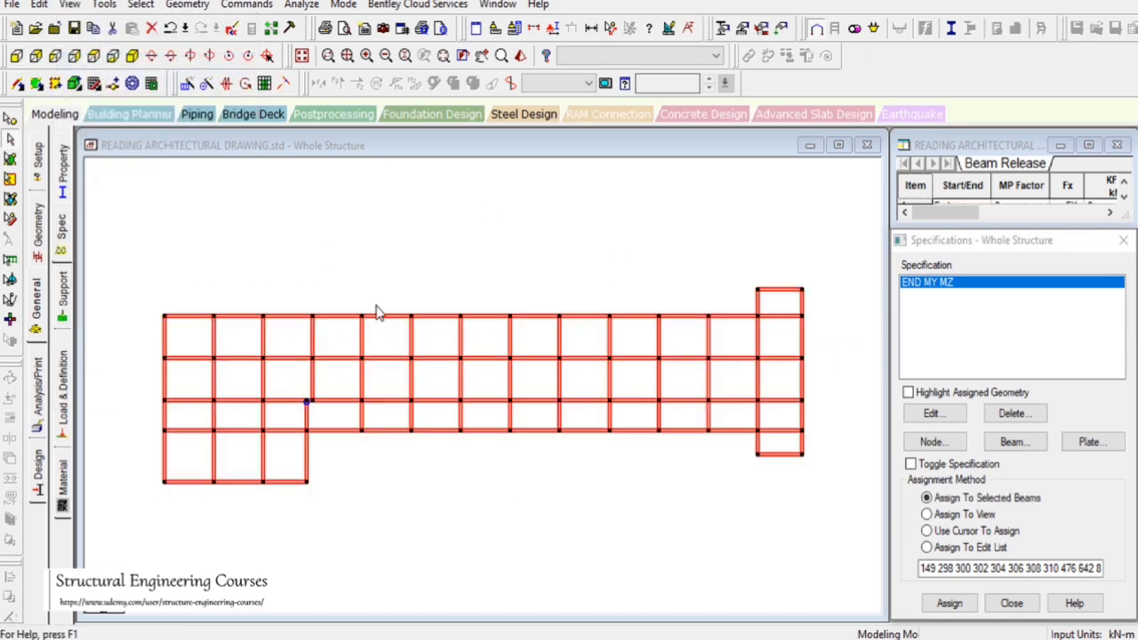
{"action": "left_click_drag", "start_coordinate": [349, 238], "coordinate": [381, 293]}
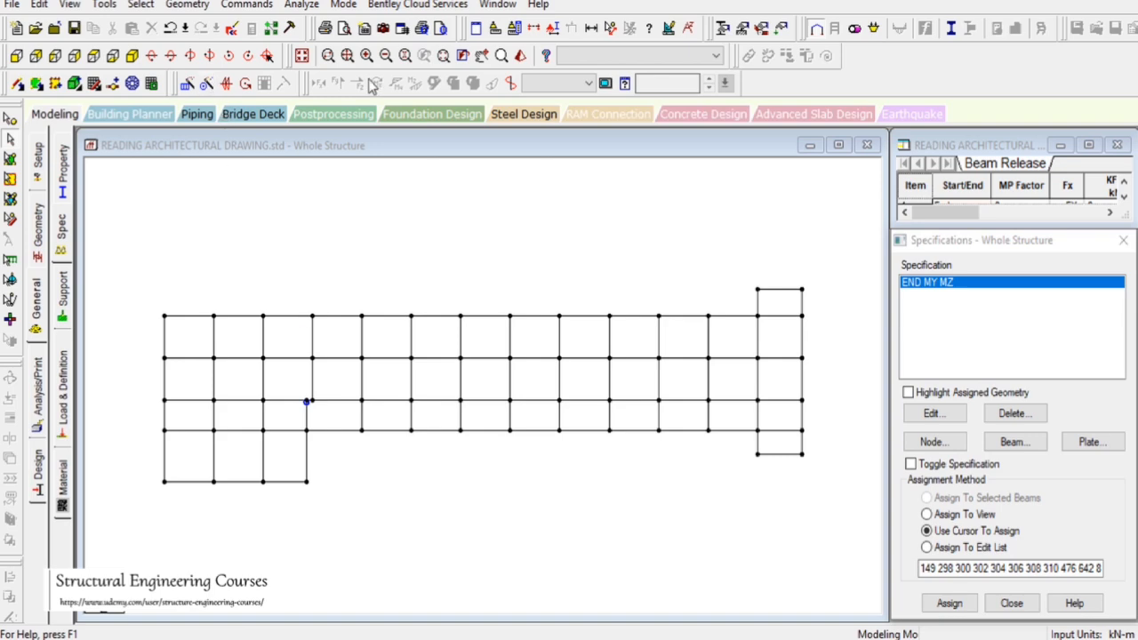
{"action": "left_click", "coordinate": [132, 55]}
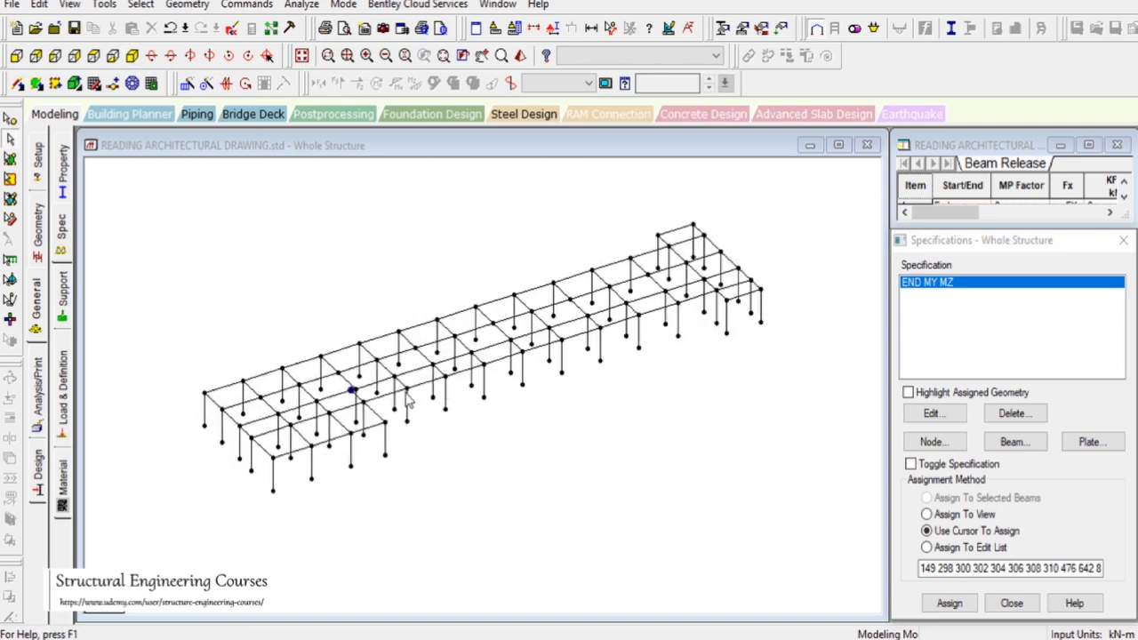
{"action": "scroll", "coordinate": [408, 401], "scroll_direction": "up", "scroll_amount": 4}
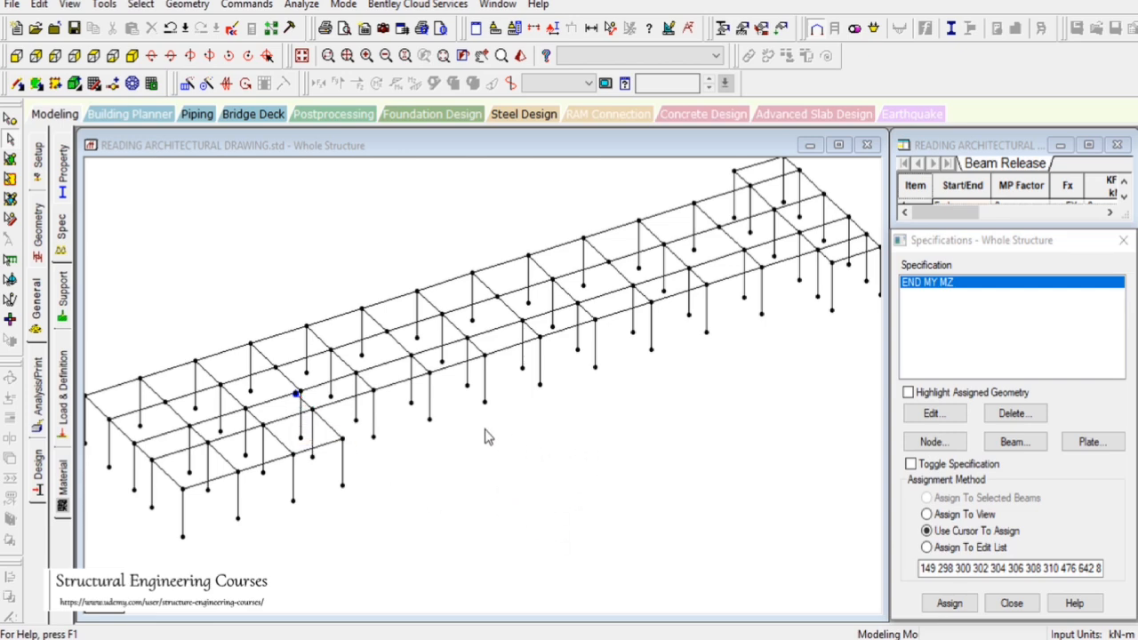
{"action": "left_click", "coordinate": [301, 56]}
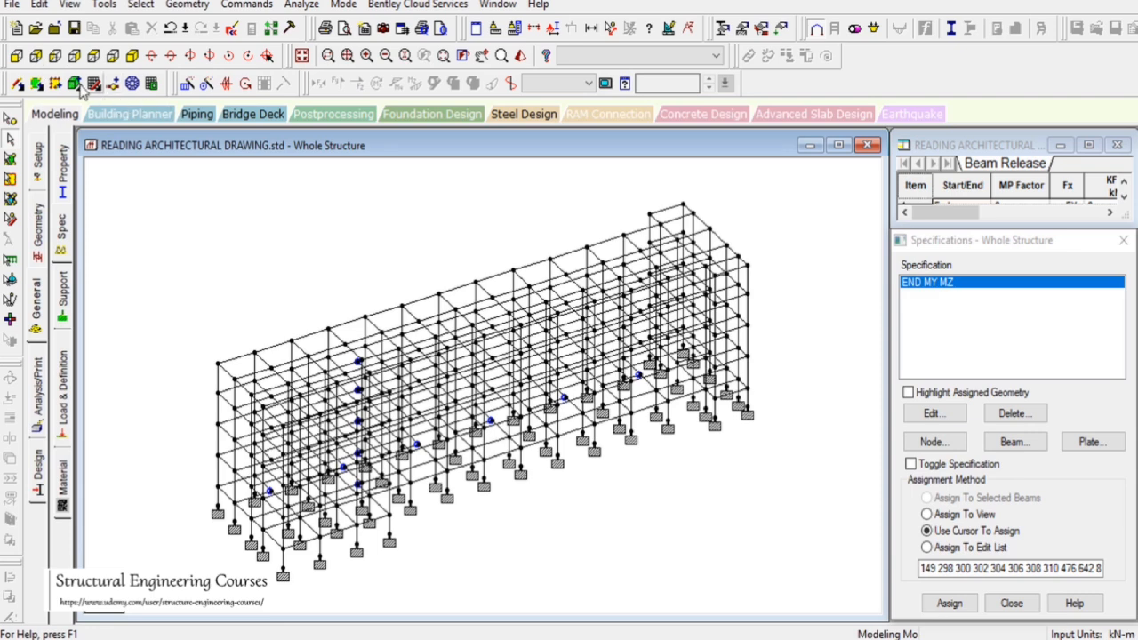
Open the beam property reduction factors and consult the NBC 2016 clause on reduced moment of inertia for RC columns and beams
{"action": "left_click", "coordinate": [16, 56]}
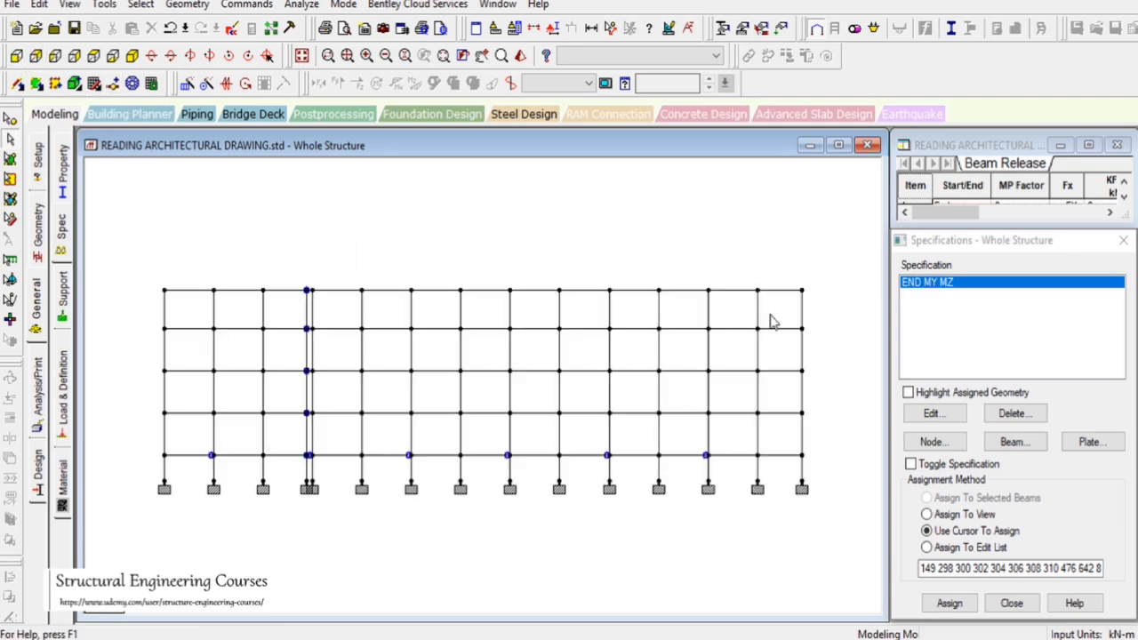
{"action": "left_click", "coordinate": [1024, 444]}
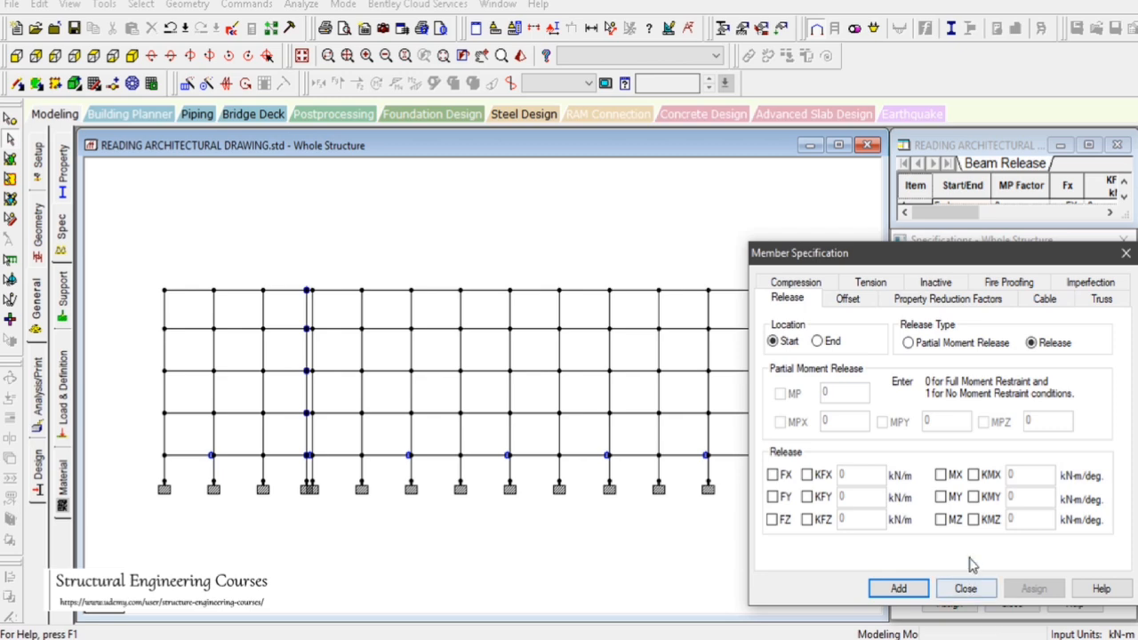
{"action": "left_click", "coordinate": [975, 300]}
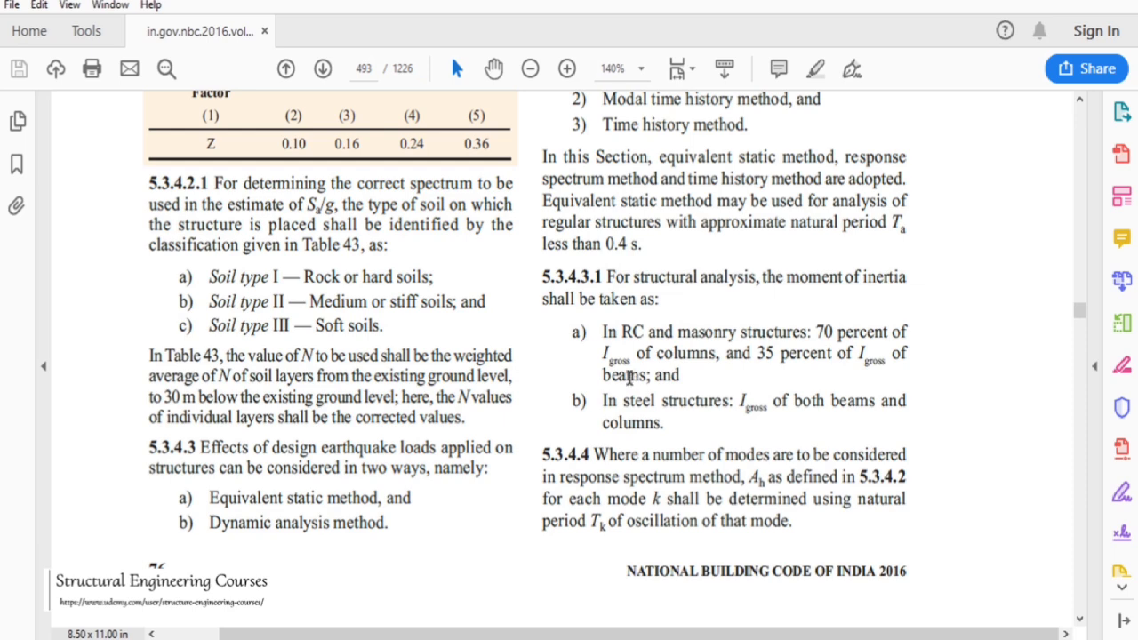
{"action": "left_click_drag", "start_coordinate": [685, 377], "coordinate": [552, 279]}
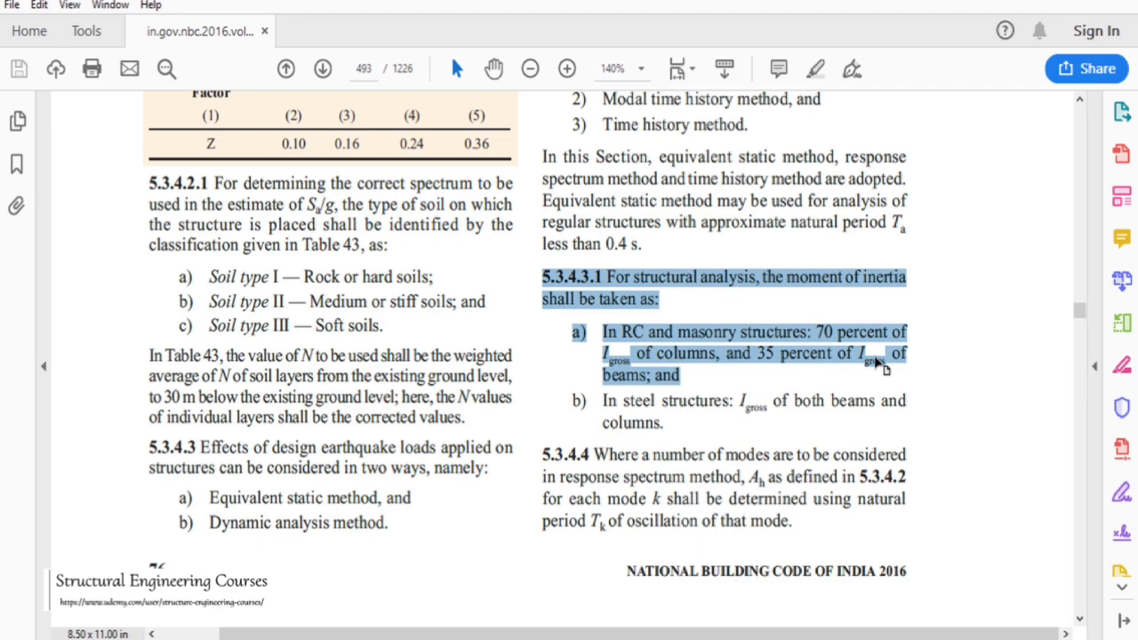
{"action": "left_click", "coordinate": [1036, 2]}
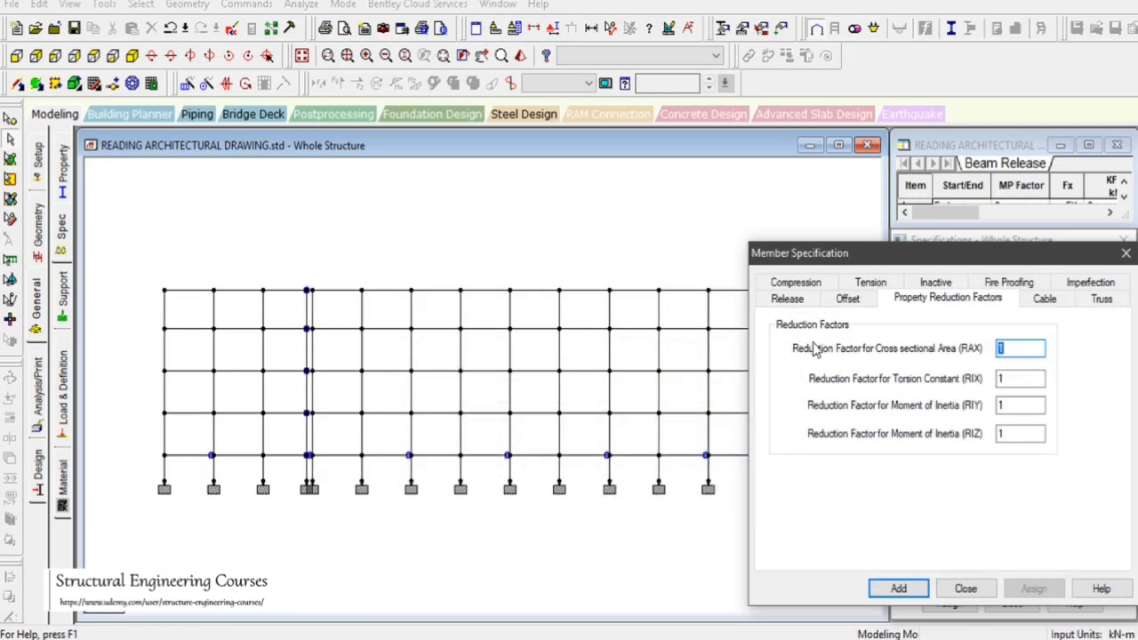
Add a property reduction specification with RIX, RIY and RIZ of 0.7 for columns
{"action": "double_click", "coordinate": [999, 379]}
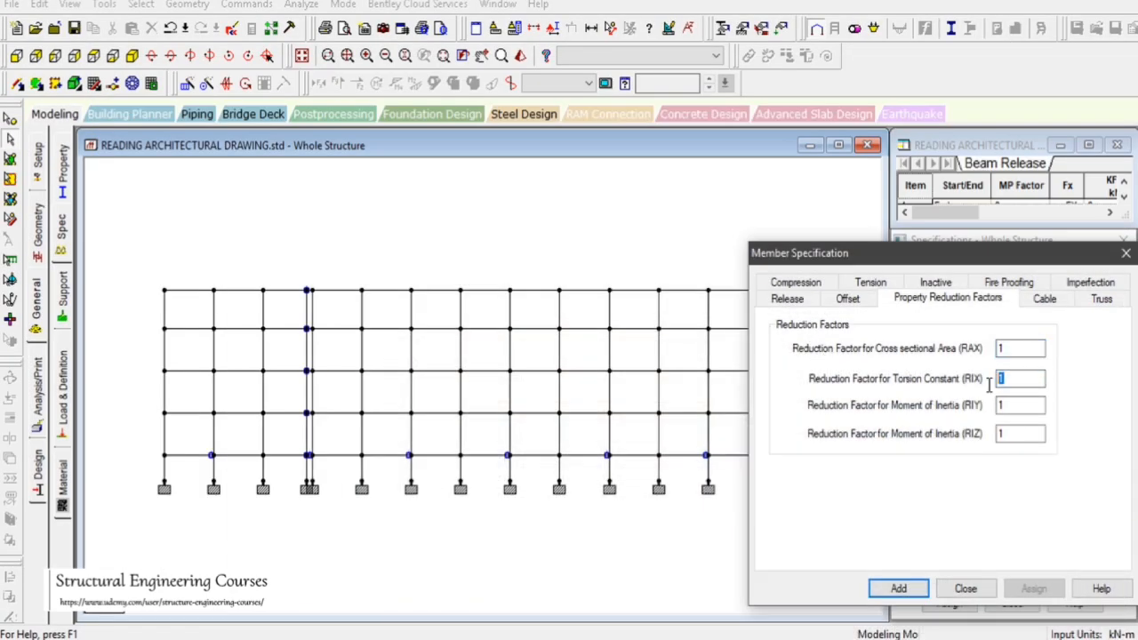
{"action": "type", "text": "0.7"}
{"action": "key", "text": "Tab"}
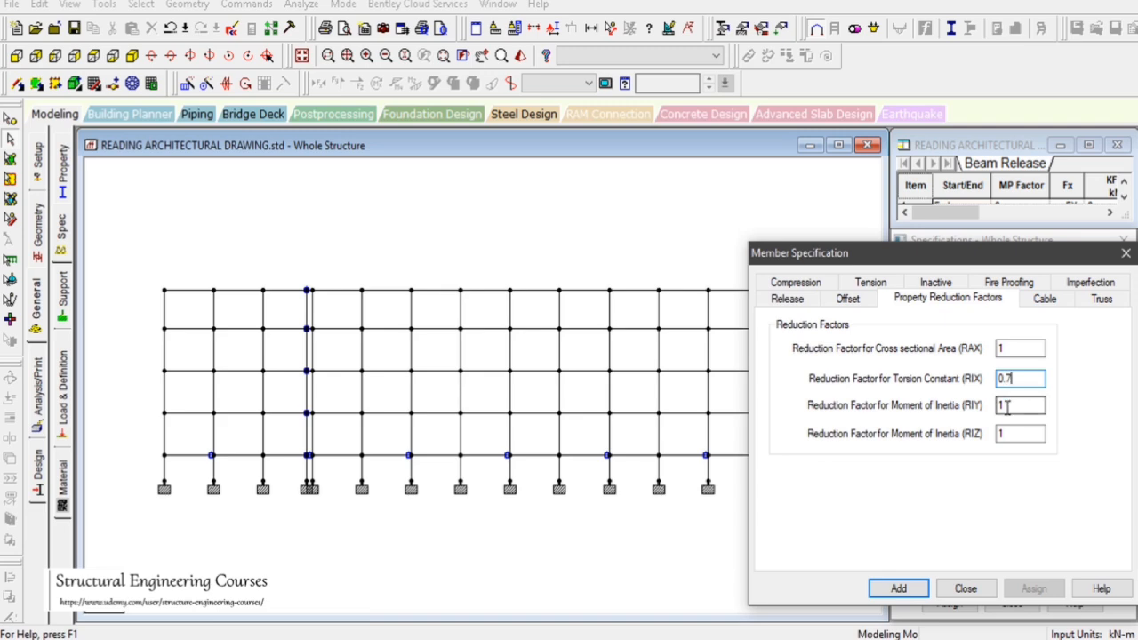
{"action": "type", "text": "0.7"}
{"action": "key", "text": "Tab"}
{"action": "type", "text": "0.7"}
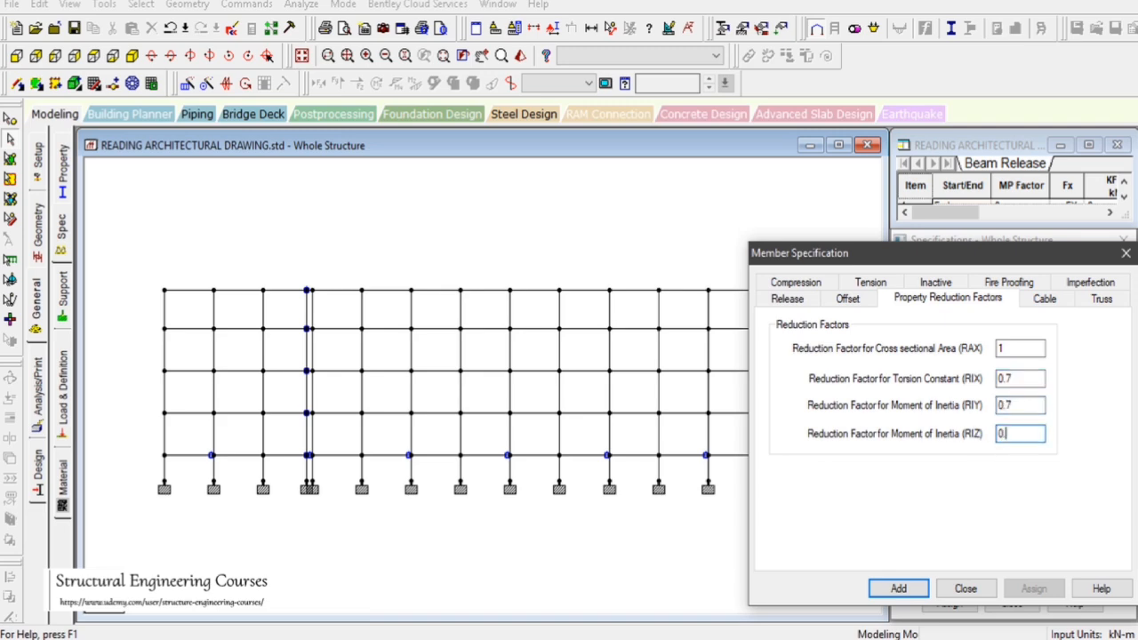
{"action": "left_click", "coordinate": [898, 588]}
Add a beam property reduction specification with RIX, RIY and RIZ of 0.35 for beams
{"action": "left_click", "coordinate": [1009, 442]}
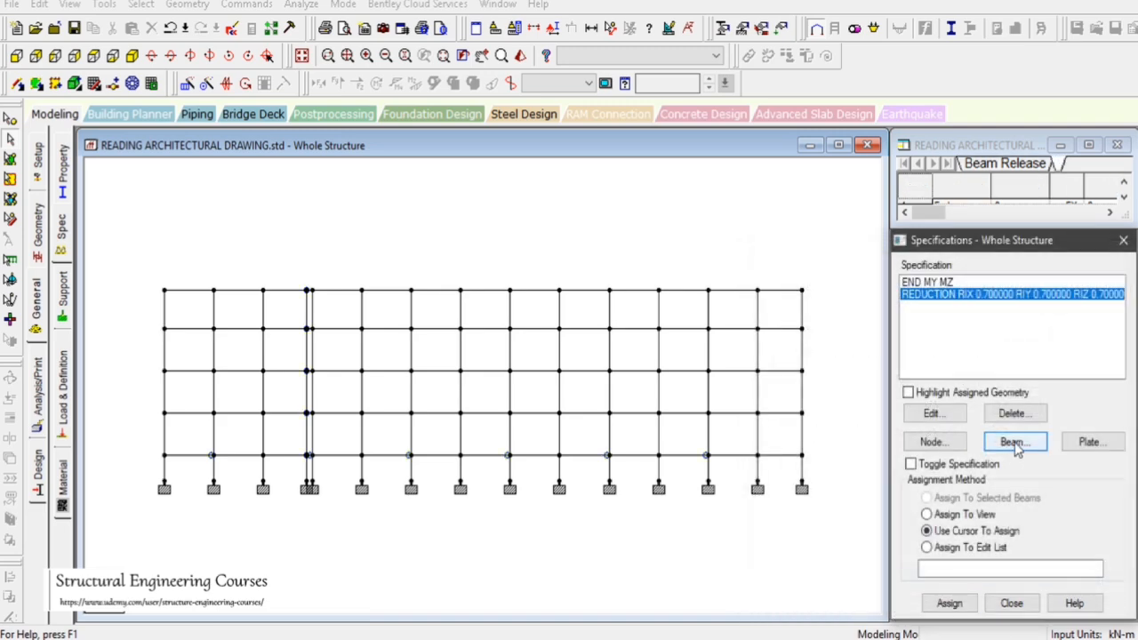
{"action": "left_click", "coordinate": [947, 298]}
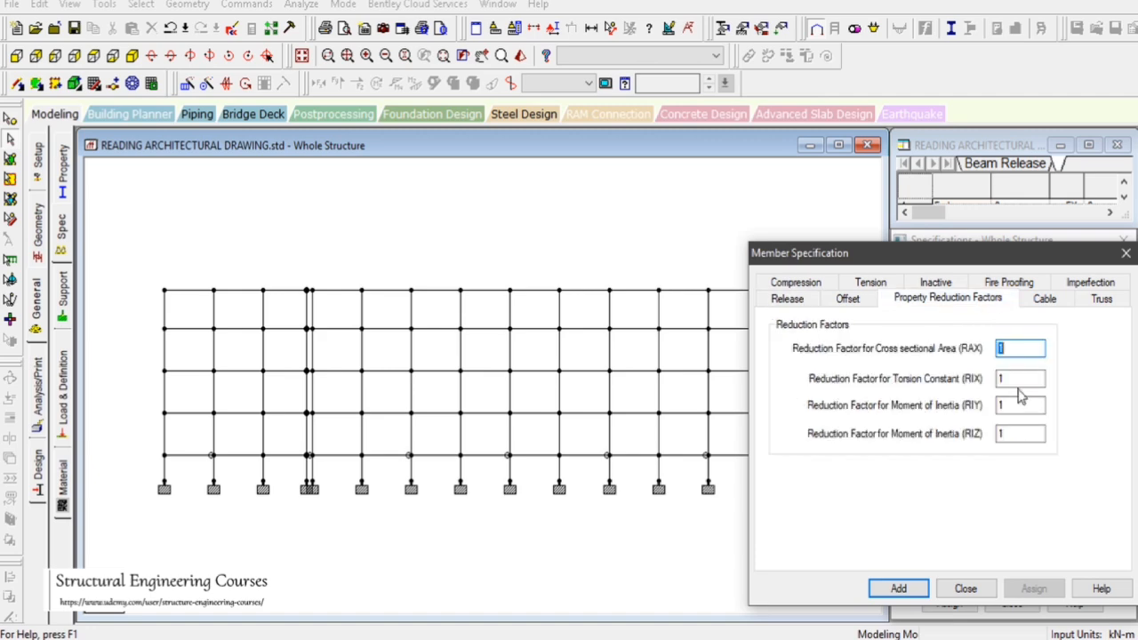
{"action": "double_click", "coordinate": [1000, 378]}
{"action": "type", "text": "0.35"}
{"action": "double_click", "coordinate": [998, 406]}
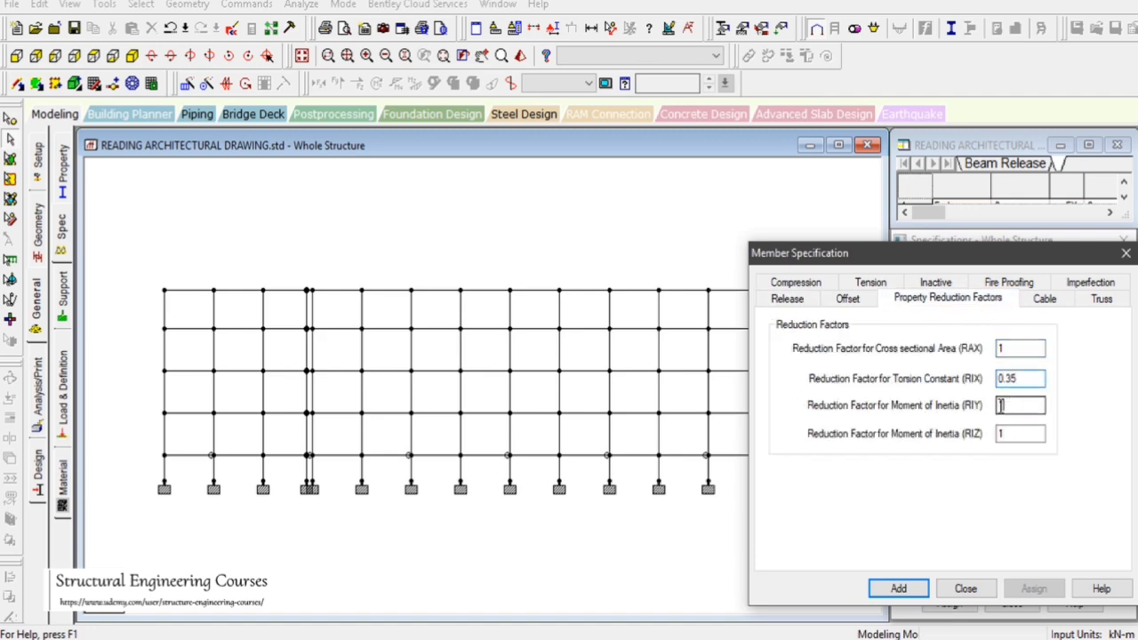
{"action": "type", "text": "0.35"}
{"action": "double_click", "coordinate": [1015, 432]}
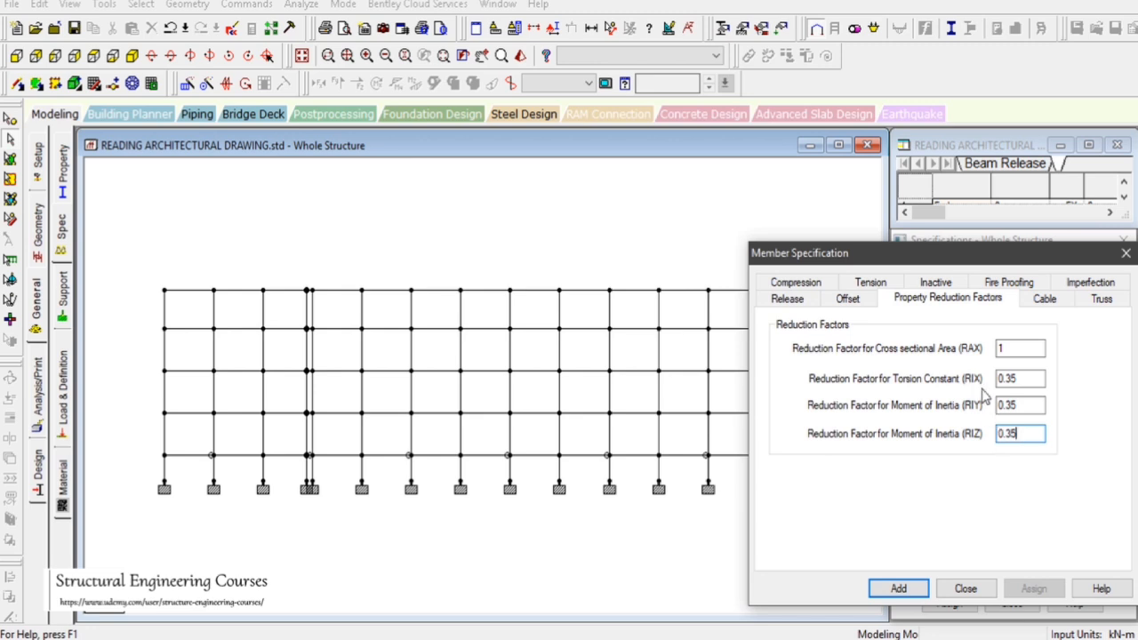
{"action": "left_click_drag", "start_coordinate": [1034, 379], "coordinate": [976, 380]}
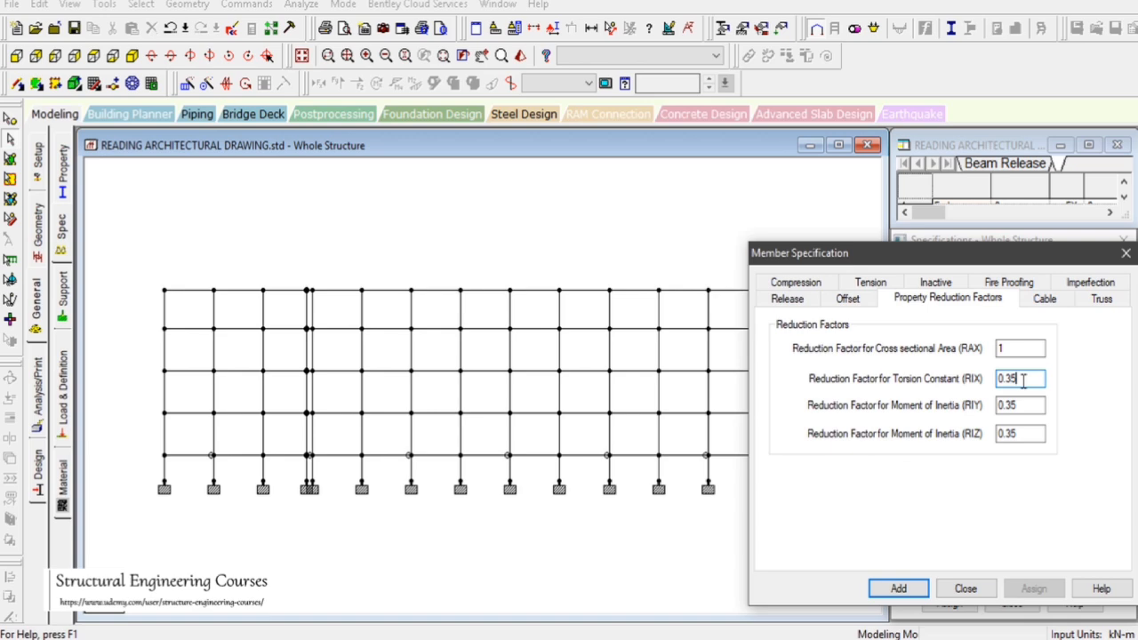
{"action": "left_click", "coordinate": [899, 588]}
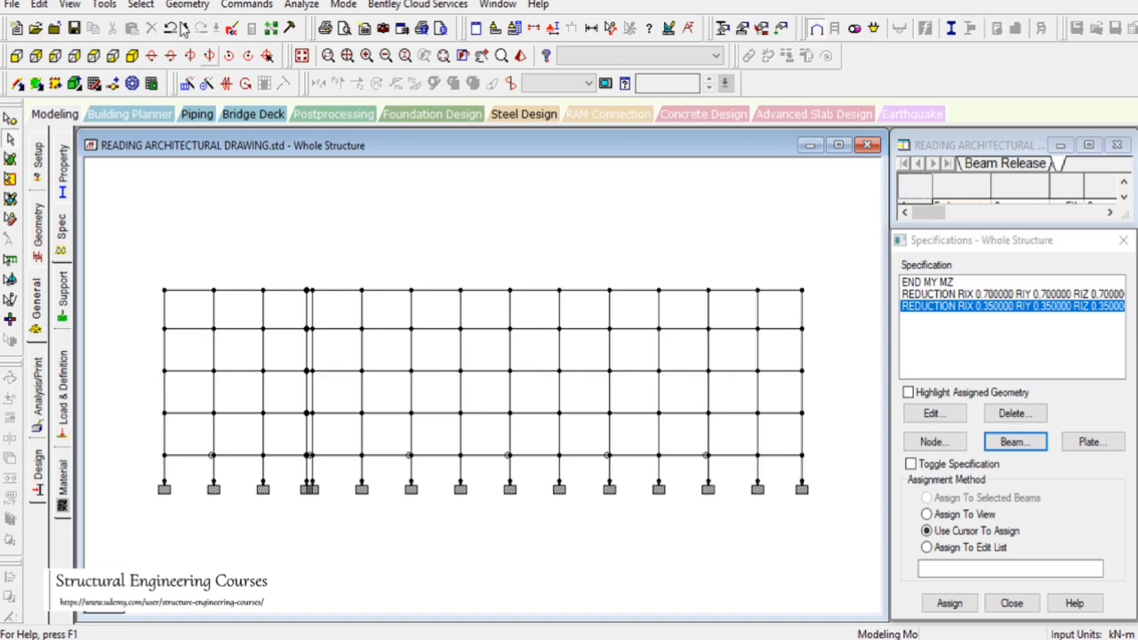
Select all beams parallel to X and Z and assign the 0.35 reduction specification to them
{"action": "left_click", "coordinate": [140, 5]}
{"action": "mouse_move", "coordinate": [293, 333]}
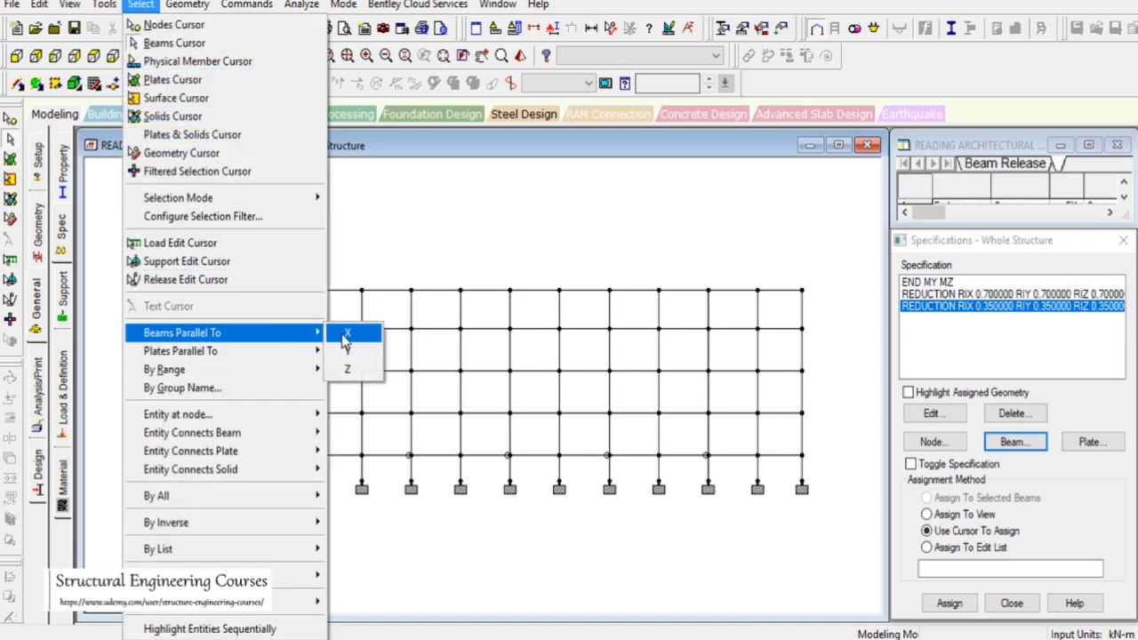
{"action": "left_click", "coordinate": [348, 330]}
{"action": "left_click", "coordinate": [140, 4]}
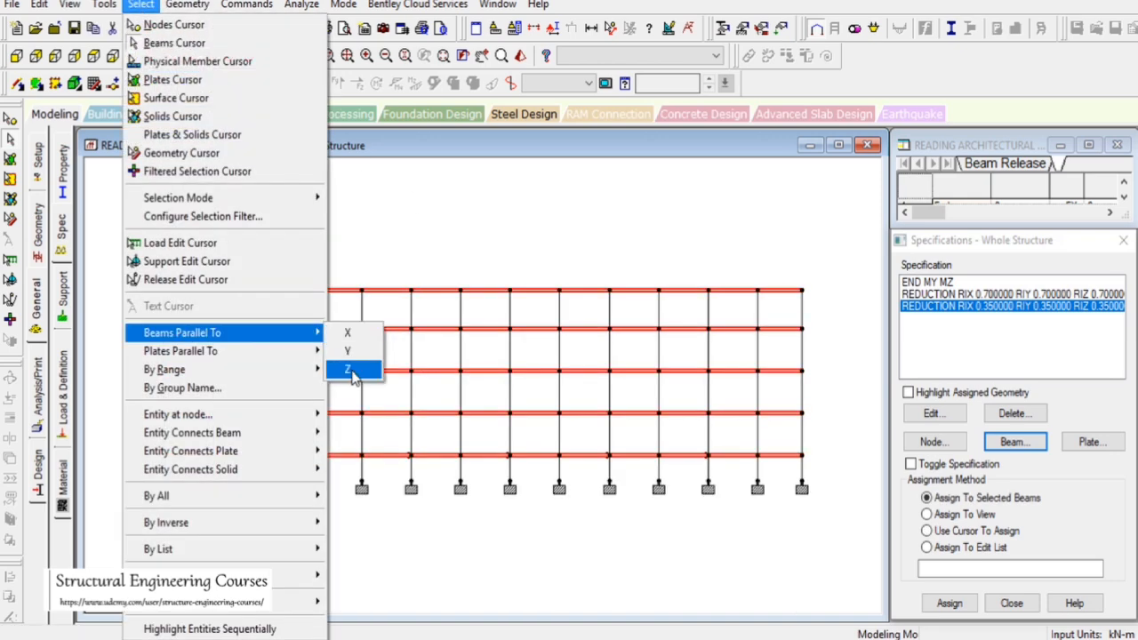
{"action": "left_click", "coordinate": [353, 364]}
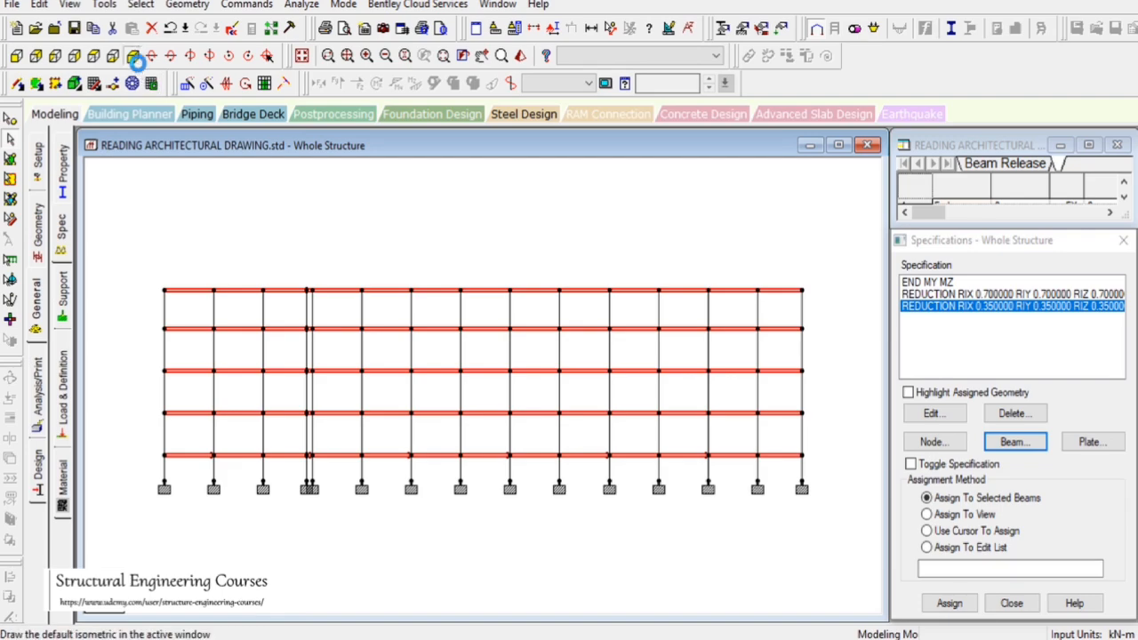
{"action": "left_click", "coordinate": [131, 55]}
{"action": "left_click", "coordinate": [948, 603]}
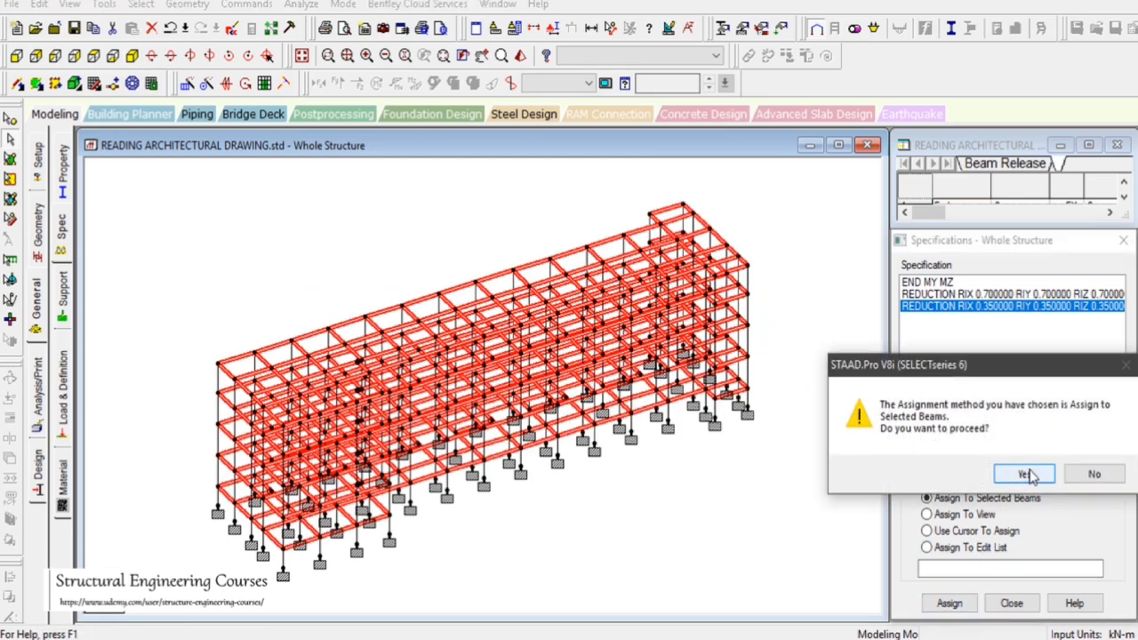
{"action": "left_click", "coordinate": [881, 472]}
Select all members parallel to Y and assign the 0.7 reduction specification to these columns
{"action": "left_click", "coordinate": [1004, 294]}
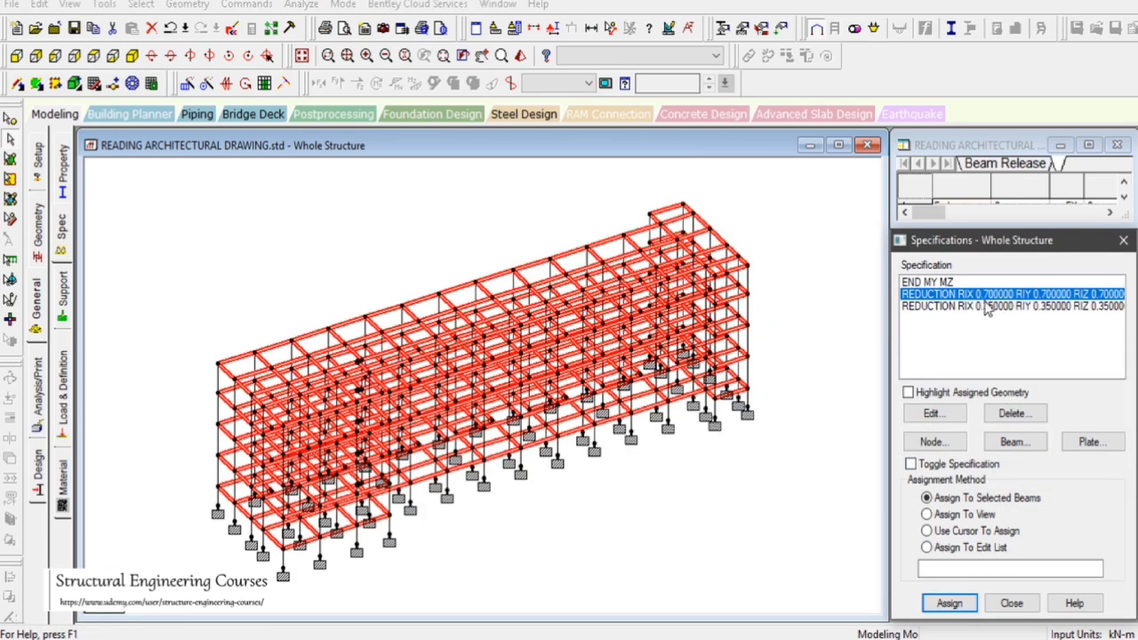
{"action": "left_click", "coordinate": [788, 272]}
{"action": "left_click", "coordinate": [960, 305]}
{"action": "left_click", "coordinate": [965, 294]}
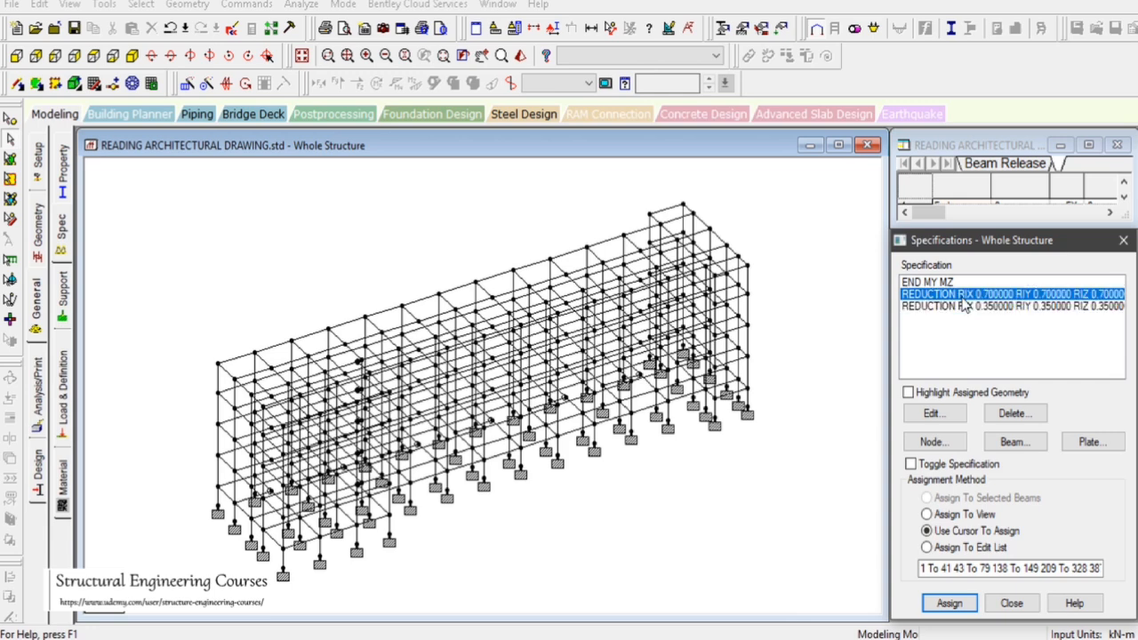
{"action": "left_click", "coordinate": [836, 293]}
{"action": "left_click", "coordinate": [141, 4]}
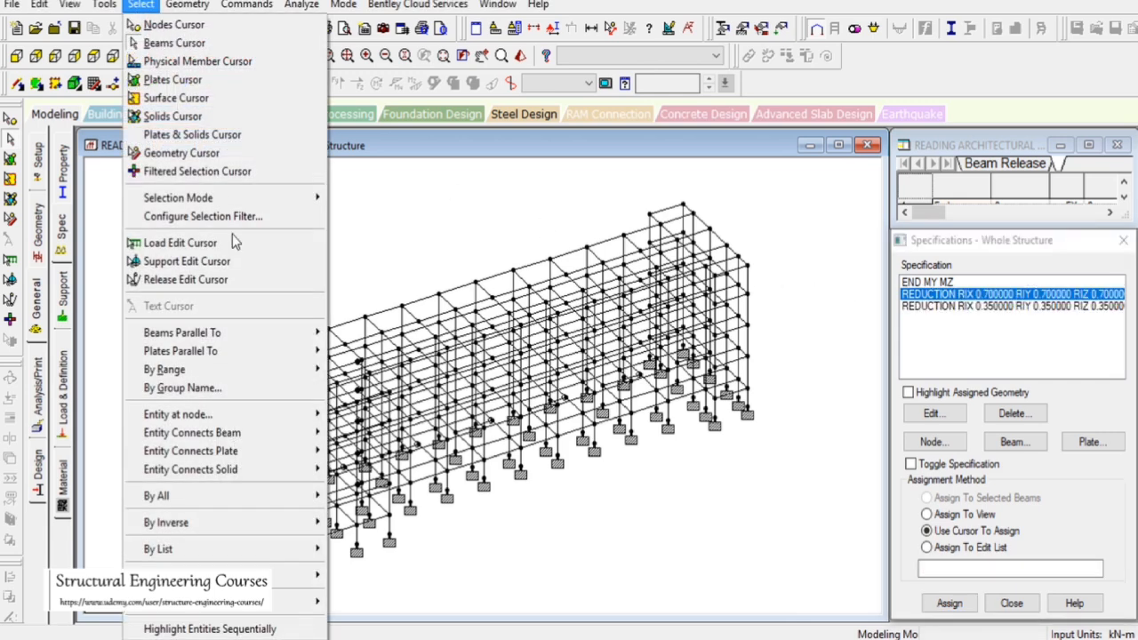
{"action": "mouse_move", "coordinate": [253, 333]}
{"action": "left_click", "coordinate": [346, 352]}
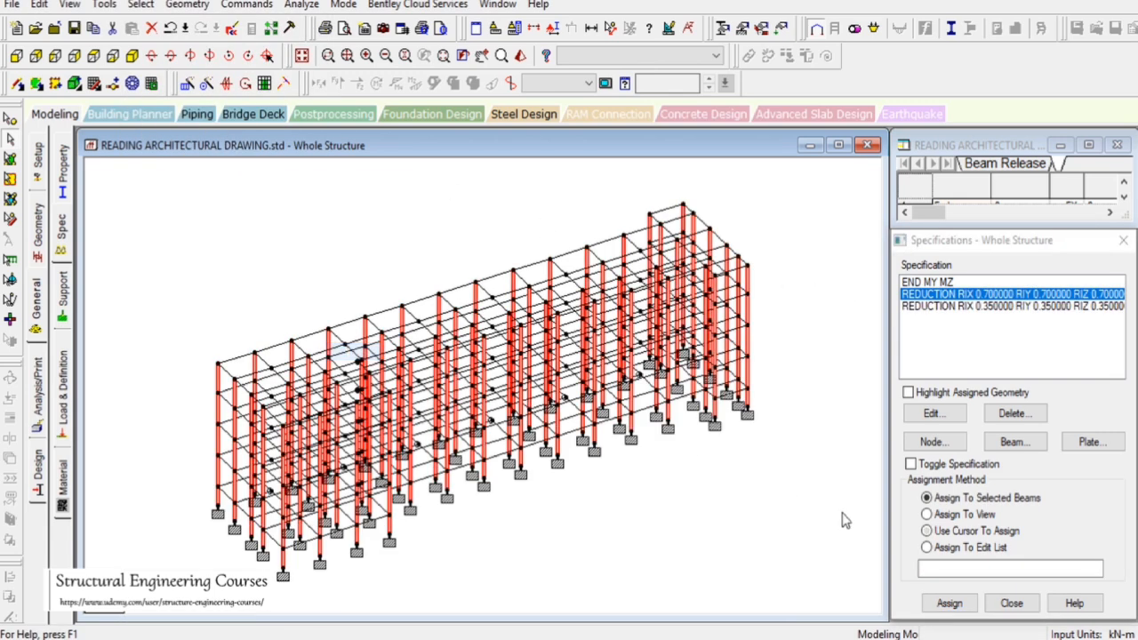
{"action": "left_click", "coordinate": [947, 604]}
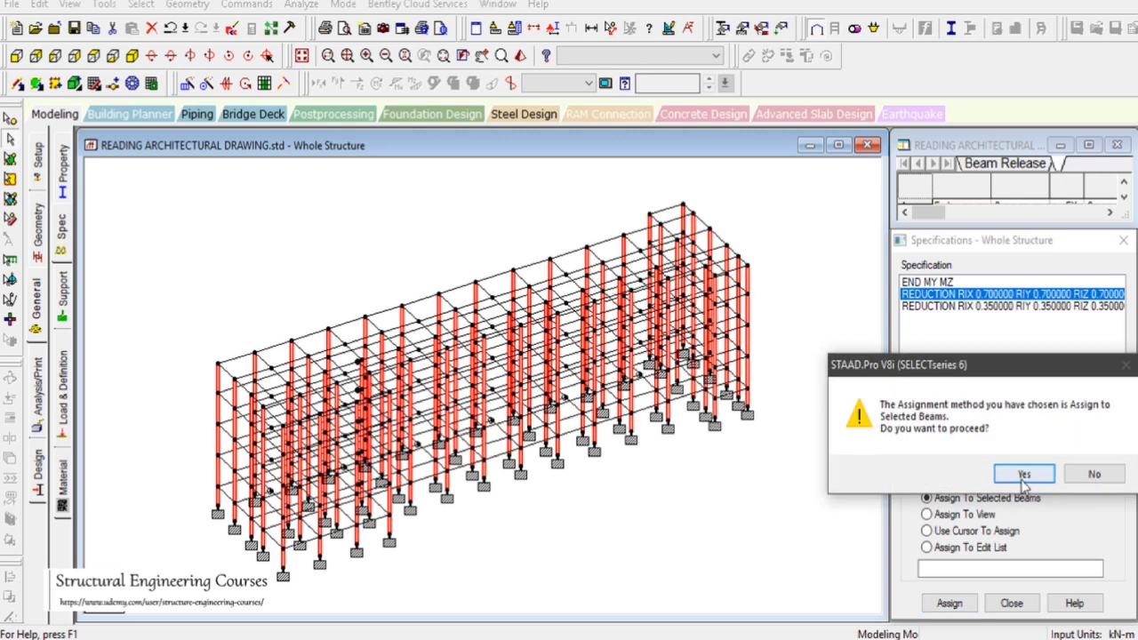
{"action": "left_click", "coordinate": [1019, 472]}
Inspect node coordinates at each floor level in the front elevation to read storey heights
{"action": "left_click_drag", "start_coordinate": [787, 485], "coordinate": [851, 550]}
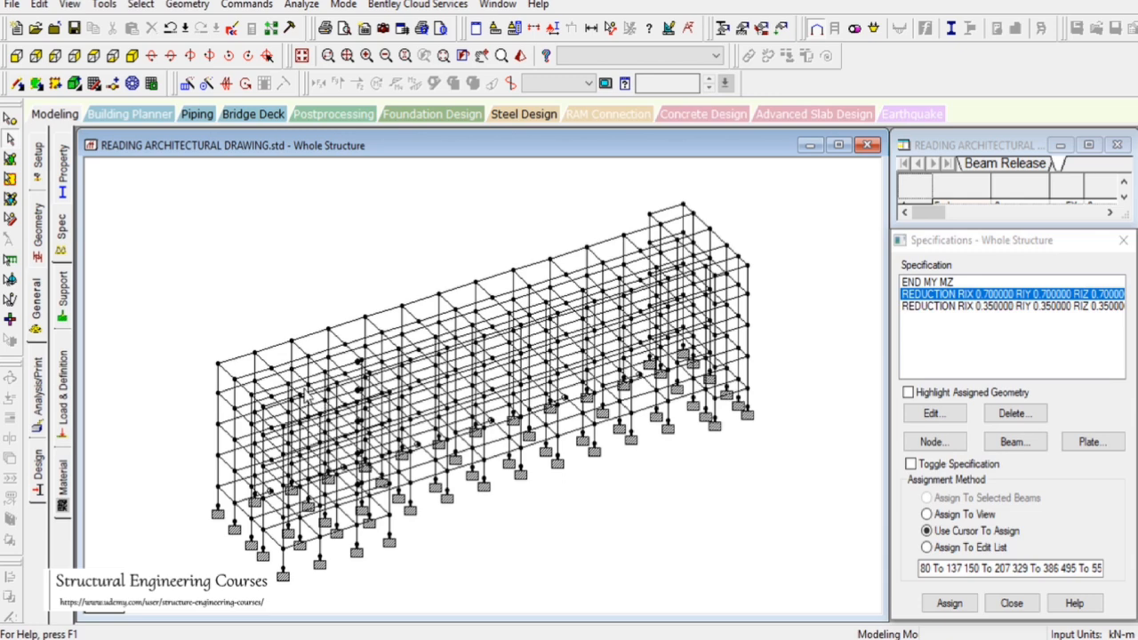
{"action": "left_click_drag", "start_coordinate": [148, 244], "coordinate": [205, 312]}
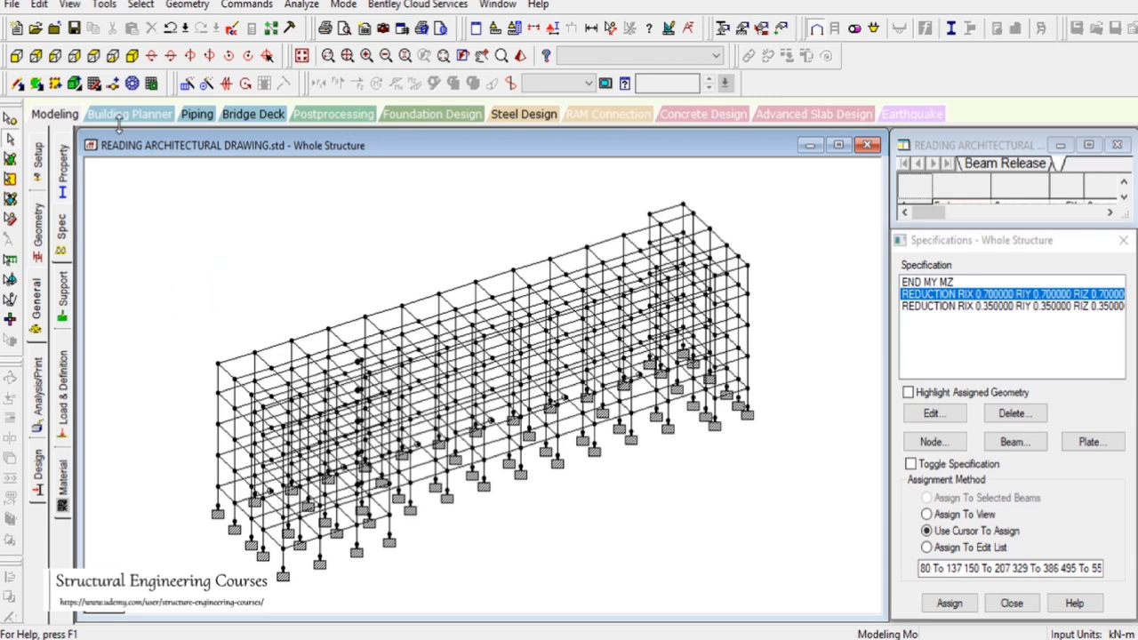
{"action": "left_click", "coordinate": [16, 55]}
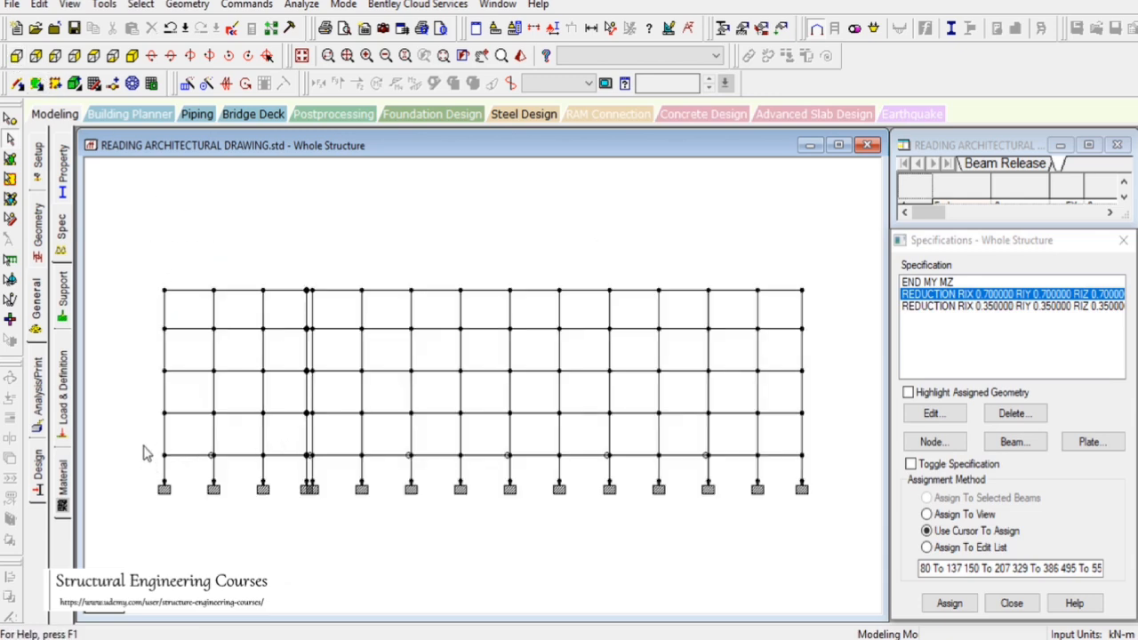
{"action": "left_click", "coordinate": [8, 120]}
{"action": "double_click", "coordinate": [164, 416]}
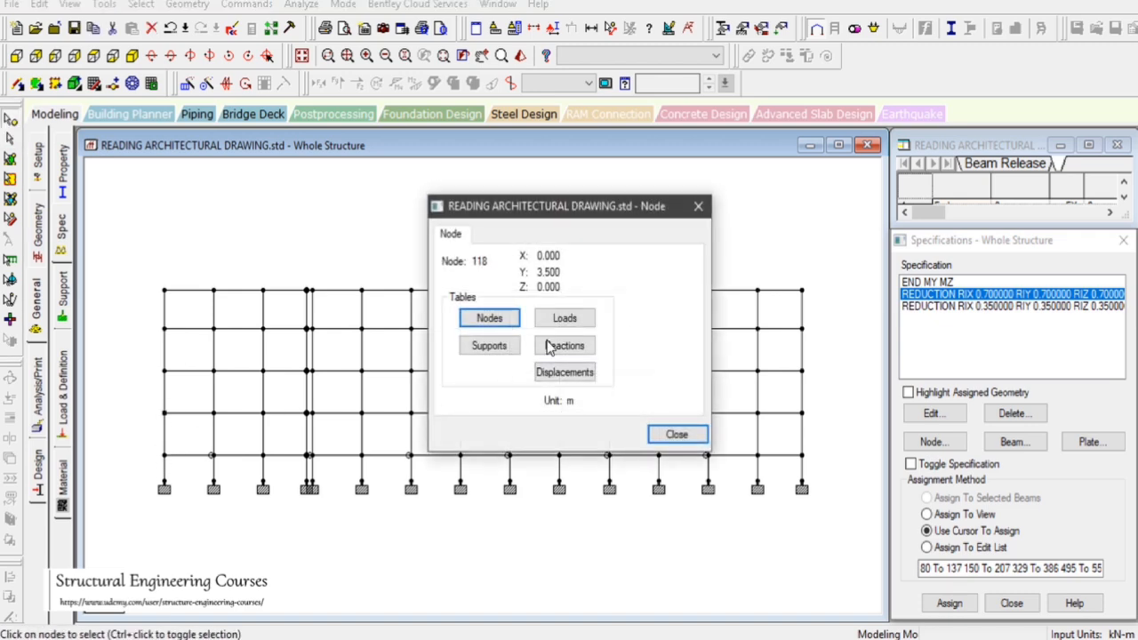
{"action": "left_click", "coordinate": [163, 372]}
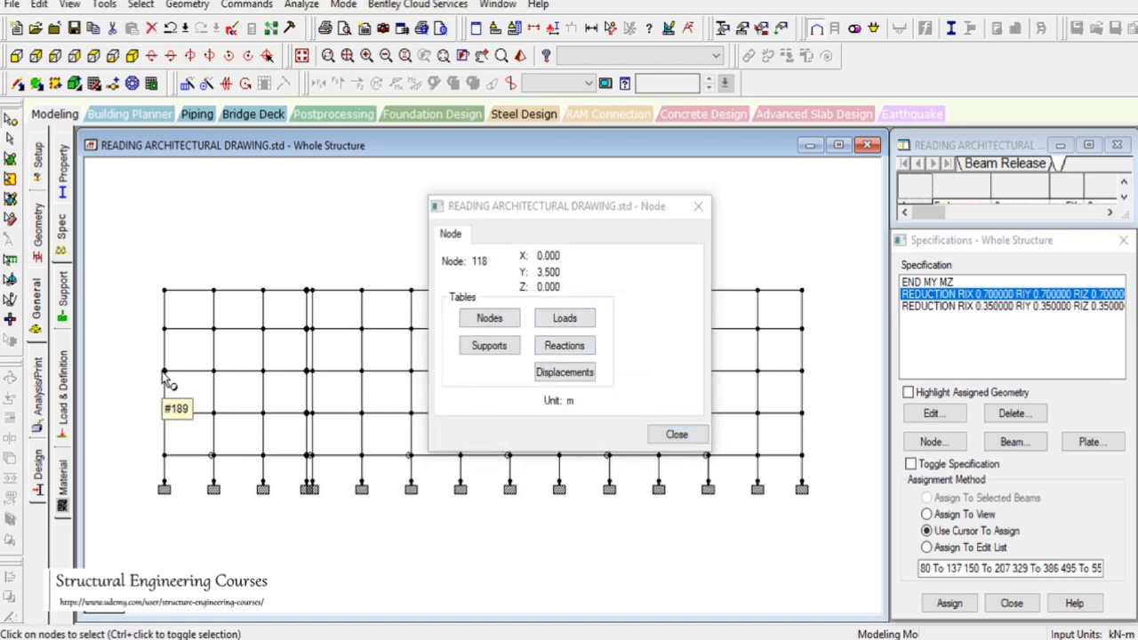
{"action": "double_click", "coordinate": [163, 372]}
{"action": "double_click", "coordinate": [163, 329]}
{"action": "left_click", "coordinate": [165, 292]}
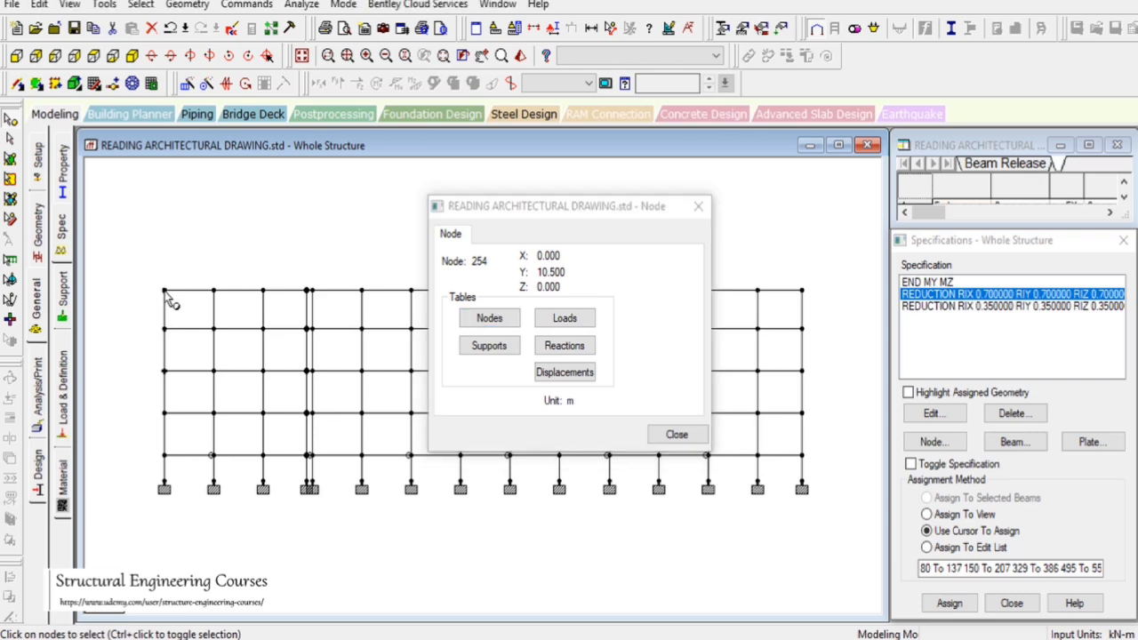
{"action": "left_click", "coordinate": [677, 434]}
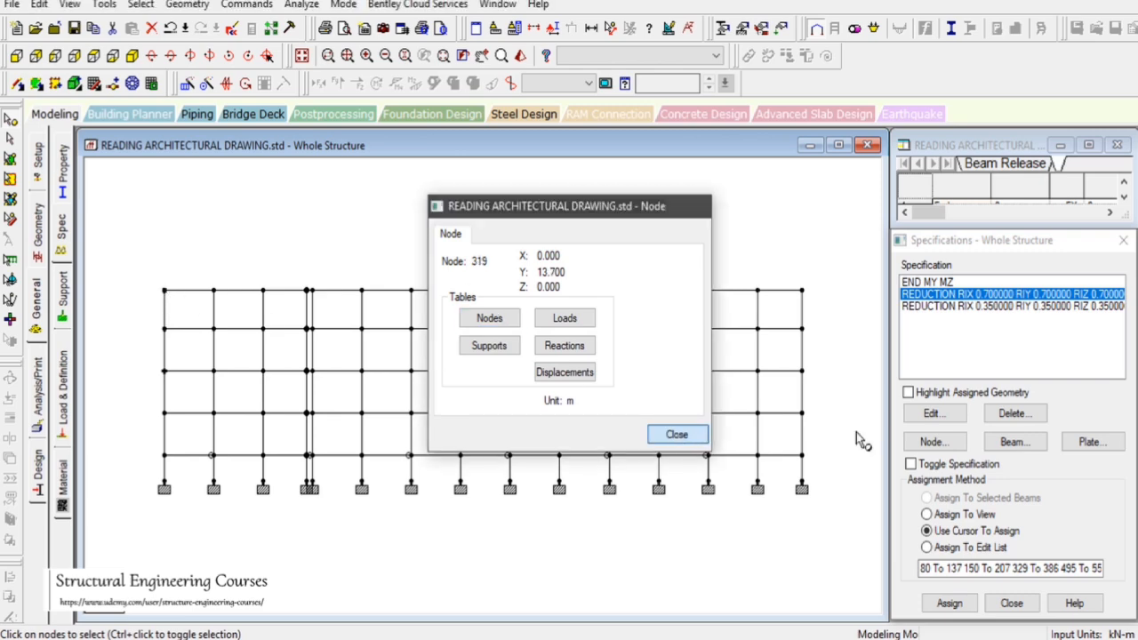
Add rigid floor diaphragm 1 at height 3.5 m with a calculated master node
{"action": "left_click", "coordinate": [931, 441]}
{"action": "left_click", "coordinate": [854, 254]}
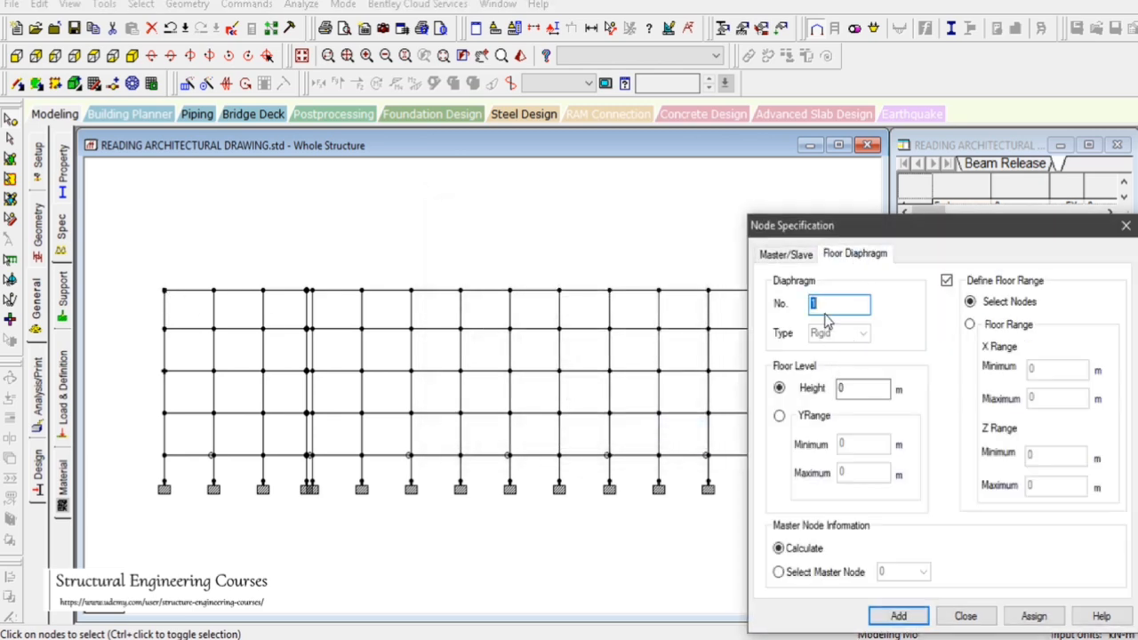
{"action": "double_click", "coordinate": [838, 389]}
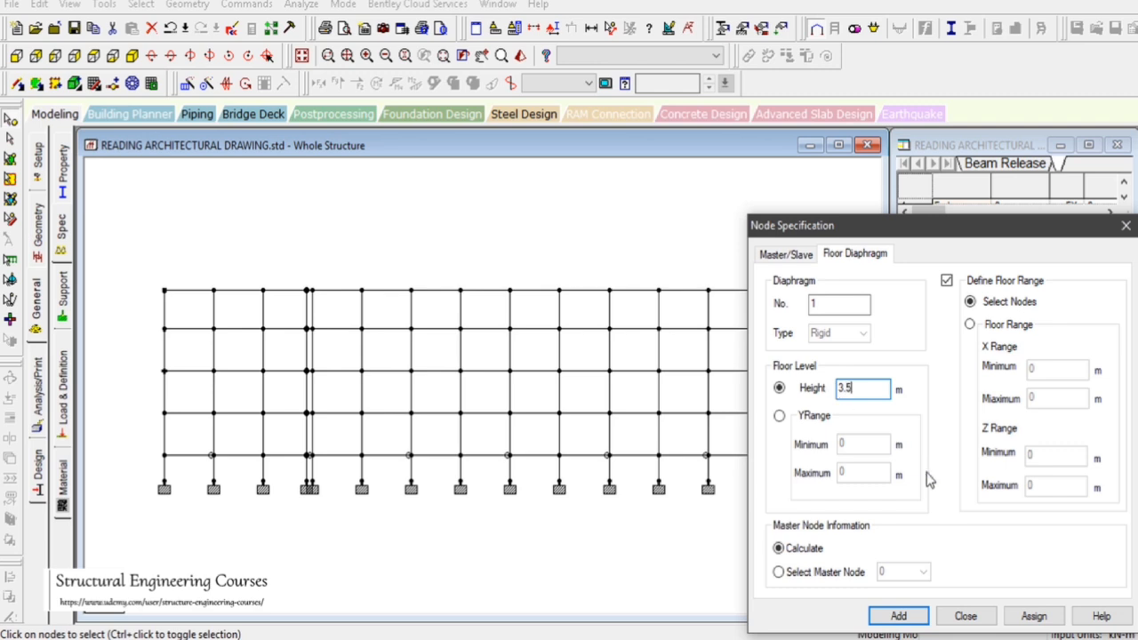
{"action": "left_click", "coordinate": [898, 617]}
{"action": "left_click", "coordinate": [811, 576]}
{"action": "left_click", "coordinate": [805, 551]}
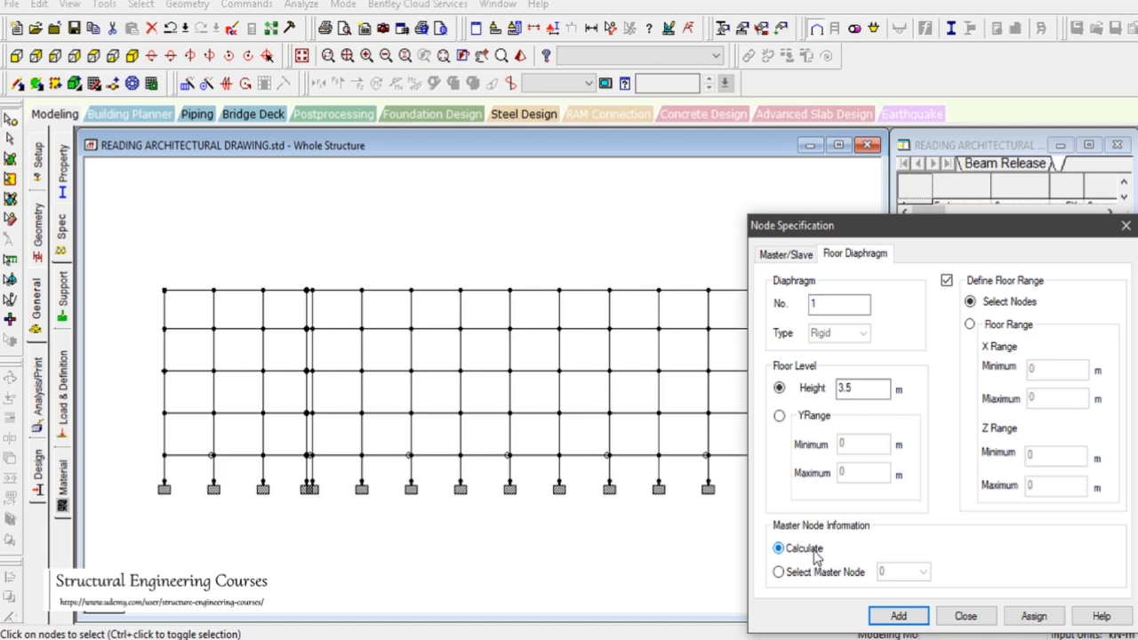
{"action": "left_click", "coordinate": [898, 616]}
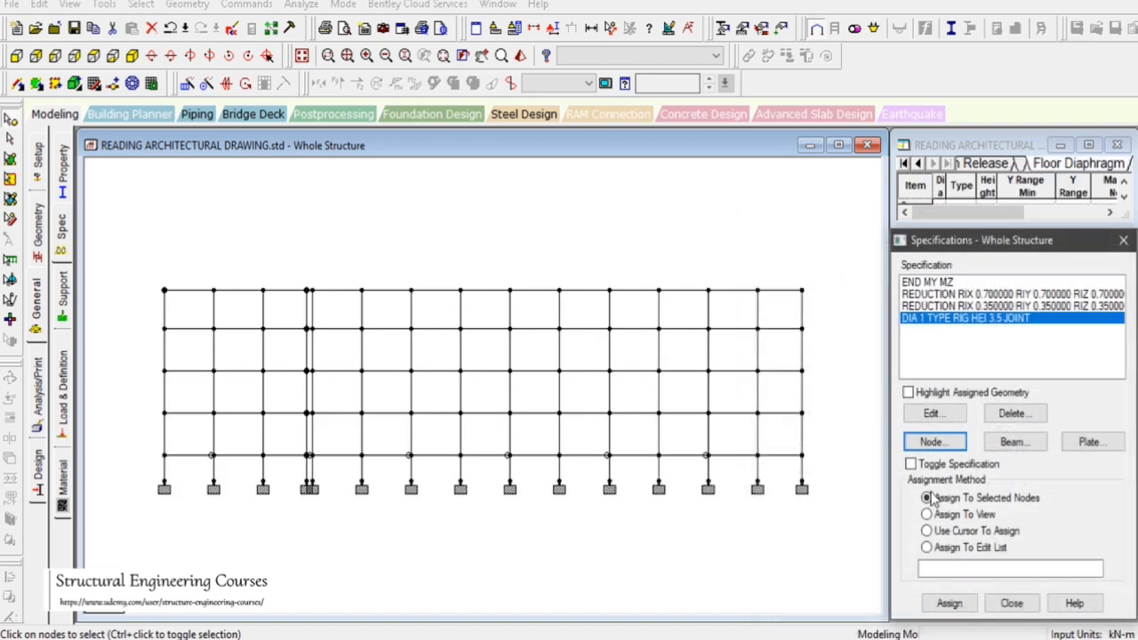
Add rigid floor diaphragm 2 at height 7 m
{"action": "left_click", "coordinate": [951, 444]}
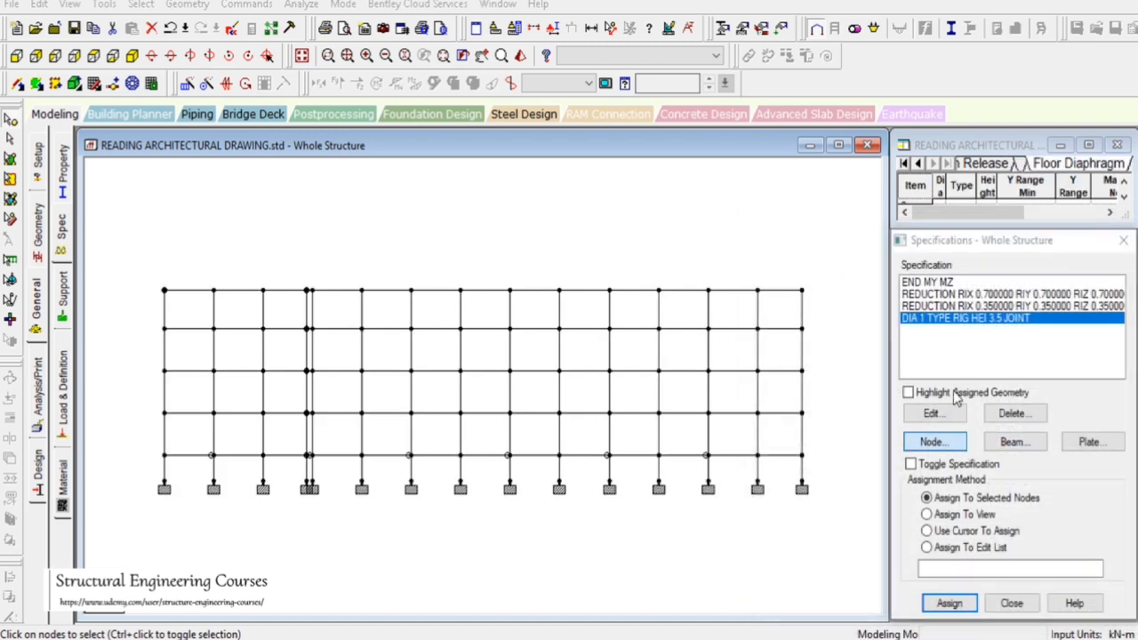
{"action": "left_click", "coordinate": [878, 259]}
{"action": "left_click_drag", "start_coordinate": [847, 391], "coordinate": [808, 395]}
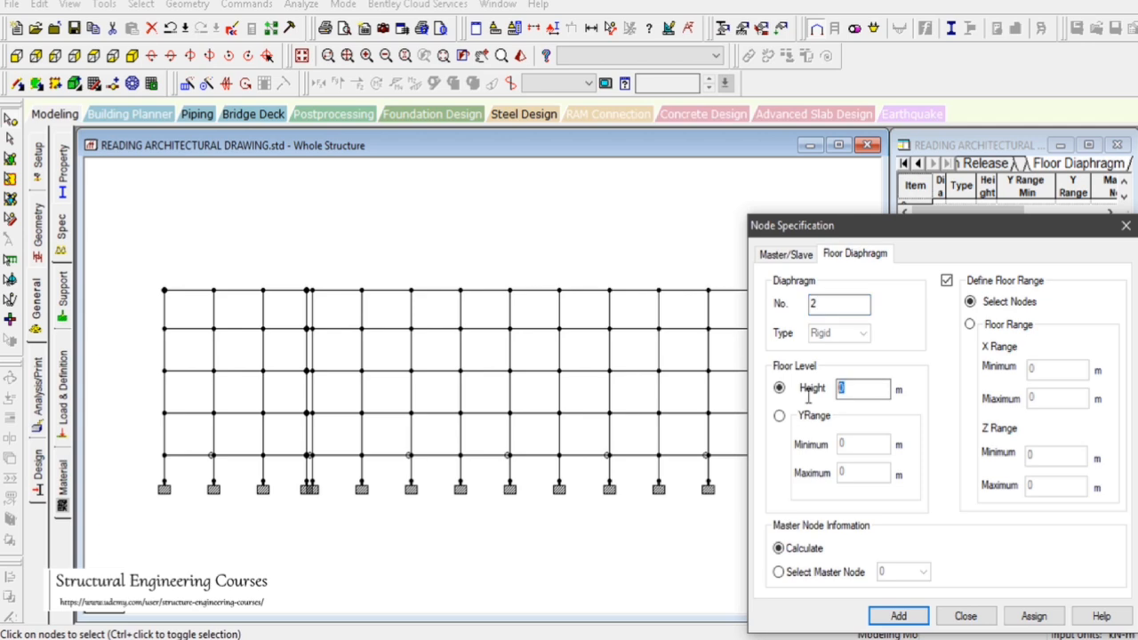
{"action": "type", "text": "7"}
{"action": "left_click", "coordinate": [898, 615]}
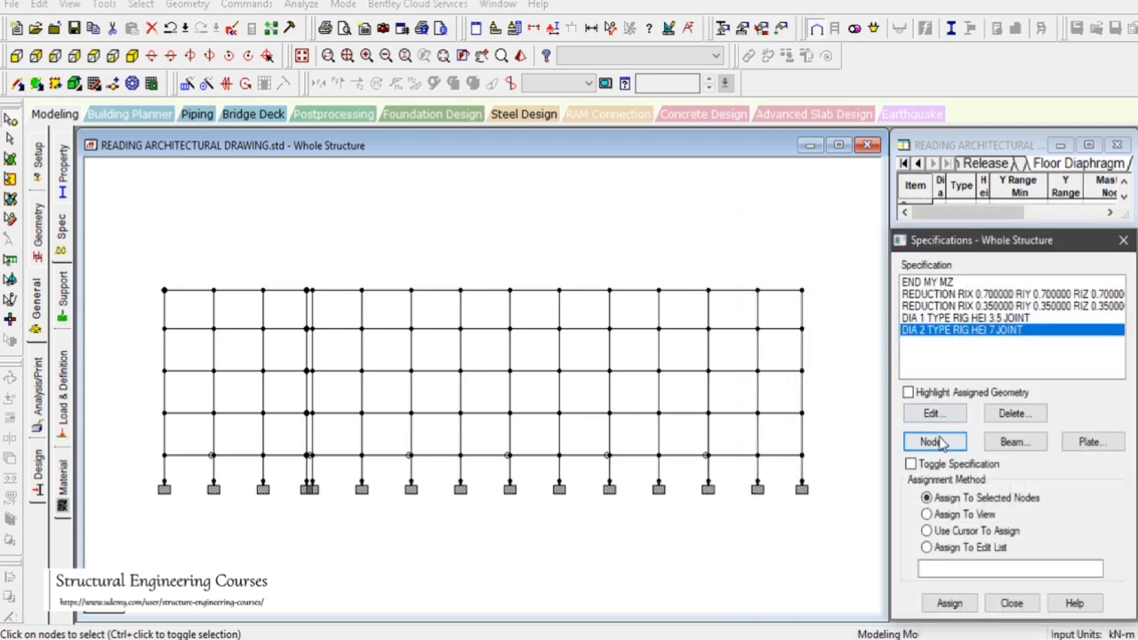
Add rigid floor diaphragm 3 at height 10.5 m
{"action": "left_click", "coordinate": [942, 444]}
{"action": "left_click", "coordinate": [840, 255]}
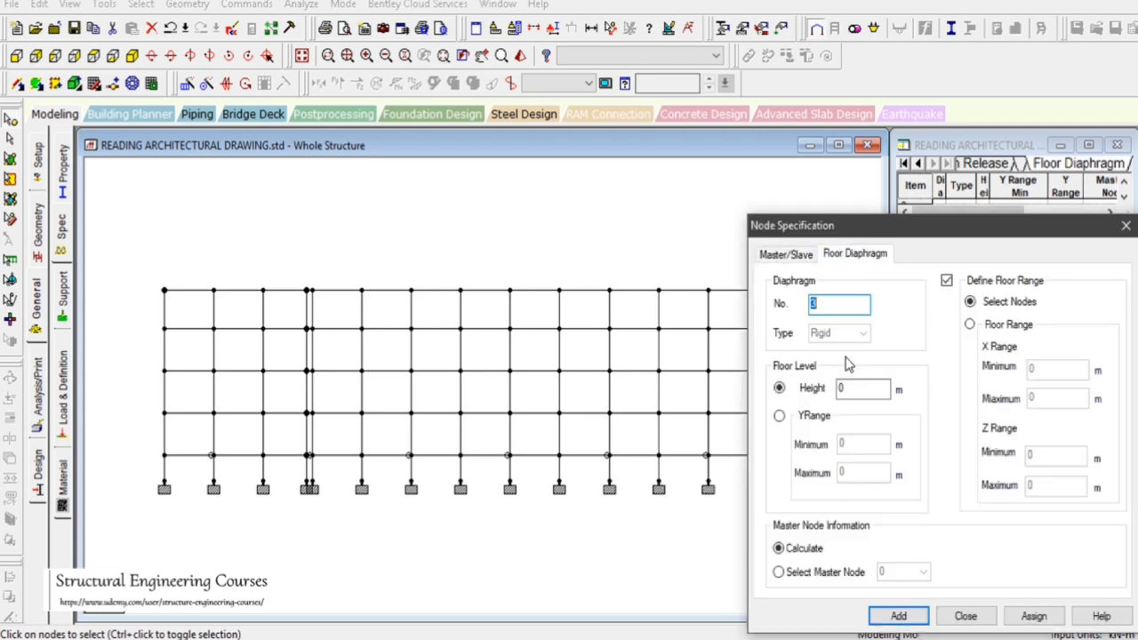
{"action": "type", "text": "10.5"}
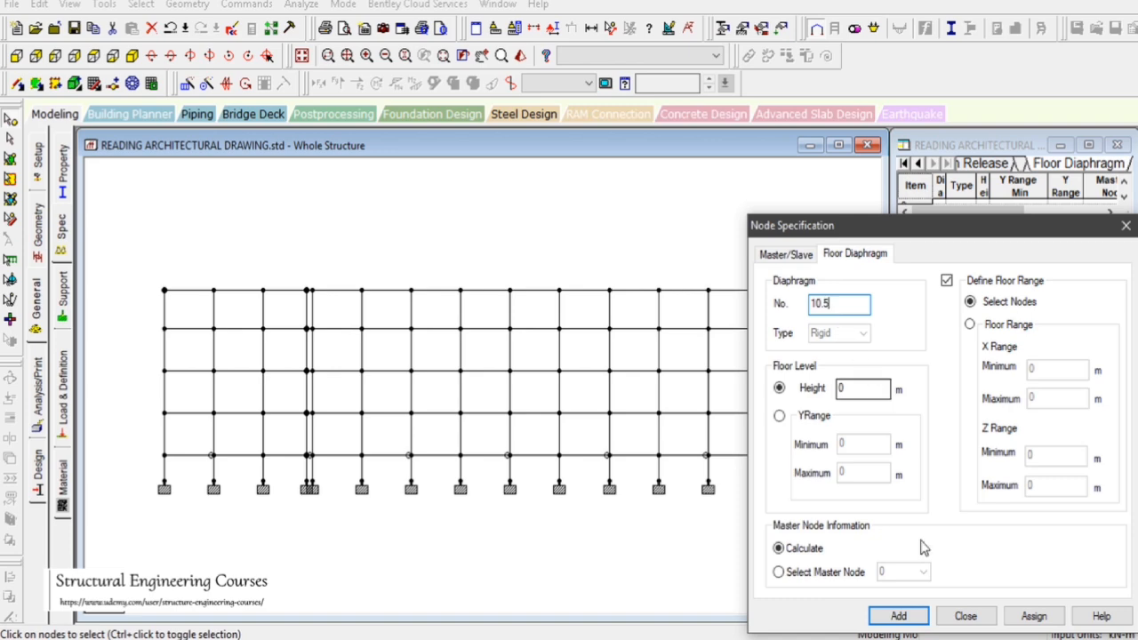
{"action": "left_click_drag", "start_coordinate": [864, 303], "coordinate": [761, 316]}
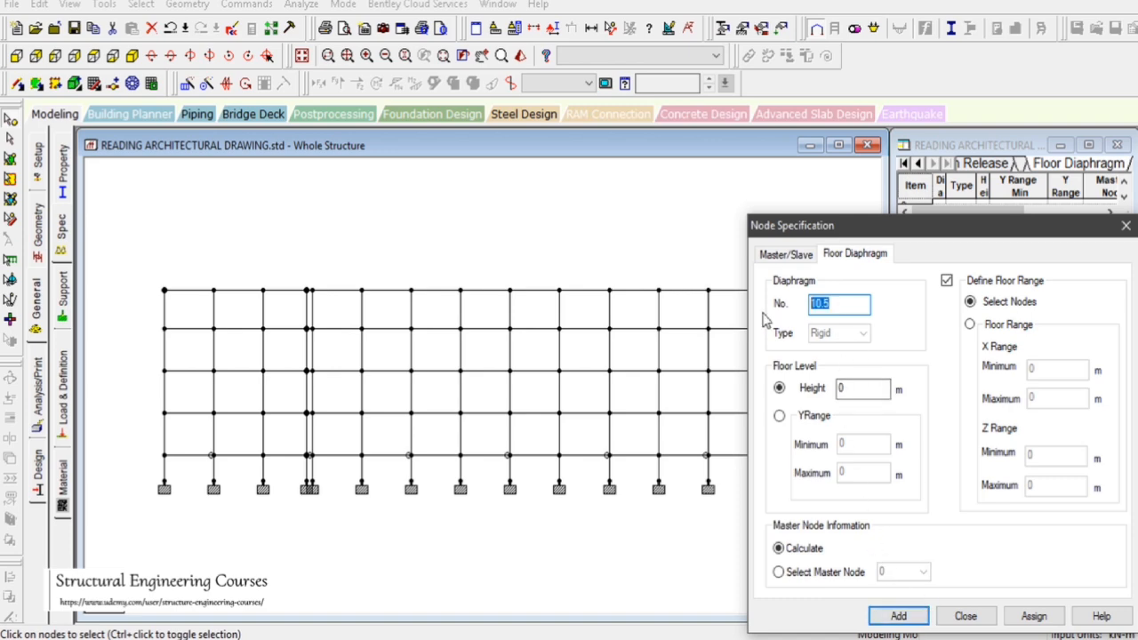
{"action": "type", "text": "3"}
{"action": "left_click_drag", "start_coordinate": [854, 388], "coordinate": [822, 398]}
{"action": "type", "text": "10.5"}
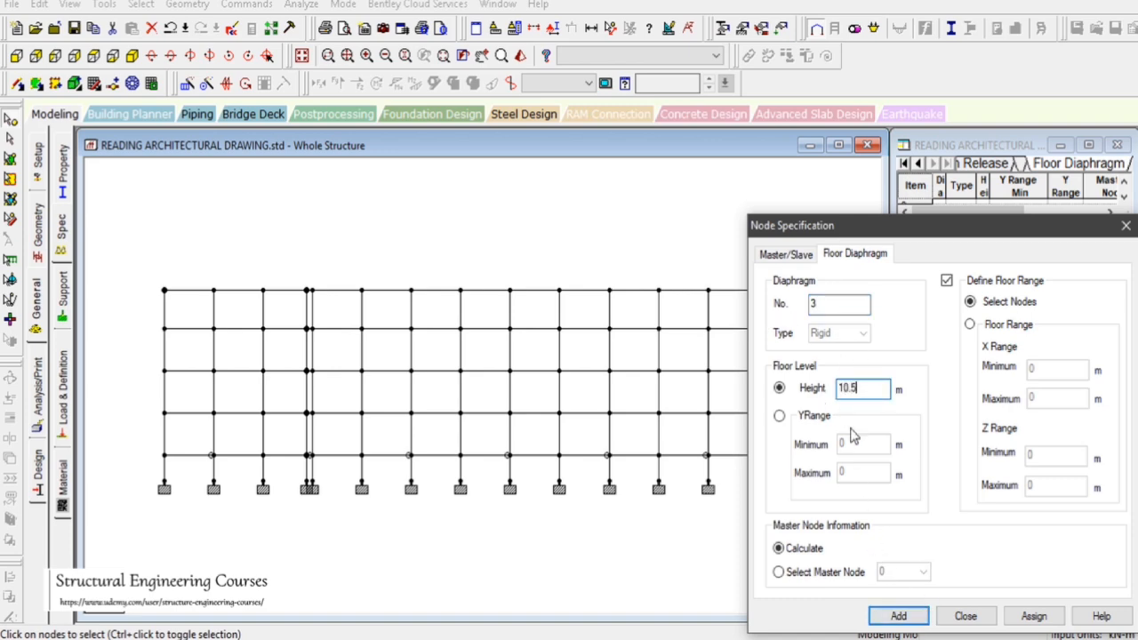
{"action": "left_click", "coordinate": [899, 616]}
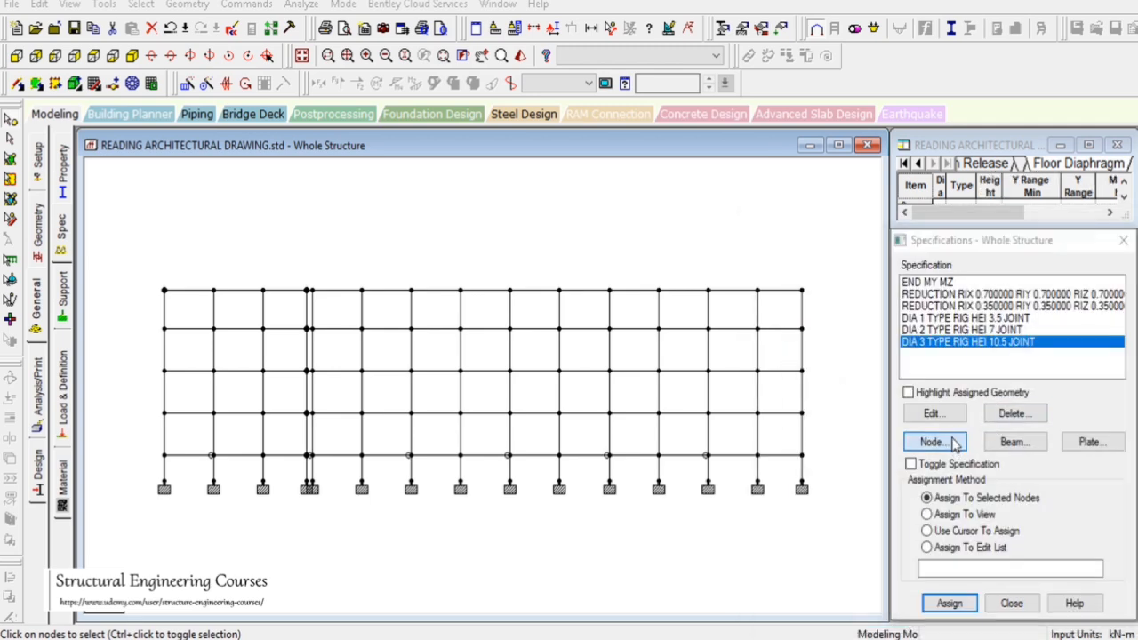
Add rigid floor diaphragm 4 at height 13.7 m with a calculated master node
{"action": "left_click", "coordinate": [956, 447]}
{"action": "left_click", "coordinate": [839, 263]}
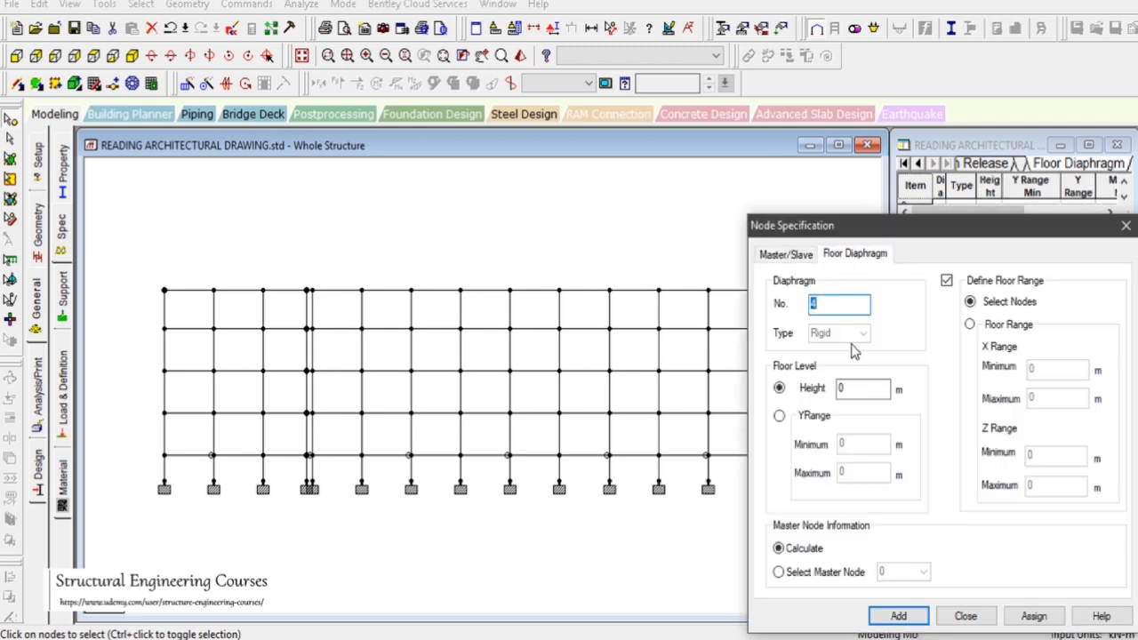
{"action": "double_click", "coordinate": [849, 391]}
{"action": "type", "text": "13.7"}
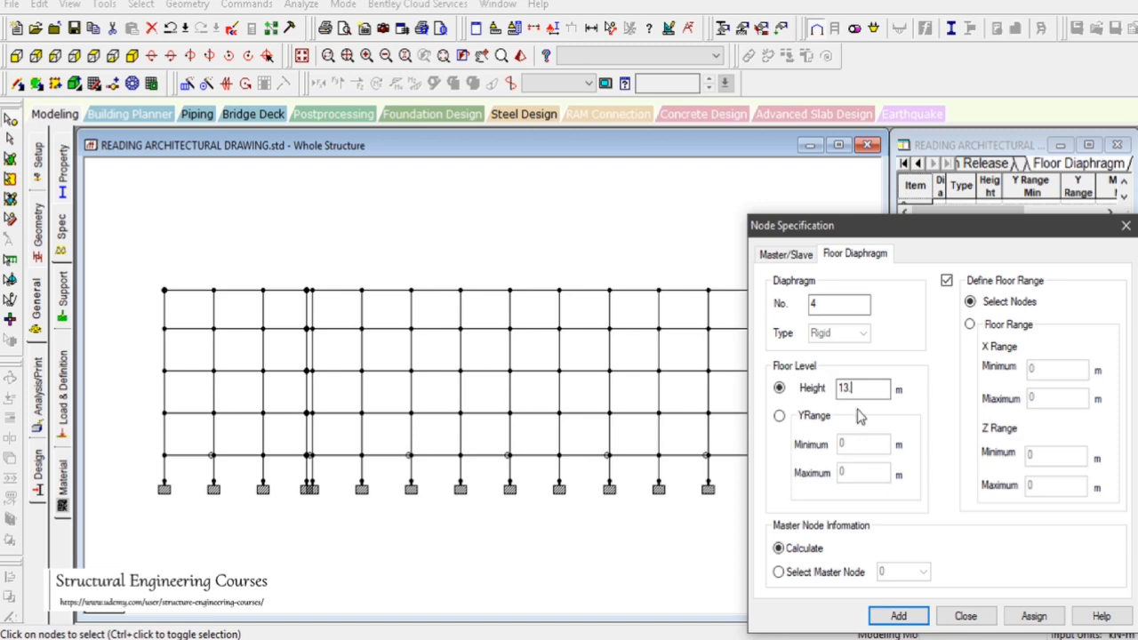
{"action": "left_click", "coordinate": [899, 616]}
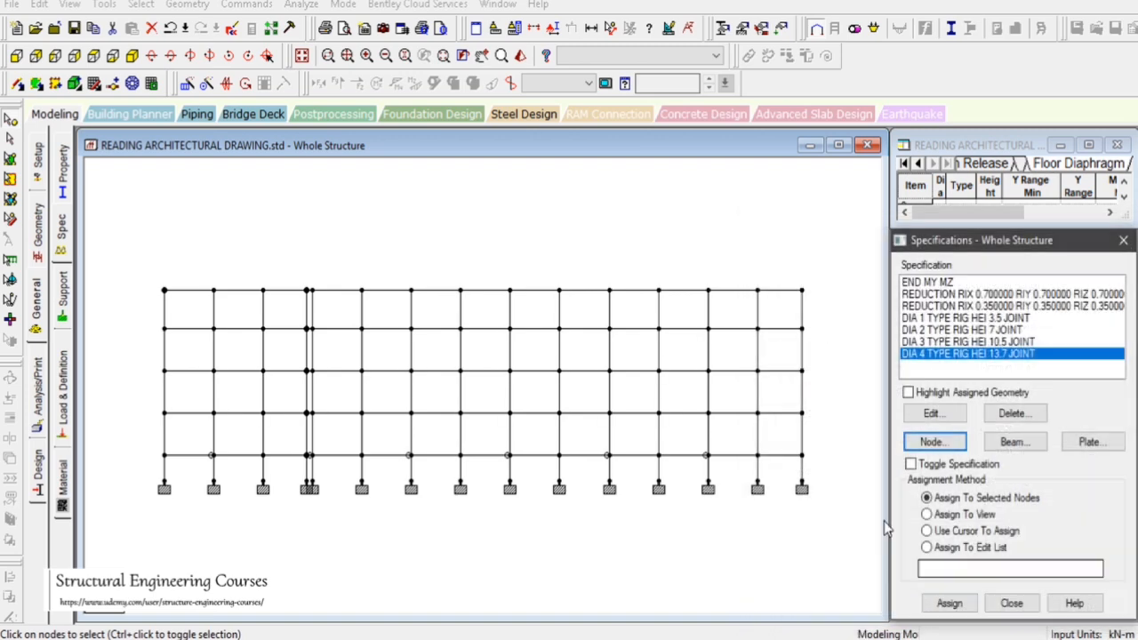
Check a first-floor node's coordinates, then assign diaphragm 1 to all nodes along the 3.5 m floor level
{"action": "double_click", "coordinate": [459, 292]}
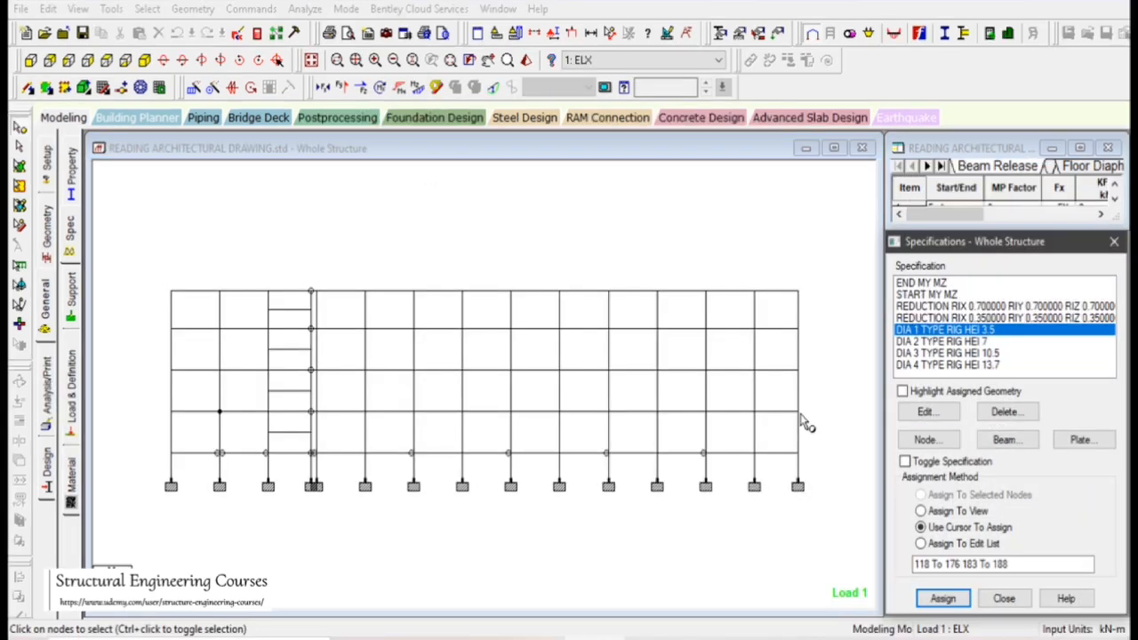
{"action": "double_click", "coordinate": [797, 410]}
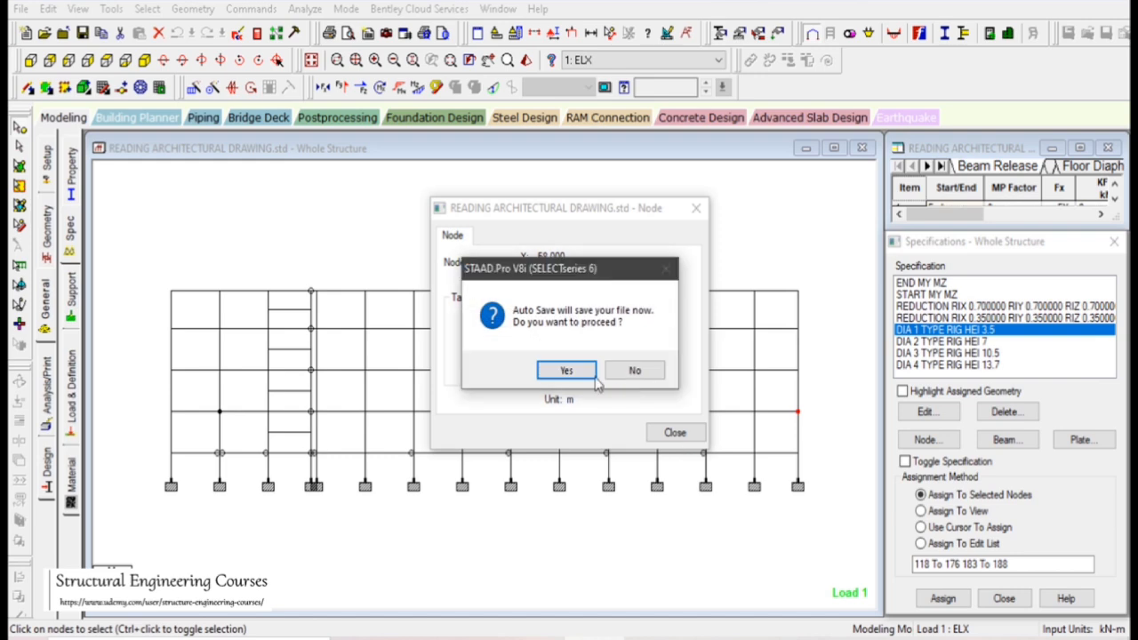
{"action": "left_click", "coordinate": [566, 370]}
{"action": "left_click", "coordinate": [467, 358]}
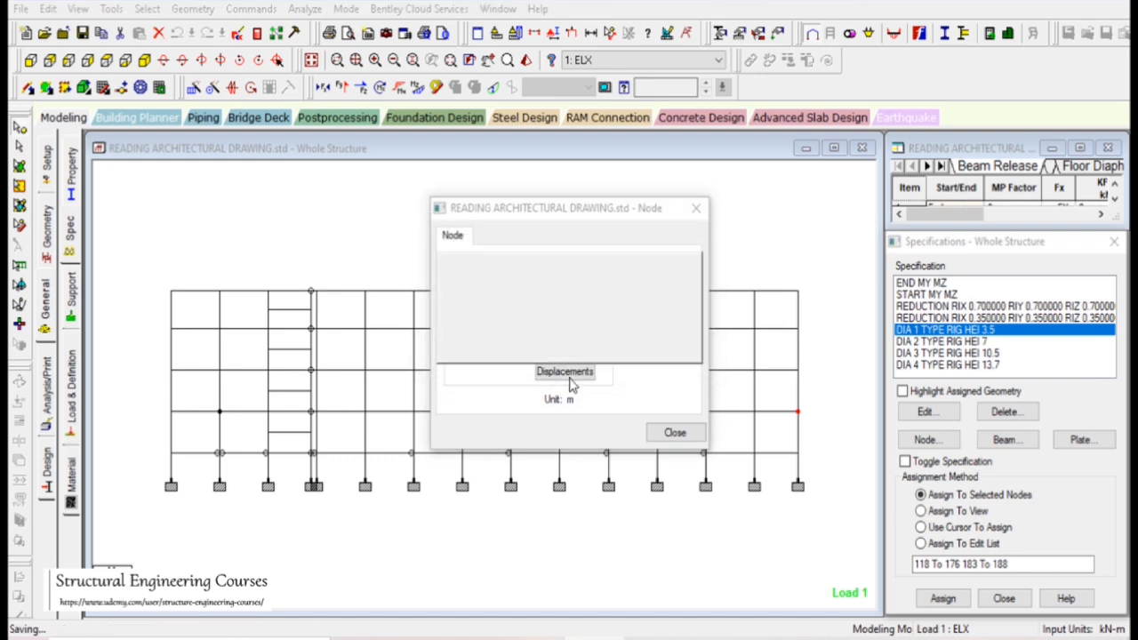
{"action": "left_click", "coordinate": [675, 432]}
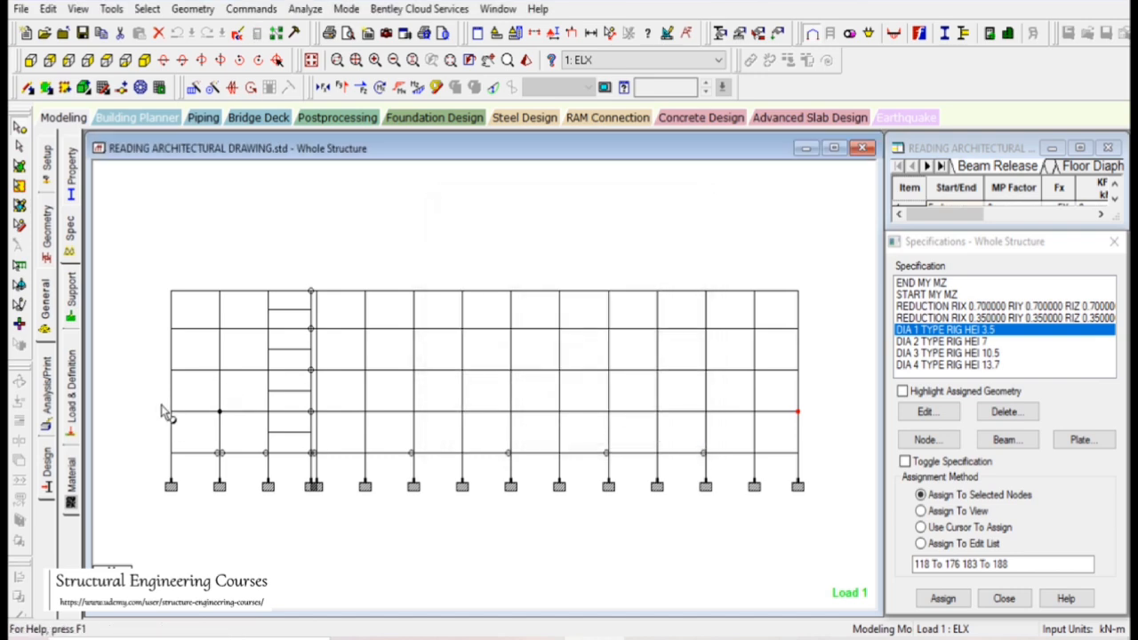
{"action": "left_click_drag", "start_coordinate": [156, 402], "coordinate": [812, 427]}
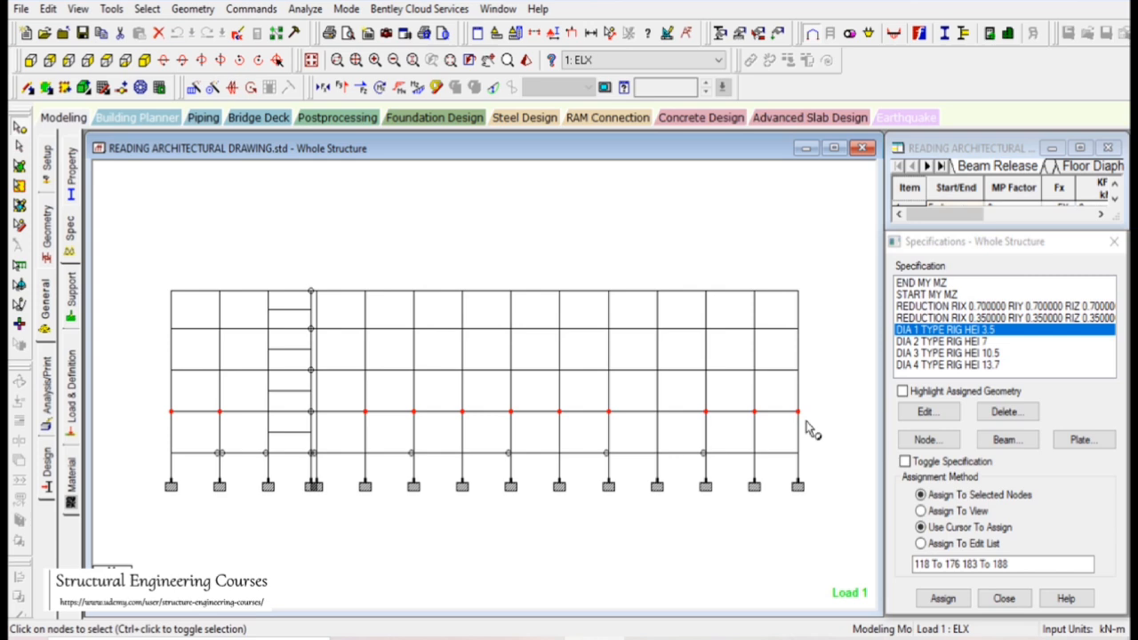
{"action": "left_click", "coordinate": [942, 598]}
{"action": "left_click", "coordinate": [1013, 474]}
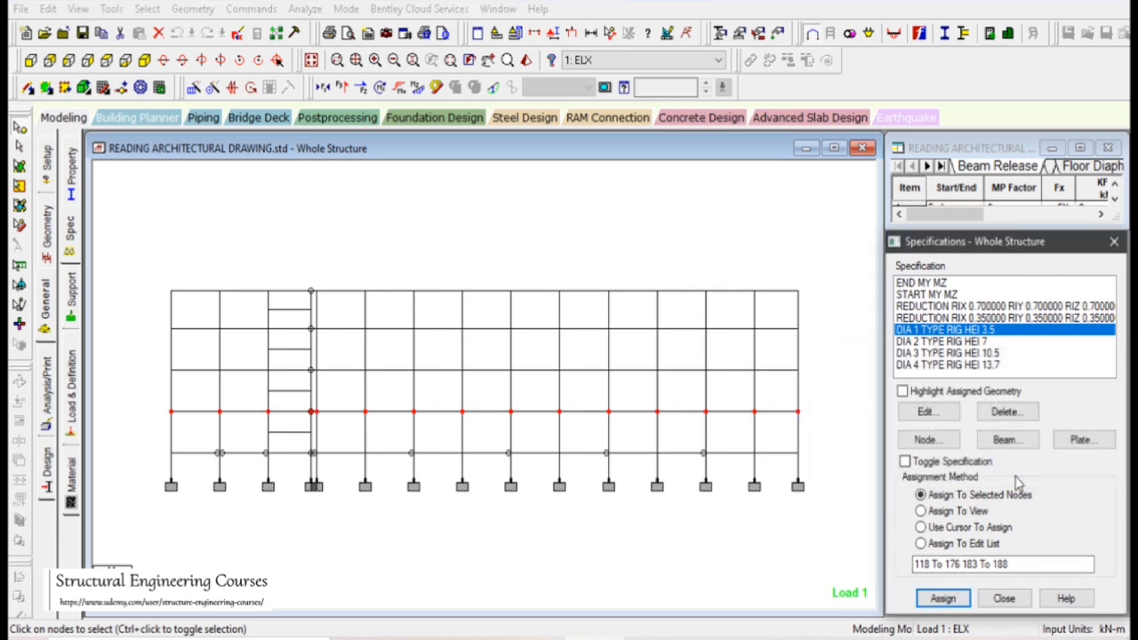
Assign diaphragm 2 to all nodes along the 7 m floor level after checking one node's coordinates
{"action": "left_click", "coordinate": [976, 343]}
{"action": "left_click_drag", "start_coordinate": [154, 368], "coordinate": [844, 387]}
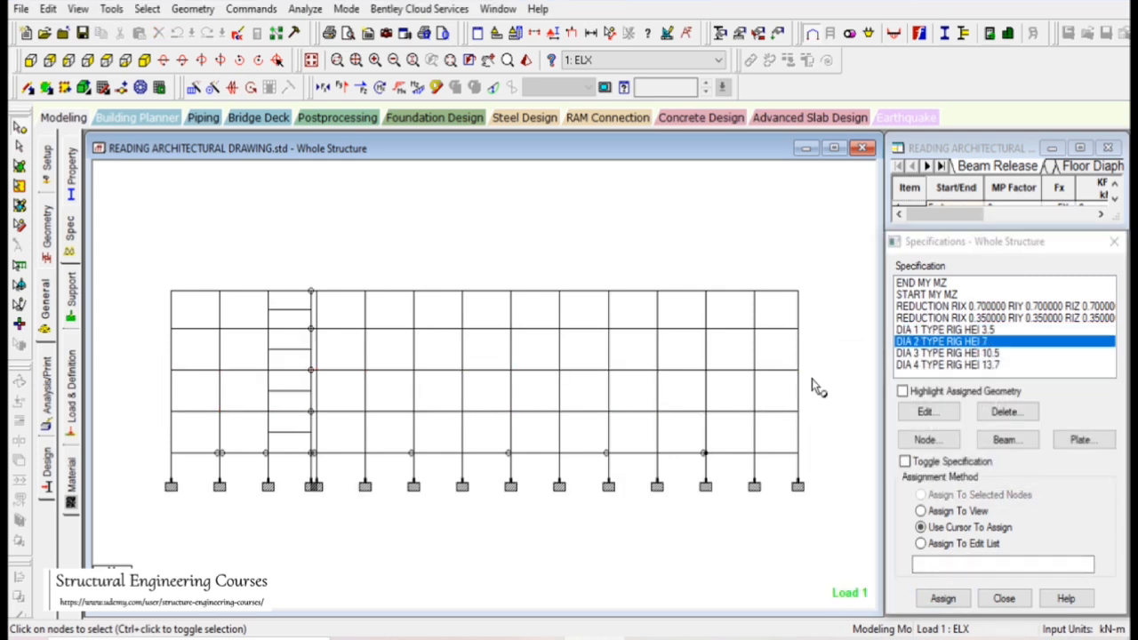
{"action": "left_click", "coordinate": [220, 369]}
{"action": "double_click", "coordinate": [218, 369]}
{"action": "left_click", "coordinate": [675, 436]}
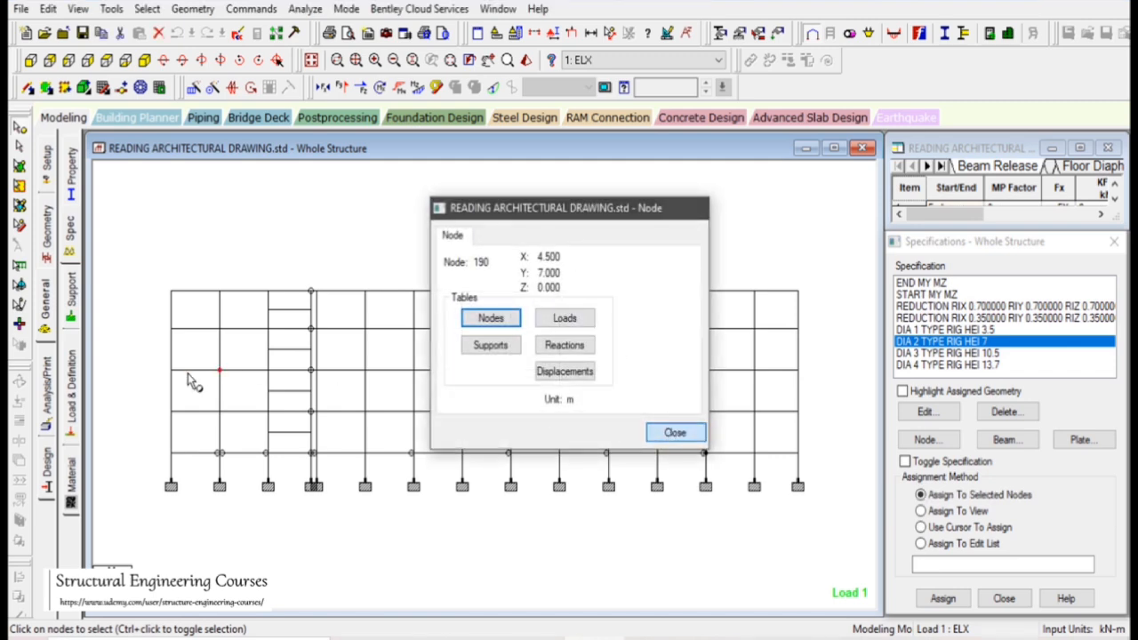
{"action": "left_click_drag", "start_coordinate": [166, 365], "coordinate": [849, 377]}
{"action": "left_click", "coordinate": [942, 599]}
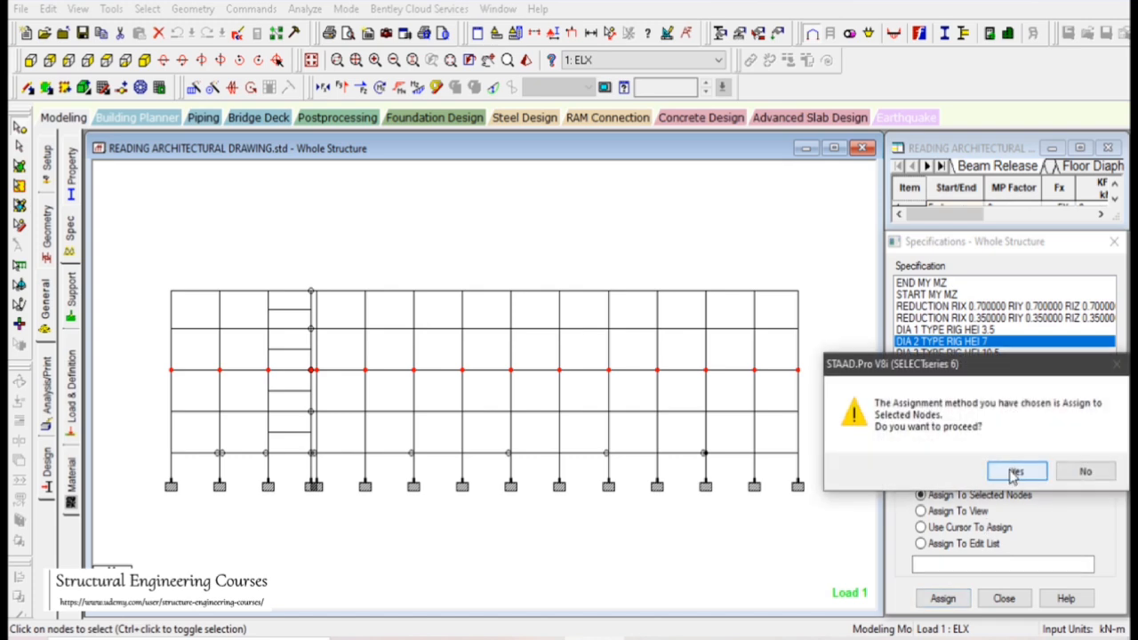
{"action": "left_click", "coordinate": [1014, 471]}
Assign diaphragm 3 to all nodes along the 10.5 m floor level
{"action": "left_click", "coordinate": [973, 354]}
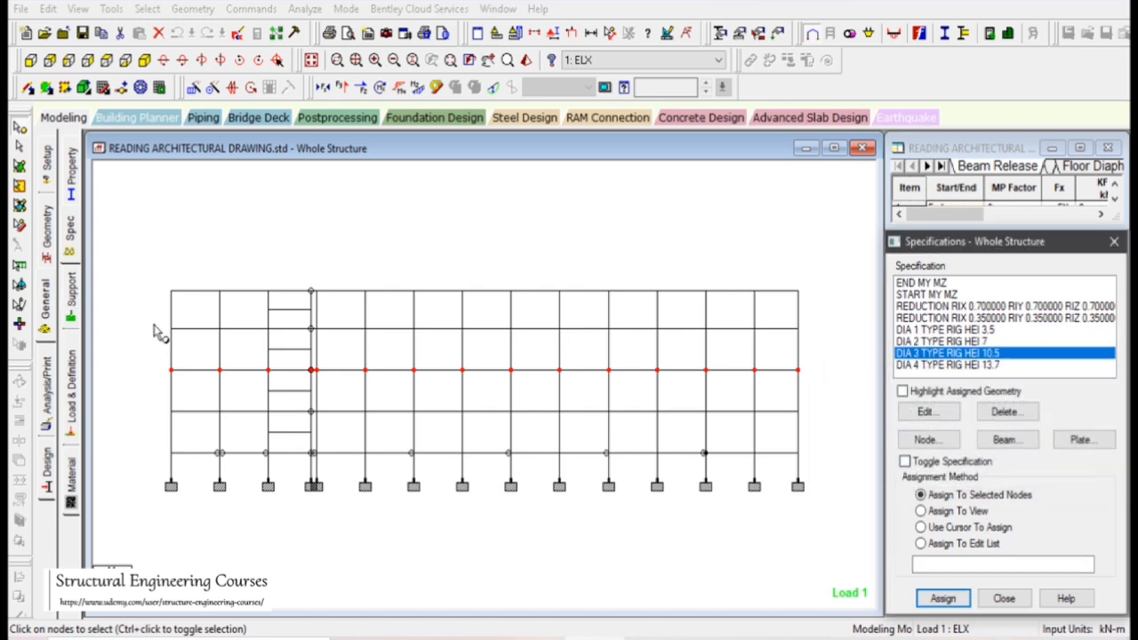
{"action": "mouse_move", "coordinate": [153, 323]}
{"action": "left_mouse_down"}
{"action": "mouse_move", "coordinate": [776, 346]}
{"action": "mouse_move", "coordinate": [818, 332]}
{"action": "left_mouse_up"}
{"action": "left_click", "coordinate": [942, 598]}
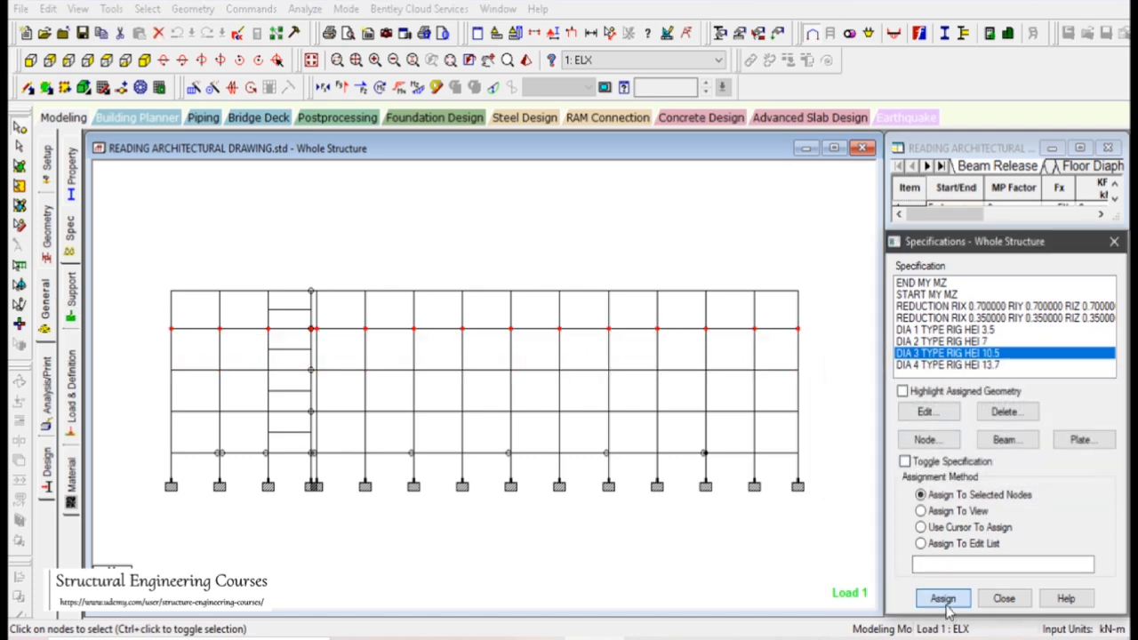
{"action": "left_click", "coordinate": [1012, 472]}
Assign diaphragm 4 to all nodes along the 13.7 m roof level
{"action": "left_click", "coordinate": [971, 364]}
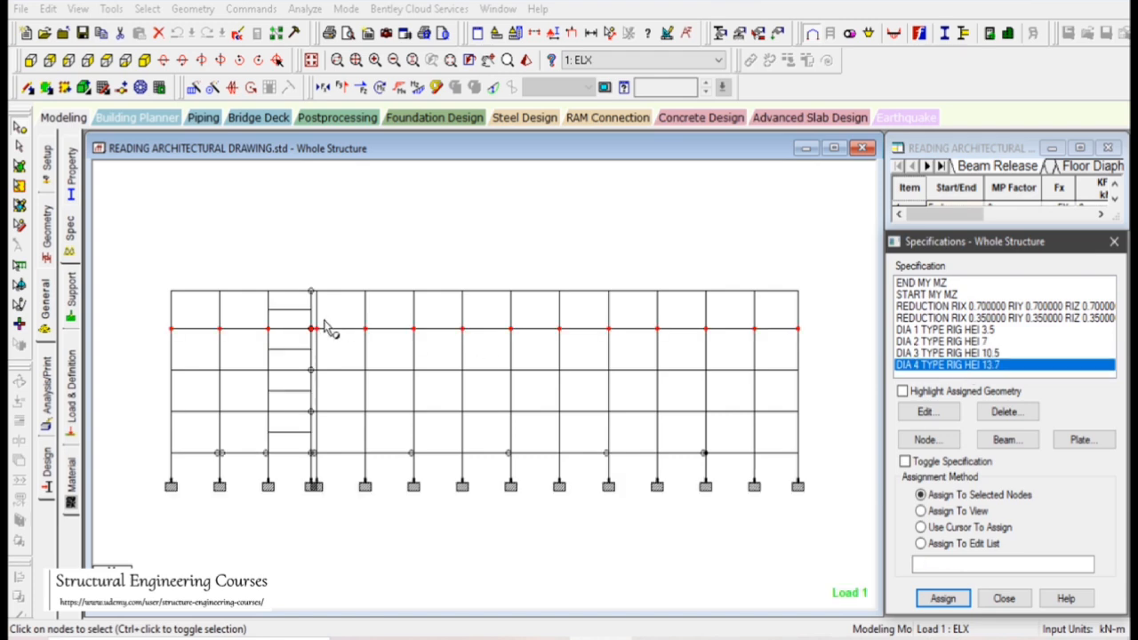
{"action": "left_click_drag", "start_coordinate": [151, 287], "coordinate": [868, 300]}
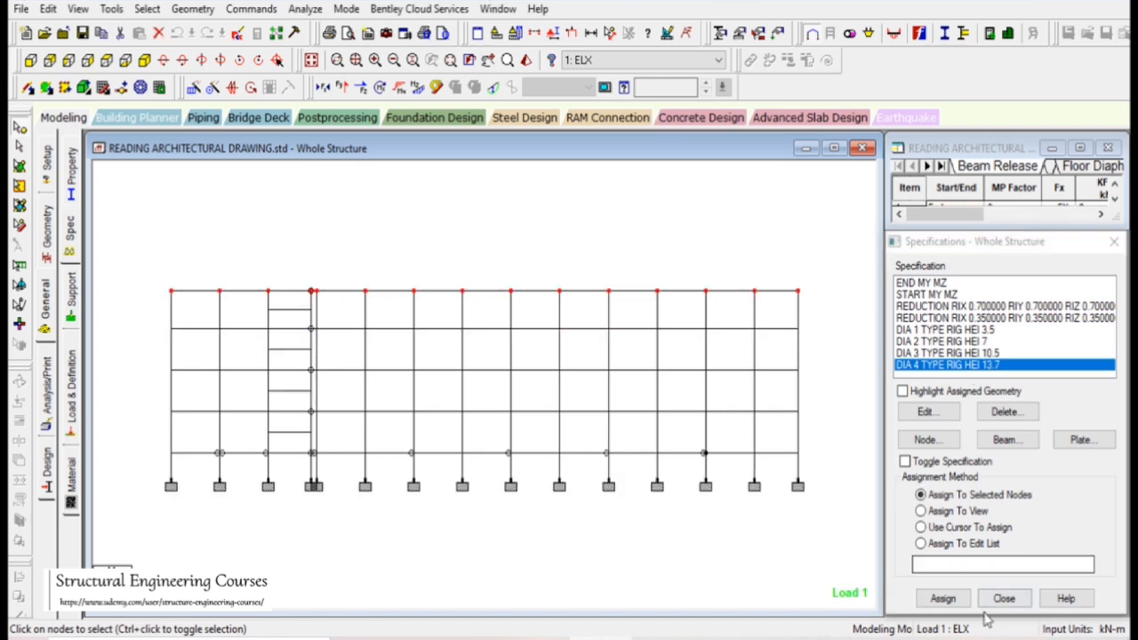
{"action": "left_click", "coordinate": [942, 598]}
{"action": "left_click", "coordinate": [1013, 472]}
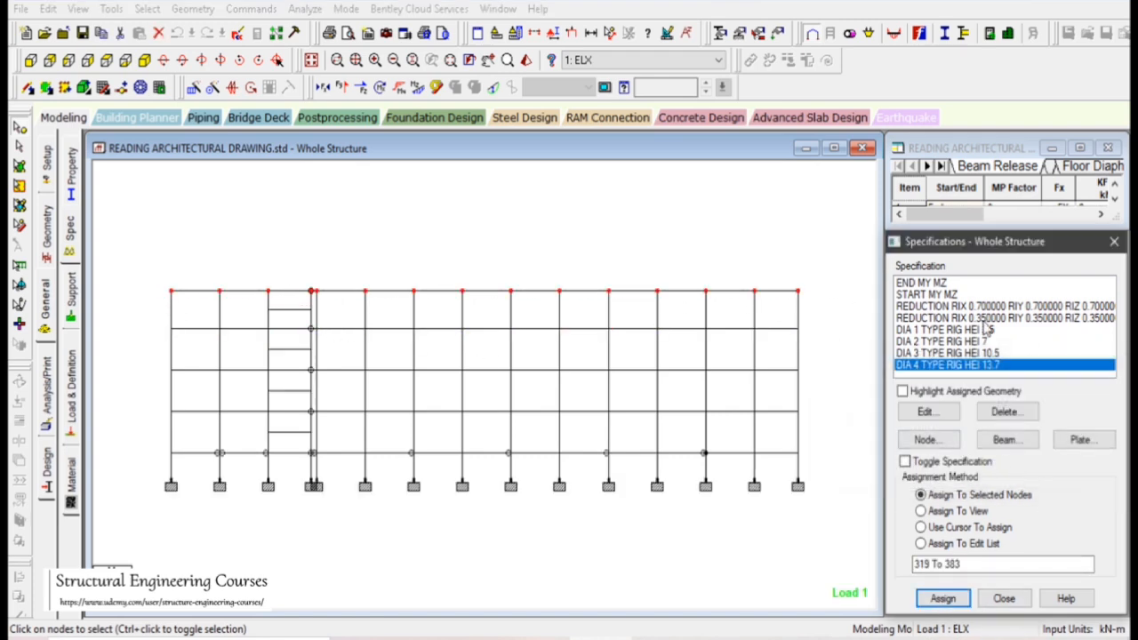
Review the assigned node lists of diaphragms 1 through 4 in the specification list
{"action": "left_click", "coordinate": [950, 331]}
{"action": "left_click", "coordinate": [951, 341]}
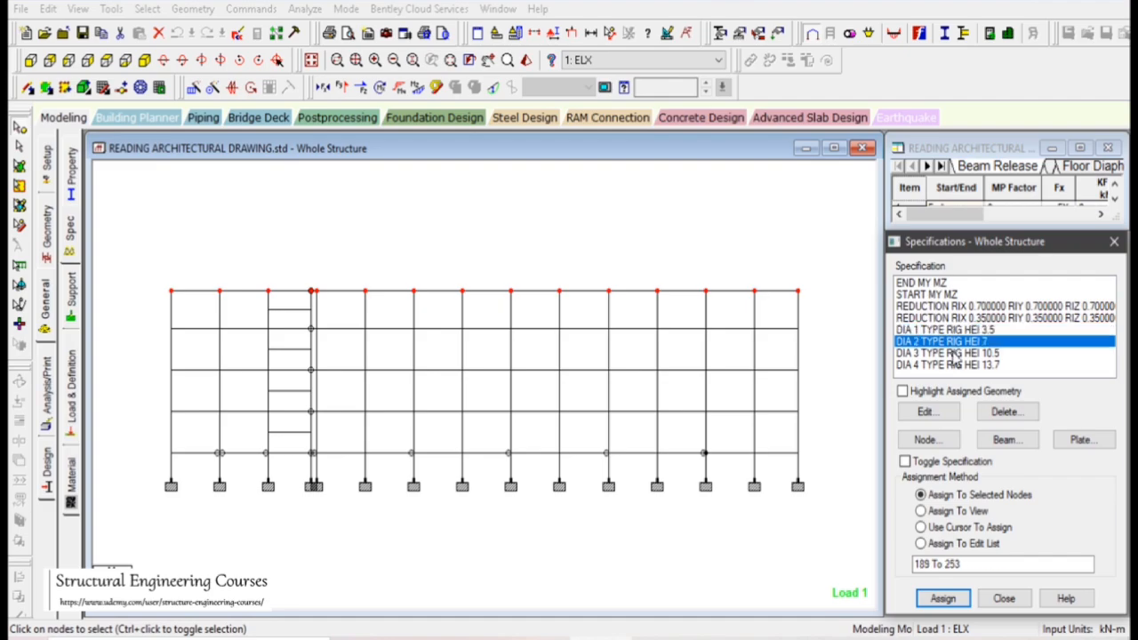
{"action": "left_click", "coordinate": [952, 353]}
{"action": "left_click", "coordinate": [954, 365]}
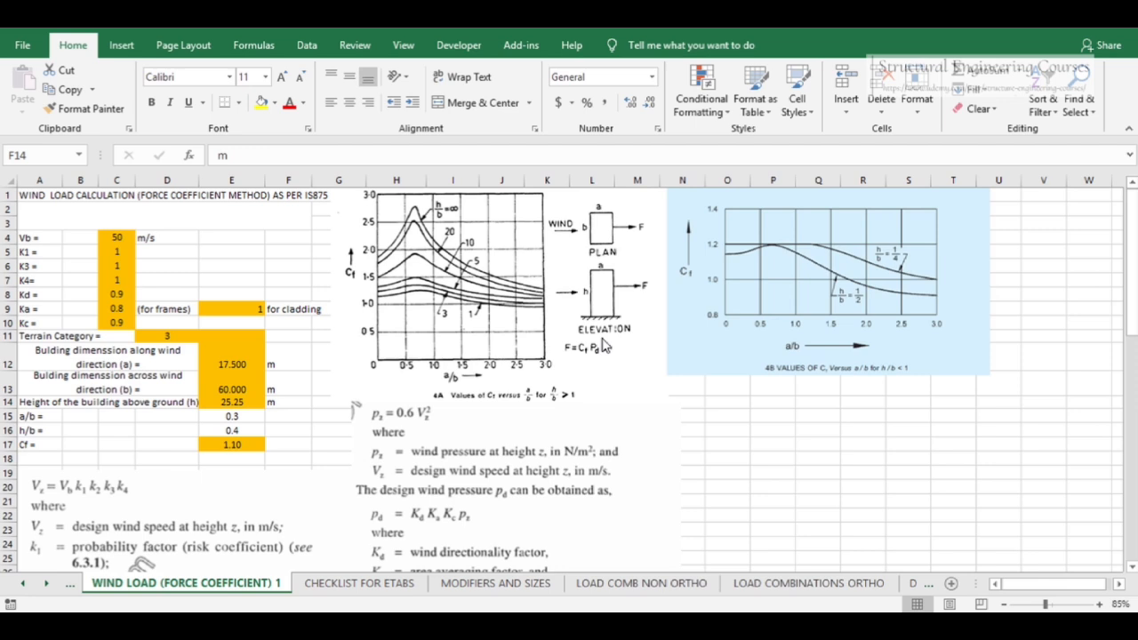
Switch to the wind load calculation spreadsheet in Excel and scroll through its IS875 parameters
{"action": "left_click", "coordinate": [917, 558]}
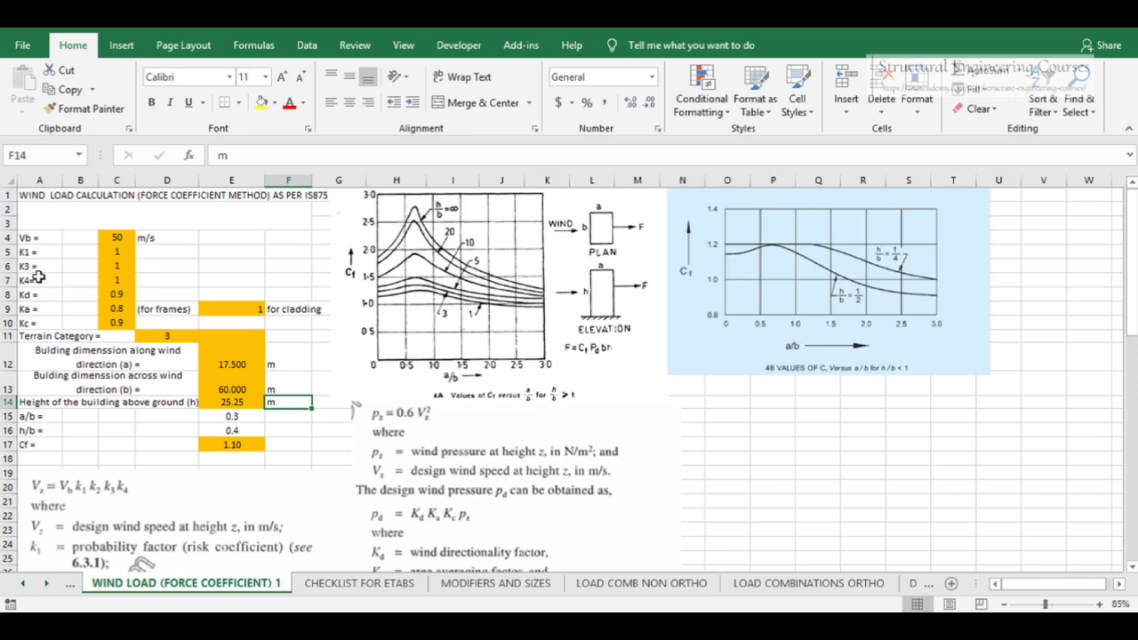
{"action": "scroll", "coordinate": [178, 337], "scroll_direction": "down", "scroll_amount": 3}
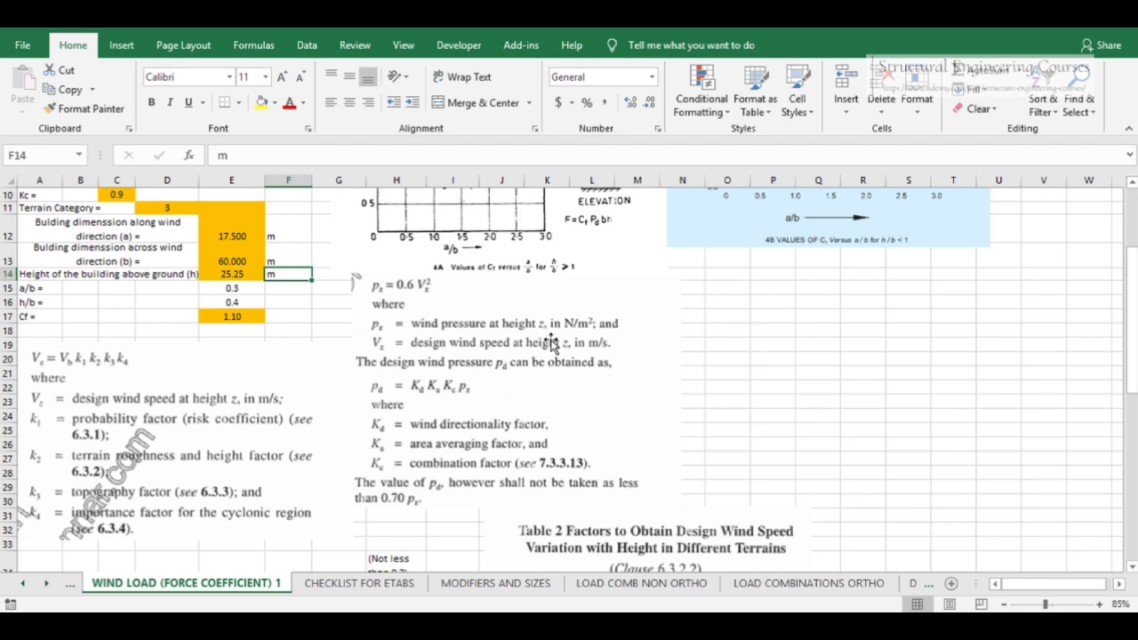
Open the basic wind speed map of India in the NBC PDF at 100% zoom and examine its wind speed legend
{"action": "scroll", "coordinate": [564, 381], "scroll_direction": "up", "scroll_amount": 3}
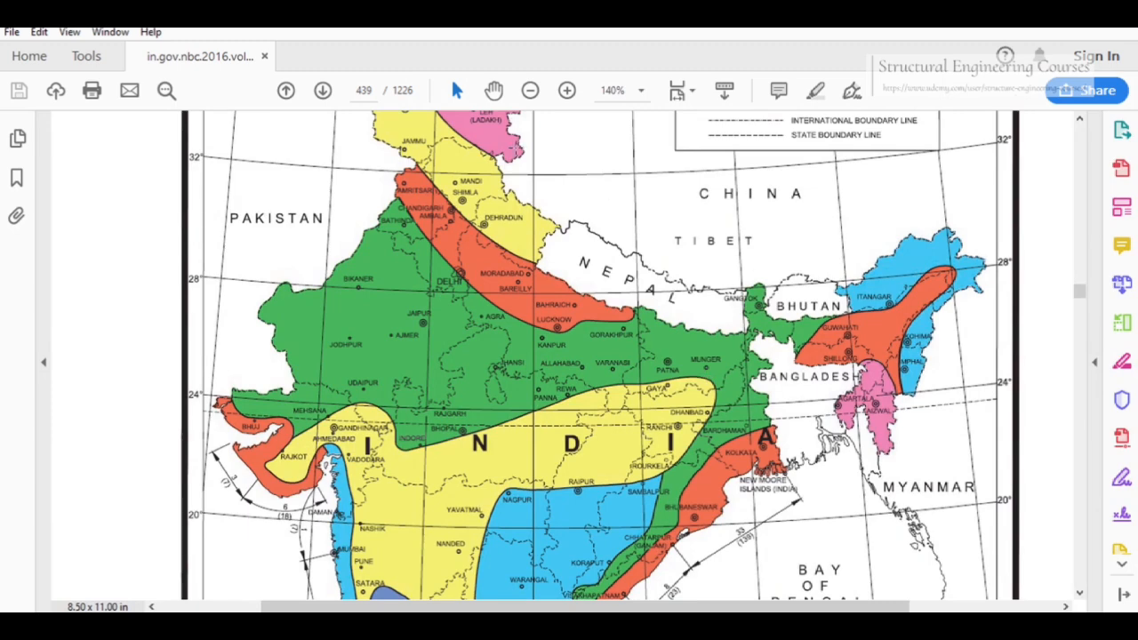
{"action": "left_click", "coordinate": [641, 90]}
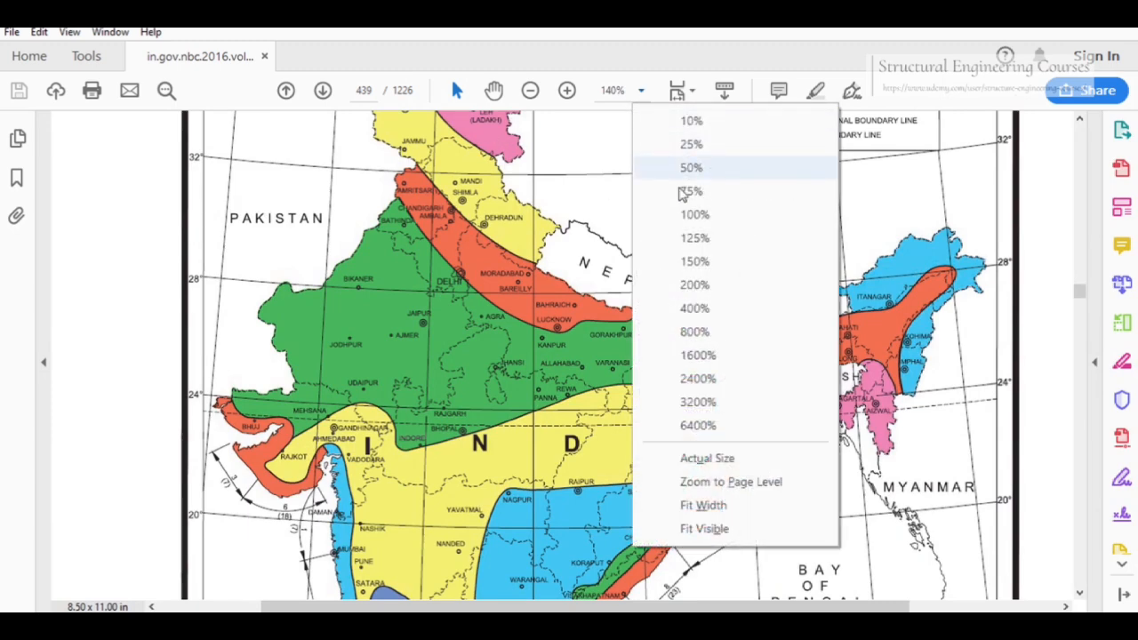
{"action": "left_click", "coordinate": [689, 214]}
{"action": "scroll", "coordinate": [630, 304], "scroll_direction": "up", "scroll_amount": 2}
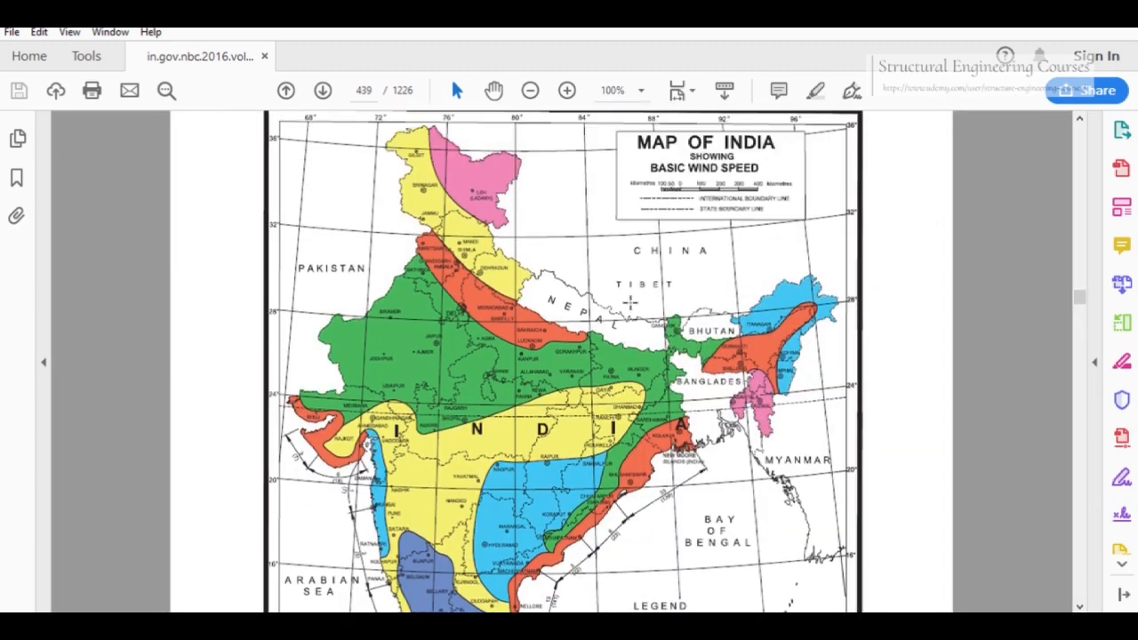
{"action": "scroll", "coordinate": [630, 303], "scroll_direction": "down", "scroll_amount": 1}
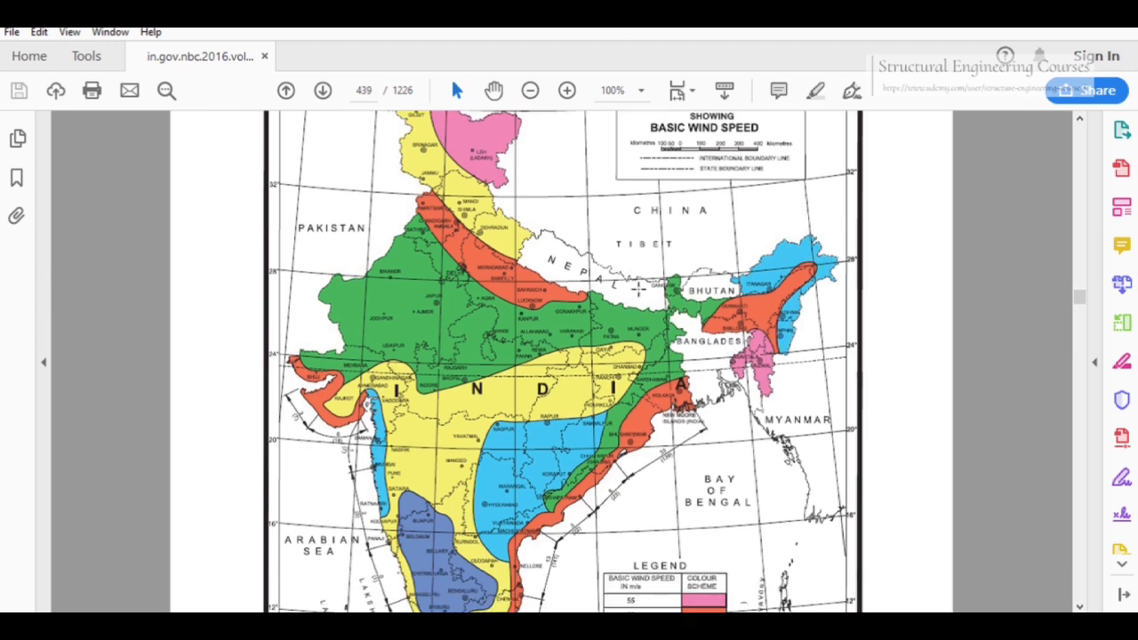
{"action": "scroll", "coordinate": [612, 315], "scroll_direction": "down", "scroll_amount": 3}
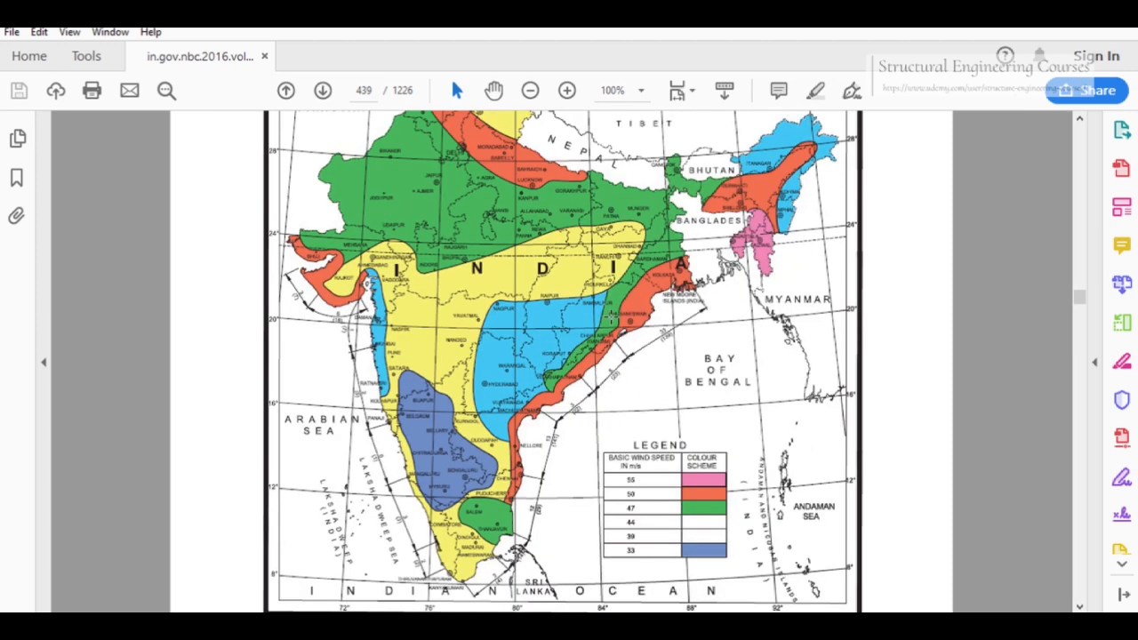
{"action": "scroll", "coordinate": [612, 315], "scroll_direction": "up", "scroll_amount": 3}
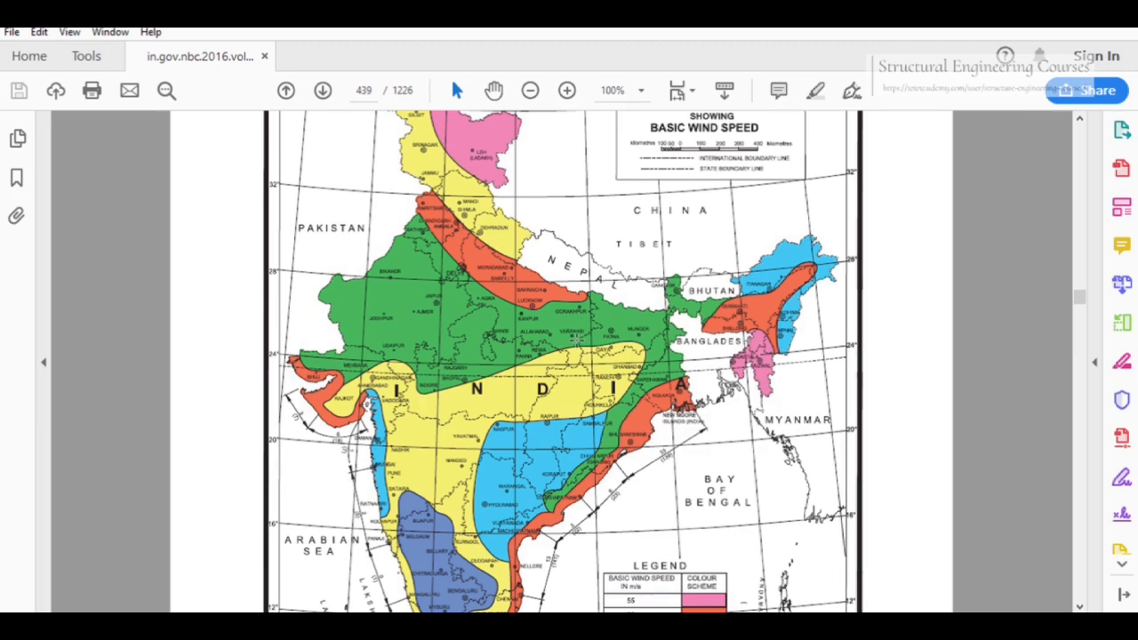
{"action": "scroll", "coordinate": [586, 337], "scroll_direction": "down", "scroll_amount": 3}
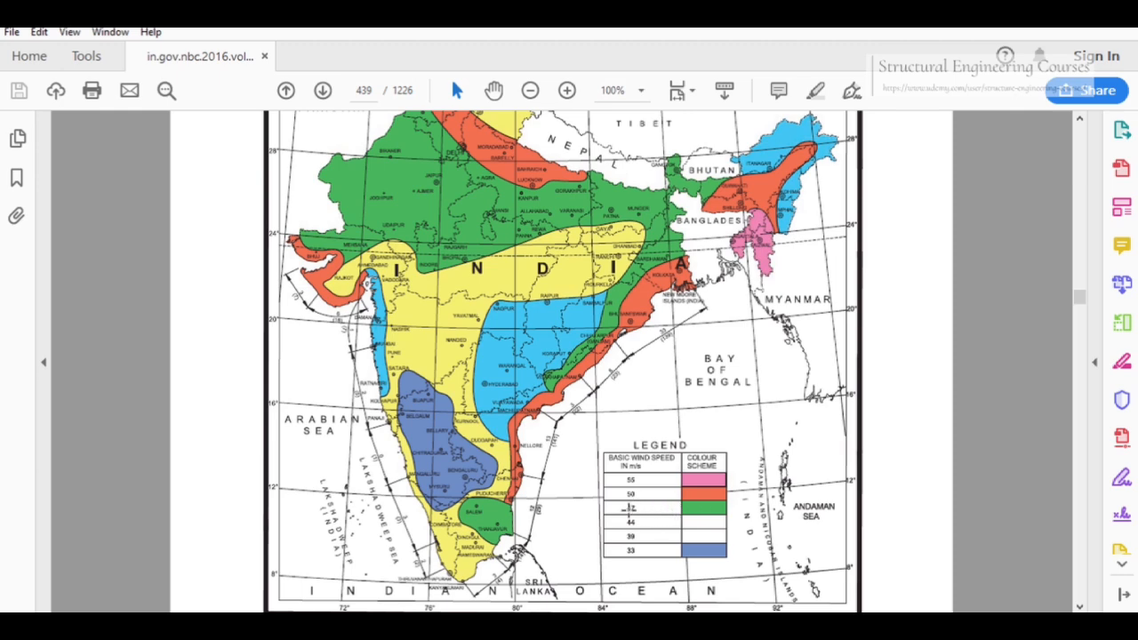
Return to the wind load spreadsheet and set the basic wind speed Vb to 47 m/s
{"action": "key", "text": "alt+Tab"}
{"action": "left_click", "coordinate": [124, 238]}
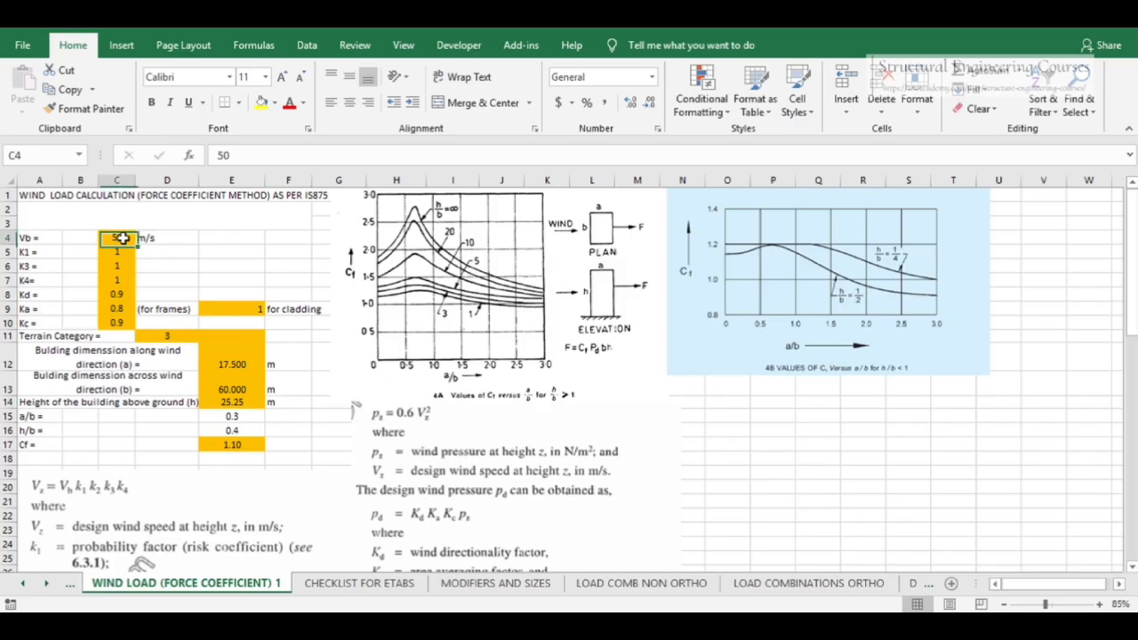
{"action": "type", "text": "47"}
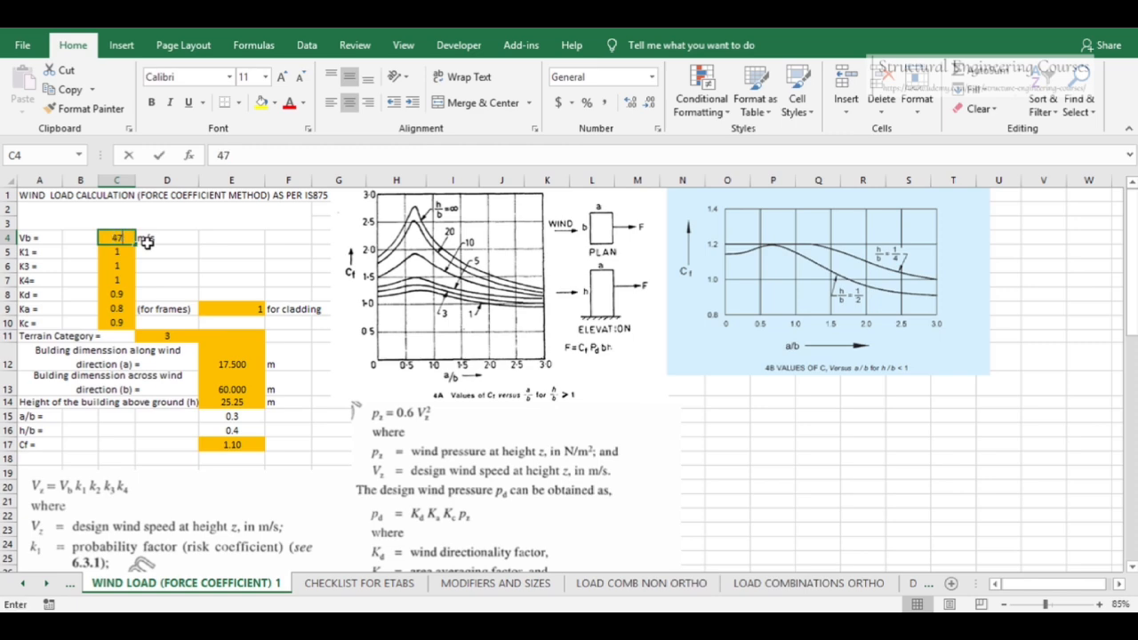
{"action": "key", "text": "Return"}
{"action": "key", "text": "Return"}
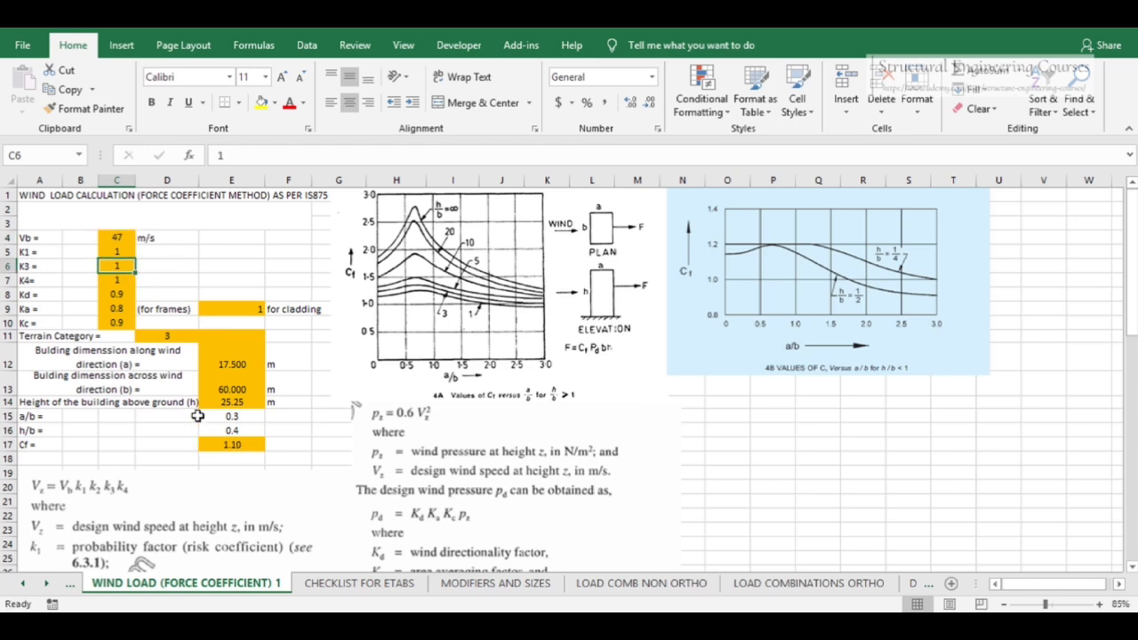
Scroll through the storey-wise wind pressure table and the IS875 terrain height multiplier table
{"action": "scroll", "coordinate": [210, 420], "scroll_direction": "down", "scroll_amount": 5}
{"action": "scroll", "coordinate": [274, 377], "scroll_direction": "down", "scroll_amount": 5}
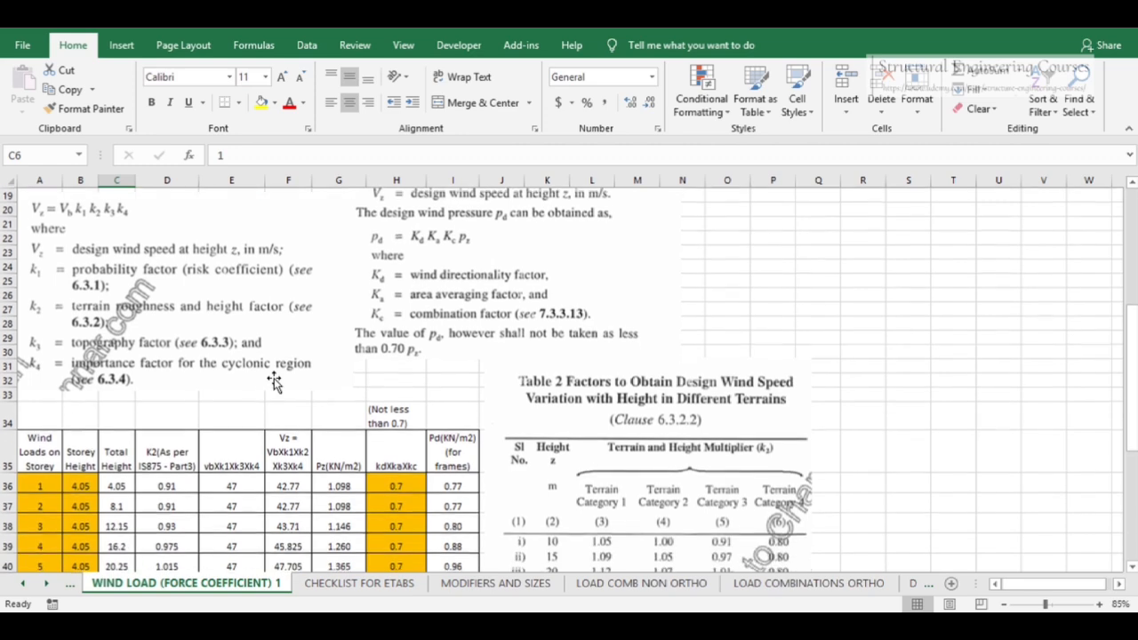
{"action": "left_click_drag", "start_coordinate": [1132, 417], "coordinate": [1132, 264]}
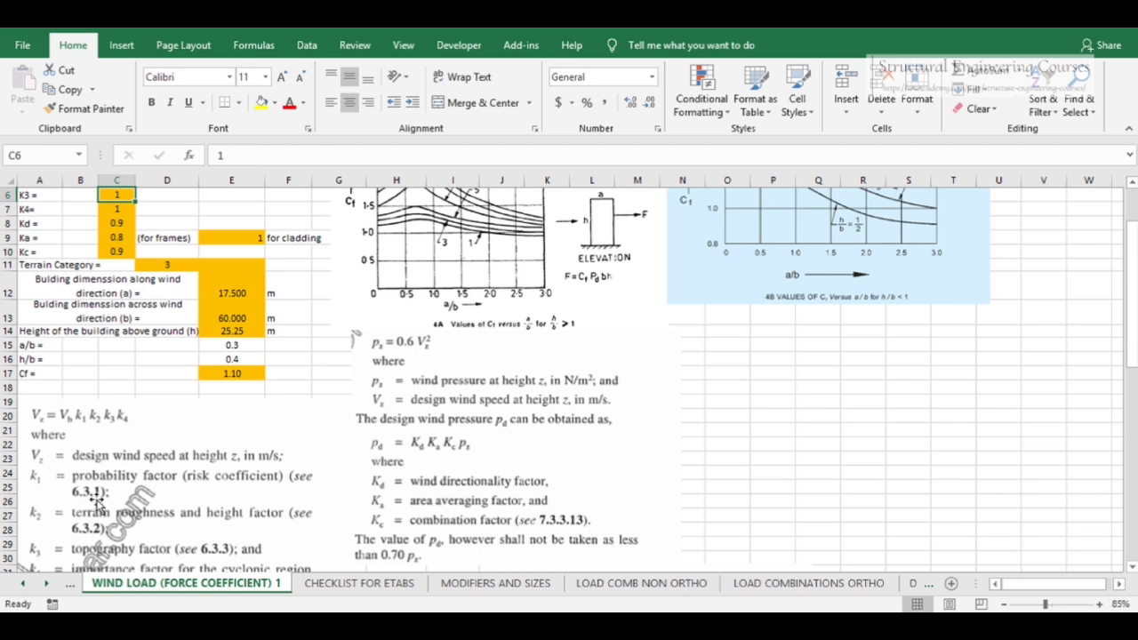
{"action": "scroll", "coordinate": [165, 490], "scroll_direction": "up", "scroll_amount": 1}
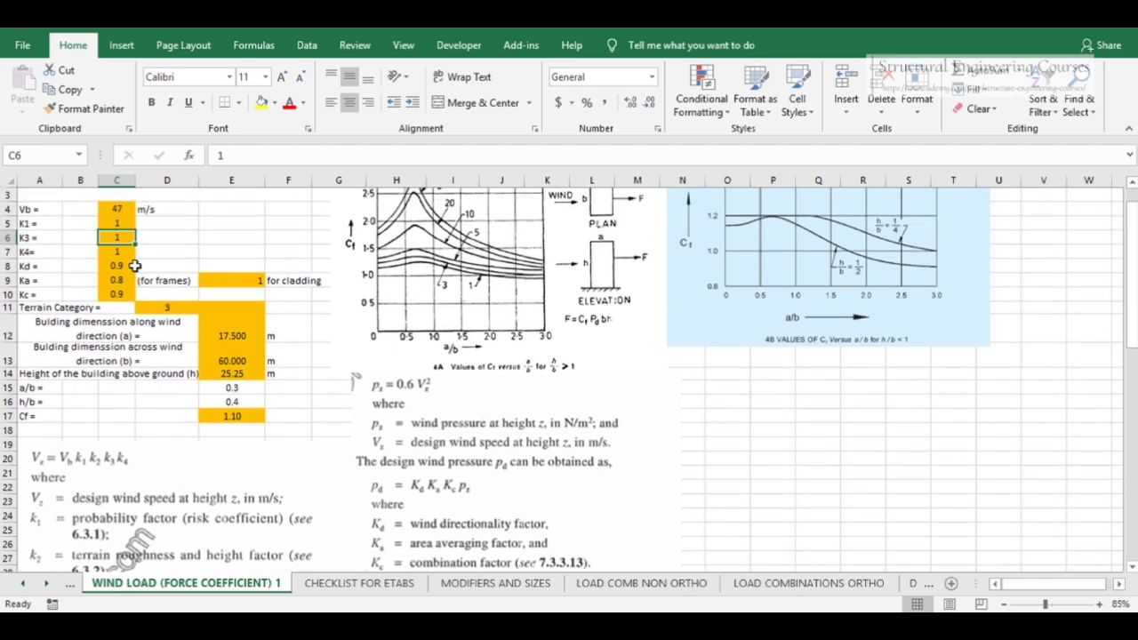
{"action": "scroll", "coordinate": [173, 307], "scroll_direction": "down", "scroll_amount": 1}
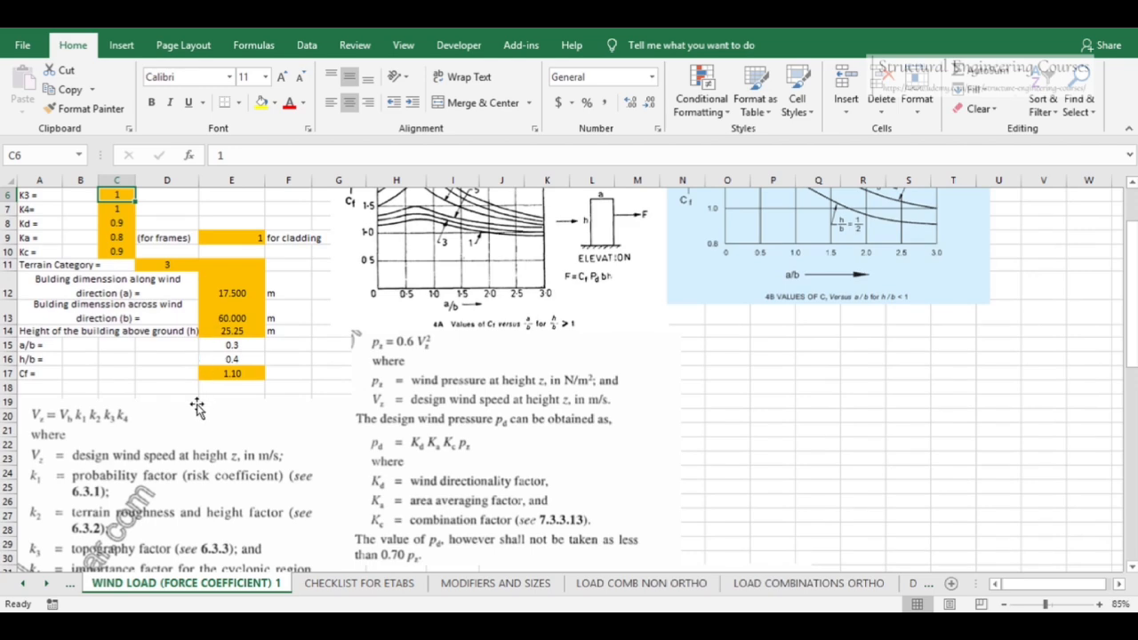
{"action": "scroll", "coordinate": [197, 404], "scroll_direction": "down", "scroll_amount": 3}
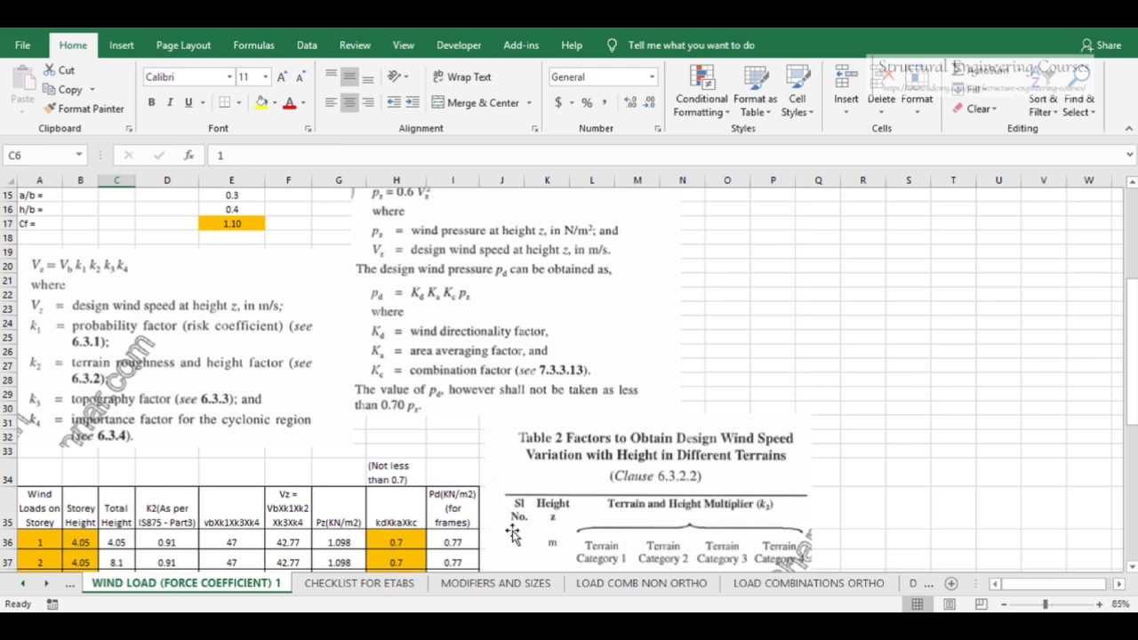
{"action": "left_click", "coordinate": [426, 382]}
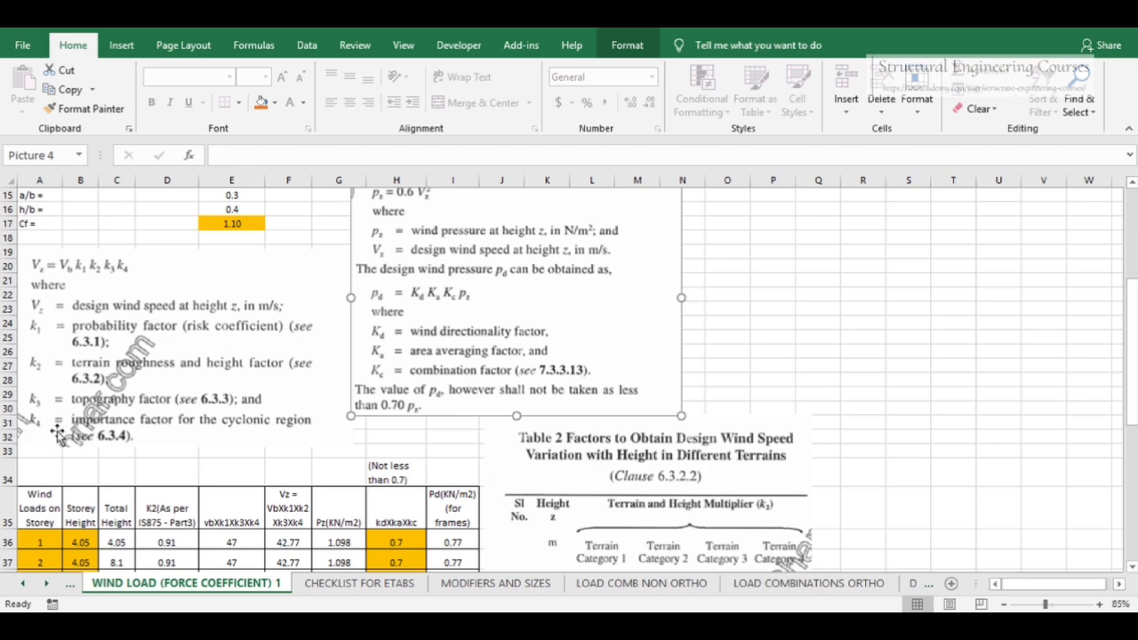
{"action": "scroll", "coordinate": [194, 375], "scroll_direction": "up", "scroll_amount": 3}
{"action": "scroll", "coordinate": [204, 369], "scroll_direction": "up", "scroll_amount": 1}
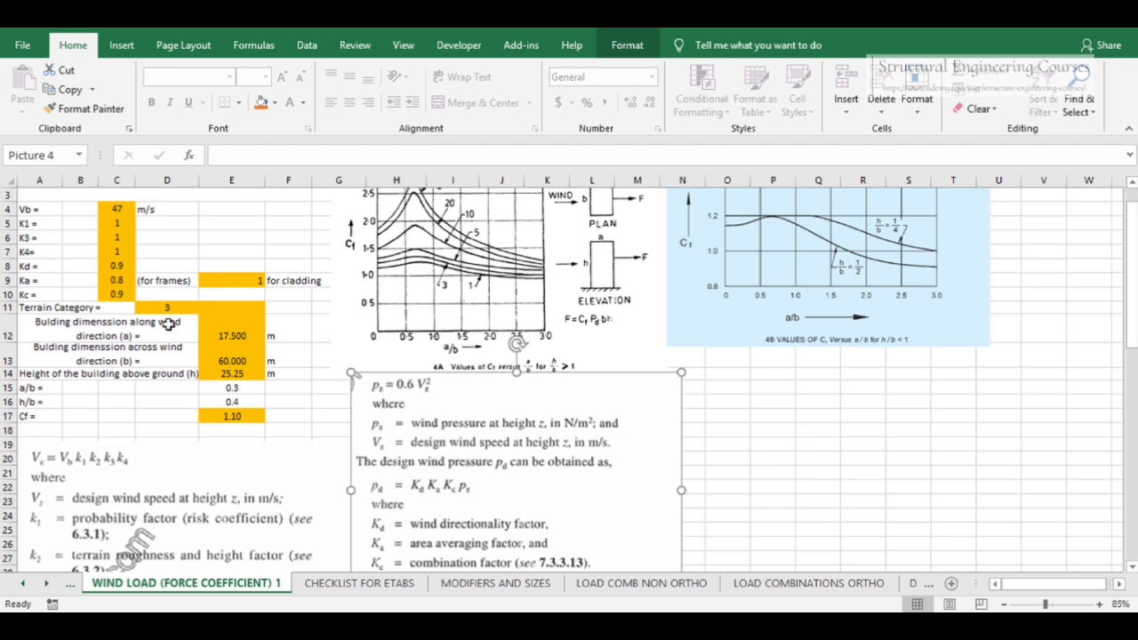
{"action": "left_click", "coordinate": [115, 252]}
{"action": "scroll", "coordinate": [236, 297], "scroll_direction": "down", "scroll_amount": 6}
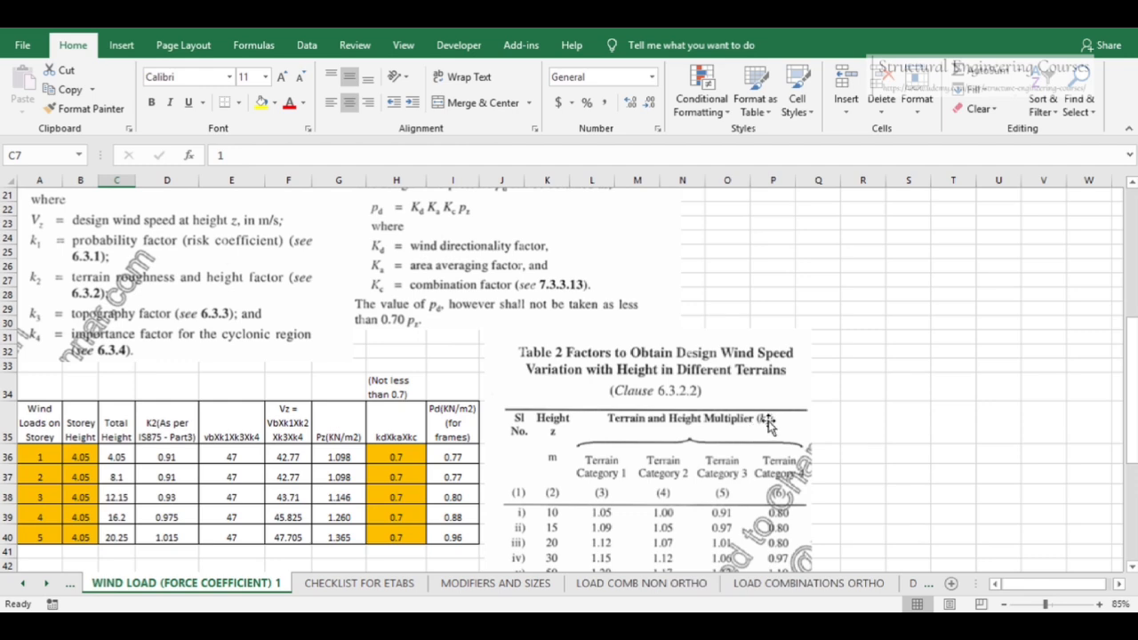
{"action": "scroll", "coordinate": [760, 422], "scroll_direction": "down", "scroll_amount": 4}
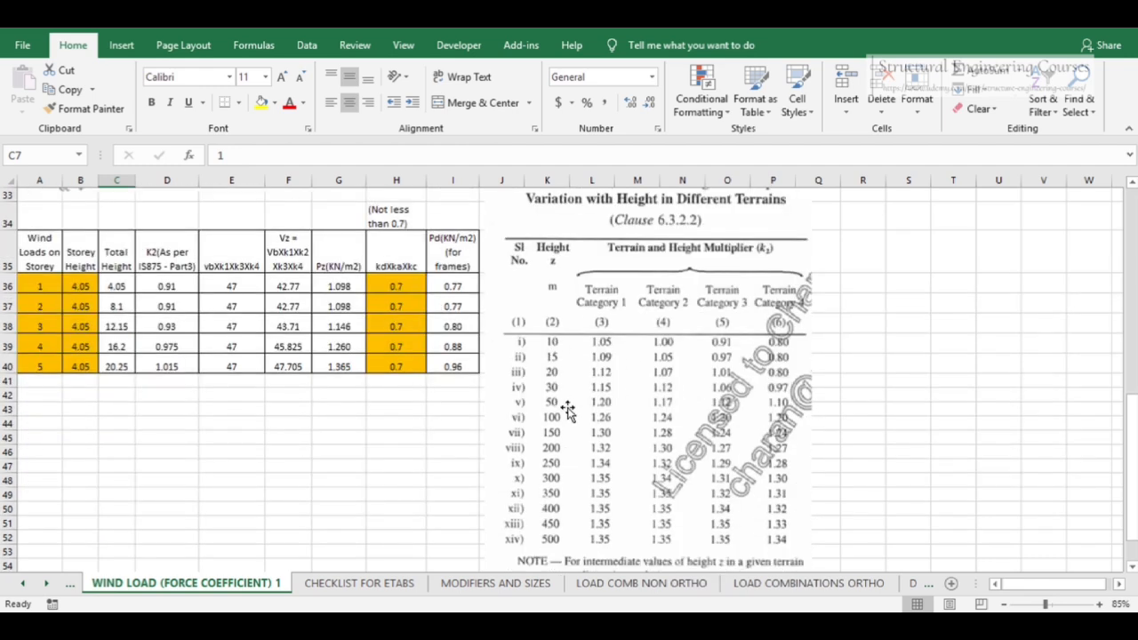
{"action": "scroll", "coordinate": [625, 404], "scroll_direction": "up", "scroll_amount": 10}
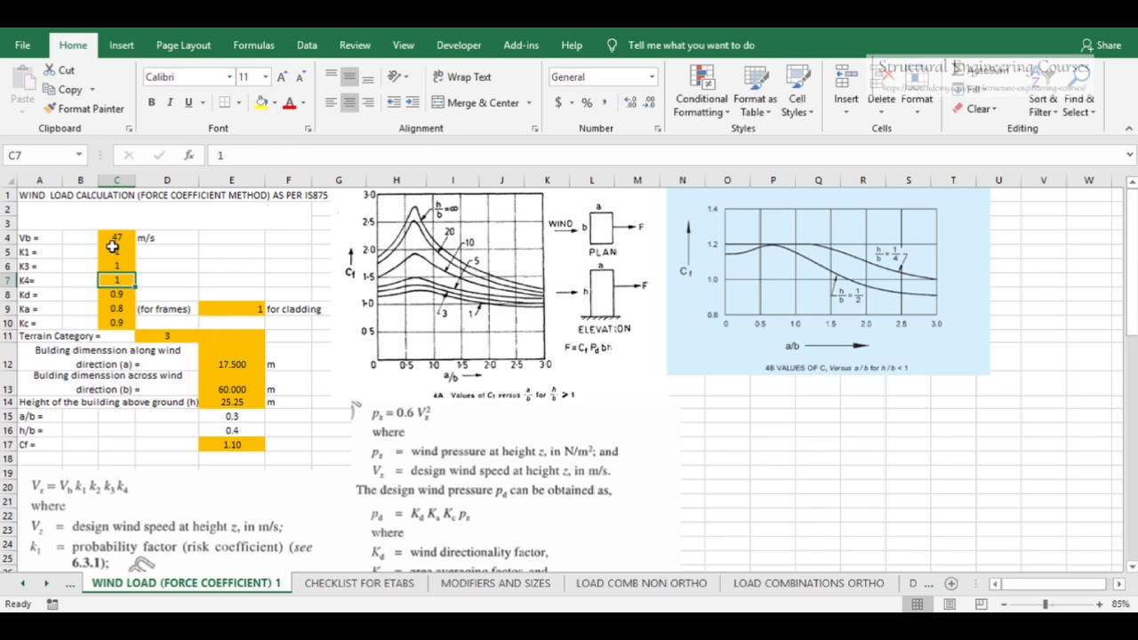
Review the K1, K3, K4, Kd, Ka, Kc factors and terrain category inputs in the spreadsheet
{"action": "left_click_drag", "start_coordinate": [118, 236], "coordinate": [118, 326]}
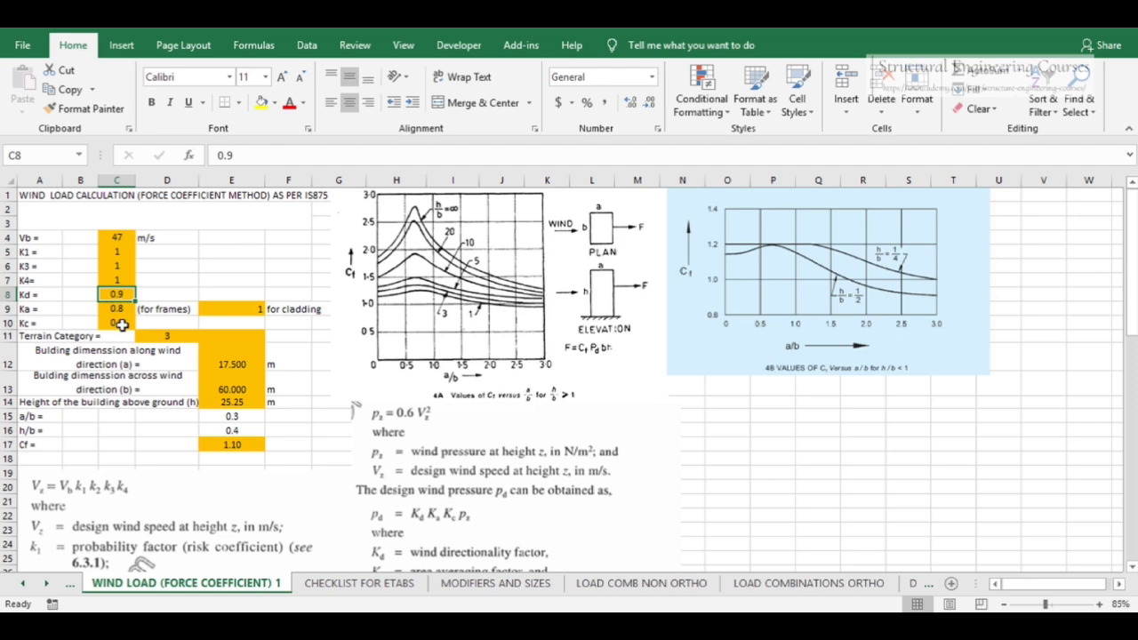
{"action": "left_click", "coordinate": [116, 323]}
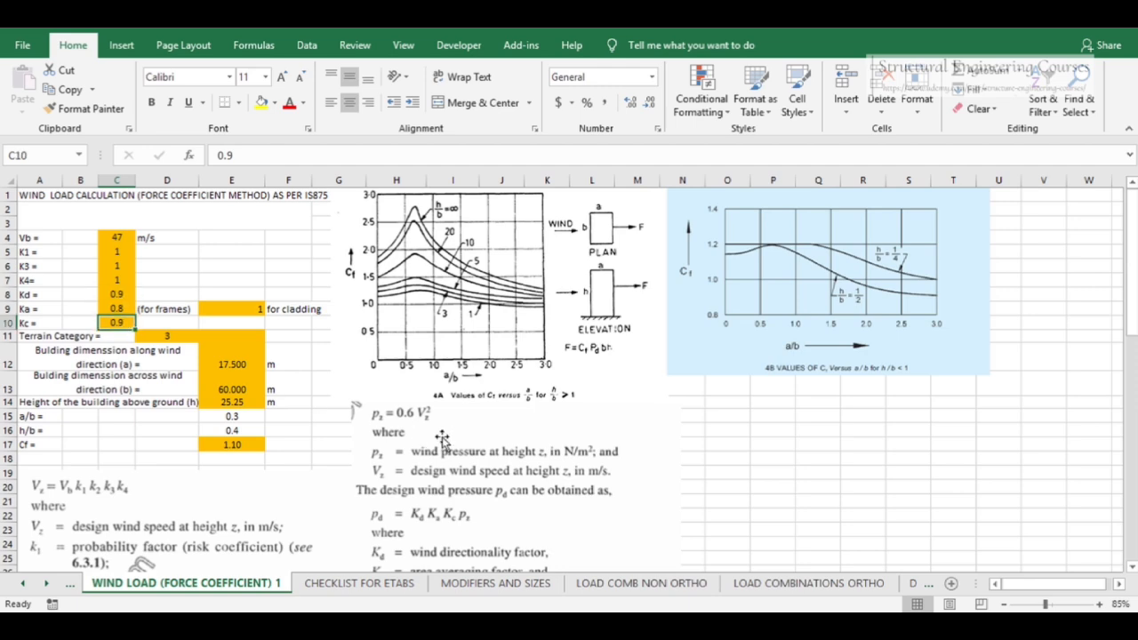
{"action": "scroll", "coordinate": [442, 437], "scroll_direction": "down", "scroll_amount": 3}
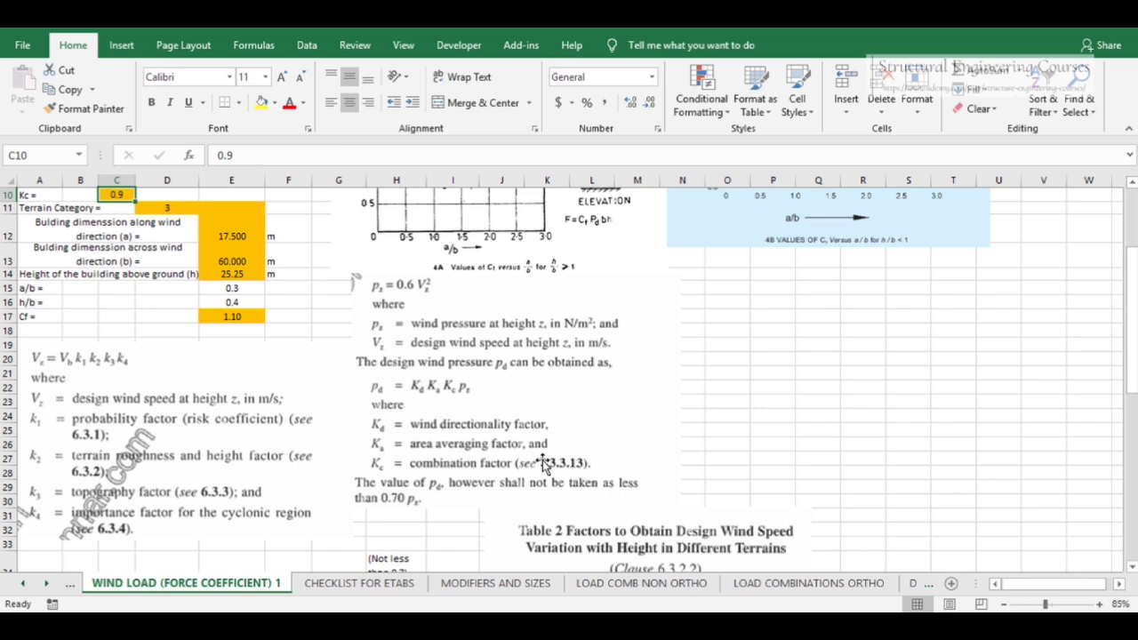
{"action": "scroll", "coordinate": [542, 460], "scroll_direction": "up", "scroll_amount": 2}
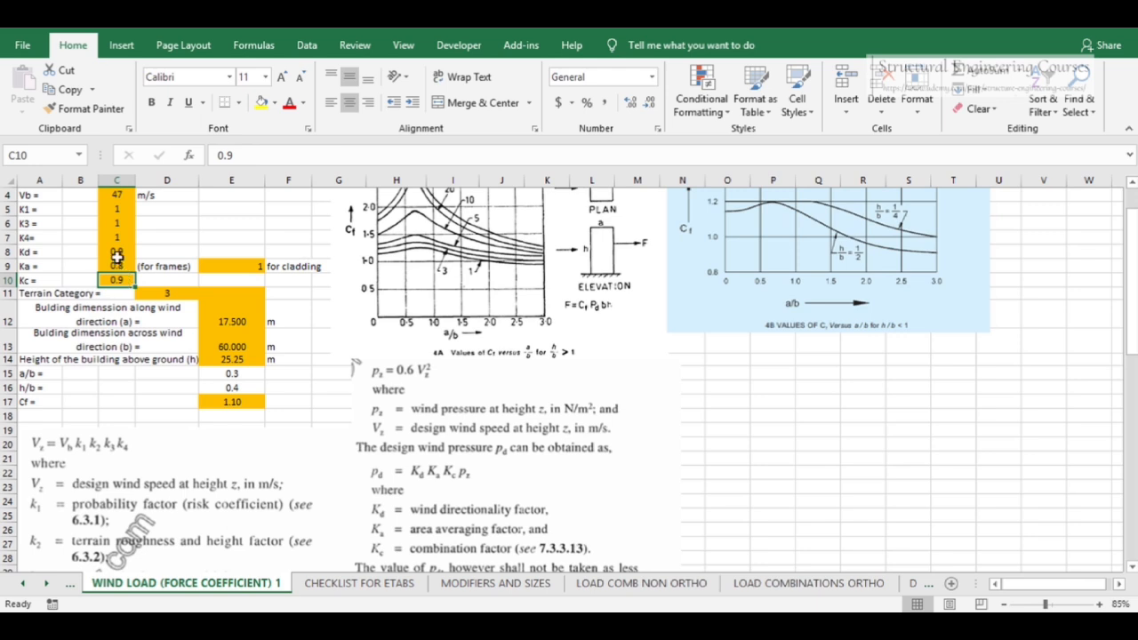
{"action": "left_click", "coordinate": [116, 251]}
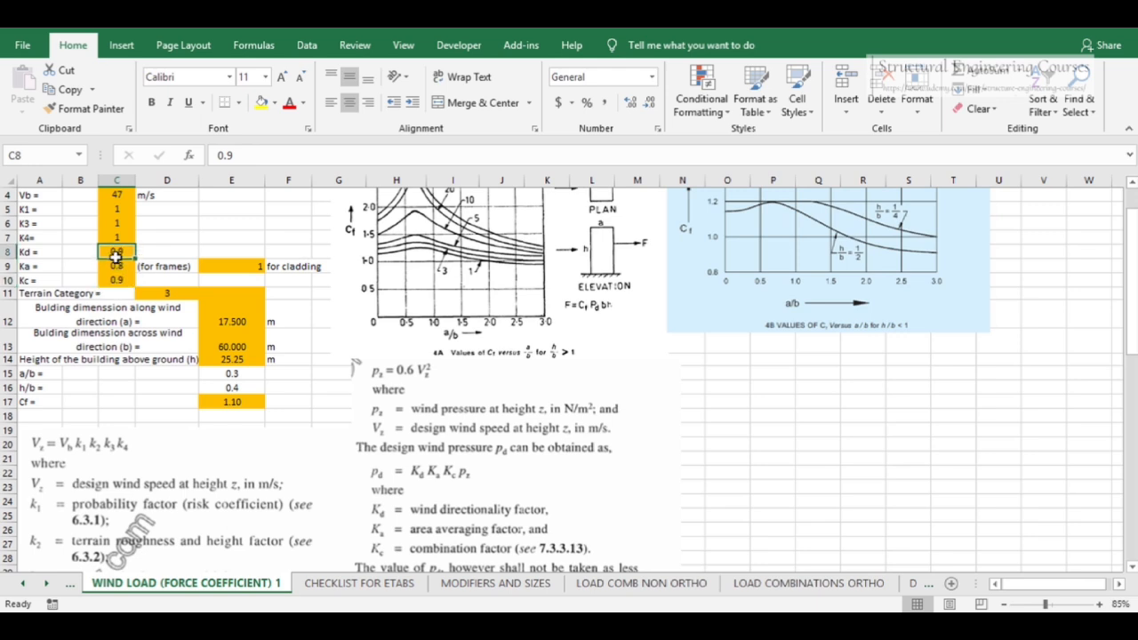
{"action": "left_click", "coordinate": [117, 266]}
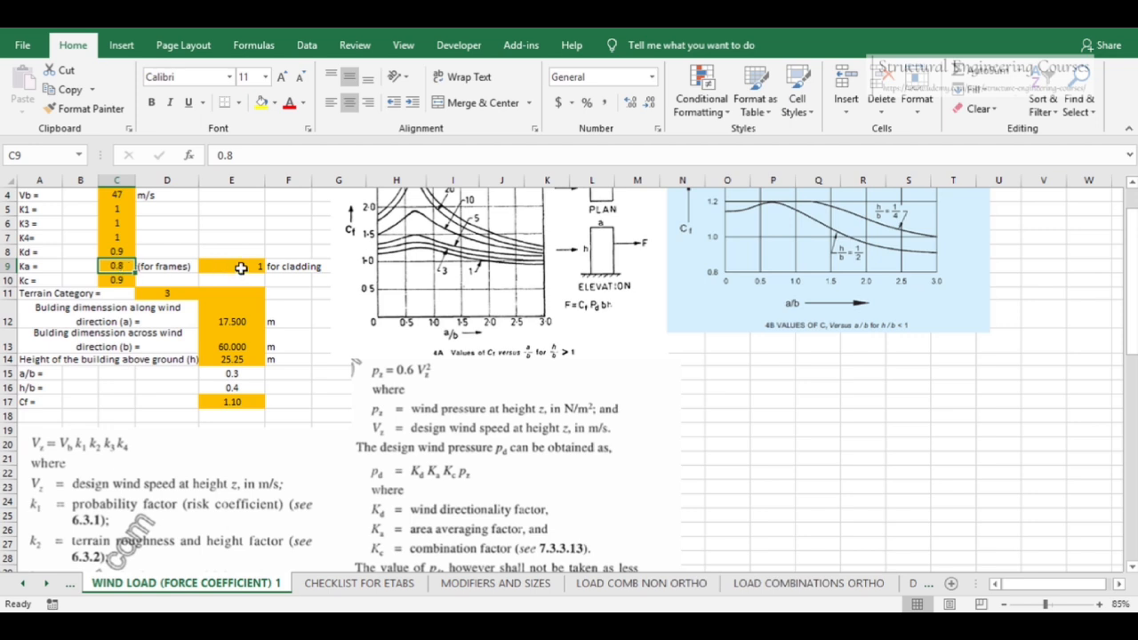
{"action": "left_click", "coordinate": [179, 295]}
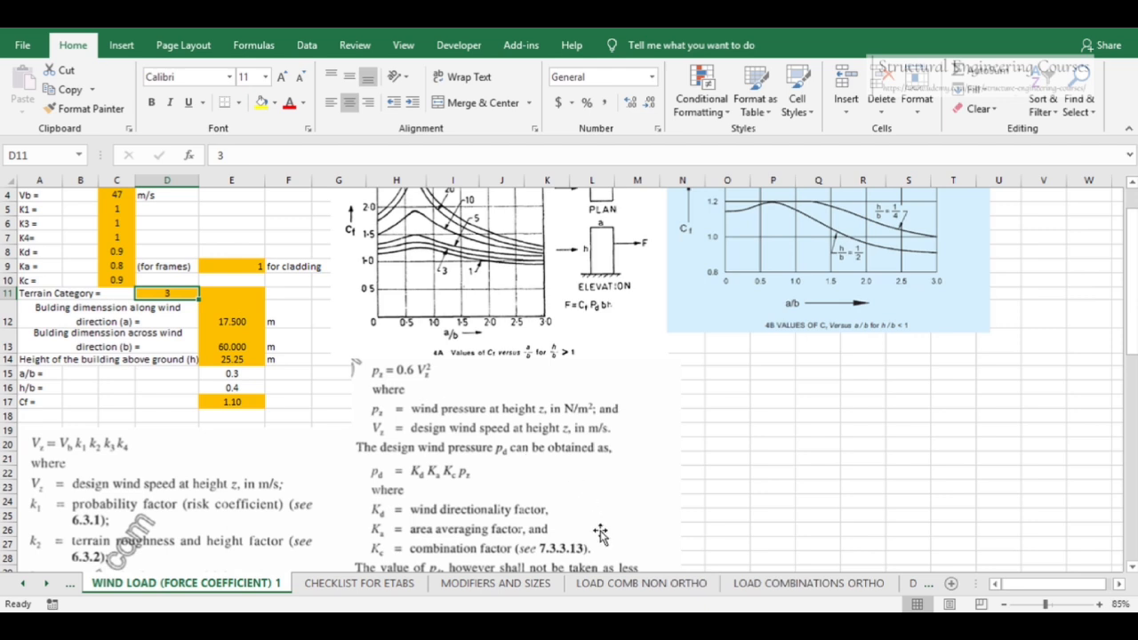
{"action": "scroll", "coordinate": [231, 348], "scroll_direction": "up", "scroll_amount": 1}
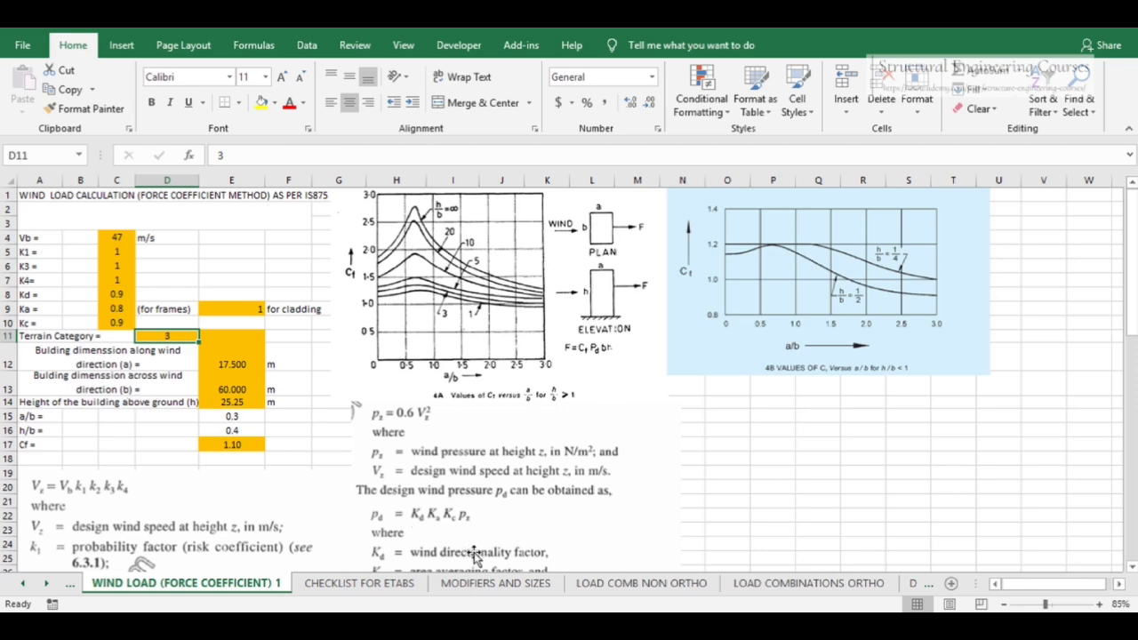
Switch to STAAD.Pro and measure the building's width, length and height between corner nodes
{"action": "left_click", "coordinate": [513, 626]}
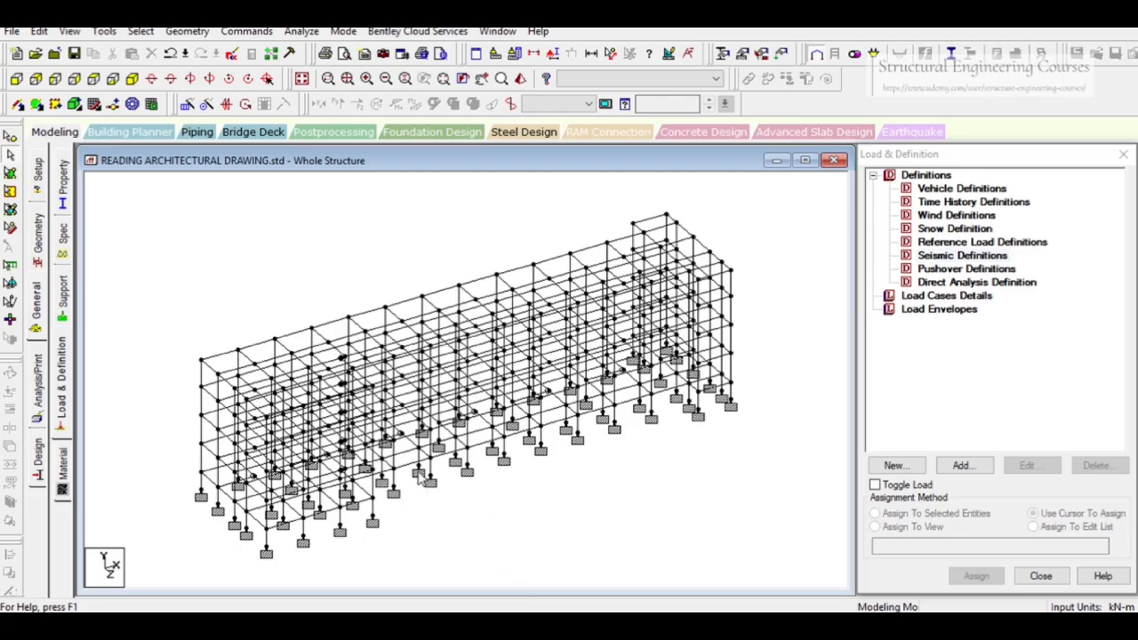
{"action": "left_click", "coordinate": [611, 53]}
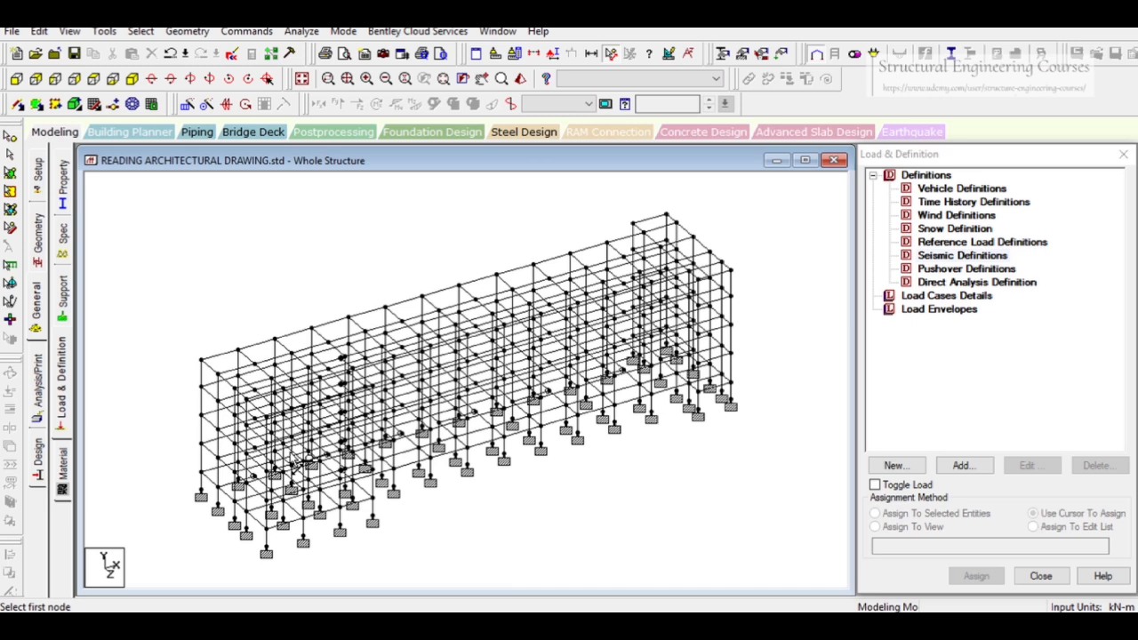
{"action": "left_click", "coordinate": [201, 491]}
{"action": "left_click", "coordinate": [264, 553]}
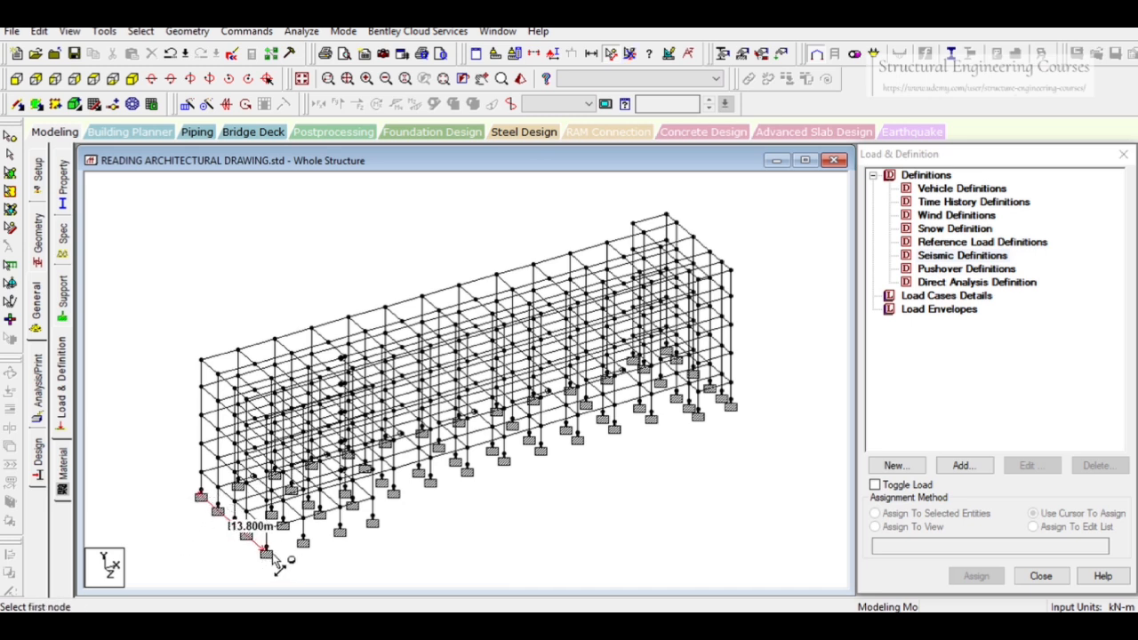
{"action": "left_click", "coordinate": [265, 551]}
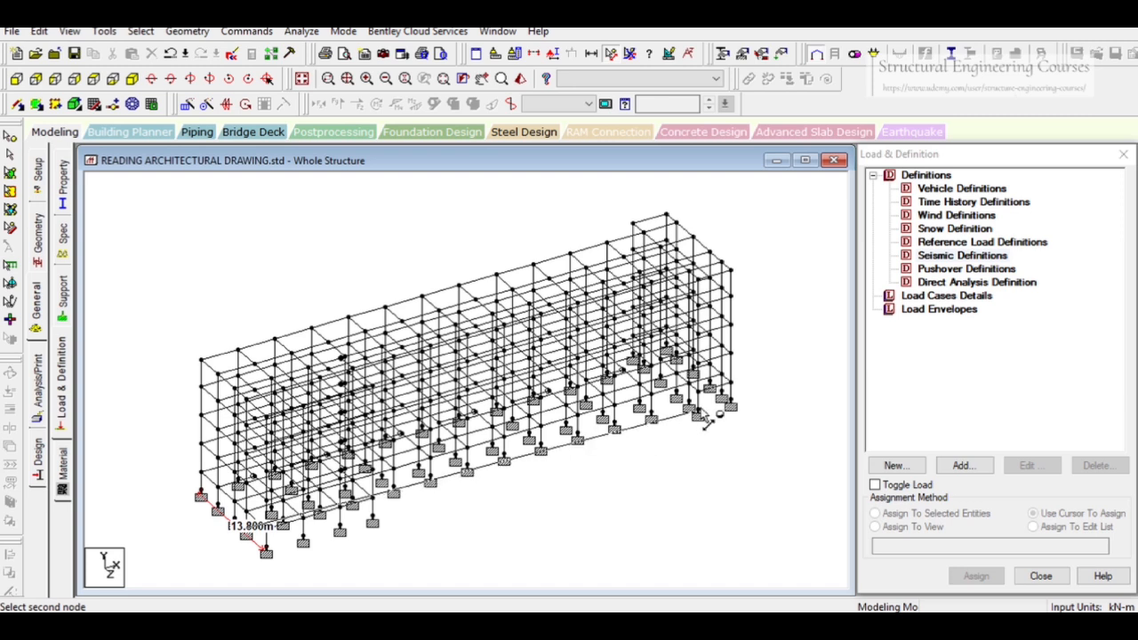
{"action": "left_click", "coordinate": [730, 400]}
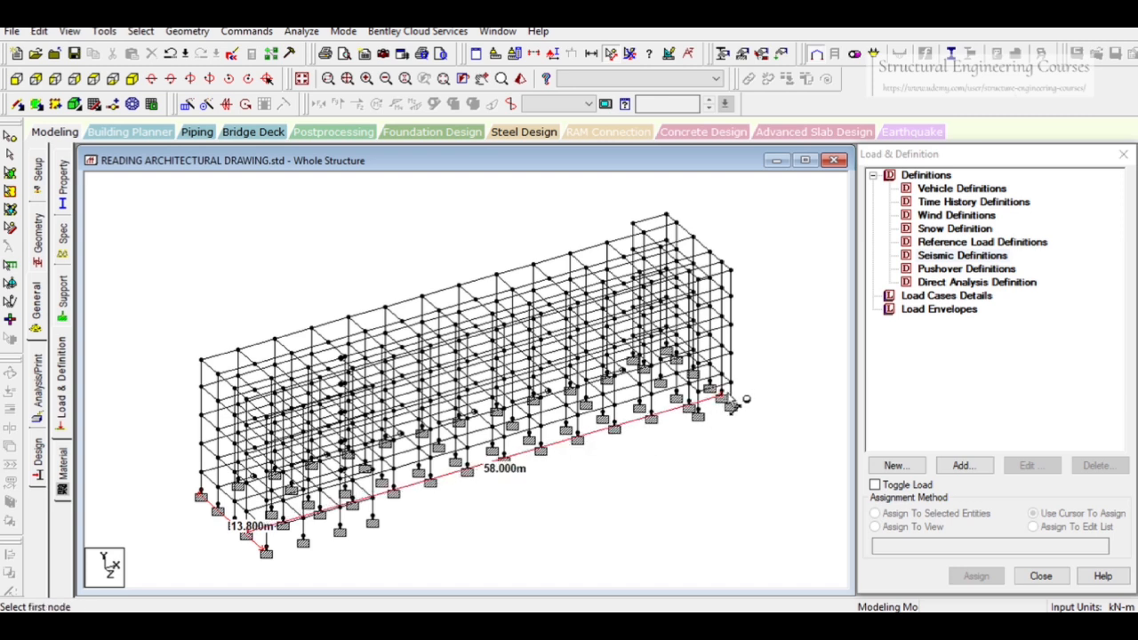
{"action": "left_click", "coordinate": [732, 402]}
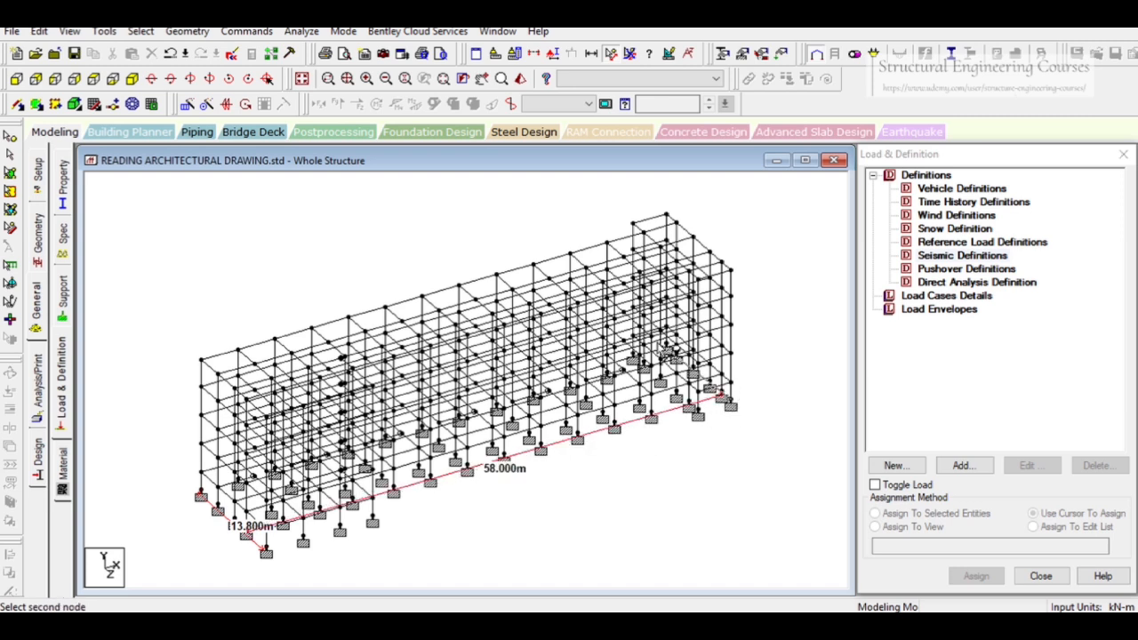
{"action": "left_click", "coordinate": [671, 350]}
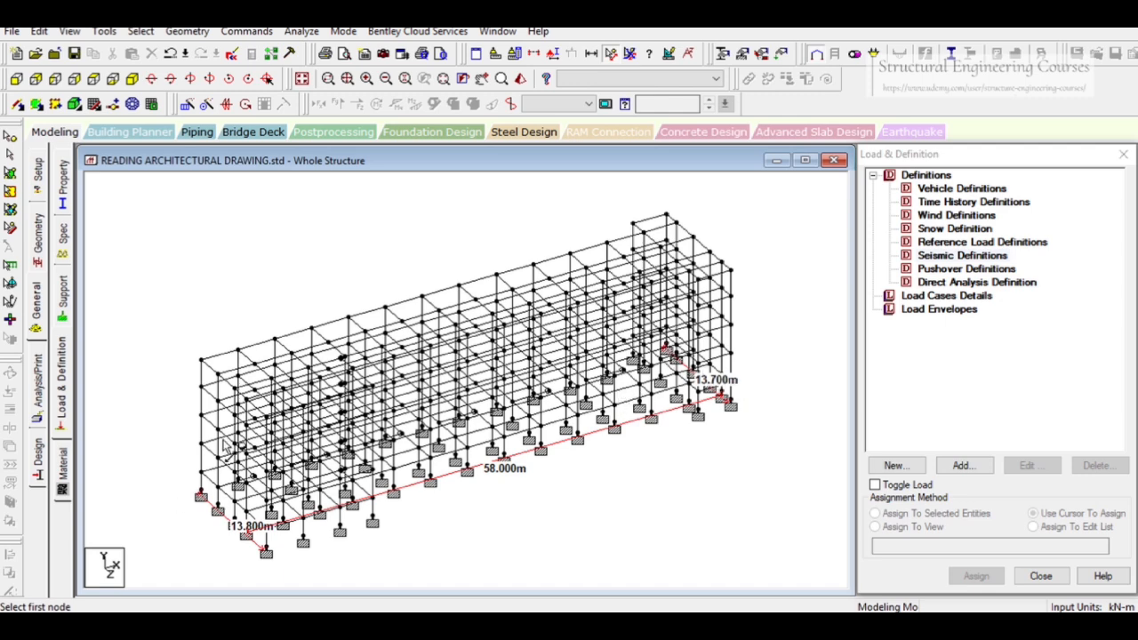
Switch to the wind spreadsheet and set the building dimension along the wind to 58 m and across the wind to 13.8 m
{"action": "left_click", "coordinate": [113, 78]}
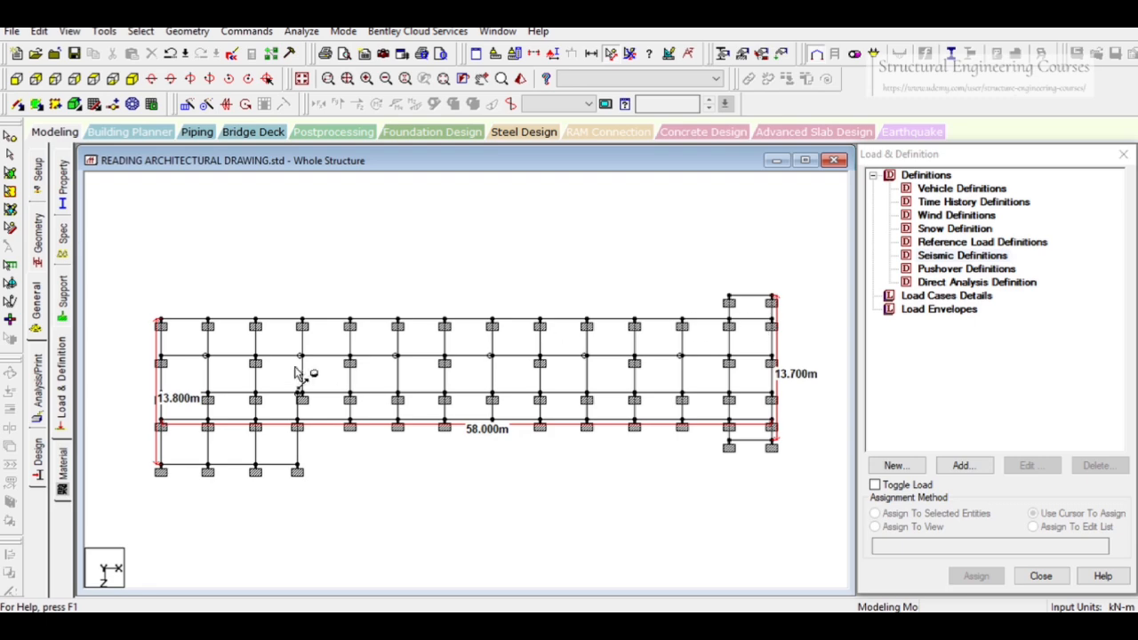
{"action": "left_click", "coordinate": [133, 80]}
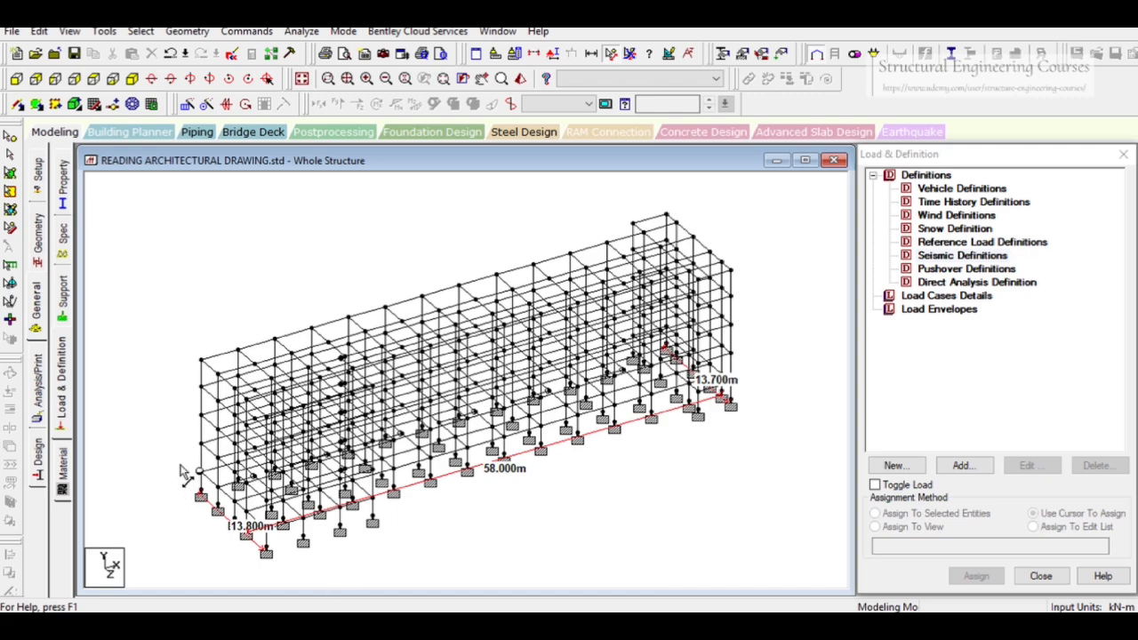
{"action": "mouse_move", "coordinate": [418, 600]}
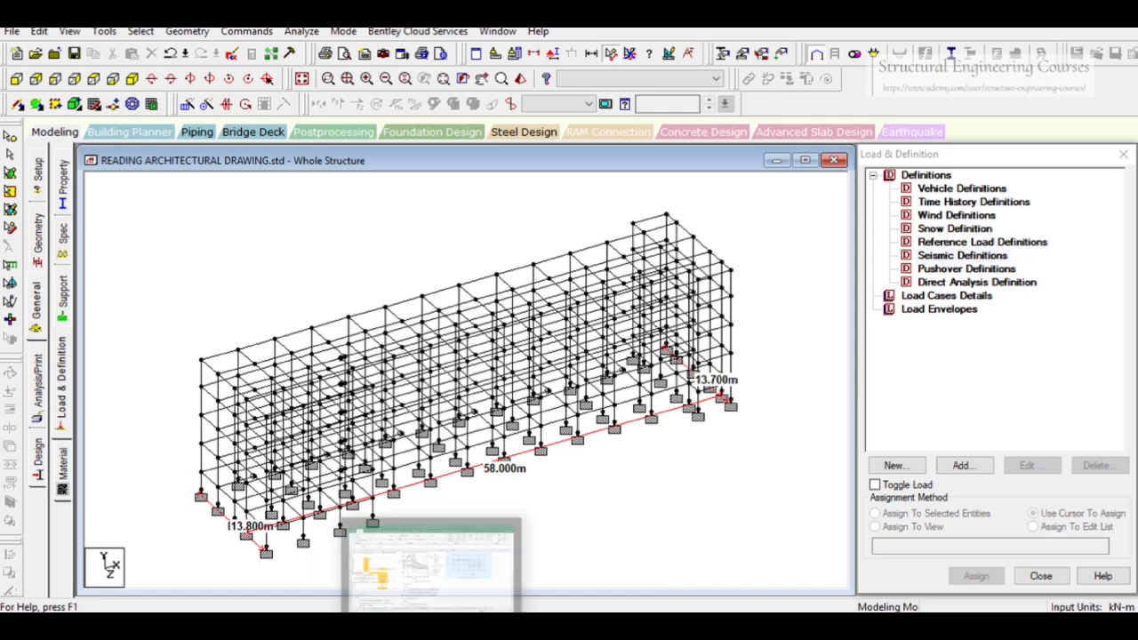
{"action": "left_click", "coordinate": [435, 564]}
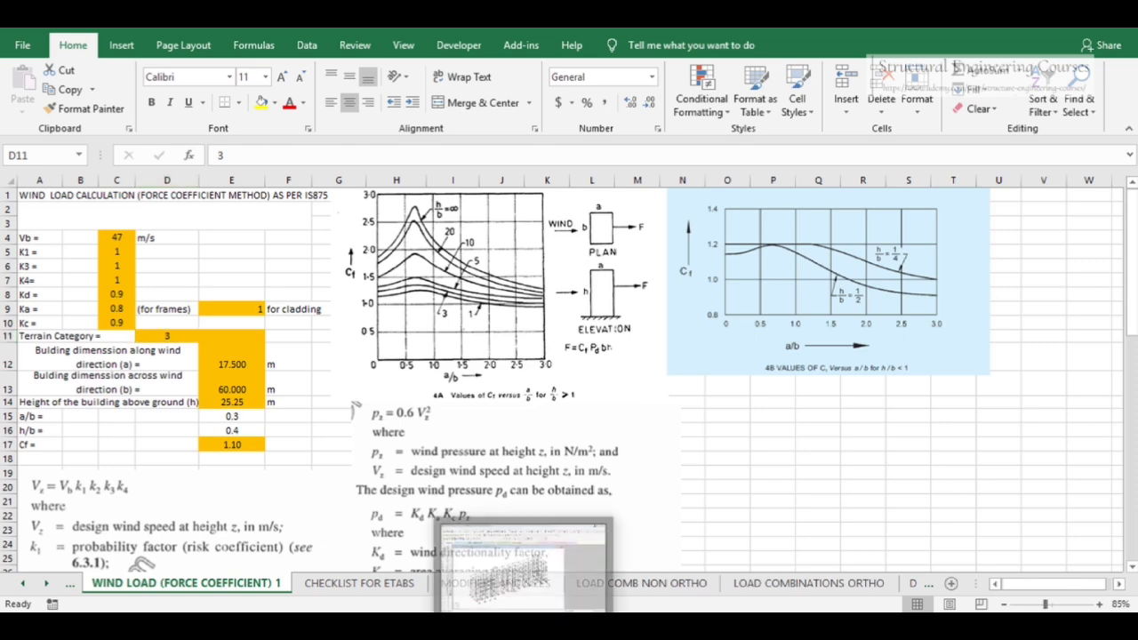
{"action": "mouse_move", "coordinate": [533, 613]}
{"action": "left_click", "coordinate": [511, 560]}
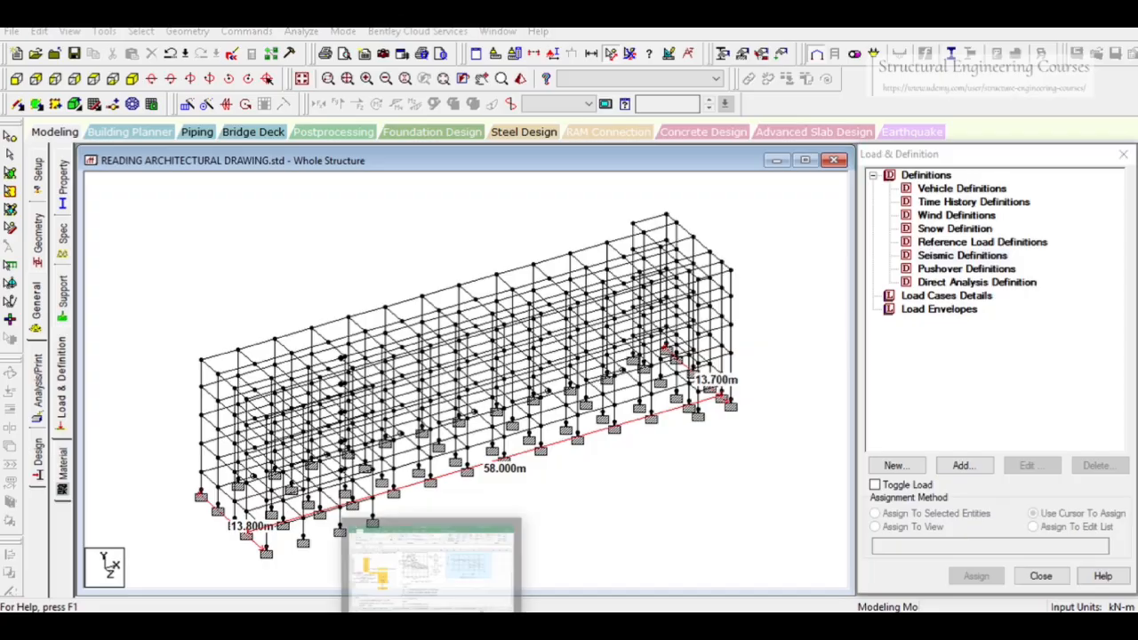
{"action": "left_click", "coordinate": [442, 608]}
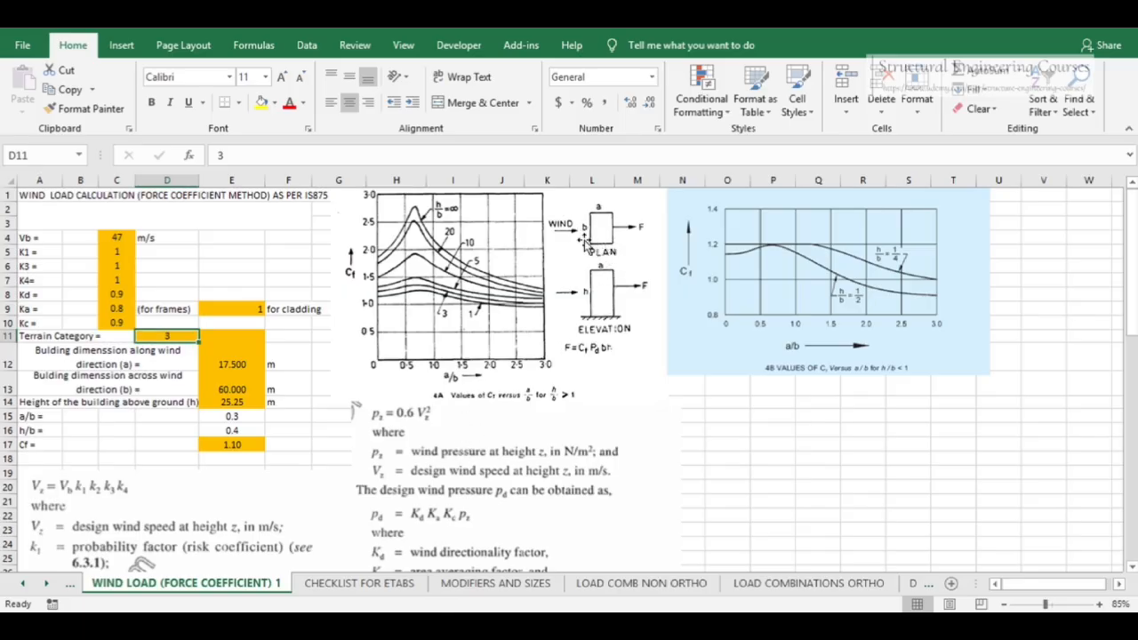
{"action": "left_click", "coordinate": [246, 389]}
{"action": "type", "text": "13"}
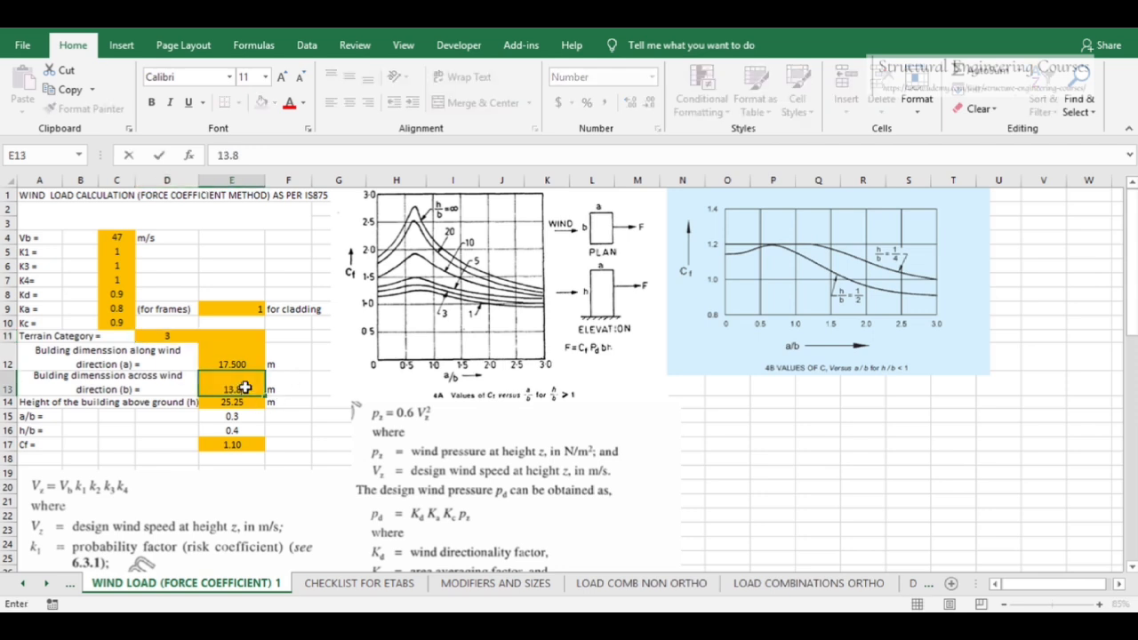
{"action": "type", "text": ".8"}
{"action": "left_click", "coordinate": [224, 351]}
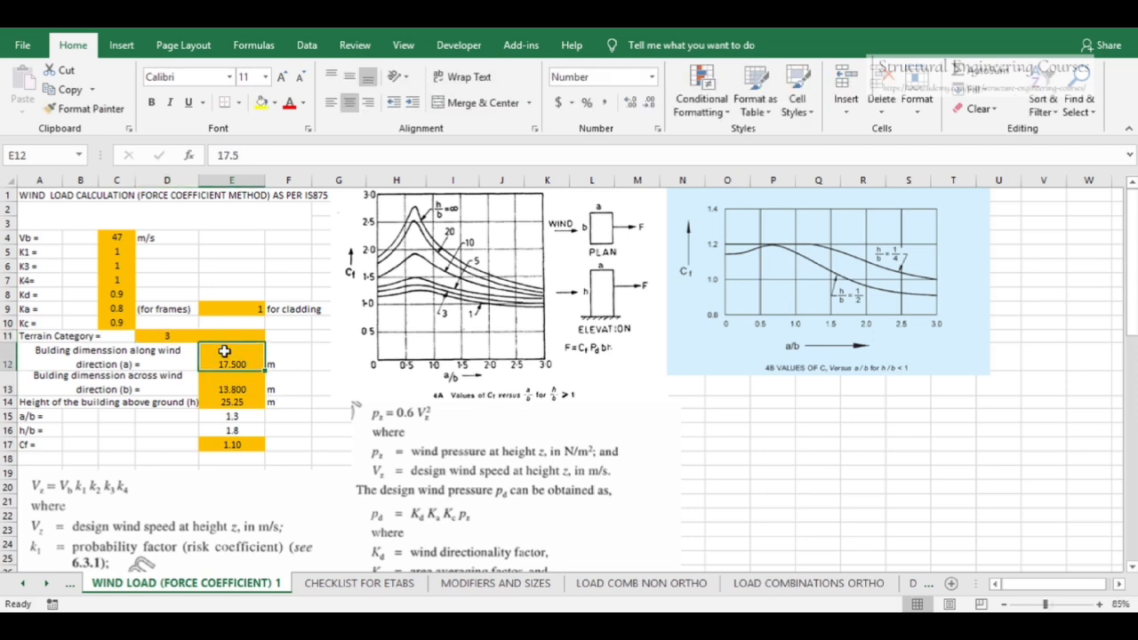
{"action": "type", "text": "58"}
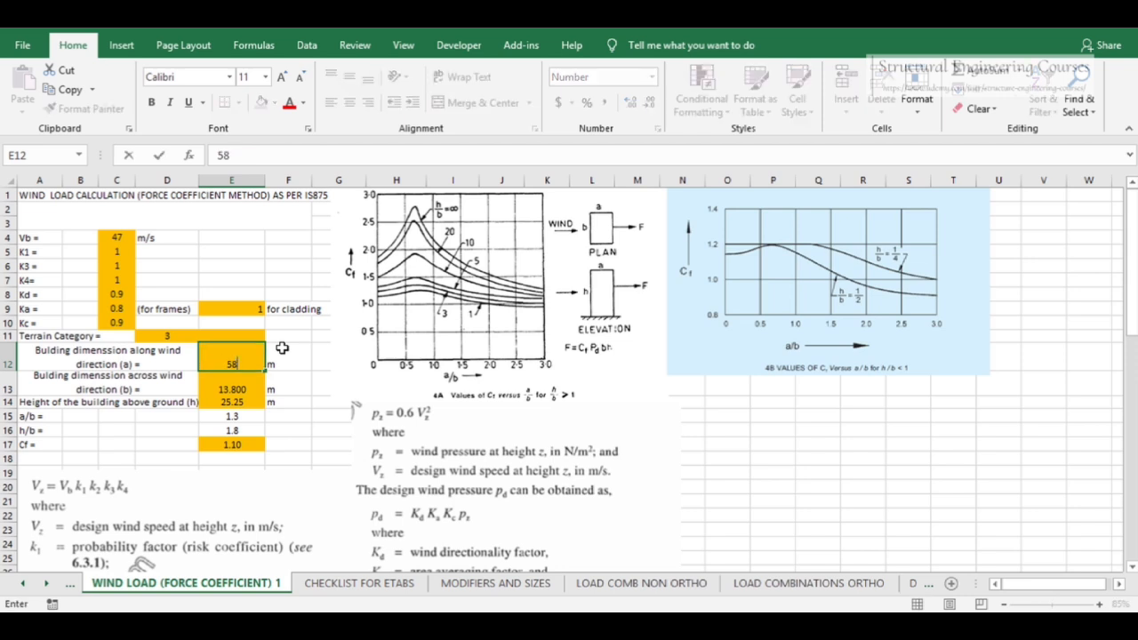
{"action": "key", "text": "Return"}
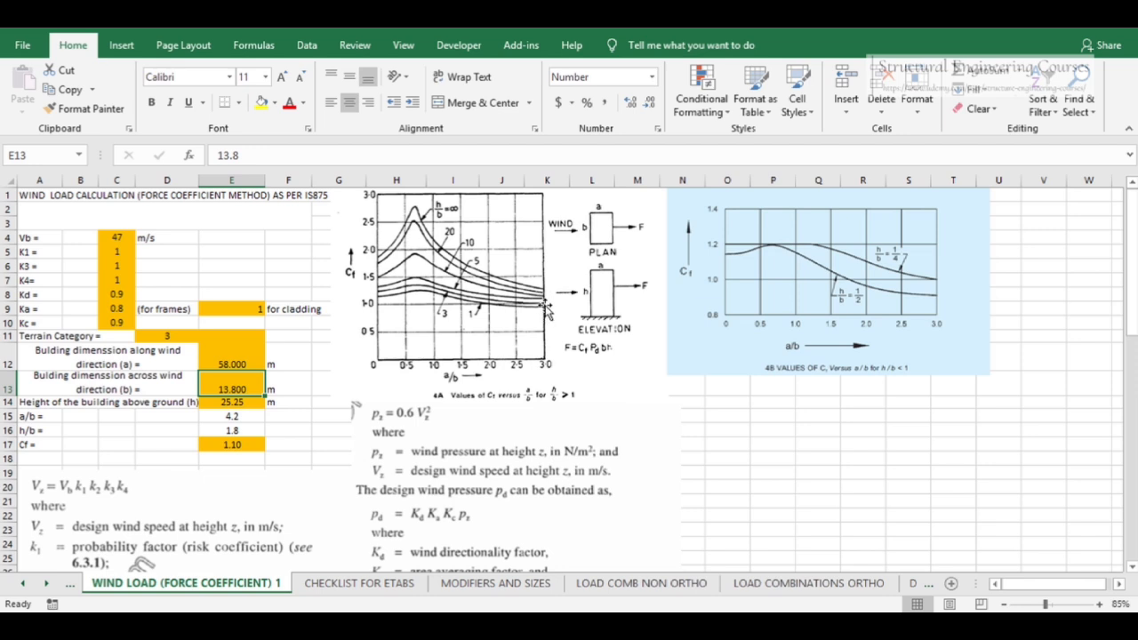
Review the a/b, h/b and Cf values calculated in the spreadsheet
{"action": "key", "text": "Down"}
{"action": "key", "text": "Down"}
{"action": "key", "text": "Down"}
{"action": "key", "text": "Down"}
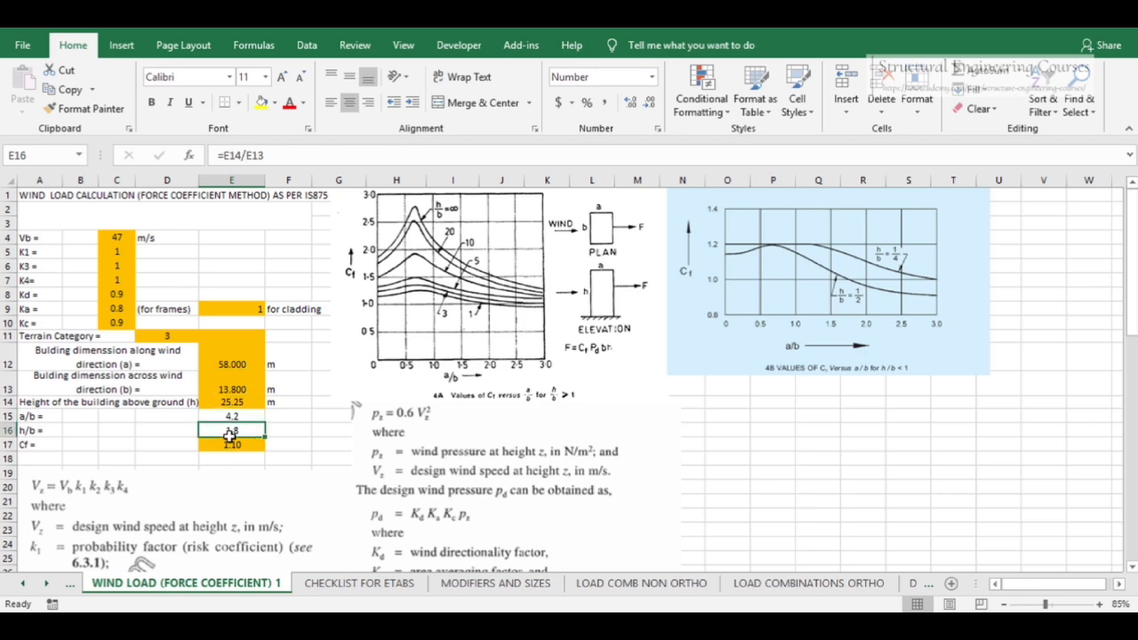
{"action": "key", "text": "Down"}
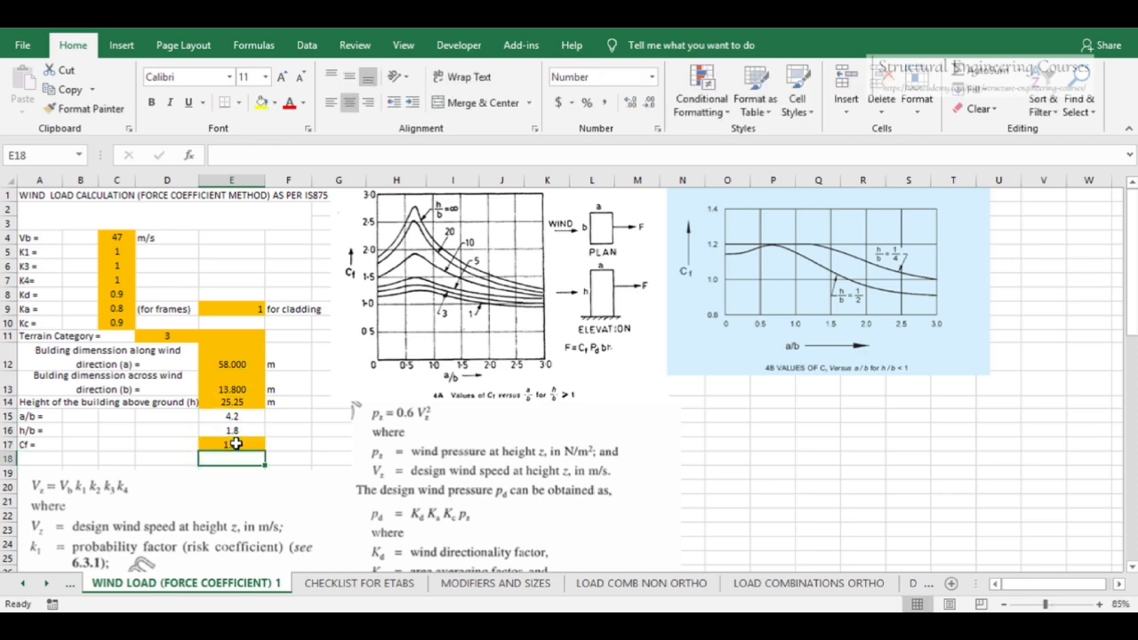
{"action": "scroll", "coordinate": [293, 368], "scroll_direction": "down", "scroll_amount": 4}
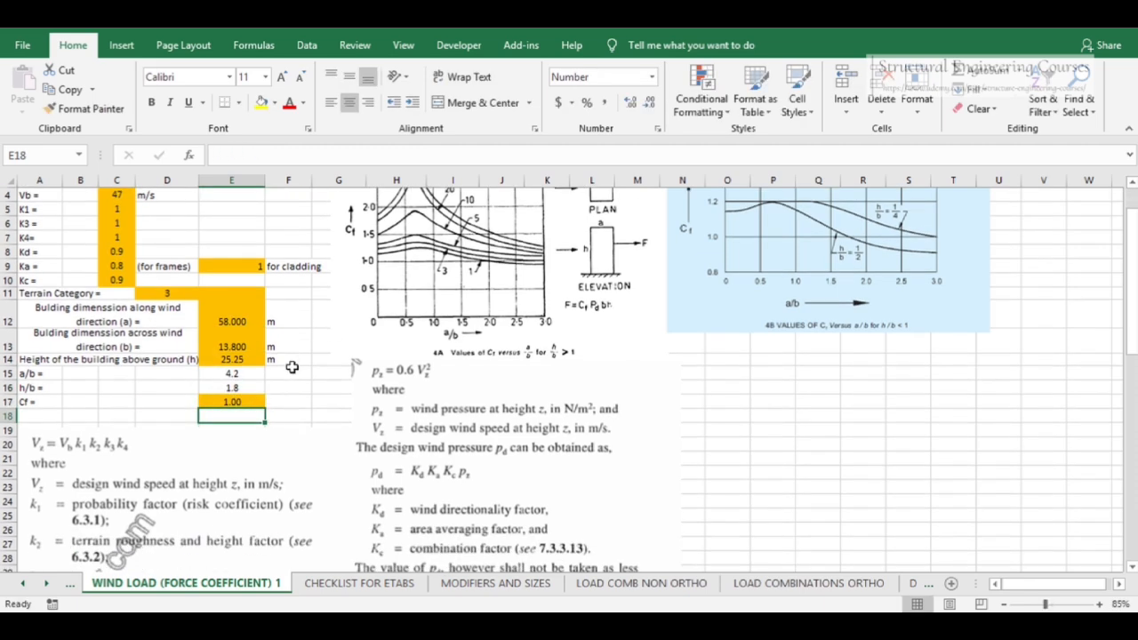
{"action": "scroll", "coordinate": [267, 307], "scroll_direction": "down", "scroll_amount": 1}
{"action": "scroll", "coordinate": [302, 307], "scroll_direction": "up", "scroll_amount": 4}
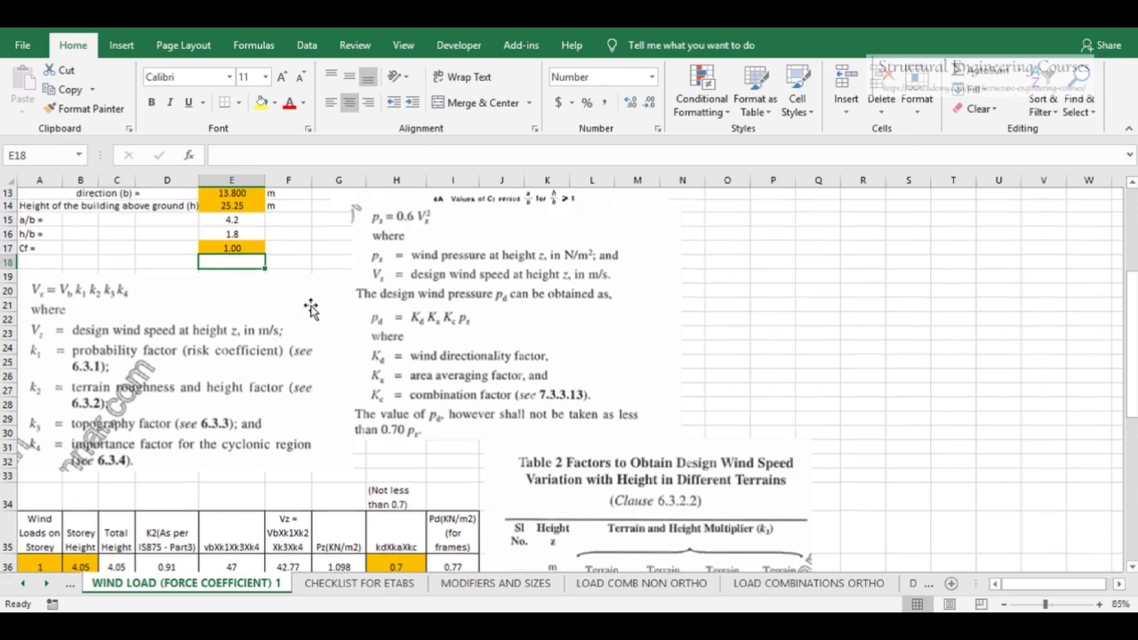
{"action": "scroll", "coordinate": [310, 307], "scroll_direction": "up", "scroll_amount": 1}
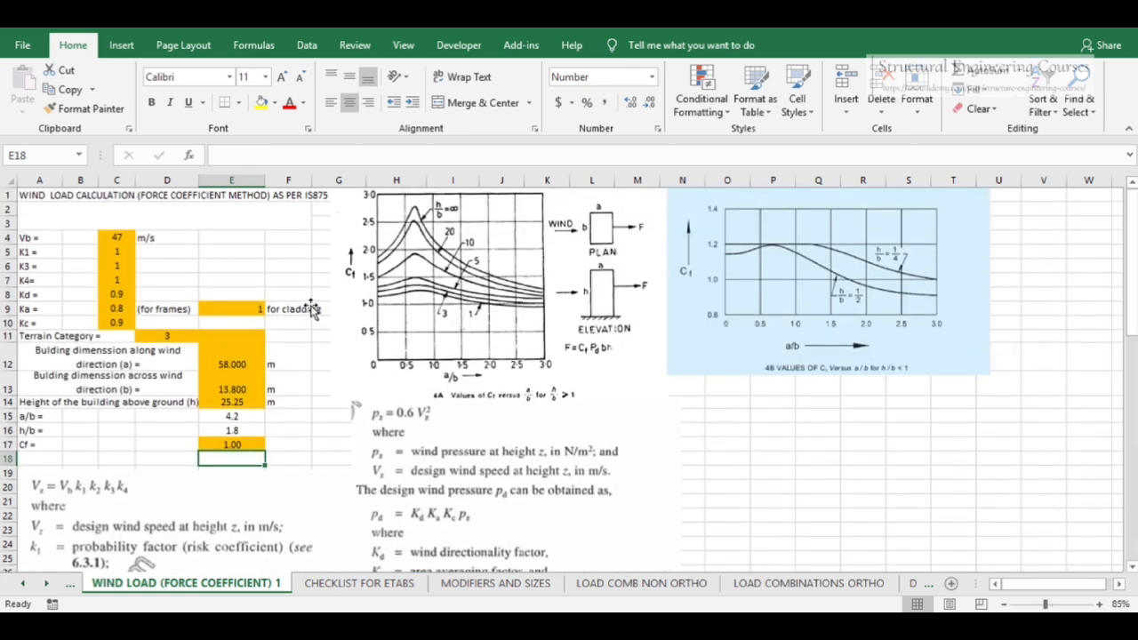
{"action": "scroll", "coordinate": [310, 307], "scroll_direction": "down", "scroll_amount": 4}
{"action": "scroll", "coordinate": [310, 307], "scroll_direction": "down", "scroll_amount": 2}
{"action": "scroll", "coordinate": [310, 308], "scroll_direction": "up", "scroll_amount": 4}
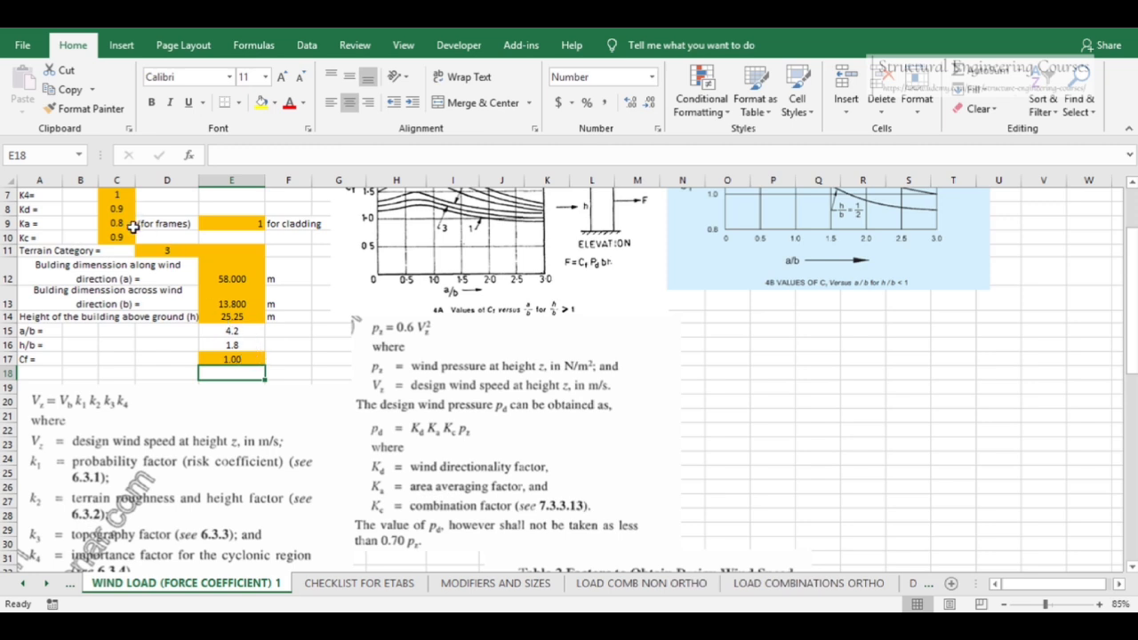
{"action": "scroll", "coordinate": [216, 323], "scroll_direction": "up", "scroll_amount": 1}
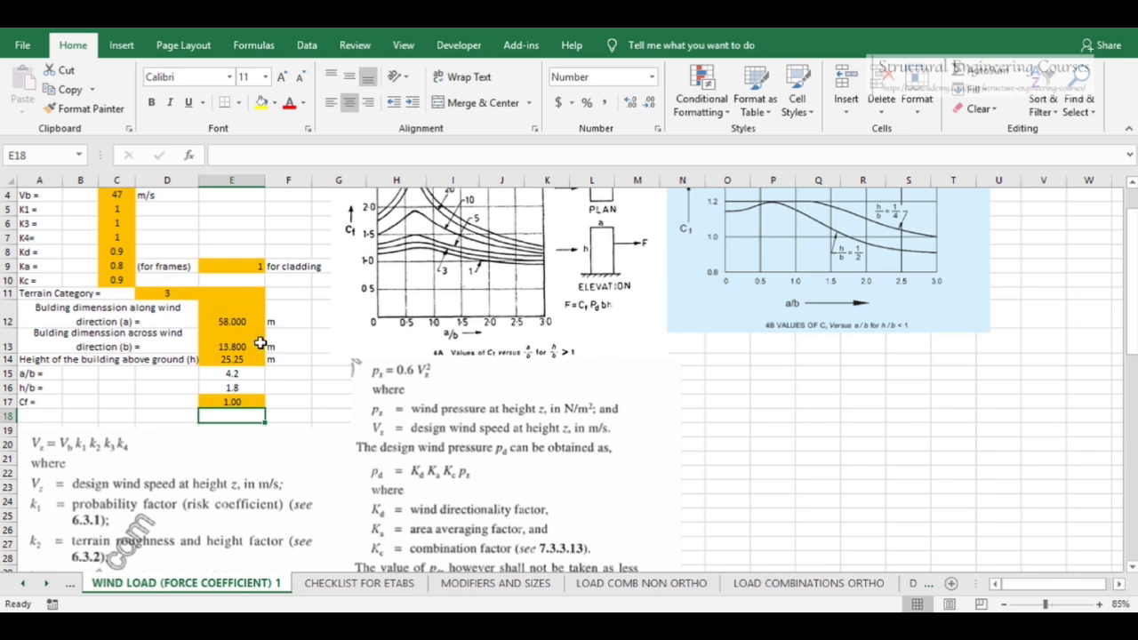
{"action": "scroll", "coordinate": [260, 343], "scroll_direction": "down", "scroll_amount": 1}
Switch to STAAD.Pro and measure the building's height between a base node and a roof node
{"action": "left_click", "coordinate": [258, 318]}
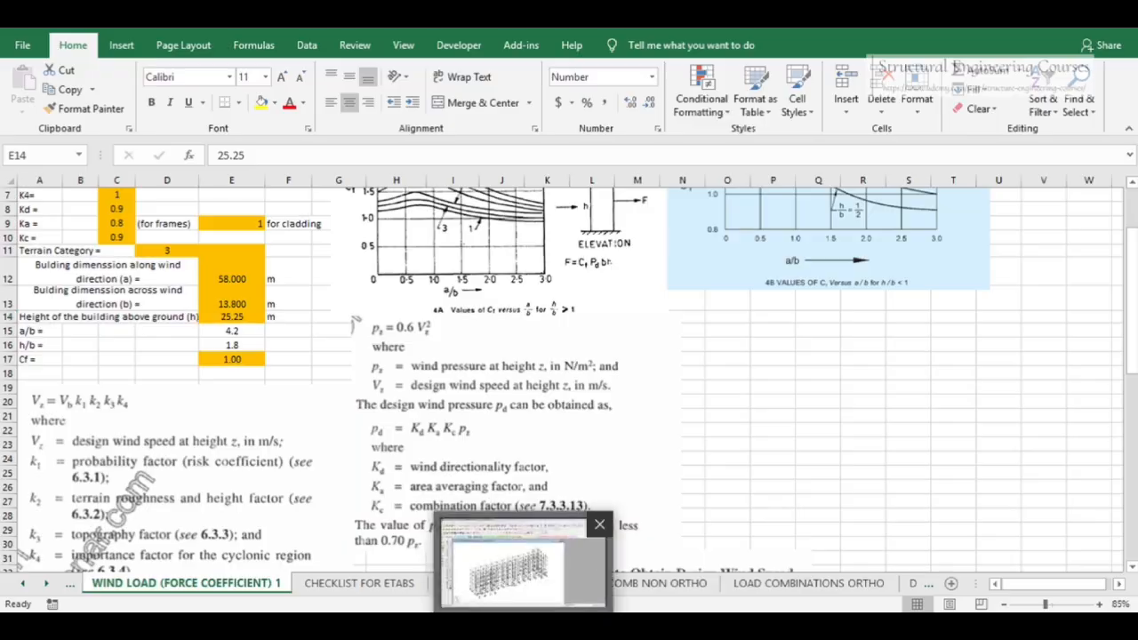
{"action": "left_click", "coordinate": [525, 625]}
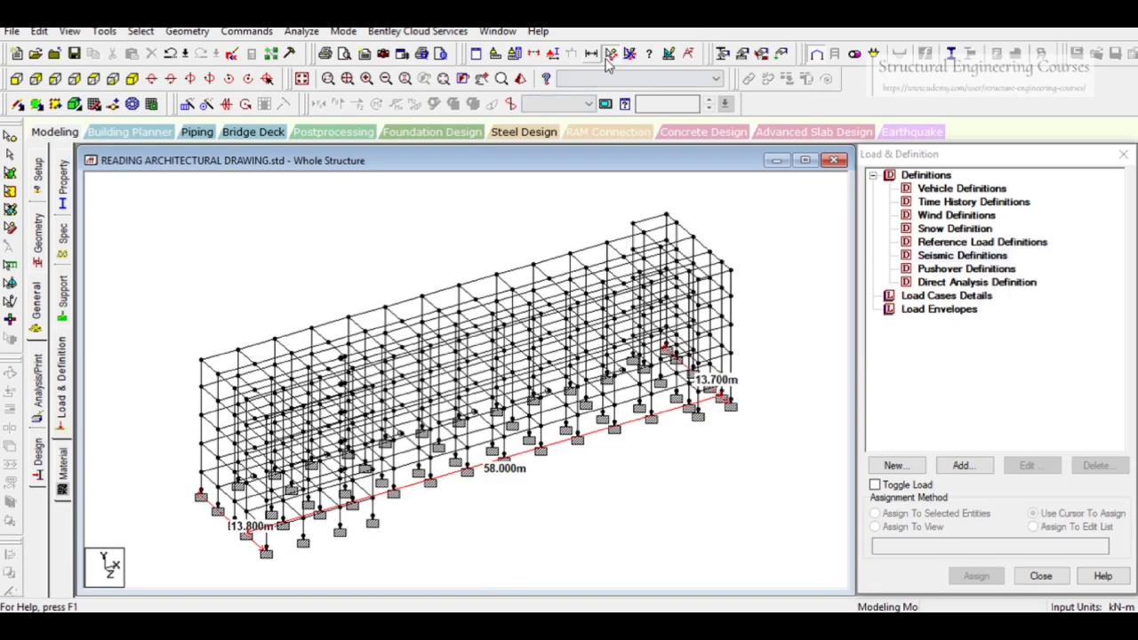
{"action": "left_click", "coordinate": [203, 362]}
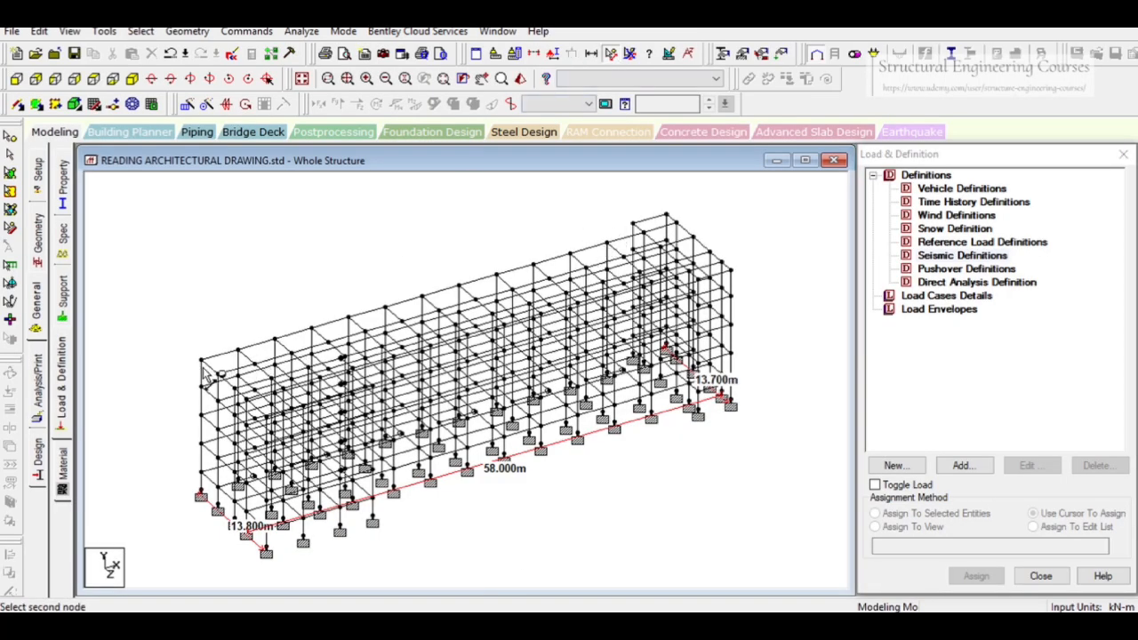
{"action": "left_click", "coordinate": [201, 496]}
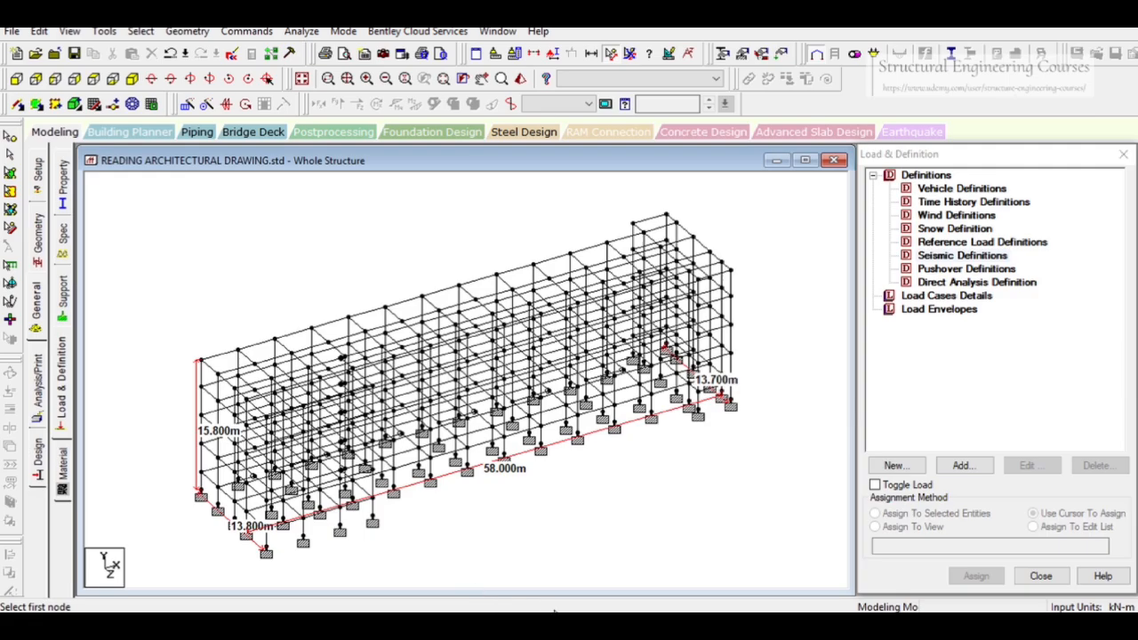
Return to the spreadsheet and set the building height above ground to 15.8 m
{"action": "mouse_move", "coordinate": [433, 625]}
{"action": "left_click", "coordinate": [411, 551]}
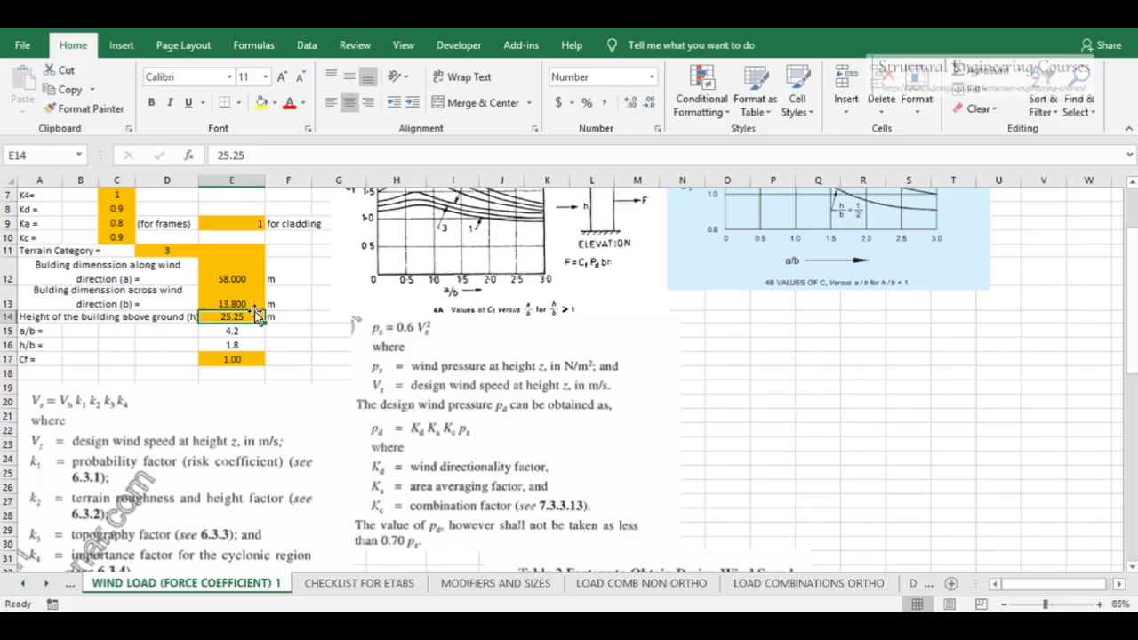
{"action": "type", "text": "15"}
{"action": "key", "text": "Return"}
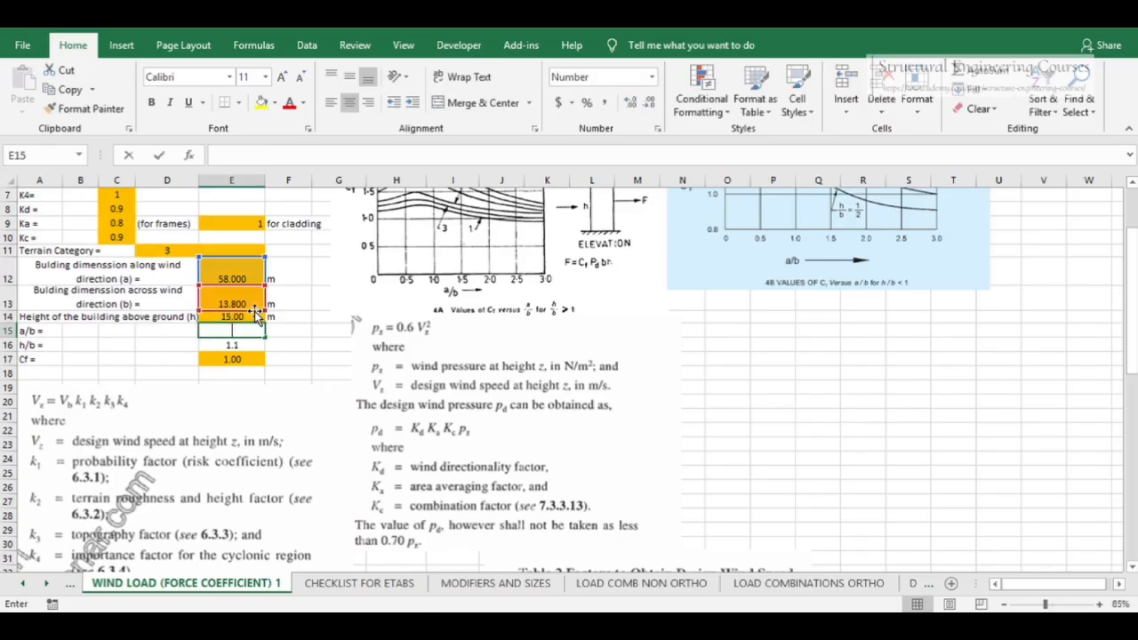
{"action": "key", "text": "Escape"}
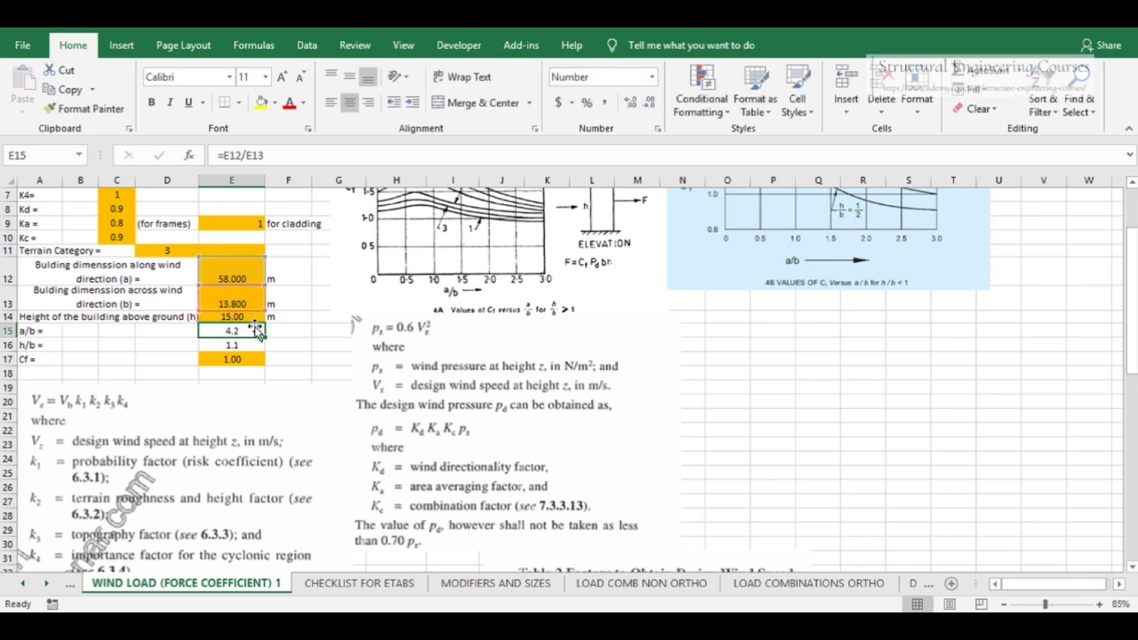
{"action": "left_click", "coordinate": [238, 313]}
{"action": "double_click", "coordinate": [238, 313]}
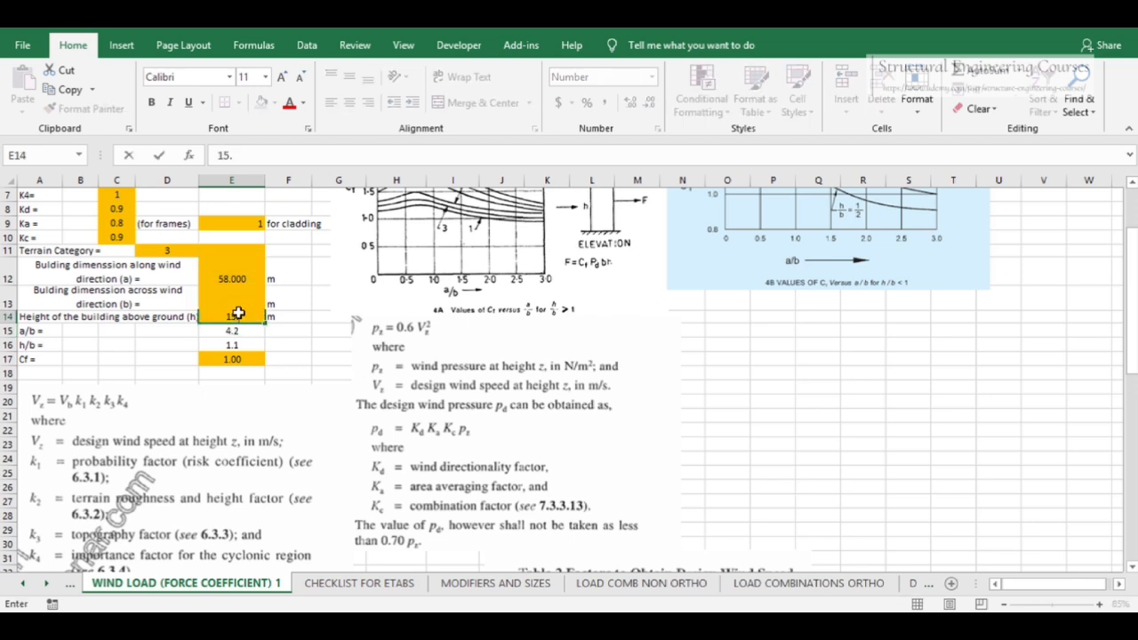
{"action": "key", "text": "Return"}
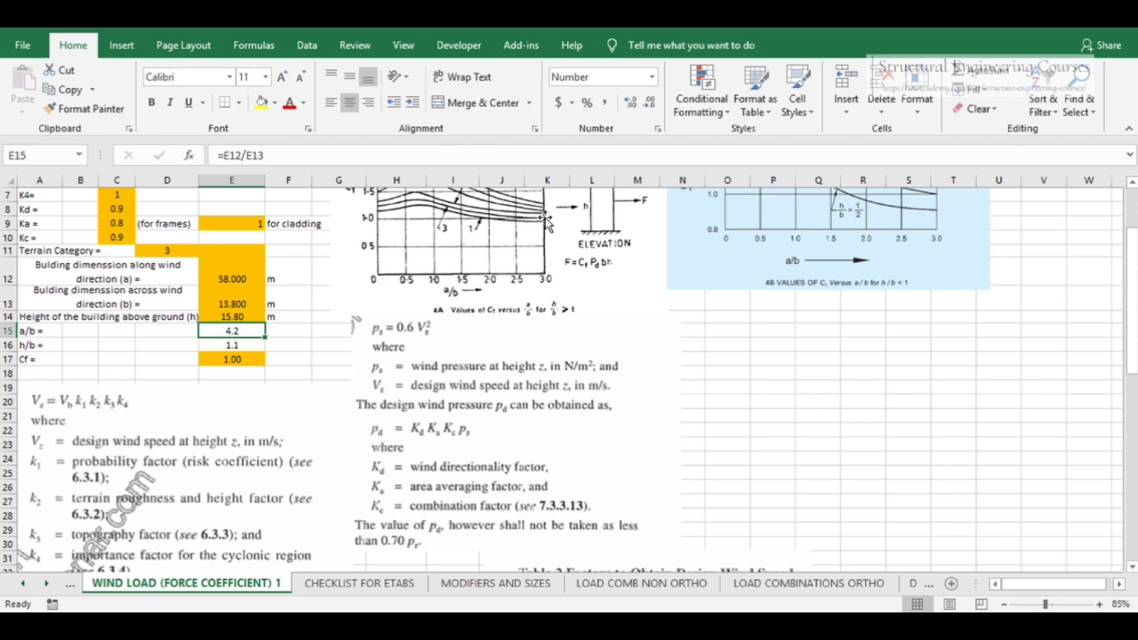
{"action": "scroll", "coordinate": [548, 295], "scroll_direction": "up", "scroll_amount": 1}
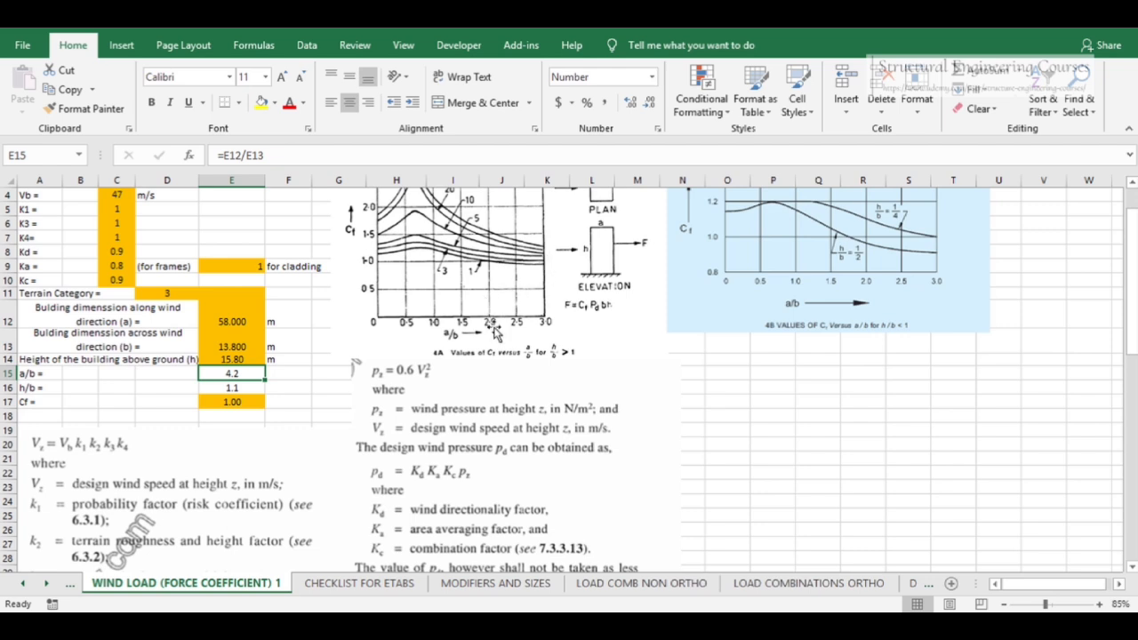
{"action": "left_click", "coordinate": [389, 625]}
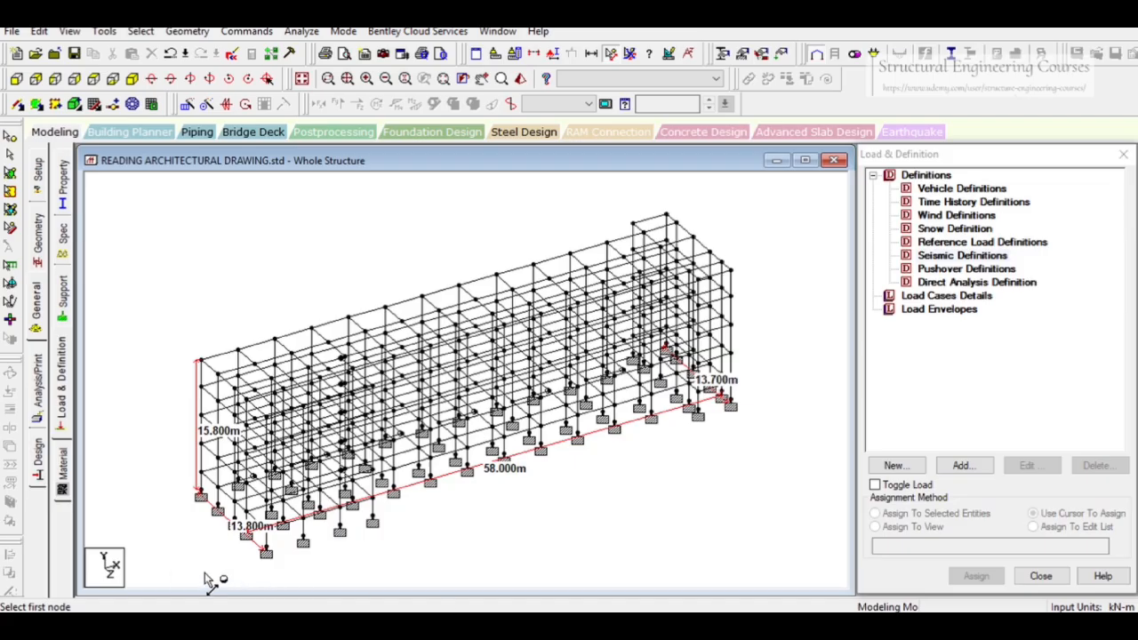
{"action": "left_click", "coordinate": [391, 625]}
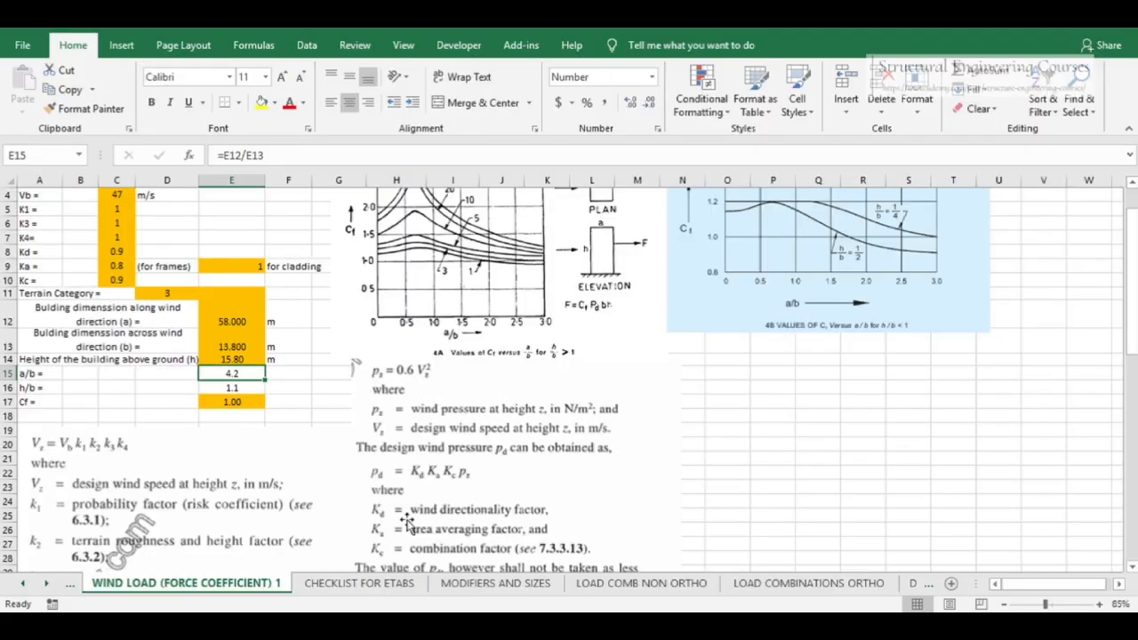
Set the storey heights in the wind load table to 3.5, 3.5, 3.5 and 3.2 m for storeys 1 to 4
{"action": "scroll", "coordinate": [389, 364], "scroll_direction": "down", "scroll_amount": 6}
{"action": "scroll", "coordinate": [437, 339], "scroll_direction": "down", "scroll_amount": 3}
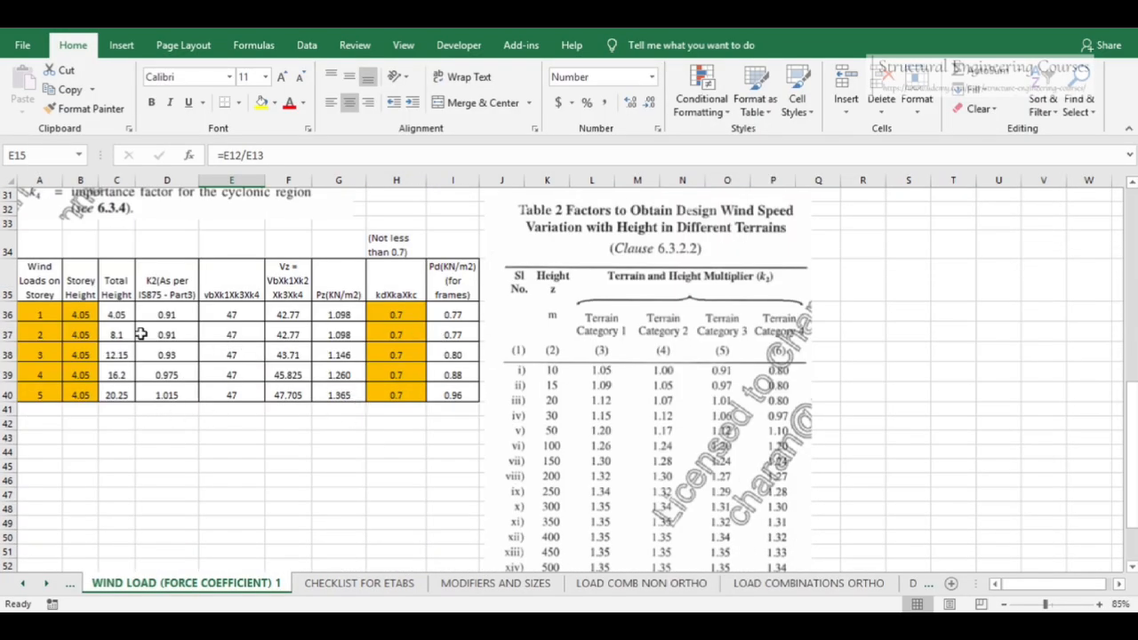
{"action": "left_click", "coordinate": [84, 313]}
{"action": "type", "text": "3"}
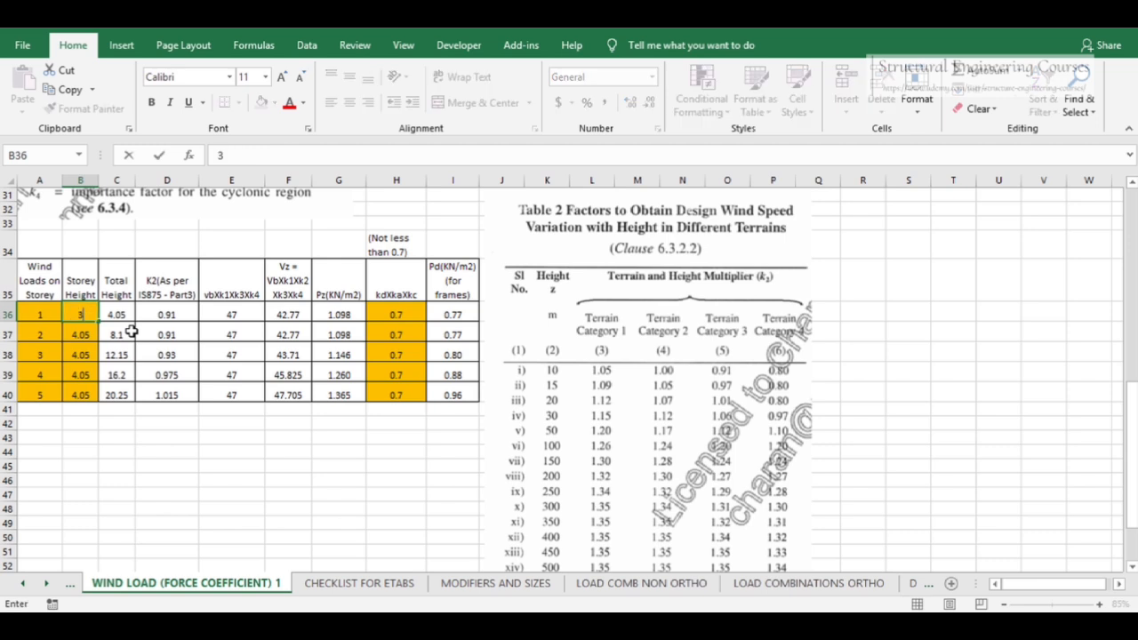
{"action": "type", "text": ".5"}
{"action": "key", "text": "Return"}
{"action": "type", "text": "3."}
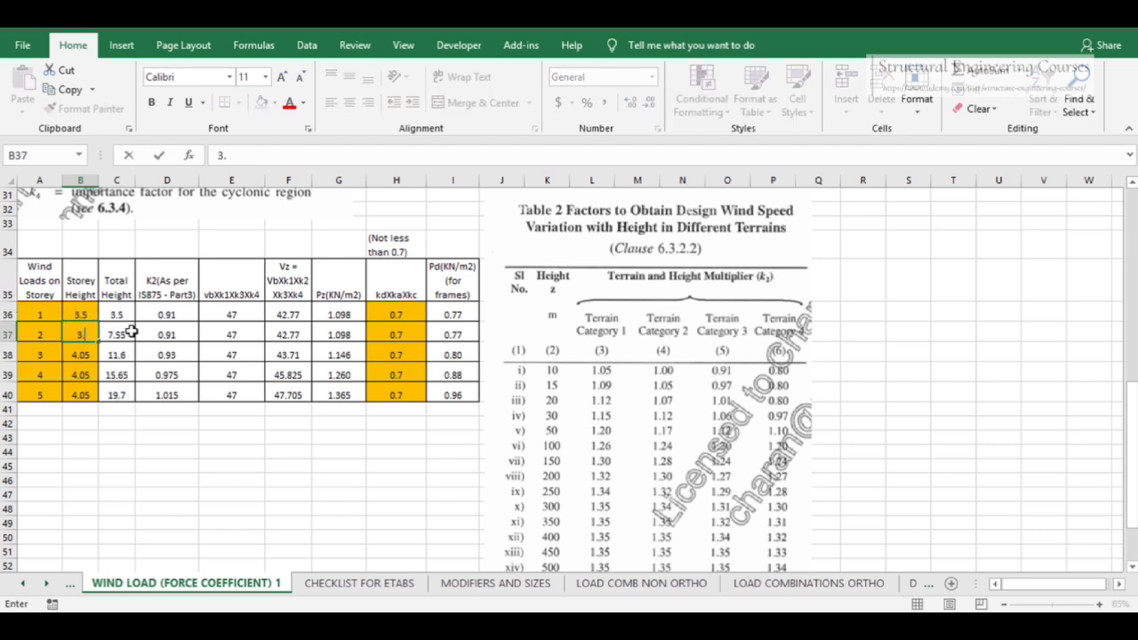
{"action": "type", "text": "5"}
{"action": "key", "text": "Return"}
{"action": "type", "text": "3."}
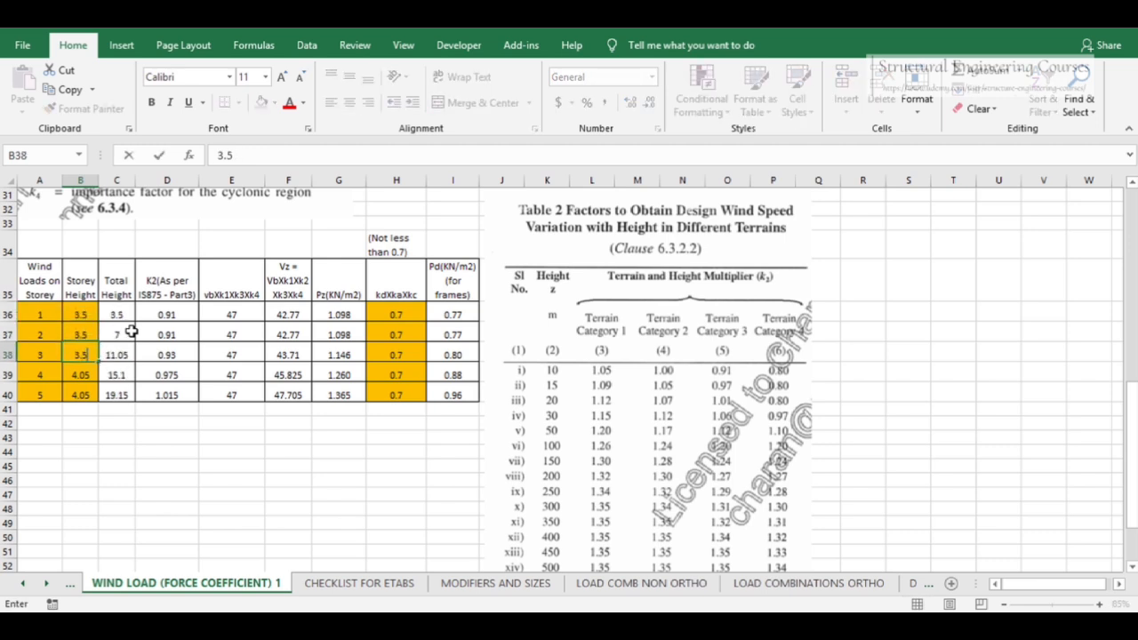
{"action": "key", "text": "Return"}
{"action": "type", "text": "3.2"}
{"action": "key", "text": "Return"}
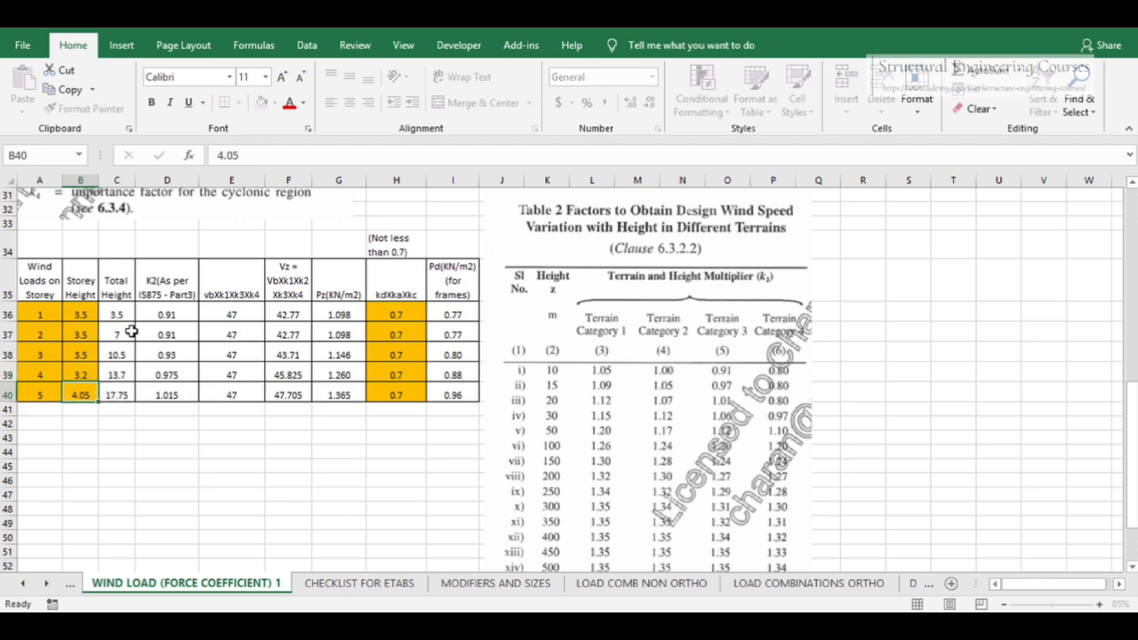
Delete the fifth storey row from the wind load table
{"action": "left_click", "coordinate": [7, 393]}
{"action": "right_click", "coordinate": [11, 395]}
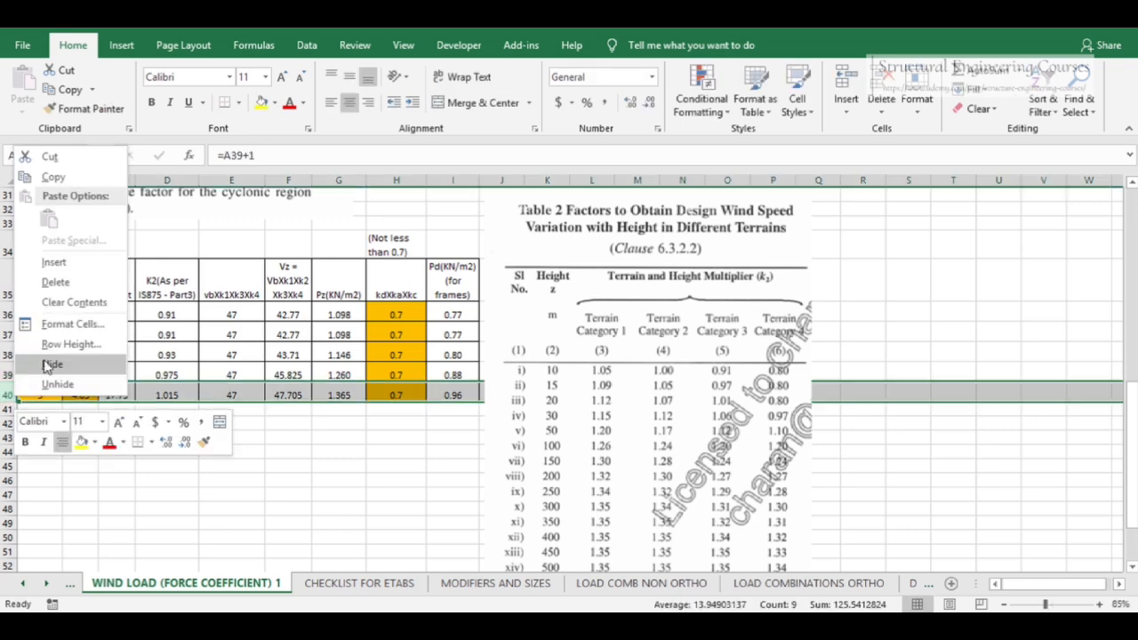
{"action": "left_click", "coordinate": [68, 281]}
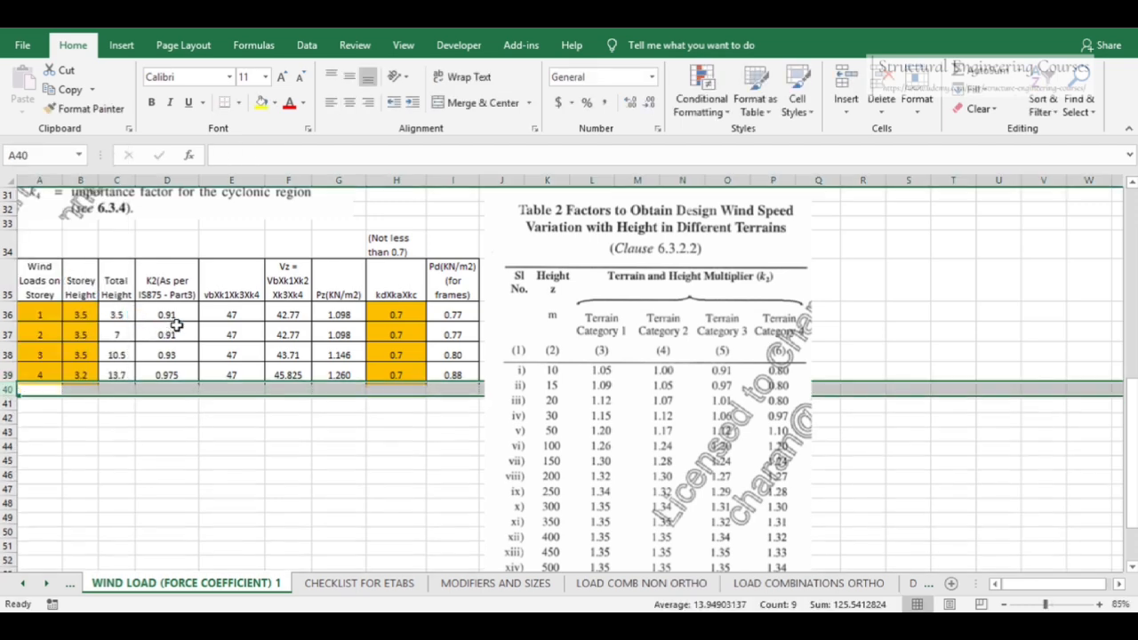
Set the K2 factors for storeys 3 and 4 to 0.92 and 0.95
{"action": "left_click", "coordinate": [178, 315]}
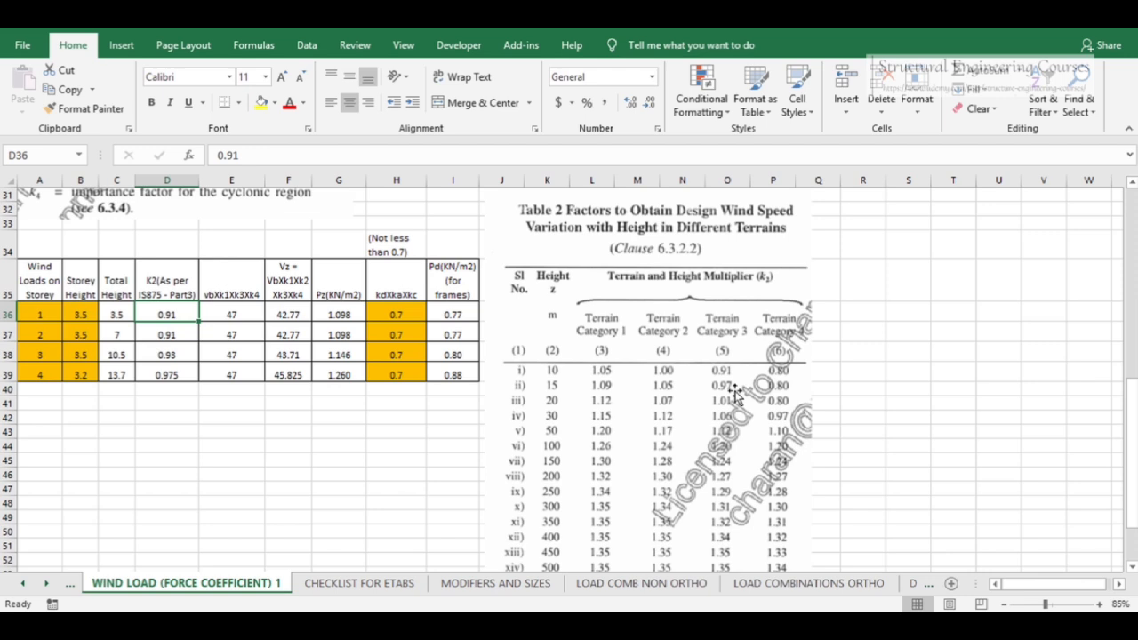
{"action": "left_click", "coordinate": [120, 333]}
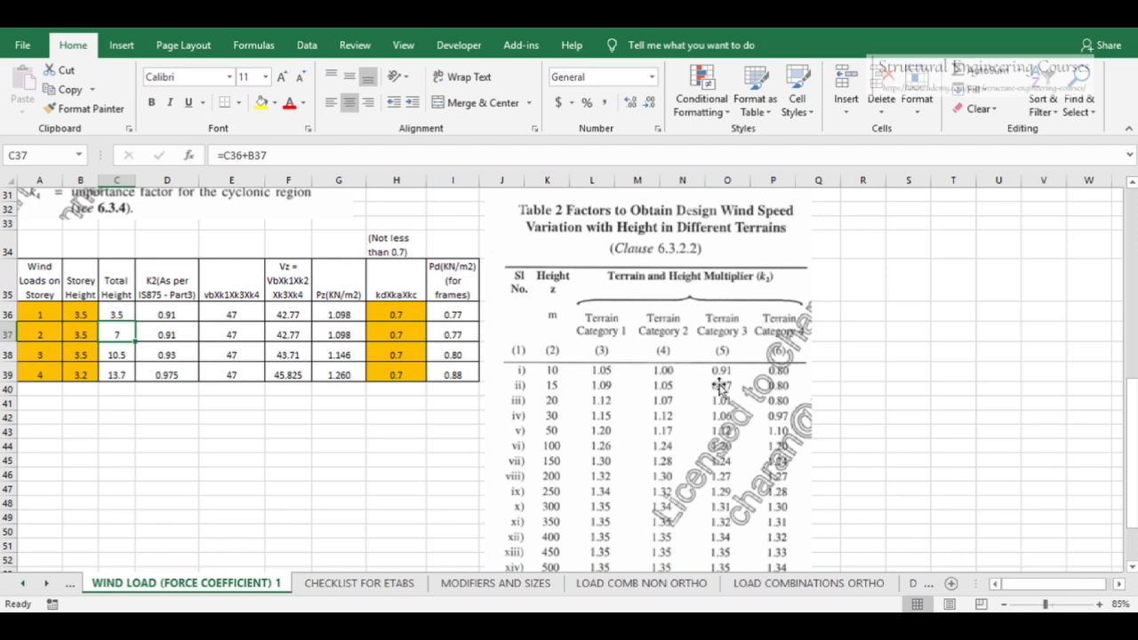
{"action": "left_click", "coordinate": [181, 355]}
{"action": "type", "text": "0.9"}
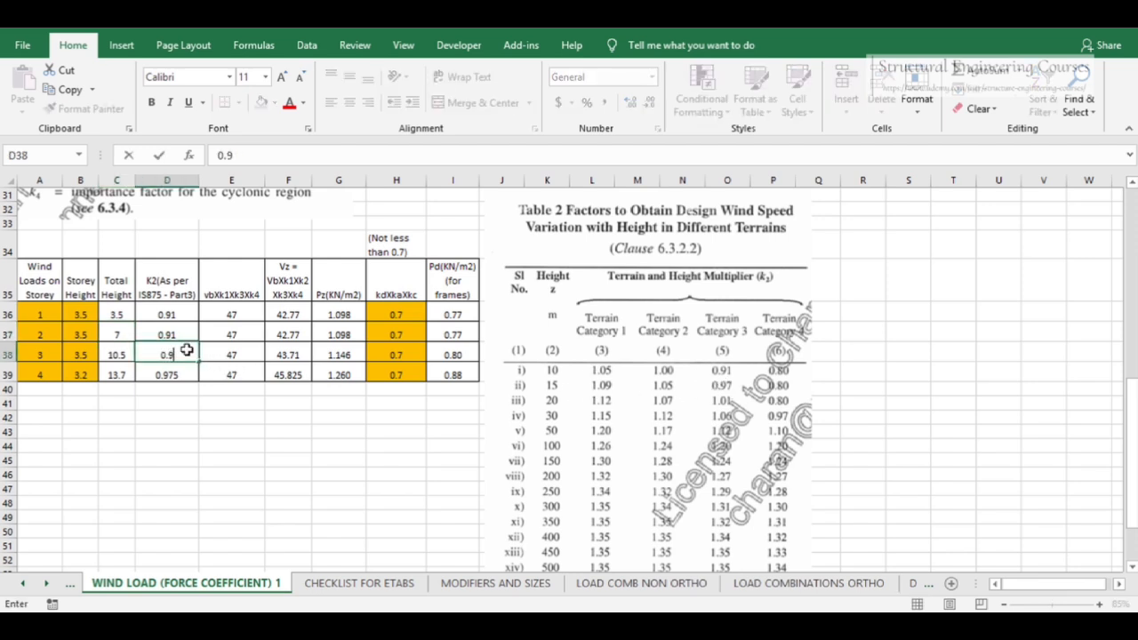
{"action": "key", "text": "Return"}
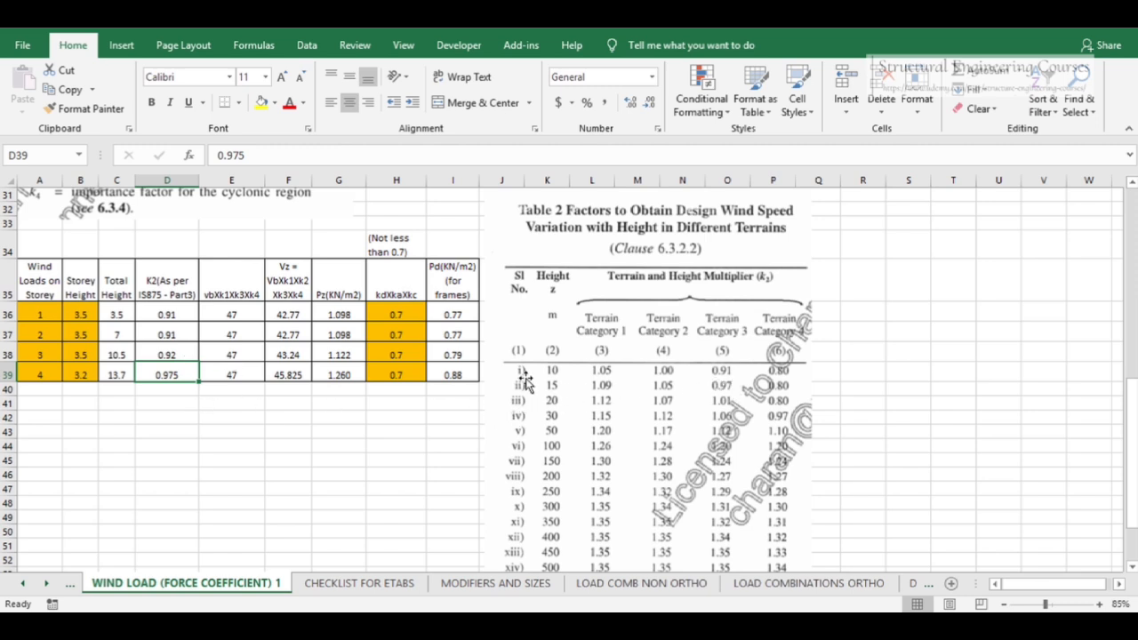
{"action": "type", "text": "0"}
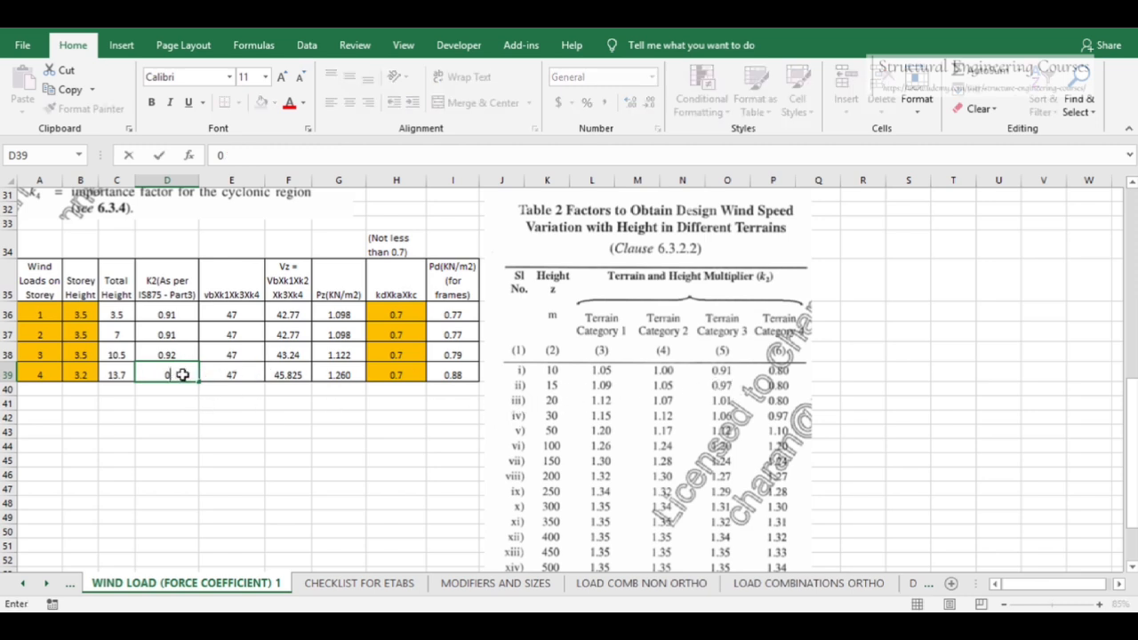
{"action": "type", "text": ".95"}
{"action": "key", "text": "Return"}
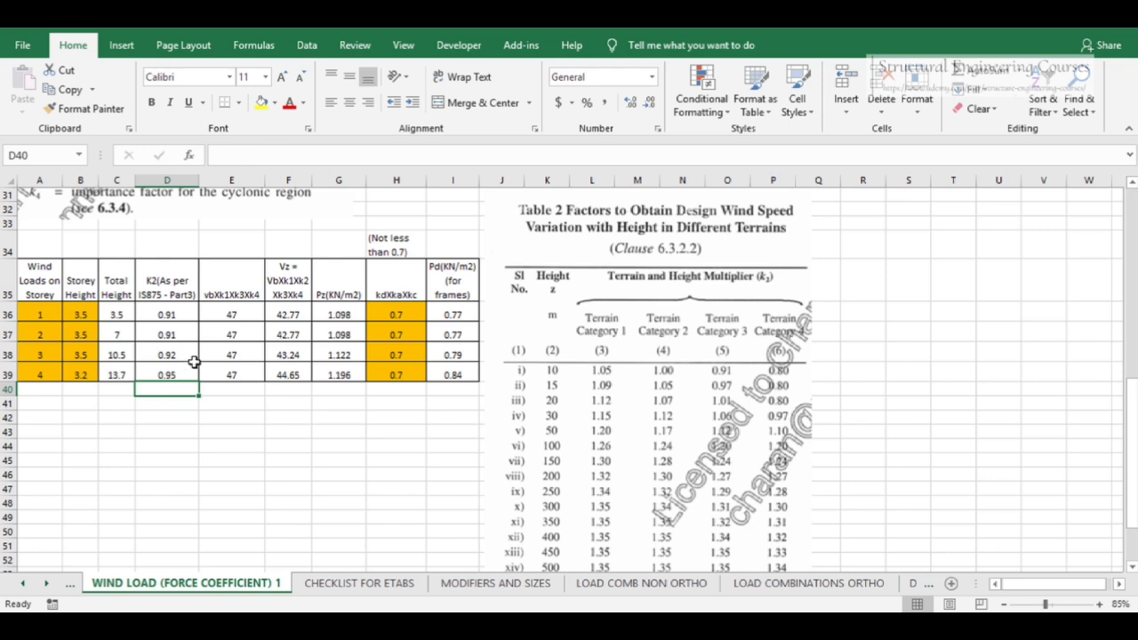
Review the Vb·k1k3k4, Vz, Pz and kdKaKc columns of the wind table
{"action": "left_click", "coordinate": [244, 313]}
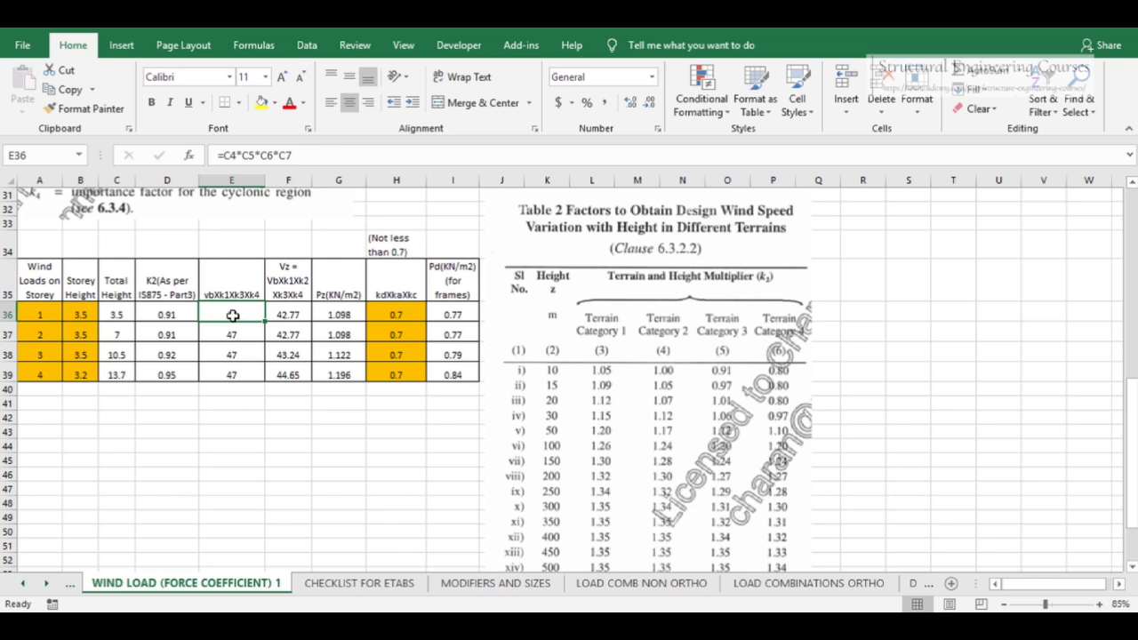
{"action": "left_click", "coordinate": [296, 320]}
{"action": "left_click_drag", "start_coordinate": [294, 315], "coordinate": [294, 374]}
{"action": "left_click_drag", "start_coordinate": [345, 318], "coordinate": [345, 376]}
{"action": "left_click_drag", "start_coordinate": [402, 315], "coordinate": [405, 379]}
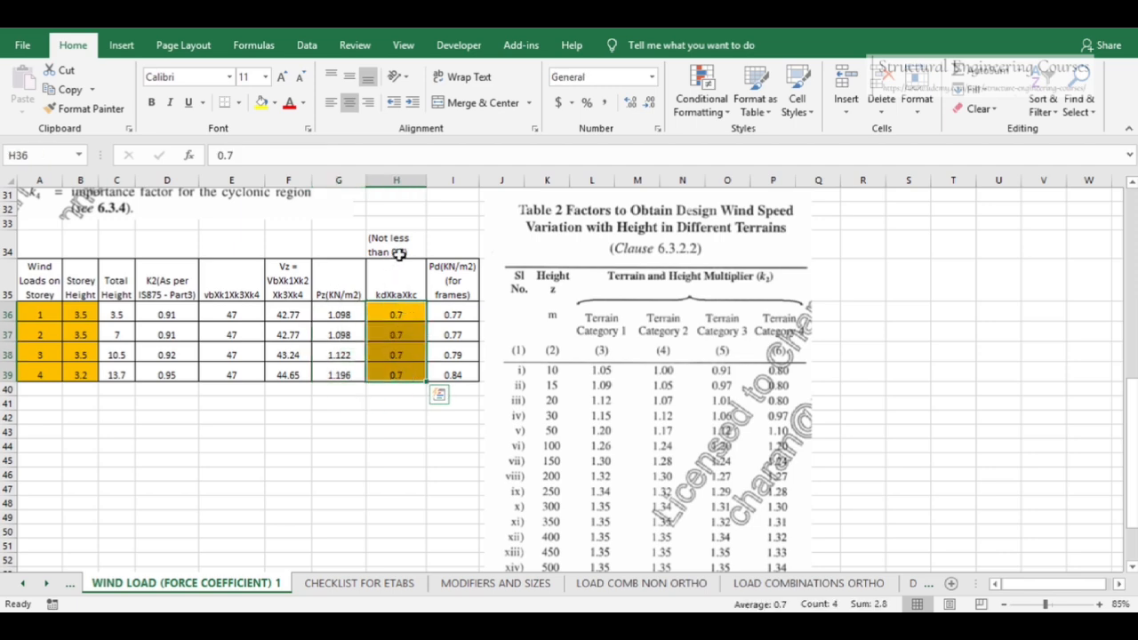
Compute the product of Kd, Ka and Kc with a formula in cell E7
{"action": "scroll", "coordinate": [396, 252], "scroll_direction": "up", "scroll_amount": 9}
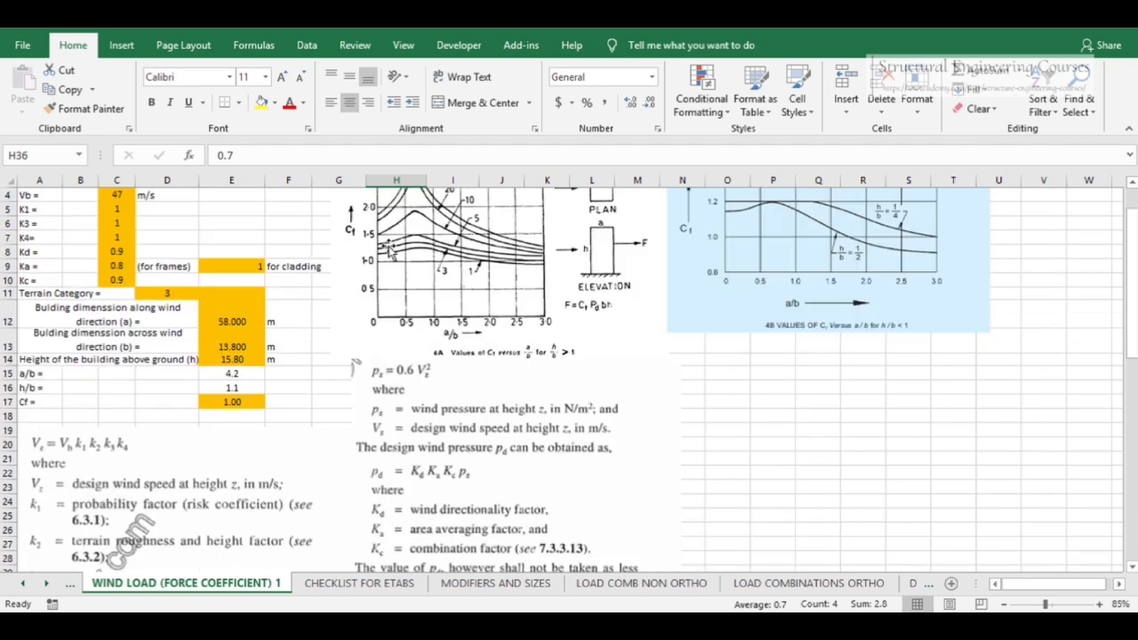
{"action": "left_click_drag", "start_coordinate": [116, 251], "coordinate": [110, 280]}
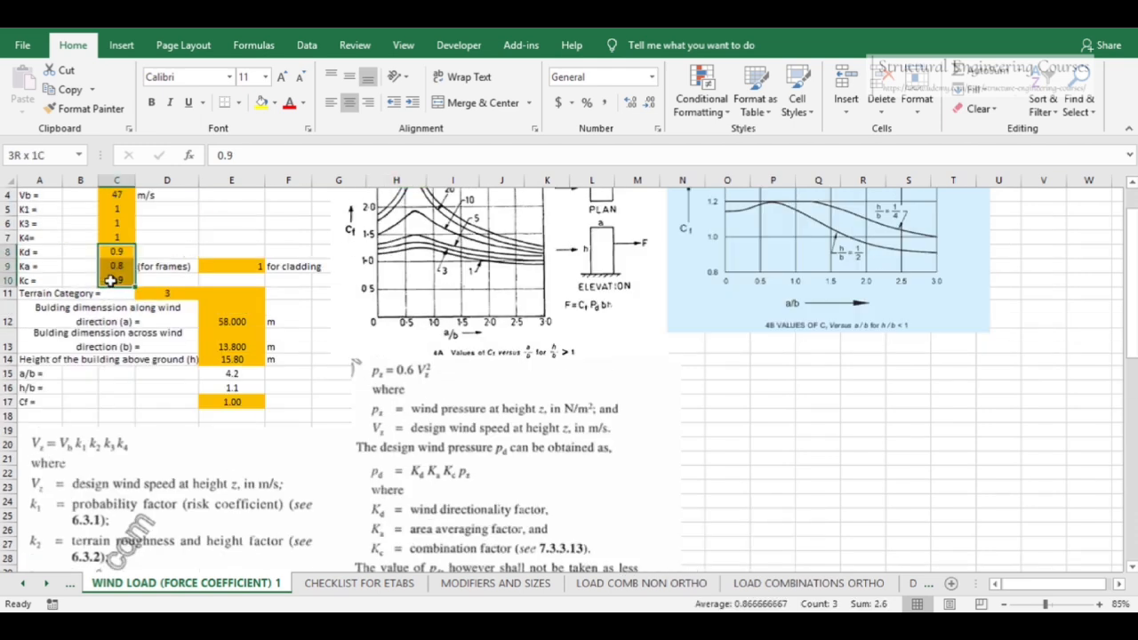
{"action": "left_click", "coordinate": [237, 236]}
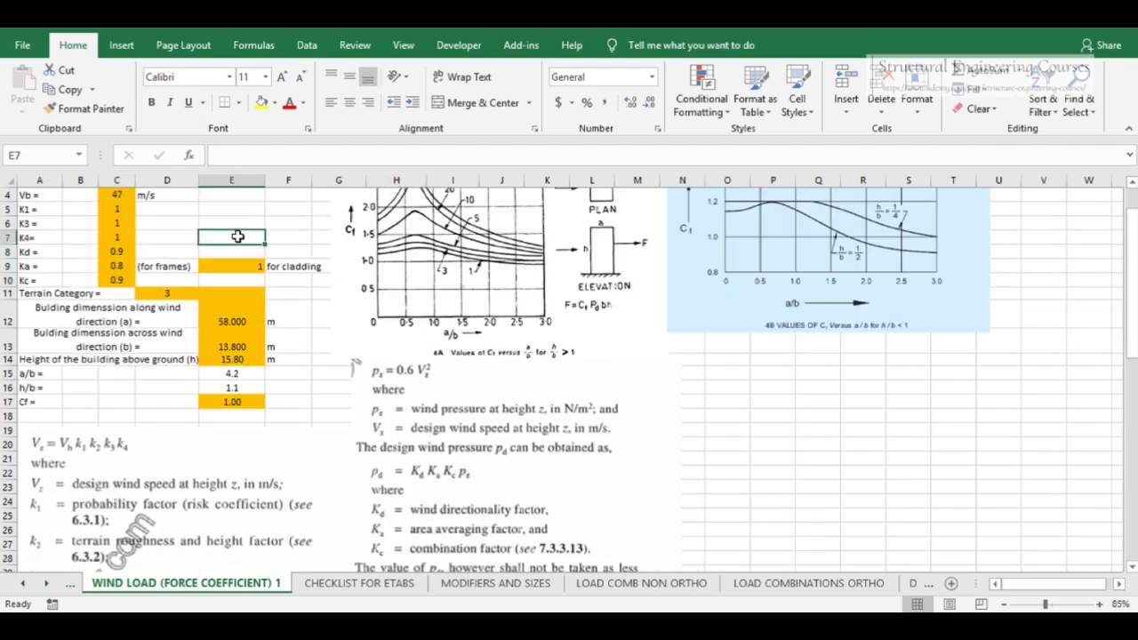
{"action": "type", "text": "="}
{"action": "left_click", "coordinate": [116, 251]}
{"action": "type", "text": "*"}
{"action": "left_click", "coordinate": [116, 266]}
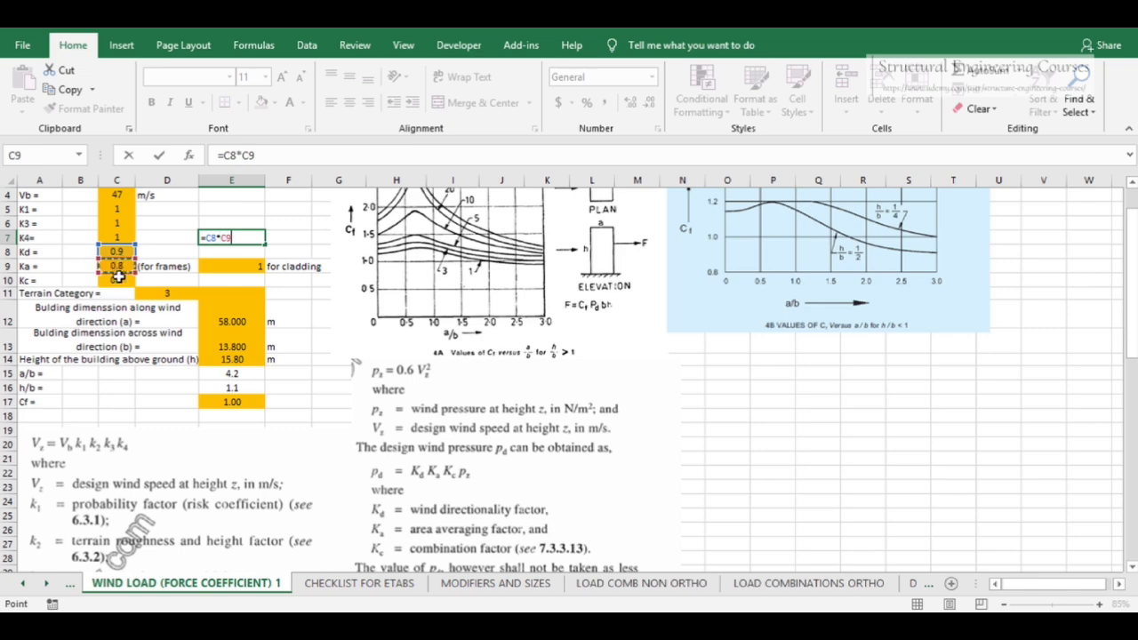
{"action": "type", "text": "*"}
{"action": "left_click", "coordinate": [116, 280]}
{"action": "key", "text": "Return"}
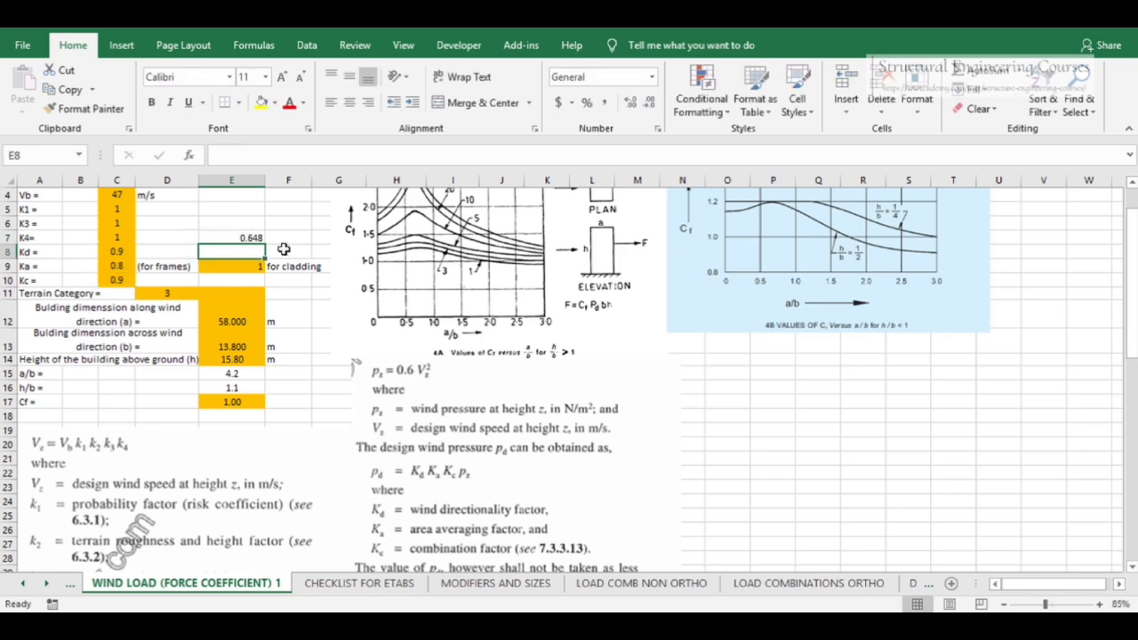
Switch to STAAD.Pro and add wind definition type 1 with the comment WLX
{"action": "scroll", "coordinate": [284, 250], "scroll_direction": "down", "scroll_amount": 7}
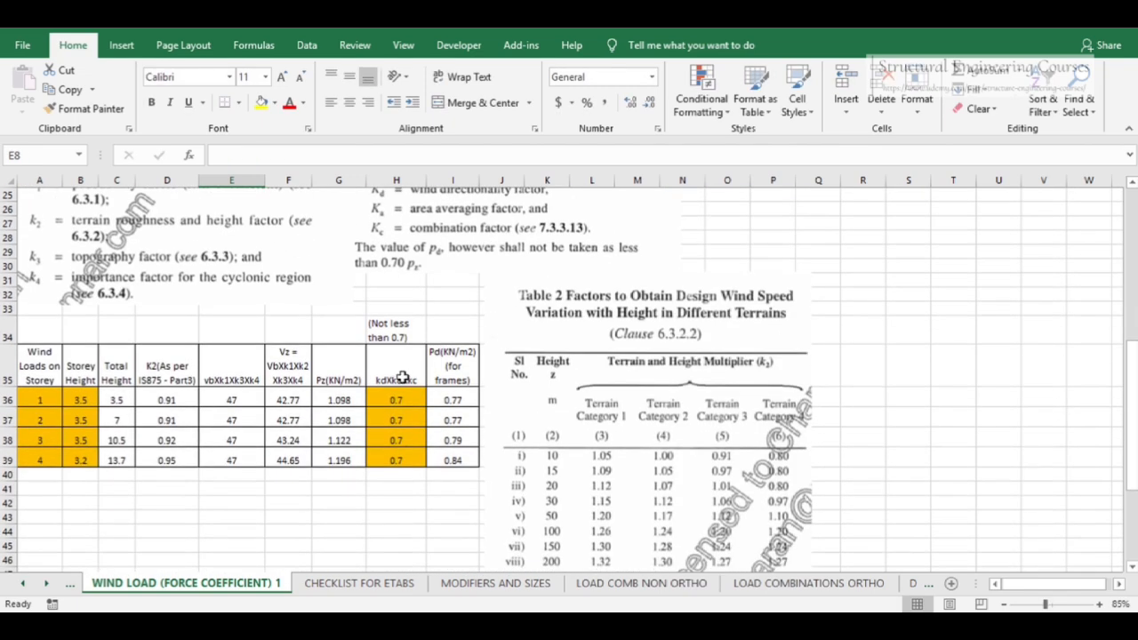
{"action": "left_click", "coordinate": [457, 397]}
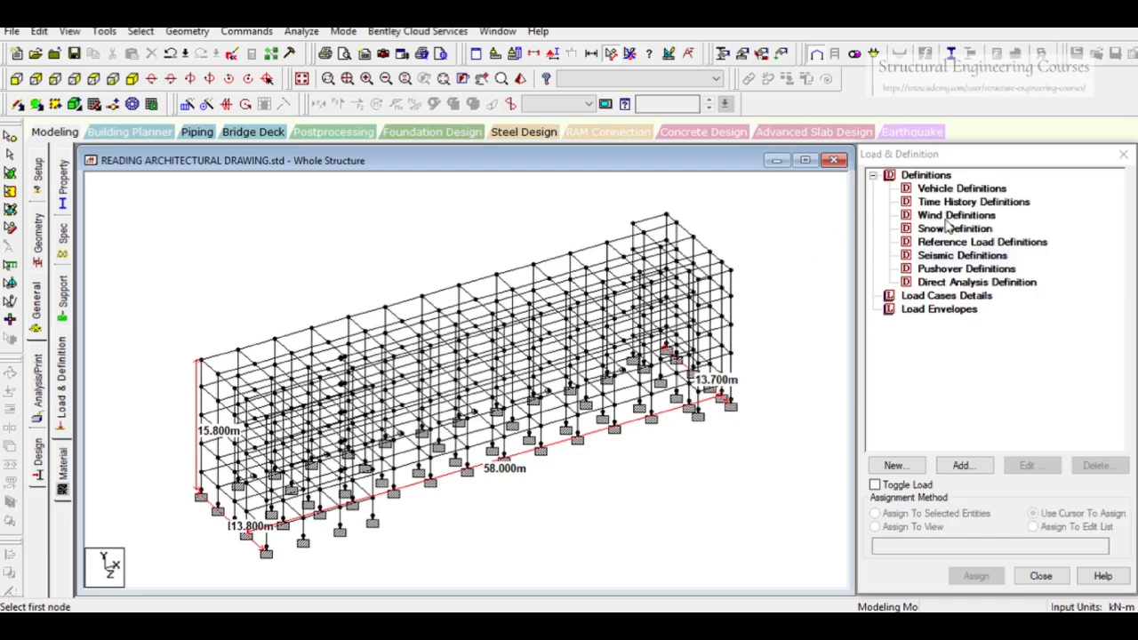
{"action": "left_click", "coordinate": [949, 216]}
{"action": "left_click", "coordinate": [963, 465]}
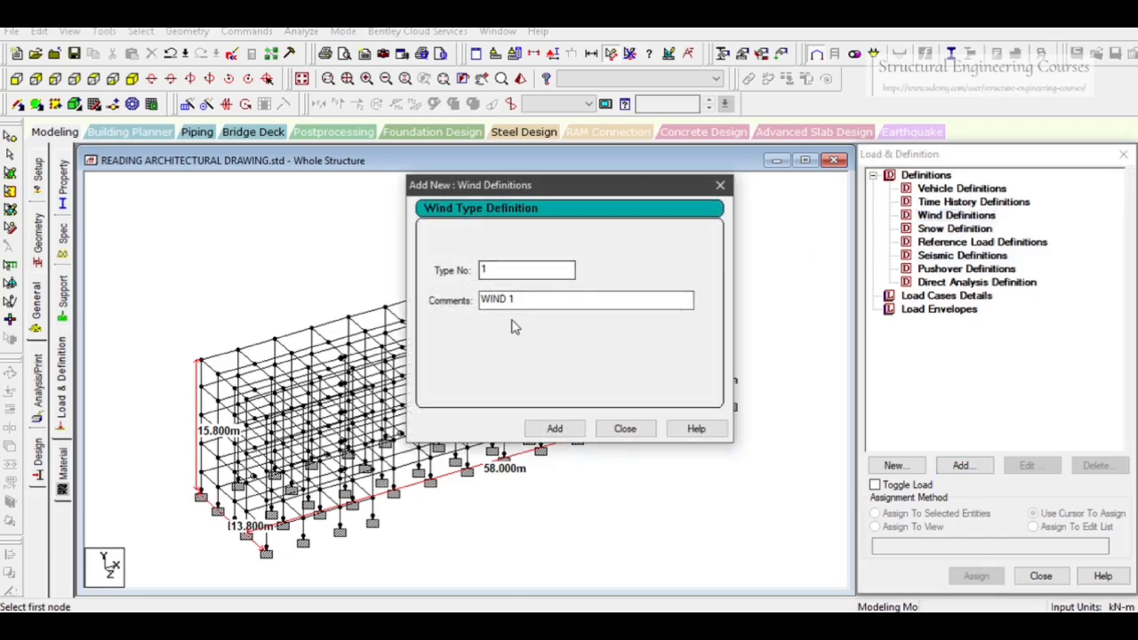
{"action": "left_click_drag", "start_coordinate": [520, 300], "coordinate": [422, 300]}
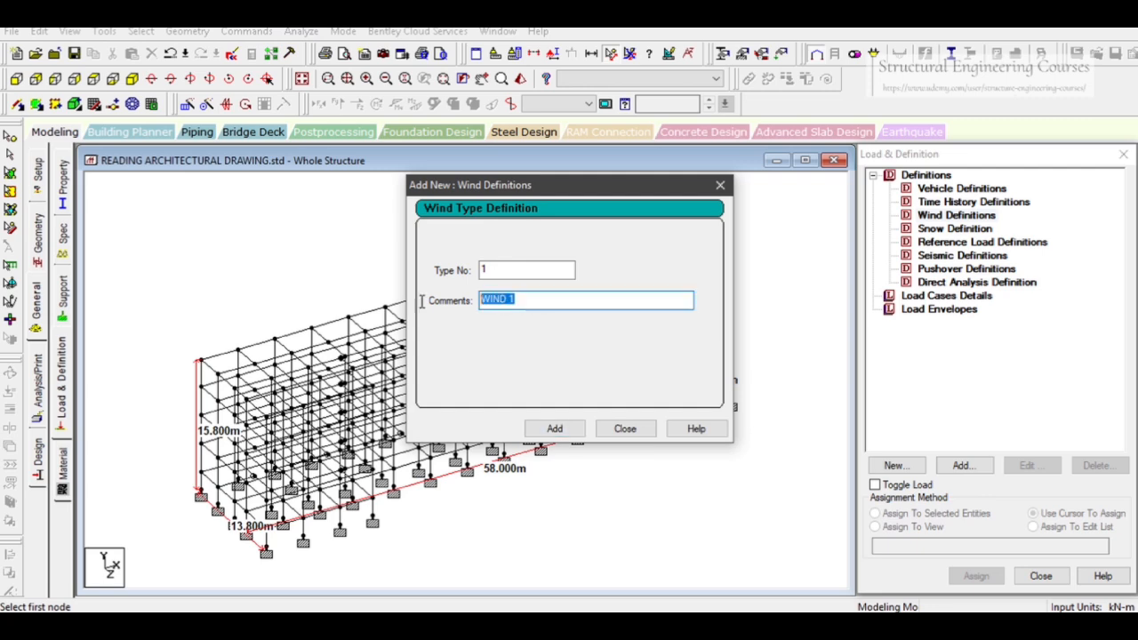
{"action": "type", "text": "WLX"}
{"action": "left_click", "coordinate": [555, 429]}
{"action": "left_click", "coordinate": [625, 429]}
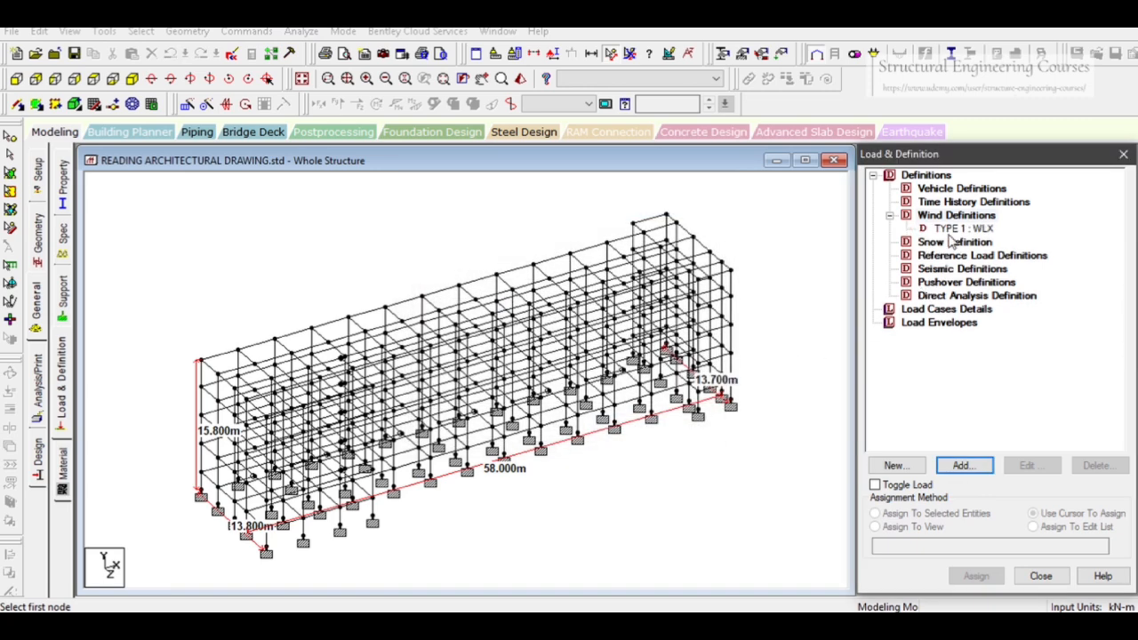
Copy the Pd column from the spreadsheet and paste it as the intensities of wind type 1
{"action": "left_click", "coordinate": [960, 228]}
{"action": "left_click", "coordinate": [965, 465]}
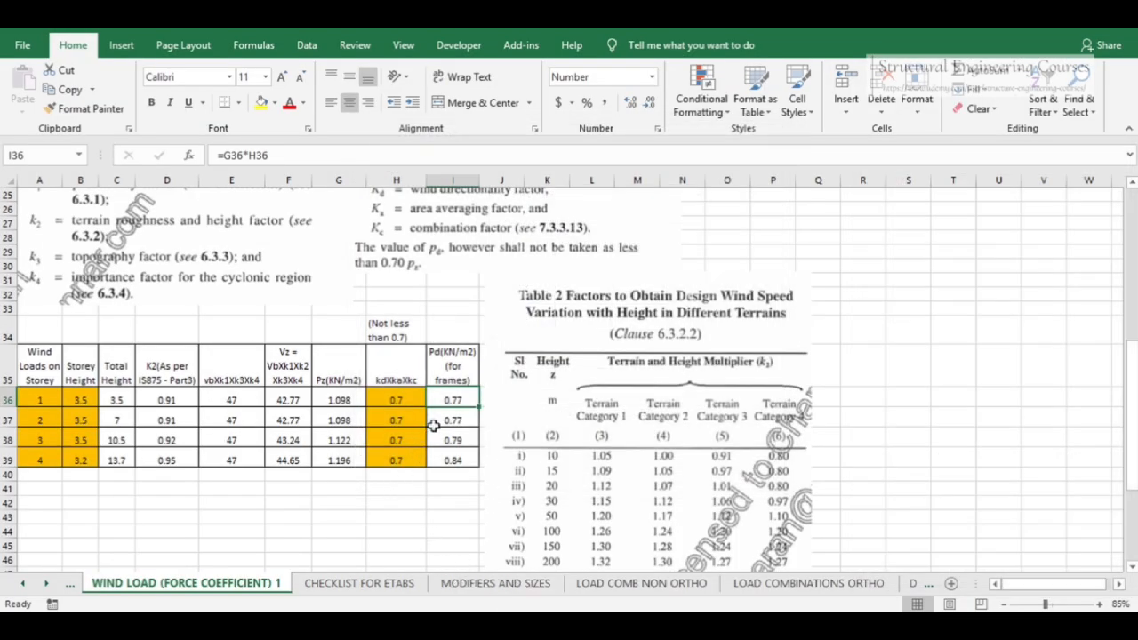
{"action": "left_click_drag", "start_coordinate": [451, 400], "coordinate": [456, 458]}
{"action": "key", "text": "ctrl+c"}
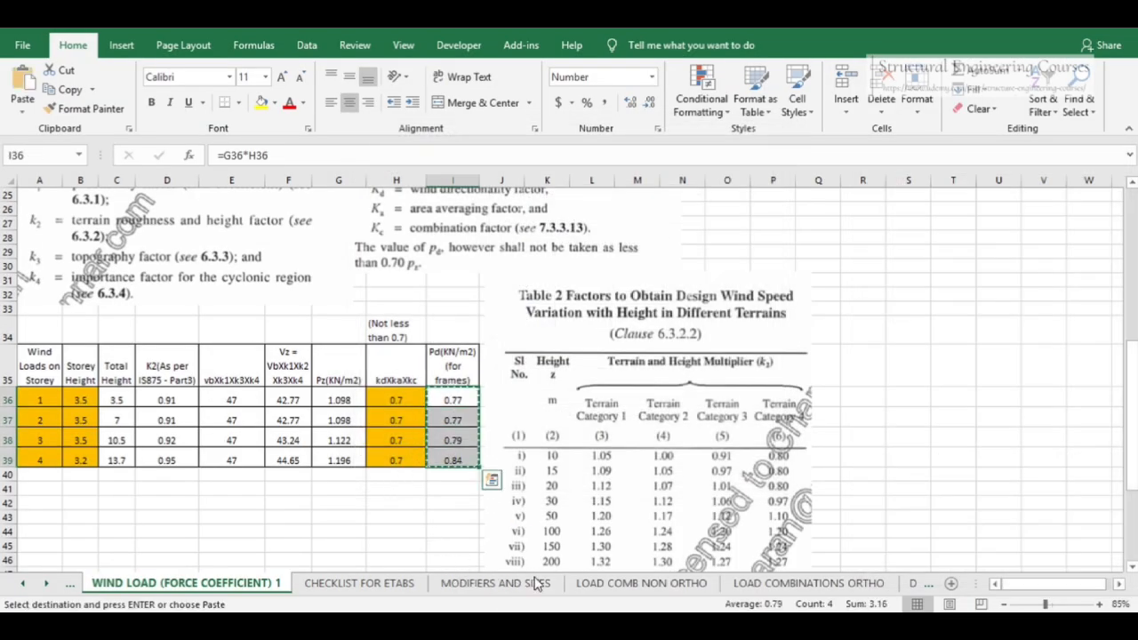
{"action": "left_click", "coordinate": [543, 626]}
{"action": "left_click", "coordinate": [571, 356]}
{"action": "left_click", "coordinate": [480, 337]}
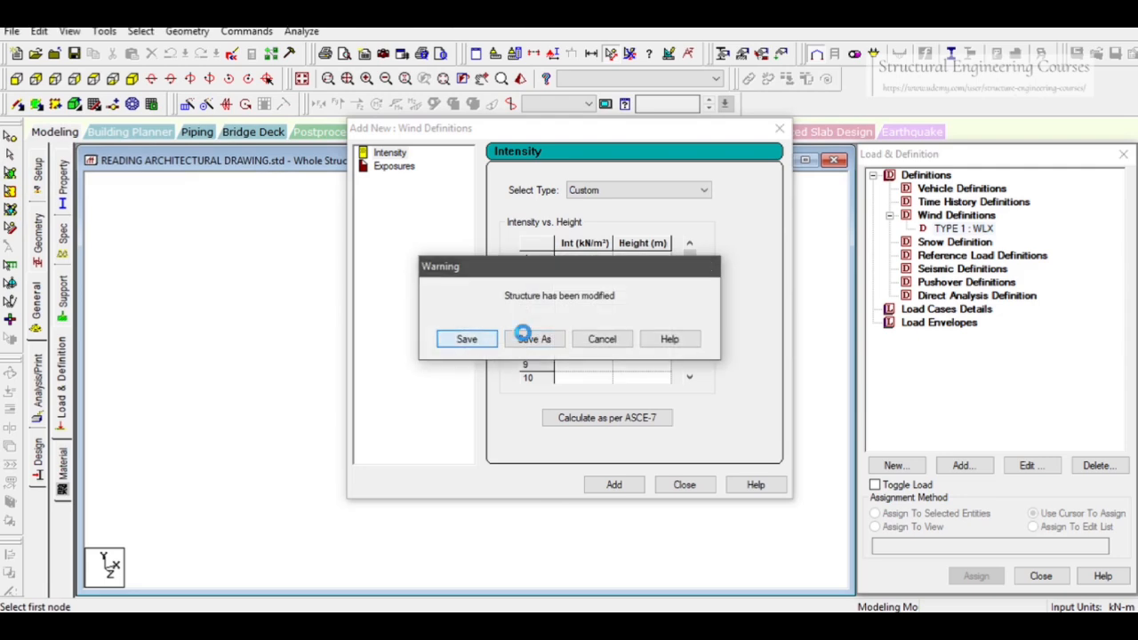
{"action": "left_click", "coordinate": [572, 258]}
{"action": "key", "text": "ctrl+v"}
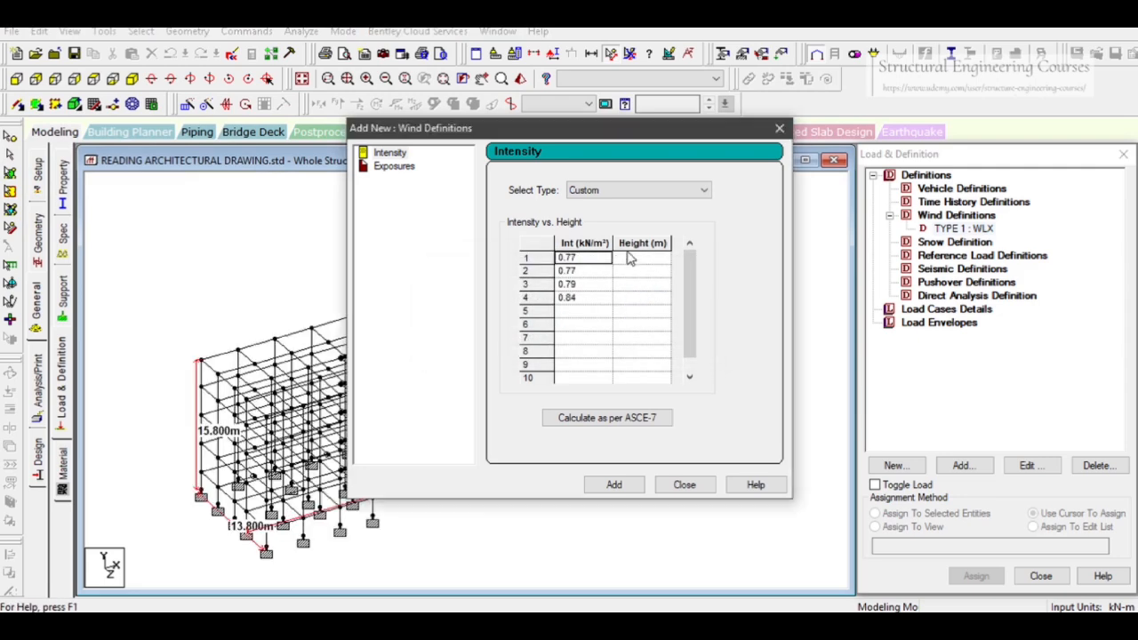
Copy the total heights 3.5, 7, 10.5 and 13.7 into the height column and add the intensity table
{"action": "left_click", "coordinate": [542, 626]}
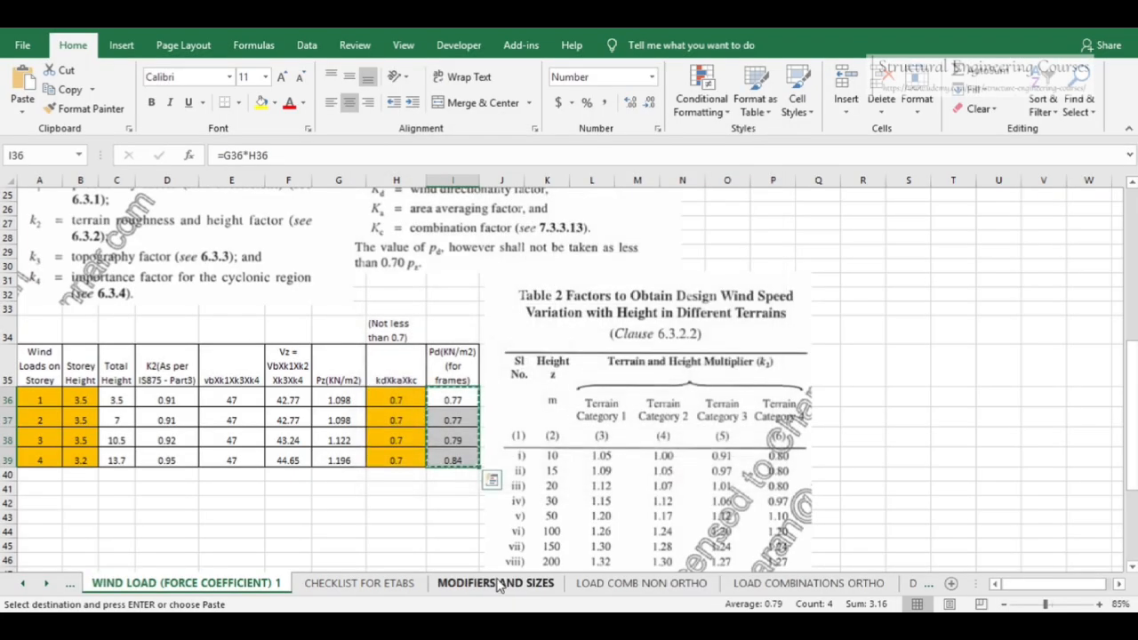
{"action": "left_click", "coordinate": [80, 400]}
{"action": "left_click_drag", "start_coordinate": [116, 399], "coordinate": [122, 472]}
{"action": "key", "text": "ctrl+c"}
{"action": "left_click", "coordinate": [534, 626]}
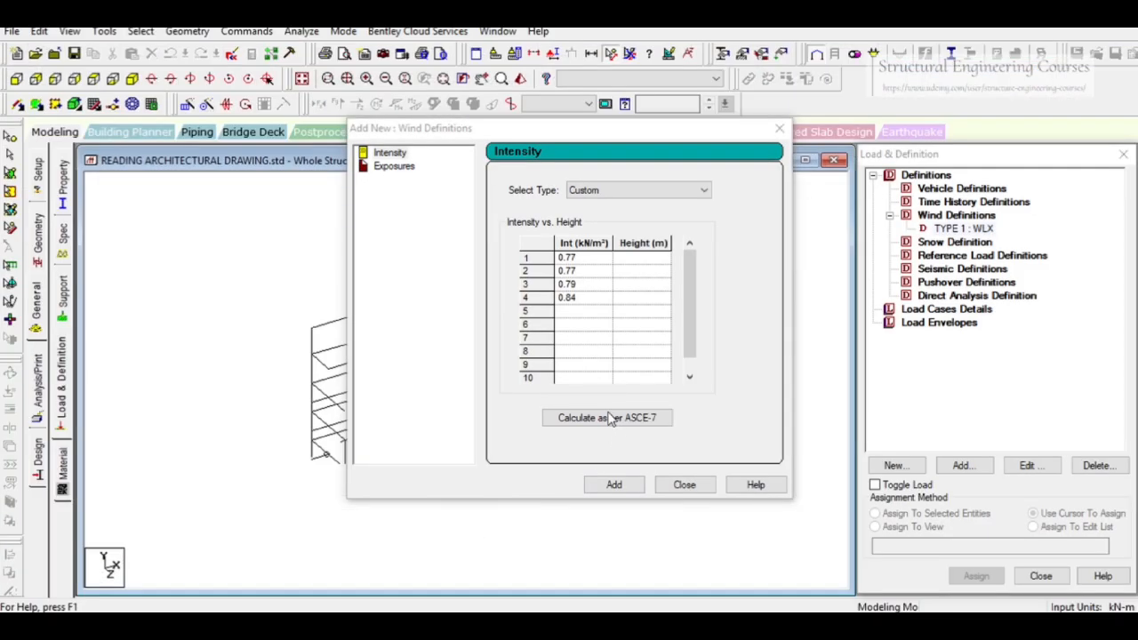
{"action": "left_click", "coordinate": [646, 249]}
{"action": "key", "text": "ctrl+v"}
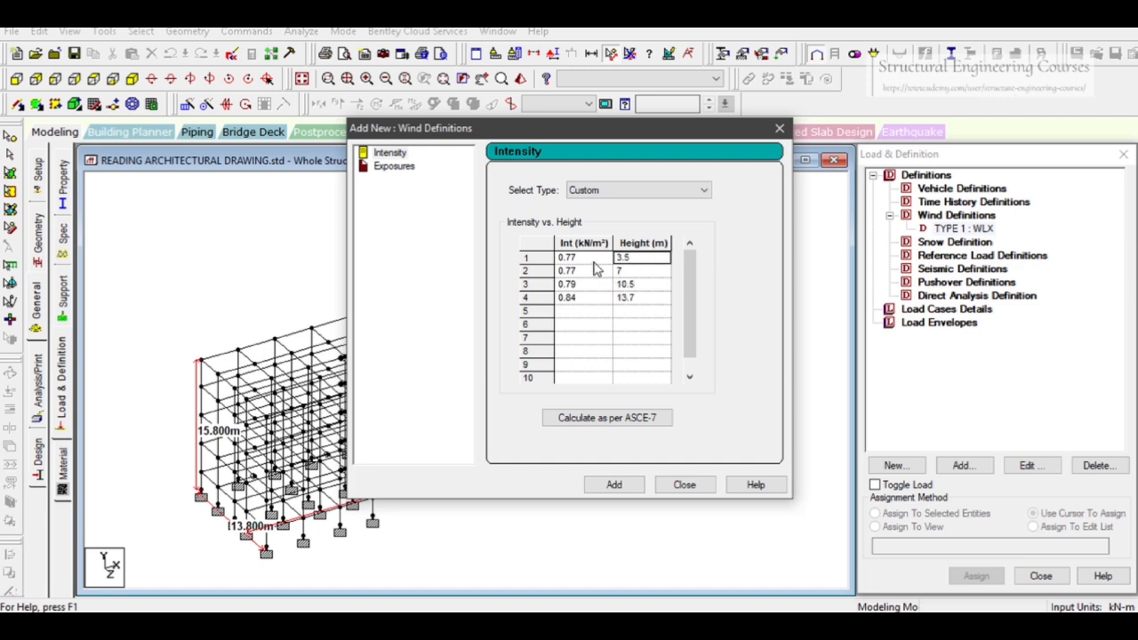
{"action": "left_click", "coordinate": [615, 485]}
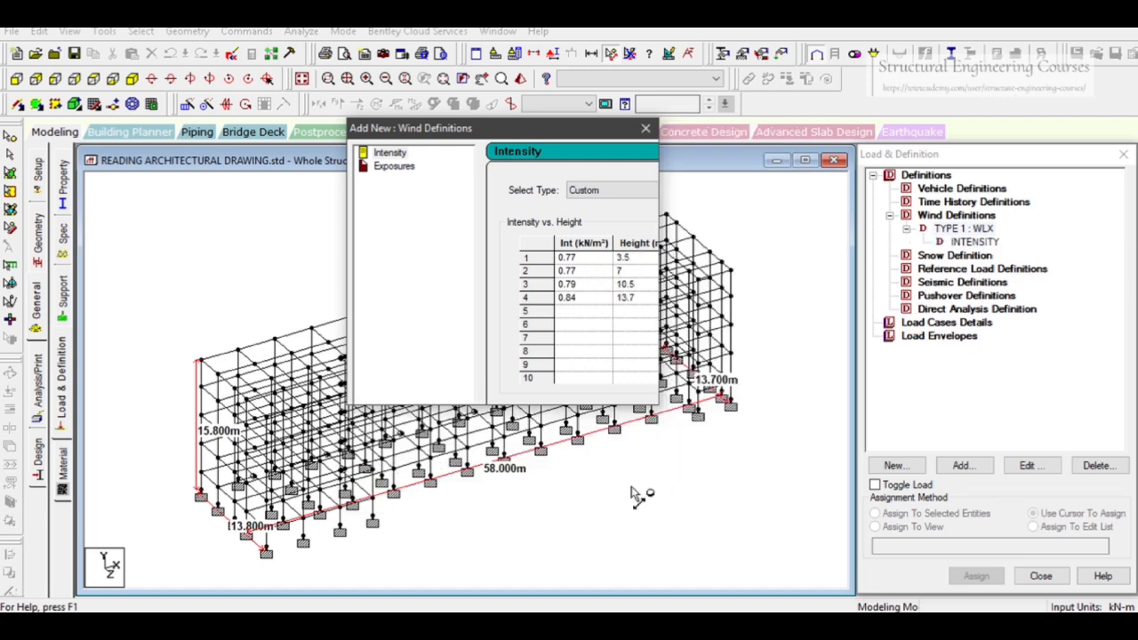
Add an exposure factor of 1 and assign it to all nodes in view
{"action": "type", "text": "1"}
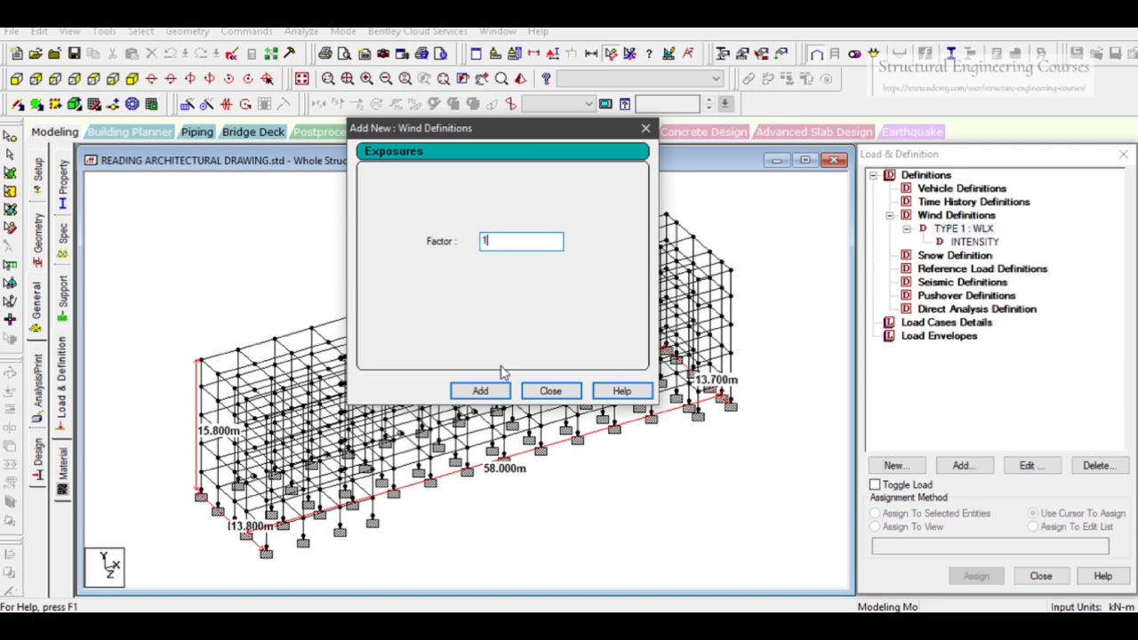
{"action": "left_click", "coordinate": [480, 390]}
{"action": "left_click", "coordinate": [551, 391]}
{"action": "left_click", "coordinate": [989, 255]}
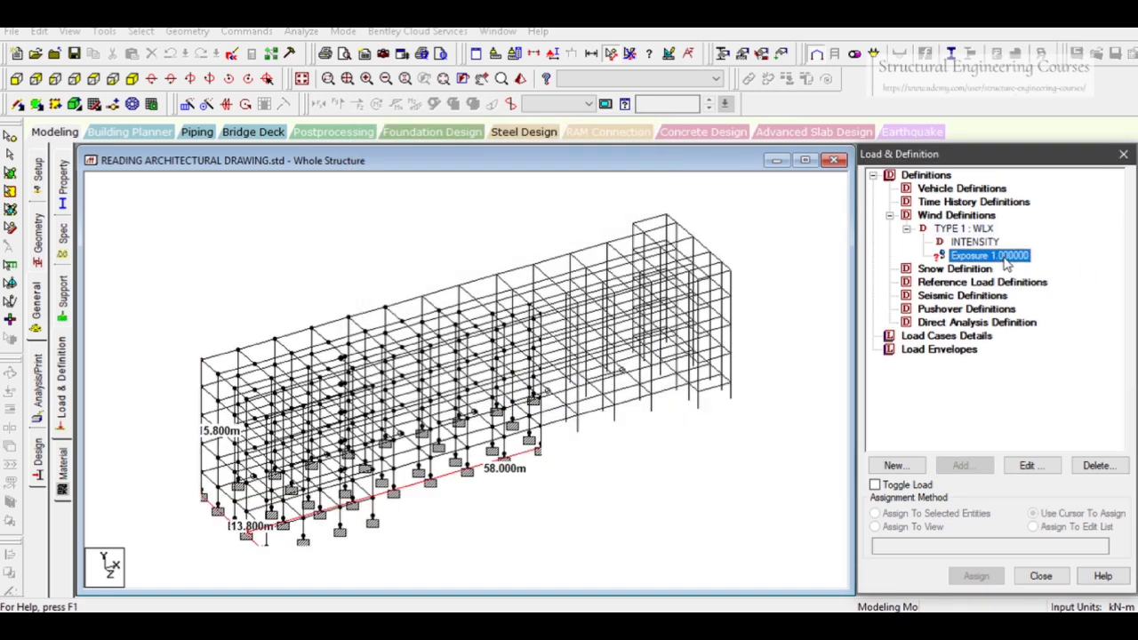
{"action": "left_click", "coordinate": [874, 526]}
{"action": "left_click", "coordinate": [975, 576]}
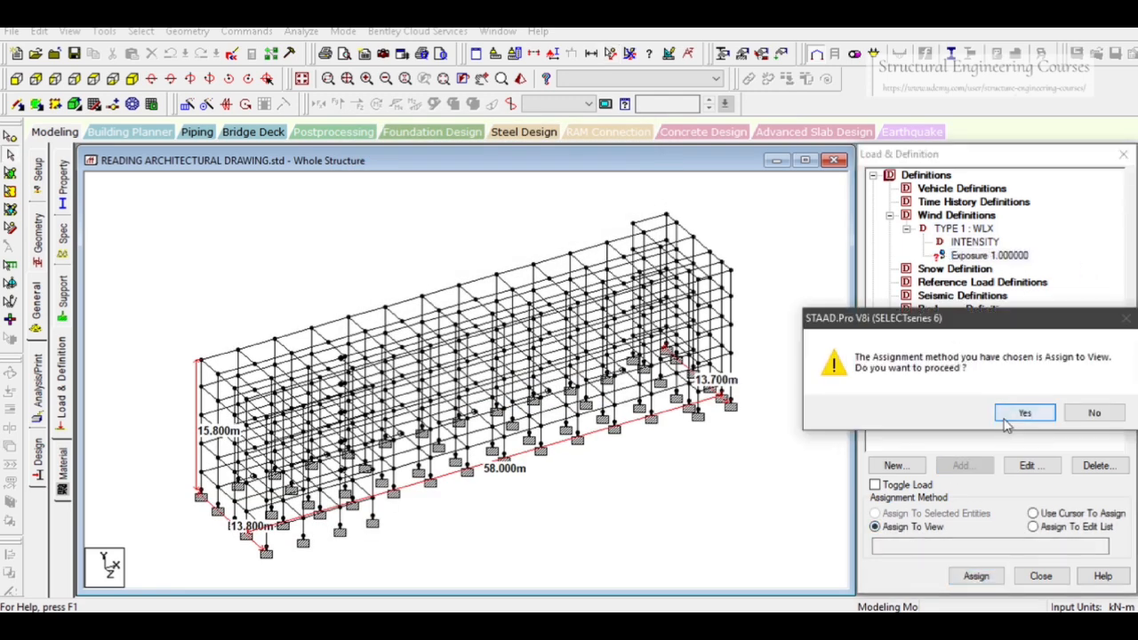
{"action": "left_click", "coordinate": [1022, 409]}
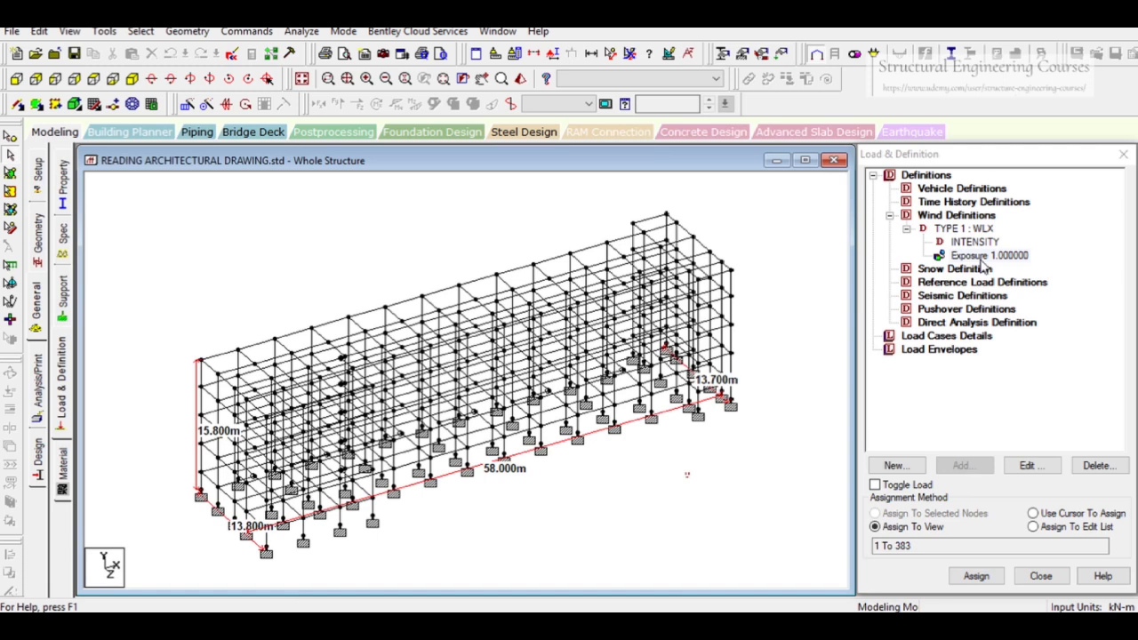
Add wind definition type 2 with the comment WLZ
{"action": "left_click", "coordinate": [940, 218]}
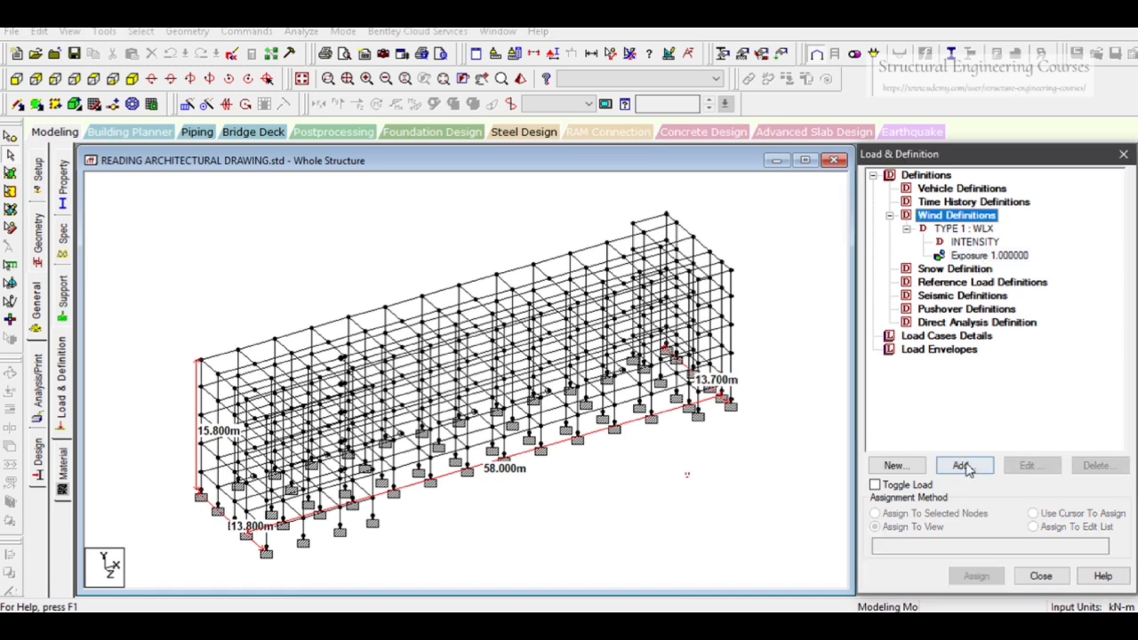
{"action": "left_click", "coordinate": [962, 465]}
{"action": "left_click_drag", "start_coordinate": [523, 301], "coordinate": [480, 300]}
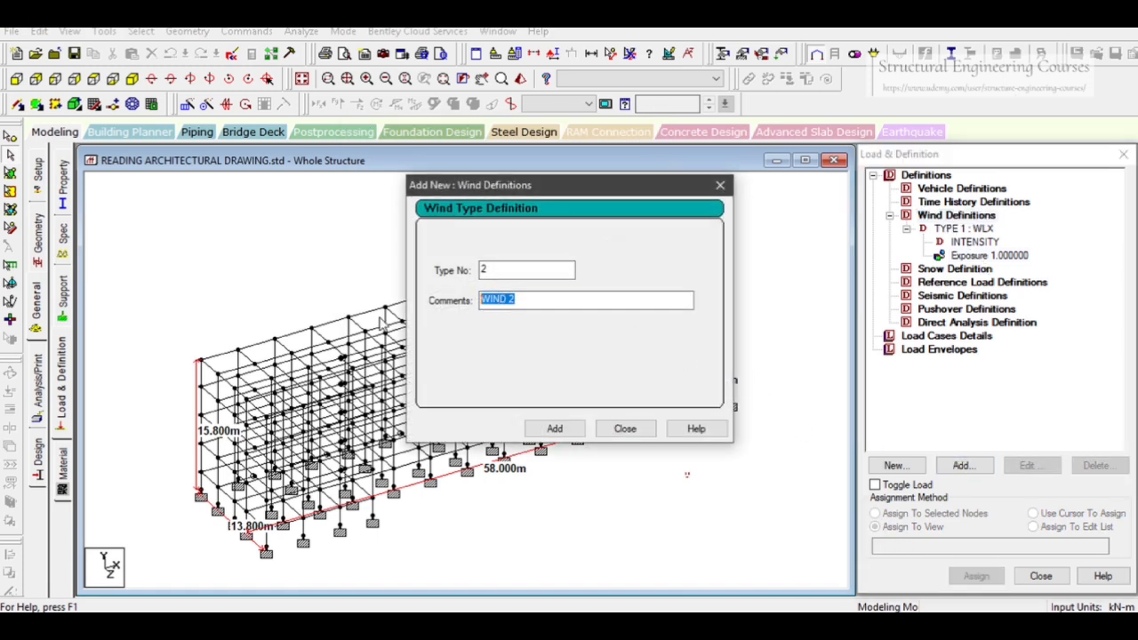
{"action": "type", "text": "WLZ"}
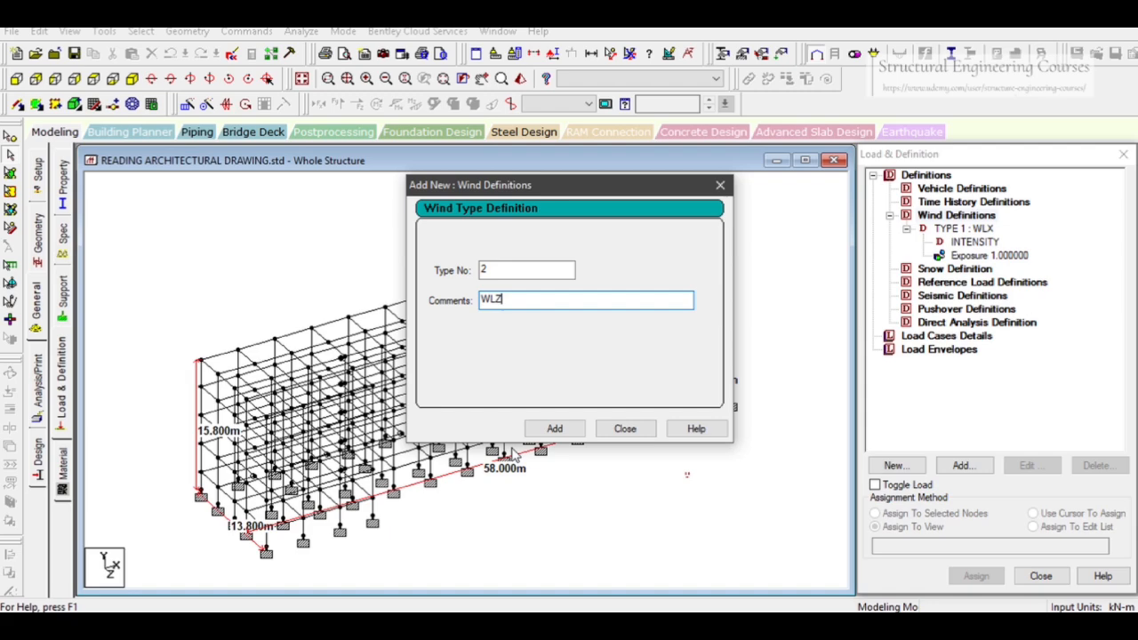
{"action": "left_click", "coordinate": [554, 428]}
{"action": "left_click", "coordinate": [625, 428]}
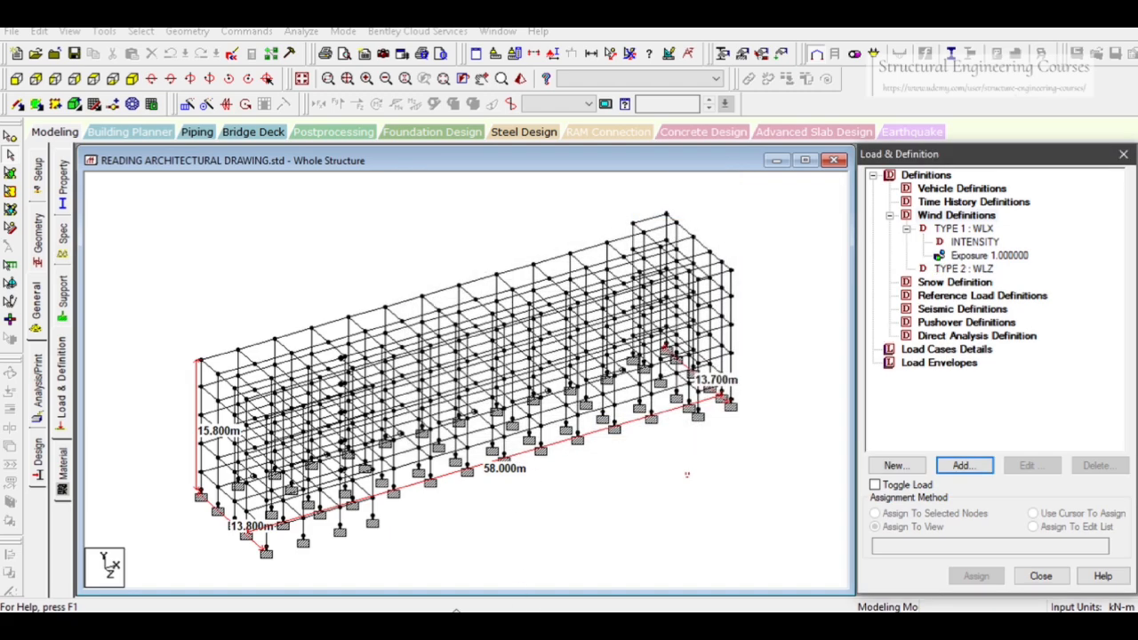
In the wind load spreadsheet, set the building dimension along the wind to 13.8 m and across it to 58 m
{"action": "left_click", "coordinate": [455, 624]}
{"action": "scroll", "coordinate": [300, 377], "scroll_direction": "up", "scroll_amount": 8}
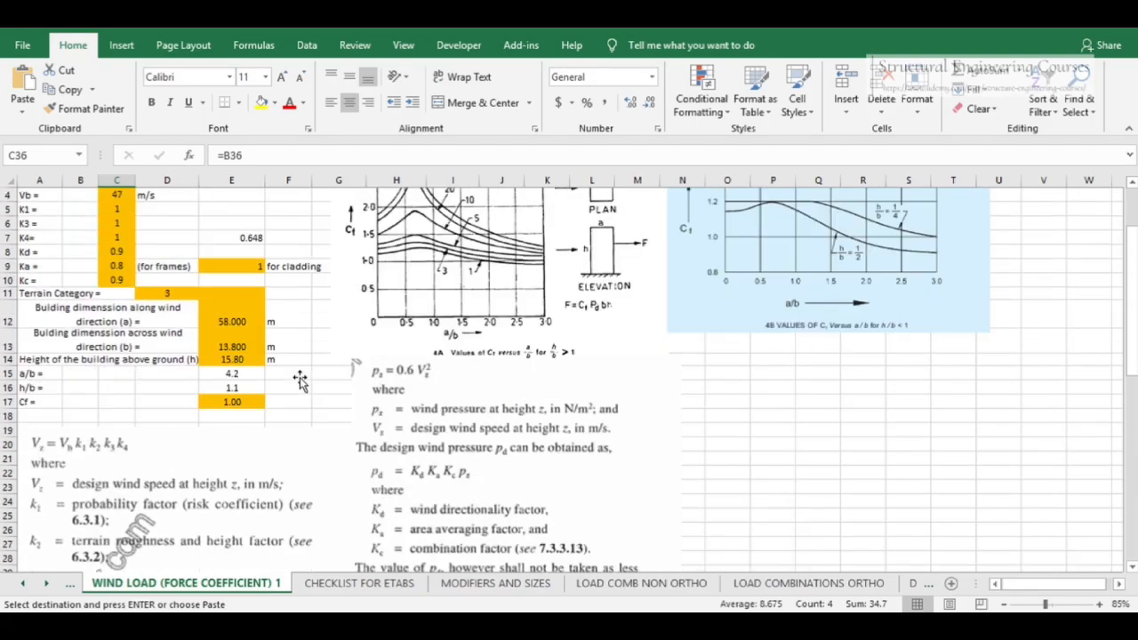
{"action": "scroll", "coordinate": [299, 377], "scroll_direction": "up", "scroll_amount": 1}
{"action": "left_click", "coordinate": [238, 384]}
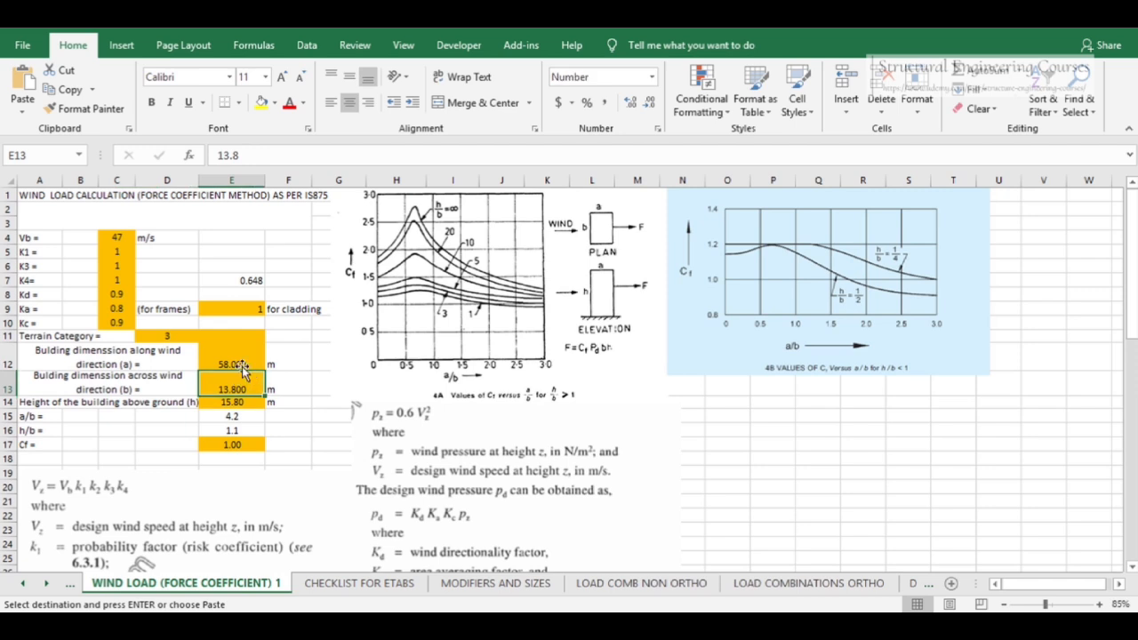
{"action": "left_click", "coordinate": [241, 368]}
{"action": "type", "text": "1"}
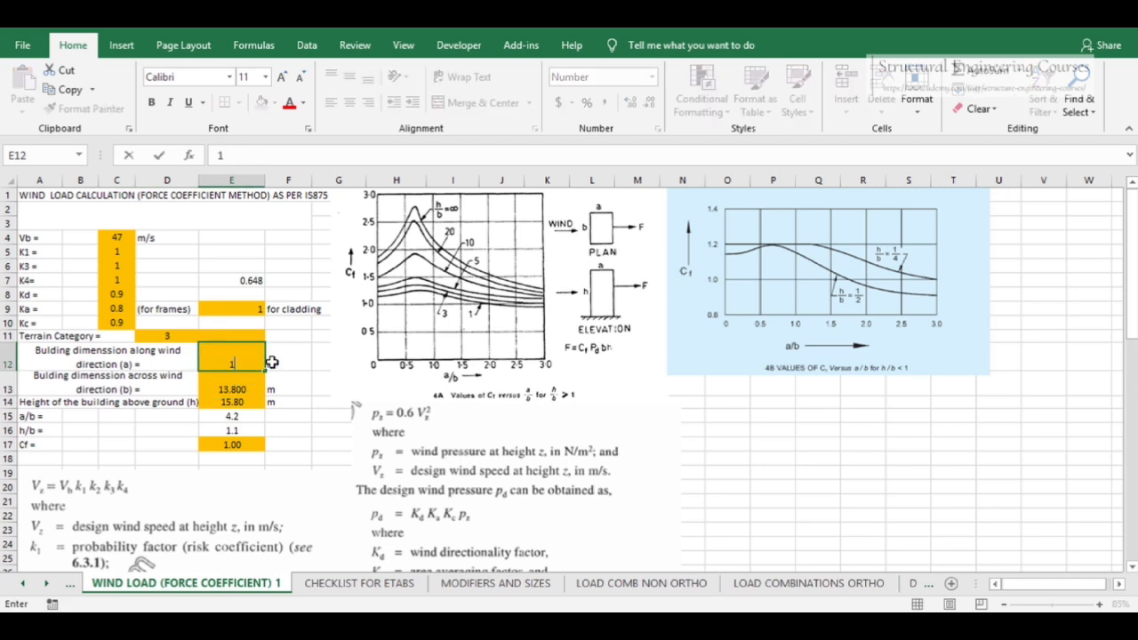
{"action": "type", "text": "3.8"}
{"action": "left_click", "coordinate": [237, 384]}
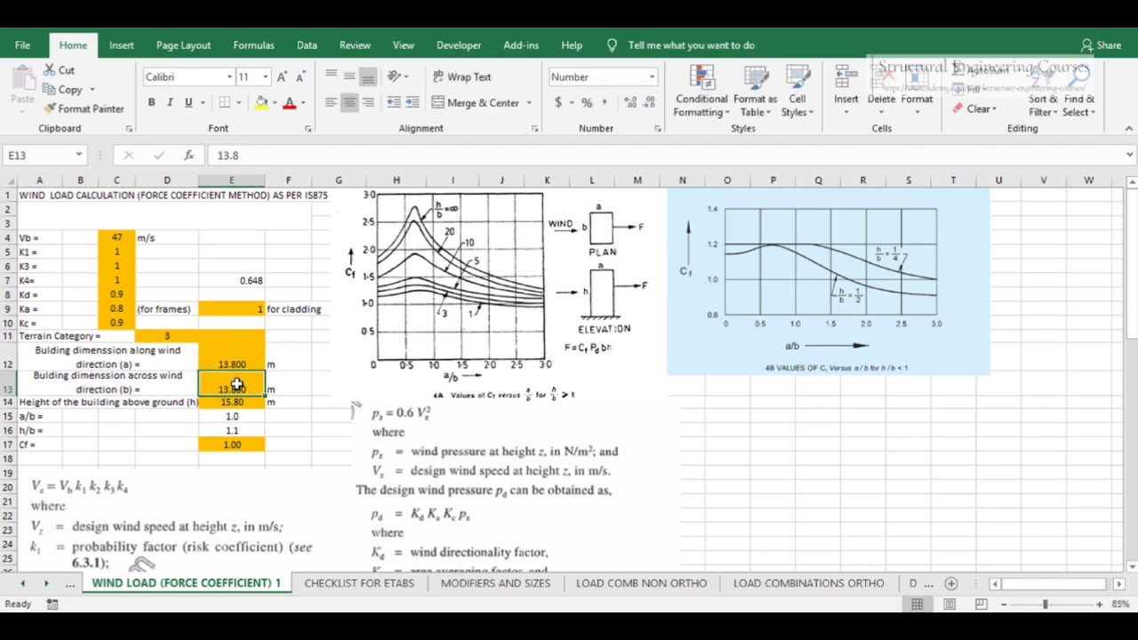
{"action": "type", "text": "558==8"}
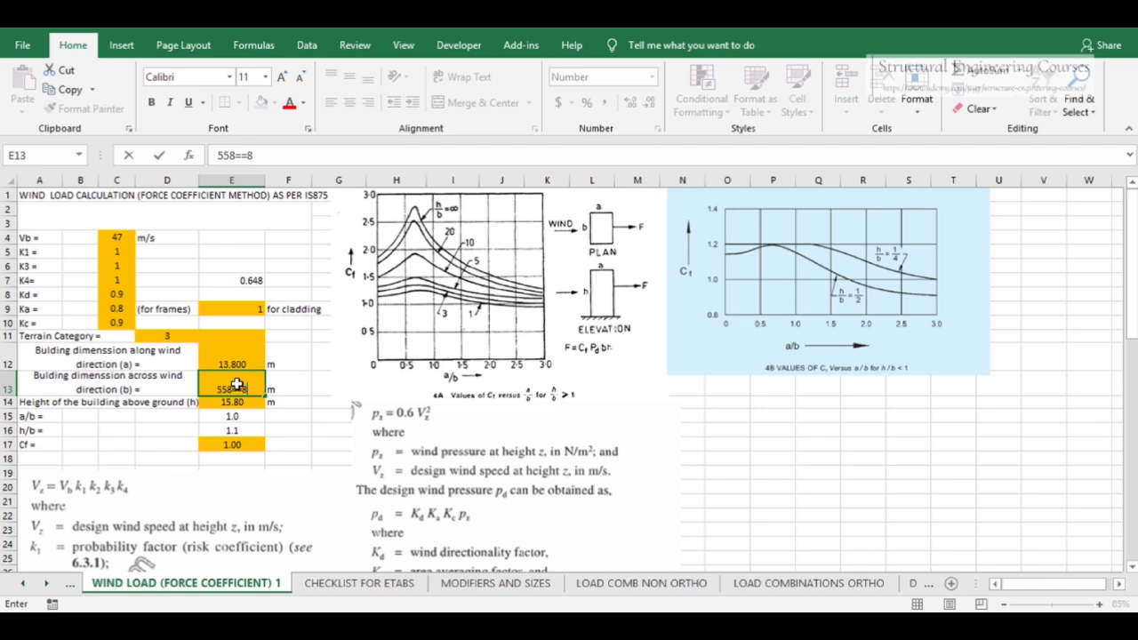
{"action": "key", "text": "BackSpace"}
{"action": "key", "text": "BackSpace"}
{"action": "key", "text": "Return"}
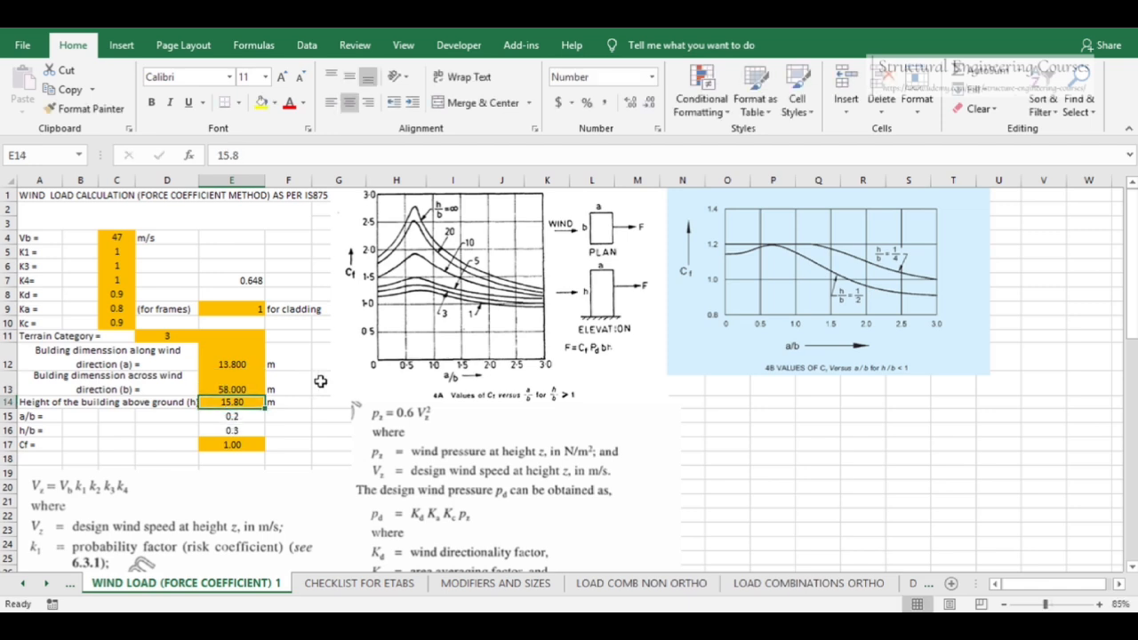
Set the force coefficient Cf to 1.2
{"action": "left_click", "coordinate": [237, 433]}
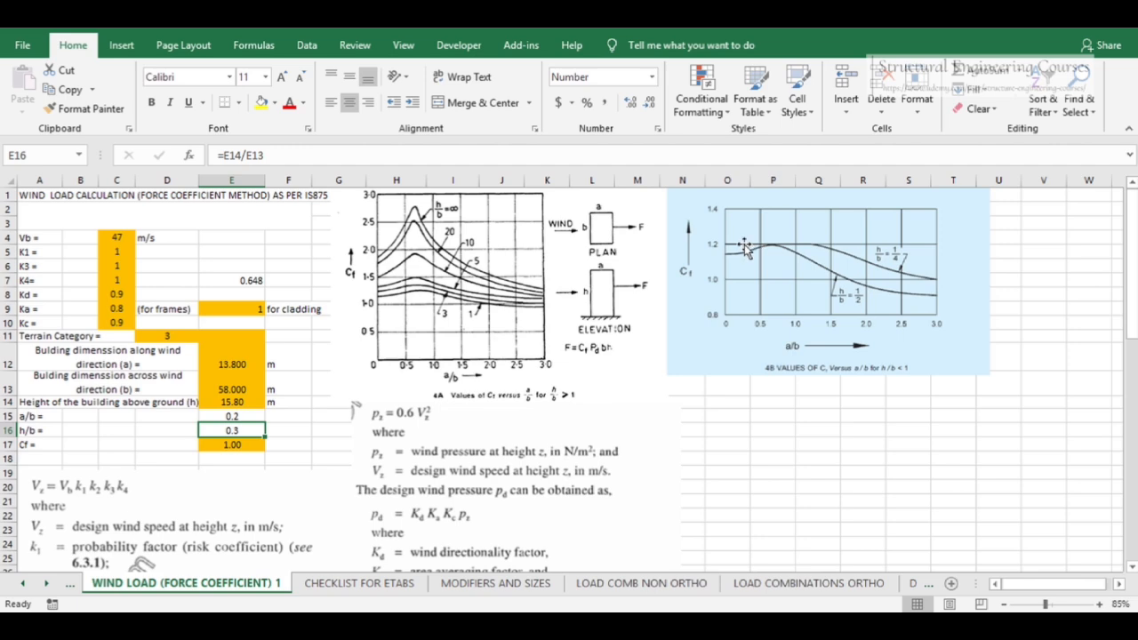
{"action": "left_click", "coordinate": [233, 446]}
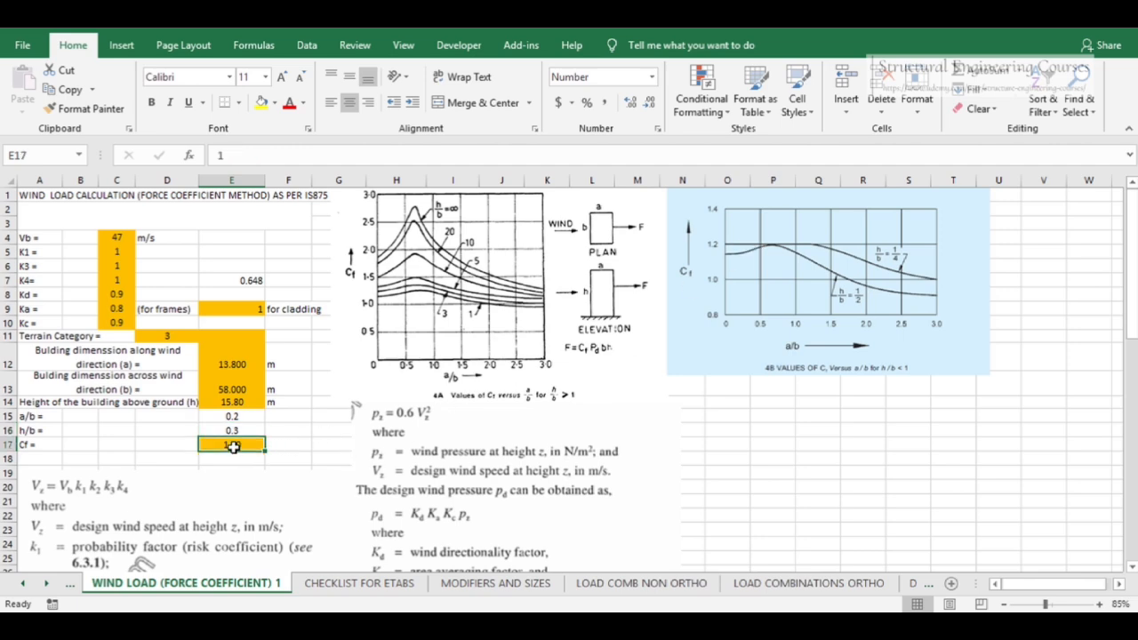
{"action": "type", "text": "1.2"}
{"action": "key", "text": "Return"}
Review the Pd column of the storey wind load table and the force coefficient cell
{"action": "scroll", "coordinate": [315, 432], "scroll_direction": "down", "scroll_amount": 4}
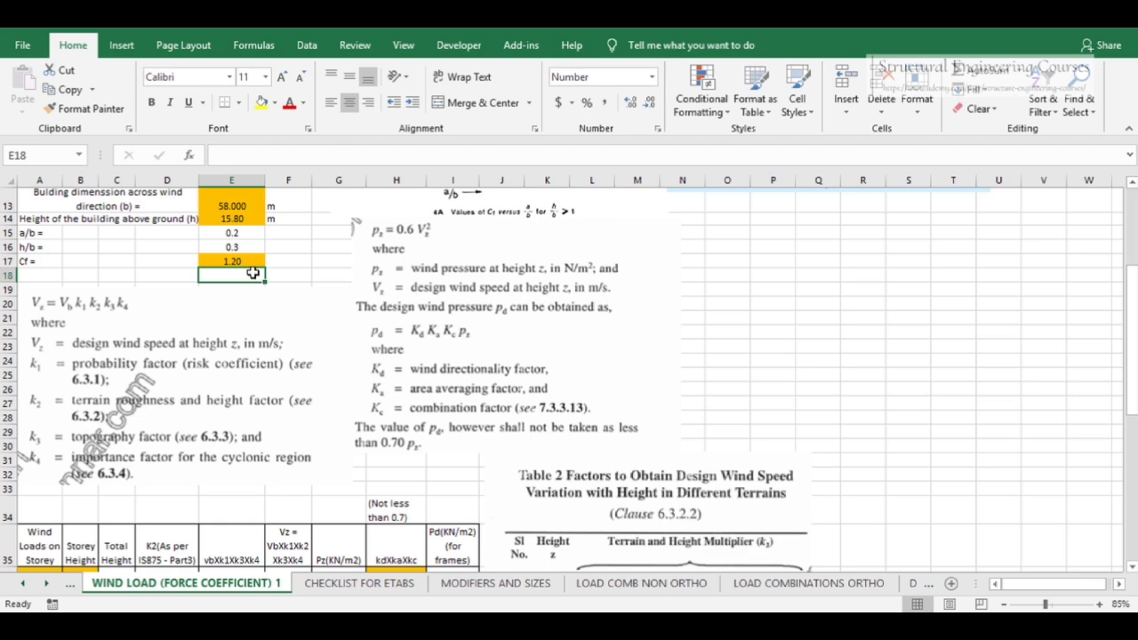
{"action": "scroll", "coordinate": [374, 382], "scroll_direction": "down", "scroll_amount": 4}
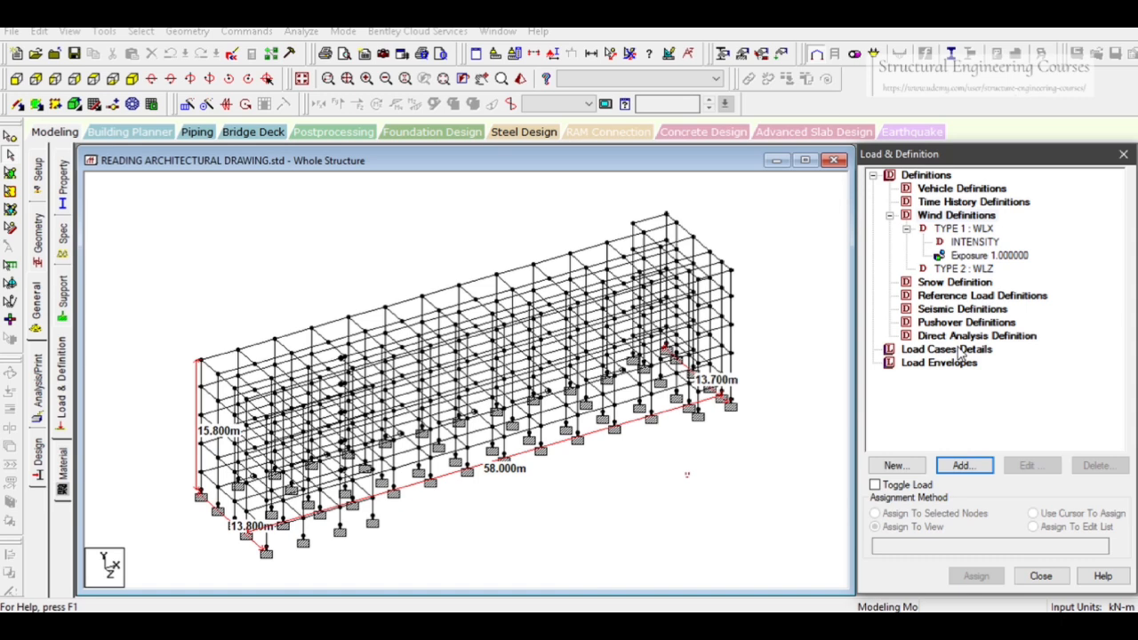
{"action": "left_click", "coordinate": [958, 351]}
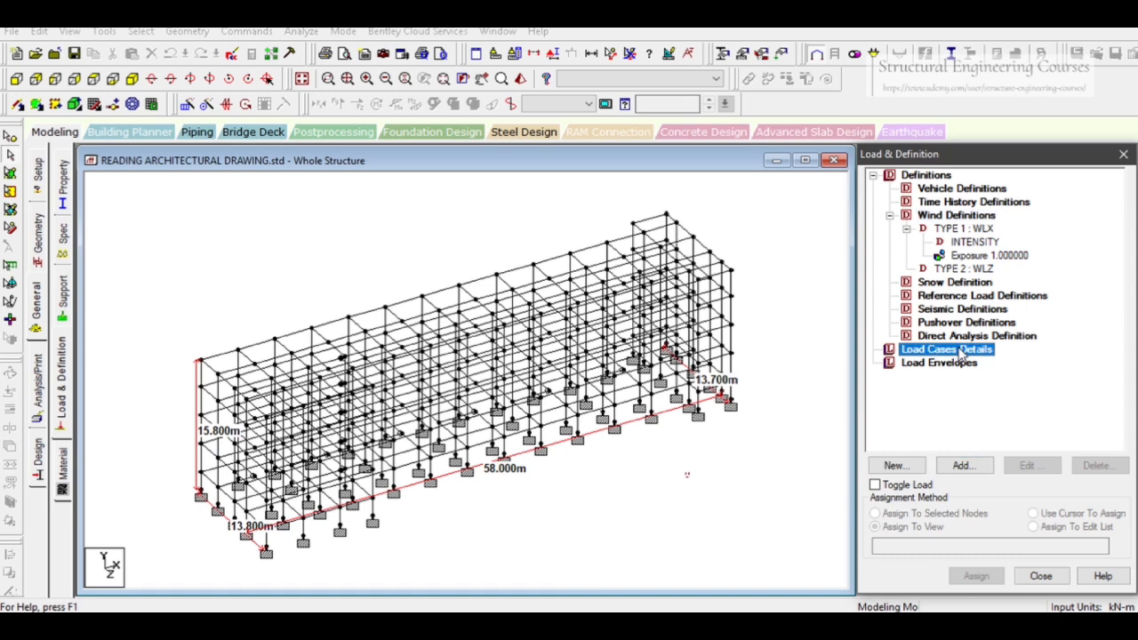
{"action": "left_click_drag", "start_coordinate": [674, 474], "coordinate": [751, 539]}
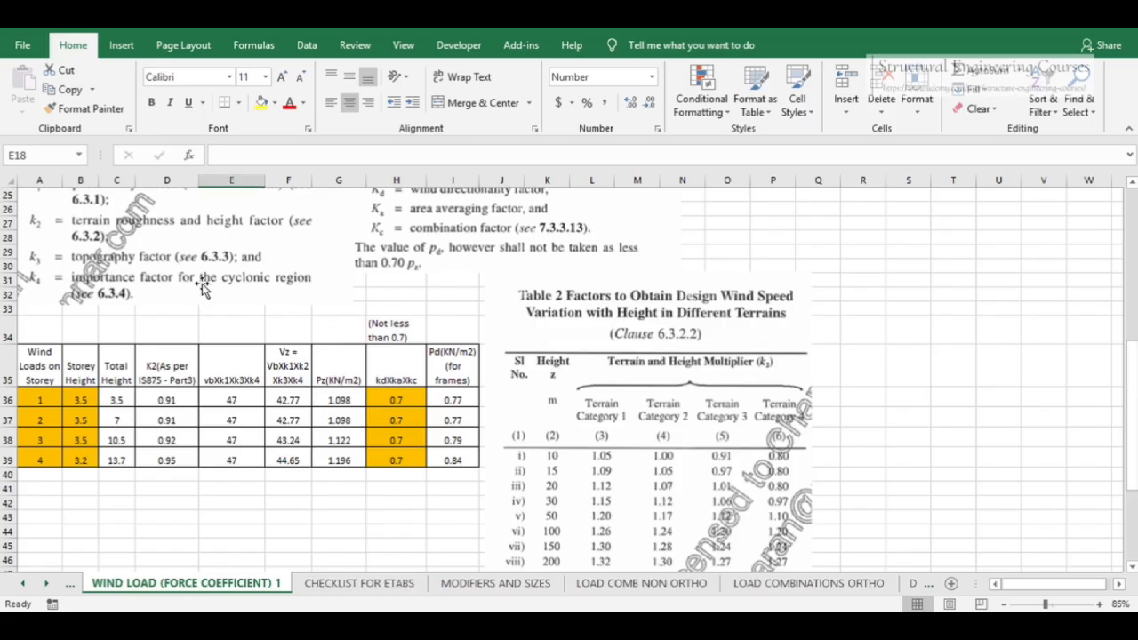
{"action": "scroll", "coordinate": [391, 326], "scroll_direction": "up", "scroll_amount": 4}
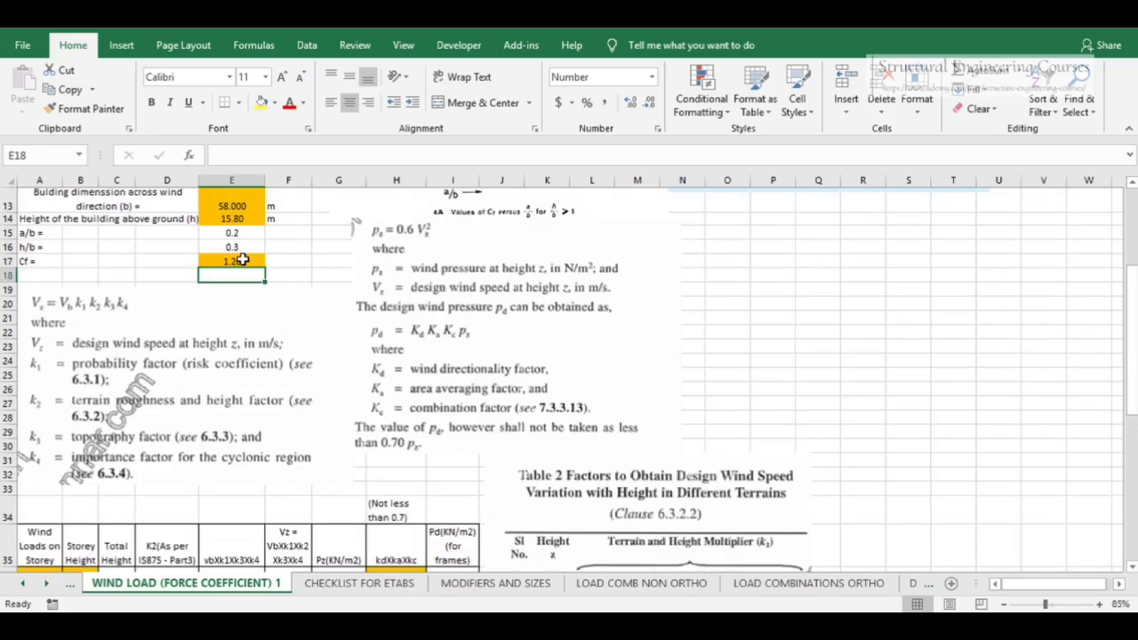
{"action": "left_click", "coordinate": [256, 260]}
{"action": "scroll", "coordinate": [336, 283], "scroll_direction": "down", "scroll_amount": 4}
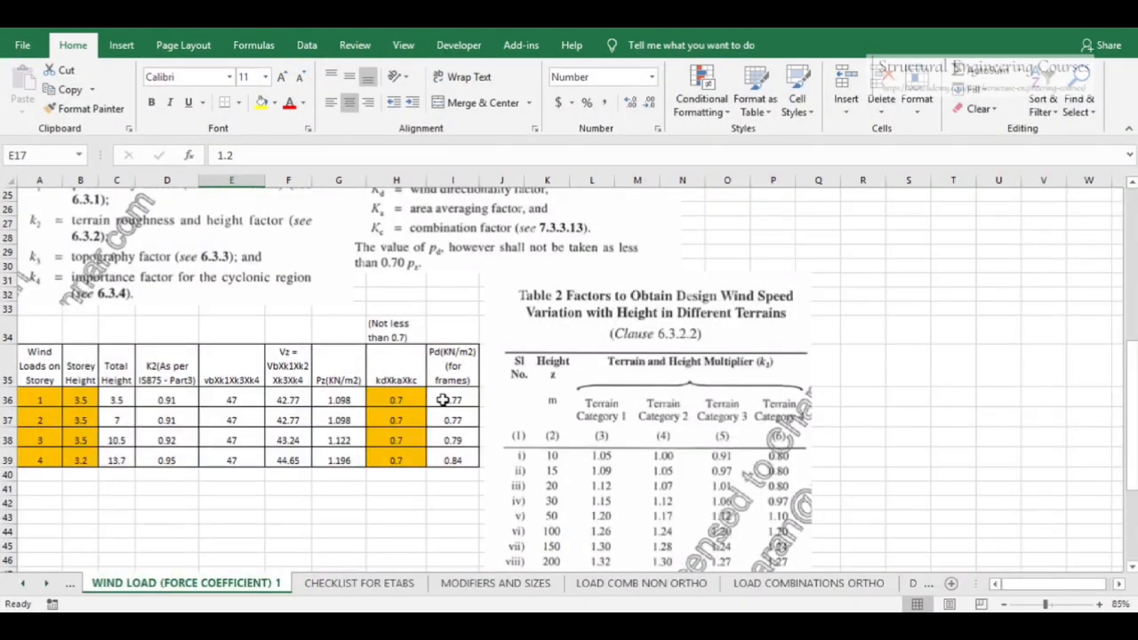
{"action": "scroll", "coordinate": [395, 382], "scroll_direction": "up", "scroll_amount": 4}
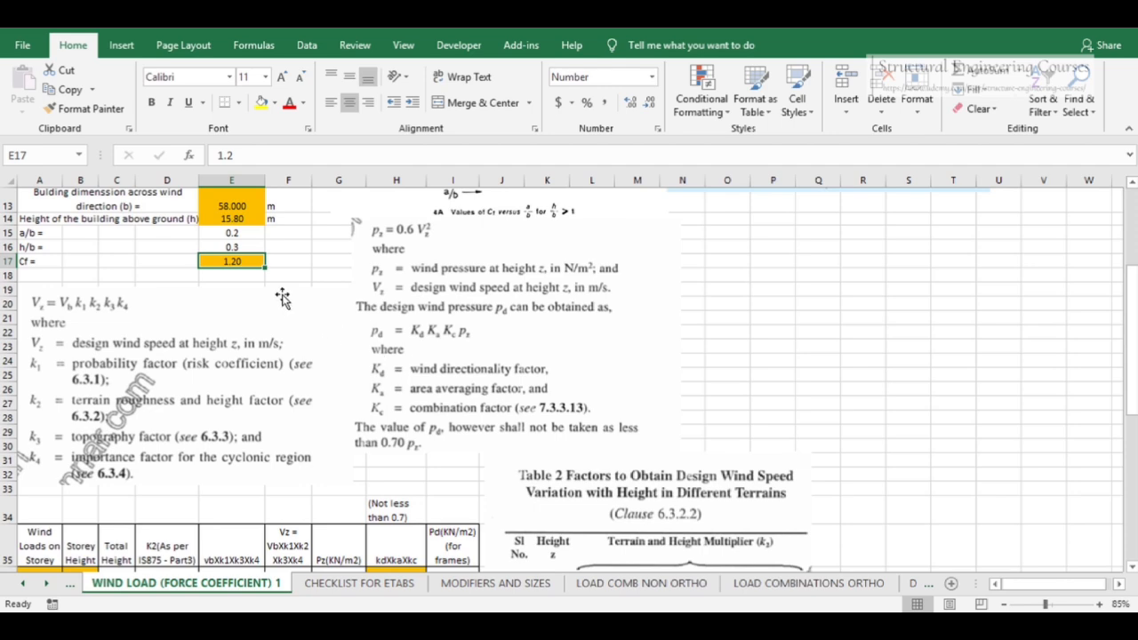
{"action": "scroll", "coordinate": [362, 307], "scroll_direction": "down", "scroll_amount": 3}
{"action": "scroll", "coordinate": [361, 307], "scroll_direction": "down", "scroll_amount": 1}
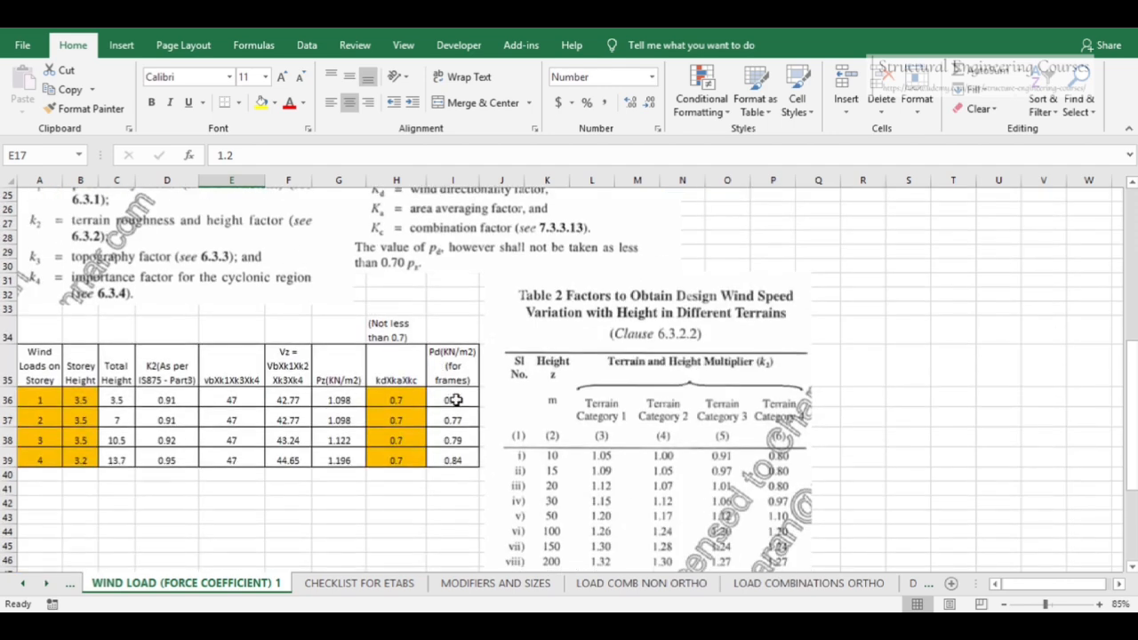
{"action": "left_click_drag", "start_coordinate": [455, 400], "coordinate": [452, 461]}
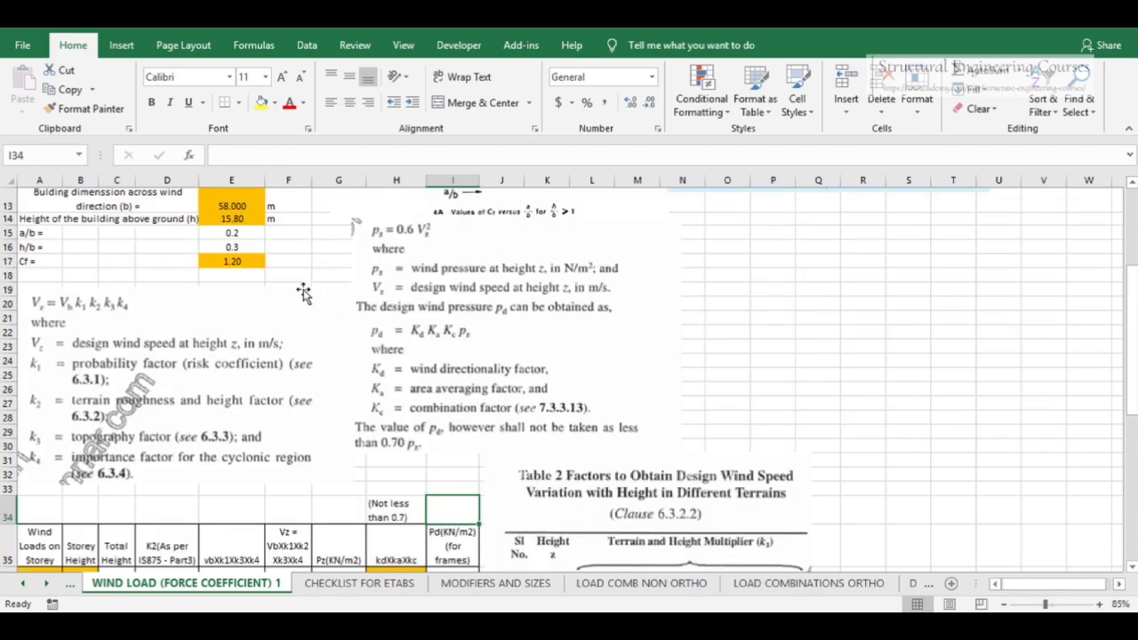
{"action": "scroll", "coordinate": [329, 316], "scroll_direction": "down", "scroll_amount": 4}
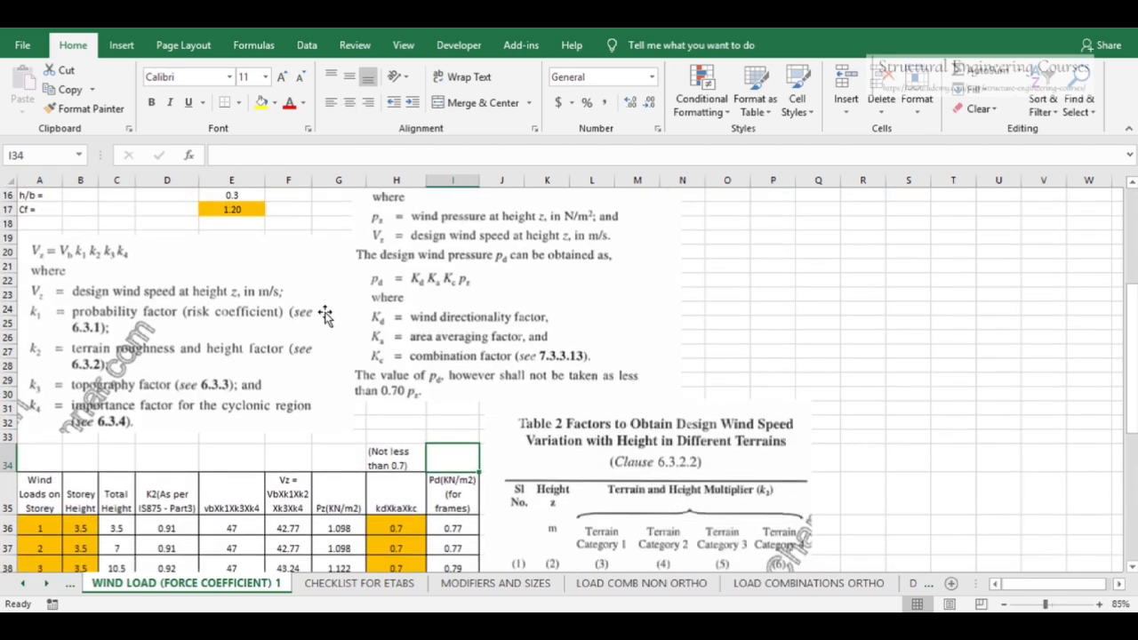
Multiply the first storey's Pd formula by Cf in E17 and fill it down to the fourth storey
{"action": "left_click", "coordinate": [458, 402]}
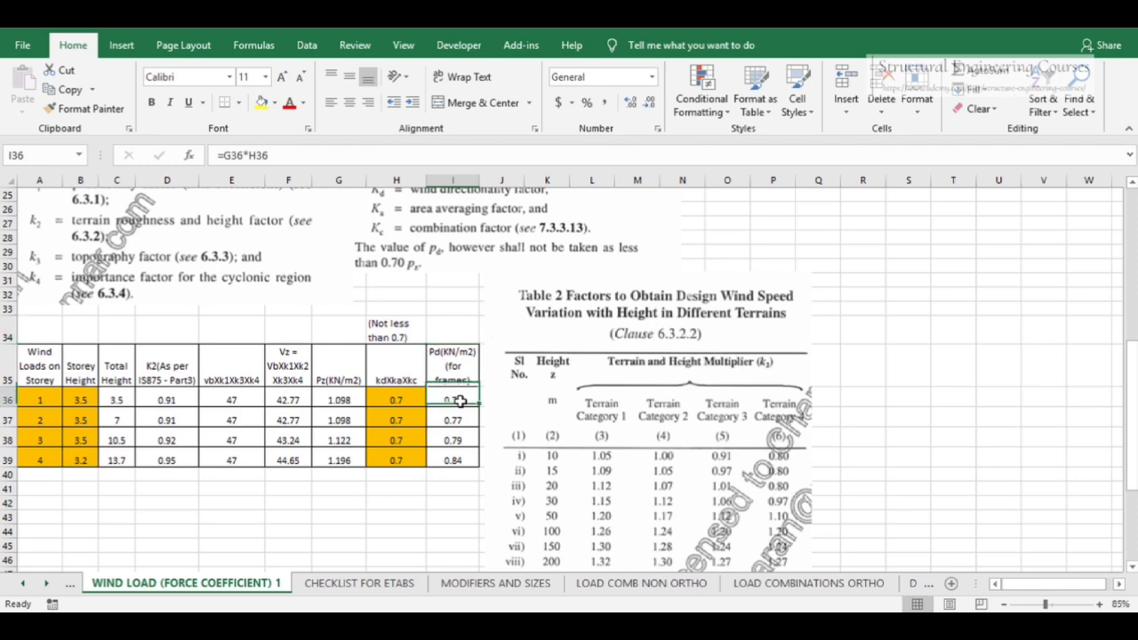
{"action": "scroll", "coordinate": [308, 300], "scroll_direction": "up", "scroll_amount": 3}
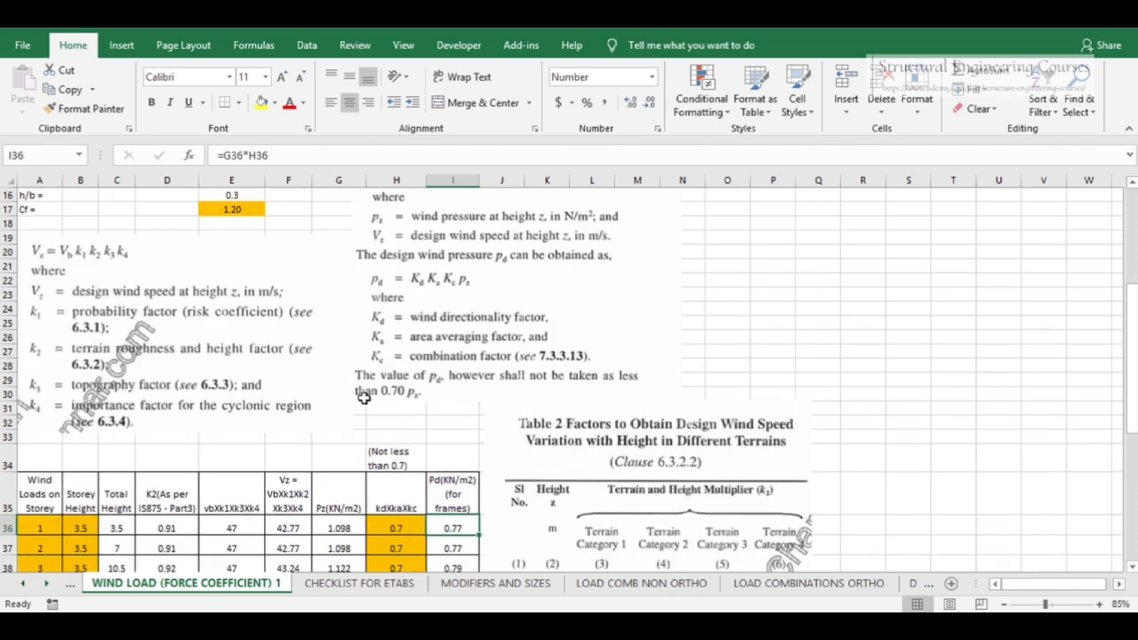
{"action": "scroll", "coordinate": [278, 244], "scroll_direction": "down", "scroll_amount": 4}
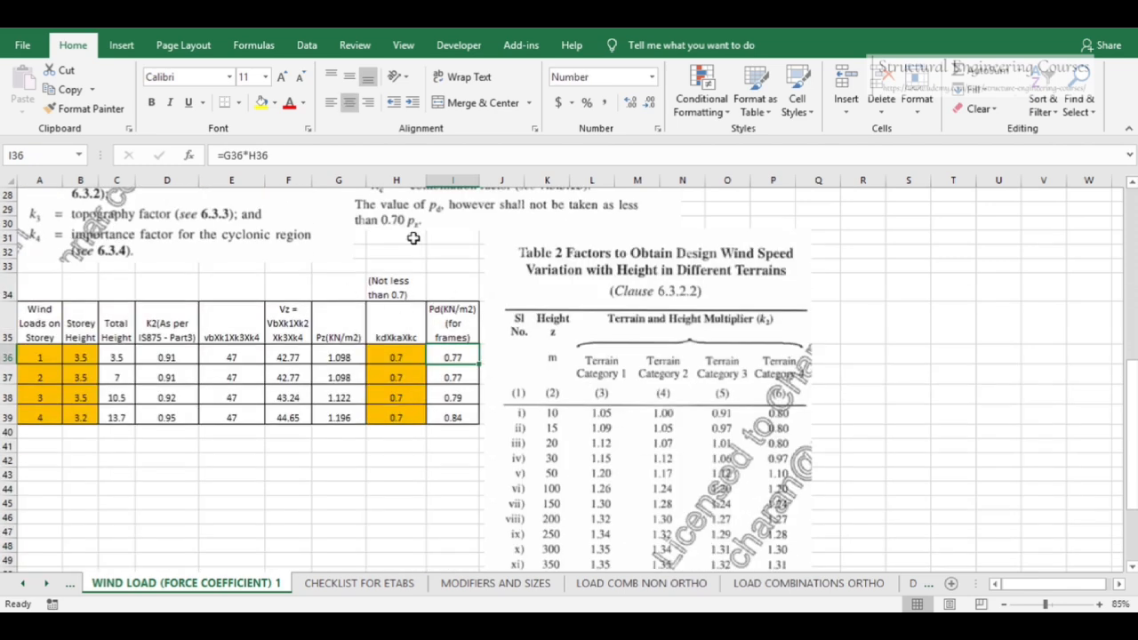
{"action": "left_click", "coordinate": [299, 160]}
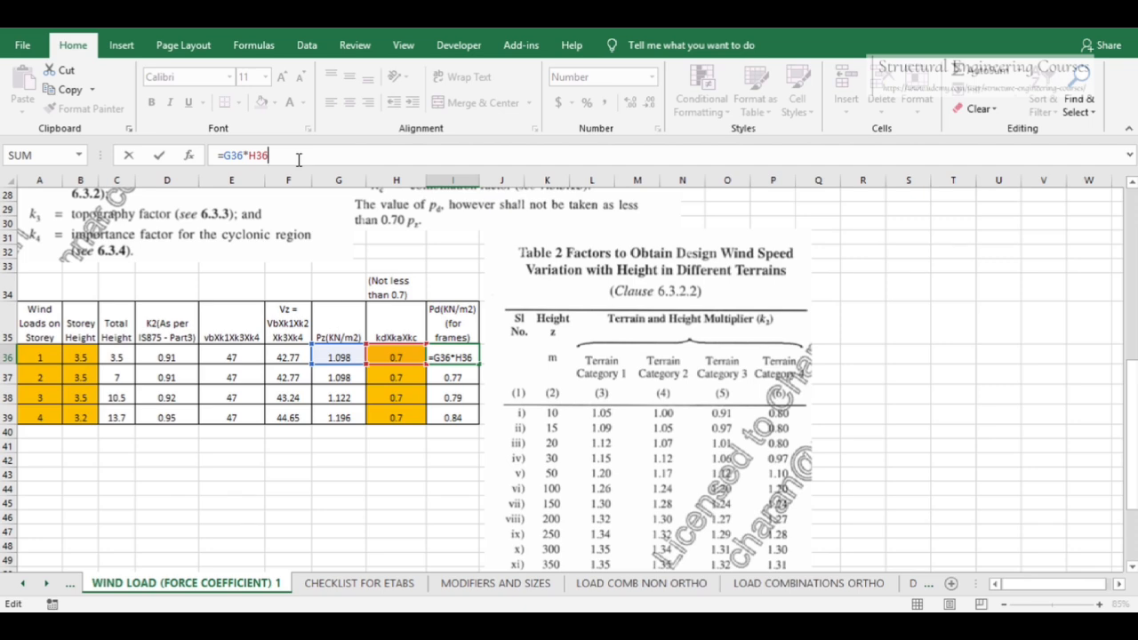
{"action": "type", "text": "8"}
{"action": "scroll", "coordinate": [311, 313], "scroll_direction": "up", "scroll_amount": 1}
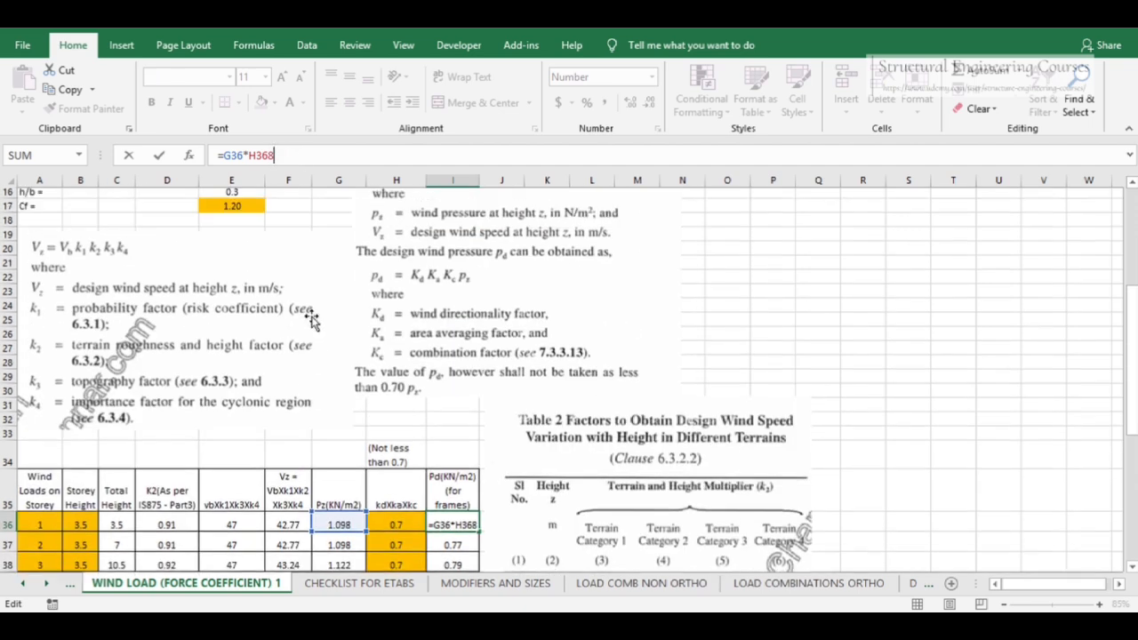
{"action": "left_click", "coordinate": [250, 214]}
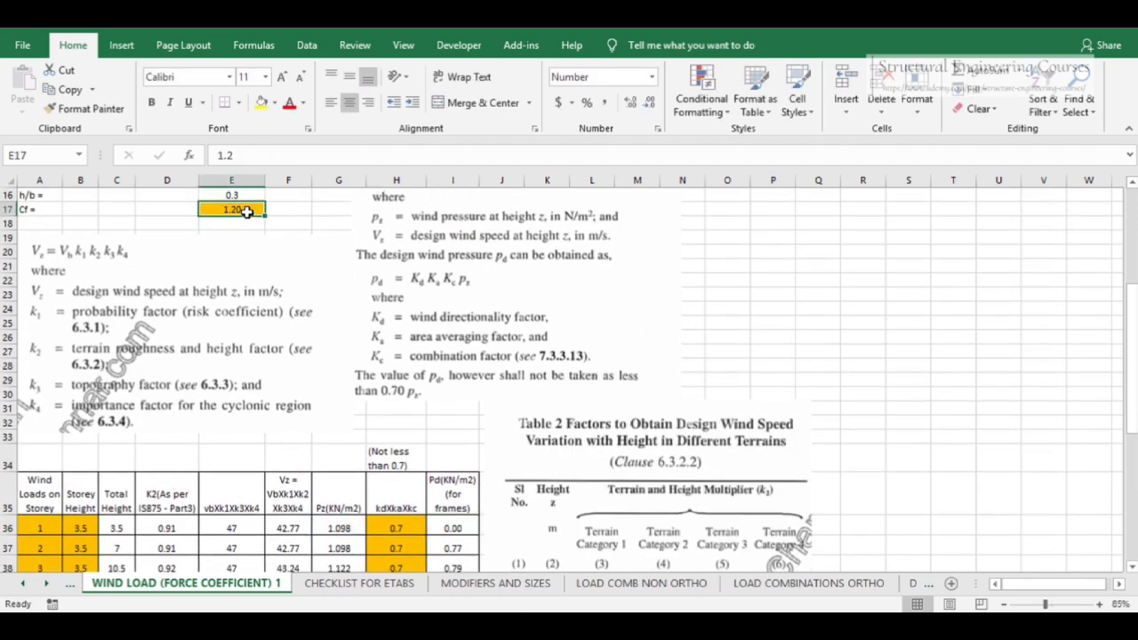
{"action": "scroll", "coordinate": [463, 526], "scroll_direction": "down", "scroll_amount": 6}
{"action": "left_click_drag", "start_coordinate": [453, 271], "coordinate": [468, 334]}
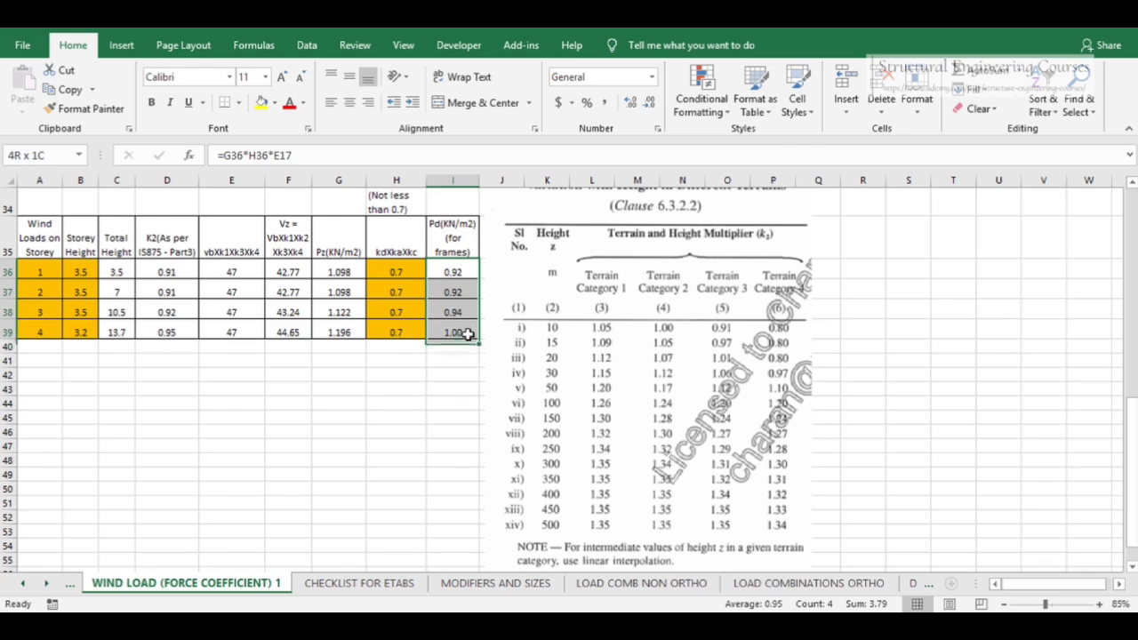
Copy the Pd column and paste it as the intensities of wind type 2
{"action": "key", "text": "ctrl+c"}
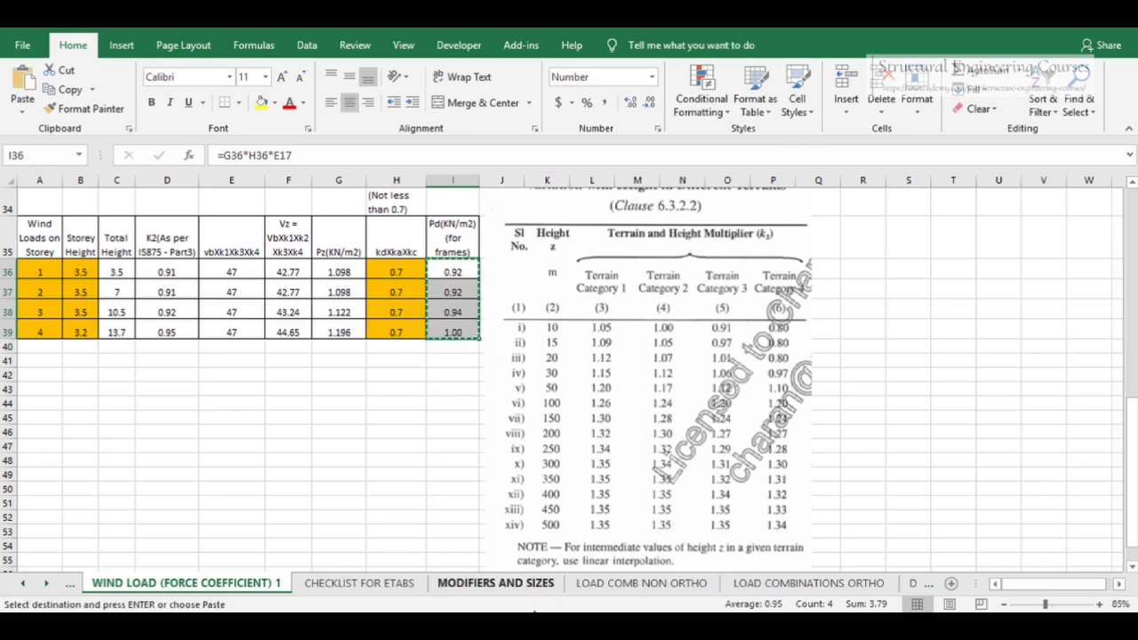
{"action": "key", "text": "alt+Tab"}
{"action": "left_click", "coordinate": [964, 270]}
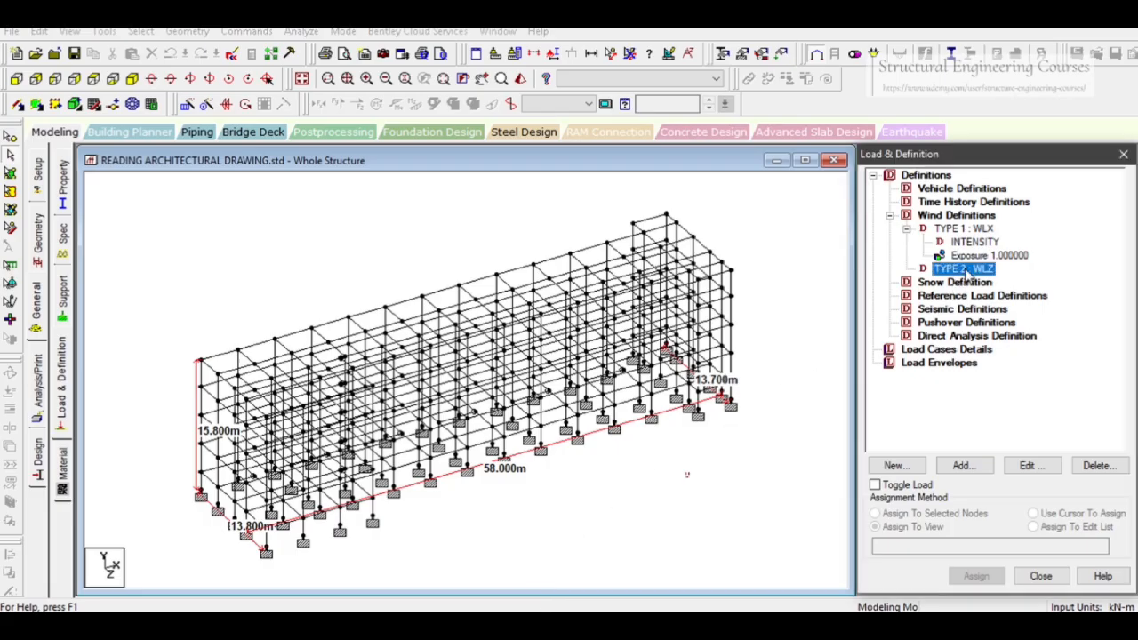
{"action": "left_click", "coordinate": [960, 468]}
{"action": "left_click", "coordinate": [586, 259]}
{"action": "key", "text": "ctrl+v"}
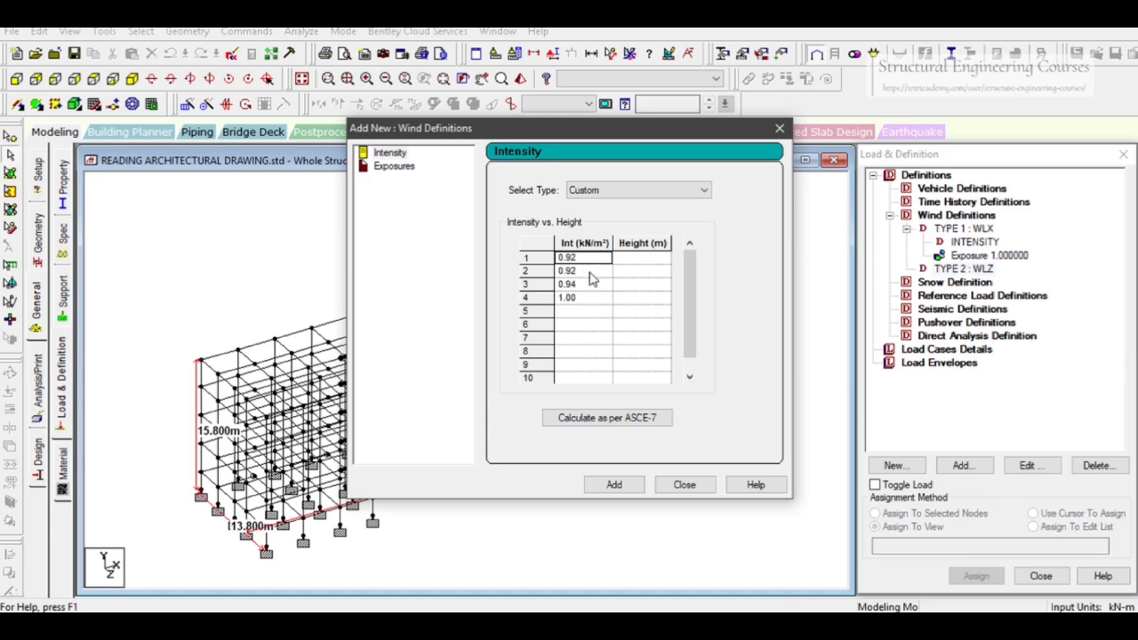
Copy the total height column of the storey table and paste it as the heights of wind type 2, then add the intensities
{"action": "key", "text": "alt+Tab"}
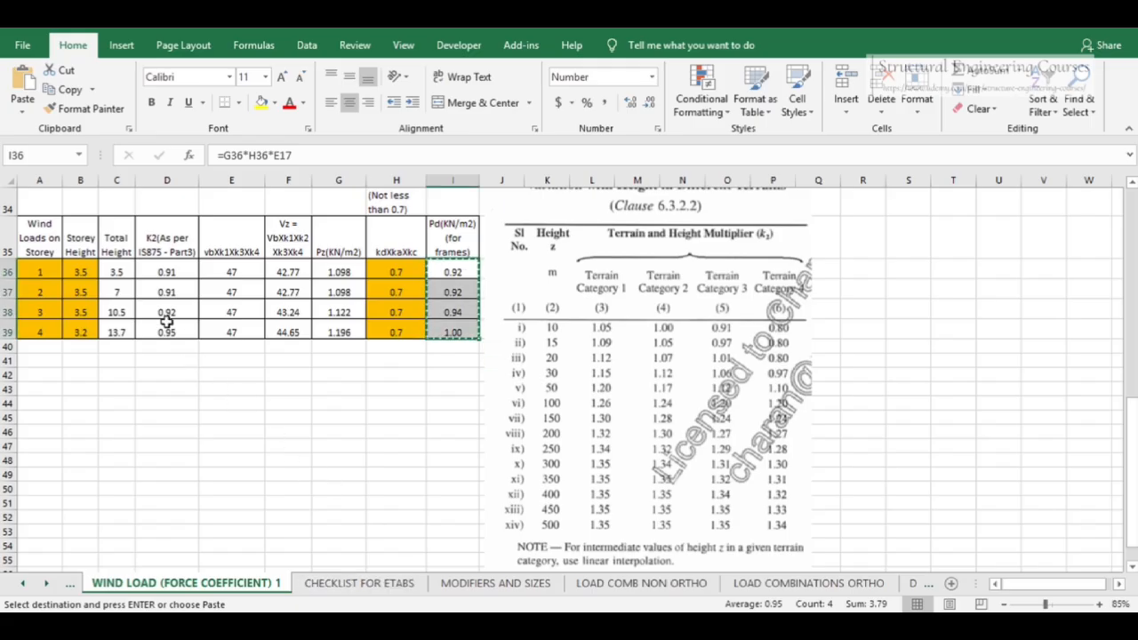
{"action": "left_click_drag", "start_coordinate": [115, 277], "coordinate": [114, 328]}
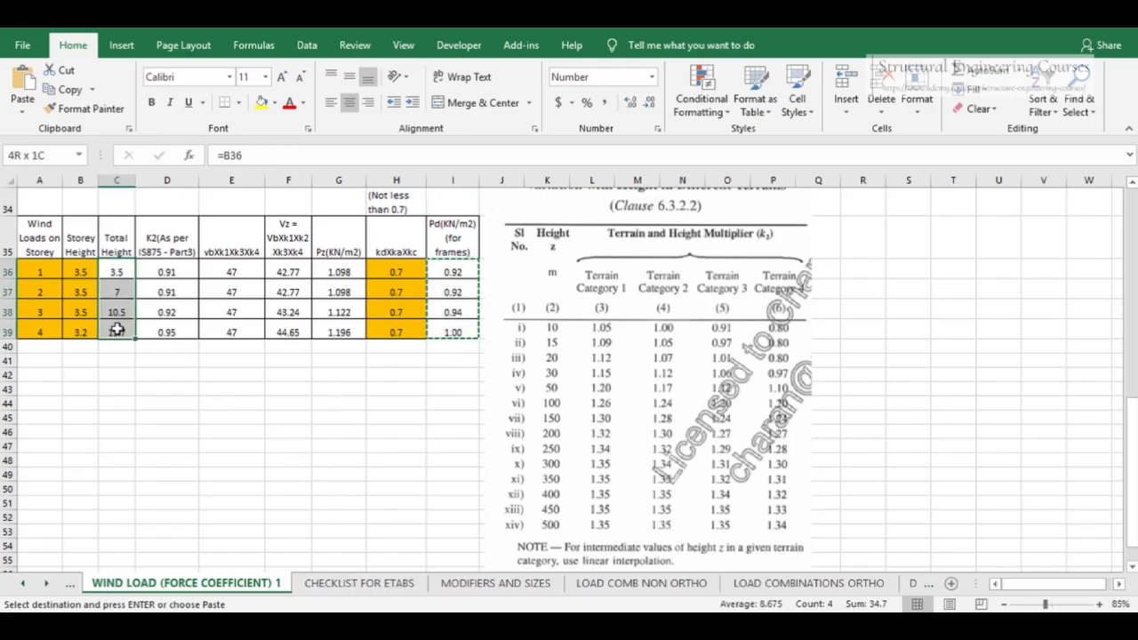
{"action": "key", "text": "ctrl+c"}
{"action": "key", "text": "alt+Tab"}
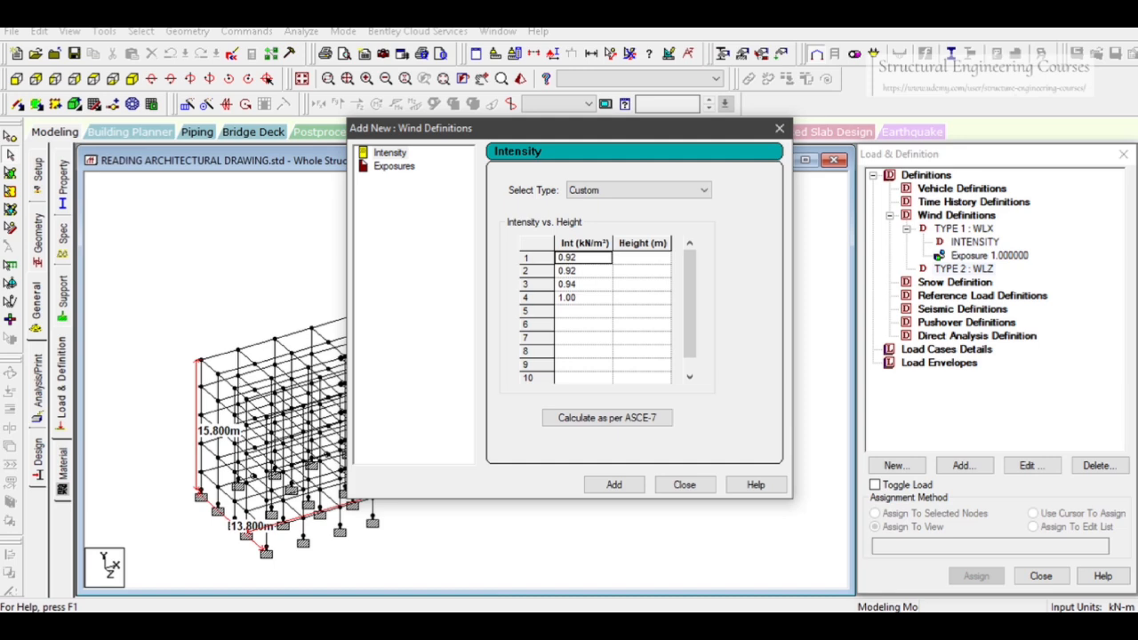
{"action": "left_click", "coordinate": [642, 257]}
{"action": "key", "text": "ctrl+v"}
{"action": "left_click", "coordinate": [614, 484]}
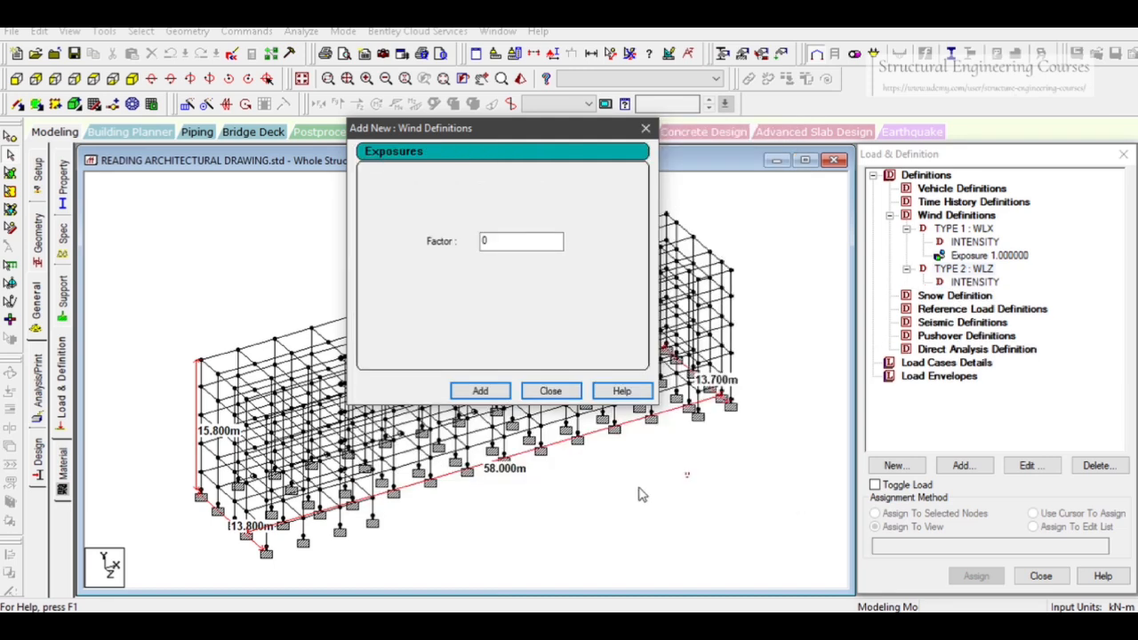
Set the exposure factor of wind type 2 to 1, add it and close the dialog
{"action": "left_click_drag", "start_coordinate": [515, 247], "coordinate": [430, 242]}
{"action": "type", "text": "1"}
{"action": "left_click", "coordinate": [480, 391]}
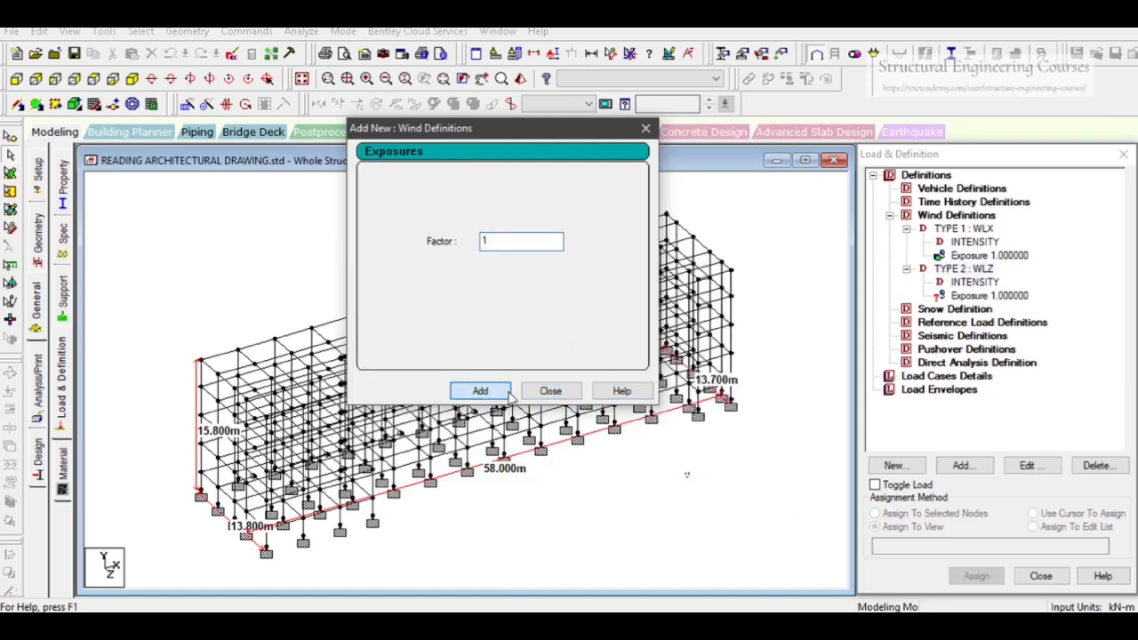
{"action": "left_click", "coordinate": [551, 391]}
Assign the wind type 2 exposure to the whole structure in view
{"action": "left_click", "coordinate": [983, 300]}
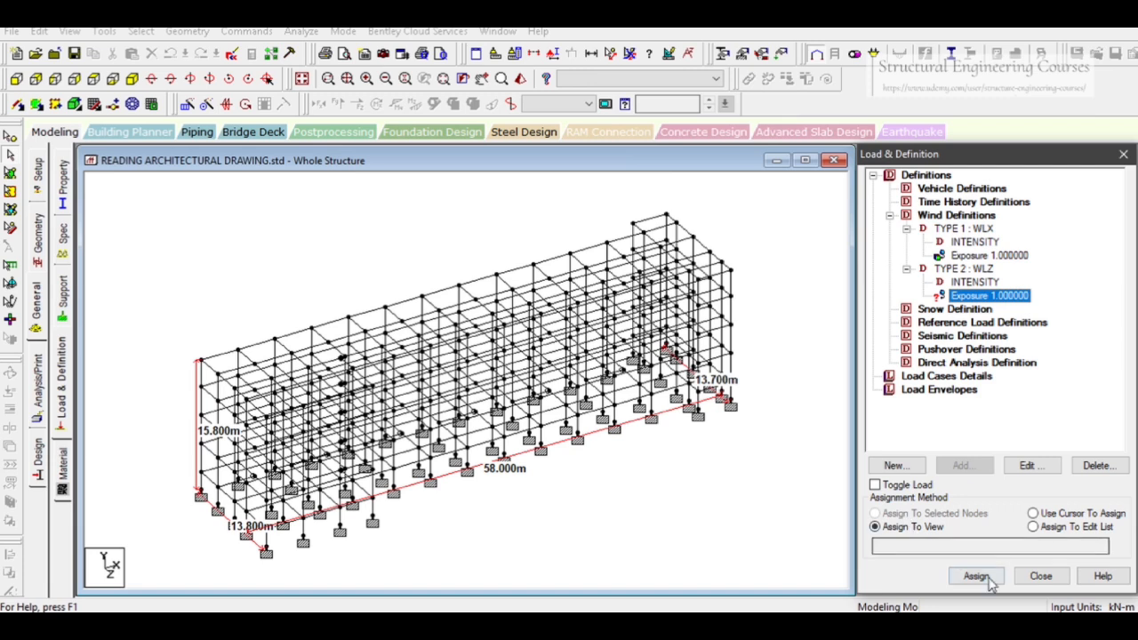
{"action": "left_click", "coordinate": [975, 576]}
{"action": "left_click", "coordinate": [1040, 415]}
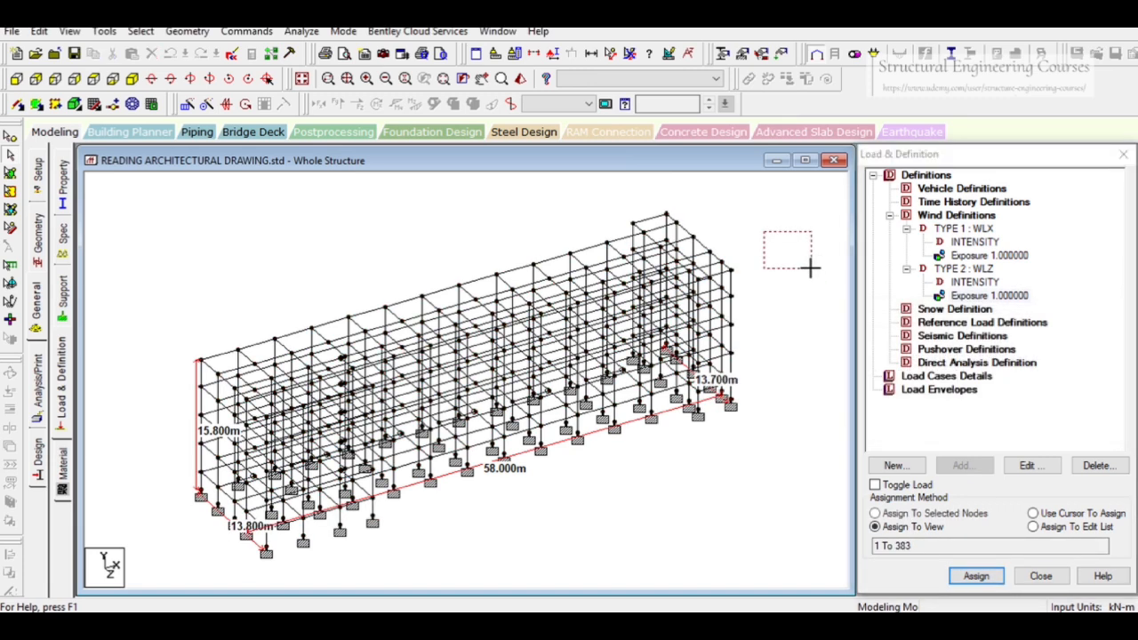
{"action": "left_click", "coordinate": [958, 270]}
{"action": "left_click", "coordinate": [964, 231]}
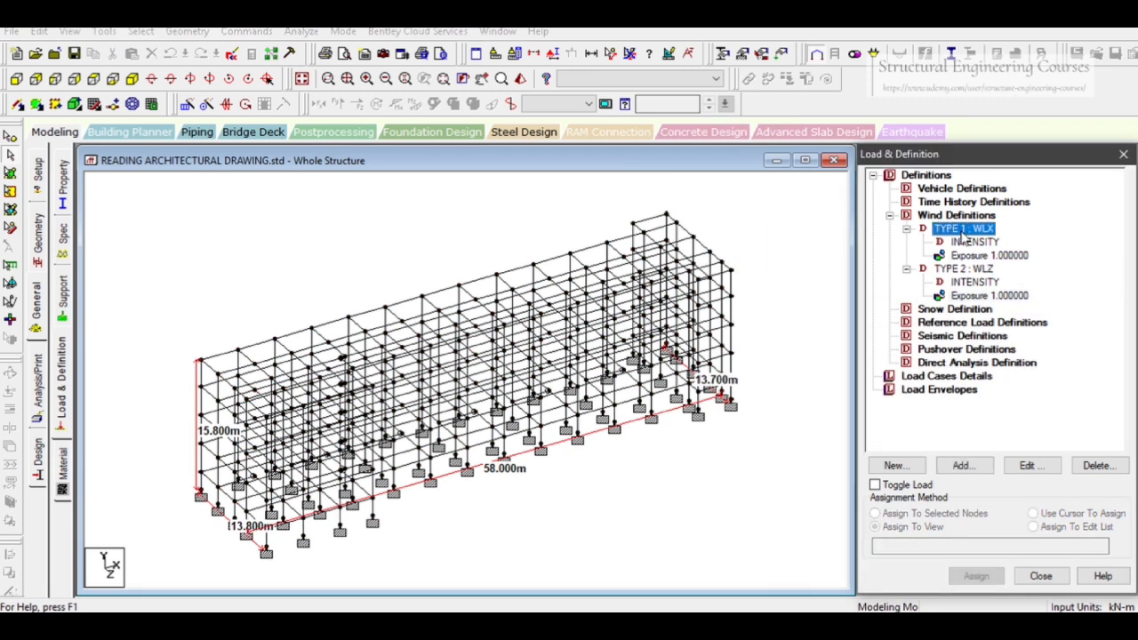
Add a new seismic definition of type Indian: IS 1893 - 2002/2005
{"action": "left_click", "coordinate": [960, 336]}
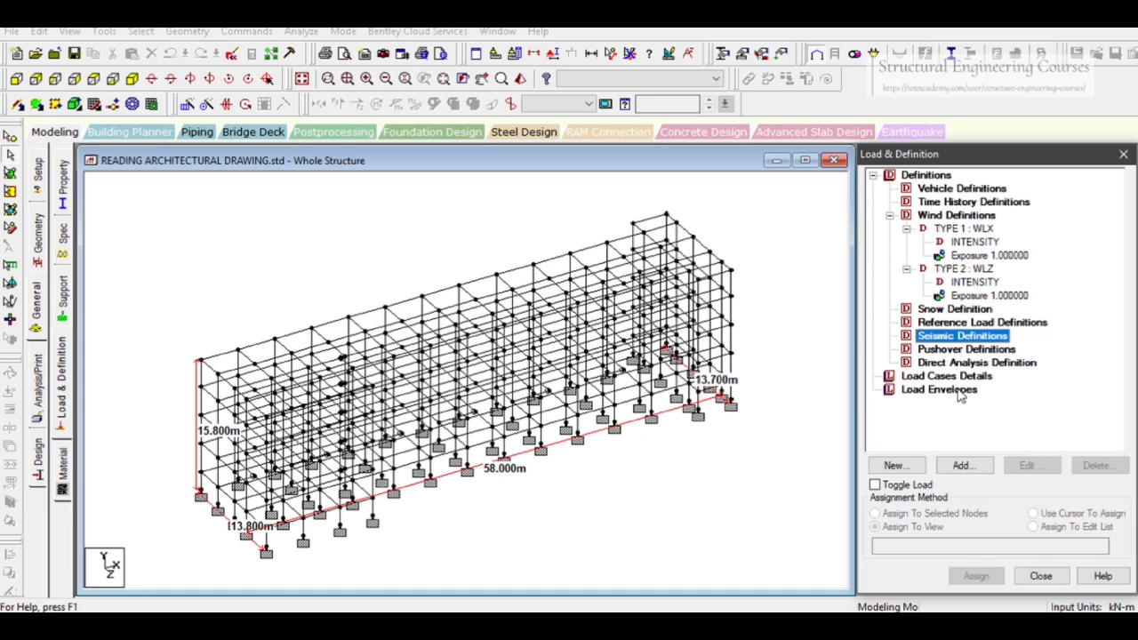
{"action": "left_click", "coordinate": [962, 465]}
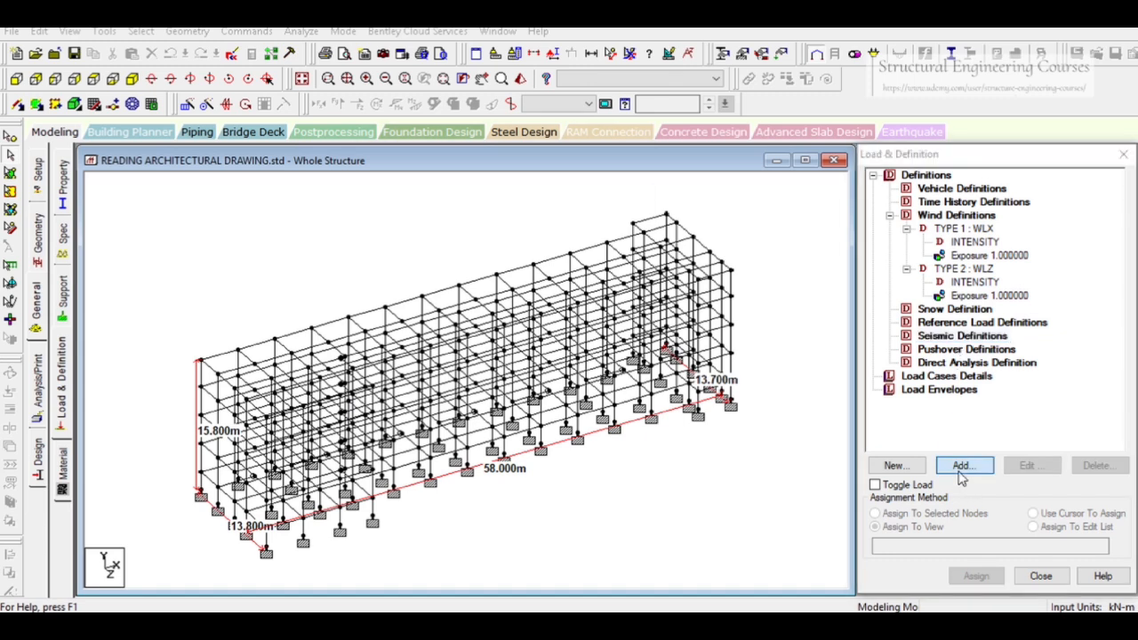
{"action": "left_click", "coordinate": [534, 174]}
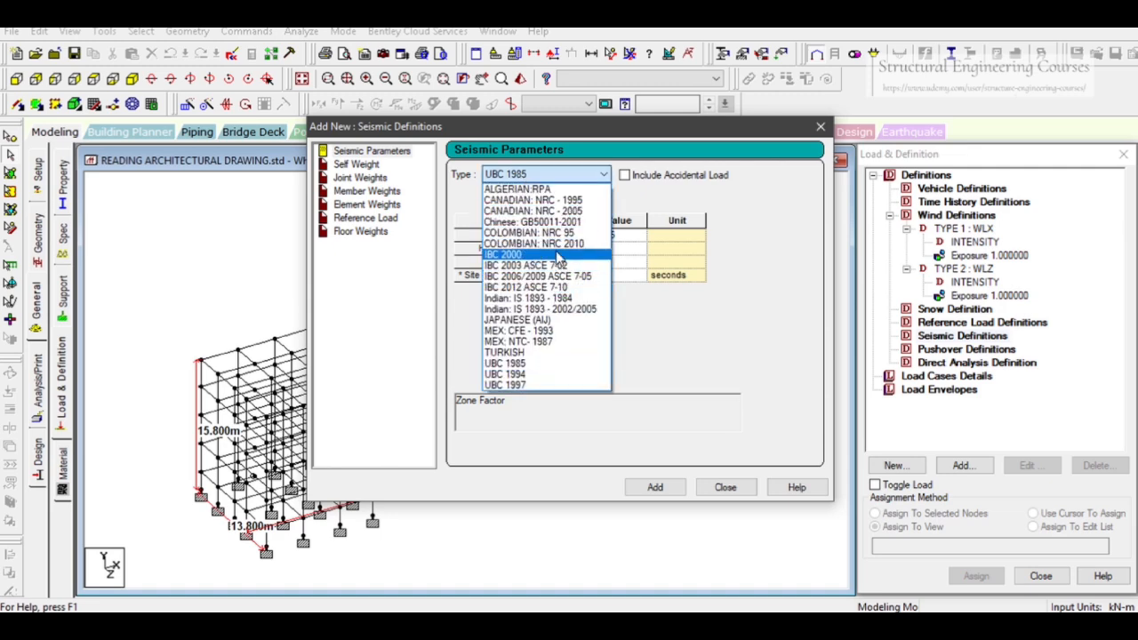
{"action": "left_click", "coordinate": [558, 309]}
{"action": "left_click", "coordinate": [636, 238]}
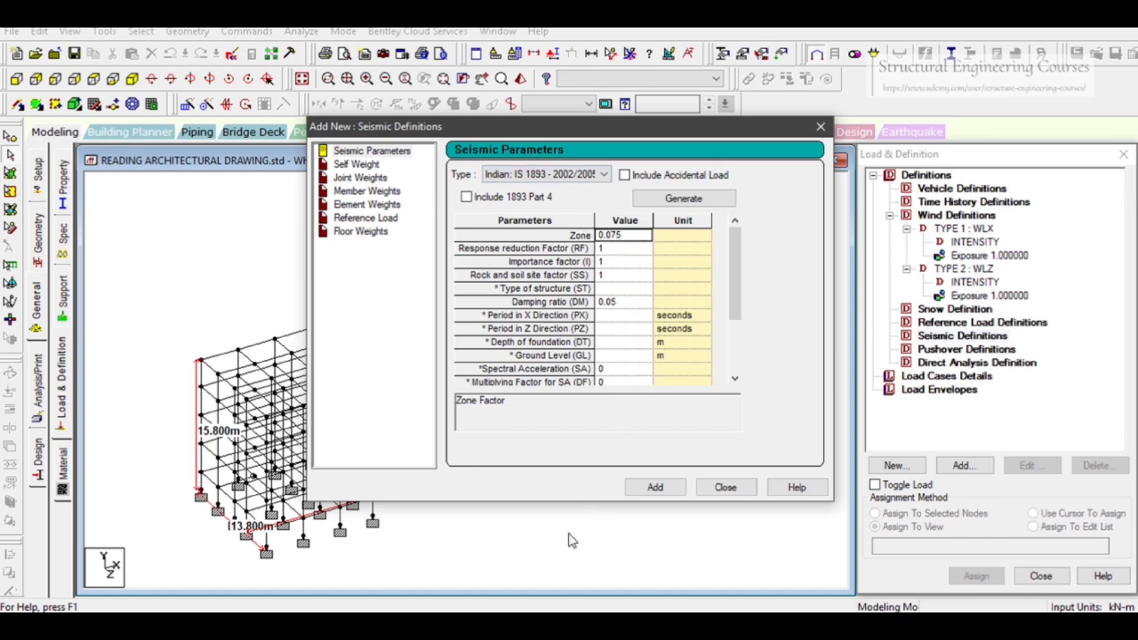
Go to page 490 of the NBC 2016 PDF and examine the seismic zones map of India
{"action": "left_click", "coordinate": [731, 571]}
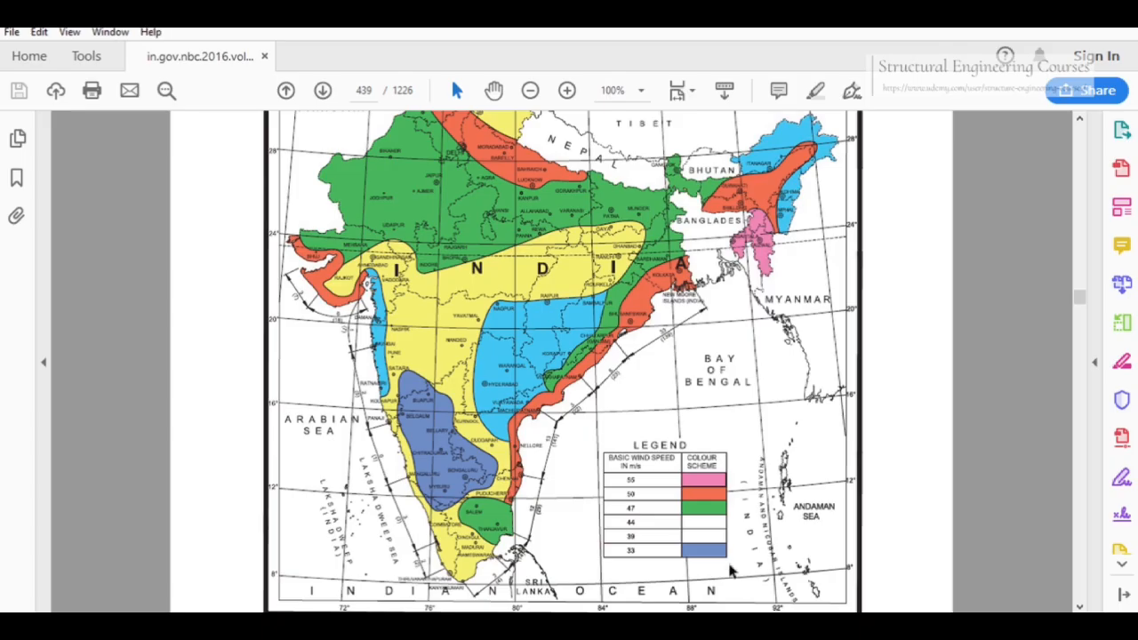
{"action": "left_click", "coordinate": [373, 93]}
{"action": "type", "text": "4"}
{"action": "key", "text": "Return"}
{"action": "scroll", "coordinate": [561, 290], "scroll_direction": "down", "scroll_amount": 1}
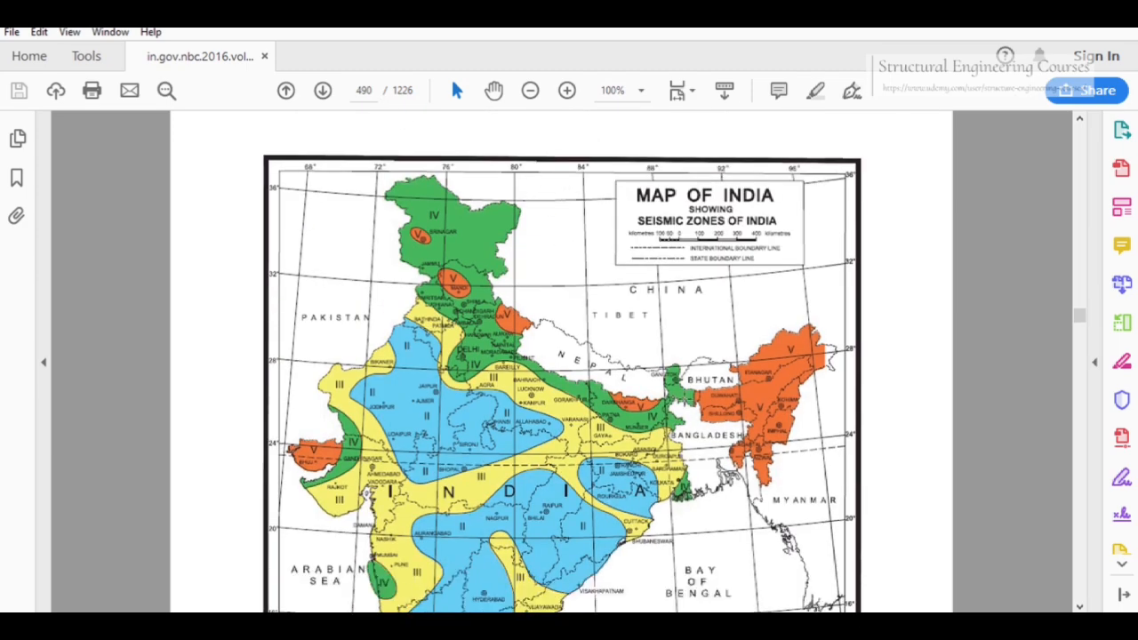
{"action": "scroll", "coordinate": [622, 425], "scroll_direction": "up", "scroll_amount": 2, "text": "ctrl"}
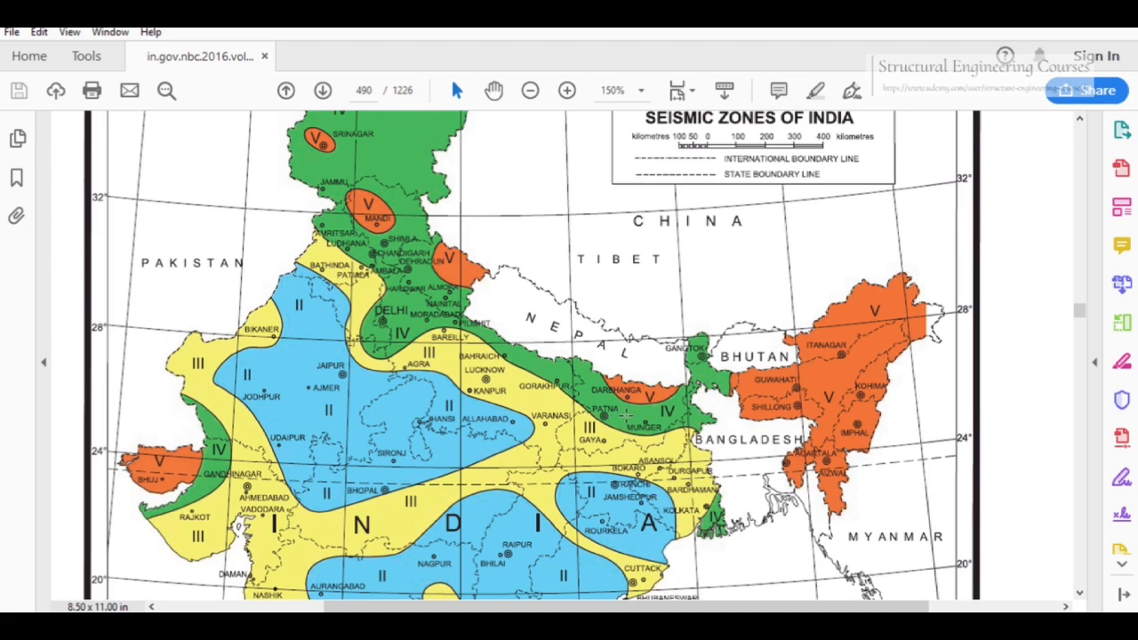
{"action": "scroll", "coordinate": [626, 415], "scroll_direction": "down", "scroll_amount": 3}
{"action": "scroll", "coordinate": [546, 294], "scroll_direction": "down", "scroll_amount": 1}
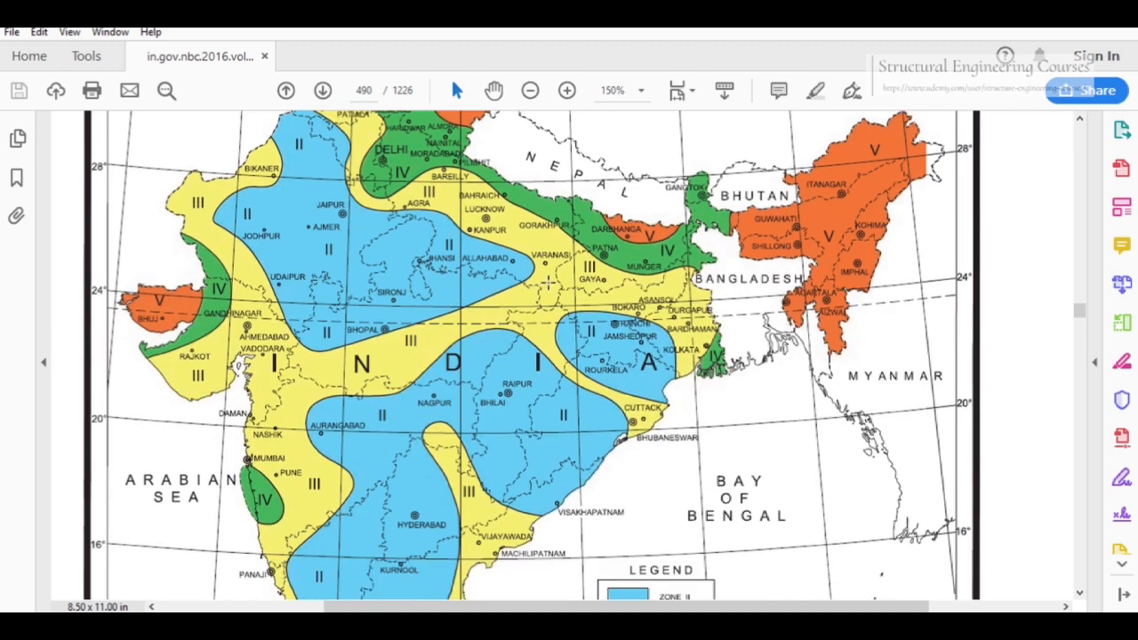
{"action": "scroll", "coordinate": [543, 284], "scroll_direction": "down", "scroll_amount": 3}
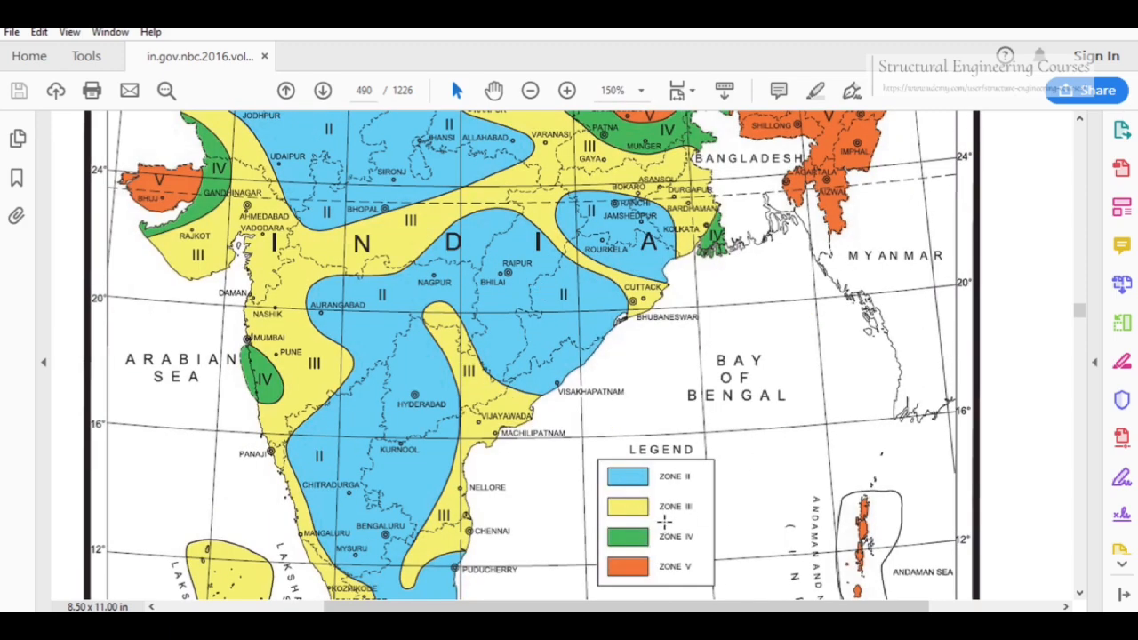
{"action": "left_click", "coordinate": [1042, 18]}
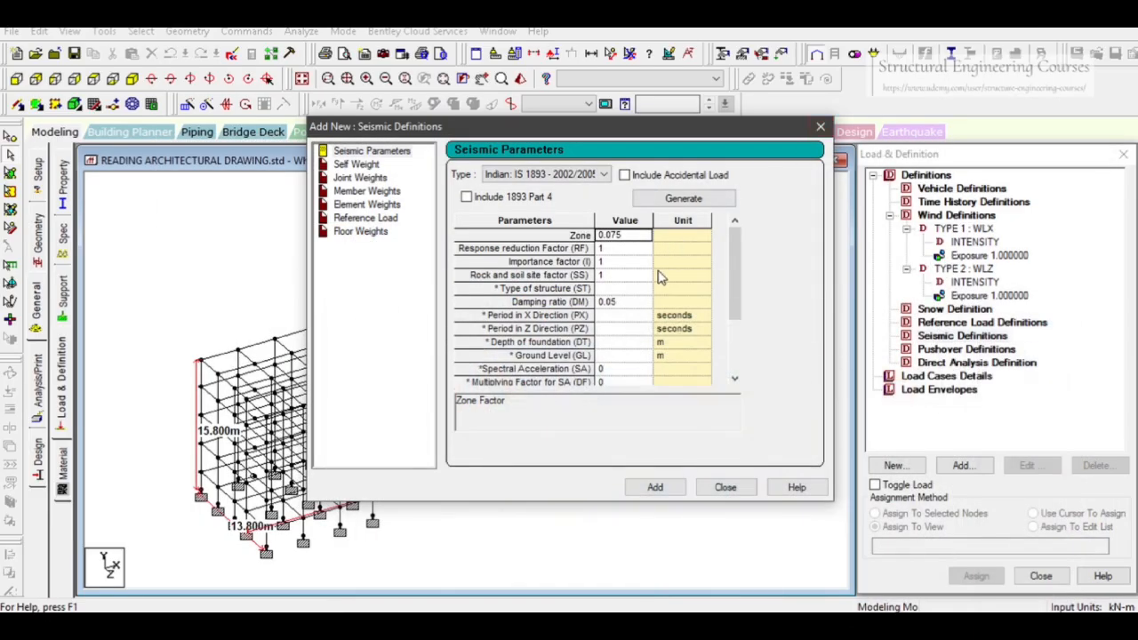
Open the IS 1893 parameter generator and choose Varanasi as the zone city
{"action": "left_click", "coordinate": [624, 250]}
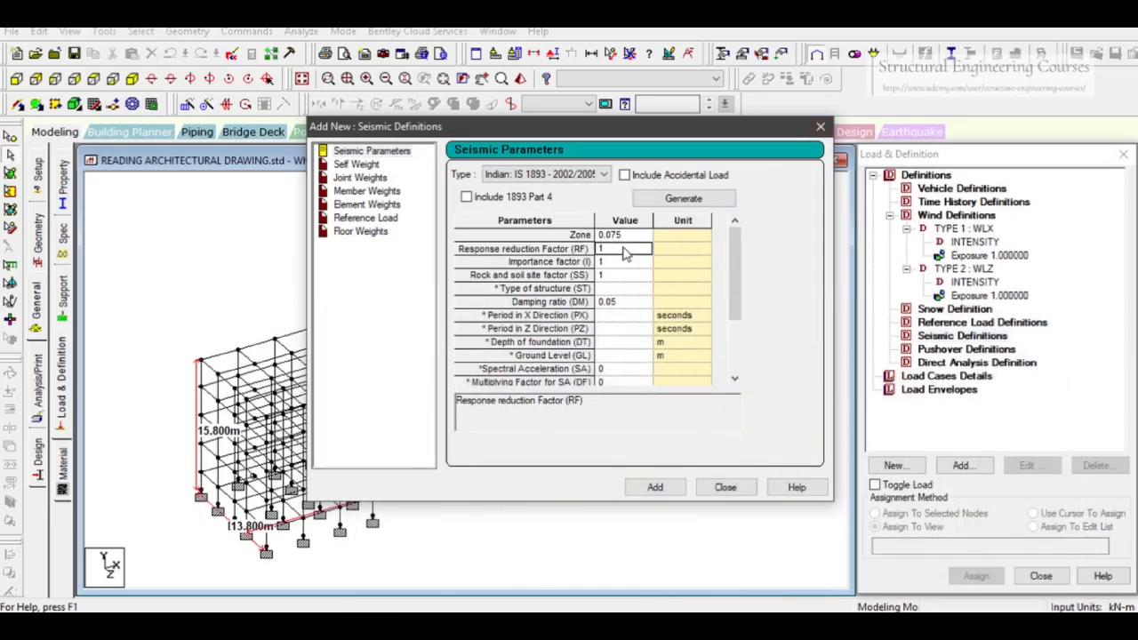
{"action": "left_click", "coordinate": [682, 198]}
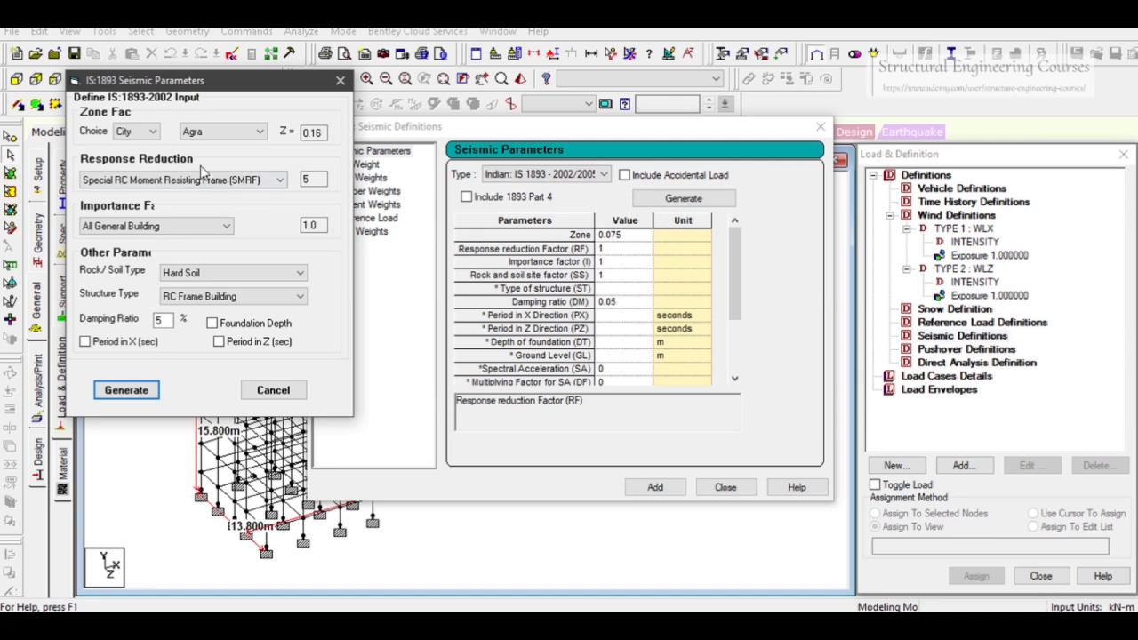
{"action": "left_click", "coordinate": [259, 134]}
{"action": "left_click_drag", "start_coordinate": [262, 183], "coordinate": [275, 407]}
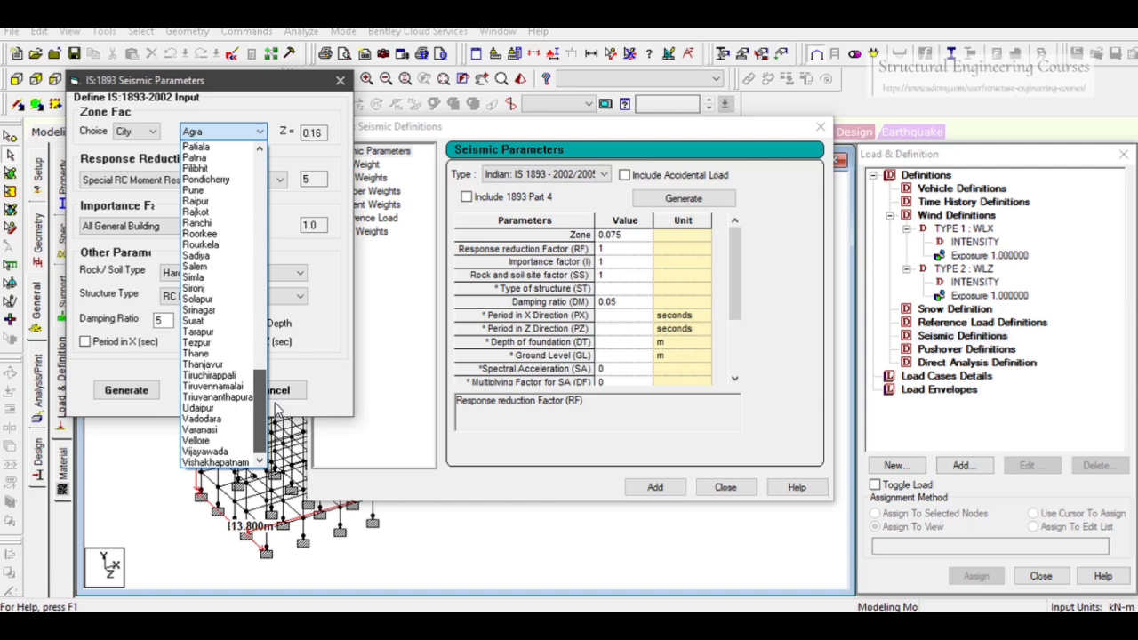
{"action": "left_click", "coordinate": [214, 431]}
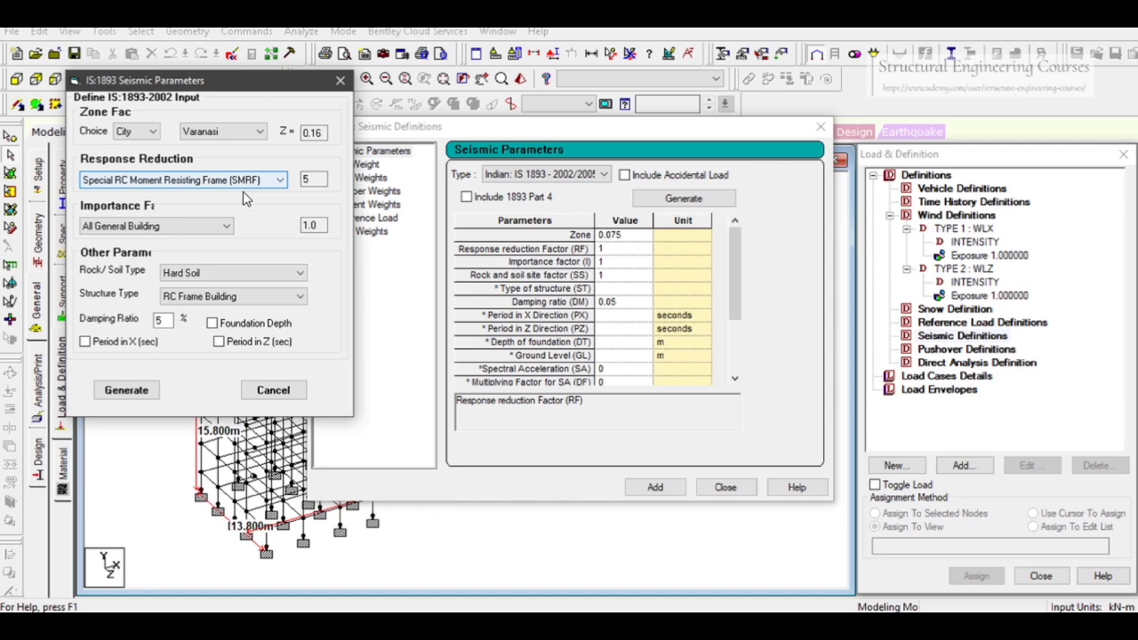
Set importance to Important Building (1.5) and soil to Medium Soil, then generate the parameters, accepting the auto save
{"action": "left_click", "coordinate": [220, 226]}
{"action": "left_click", "coordinate": [218, 242]}
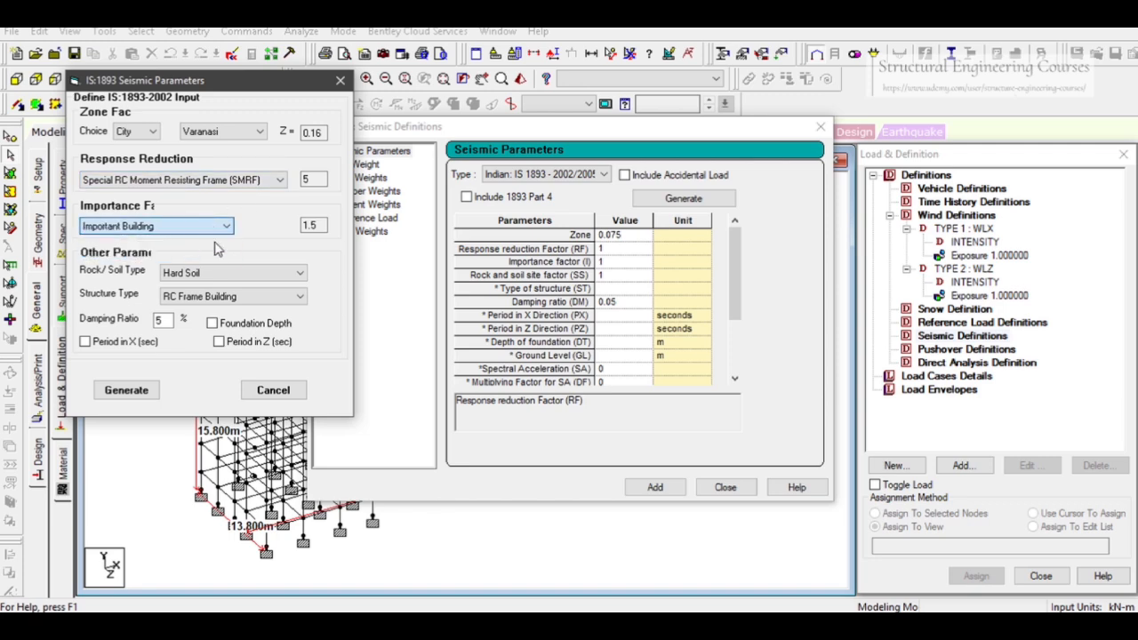
{"action": "left_click", "coordinate": [320, 225]}
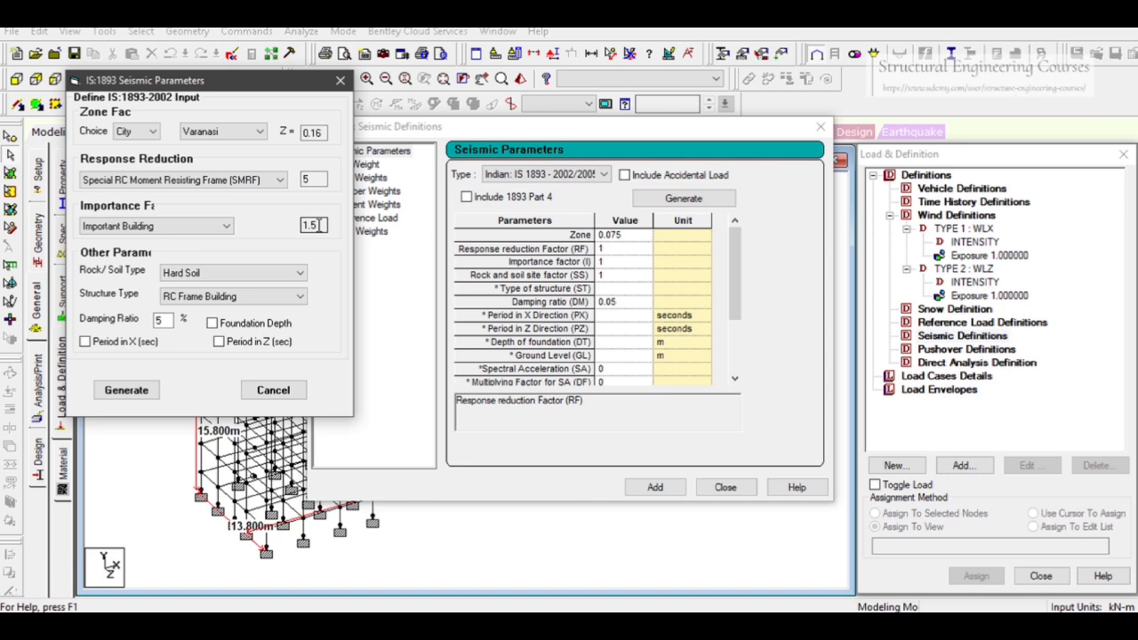
{"action": "left_click", "coordinate": [200, 274]}
{"action": "left_click", "coordinate": [211, 297]}
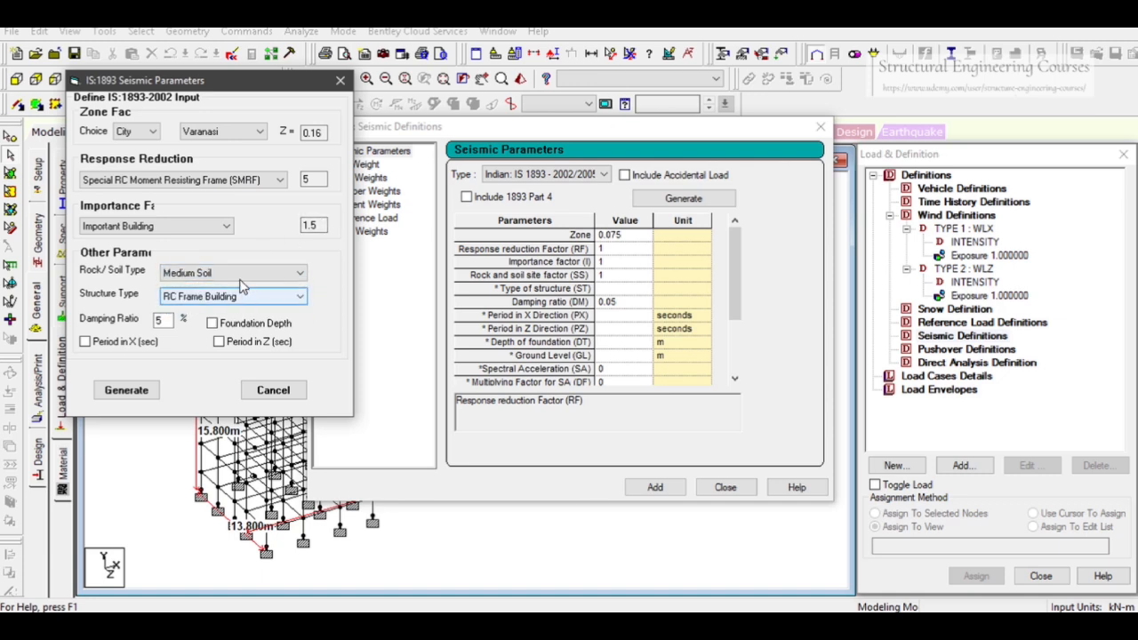
{"action": "left_click", "coordinate": [168, 322]}
{"action": "left_click", "coordinate": [129, 389]}
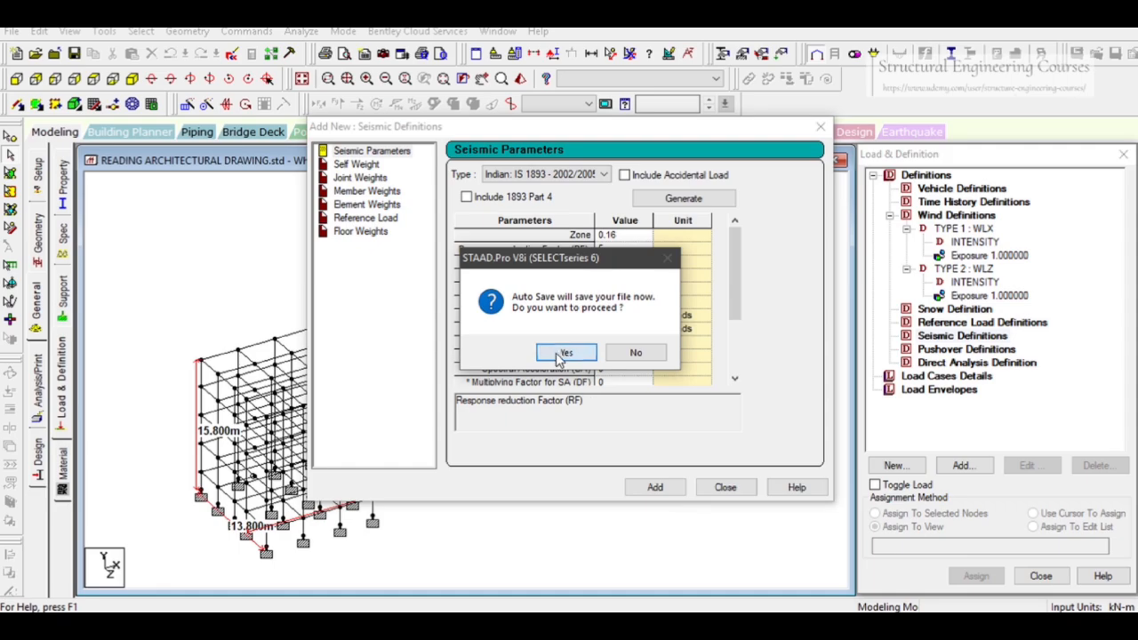
{"action": "left_click", "coordinate": [560, 356]}
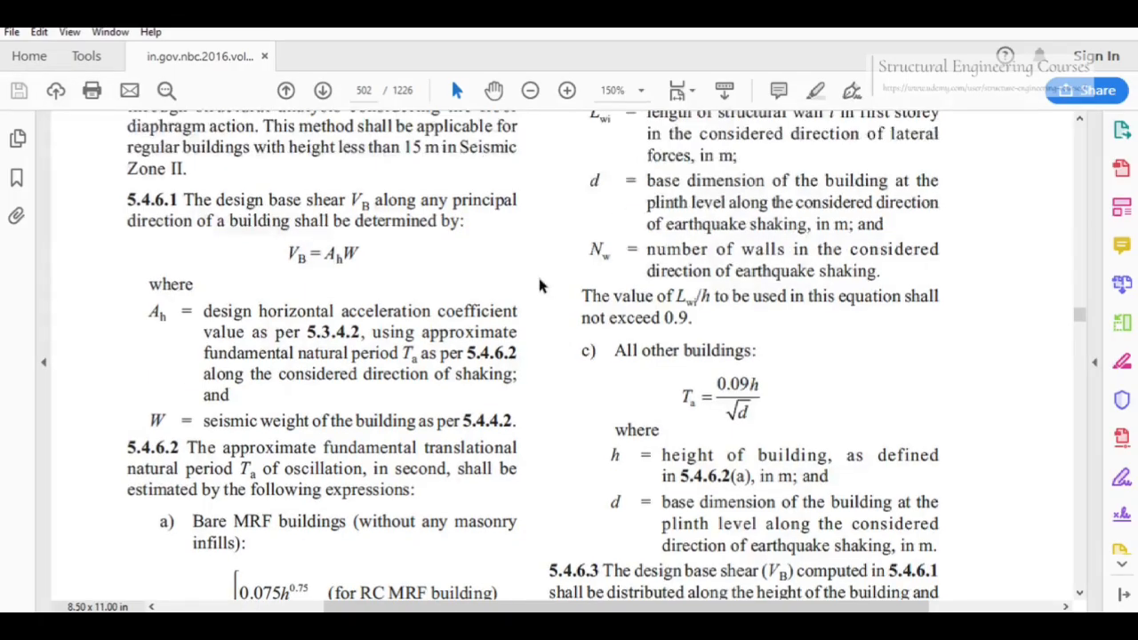
Review the equivalent static method and natural period clauses in the NBC PDF
{"action": "scroll", "coordinate": [537, 275], "scroll_direction": "up", "scroll_amount": 10}
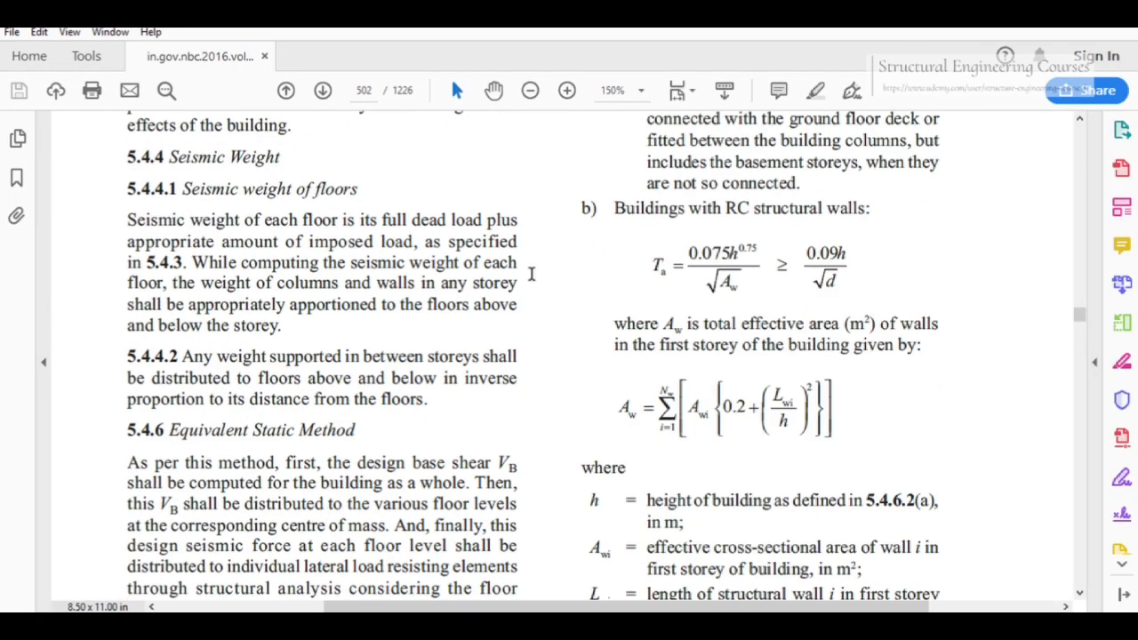
{"action": "scroll", "coordinate": [532, 274], "scroll_direction": "up", "scroll_amount": 4}
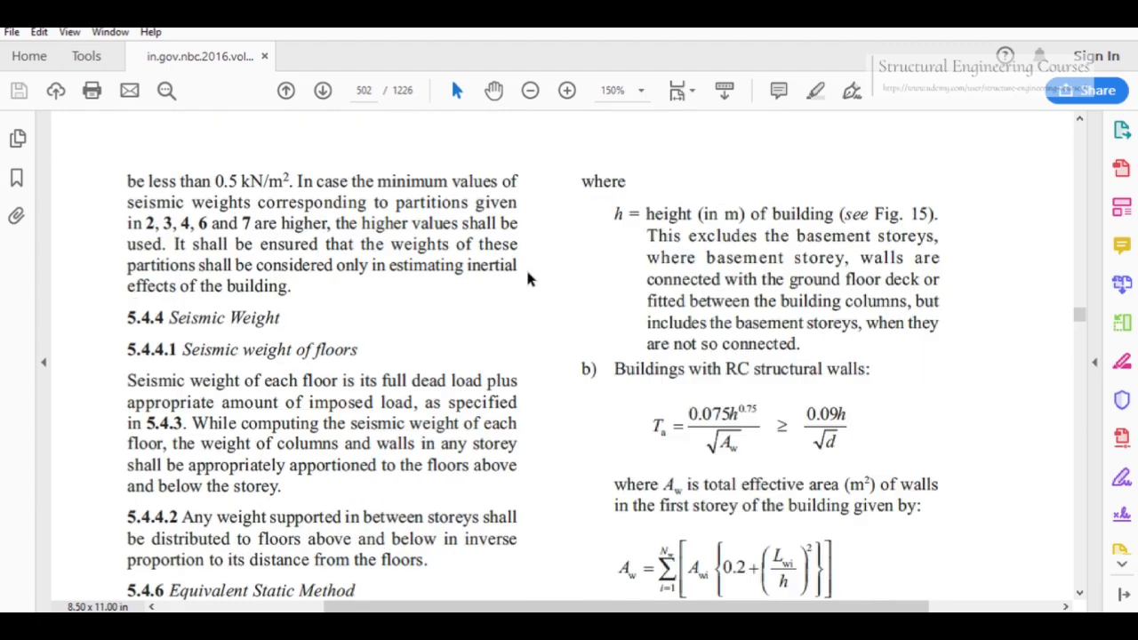
{"action": "scroll", "coordinate": [532, 274], "scroll_direction": "down", "scroll_amount": 4}
{"action": "scroll", "coordinate": [533, 274], "scroll_direction": "down", "scroll_amount": 3}
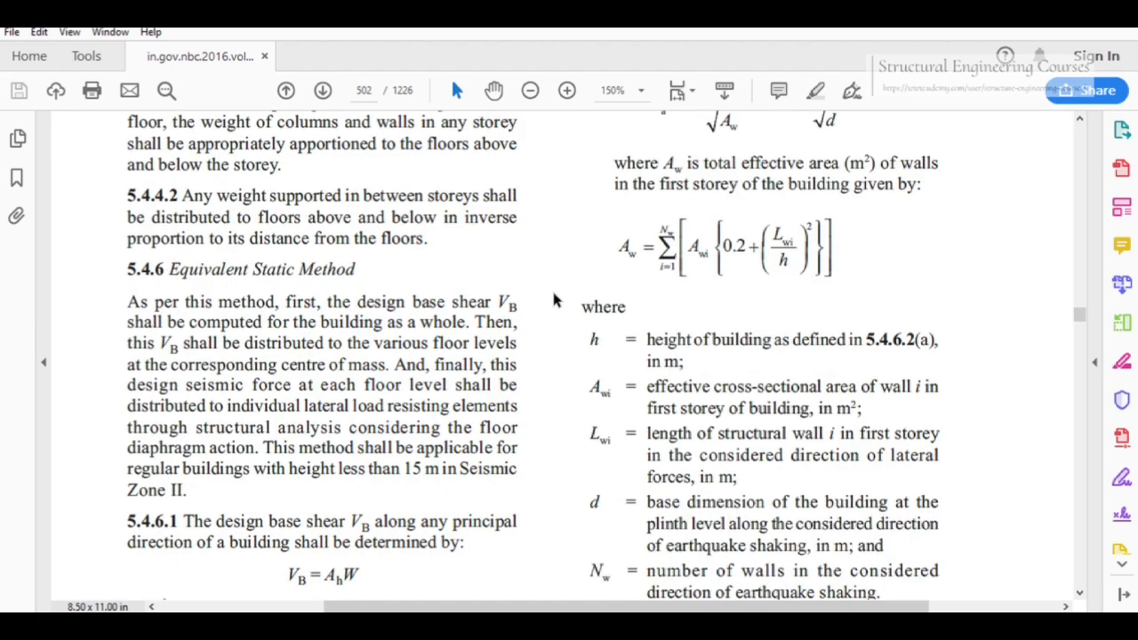
{"action": "scroll", "coordinate": [553, 300], "scroll_direction": "down", "scroll_amount": 2}
{"action": "scroll", "coordinate": [555, 301], "scroll_direction": "down", "scroll_amount": 5}
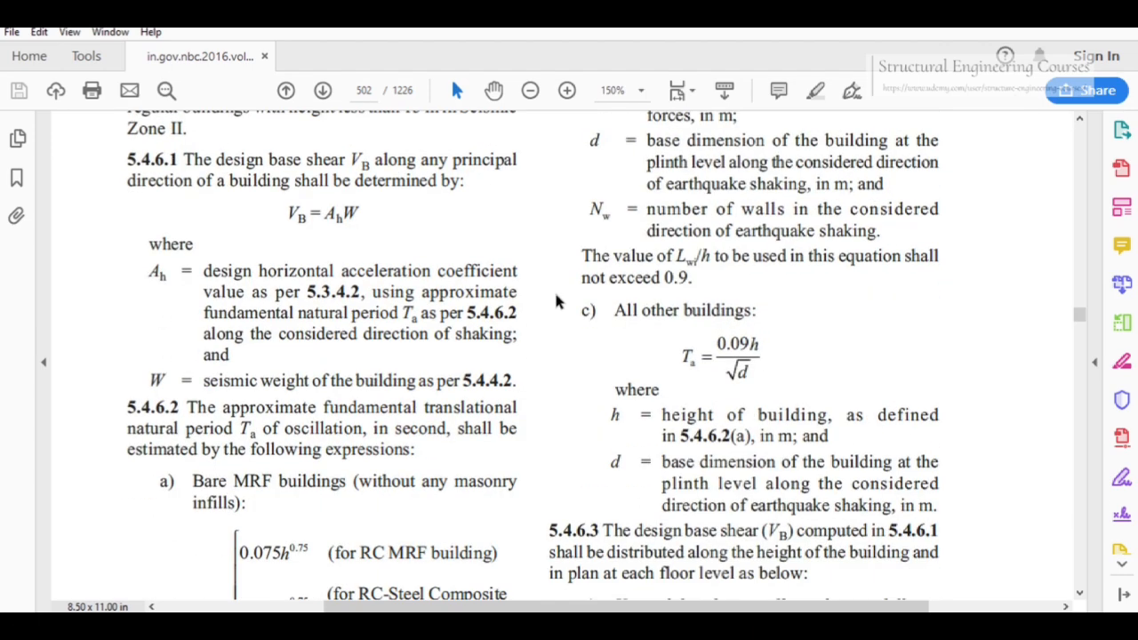
{"action": "scroll", "coordinate": [556, 302], "scroll_direction": "down", "scroll_amount": 4}
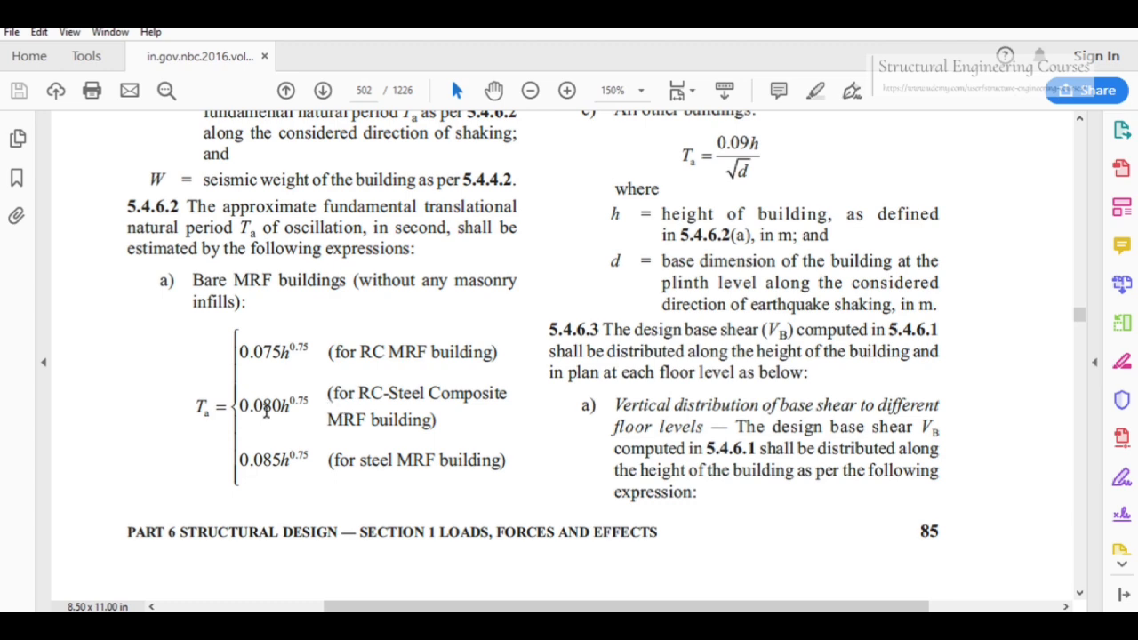
{"action": "scroll", "coordinate": [707, 405], "scroll_direction": "up", "scroll_amount": 3}
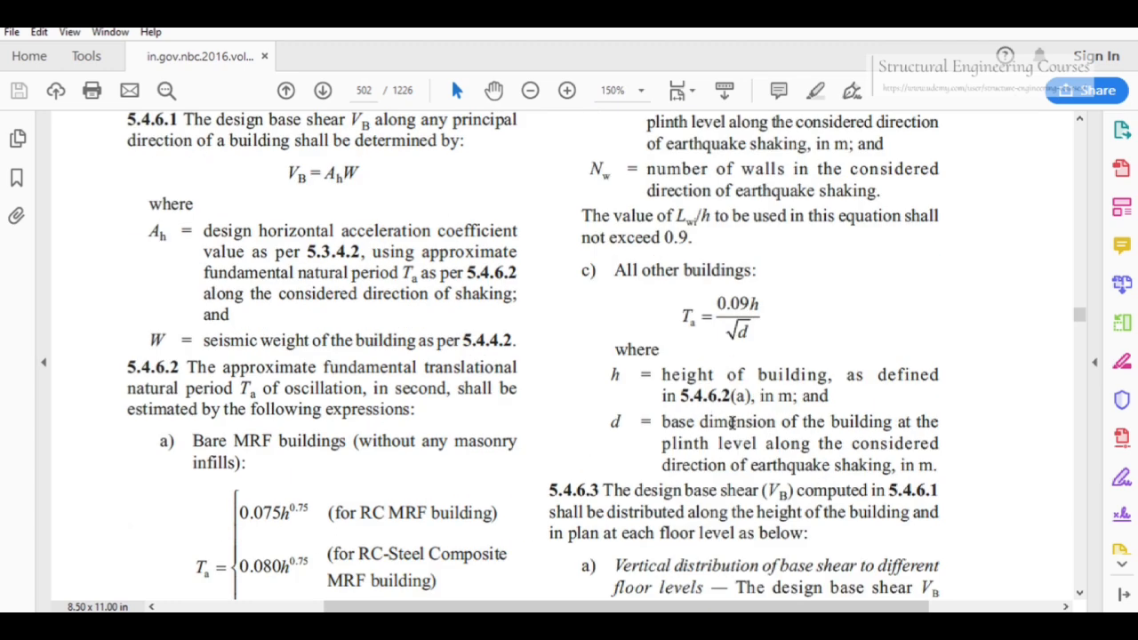
{"action": "scroll", "coordinate": [730, 423], "scroll_direction": "up", "scroll_amount": 5}
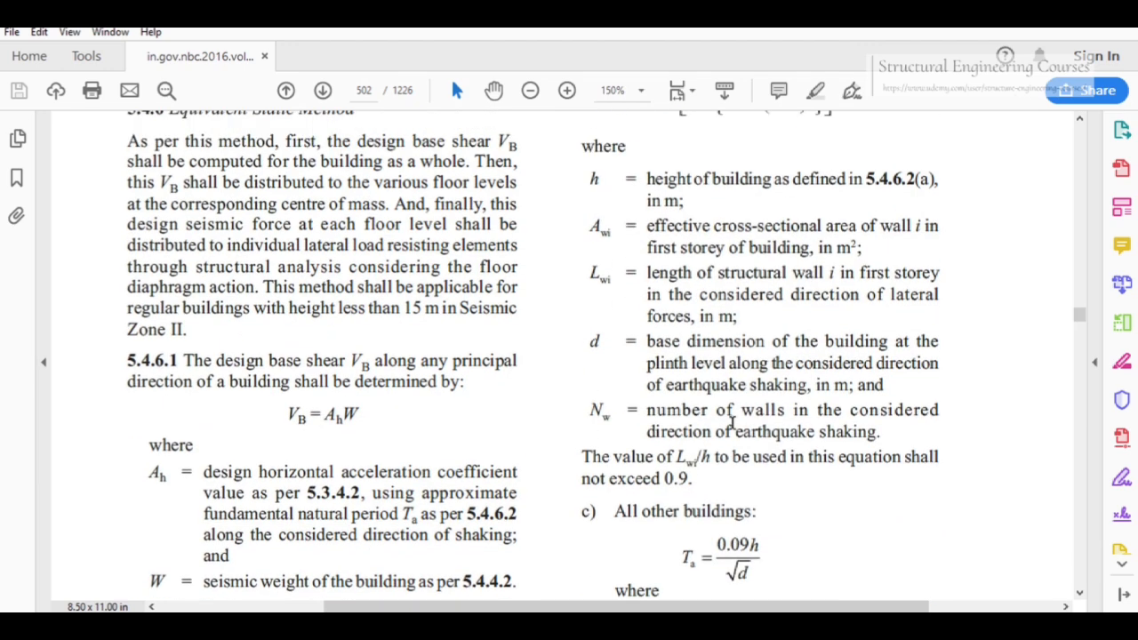
{"action": "scroll", "coordinate": [645, 315], "scroll_direction": "down", "scroll_amount": 3}
{"action": "scroll", "coordinate": [722, 401], "scroll_direction": "up", "scroll_amount": 9}
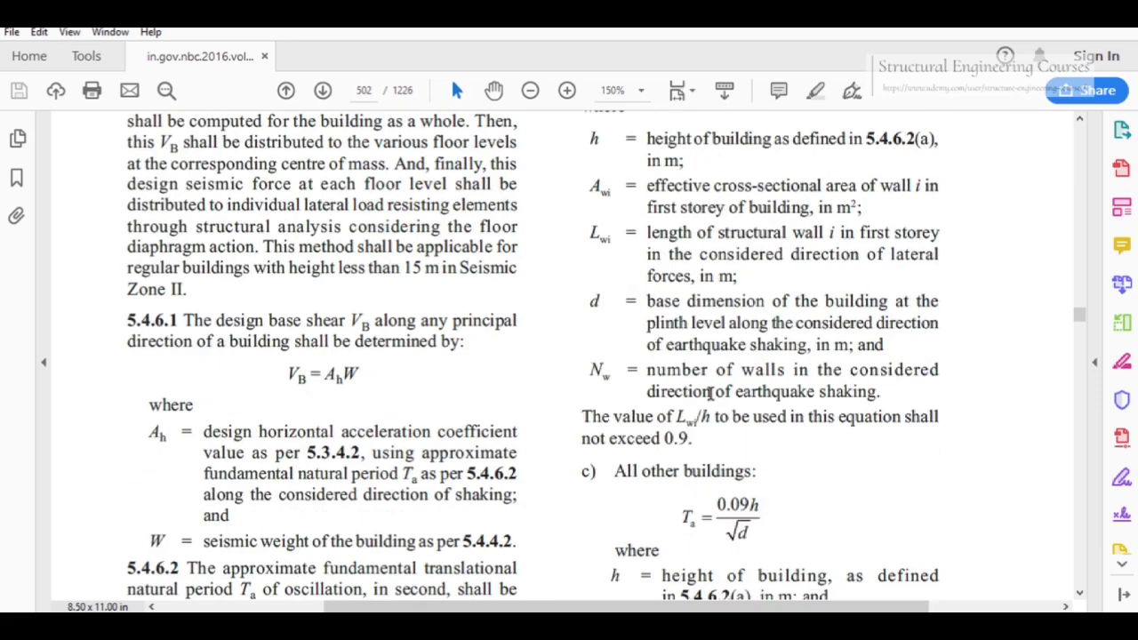
Review the natural period formulas for buildings with RC structural walls in the NBC PDF
{"action": "scroll", "coordinate": [711, 393], "scroll_direction": "up", "scroll_amount": 1}
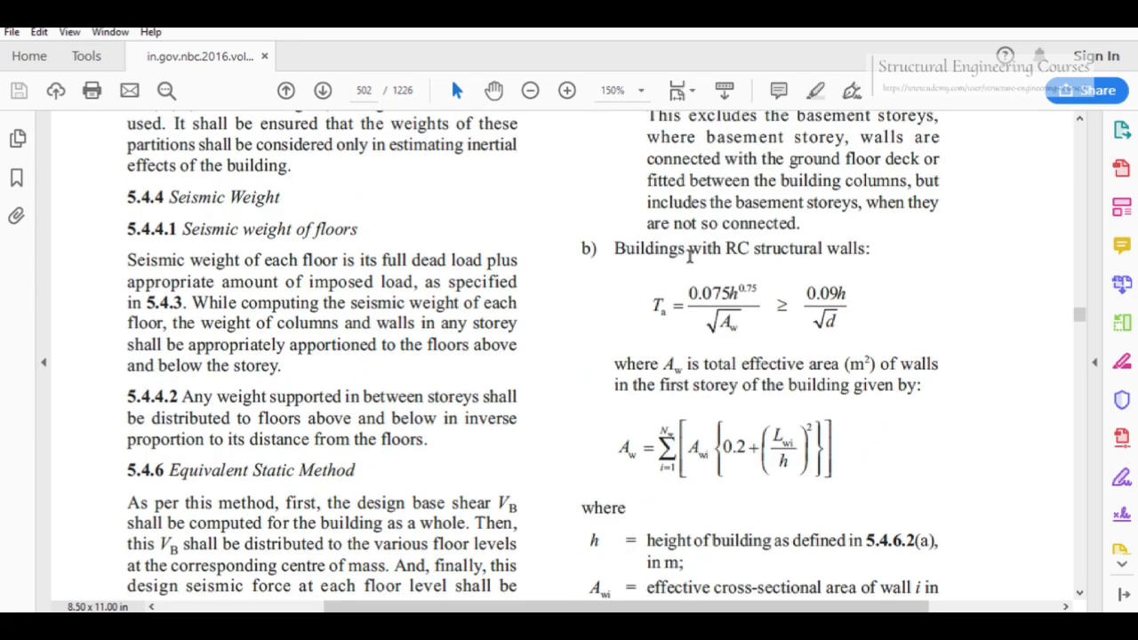
{"action": "scroll", "coordinate": [732, 270], "scroll_direction": "down", "scroll_amount": 13}
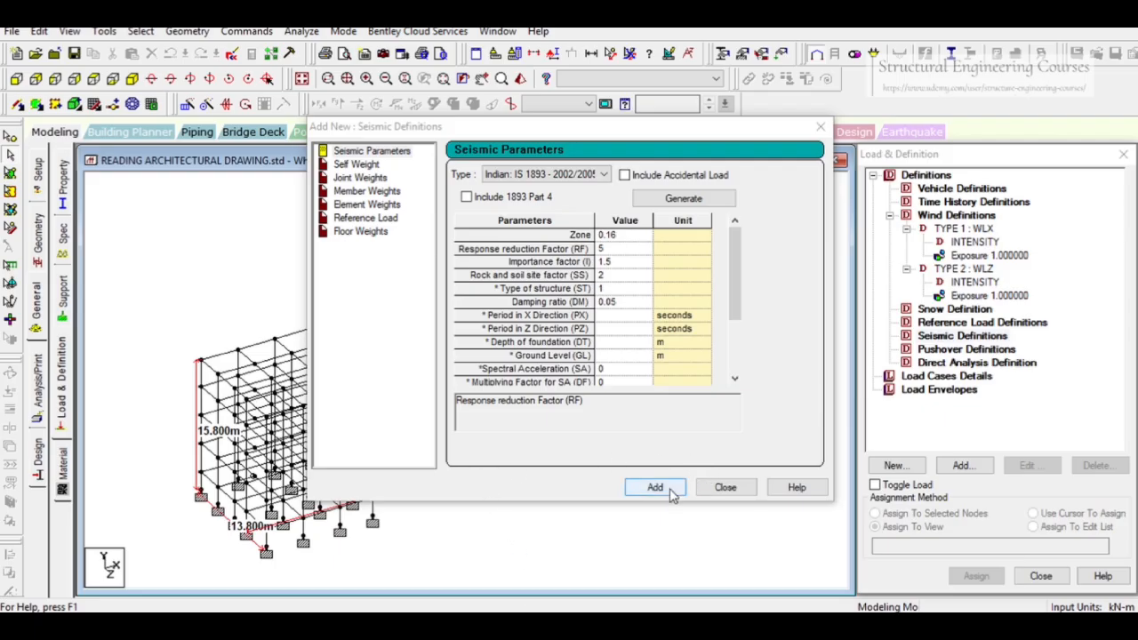
Add the generated seismic parameters and a self weight factor of 1 to the seismic definition, then close the dialog
{"action": "left_click", "coordinate": [673, 494]}
{"action": "left_click", "coordinate": [655, 428]}
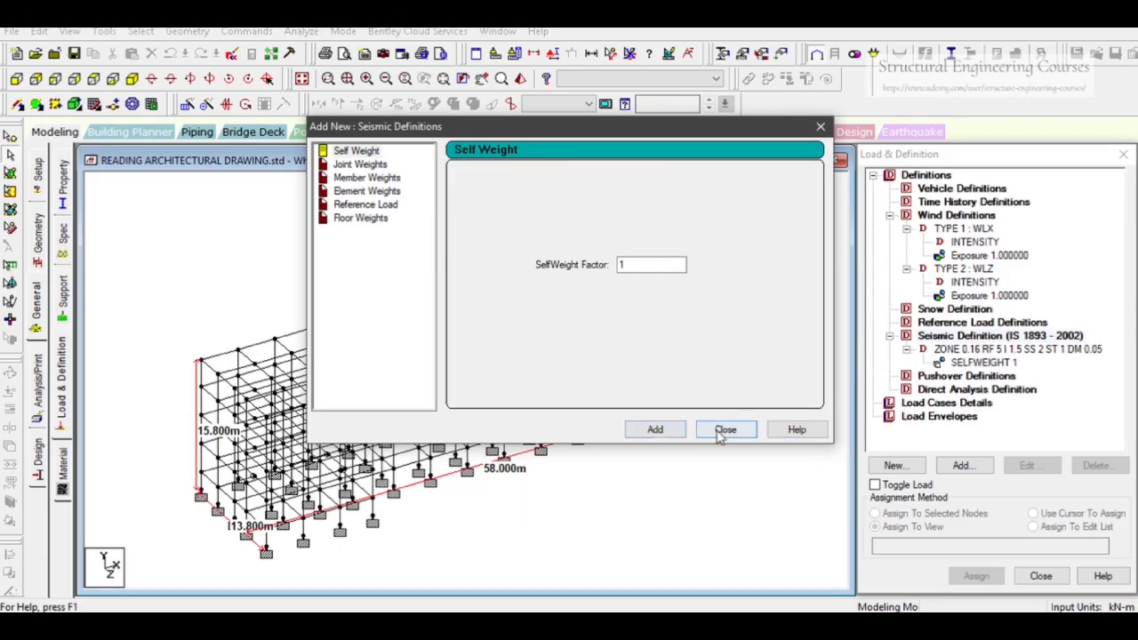
{"action": "left_click", "coordinate": [724, 430]}
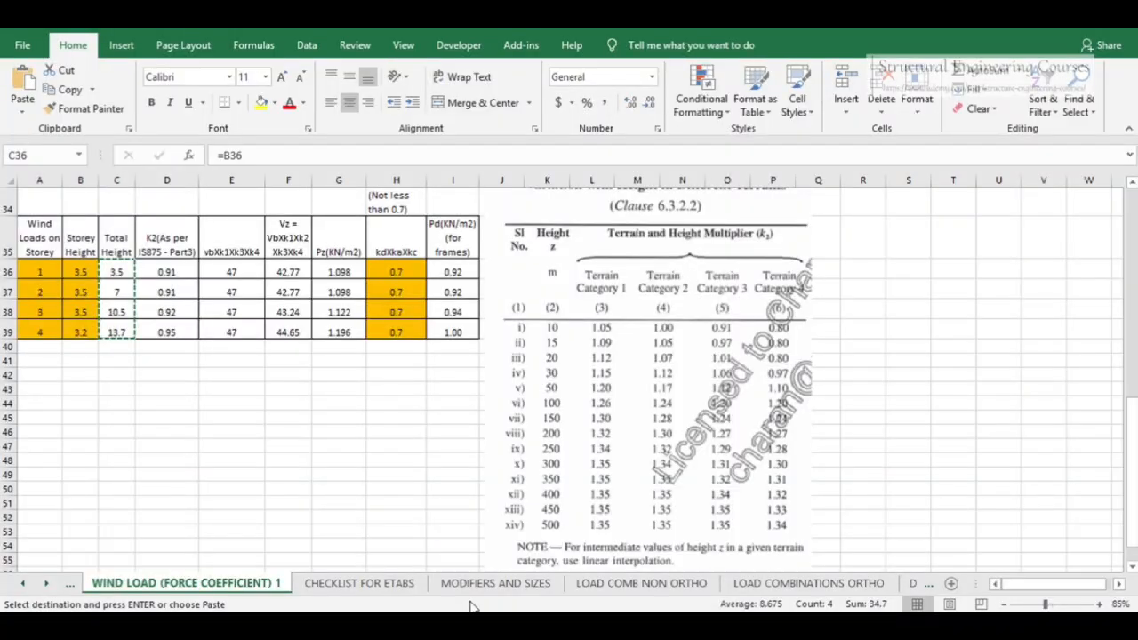
Open the LATERAL LOADS sheet of the workbook and set the zone factor to 0.16
{"action": "left_click", "coordinate": [46, 583]}
{"action": "left_click", "coordinate": [46, 583]}
{"action": "left_click", "coordinate": [707, 583]}
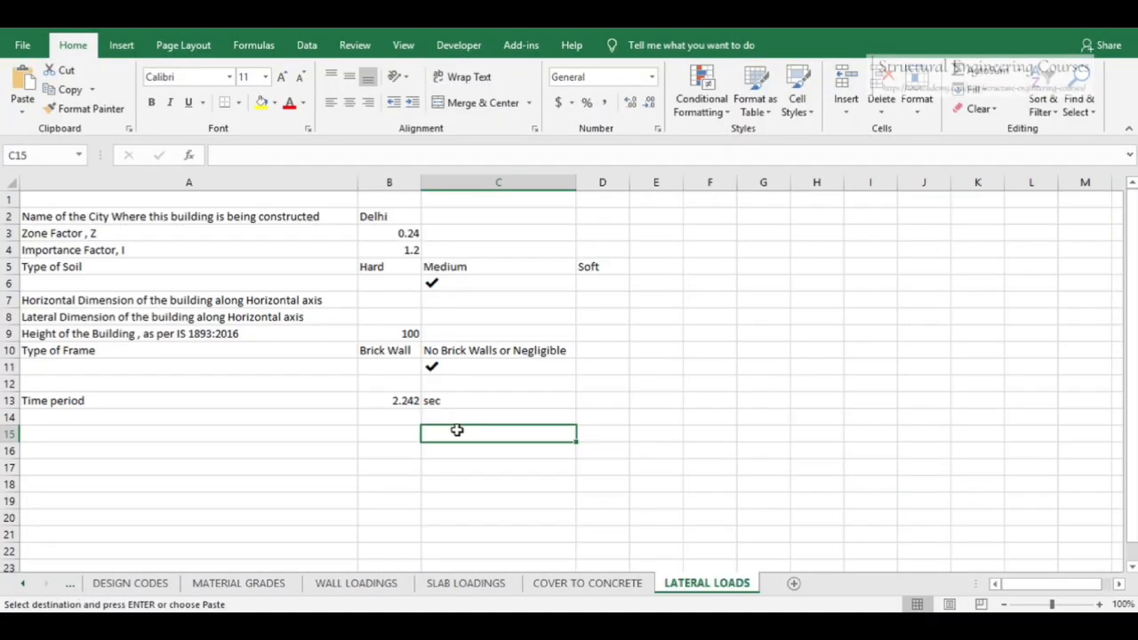
{"action": "type", "text": "="}
{"action": "key", "text": "Escape"}
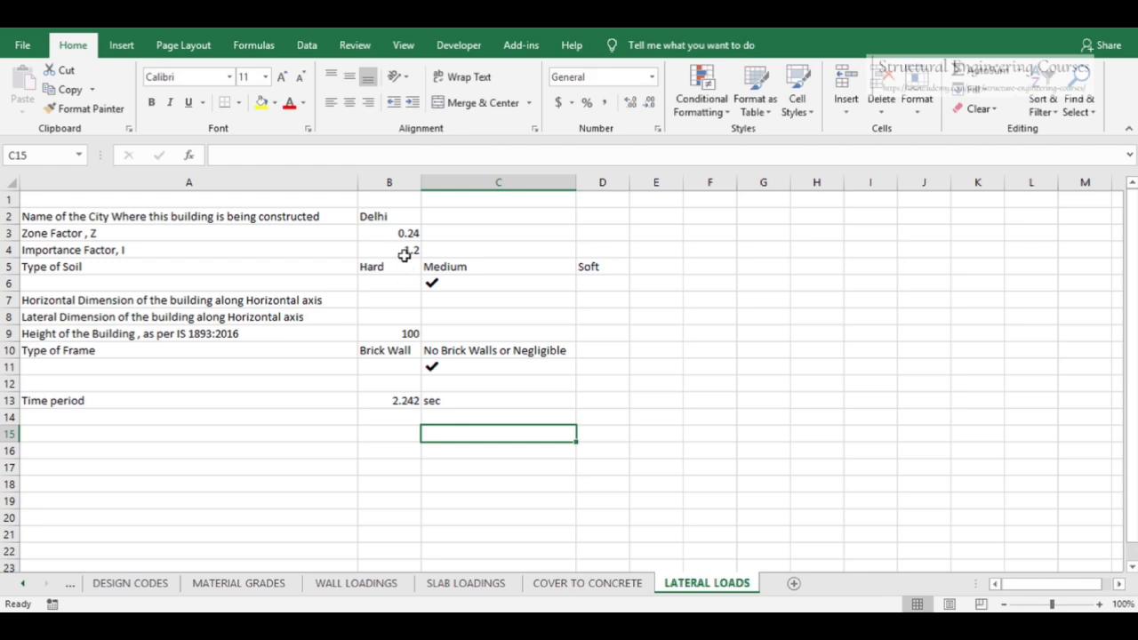
{"action": "left_click", "coordinate": [399, 234]}
{"action": "type", "text": "0"}
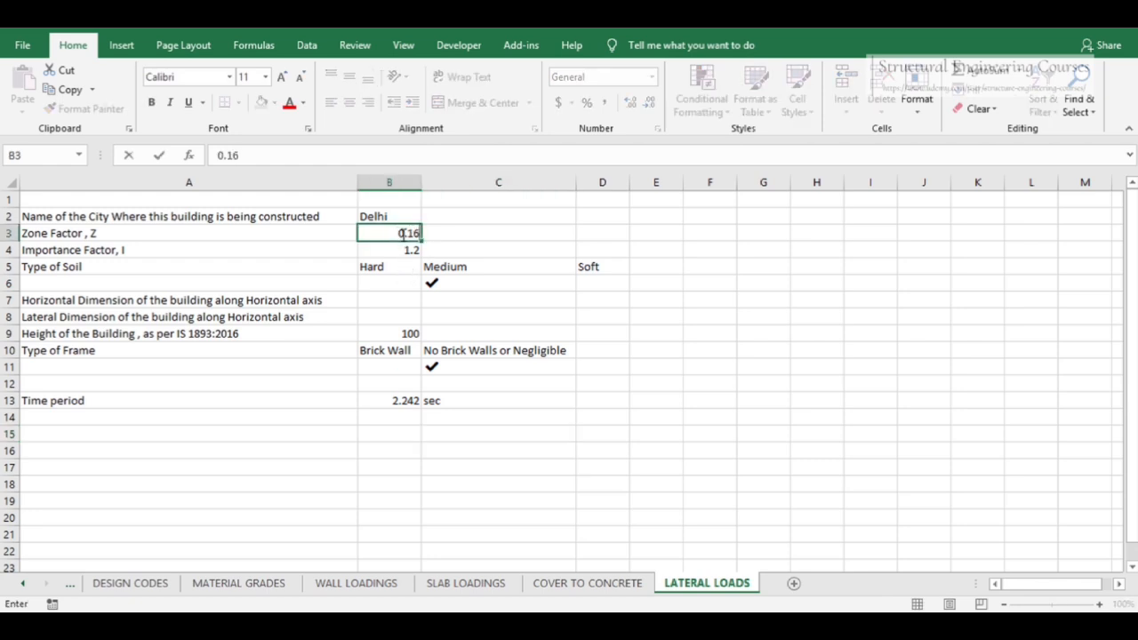
{"action": "type", "text": ".16"}
Enter VARANASI as the city name and set the importance factor to 1.5
{"action": "left_click", "coordinate": [391, 218]}
{"action": "type", "text": "VA"}
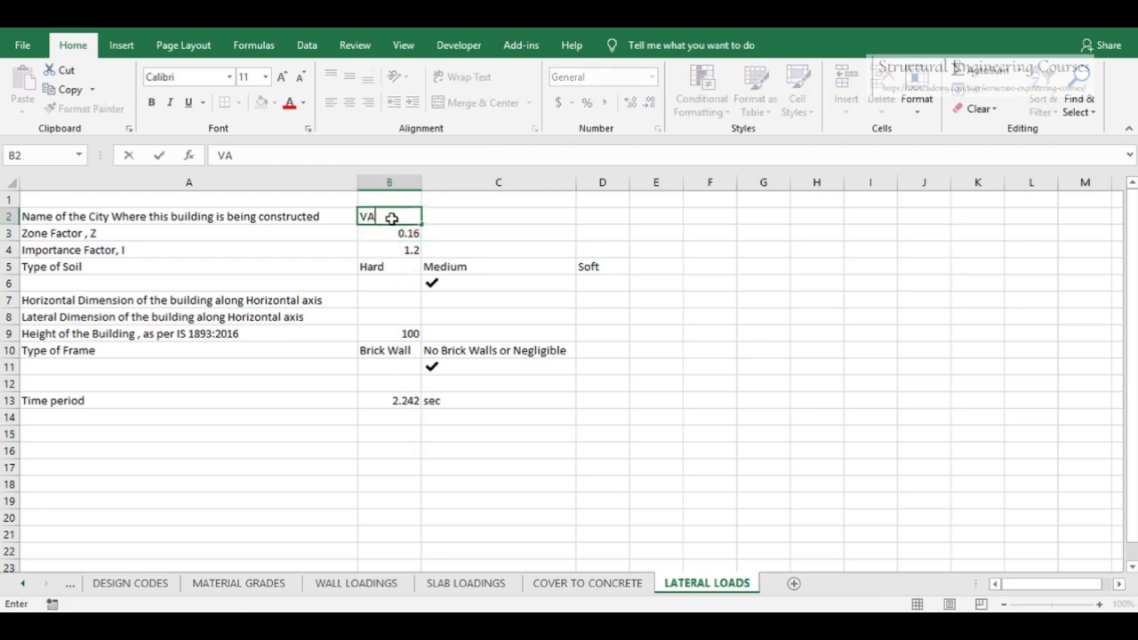
{"action": "type", "text": "I"}
{"action": "key", "text": "Return"}
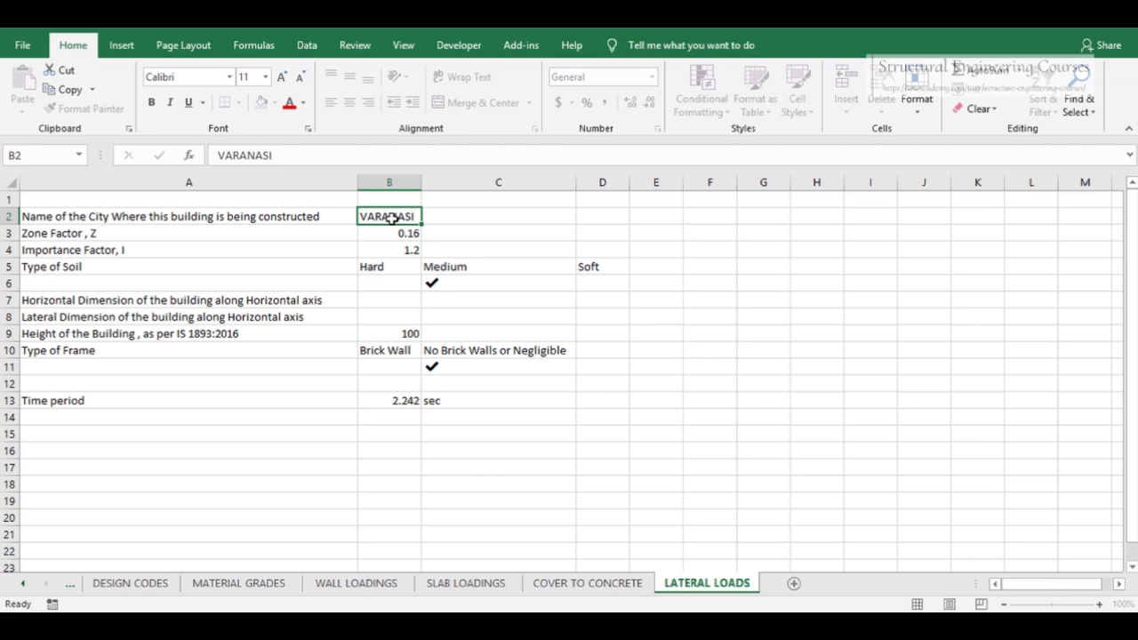
{"action": "left_click", "coordinate": [404, 248]}
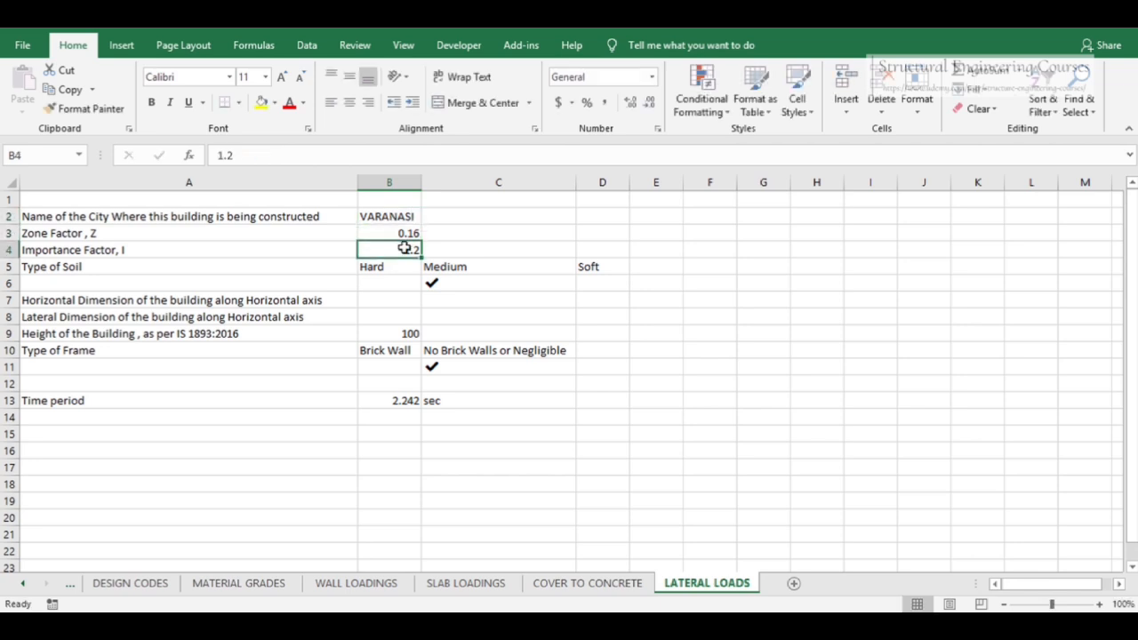
{"action": "type", "text": "1"}
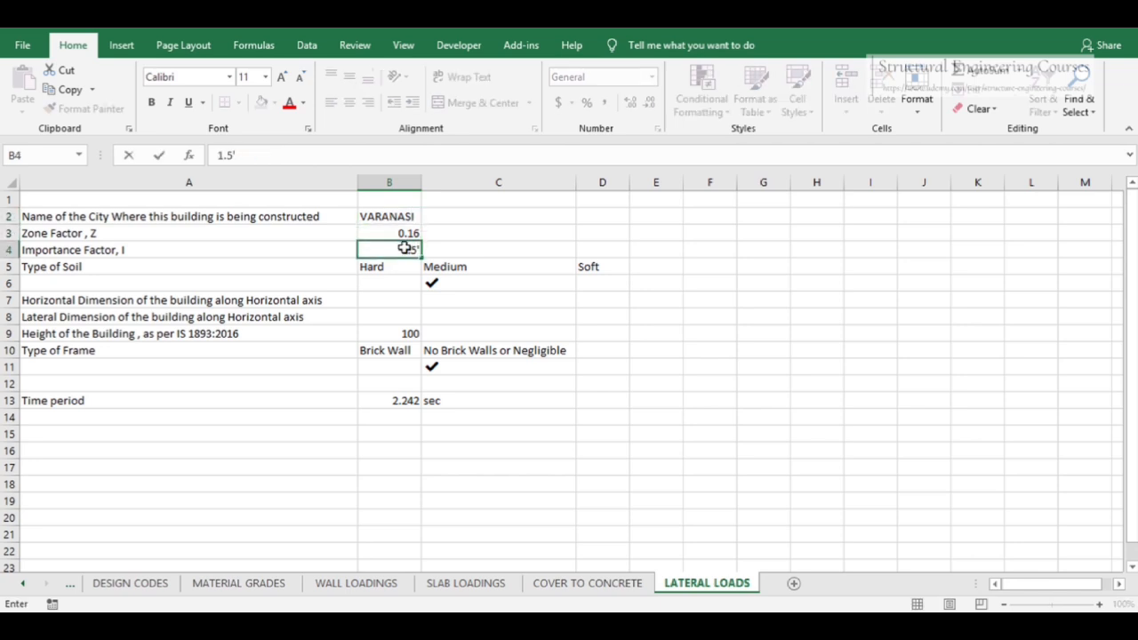
{"action": "key", "text": "Return"}
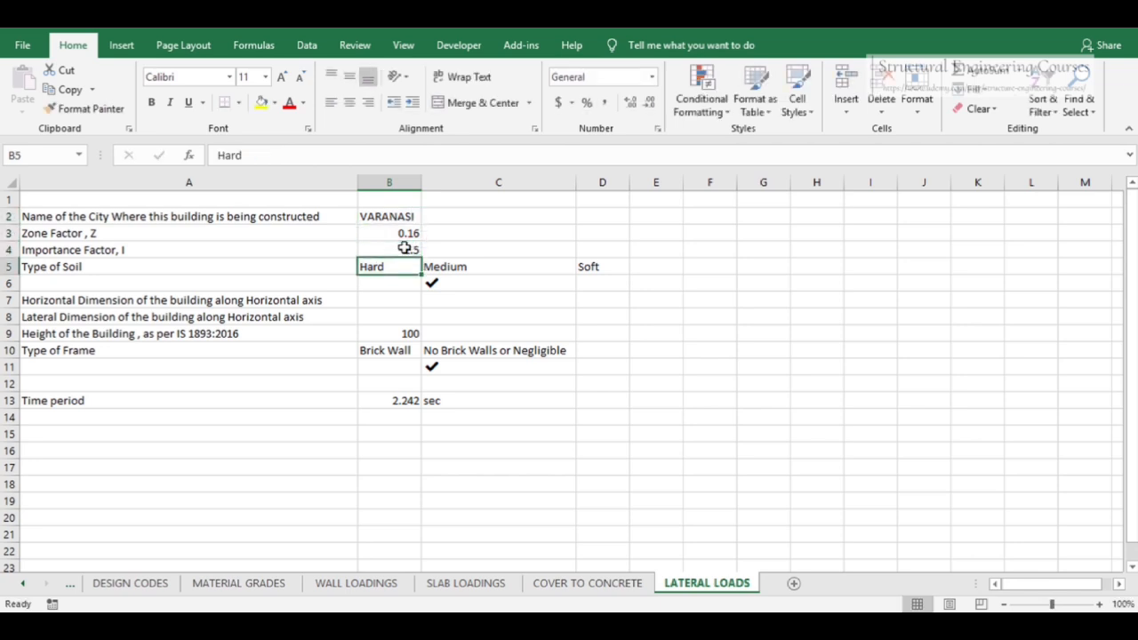
Set the height of the building to 15.8
{"action": "left_click", "coordinate": [409, 331]}
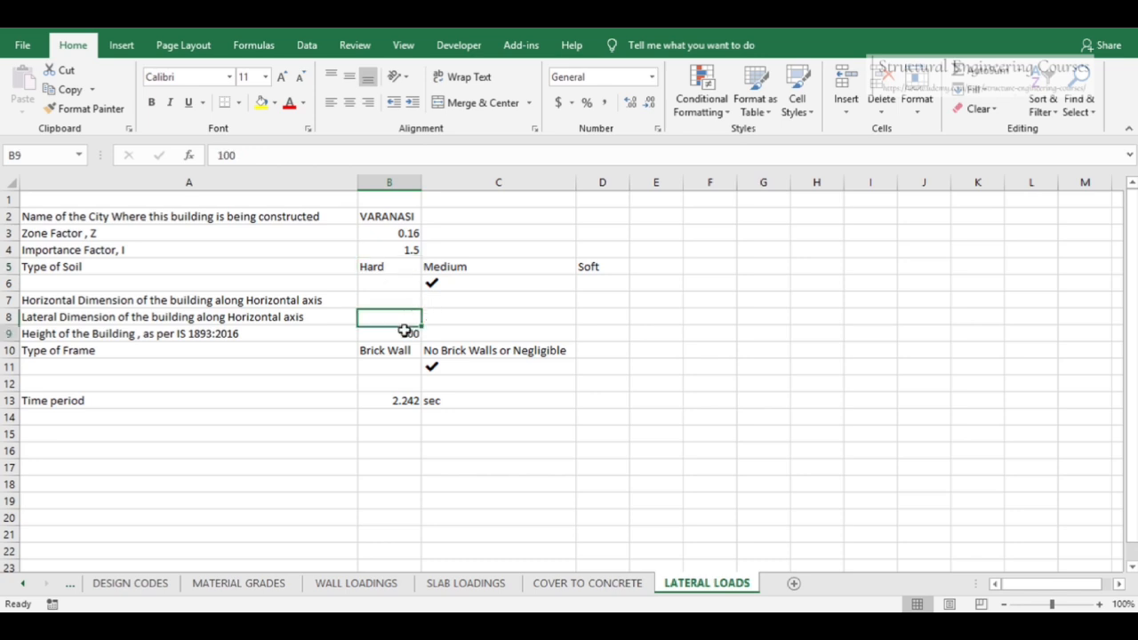
{"action": "left_click", "coordinate": [522, 626]}
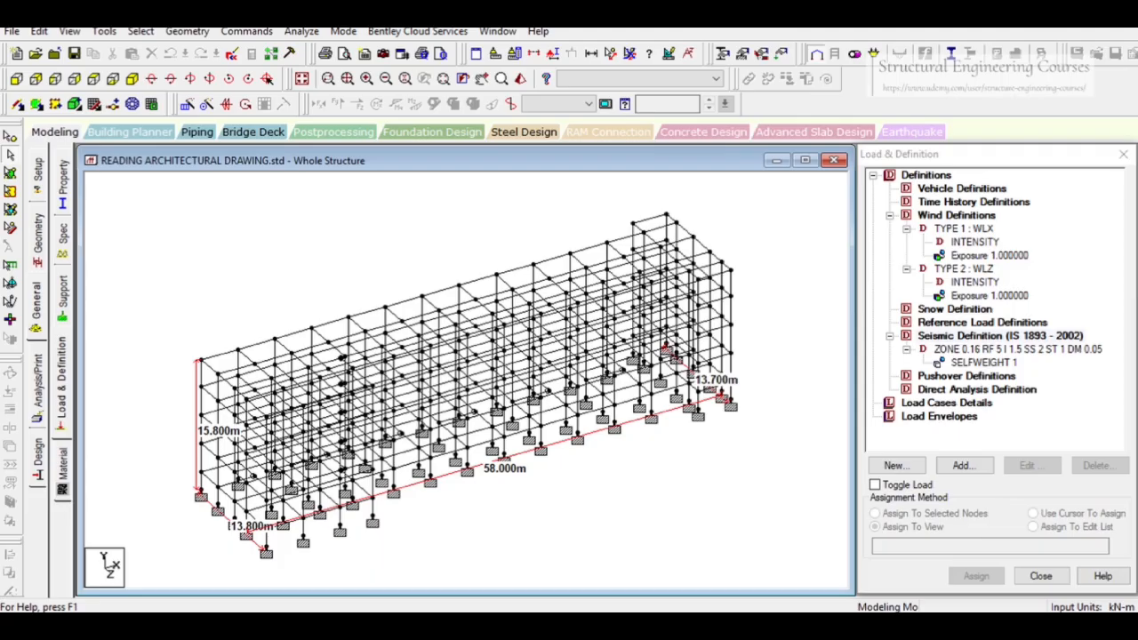
{"action": "key", "text": "alt+Tab"}
{"action": "type", "text": "1"}
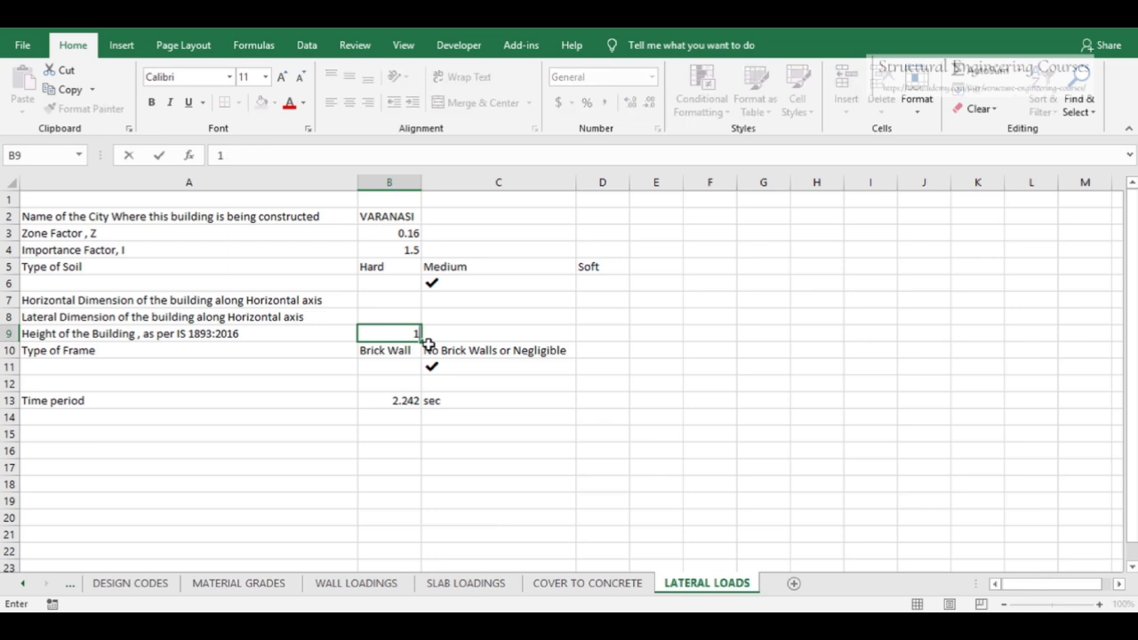
{"action": "type", "text": "5.8"}
{"action": "key", "text": "Return"}
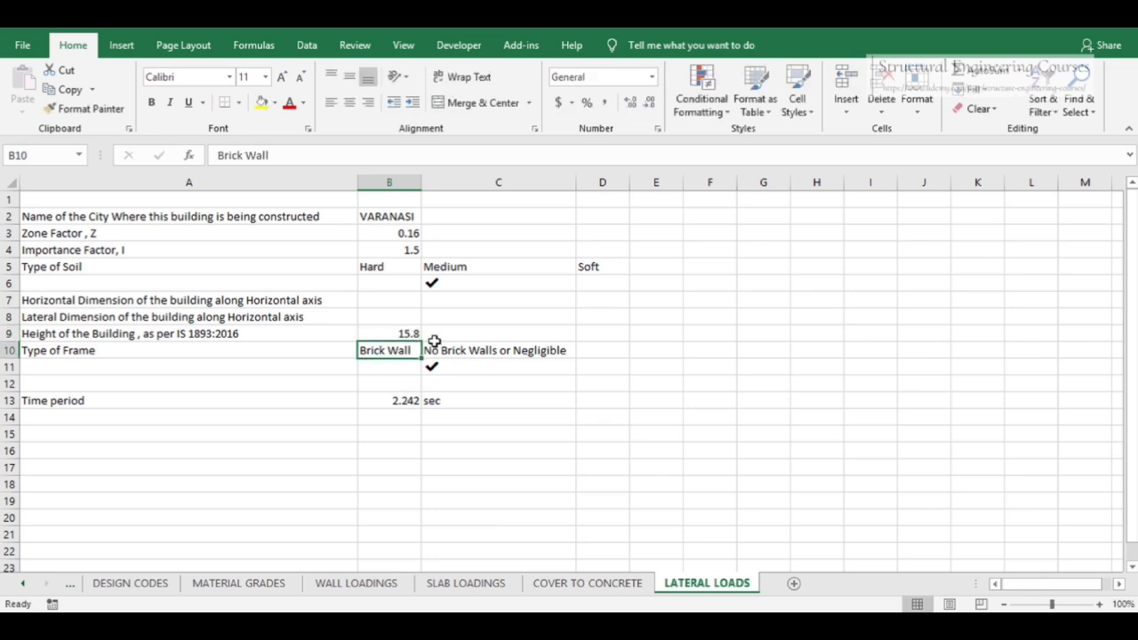
Add a DIMENSION ALONG X row with a value of 58 above the time period row
{"action": "left_click", "coordinate": [389, 401]}
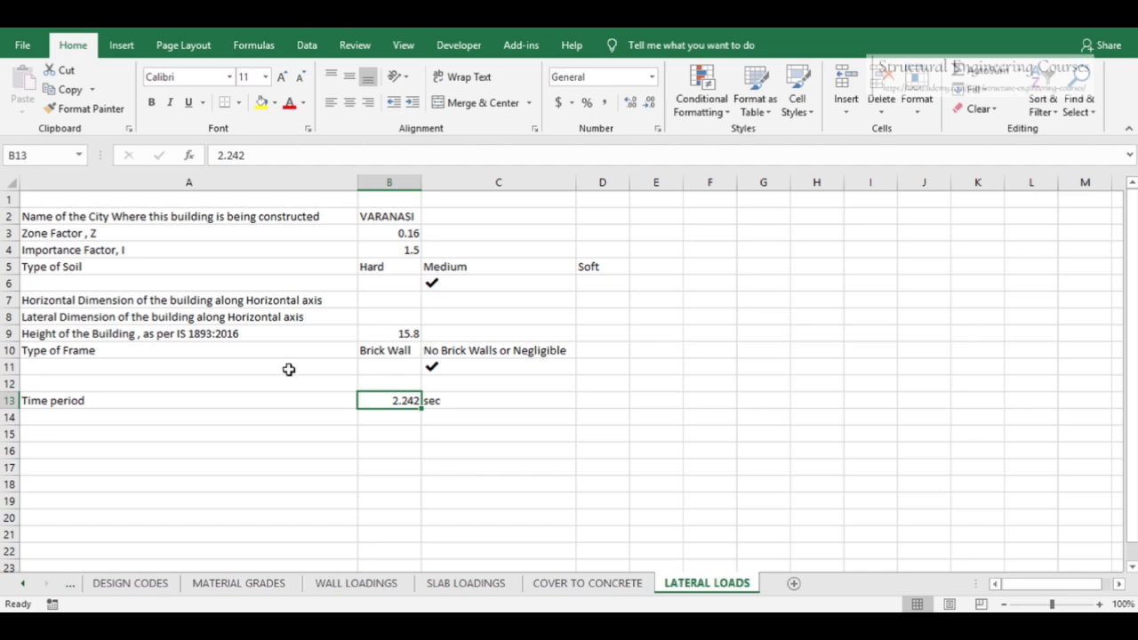
{"action": "left_click", "coordinate": [89, 383]}
{"action": "type", "text": "DIM"}
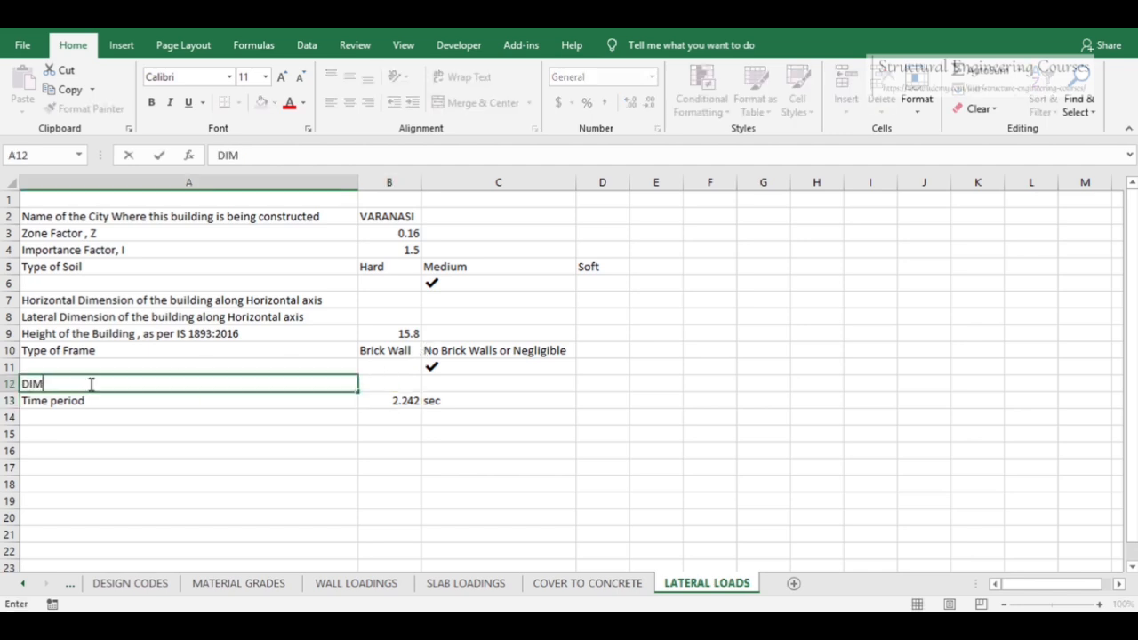
{"action": "type", "text": "ENSION ALONG X"}
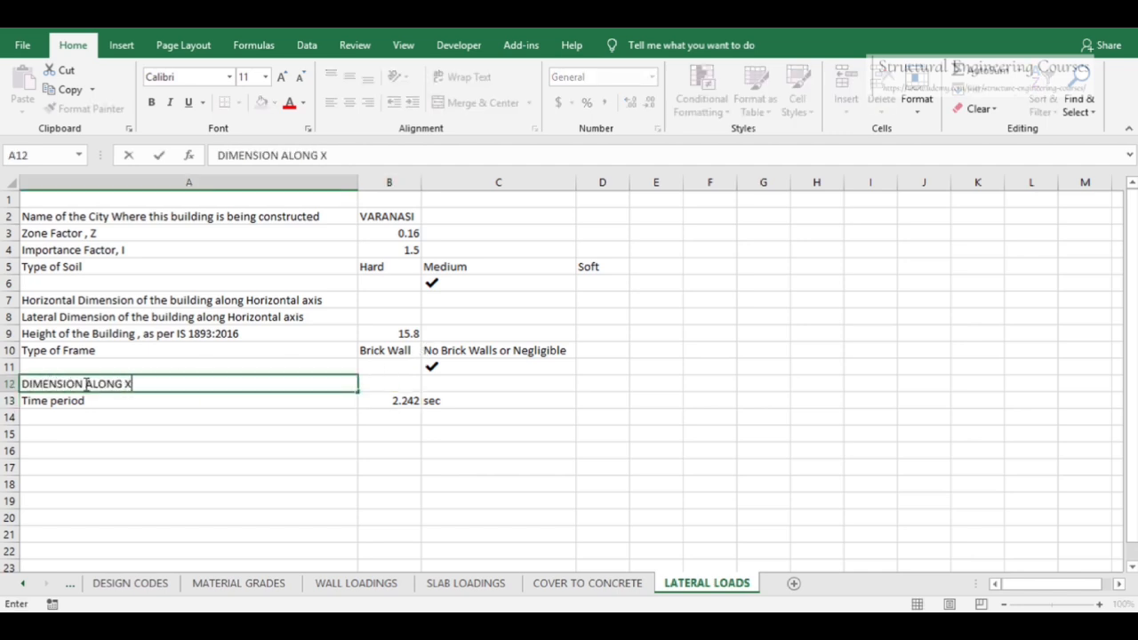
{"action": "key", "text": "Tab"}
{"action": "type", "text": "58"}
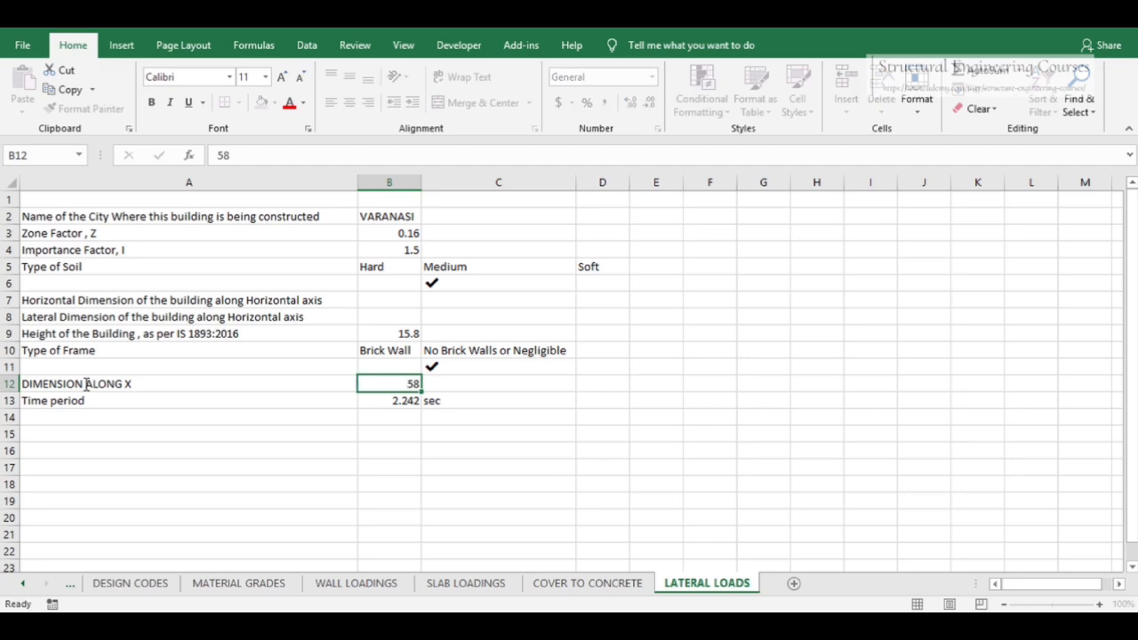
{"action": "key", "text": "Return"}
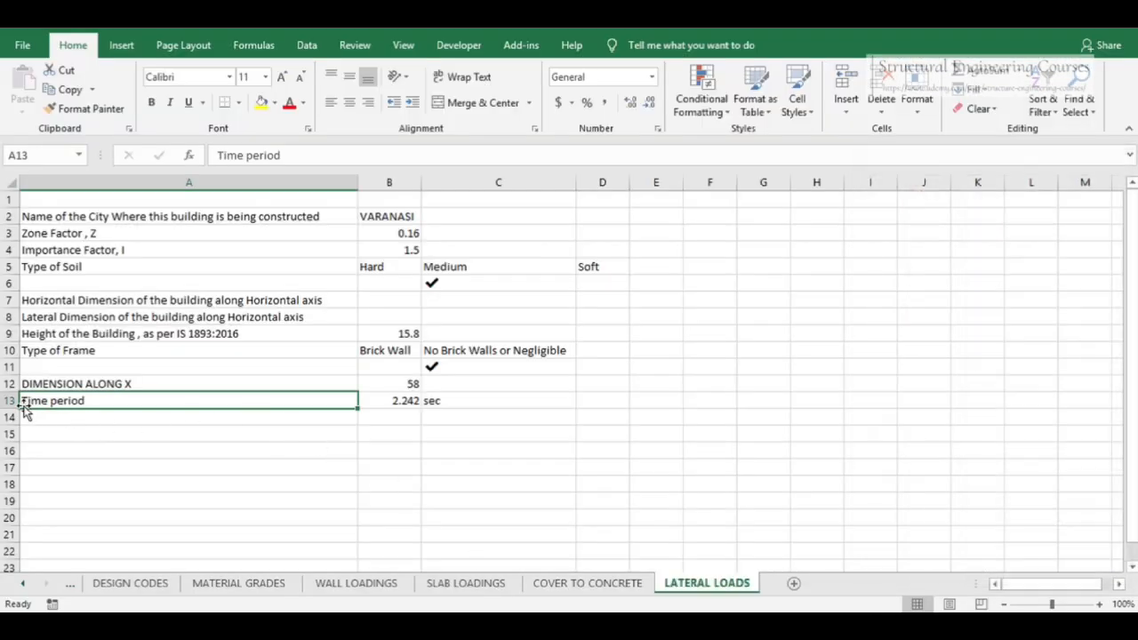
Insert a new row below it and create a DIMENSION ALONG Z row with a value of 13.8
{"action": "right_click", "coordinate": [7, 400]}
{"action": "left_click", "coordinate": [65, 272]}
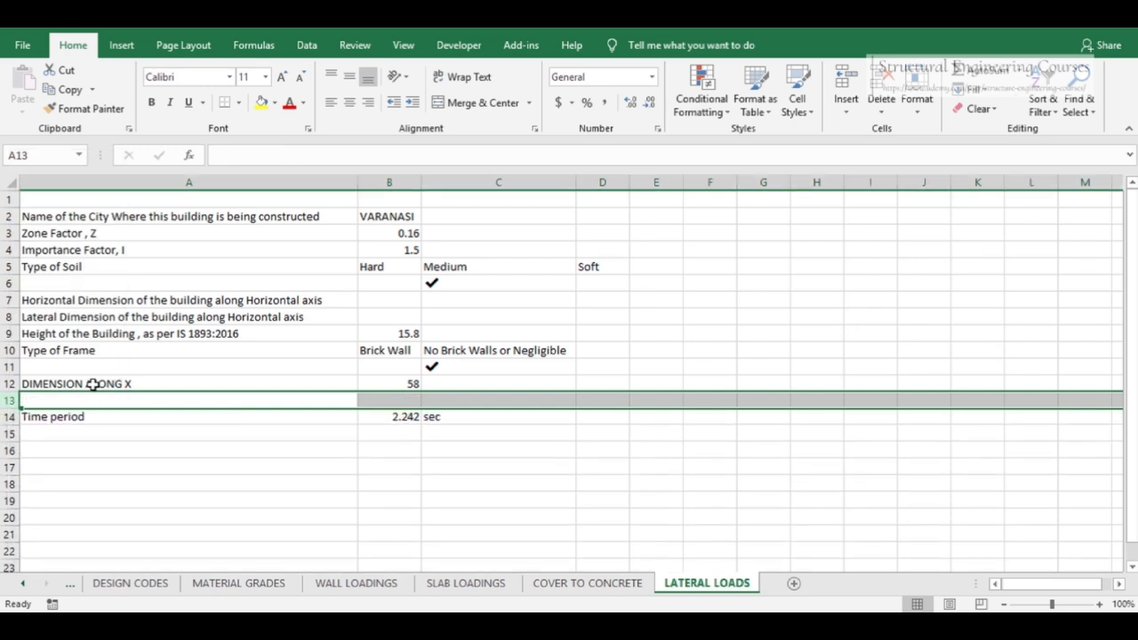
{"action": "left_click_drag", "start_coordinate": [92, 383], "coordinate": [393, 384]}
{"action": "key", "text": "ctrl+c"}
{"action": "left_click", "coordinate": [112, 404]}
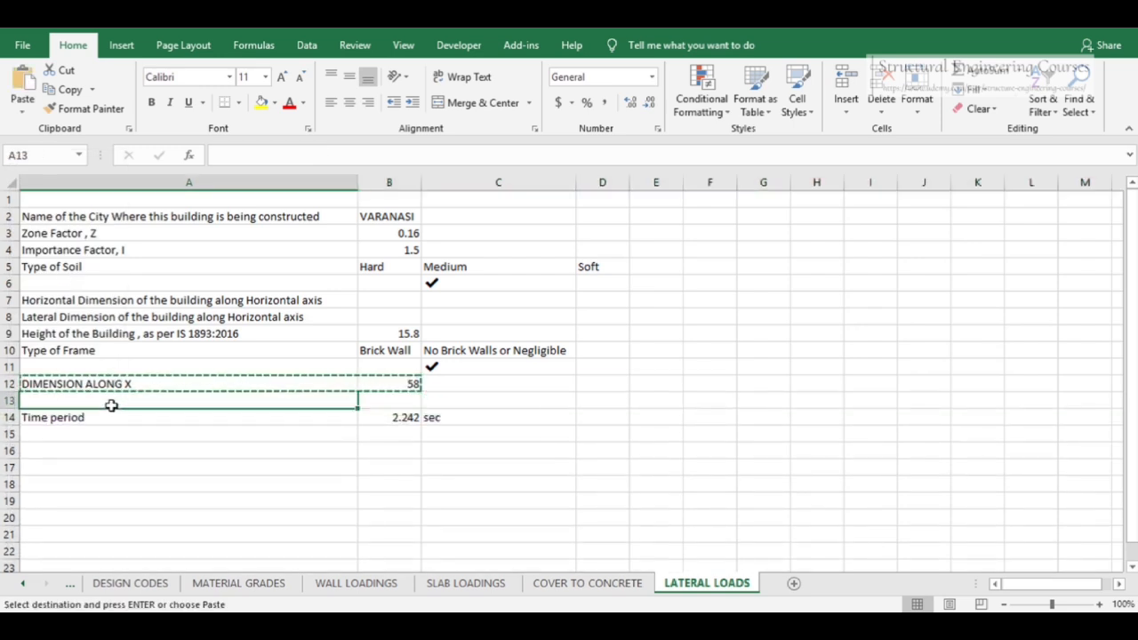
{"action": "key", "text": "ctrl+v"}
{"action": "double_click", "coordinate": [156, 401]}
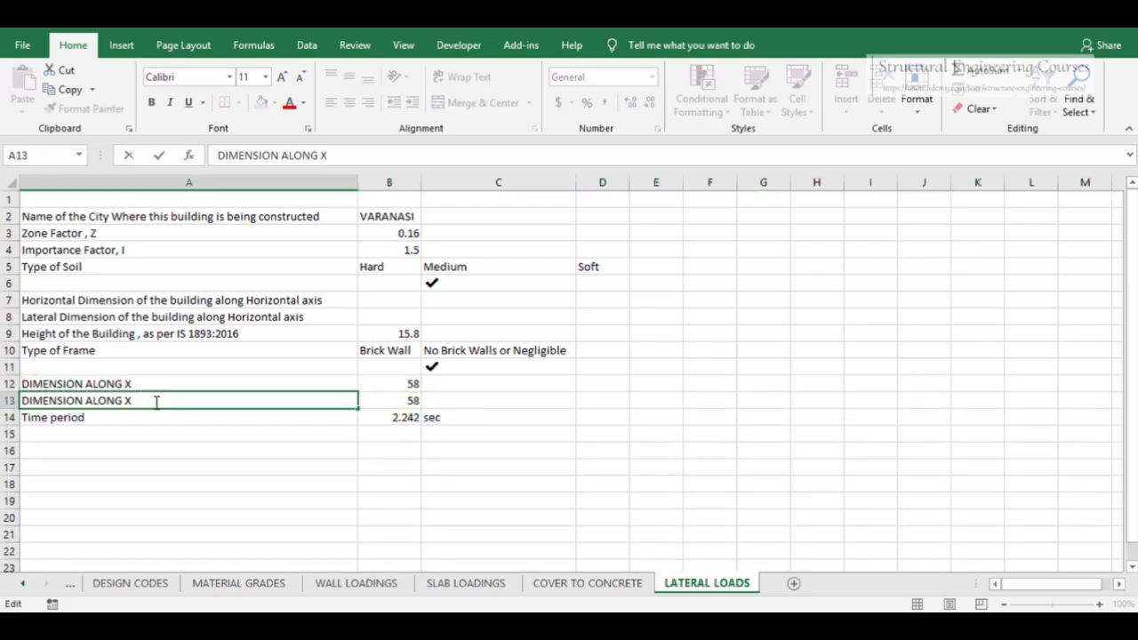
{"action": "type", "text": "Z"}
{"action": "left_click", "coordinate": [391, 401]}
{"action": "type", "text": "13."}
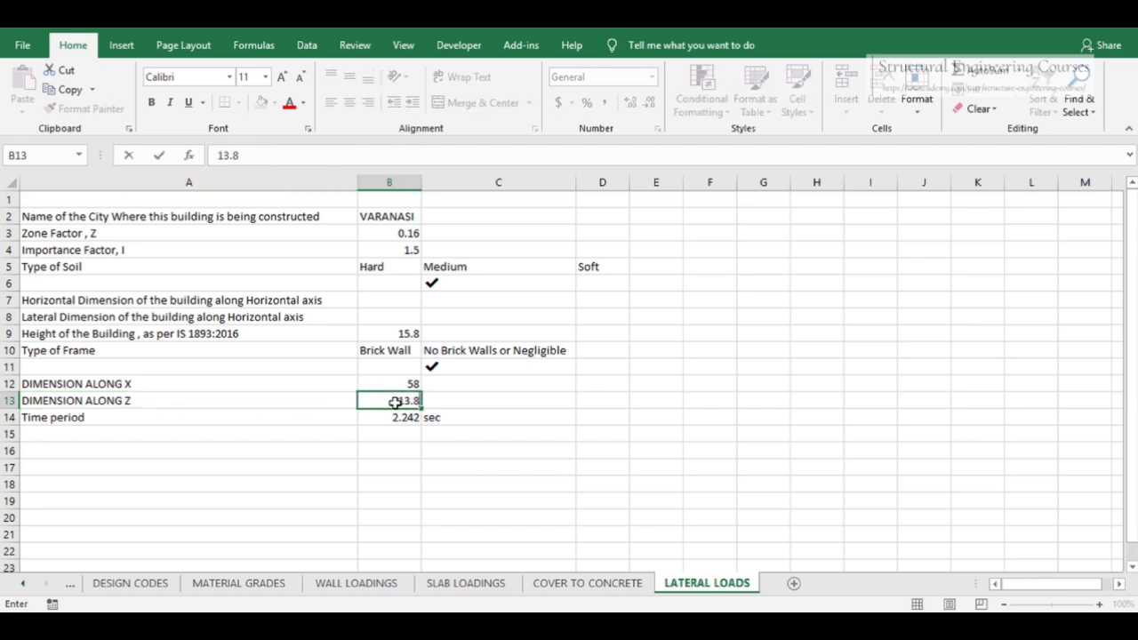
{"action": "key", "text": "Return"}
Relabel the time period row as Time period ALONG X
{"action": "double_click", "coordinate": [138, 418]}
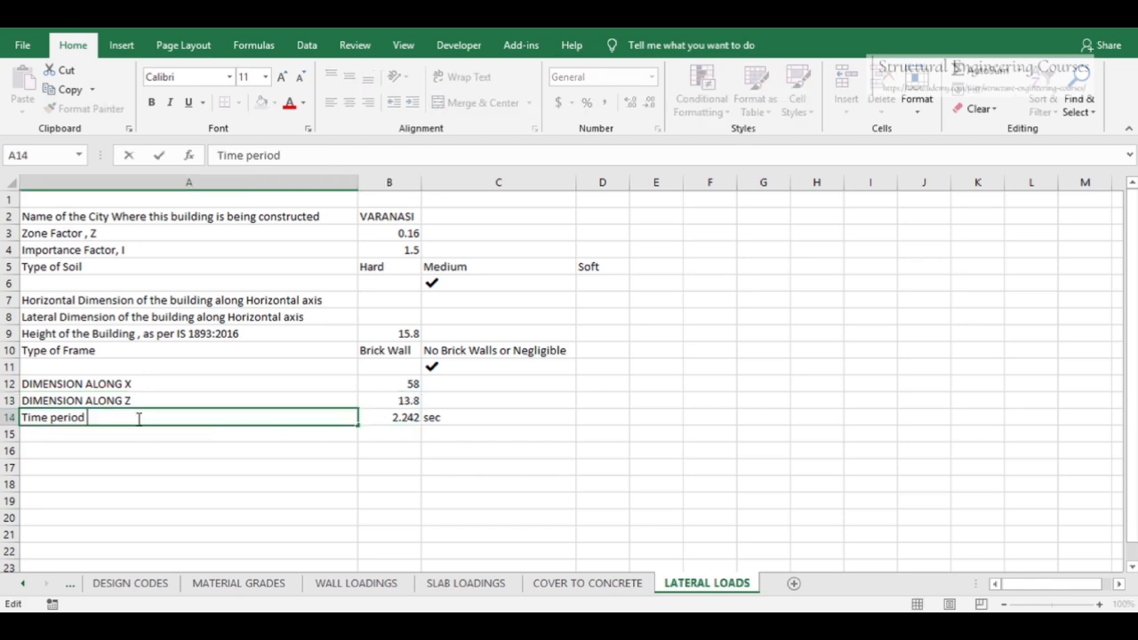
{"action": "type", "text": "ALONG X"}
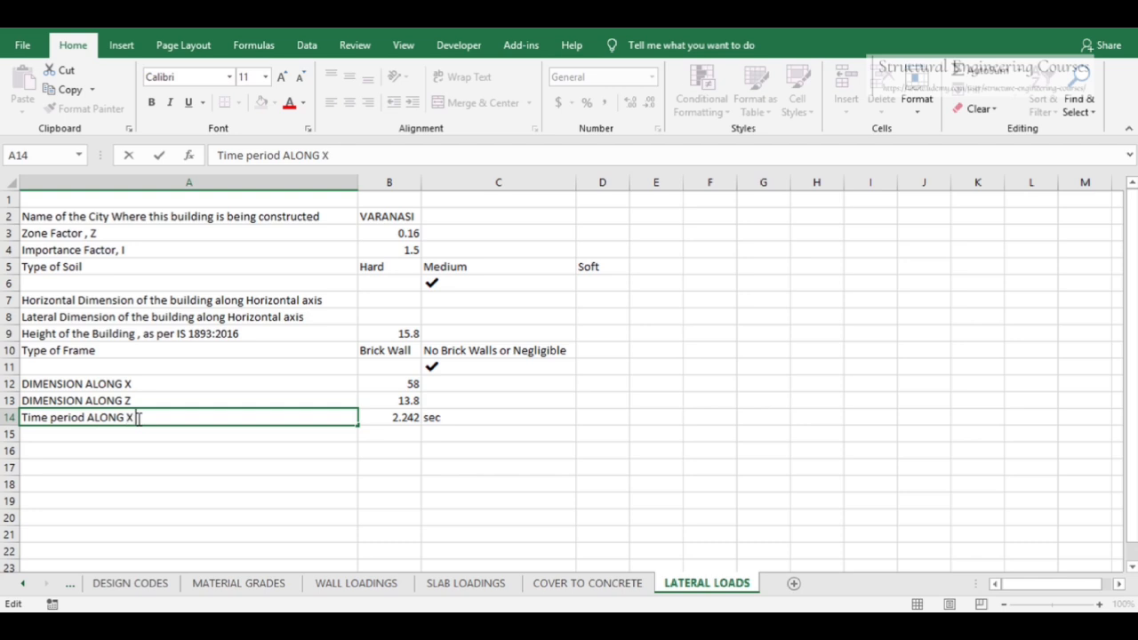
{"action": "key", "text": "Return"}
Replace the X time period value with a formula multiplying 0.09 by the building height
{"action": "left_click", "coordinate": [400, 416]}
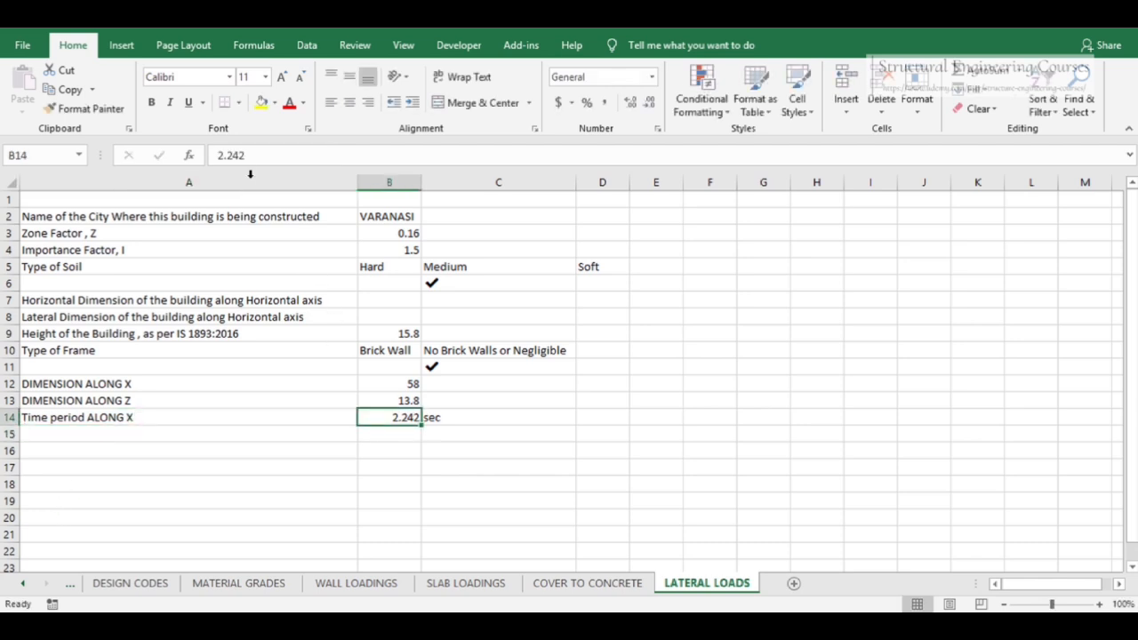
{"action": "left_click_drag", "start_coordinate": [247, 155], "coordinate": [216, 155]}
{"action": "type", "text": "=0.0"}
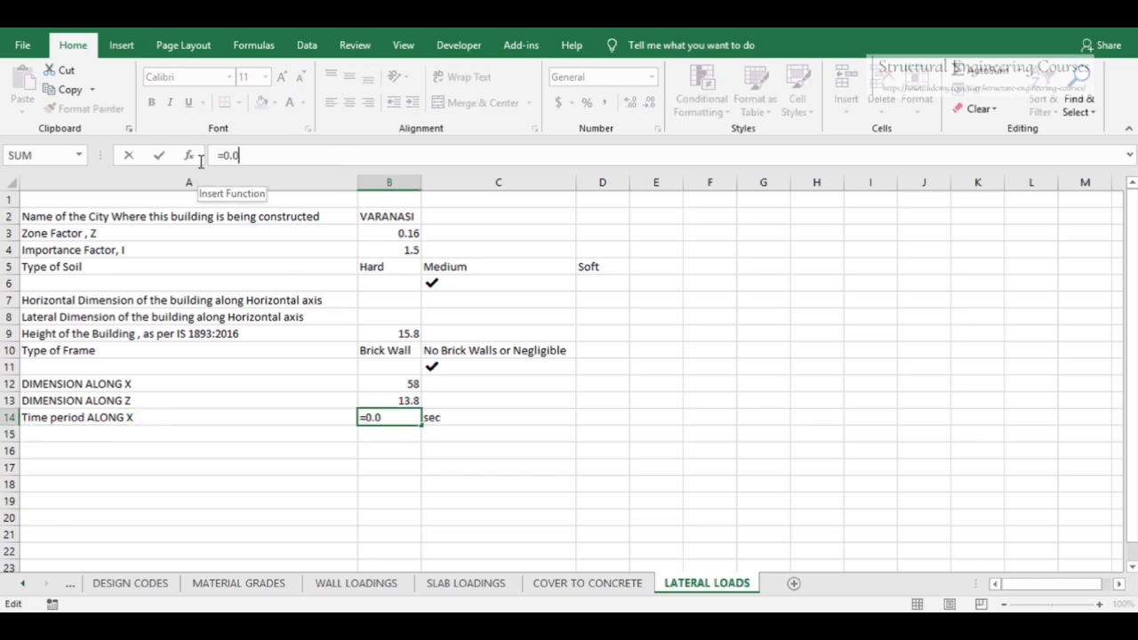
{"action": "type", "text": "9*"}
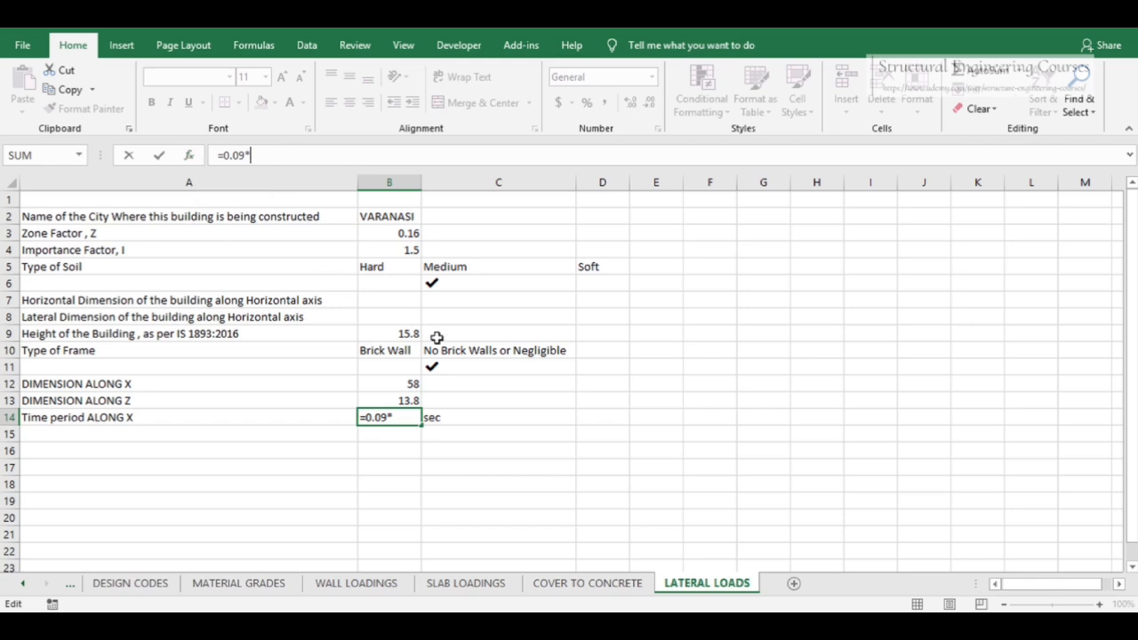
{"action": "left_click", "coordinate": [402, 331]}
{"action": "key", "text": "Return"}
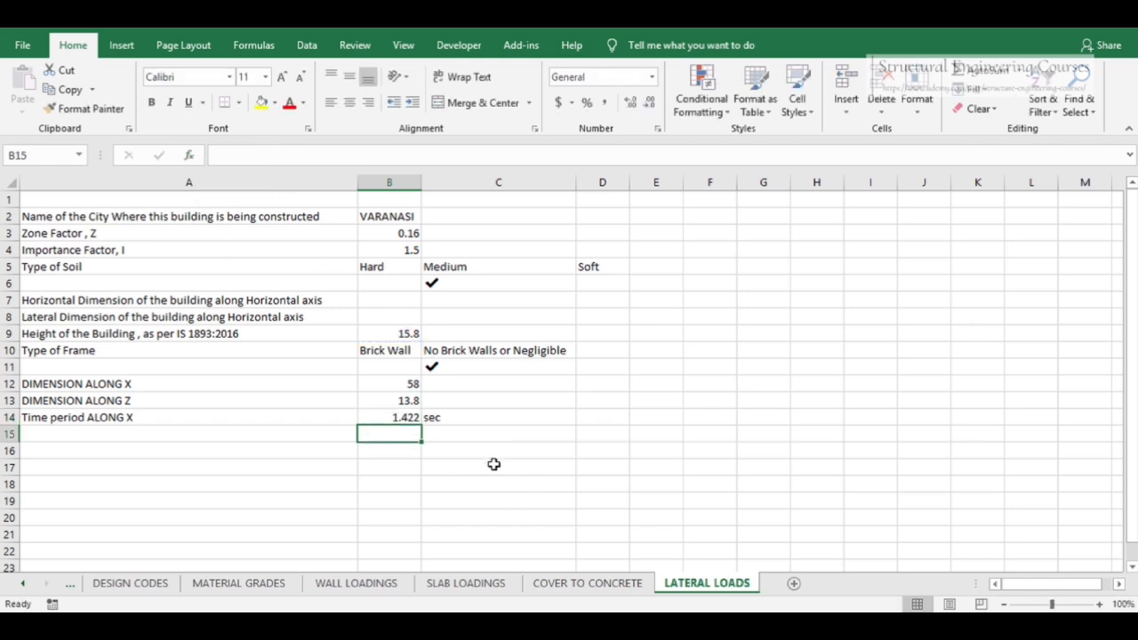
Replace the unit beside the X time period with a division sign
{"action": "left_click", "coordinate": [458, 414]}
{"action": "key", "text": "Delete"}
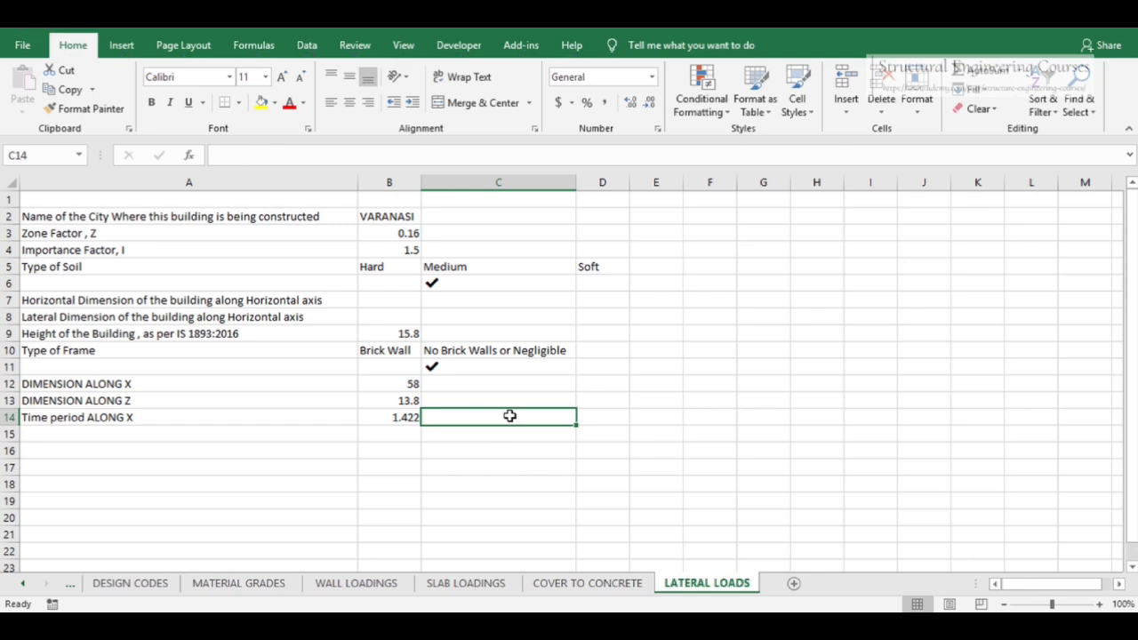
{"action": "double_click", "coordinate": [498, 416]}
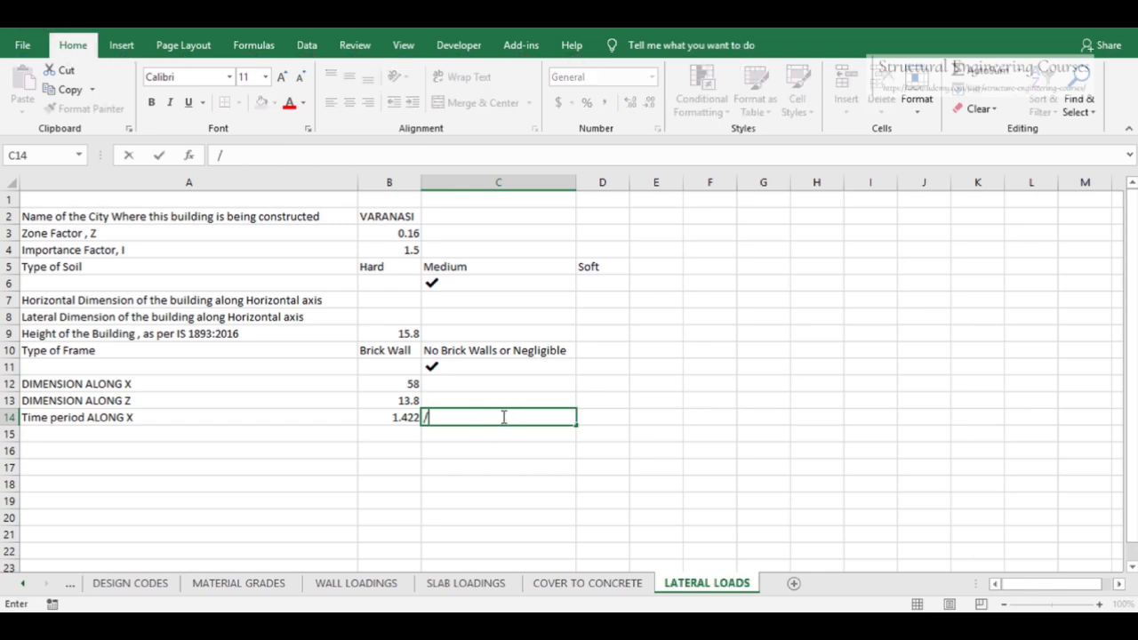
{"action": "type", "text": "/"}
{"action": "left_click", "coordinate": [590, 418]}
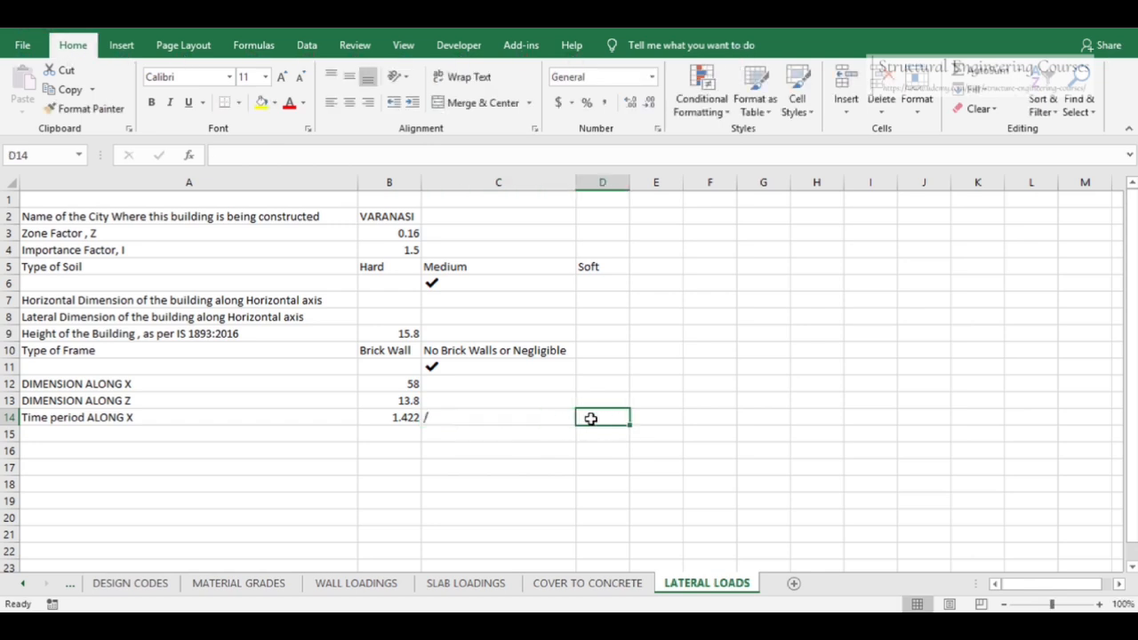
Enter a formula in the next column taking the square root of the X dimension
{"action": "type", "text": "=SQRT"}
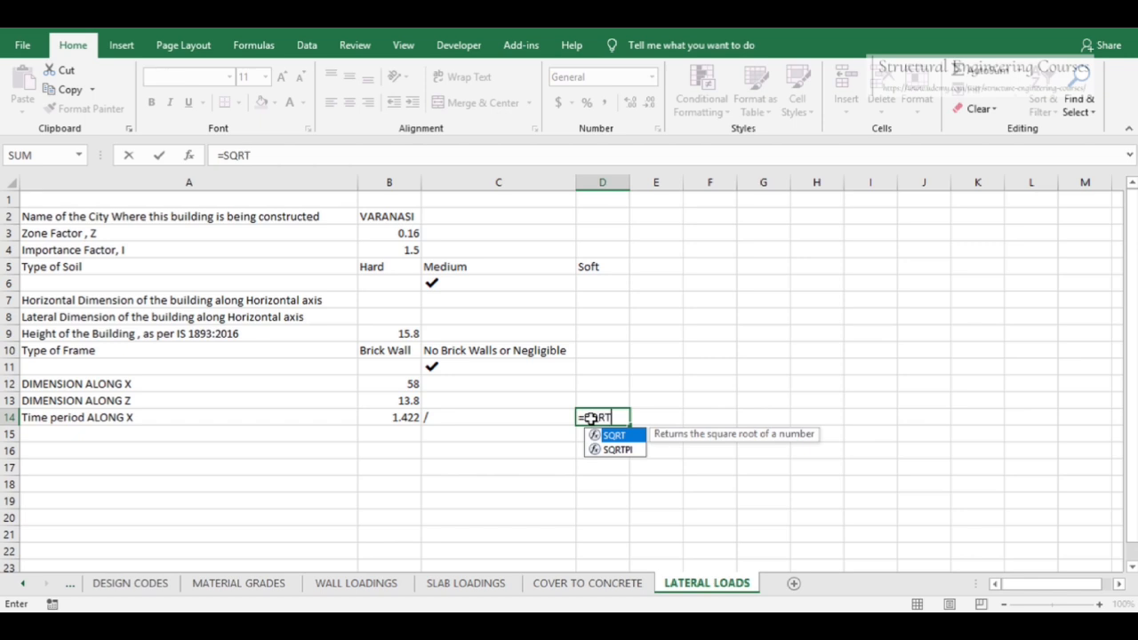
{"action": "type", "text": "("}
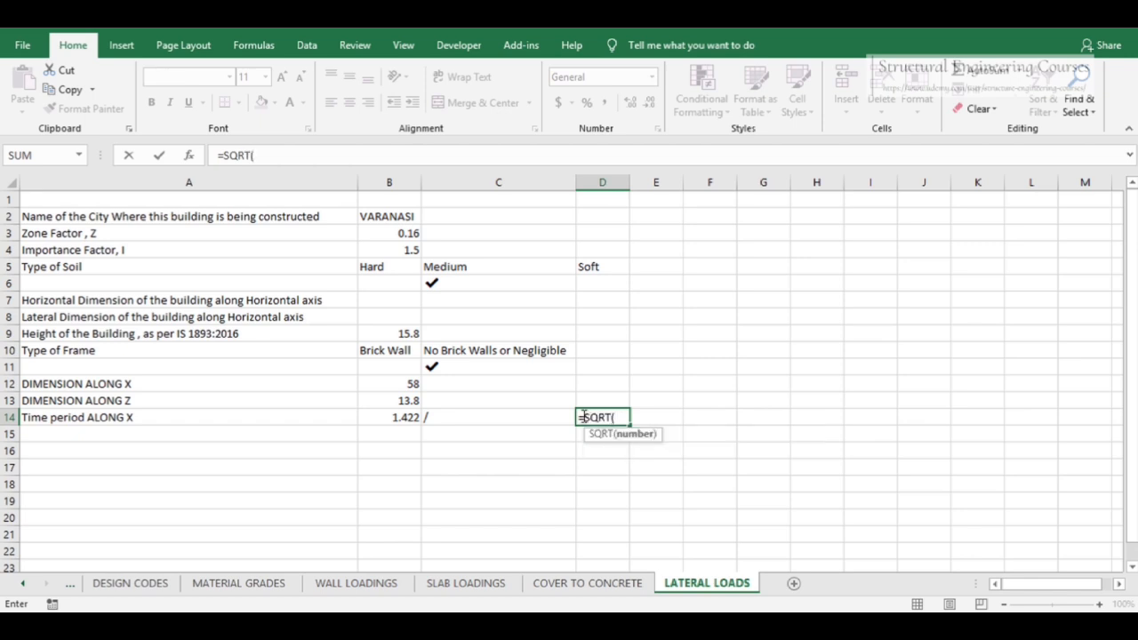
{"action": "left_click", "coordinate": [397, 380]}
{"action": "type", "text": ")"}
{"action": "key", "text": "Return"}
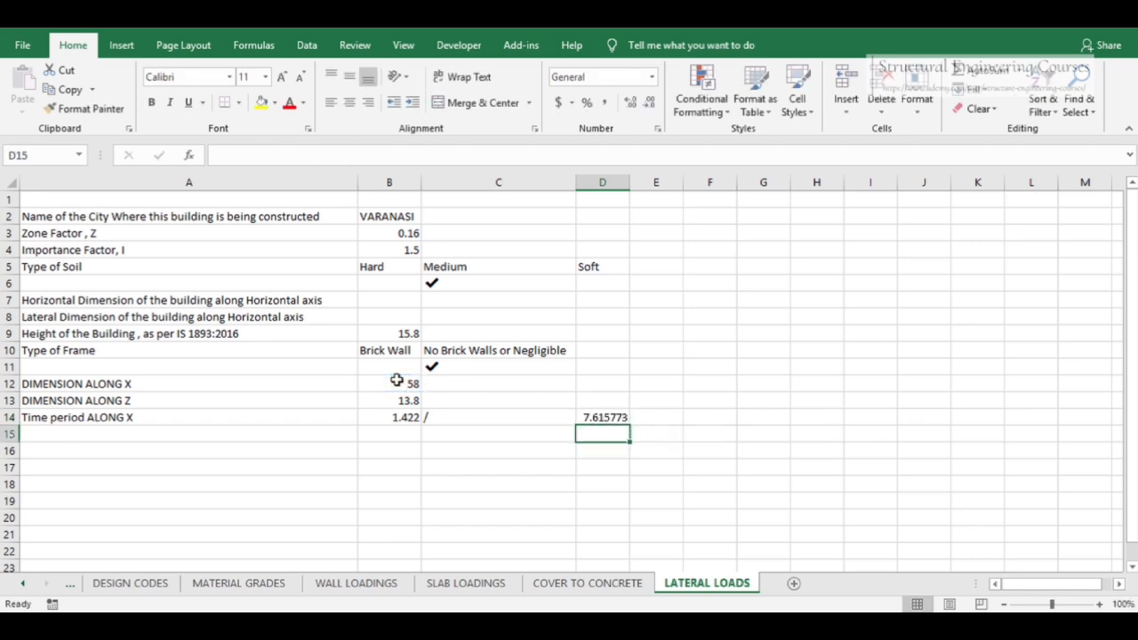
Enter a formula below the X time period dividing it by the square root of the X dimension
{"action": "left_click", "coordinate": [385, 431]}
{"action": "type", "text": "="}
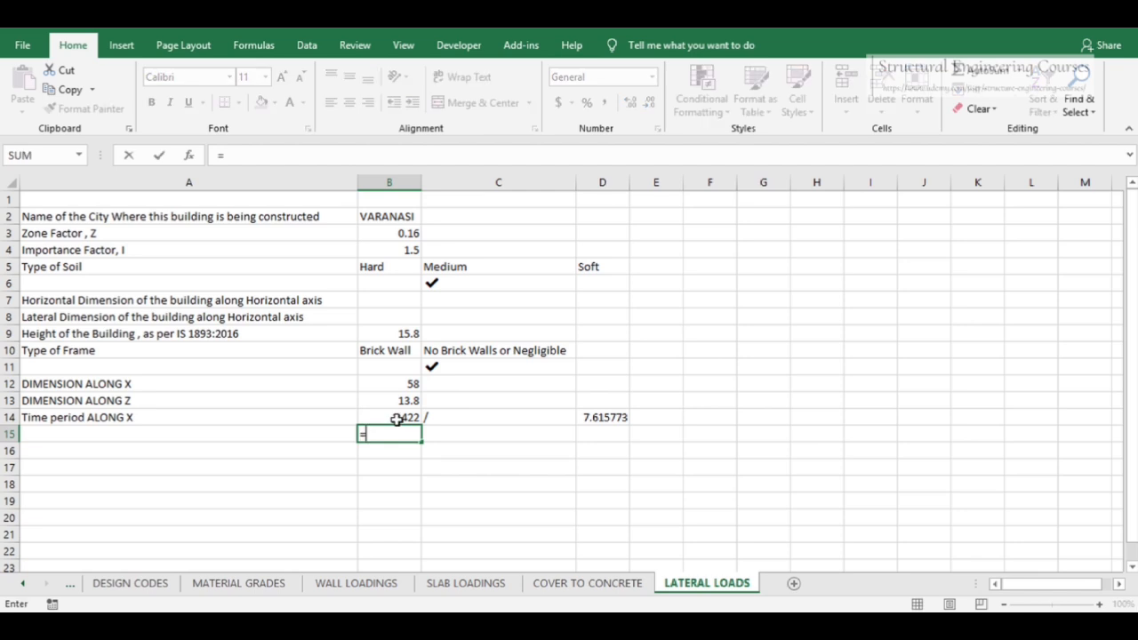
{"action": "left_click", "coordinate": [397, 416]}
{"action": "type", "text": "/"}
{"action": "left_click", "coordinate": [591, 415]}
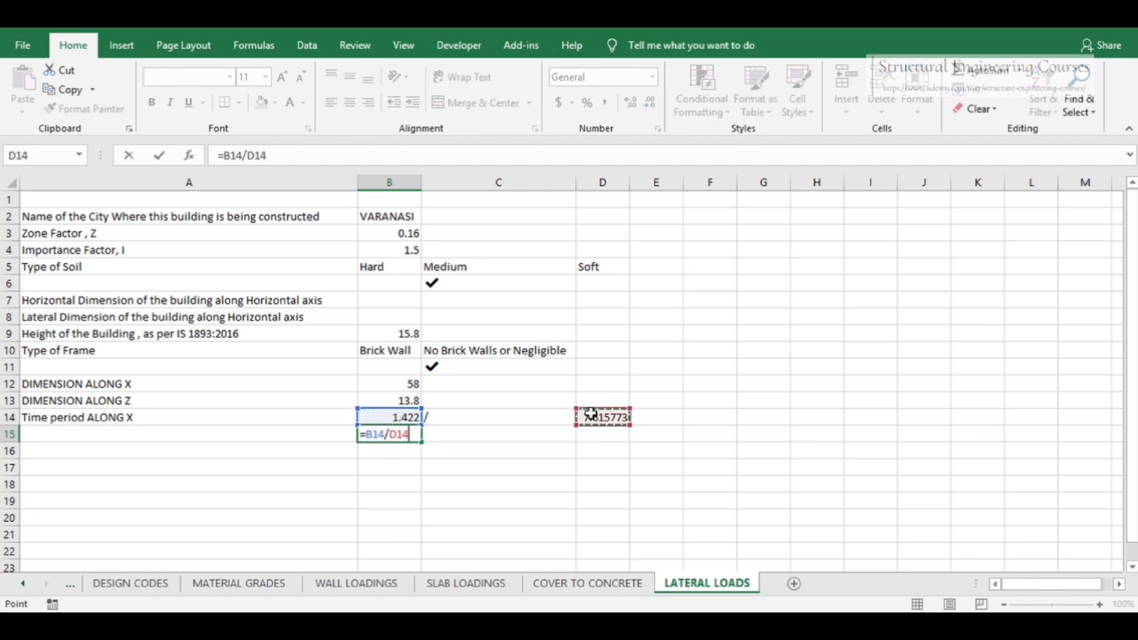
{"action": "key", "text": "Return"}
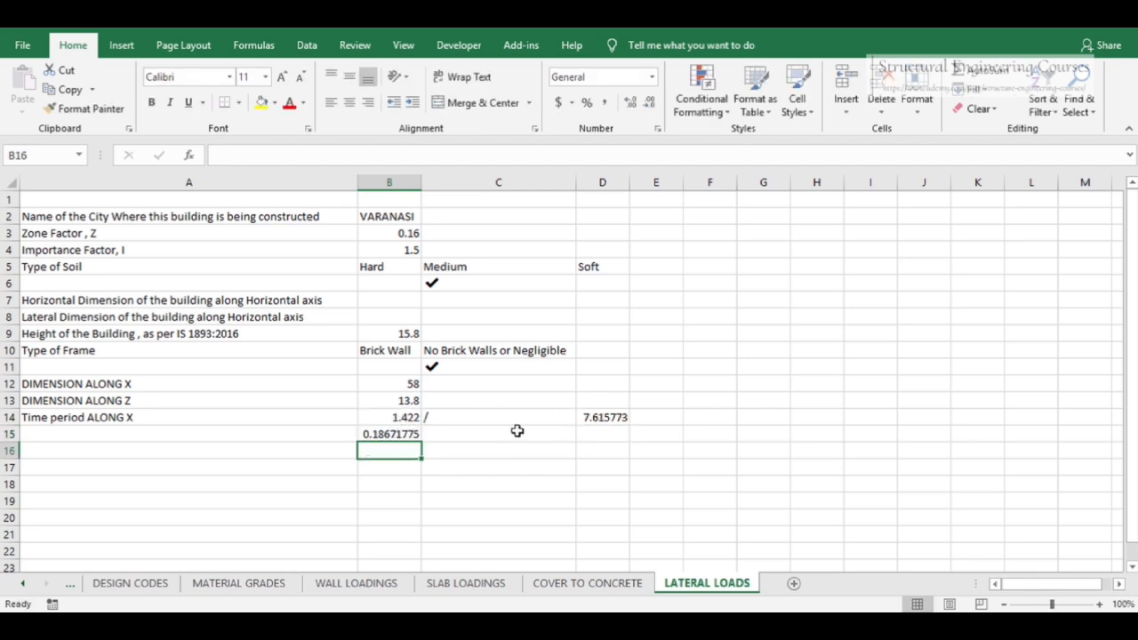
Try multiplying that formula by 0.09, then clear the cell
{"action": "left_click", "coordinate": [391, 433]}
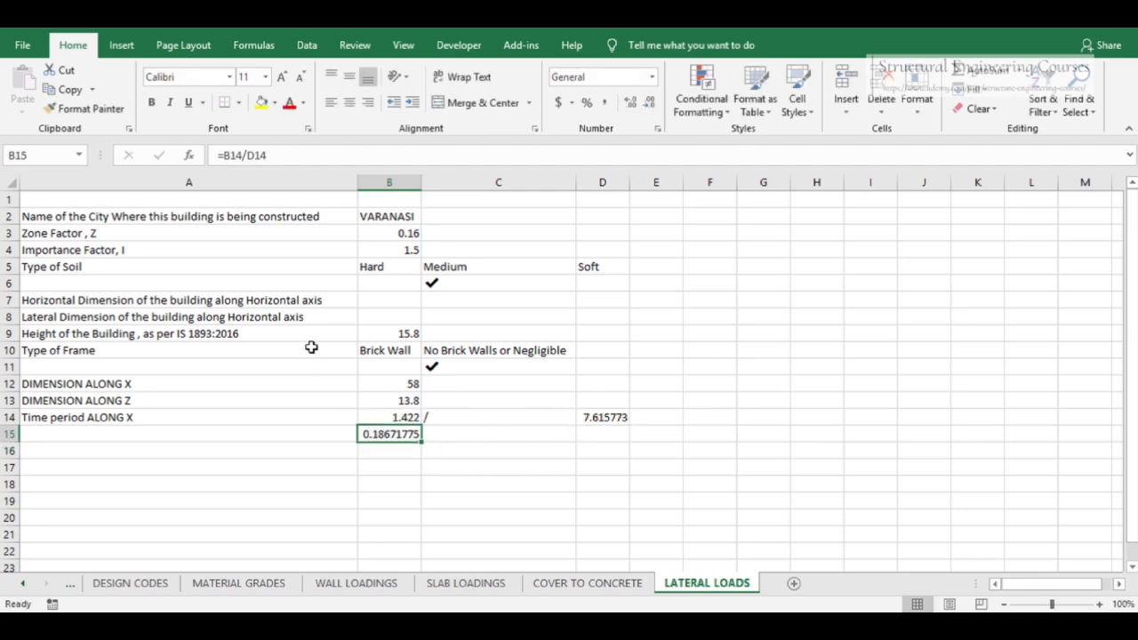
{"action": "left_click", "coordinate": [223, 155]}
{"action": "type", "text": "0.0"}
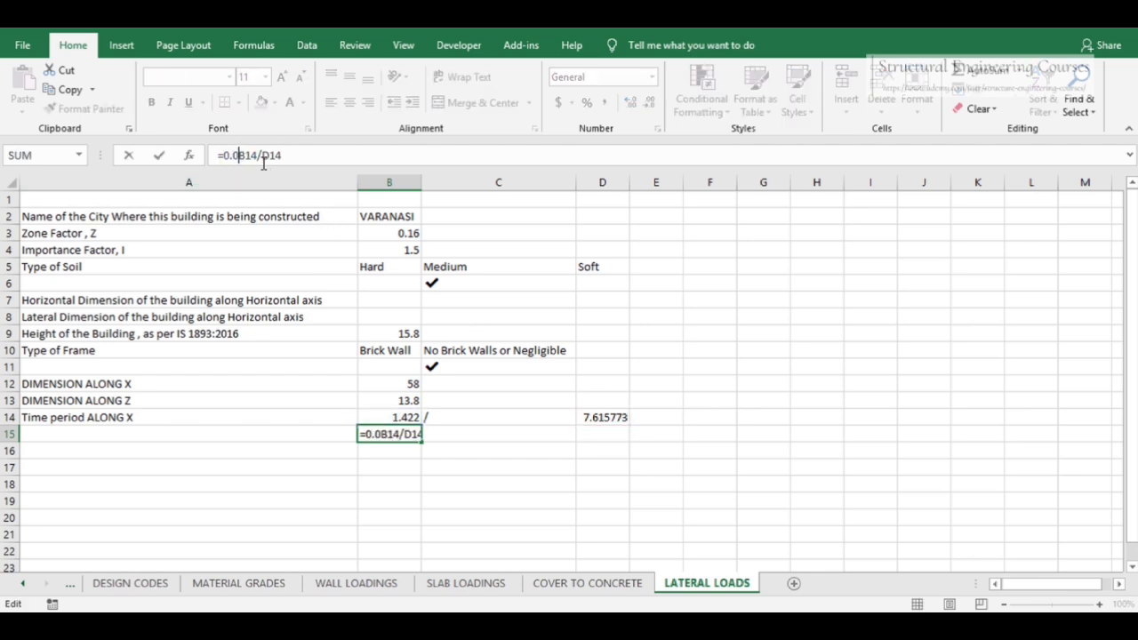
{"action": "type", "text": "9*"}
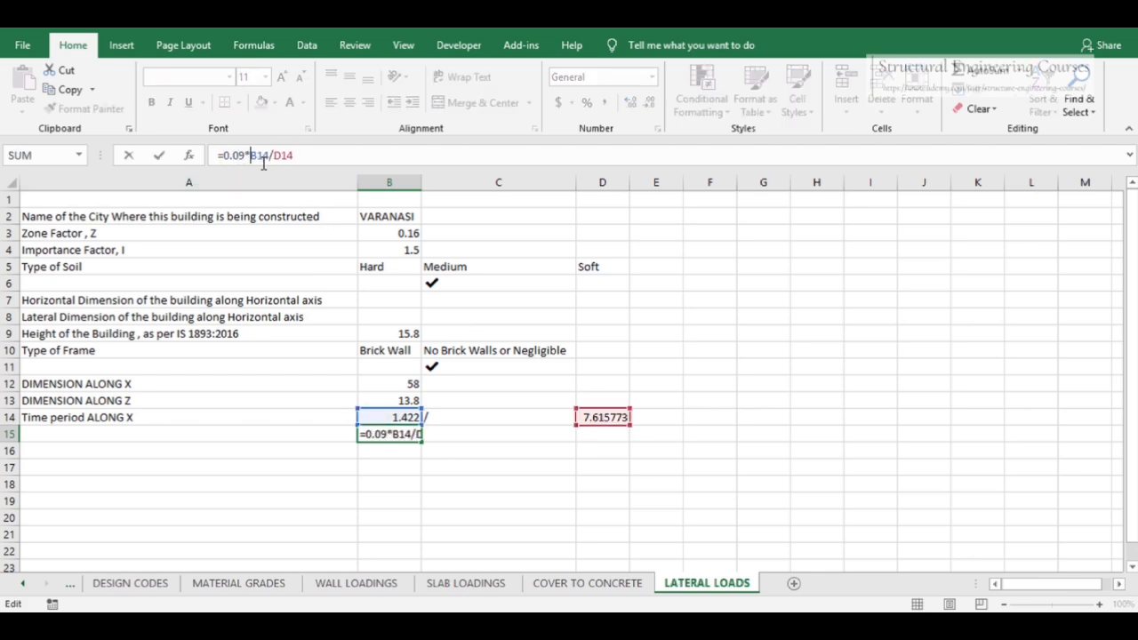
{"action": "key", "text": "Return"}
{"action": "left_click", "coordinate": [383, 416]}
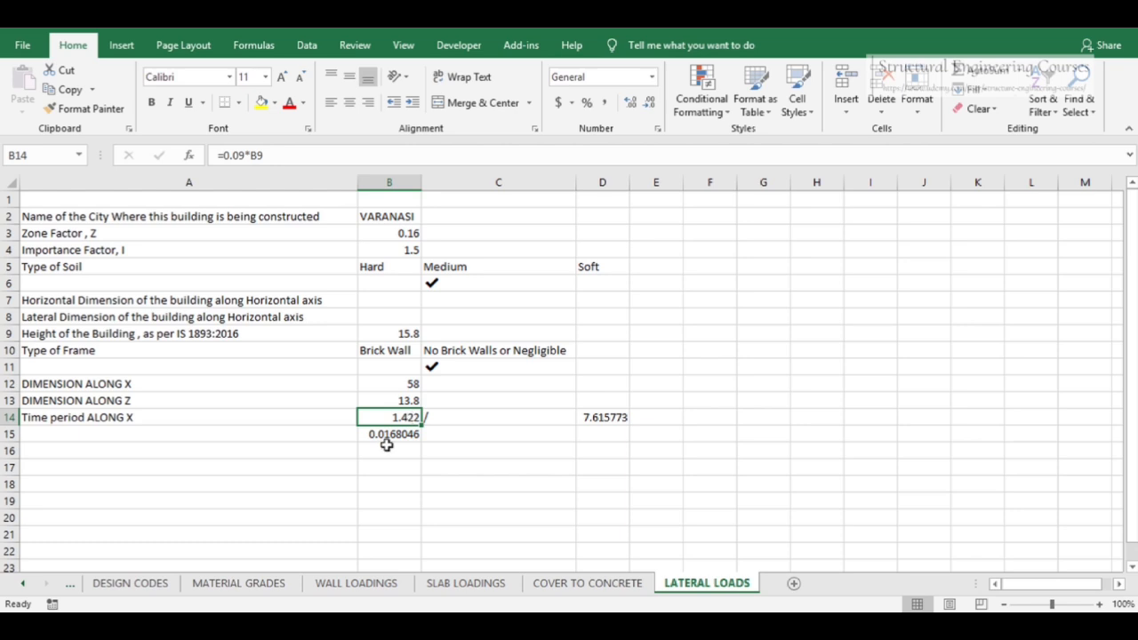
{"action": "left_click", "coordinate": [380, 434]}
{"action": "key", "text": "Delete"}
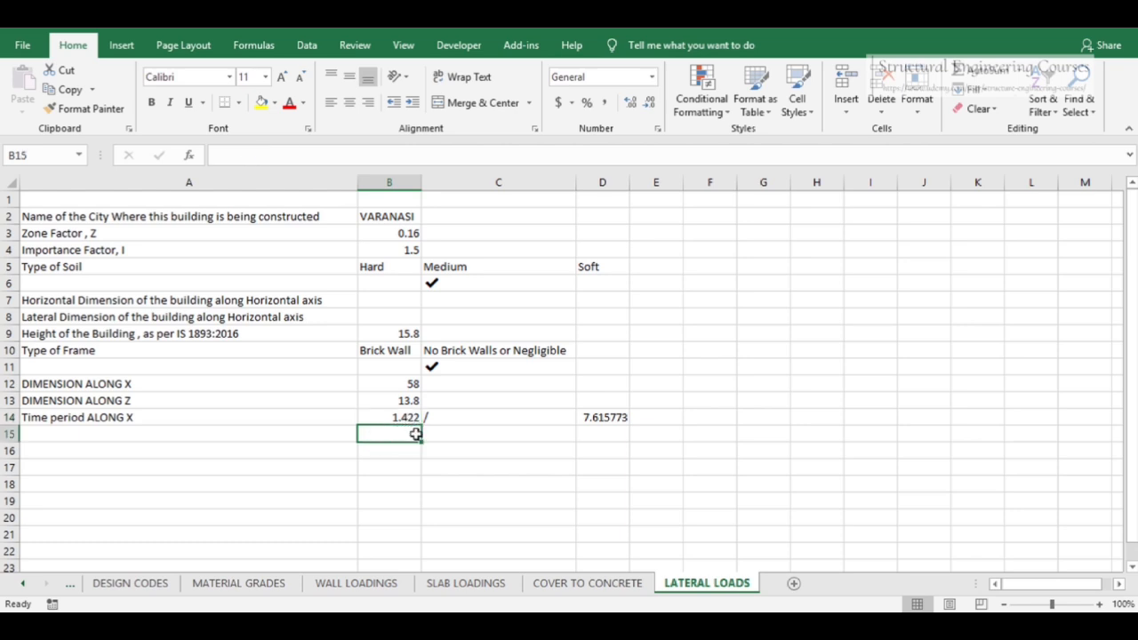
Re-enter the formula below dividing the X time period by the square root of the X dimension
{"action": "type", "text": "="}
{"action": "left_click", "coordinate": [376, 415]}
{"action": "type", "text": "/"}
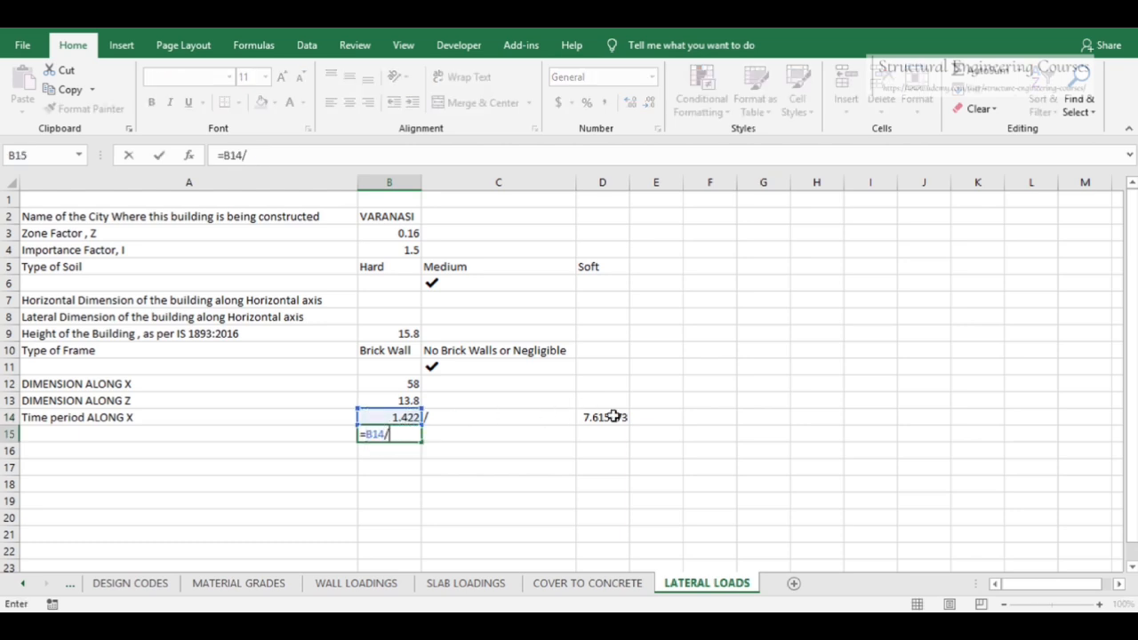
{"action": "left_click", "coordinate": [614, 414]}
{"action": "key", "text": "Return"}
{"action": "left_click", "coordinate": [394, 417]}
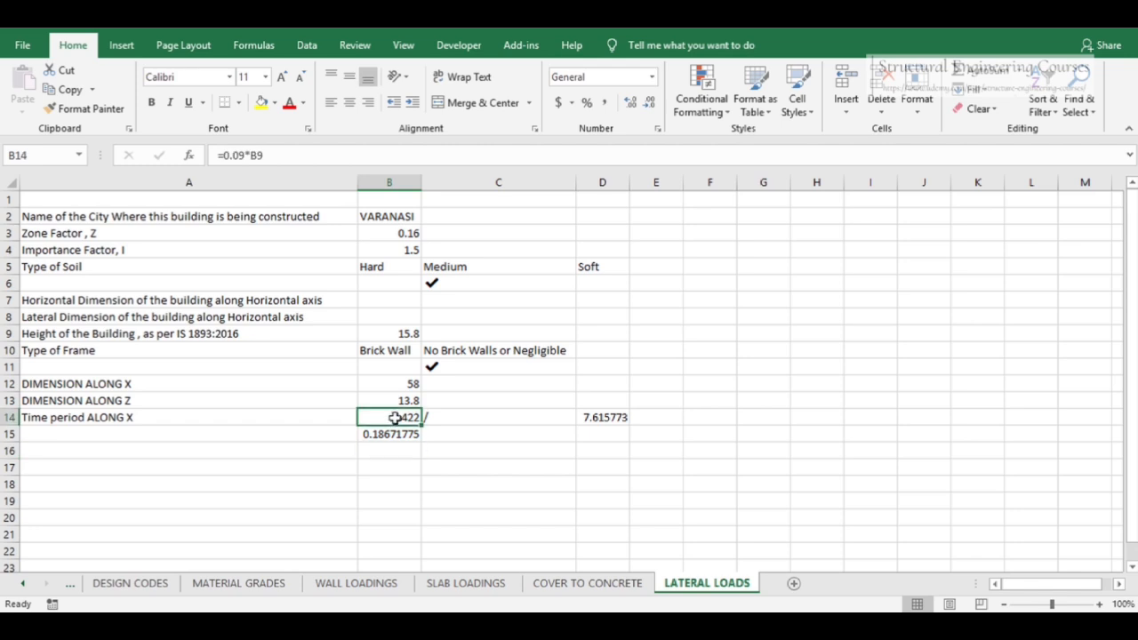
{"action": "left_click", "coordinate": [592, 418]}
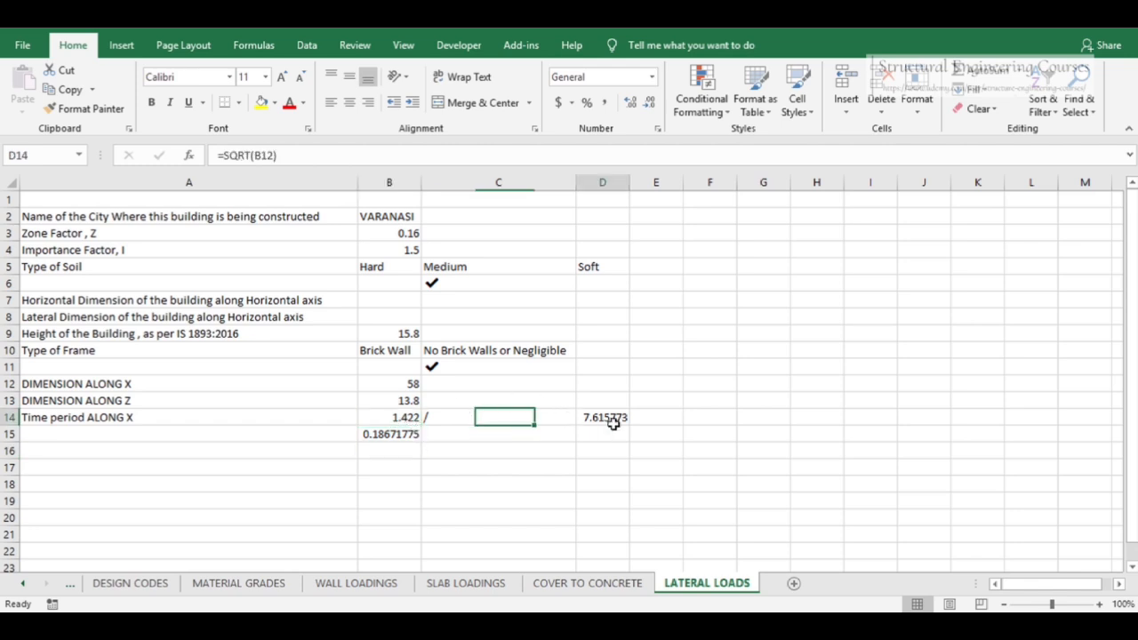
{"action": "left_click", "coordinate": [391, 436]}
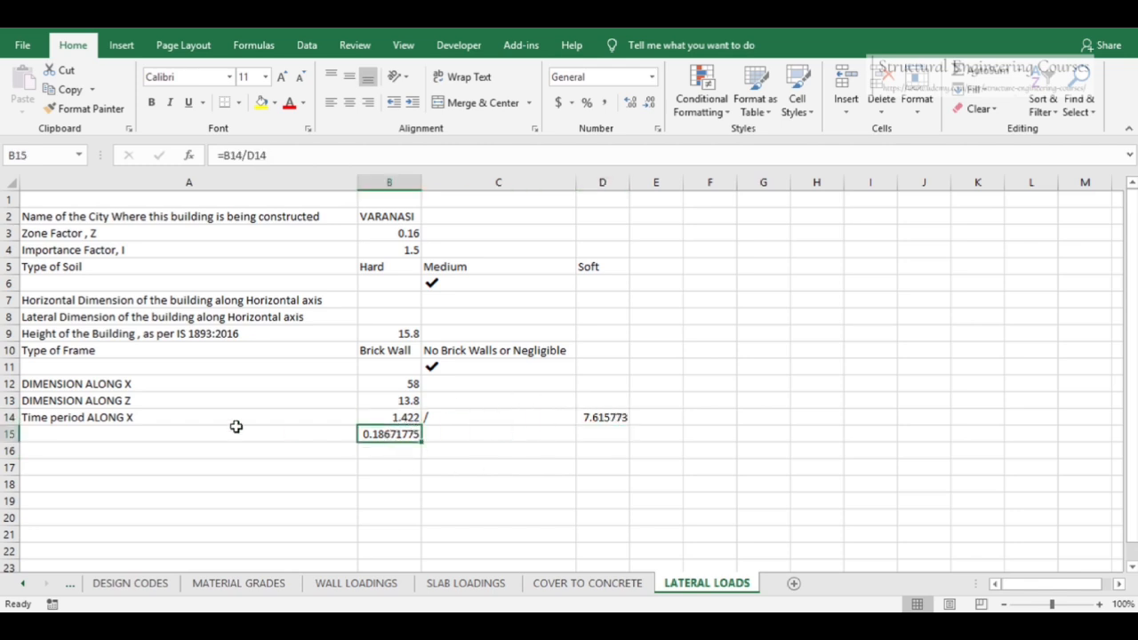
Copy the Time period ALONG X label into the row of the new result
{"action": "left_click", "coordinate": [150, 428]}
{"action": "left_click", "coordinate": [142, 417]}
{"action": "key", "text": "ctrl+c"}
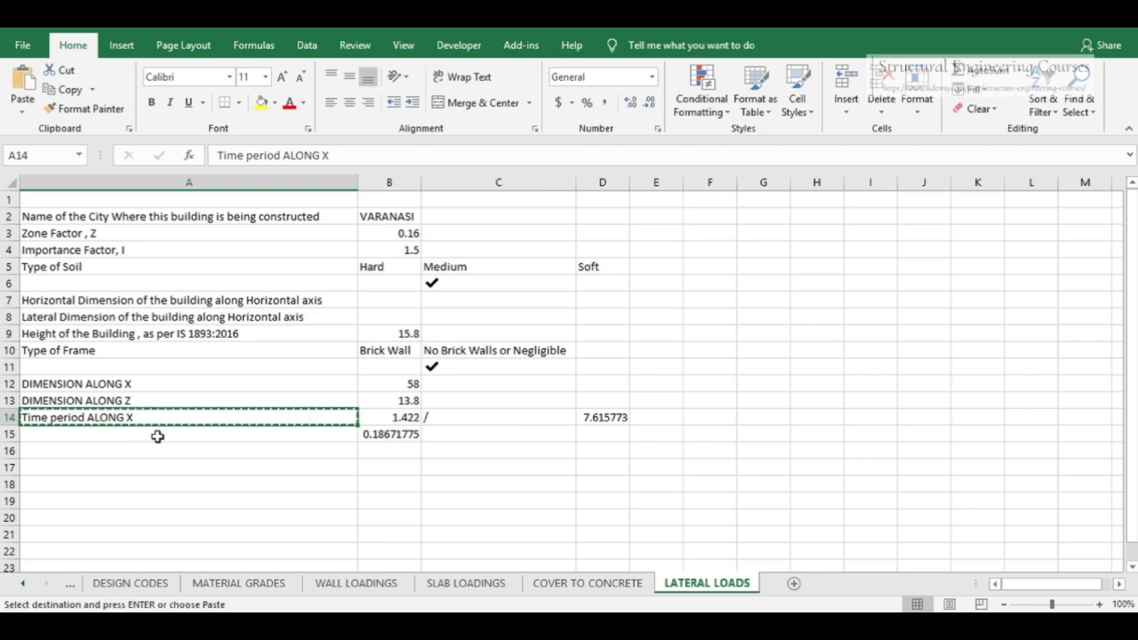
{"action": "left_click", "coordinate": [157, 437]}
{"action": "key", "text": "ctrl+v"}
Reduce the new time period result to three decimal places
{"action": "left_click", "coordinate": [391, 435]}
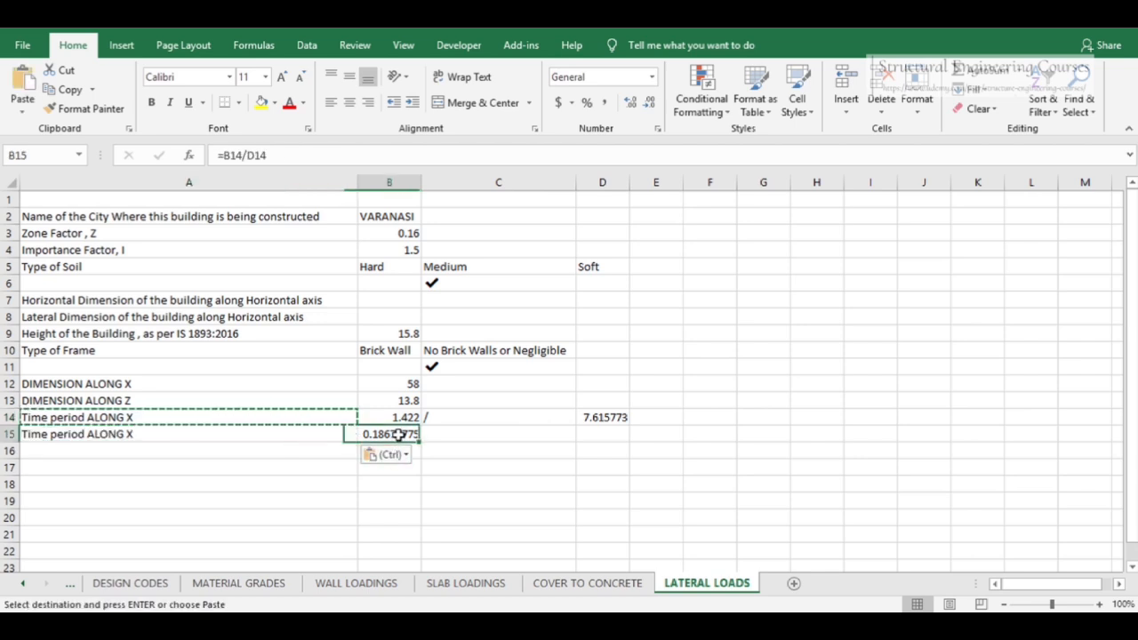
{"action": "left_click", "coordinate": [649, 103]}
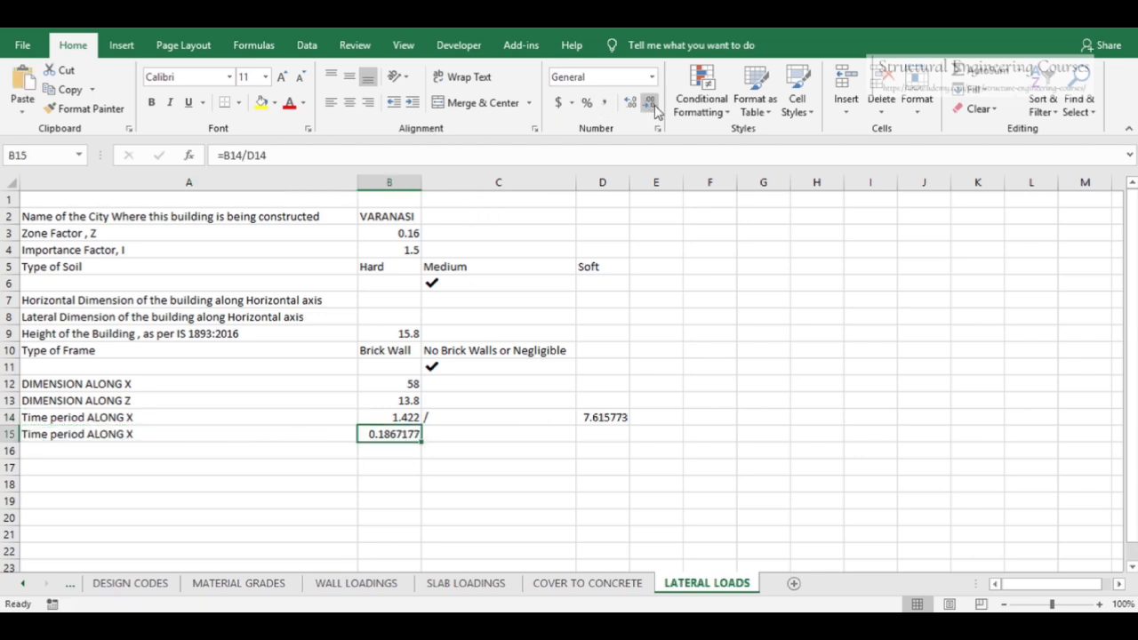
{"action": "left_click", "coordinate": [649, 103]}
{"action": "left_click", "coordinate": [649, 103]}
{"action": "left_click", "coordinate": [649, 103]}
{"action": "left_click", "coordinate": [649, 103]}
Copy both X time period rows with their formulas into the two rows below
{"action": "left_click", "coordinate": [104, 445]}
{"action": "left_click_drag", "start_coordinate": [125, 435], "coordinate": [613, 430]}
{"action": "key", "text": "ctrl+c"}
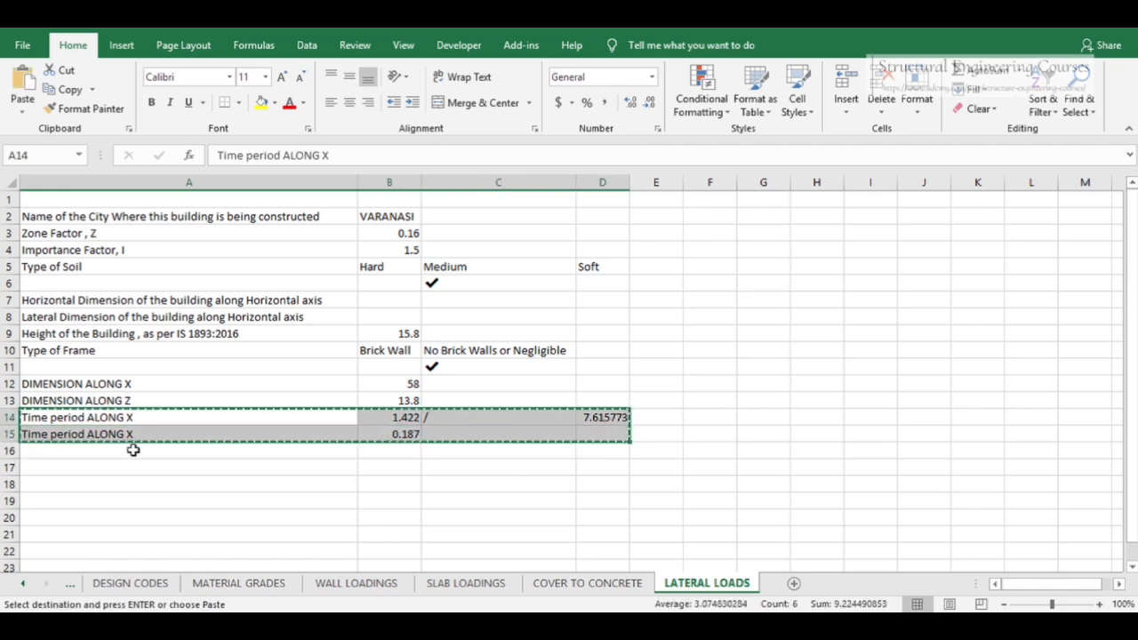
{"action": "left_click", "coordinate": [138, 451]}
{"action": "key", "text": "ctrl+v"}
Relabel both copied rows as Time period ALONG Z
{"action": "double_click", "coordinate": [162, 450]}
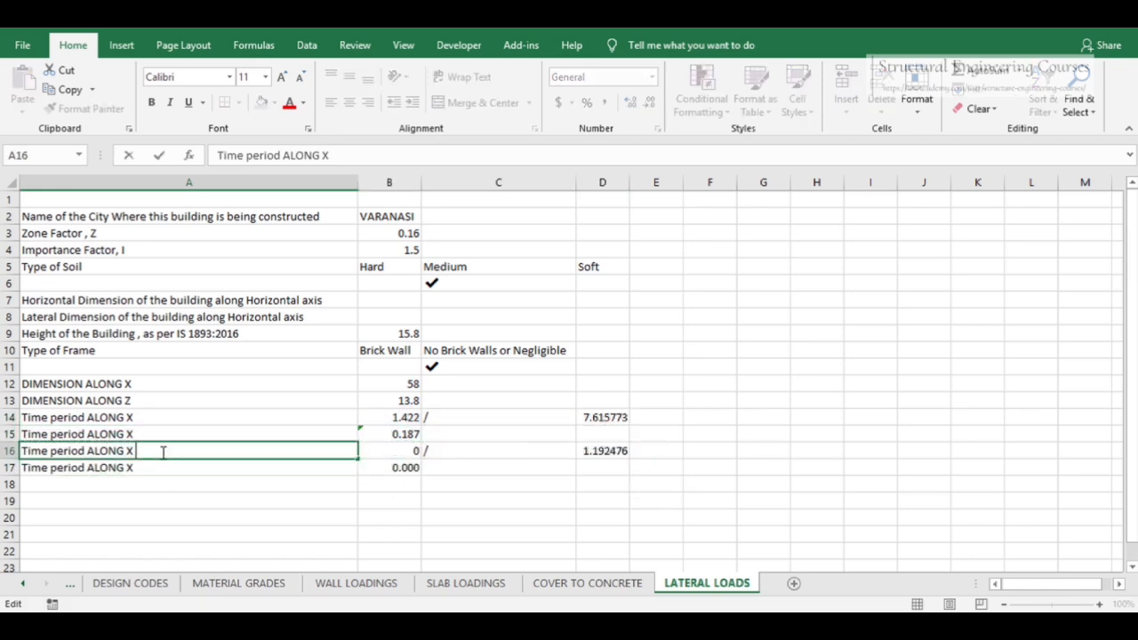
{"action": "type", "text": "Z"}
{"action": "key", "text": "Return"}
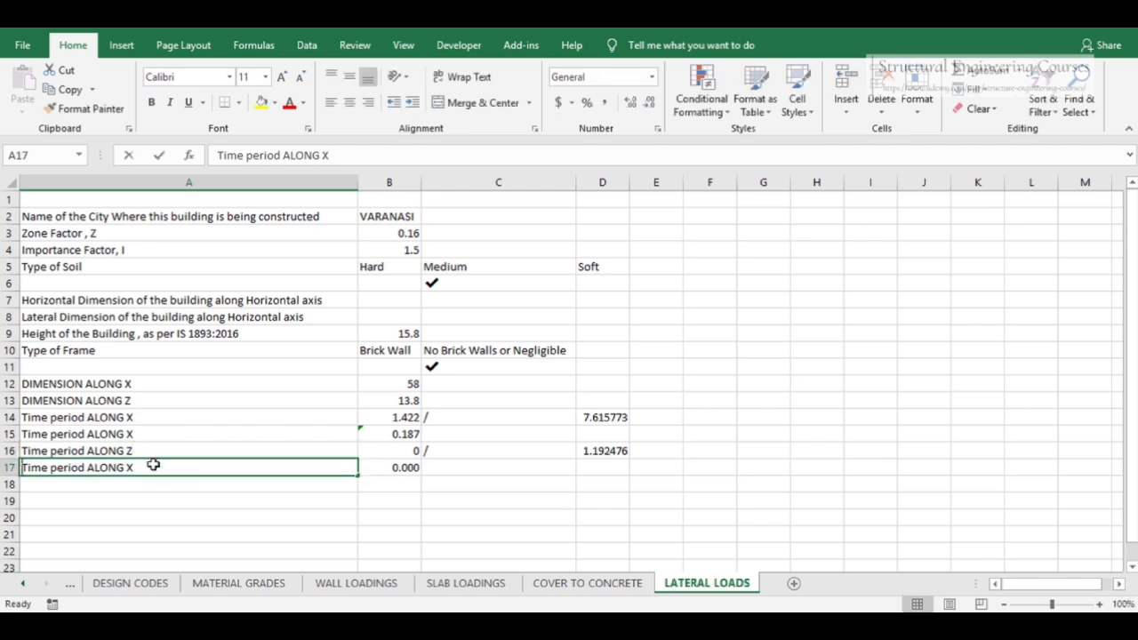
{"action": "double_click", "coordinate": [164, 464]}
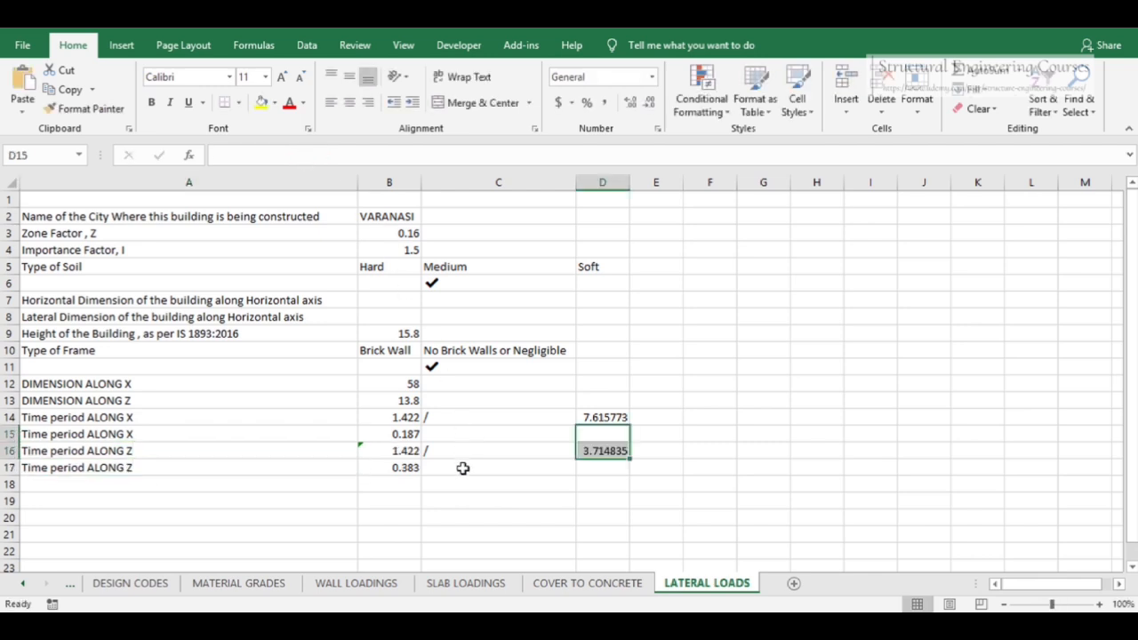
{"action": "left_click", "coordinate": [410, 474]}
Highlight the final X and Z time period results in yellow
{"action": "left_click", "coordinate": [393, 435]}
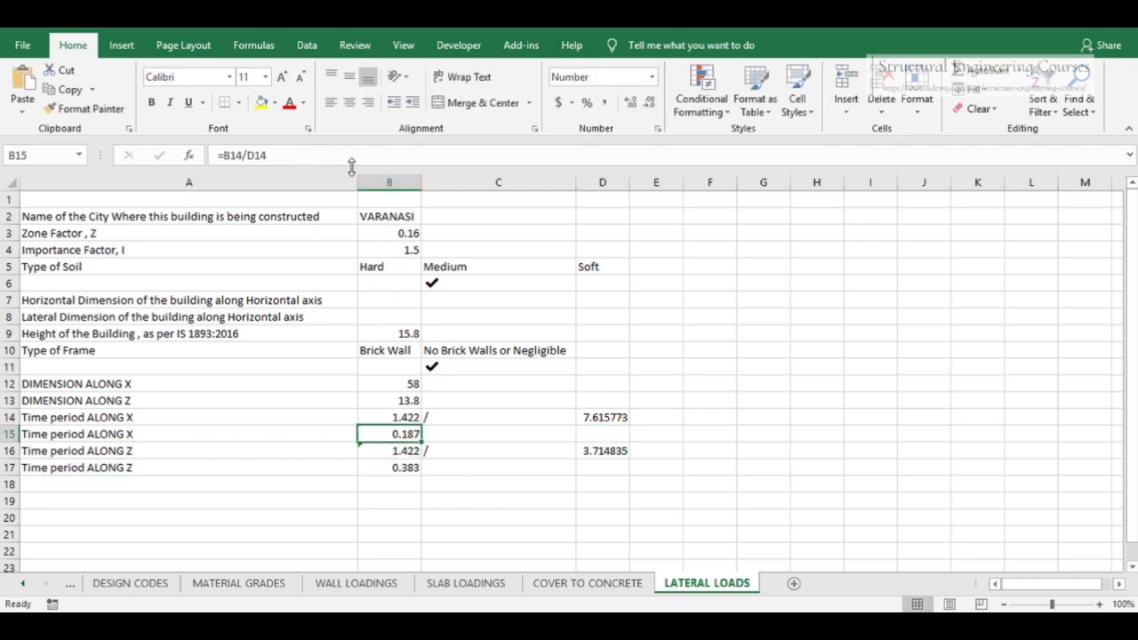
{"action": "left_click", "coordinate": [262, 103]}
{"action": "left_click", "coordinate": [393, 469]}
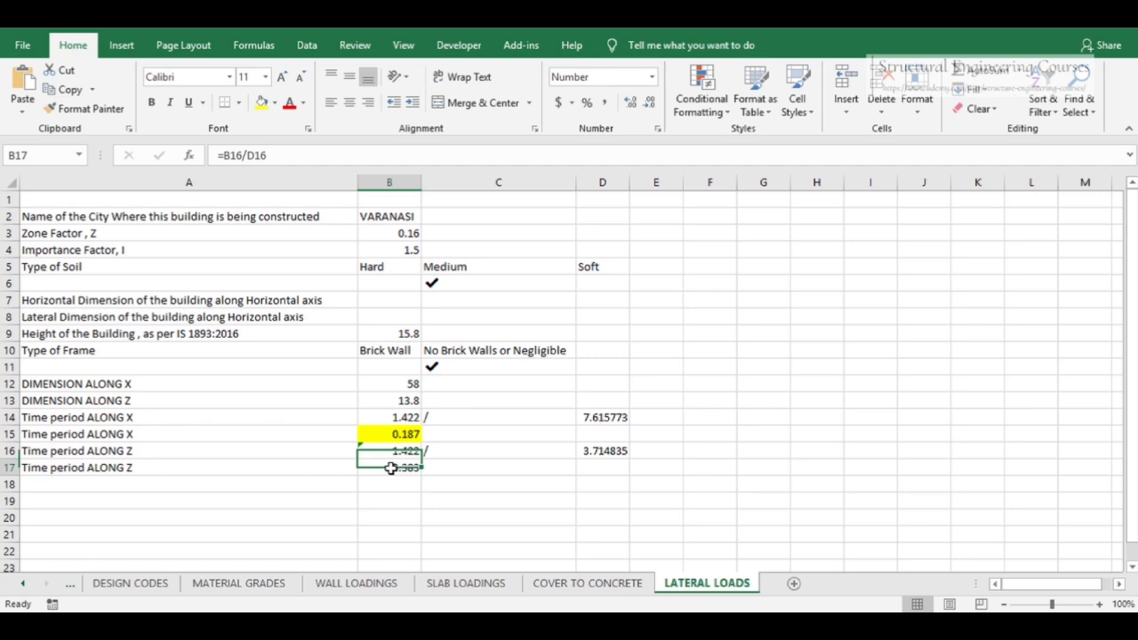
{"action": "left_click", "coordinate": [261, 103]}
{"action": "left_click", "coordinate": [566, 472]}
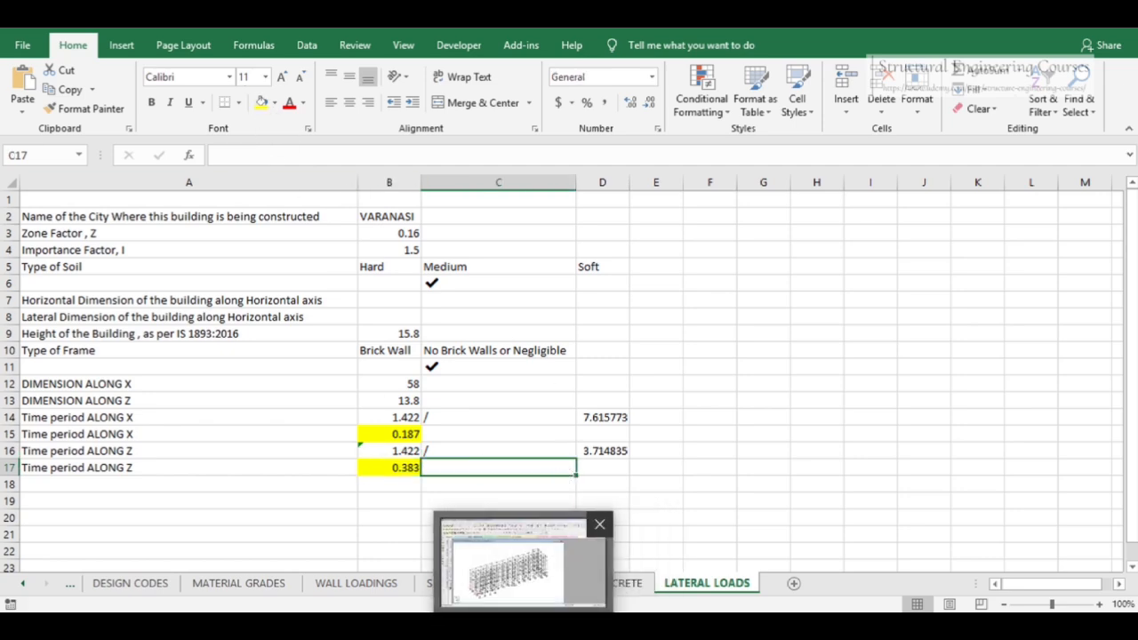
Switch to STAAD.Pro and set the seismic definition's X and Z periods to 0.187 and 0.383 seconds
{"action": "left_click", "coordinate": [530, 626]}
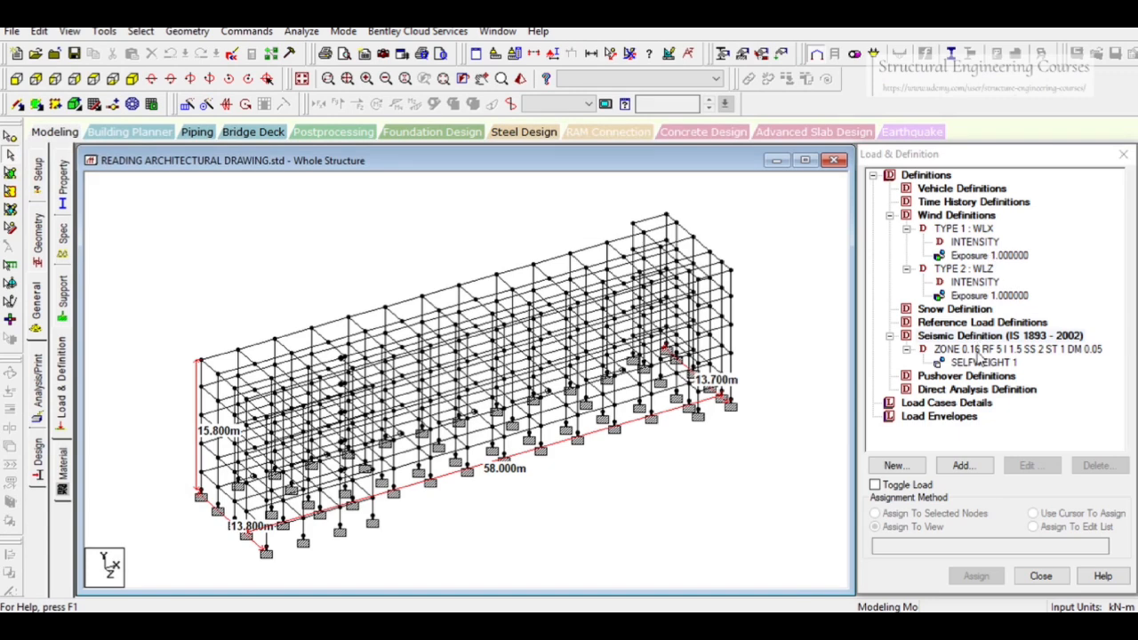
{"action": "double_click", "coordinate": [978, 350]}
{"action": "left_click", "coordinate": [592, 318]}
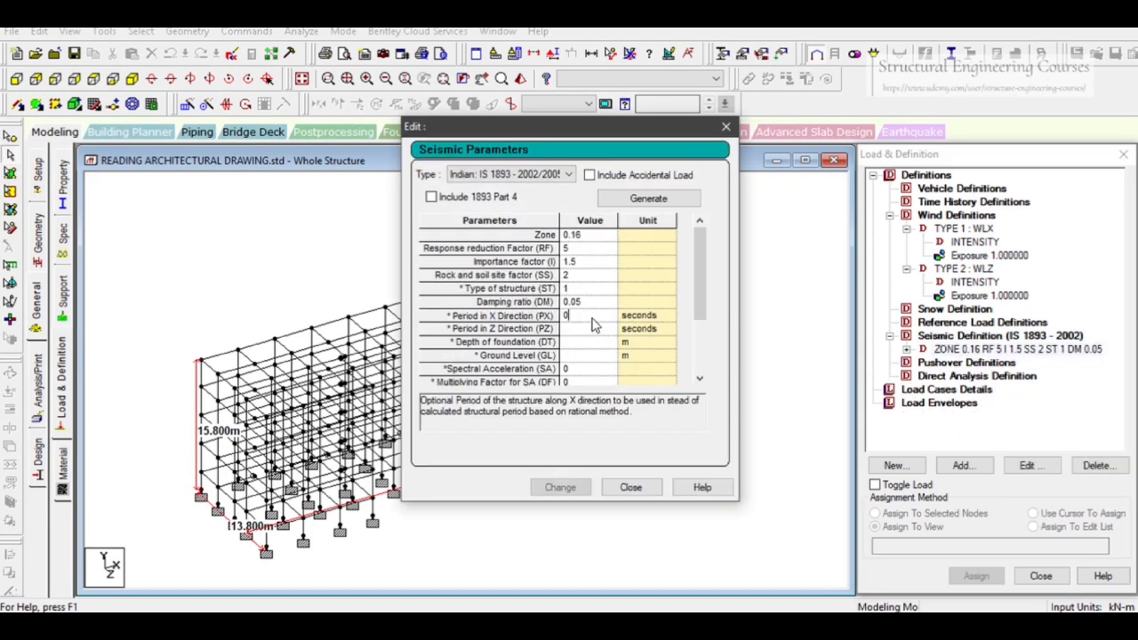
{"action": "type", "text": ".187"}
{"action": "left_click", "coordinate": [589, 330]}
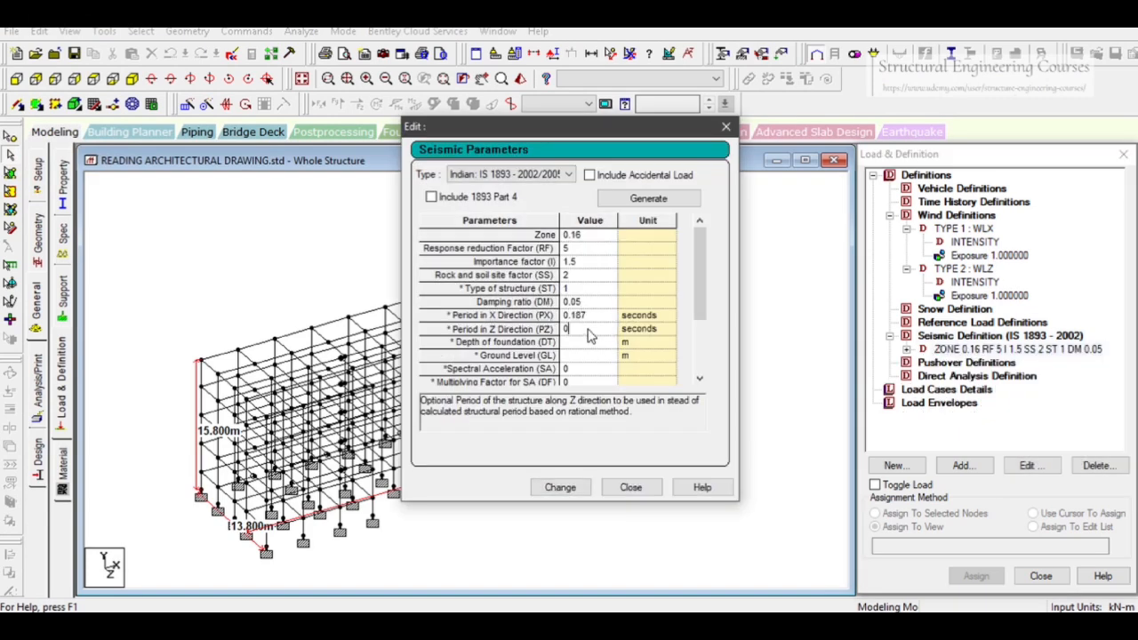
{"action": "type", "text": ".383"}
{"action": "left_click", "coordinate": [560, 489]}
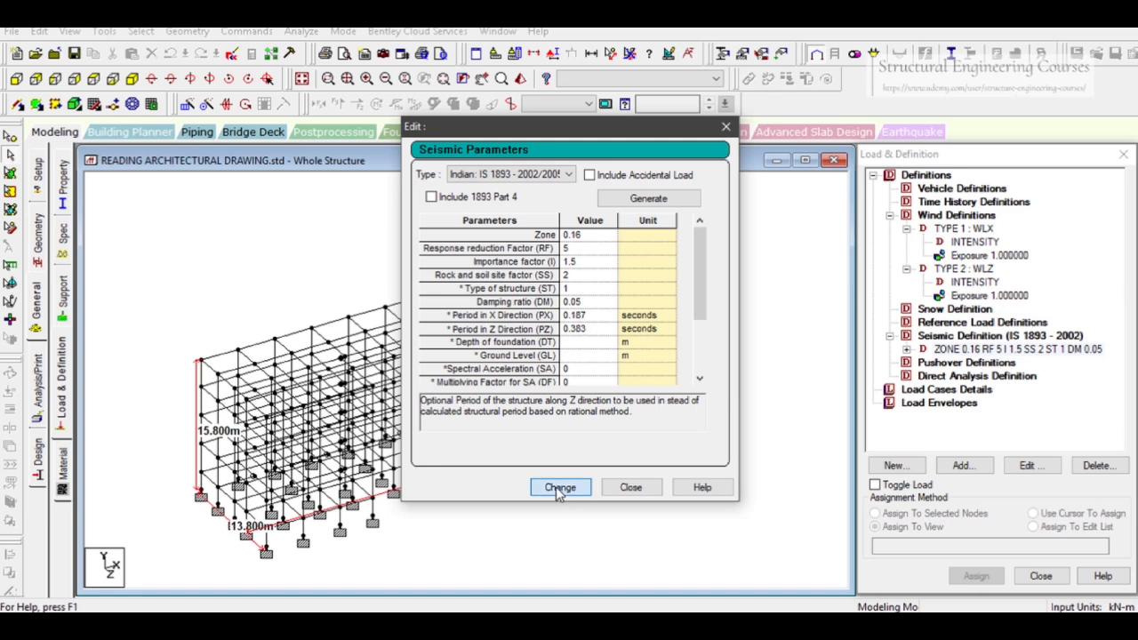
{"action": "scroll", "coordinate": [699, 302], "scroll_direction": "down", "scroll_amount": 2}
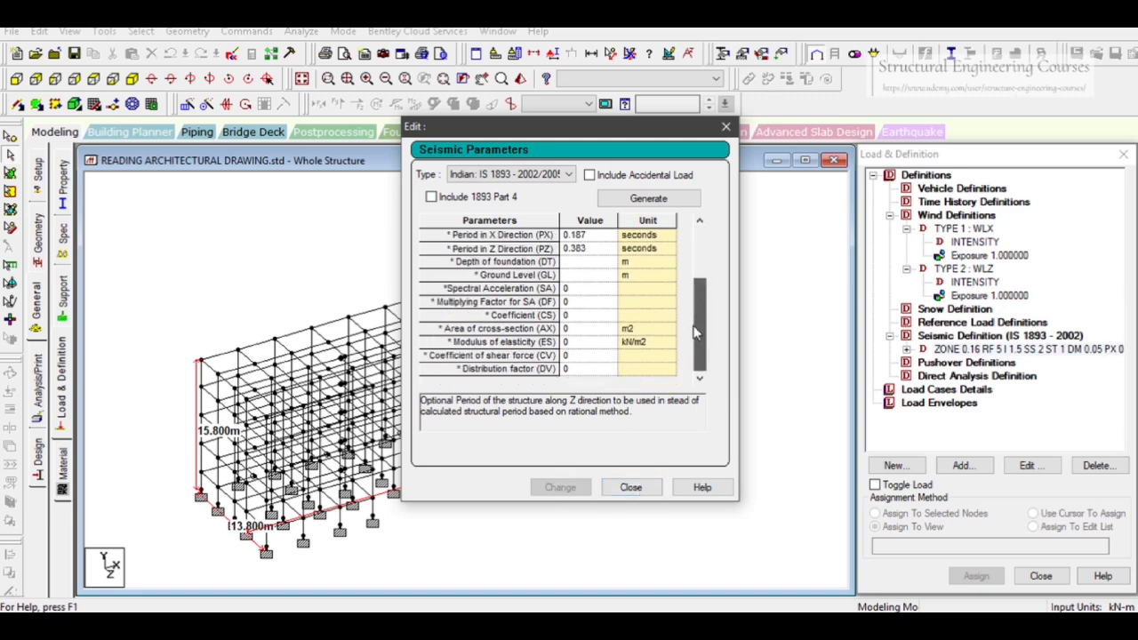
{"action": "left_click", "coordinate": [630, 487]}
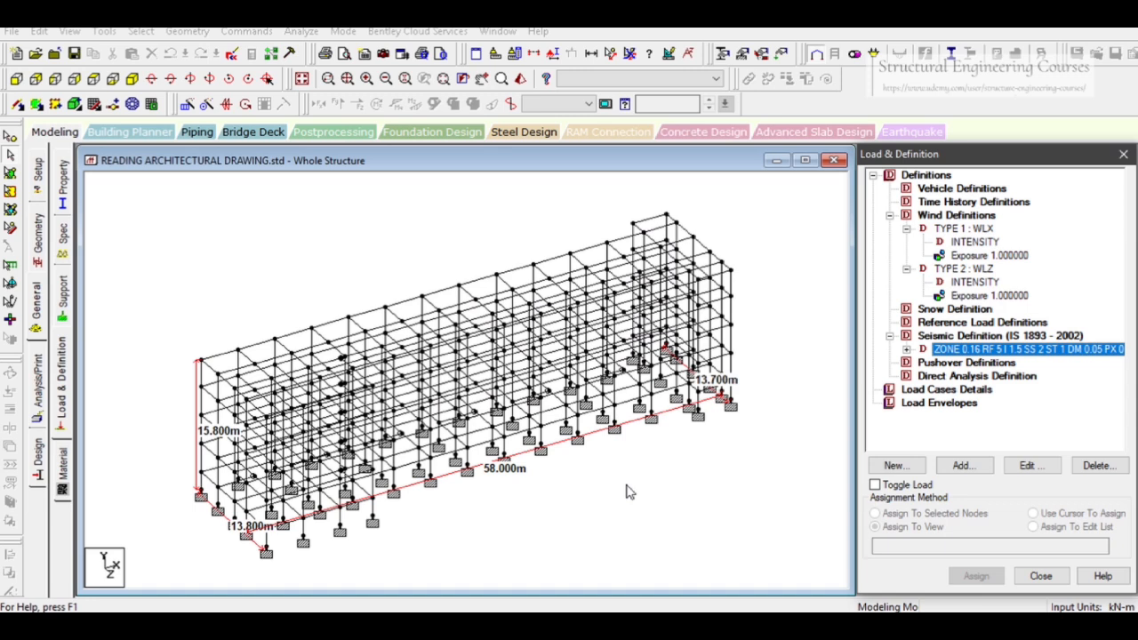
{"action": "left_click", "coordinate": [906, 350]}
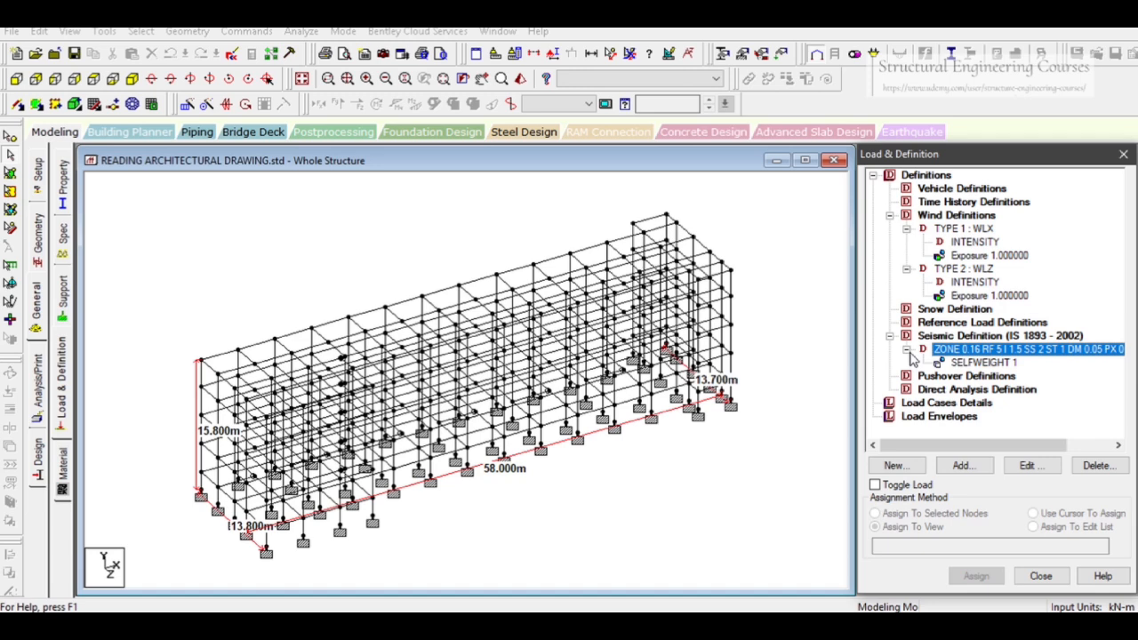
Save the modified model
{"action": "left_click", "coordinate": [994, 412]}
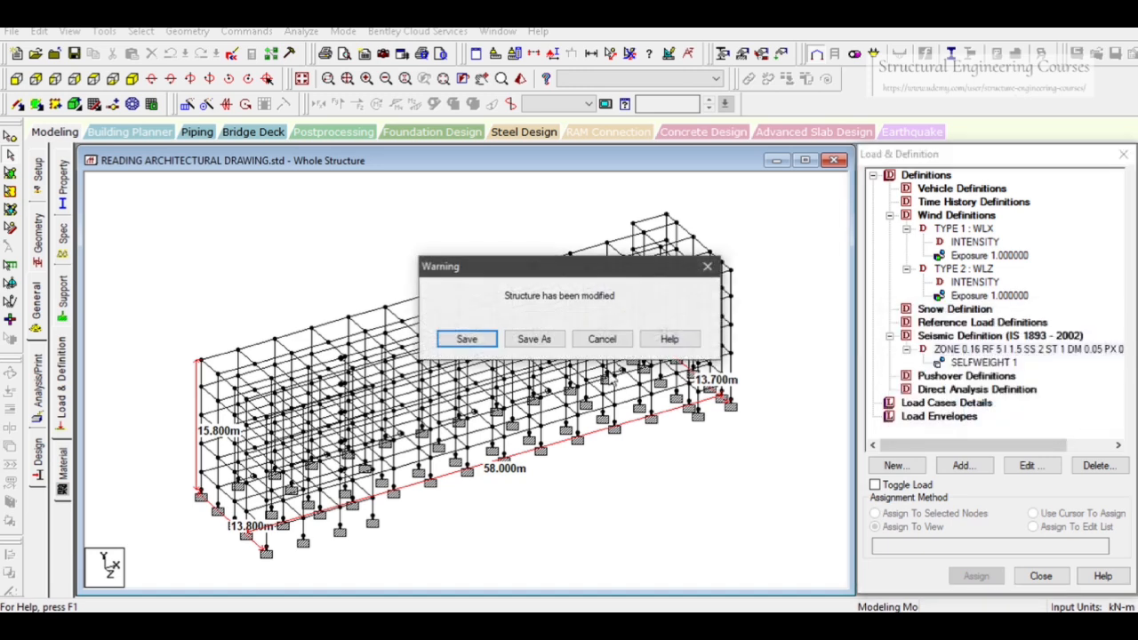
{"action": "left_click", "coordinate": [467, 339]}
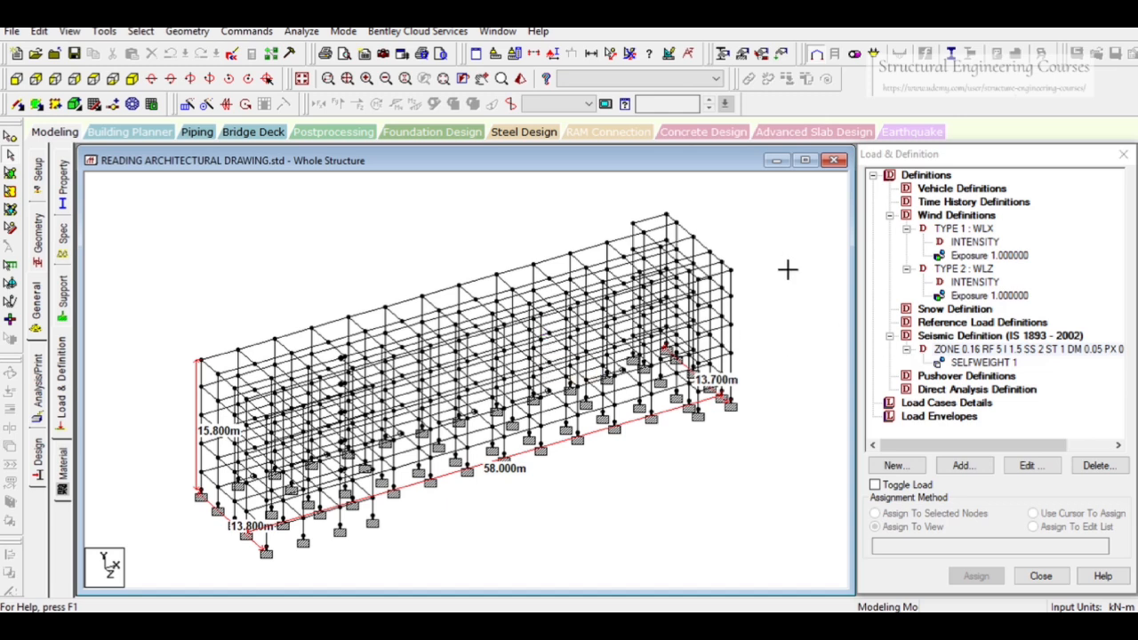
Examine the wind, seismic and load case entries in the load definition tree
{"action": "left_click", "coordinate": [995, 349]}
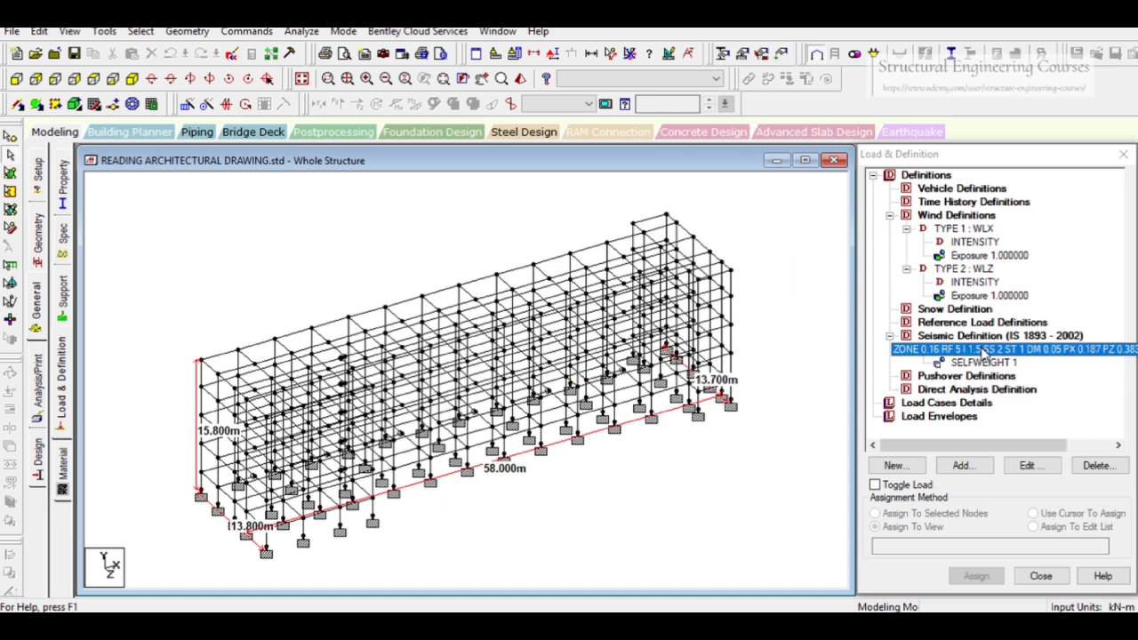
{"action": "left_click", "coordinate": [958, 221]}
{"action": "left_click", "coordinate": [693, 475]}
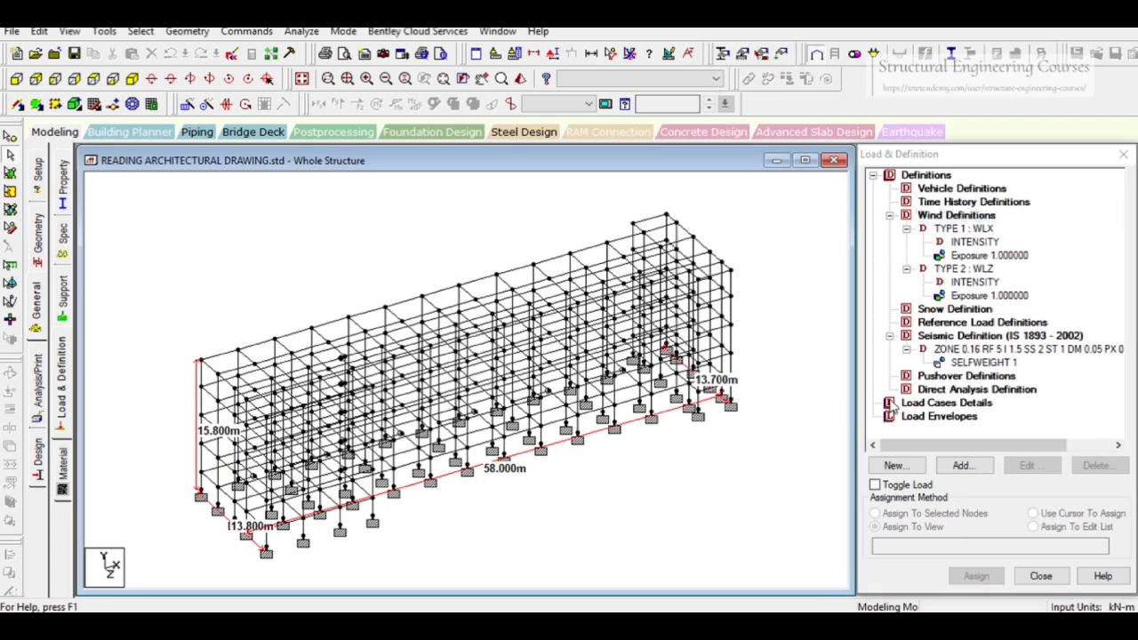
{"action": "left_click", "coordinate": [927, 404]}
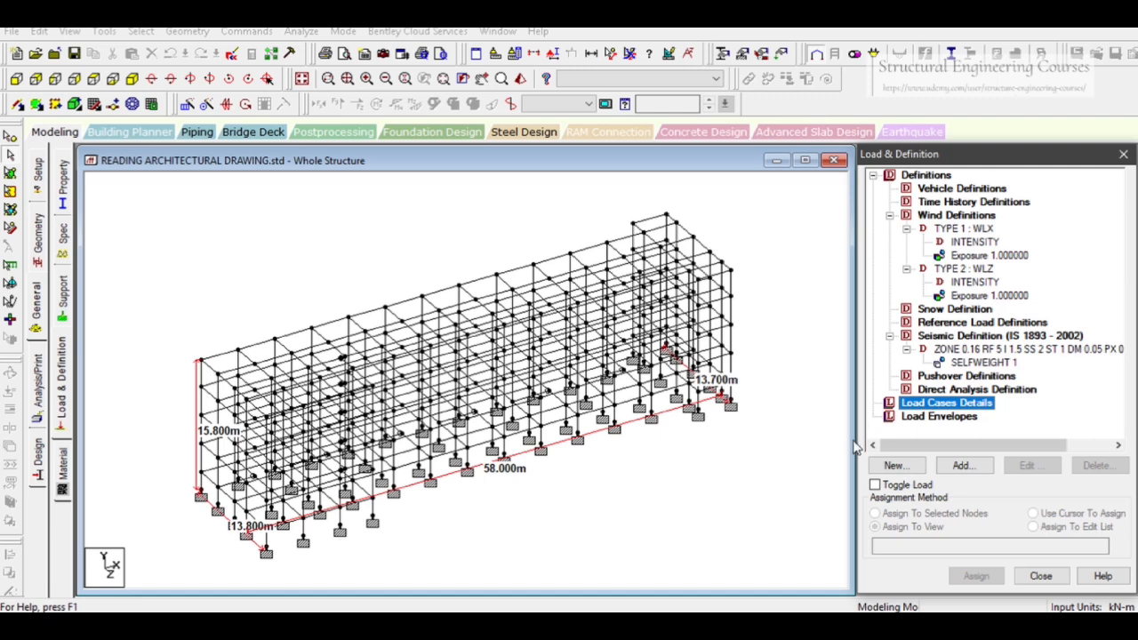
{"action": "left_click", "coordinate": [738, 469]}
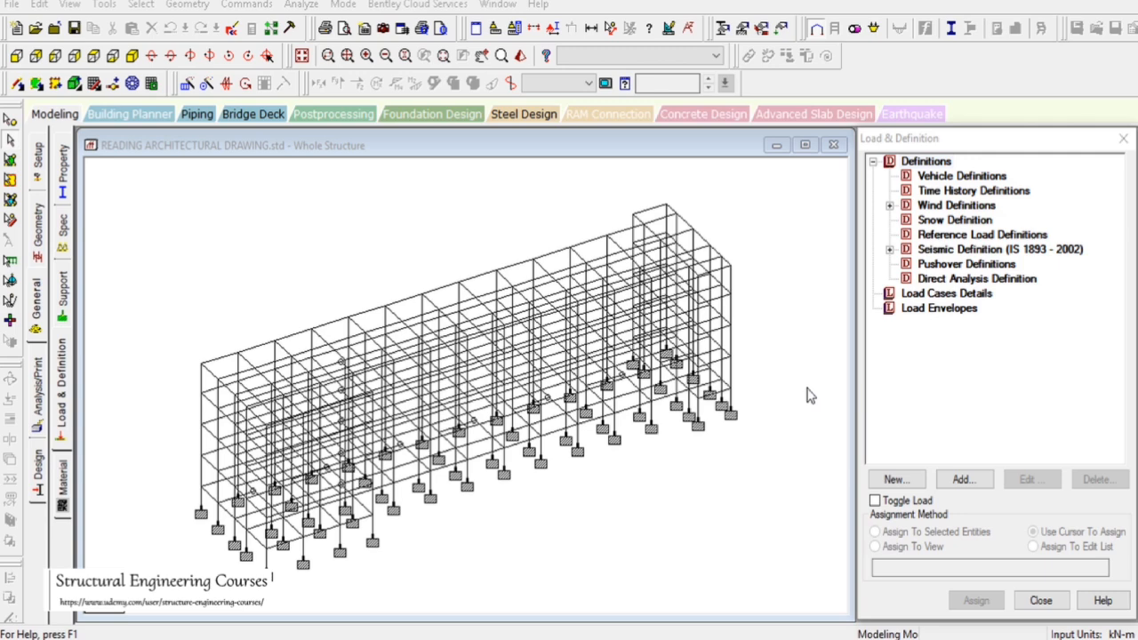
{"action": "left_click", "coordinate": [953, 192]}
{"action": "left_click", "coordinate": [953, 205]}
{"action": "left_click", "coordinate": [951, 250]}
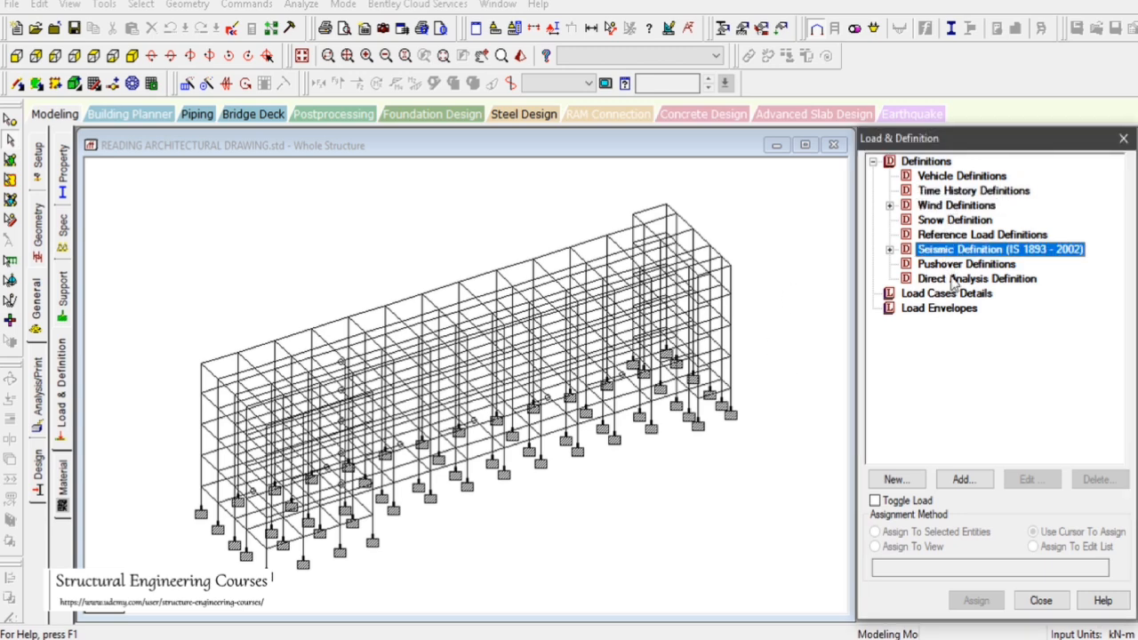
{"action": "left_click", "coordinate": [930, 294]}
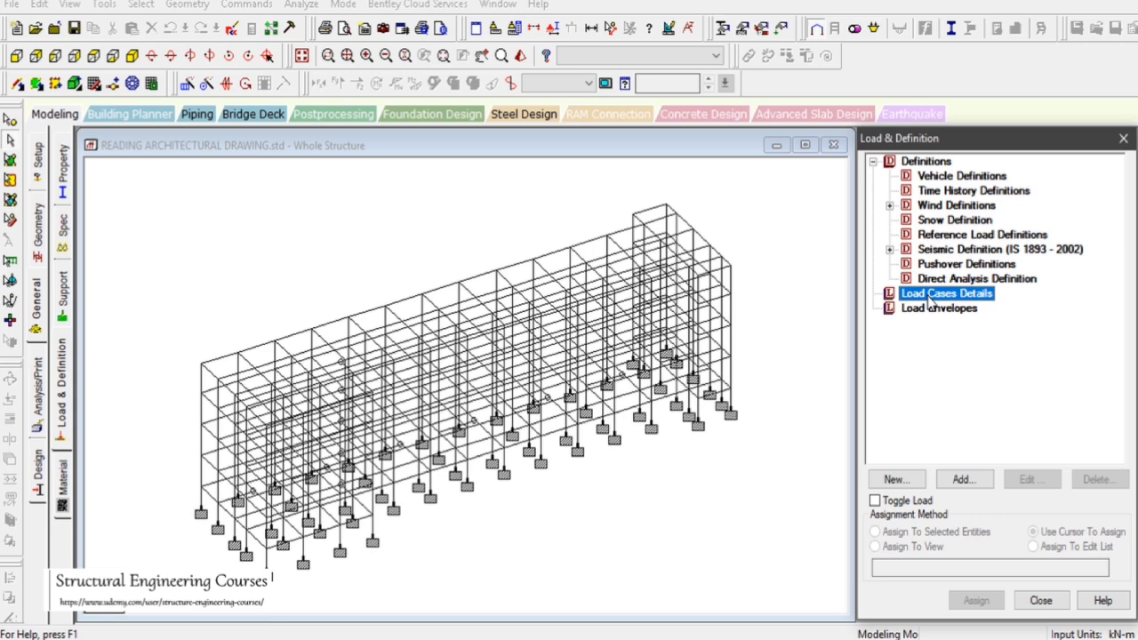
{"action": "left_click", "coordinate": [944, 252]}
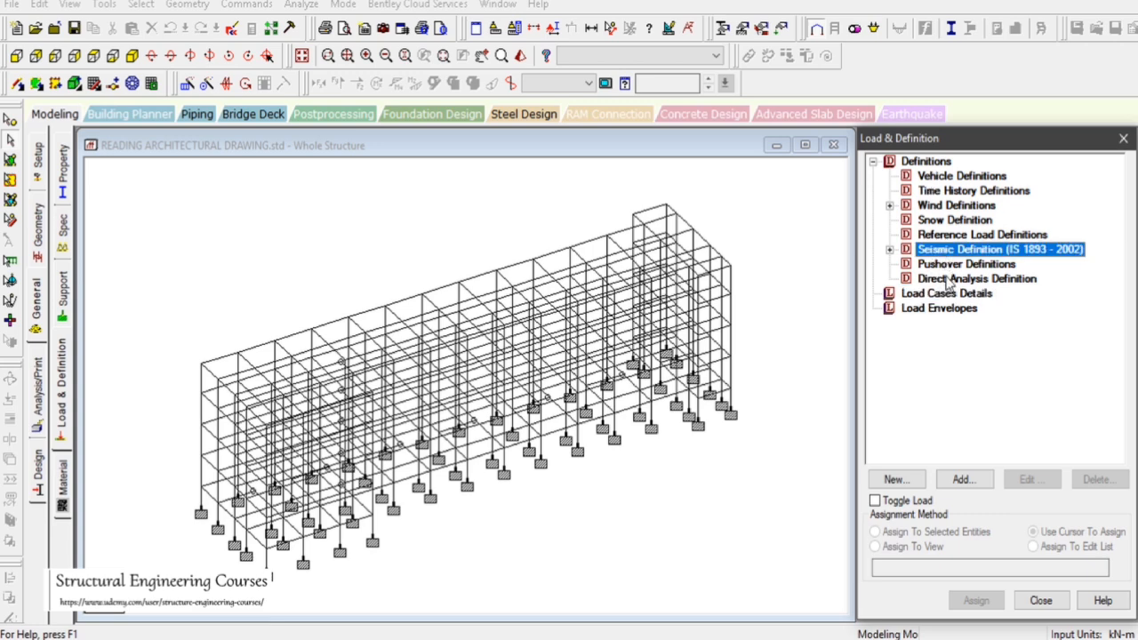
{"action": "left_click", "coordinate": [948, 296]}
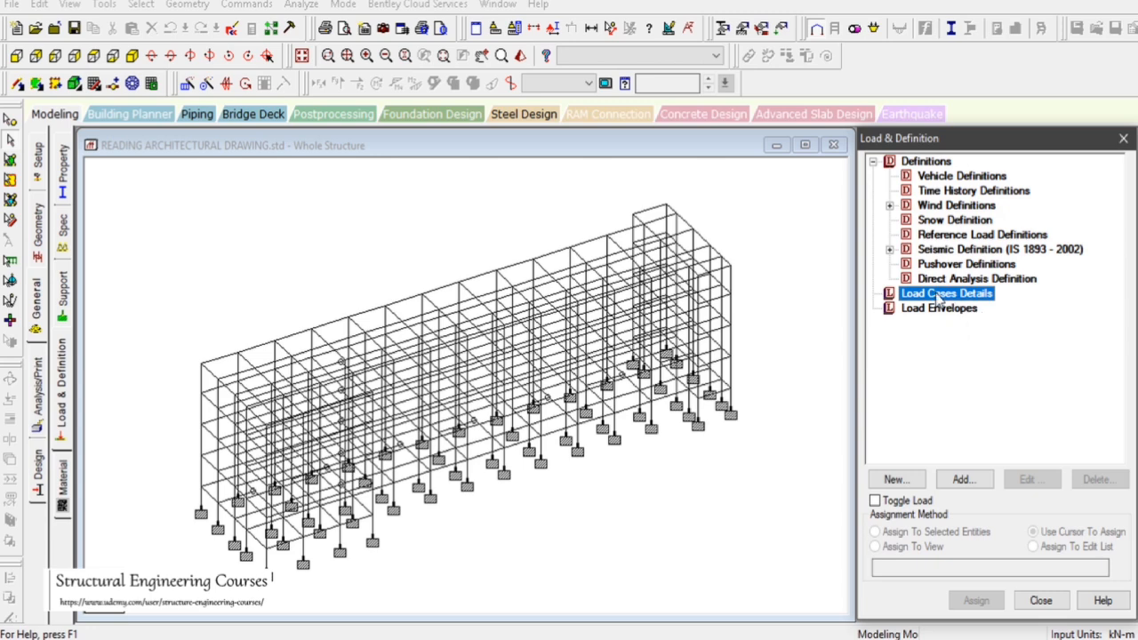
Open the new load case dialog and review its load generation, combination and auto combination pages
{"action": "left_click", "coordinate": [964, 480]}
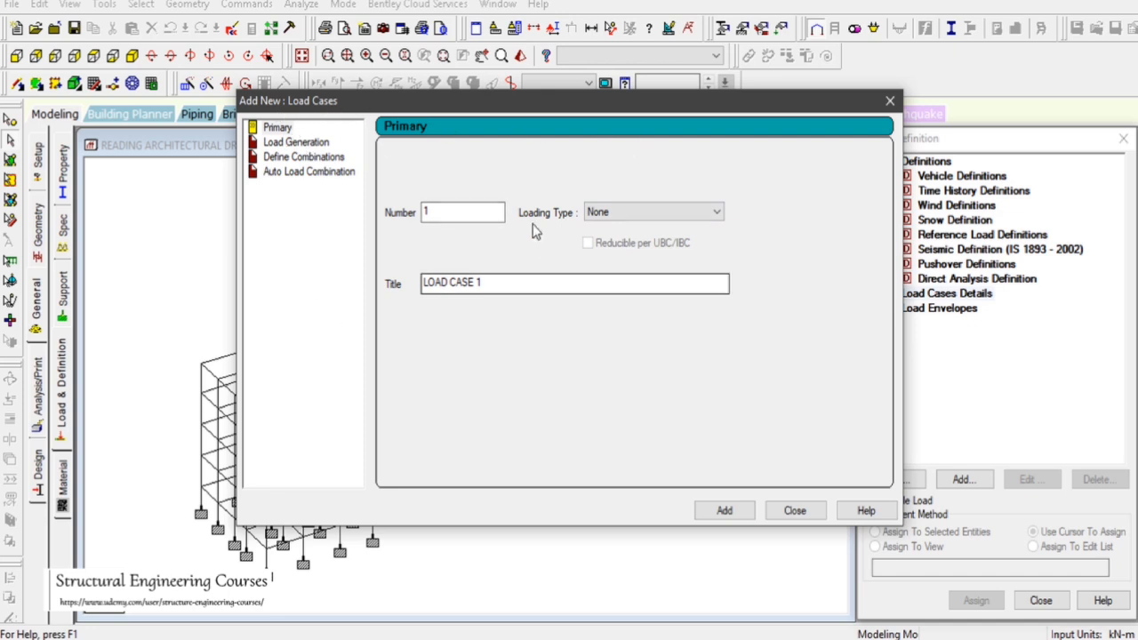
{"action": "left_click", "coordinate": [294, 143]}
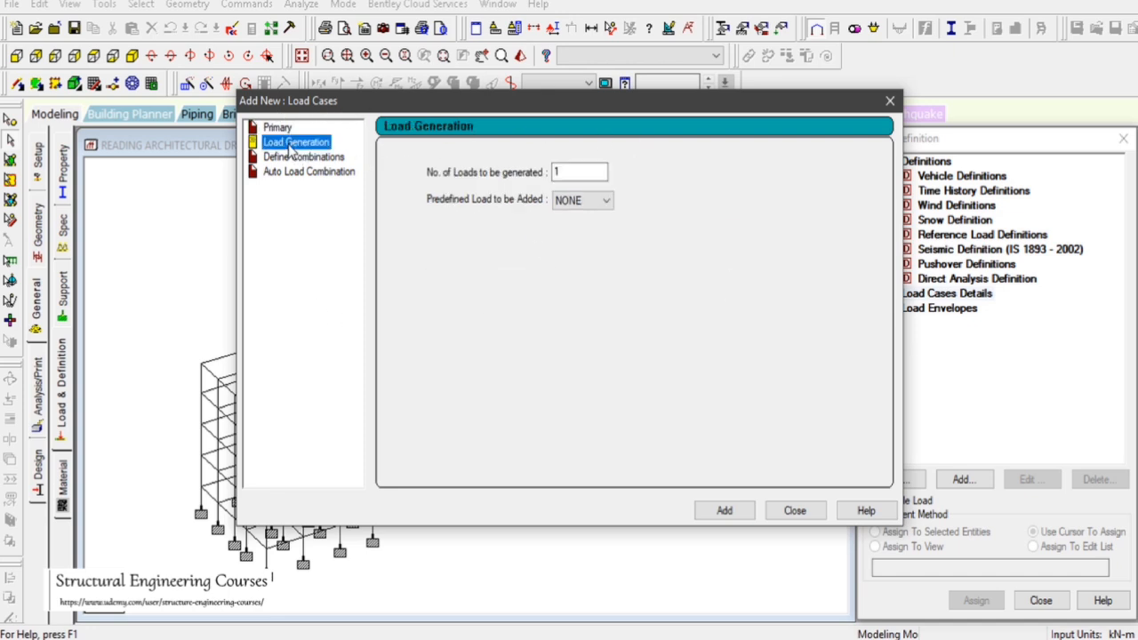
{"action": "left_click", "coordinate": [296, 158]}
{"action": "left_click", "coordinate": [298, 175]}
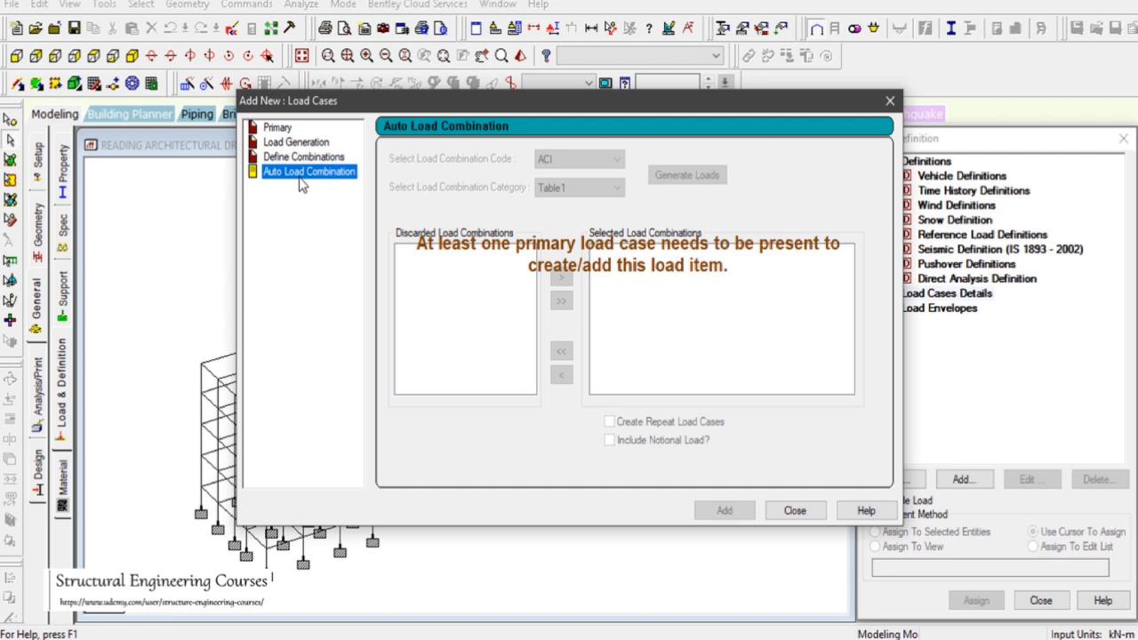
{"action": "left_click", "coordinate": [277, 132]}
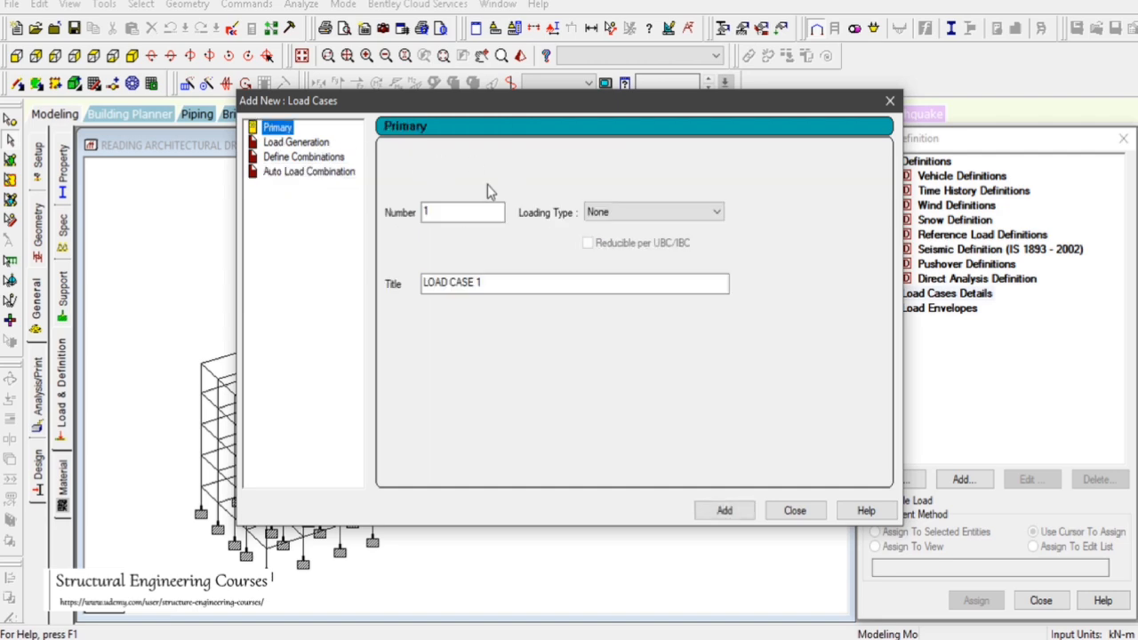
Add primary load case 1 of Seismic type titled ELX
{"action": "left_click", "coordinate": [621, 213]}
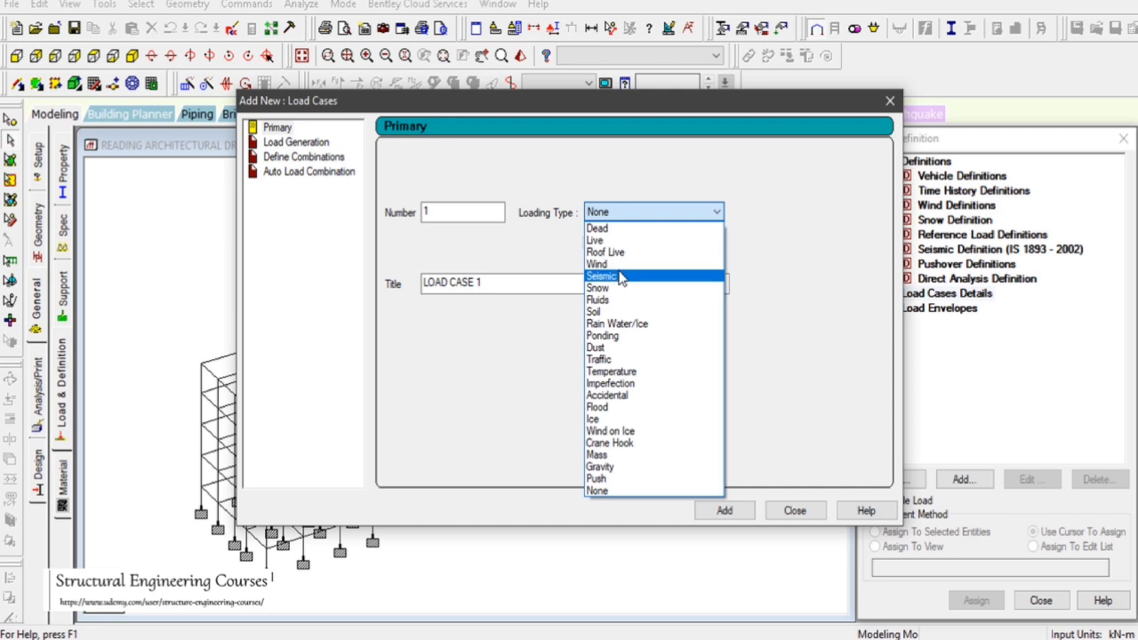
{"action": "left_click", "coordinate": [653, 276]}
{"action": "left_click", "coordinate": [538, 281]}
{"action": "left_click_drag", "start_coordinate": [538, 281], "coordinate": [380, 283]}
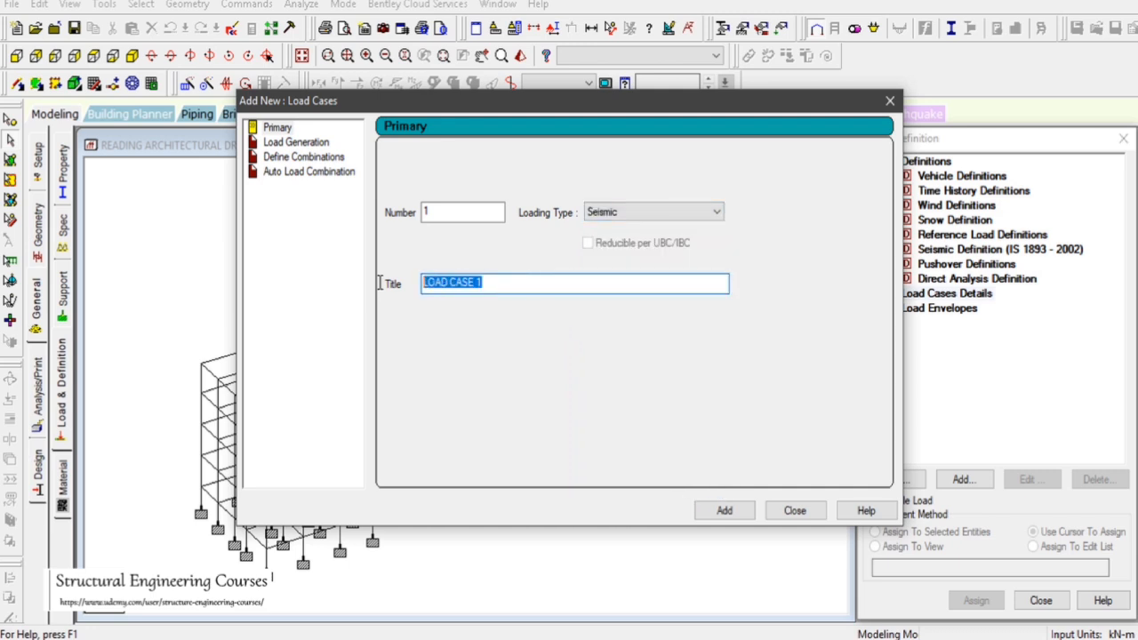
{"action": "type", "text": "ELX"}
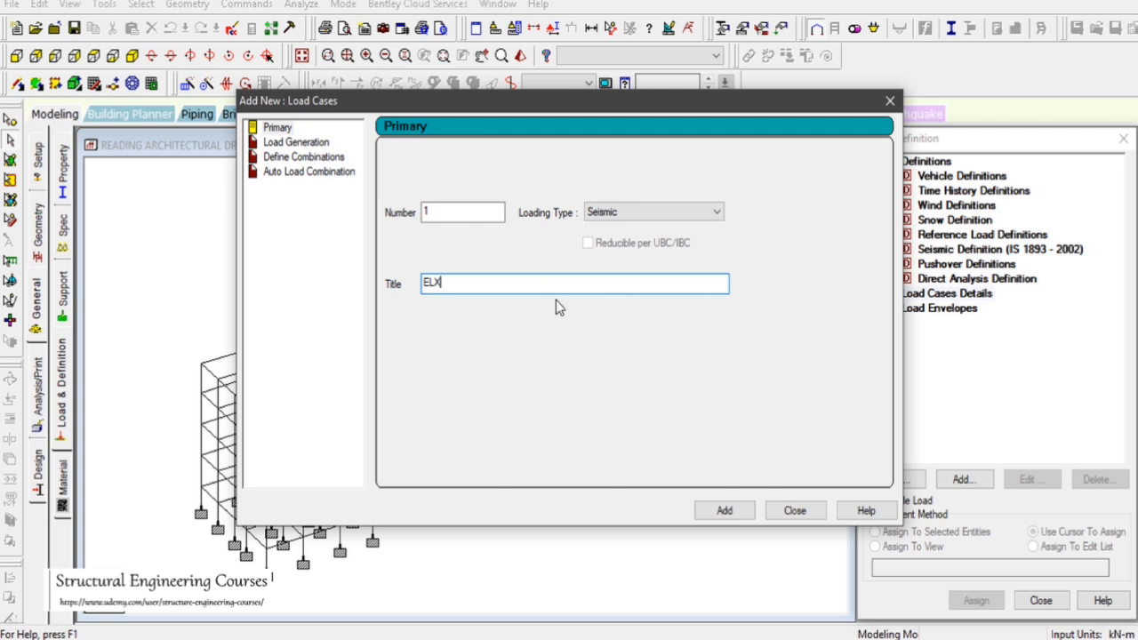
{"action": "left_click", "coordinate": [724, 511]}
Add seismic load case 2 titled ELZ, accepting the auto-save prompt
{"action": "left_click_drag", "start_coordinate": [508, 283], "coordinate": [415, 282]}
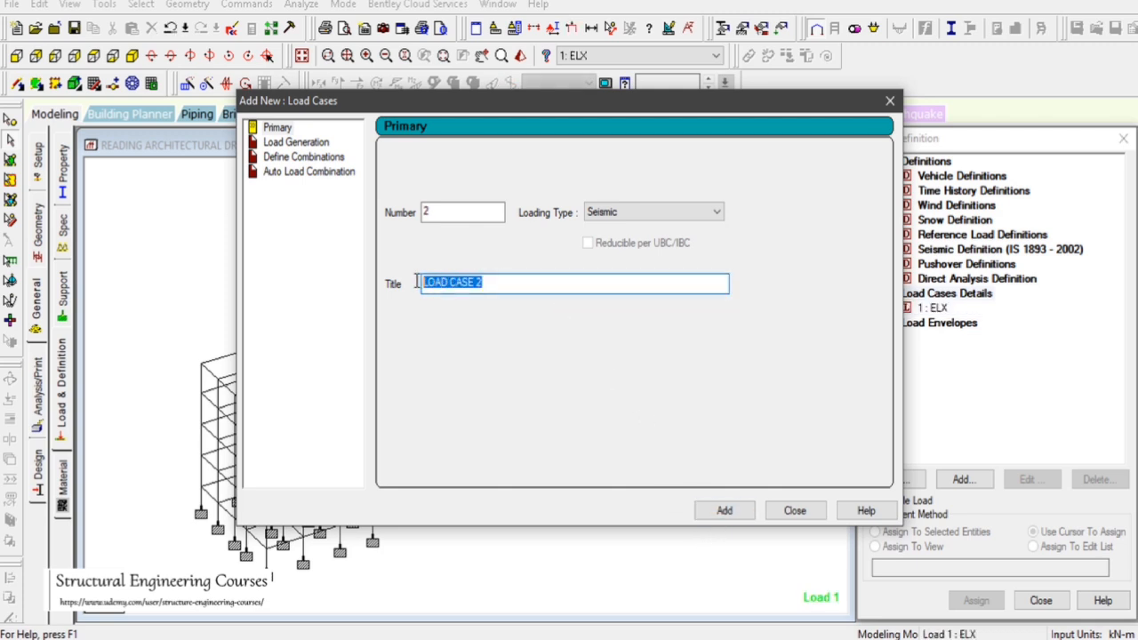
{"action": "type", "text": "EL"}
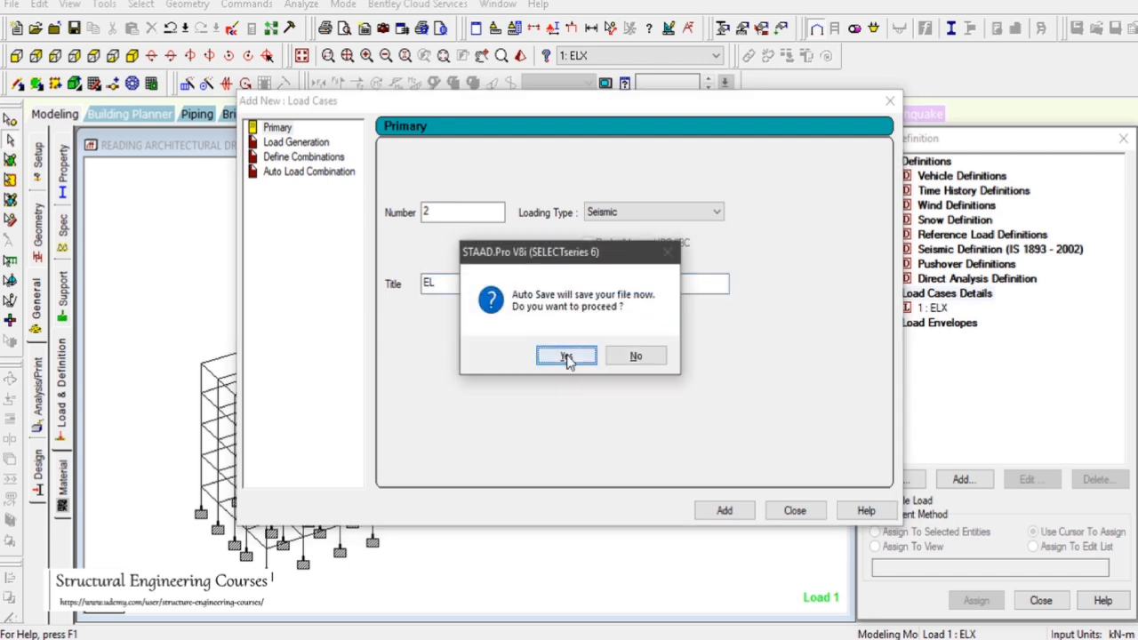
{"action": "left_click", "coordinate": [567, 355]}
{"action": "left_click", "coordinate": [464, 340]}
{"action": "left_click", "coordinate": [467, 281]}
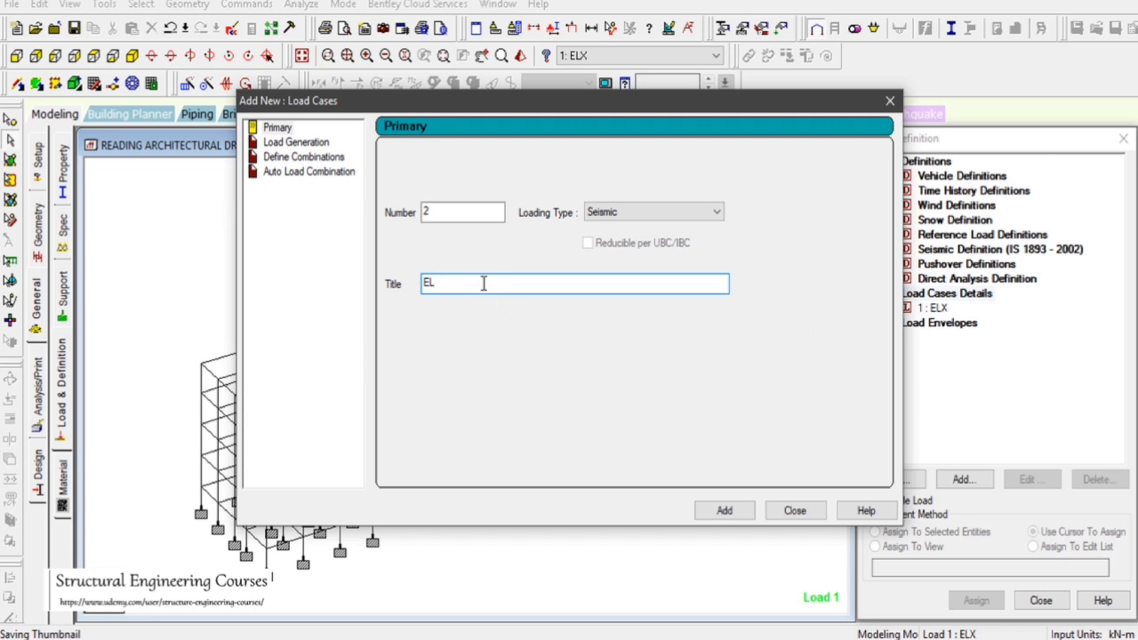
{"action": "type", "text": "Z"}
{"action": "left_click", "coordinate": [722, 510]}
Add seismic load case 3 titled ELY
{"action": "left_click_drag", "start_coordinate": [497, 283], "coordinate": [363, 282]}
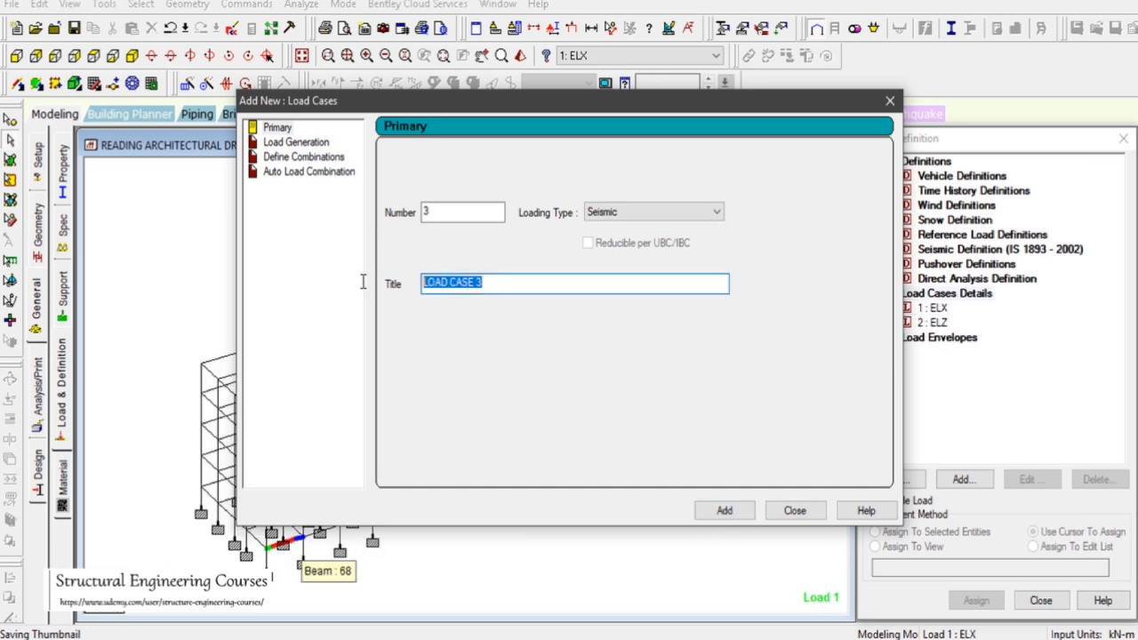
{"action": "type", "text": "EL"}
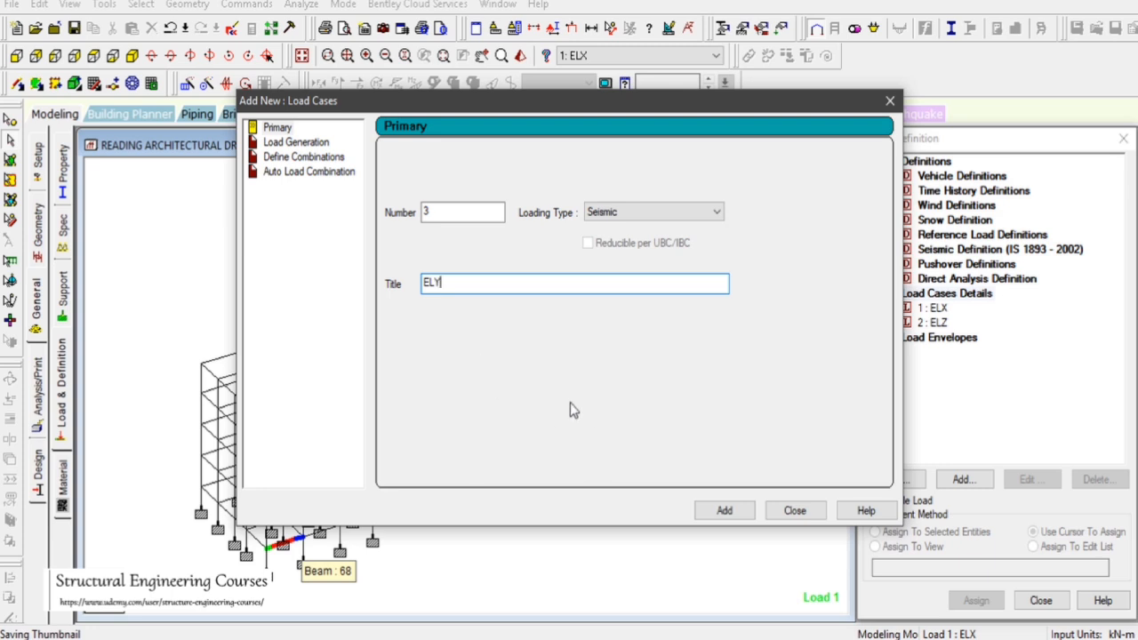
{"action": "type", "text": "Y"}
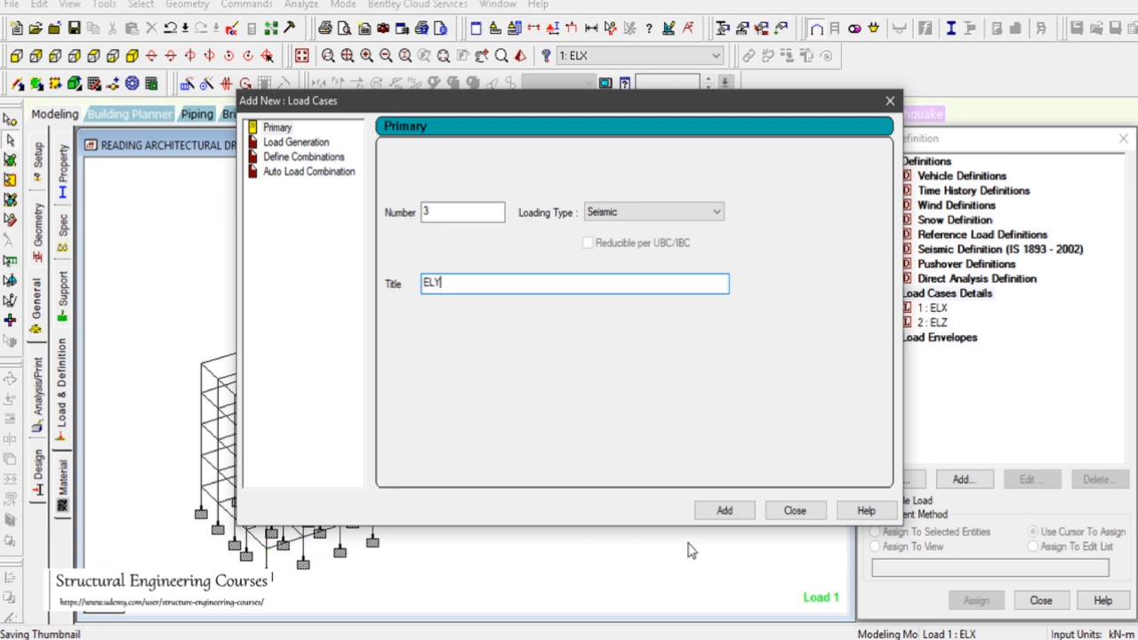
{"action": "left_click", "coordinate": [722, 510]}
Add load case 4 of Dead type titled DL
{"action": "left_click", "coordinate": [645, 211]}
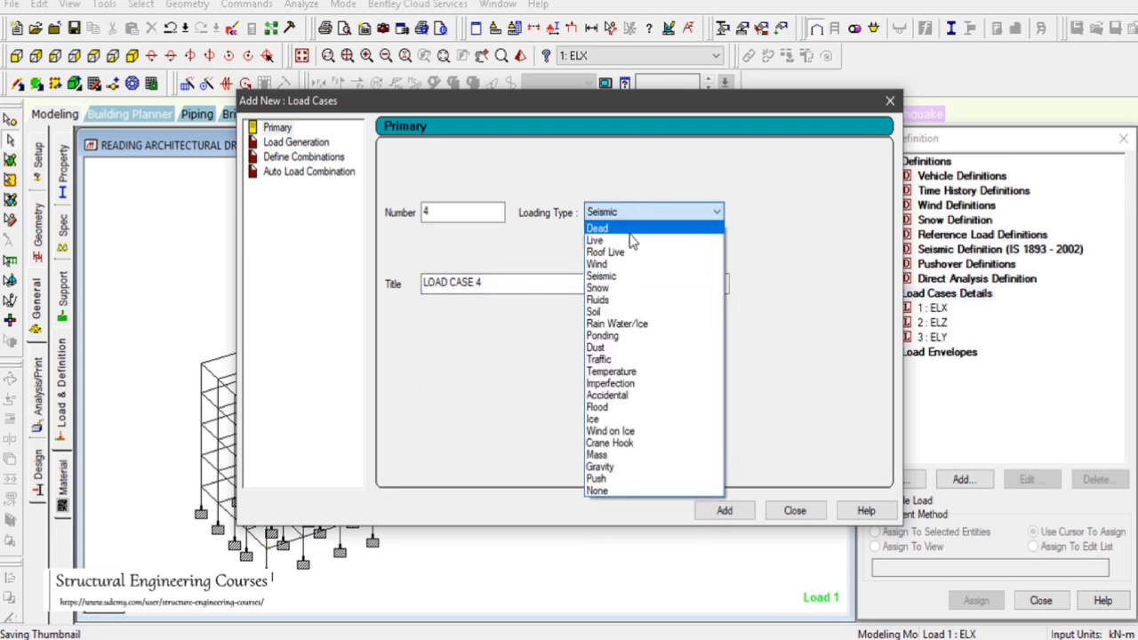
{"action": "left_click", "coordinate": [629, 230]}
{"action": "triple_click", "coordinate": [417, 293]}
{"action": "type", "text": "DL"}
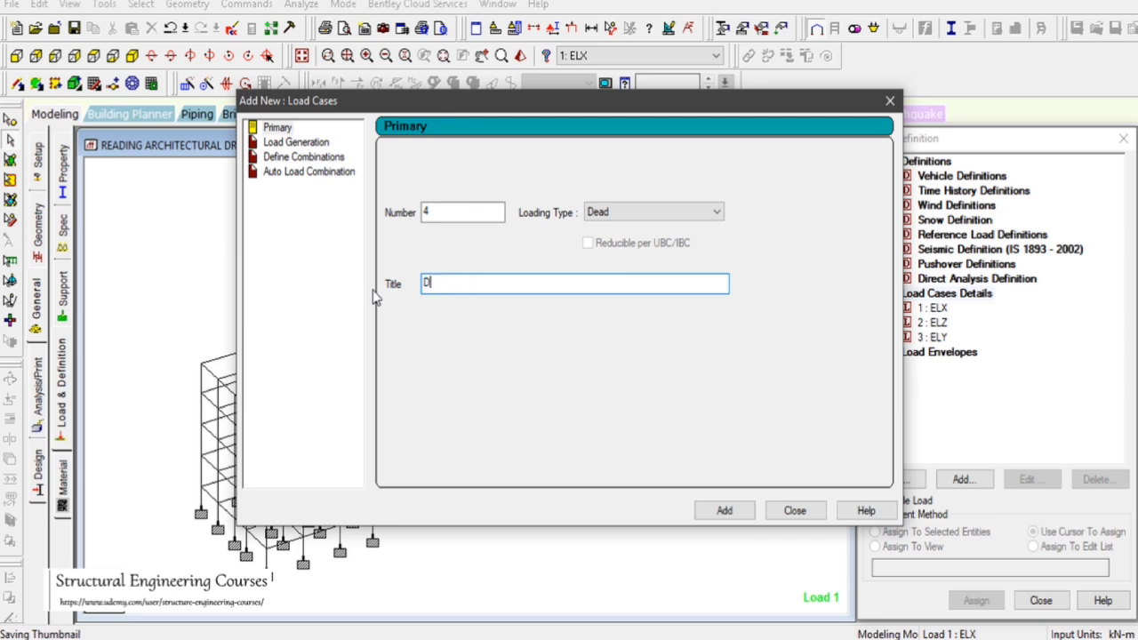
{"action": "left_click", "coordinate": [724, 511]}
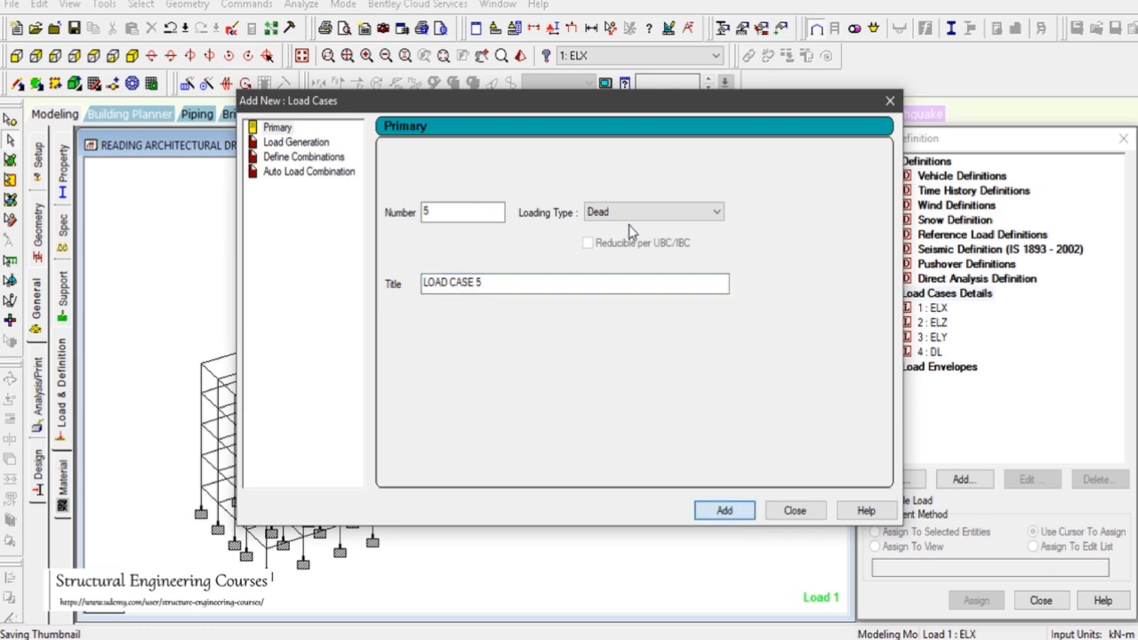
Add load case 5 of Live type titled LL
{"action": "left_click", "coordinate": [629, 215]}
{"action": "left_click", "coordinate": [616, 242]}
{"action": "left_click_drag", "start_coordinate": [487, 283], "coordinate": [356, 292]}
{"action": "type", "text": "LL"}
{"action": "left_click", "coordinate": [729, 512]}
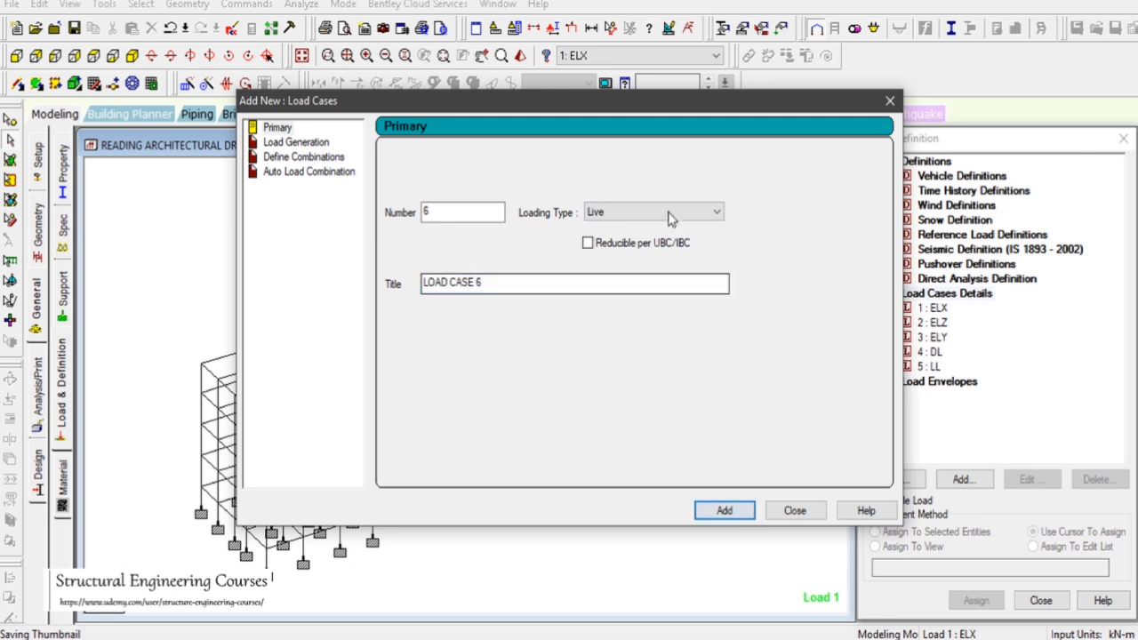
Add load case 6 of Wind type titled WLX
{"action": "left_click", "coordinate": [650, 215]}
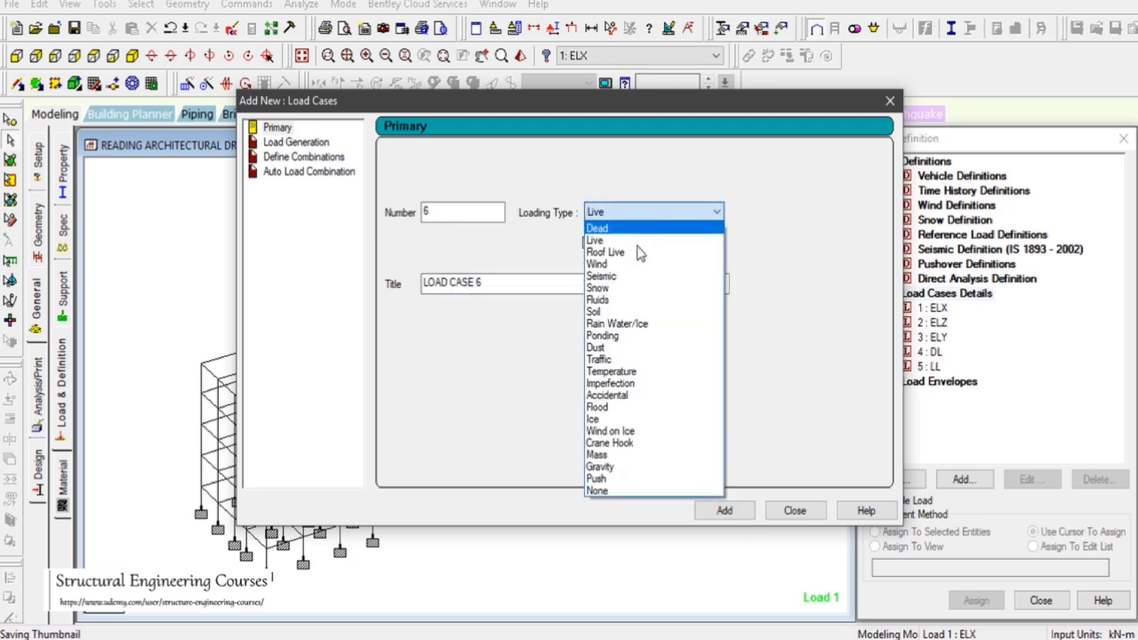
{"action": "left_click", "coordinate": [634, 268]}
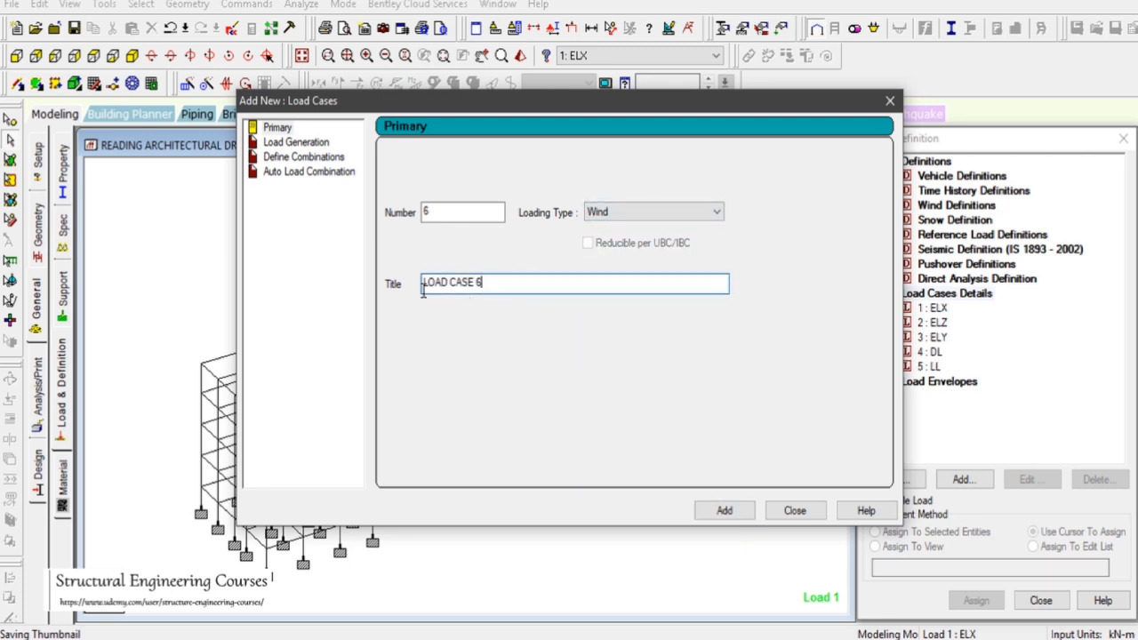
{"action": "left_click_drag", "start_coordinate": [484, 283], "coordinate": [406, 287]}
{"action": "type", "text": "WW"}
{"action": "key", "text": "BackSpace"}
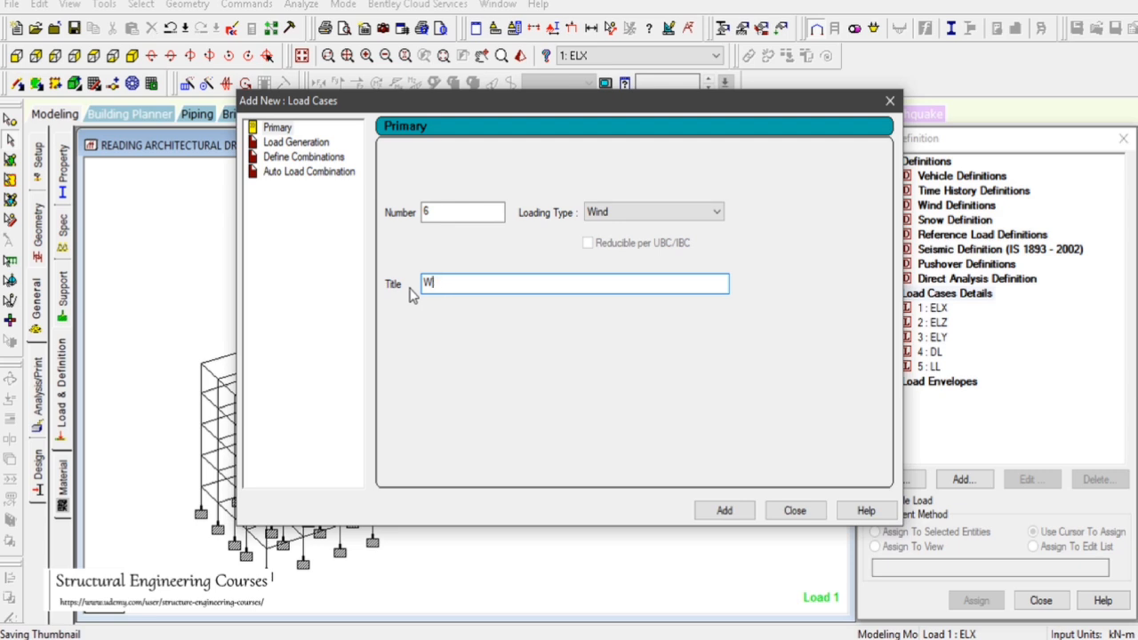
{"action": "type", "text": "LX"}
{"action": "left_click", "coordinate": [724, 510]}
Add wind load case 7 titled WL-X
{"action": "left_click_drag", "start_coordinate": [498, 284], "coordinate": [339, 288]}
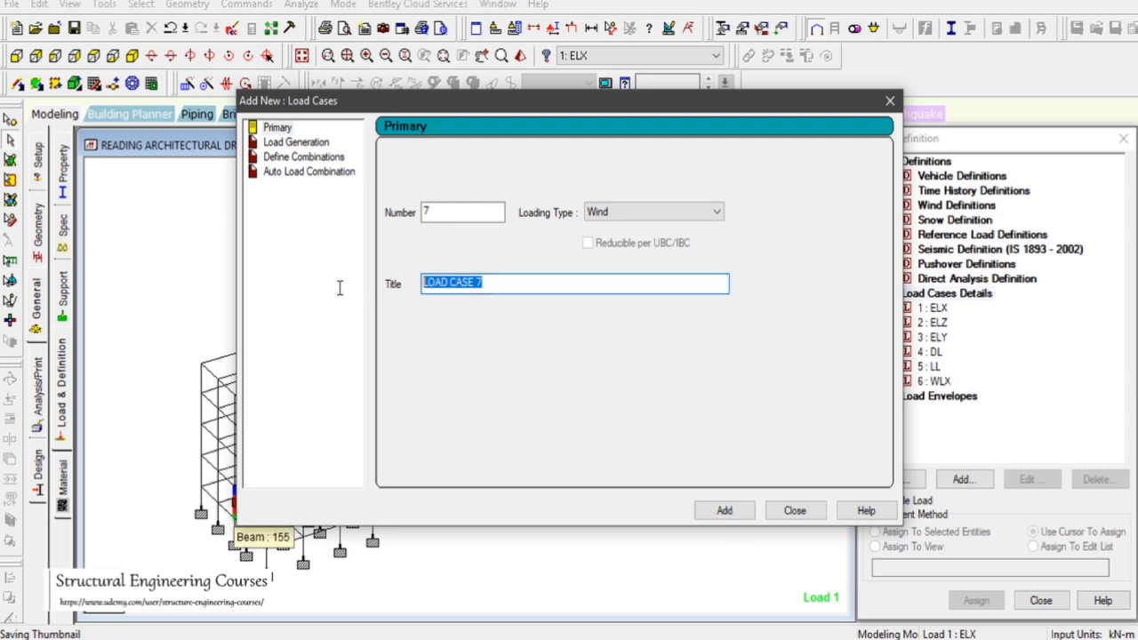
{"action": "type", "text": "WL-X"}
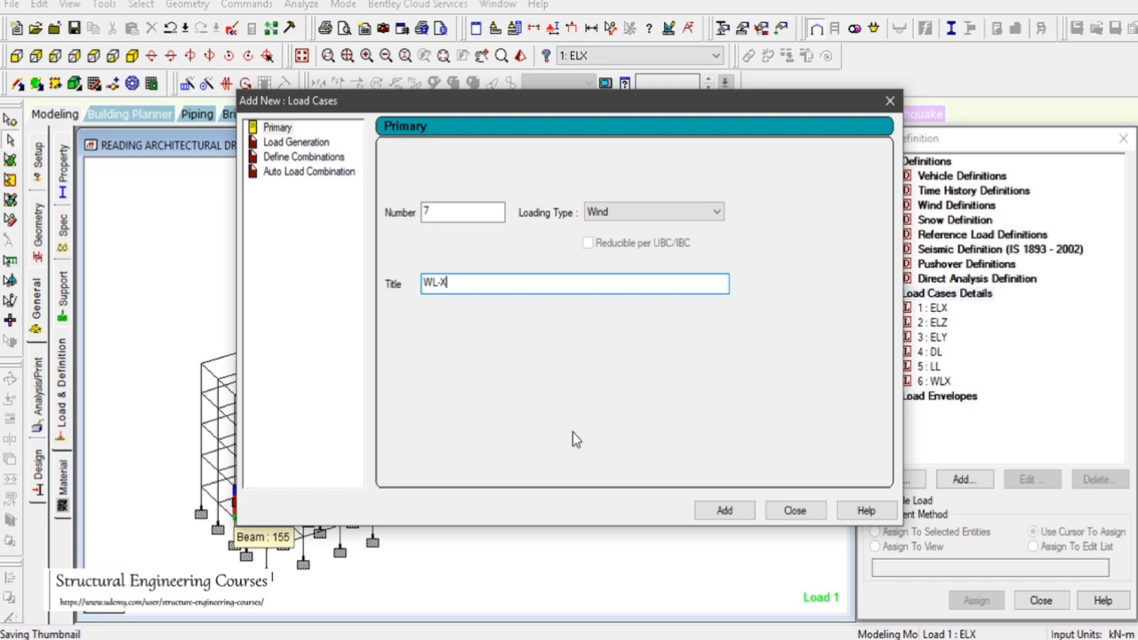
{"action": "left_click", "coordinate": [724, 510]}
Add wind load case 8 titled WLZ
{"action": "left_click_drag", "start_coordinate": [490, 288], "coordinate": [362, 286]}
{"action": "type", "text": "W"}
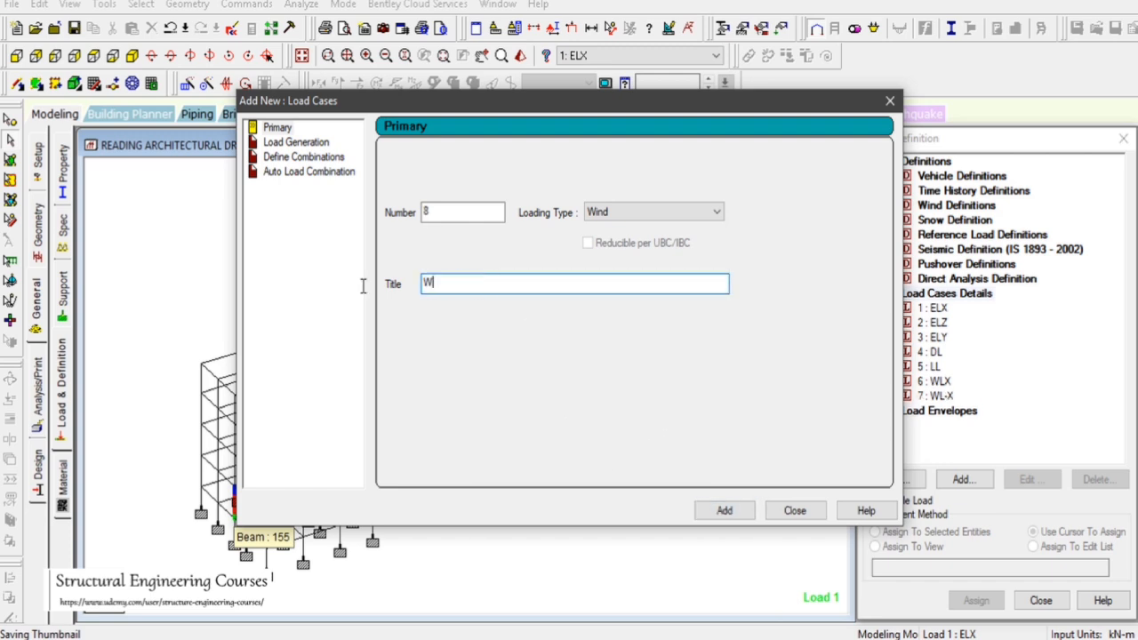
{"action": "type", "text": "LZ"}
{"action": "left_click", "coordinate": [727, 513]}
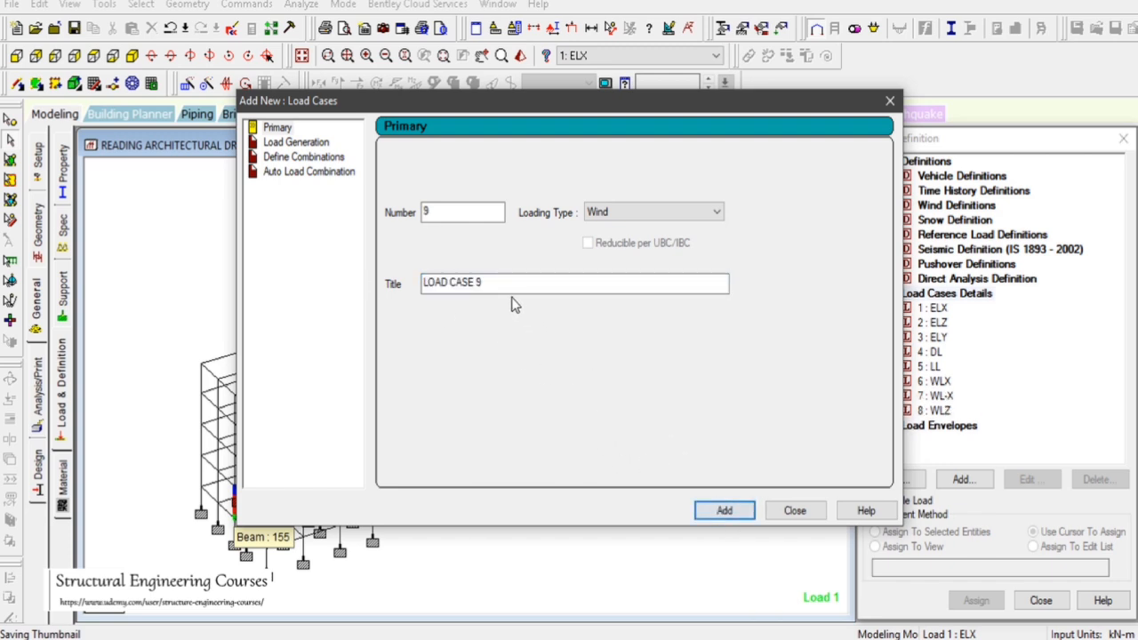
Add wind load case 9 titled WL-Z
{"action": "left_click_drag", "start_coordinate": [498, 286], "coordinate": [312, 283]}
{"action": "type", "text": "WL-"}
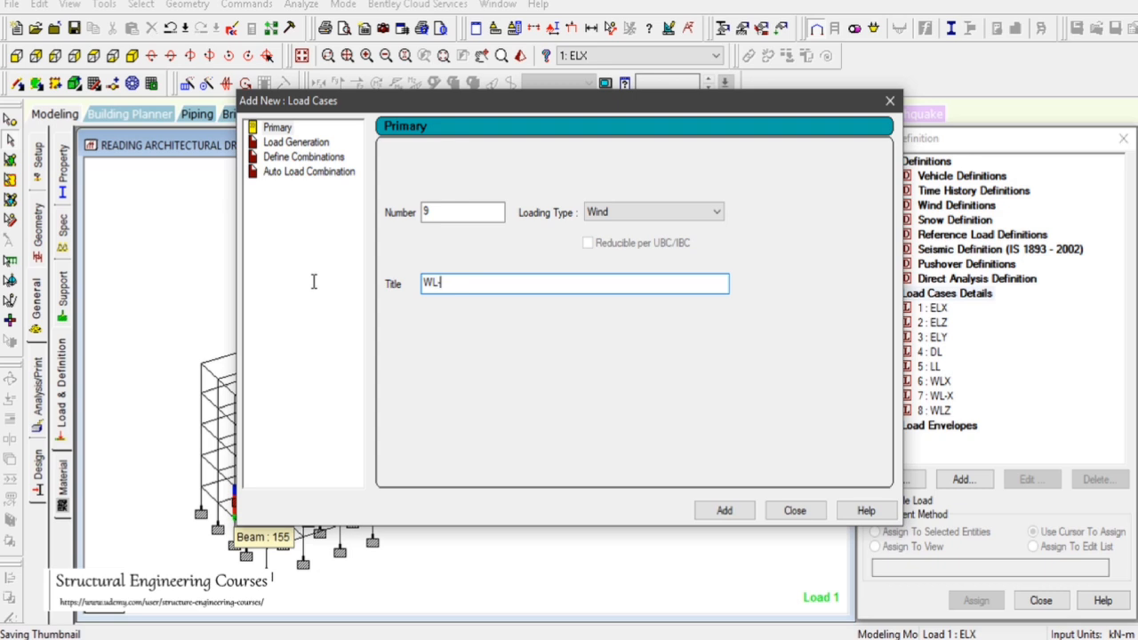
{"action": "type", "text": "Z"}
{"action": "left_click", "coordinate": [724, 510]}
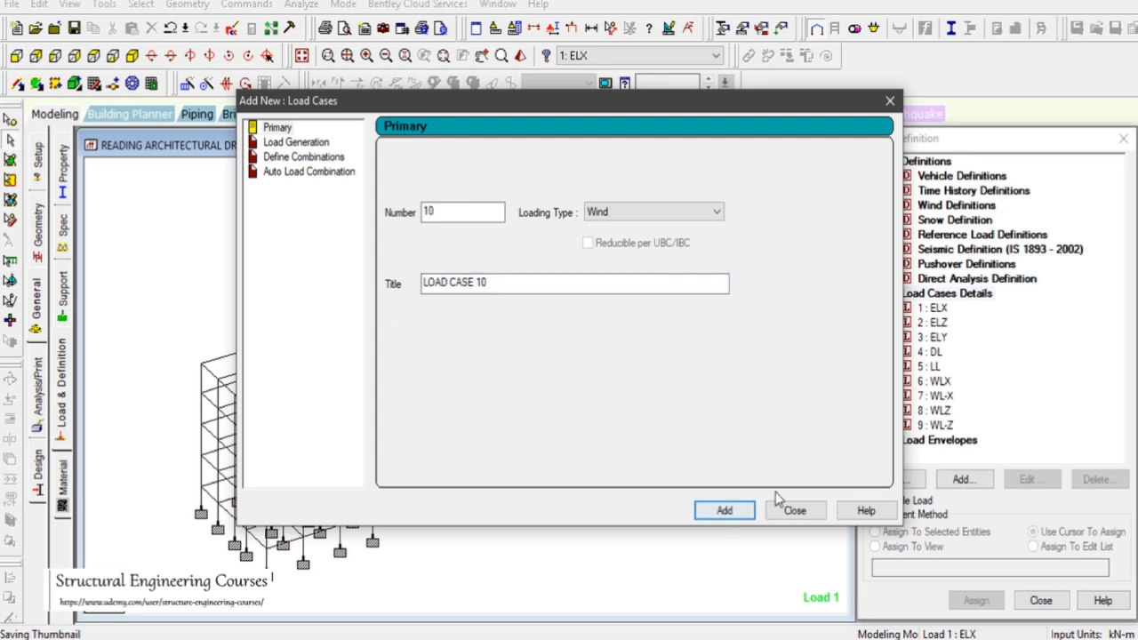
Add load case 10 of Seismic type titled RSX
{"action": "left_click", "coordinate": [620, 211]}
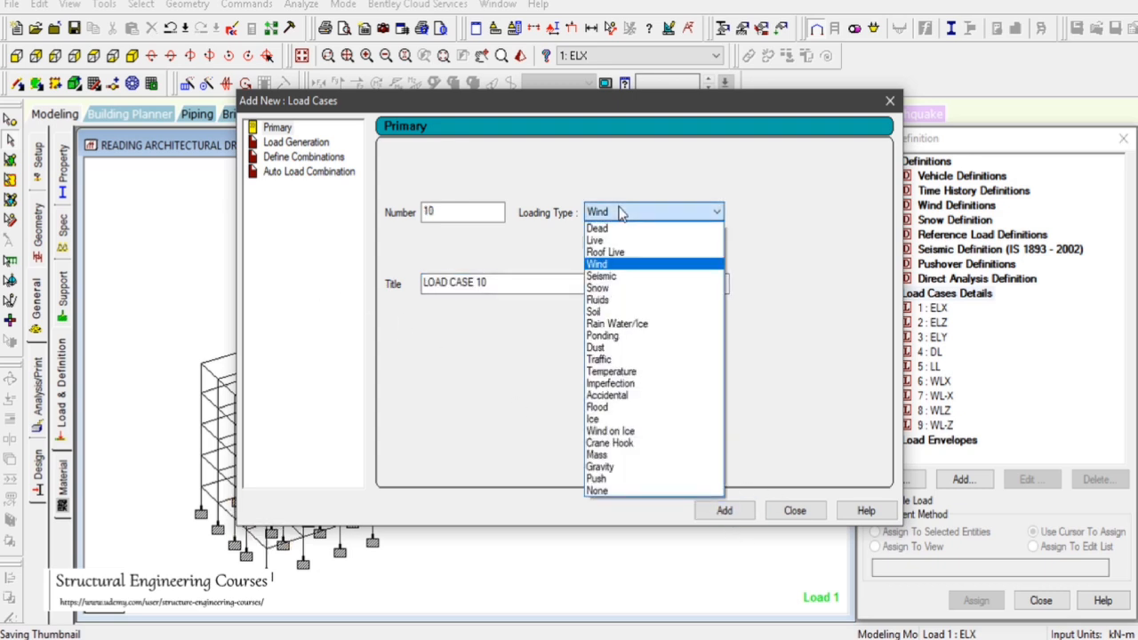
{"action": "left_click", "coordinate": [627, 277]}
{"action": "left_click_drag", "start_coordinate": [557, 281], "coordinate": [412, 288]}
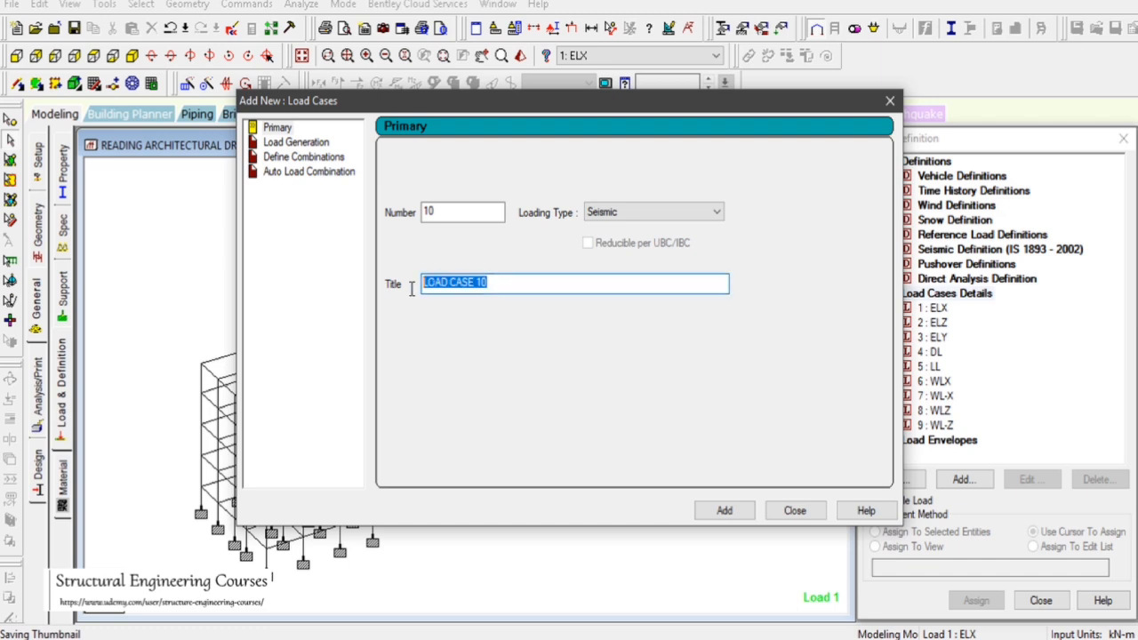
{"action": "type", "text": "RSX"}
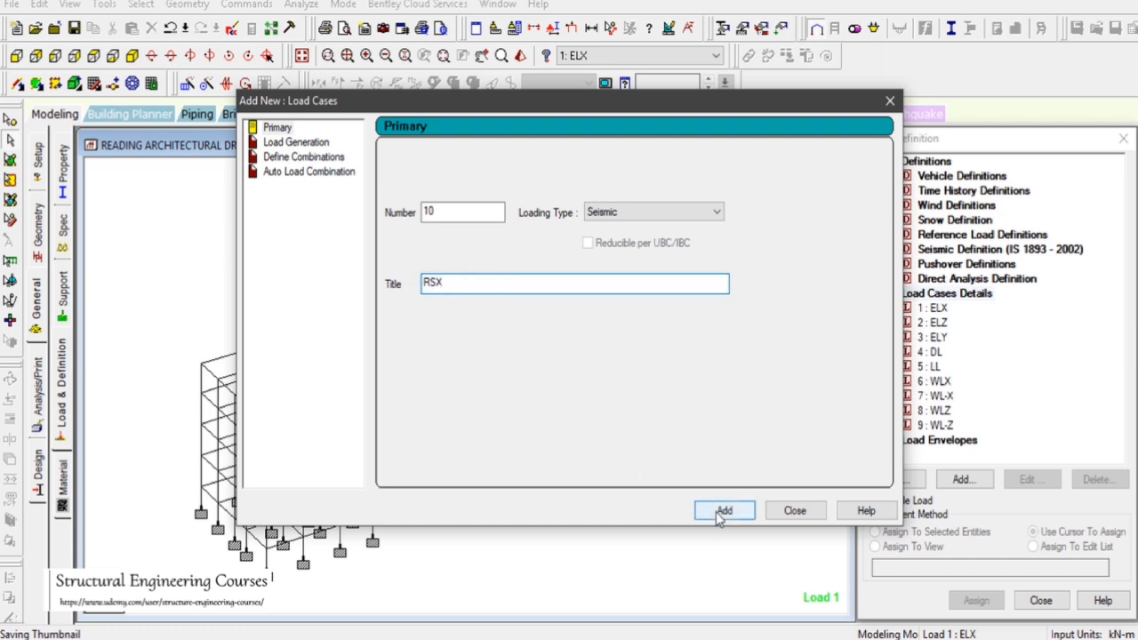
{"action": "left_click", "coordinate": [720, 512]}
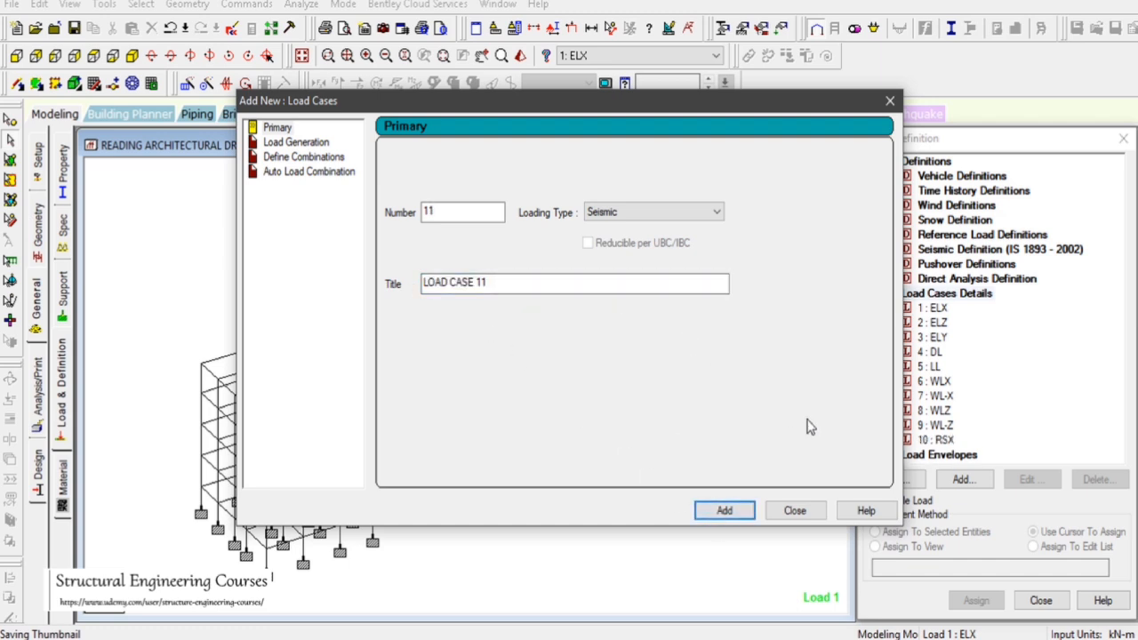
Add seismic load case 11 titled RSY
{"action": "left_click", "coordinate": [917, 639]}
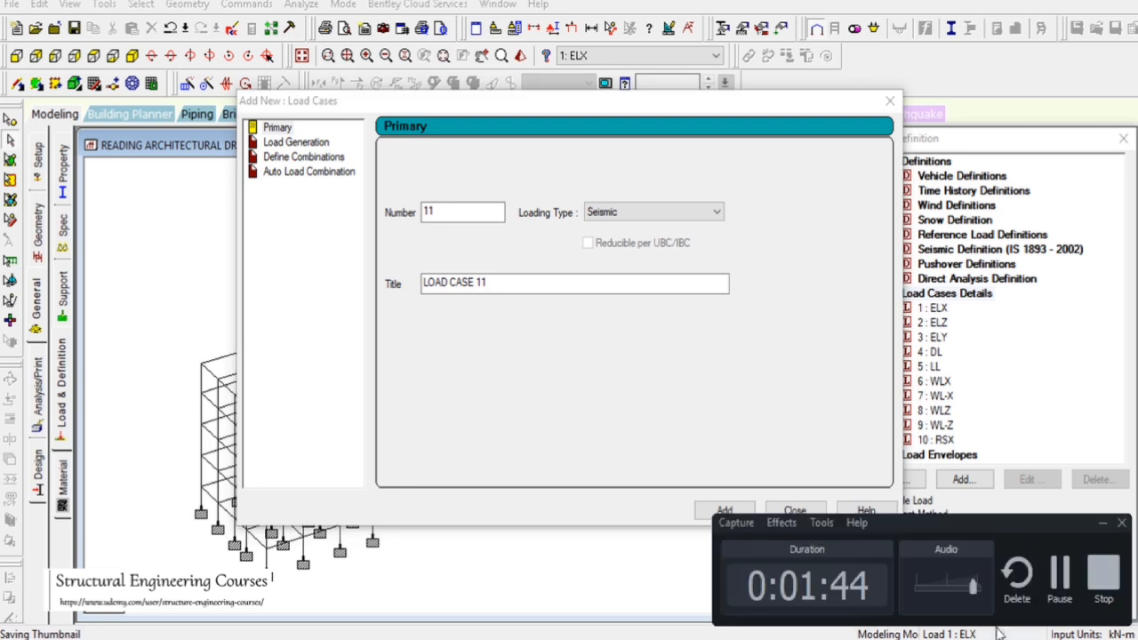
{"action": "left_click_drag", "start_coordinate": [494, 283], "coordinate": [363, 283]}
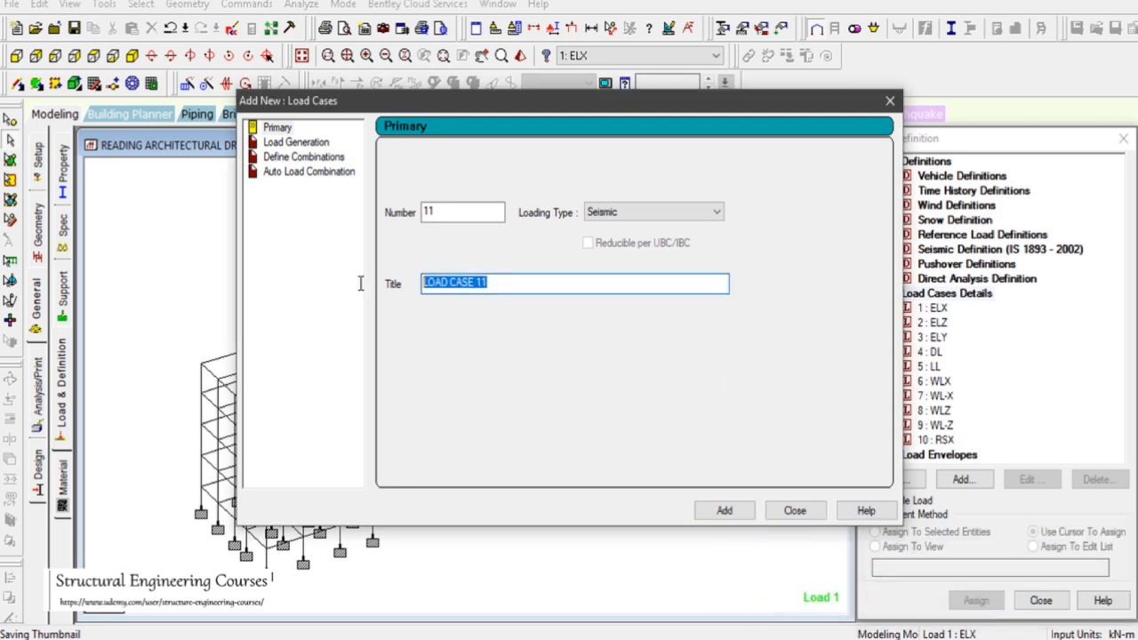
{"action": "type", "text": "RSY"}
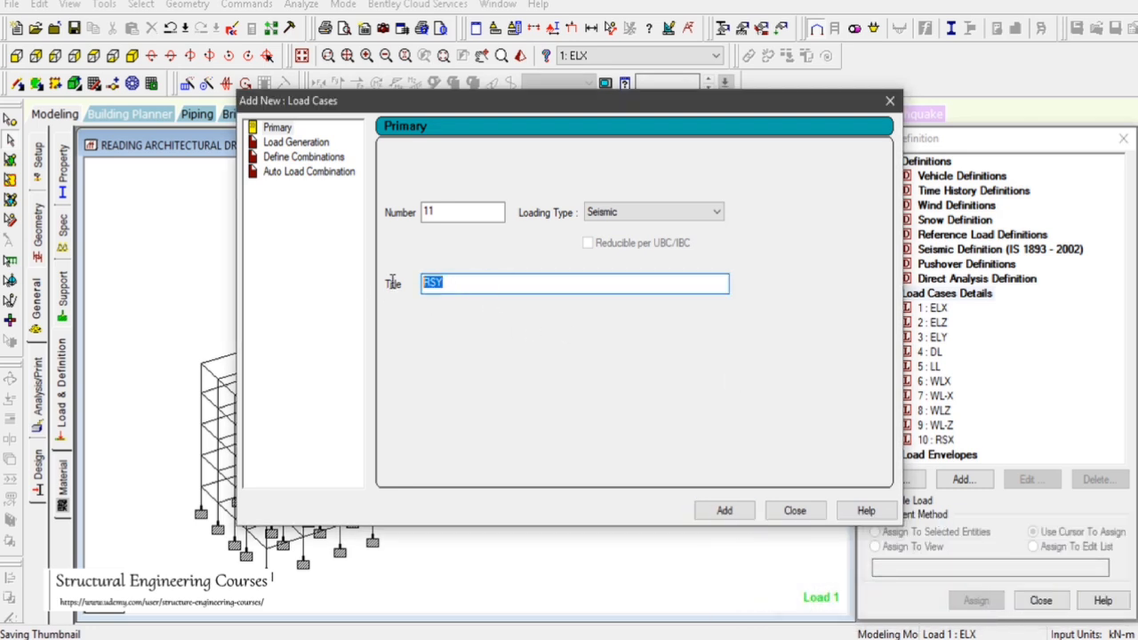
{"action": "left_click", "coordinate": [734, 520]}
Add seismic load case 12 titled RSZ and close the load case dialog
{"action": "left_click_drag", "start_coordinate": [518, 282], "coordinate": [350, 284]}
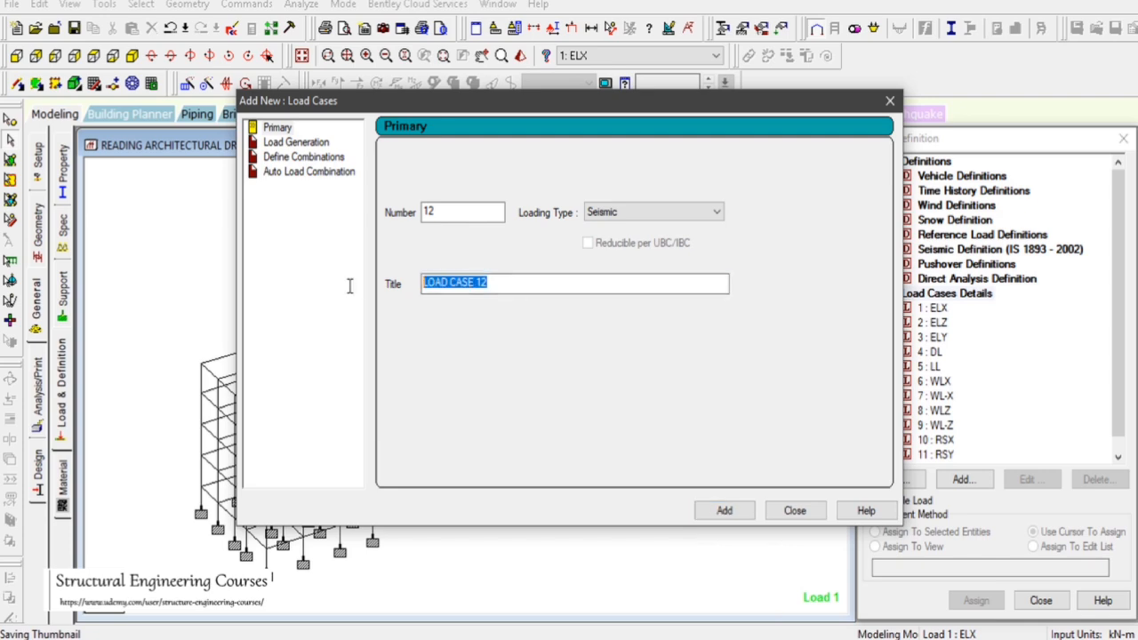
{"action": "type", "text": "RSZ"}
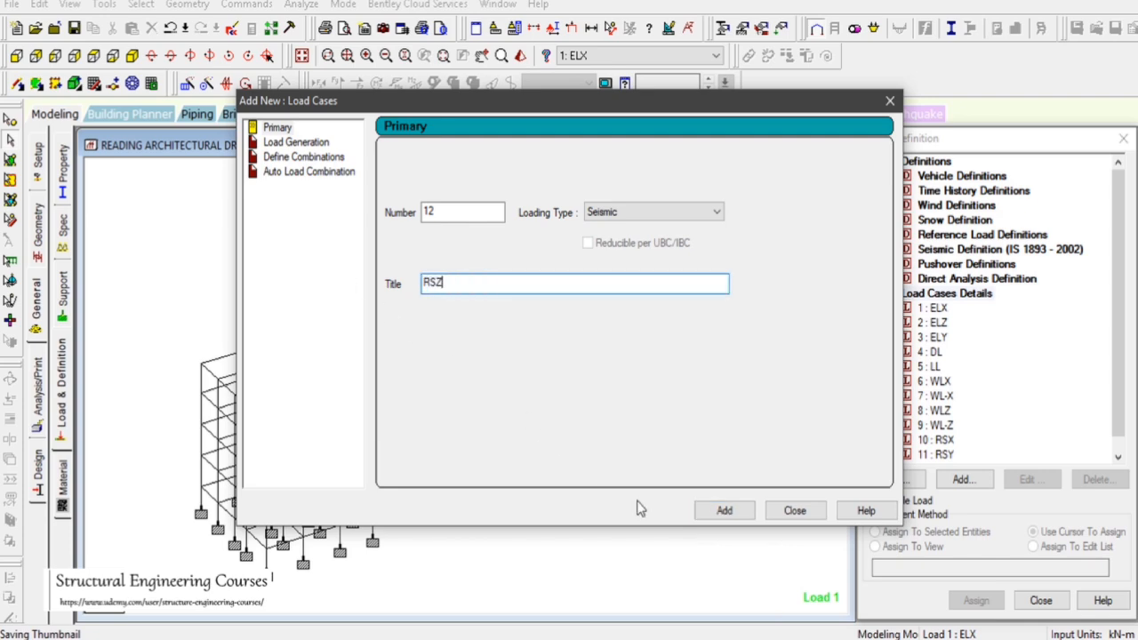
{"action": "left_click", "coordinate": [722, 510]}
{"action": "left_click", "coordinate": [795, 510]}
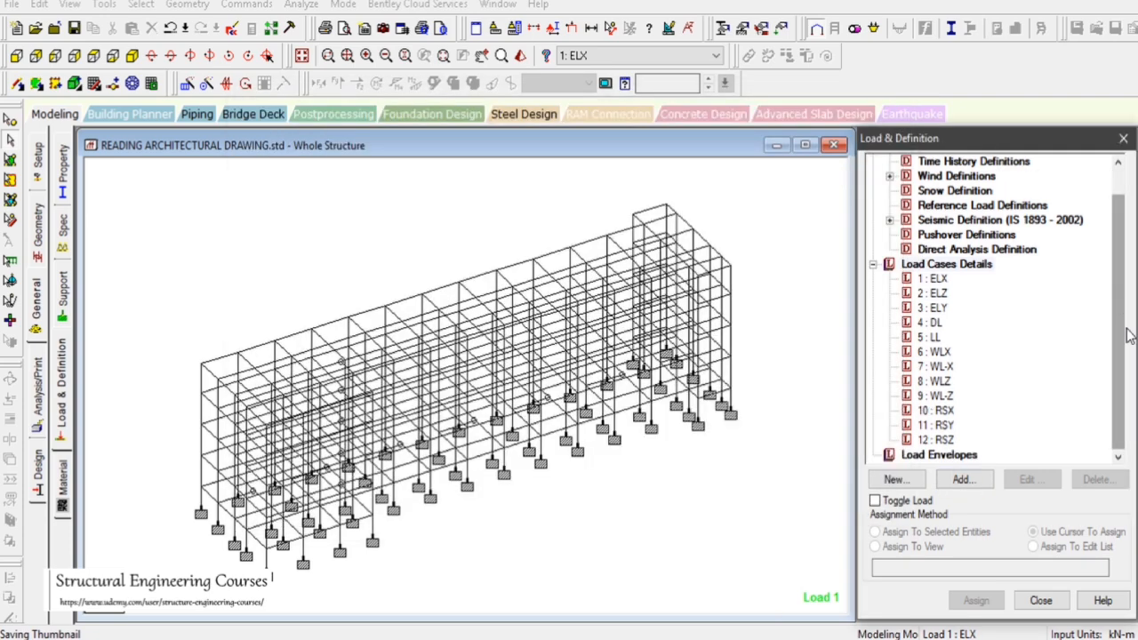
Step through each load case from 1 to 12 in the load cases details list to review them
{"action": "left_click", "coordinate": [935, 280]}
{"action": "left_click", "coordinate": [938, 293]}
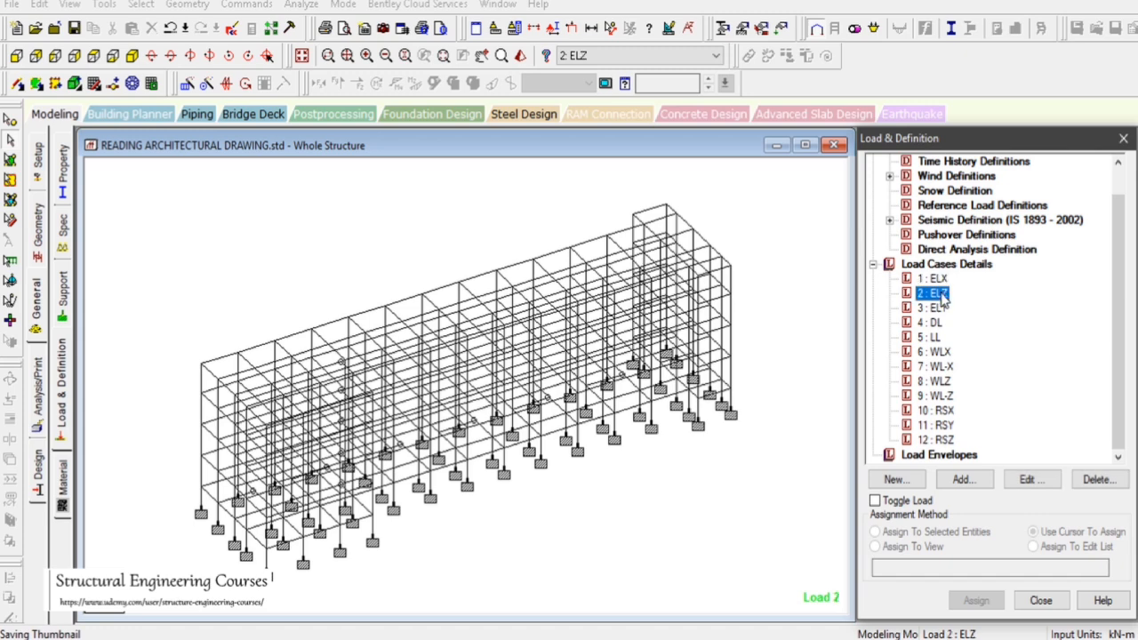
{"action": "left_click", "coordinate": [938, 307]}
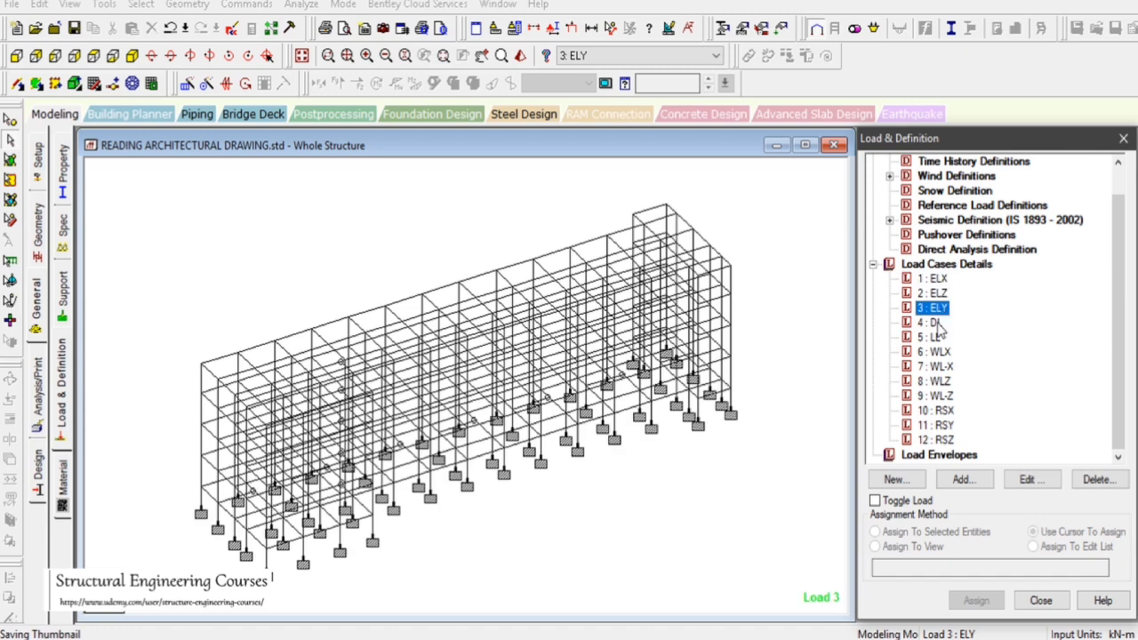
{"action": "left_click", "coordinate": [933, 324]}
{"action": "left_click", "coordinate": [937, 338]}
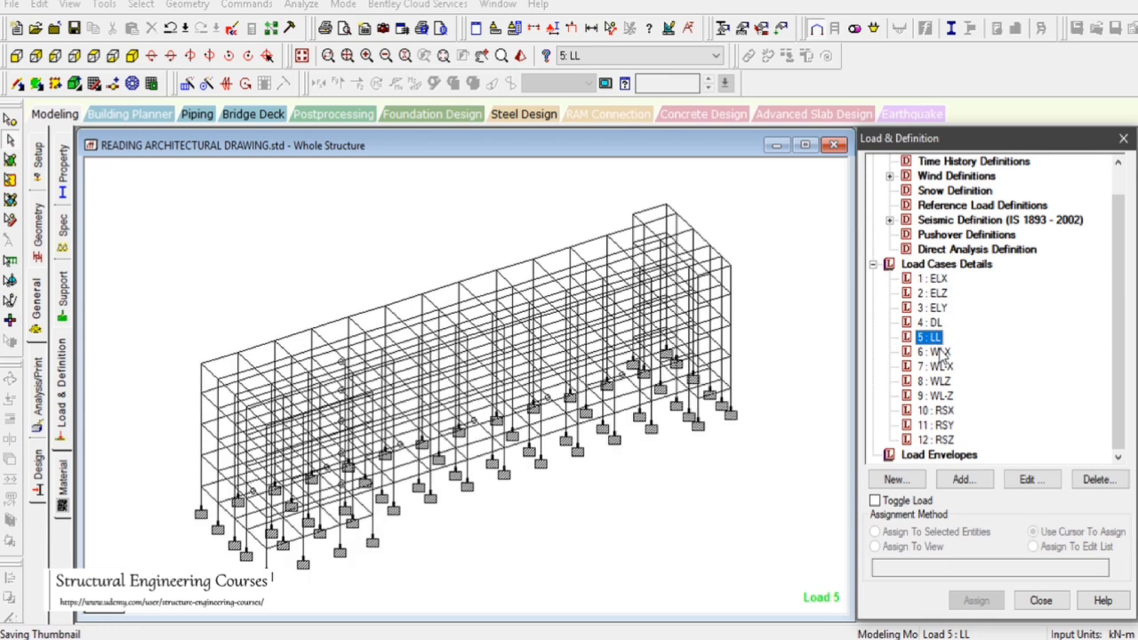
{"action": "left_click", "coordinate": [942, 353]}
{"action": "left_click", "coordinate": [937, 367]}
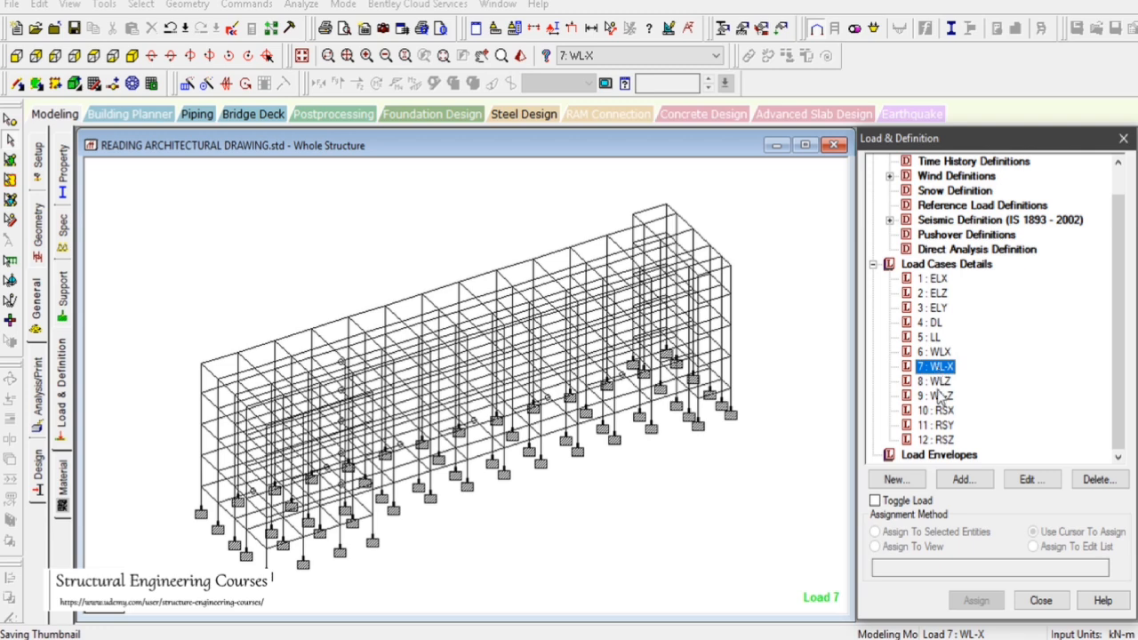
{"action": "left_click", "coordinate": [935, 382]}
{"action": "left_click", "coordinate": [938, 396]}
{"action": "left_click", "coordinate": [940, 410]}
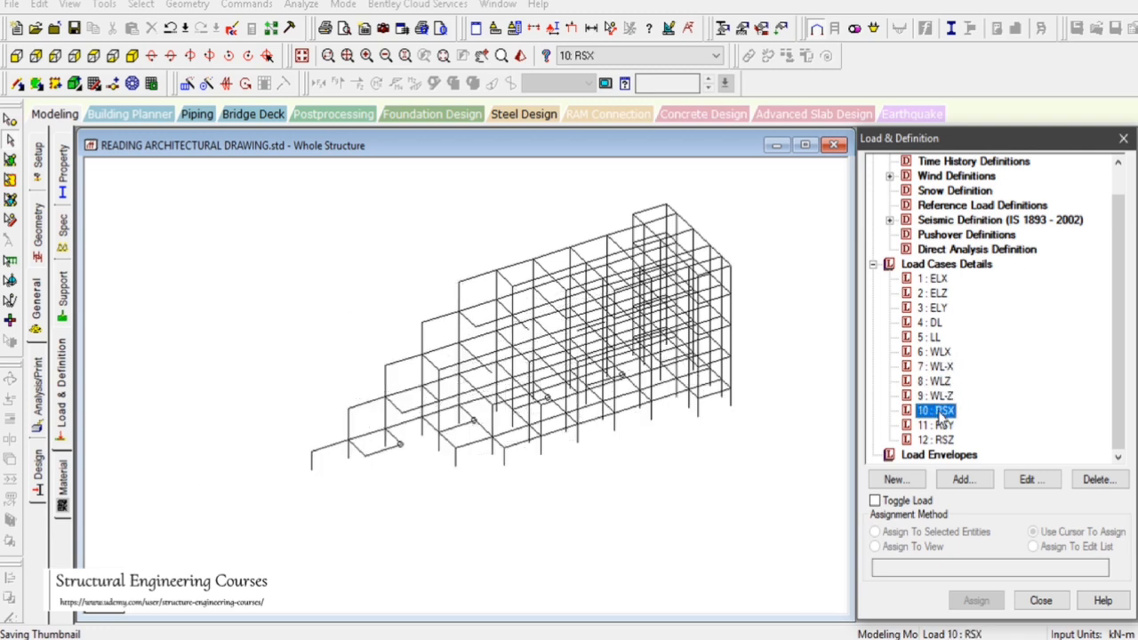
{"action": "left_click", "coordinate": [940, 426]}
{"action": "left_click", "coordinate": [944, 440]}
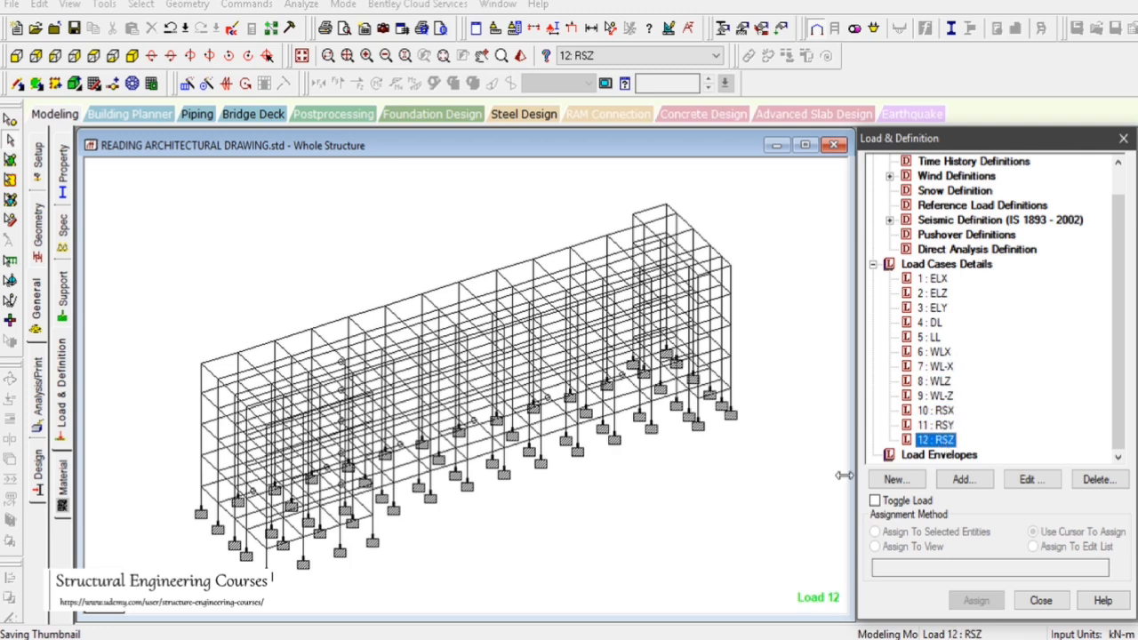
{"action": "left_click_drag", "start_coordinate": [709, 501], "coordinate": [791, 559]}
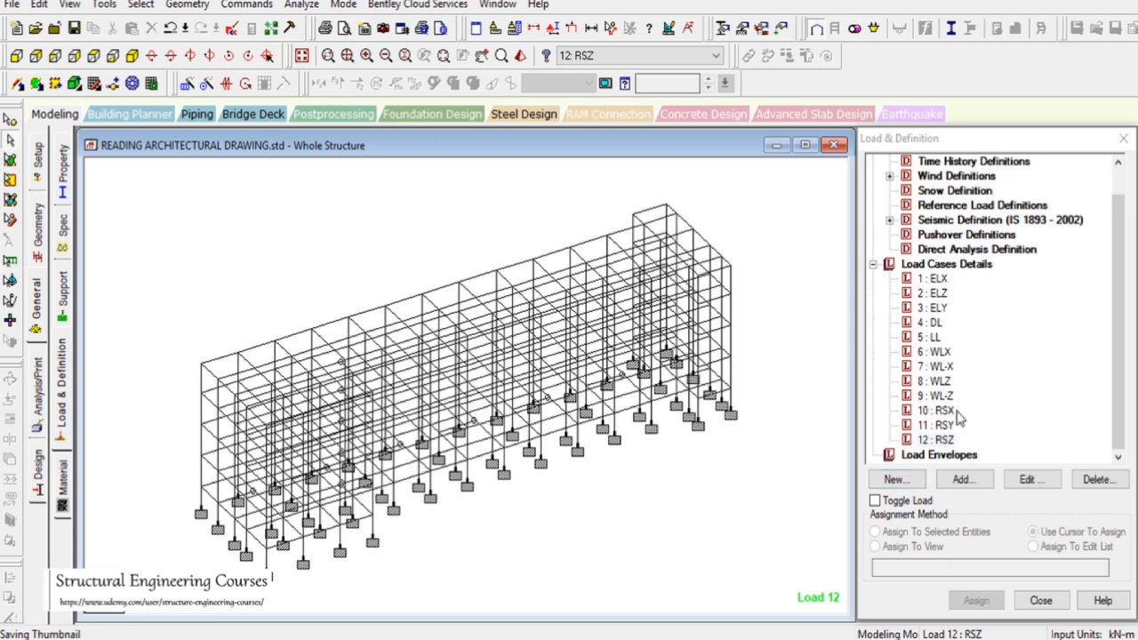
{"action": "left_click", "coordinate": [948, 412]}
{"action": "left_click", "coordinate": [948, 426]}
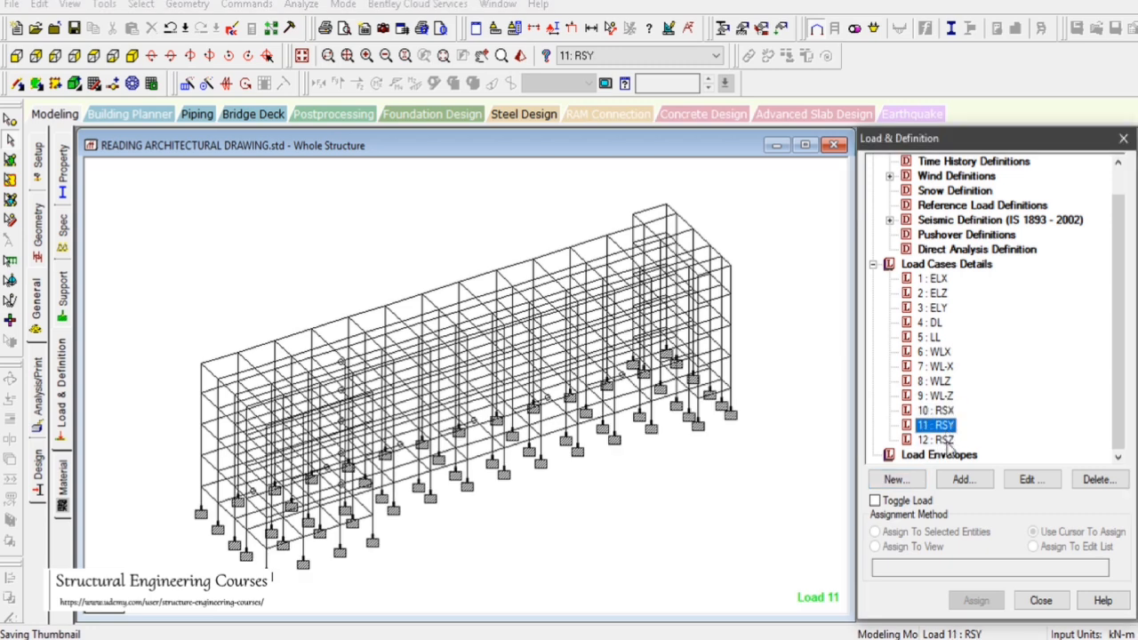
{"action": "left_click", "coordinate": [948, 440]}
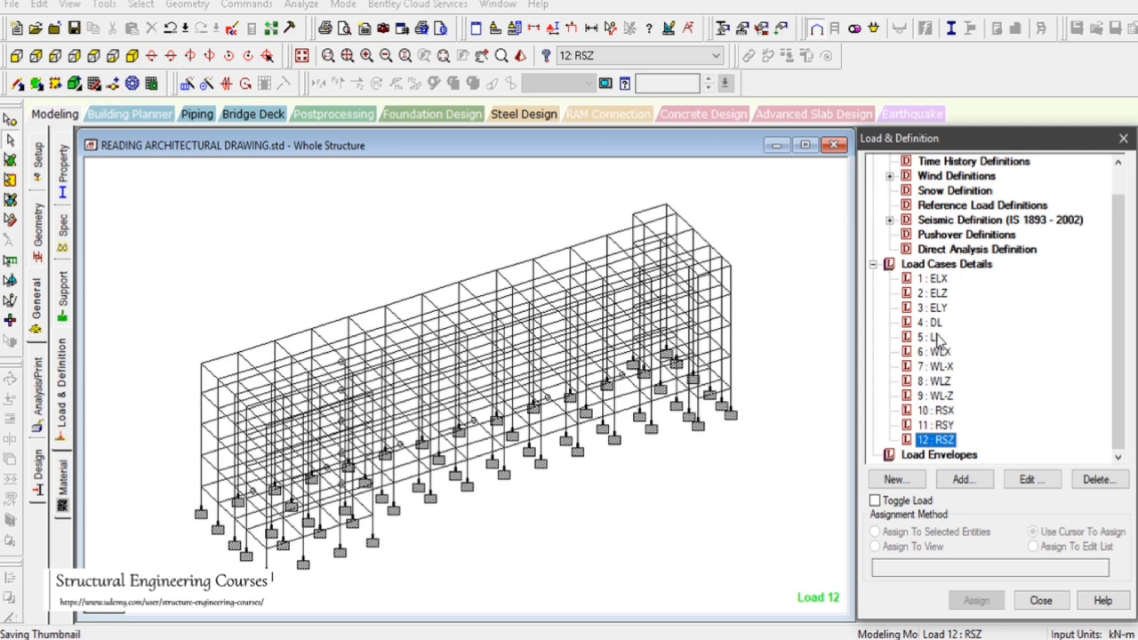
Go through the load cases list once more, selecting each case from ELX down to RSZ to check their titles
{"action": "left_click", "coordinate": [942, 278]}
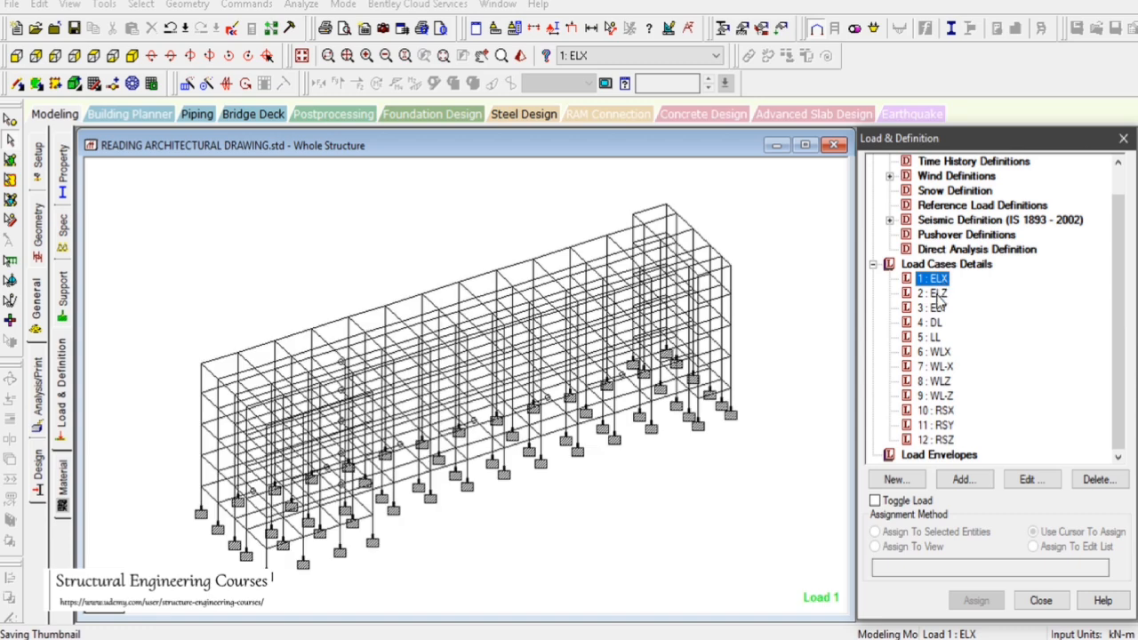
{"action": "left_click", "coordinate": [938, 294]}
{"action": "left_click", "coordinate": [938, 313]}
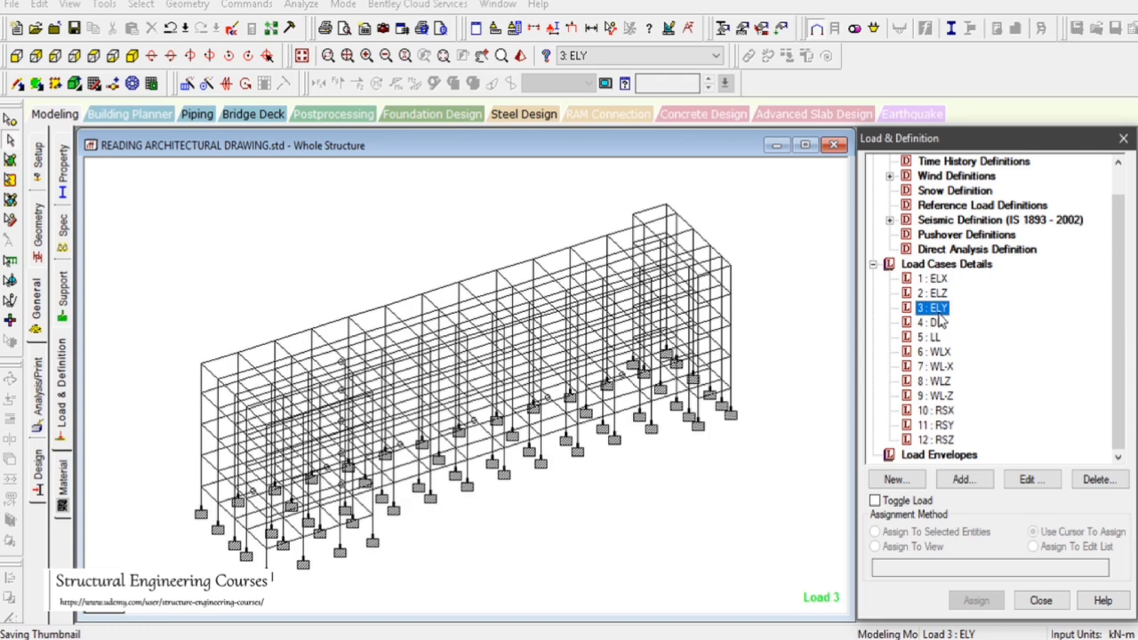
{"action": "left_click", "coordinate": [939, 278]}
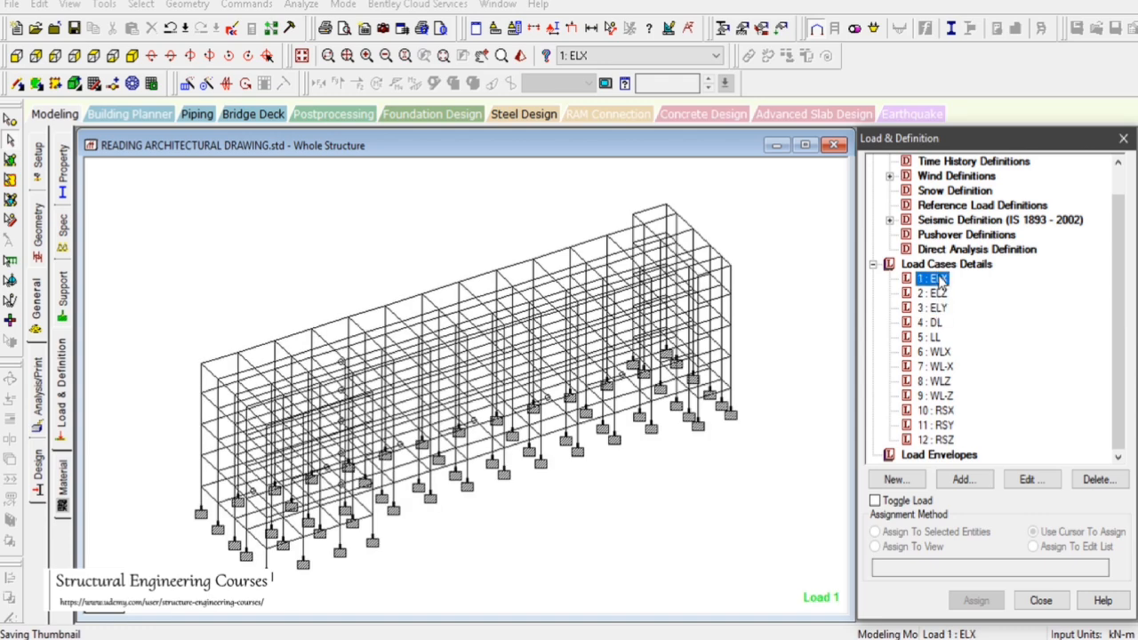
{"action": "left_click", "coordinate": [941, 294]}
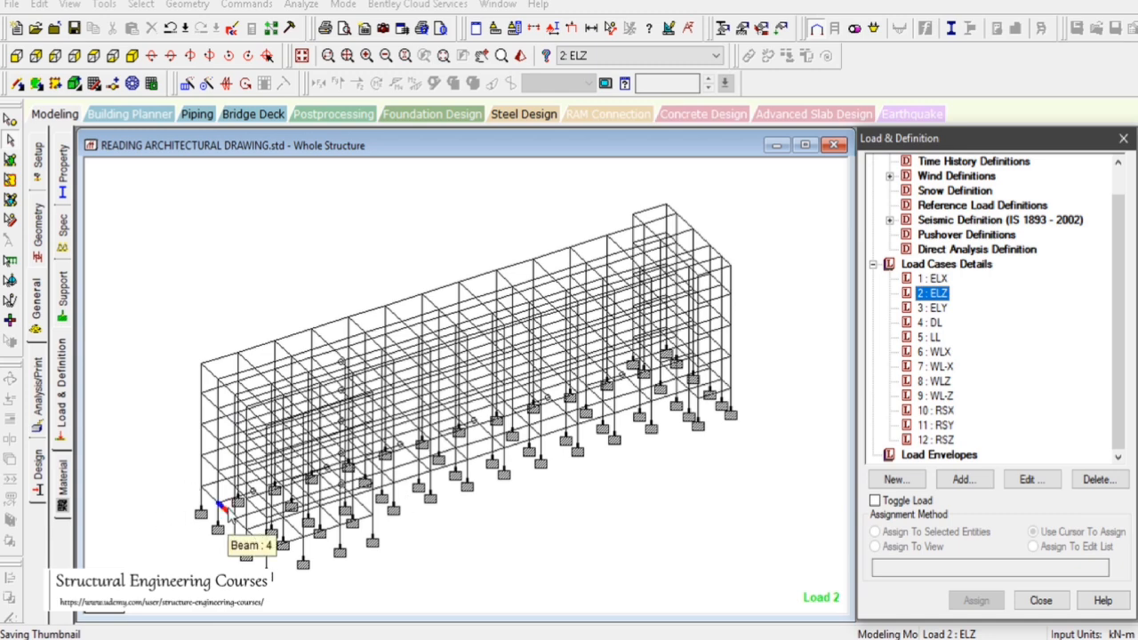
{"action": "left_click_drag", "start_coordinate": [536, 492], "coordinate": [611, 554]}
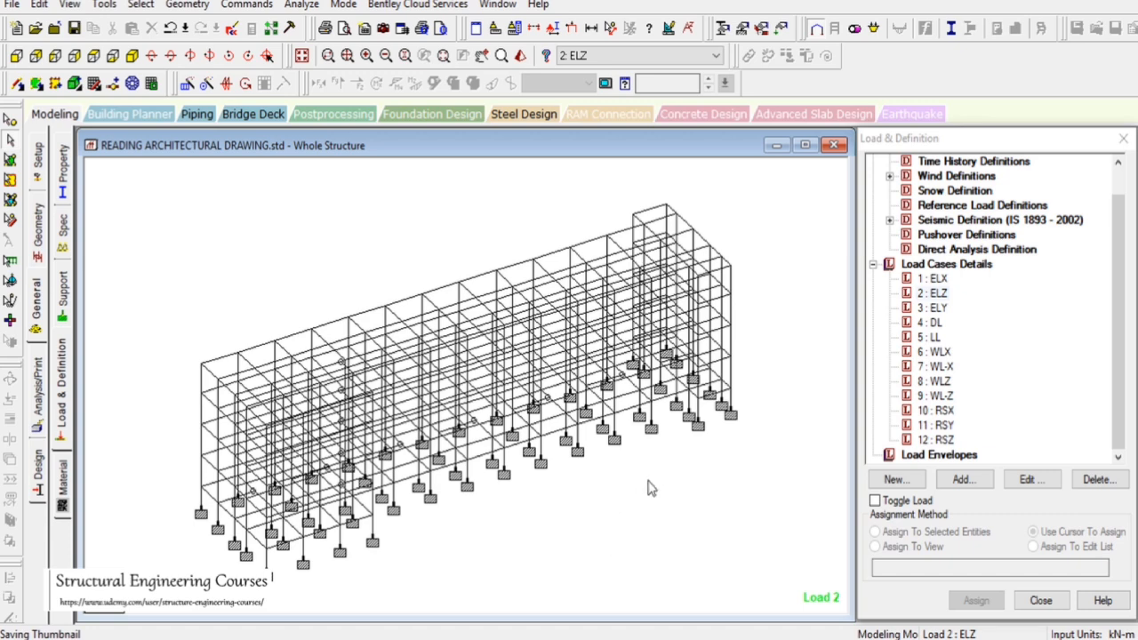
{"action": "left_click", "coordinate": [931, 308]}
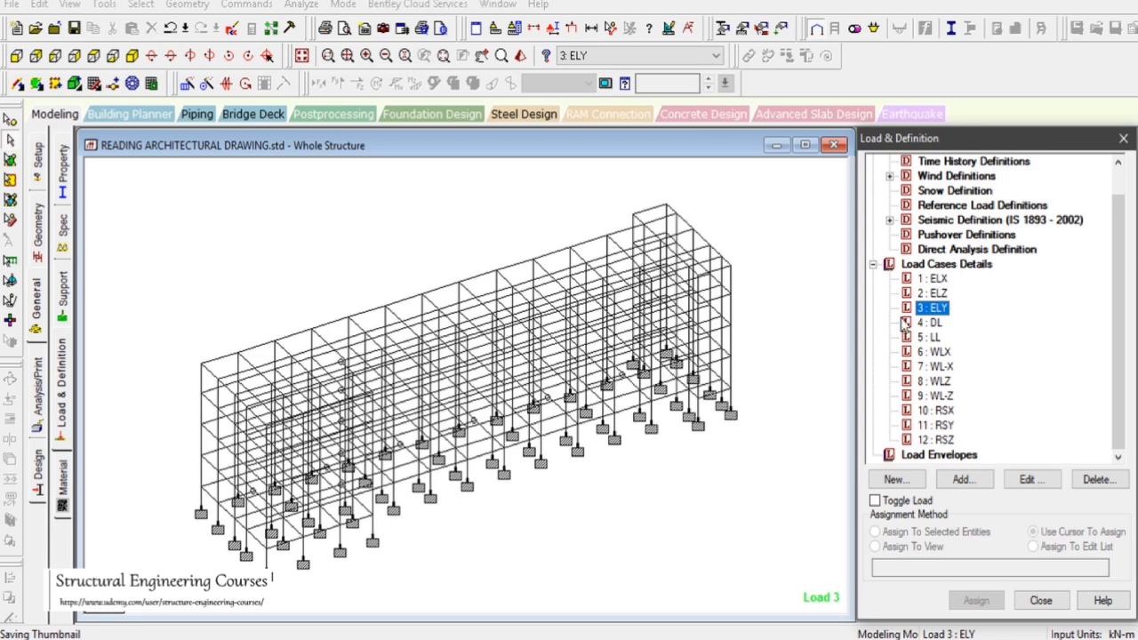
{"action": "left_click", "coordinate": [933, 279]}
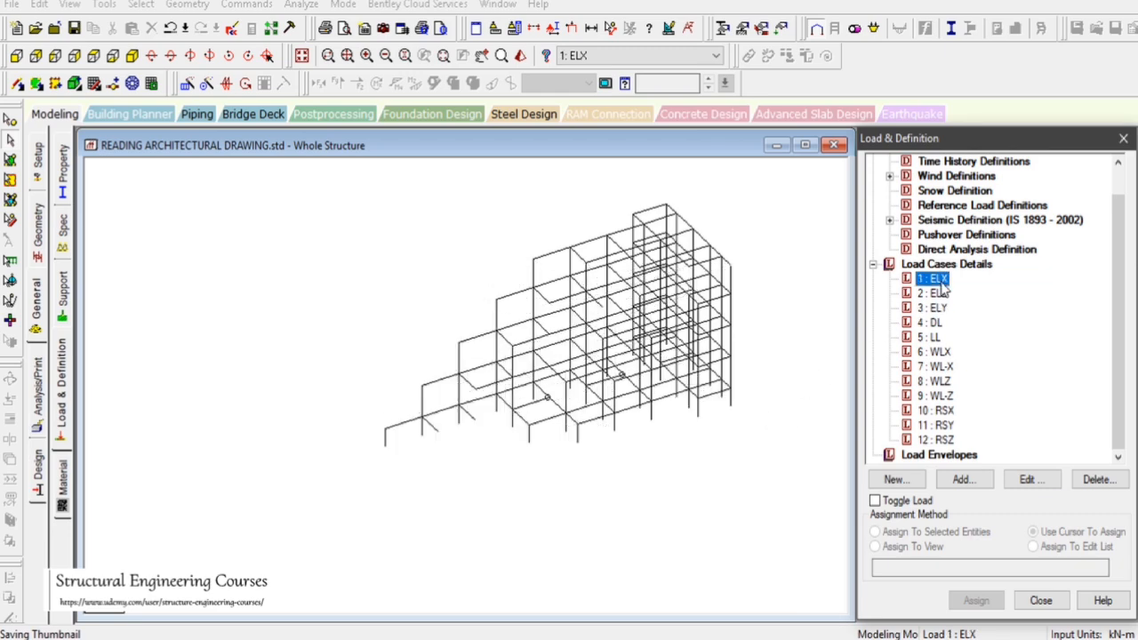
{"action": "left_click", "coordinate": [936, 293]}
{"action": "left_click", "coordinate": [936, 308]}
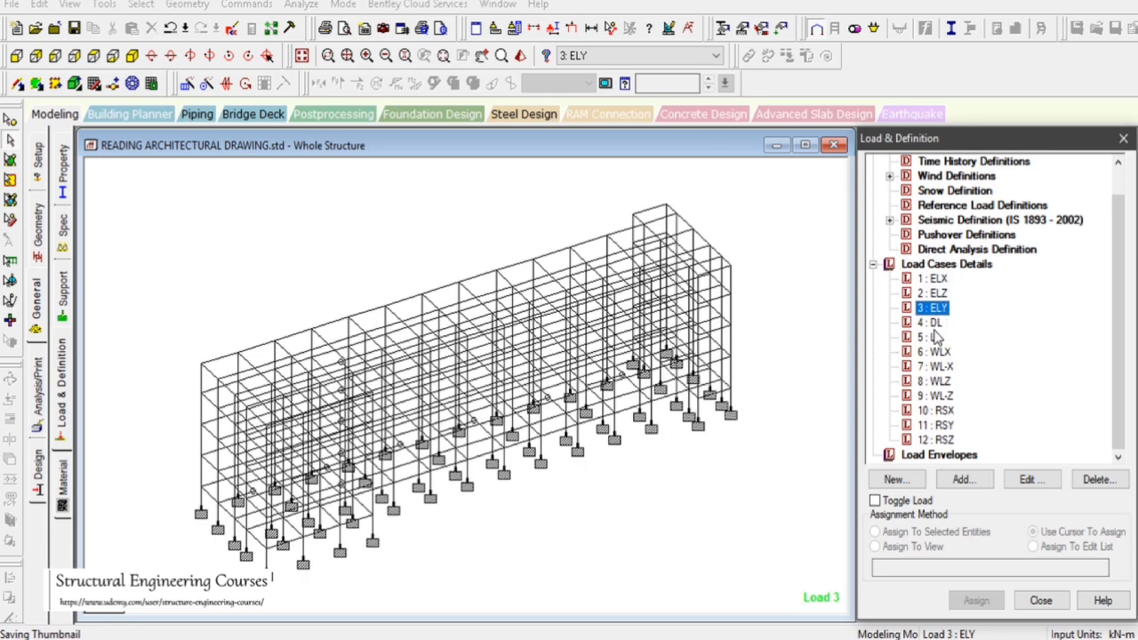
{"action": "left_click", "coordinate": [933, 322]}
{"action": "left_click", "coordinate": [931, 337]}
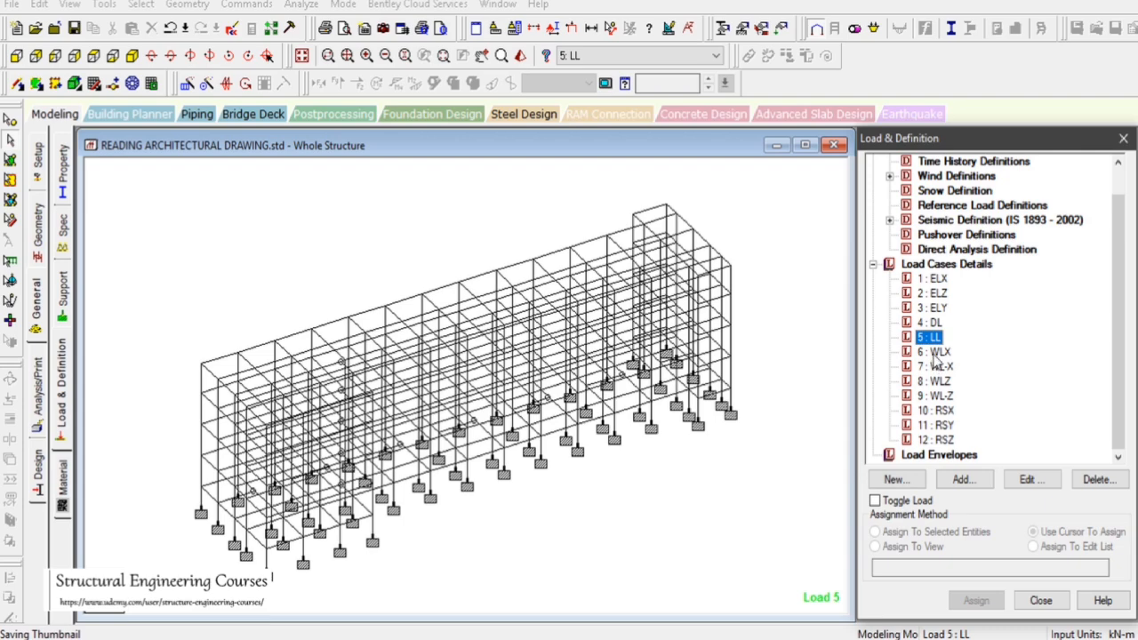
{"action": "left_click", "coordinate": [943, 412]}
{"action": "left_click", "coordinate": [944, 425]}
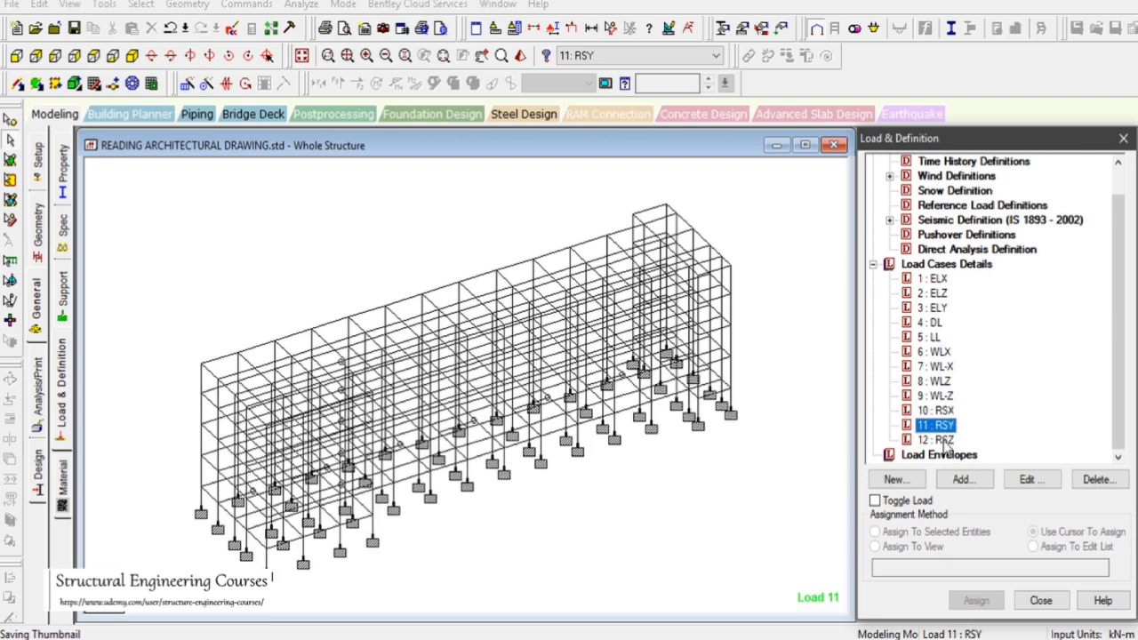
{"action": "left_click", "coordinate": [944, 440]}
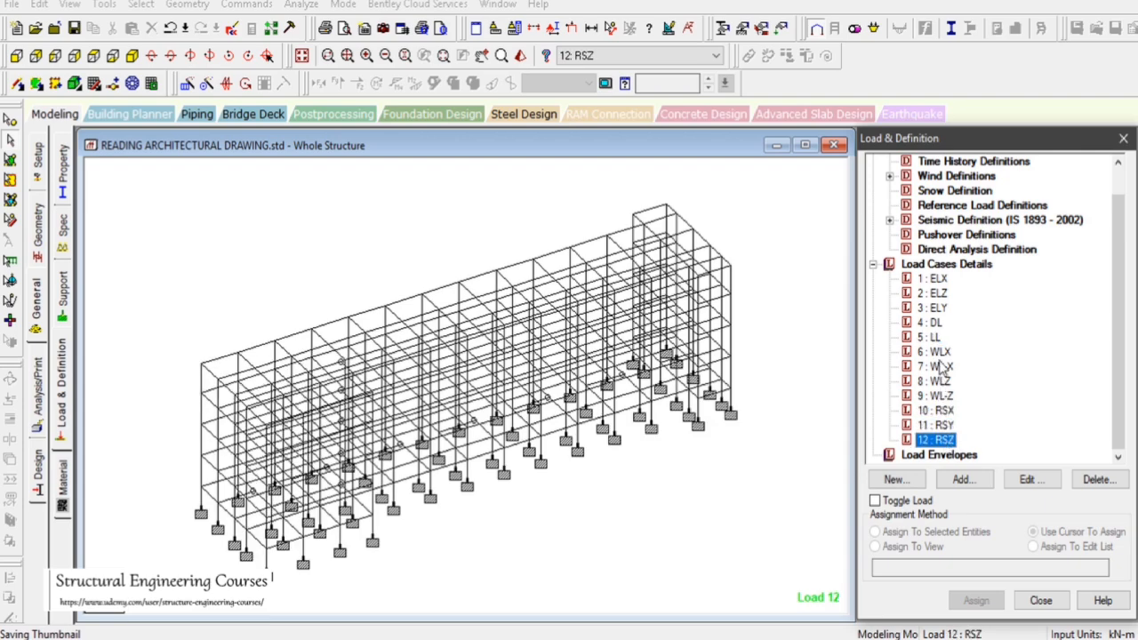
{"action": "left_click", "coordinate": [940, 352]}
{"action": "left_click", "coordinate": [941, 366]}
{"action": "left_click", "coordinate": [940, 381]}
{"action": "left_click", "coordinate": [943, 411]}
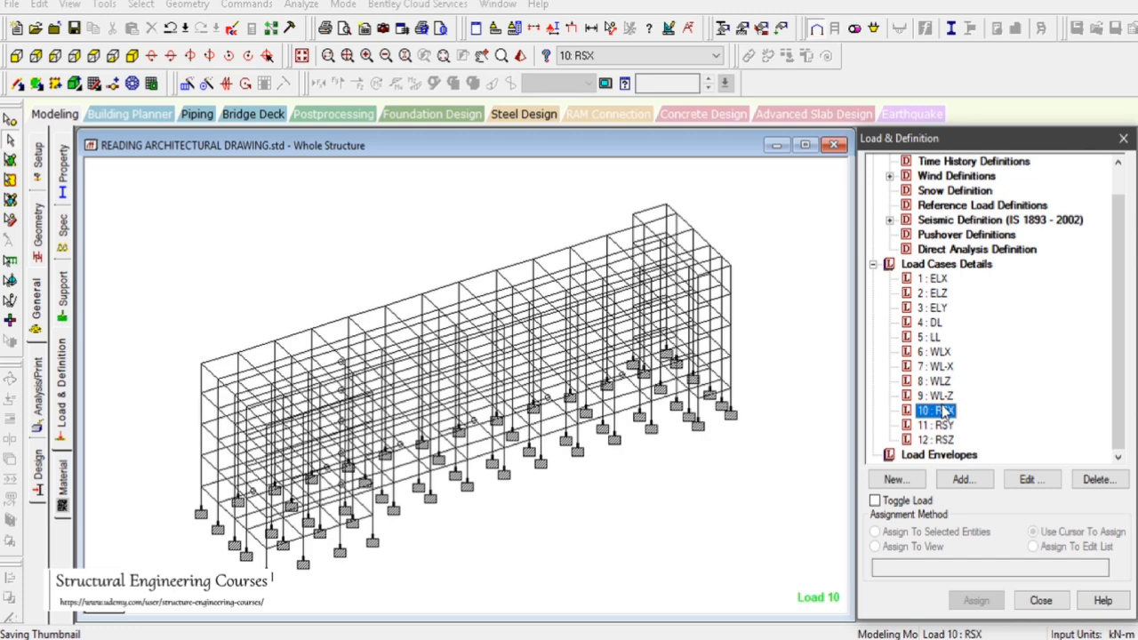
{"action": "left_click", "coordinate": [943, 397]}
{"action": "left_click", "coordinate": [941, 383]}
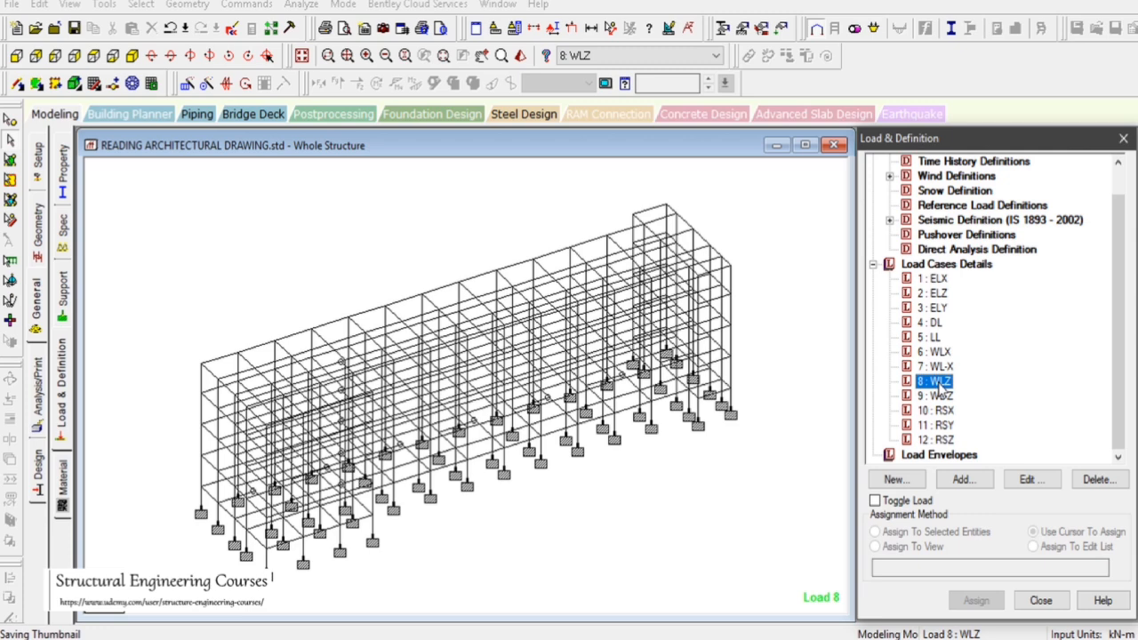
Add a selfweight load in the Y direction with factor -1 to load case 4 DL and assign it to the whole view
{"action": "left_click", "coordinate": [929, 323]}
{"action": "left_click", "coordinate": [965, 480]}
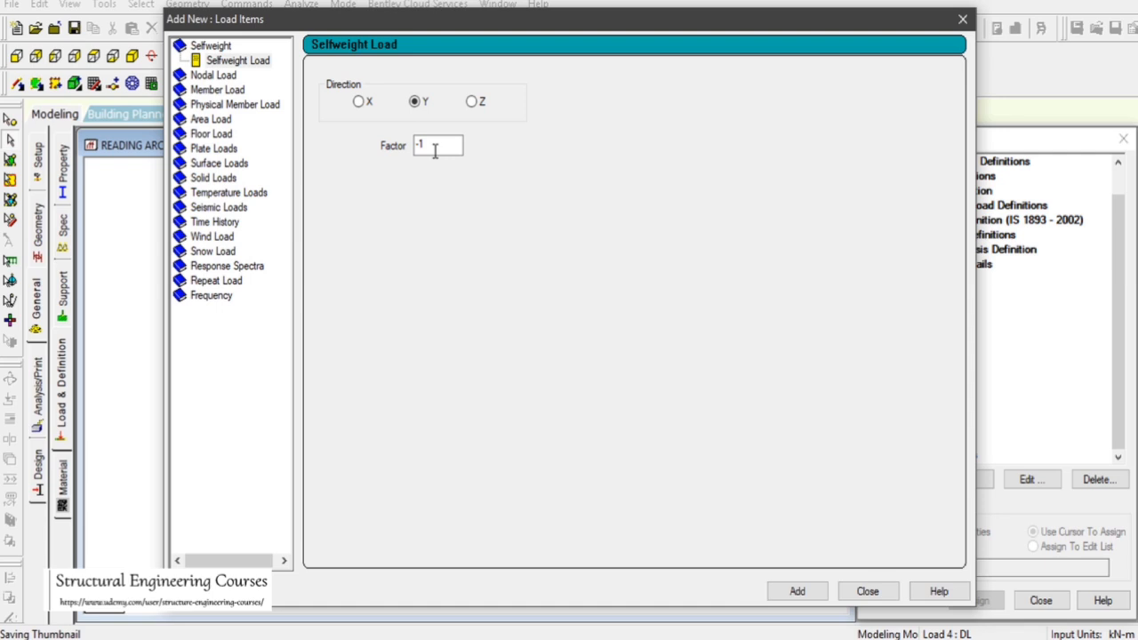
{"action": "left_click", "coordinate": [435, 149]}
{"action": "left_click_drag", "start_coordinate": [435, 149], "coordinate": [401, 155]}
{"action": "left_click", "coordinate": [813, 592]}
{"action": "left_click", "coordinate": [867, 591]}
{"action": "left_click", "coordinate": [953, 341]}
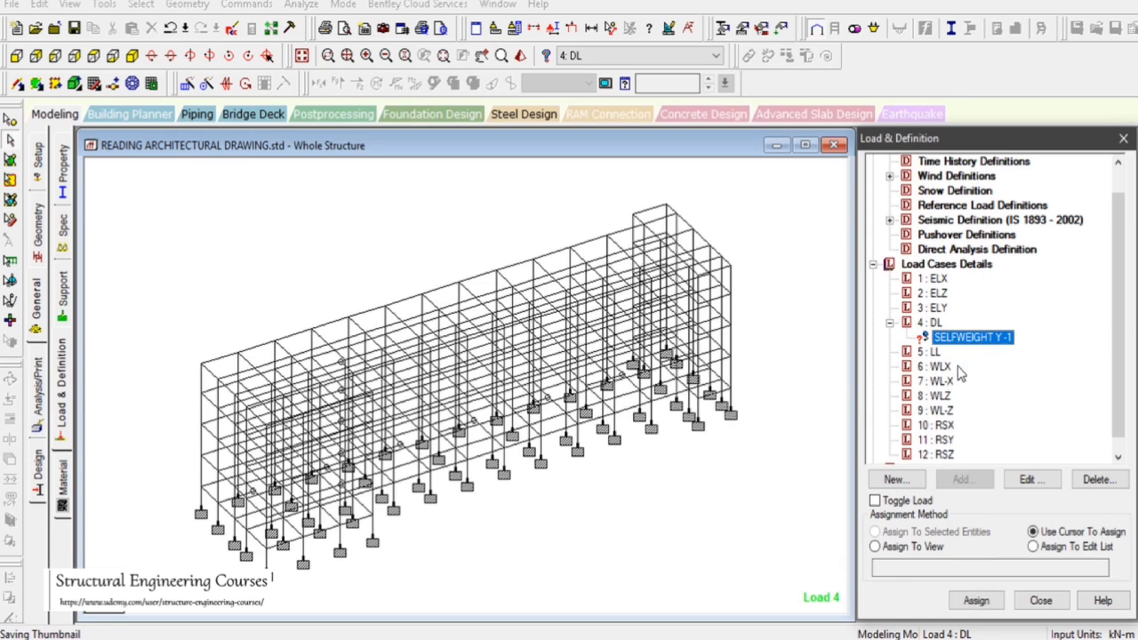
{"action": "left_click", "coordinate": [917, 548]}
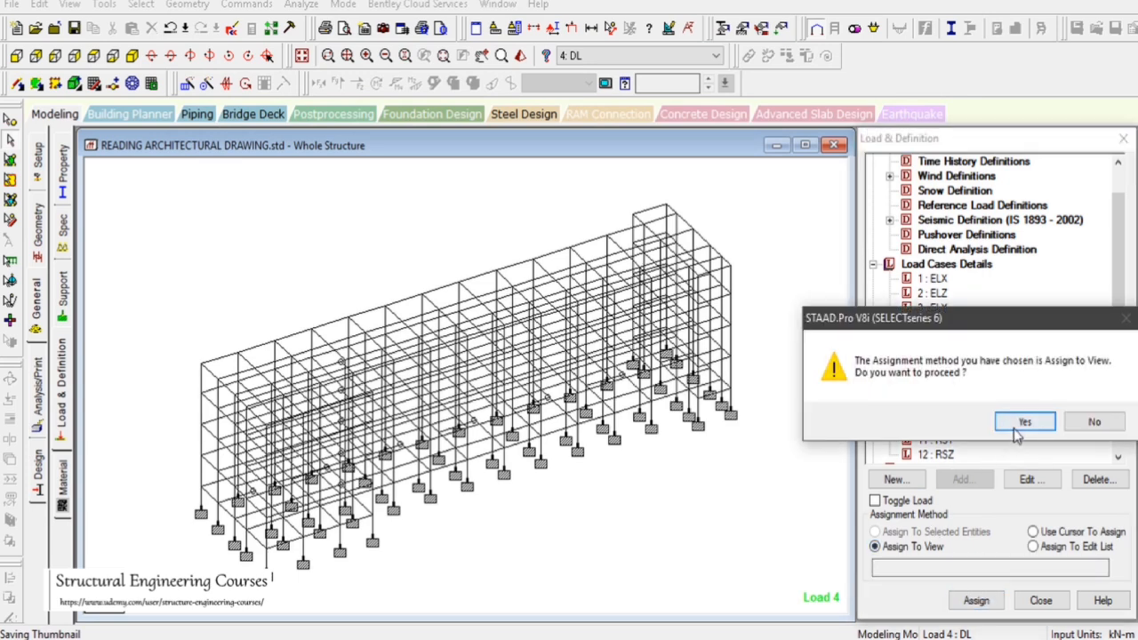
{"action": "left_click", "coordinate": [1022, 419]}
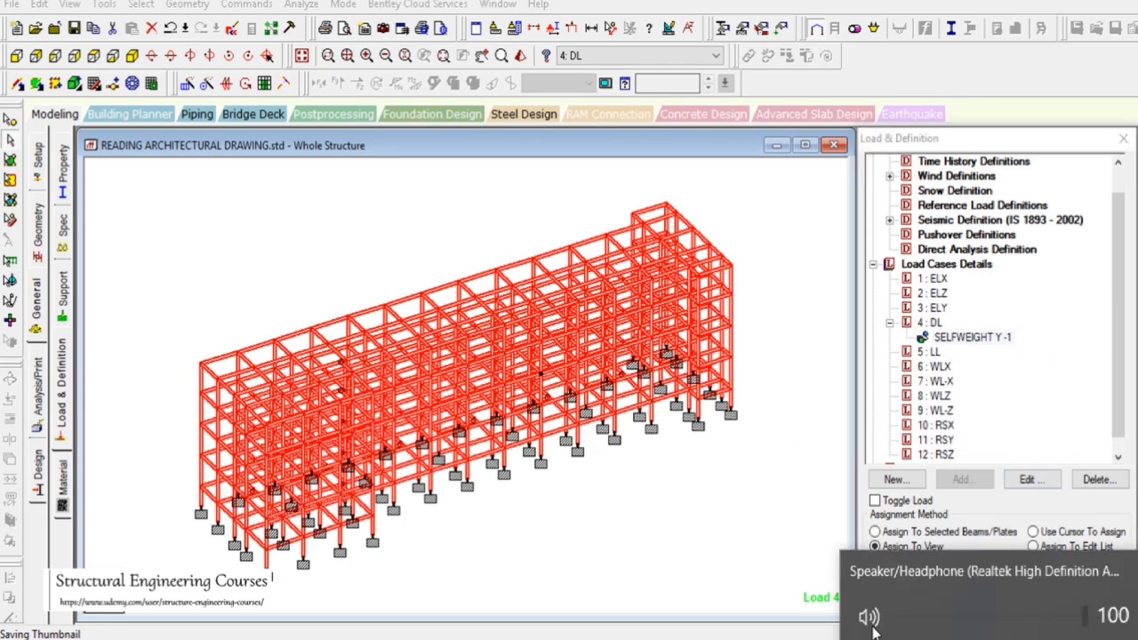
Add an IS 1893 seismic load in the X direction with factor 1 to load case 1 ELX
{"action": "left_click", "coordinate": [930, 352]}
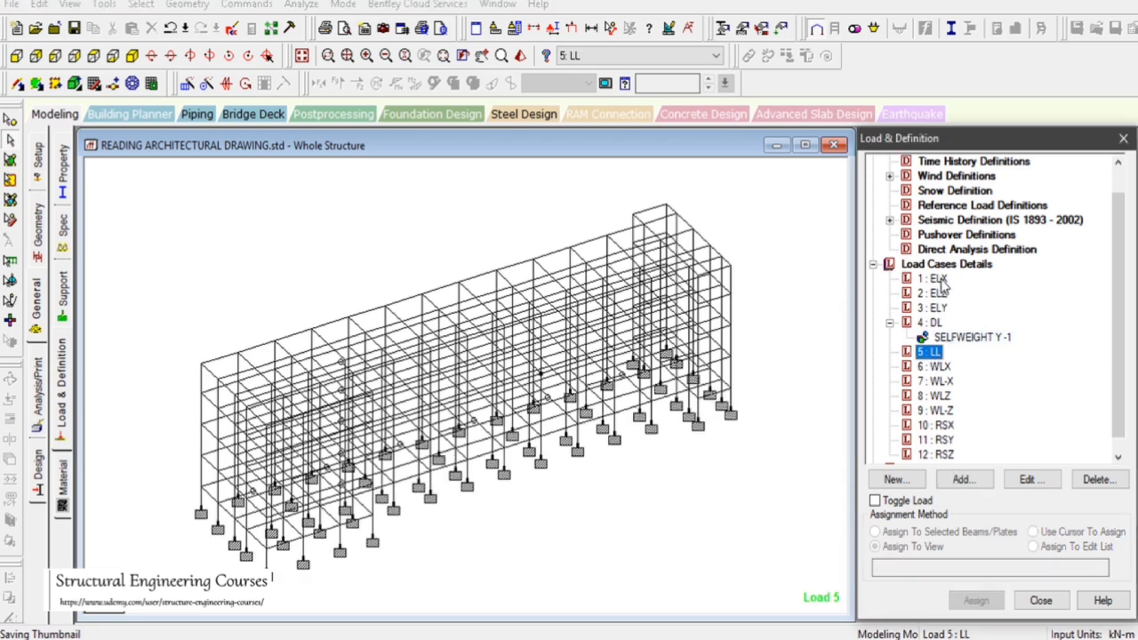
{"action": "left_click", "coordinate": [940, 367]}
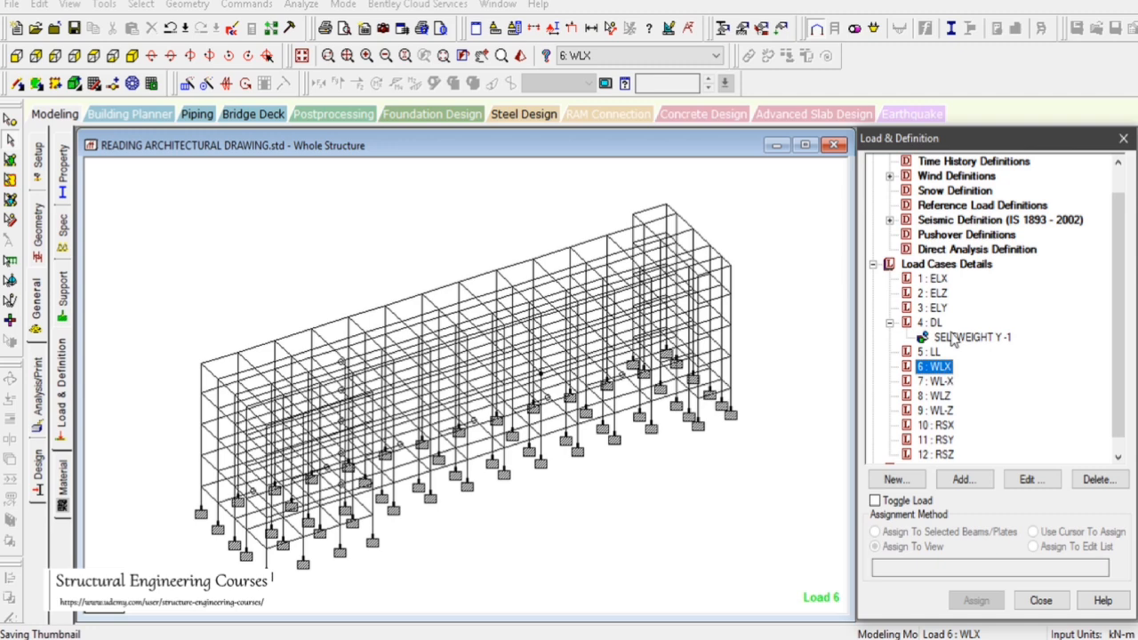
{"action": "left_click", "coordinate": [889, 220]}
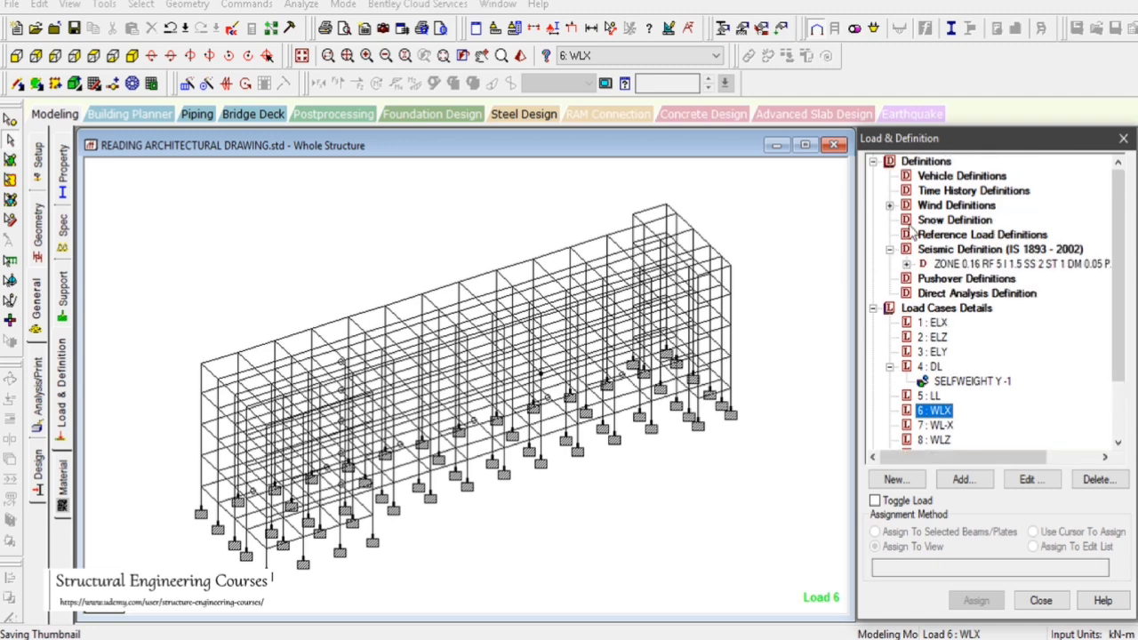
{"action": "left_click", "coordinate": [988, 263]}
{"action": "left_click", "coordinate": [939, 324]}
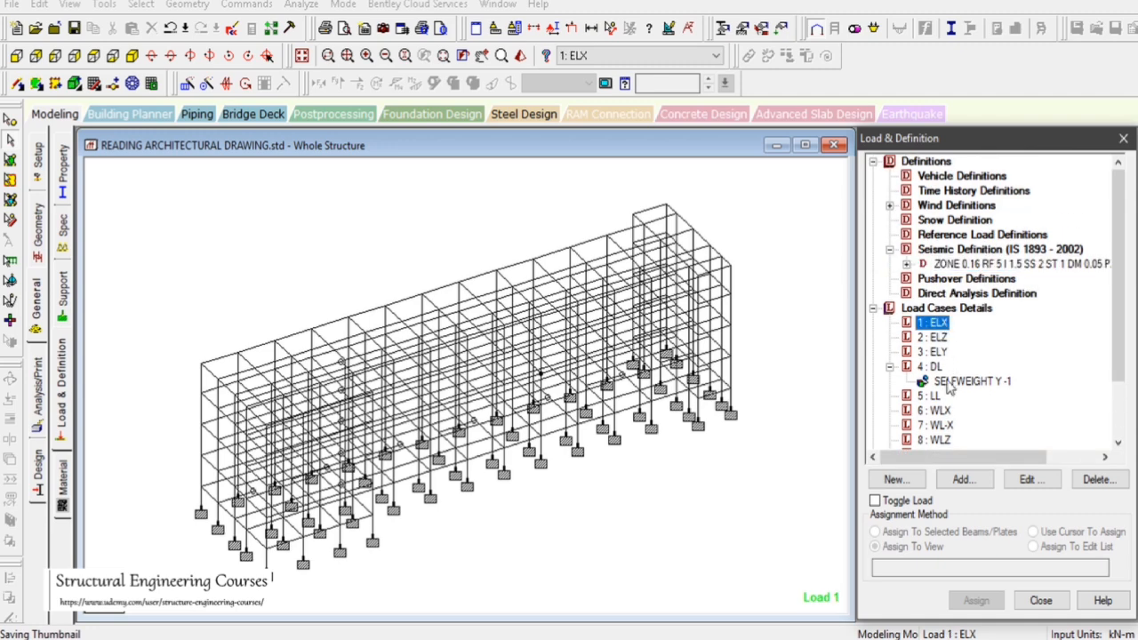
{"action": "left_click", "coordinate": [965, 480]}
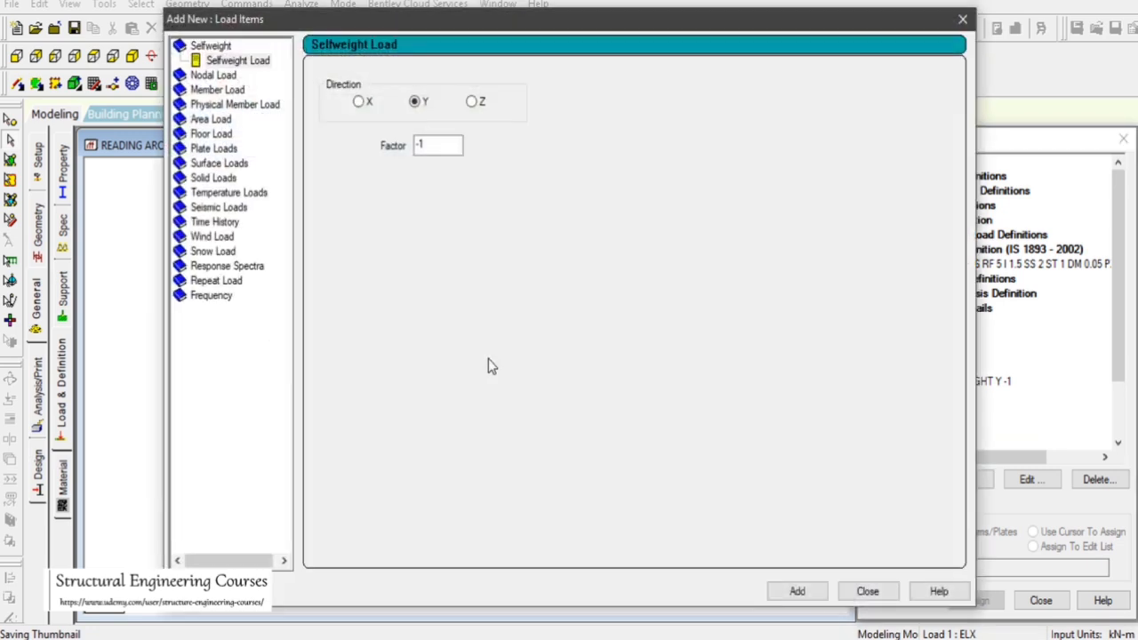
{"action": "left_click", "coordinate": [224, 209]}
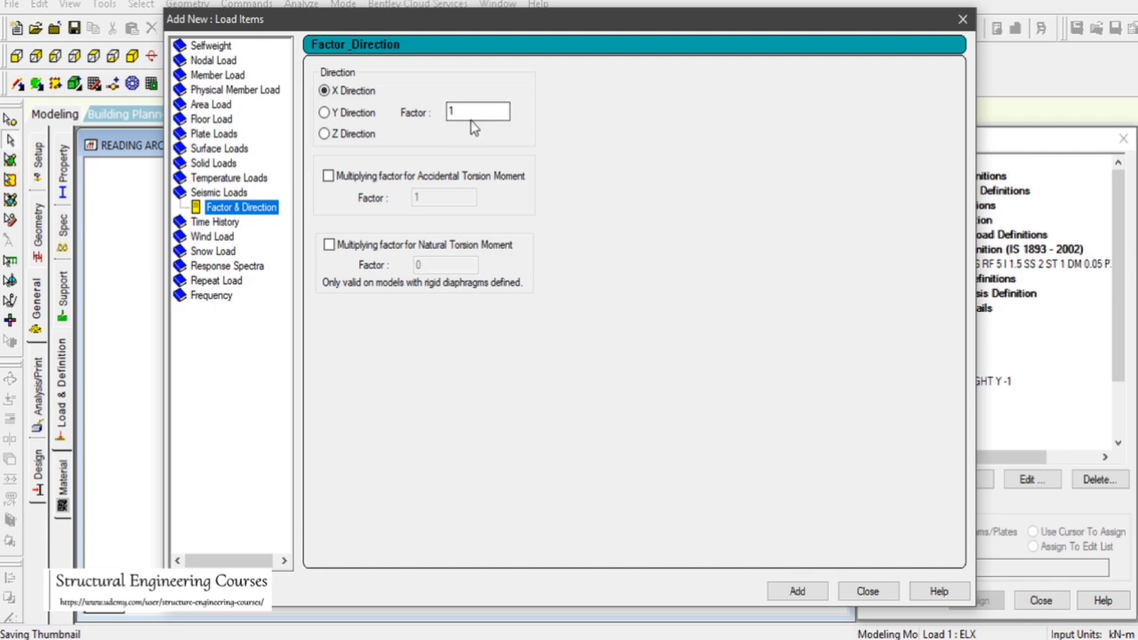
{"action": "left_click", "coordinate": [796, 592]}
{"action": "left_click", "coordinate": [867, 591]}
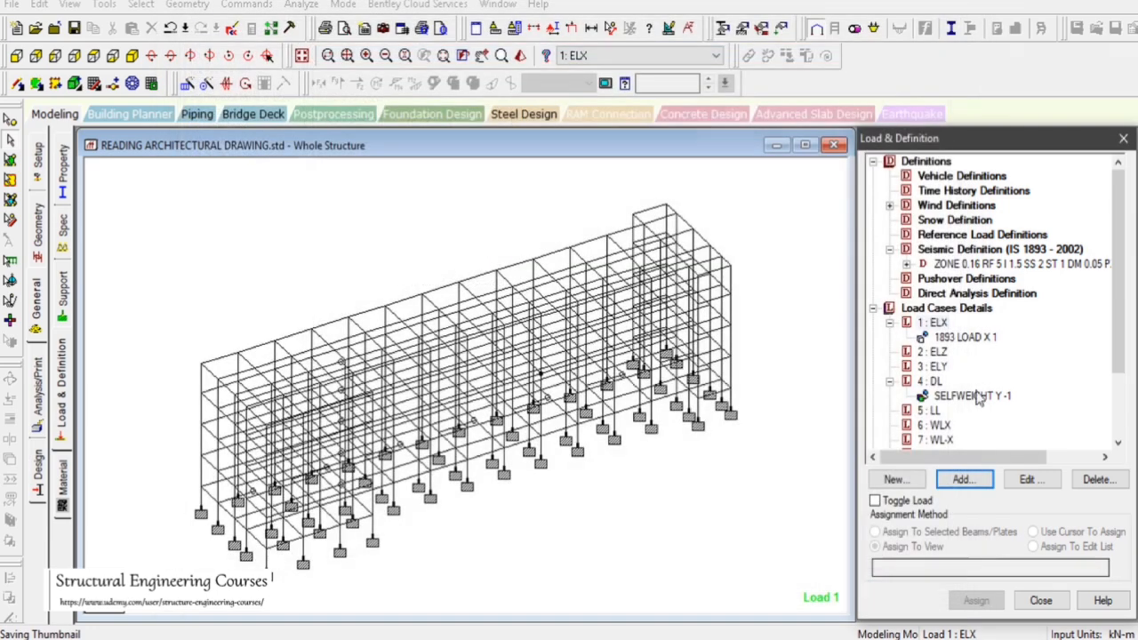
Add an IS 1893 seismic load in the Z direction with factor 1 to load case 2 ELZ
{"action": "left_click", "coordinate": [933, 352]}
{"action": "left_click", "coordinate": [964, 479]}
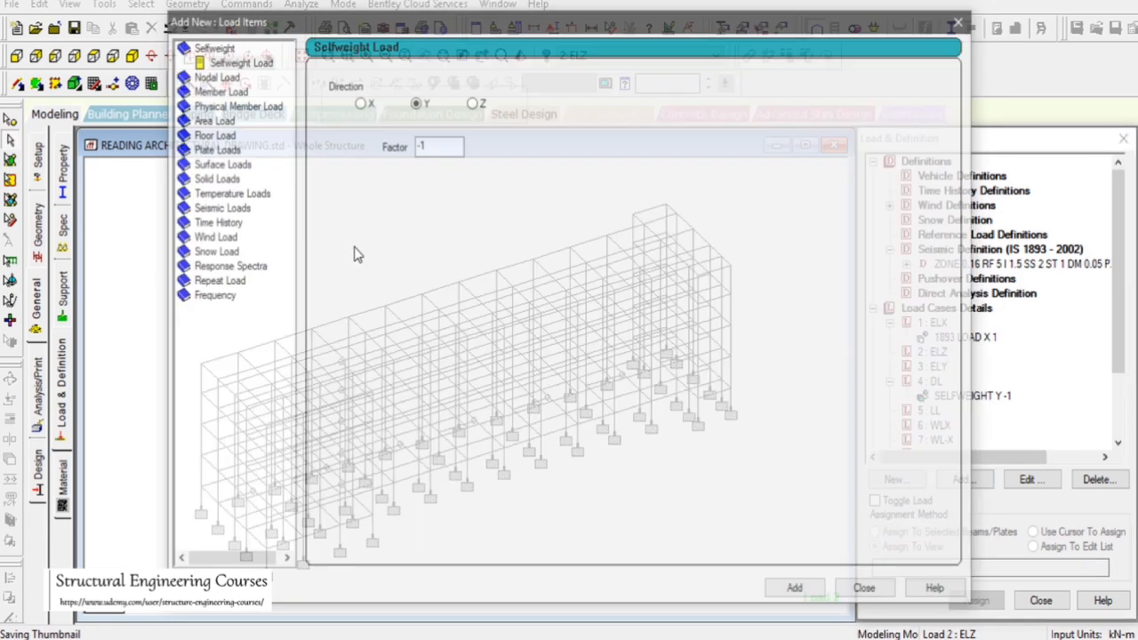
{"action": "left_click", "coordinate": [213, 207]}
{"action": "left_click", "coordinate": [242, 208]}
{"action": "left_click", "coordinate": [348, 135]}
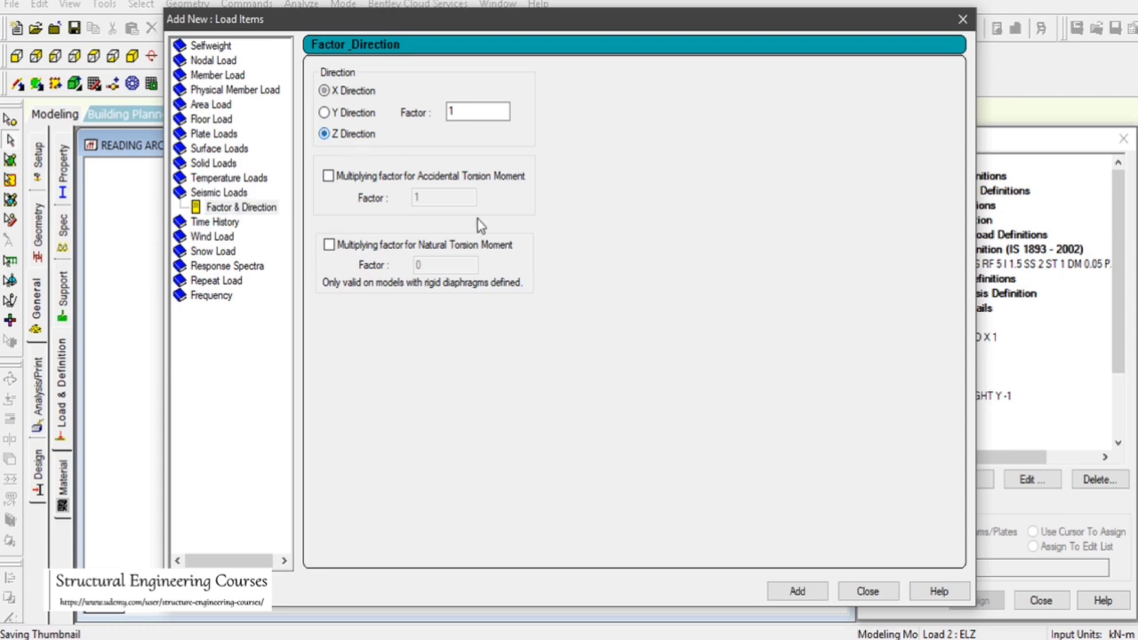
{"action": "left_click", "coordinate": [797, 592]}
{"action": "left_click", "coordinate": [867, 591]}
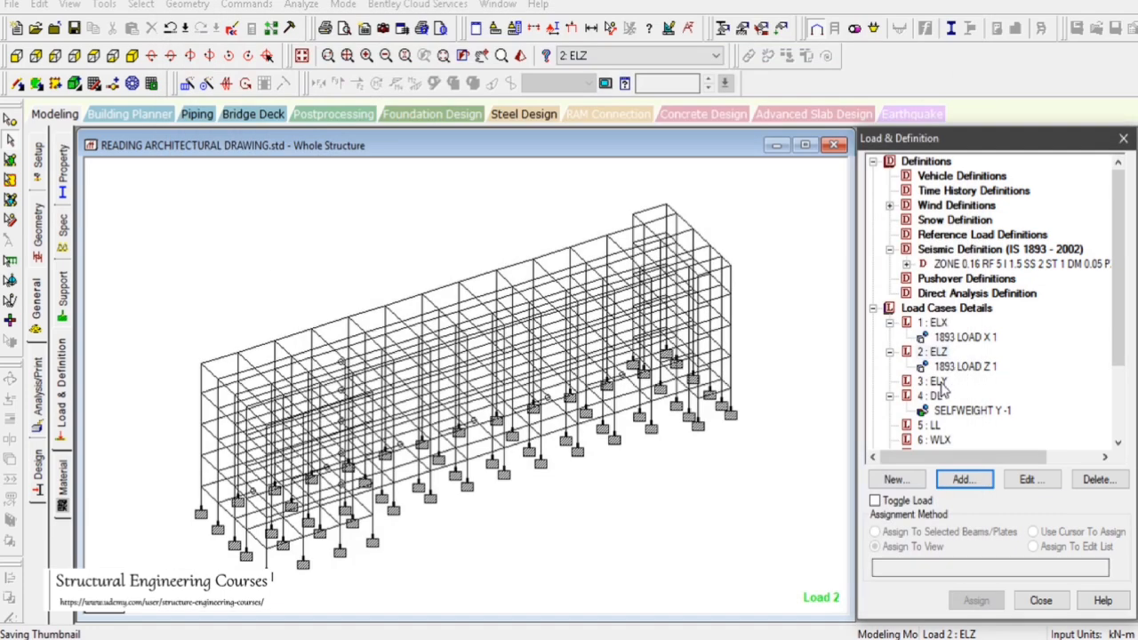
Switch to the NBC 2016 PDF and read the earthquake load combination clauses under section 5.3.3
{"action": "left_click", "coordinate": [934, 381]}
{"action": "left_click", "coordinate": [668, 488]}
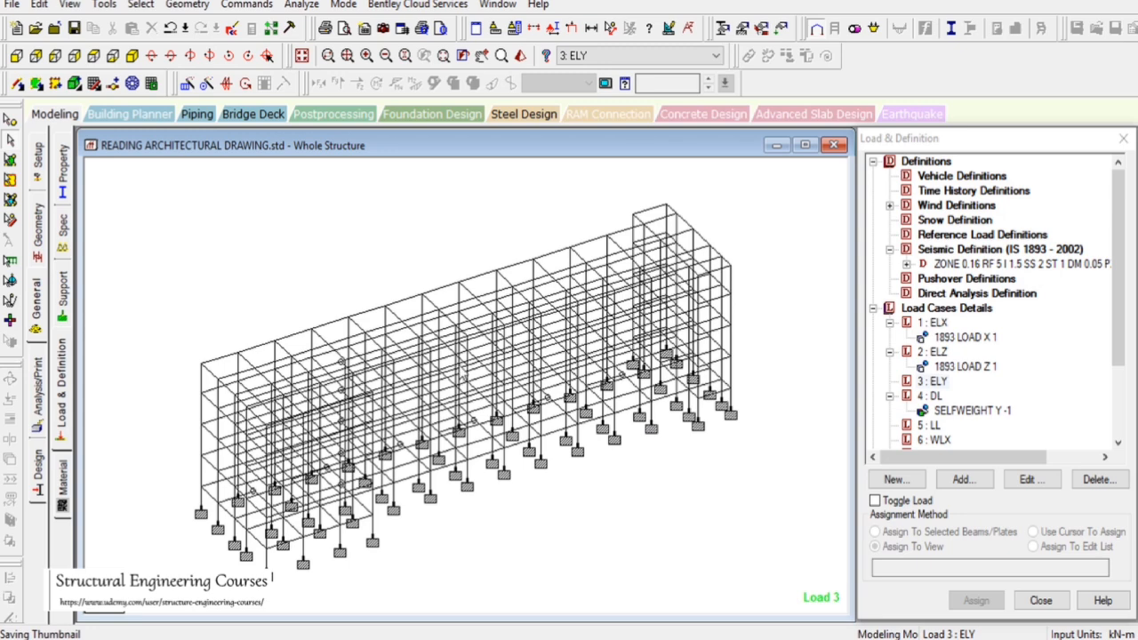
{"action": "left_click", "coordinate": [944, 382]}
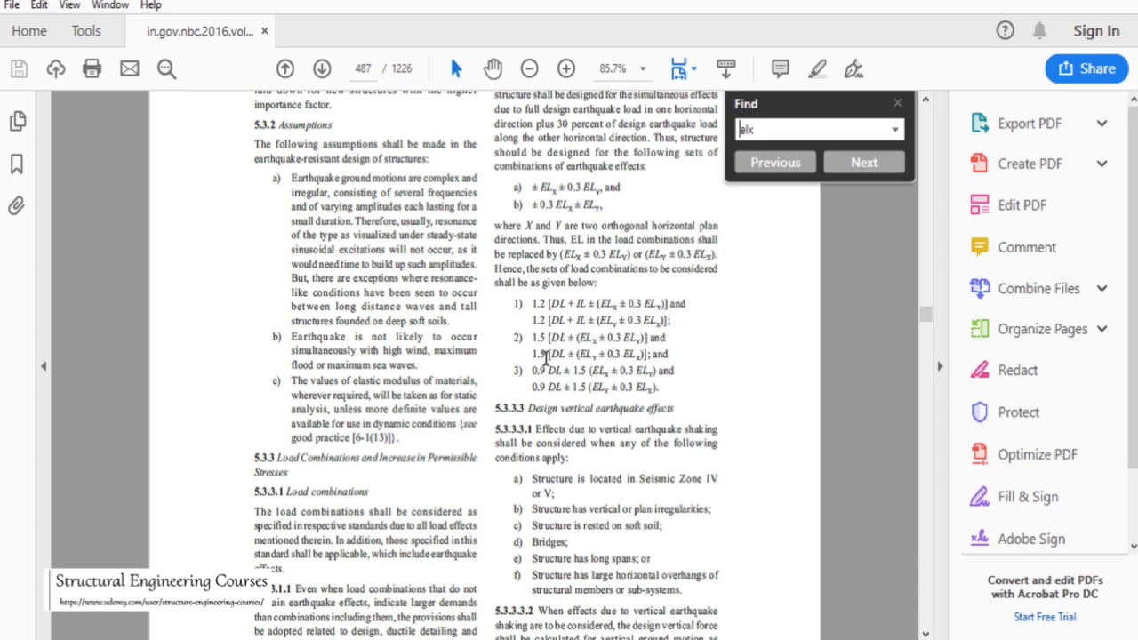
{"action": "scroll", "coordinate": [545, 355], "scroll_direction": "up", "scroll_amount": 4}
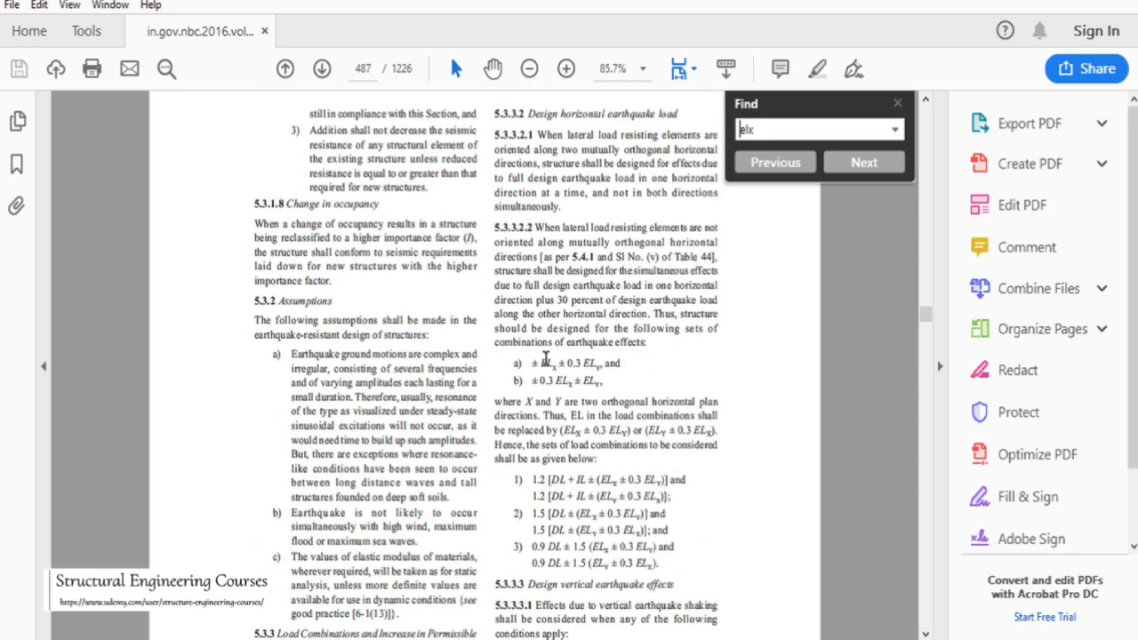
{"action": "scroll", "coordinate": [545, 359], "scroll_direction": "down", "scroll_amount": 8}
{"action": "scroll", "coordinate": [545, 355], "scroll_direction": "up", "scroll_amount": 6}
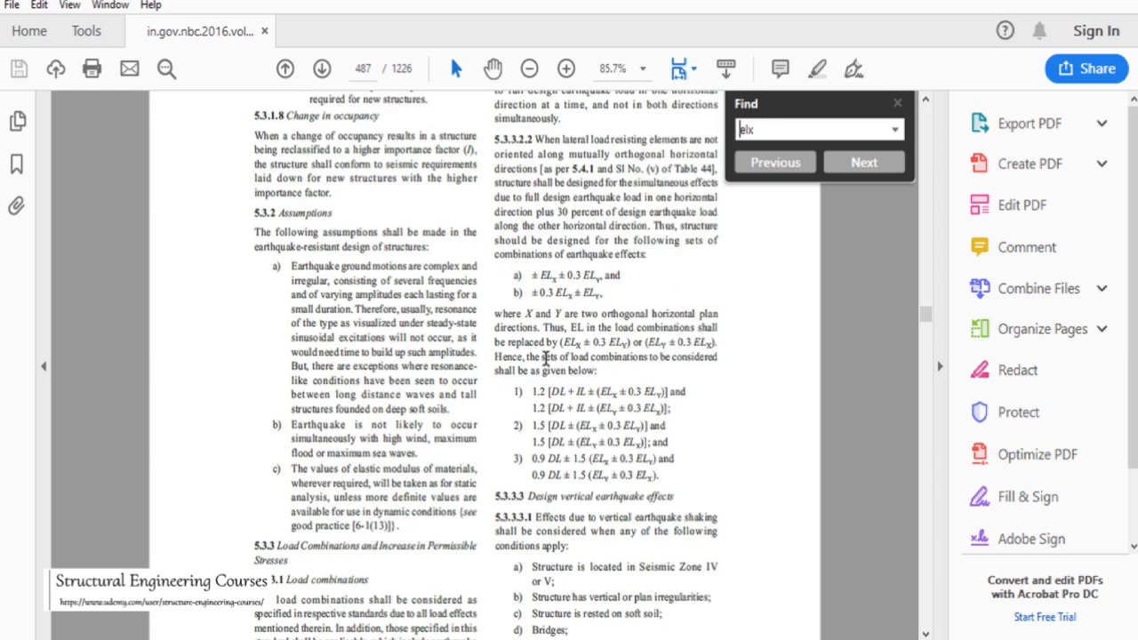
{"action": "scroll", "coordinate": [668, 317], "scroll_direction": "up", "scroll_amount": 3}
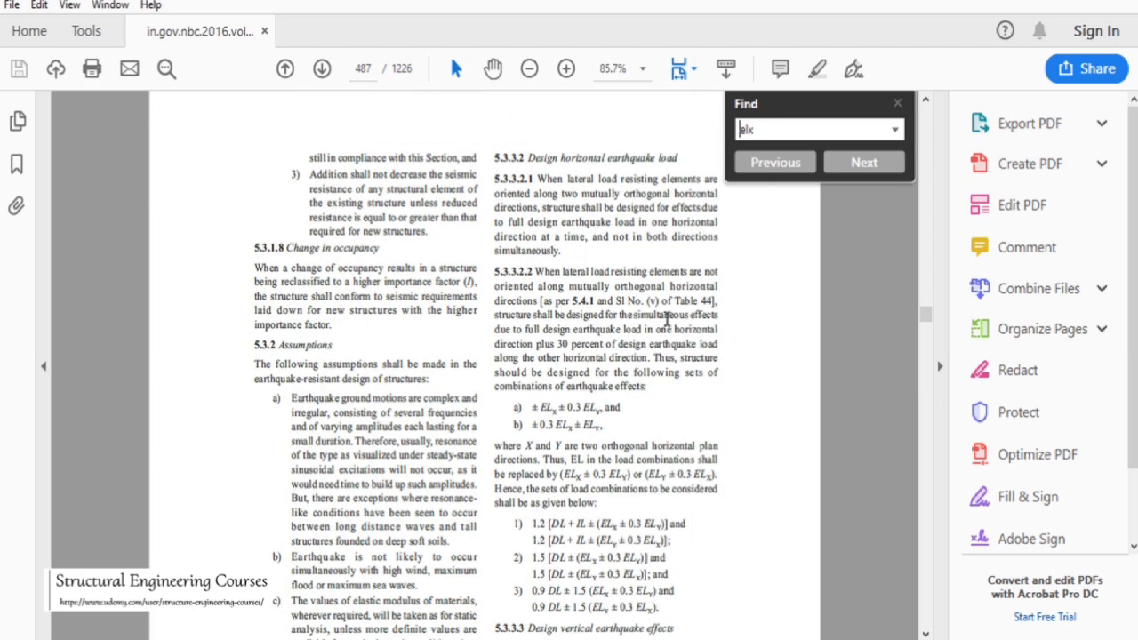
{"action": "left_click", "coordinate": [897, 104]}
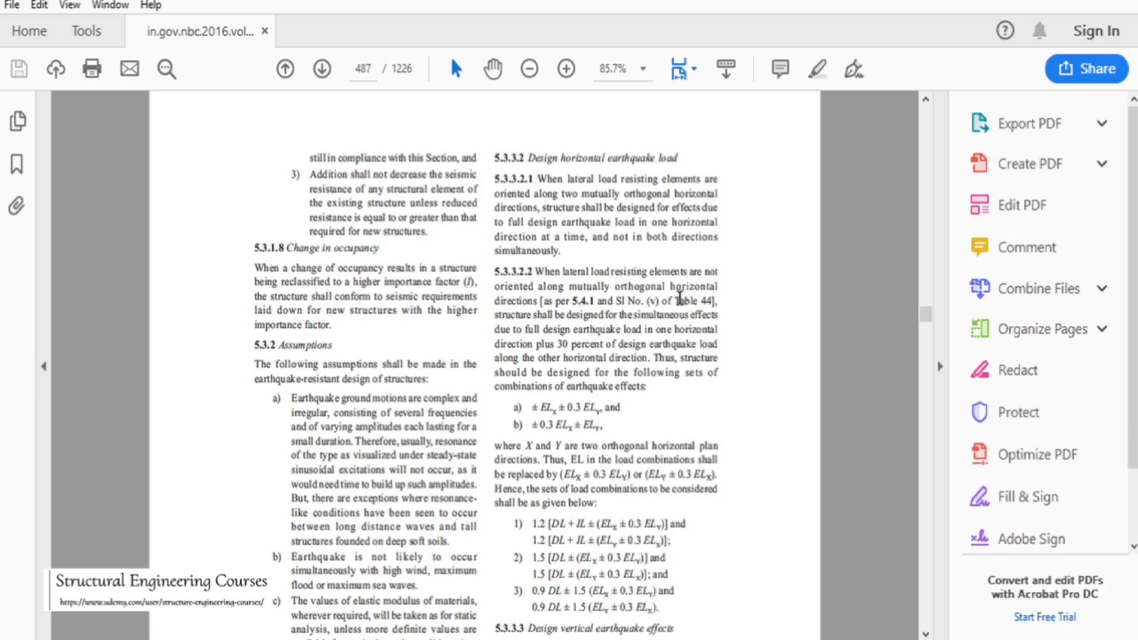
{"action": "scroll", "coordinate": [628, 431], "scroll_direction": "down", "scroll_amount": 3}
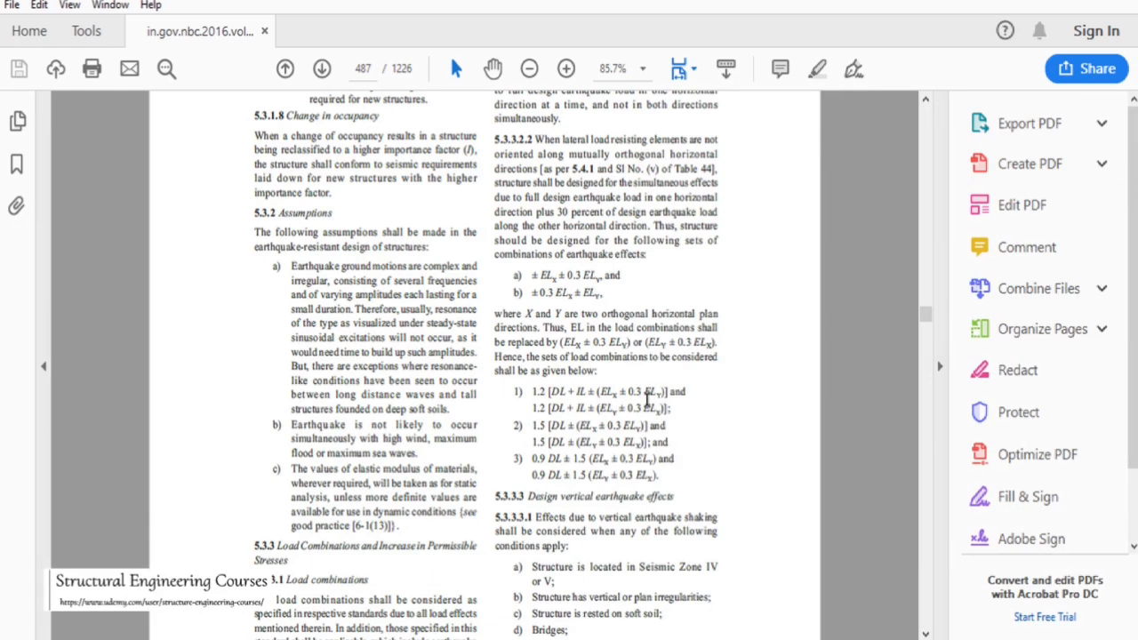
Read the clause 5.3.3.3.1 conditions for considering vertical earthquake effects in the NBC 2016 PDF
{"action": "left_click", "coordinate": [924, 431]}
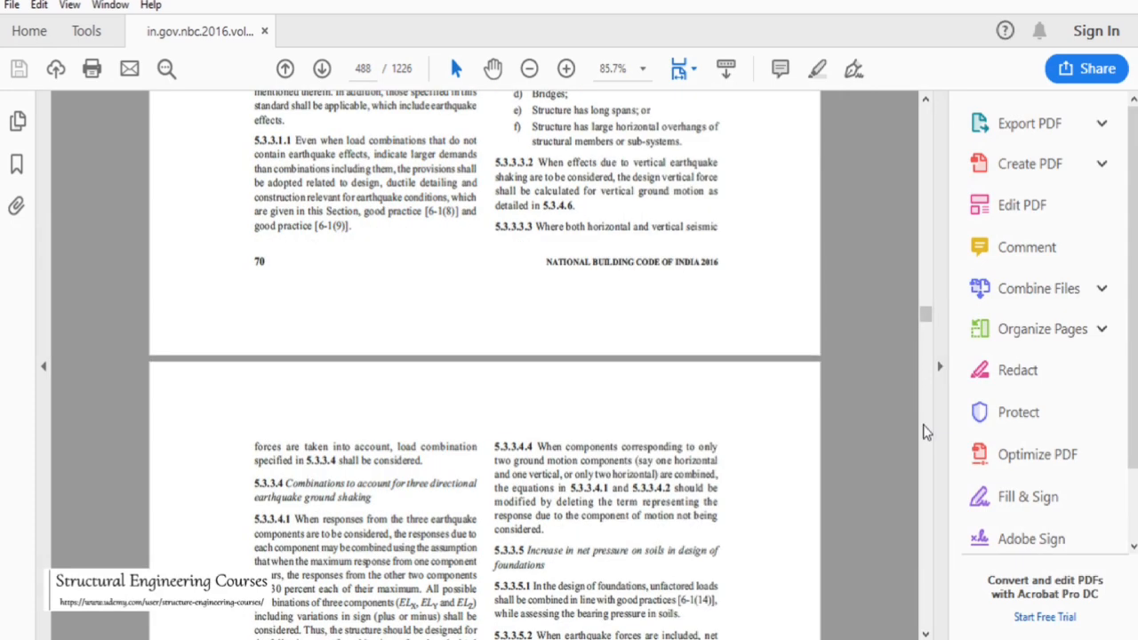
{"action": "scroll", "coordinate": [644, 400], "scroll_direction": "up", "scroll_amount": 3}
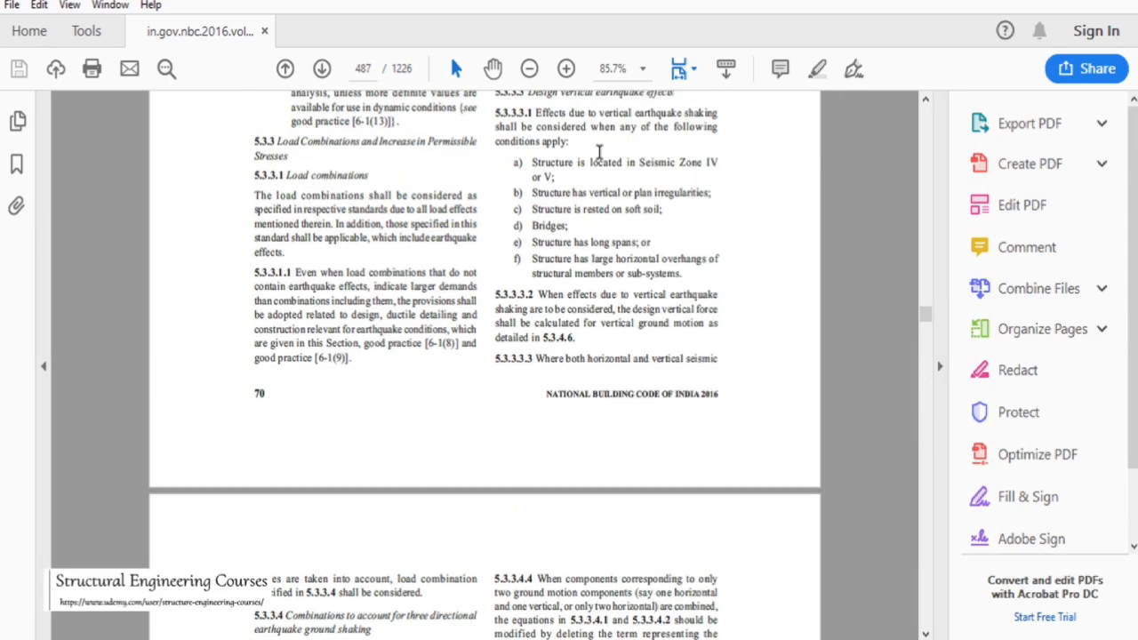
{"action": "scroll", "coordinate": [602, 96], "scroll_direction": "up", "scroll_amount": 2}
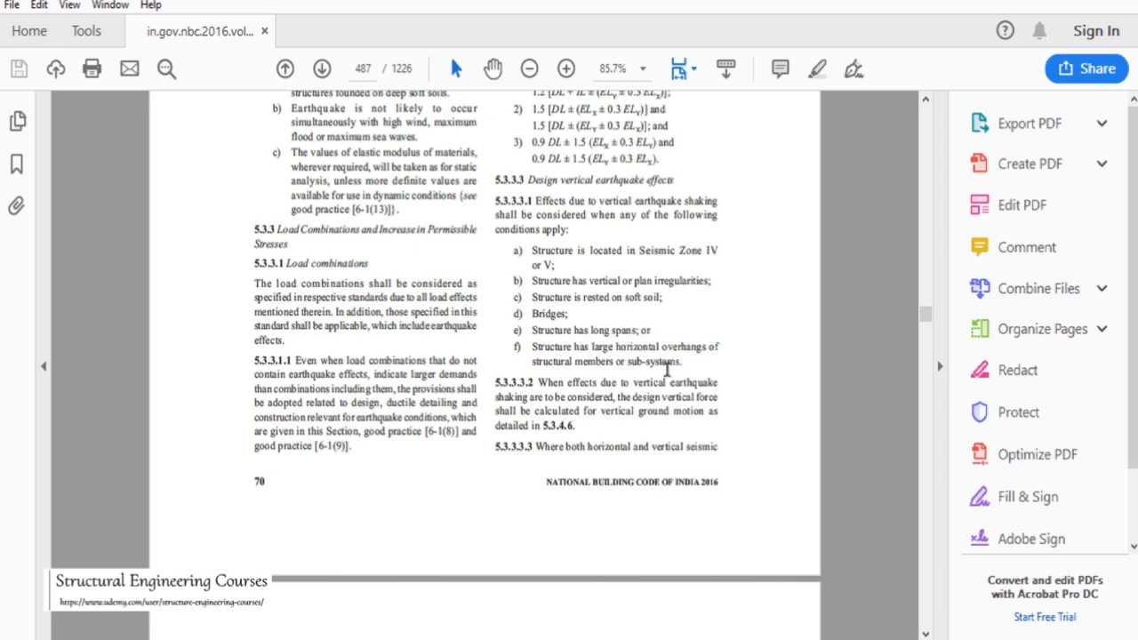
{"action": "left_click_drag", "start_coordinate": [681, 362], "coordinate": [534, 255]}
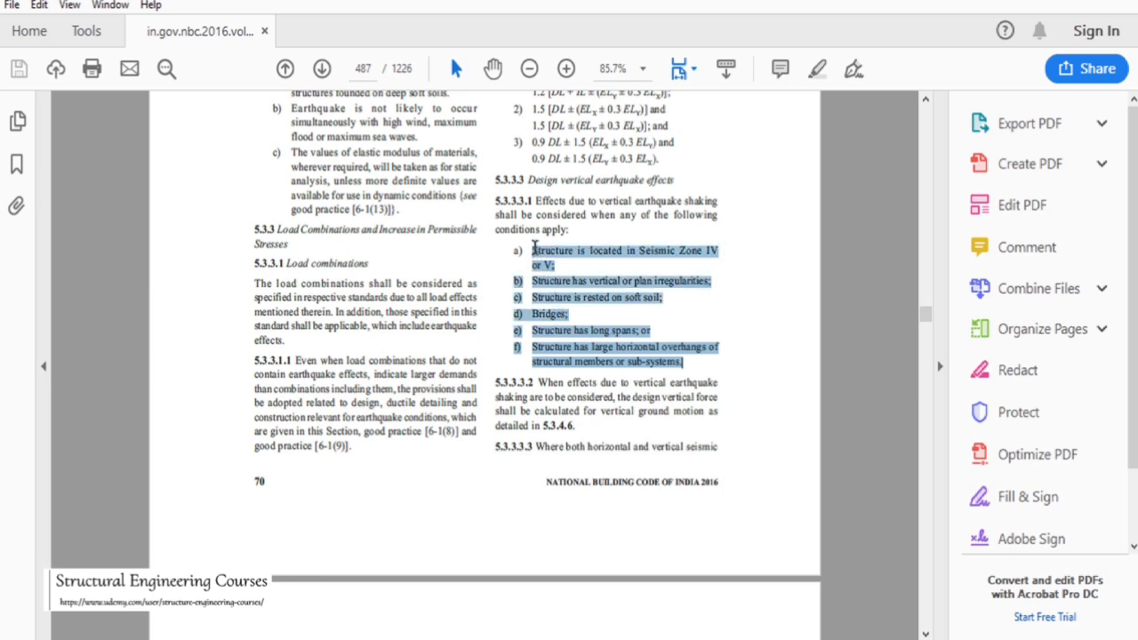
{"action": "left_click", "coordinate": [609, 298]}
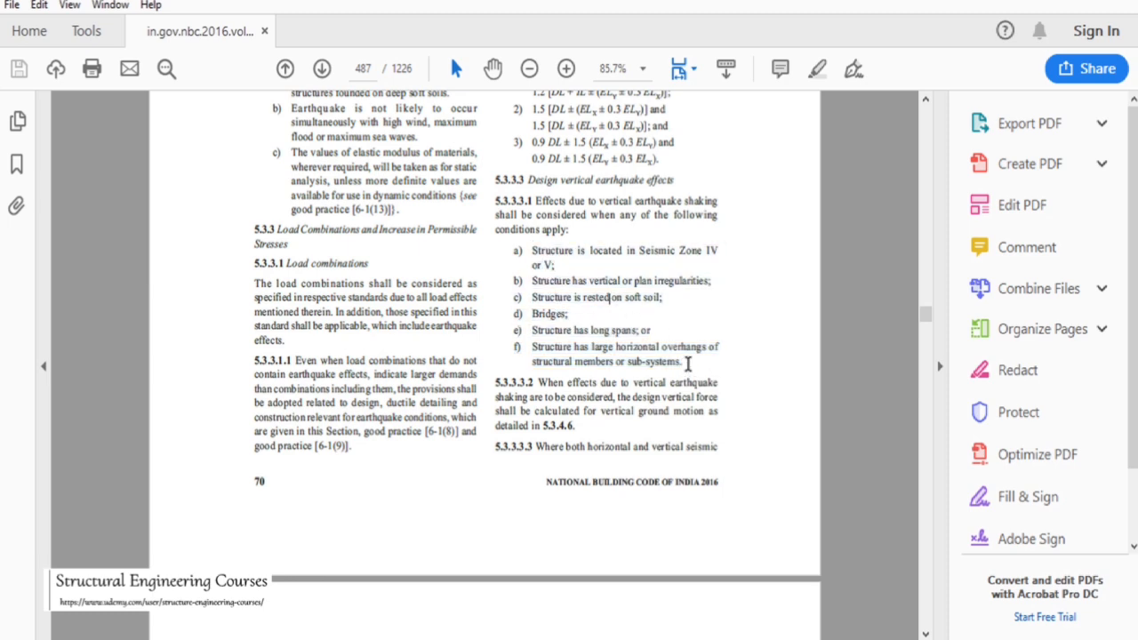
{"action": "left_click_drag", "start_coordinate": [687, 363], "coordinate": [532, 250]}
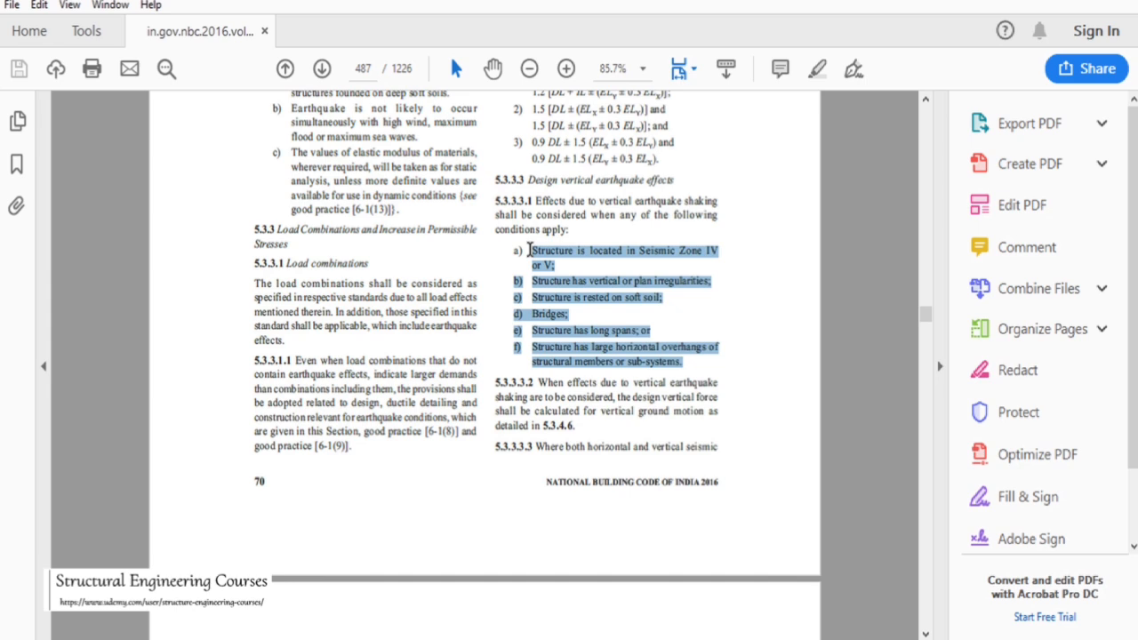
{"action": "left_click", "coordinate": [612, 273]}
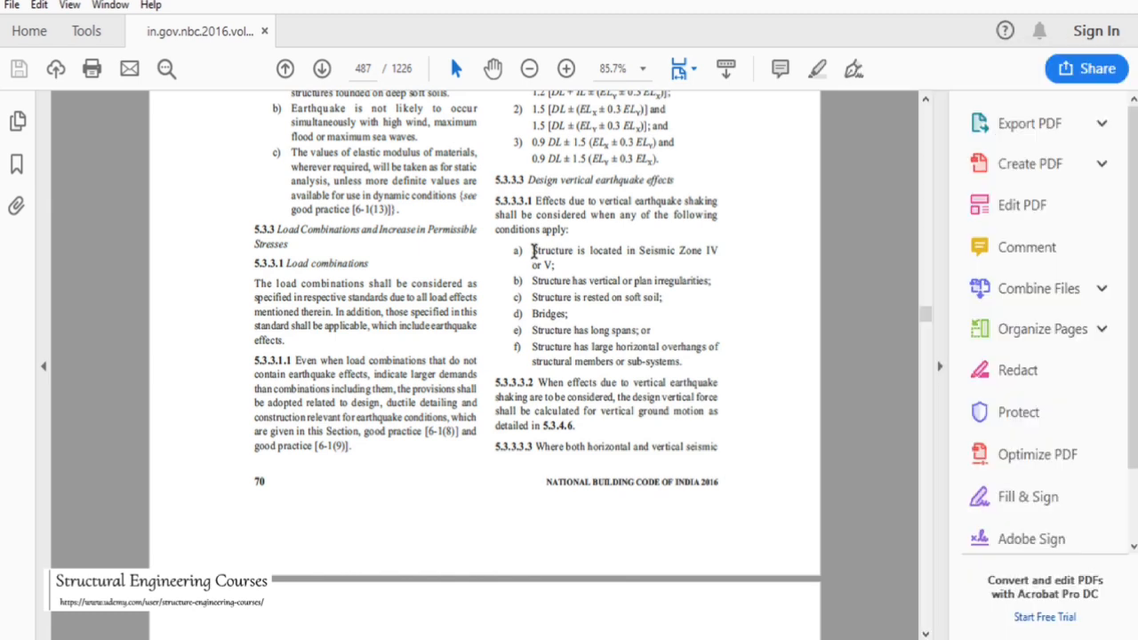
{"action": "left_click_drag", "start_coordinate": [533, 251], "coordinate": [685, 361]}
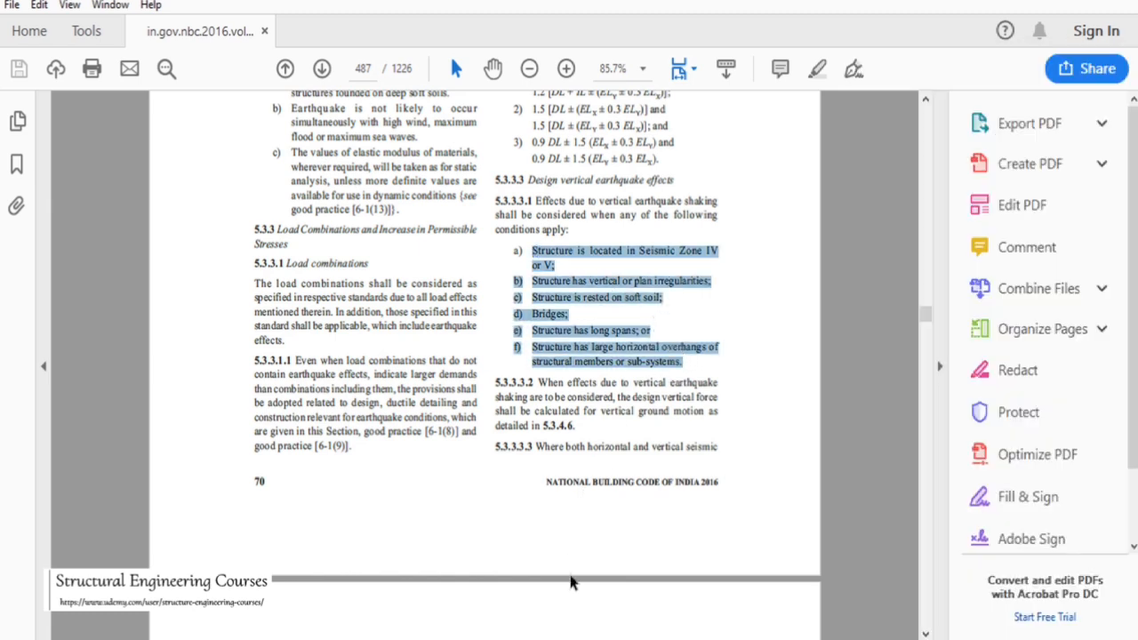
Switch back to STAAD.Pro and accept the auto save of the model file
{"action": "mouse_move", "coordinate": [573, 633]}
{"action": "left_click", "coordinate": [648, 597]}
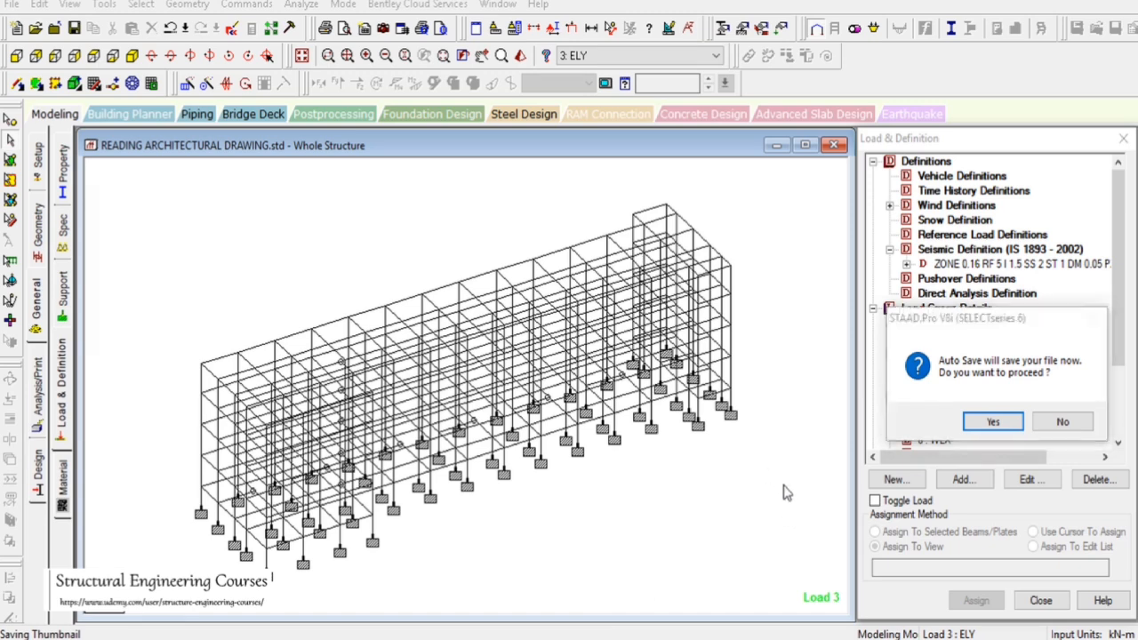
{"action": "left_click", "coordinate": [974, 422]}
{"action": "left_click", "coordinate": [484, 347]}
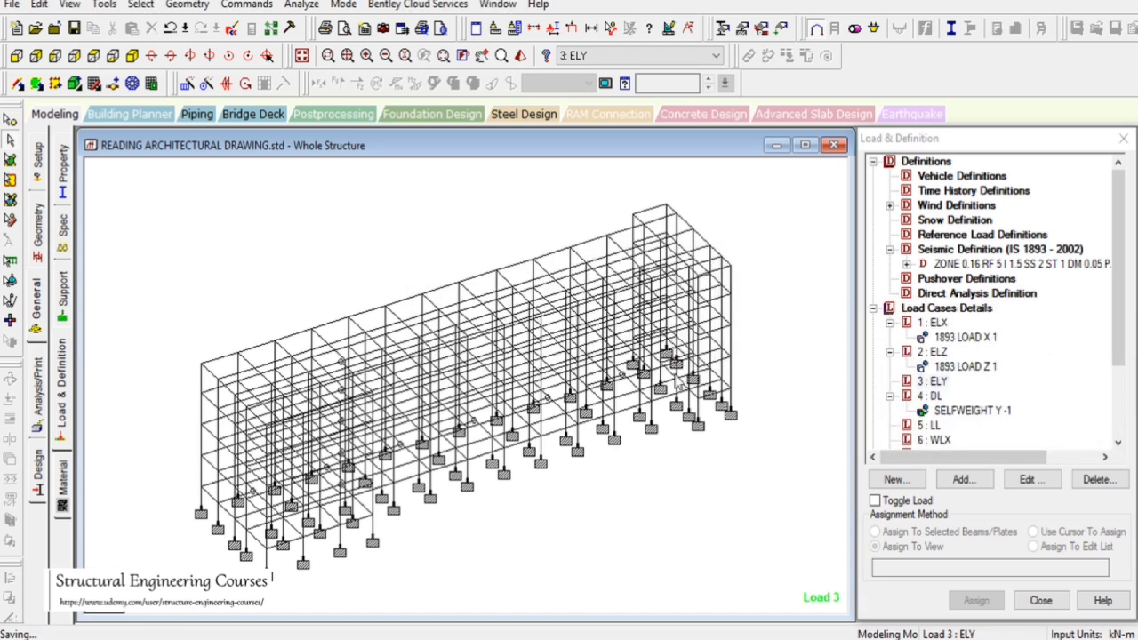
Review the load case list and the selfweight load assigned under load case 4 DL
{"action": "left_click_drag", "start_coordinate": [1108, 287], "coordinate": [1125, 319]}
{"action": "scroll", "coordinate": [1125, 318], "scroll_direction": "down", "scroll_amount": 1}
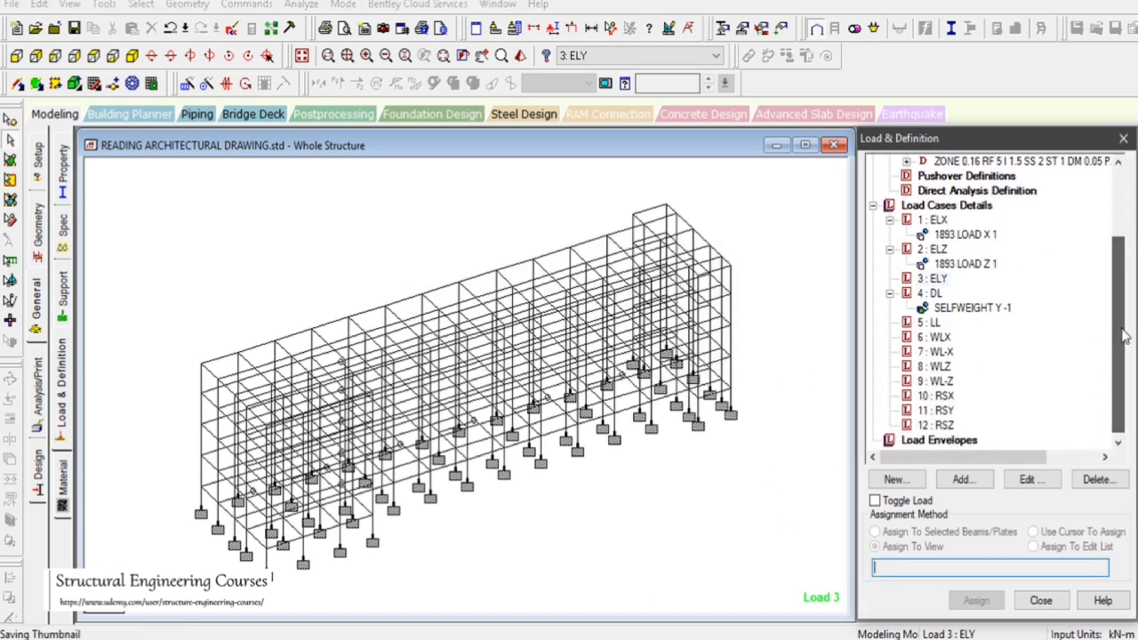
{"action": "left_click", "coordinate": [927, 298]}
{"action": "left_click", "coordinate": [951, 308]}
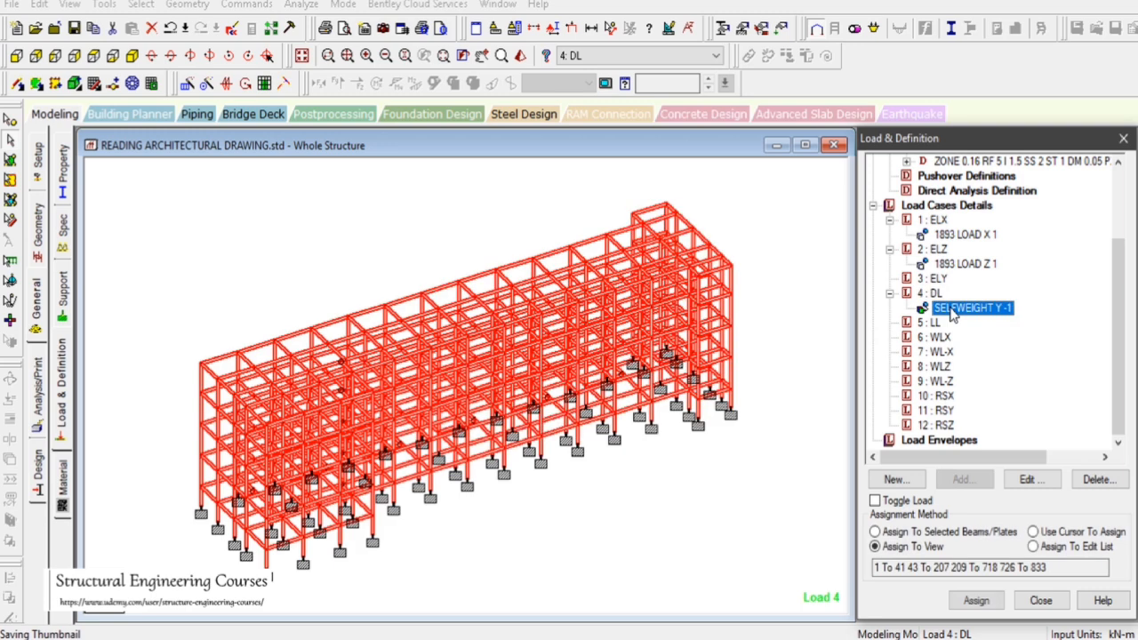
{"action": "left_click", "coordinate": [934, 294]}
{"action": "left_click", "coordinate": [795, 269]}
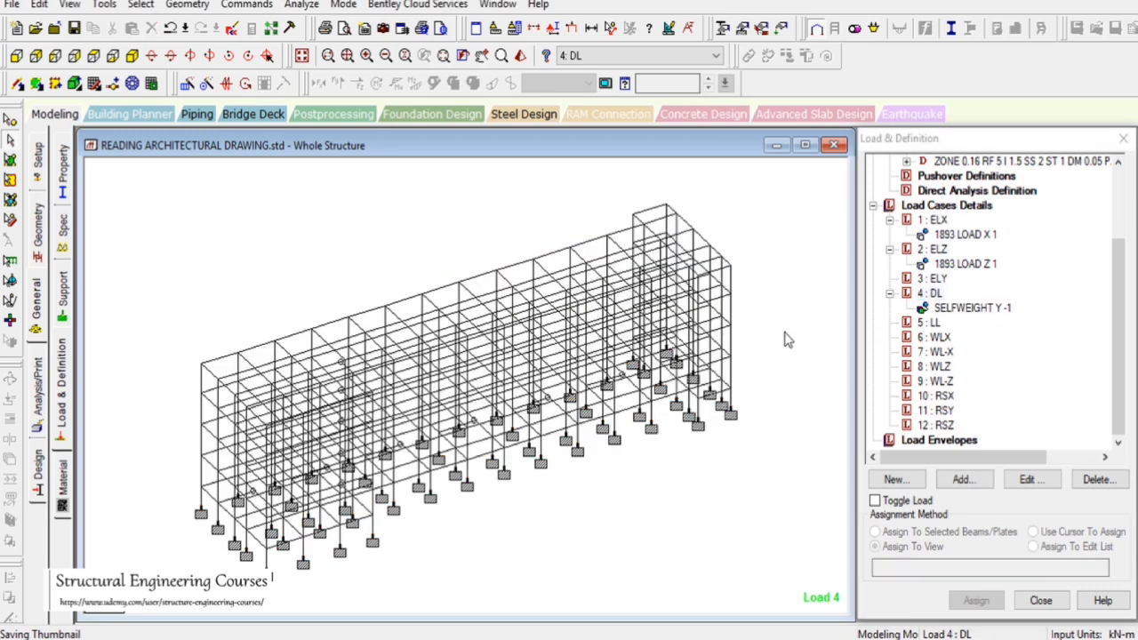
Start adding a new wind load item to load case 6 WLX
{"action": "left_click", "coordinate": [933, 338]}
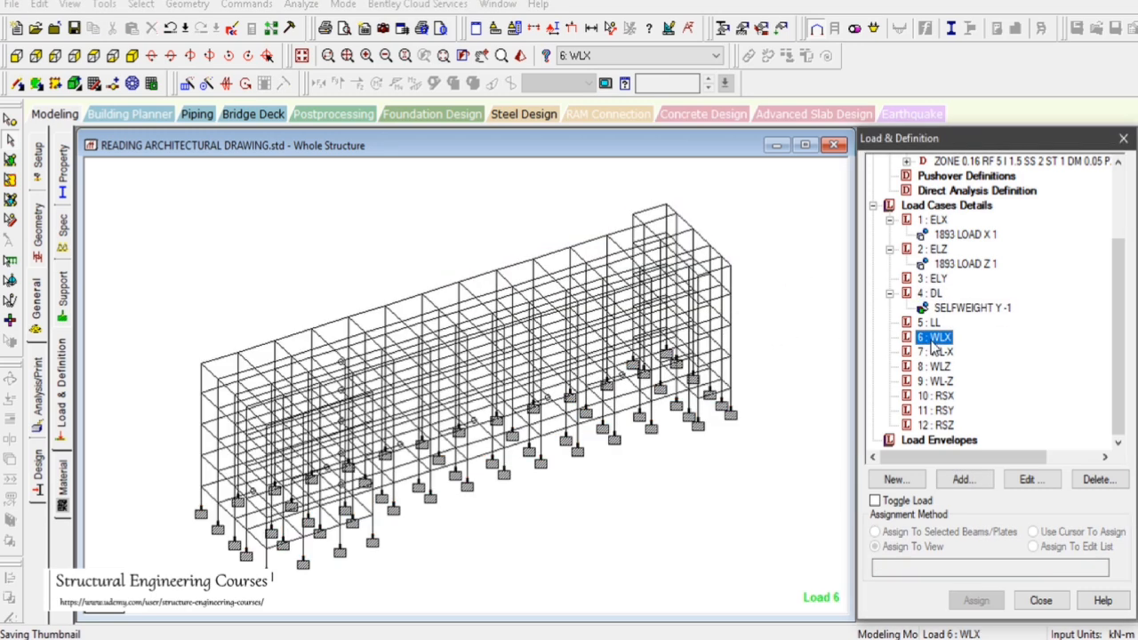
{"action": "left_click", "coordinate": [965, 482]}
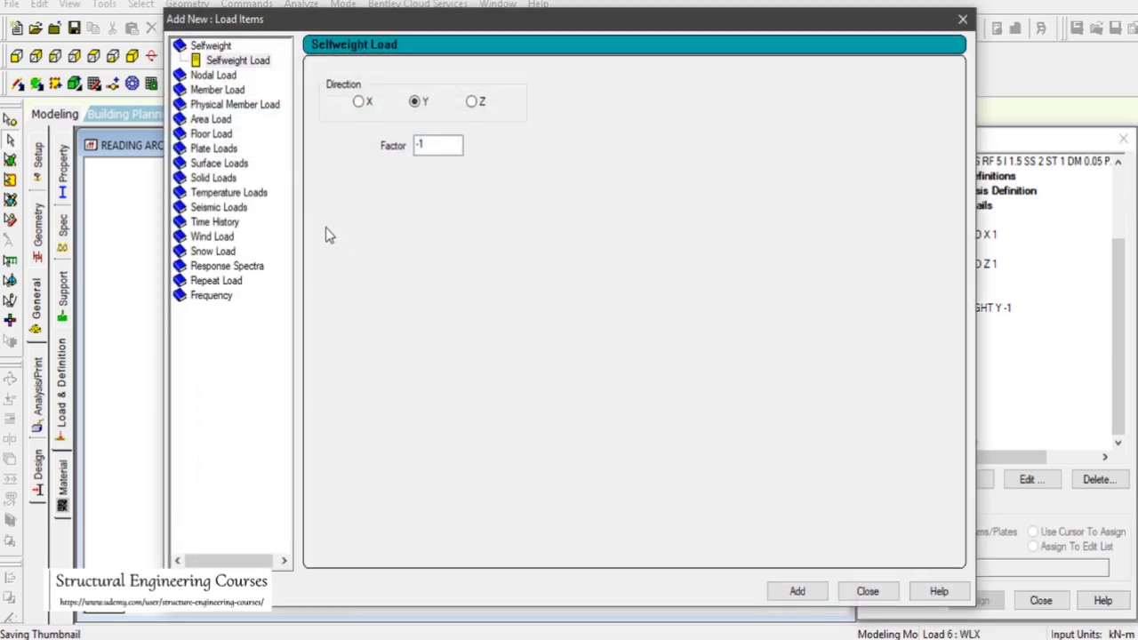
{"action": "left_click", "coordinate": [212, 236]}
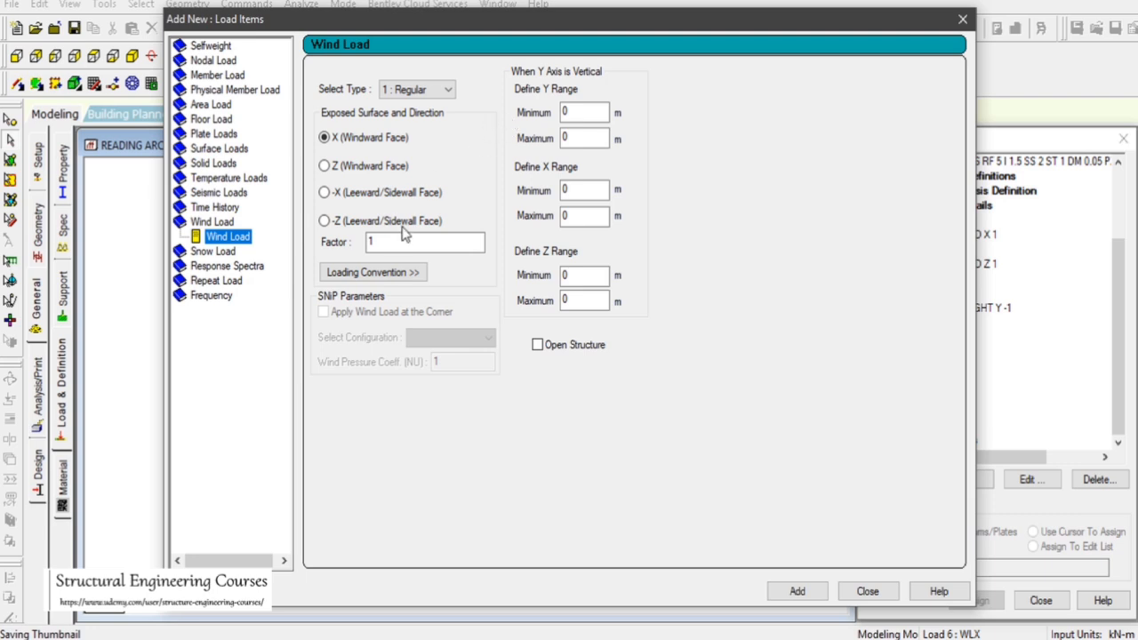
Inspect the coordinates of the base corner node and the top corner node of the frame
{"action": "left_click_drag", "start_coordinate": [447, 19], "coordinate": [706, 14]}
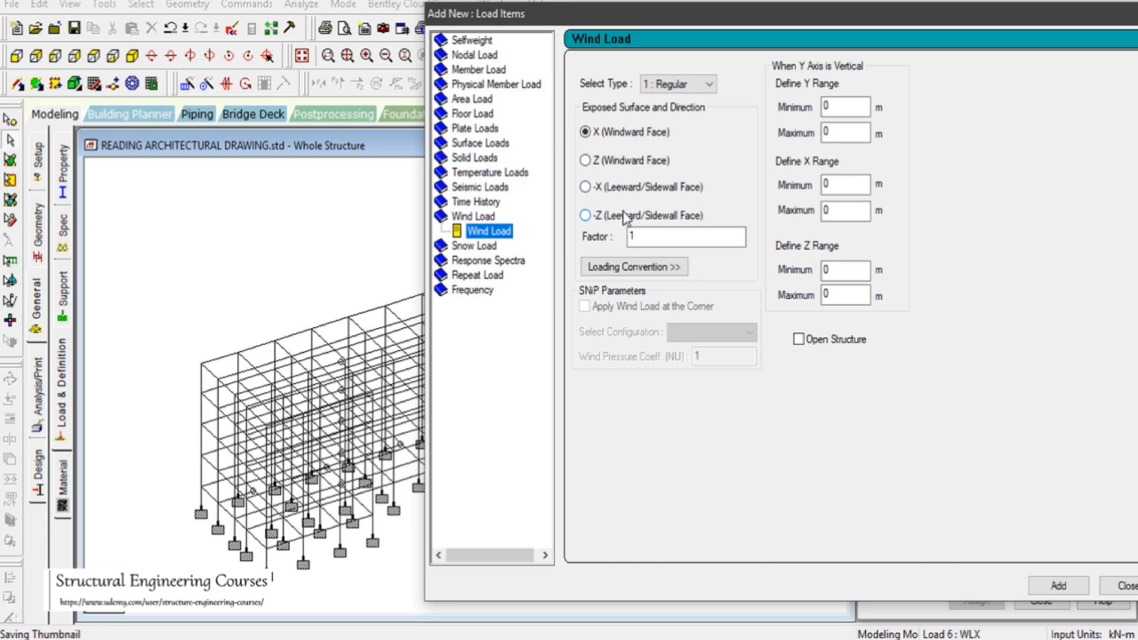
{"action": "left_click", "coordinate": [10, 120]}
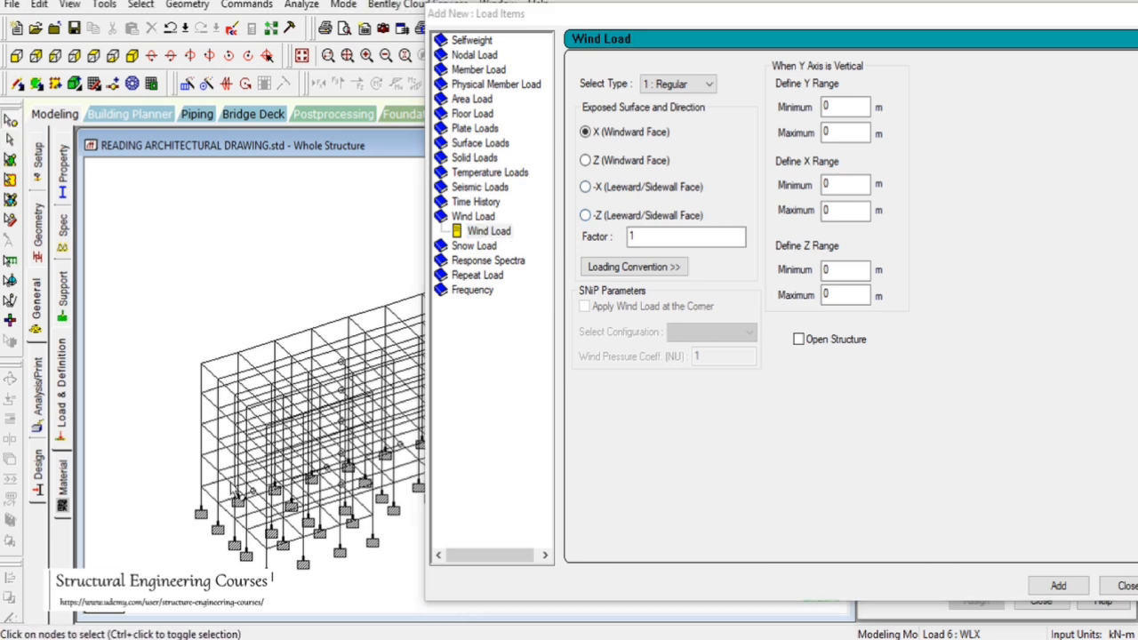
{"action": "double_click", "coordinate": [202, 488]}
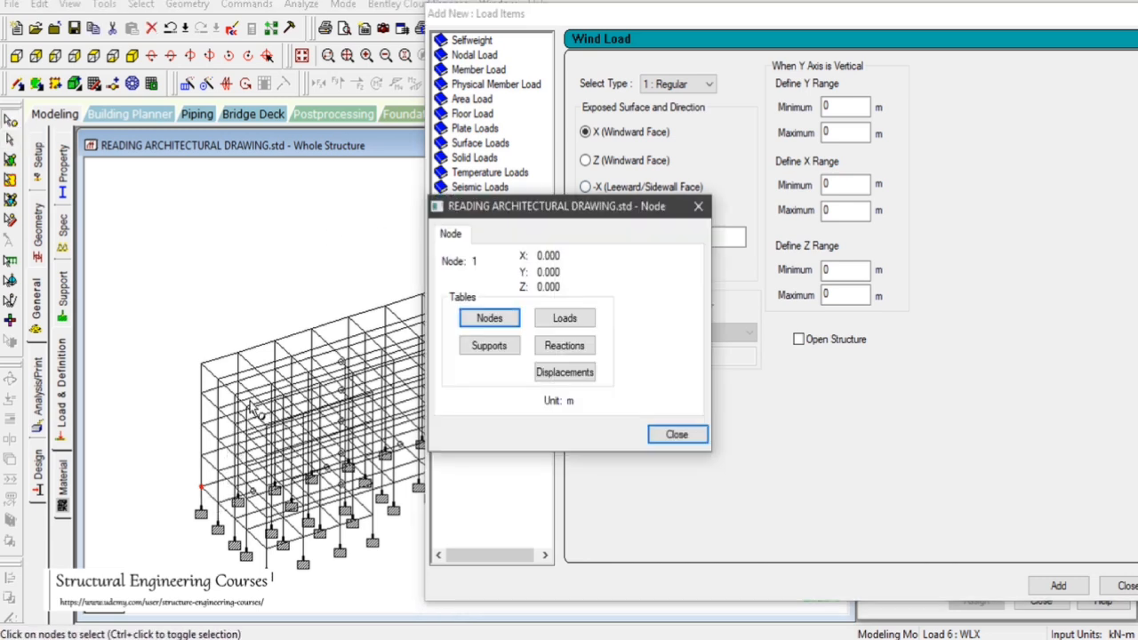
{"action": "double_click", "coordinate": [202, 365]}
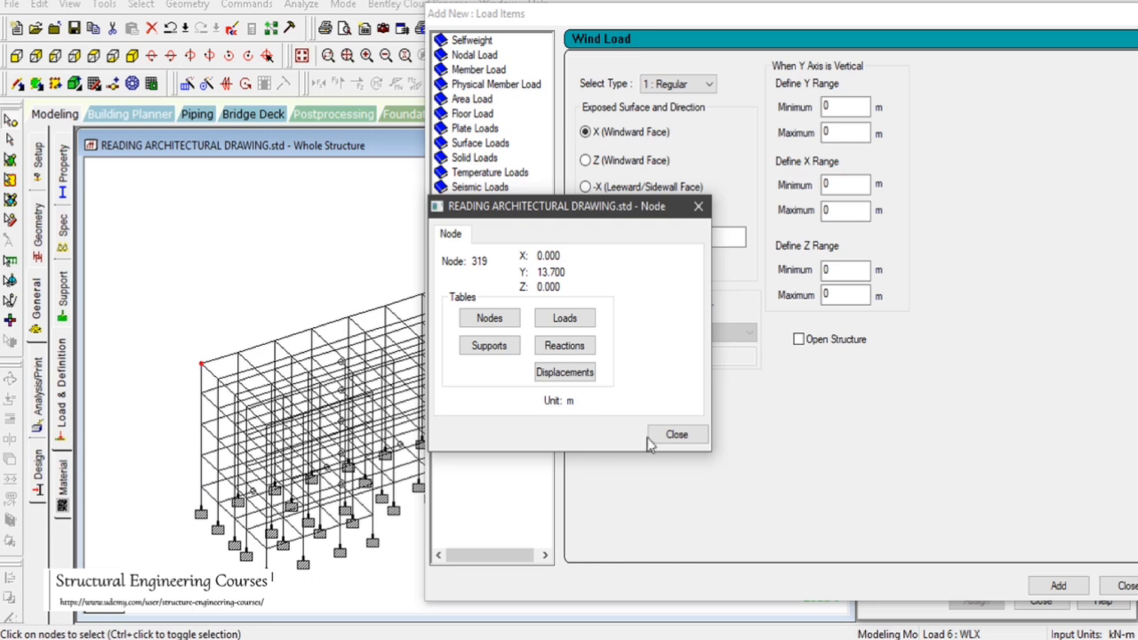
{"action": "left_click", "coordinate": [689, 435]}
Set the wind load's Y range from 0 to 14 m, keeping type 1 : Regular
{"action": "left_click", "coordinate": [840, 132]}
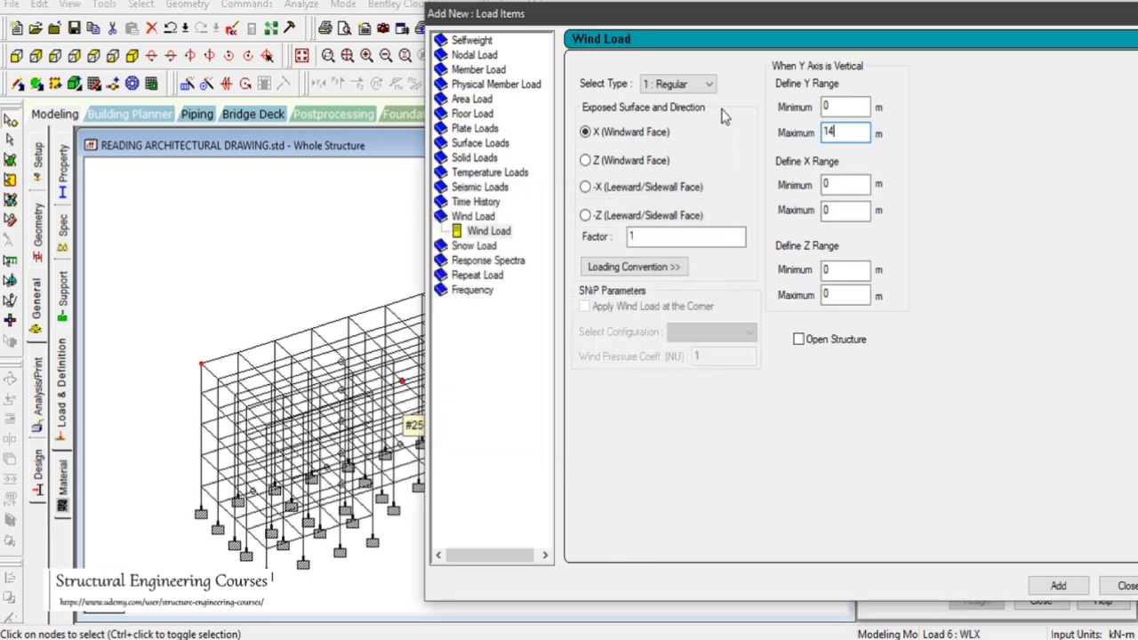
{"action": "left_click", "coordinate": [710, 85]}
{"action": "left_click", "coordinate": [711, 85]}
{"action": "left_click", "coordinate": [710, 85]}
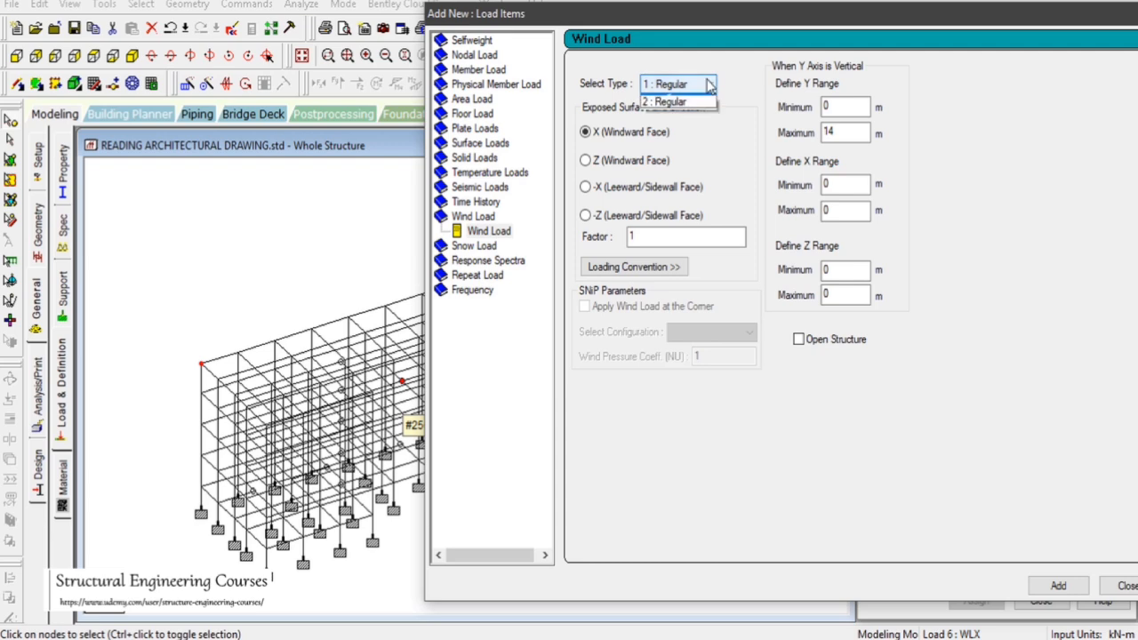
{"action": "left_click", "coordinate": [688, 102]}
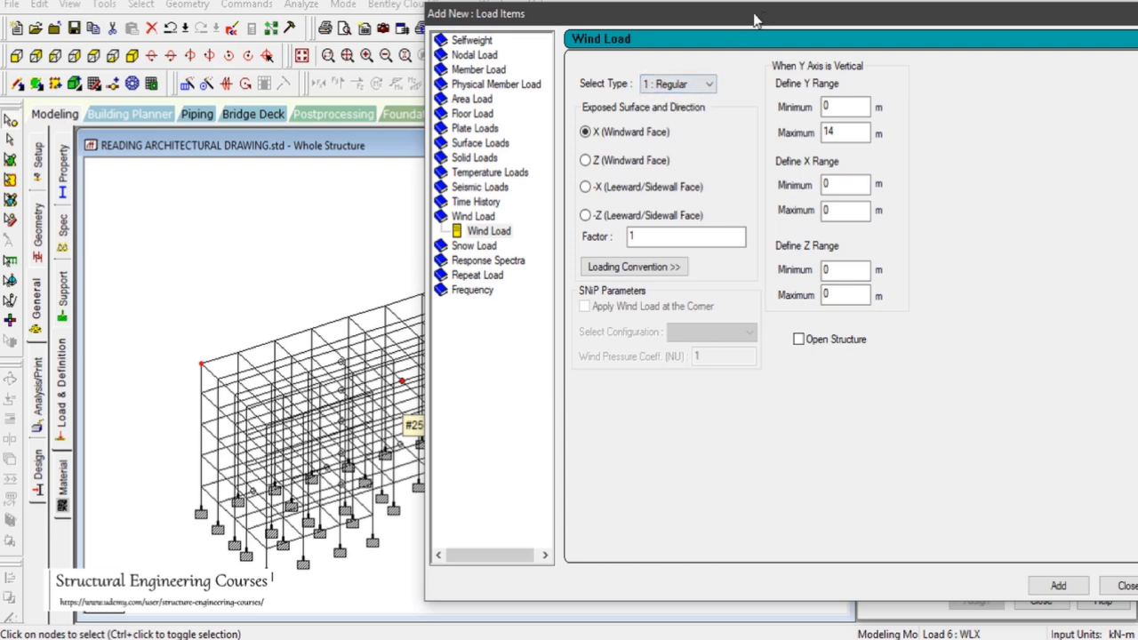
Set the wind load's X range from -0.1 to 0.1 m around the windward face nodes
{"action": "left_click_drag", "start_coordinate": [754, 19], "coordinate": [490, 24]}
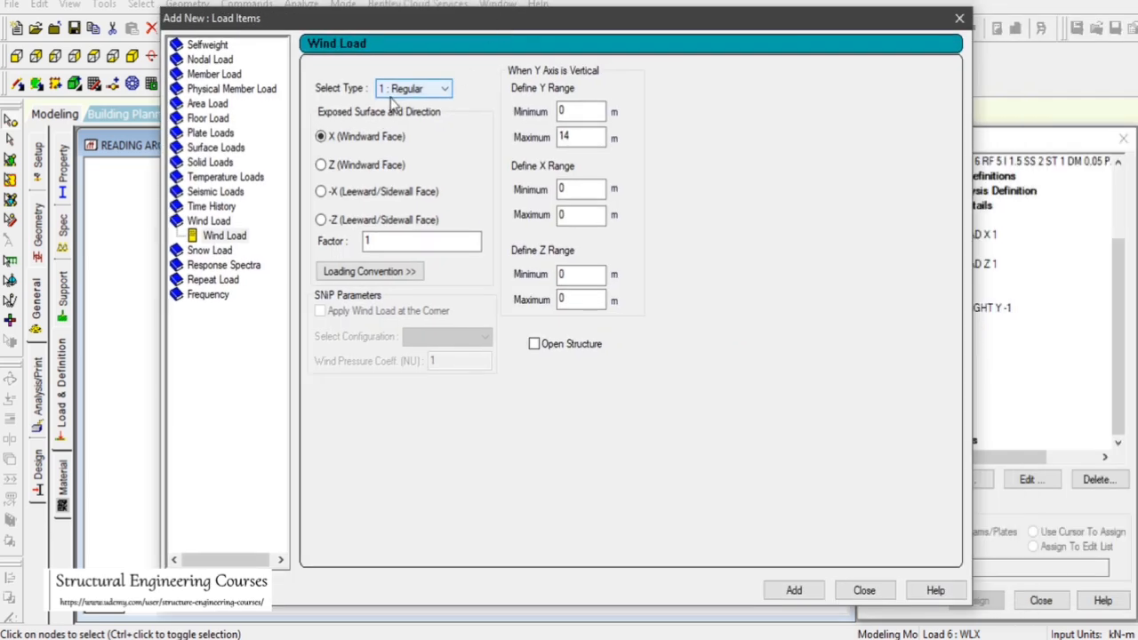
{"action": "left_click_drag", "start_coordinate": [572, 24], "coordinate": [802, 37]}
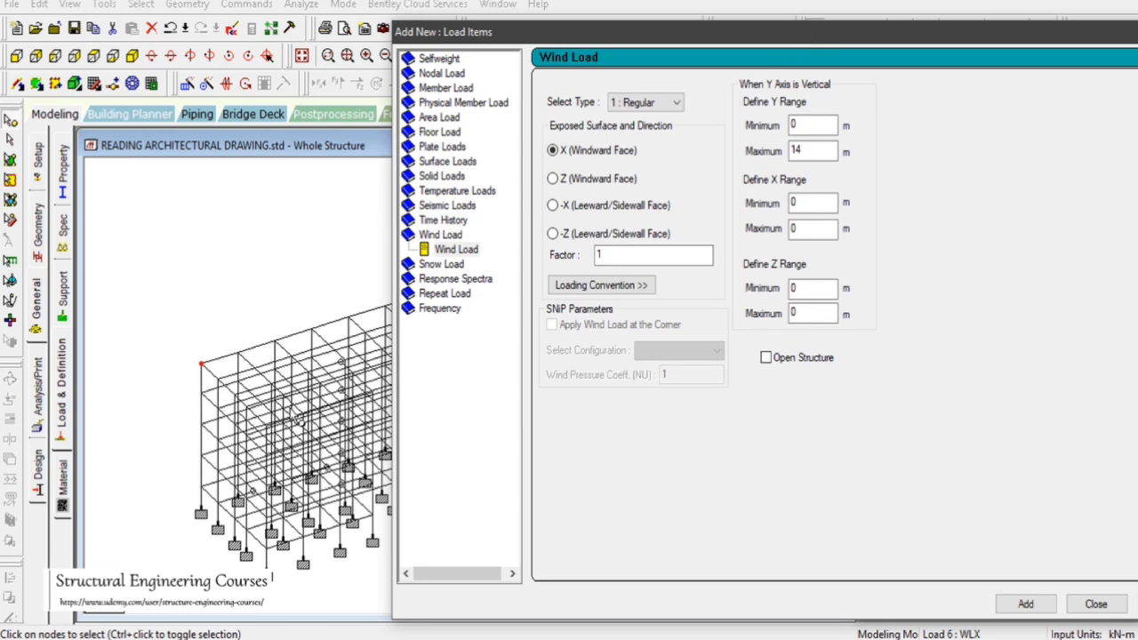
{"action": "double_click", "coordinate": [206, 366]}
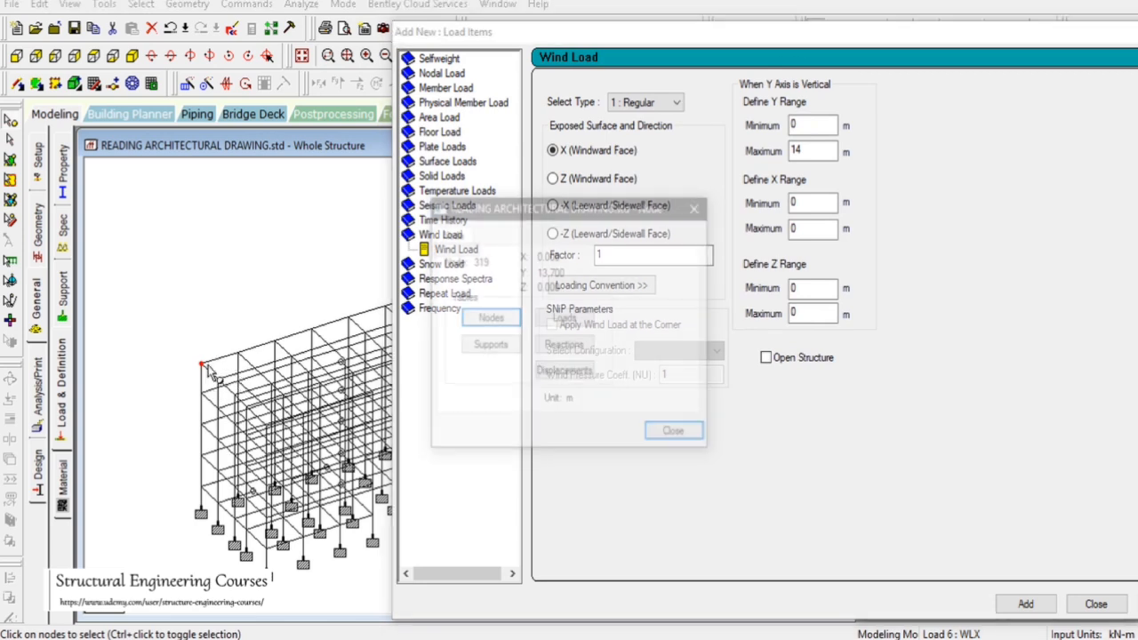
{"action": "left_click", "coordinate": [673, 432]}
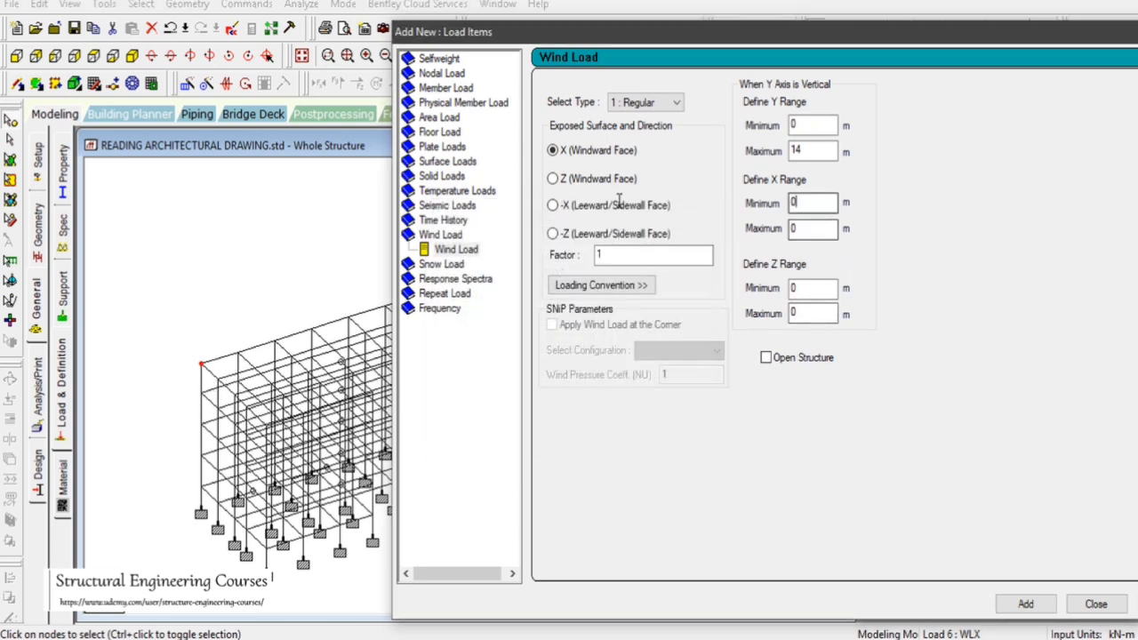
{"action": "left_click_drag", "start_coordinate": [619, 201], "coordinate": [547, 222]}
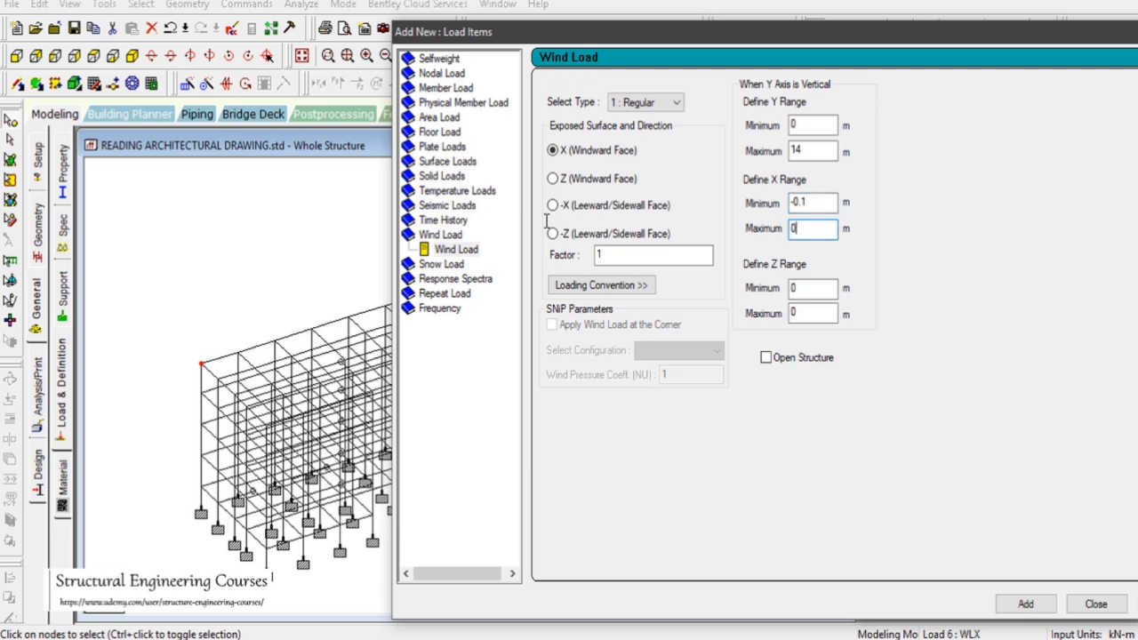
{"action": "double_click", "coordinate": [202, 365]}
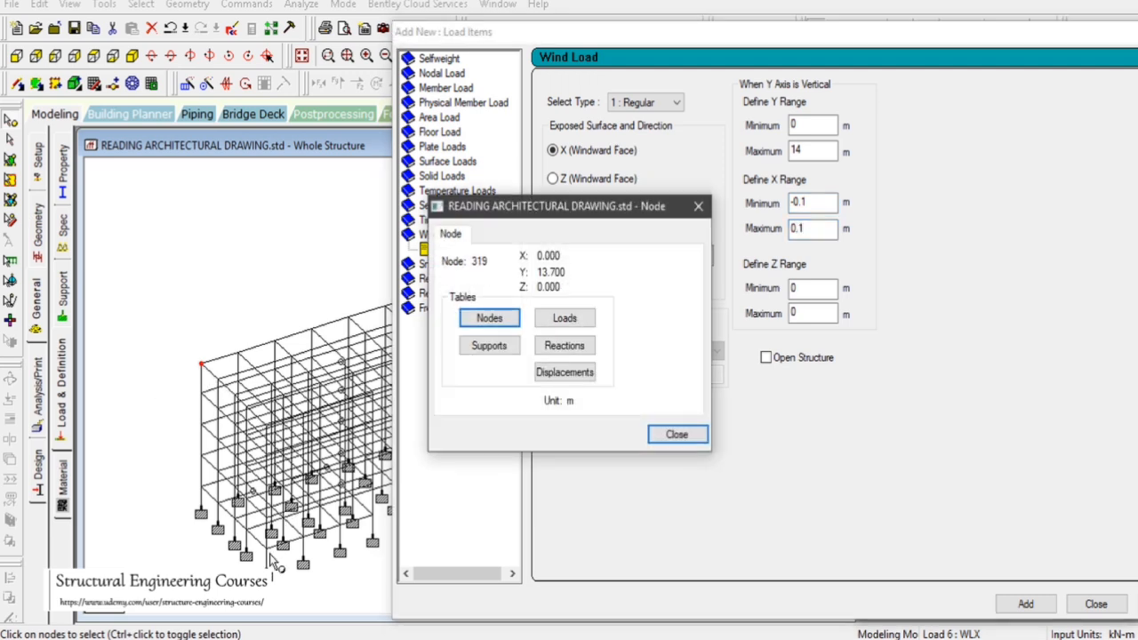
{"action": "double_click", "coordinate": [267, 548]}
{"action": "left_click", "coordinate": [675, 435]}
Set the Z range maximum to 14 m and add the X windward wind load with factor 1
{"action": "left_click_drag", "start_coordinate": [834, 313], "coordinate": [780, 318]}
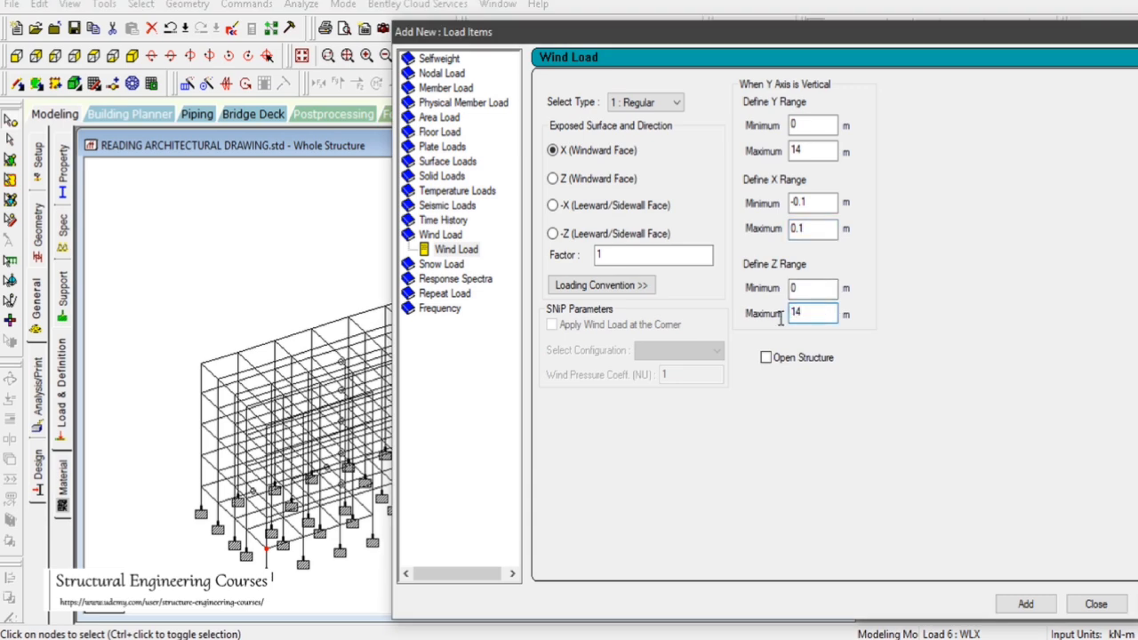
{"action": "left_click", "coordinate": [1025, 603]}
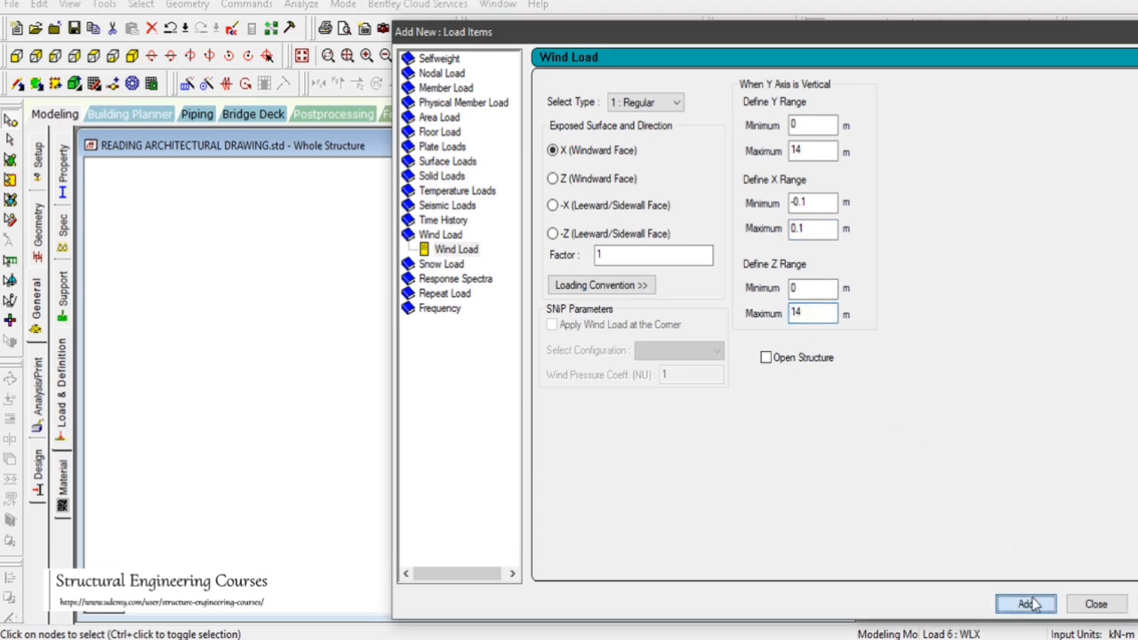
{"action": "left_click", "coordinate": [1108, 605]}
Review the wind load assigned under case 6 WLX and the wind definition types
{"action": "left_click", "coordinate": [1009, 352]}
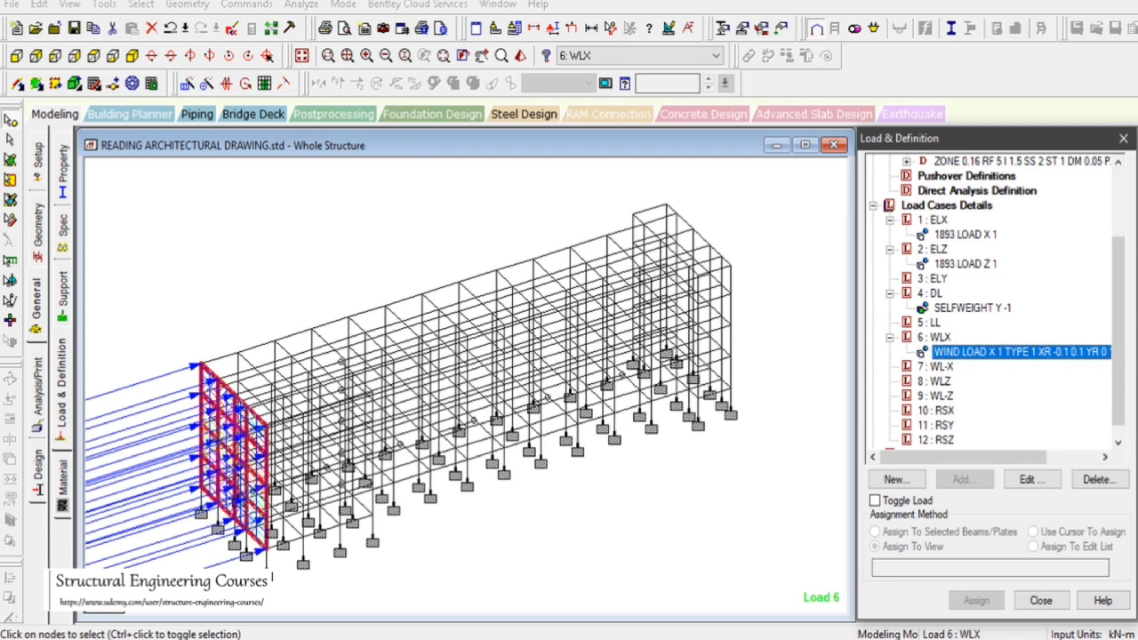
{"action": "left_click_drag", "start_coordinate": [1116, 349], "coordinate": [1112, 234]}
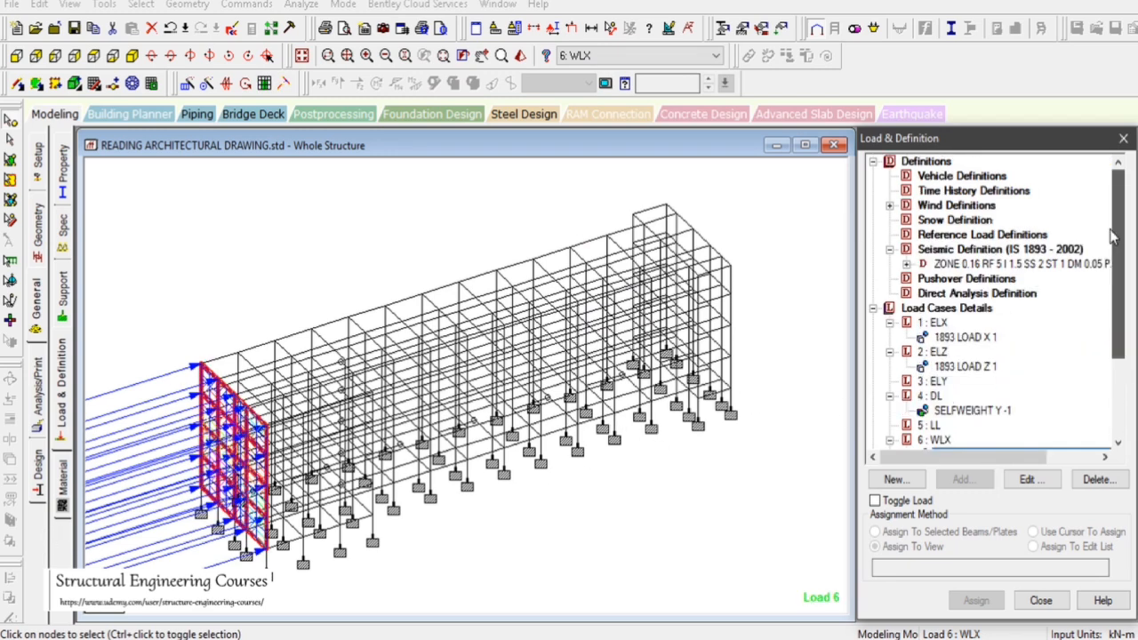
{"action": "left_click", "coordinate": [889, 206]}
{"action": "left_click", "coordinate": [905, 221]}
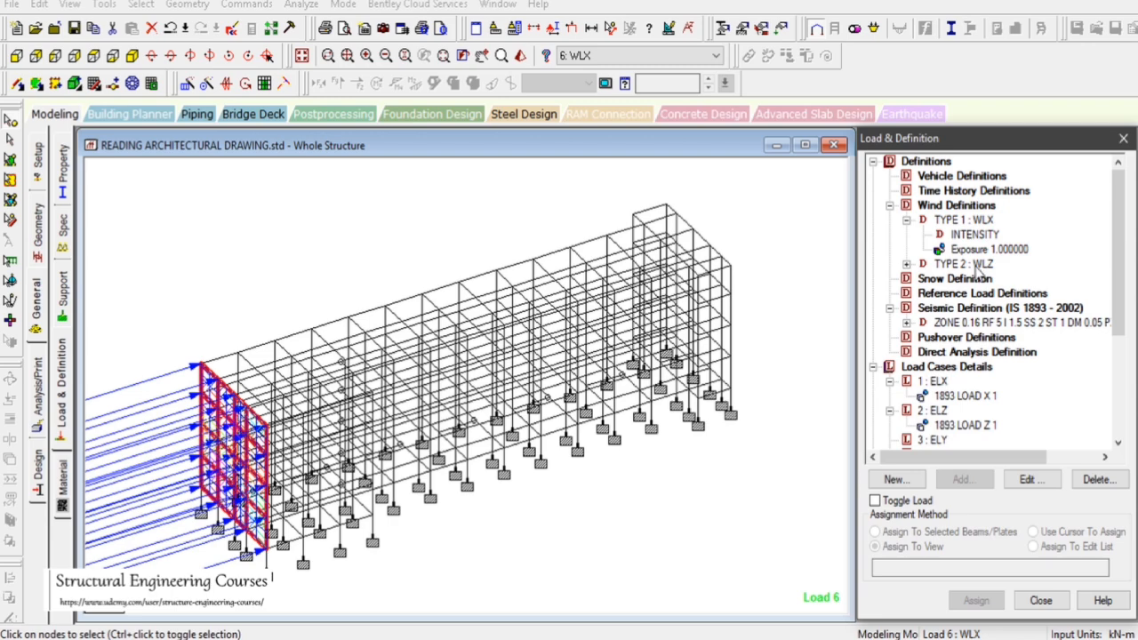
{"action": "scroll", "coordinate": [960, 284], "scroll_direction": "down", "scroll_amount": 4}
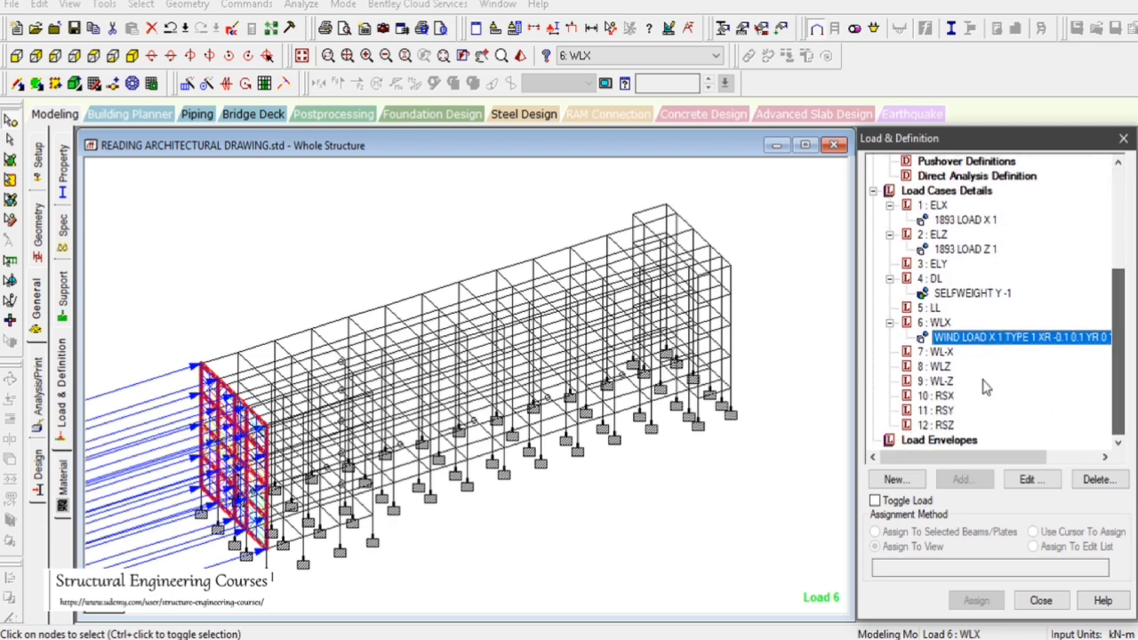
Start adding a new wind load item to load case 7 WL-X with a factor of -1
{"action": "left_click", "coordinate": [939, 353]}
{"action": "left_click", "coordinate": [962, 480]}
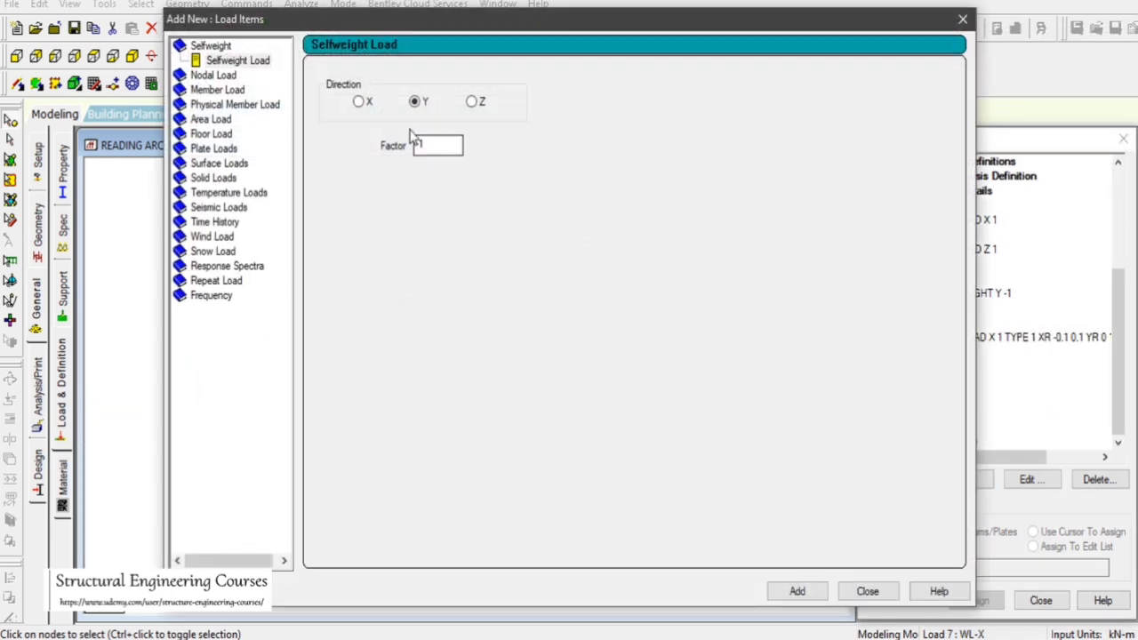
{"action": "left_click", "coordinate": [214, 238]}
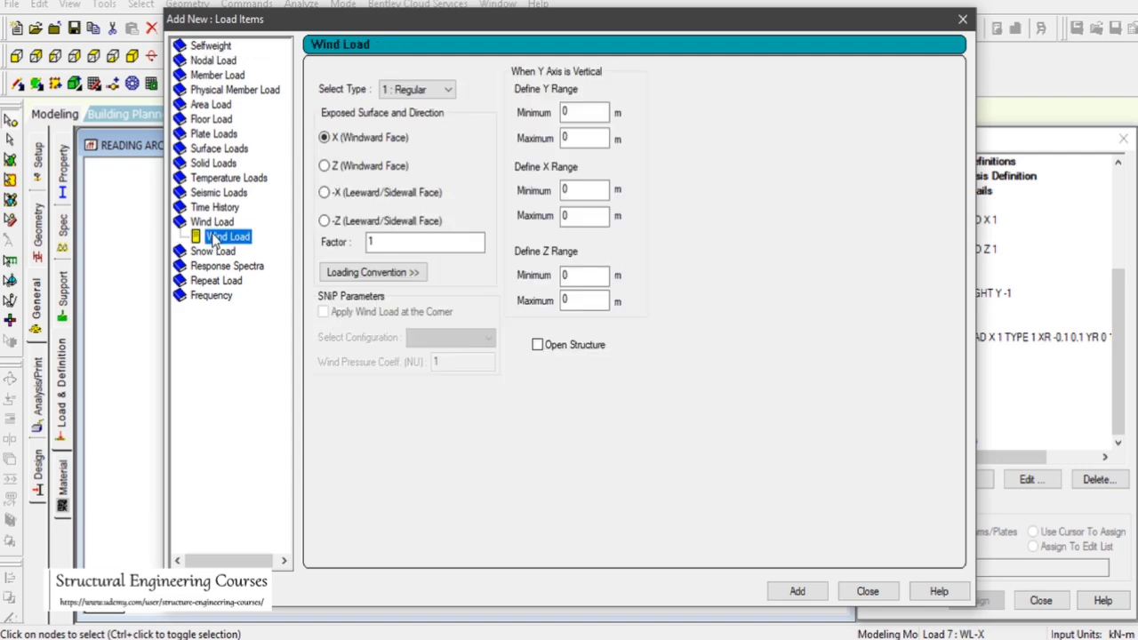
{"action": "left_click_drag", "start_coordinate": [352, 23], "coordinate": [896, 38]}
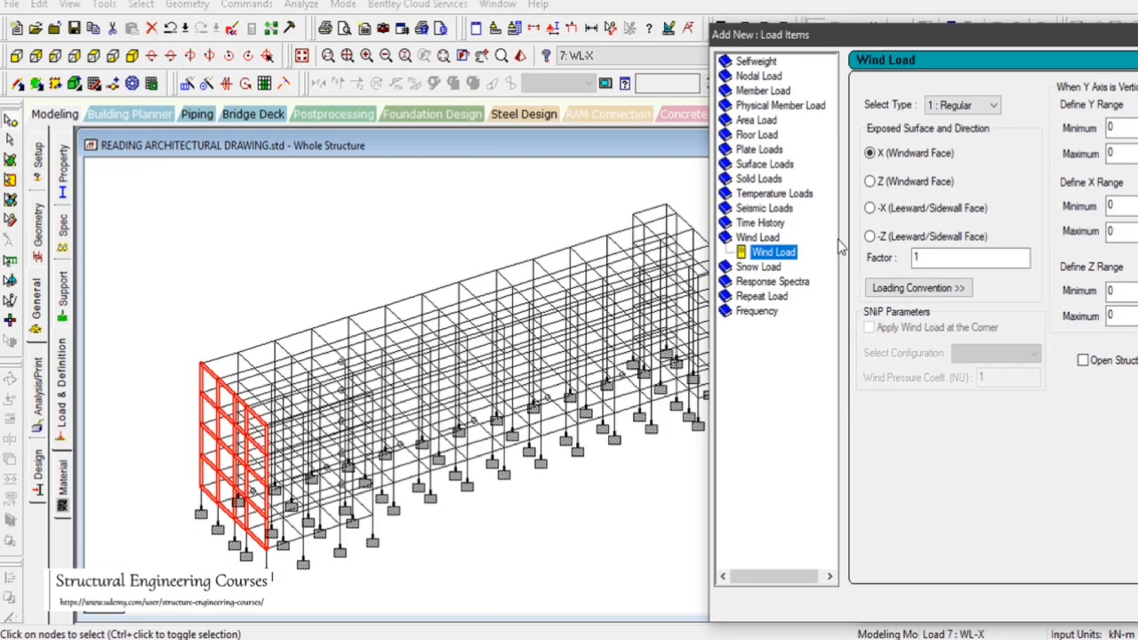
{"action": "left_click_drag", "start_coordinate": [942, 258], "coordinate": [783, 278]}
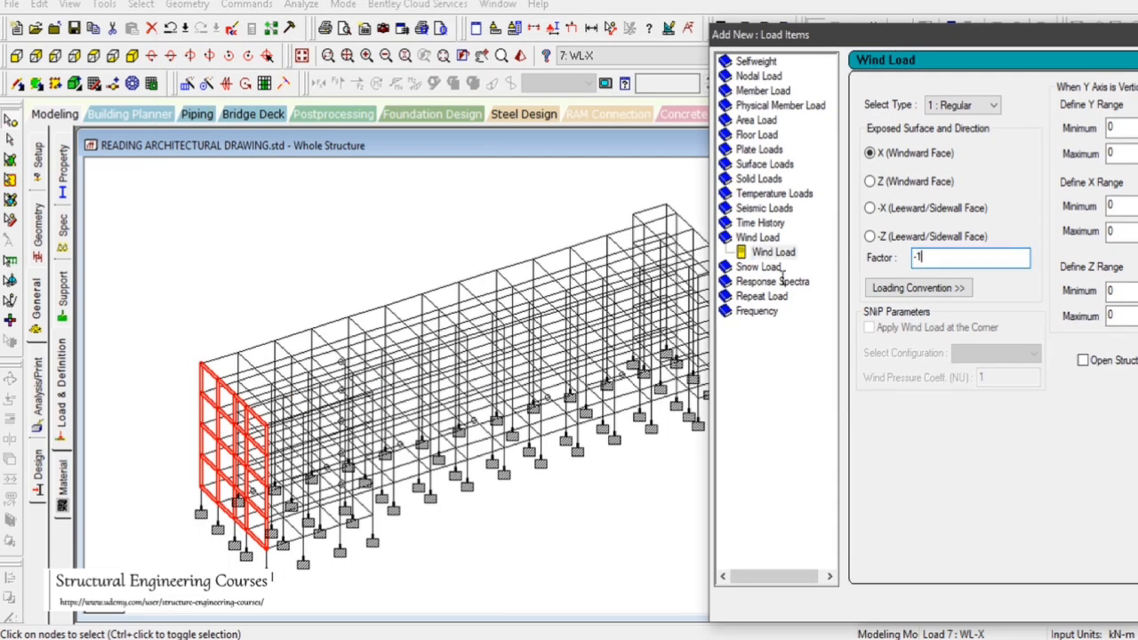
{"action": "mouse_move", "coordinate": [807, 38]}
{"action": "left_mouse_down"}
{"action": "mouse_move", "coordinate": [854, 52]}
{"action": "mouse_move", "coordinate": [825, 46]}
{"action": "left_mouse_up"}
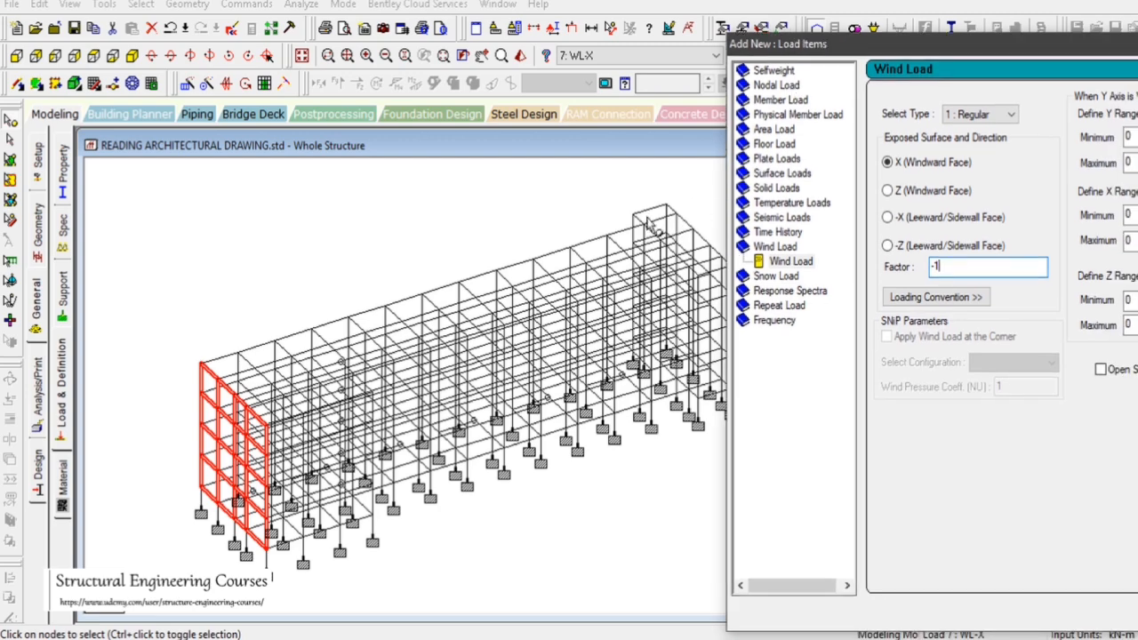
Check a rear-face node's coordinates and set the wind load's X range from 57.8 to 58.2 m
{"action": "left_click", "coordinate": [669, 208]}
{"action": "double_click", "coordinate": [673, 212]}
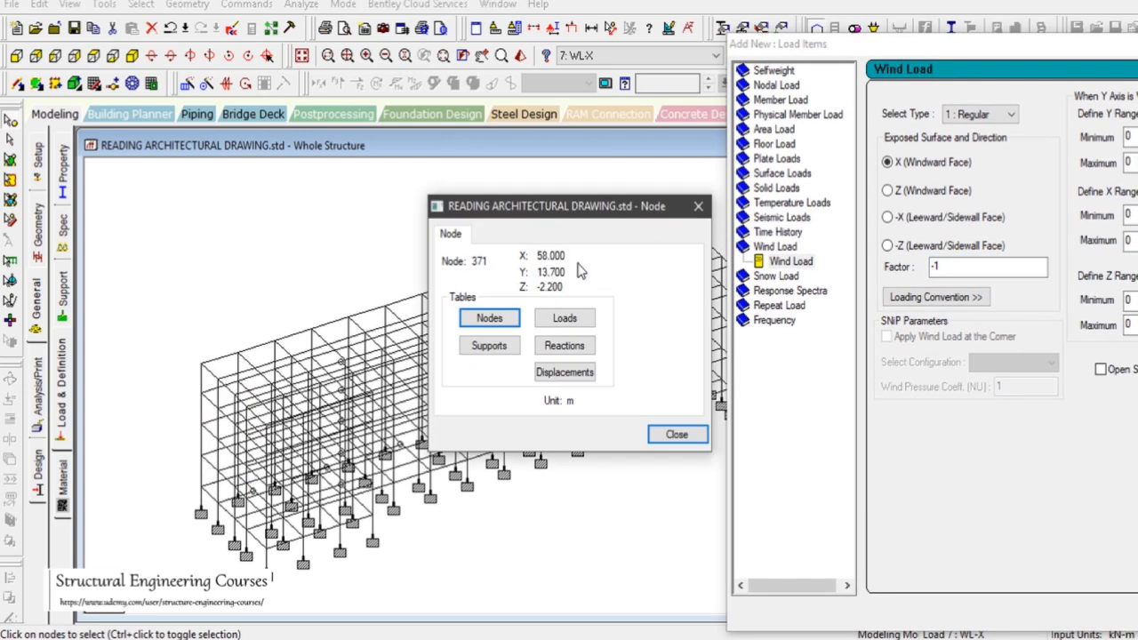
{"action": "left_click", "coordinate": [677, 433]}
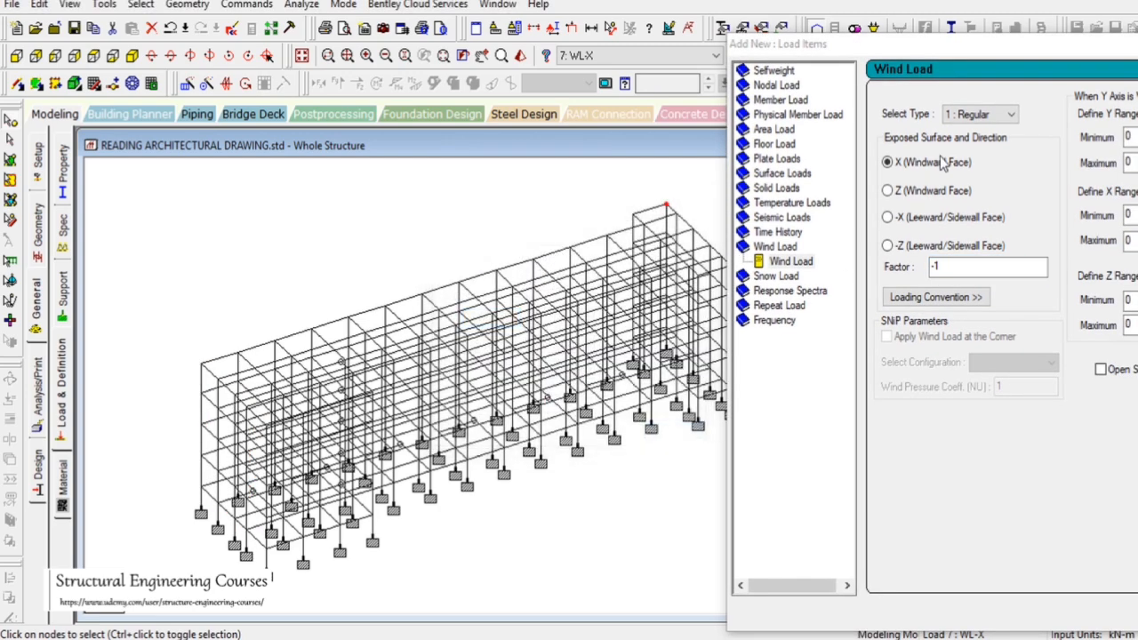
{"action": "left_click", "coordinate": [946, 51]}
{"action": "left_click_drag", "start_coordinate": [946, 53], "coordinate": [667, 72]}
{"action": "double_click", "coordinate": [866, 233]}
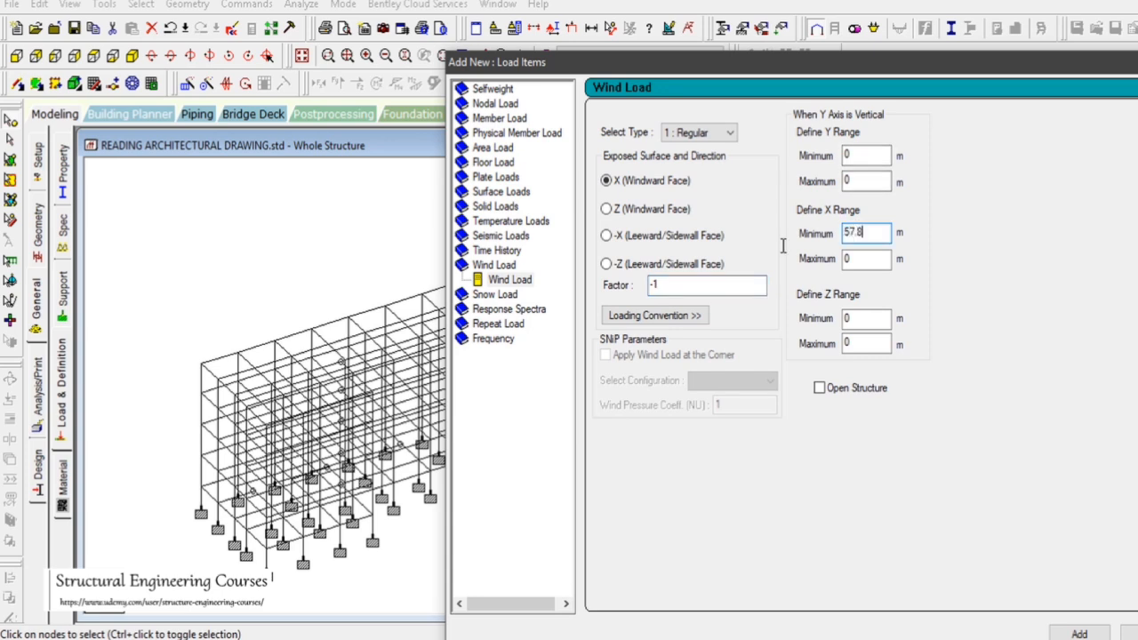
{"action": "left_click", "coordinate": [842, 257]}
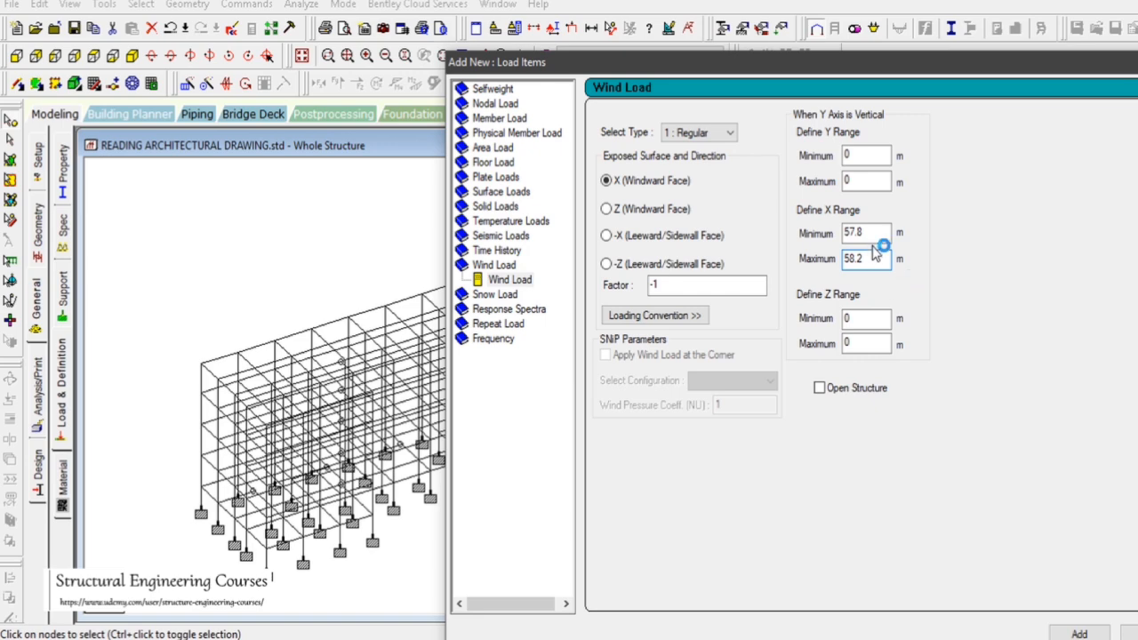
Check the top node's coordinates again and set the Y range maximum to 14 m
{"action": "left_click_drag", "start_coordinate": [782, 64], "coordinate": [1020, 90]}
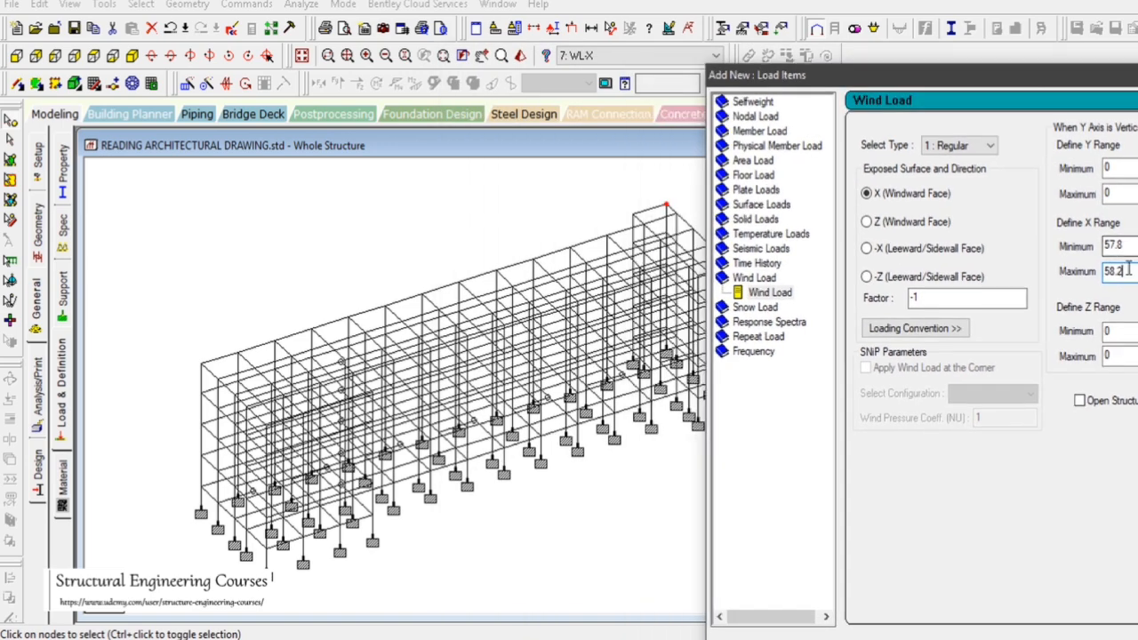
{"action": "double_click", "coordinate": [664, 211]}
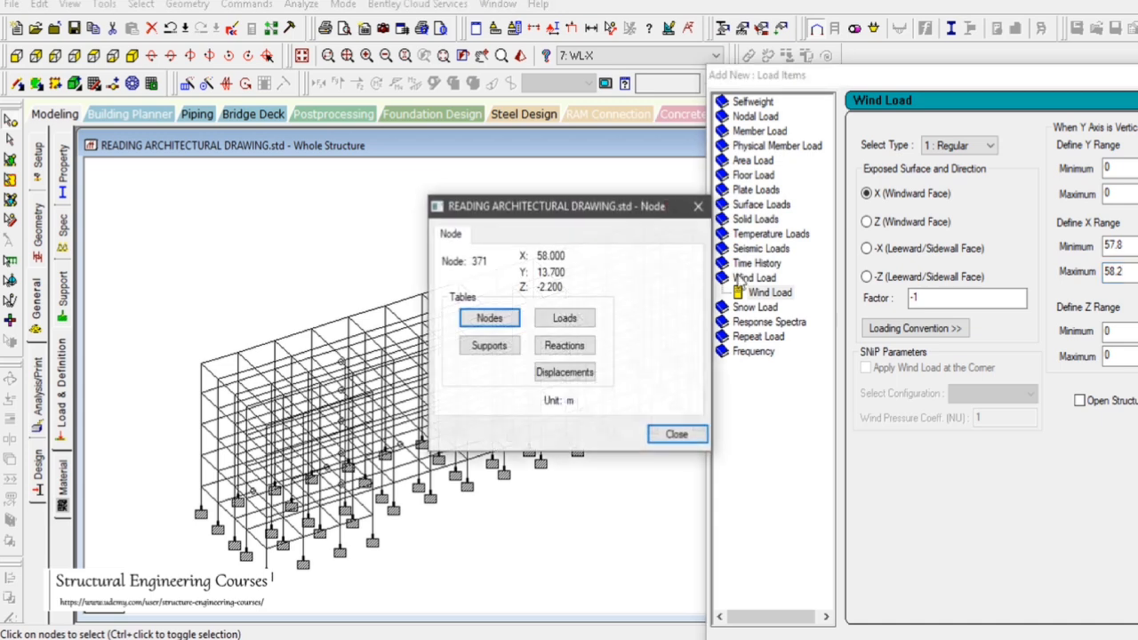
{"action": "left_click", "coordinate": [677, 434]}
{"action": "left_click", "coordinate": [1073, 171]}
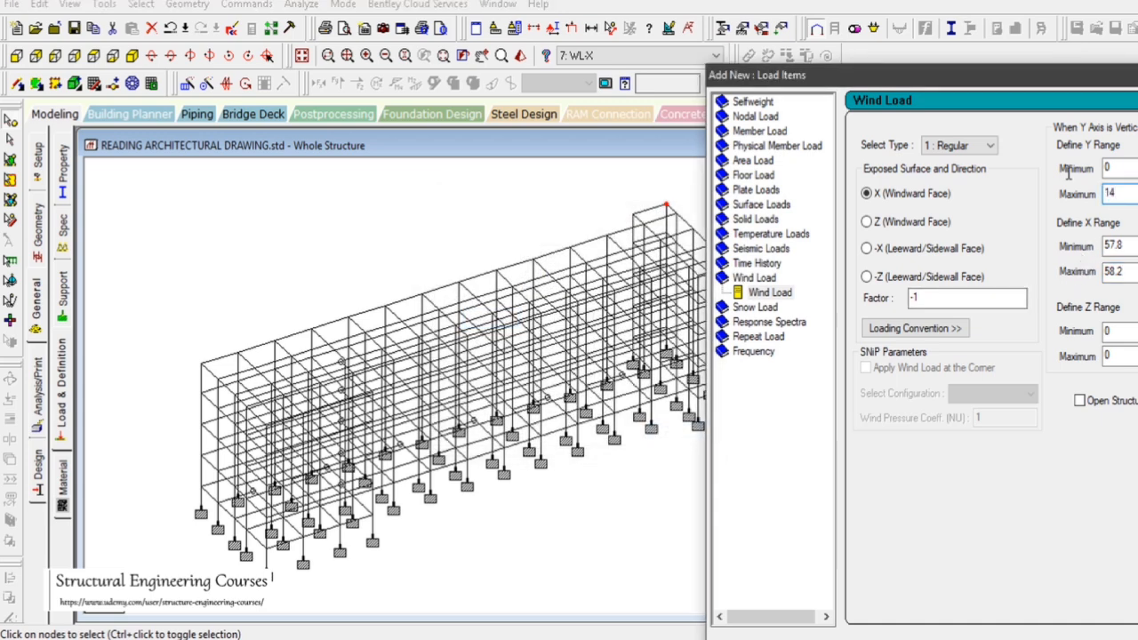
{"action": "double_click", "coordinate": [665, 211]}
{"action": "left_click", "coordinate": [676, 434]}
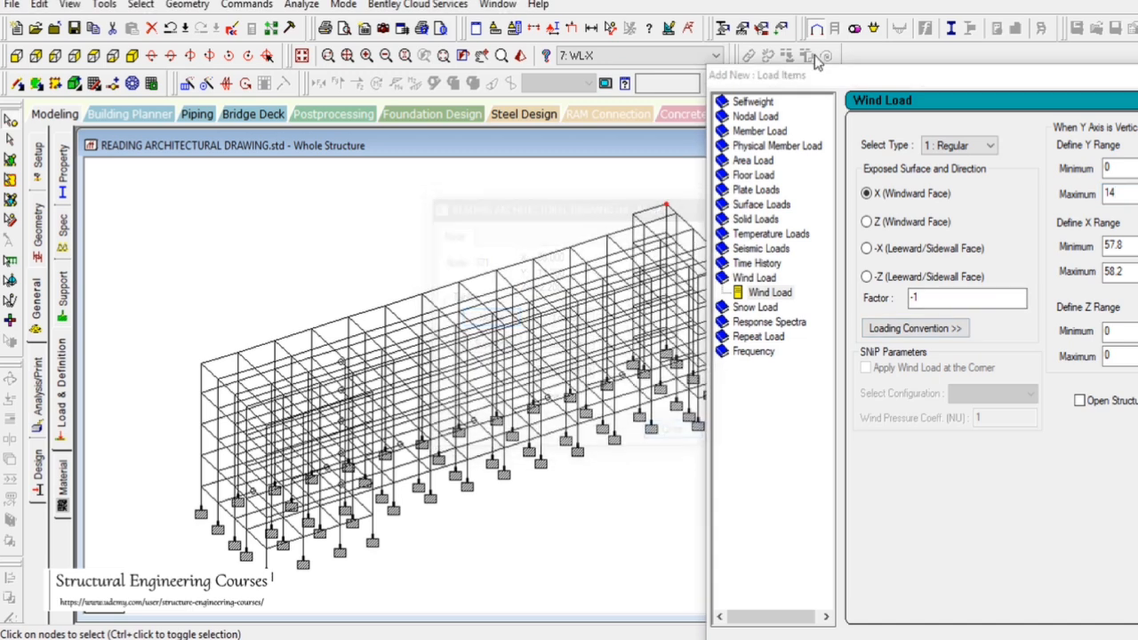
Check node coordinates and set the Z range from -3 to 12 m
{"action": "left_click_drag", "start_coordinate": [788, 76], "coordinate": [832, 81]}
{"action": "double_click", "coordinate": [727, 267]}
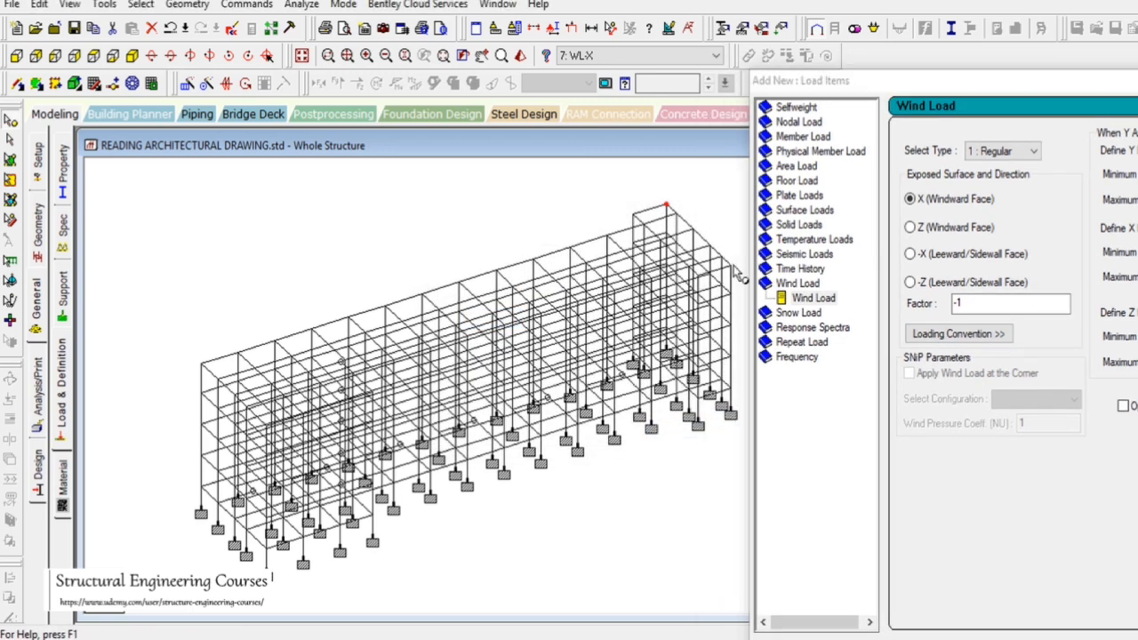
{"action": "left_click", "coordinate": [690, 433]}
{"action": "left_click_drag", "start_coordinate": [900, 79], "coordinate": [556, 72]}
{"action": "double_click", "coordinate": [807, 331]}
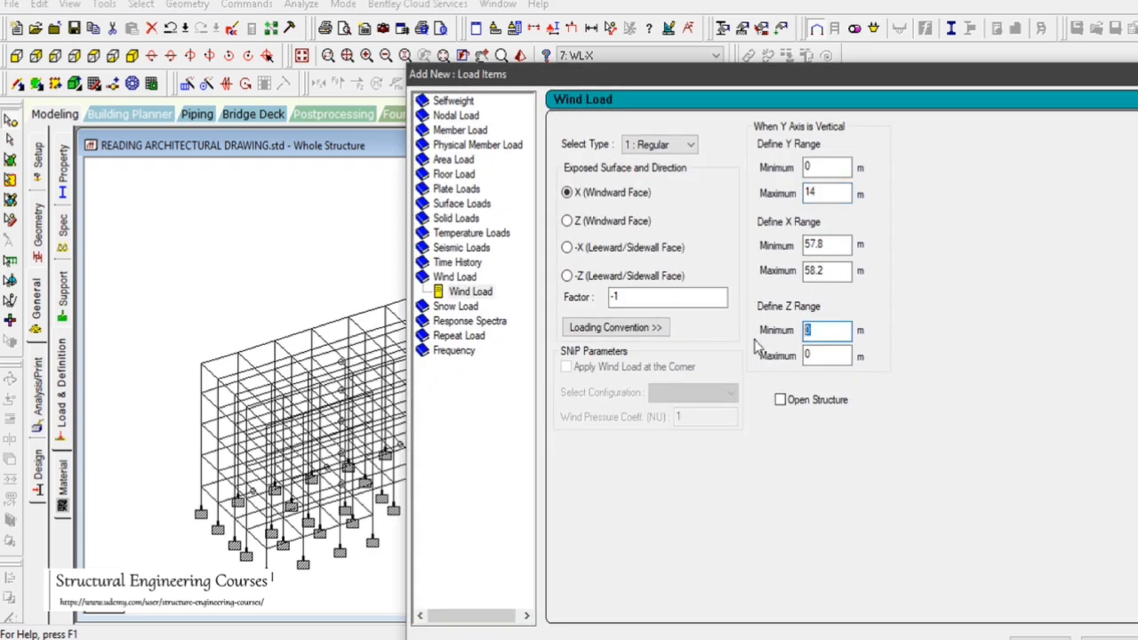
{"action": "double_click", "coordinate": [806, 356]}
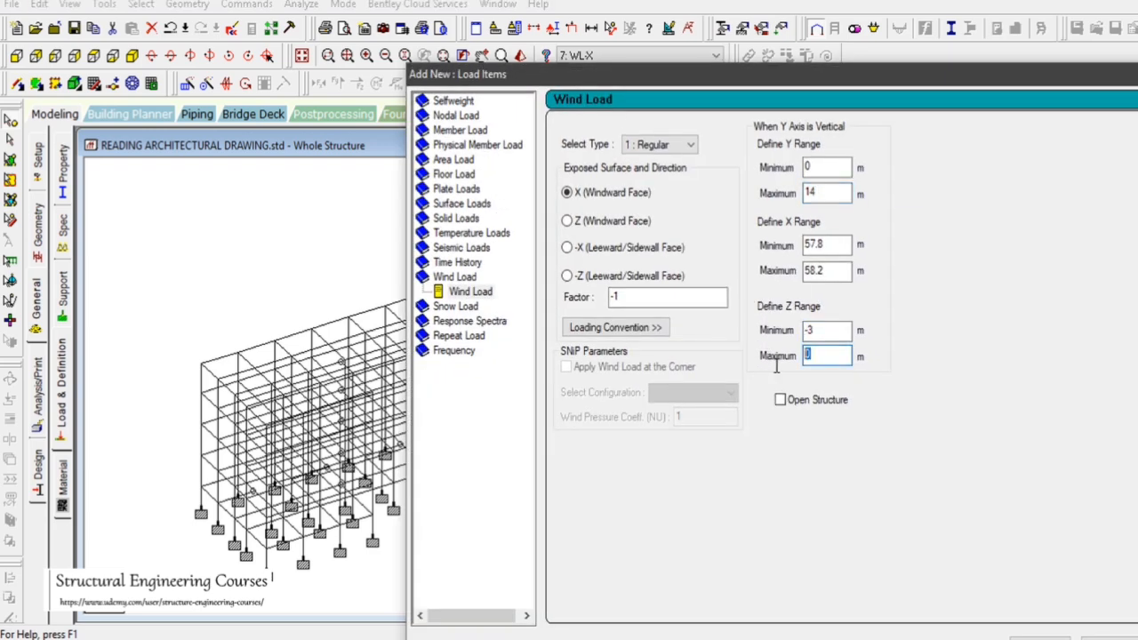
{"action": "type", "text": "12"}
Add the -X leeward wind load to case 7 WL-X and close the dialog
{"action": "left_click_drag", "start_coordinate": [471, 74], "coordinate": [105, 45]}
{"action": "left_click", "coordinate": [747, 618]}
{"action": "left_click", "coordinate": [978, 366]}
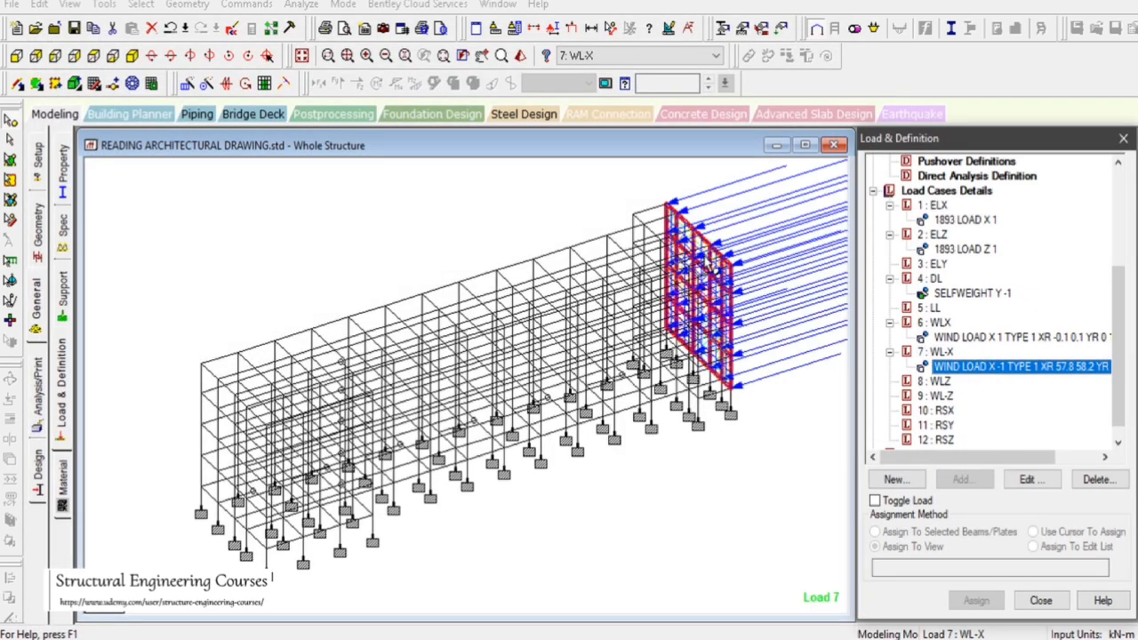
{"action": "left_click", "coordinate": [751, 453]}
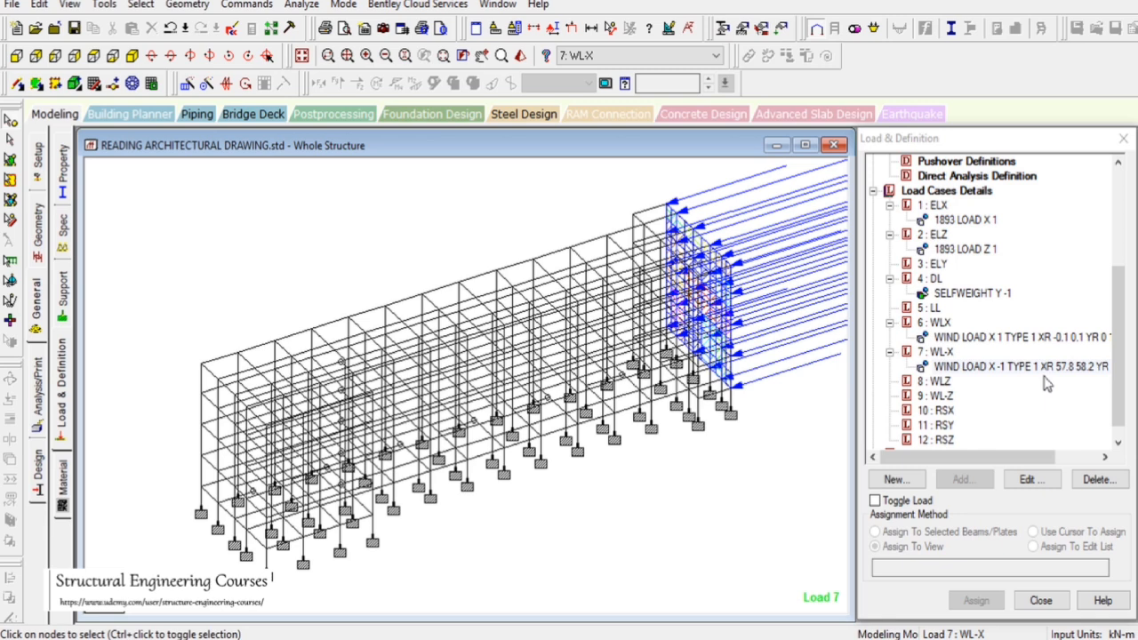
Inspect the coordinates of nodes along the long face while case 8 WLZ is active
{"action": "left_click", "coordinate": [938, 381]}
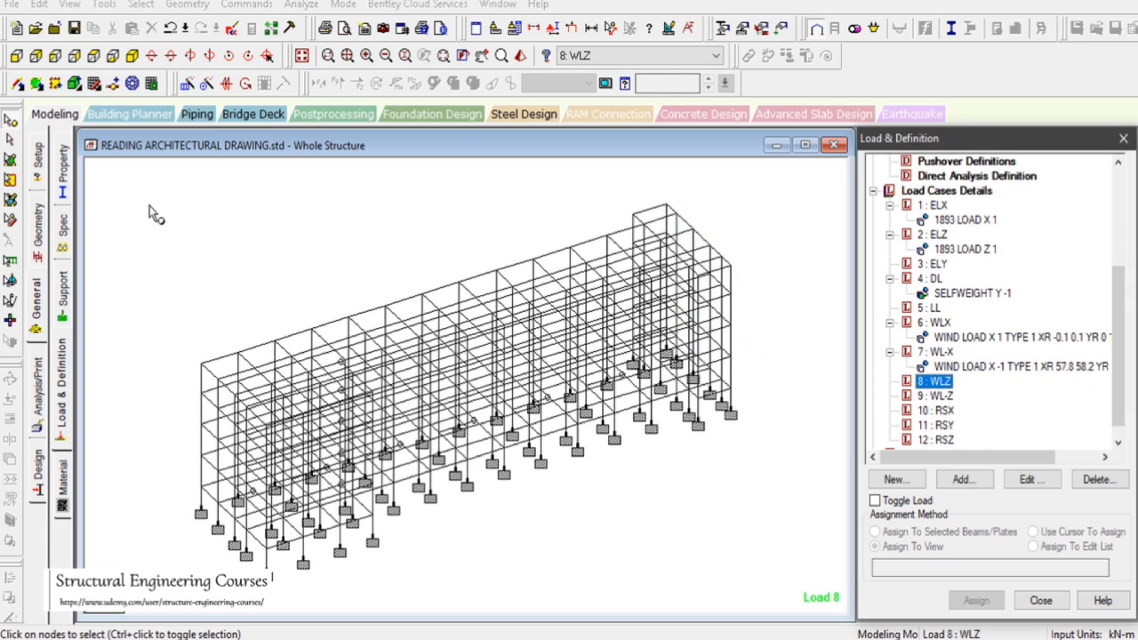
{"action": "double_click", "coordinate": [202, 365]}
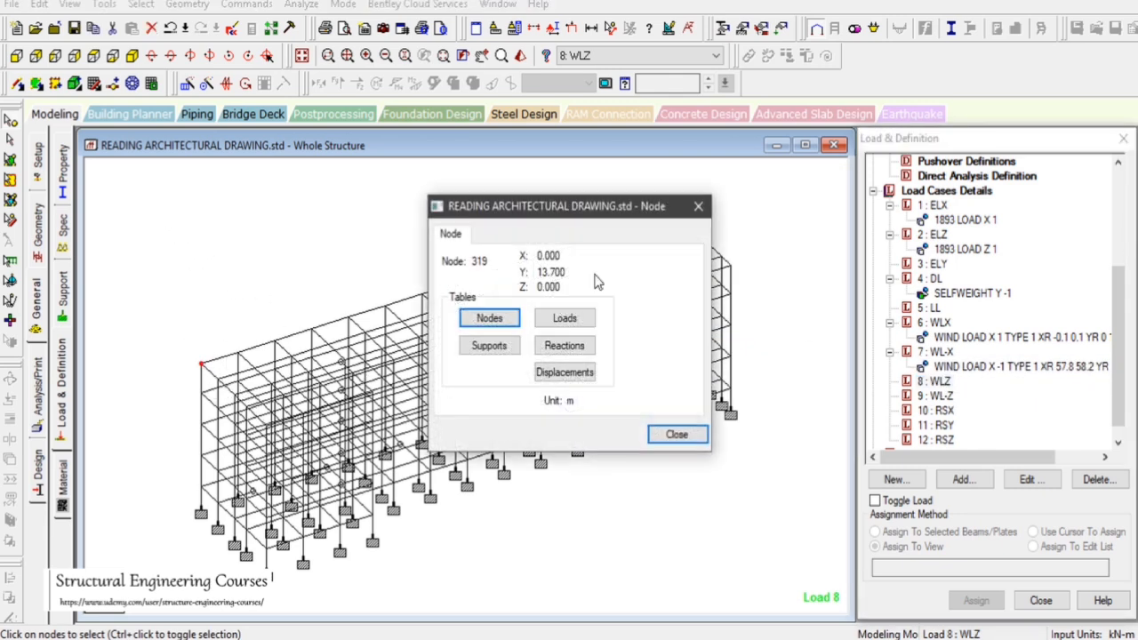
{"action": "left_click", "coordinate": [698, 205]}
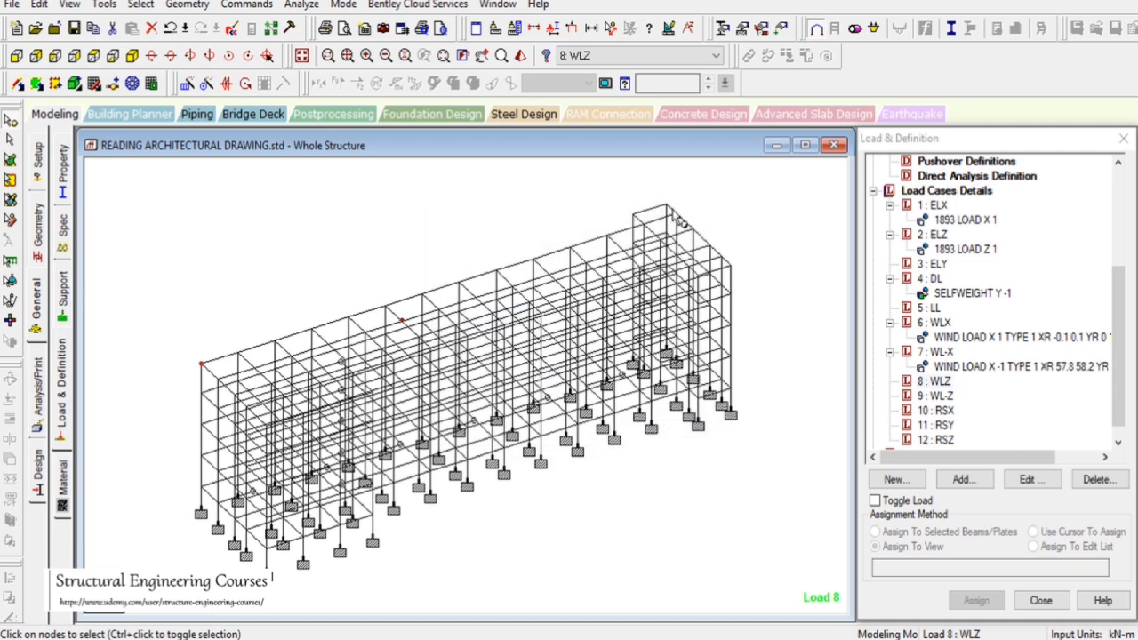
{"action": "double_click", "coordinate": [676, 214]}
{"action": "left_click", "coordinate": [674, 433]}
Start a new wind load item for case 8 WLZ using type 2 : Regular
{"action": "left_click", "coordinate": [939, 381]}
{"action": "left_click", "coordinate": [963, 479]}
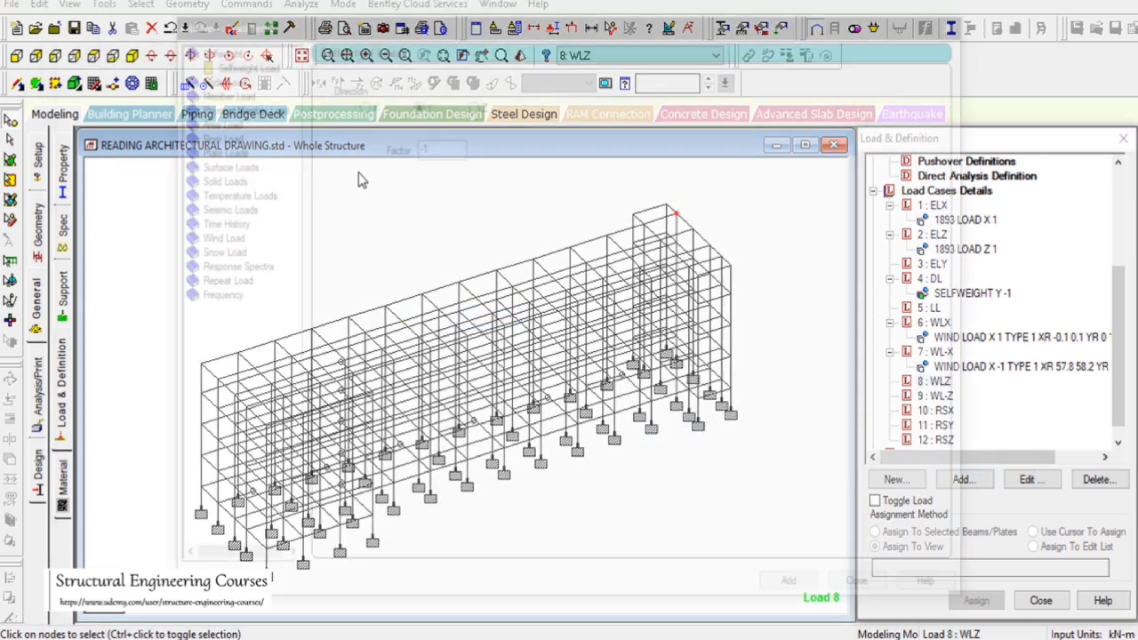
{"action": "left_click", "coordinate": [211, 236]}
{"action": "left_click", "coordinate": [427, 90]}
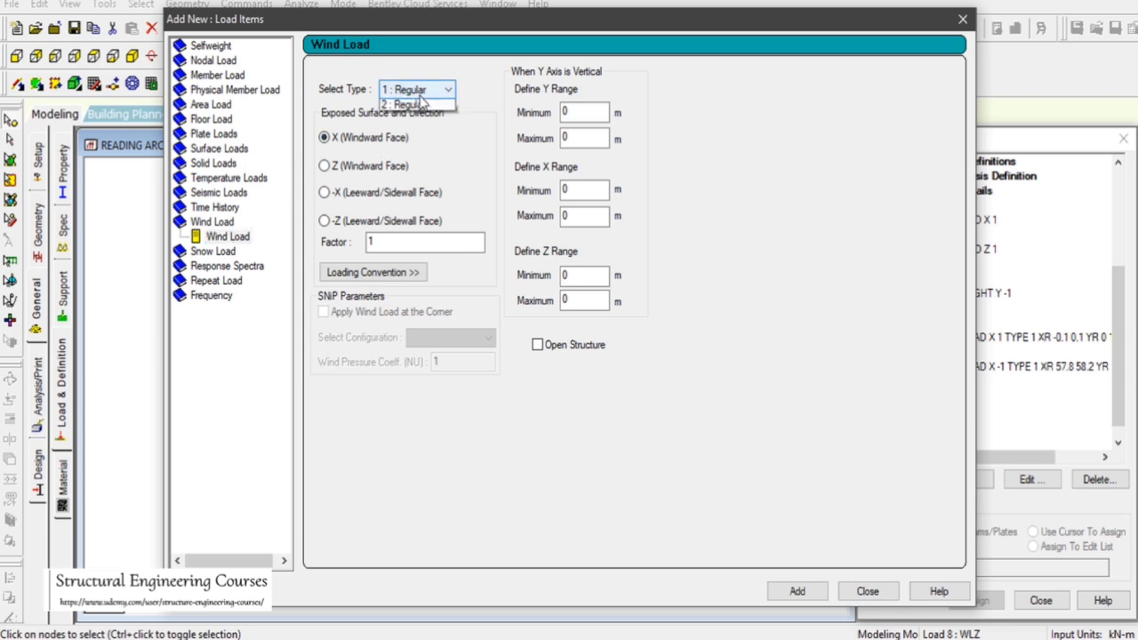
{"action": "left_click", "coordinate": [425, 118]}
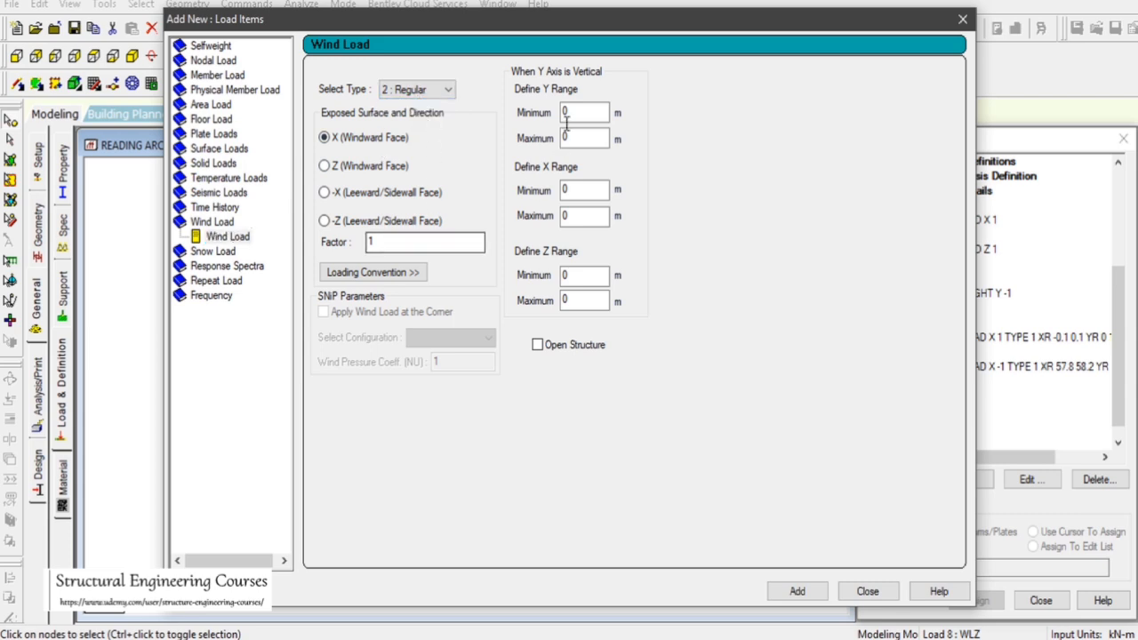
Set the wind load's X range from 0 to 58 m and Y range from 0 to 14 m
{"action": "left_click", "coordinate": [579, 216]}
{"action": "double_click", "coordinate": [579, 216]}
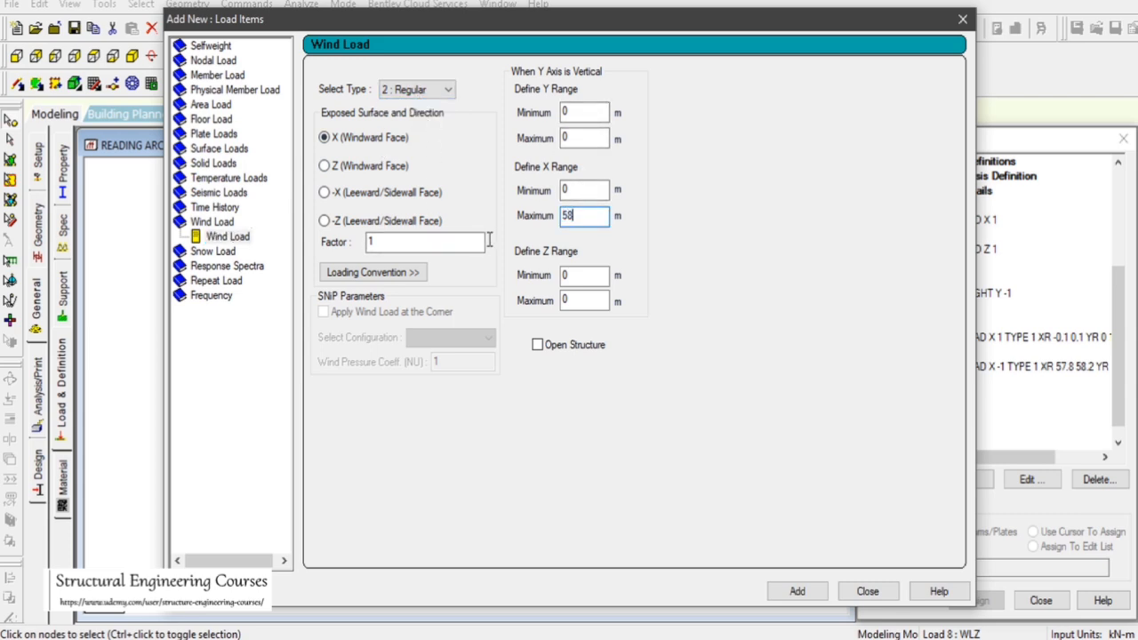
{"action": "left_click_drag", "start_coordinate": [409, 23], "coordinate": [416, 20]}
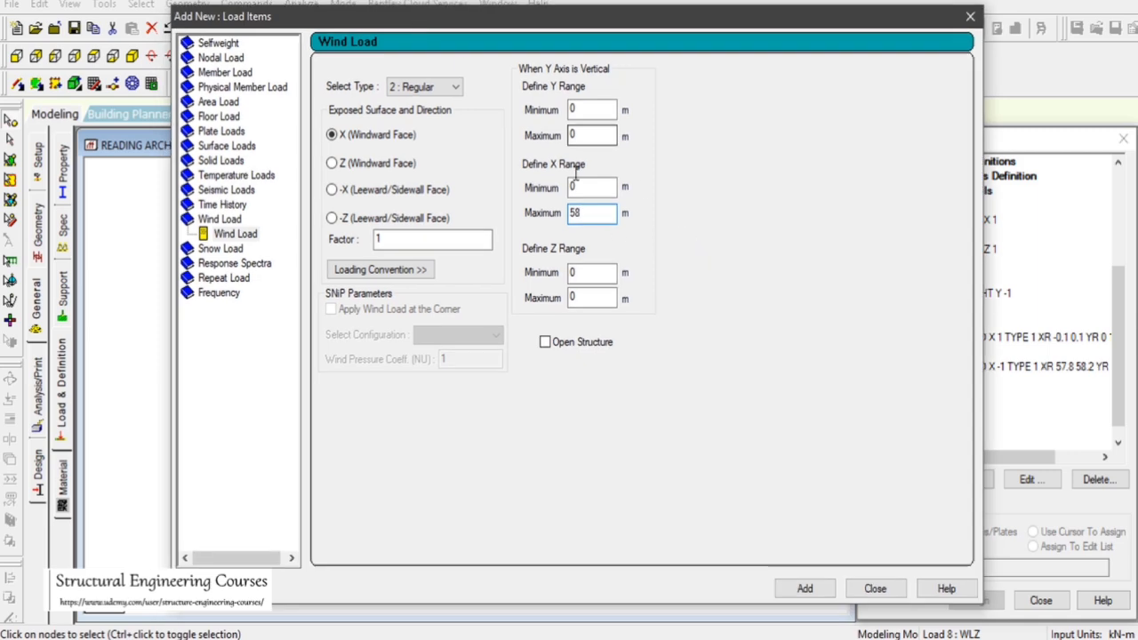
{"action": "left_click_drag", "start_coordinate": [581, 137], "coordinate": [514, 138]}
{"action": "left_click_drag", "start_coordinate": [435, 4], "coordinate": [840, 56]}
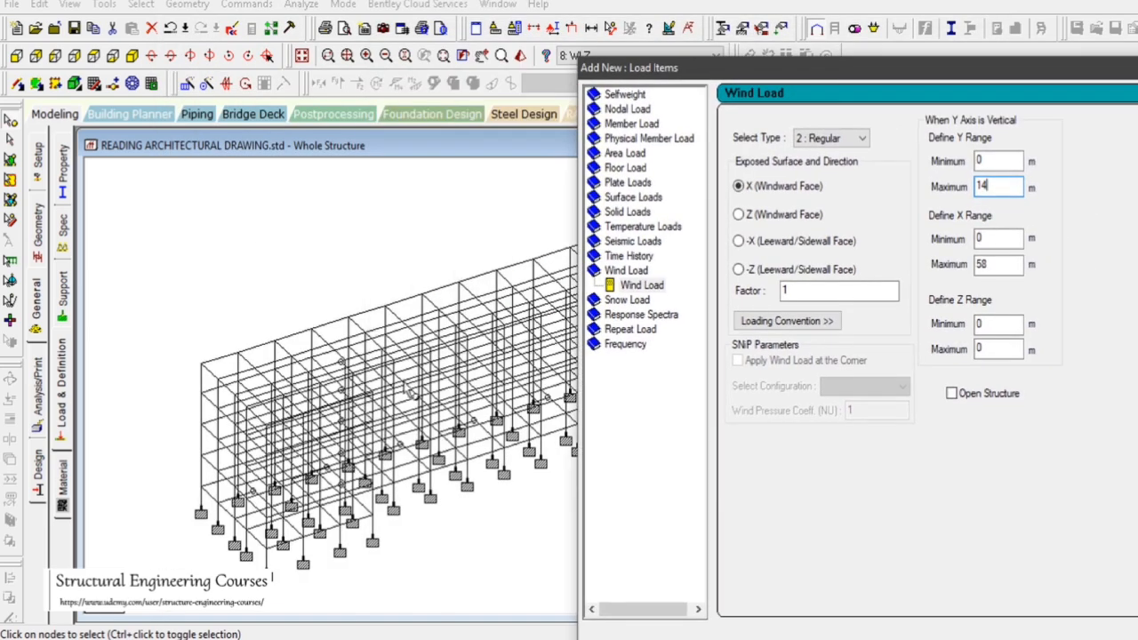
Check a front-face node, set the Z range from -0.1 to 0.1 m, and add the load to case 8
{"action": "double_click", "coordinate": [384, 307]}
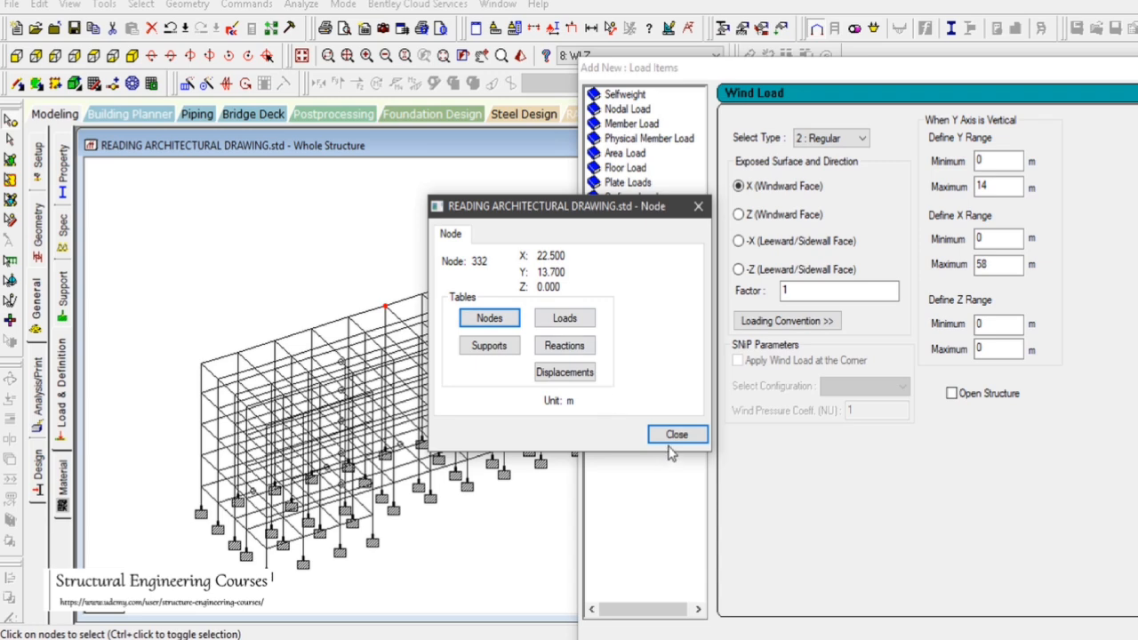
{"action": "left_click", "coordinate": [675, 435]}
{"action": "left_click", "coordinate": [871, 335]}
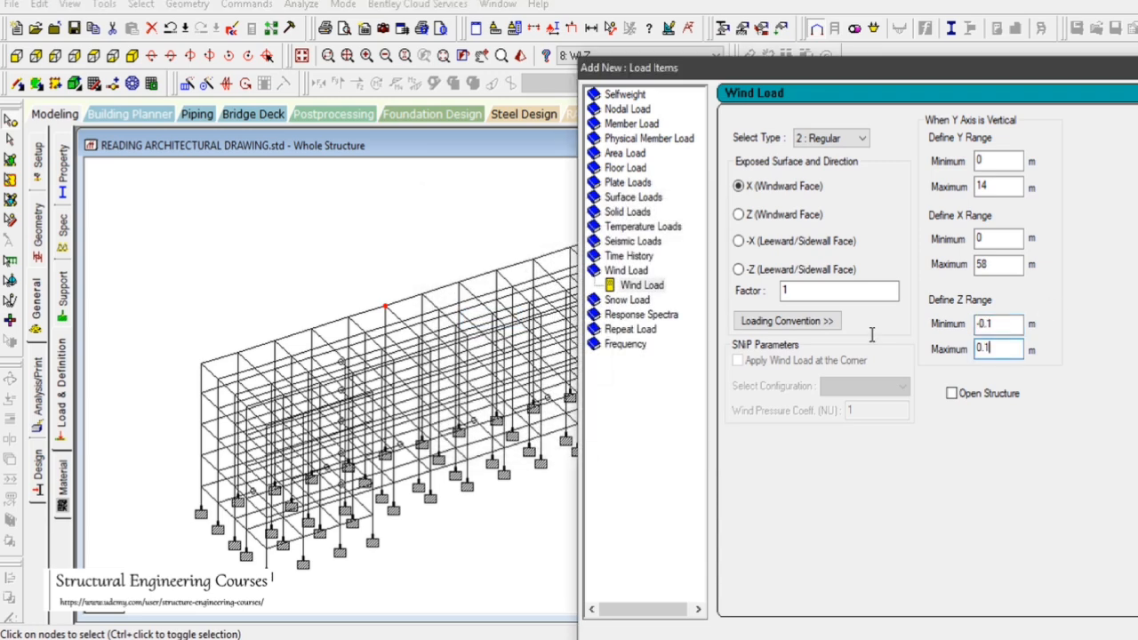
{"action": "left_click_drag", "start_coordinate": [1018, 69], "coordinate": [682, 8]}
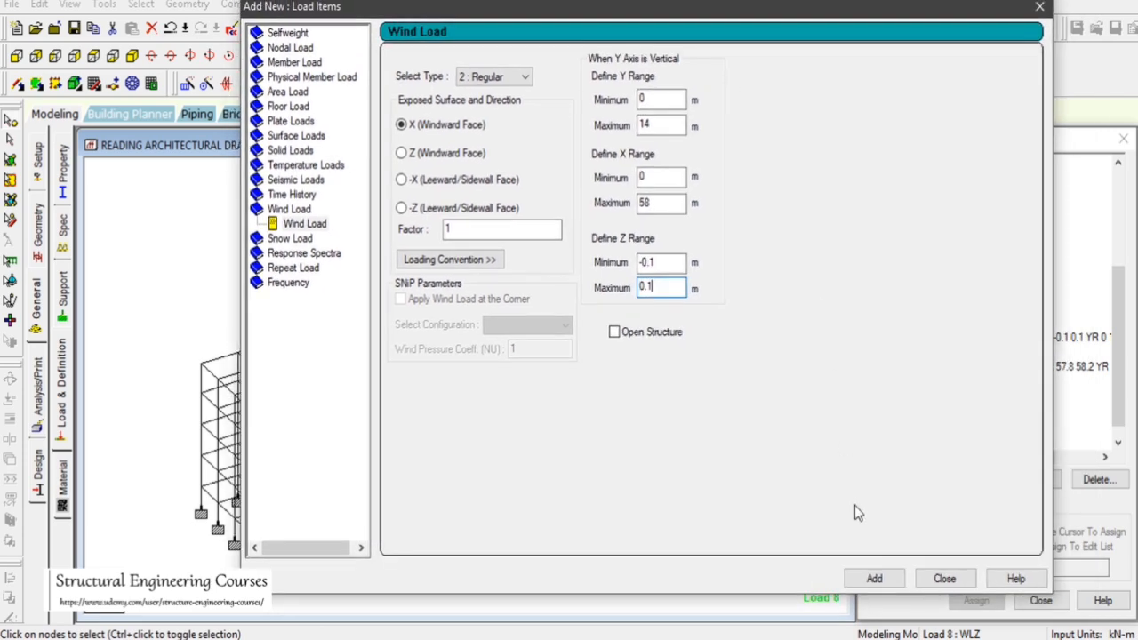
{"action": "left_click", "coordinate": [944, 579]}
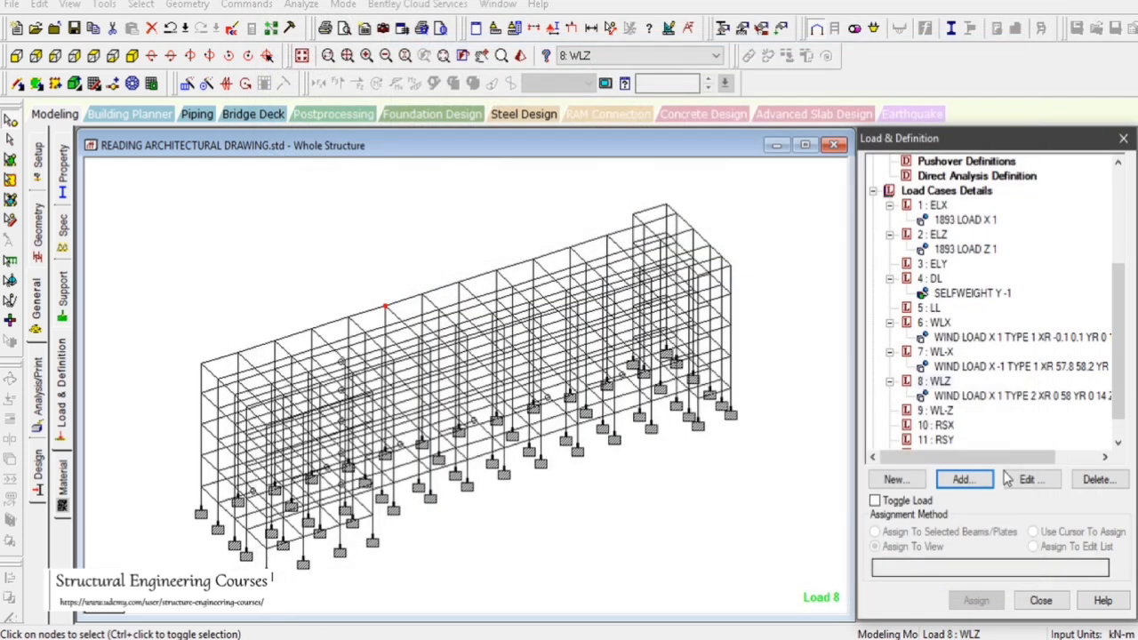
Edit case 8 WLZ's wind load to change its direction to Z (Windward Face)
{"action": "left_click", "coordinate": [1009, 397]}
{"action": "left_click", "coordinate": [981, 369]}
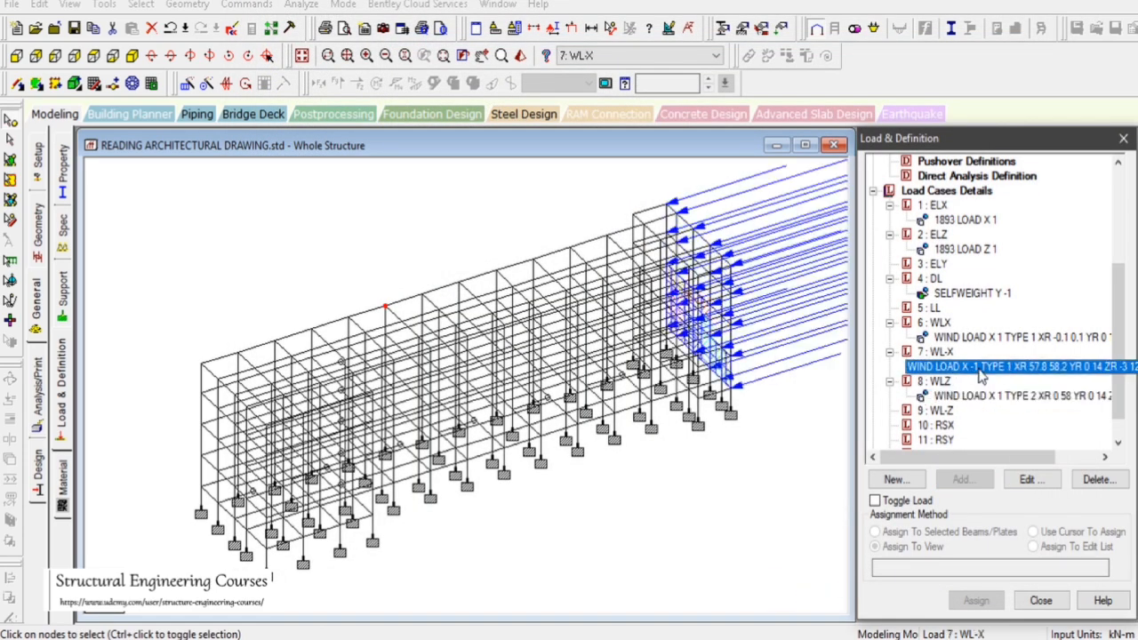
{"action": "left_click", "coordinate": [983, 398]}
{"action": "double_click", "coordinate": [984, 397]}
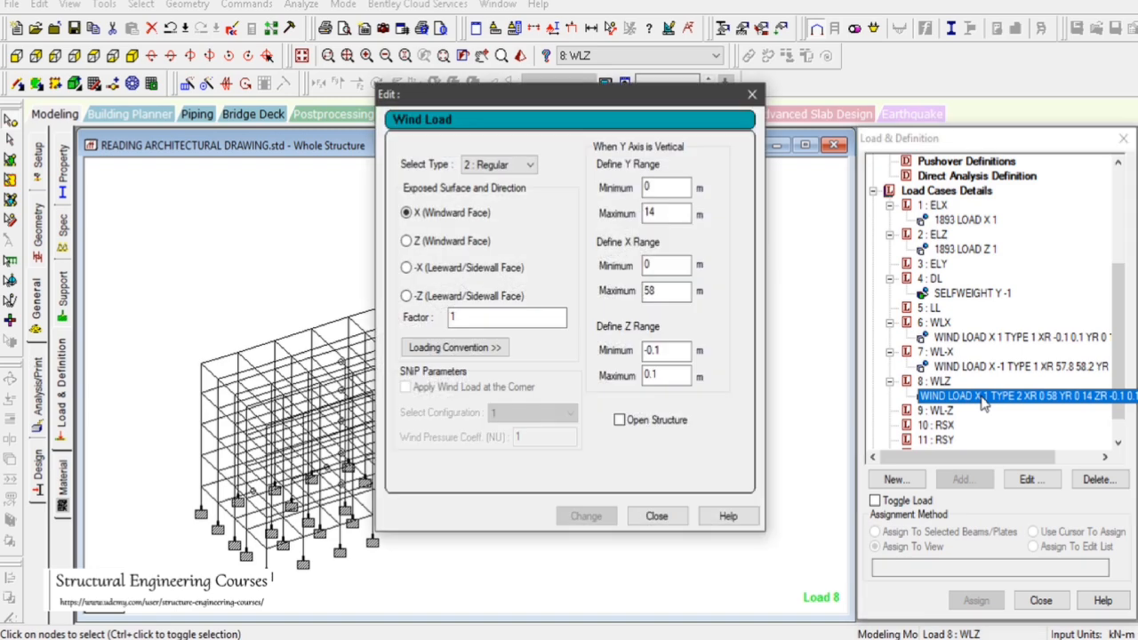
{"action": "left_click_drag", "start_coordinate": [604, 93], "coordinate": [922, 66]}
{"action": "left_click", "coordinate": [725, 214]}
{"action": "left_click", "coordinate": [910, 495]}
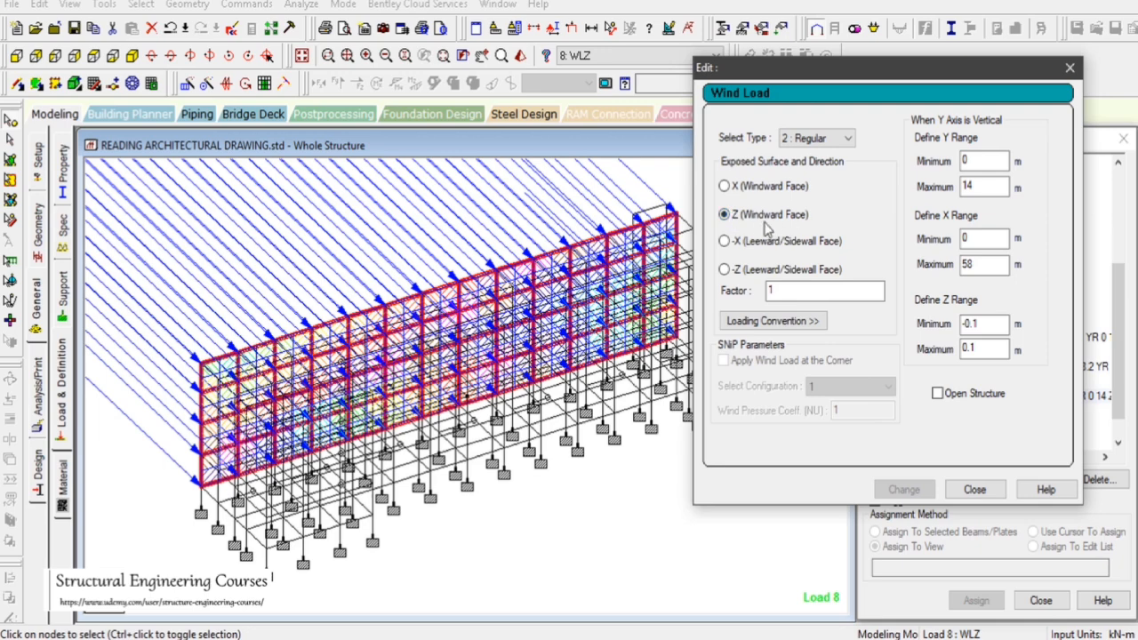
{"action": "left_click", "coordinate": [975, 489]}
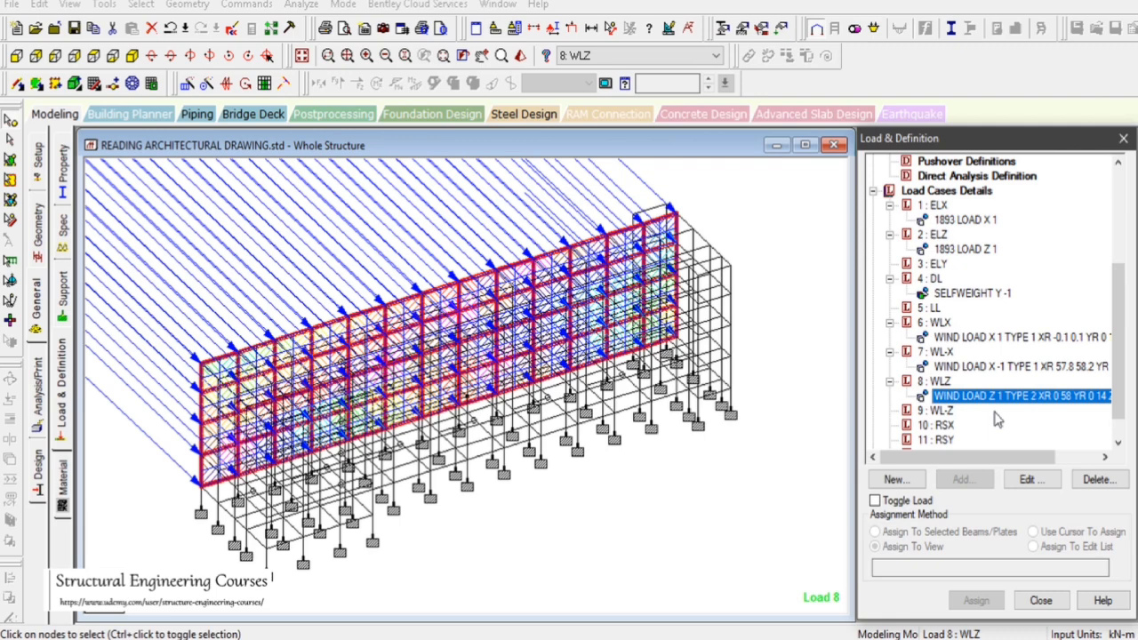
Start a new wind load item for case 9 WL-Z and switch to the top view of the structure
{"action": "left_click", "coordinate": [941, 412]}
{"action": "left_click", "coordinate": [960, 479]}
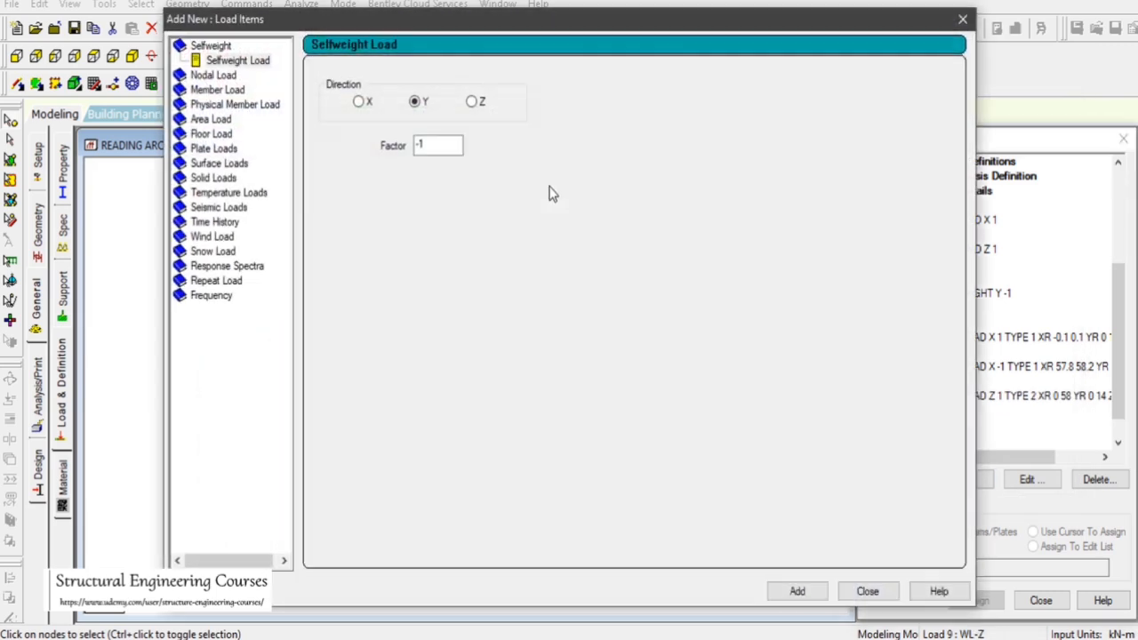
{"action": "left_click_drag", "start_coordinate": [347, 19], "coordinate": [694, 43]}
{"action": "left_click", "coordinate": [564, 245]}
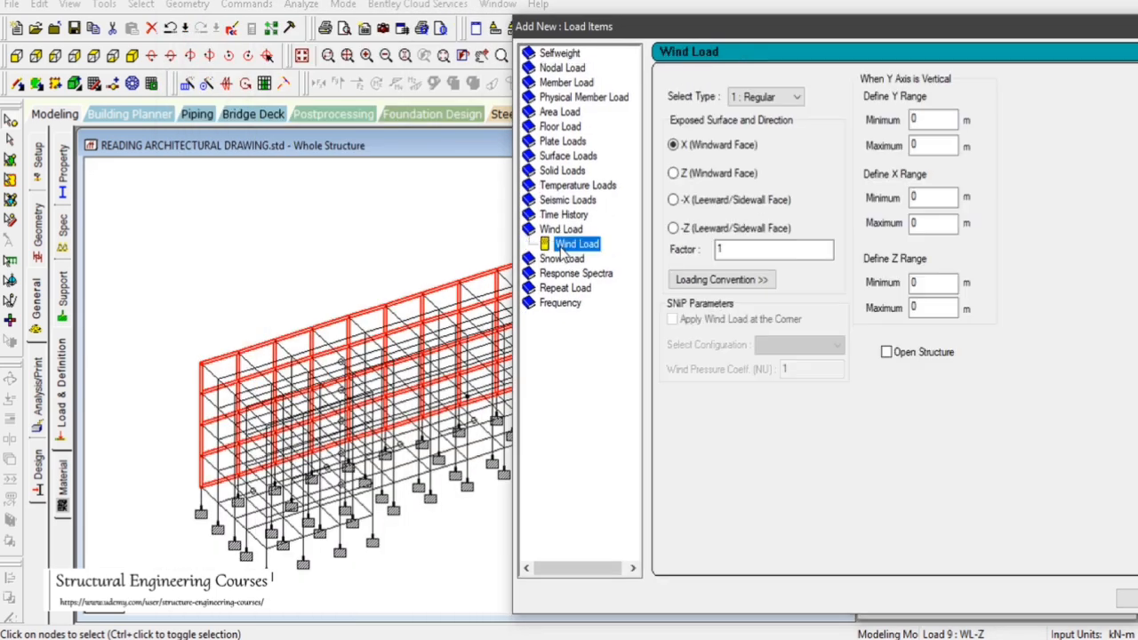
{"action": "left_click", "coordinate": [212, 290]}
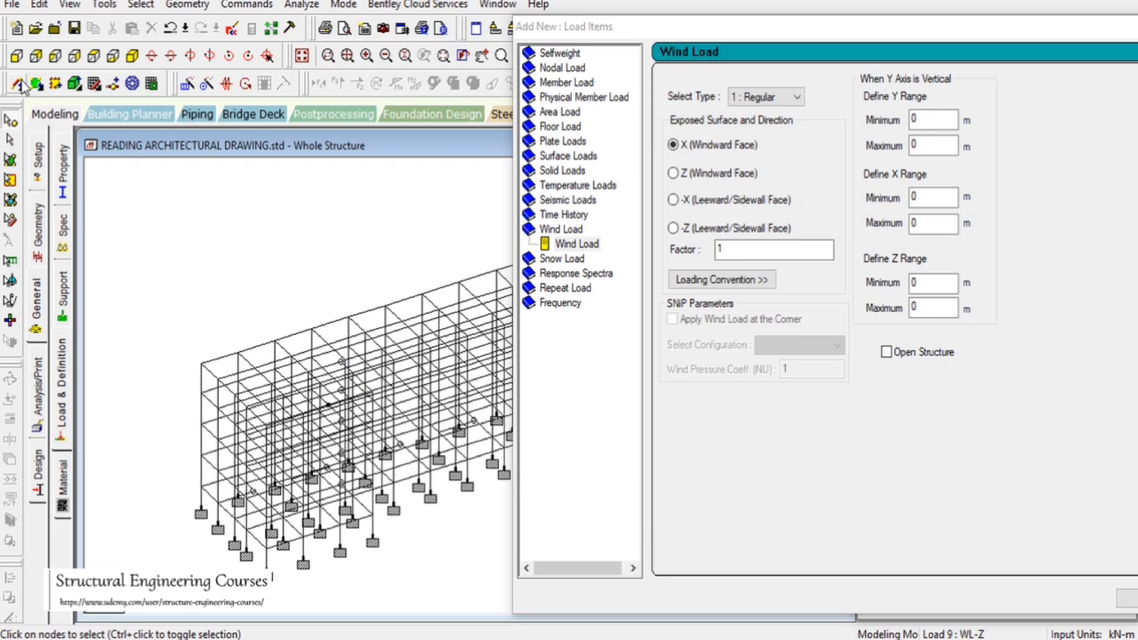
{"action": "left_click", "coordinate": [95, 55]}
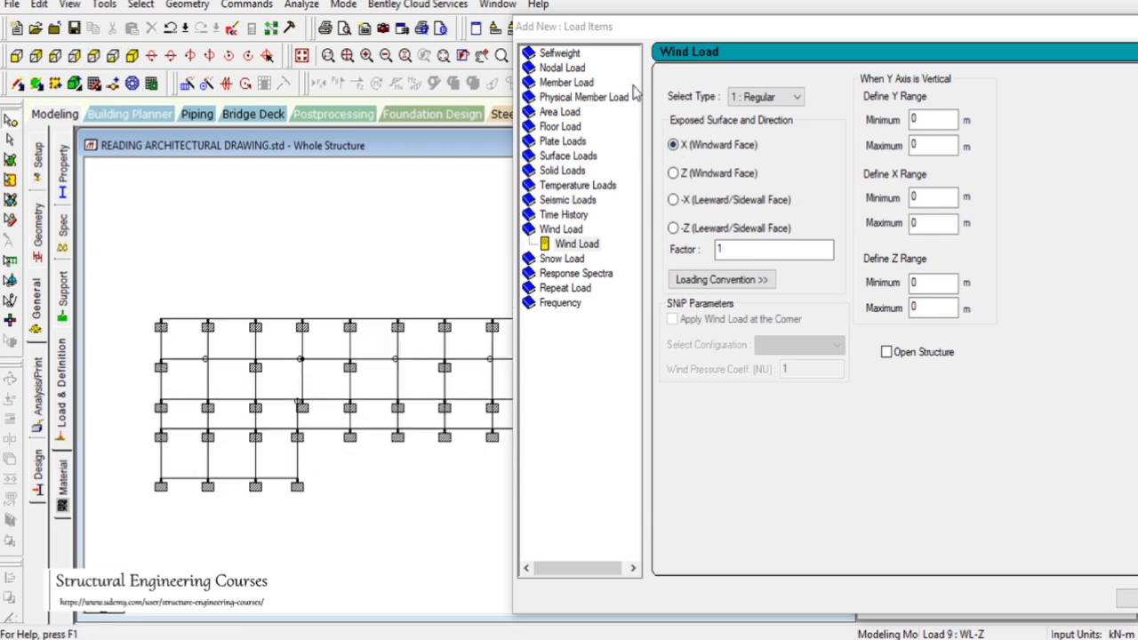
{"action": "left_click_drag", "start_coordinate": [630, 37], "coordinate": [798, 68]}
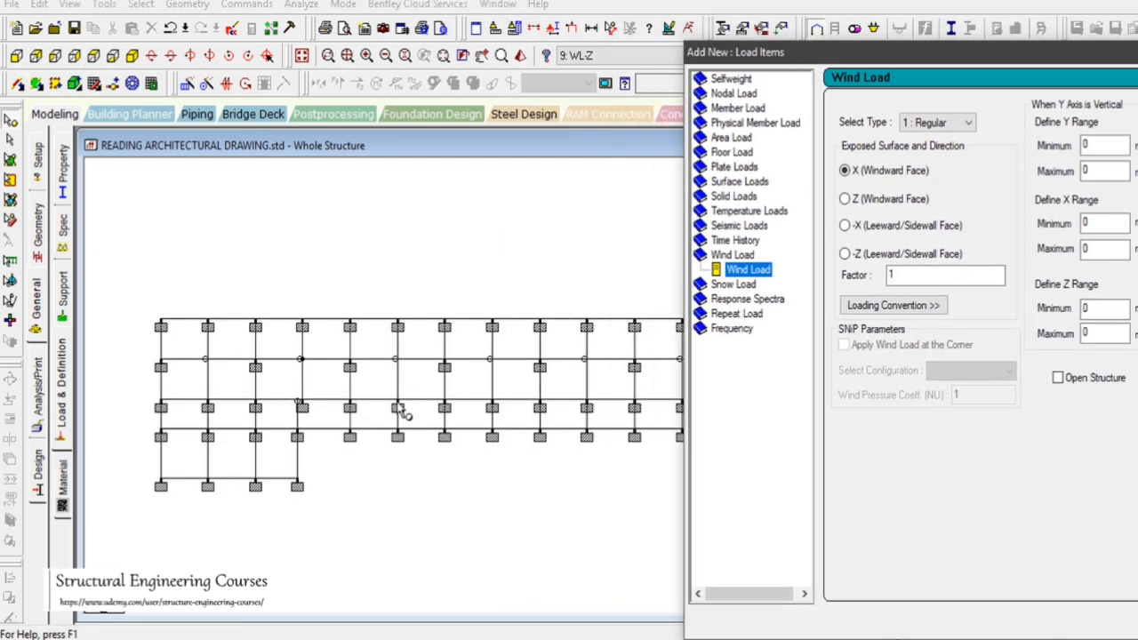
Check the end nodes of the rear face and set the wind load's X range from 13 to 54 m
{"action": "double_click", "coordinate": [298, 436]}
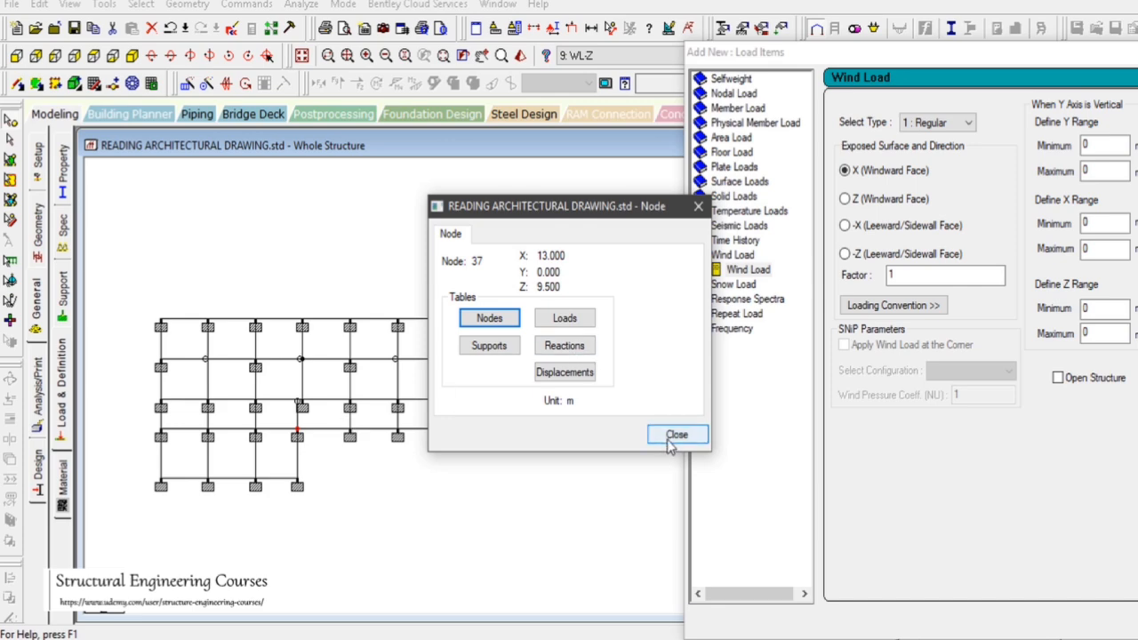
{"action": "left_click", "coordinate": [676, 435]}
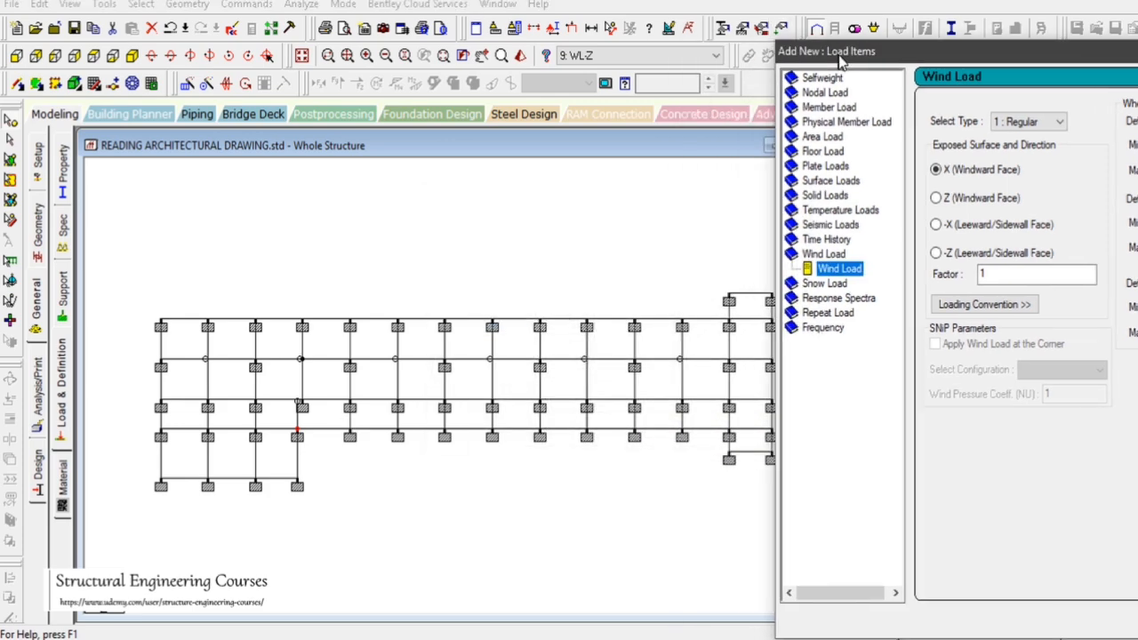
{"action": "double_click", "coordinate": [729, 436]}
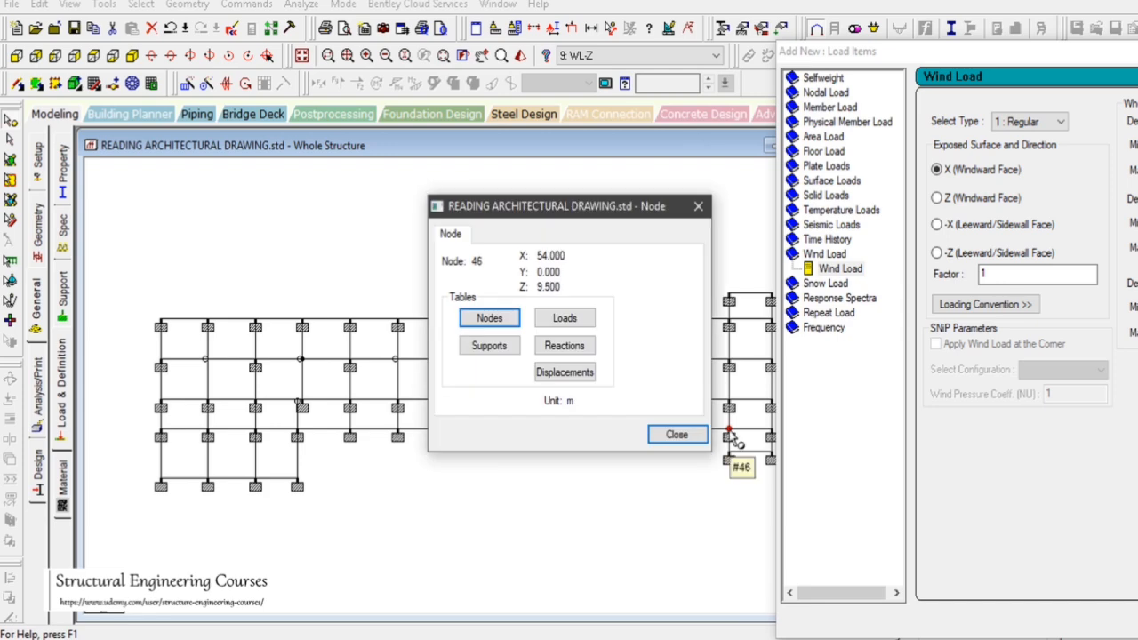
{"action": "left_click", "coordinate": [690, 442]}
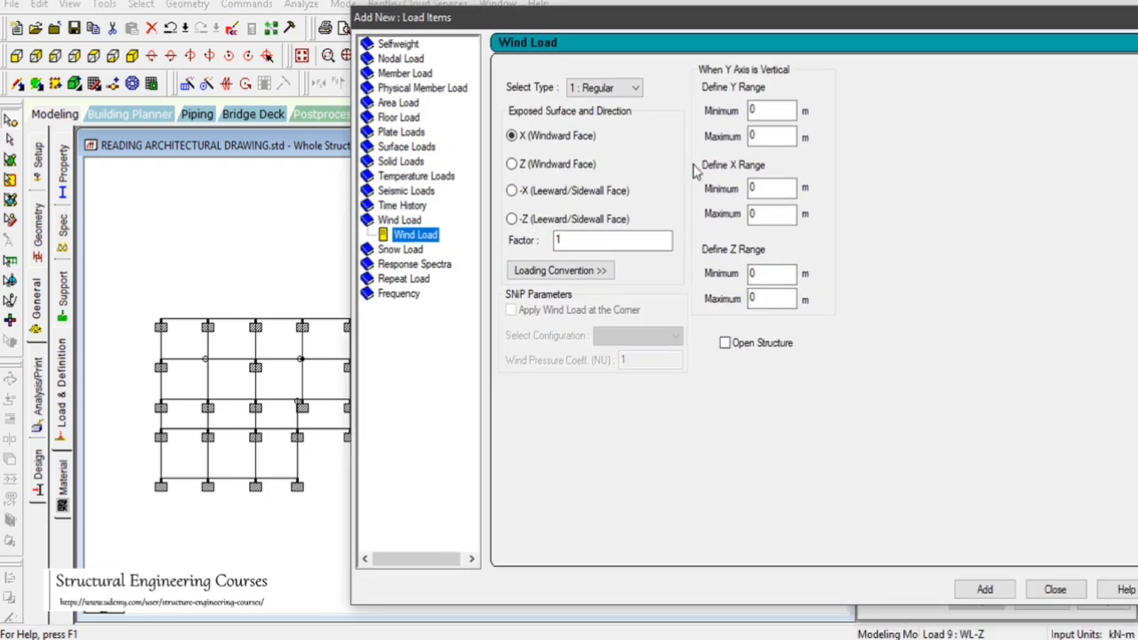
{"action": "left_click_drag", "start_coordinate": [768, 187], "coordinate": [732, 194]}
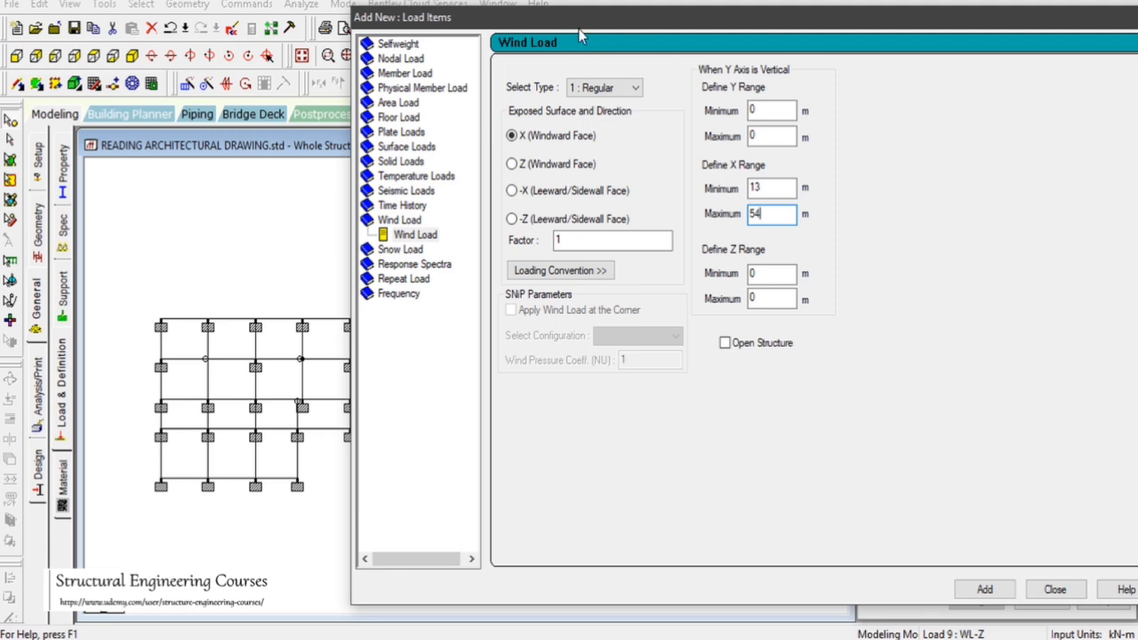
Set the exposed face to Z (Windward Face) with factor -1 and the Y range from 0 to 14 m
{"action": "left_click_drag", "start_coordinate": [580, 21], "coordinate": [666, 17]}
{"action": "left_click", "coordinate": [628, 162]}
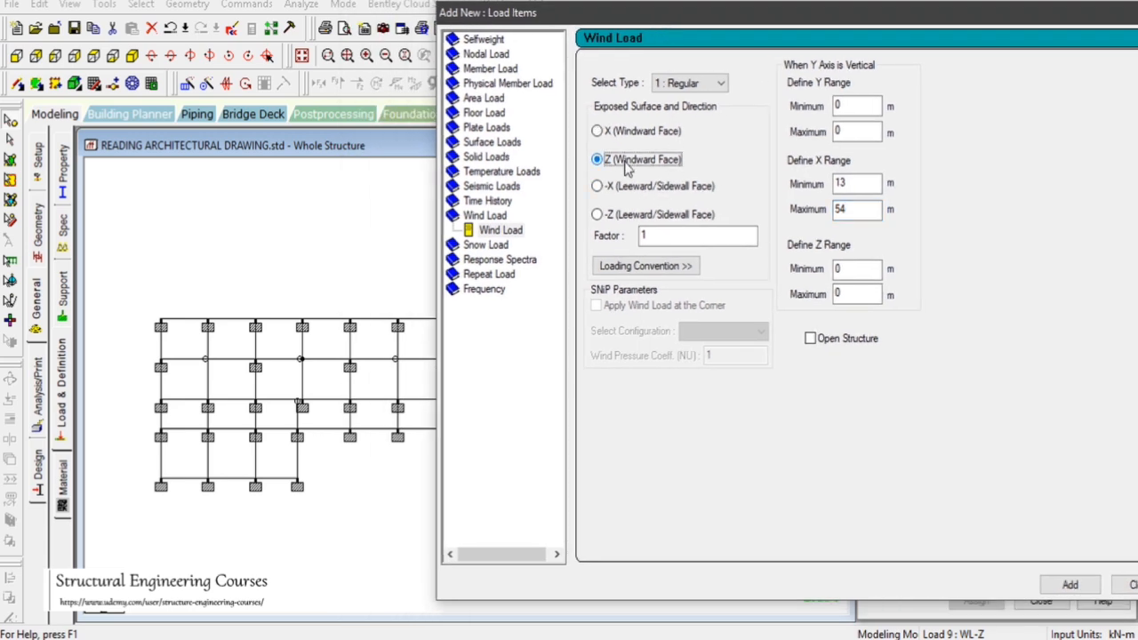
{"action": "key", "text": "Tab"}
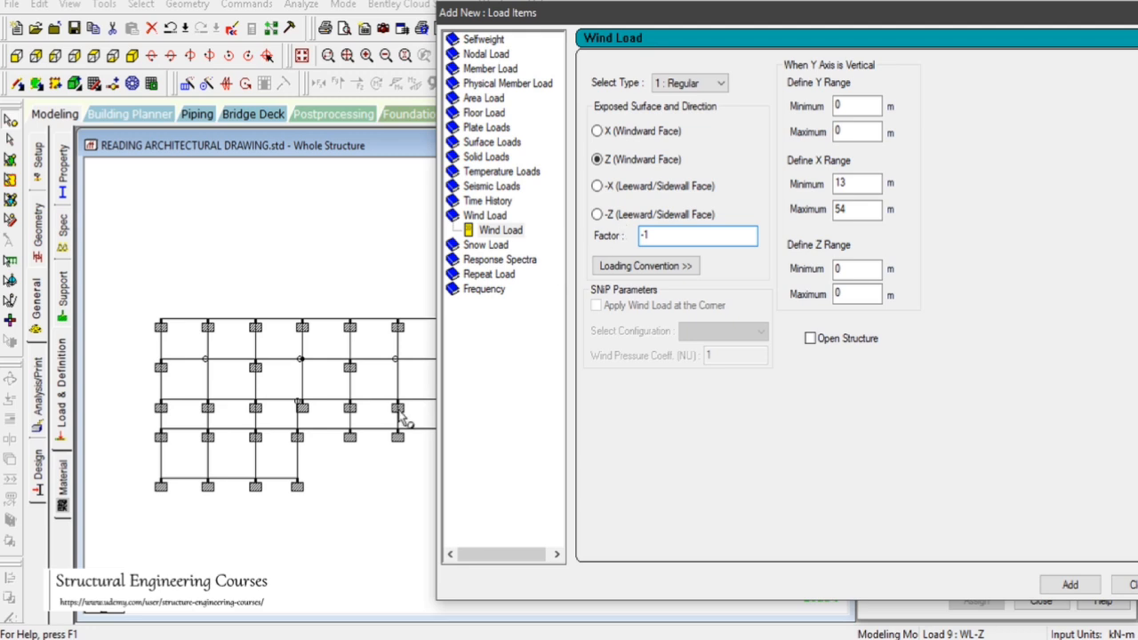
{"action": "double_click", "coordinate": [856, 131]}
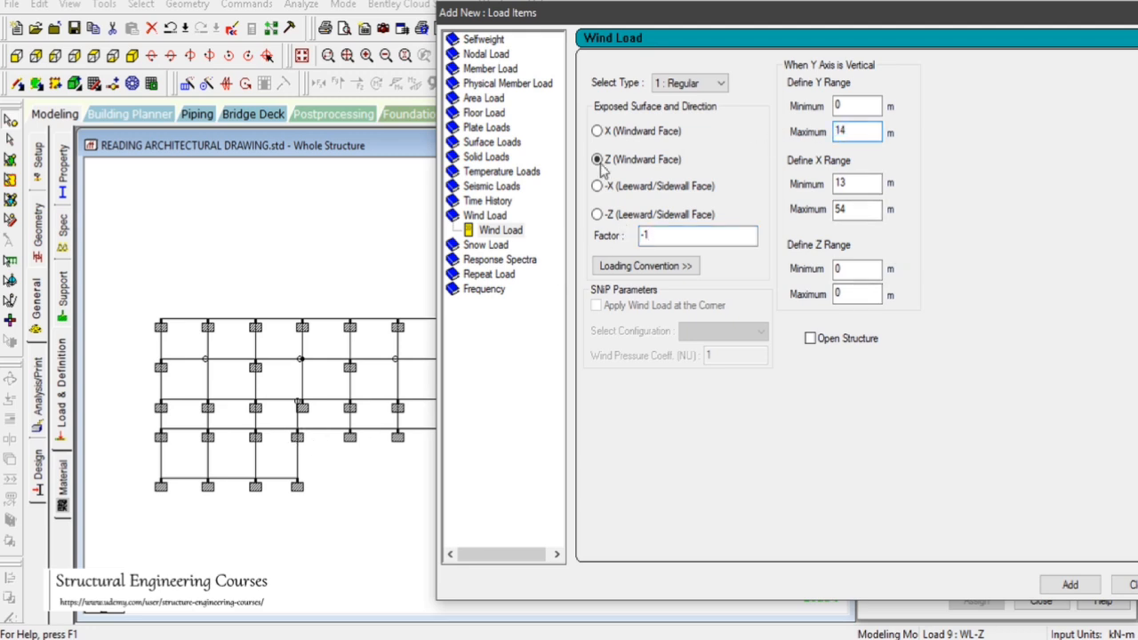
Check a rear-face node, set the Z range from 9.4 to 9.6 m, and add the load to case 9
{"action": "double_click", "coordinate": [350, 437]}
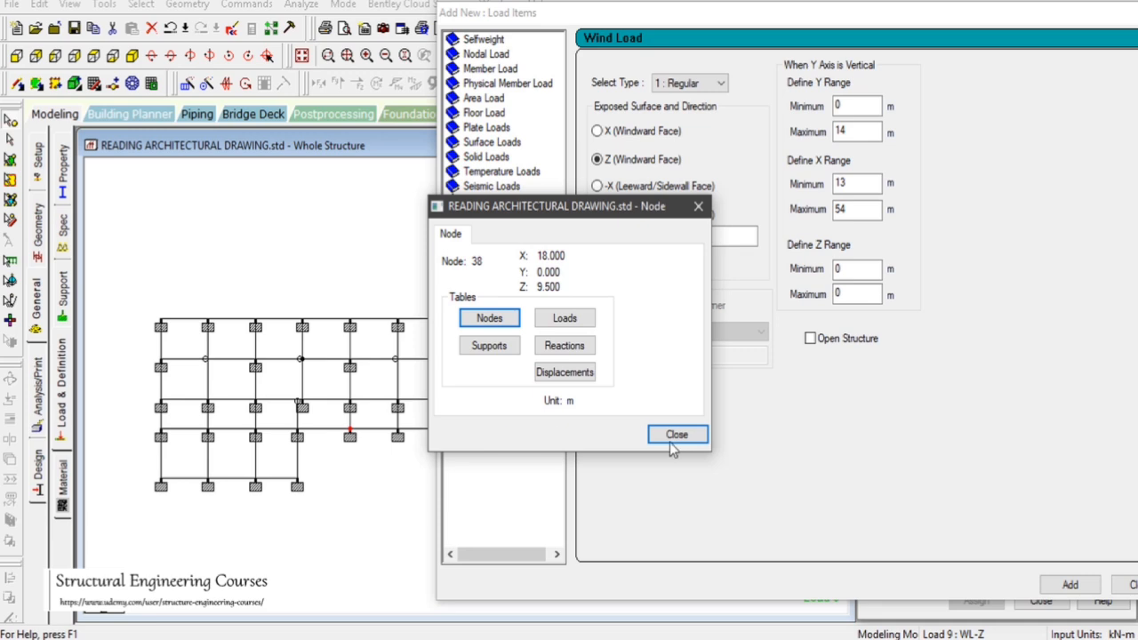
{"action": "left_click", "coordinate": [669, 441]}
{"action": "left_click_drag", "start_coordinate": [851, 270], "coordinate": [738, 258]}
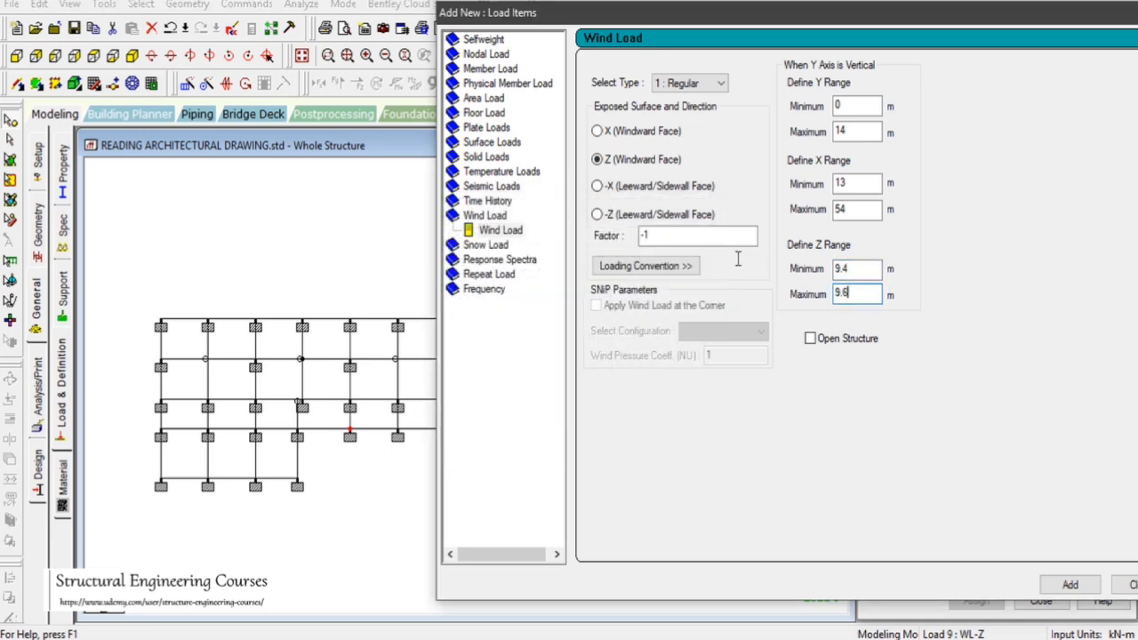
{"action": "left_click", "coordinate": [1090, 584]}
{"action": "left_click", "coordinate": [1124, 585]}
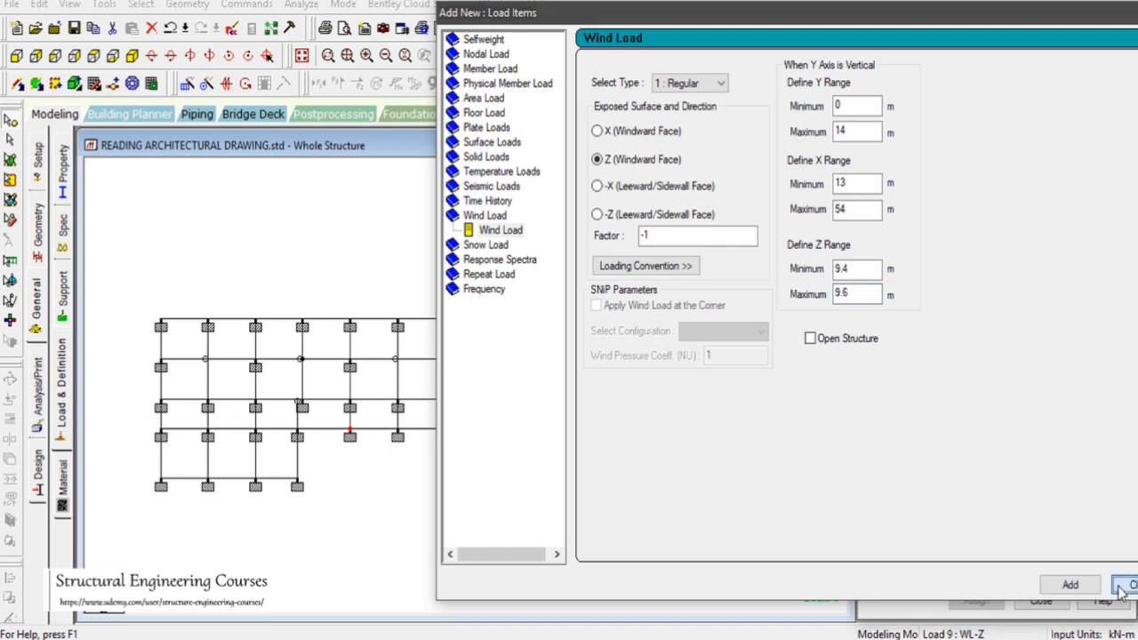
Check the rear wing's corner node and start a second case 9 wind load in Z (Windward Face) with factor -1
{"action": "left_click", "coordinate": [981, 426]}
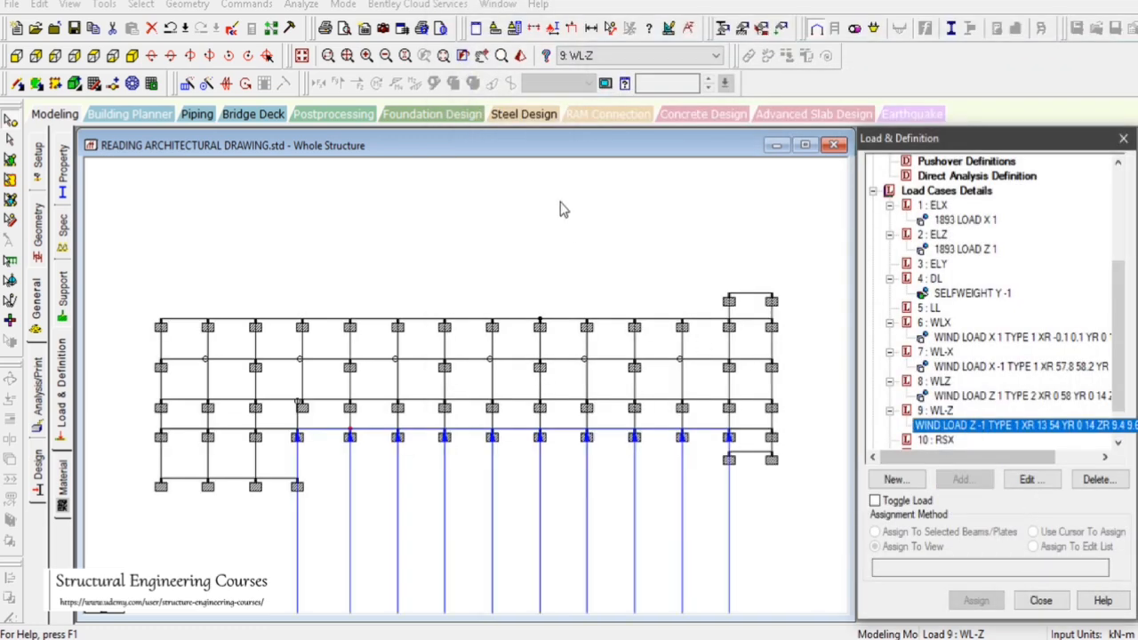
{"action": "left_click", "coordinate": [131, 56]}
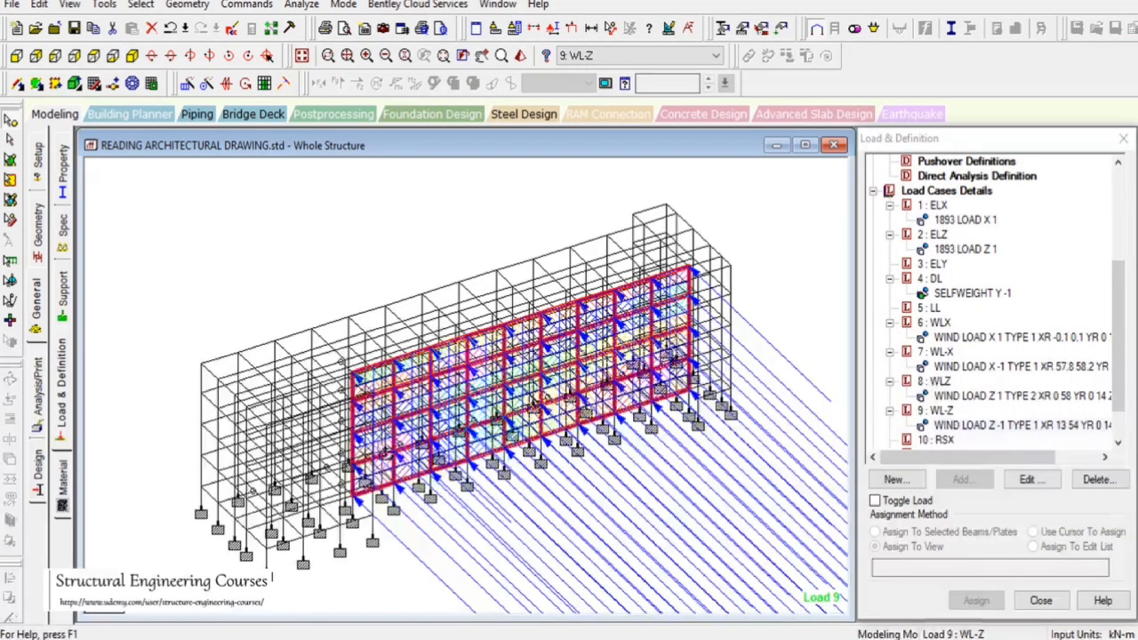
{"action": "left_click", "coordinate": [107, 55]}
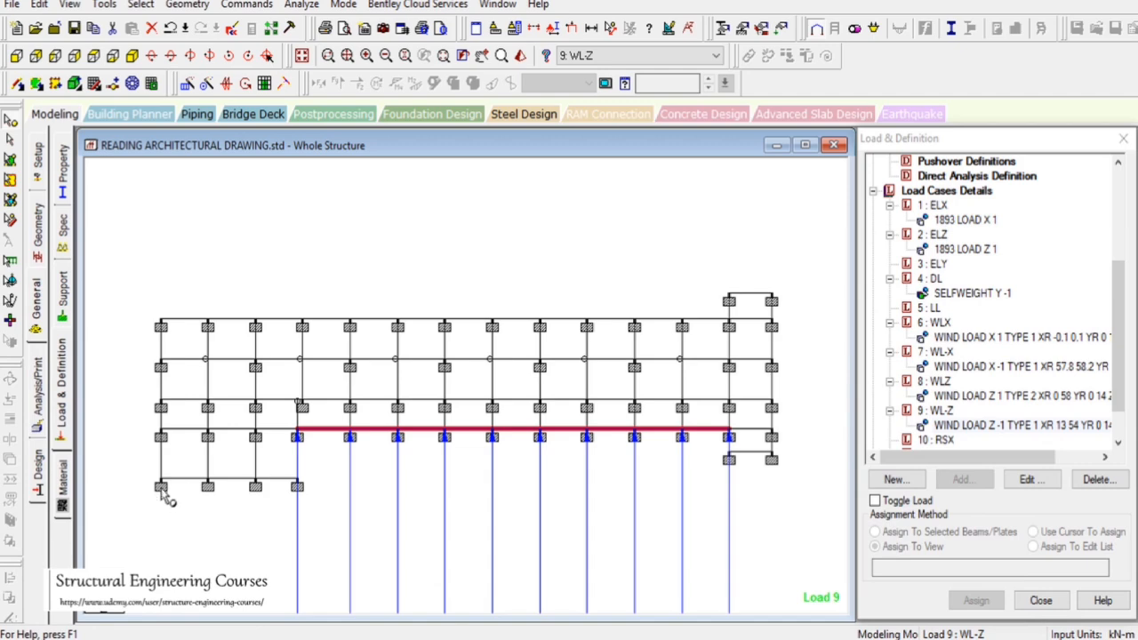
{"action": "double_click", "coordinate": [161, 485]}
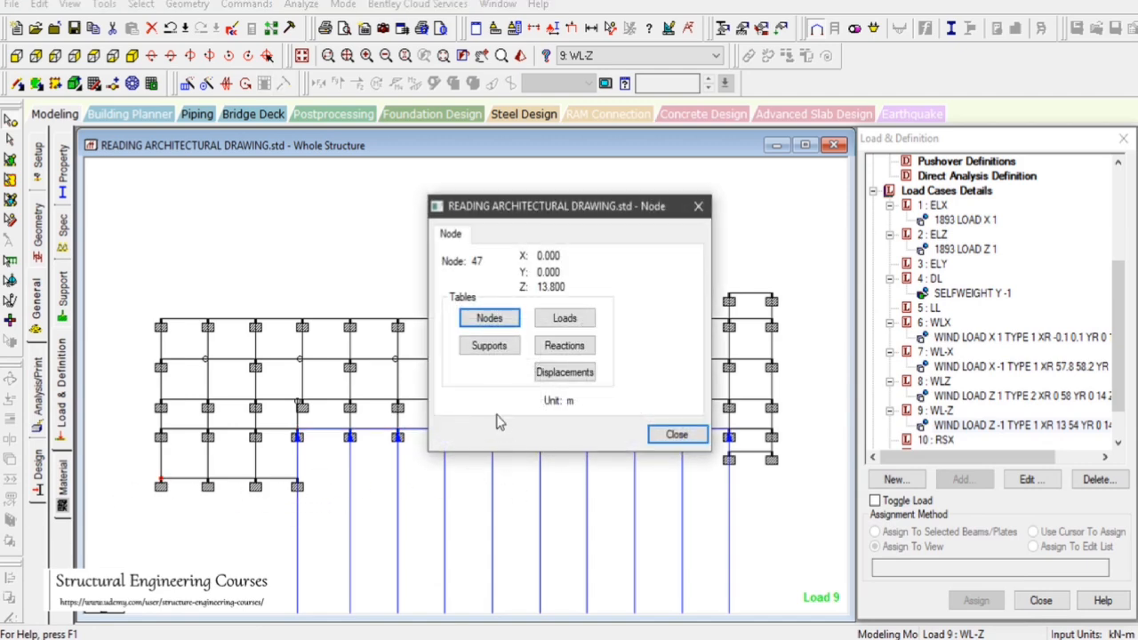
{"action": "left_click", "coordinate": [675, 434]}
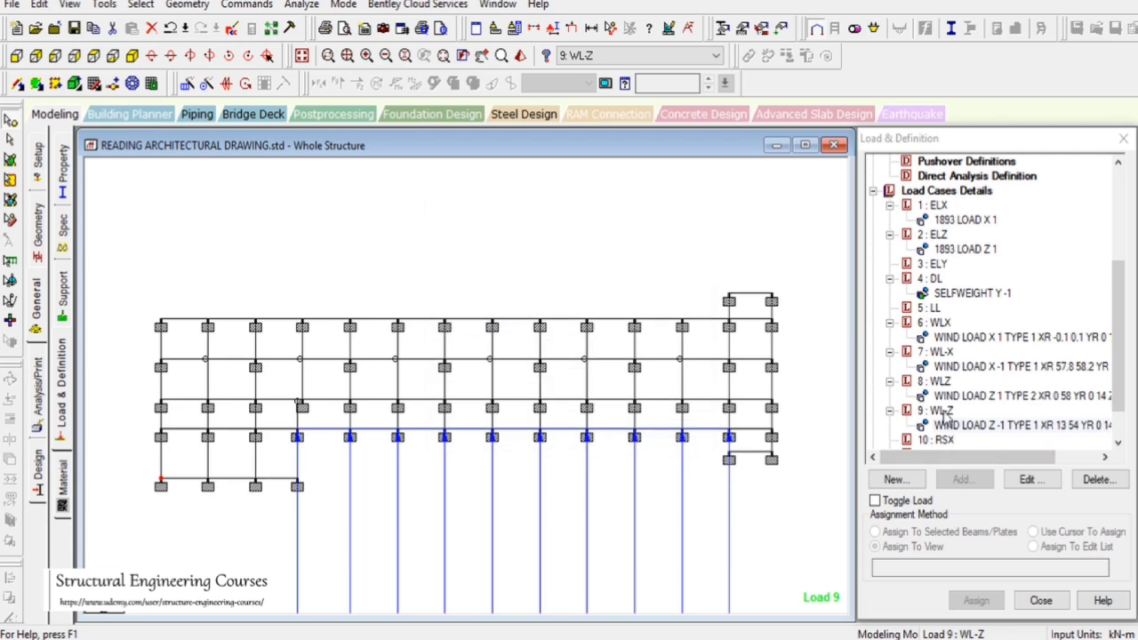
{"action": "left_click", "coordinate": [963, 481]}
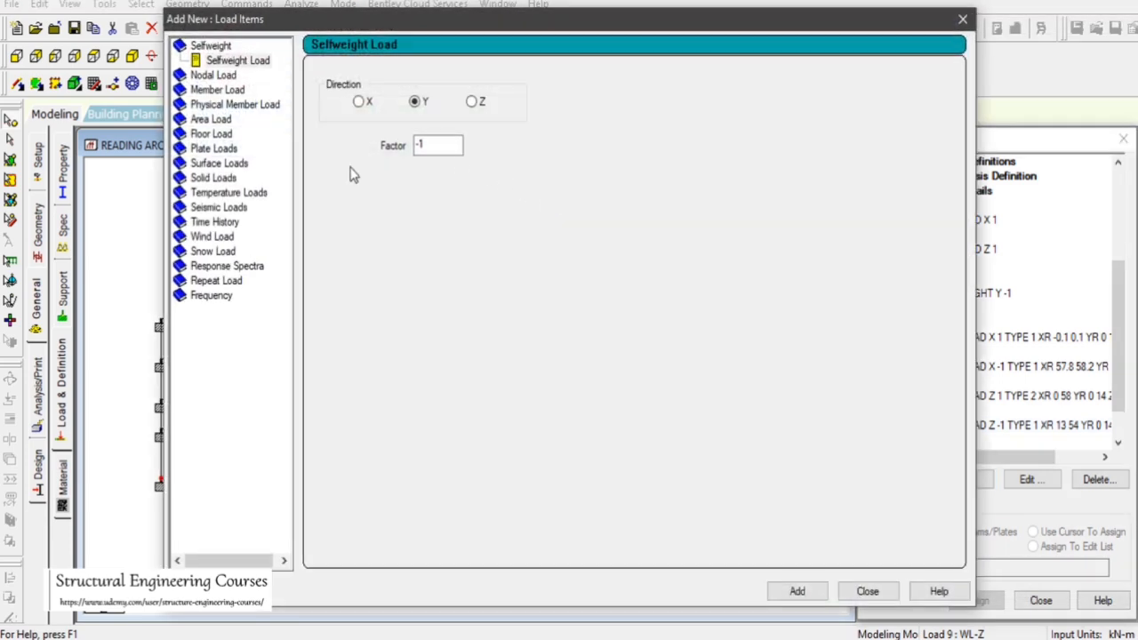
{"action": "left_click", "coordinate": [212, 237]}
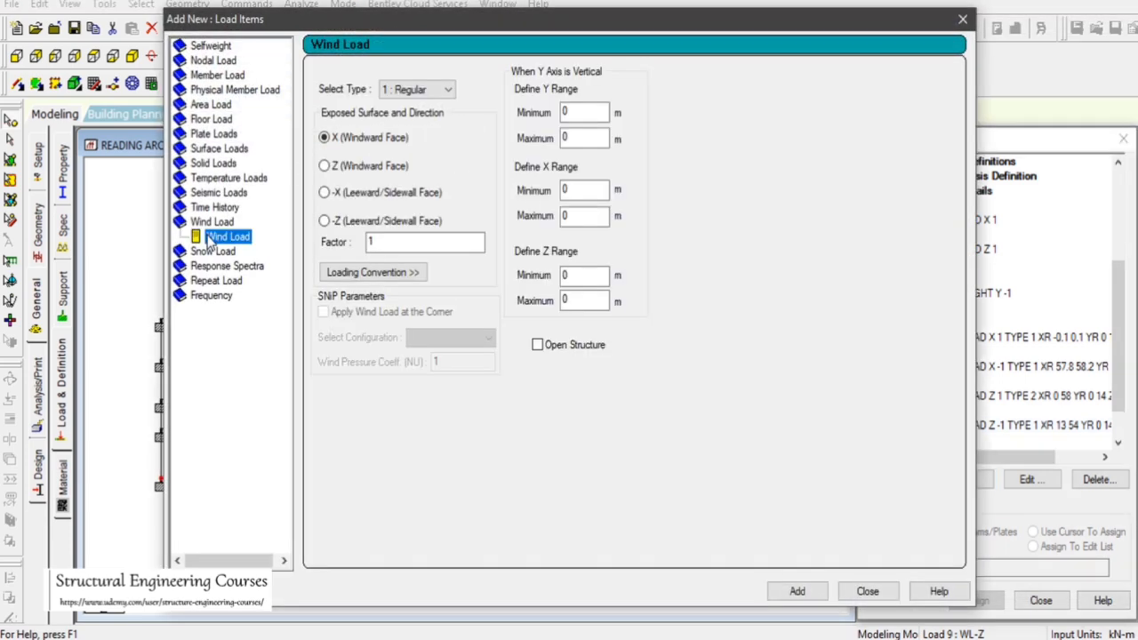
{"action": "left_click", "coordinate": [363, 167]}
{"action": "double_click", "coordinate": [406, 242]}
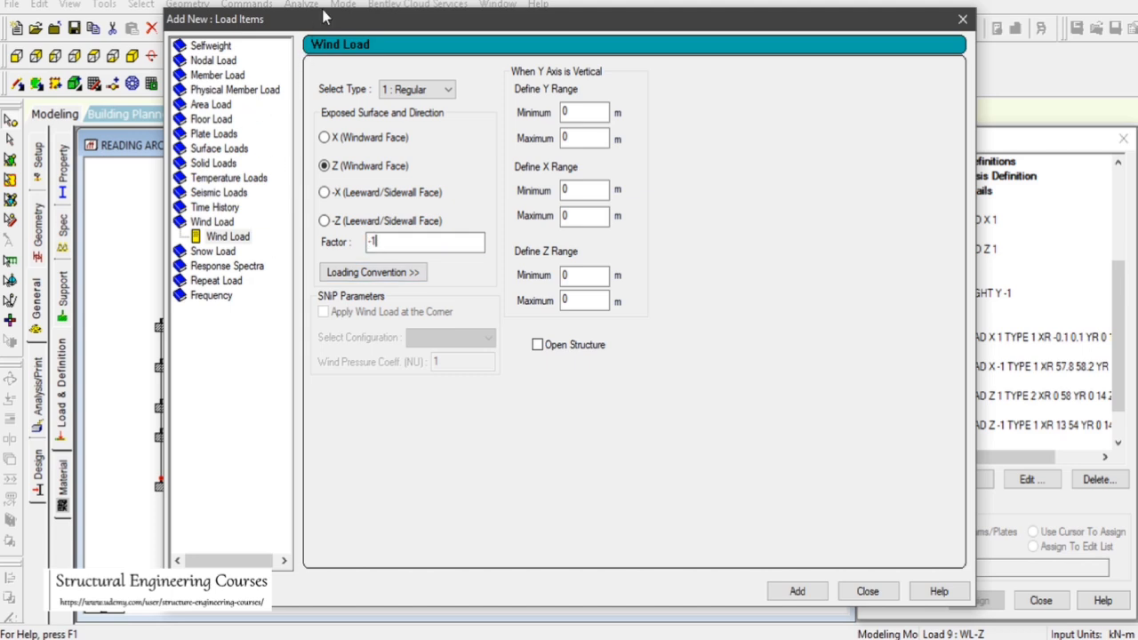
Check the wing's end nodes and set the X range from 0 to 13 m and Y range from 0 to 14 m
{"action": "left_click_drag", "start_coordinate": [324, 16], "coordinate": [688, 55]}
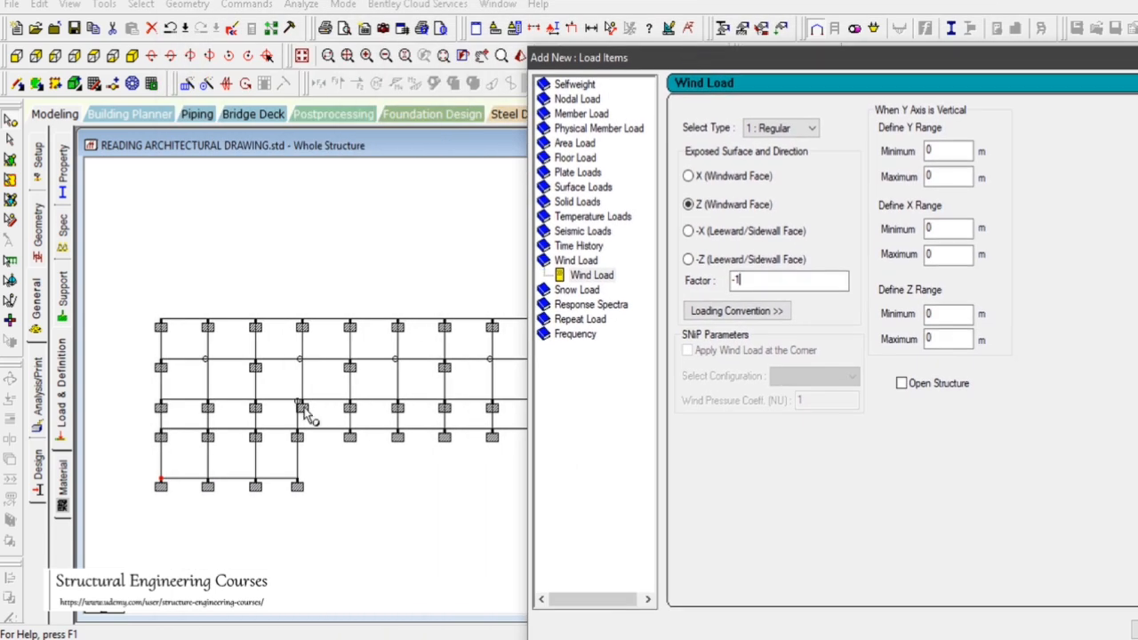
{"action": "double_click", "coordinate": [161, 486]}
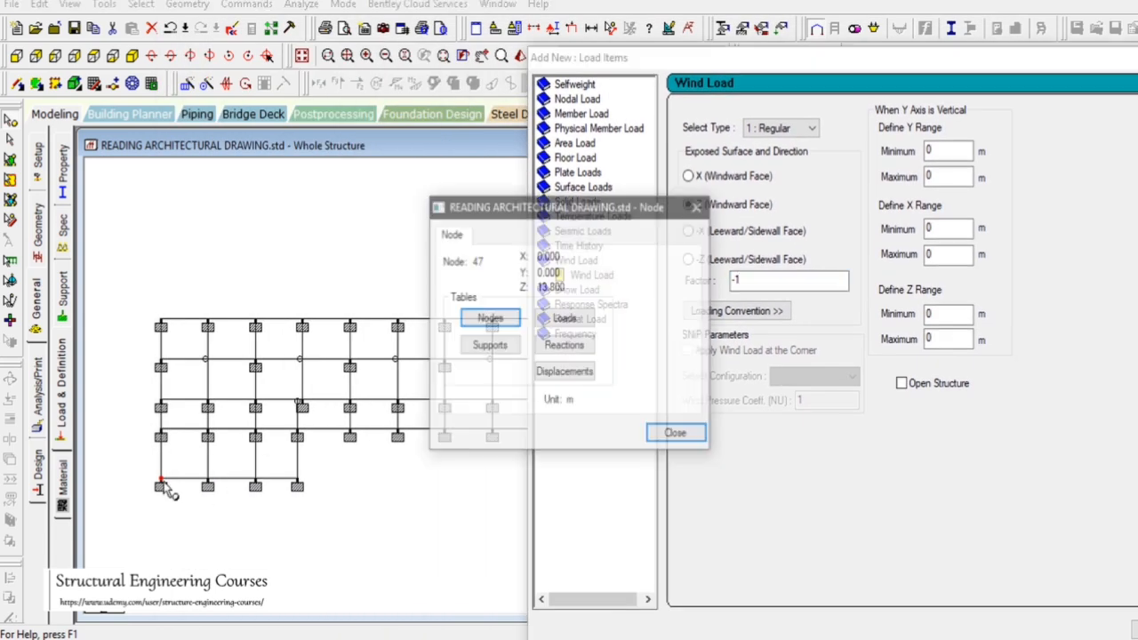
{"action": "double_click", "coordinate": [297, 487]}
{"action": "left_click", "coordinate": [676, 434]}
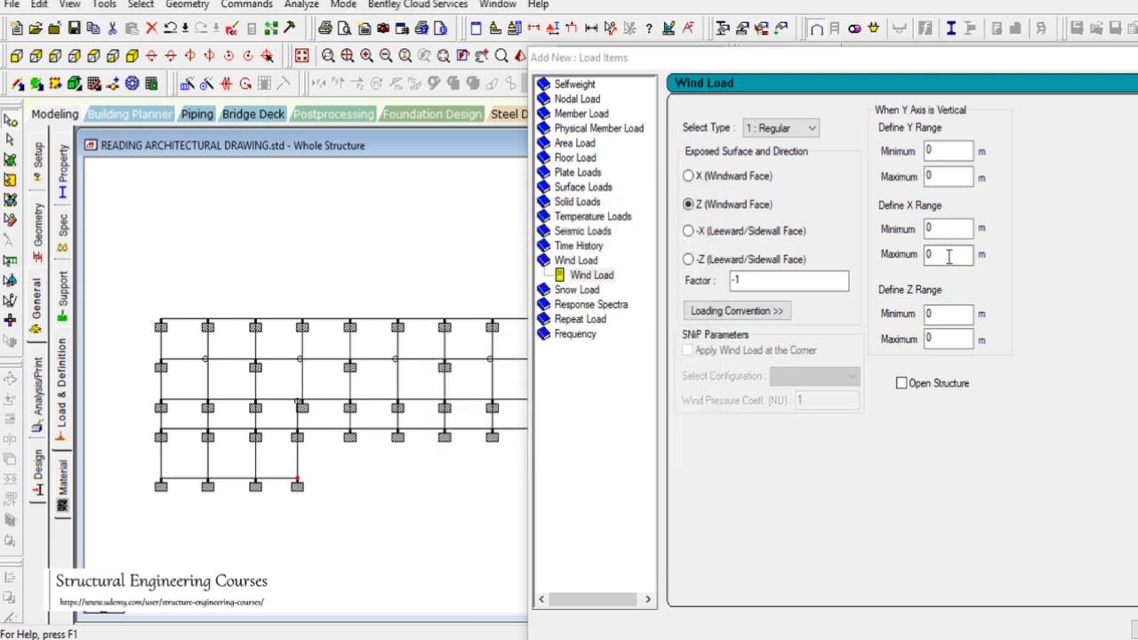
{"action": "double_click", "coordinate": [948, 255]}
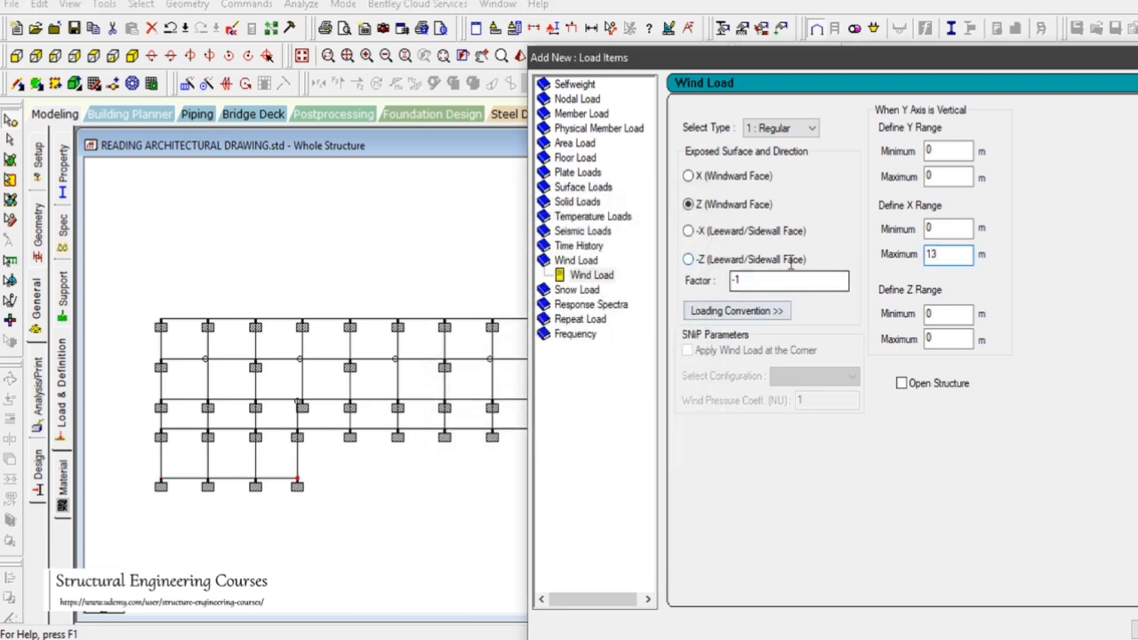
{"action": "double_click", "coordinate": [968, 180]}
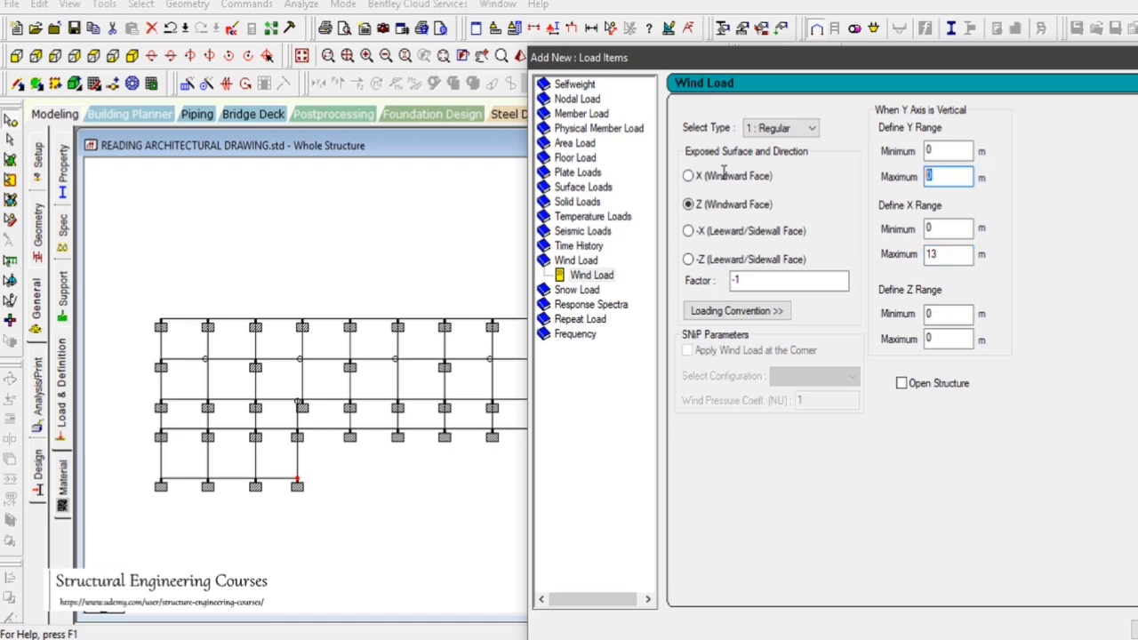
Check a wing-face node, set the Z range from 13.7 to 13.9 m, and add the load to case 9
{"action": "double_click", "coordinate": [297, 485]}
{"action": "left_click", "coordinate": [673, 433]}
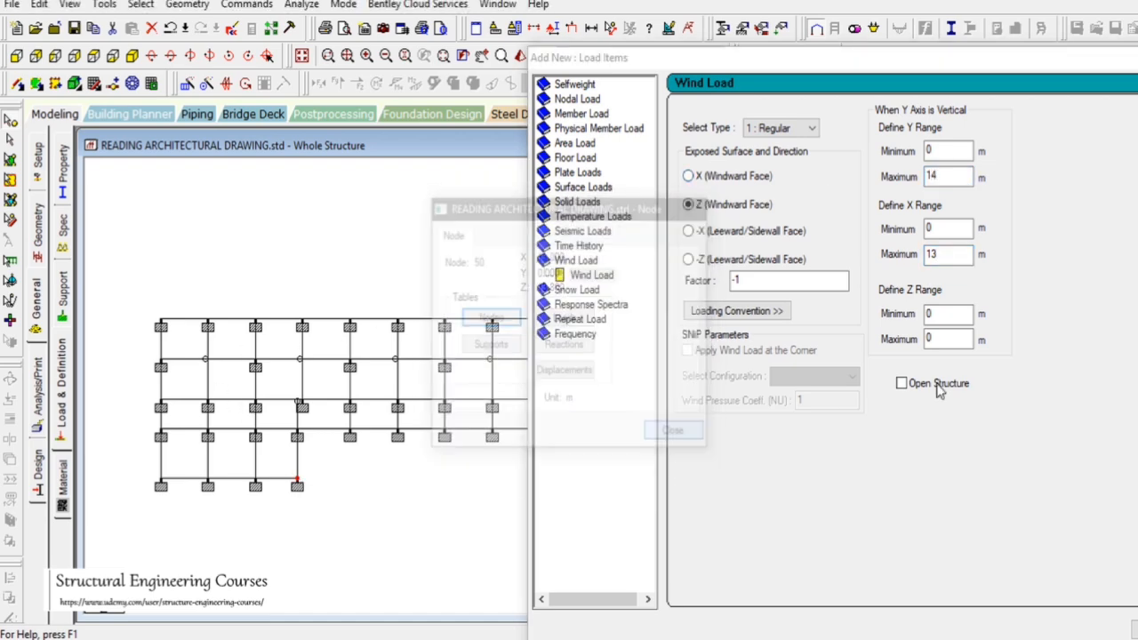
{"action": "double_click", "coordinate": [944, 313]}
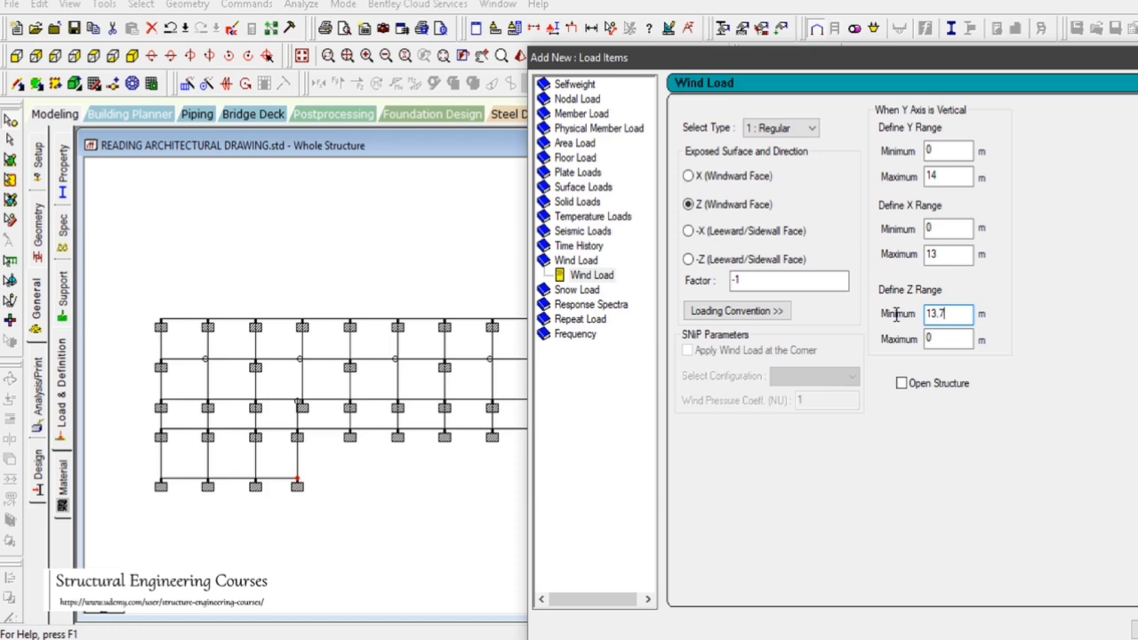
{"action": "key", "text": "Tab"}
{"action": "type", "text": "1"}
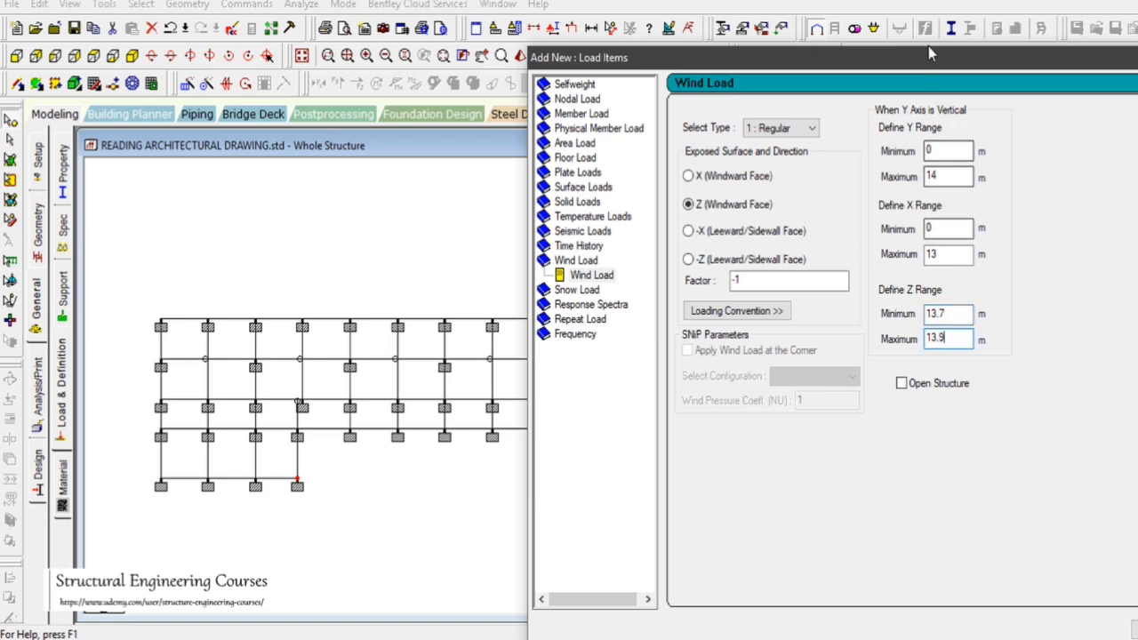
{"action": "left_click_drag", "start_coordinate": [928, 52], "coordinate": [390, 25]}
{"action": "left_click", "coordinate": [623, 604]}
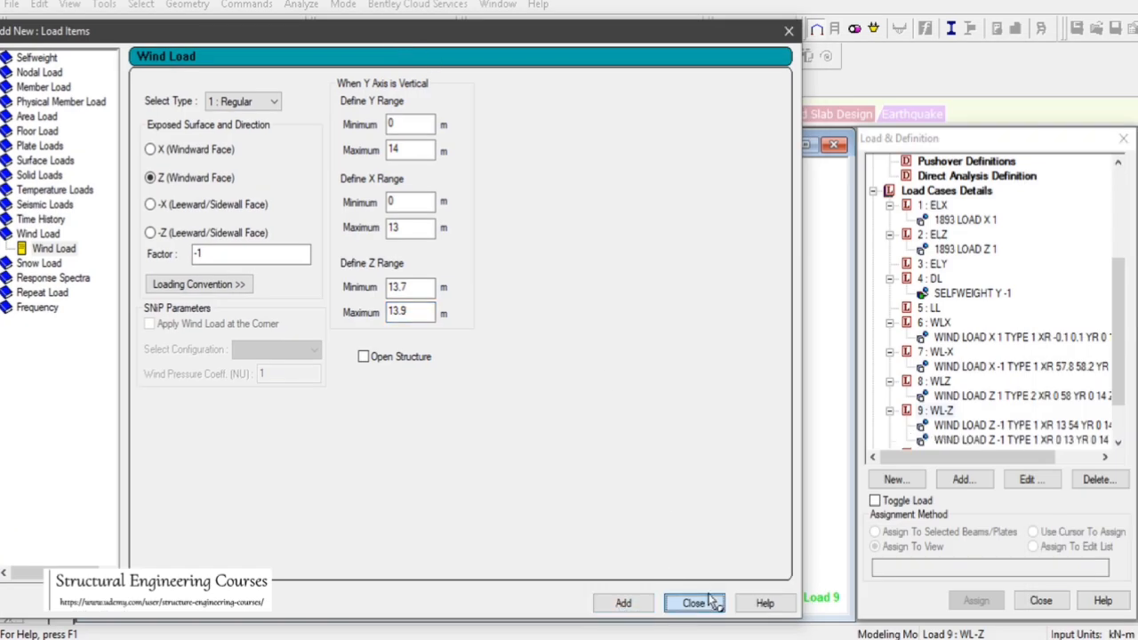
{"action": "left_click", "coordinate": [692, 604]}
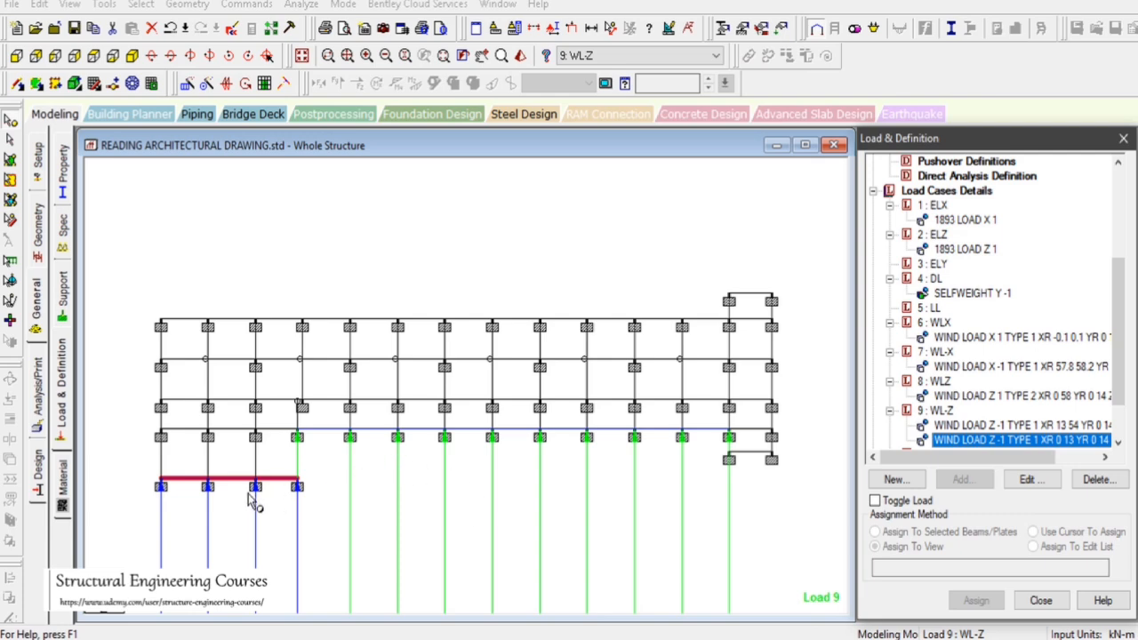
Check the wing's end node and start a third case 9 wind load in Z (Windward Face) with factor -1
{"action": "double_click", "coordinate": [730, 462]}
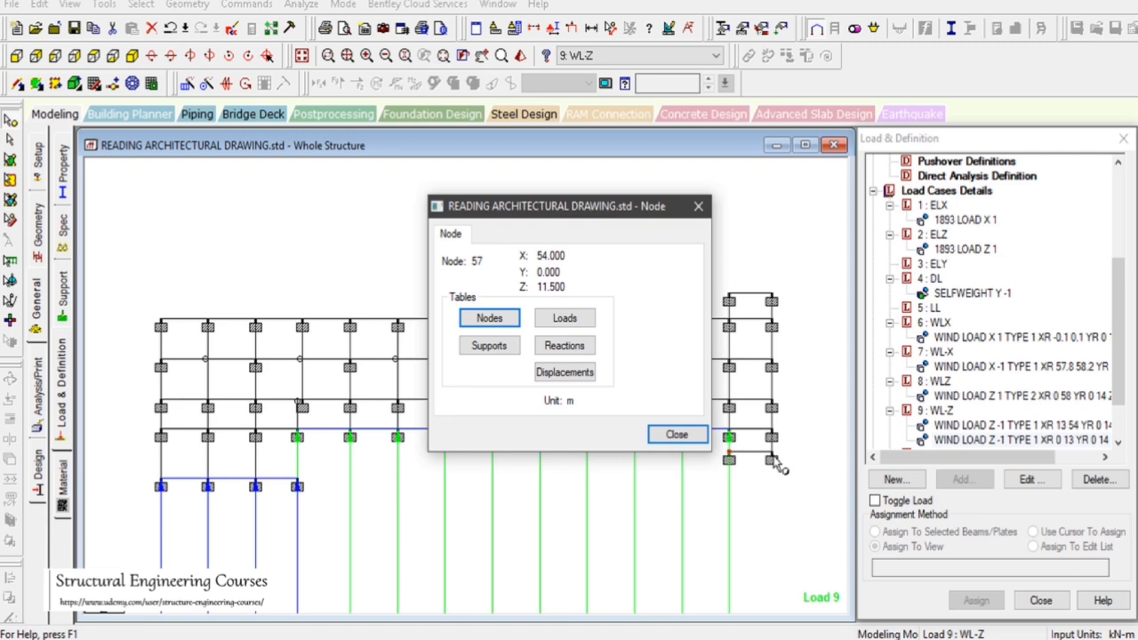
{"action": "left_click", "coordinate": [771, 460]}
{"action": "left_click", "coordinate": [680, 435]}
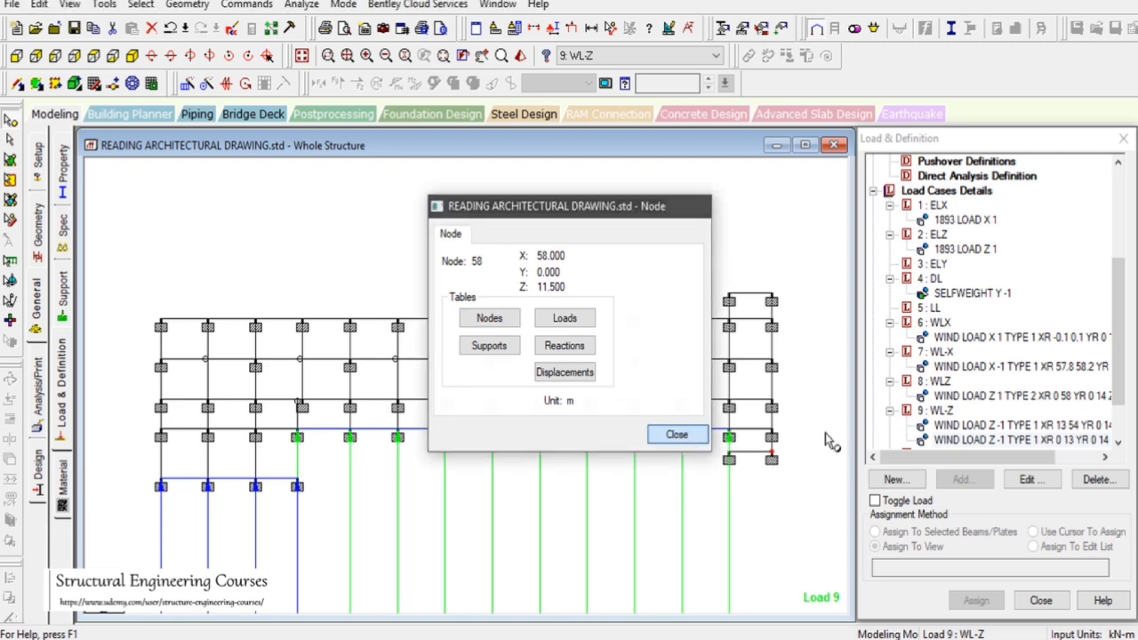
{"action": "left_click", "coordinate": [935, 409]}
{"action": "left_click", "coordinate": [963, 479]}
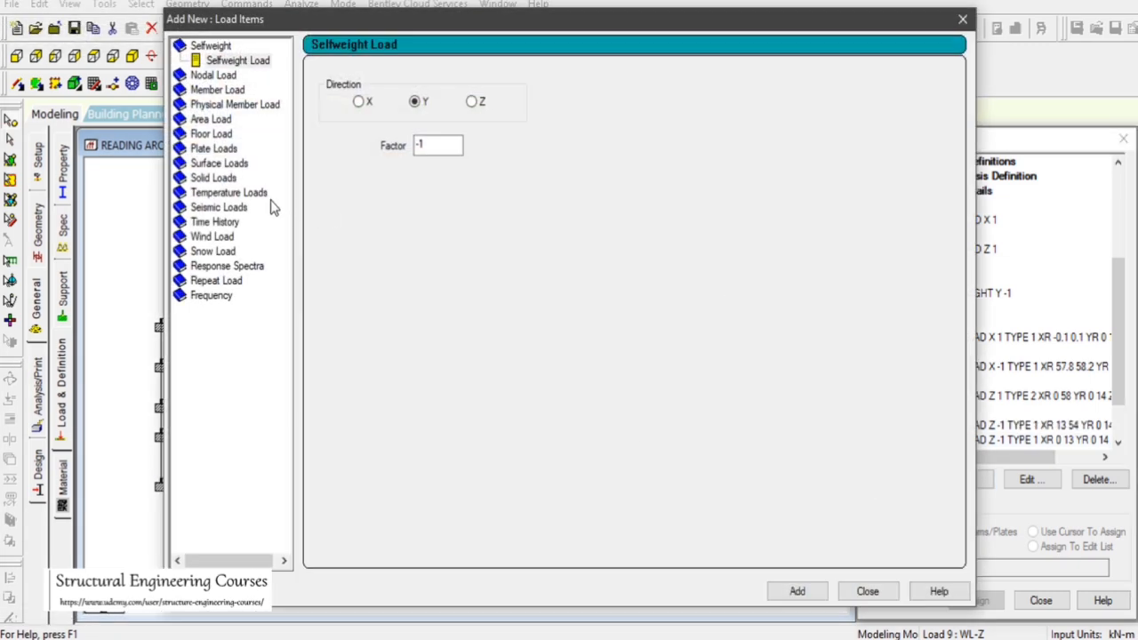
{"action": "left_click", "coordinate": [213, 237]}
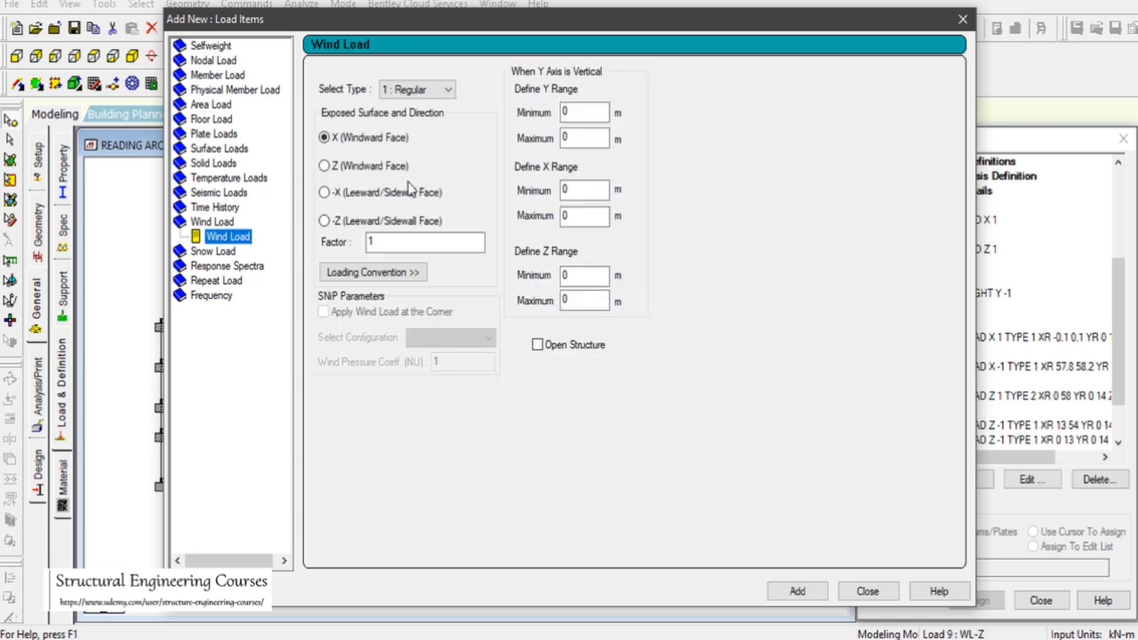
{"action": "left_click", "coordinate": [365, 165]}
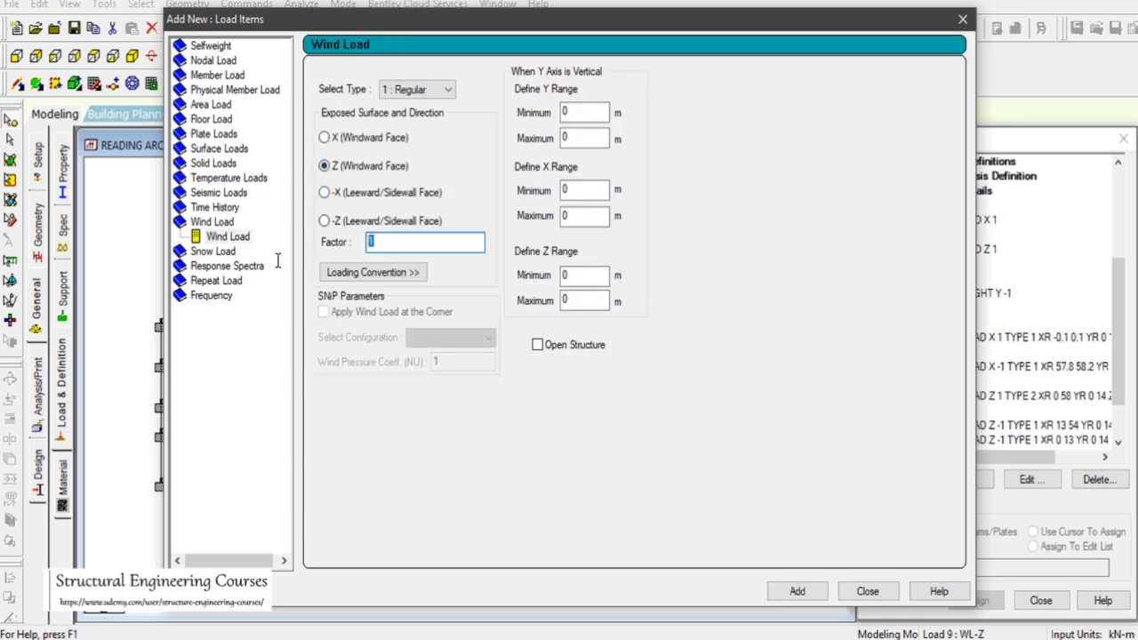
Set the wind load's X range from 54 to 58 m and Y range from 0 to 14 m
{"action": "double_click", "coordinate": [584, 190]}
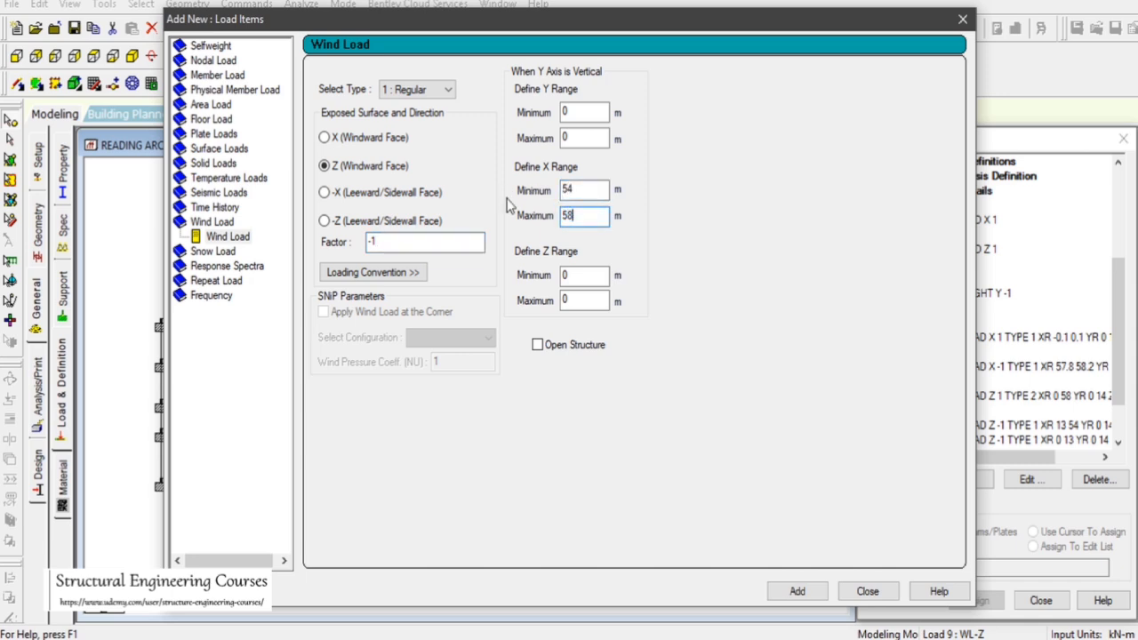
{"action": "left_click_drag", "start_coordinate": [573, 138], "coordinate": [536, 139]}
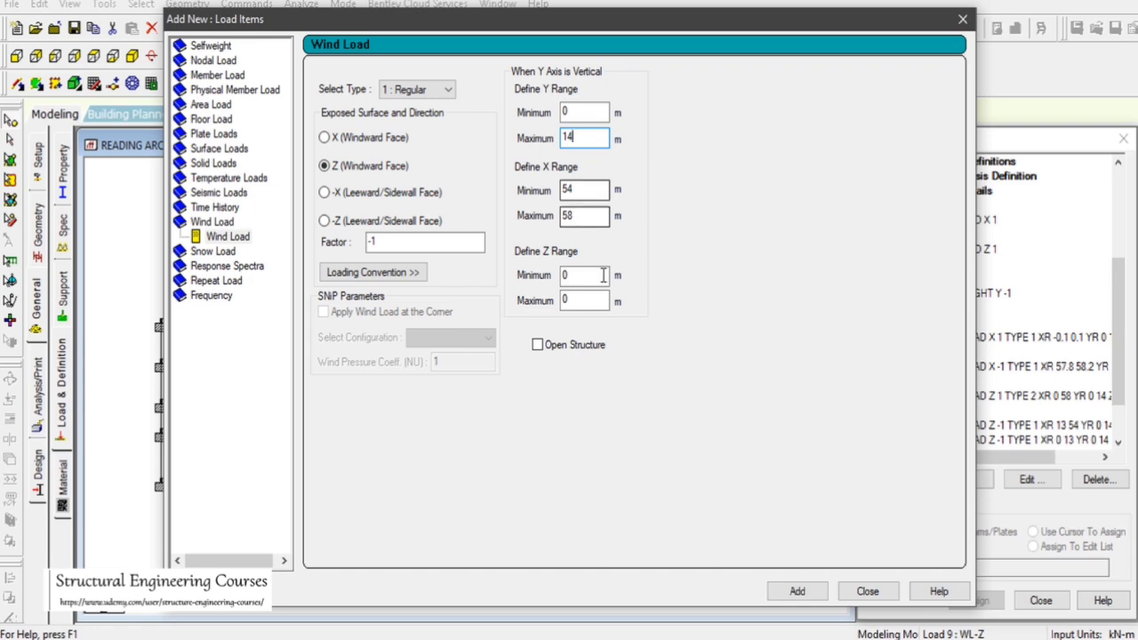
{"action": "left_click_drag", "start_coordinate": [625, 24], "coordinate": [1024, 53]}
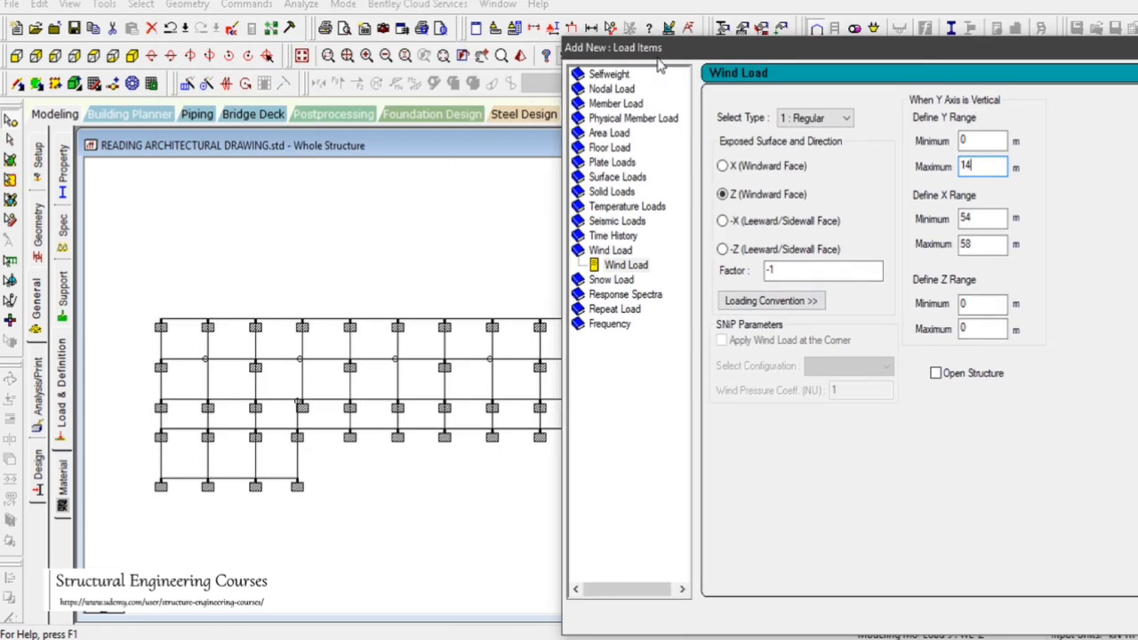
{"action": "left_click_drag", "start_coordinate": [660, 64], "coordinate": [153, 85]}
{"action": "left_click_drag", "start_coordinate": [641, 70], "coordinate": [361, 20]}
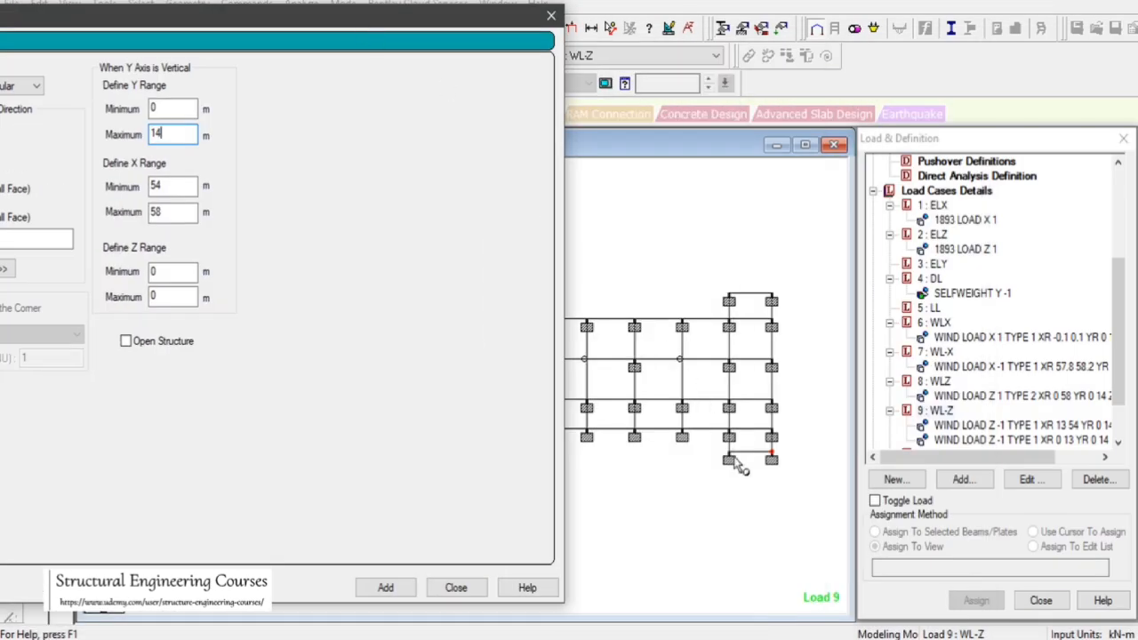
Check the wing-face node, set the Z range from 11.4 to 11.6 m, and add the load to case 9
{"action": "left_click", "coordinate": [566, 355]}
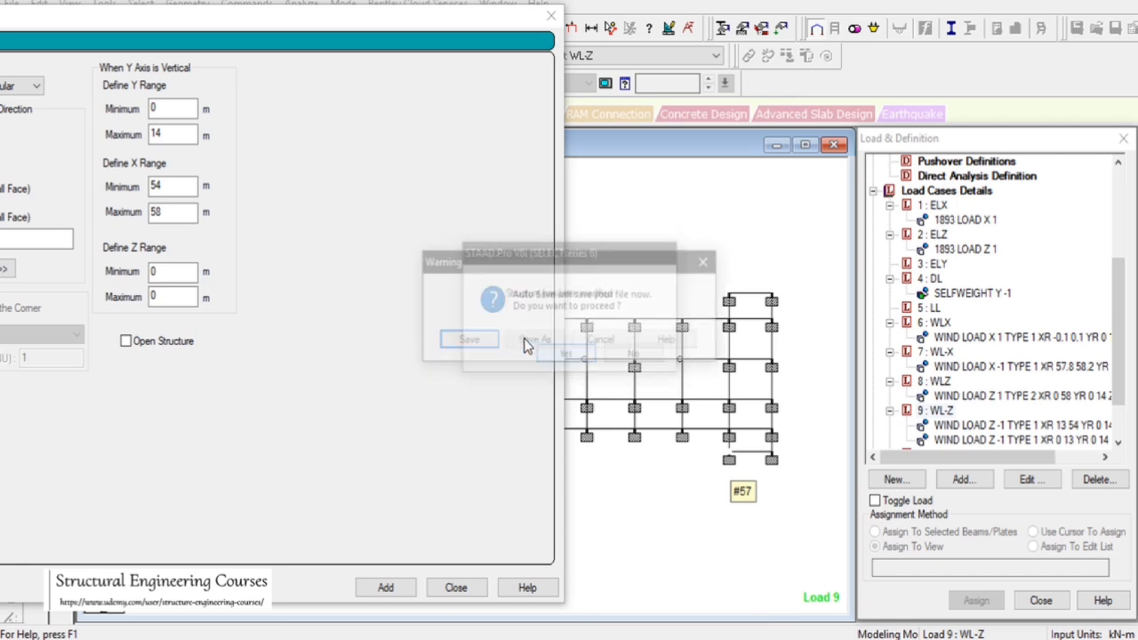
{"action": "key", "text": "Return"}
{"action": "double_click", "coordinate": [729, 461]}
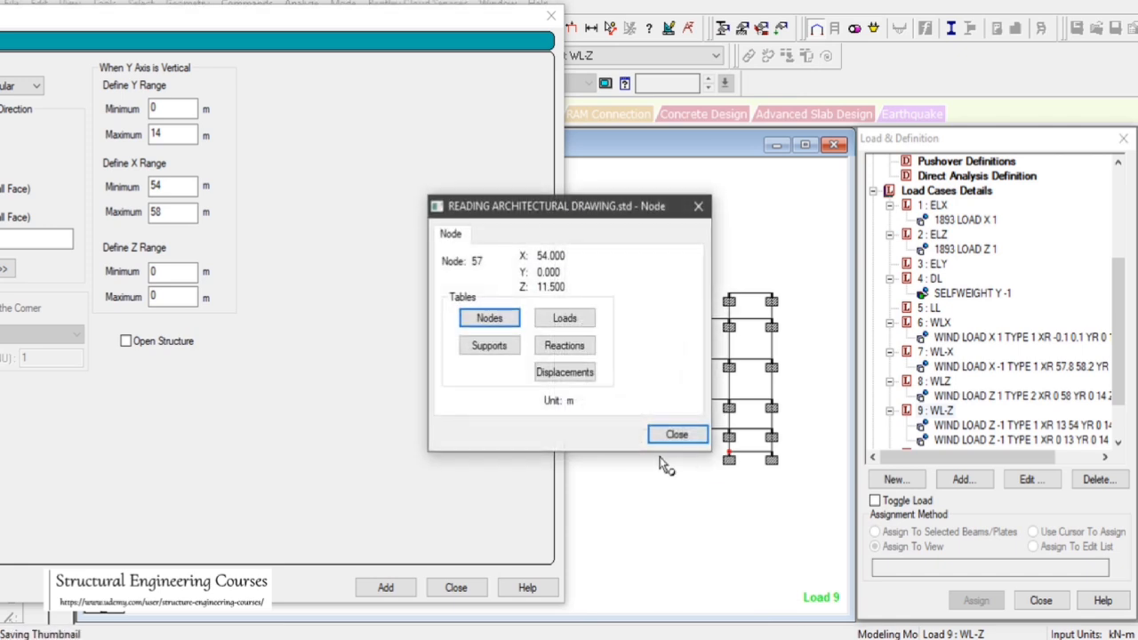
{"action": "left_click", "coordinate": [676, 435]}
{"action": "left_click_drag", "start_coordinate": [163, 273], "coordinate": [100, 267]}
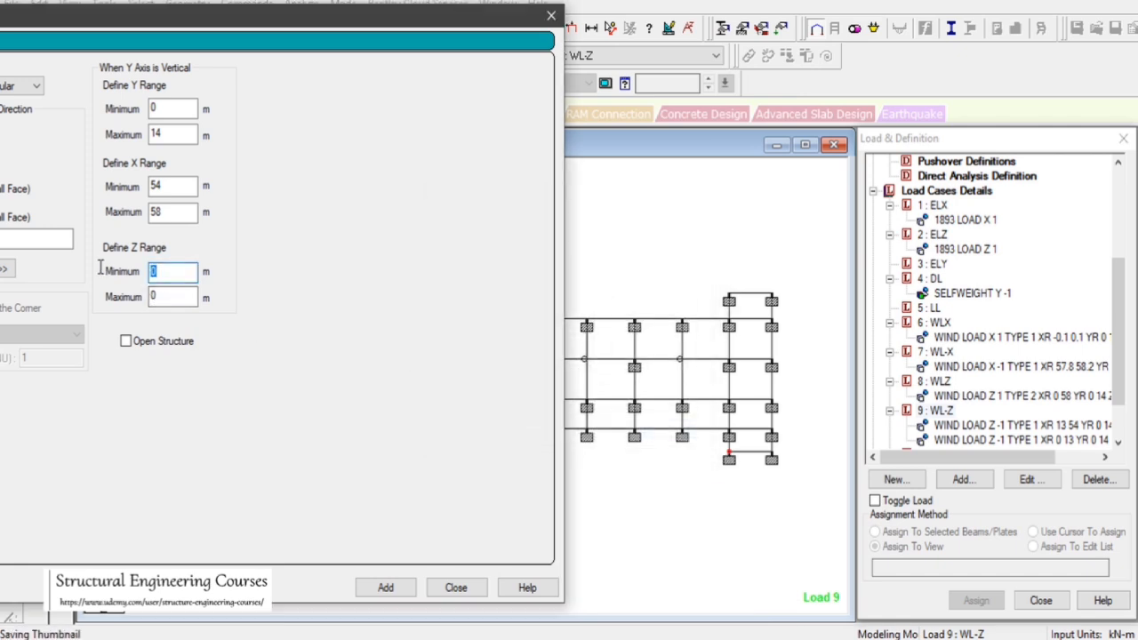
{"action": "type", "text": "11.4"}
{"action": "key", "text": "Tab"}
{"action": "type", "text": "1"}
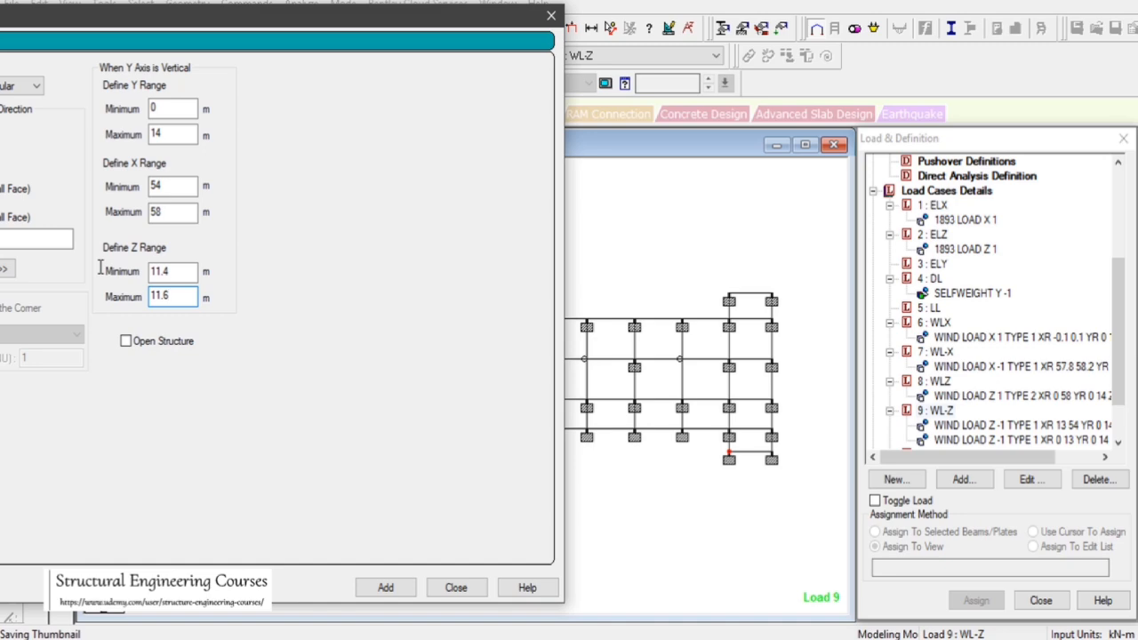
{"action": "left_click", "coordinate": [385, 587]}
{"action": "left_click", "coordinate": [456, 586]}
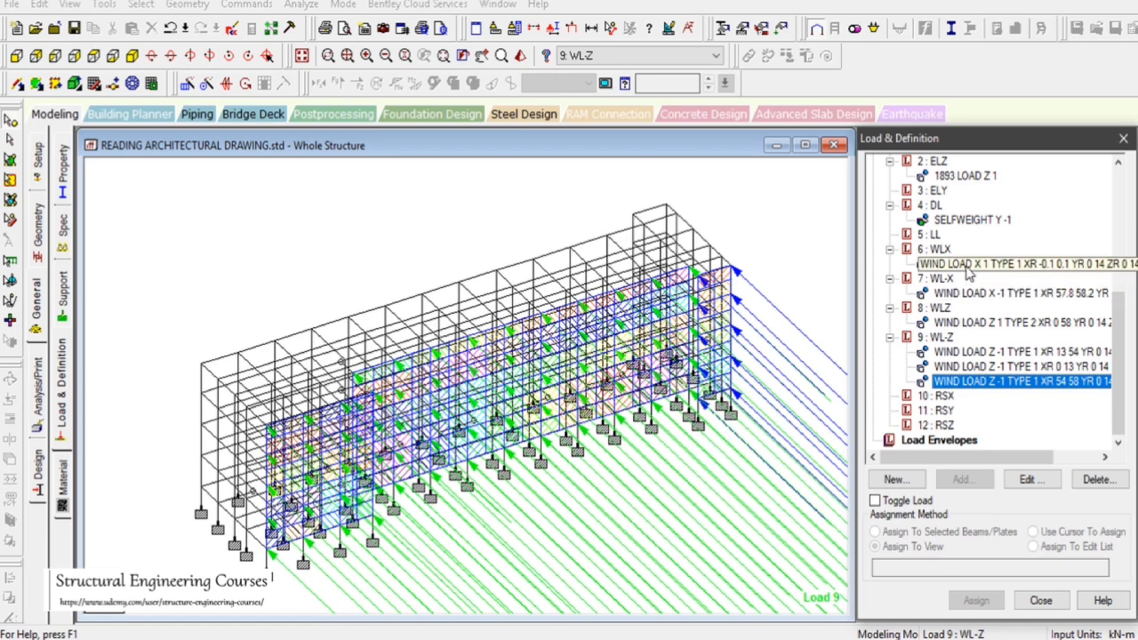
Review the wind and seismic load items assigned in each load case
{"action": "left_click", "coordinate": [969, 264]}
{"action": "left_click", "coordinate": [969, 292]}
{"action": "left_click", "coordinate": [963, 323]}
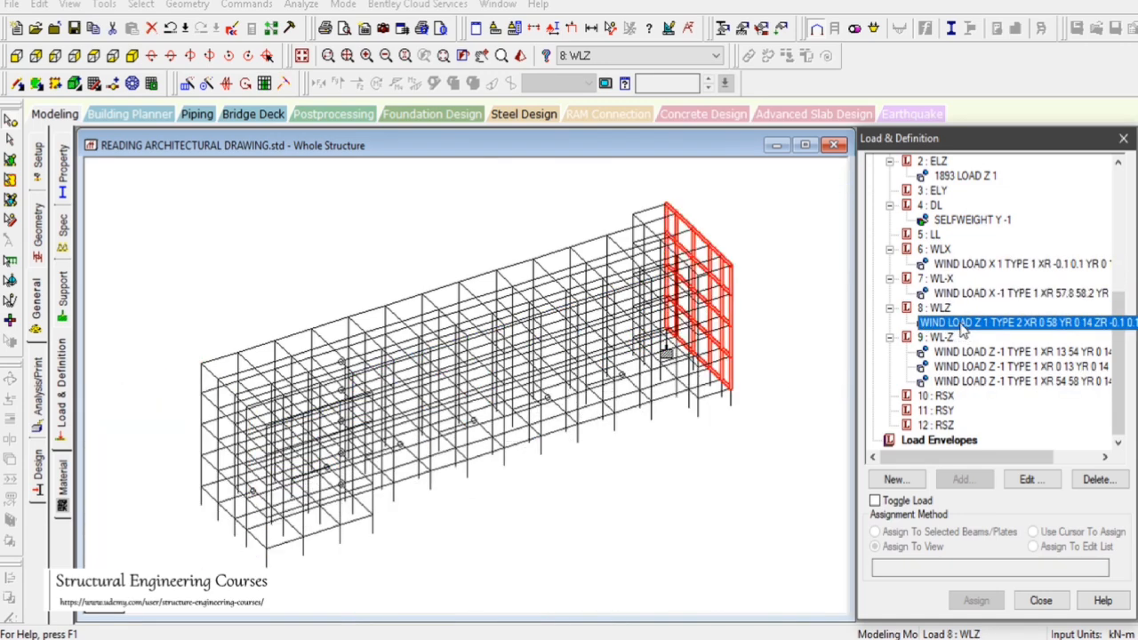
{"action": "left_click", "coordinate": [969, 366]}
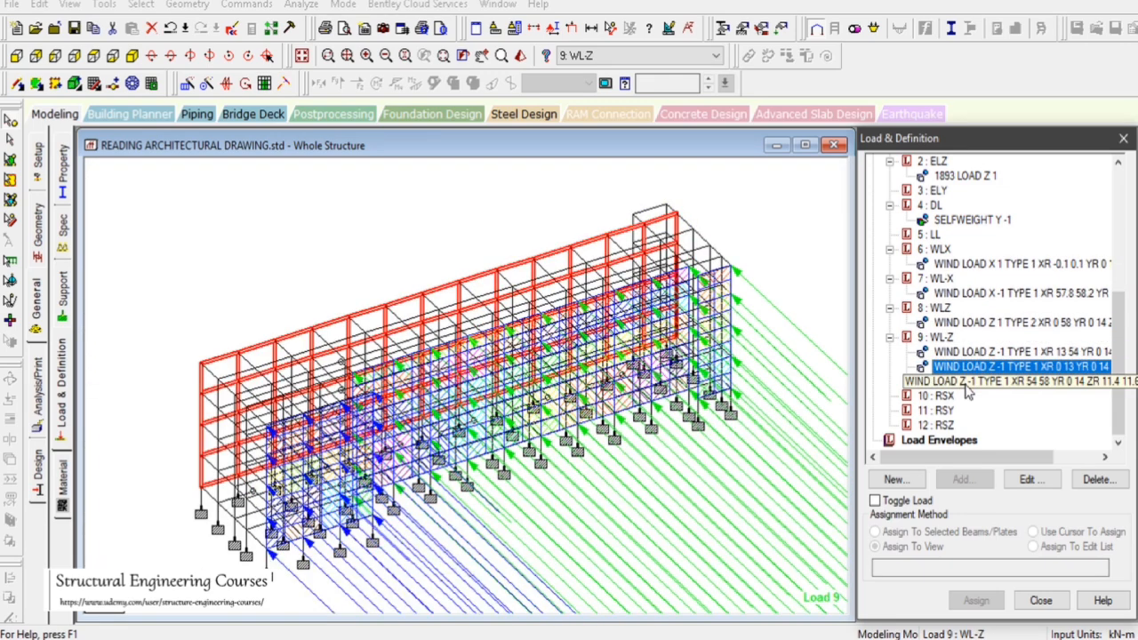
{"action": "left_click", "coordinate": [966, 384]}
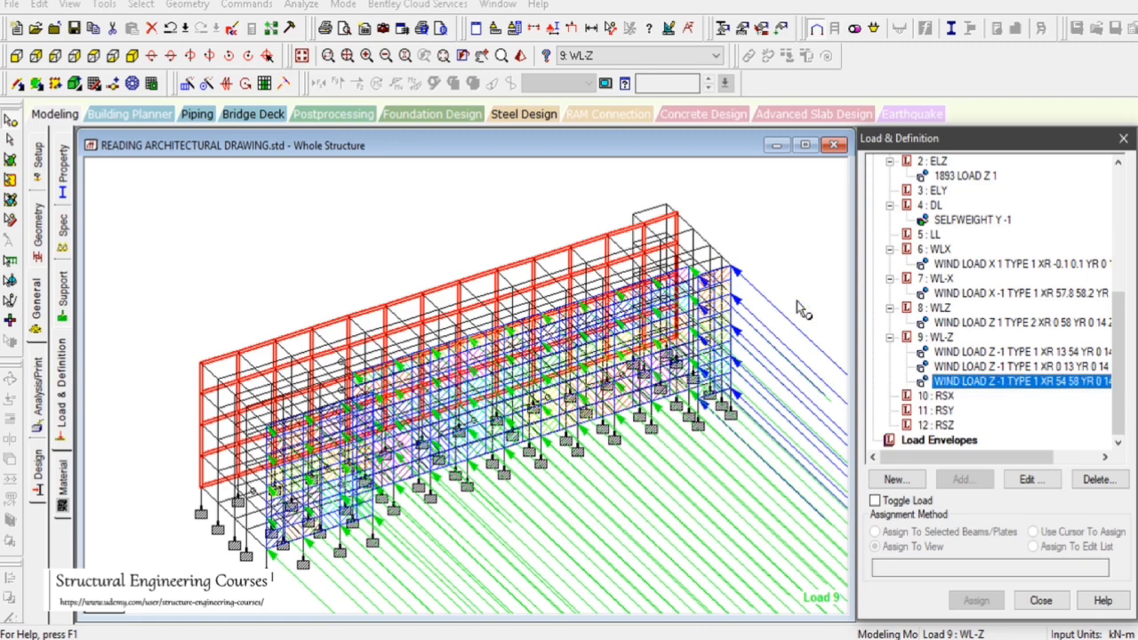
{"action": "left_click", "coordinate": [809, 254]}
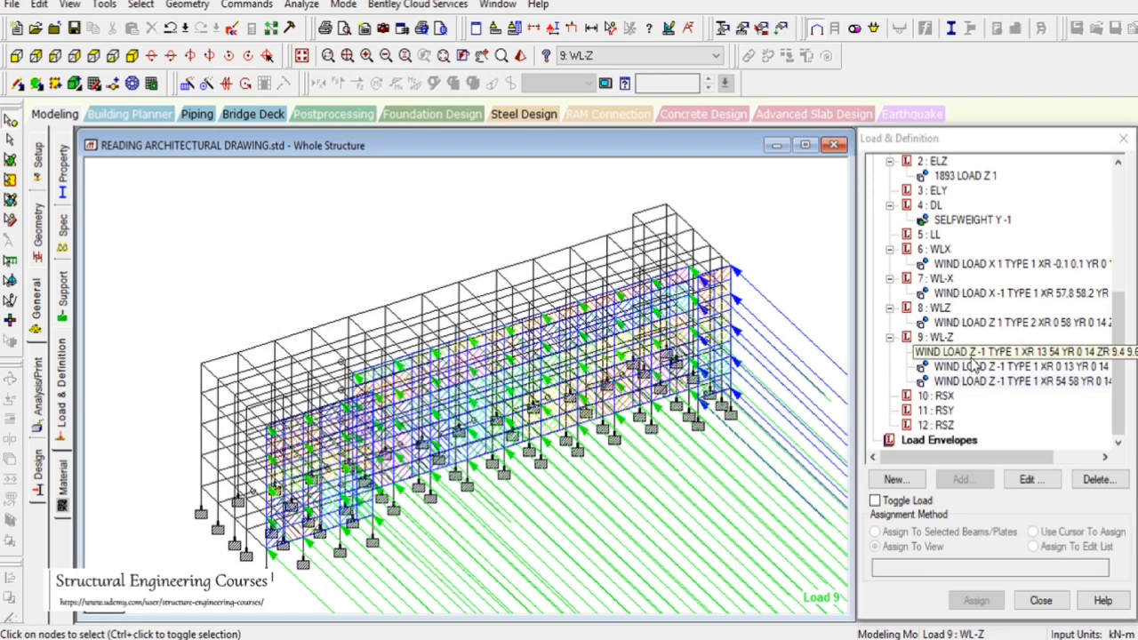
{"action": "left_click_drag", "start_coordinate": [1127, 369], "coordinate": [1127, 307]}
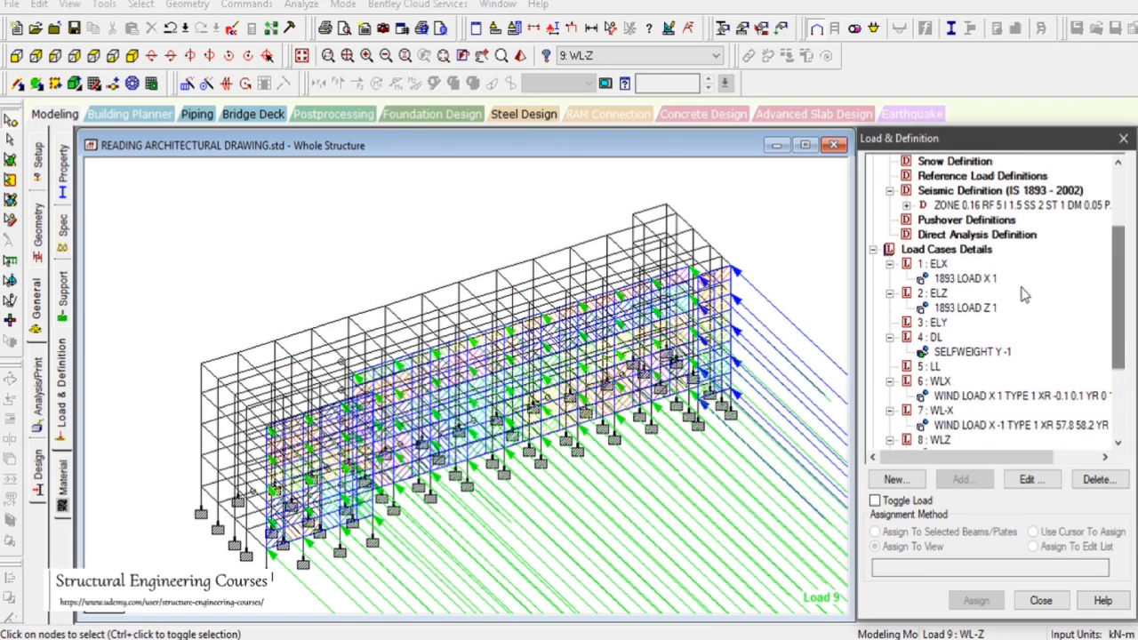
{"action": "left_click", "coordinate": [935, 264]}
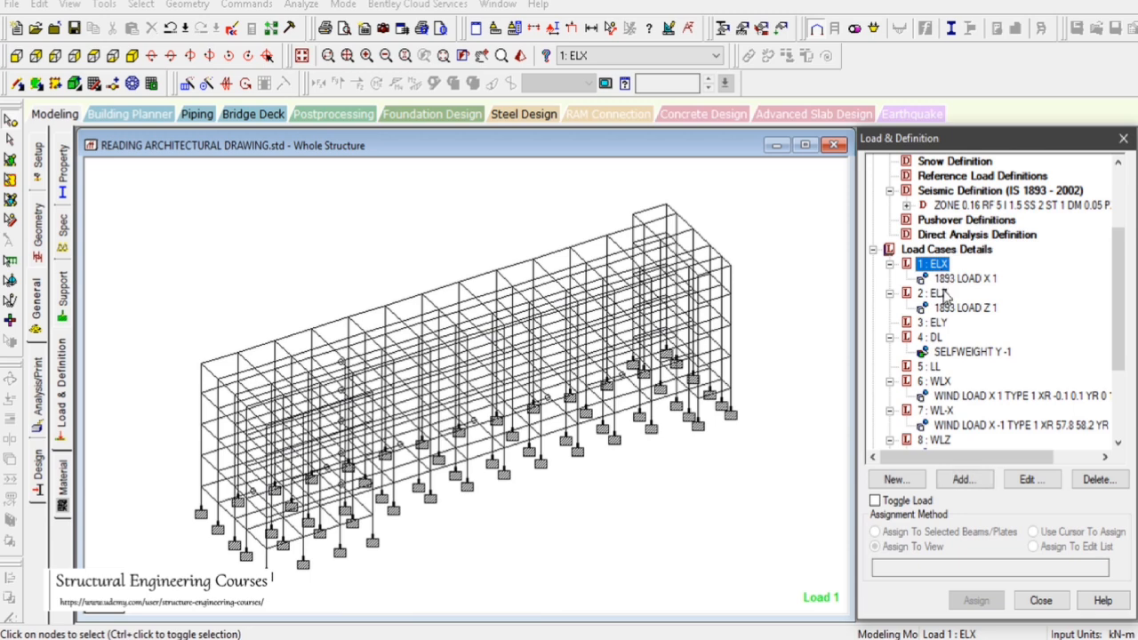
{"action": "left_click", "coordinate": [944, 296]}
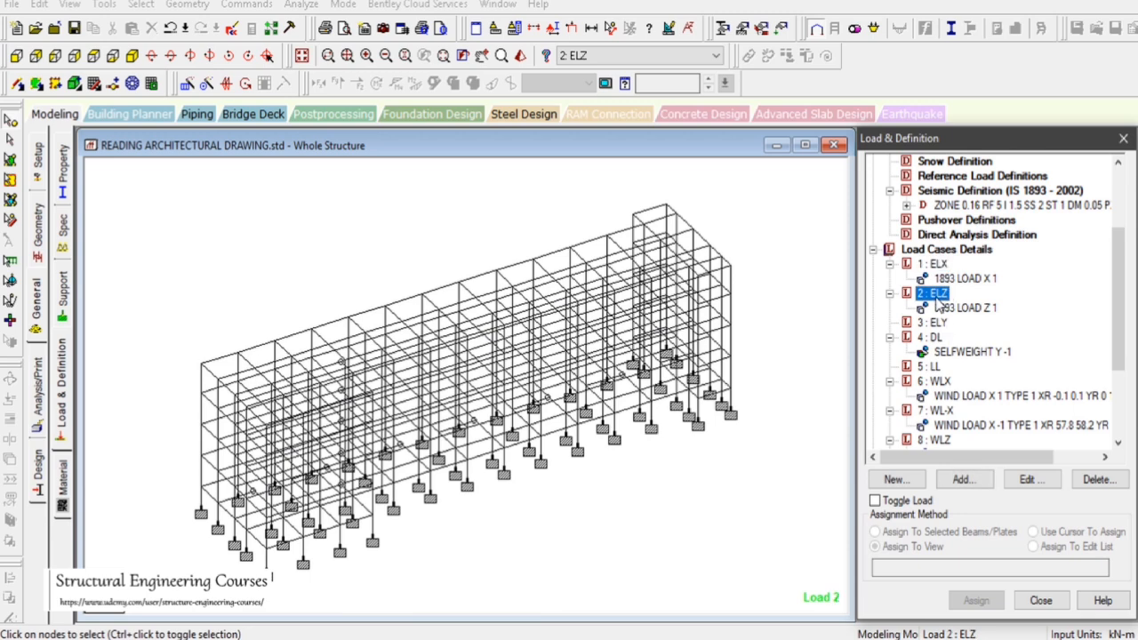
{"action": "left_click", "coordinate": [966, 279]}
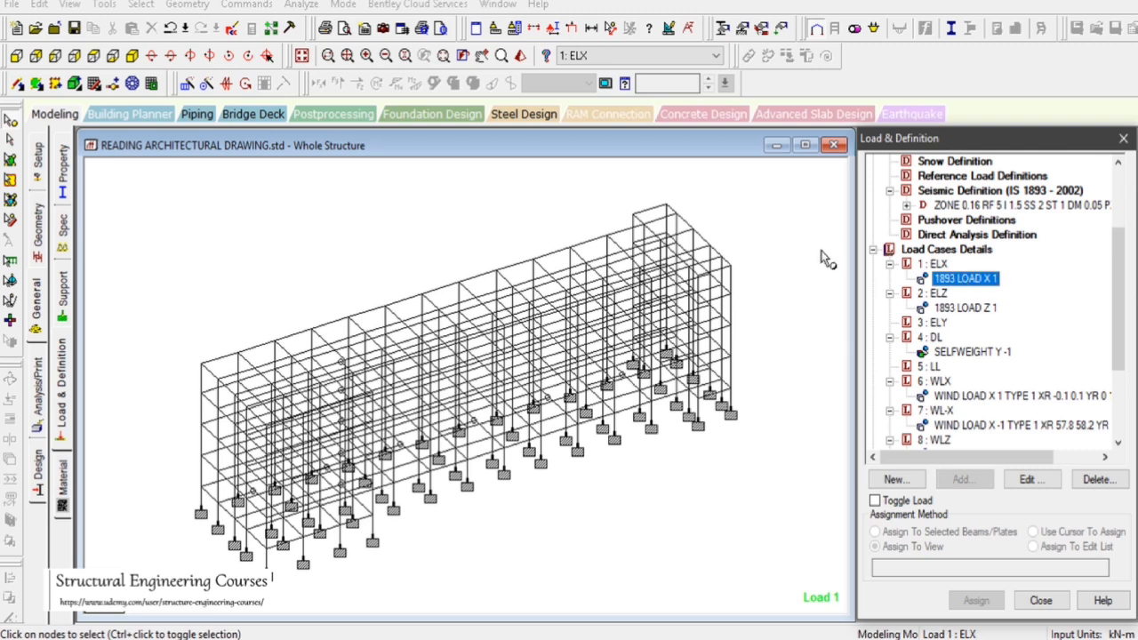
Save the model and open the input file editor at the load case definitions
{"action": "left_click", "coordinate": [234, 29]}
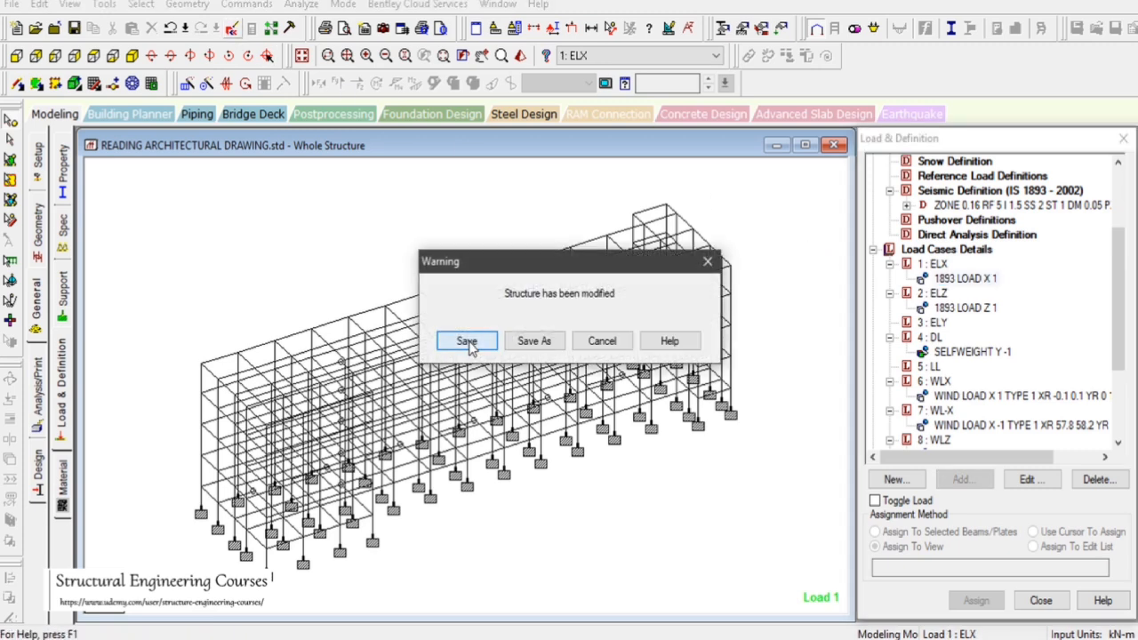
{"action": "left_click", "coordinate": [468, 345]}
{"action": "left_click_drag", "start_coordinate": [1132, 113], "coordinate": [1133, 447]}
{"action": "scroll", "coordinate": [1068, 551], "scroll_direction": "down", "scroll_amount": 20}
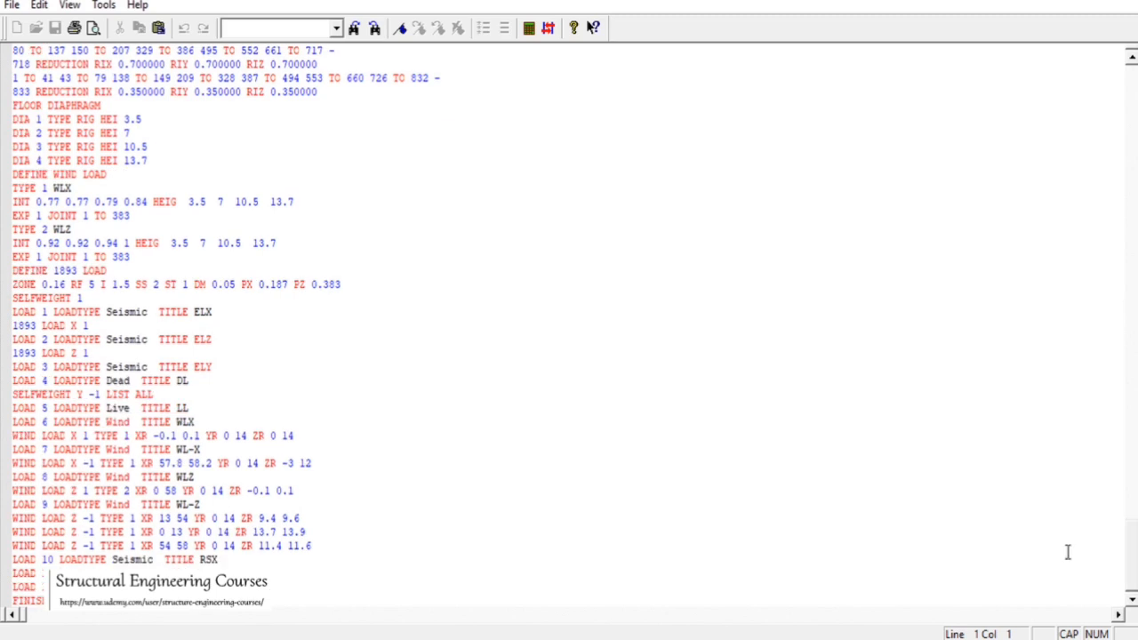
Insert PERFORM ANALYSIS and CHANGE lines after load case 1's seismic load
{"action": "left_click", "coordinate": [93, 325]}
{"action": "key", "text": "Return"}
{"action": "type", "text": "PERFO"}
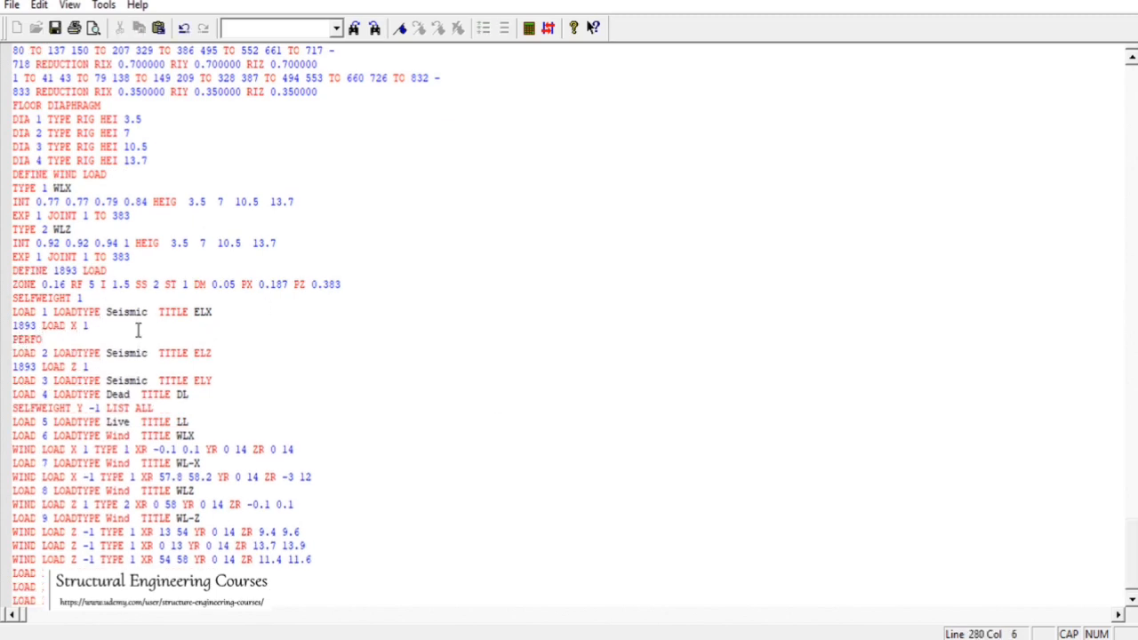
{"action": "type", "text": "RM ANALYSIS\\"}
{"action": "key", "text": "Return"}
{"action": "type", "text": "CHANGE"}
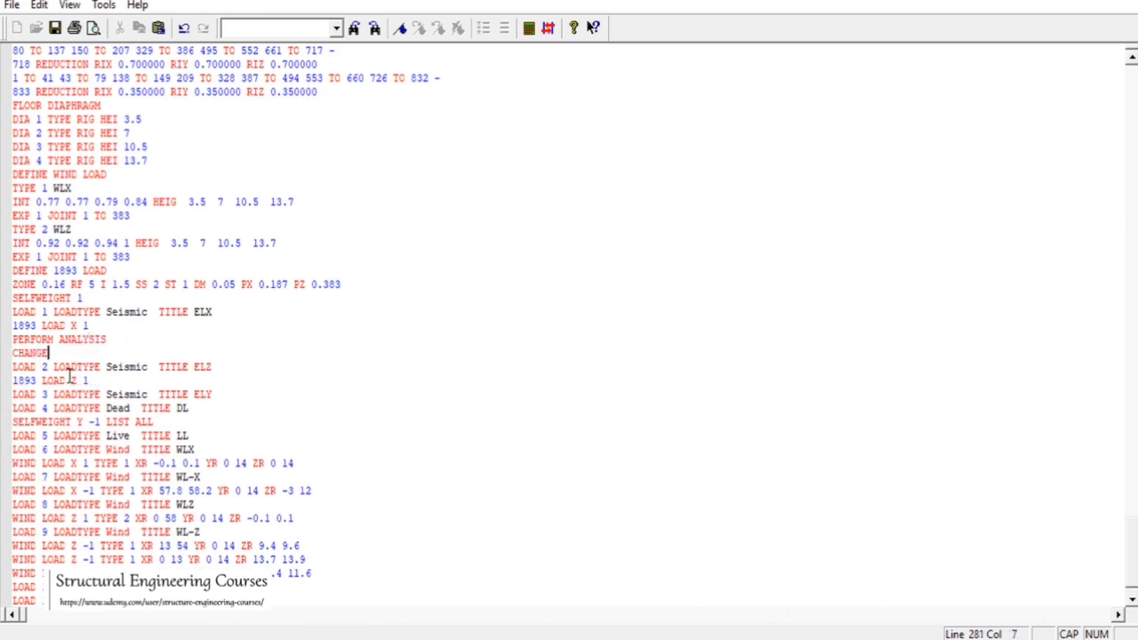
Copy the PERFORM ANALYSIS and CHANGE lines and paste them after load case 2
{"action": "left_click_drag", "start_coordinate": [49, 352], "coordinate": [12, 339]}
{"action": "key", "text": "ctrl+c"}
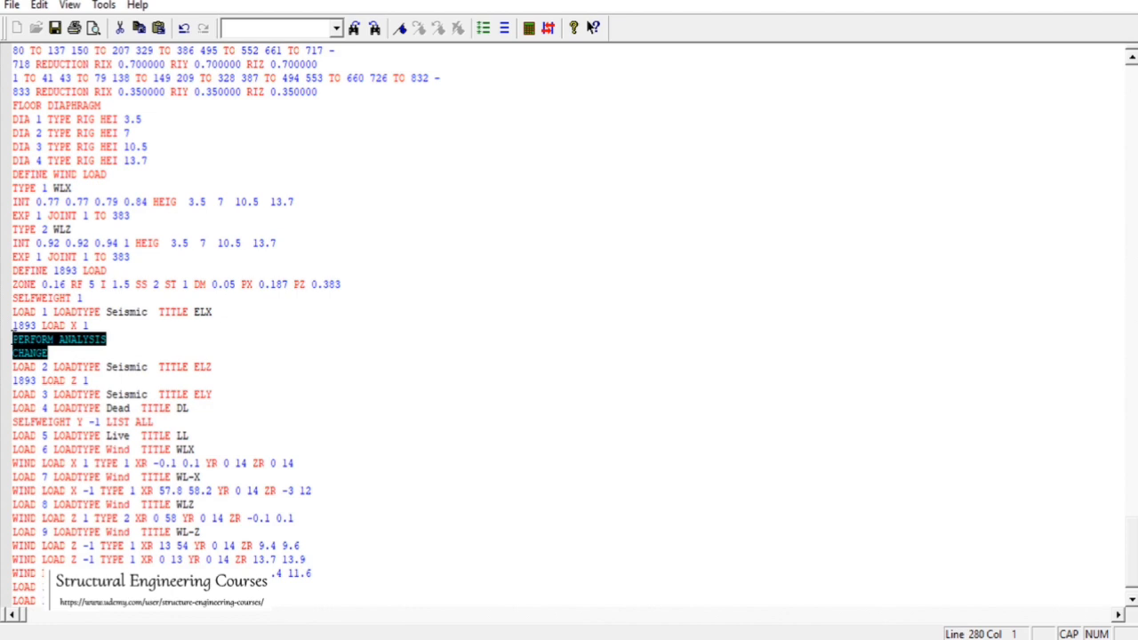
{"action": "left_click", "coordinate": [112, 384]}
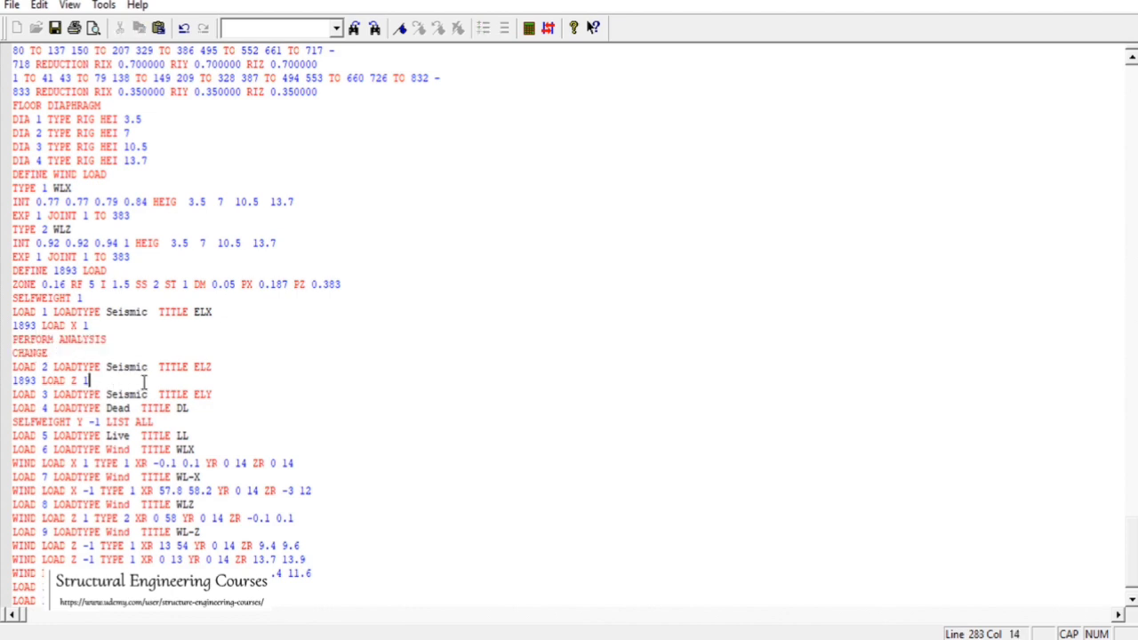
{"action": "key", "text": "Return"}
{"action": "key", "text": "ctrl+v"}
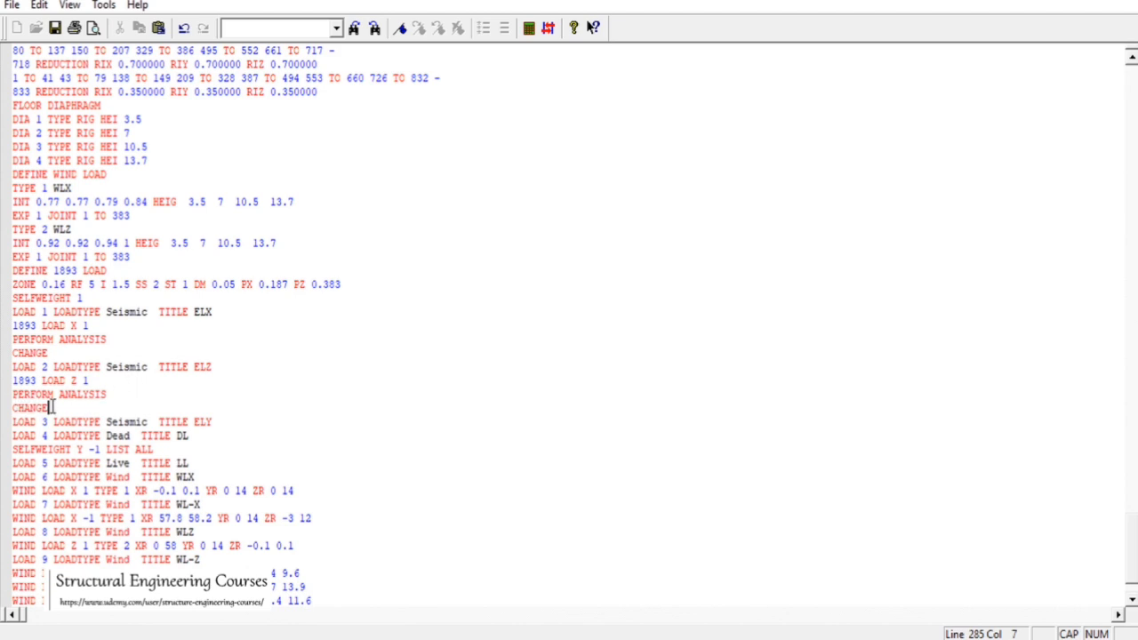
{"action": "left_click_drag", "start_coordinate": [50, 407], "coordinate": [5, 398]}
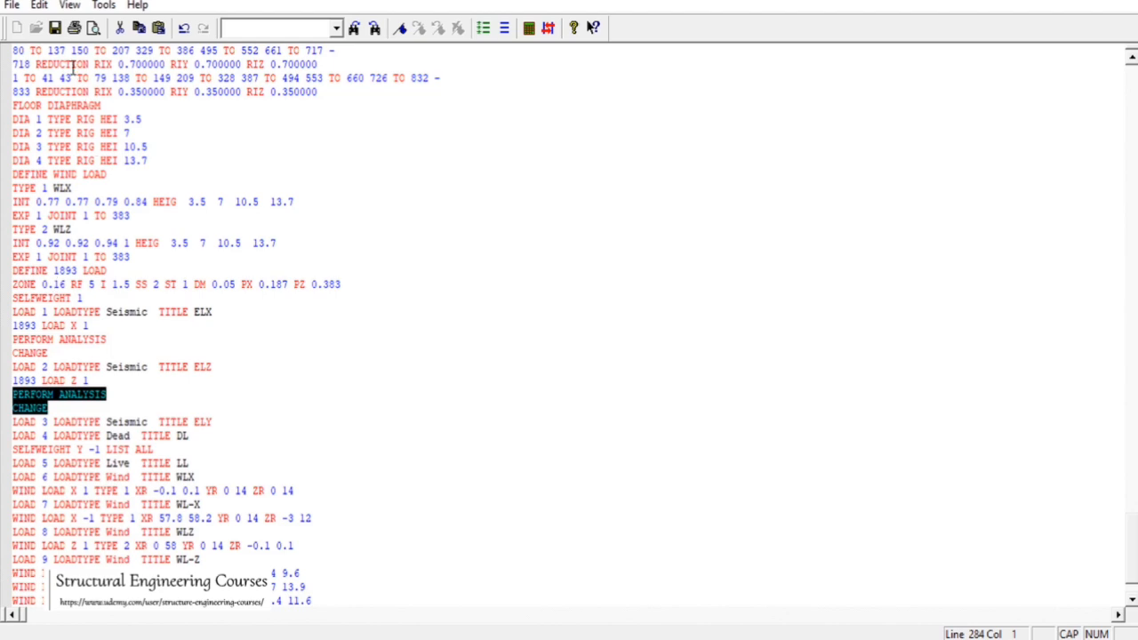
Save the edited input file, close the editor, and return to the load case tree
{"action": "left_click", "coordinate": [54, 28]}
{"action": "left_click", "coordinate": [1117, 1]}
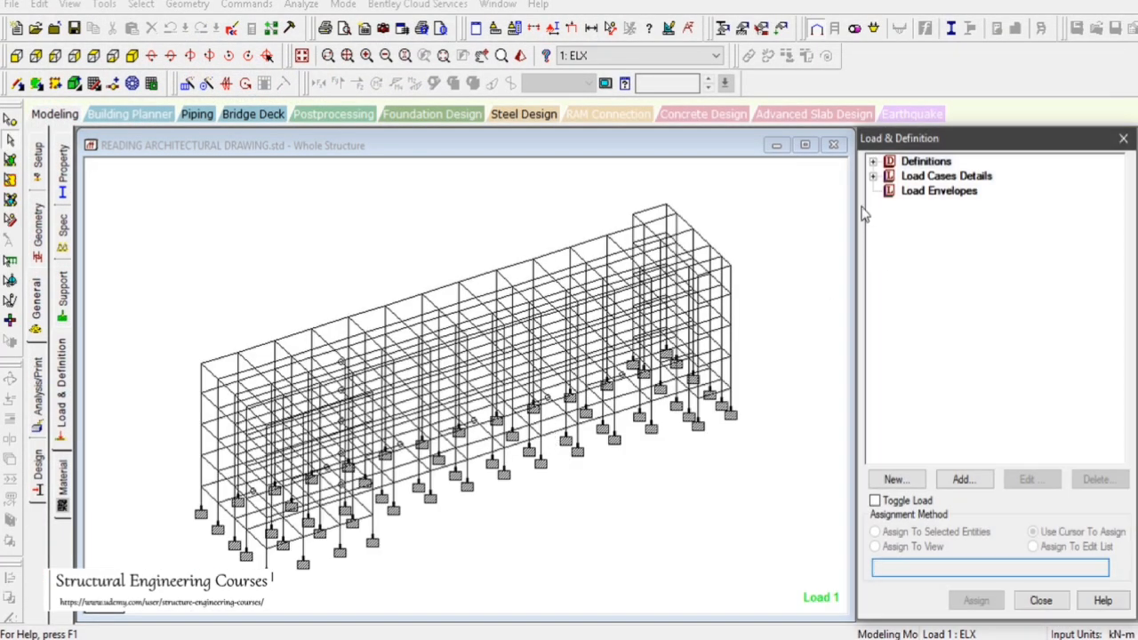
{"action": "left_click", "coordinate": [874, 176]}
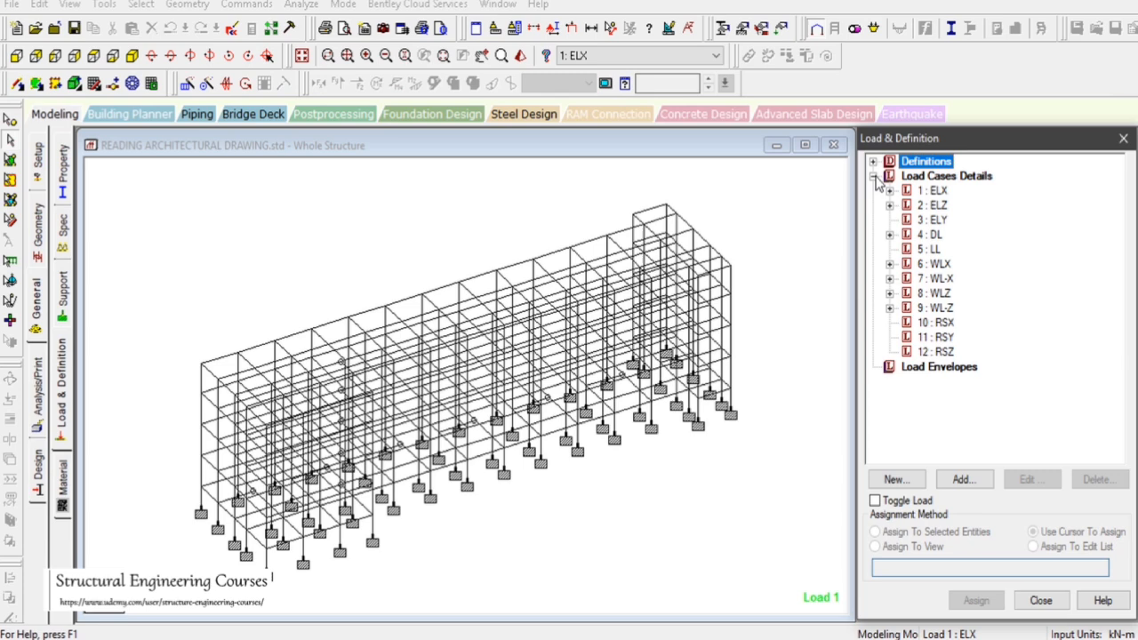
{"action": "left_click", "coordinate": [889, 235]}
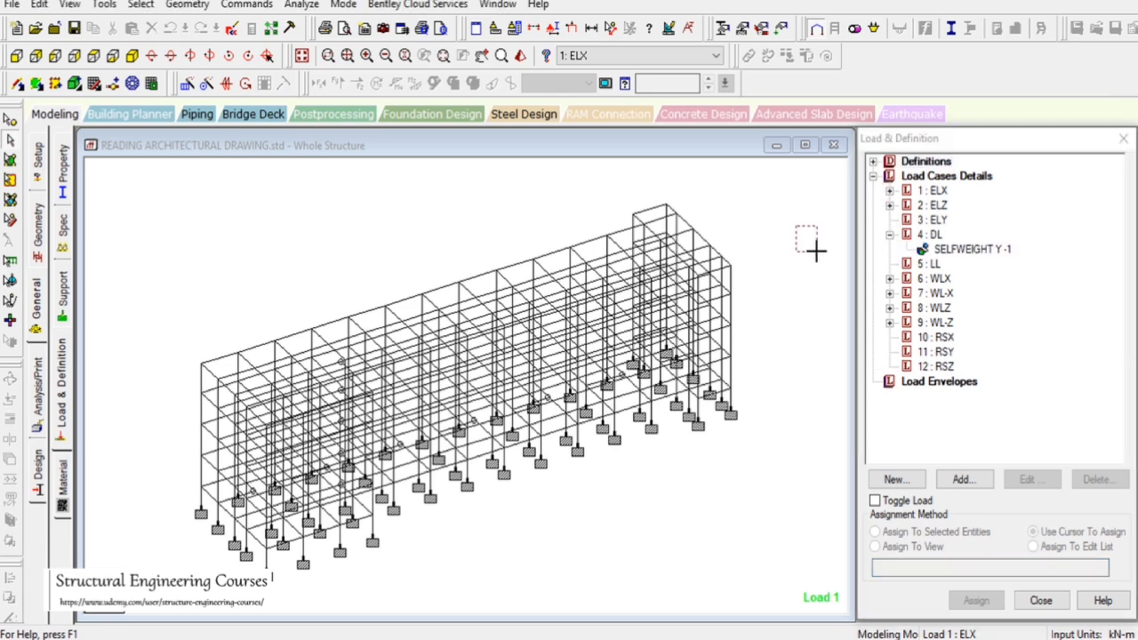
Switch the model to the back view and select the beam rows at successive floor levels
{"action": "left_click", "coordinate": [35, 55]}
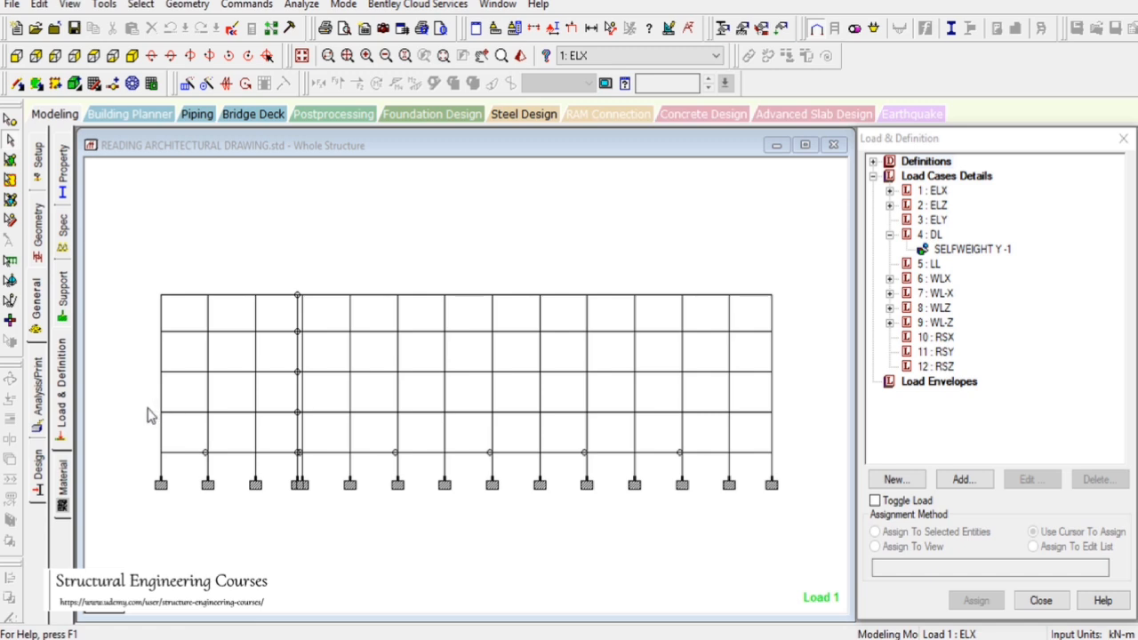
{"action": "left_click_drag", "start_coordinate": [148, 408], "coordinate": [859, 420]}
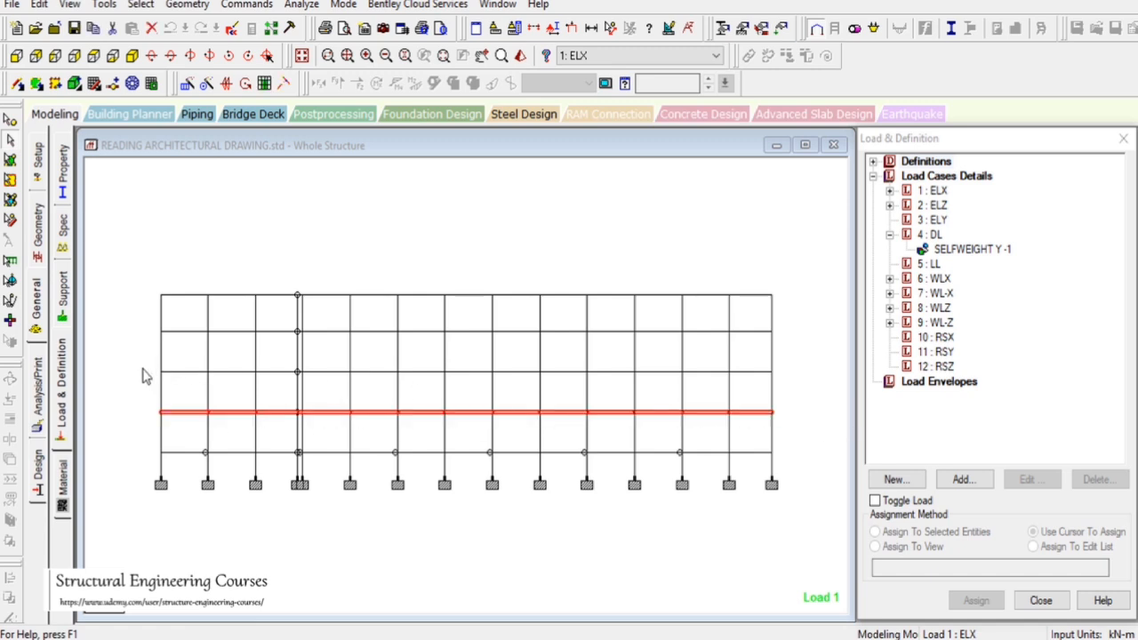
{"action": "left_click_drag", "start_coordinate": [142, 368], "coordinate": [786, 380]}
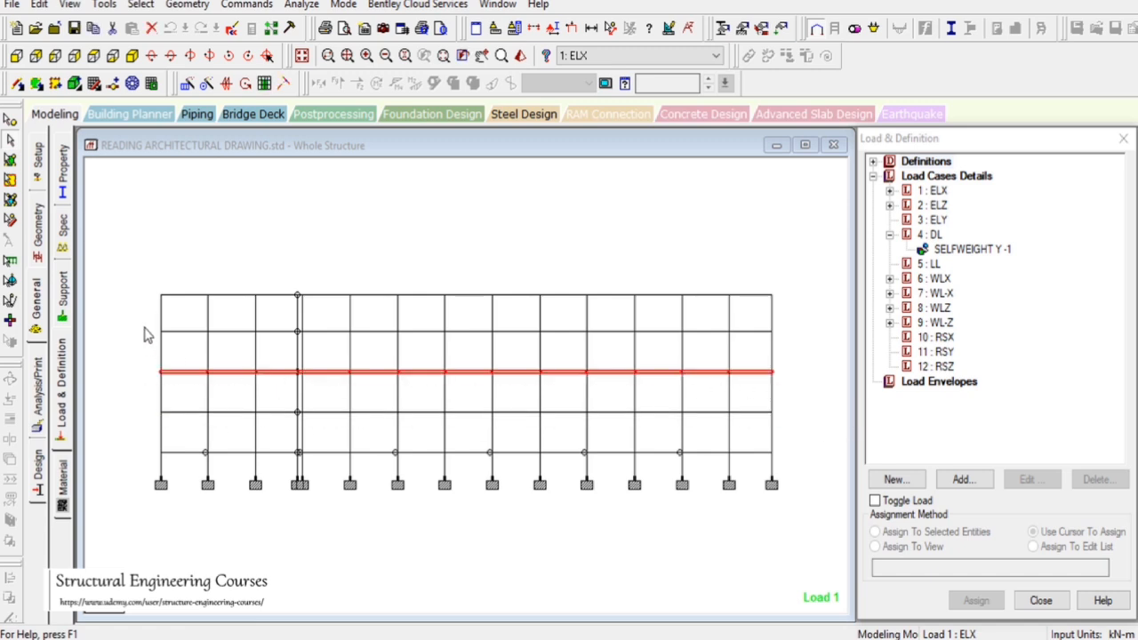
{"action": "left_click_drag", "start_coordinate": [142, 325], "coordinate": [794, 334]}
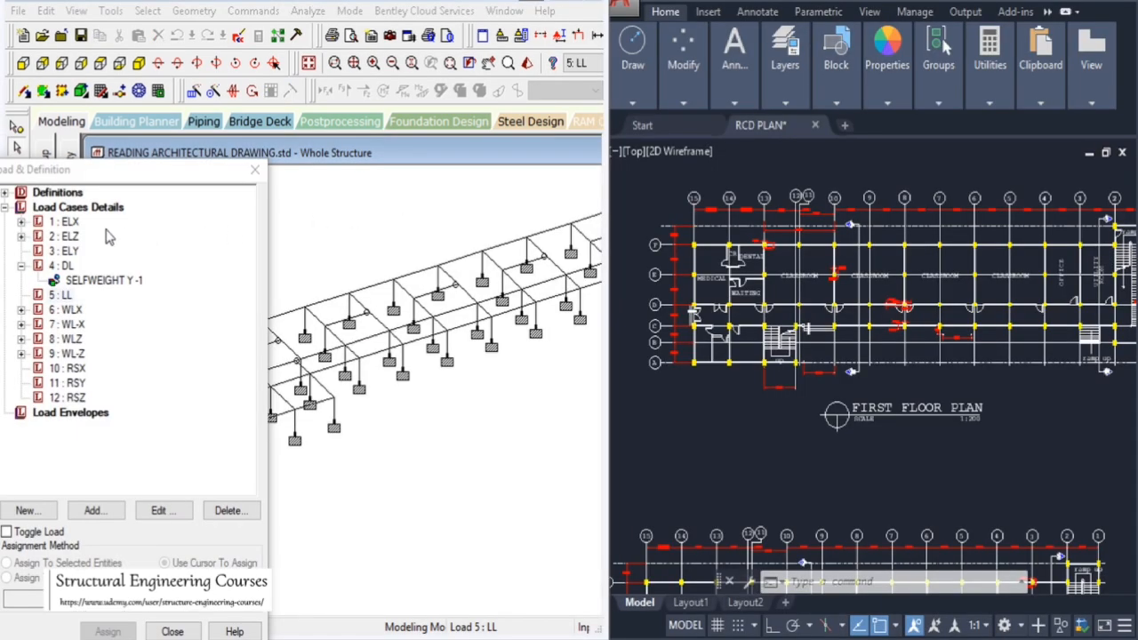
Expand the load cases in the load tree to review the loads assigned to each
{"action": "left_click", "coordinate": [20, 221]}
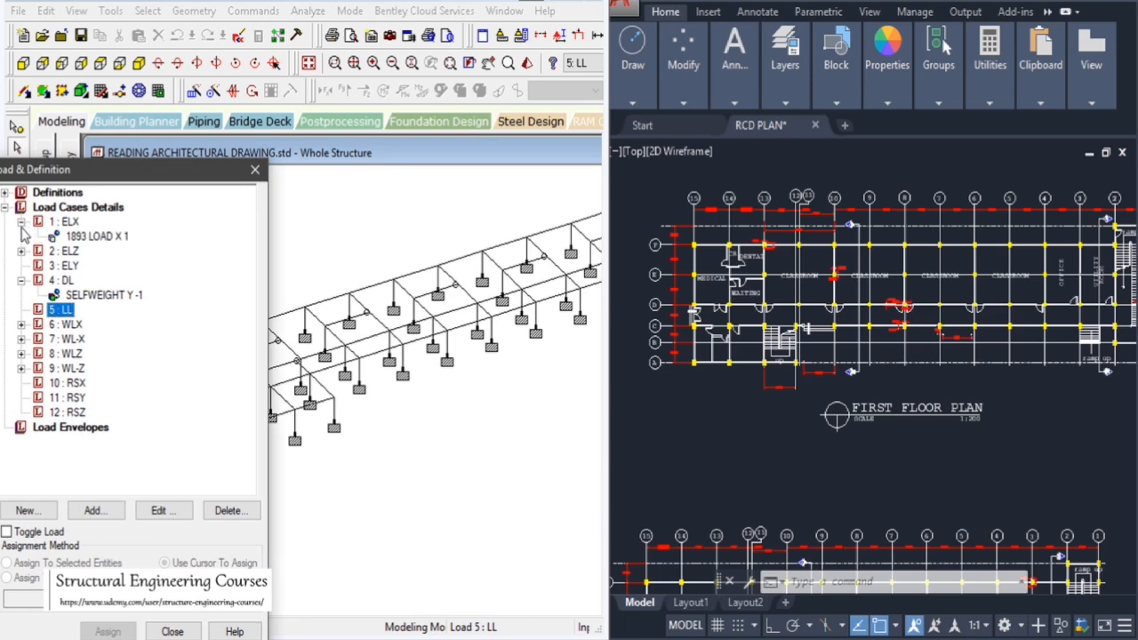
{"action": "left_click", "coordinate": [21, 251]}
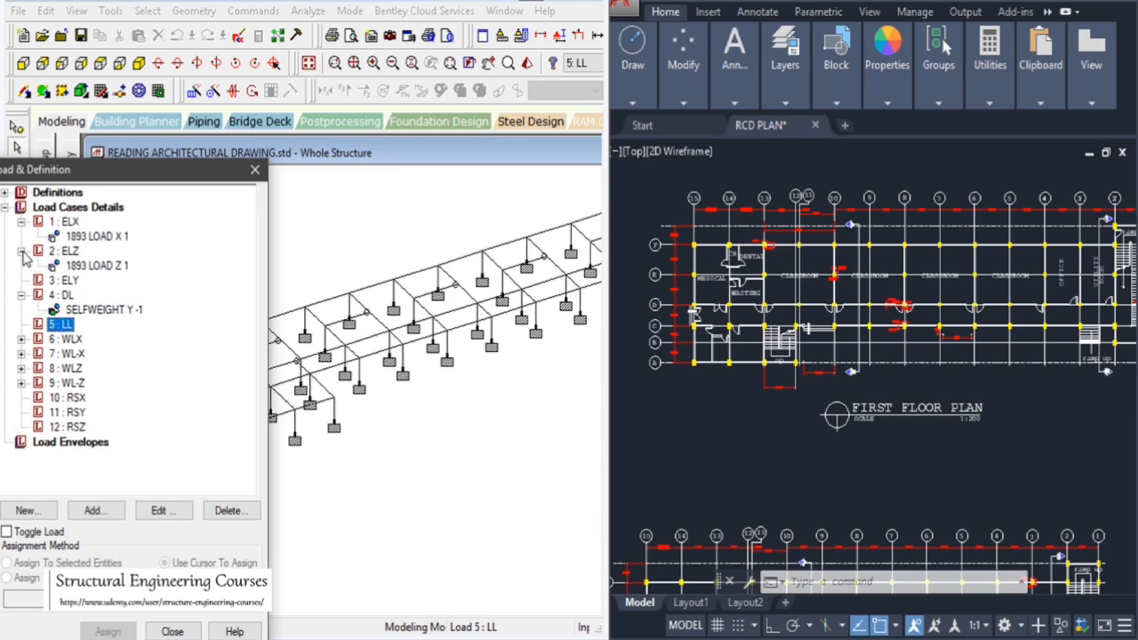
{"action": "left_click", "coordinate": [20, 339]}
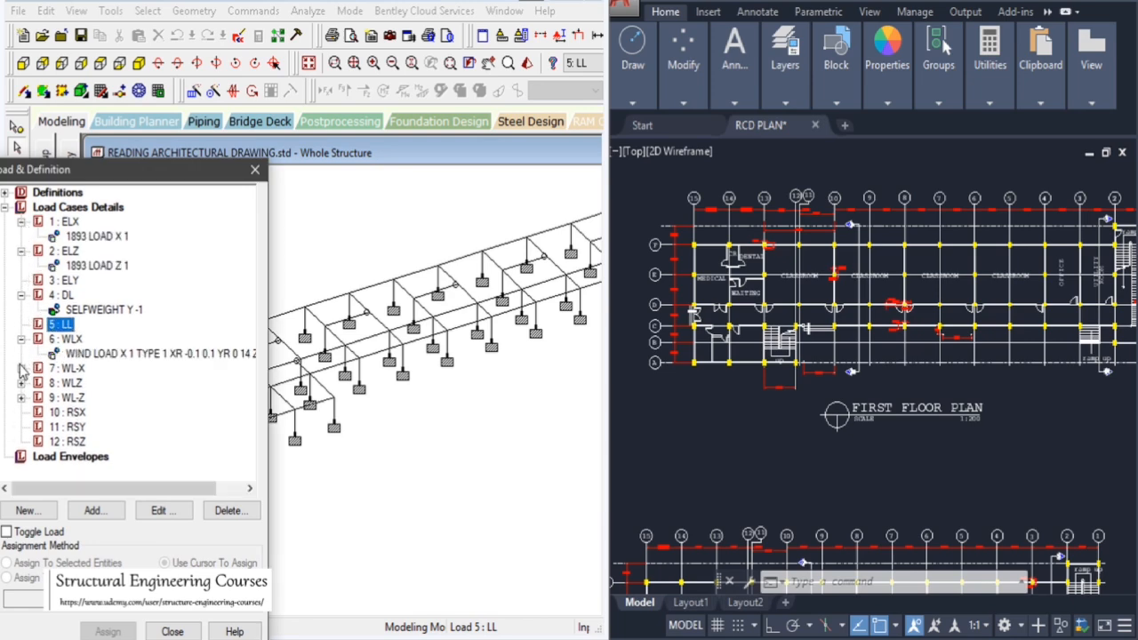
{"action": "left_click", "coordinate": [21, 339]}
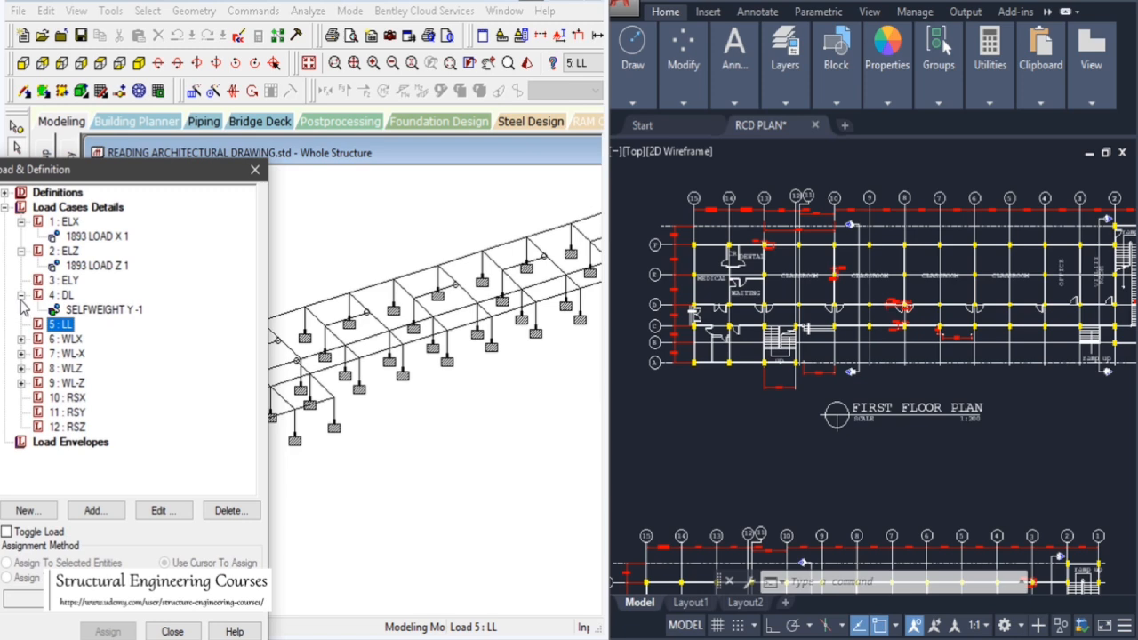
{"action": "double_click", "coordinate": [21, 296]}
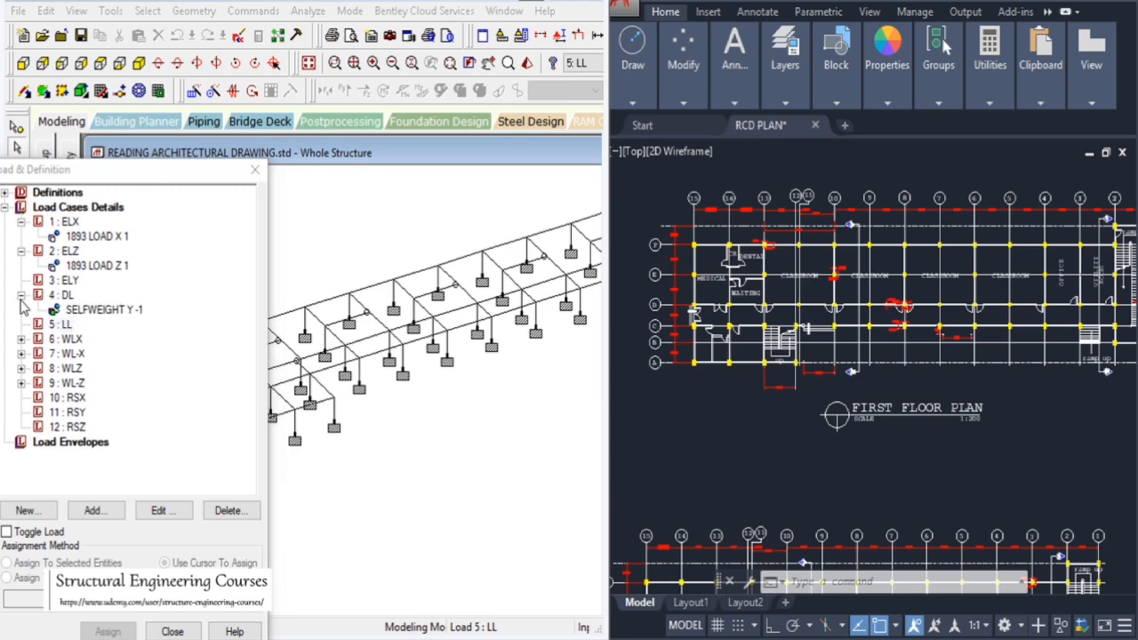
Examine the first floor plan in the CAD drawing, zooming in on the classroom bays
{"action": "left_click", "coordinate": [421, 443]}
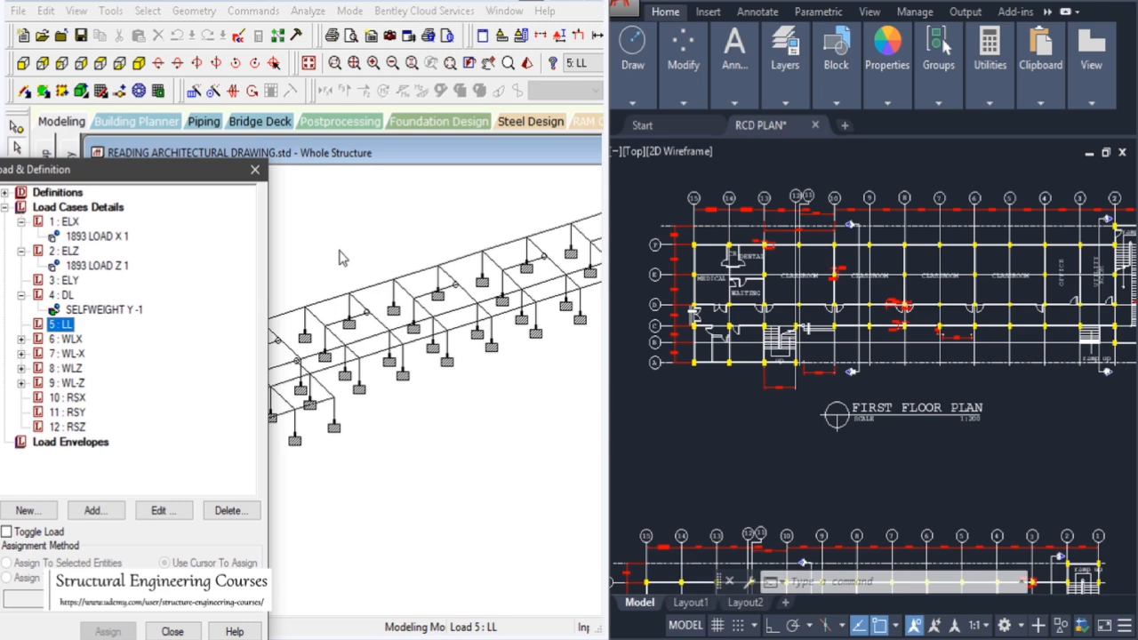
{"action": "left_click", "coordinate": [733, 438]}
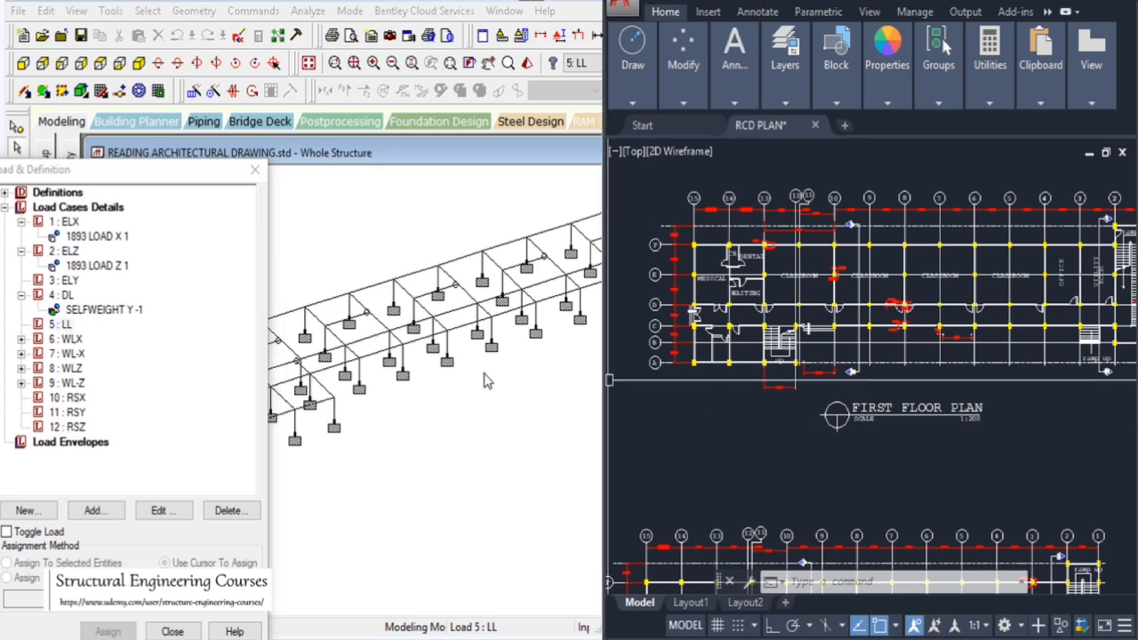
{"action": "scroll", "coordinate": [485, 391], "scroll_direction": "down", "scroll_amount": 3}
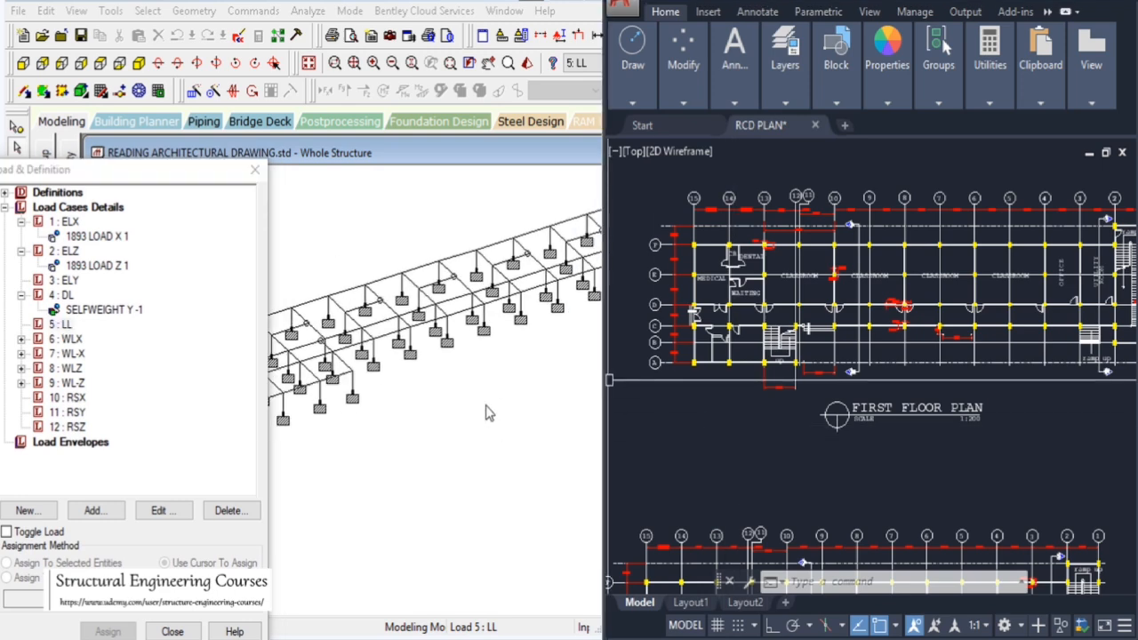
{"action": "left_click", "coordinate": [756, 487]}
{"action": "scroll", "coordinate": [811, 365], "scroll_direction": "down", "scroll_amount": 2}
{"action": "scroll", "coordinate": [947, 382], "scroll_direction": "up", "scroll_amount": 6}
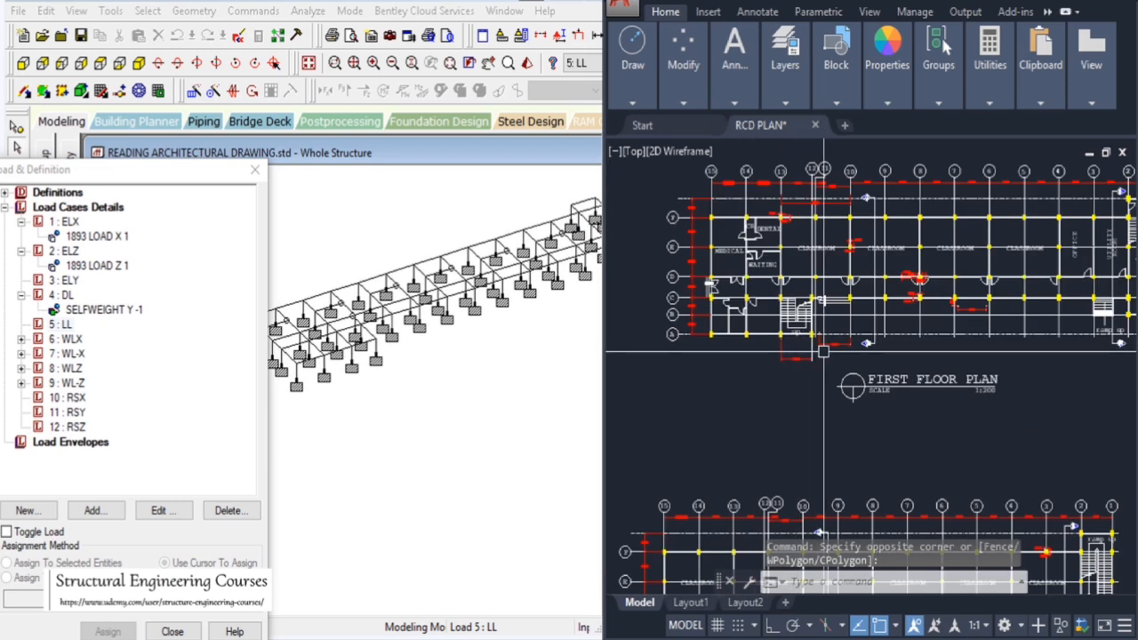
{"action": "scroll", "coordinate": [958, 368], "scroll_direction": "down", "scroll_amount": 5}
{"action": "scroll", "coordinate": [716, 356], "scroll_direction": "up", "scroll_amount": 3}
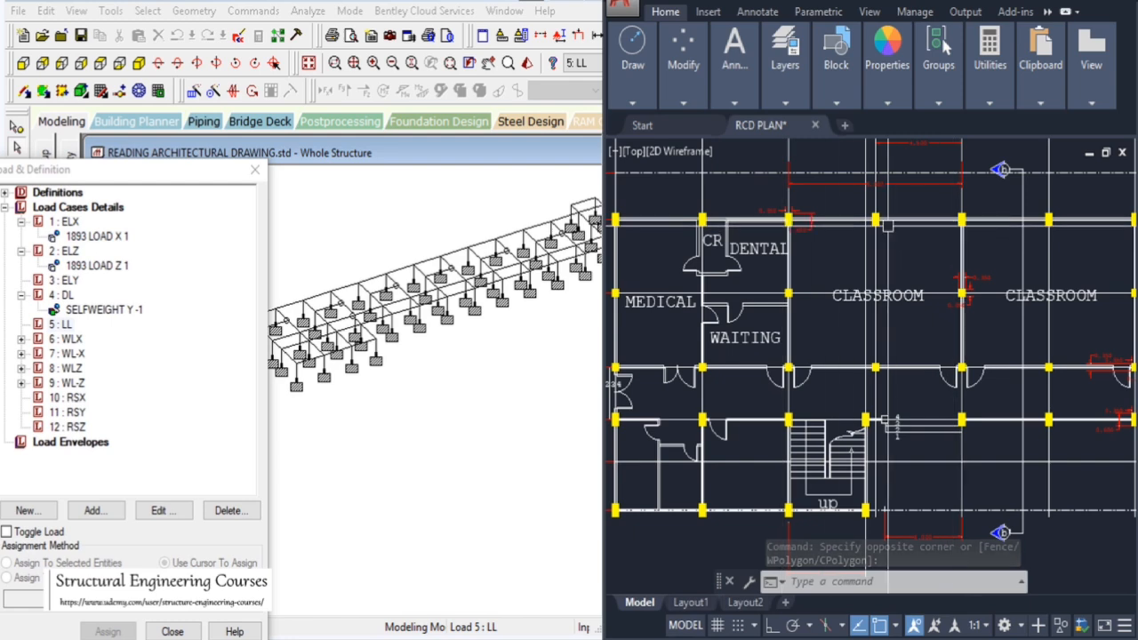
{"action": "left_click", "coordinate": [660, 397]}
{"action": "scroll", "coordinate": [660, 398], "scroll_direction": "down", "scroll_amount": 3}
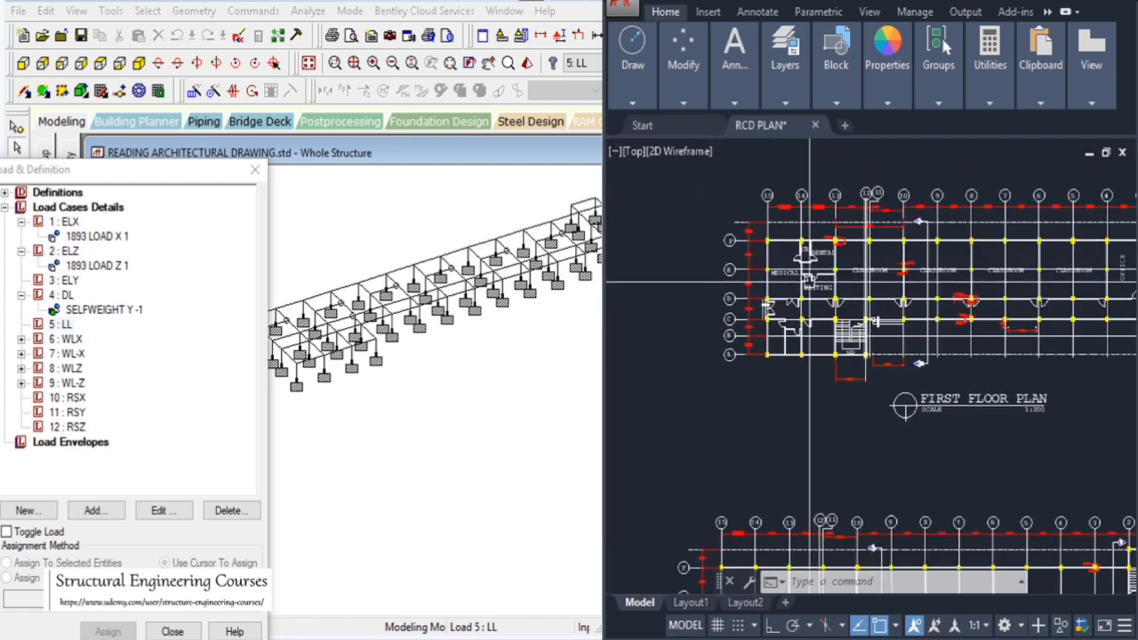
{"action": "scroll", "coordinate": [772, 211], "scroll_direction": "up", "scroll_amount": 4}
{"action": "scroll", "coordinate": [772, 212], "scroll_direction": "down", "scroll_amount": 3}
{"action": "scroll", "coordinate": [1022, 237], "scroll_direction": "up", "scroll_amount": 4}
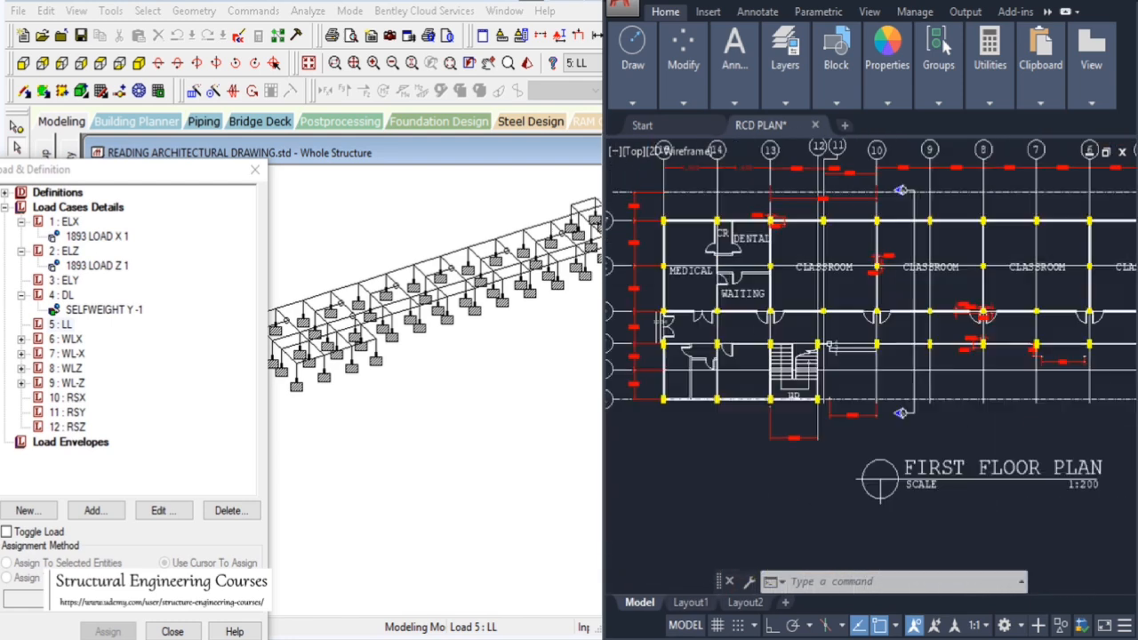
{"action": "scroll", "coordinate": [1022, 237], "scroll_direction": "down", "scroll_amount": 4}
{"action": "scroll", "coordinate": [922, 338], "scroll_direction": "up", "scroll_amount": 3}
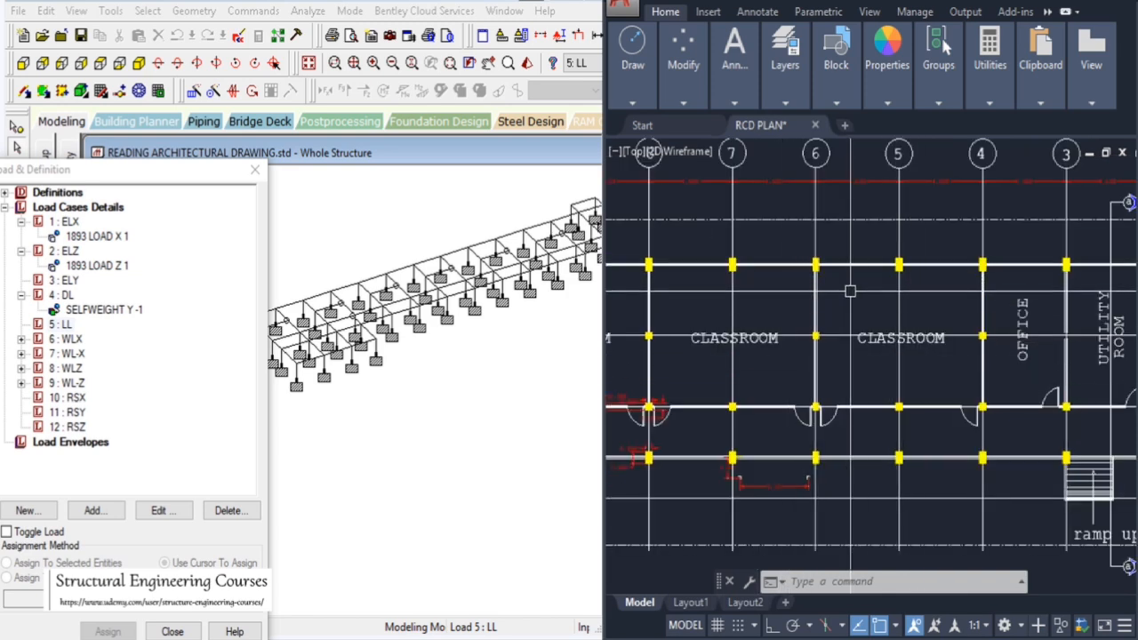
{"action": "scroll", "coordinate": [870, 258], "scroll_direction": "up", "scroll_amount": 2}
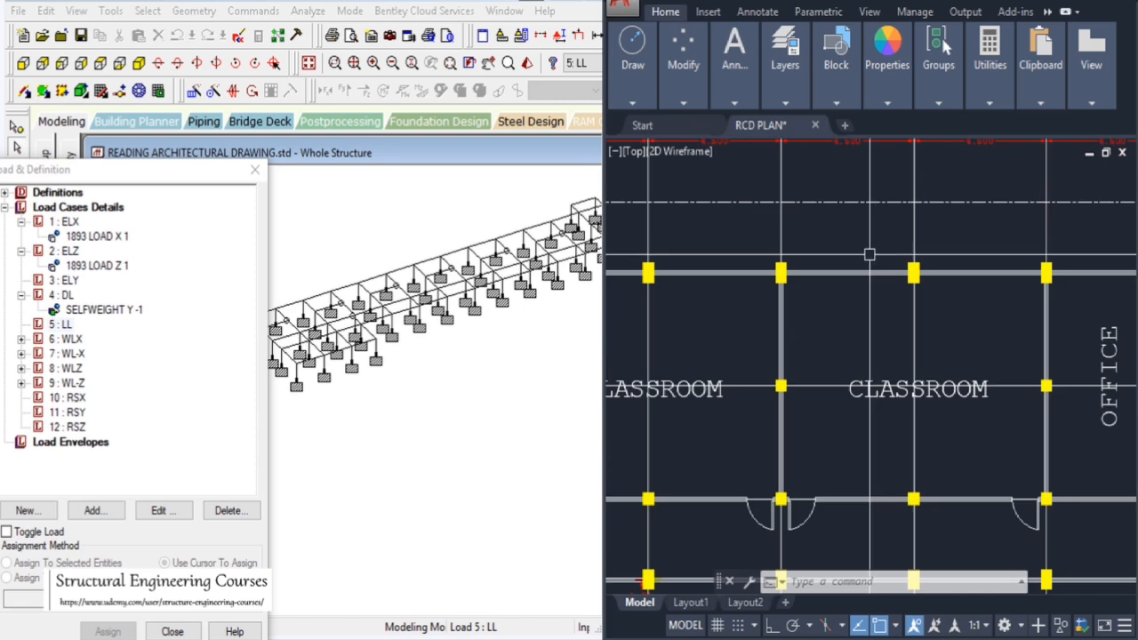
{"action": "scroll", "coordinate": [869, 255], "scroll_direction": "up", "scroll_amount": 3}
{"action": "scroll", "coordinate": [795, 272], "scroll_direction": "down", "scroll_amount": 2}
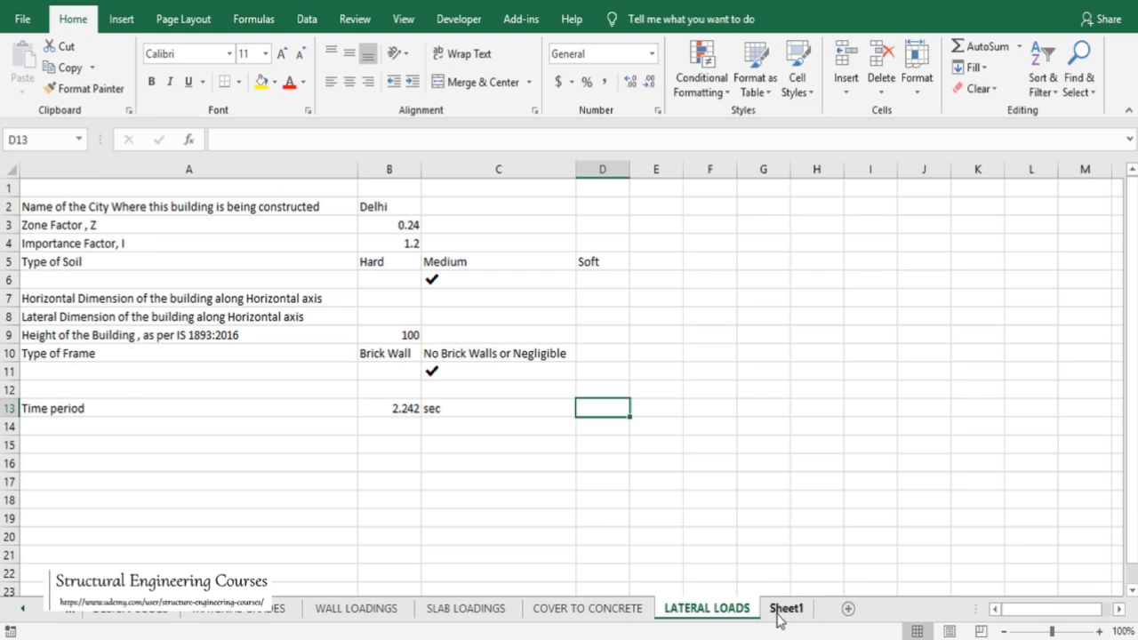
On Sheet1, enter the label 'Height of the brick wall' in cell G9 and widen column G to fit it
{"action": "left_click", "coordinate": [777, 612]}
{"action": "left_click", "coordinate": [363, 338]}
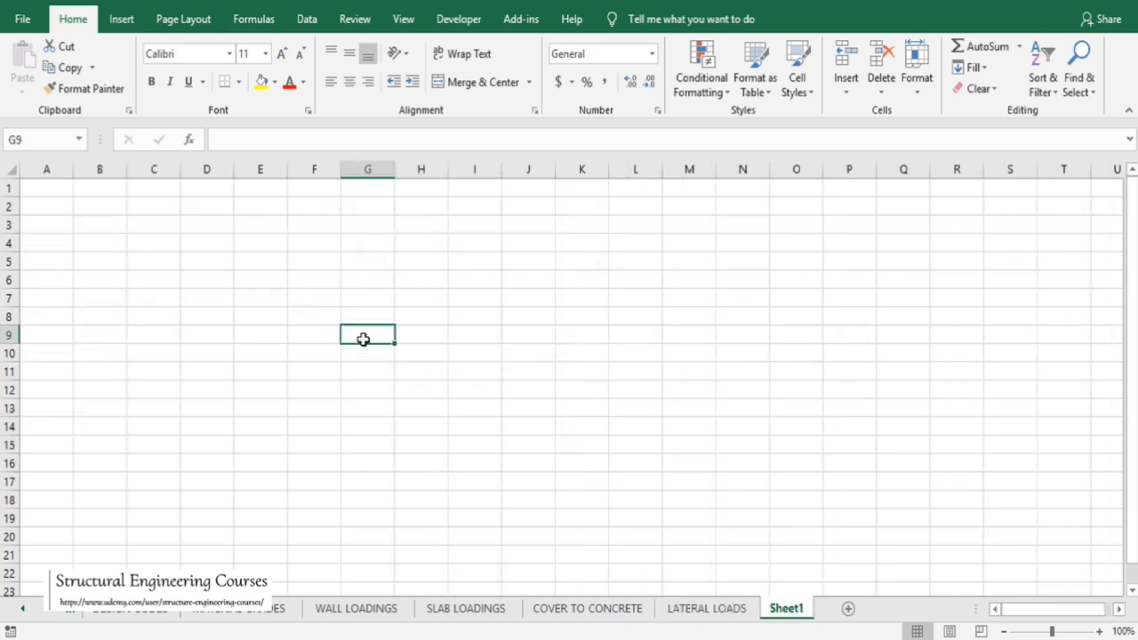
{"action": "type", "text": "Height"}
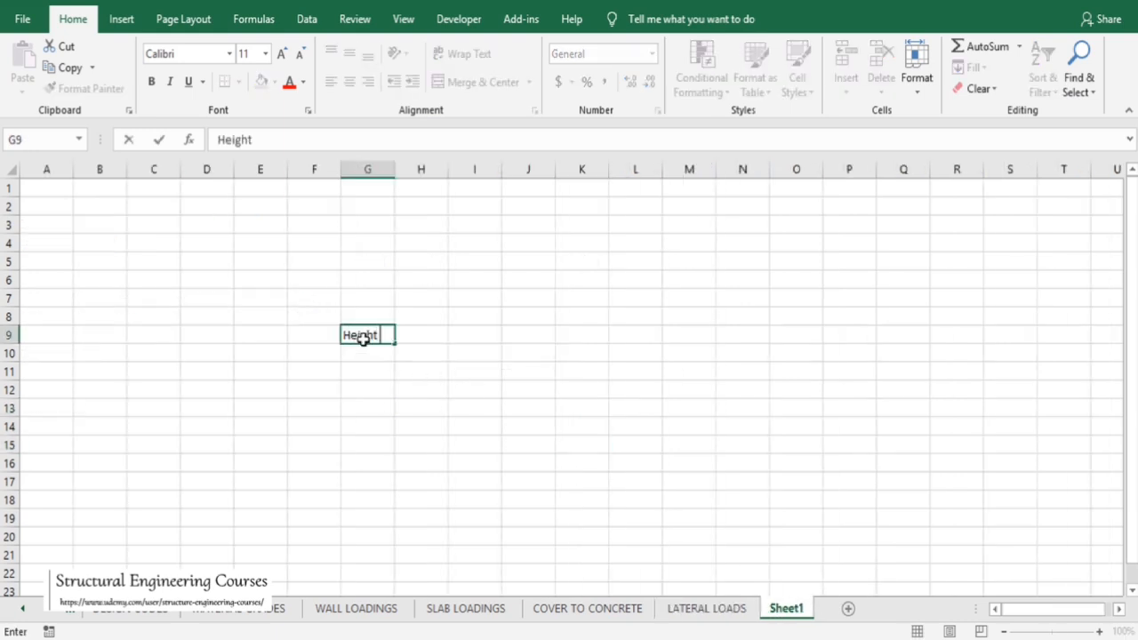
{"action": "type", "text": " of the brick wa"}
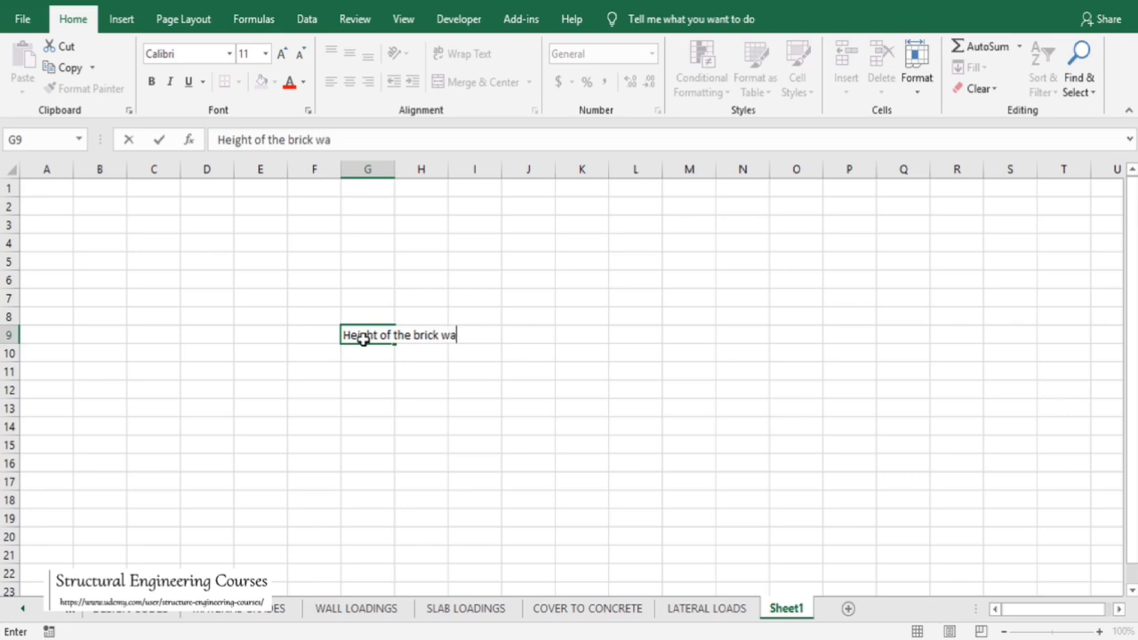
{"action": "type", "text": "ll"}
{"action": "key", "text": "Tab"}
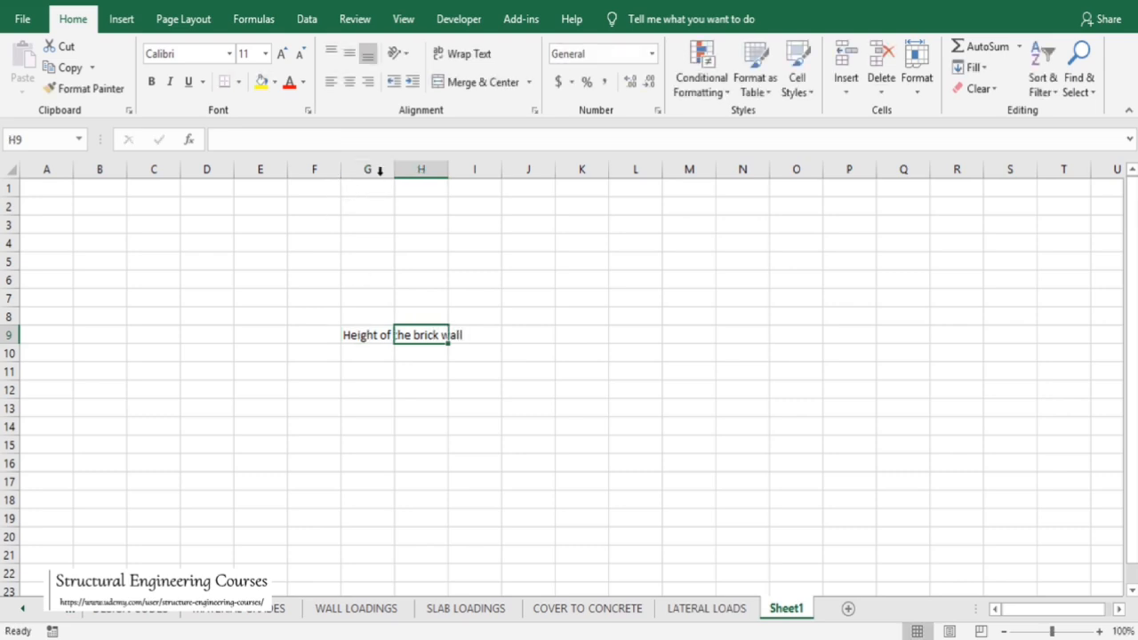
{"action": "left_click_drag", "start_coordinate": [392, 169], "coordinate": [502, 190]}
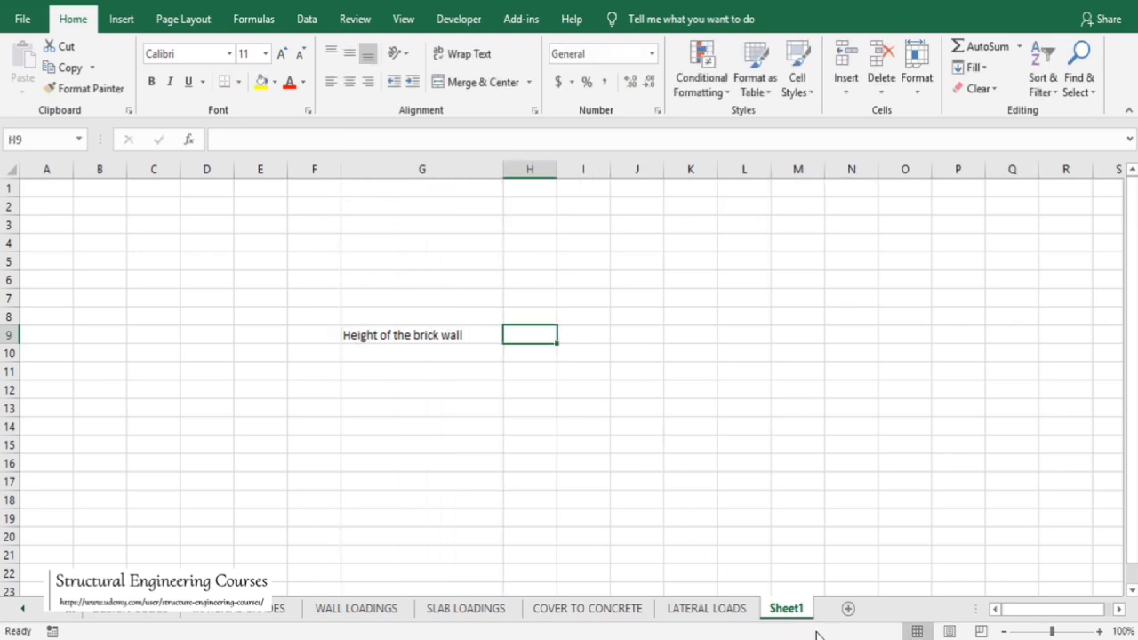
Examine the floor-to-floor heights on the building elevation in the CAD drawing
{"action": "left_click", "coordinate": [870, 639]}
{"action": "scroll", "coordinate": [892, 340], "scroll_direction": "down", "scroll_amount": 5}
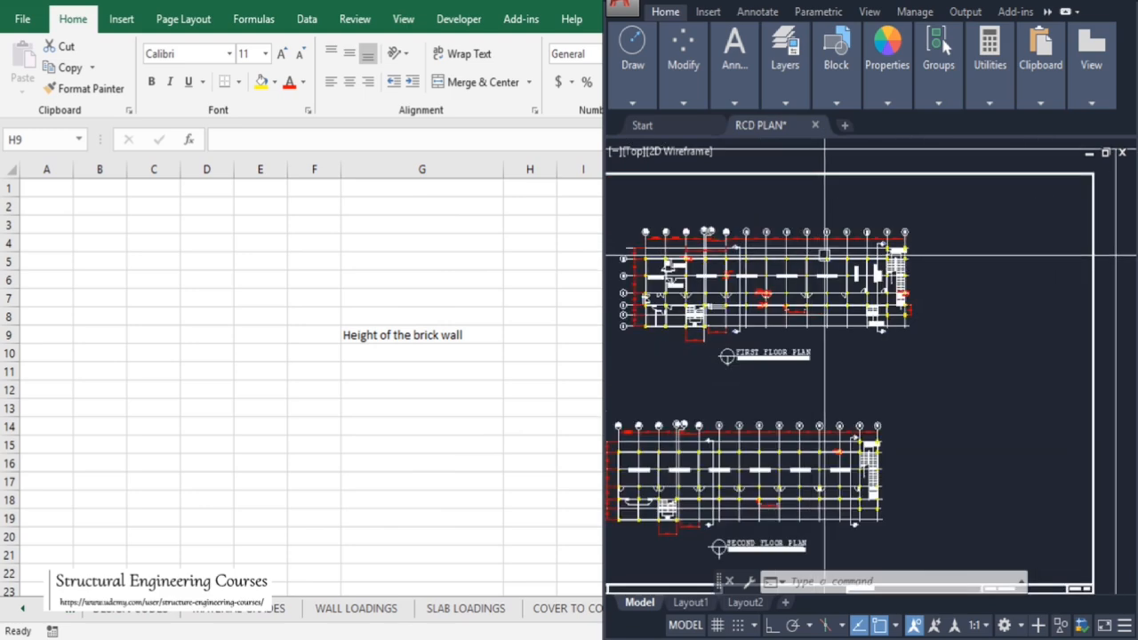
{"action": "scroll", "coordinate": [824, 257], "scroll_direction": "down", "scroll_amount": 4}
{"action": "scroll", "coordinate": [819, 416], "scroll_direction": "up", "scroll_amount": 5}
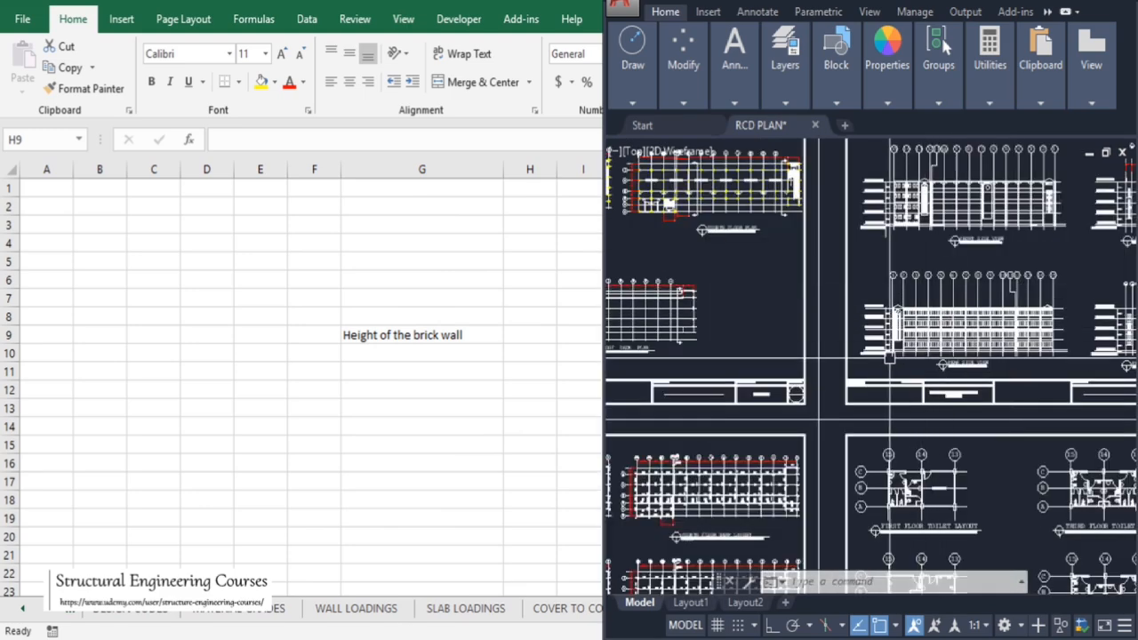
{"action": "scroll", "coordinate": [889, 358], "scroll_direction": "up", "scroll_amount": 8}
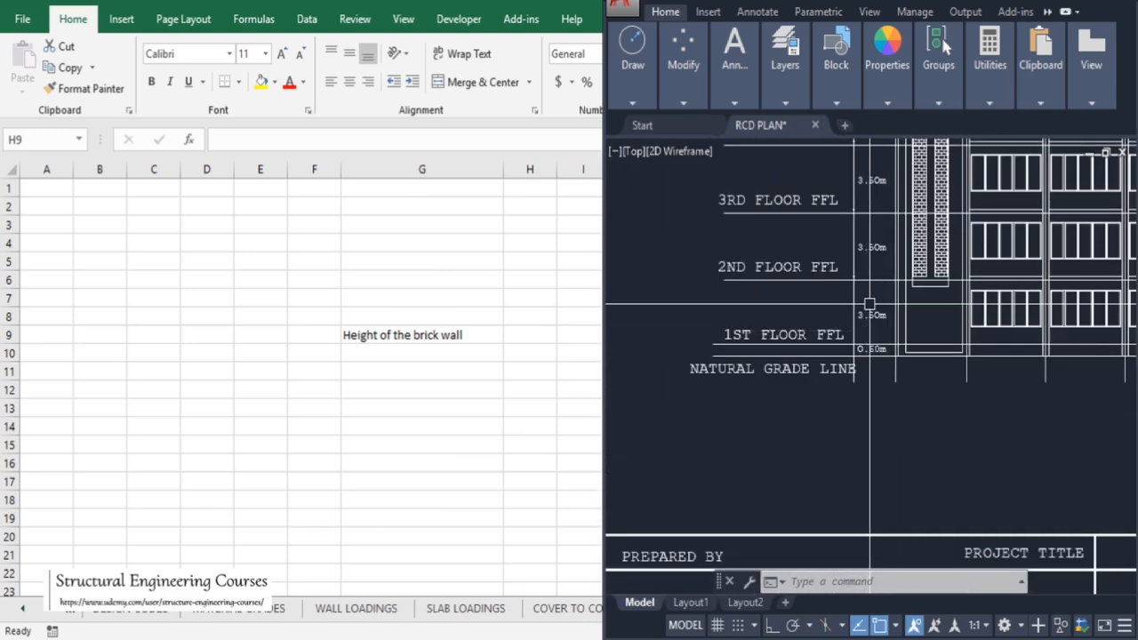
{"action": "scroll", "coordinate": [869, 304], "scroll_direction": "up", "scroll_amount": 2}
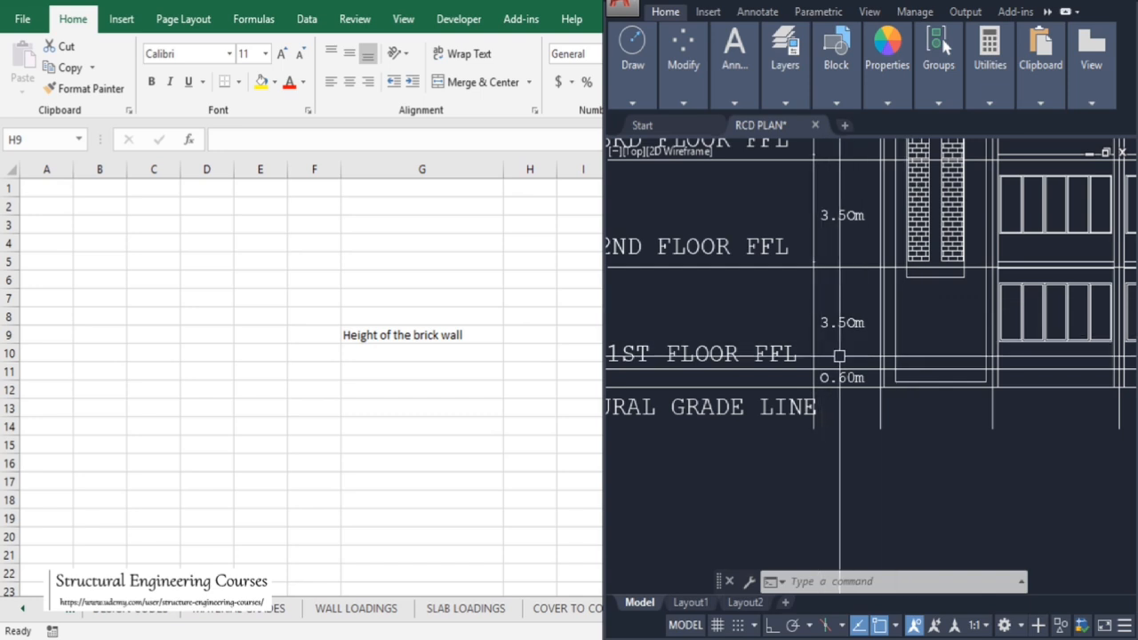
Enter the wall height 3.05 in cell H9 with the unit m beside it
{"action": "left_click", "coordinate": [548, 334]}
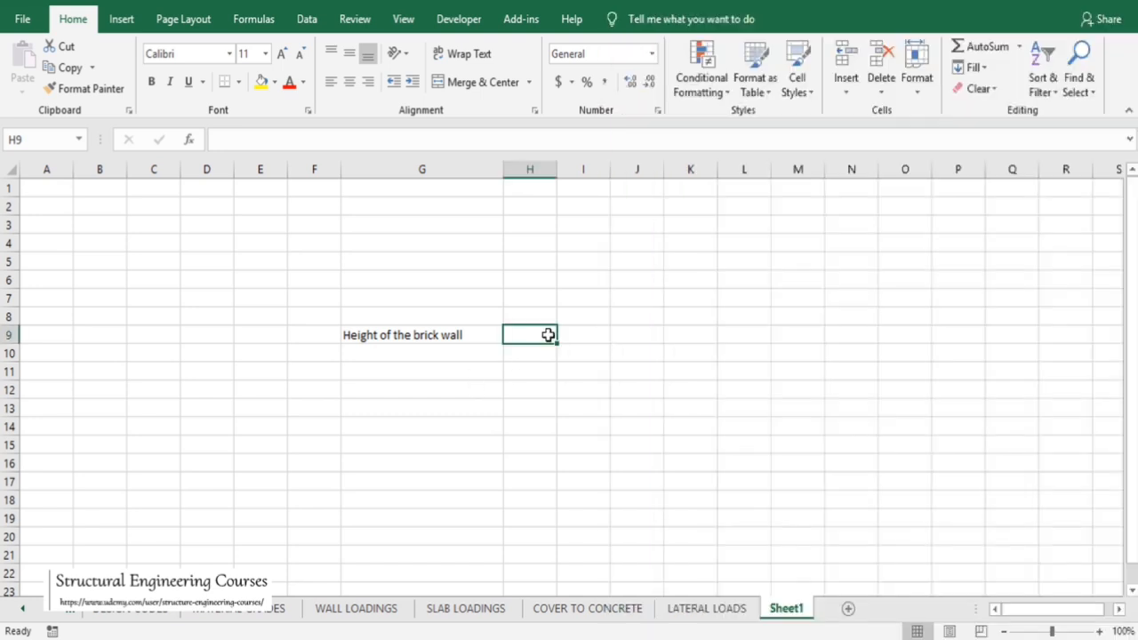
{"action": "type", "text": "3.05"}
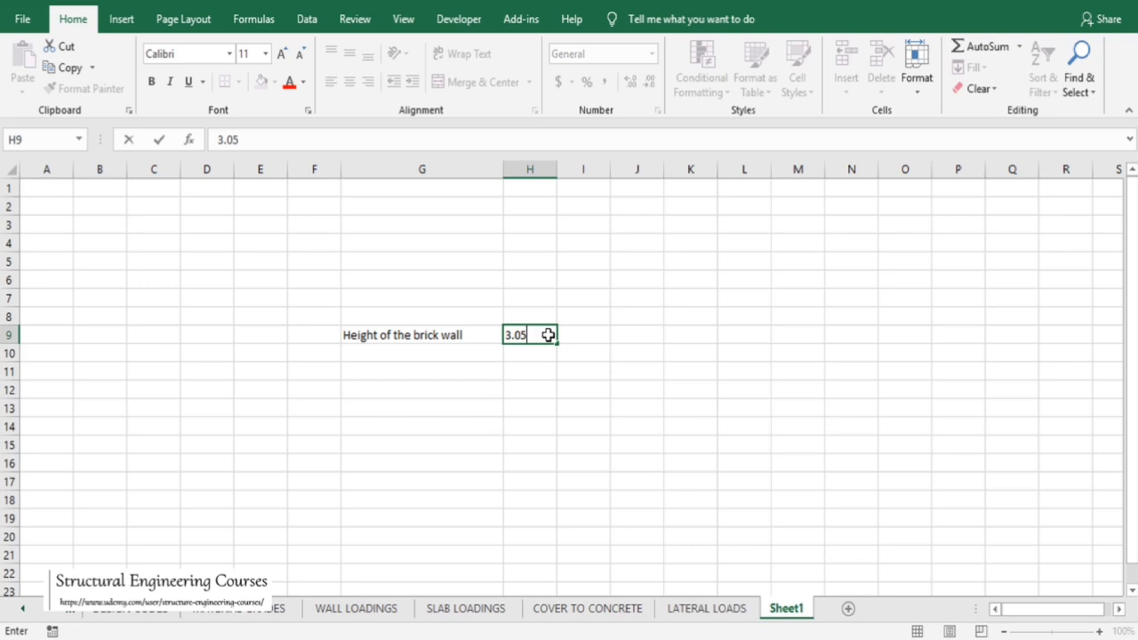
{"action": "key", "text": "Tab"}
{"action": "type", "text": "m"}
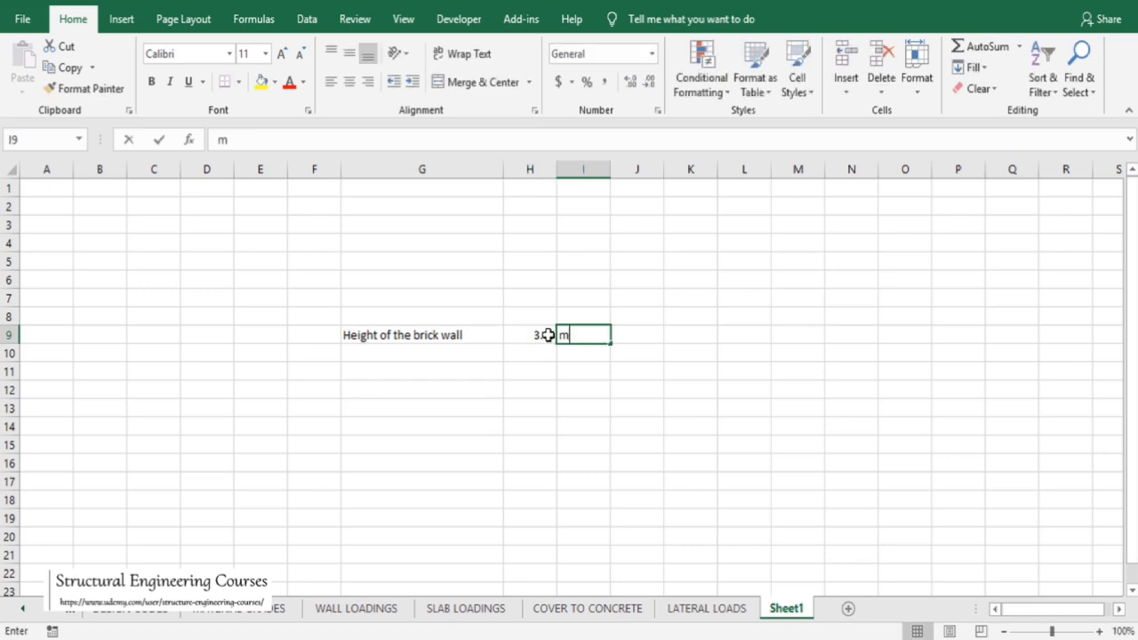
{"action": "key", "text": "Return"}
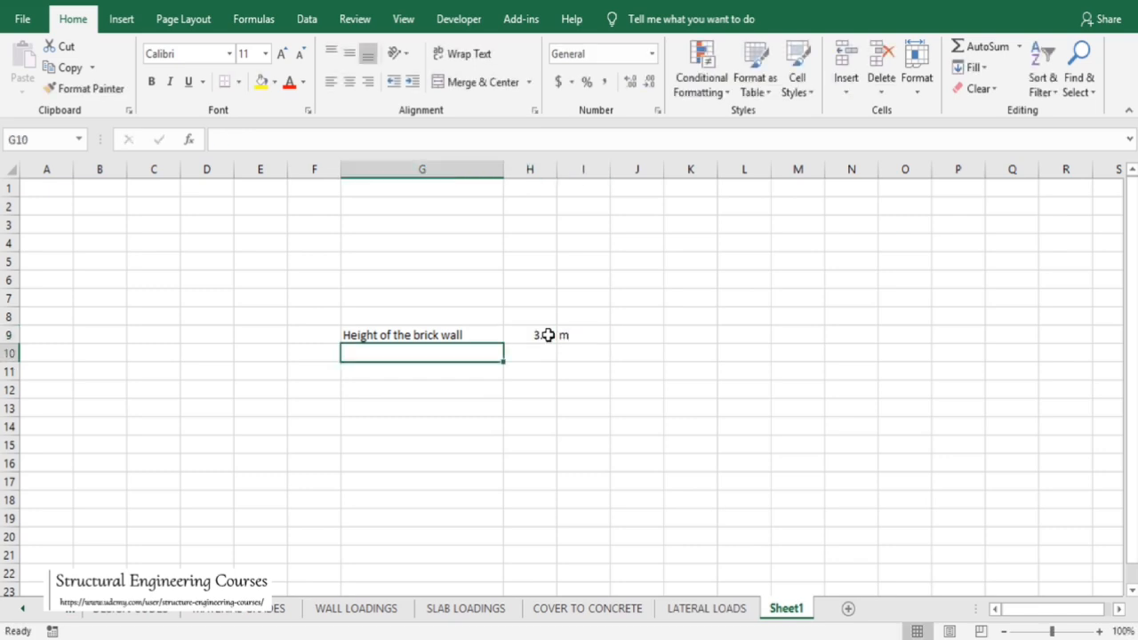
Enter the label 'Thickness of the brick work' in G10 with the value 0.23 and unit m beside it
{"action": "type", "text": "Densi"}
{"action": "key", "text": "BackSpace"}
{"action": "key", "text": "BackSpace"}
{"action": "key", "text": "BackSpace"}
{"action": "key", "text": "BackSpace"}
{"action": "key", "text": "BackSpace"}
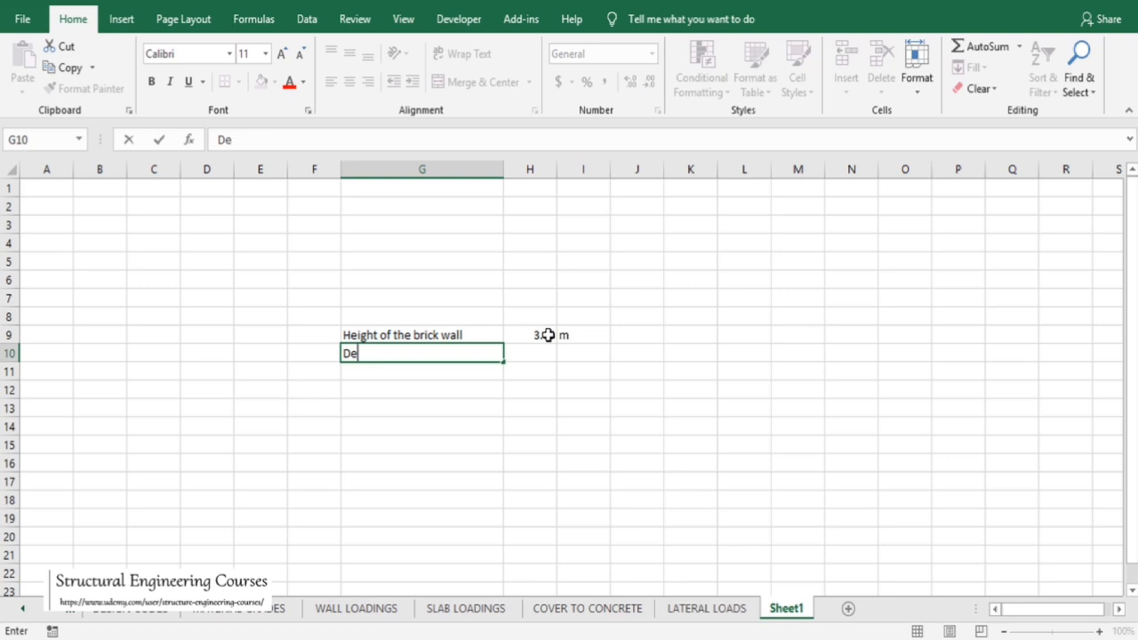
{"action": "type", "text": "Thickne"}
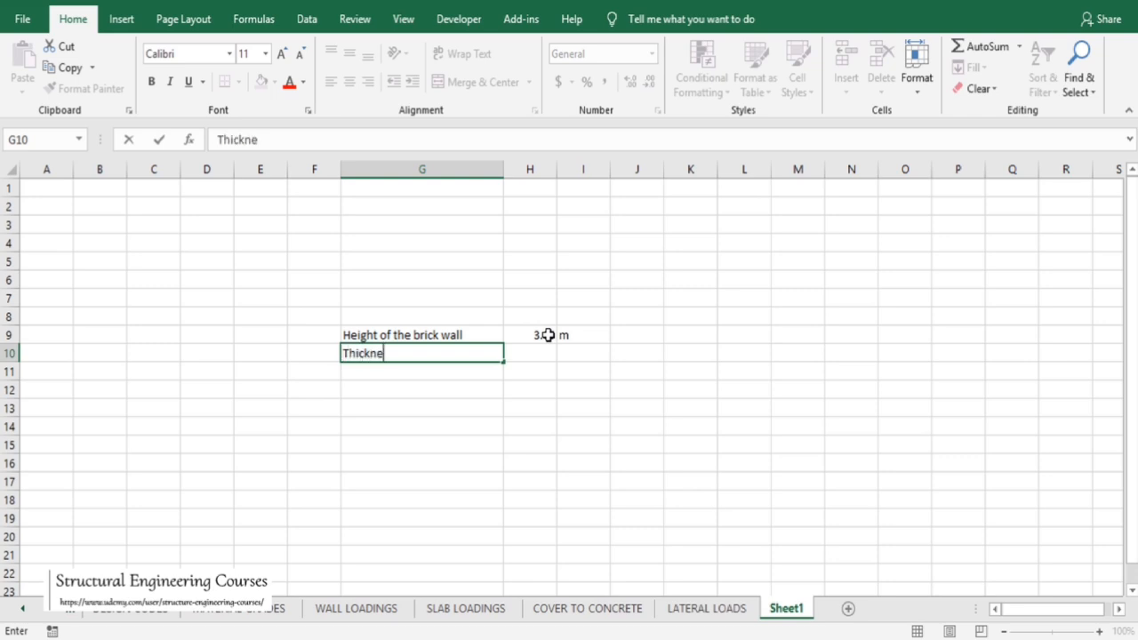
{"action": "type", "text": "ss of the brick work"}
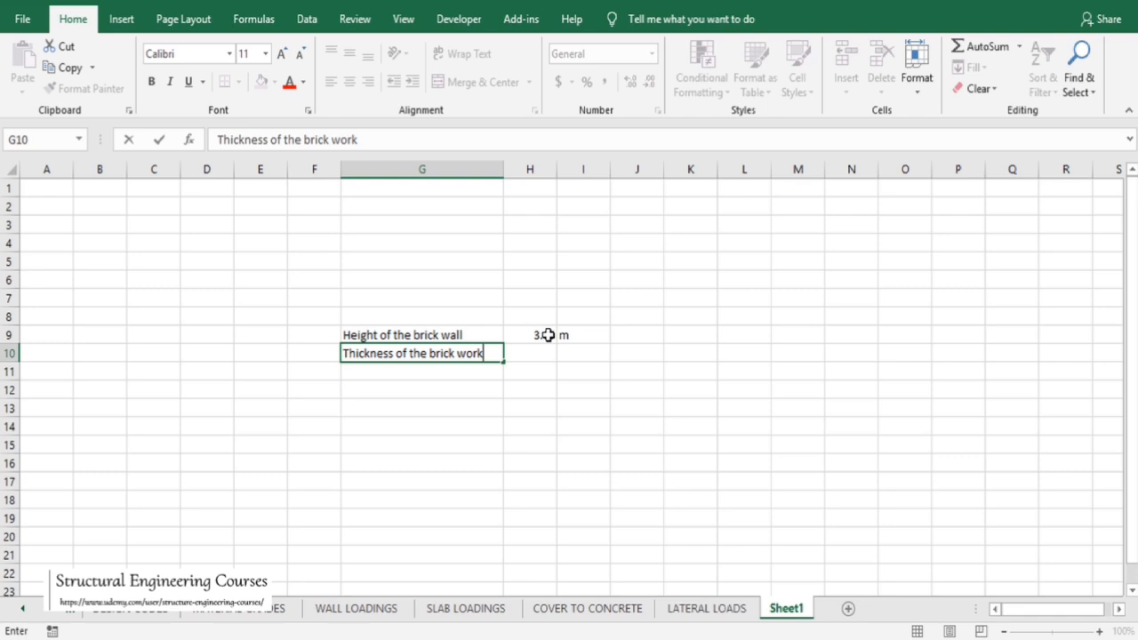
{"action": "key", "text": "Tab"}
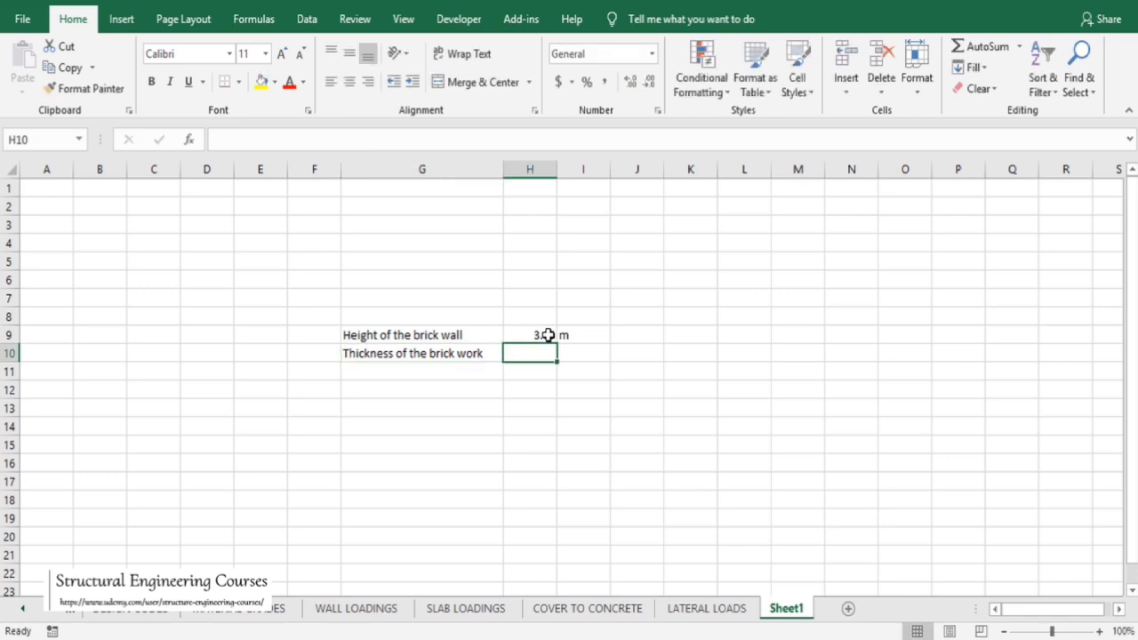
{"action": "type", "text": "0.230"}
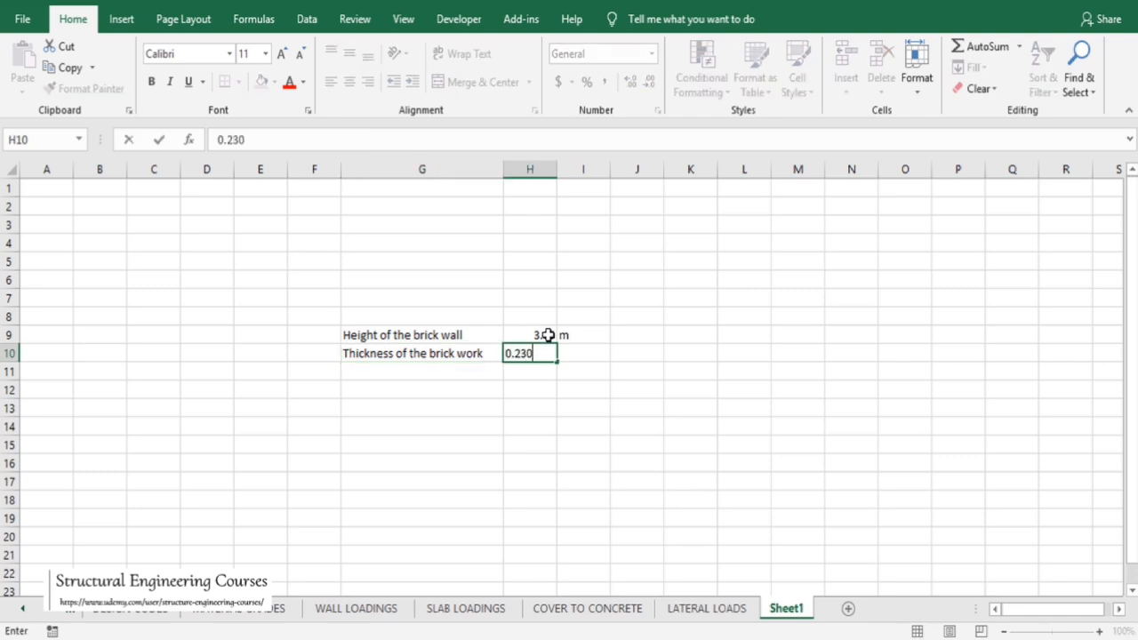
{"action": "key", "text": "Tab"}
{"action": "type", "text": "m"}
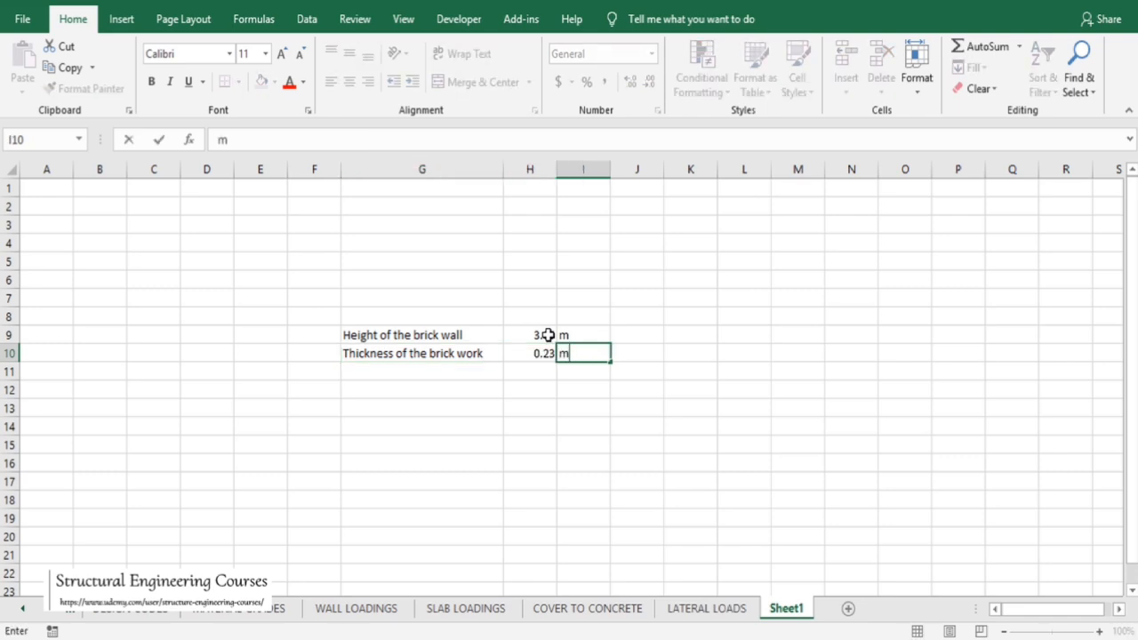
{"action": "key", "text": "Return"}
Enter the label 'Density of the brick work' in G11 with the value 19.2 and unit KN/m3 beside it
{"action": "type", "text": "D"}
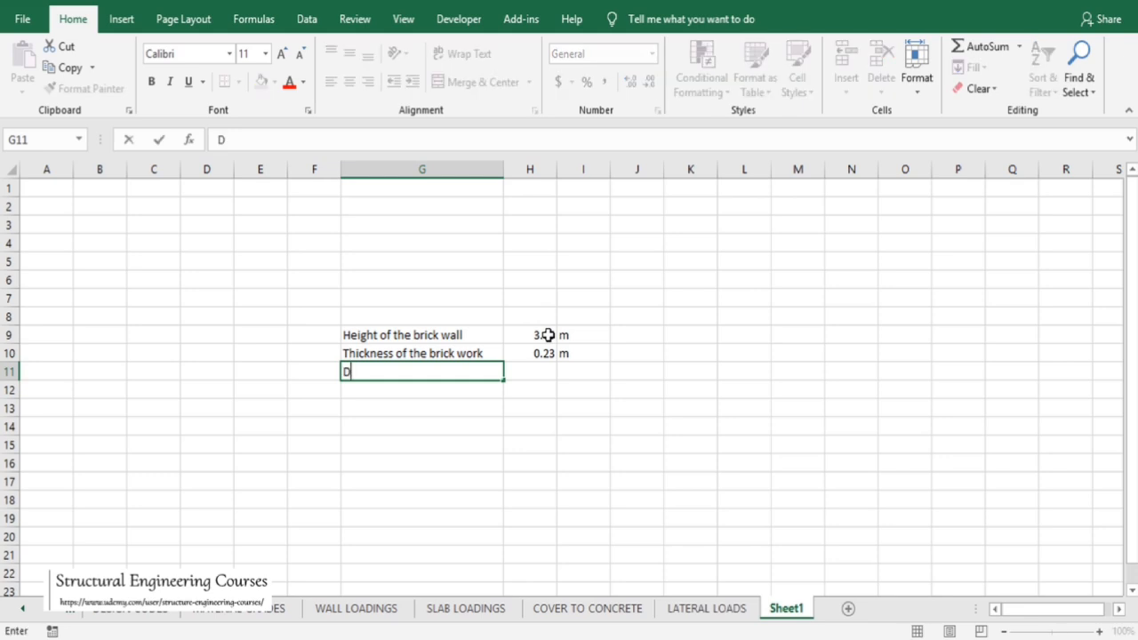
{"action": "type", "text": "ensity of the brick"}
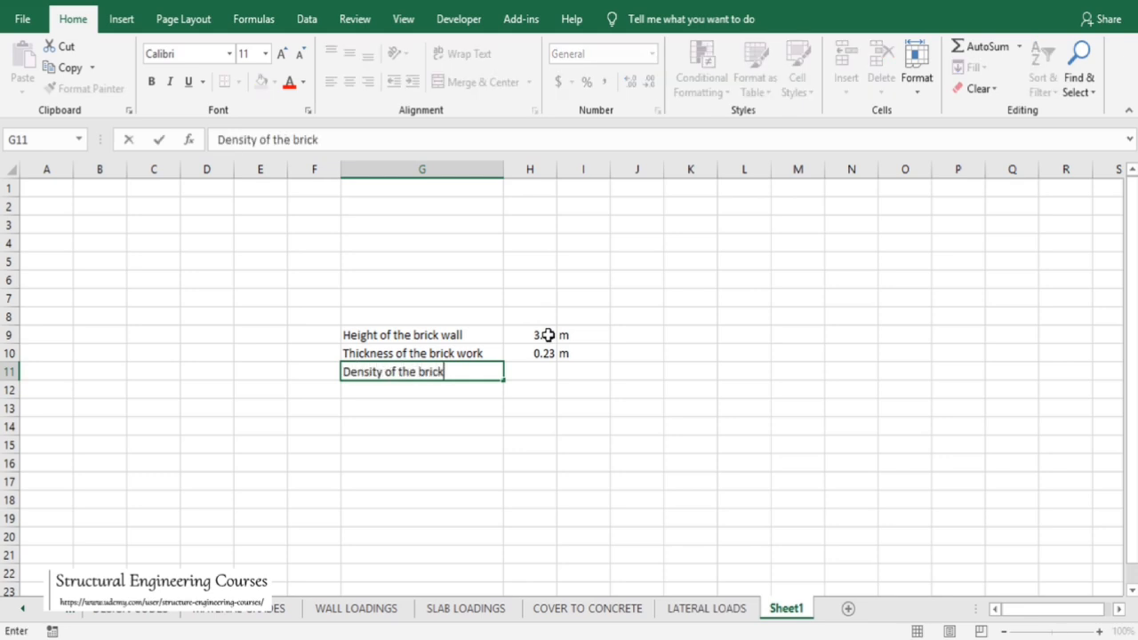
{"action": "type", "text": " work"}
{"action": "key", "text": "Tab"}
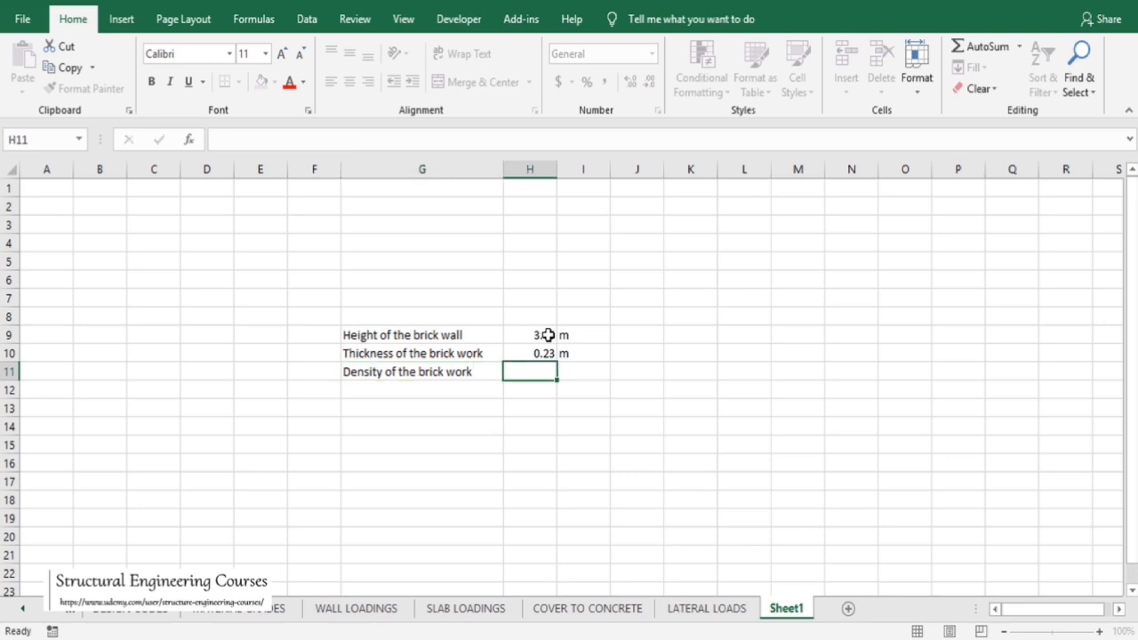
{"action": "type", "text": "19.2"}
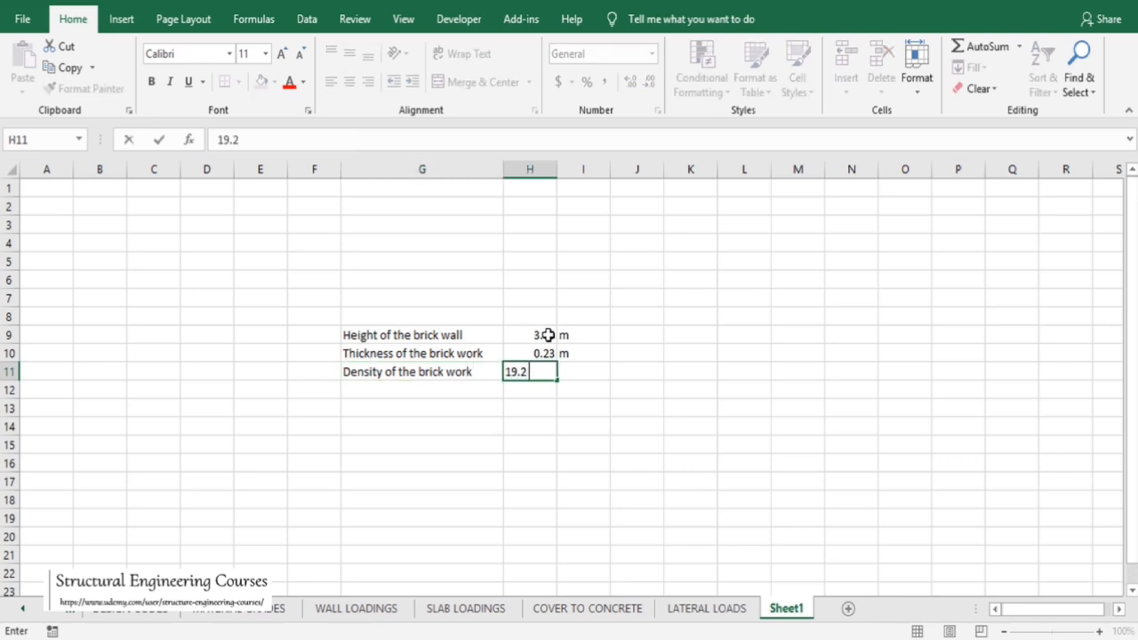
{"action": "key", "text": "Tab"}
{"action": "type", "text": "K"}
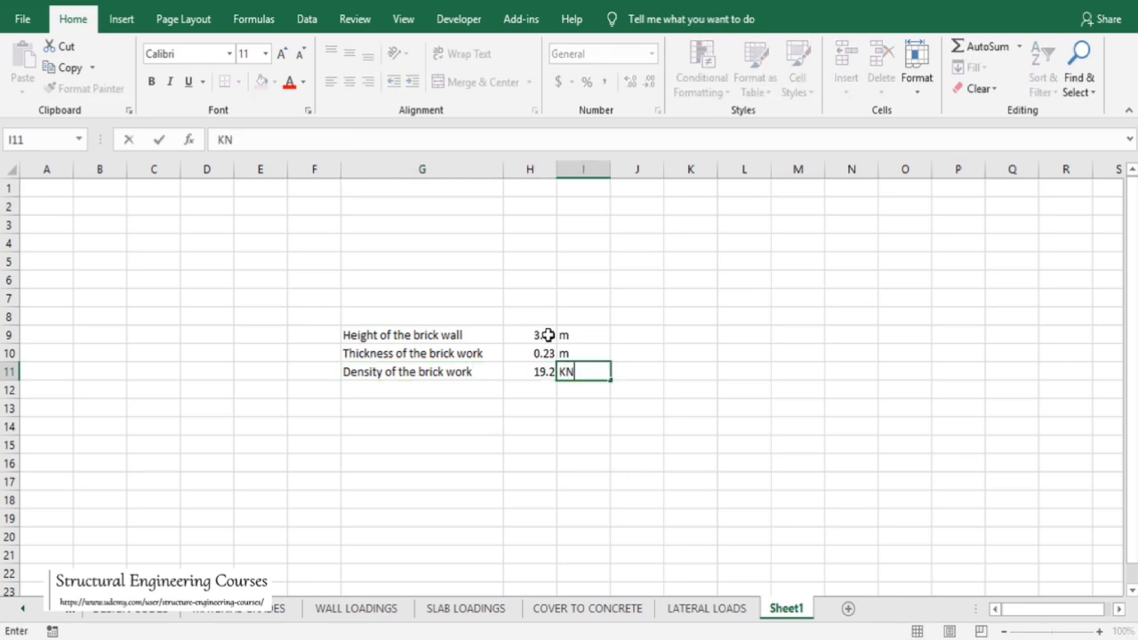
{"action": "type", "text": "N/m3"}
{"action": "key", "text": "Return"}
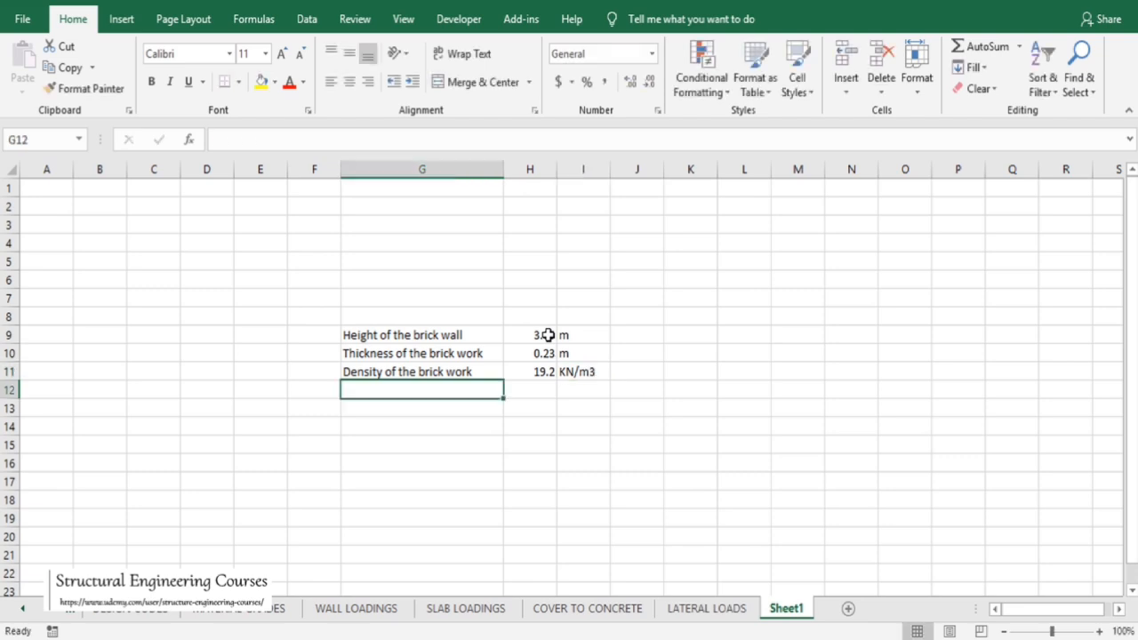
Enter the label 'Equivalent UDL on the beam' in cell G12
{"action": "type", "text": "Equival"}
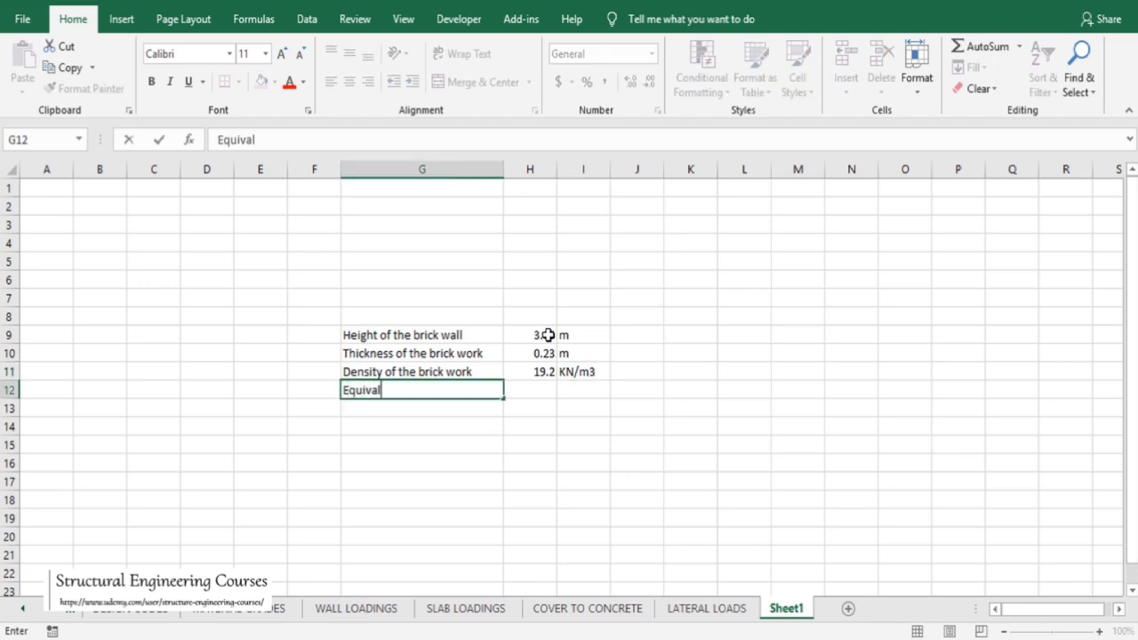
{"action": "type", "text": "ent UDL o"}
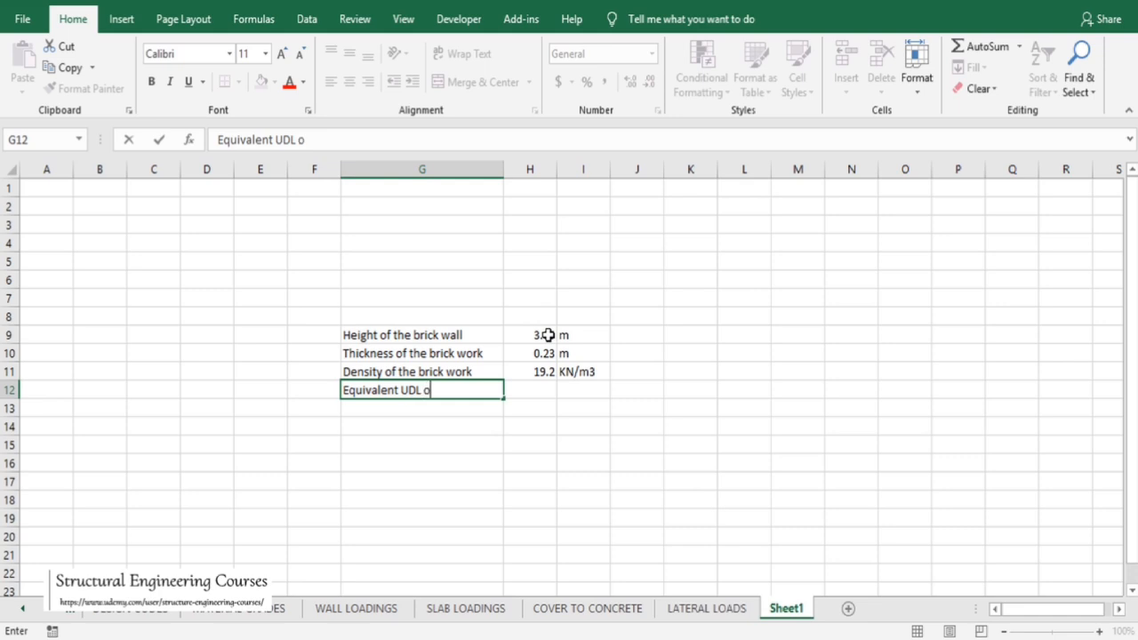
{"action": "type", "text": "n the beam"}
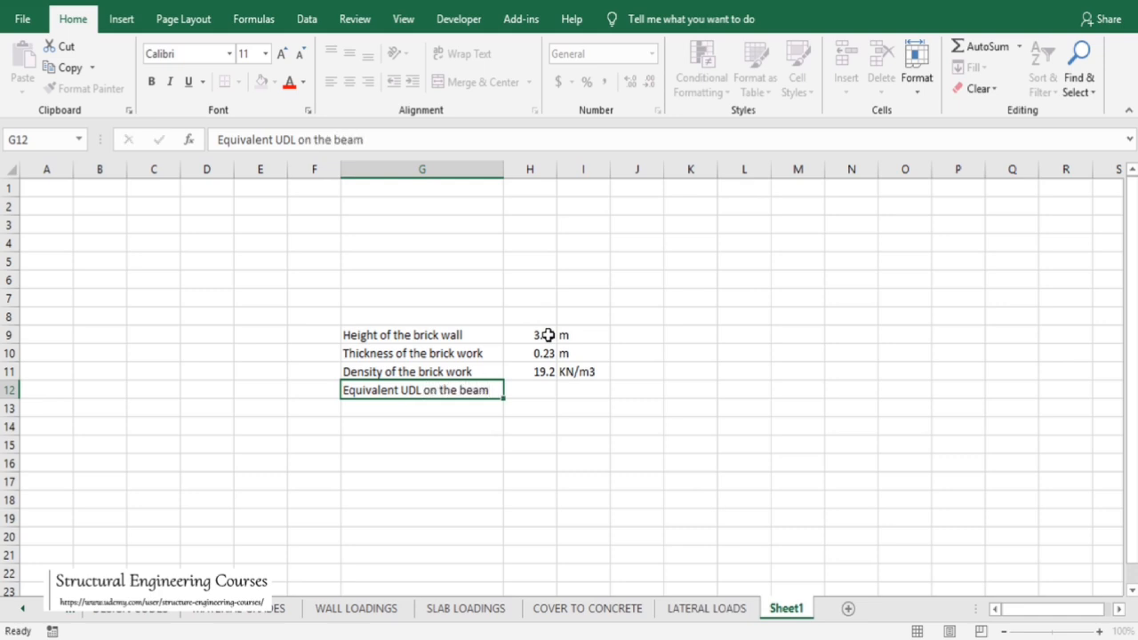
{"action": "key", "text": "Tab"}
Compute the UDL in H12 with the formula =H9*H10*H11 and enter the unit KN/m in I12
{"action": "type", "text": "="}
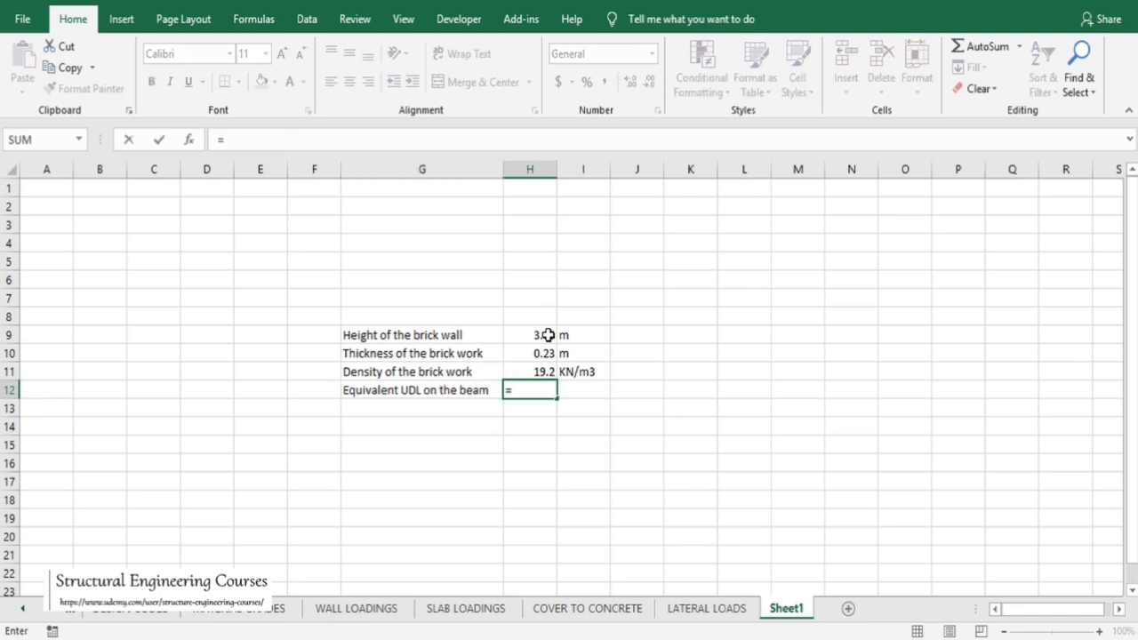
{"action": "left_click", "coordinate": [548, 335]}
{"action": "type", "text": "*"}
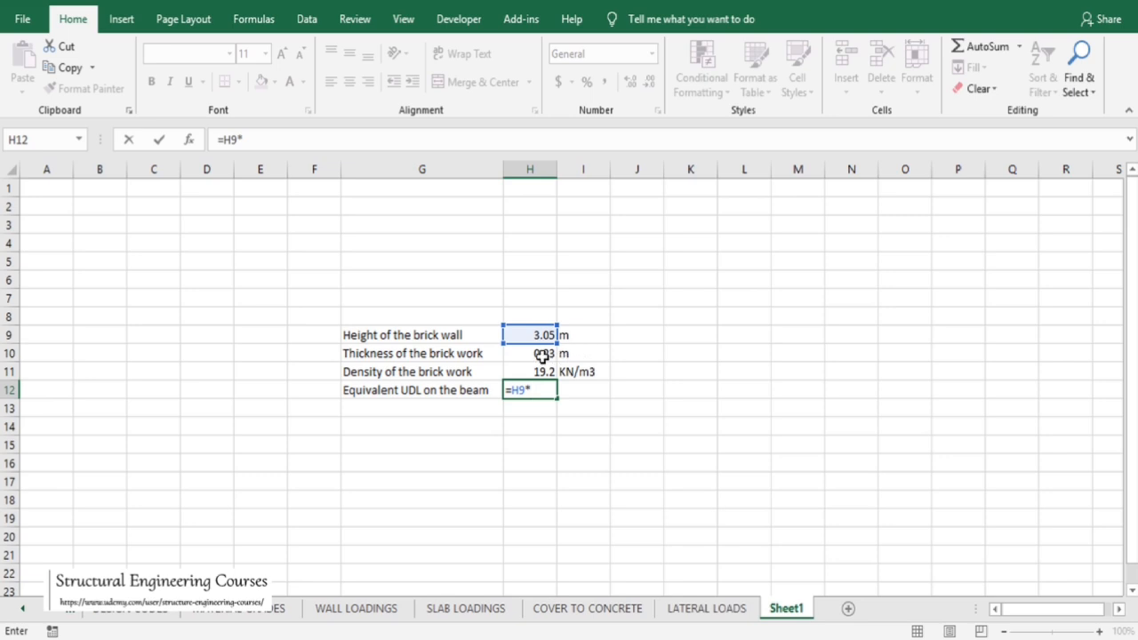
{"action": "left_click", "coordinate": [542, 354]}
{"action": "type", "text": "*"}
{"action": "left_click", "coordinate": [544, 371]}
{"action": "key", "text": "Return"}
{"action": "left_click", "coordinate": [578, 388]}
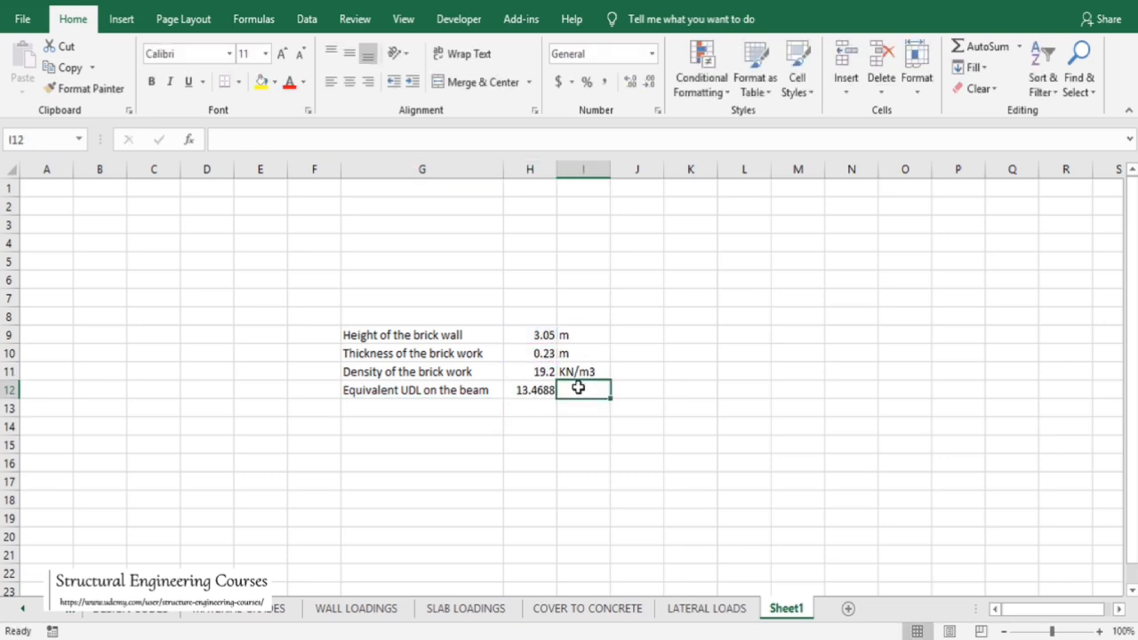
{"action": "type", "text": "K"}
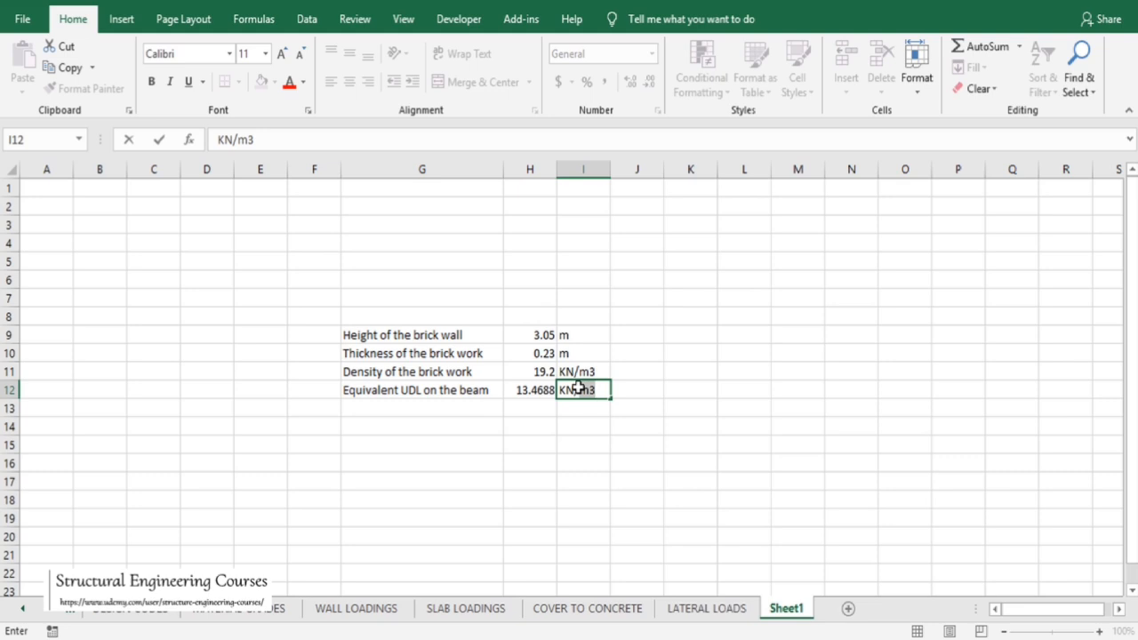
{"action": "key", "text": "BackSpace"}
{"action": "key", "text": "Return"}
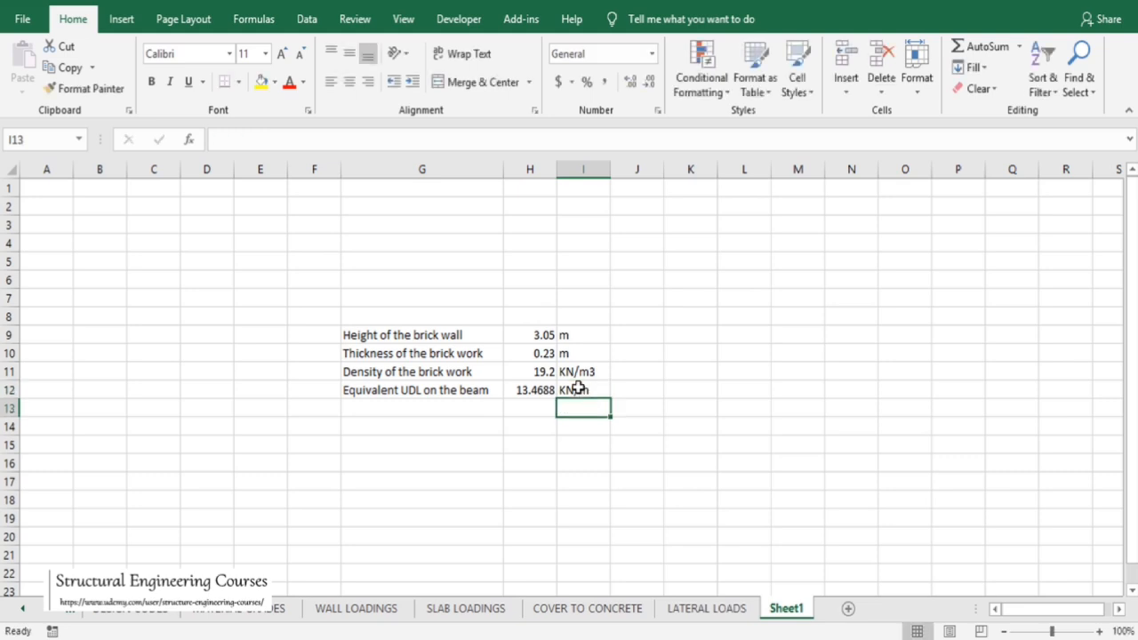
Enter the label 'Thickness of the mortal' in G13 with the value 0.024 and unit m beside it
{"action": "left_click", "coordinate": [437, 397]}
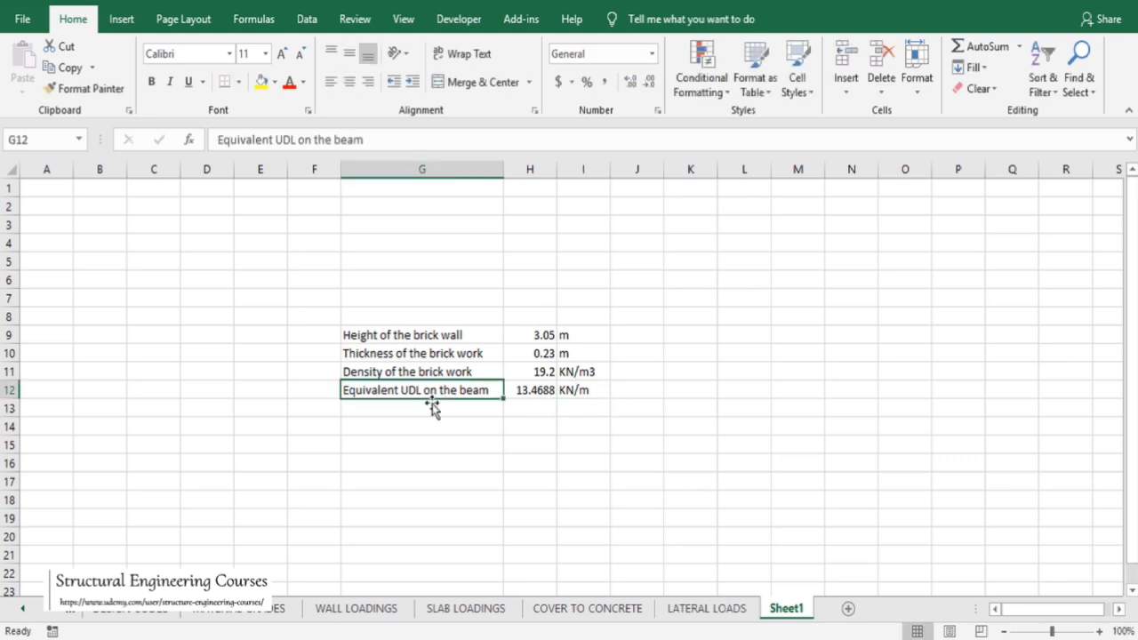
{"action": "left_click", "coordinate": [426, 408]}
{"action": "type", "text": "Thickness of"}
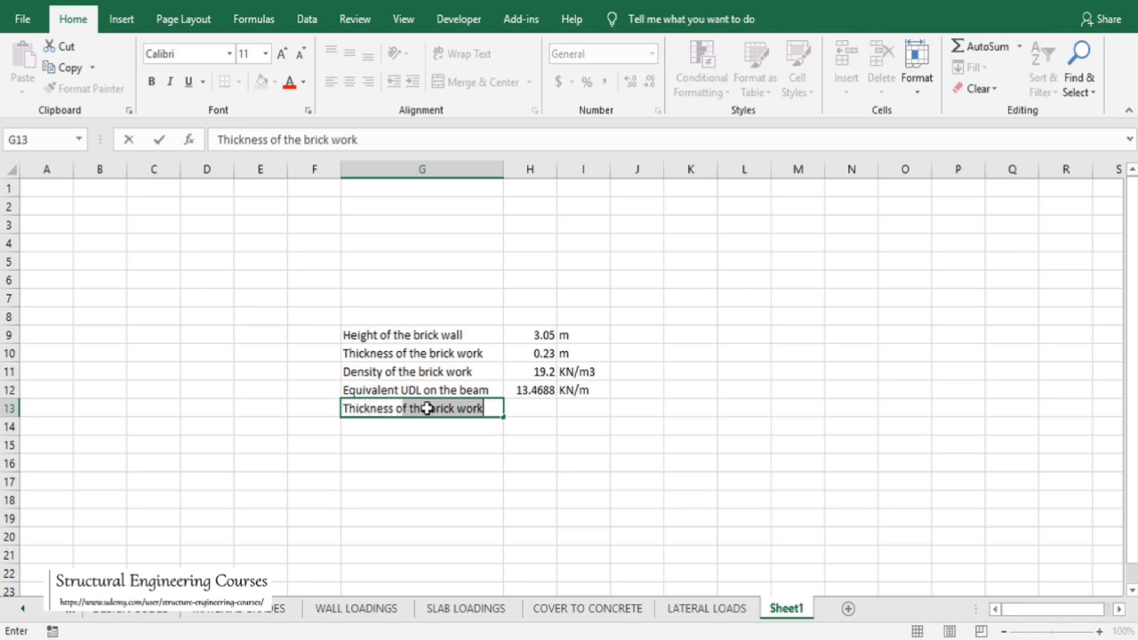
{"action": "type", "text": " the mortal"}
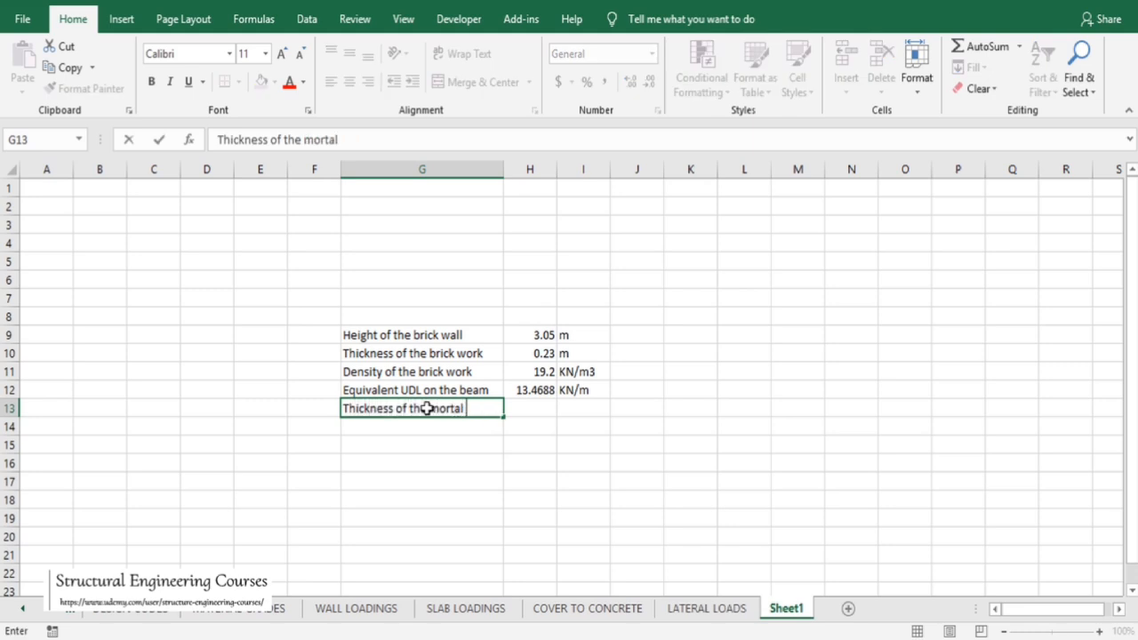
{"action": "key", "text": "Tab"}
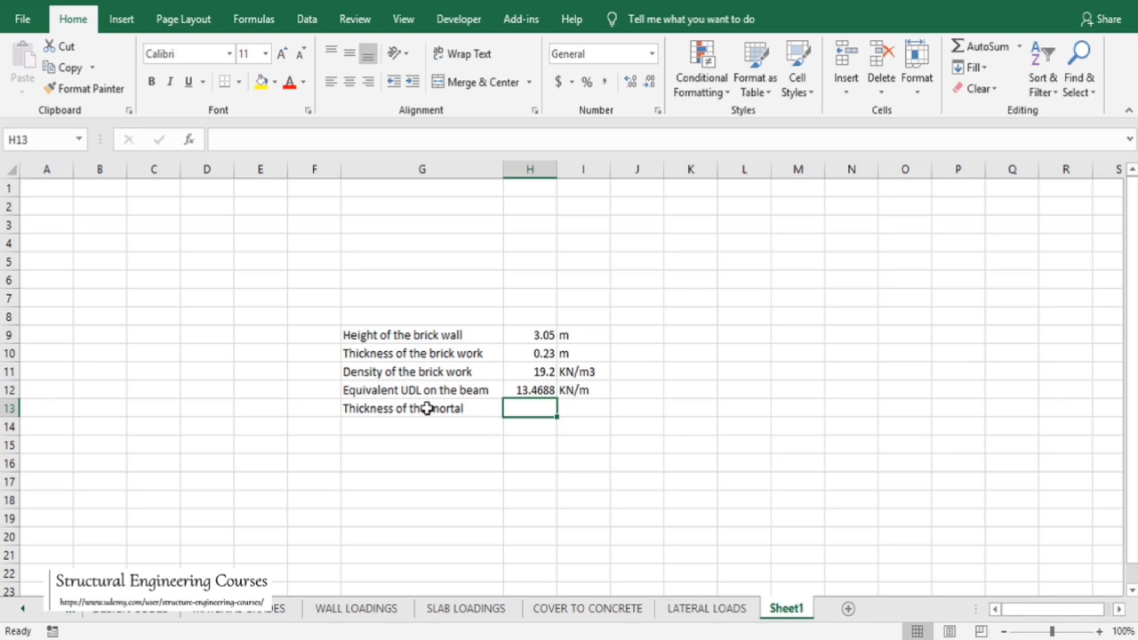
{"action": "type", "text": "0.024"}
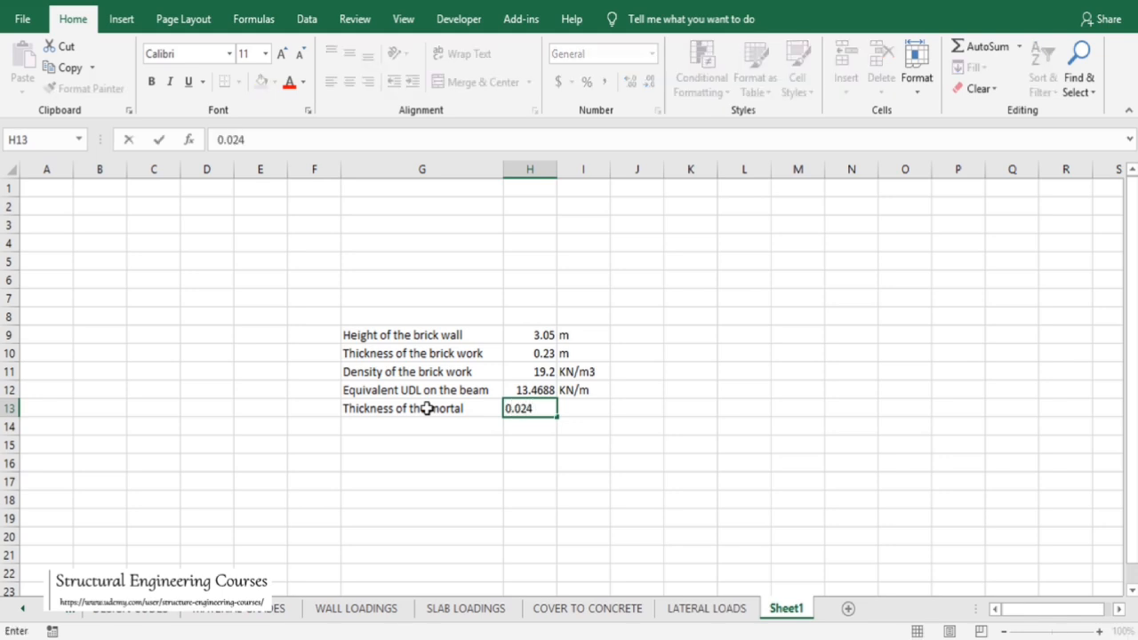
{"action": "key", "text": "Tab"}
{"action": "type", "text": "m"}
{"action": "key", "text": "Return"}
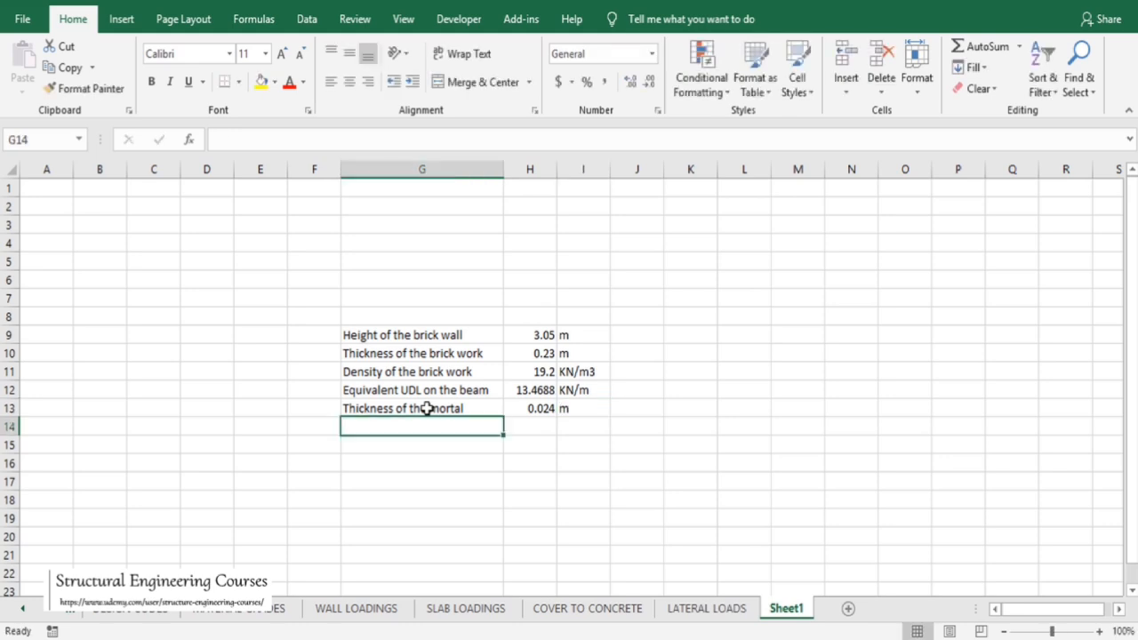
Enter the label 'Density of the mortar' in G14 and '24 KN/m3' in H14
{"action": "type", "text": "DEnsity"}
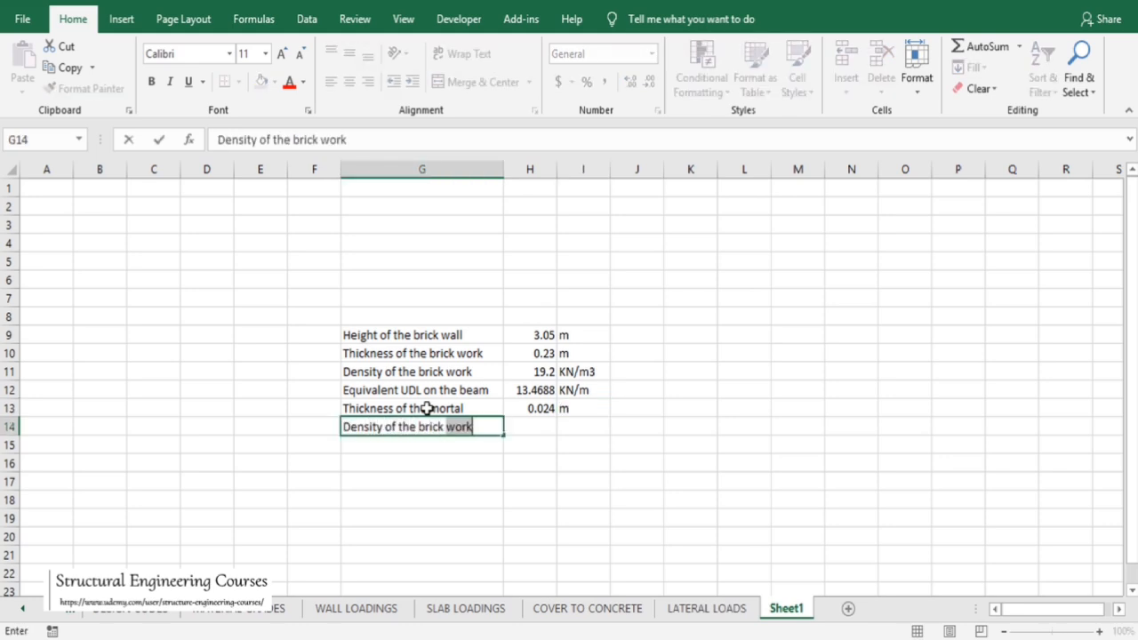
{"action": "key", "text": "BackSpace"}
{"action": "key", "text": "BackSpace"}
{"action": "key", "text": "BackSpace"}
{"action": "key", "text": "BackSpace"}
{"action": "key", "text": "BackSpace"}
{"action": "key", "text": "BackSpace"}
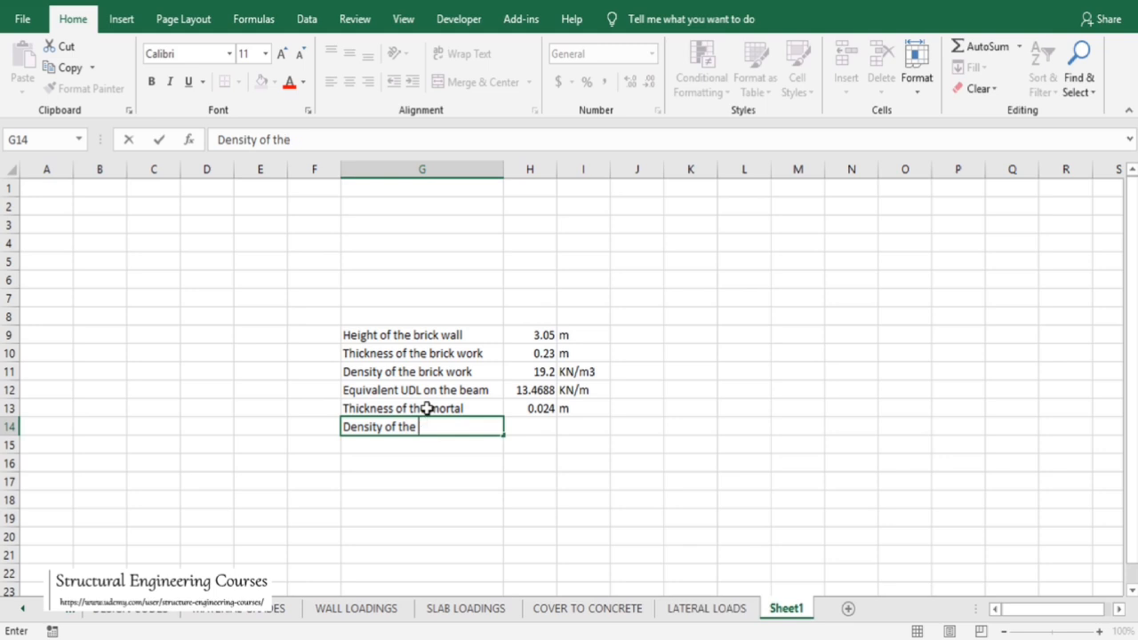
{"action": "type", "text": "mortar"}
{"action": "key", "text": "Tab"}
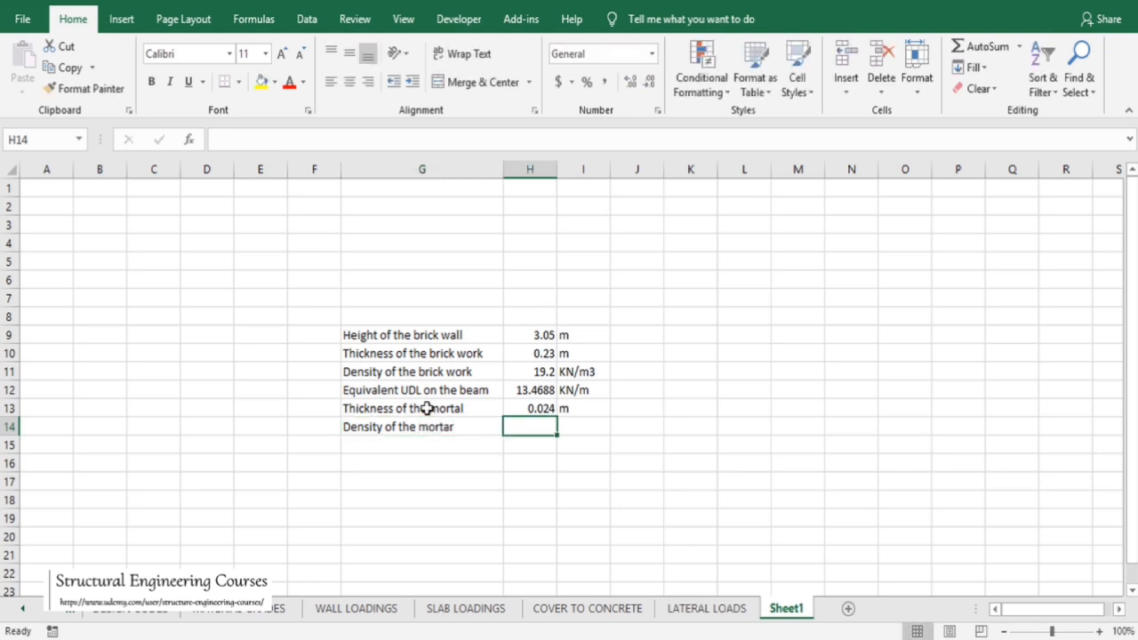
{"action": "type", "text": "24 K"}
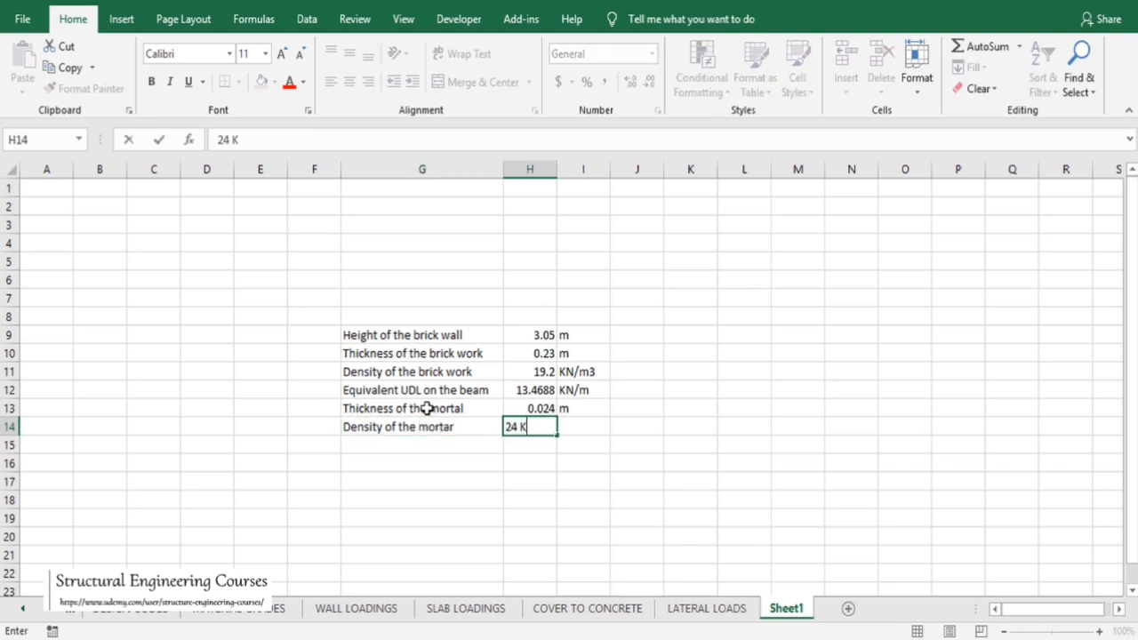
{"action": "type", "text": "N/m3"}
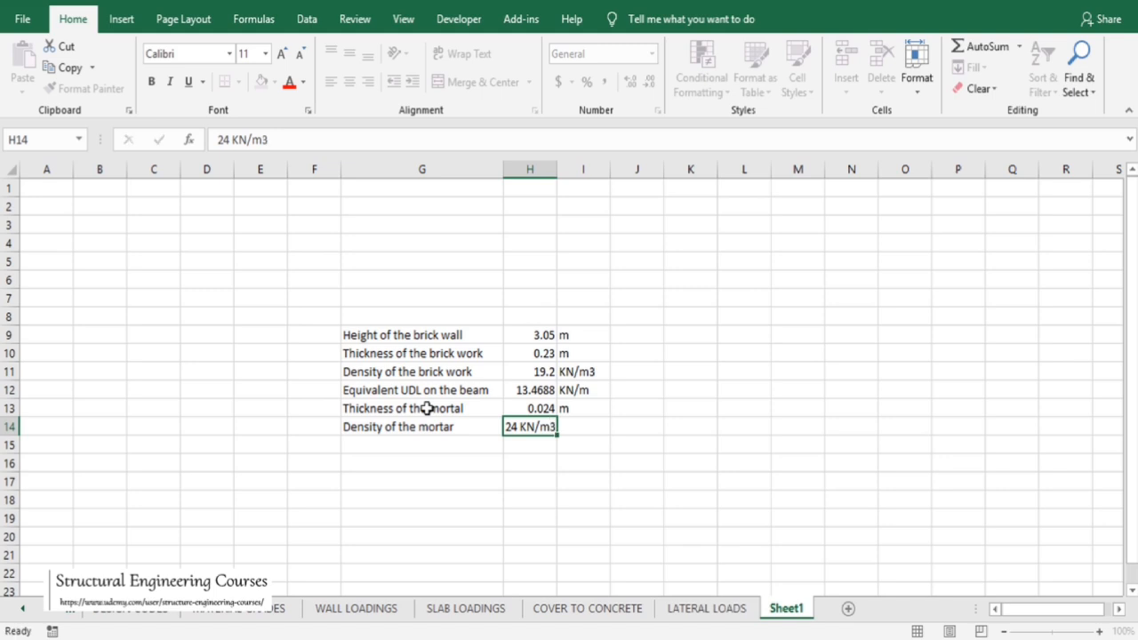
{"action": "key", "text": "Return"}
Correct the G13 label to read 'Thickness of the mortar'
{"action": "double_click", "coordinate": [466, 408]}
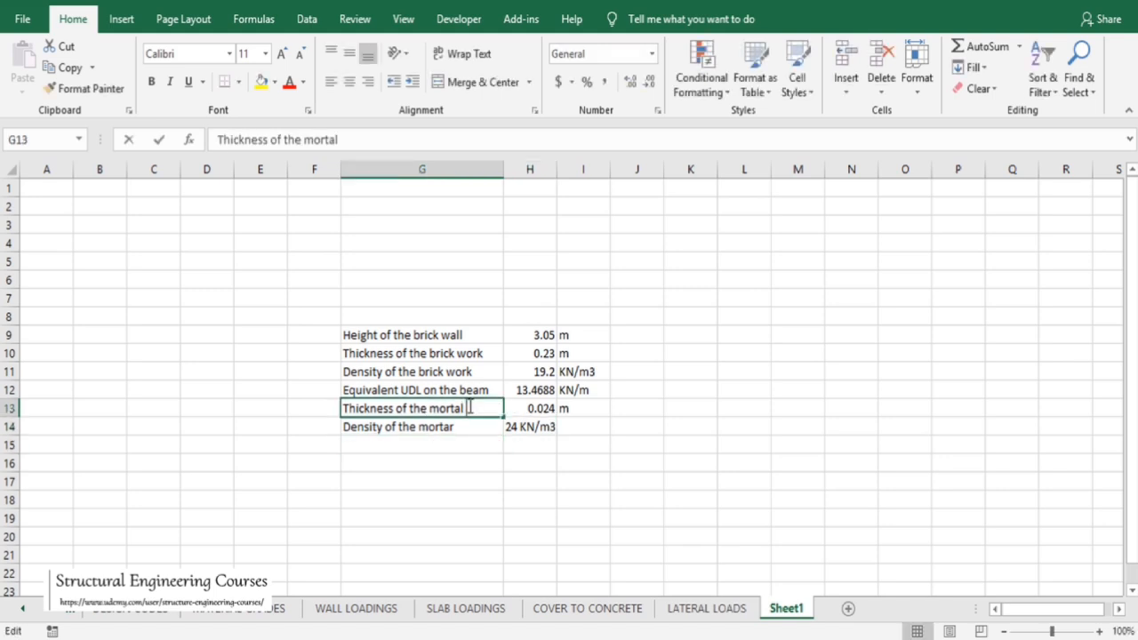
{"action": "type", "text": "r"}
{"action": "left_click", "coordinate": [434, 442]}
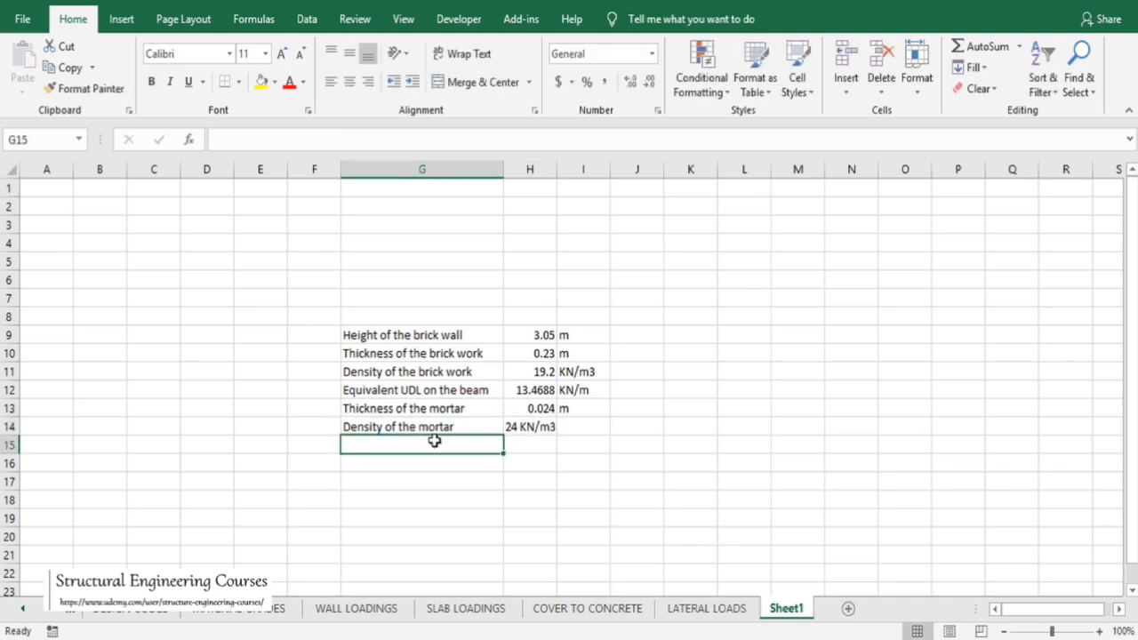
Enter the label 'Height of the mortar' in G15 and set H15 to =H9
{"action": "type", "text": "Height of"}
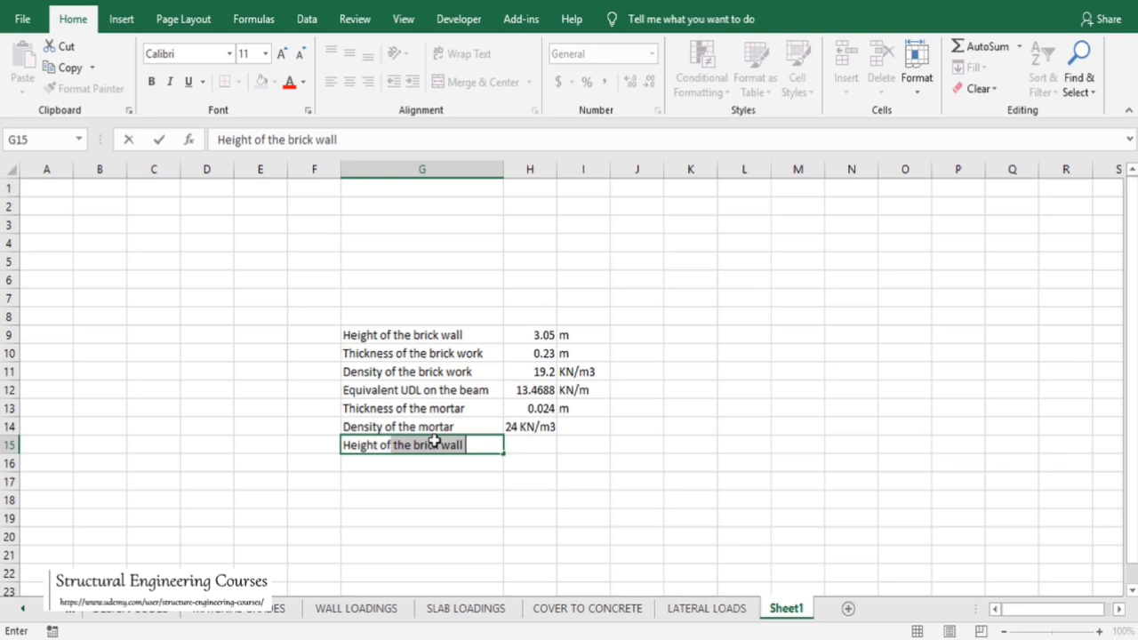
{"action": "type", "text": " the mortar"}
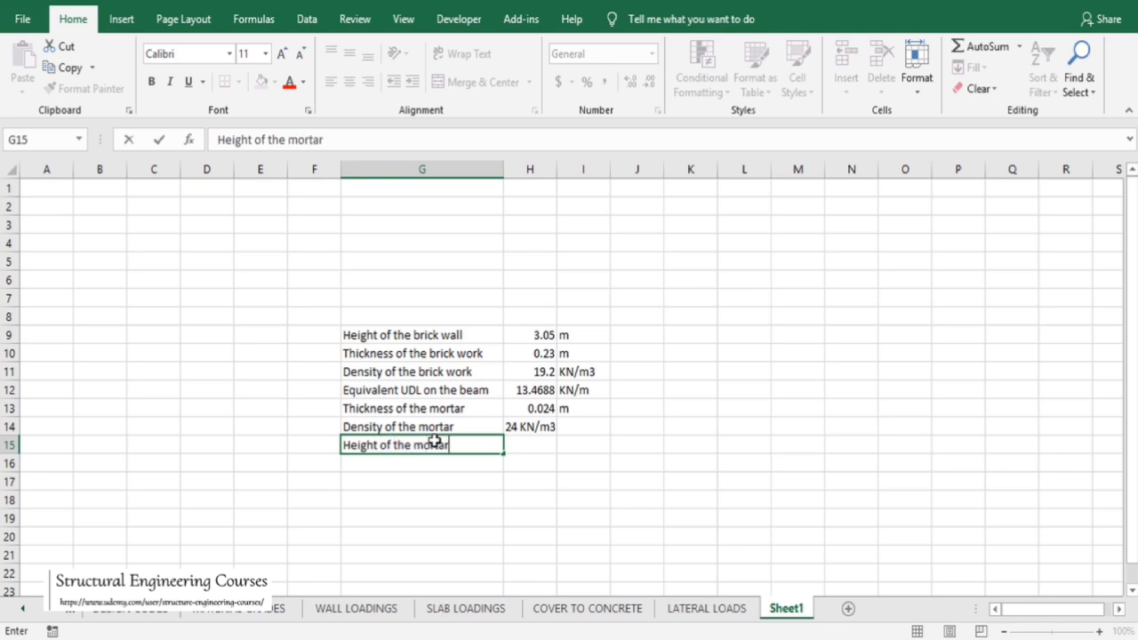
{"action": "key", "text": "Tab"}
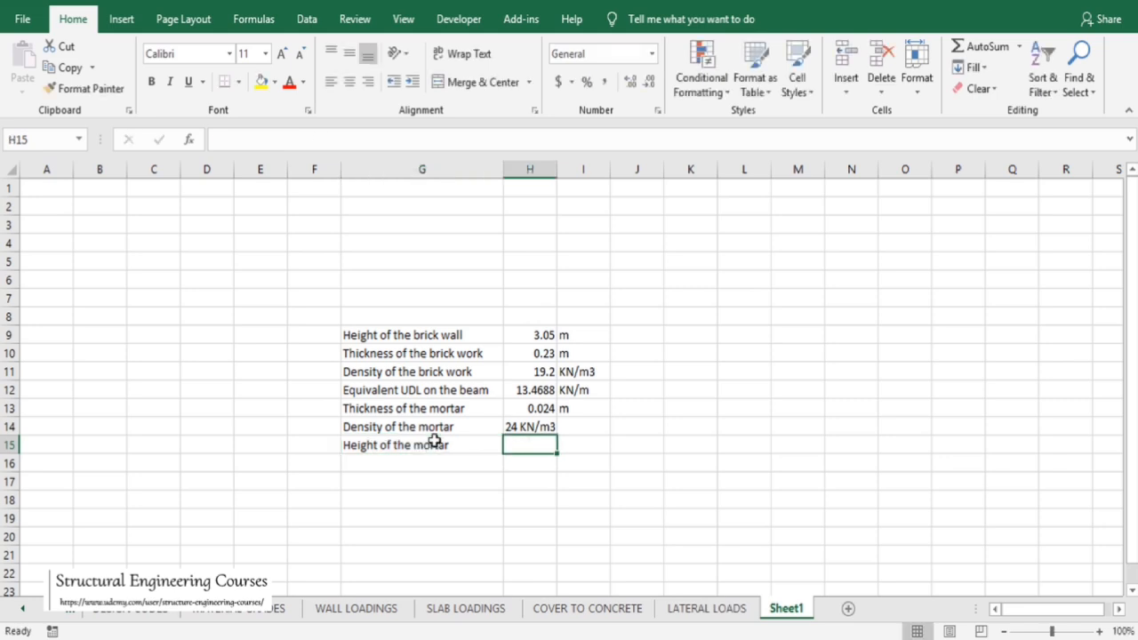
{"action": "type", "text": "="}
{"action": "left_click", "coordinate": [528, 335]}
{"action": "key", "text": "Return"}
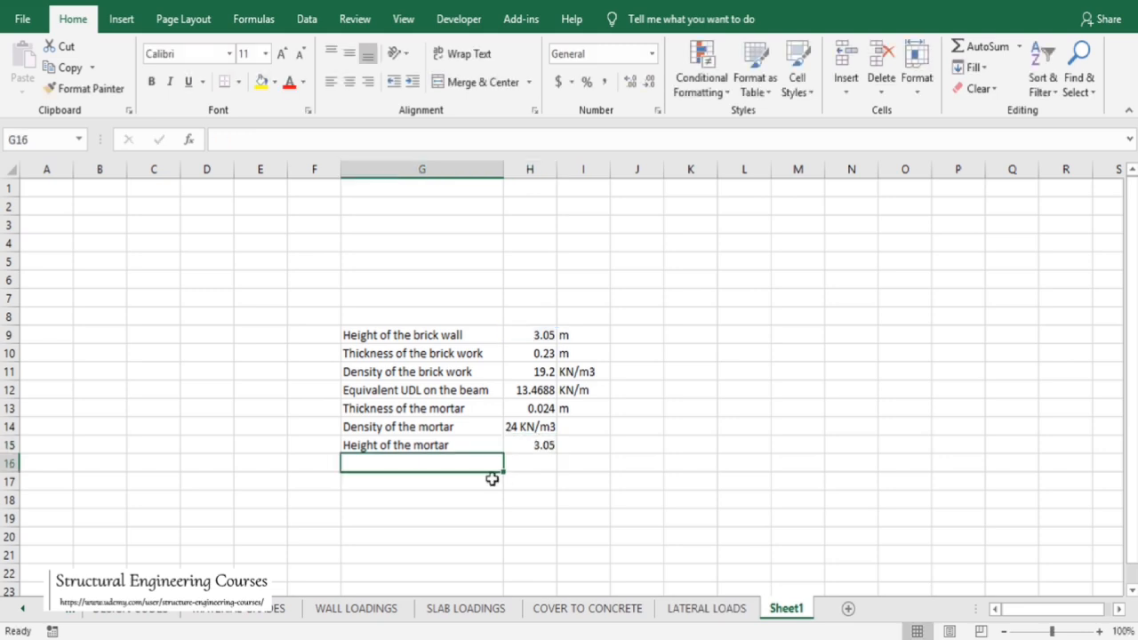
Enter the label 'UDL' in G16 and compute H16 with the formula =H13*H14*H15
{"action": "type", "text": "UDL"}
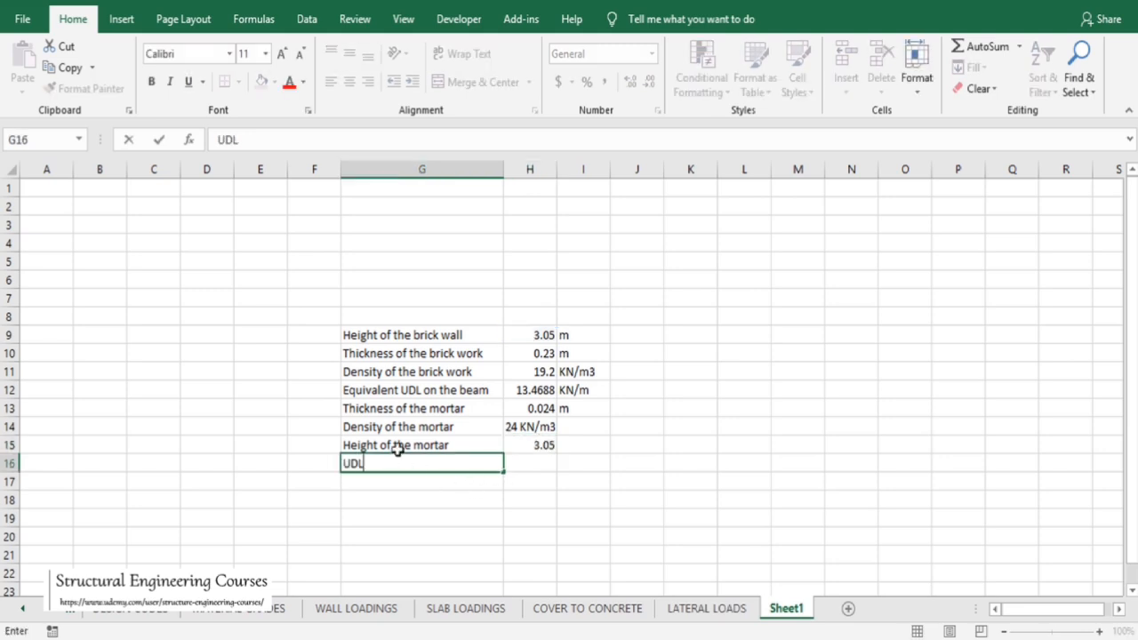
{"action": "key", "text": "Tab"}
{"action": "type", "text": "="}
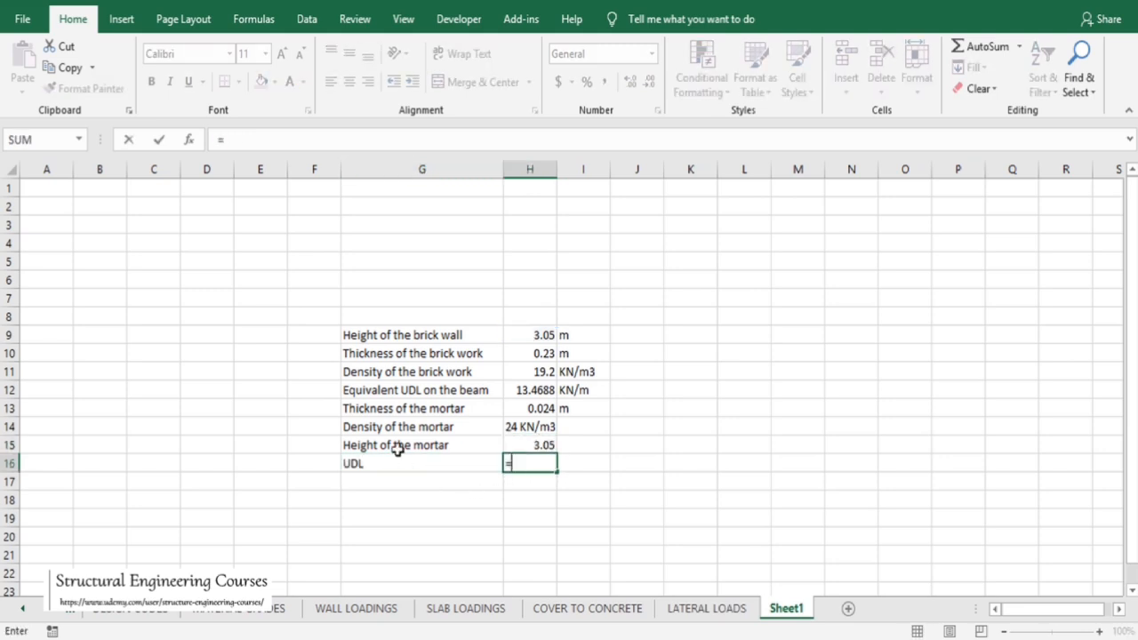
{"action": "left_click", "coordinate": [534, 427]}
{"action": "left_click", "coordinate": [530, 402]}
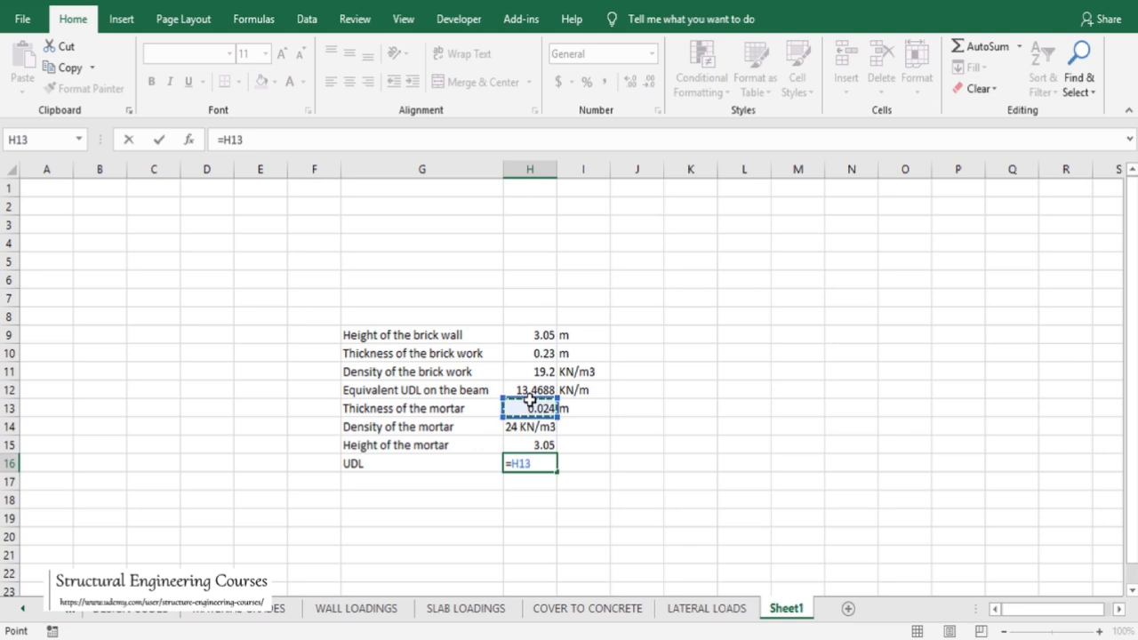
{"action": "type", "text": "*"}
{"action": "left_click", "coordinate": [531, 426]}
{"action": "type", "text": "*"}
{"action": "left_click", "coordinate": [536, 446]}
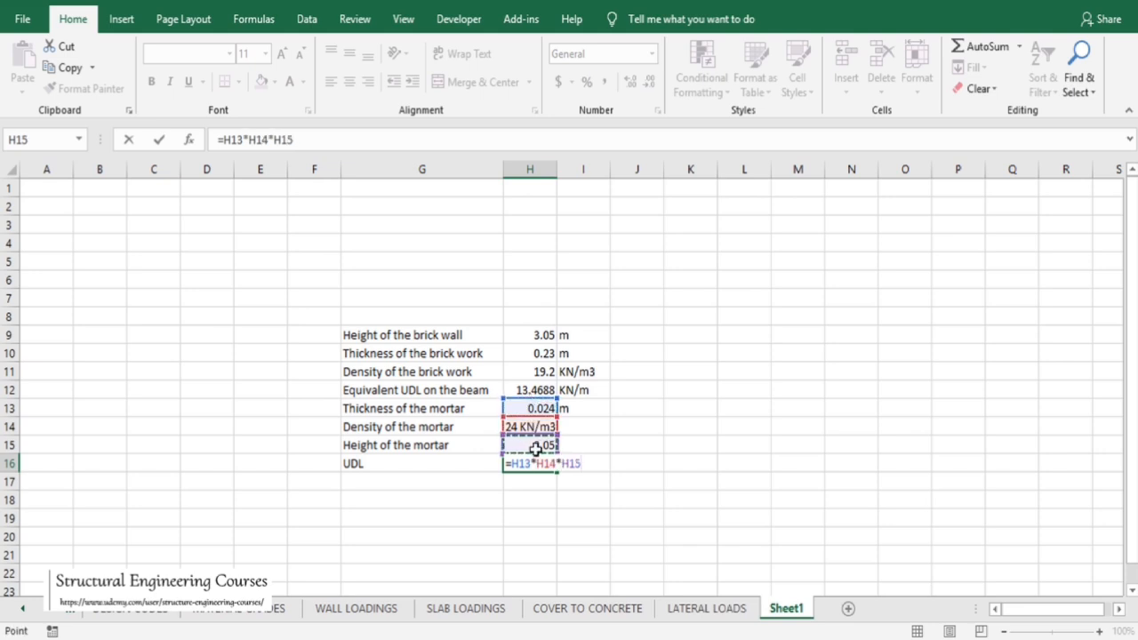
{"action": "key", "text": "Return"}
Move the unit KN/m3 out of H14 into I14 so that H14 holds only the number 24
{"action": "left_click", "coordinate": [526, 462]}
{"action": "left_click", "coordinate": [529, 408]}
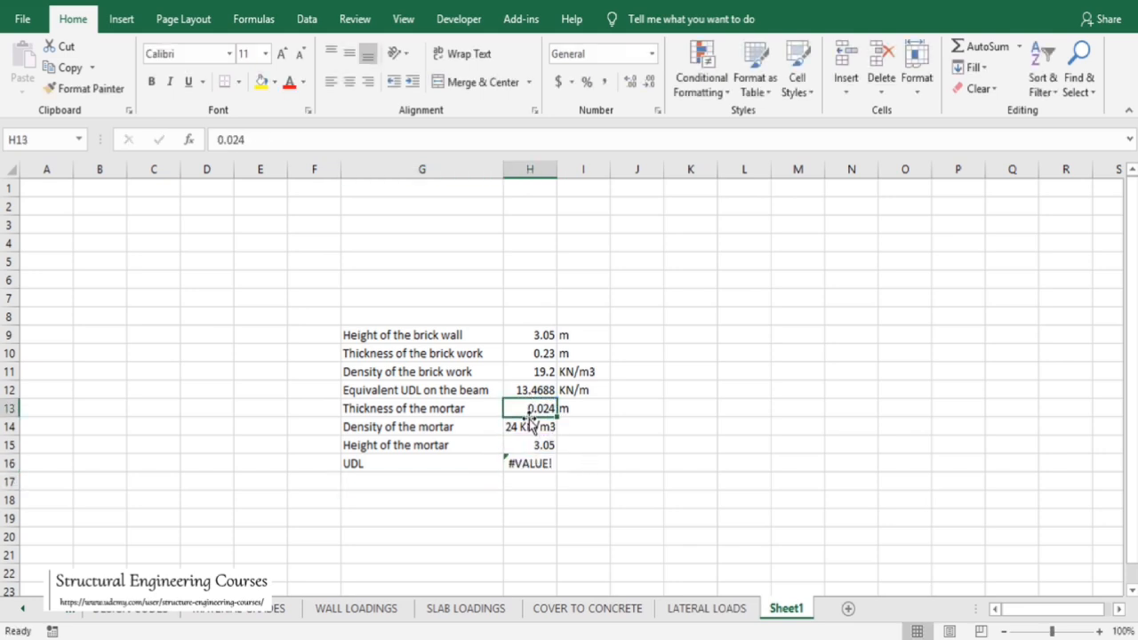
{"action": "left_click", "coordinate": [531, 425]}
{"action": "left_click_drag", "start_coordinate": [234, 141], "coordinate": [311, 140]}
{"action": "key", "text": "ctrl+c"}
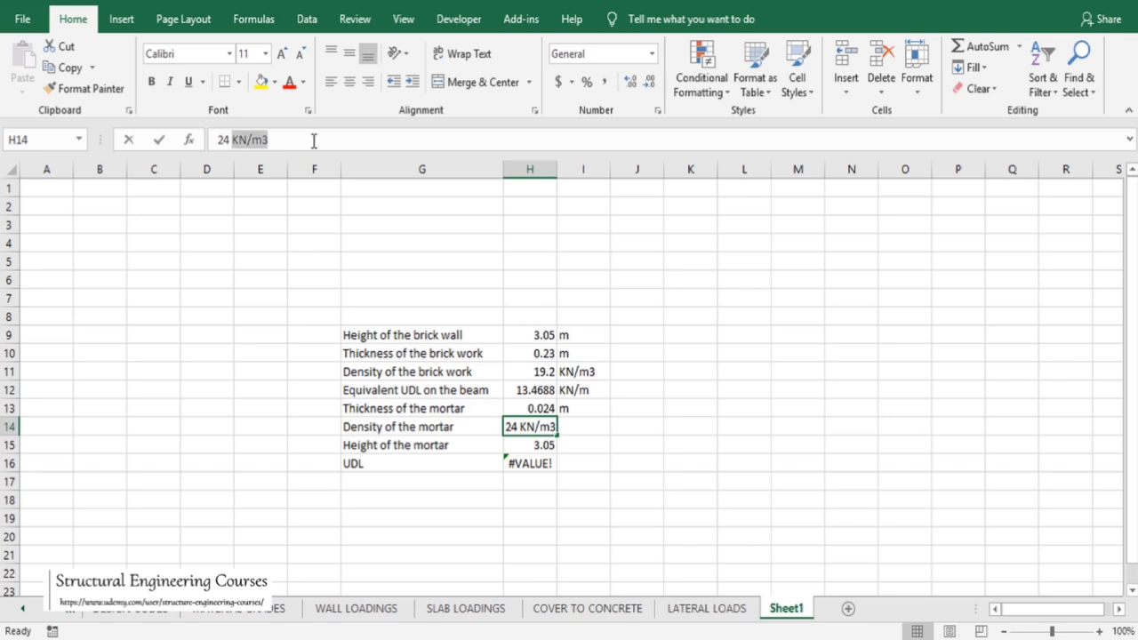
{"action": "key", "text": "BackSpace"}
{"action": "left_click", "coordinate": [580, 429]}
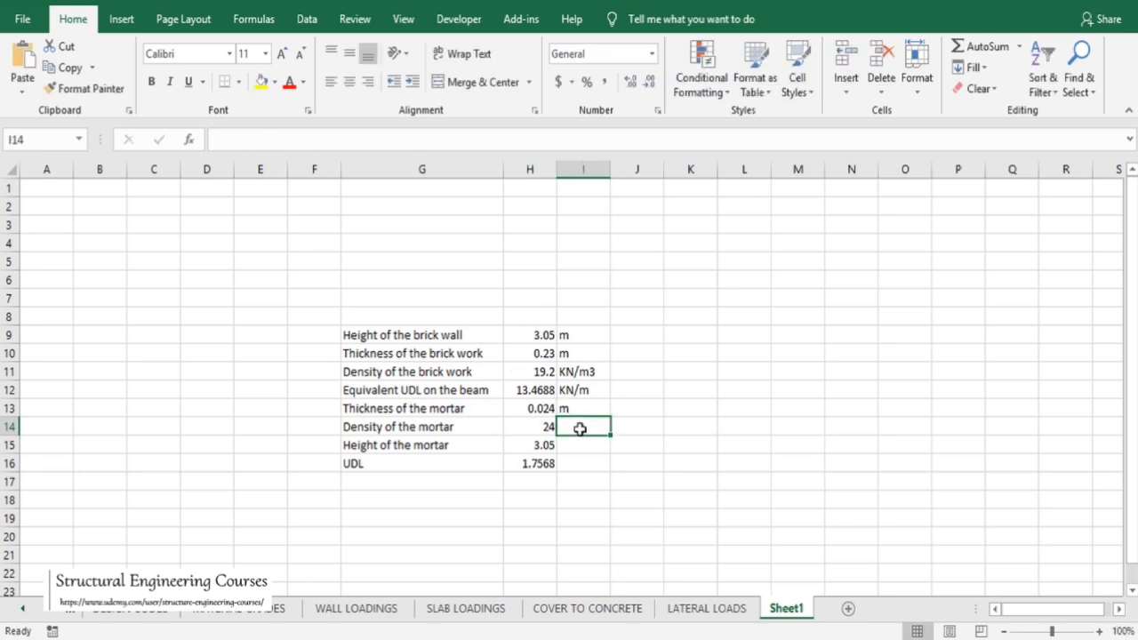
{"action": "key", "text": "ctrl+v"}
Enter the label 'total udl' in G17 and compute H17 with the formula =H16+H12
{"action": "left_click", "coordinate": [533, 463]}
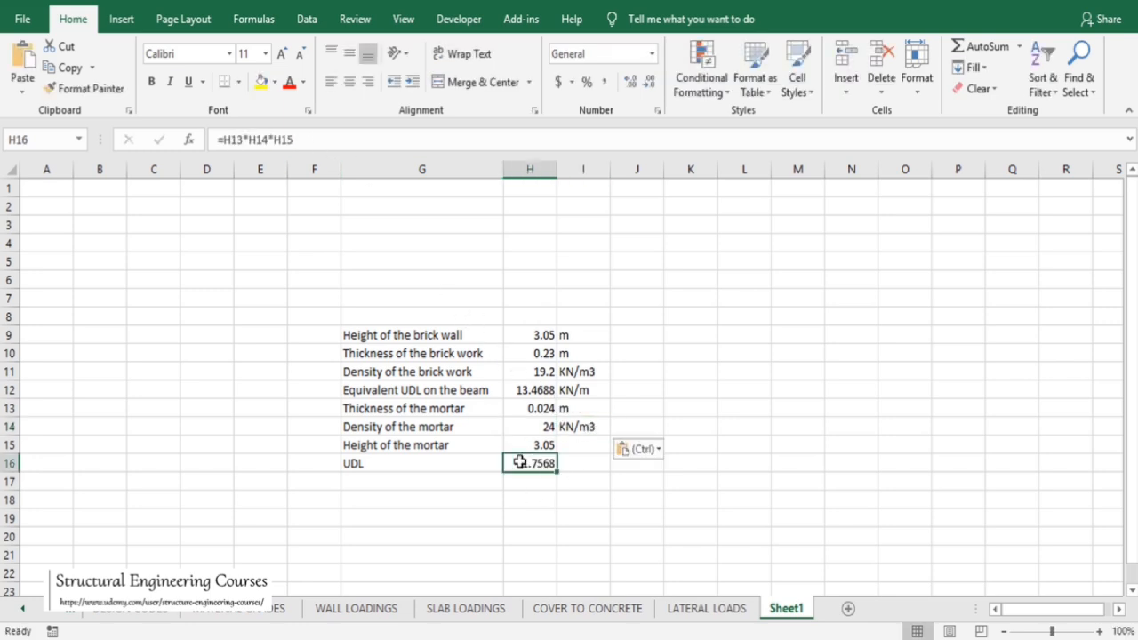
{"action": "left_click", "coordinate": [431, 458]}
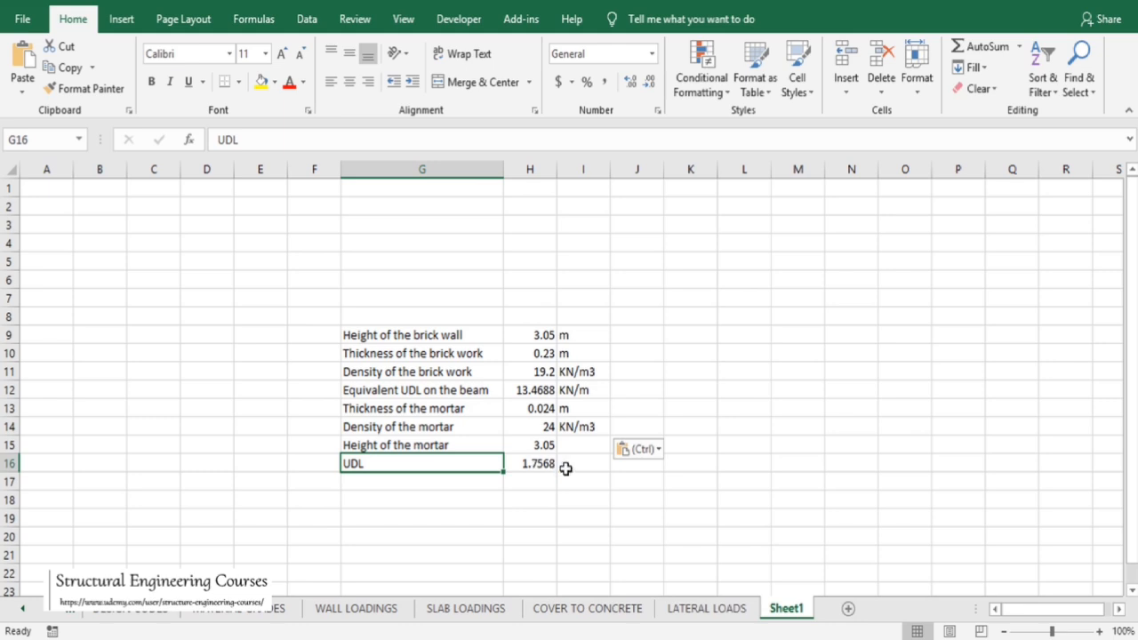
{"action": "left_click", "coordinate": [438, 484]}
{"action": "type", "text": "tot"}
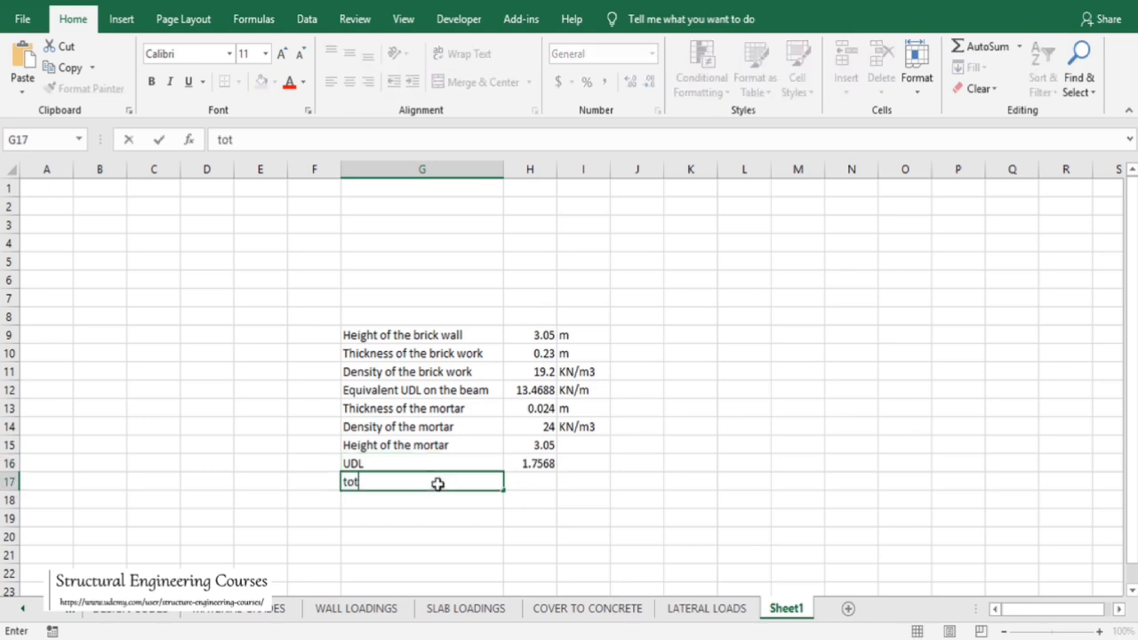
{"action": "type", "text": "al udl"}
{"action": "key", "text": "Tab"}
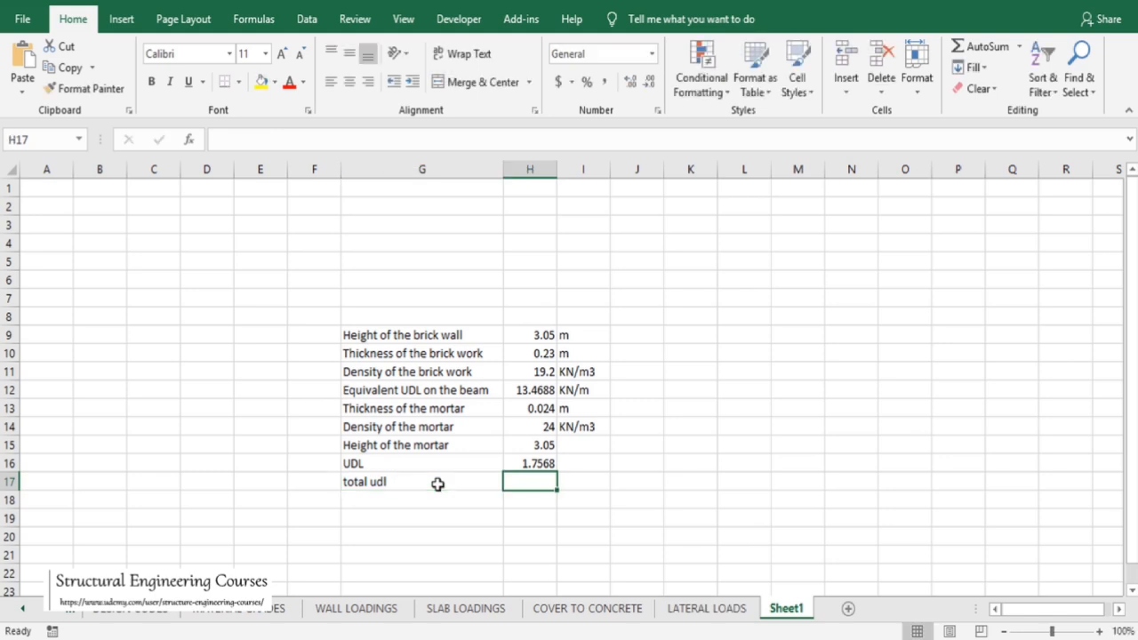
{"action": "type", "text": "="}
{"action": "left_click", "coordinate": [533, 463]}
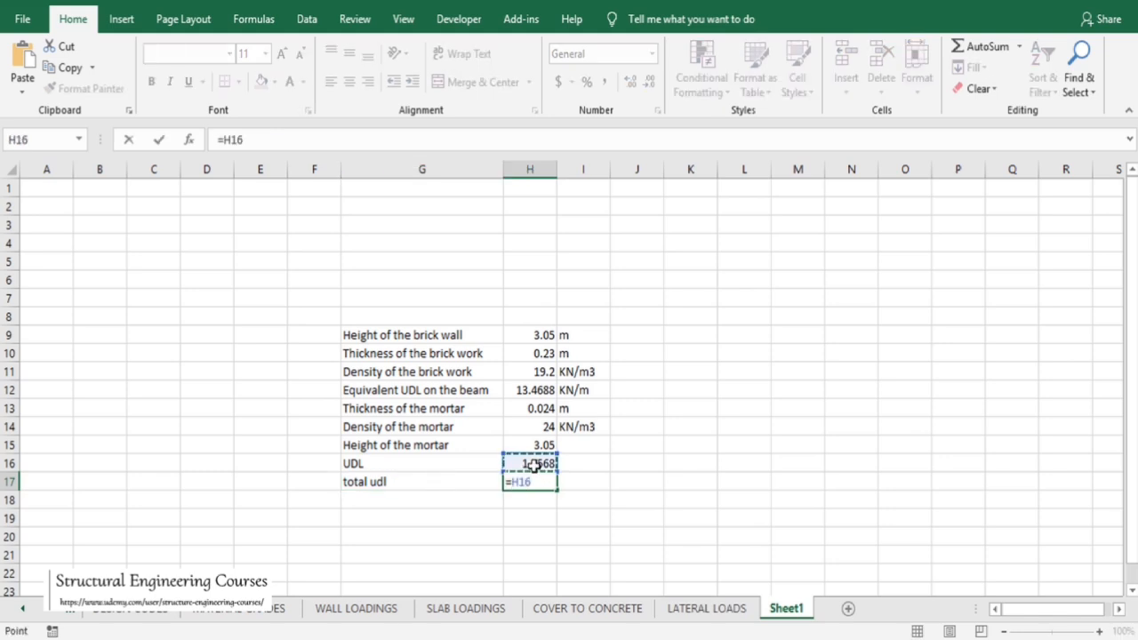
{"action": "type", "text": "+"}
{"action": "left_click", "coordinate": [538, 393]}
{"action": "key", "text": "Return"}
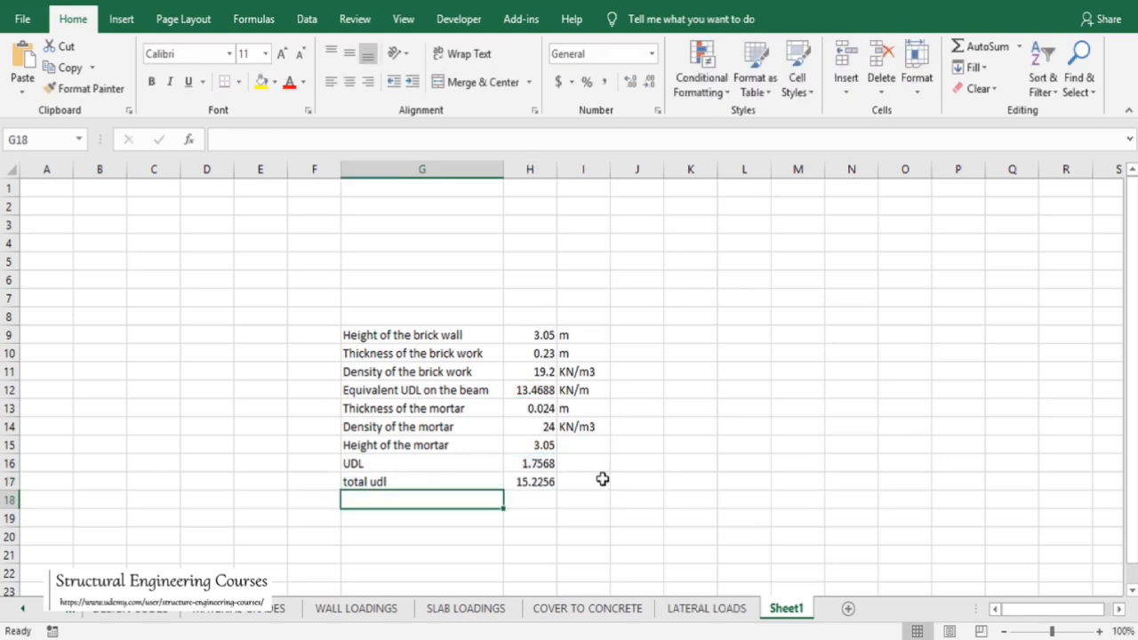
Enter the unit KN/M in I17 beside the total UDL
{"action": "left_click", "coordinate": [581, 481]}
{"action": "type", "text": "KN"}
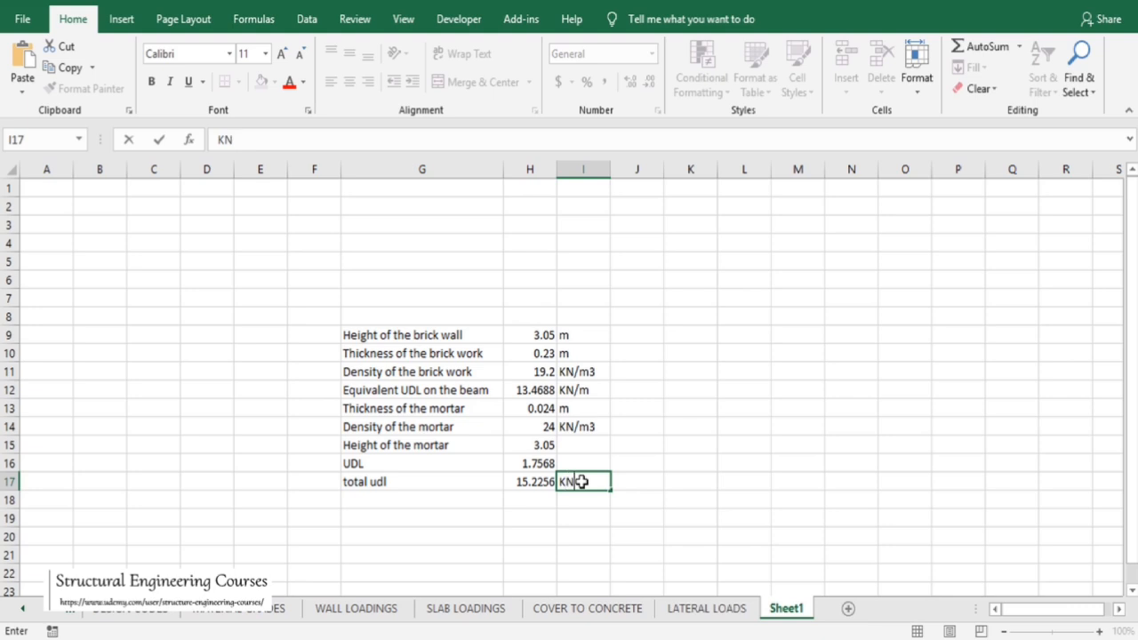
{"action": "key", "text": "Return"}
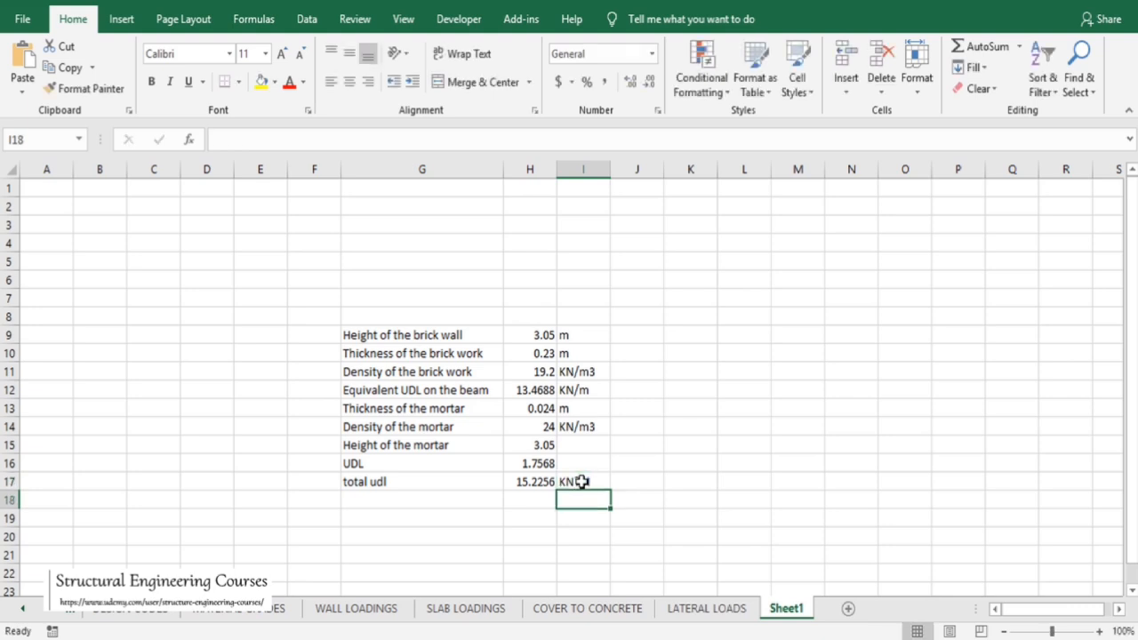
{"action": "double_click", "coordinate": [581, 480]}
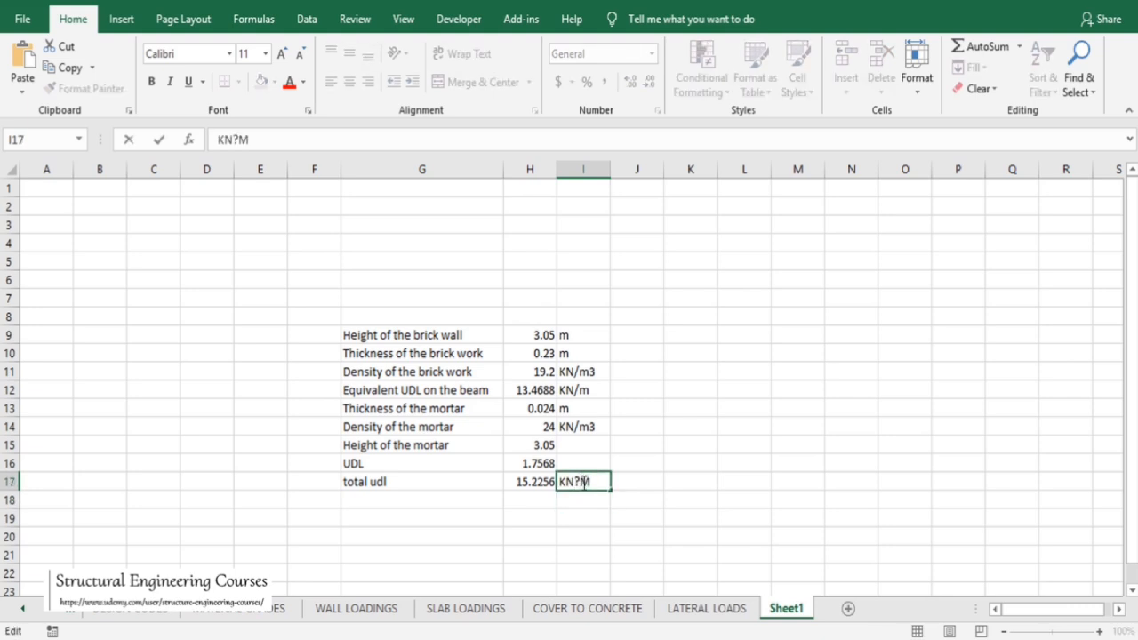
{"action": "key", "text": "BackSpace"}
{"action": "type", "text": "/4"}
{"action": "key", "text": "BackSpace"}
{"action": "key", "text": "Return"}
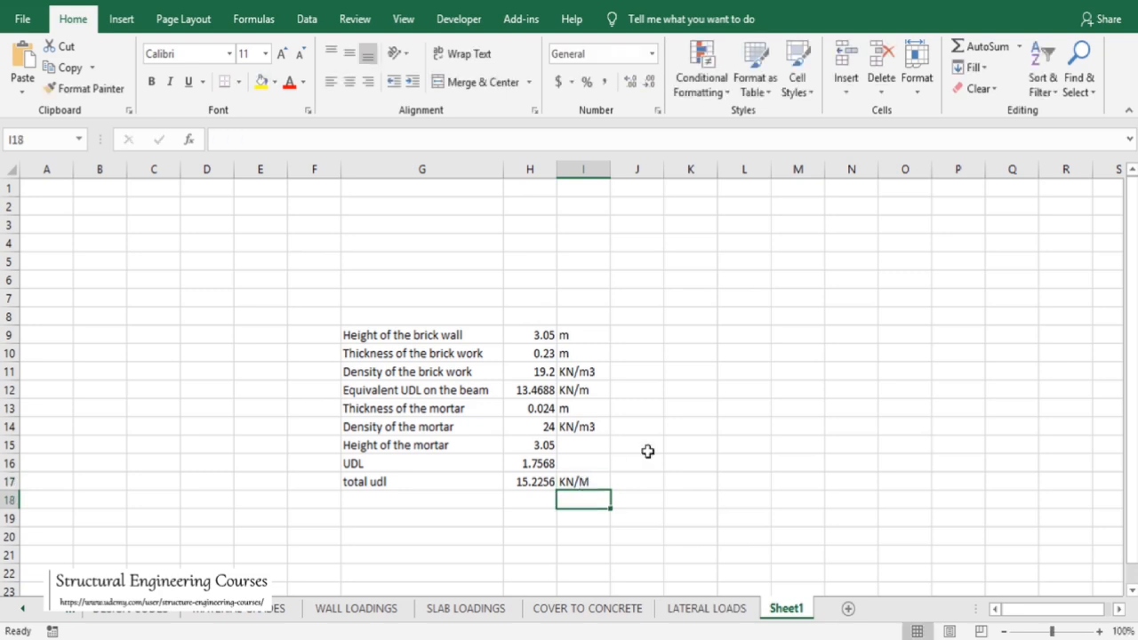
Format the total UDL in H17 to display two decimal places
{"action": "left_click", "coordinate": [525, 480]}
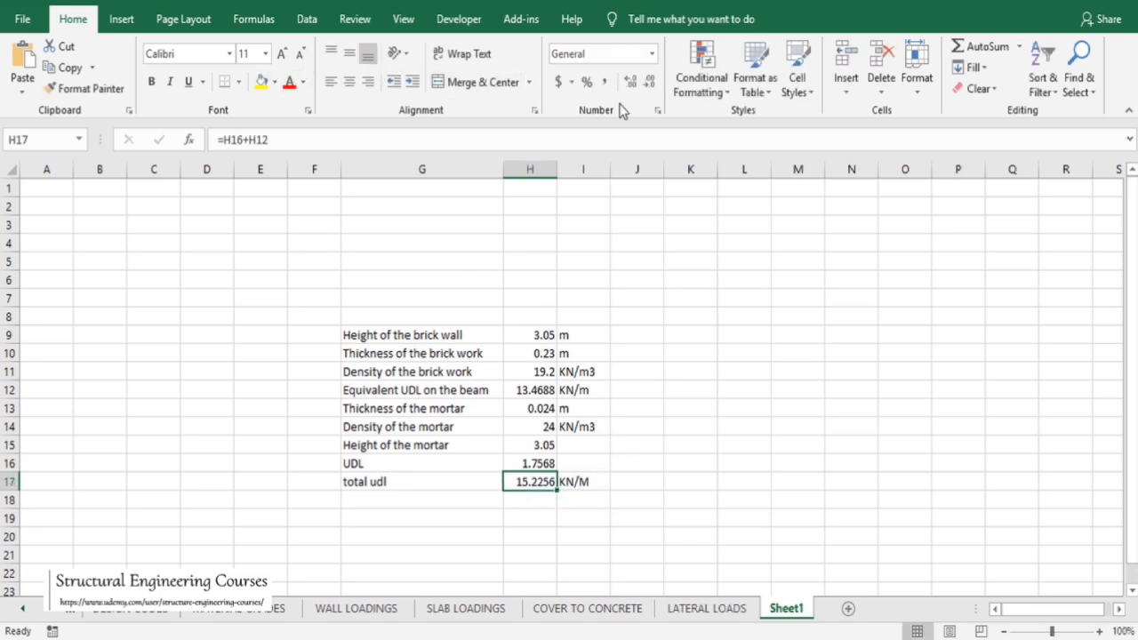
{"action": "left_click", "coordinate": [642, 88]}
{"action": "left_click", "coordinate": [642, 87]}
{"action": "left_click", "coordinate": [642, 88]}
{"action": "left_click", "coordinate": [642, 87]}
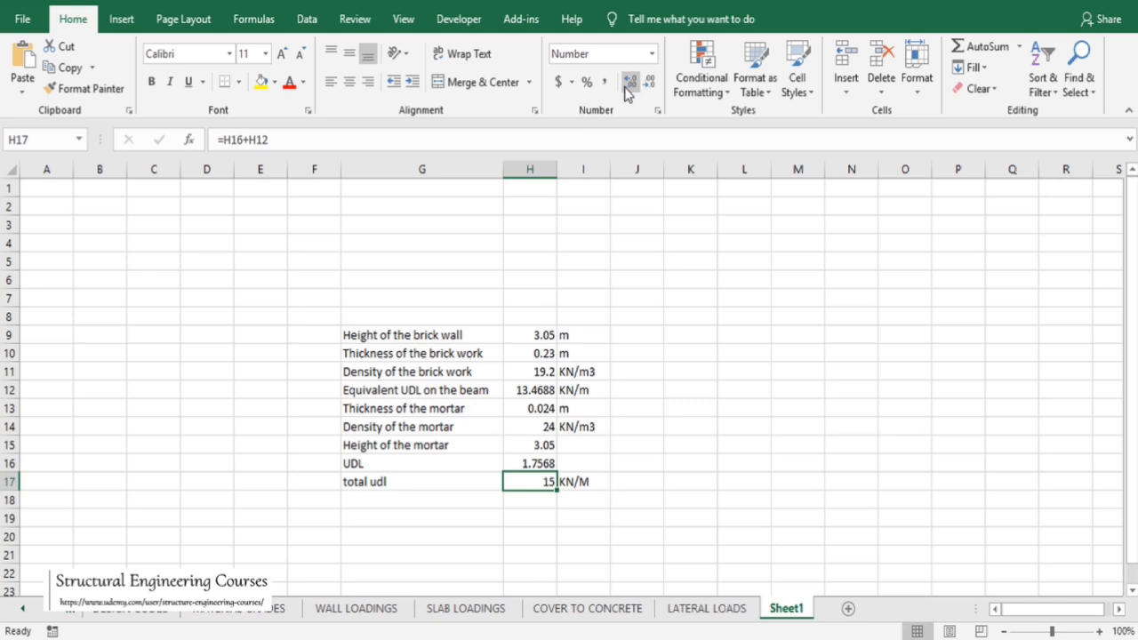
{"action": "left_click", "coordinate": [626, 87]}
{"action": "left_click", "coordinate": [627, 89]}
{"action": "left_click", "coordinate": [626, 392]}
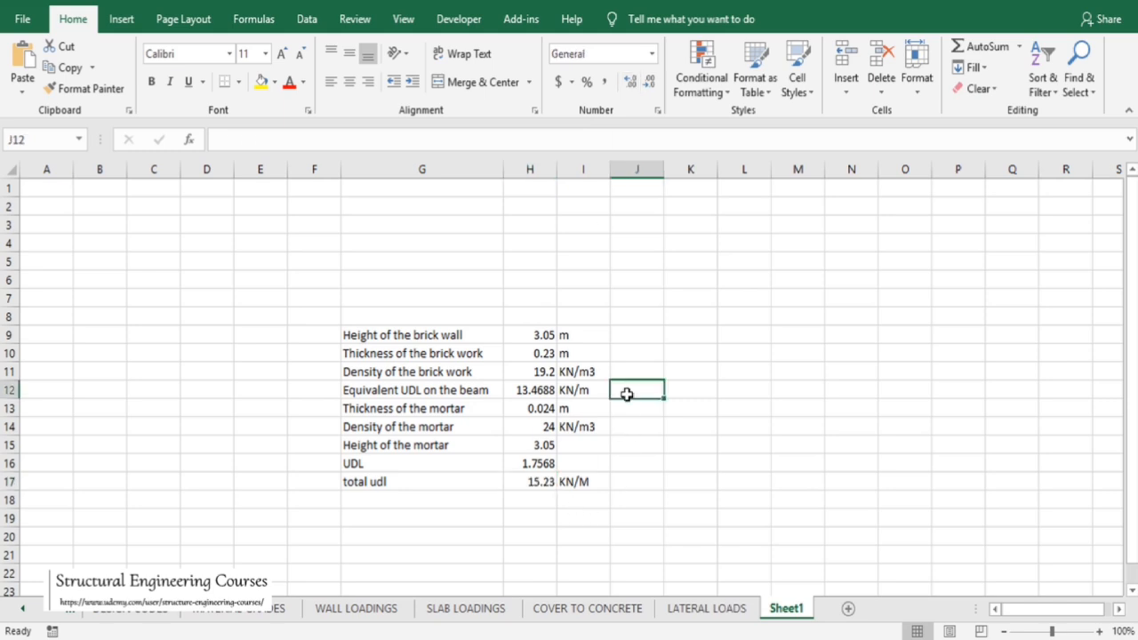
Save the workbook and switch to the AutoCAD RCD PLAN drawing
{"action": "key", "text": "ctrl+s"}
{"action": "key", "text": "alt+Tab"}
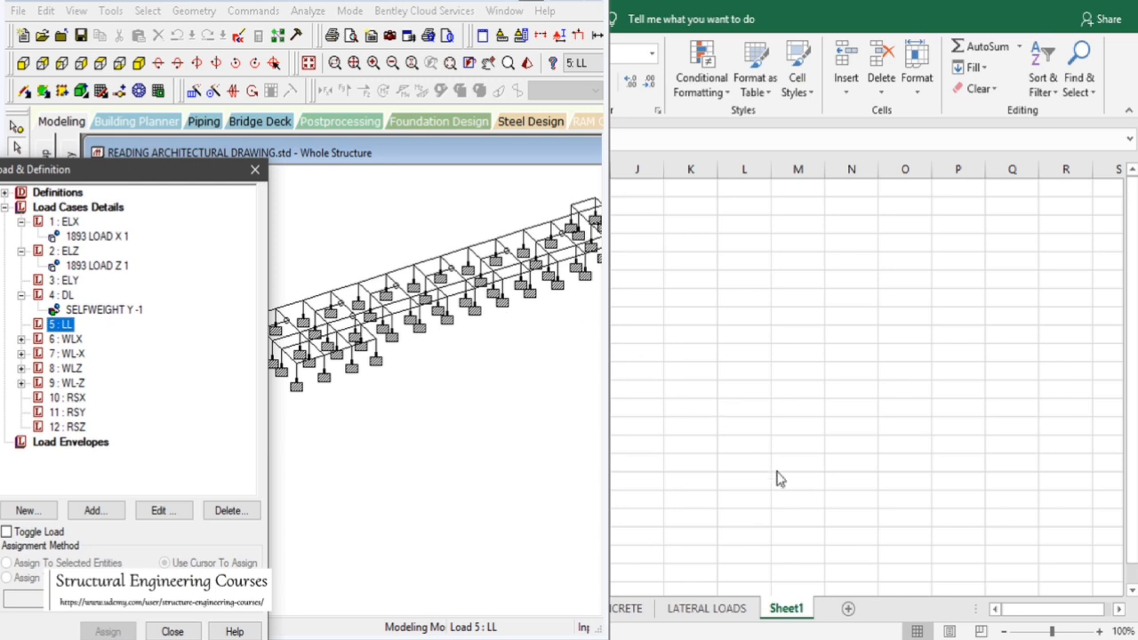
{"action": "left_click", "coordinate": [861, 638]}
{"action": "left_click", "coordinate": [923, 639]}
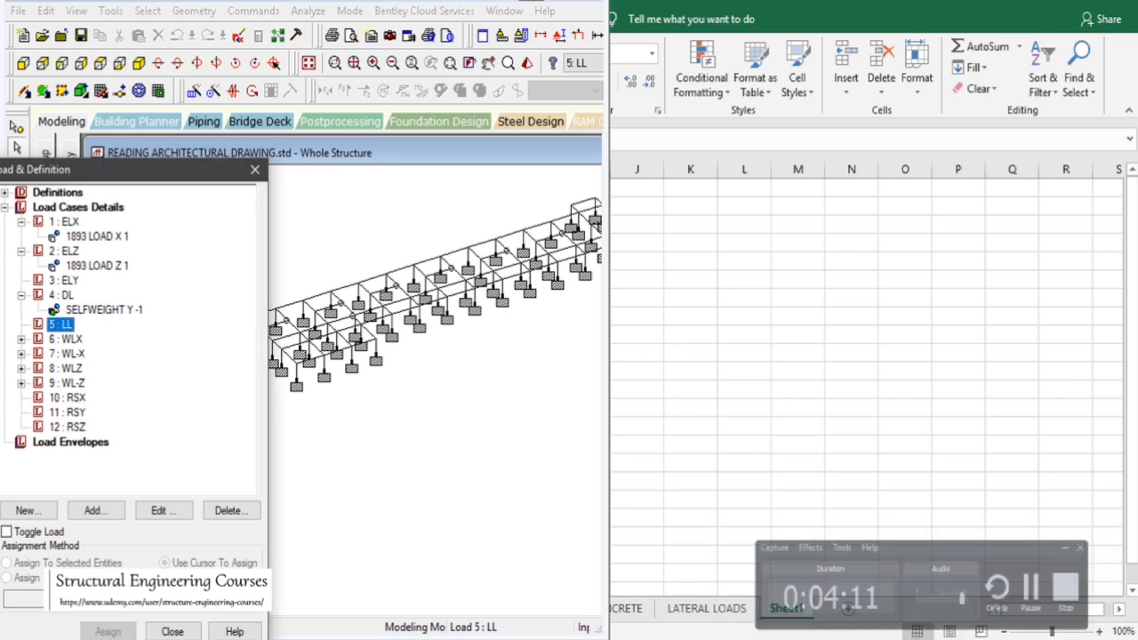
{"action": "mouse_move", "coordinate": [695, 639]}
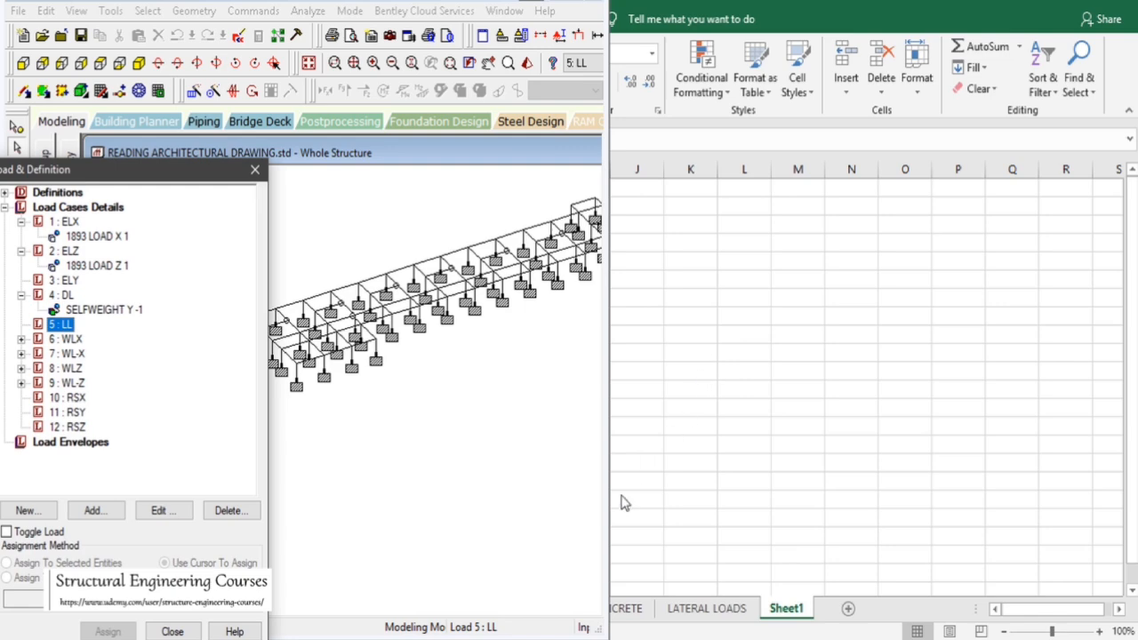
{"action": "left_click", "coordinate": [782, 638]}
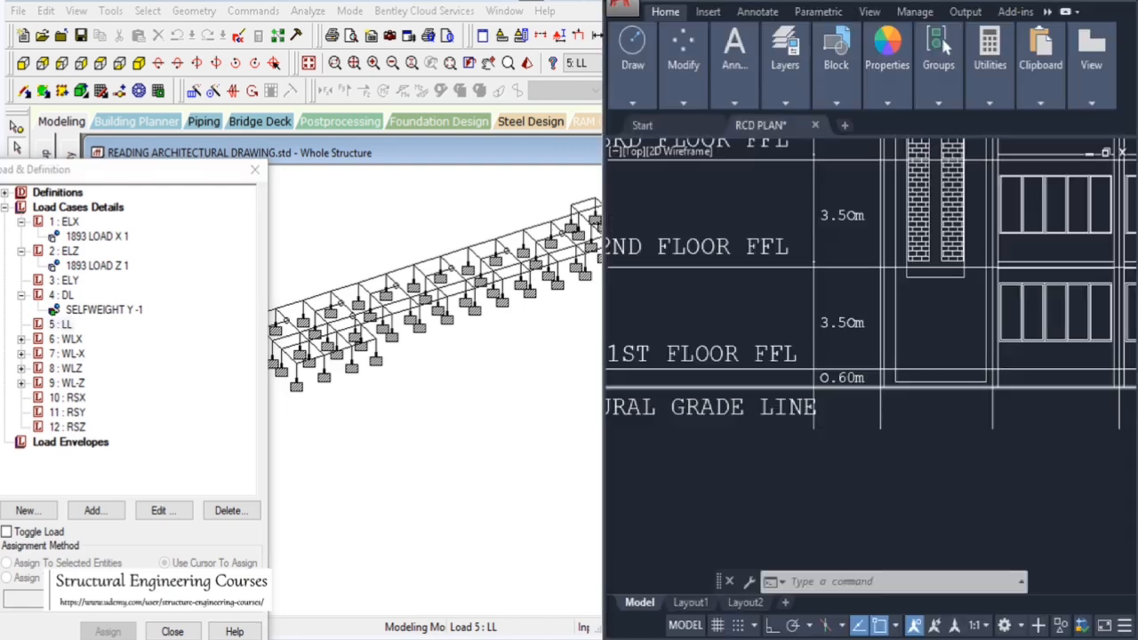
Zoom through the RCD PLAN drawing to examine the first floor plan's grid and rooms
{"action": "scroll", "coordinate": [754, 404], "scroll_direction": "down", "scroll_amount": 15}
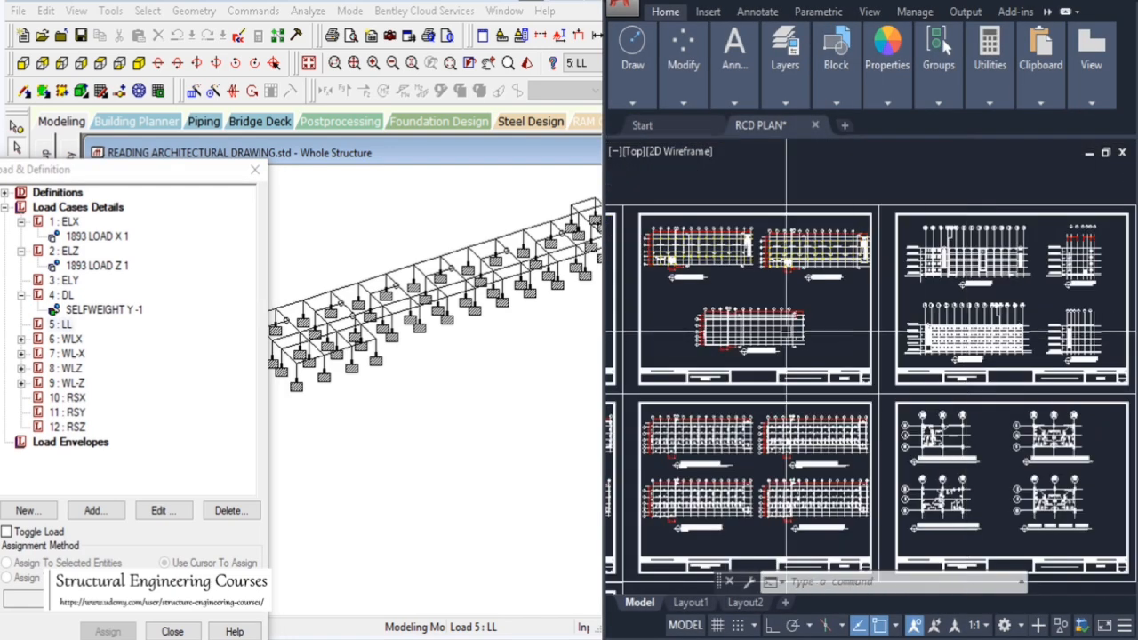
{"action": "scroll", "coordinate": [955, 354], "scroll_direction": "down", "scroll_amount": 2}
{"action": "scroll", "coordinate": [958, 338], "scroll_direction": "up", "scroll_amount": 10}
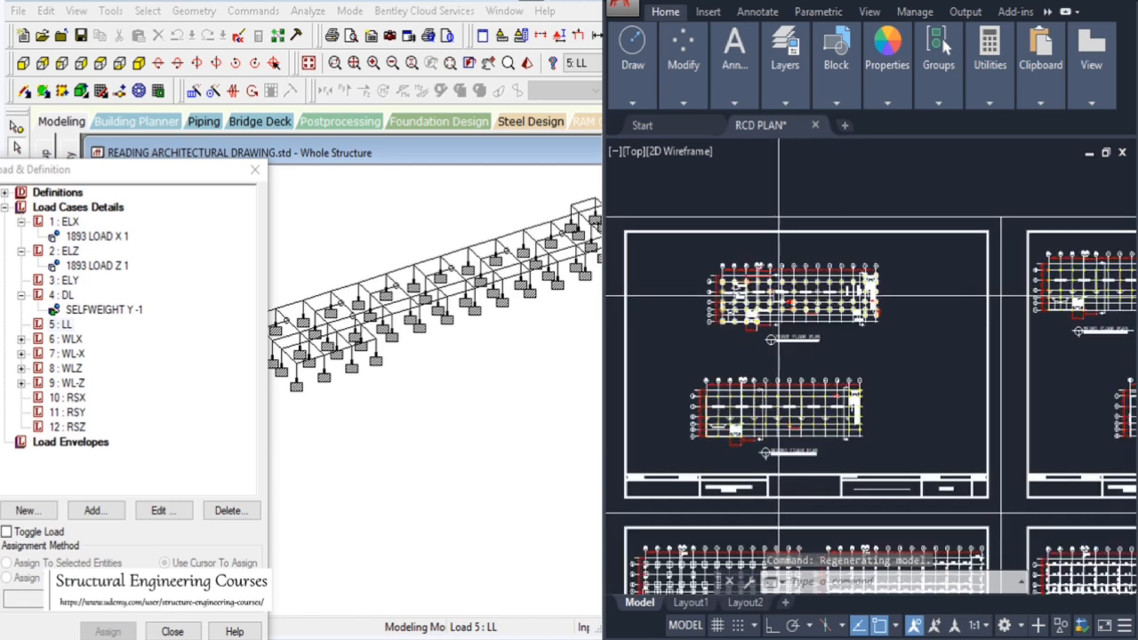
{"action": "scroll", "coordinate": [802, 316], "scroll_direction": "up", "scroll_amount": 4}
{"action": "scroll", "coordinate": [844, 329], "scroll_direction": "down", "scroll_amount": 3}
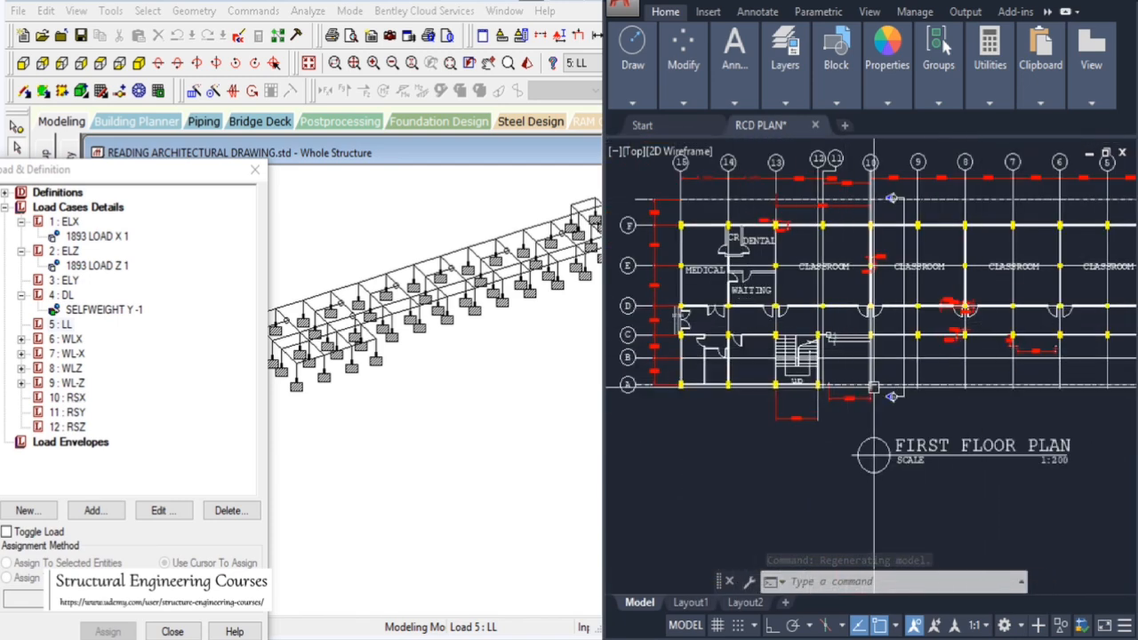
{"action": "mouse_move", "coordinate": [873, 389]}
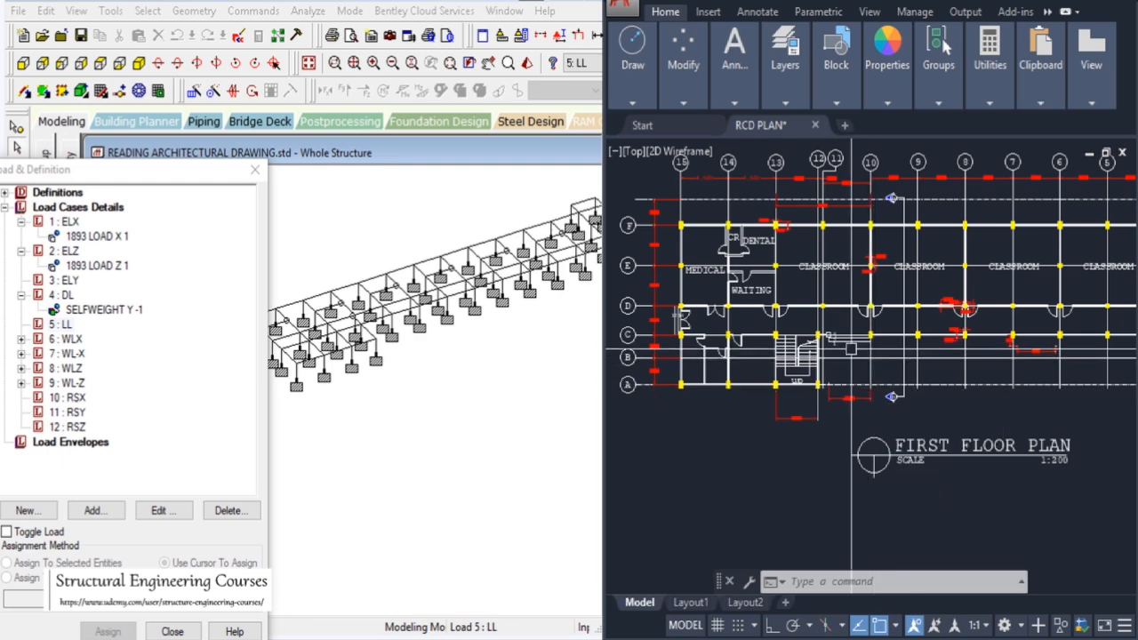
{"action": "scroll", "coordinate": [714, 238], "scroll_direction": "up", "scroll_amount": 2}
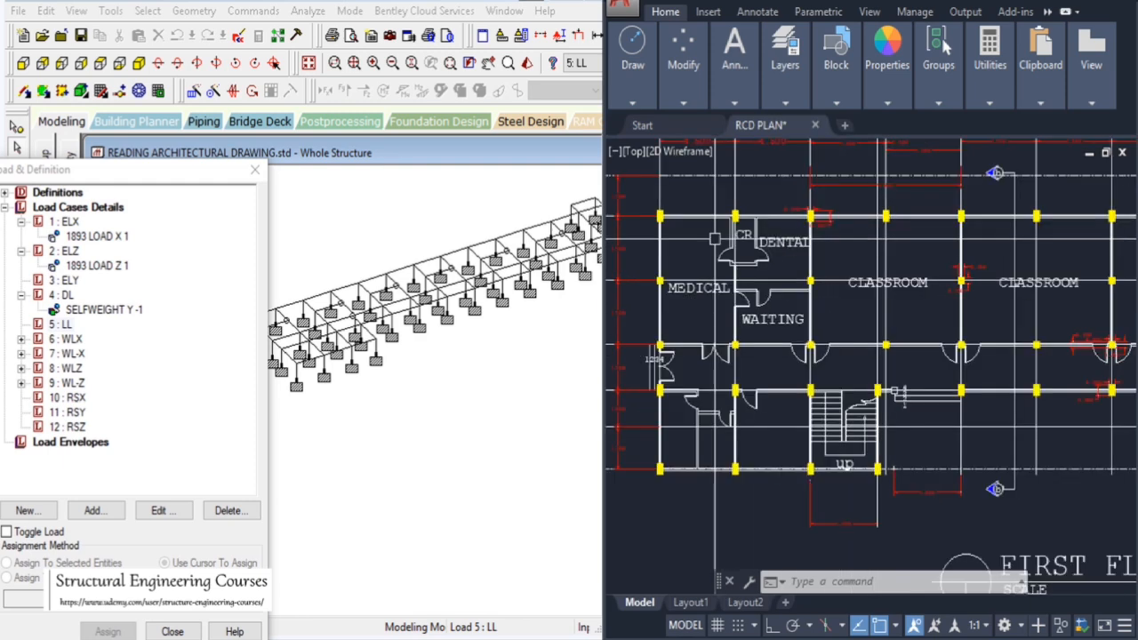
{"action": "scroll", "coordinate": [714, 238], "scroll_direction": "up", "scroll_amount": 5}
{"action": "scroll", "coordinate": [747, 271], "scroll_direction": "down", "scroll_amount": 5}
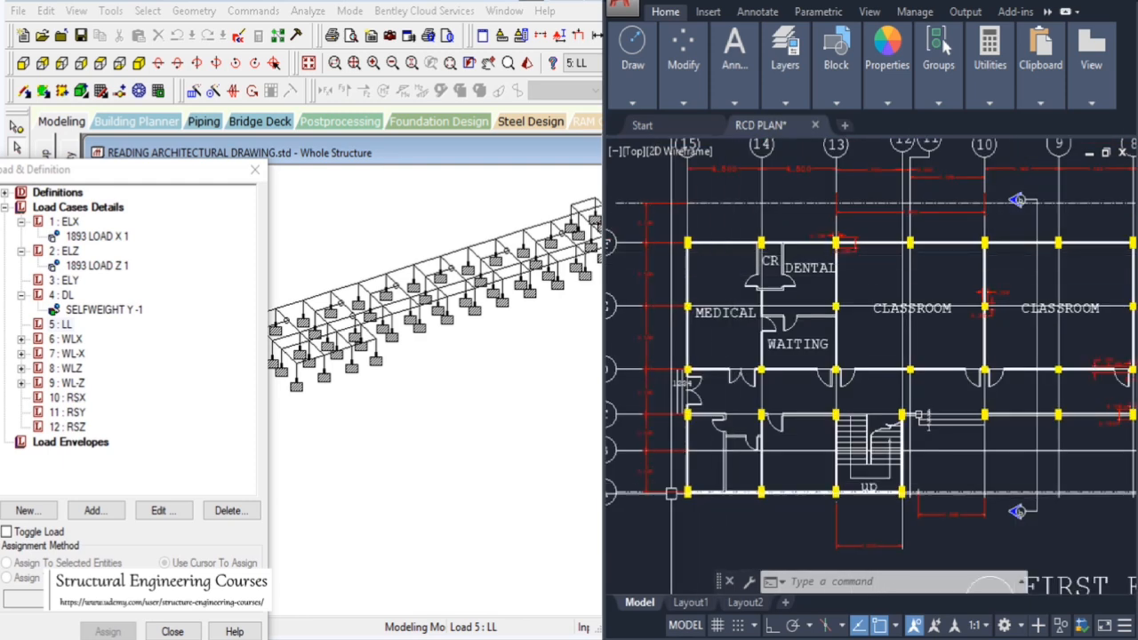
{"action": "scroll", "coordinate": [680, 382], "scroll_direction": "up", "scroll_amount": 4}
{"action": "scroll", "coordinate": [681, 290], "scroll_direction": "down", "scroll_amount": 4}
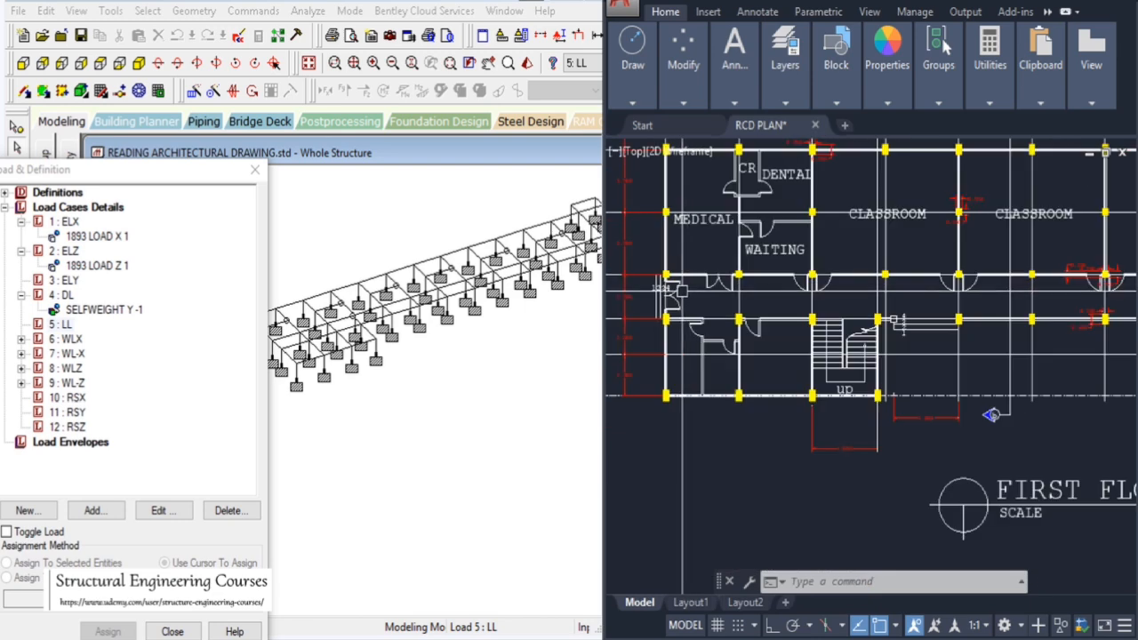
Zoom in and out across the first floor plan to examine the classrooms, offices and grid lines 1 to 8
{"action": "scroll", "coordinate": [682, 290], "scroll_direction": "up", "scroll_amount": 4}
{"action": "scroll", "coordinate": [682, 293], "scroll_direction": "down", "scroll_amount": 4}
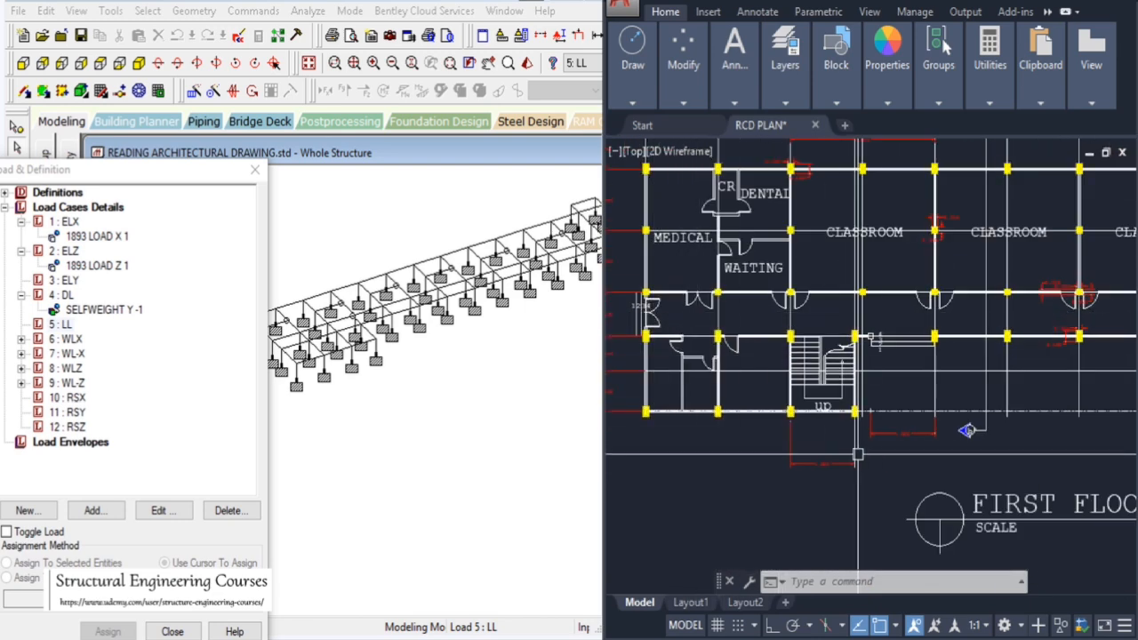
{"action": "scroll", "coordinate": [889, 347], "scroll_direction": "up", "scroll_amount": 4}
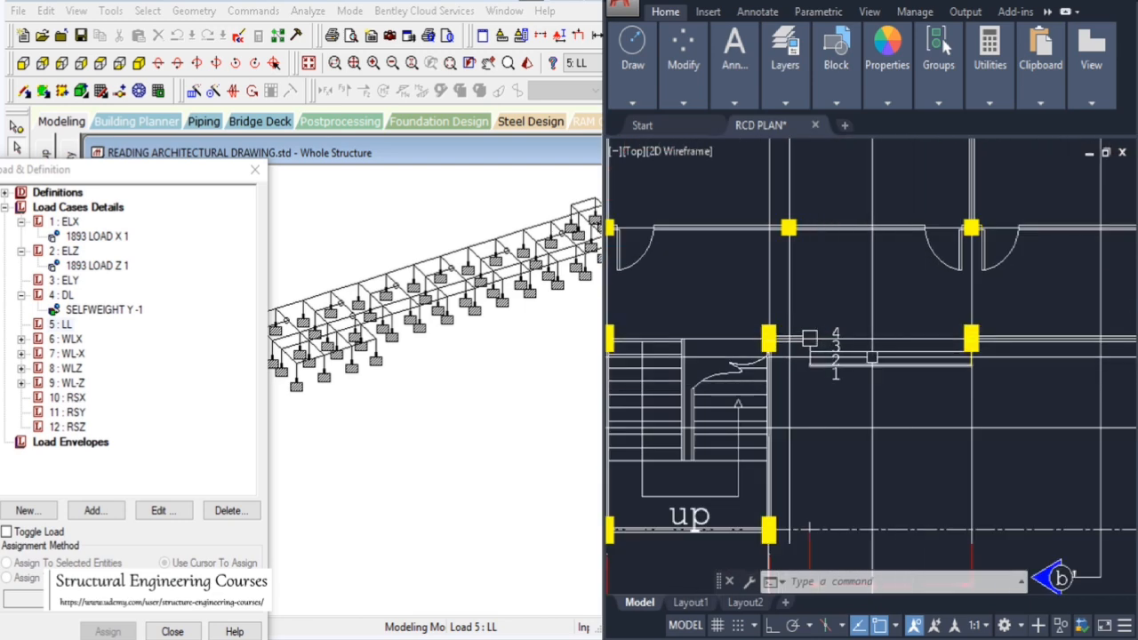
{"action": "scroll", "coordinate": [809, 338], "scroll_direction": "down", "scroll_amount": 4}
{"action": "scroll", "coordinate": [631, 374], "scroll_direction": "up", "scroll_amount": 4}
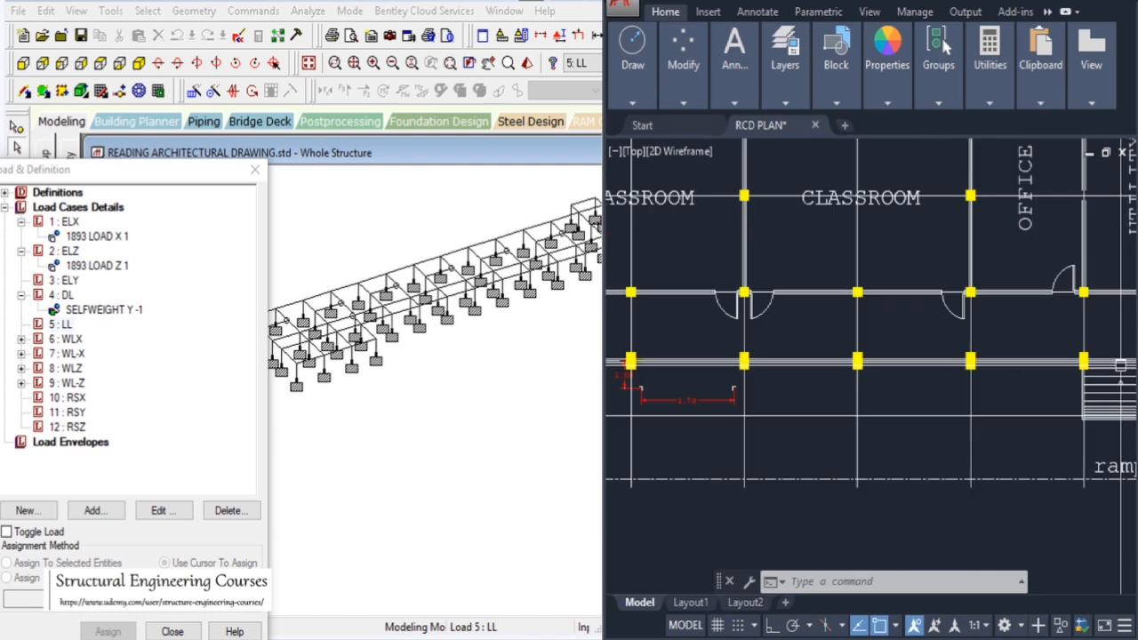
{"action": "scroll", "coordinate": [630, 374], "scroll_direction": "down", "scroll_amount": 4}
{"action": "scroll", "coordinate": [658, 355], "scroll_direction": "up", "scroll_amount": 3}
{"action": "scroll", "coordinate": [660, 347], "scroll_direction": "down", "scroll_amount": 3}
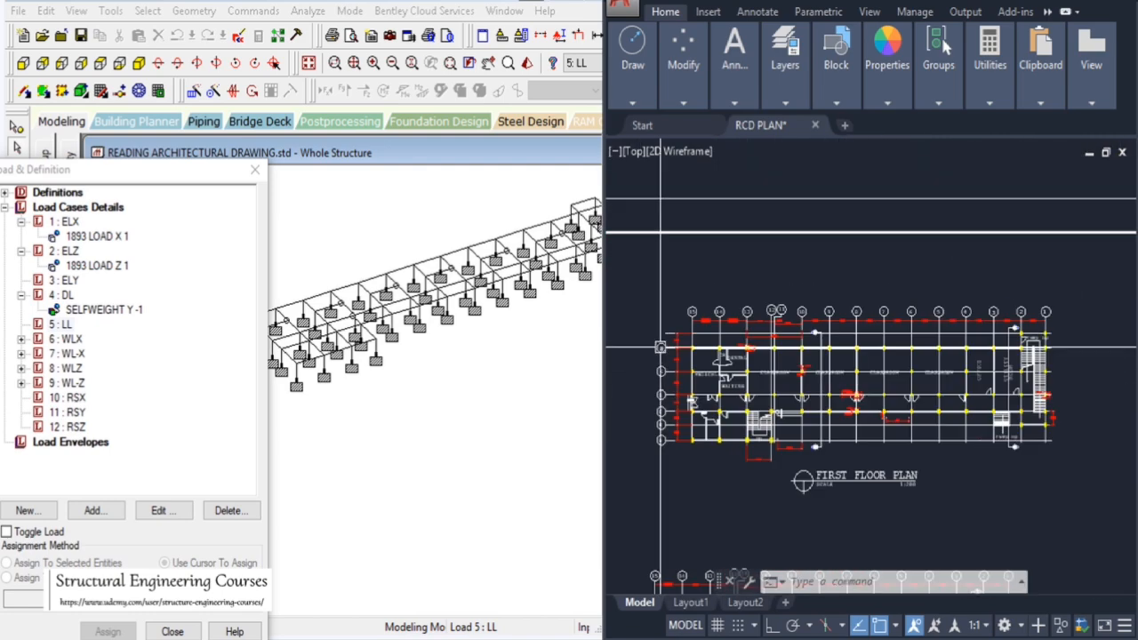
{"action": "scroll", "coordinate": [661, 347], "scroll_direction": "up", "scroll_amount": 3}
{"action": "scroll", "coordinate": [896, 345], "scroll_direction": "down", "scroll_amount": 5}
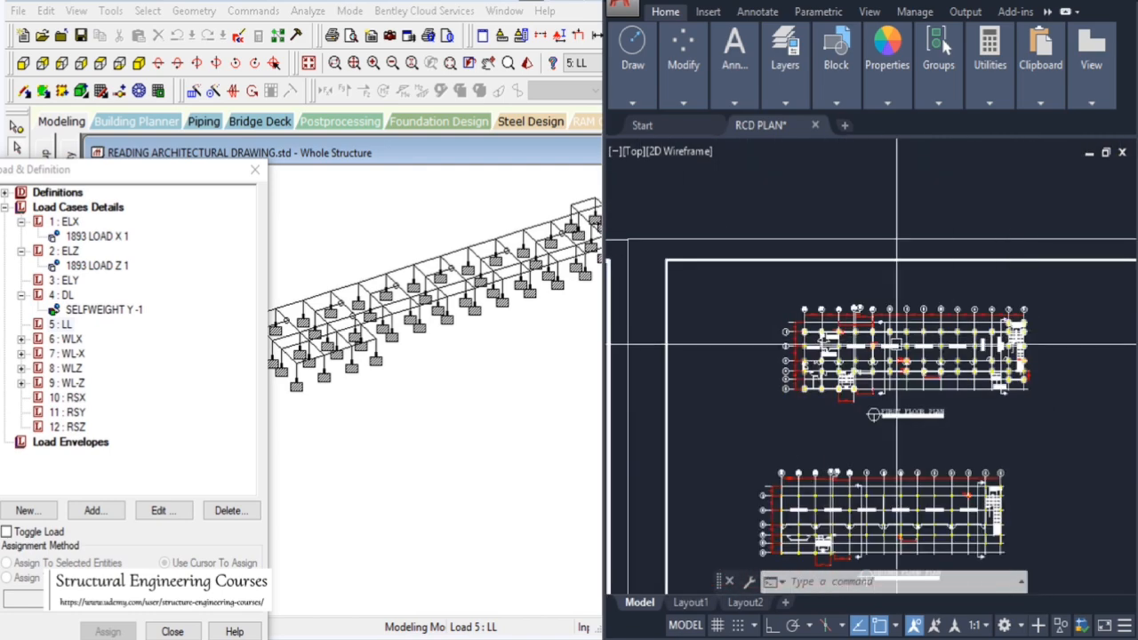
{"action": "scroll", "coordinate": [889, 346], "scroll_direction": "up", "scroll_amount": 5}
{"action": "scroll", "coordinate": [719, 339], "scroll_direction": "down", "scroll_amount": 3}
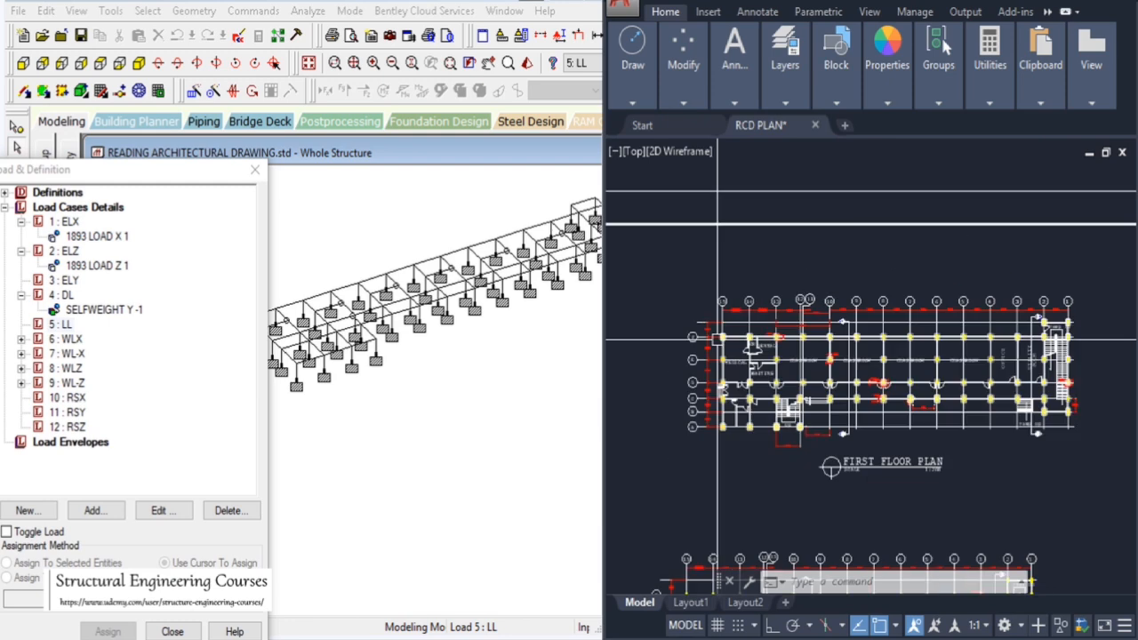
{"action": "scroll", "coordinate": [1045, 338], "scroll_direction": "up", "scroll_amount": 3}
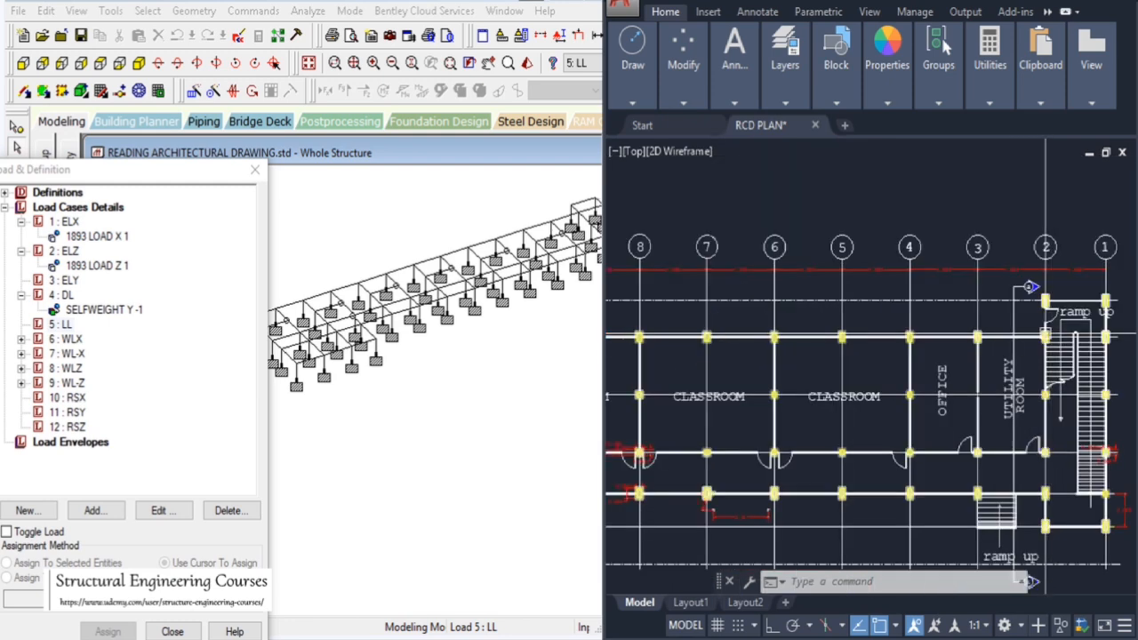
Start adding a uniform force member load to the DL load case, checking the total UDL in the workbook
{"action": "left_click", "coordinate": [480, 240]}
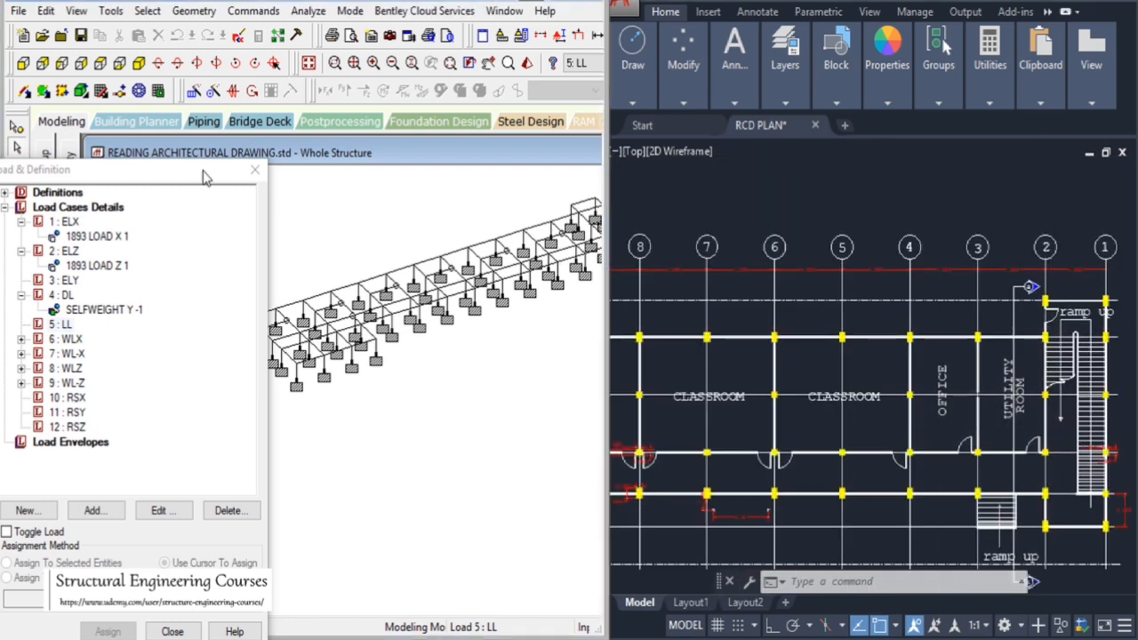
{"action": "left_click_drag", "start_coordinate": [202, 177], "coordinate": [172, 177]}
{"action": "left_click", "coordinate": [32, 295]}
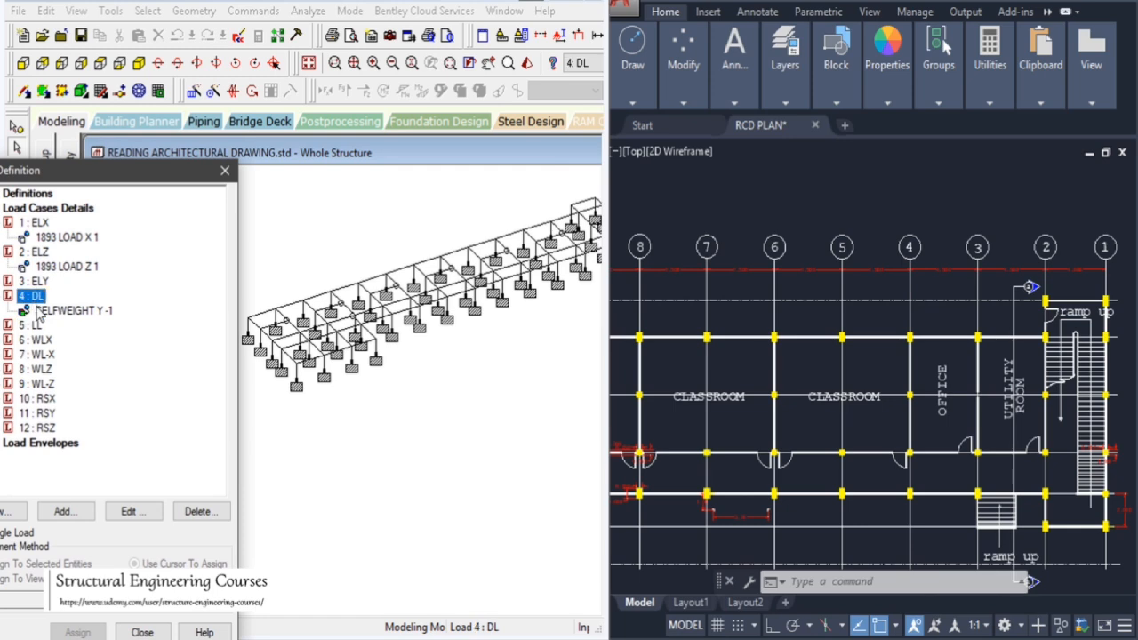
{"action": "left_click", "coordinate": [63, 511]}
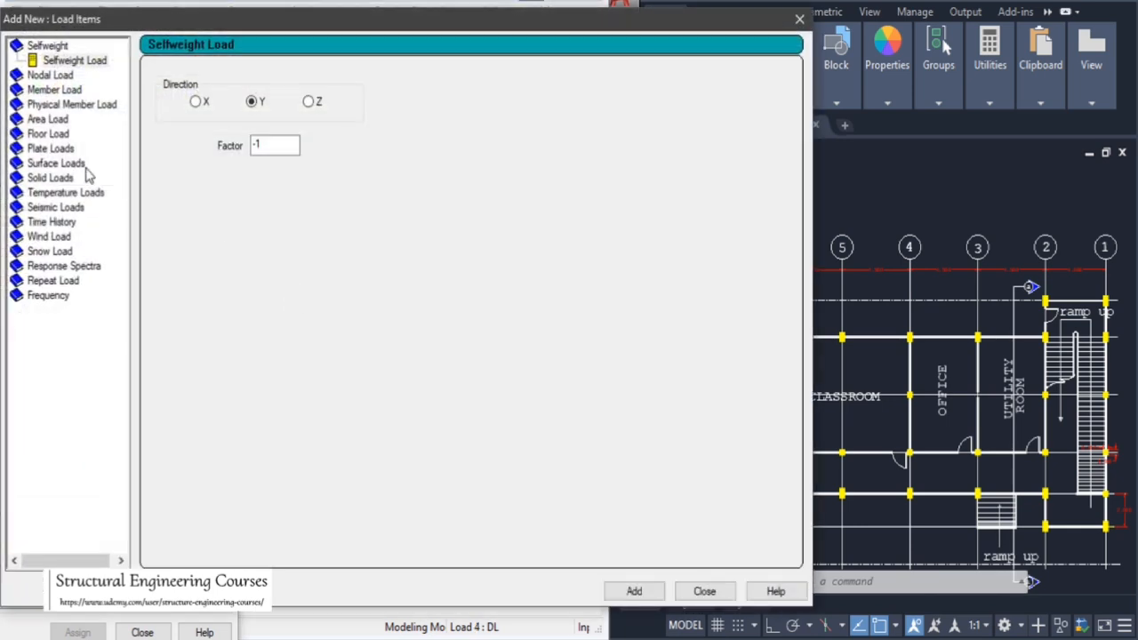
{"action": "left_click", "coordinate": [54, 90]}
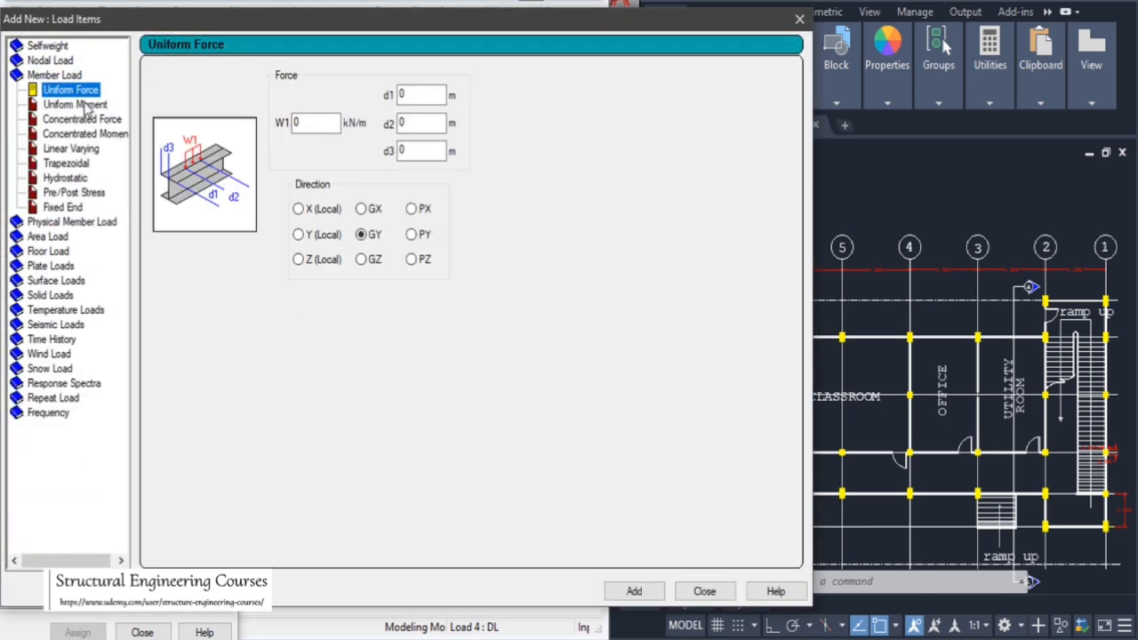
{"action": "left_click_drag", "start_coordinate": [313, 125], "coordinate": [261, 129]}
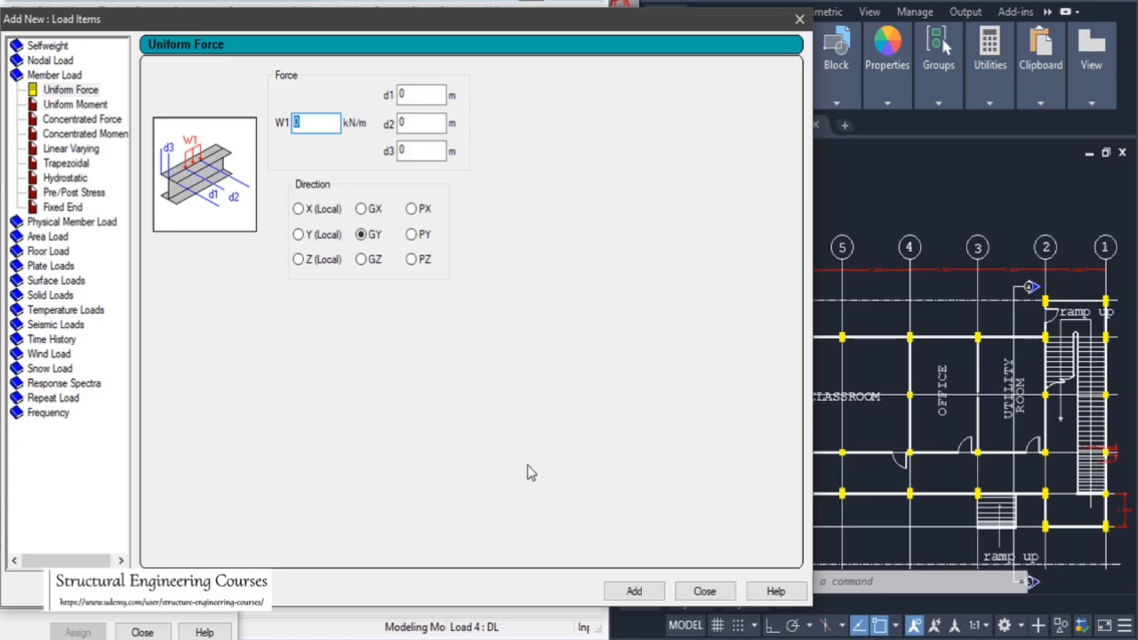
{"action": "left_click", "coordinate": [432, 639]}
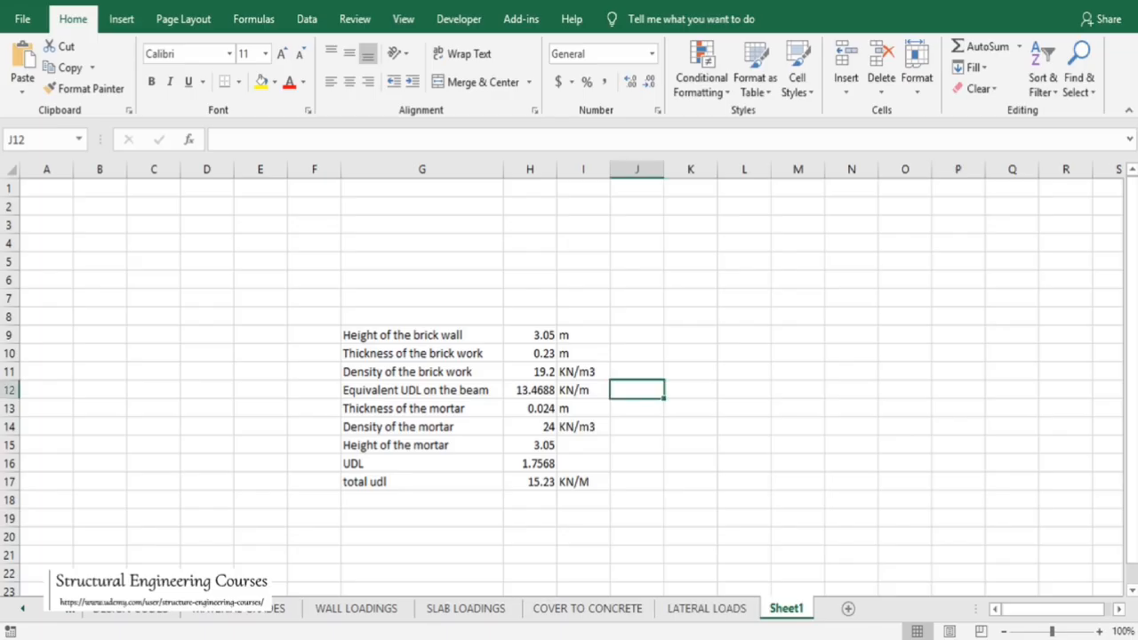
{"action": "key", "text": "alt+Tab"}
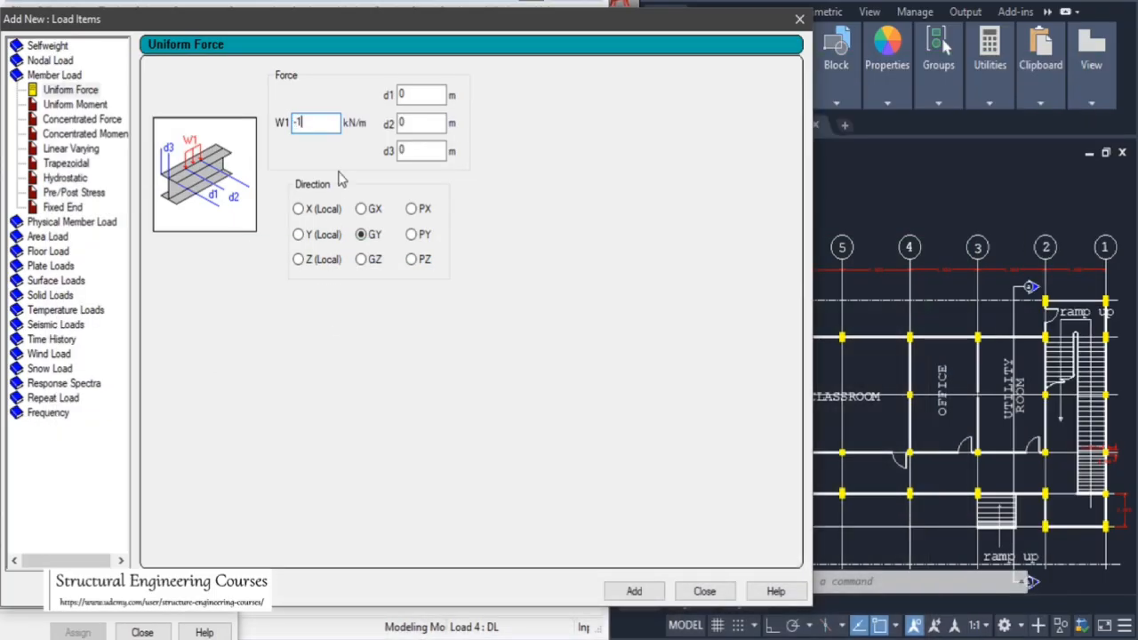
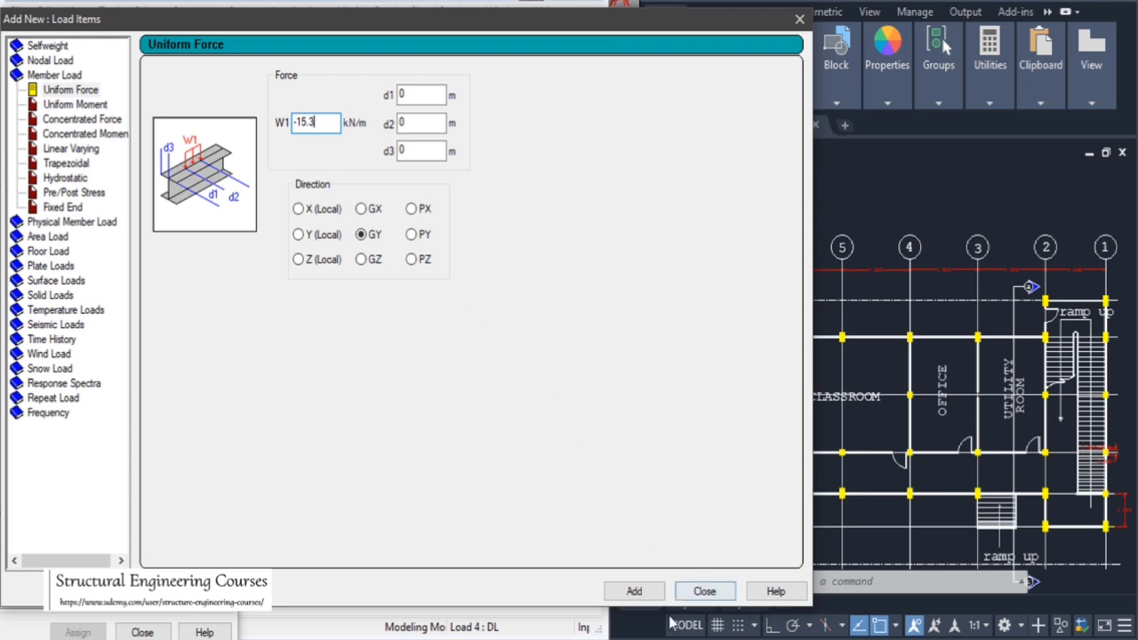
Add a uniform member force of -15.3 kN/m in the GY direction to load case 4: DL
{"action": "left_click", "coordinate": [633, 591]}
{"action": "left_click", "coordinate": [699, 592]}
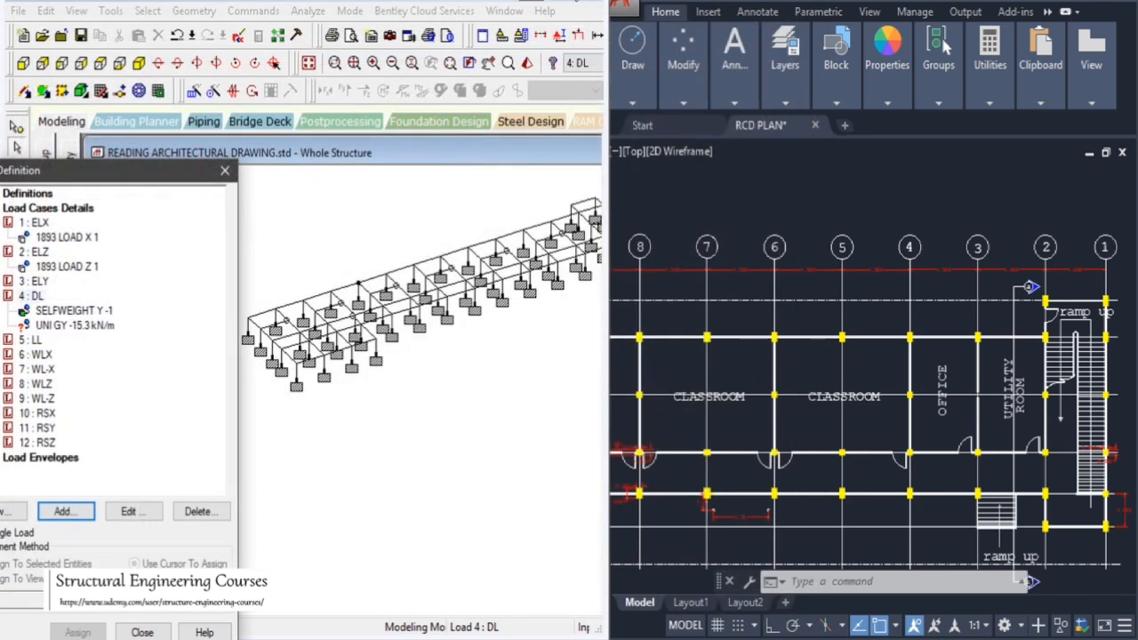
Select the beams along the structure's front long edge and assign the -15.3 kN/m uniform load to them
{"action": "left_click_drag", "start_coordinate": [437, 1], "coordinate": [433, 1]}
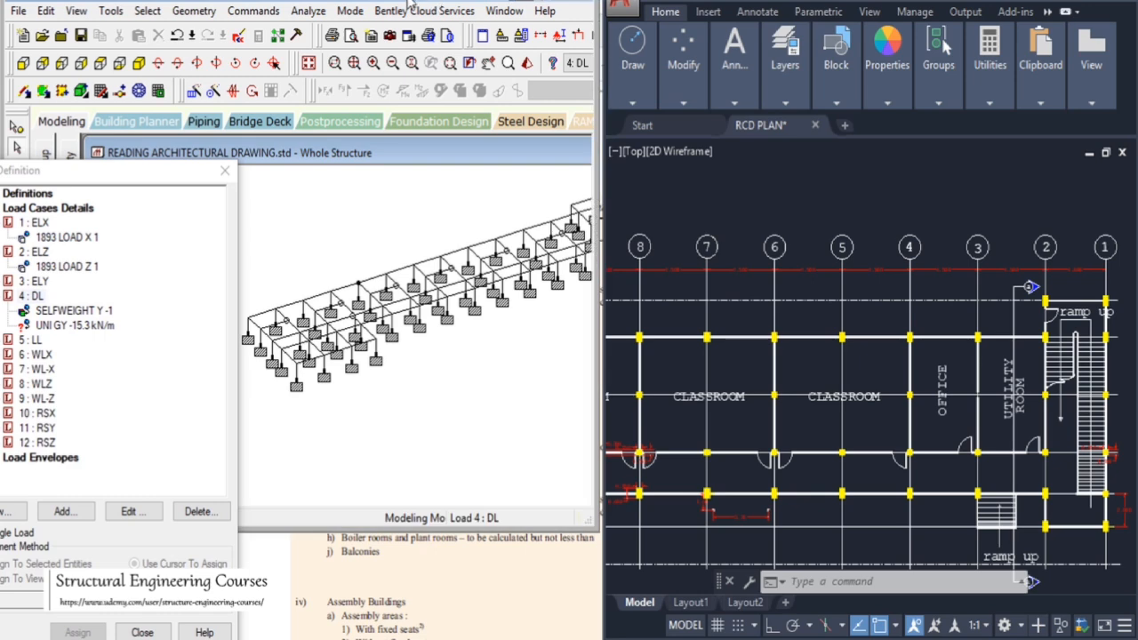
{"action": "double_click", "coordinate": [385, 0]}
{"action": "left_click_drag", "start_coordinate": [153, 175], "coordinate": [1032, 153]}
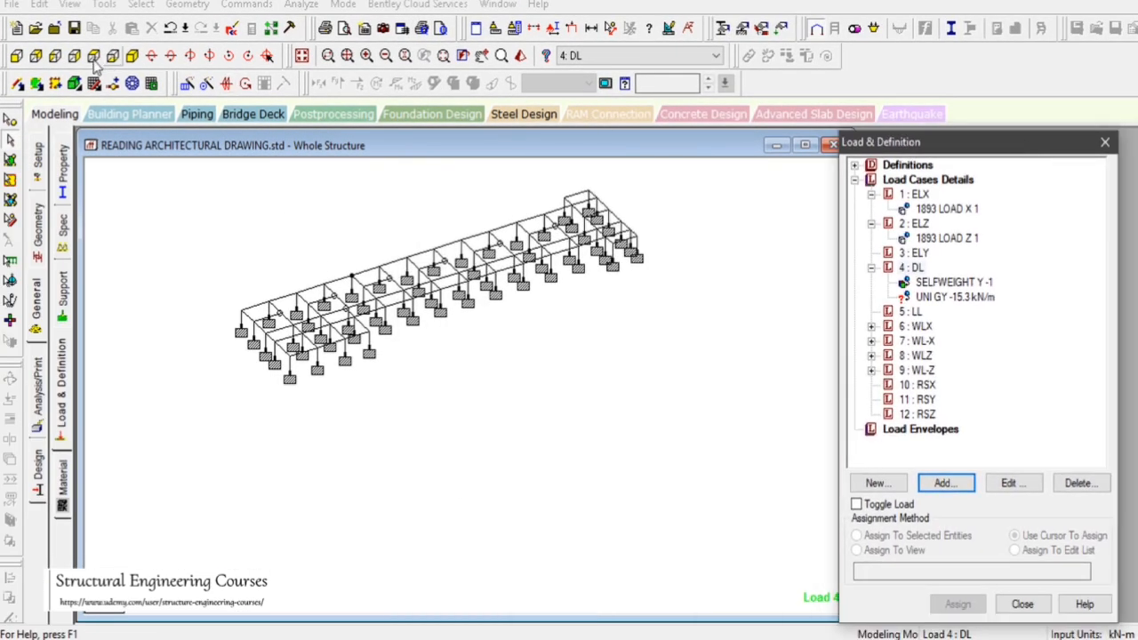
{"action": "left_click", "coordinate": [249, 306]}
{"action": "left_click", "coordinate": [274, 300], "text": "ctrl"}
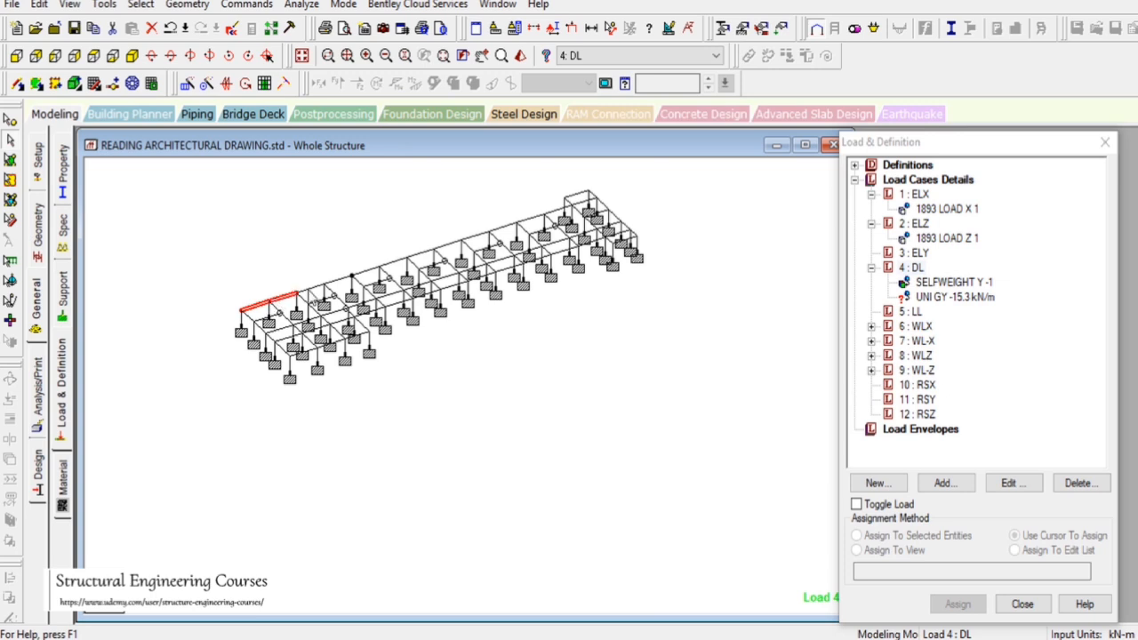
{"action": "left_click", "coordinate": [307, 289], "text": "ctrl"}
{"action": "left_click", "coordinate": [335, 281], "text": "ctrl"}
{"action": "left_click", "coordinate": [355, 274], "text": "ctrl"}
{"action": "left_click", "coordinate": [387, 264], "text": "ctrl"}
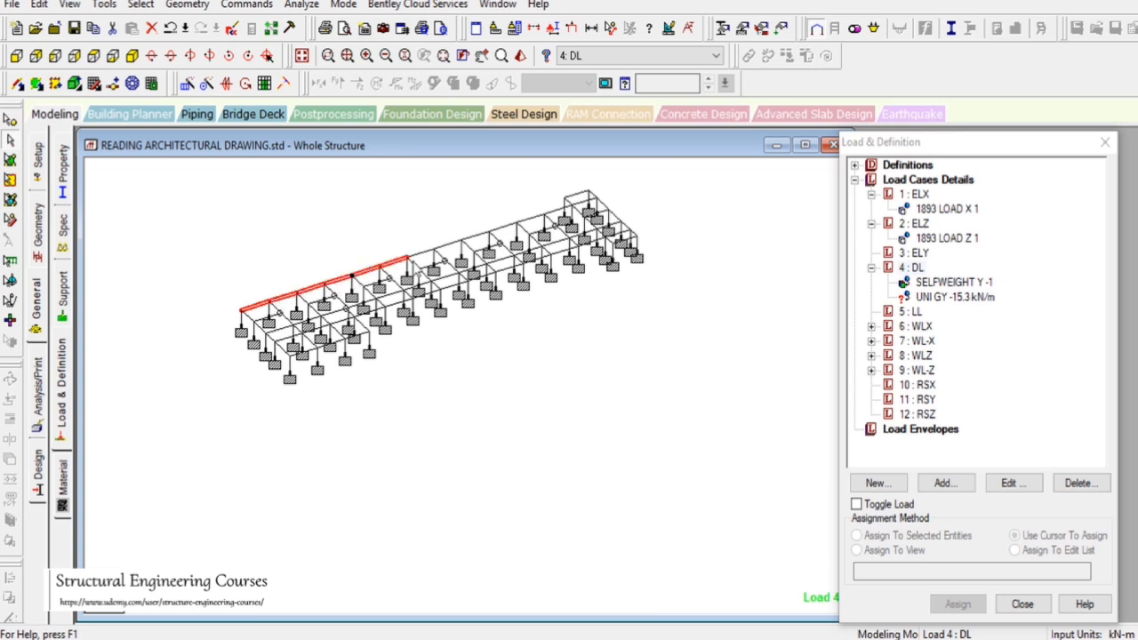
{"action": "left_click", "coordinate": [413, 257], "text": "ctrl"}
{"action": "left_click", "coordinate": [444, 248], "text": "ctrl"}
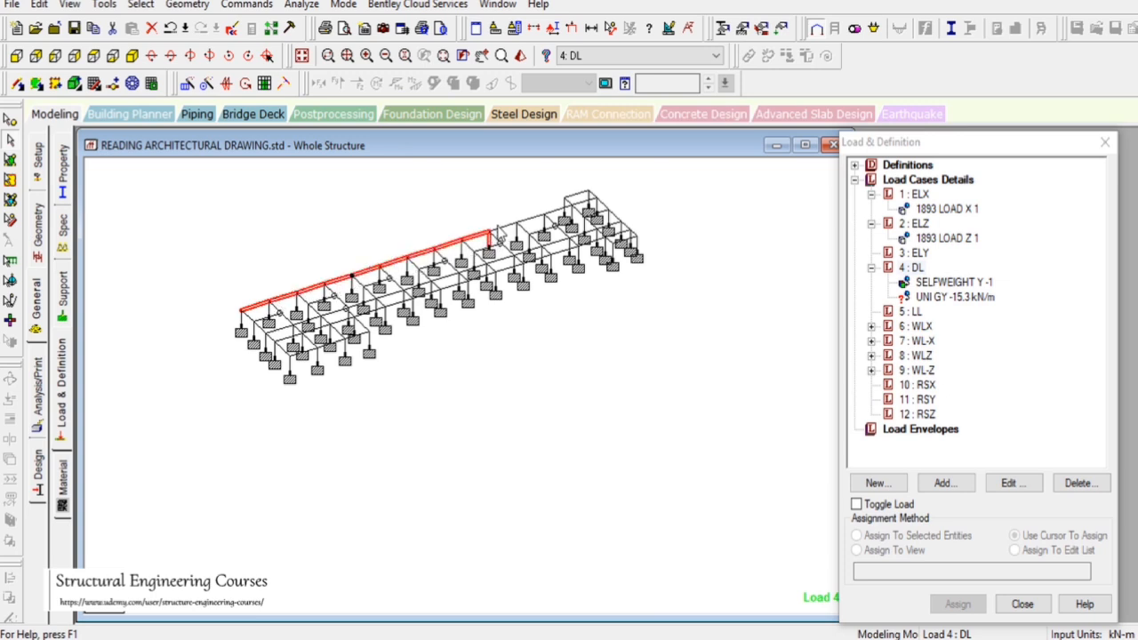
{"action": "left_click", "coordinate": [480, 238], "text": "ctrl"}
{"action": "left_click", "coordinate": [502, 228], "text": "ctrl"}
{"action": "left_click", "coordinate": [531, 218], "text": "ctrl"}
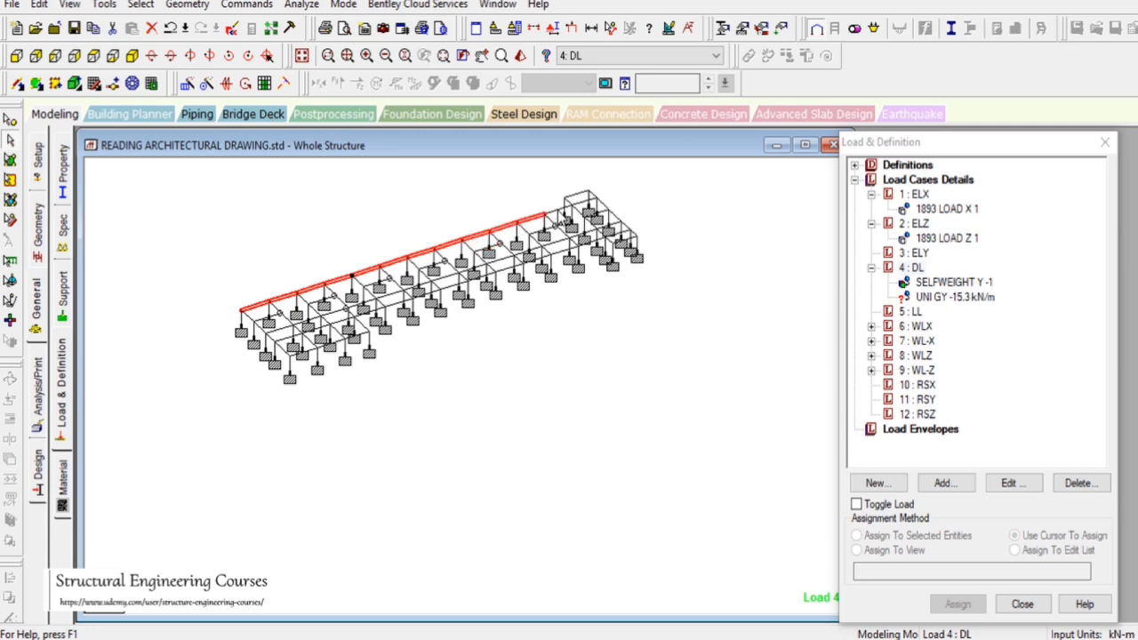
{"action": "left_click", "coordinate": [560, 212], "text": "ctrl"}
{"action": "left_click", "coordinate": [953, 297]}
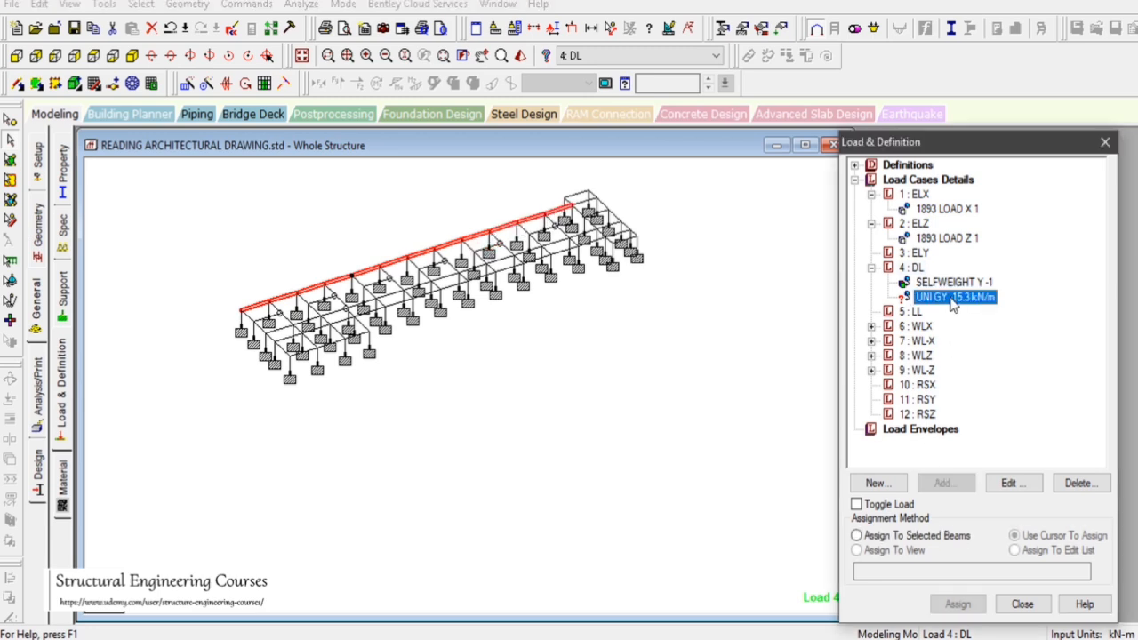
{"action": "left_click", "coordinate": [957, 605]}
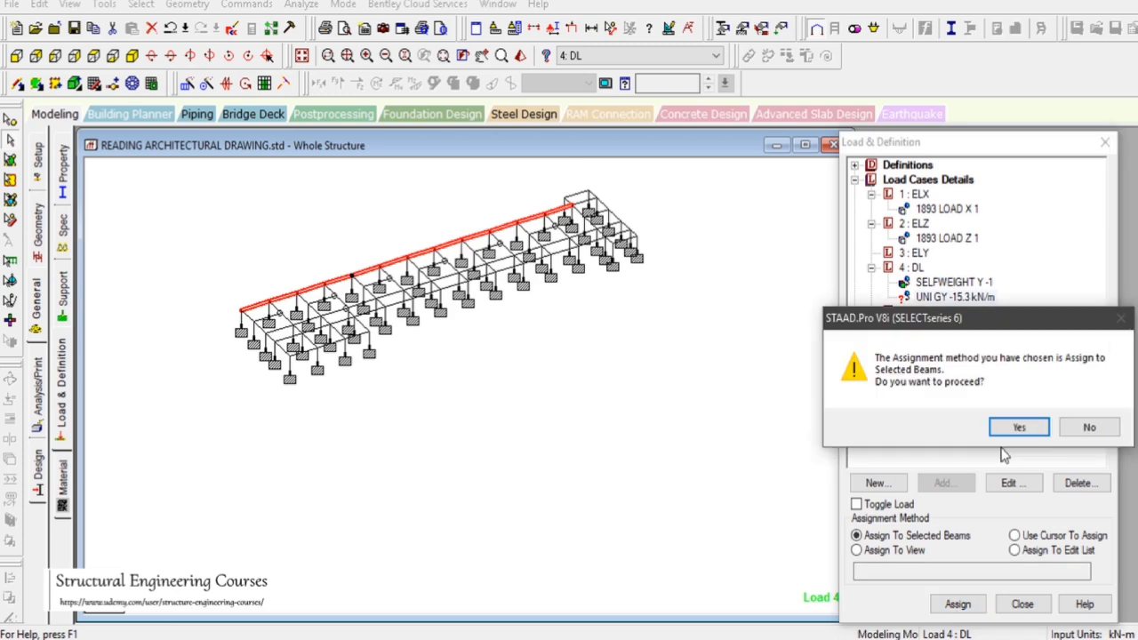
{"action": "left_click", "coordinate": [942, 427]}
Switch to AutoCAD and examine the architectural plan around the staircase and ramp
{"action": "scroll", "coordinate": [355, 227], "scroll_direction": "up", "scroll_amount": 3}
{"action": "scroll", "coordinate": [388, 253], "scroll_direction": "up", "scroll_amount": 2}
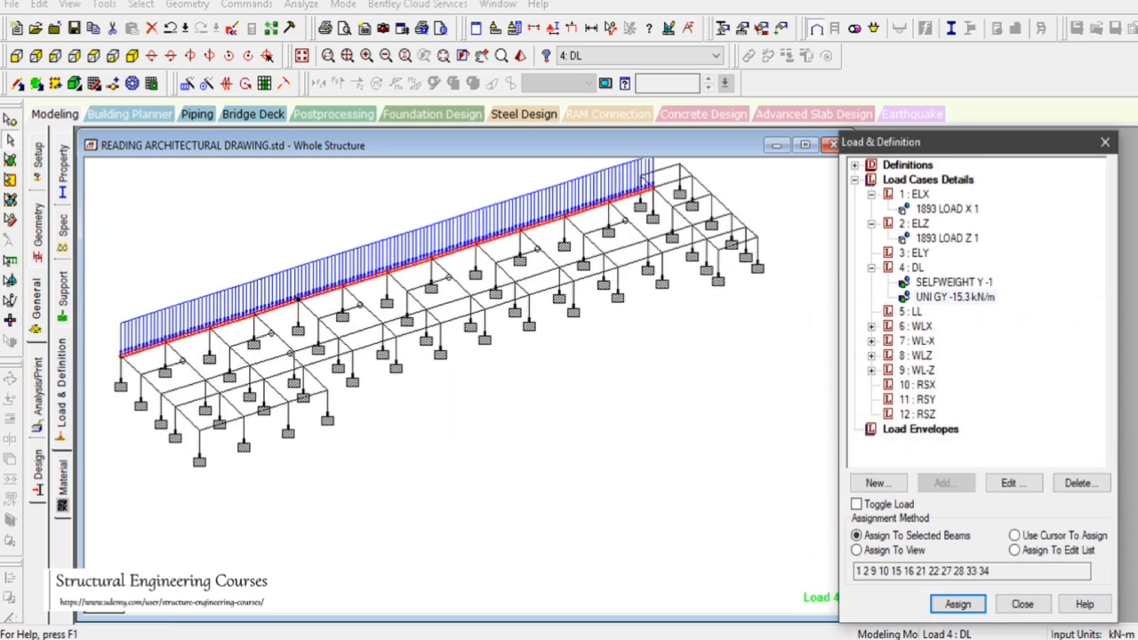
{"action": "key", "text": "alt+Tab"}
{"action": "scroll", "coordinate": [811, 364], "scroll_direction": "down", "scroll_amount": 4}
{"action": "scroll", "coordinate": [935, 261], "scroll_direction": "up", "scroll_amount": 6}
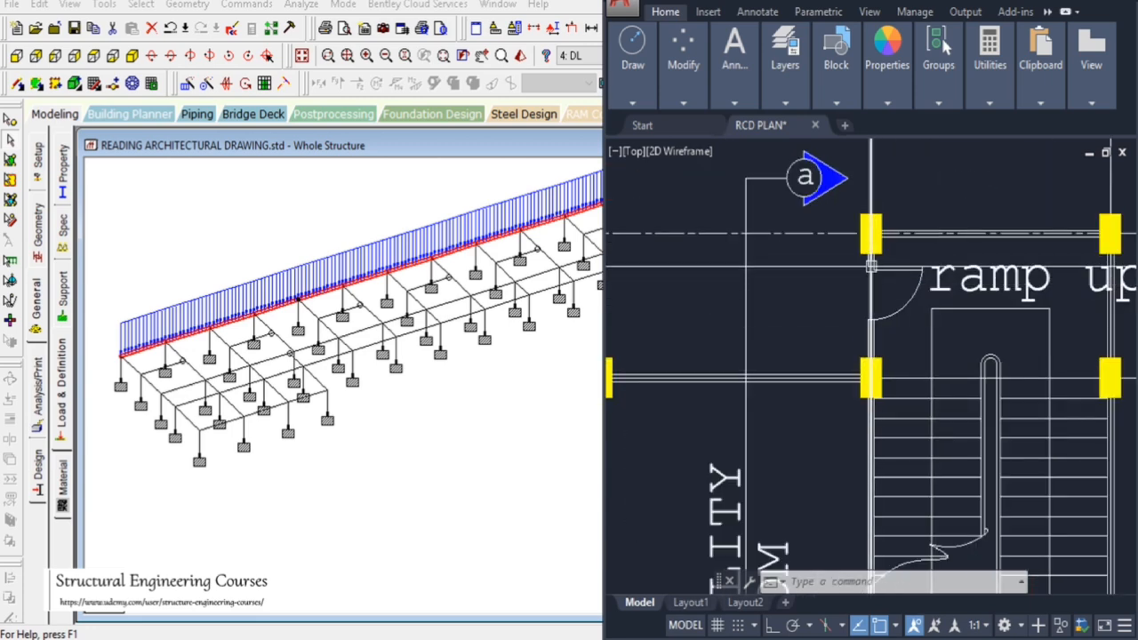
{"action": "scroll", "coordinate": [728, 263], "scroll_direction": "down", "scroll_amount": 2}
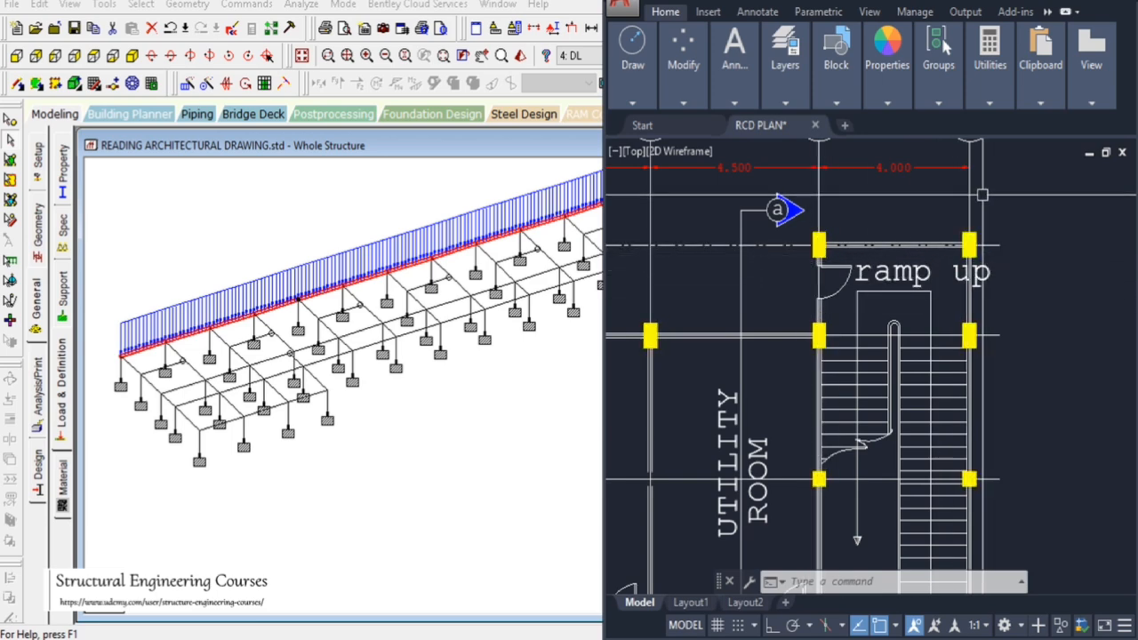
{"action": "scroll", "coordinate": [969, 249], "scroll_direction": "down", "scroll_amount": 3}
{"action": "scroll", "coordinate": [969, 237], "scroll_direction": "up", "scroll_amount": 4}
{"action": "scroll", "coordinate": [960, 258], "scroll_direction": "down", "scroll_amount": 3}
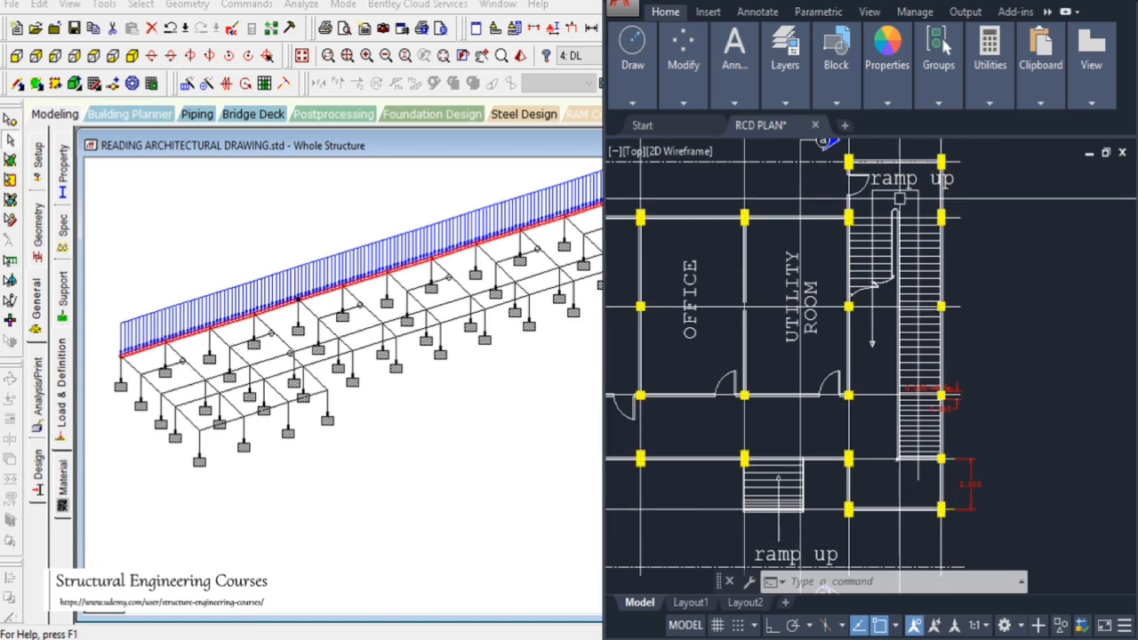
{"action": "scroll", "coordinate": [875, 160], "scroll_direction": "up", "scroll_amount": 4}
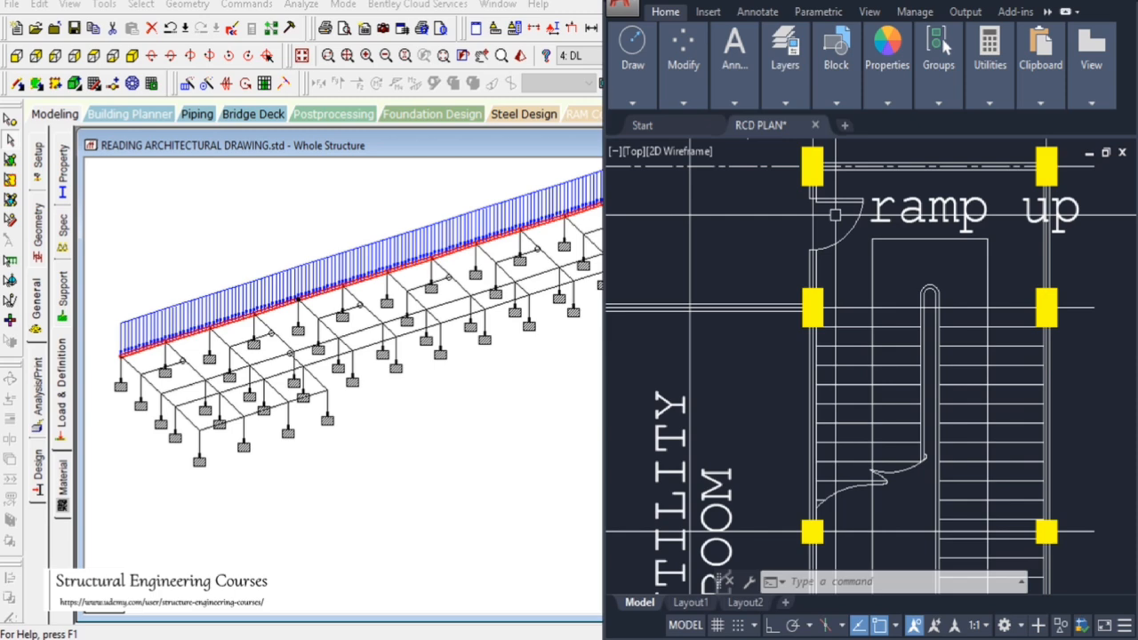
{"action": "left_click", "coordinate": [417, 1]}
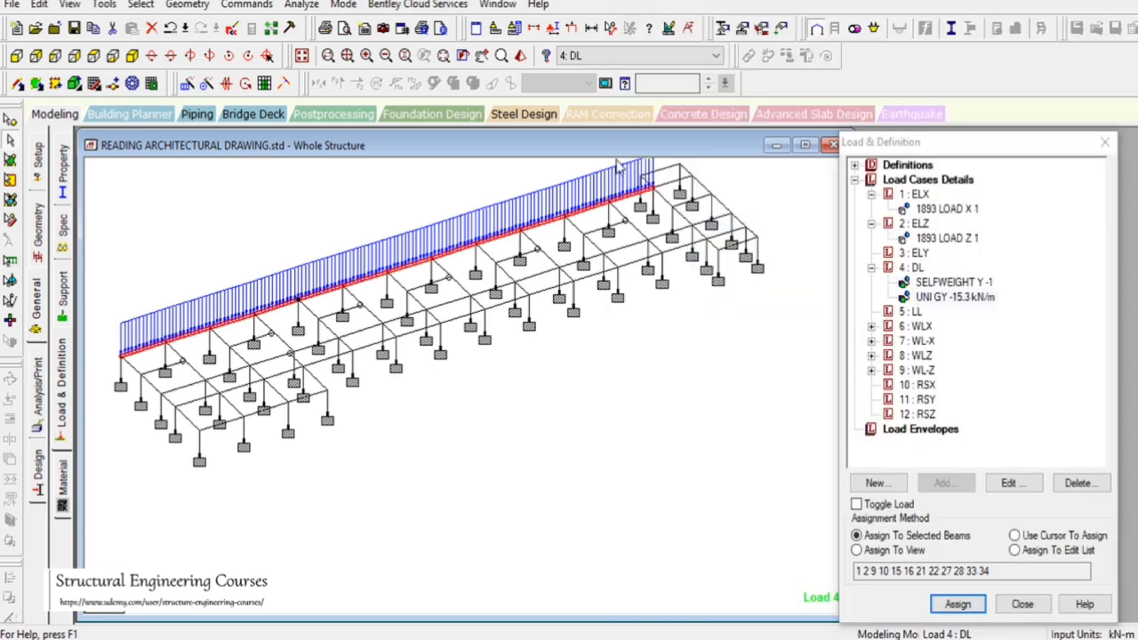
Select the beams framing the end stair bay in plan view and assign the -15.3 kN/m uniform load to them
{"action": "left_click", "coordinate": [94, 56]}
{"action": "left_click", "coordinate": [481, 55]}
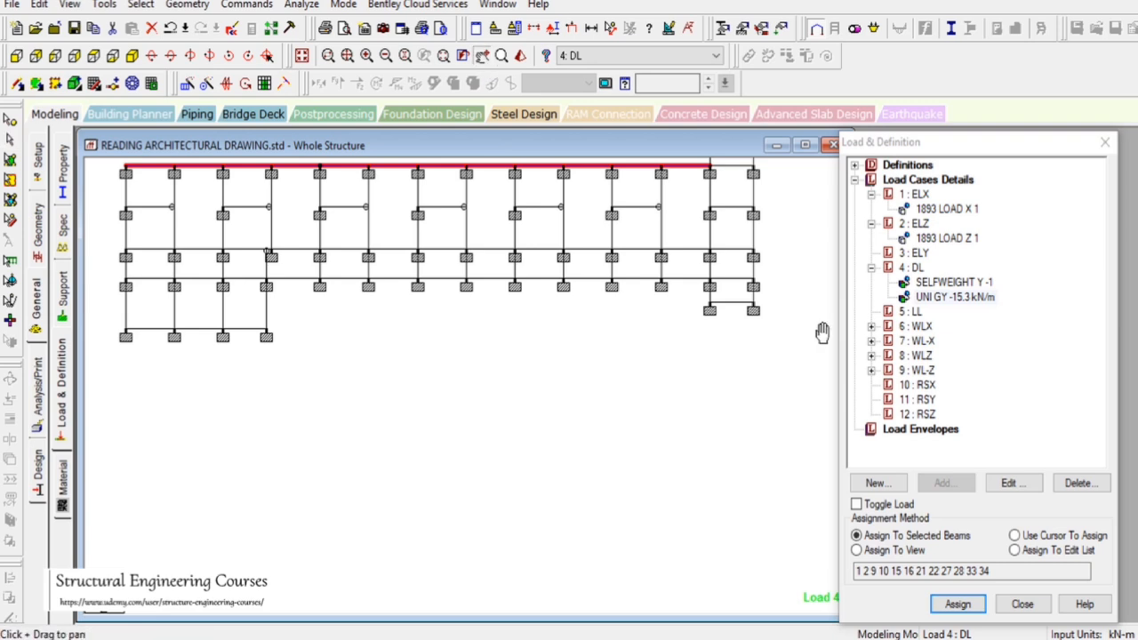
{"action": "left_click_drag", "start_coordinate": [826, 330], "coordinate": [698, 382]}
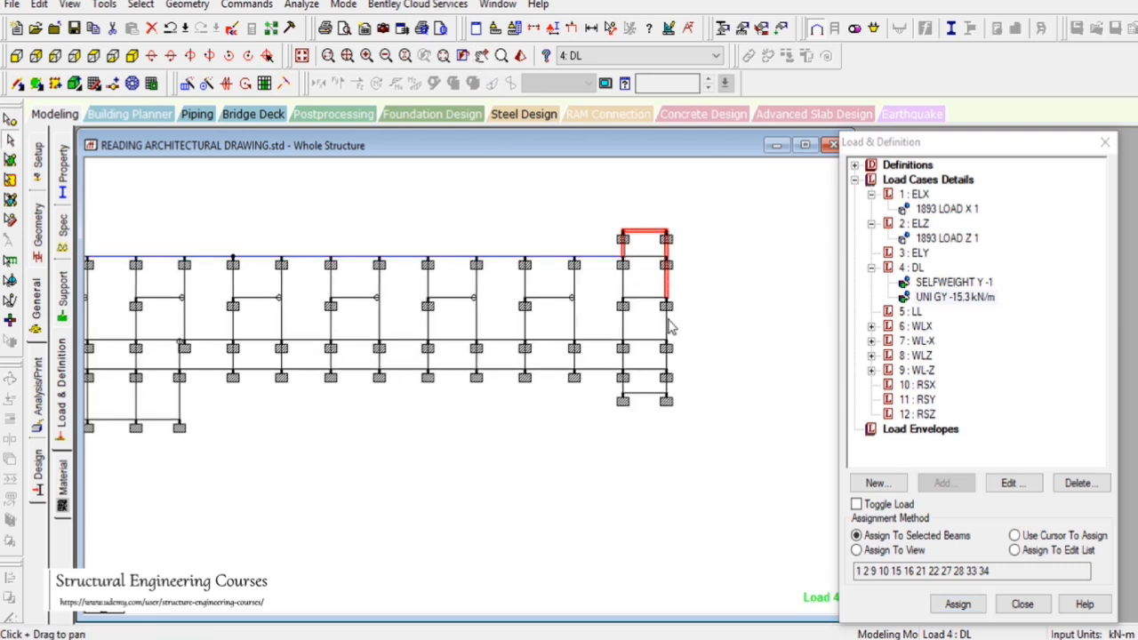
{"action": "left_click", "coordinate": [133, 56]}
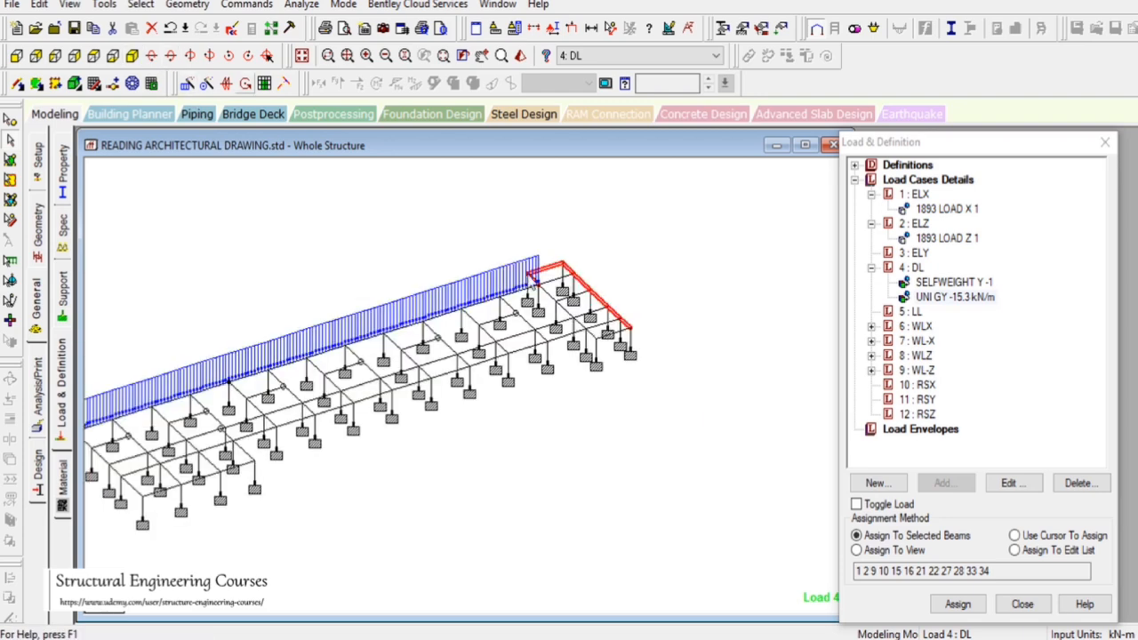
{"action": "left_click", "coordinate": [957, 603]}
{"action": "left_click", "coordinate": [1016, 425]}
{"action": "scroll", "coordinate": [601, 409], "scroll_direction": "up", "scroll_amount": 1}
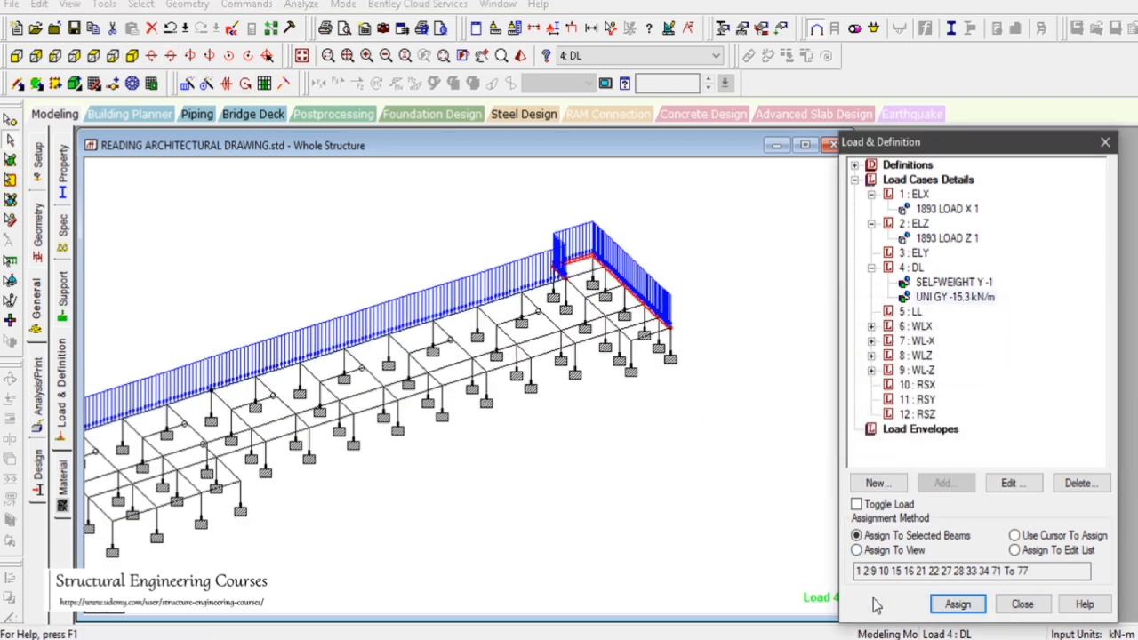
Switch to AutoCAD and examine the walls around the ramp at the plan's end
{"action": "left_click", "coordinate": [756, 503]}
{"action": "left_click", "coordinate": [855, 638]}
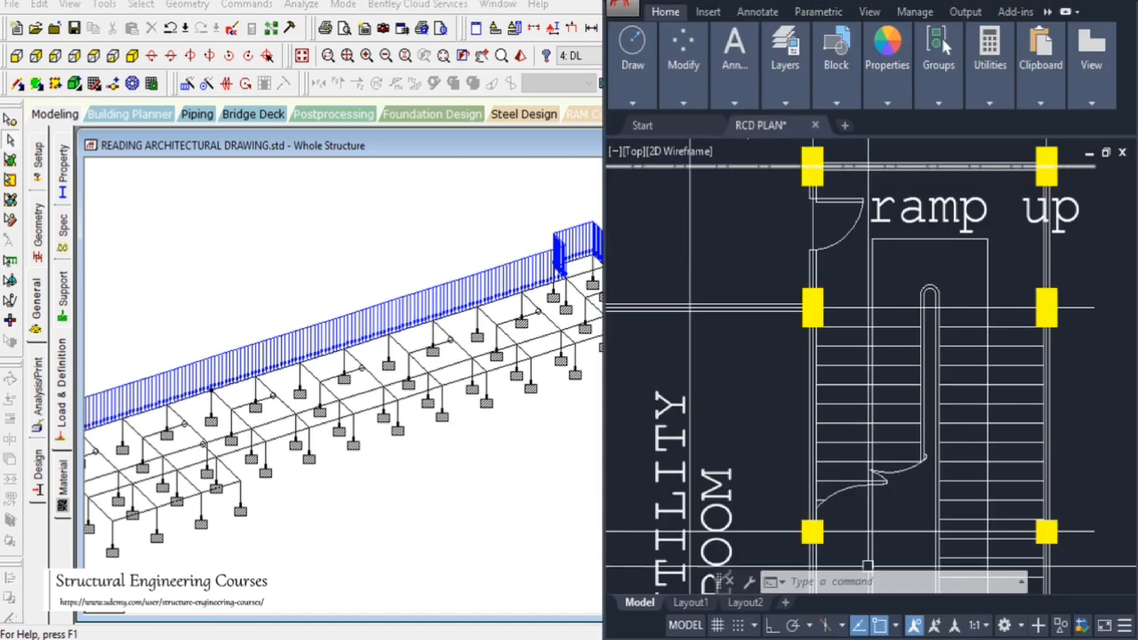
{"action": "scroll", "coordinate": [942, 240], "scroll_direction": "down", "scroll_amount": 5}
{"action": "scroll", "coordinate": [941, 459], "scroll_direction": "up", "scroll_amount": 5}
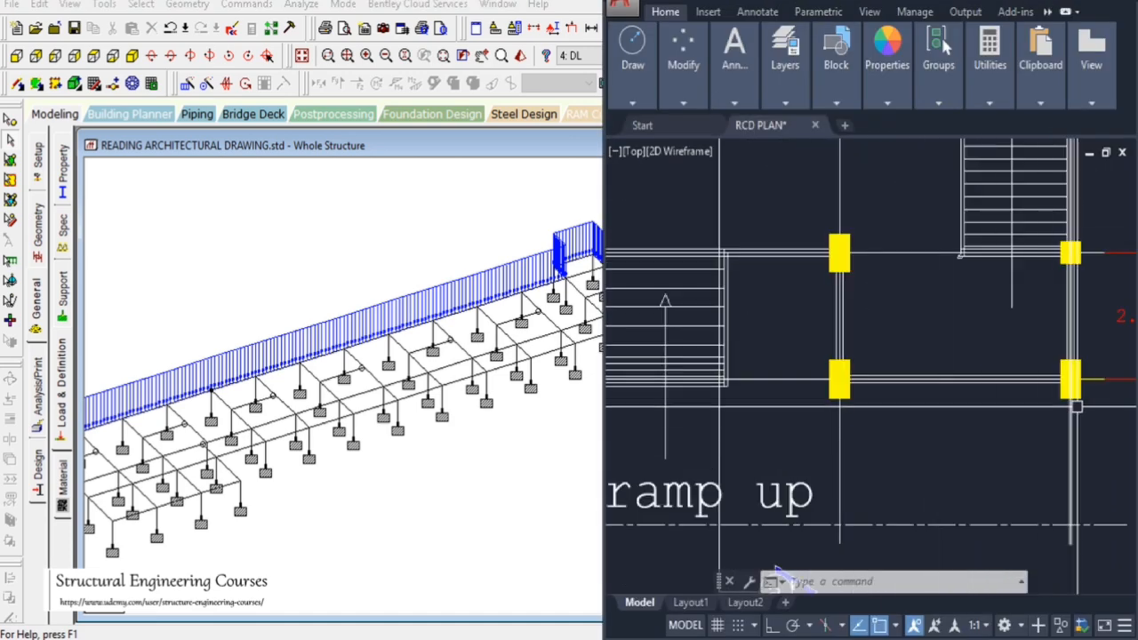
{"action": "scroll", "coordinate": [717, 333], "scroll_direction": "down", "scroll_amount": 2}
{"action": "middle_click_drag", "start_coordinate": [716, 334], "coordinate": [923, 390]}
{"action": "scroll", "coordinate": [924, 390], "scroll_direction": "up", "scroll_amount": 2}
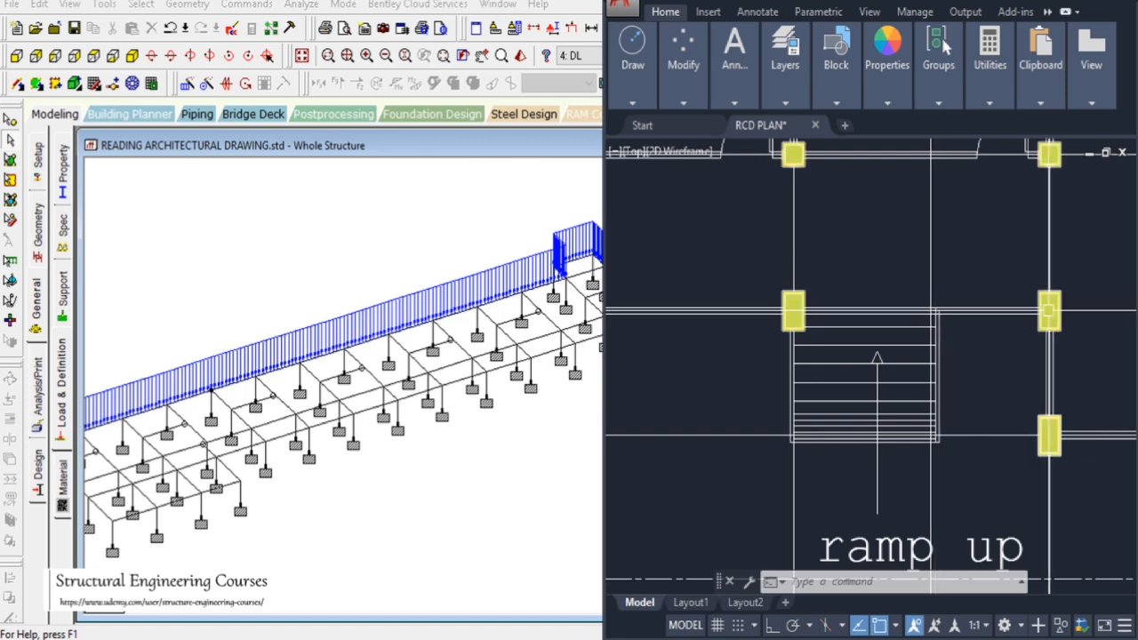
{"action": "scroll", "coordinate": [787, 309], "scroll_direction": "down", "scroll_amount": 5}
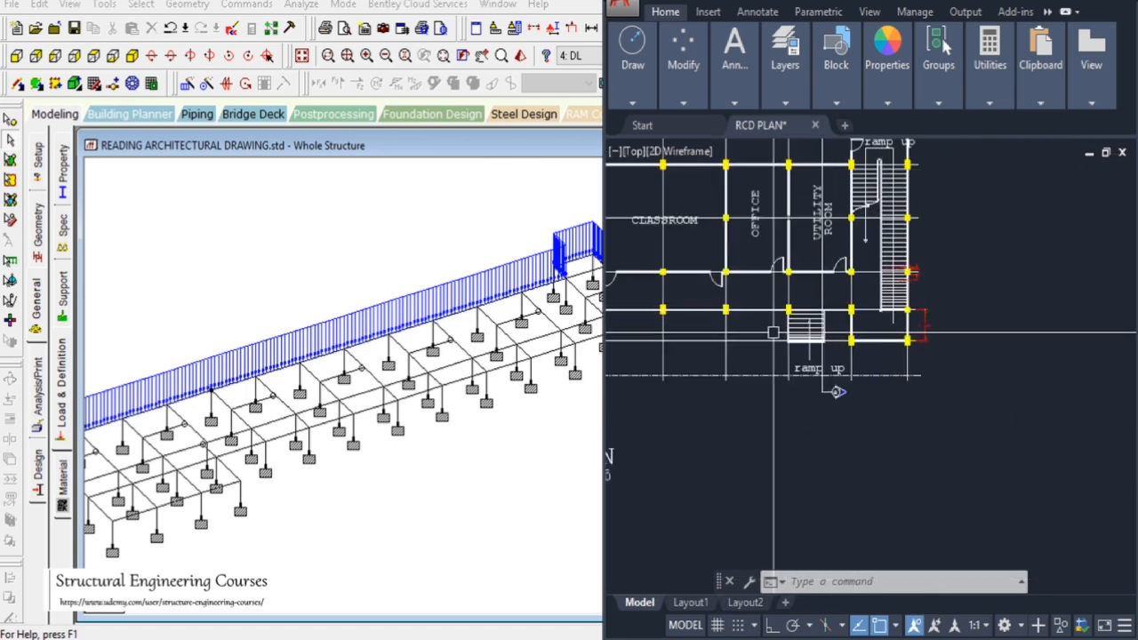
{"action": "scroll", "coordinate": [773, 332], "scroll_direction": "up", "scroll_amount": 3}
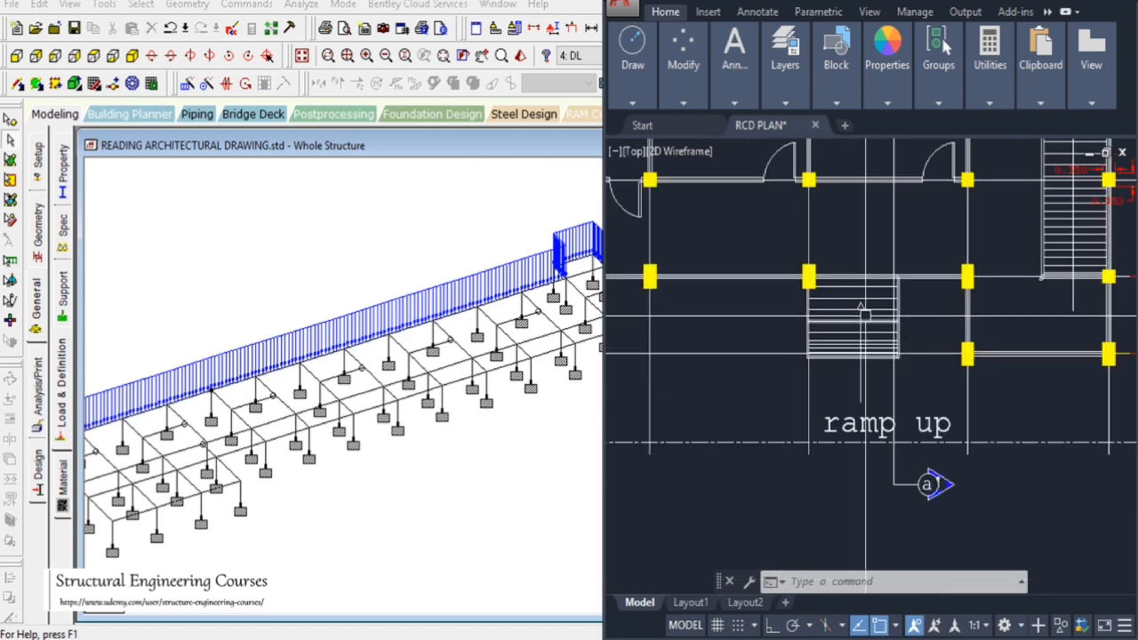
{"action": "scroll", "coordinate": [873, 288], "scroll_direction": "up", "scroll_amount": 2}
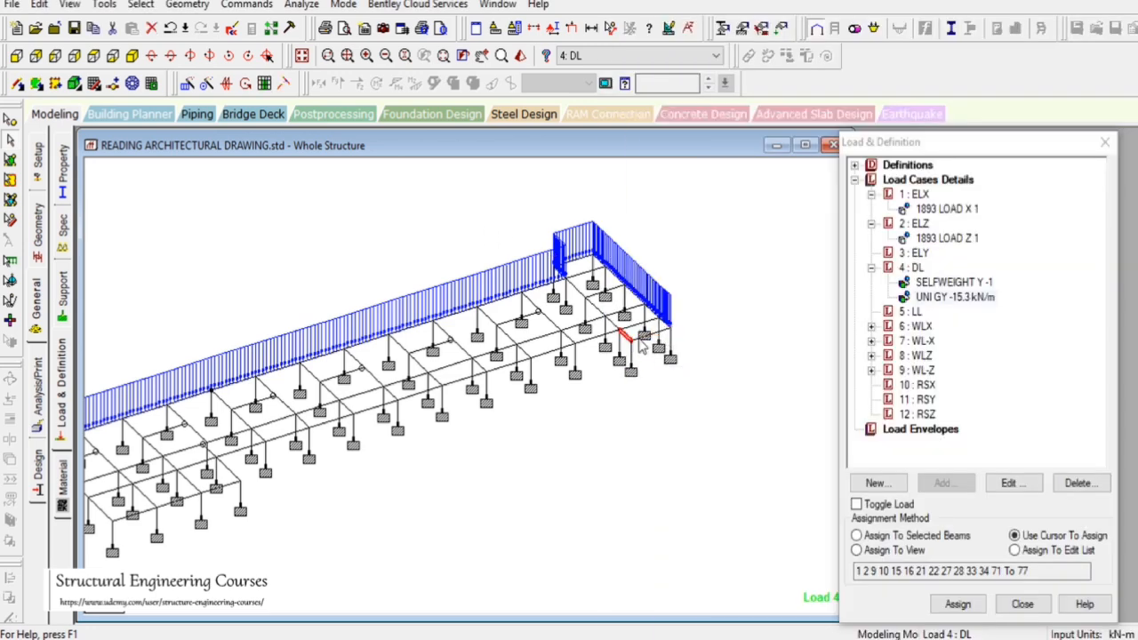
Assign the -15.3 kN/m uniform load to the selected short beam beside the stair bay
{"action": "left_click", "coordinate": [856, 535]}
{"action": "left_click", "coordinate": [957, 603]}
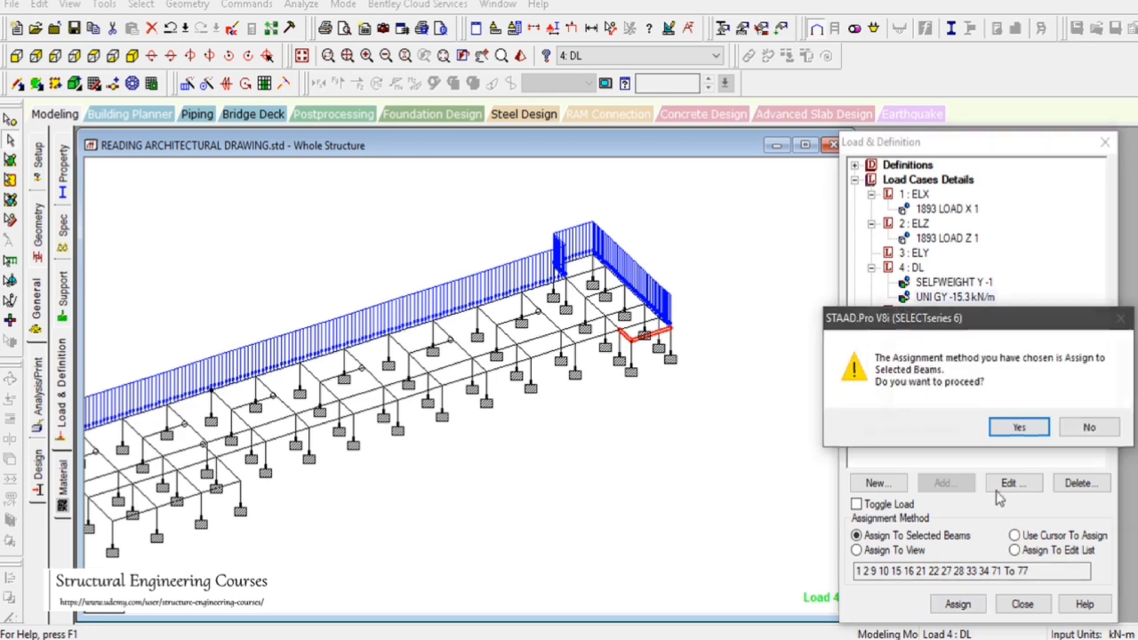
{"action": "left_click", "coordinate": [1021, 434]}
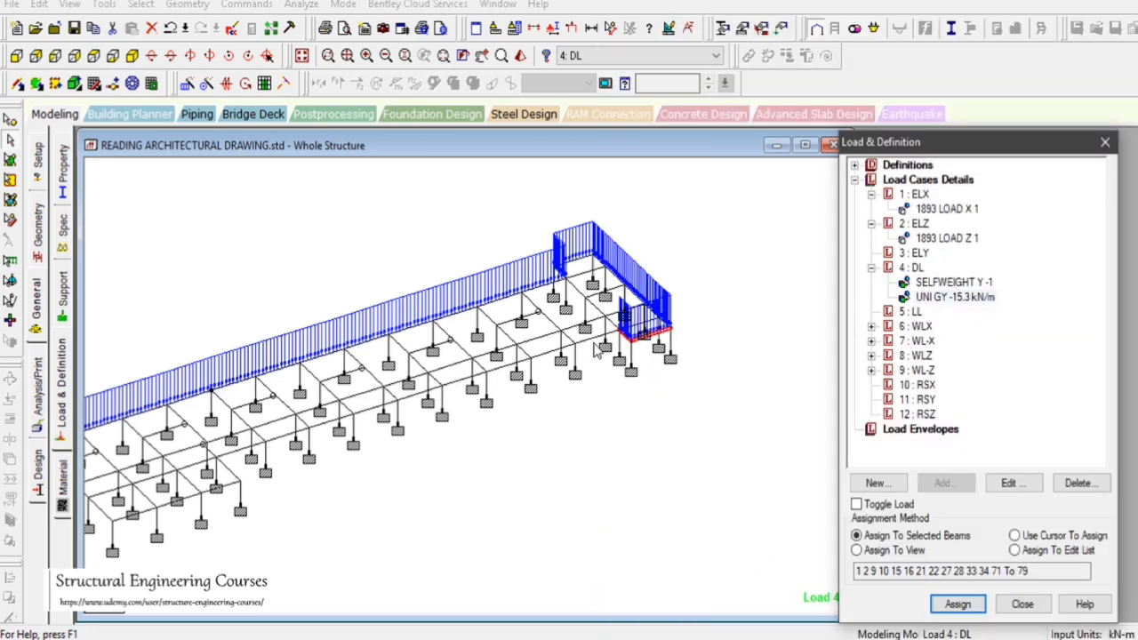
{"action": "left_click", "coordinate": [598, 350]}
{"action": "left_click", "coordinate": [916, 269]}
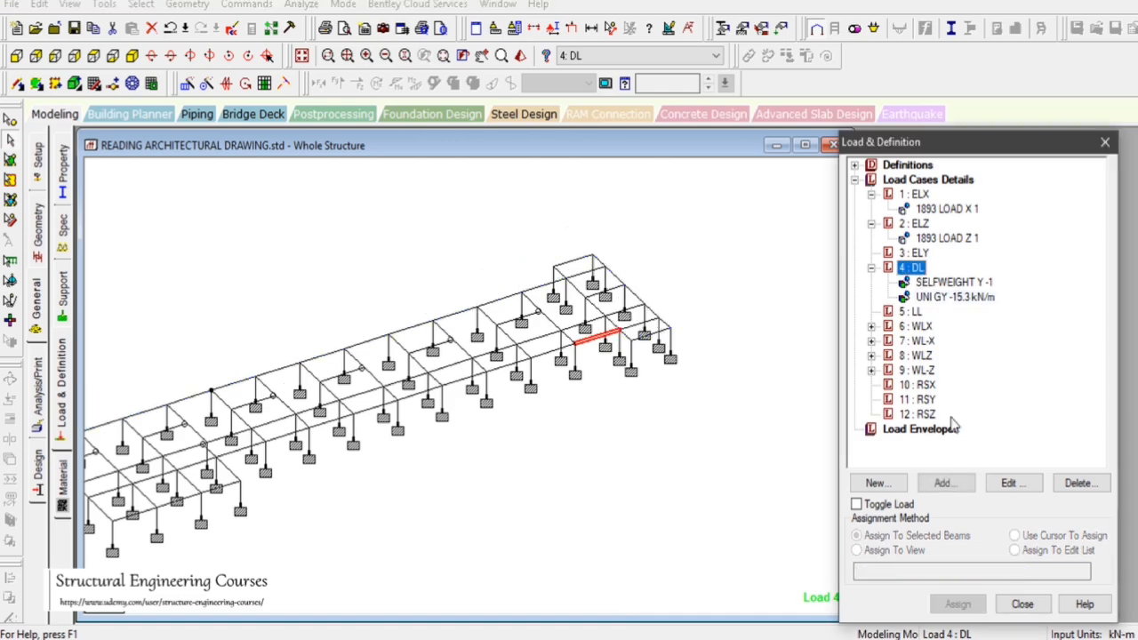
{"action": "left_click", "coordinate": [946, 484]}
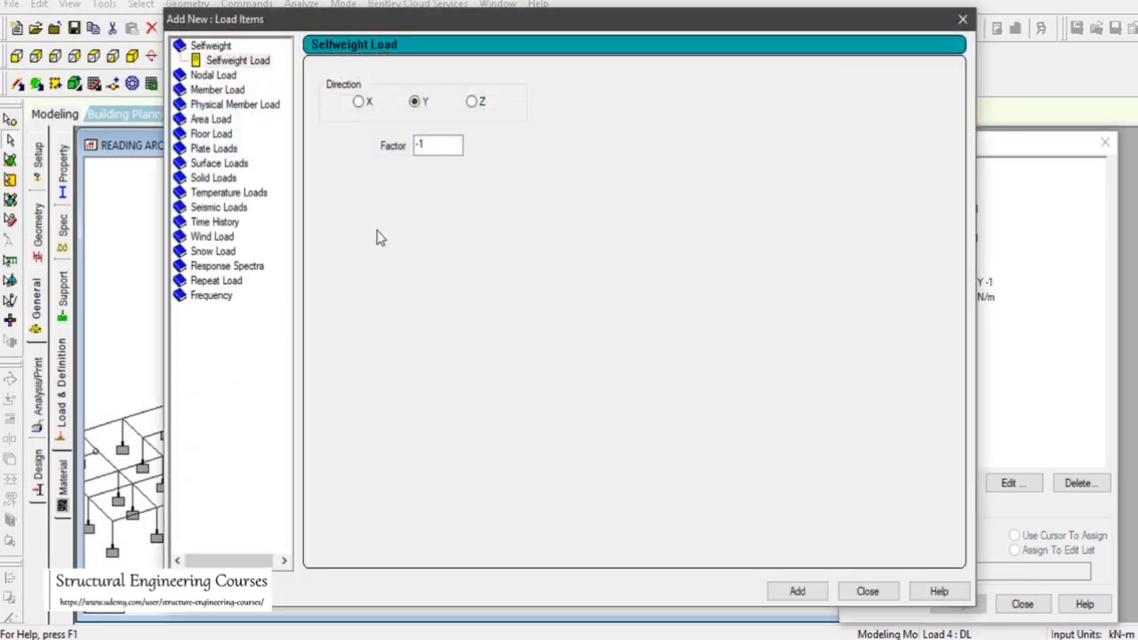
{"action": "left_click", "coordinate": [867, 591]}
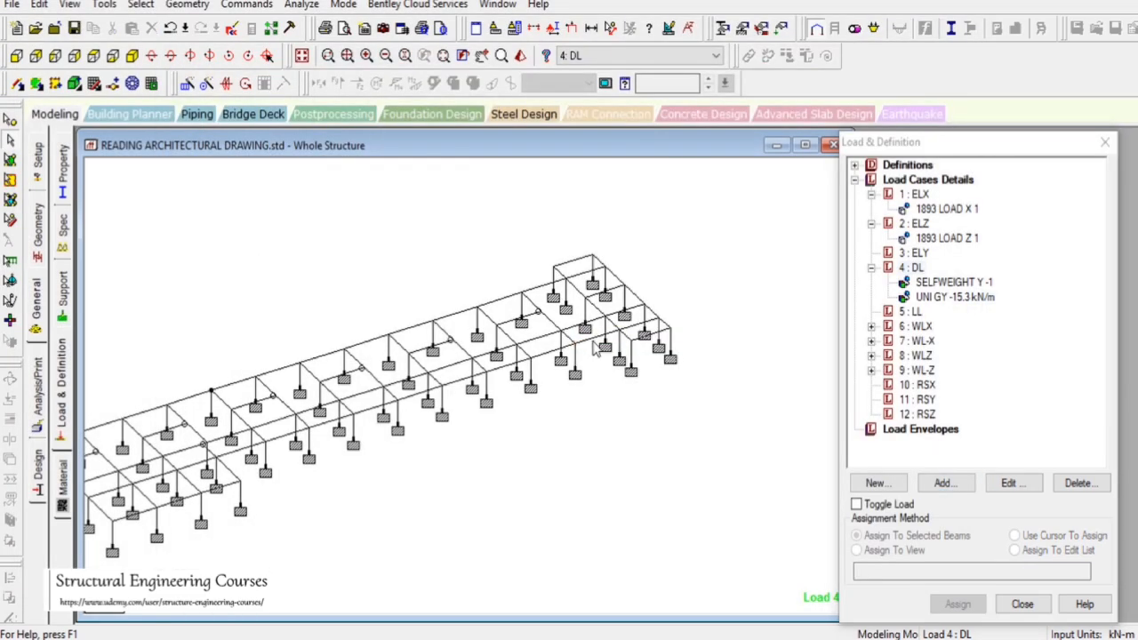
Select the short beam beside the stair bay and define a -15.3 kN/m GY uniform member force in the DL case
{"action": "left_click", "coordinate": [598, 349]}
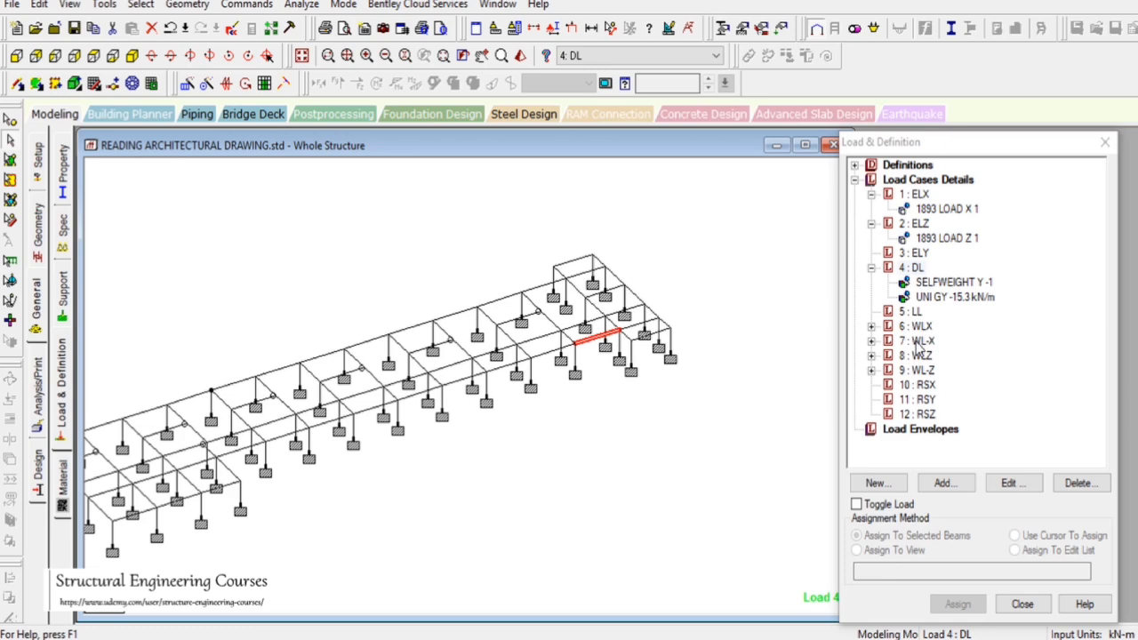
{"action": "left_click", "coordinate": [913, 269]}
{"action": "left_click", "coordinate": [942, 483]}
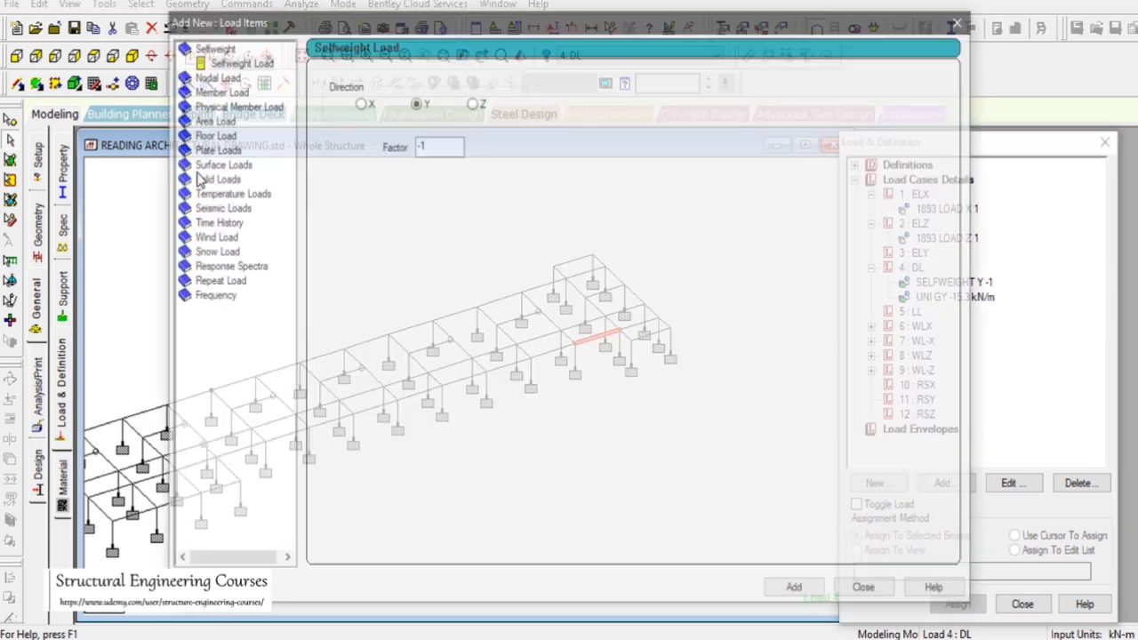
{"action": "left_click", "coordinate": [219, 91]}
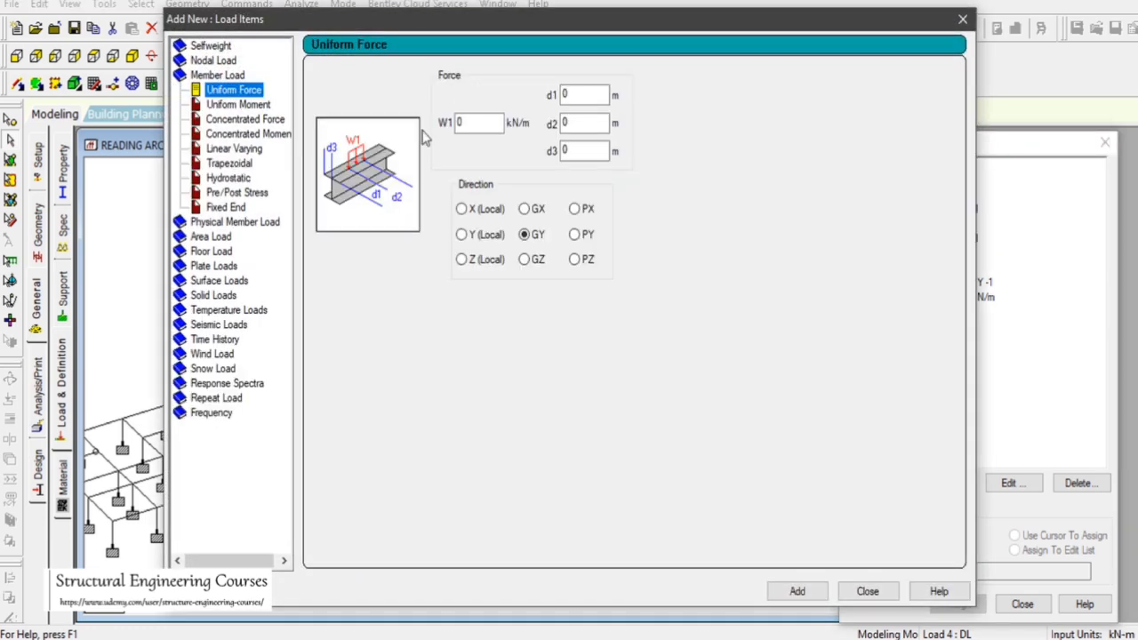
{"action": "left_click", "coordinate": [478, 122]}
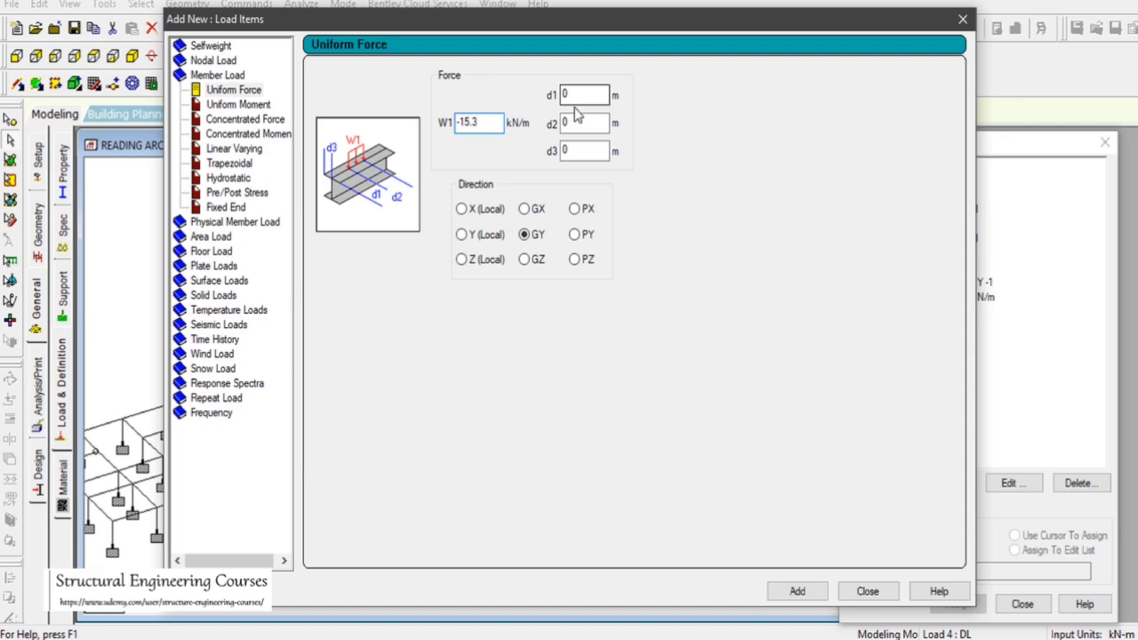
Switch to AutoCAD and dimension the distance from the stair opening edge to the next column
{"action": "left_click_drag", "start_coordinate": [727, 21], "coordinate": [1006, 434]}
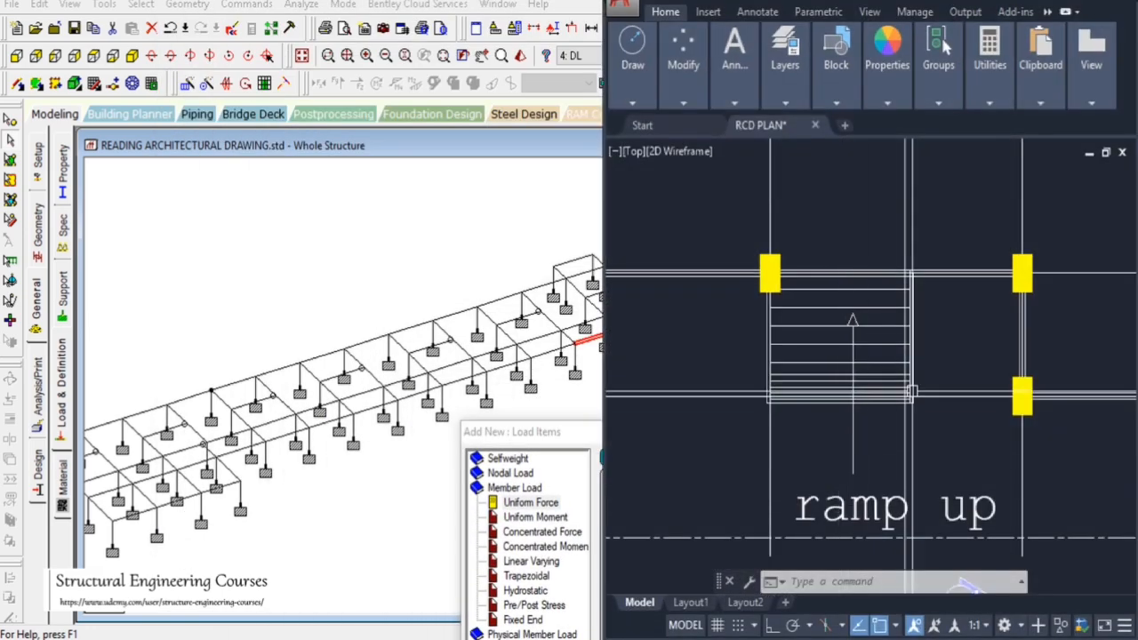
{"action": "key", "text": "Return"}
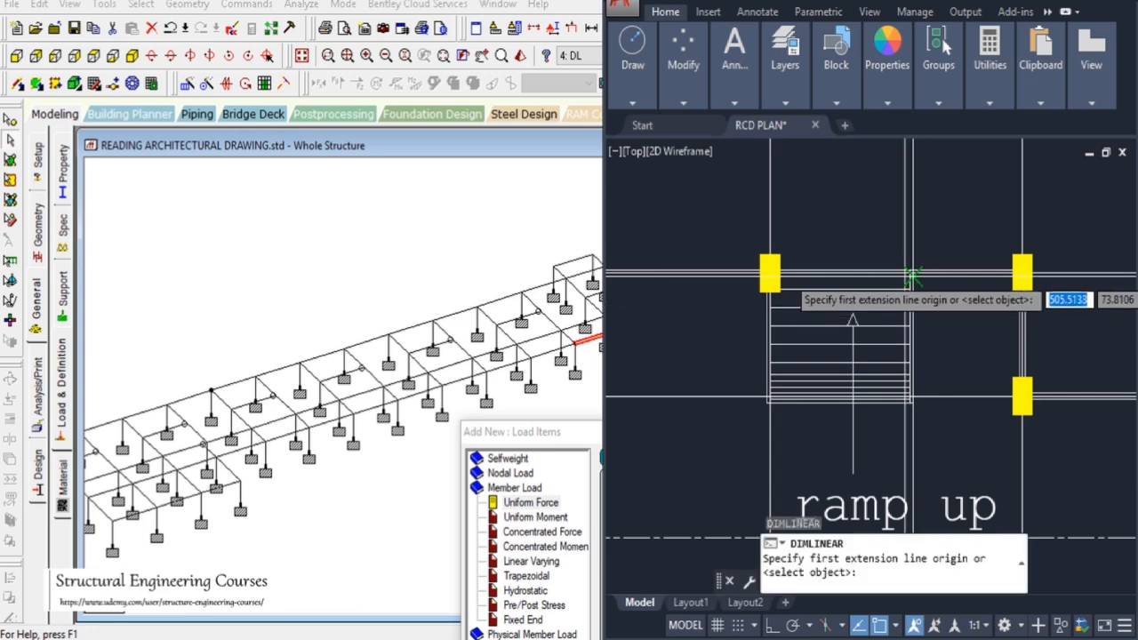
{"action": "left_click", "coordinate": [913, 273]}
{"action": "left_click", "coordinate": [1022, 273]}
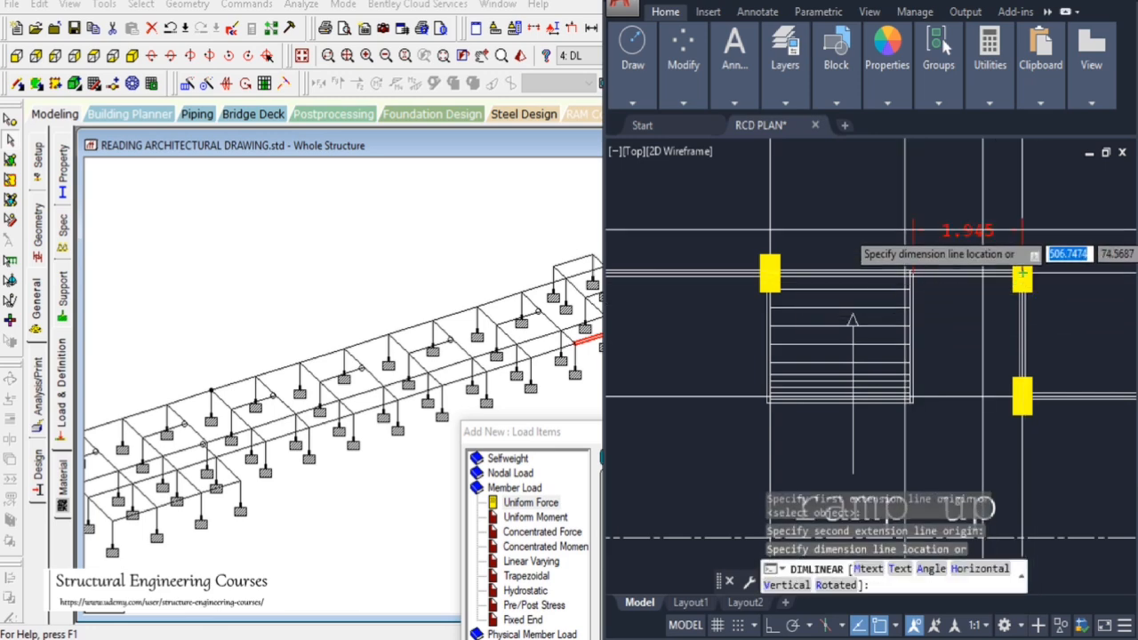
{"action": "key", "text": "Escape"}
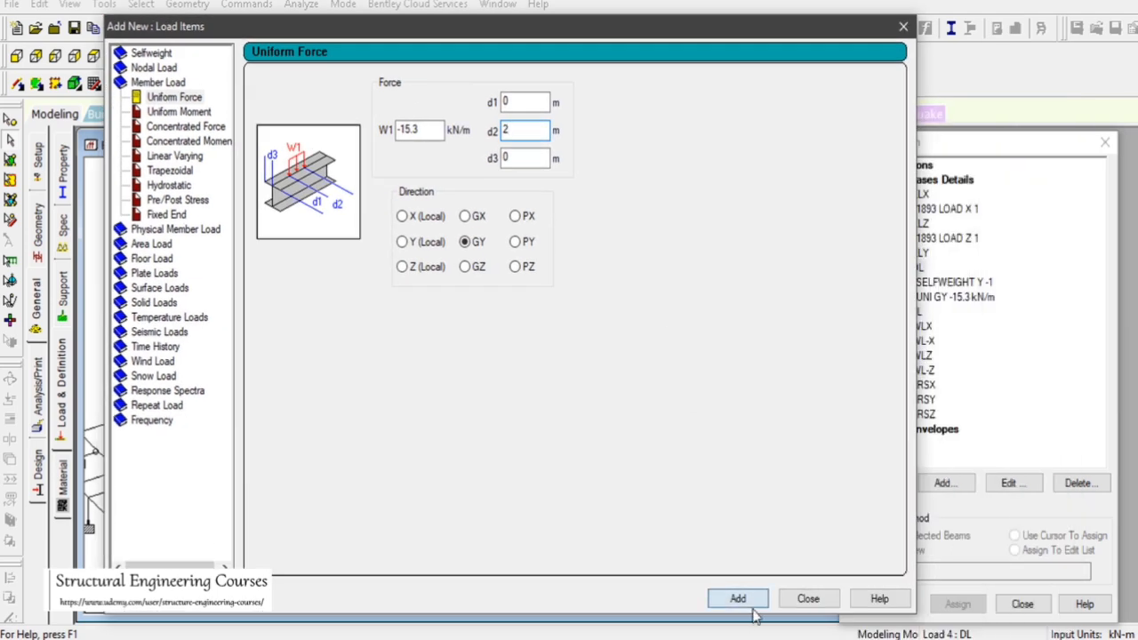
Add the -15.3 kN/m load with d2 of 2 m and assign it to the selected beam
{"action": "left_click", "coordinate": [738, 598]}
{"action": "left_click", "coordinate": [808, 599]}
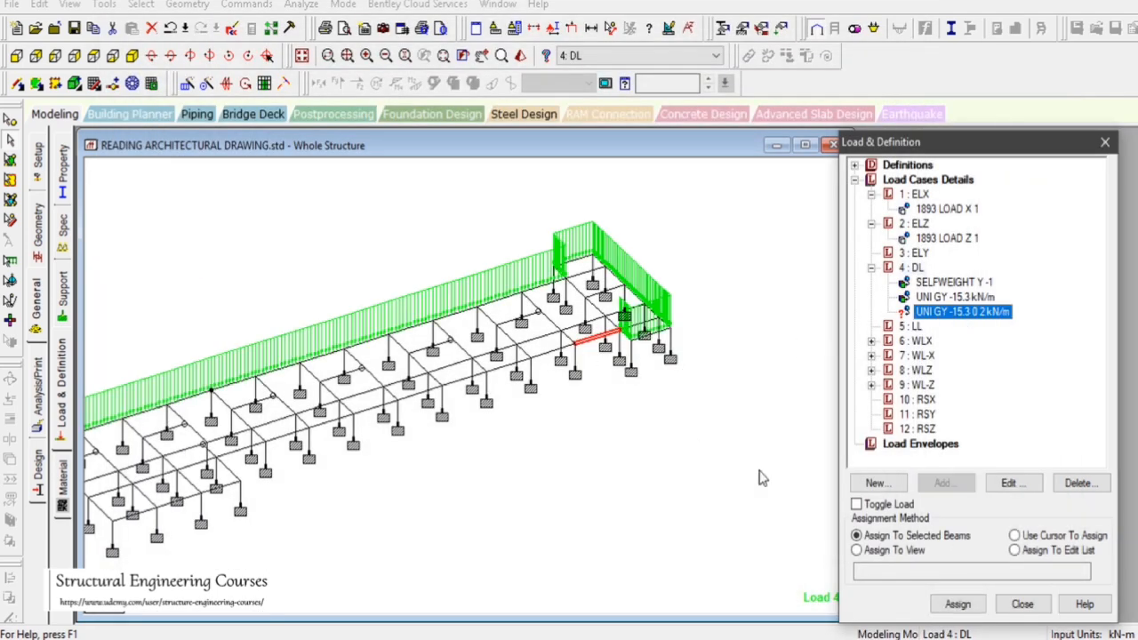
{"action": "left_click", "coordinate": [958, 604]}
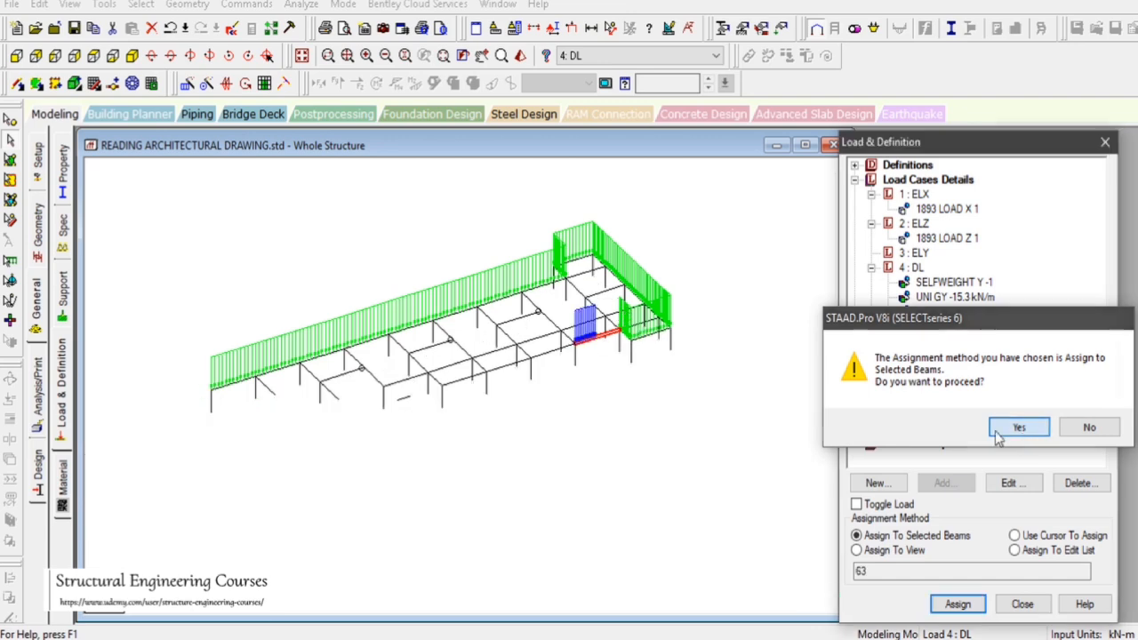
{"action": "left_click", "coordinate": [997, 430]}
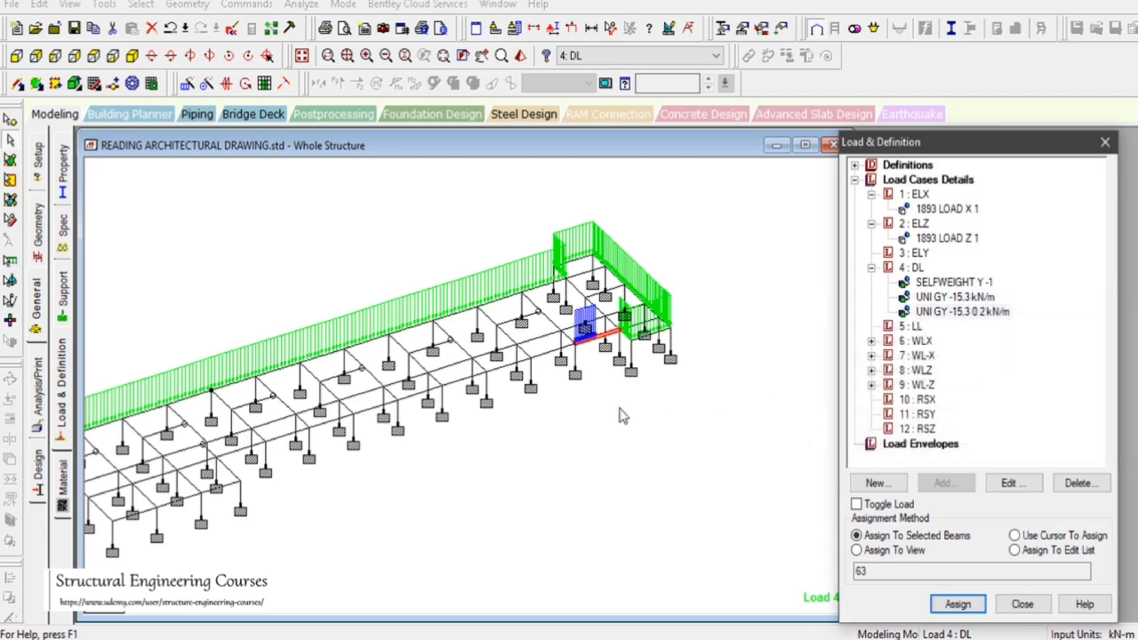
Review the partial uniform load and switch the incidence of the selected beam
{"action": "double_click", "coordinate": [965, 313]}
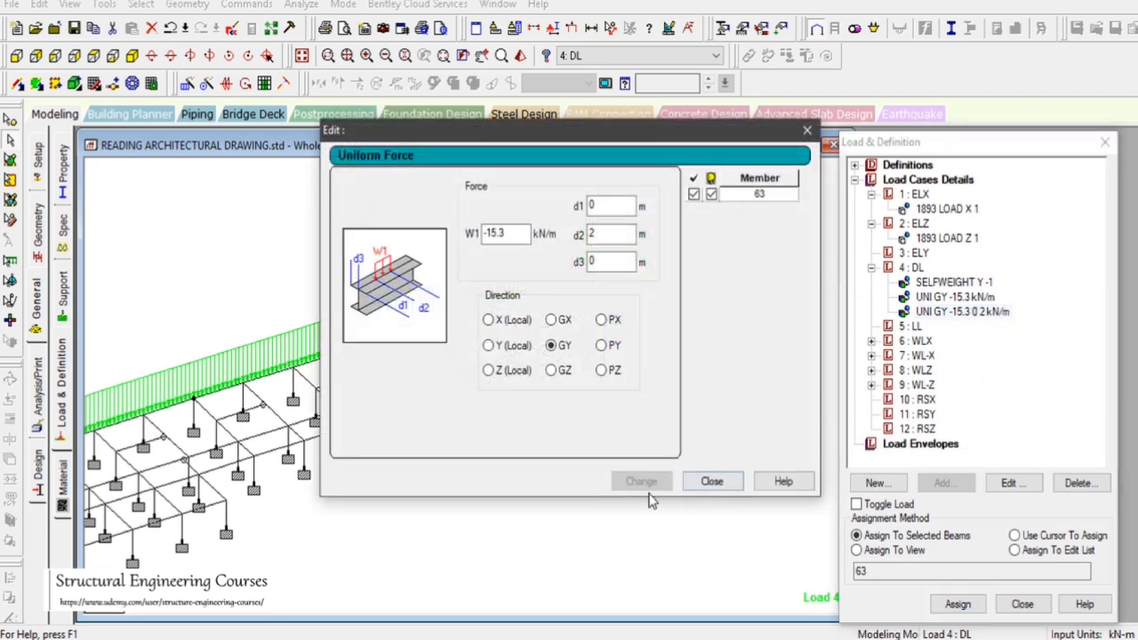
{"action": "left_click", "coordinate": [708, 485]}
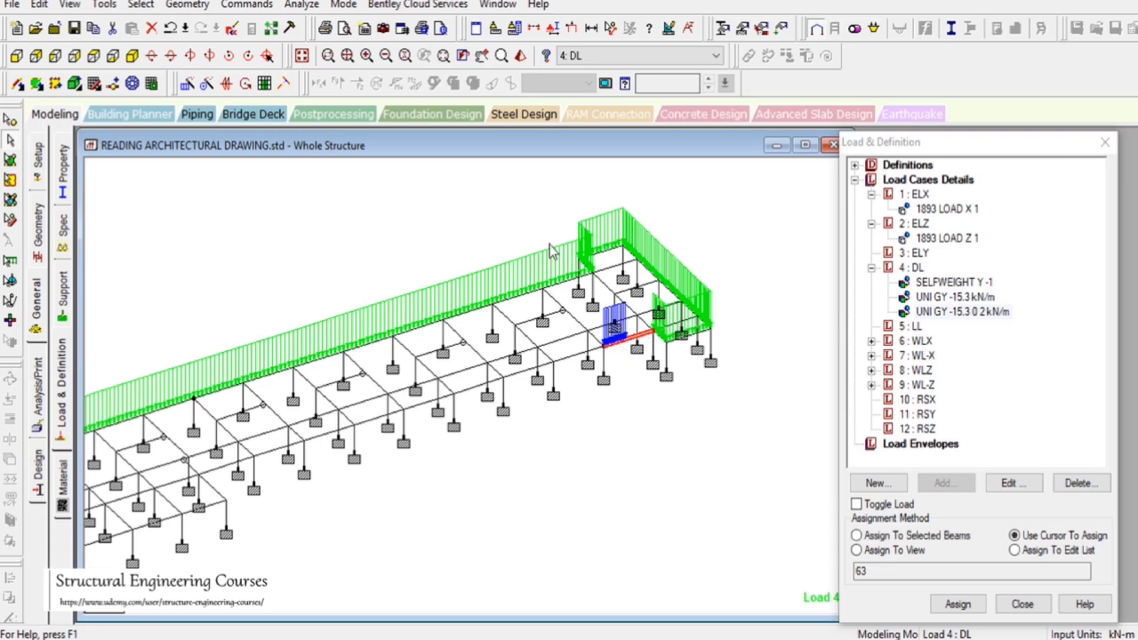
{"action": "left_click", "coordinate": [104, 5]}
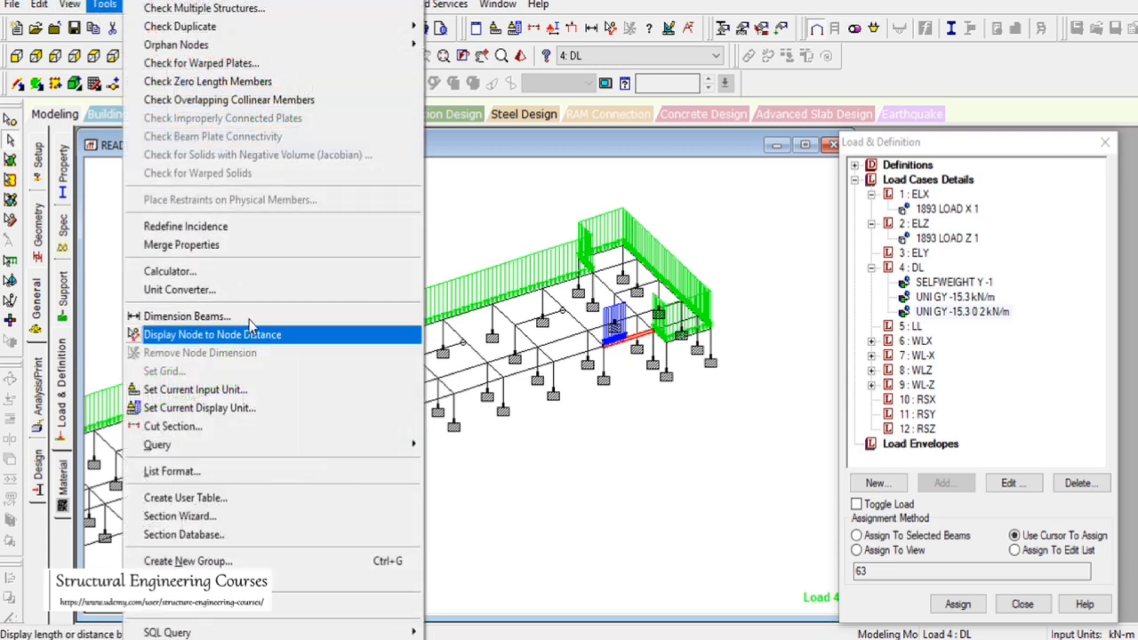
{"action": "left_click", "coordinate": [243, 232]}
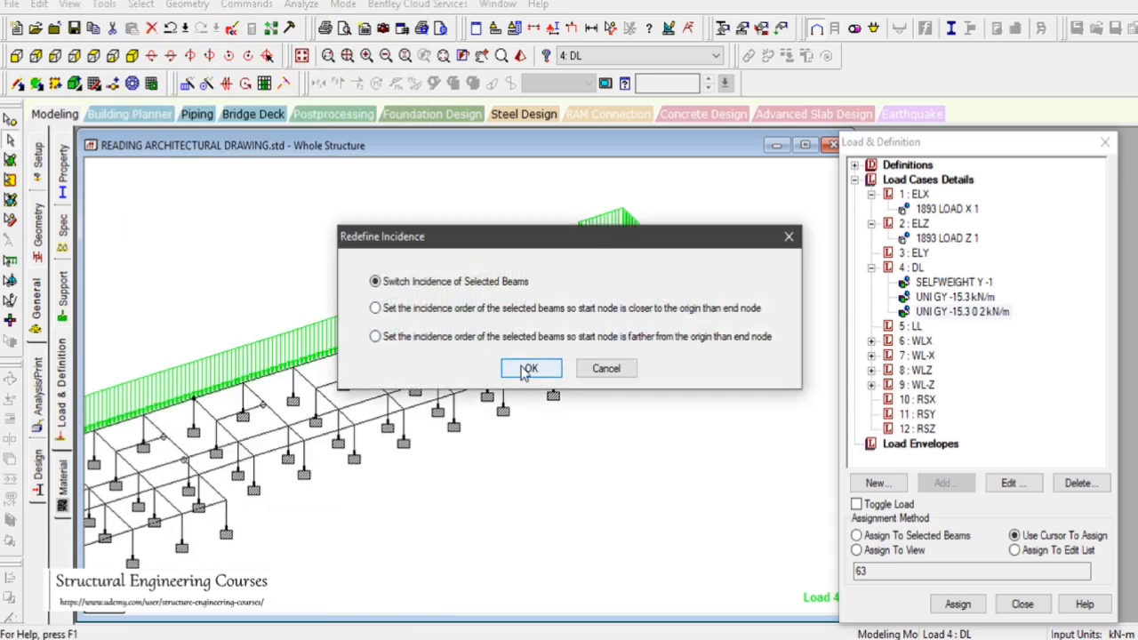
{"action": "left_click", "coordinate": [386, 366]}
{"action": "scroll", "coordinate": [643, 367], "scroll_direction": "up", "scroll_amount": 3}
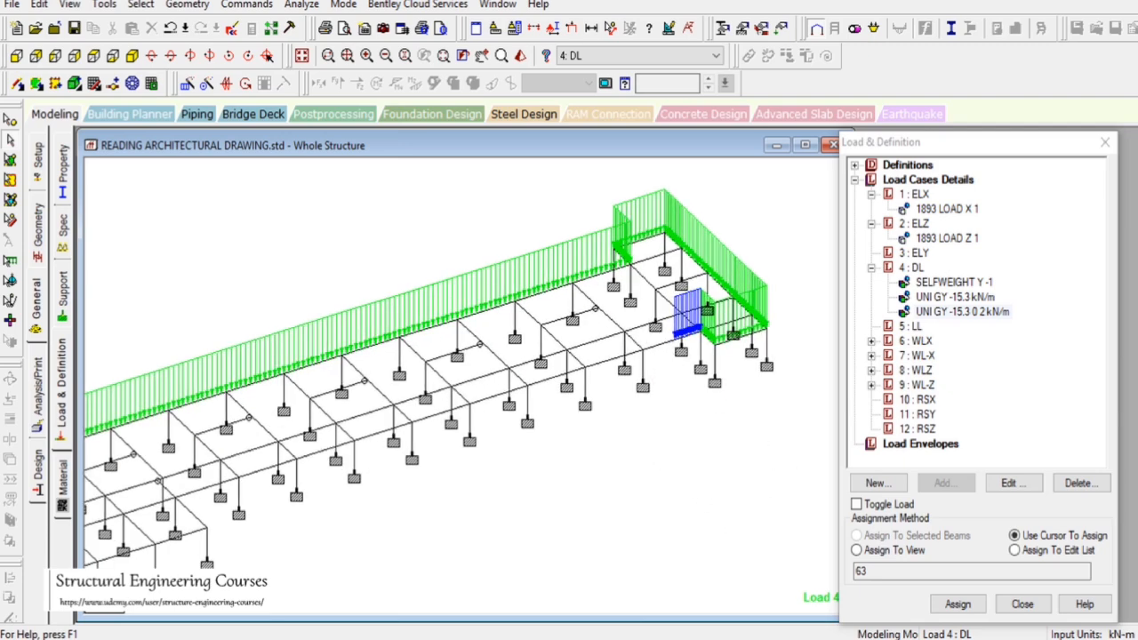
Switch to AutoCAD and examine the corridor walls along the first floor plan
{"action": "key", "text": "alt+Tab"}
{"action": "scroll", "coordinate": [1002, 388], "scroll_direction": "down", "scroll_amount": 10}
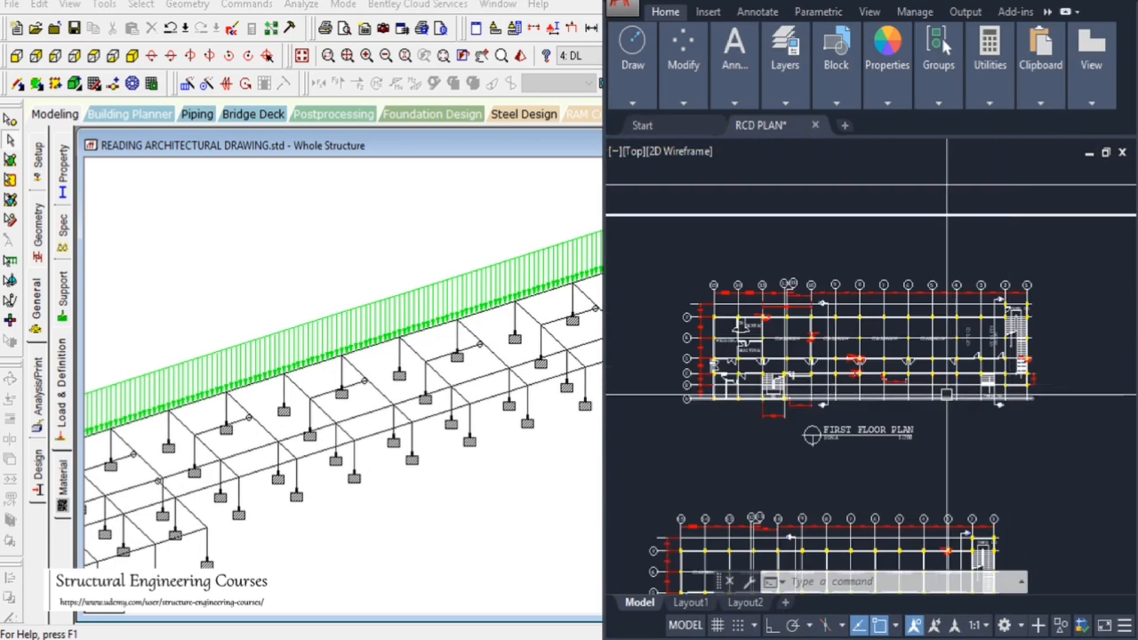
{"action": "scroll", "coordinate": [946, 394], "scroll_direction": "up", "scroll_amount": 6}
{"action": "scroll", "coordinate": [749, 326], "scroll_direction": "down", "scroll_amount": 2}
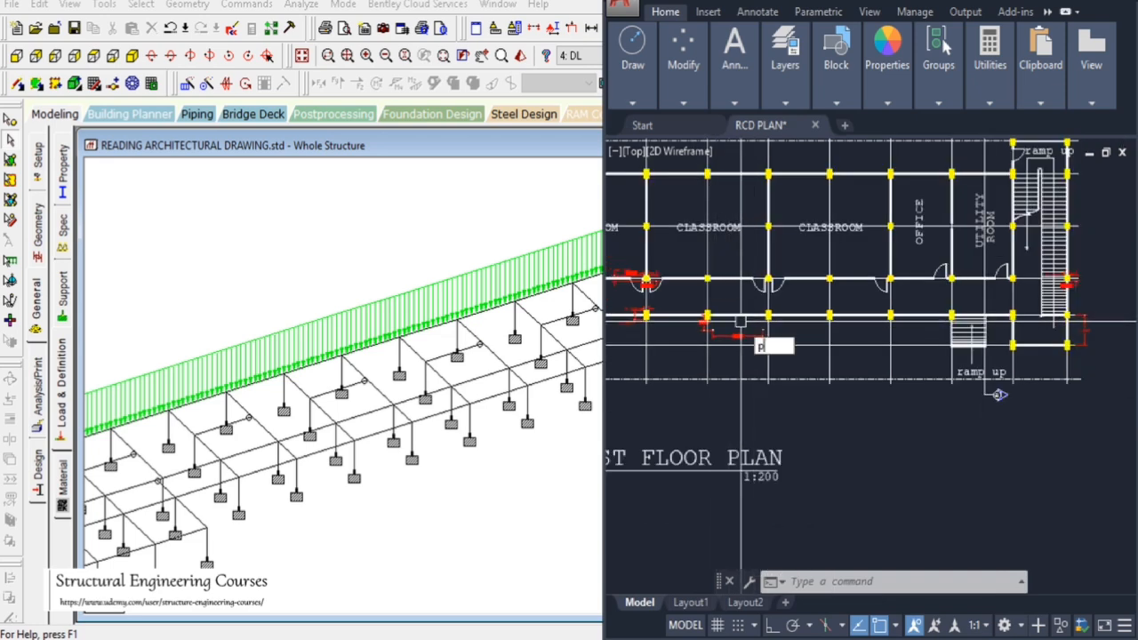
{"action": "key", "text": "Return"}
{"action": "left_click_drag", "start_coordinate": [717, 337], "coordinate": [827, 355]}
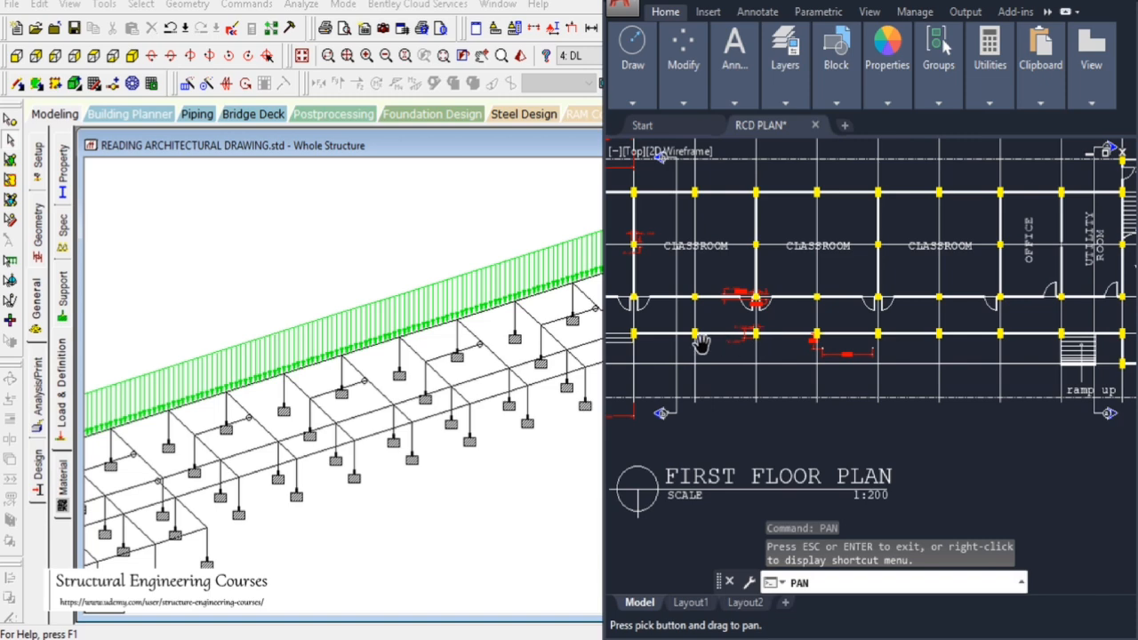
Select the beams along the corridor wall line and assign the -15.3 kN/m uniform load to them
{"action": "left_click_drag", "start_coordinate": [702, 345], "coordinate": [851, 362]}
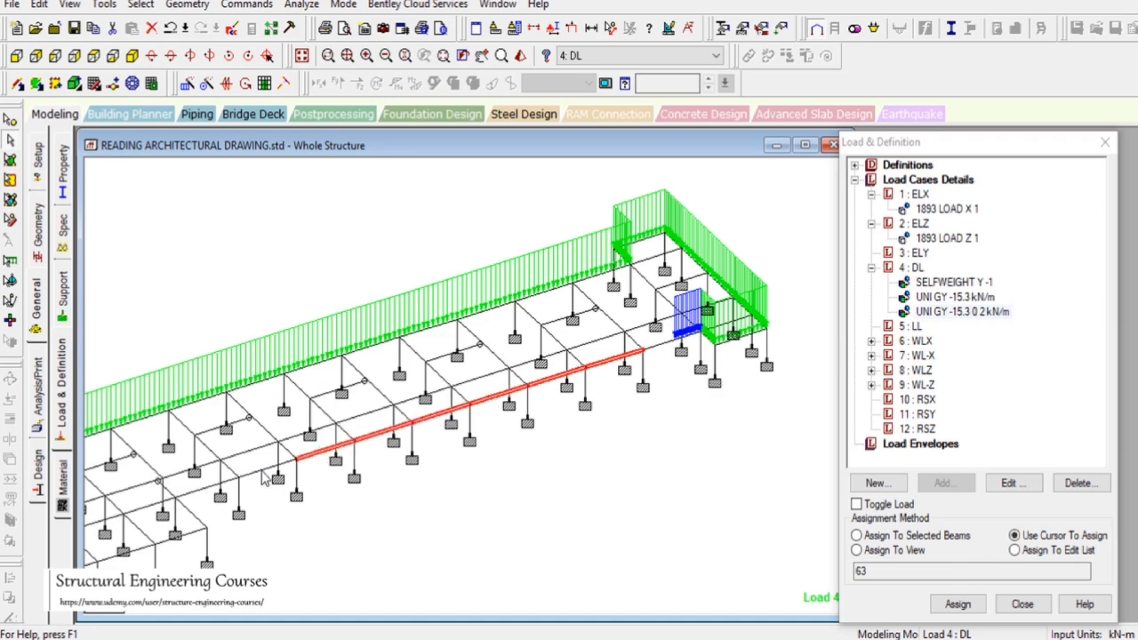
{"action": "left_click", "coordinate": [960, 297]}
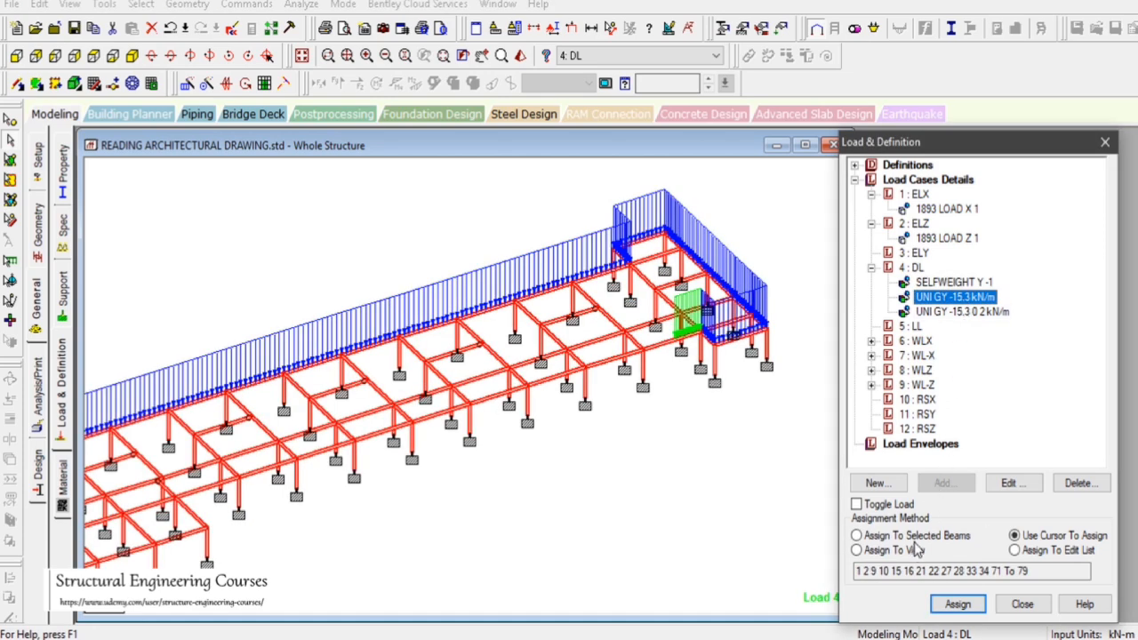
{"action": "left_click", "coordinate": [676, 538]}
{"action": "left_click", "coordinate": [613, 360]}
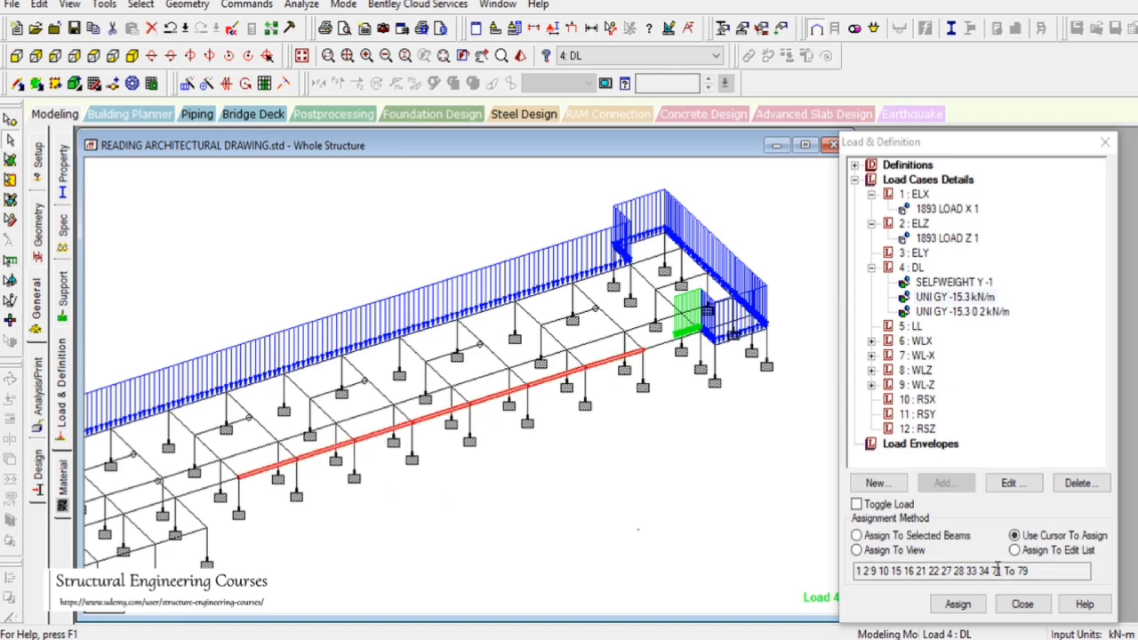
{"action": "left_click", "coordinate": [856, 535]}
{"action": "left_click", "coordinate": [958, 603]}
{"action": "left_click", "coordinate": [1018, 428]}
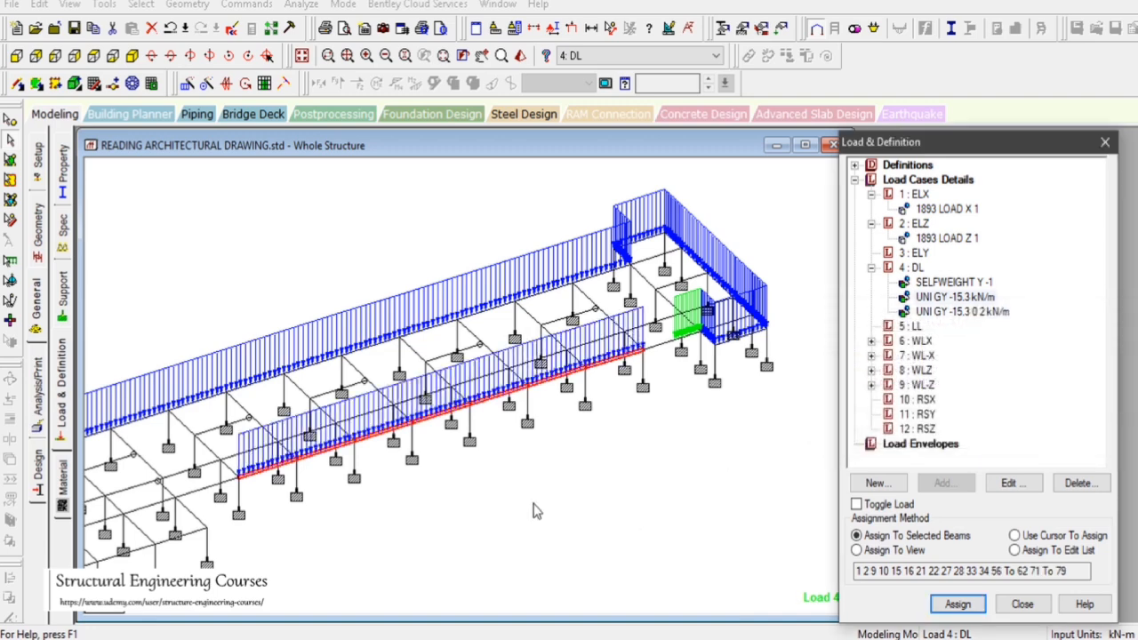
Switch to AutoCAD and examine the walls around the staircase beside the waiting room
{"action": "scroll", "coordinate": [641, 438], "scroll_direction": "down", "scroll_amount": 1}
{"action": "left_click", "coordinate": [873, 639]}
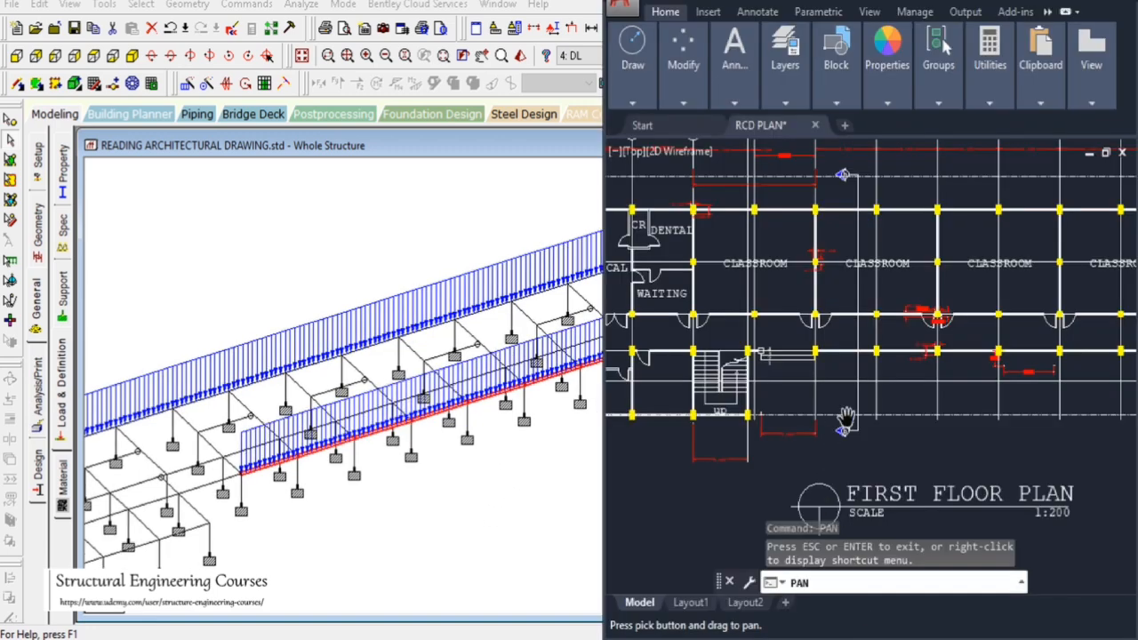
{"action": "left_click_drag", "start_coordinate": [904, 372], "coordinate": [985, 384]}
{"action": "scroll", "coordinate": [854, 398], "scroll_direction": "up", "scroll_amount": 6}
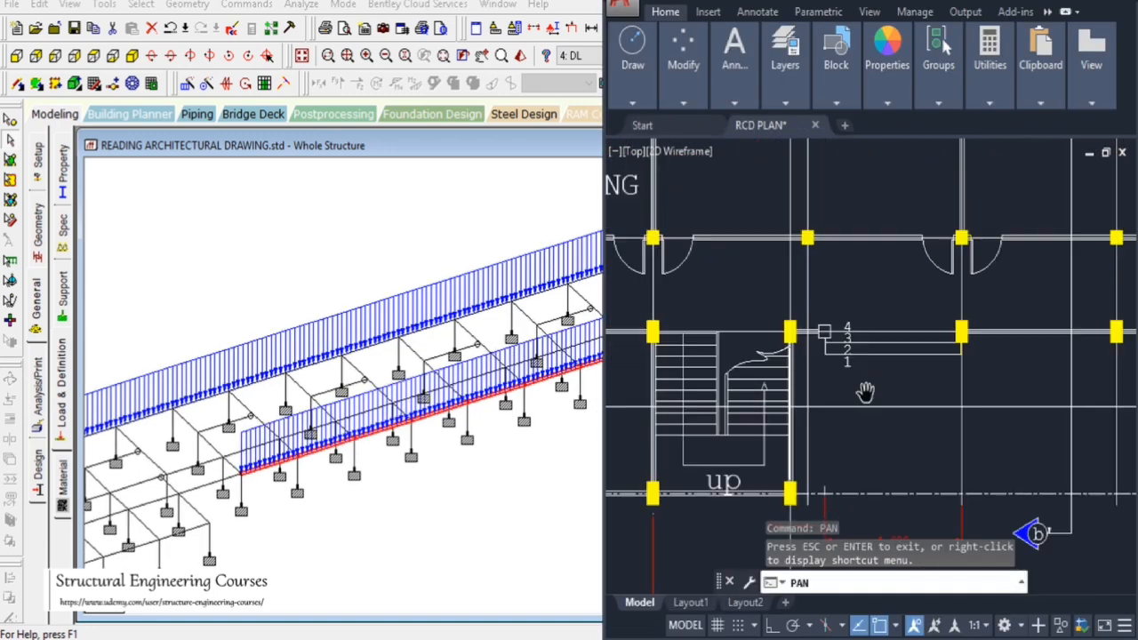
{"action": "scroll", "coordinate": [955, 346], "scroll_direction": "down", "scroll_amount": 3}
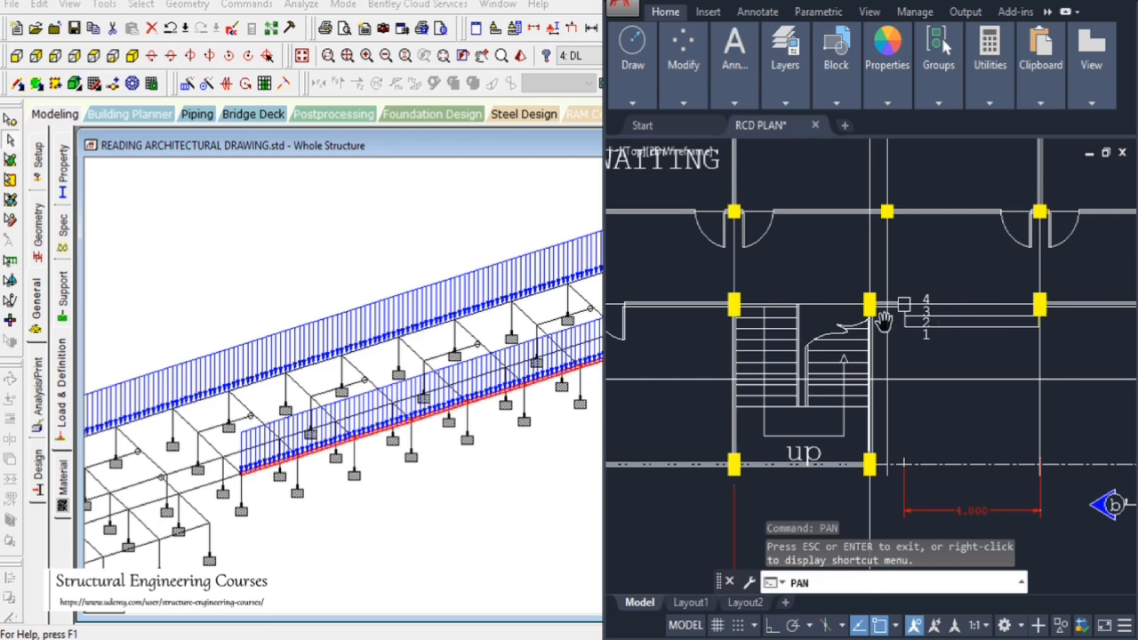
{"action": "left_click_drag", "start_coordinate": [920, 382], "coordinate": [955, 372]}
{"action": "left_click_drag", "start_coordinate": [678, 466], "coordinate": [859, 464]}
{"action": "left_click_drag", "start_coordinate": [644, 316], "coordinate": [718, 418]}
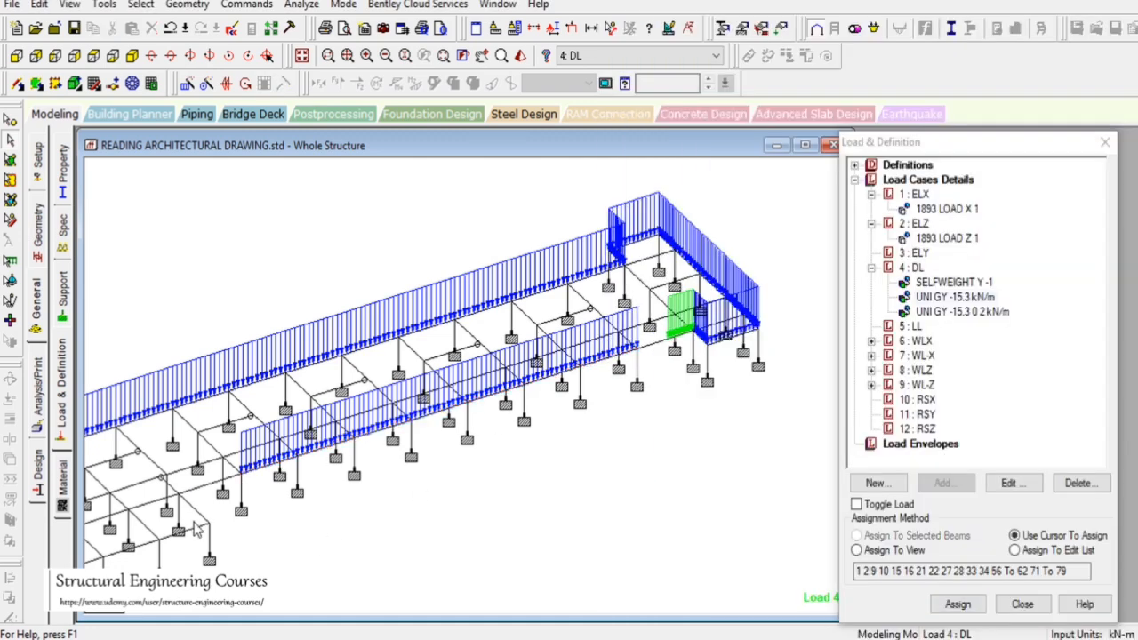
Select the beams framing the staircase bay at the plan's opposite end and assign the -15.3 kN/m uniform load to them
{"action": "left_click", "coordinate": [202, 525]}
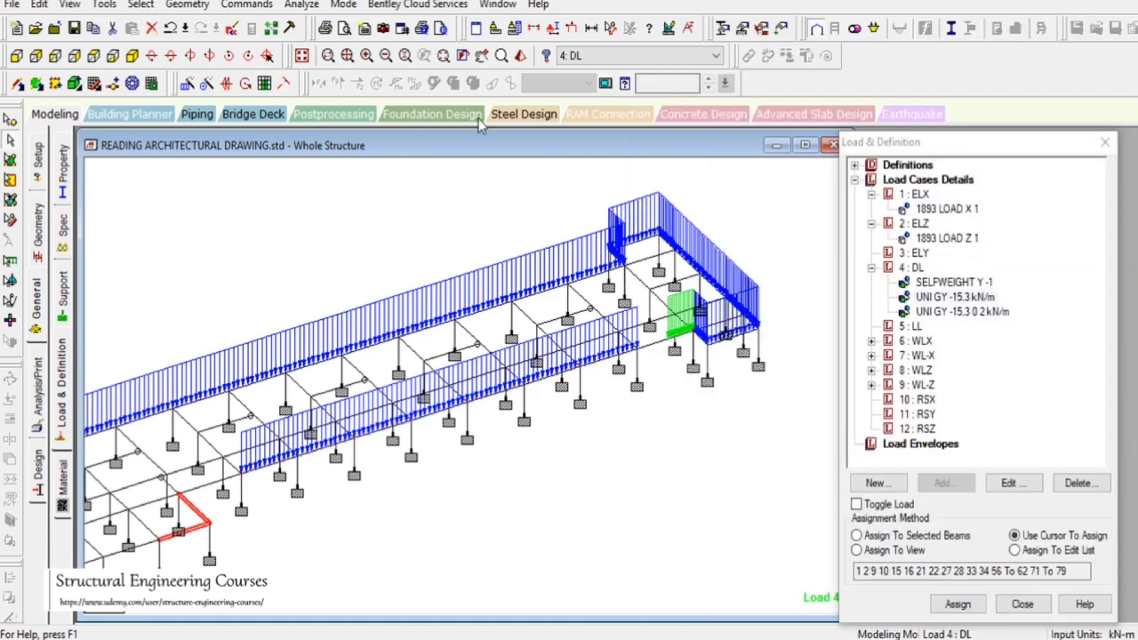
{"action": "left_click", "coordinate": [488, 63]}
{"action": "left_click_drag", "start_coordinate": [411, 329], "coordinate": [658, 232]}
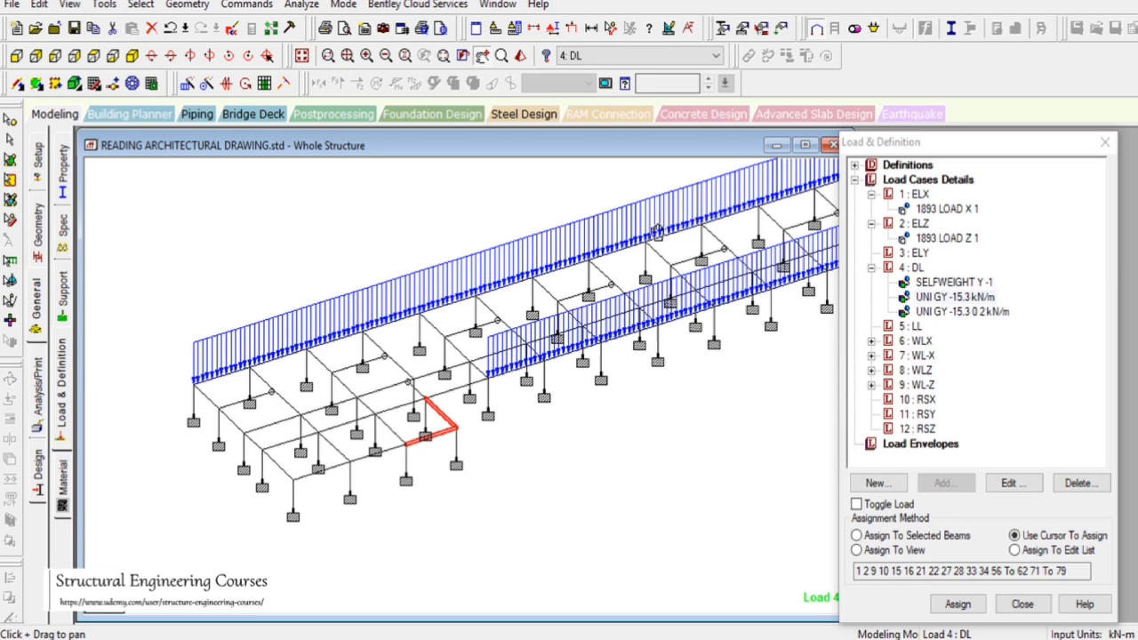
{"action": "left_click", "coordinate": [10, 158]}
{"action": "left_click", "coordinate": [364, 456], "text": "ctrl"}
{"action": "left_click", "coordinate": [310, 476], "text": "ctrl"}
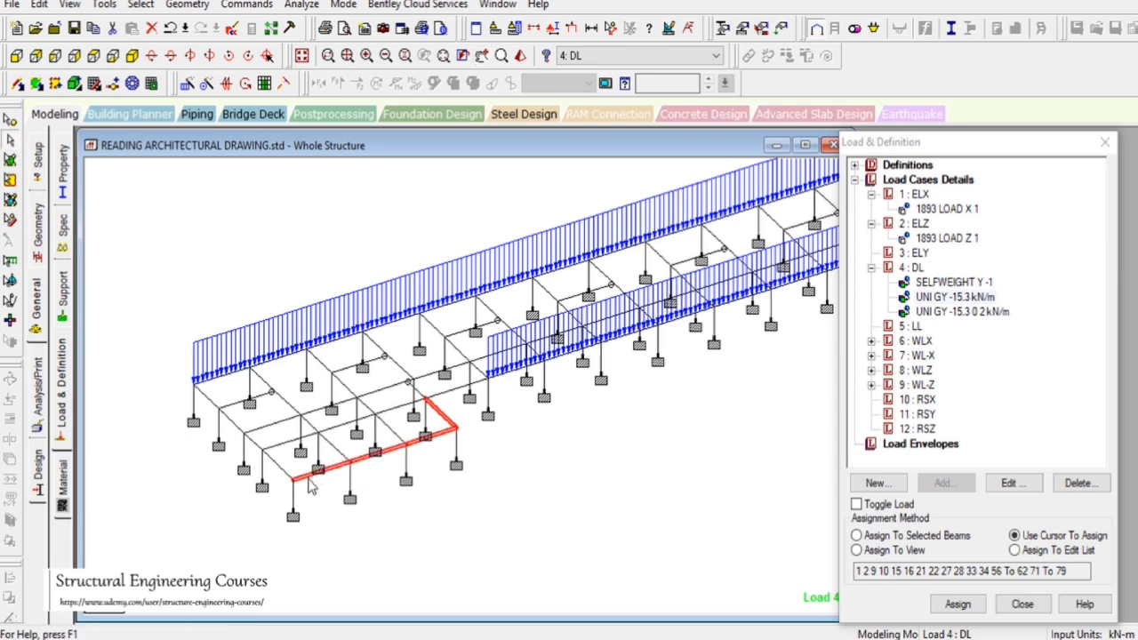
{"action": "left_click", "coordinate": [856, 536]}
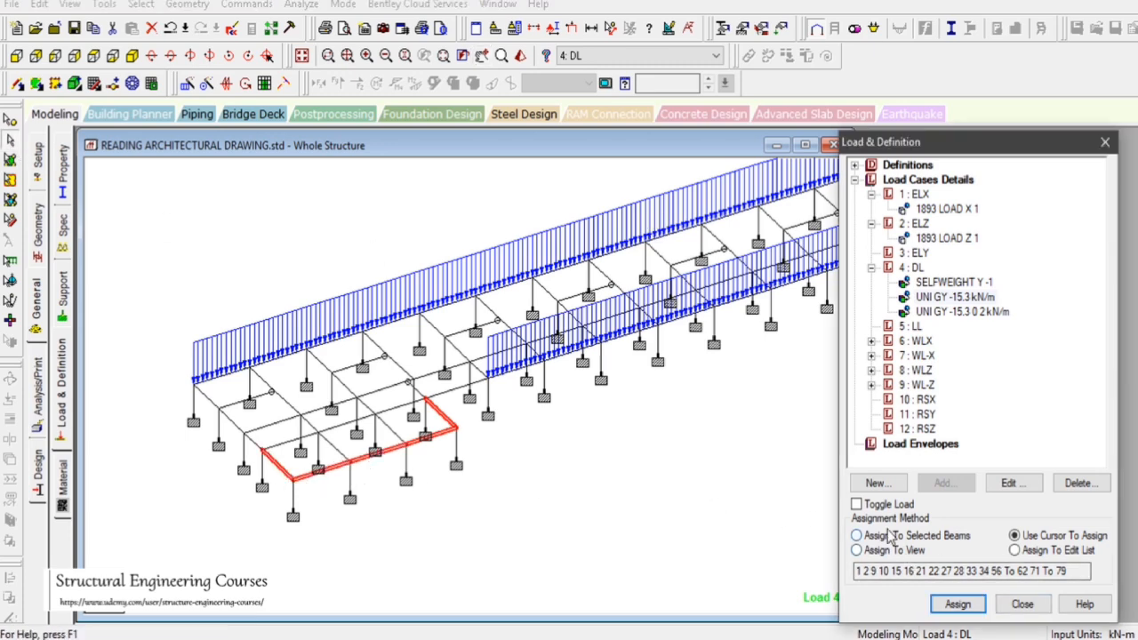
{"action": "left_click", "coordinate": [957, 605]}
{"action": "left_click", "coordinate": [1018, 427]}
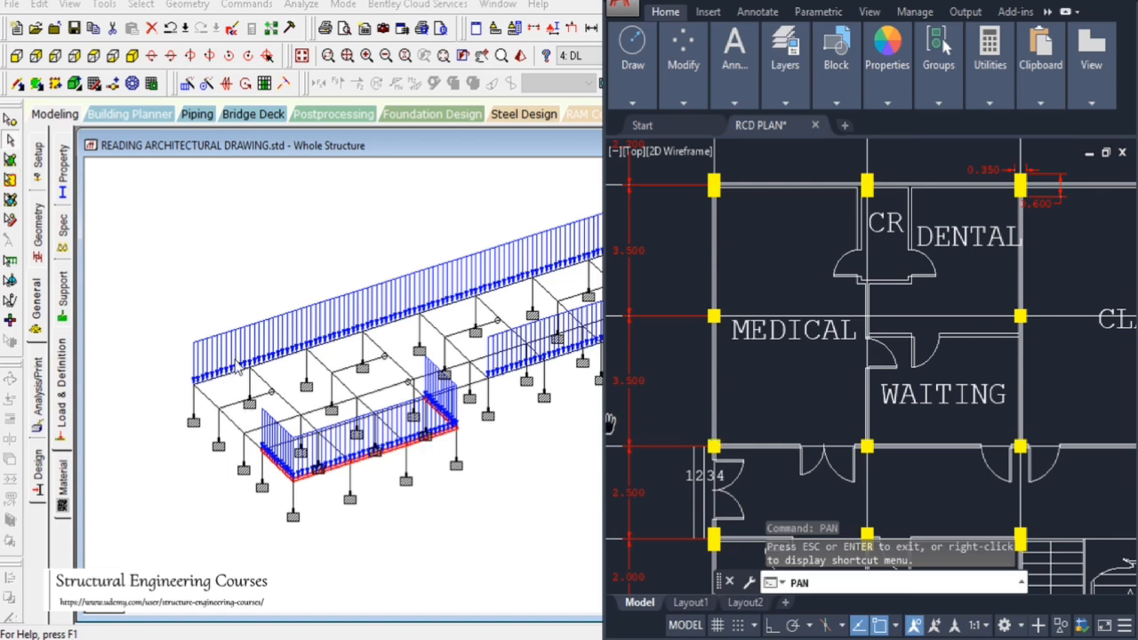
Select the end-frame beam beside the medical room and assign the -15.3 kN/m uniform load to it
{"action": "left_click", "coordinate": [213, 404]}
{"action": "left_click", "coordinate": [243, 435], "text": "ctrl"}
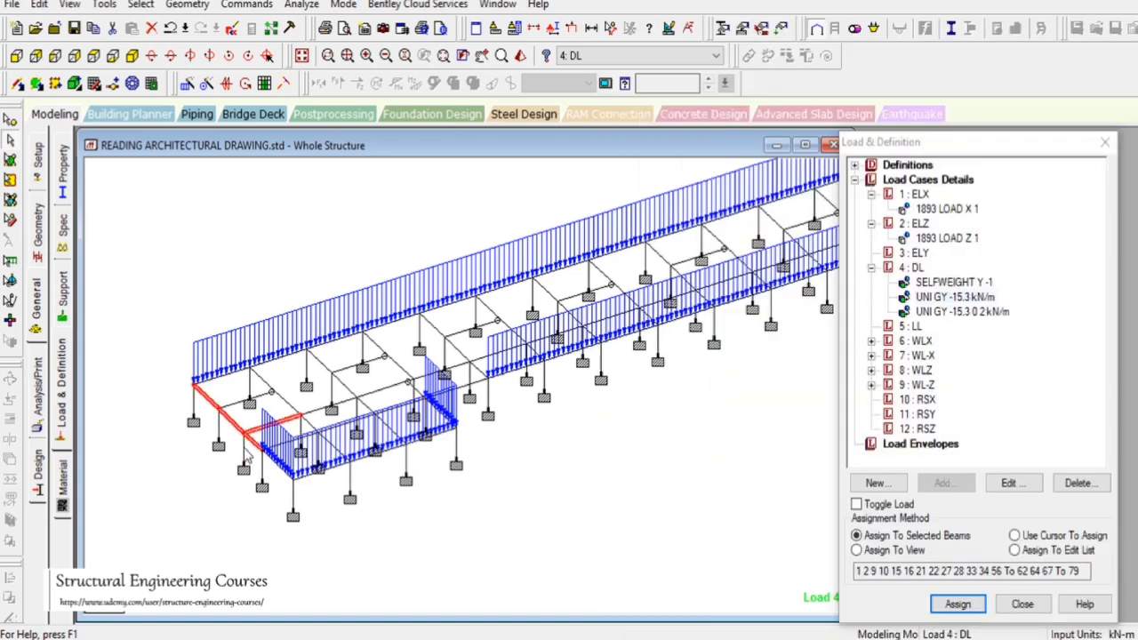
{"action": "left_click", "coordinate": [251, 434], "text": "ctrl"}
{"action": "left_click", "coordinate": [247, 453], "text": "ctrl"}
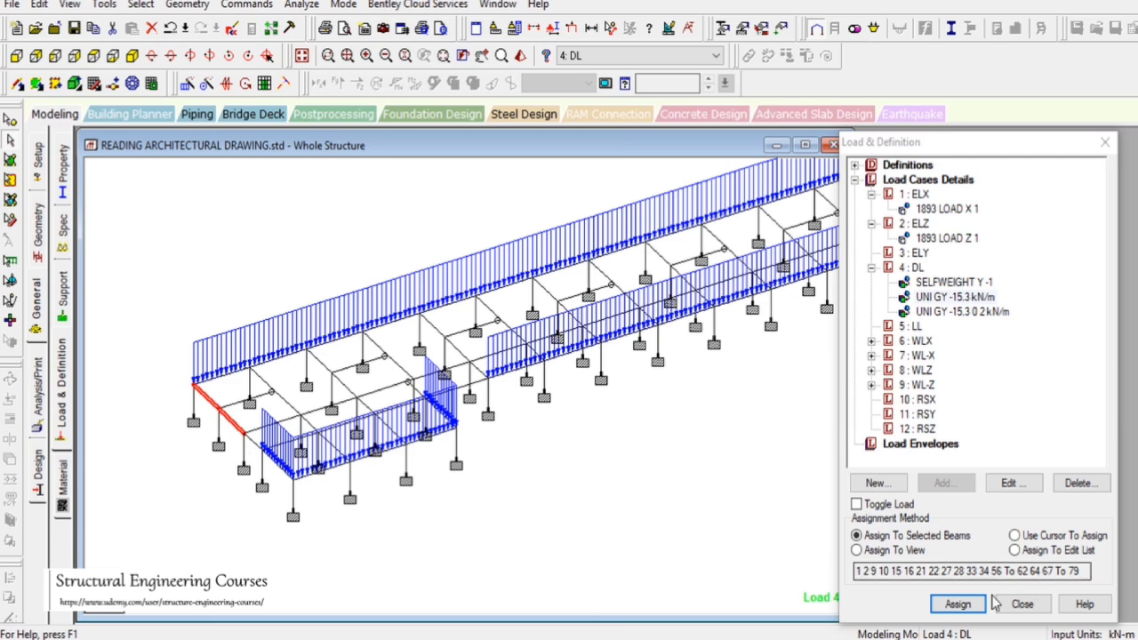
{"action": "left_click", "coordinate": [958, 604]}
{"action": "left_click", "coordinate": [1017, 427]}
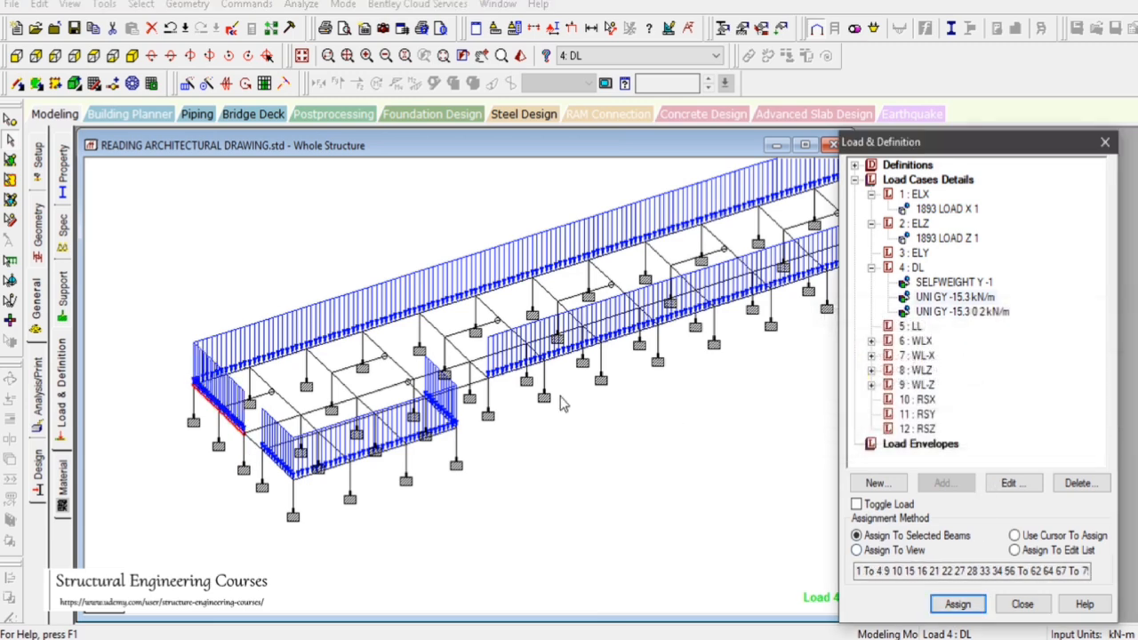
Switch to AutoCAD and examine the wall lines along the corridor and around the far-end office and utility rooms
{"action": "scroll", "coordinate": [601, 355], "scroll_direction": "down", "scroll_amount": 1}
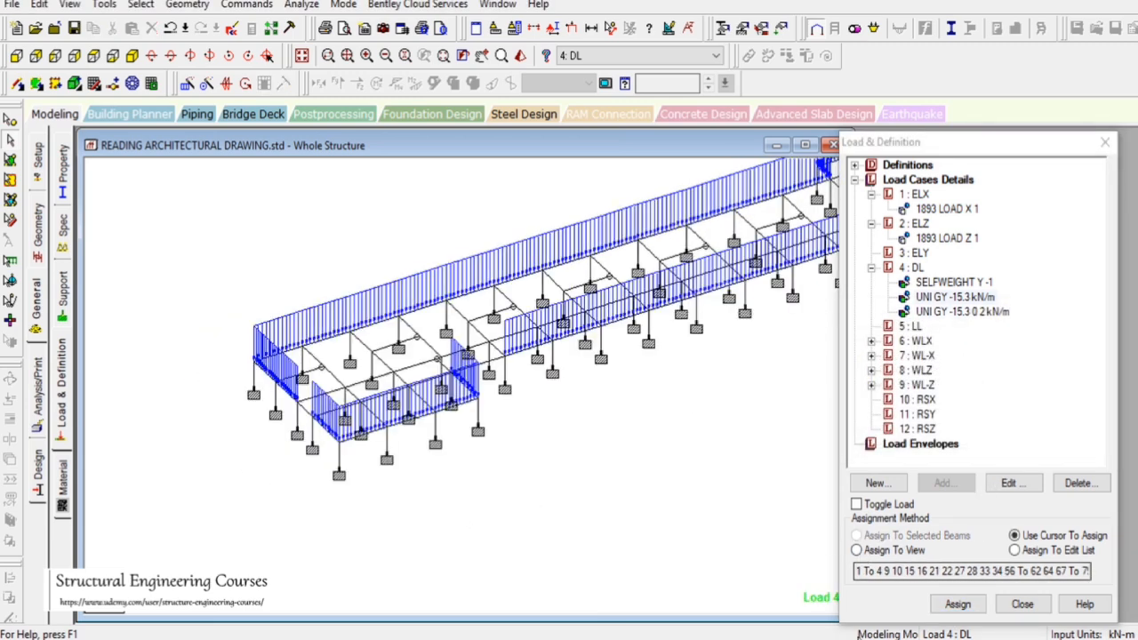
{"action": "left_click", "coordinate": [859, 638]}
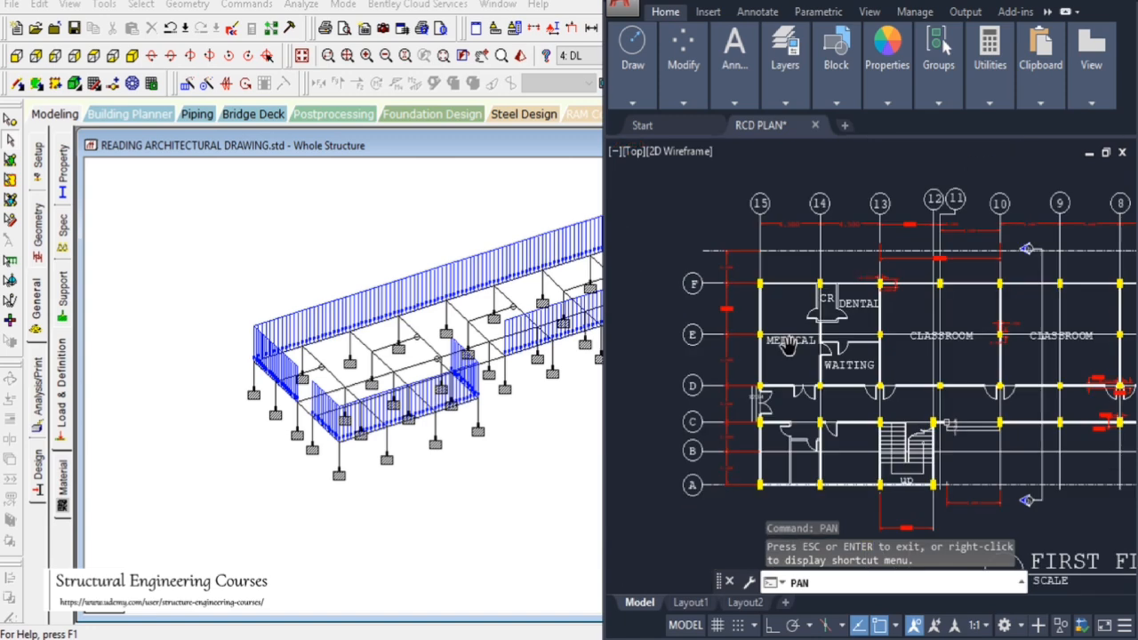
{"action": "scroll", "coordinate": [788, 347], "scroll_direction": "down", "scroll_amount": 3}
{"action": "scroll", "coordinate": [830, 368], "scroll_direction": "up", "scroll_amount": 3}
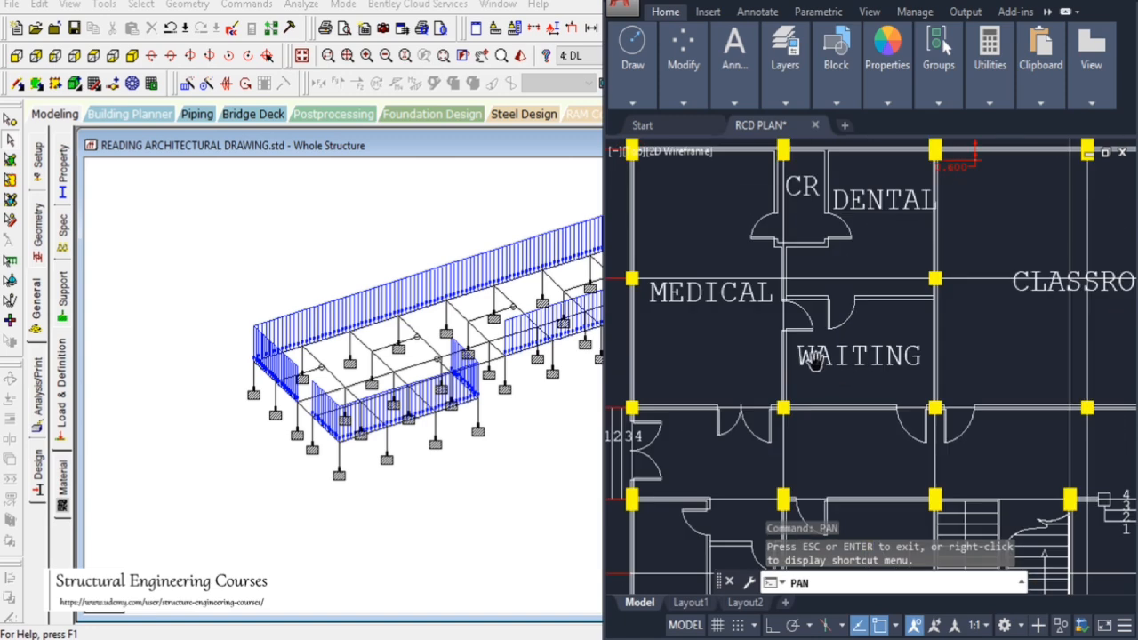
{"action": "scroll", "coordinate": [823, 365], "scroll_direction": "down", "scroll_amount": 4}
{"action": "scroll", "coordinate": [796, 354], "scroll_direction": "up", "scroll_amount": 3}
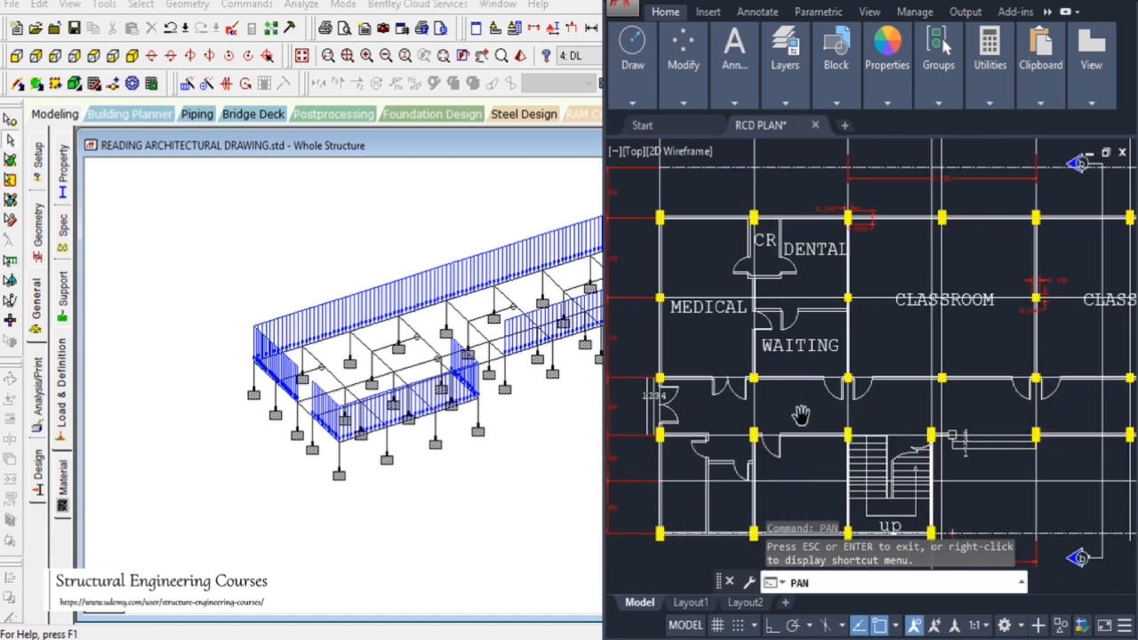
{"action": "scroll", "coordinate": [804, 418], "scroll_direction": "down", "scroll_amount": 4}
{"action": "scroll", "coordinate": [809, 425], "scroll_direction": "up", "scroll_amount": 4}
{"action": "scroll", "coordinate": [771, 377], "scroll_direction": "down", "scroll_amount": 2}
{"action": "scroll", "coordinate": [770, 377], "scroll_direction": "down", "scroll_amount": 2}
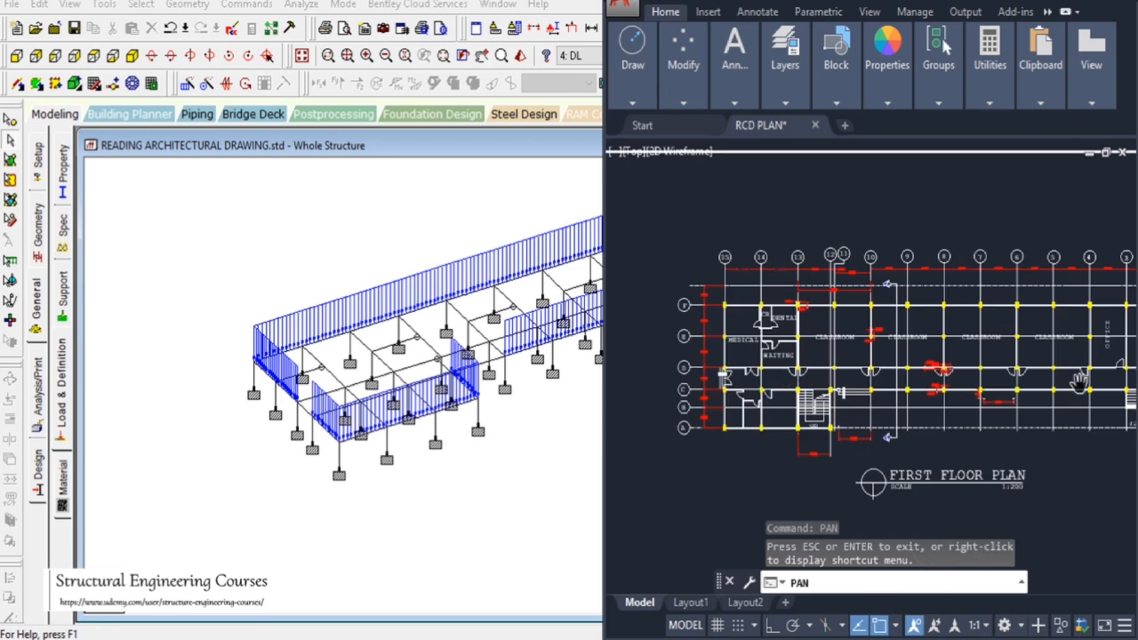
{"action": "scroll", "coordinate": [1079, 383], "scroll_direction": "up", "scroll_amount": 4}
{"action": "left_click_drag", "start_coordinate": [1106, 385], "coordinate": [792, 373]}
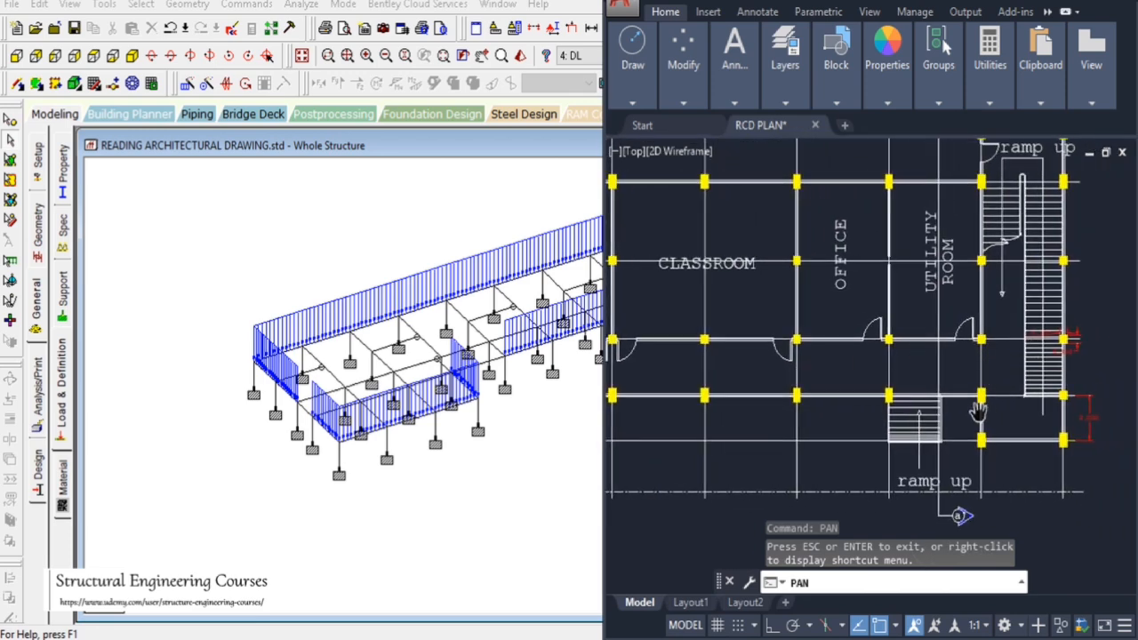
{"action": "left_click_drag", "start_coordinate": [849, 409], "coordinate": [1111, 407]}
{"action": "left_click_drag", "start_coordinate": [853, 381], "coordinate": [996, 410]}
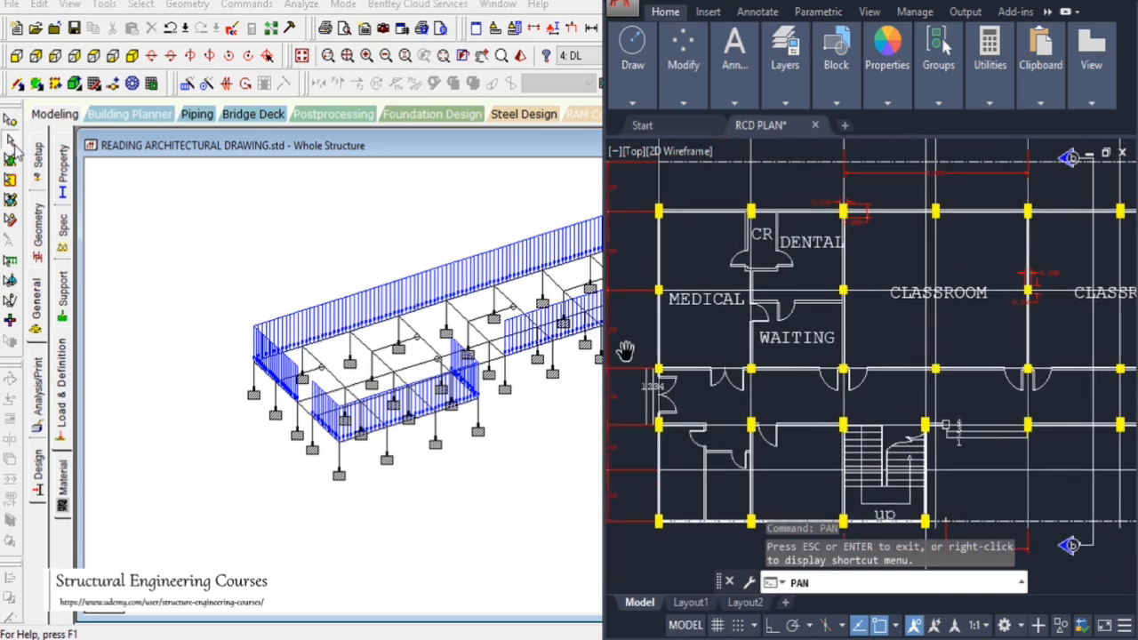
Select the beams along the corridor's inner wall line over the full frame length and assign the -15.3 kN/m uniform load to them
{"action": "left_click", "coordinate": [338, 414]}
{"action": "key", "text": "alt+Tab"}
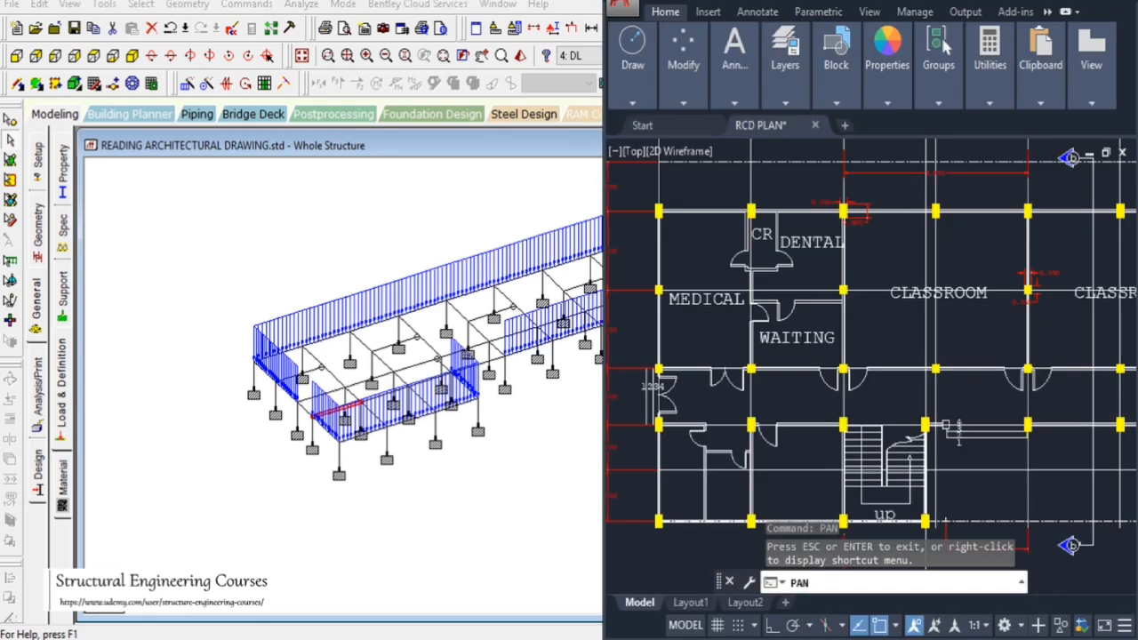
{"action": "key", "text": "alt+Tab"}
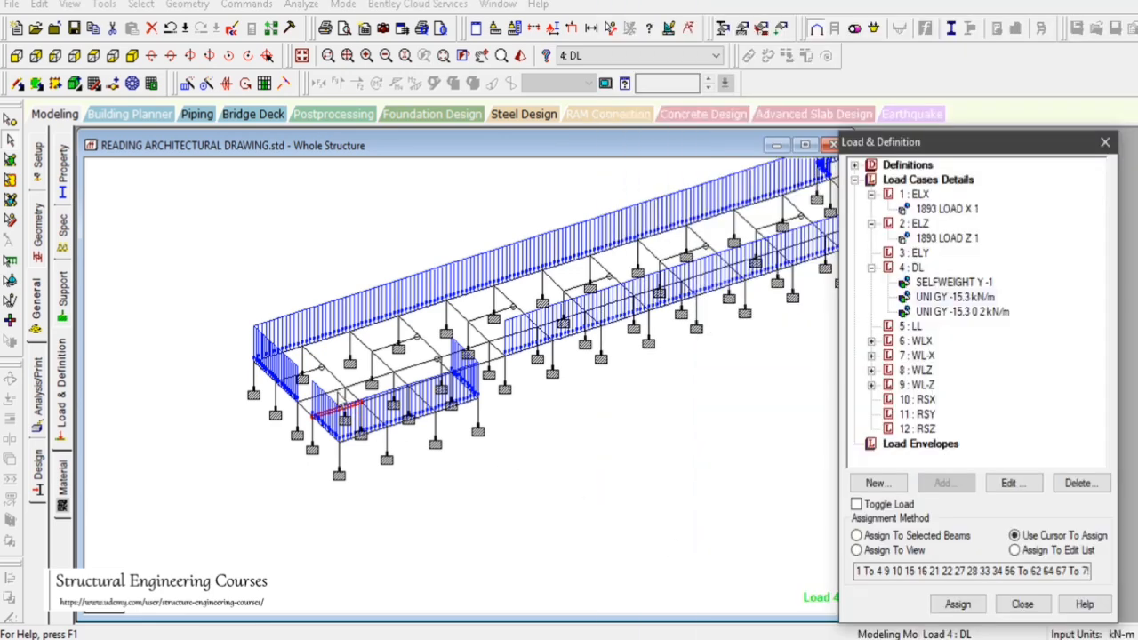
{"action": "left_click", "coordinate": [334, 392]}
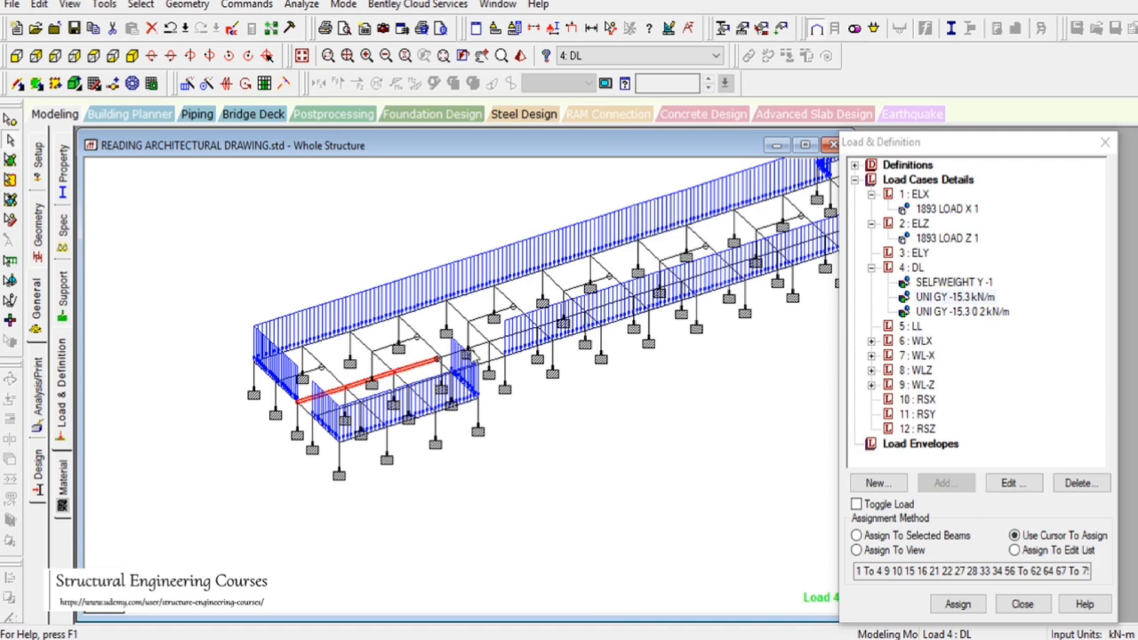
{"action": "left_click", "coordinate": [503, 337], "text": "ctrl"}
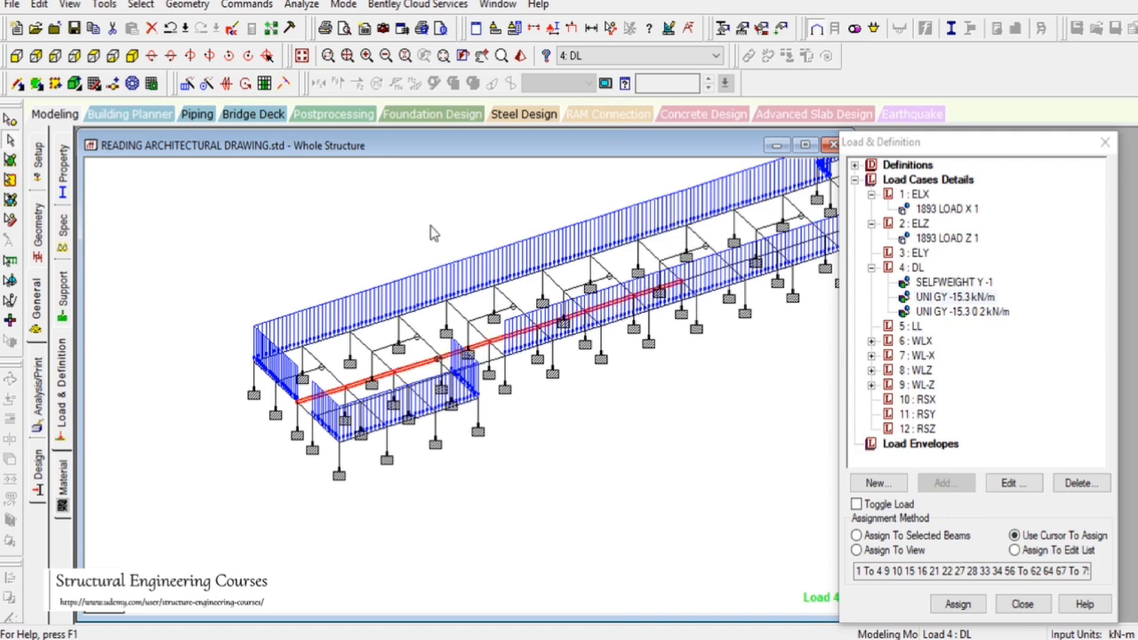
{"action": "left_click", "coordinate": [567, 356]}
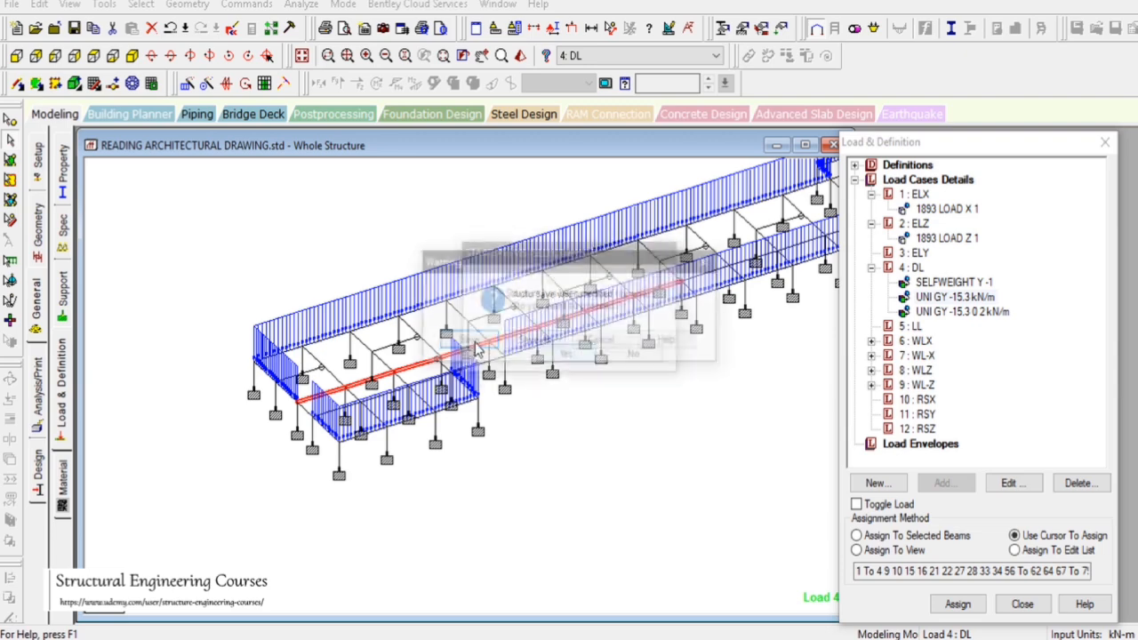
{"action": "left_click", "coordinate": [489, 348]}
{"action": "left_click", "coordinate": [92, 59]}
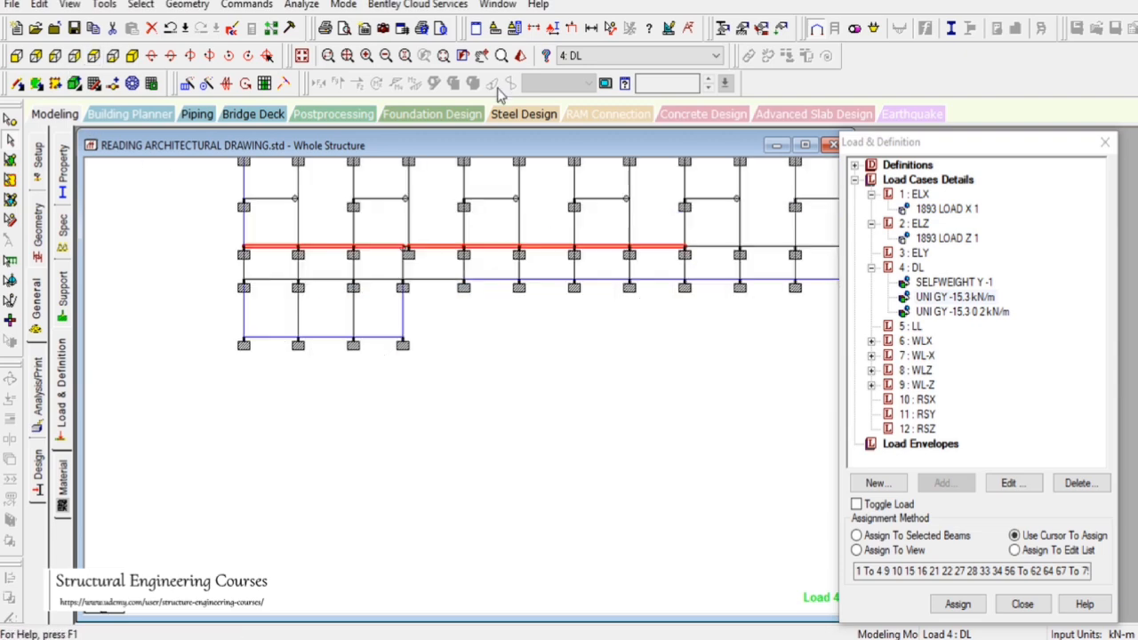
{"action": "left_click", "coordinate": [483, 59]}
{"action": "left_click_drag", "start_coordinate": [681, 427], "coordinate": [548, 514]}
{"action": "scroll", "coordinate": [424, 368], "scroll_direction": "down", "scroll_amount": 1}
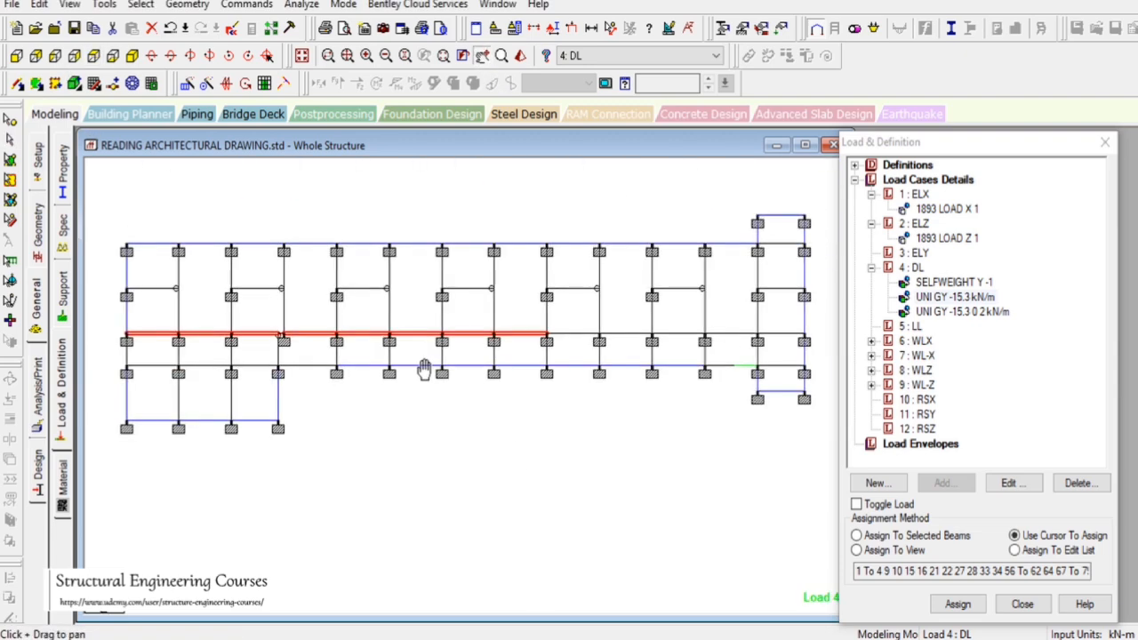
{"action": "left_click", "coordinate": [562, 338]}
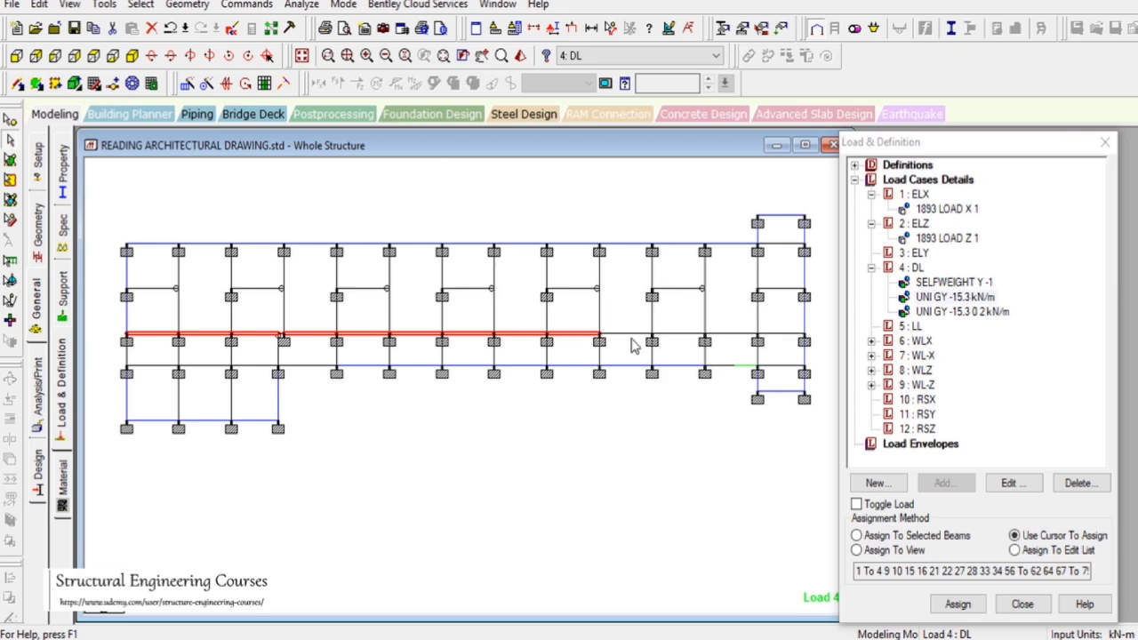
{"action": "left_click", "coordinate": [633, 340]}
{"action": "left_click", "coordinate": [703, 343]}
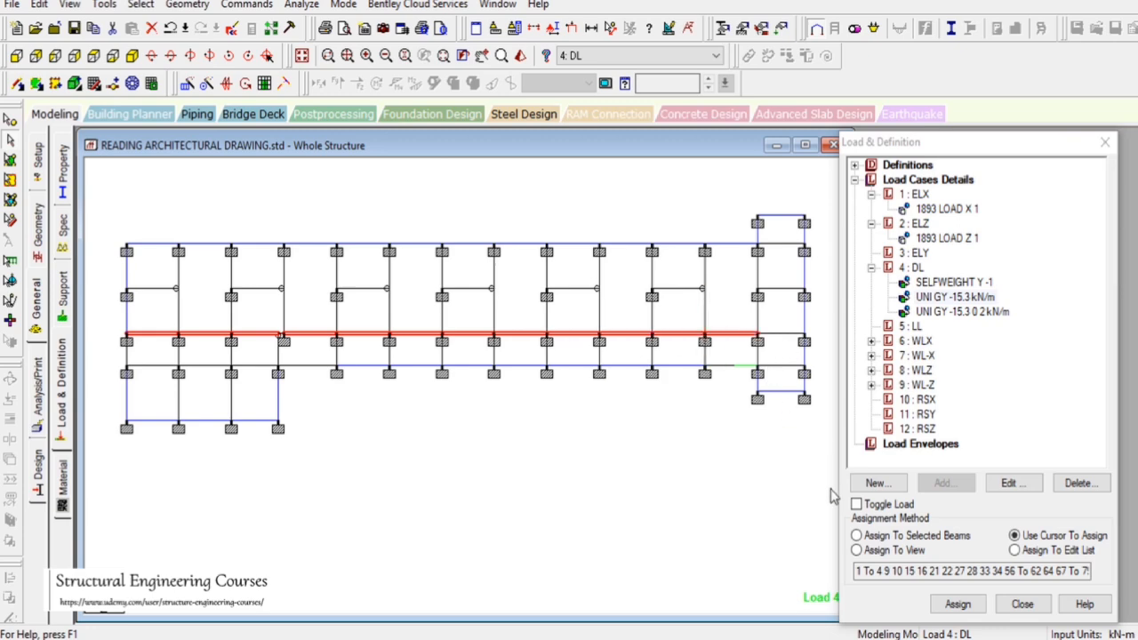
{"action": "key", "text": "alt+Tab"}
{"action": "scroll", "coordinate": [807, 363], "scroll_direction": "down", "scroll_amount": 2}
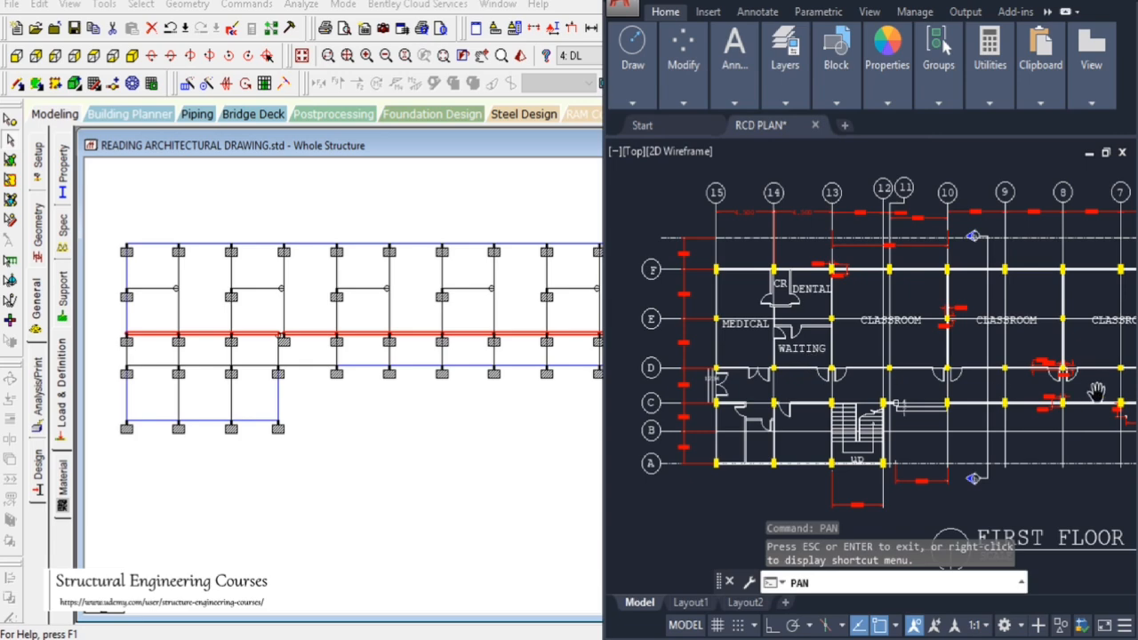
{"action": "left_click_drag", "start_coordinate": [1105, 406], "coordinate": [966, 386]}
{"action": "scroll", "coordinate": [979, 365], "scroll_direction": "up", "scroll_amount": 2}
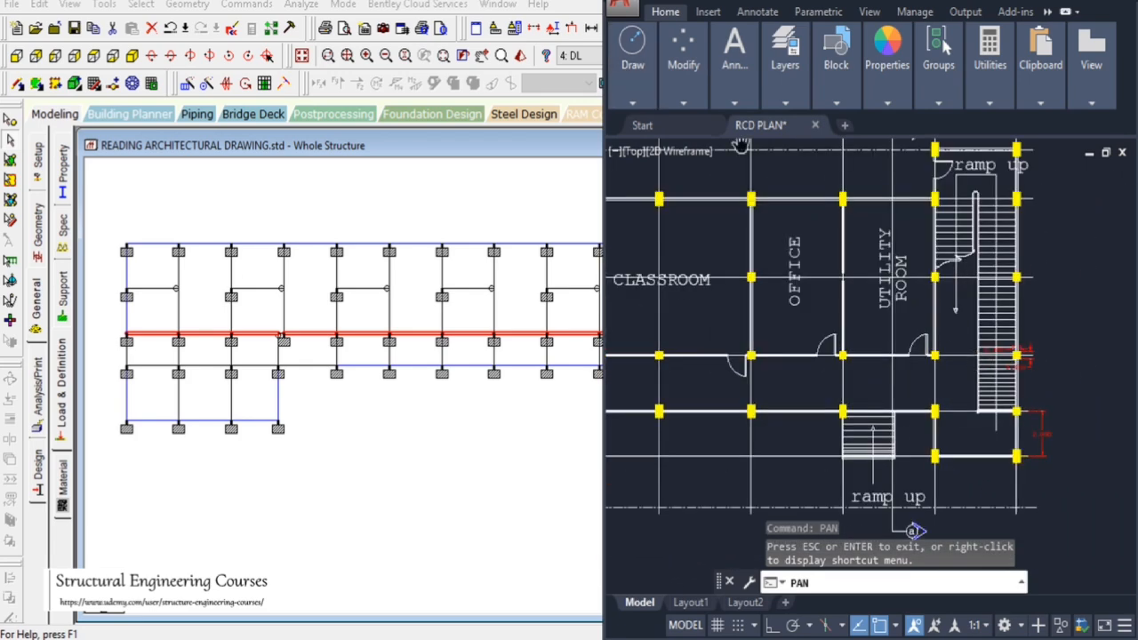
{"action": "key", "text": "alt+Tab"}
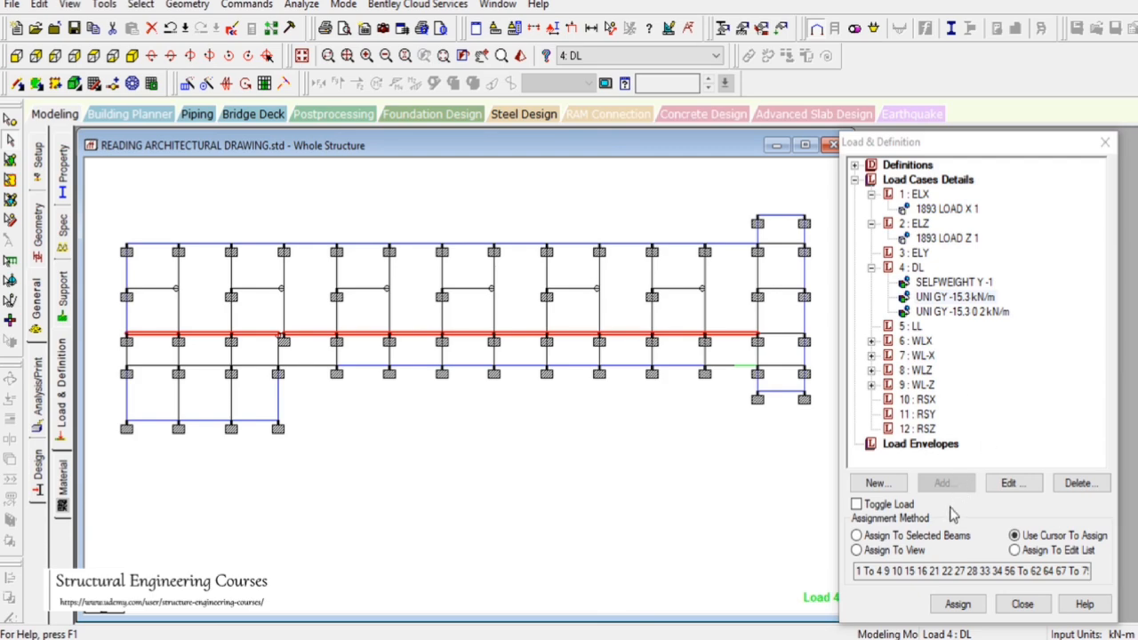
{"action": "left_click", "coordinate": [929, 536]}
{"action": "left_click", "coordinate": [957, 605]}
{"action": "left_click", "coordinate": [1018, 427]}
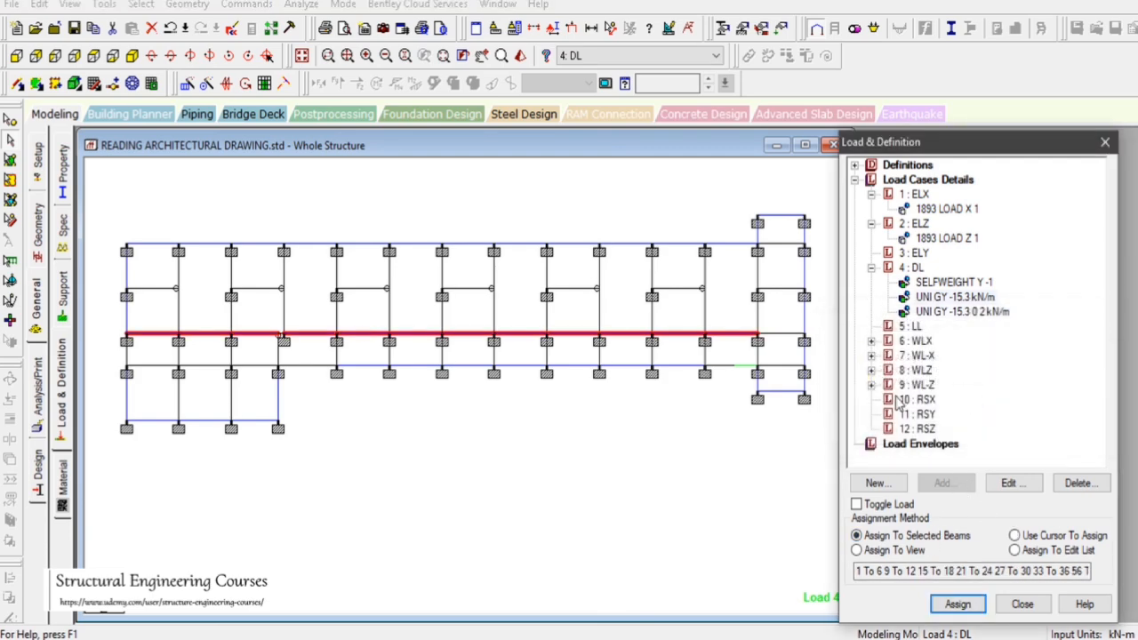
{"action": "left_click", "coordinate": [131, 56]}
Select the three cross beams at the classroom, office and utility-room partition walls and assign the -15.3 kN/m uniform load to them
{"action": "scroll", "coordinate": [525, 426], "scroll_direction": "up", "scroll_amount": 1}
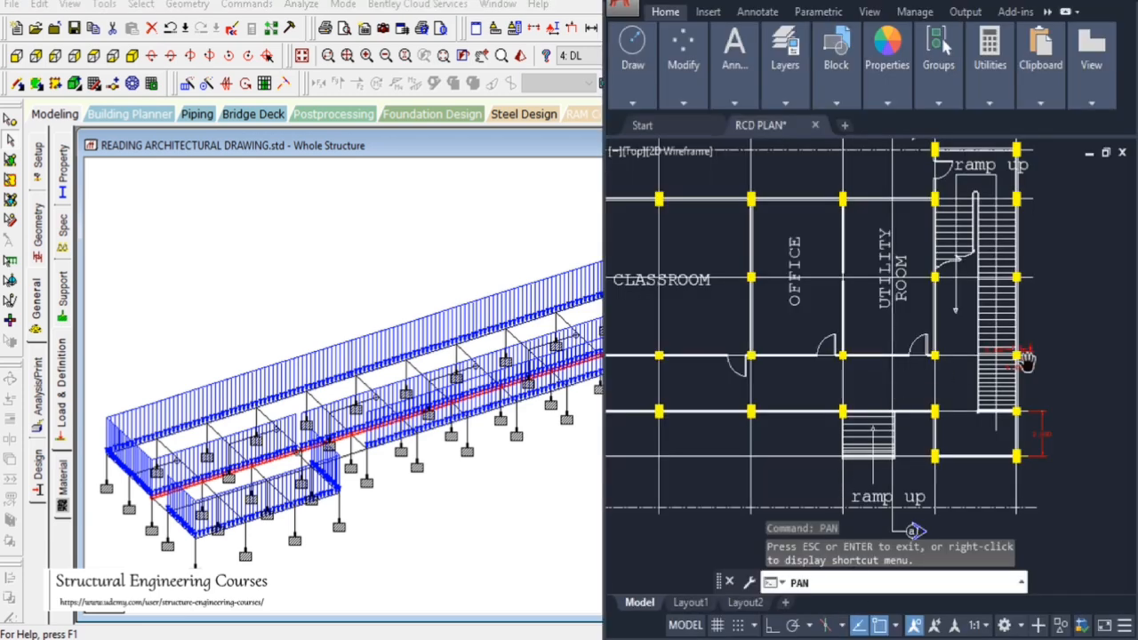
{"action": "left_click_drag", "start_coordinate": [916, 346], "coordinate": [1007, 424]}
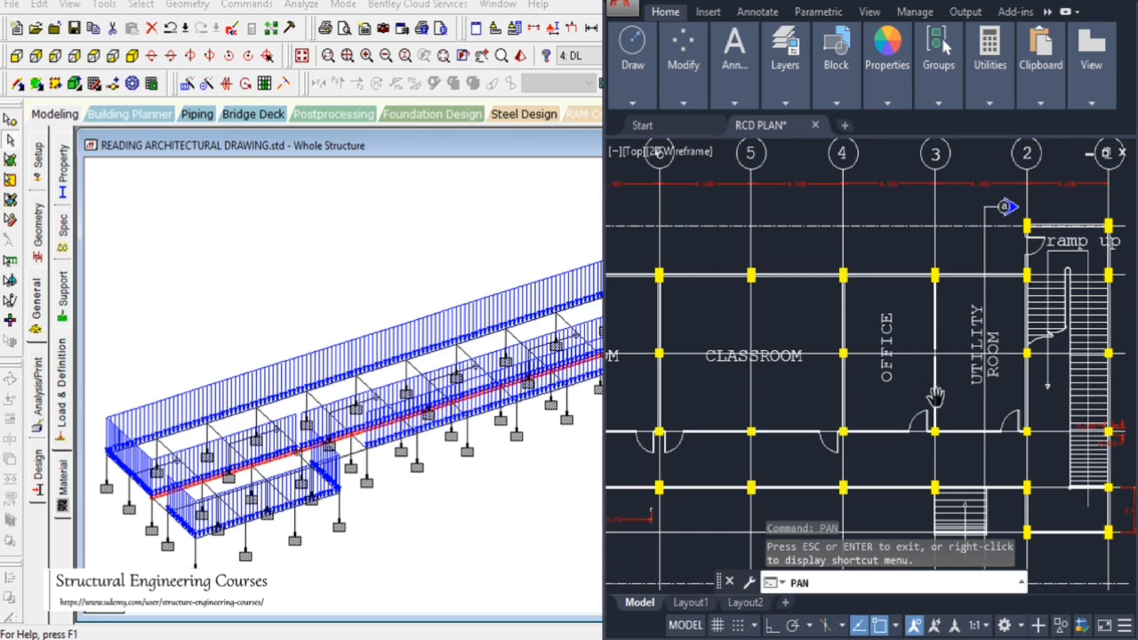
{"action": "scroll", "coordinate": [939, 409], "scroll_direction": "up", "scroll_amount": 2}
{"action": "scroll", "coordinate": [980, 377], "scroll_direction": "down", "scroll_amount": 2}
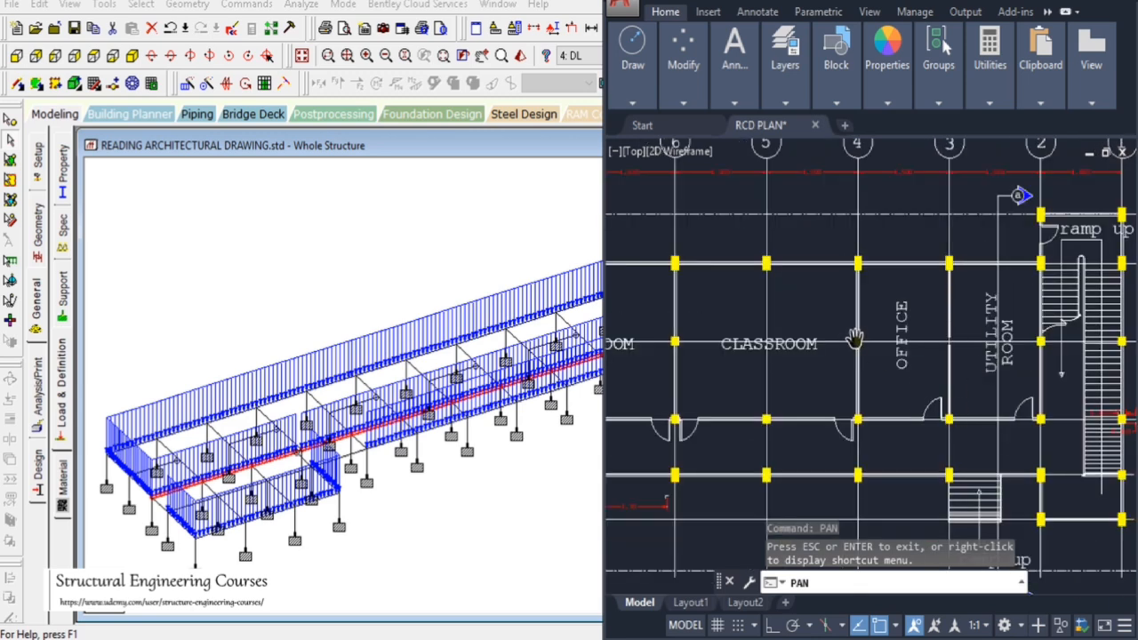
{"action": "left_click", "coordinate": [571, 204]}
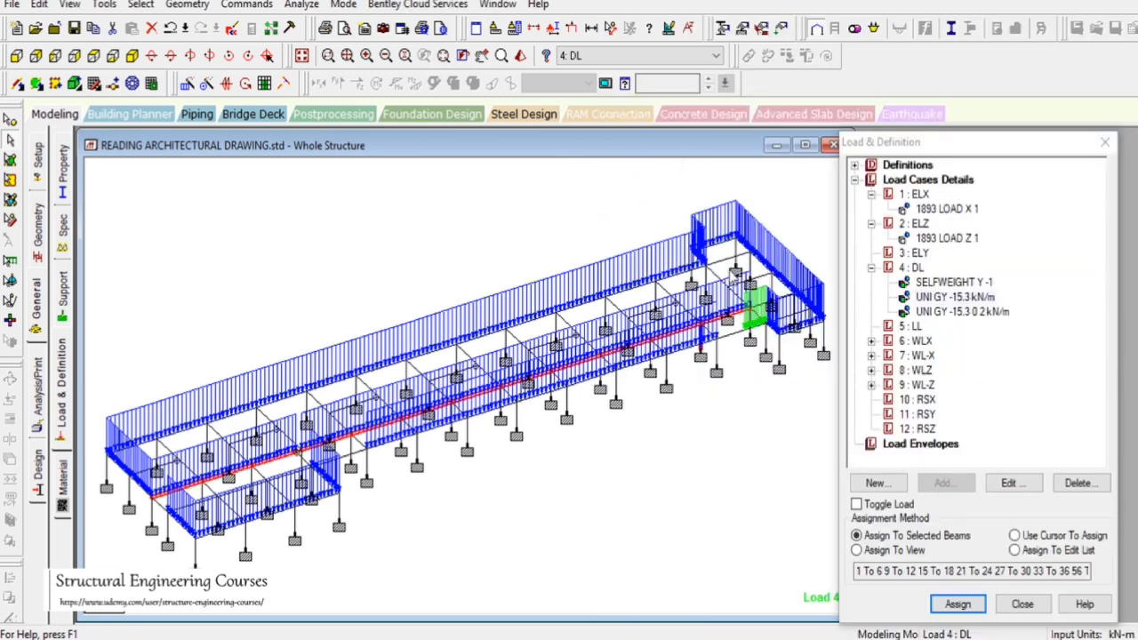
{"action": "left_click", "coordinate": [734, 303]}
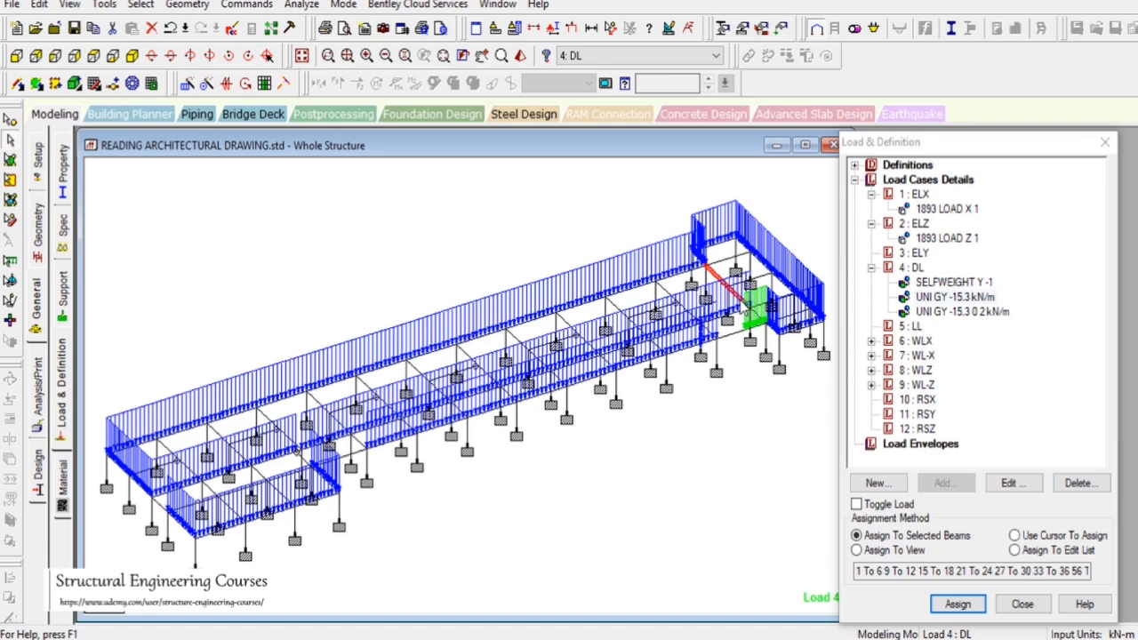
{"action": "left_click", "coordinate": [95, 83]}
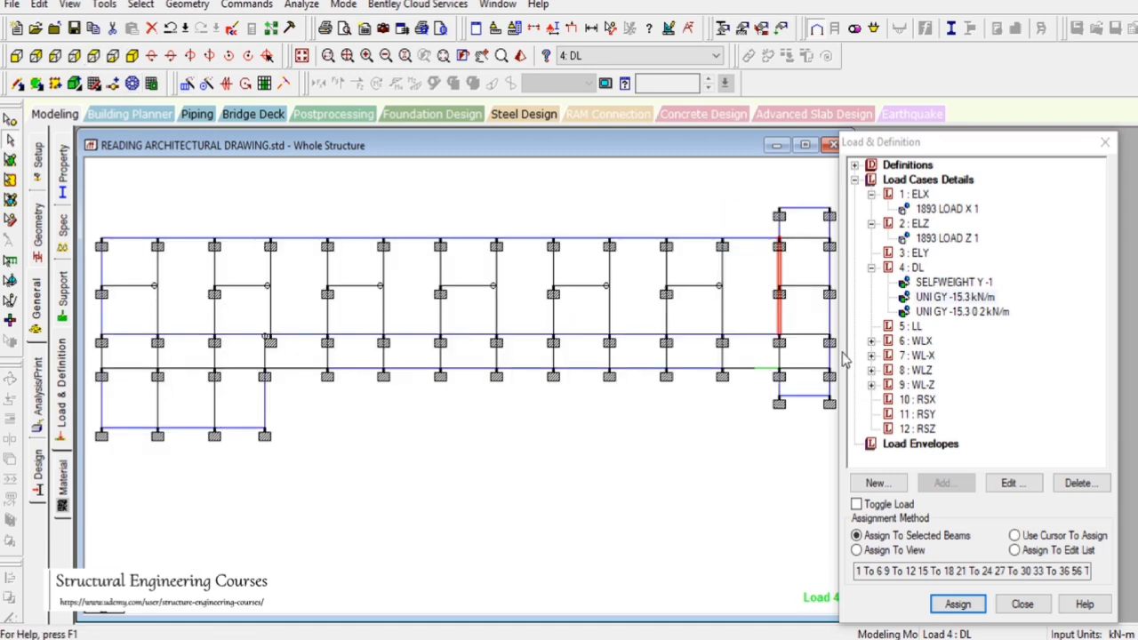
{"action": "left_click", "coordinate": [720, 282], "text": "ctrl"}
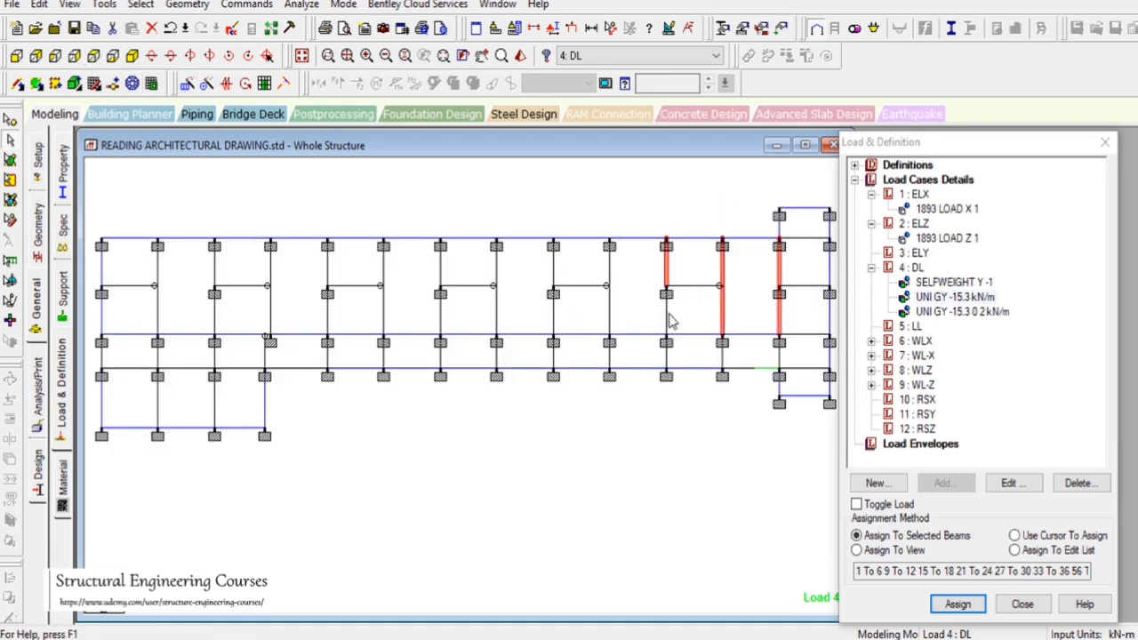
{"action": "left_click", "coordinate": [957, 603]}
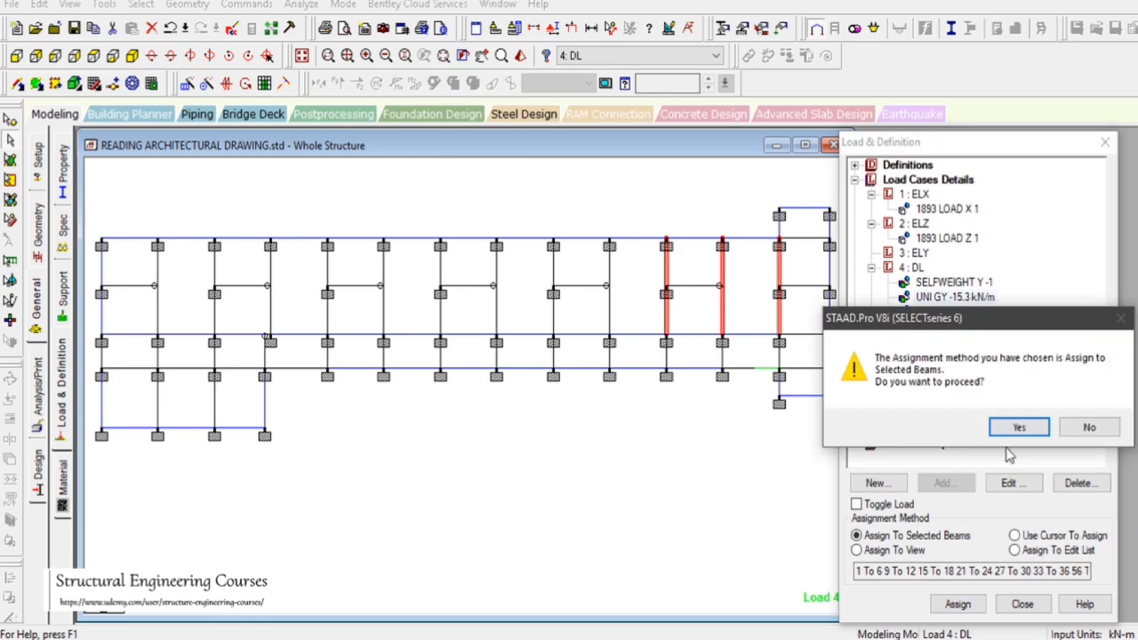
{"action": "left_click", "coordinate": [1013, 431]}
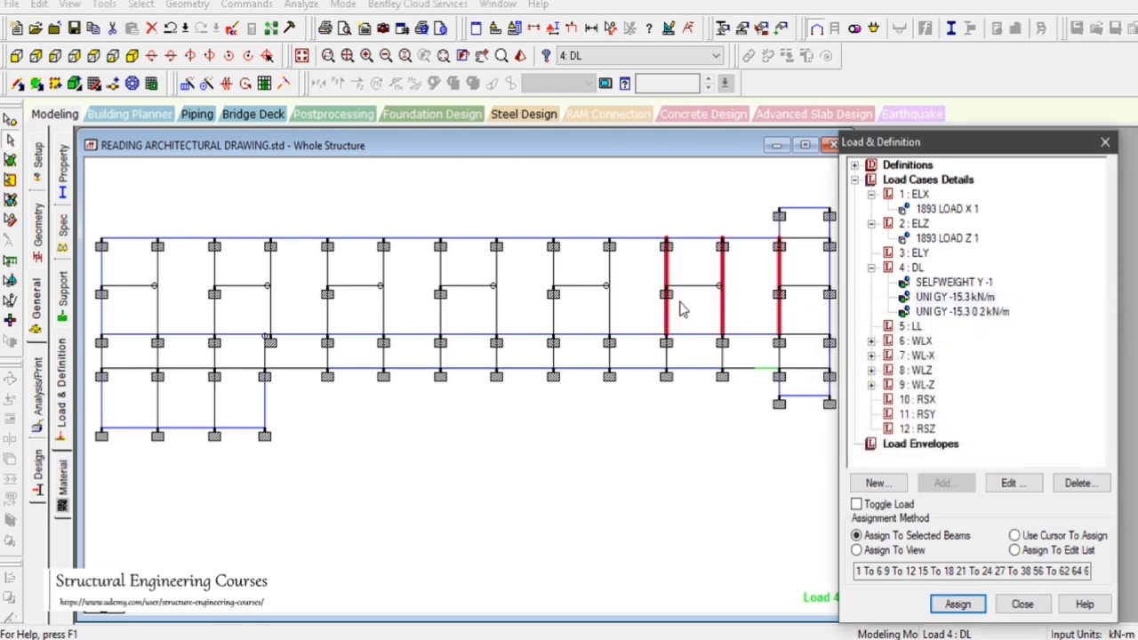
Apply the -15.3 kN/m uniform load by cursor to the member at the office bay's inner corner
{"action": "left_click", "coordinate": [132, 55]}
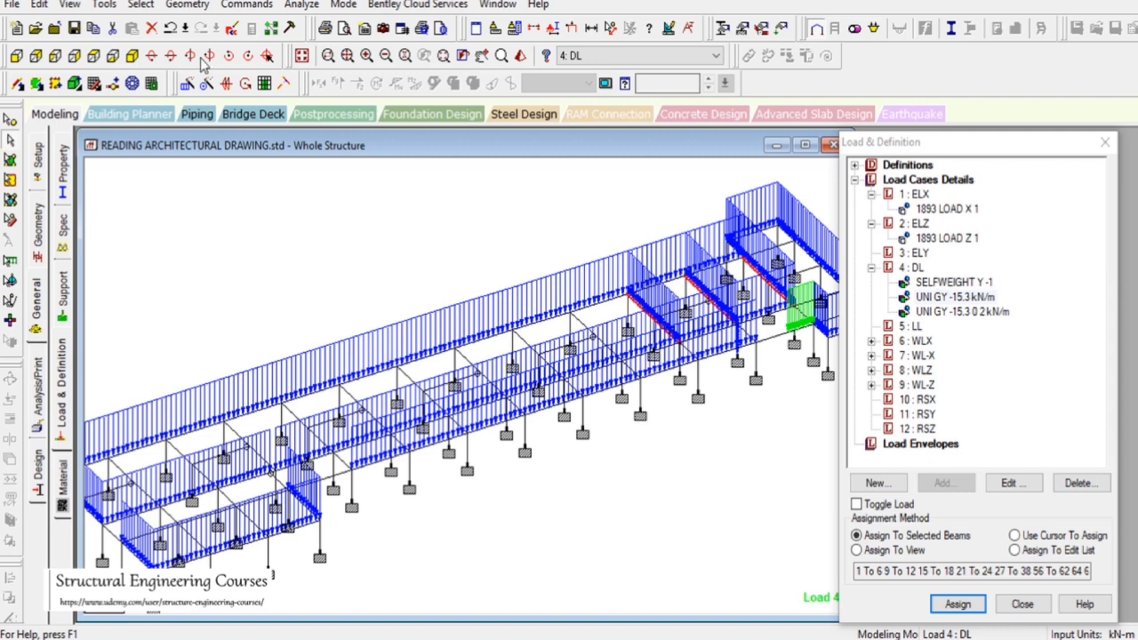
{"action": "left_click", "coordinate": [94, 55]}
{"action": "left_click", "coordinate": [684, 282]}
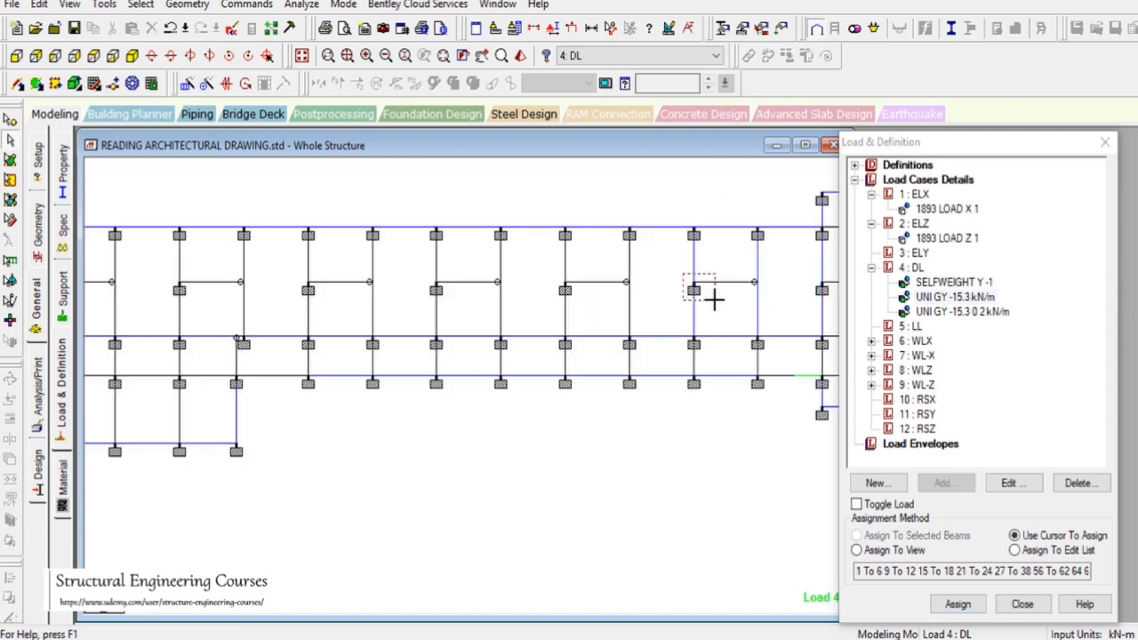
{"action": "left_click", "coordinate": [132, 83]}
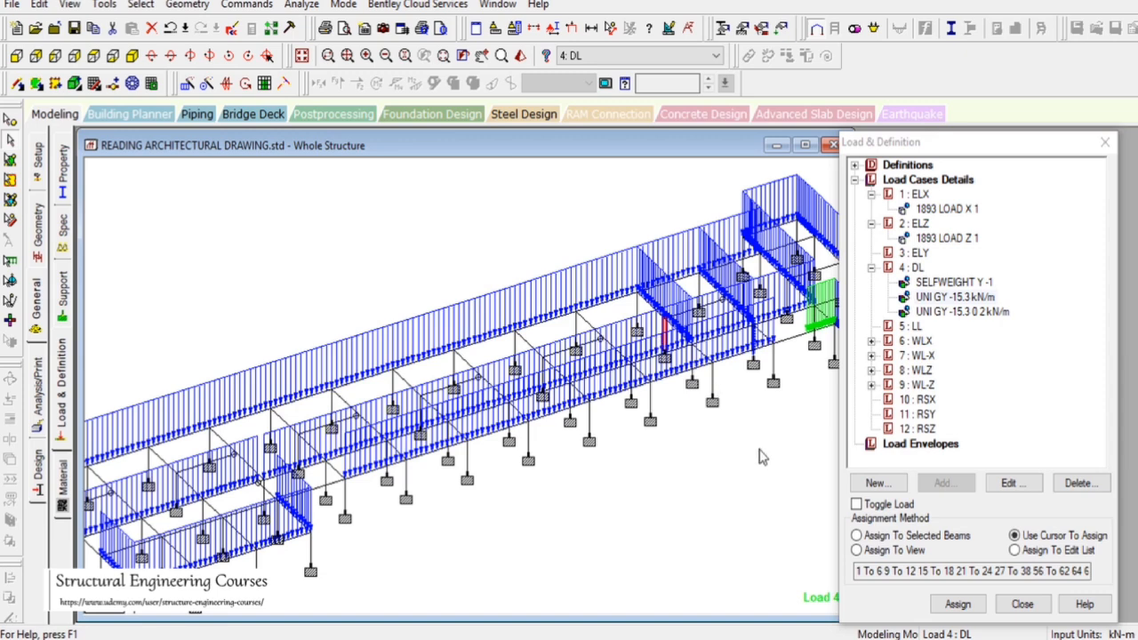
{"action": "left_click", "coordinate": [732, 450]}
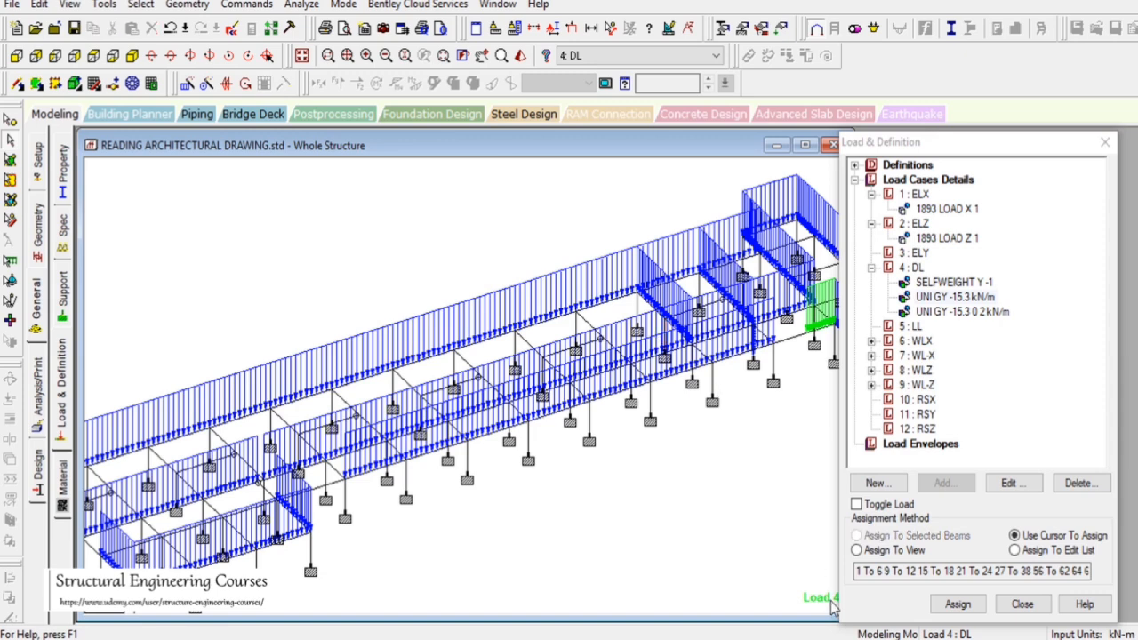
Examine the classroom partition walls and the medical, dental and waiting rooms in the AutoCAD plan
{"action": "left_click", "coordinate": [836, 638]}
{"action": "scroll", "coordinate": [950, 339], "scroll_direction": "down", "scroll_amount": 5}
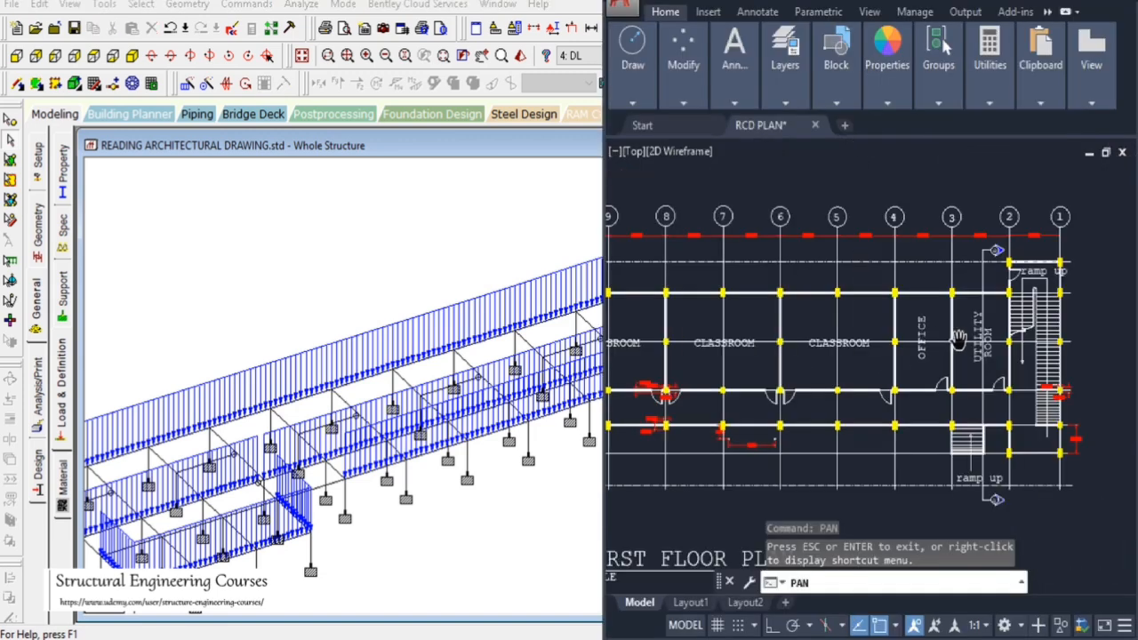
{"action": "scroll", "coordinate": [929, 355], "scroll_direction": "up", "scroll_amount": 5}
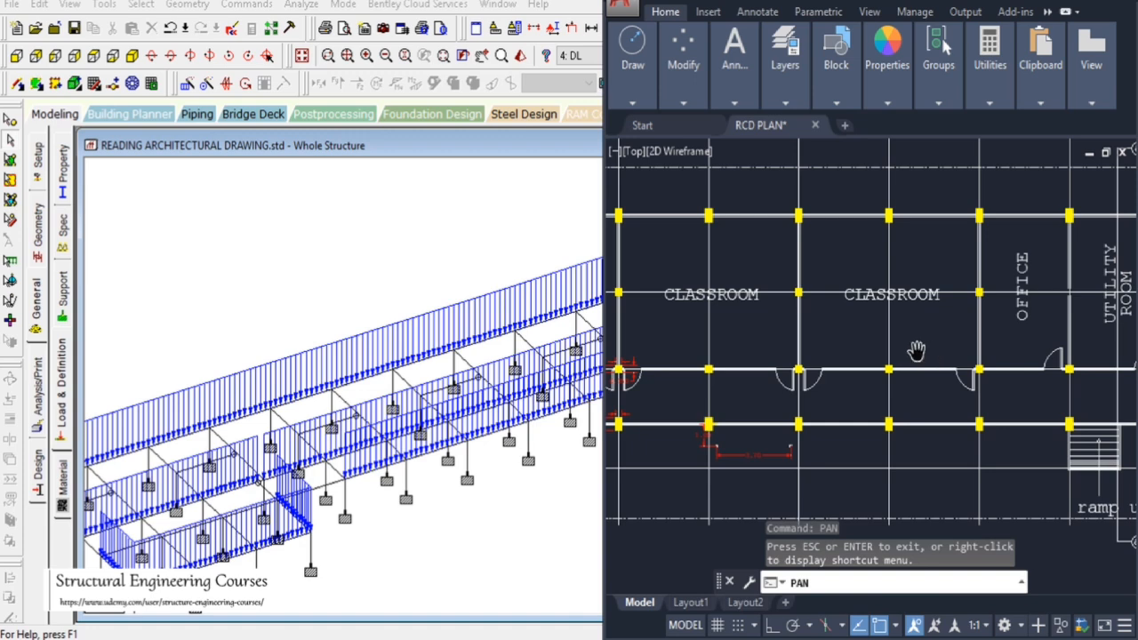
{"action": "left_click_drag", "start_coordinate": [852, 351], "coordinate": [944, 391]}
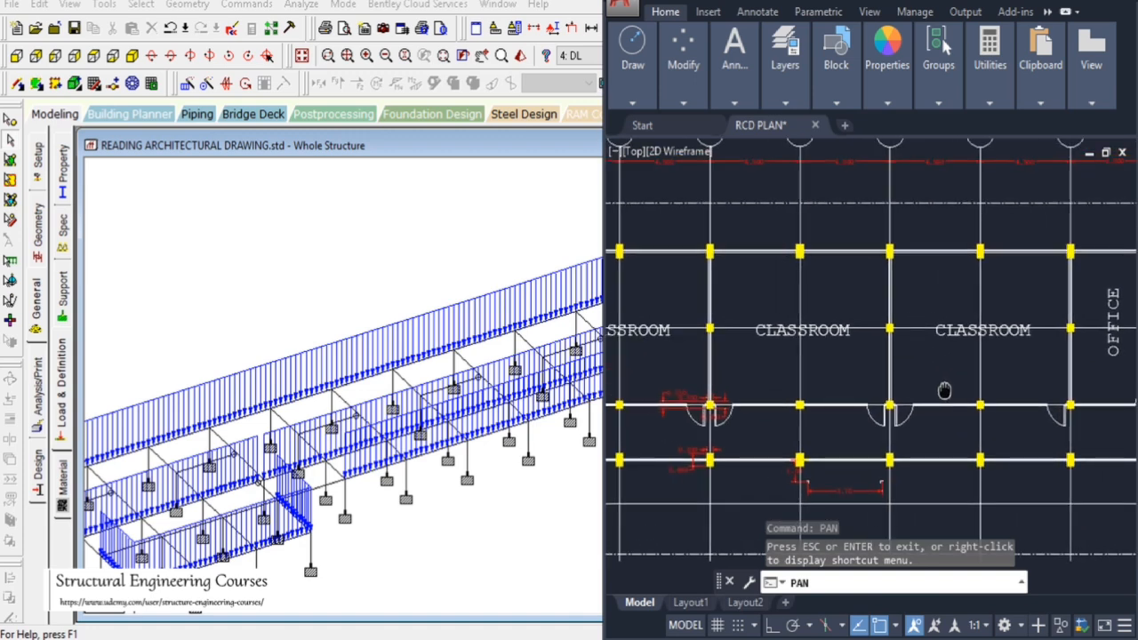
{"action": "left_click_drag", "start_coordinate": [1015, 381], "coordinate": [978, 379]}
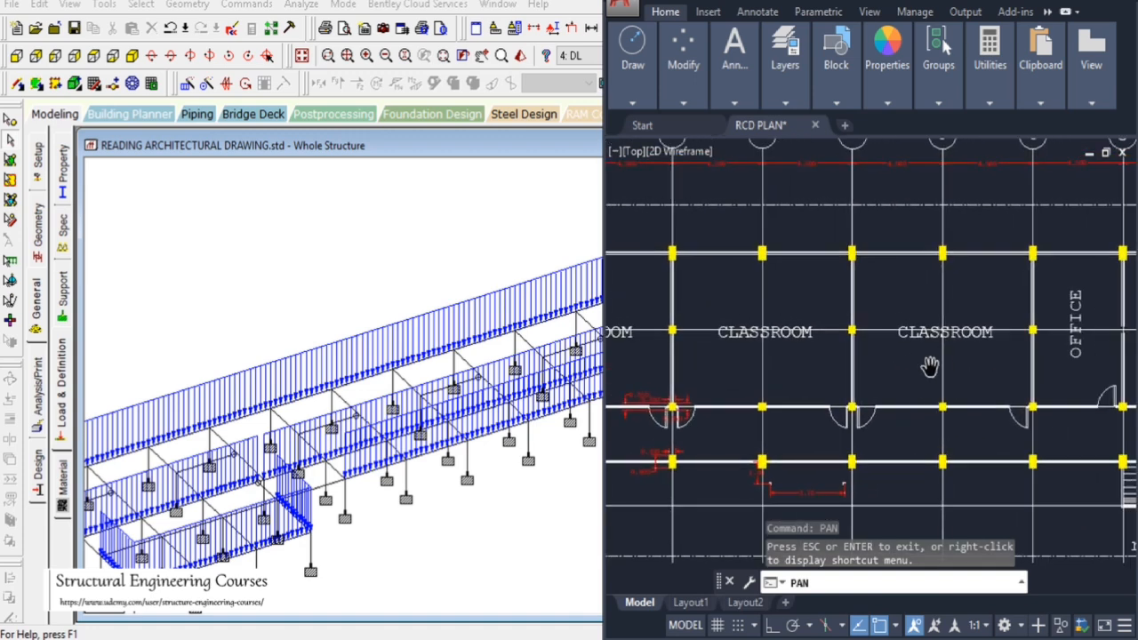
{"action": "left_click_drag", "start_coordinate": [856, 381], "coordinate": [986, 382]}
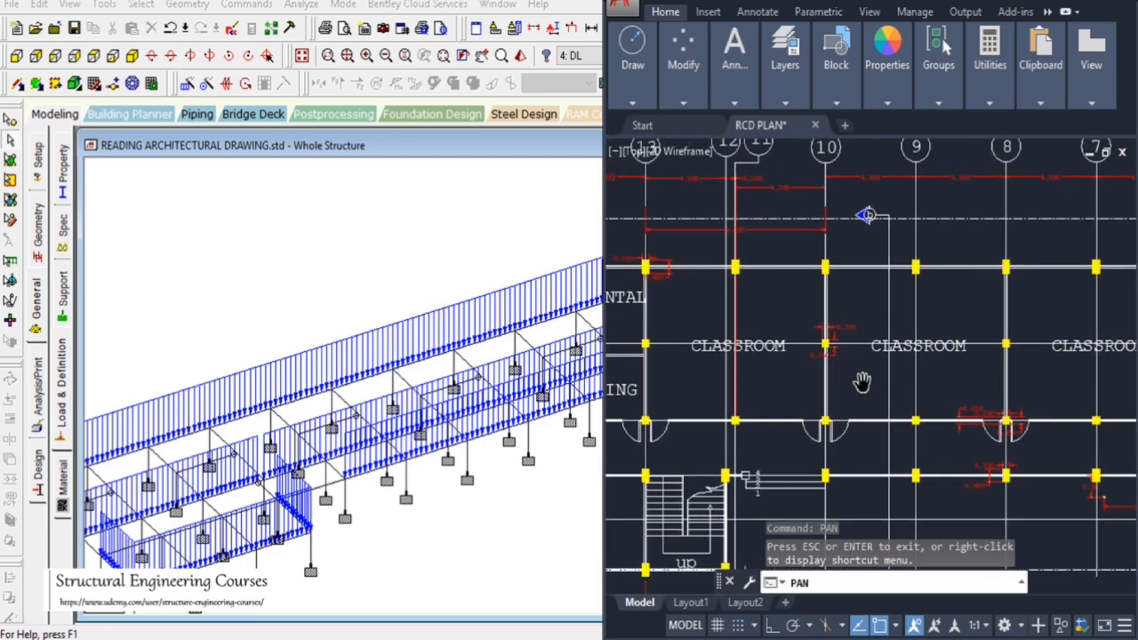
{"action": "left_click_drag", "start_coordinate": [840, 379], "coordinate": [914, 382]}
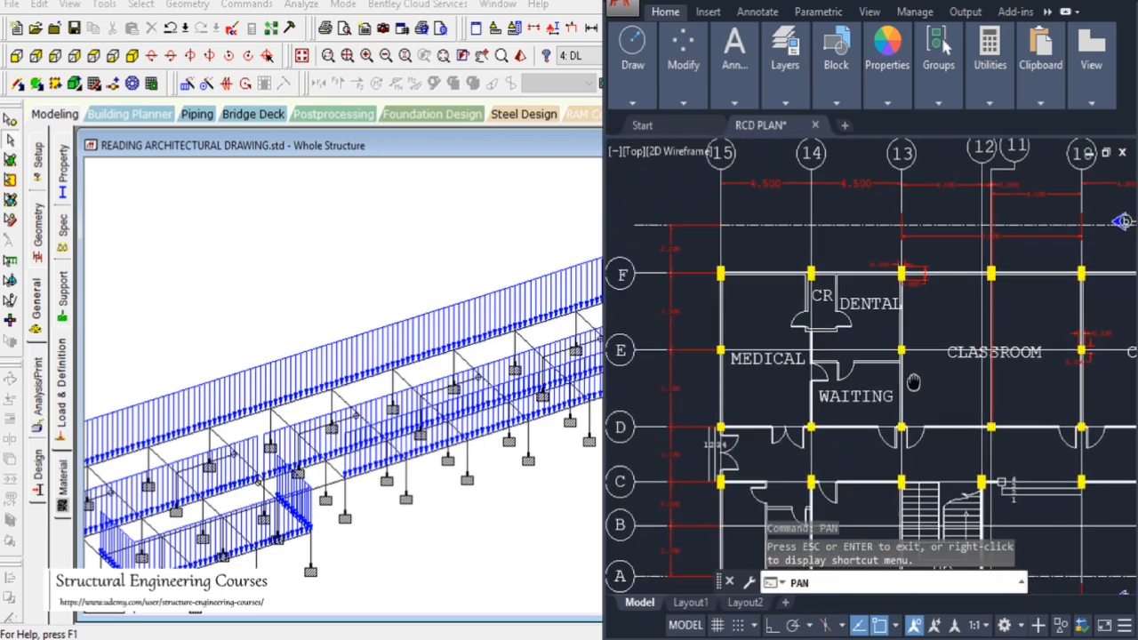
Select the classroom partition cross beams and assign the -15.3 kN/m uniform load to them
{"action": "left_click", "coordinate": [296, 222]}
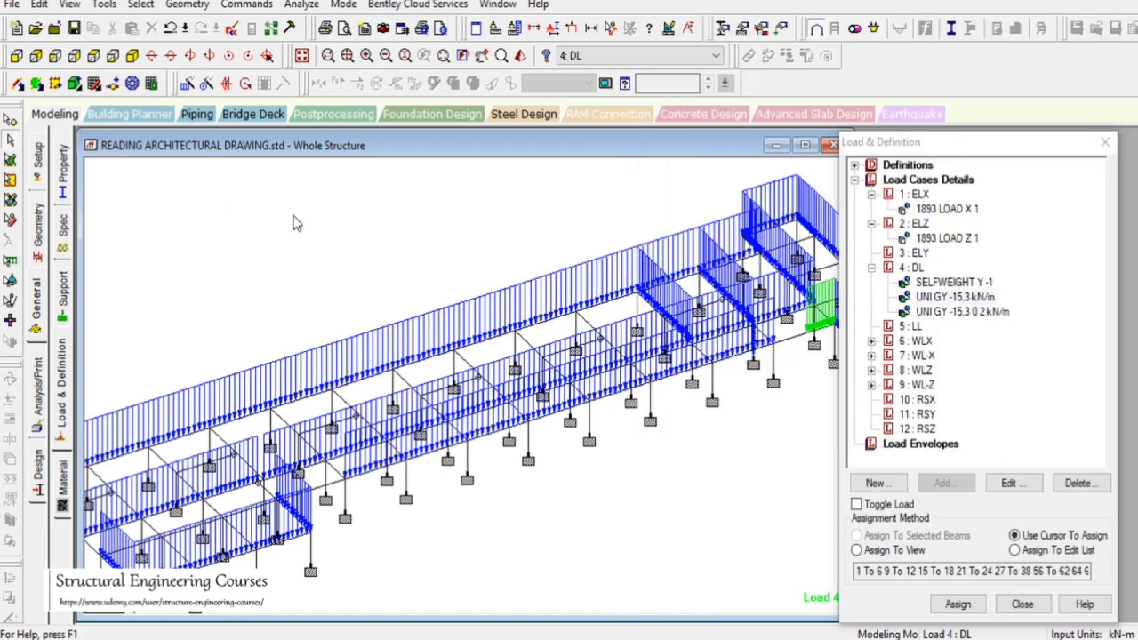
{"action": "left_click", "coordinate": [533, 349]}
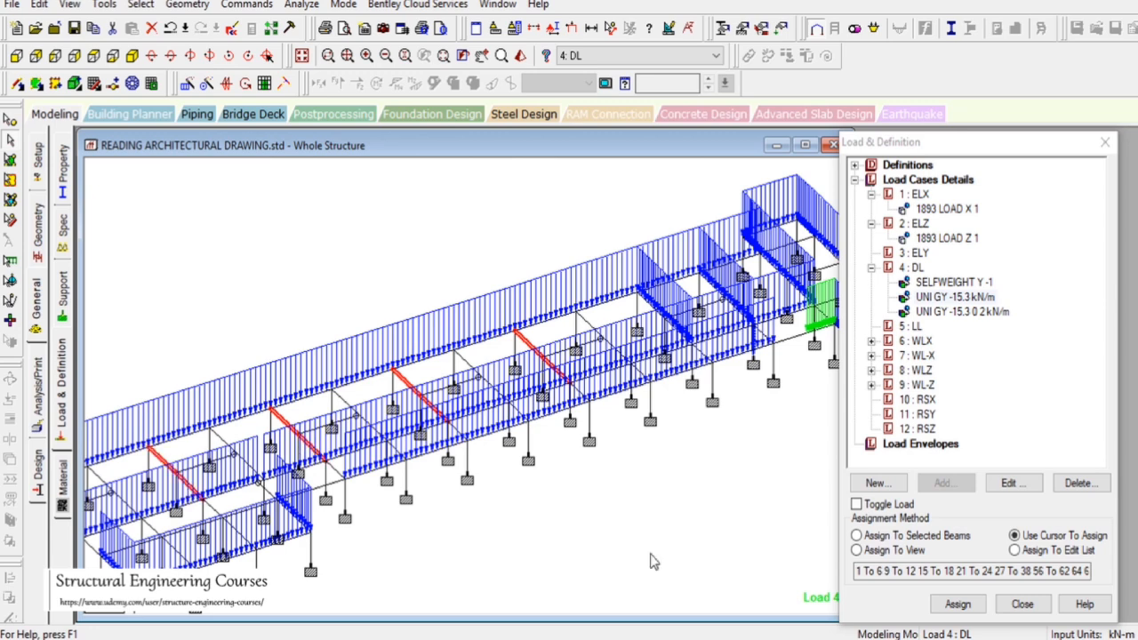
{"action": "left_click", "coordinate": [920, 536]}
{"action": "left_click", "coordinate": [957, 604]}
{"action": "key", "text": "Return"}
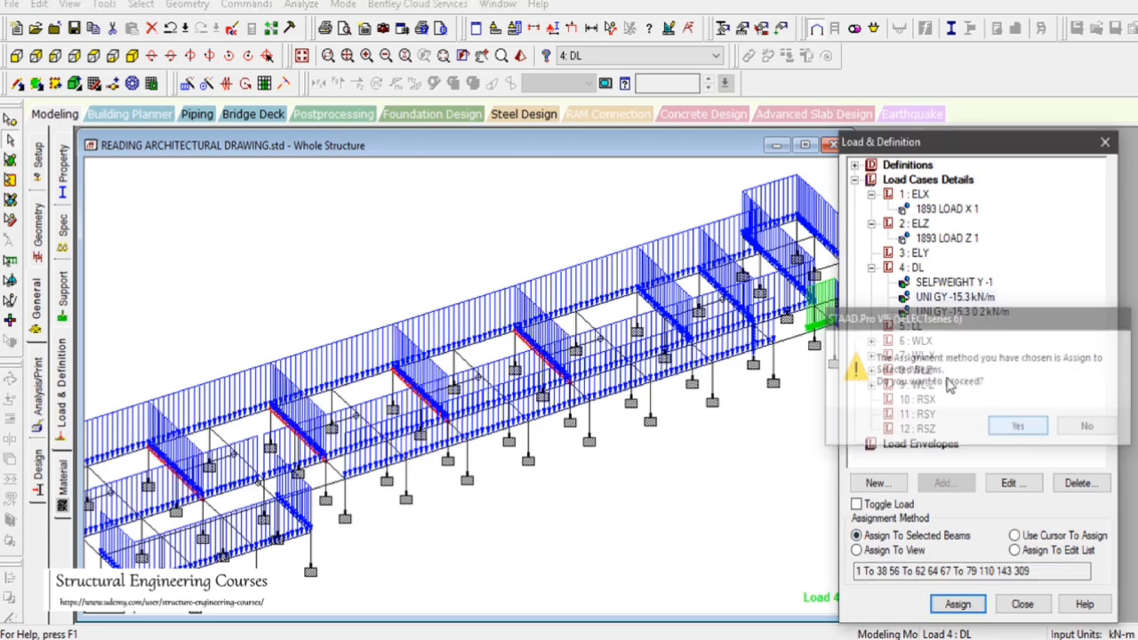
Examine the waiting room's wall beside the grid line in the AutoCAD plan
{"action": "left_click", "coordinate": [482, 58]}
{"action": "left_click_drag", "start_coordinate": [354, 501], "coordinate": [759, 328]}
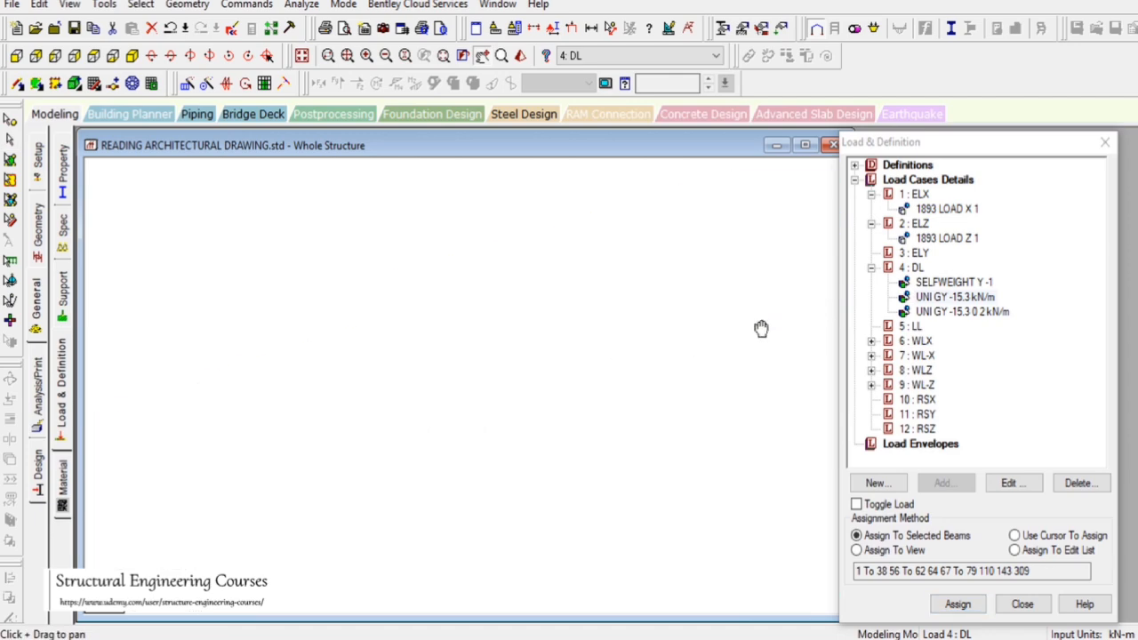
{"action": "left_click_drag", "start_coordinate": [579, 377], "coordinate": [561, 387]}
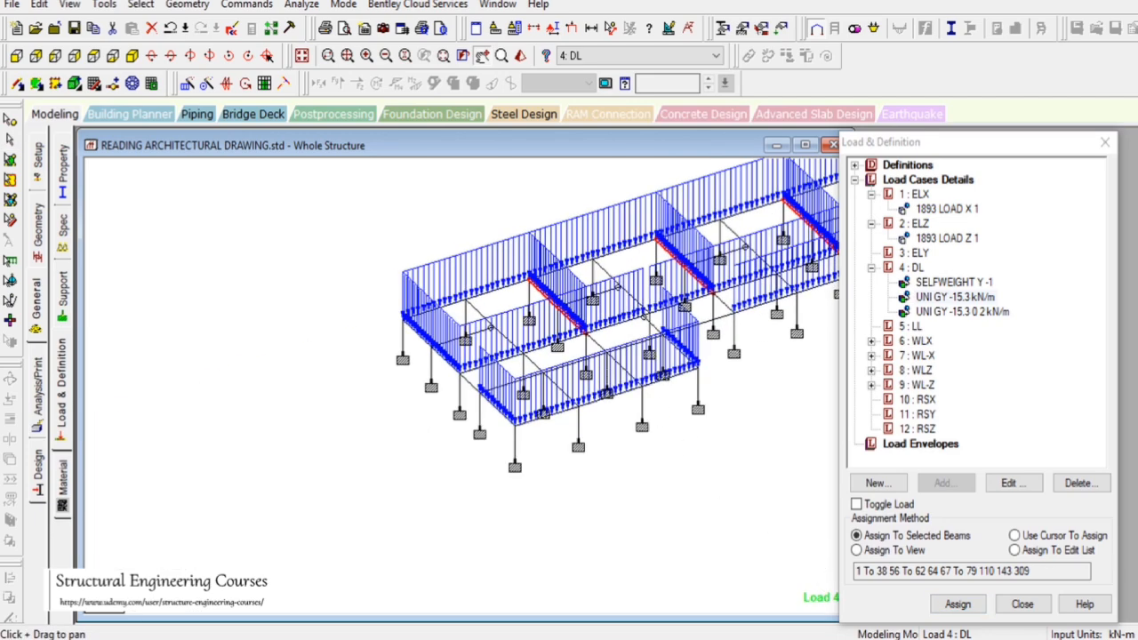
{"action": "key", "text": "alt+Tab"}
{"action": "scroll", "coordinate": [820, 385], "scroll_direction": "up", "scroll_amount": 6}
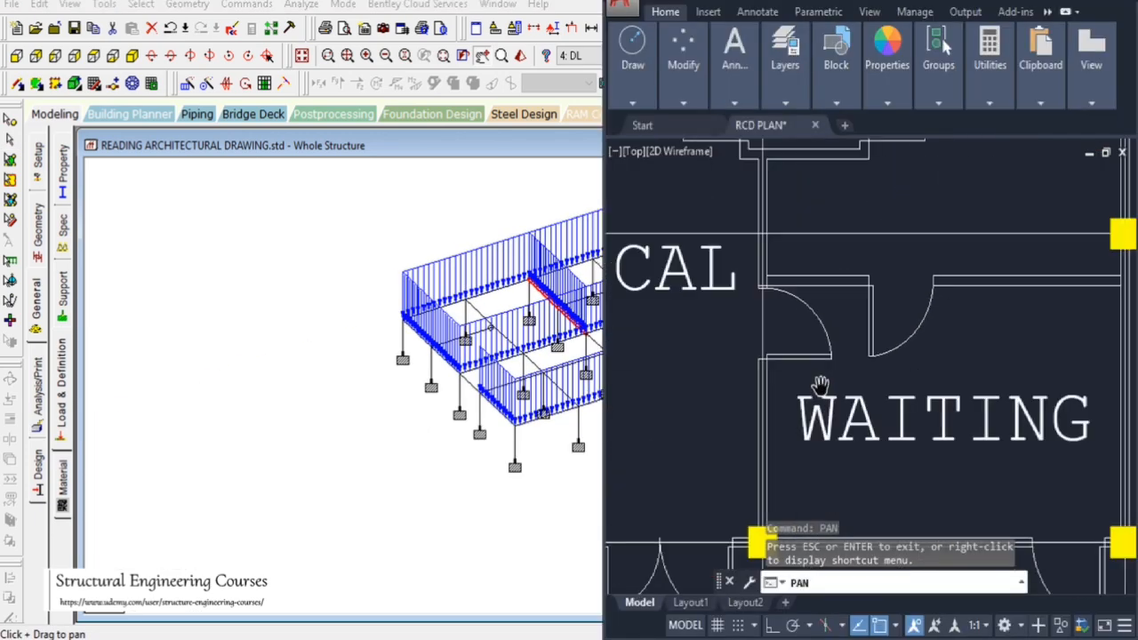
{"action": "scroll", "coordinate": [786, 311], "scroll_direction": "down", "scroll_amount": 6}
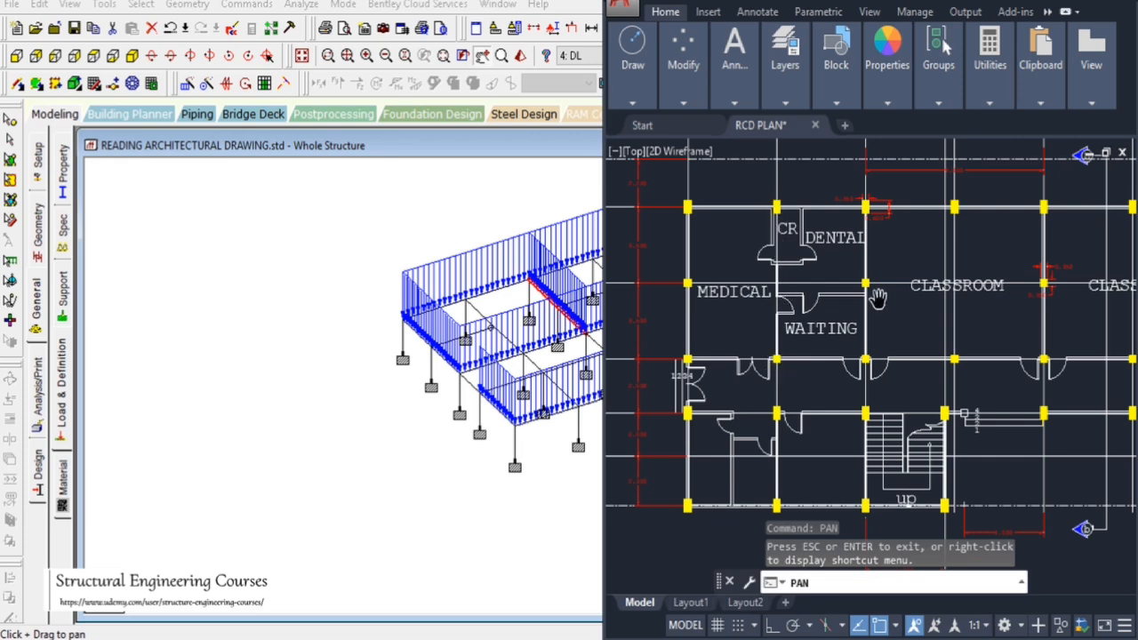
{"action": "scroll", "coordinate": [831, 308], "scroll_direction": "up", "scroll_amount": 6}
{"action": "scroll", "coordinate": [834, 307], "scroll_direction": "down", "scroll_amount": 4}
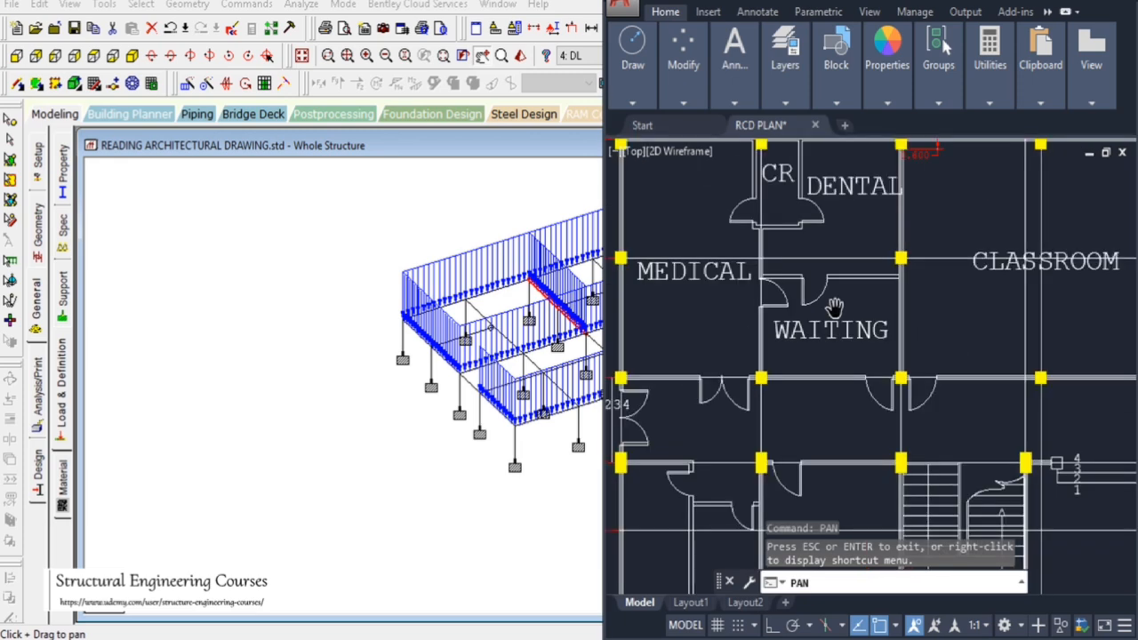
{"action": "scroll", "coordinate": [831, 307], "scroll_direction": "up", "scroll_amount": 4}
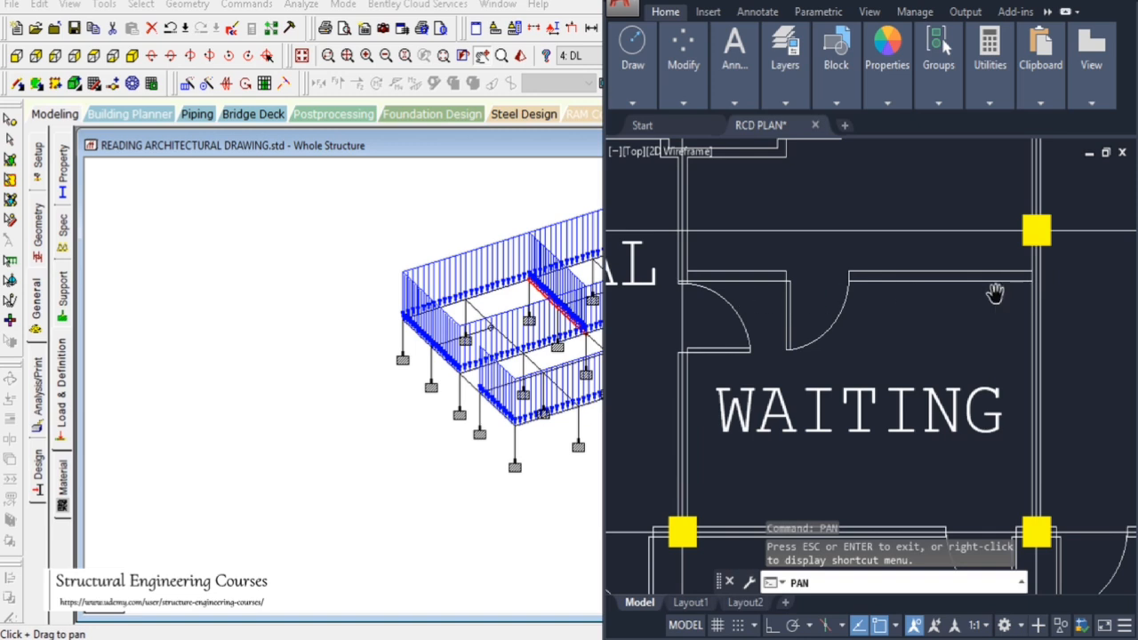
{"action": "left_click_drag", "start_coordinate": [907, 305], "coordinate": [894, 356]}
{"action": "key", "text": "Escape"}
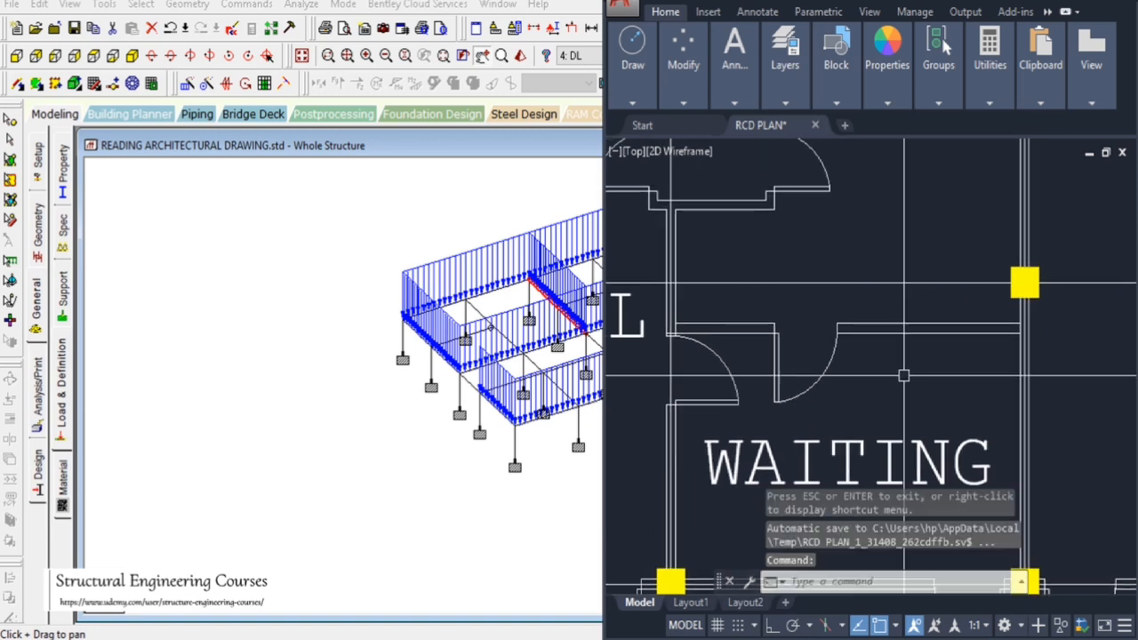
{"action": "key", "text": "Escape"}
{"action": "key", "text": "Escape"}
{"action": "key", "text": "Escape"}
Measure the waiting-room wall's offset from the grid line with a linear dimension, then erase the dimension
{"action": "type", "text": "dli"}
{"action": "key", "text": "Return"}
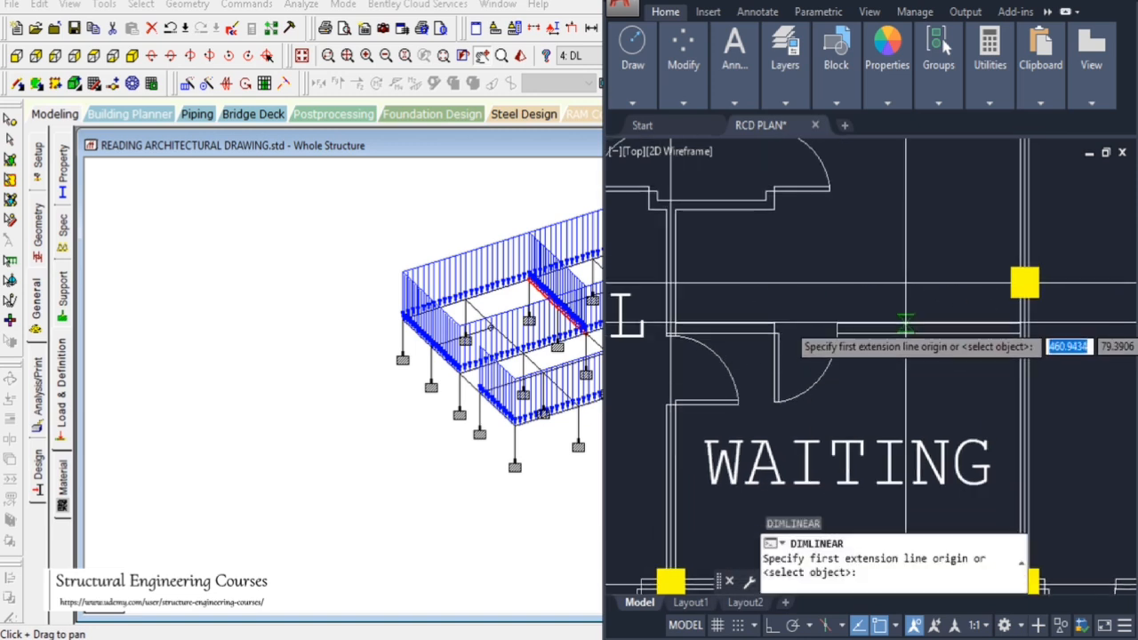
{"action": "left_click", "coordinate": [906, 323]}
{"action": "left_click", "coordinate": [904, 282]}
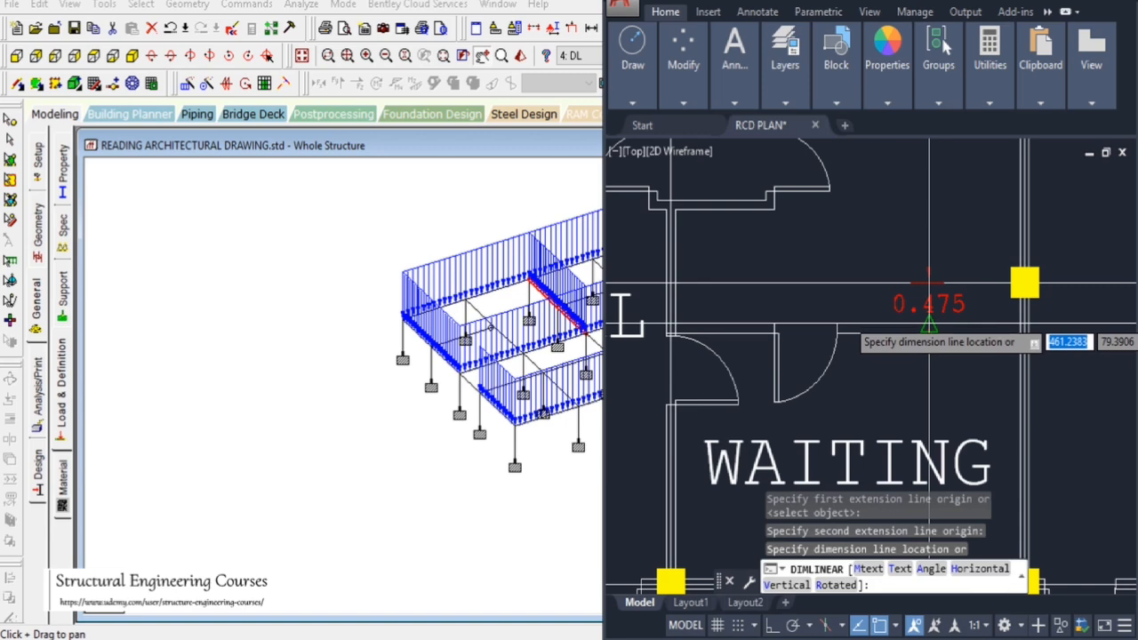
{"action": "scroll", "coordinate": [927, 315], "scroll_direction": "up", "scroll_amount": 2}
{"action": "left_click", "coordinate": [864, 305]}
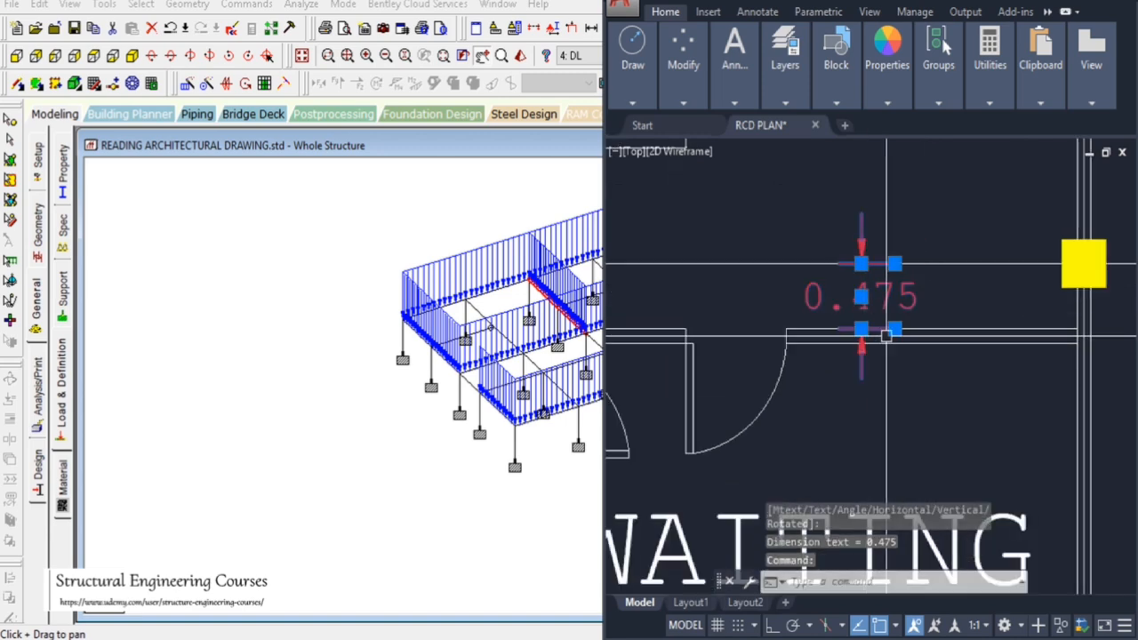
{"action": "type", "text": "E"}
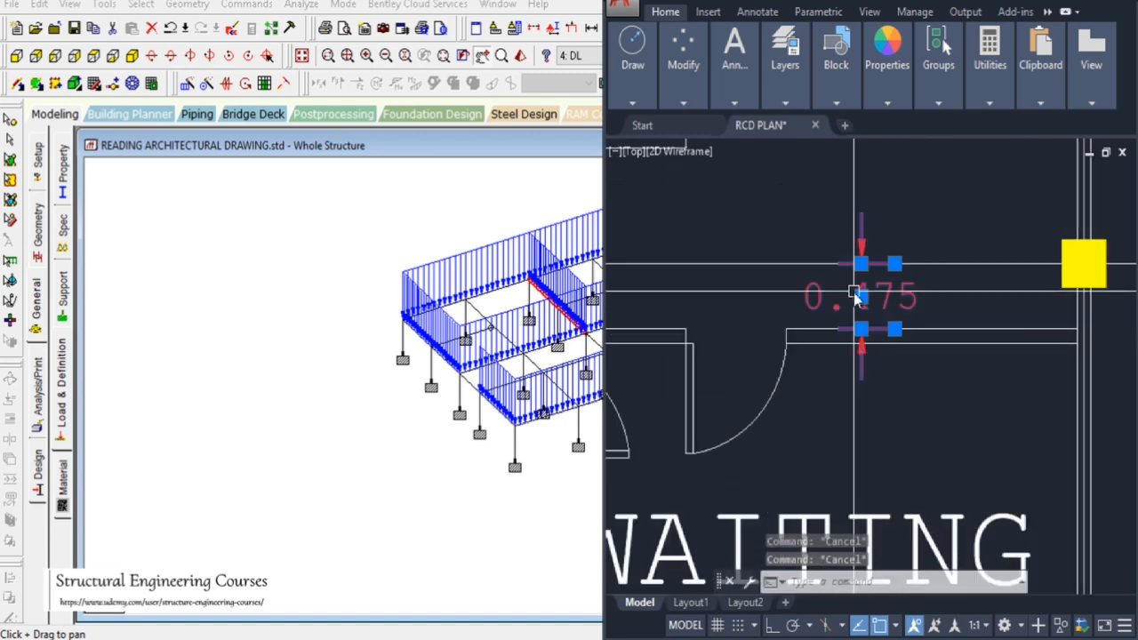
{"action": "key", "text": "Return"}
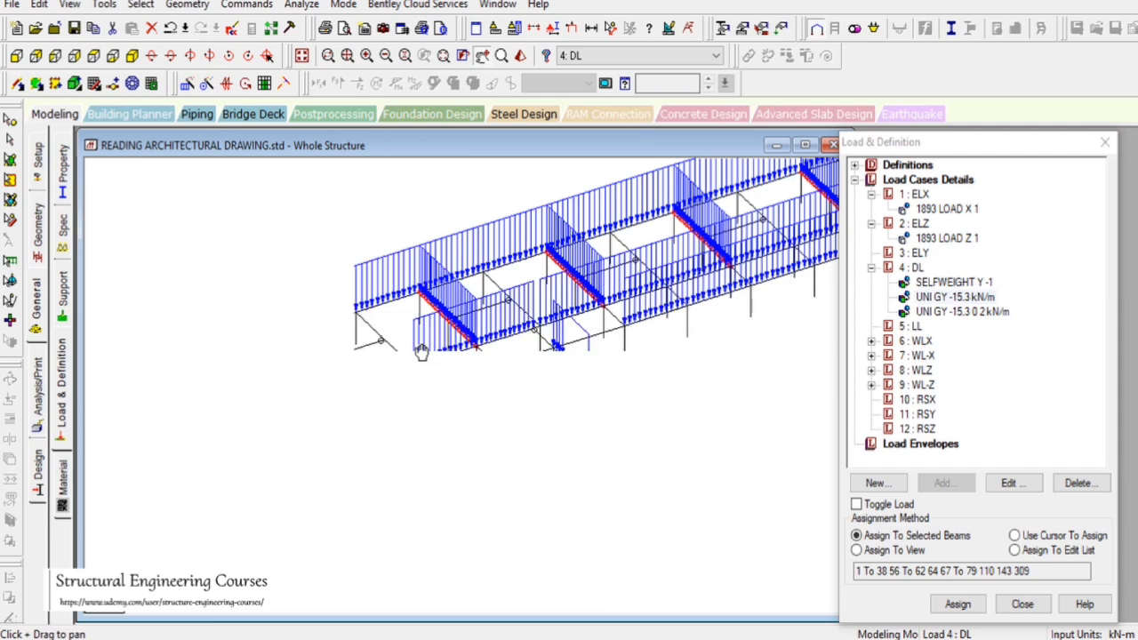
In plan view, copy the mid-span node in the second bay and paste it offset 0.5 m in Z
{"action": "left_click_drag", "start_coordinate": [498, 338], "coordinate": [381, 338]}
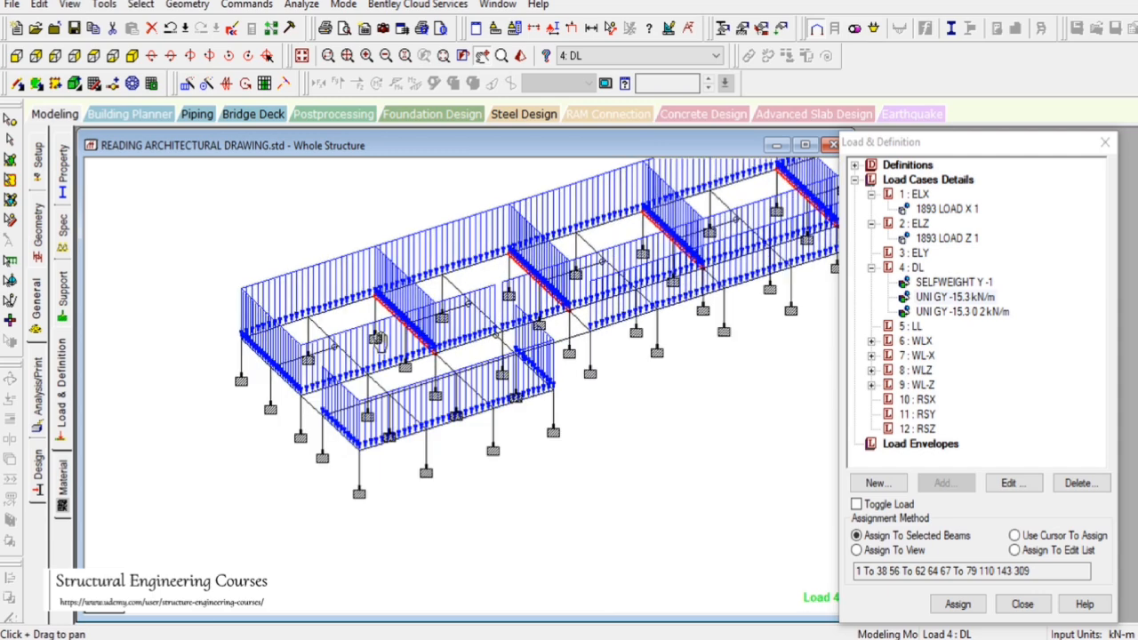
{"action": "scroll", "coordinate": [381, 337], "scroll_direction": "up", "scroll_amount": 1}
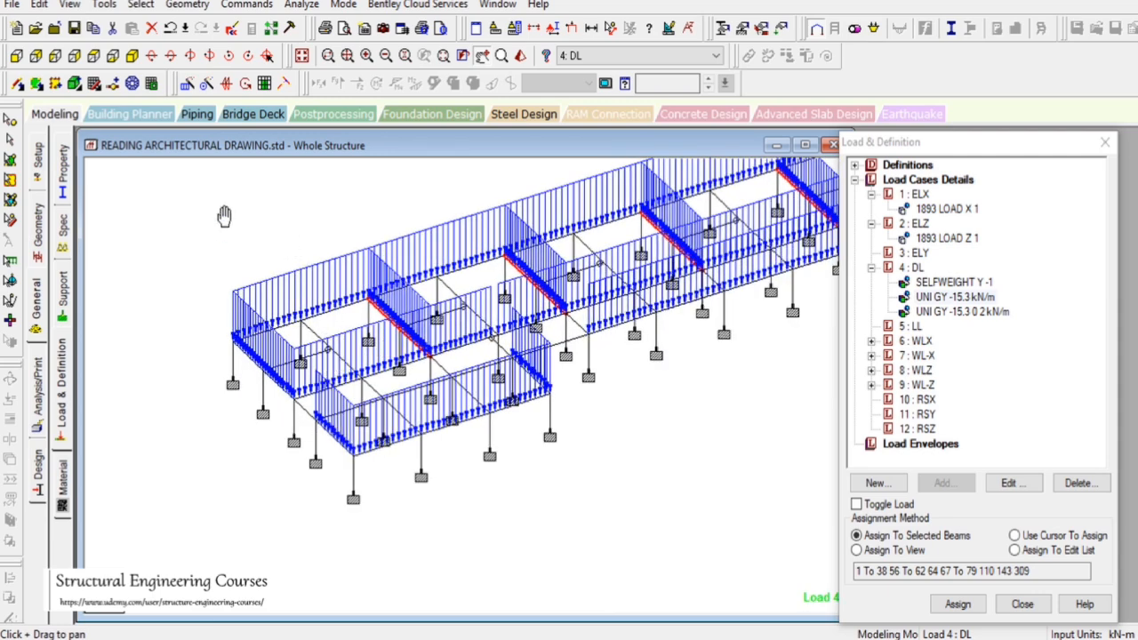
{"action": "left_click", "coordinate": [94, 59]}
{"action": "left_click_drag", "start_coordinate": [349, 284], "coordinate": [418, 515]}
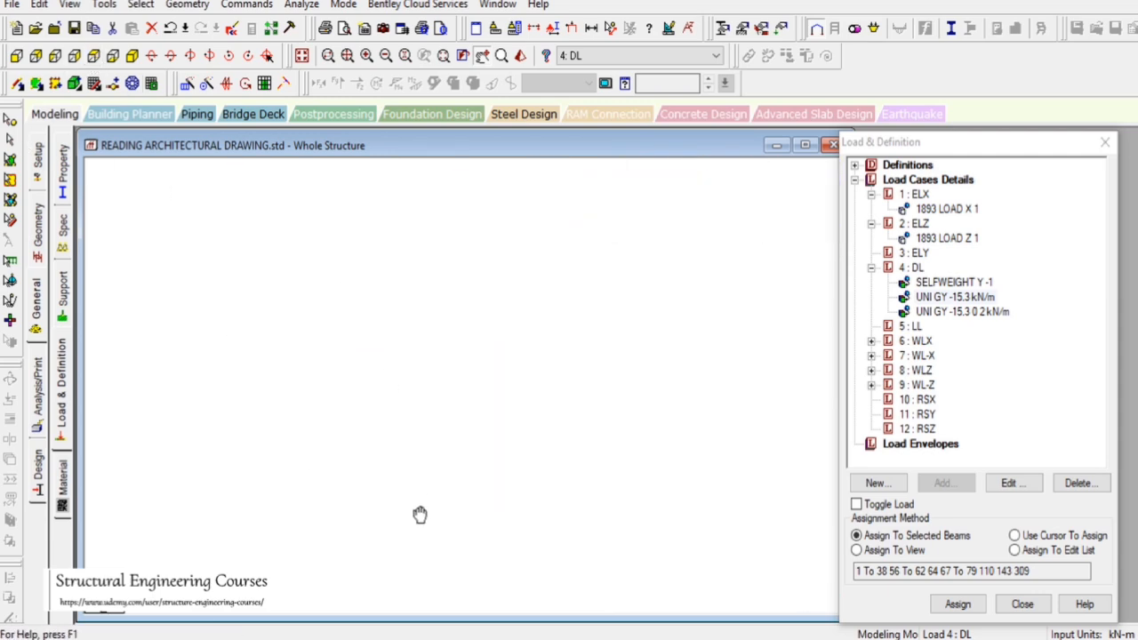
{"action": "scroll", "coordinate": [431, 471], "scroll_direction": "up", "scroll_amount": 1}
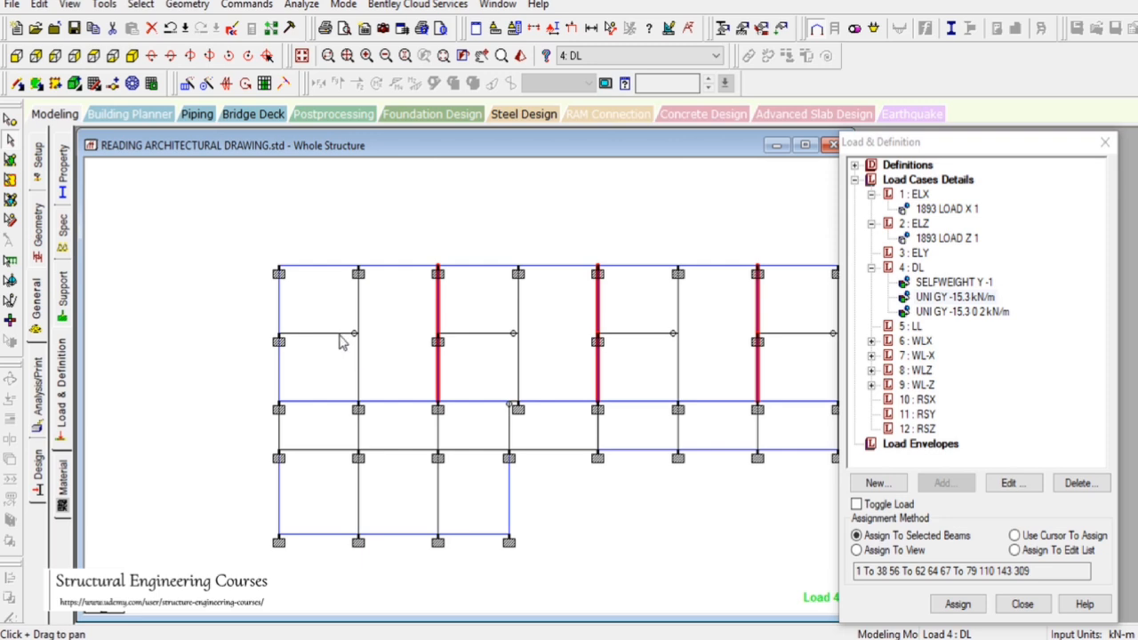
{"action": "left_click", "coordinate": [9, 121]}
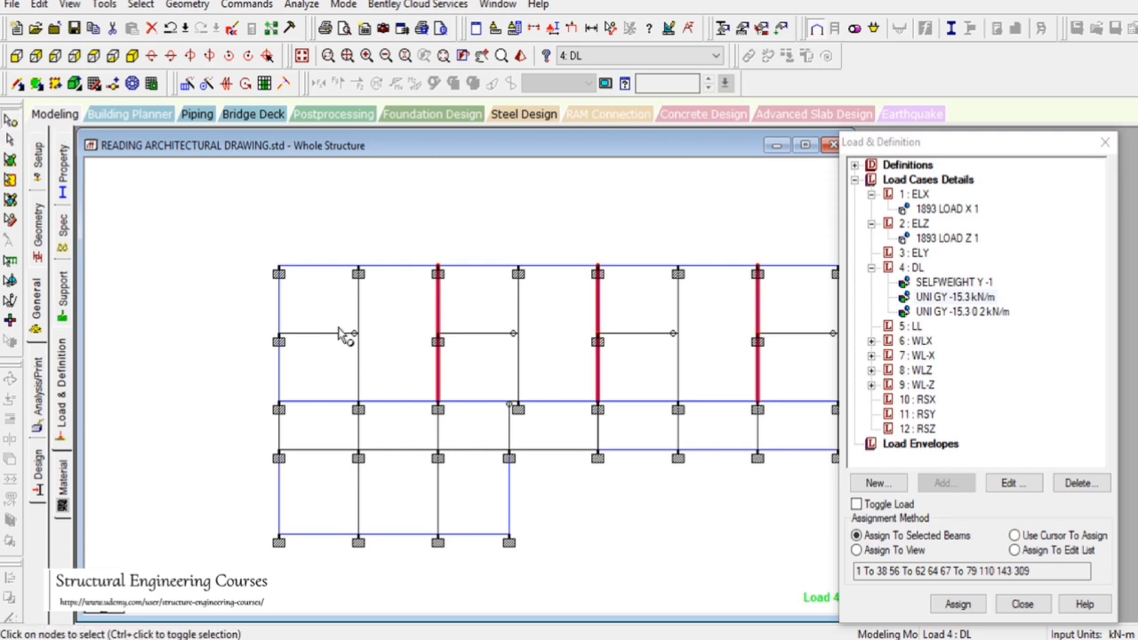
{"action": "left_click_drag", "start_coordinate": [337, 325], "coordinate": [380, 355]}
{"action": "key", "text": "ctrl+v"}
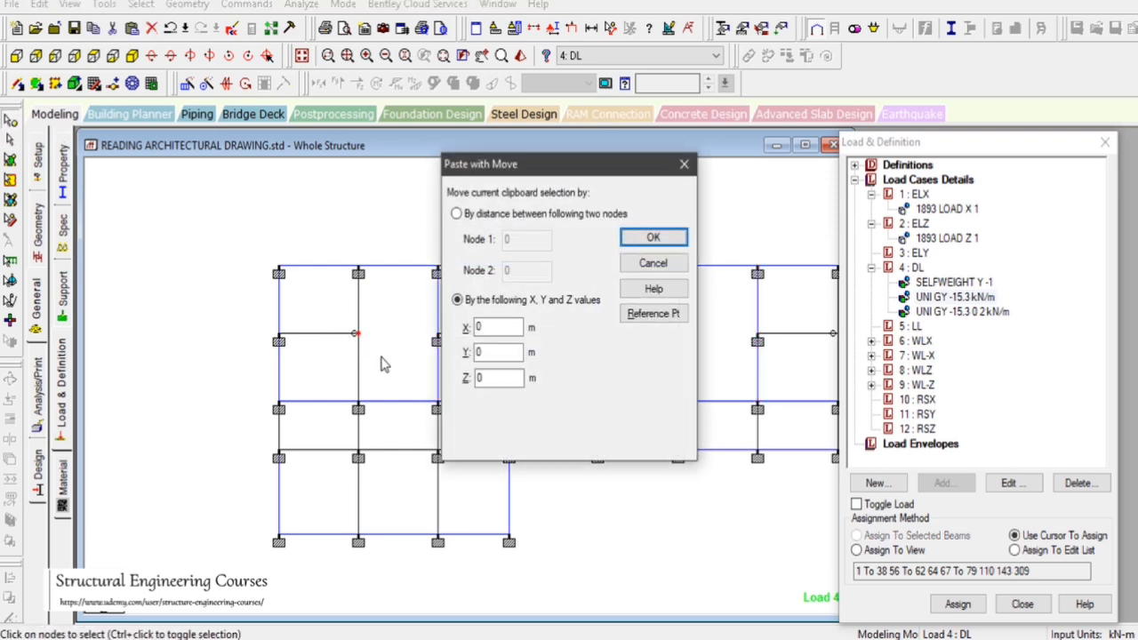
{"action": "left_click", "coordinate": [483, 378]}
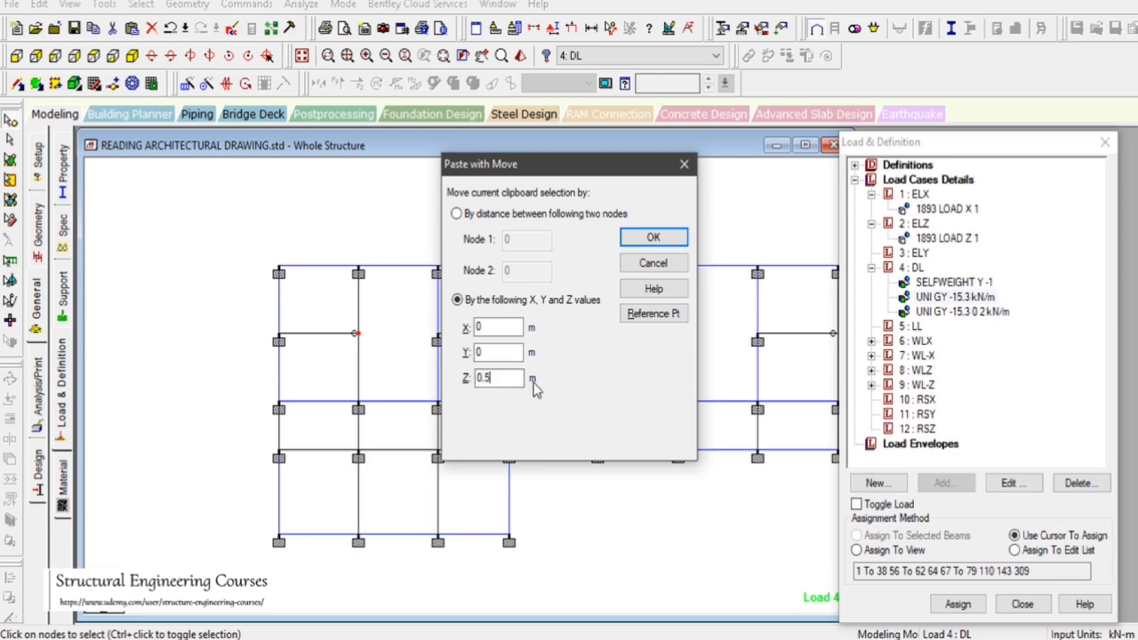
{"action": "type", "text": ".5"}
{"action": "left_click", "coordinate": [653, 238]}
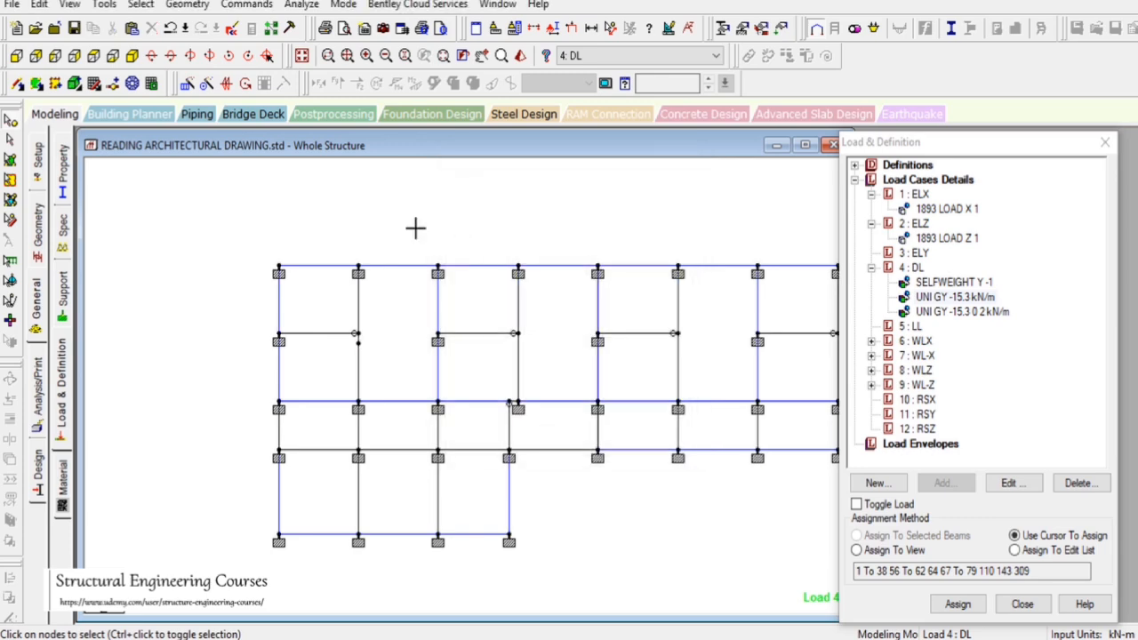
Add a beam by perpendicular intersection from the new node to the adjacent column line
{"action": "left_click", "coordinate": [187, 4]}
{"action": "mouse_move", "coordinate": [258, 87]}
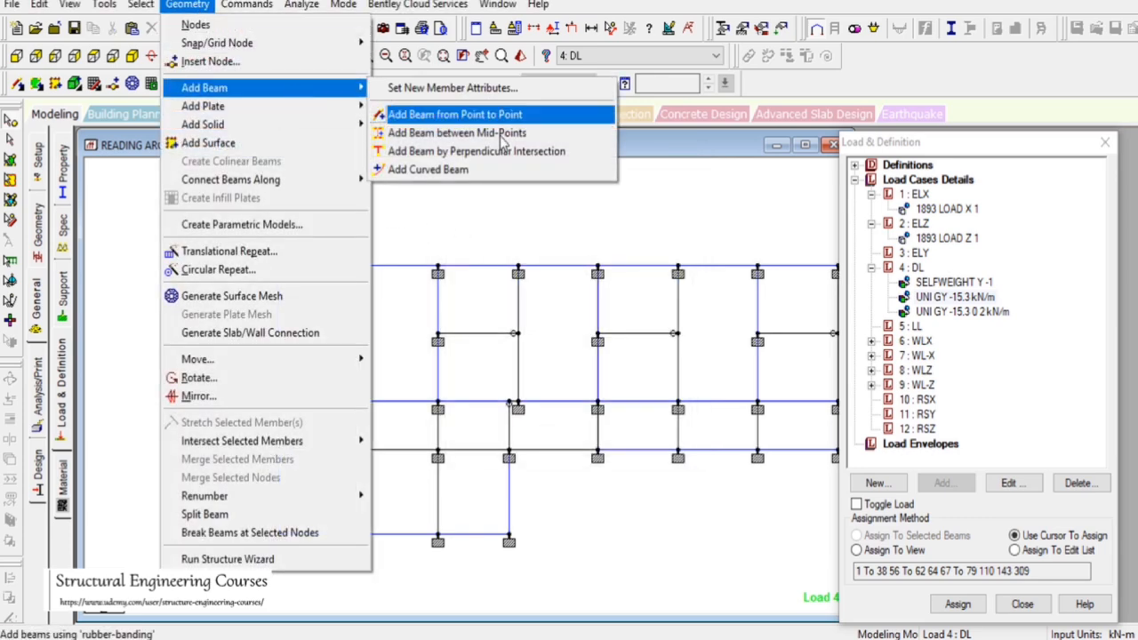
{"action": "left_click", "coordinate": [498, 153]}
{"action": "left_click", "coordinate": [358, 343]}
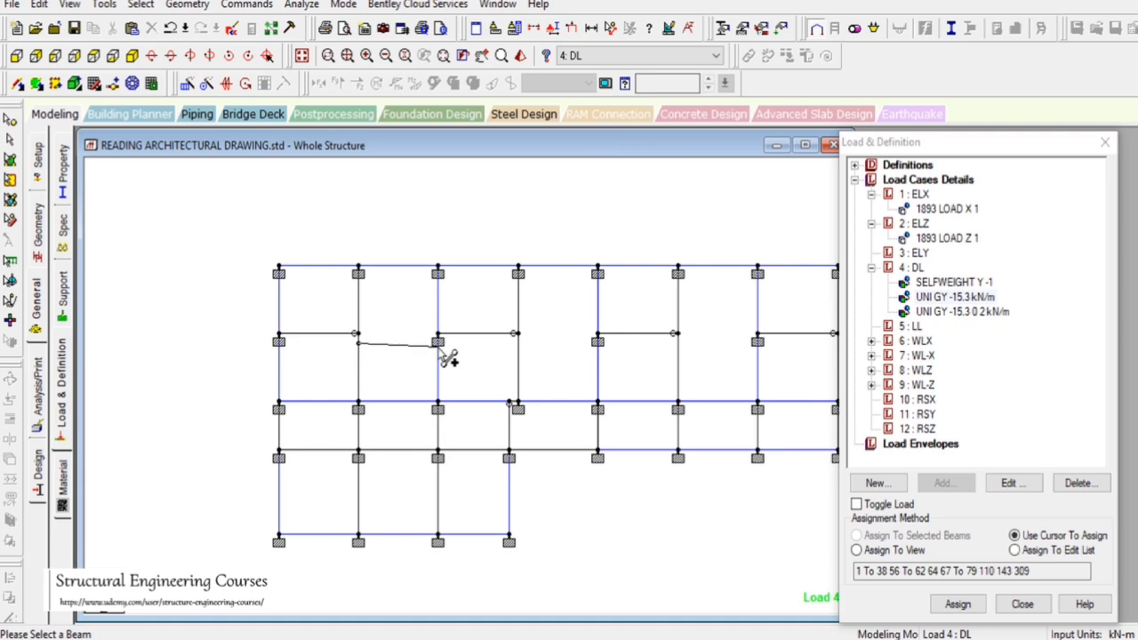
{"action": "left_click", "coordinate": [439, 356]}
Create a start release specification with MY released and assign it to the new beam
{"action": "left_click", "coordinate": [66, 238]}
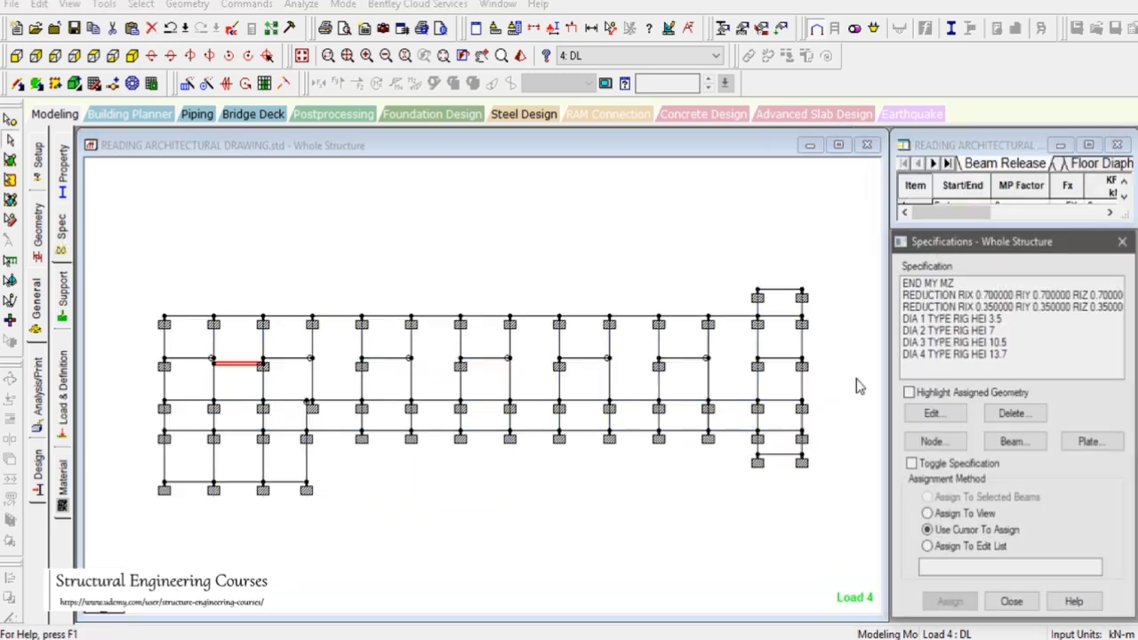
{"action": "left_click", "coordinate": [945, 281]}
{"action": "left_click", "coordinate": [948, 603]}
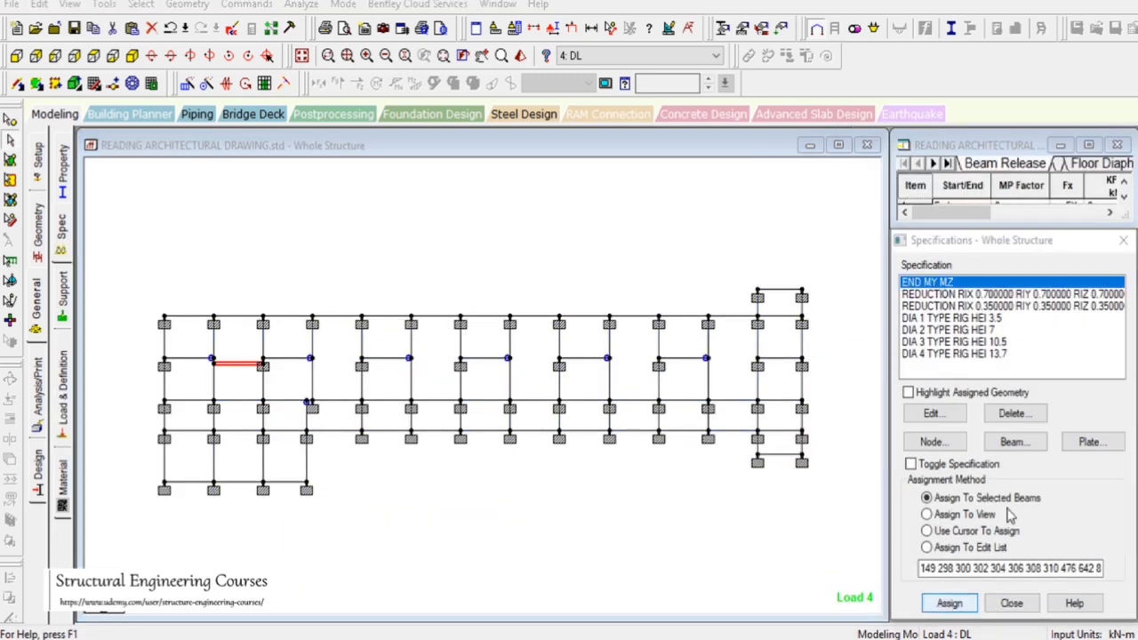
{"action": "left_click", "coordinate": [1016, 472]}
{"action": "left_click", "coordinate": [1014, 442]}
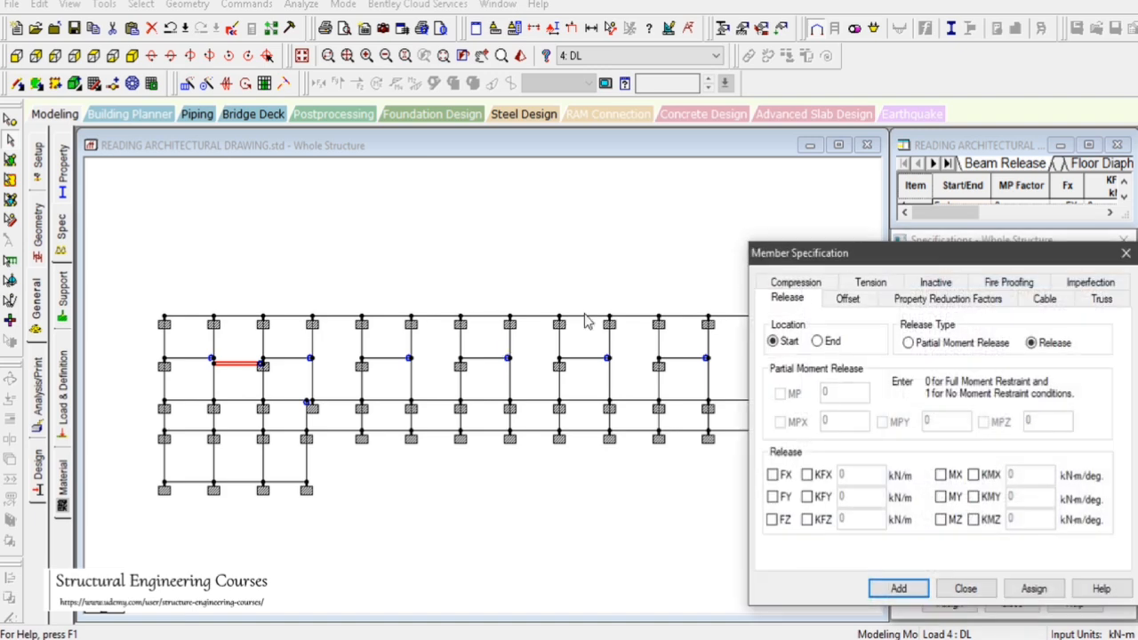
{"action": "left_click", "coordinate": [941, 497]}
{"action": "left_click", "coordinate": [899, 588]}
{"action": "left_click", "coordinate": [949, 603]}
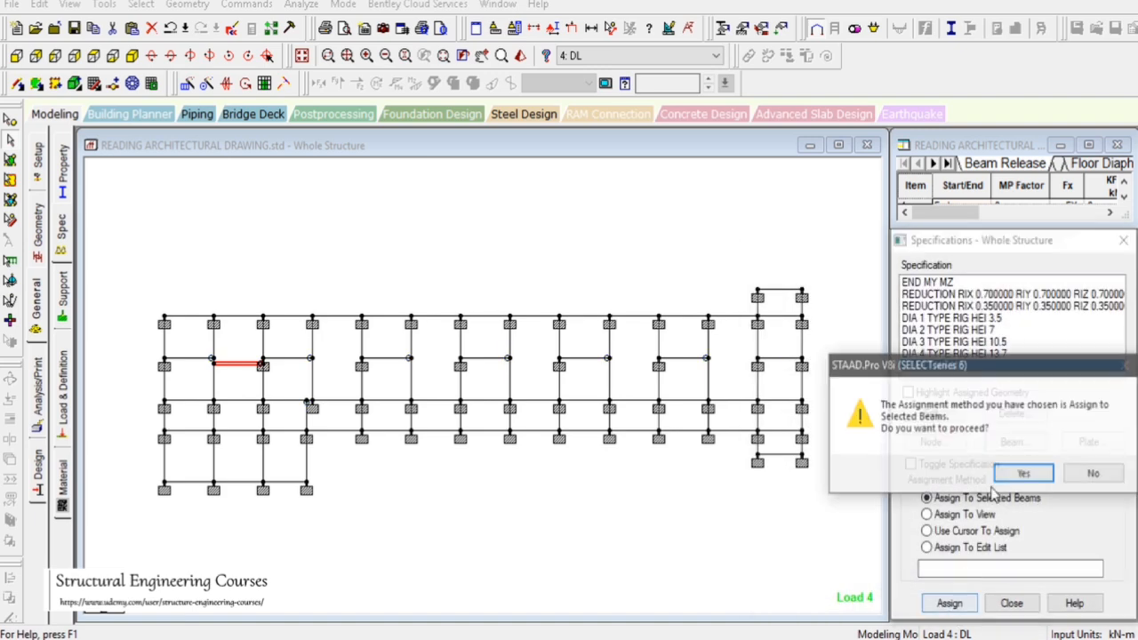
{"action": "left_click", "coordinate": [1022, 473]}
Assign the -15.3 kN/m uniform wall load of the DL case to the new offset beam
{"action": "left_click", "coordinate": [64, 384]}
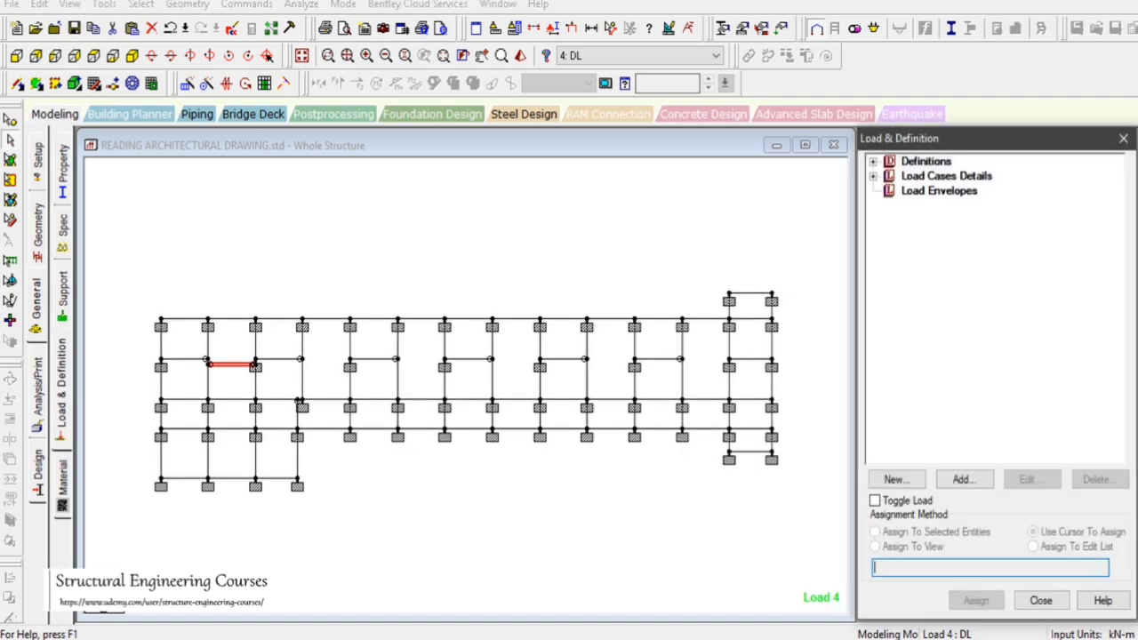
{"action": "left_click", "coordinate": [873, 176]}
{"action": "left_click", "coordinate": [889, 235]}
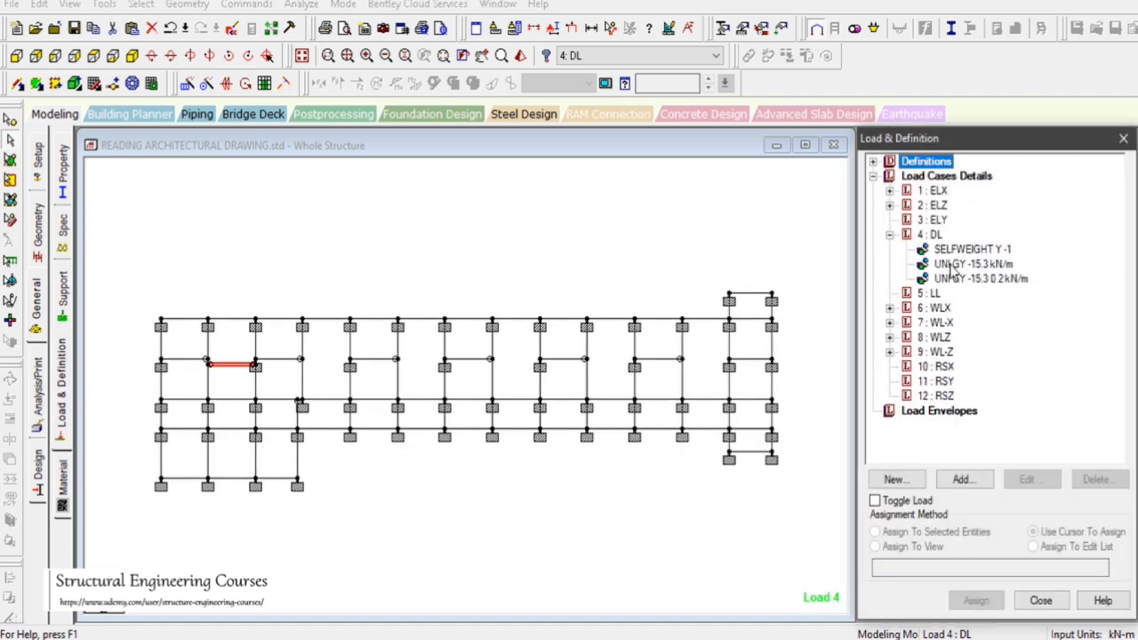
{"action": "left_click", "coordinate": [238, 374]}
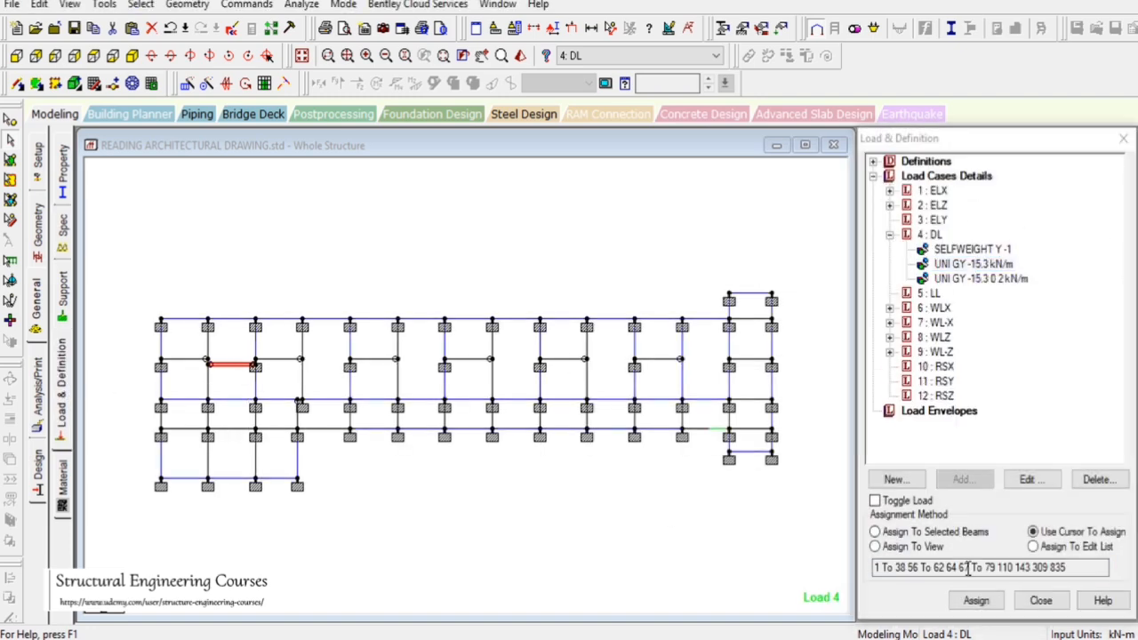
{"action": "left_click", "coordinate": [876, 531]}
{"action": "left_click", "coordinate": [976, 600]}
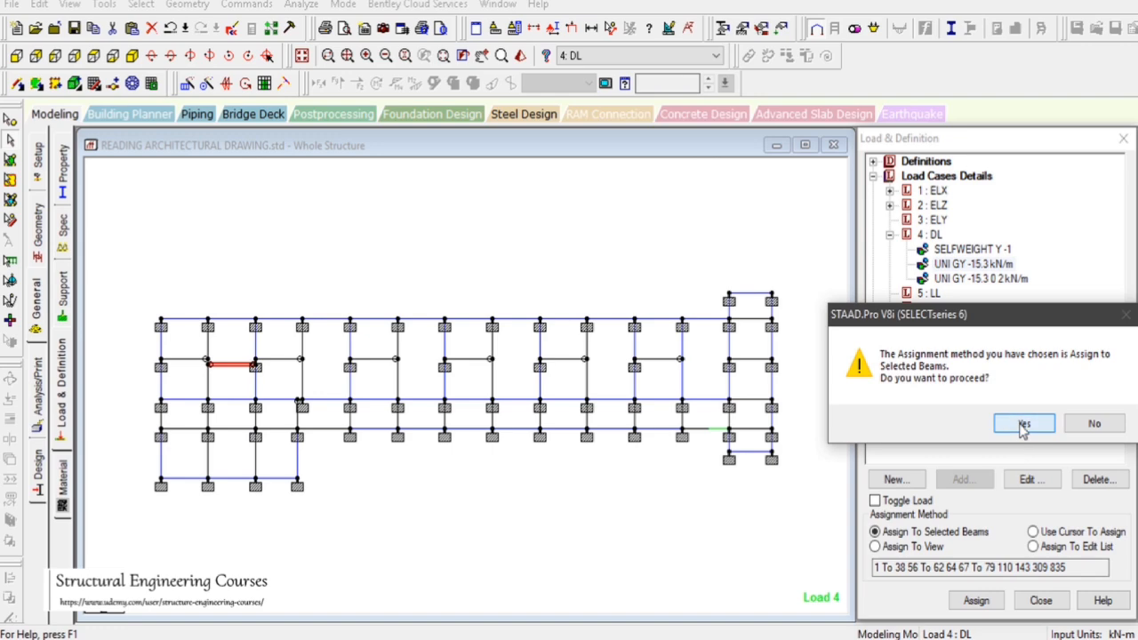
{"action": "left_click", "coordinate": [1023, 425]}
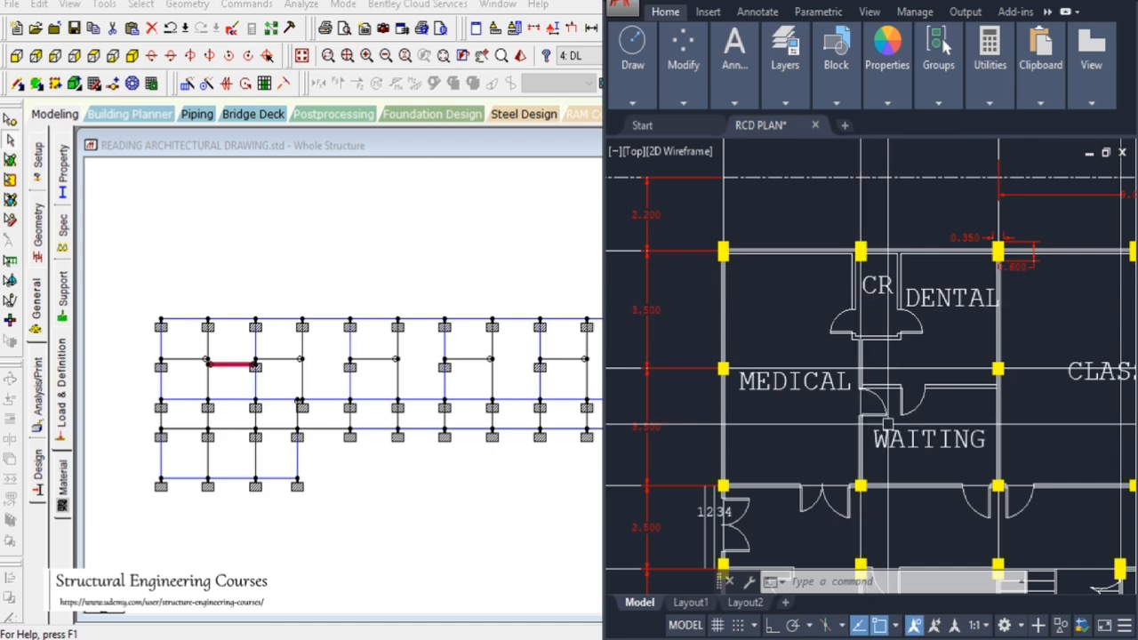
Assign the same -15.3 kN/m load to the vertical beam in the second bay beside the new offset beam
{"action": "left_click", "coordinate": [204, 350]}
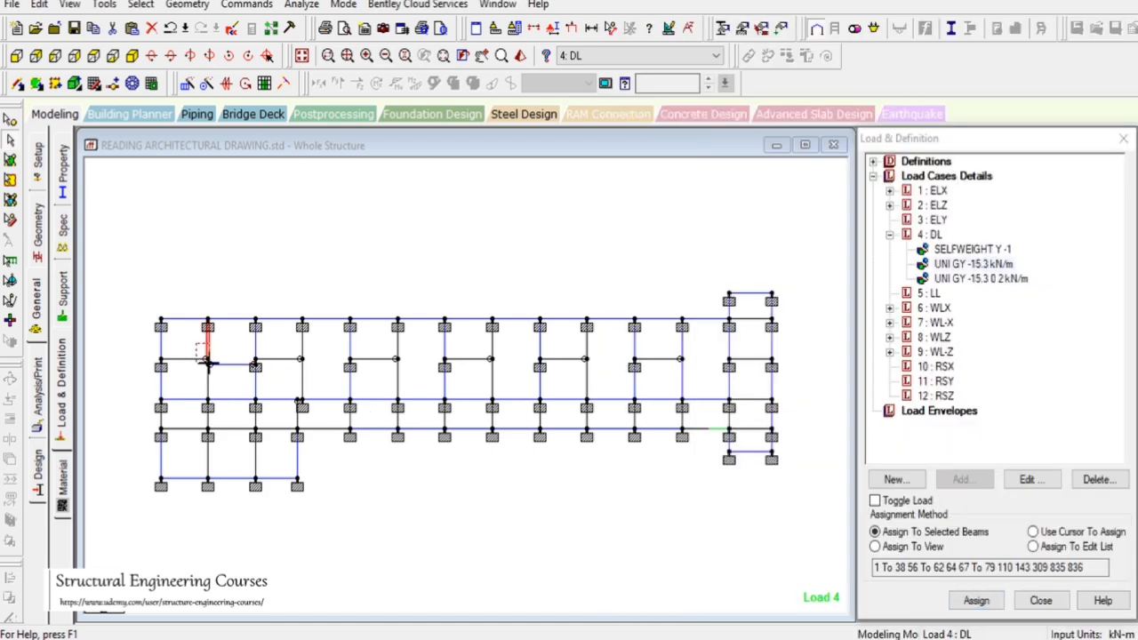
{"action": "left_click", "coordinate": [975, 600]}
{"action": "left_click", "coordinate": [945, 421]}
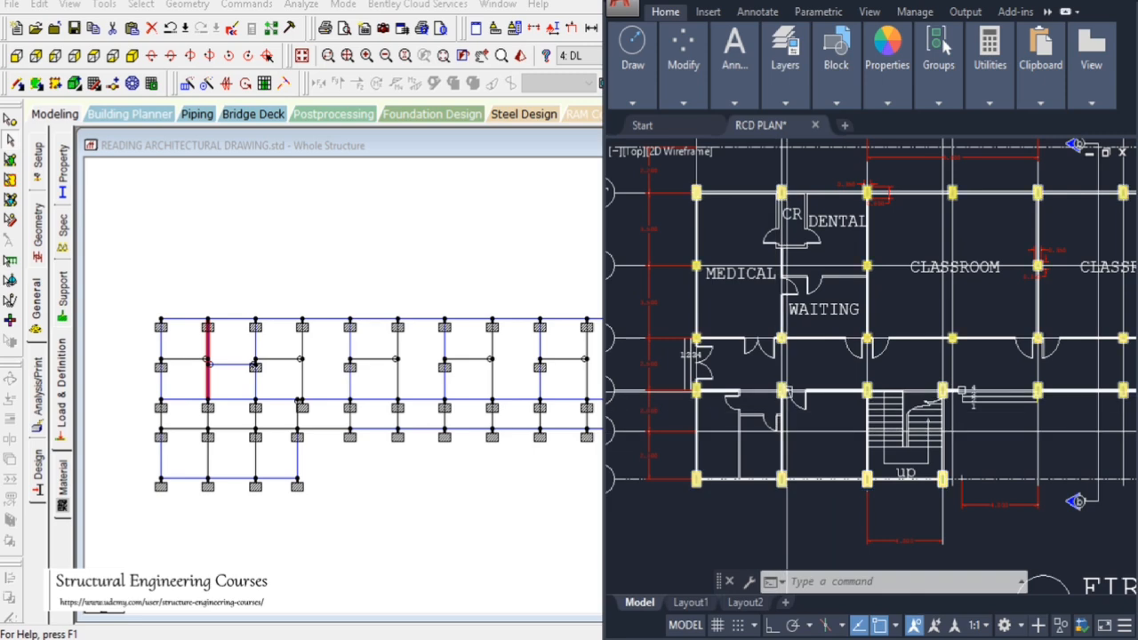
Assign the -15.3 kN/m load to the lower-left bay beams: the horizontal beam and the two vertical beams below it
{"action": "left_click", "coordinate": [189, 432]}
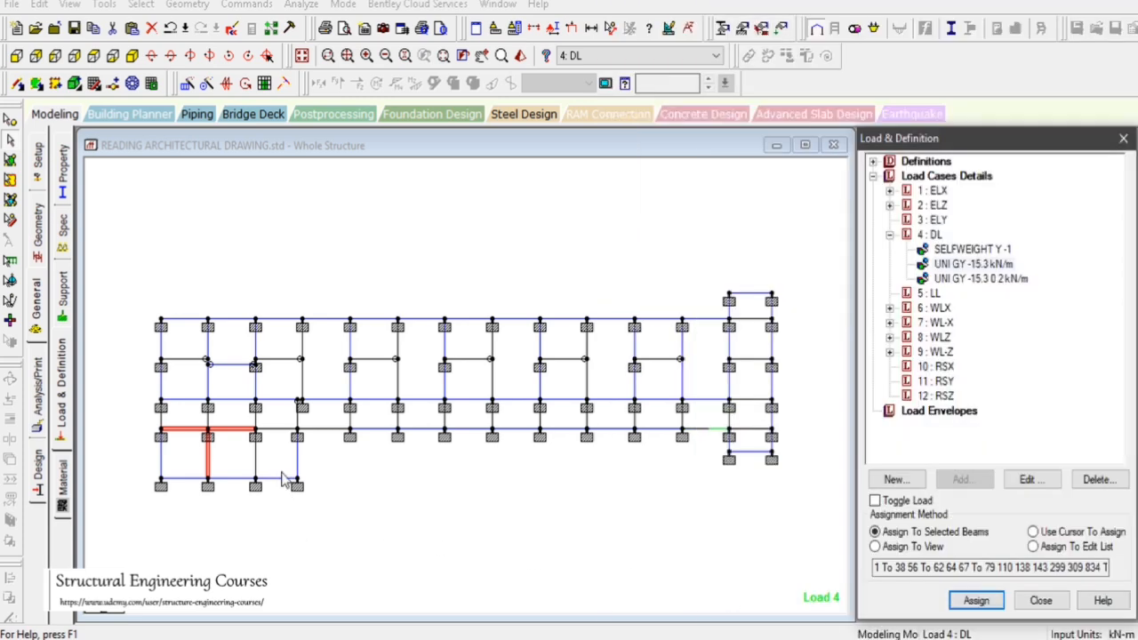
{"action": "left_click", "coordinate": [256, 457], "text": "ctrl"}
{"action": "left_click", "coordinate": [976, 600]}
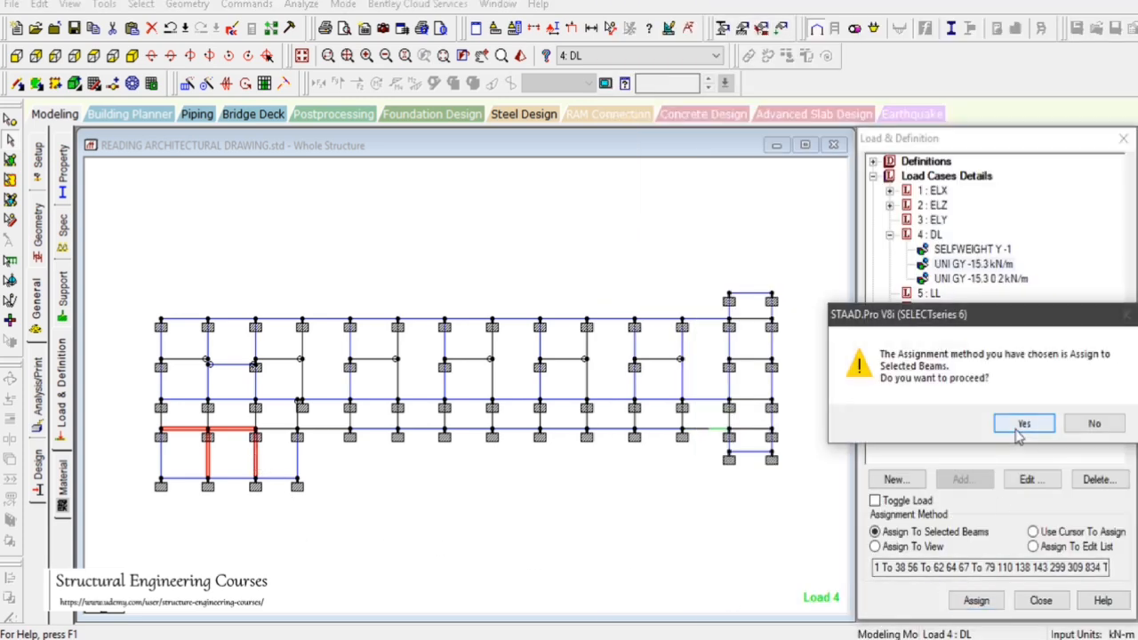
{"action": "left_click", "coordinate": [947, 421]}
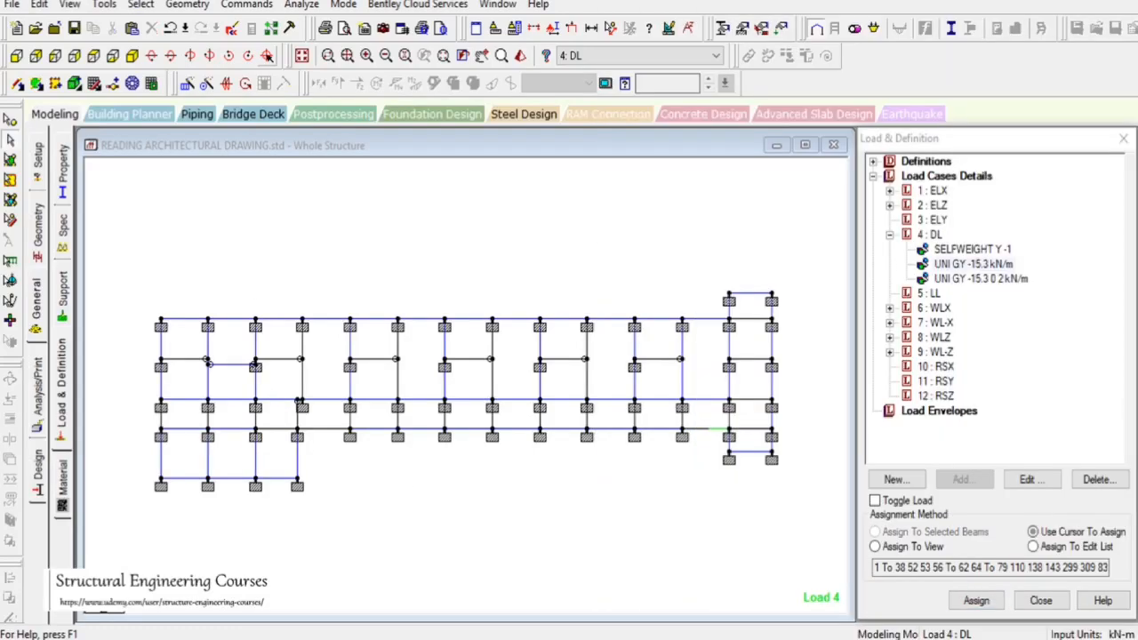
Add a beam between the mid-points of the two horizontal beams in the lower-left bay
{"action": "left_click", "coordinate": [187, 4]}
{"action": "mouse_move", "coordinate": [265, 89]}
{"action": "left_click", "coordinate": [427, 129]}
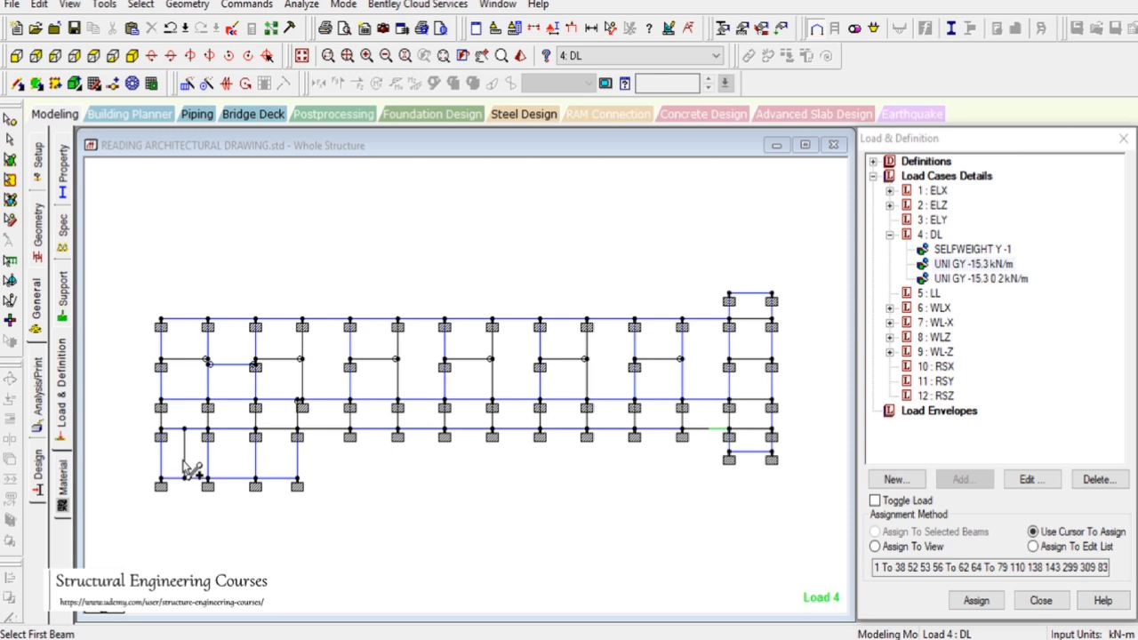
Assign the -15.3 kN/m uniform load to the newly added mid-point beam
{"action": "left_click", "coordinate": [974, 265]}
{"action": "left_click", "coordinate": [974, 602]}
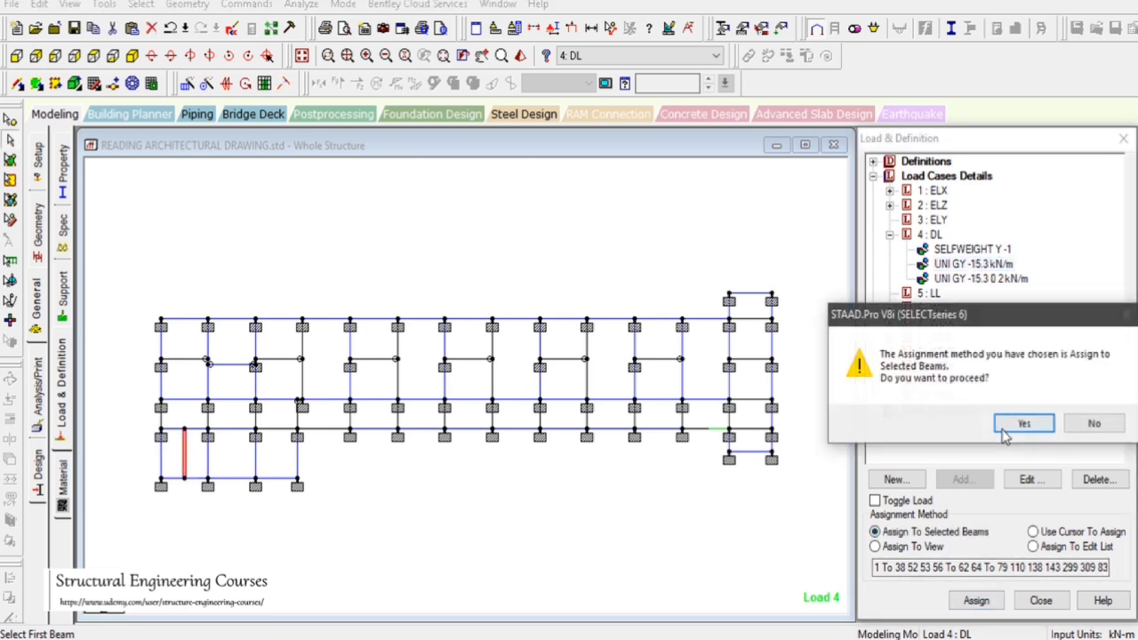
{"action": "left_click", "coordinate": [1022, 422]}
Examine the AutoCAD plan across the building for wall positions not yet loaded
{"action": "key", "text": "alt+Tab"}
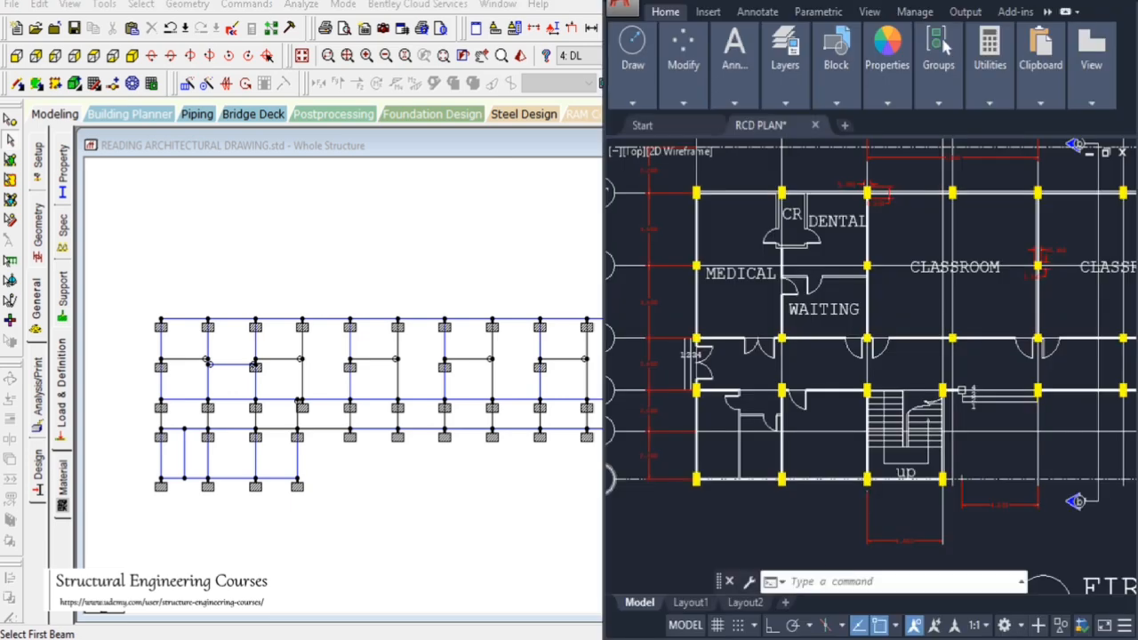
{"action": "scroll", "coordinate": [763, 423], "scroll_direction": "down", "scroll_amount": 4}
{"action": "scroll", "coordinate": [812, 442], "scroll_direction": "up", "scroll_amount": 4}
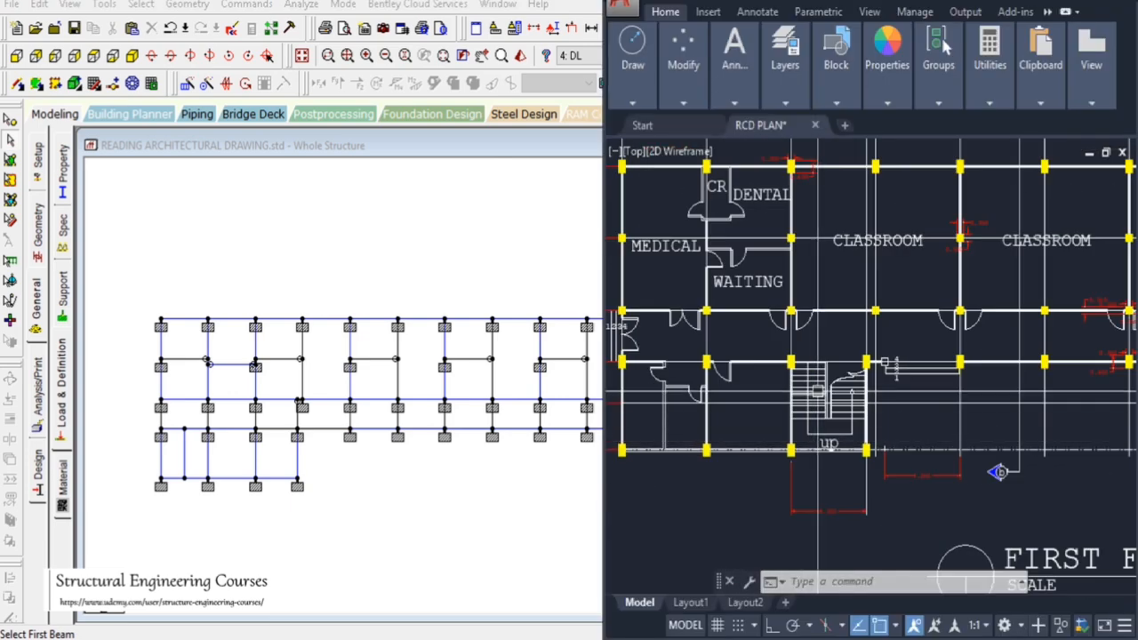
{"action": "scroll", "coordinate": [727, 364], "scroll_direction": "down", "scroll_amount": 2}
{"action": "scroll", "coordinate": [729, 365], "scroll_direction": "down", "scroll_amount": 2}
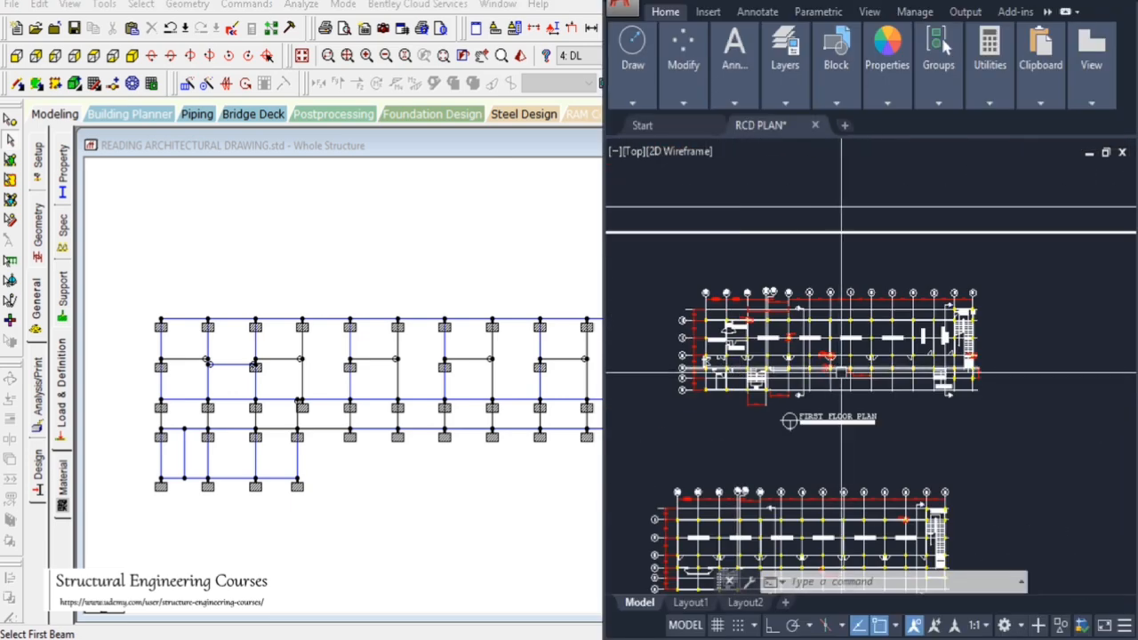
{"action": "scroll", "coordinate": [941, 356], "scroll_direction": "up", "scroll_amount": 5}
{"action": "scroll", "coordinate": [941, 351], "scroll_direction": "down", "scroll_amount": 3}
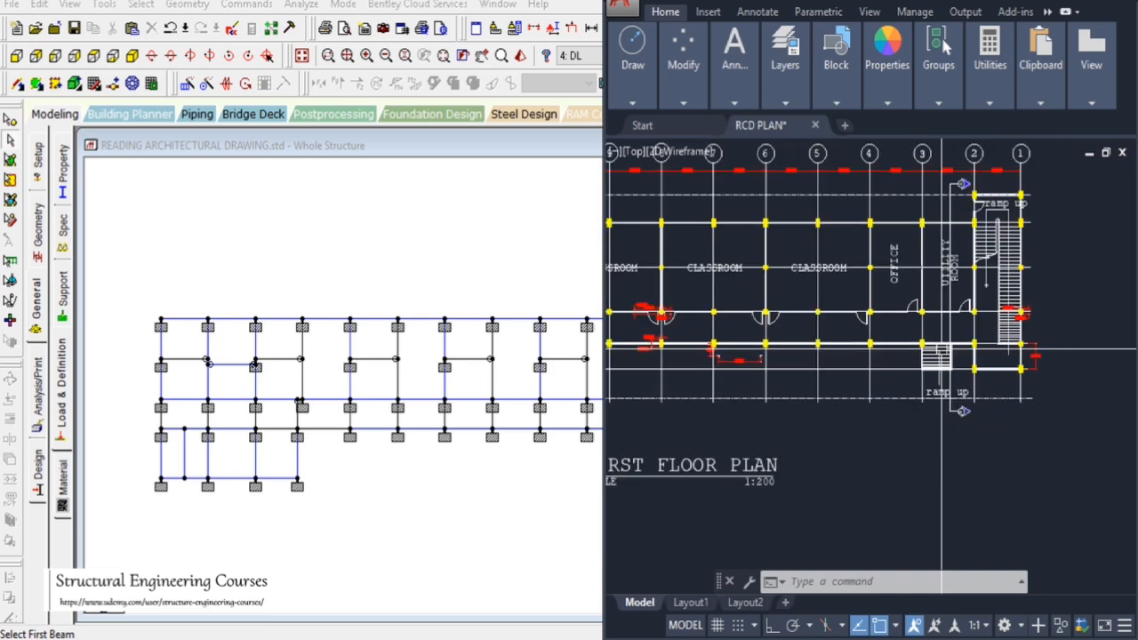
{"action": "scroll", "coordinate": [976, 289], "scroll_direction": "up", "scroll_amount": 4}
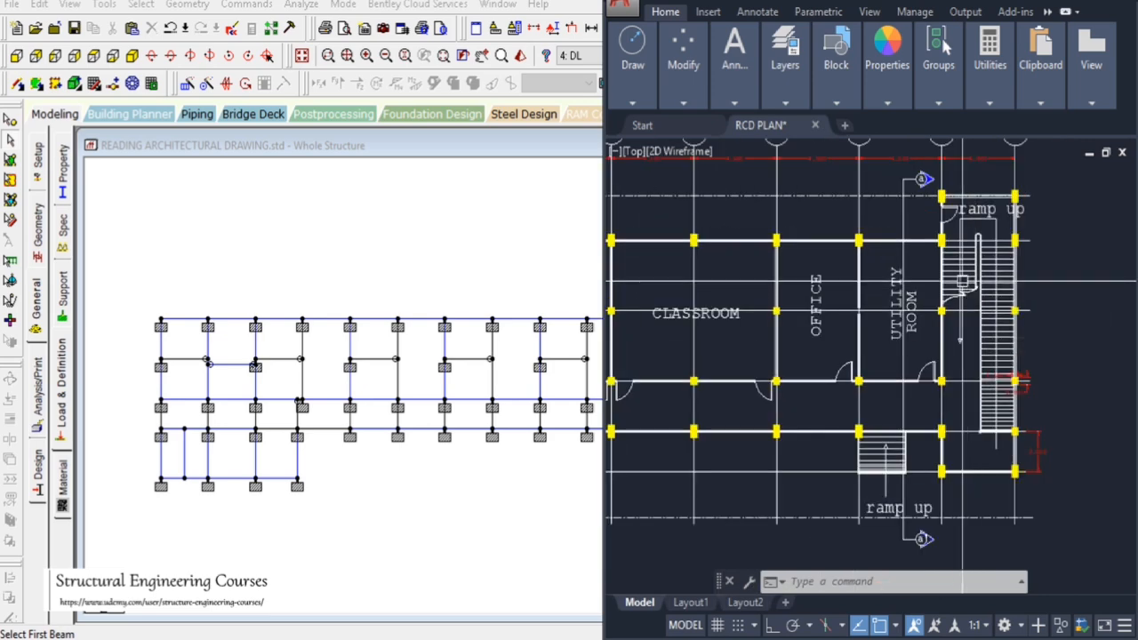
{"action": "scroll", "coordinate": [976, 289], "scroll_direction": "down", "scroll_amount": 3}
{"action": "scroll", "coordinate": [887, 275], "scroll_direction": "up", "scroll_amount": 3}
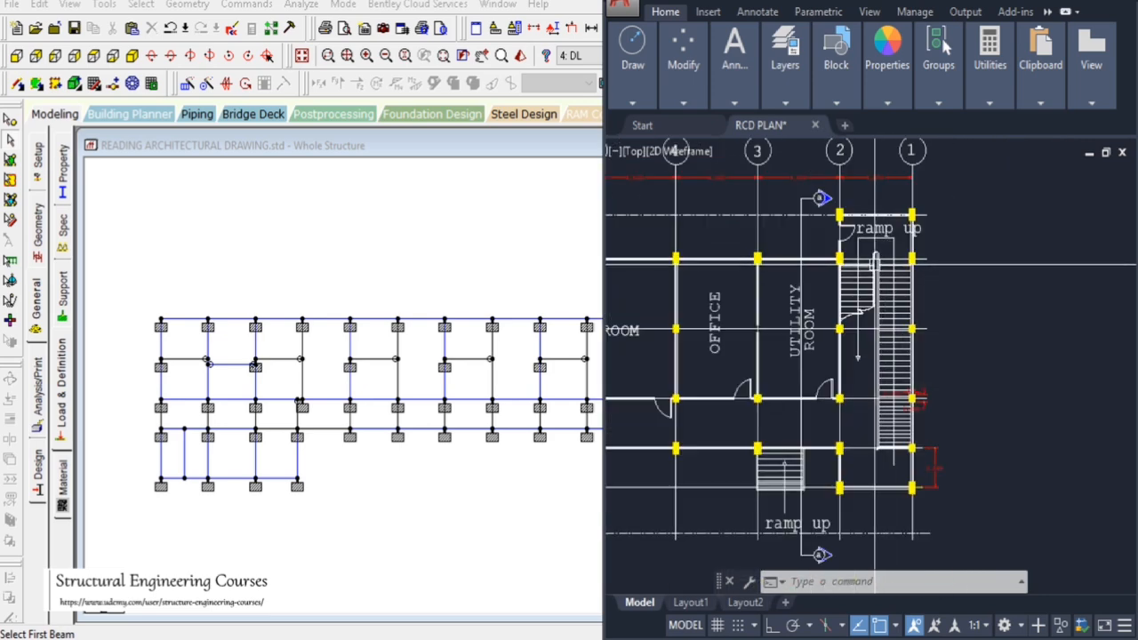
{"action": "scroll", "coordinate": [887, 276], "scroll_direction": "down", "scroll_amount": 3}
{"action": "scroll", "coordinate": [800, 284], "scroll_direction": "up", "scroll_amount": 3}
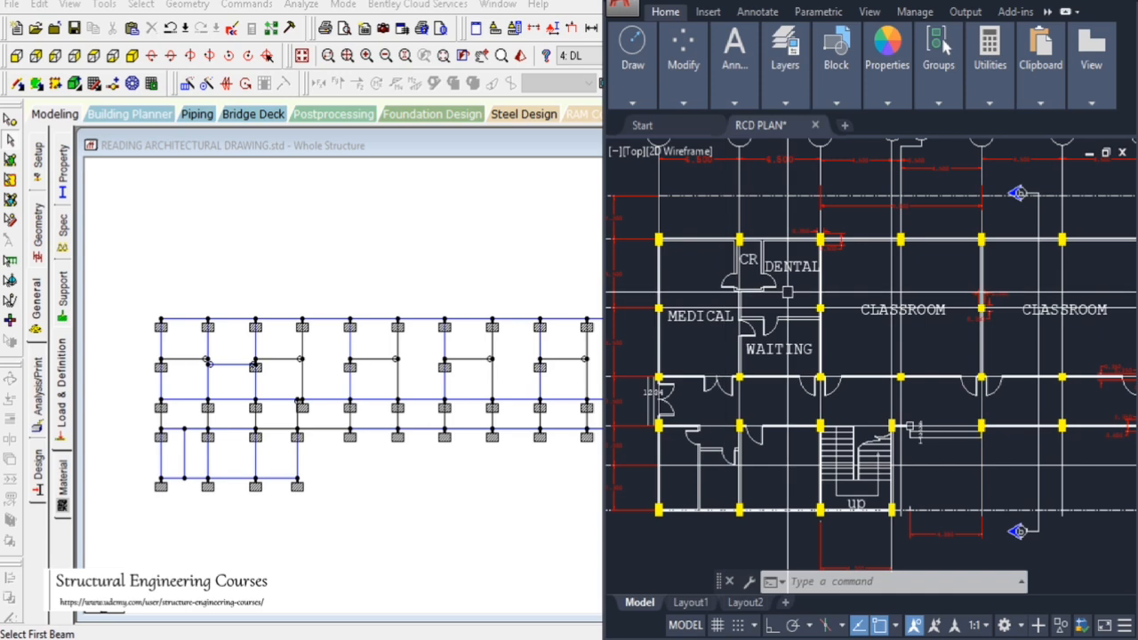
{"action": "scroll", "coordinate": [800, 285], "scroll_direction": "down", "scroll_amount": 3}
{"action": "scroll", "coordinate": [806, 312], "scroll_direction": "up", "scroll_amount": 3}
{"action": "scroll", "coordinate": [765, 363], "scroll_direction": "down", "scroll_amount": 3}
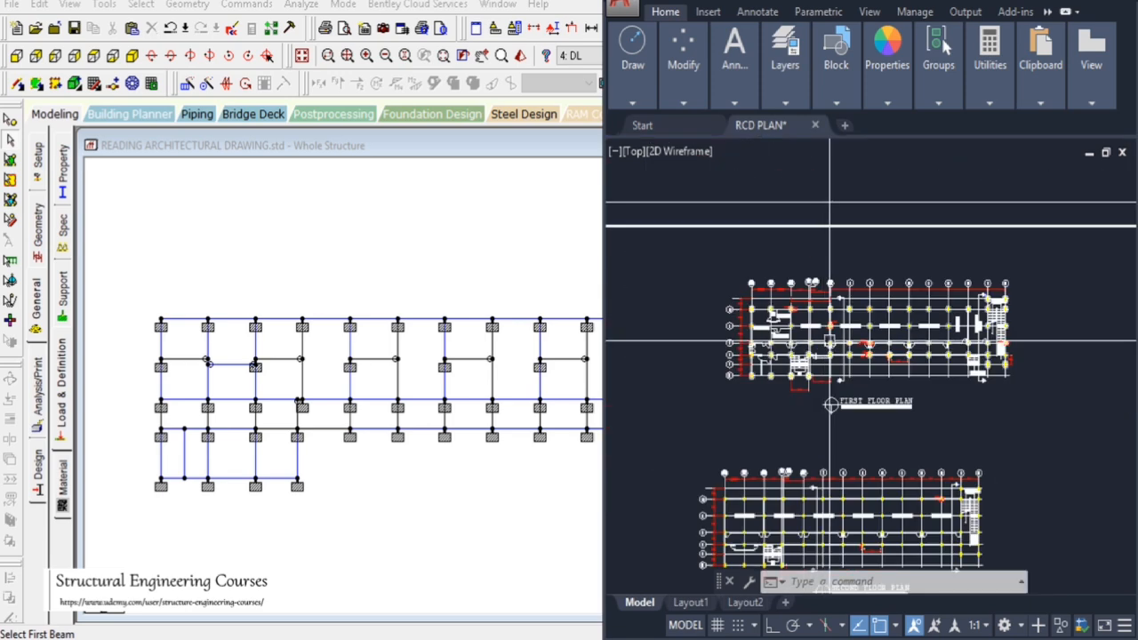
Isolate the ground-level members and remove the -15.3 kN/m wall load from the wrongly loaded column near the right end
{"action": "left_click", "coordinate": [246, 204]}
{"action": "left_click", "coordinate": [132, 55]}
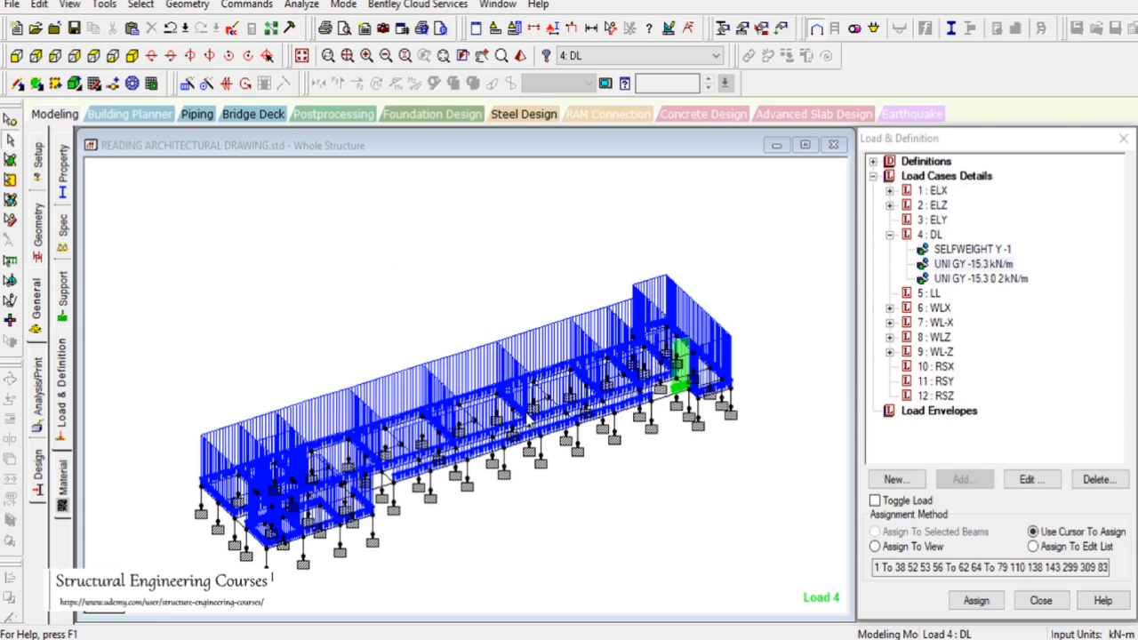
{"action": "left_click_drag", "start_coordinate": [138, 220], "coordinate": [770, 572]}
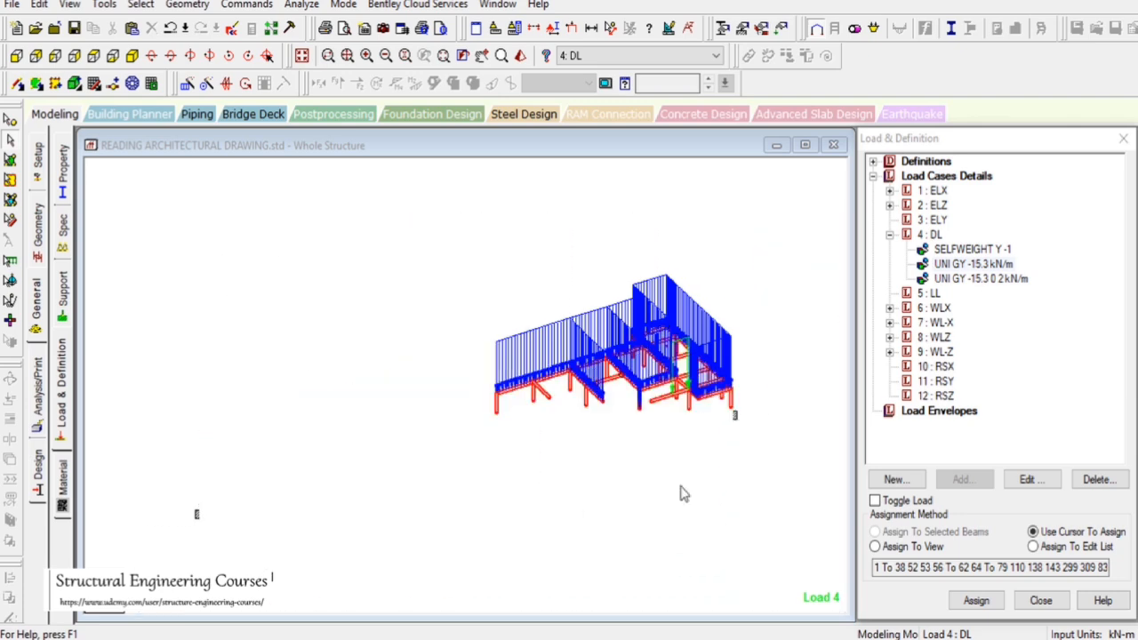
{"action": "left_click", "coordinate": [301, 59]}
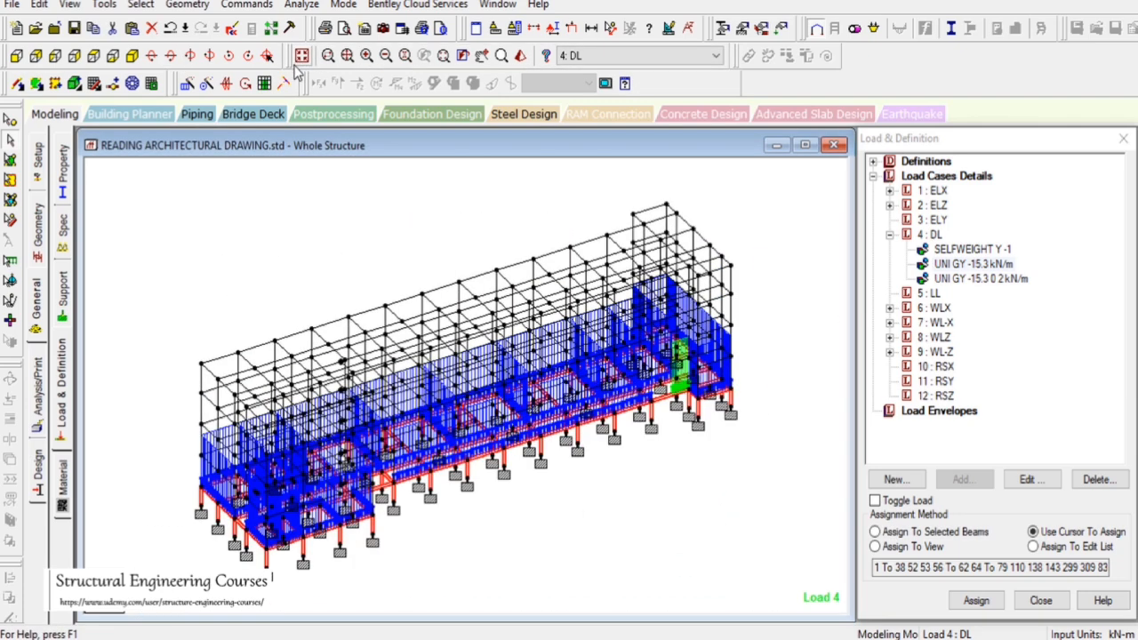
{"action": "left_click", "coordinate": [16, 57]}
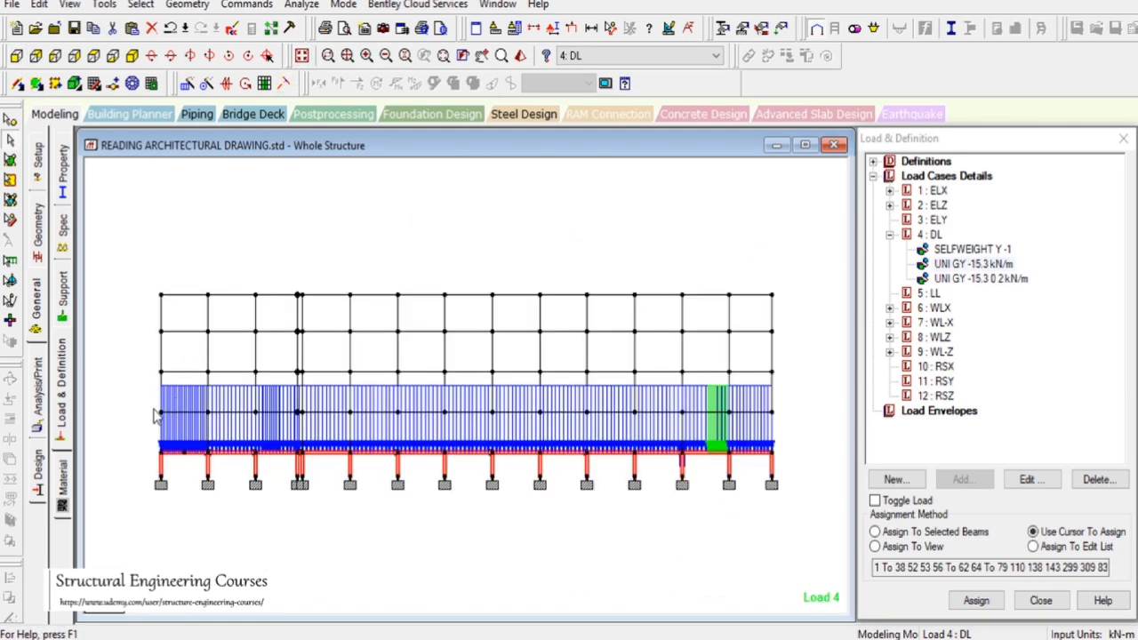
{"action": "left_click_drag", "start_coordinate": [151, 408], "coordinate": [885, 457]}
{"action": "left_click_drag", "start_coordinate": [833, 418], "coordinate": [834, 418]}
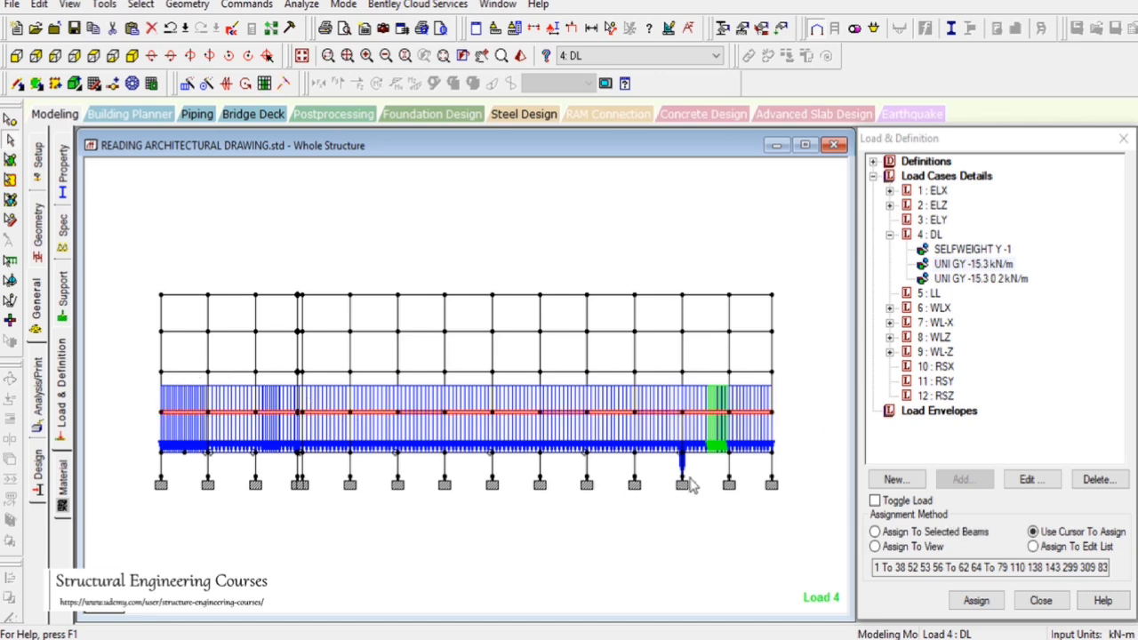
{"action": "left_click", "coordinate": [129, 57]}
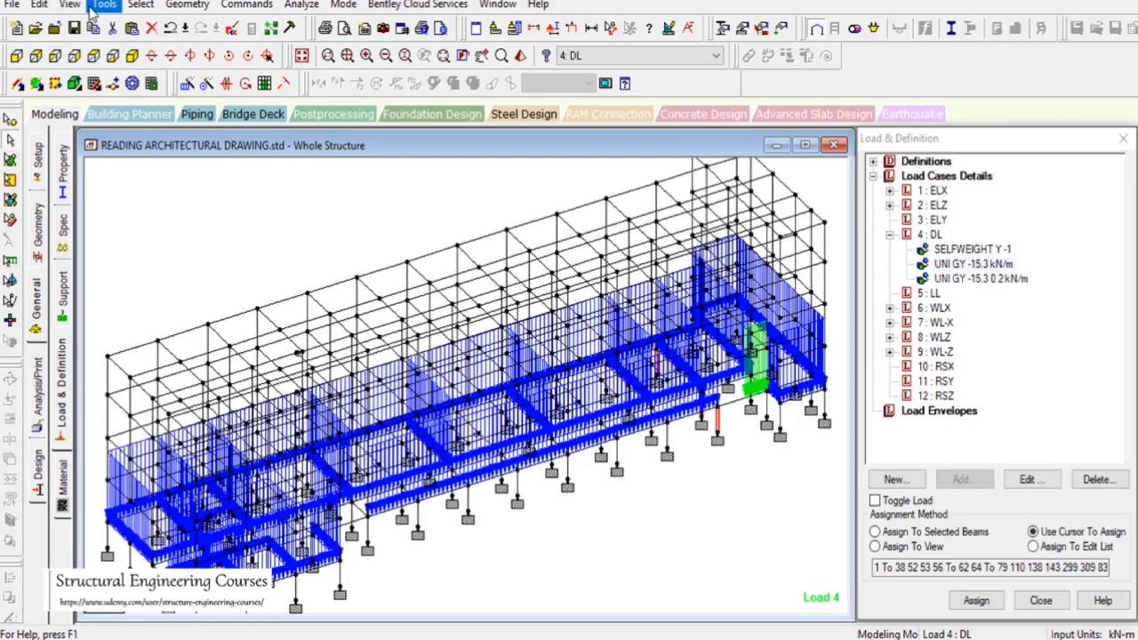
{"action": "left_click", "coordinate": [69, 5]}
{"action": "left_click", "coordinate": [106, 60]}
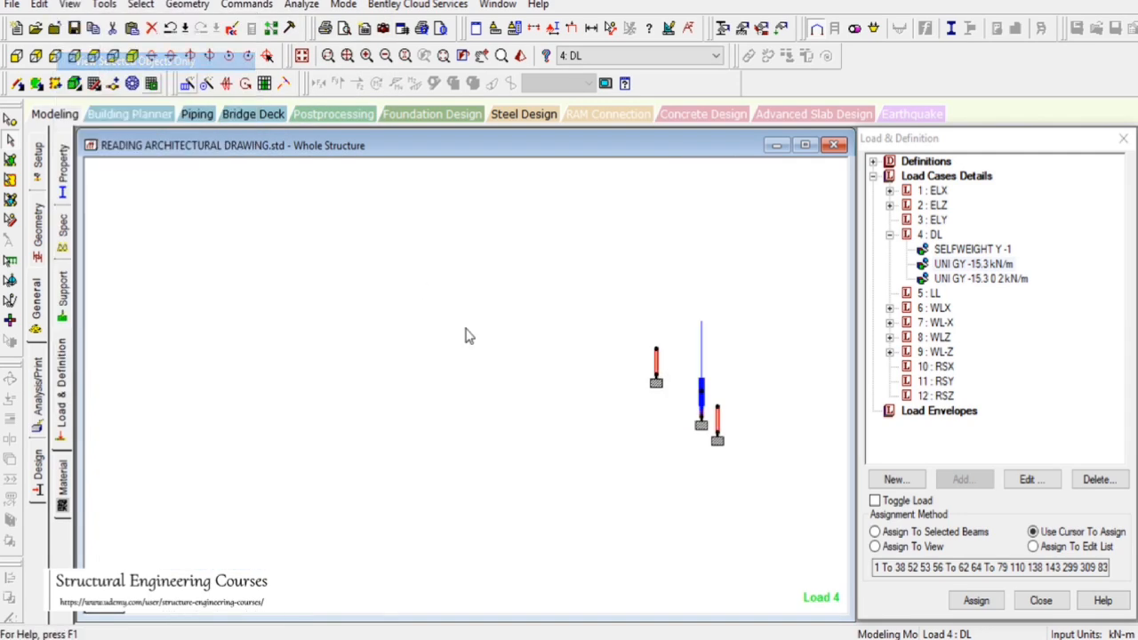
{"action": "left_click", "coordinate": [702, 469]}
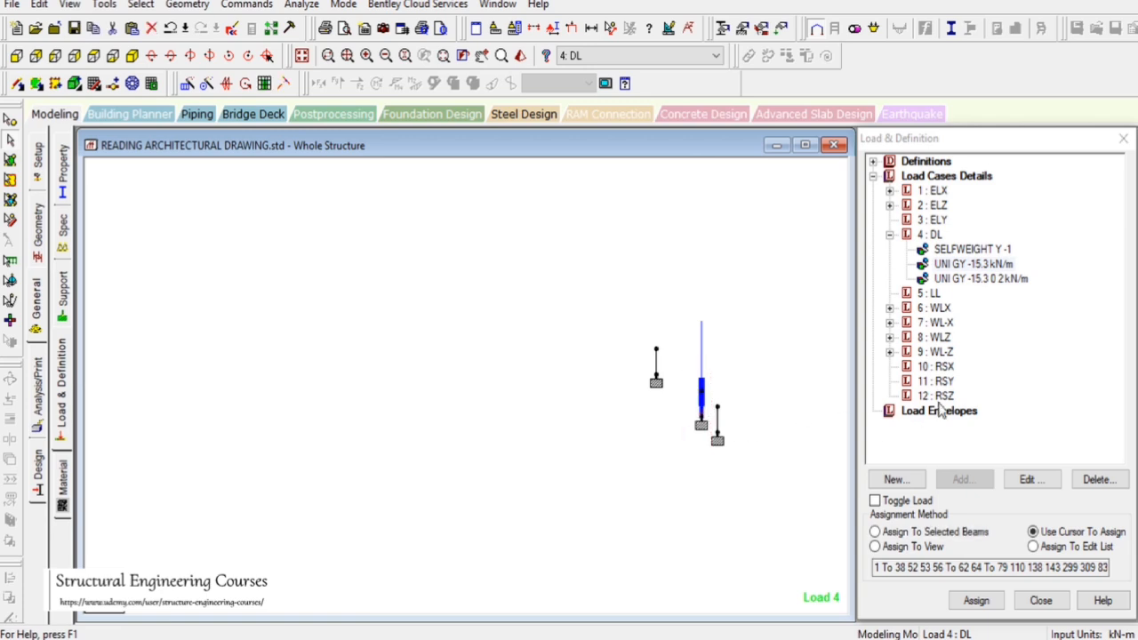
{"action": "left_click", "coordinate": [906, 503]}
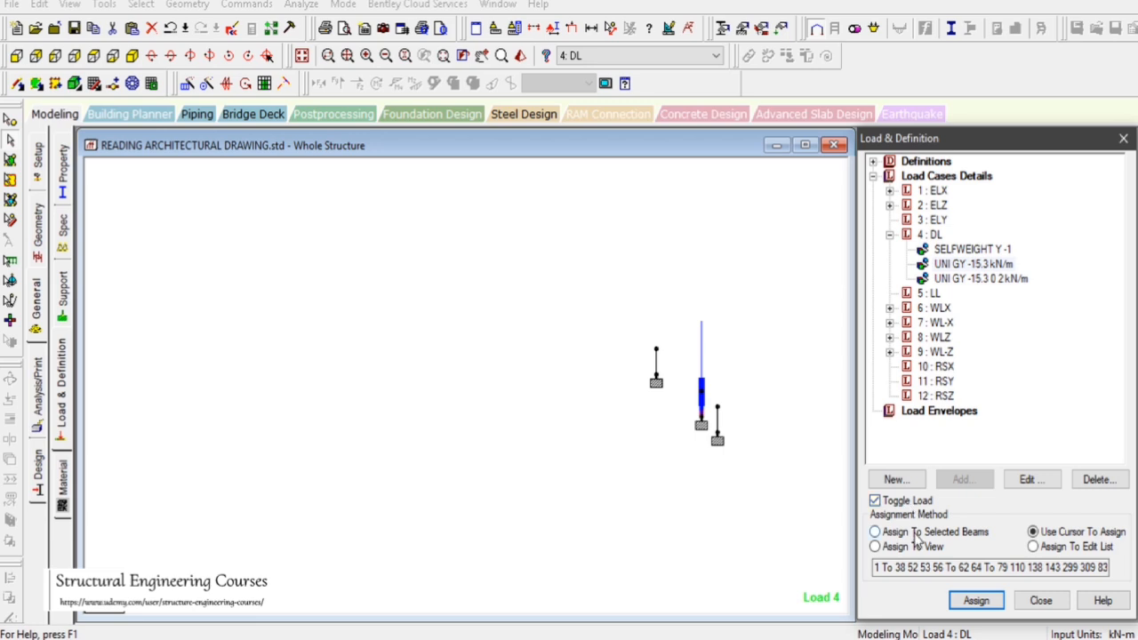
{"action": "left_click", "coordinate": [976, 601]}
{"action": "left_click", "coordinate": [953, 422]}
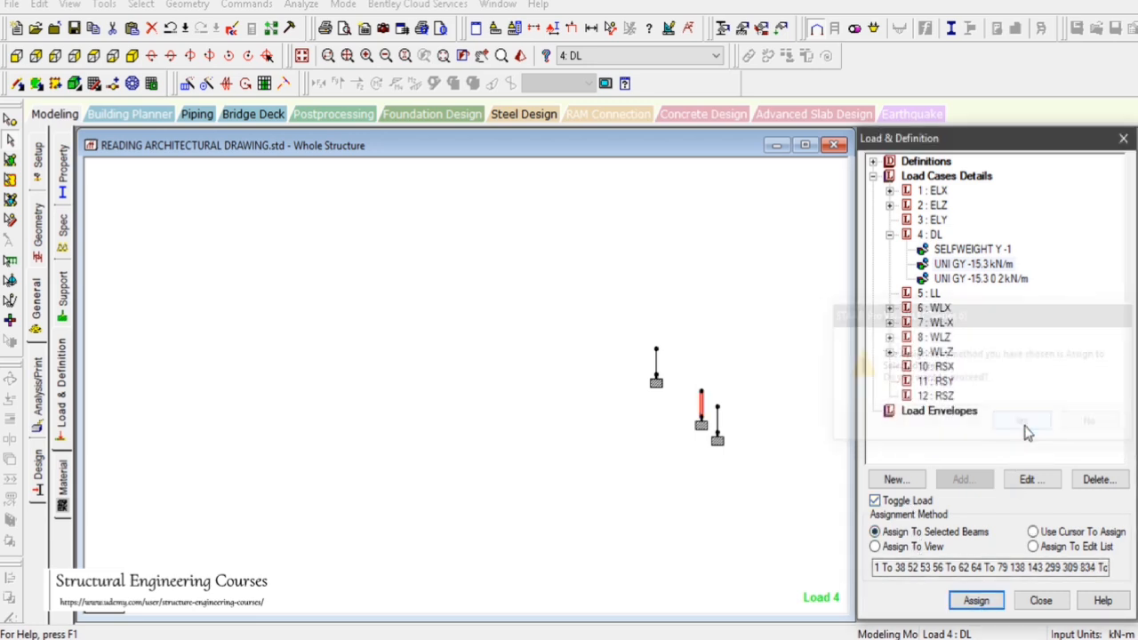
{"action": "left_click_drag", "start_coordinate": [725, 360], "coordinate": [754, 401]}
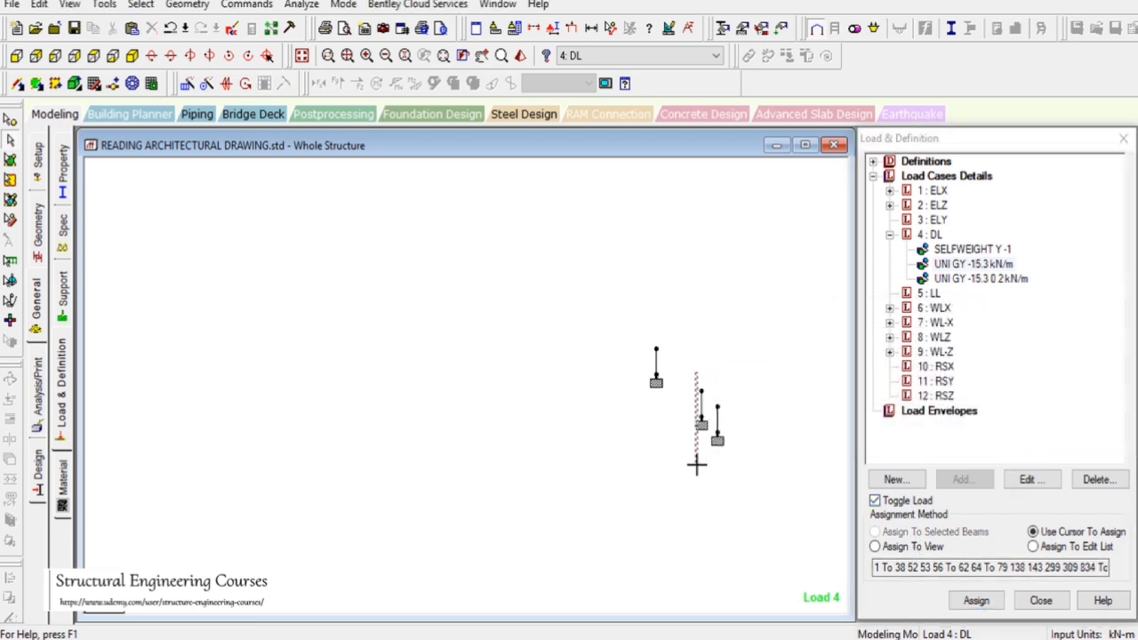
{"action": "left_click", "coordinate": [987, 266]}
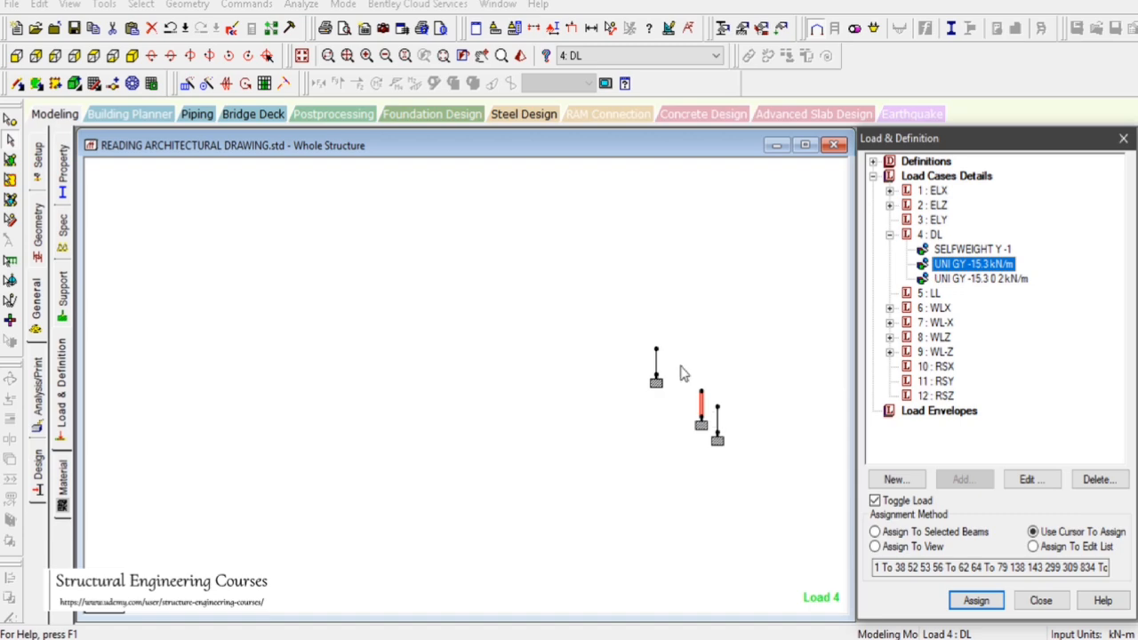
{"action": "left_click_drag", "start_coordinate": [680, 365], "coordinate": [705, 448]}
Restore the whole structure, select the beams of the upper floor levels in front elevation, and display only them in plan view
{"action": "left_click", "coordinate": [302, 57]}
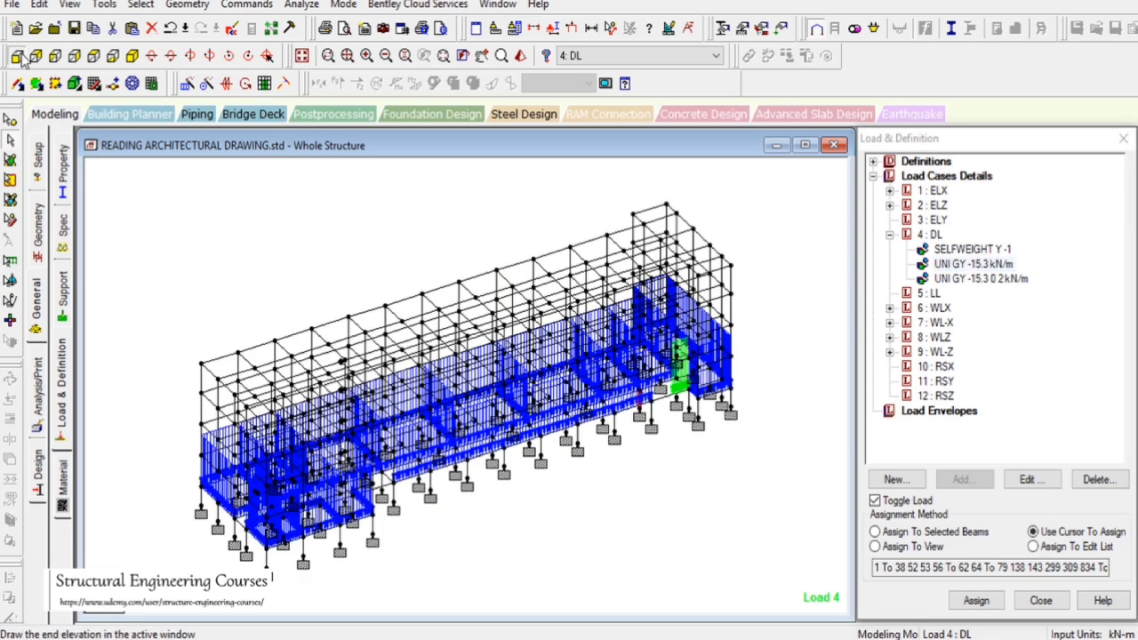
{"action": "left_click", "coordinate": [75, 57]}
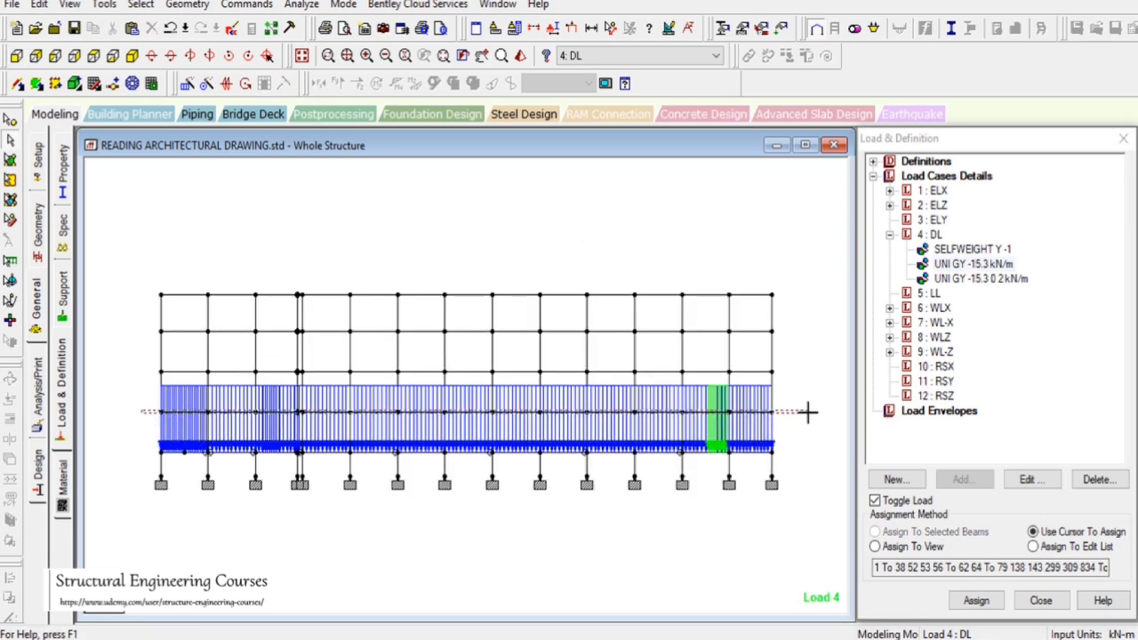
{"action": "left_click_drag", "start_coordinate": [141, 410], "coordinate": [812, 424]}
{"action": "left_click_drag", "start_coordinate": [142, 360], "coordinate": [791, 383]}
{"action": "left_click_drag", "start_coordinate": [145, 329], "coordinate": [813, 335]}
{"action": "left_click", "coordinate": [71, 6]}
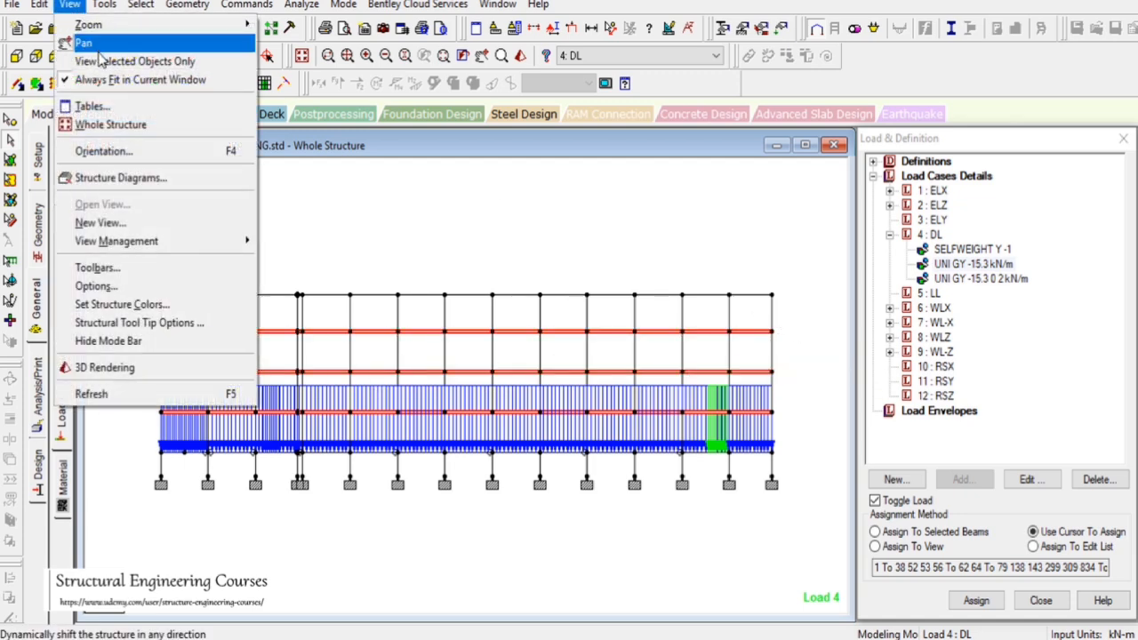
{"action": "left_click", "coordinate": [104, 61]}
{"action": "left_click", "coordinate": [96, 59]}
{"action": "left_click", "coordinate": [324, 261]}
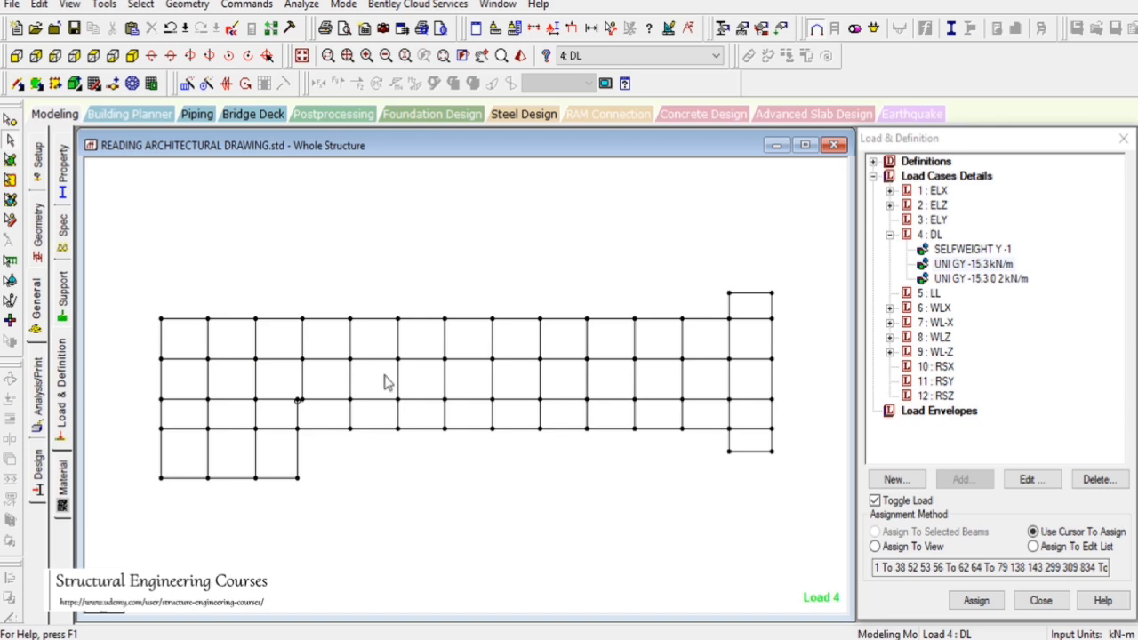
Check the front wall line in the AutoCAD second floor plan and select the beams along the plan's upper edge
{"action": "key", "text": "alt+Tab"}
{"action": "scroll", "coordinate": [737, 336], "scroll_direction": "down", "scroll_amount": 7}
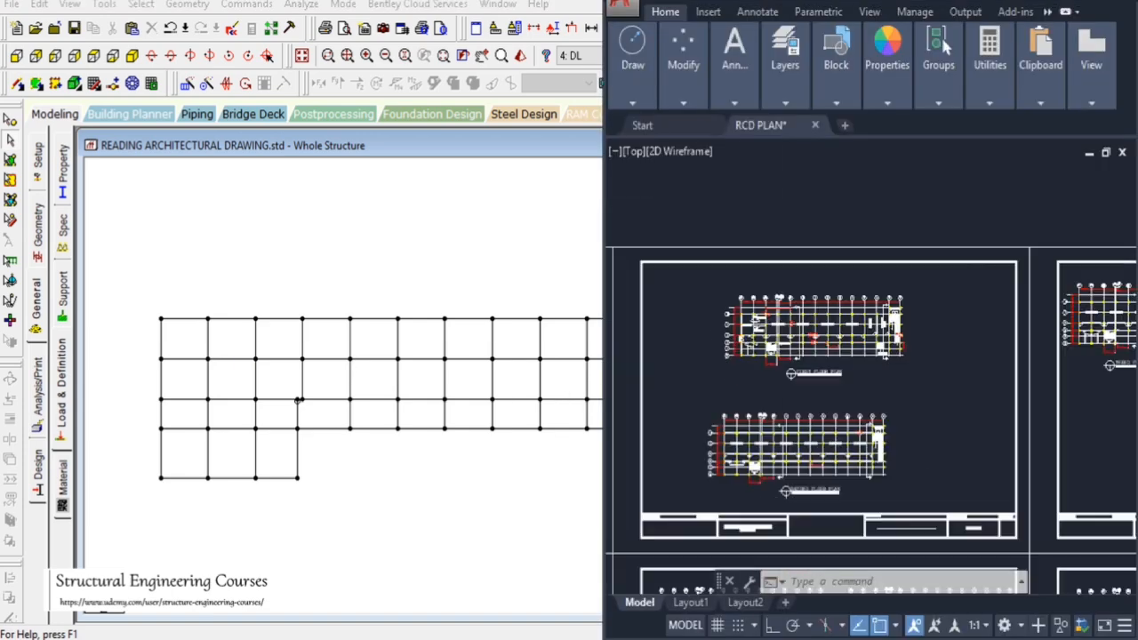
{"action": "scroll", "coordinate": [957, 337], "scroll_direction": "up", "scroll_amount": 6}
{"action": "scroll", "coordinate": [943, 329], "scroll_direction": "down", "scroll_amount": 5}
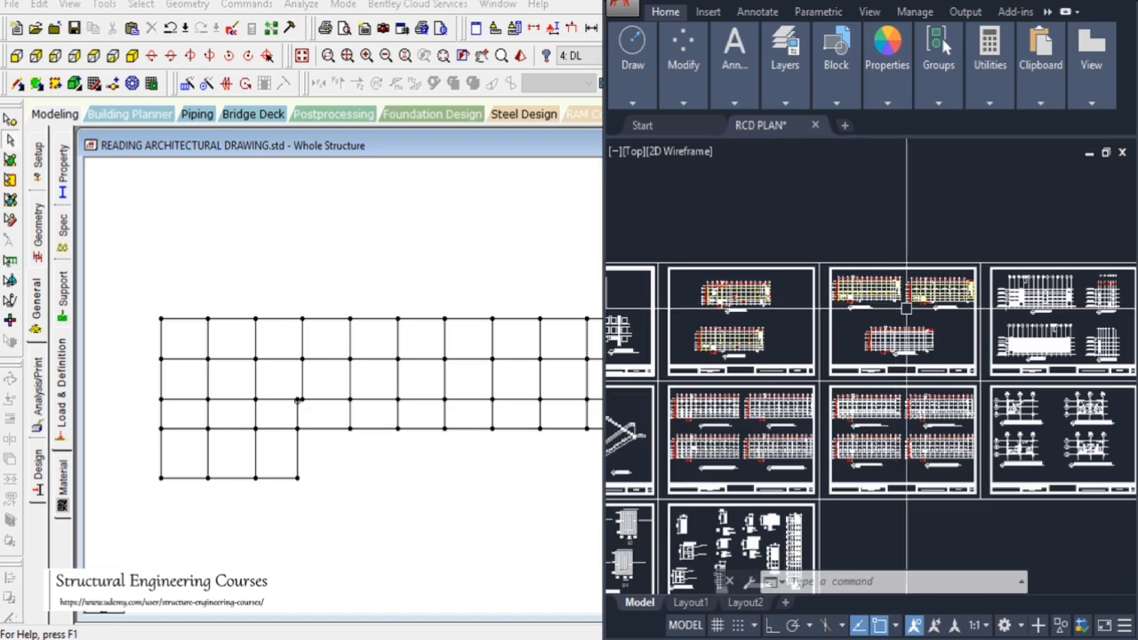
{"action": "scroll", "coordinate": [756, 338], "scroll_direction": "up", "scroll_amount": 5}
{"action": "scroll", "coordinate": [757, 353], "scroll_direction": "up", "scroll_amount": 4}
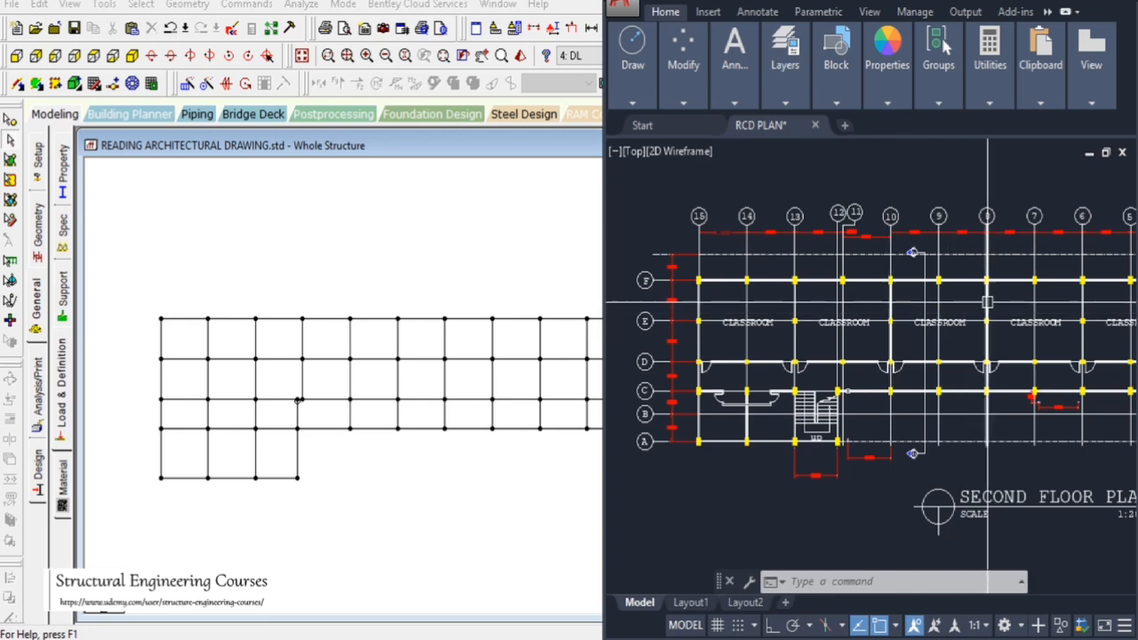
{"action": "scroll", "coordinate": [768, 284], "scroll_direction": "down", "scroll_amount": 2}
{"action": "scroll", "coordinate": [869, 346], "scroll_direction": "up", "scroll_amount": 5}
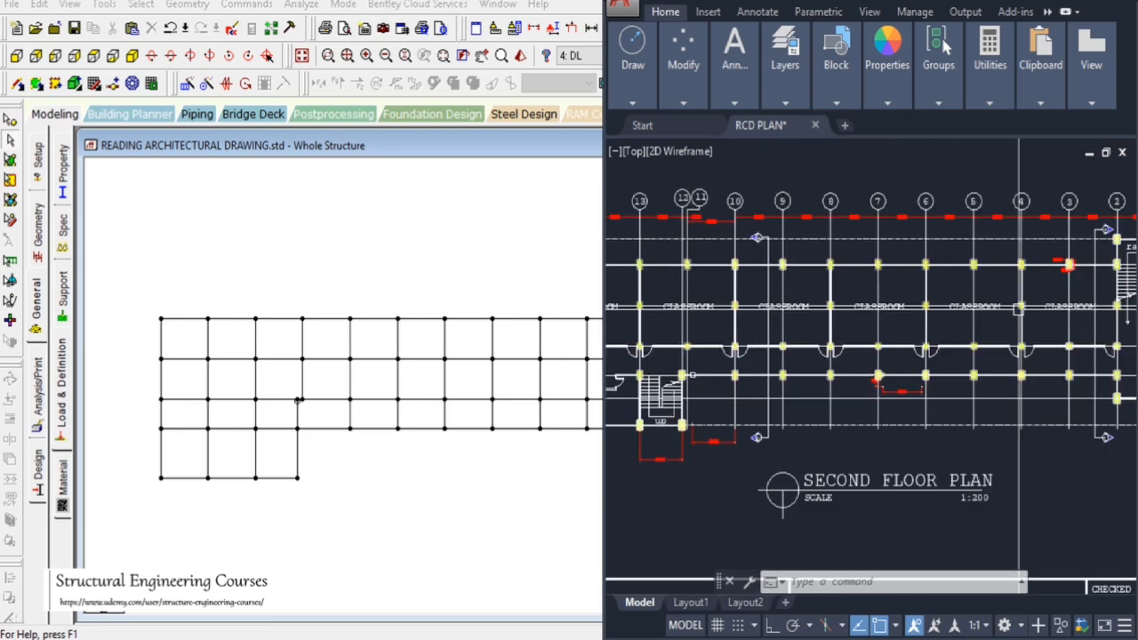
{"action": "scroll", "coordinate": [871, 342], "scroll_direction": "down", "scroll_amount": 6}
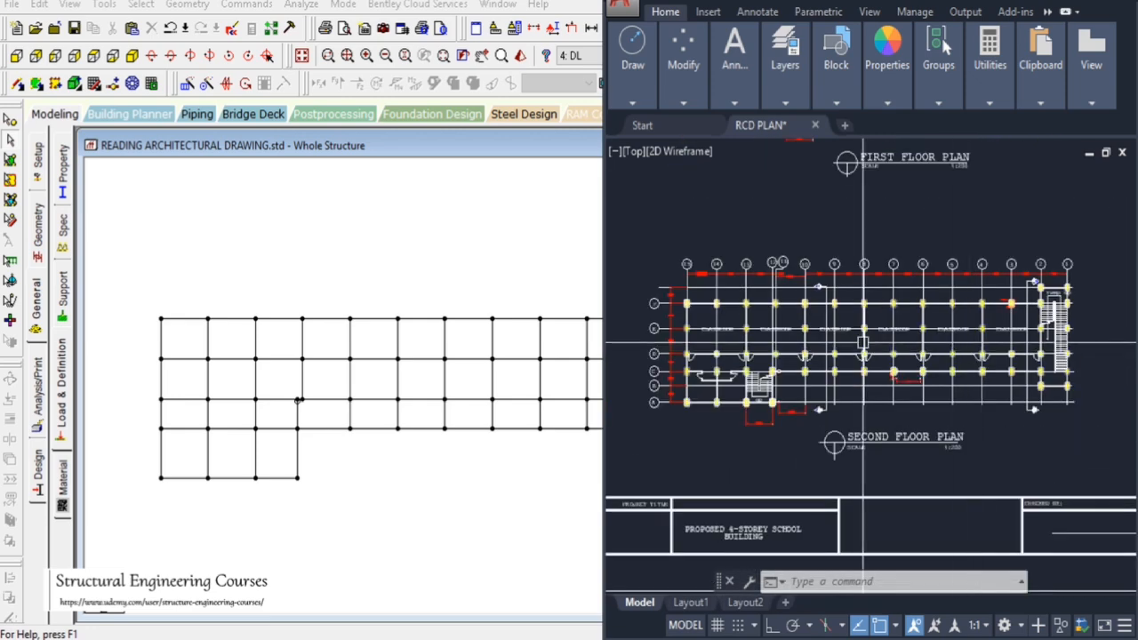
{"action": "scroll", "coordinate": [690, 311], "scroll_direction": "up", "scroll_amount": 3}
{"action": "scroll", "coordinate": [689, 311], "scroll_direction": "up", "scroll_amount": 4}
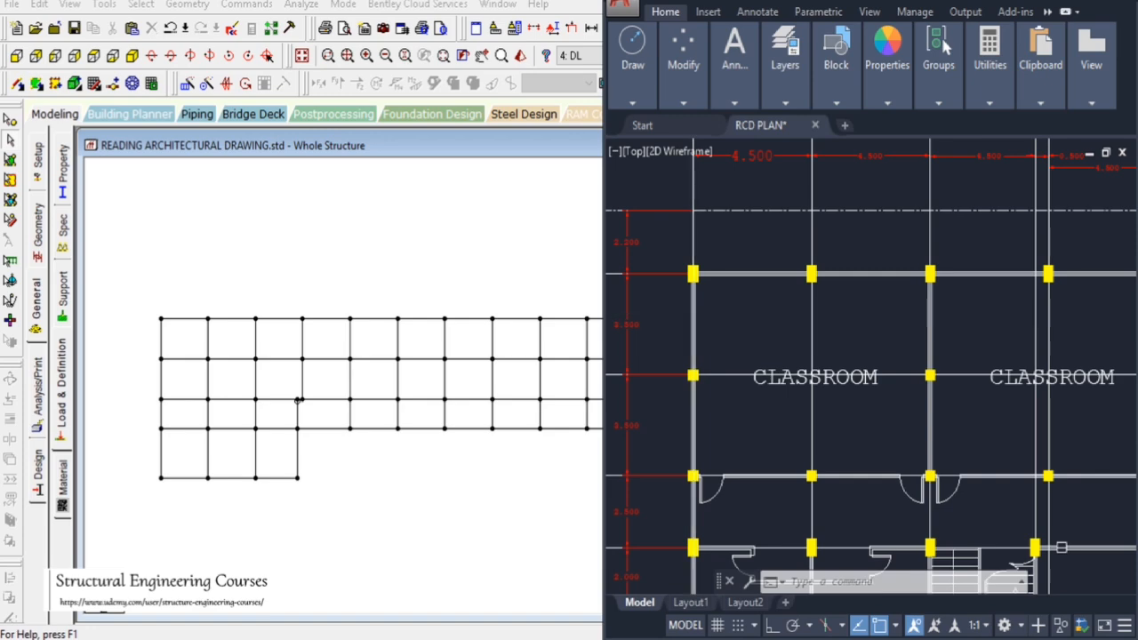
{"action": "scroll", "coordinate": [1060, 547], "scroll_direction": "down", "scroll_amount": 5}
{"action": "scroll", "coordinate": [760, 345], "scroll_direction": "up", "scroll_amount": 3}
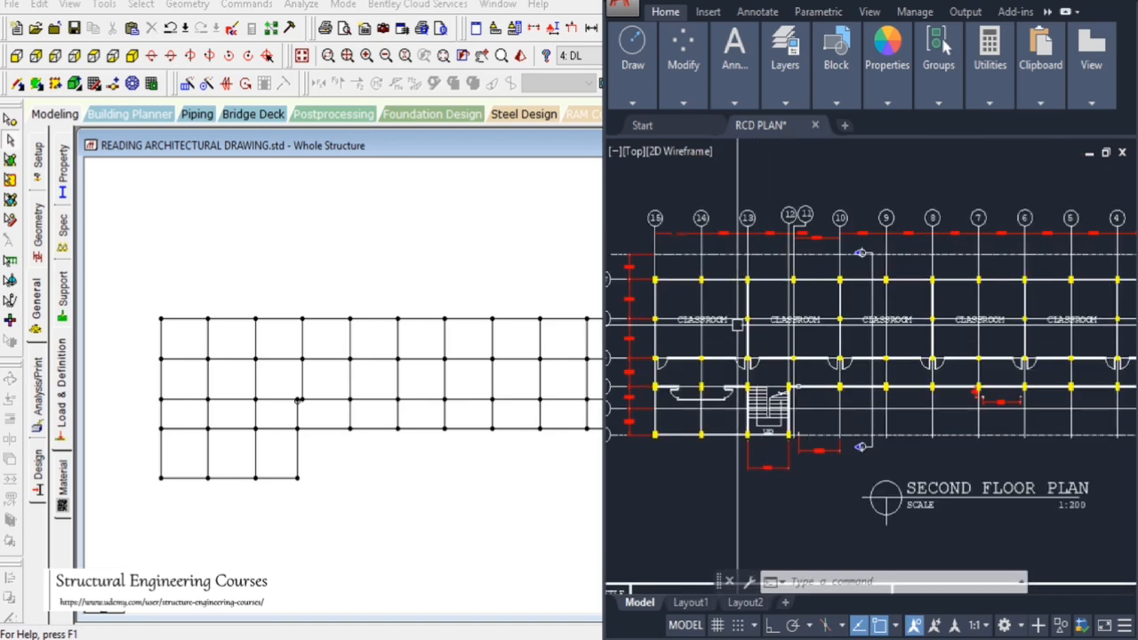
{"action": "scroll", "coordinate": [737, 322], "scroll_direction": "down", "scroll_amount": 3}
{"action": "left_click_drag", "start_coordinate": [133, 290], "coordinate": [725, 327]}
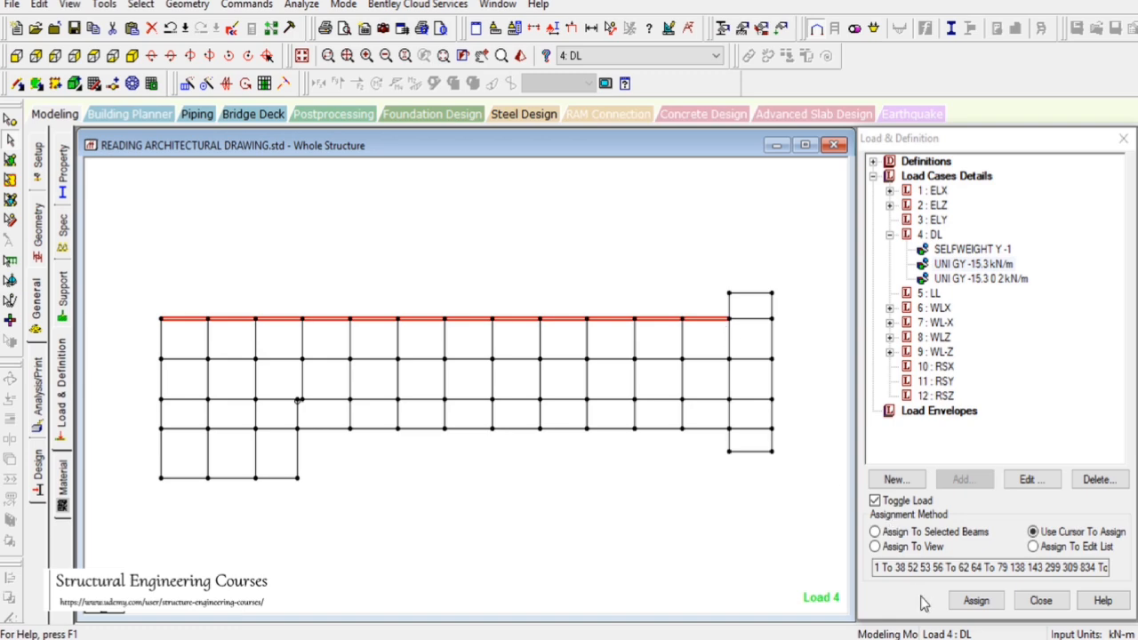
Examine the storey heights in the AutoCAD building elevation and accept the auto-save
{"action": "key", "text": "alt+Tab"}
{"action": "scroll", "coordinate": [1036, 299], "scroll_direction": "up", "scroll_amount": 6}
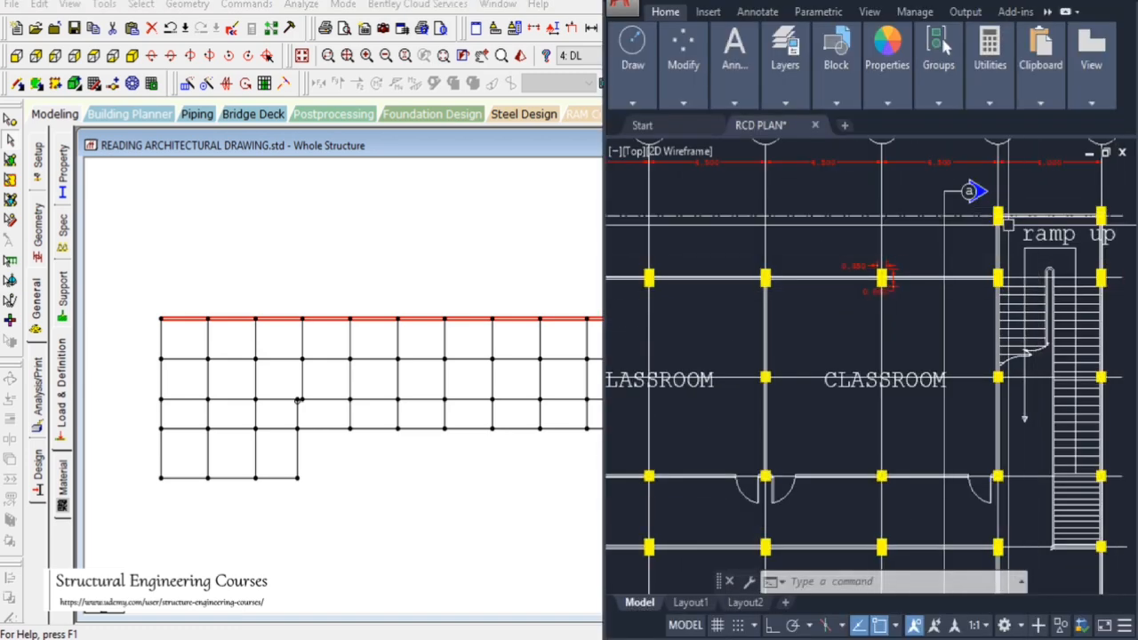
{"action": "scroll", "coordinate": [790, 275], "scroll_direction": "down", "scroll_amount": 5}
{"action": "scroll", "coordinate": [790, 276], "scroll_direction": "down", "scroll_amount": 6}
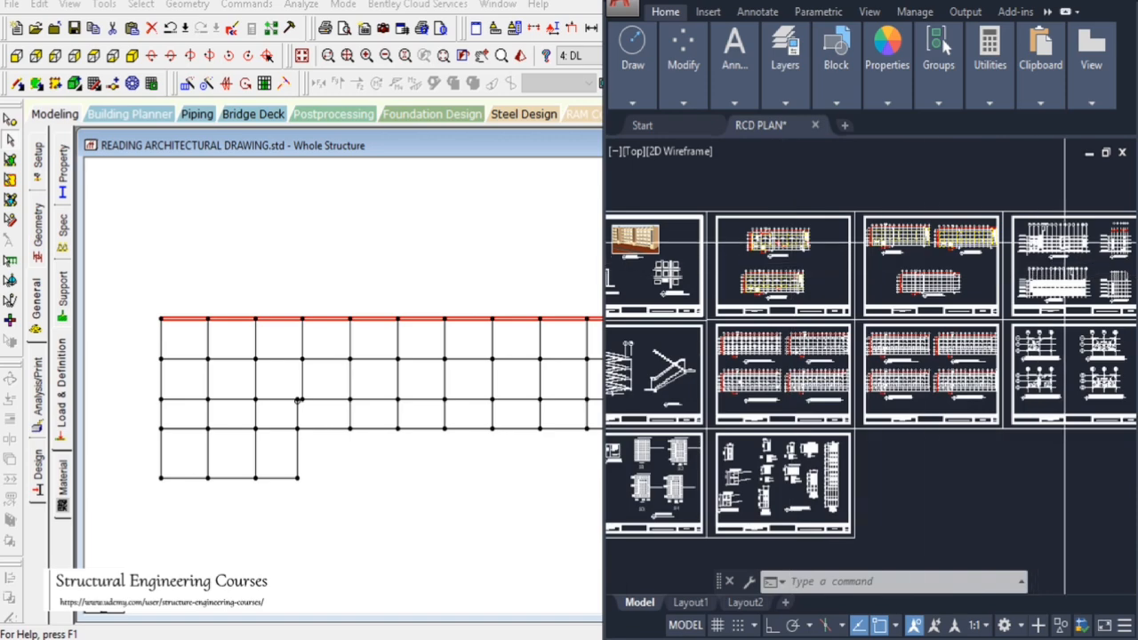
{"action": "scroll", "coordinate": [1032, 238], "scroll_direction": "up", "scroll_amount": 3}
{"action": "scroll", "coordinate": [889, 380], "scroll_direction": "up", "scroll_amount": 4}
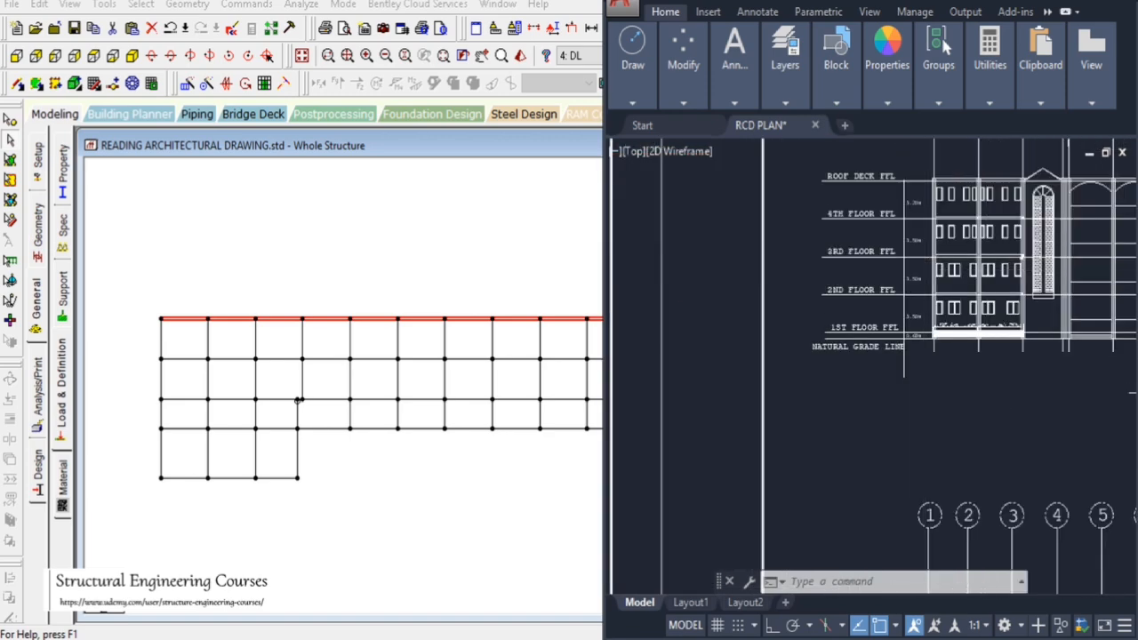
{"action": "scroll", "coordinate": [887, 376], "scroll_direction": "up", "scroll_amount": 1}
{"action": "scroll", "coordinate": [887, 375], "scroll_direction": "down", "scroll_amount": 4}
{"action": "scroll", "coordinate": [901, 292], "scroll_direction": "up", "scroll_amount": 4}
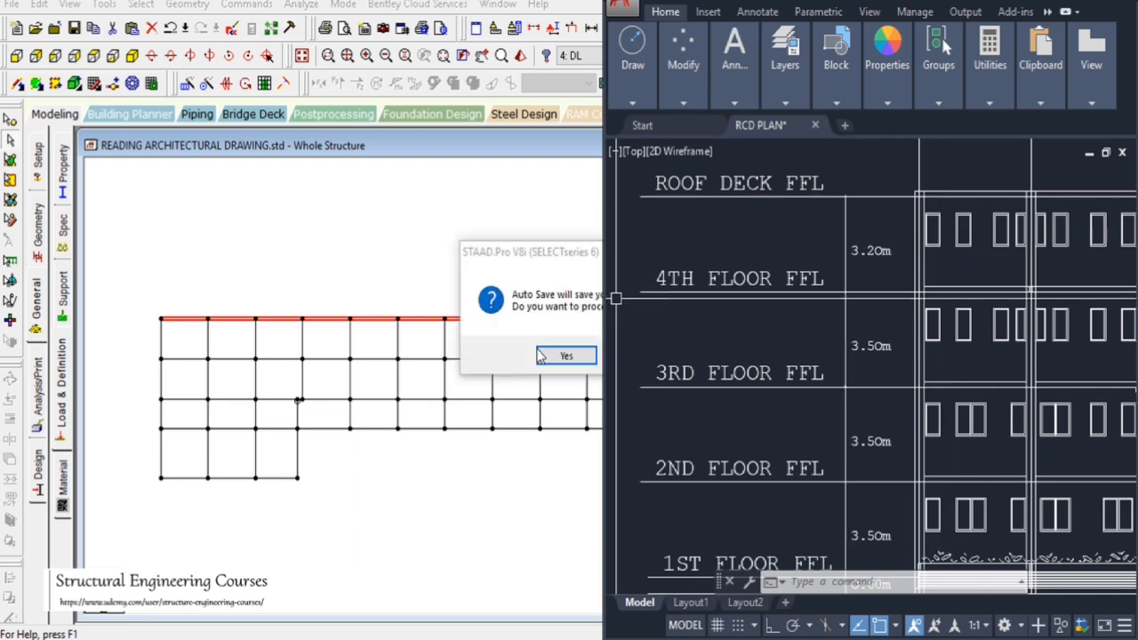
{"action": "left_click", "coordinate": [540, 356]}
{"action": "left_click", "coordinate": [470, 340]}
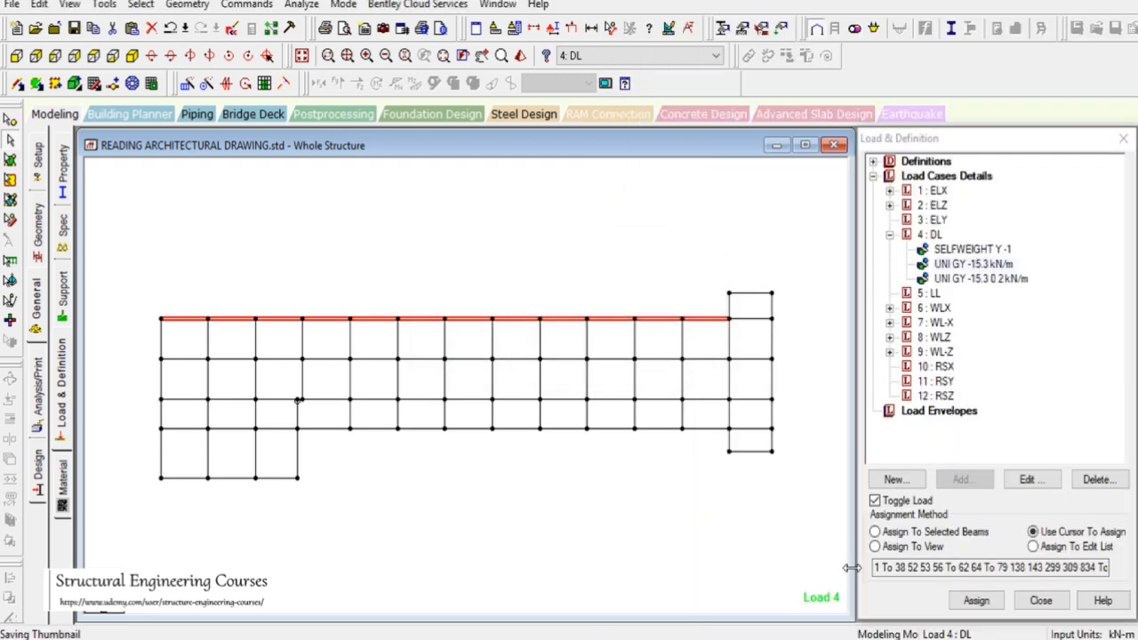
Review the elevation floor levels again and check the selected beams in an isometric view before returning to plan
{"action": "key", "text": "alt+Tab"}
{"action": "scroll", "coordinate": [826, 249], "scroll_direction": "down", "scroll_amount": 6}
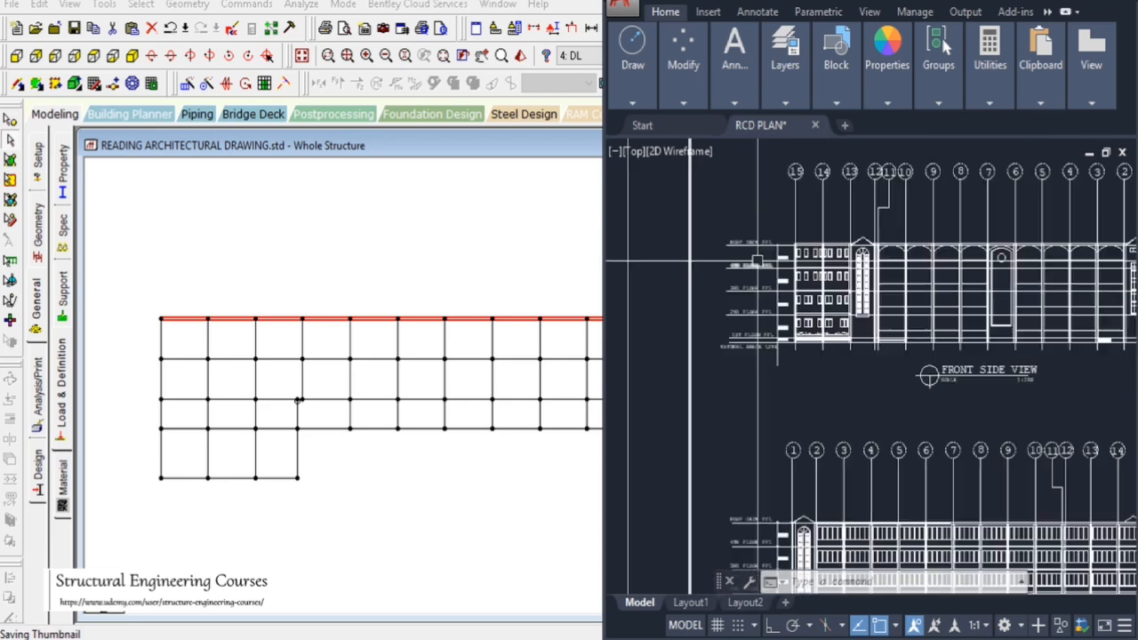
{"action": "scroll", "coordinate": [798, 253], "scroll_direction": "up", "scroll_amount": 7}
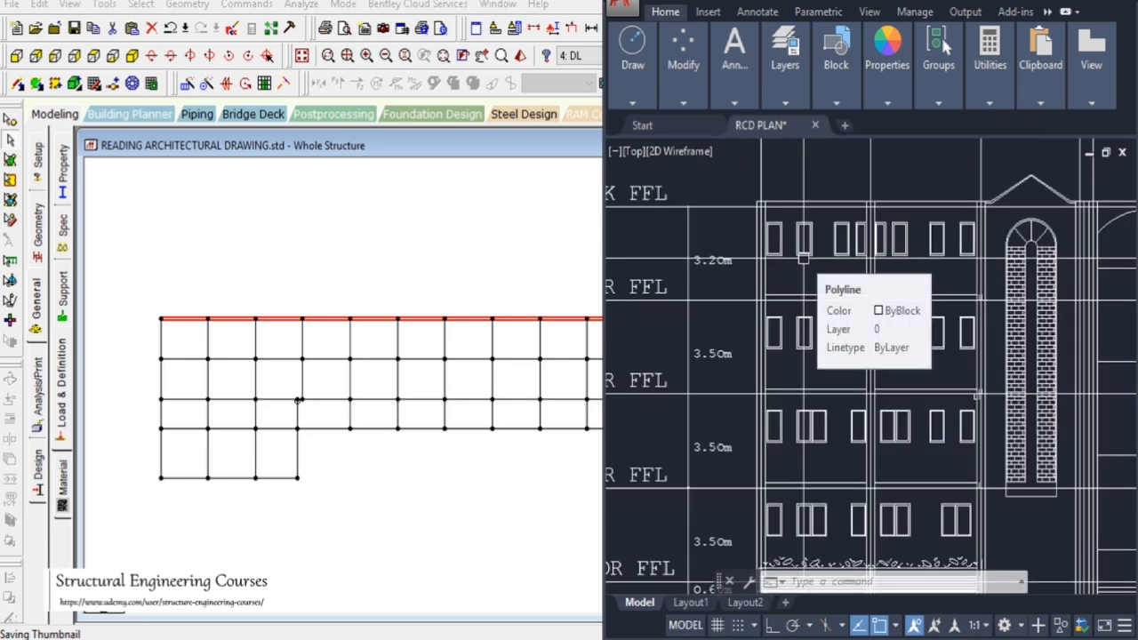
{"action": "scroll", "coordinate": [802, 258], "scroll_direction": "down", "scroll_amount": 3}
{"action": "scroll", "coordinate": [804, 266], "scroll_direction": "up", "scroll_amount": 5}
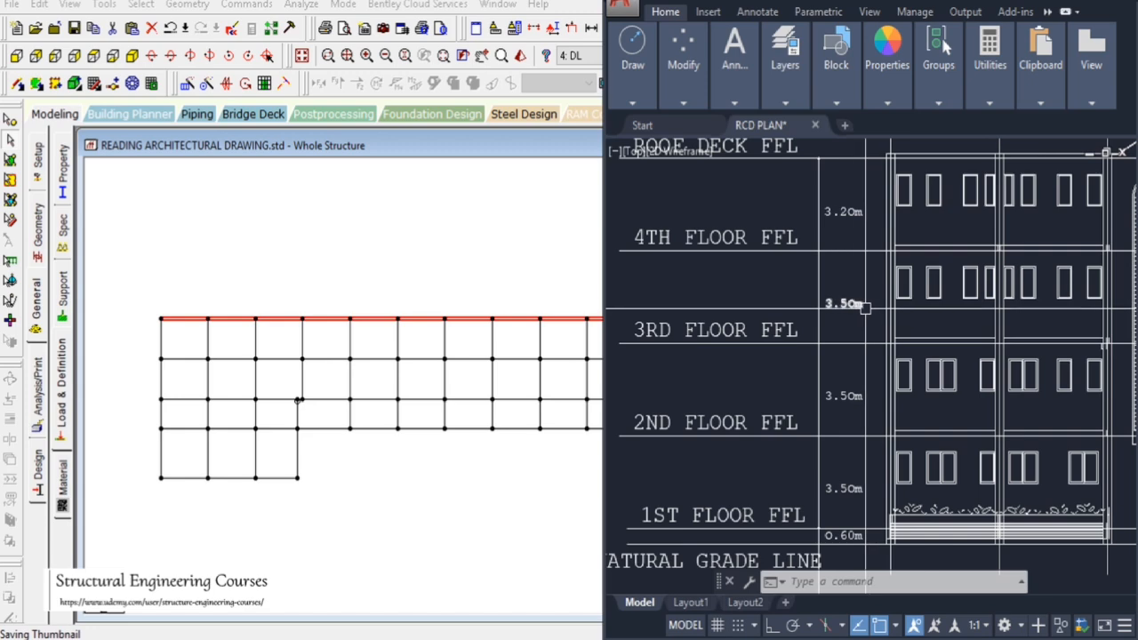
{"action": "mouse_move", "coordinate": [865, 308]}
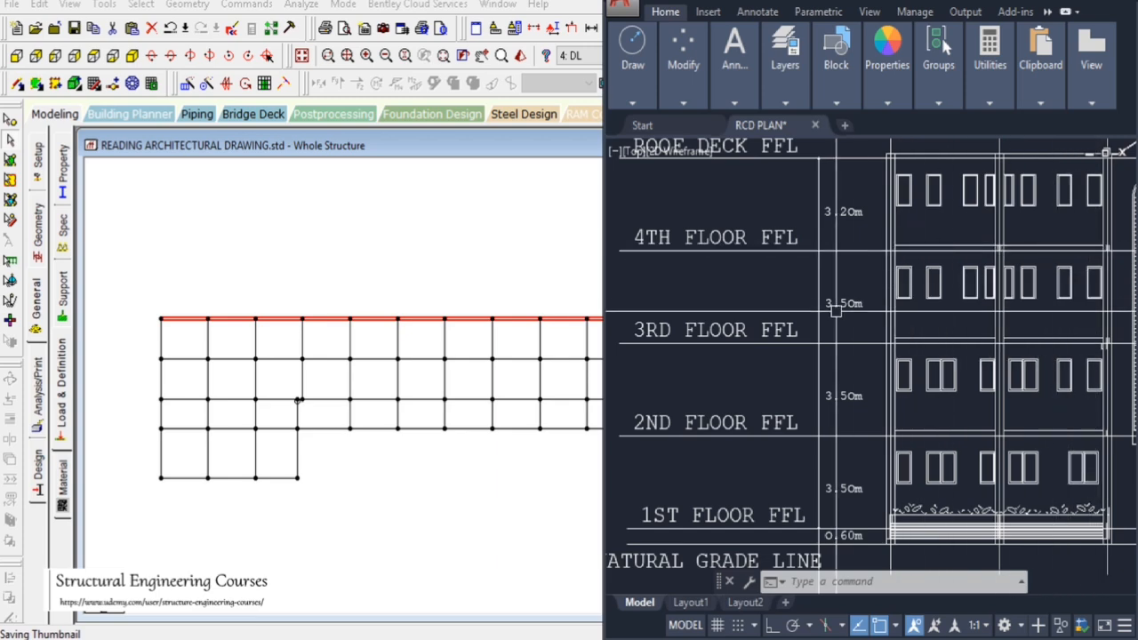
{"action": "scroll", "coordinate": [835, 307], "scroll_direction": "down", "scroll_amount": 3}
{"action": "scroll", "coordinate": [755, 280], "scroll_direction": "up", "scroll_amount": 3}
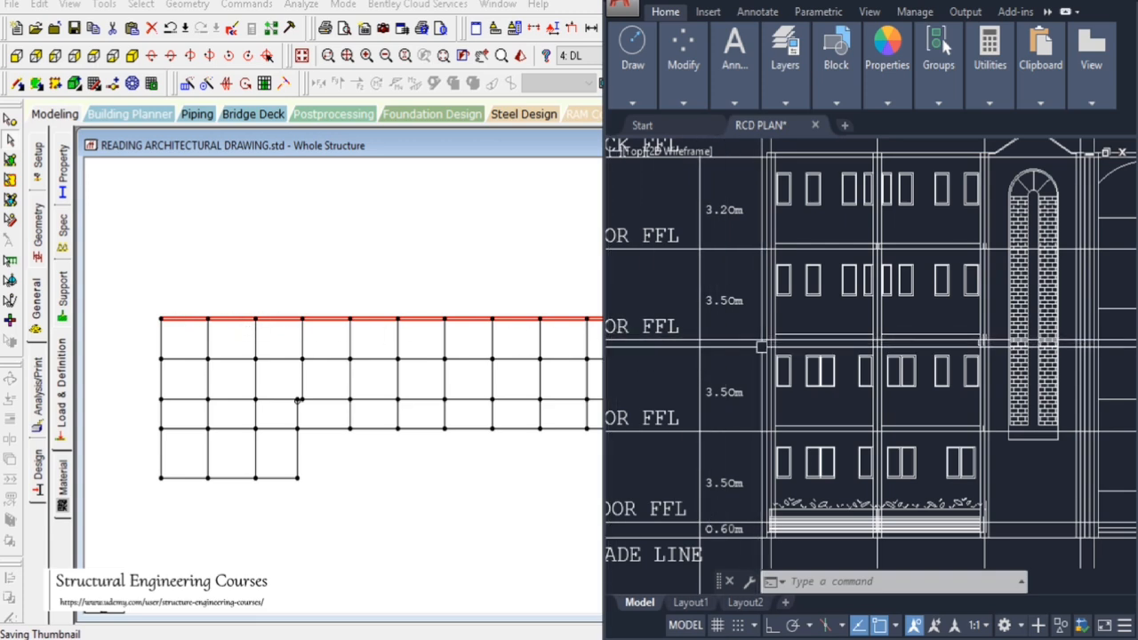
{"action": "scroll", "coordinate": [761, 347], "scroll_direction": "down", "scroll_amount": 3}
{"action": "scroll", "coordinate": [755, 333], "scroll_direction": "up", "scroll_amount": 4}
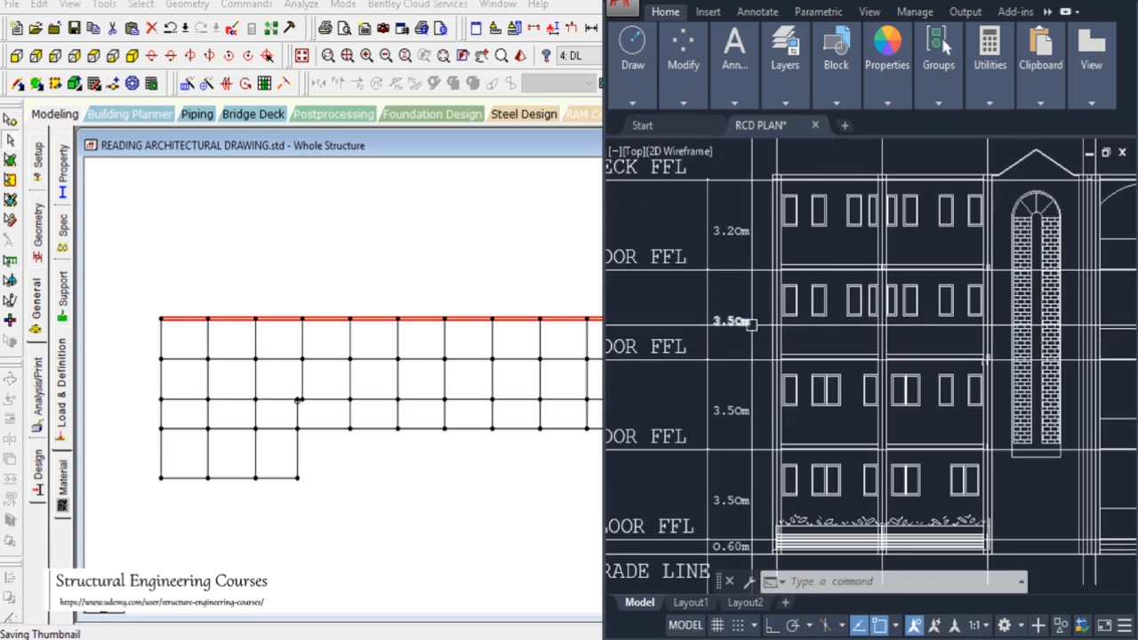
{"action": "scroll", "coordinate": [760, 320], "scroll_direction": "down", "scroll_amount": 4}
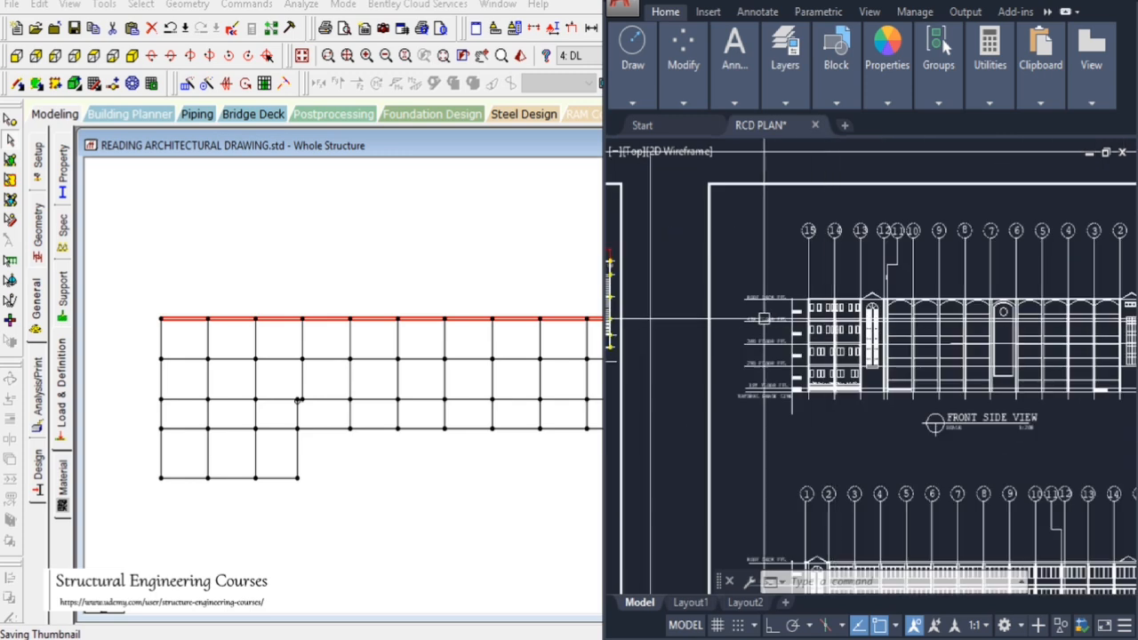
{"action": "left_click", "coordinate": [474, 156]}
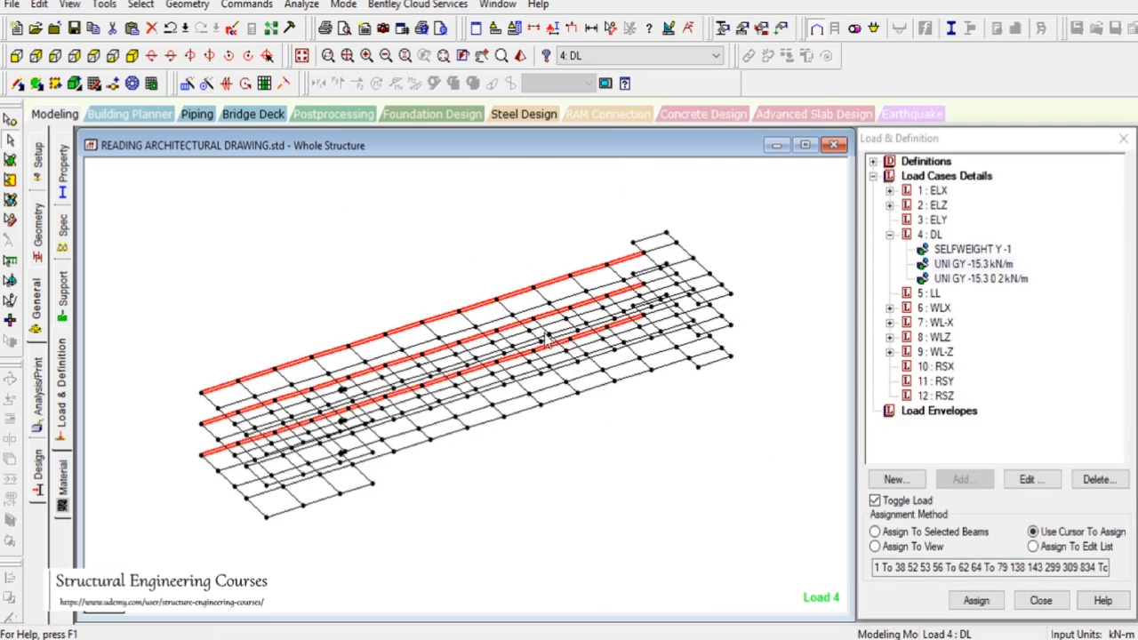
{"action": "left_click", "coordinate": [93, 56]}
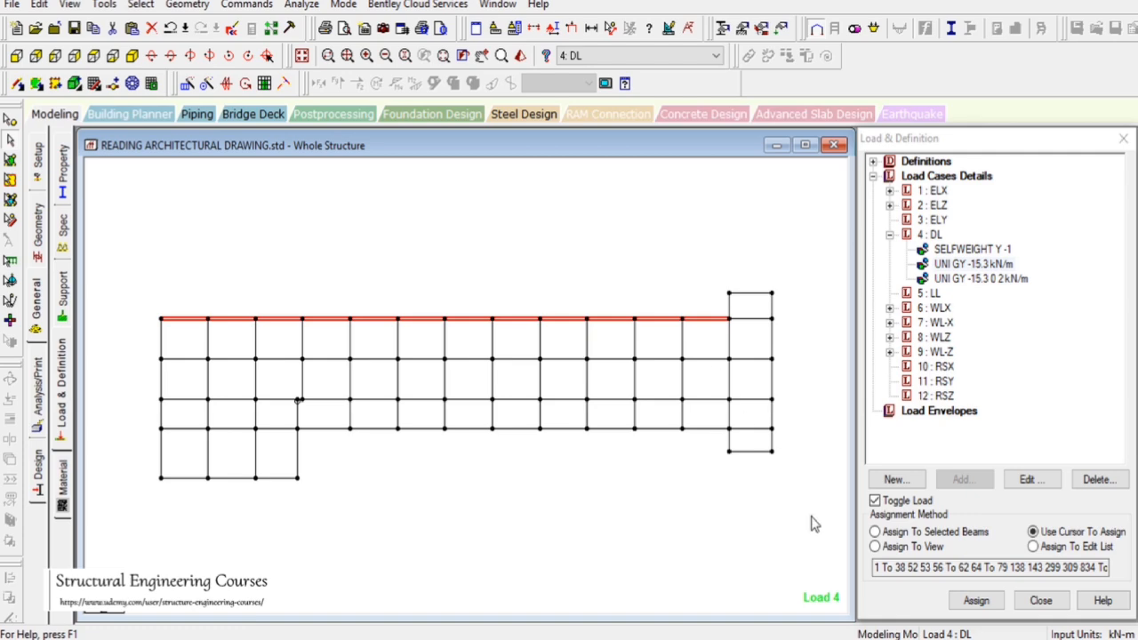
Examine the AutoCAD floor plan around the stair and the right-end bay for wall positions
{"action": "key", "text": "alt+Tab"}
{"action": "scroll", "coordinate": [968, 367], "scroll_direction": "down", "scroll_amount": 6}
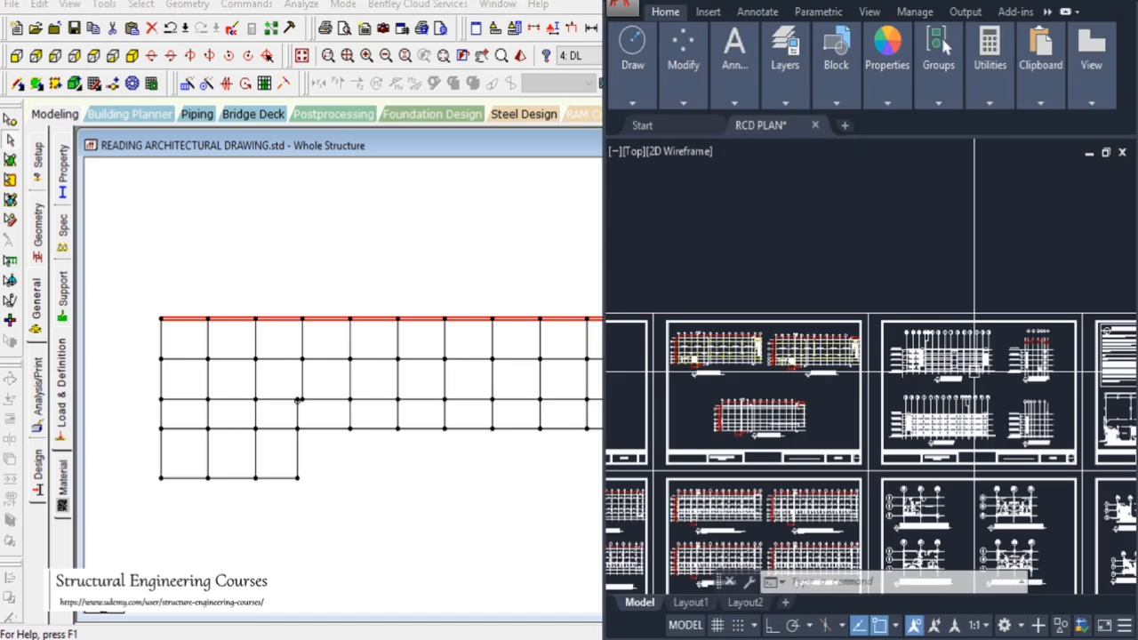
{"action": "scroll", "coordinate": [696, 407], "scroll_direction": "up", "scroll_amount": 5}
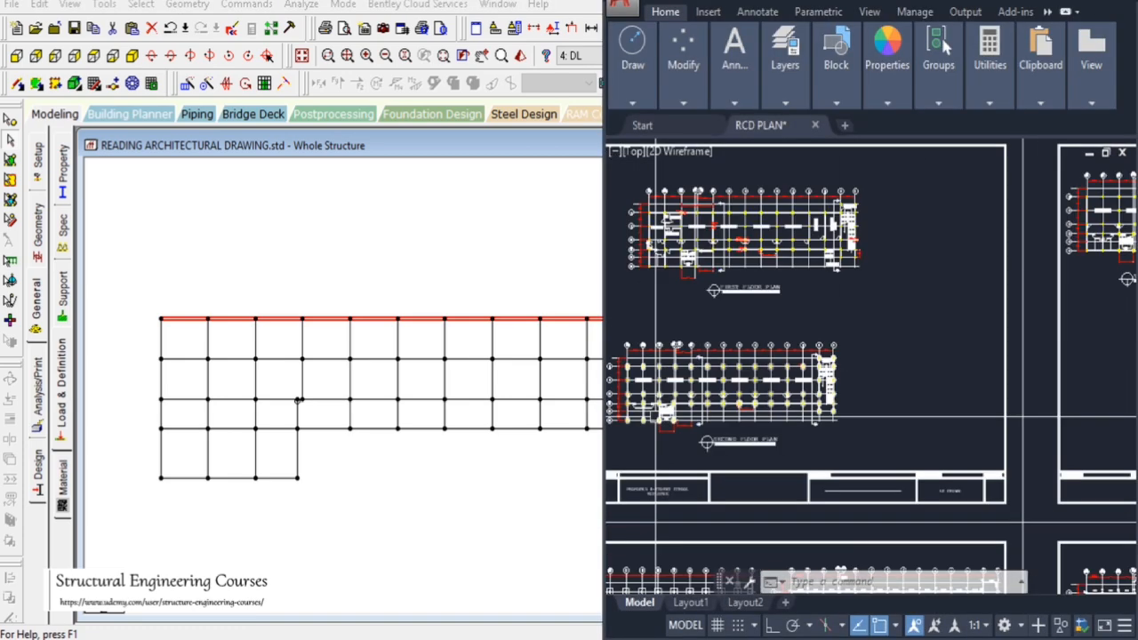
{"action": "scroll", "coordinate": [874, 388], "scroll_direction": "up", "scroll_amount": 4}
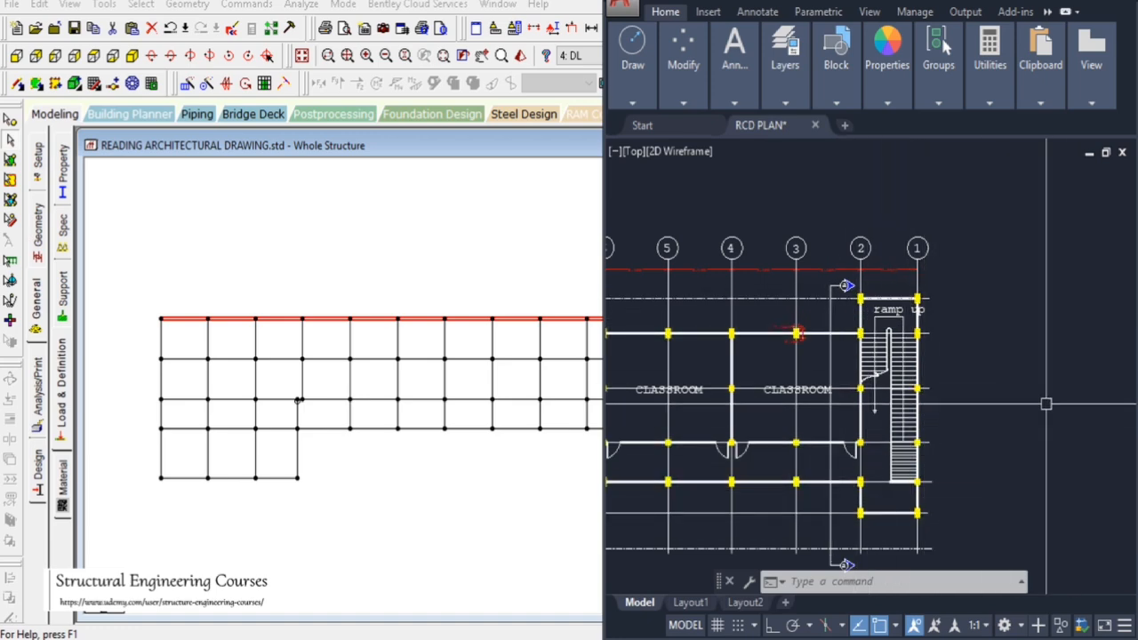
{"action": "scroll", "coordinate": [1021, 435], "scroll_direction": "down", "scroll_amount": 6}
{"action": "scroll", "coordinate": [1020, 436], "scroll_direction": "up", "scroll_amount": 5}
{"action": "scroll", "coordinate": [827, 400], "scroll_direction": "down", "scroll_amount": 2}
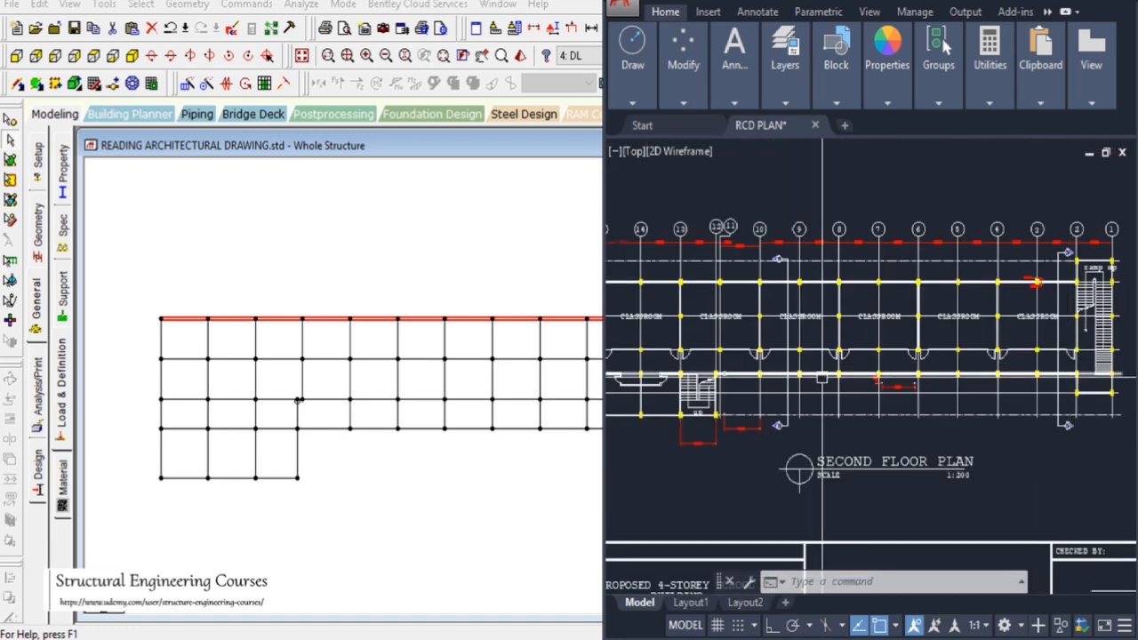
{"action": "scroll", "coordinate": [677, 445], "scroll_direction": "up", "scroll_amount": 2}
{"action": "scroll", "coordinate": [677, 444], "scroll_direction": "up", "scroll_amount": 4}
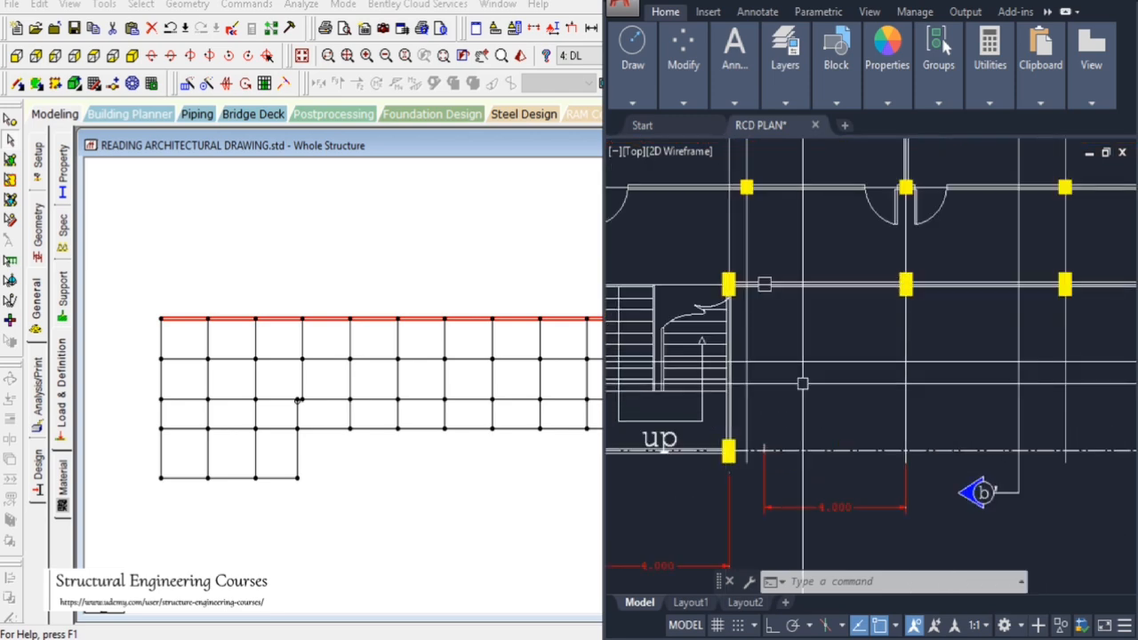
{"action": "scroll", "coordinate": [1023, 309], "scroll_direction": "down", "scroll_amount": 4}
{"action": "scroll", "coordinate": [845, 382], "scroll_direction": "up", "scroll_amount": 2}
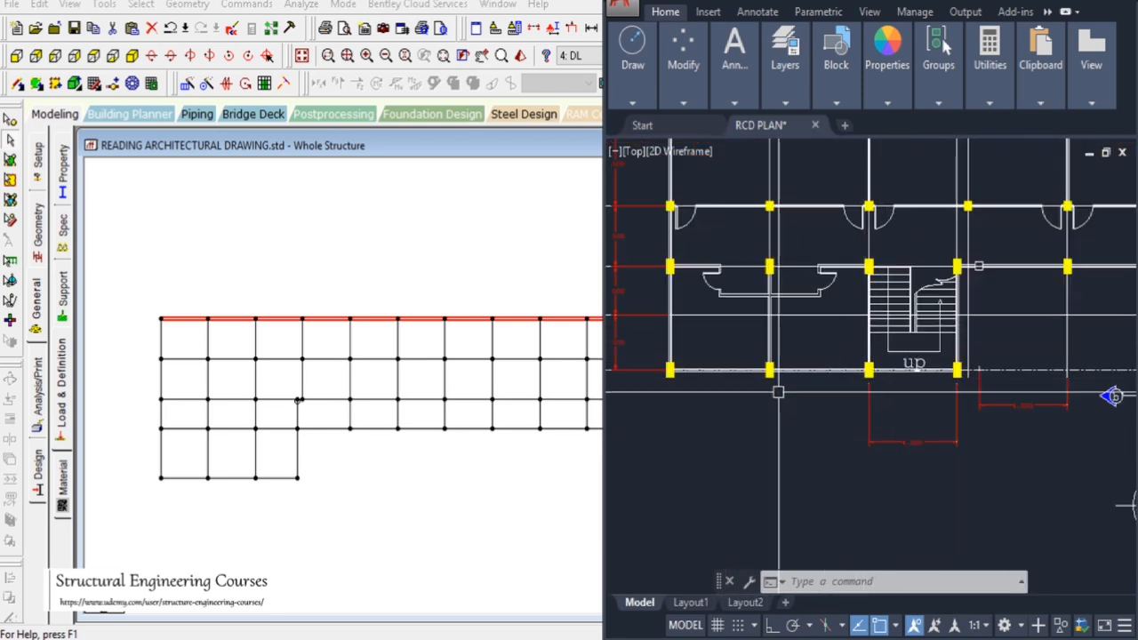
{"action": "scroll", "coordinate": [753, 372], "scroll_direction": "down", "scroll_amount": 2}
{"action": "scroll", "coordinate": [753, 372], "scroll_direction": "down", "scroll_amount": 3}
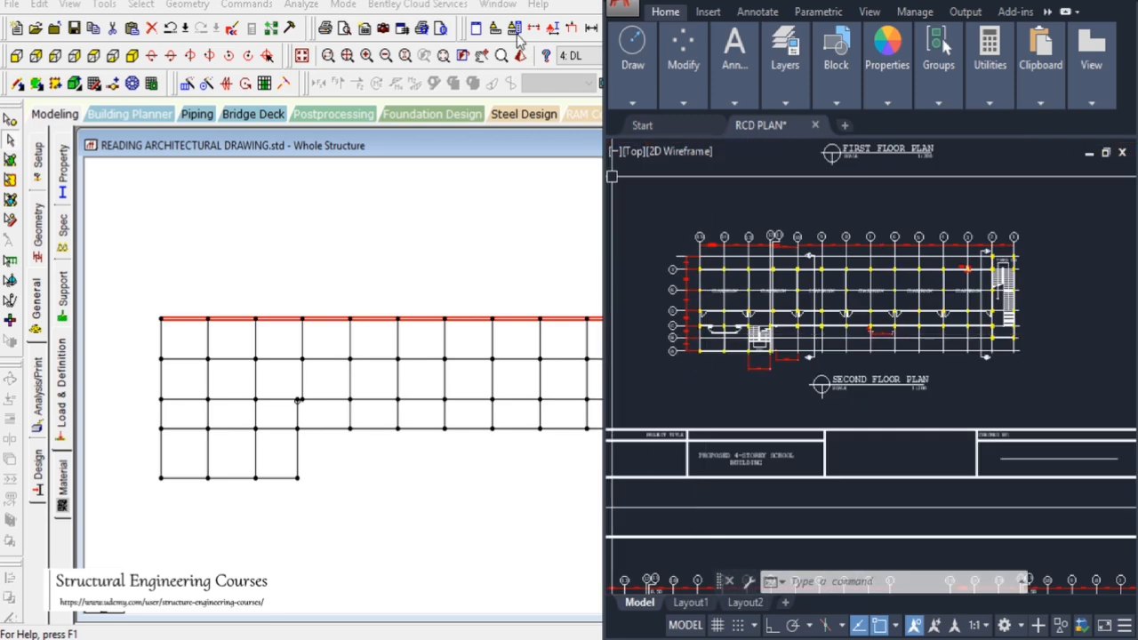
Select the right-end bay and remaining outer perimeter beams, then assign the -15.3 kN/m uniform wall load to them
{"action": "left_click", "coordinate": [514, 4]}
{"action": "left_click_drag", "start_coordinate": [728, 314], "coordinate": [735, 327]}
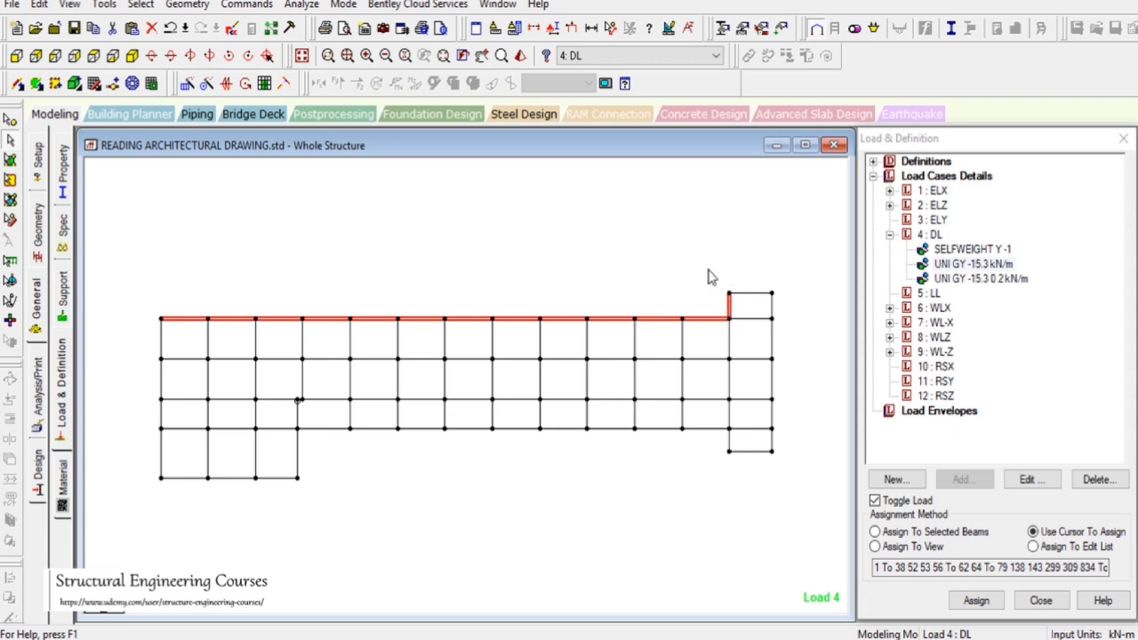
{"action": "left_click_drag", "start_coordinate": [707, 266], "coordinate": [813, 491]}
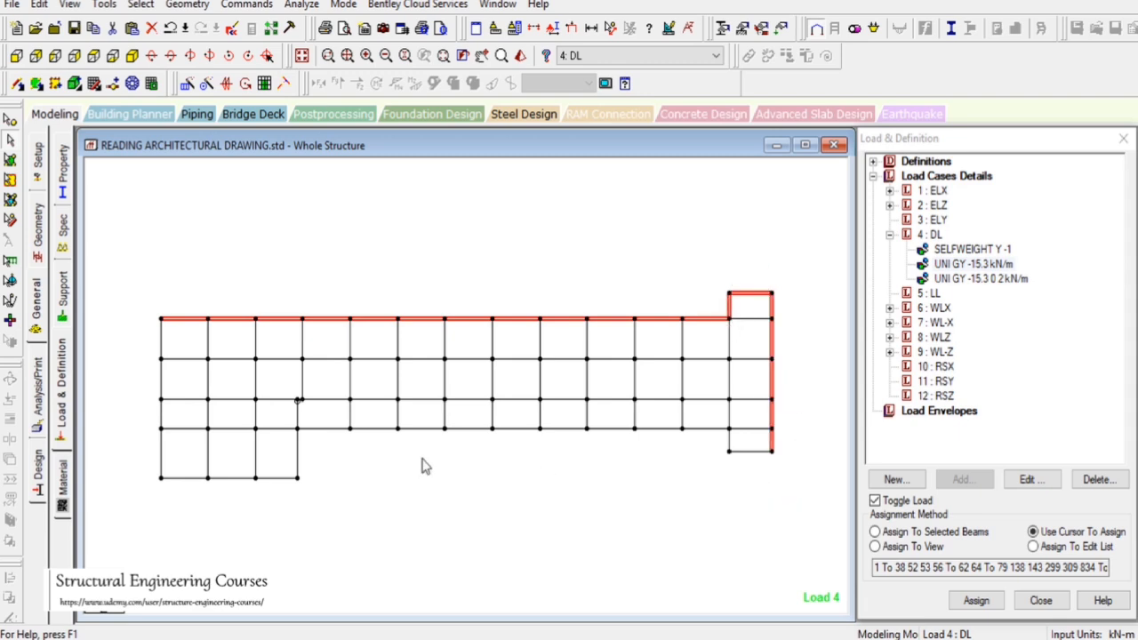
{"action": "left_click_drag", "start_coordinate": [123, 461], "coordinate": [368, 528]}
{"action": "left_click_drag", "start_coordinate": [268, 514], "coordinate": [826, 484]}
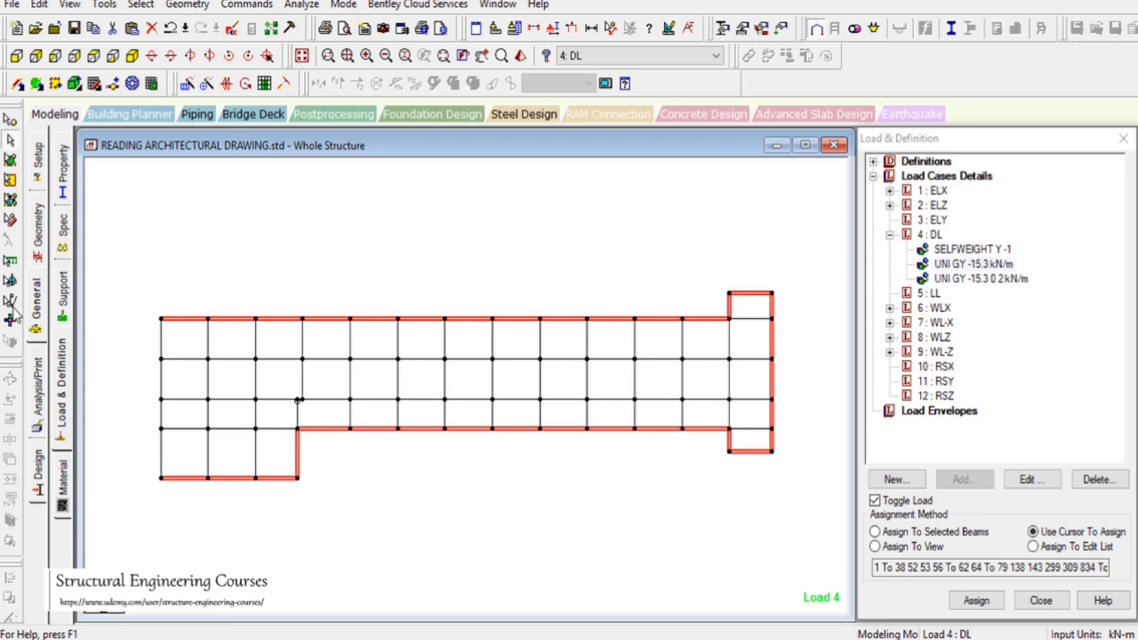
{"action": "left_click_drag", "start_coordinate": [89, 257], "coordinate": [168, 510]}
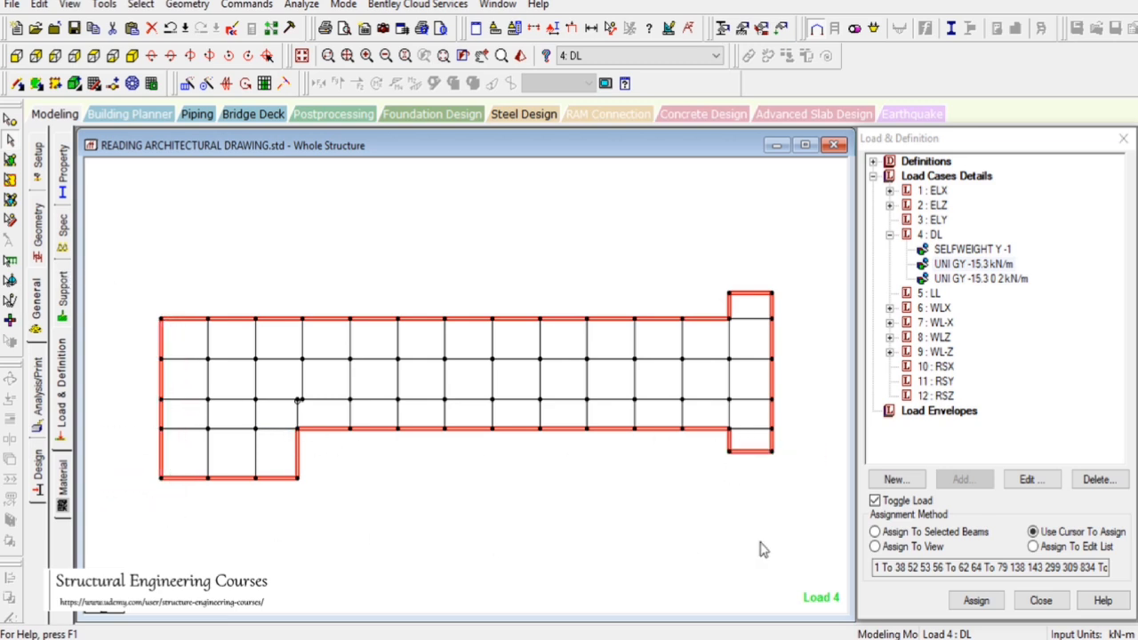
{"action": "left_click", "coordinate": [875, 531]}
{"action": "left_click", "coordinate": [876, 501]}
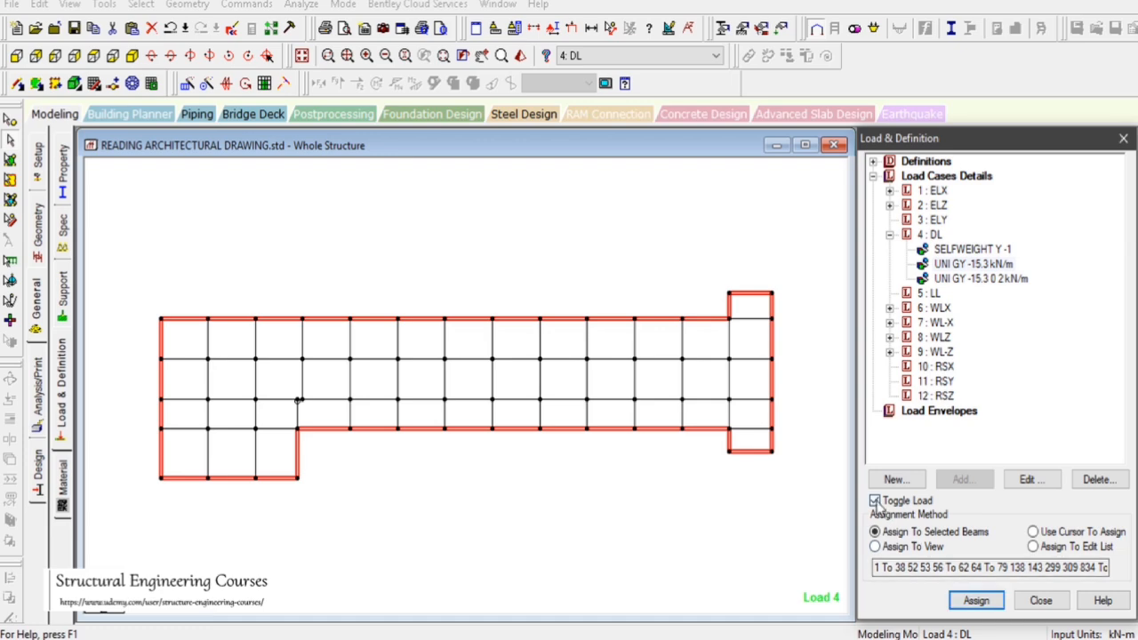
{"action": "left_click", "coordinate": [978, 602]}
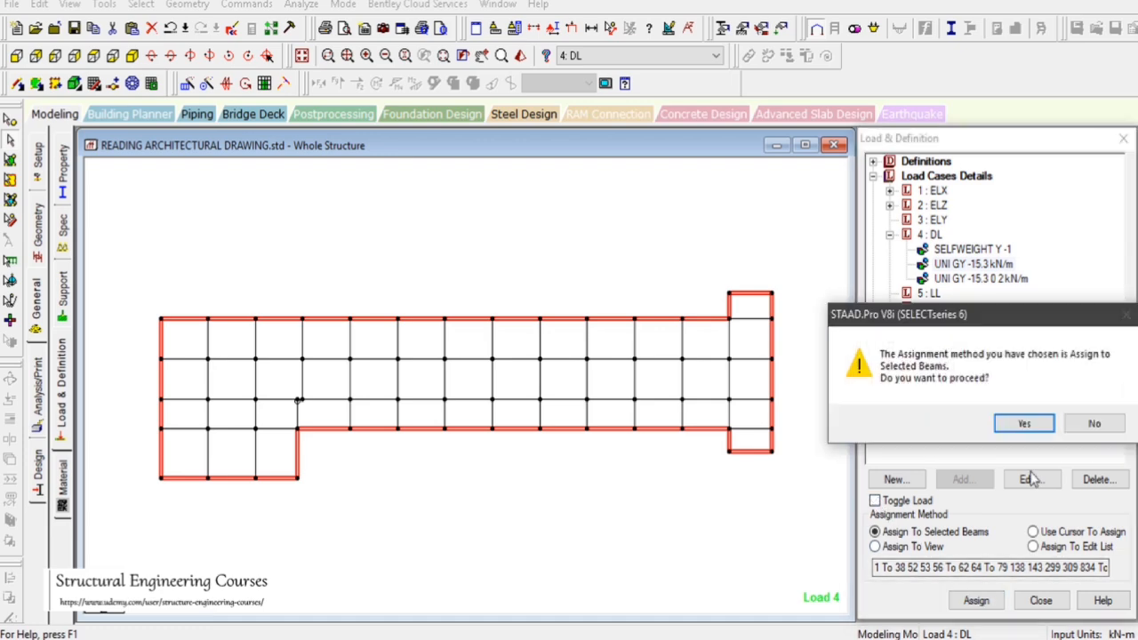
{"action": "left_click", "coordinate": [942, 422]}
Check the assigned wall loads in an isometric view, then return to the plan view and clear the selection
{"action": "left_click", "coordinate": [131, 56]}
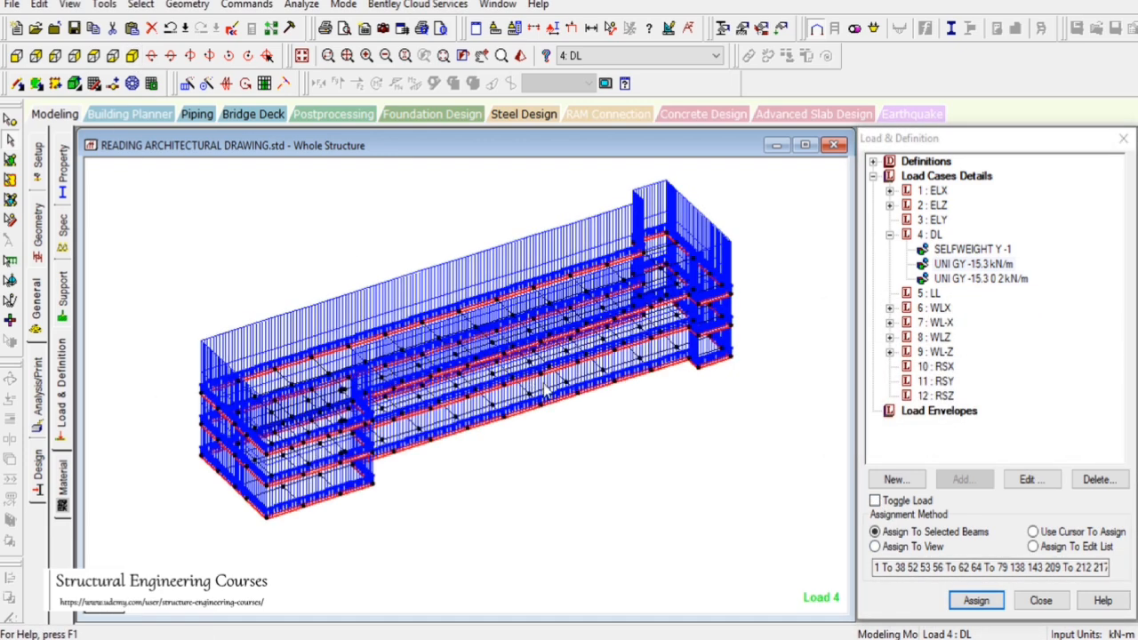
{"action": "left_click", "coordinate": [107, 64]}
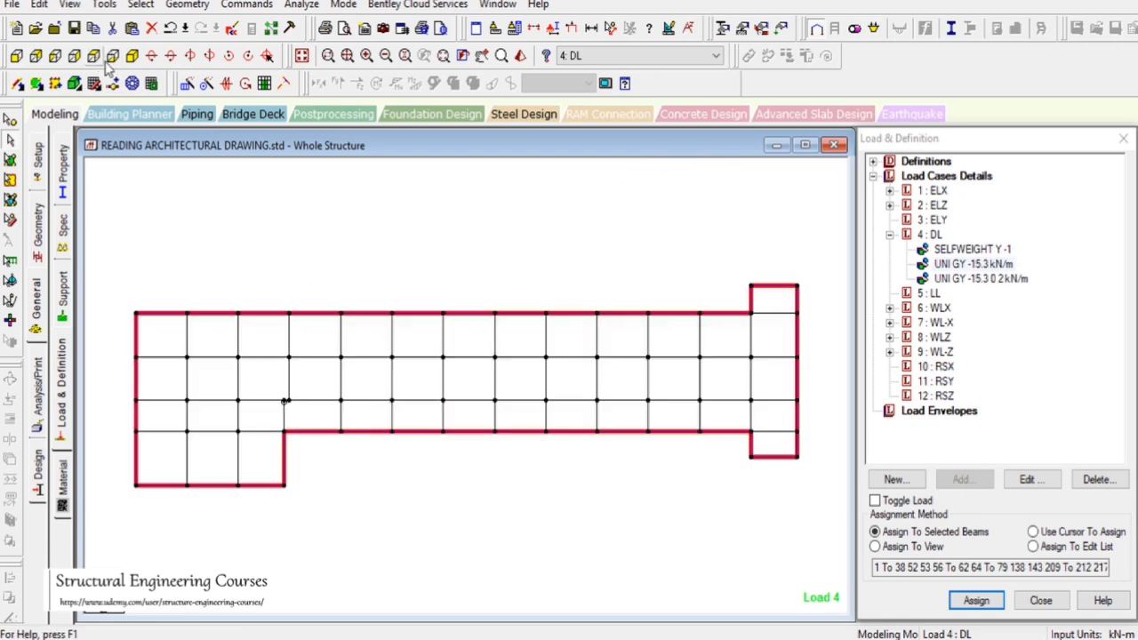
{"action": "left_click_drag", "start_coordinate": [326, 204], "coordinate": [389, 272]}
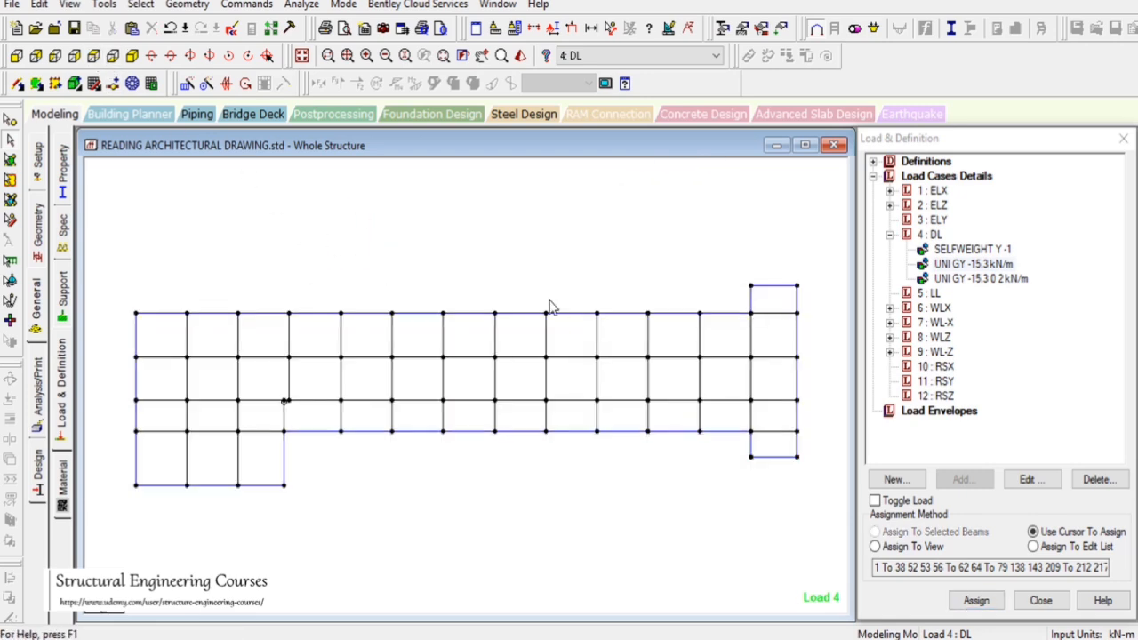
Examine the AutoCAD second floor plan around the corridor and stair for interior wall lines
{"action": "left_click", "coordinate": [867, 635]}
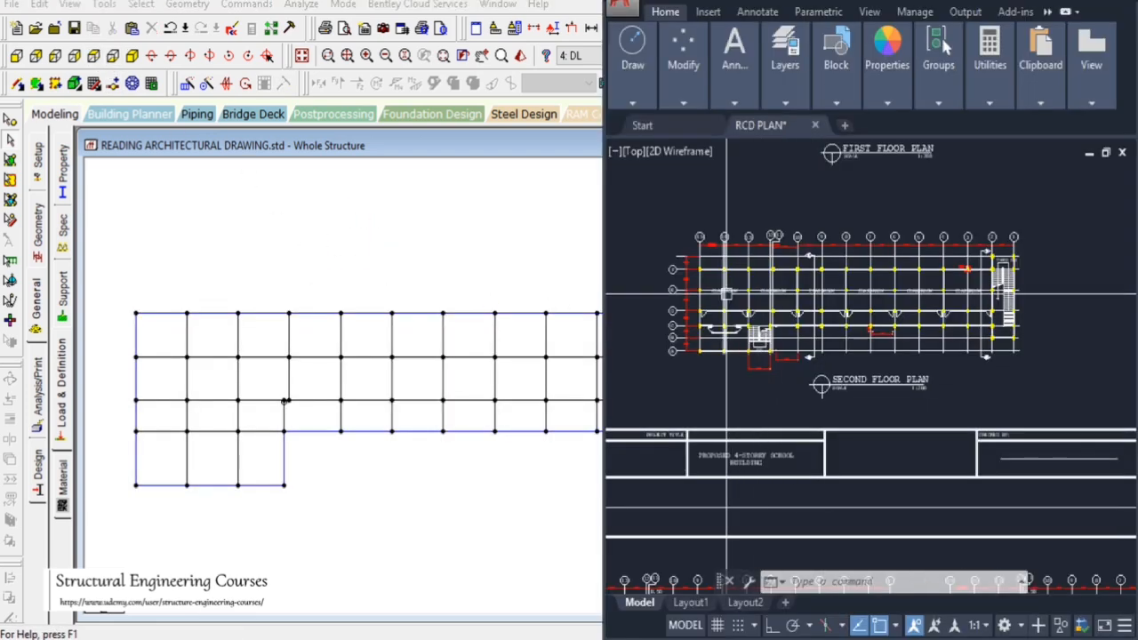
{"action": "scroll", "coordinate": [731, 319], "scroll_direction": "up", "scroll_amount": 2}
{"action": "scroll", "coordinate": [709, 258], "scroll_direction": "up", "scroll_amount": 6}
{"action": "scroll", "coordinate": [806, 358], "scroll_direction": "down", "scroll_amount": 4}
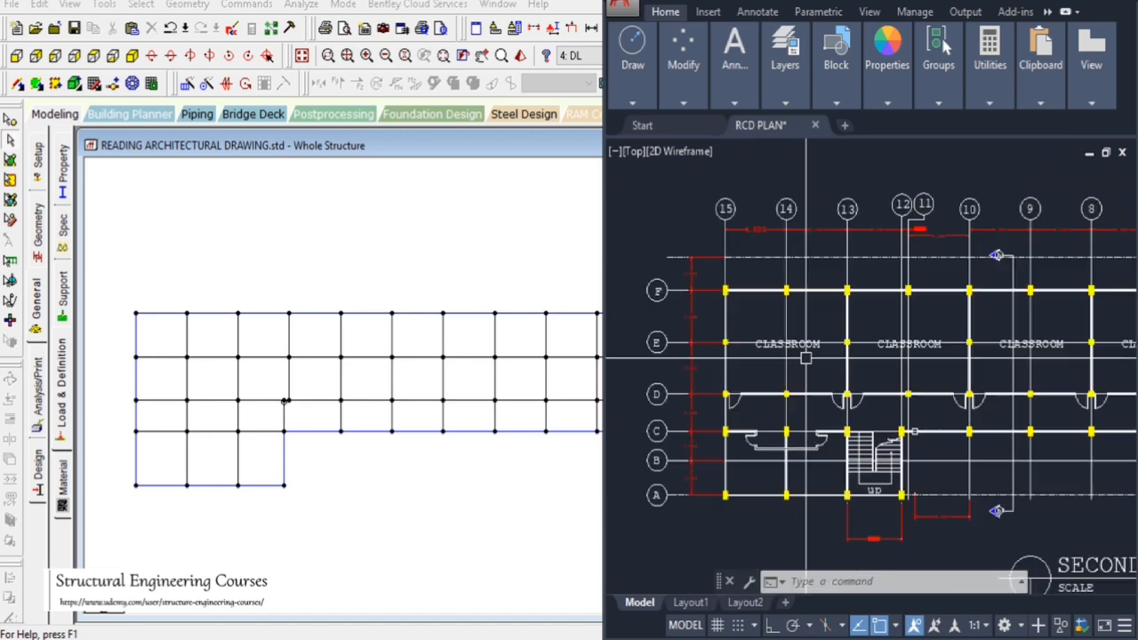
{"action": "scroll", "coordinate": [829, 414], "scroll_direction": "up", "scroll_amount": 3}
{"action": "scroll", "coordinate": [1057, 480], "scroll_direction": "down", "scroll_amount": 5}
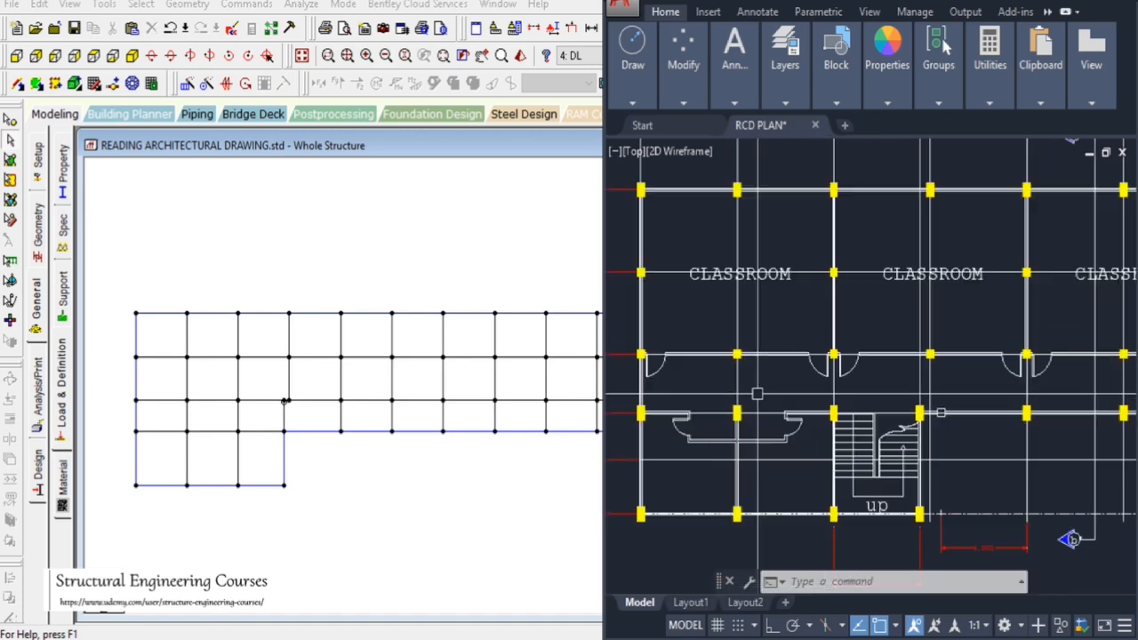
{"action": "scroll", "coordinate": [794, 371], "scroll_direction": "up", "scroll_amount": 4}
{"action": "scroll", "coordinate": [812, 372], "scroll_direction": "down", "scroll_amount": 3}
{"action": "scroll", "coordinate": [812, 371], "scroll_direction": "up", "scroll_amount": 5}
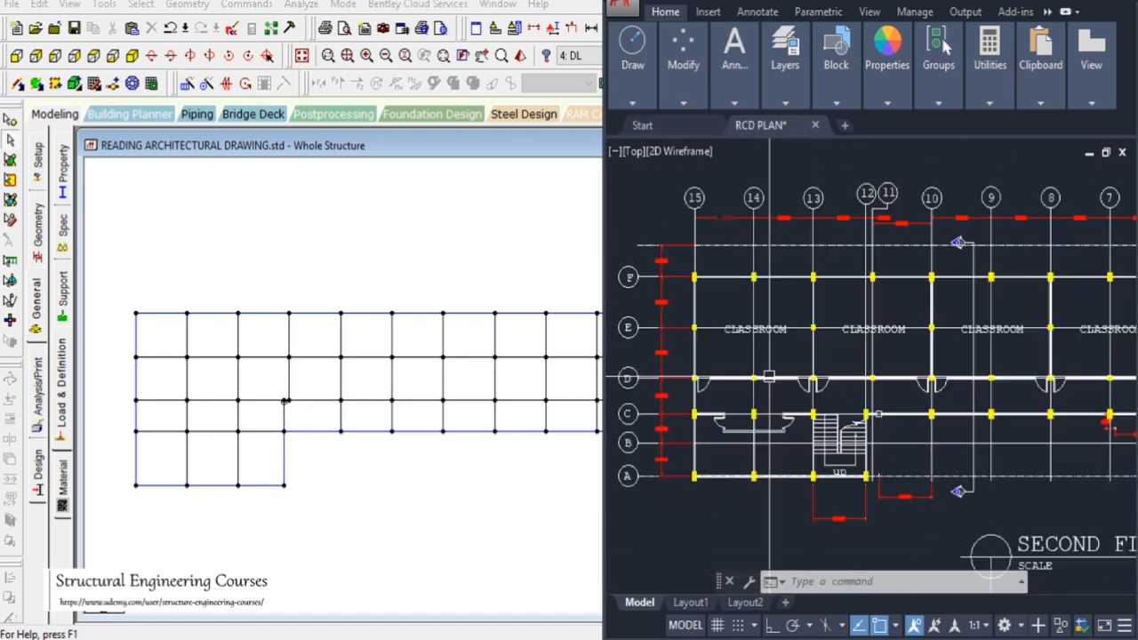
{"action": "scroll", "coordinate": [822, 382], "scroll_direction": "down", "scroll_amount": 6}
{"action": "scroll", "coordinate": [984, 384], "scroll_direction": "up", "scroll_amount": 1}
{"action": "scroll", "coordinate": [984, 384], "scroll_direction": "up", "scroll_amount": 3}
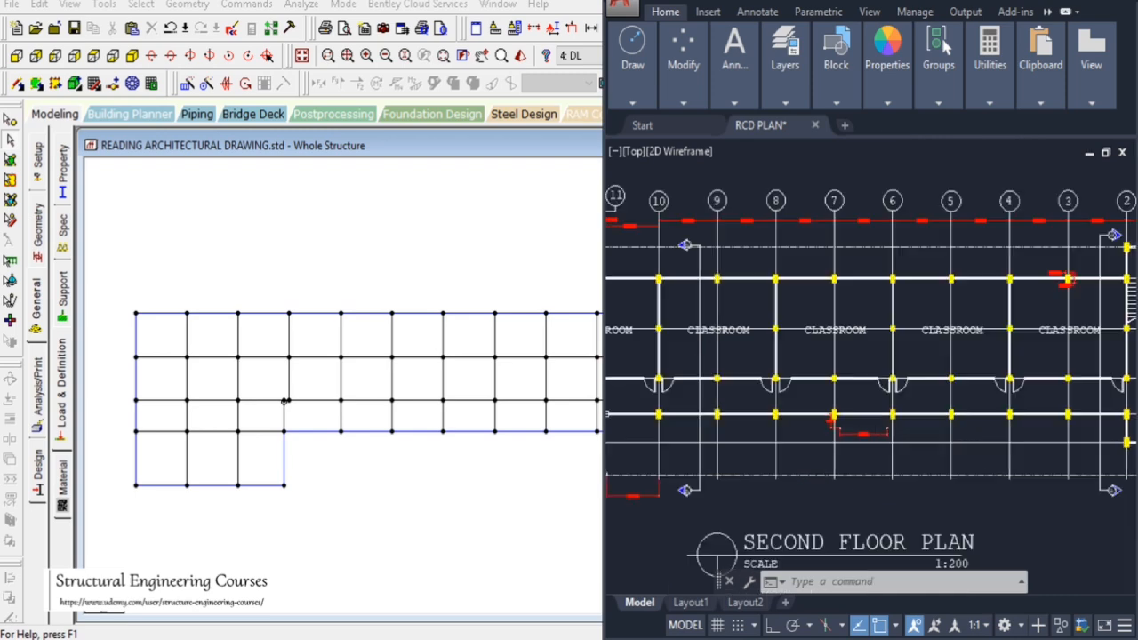
{"action": "scroll", "coordinate": [978, 382], "scroll_direction": "up", "scroll_amount": 1}
{"action": "scroll", "coordinate": [960, 378], "scroll_direction": "down", "scroll_amount": 5}
{"action": "scroll", "coordinate": [936, 371], "scroll_direction": "up", "scroll_amount": 5}
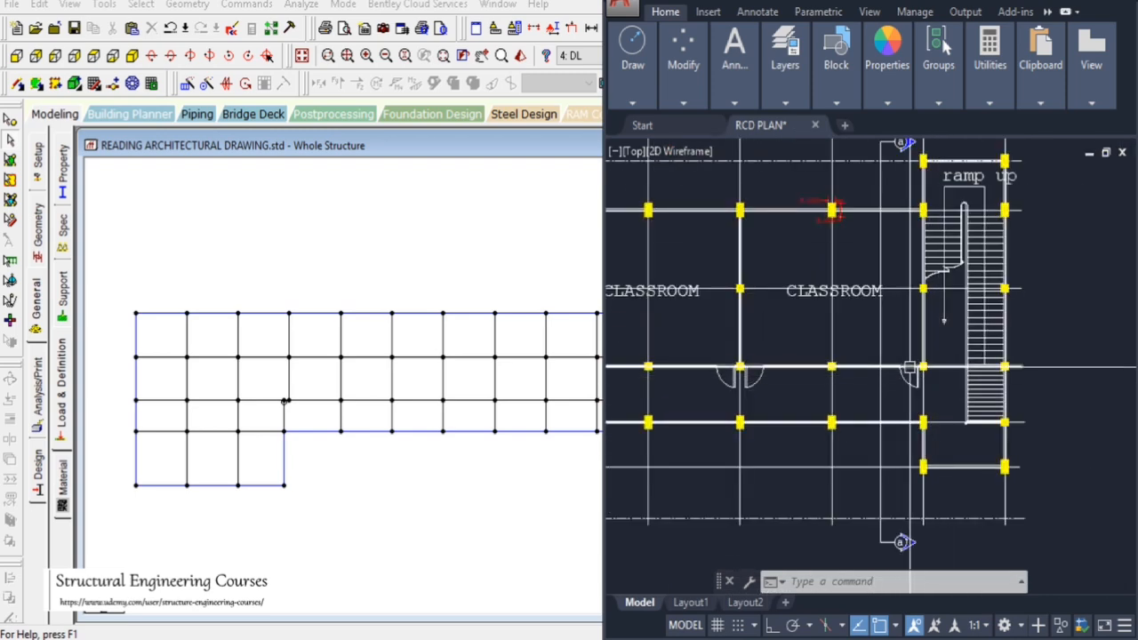
{"action": "scroll", "coordinate": [935, 371], "scroll_direction": "down", "scroll_amount": 5}
{"action": "scroll", "coordinate": [755, 363], "scroll_direction": "up", "scroll_amount": 3}
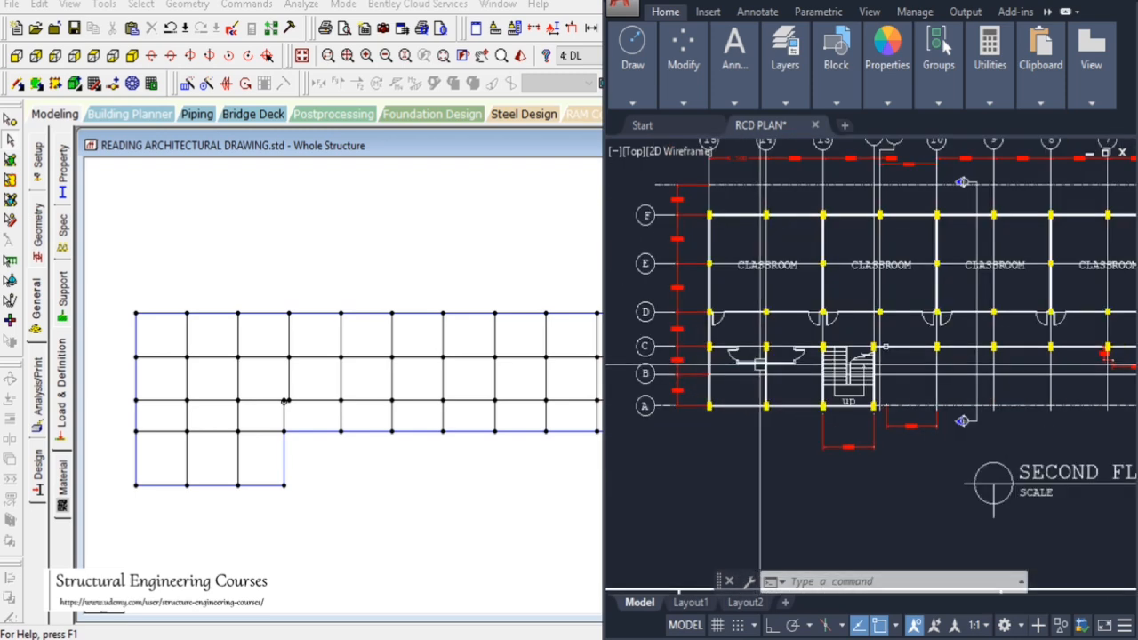
Select the long interior beam line along the corridor wall and assign the -15.3 kN/m wall load to it
{"action": "left_click_drag", "start_coordinate": [108, 392], "coordinate": [761, 408]}
{"action": "left_click", "coordinate": [935, 532]}
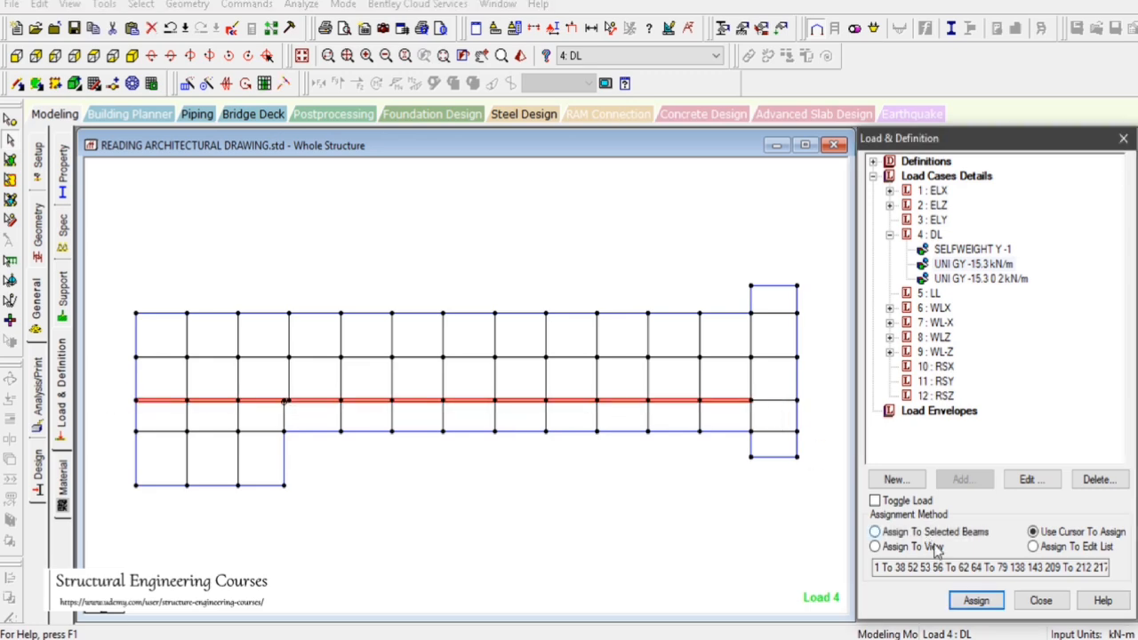
{"action": "left_click", "coordinate": [976, 600]}
{"action": "left_click", "coordinate": [1021, 427]}
{"action": "left_click", "coordinate": [751, 552]}
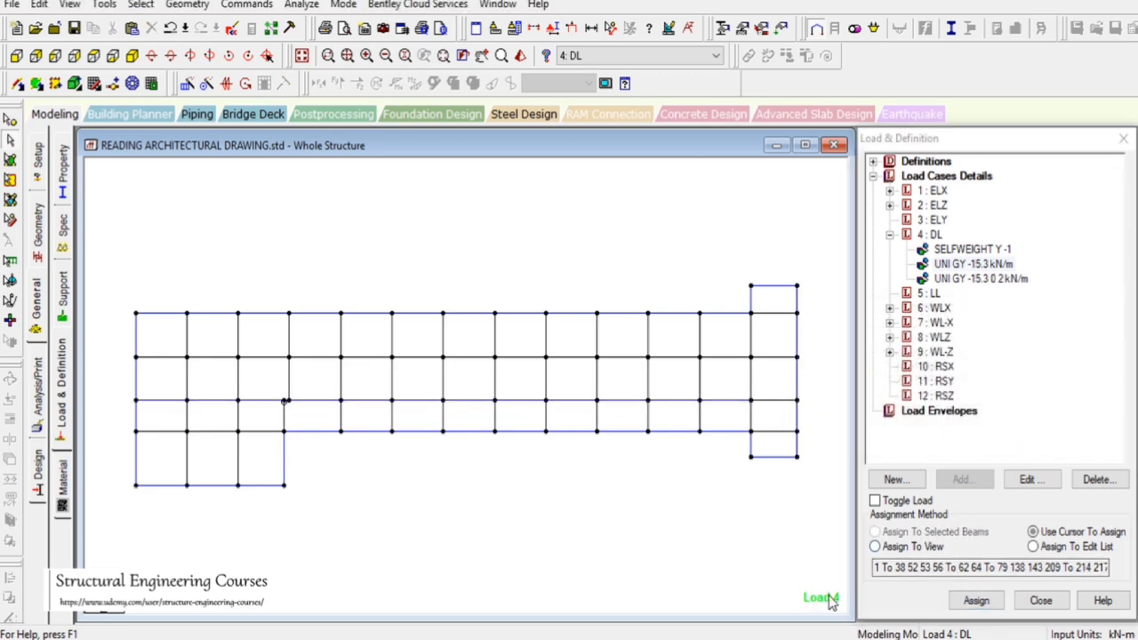
Assign the -15.3 kN/m wall load to the two short transverse beams in the lower-left stair bay
{"action": "left_click", "coordinate": [835, 638]}
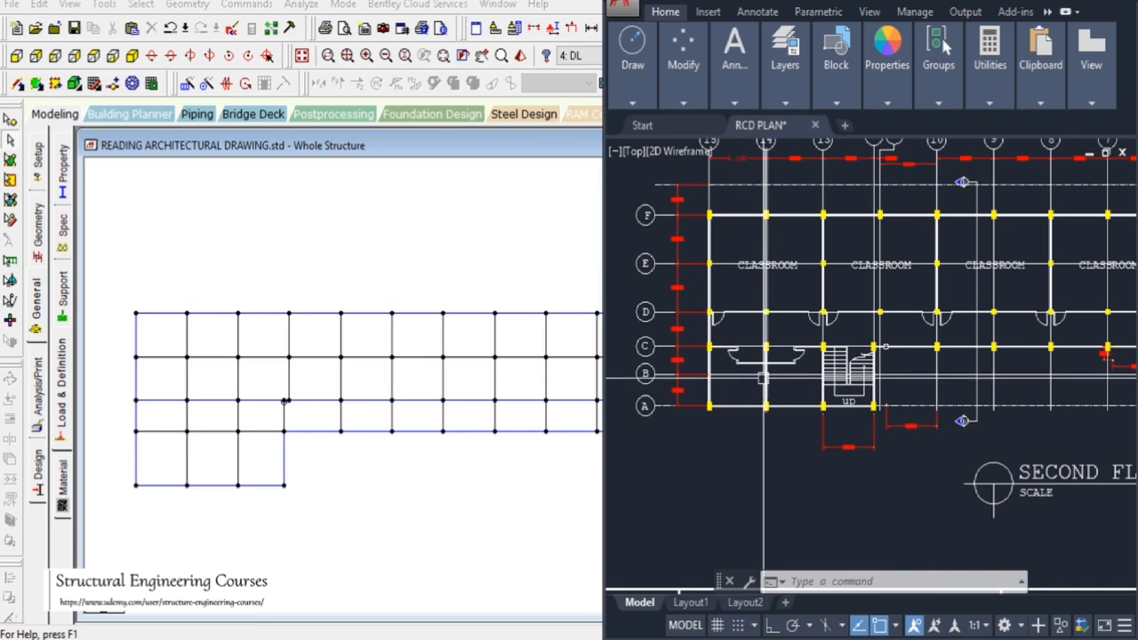
{"action": "scroll", "coordinate": [771, 339], "scroll_direction": "up", "scroll_amount": 2}
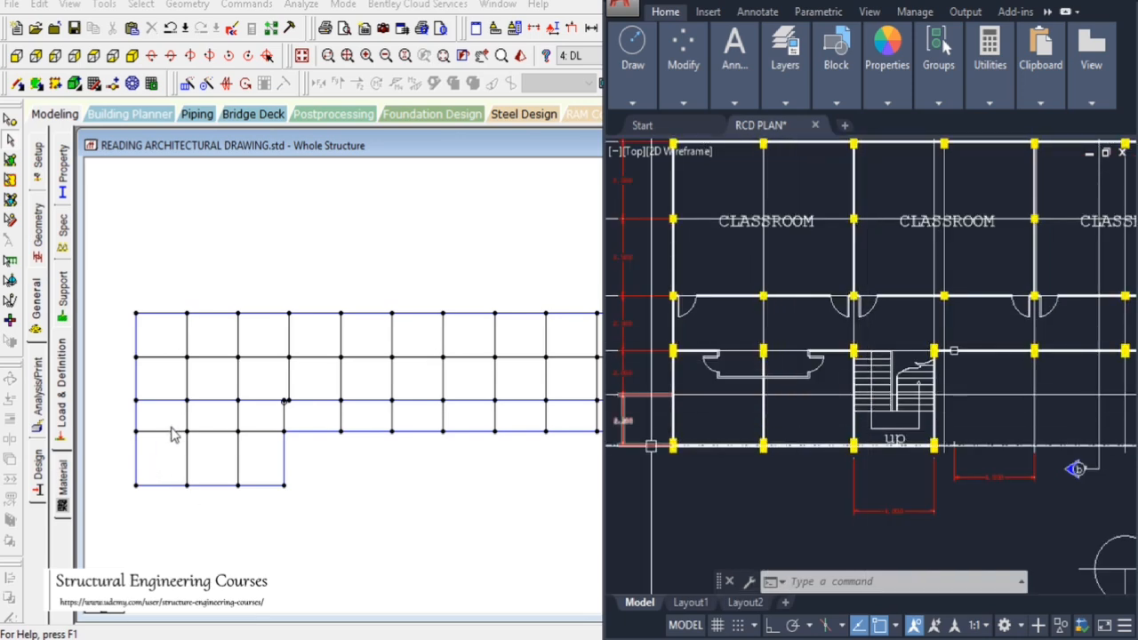
{"action": "left_click", "coordinate": [192, 460]}
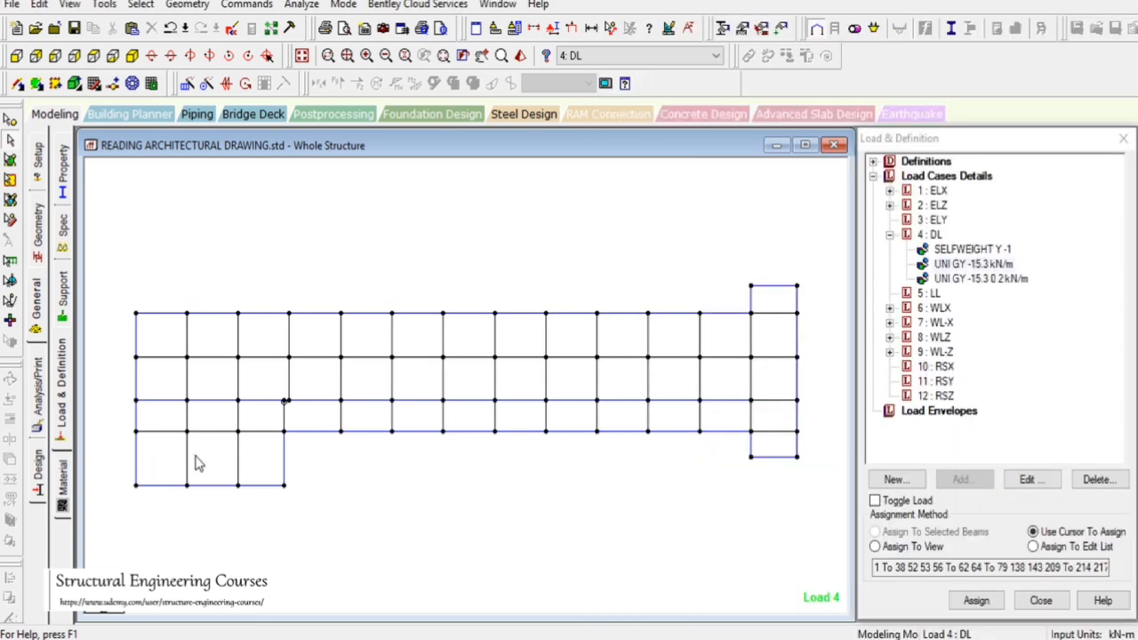
{"action": "left_click", "coordinate": [223, 501]}
{"action": "left_click", "coordinate": [253, 513]}
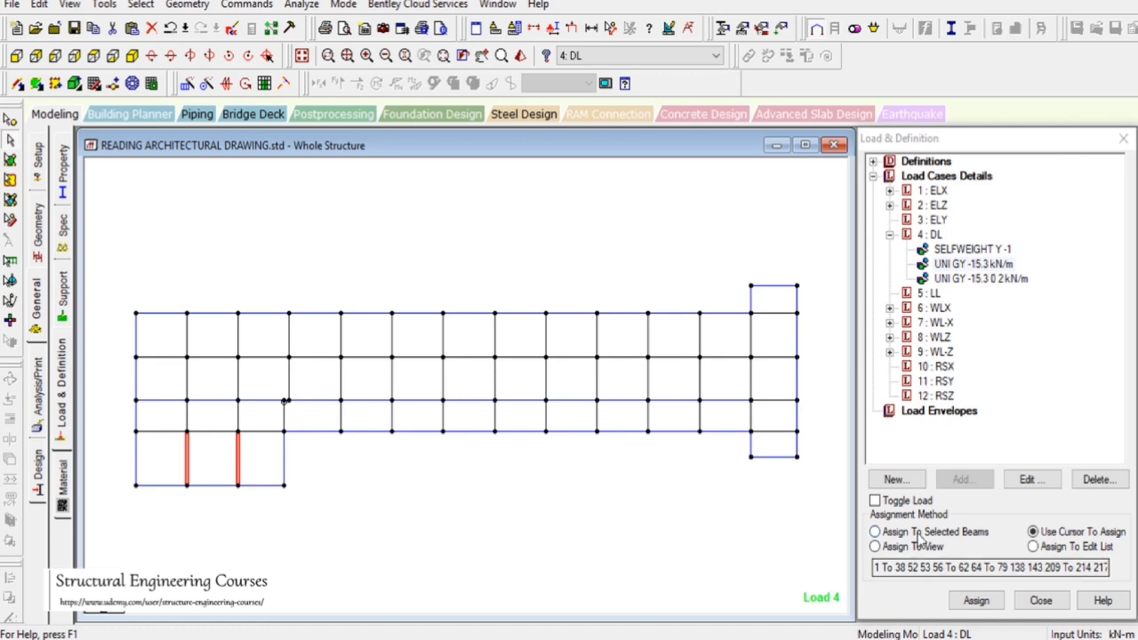
{"action": "left_click", "coordinate": [876, 532]}
{"action": "left_click", "coordinate": [975, 600]}
{"action": "left_click", "coordinate": [1016, 424]}
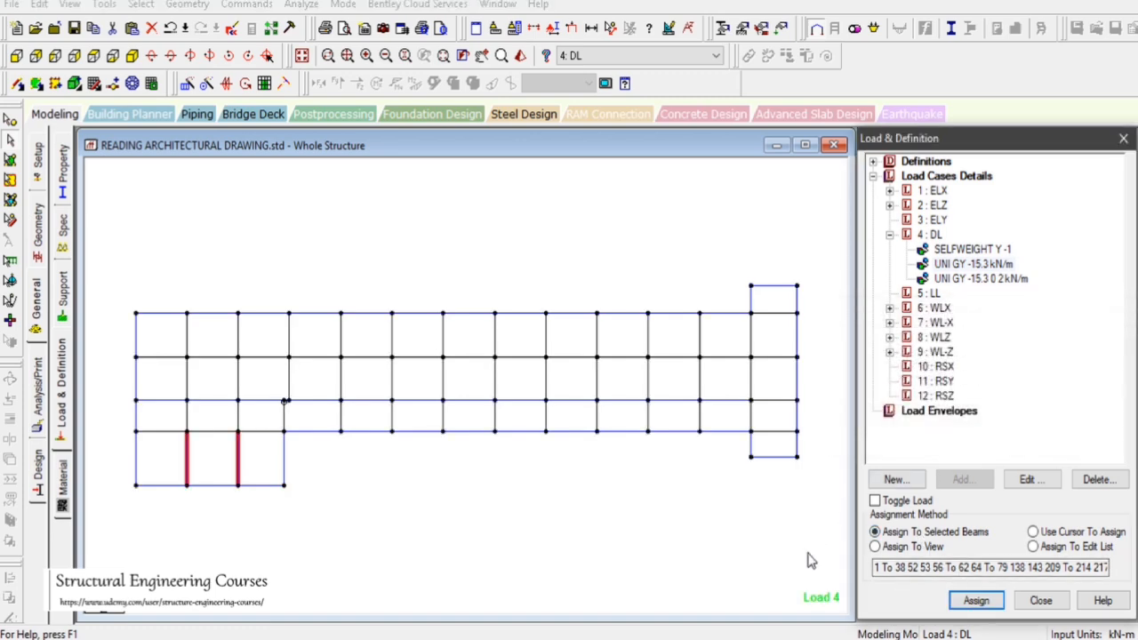
Assign the -15.3 kN/m wall load to the two beams along the upper edge of the lower-left bay
{"action": "left_click", "coordinate": [812, 639]}
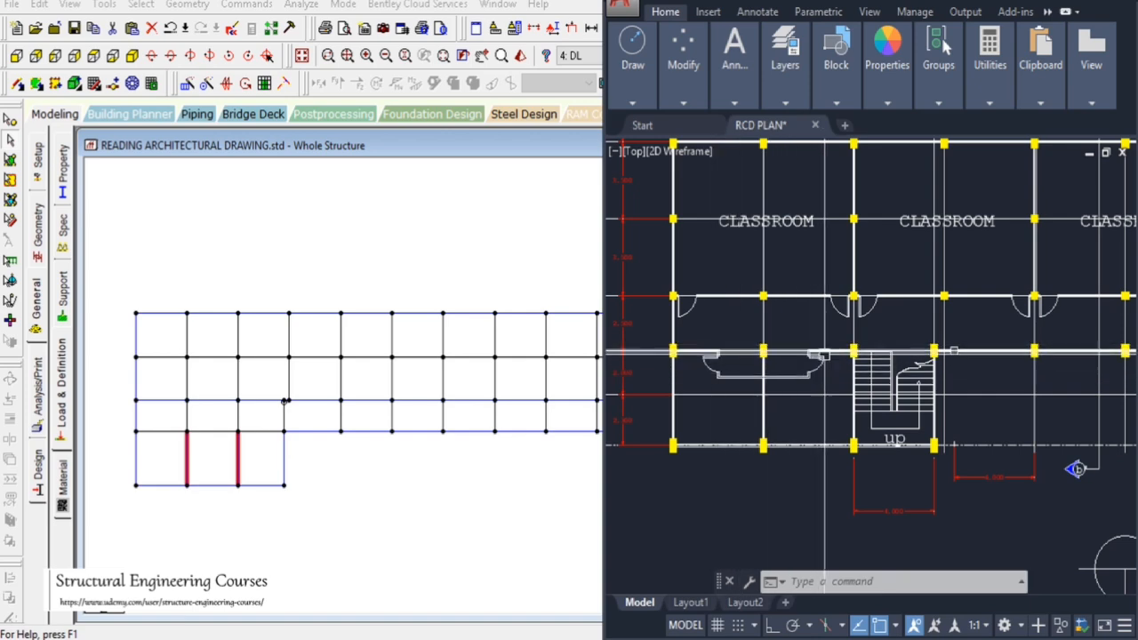
{"action": "left_click_drag", "start_coordinate": [124, 430], "coordinate": [250, 434]}
{"action": "left_click", "coordinate": [875, 532]}
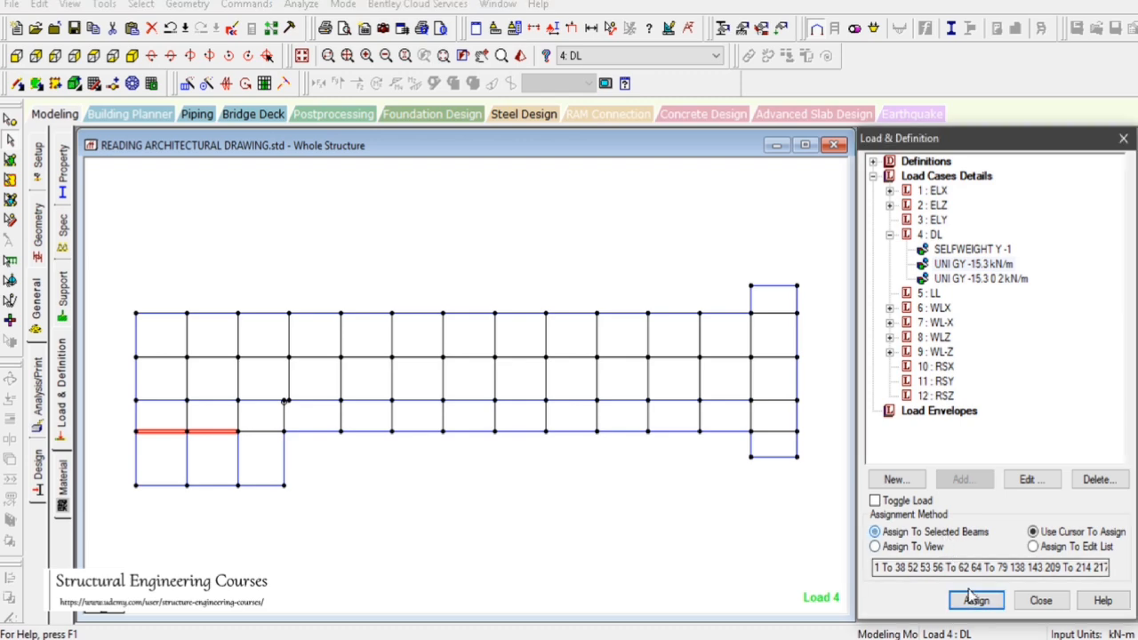
{"action": "left_click", "coordinate": [975, 600]}
{"action": "left_click", "coordinate": [945, 422]}
{"action": "left_click", "coordinate": [719, 526]}
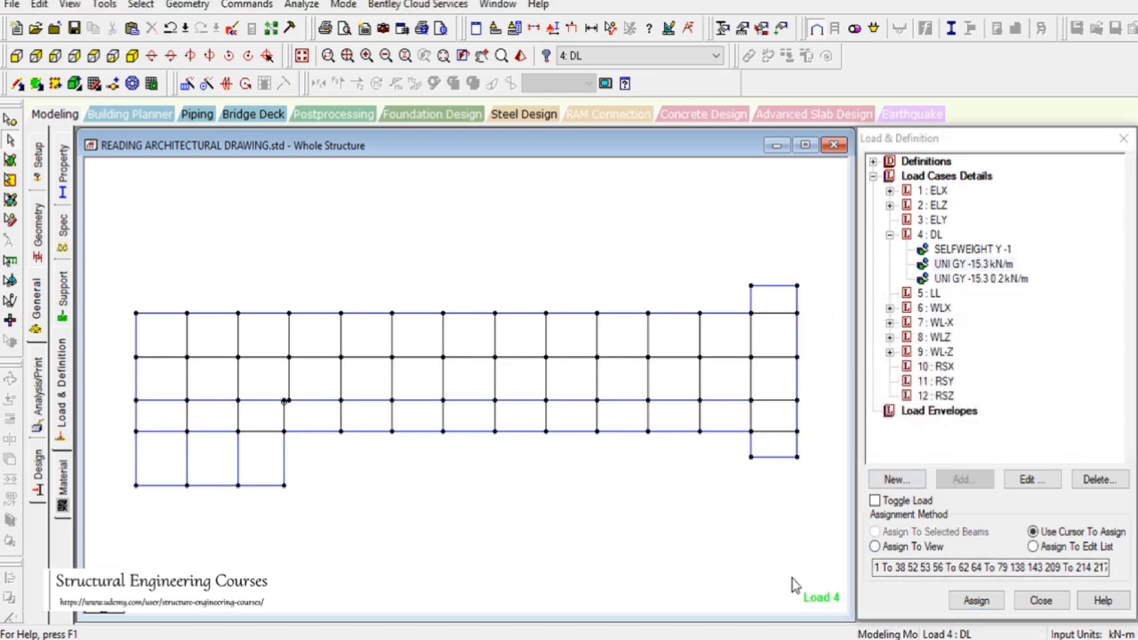
Pan the AutoCAD plan, then assign the -15.3 kN/m wall load to the transverse classroom partition beams at every second grid line
{"action": "left_click", "coordinate": [840, 639]}
{"action": "scroll", "coordinate": [729, 406], "scroll_direction": "down", "scroll_amount": 3}
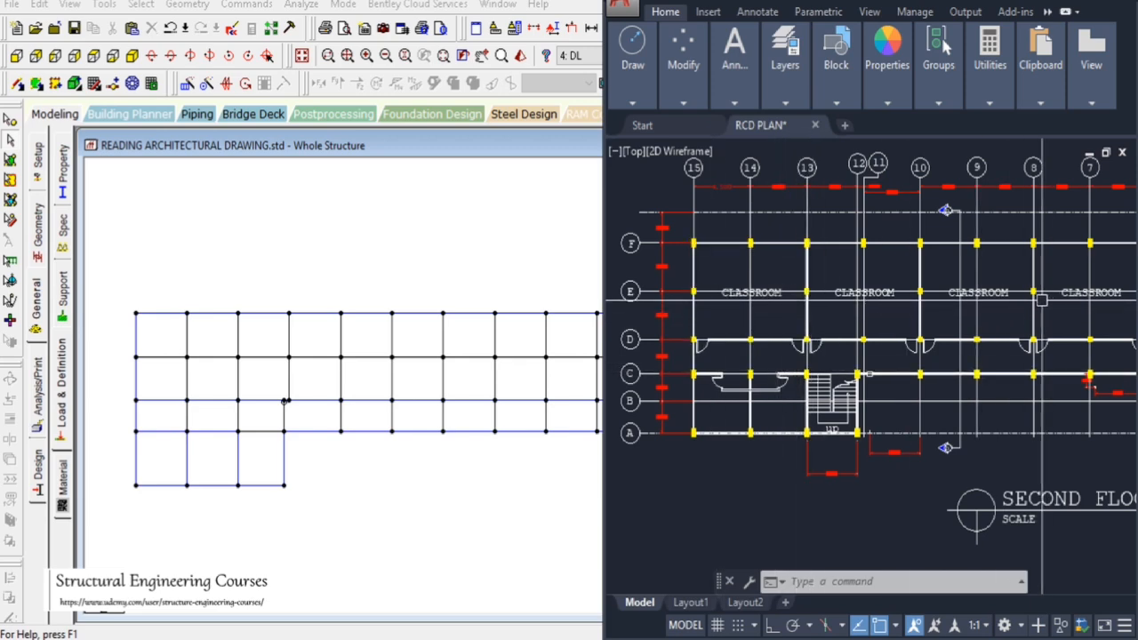
{"action": "type", "text": "pan"}
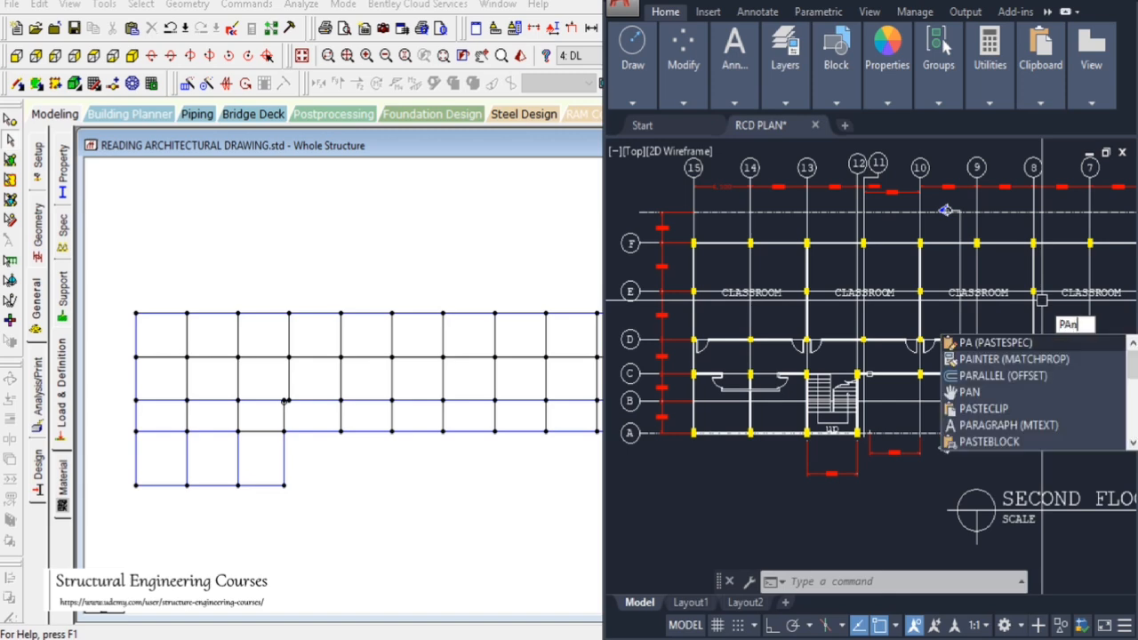
{"action": "key", "text": "Return"}
{"action": "left_click_drag", "start_coordinate": [1057, 333], "coordinate": [965, 321]}
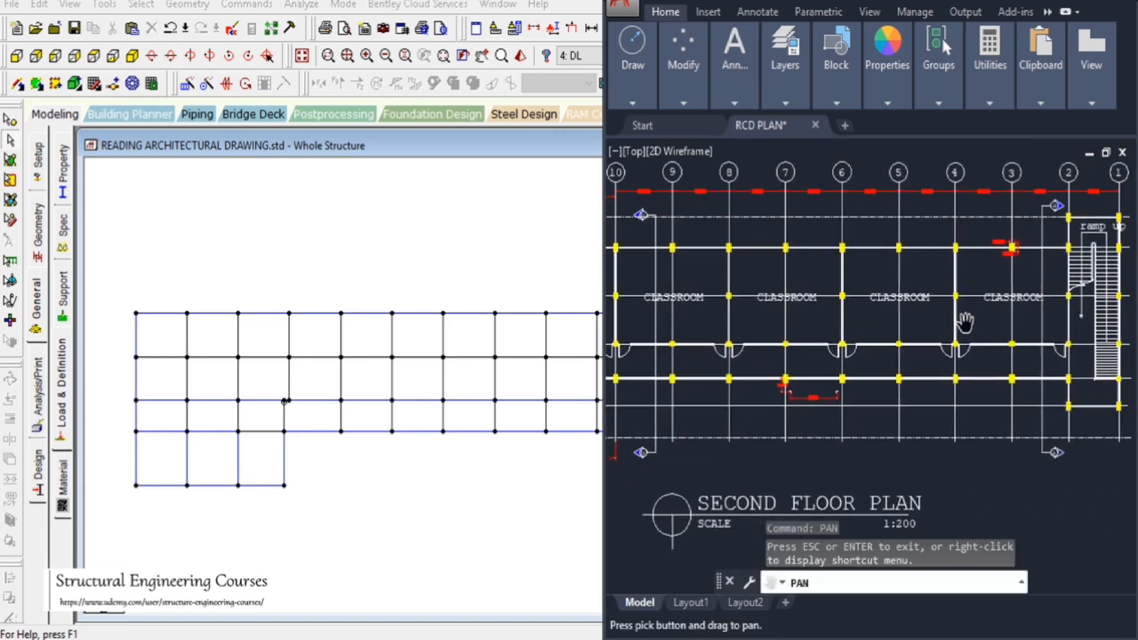
{"action": "left_click", "coordinate": [320, 153]}
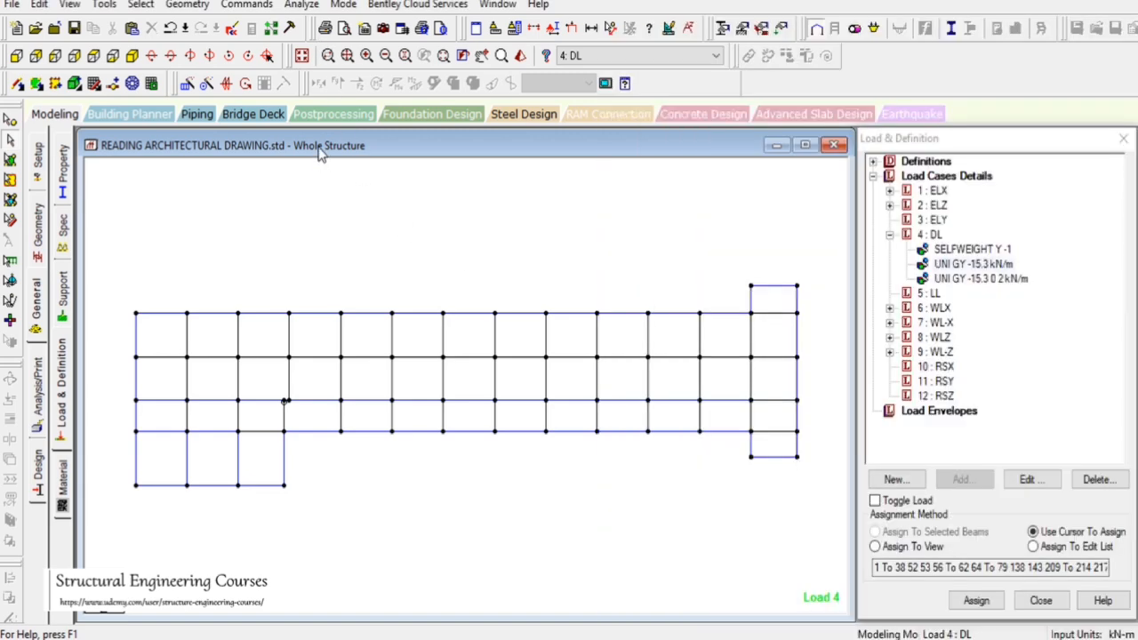
{"action": "left_click", "coordinate": [236, 343]}
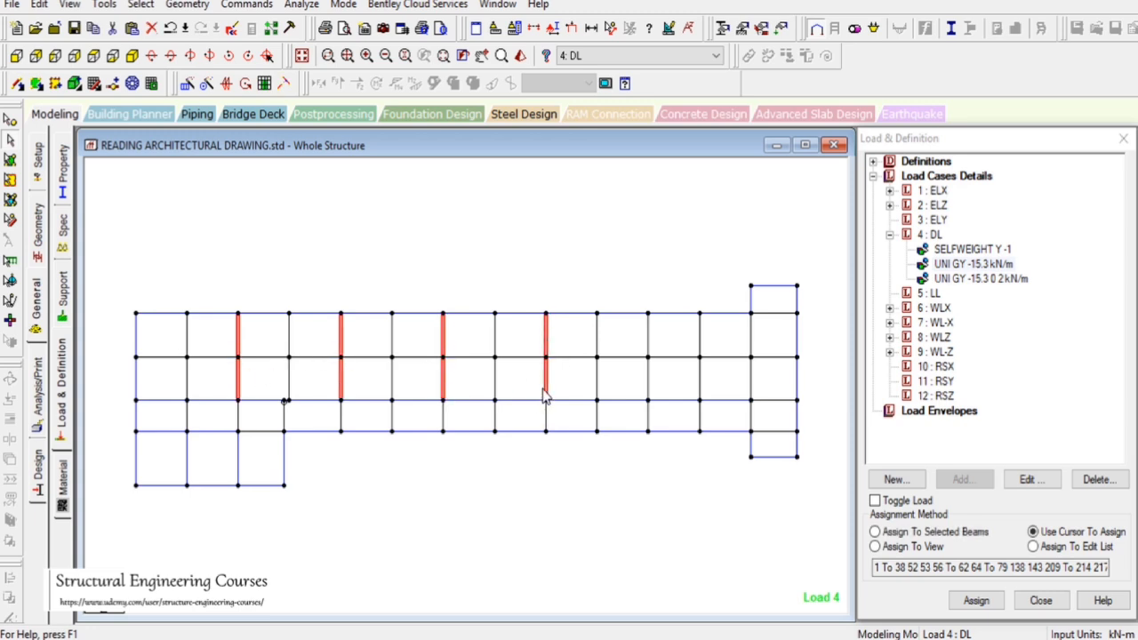
{"action": "left_click", "coordinate": [649, 381]}
{"action": "left_click", "coordinate": [673, 400]}
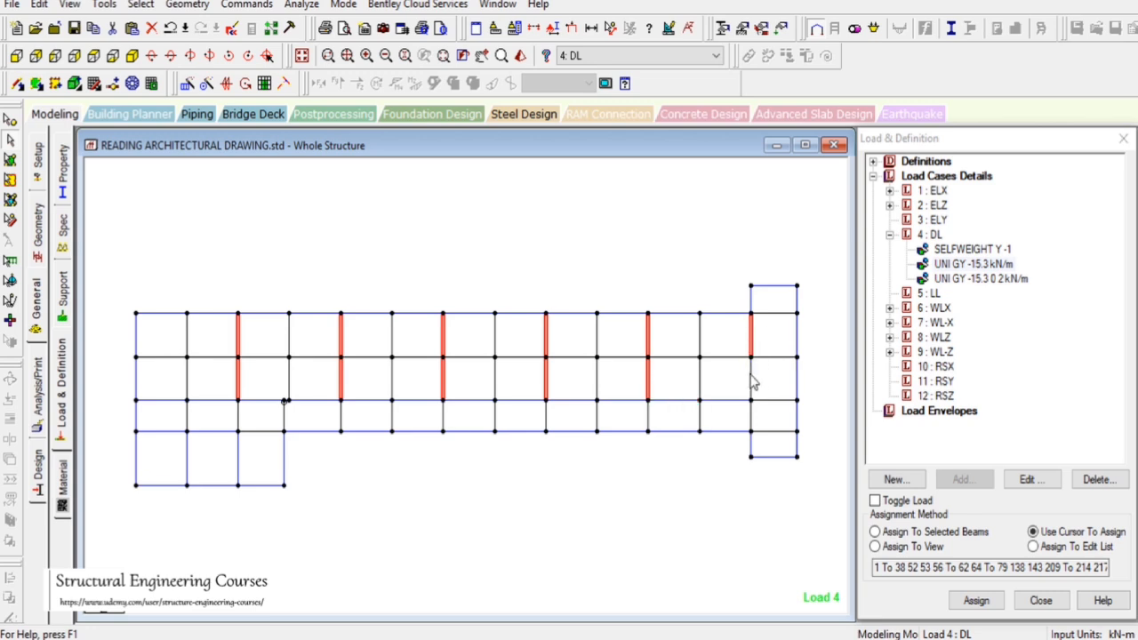
{"action": "left_click", "coordinate": [936, 531]}
{"action": "left_click", "coordinate": [978, 601]}
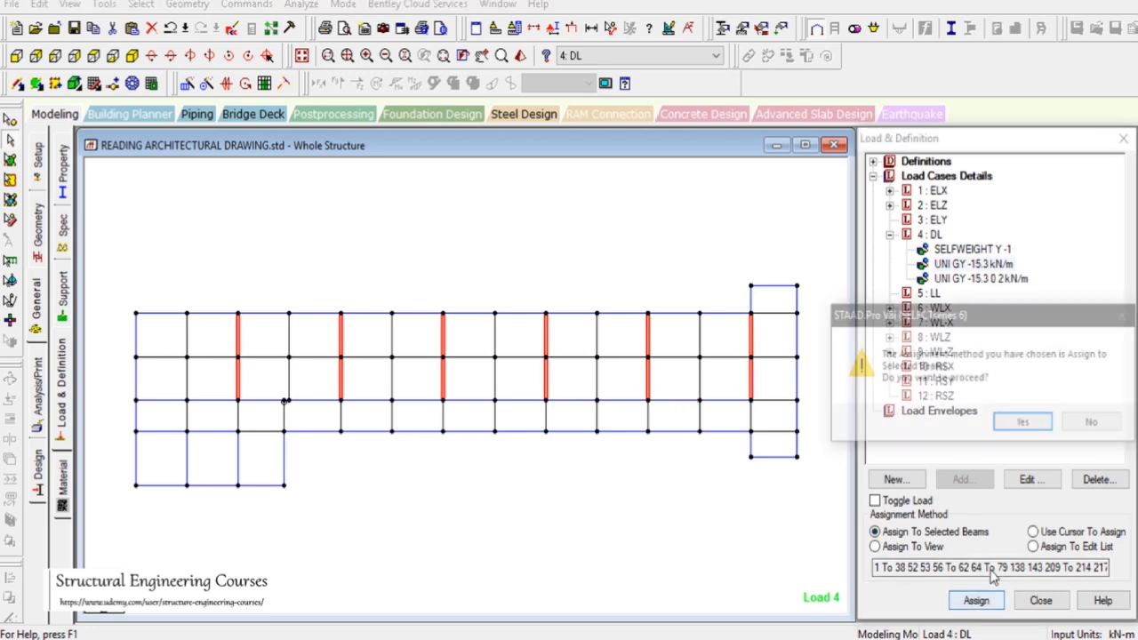
{"action": "left_click", "coordinate": [1024, 424]}
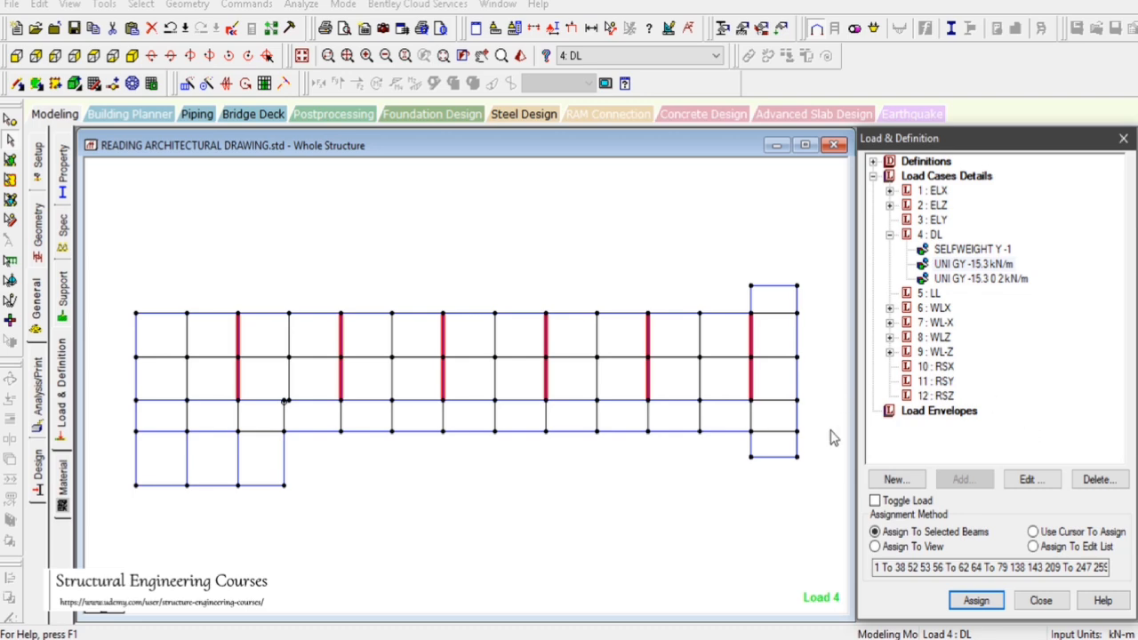
{"action": "key", "text": "alt+Tab"}
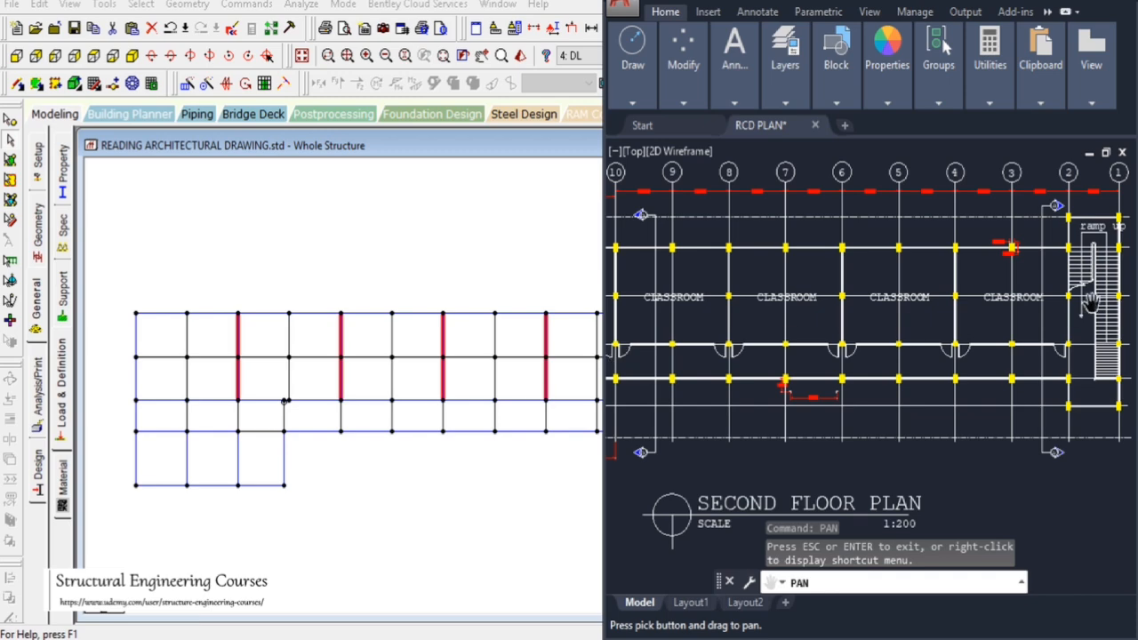
Isolate the roof-level beams of the frame and display them in plan view
{"action": "left_click_drag", "start_coordinate": [1043, 413], "coordinate": [990, 400]}
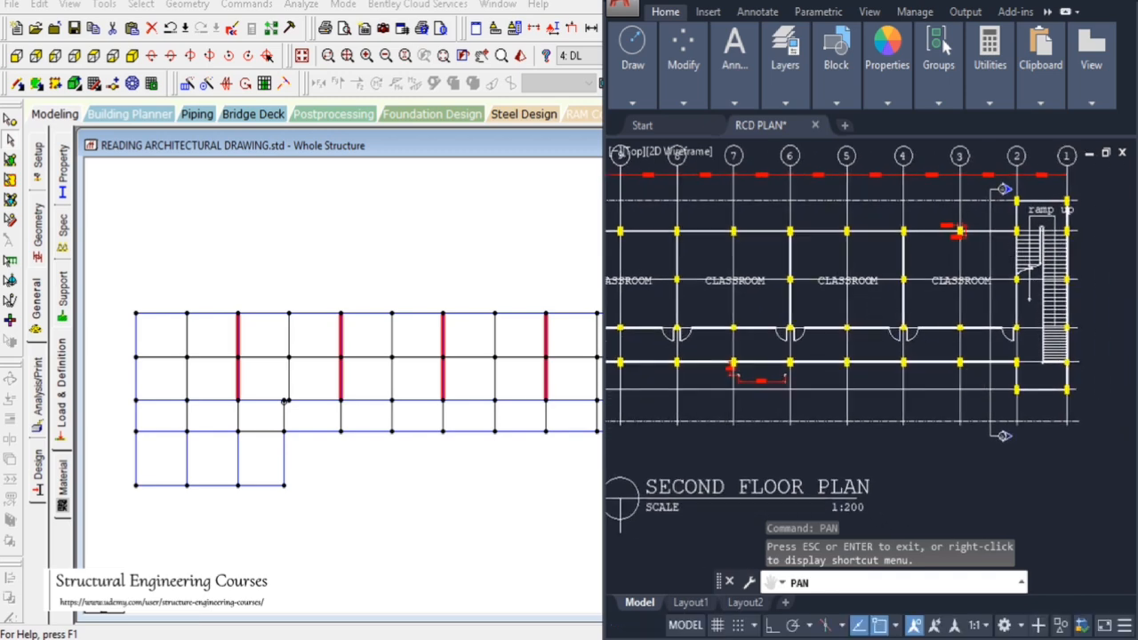
{"action": "left_click_drag", "start_coordinate": [1007, 302], "coordinate": [936, 313]}
{"action": "scroll", "coordinate": [937, 309], "scroll_direction": "up", "scroll_amount": 2}
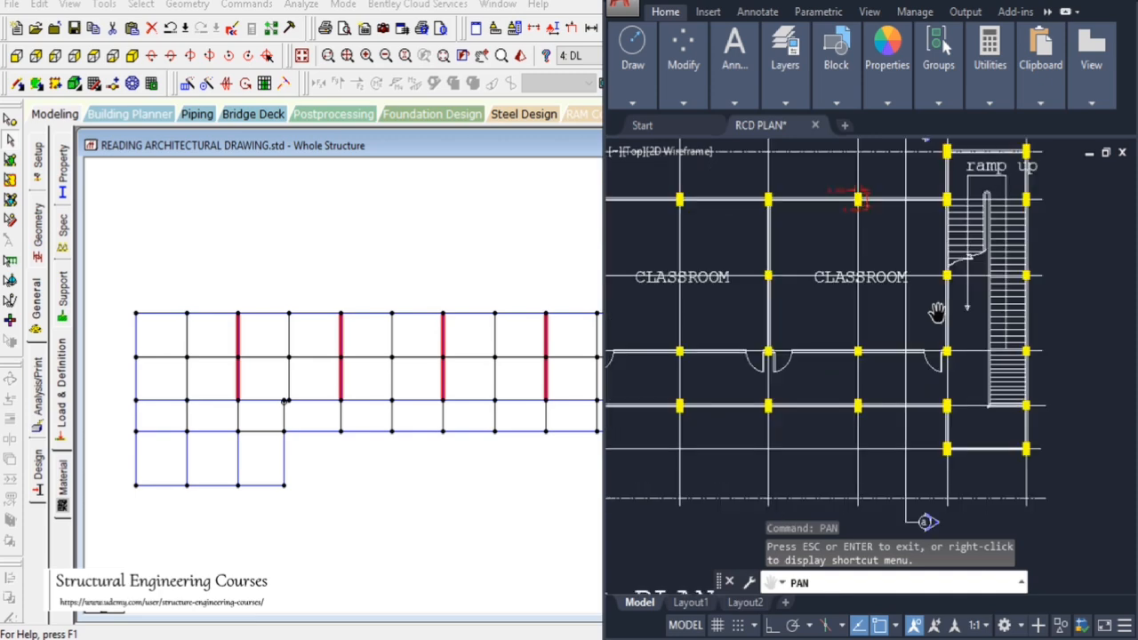
{"action": "left_click_drag", "start_coordinate": [932, 378], "coordinate": [983, 396]}
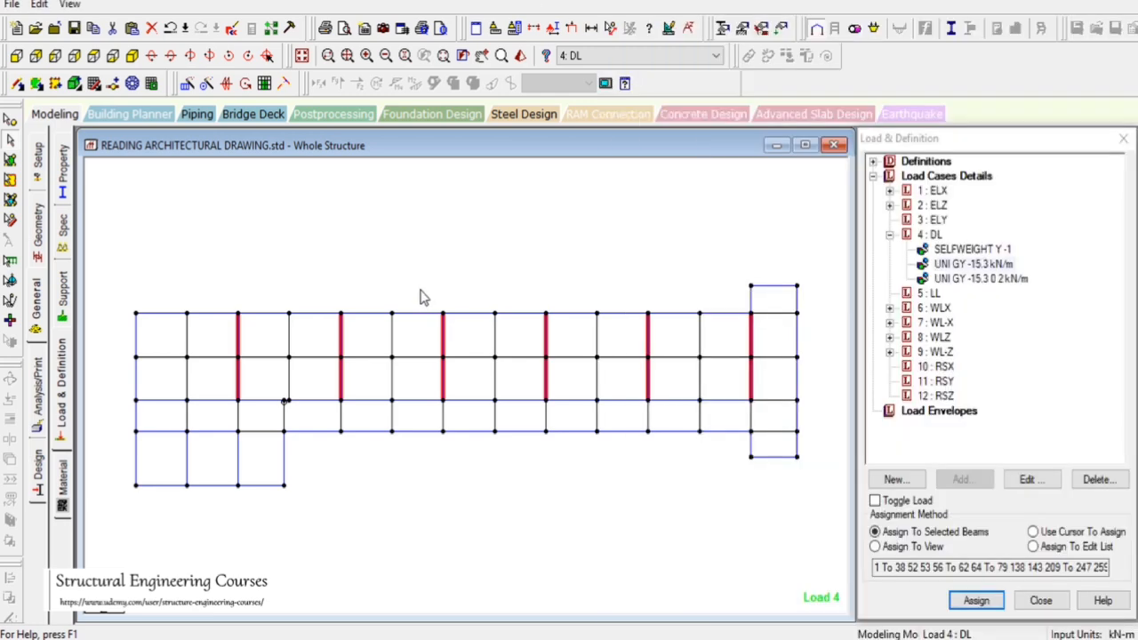
{"action": "left_click", "coordinate": [303, 56]}
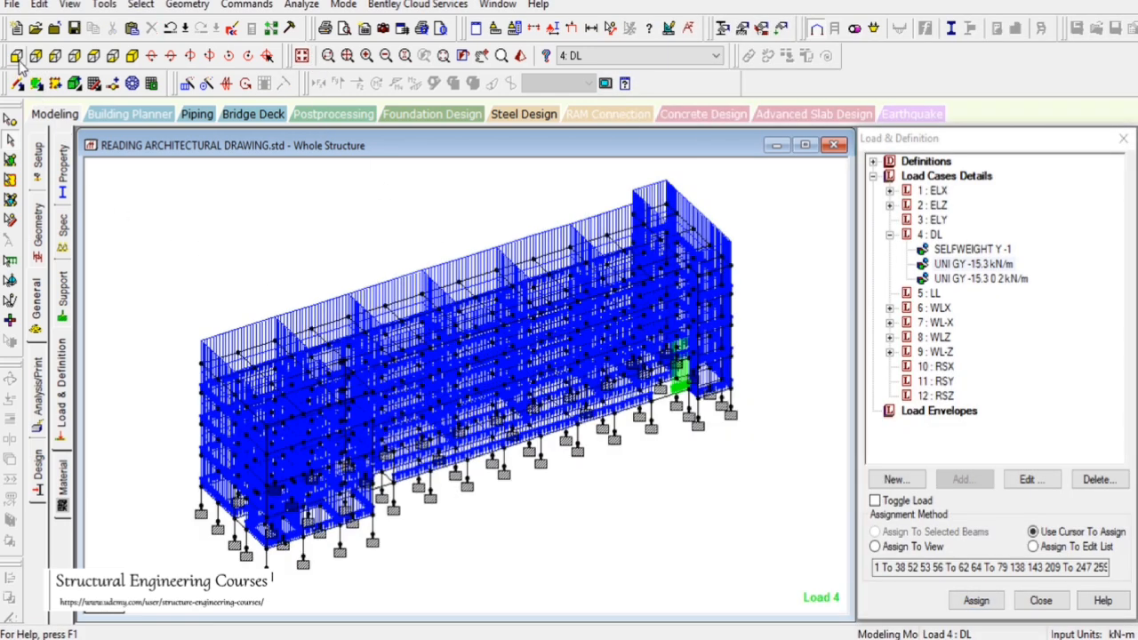
{"action": "left_click", "coordinate": [16, 56]}
{"action": "left_click_drag", "start_coordinate": [115, 251], "coordinate": [752, 305]}
{"action": "left_click", "coordinate": [70, 5]}
{"action": "left_click", "coordinate": [134, 61]}
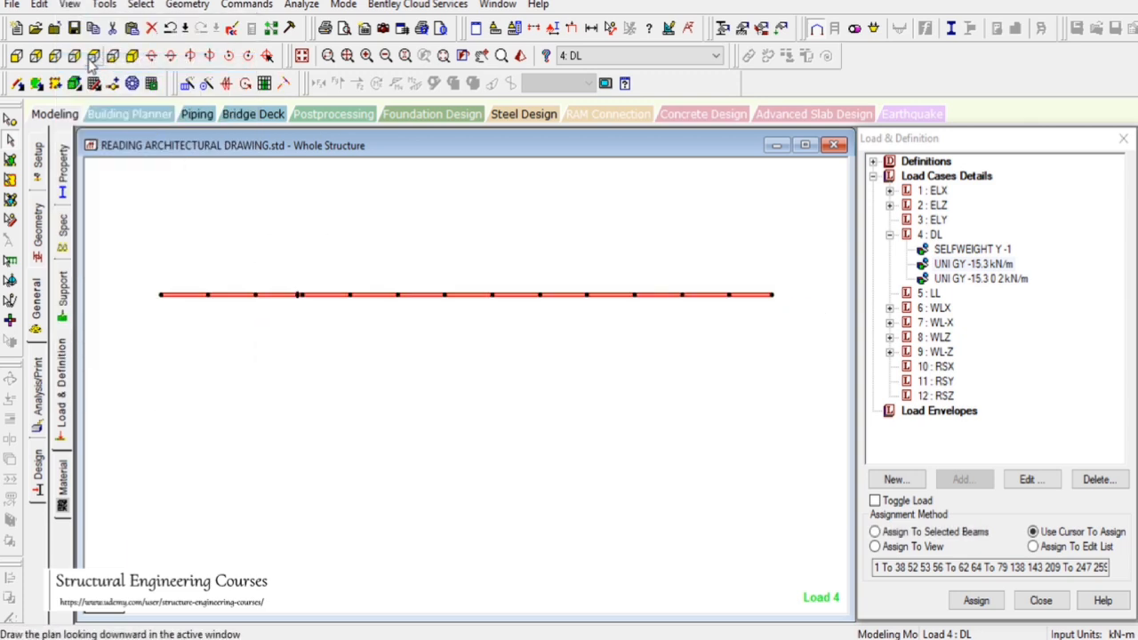
{"action": "left_click", "coordinate": [95, 56]}
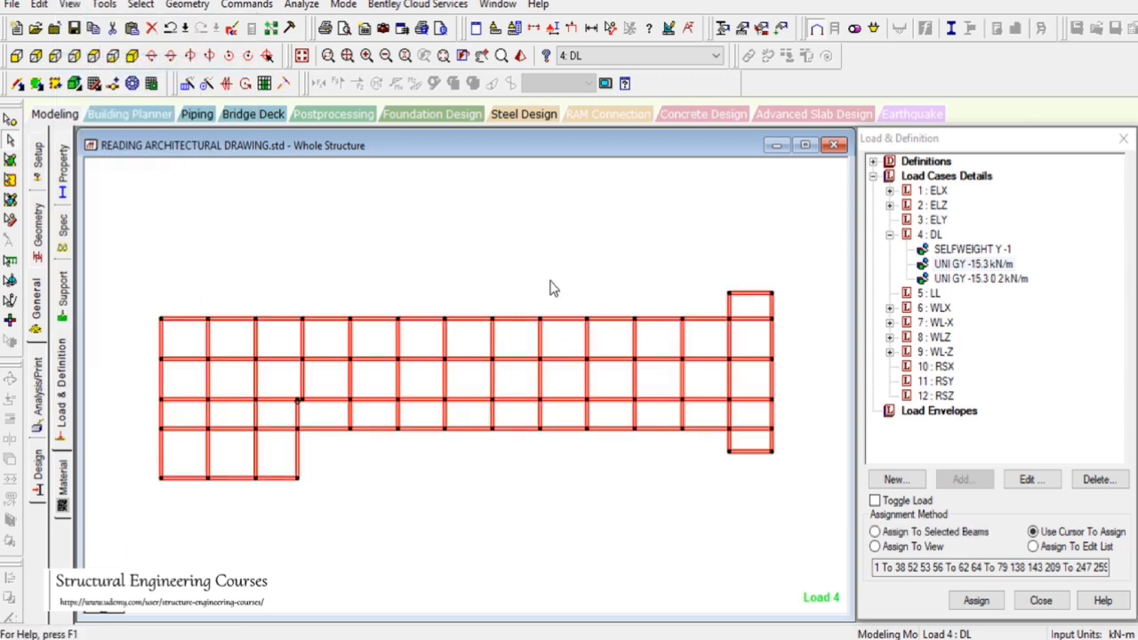
{"action": "left_click_drag", "start_coordinate": [510, 232], "coordinate": [595, 277]}
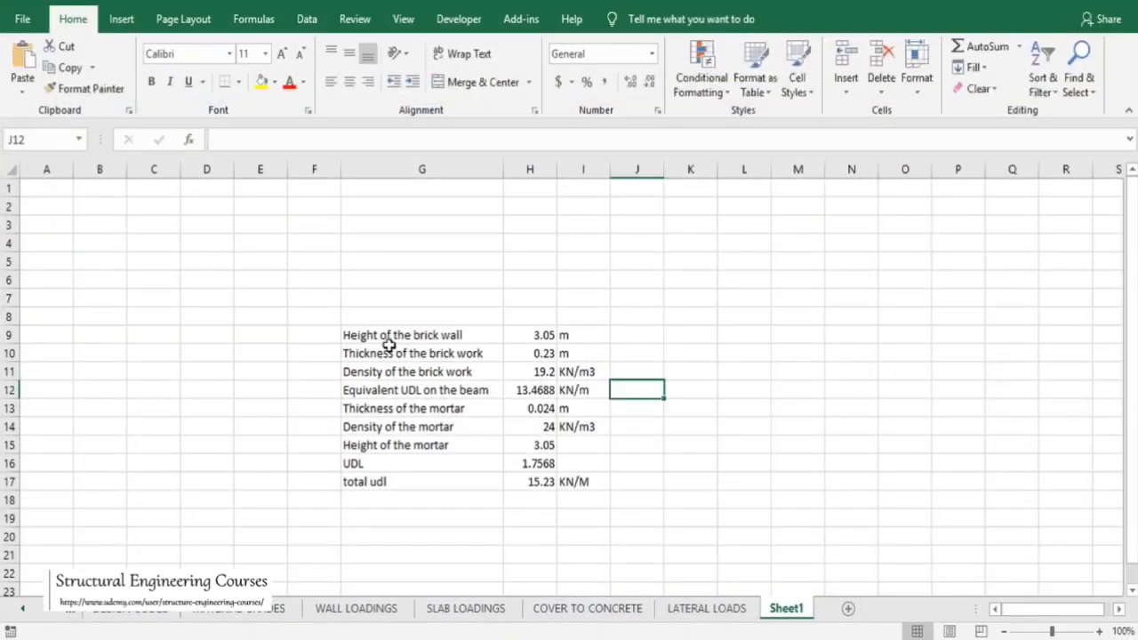
Copy the brick wall UDL calculation block to column K and widen the label column
{"action": "left_click", "coordinate": [384, 336]}
{"action": "left_click_drag", "start_coordinate": [384, 336], "coordinate": [587, 482]}
{"action": "key", "text": "ctrl+c"}
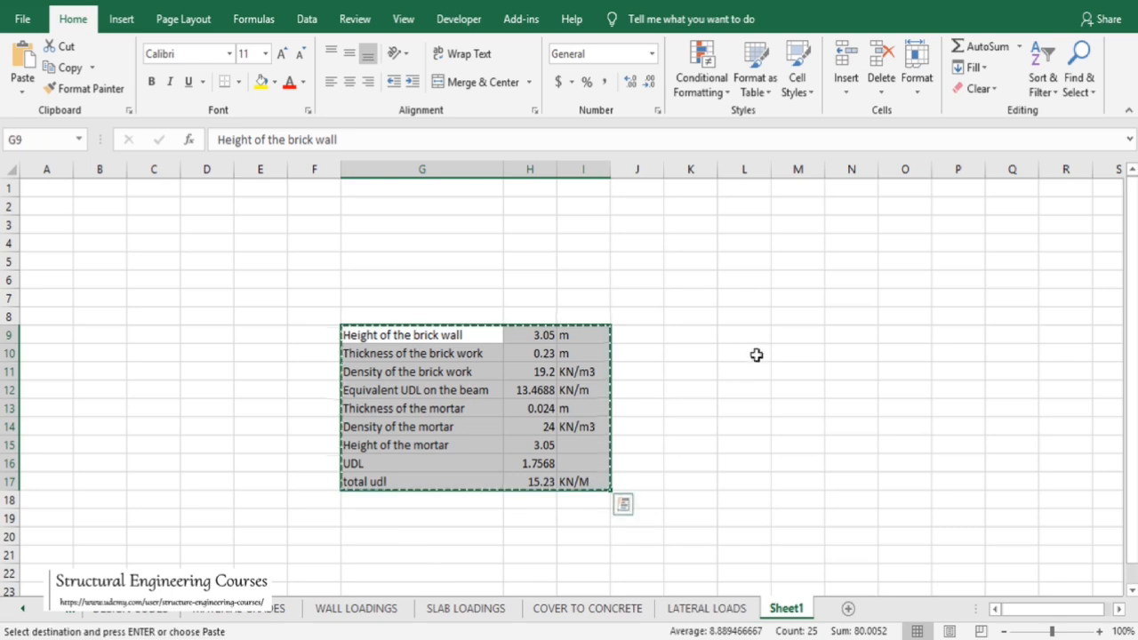
{"action": "left_click", "coordinate": [693, 337]}
{"action": "key", "text": "ctrl+v"}
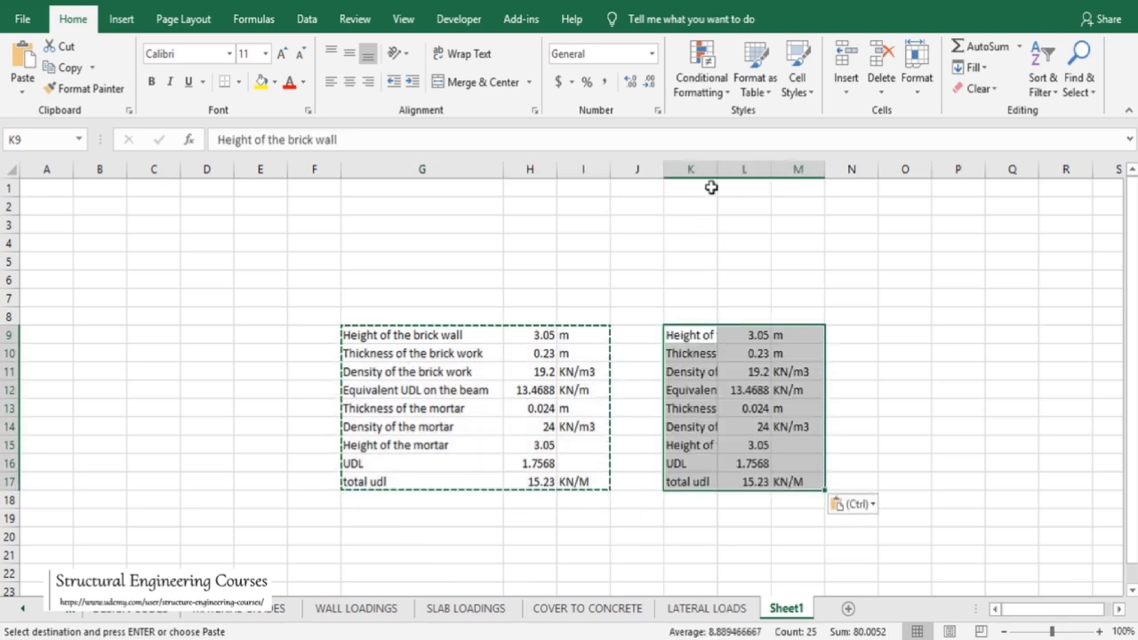
{"action": "left_click_drag", "start_coordinate": [715, 183], "coordinate": [836, 181]}
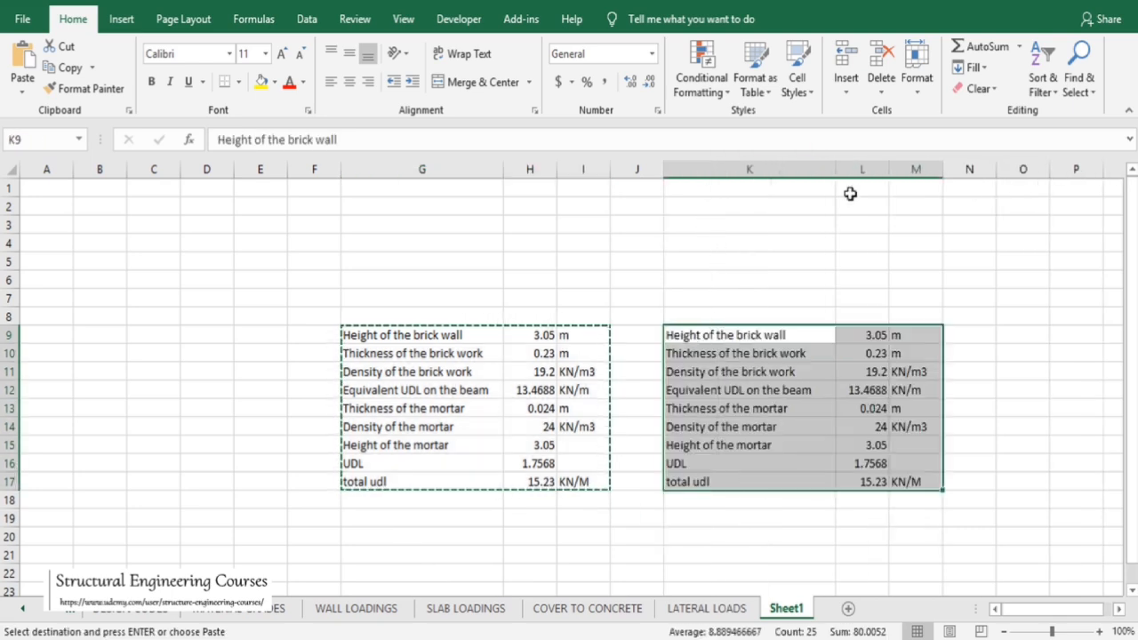
Set the copied block's brick wall height to 0.9 m for the parapet load
{"action": "left_click", "coordinate": [860, 336]}
{"action": "type", "text": "0.9"}
{"action": "key", "text": "Return"}
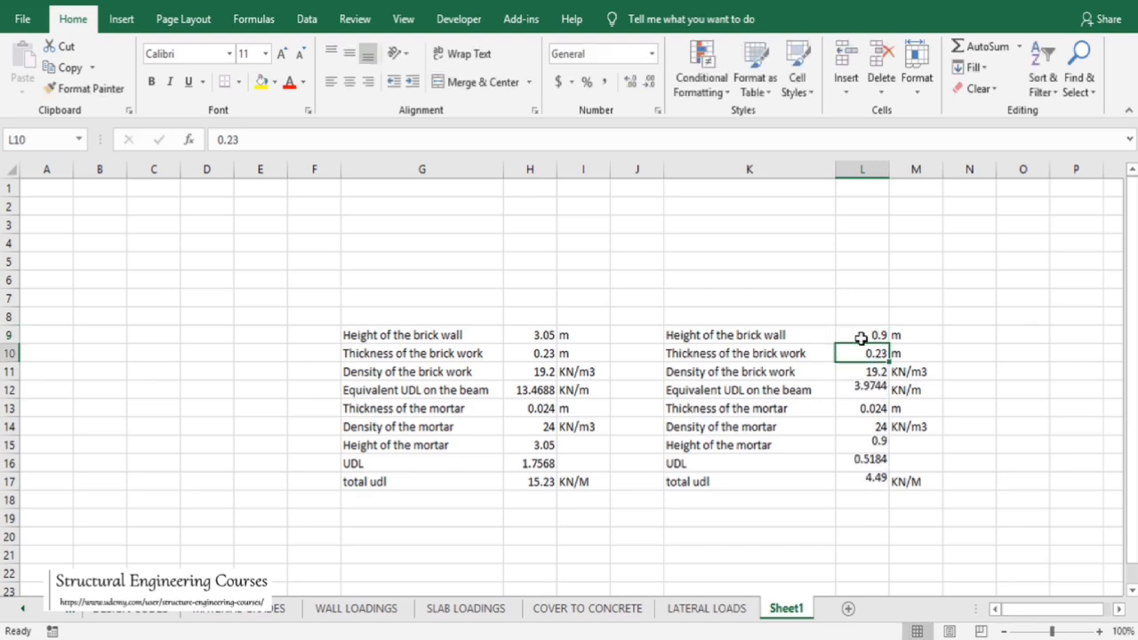
{"action": "left_click", "coordinate": [874, 483]}
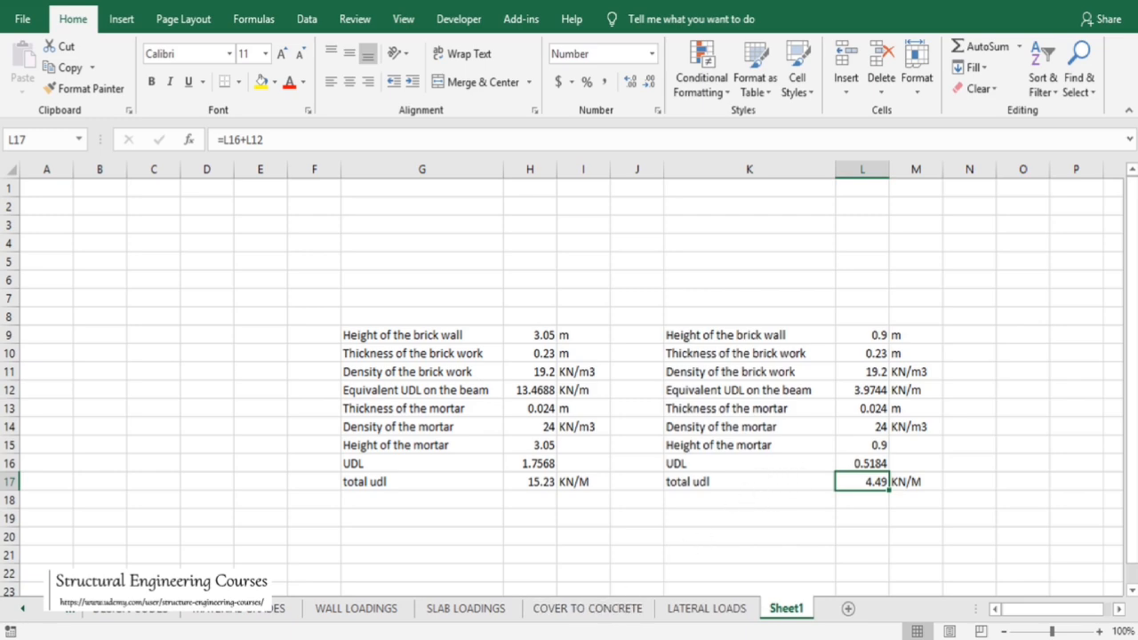
Add a uniform GY member load of -4.5 kN/m to load case 4 DL
{"action": "left_click", "coordinate": [547, 522]}
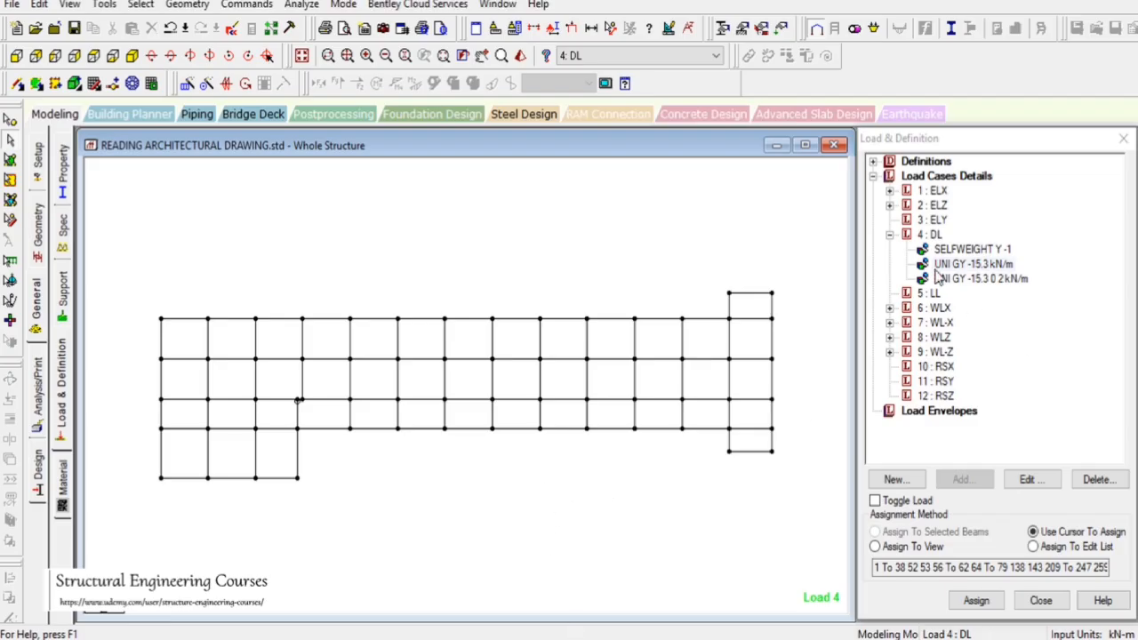
{"action": "left_click", "coordinate": [930, 234]}
{"action": "left_click", "coordinate": [964, 479]}
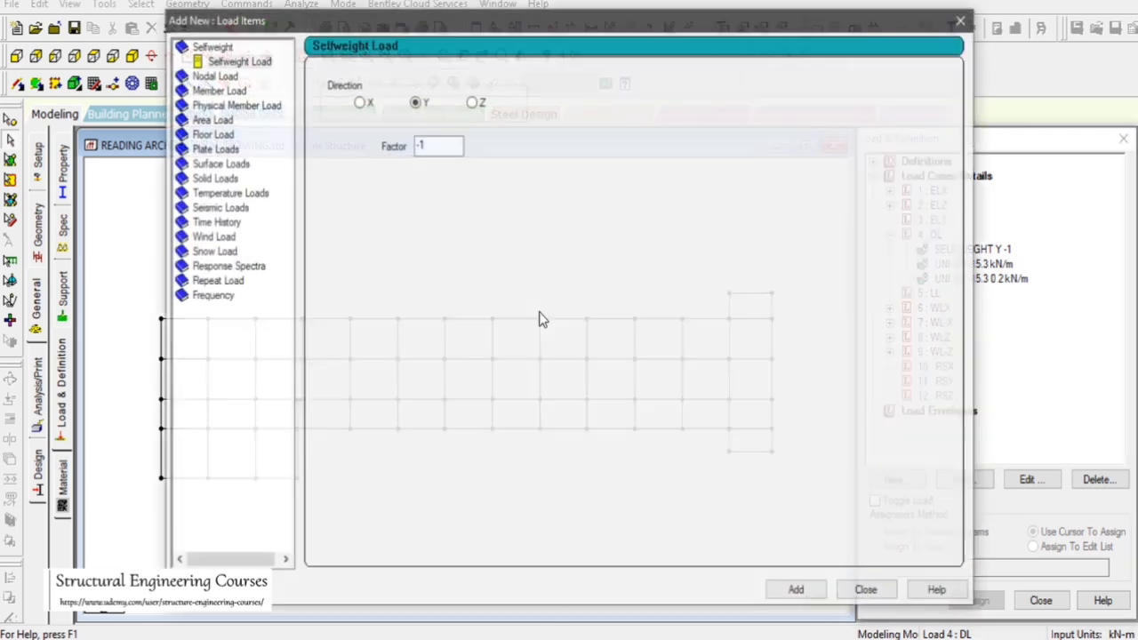
{"action": "left_click", "coordinate": [217, 90]}
{"action": "double_click", "coordinate": [479, 125]}
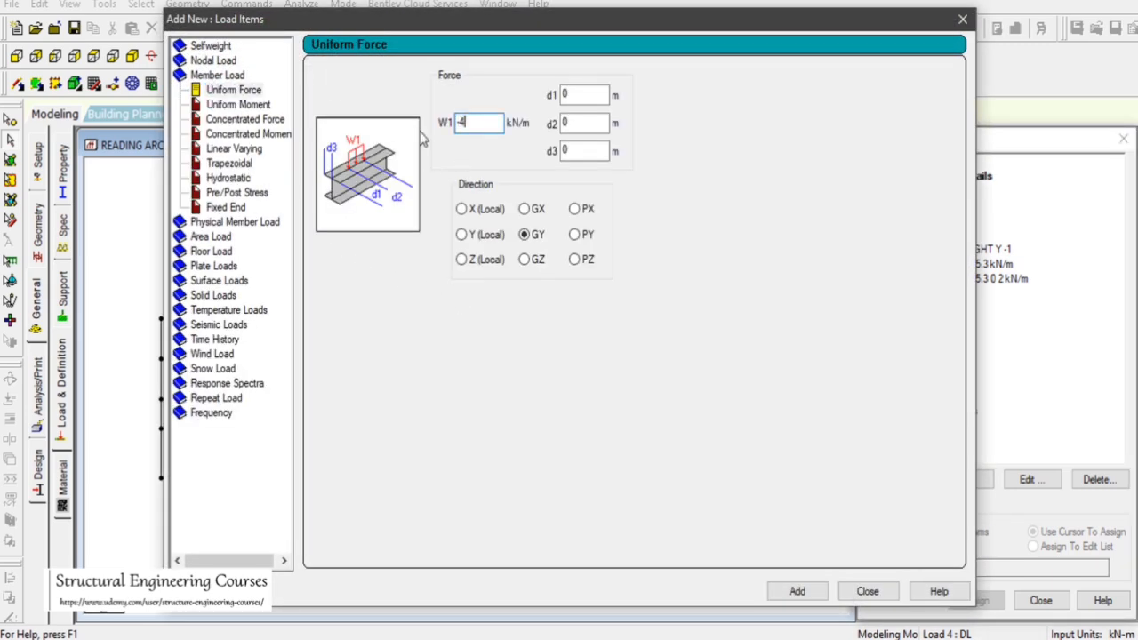
{"action": "left_click", "coordinate": [797, 592]}
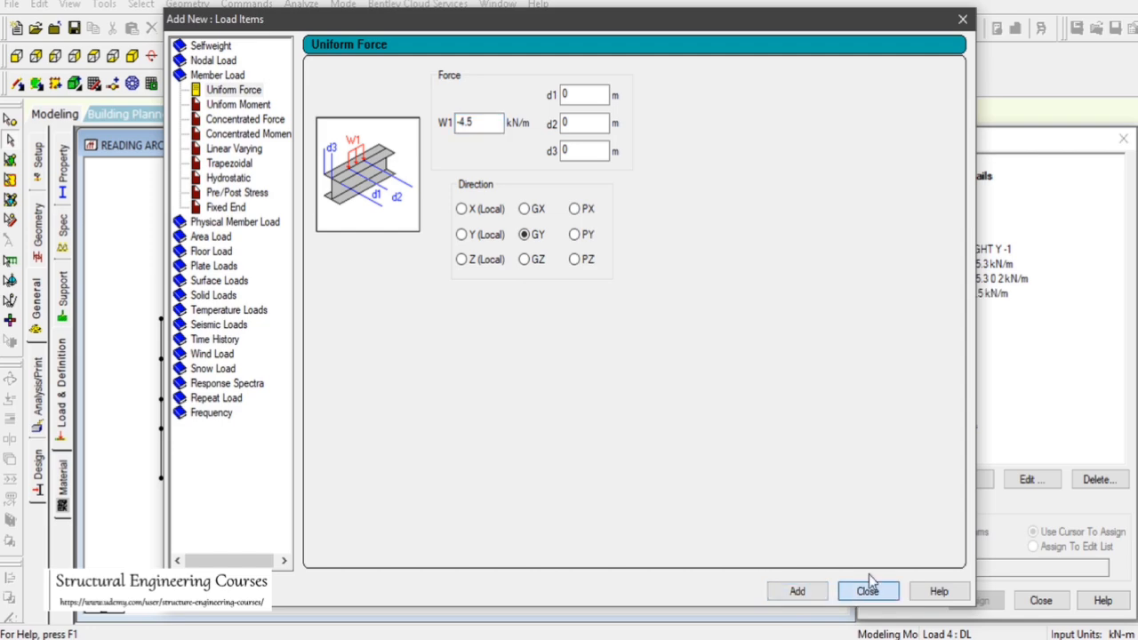
{"action": "left_click", "coordinate": [867, 591]}
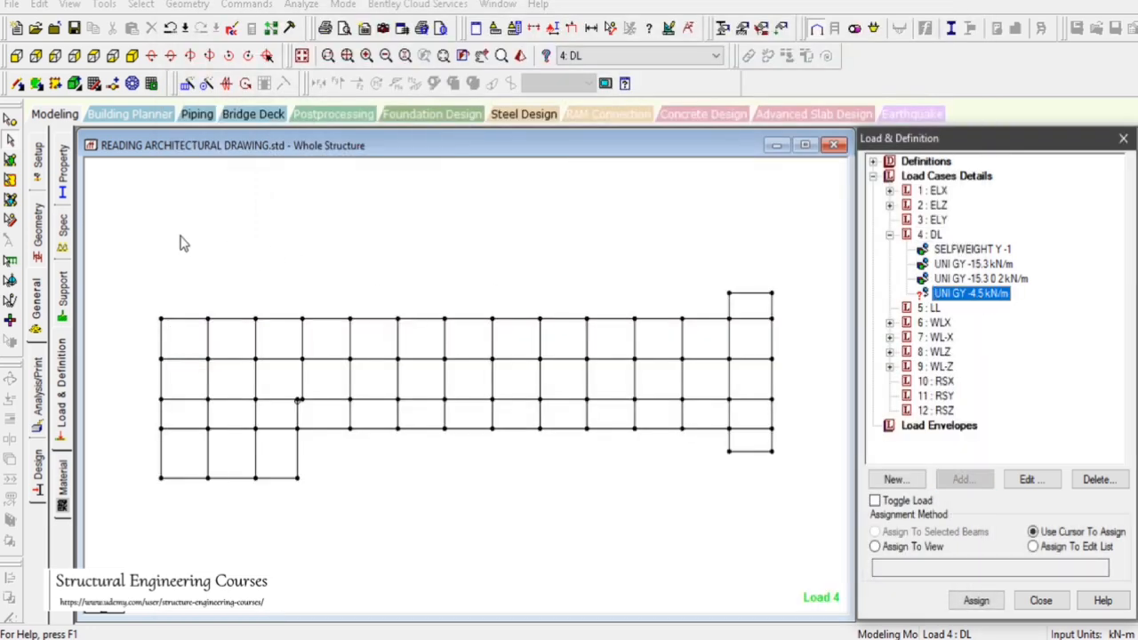
Select the perimeter beams of the roof plan and assign the -4.5 kN/m parapet load to them
{"action": "left_click_drag", "start_coordinate": [176, 228], "coordinate": [735, 302]}
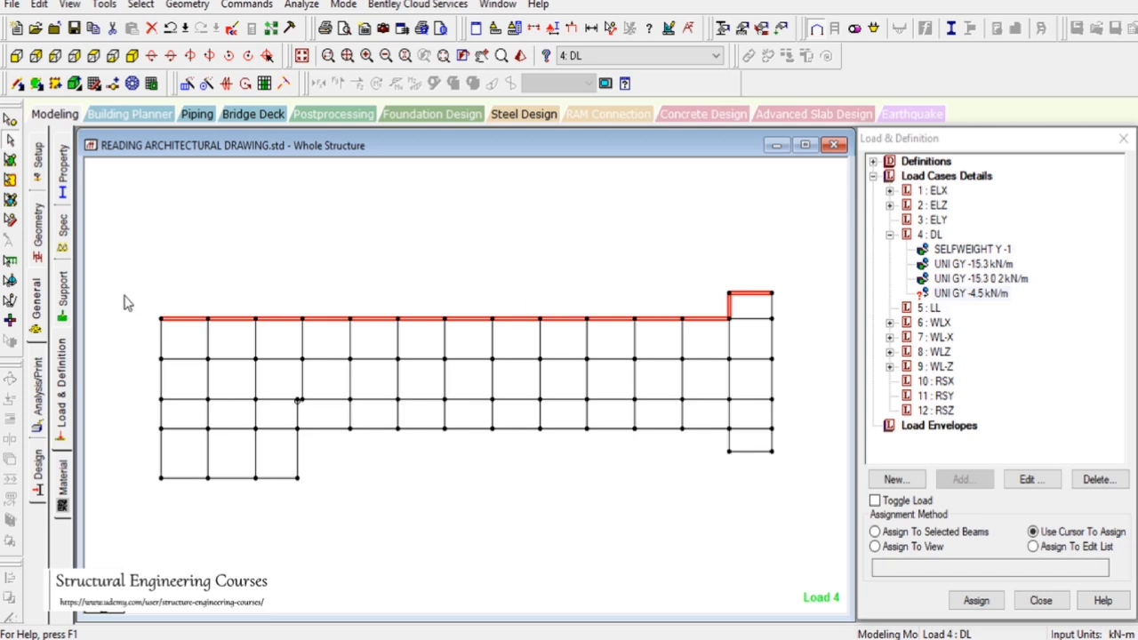
{"action": "left_click_drag", "start_coordinate": [134, 283], "coordinate": [161, 507], "text": "ctrl"}
{"action": "left_click_drag", "start_coordinate": [255, 522], "coordinate": [735, 418], "text": "ctrl"}
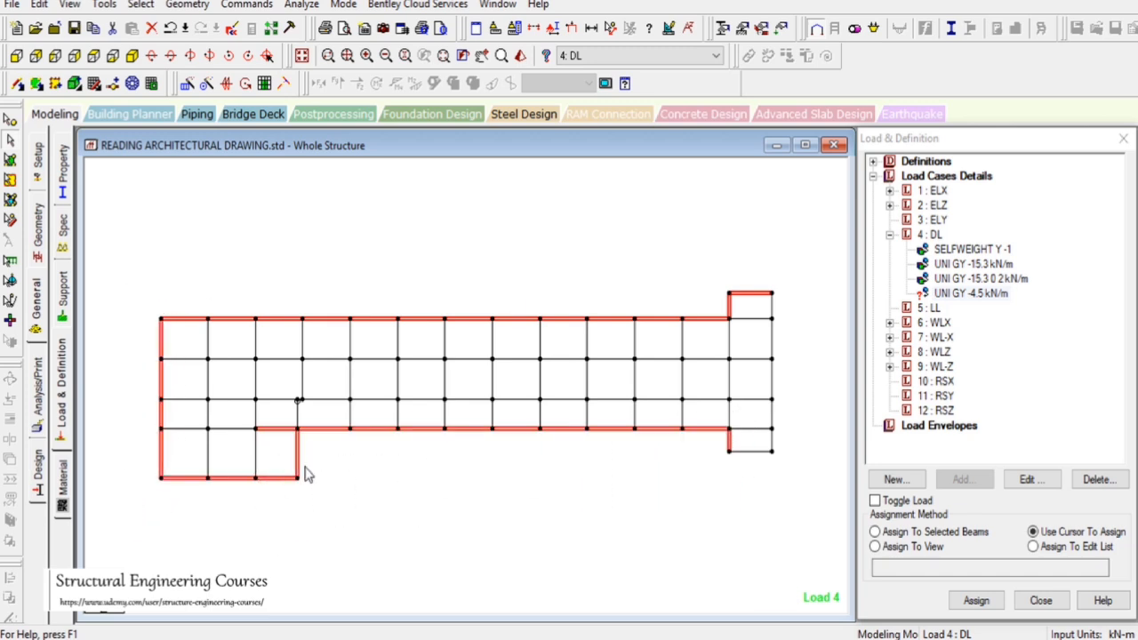
{"action": "left_click_drag", "start_coordinate": [707, 484], "coordinate": [787, 449], "text": "ctrl"}
{"action": "left_click_drag", "start_coordinate": [766, 267], "coordinate": [807, 560], "text": "ctrl"}
{"action": "left_click", "coordinate": [875, 532]}
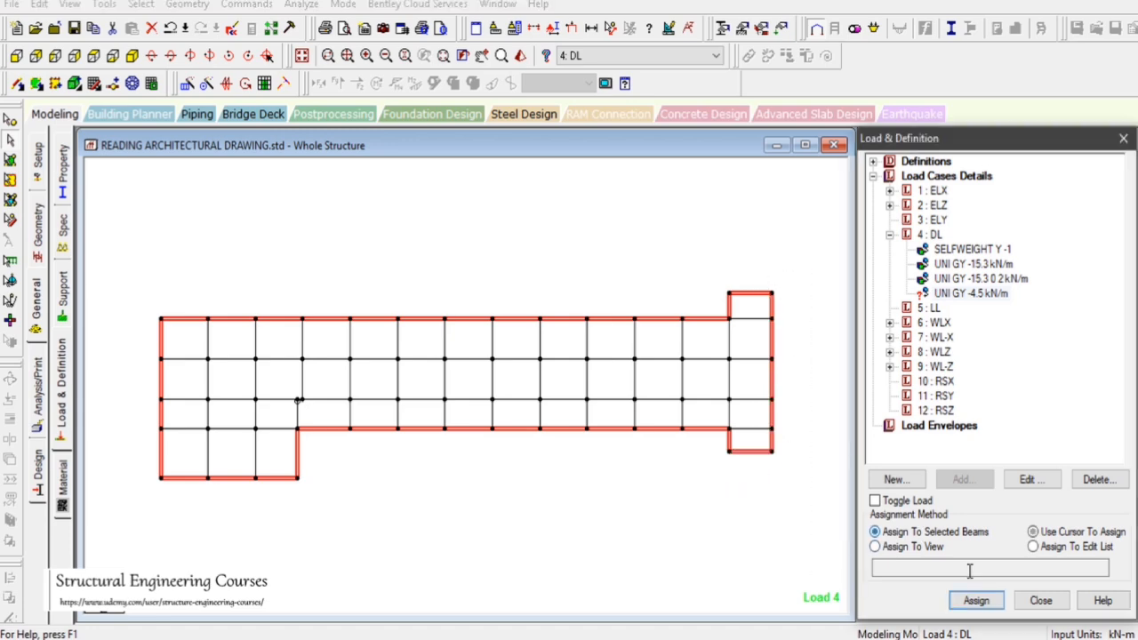
{"action": "left_click", "coordinate": [976, 600]}
{"action": "left_click", "coordinate": [1024, 424]}
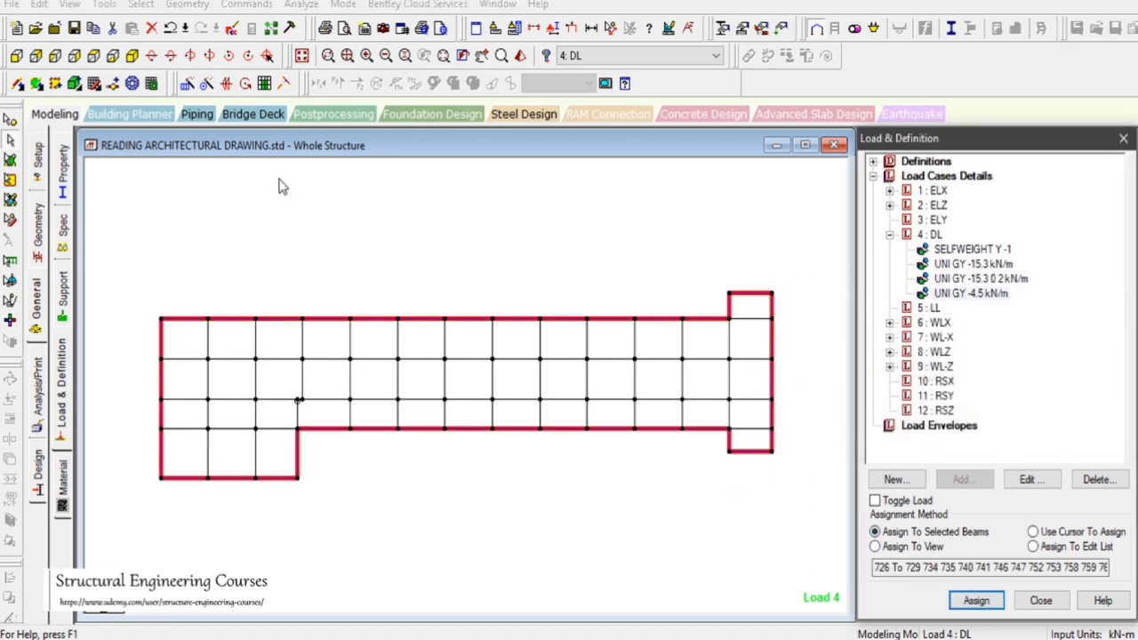
Review the assigned parapet load on the isometric model, then return to plan view
{"action": "left_click", "coordinate": [152, 55]}
{"action": "left_click_drag", "start_coordinate": [320, 198], "coordinate": [413, 266]}
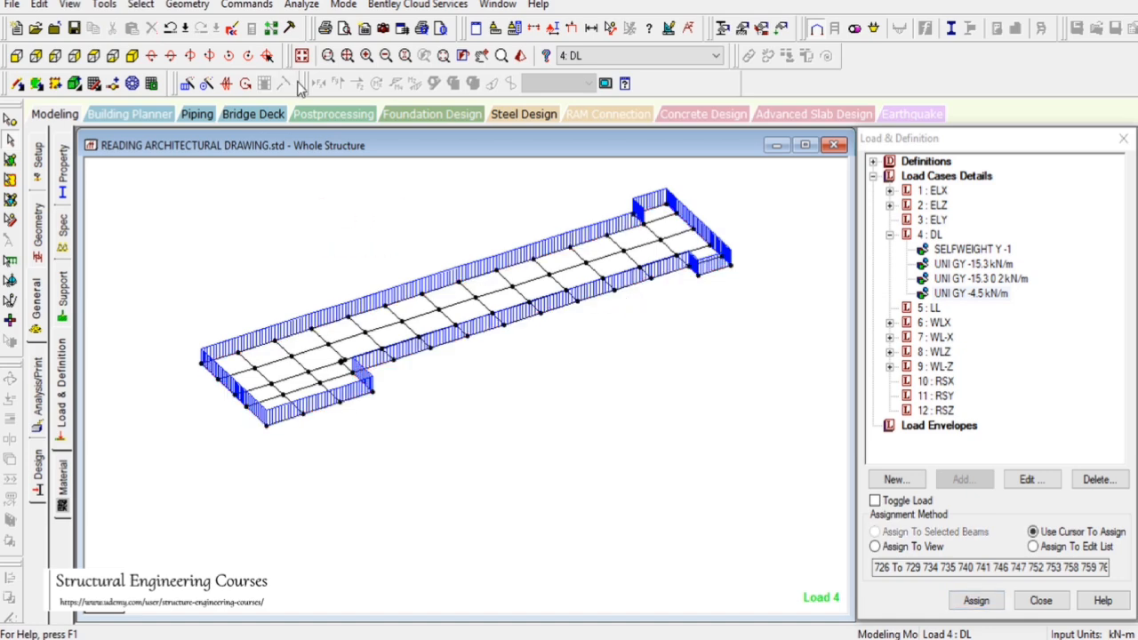
{"action": "left_click", "coordinate": [302, 55]}
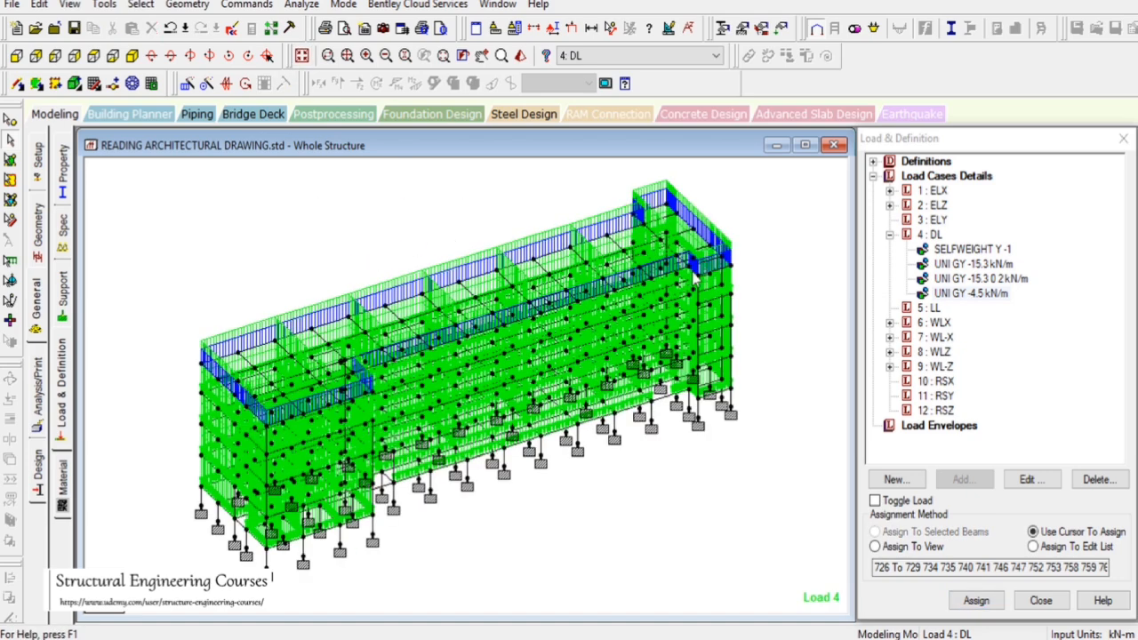
{"action": "left_click_drag", "start_coordinate": [753, 303], "coordinate": [829, 366]}
{"action": "left_click", "coordinate": [95, 56]}
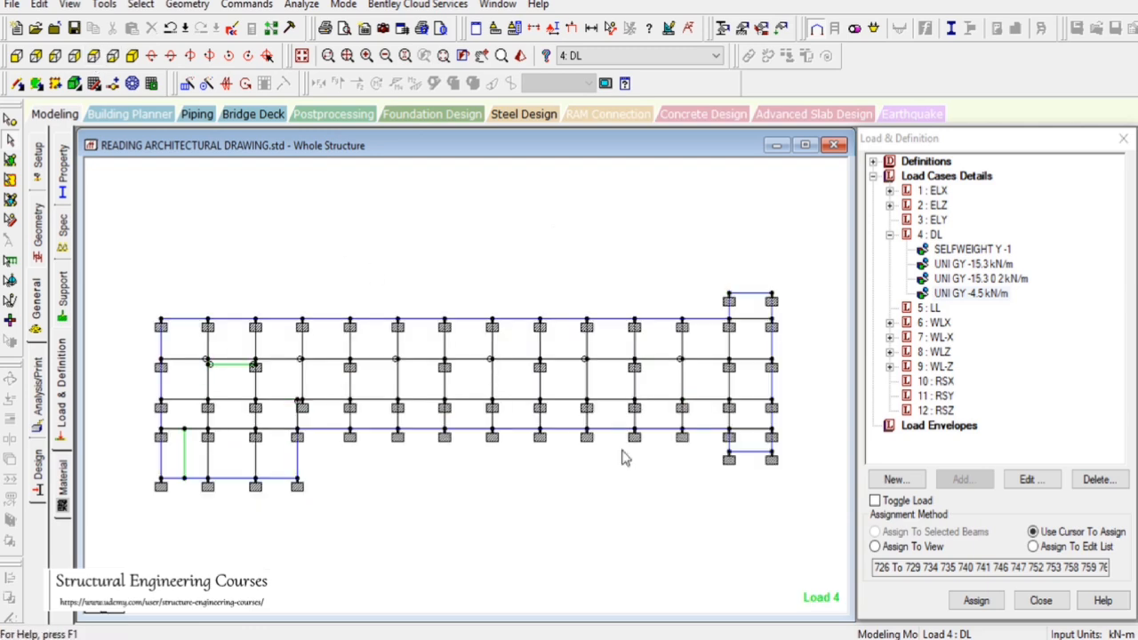
Pan and zoom through the AutoCAD second floor plan to examine the wall positions
{"action": "left_click", "coordinate": [890, 638]}
{"action": "scroll", "coordinate": [765, 391], "scroll_direction": "down", "scroll_amount": 2}
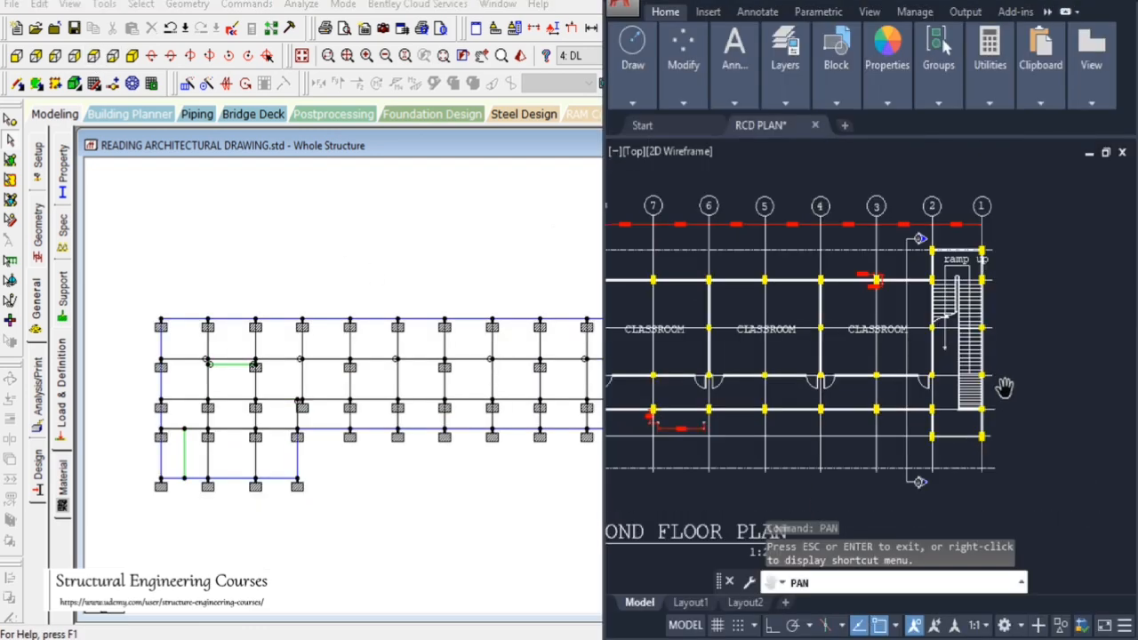
{"action": "scroll", "coordinate": [985, 376], "scroll_direction": "down", "scroll_amount": 2}
{"action": "mouse_move", "coordinate": [614, 412]}
{"action": "left_mouse_down"}
{"action": "mouse_move", "coordinate": [717, 408]}
{"action": "mouse_move", "coordinate": [927, 370]}
{"action": "left_mouse_up"}
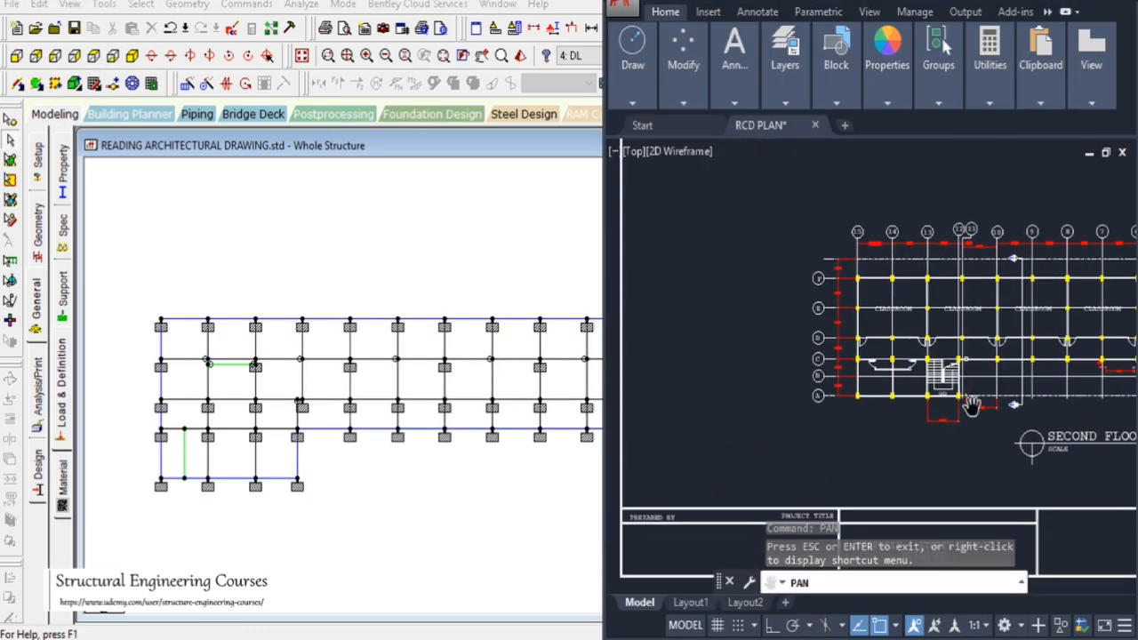
{"action": "scroll", "coordinate": [938, 373], "scroll_direction": "up", "scroll_amount": 2}
{"action": "scroll", "coordinate": [933, 380], "scroll_direction": "down", "scroll_amount": 2}
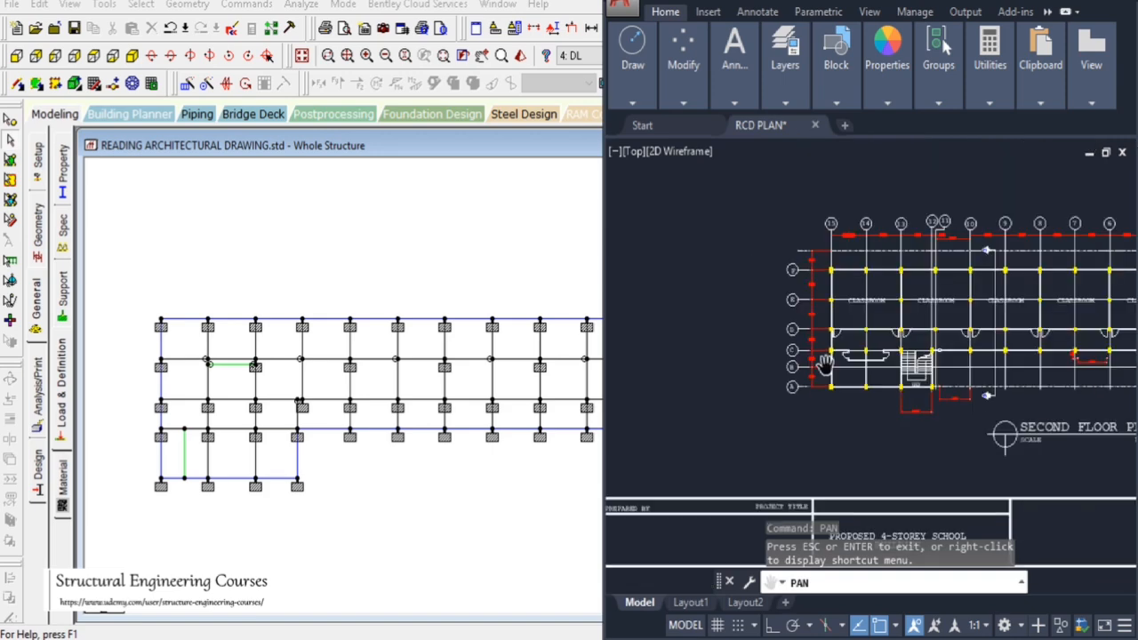
{"action": "left_click_drag", "start_coordinate": [1002, 397], "coordinate": [812, 421]}
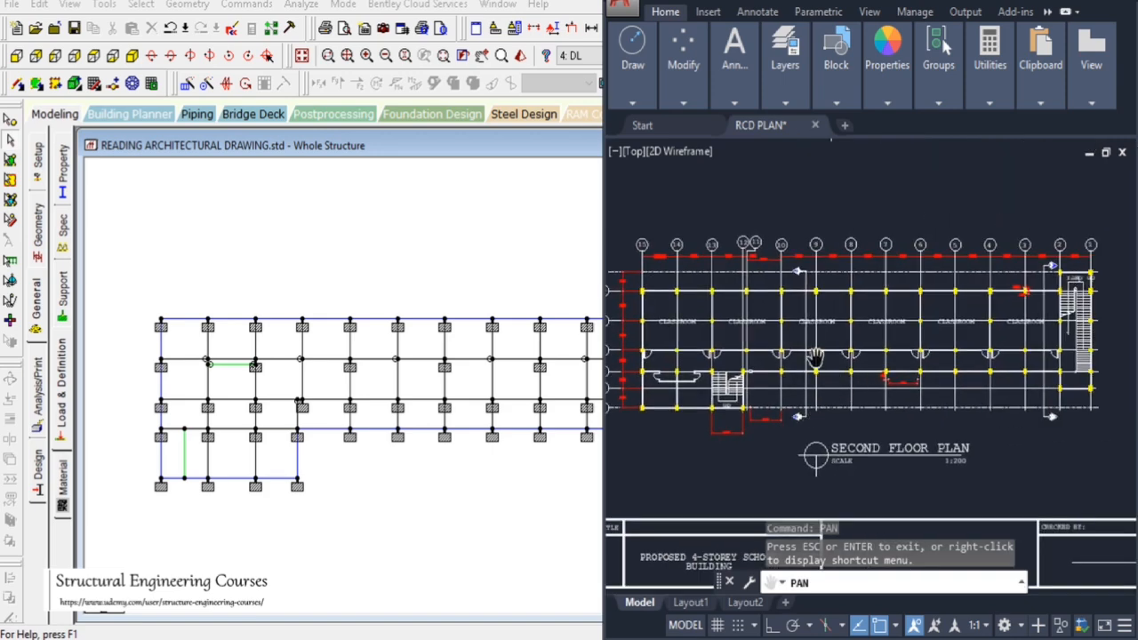
{"action": "scroll", "coordinate": [817, 358], "scroll_direction": "up", "scroll_amount": 2}
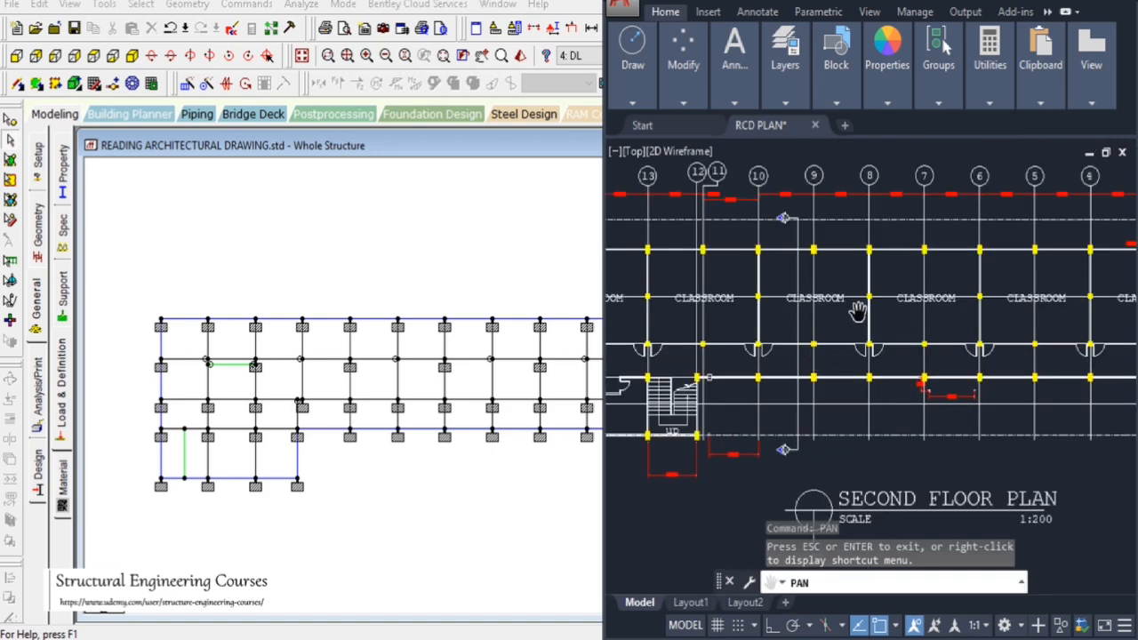
{"action": "left_click_drag", "start_coordinate": [782, 347], "coordinate": [891, 338]}
Measure the node-to-node spans of the interior bays between grid columns in the frame plan
{"action": "left_click", "coordinate": [396, 250]}
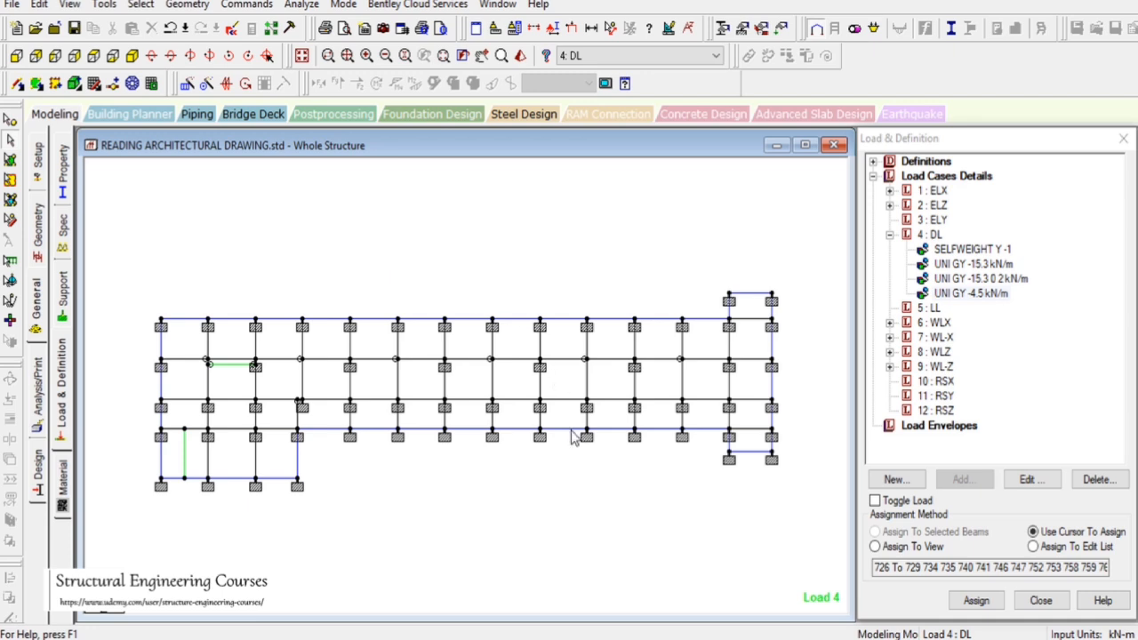
{"action": "left_click", "coordinate": [610, 28]}
{"action": "left_click", "coordinate": [492, 322]}
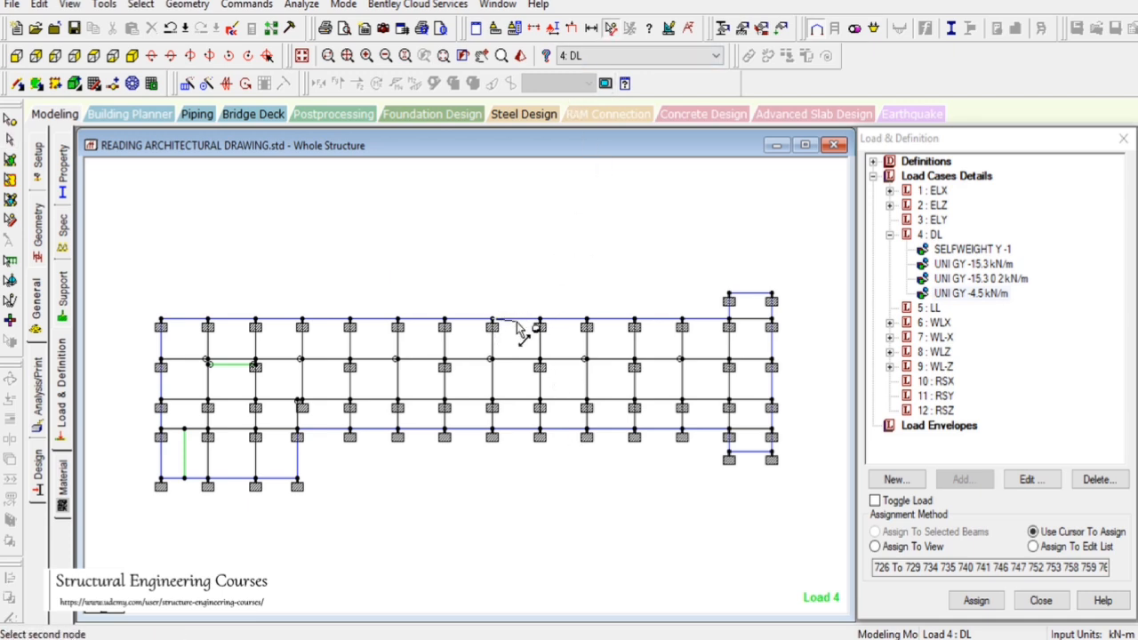
{"action": "left_click", "coordinate": [540, 322]}
{"action": "left_click", "coordinate": [539, 323]}
{"action": "left_click", "coordinate": [542, 367]}
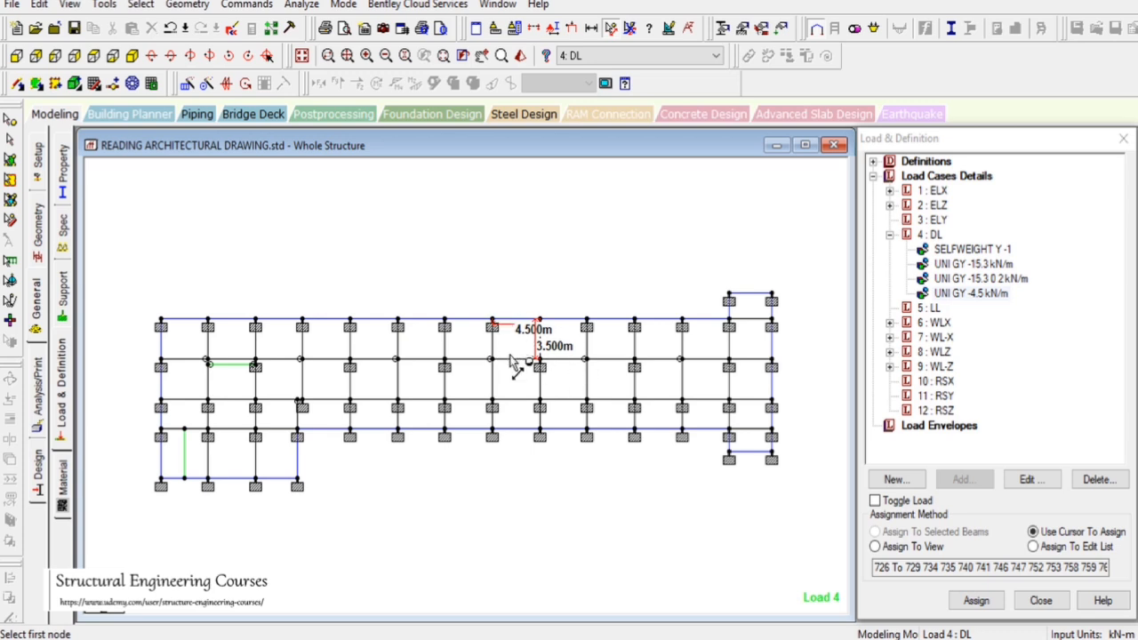
{"action": "left_click", "coordinate": [497, 406]}
{"action": "left_click", "coordinate": [539, 402]}
{"action": "left_click", "coordinate": [540, 405]}
{"action": "left_click", "coordinate": [541, 433]}
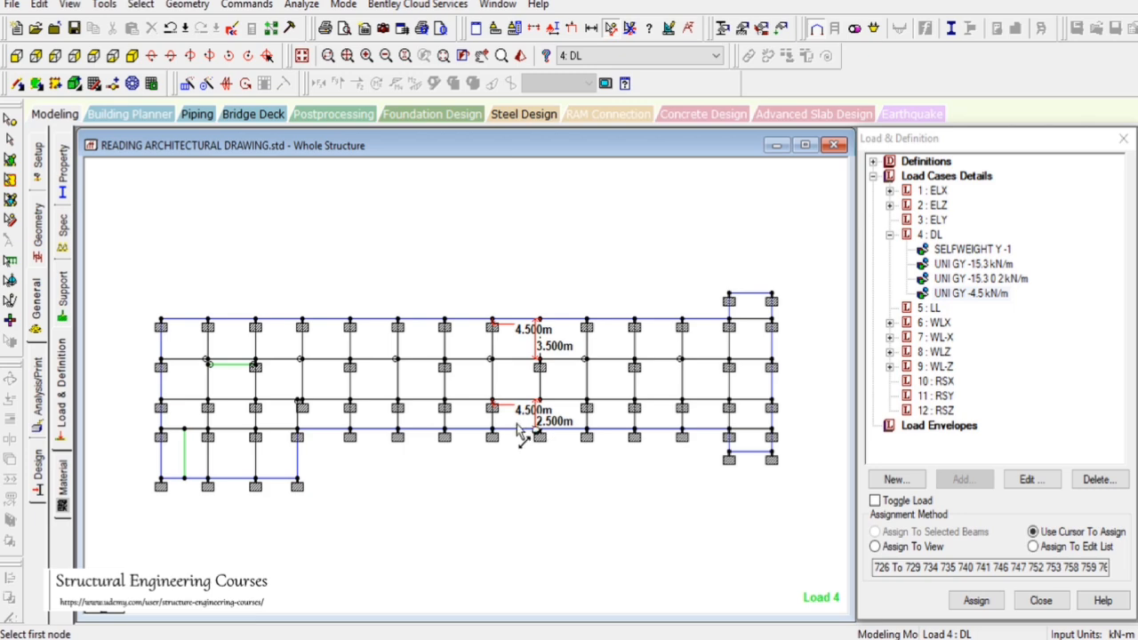
Switch to the front elevation and select all beams on the three floor levels between the first floor and the roof
{"action": "left_click", "coordinate": [132, 56]}
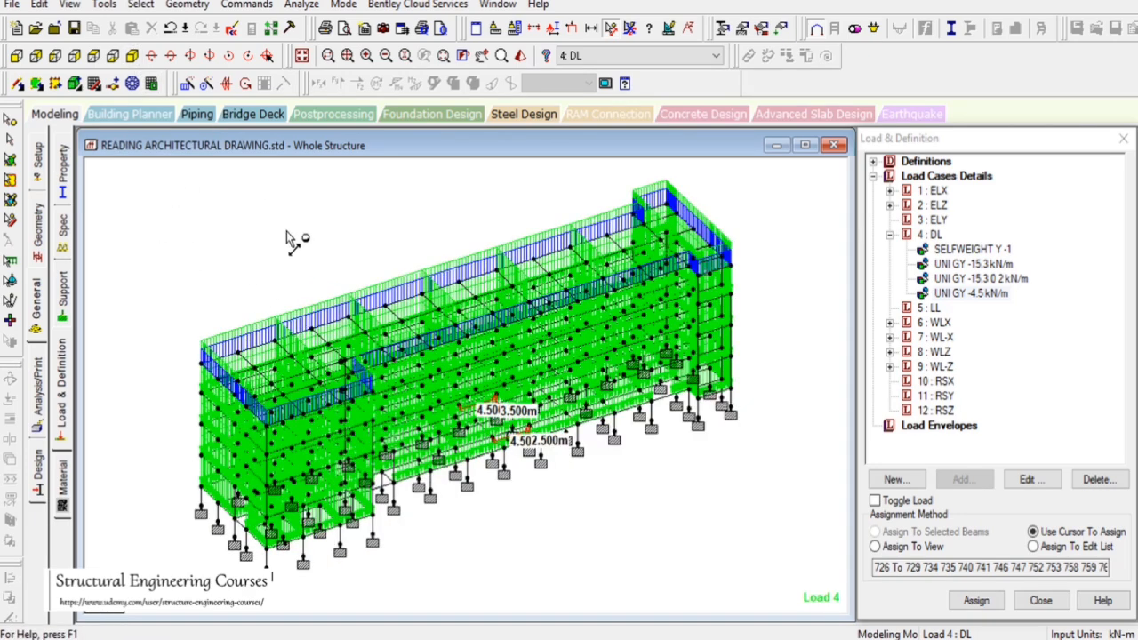
{"action": "left_click", "coordinate": [929, 234]}
{"action": "left_click", "coordinate": [360, 213]}
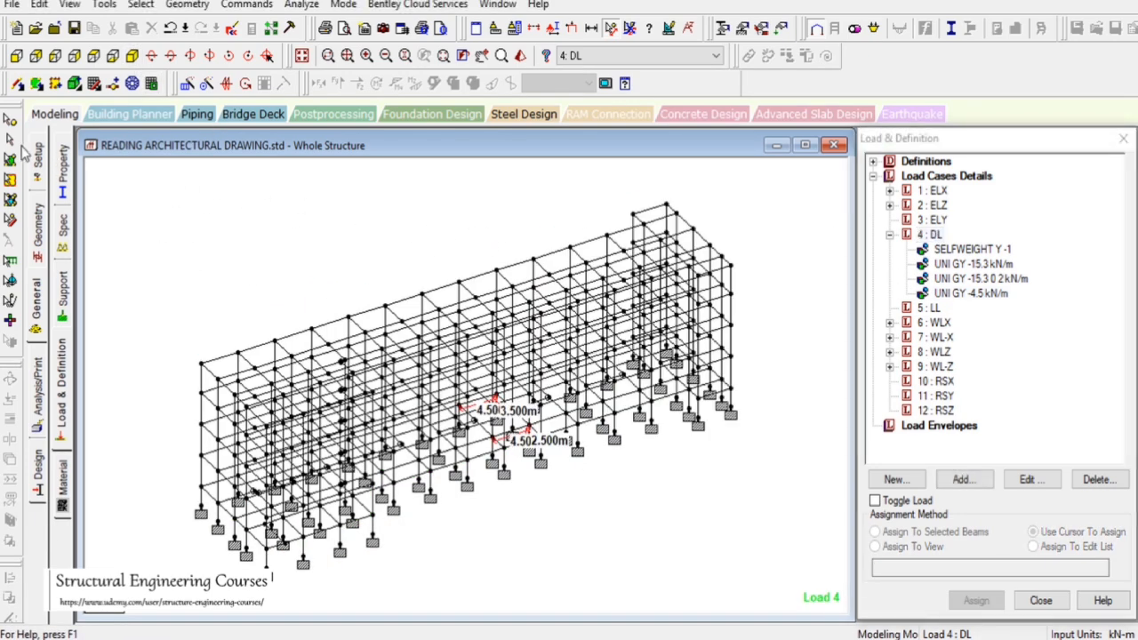
{"action": "left_click", "coordinate": [10, 139]}
{"action": "left_click", "coordinate": [16, 55]}
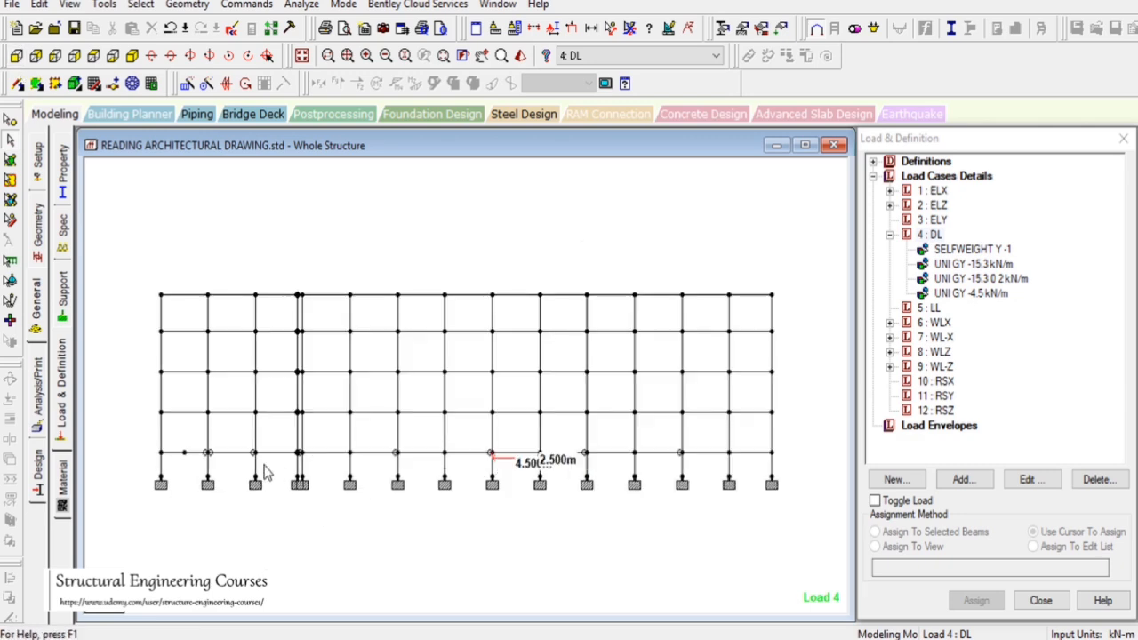
{"action": "left_click_drag", "start_coordinate": [139, 406], "coordinate": [798, 416]}
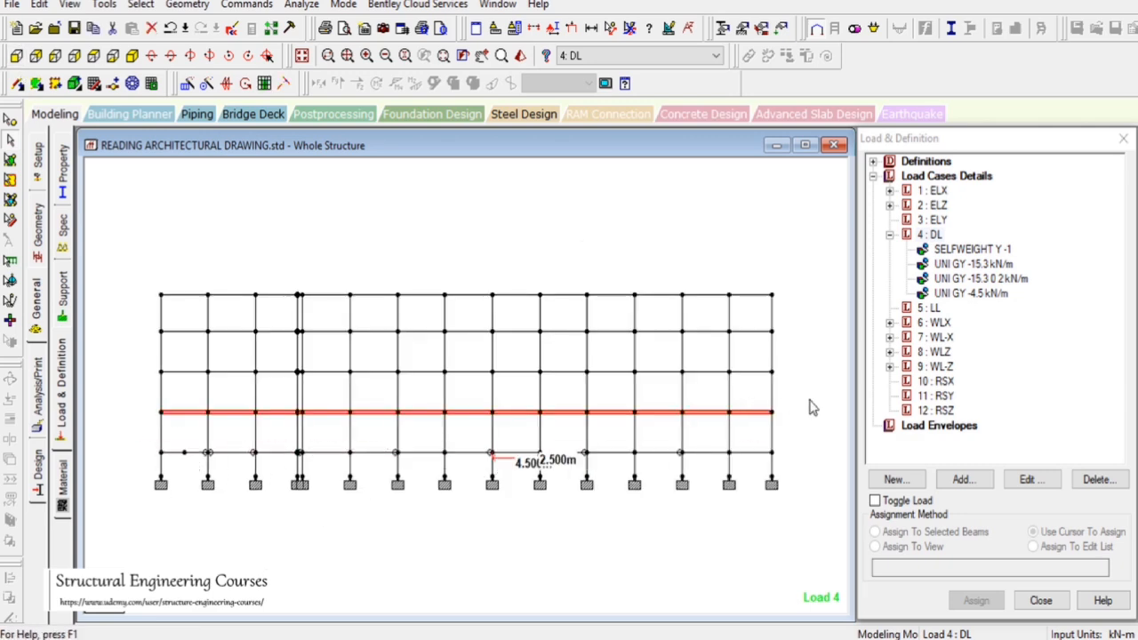
{"action": "left_click", "coordinate": [808, 399]}
{"action": "key", "text": "ctrl+g"}
{"action": "left_click", "coordinate": [582, 356]}
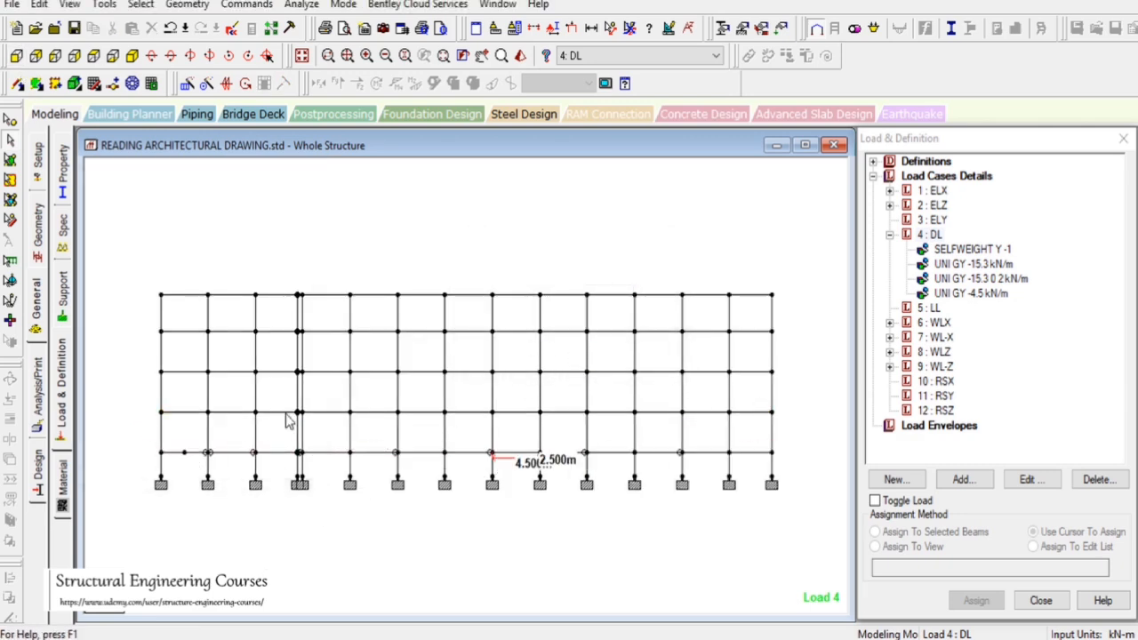
{"action": "left_click_drag", "start_coordinate": [147, 412], "coordinate": [796, 421]}
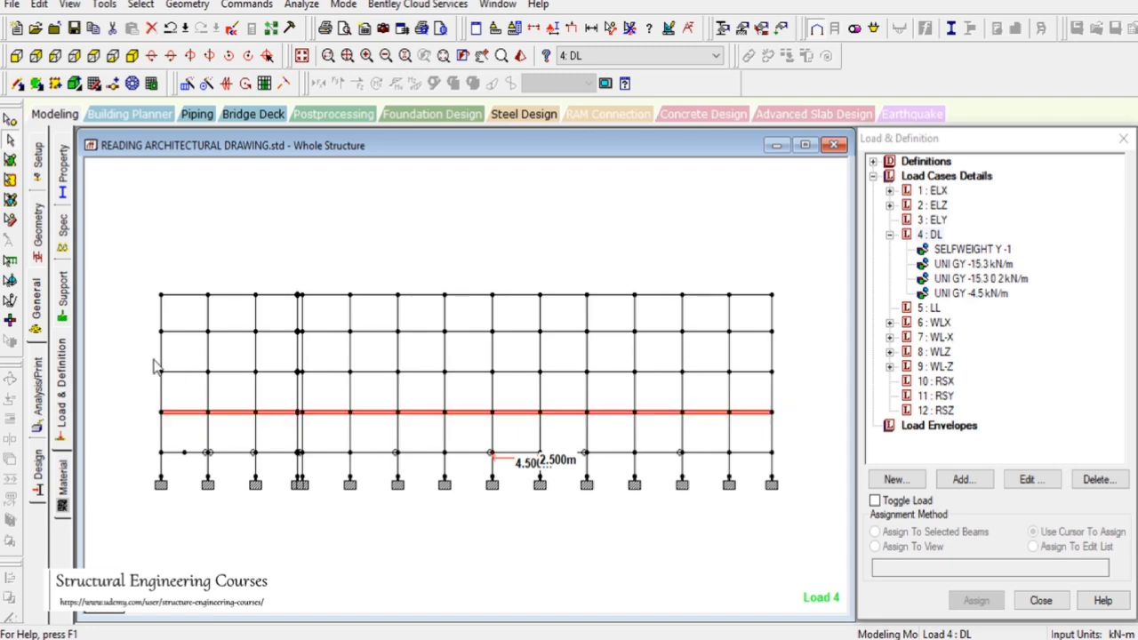
{"action": "left_click_drag", "start_coordinate": [148, 361], "coordinate": [797, 380]}
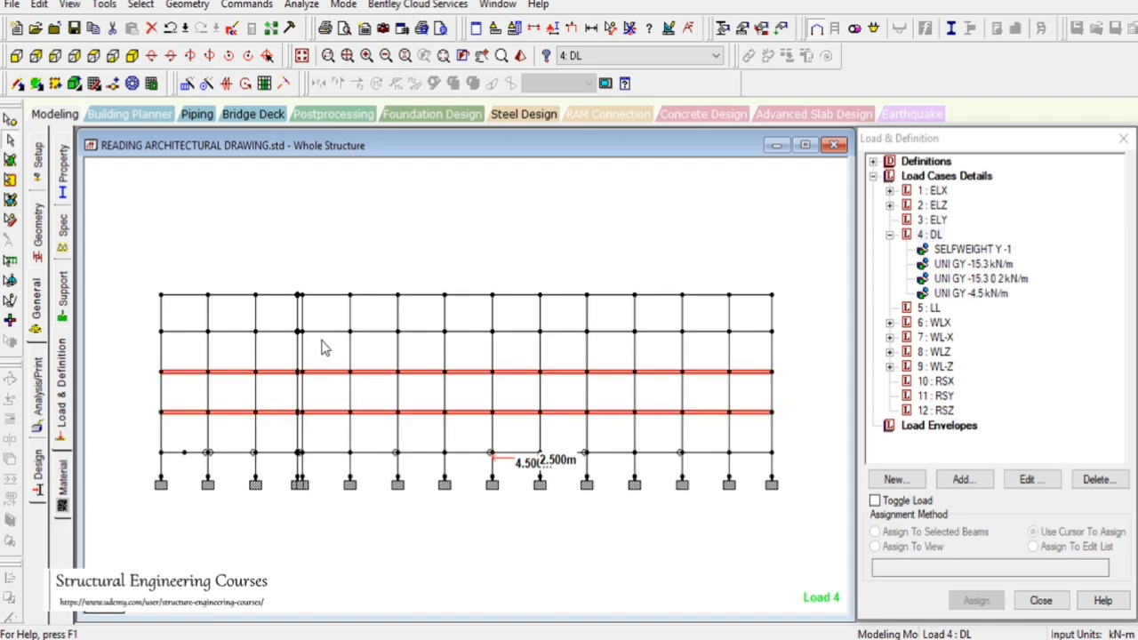
{"action": "left_click_drag", "start_coordinate": [145, 307], "coordinate": [795, 338]}
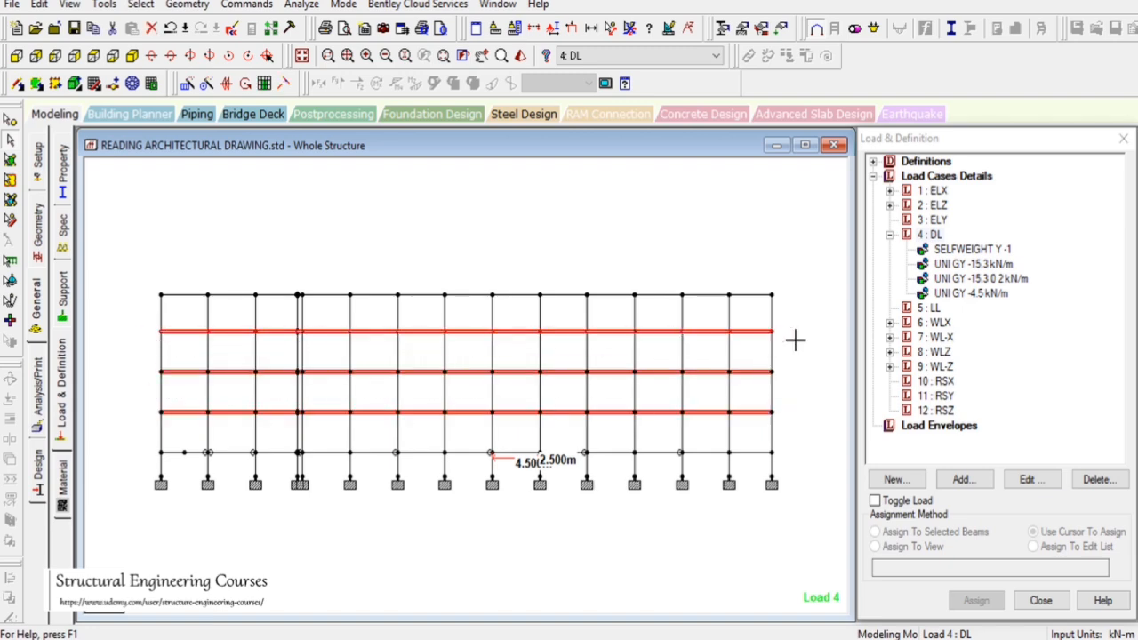
Display only the selected floor beams, turn off the node-to-node distance display, and view them in plan
{"action": "left_click", "coordinate": [69, 4]}
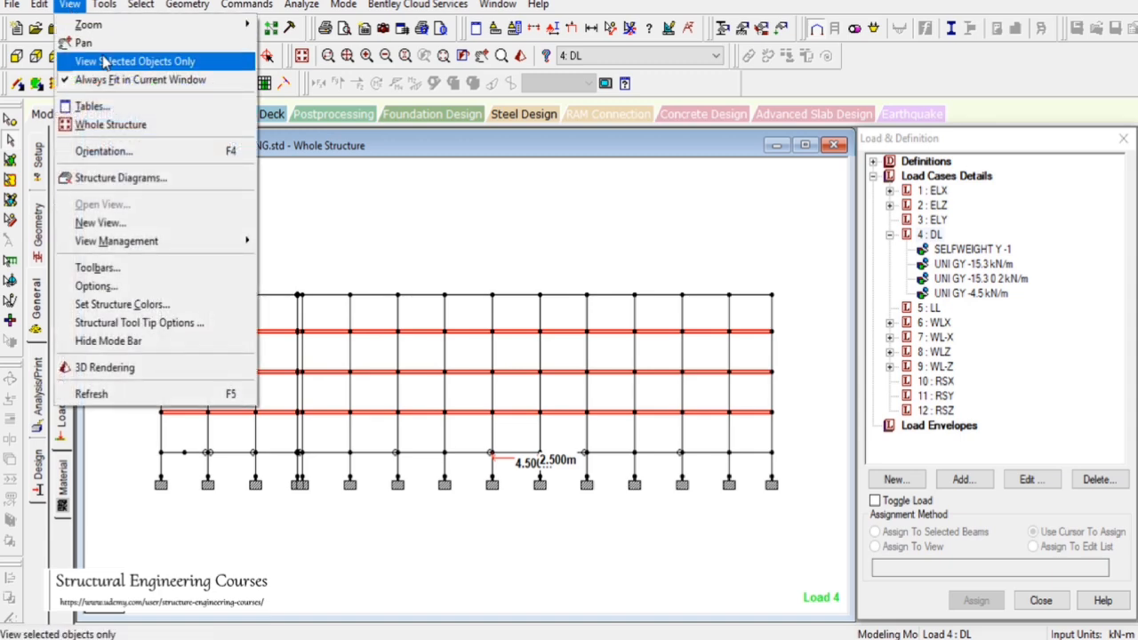
{"action": "left_click", "coordinate": [140, 61]}
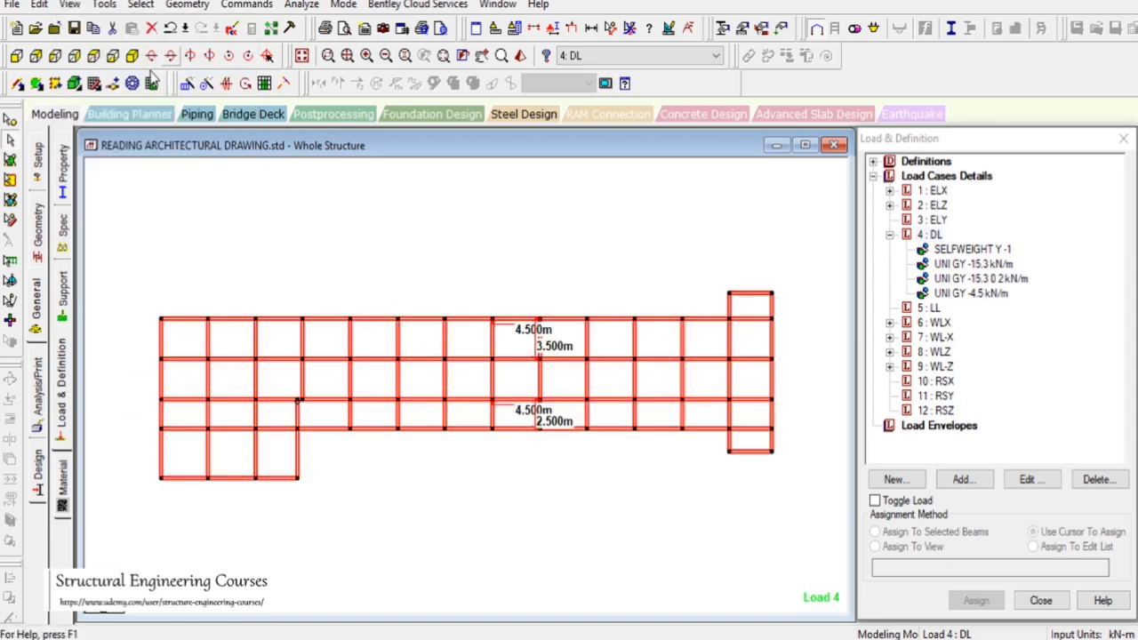
{"action": "left_click", "coordinate": [132, 55]}
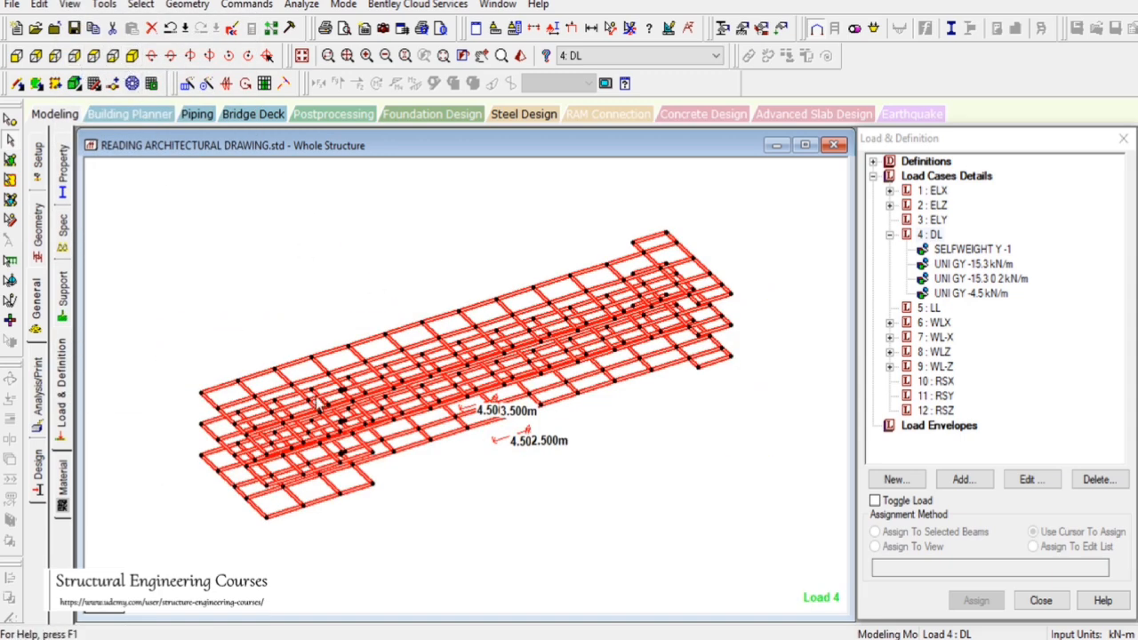
{"action": "left_click", "coordinate": [646, 29]}
{"action": "left_click", "coordinate": [93, 55]}
Switch to AutoCAD and examine the first and second floor plans to compare the wall positions
{"action": "left_click", "coordinate": [625, 457]}
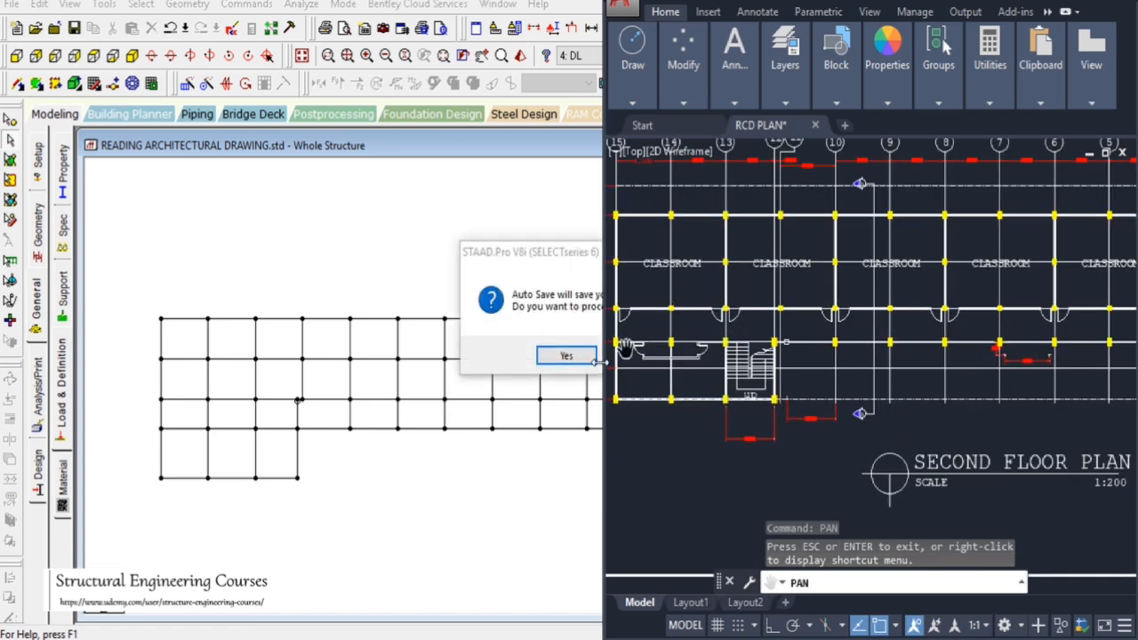
{"action": "left_click", "coordinate": [550, 361]}
{"action": "left_click", "coordinate": [467, 342]}
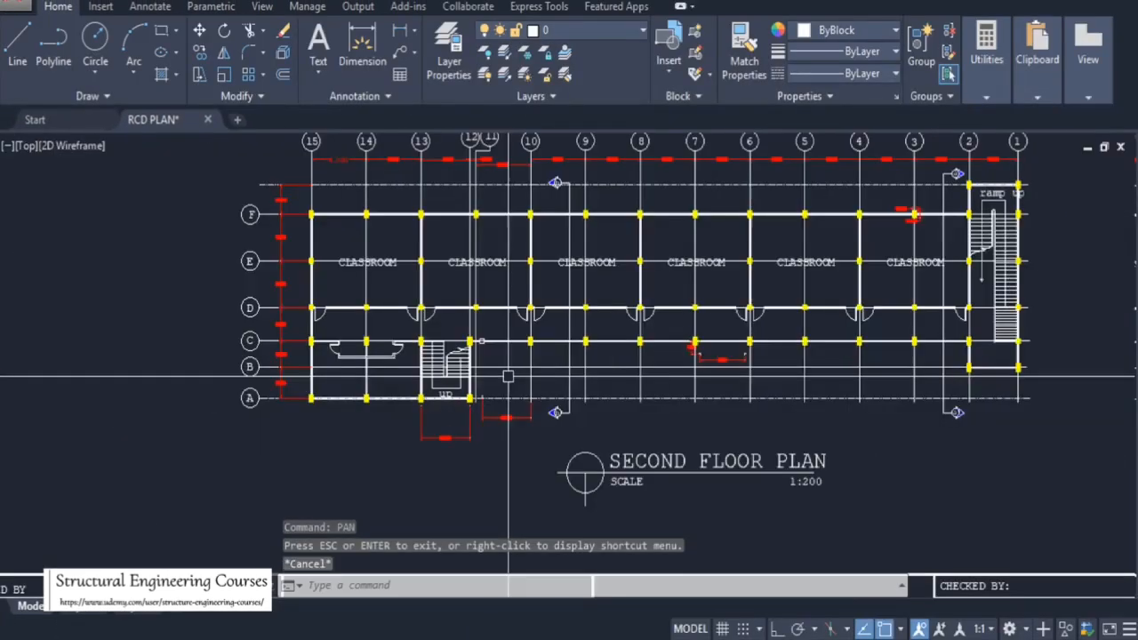
{"action": "scroll", "coordinate": [619, 427], "scroll_direction": "down", "scroll_amount": 5}
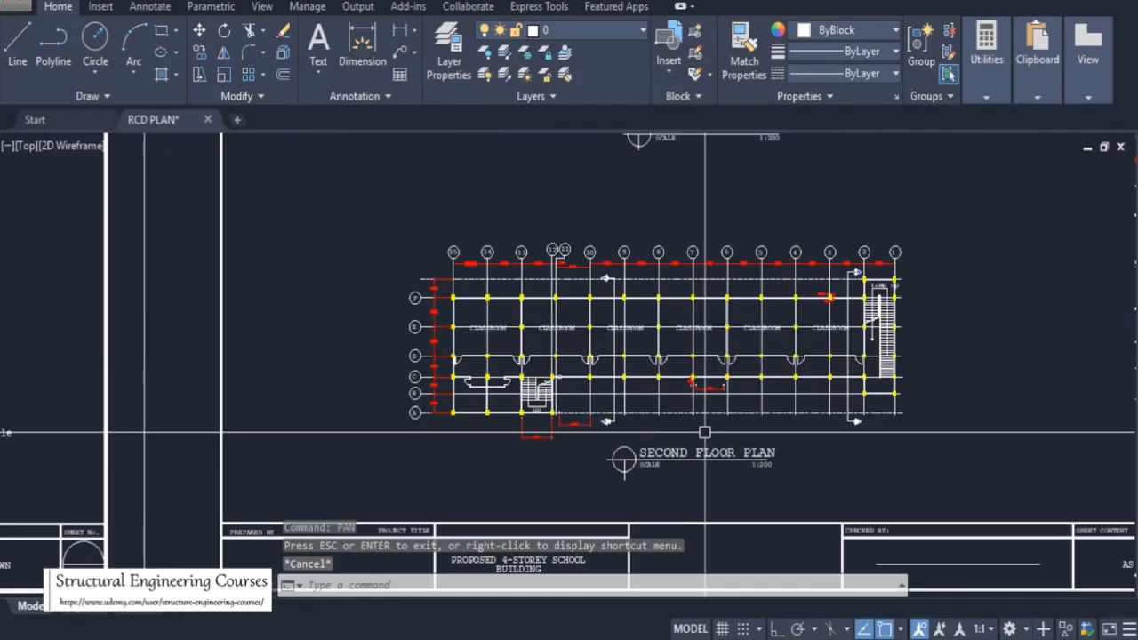
{"action": "scroll", "coordinate": [705, 432], "scroll_direction": "down", "scroll_amount": 2}
{"action": "scroll", "coordinate": [681, 382], "scroll_direction": "up", "scroll_amount": 8}
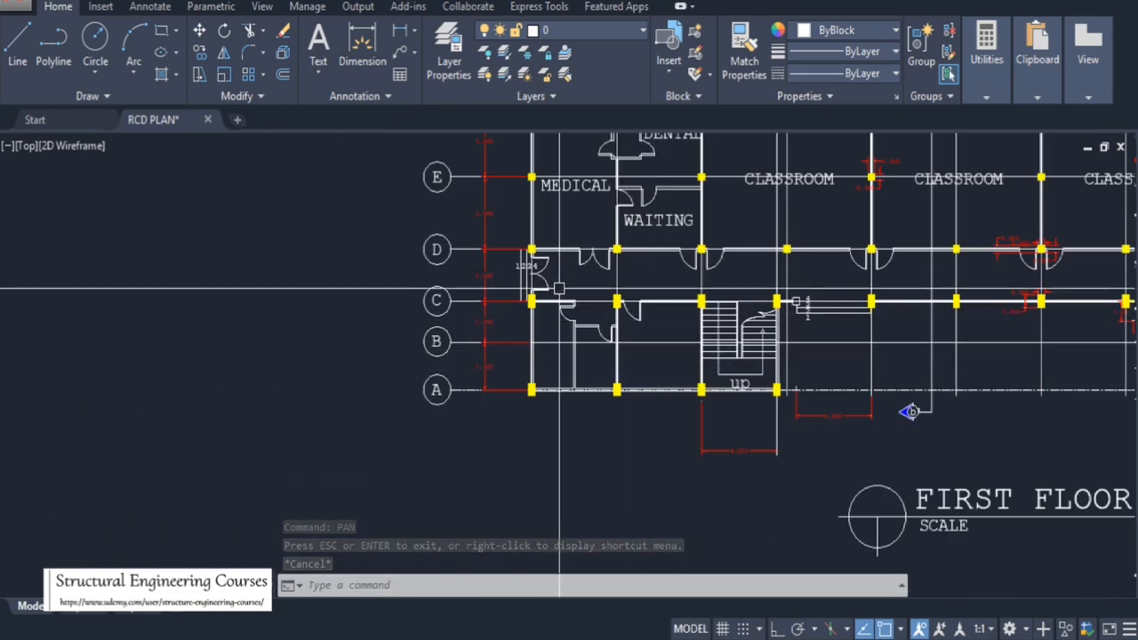
{"action": "scroll", "coordinate": [638, 290], "scroll_direction": "down", "scroll_amount": 5}
{"action": "scroll", "coordinate": [638, 291], "scroll_direction": "down", "scroll_amount": 2}
{"action": "scroll", "coordinate": [605, 298], "scroll_direction": "up", "scroll_amount": 9}
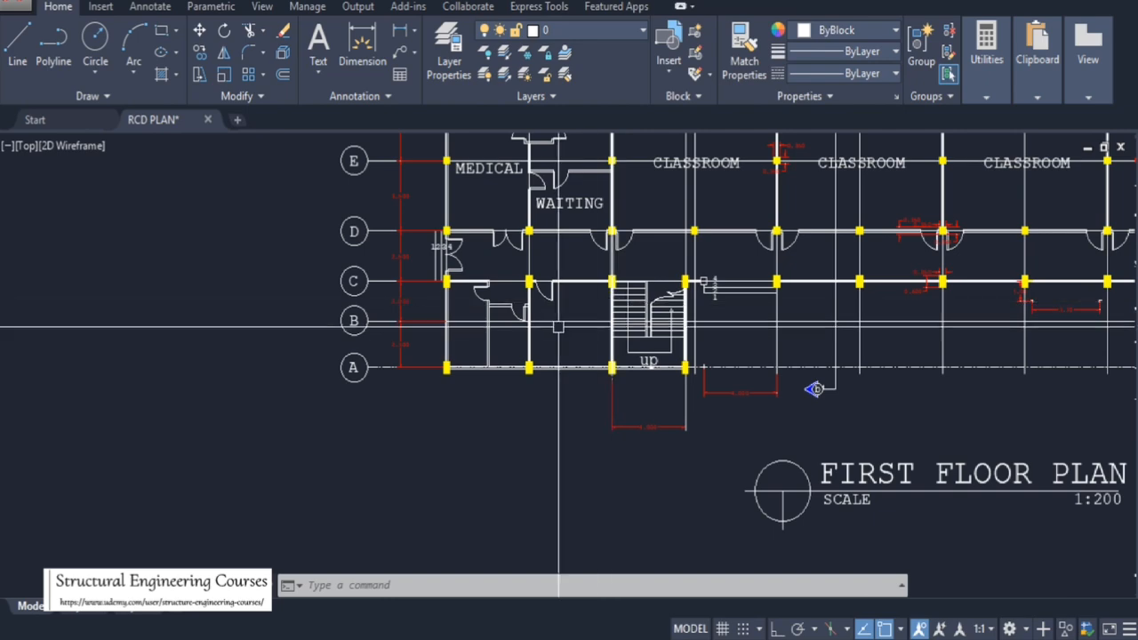
{"action": "scroll", "coordinate": [482, 331], "scroll_direction": "down", "scroll_amount": 4}
{"action": "scroll", "coordinate": [675, 273], "scroll_direction": "up", "scroll_amount": 2}
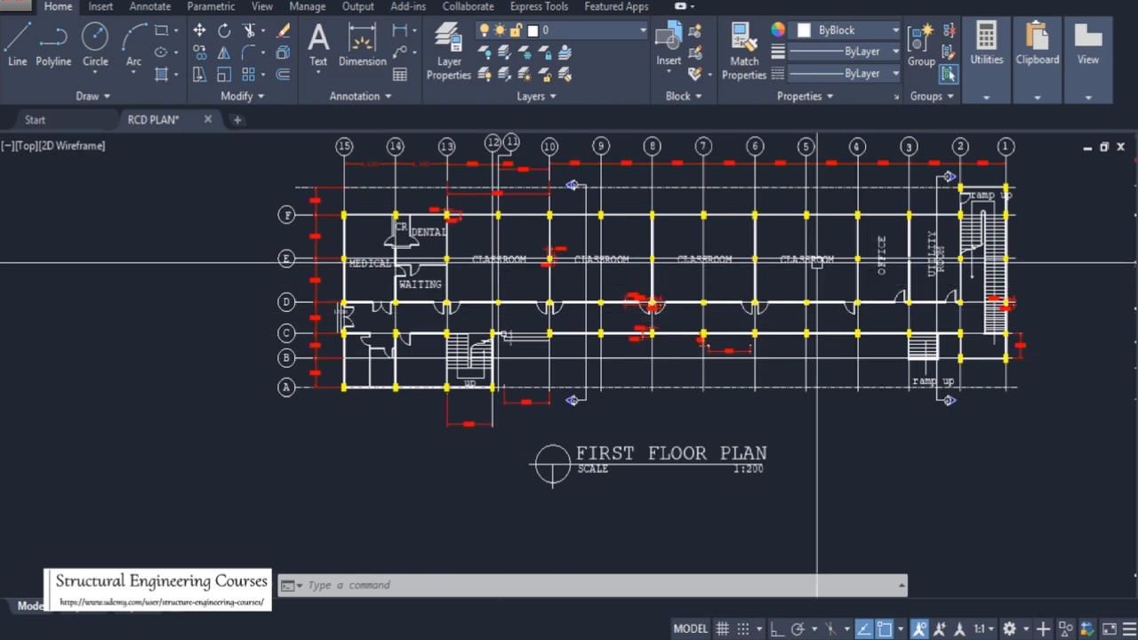
{"action": "scroll", "coordinate": [556, 216], "scroll_direction": "down", "scroll_amount": 2}
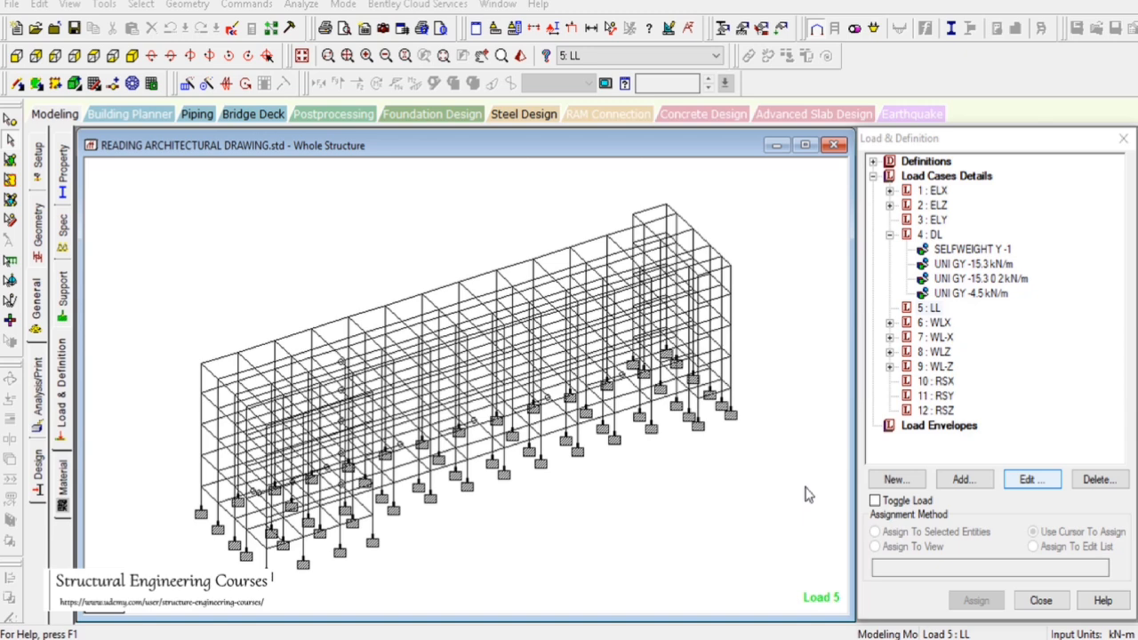
Highlight the beams carrying the -15.3 kN/m wall load on the isometric model, then clear the selection
{"action": "left_click", "coordinate": [971, 264]}
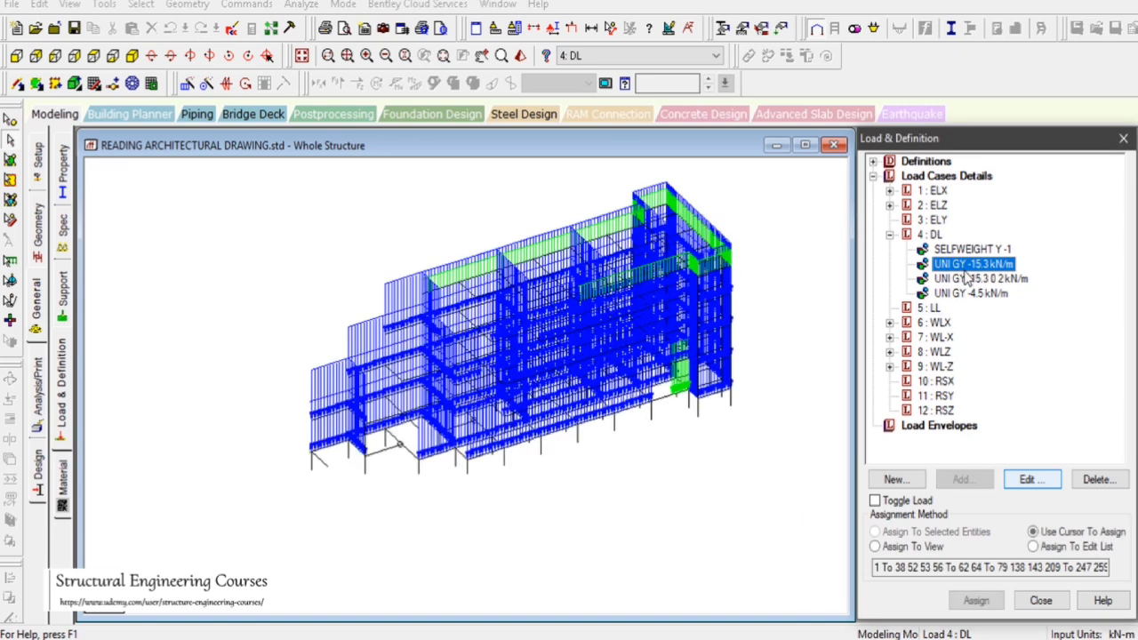
{"action": "left_click_drag", "start_coordinate": [778, 247], "coordinate": [817, 284]}
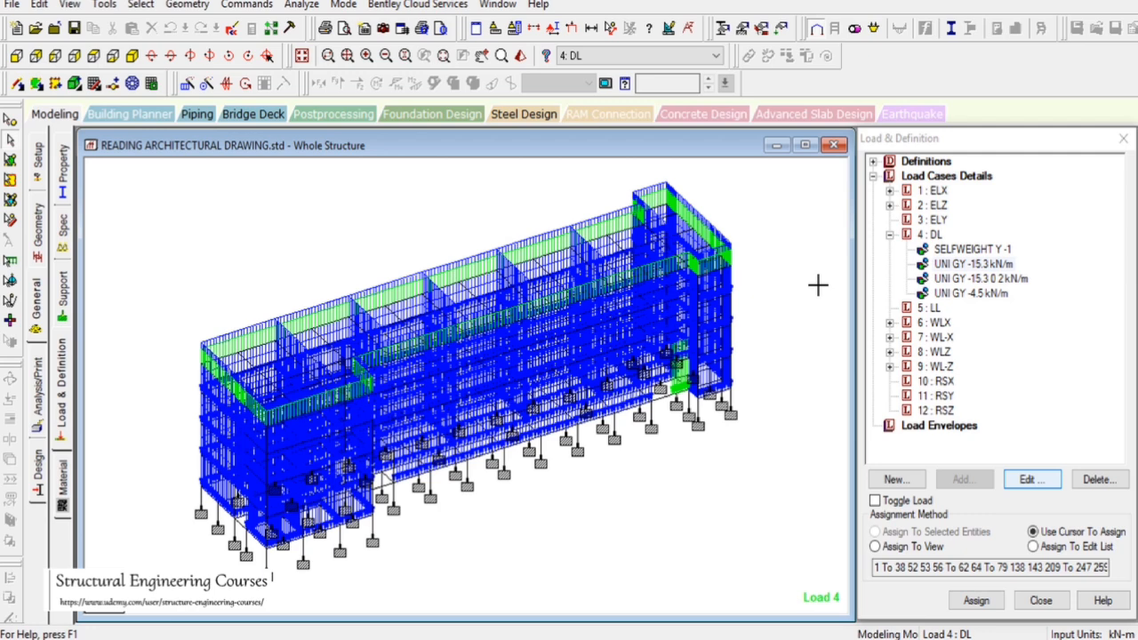
{"action": "left_click", "coordinate": [930, 235]}
{"action": "left_click_drag", "start_coordinate": [766, 267], "coordinate": [836, 315]}
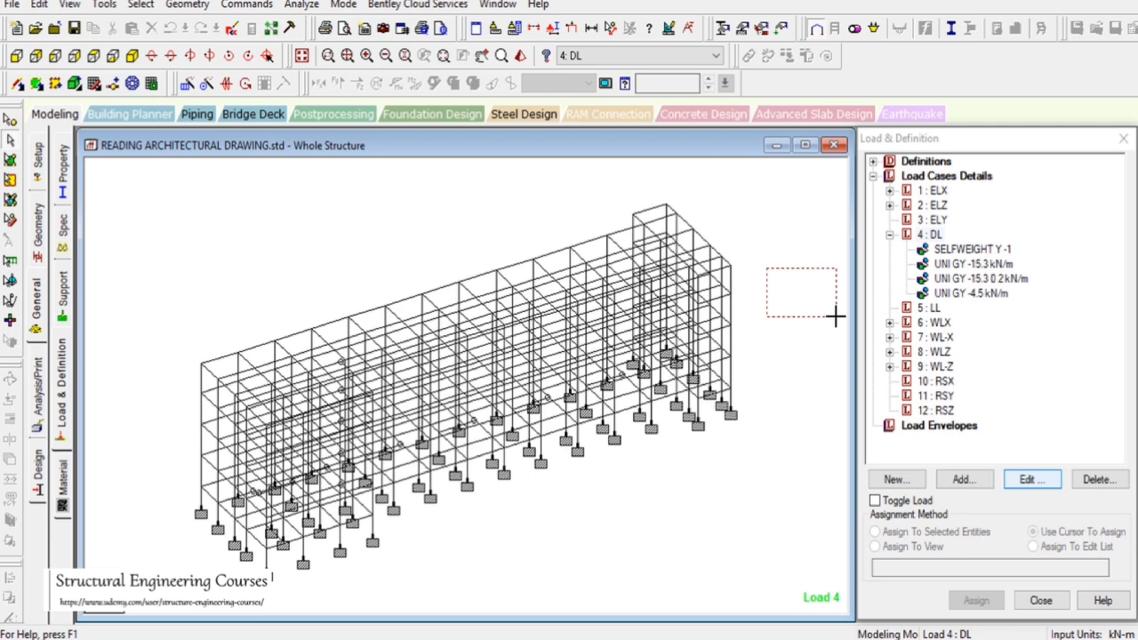
{"action": "left_click_drag", "start_coordinate": [835, 316], "coordinate": [835, 316]}
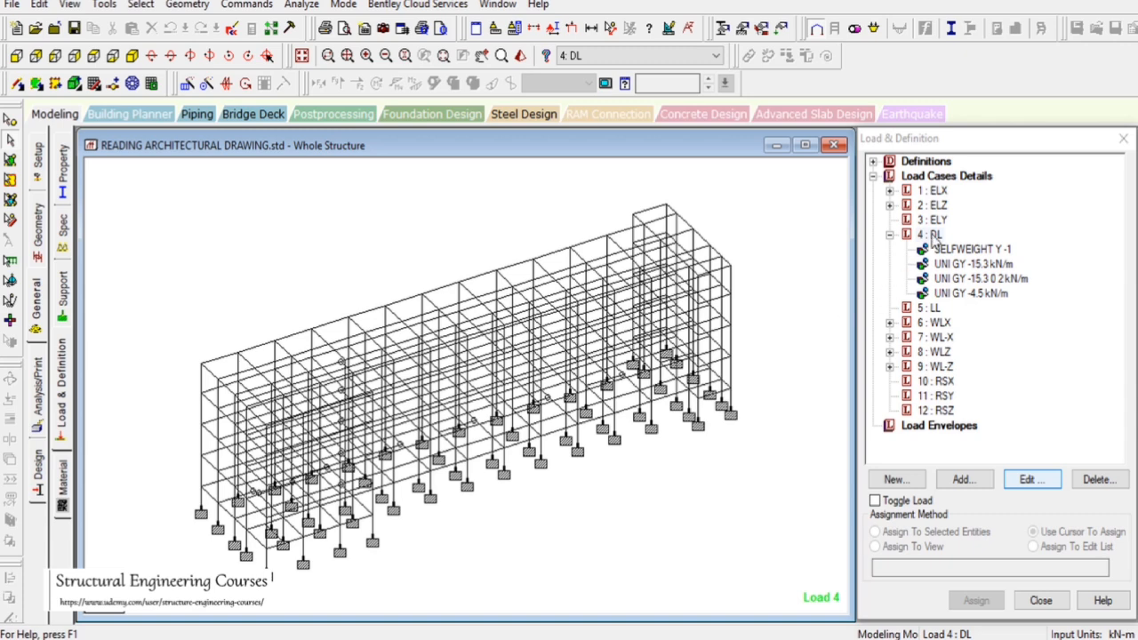
Review the Floor Load options for the DL load case without adding a load
{"action": "left_click", "coordinate": [933, 235]}
{"action": "left_click", "coordinate": [965, 479]}
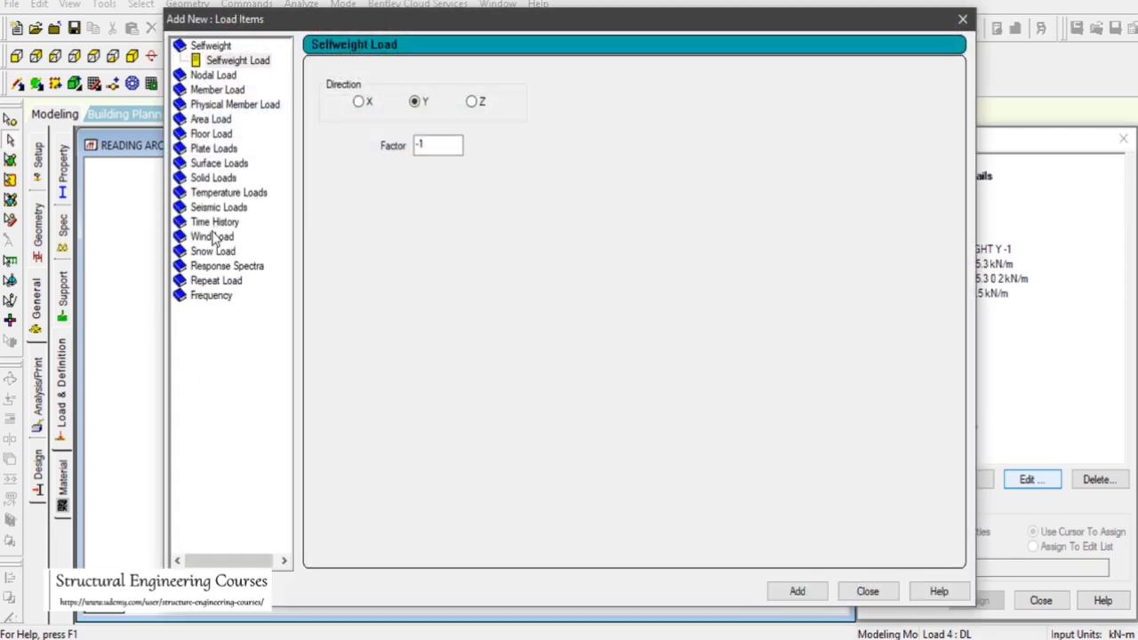
{"action": "left_click", "coordinate": [211, 138]}
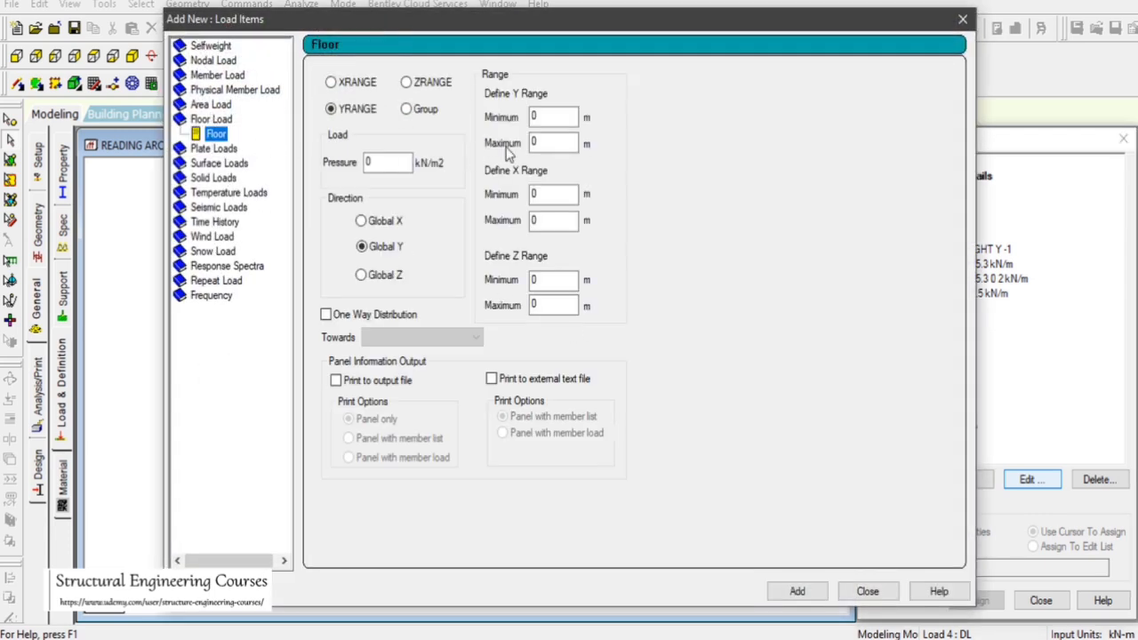
{"action": "left_click_drag", "start_coordinate": [470, 25], "coordinate": [906, 85]}
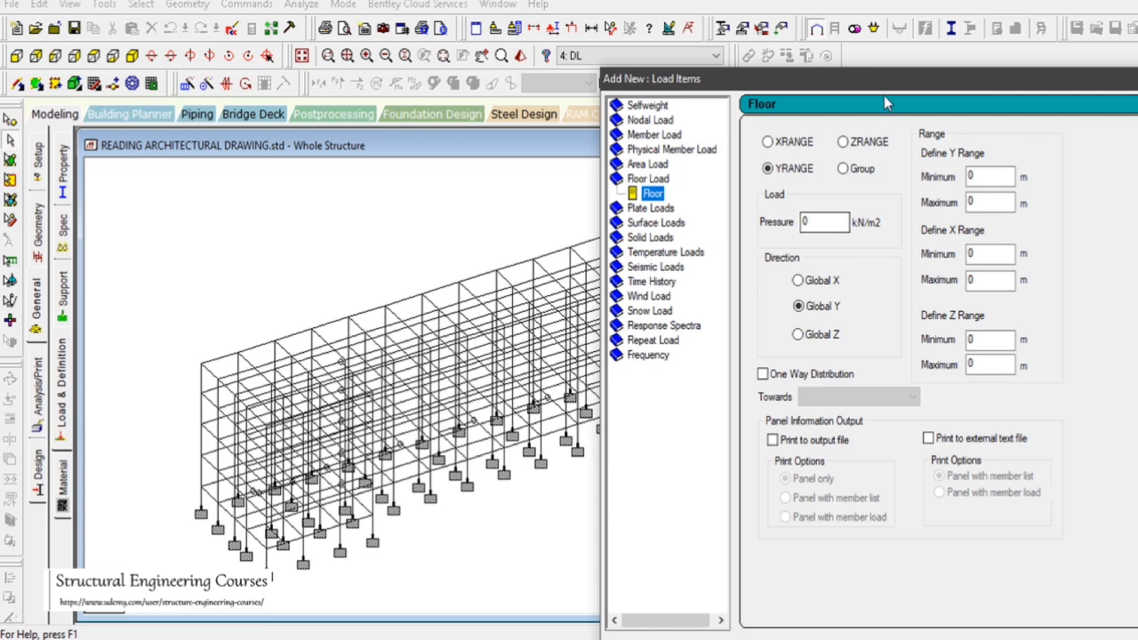
{"action": "left_click_drag", "start_coordinate": [881, 83], "coordinate": [411, 0]}
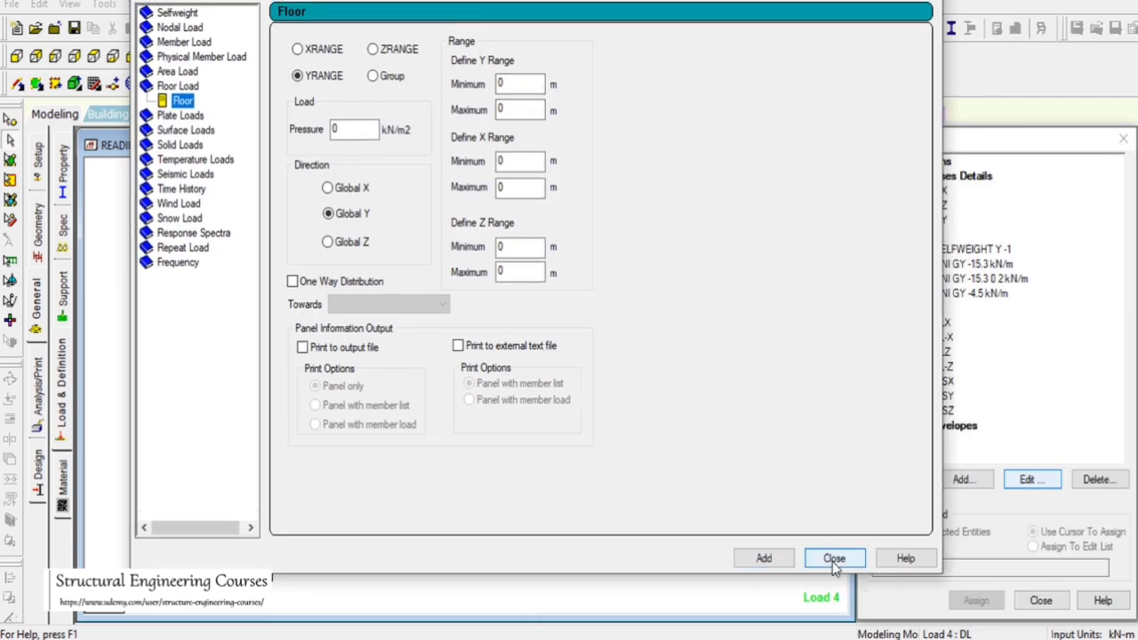
{"action": "left_click", "coordinate": [834, 560]}
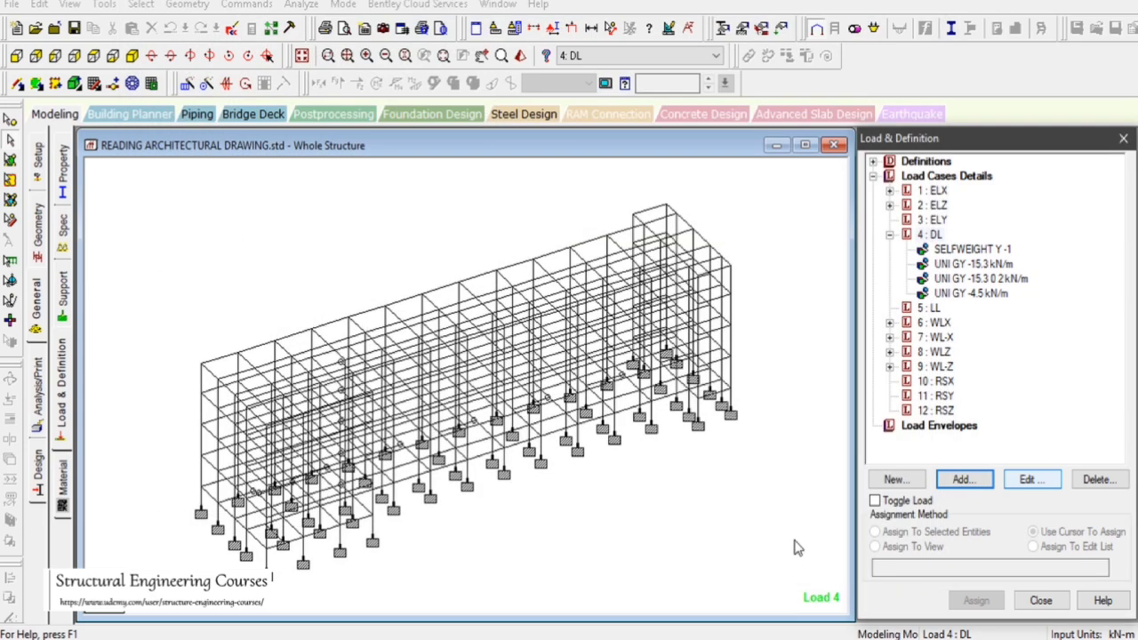
Select all beams of one floor level in the front elevation, display only them, and view them in plan
{"action": "left_click", "coordinate": [792, 537]}
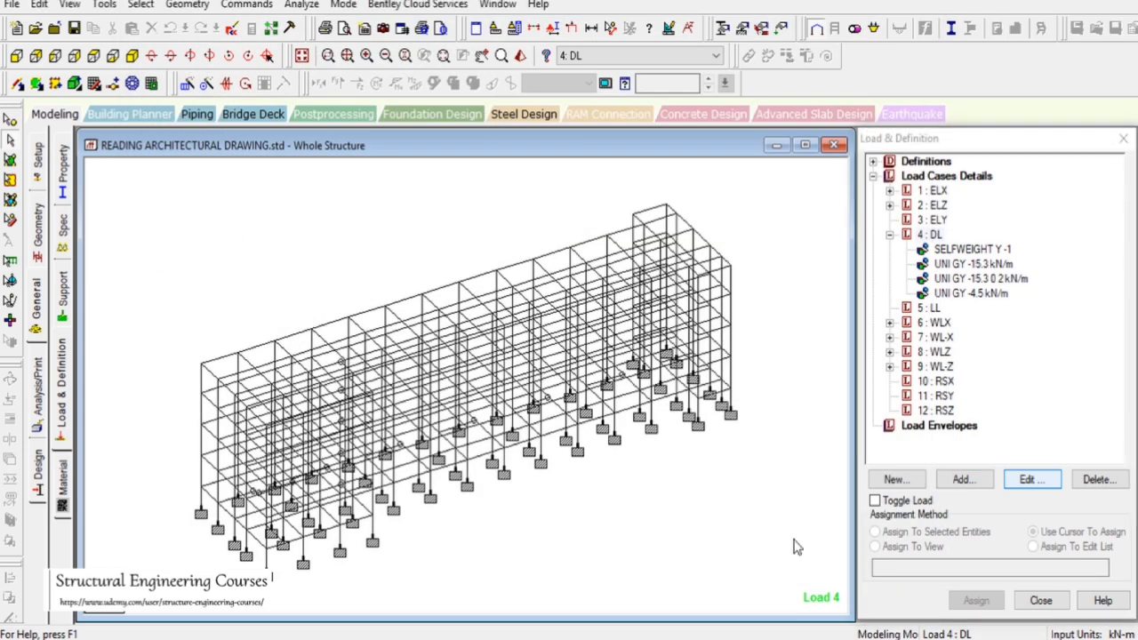
{"action": "left_click_drag", "start_coordinate": [724, 464], "coordinate": [802, 524]}
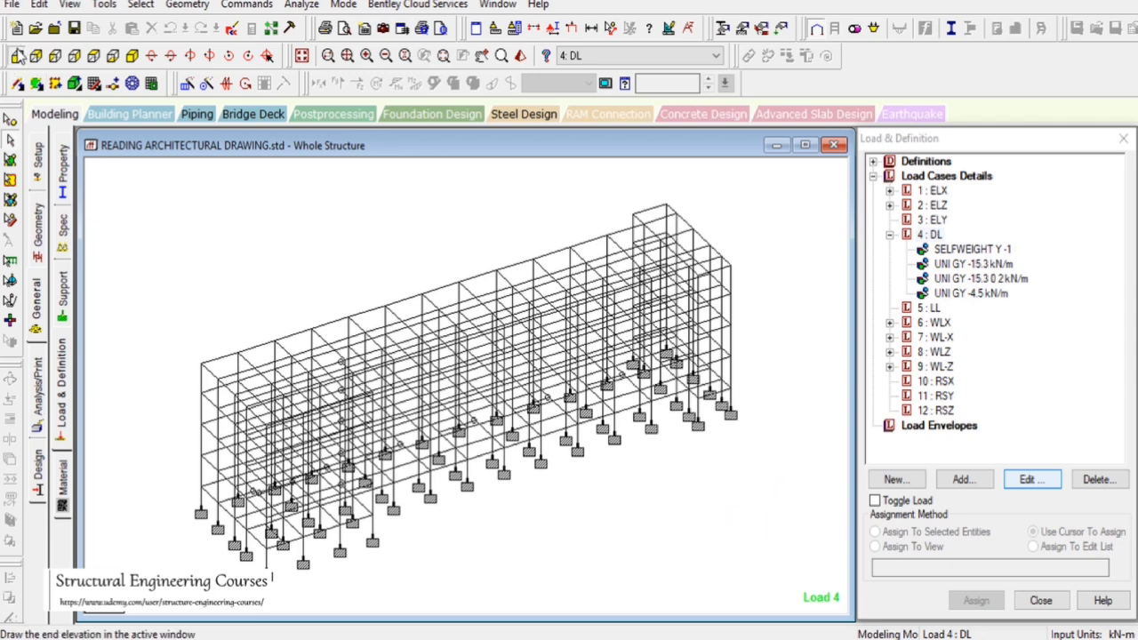
{"action": "left_click", "coordinate": [16, 56]}
{"action": "left_click_drag", "start_coordinate": [147, 406], "coordinate": [800, 423]}
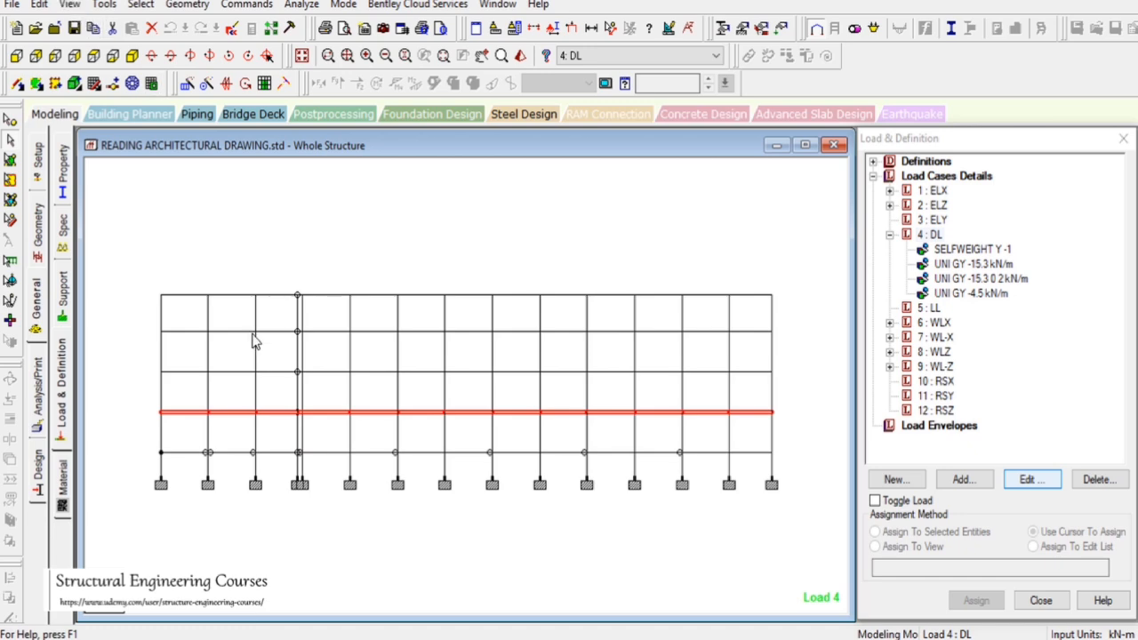
{"action": "left_click", "coordinate": [77, 9]}
{"action": "left_click", "coordinate": [102, 59]}
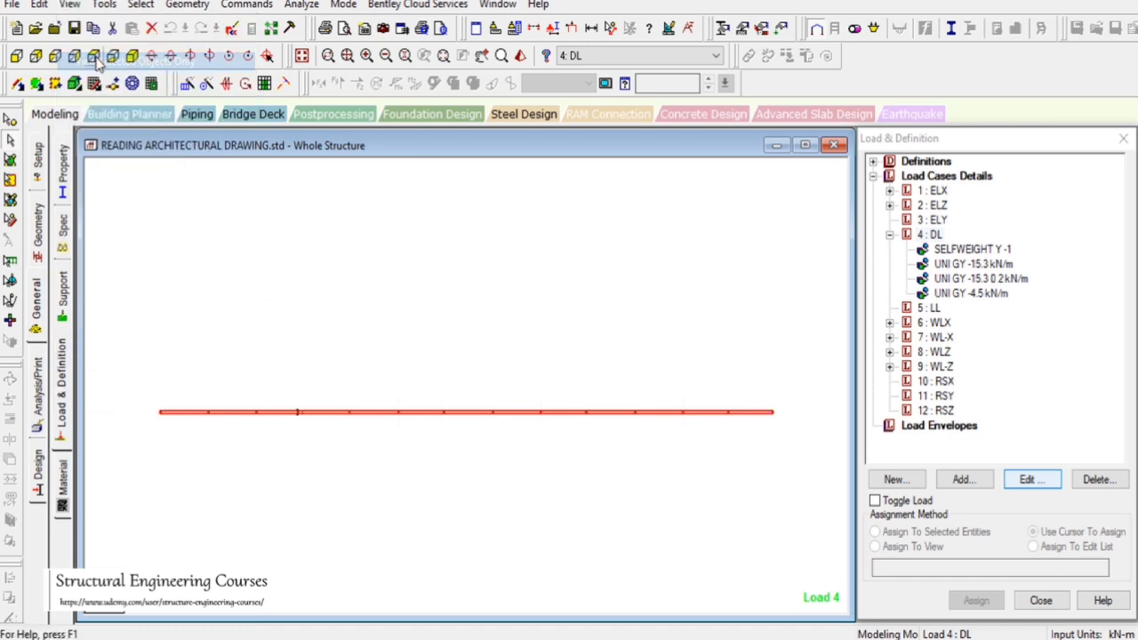
{"action": "left_click", "coordinate": [94, 56]}
{"action": "left_click", "coordinate": [509, 238]}
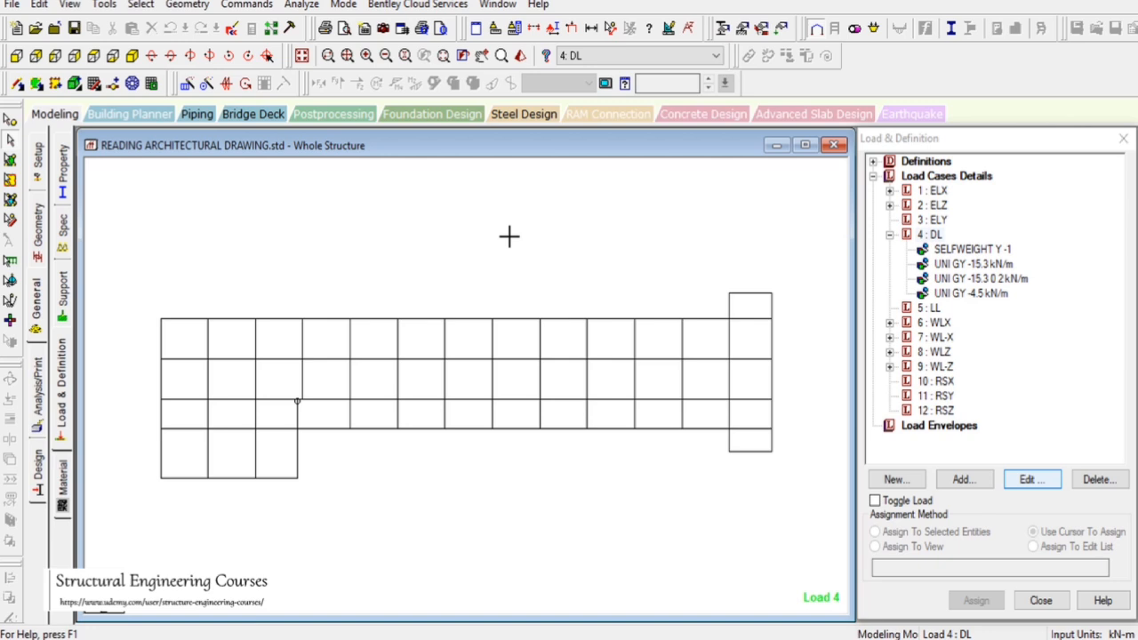
Create a new Floor-type group named 2CLASSROOM
{"action": "left_click_drag", "start_coordinate": [554, 246], "coordinate": [908, 121]}
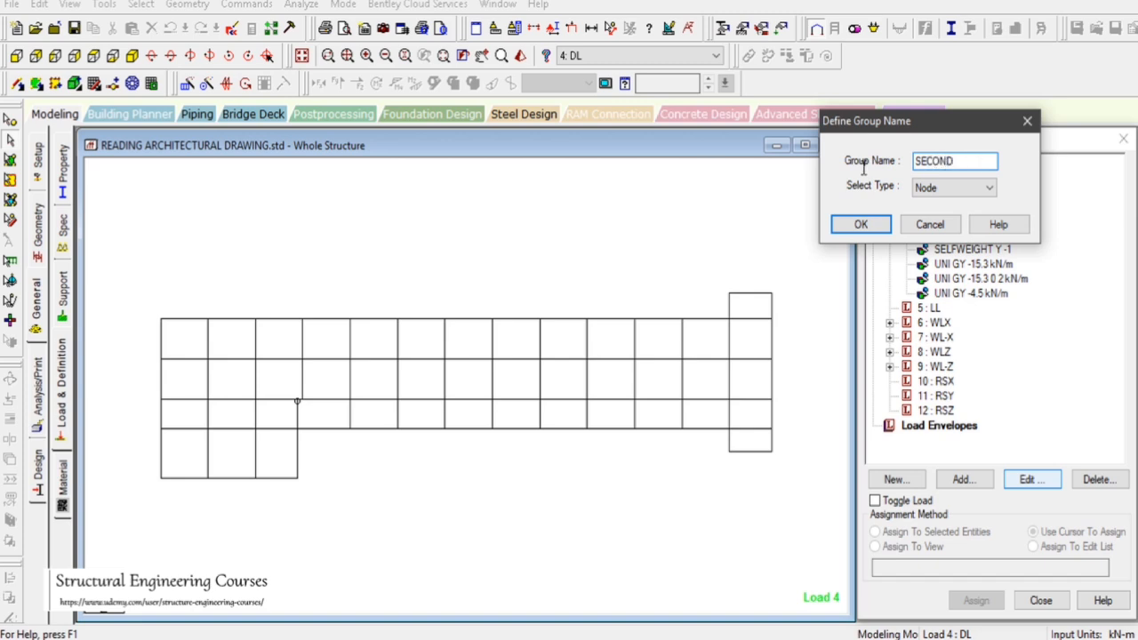
{"action": "double_click", "coordinate": [933, 161]}
{"action": "type", "text": "2CLASSROOM"}
{"action": "left_click", "coordinate": [950, 160]}
{"action": "type", "text": "SSROOM"}
{"action": "left_click", "coordinate": [928, 190]}
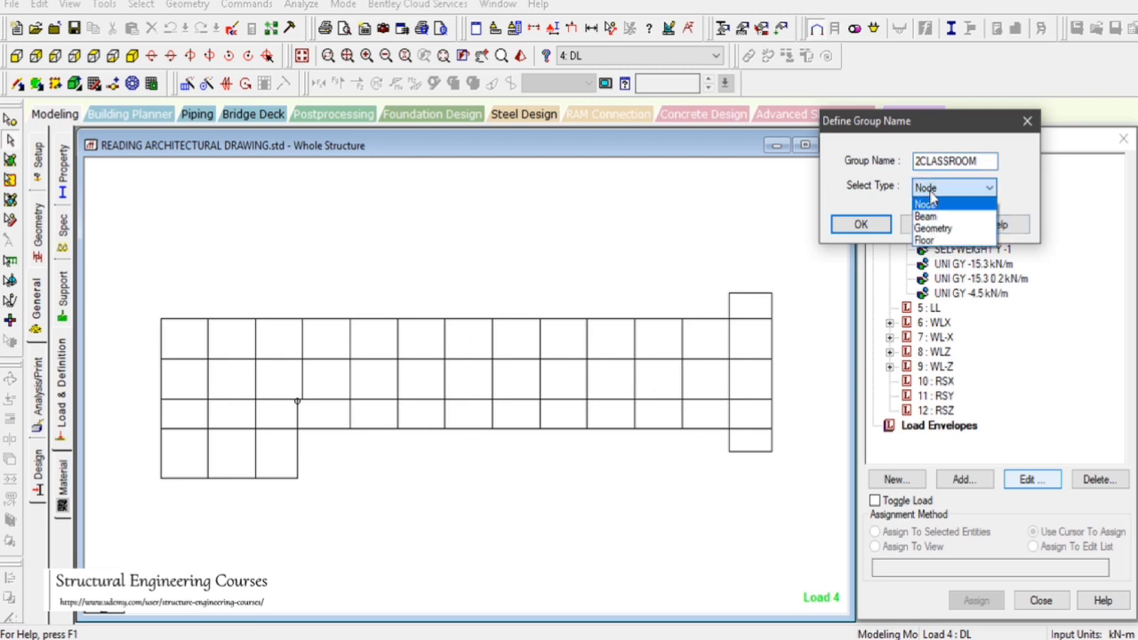
{"action": "left_click", "coordinate": [925, 240]}
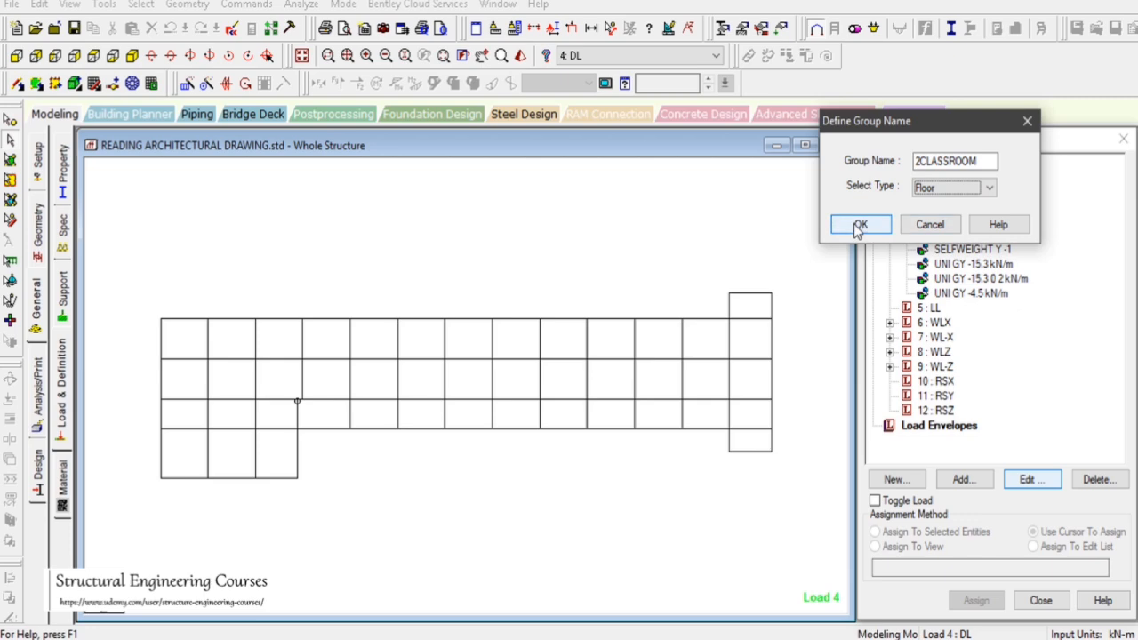
{"action": "left_click", "coordinate": [858, 228]}
{"action": "left_click_drag", "start_coordinate": [267, 171], "coordinate": [1004, 63]}
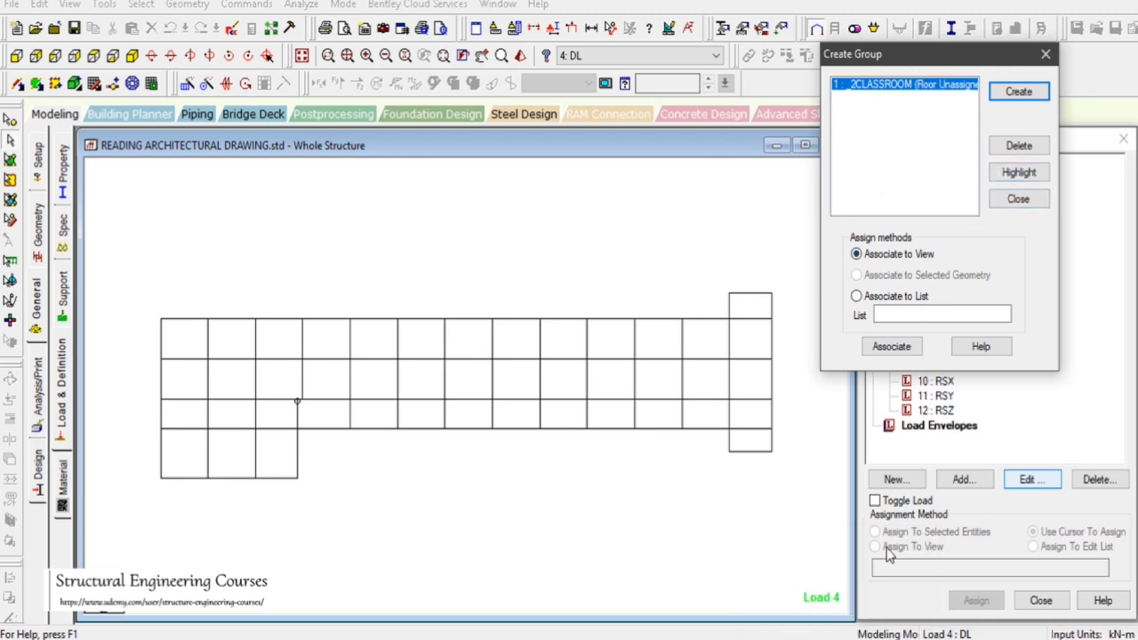
Switch to AutoCAD to check the classroom zone of the plan, then select the matching classroom bays in the STAAD plan
{"action": "left_click", "coordinate": [809, 638]}
{"action": "scroll", "coordinate": [615, 371], "scroll_direction": "down", "scroll_amount": 5}
{"action": "scroll", "coordinate": [584, 311], "scroll_direction": "up", "scroll_amount": 8}
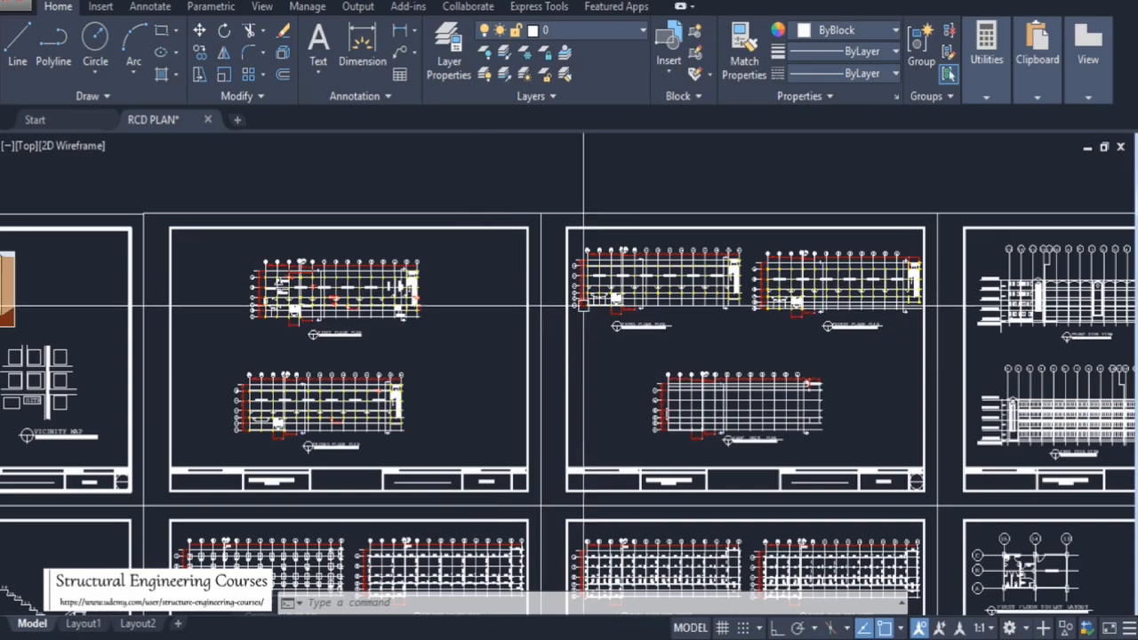
{"action": "scroll", "coordinate": [539, 253], "scroll_direction": "up", "scroll_amount": 5}
{"action": "scroll", "coordinate": [488, 453], "scroll_direction": "down", "scroll_amount": 7}
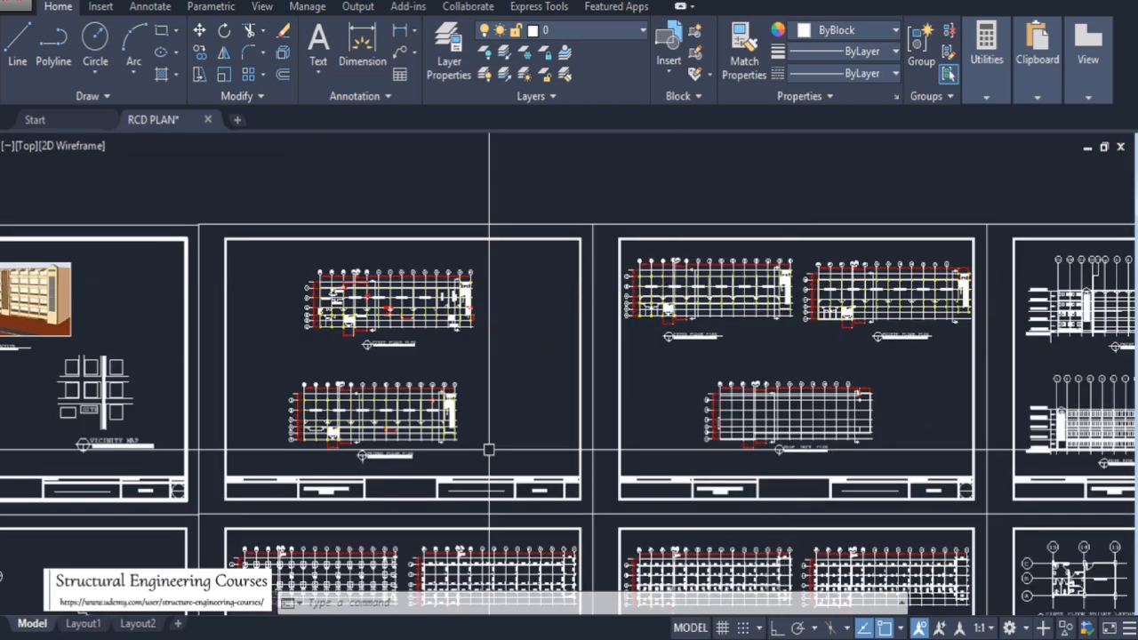
{"action": "scroll", "coordinate": [350, 457], "scroll_direction": "up", "scroll_amount": 8}
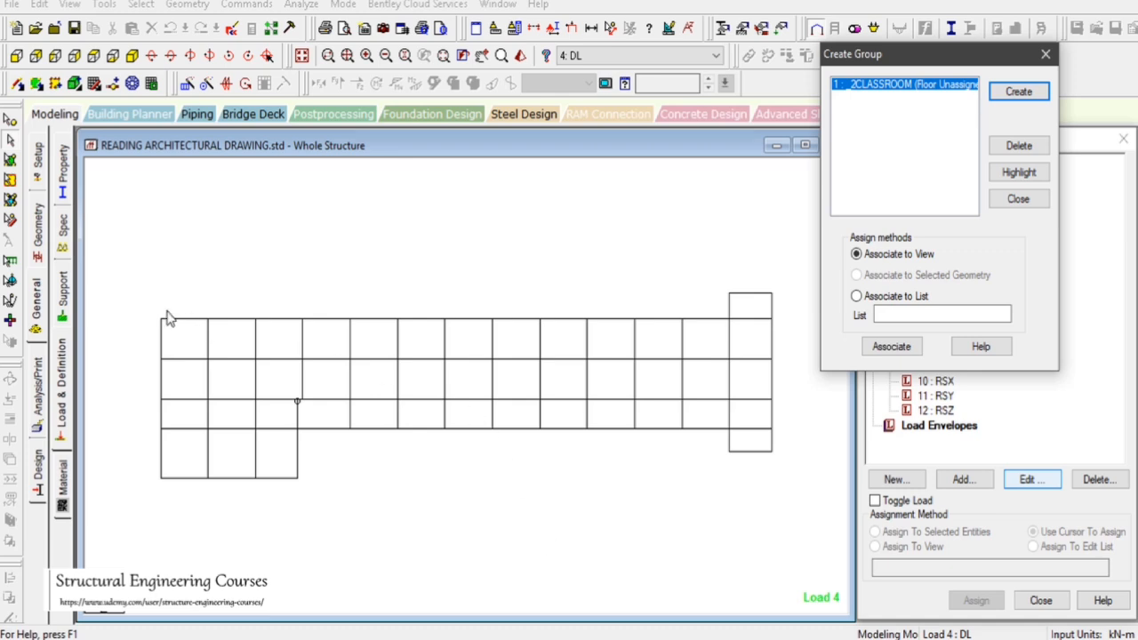
{"action": "left_click", "coordinate": [156, 318]}
{"action": "left_click_drag", "start_coordinate": [684, 420], "coordinate": [729, 403]}
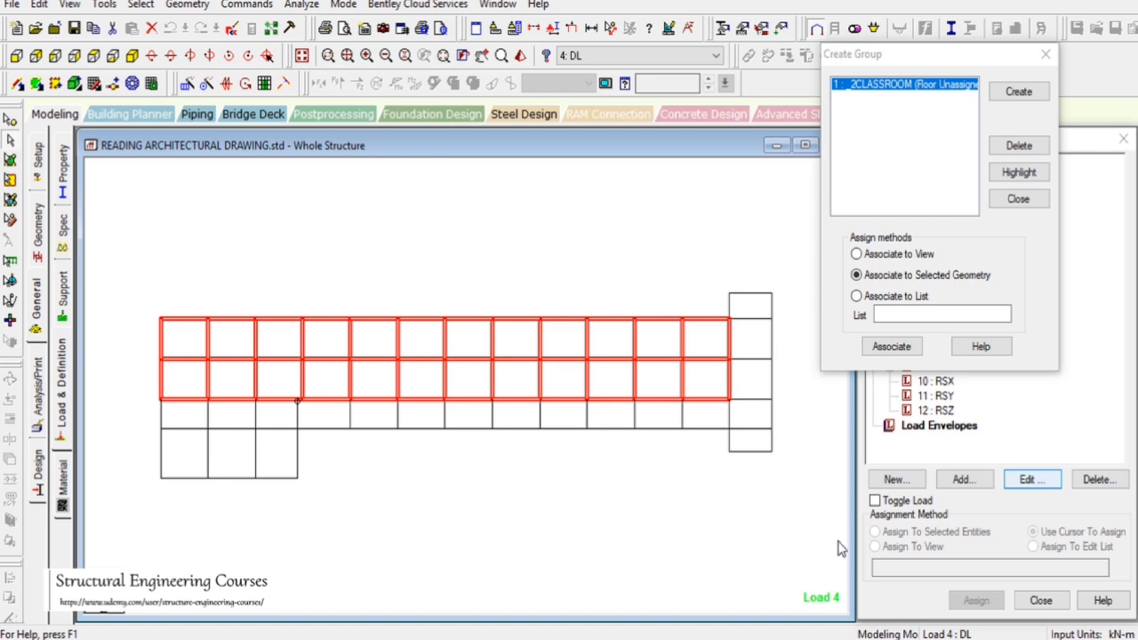
Measure the distance between the two corner nodes along the classroom zone's top edge
{"action": "mouse_move", "coordinate": [840, 639]}
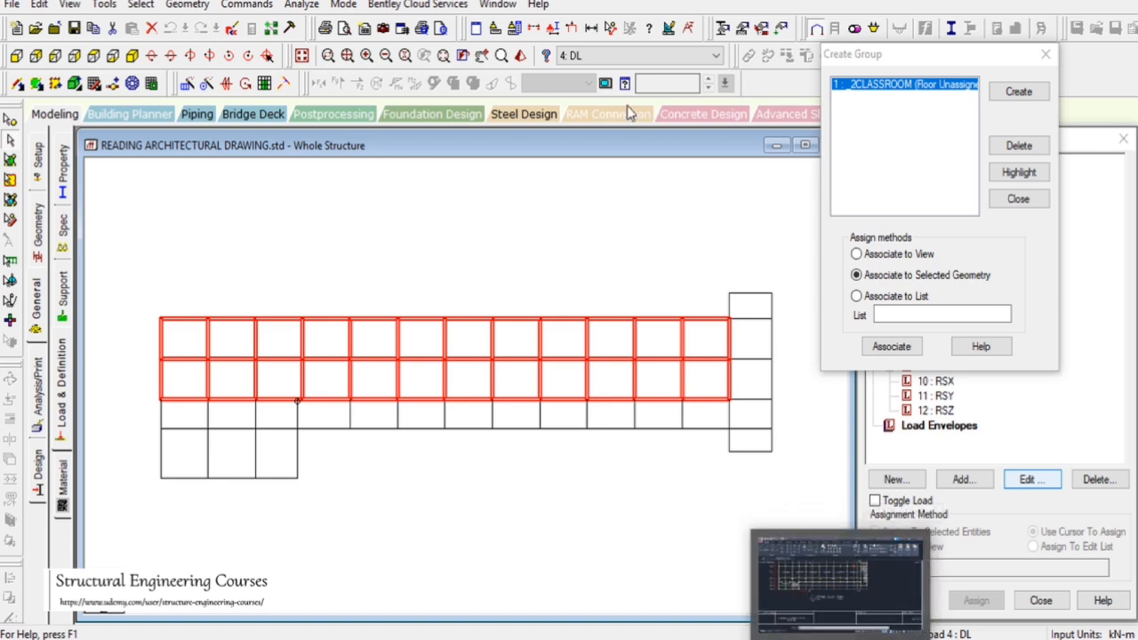
{"action": "left_click", "coordinate": [611, 28]}
{"action": "left_click", "coordinate": [294, 268]}
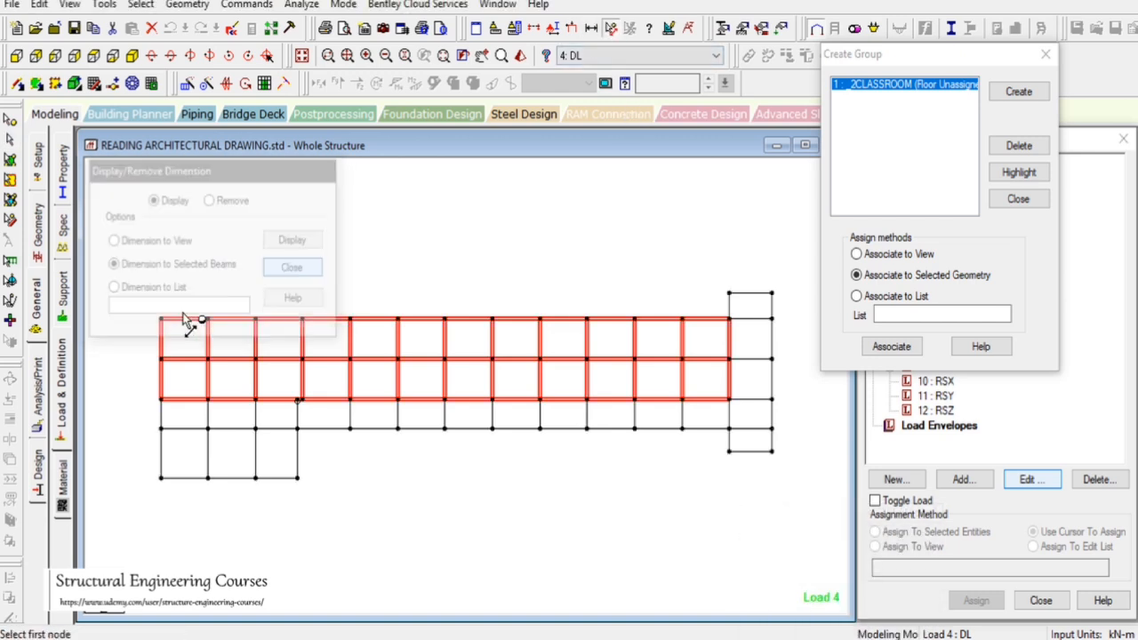
{"action": "left_click", "coordinate": [161, 318]}
{"action": "left_click", "coordinate": [728, 319]}
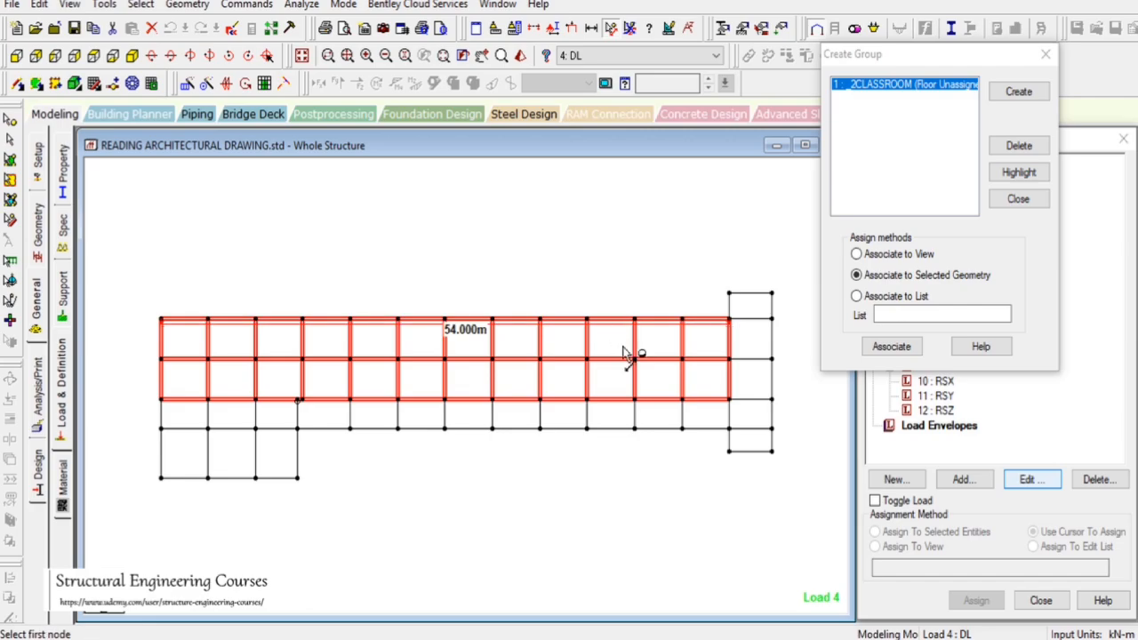
Switch to AutoCAD and add a linear dimension along the classroom row from gridline 15 to gridline 2
{"action": "left_click", "coordinate": [840, 639]}
{"action": "scroll", "coordinate": [615, 479], "scroll_direction": "down", "scroll_amount": 5}
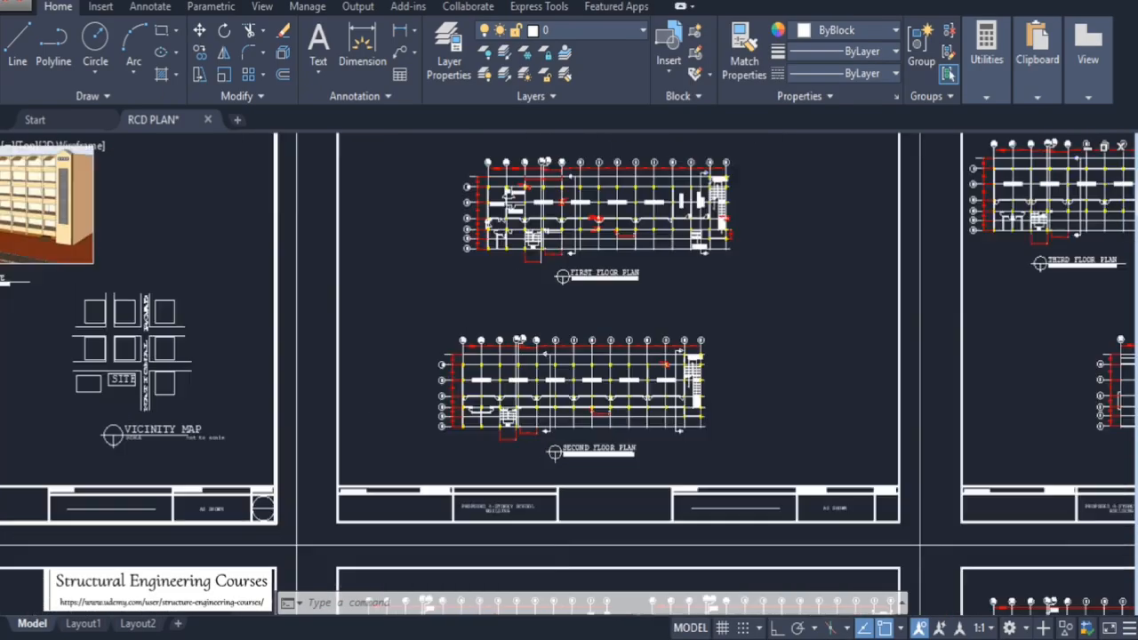
{"action": "scroll", "coordinate": [435, 338], "scroll_direction": "up", "scroll_amount": 8}
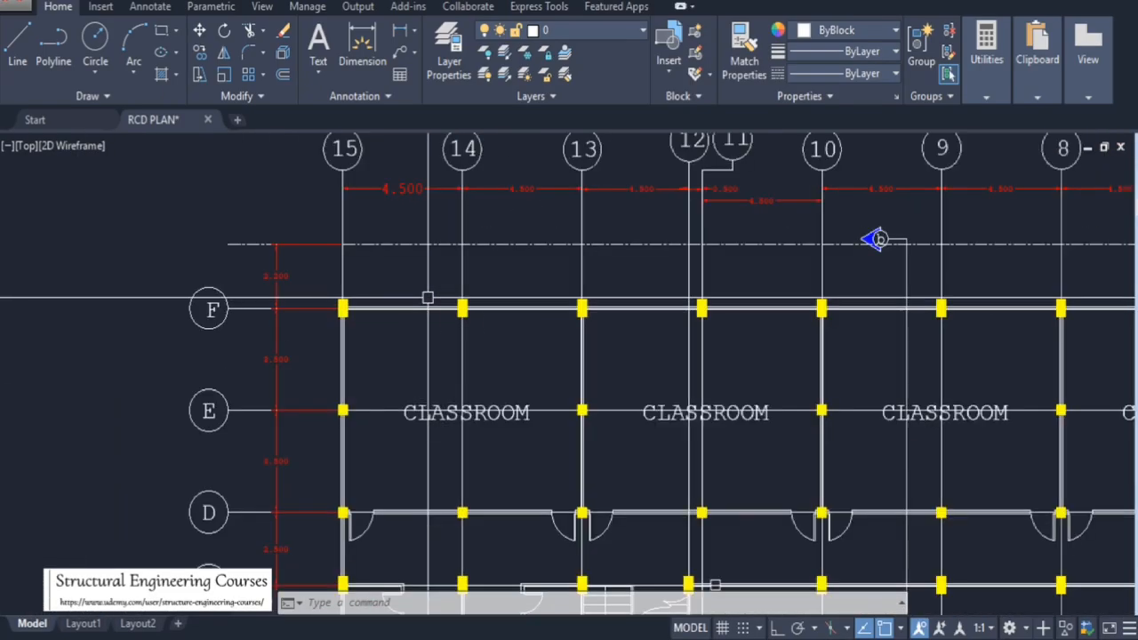
{"action": "type", "text": "DLI"}
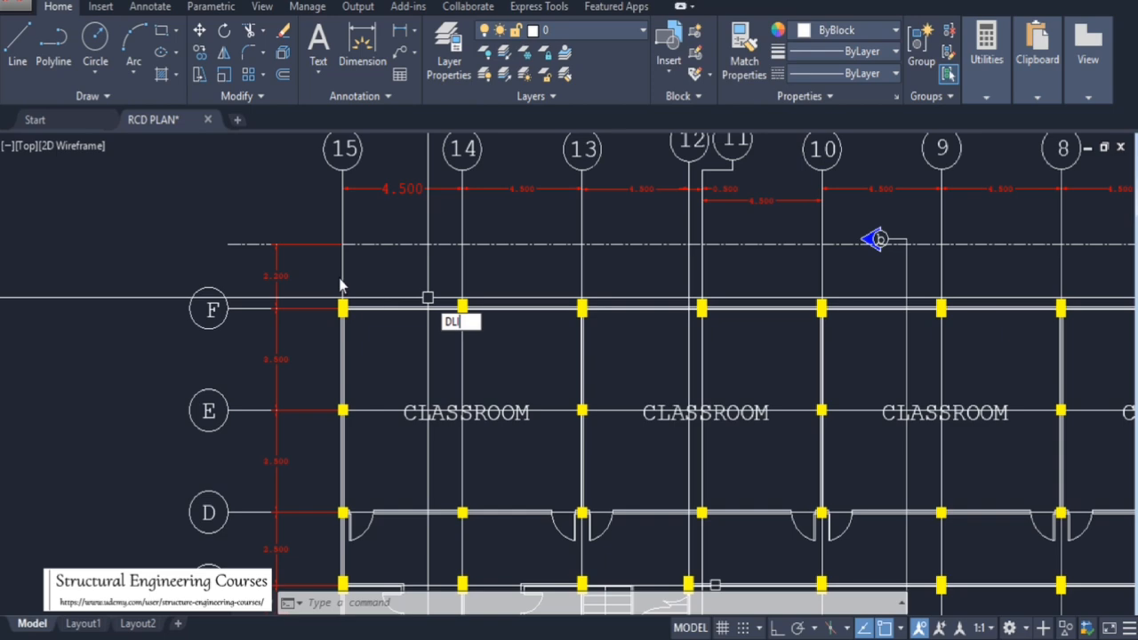
{"action": "key", "text": "Return"}
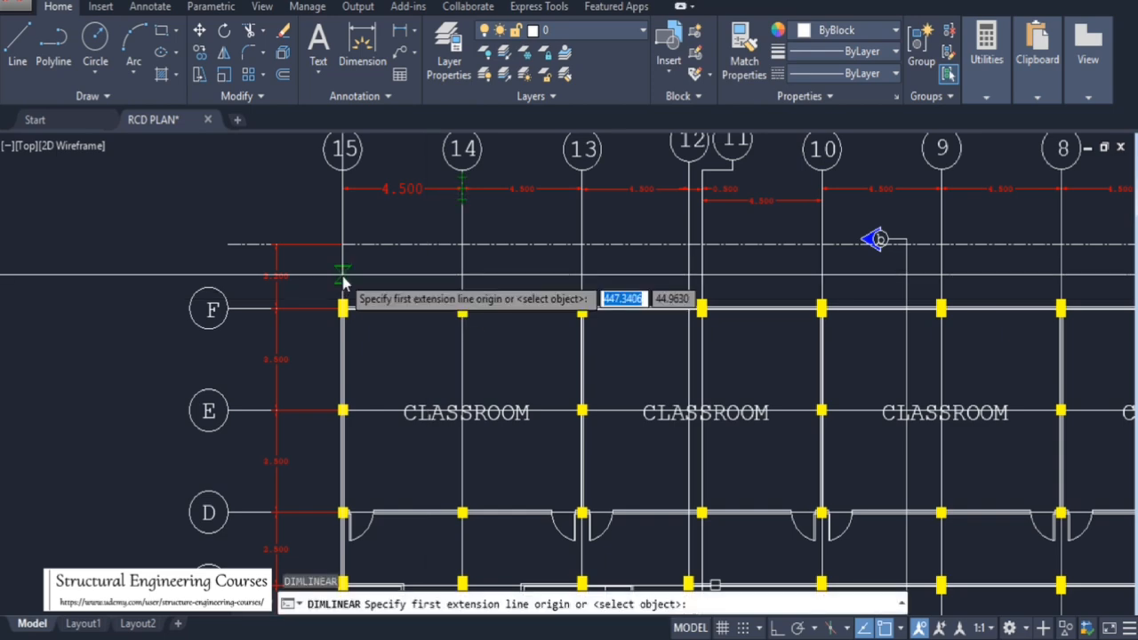
{"action": "left_click", "coordinate": [343, 285]}
{"action": "scroll", "coordinate": [343, 298], "scroll_direction": "down", "scroll_amount": 4}
{"action": "scroll", "coordinate": [924, 289], "scroll_direction": "up", "scroll_amount": 8}
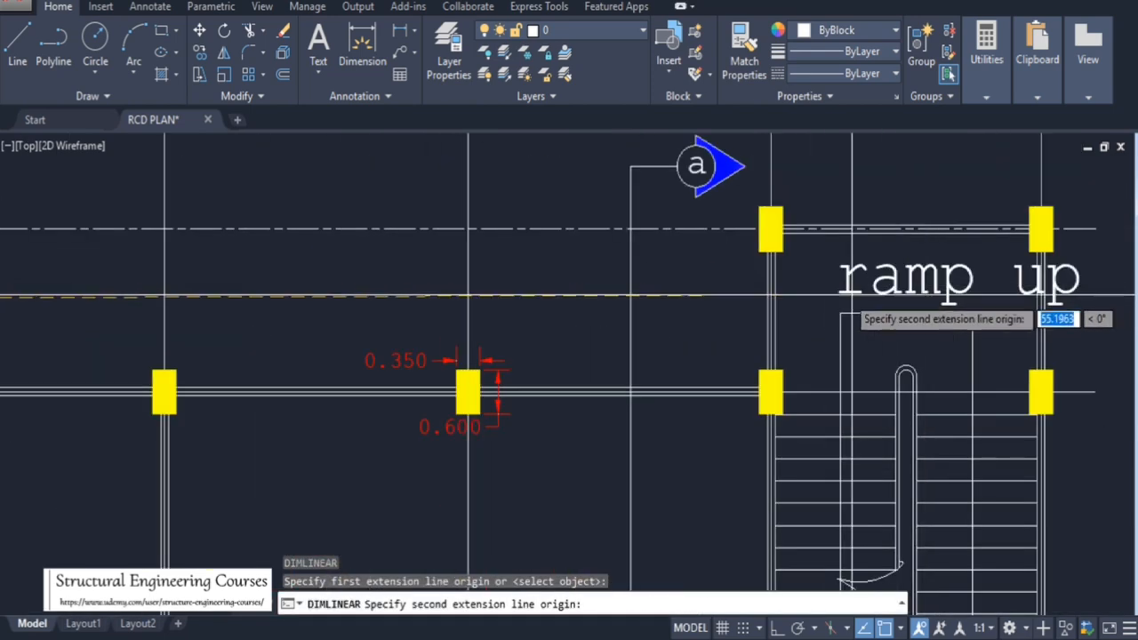
{"action": "scroll", "coordinate": [779, 300], "scroll_direction": "down", "scroll_amount": 4}
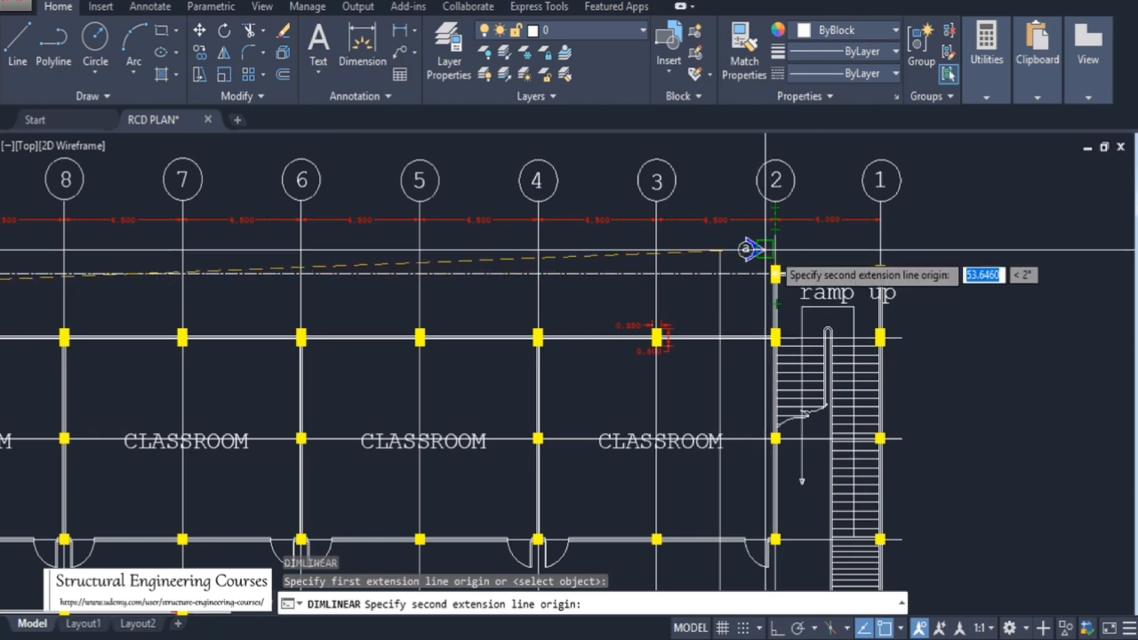
{"action": "left_click", "coordinate": [774, 271]}
{"action": "scroll", "coordinate": [480, 307], "scroll_direction": "up", "scroll_amount": 2}
{"action": "scroll", "coordinate": [676, 308], "scroll_direction": "down", "scroll_amount": 4}
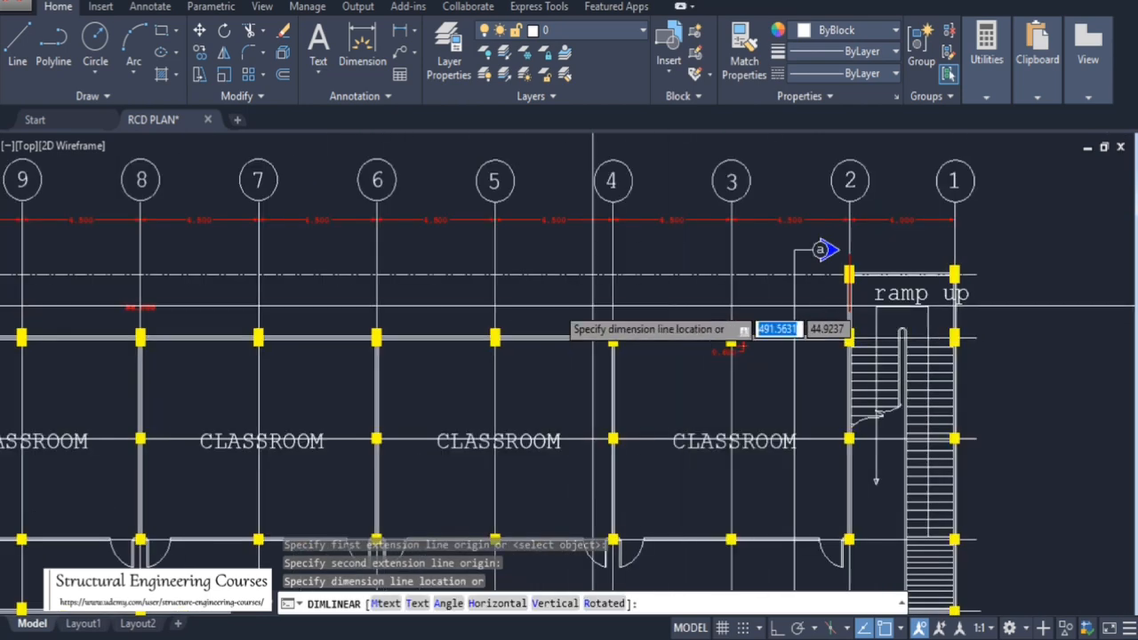
{"action": "scroll", "coordinate": [433, 311], "scroll_direction": "up", "scroll_amount": 2}
{"action": "scroll", "coordinate": [420, 309], "scroll_direction": "up", "scroll_amount": 6}
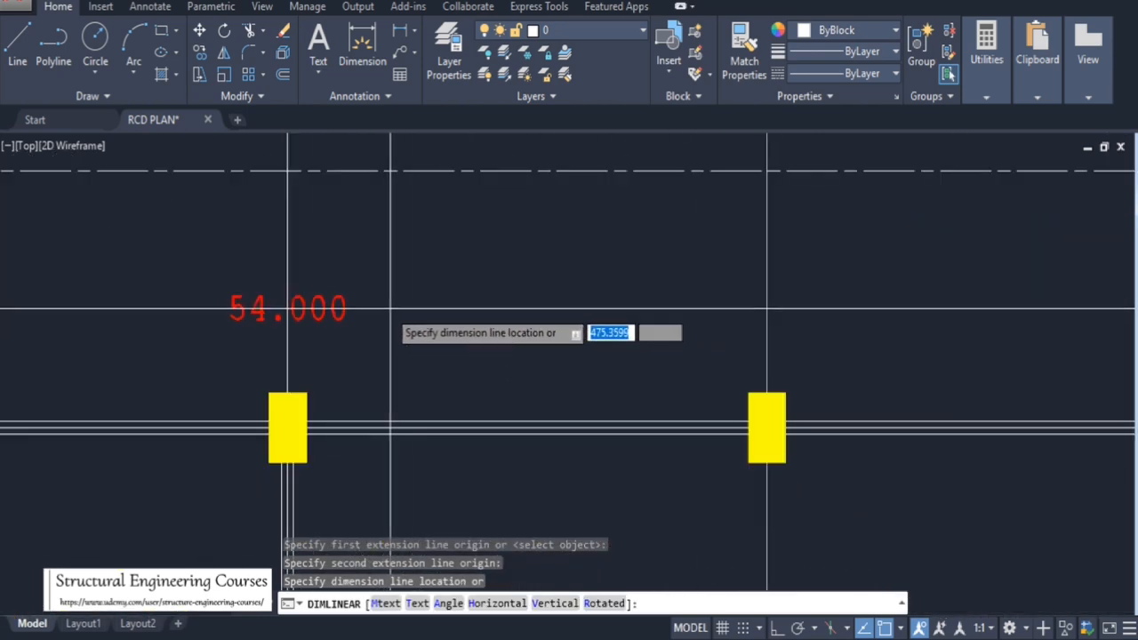
{"action": "left_click", "coordinate": [419, 308]}
Associate the selected classroom bays with the 2CLASSROOM group
{"action": "scroll", "coordinate": [323, 335], "scroll_direction": "down", "scroll_amount": 4}
{"action": "scroll", "coordinate": [589, 261], "scroll_direction": "down", "scroll_amount": 4}
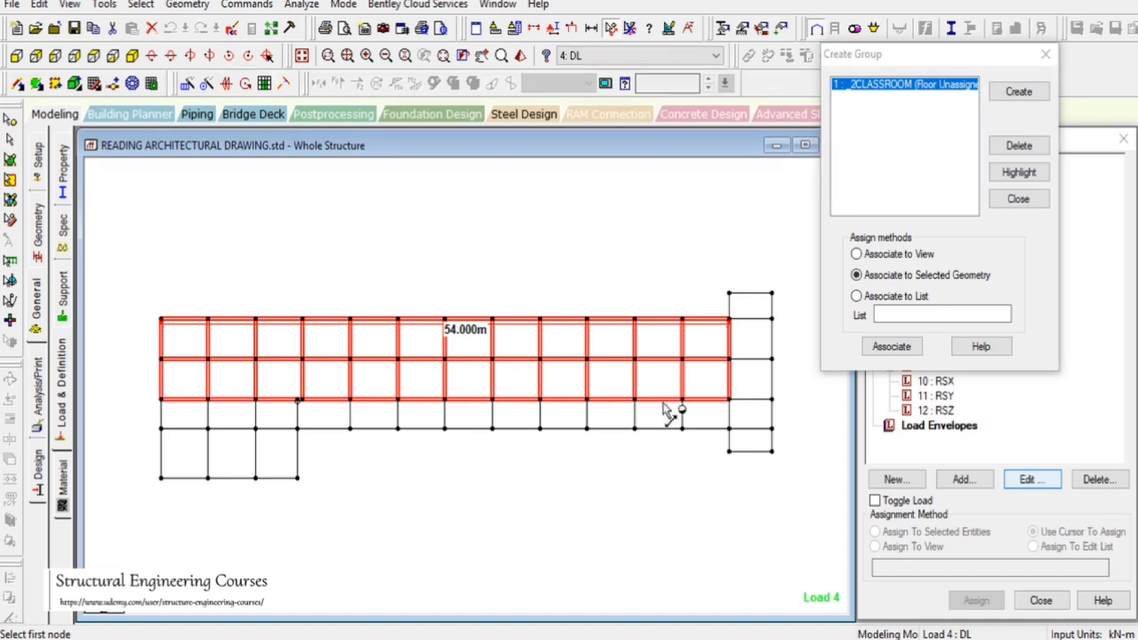
{"action": "left_click", "coordinate": [892, 347]}
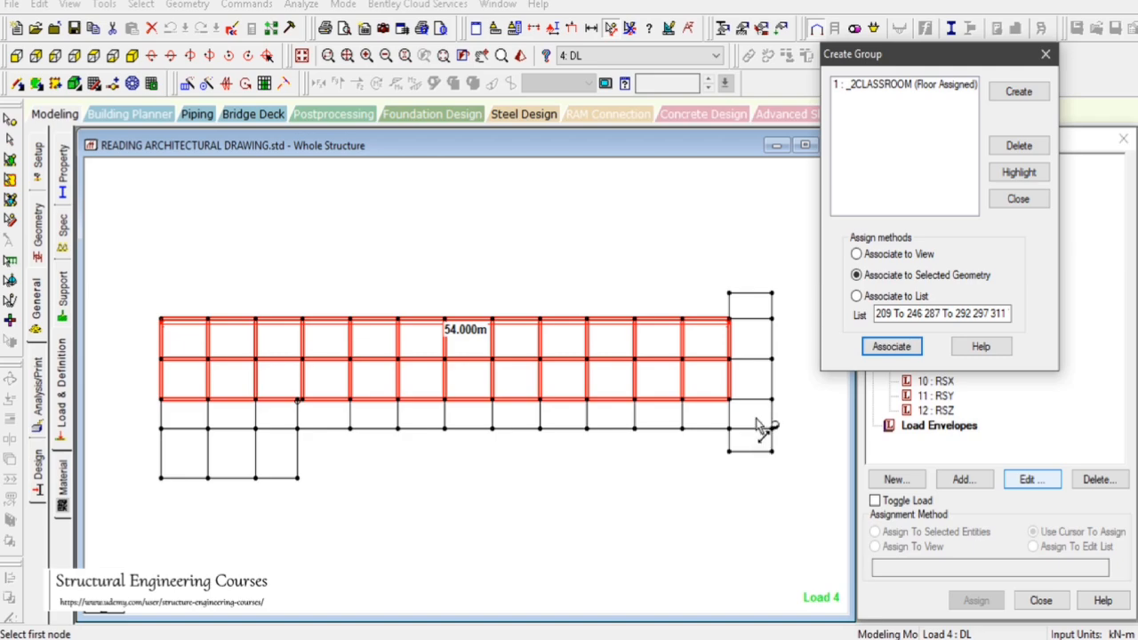
Glance at the AutoCAD plan, then create a new floor-type group named 2RAMP
{"action": "left_click", "coordinate": [823, 638]}
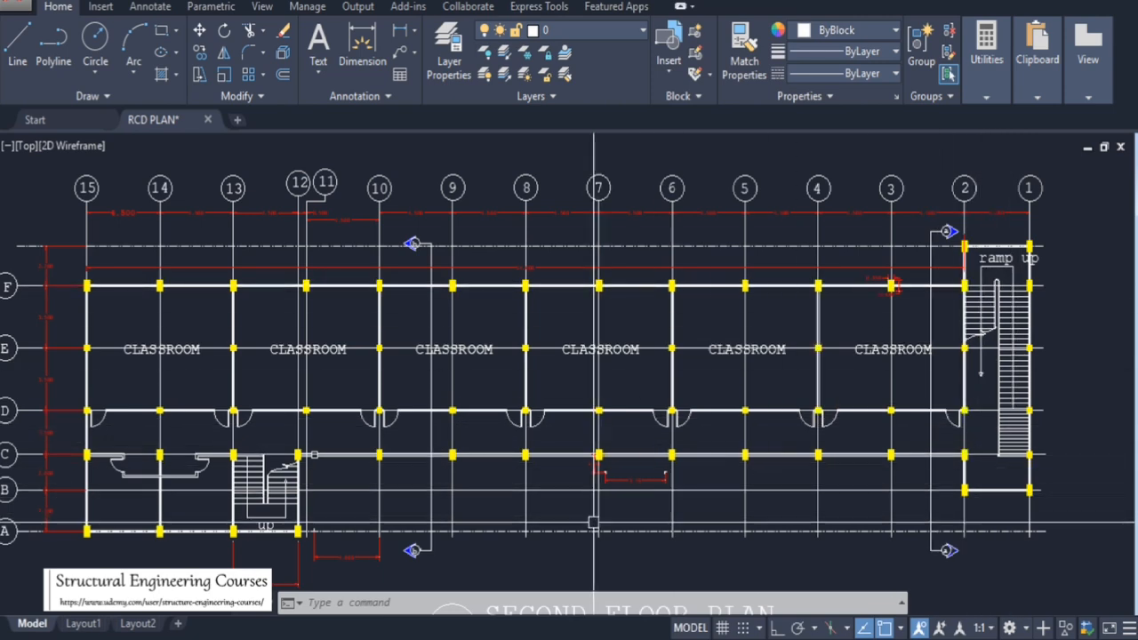
{"action": "left_click", "coordinate": [584, 638]}
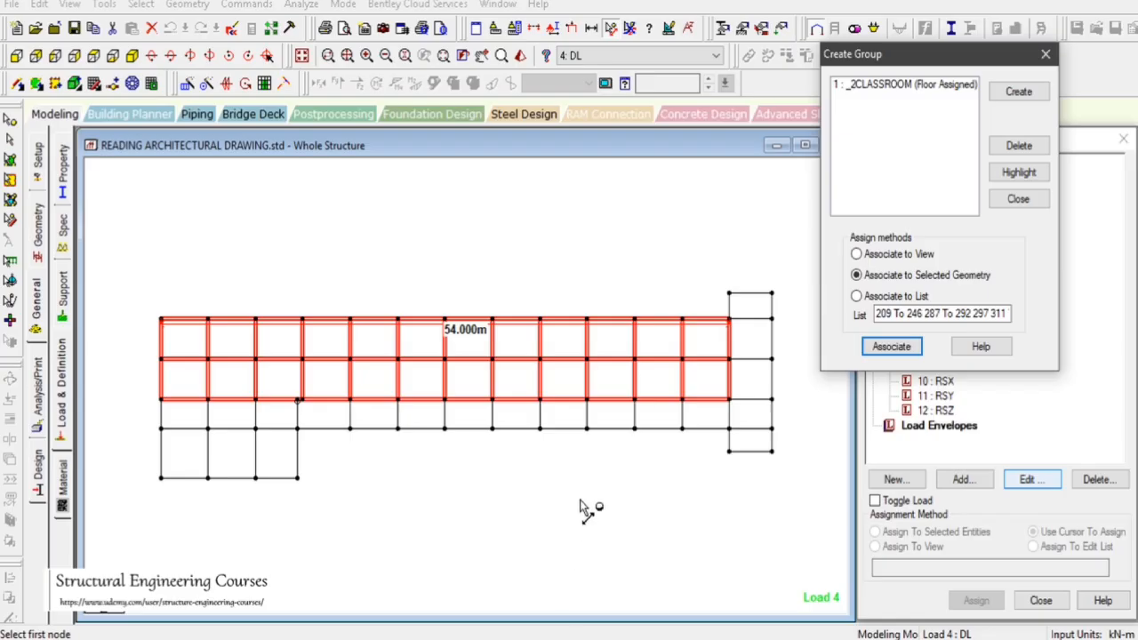
{"action": "left_click", "coordinate": [1016, 93]}
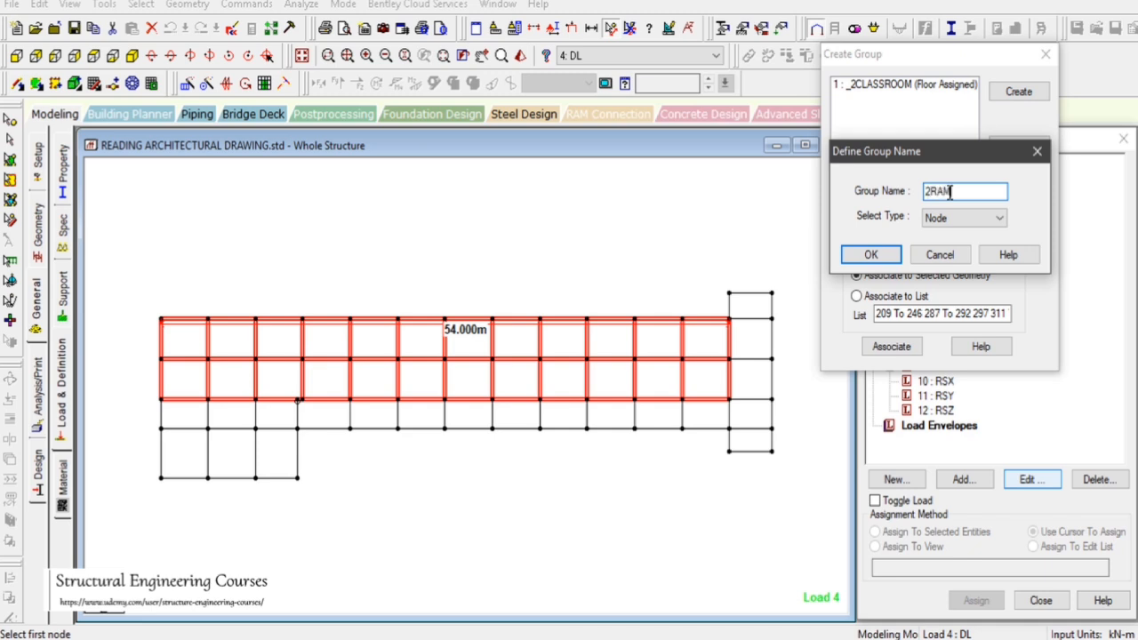
{"action": "type", "text": "2RAMP"}
{"action": "left_click", "coordinate": [964, 218]}
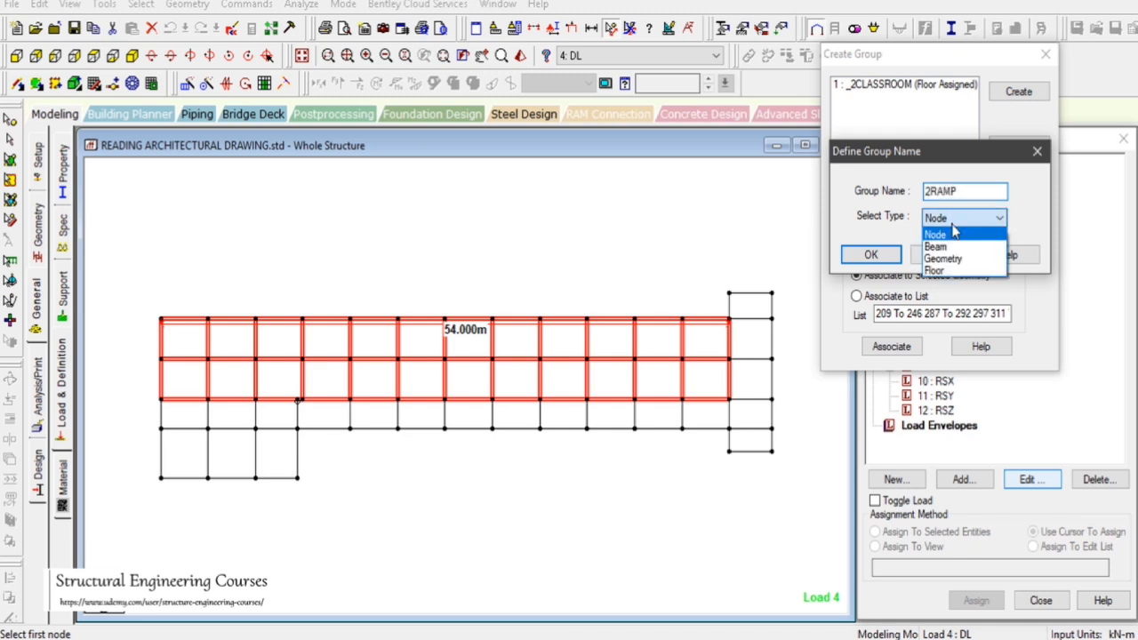
{"action": "left_click", "coordinate": [955, 272]}
{"action": "left_click", "coordinate": [870, 255]}
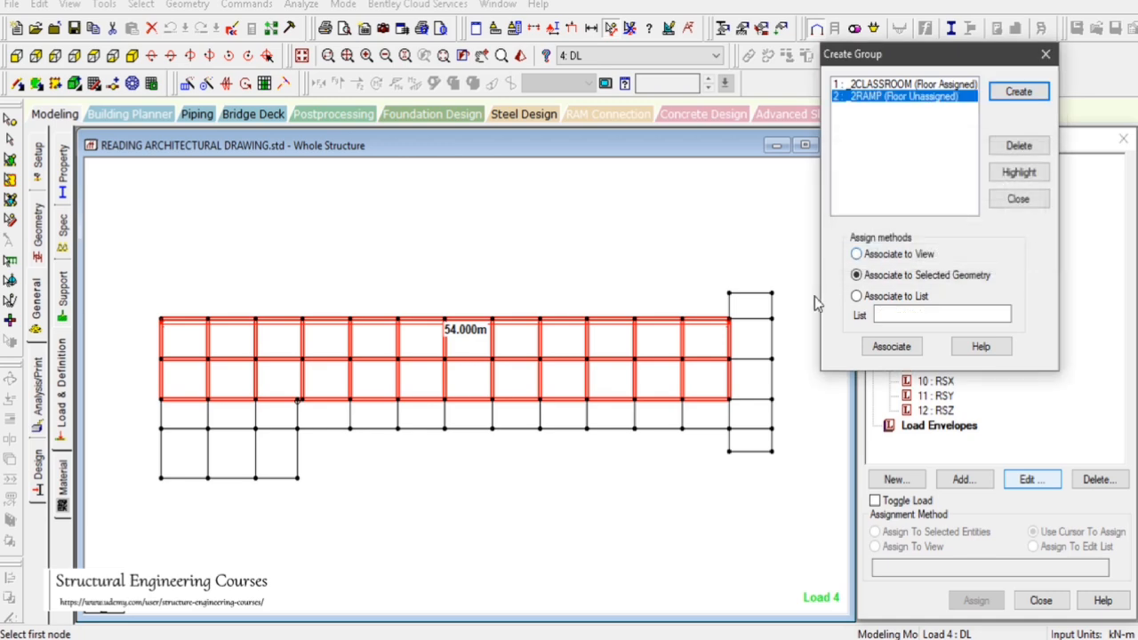
Select the ramp bays at the right end of the frame and associate them with the 2RAMP group
{"action": "left_click", "coordinate": [11, 140]}
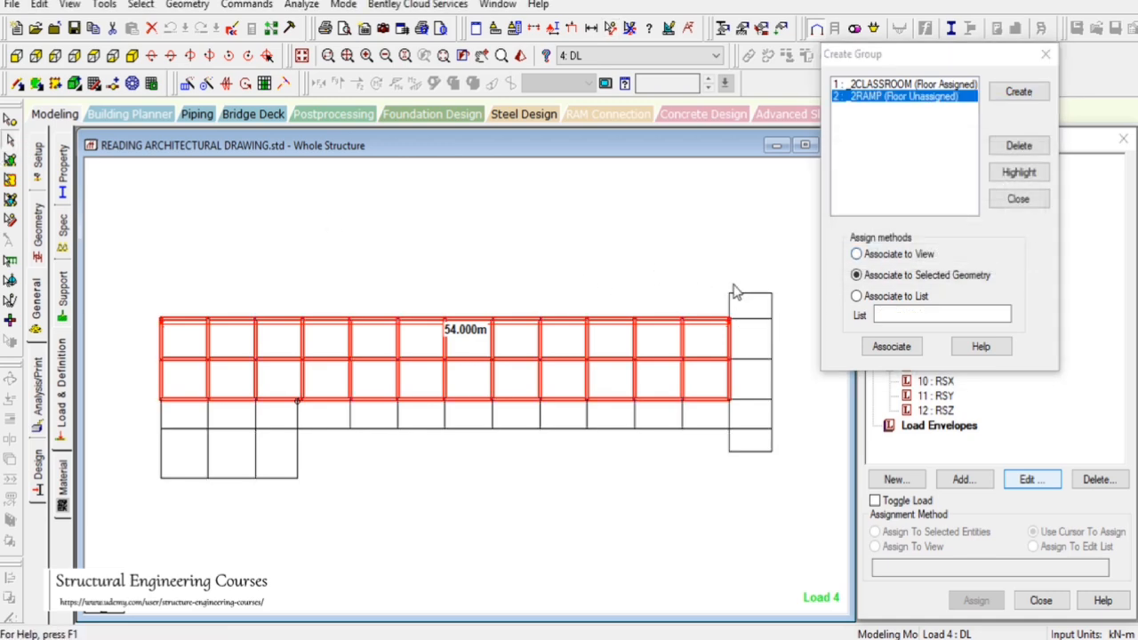
{"action": "left_click_drag", "start_coordinate": [719, 270], "coordinate": [821, 498]}
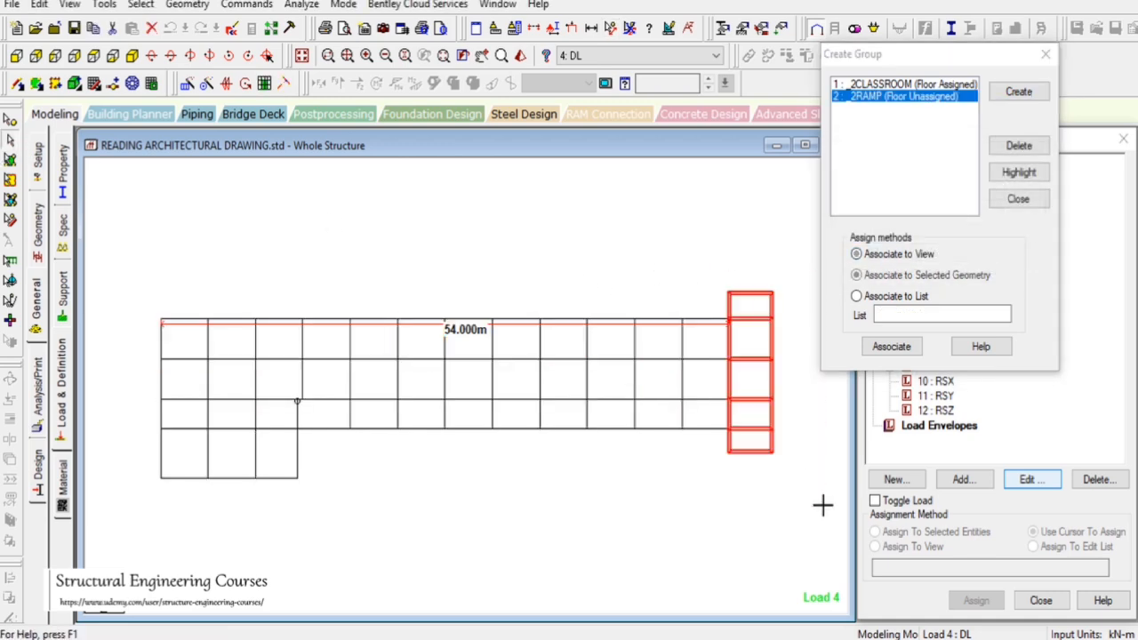
{"action": "left_click", "coordinate": [907, 355]}
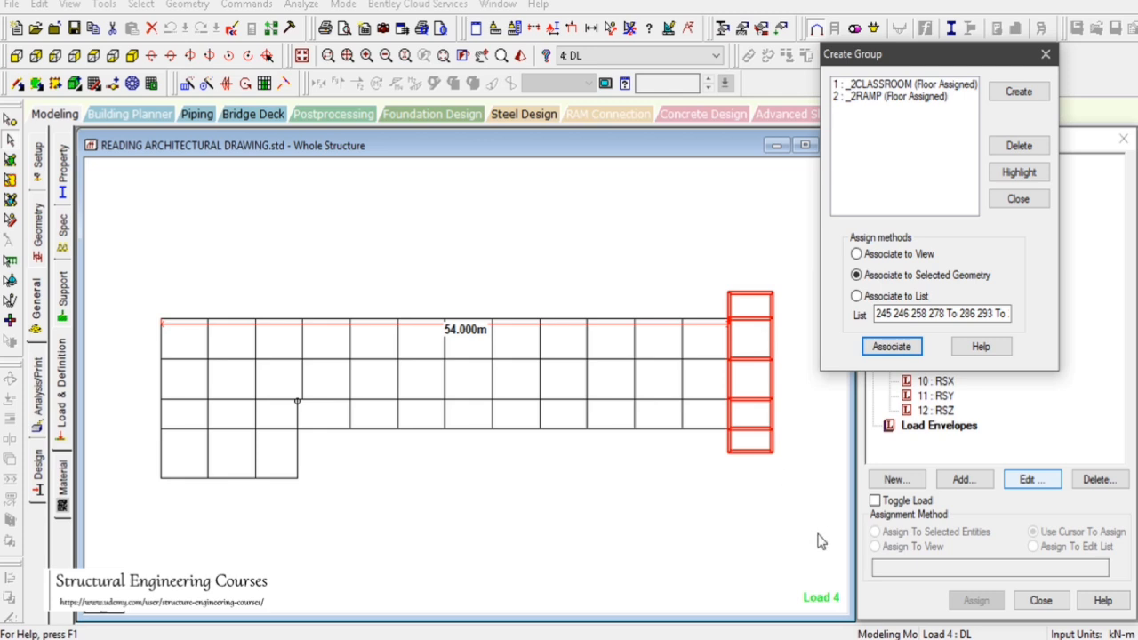
Switch to AutoCAD and examine the floor plans' corridor and stair areas, then return to STAAD
{"action": "left_click", "coordinate": [842, 638]}
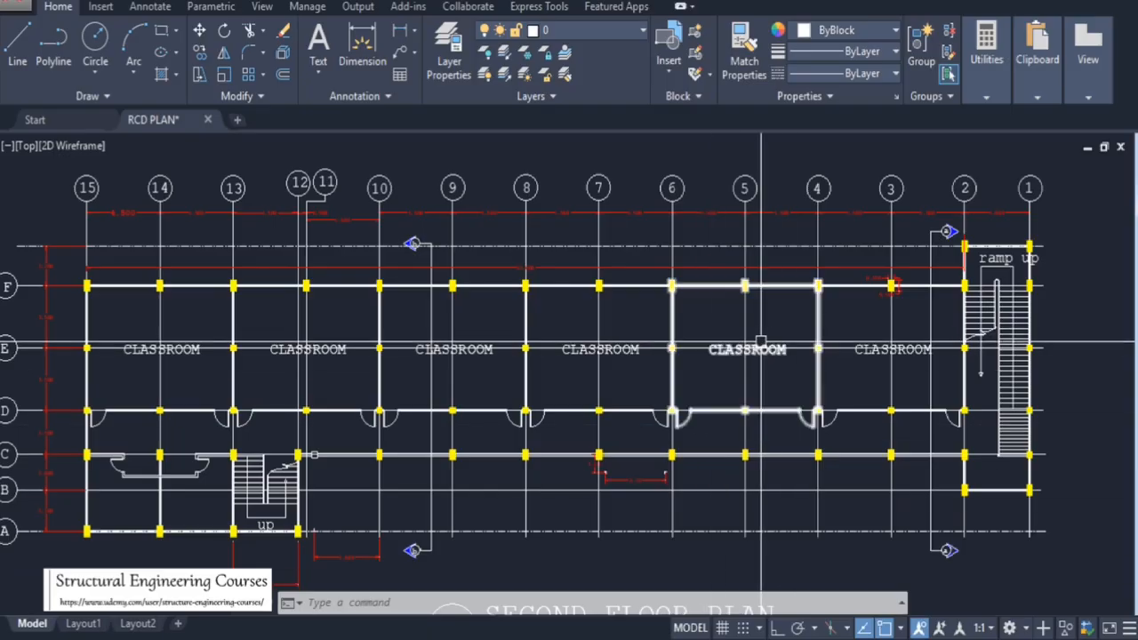
{"action": "scroll", "coordinate": [700, 308], "scroll_direction": "down", "scroll_amount": 3}
{"action": "scroll", "coordinate": [595, 334], "scroll_direction": "up", "scroll_amount": 2}
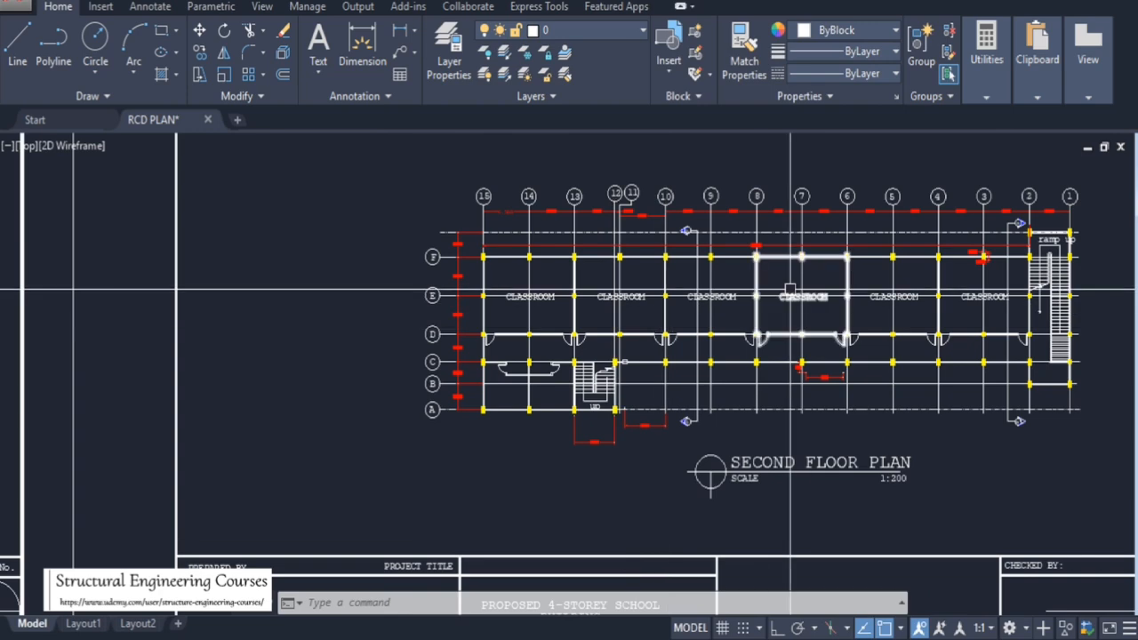
{"action": "scroll", "coordinate": [723, 283], "scroll_direction": "up", "scroll_amount": 1}
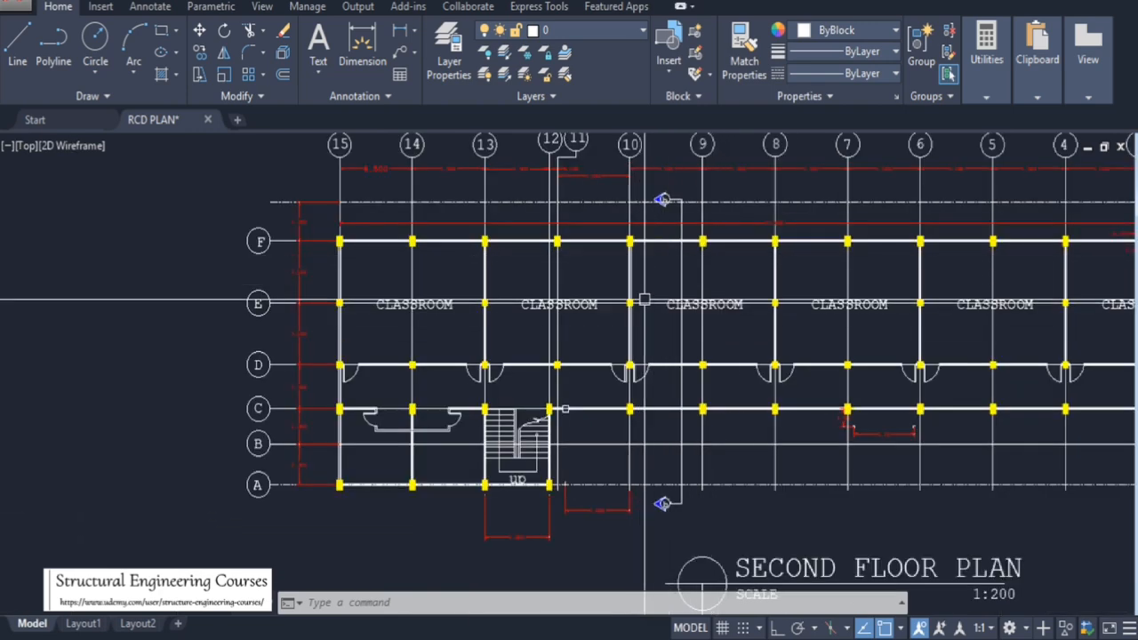
{"action": "scroll", "coordinate": [678, 173], "scroll_direction": "up", "scroll_amount": 4}
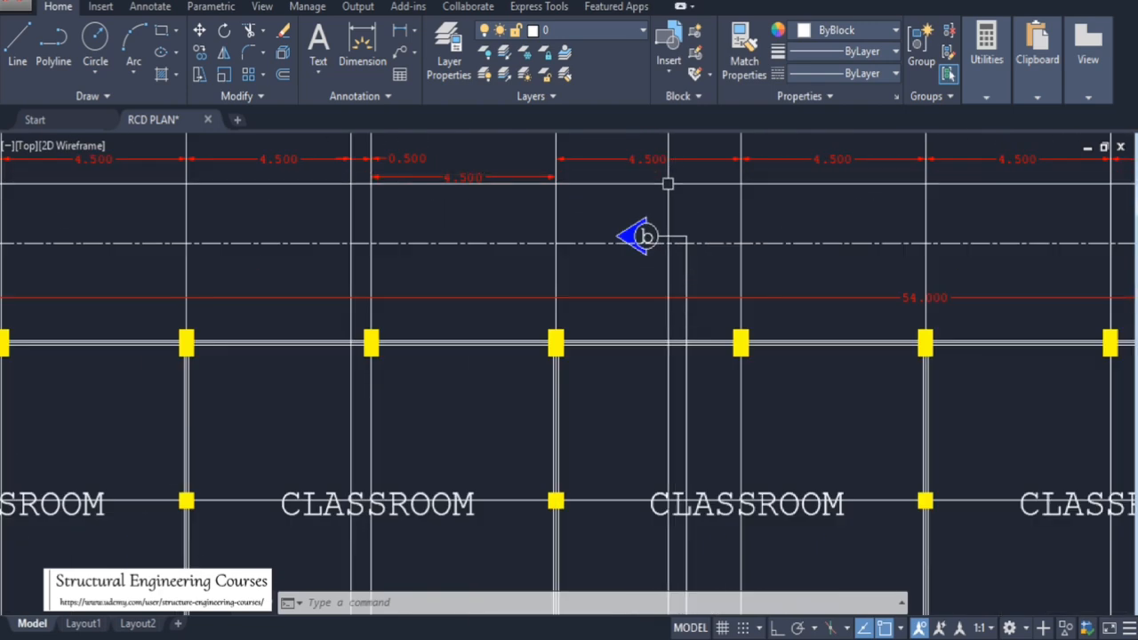
{"action": "scroll", "coordinate": [681, 196], "scroll_direction": "down", "scroll_amount": 4}
{"action": "scroll", "coordinate": [689, 275], "scroll_direction": "up", "scroll_amount": 2}
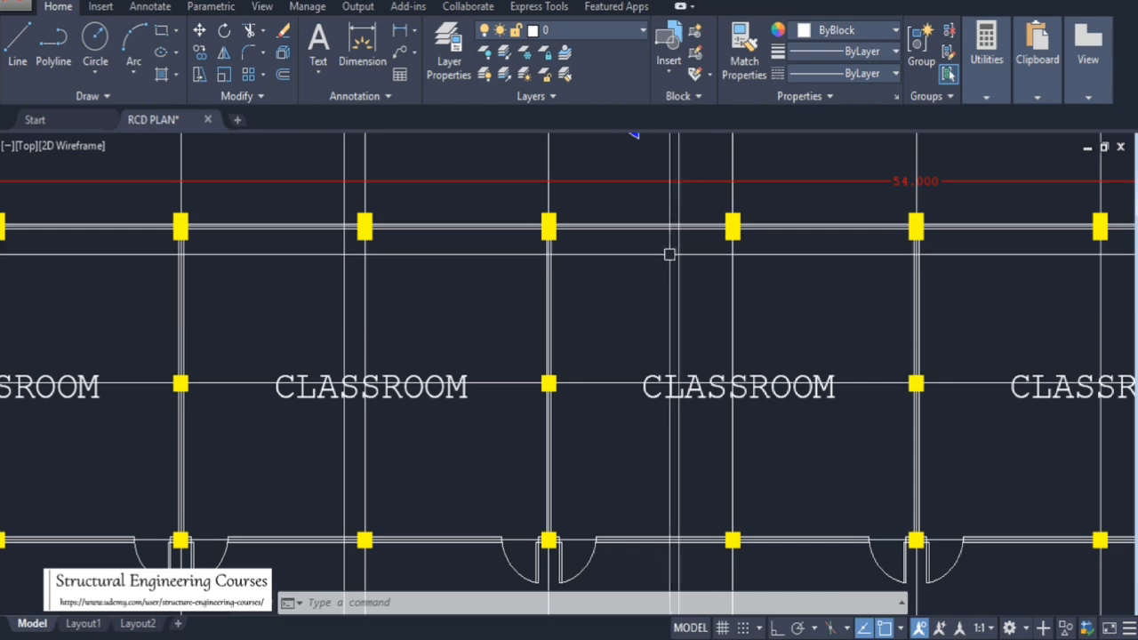
{"action": "scroll", "coordinate": [690, 256], "scroll_direction": "down", "scroll_amount": 4}
{"action": "scroll", "coordinate": [677, 254], "scroll_direction": "up", "scroll_amount": 6}
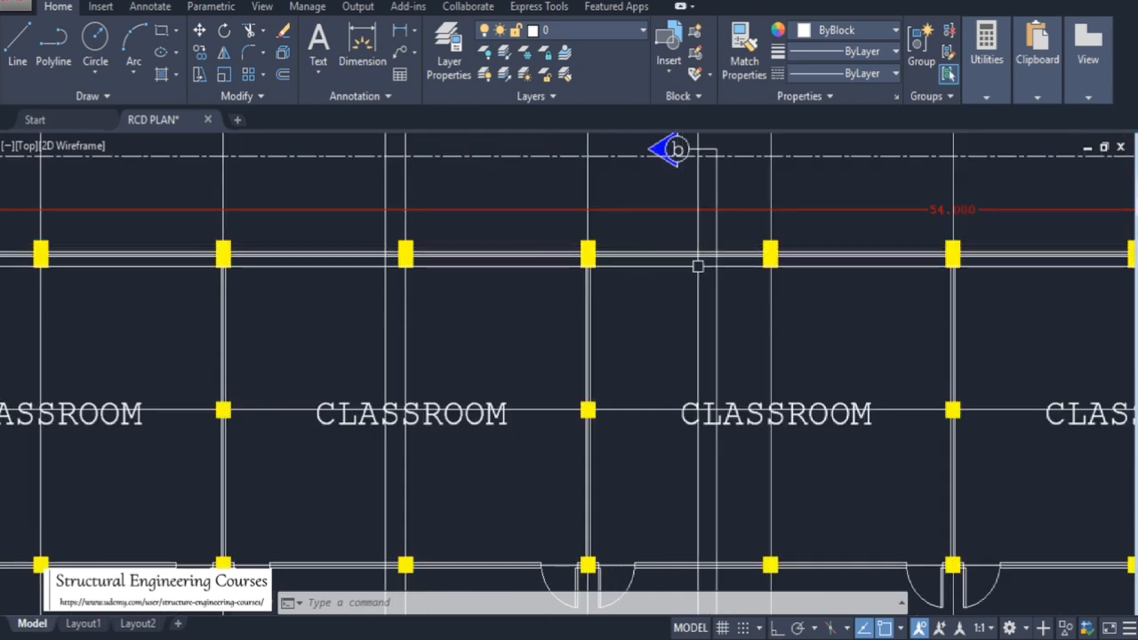
{"action": "scroll", "coordinate": [676, 259], "scroll_direction": "down", "scroll_amount": 6}
{"action": "scroll", "coordinate": [622, 203], "scroll_direction": "up", "scroll_amount": 4}
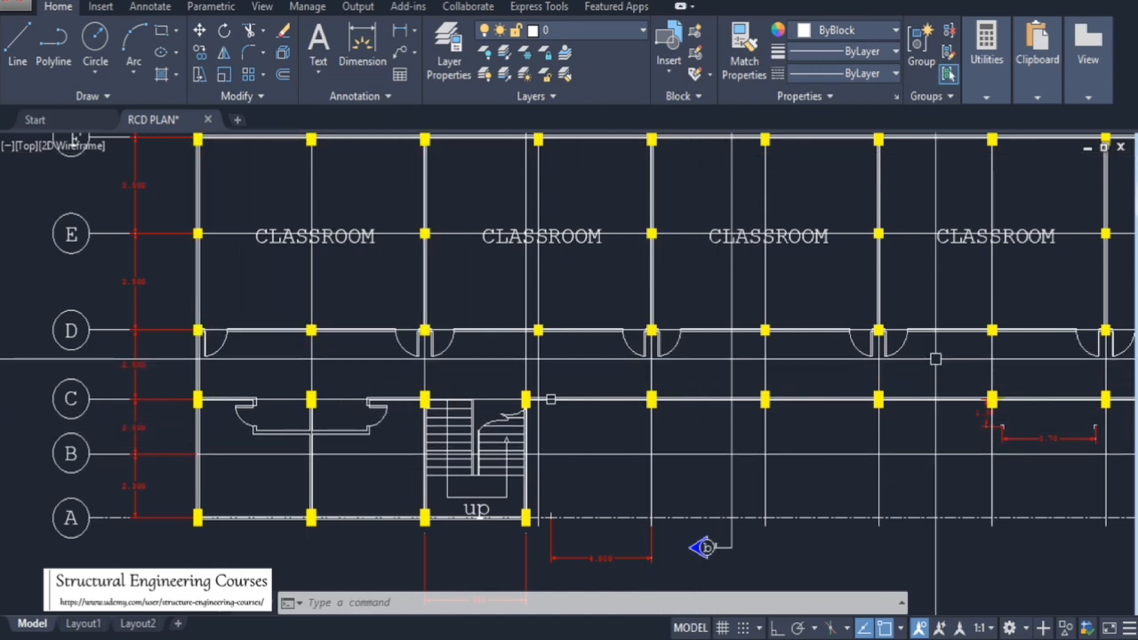
{"action": "scroll", "coordinate": [283, 453], "scroll_direction": "up", "scroll_amount": 2}
{"action": "scroll", "coordinate": [590, 271], "scroll_direction": "down", "scroll_amount": 4}
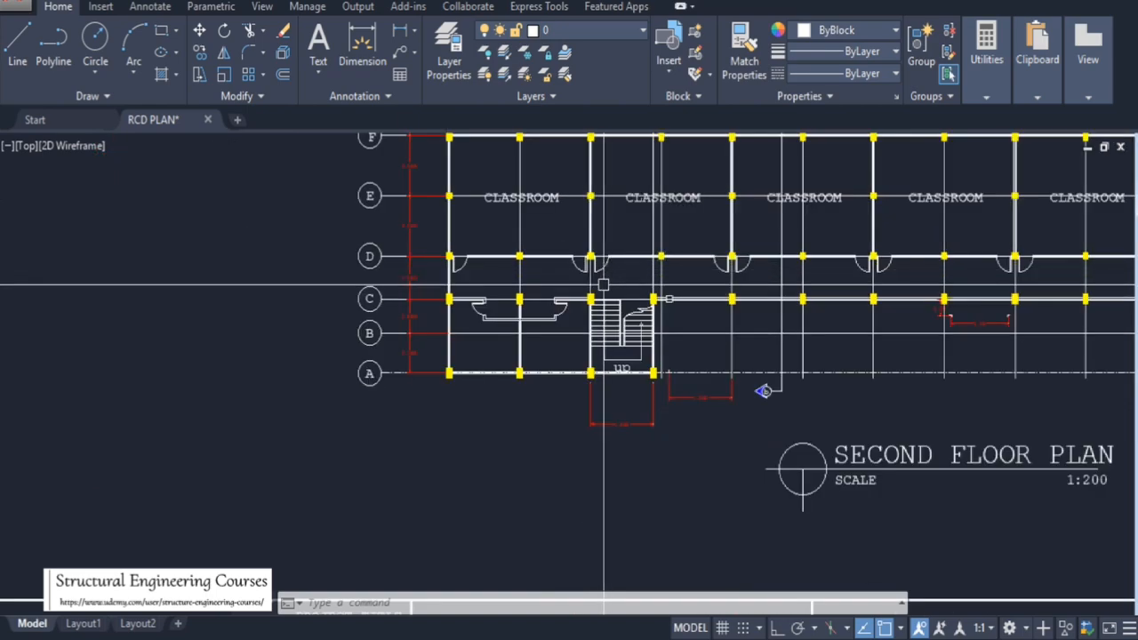
{"action": "scroll", "coordinate": [529, 338], "scroll_direction": "down", "scroll_amount": 3}
{"action": "scroll", "coordinate": [899, 249], "scroll_direction": "down", "scroll_amount": 2}
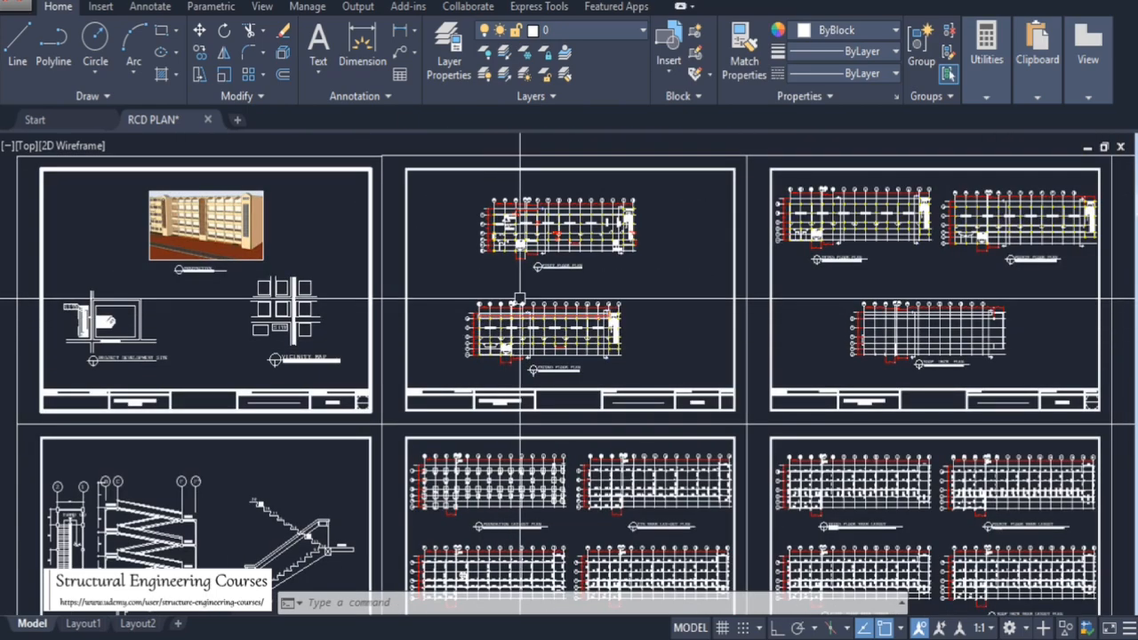
{"action": "scroll", "coordinate": [899, 249], "scroll_direction": "up", "scroll_amount": 7}
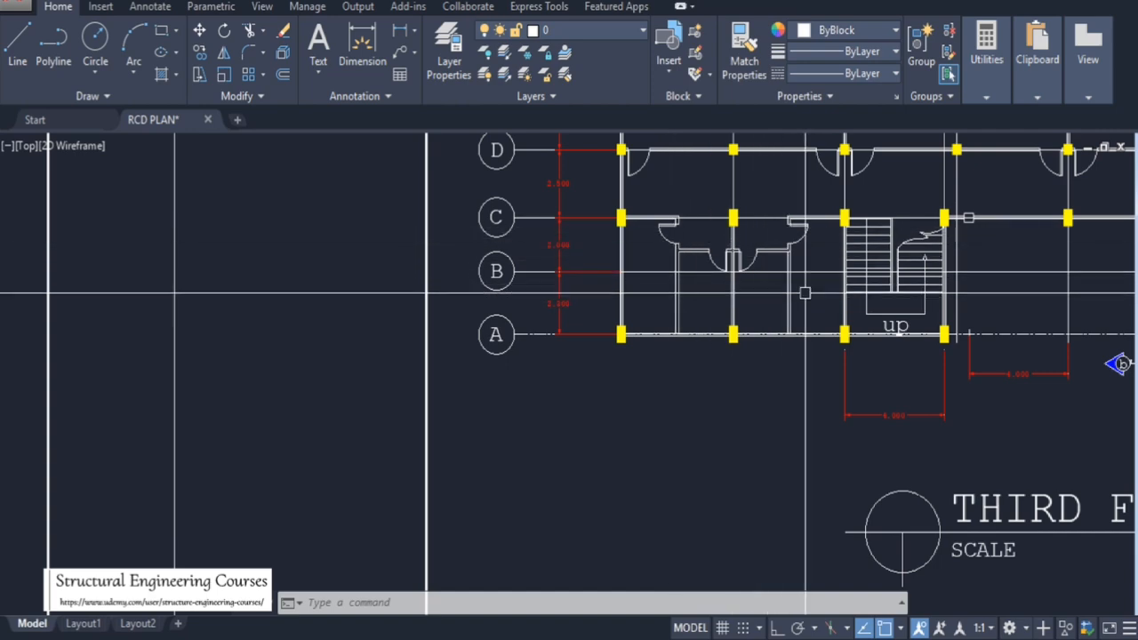
{"action": "scroll", "coordinate": [540, 318], "scroll_direction": "down", "scroll_amount": 6}
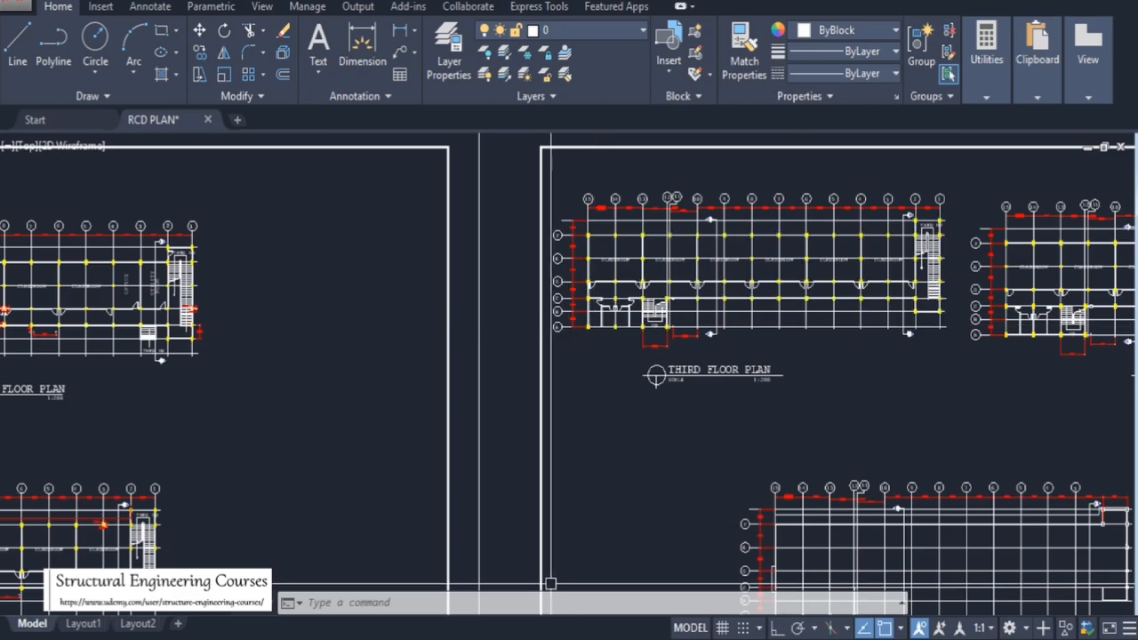
{"action": "mouse_move", "coordinate": [548, 639]}
{"action": "left_click", "coordinate": [590, 587]}
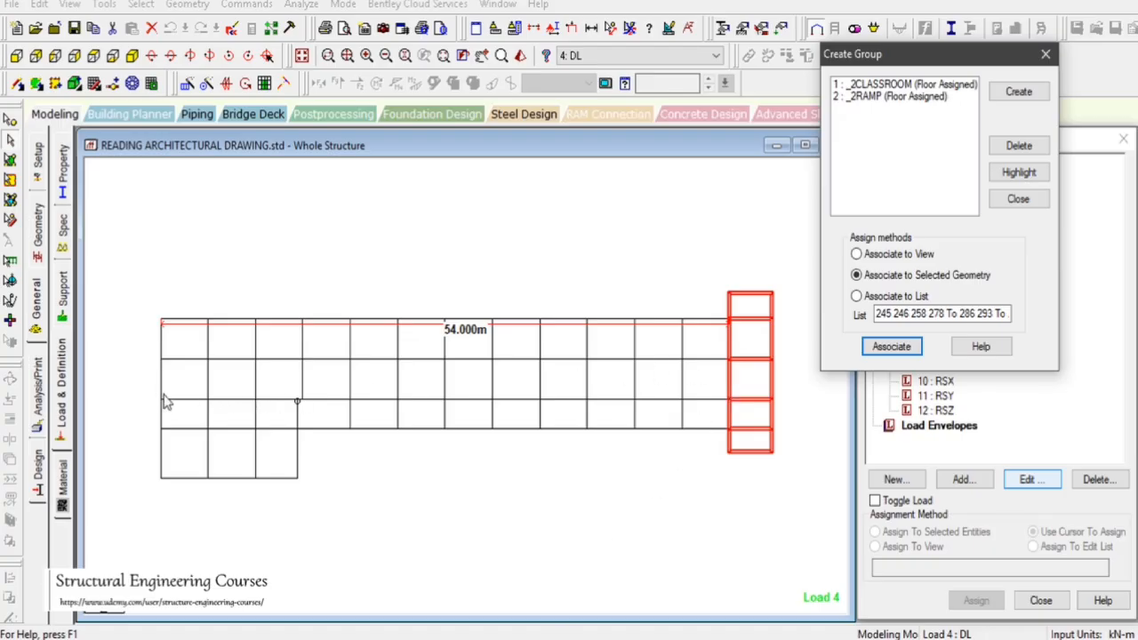
Select the corridor row of bays and associate it with a new floor group named 2CORRIDOOR
{"action": "left_click_drag", "start_coordinate": [143, 392], "coordinate": [733, 432]}
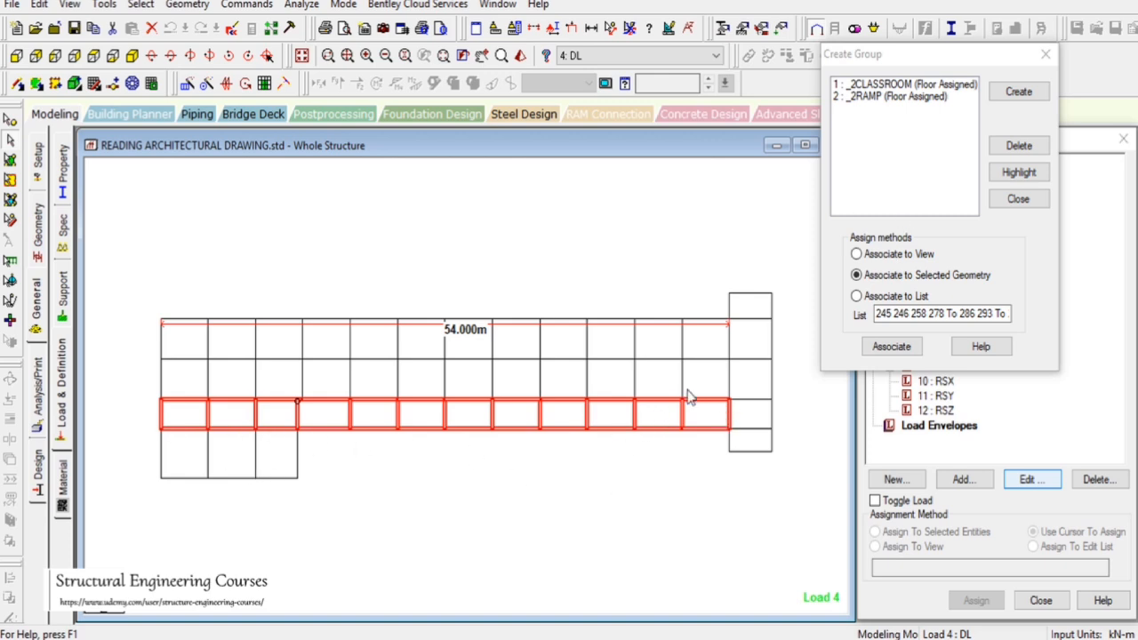
{"action": "left_click", "coordinate": [1019, 92]}
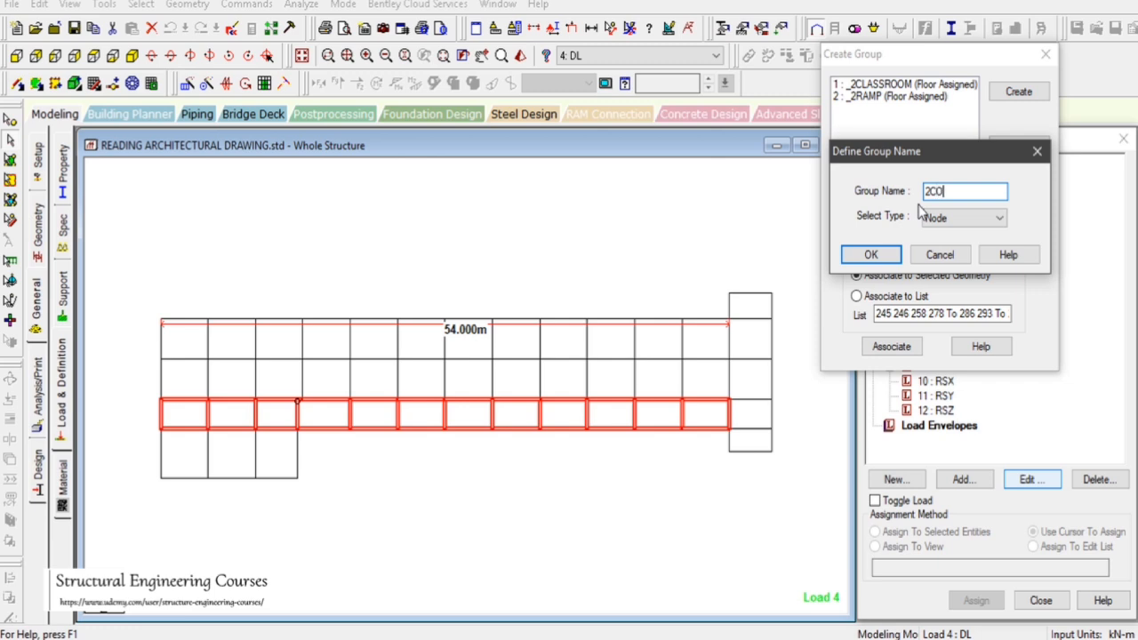
{"action": "type", "text": "2CORRIDOOR"}
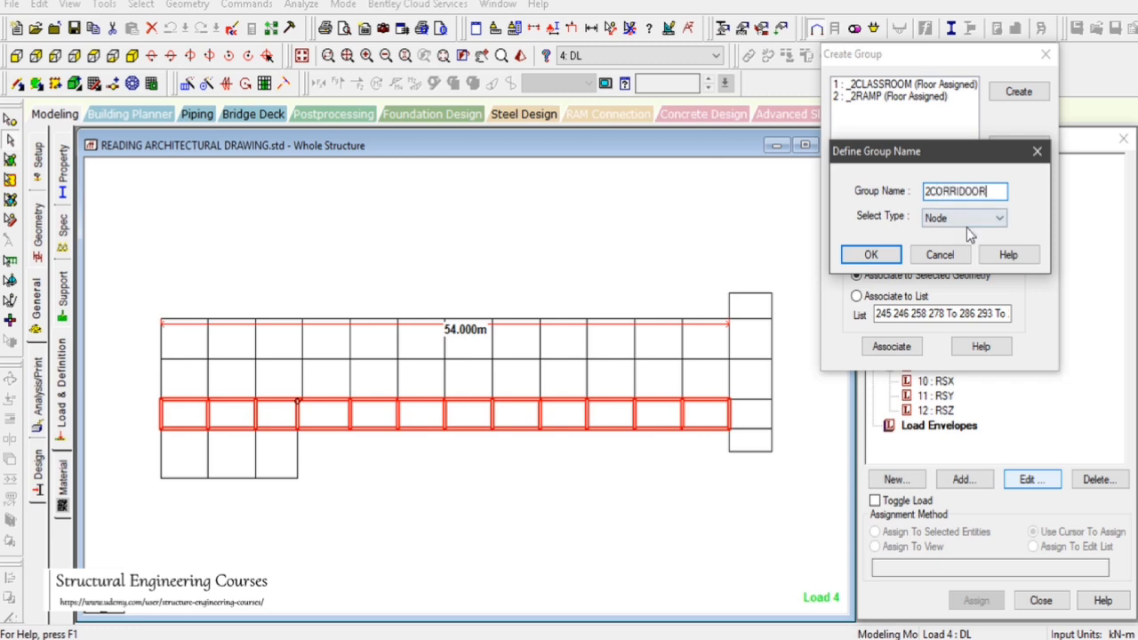
{"action": "left_click", "coordinate": [965, 219]}
{"action": "left_click", "coordinate": [942, 278]}
{"action": "left_click", "coordinate": [870, 255]}
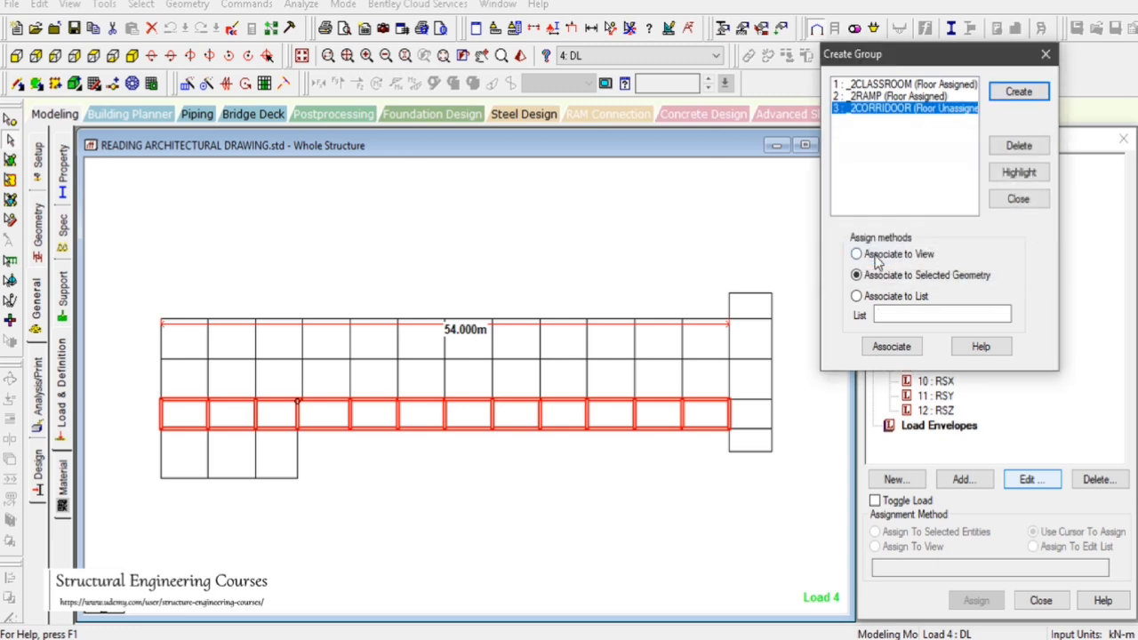
{"action": "left_click", "coordinate": [893, 348]}
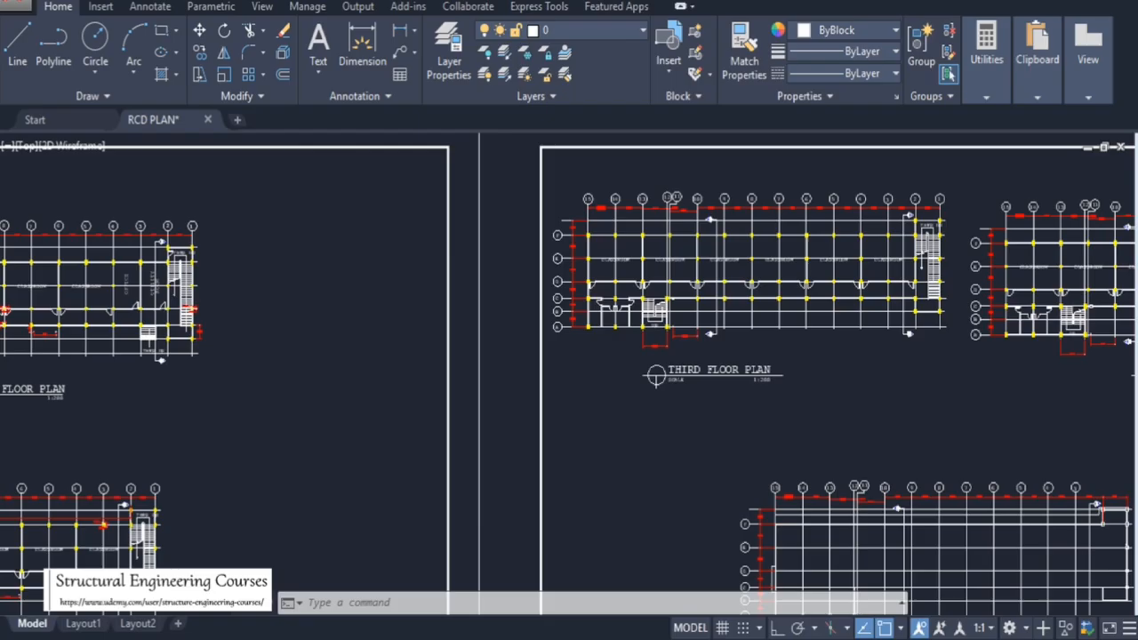
{"action": "scroll", "coordinate": [661, 376], "scroll_direction": "up", "scroll_amount": 5}
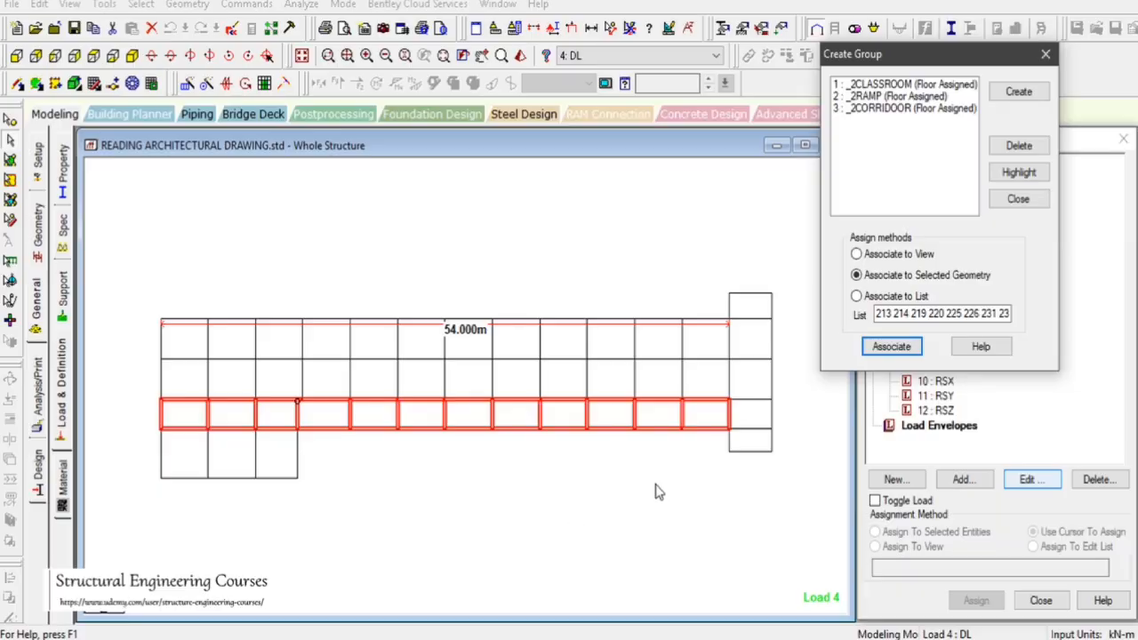
Create a floor group named 2 and associate it with the two lower-left bays
{"action": "left_click", "coordinate": [1019, 91]}
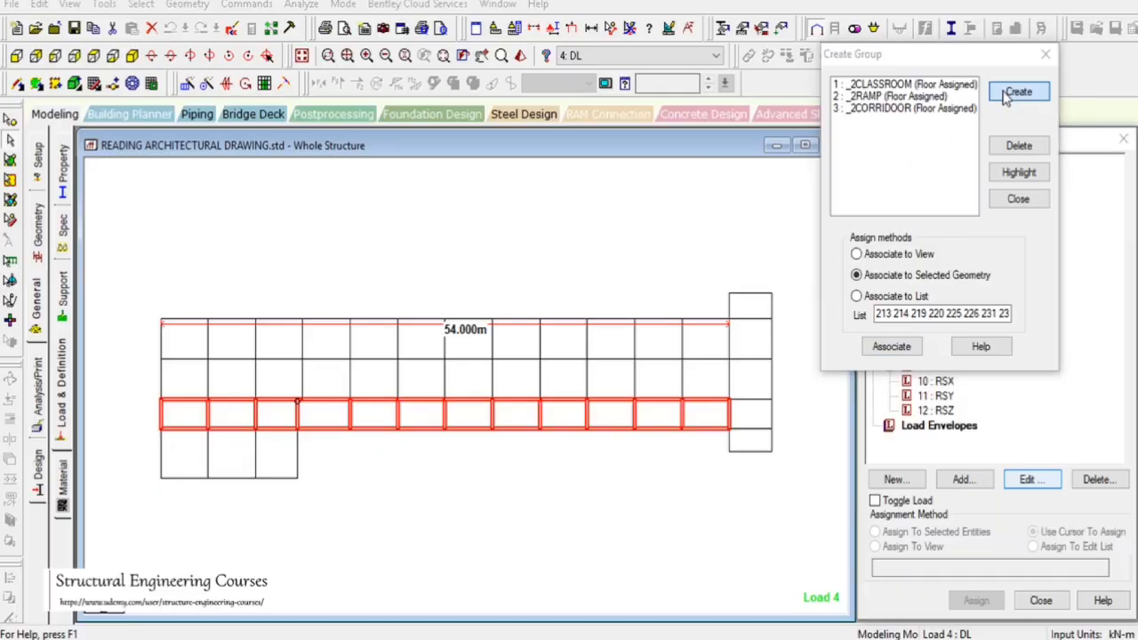
{"action": "type", "text": "2"}
{"action": "left_click", "coordinate": [964, 218]}
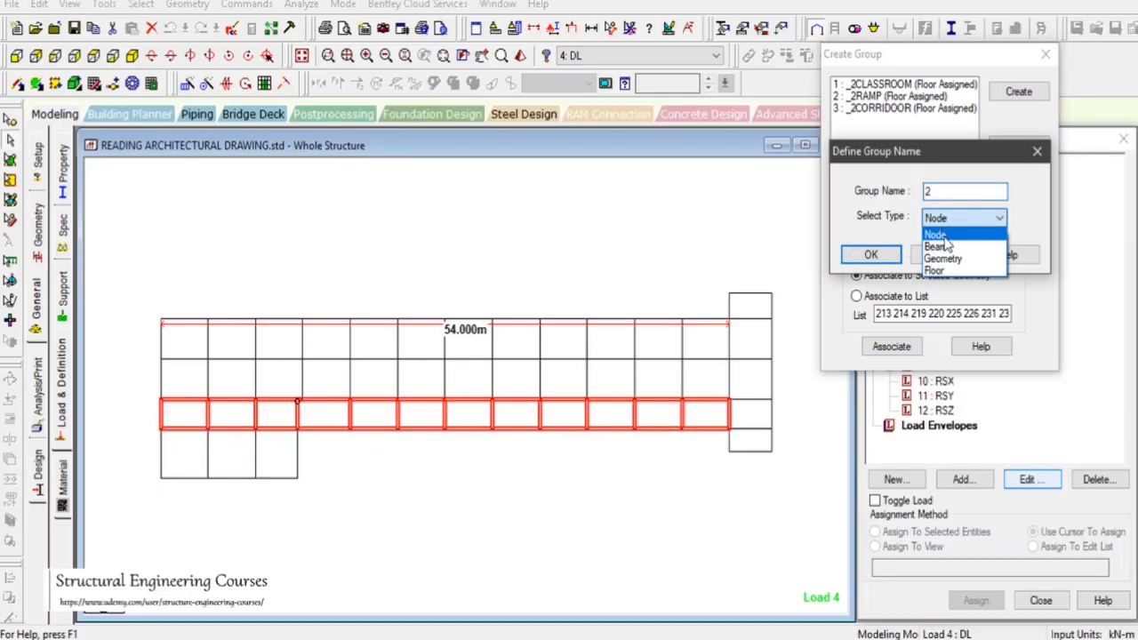
{"action": "left_click", "coordinate": [944, 276]}
{"action": "left_click", "coordinate": [872, 257]}
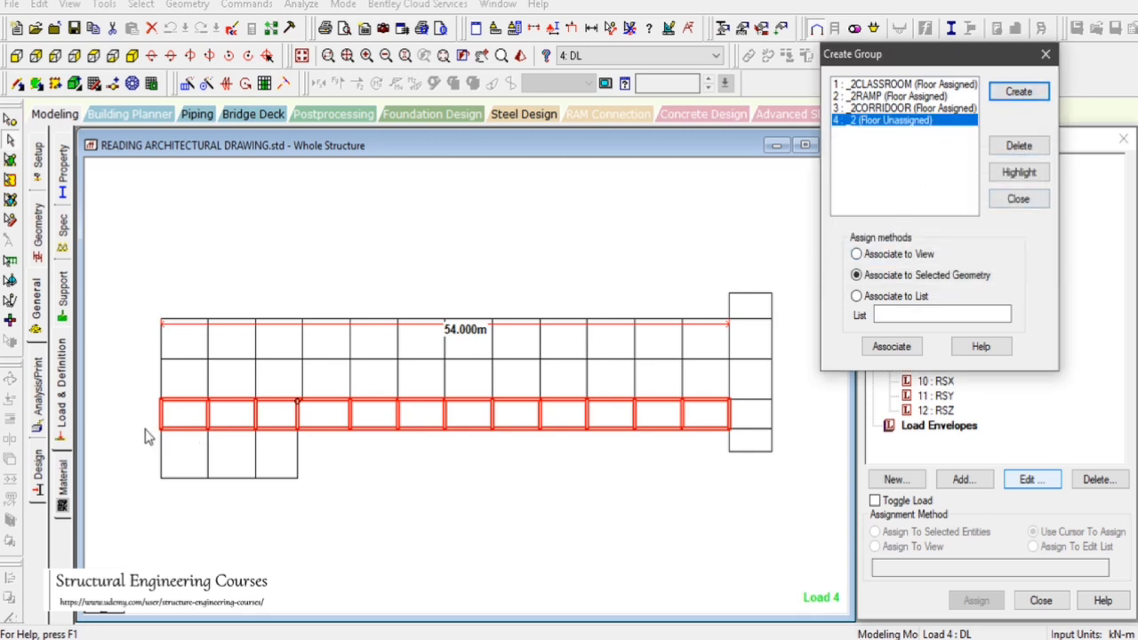
{"action": "left_click_drag", "start_coordinate": [148, 437], "coordinate": [260, 487]}
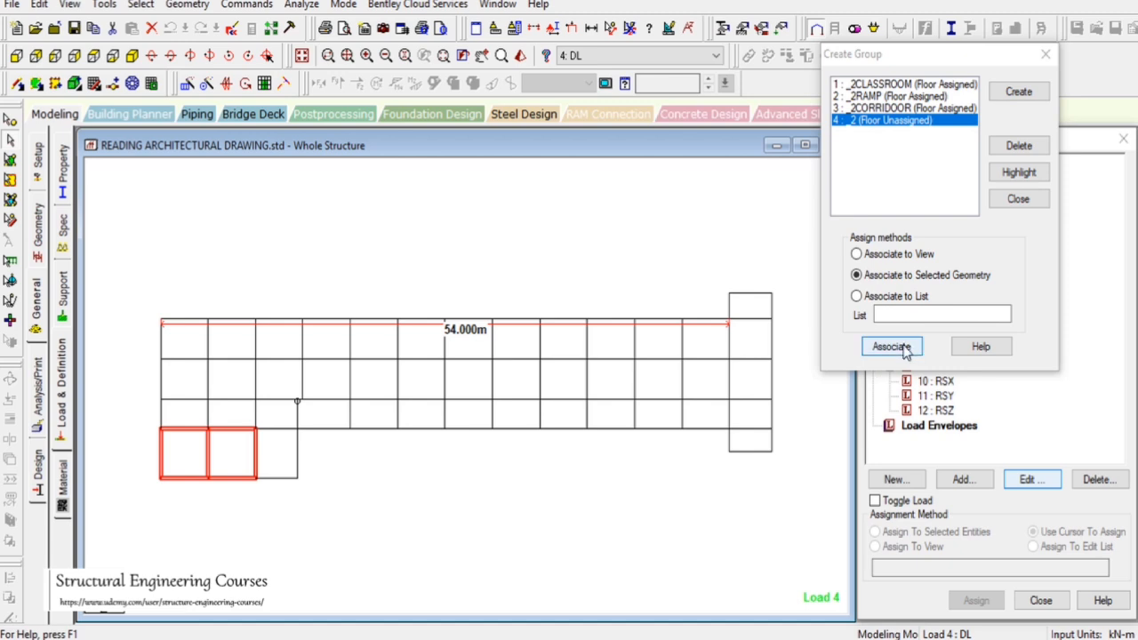
{"action": "left_click", "coordinate": [891, 347]}
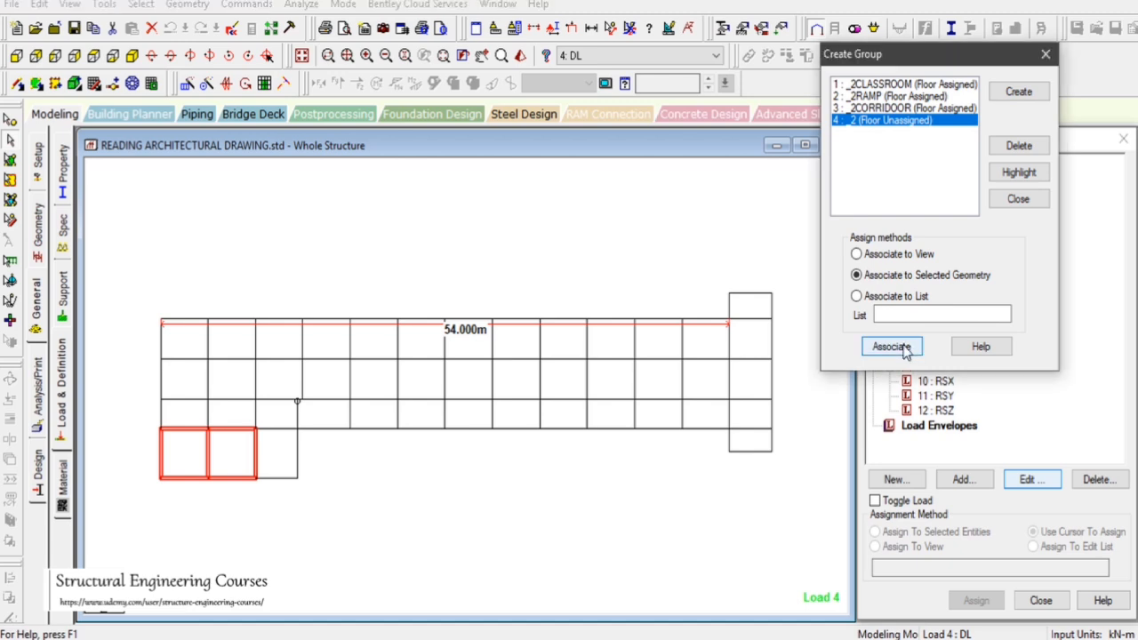
Try to select the remaining lower-left bay for group 2, then close the Create Group dialog
{"action": "left_click", "coordinate": [910, 121]}
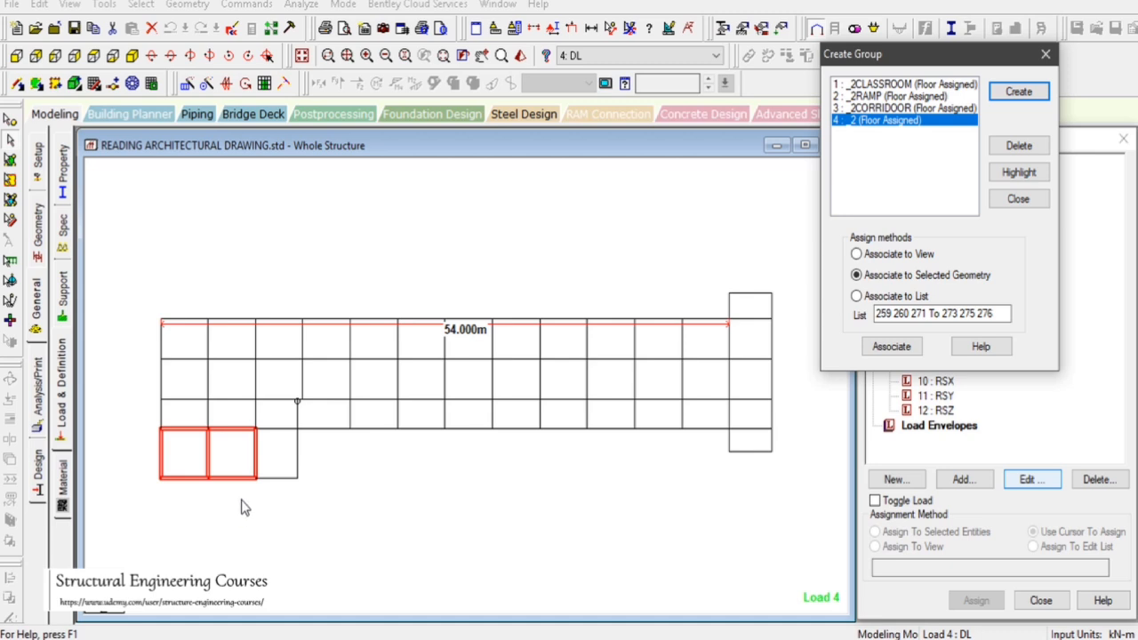
{"action": "left_click_drag", "start_coordinate": [241, 499], "coordinate": [300, 429]}
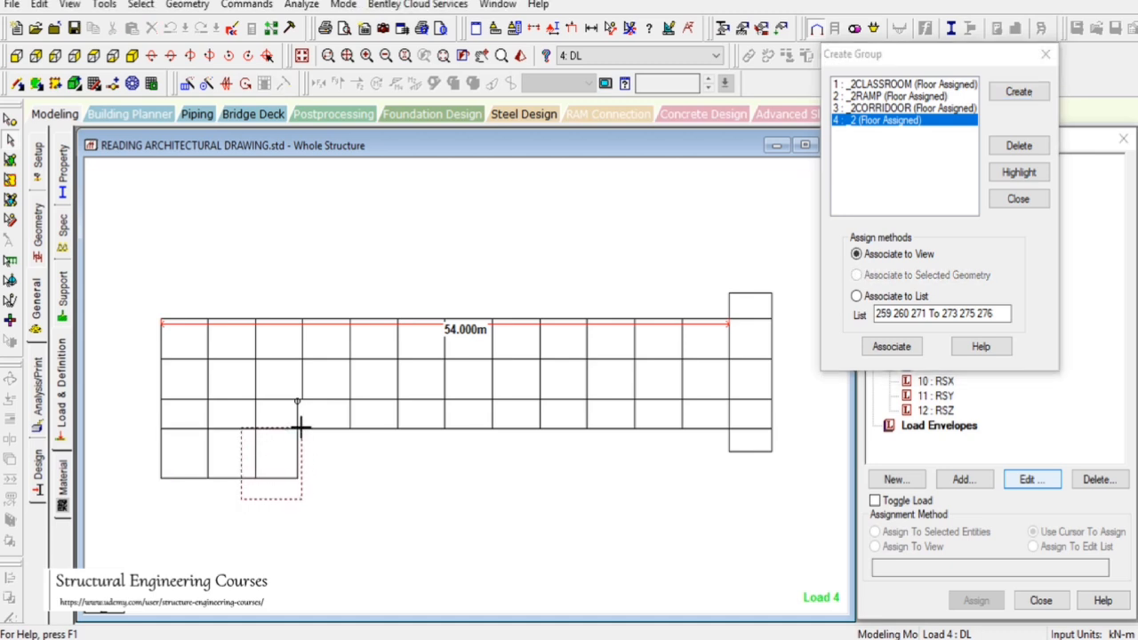
{"action": "left_click_drag", "start_coordinate": [300, 428], "coordinate": [302, 430]}
{"action": "left_click", "coordinate": [277, 481]}
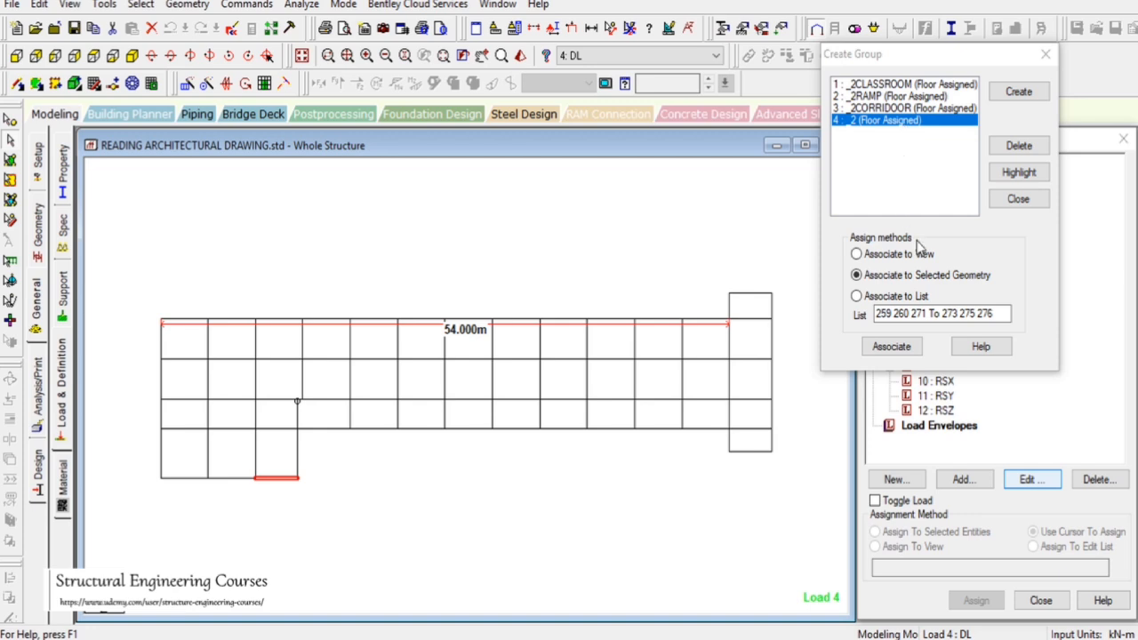
{"action": "left_click", "coordinate": [1015, 202]}
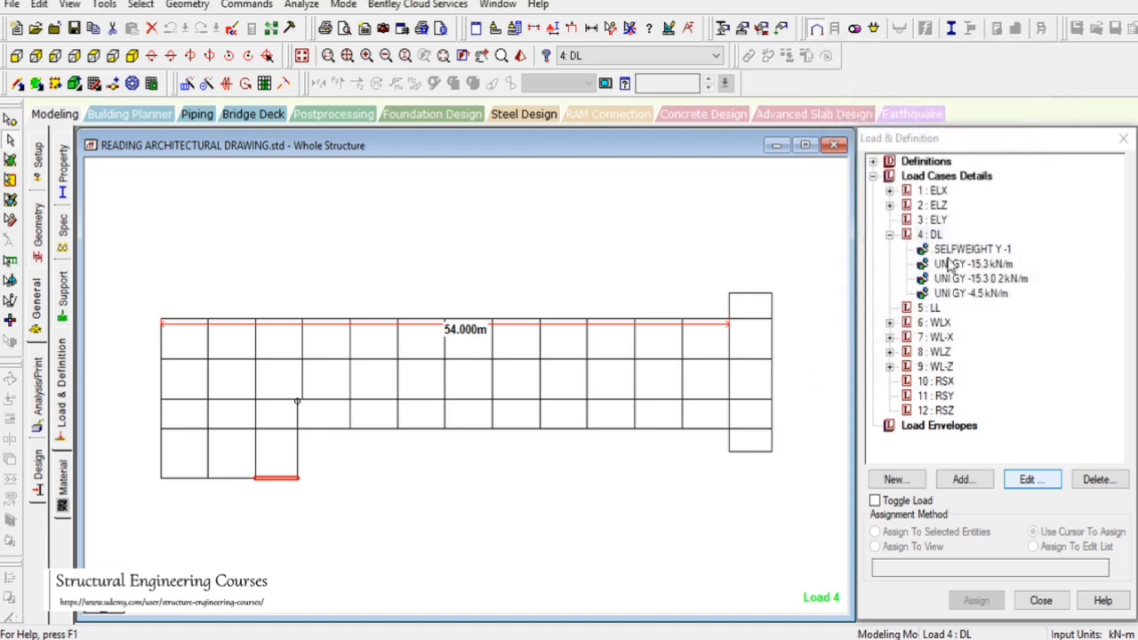
{"action": "left_click", "coordinate": [934, 235]}
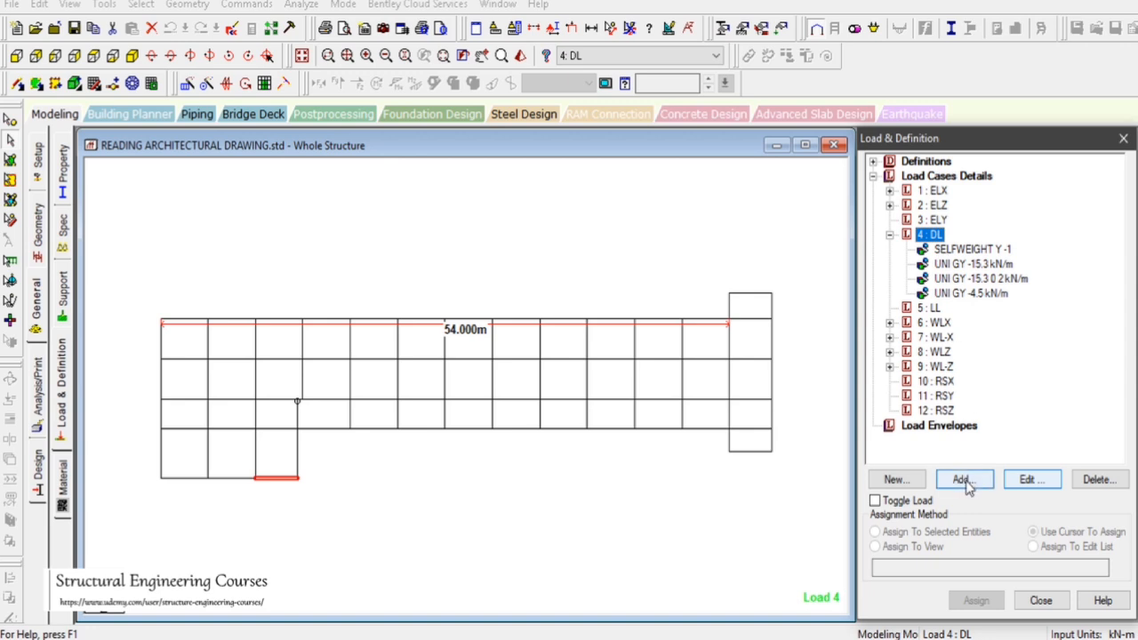
{"action": "left_click", "coordinate": [503, 479]}
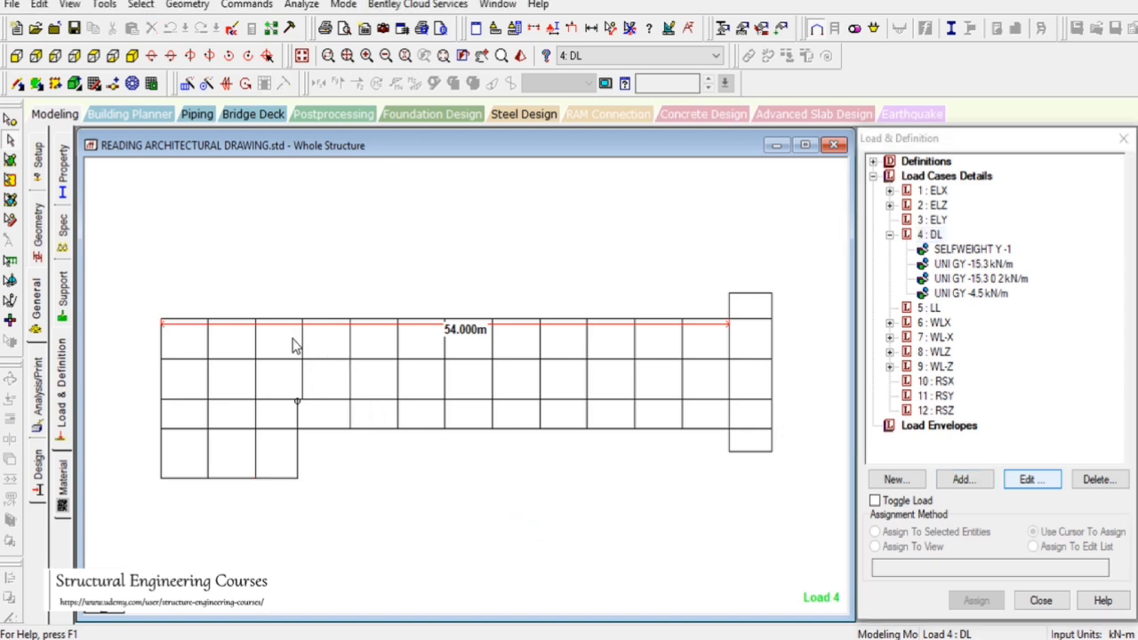
{"action": "left_click", "coordinate": [611, 27]}
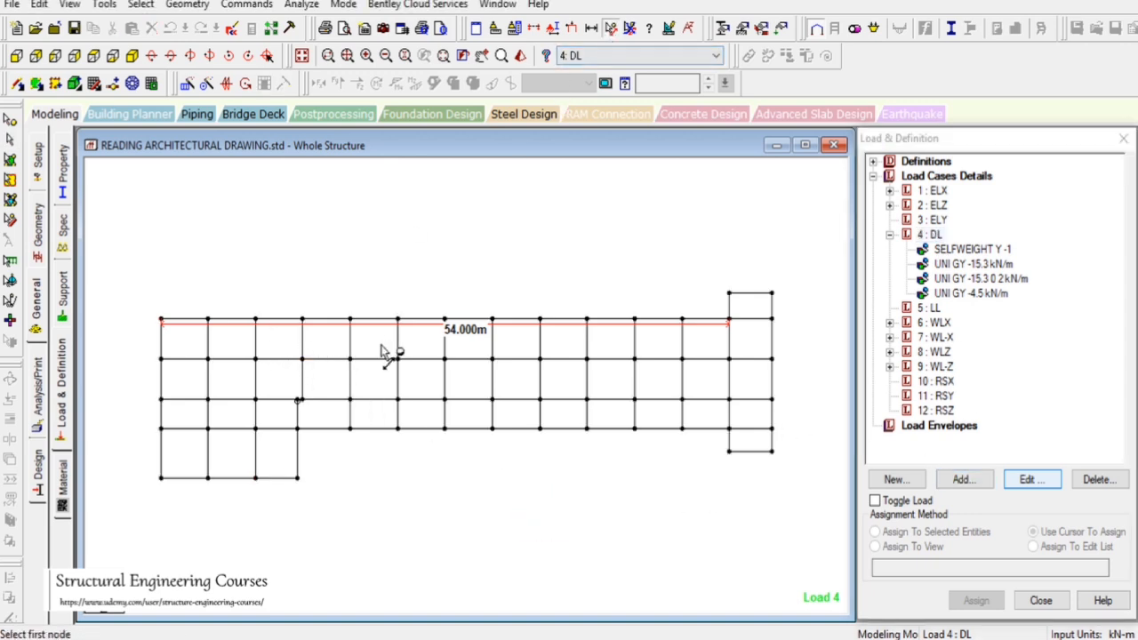
{"action": "left_click", "coordinate": [397, 319]}
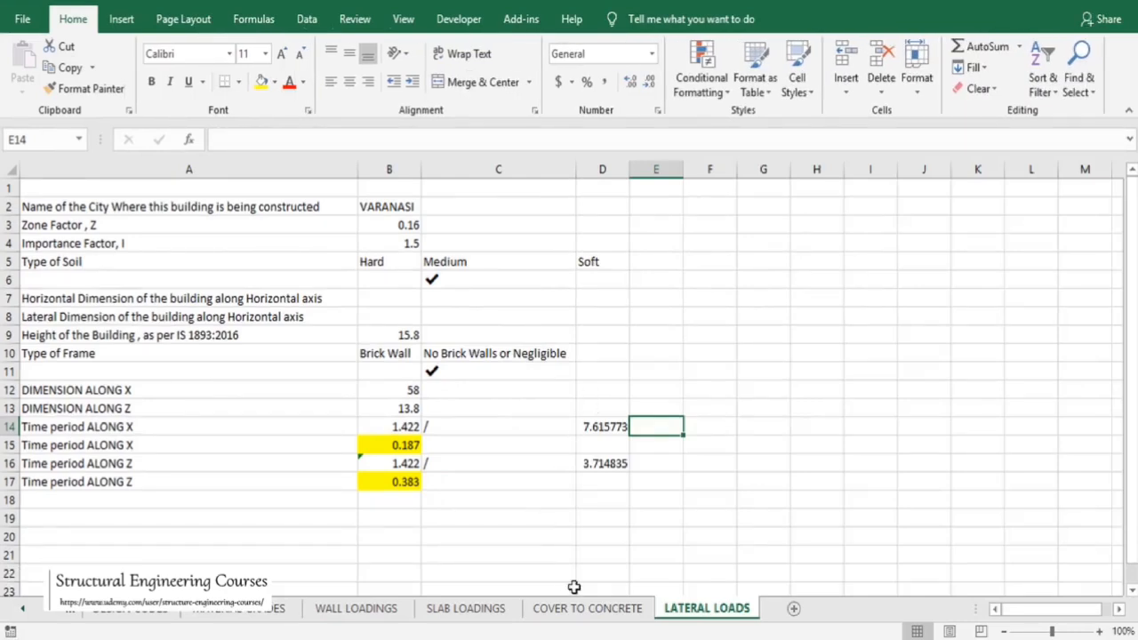
Add a new worksheet and enter a THICKNESS OF SLAB row with 150 MM
{"action": "left_click", "coordinate": [793, 608]}
{"action": "left_click", "coordinate": [415, 392]}
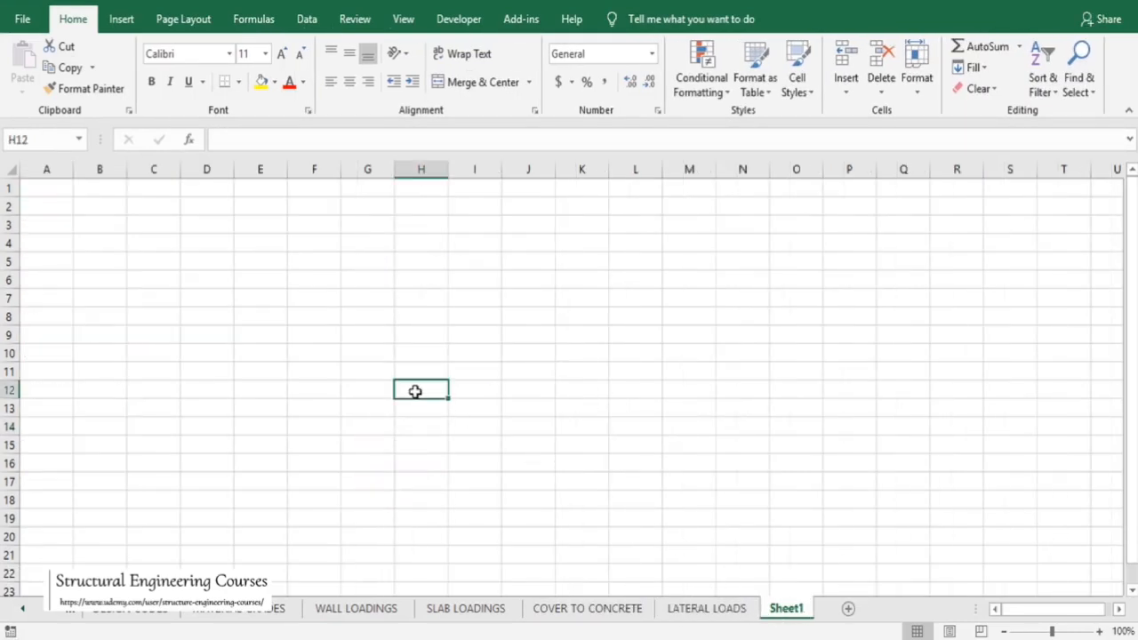
{"action": "type", "text": "WE"}
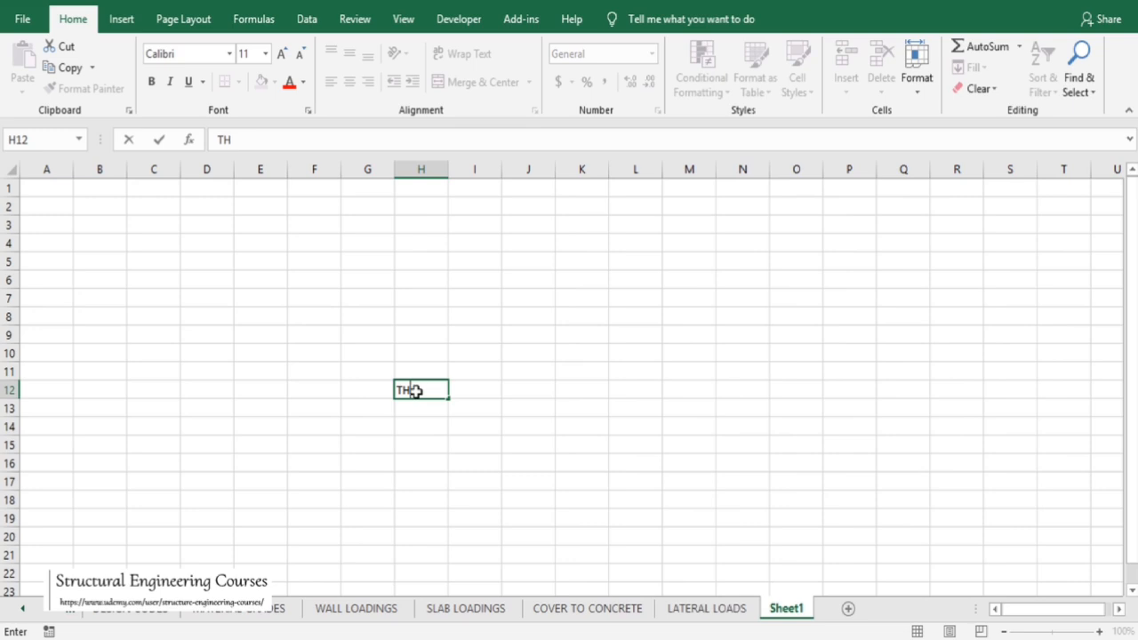
{"action": "type", "text": "ICKNESS OF SL"}
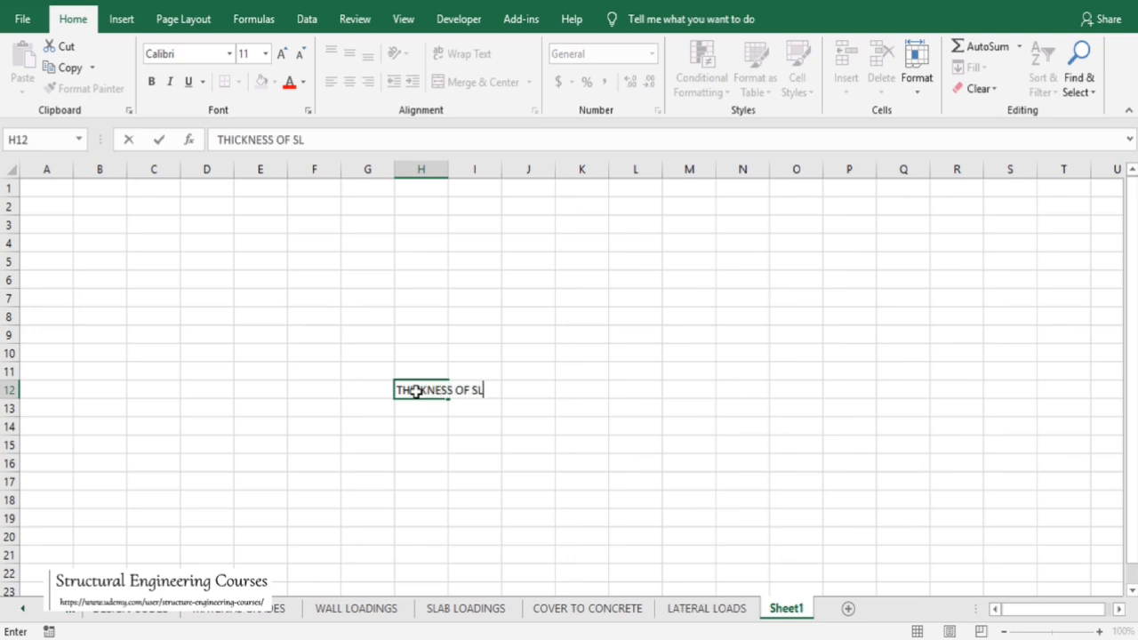
{"action": "type", "text": "AB"}
{"action": "key", "text": "Tab"}
{"action": "type", "text": "150"}
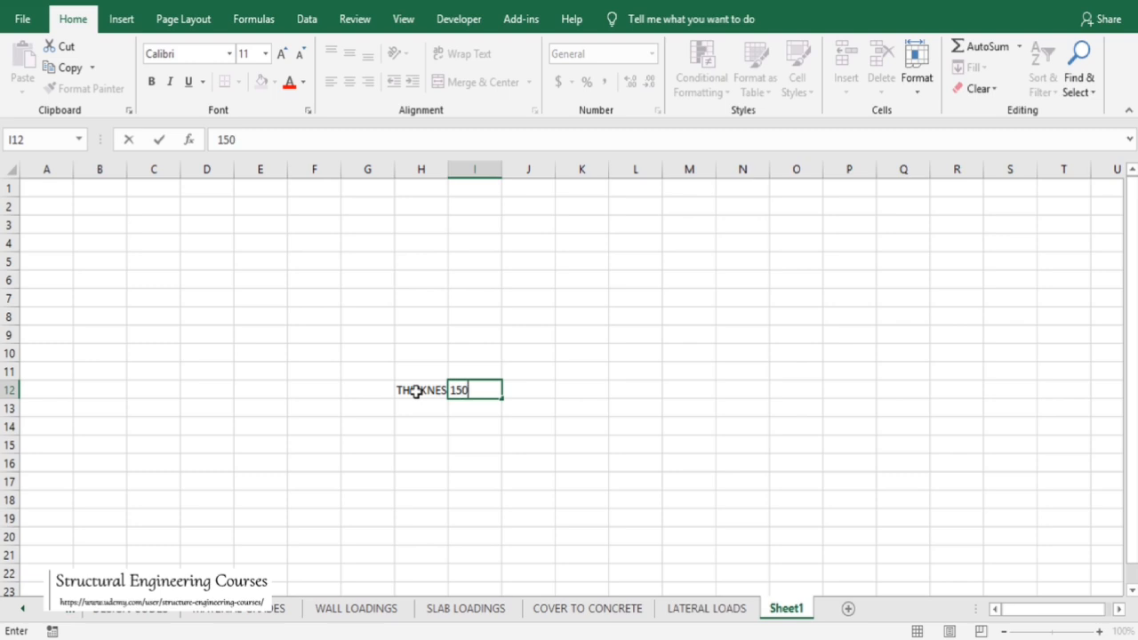
{"action": "type", "text": "MM"}
{"action": "key", "text": "BackSpace"}
{"action": "key", "text": "BackSpace"}
{"action": "key", "text": "Tab"}
{"action": "type", "text": "MM"}
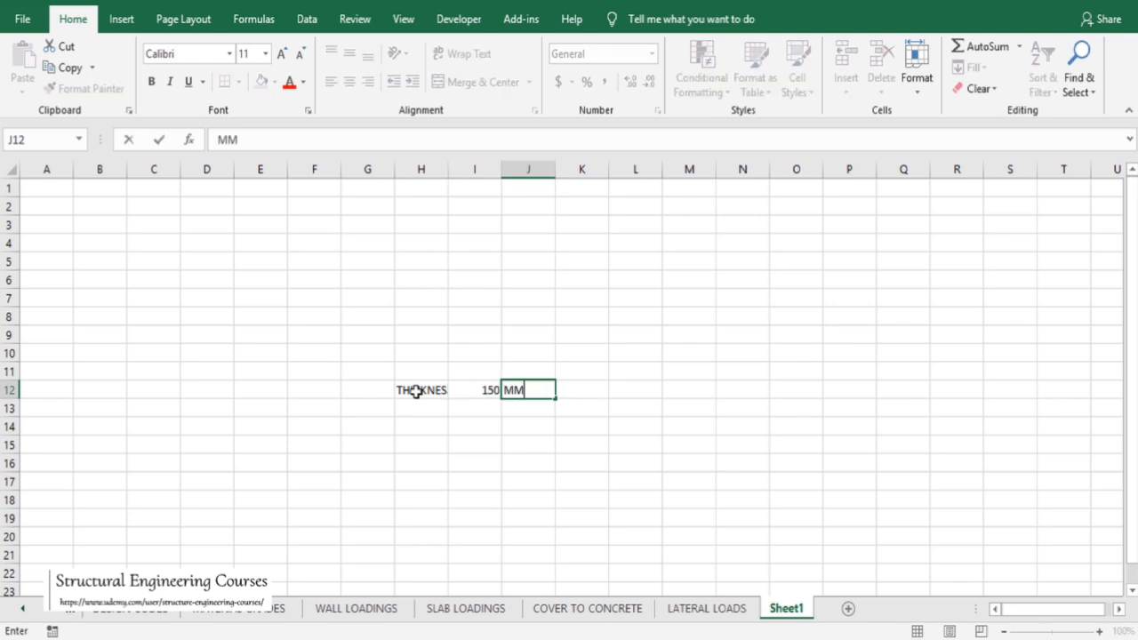
{"action": "key", "text": "Return"}
Widen the label column and enter a DENSITY OF CONCRETE row with 25 KN/M3
{"action": "left_click_drag", "start_coordinate": [448, 168], "coordinate": [519, 168]}
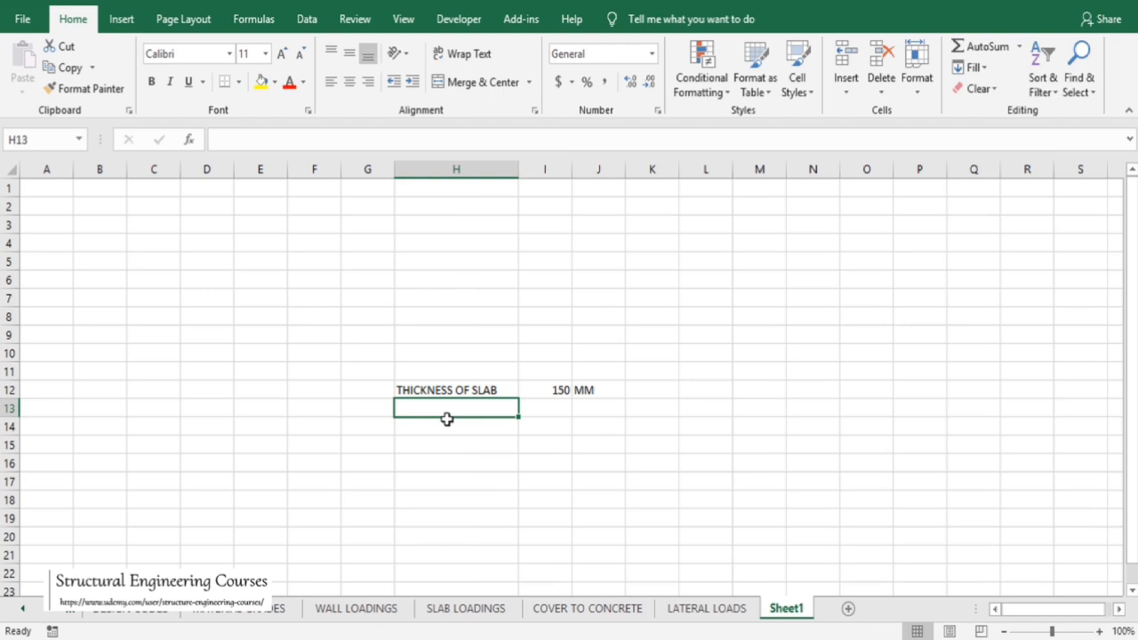
{"action": "type", "text": "DENSITY"}
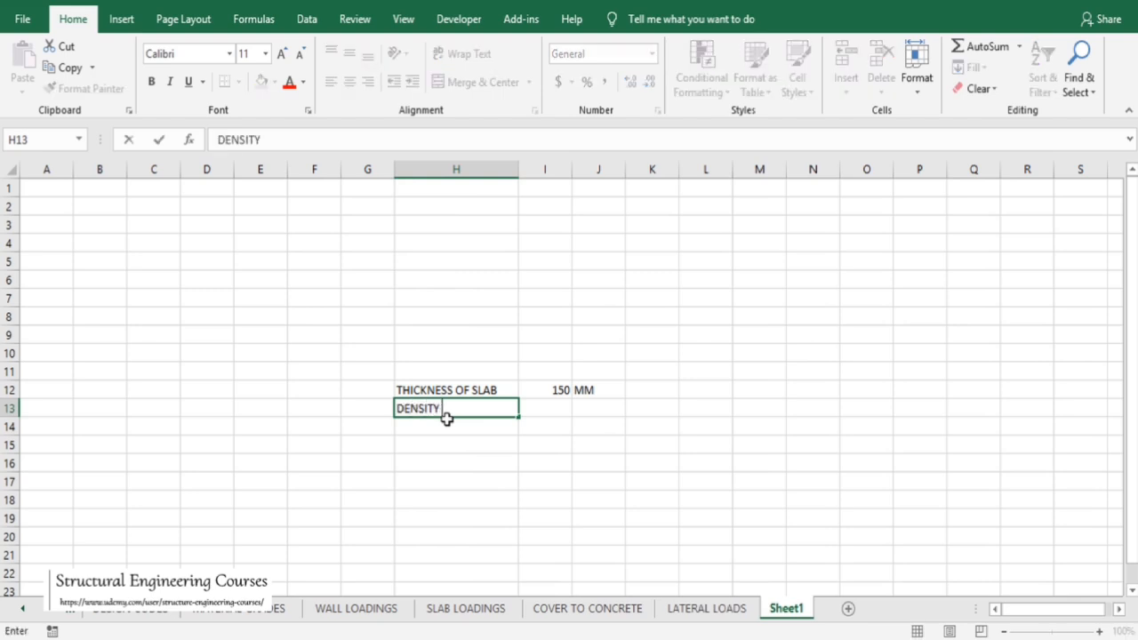
{"action": "type", "text": " OF CONCRE"}
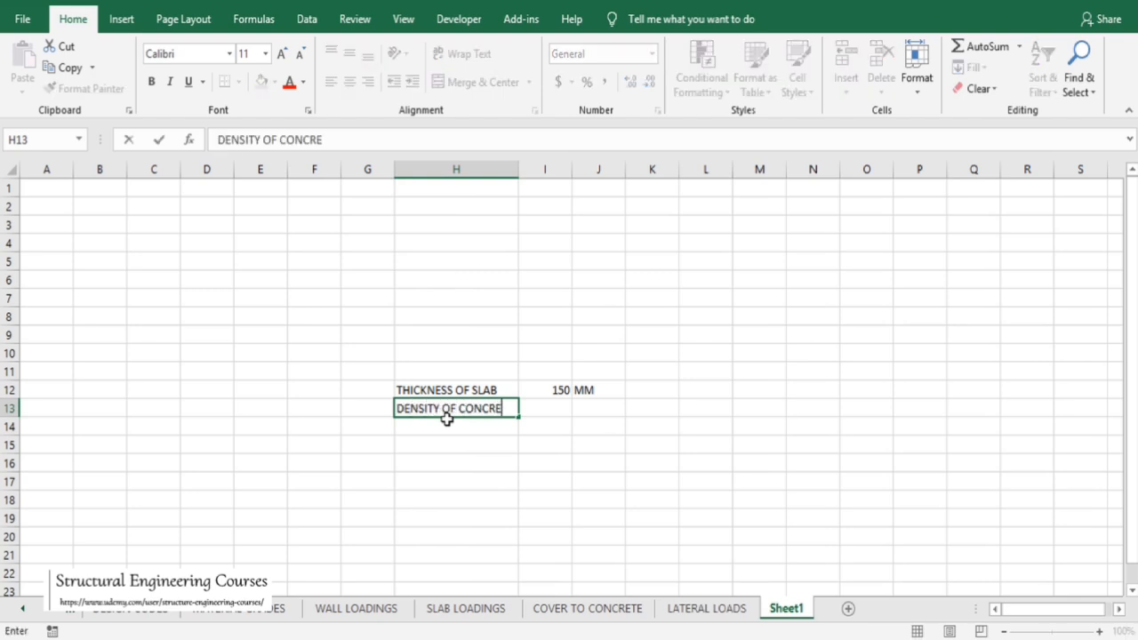
{"action": "type", "text": "TE"}
{"action": "key", "text": "Tab"}
{"action": "type", "text": "25"}
{"action": "key", "text": "Tab"}
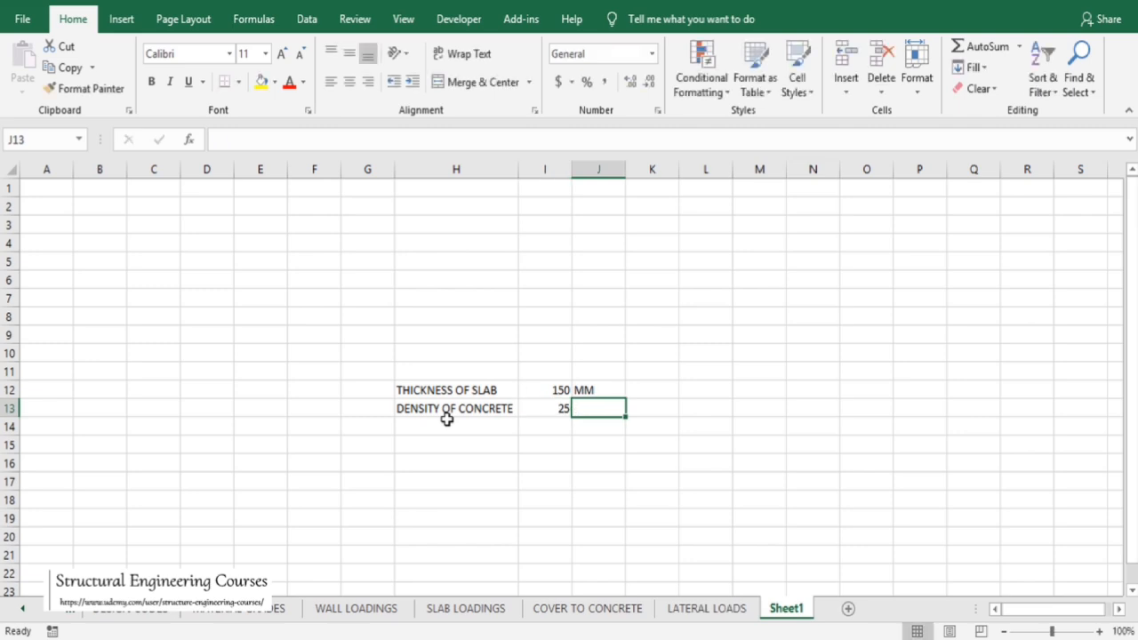
{"action": "type", "text": "KN/M3"}
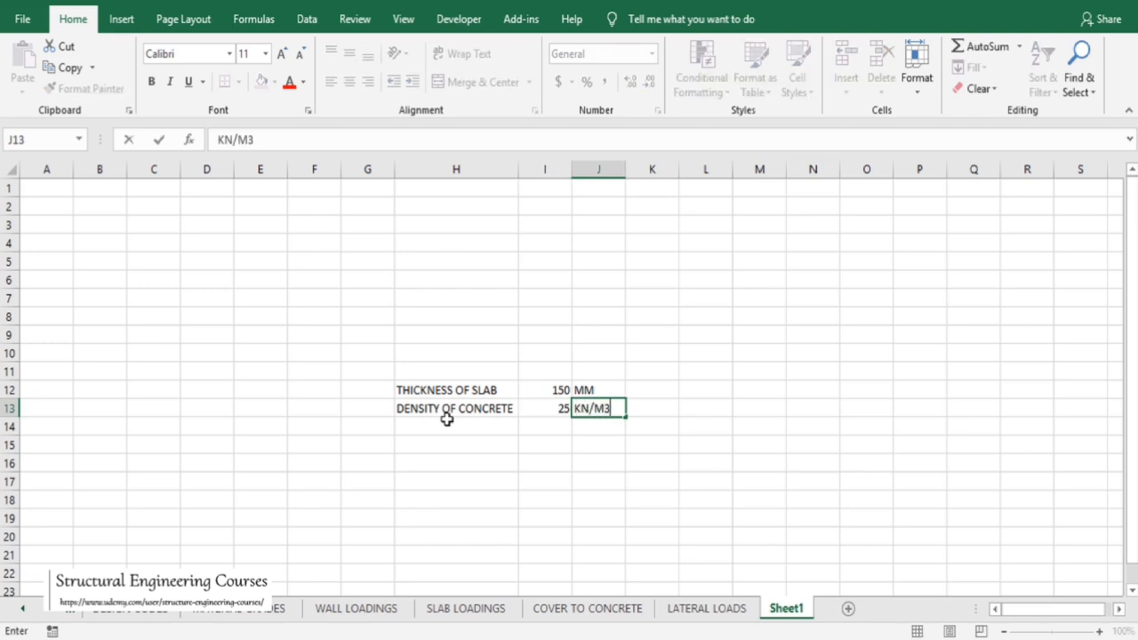
{"action": "key", "text": "Return"}
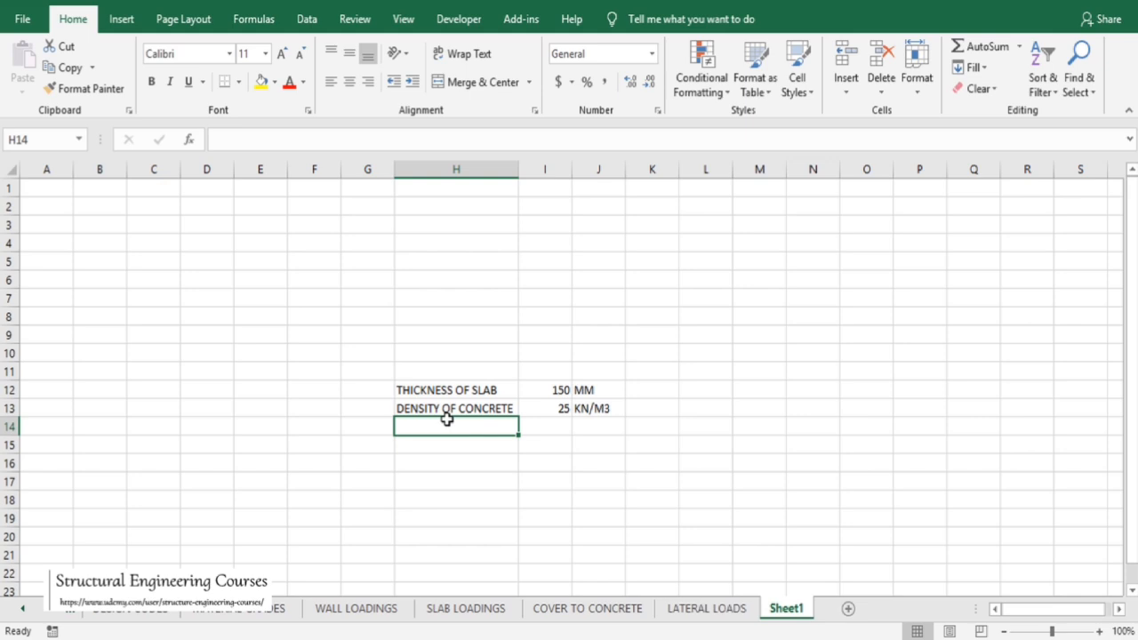
Add a FLOOR LOAD row computing =I12*I13/1000 with unit KN/M2
{"action": "type", "text": "FLOOR LOAD"}
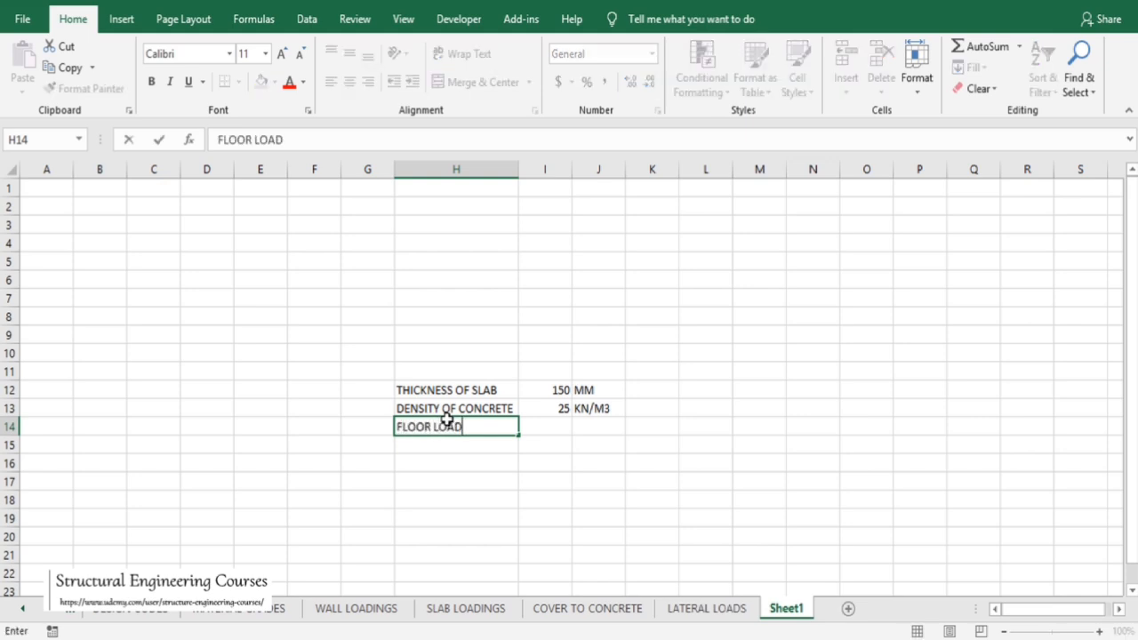
{"action": "key", "text": "Tab"}
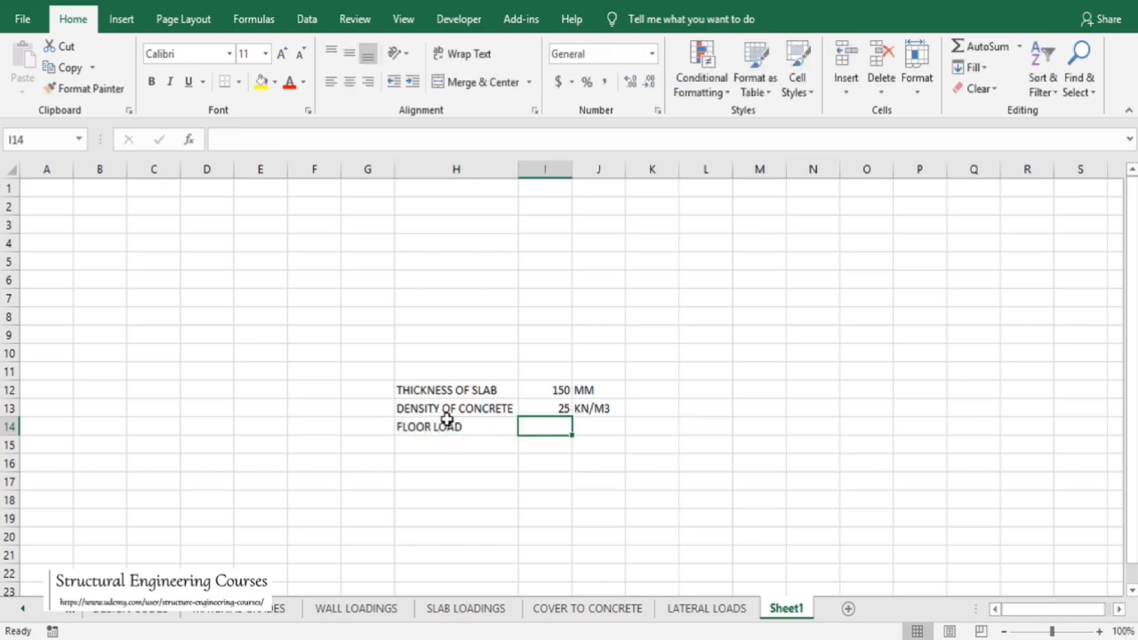
{"action": "type", "text": "="}
{"action": "left_click", "coordinate": [558, 392]}
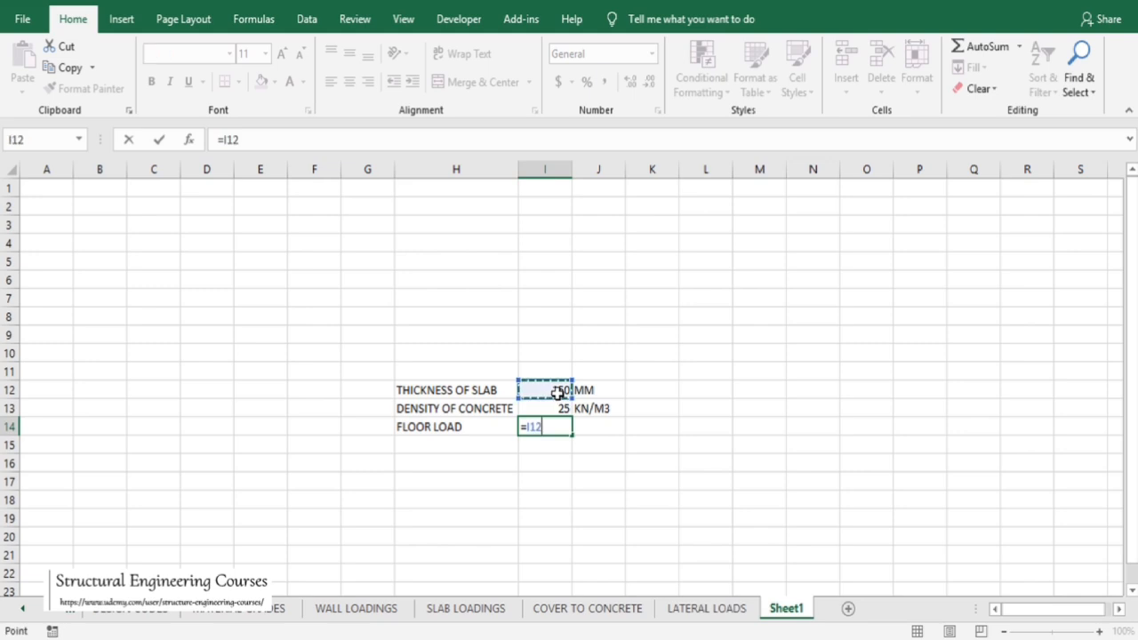
{"action": "type", "text": "*"}
{"action": "left_click", "coordinate": [558, 408]}
{"action": "type", "text": "/"}
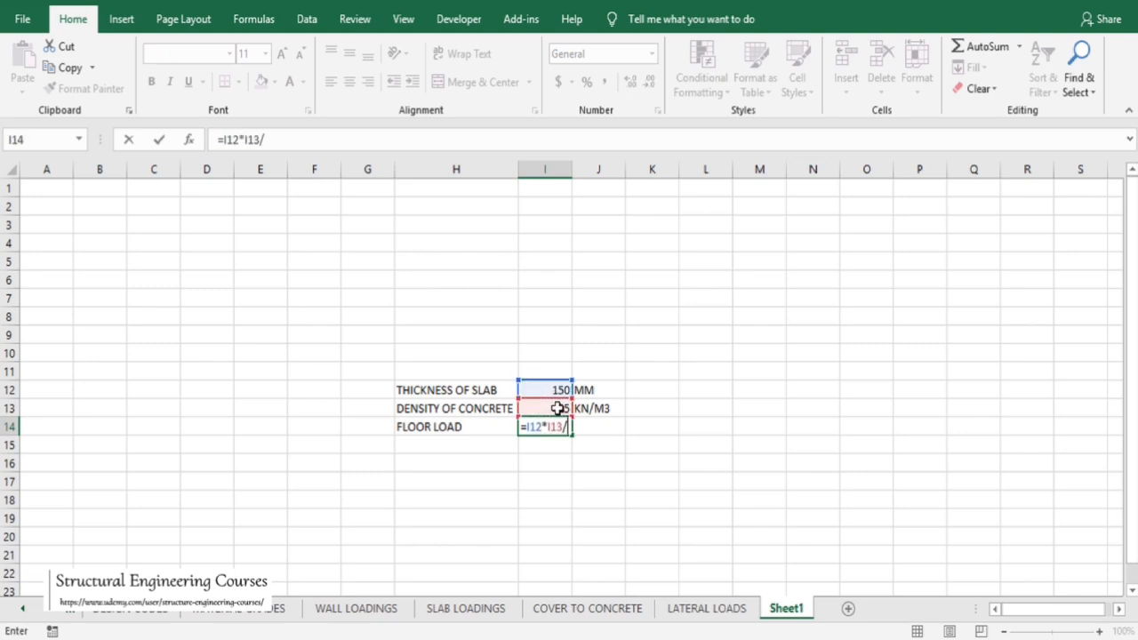
{"action": "type", "text": "1000"}
{"action": "key", "text": "Return"}
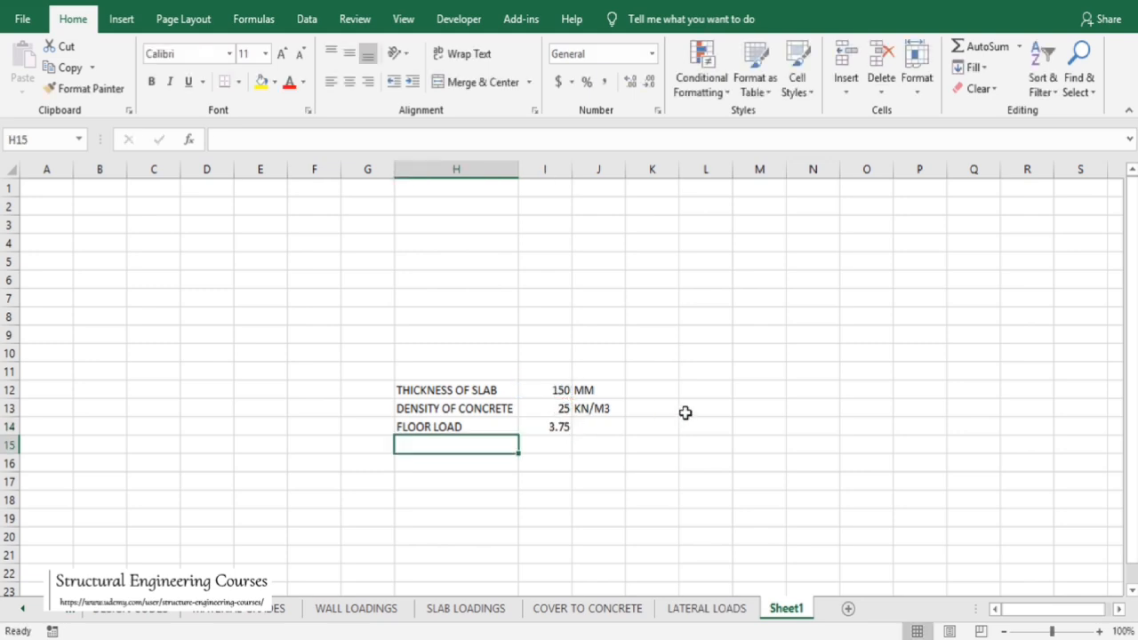
{"action": "left_click", "coordinate": [608, 425]}
{"action": "type", "text": "KN/M2"}
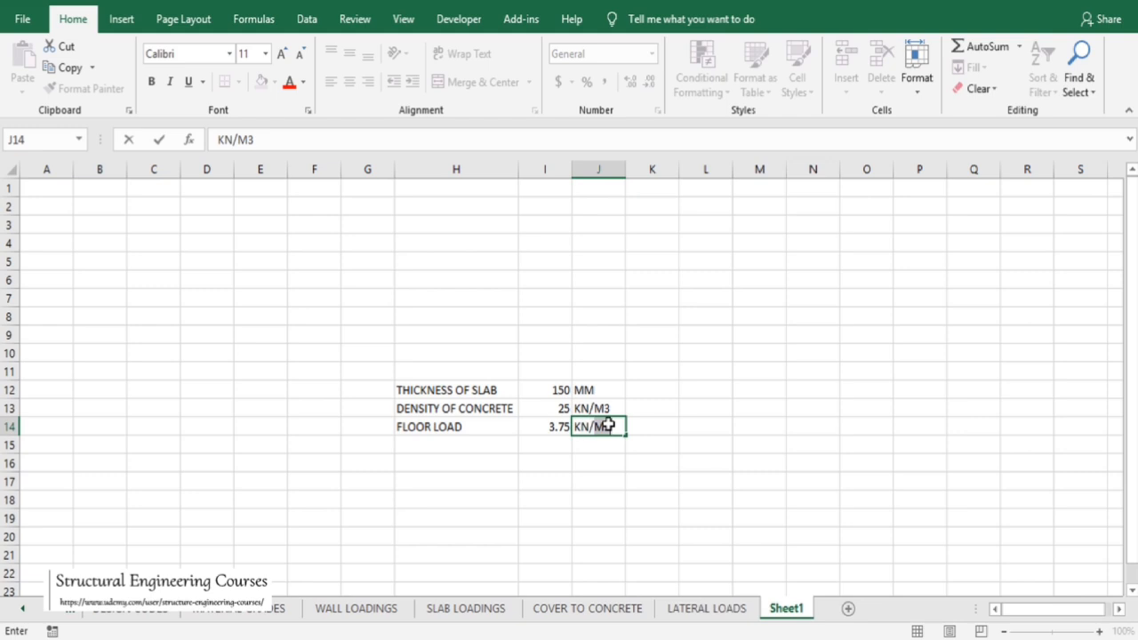
{"action": "key", "text": "Return"}
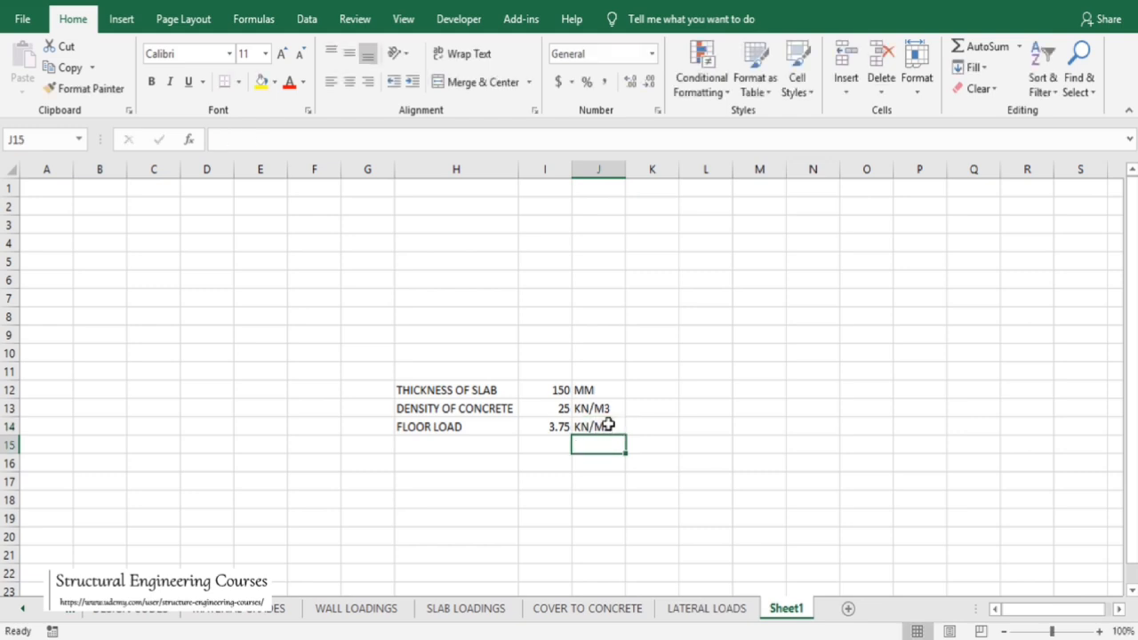
Enter a FINISHING THICKNESS row with 50 MM
{"action": "key", "text": "Left"}
{"action": "key", "text": "Left"}
{"action": "type", "text": "Fl"}
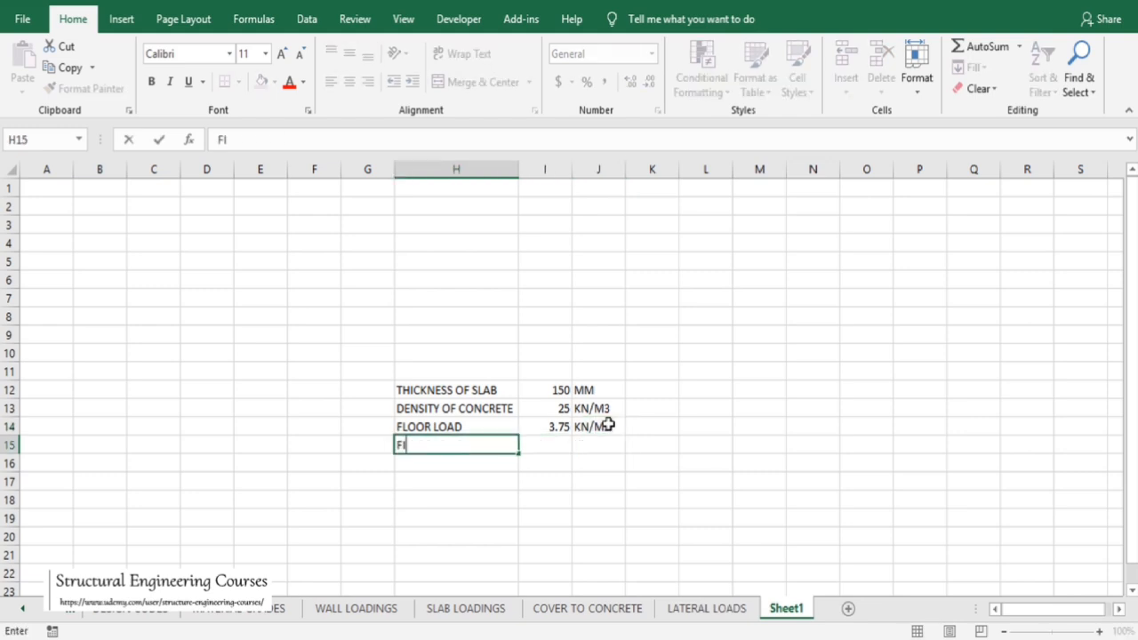
{"action": "type", "text": "NISHING THICK"}
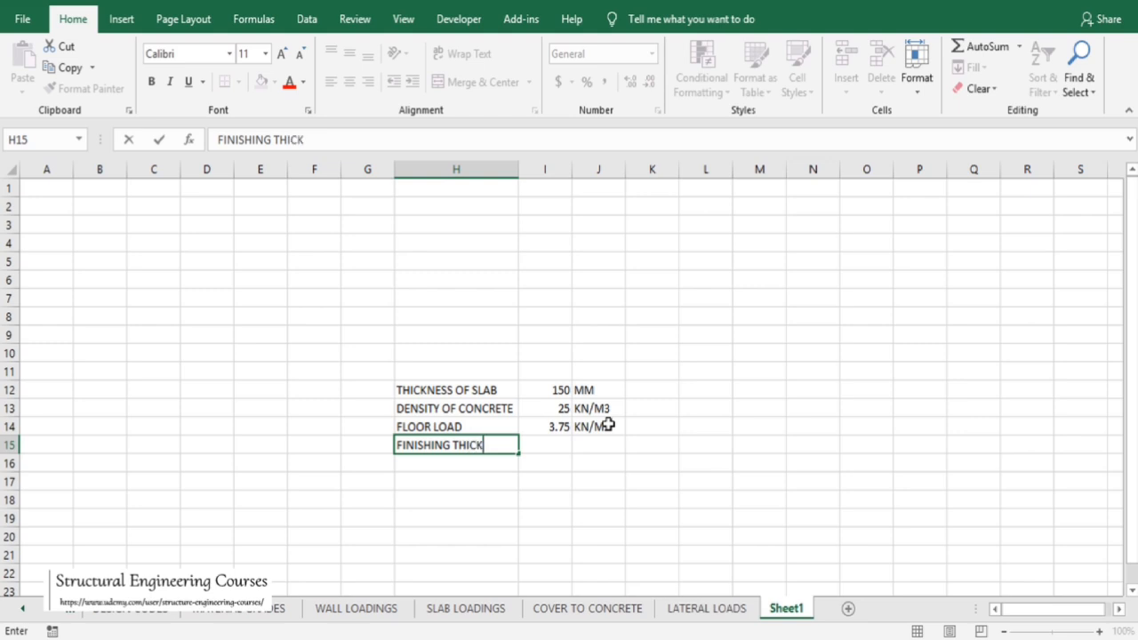
{"action": "type", "text": "NESS"}
{"action": "key", "text": "Tab"}
{"action": "type", "text": "5"}
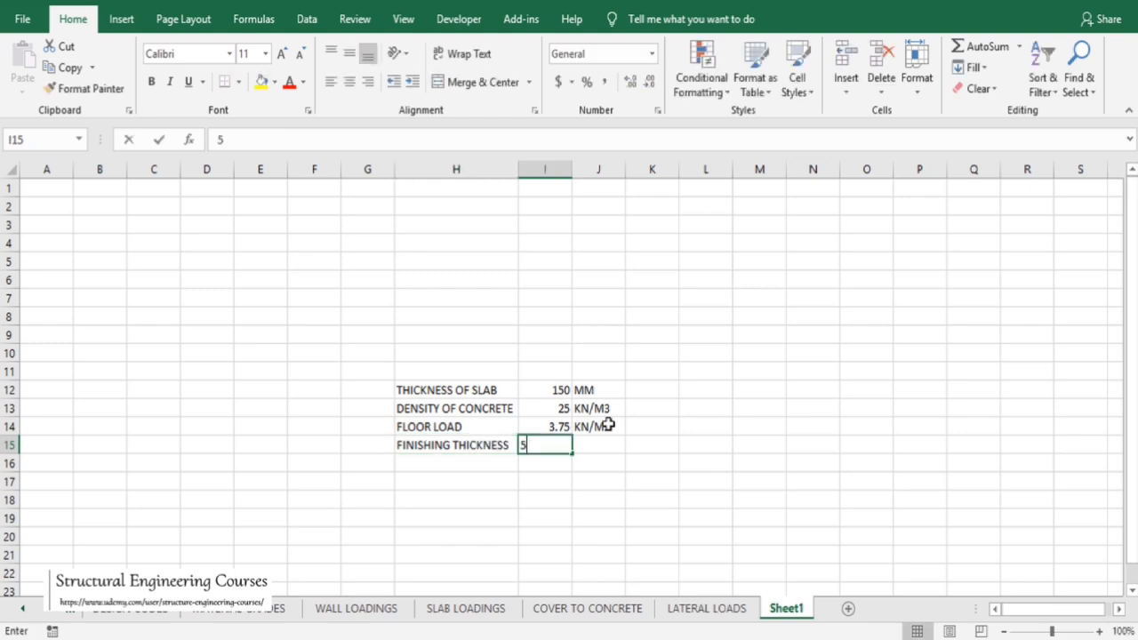
{"action": "type", "text": "0"}
{"action": "key", "text": "Tab"}
{"action": "type", "text": "MM"}
{"action": "key", "text": "Return"}
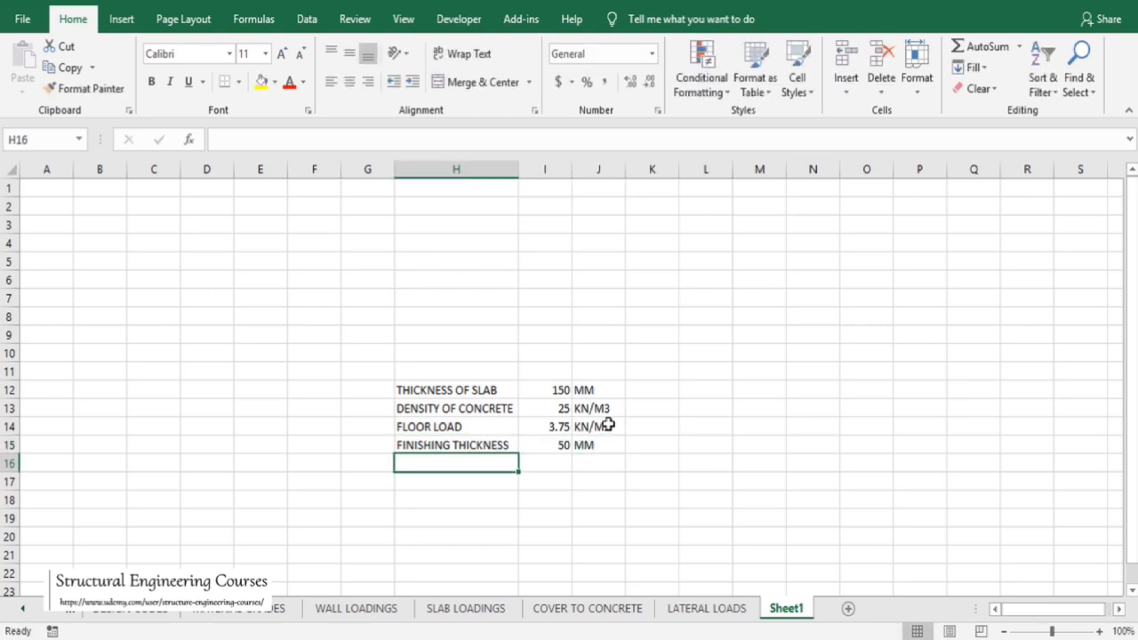
Enter a DENSITY OF FINISHING row with 24 KN/M3
{"action": "type", "text": "DENSITY"}
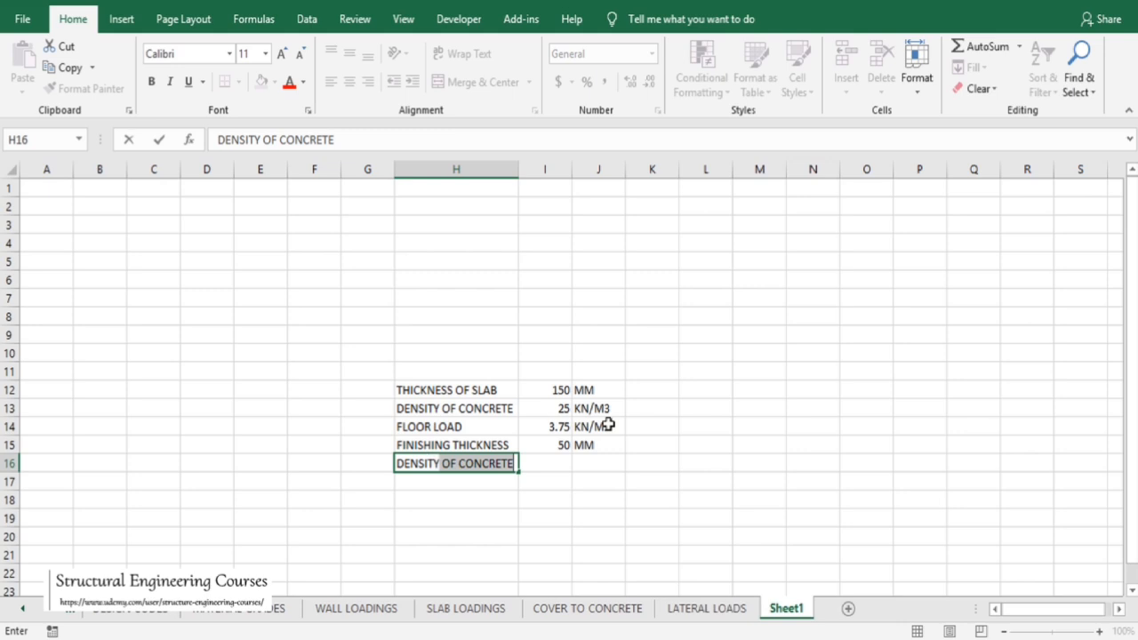
{"action": "type", "text": " OF FINISHING"}
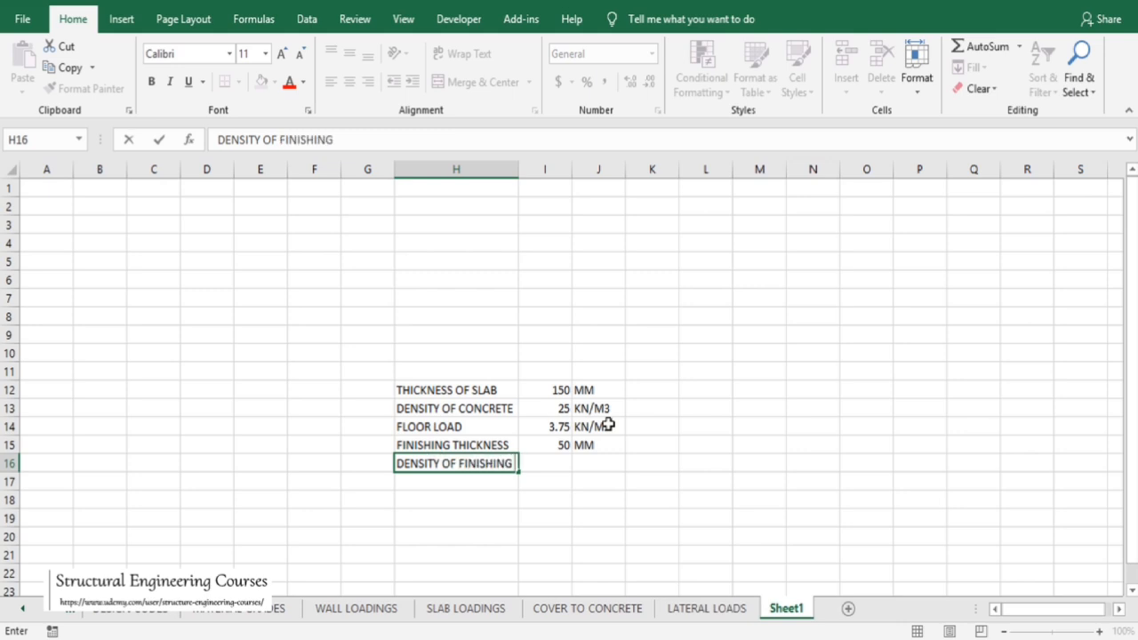
{"action": "key", "text": "Tab"}
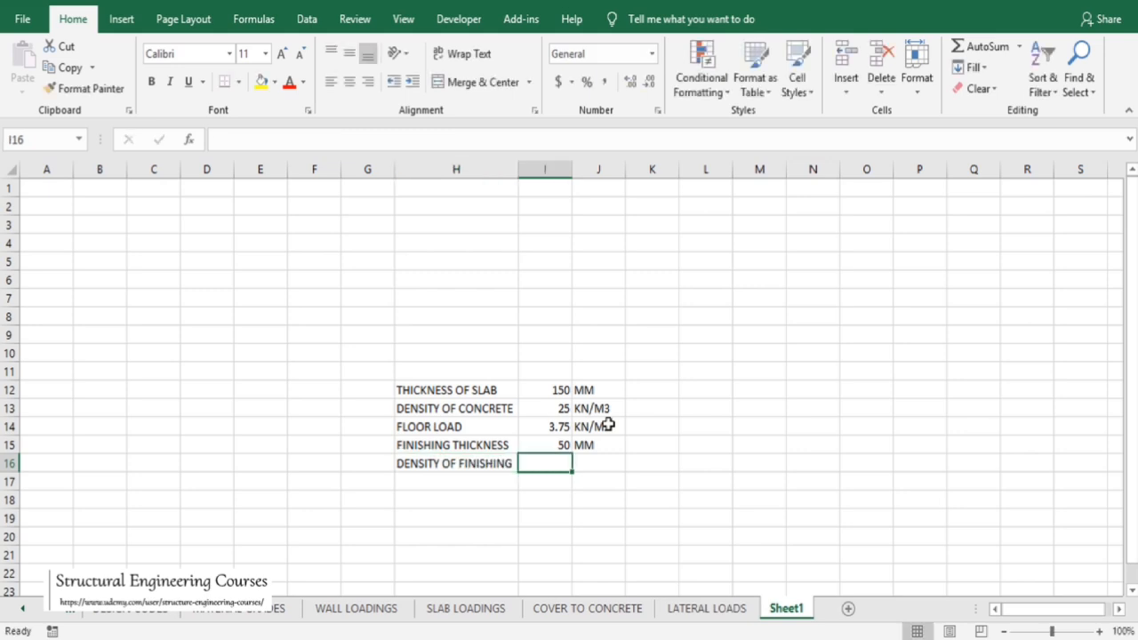
{"action": "type", "text": "24"}
{"action": "key", "text": "Tab"}
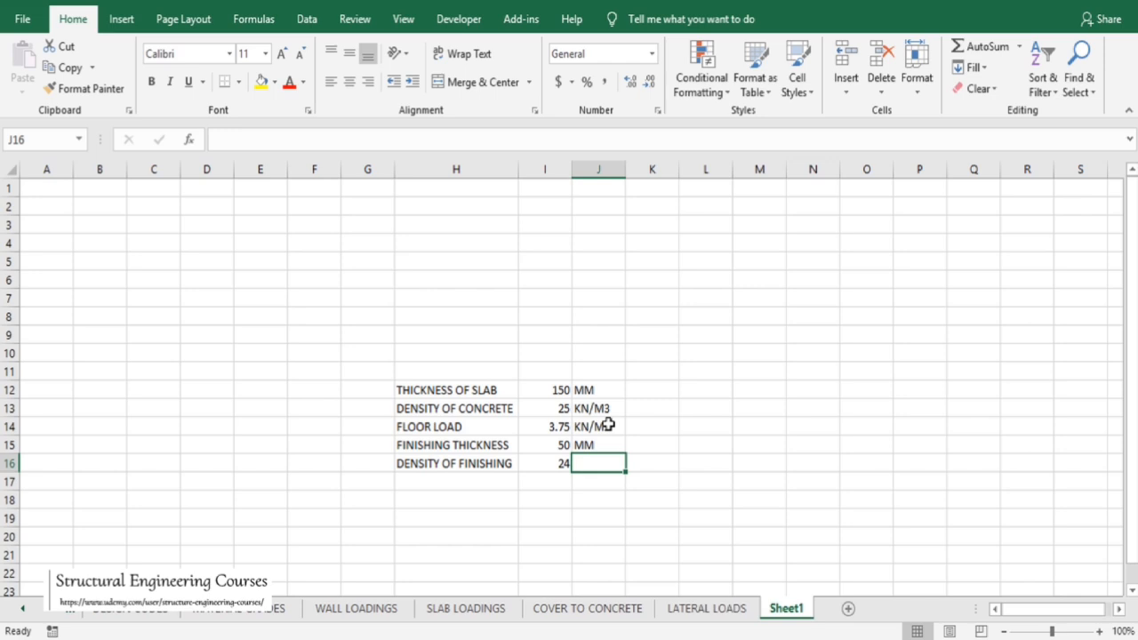
{"action": "type", "text": "KN/M3"}
{"action": "key", "text": "Return"}
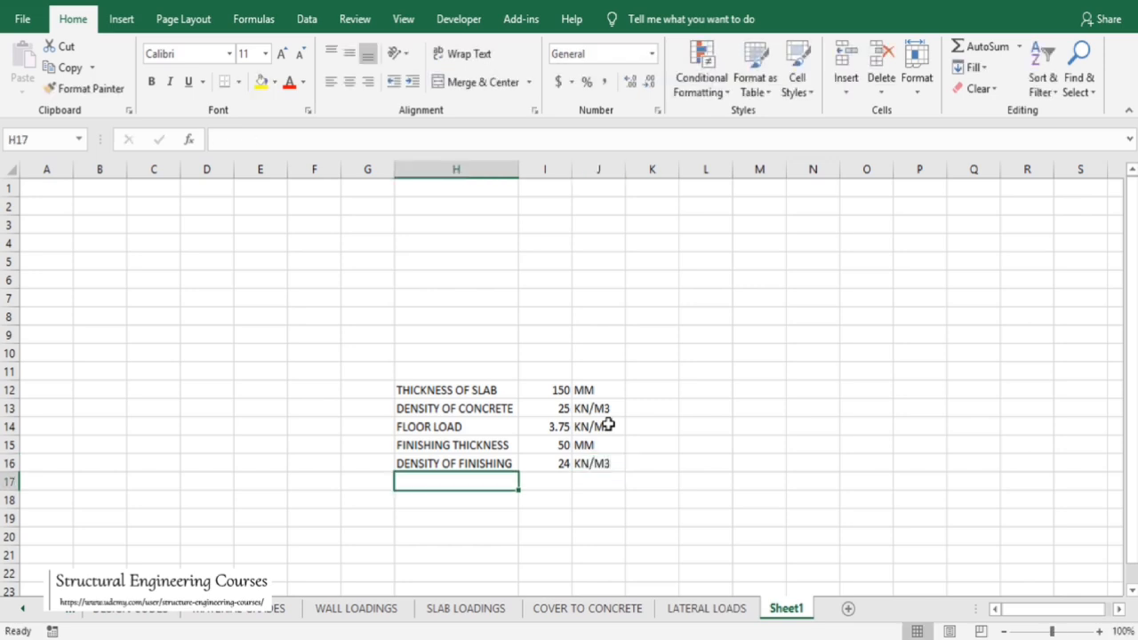
Add a second FLOOR LOAD row computing =I15*I16/1000 from the finishing thickness and density
{"action": "type", "text": "FL"}
{"action": "key", "text": "BackSpace"}
{"action": "key", "text": "BackSpace"}
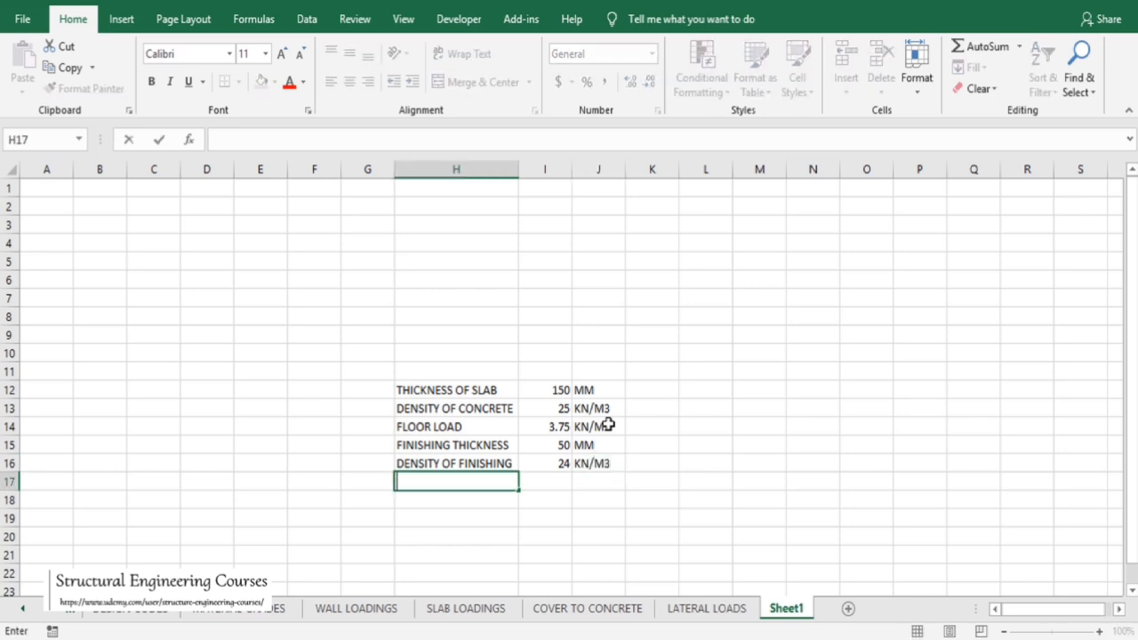
{"action": "type", "text": "FLOOR LOA"}
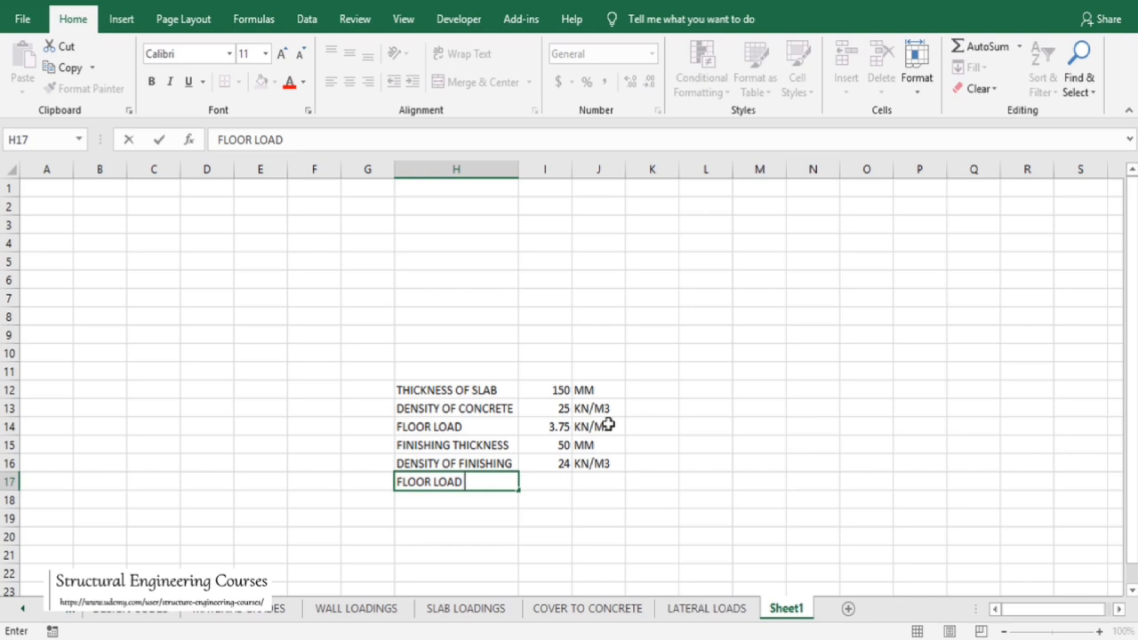
{"action": "type", "text": "D"}
{"action": "key", "text": "Tab"}
{"action": "type", "text": "="}
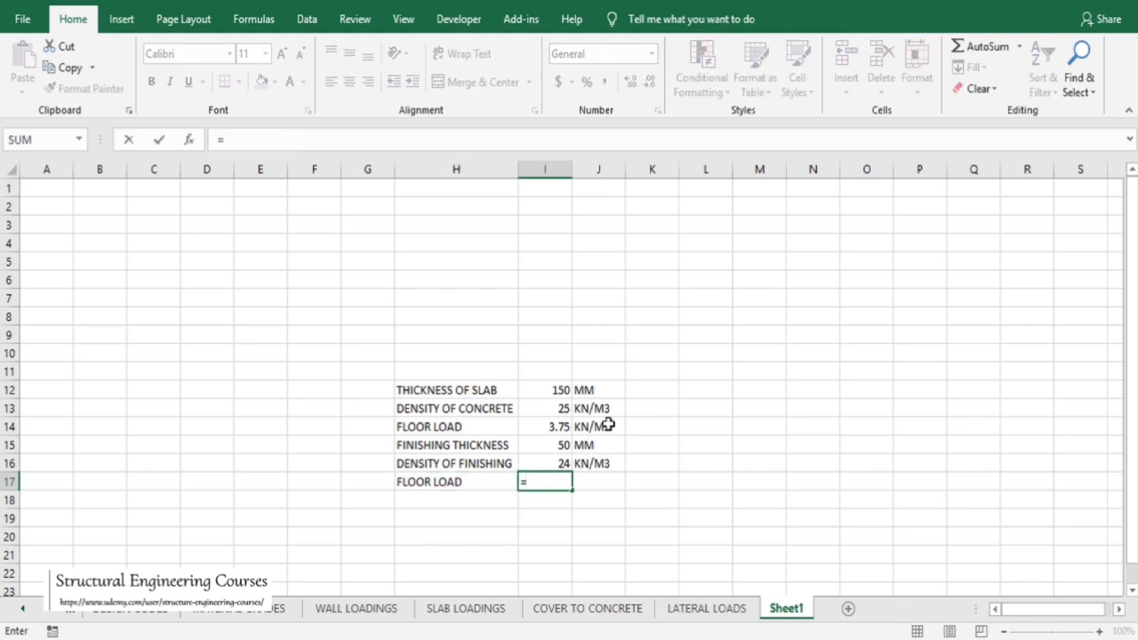
{"action": "left_click", "coordinate": [551, 445]}
{"action": "type", "text": "*"}
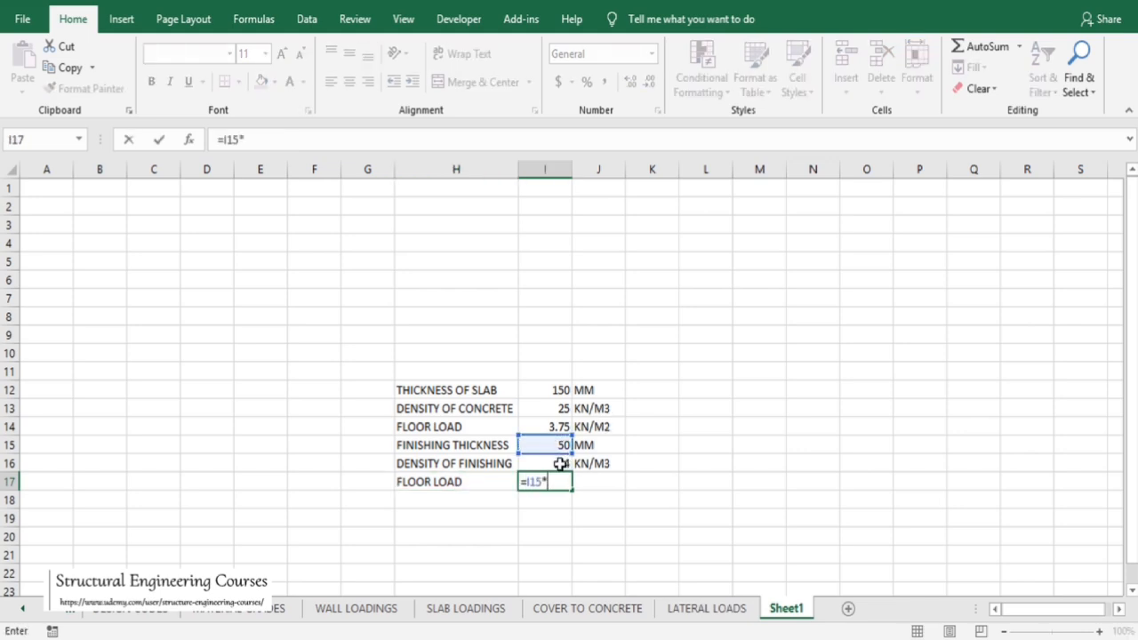
{"action": "left_click", "coordinate": [560, 463]}
{"action": "type", "text": "/1000"}
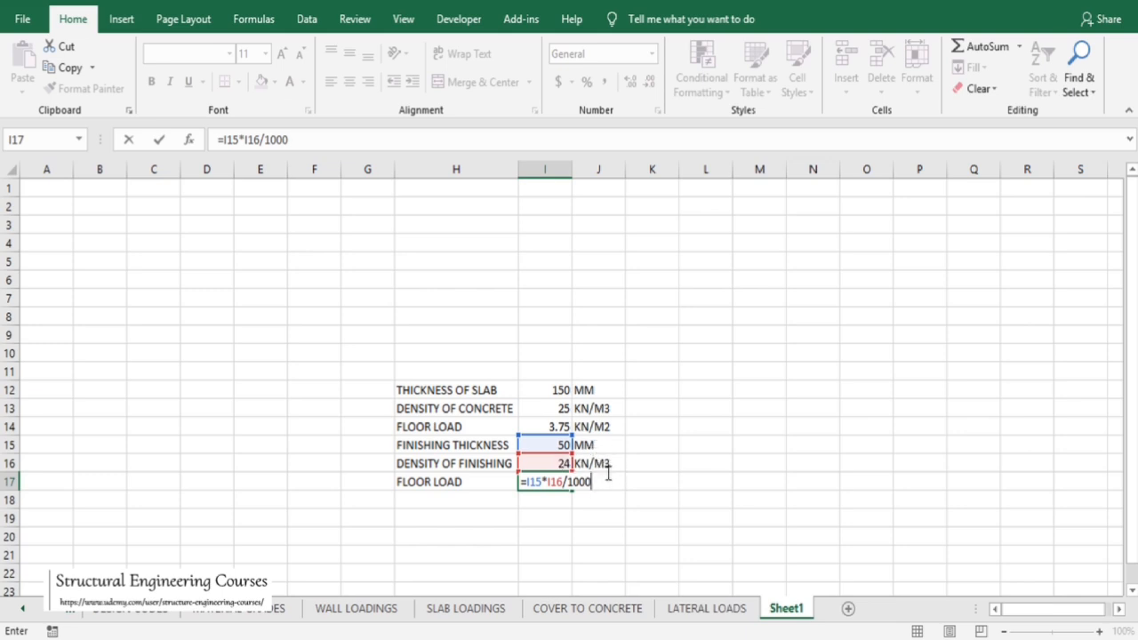
{"action": "key", "text": "Return"}
{"action": "left_click", "coordinate": [564, 480]}
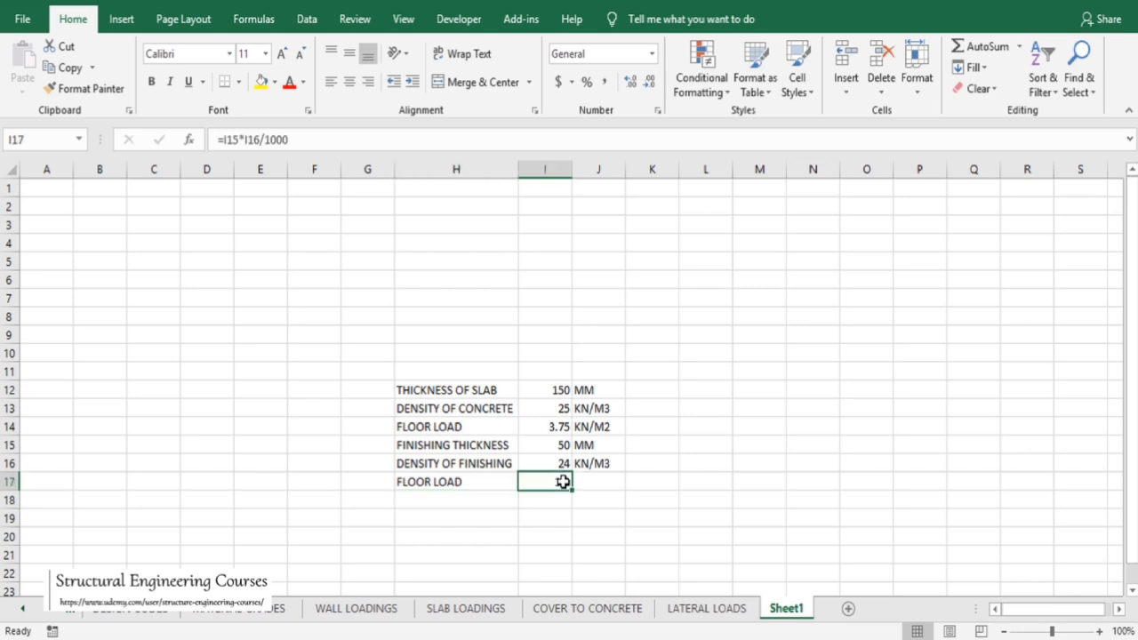
Add a TOTAL FLOOR LOAD row summing the two floor loads with =I14+I17, in KN/M2
{"action": "left_click", "coordinate": [484, 504]}
{"action": "type", "text": "TOTAL"}
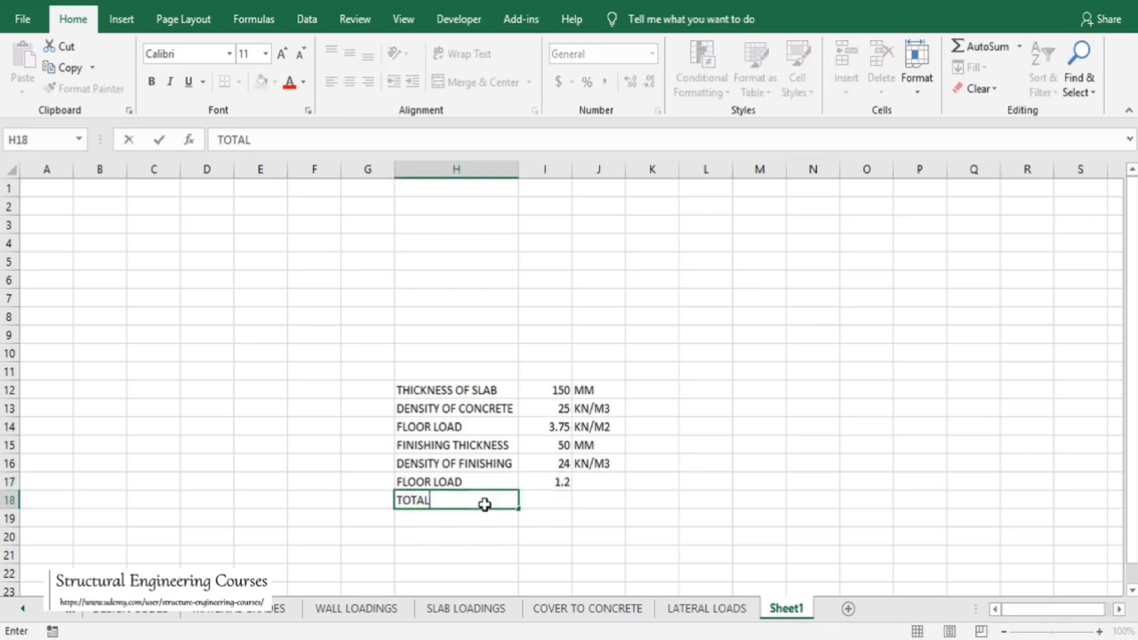
{"action": "type", "text": " FLOOR LOAD"}
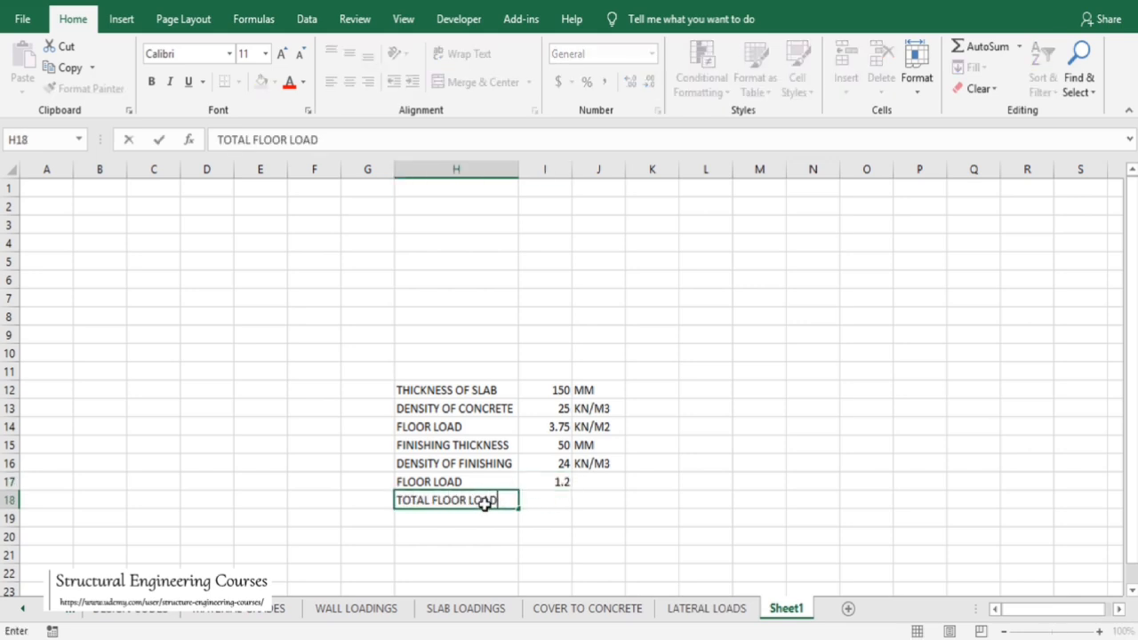
{"action": "key", "text": "Tab"}
{"action": "type", "text": "="}
{"action": "left_click", "coordinate": [558, 426]}
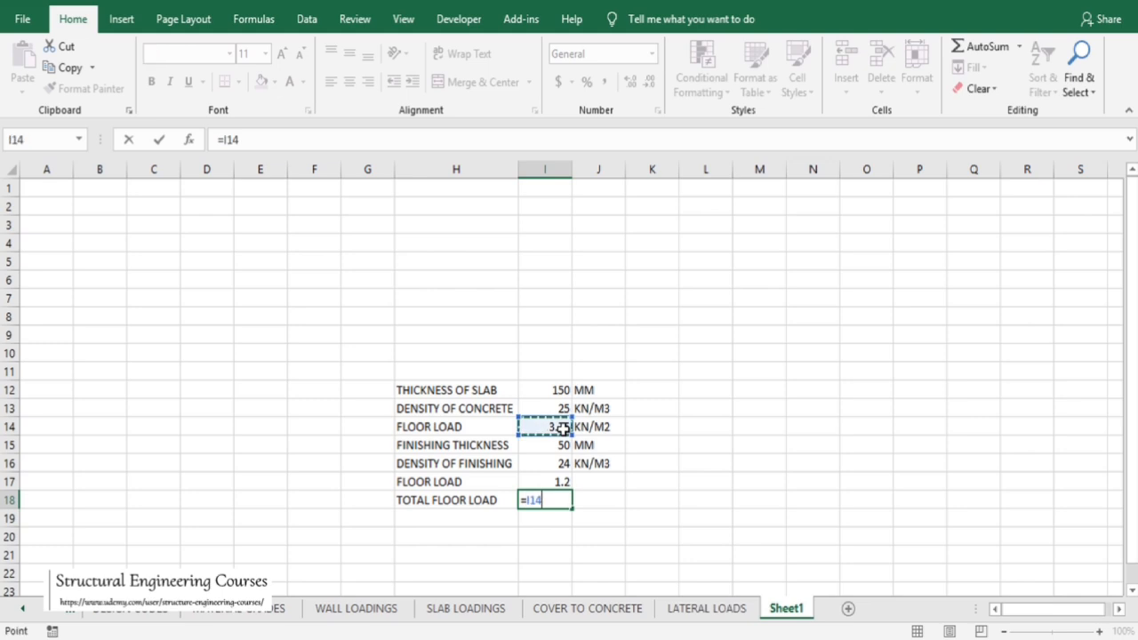
{"action": "type", "text": "+"}
{"action": "left_click", "coordinate": [561, 480]}
{"action": "key", "text": "Return"}
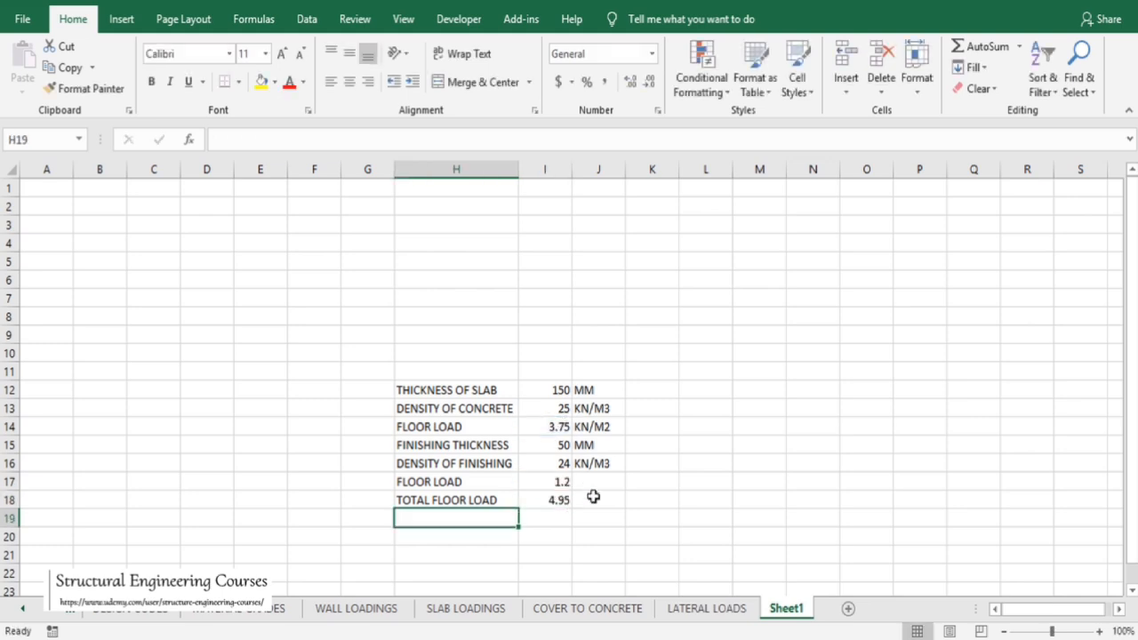
{"action": "left_click", "coordinate": [594, 499]}
{"action": "type", "text": "KN"}
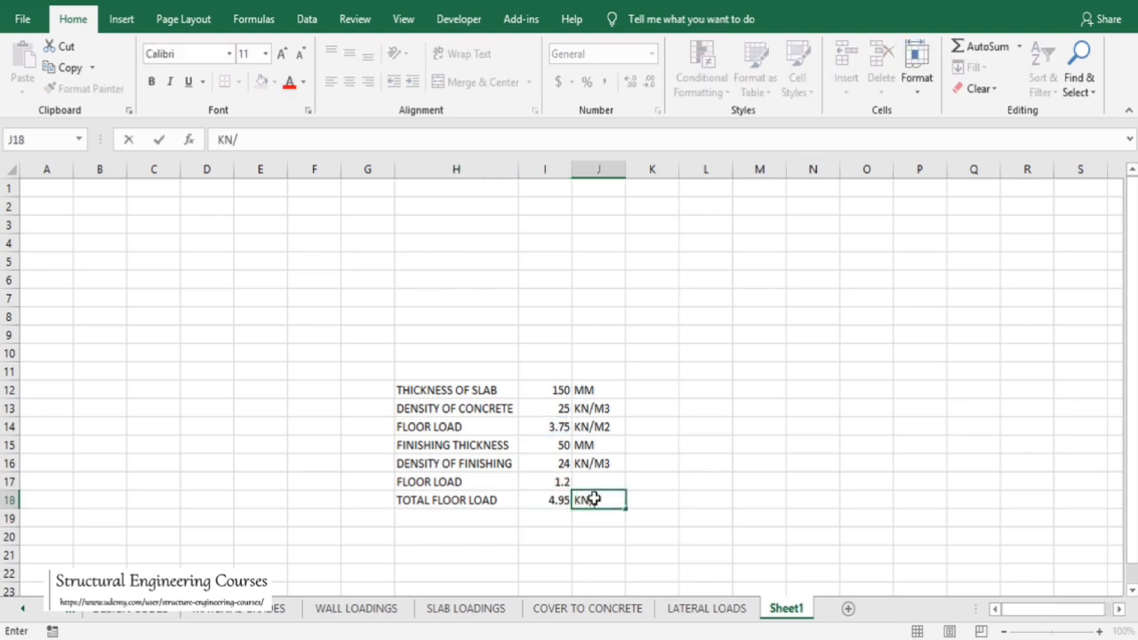
{"action": "type", "text": "/M2"}
{"action": "key", "text": "Return"}
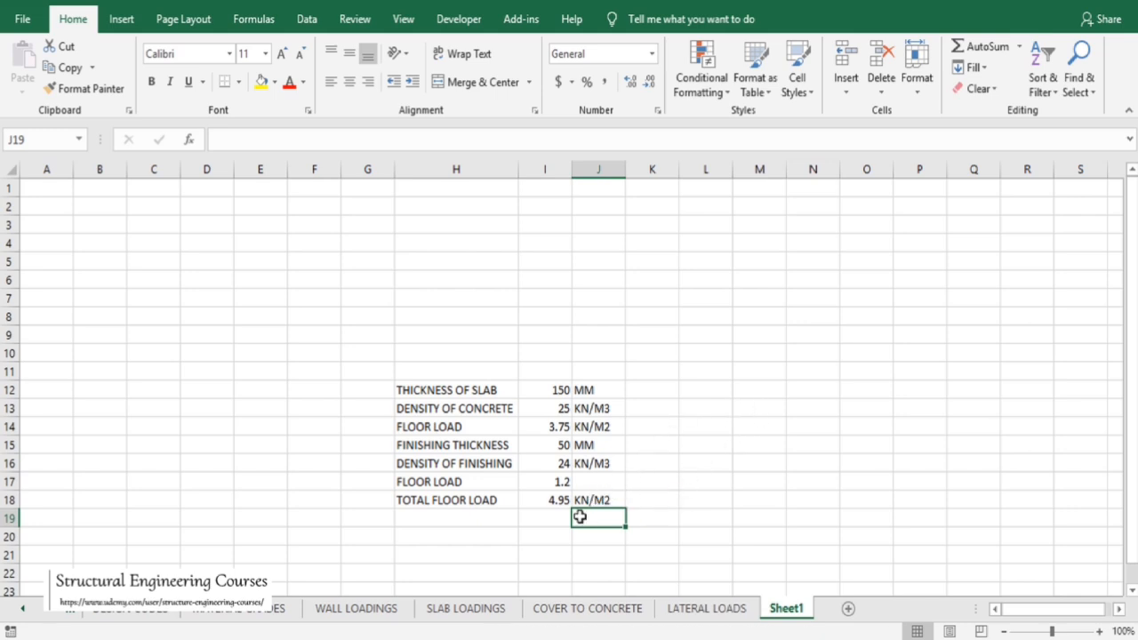
Copy the whole load table to a new block starting at L12 and widen its label column
{"action": "left_click_drag", "start_coordinate": [414, 391], "coordinate": [609, 504]}
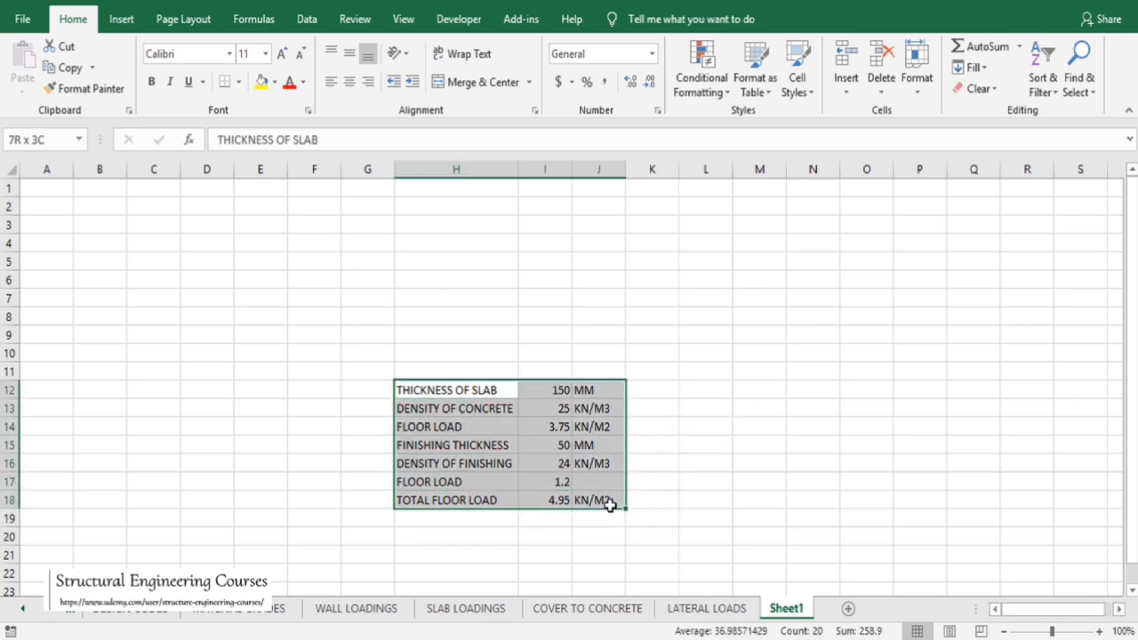
{"action": "key", "text": "ctrl+c"}
{"action": "left_click", "coordinate": [718, 388]}
{"action": "key", "text": "ctrl+v"}
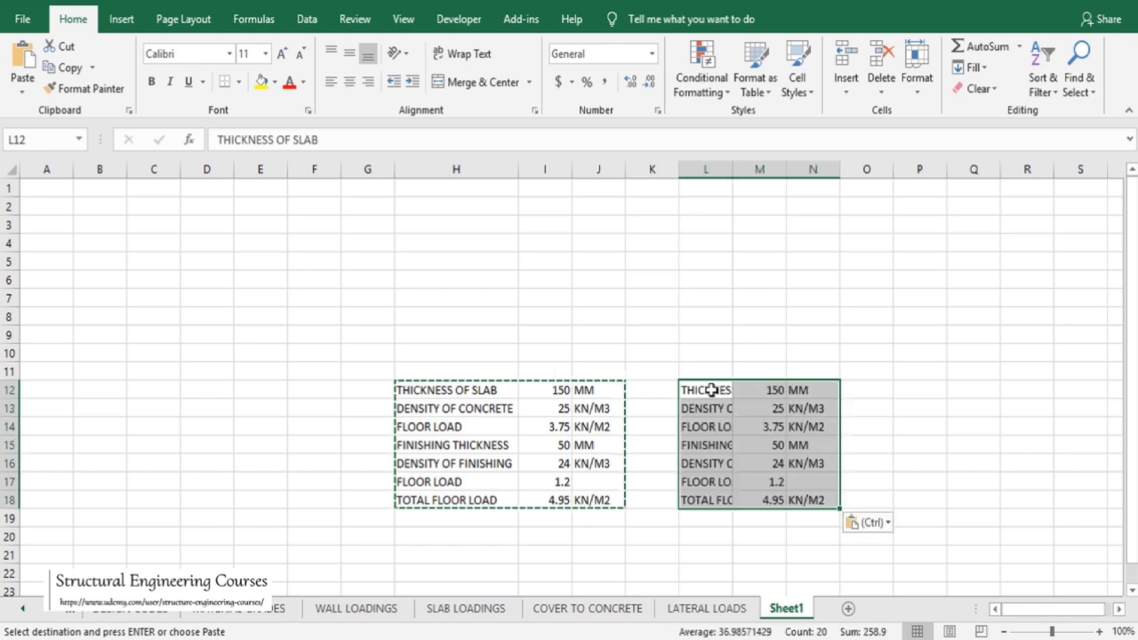
{"action": "left_click_drag", "start_coordinate": [733, 169], "coordinate": [834, 169]}
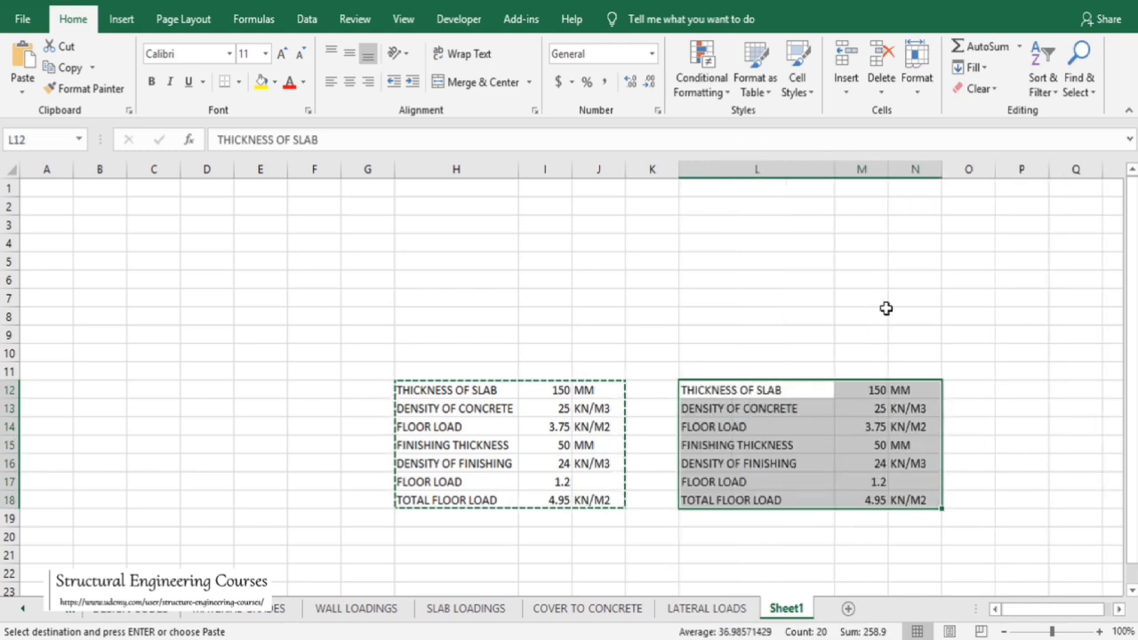
Set the finishing thickness in the copied table to 150 MM
{"action": "left_click", "coordinate": [878, 450]}
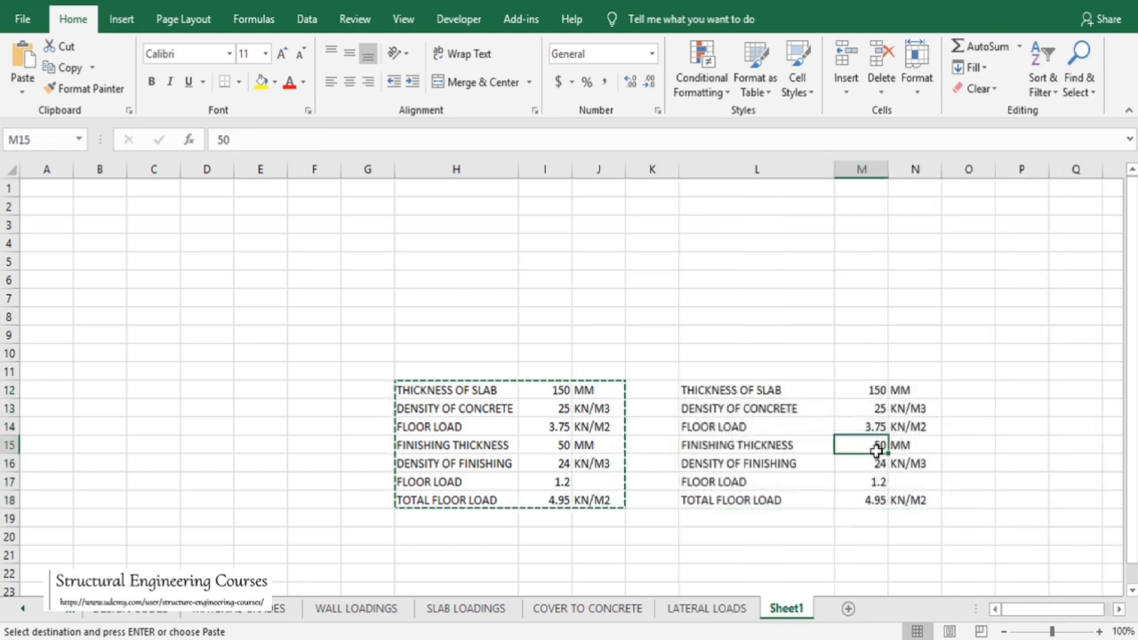
{"action": "key", "text": "Escape"}
{"action": "type", "text": "150"}
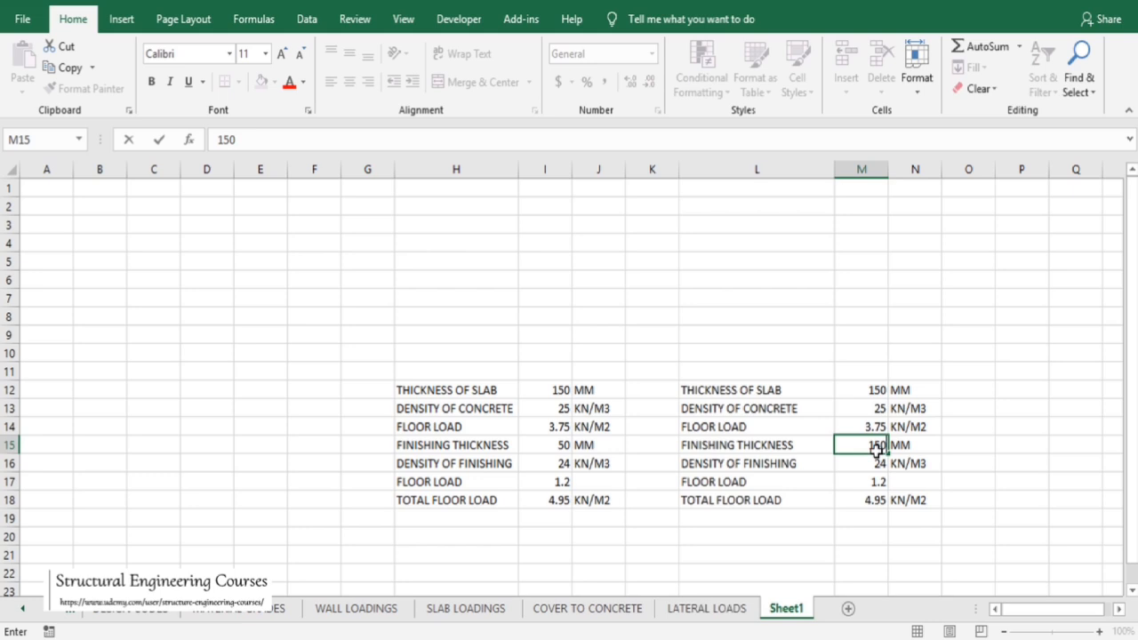
{"action": "key", "text": "Return"}
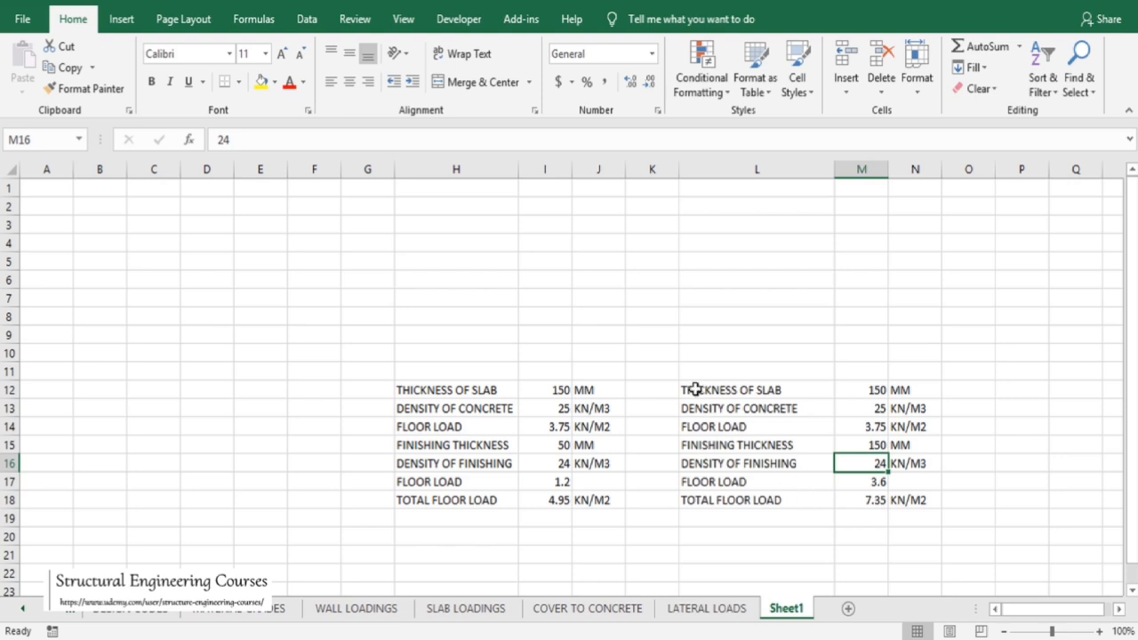
Copy the second table to a third block starting at C12 and widen its label column
{"action": "left_click_drag", "start_coordinate": [690, 389], "coordinate": [915, 501]}
{"action": "key", "text": "ctrl+c"}
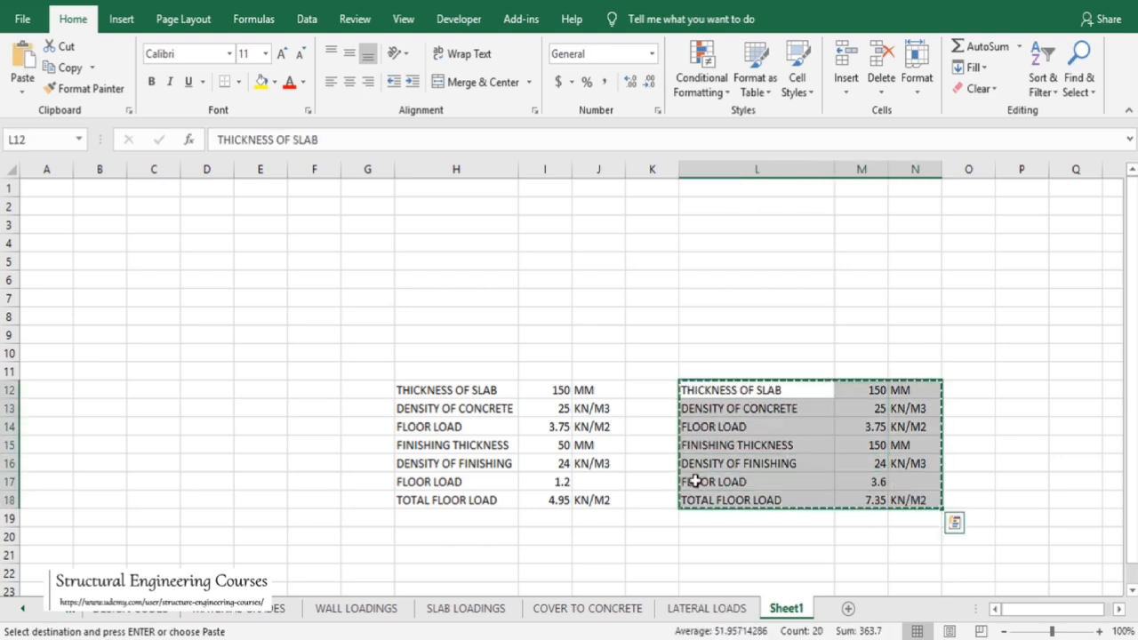
{"action": "left_click", "coordinate": [149, 389]}
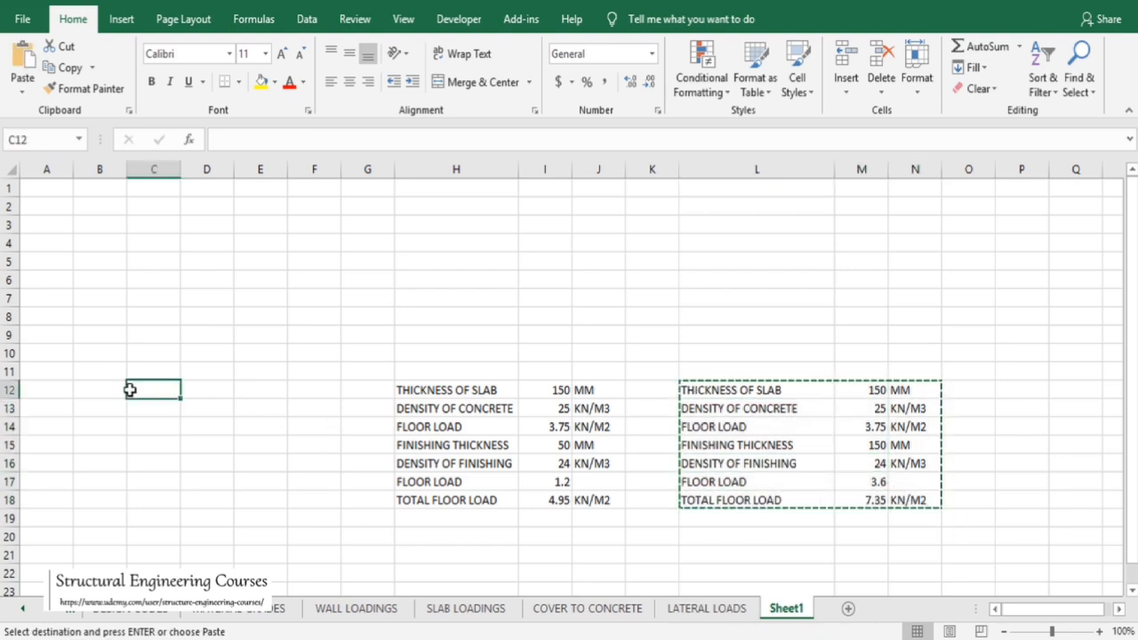
{"action": "key", "text": "ctrl+v"}
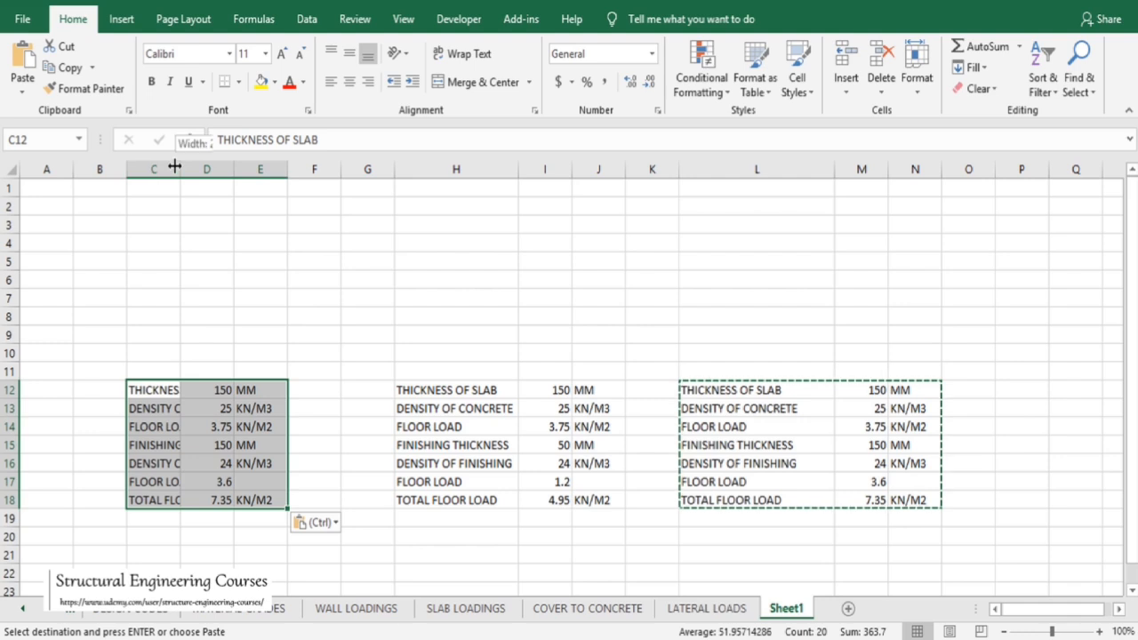
{"action": "left_click_drag", "start_coordinate": [181, 169], "coordinate": [265, 167]}
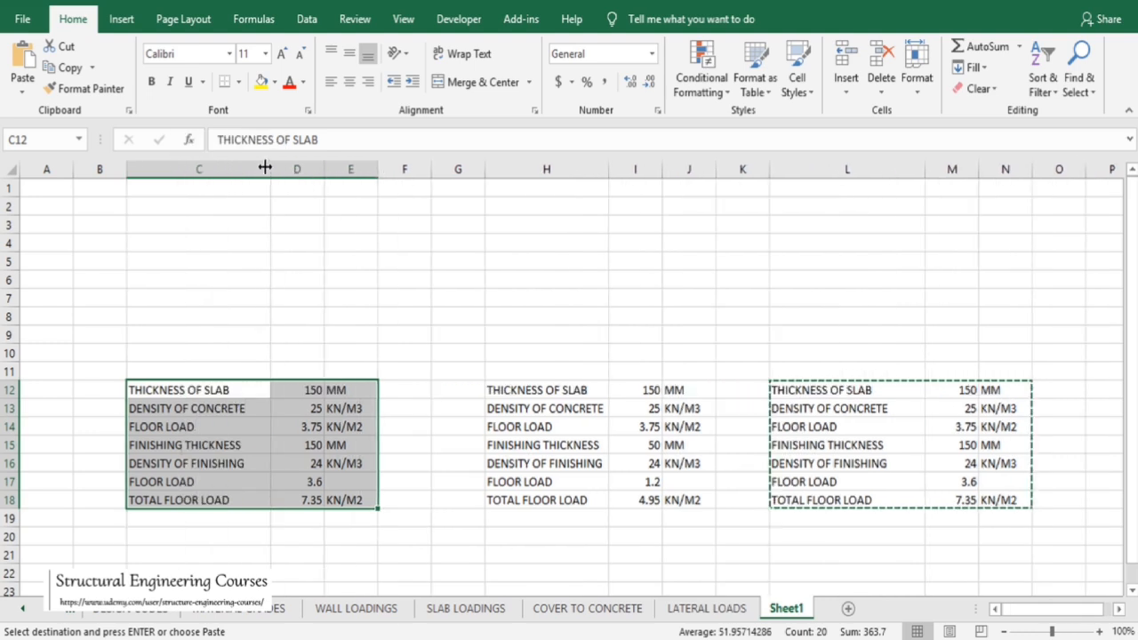
Relabel the third table's thickness row as WATERPROOFING THICKNESS and widen the label column to fit
{"action": "left_click", "coordinate": [206, 462]}
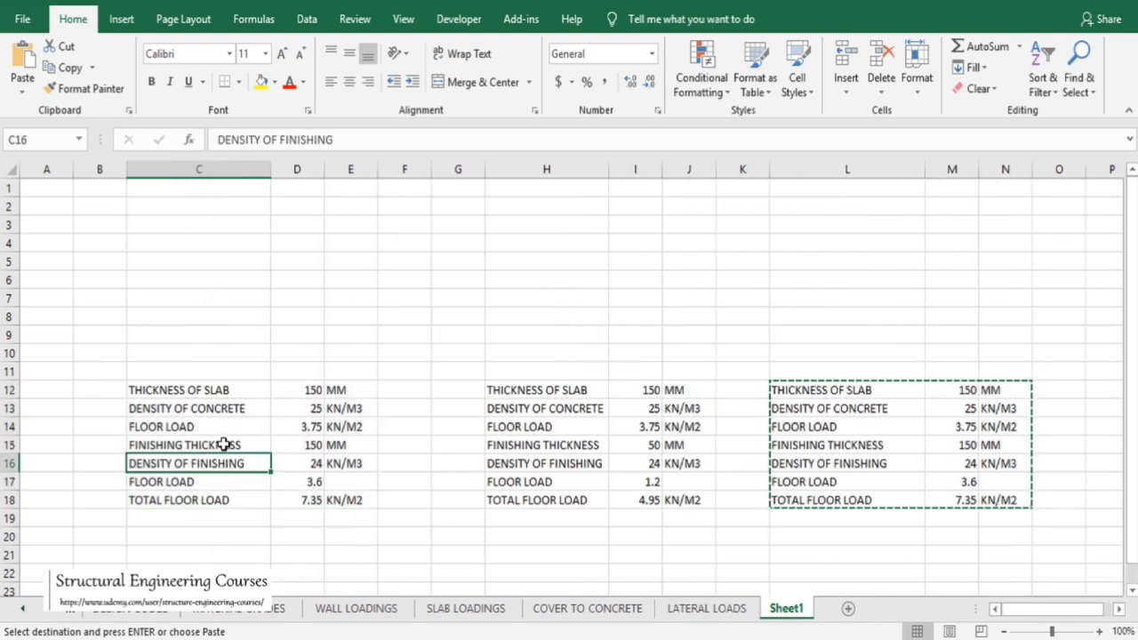
{"action": "left_click", "coordinate": [222, 444]}
{"action": "type", "text": "WA"}
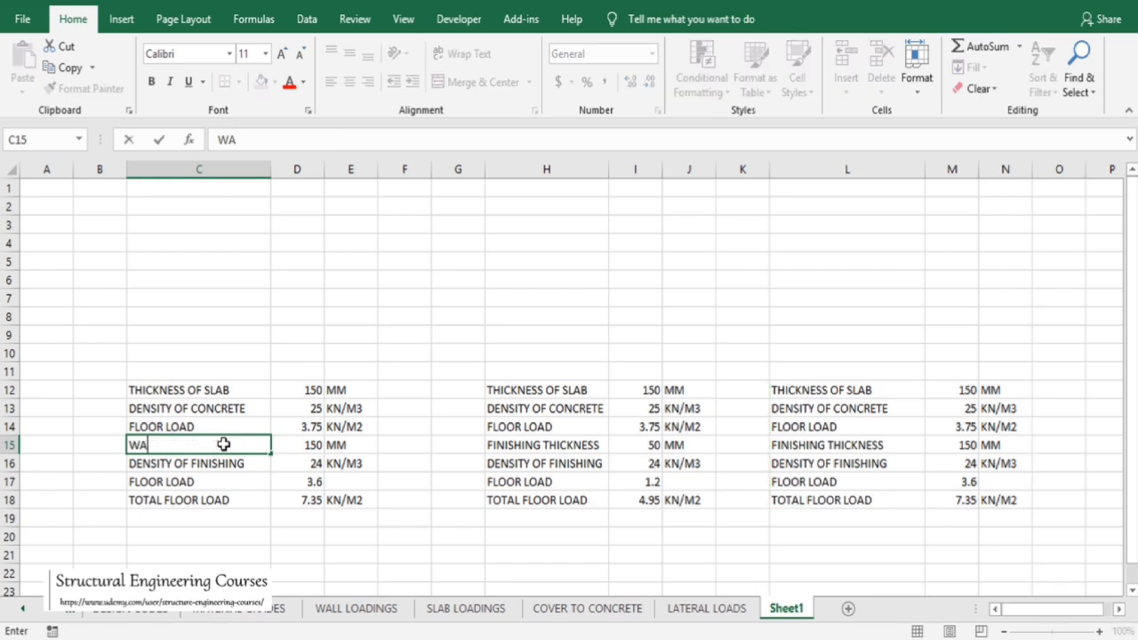
{"action": "type", "text": "TERPROOFING THICK"}
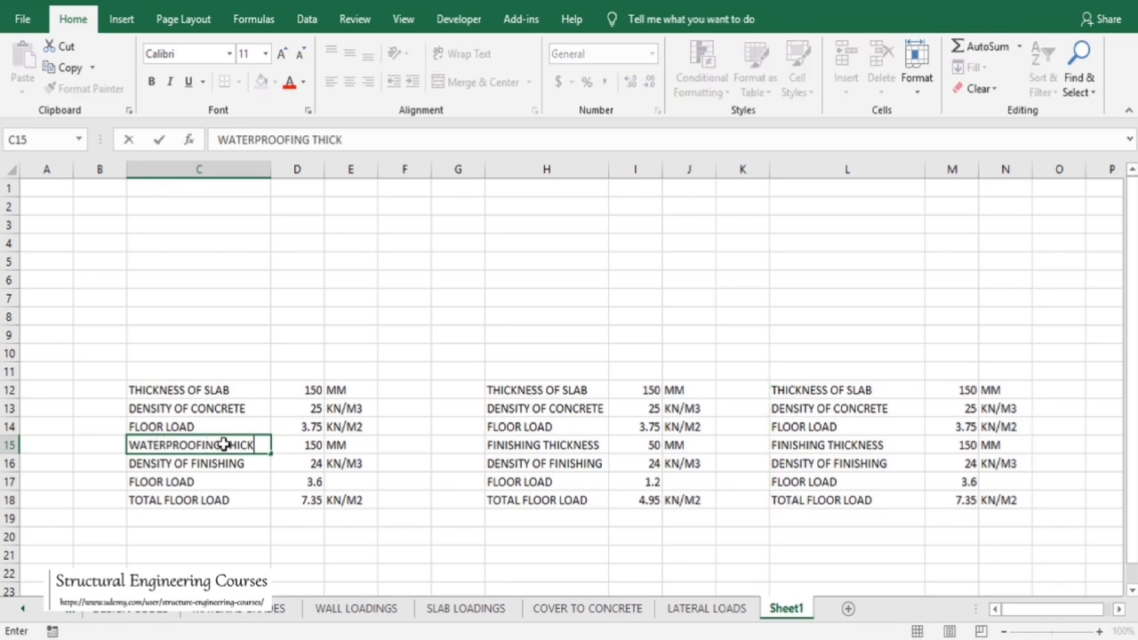
{"action": "type", "text": "NESS"}
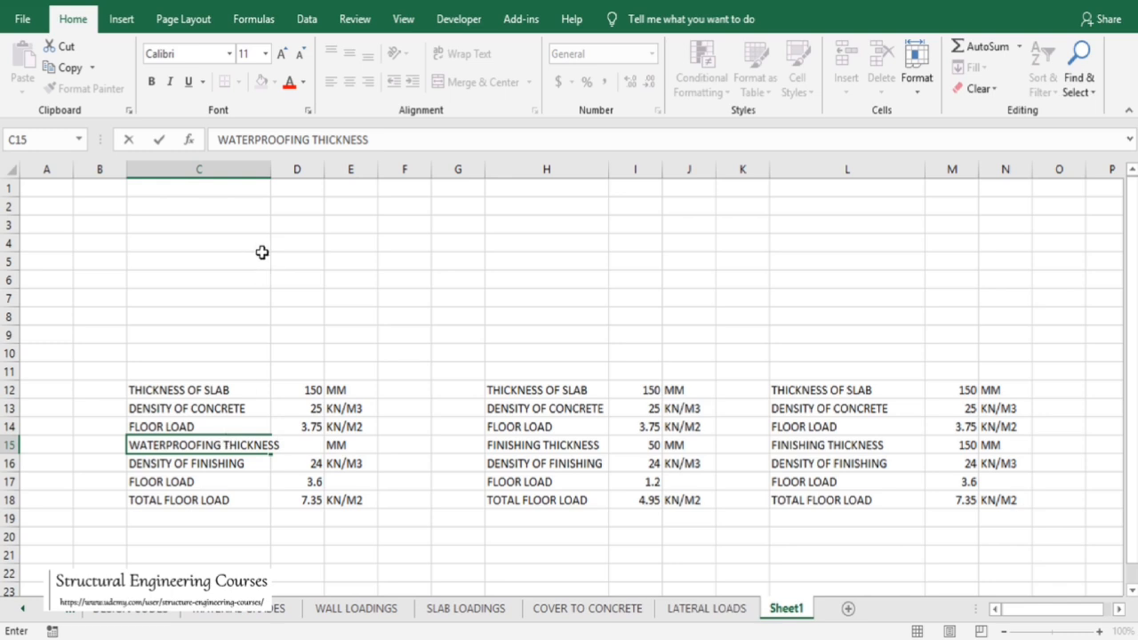
{"action": "left_click", "coordinate": [277, 258]}
{"action": "left_click_drag", "start_coordinate": [270, 169], "coordinate": [295, 170]}
Set the waterproofing thickness to 250 MM
{"action": "left_click", "coordinate": [337, 444]}
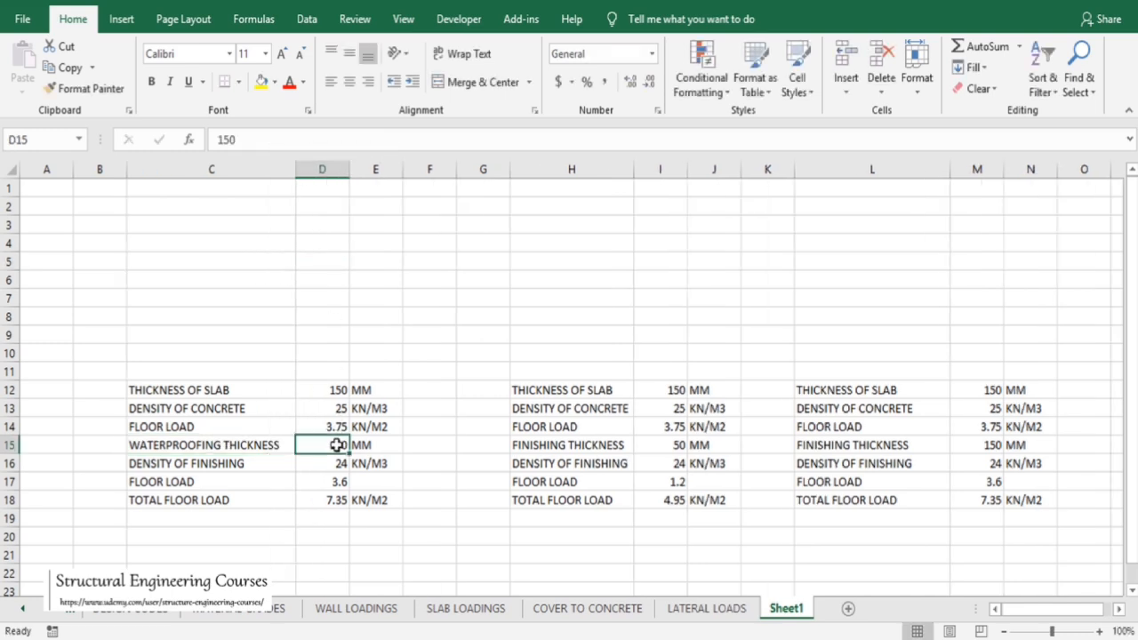
{"action": "type", "text": "25"}
{"action": "key", "text": "Return"}
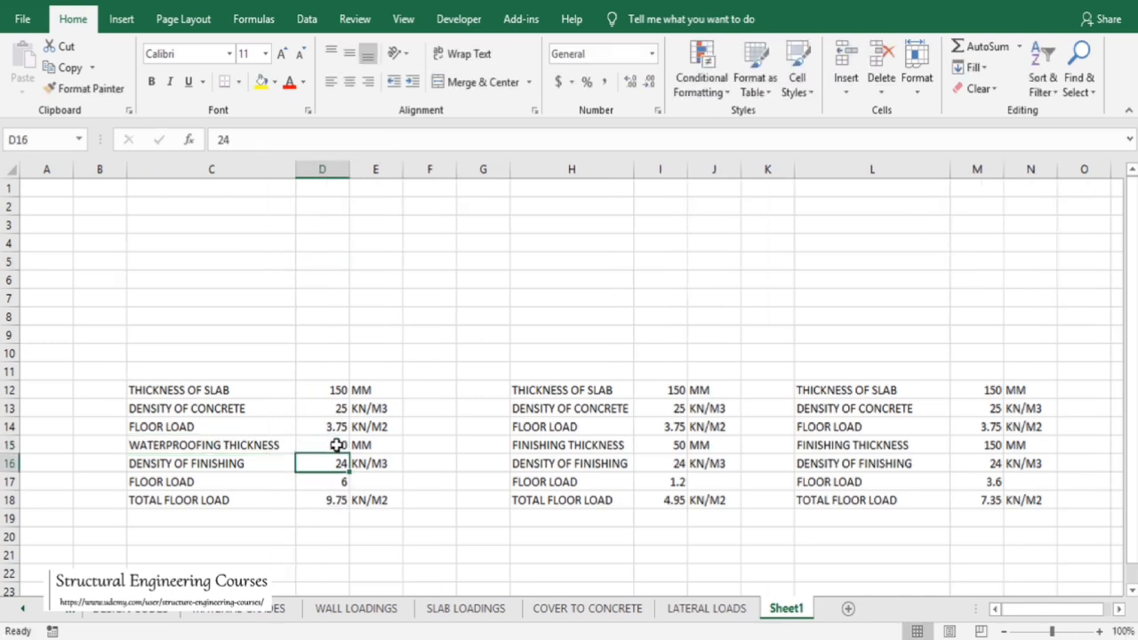
Set the third table's density of finishing to 22 KN/M3
{"action": "left_click", "coordinate": [262, 461]}
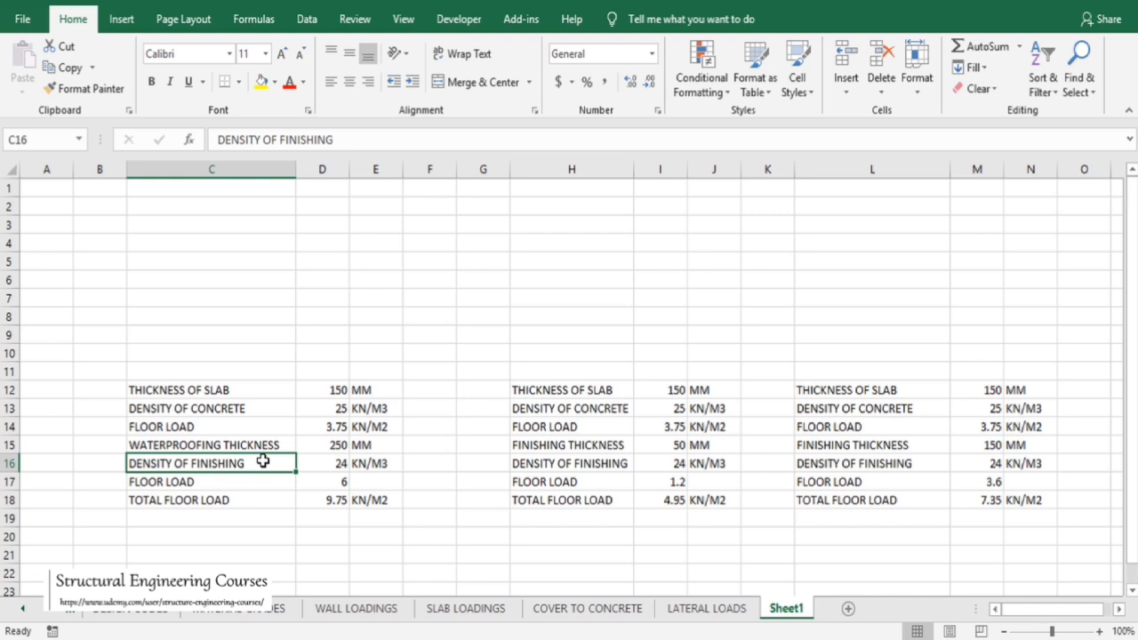
{"action": "left_click", "coordinate": [330, 464]}
{"action": "type", "text": "2"}
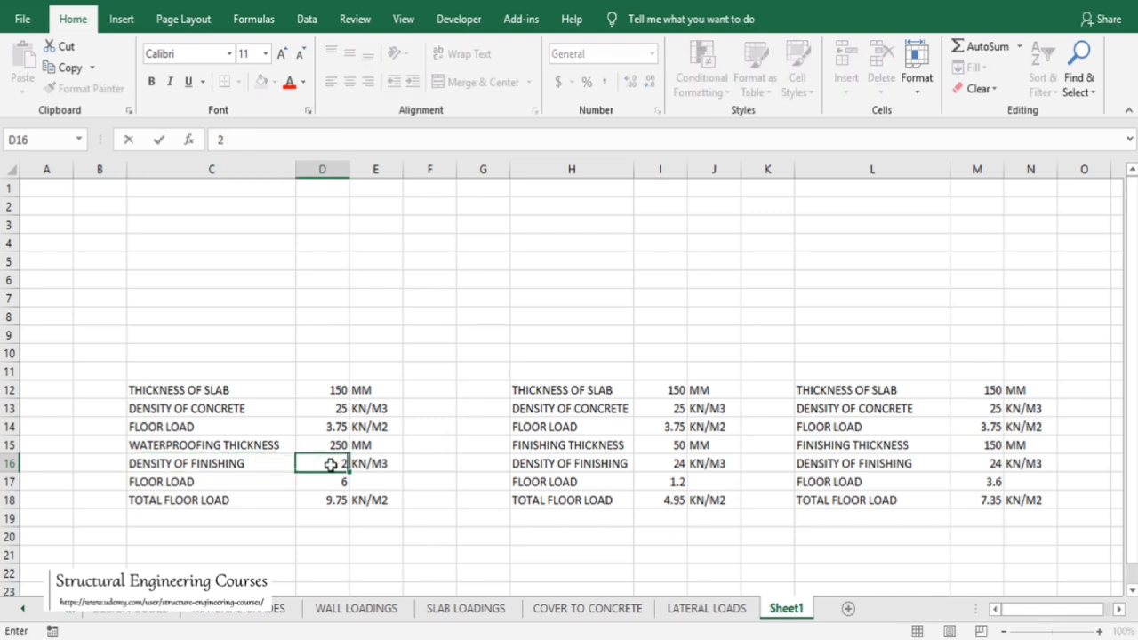
{"action": "key", "text": "Return"}
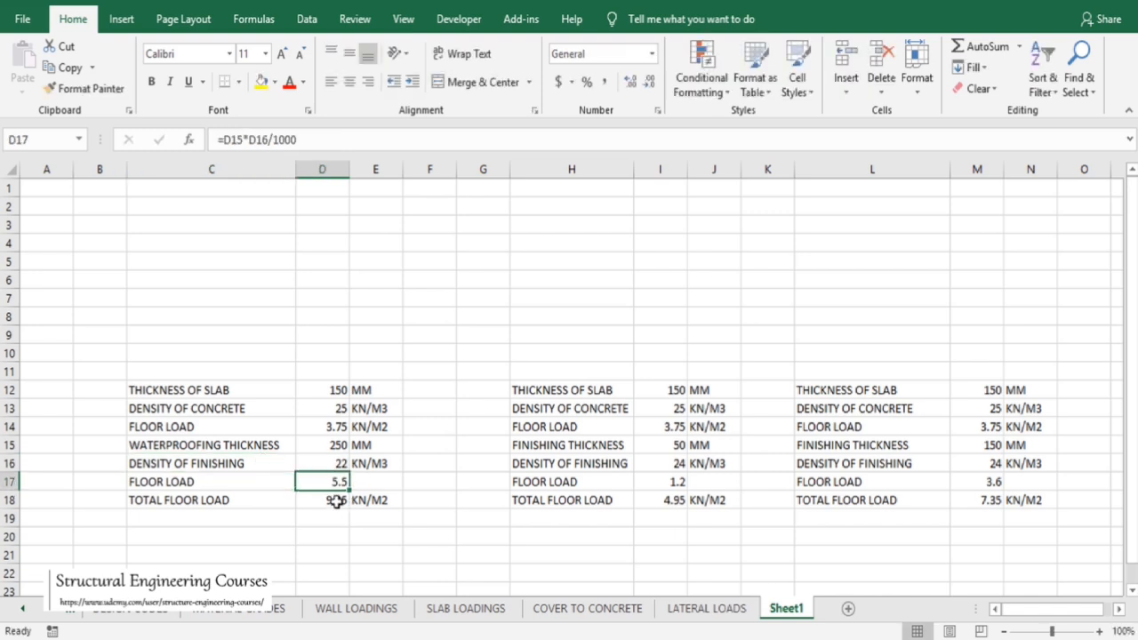
Highlight the TOTAL FLOOR LOAD values of all three tables in yellow
{"action": "left_click", "coordinate": [352, 501]}
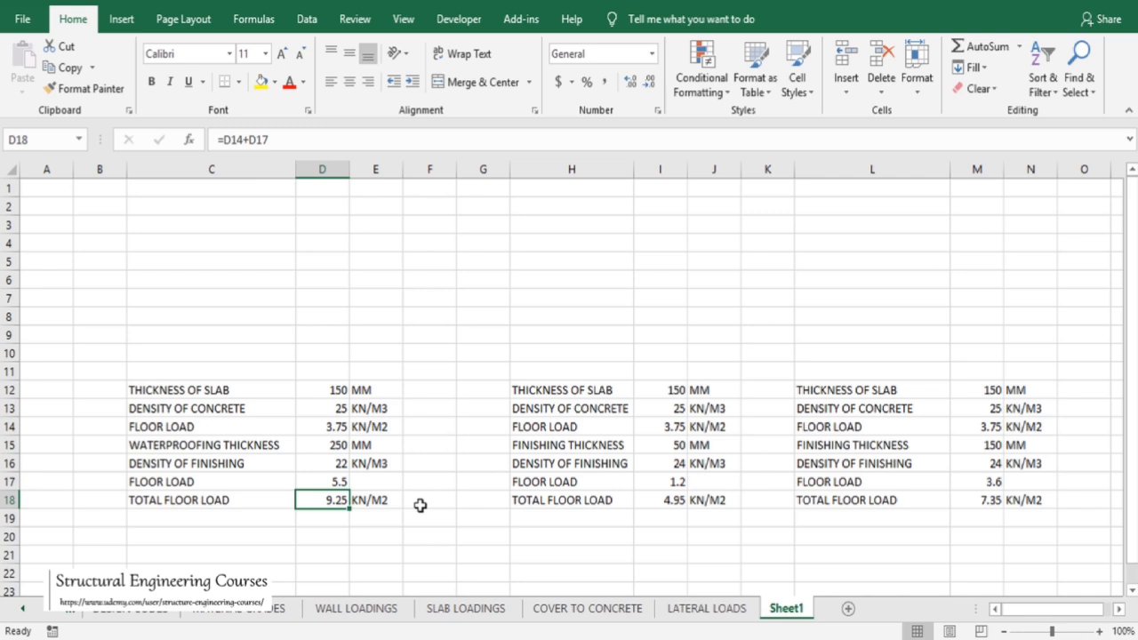
{"action": "left_click", "coordinate": [262, 86]}
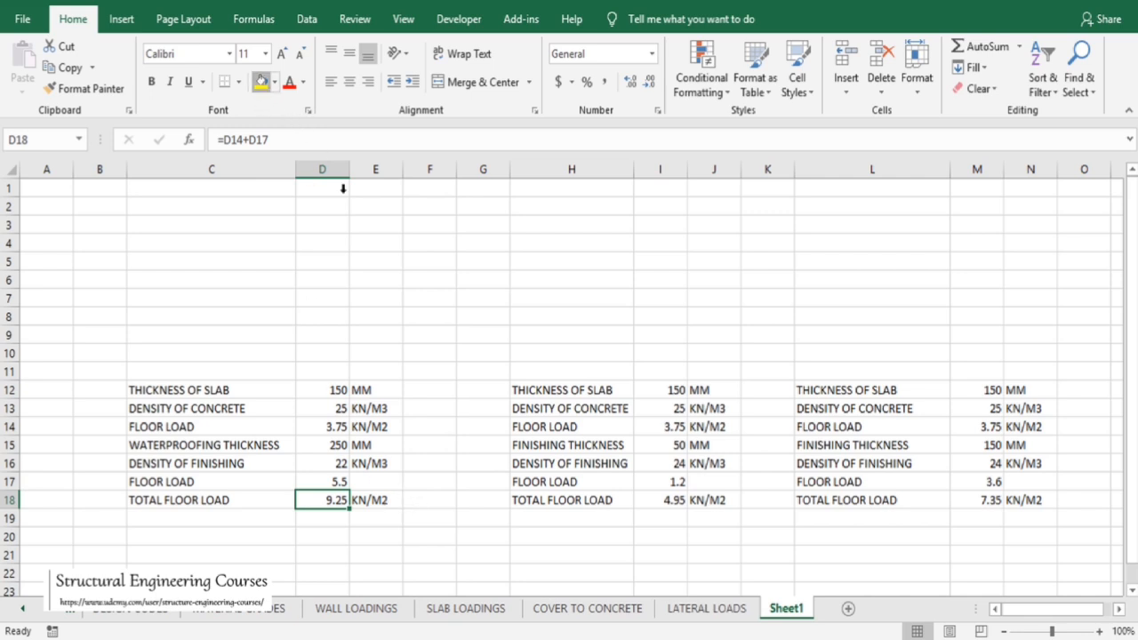
{"action": "left_click", "coordinate": [671, 501]}
{"action": "left_click", "coordinate": [263, 84]}
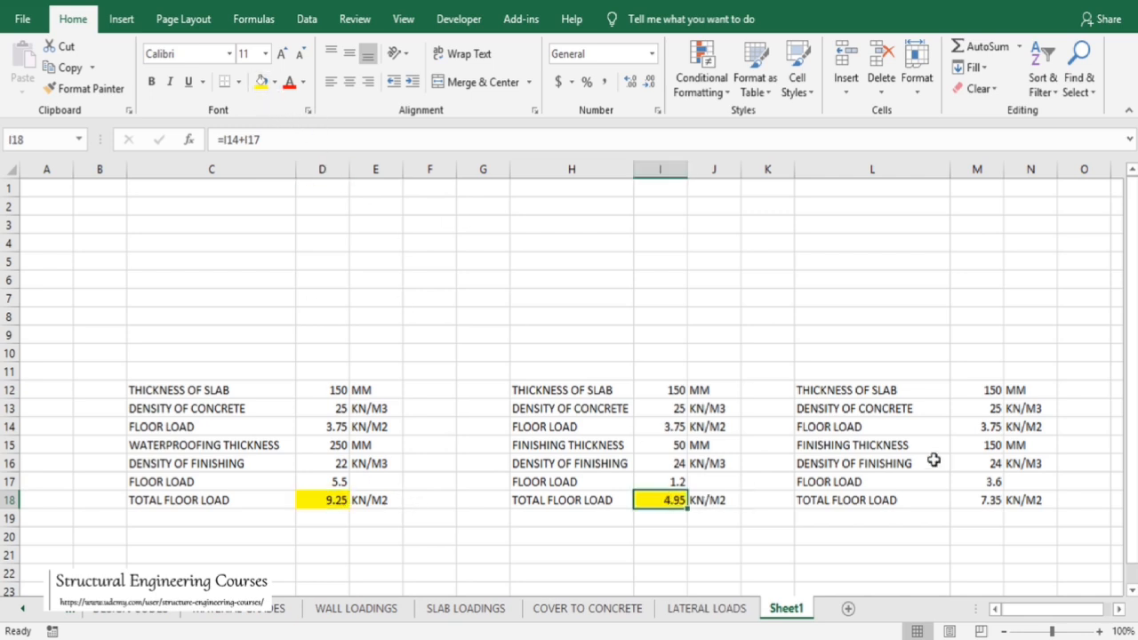
{"action": "left_click", "coordinate": [960, 500]}
{"action": "left_click", "coordinate": [261, 82]}
{"action": "left_click", "coordinate": [673, 372]}
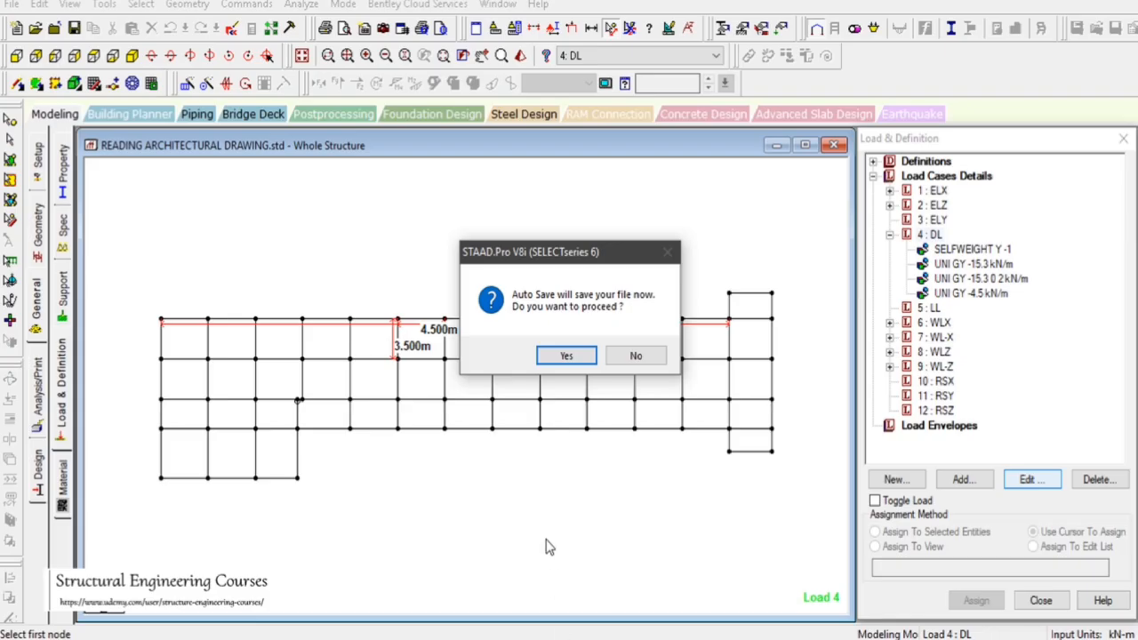
Add a floor load of -5 kN/m2 in Global Y on member group _2CLASSROOM to load case 4: DL
{"action": "left_click", "coordinate": [566, 355]}
{"action": "left_click", "coordinate": [465, 338]}
{"action": "left_click", "coordinate": [929, 234]}
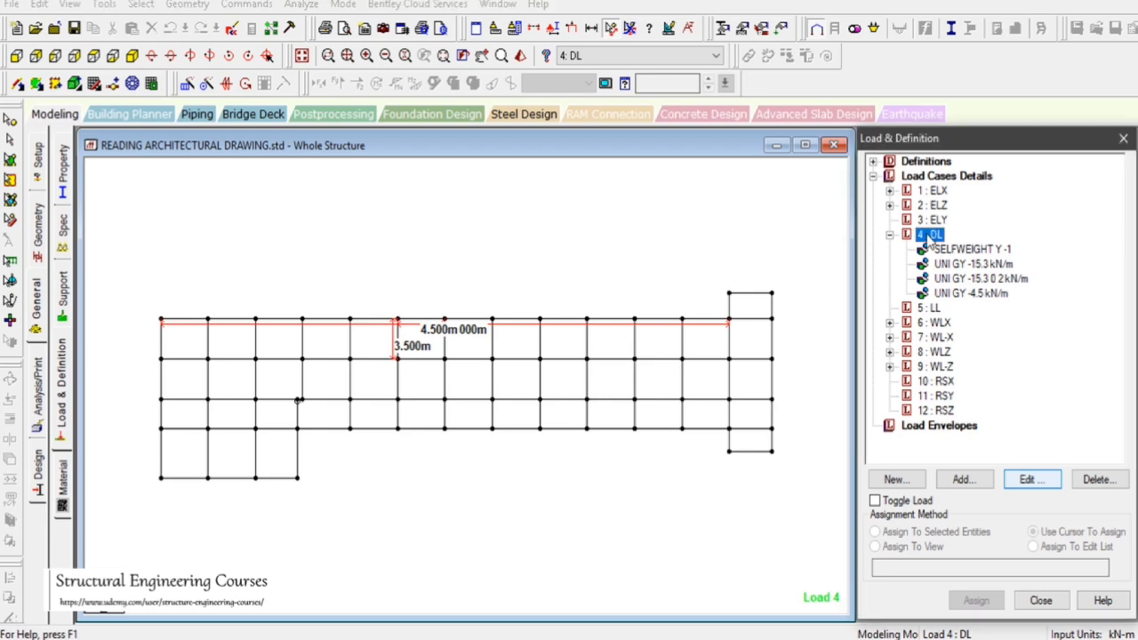
{"action": "left_click", "coordinate": [964, 484]}
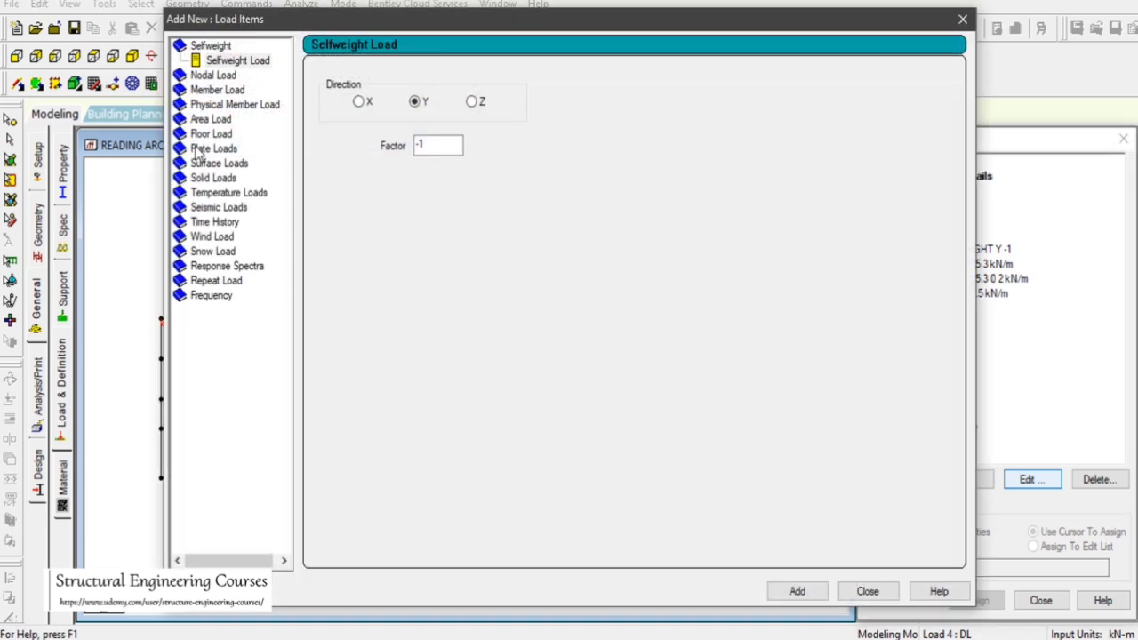
{"action": "left_click", "coordinate": [214, 133]}
{"action": "left_click", "coordinate": [408, 109]}
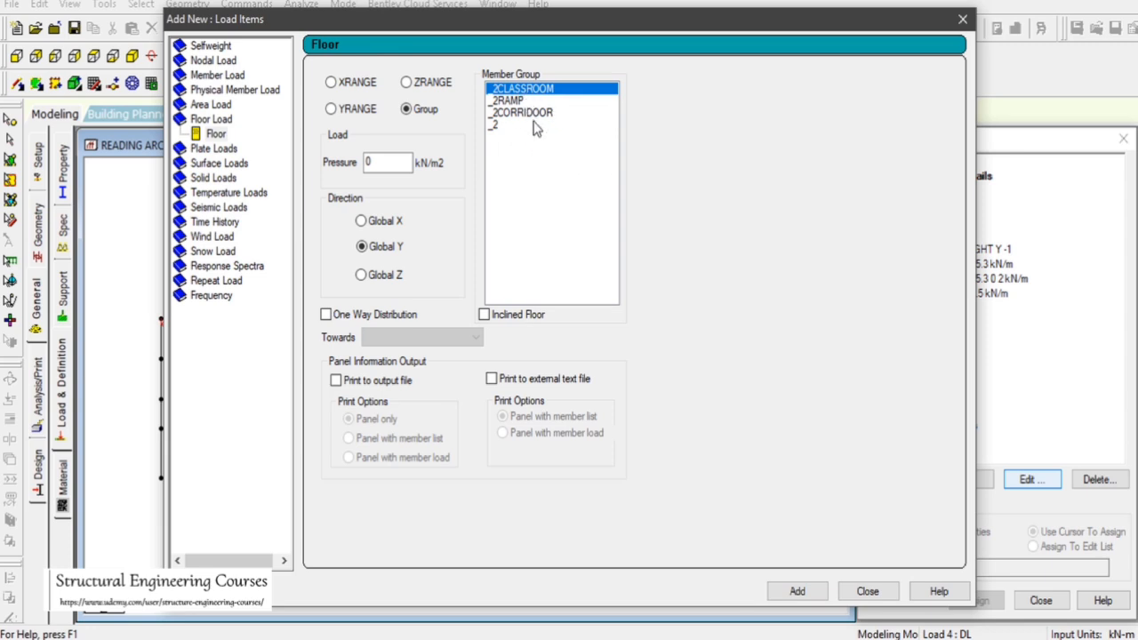
{"action": "double_click", "coordinate": [368, 161]}
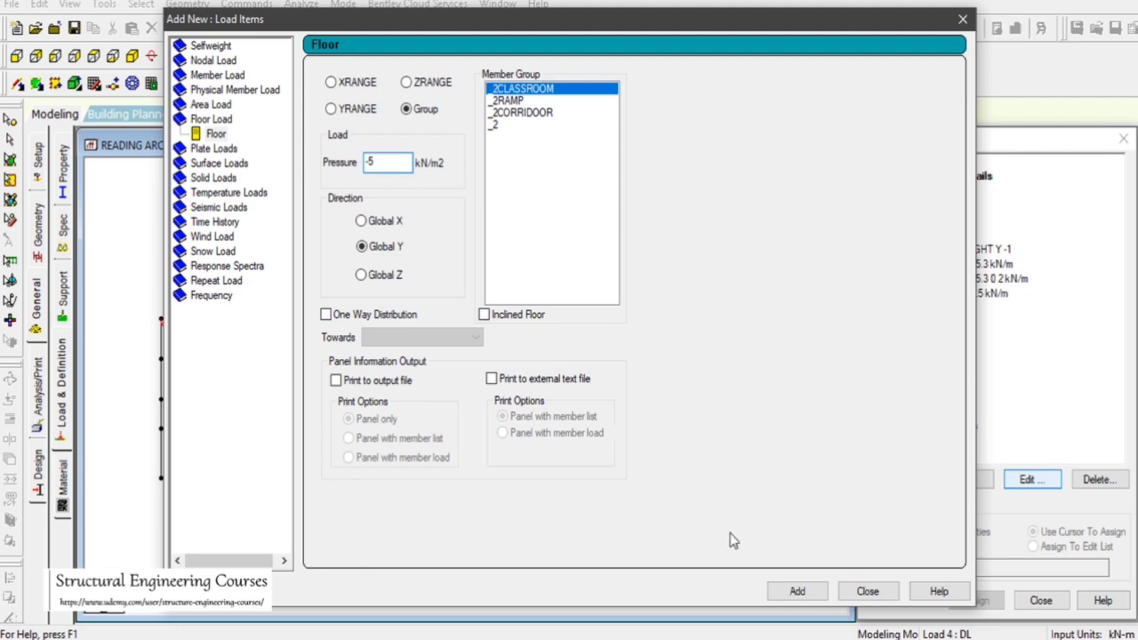
{"action": "left_click", "coordinate": [798, 591]}
{"action": "left_click", "coordinate": [864, 592]}
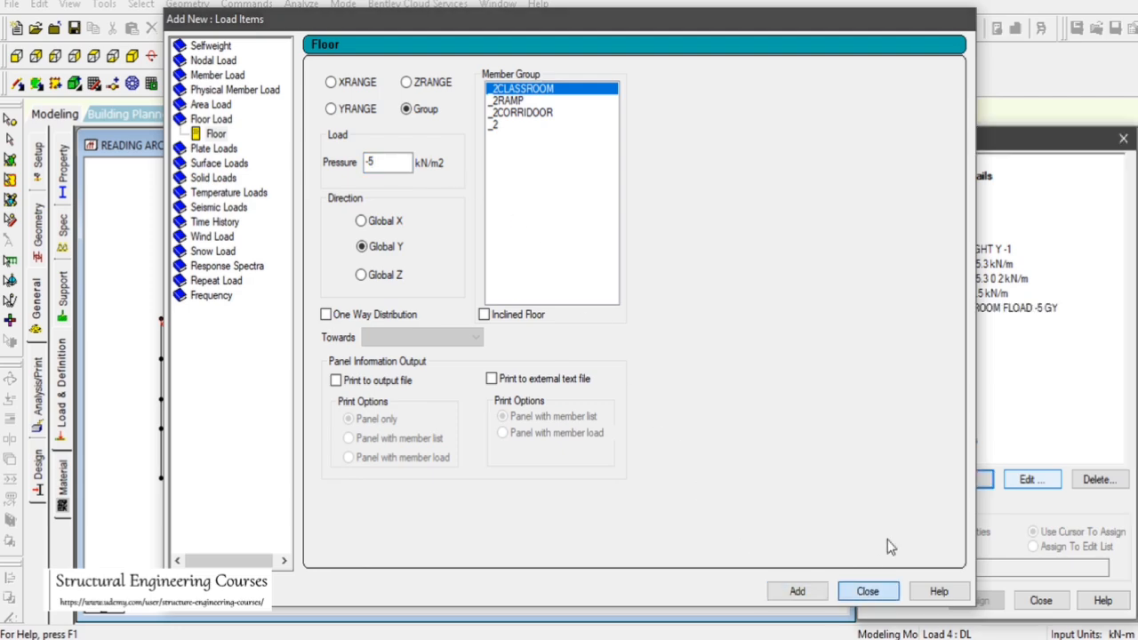
Add -5 kN/m2 Global Y floor loads on member groups _2RAMP and _2CORRIDOOR to the DL case
{"action": "left_click", "coordinate": [133, 55]}
{"action": "scroll", "coordinate": [538, 429], "scroll_direction": "up", "scroll_amount": 3}
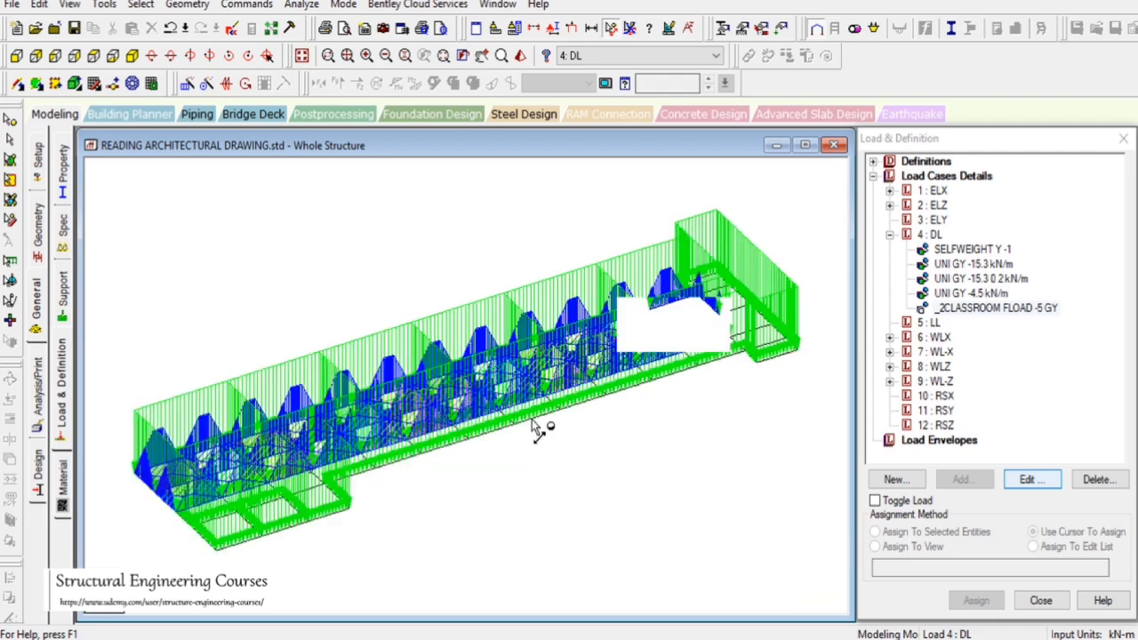
{"action": "left_click", "coordinate": [94, 55]}
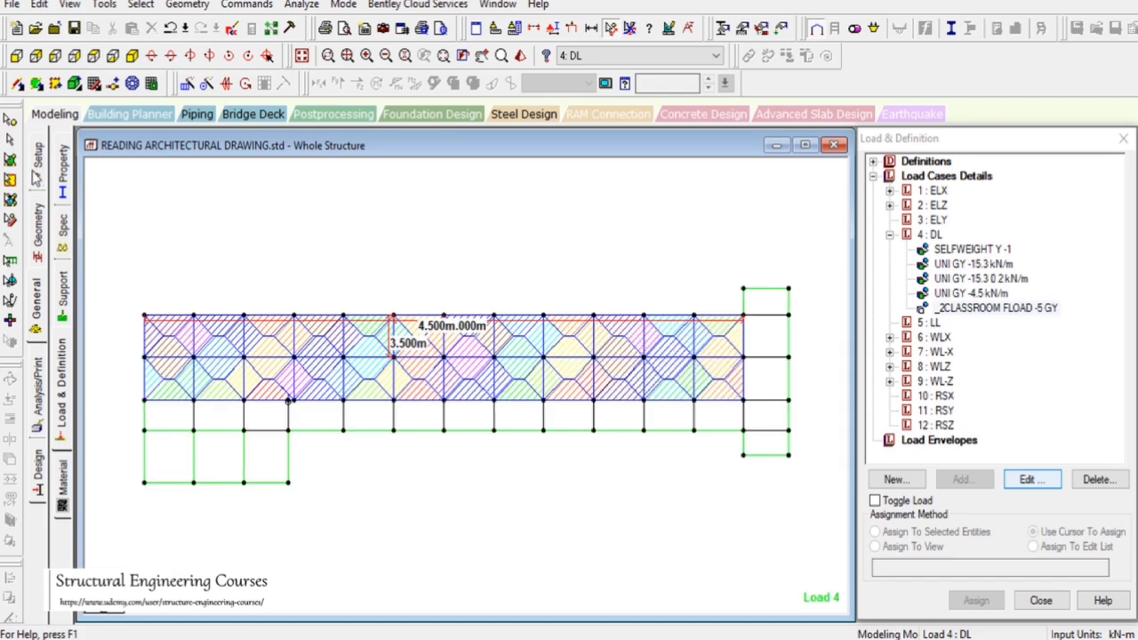
{"action": "left_click", "coordinate": [929, 233]}
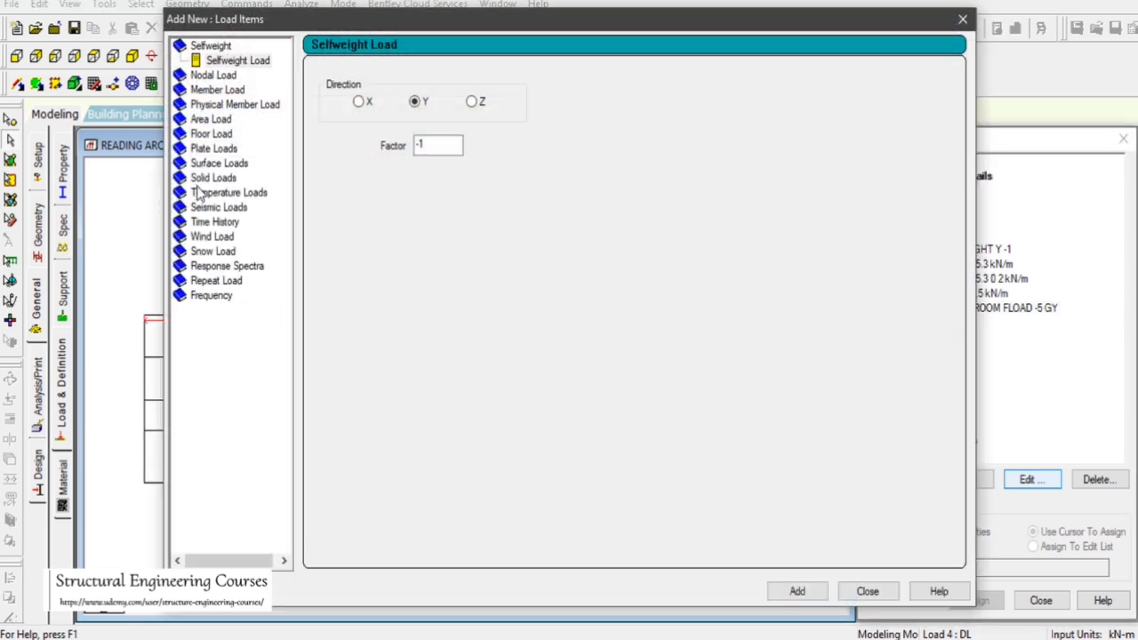
{"action": "left_click", "coordinate": [211, 134]}
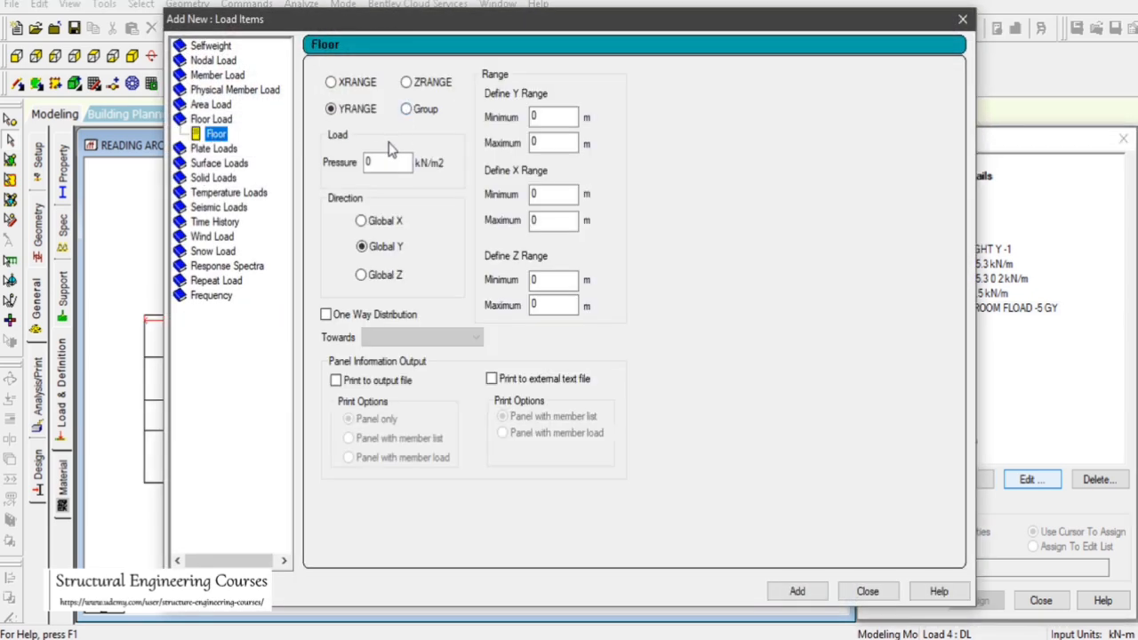
{"action": "left_click", "coordinate": [421, 113]}
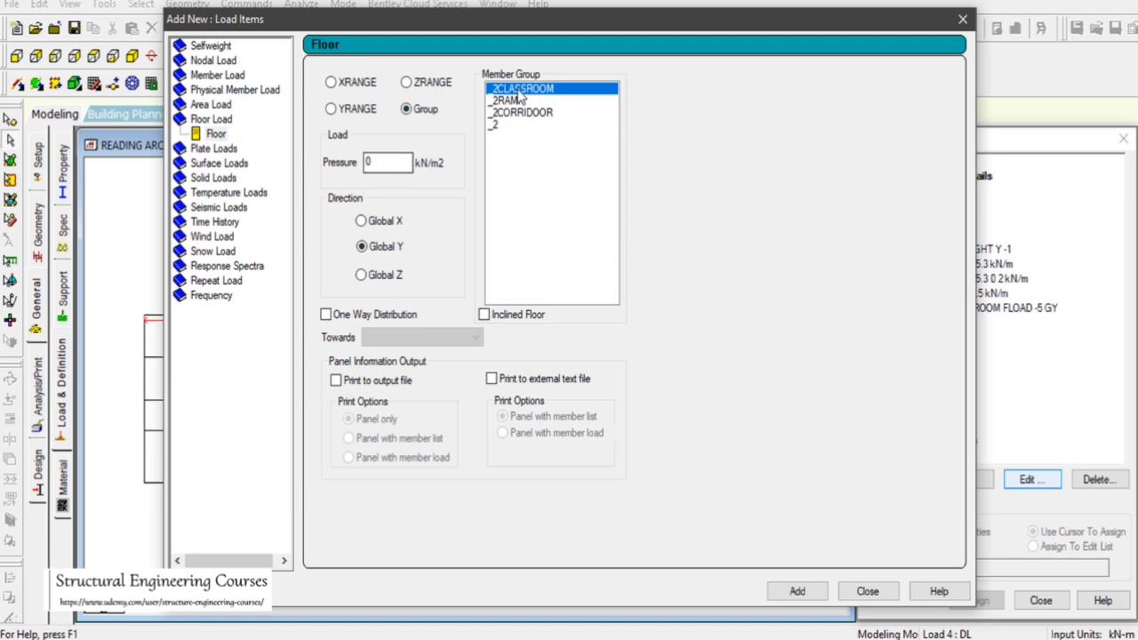
{"action": "left_click", "coordinate": [521, 100]}
{"action": "double_click", "coordinate": [373, 162]}
{"action": "type", "text": "-5"}
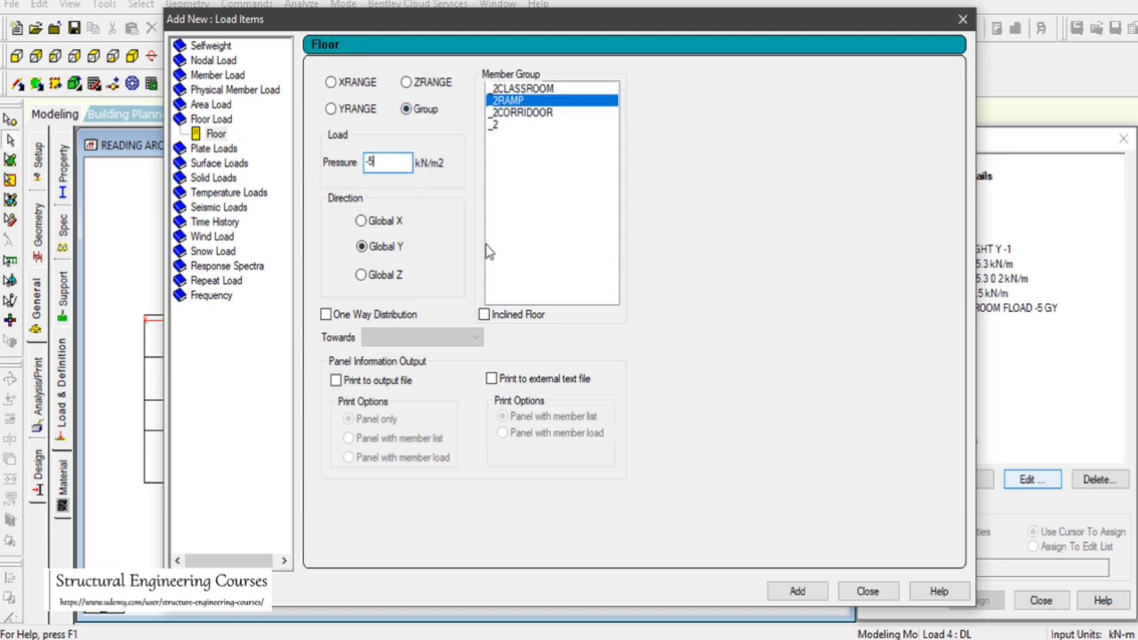
{"action": "left_click", "coordinate": [797, 591]}
{"action": "left_click", "coordinate": [504, 113]}
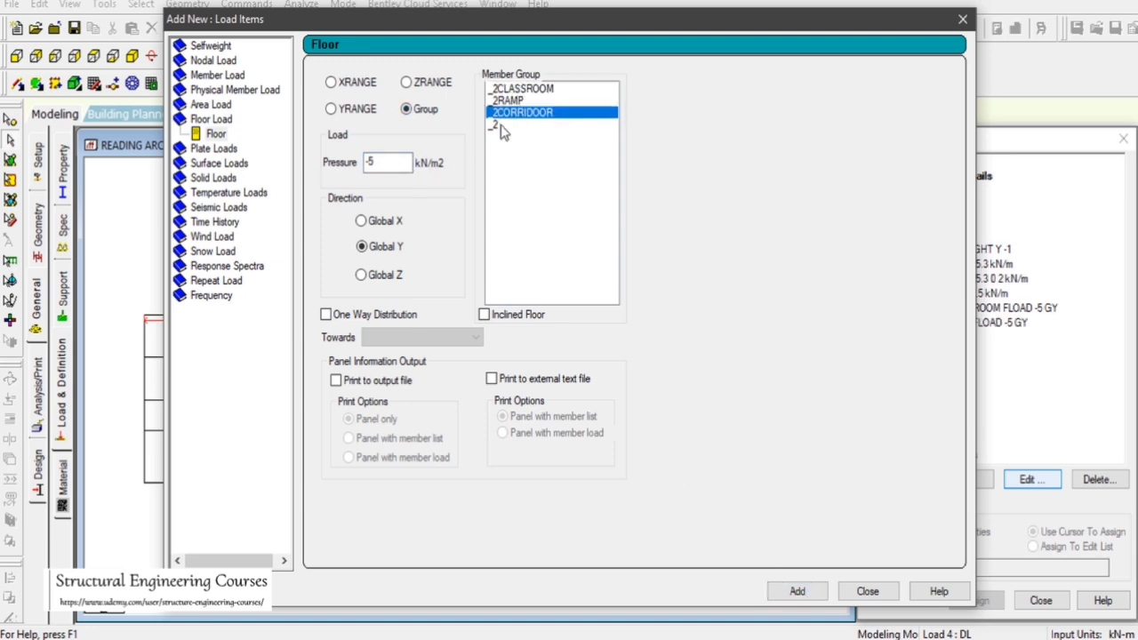
{"action": "left_click", "coordinate": [821, 592]}
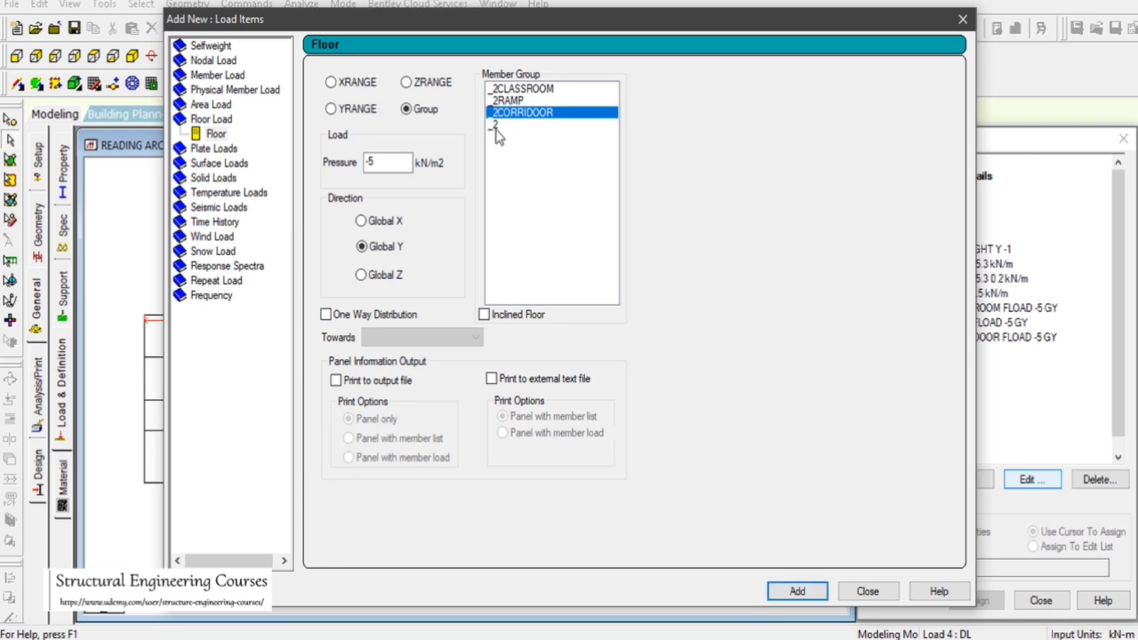
Add a floor load of -7.35 kN/m2 in Global Y on member group _2 to the DL case
{"action": "left_click", "coordinate": [495, 125]}
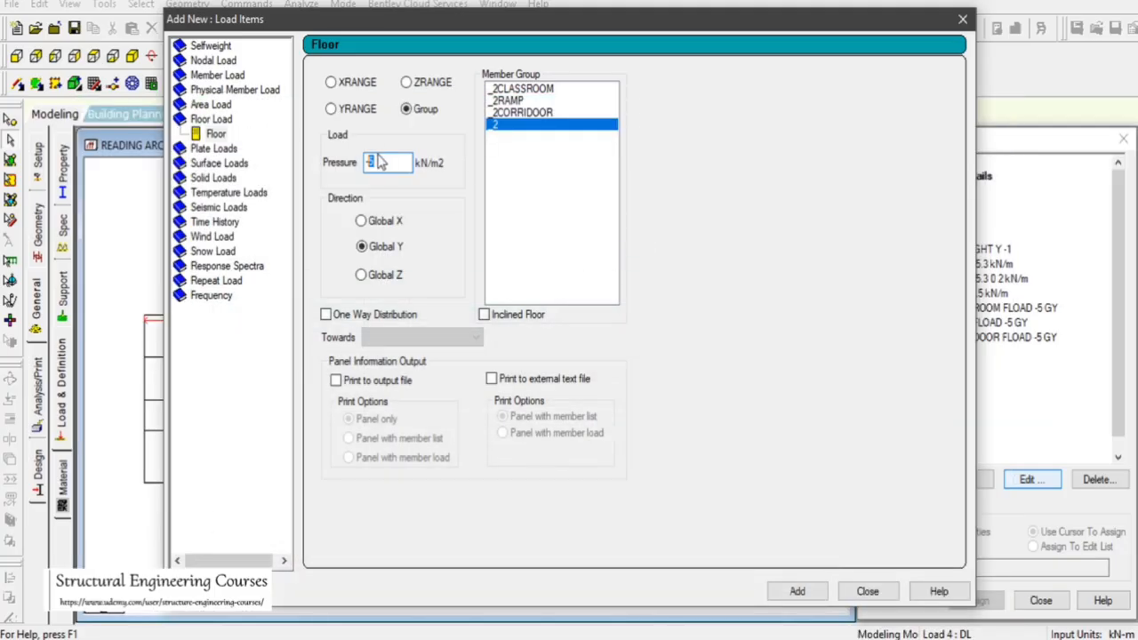
{"action": "type", "text": "-7.35"}
{"action": "left_click", "coordinate": [798, 591]}
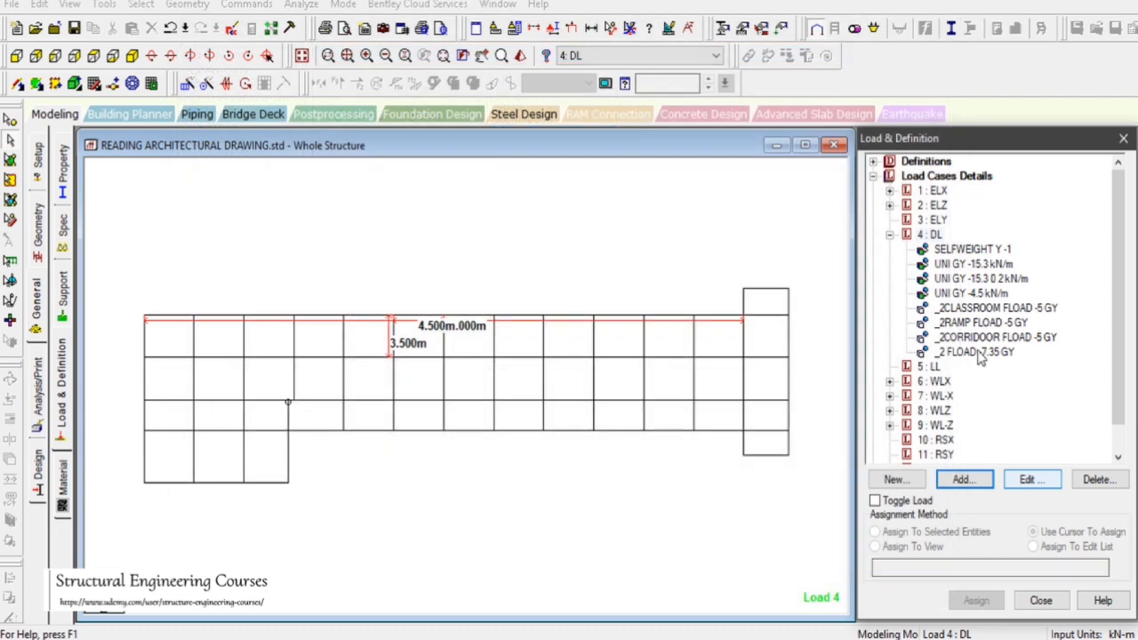
Inspect each new floor load item on the isometric model and review the floor plans in AutoCAD
{"action": "left_click", "coordinate": [975, 353]}
{"action": "left_click", "coordinate": [131, 55]}
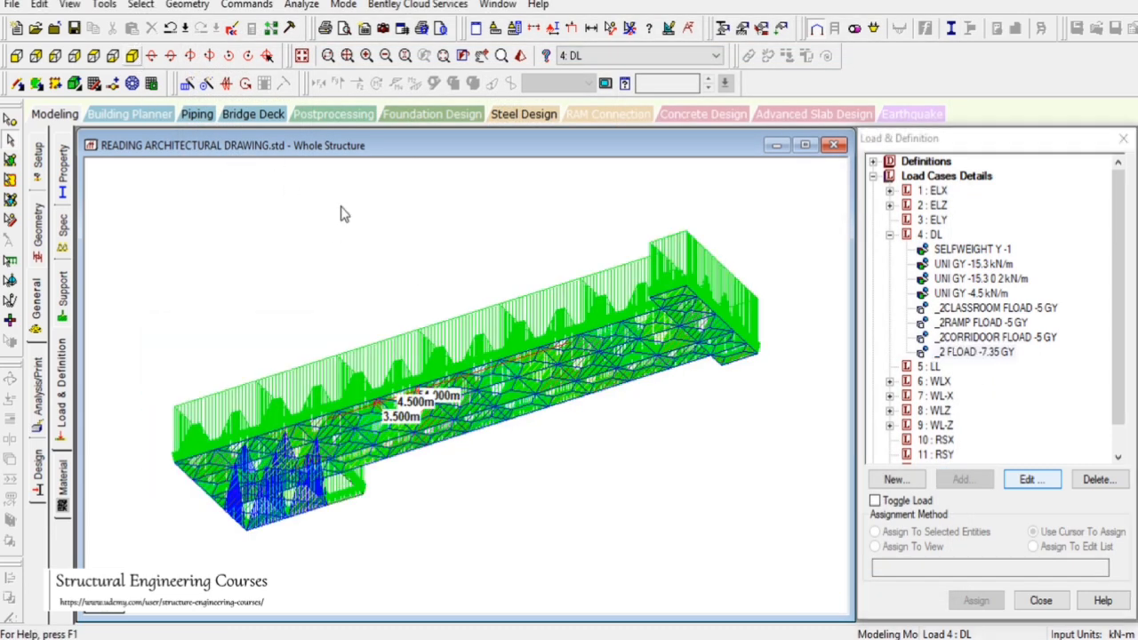
{"action": "left_click", "coordinate": [979, 354]}
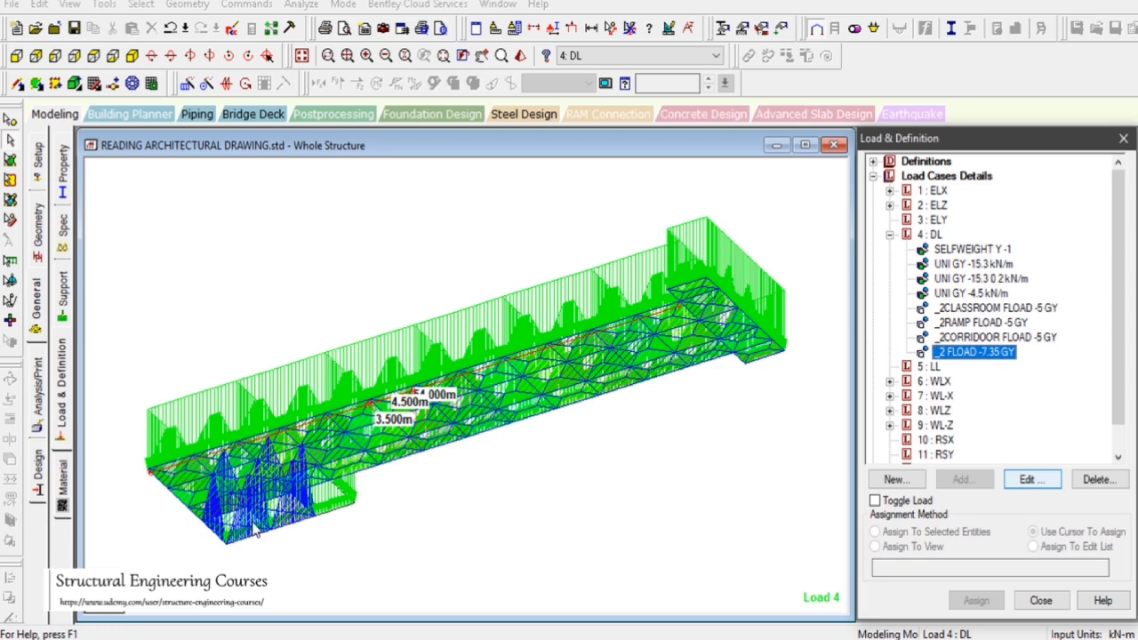
{"action": "left_click", "coordinate": [977, 339]}
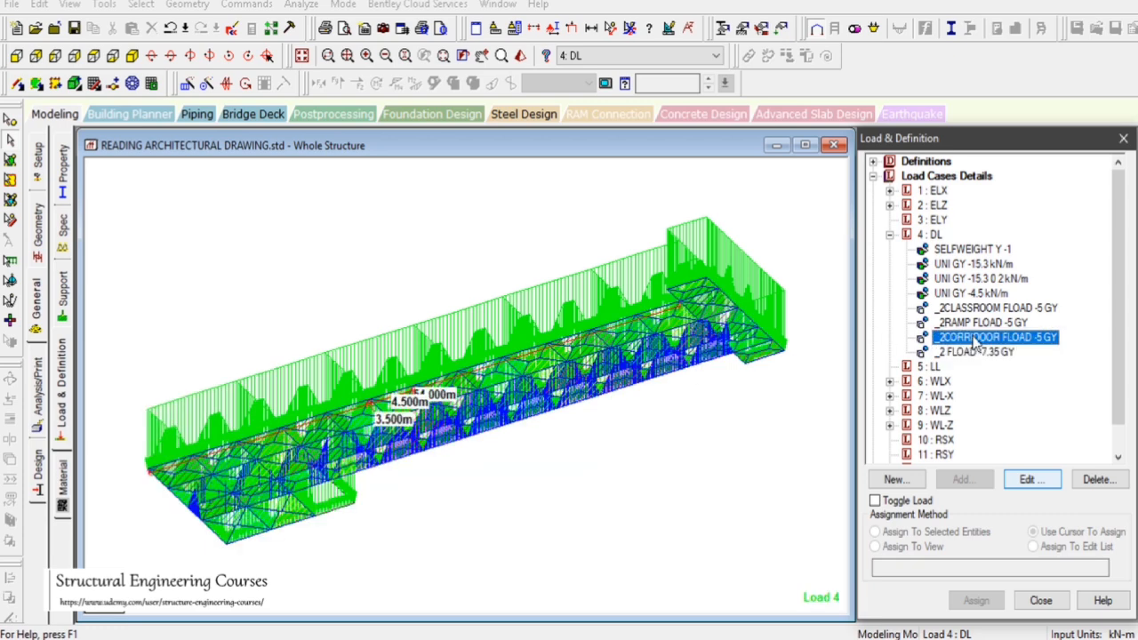
{"action": "left_click", "coordinate": [976, 326]}
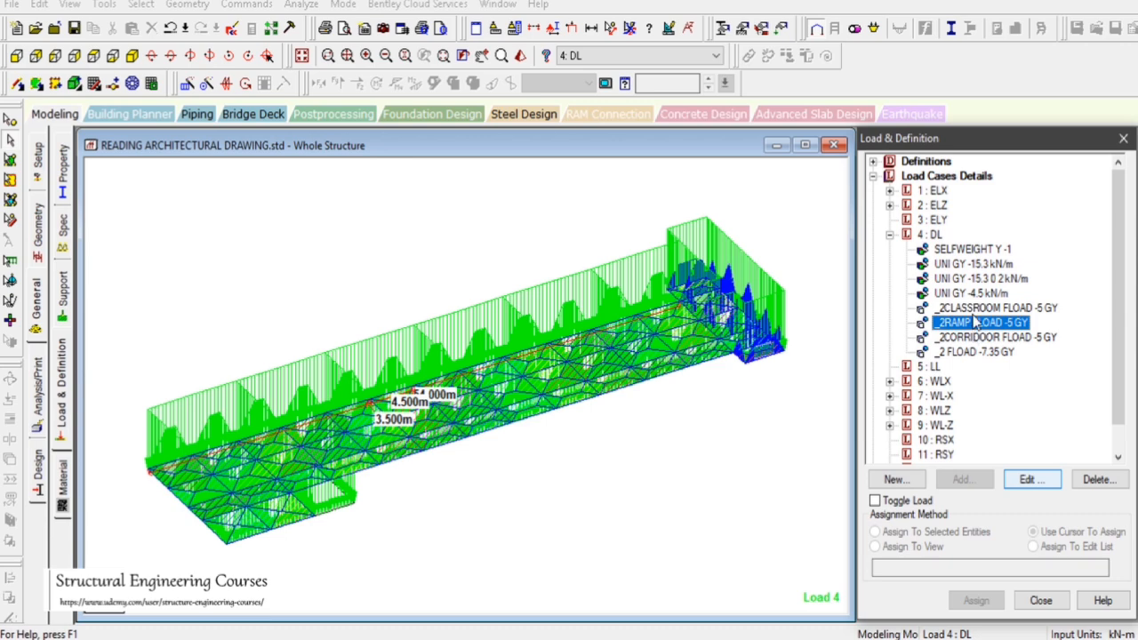
{"action": "left_click", "coordinate": [976, 309]}
{"action": "left_click_drag", "start_coordinate": [667, 415], "coordinate": [747, 505]}
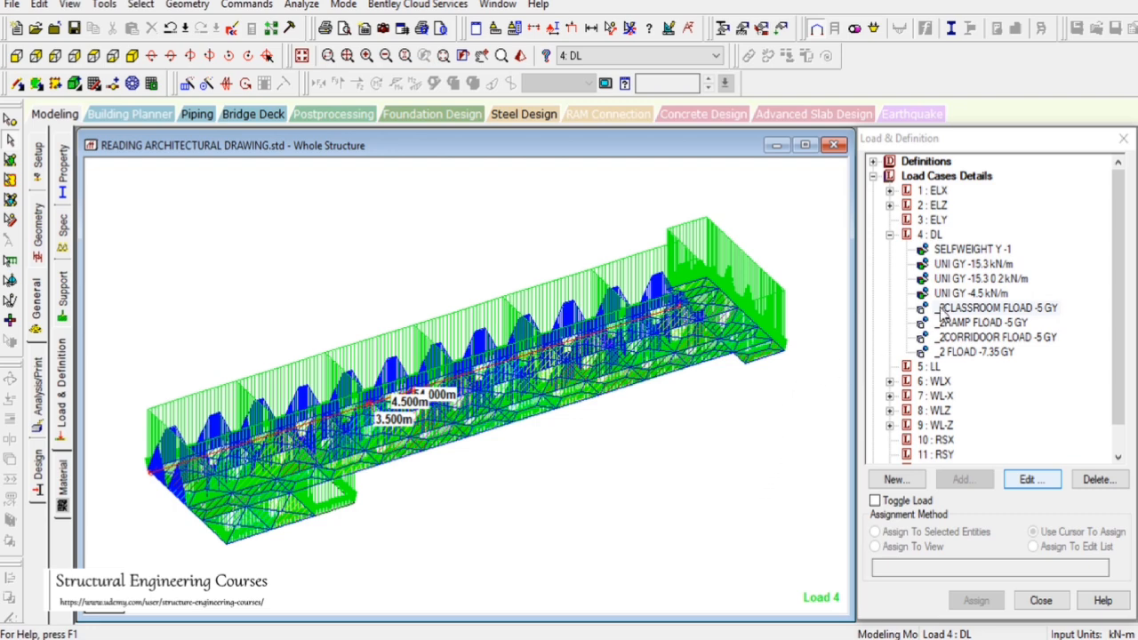
{"action": "left_click_drag", "start_coordinate": [383, 227], "coordinate": [462, 303]}
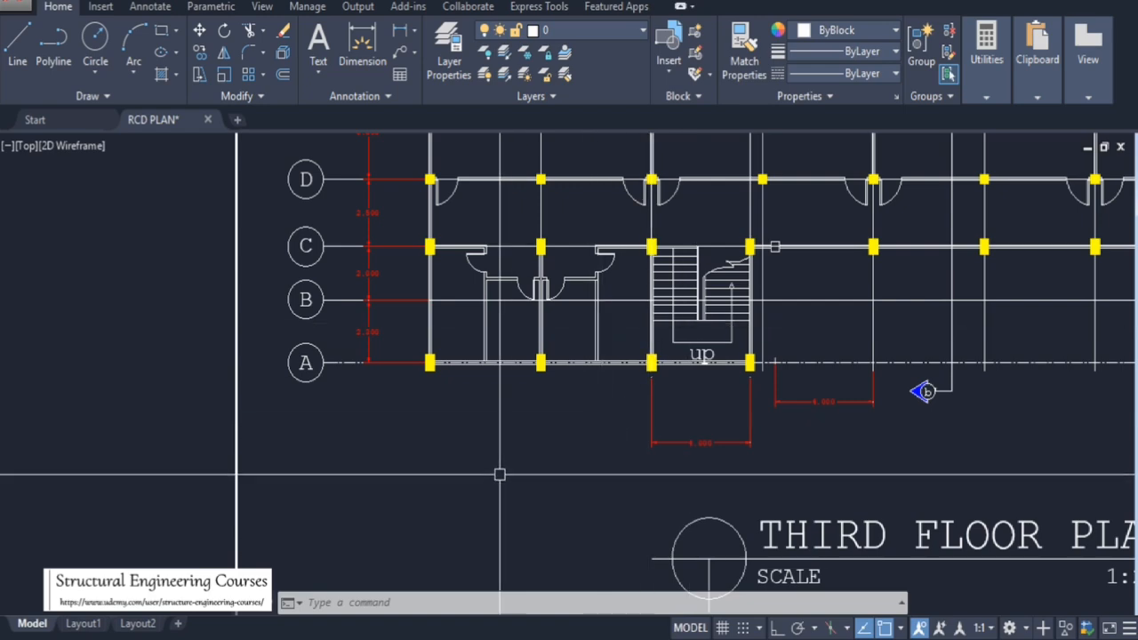
{"action": "scroll", "coordinate": [502, 381], "scroll_direction": "down", "scroll_amount": 5}
{"action": "scroll", "coordinate": [501, 381], "scroll_direction": "down", "scroll_amount": 3}
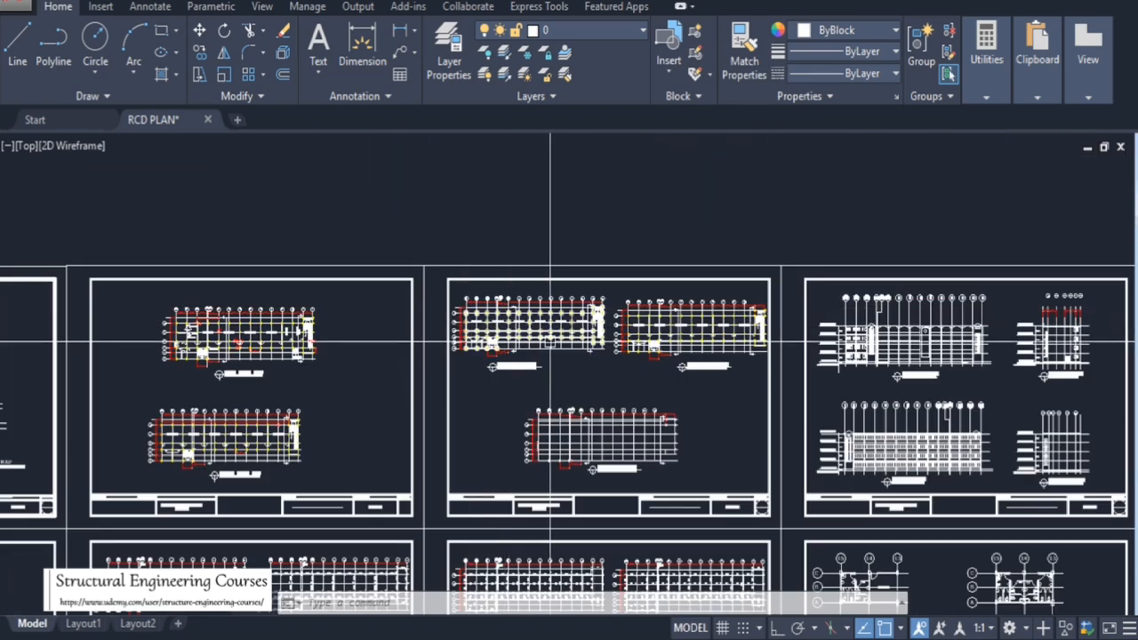
{"action": "scroll", "coordinate": [555, 378], "scroll_direction": "up", "scroll_amount": 4}
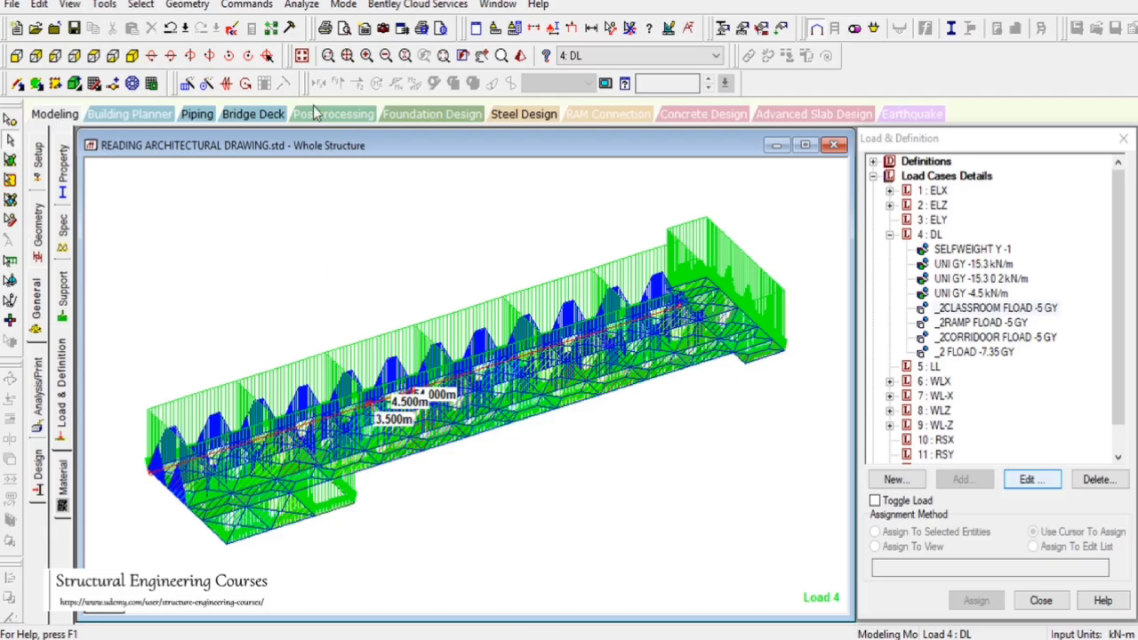
Select the beams of the upper floor levels from the front elevation and display only the selected objects
{"action": "left_click", "coordinate": [302, 56]}
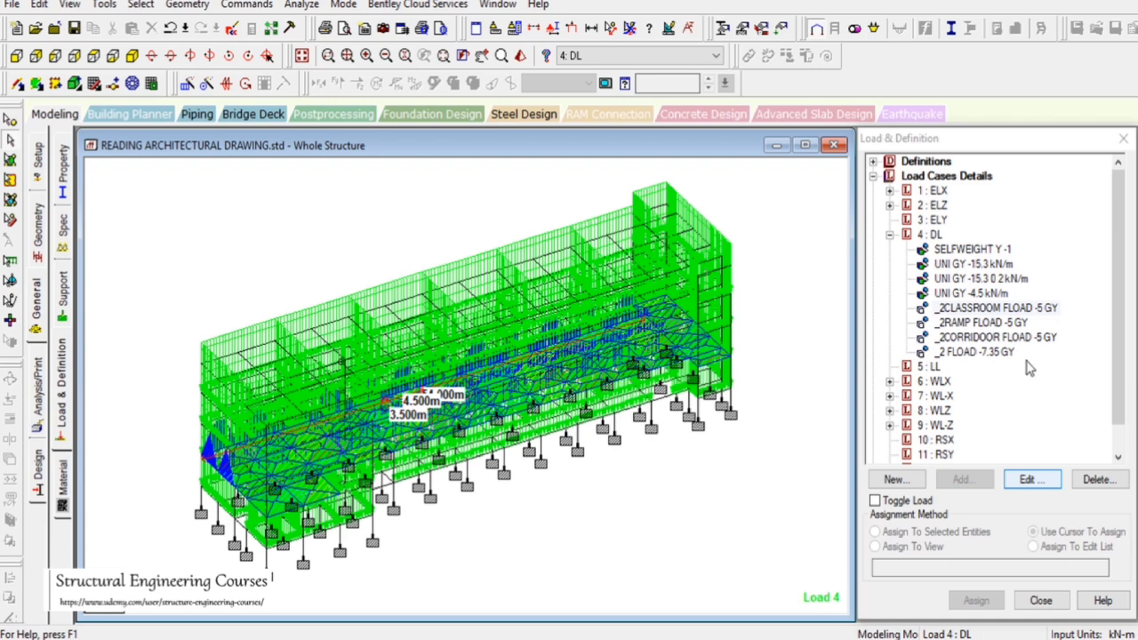
{"action": "left_click", "coordinate": [984, 309]}
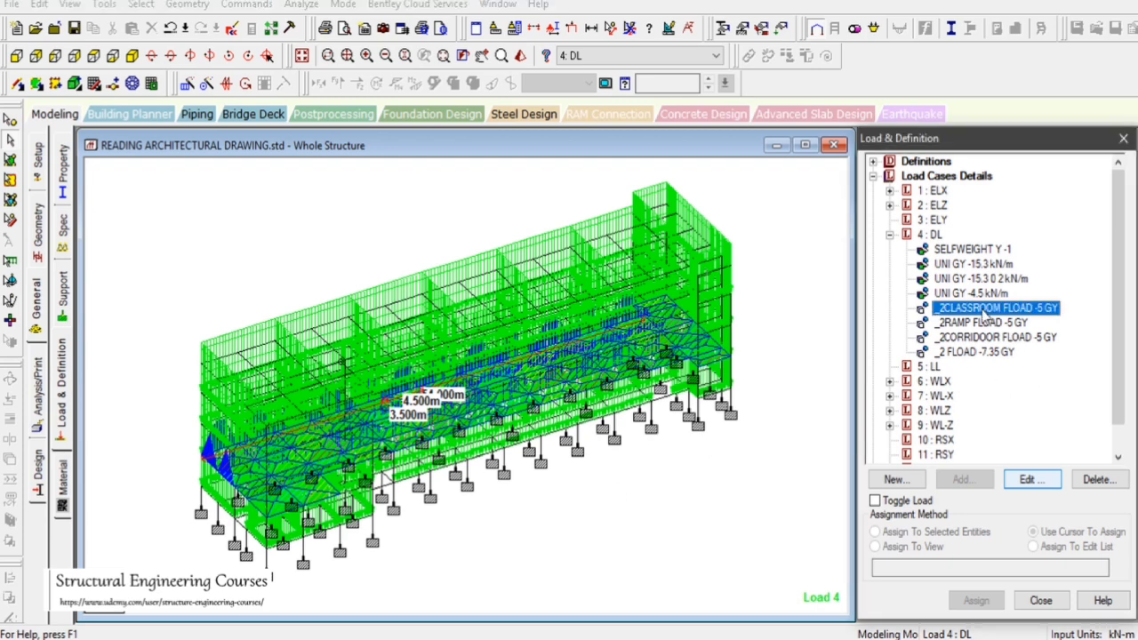
{"action": "left_click", "coordinate": [13, 57]}
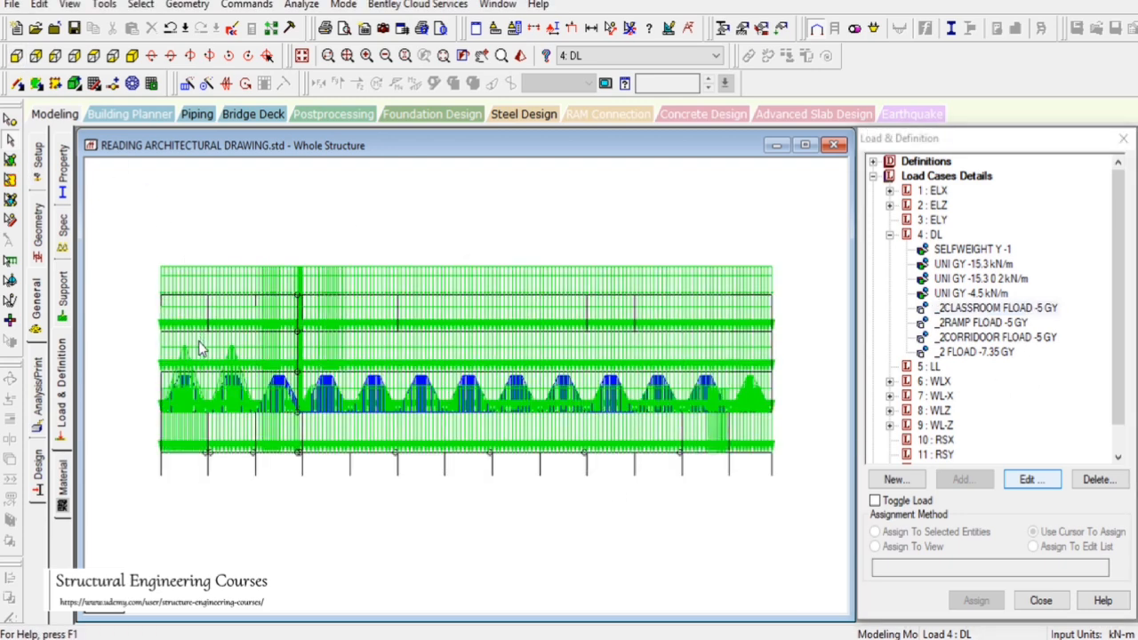
{"action": "left_click_drag", "start_coordinate": [269, 344], "coordinate": [784, 336]}
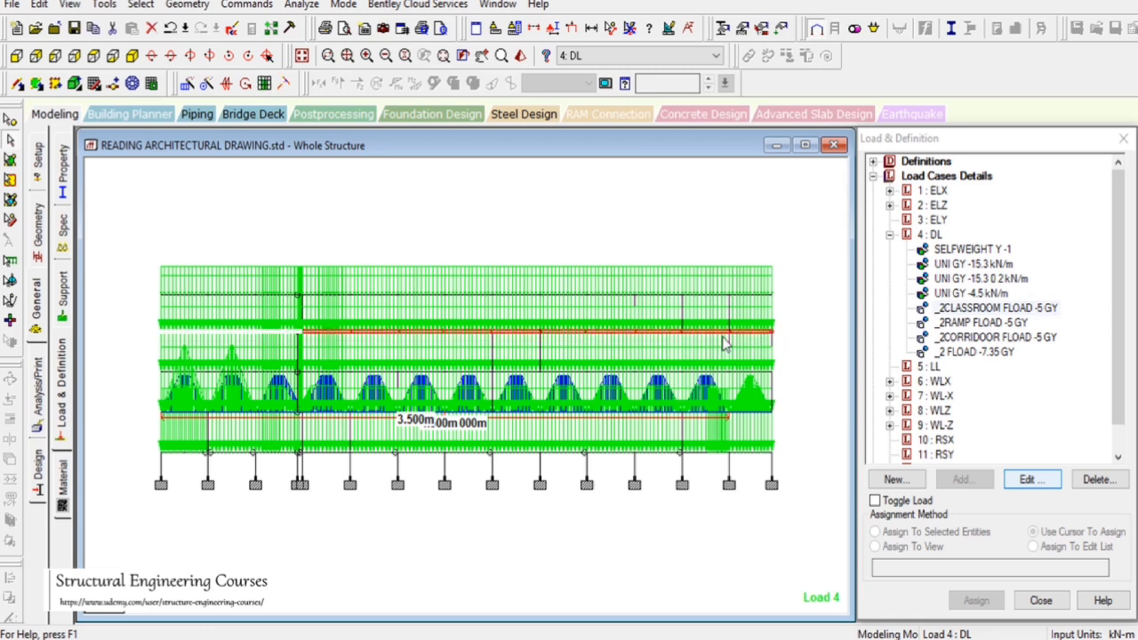
{"action": "left_click_drag", "start_coordinate": [197, 381], "coordinate": [789, 376], "text": "ctrl"}
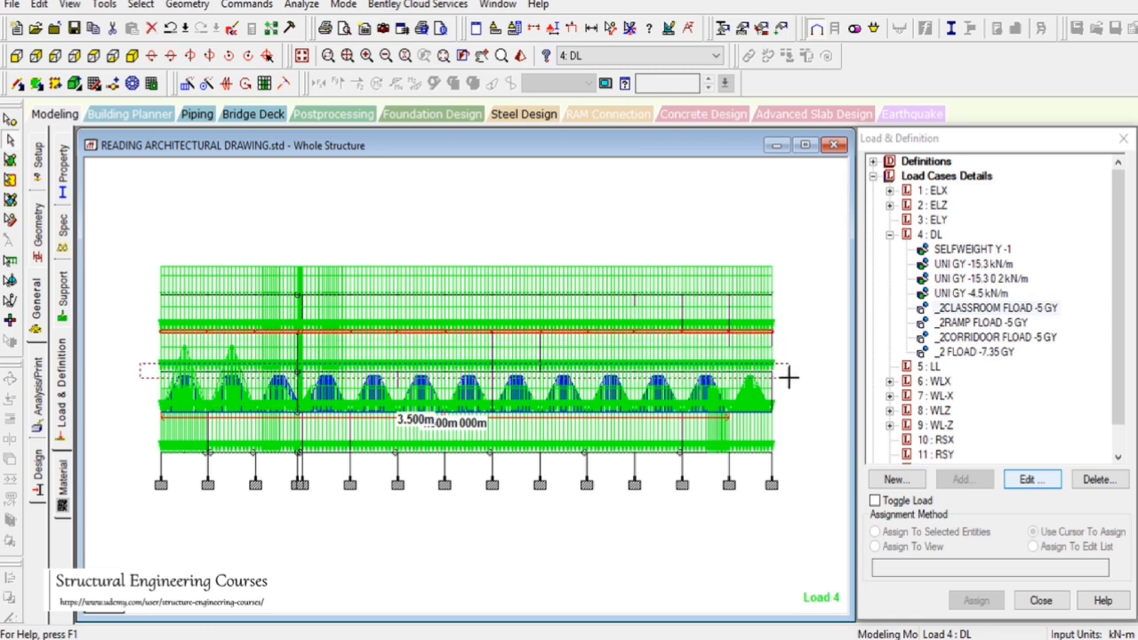
{"action": "left_click_drag", "start_coordinate": [138, 405], "coordinate": [783, 418], "text": "ctrl"}
{"action": "left_click", "coordinate": [69, 5]}
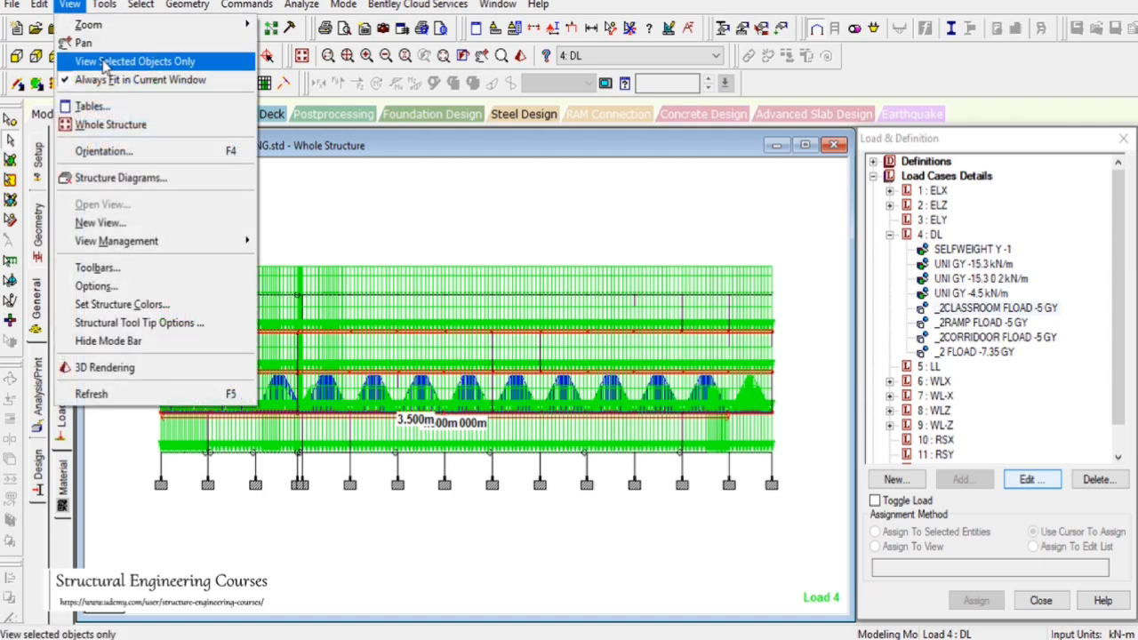
{"action": "left_click", "coordinate": [177, 64]}
Show only the selected upper-floor beams, open Create Group, pick group _2CLASSROOM and select the two rows of classroom bays in plan
{"action": "left_click", "coordinate": [473, 237]}
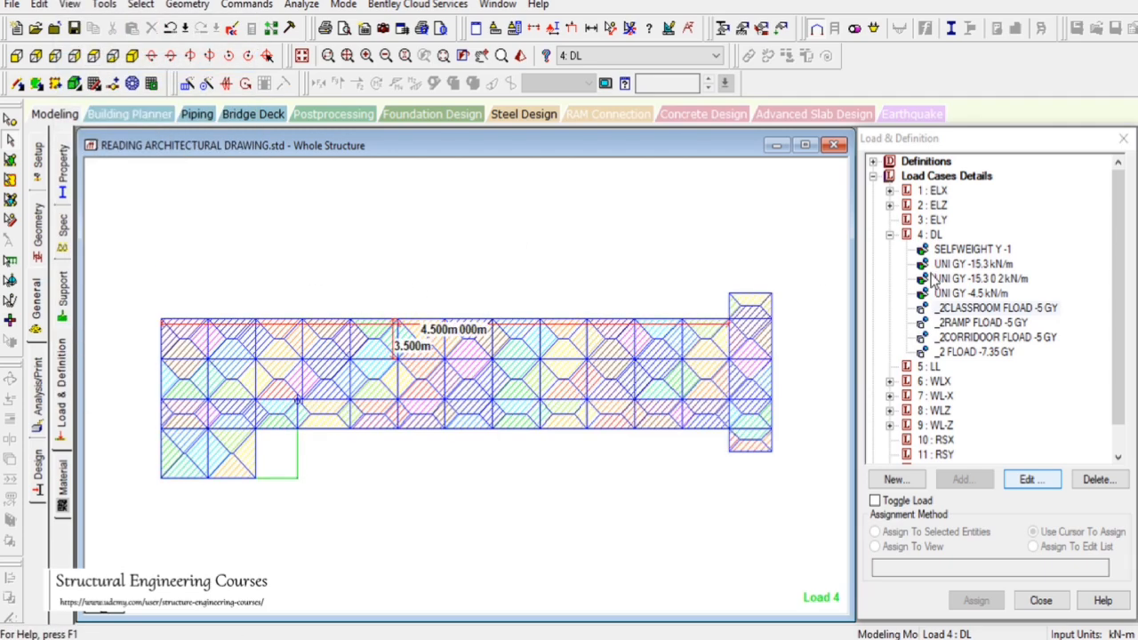
{"action": "left_click", "coordinate": [933, 237]}
{"action": "left_click", "coordinate": [554, 238]}
{"action": "key", "text": "ctrl+g"}
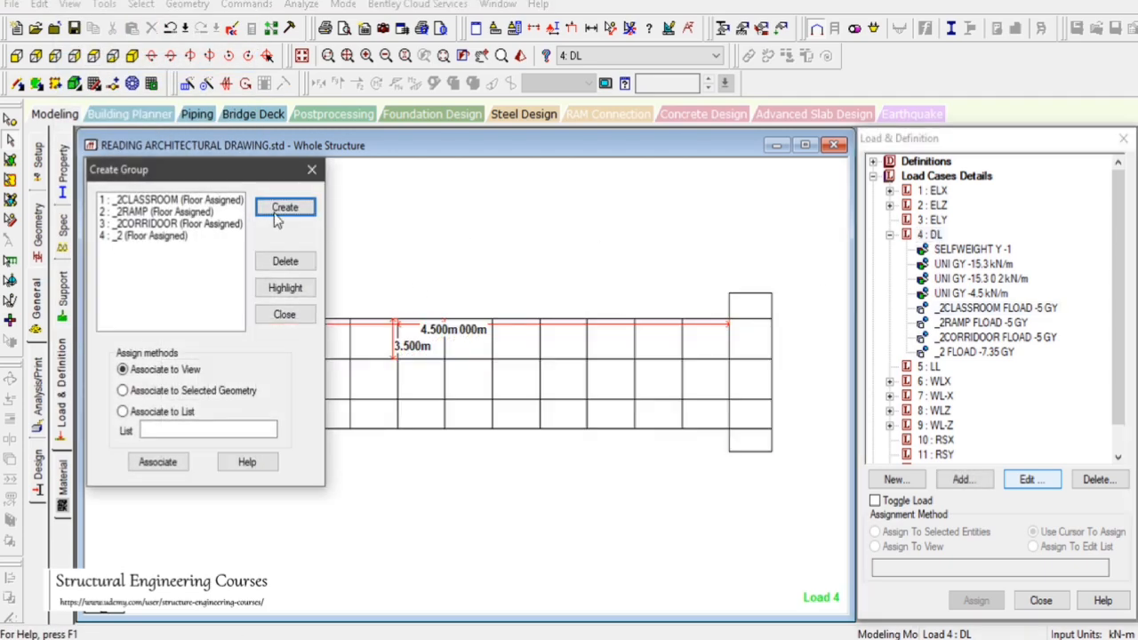
{"action": "left_click_drag", "start_coordinate": [178, 176], "coordinate": [956, 118]}
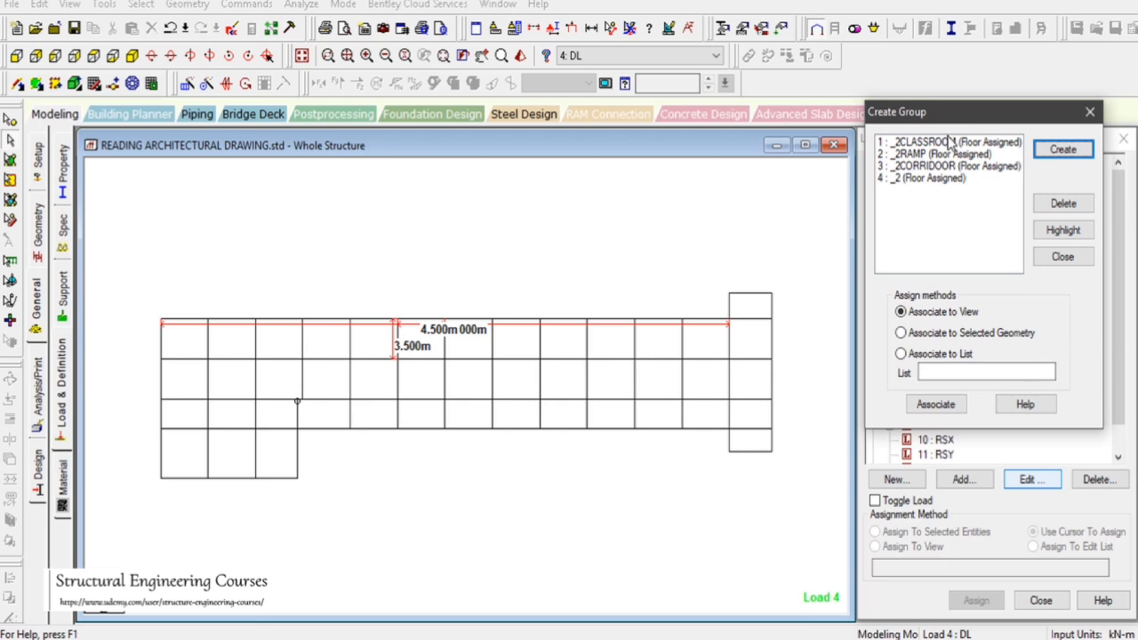
{"action": "left_click", "coordinate": [950, 142]}
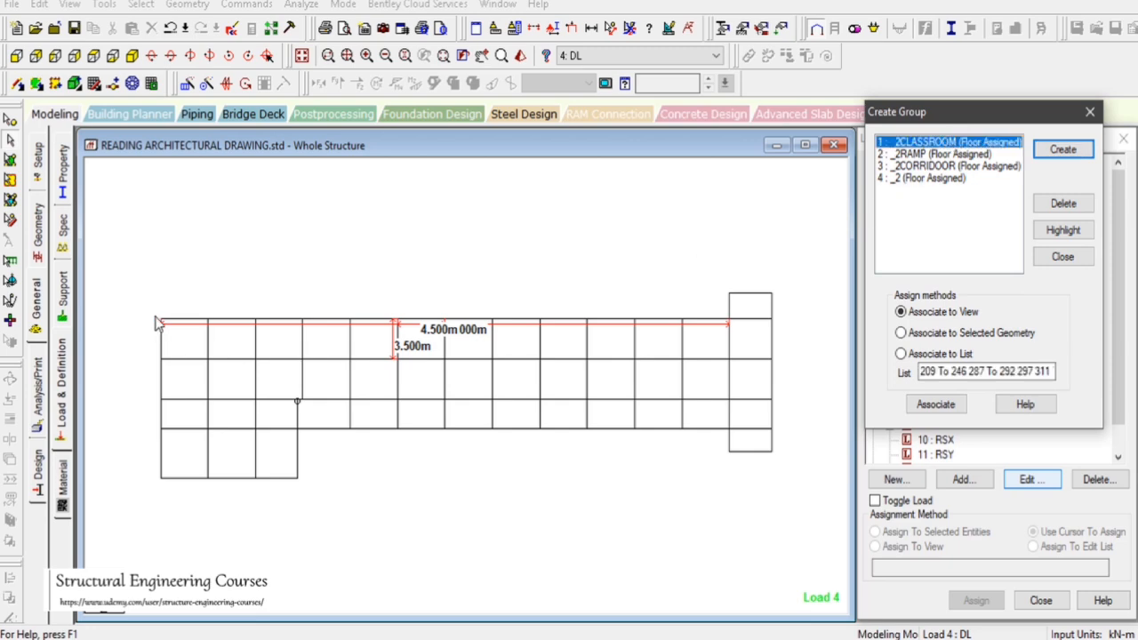
{"action": "left_click_drag", "start_coordinate": [158, 324], "coordinate": [729, 404]}
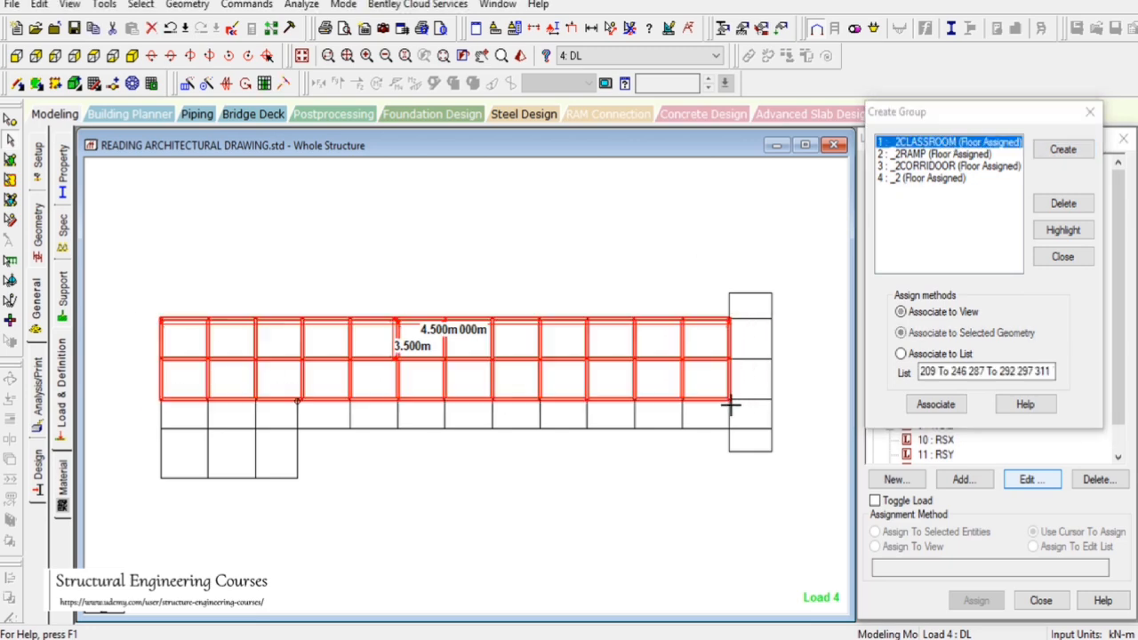
{"action": "left_click", "coordinate": [131, 55]}
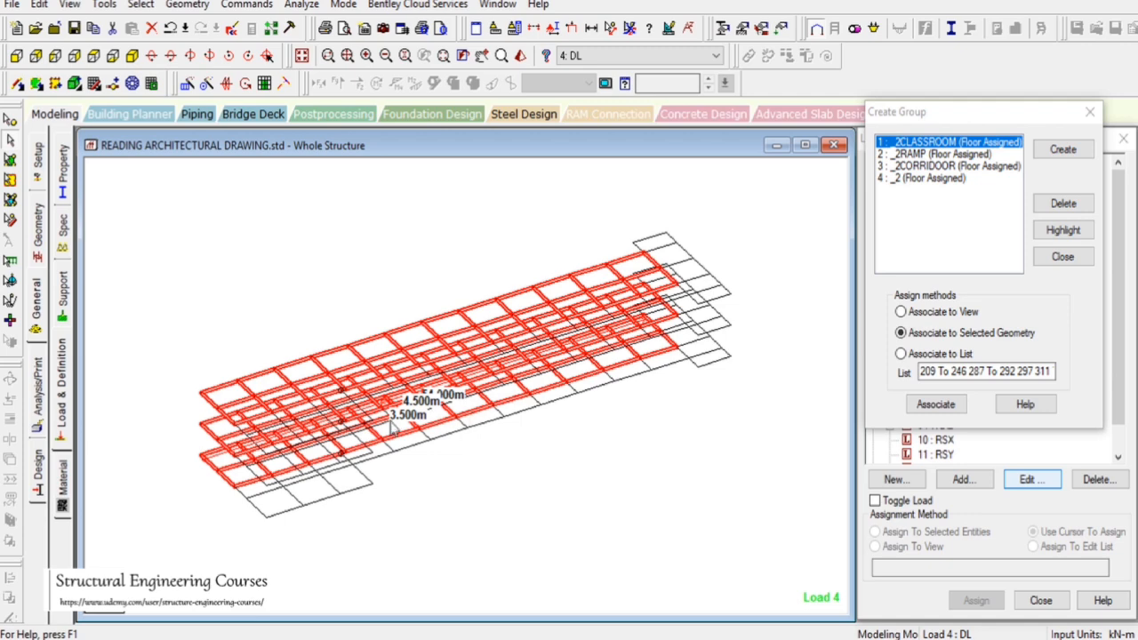
Review the third and fourth floor plans in AutoCAD to check the classroom, ramp and corridor layout
{"action": "scroll", "coordinate": [391, 427], "scroll_direction": "up", "scroll_amount": 2}
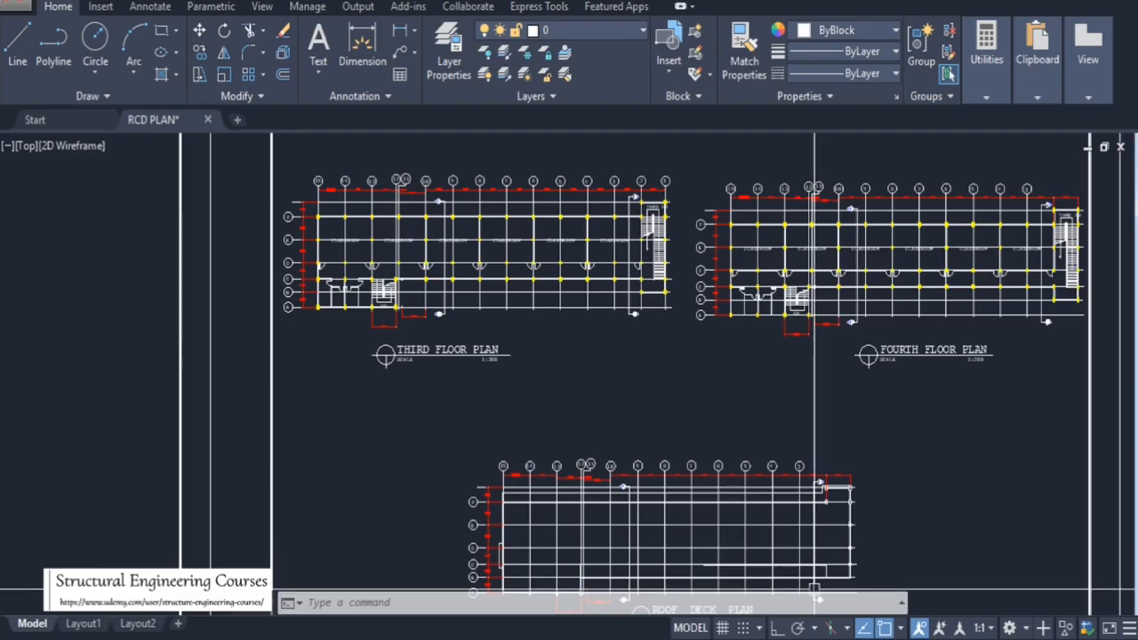
{"action": "scroll", "coordinate": [471, 293], "scroll_direction": "down", "scroll_amount": 5}
{"action": "scroll", "coordinate": [426, 305], "scroll_direction": "up", "scroll_amount": 2}
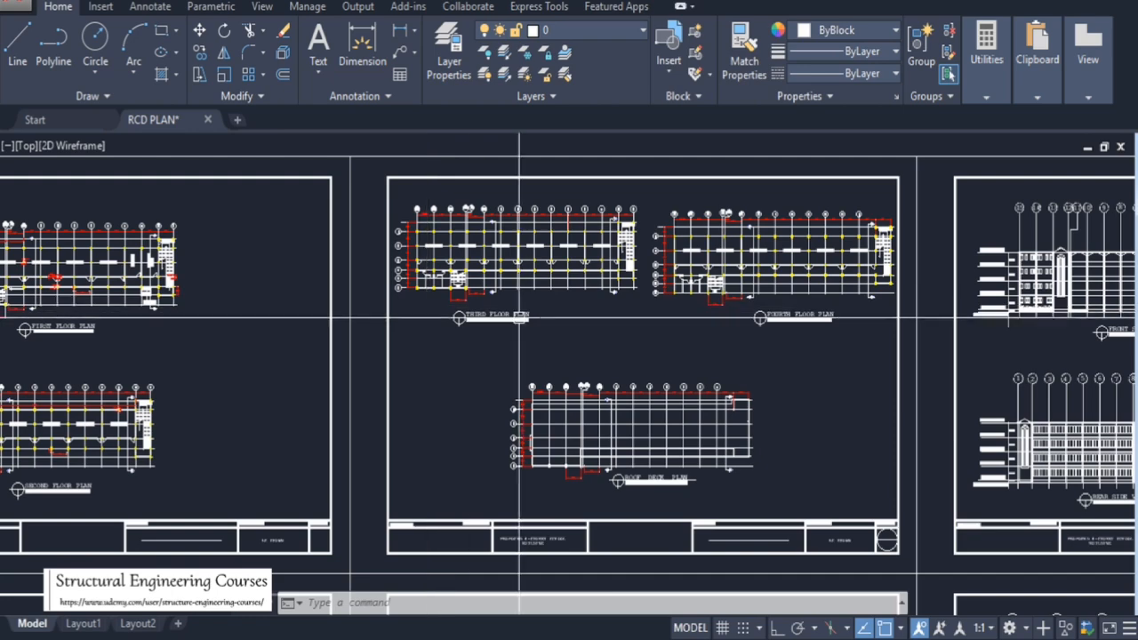
{"action": "scroll", "coordinate": [699, 157], "scroll_direction": "down", "scroll_amount": 3}
{"action": "scroll", "coordinate": [228, 302], "scroll_direction": "up", "scroll_amount": 4}
{"action": "scroll", "coordinate": [780, 545], "scroll_direction": "up", "scroll_amount": 1}
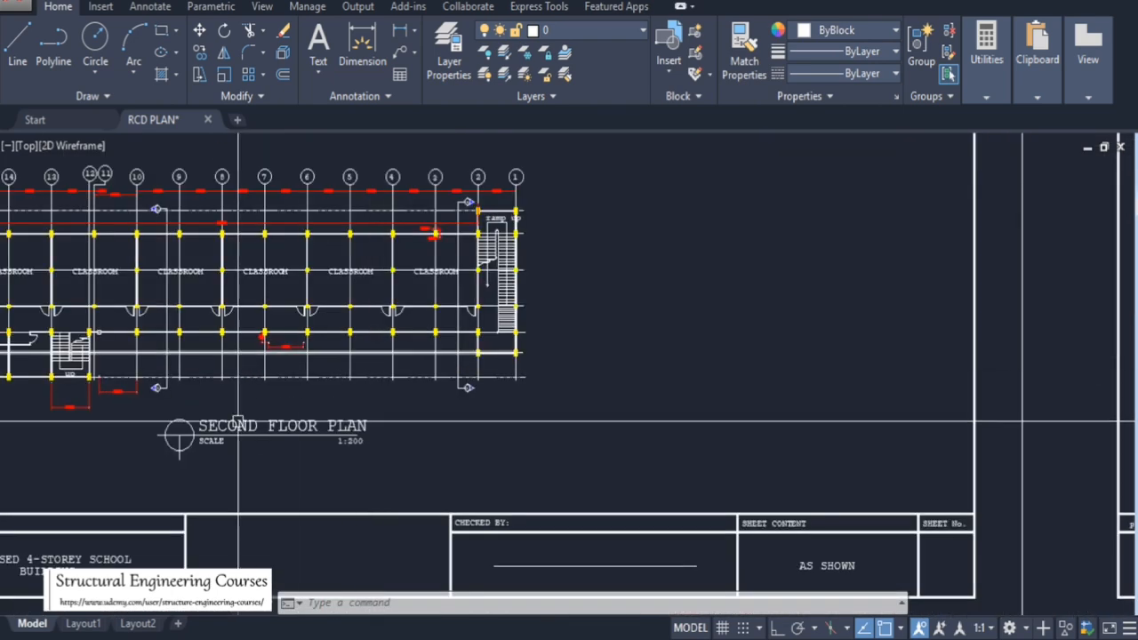
{"action": "scroll", "coordinate": [622, 400], "scroll_direction": "down", "scroll_amount": 4}
{"action": "scroll", "coordinate": [604, 324], "scroll_direction": "up", "scroll_amount": 5}
{"action": "scroll", "coordinate": [603, 324], "scroll_direction": "down", "scroll_amount": 5}
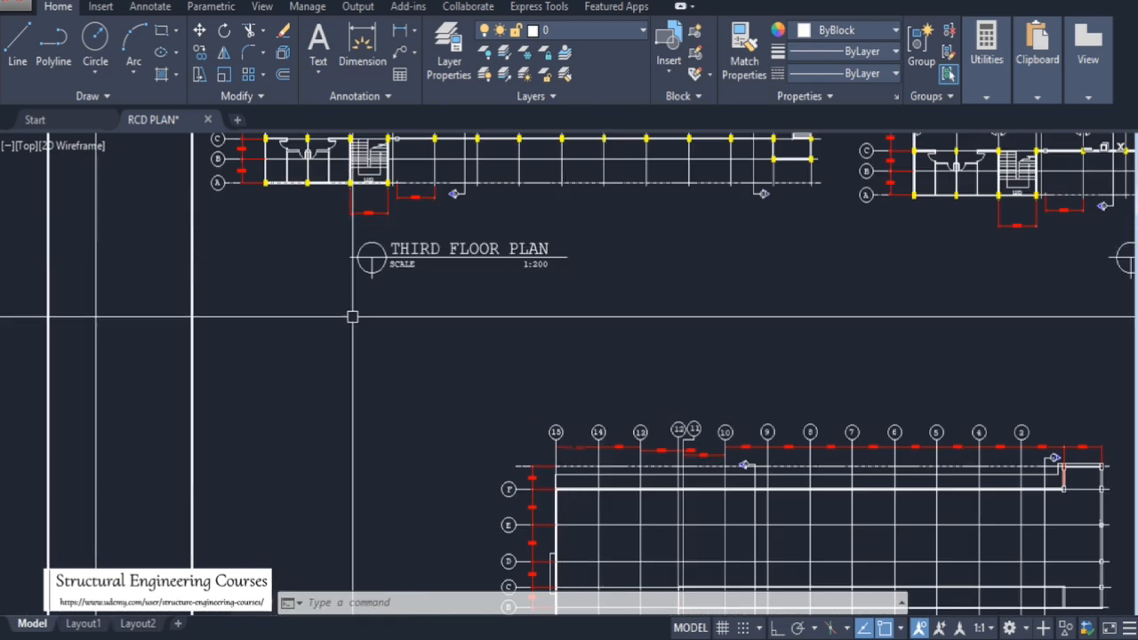
{"action": "scroll", "coordinate": [514, 266], "scroll_direction": "up", "scroll_amount": 3}
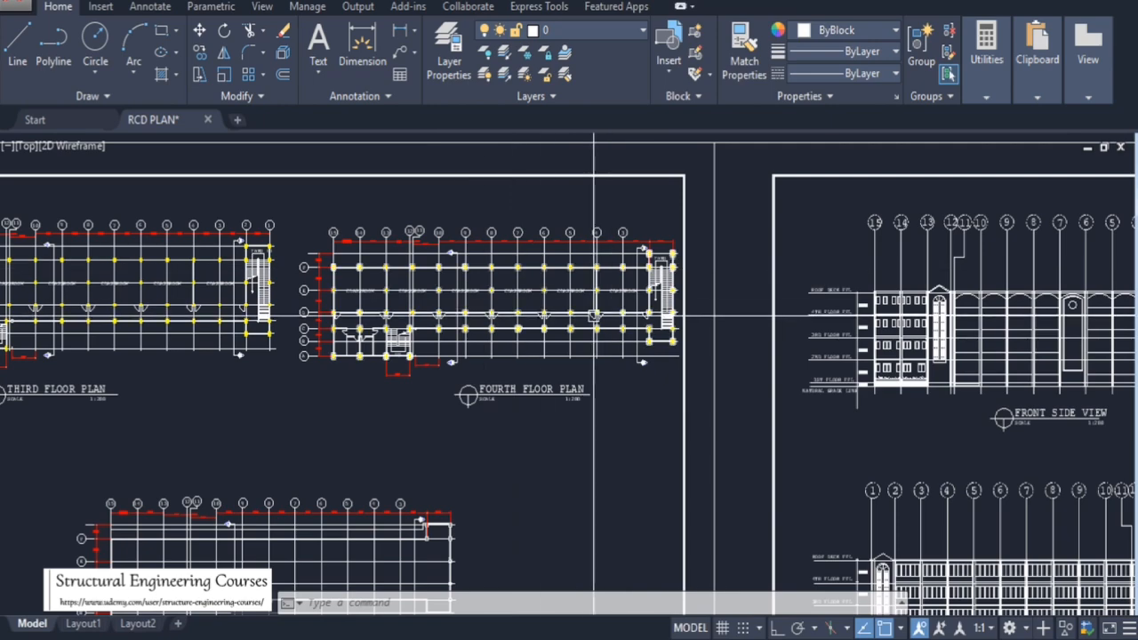
{"action": "scroll", "coordinate": [596, 315], "scroll_direction": "down", "scroll_amount": 4}
{"action": "scroll", "coordinate": [522, 380], "scroll_direction": "up", "scroll_amount": 4}
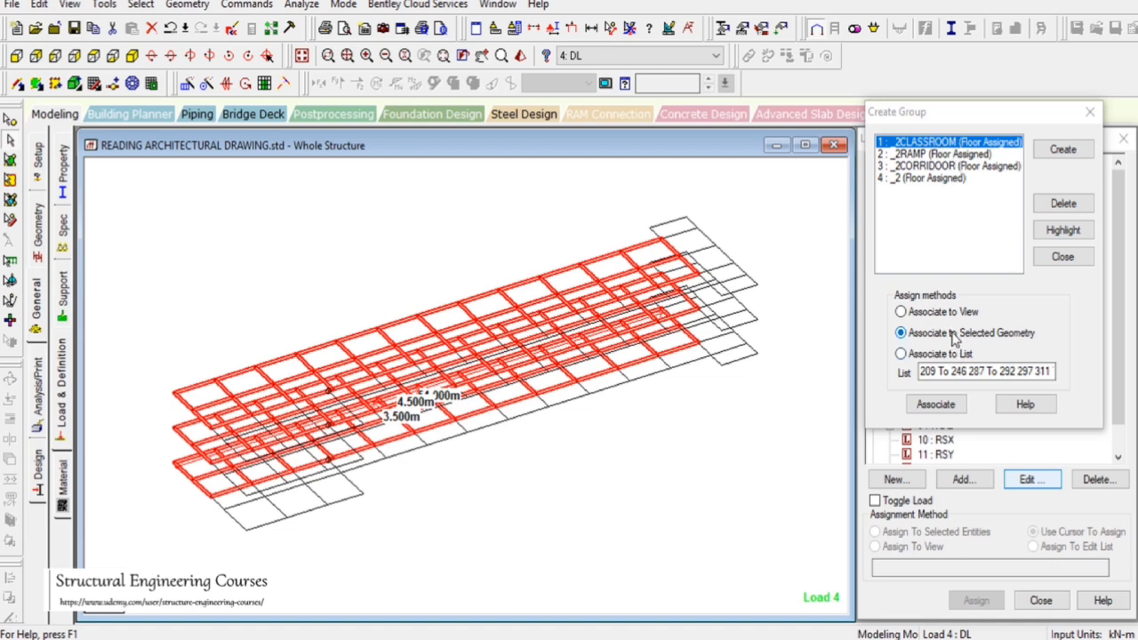
Associate the selected bays with _2CLASSROOM, then select the ramp bays at the right end and associate them with _2RAMP
{"action": "left_click", "coordinate": [937, 404]}
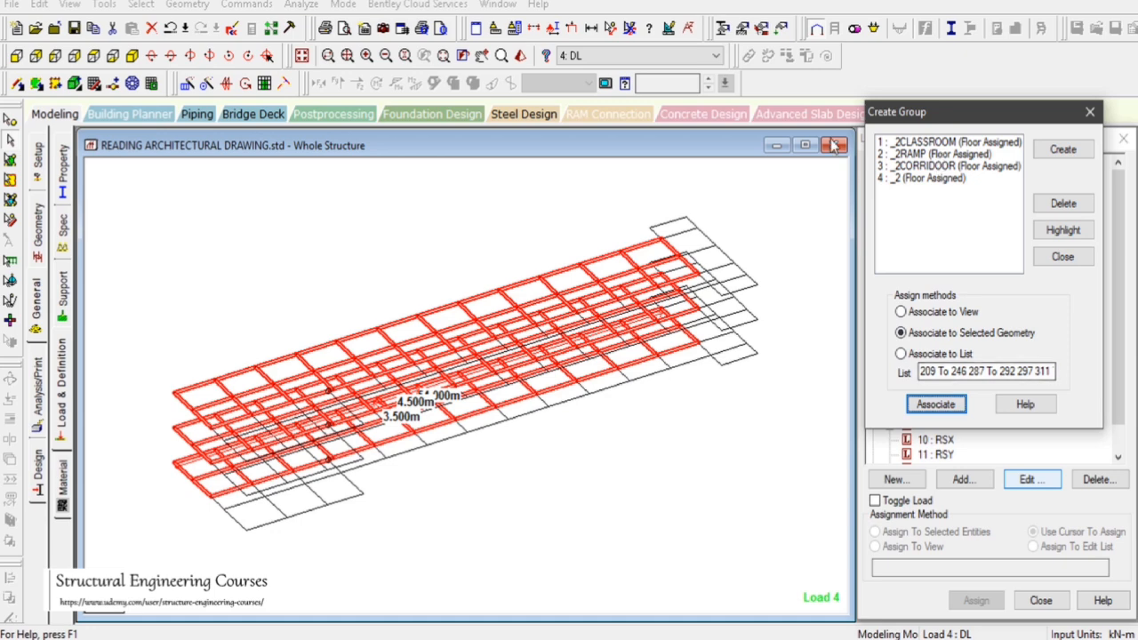
{"action": "left_click", "coordinate": [92, 56]}
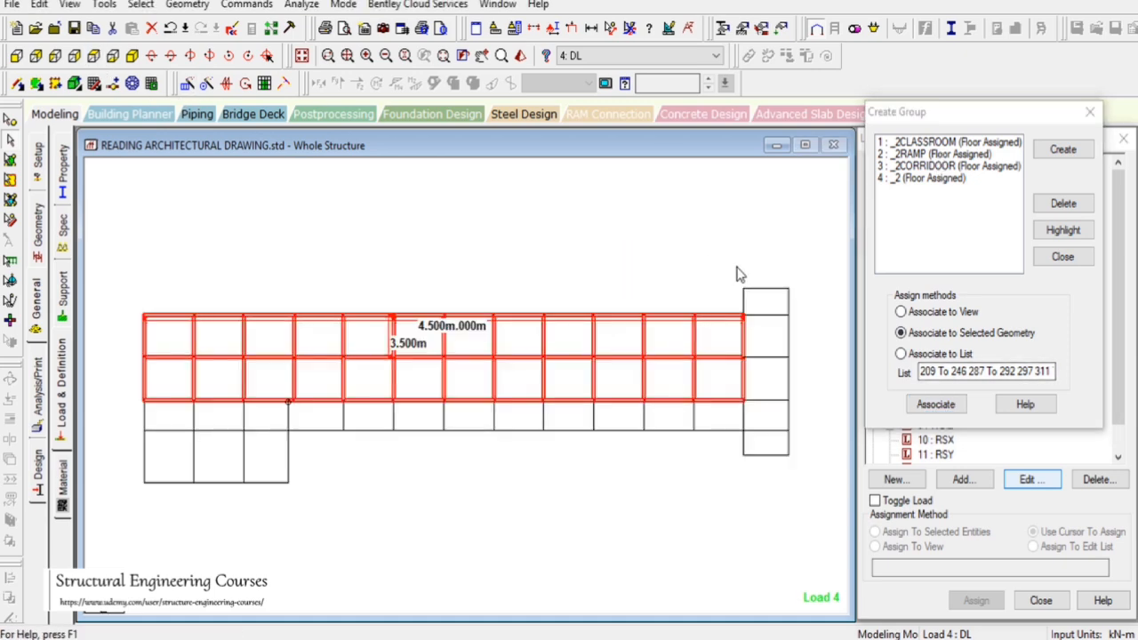
{"action": "left_click_drag", "start_coordinate": [736, 274], "coordinate": [802, 492]}
{"action": "left_click", "coordinate": [933, 155]}
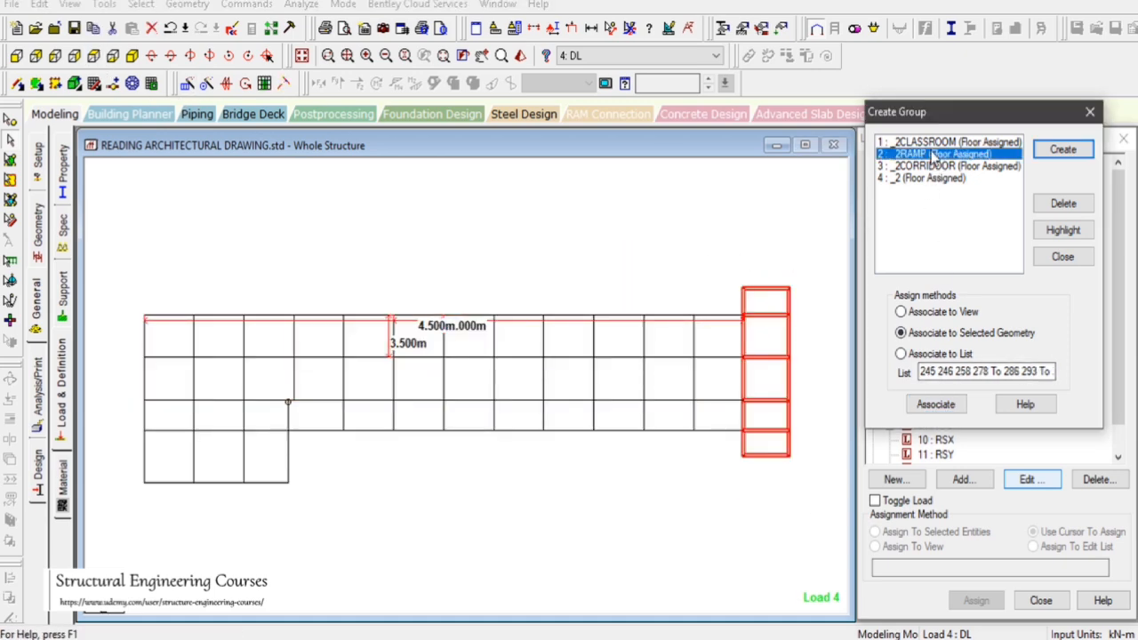
{"action": "left_click", "coordinate": [938, 404]}
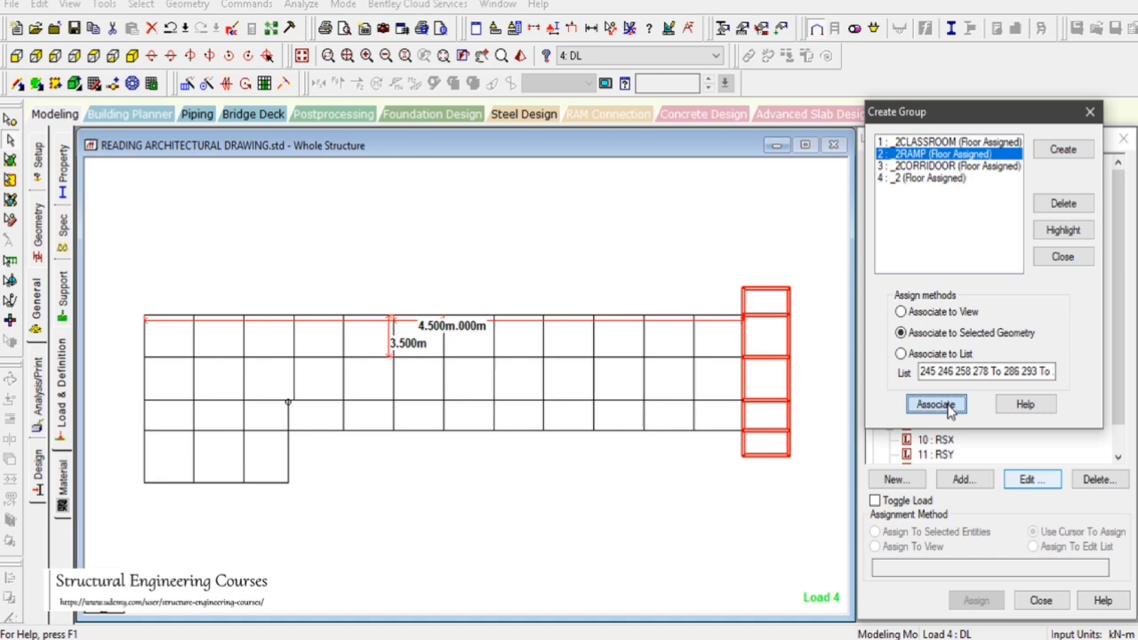
Associate the corridor row of bays with group _2CORRIDOOR using the selected geometry
{"action": "left_click", "coordinate": [948, 166]}
{"action": "left_click_drag", "start_coordinate": [140, 391], "coordinate": [747, 439]}
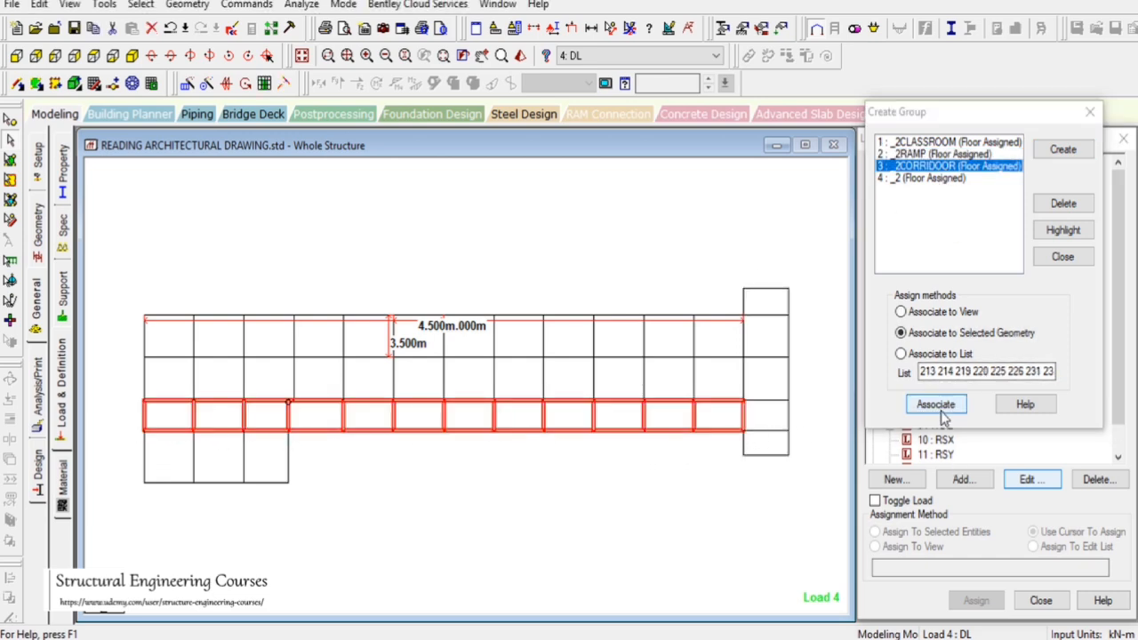
{"action": "left_click", "coordinate": [940, 411]}
Associate the two lower-left bays with group _2 and close the Create Group dialog
{"action": "left_click", "coordinate": [132, 56]}
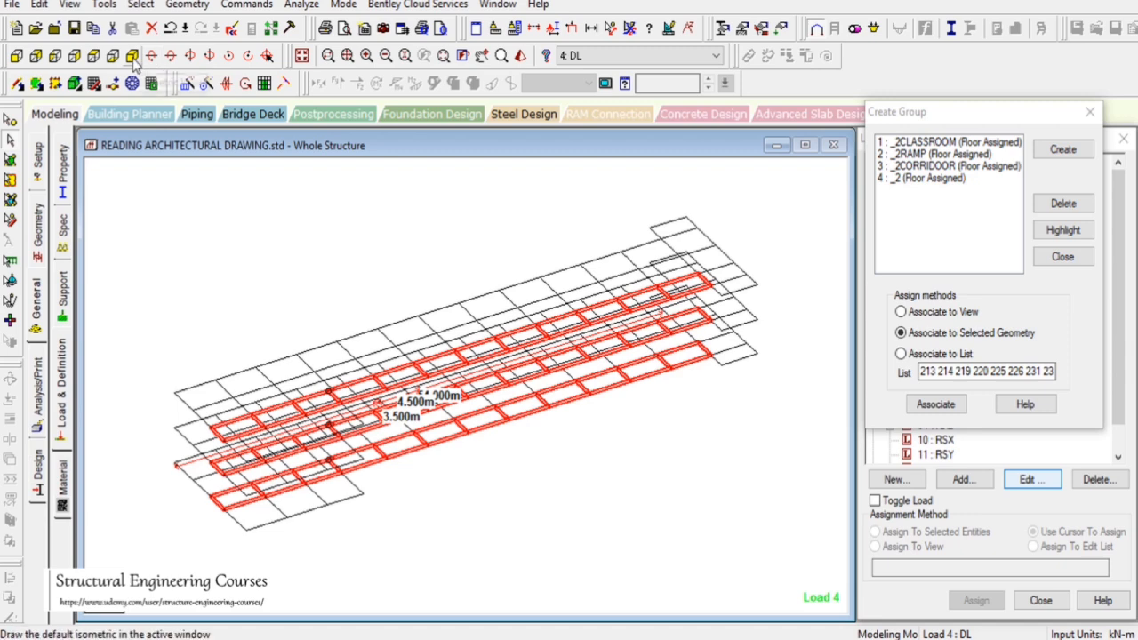
{"action": "left_click", "coordinate": [93, 56]}
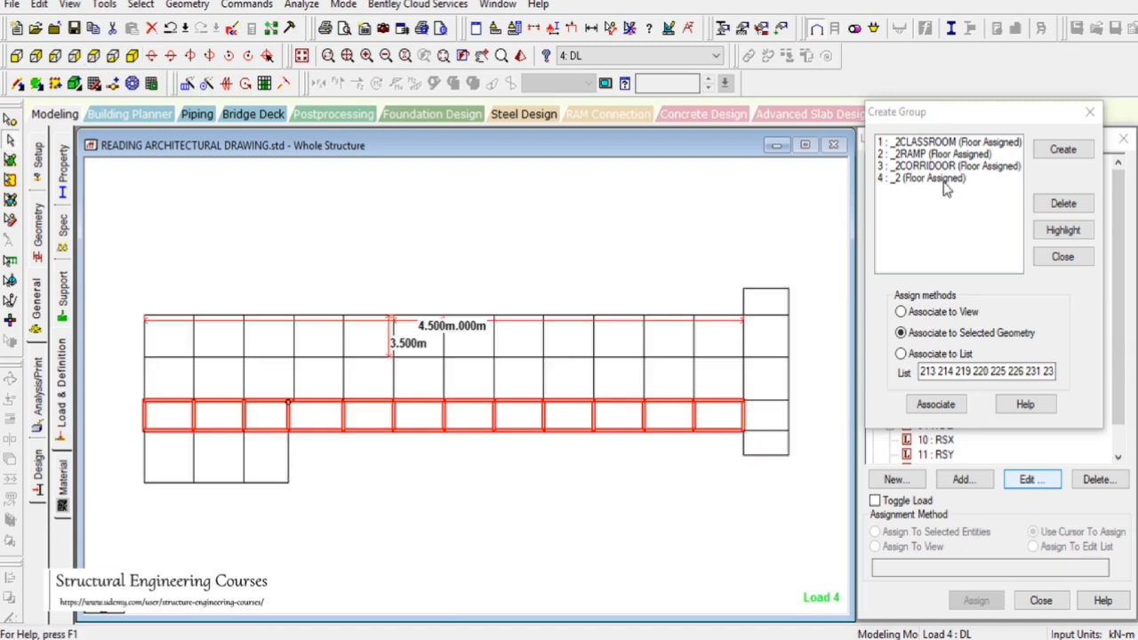
{"action": "left_click", "coordinate": [944, 179]}
{"action": "left_click_drag", "start_coordinate": [124, 433], "coordinate": [258, 510]}
{"action": "left_click", "coordinate": [934, 405]}
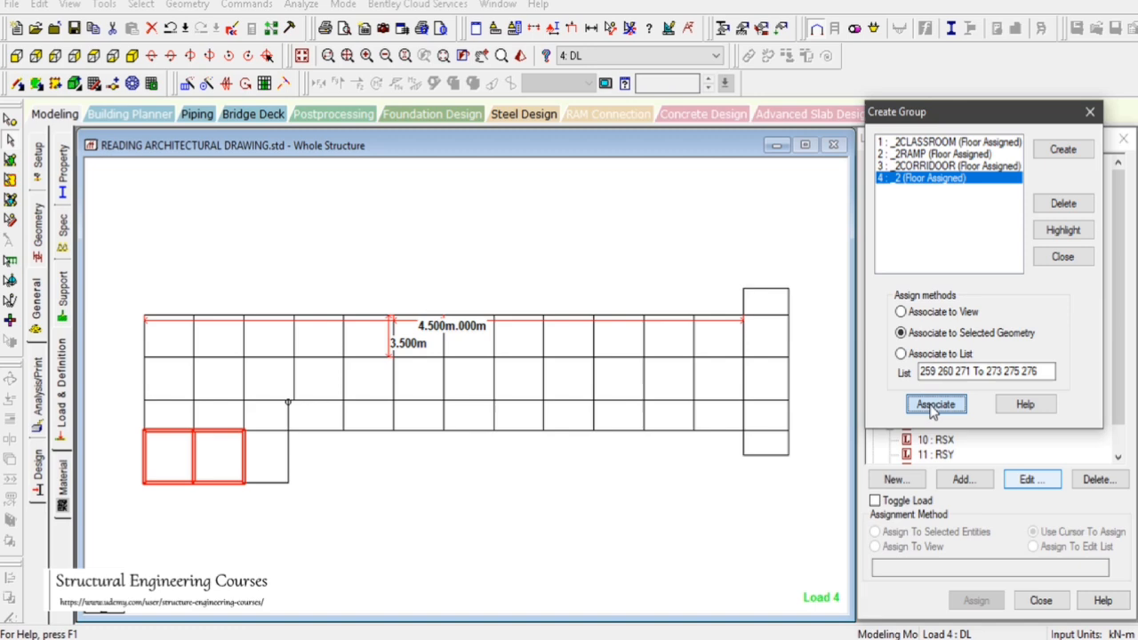
{"action": "left_click", "coordinate": [1062, 256]}
Return to the whole structure and display the _2CLASSROOM floor load on the isometric model
{"action": "left_click", "coordinate": [132, 56]}
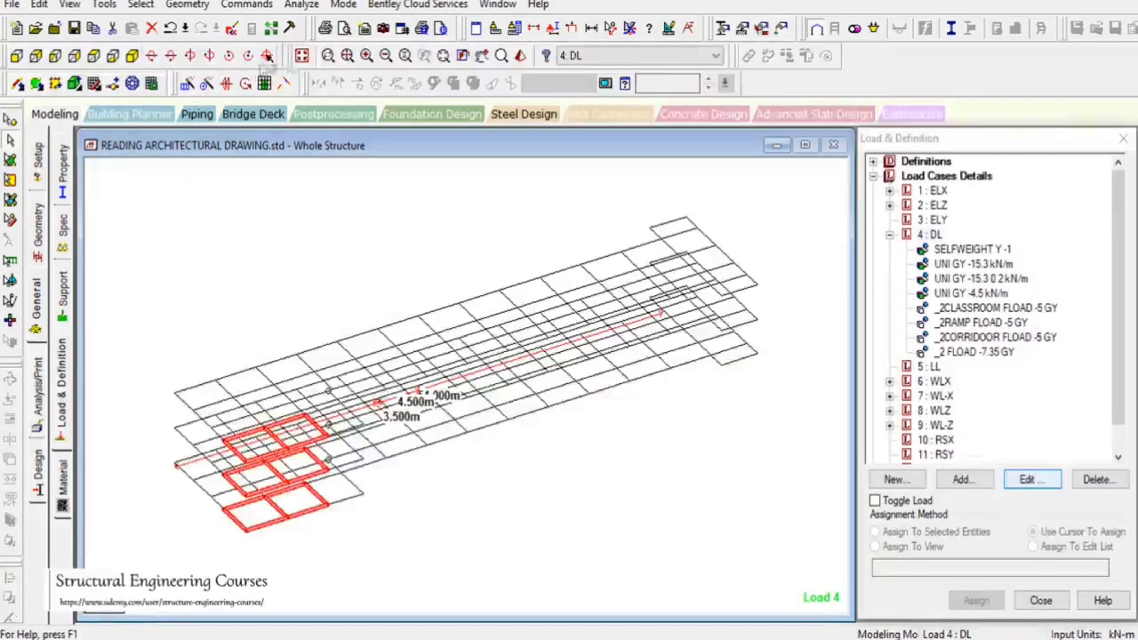
{"action": "left_click", "coordinate": [300, 56]}
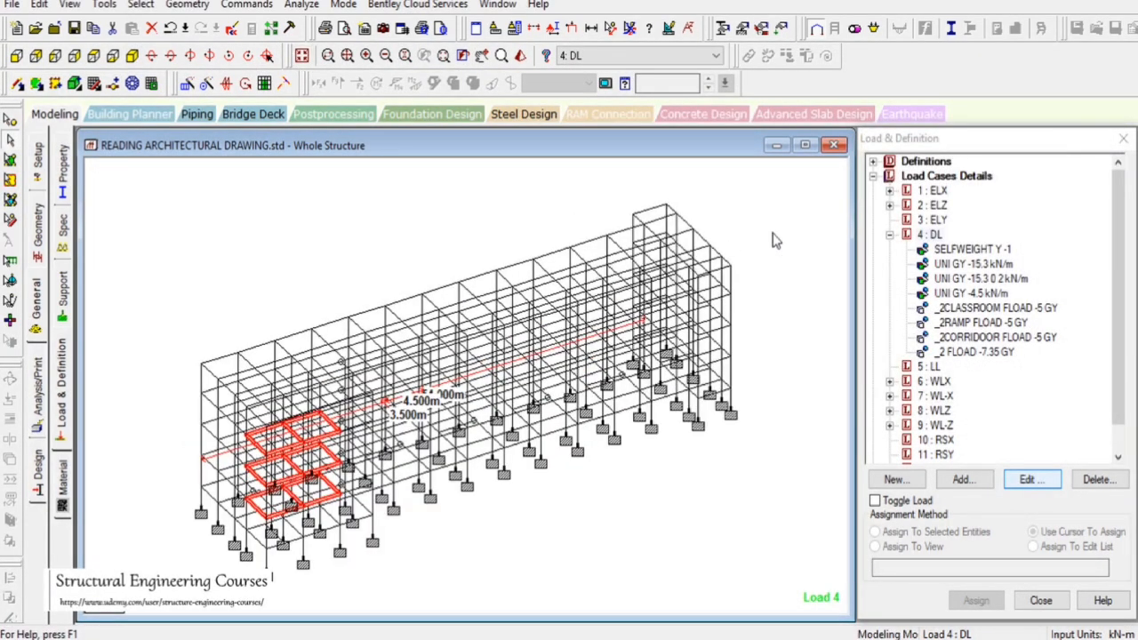
{"action": "left_click", "coordinate": [831, 247]}
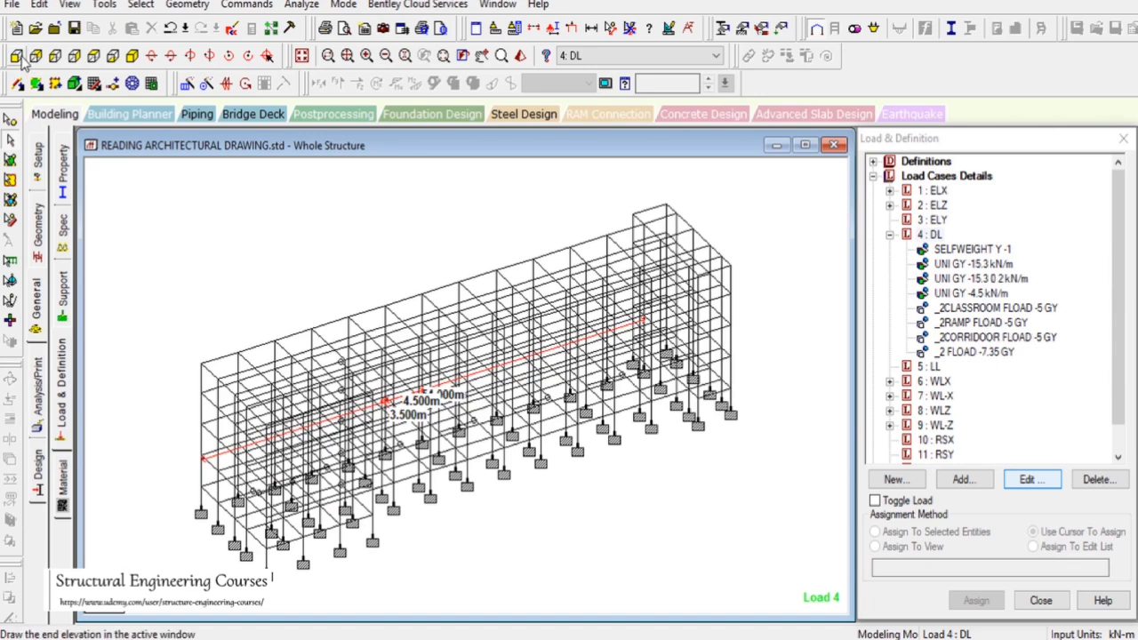
{"action": "left_click", "coordinate": [974, 310]}
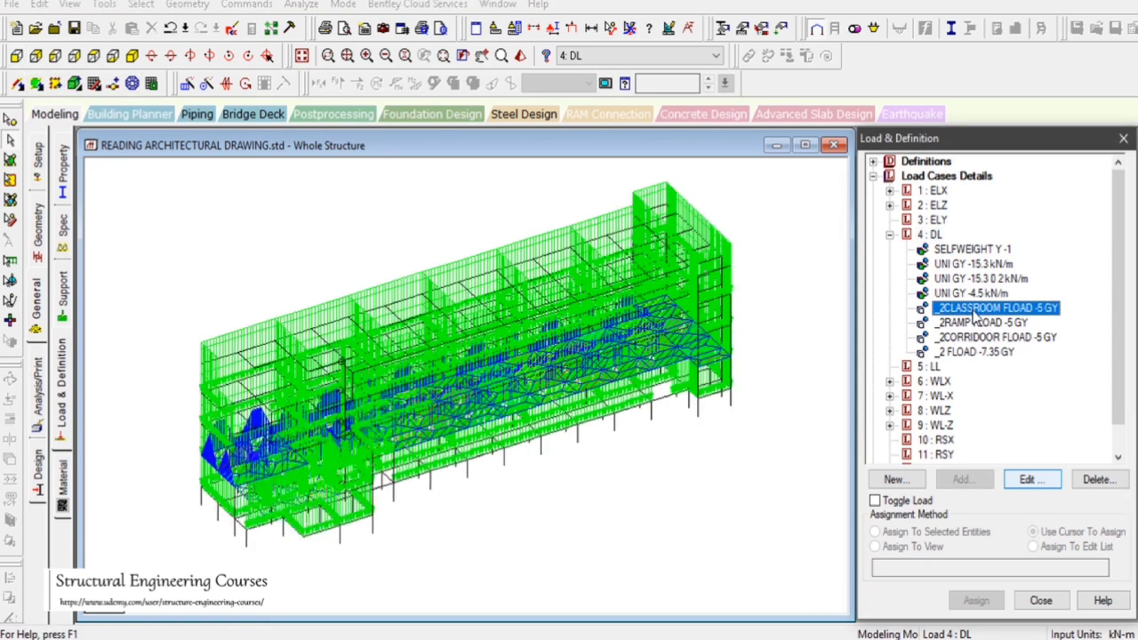
{"action": "scroll", "coordinate": [757, 345], "scroll_direction": "up", "scroll_amount": 1}
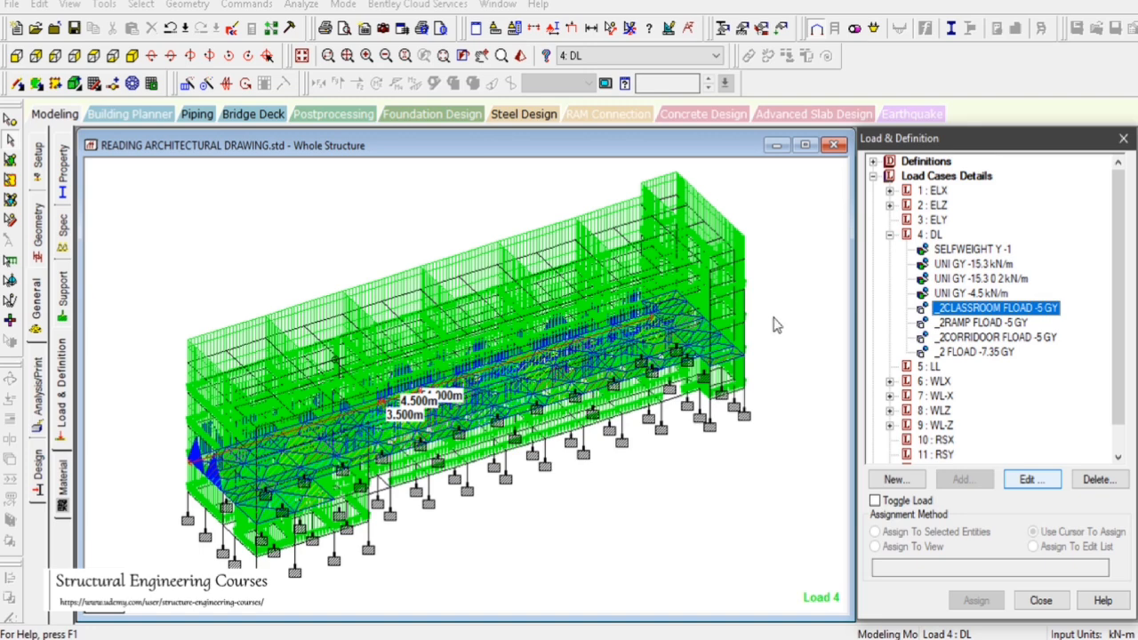
{"action": "left_click", "coordinate": [499, 216]}
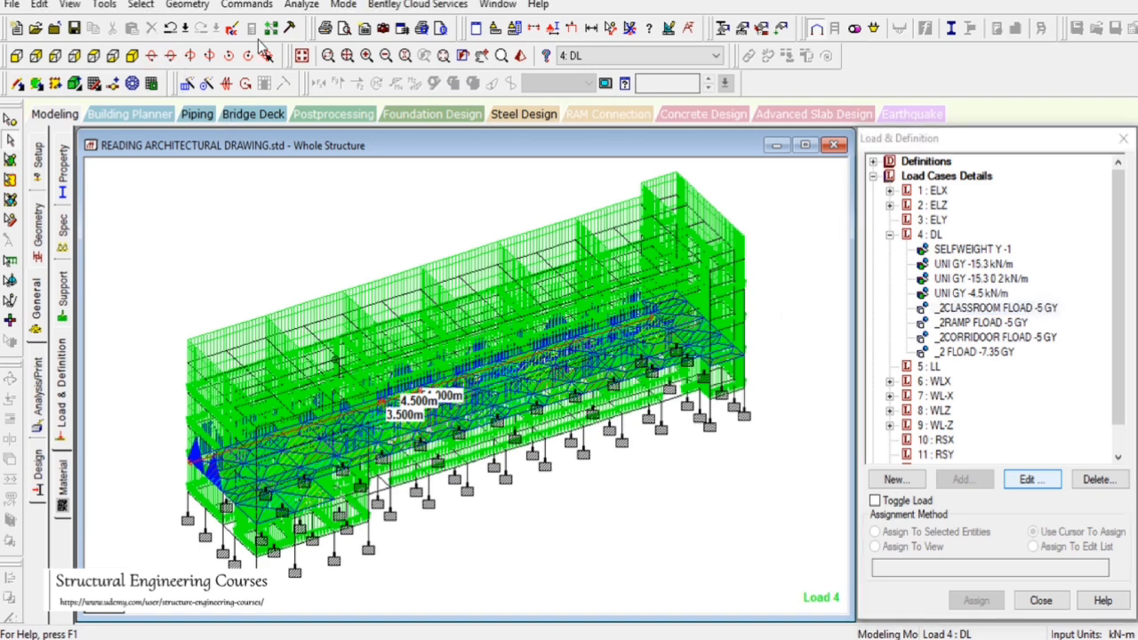
Open the STAAD input file in the editor to review it, then close the editor
{"action": "left_click", "coordinate": [231, 28]}
{"action": "left_click", "coordinate": [466, 341]}
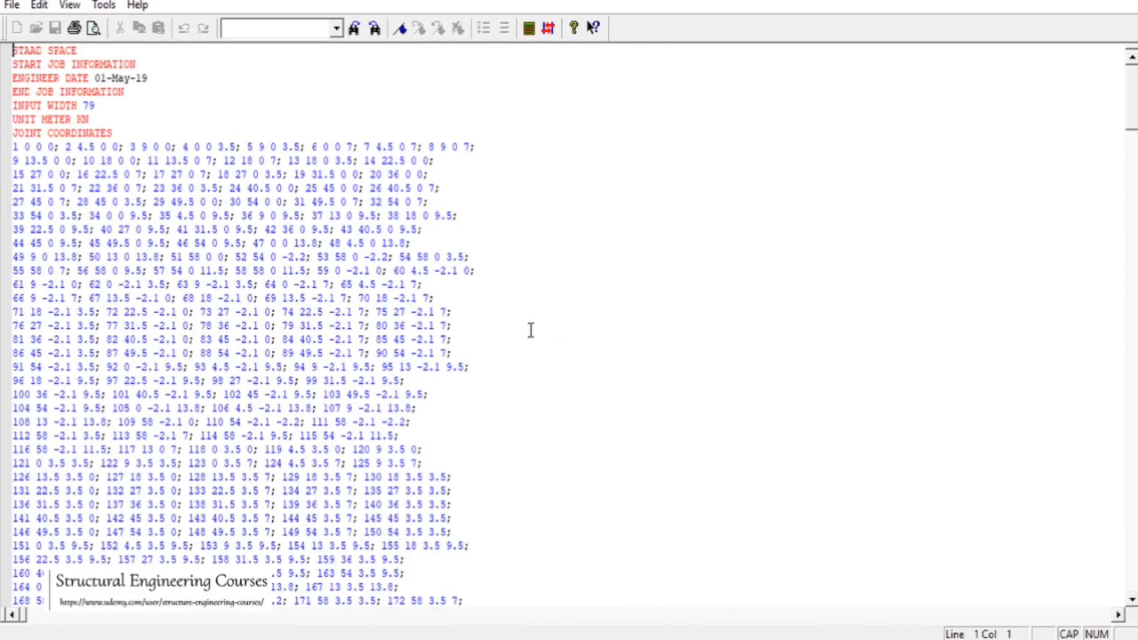
{"action": "left_click", "coordinate": [530, 330]}
{"action": "left_click", "coordinate": [1116, 2]}
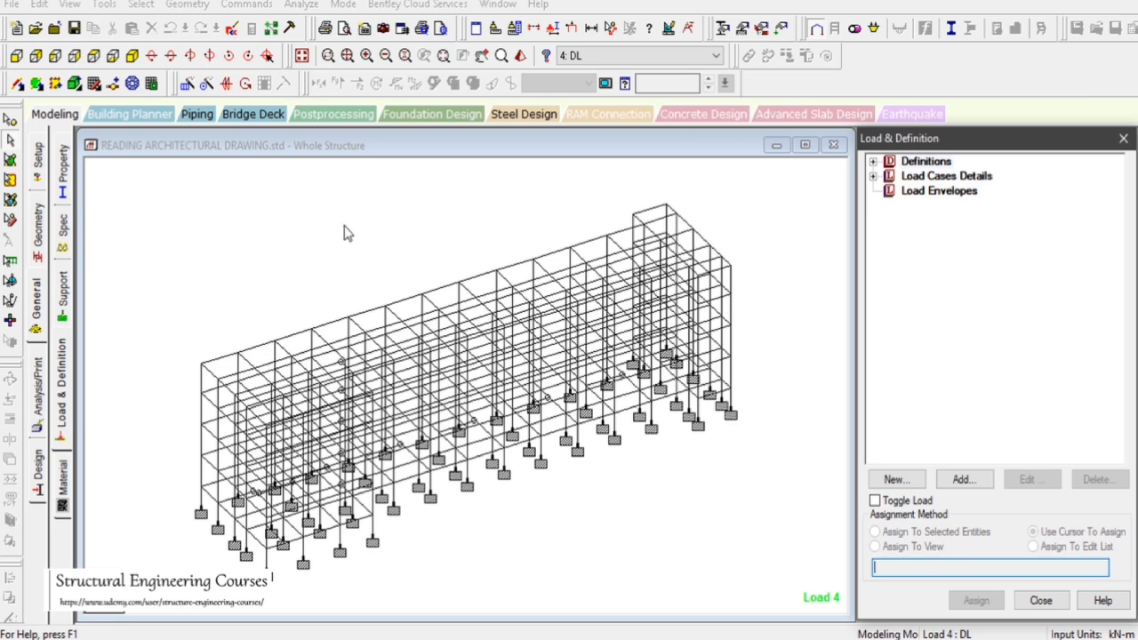
Inspect each item of the DL load case on the front elevation and isometric views
{"action": "left_click_drag", "start_coordinate": [297, 209], "coordinate": [355, 250]}
{"action": "left_click", "coordinate": [873, 176]}
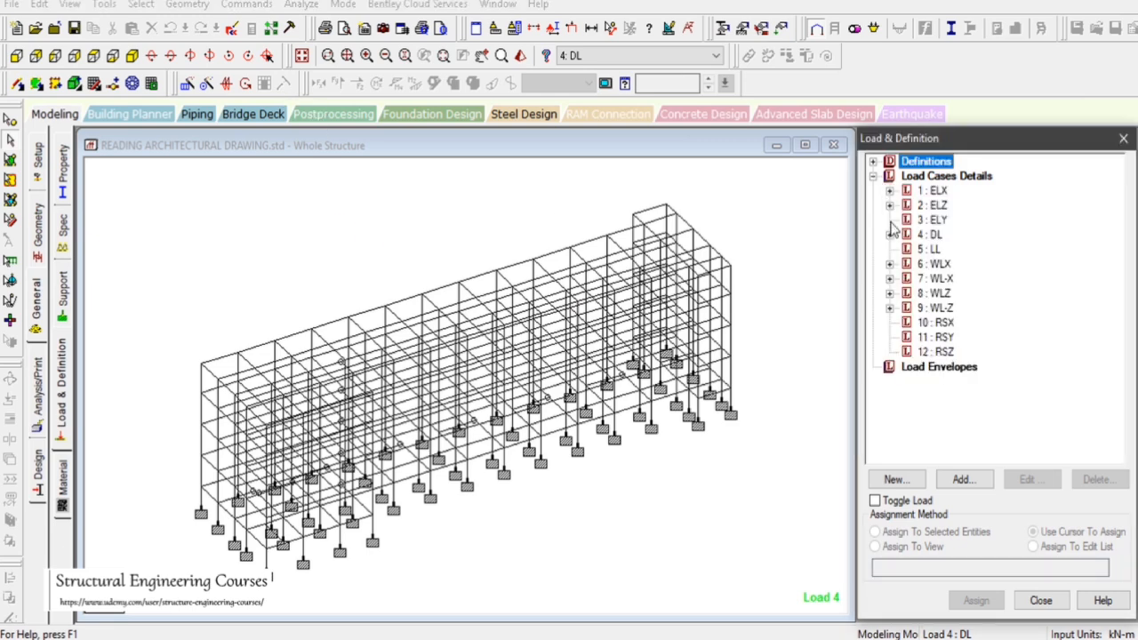
{"action": "left_click", "coordinate": [889, 235]}
{"action": "left_click", "coordinate": [986, 311]}
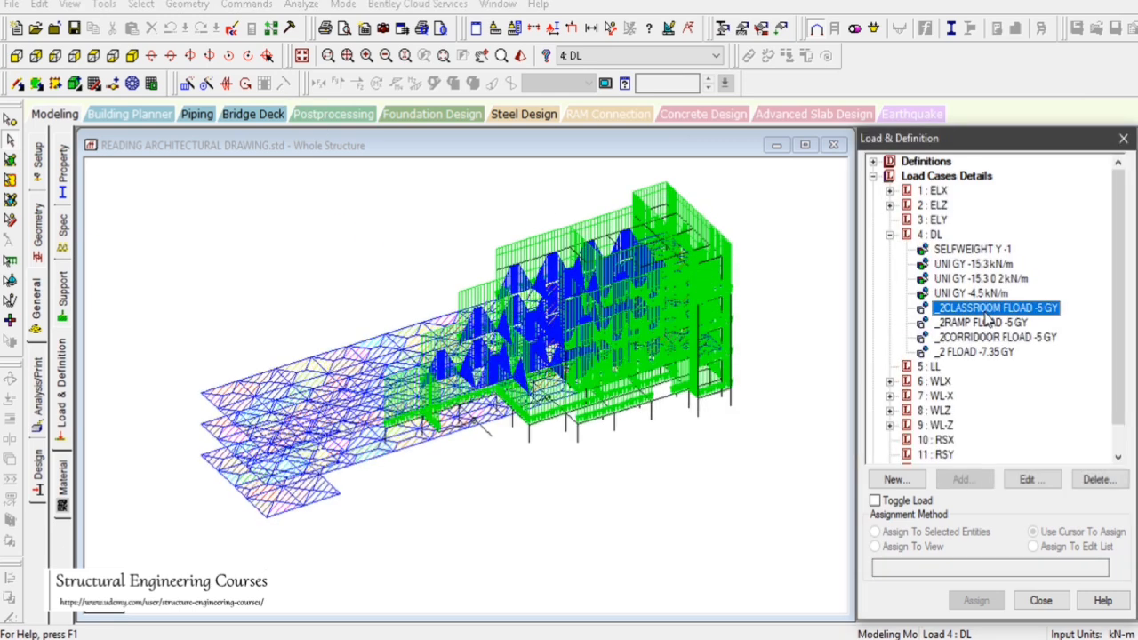
{"action": "left_click", "coordinate": [16, 56]}
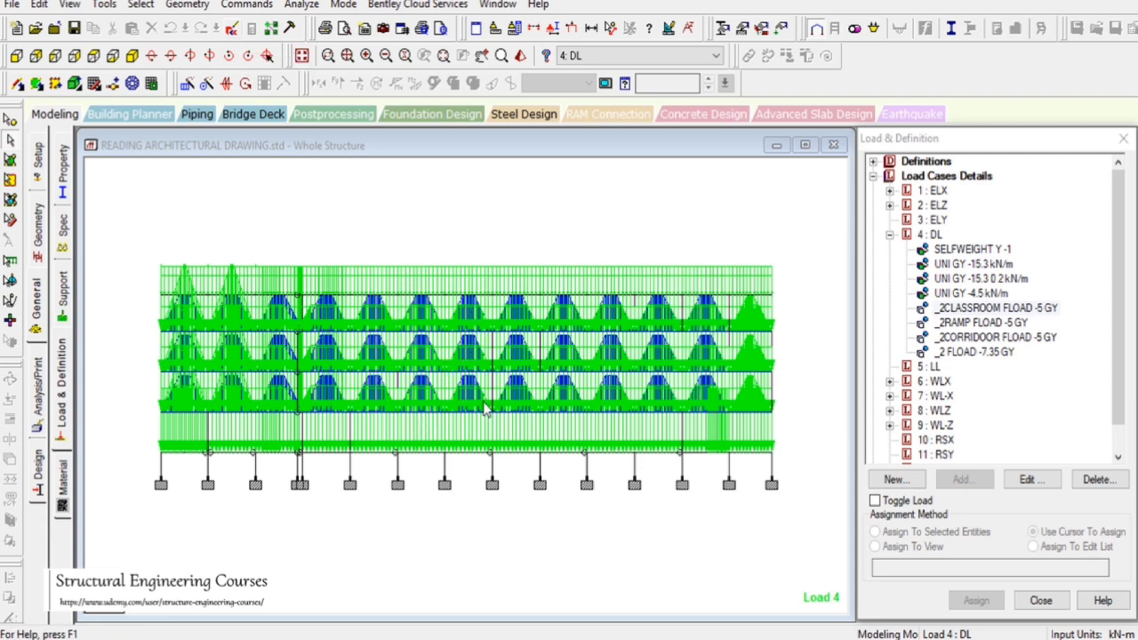
{"action": "left_click", "coordinate": [976, 278]}
{"action": "left_click", "coordinate": [976, 292]}
{"action": "left_click", "coordinate": [978, 307]}
{"action": "left_click", "coordinate": [980, 322]}
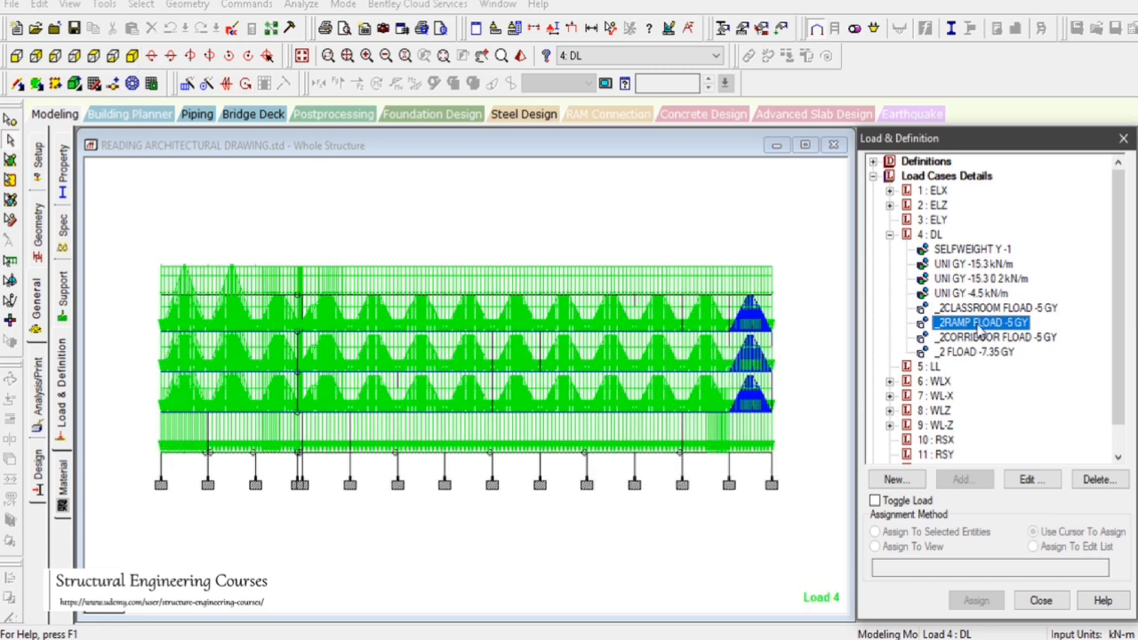
{"action": "left_click", "coordinate": [969, 337]}
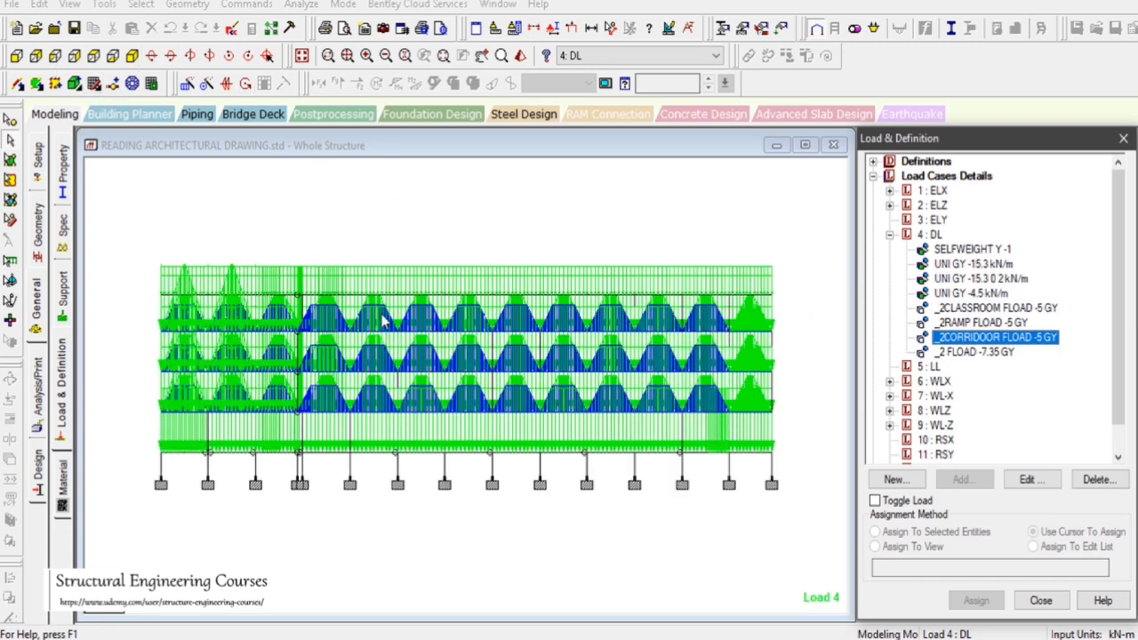
{"action": "left_click", "coordinate": [973, 353]}
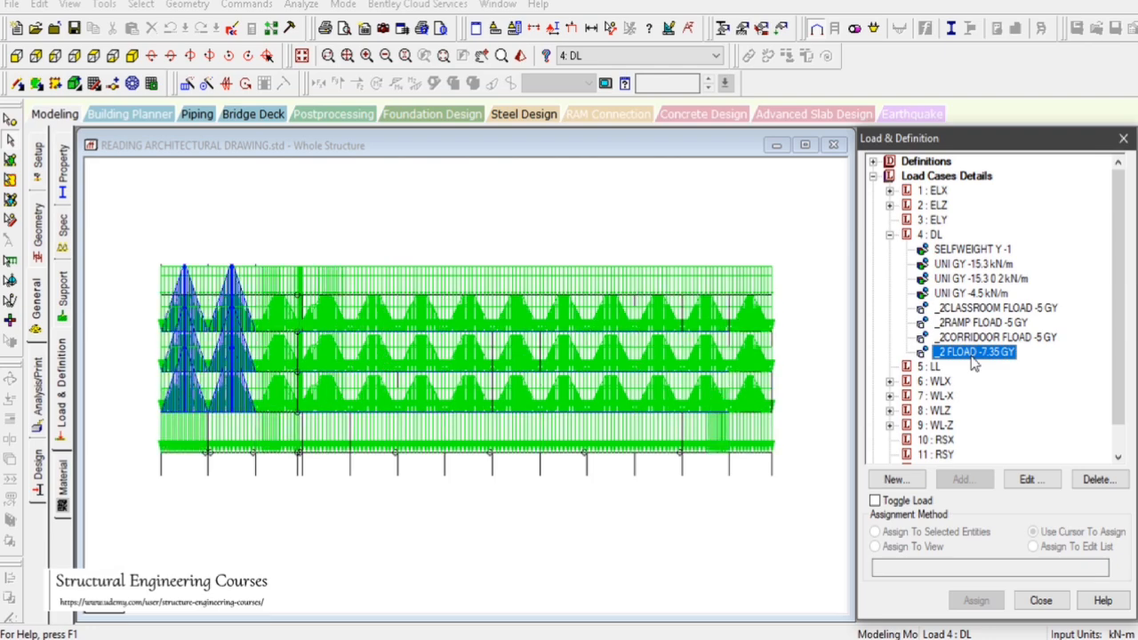
{"action": "left_click", "coordinate": [151, 84]}
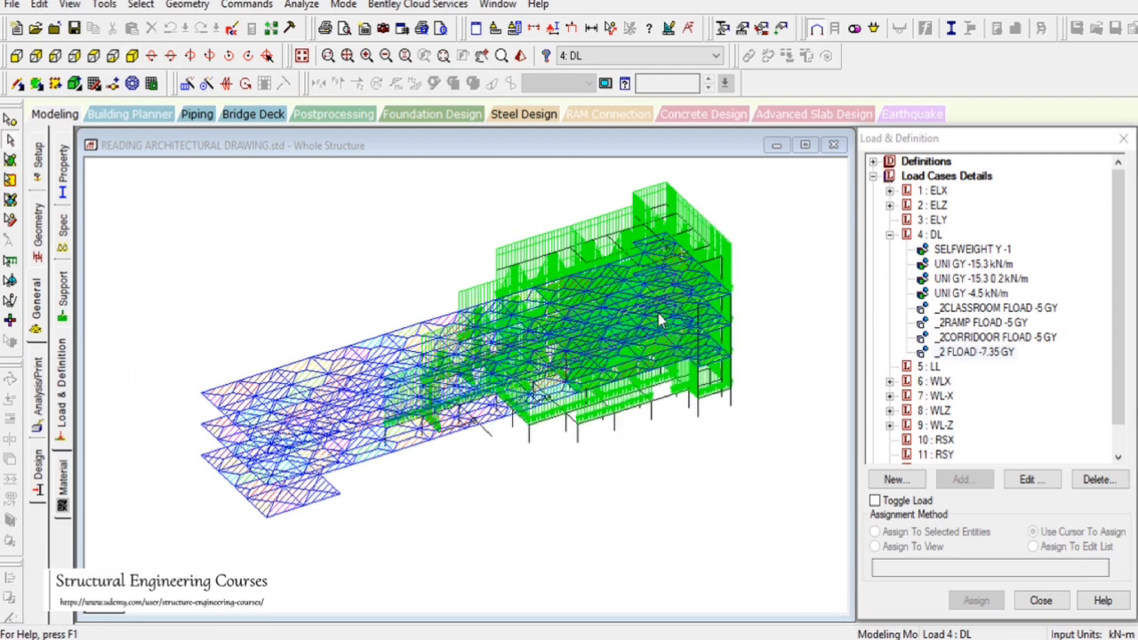
Isolate the selected roof-level beams and show them in plan view
{"action": "left_click", "coordinate": [16, 55]}
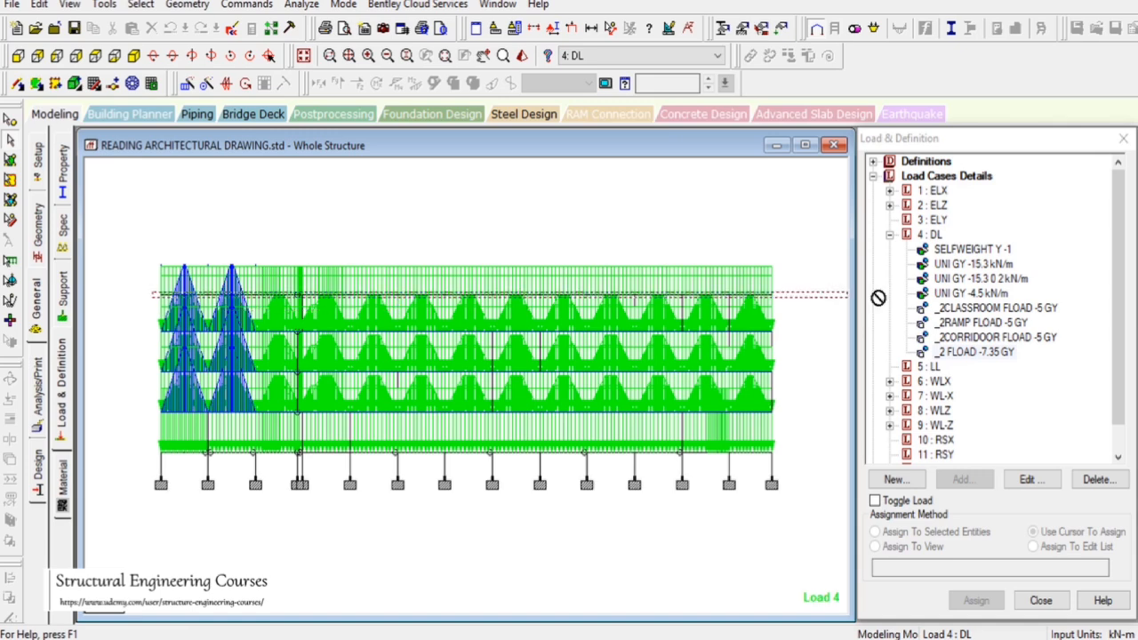
{"action": "left_click", "coordinate": [69, 5]}
{"action": "left_click", "coordinate": [134, 61]}
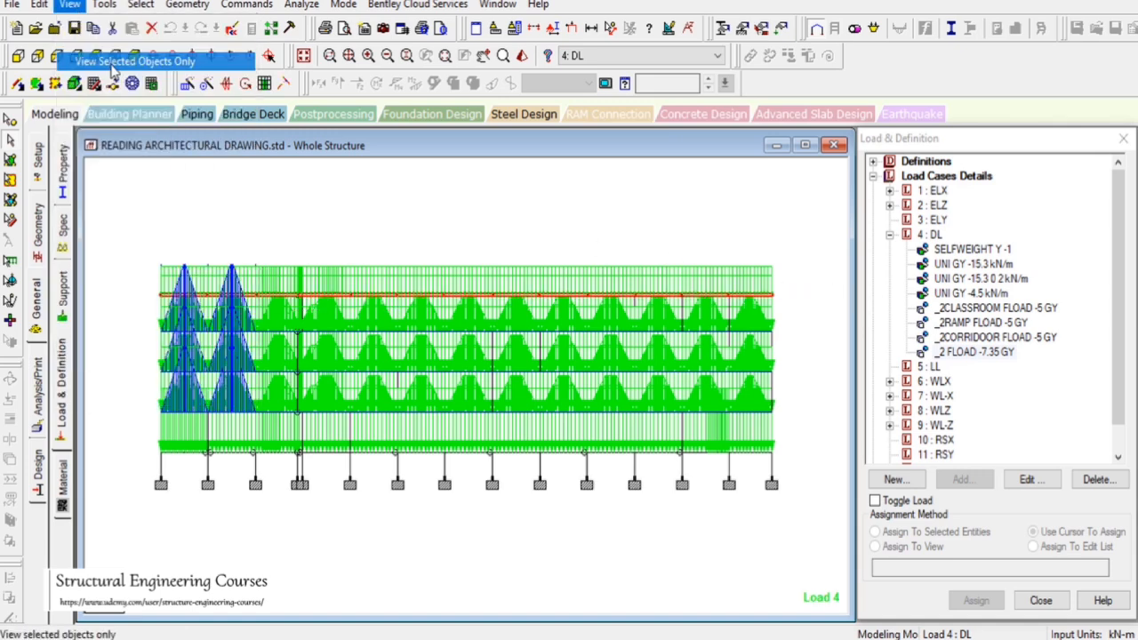
{"action": "left_click", "coordinate": [94, 56]}
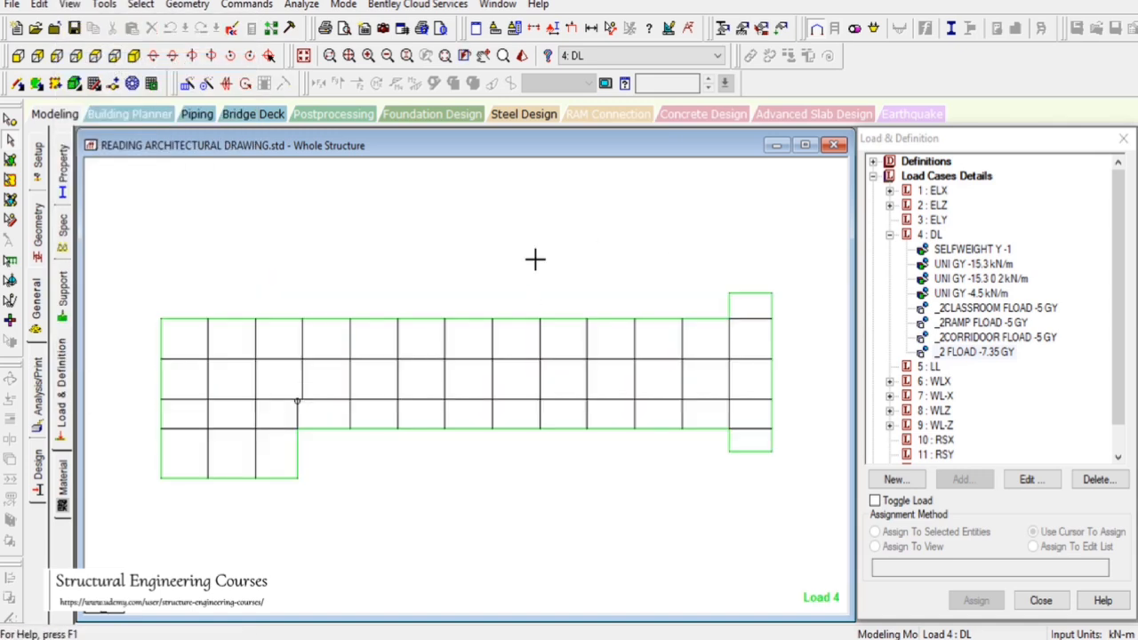
Create a Floor-type group named TERRACE and associate it with all the selected roof-level beams
{"action": "left_click_drag", "start_coordinate": [171, 156], "coordinate": [920, 126]}
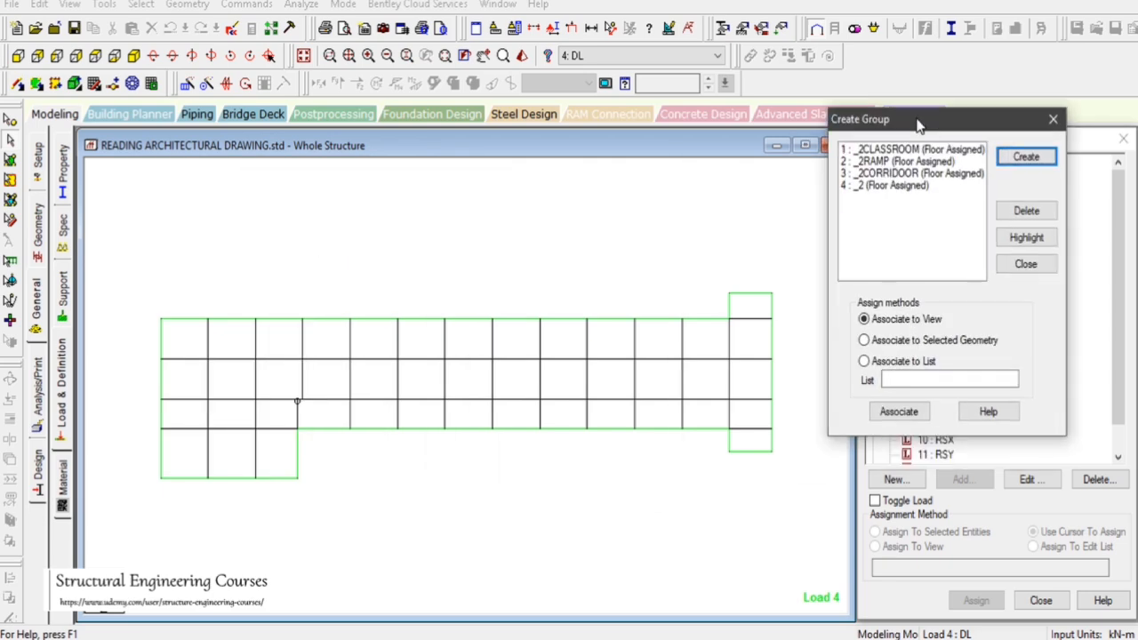
{"action": "left_click", "coordinate": [1018, 163]}
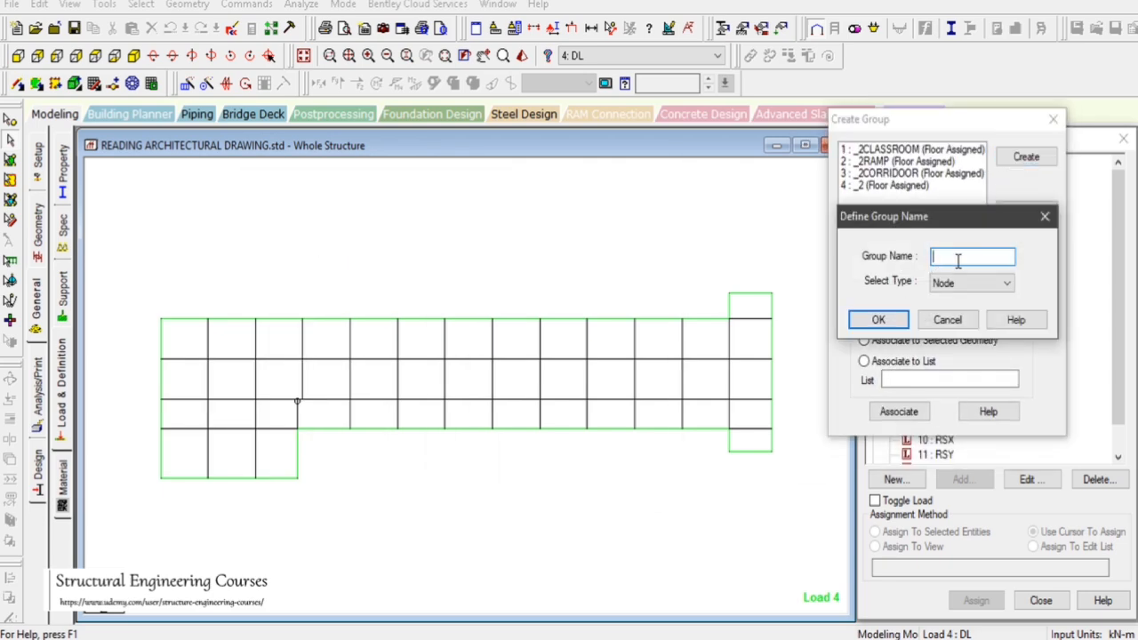
{"action": "type", "text": "TERRACE"}
{"action": "left_click", "coordinate": [960, 283]}
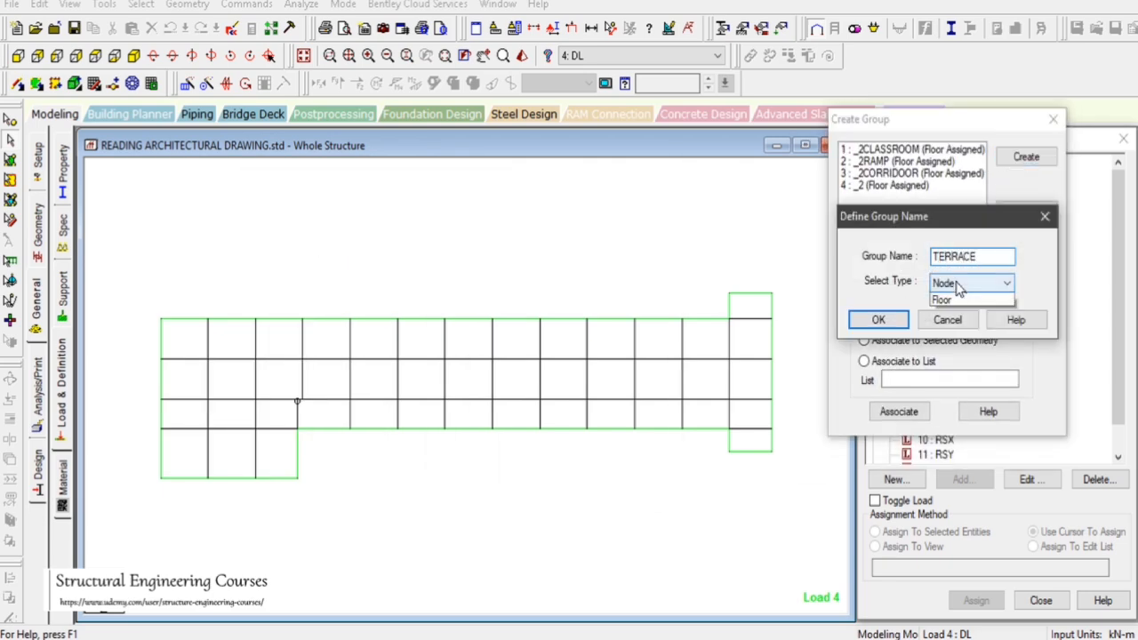
{"action": "left_click", "coordinate": [949, 338]}
{"action": "left_click", "coordinate": [893, 323]}
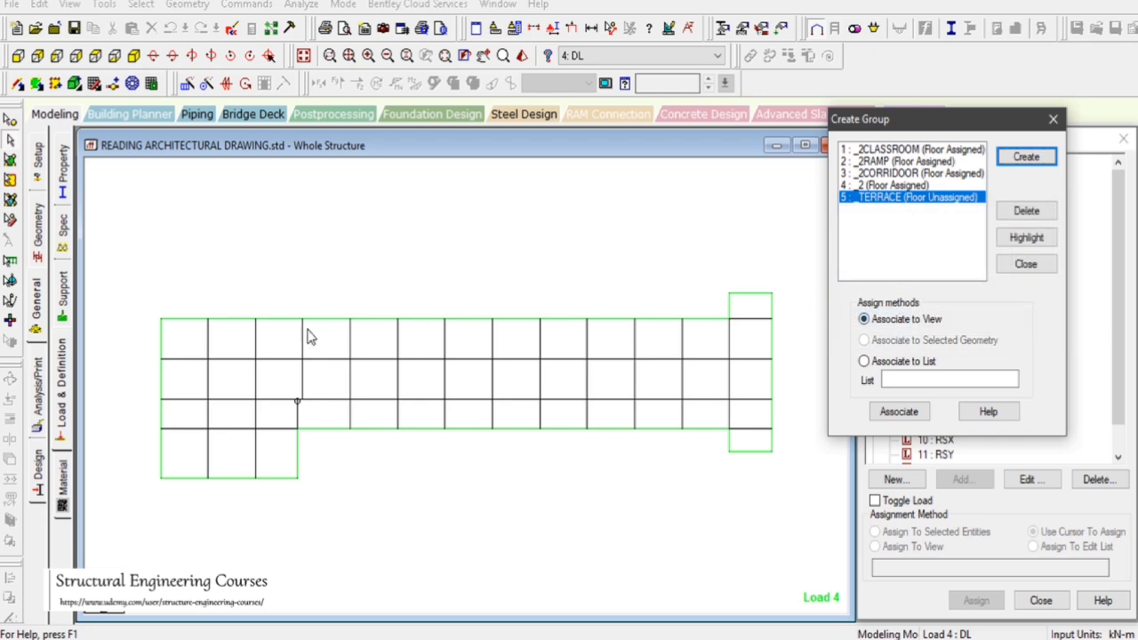
{"action": "left_click_drag", "start_coordinate": [145, 228], "coordinate": [717, 569]}
{"action": "left_click", "coordinate": [863, 340]}
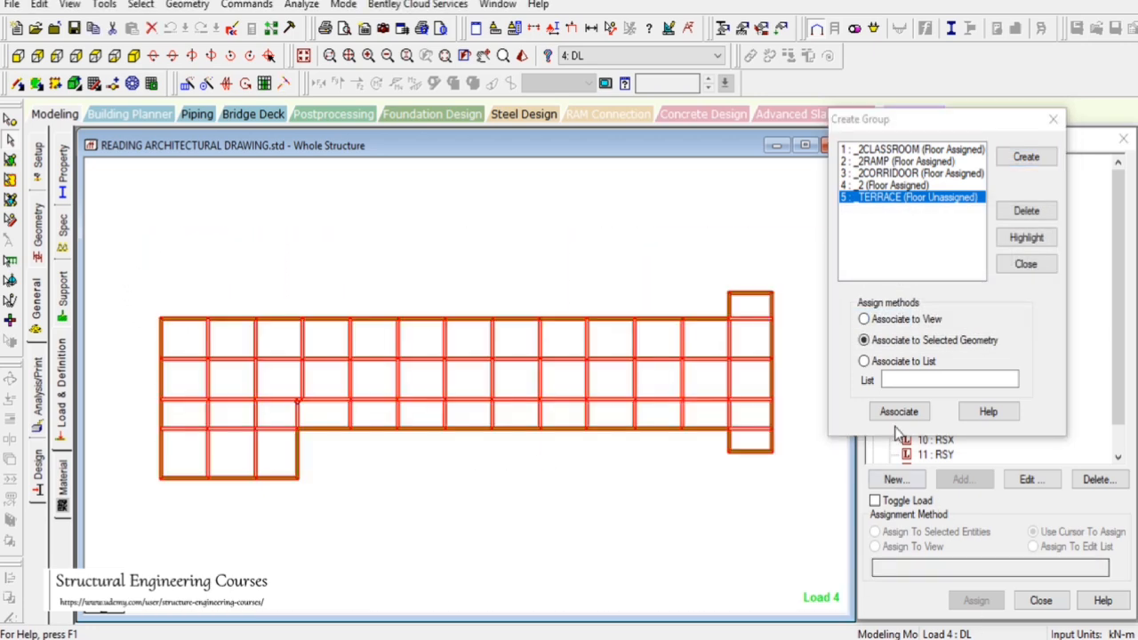
{"action": "left_click", "coordinate": [899, 412]}
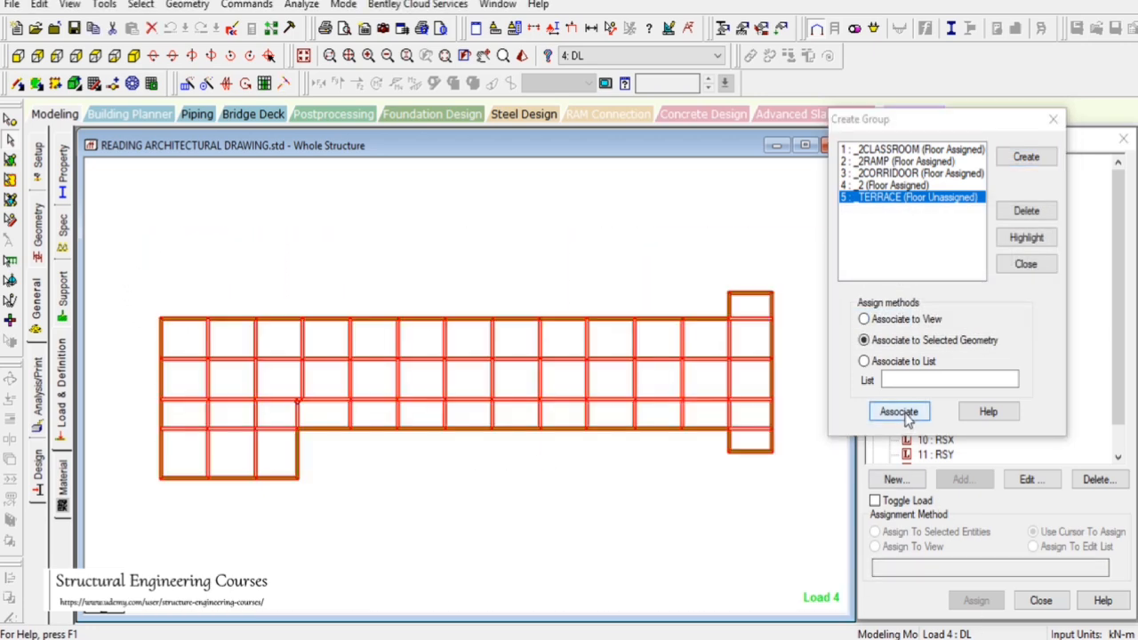
{"action": "left_click", "coordinate": [1026, 264]}
{"action": "left_click", "coordinate": [380, 254]}
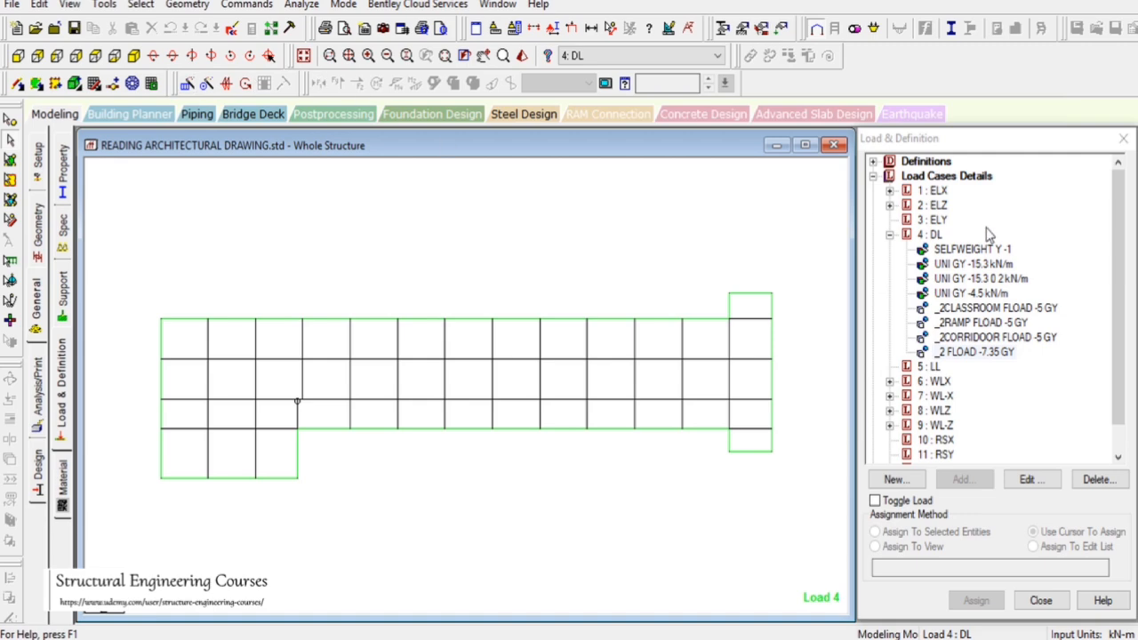
Add a Global Y floor load of -9.25 kN/m2 on the _TERRACE group to the DL load case
{"action": "left_click", "coordinate": [933, 234]}
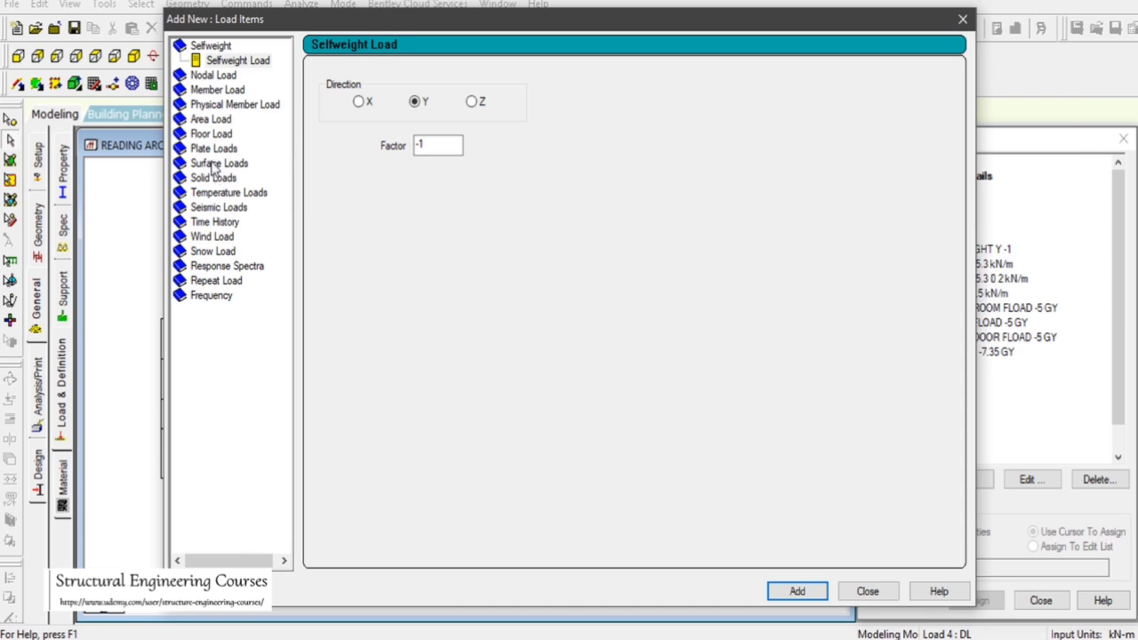
{"action": "left_click", "coordinate": [211, 134]}
{"action": "left_click", "coordinate": [407, 108]}
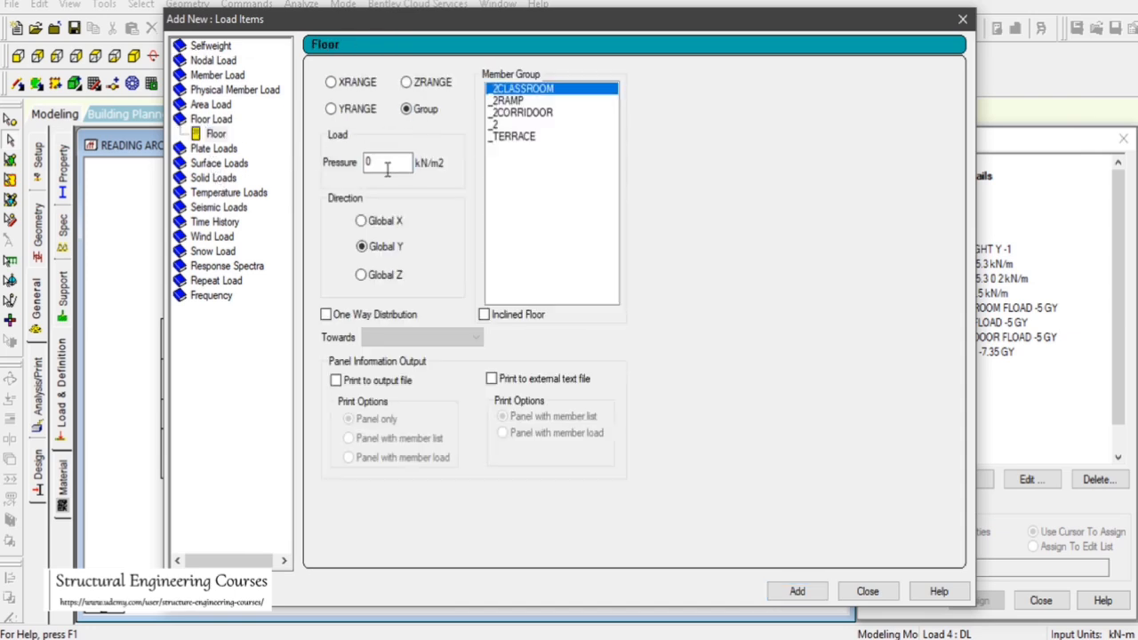
{"action": "left_click", "coordinate": [534, 138]}
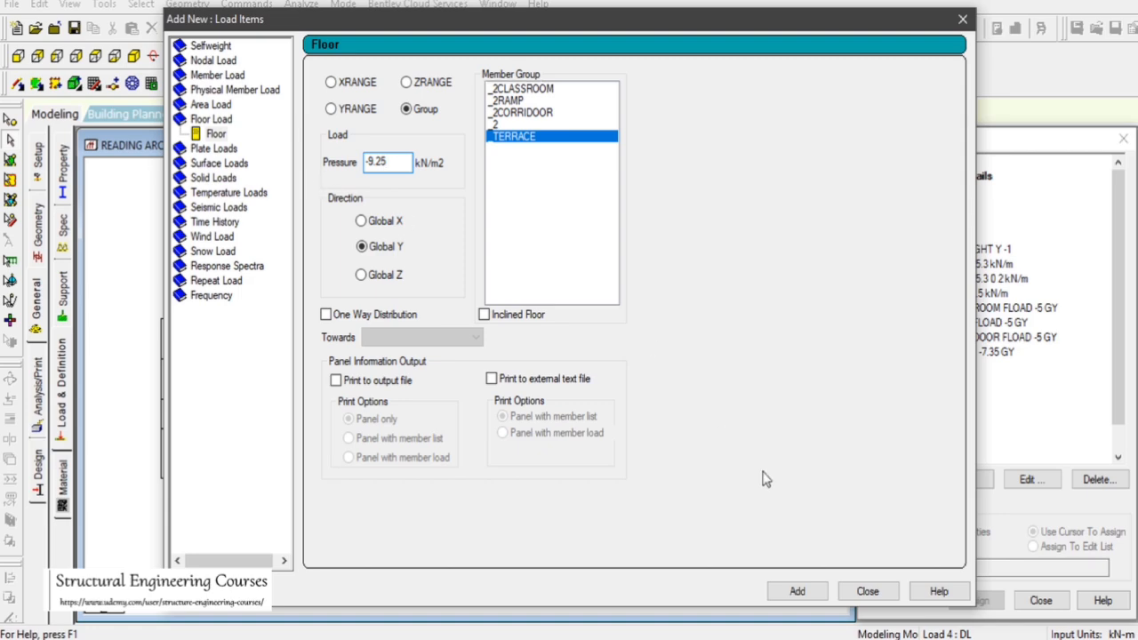
{"action": "left_click", "coordinate": [798, 591]}
{"action": "left_click", "coordinate": [866, 591]}
{"action": "left_click", "coordinate": [985, 367]}
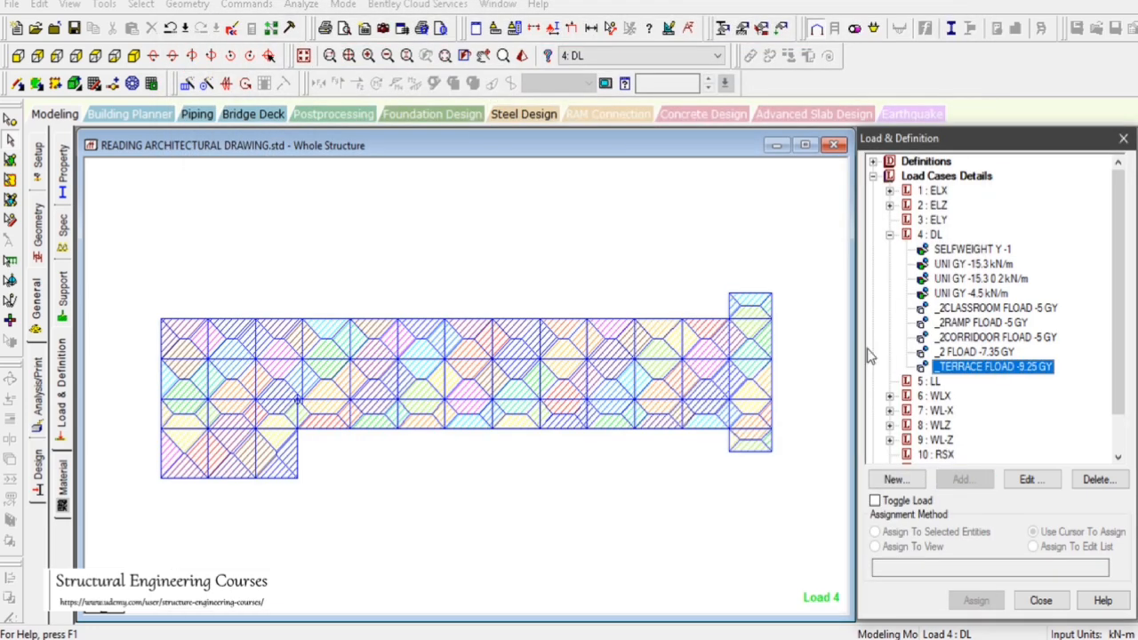
Inspect each floor load of the DL case on the whole structure in isometric view, then select the LL case
{"action": "left_click", "coordinate": [133, 82]}
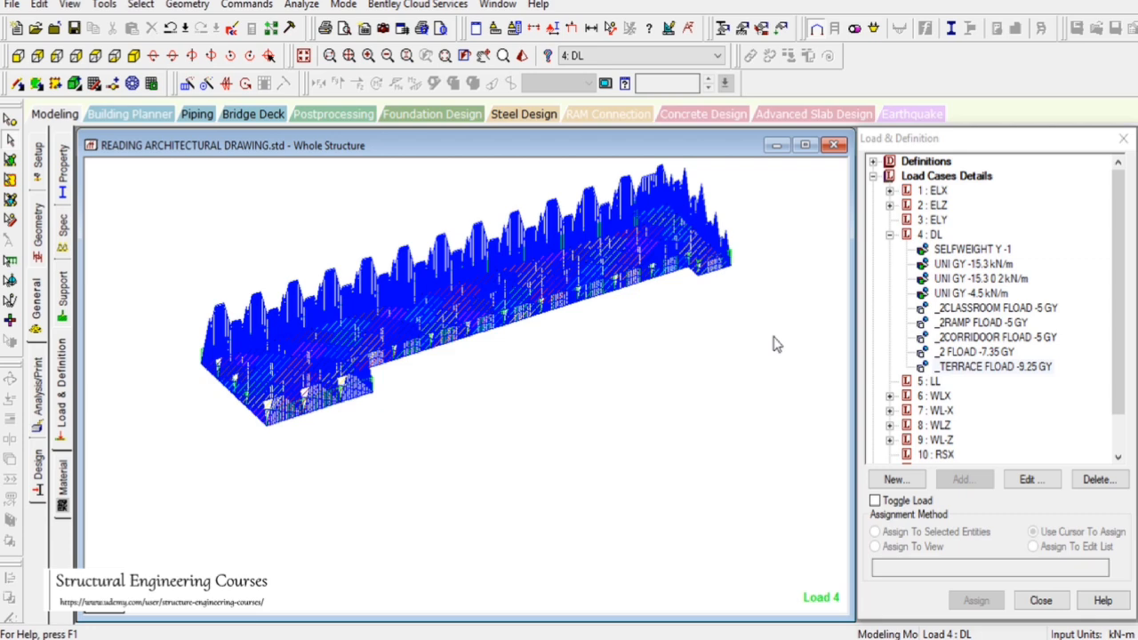
{"action": "left_click", "coordinate": [932, 382]}
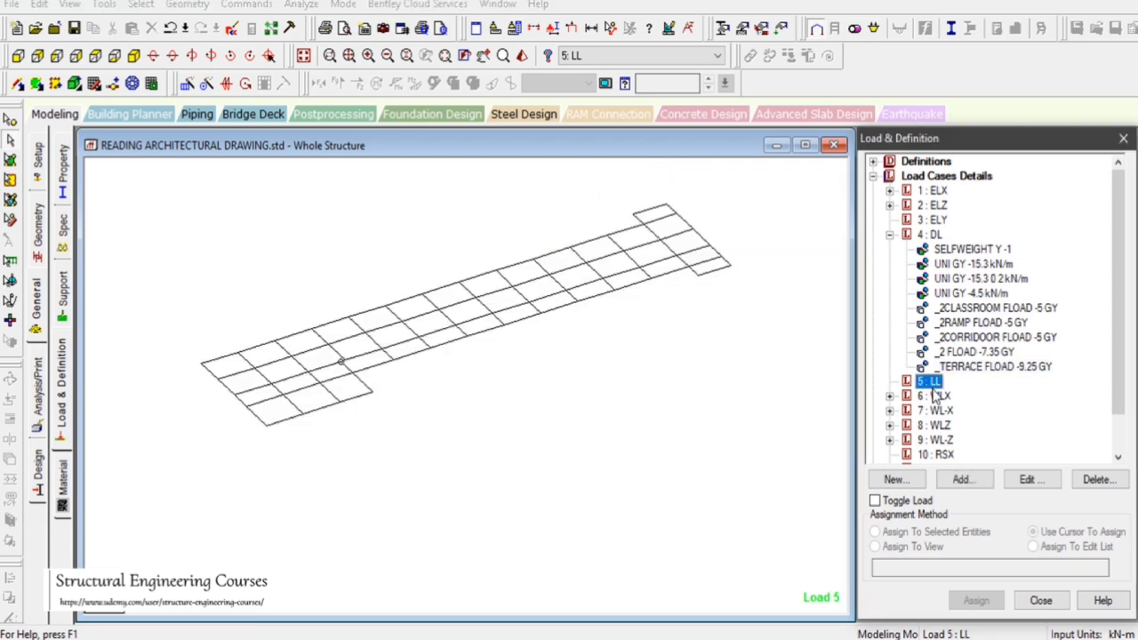
{"action": "left_click", "coordinate": [667, 345]}
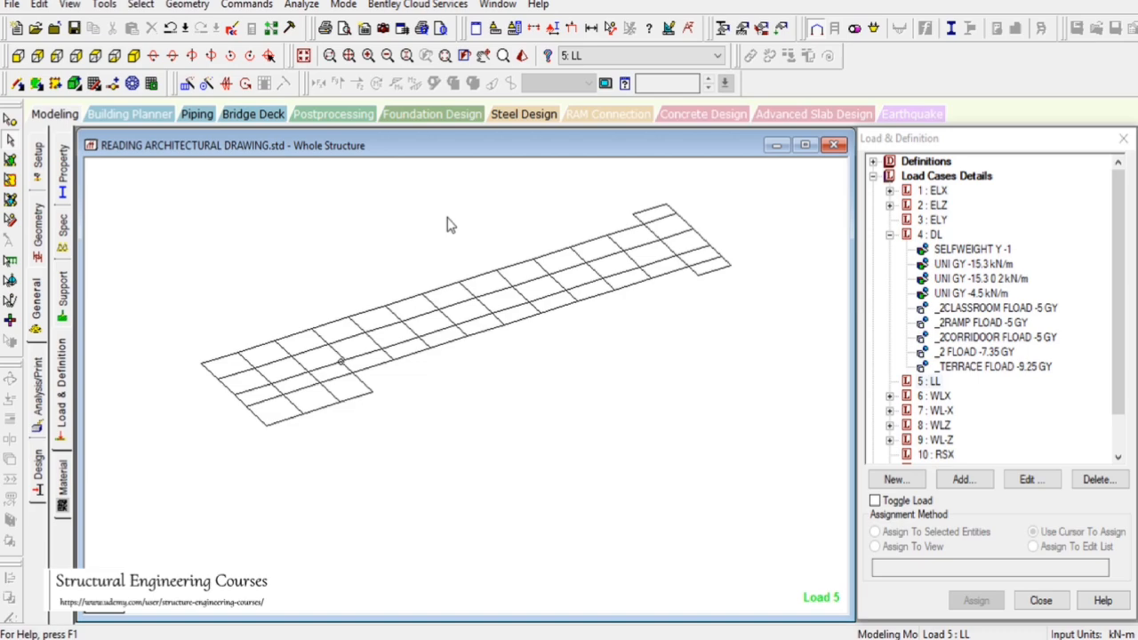
{"action": "left_click", "coordinate": [303, 55]}
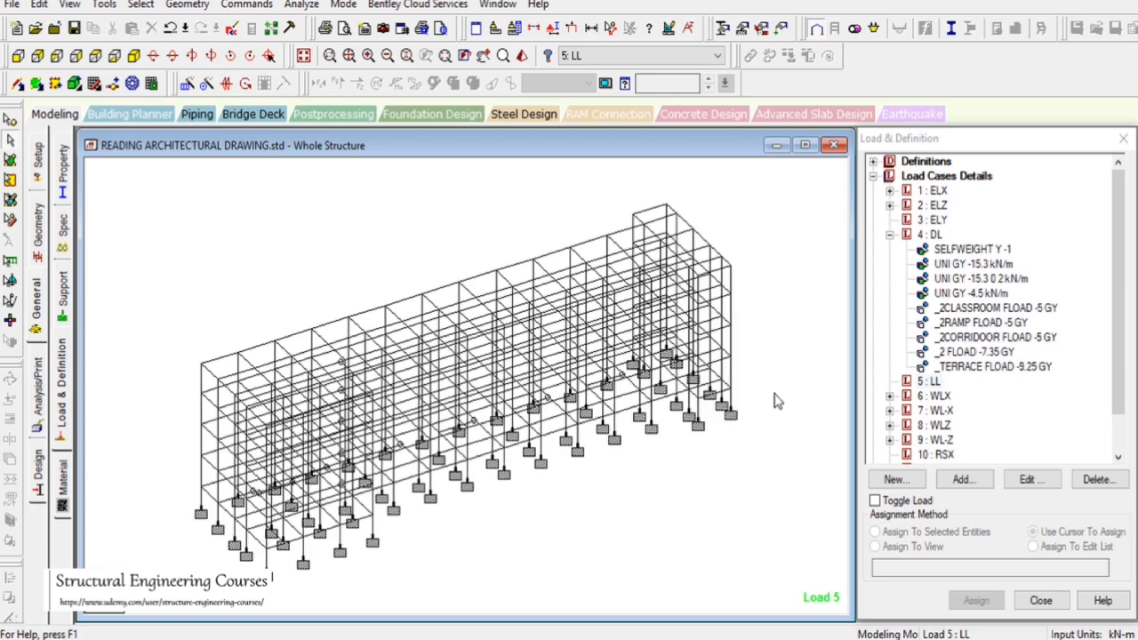
{"action": "left_click", "coordinate": [978, 309]}
{"action": "left_click", "coordinate": [982, 322]}
{"action": "left_click", "coordinate": [982, 337]}
{"action": "left_click", "coordinate": [980, 352]}
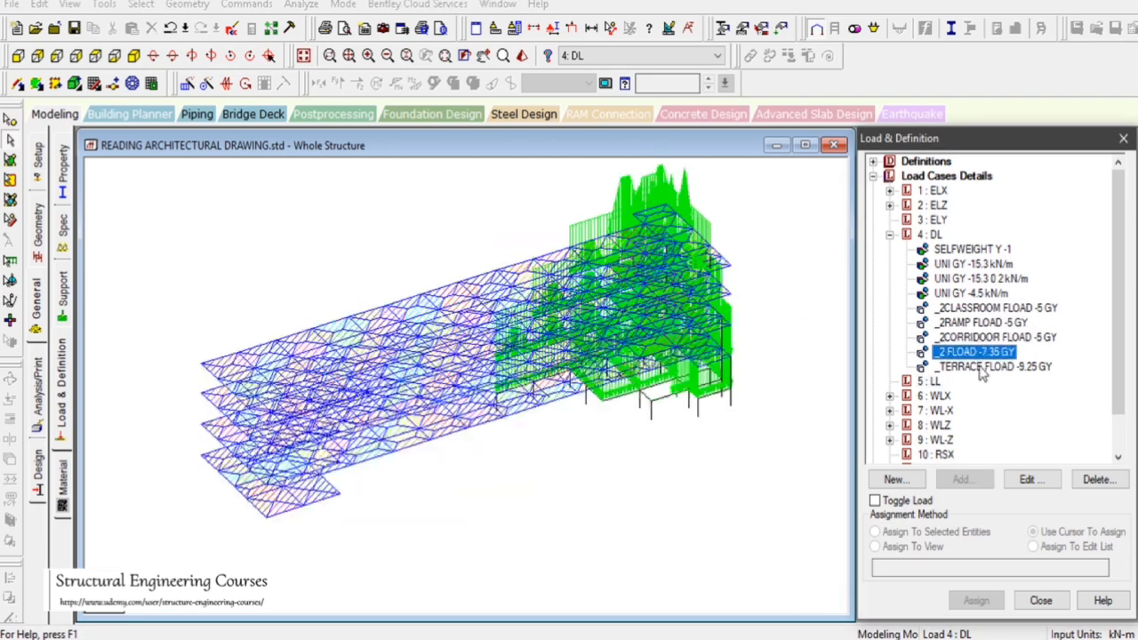
{"action": "left_click", "coordinate": [941, 367]}
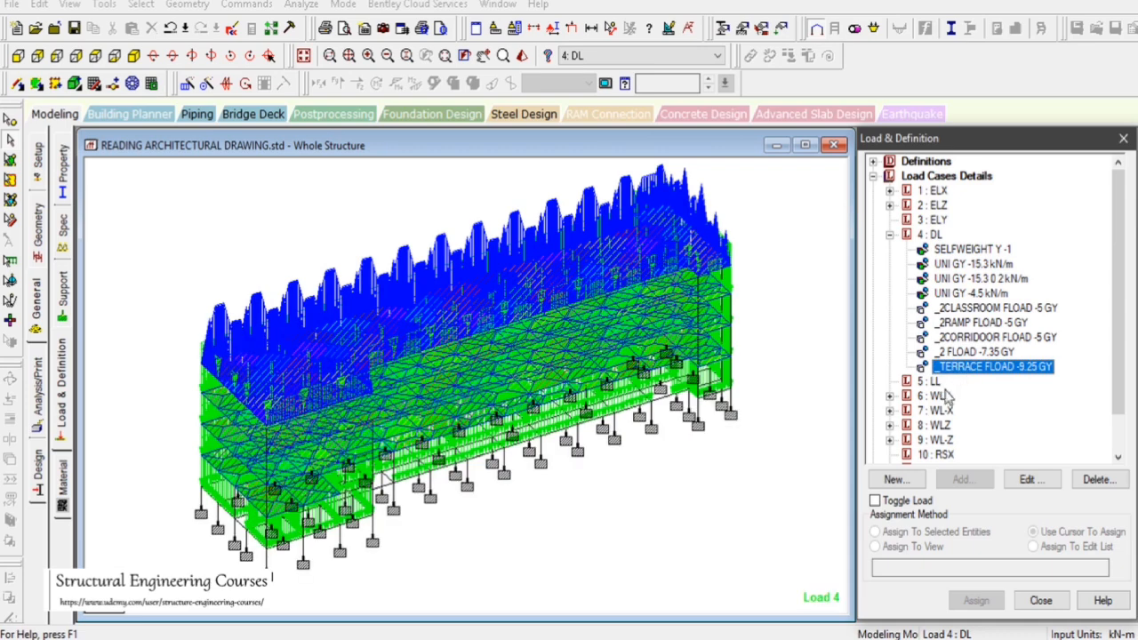
{"action": "left_click", "coordinate": [929, 382]}
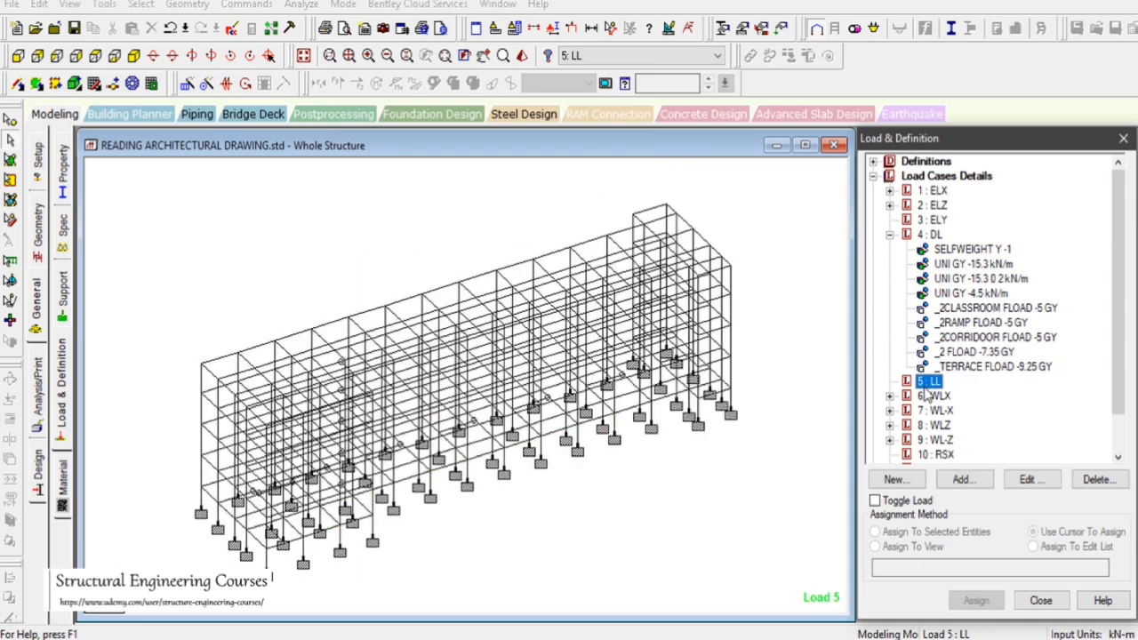
{"action": "left_click_drag", "start_coordinate": [770, 497], "coordinate": [803, 538]}
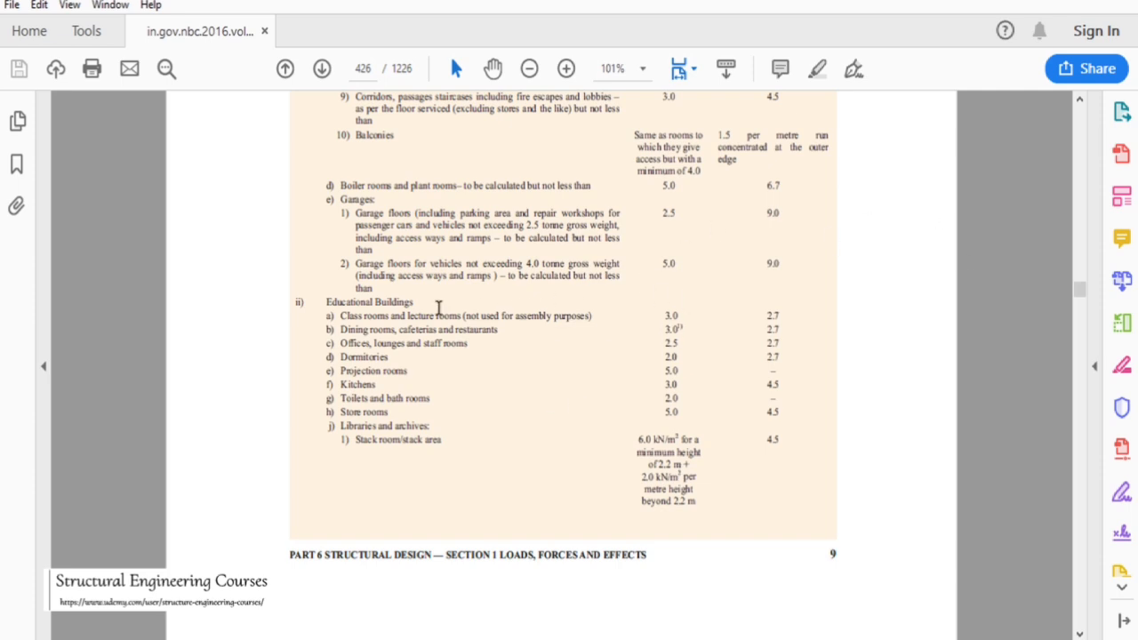
Switch to the NBC 2016 PDF and review Table 1 imposed floor loads for different occupancies
{"action": "scroll", "coordinate": [396, 320], "scroll_direction": "up", "scroll_amount": 3}
{"action": "scroll", "coordinate": [478, 320], "scroll_direction": "down", "scroll_amount": 4}
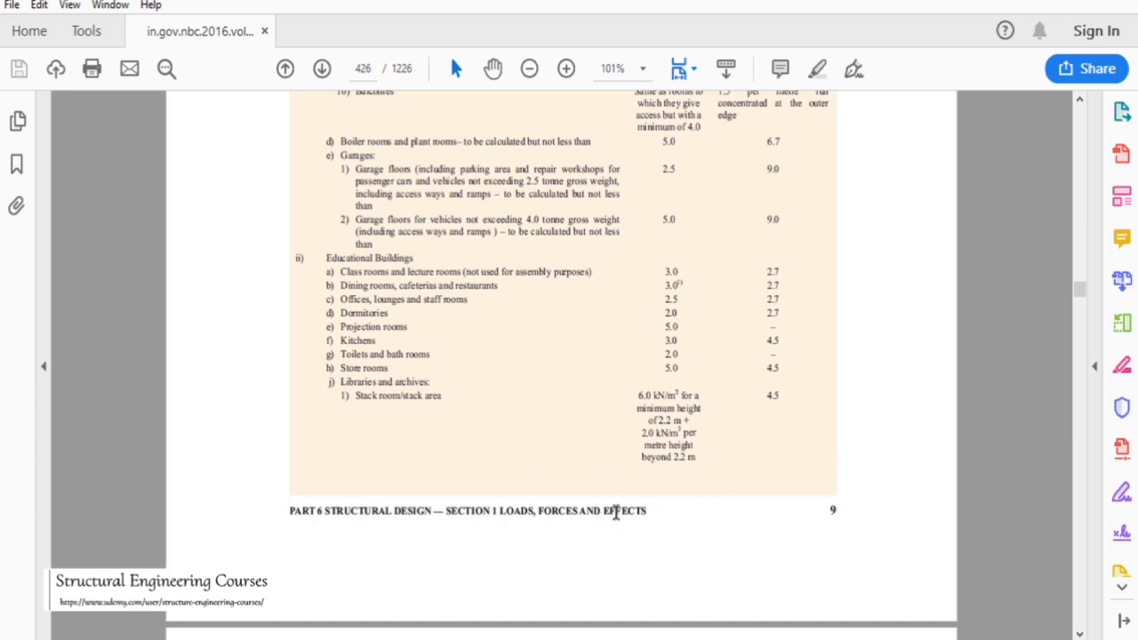
{"action": "scroll", "coordinate": [632, 376], "scroll_direction": "up", "scroll_amount": 1}
{"action": "scroll", "coordinate": [485, 313], "scroll_direction": "down", "scroll_amount": 1}
{"action": "scroll", "coordinate": [702, 391], "scroll_direction": "up", "scroll_amount": 4}
{"action": "scroll", "coordinate": [684, 395], "scroll_direction": "up", "scroll_amount": 7}
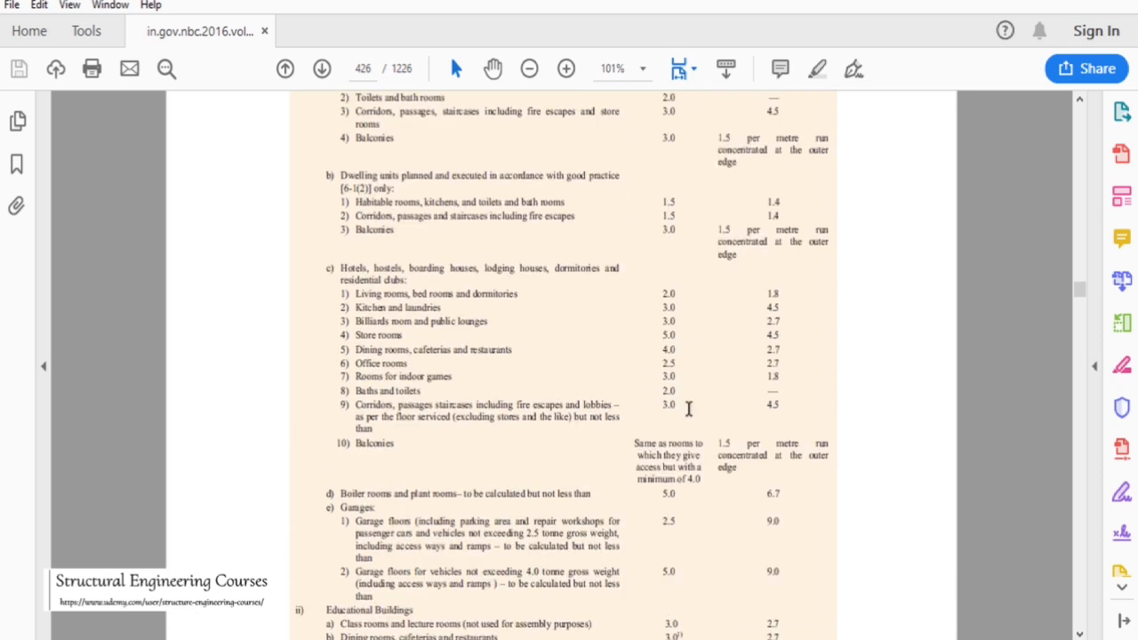
{"action": "scroll", "coordinate": [684, 388], "scroll_direction": "up", "scroll_amount": 2}
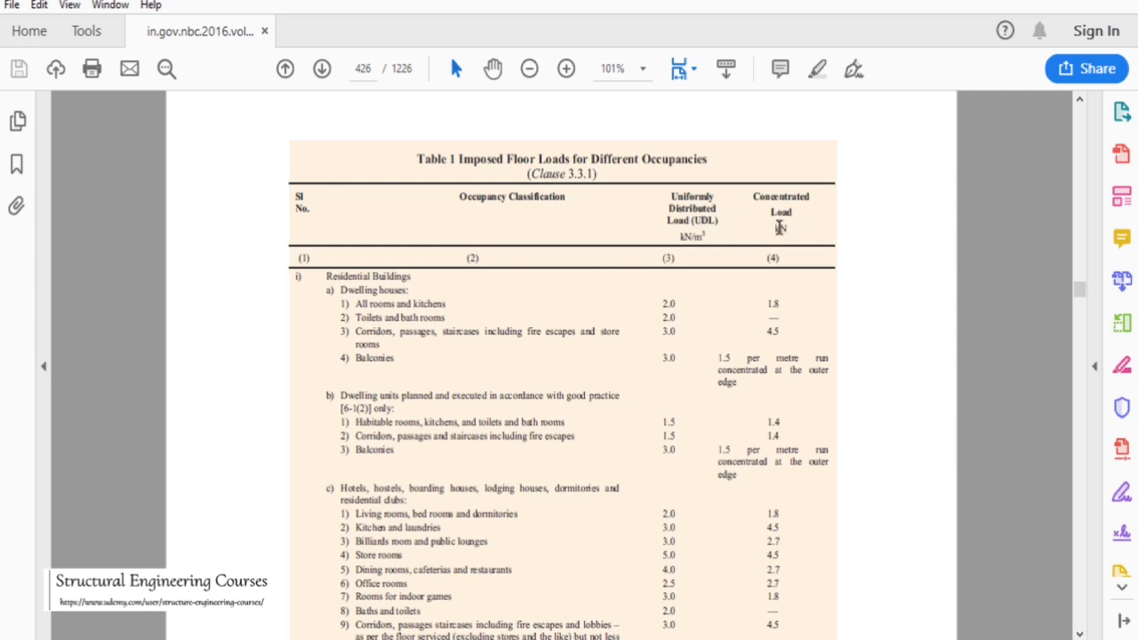
{"action": "scroll", "coordinate": [725, 255], "scroll_direction": "down", "scroll_amount": 9}
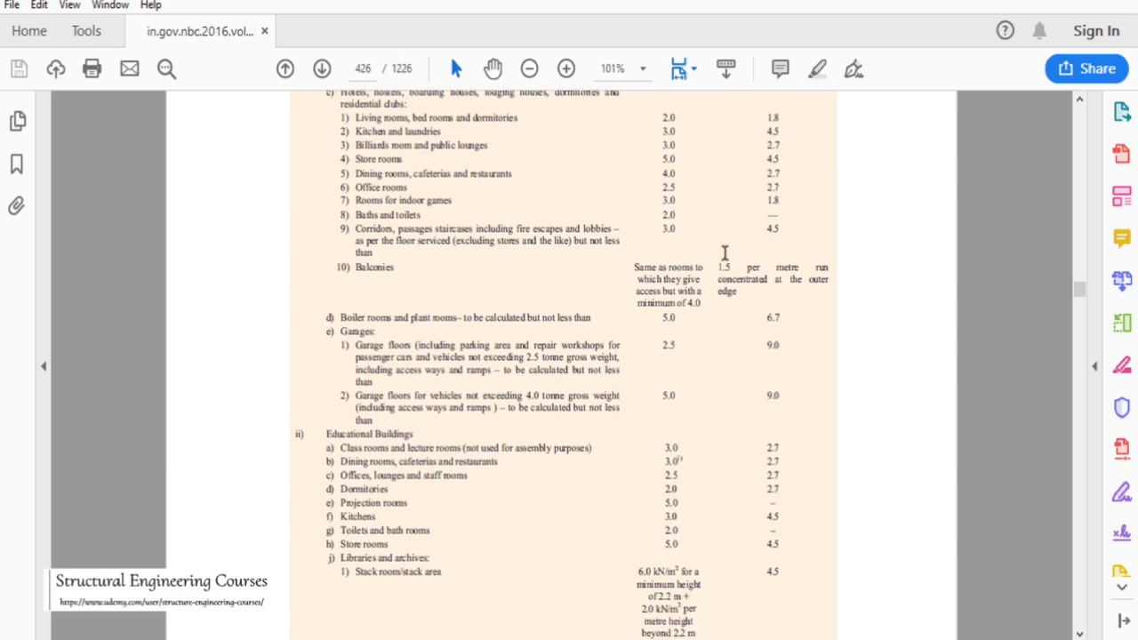
{"action": "scroll", "coordinate": [723, 251], "scroll_direction": "down", "scroll_amount": 3}
{"action": "scroll", "coordinate": [722, 253], "scroll_direction": "up", "scroll_amount": 3}
{"action": "scroll", "coordinate": [696, 283], "scroll_direction": "up", "scroll_amount": 3}
{"action": "scroll", "coordinate": [696, 283], "scroll_direction": "up", "scroll_amount": 5}
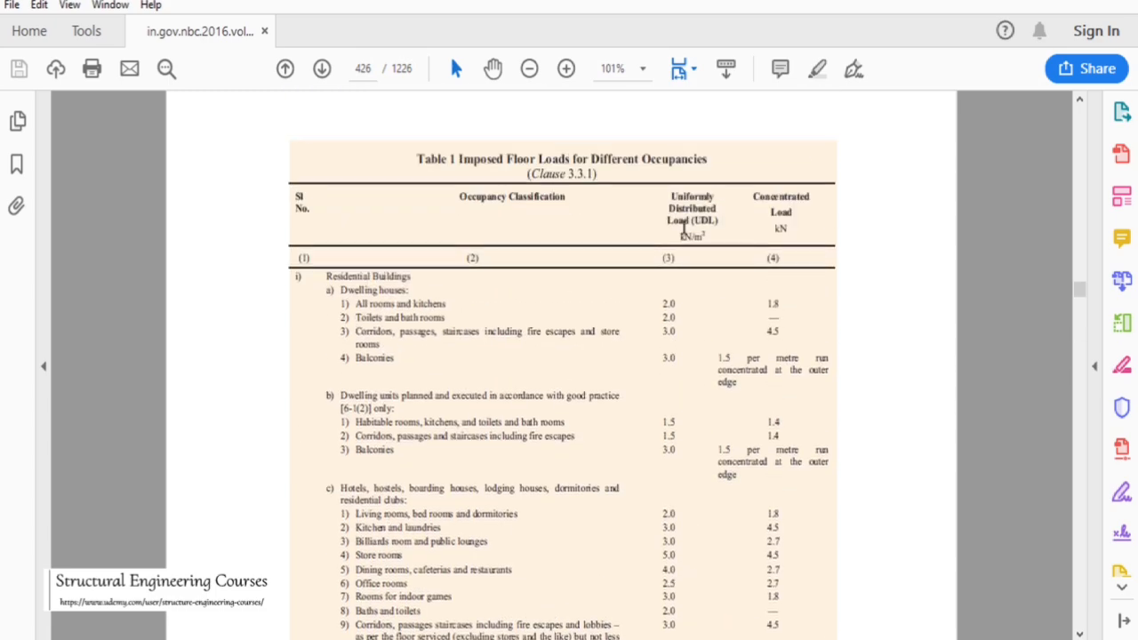
{"action": "scroll", "coordinate": [684, 320], "scroll_direction": "down", "scroll_amount": 2}
{"action": "scroll", "coordinate": [685, 320], "scroll_direction": "down", "scroll_amount": 9}
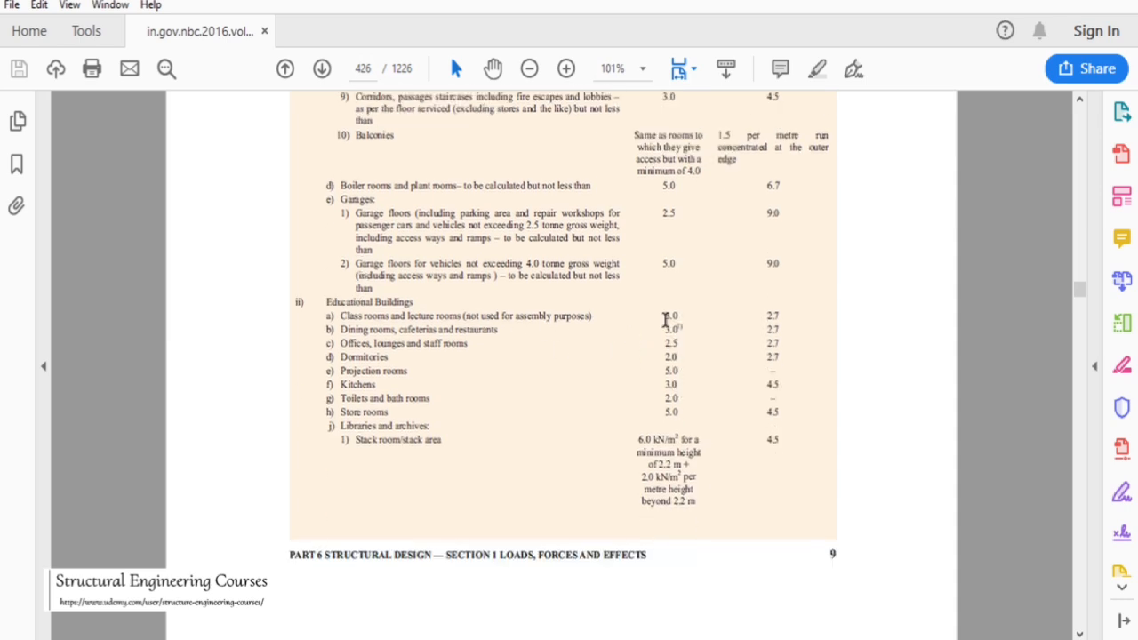
Highlight the classroom, corridor, toilet and projection-room entries and their imposed loads in Table 1
{"action": "left_click_drag", "start_coordinate": [666, 318], "coordinate": [674, 315]}
{"action": "scroll", "coordinate": [584, 333], "scroll_direction": "down", "scroll_amount": 9}
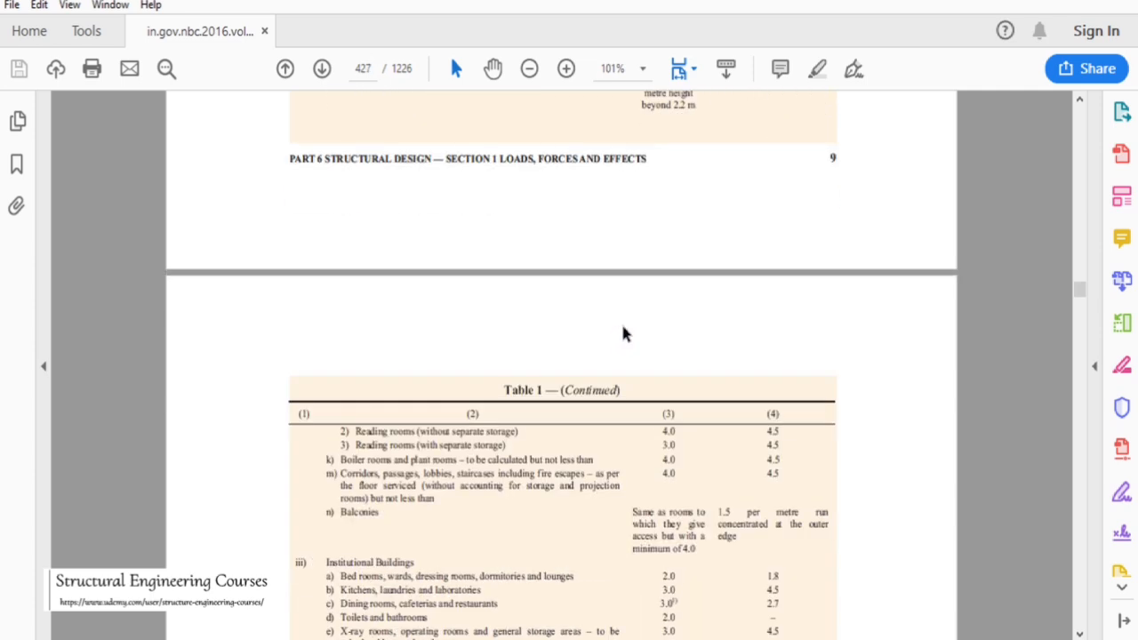
{"action": "scroll", "coordinate": [623, 333], "scroll_direction": "down", "scroll_amount": 1}
{"action": "left_click_drag", "start_coordinate": [342, 430], "coordinate": [382, 436]}
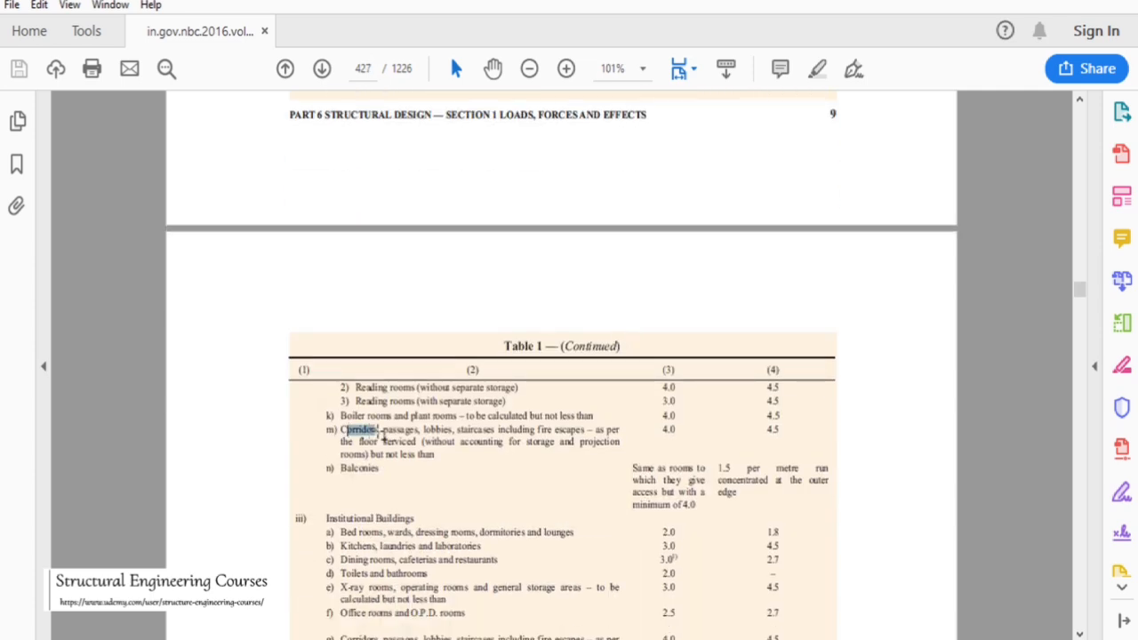
{"action": "left_click_drag", "start_coordinate": [660, 430], "coordinate": [674, 432]}
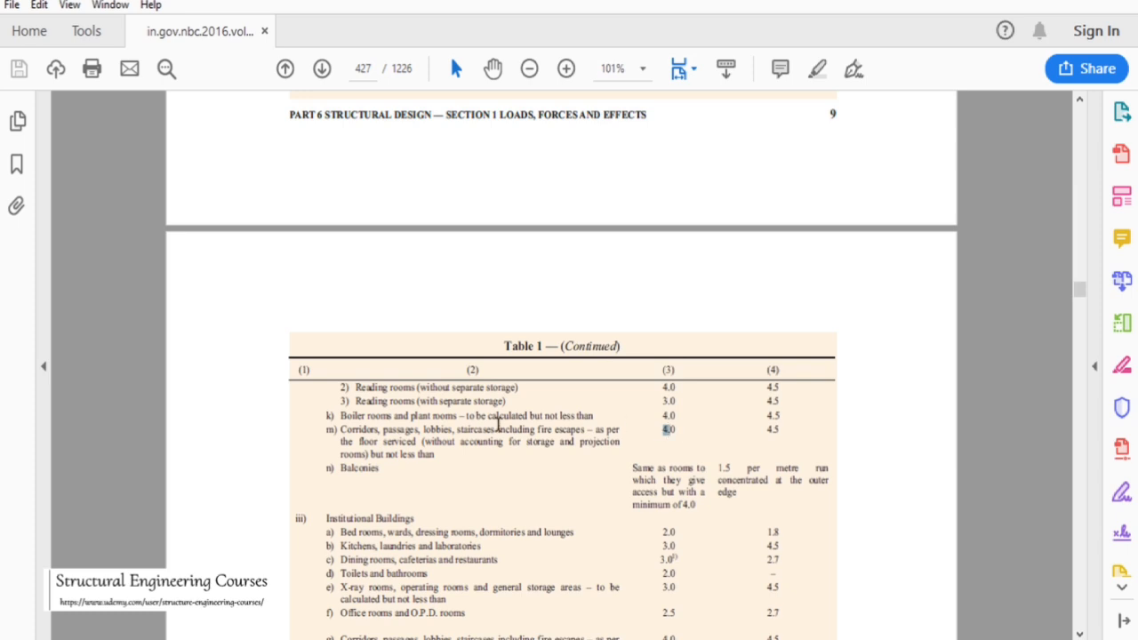
{"action": "scroll", "coordinate": [508, 421], "scroll_direction": "up", "scroll_amount": 5}
{"action": "scroll", "coordinate": [510, 410], "scroll_direction": "up", "scroll_amount": 4}
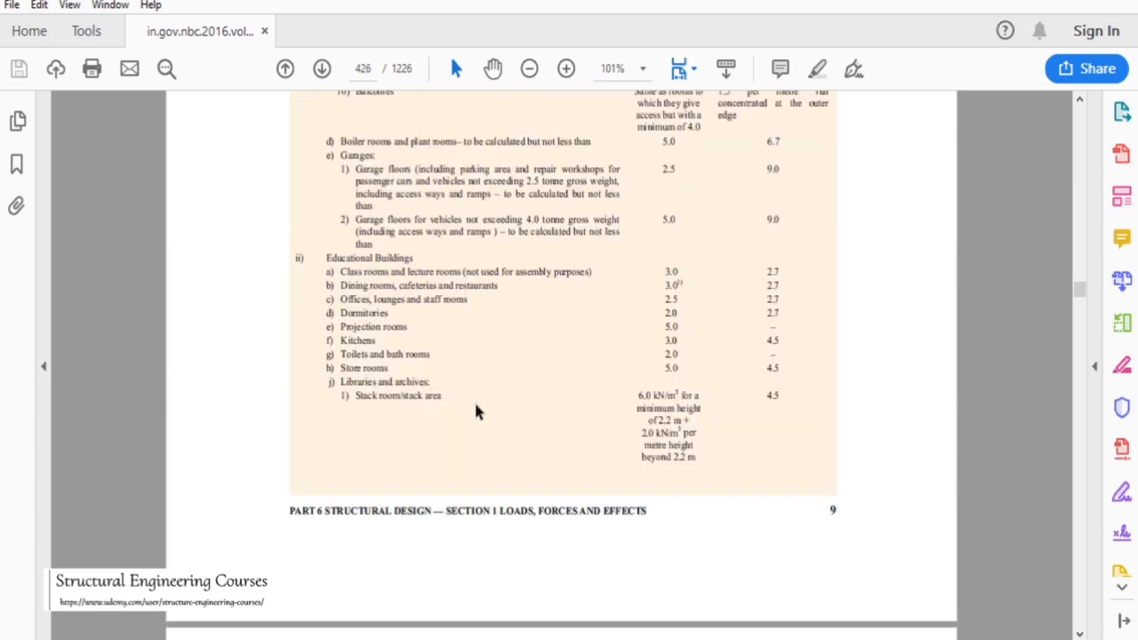
{"action": "left_click_drag", "start_coordinate": [341, 354], "coordinate": [444, 350]}
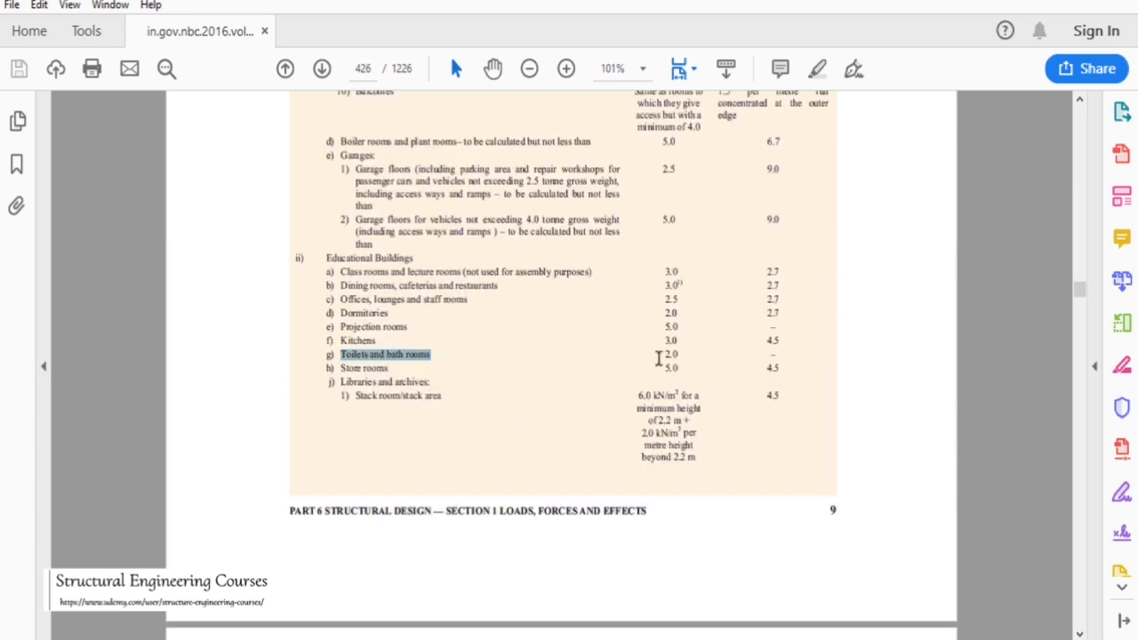
{"action": "left_click_drag", "start_coordinate": [663, 354], "coordinate": [677, 354]}
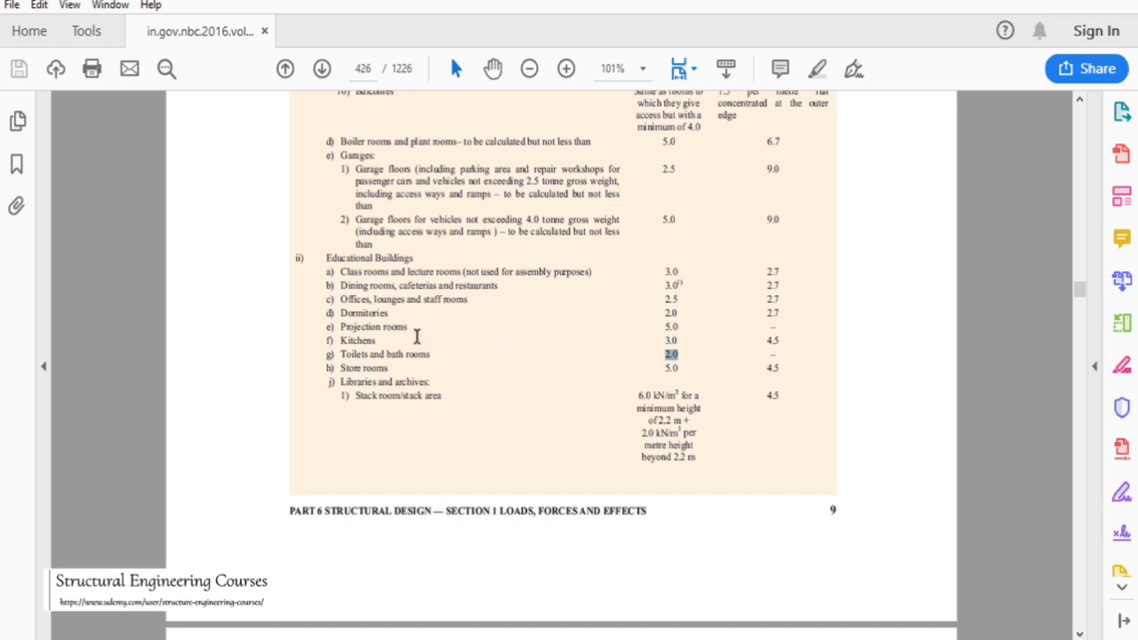
{"action": "left_click_drag", "start_coordinate": [343, 327], "coordinate": [398, 329]}
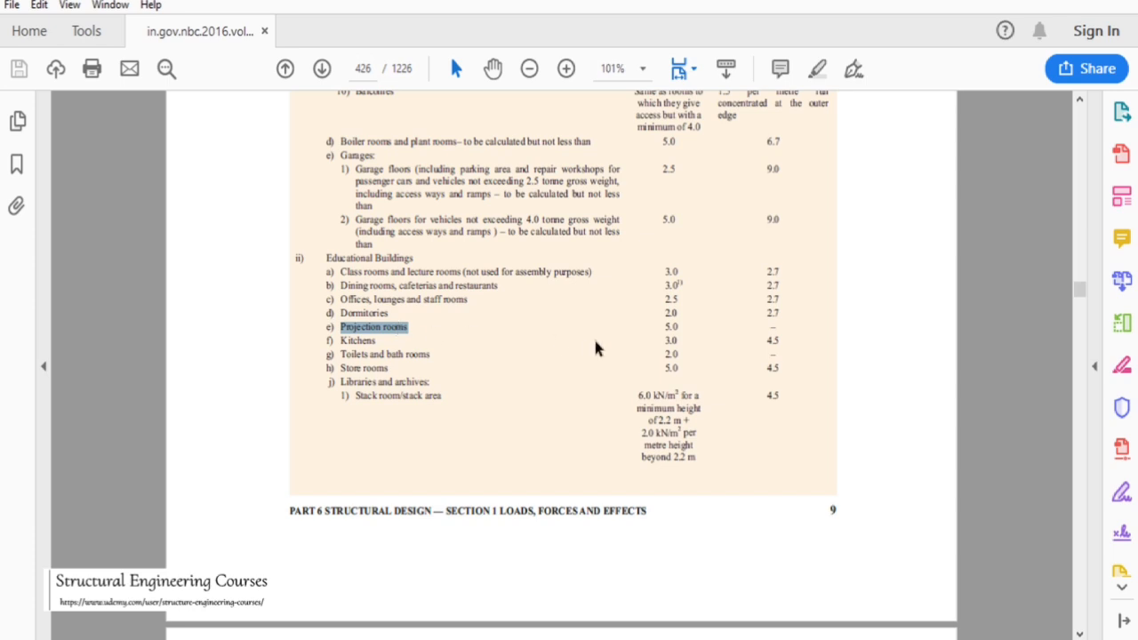
Highlight the projection-room load and libraries entry, then review the remaining Table 1 imposed loads for other building types
{"action": "left_click_drag", "start_coordinate": [661, 327], "coordinate": [677, 322]}
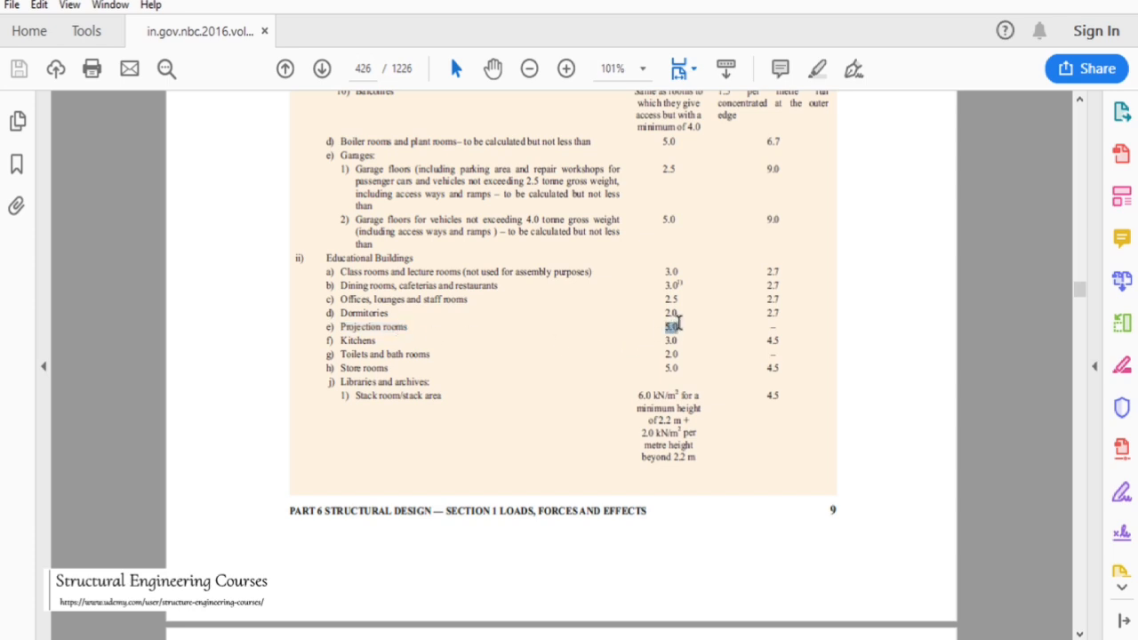
{"action": "left_click_drag", "start_coordinate": [342, 367], "coordinate": [433, 394]}
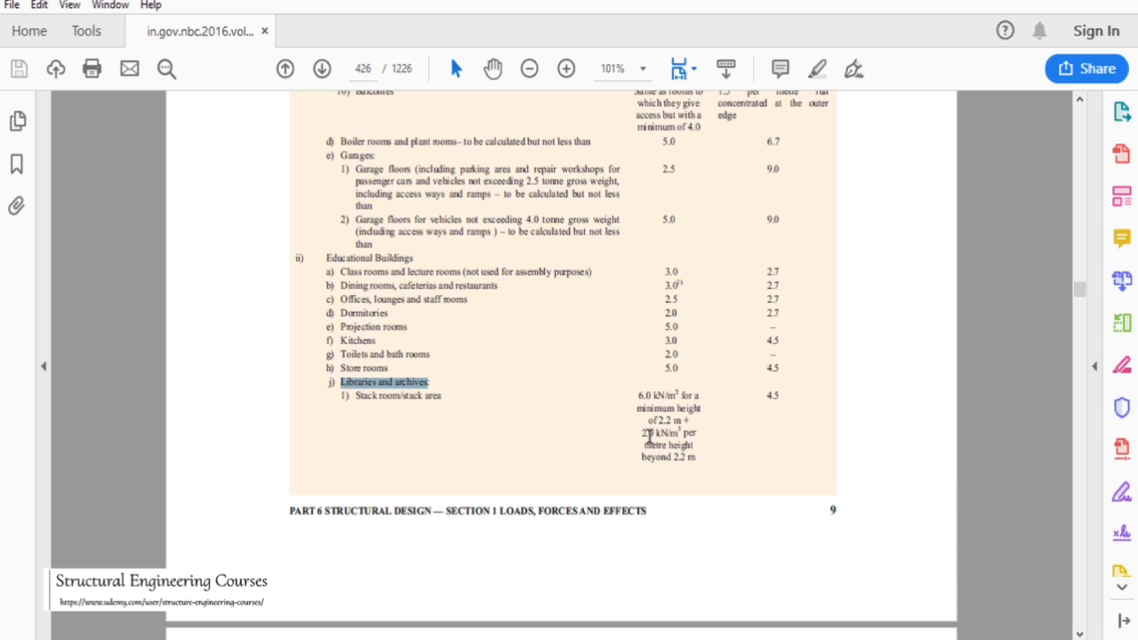
{"action": "scroll", "coordinate": [654, 438], "scroll_direction": "down", "scroll_amount": 5}
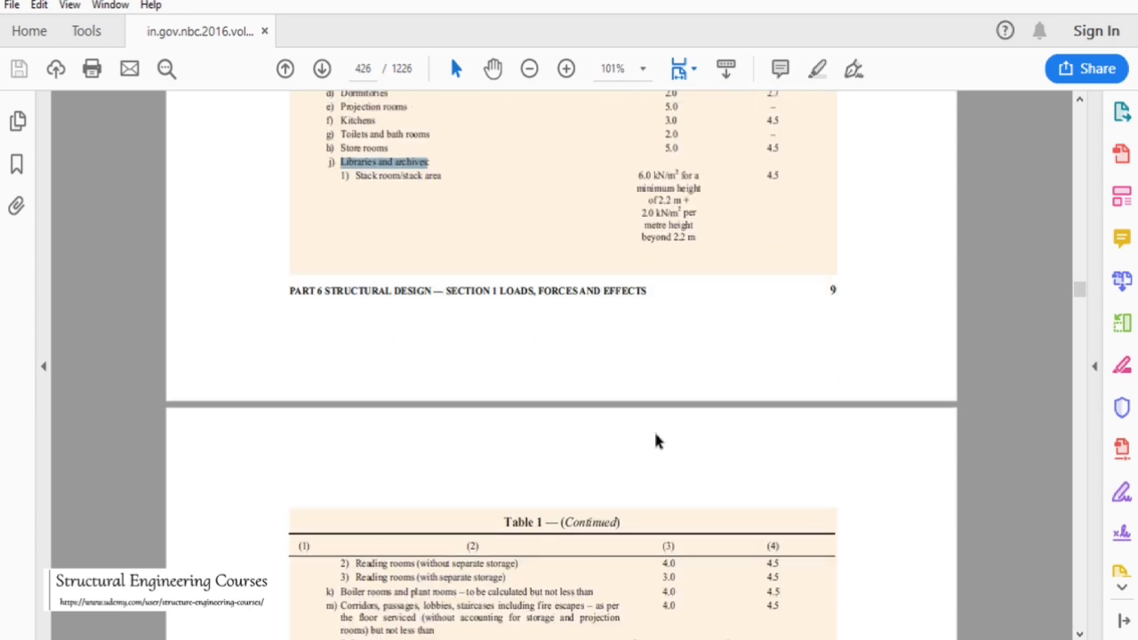
{"action": "scroll", "coordinate": [656, 442], "scroll_direction": "down", "scroll_amount": 7}
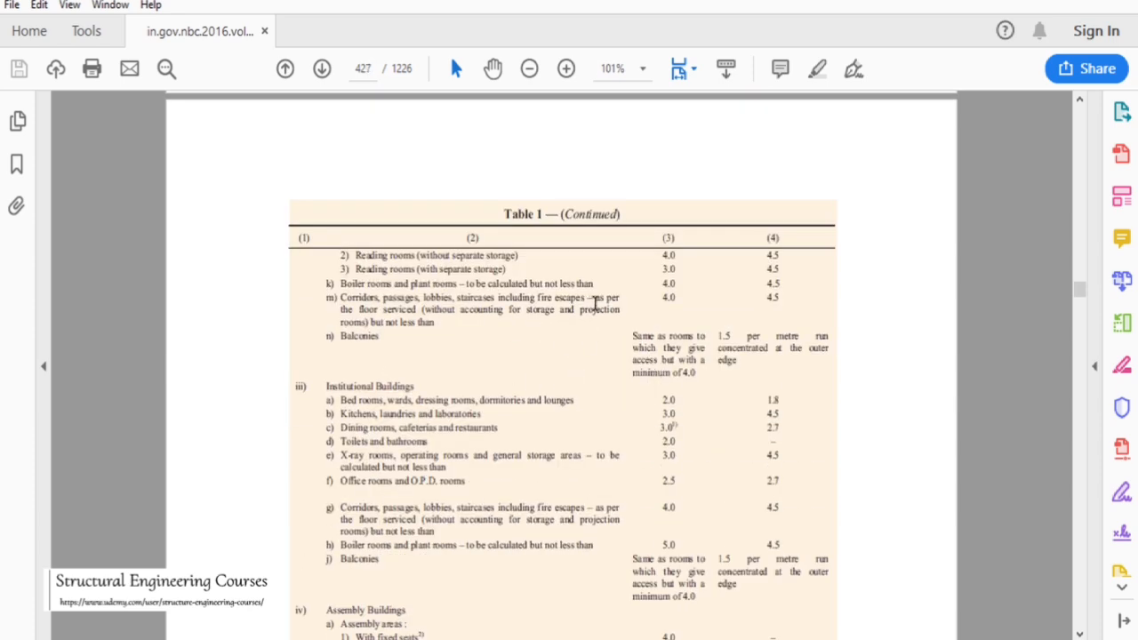
{"action": "scroll", "coordinate": [595, 305], "scroll_direction": "down", "scroll_amount": 5}
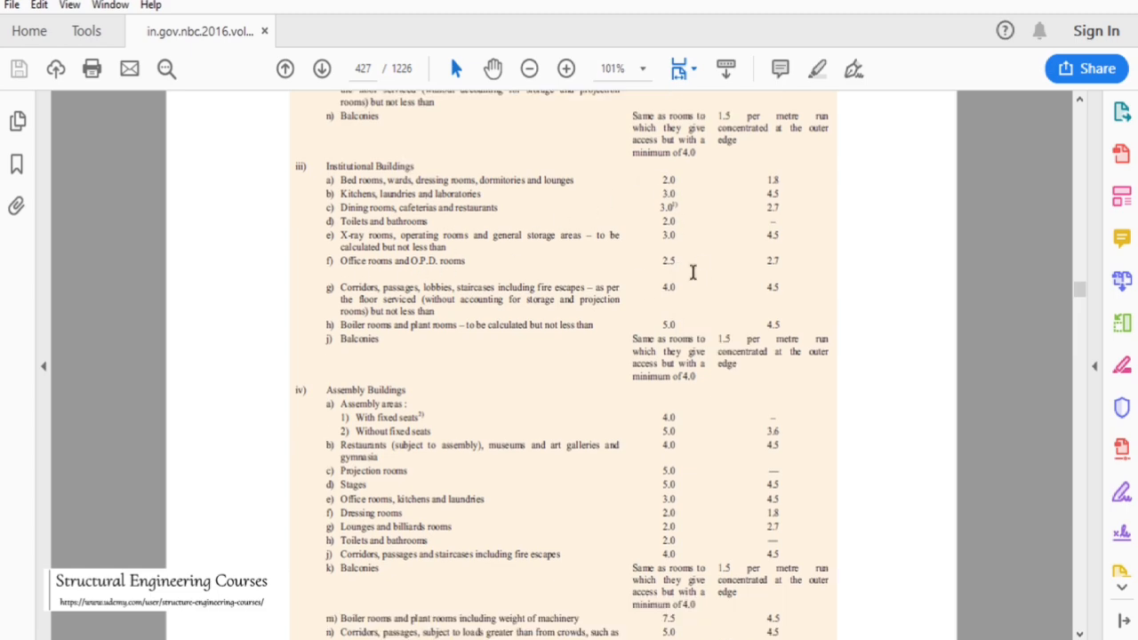
{"action": "scroll", "coordinate": [696, 274], "scroll_direction": "down", "scroll_amount": 5}
{"action": "scroll", "coordinate": [699, 274], "scroll_direction": "down", "scroll_amount": 9}
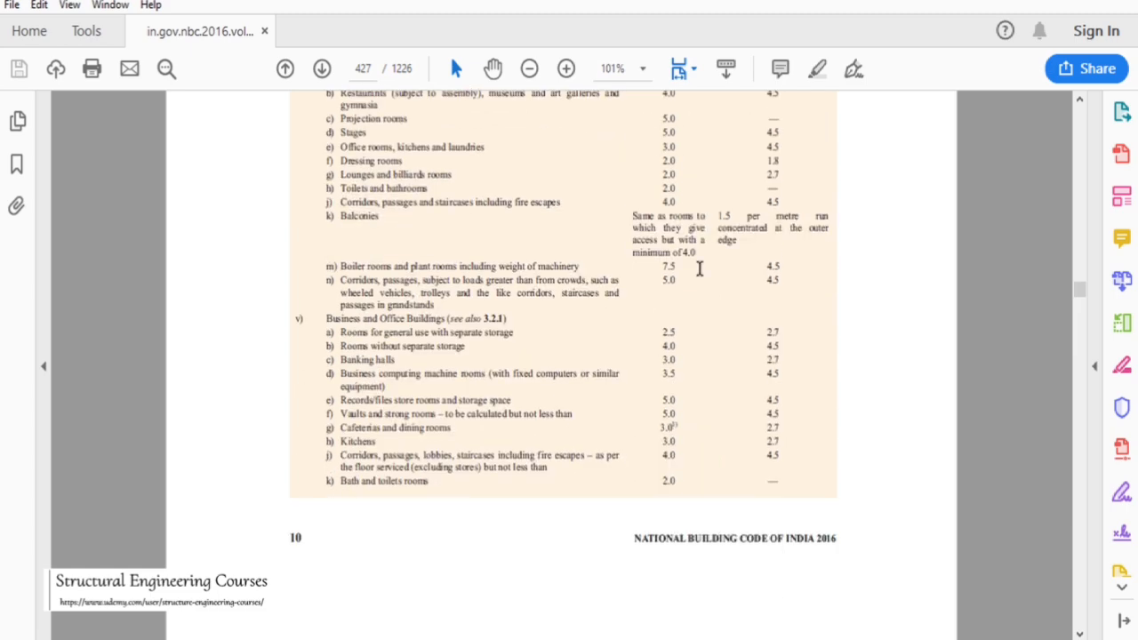
{"action": "scroll", "coordinate": [702, 273], "scroll_direction": "down", "scroll_amount": 4}
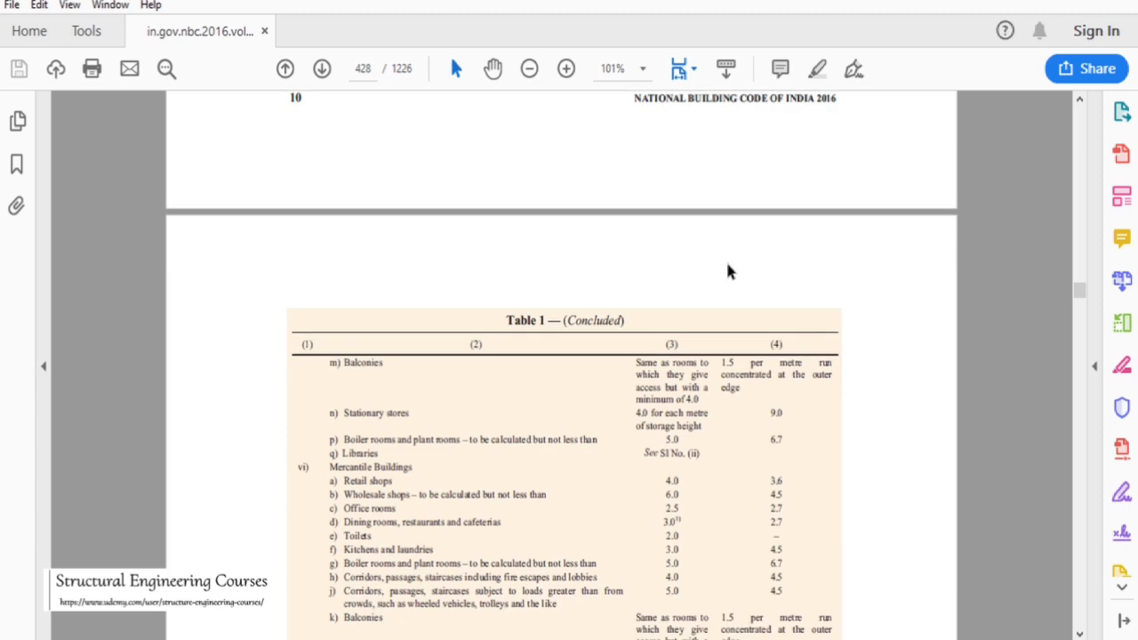
{"action": "scroll", "coordinate": [1084, 217], "scroll_direction": "up", "scroll_amount": 12}
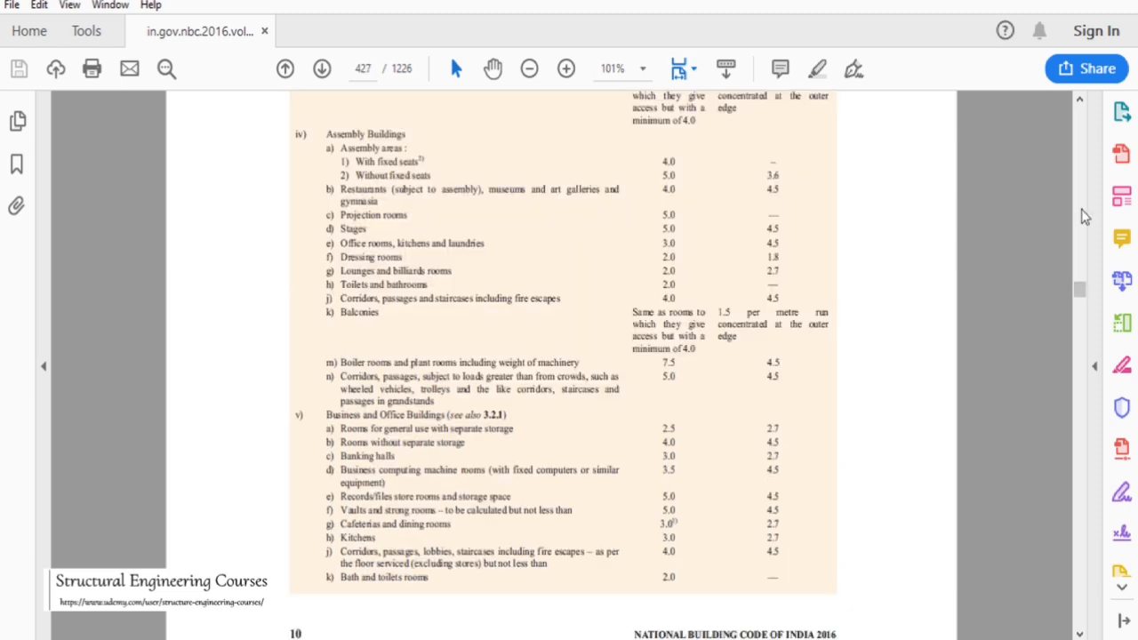
{"action": "scroll", "coordinate": [1084, 217], "scroll_direction": "up", "scroll_amount": 12}
{"action": "scroll", "coordinate": [1084, 217], "scroll_direction": "up", "scroll_amount": 11}
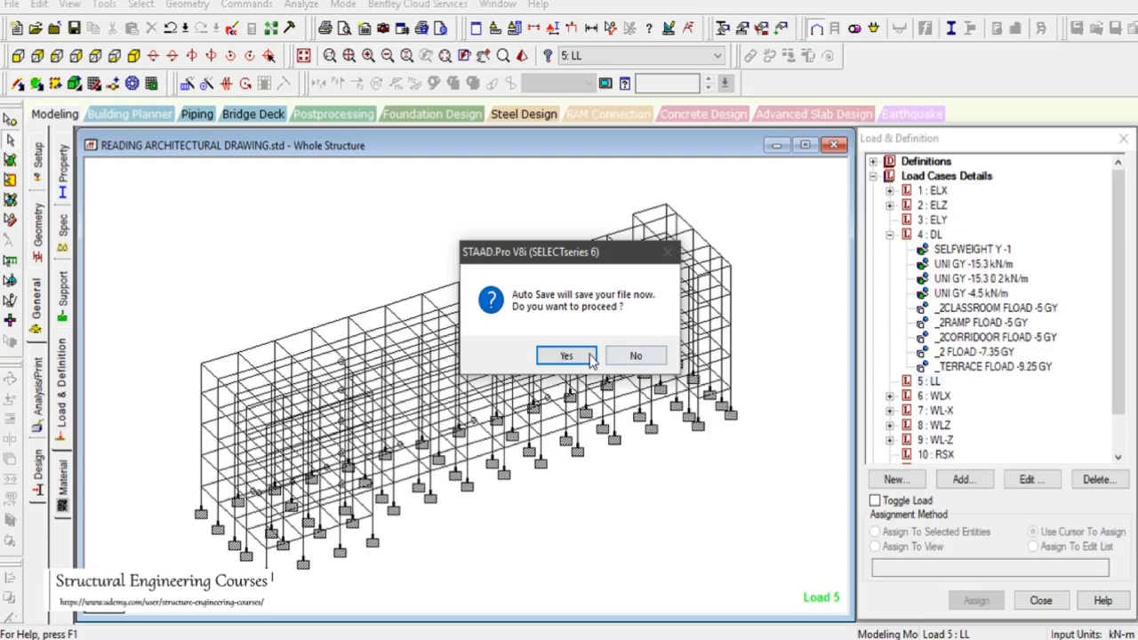
Add a Global Y floor load of -3 kN/m2 on the _2CLASSROOM group to the LL load case
{"action": "left_click", "coordinate": [594, 354]}
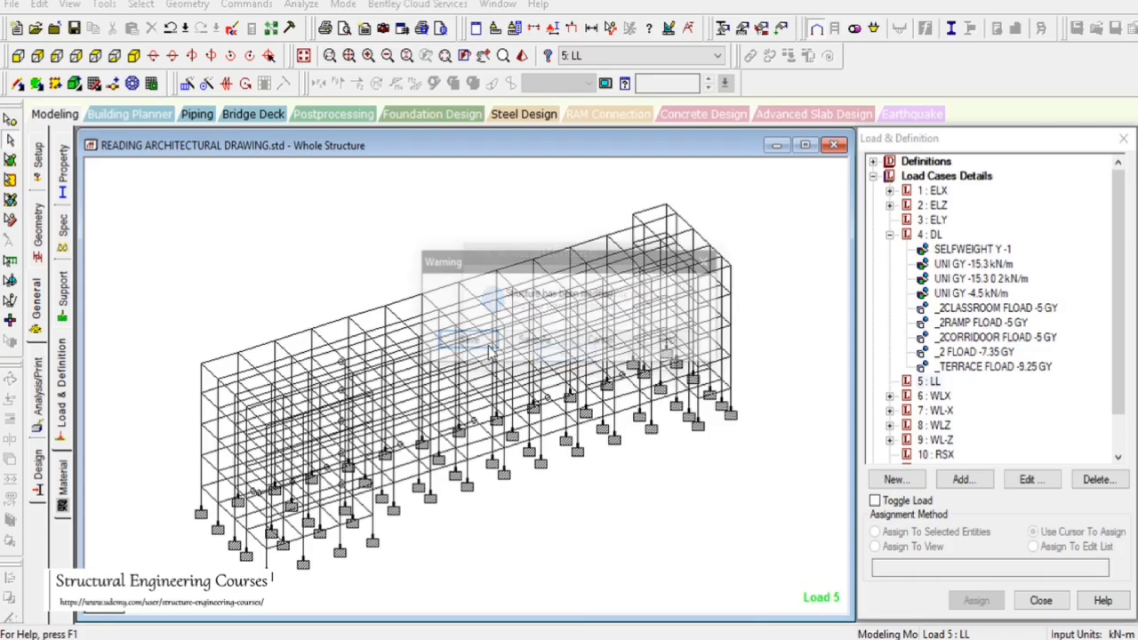
{"action": "left_click", "coordinate": [929, 380]}
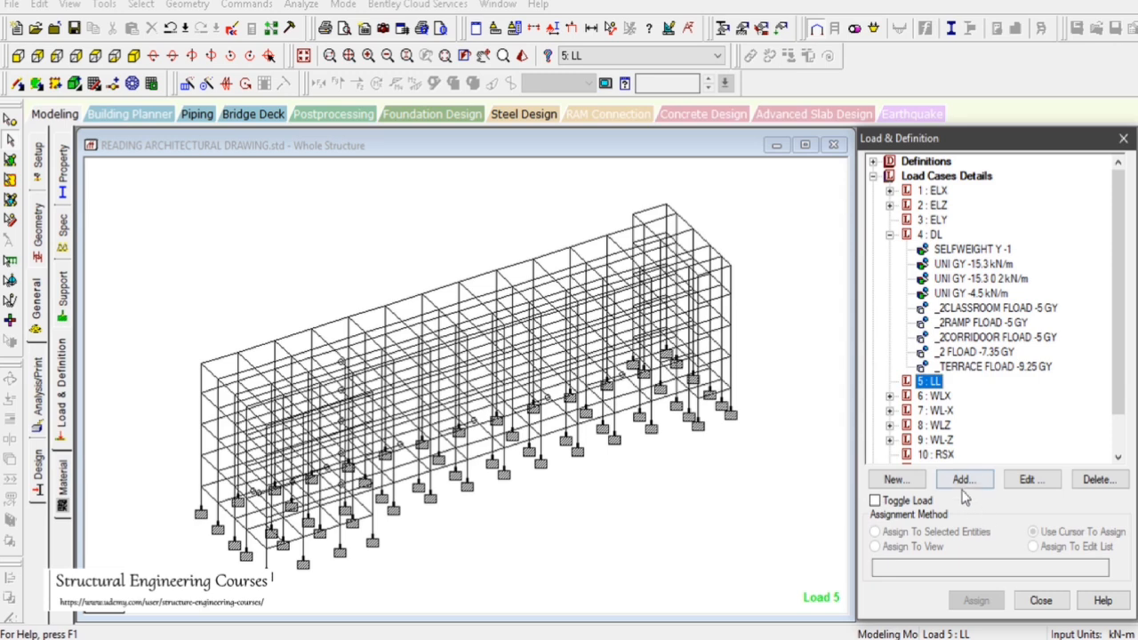
{"action": "left_click", "coordinate": [962, 480]}
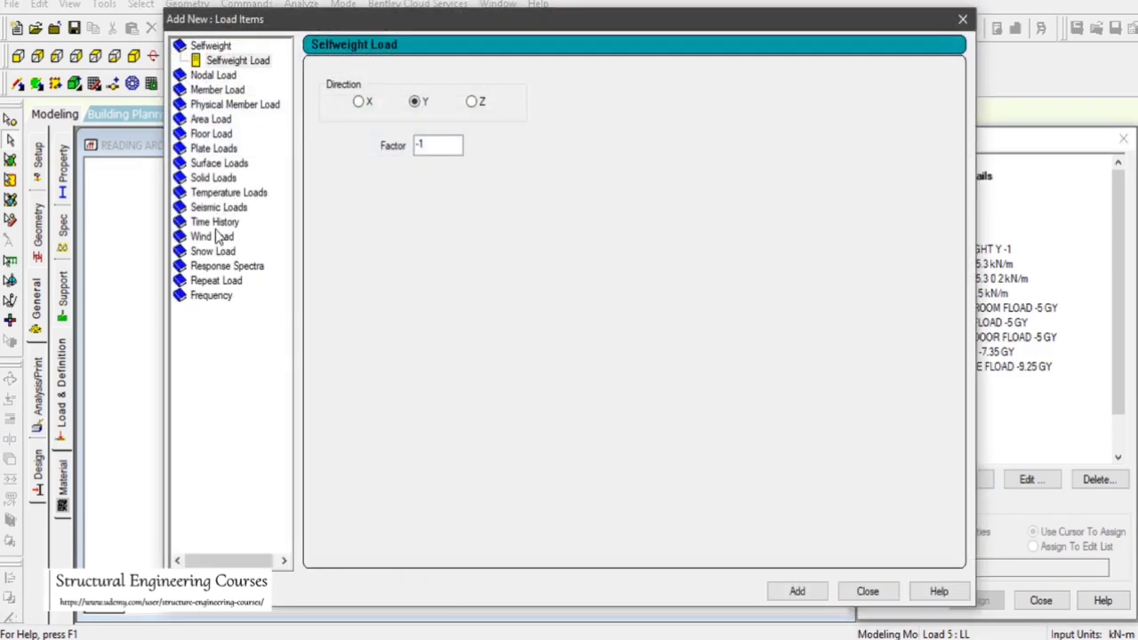
{"action": "left_click", "coordinate": [212, 134]}
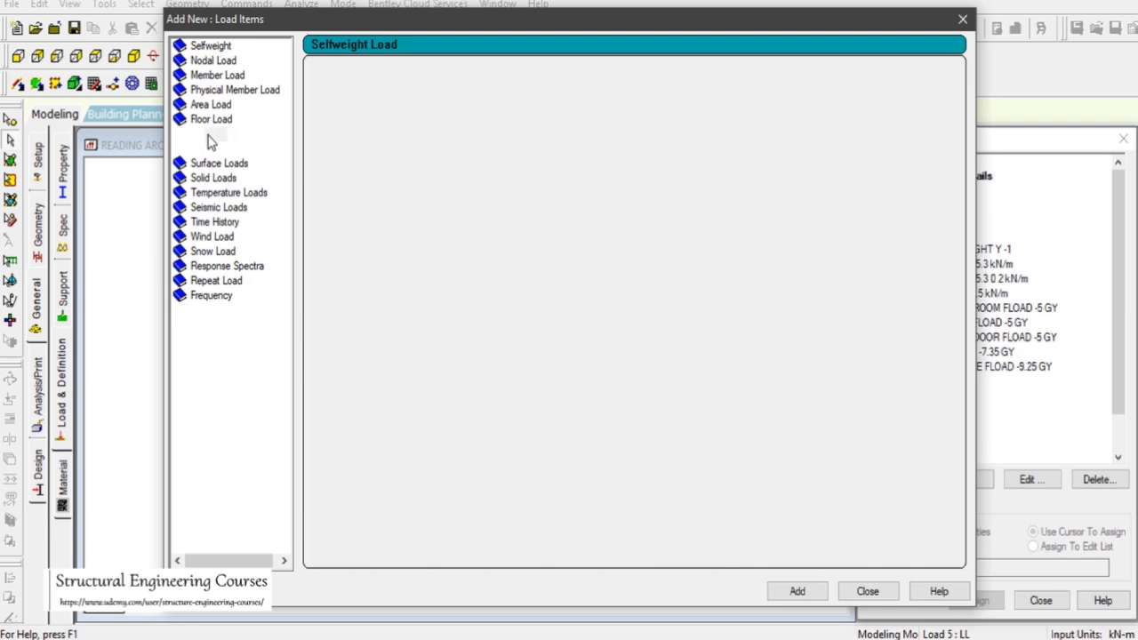
{"action": "left_click", "coordinate": [415, 109]}
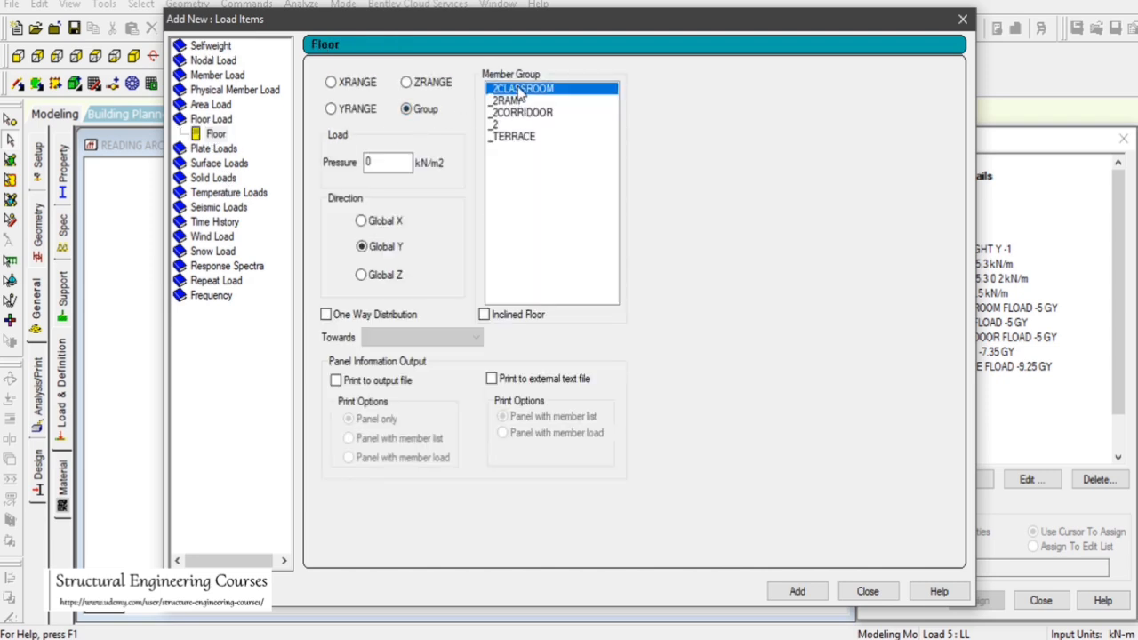
{"action": "left_click", "coordinate": [382, 163]}
{"action": "left_click_drag", "start_coordinate": [382, 163], "coordinate": [351, 175]}
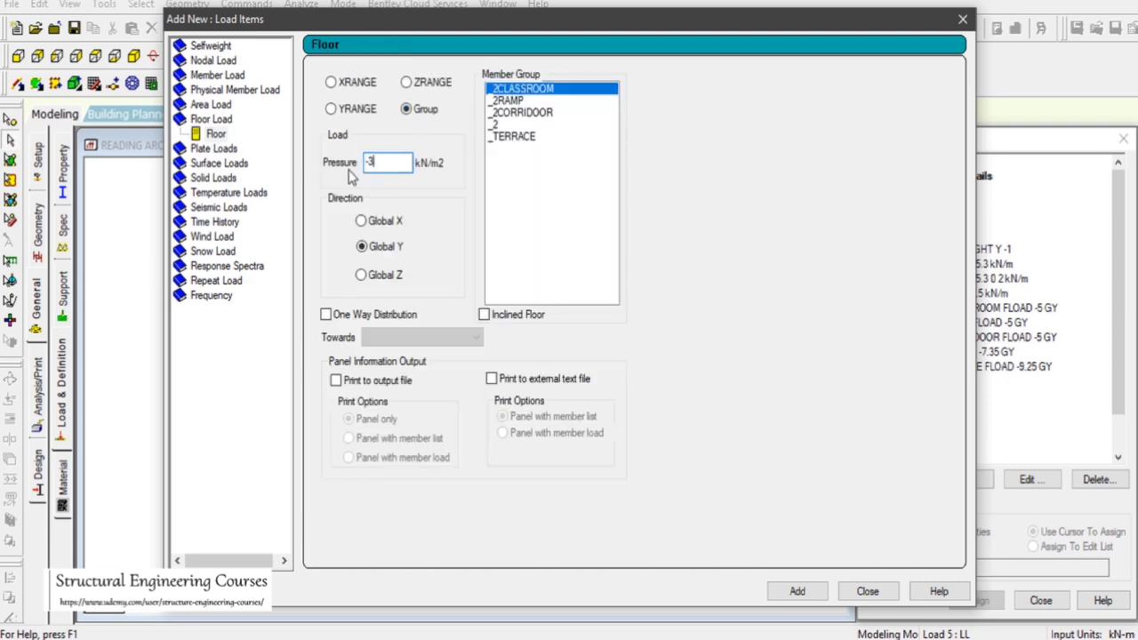
{"action": "type", "text": "-3"}
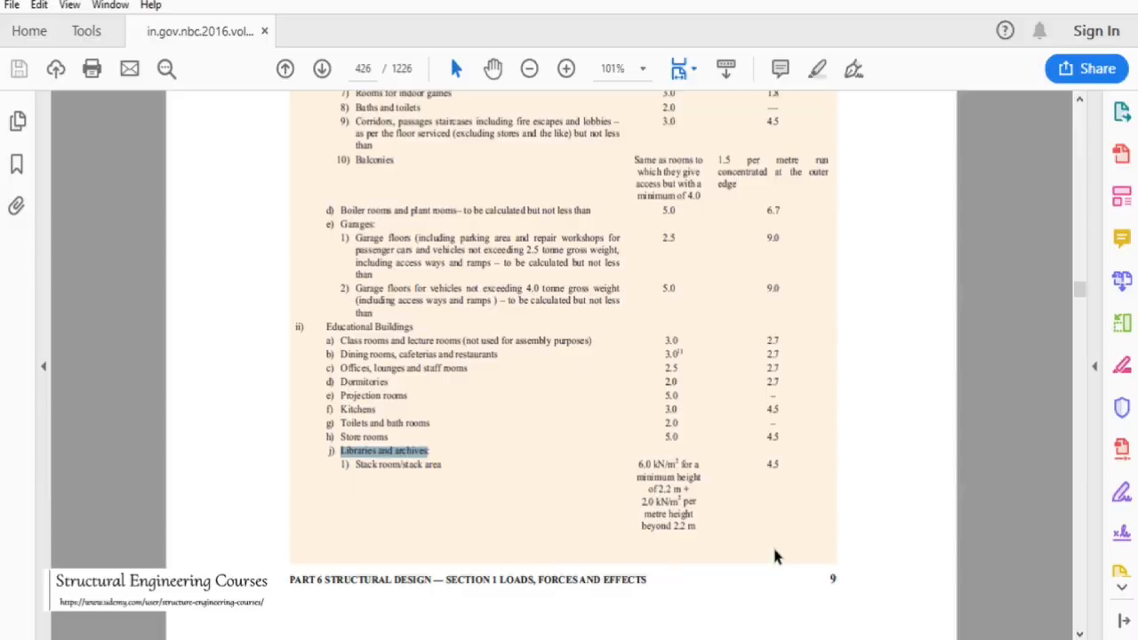
{"action": "left_click_drag", "start_coordinate": [681, 338], "coordinate": [663, 340]}
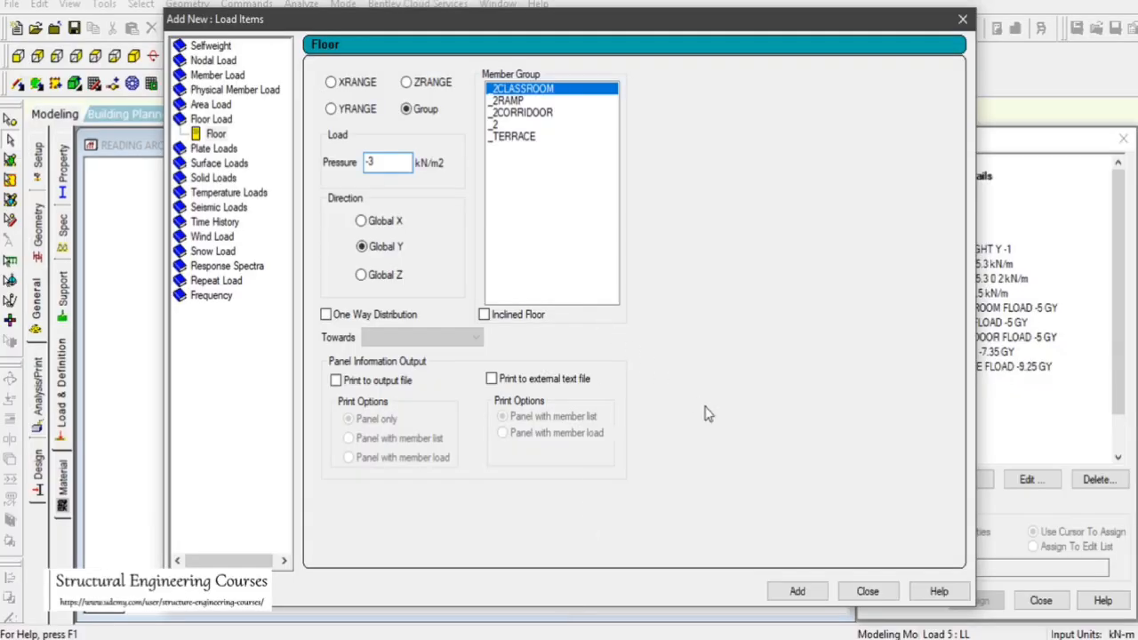
{"action": "left_click", "coordinate": [797, 591]}
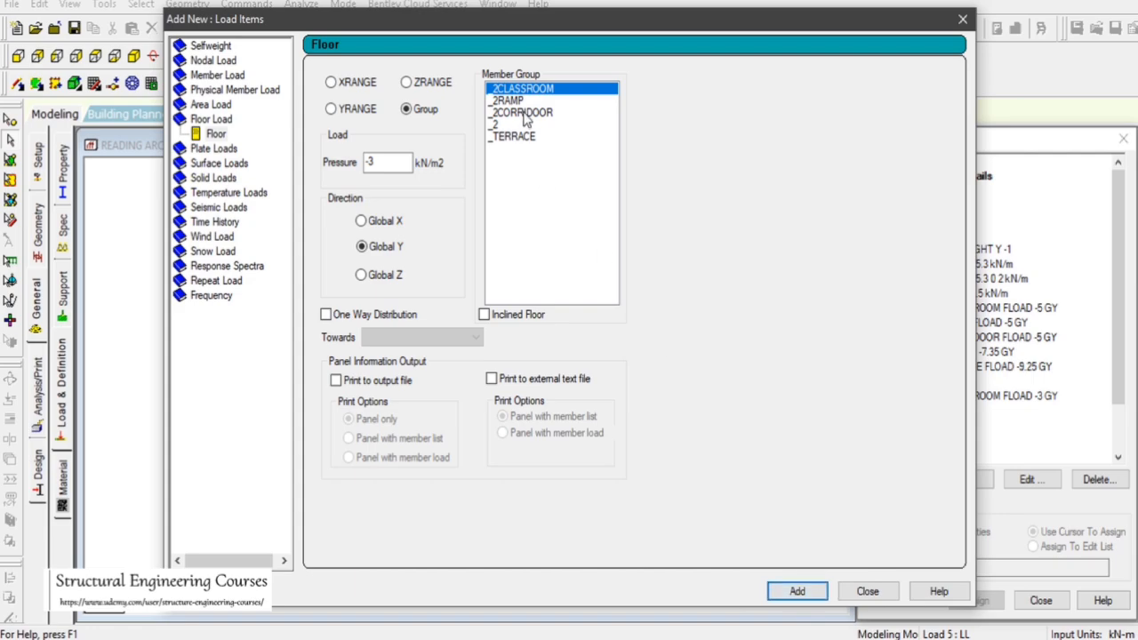
Add Global Y floor loads of -4 kN/m2 on the _2RAMP and _2CORRIDOOR groups to the LL case
{"action": "left_click", "coordinate": [518, 103]}
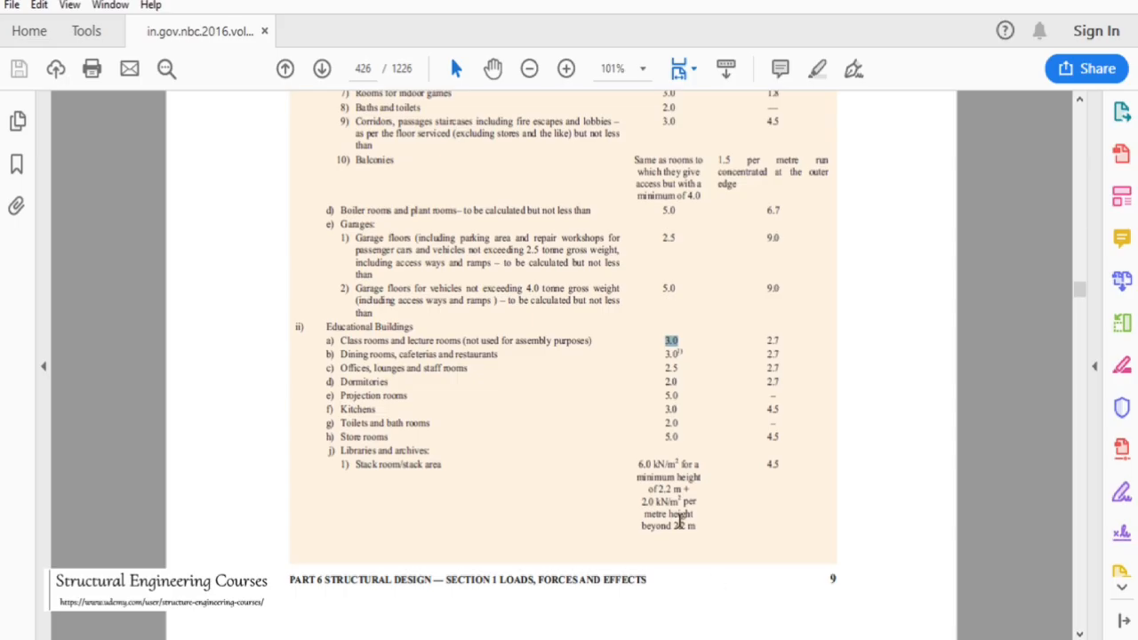
{"action": "scroll", "coordinate": [644, 253], "scroll_direction": "down", "scroll_amount": 4}
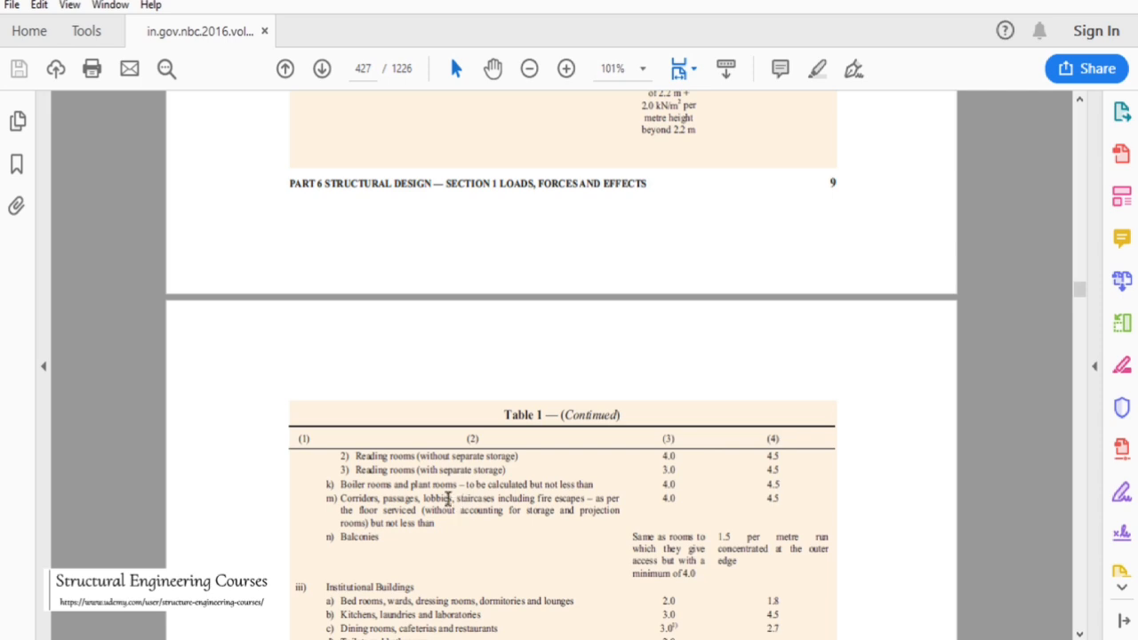
{"action": "left_click_drag", "start_coordinate": [439, 499], "coordinate": [674, 498]}
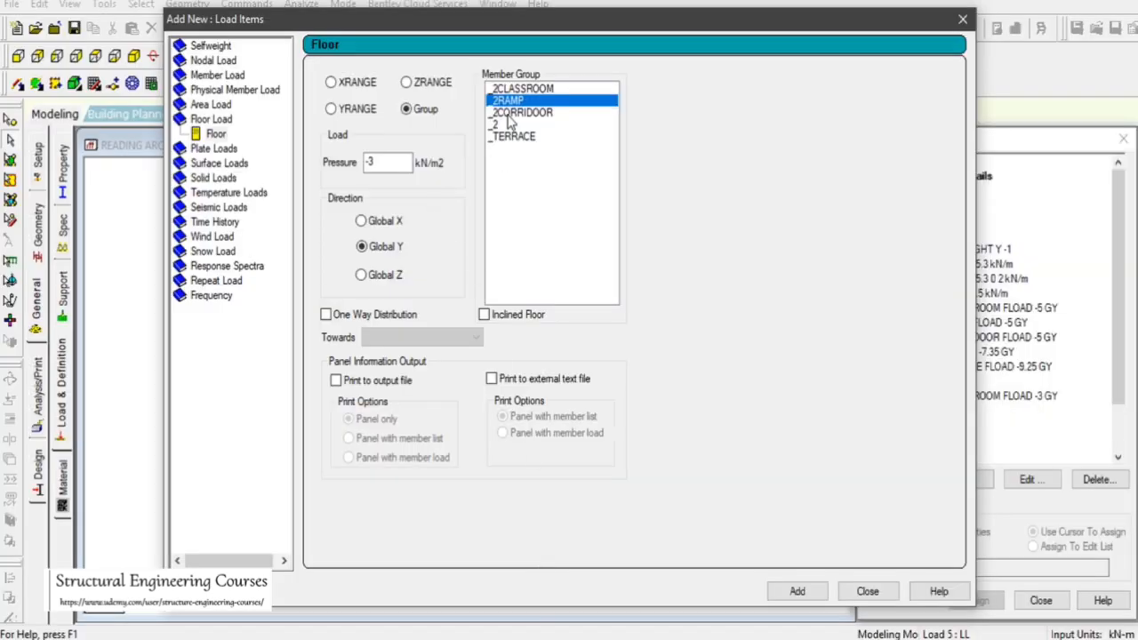
{"action": "double_click", "coordinate": [399, 162]}
{"action": "key", "text": "BackSpace"}
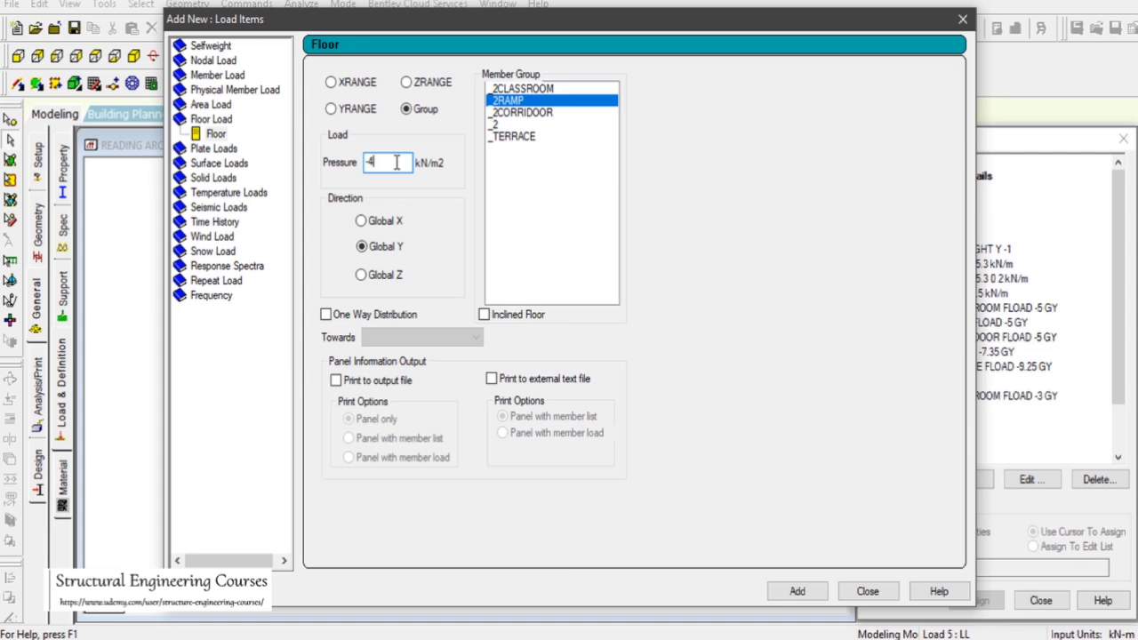
{"action": "type", "text": "-4"}
{"action": "left_click", "coordinate": [798, 592]}
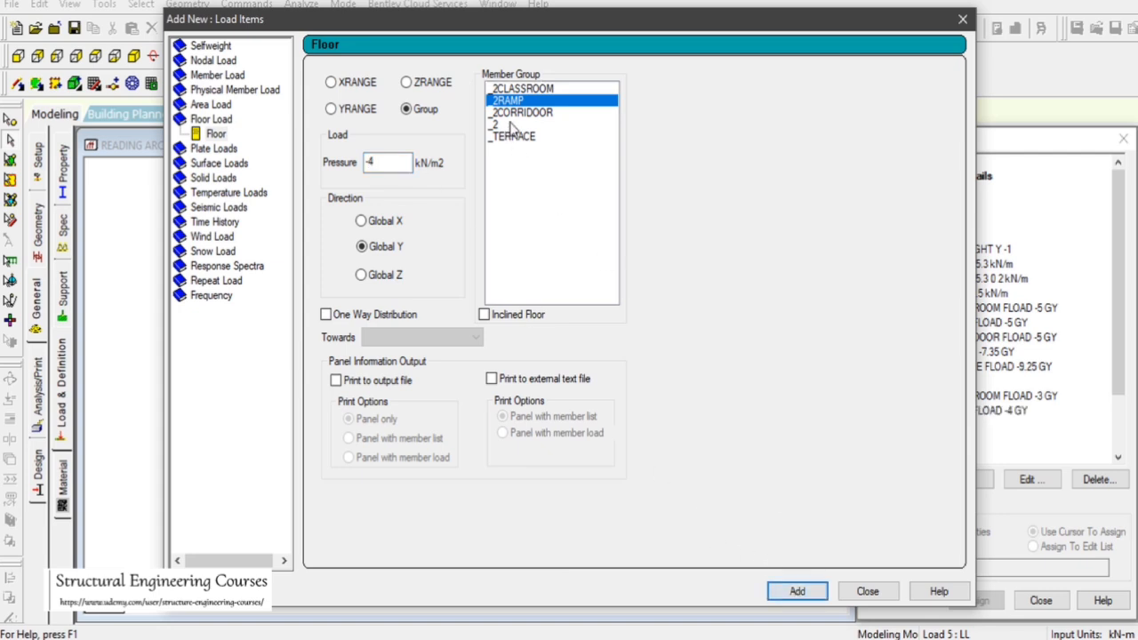
{"action": "left_click", "coordinate": [522, 114]}
{"action": "left_click", "coordinate": [800, 593]}
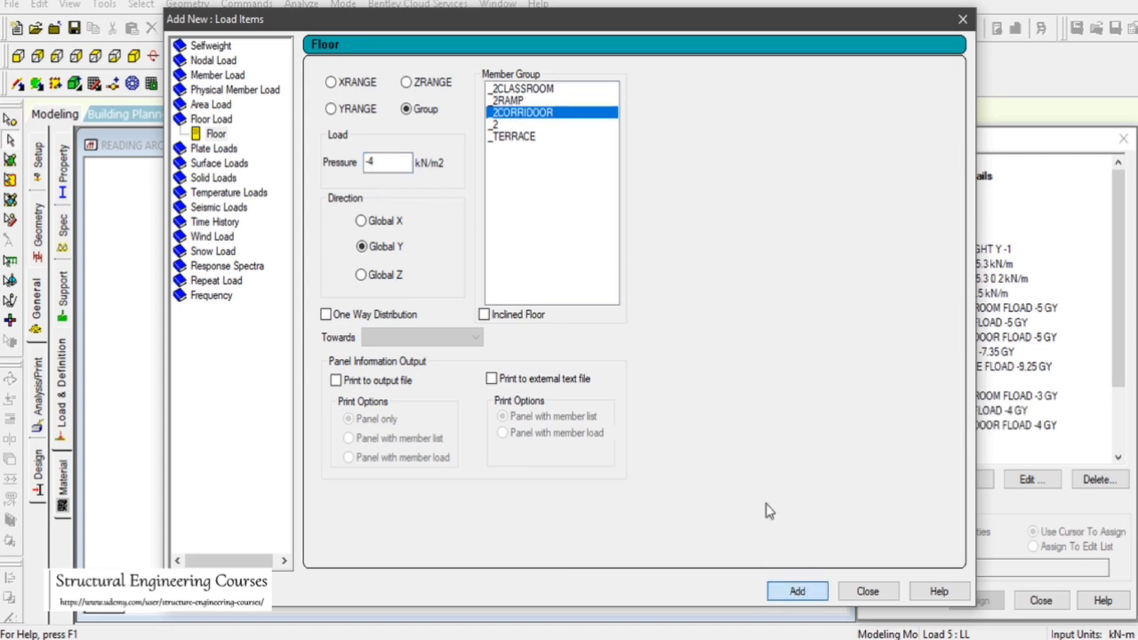
Add a Global Y floor load of -2 kN/m2 on the _2 group to the LL case, matching the toilets value
{"action": "left_click", "coordinate": [511, 125]}
{"action": "left_click", "coordinate": [389, 162]}
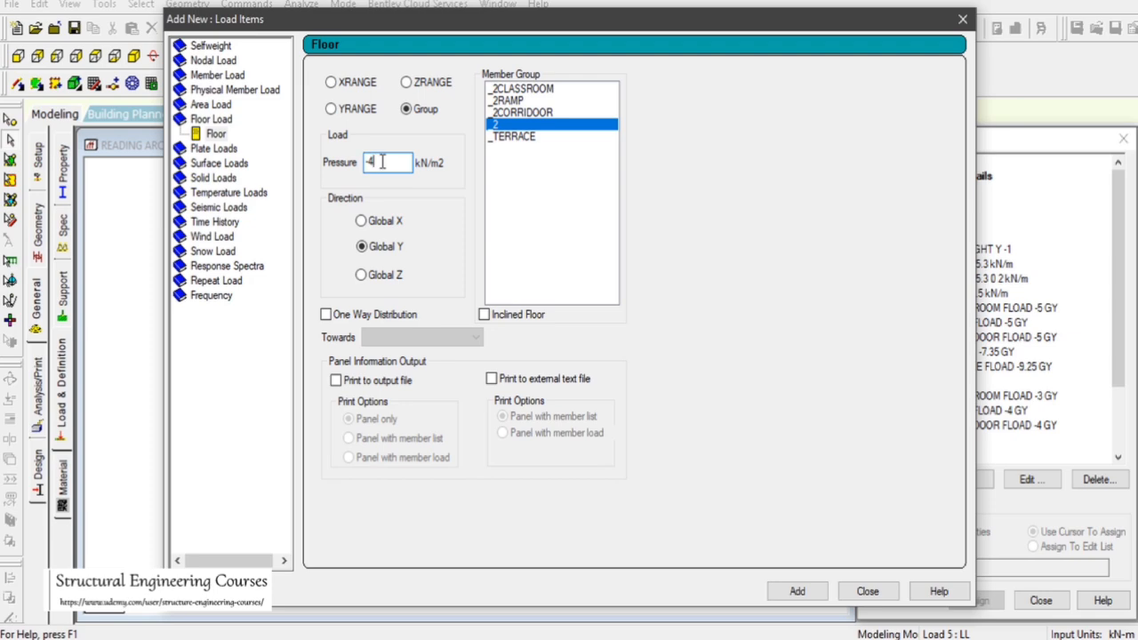
{"action": "left_click", "coordinate": [631, 637]}
{"action": "scroll", "coordinate": [565, 497], "scroll_direction": "down", "scroll_amount": 2}
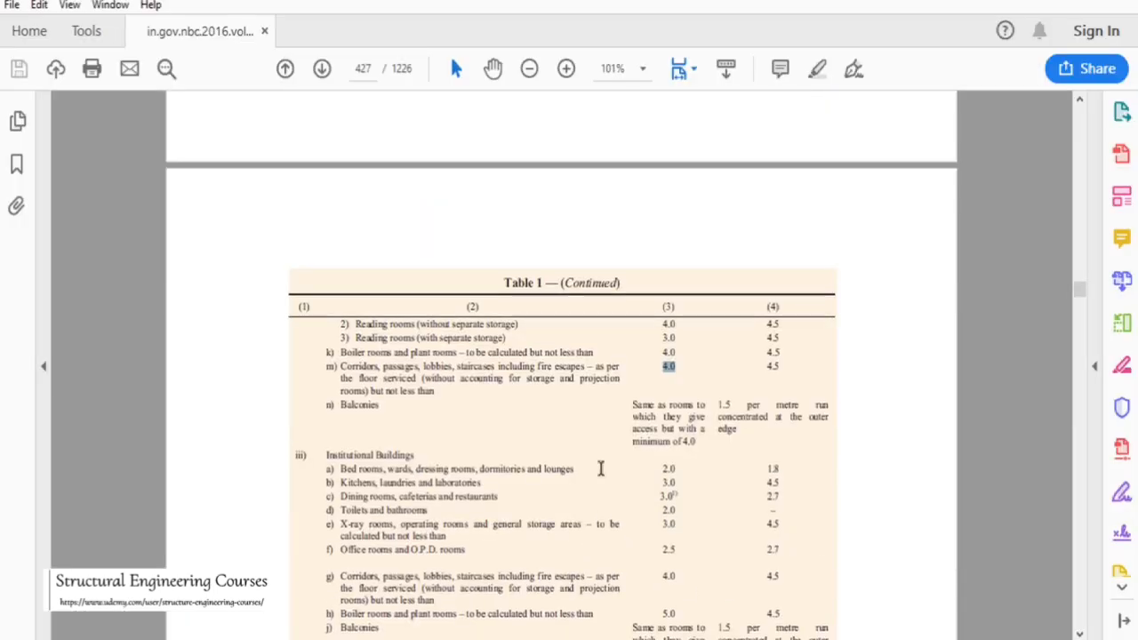
{"action": "scroll", "coordinate": [599, 467], "scroll_direction": "up", "scroll_amount": 2}
{"action": "scroll", "coordinate": [620, 476], "scroll_direction": "up", "scroll_amount": 2}
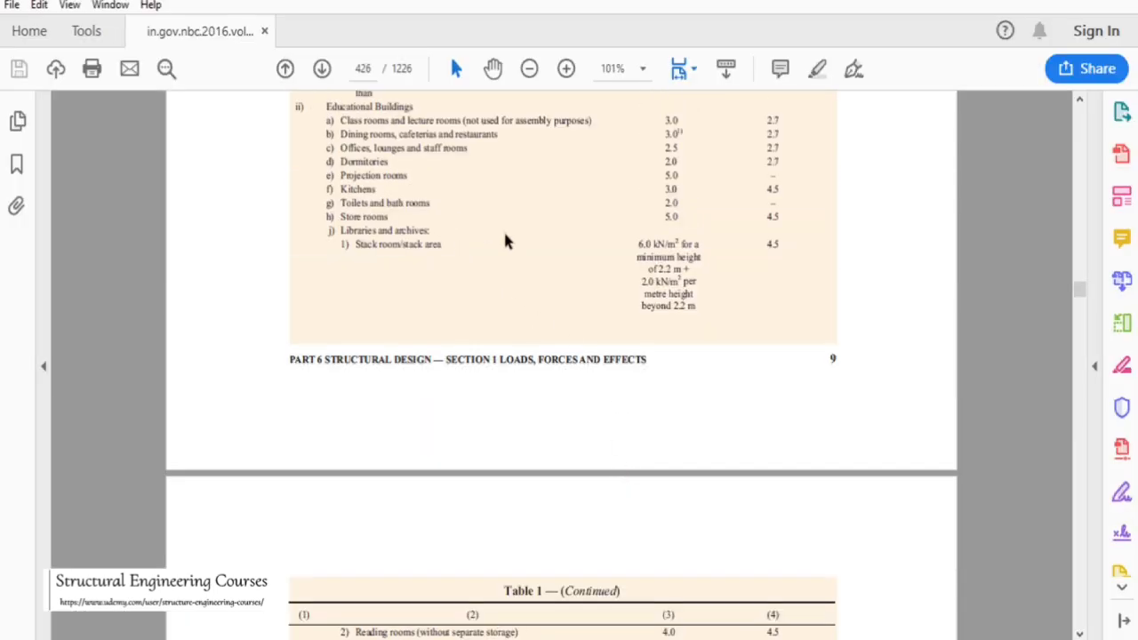
{"action": "left_click_drag", "start_coordinate": [664, 203], "coordinate": [684, 203]}
{"action": "key", "text": "alt+Tab"}
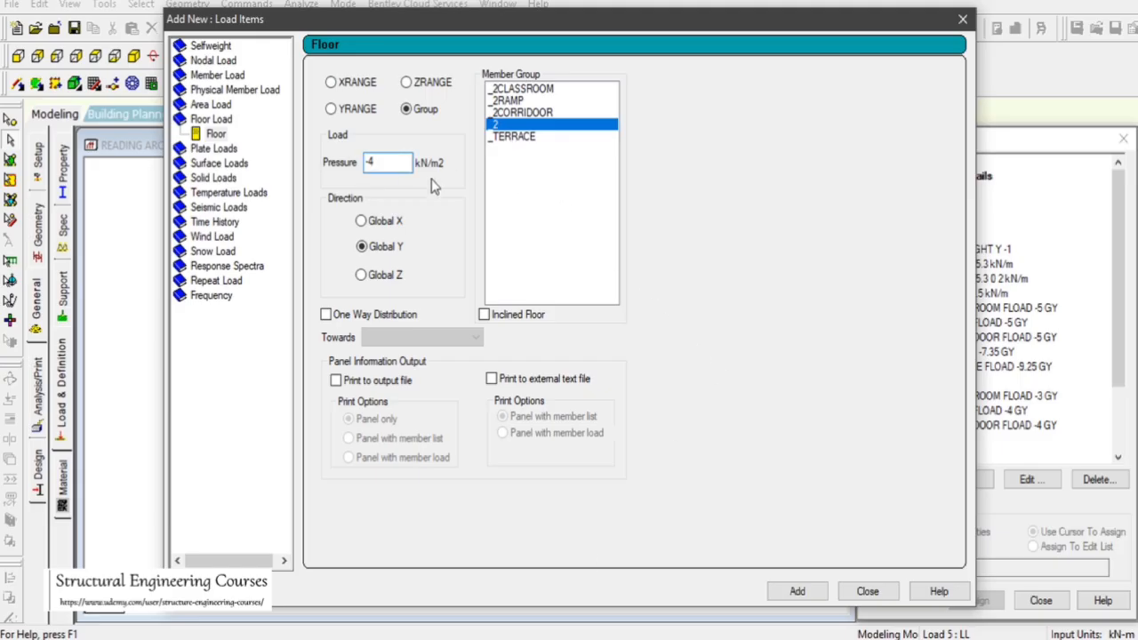
{"action": "left_click", "coordinate": [384, 163]}
{"action": "type", "text": "-2"}
{"action": "left_click", "coordinate": [797, 591]}
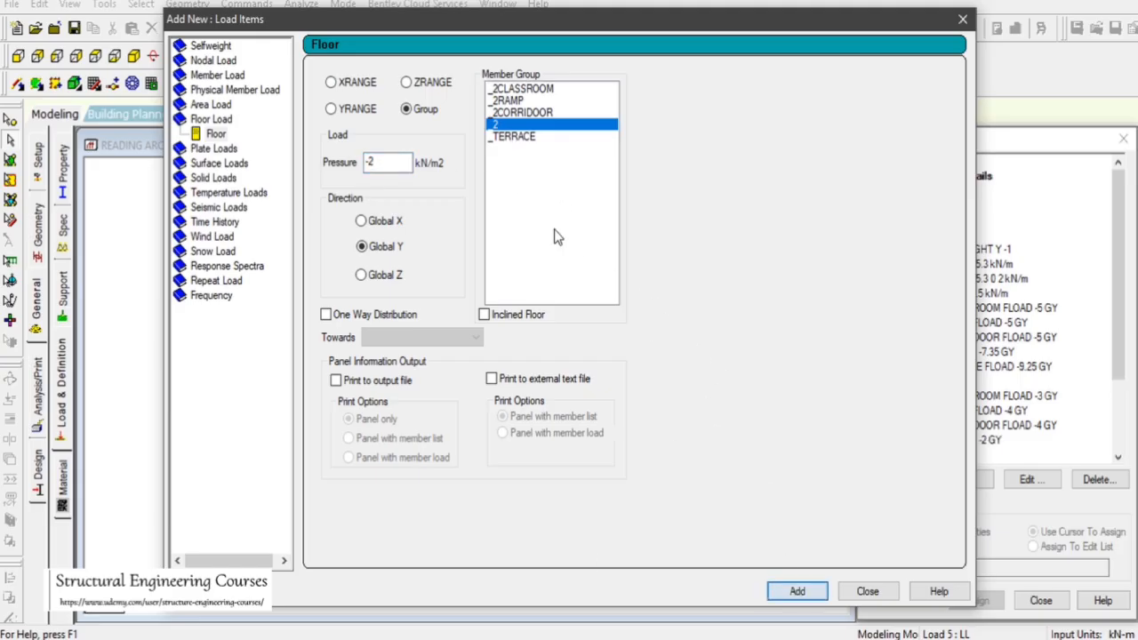
Add a Global Y floor load of -1.5 kN/m2 on the _TERRACE group to the LL case, per the NBC roof imposed loads
{"action": "left_click", "coordinate": [521, 138]}
{"action": "key", "text": "alt+Tab"}
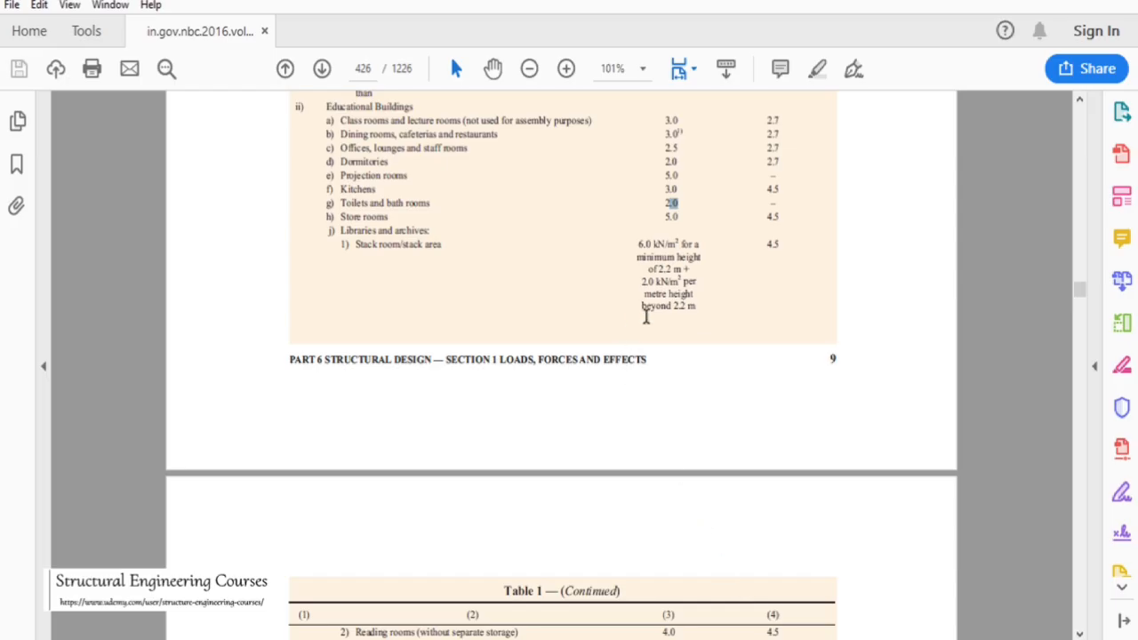
{"action": "scroll", "coordinate": [648, 318], "scroll_direction": "down", "scroll_amount": 3}
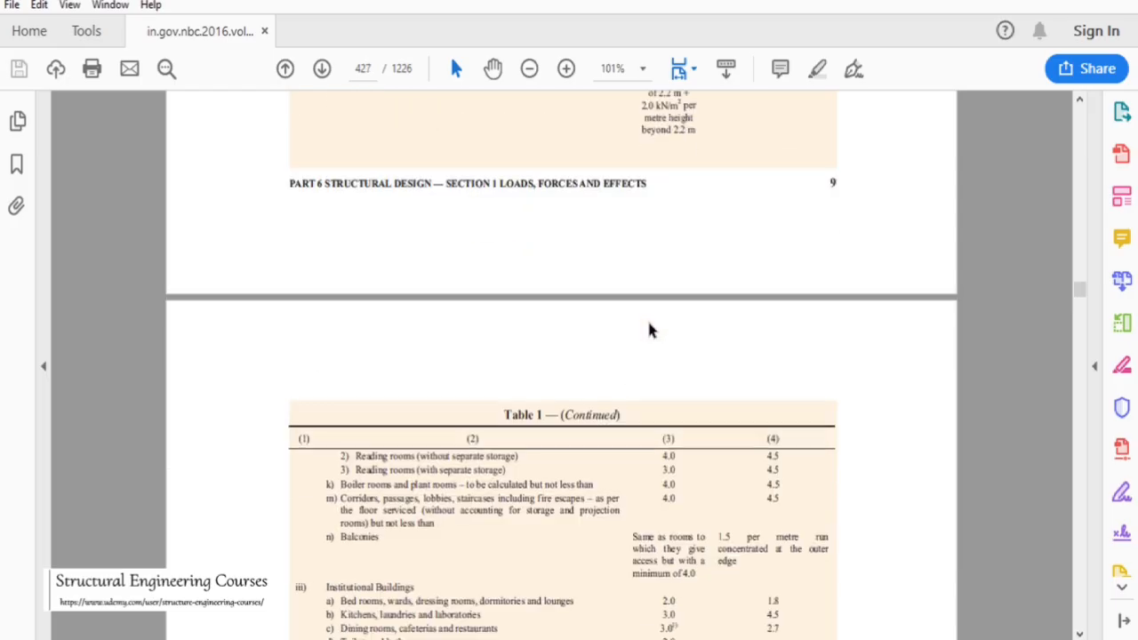
{"action": "scroll", "coordinate": [648, 330], "scroll_direction": "up", "scroll_amount": 3}
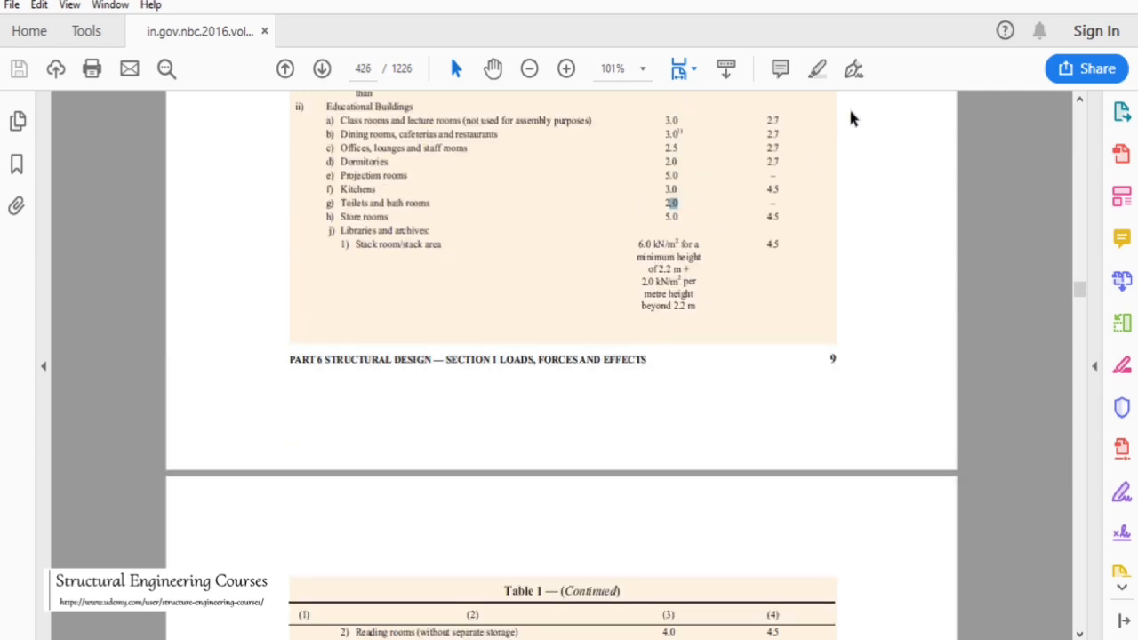
{"action": "scroll", "coordinate": [866, 235], "scroll_direction": "down", "scroll_amount": 3}
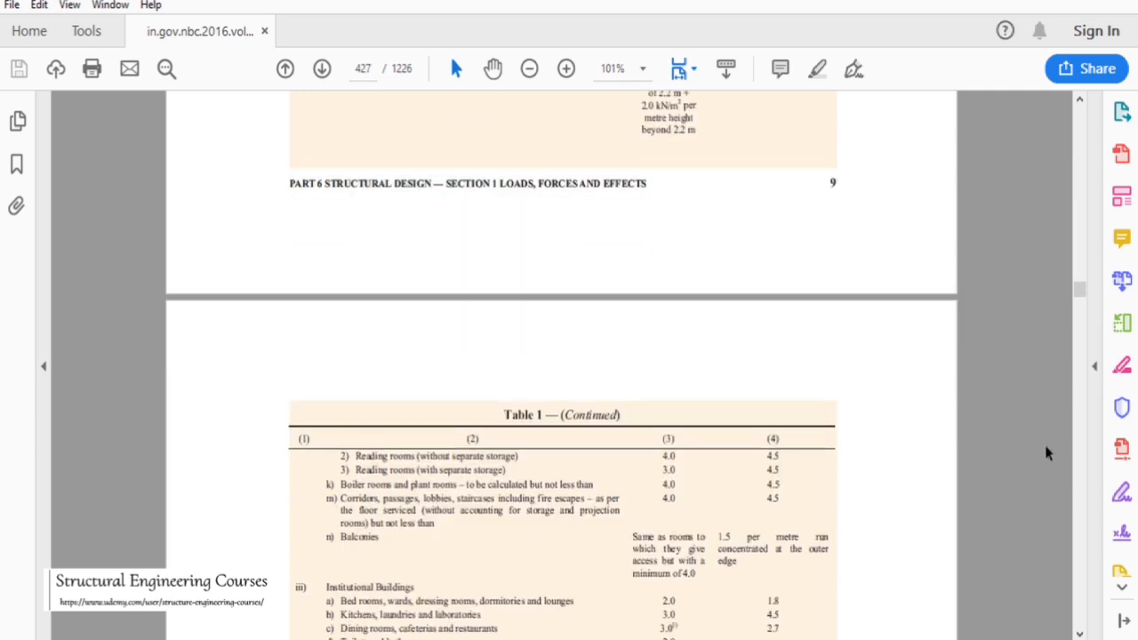
{"action": "scroll", "coordinate": [1082, 484], "scroll_direction": "down", "scroll_amount": 20}
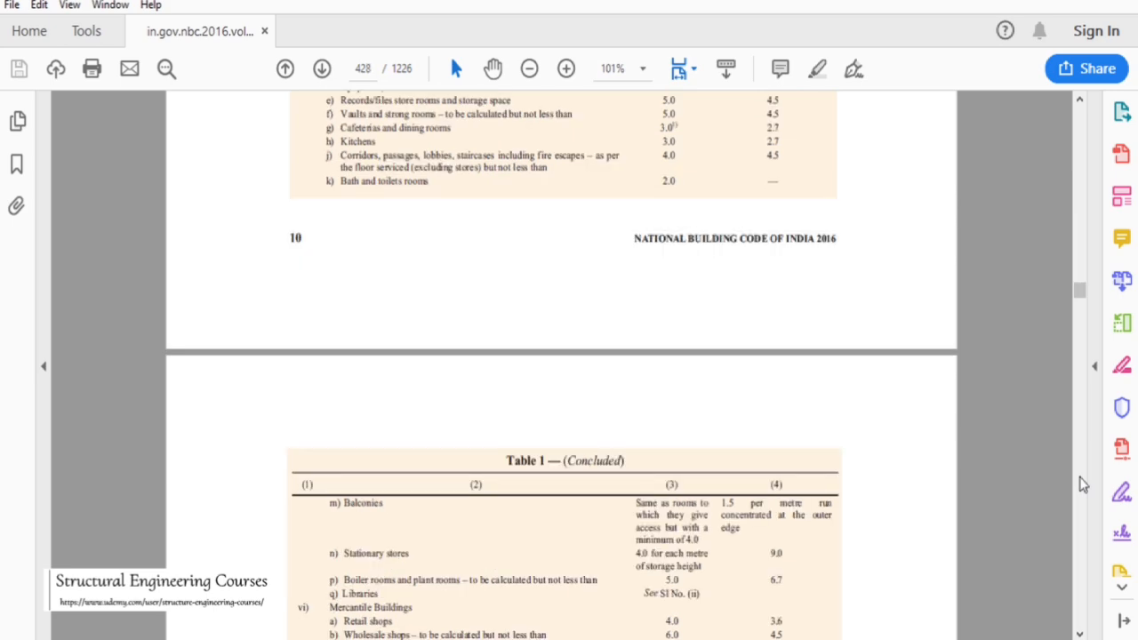
{"action": "scroll", "coordinate": [1083, 484], "scroll_direction": "down", "scroll_amount": 6}
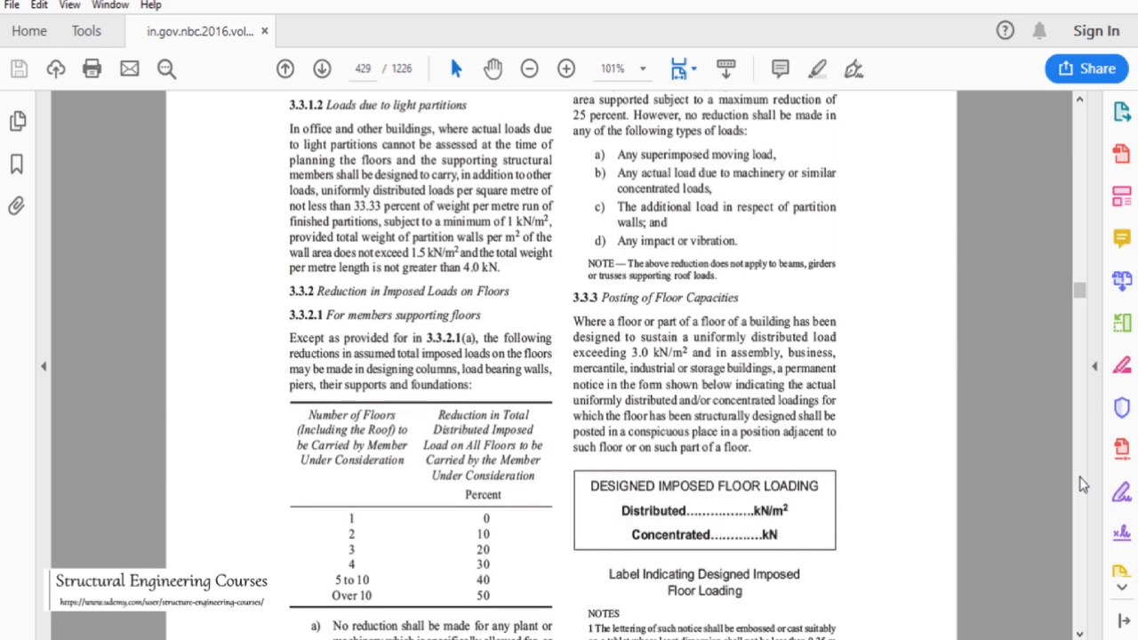
{"action": "scroll", "coordinate": [1083, 485], "scroll_direction": "down", "scroll_amount": 6}
{"action": "scroll", "coordinate": [1083, 484], "scroll_direction": "down", "scroll_amount": 6}
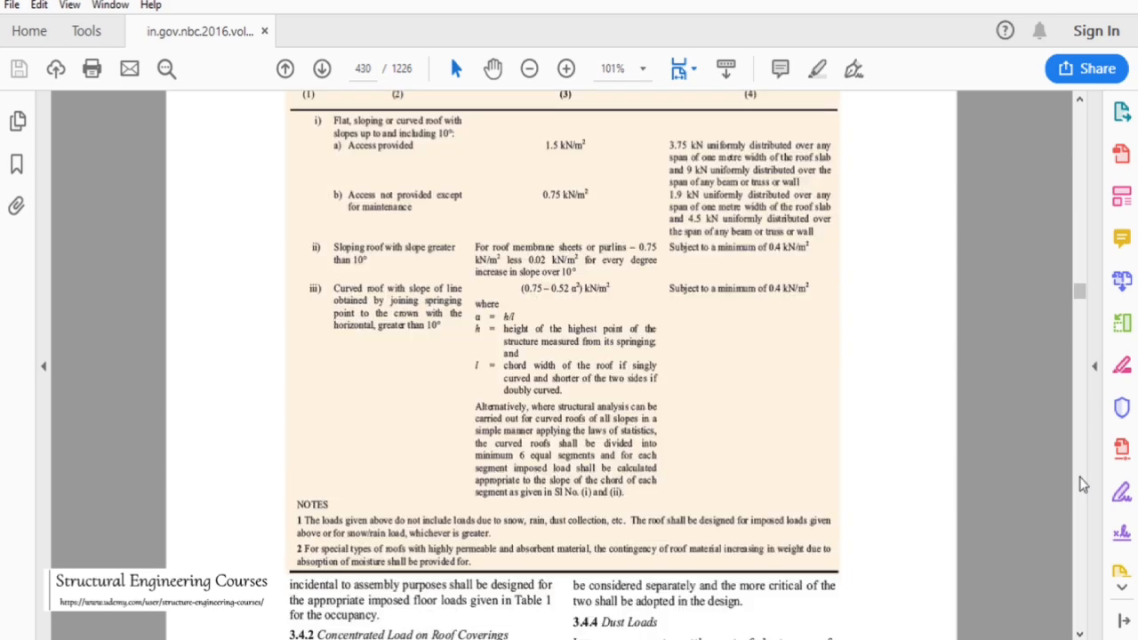
{"action": "scroll", "coordinate": [483, 257], "scroll_direction": "up", "scroll_amount": 1}
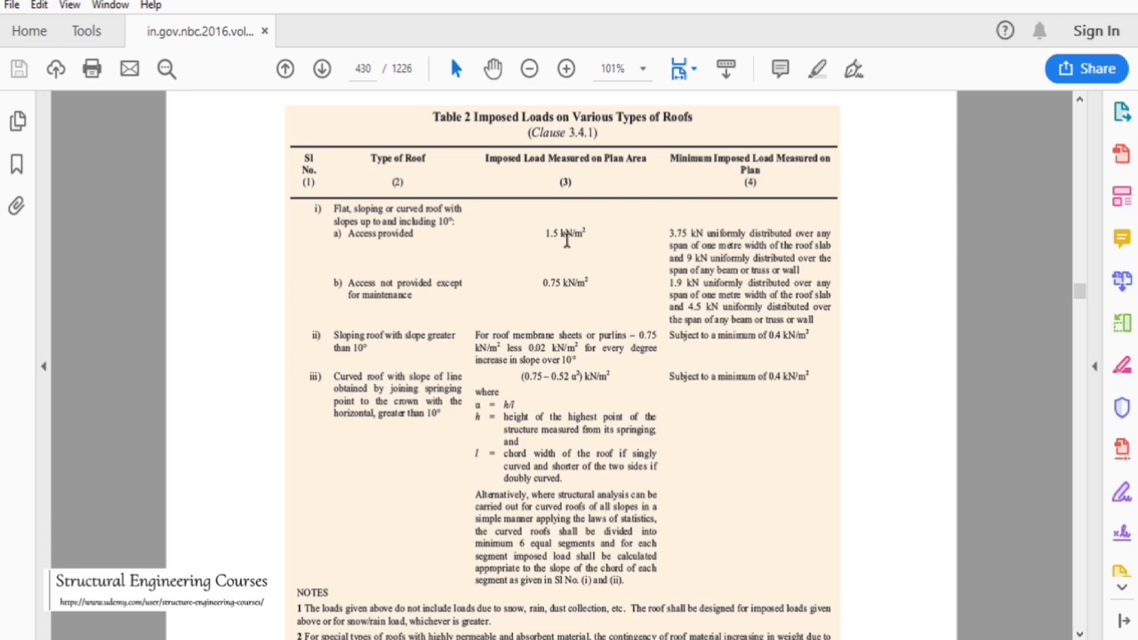
{"action": "scroll", "coordinate": [649, 267], "scroll_direction": "down", "scroll_amount": 8}
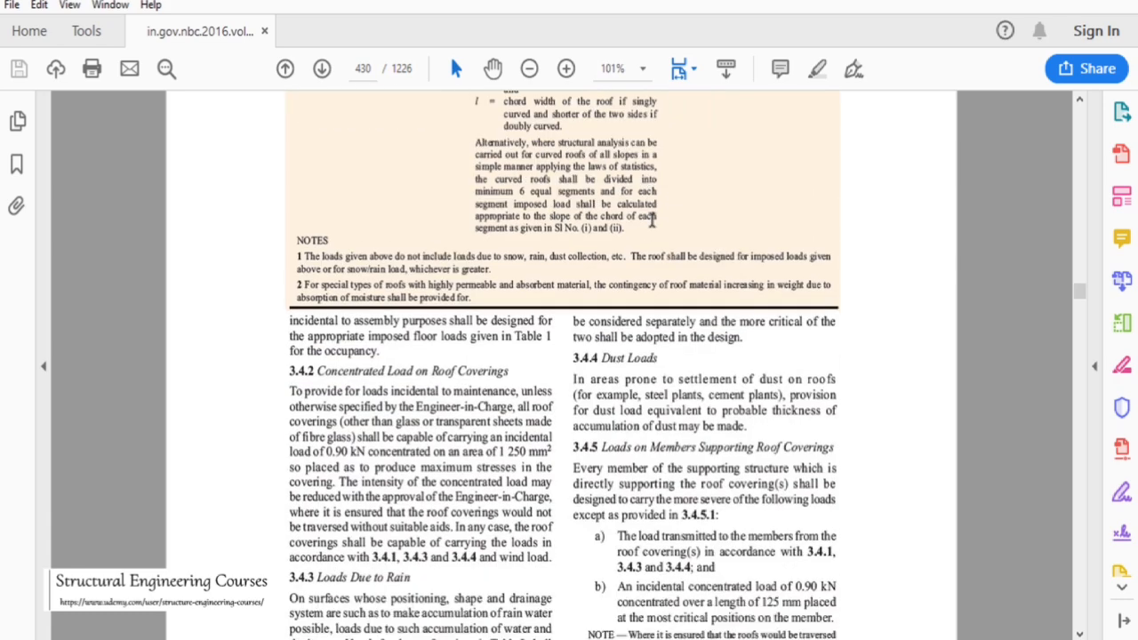
{"action": "scroll", "coordinate": [652, 221], "scroll_direction": "down", "scroll_amount": 9}
{"action": "left_click", "coordinate": [1049, 5]}
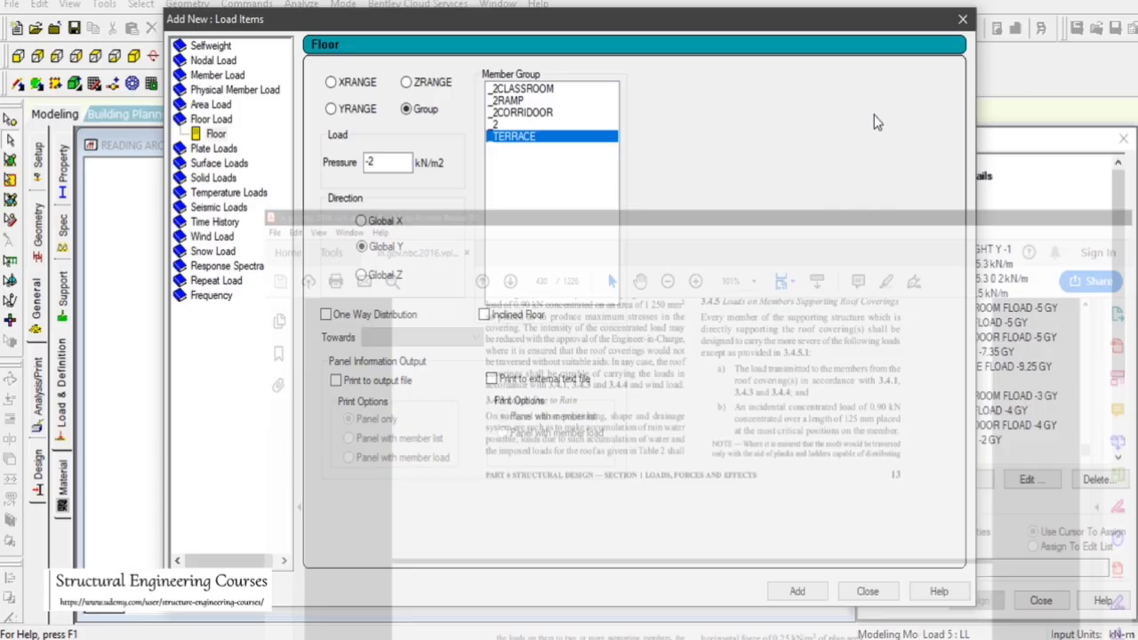
{"action": "left_click", "coordinate": [385, 161]}
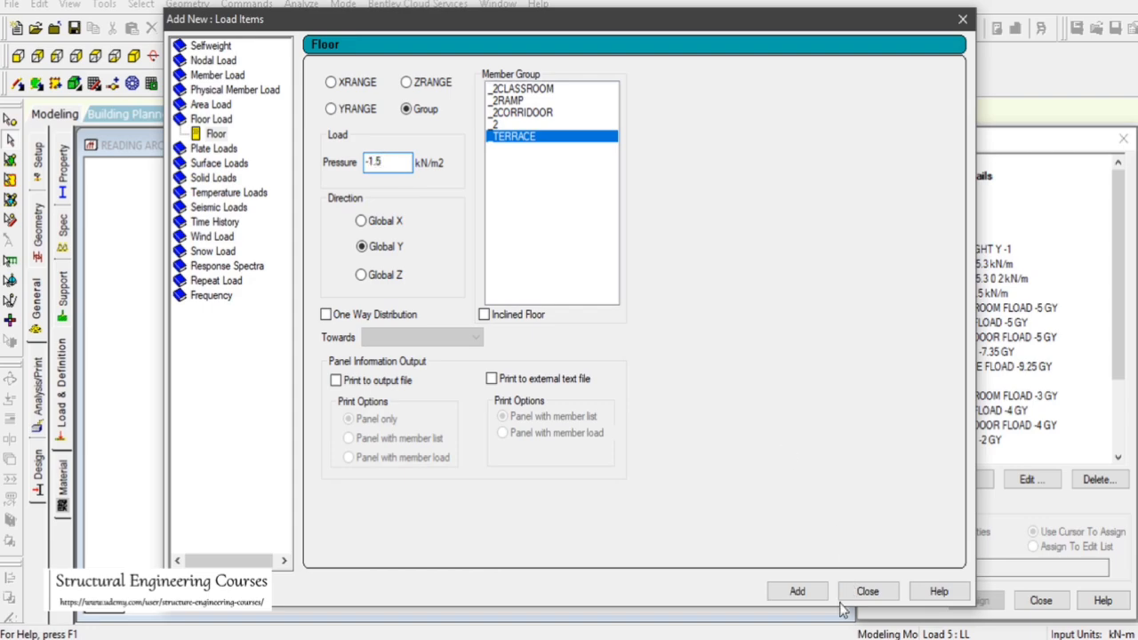
{"action": "left_click", "coordinate": [797, 591]}
{"action": "left_click", "coordinate": [868, 591]}
Inspect each LL floor load on the model individually, then collapse the LL and DL load case branches
{"action": "left_click", "coordinate": [995, 455]}
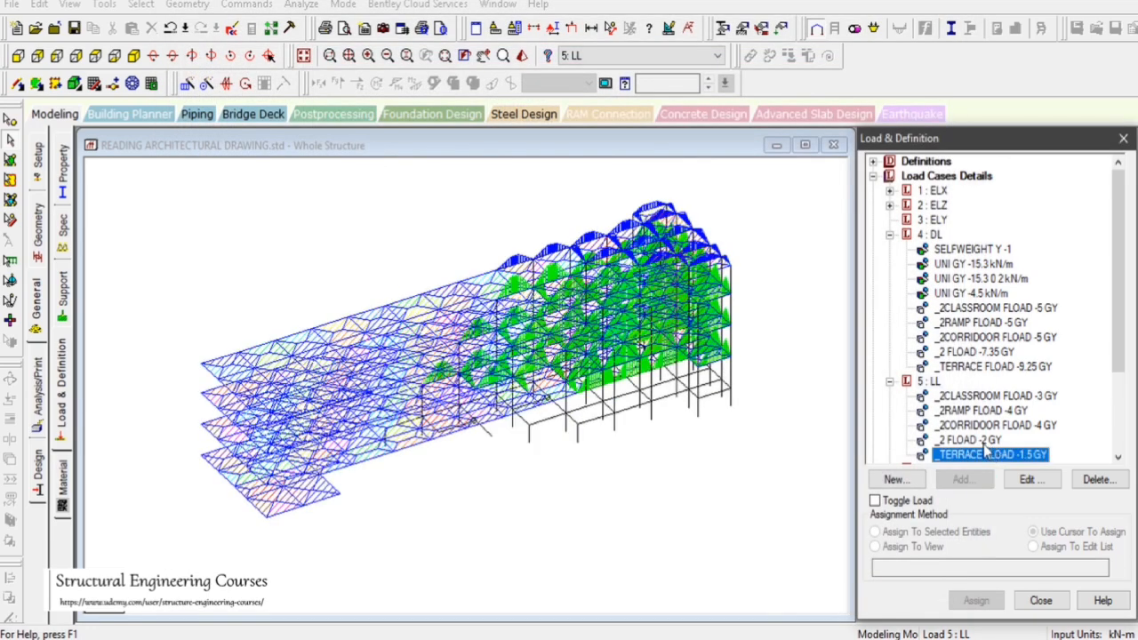
{"action": "left_click", "coordinate": [971, 439]}
{"action": "left_click", "coordinate": [968, 425]}
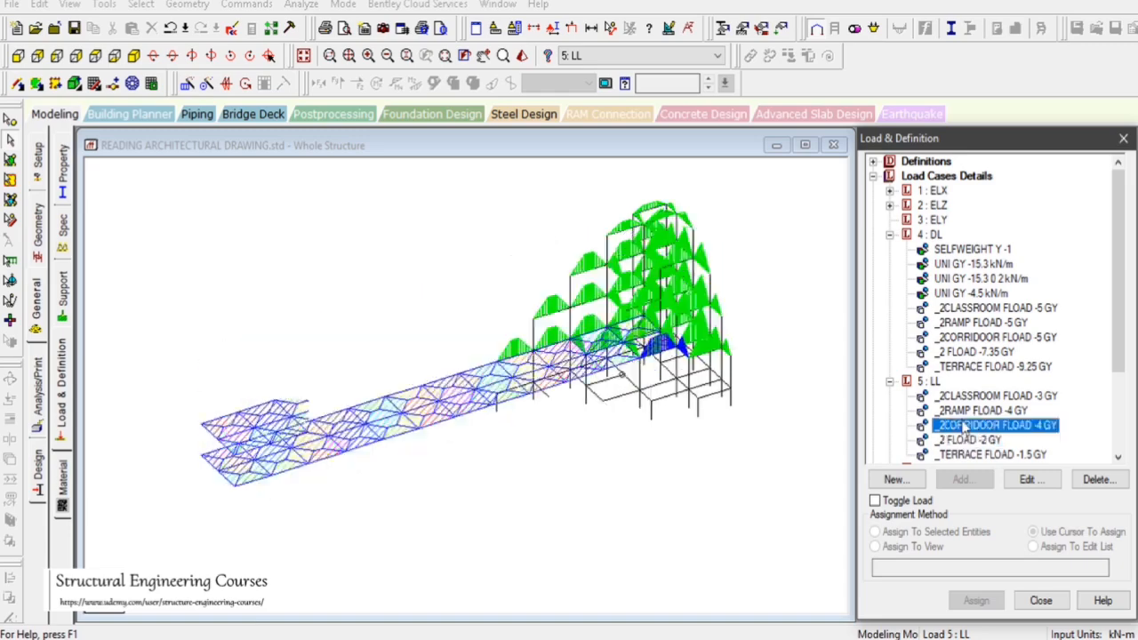
{"action": "left_click", "coordinate": [976, 410]}
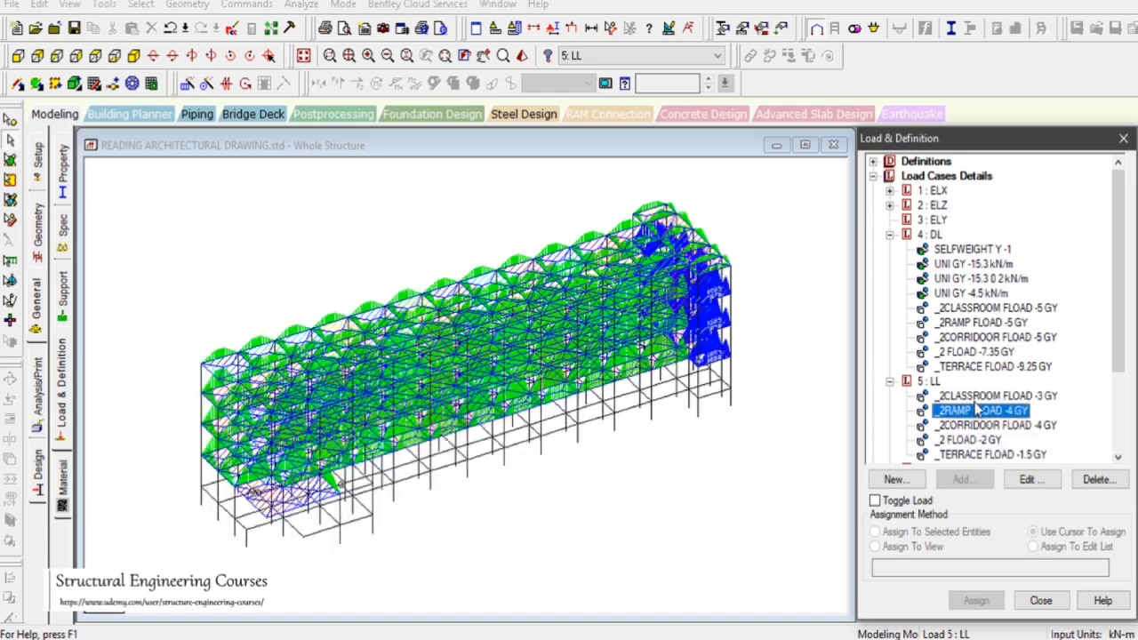
{"action": "left_click", "coordinate": [978, 396]}
{"action": "left_click", "coordinate": [889, 382]}
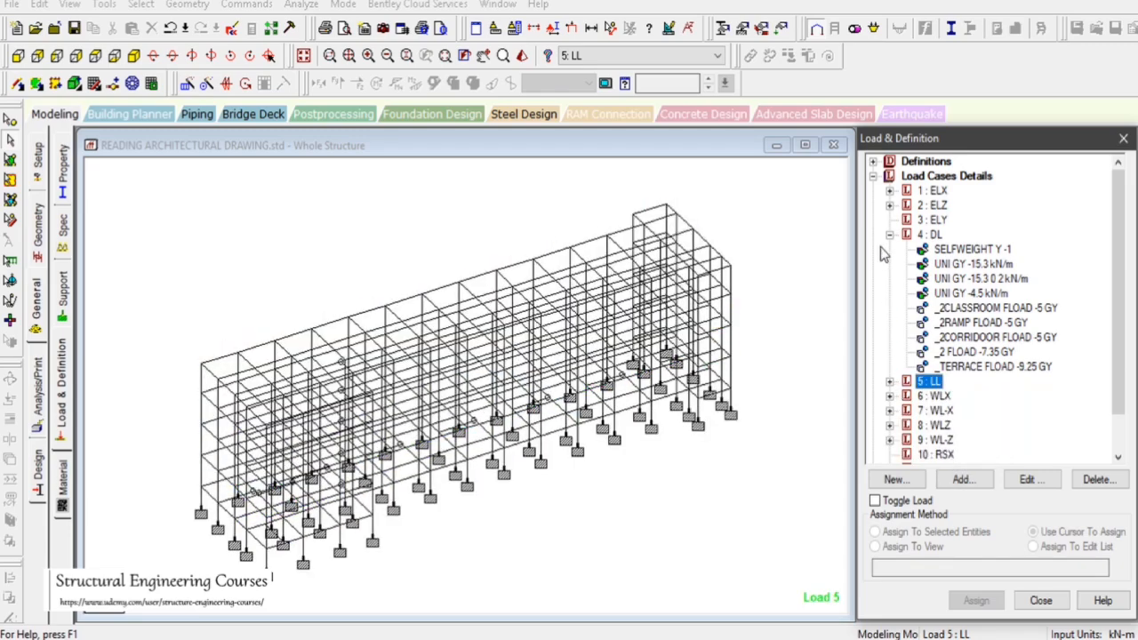
{"action": "left_click", "coordinate": [890, 234]}
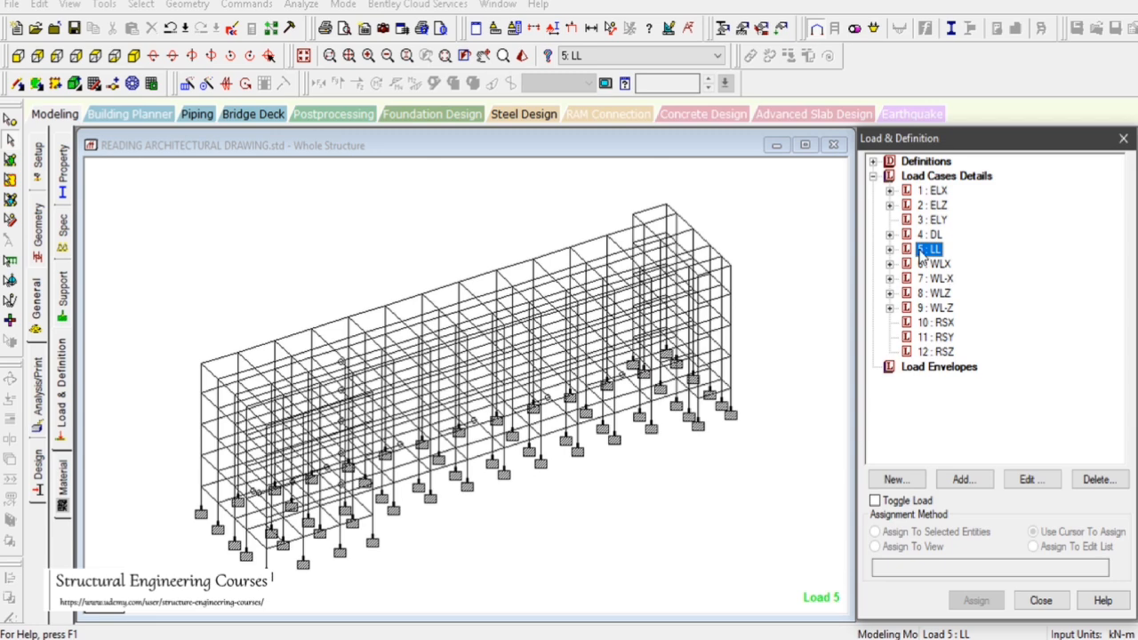
Expand and step through the ELX, ELZ, DL, LL and wind load cases to review their assigned loads
{"action": "left_click", "coordinate": [890, 190]}
{"action": "left_click", "coordinate": [932, 191]}
{"action": "left_click", "coordinate": [890, 219]}
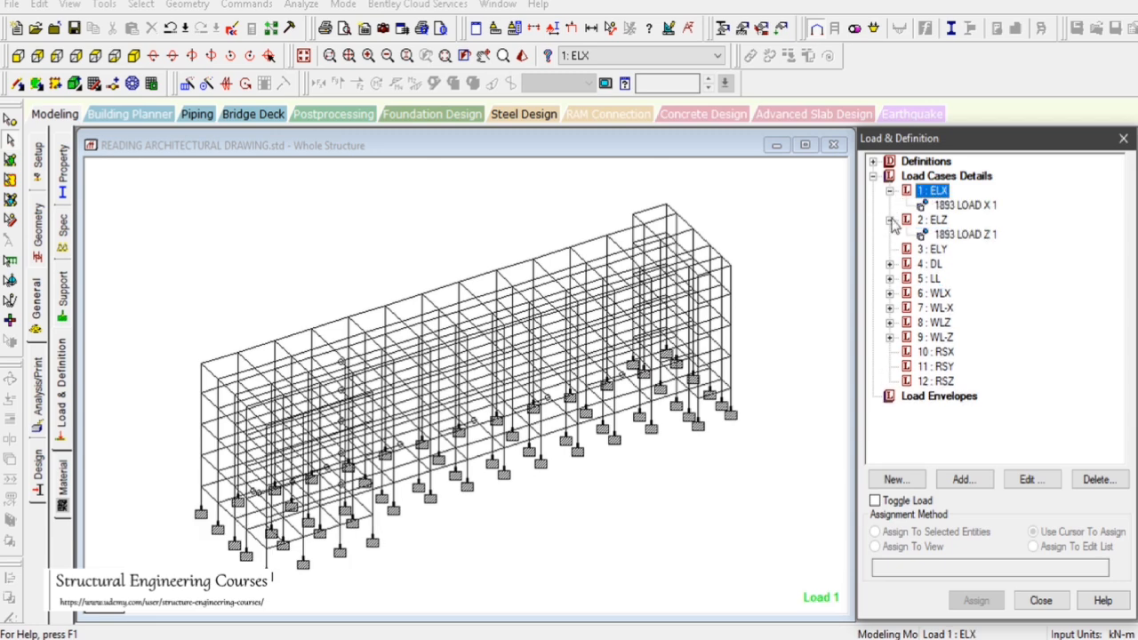
{"action": "left_click", "coordinate": [932, 265]}
{"action": "left_click", "coordinate": [932, 279]}
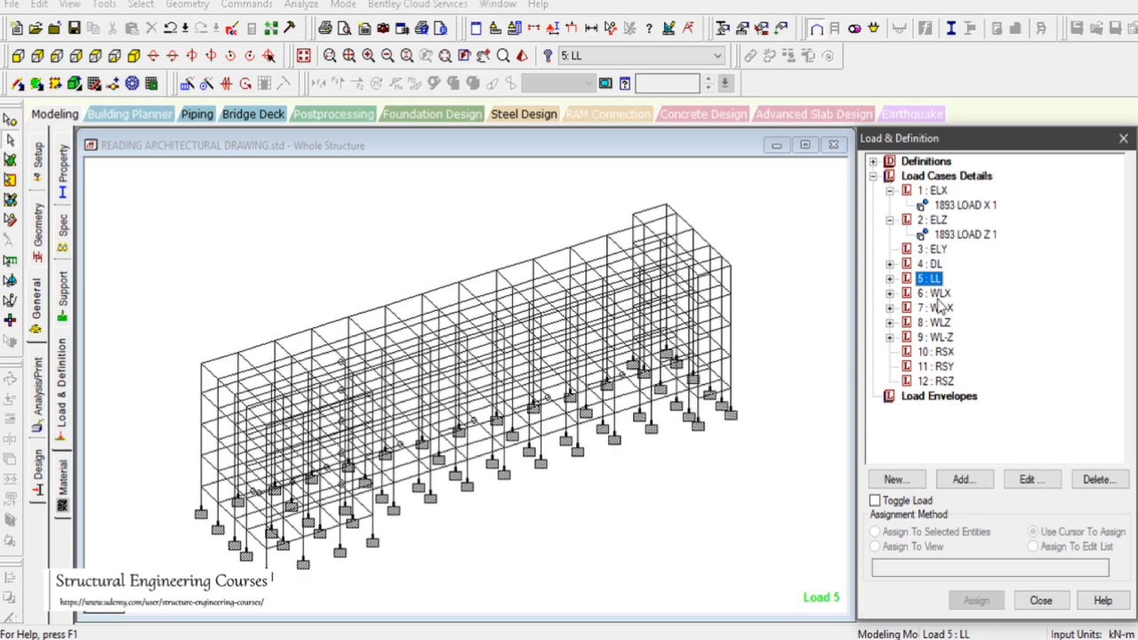
{"action": "left_click", "coordinate": [936, 295]}
{"action": "left_click", "coordinate": [938, 308]}
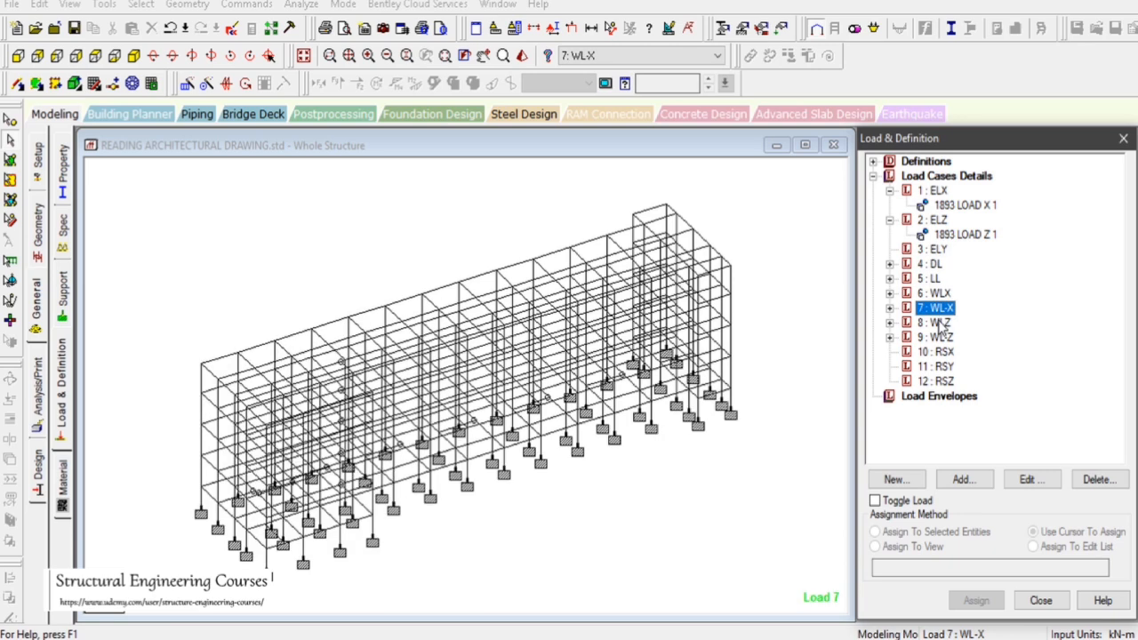
{"action": "left_click", "coordinate": [938, 323]}
{"action": "left_click", "coordinate": [937, 337]}
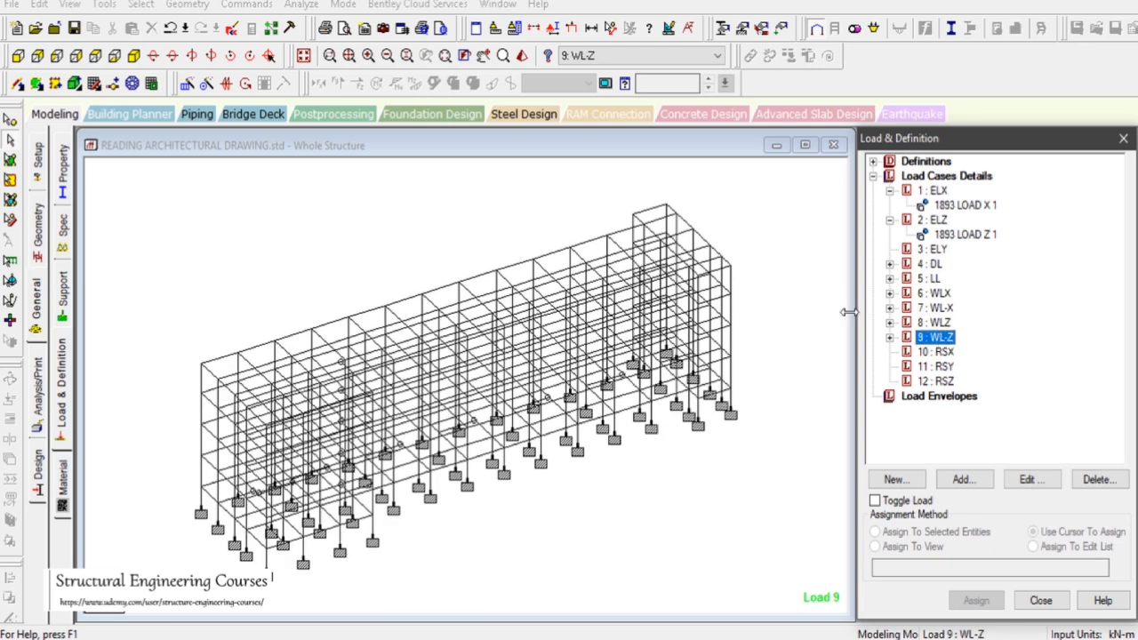
{"action": "left_click", "coordinate": [806, 354]}
Select the members of one bay in plan view, view them alone in isometric, then return to the whole structure
{"action": "left_click", "coordinate": [95, 56]}
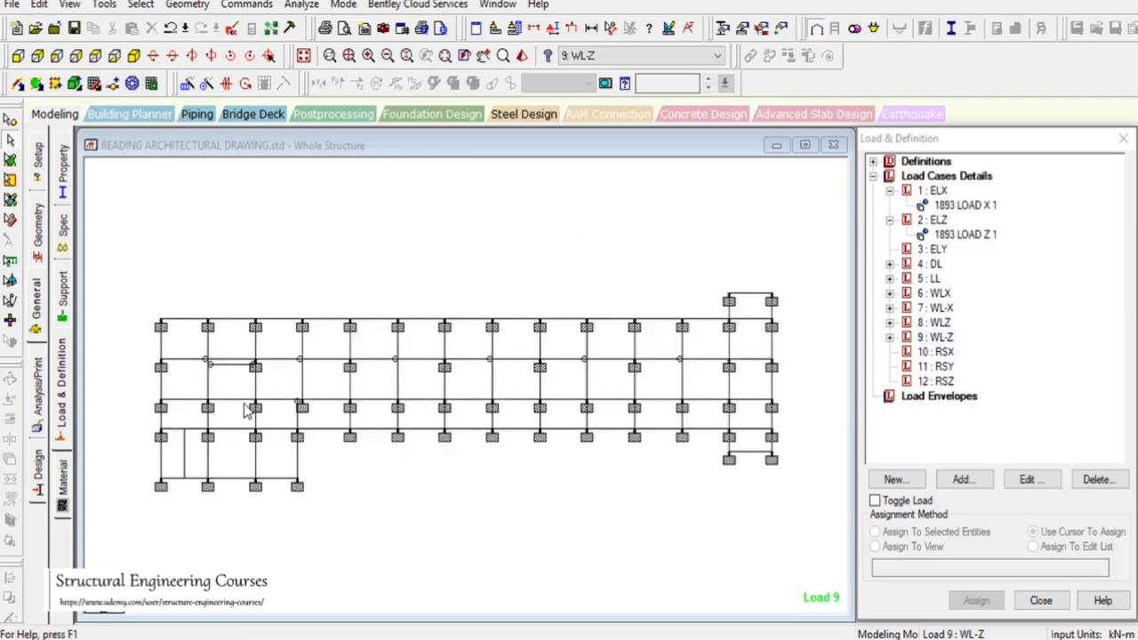
{"action": "left_click_drag", "start_coordinate": [250, 496], "coordinate": [302, 426]}
{"action": "left_click", "coordinate": [69, 5]}
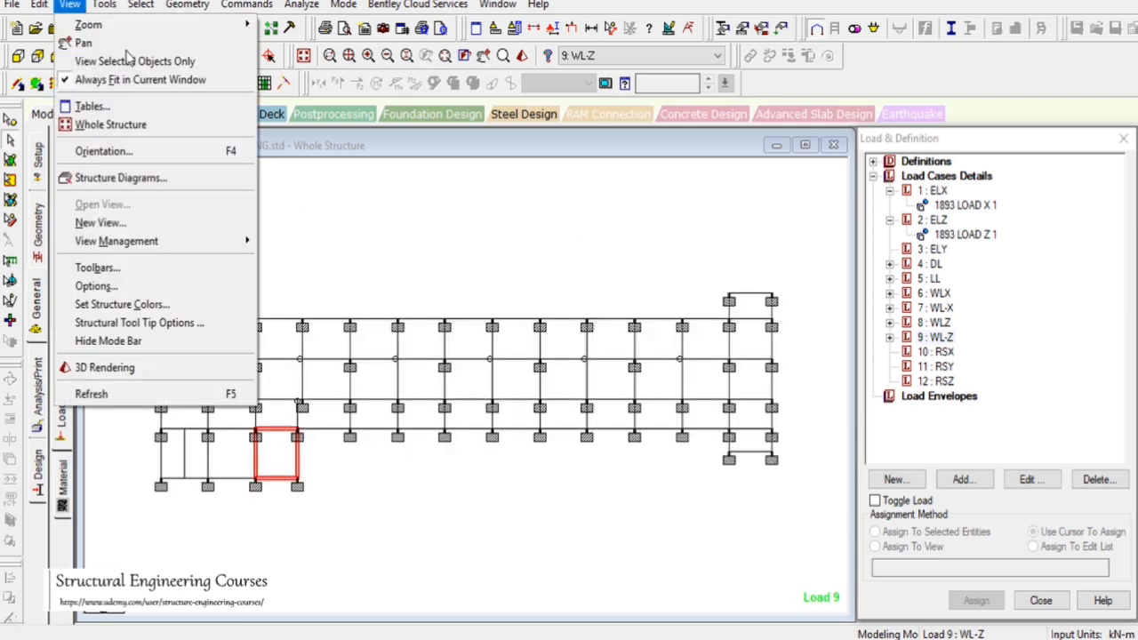
{"action": "left_click", "coordinate": [138, 62]}
{"action": "left_click", "coordinate": [134, 57]}
{"action": "scroll", "coordinate": [473, 418], "scroll_direction": "up", "scroll_amount": 5}
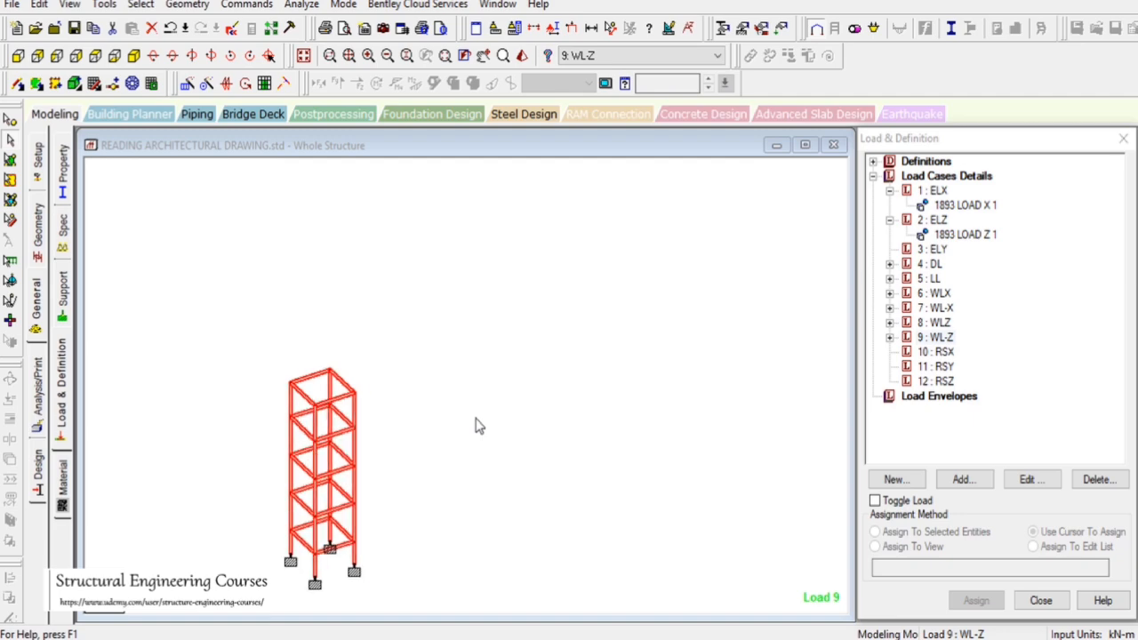
{"action": "left_click", "coordinate": [303, 55]}
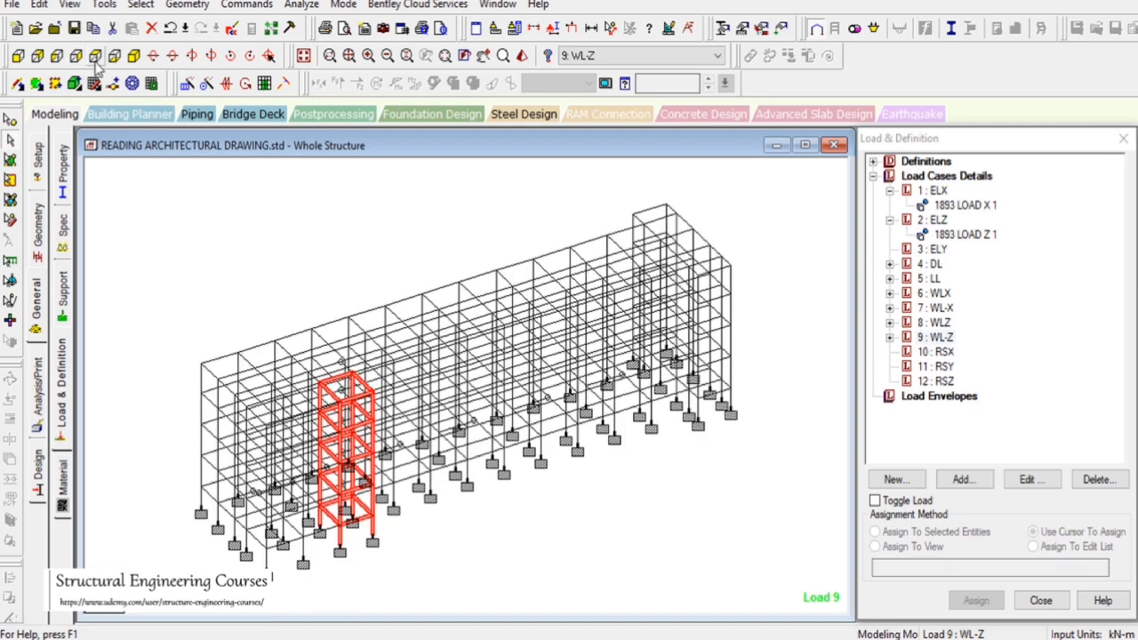